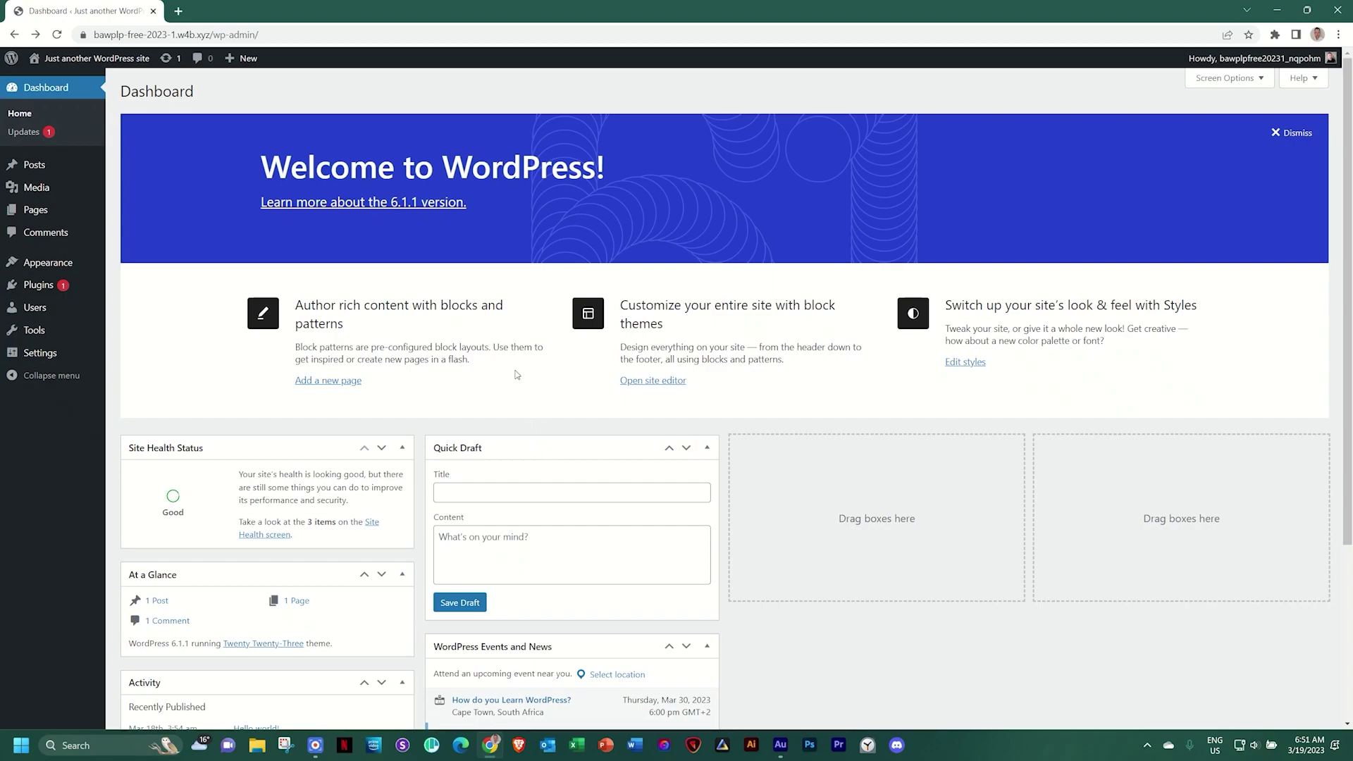
Trash the 'Hello world!' post and permanently delete it from the Trash
mouse_move(59, 170)
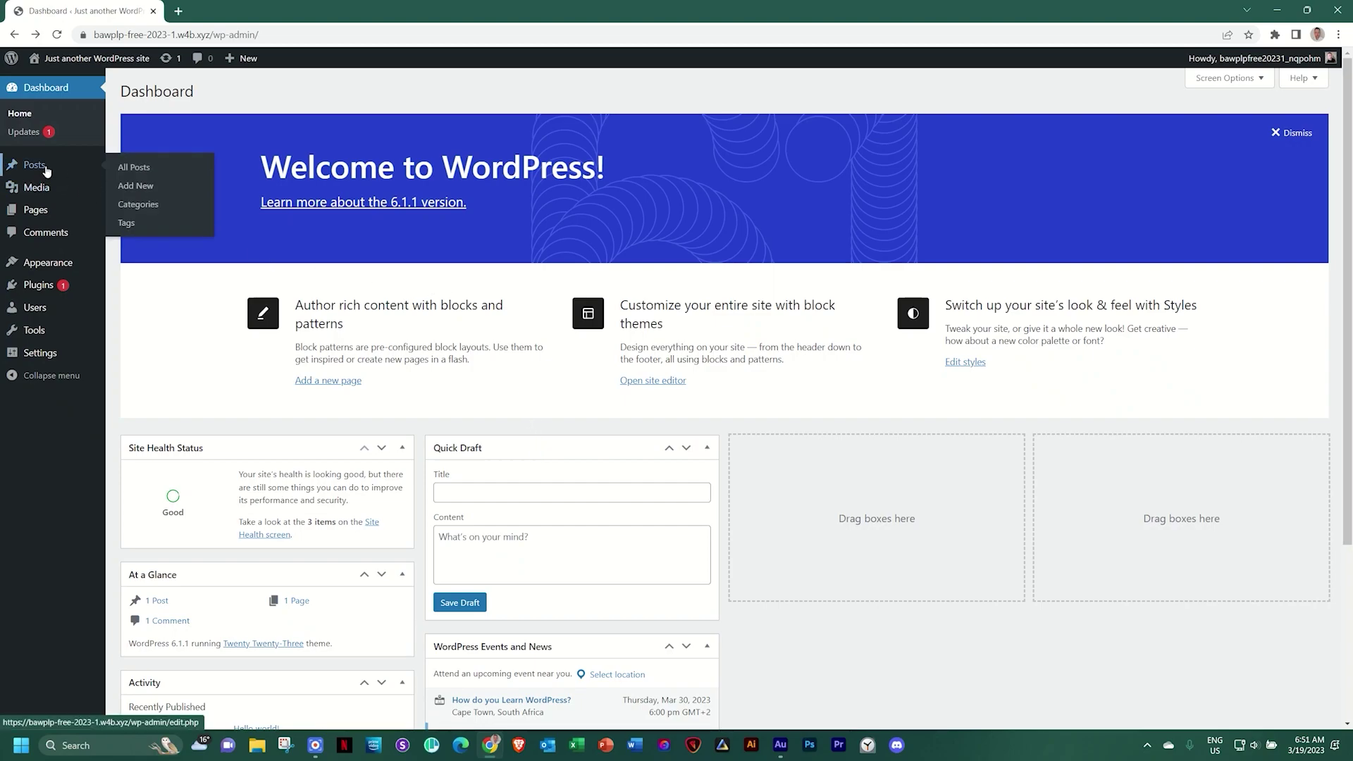
click(45, 168)
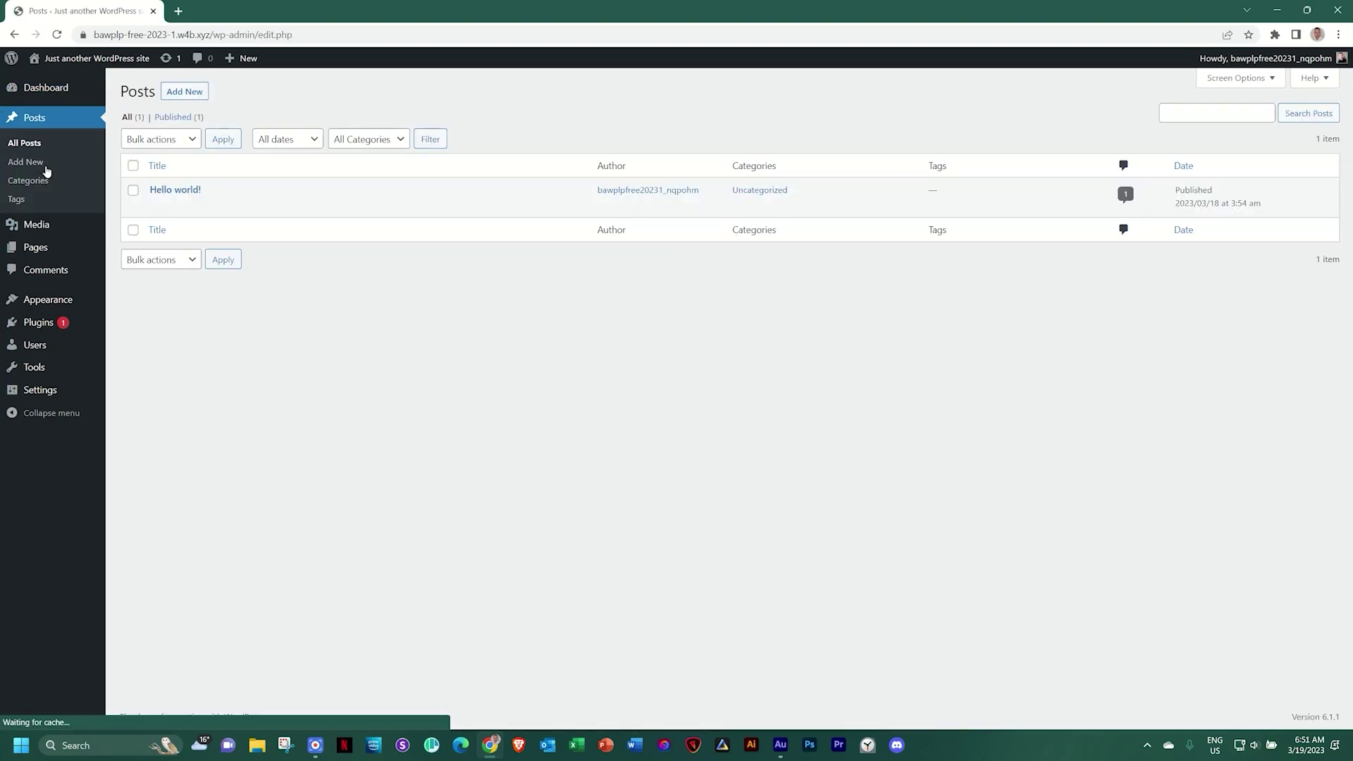
mouse_move(156, 195)
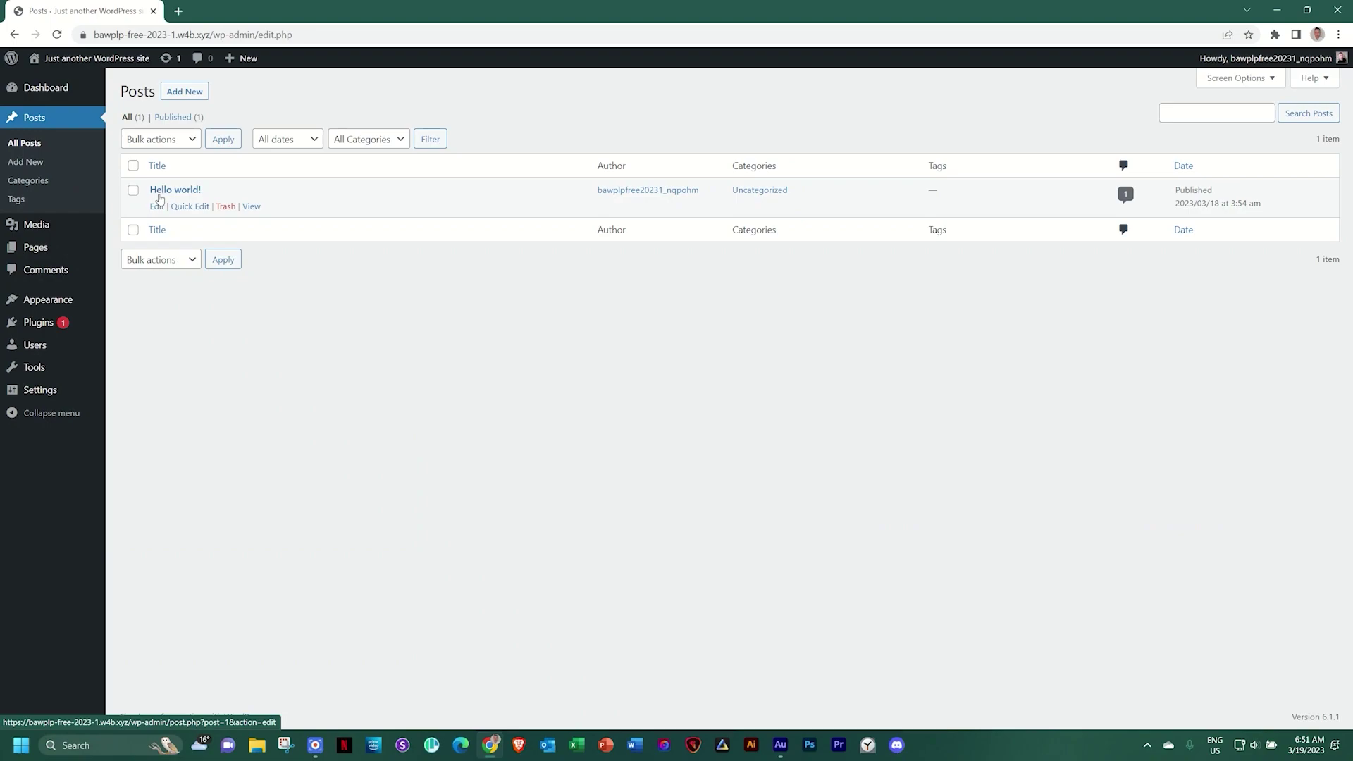
click(221, 207)
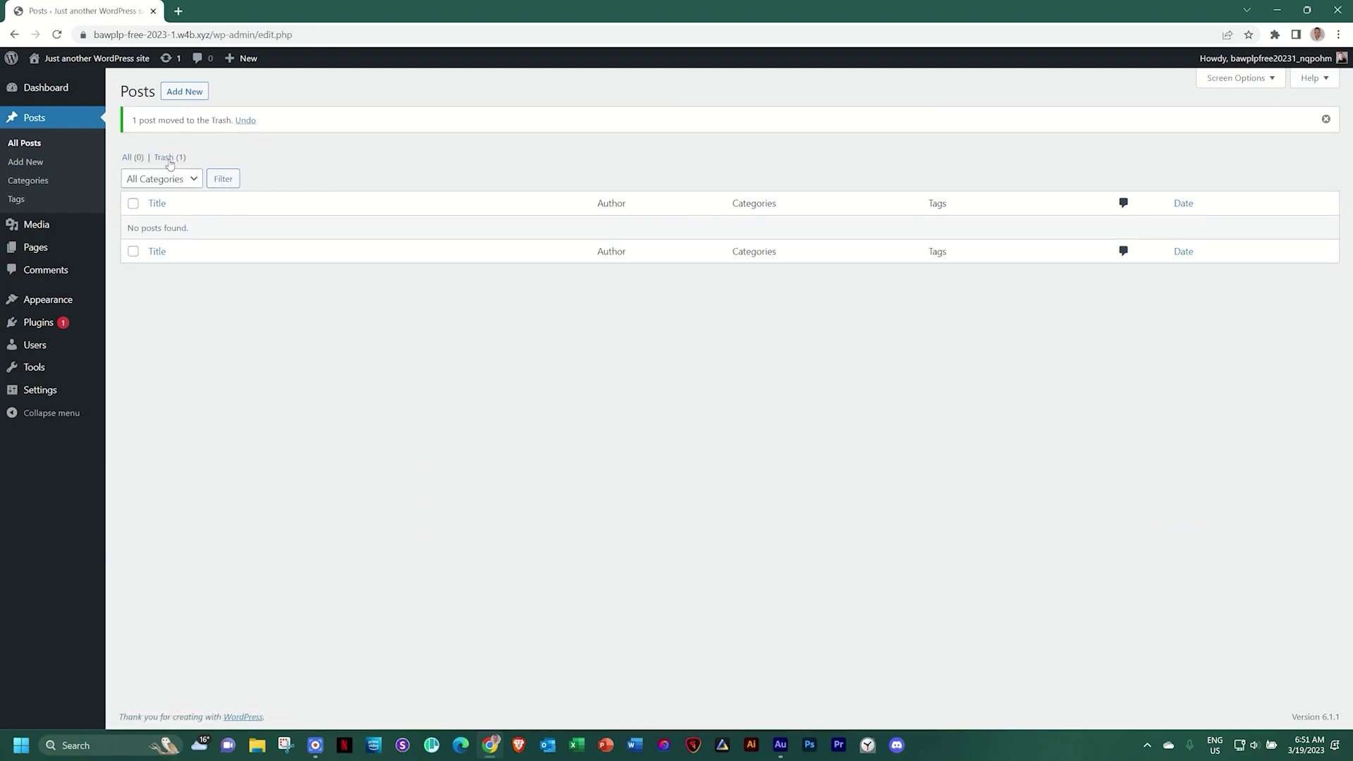
click(170, 155)
click(497, 139)
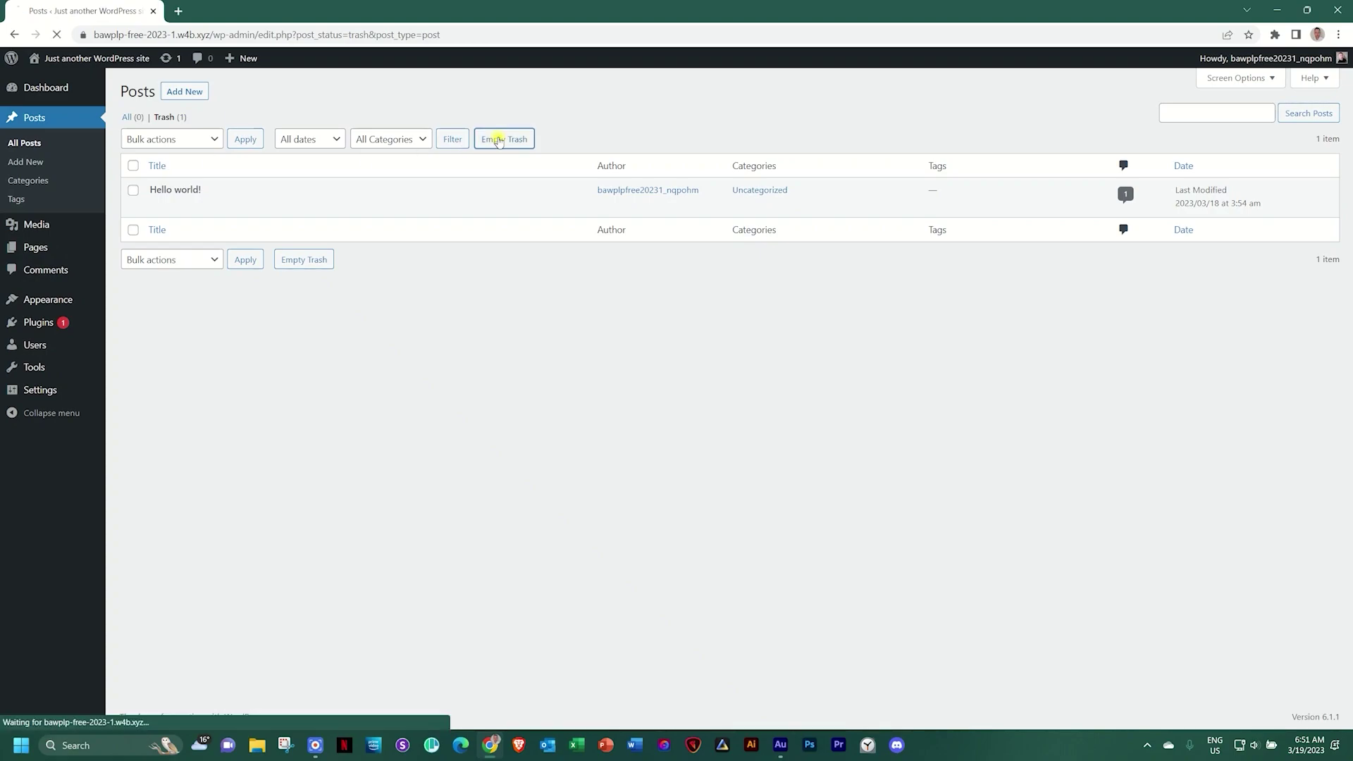
Bulk-trash the Privacy Policy and Sample Page pages, then empty the pages Trash
click(37, 248)
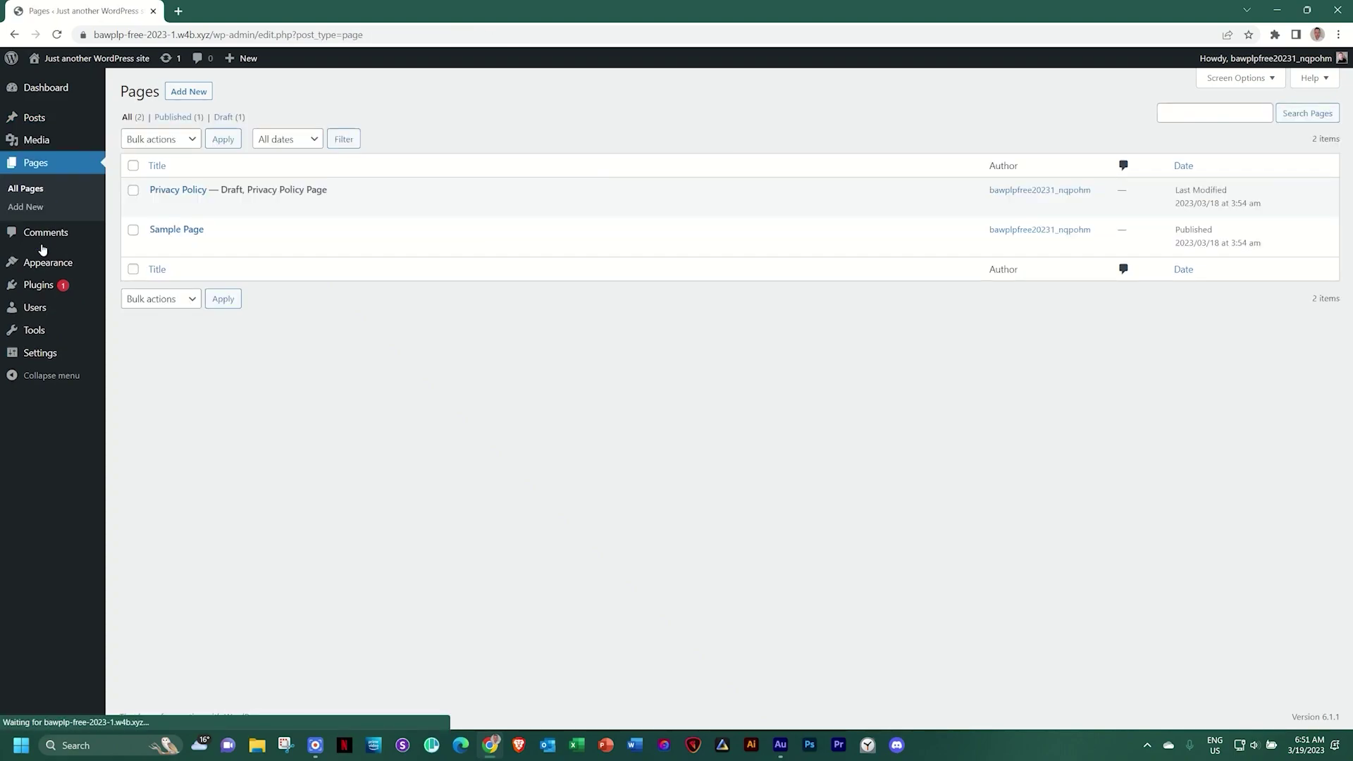
click(133, 165)
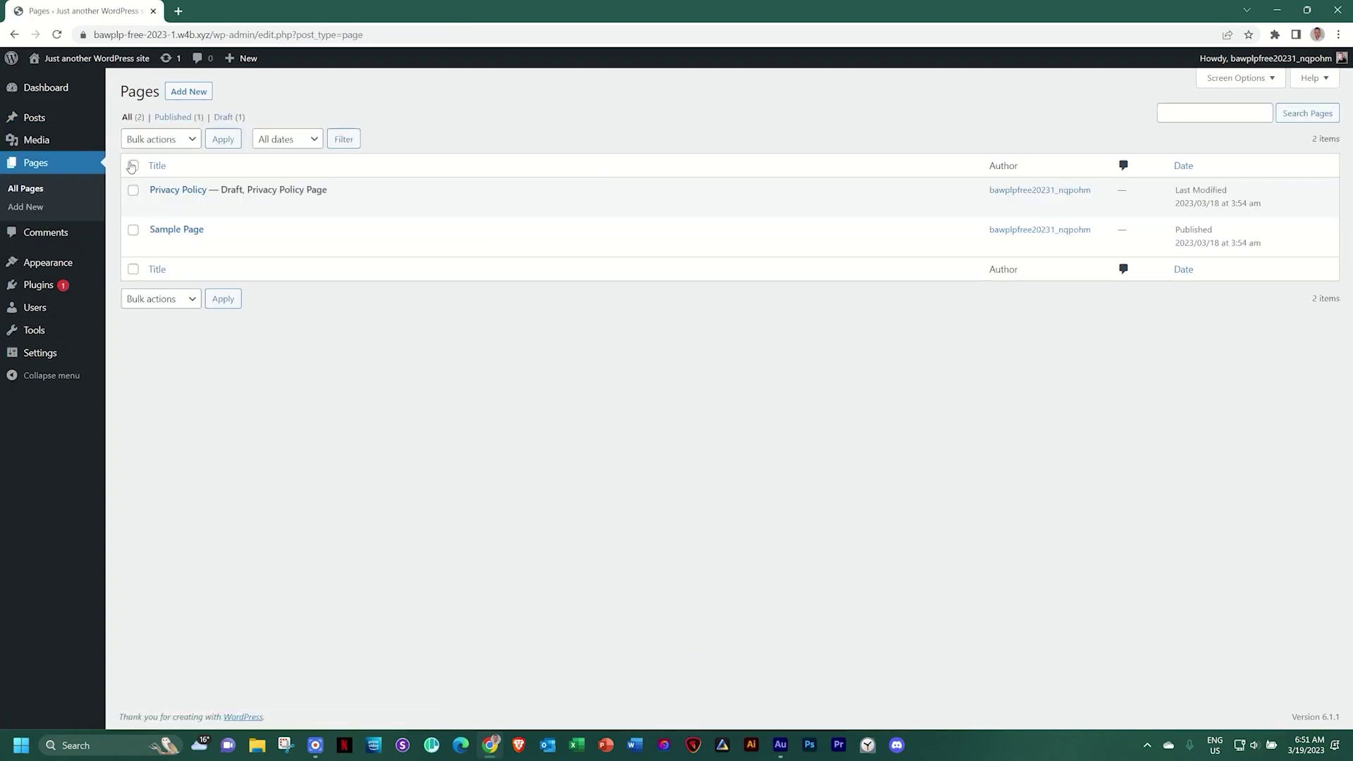
click(190, 140)
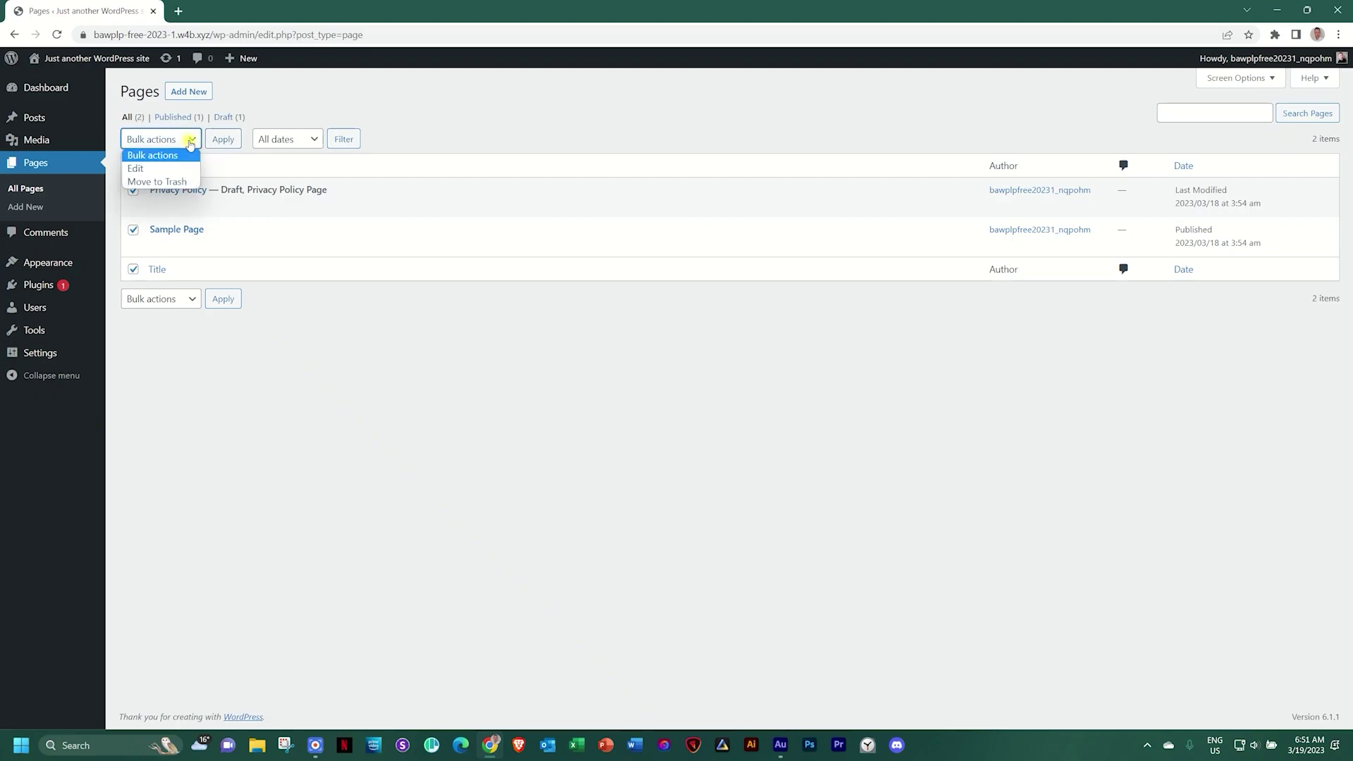
click(176, 182)
click(222, 141)
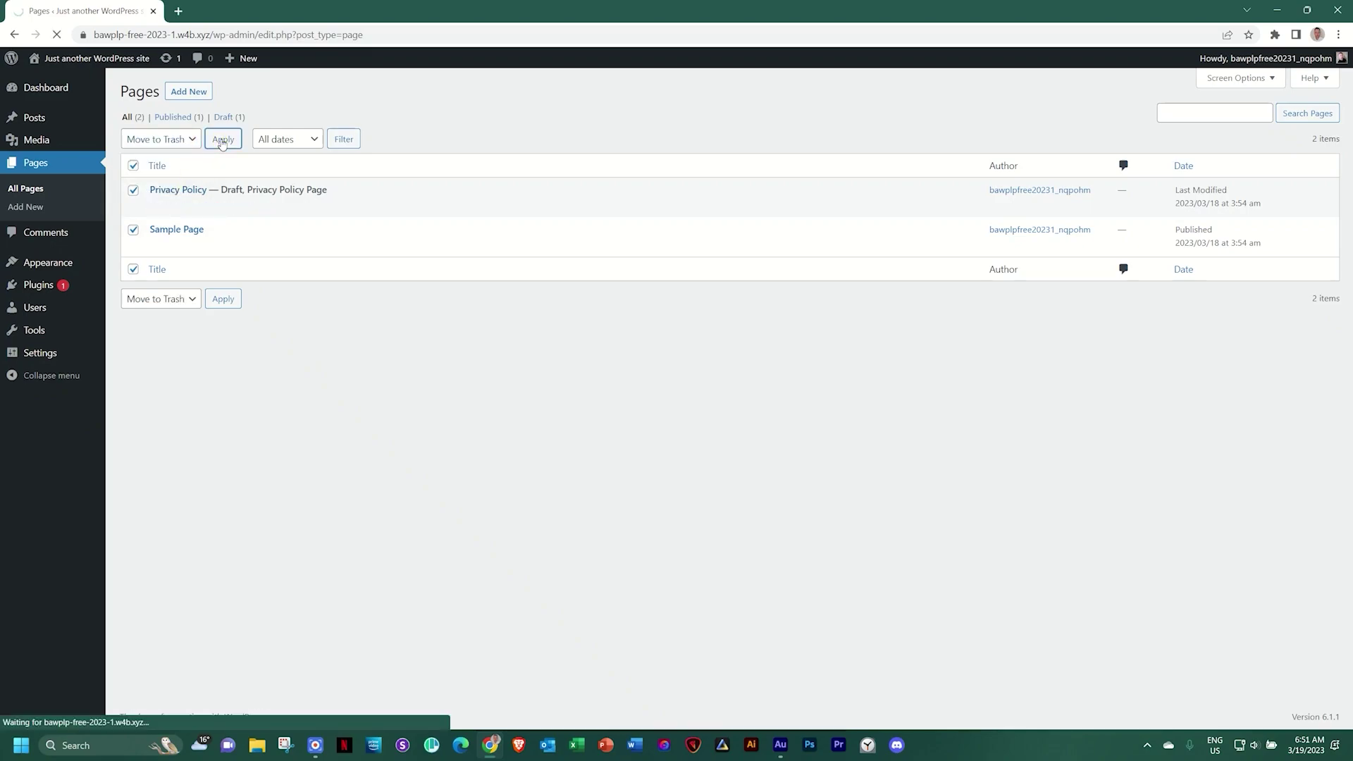
click(168, 154)
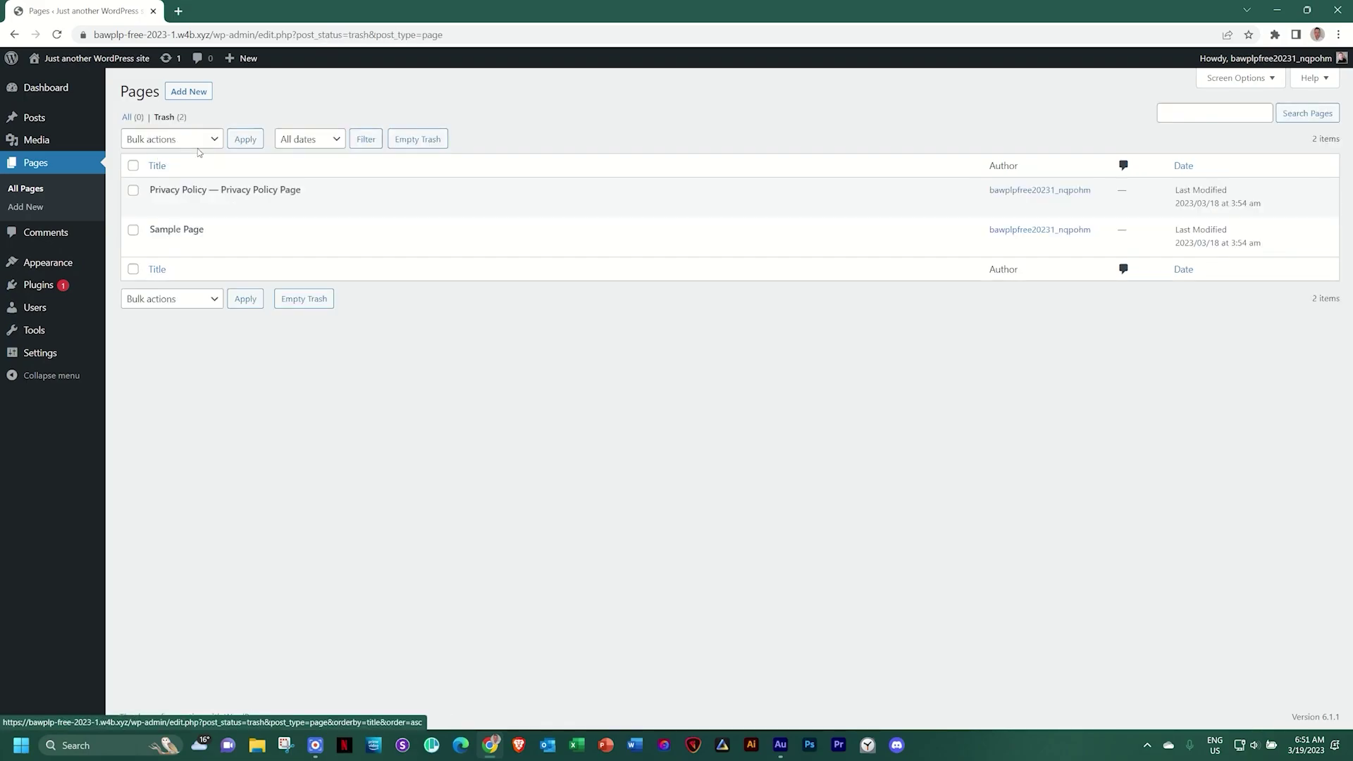
click(435, 139)
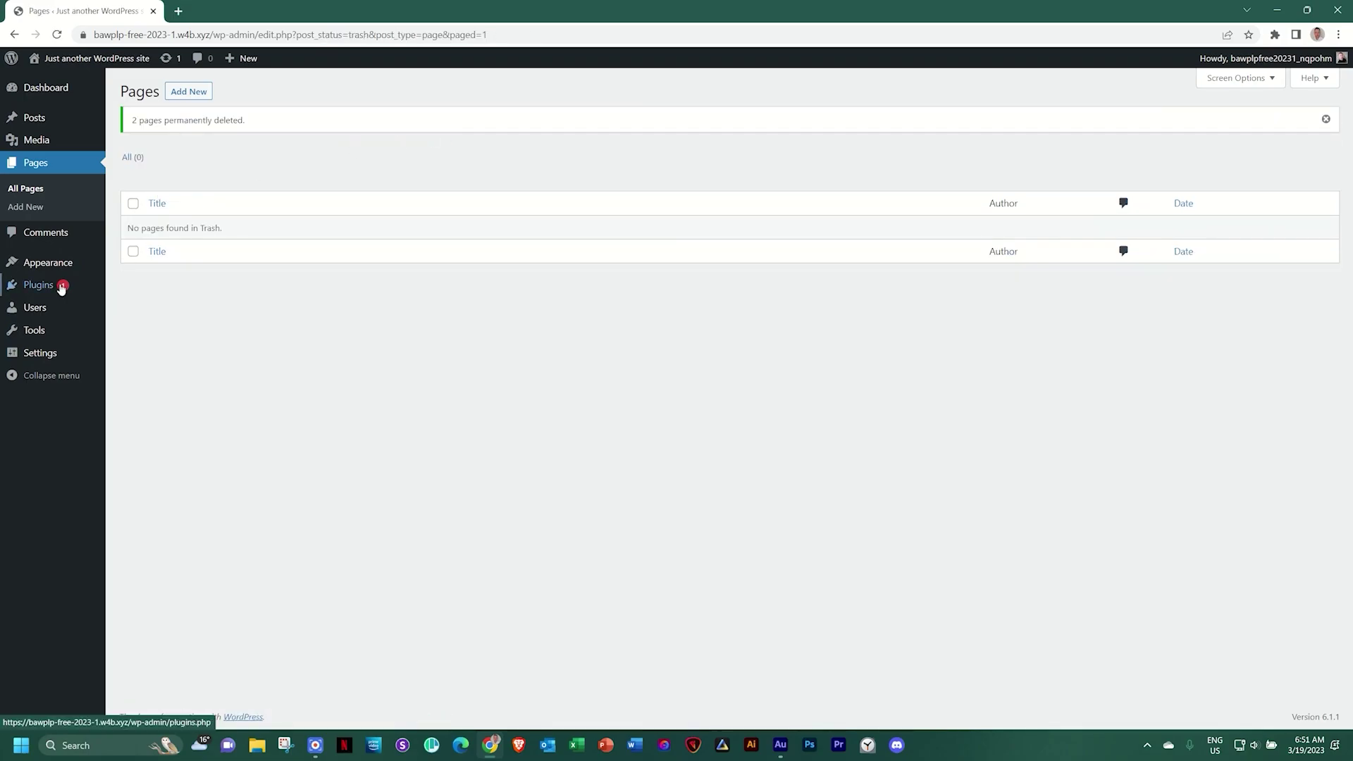
Bulk-delete Akismet Anti-Spam and Hello Dolly, confirming removal of their data
click(42, 286)
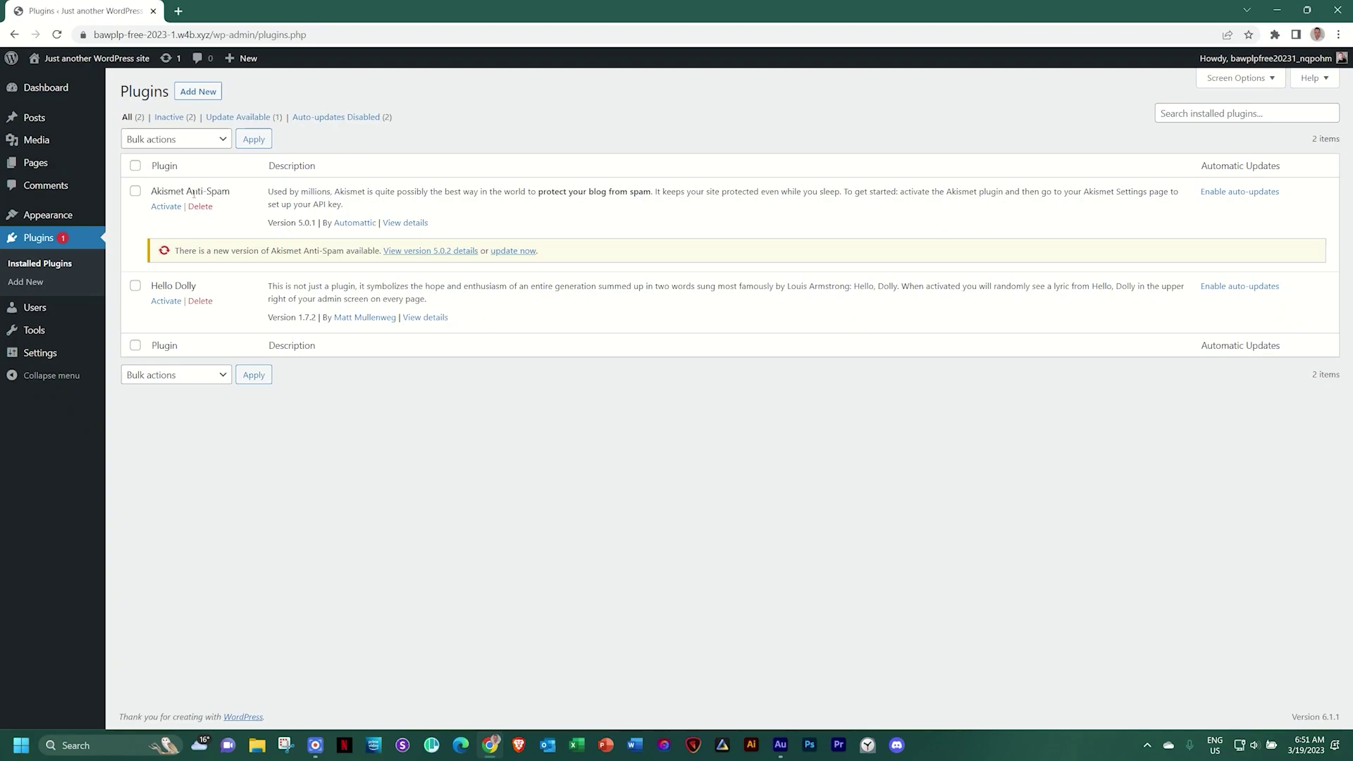
click(135, 166)
click(210, 140)
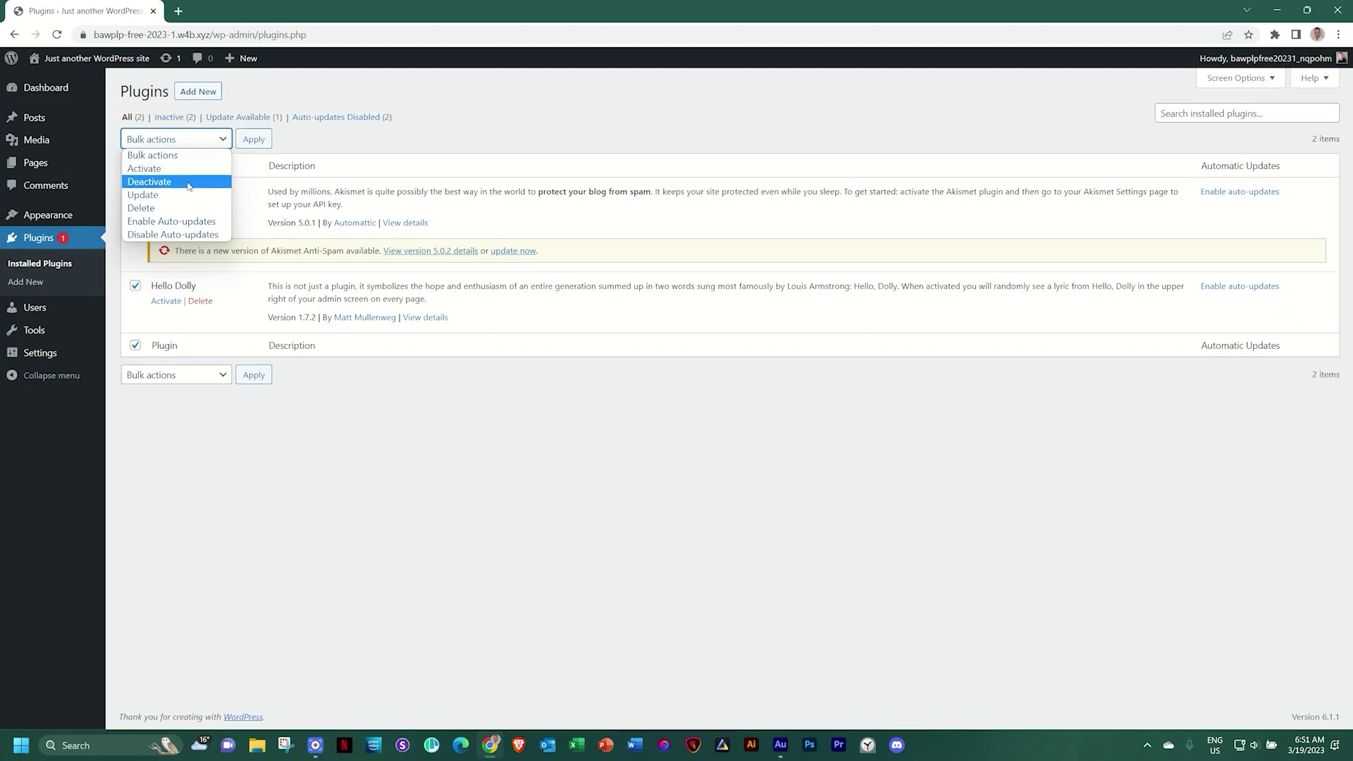
click(177, 208)
click(253, 140)
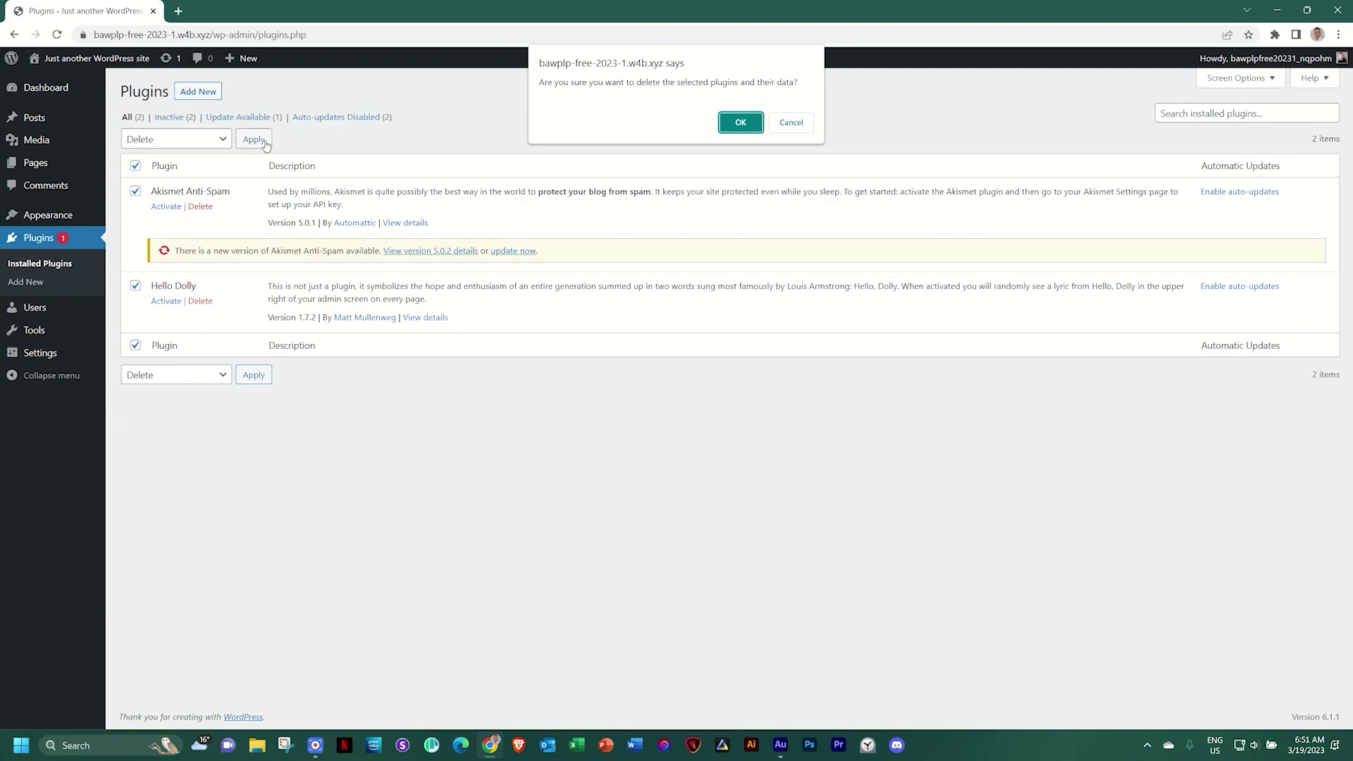
click(749, 126)
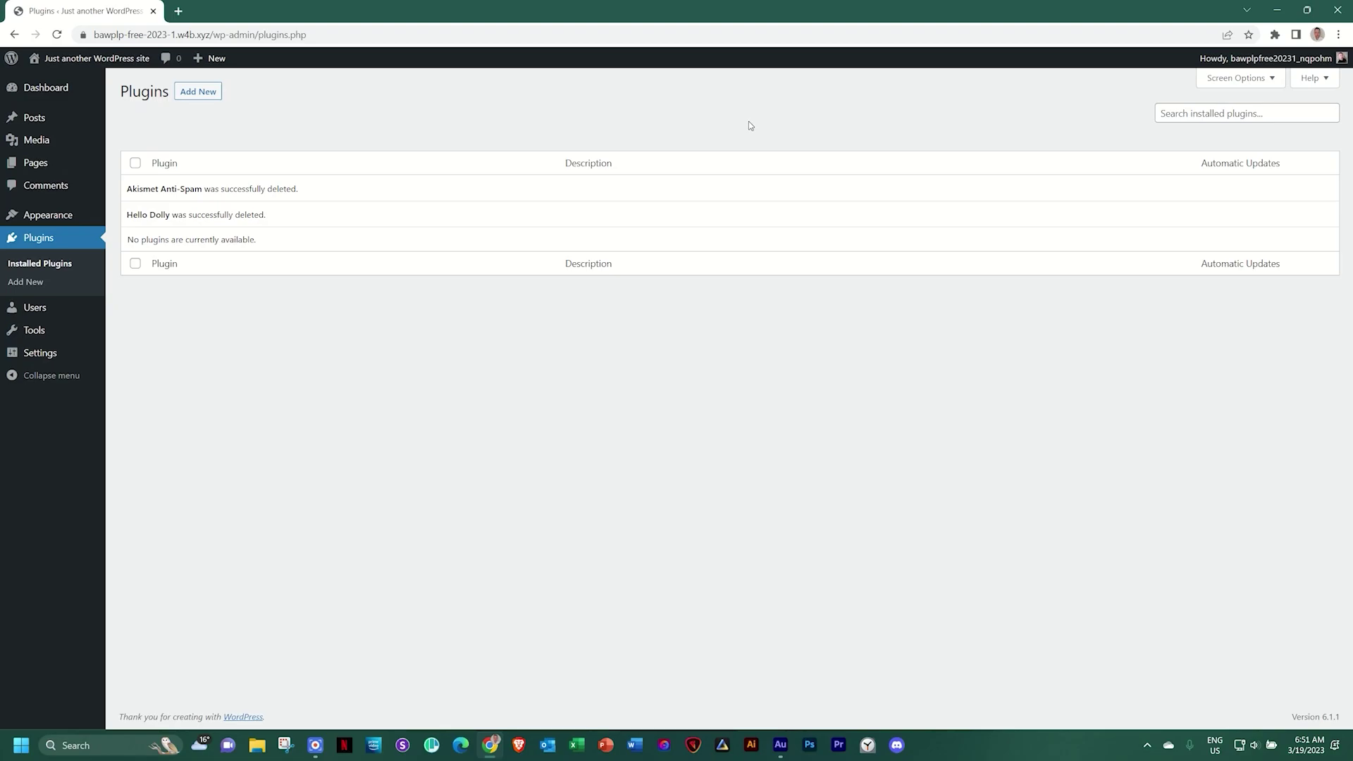
click(58, 362)
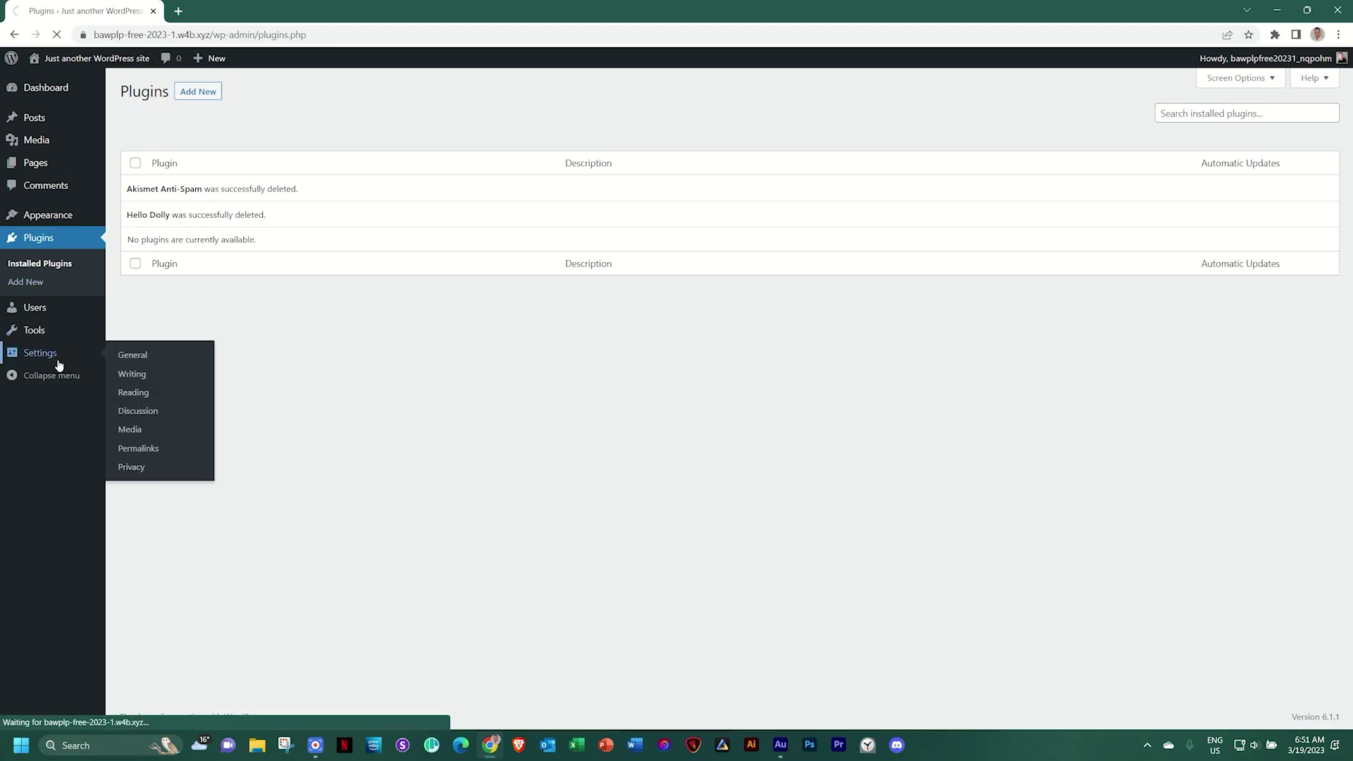
Set the site title to 'Local Gym' and tagline to 'Get Healthy in your Neighbourhood'
drag(451, 128, 257, 129)
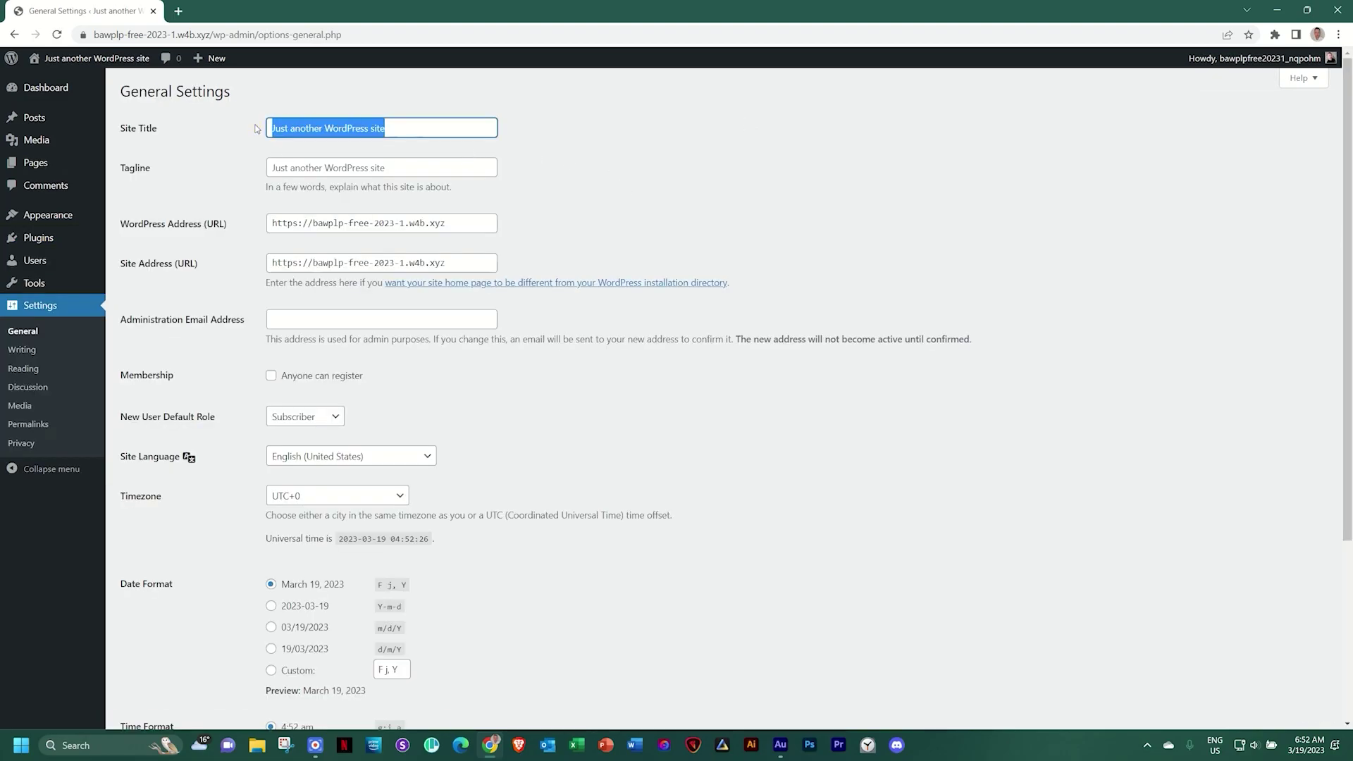
text(Lo)
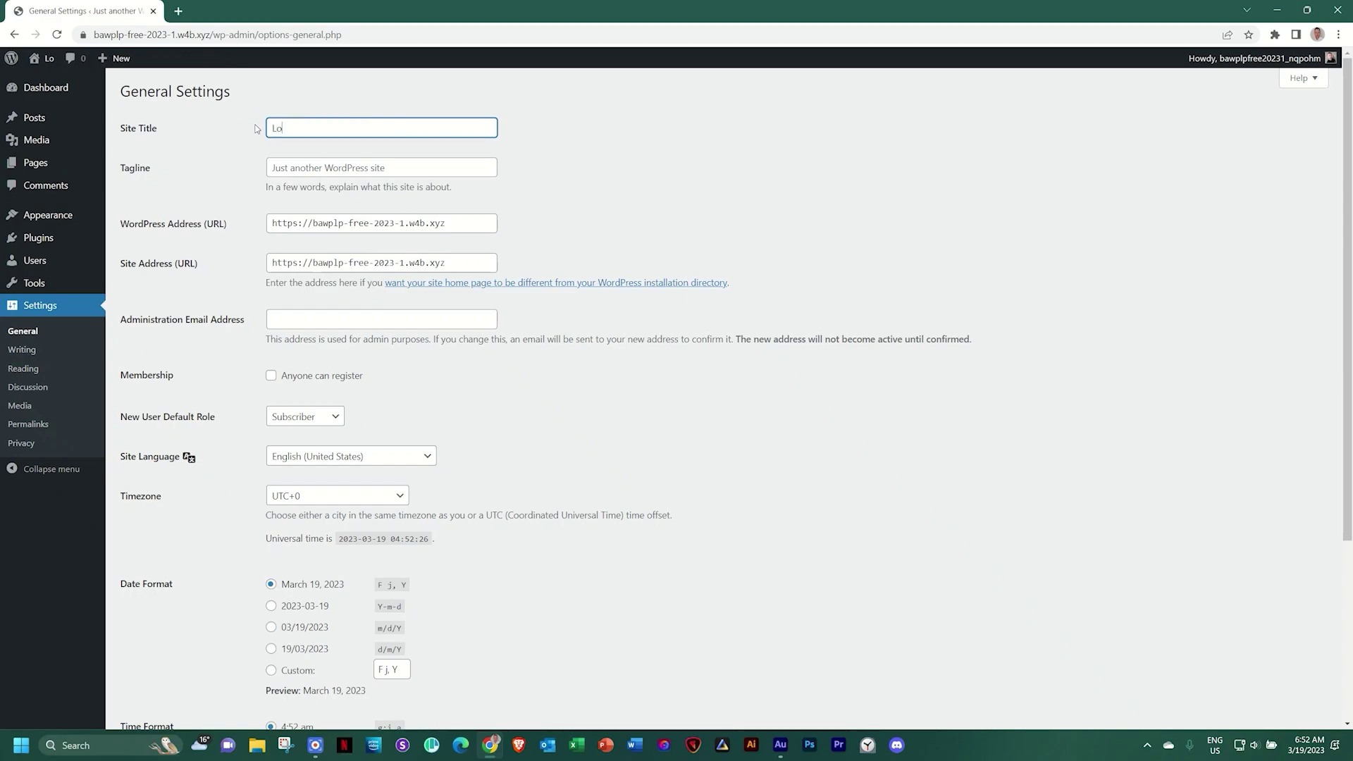
text(cal Gym)
click(416, 168)
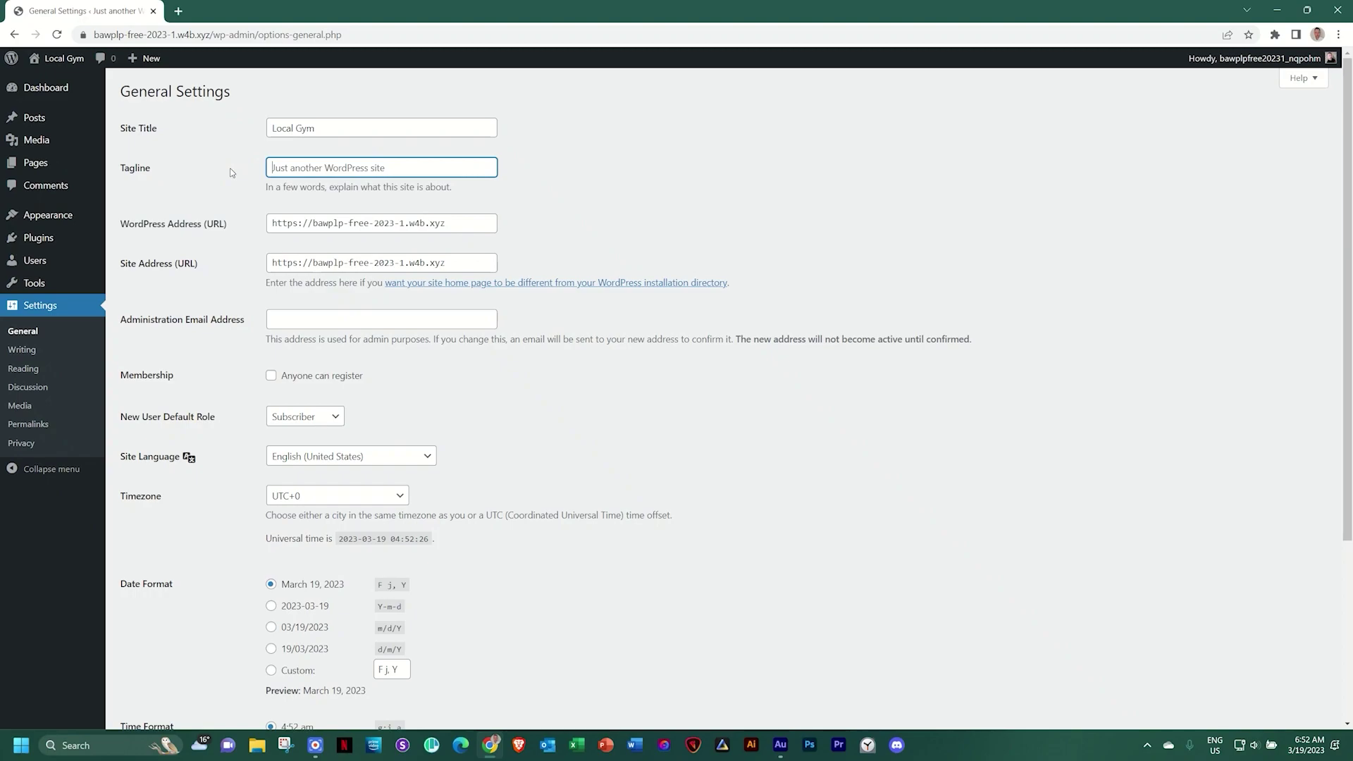
text(Get Healthy in your Neighbourhood)
click(628, 397)
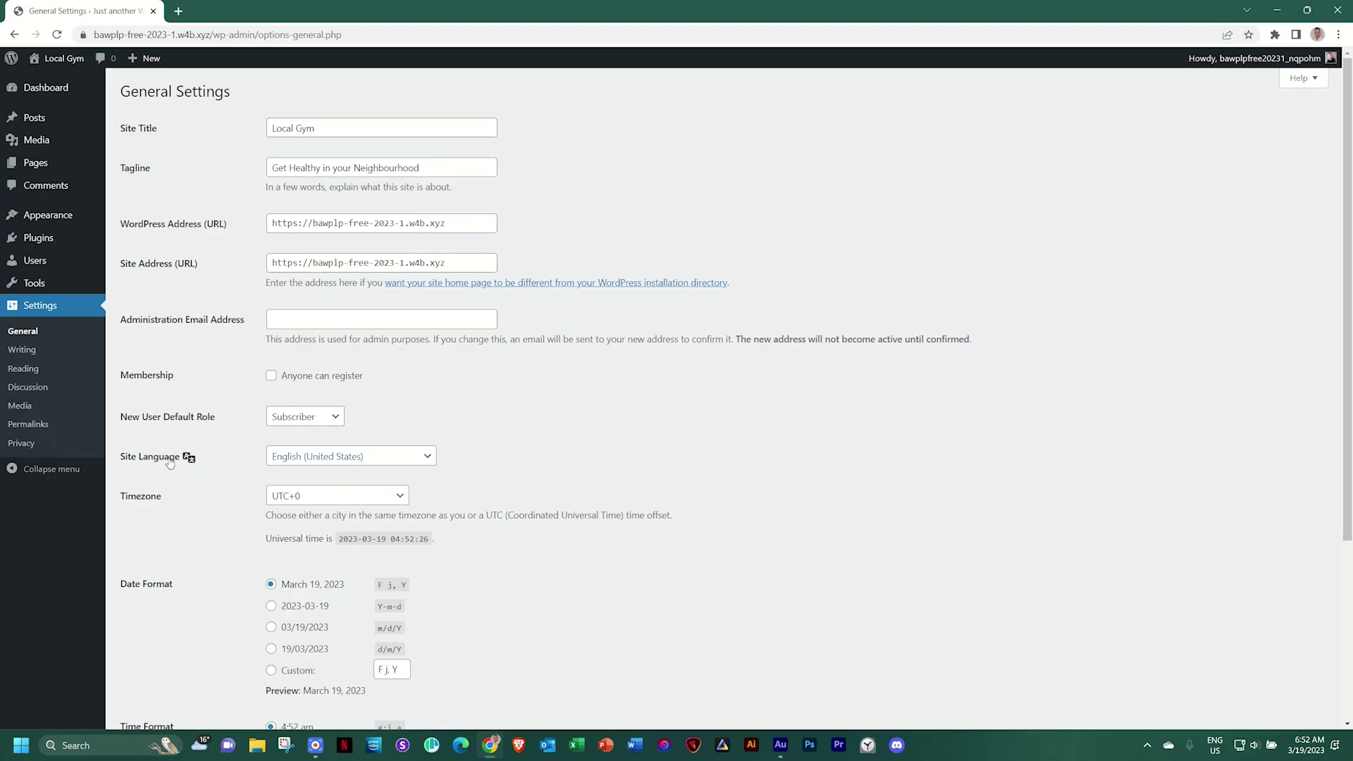
Set the site language to English (South Africa) and timezone to UTC+2, then save
click(279, 462)
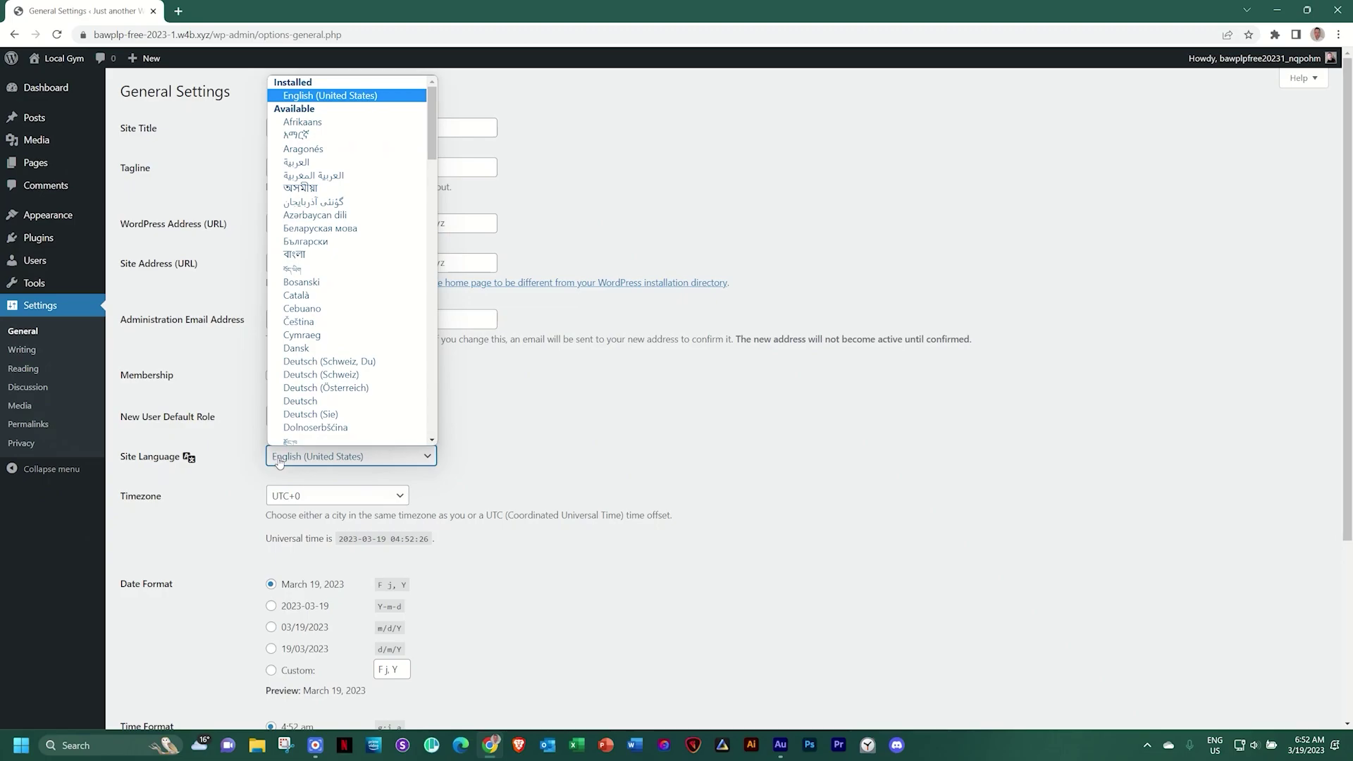
scroll(331, 352, down, 4)
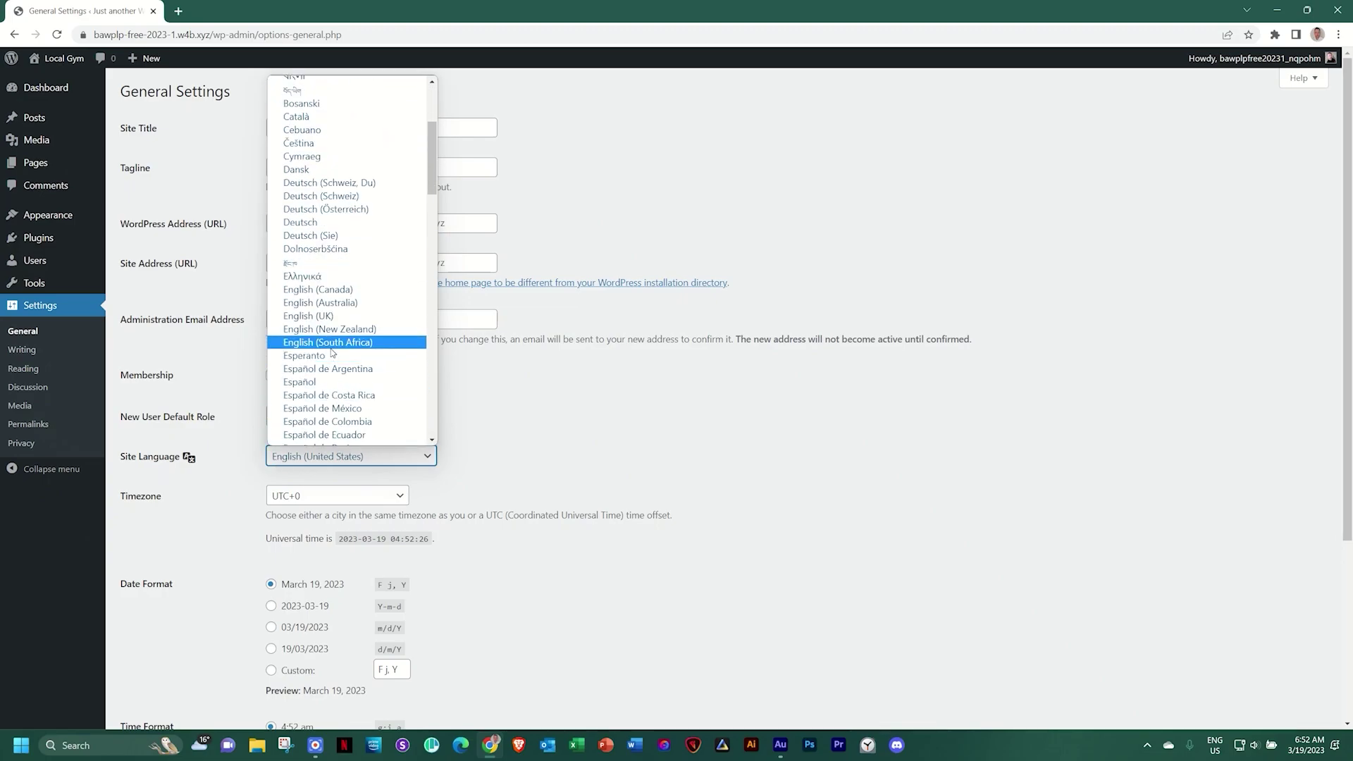
click(333, 344)
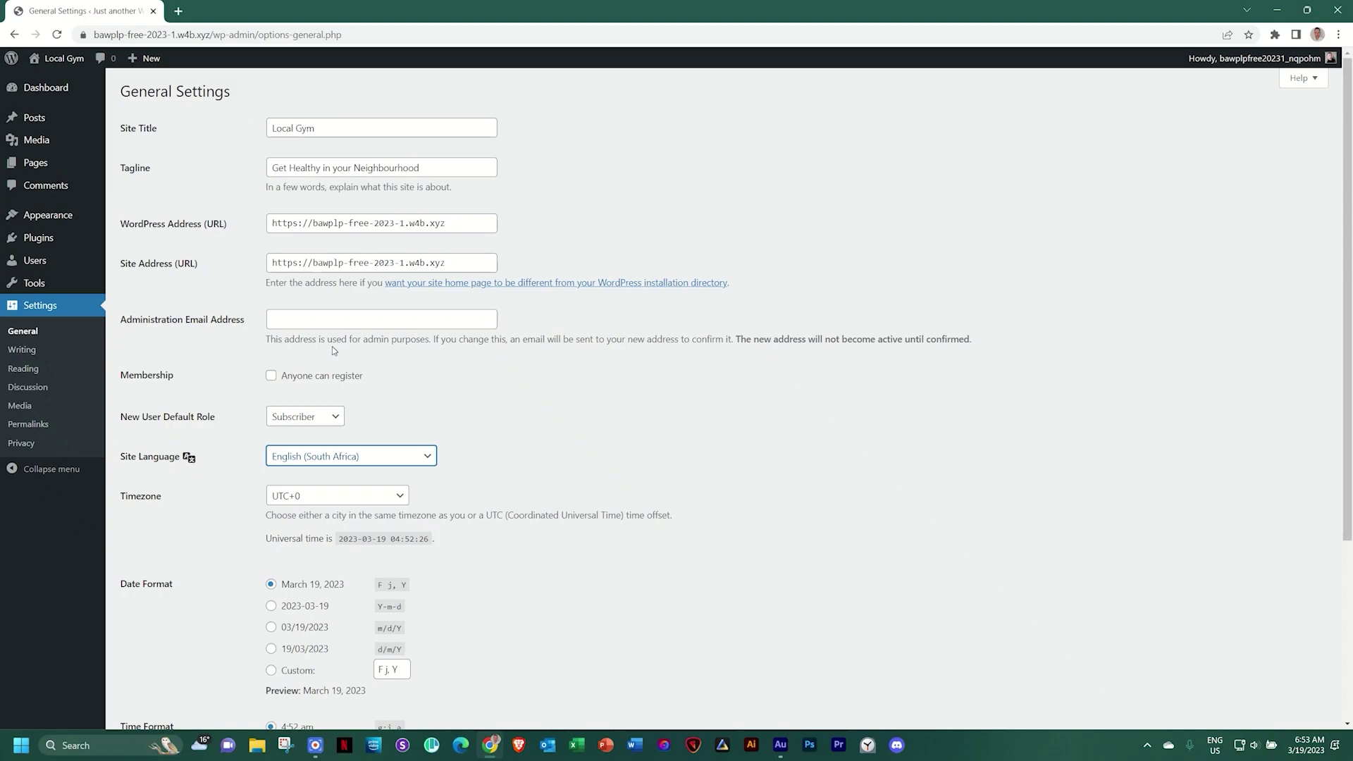
click(317, 497)
scroll(332, 442, down, 4)
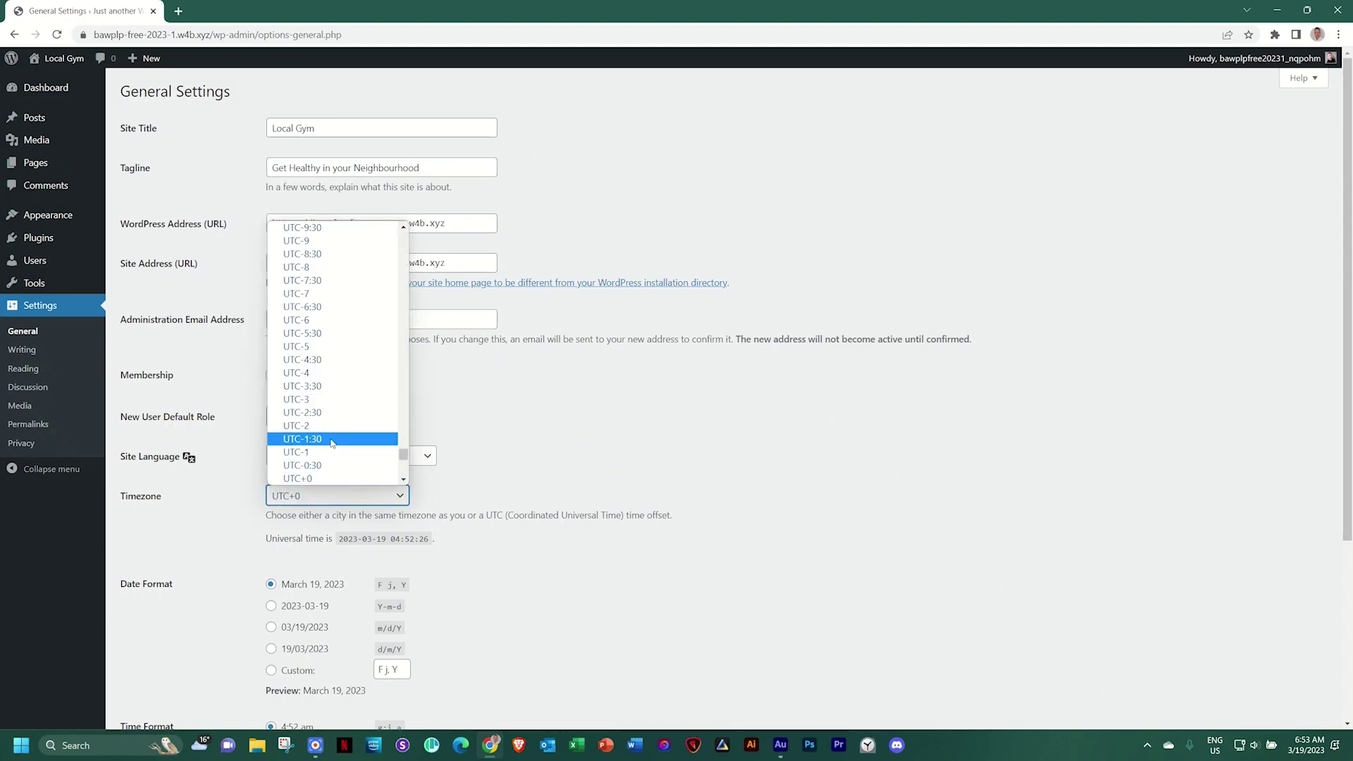
click(318, 355)
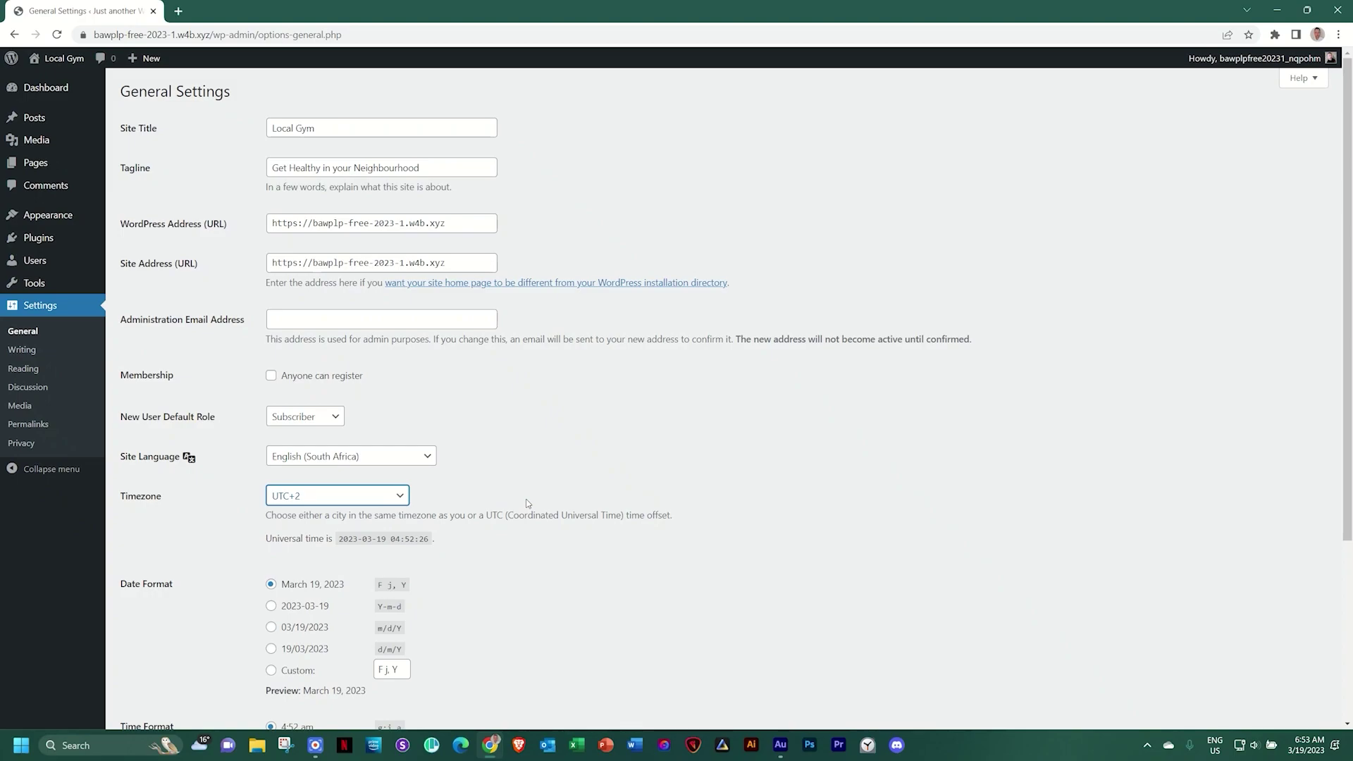
scroll(644, 432, down, 4)
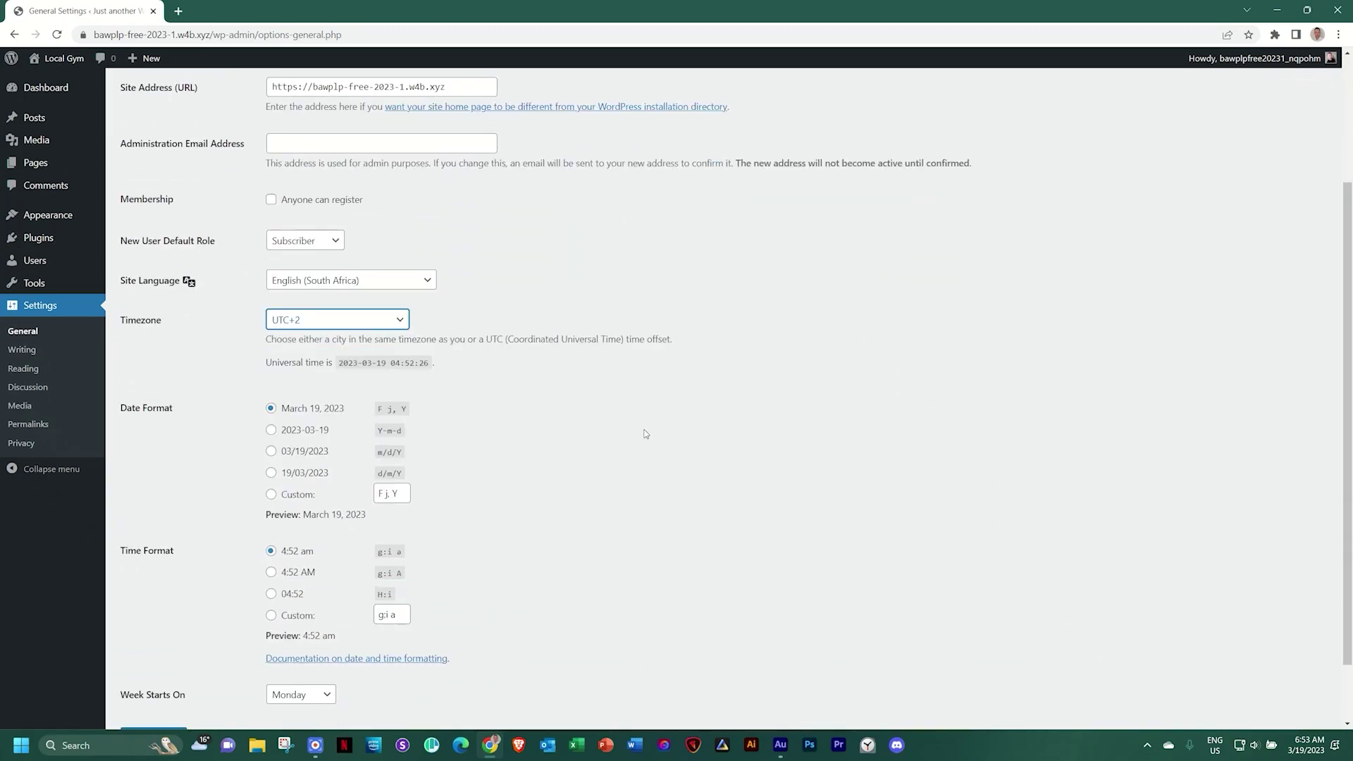
scroll(646, 434, up, 4)
scroll(646, 434, down, 4)
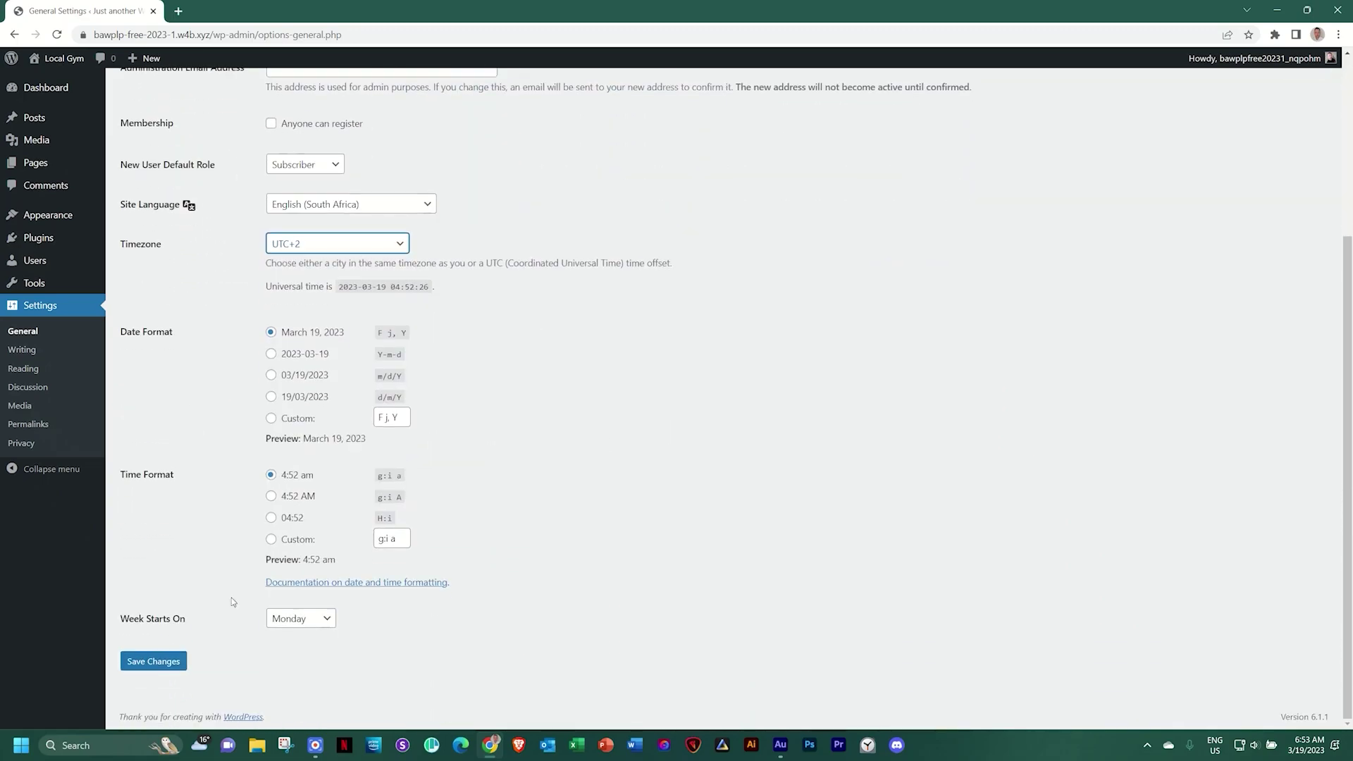
click(140, 664)
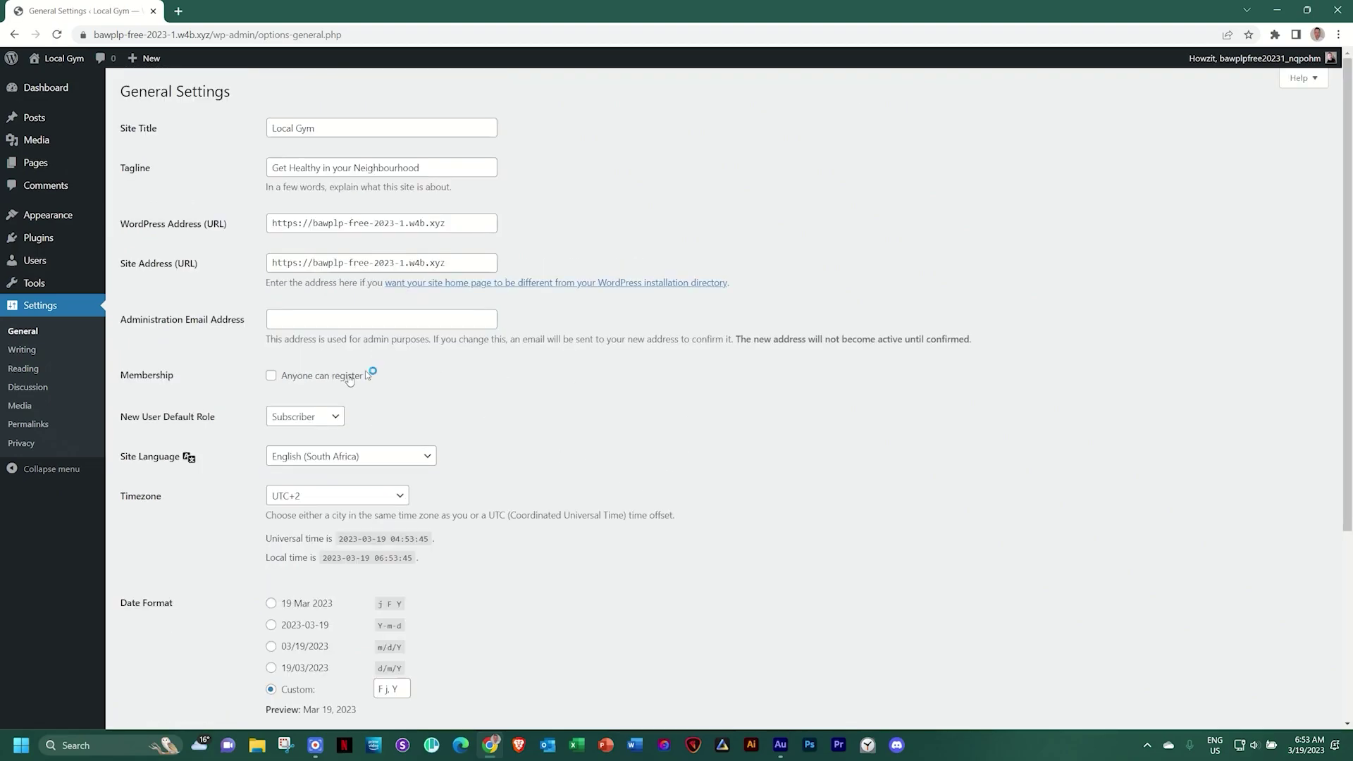
Choose the 'Post name' permalink structure and save it
click(37, 429)
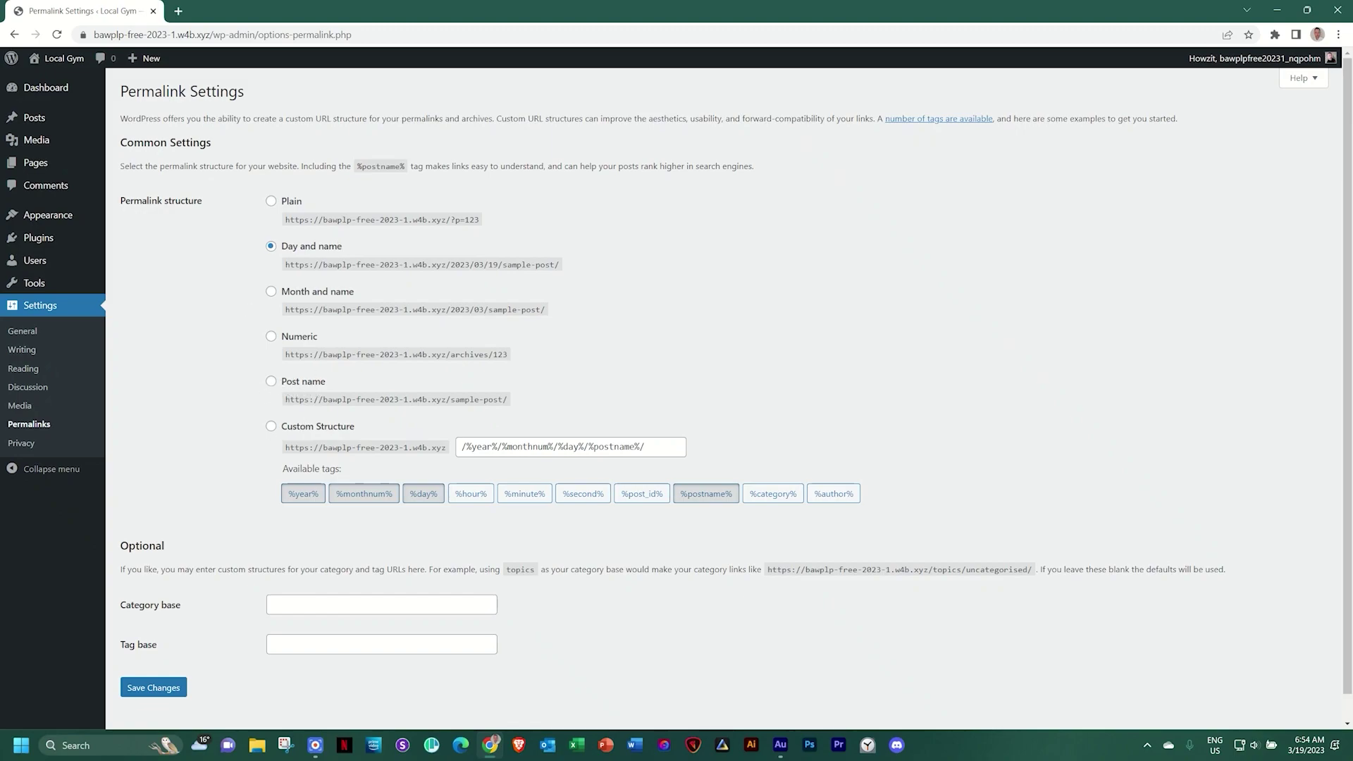
click(271, 381)
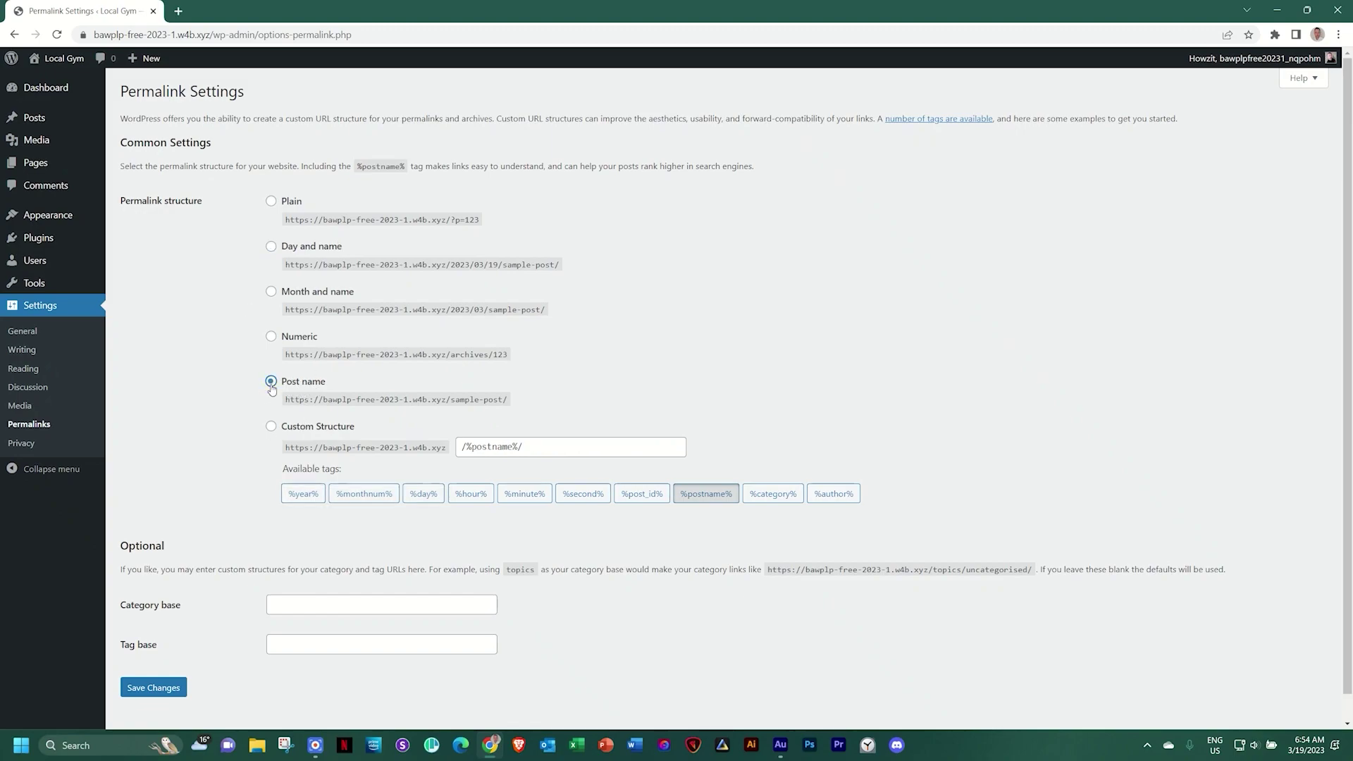
click(155, 689)
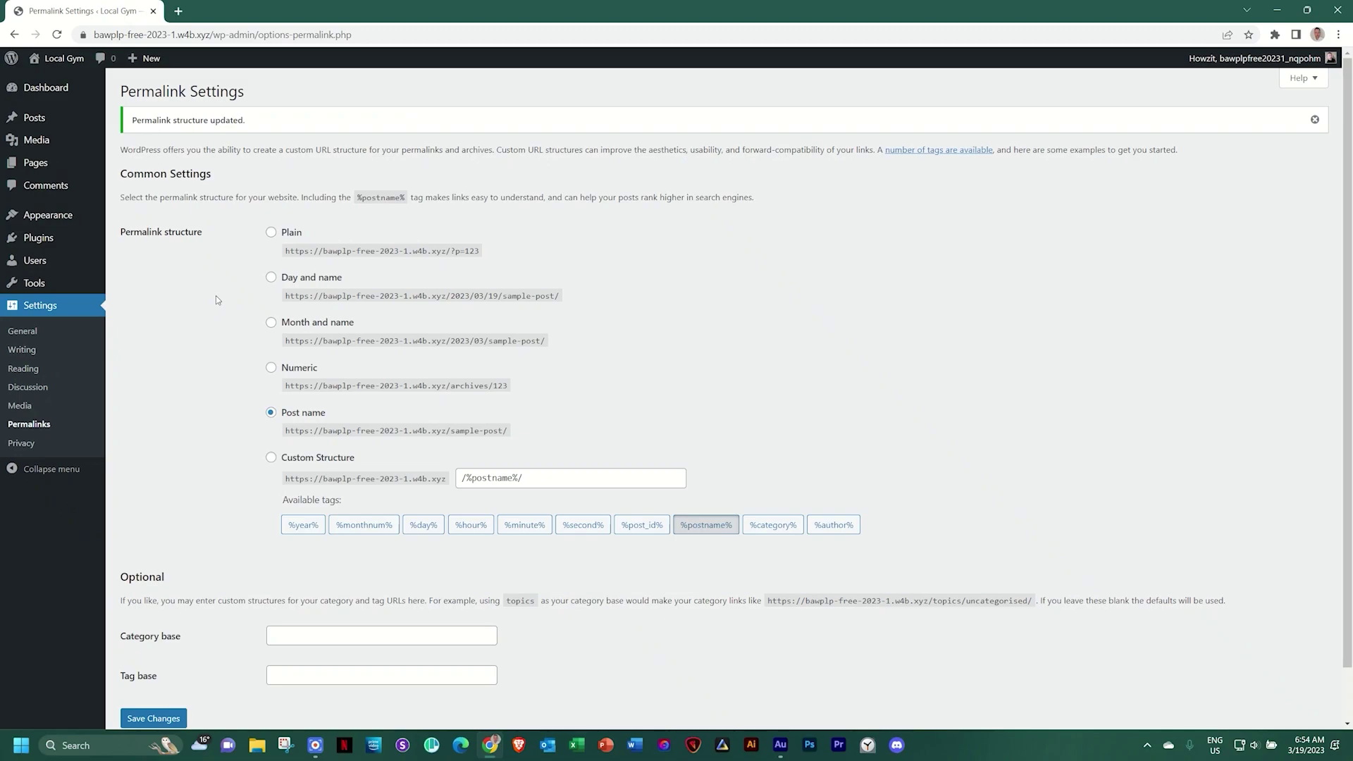
Search the theme directory for 'blocksy', then install and activate the Blocksy theme
mouse_move(63, 215)
click(146, 217)
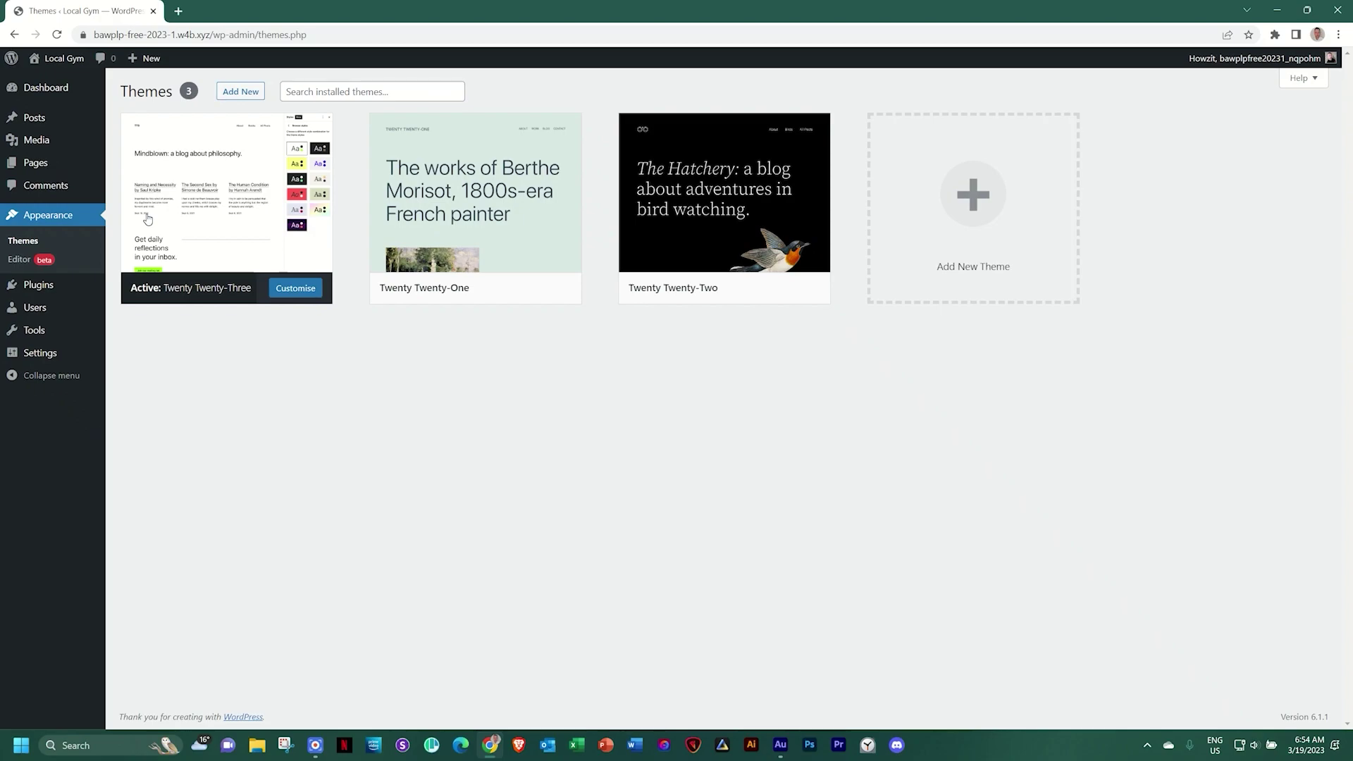
click(240, 94)
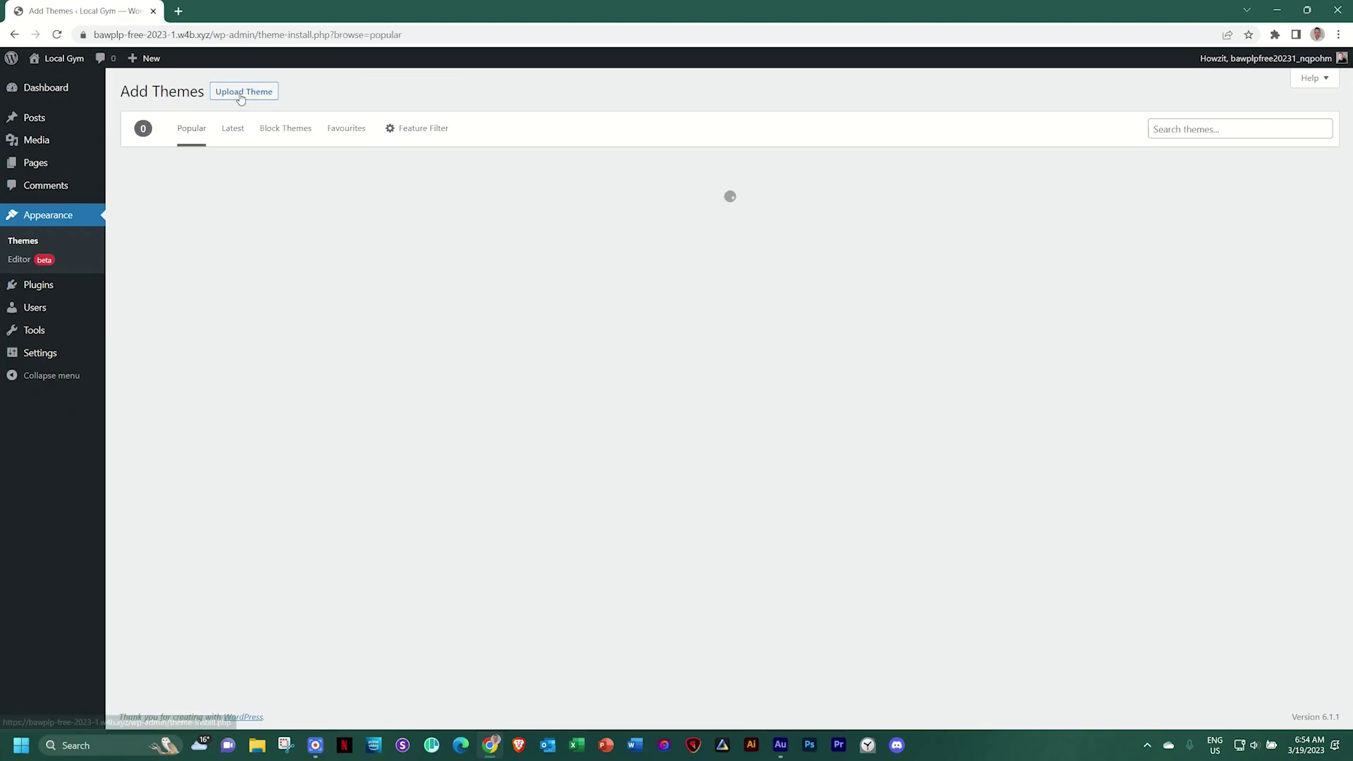
click(1180, 129)
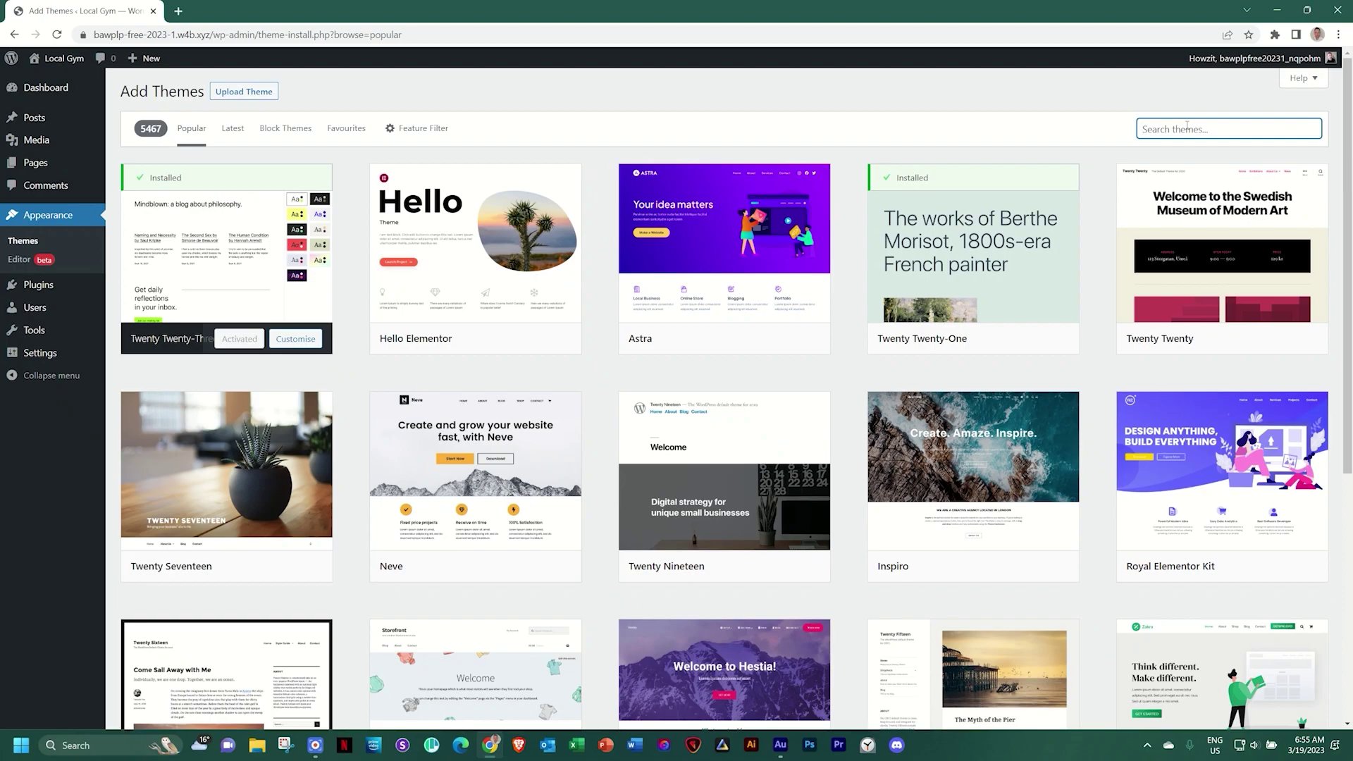
text(blocksy)
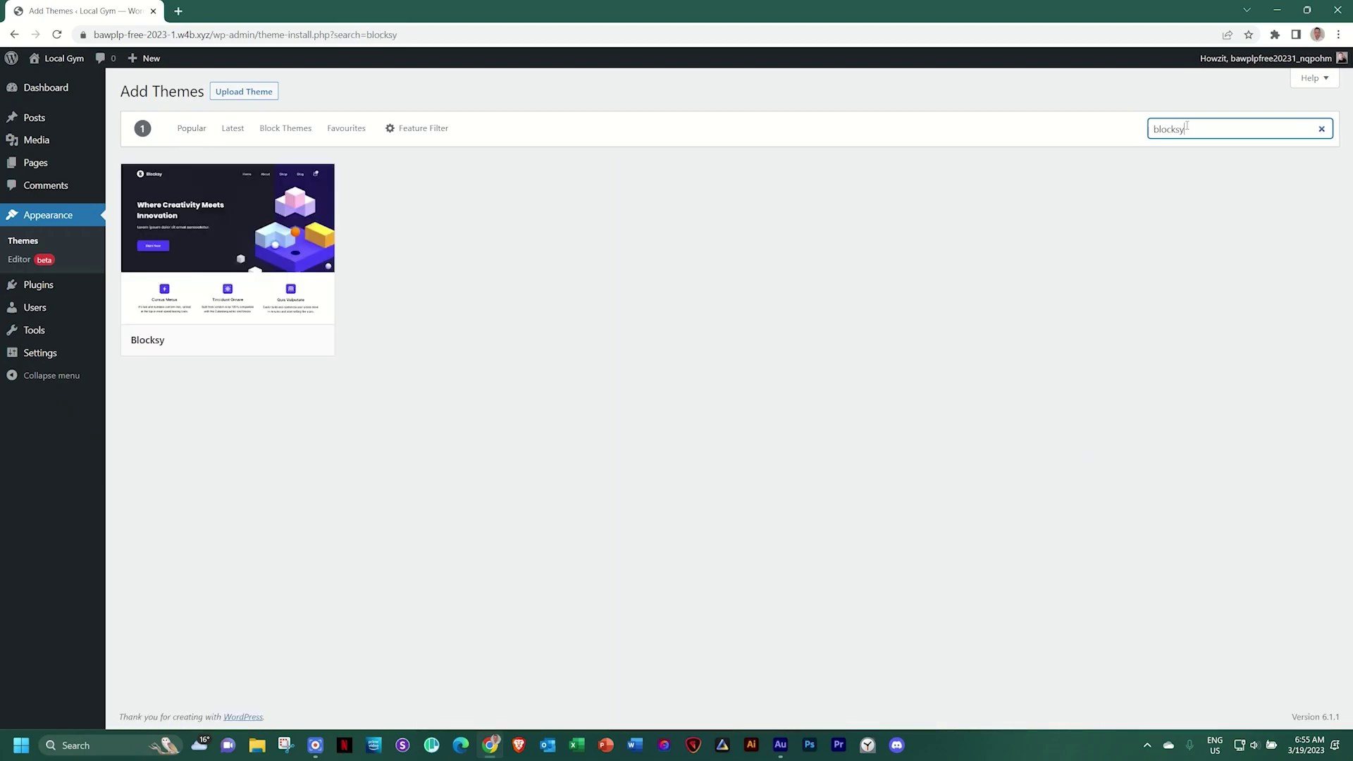
mouse_move(226, 276)
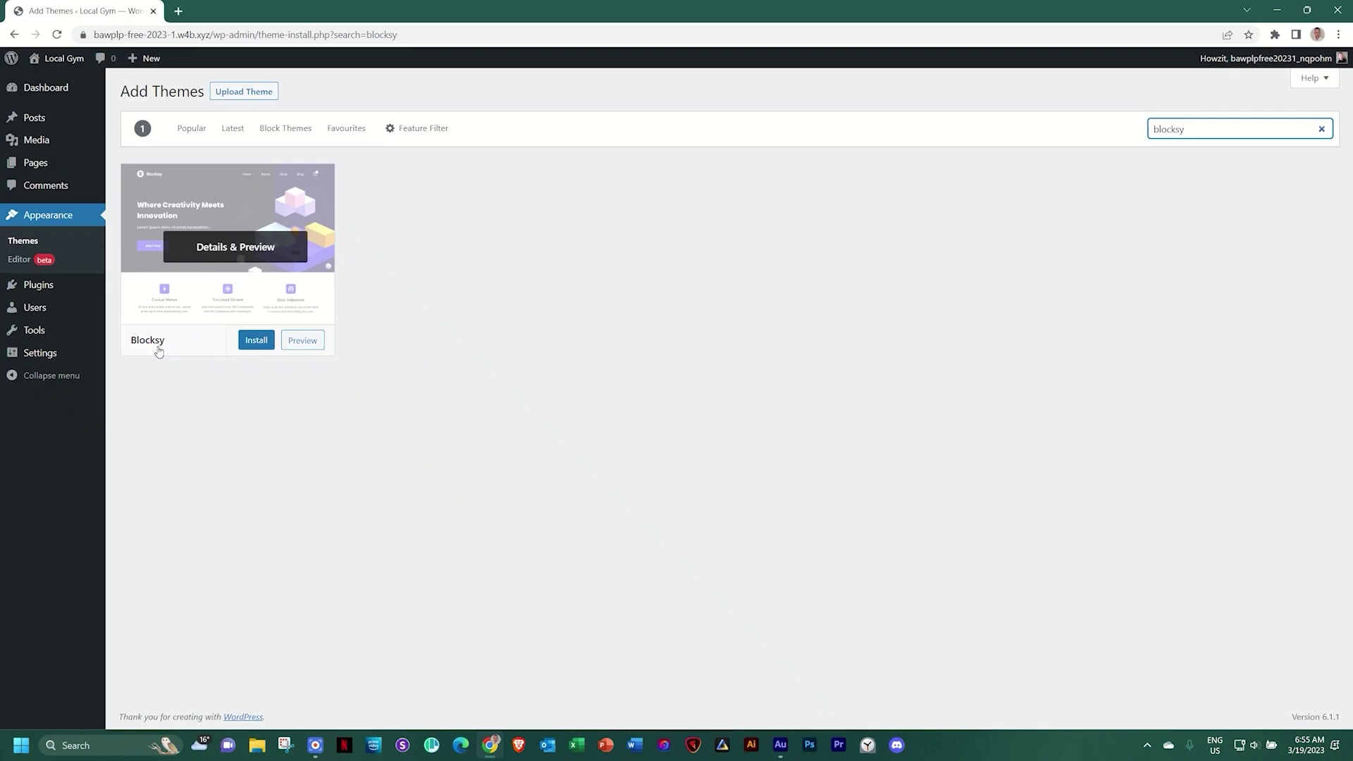
click(259, 341)
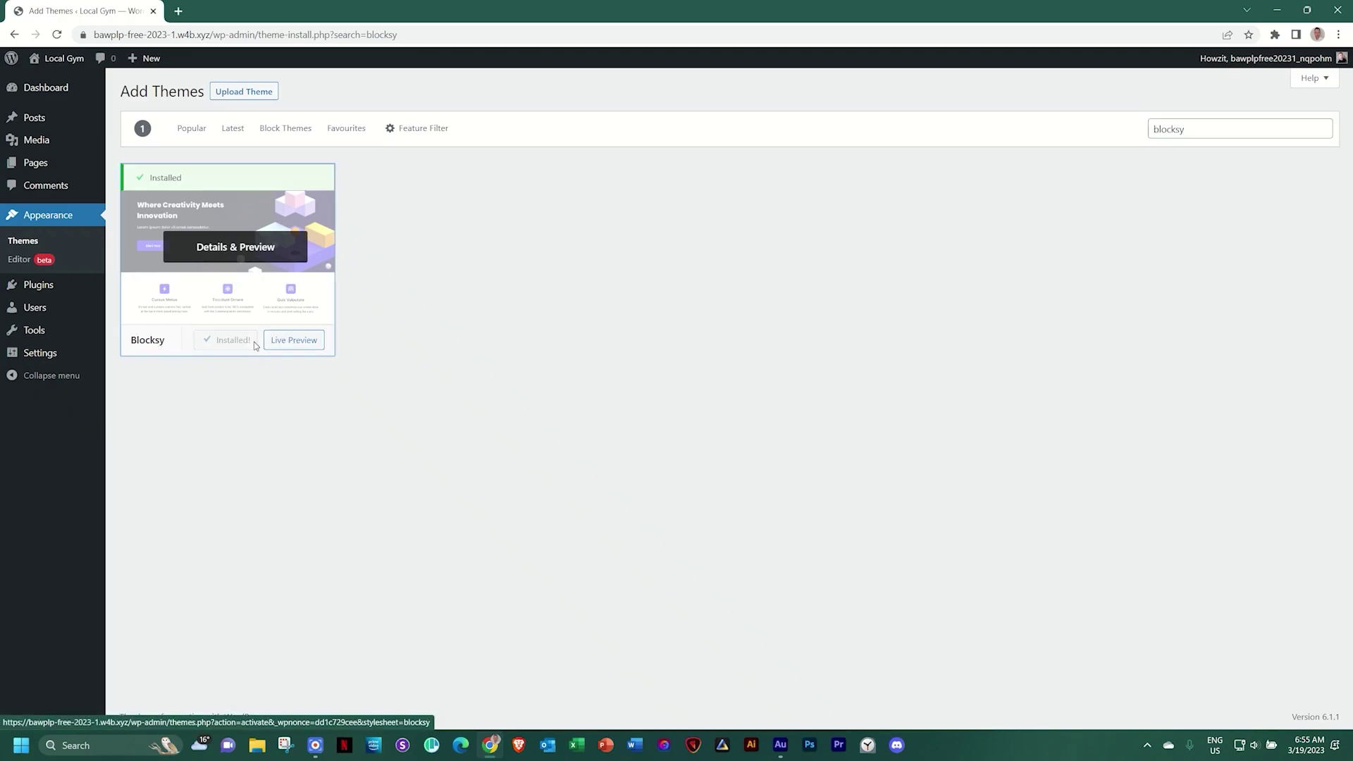
click(254, 345)
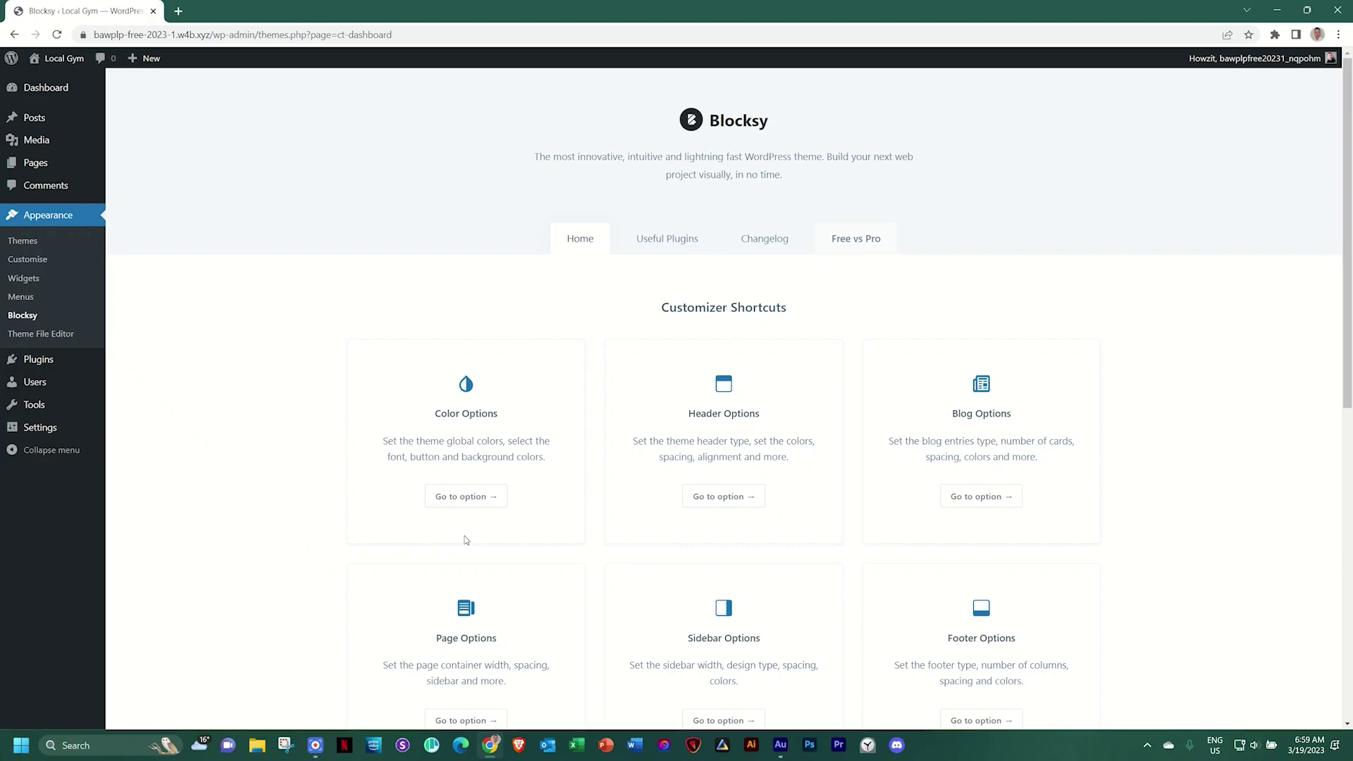
On the Plugins screen, dismiss the Blocksy companion recommendation notice
mouse_move(40, 370)
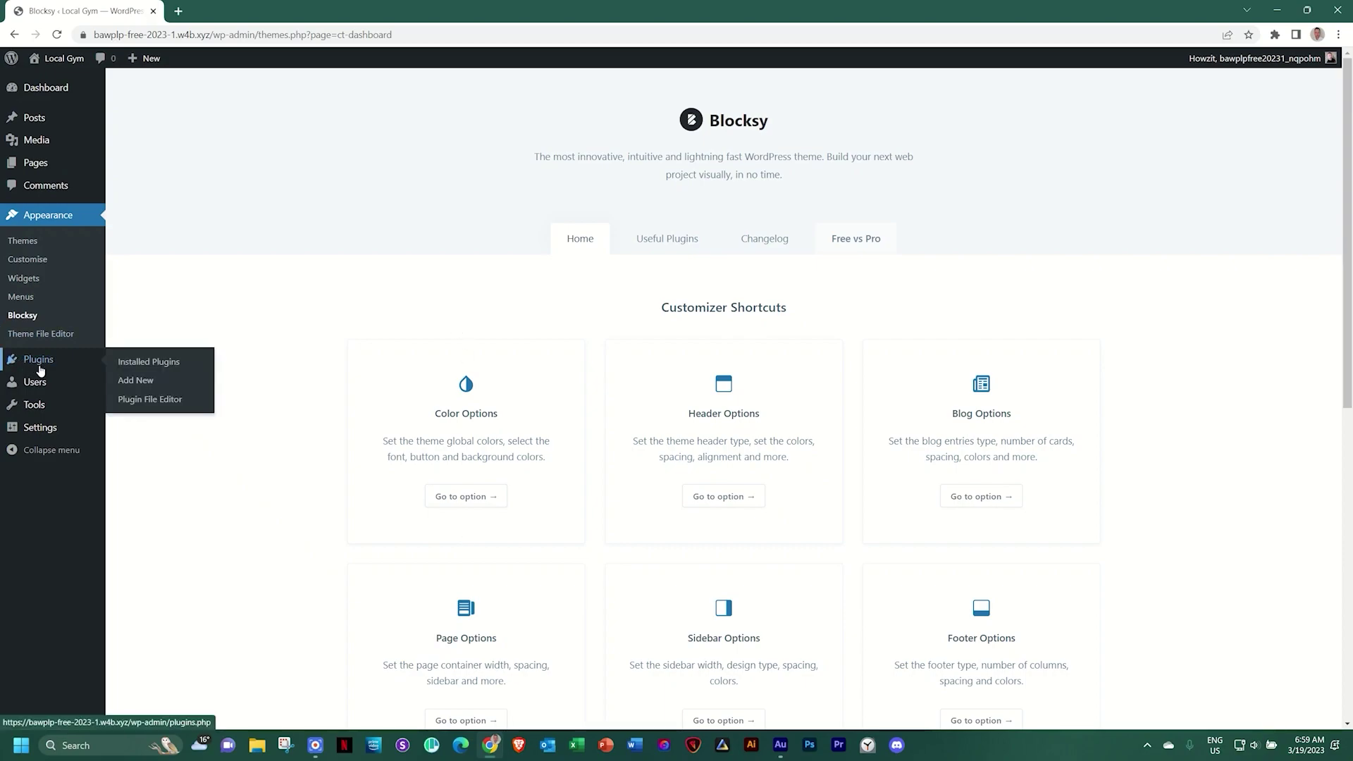
click(39, 367)
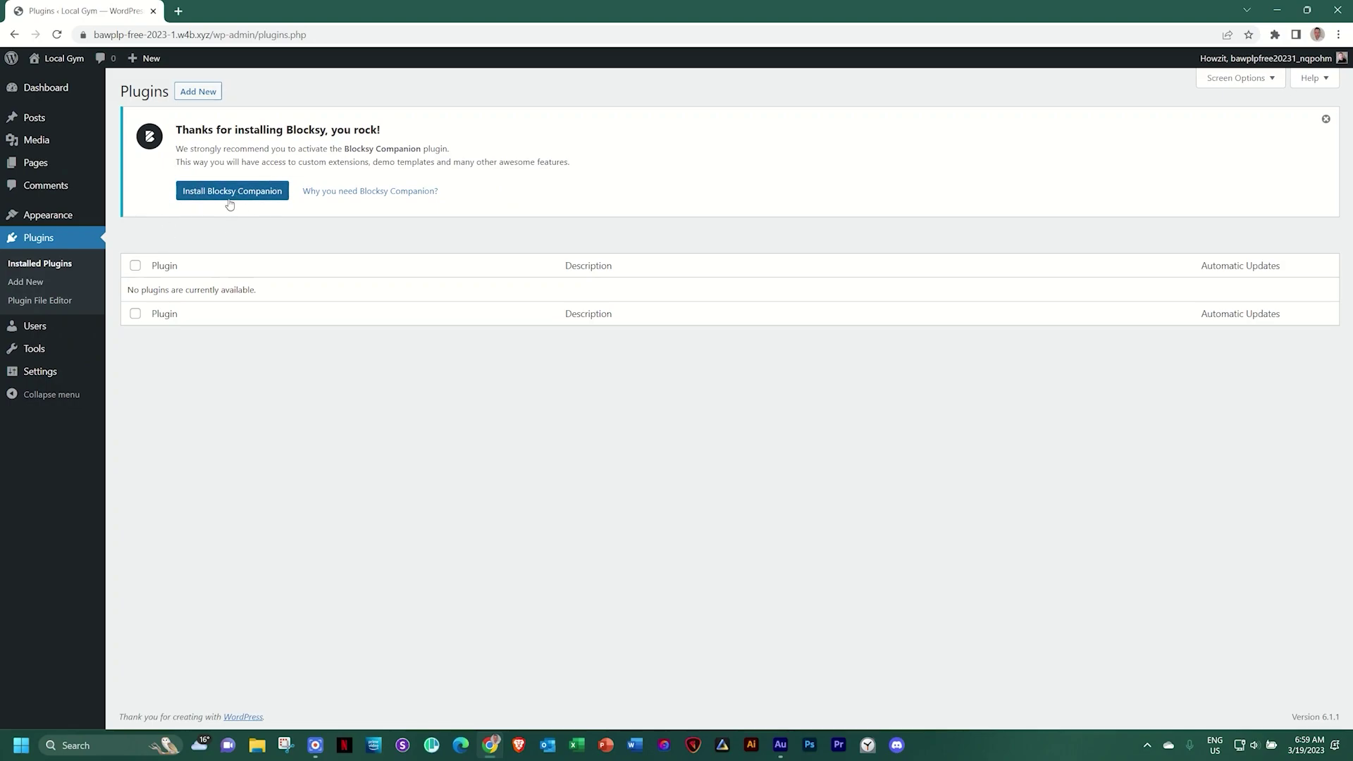
click(1325, 120)
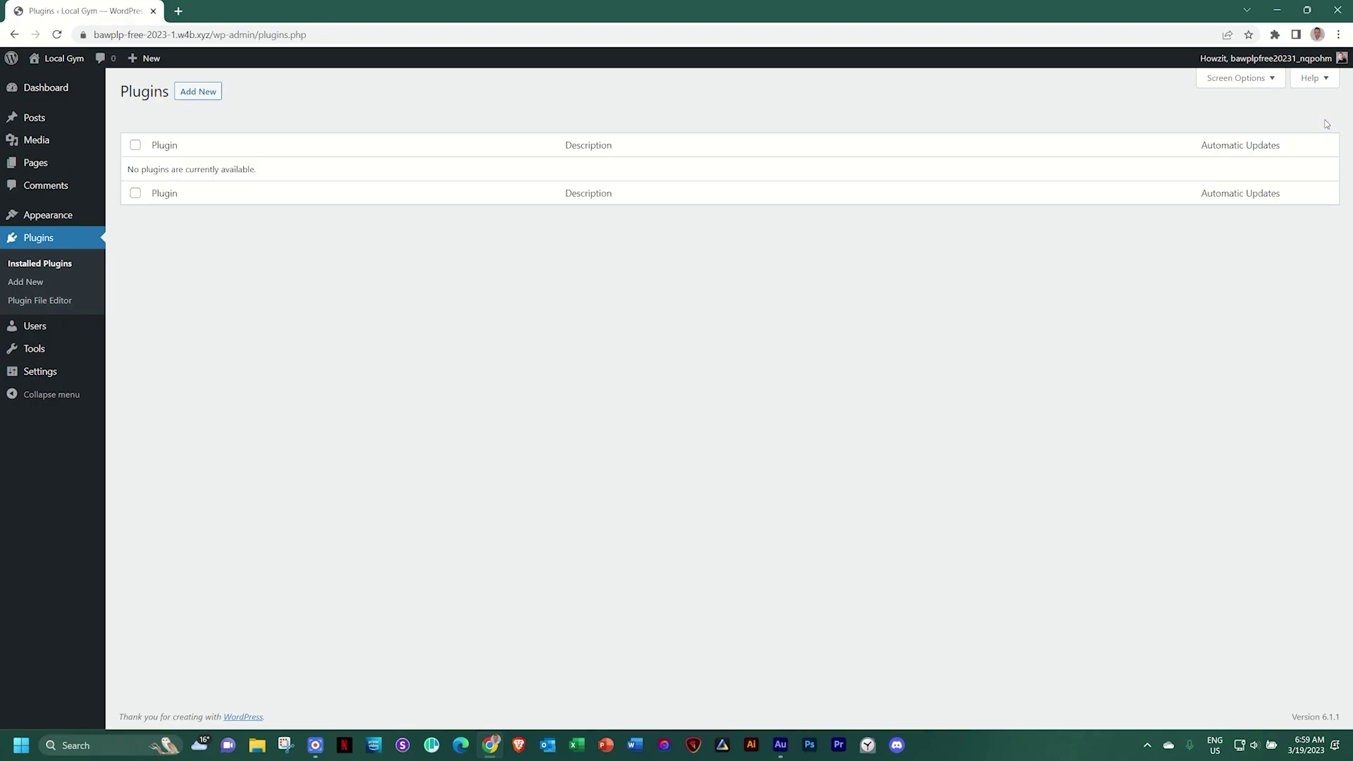
Search for 'Brizy', install and activate Brizy – Page Builder, and dismiss its rating request
click(202, 95)
click(1198, 129)
text(Brizy)
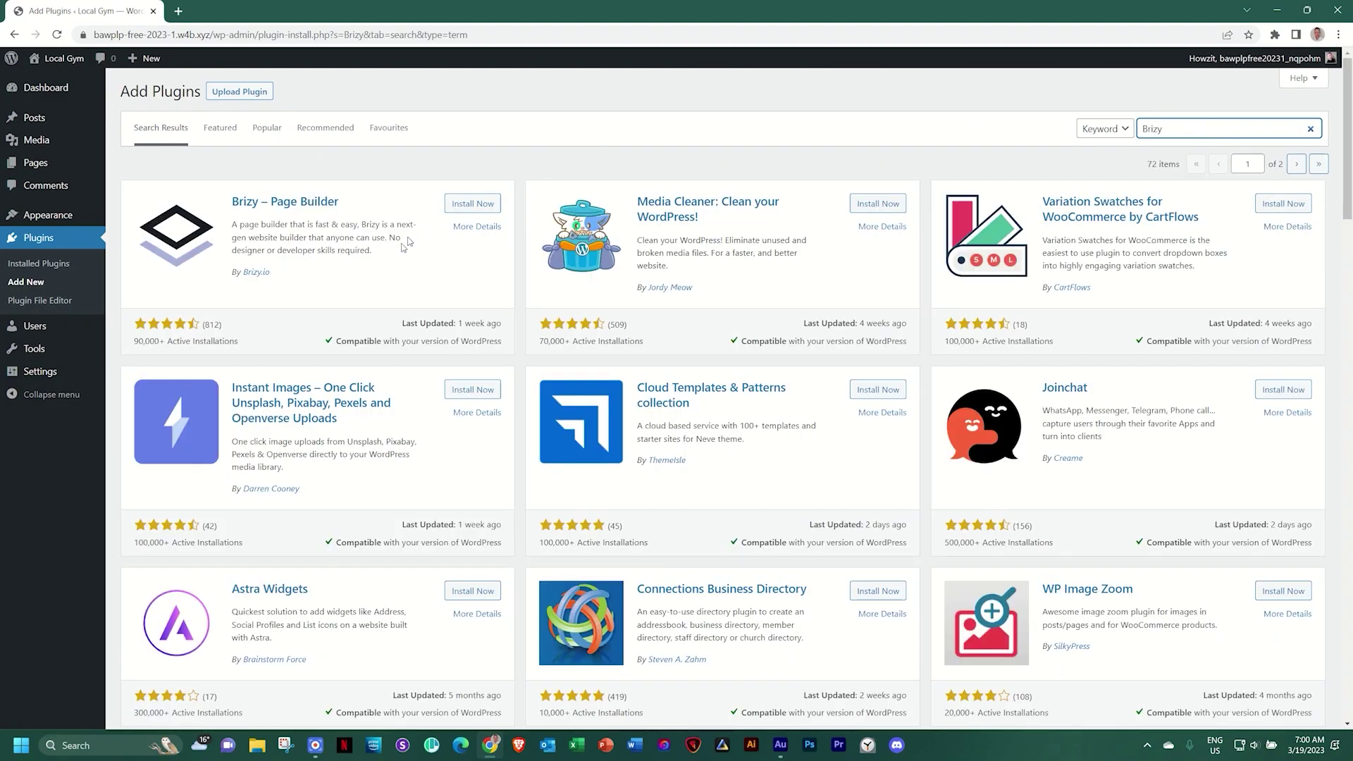
click(485, 207)
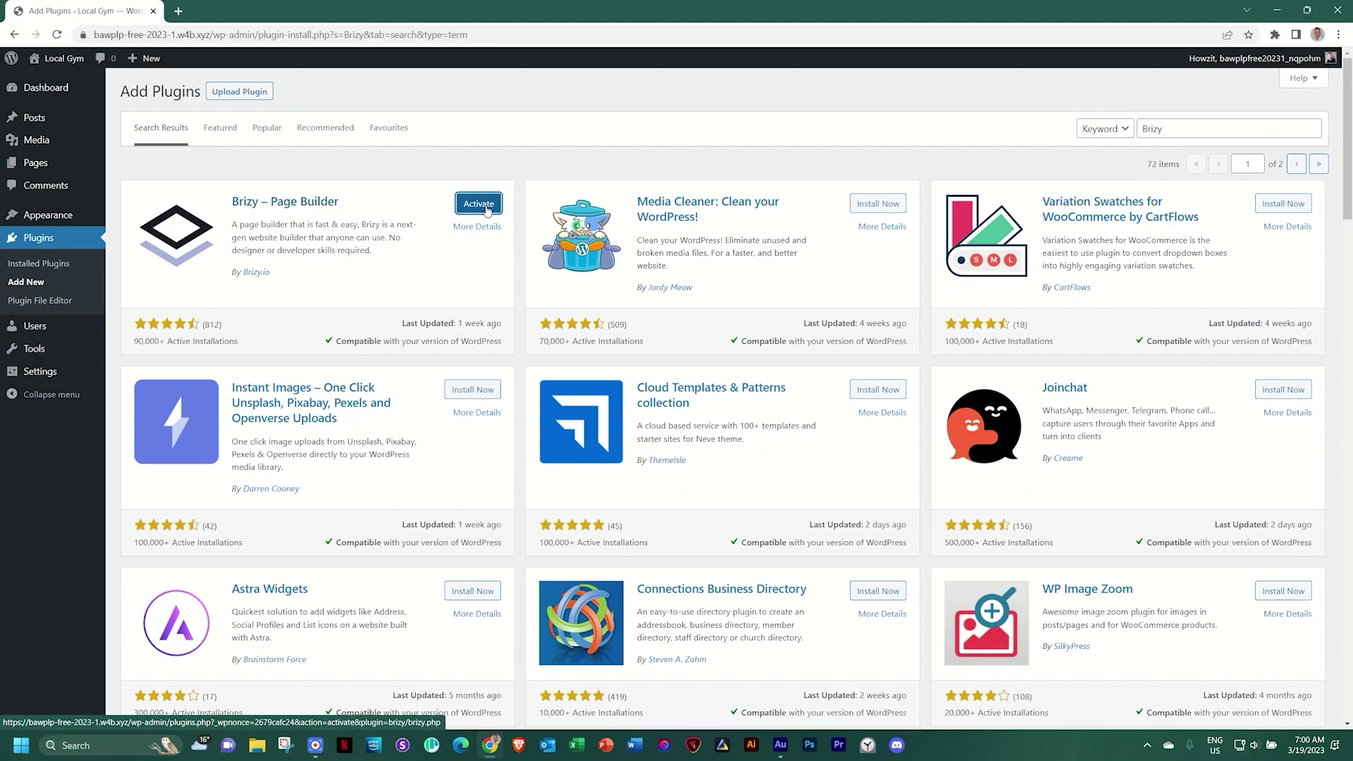
click(486, 210)
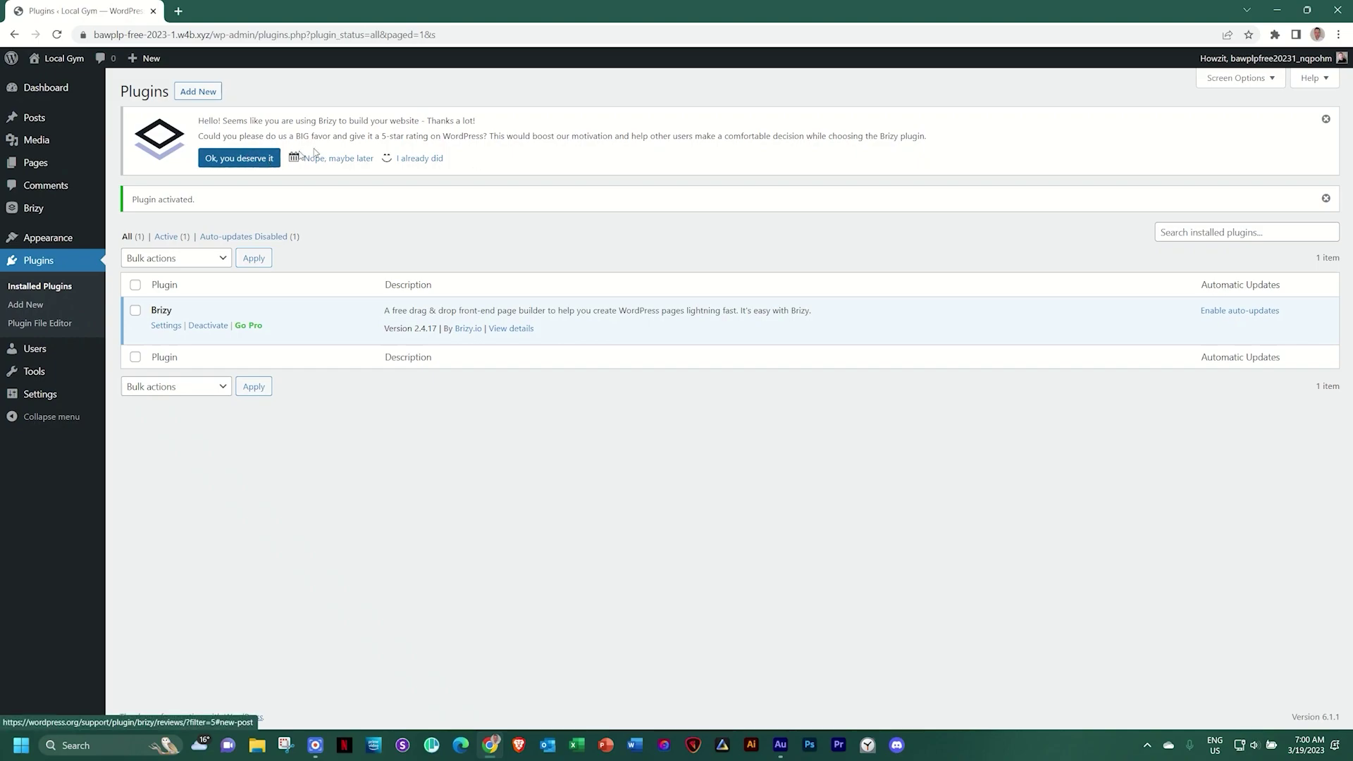
click(434, 159)
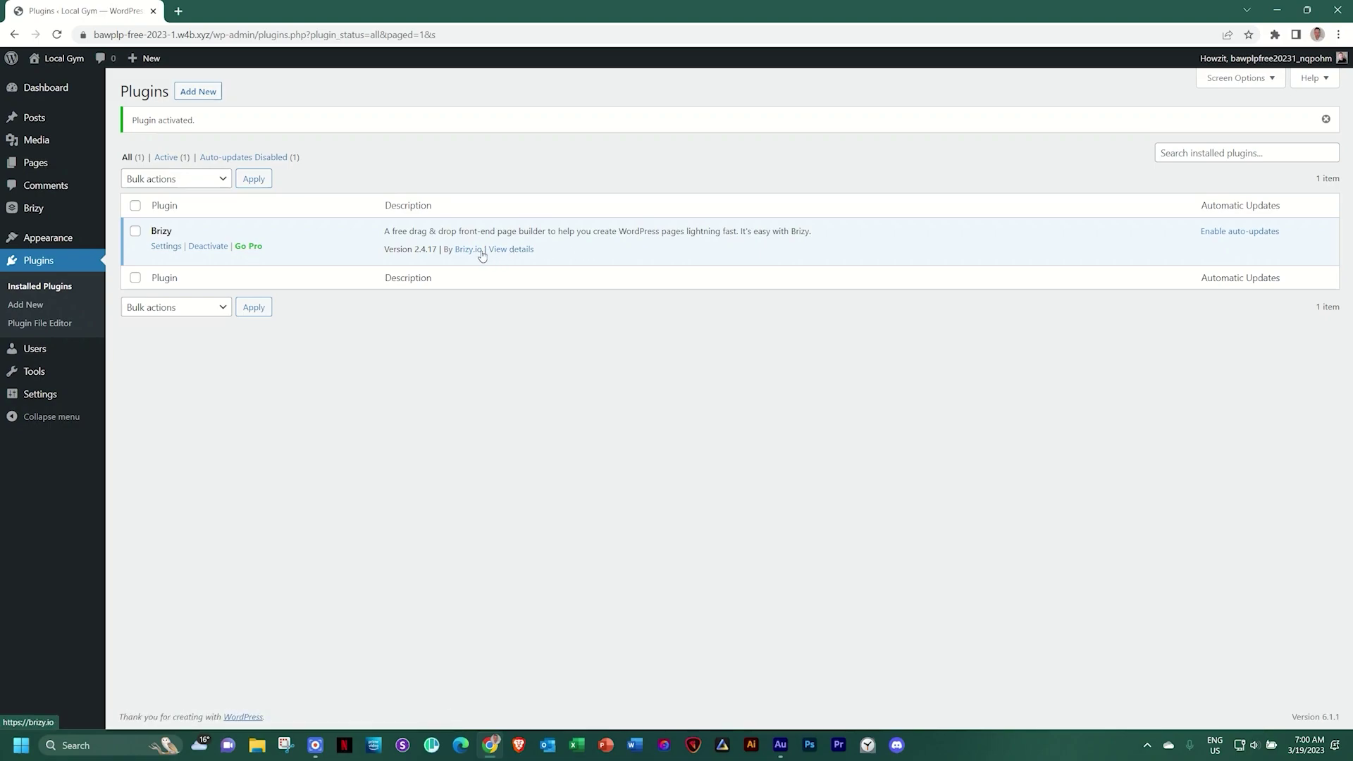
Review the Brizy Pro Personal, Freelancer and Agency plans, then go back to the Plugins tab
click(254, 247)
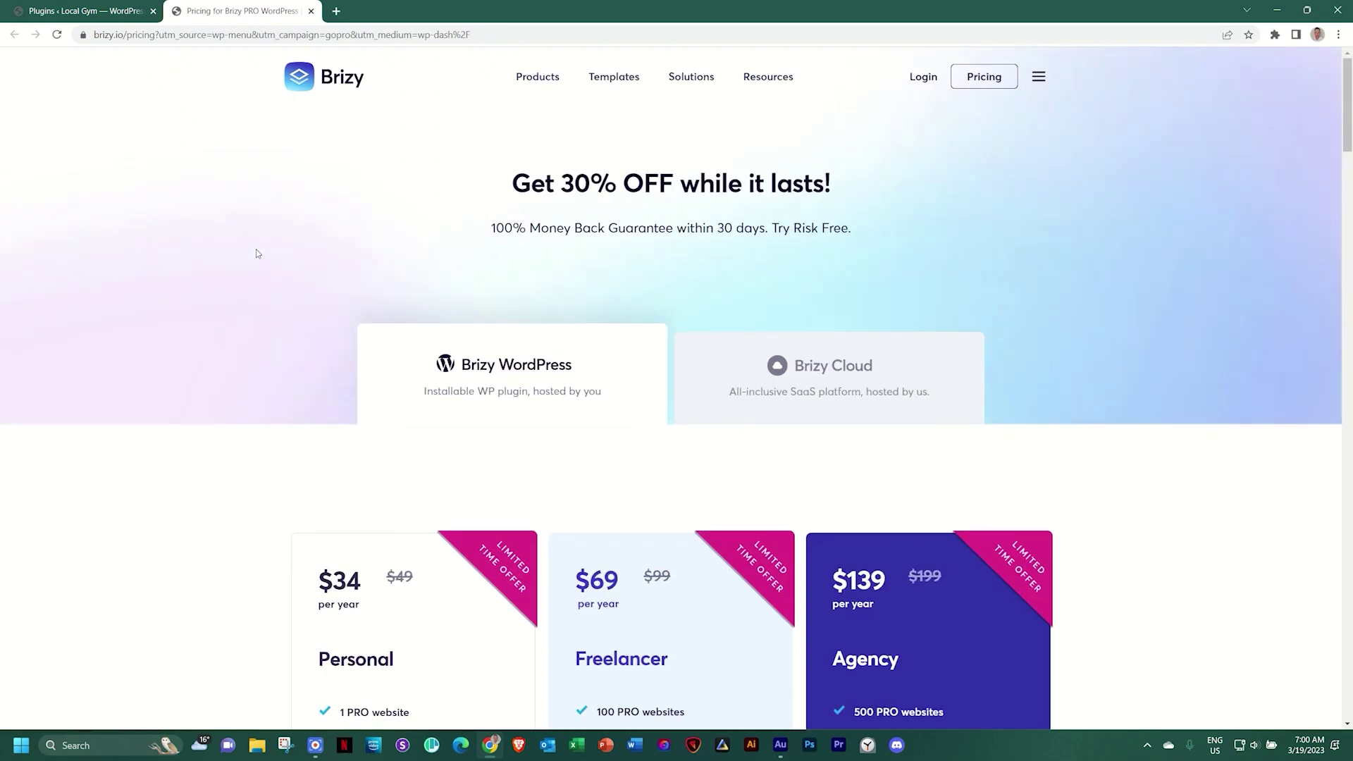
scroll(256, 257, down, 4)
scroll(257, 259, down, 6)
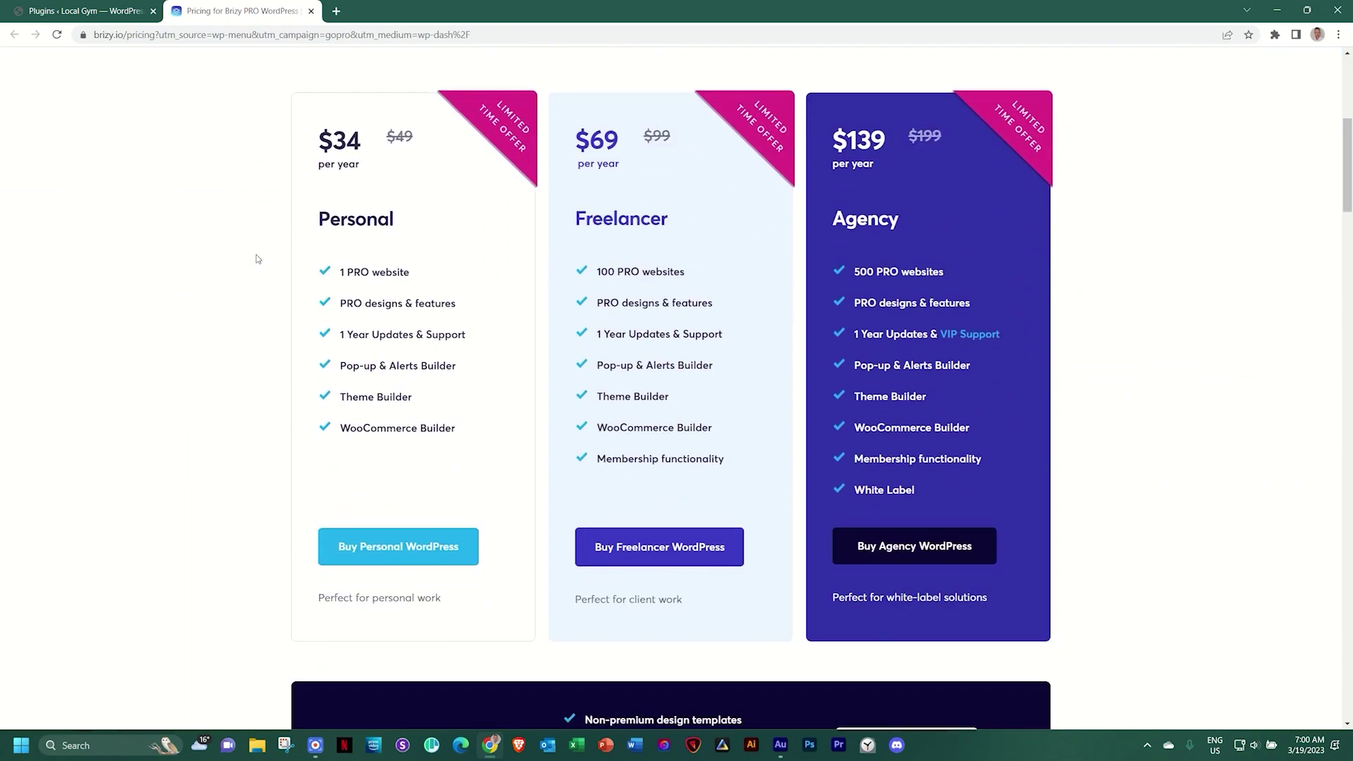
scroll(257, 258, up, 4)
scroll(257, 258, up, 6)
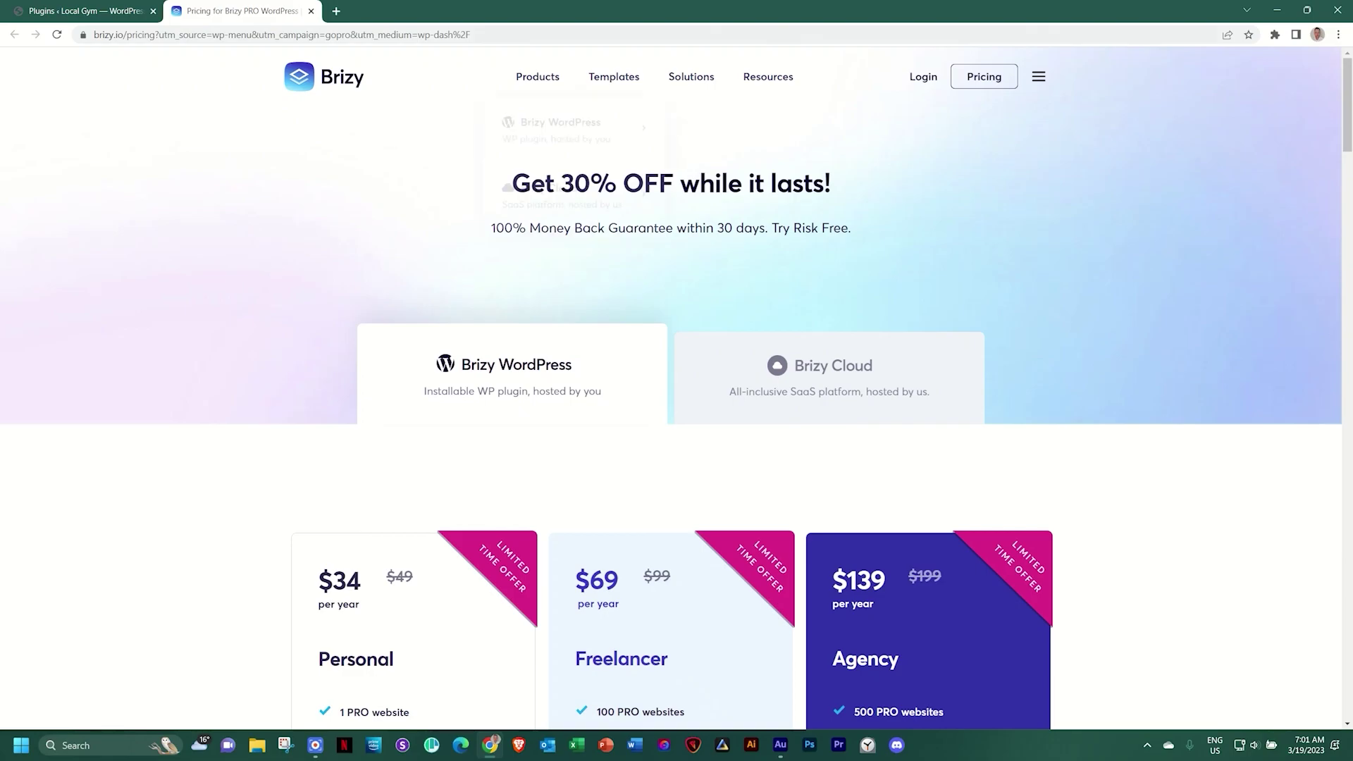
scroll(1237, 319, down, 5)
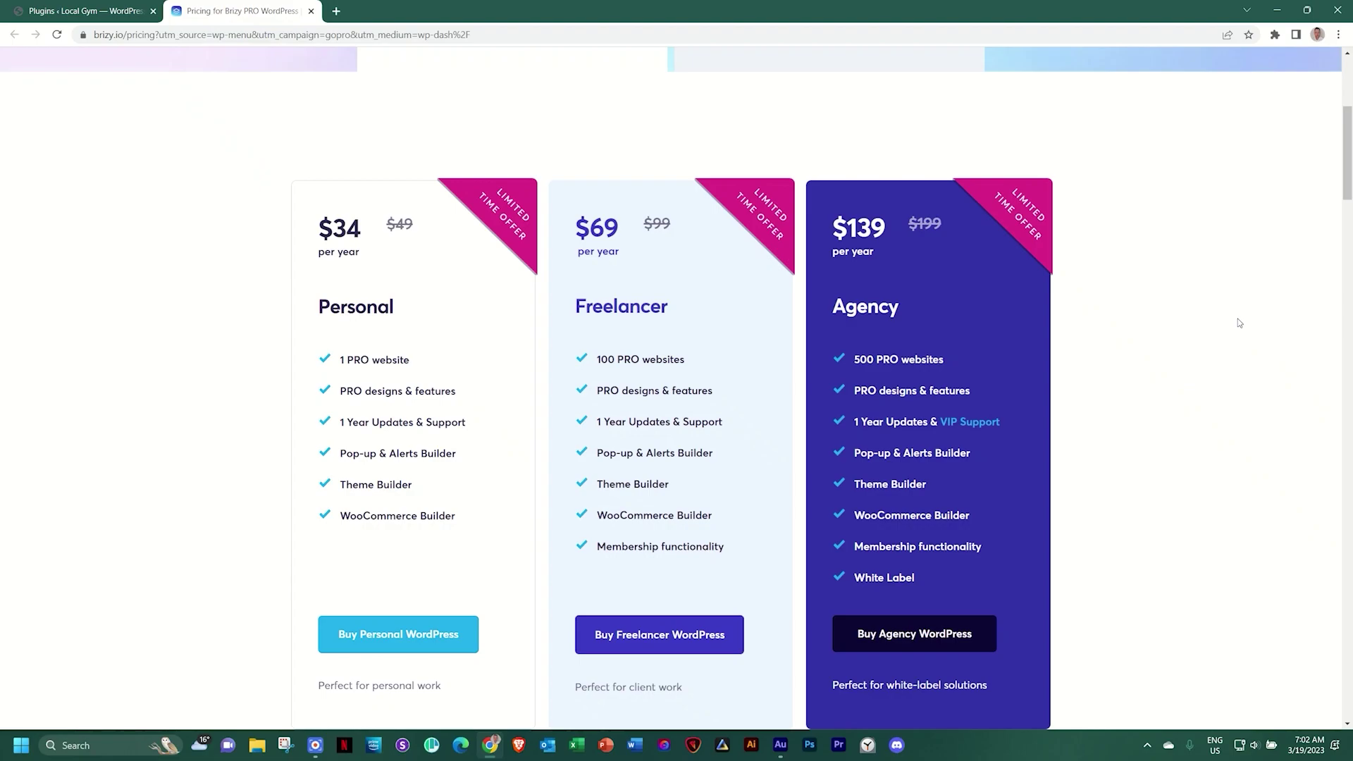
click(67, 11)
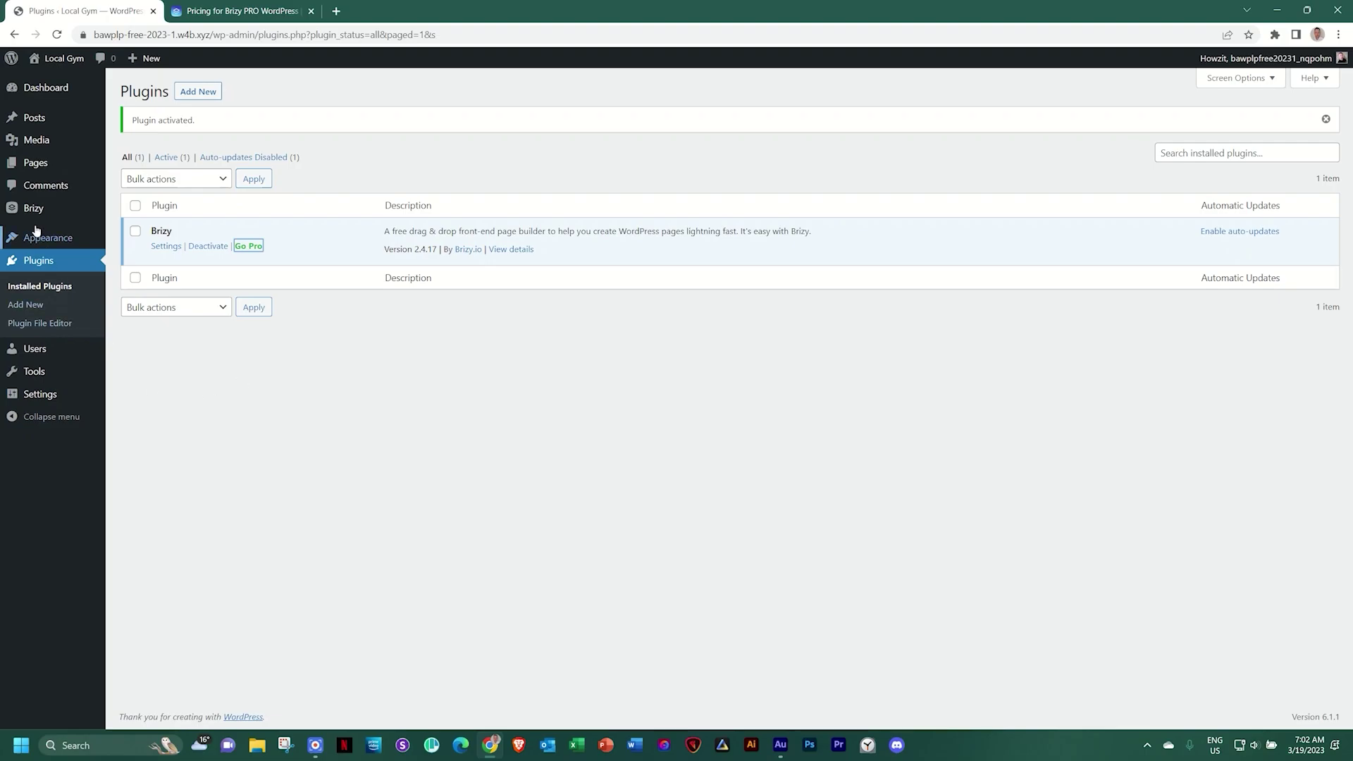
Show Brizy's Maintenance Mode tab and keep Choose Mode set to Disabled
mouse_move(35, 216)
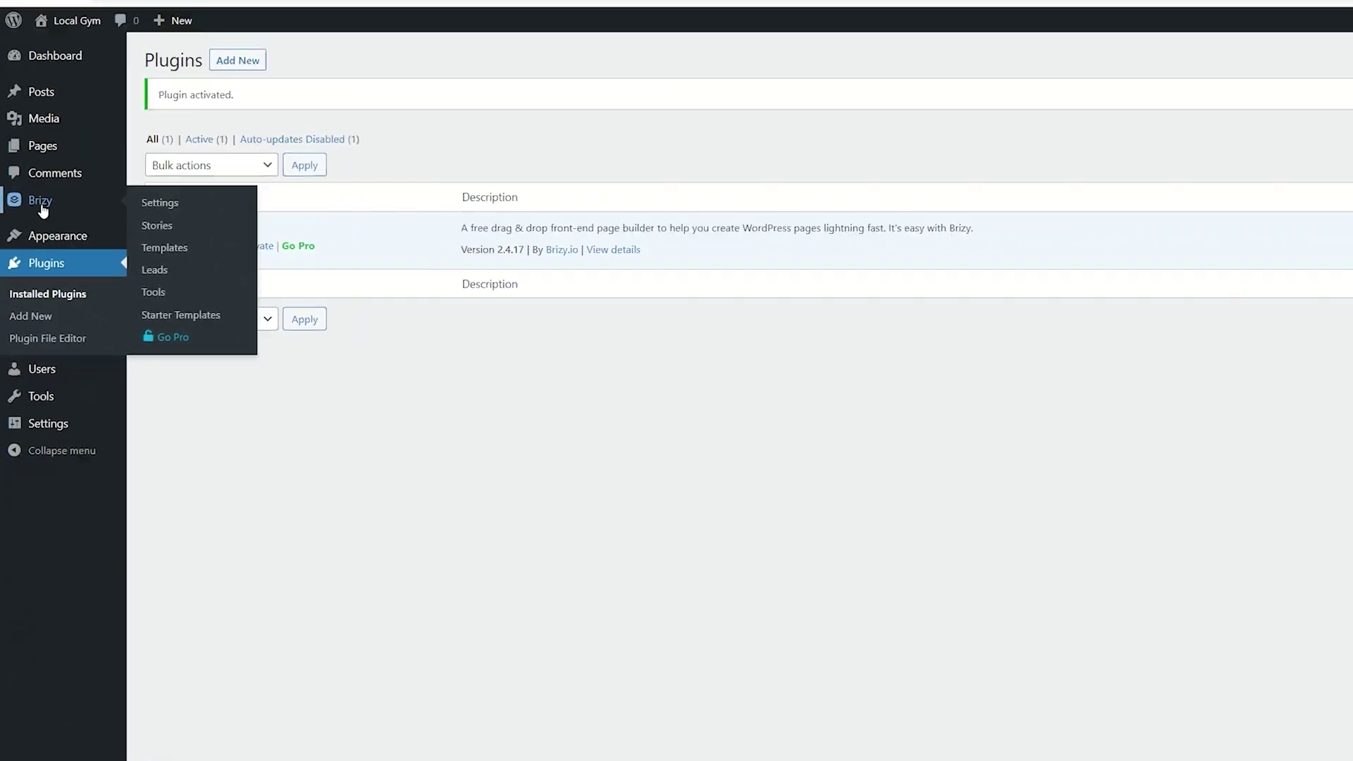
click(90, 169)
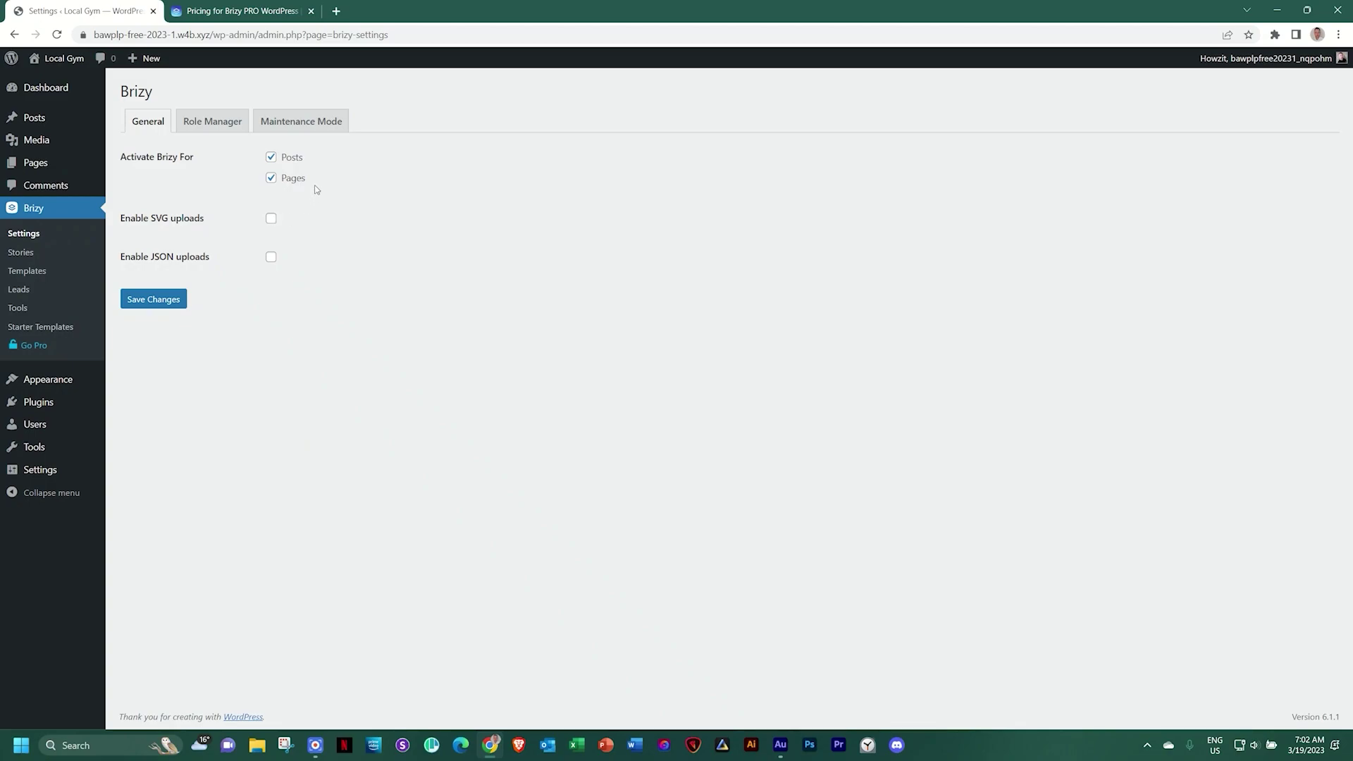
click(301, 127)
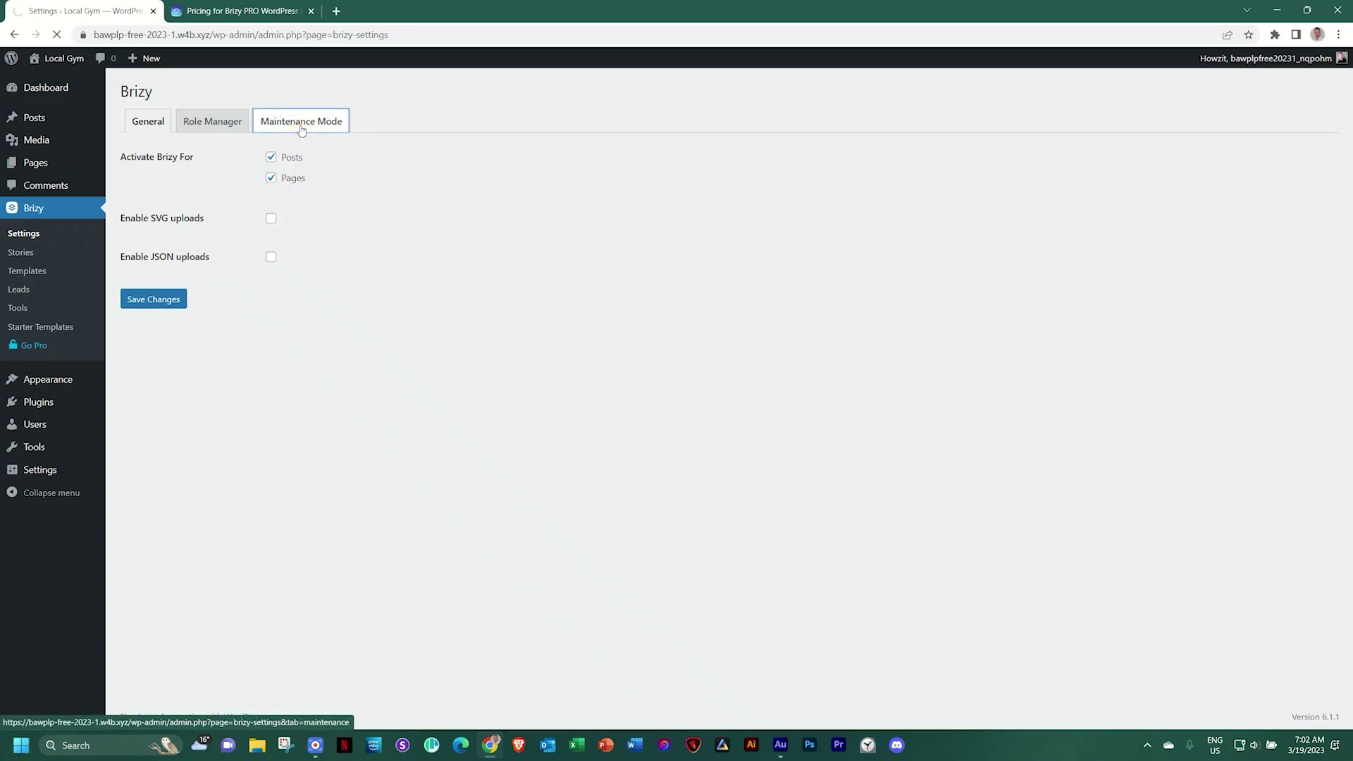
click(293, 160)
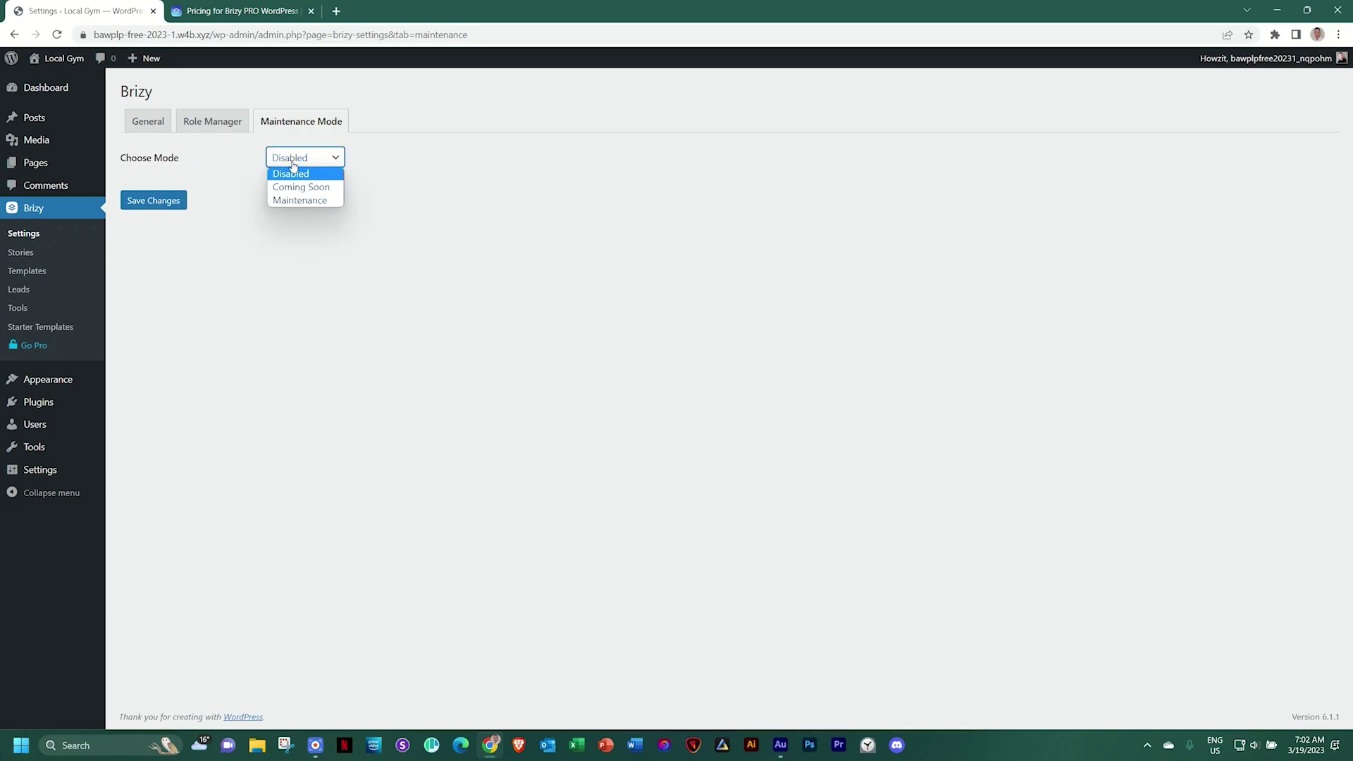
click(294, 156)
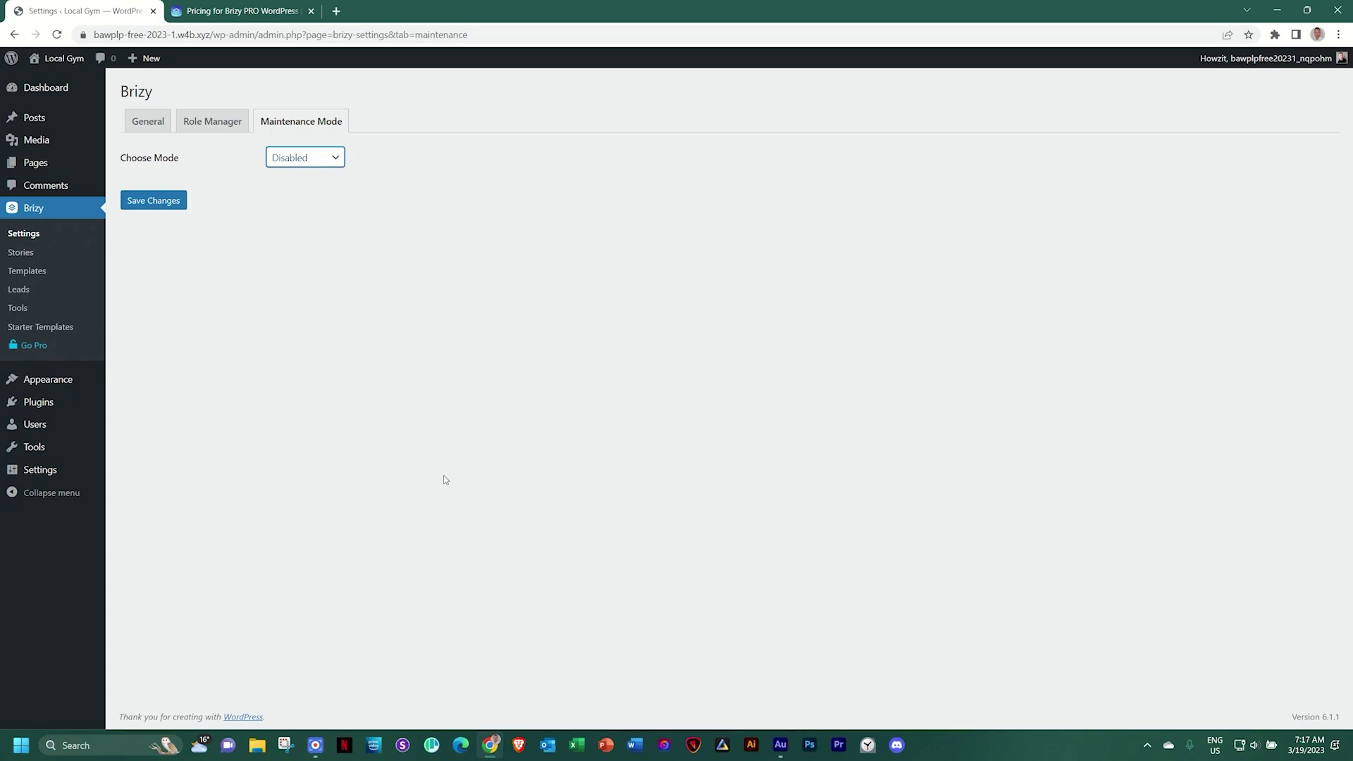
Go to the empty Pages list
click(38, 165)
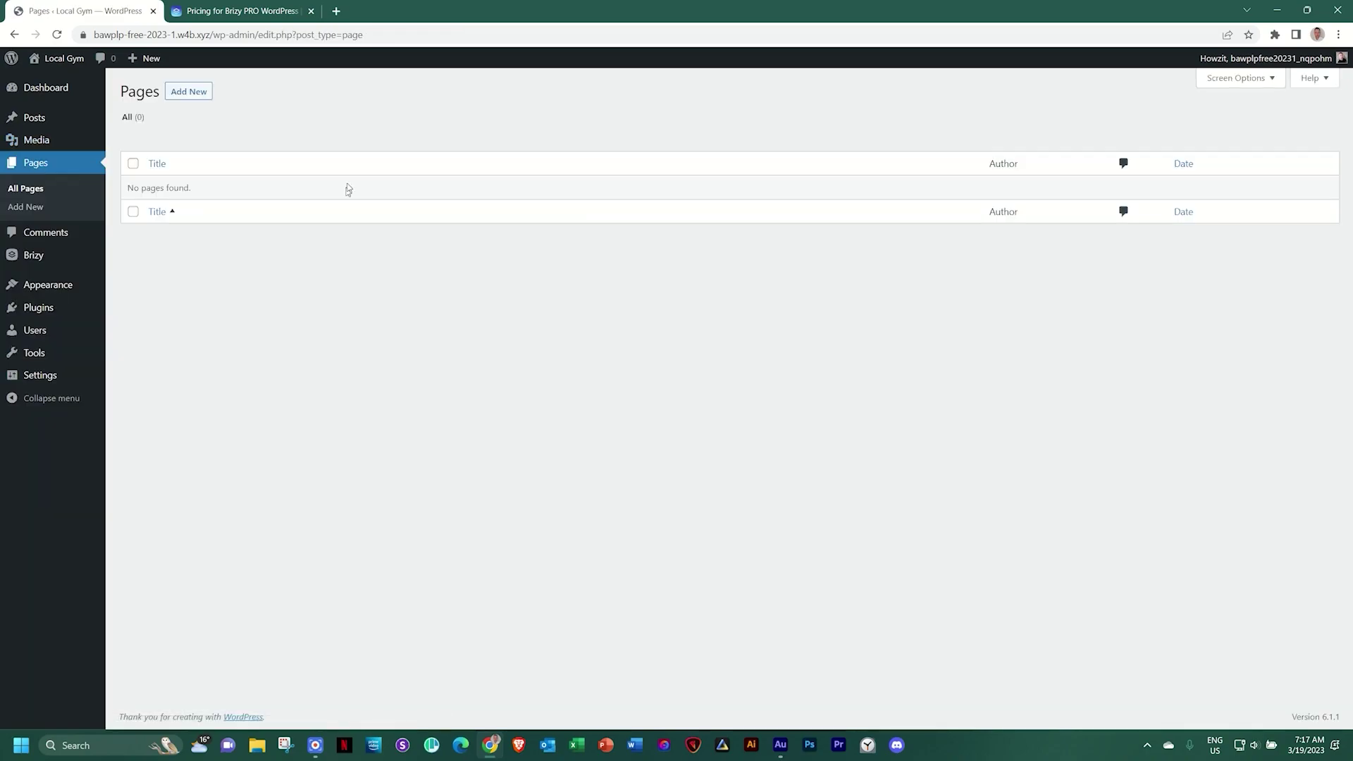
Add a new page titled 'Home' and publish it with no content
click(206, 96)
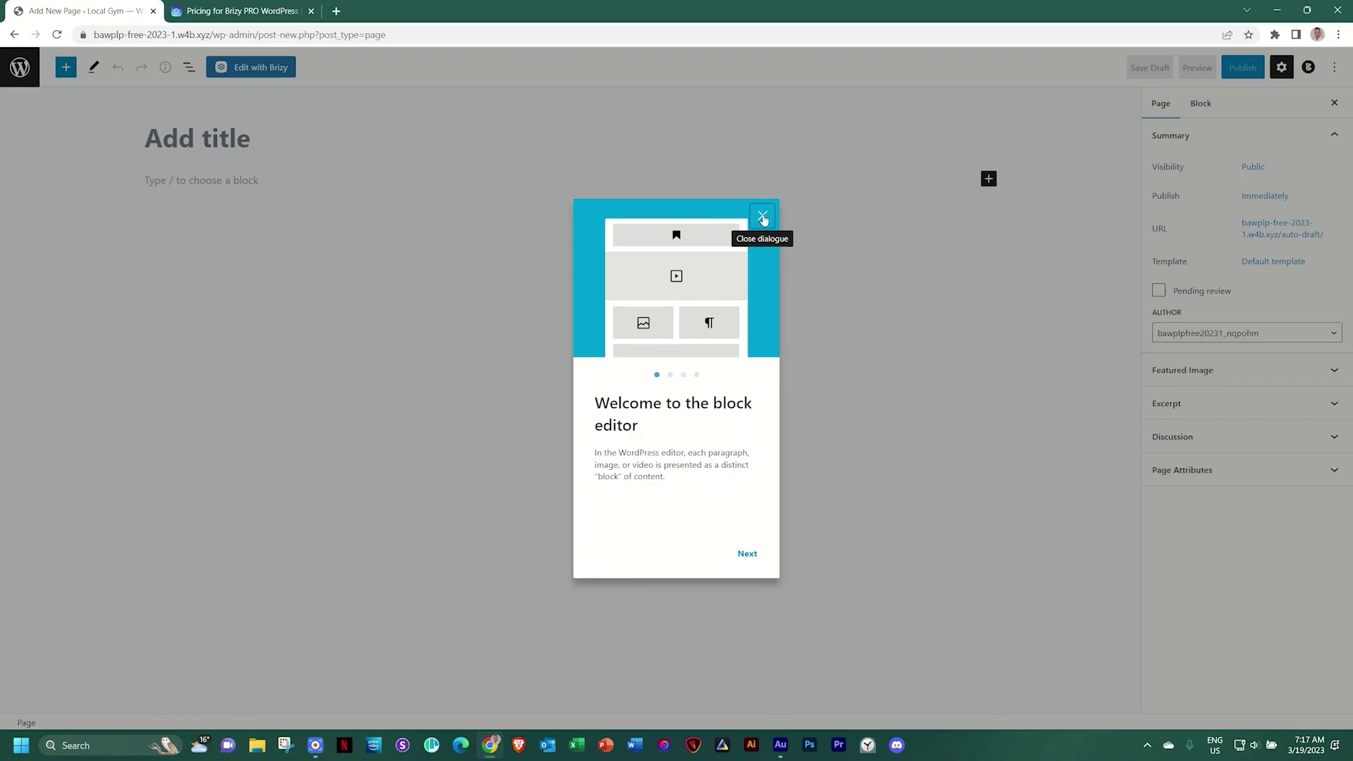
click(764, 217)
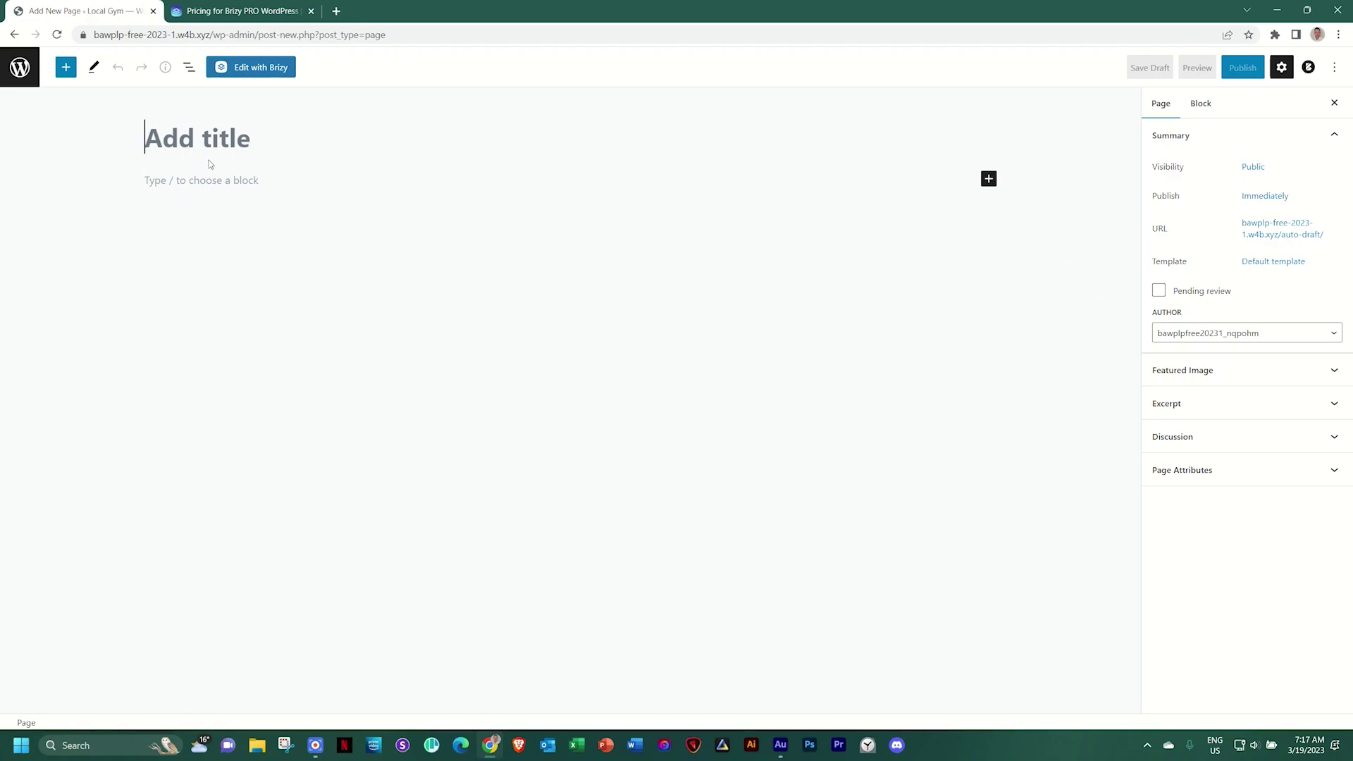
text(Home)
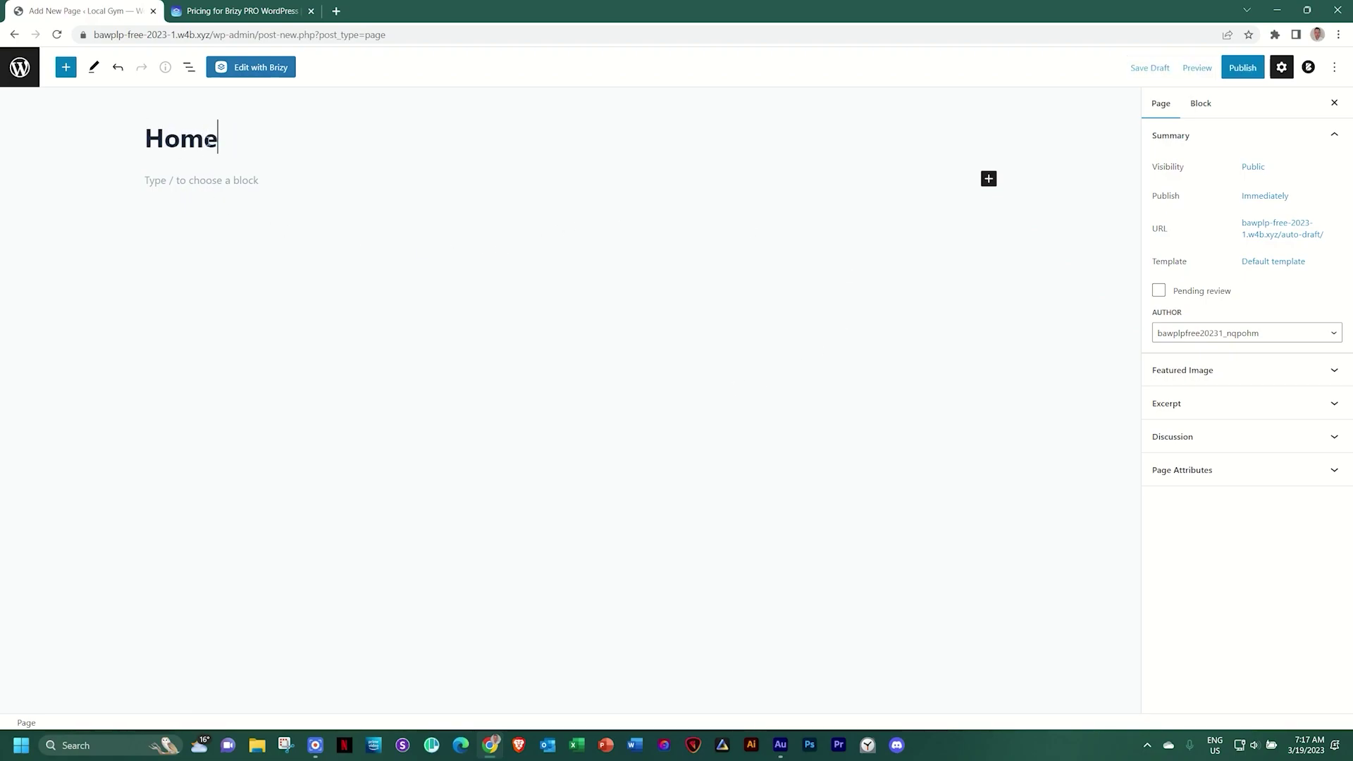
click(1243, 67)
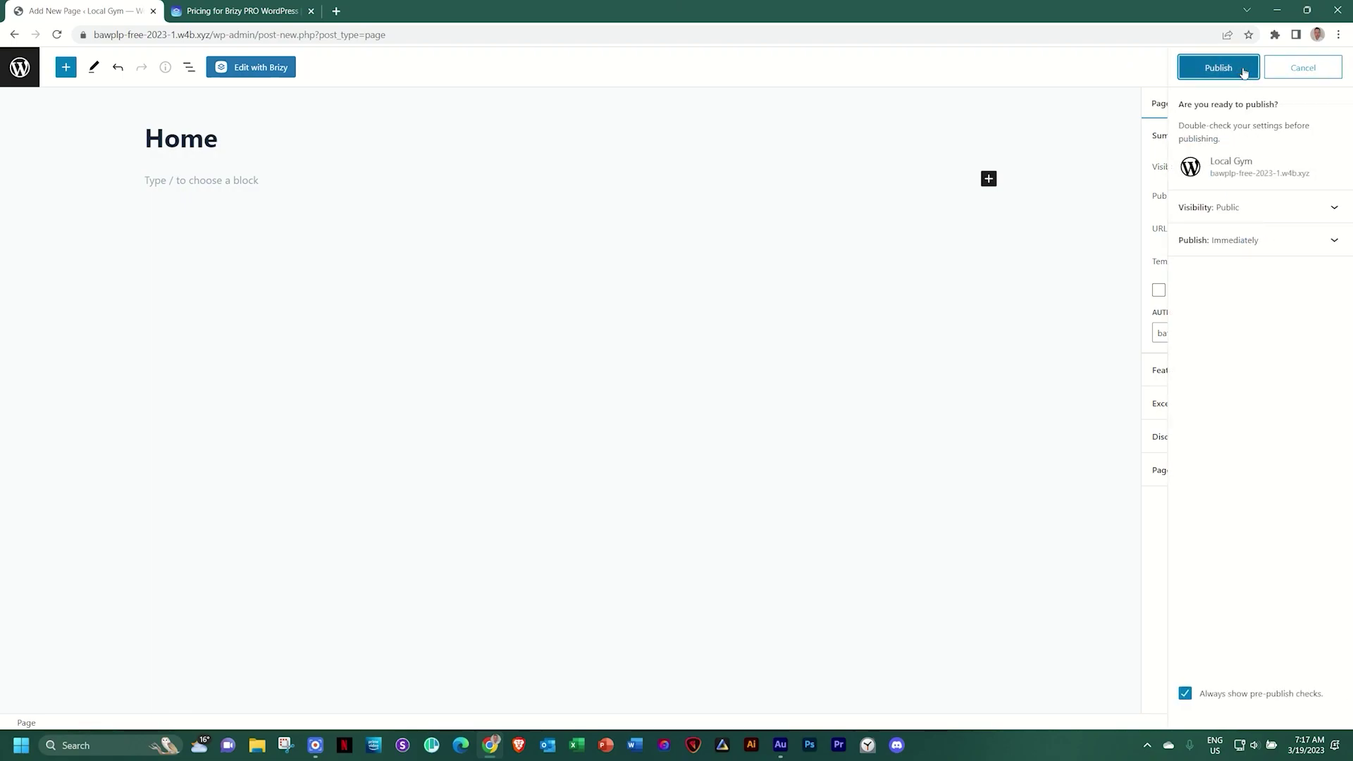
click(1226, 69)
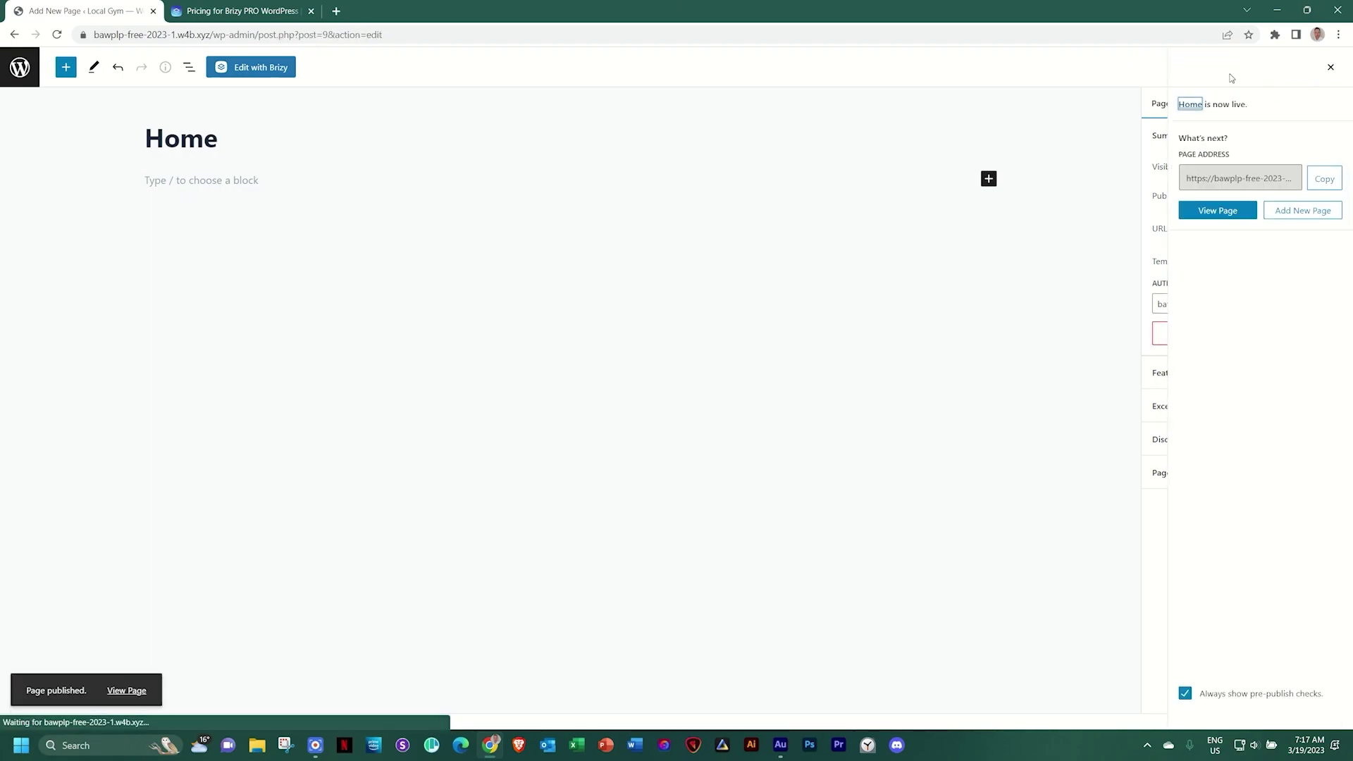
click(1330, 67)
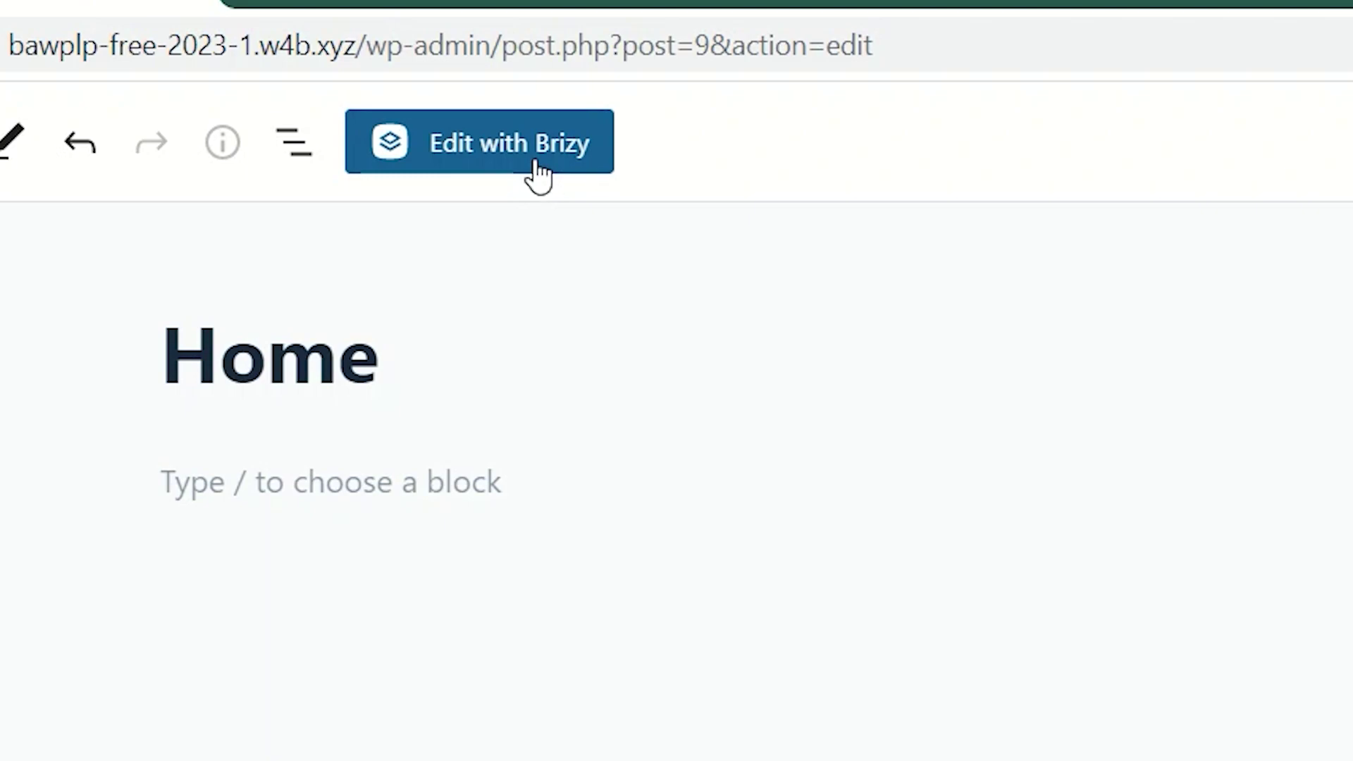
Open the Home page in the Brizy builder, then go back to the WordPress dashboard via More
click(536, 169)
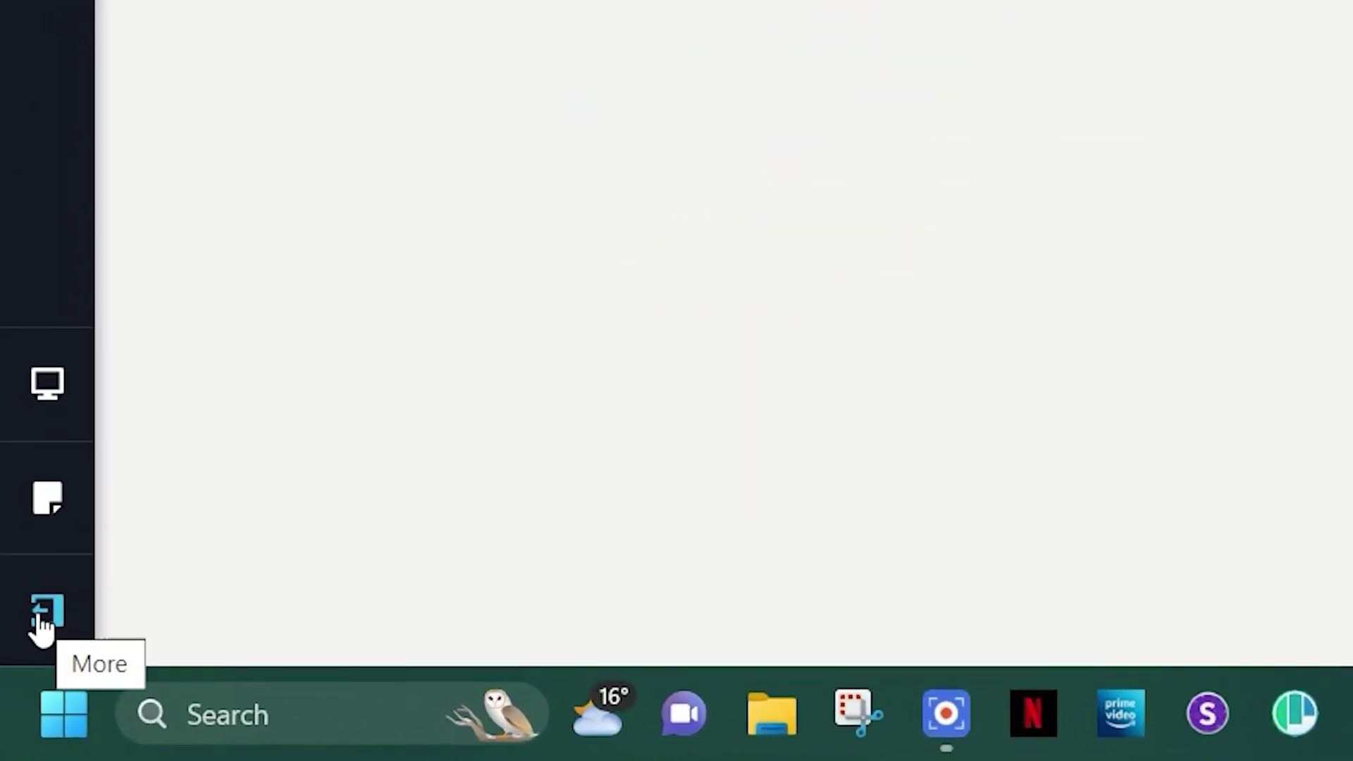
click(43, 626)
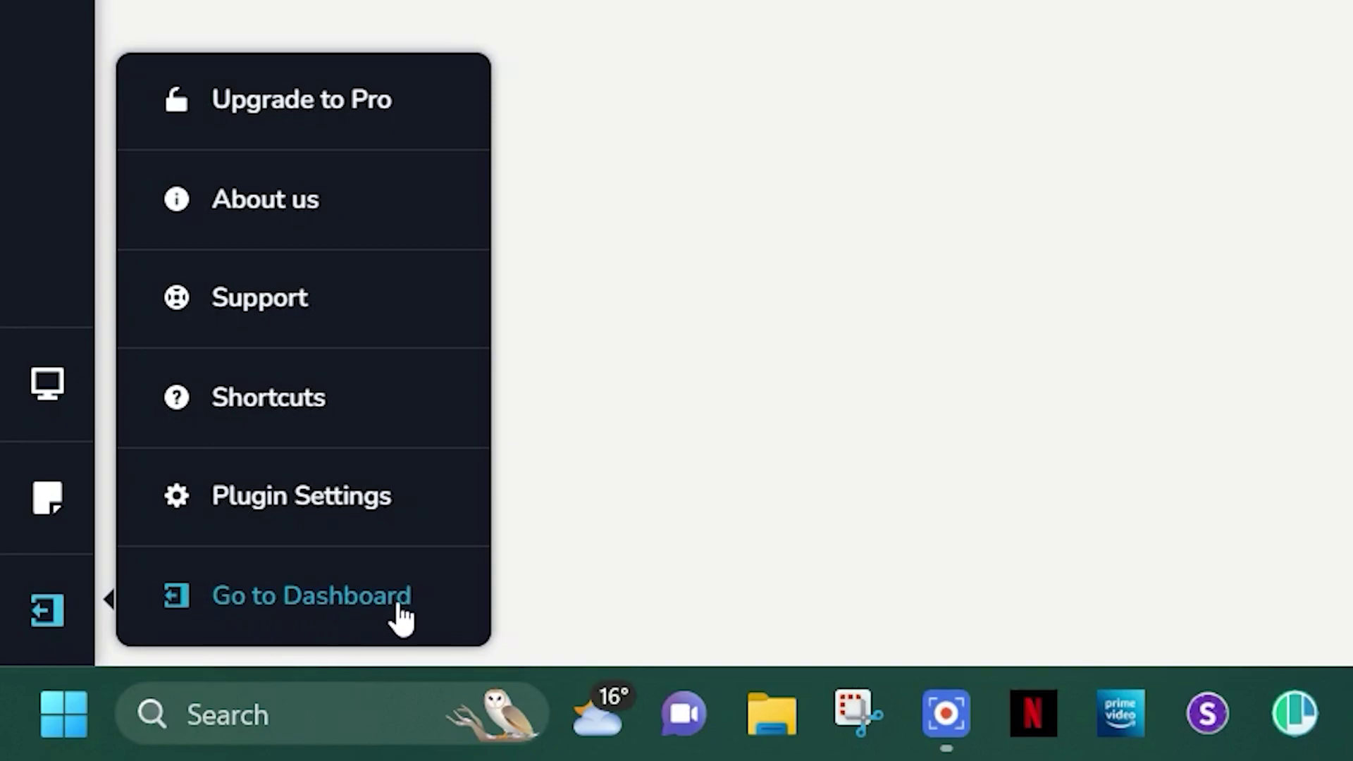
click(398, 607)
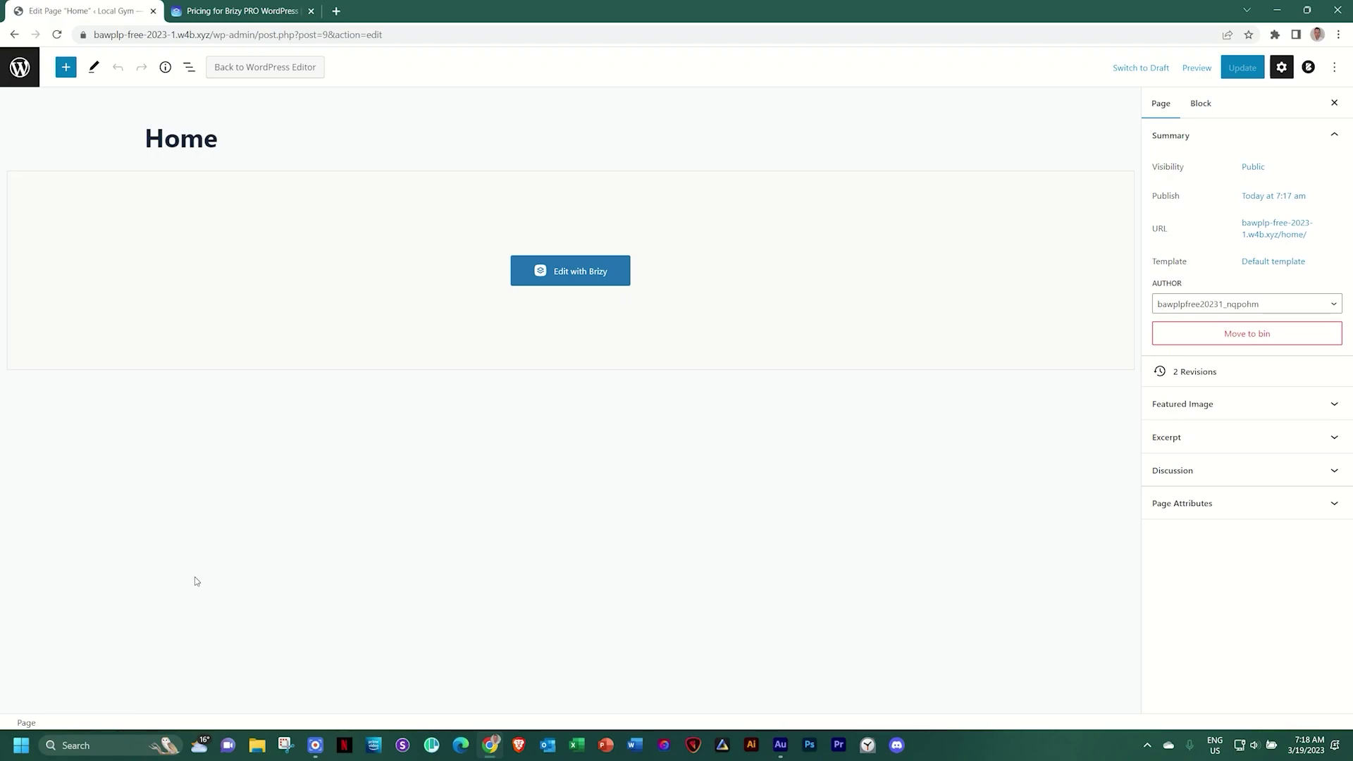
Set Reading Settings to a static homepage using the Home page and save the changes
click(21, 69)
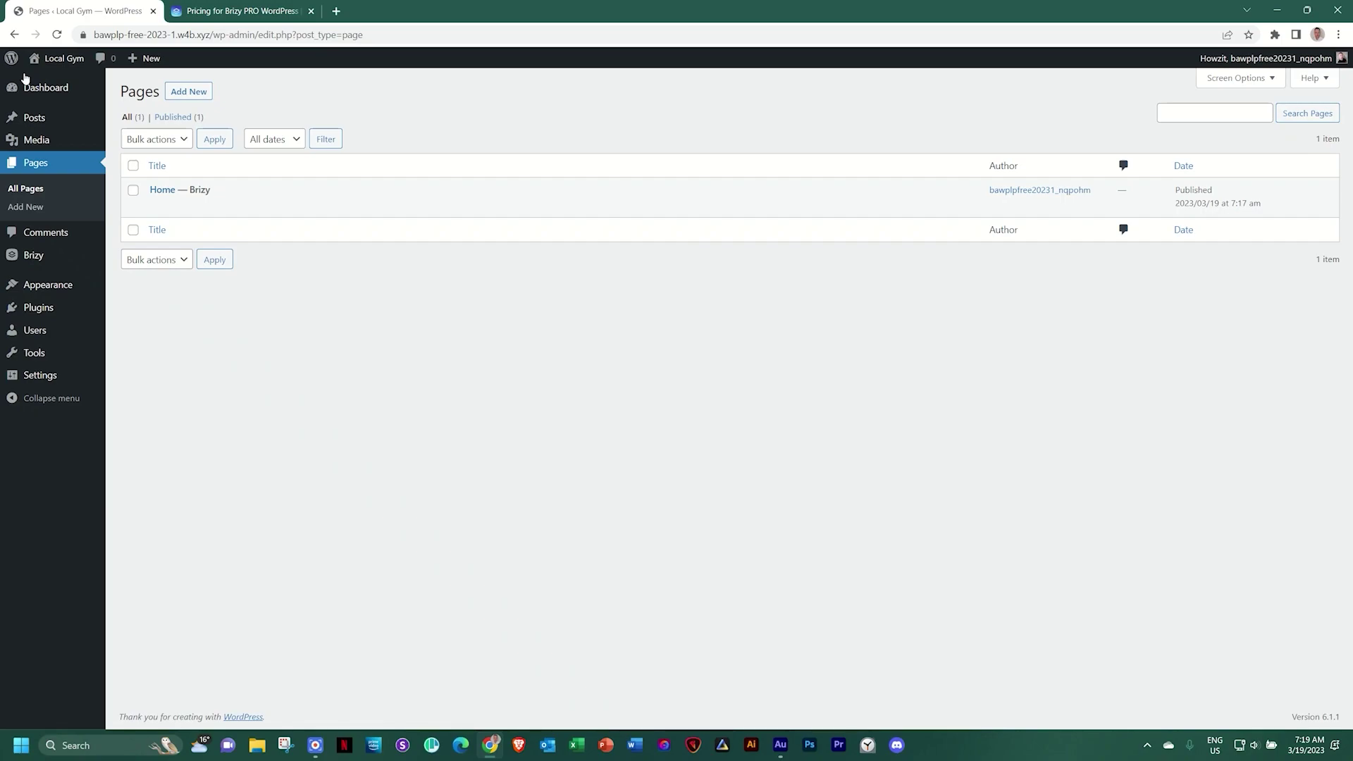
mouse_move(302, 215)
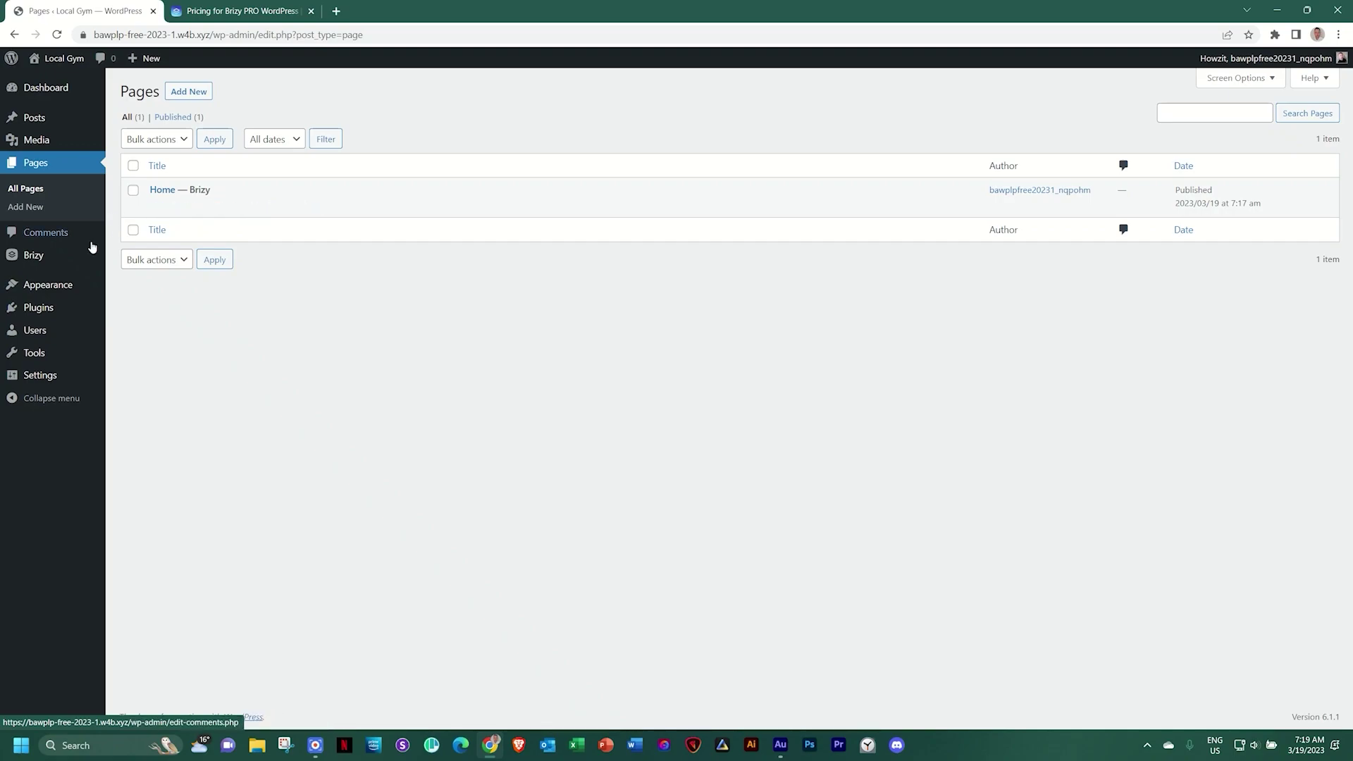
mouse_move(43, 381)
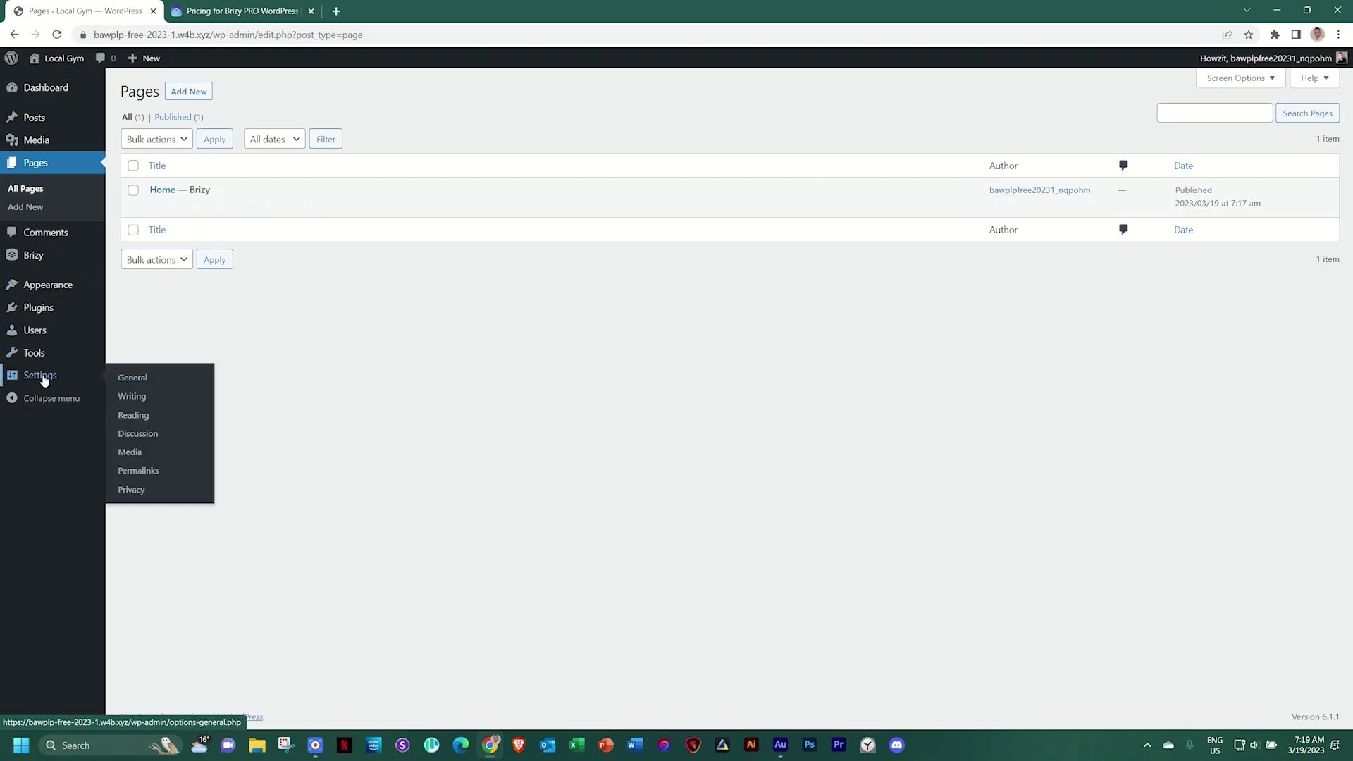
click(142, 420)
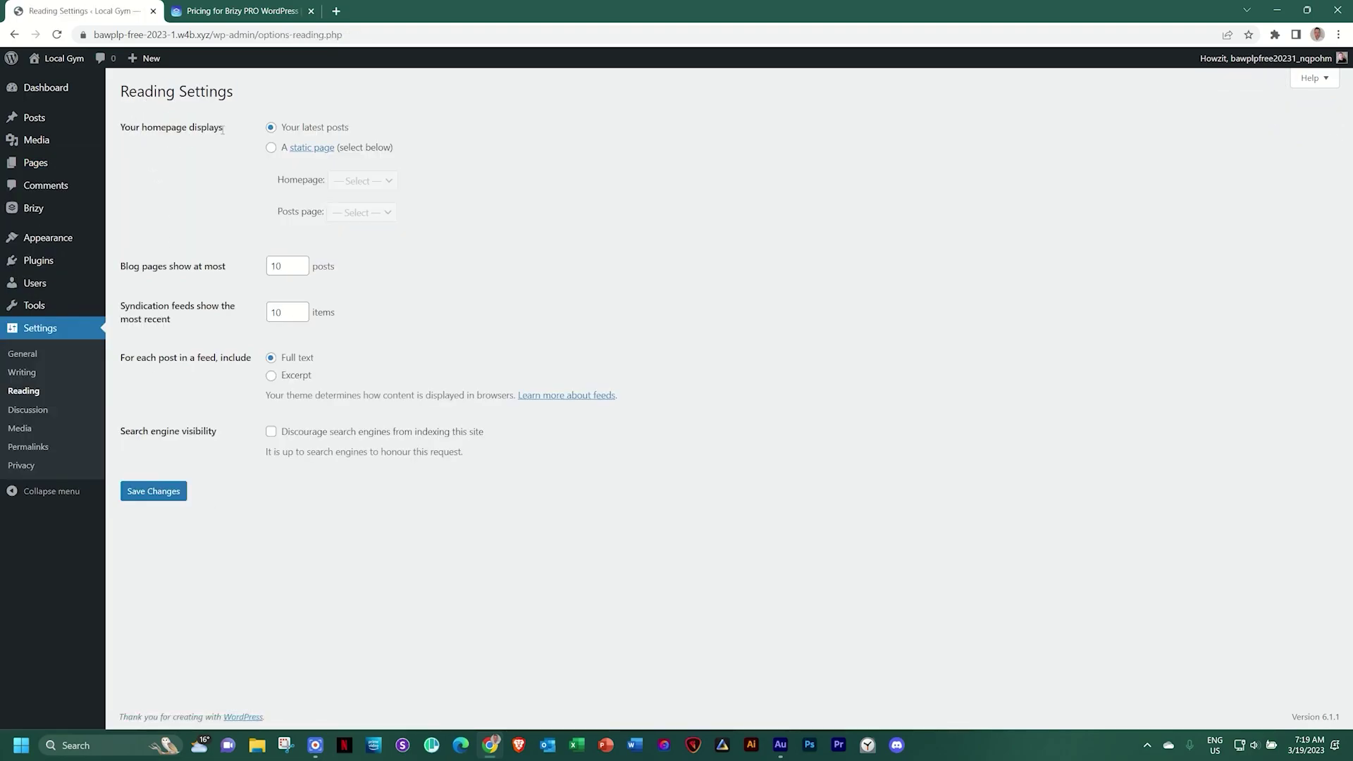
click(272, 148)
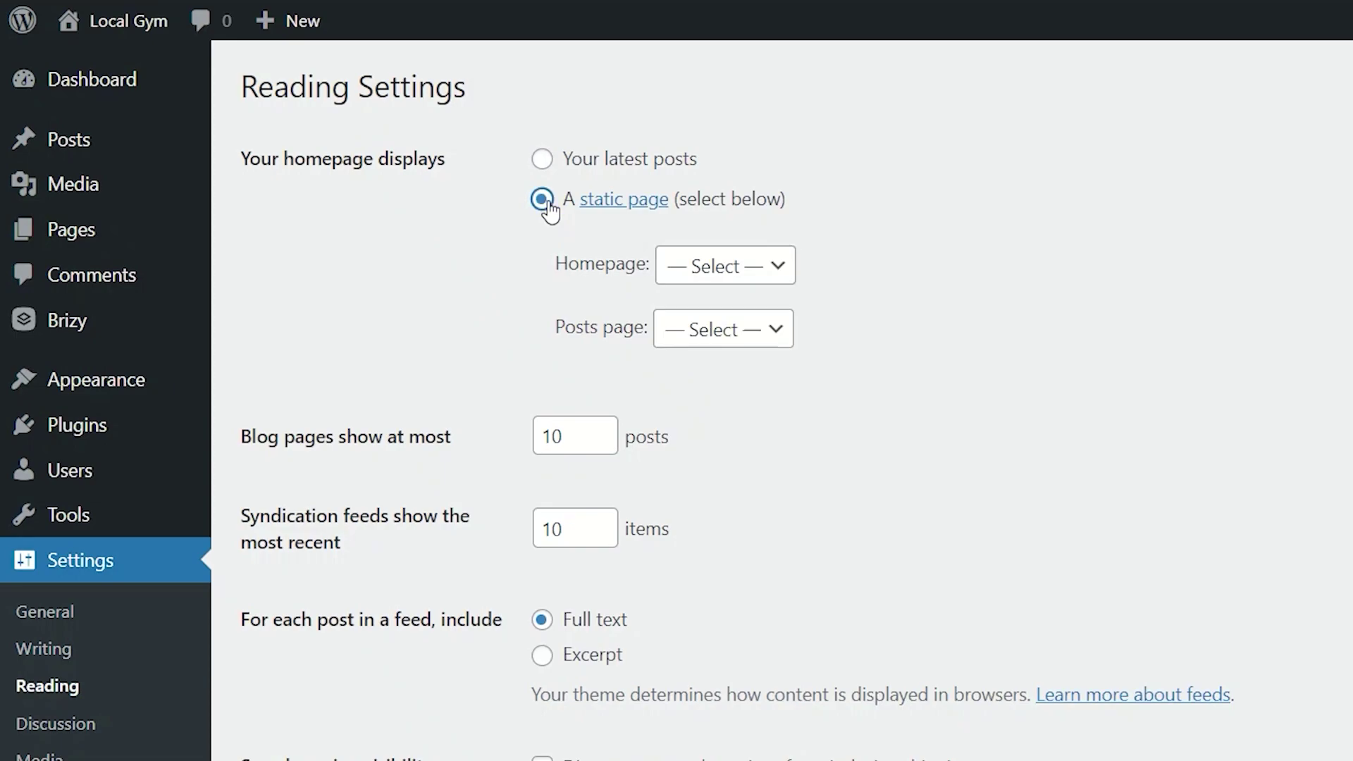
click(687, 273)
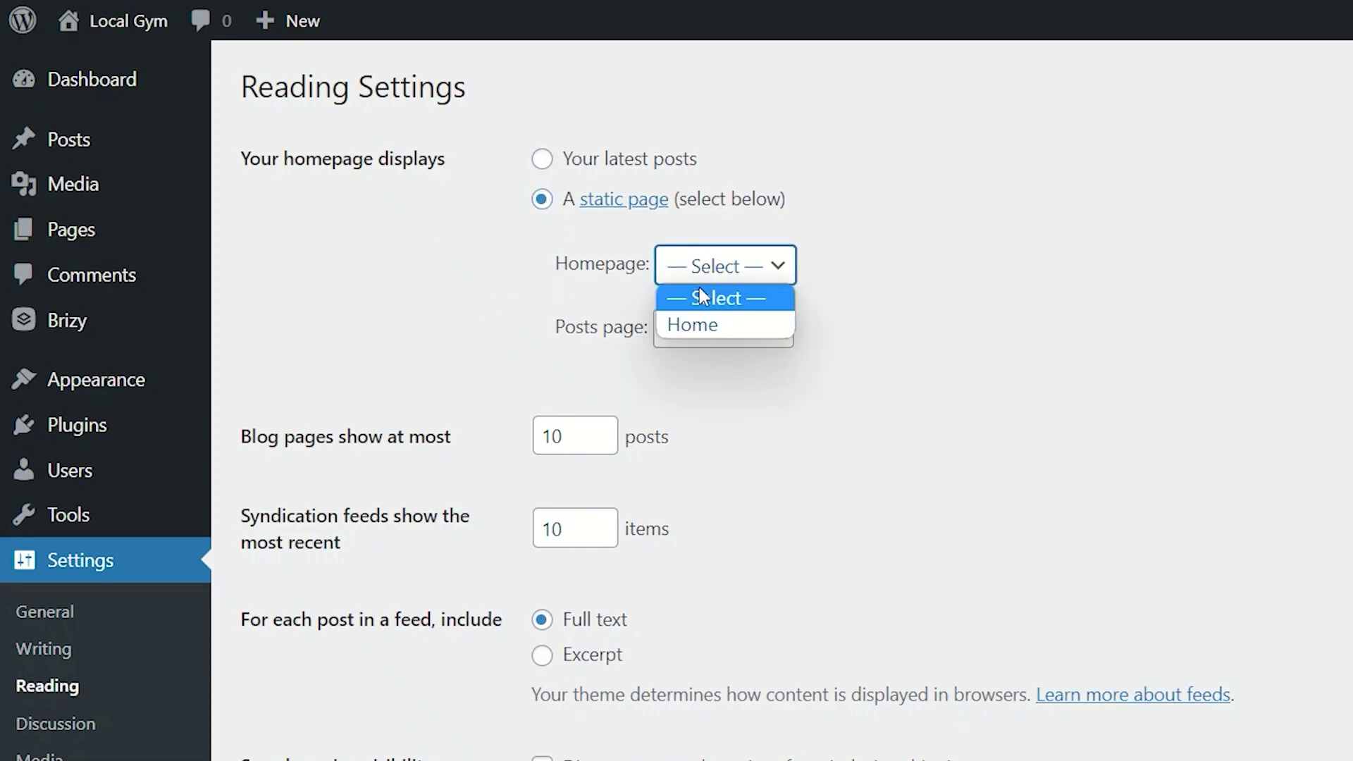
click(682, 324)
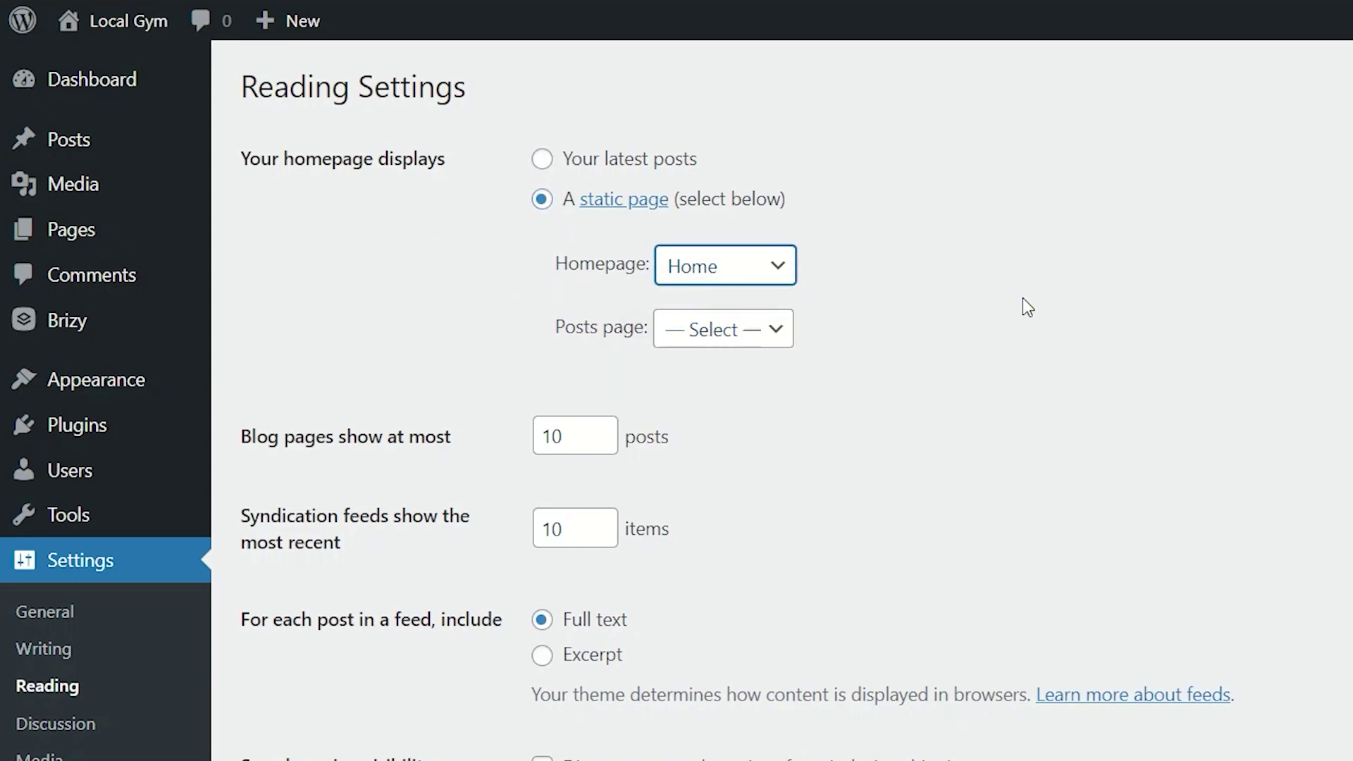
click(138, 497)
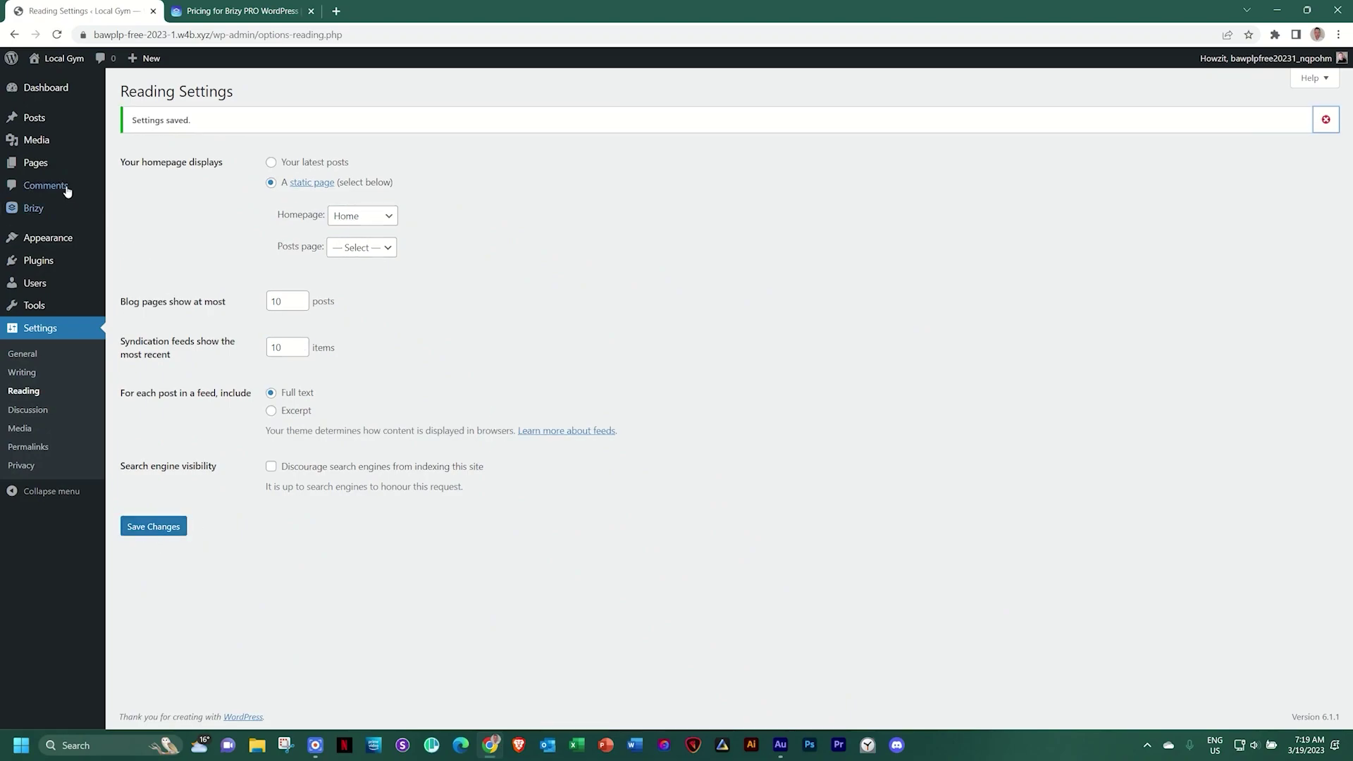
click(54, 164)
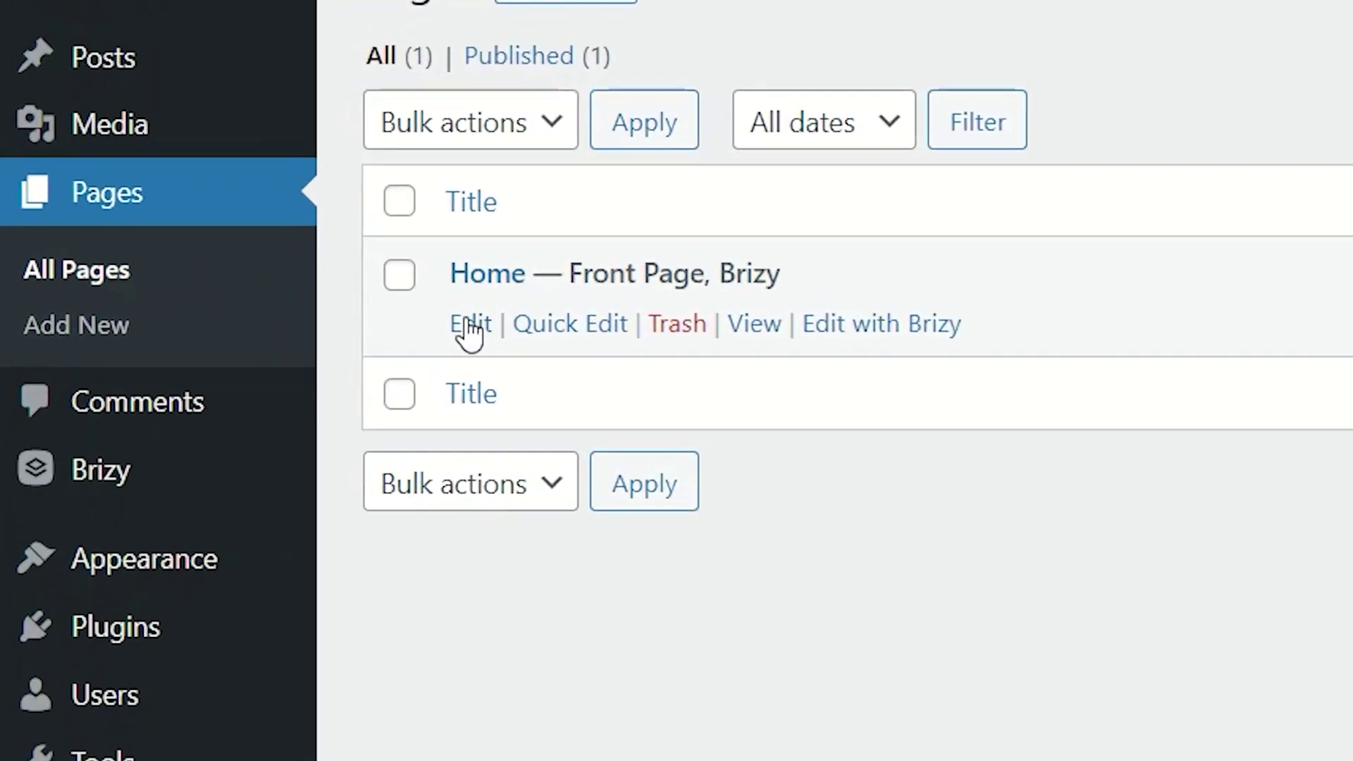
Open the Home page in Brizy with its page template set to Default
click(876, 328)
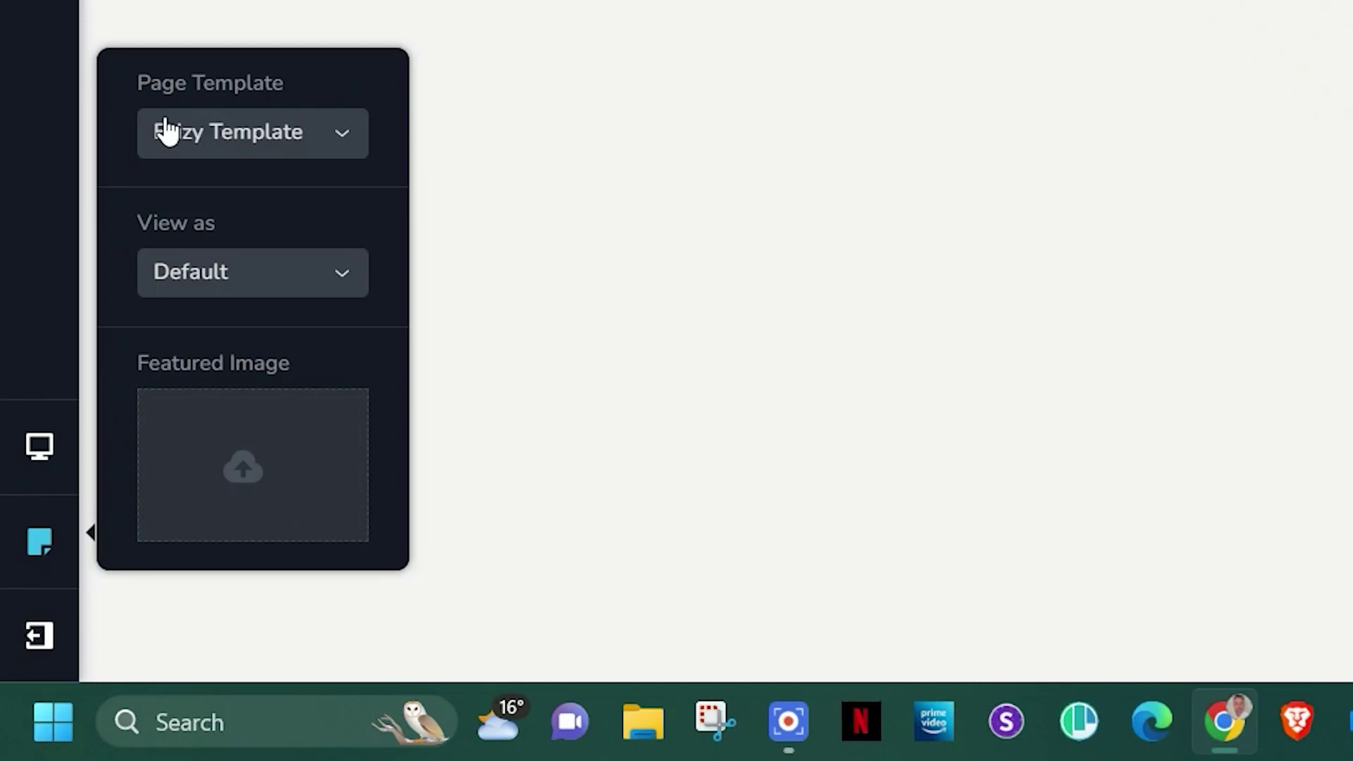
click(345, 133)
click(213, 187)
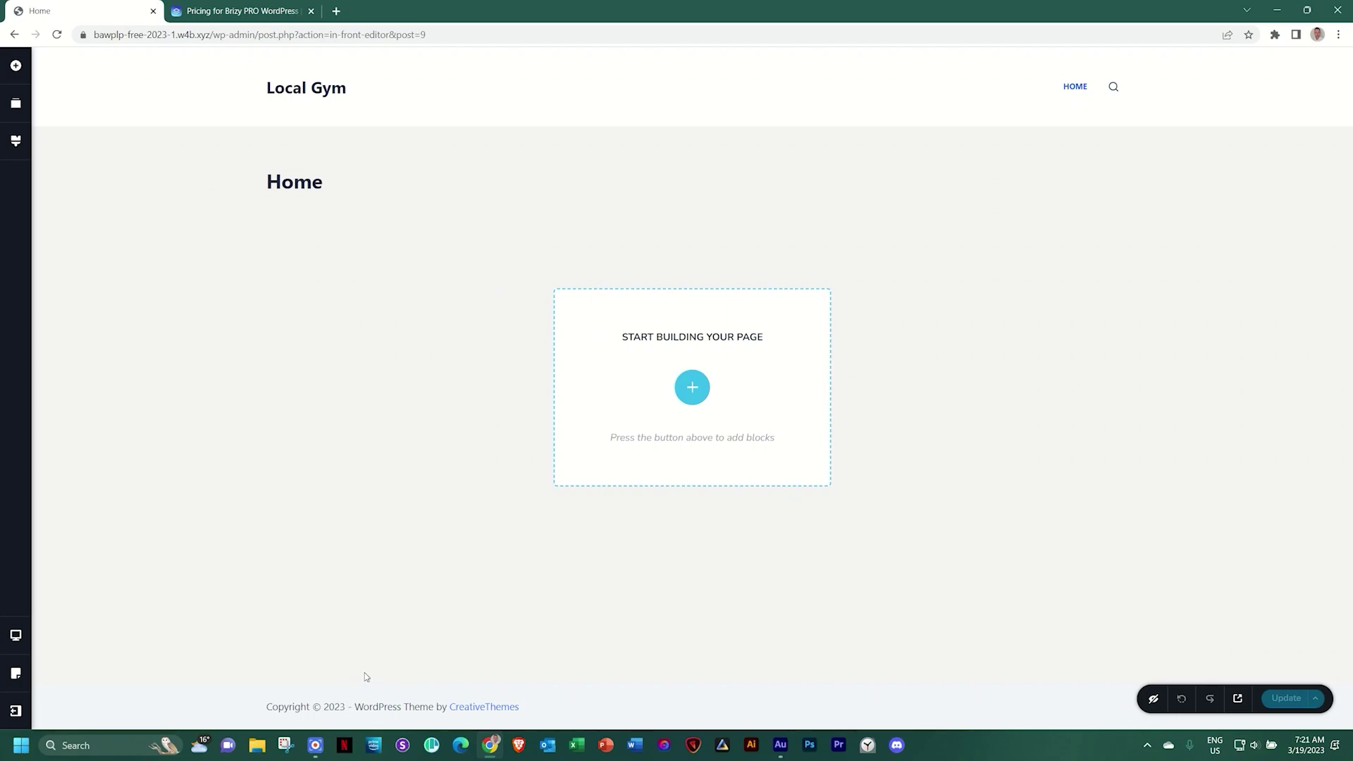
Switch the page template to Brizy Template in Page Settings
click(15, 673)
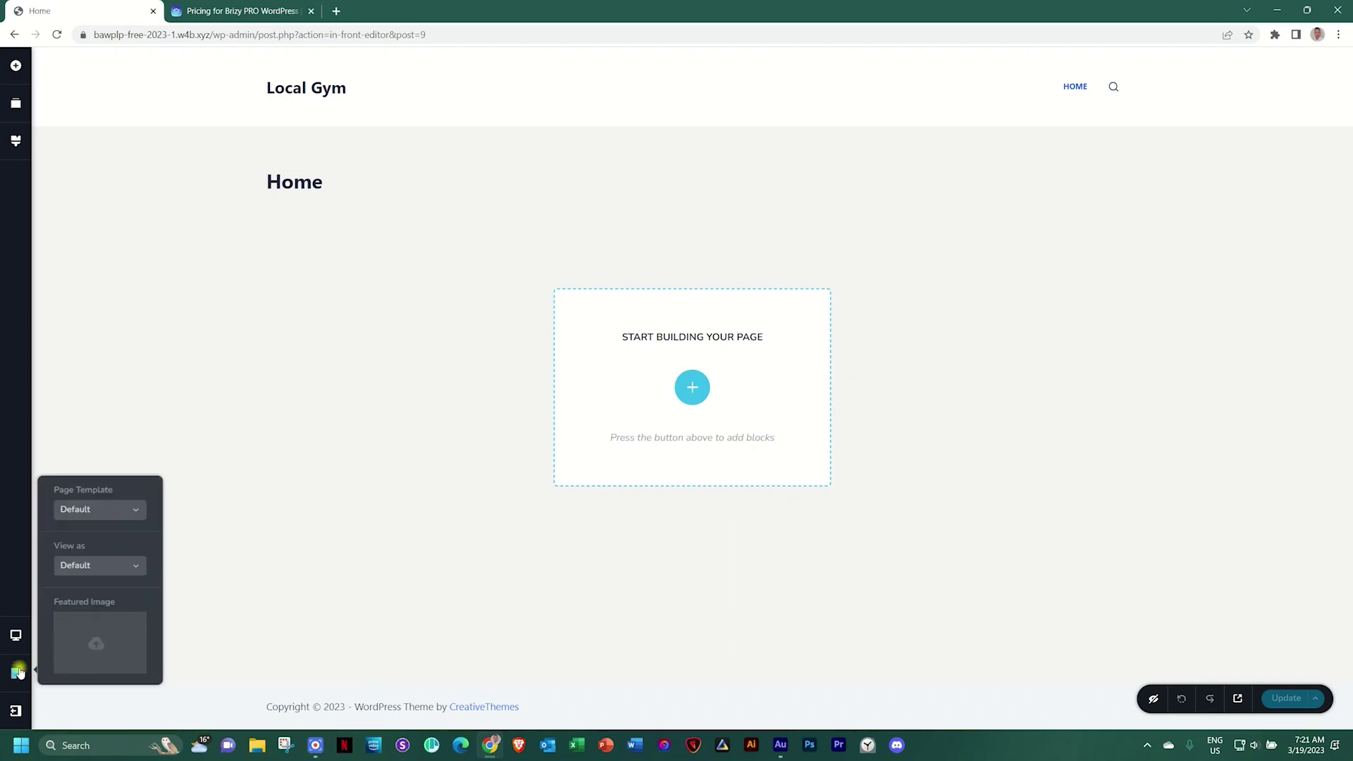
click(89, 511)
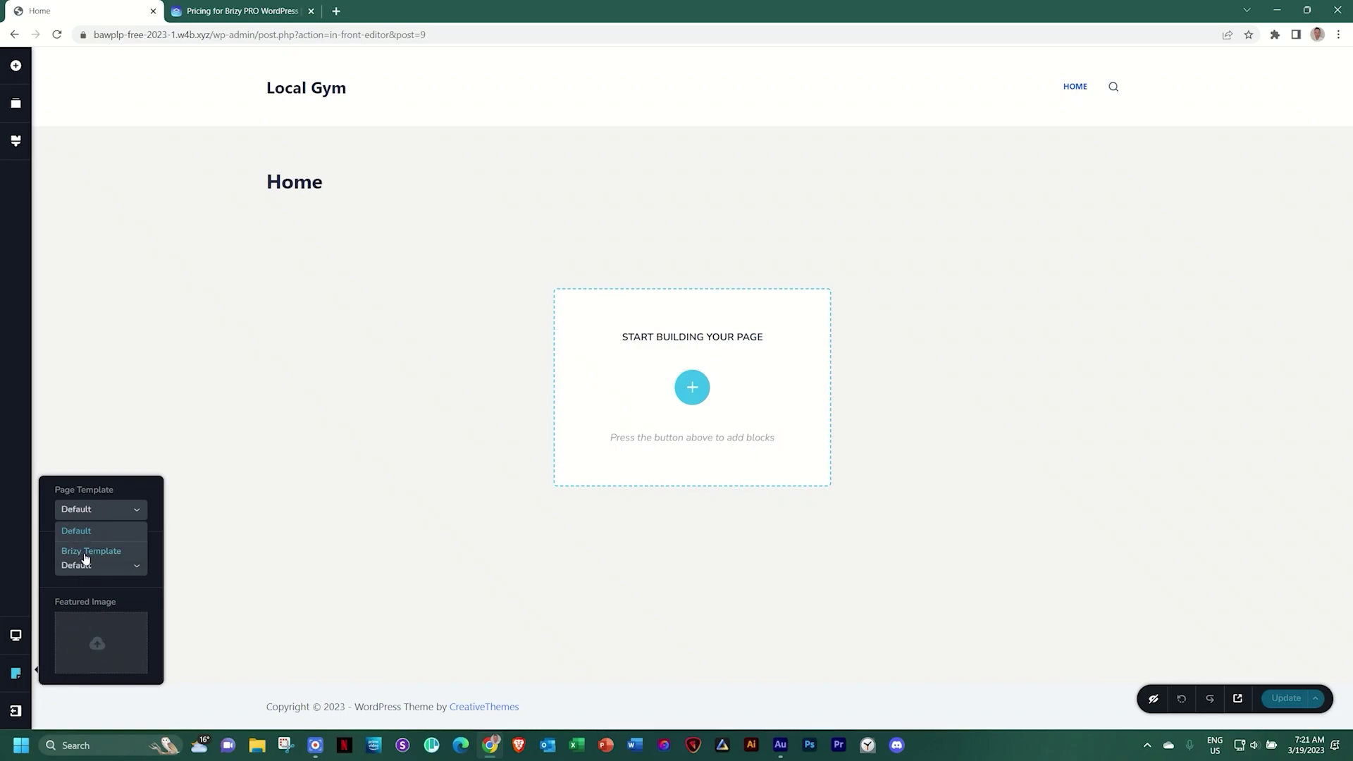
click(88, 532)
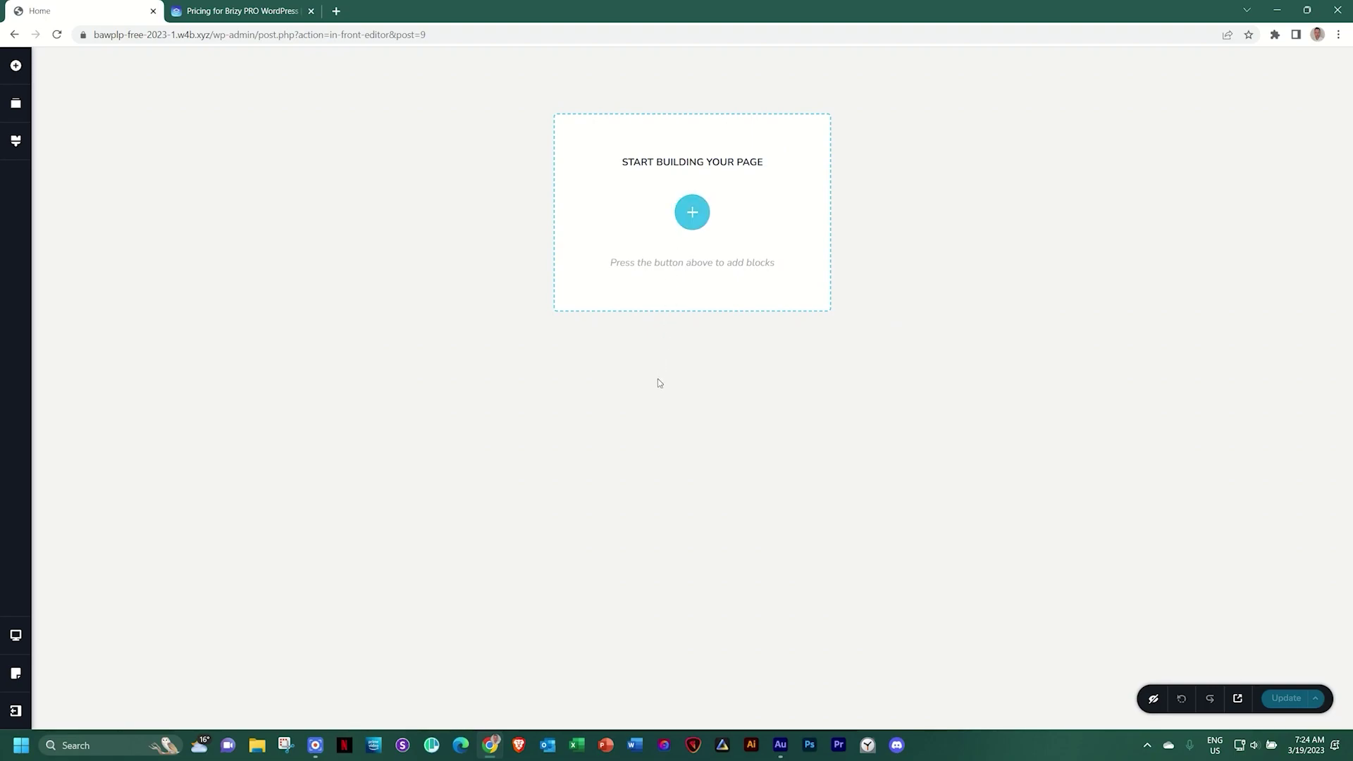
Browse the Blocks library, then switch it to the Layouts collection of 156 full-page templates
click(692, 212)
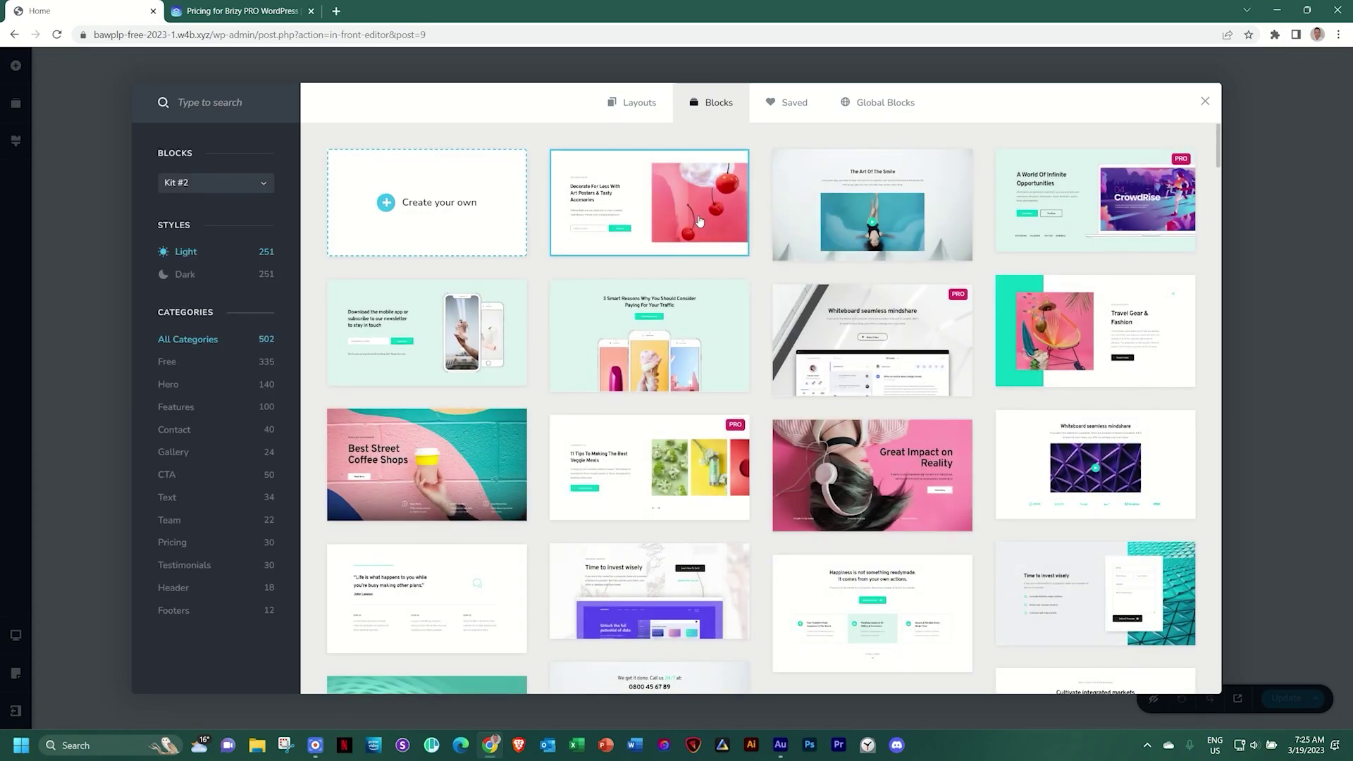
scroll(743, 345, down, 4)
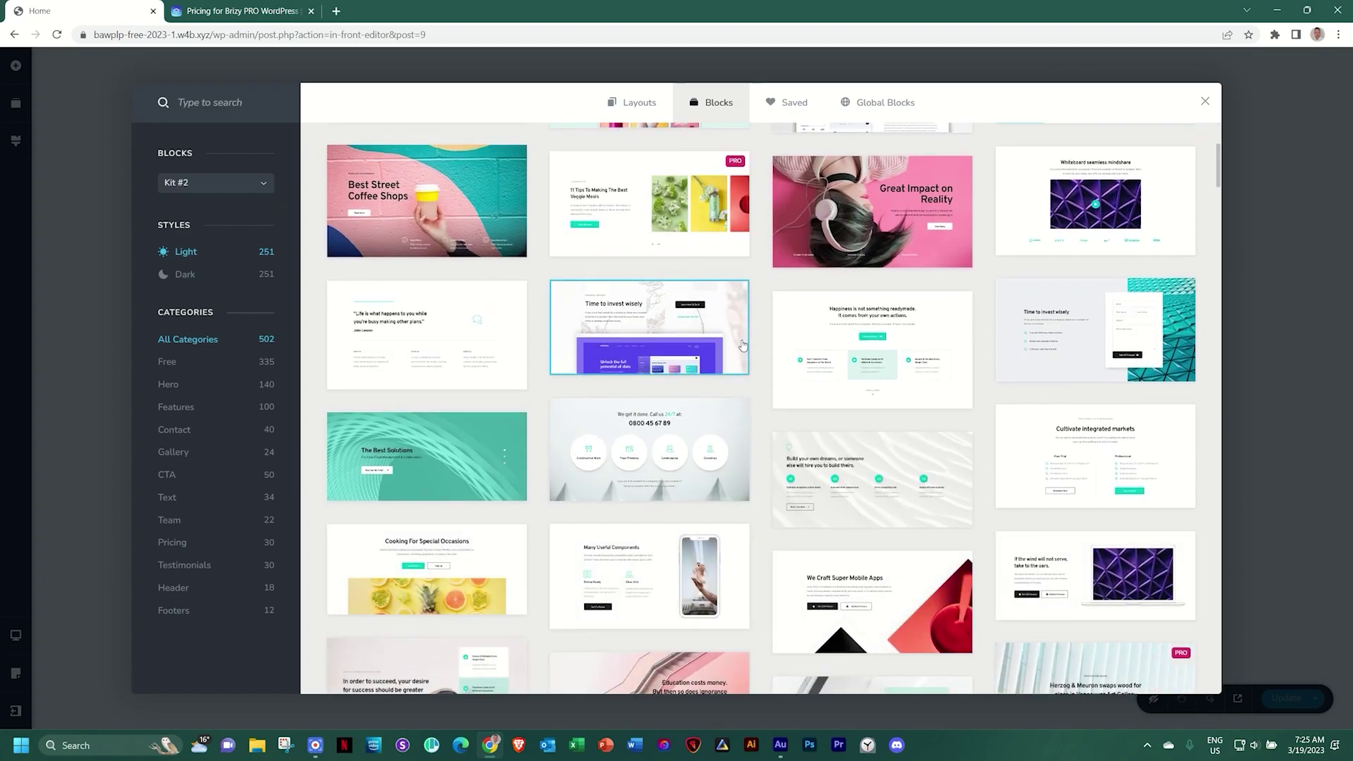
scroll(743, 346, up, 4)
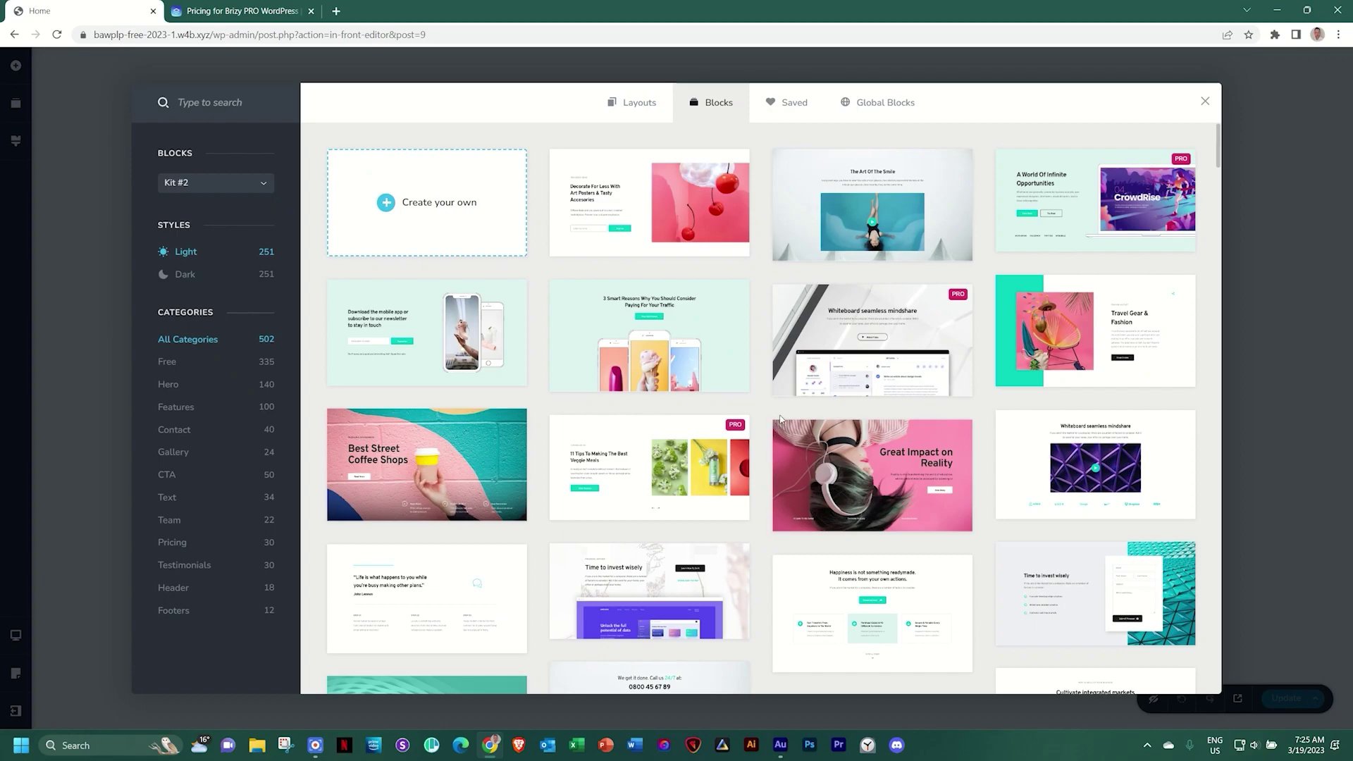
scroll(780, 419, down, 5)
scroll(780, 418, down, 3)
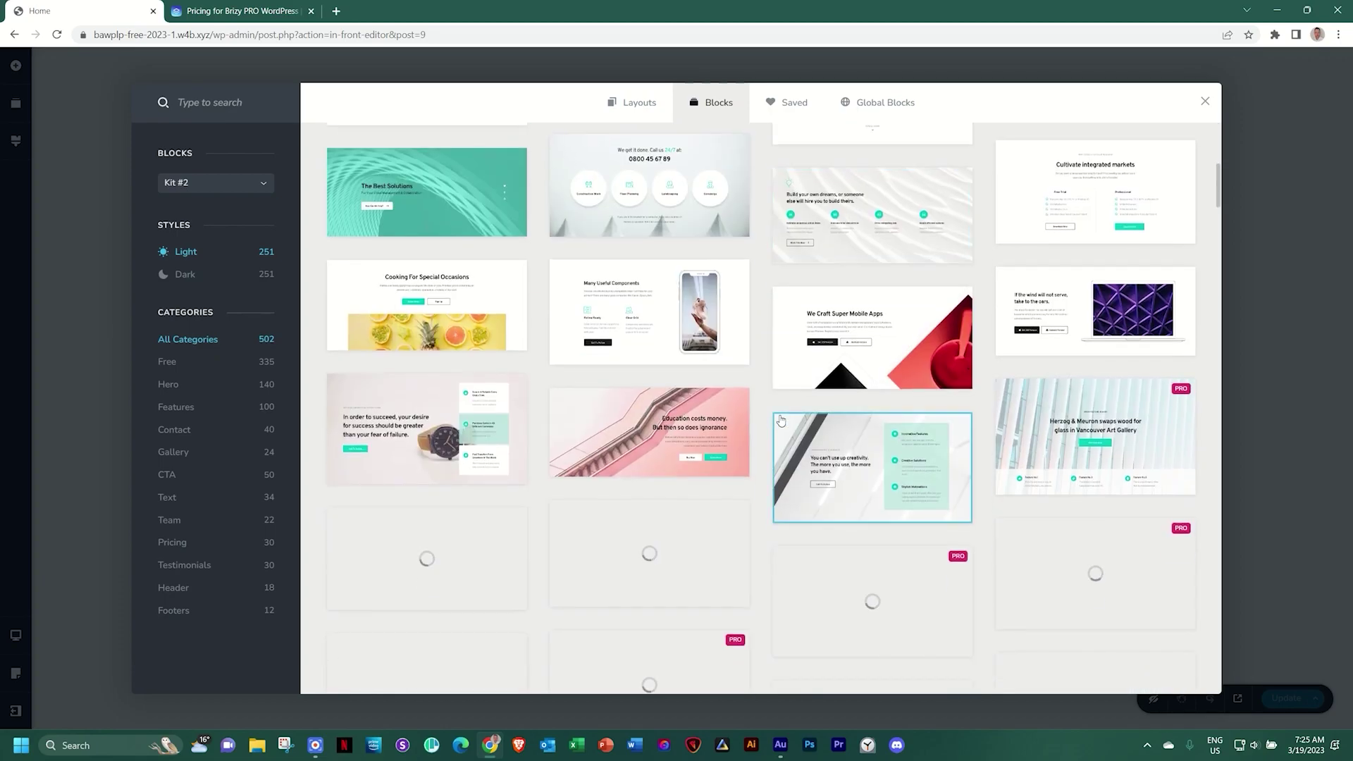
scroll(780, 418, down, 5)
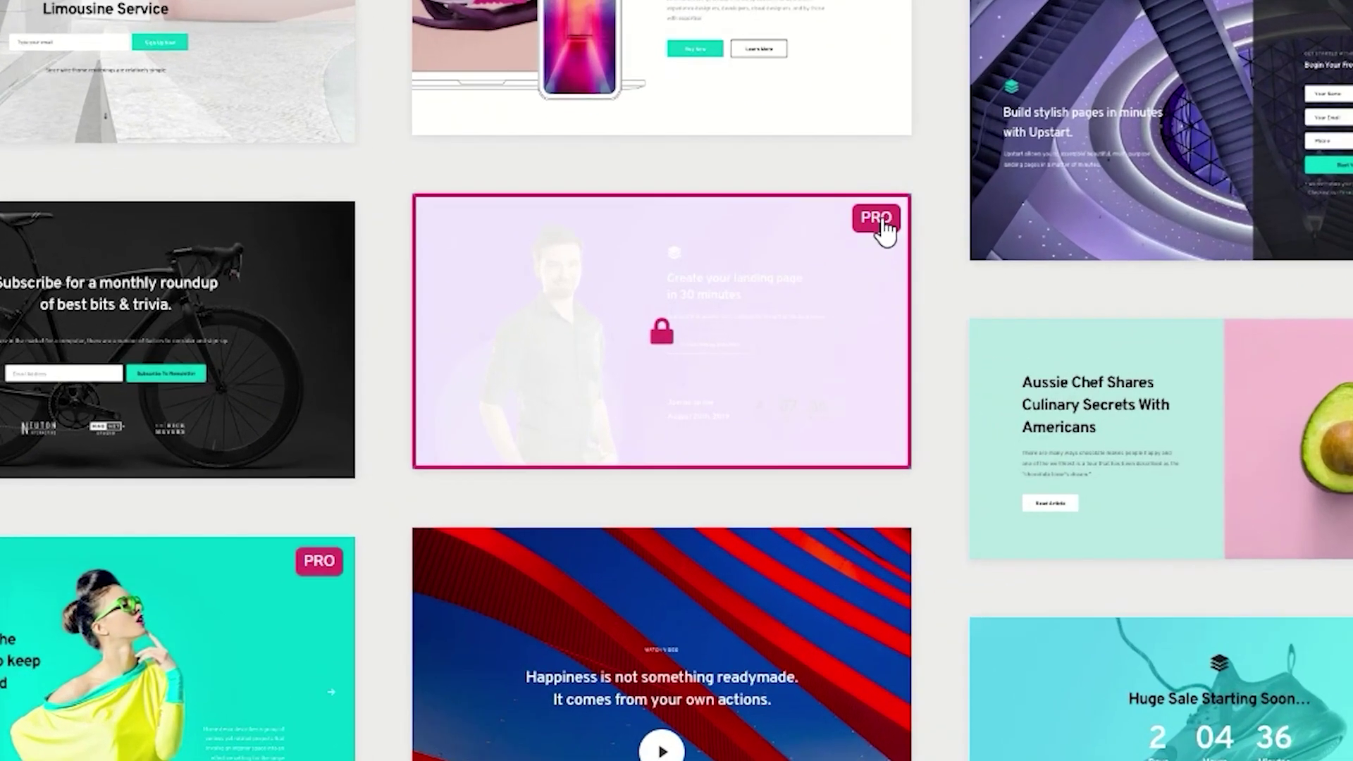
mouse_move(733, 293)
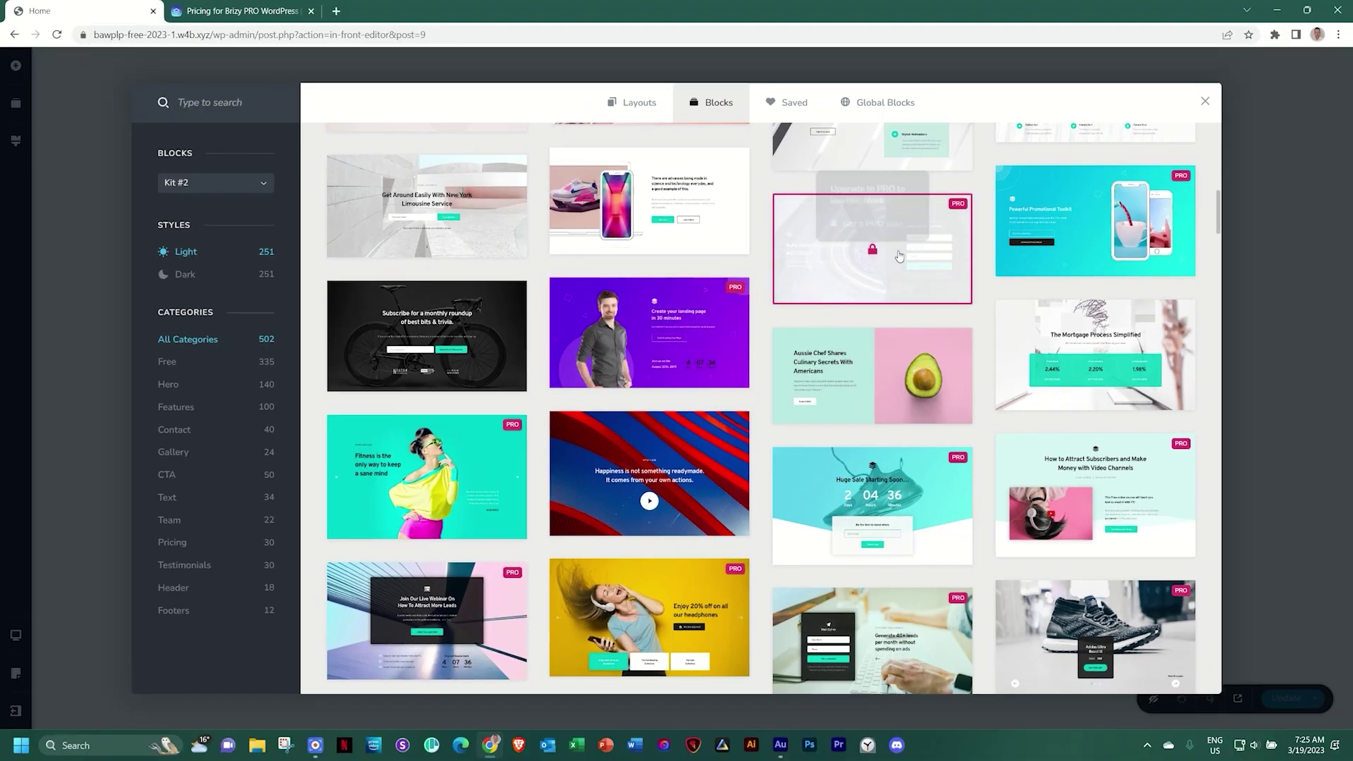
click(643, 113)
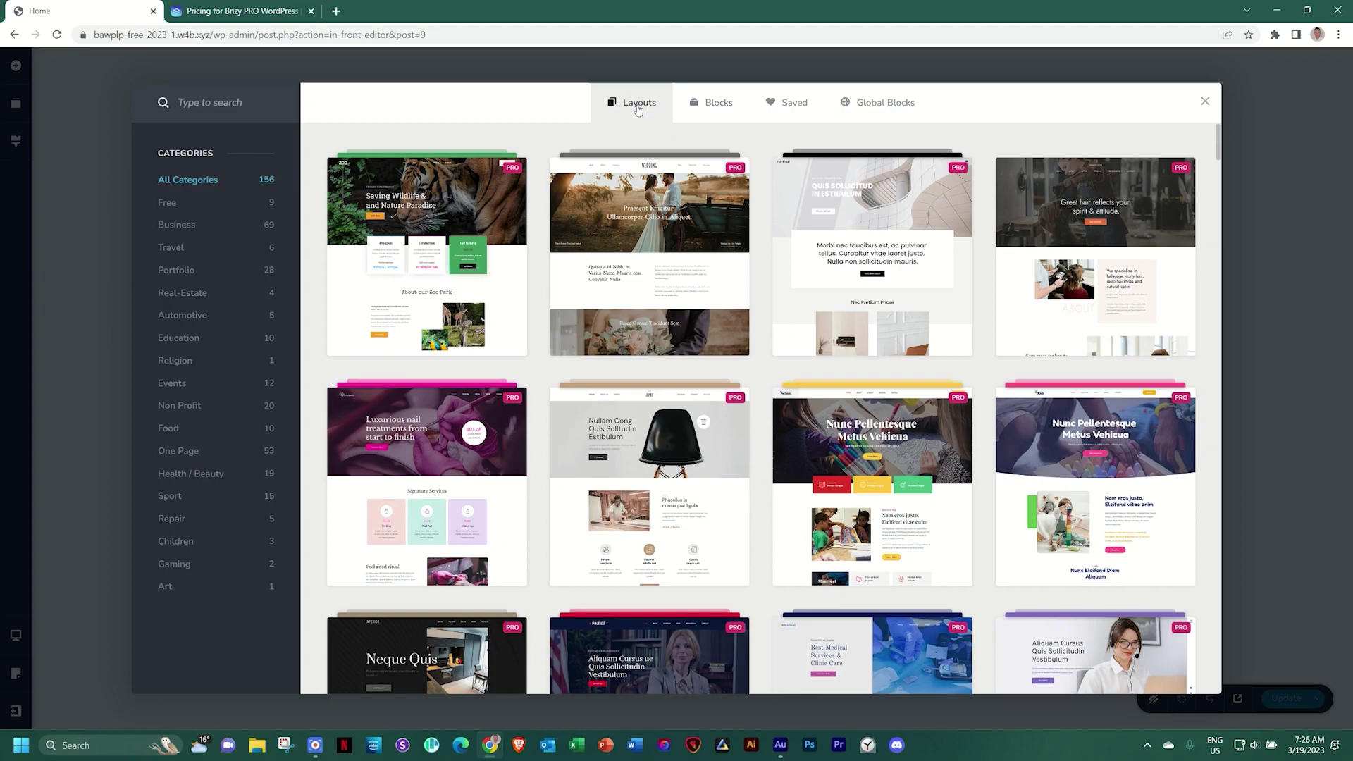
Filter blocks to light-styled Hero sections and insert the 'Decorate For Less With Art Posters' hero block
click(706, 109)
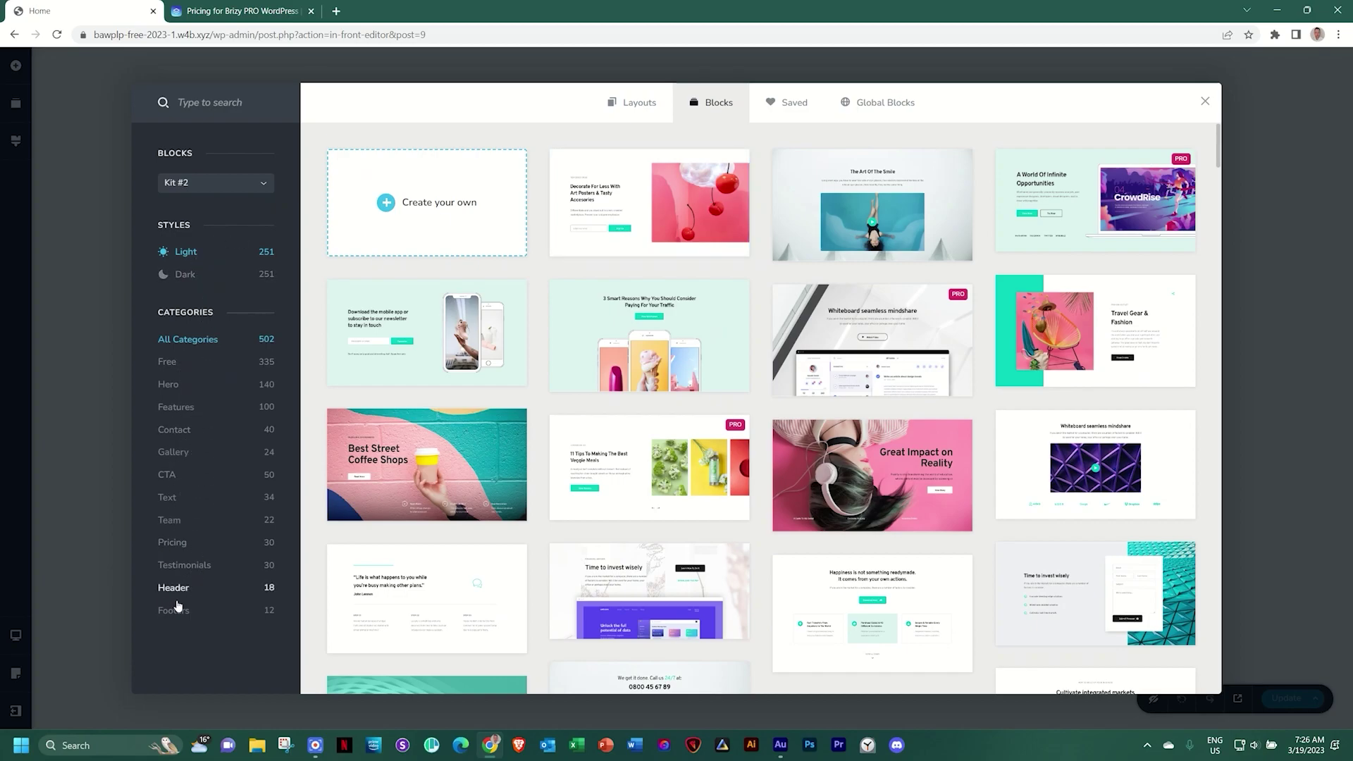
click(185, 275)
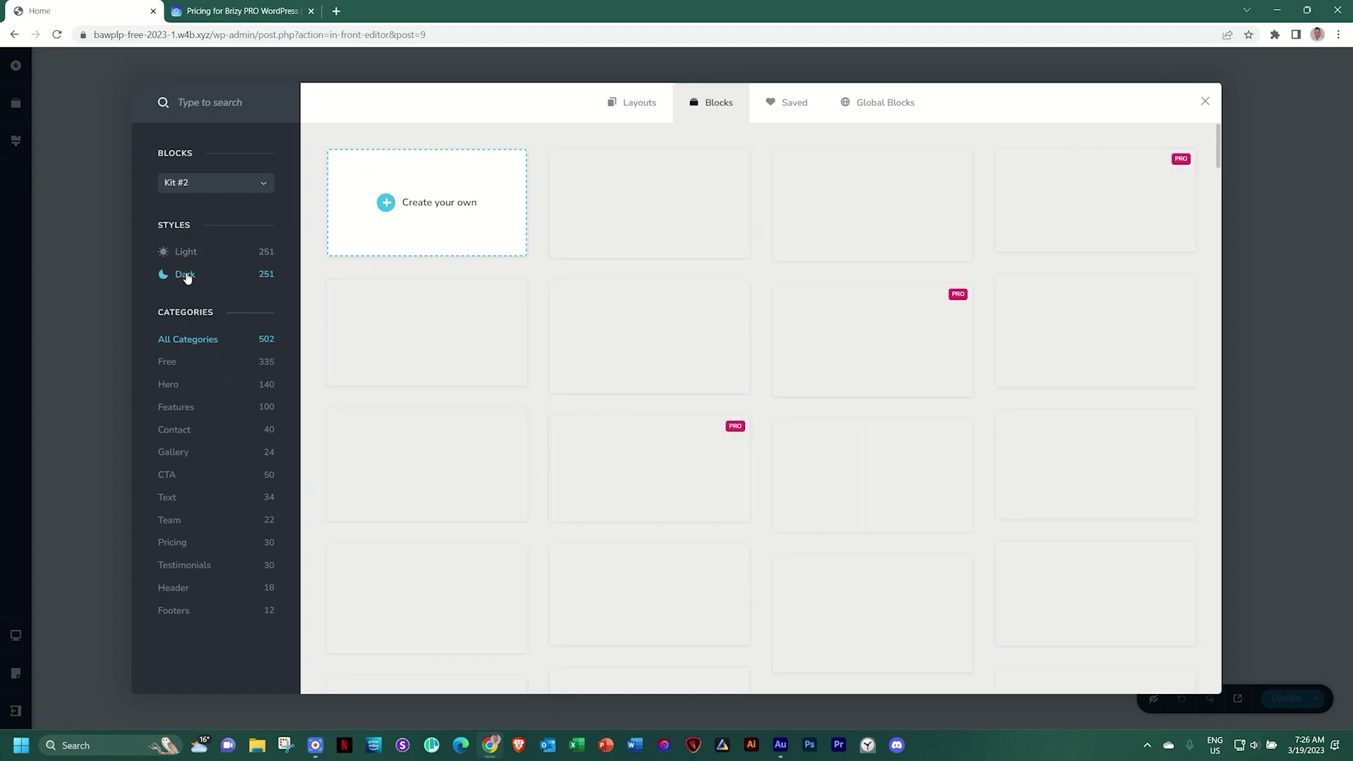
click(186, 253)
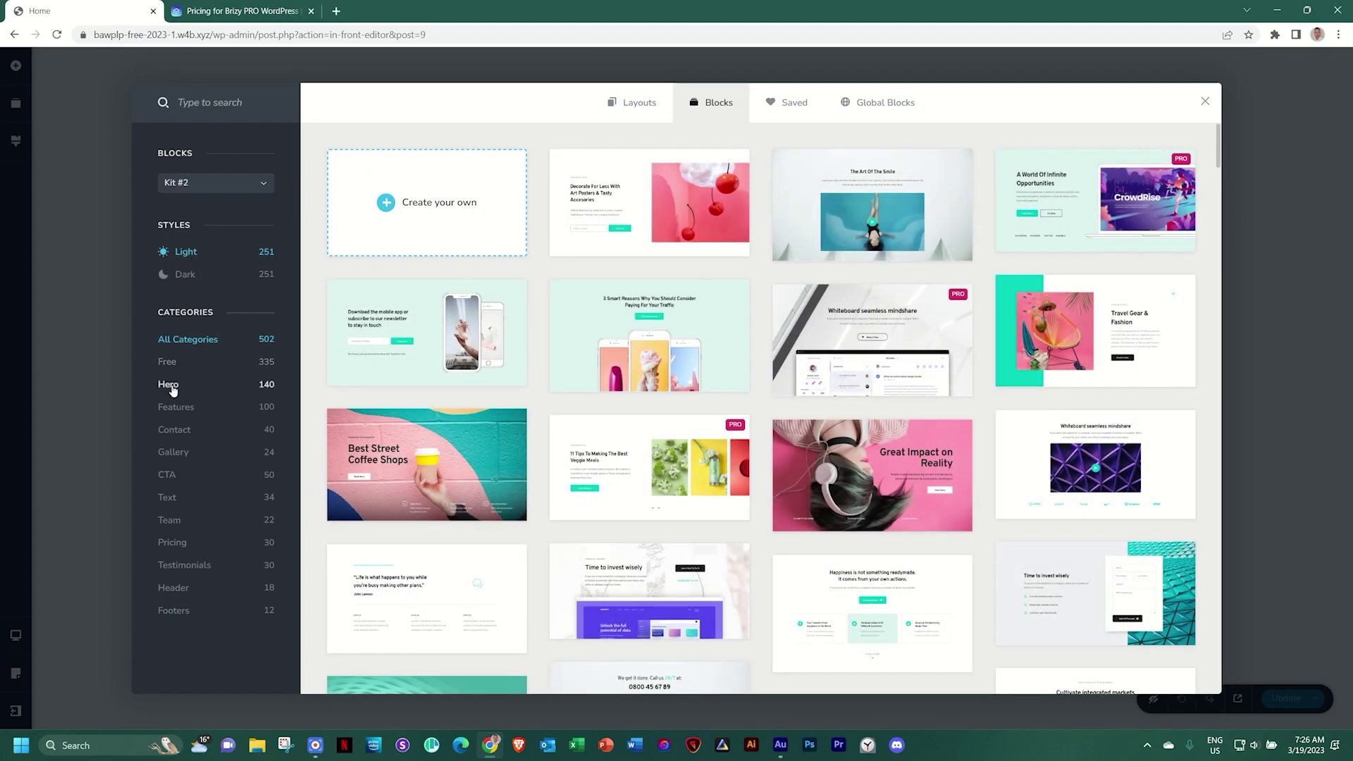
click(170, 386)
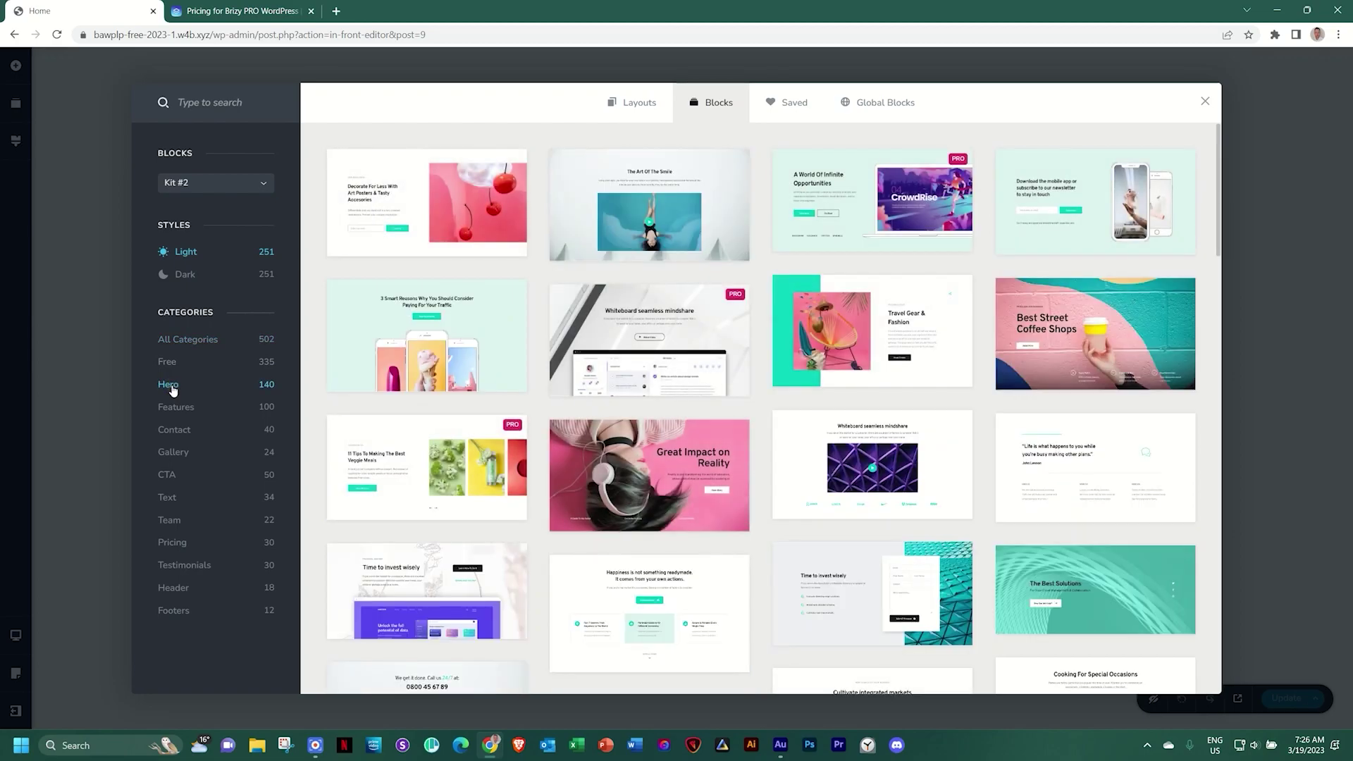
click(426, 197)
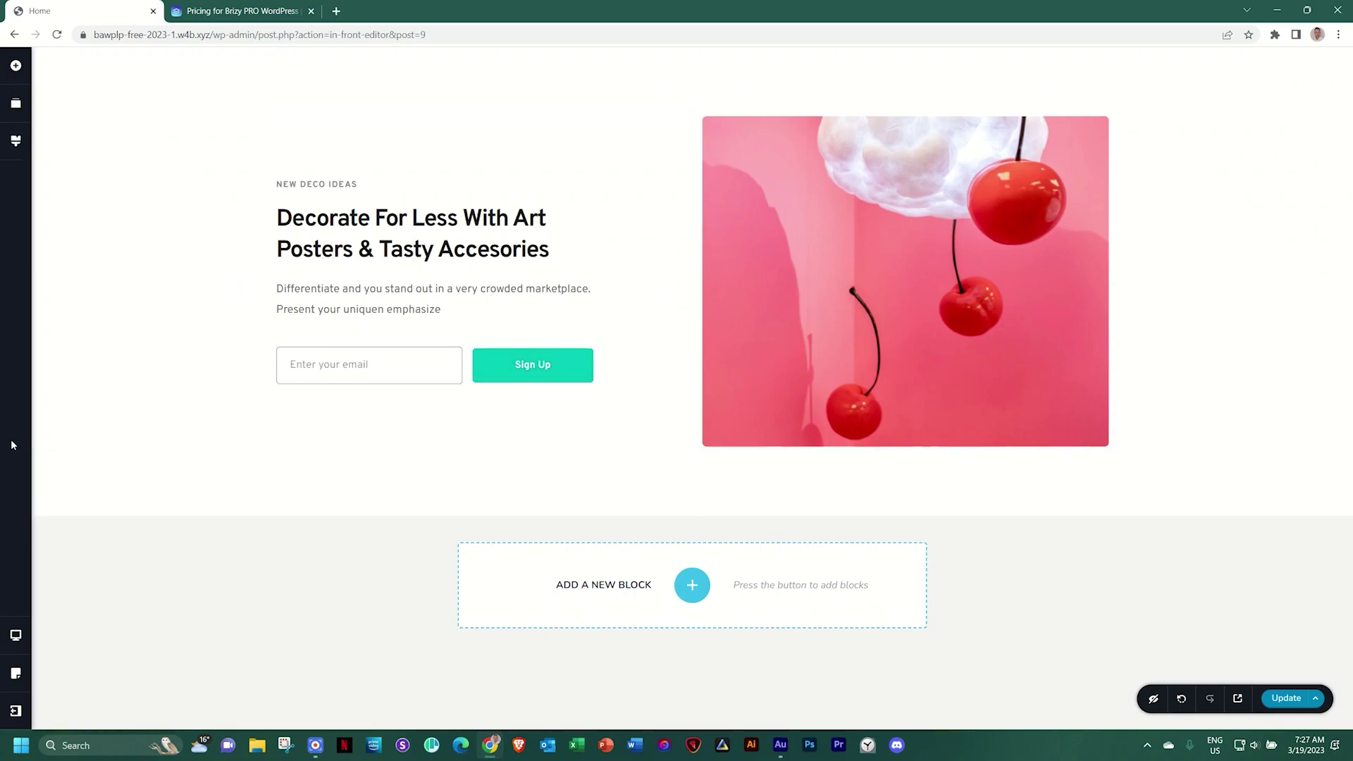
Browse the Add Elements panel, then open the Reorder Blocks view listing the single hero block
click(16, 67)
scroll(116, 233, down, 6)
scroll(115, 248, up, 5)
scroll(116, 248, up, 2)
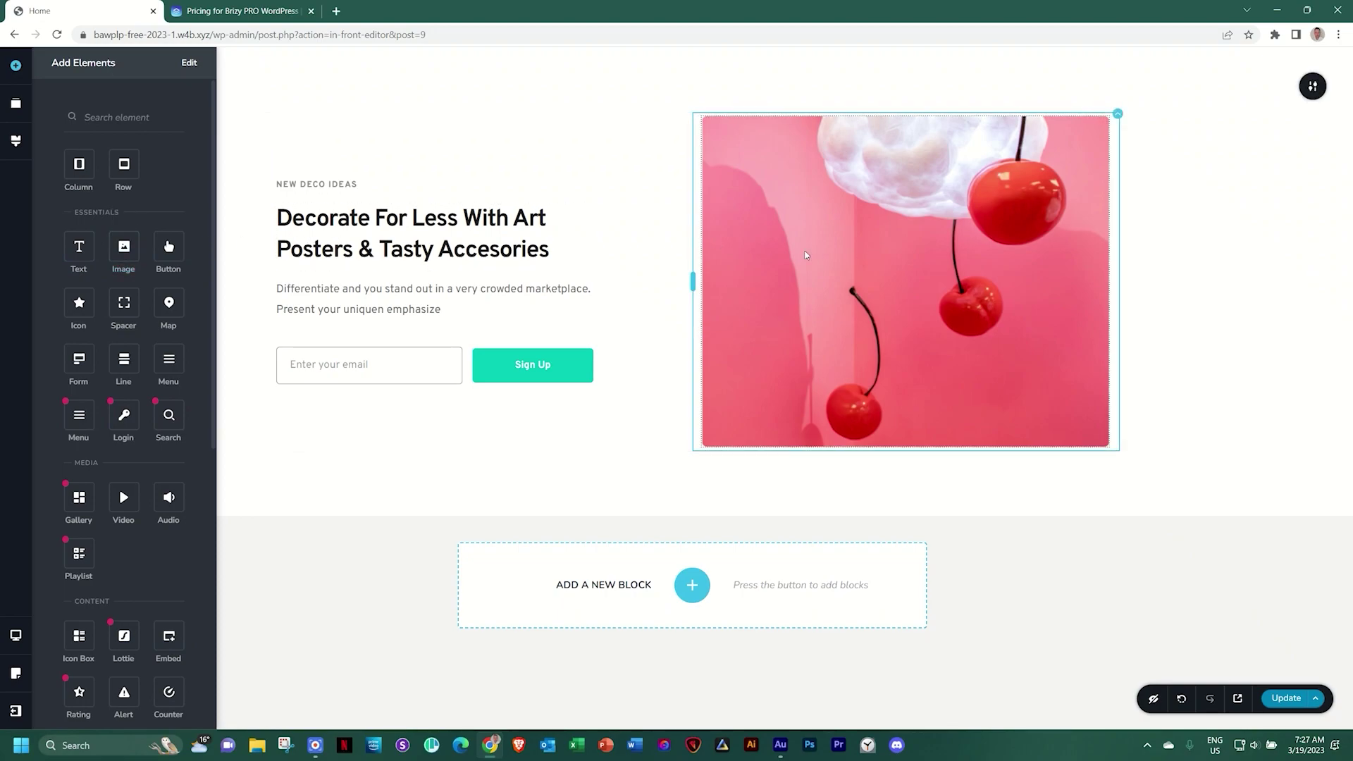
scroll(142, 291, down, 1)
scroll(142, 291, down, 5)
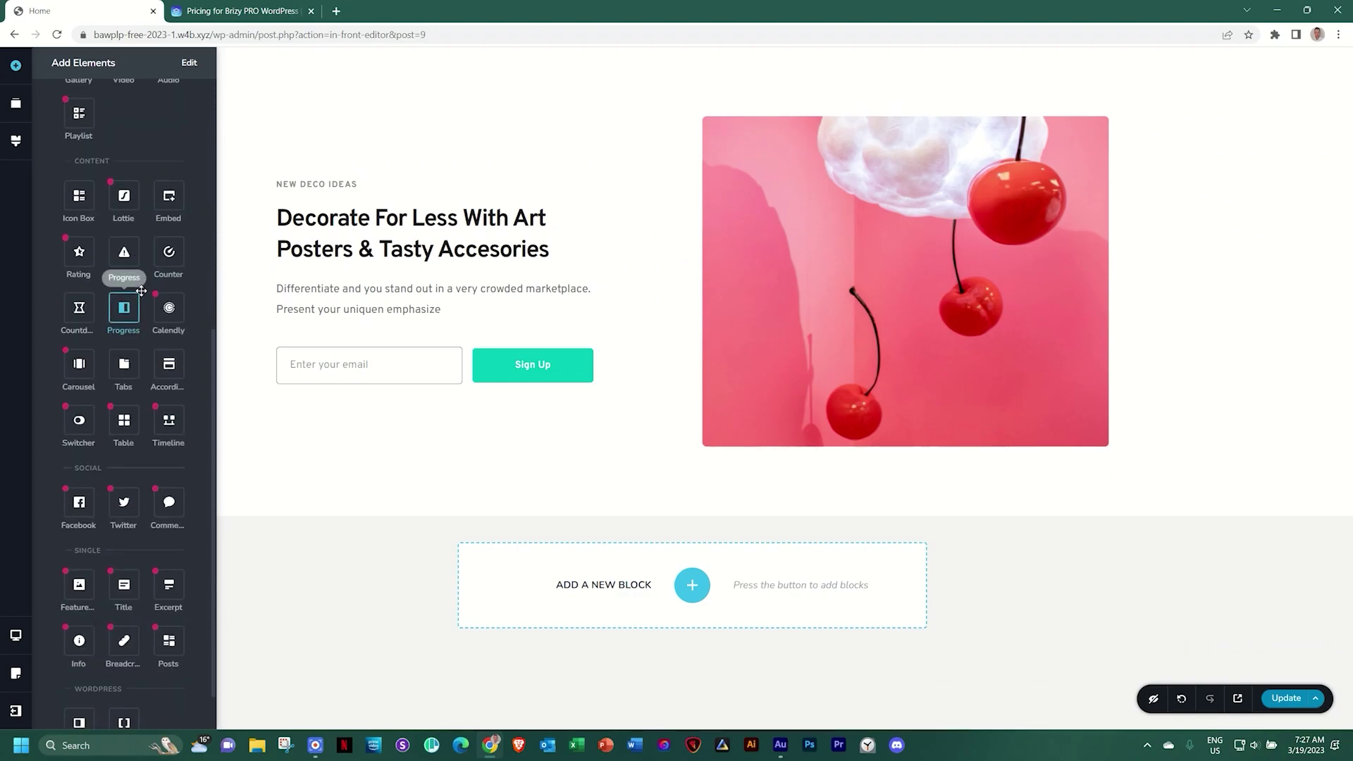
scroll(116, 405, up, 3)
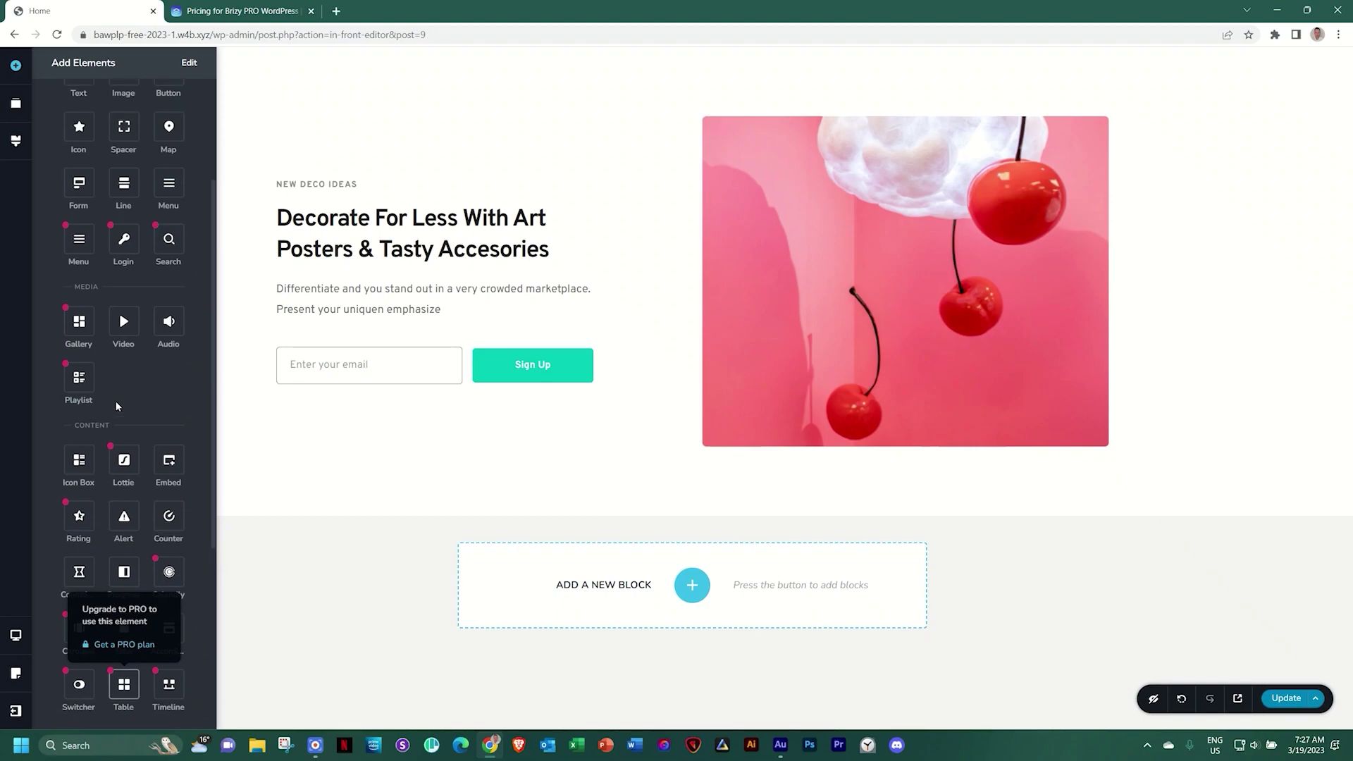
scroll(115, 405, up, 2)
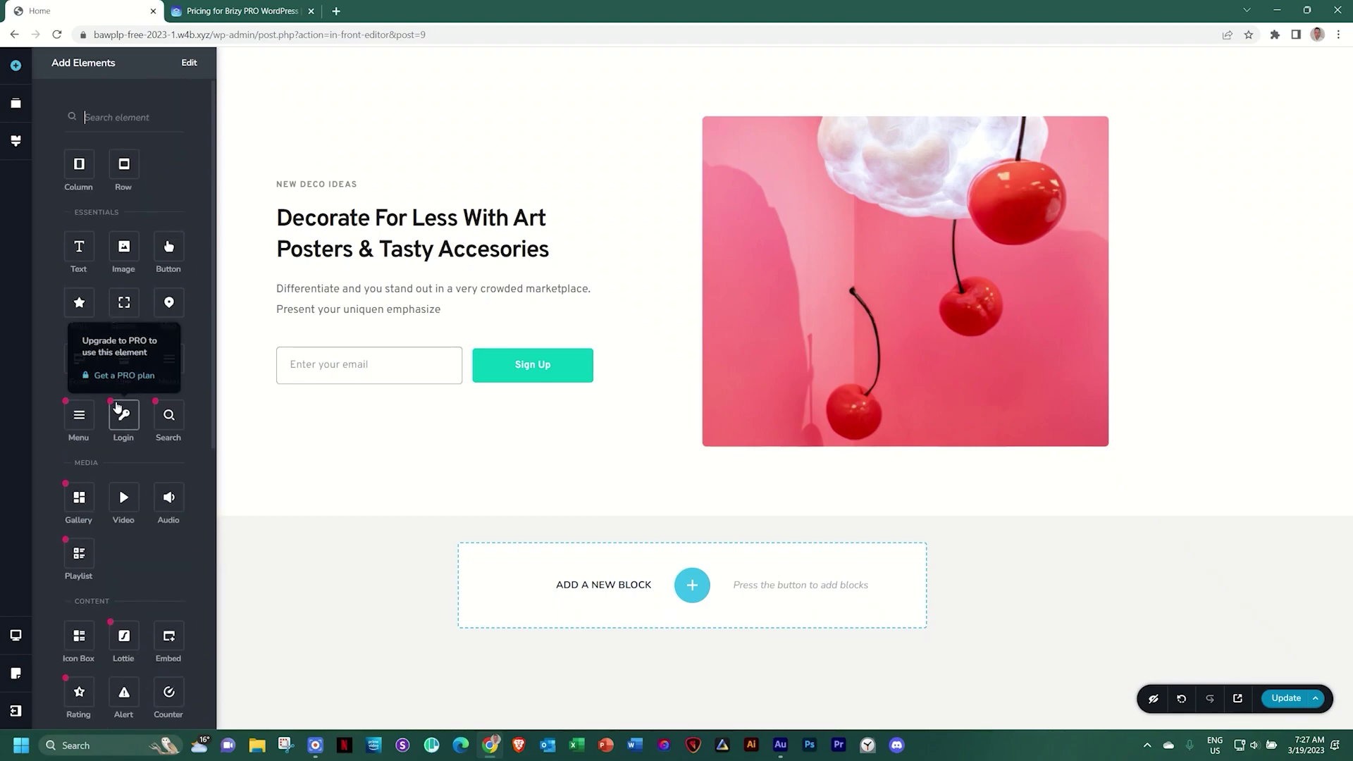
click(17, 105)
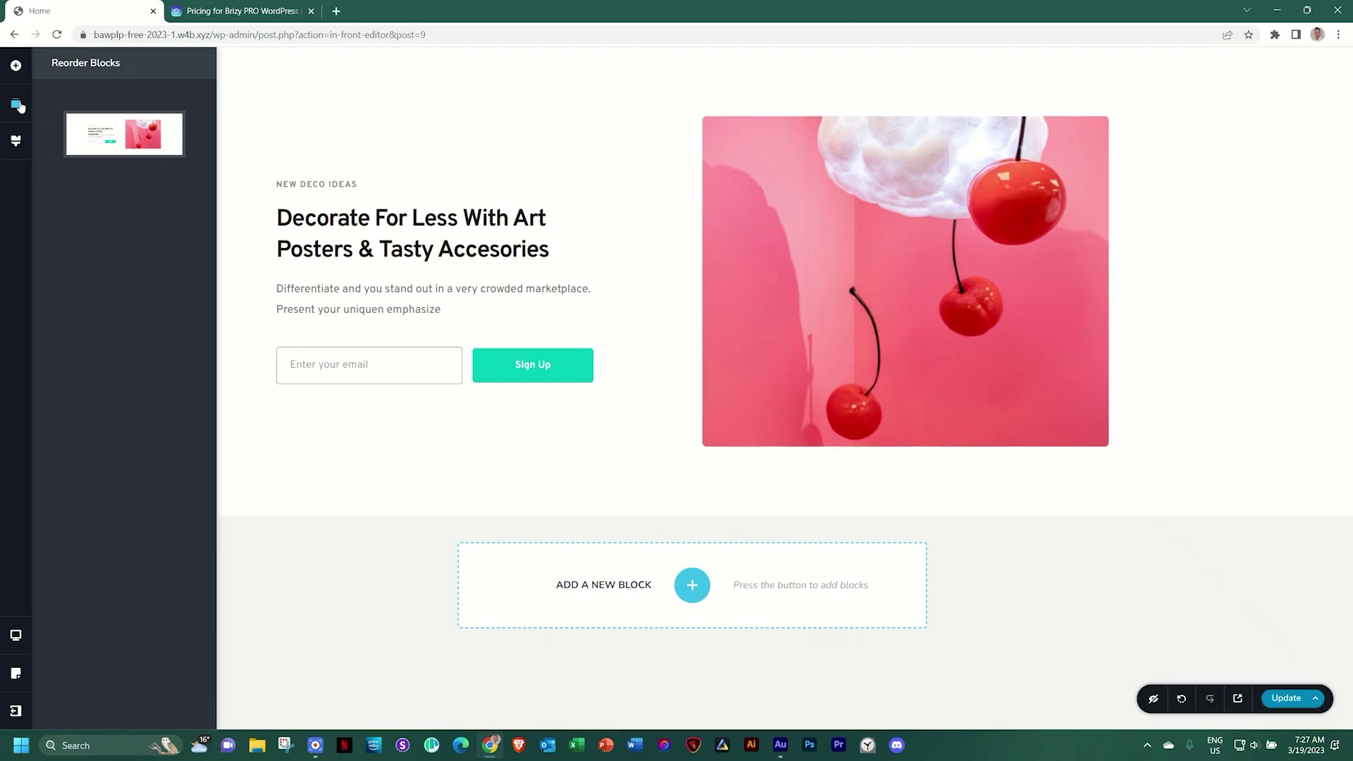
From Styling, preview the hero at tablet and mobile widths, then return to desktop
click(16, 144)
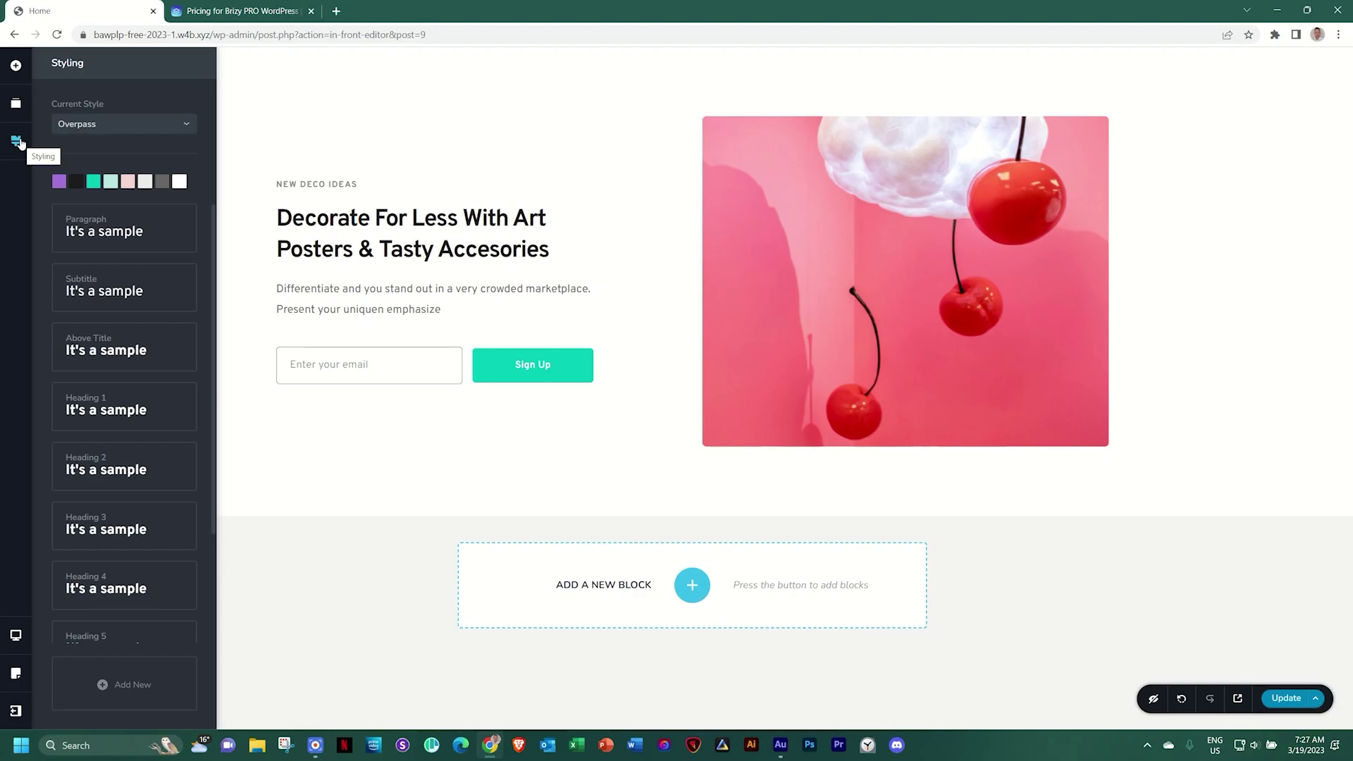
click(14, 638)
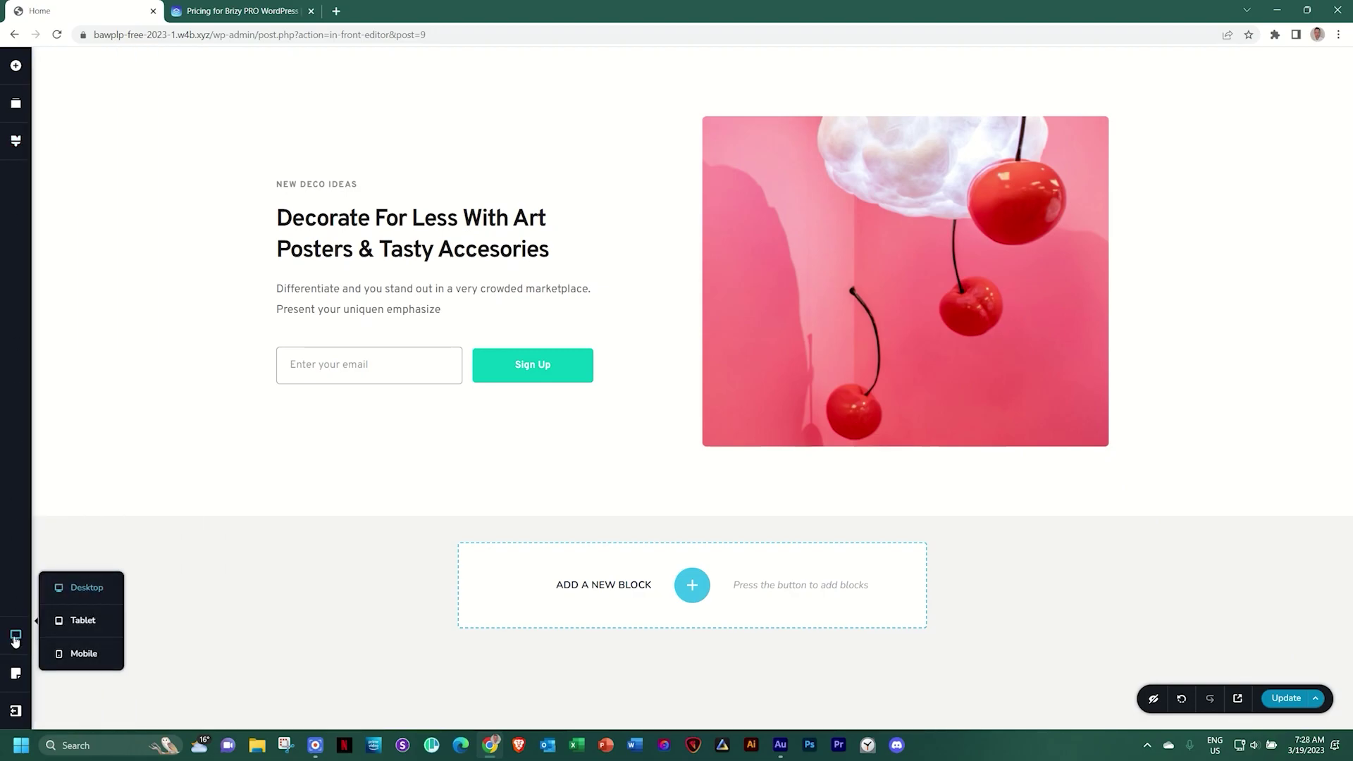
click(76, 623)
click(15, 637)
click(69, 657)
click(15, 636)
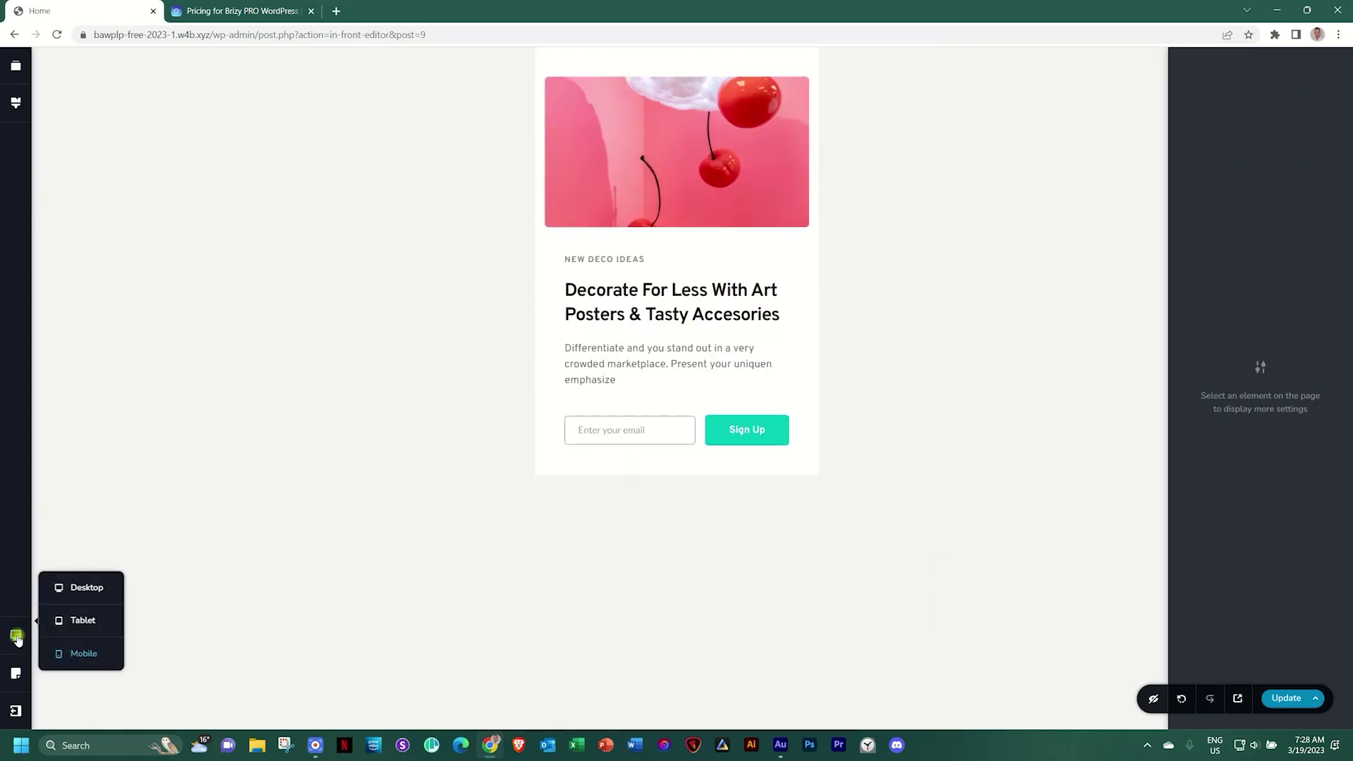
click(74, 585)
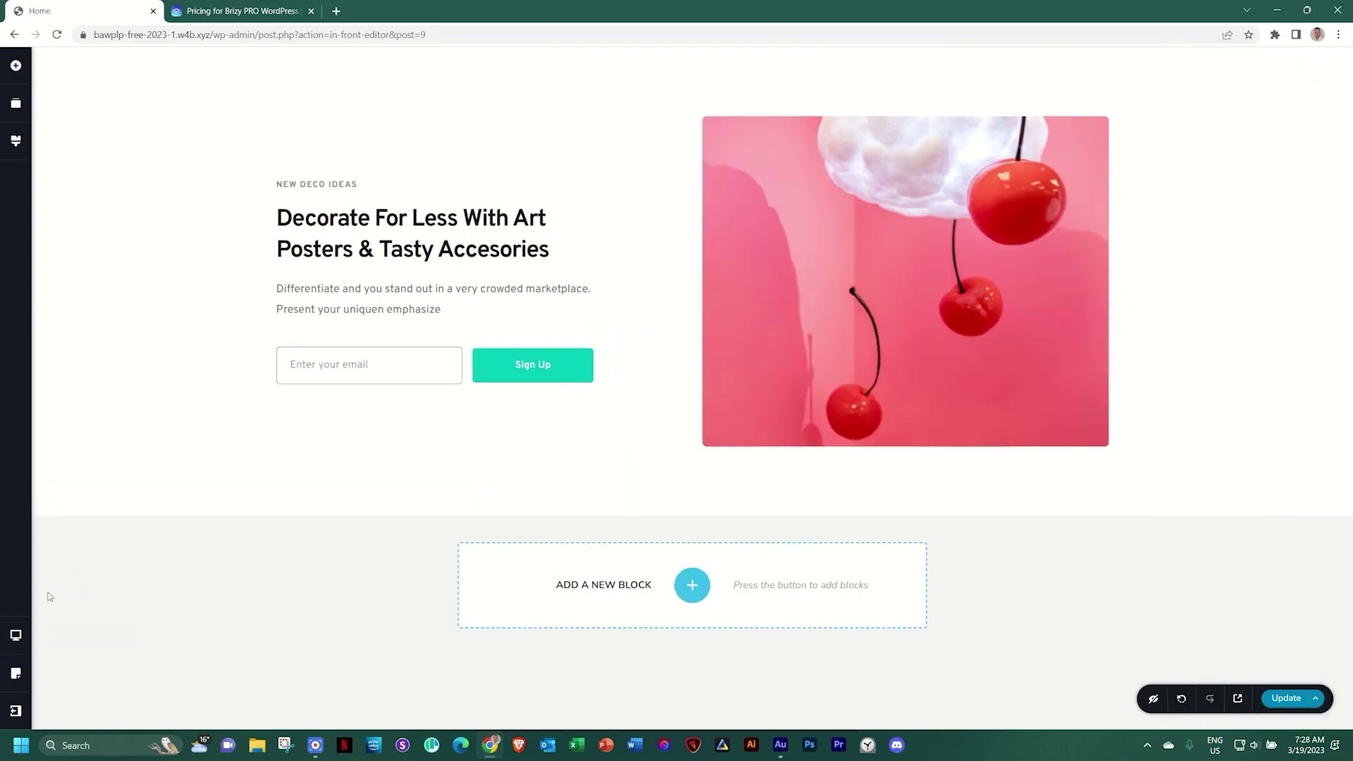
click(16, 675)
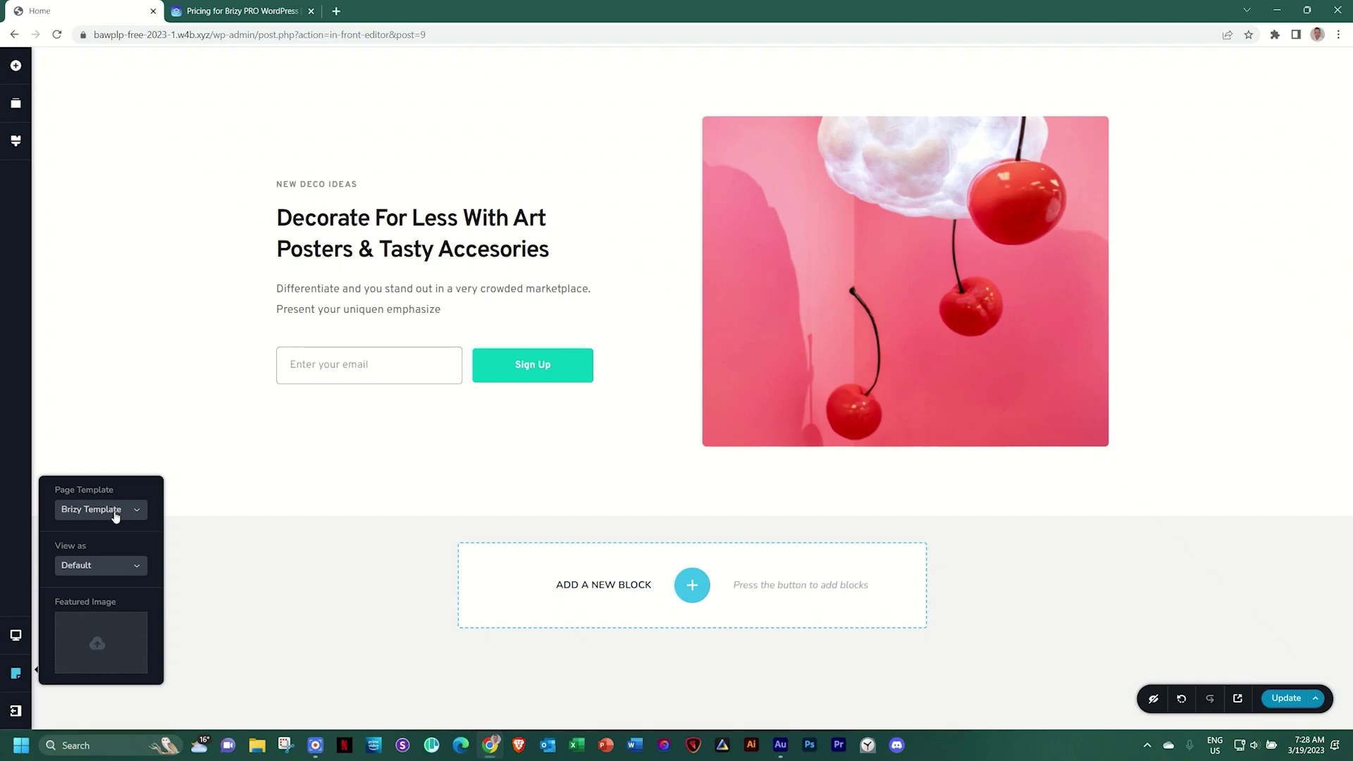
click(88, 564)
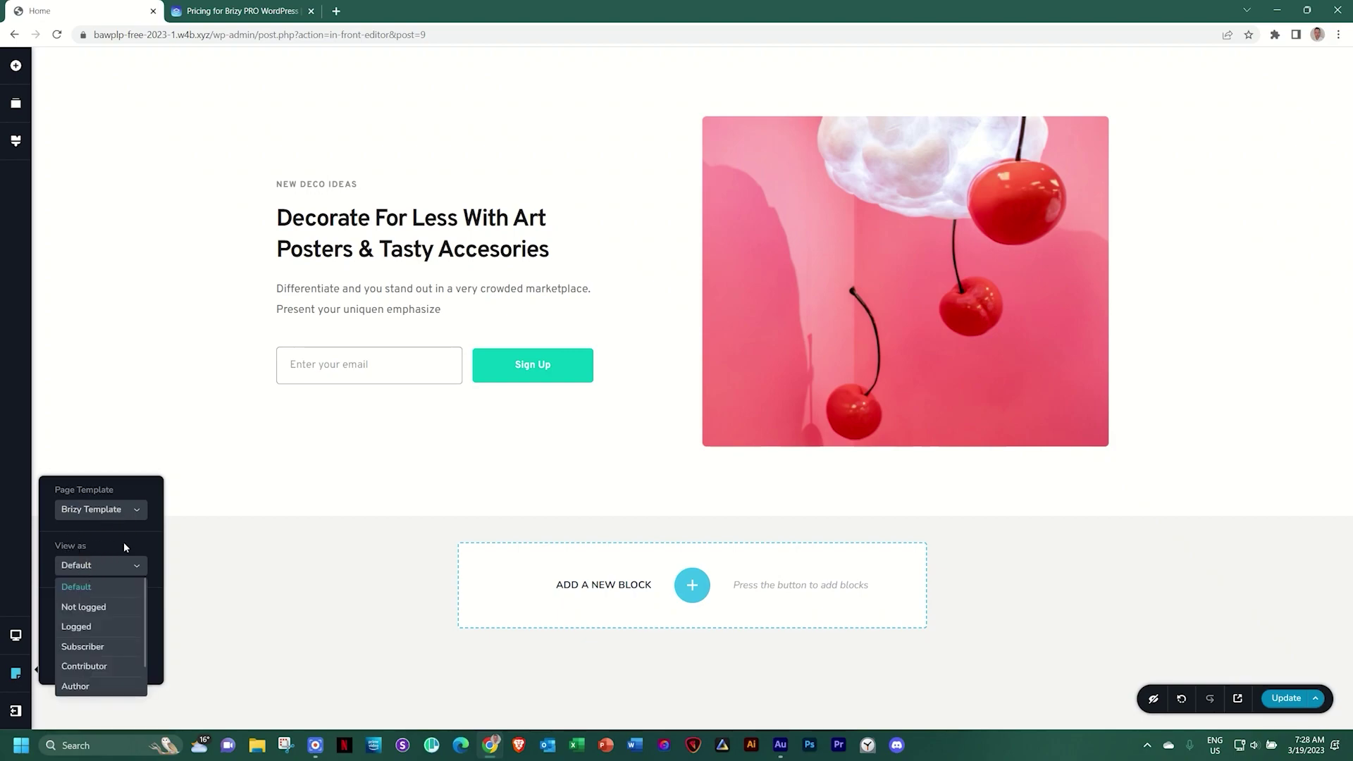
click(124, 547)
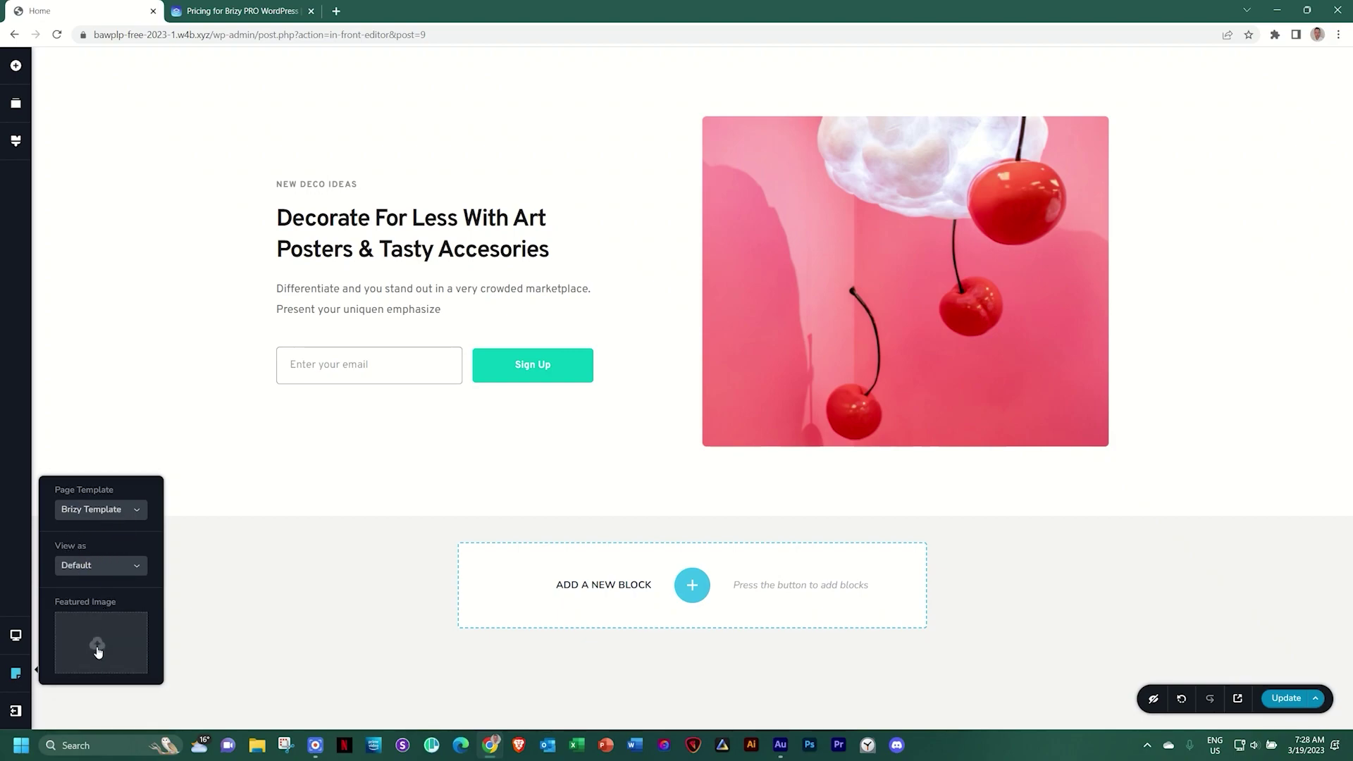
click(16, 710)
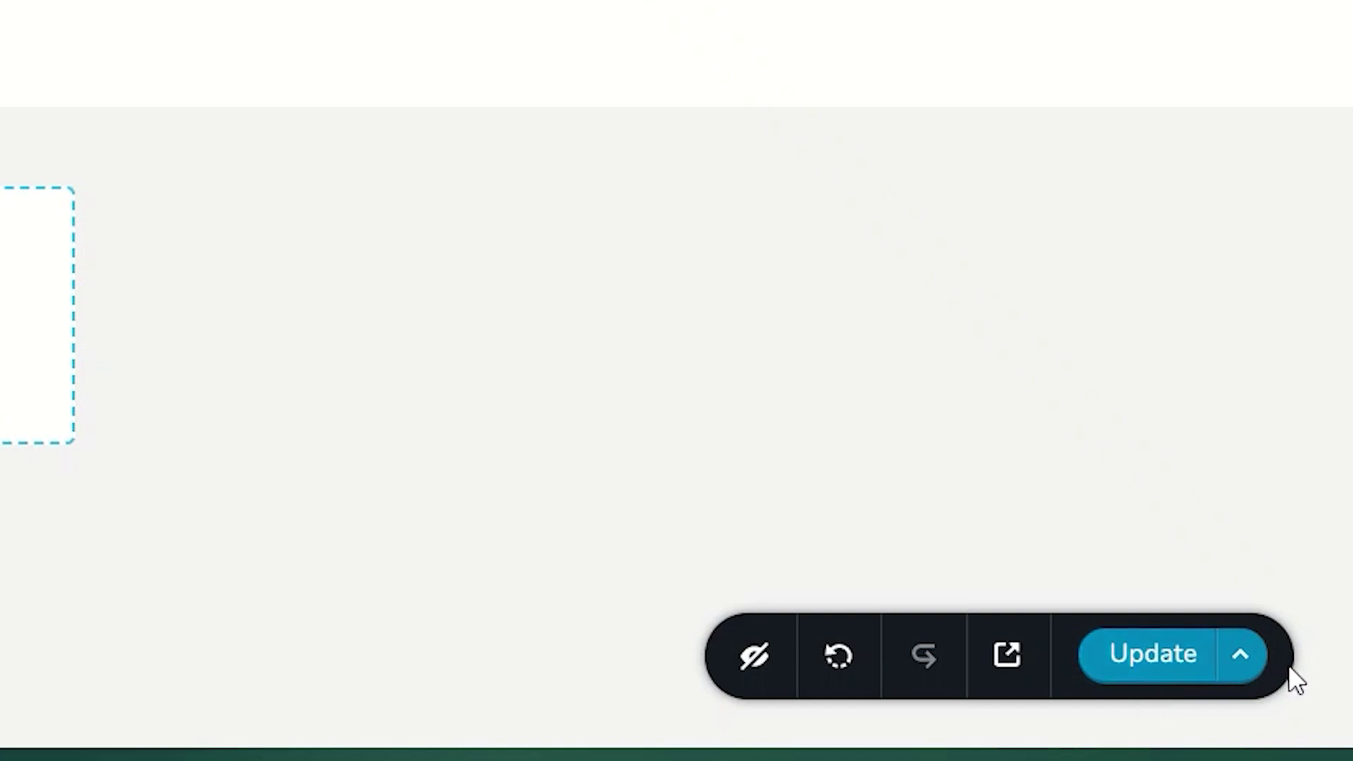
click(1242, 655)
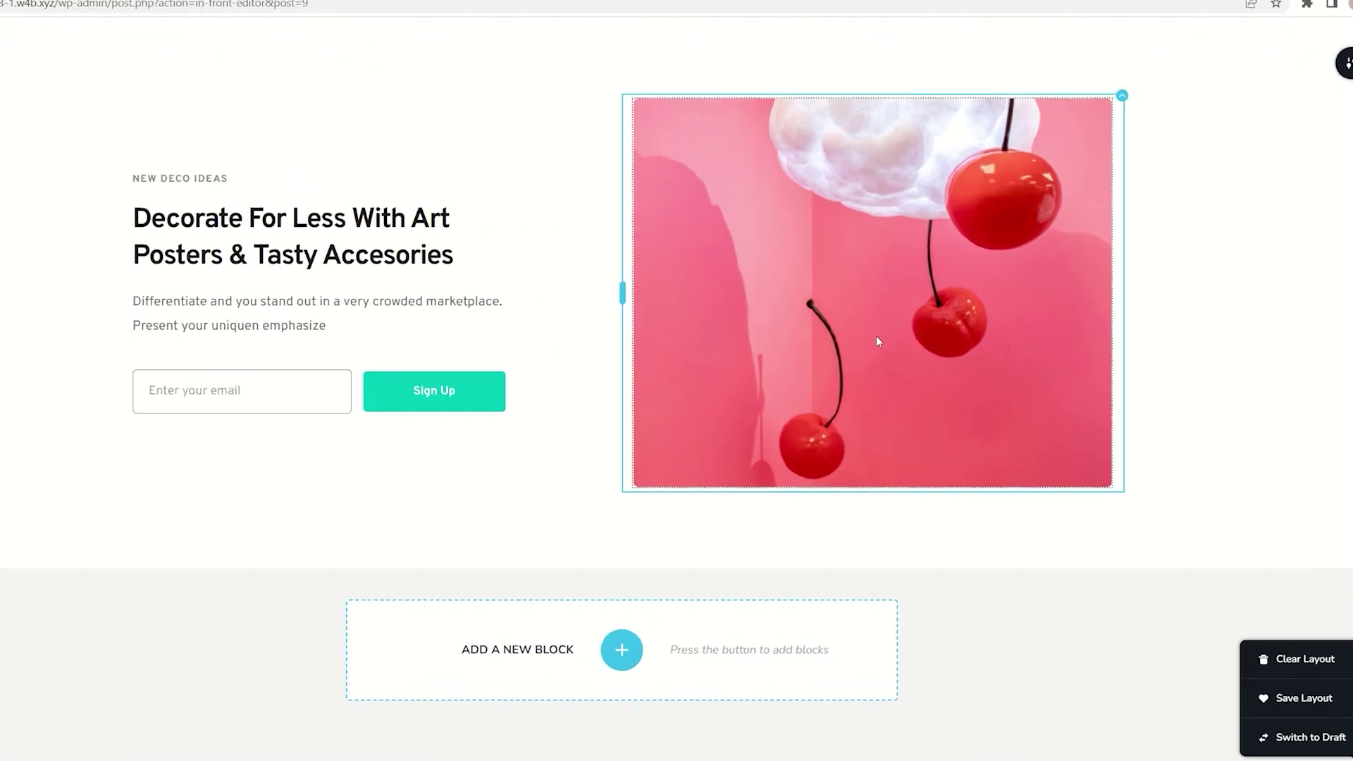
click(876, 335)
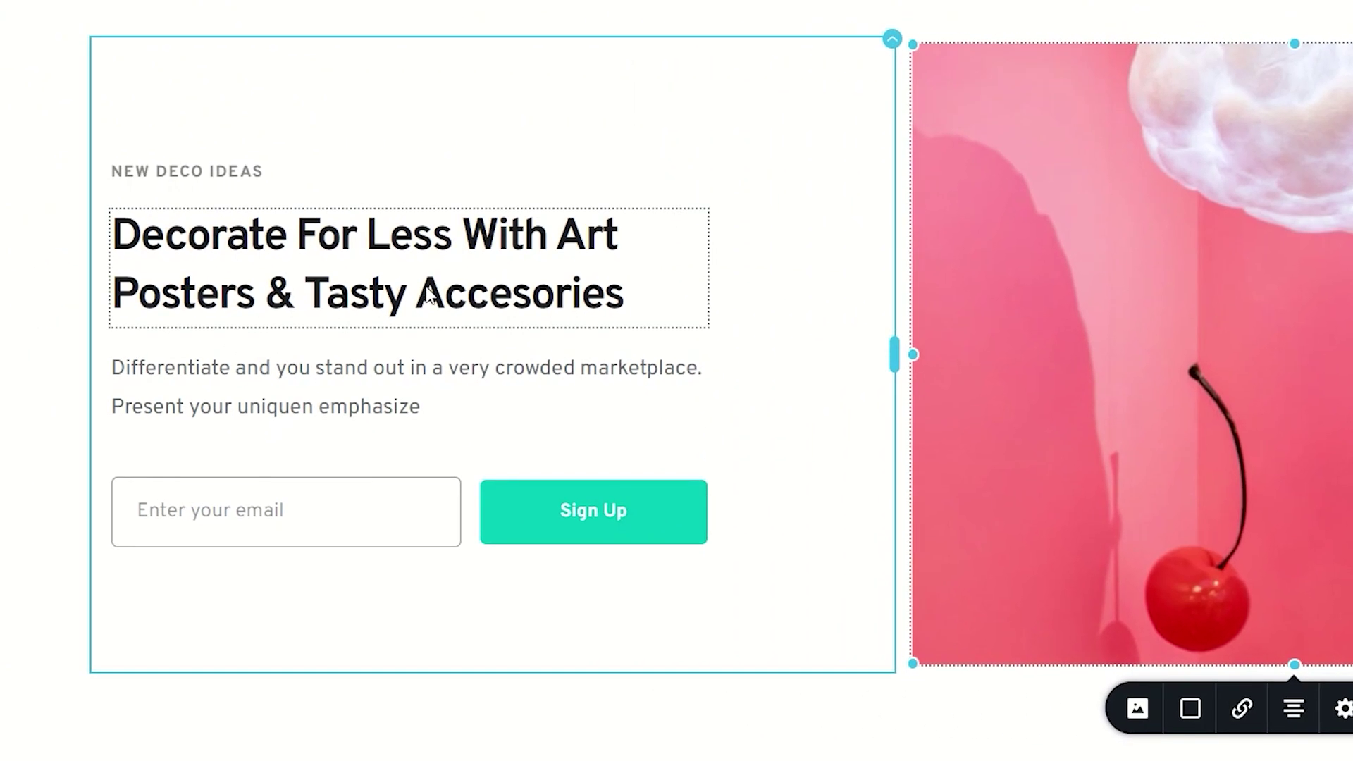
Select the cherry image beside the hero heading and open its Width/Height settings, both 100%
click(428, 289)
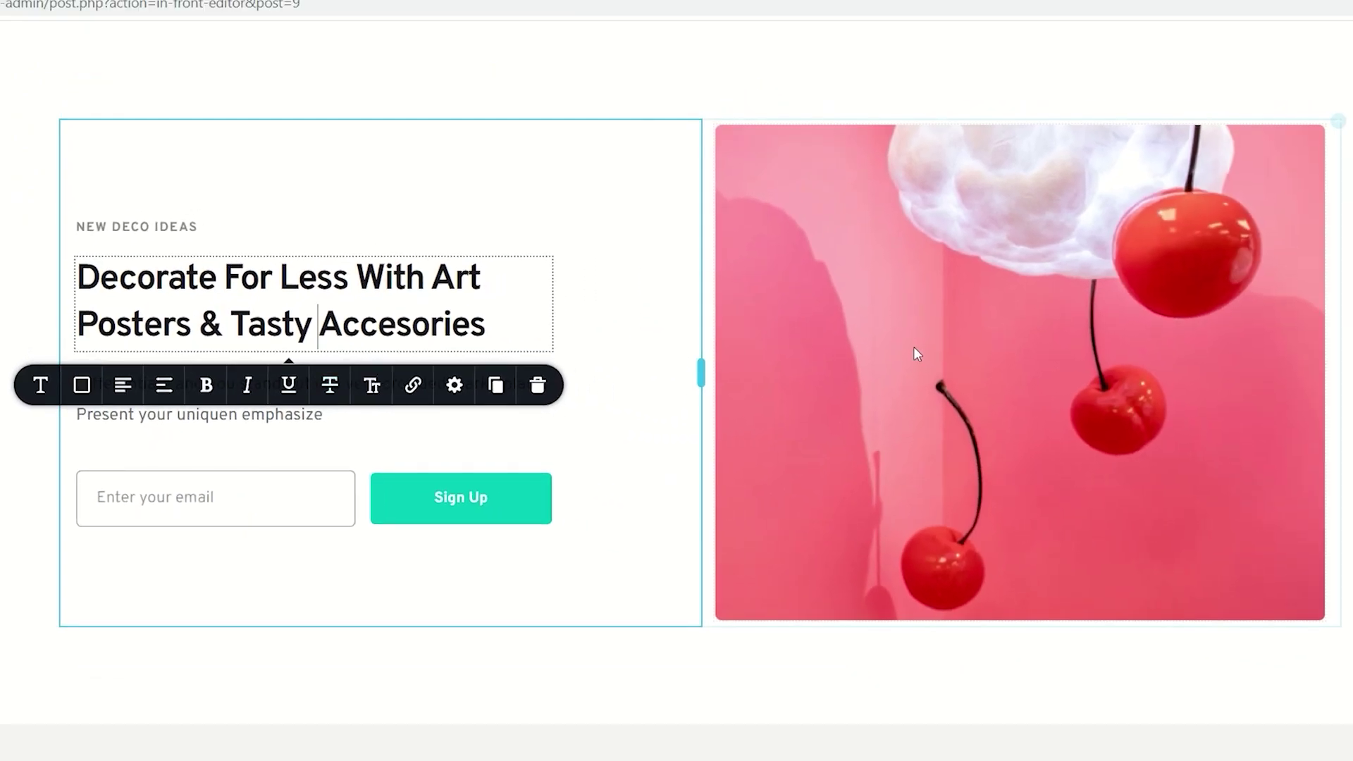
click(967, 345)
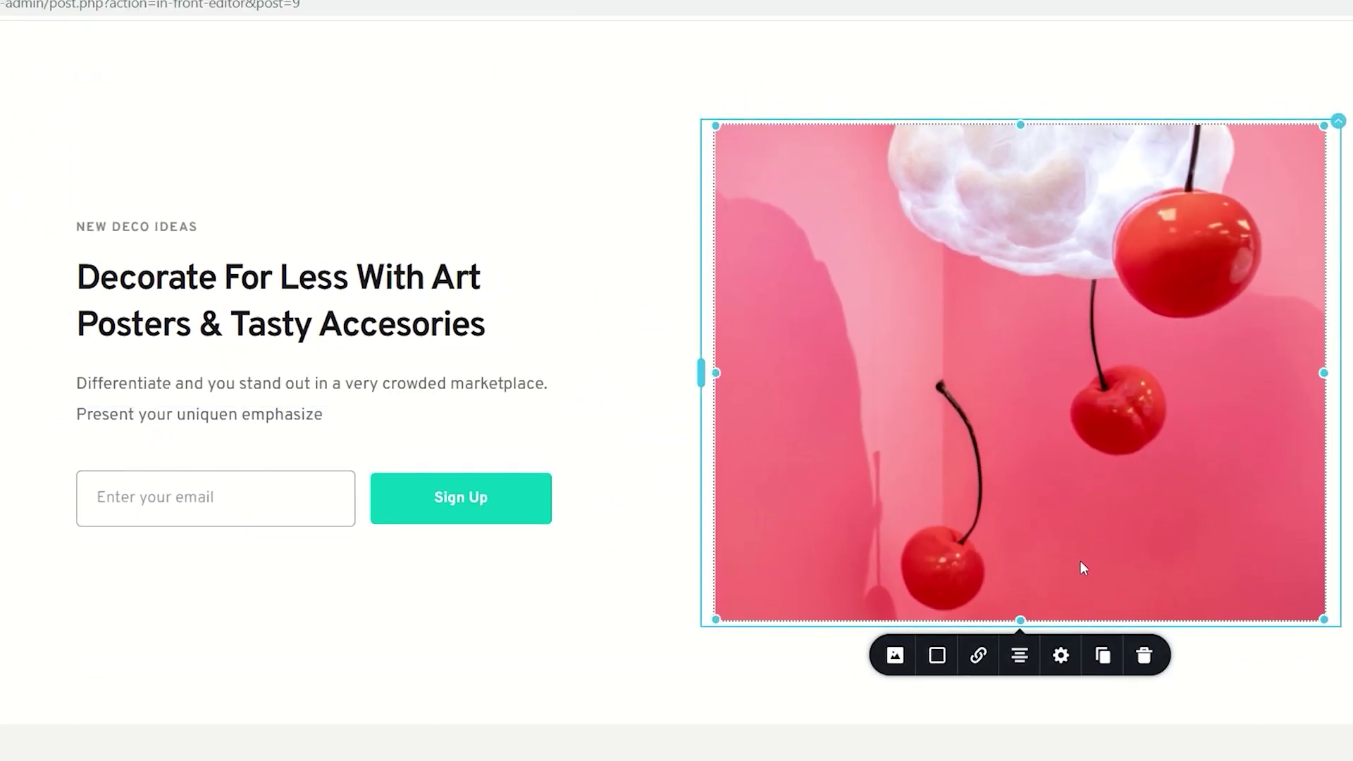
click(1065, 659)
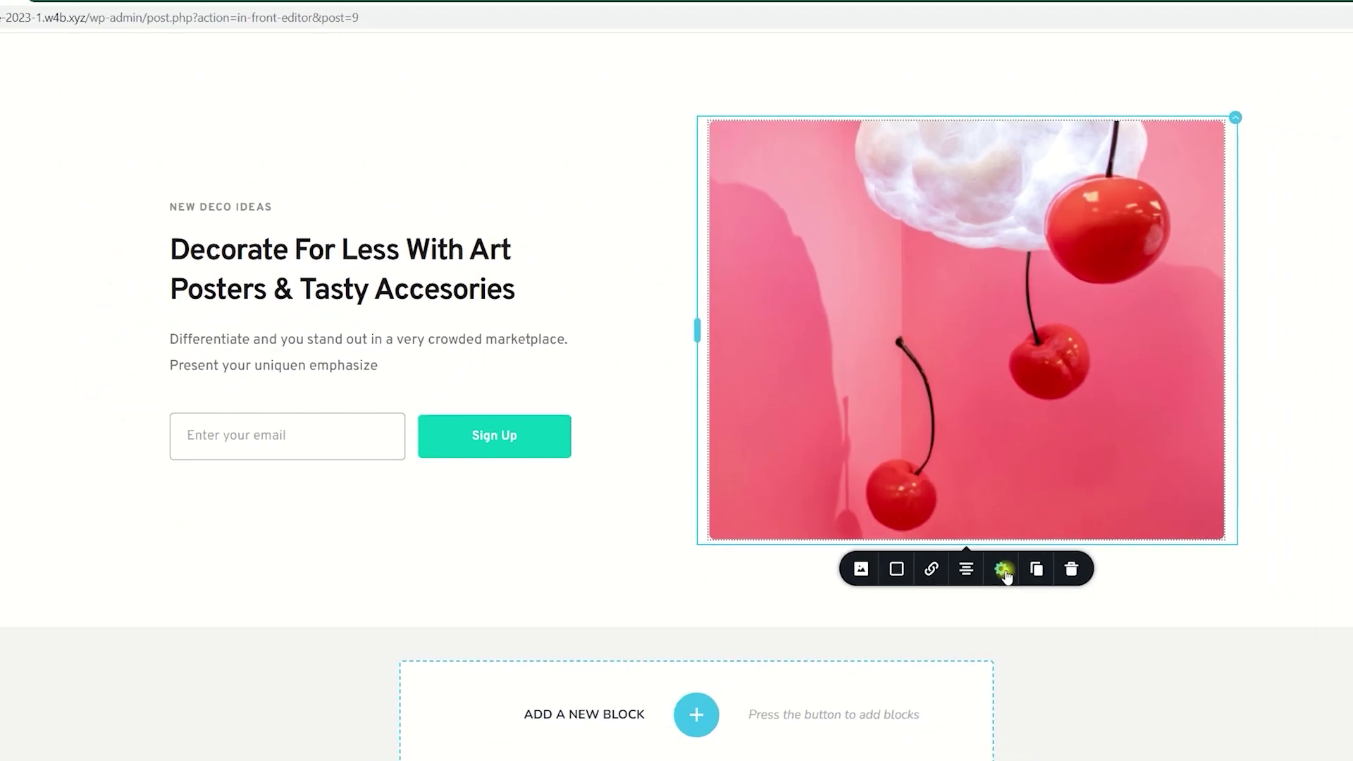
click(1061, 656)
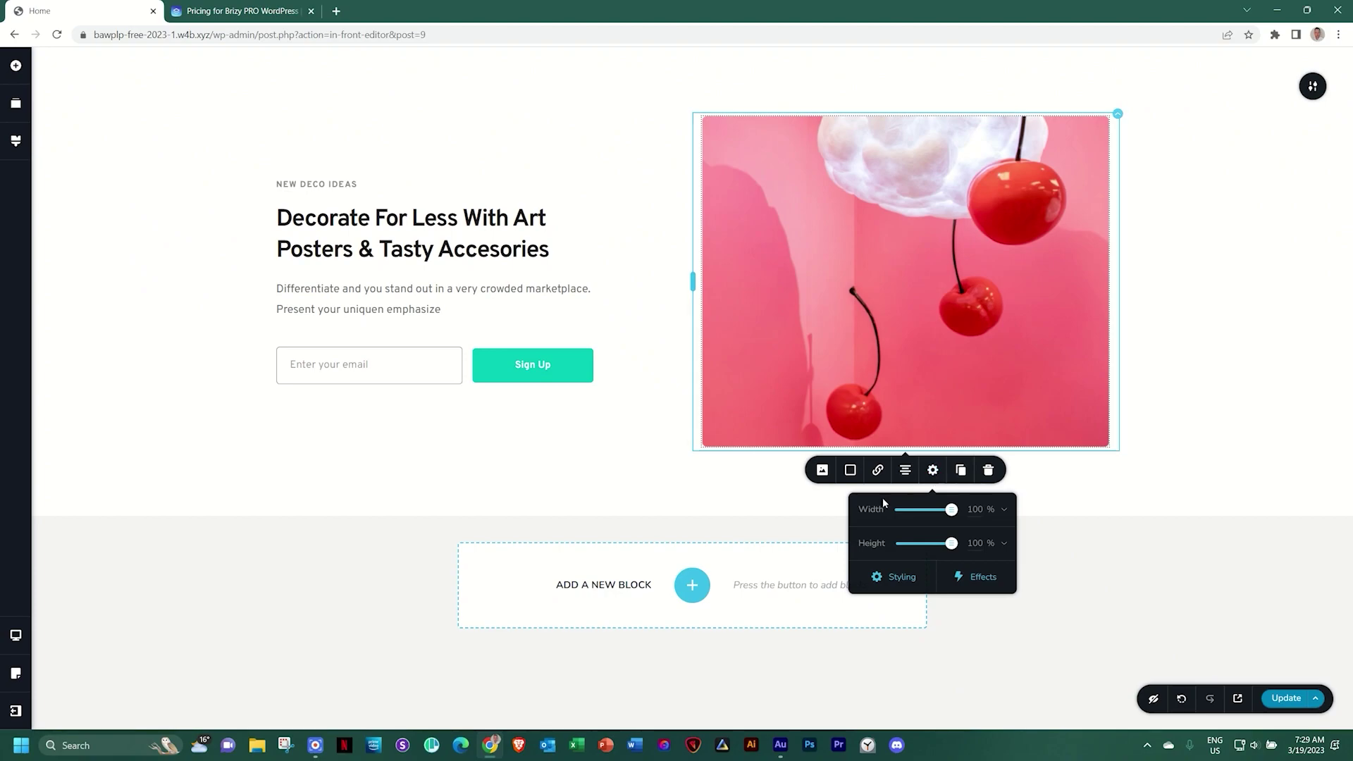
Try pinning and docking the cherry image's Styling panel left and right, unpin it, then deselect
click(900, 578)
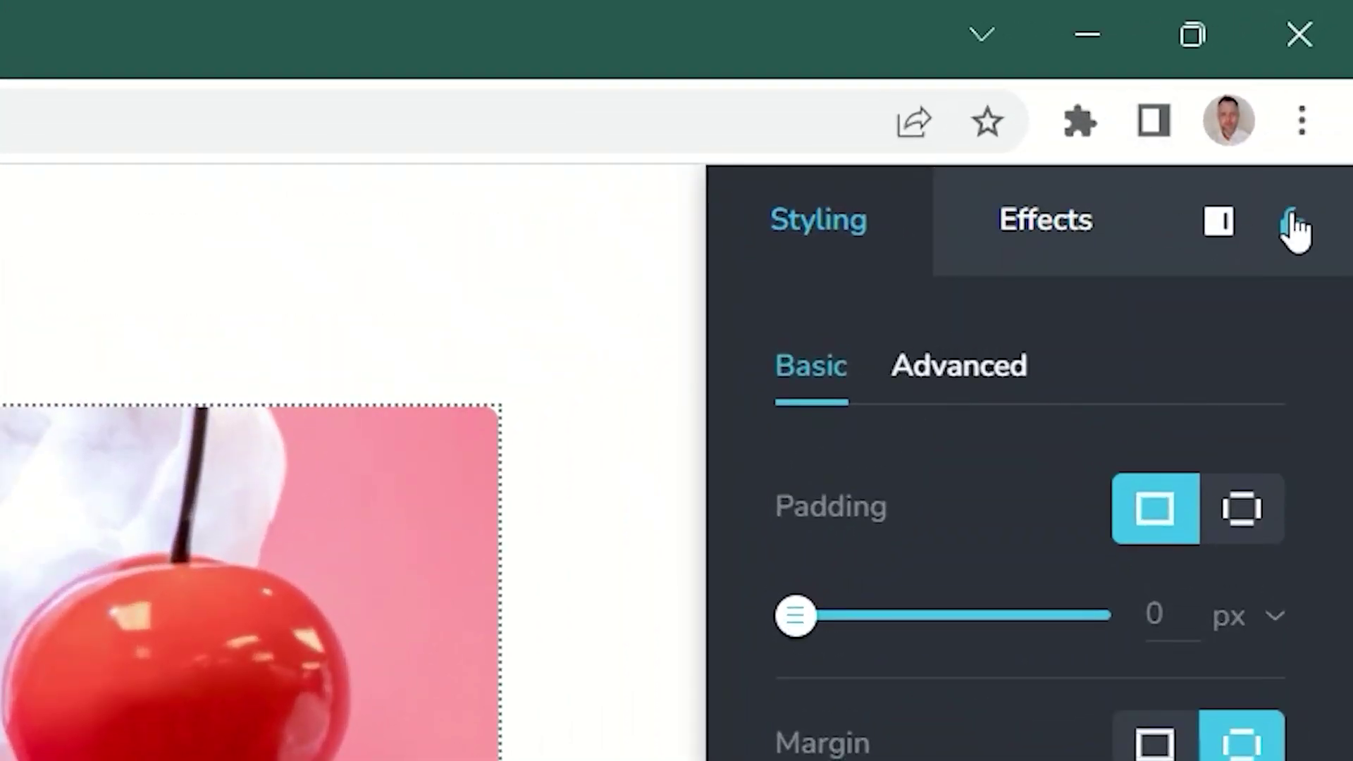
click(1297, 225)
click(1219, 221)
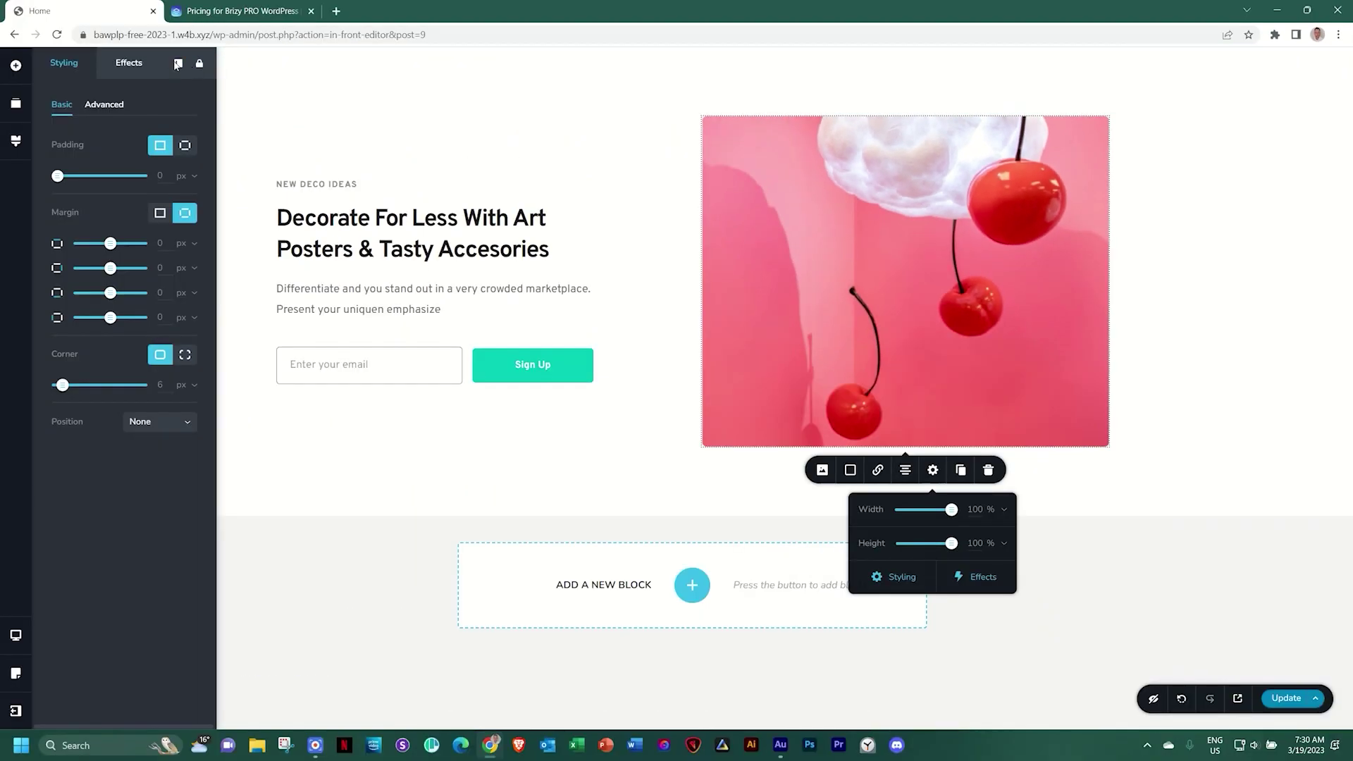
click(178, 64)
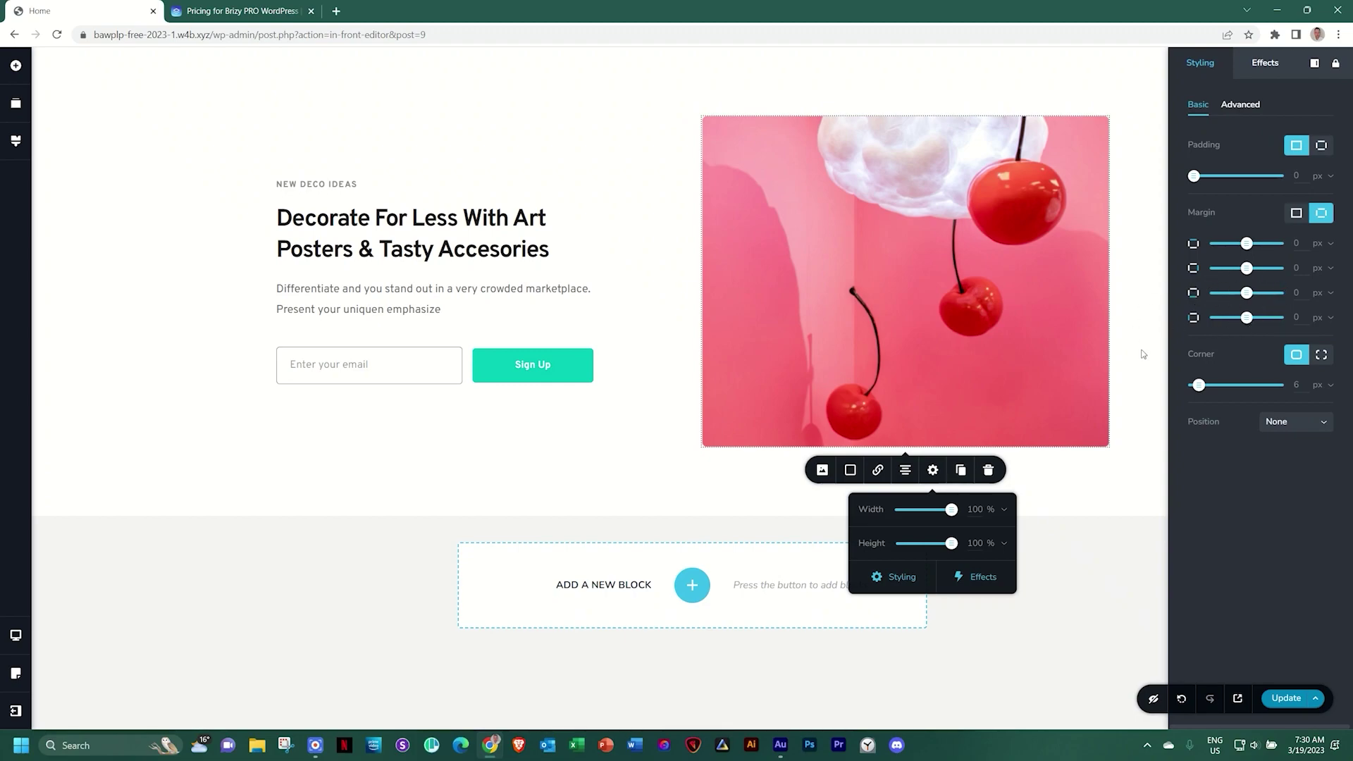
click(1315, 62)
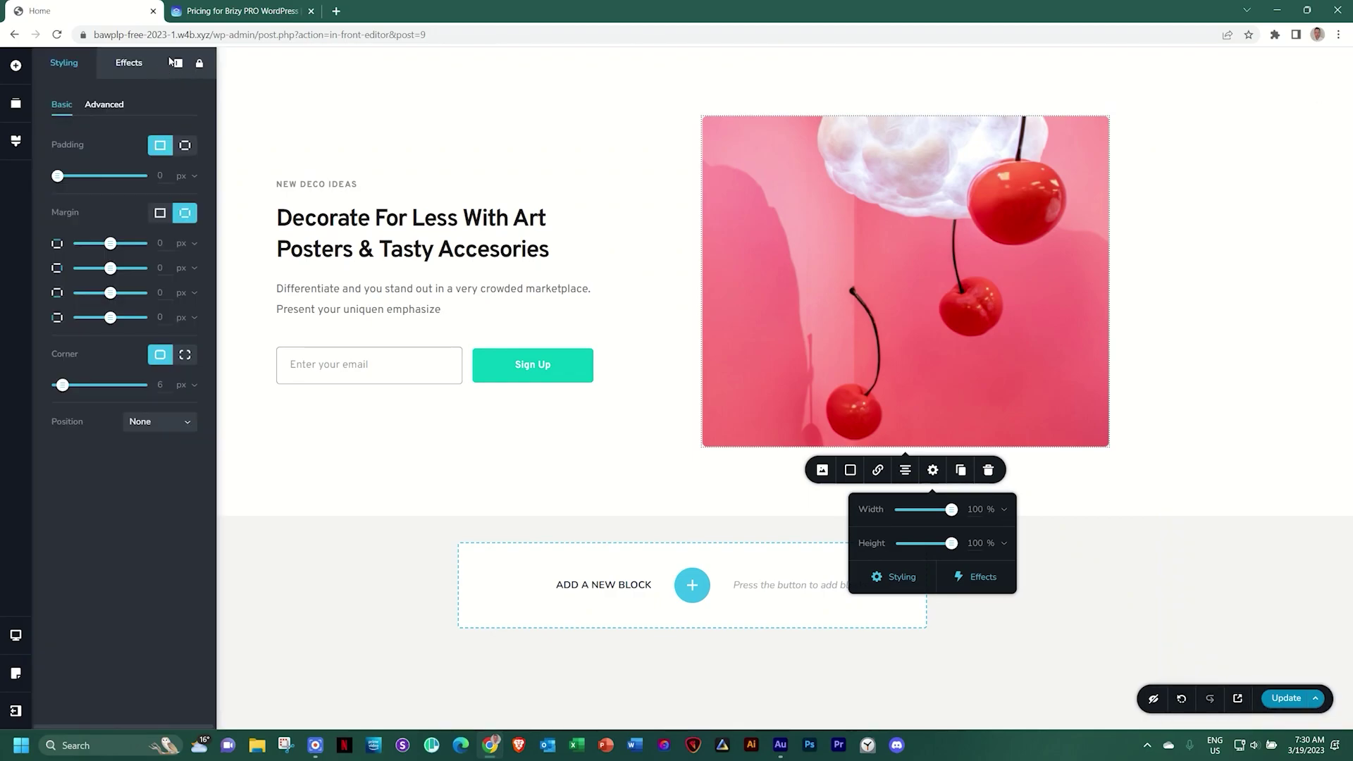
click(177, 66)
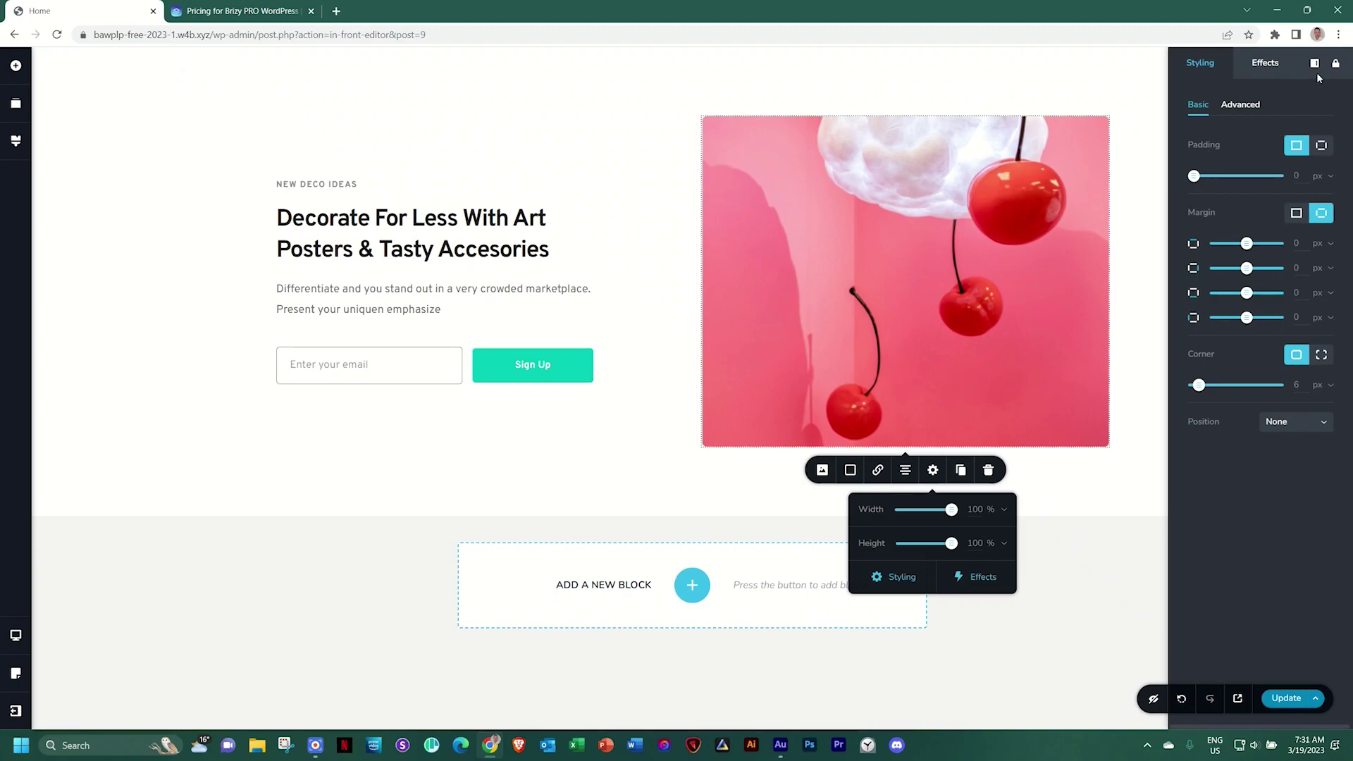
click(1335, 64)
click(1126, 554)
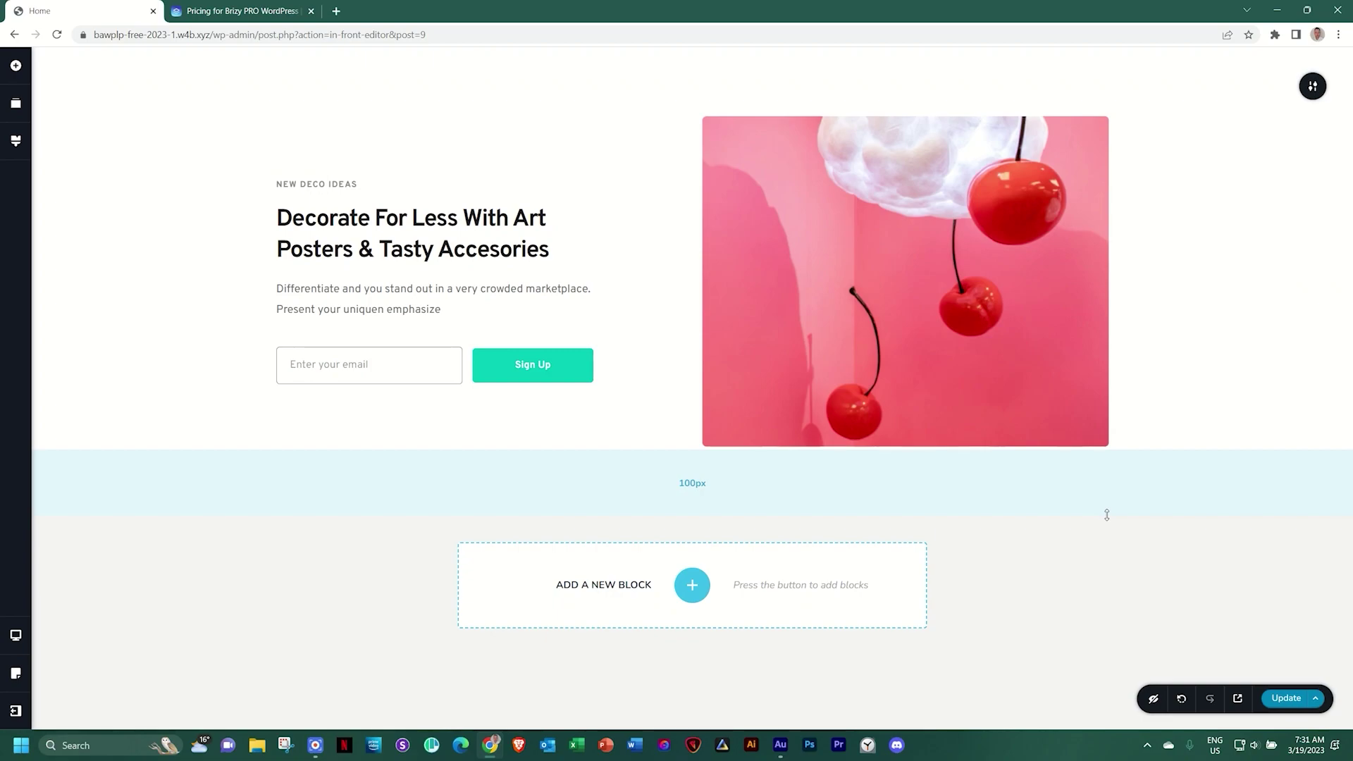
Clear the Home page layout with Clear Layout from the Update menu
click(1315, 705)
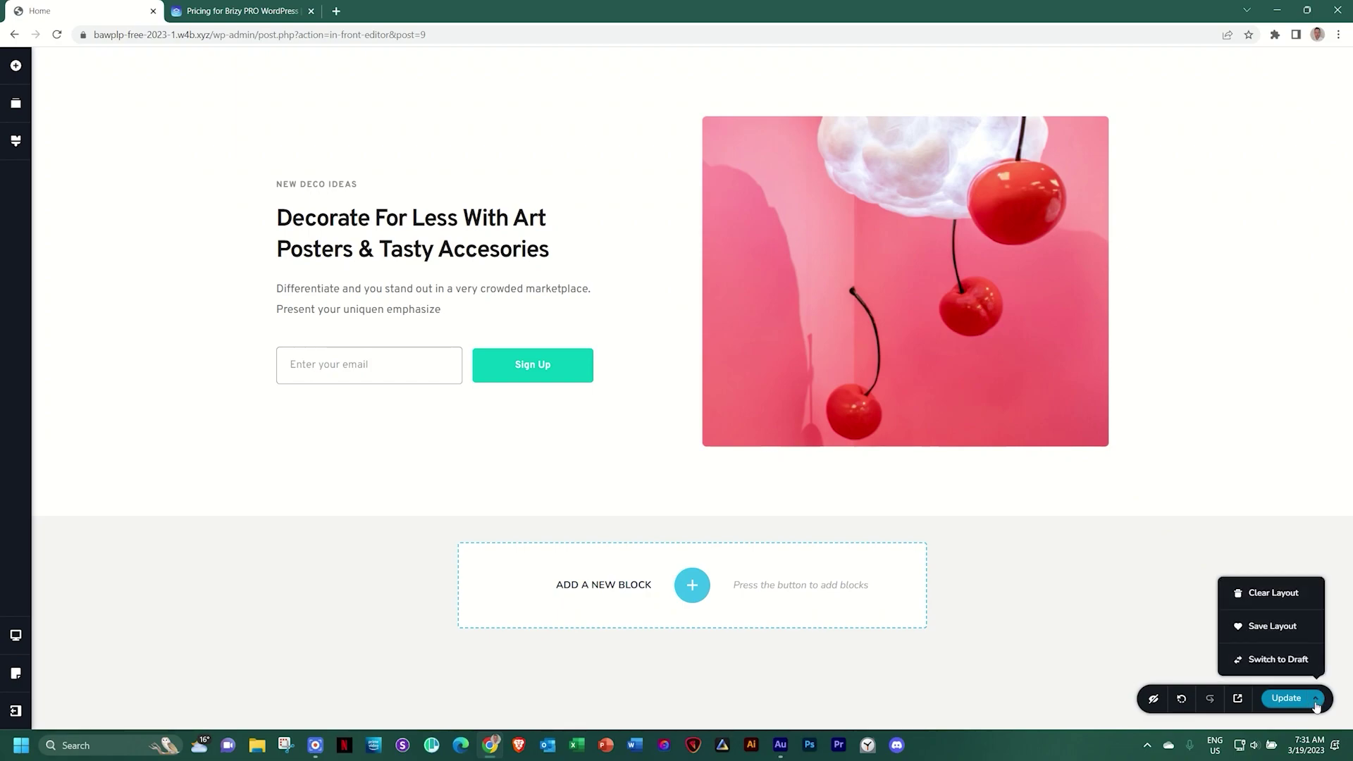
click(1273, 596)
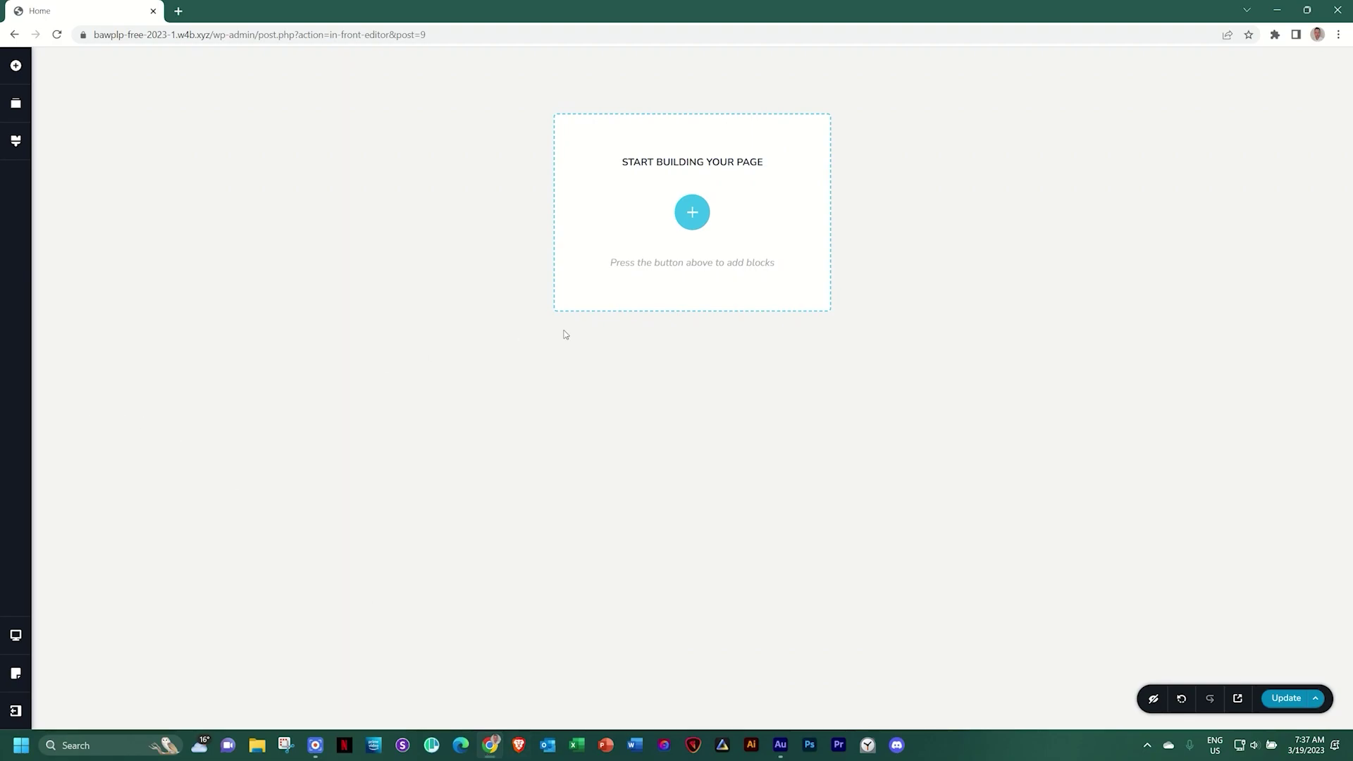
Browse the Free full-page layouts in the library and pick the Webno layout
click(693, 216)
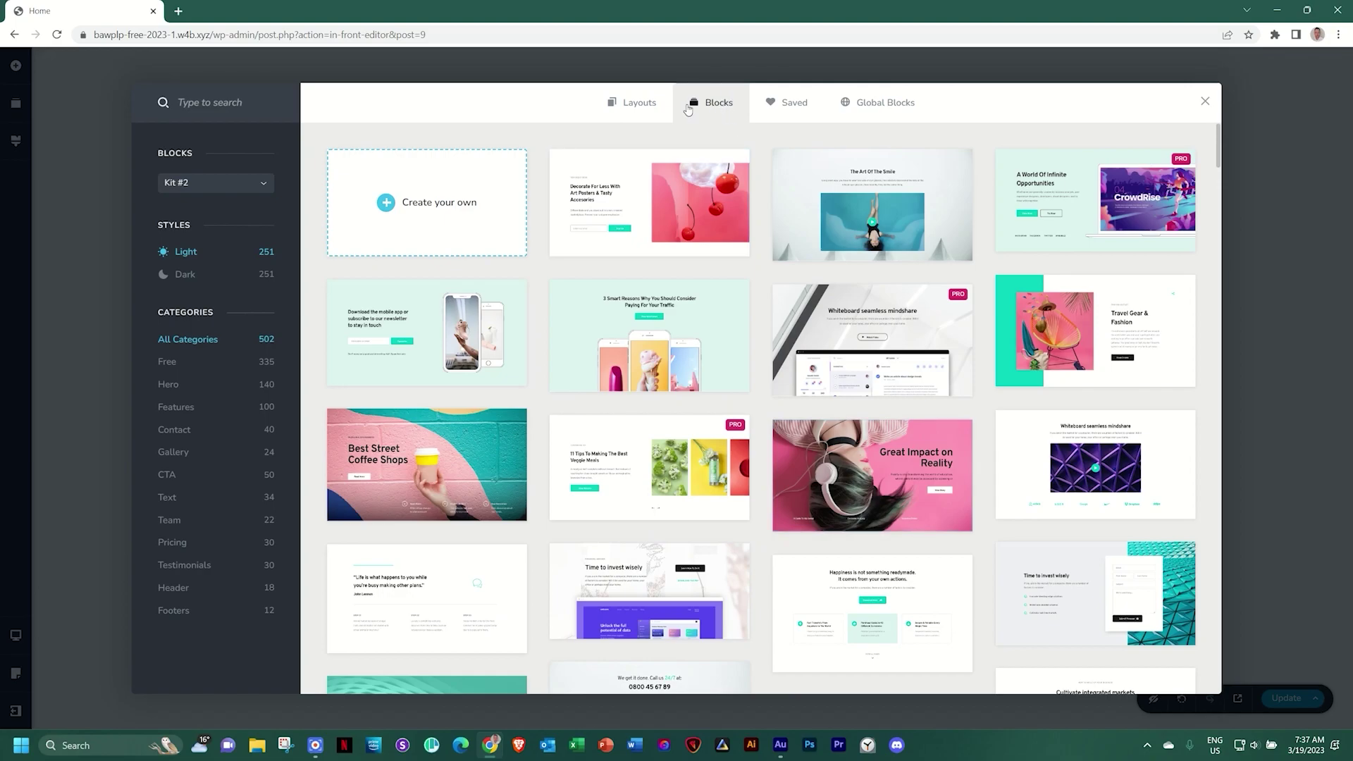
click(644, 105)
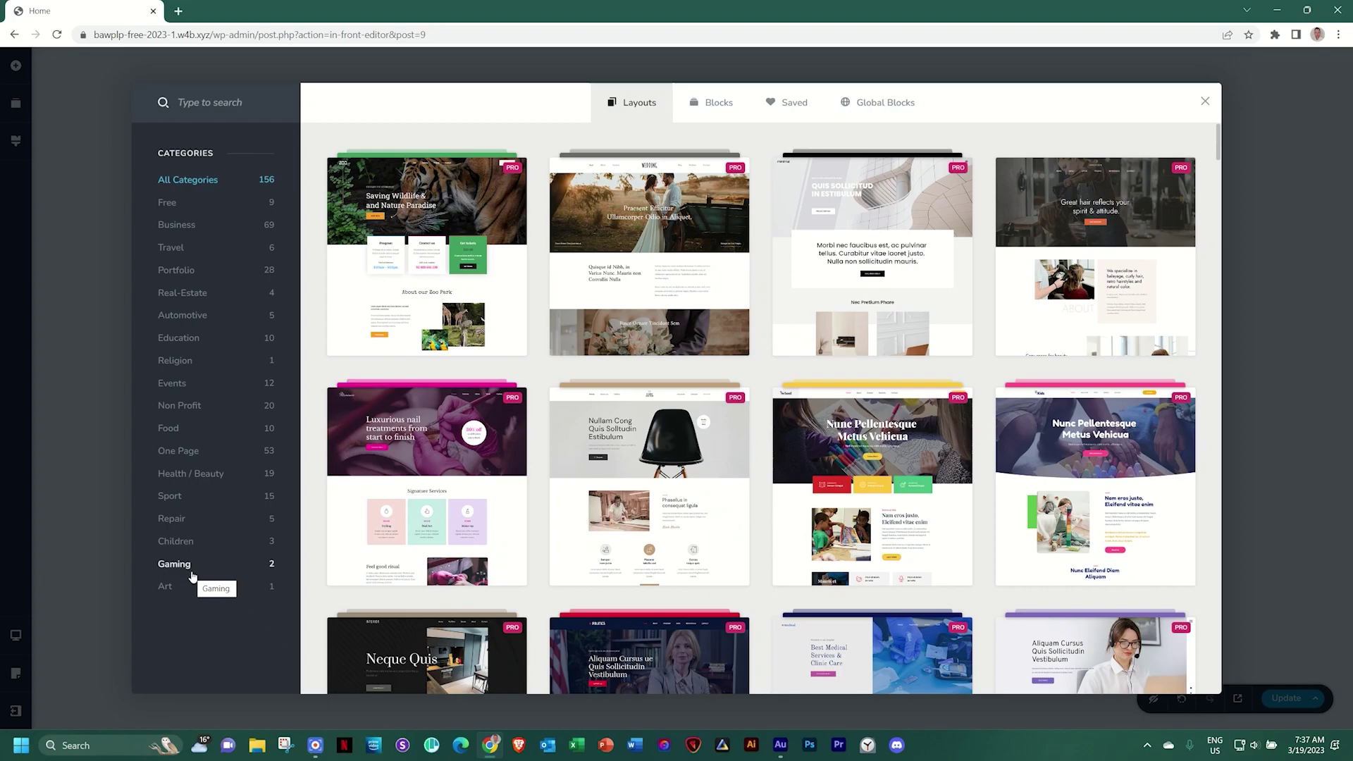
click(167, 203)
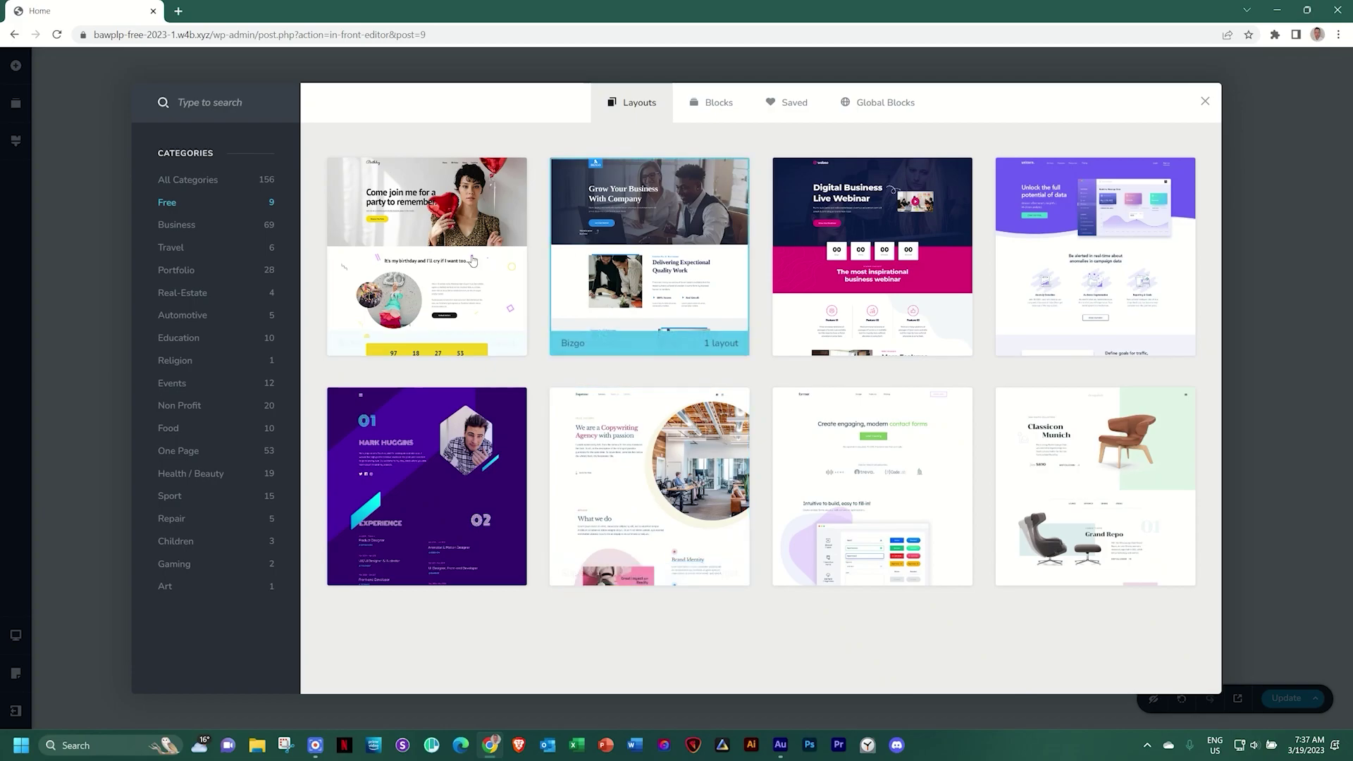
click(885, 255)
Scroll through the Webno Homepage preview, a Digital Business Live Webinar design
scroll(599, 336, down, 3)
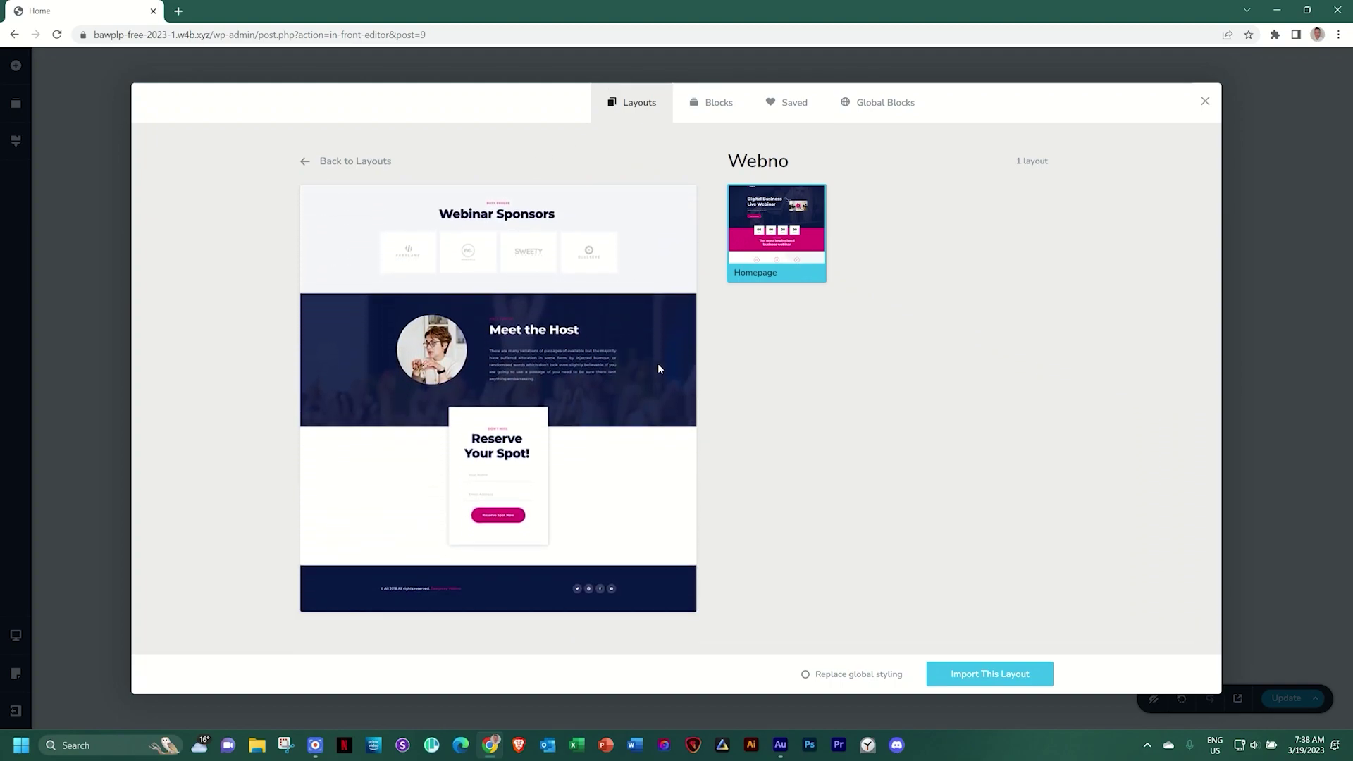
Import the Webno Homepage layout and scroll down to review its countdown, features and sponsors
click(1016, 684)
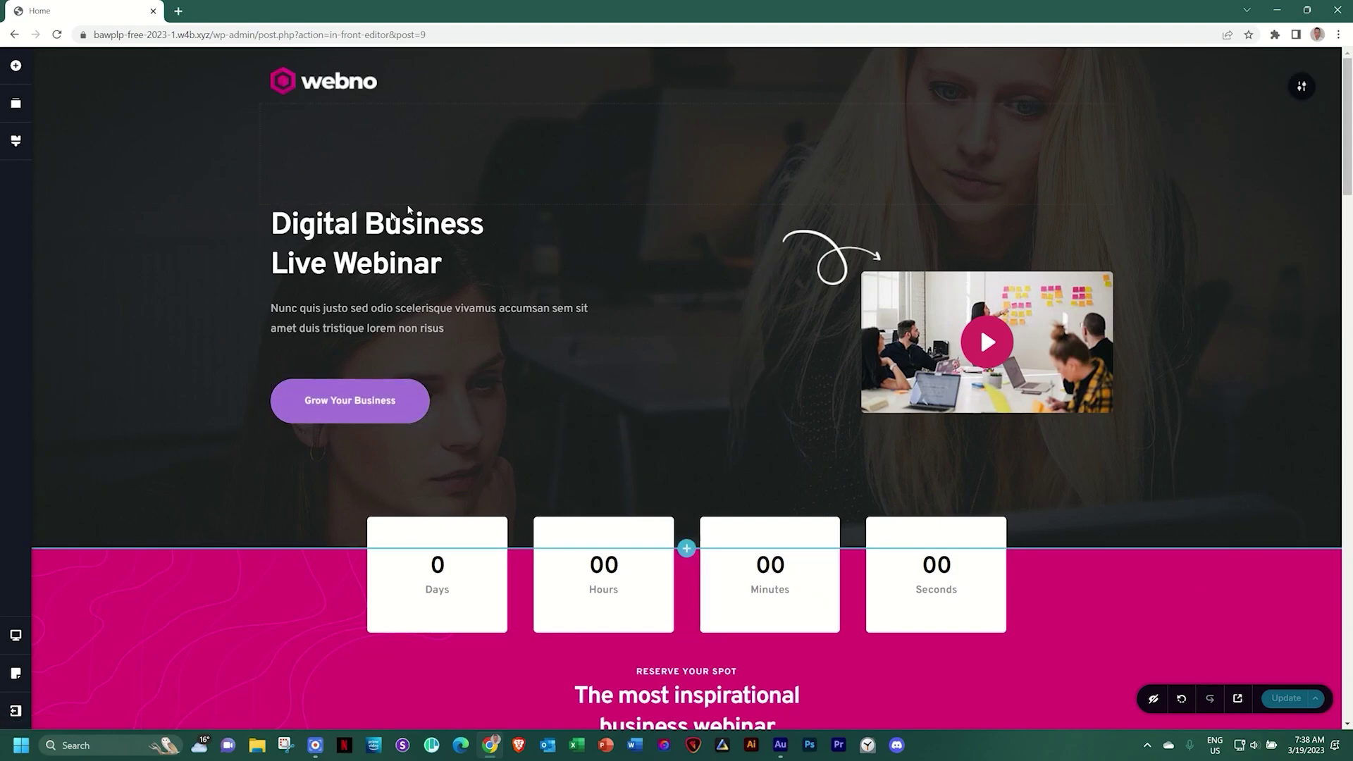
drag(1348, 133, 1350, 268)
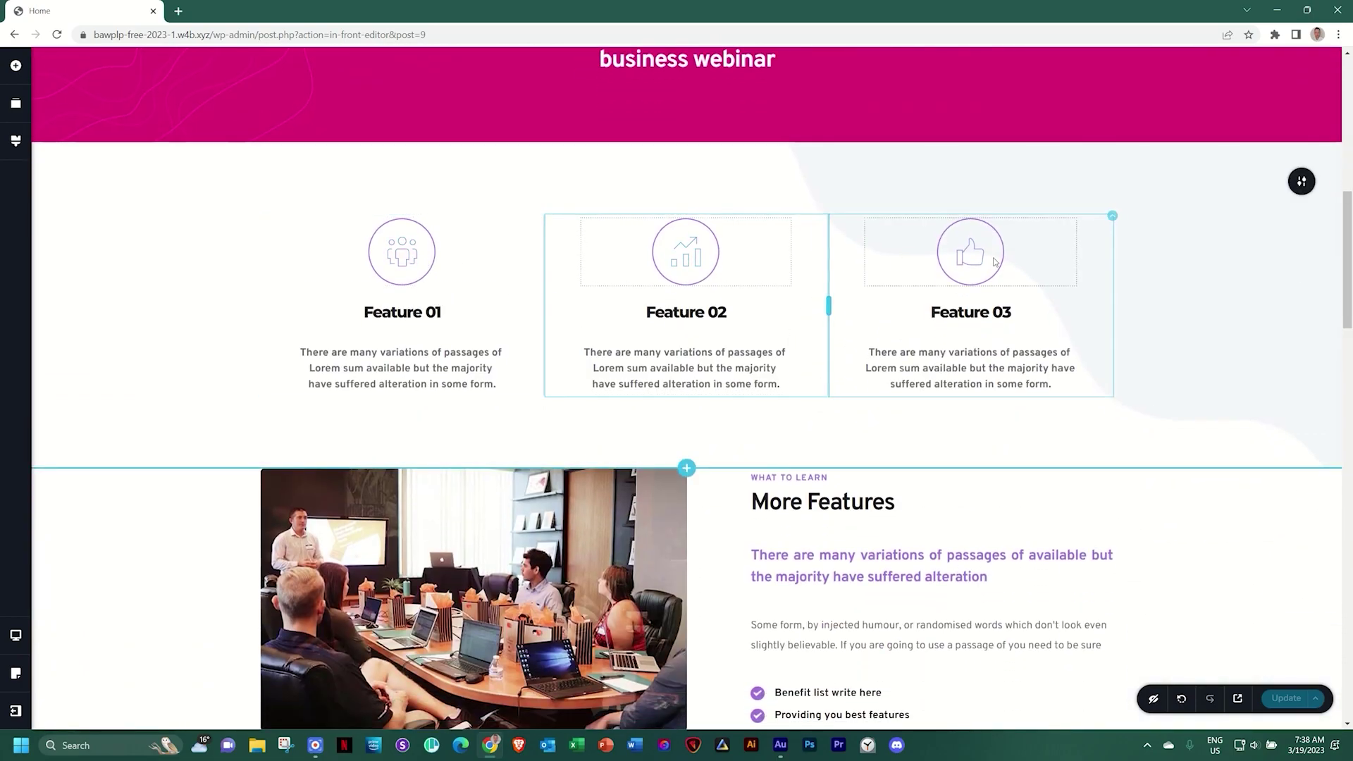
drag(1347, 223, 1350, 79)
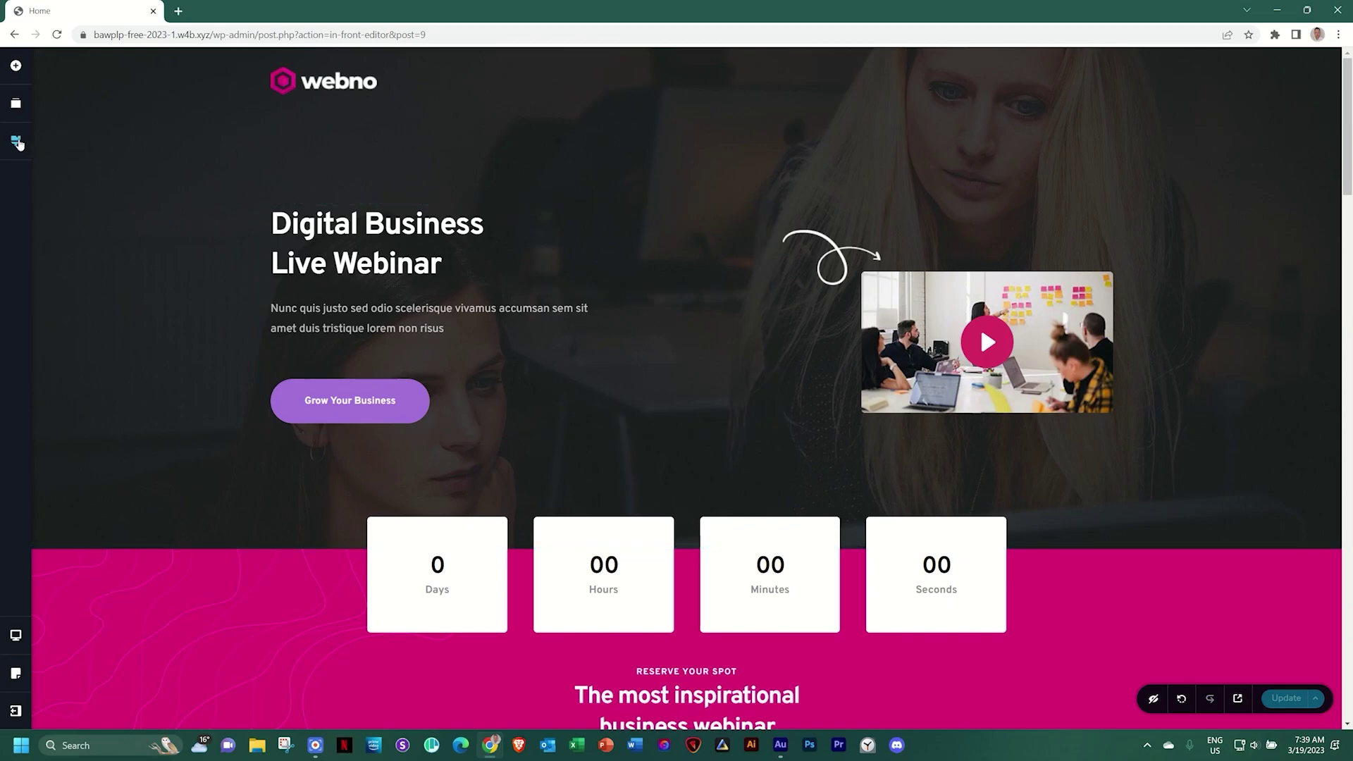
Open the global Styling panel showing the Overpass palette and typography, scrolling to review it
click(17, 142)
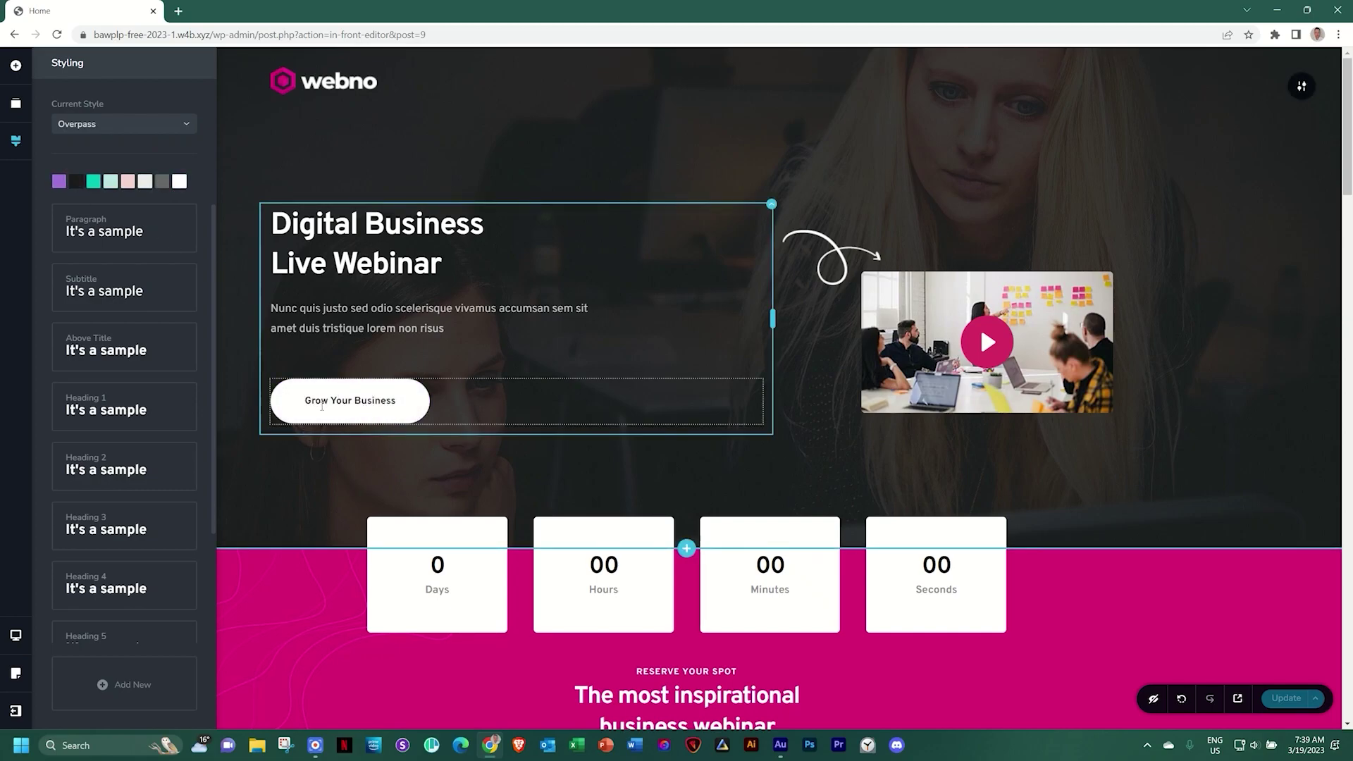
scroll(348, 428, down, 7)
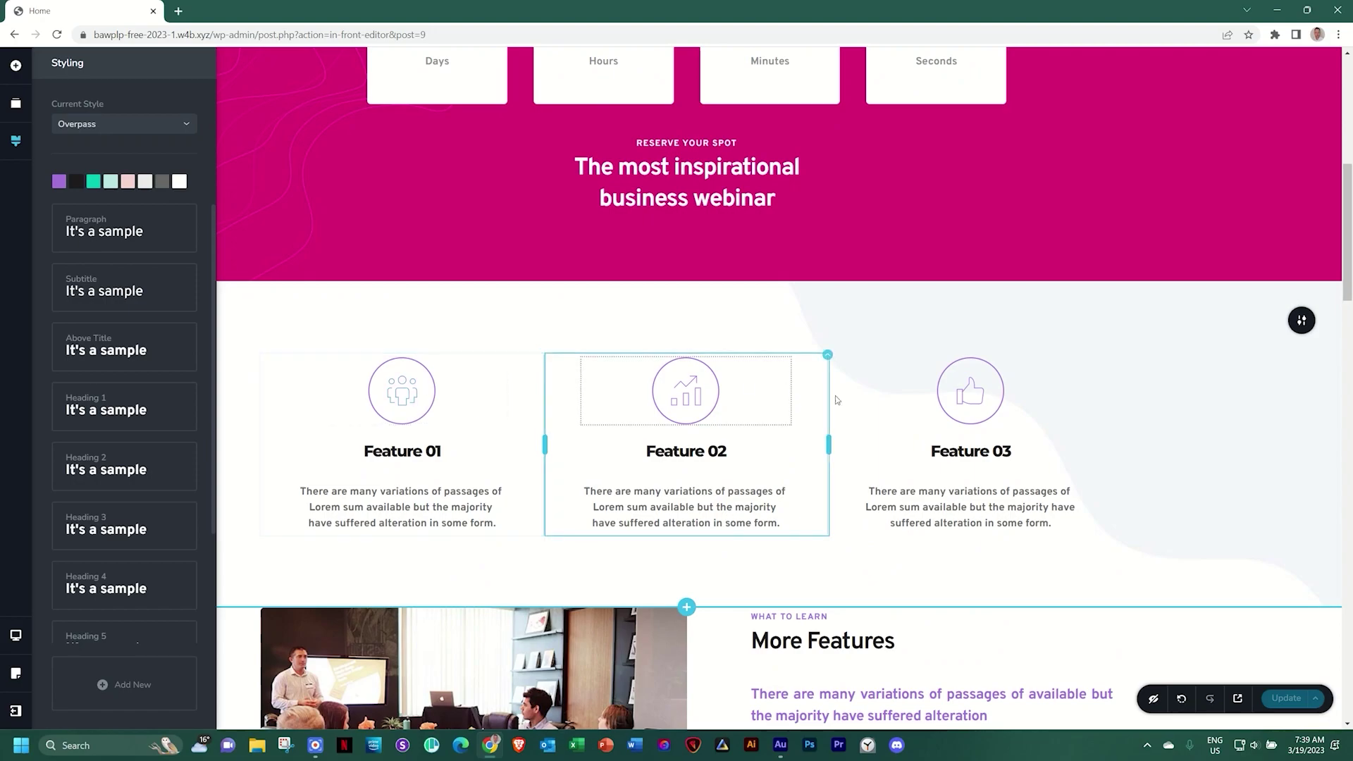
scroll(687, 423, down, 5)
scroll(696, 491, down, 5)
scroll(697, 487, down, 5)
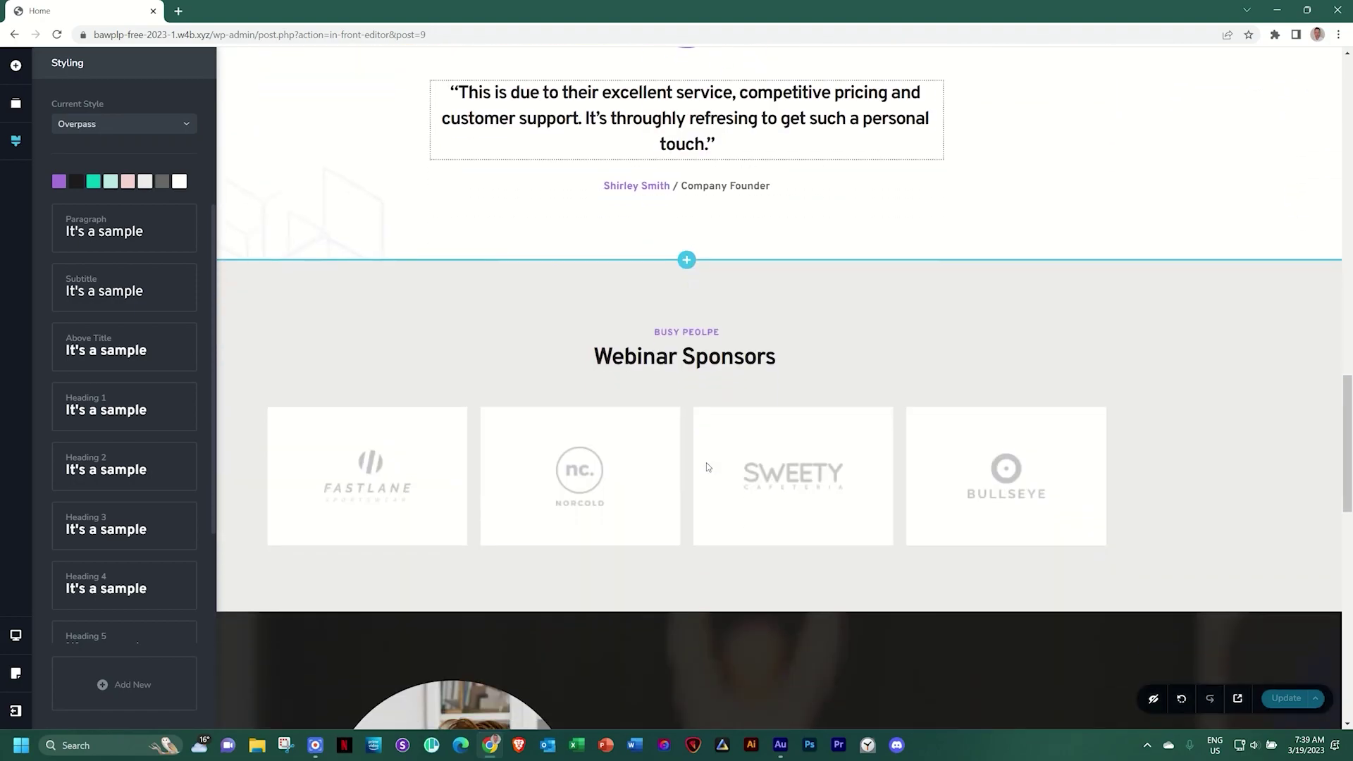
scroll(800, 442, down, 3)
scroll(799, 442, up, 20)
scroll(800, 442, up, 1)
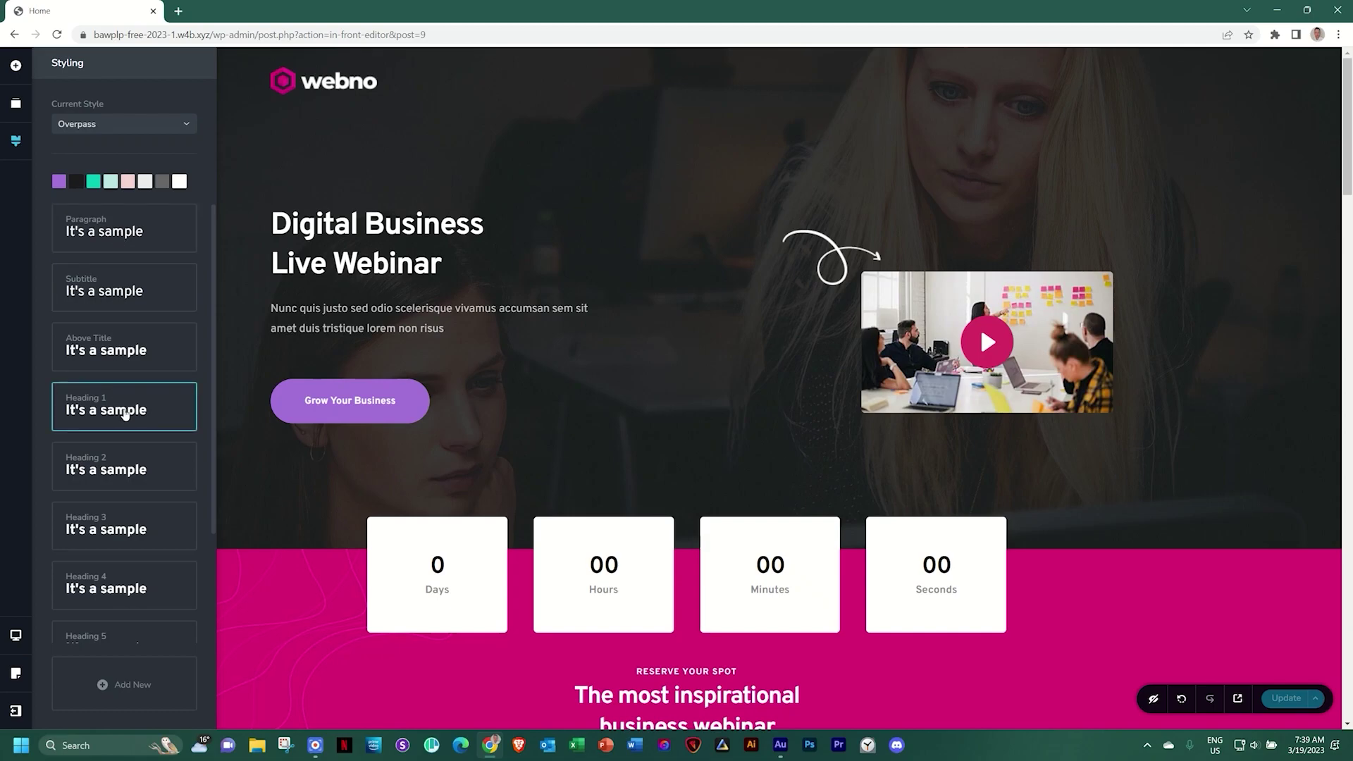
click(129, 234)
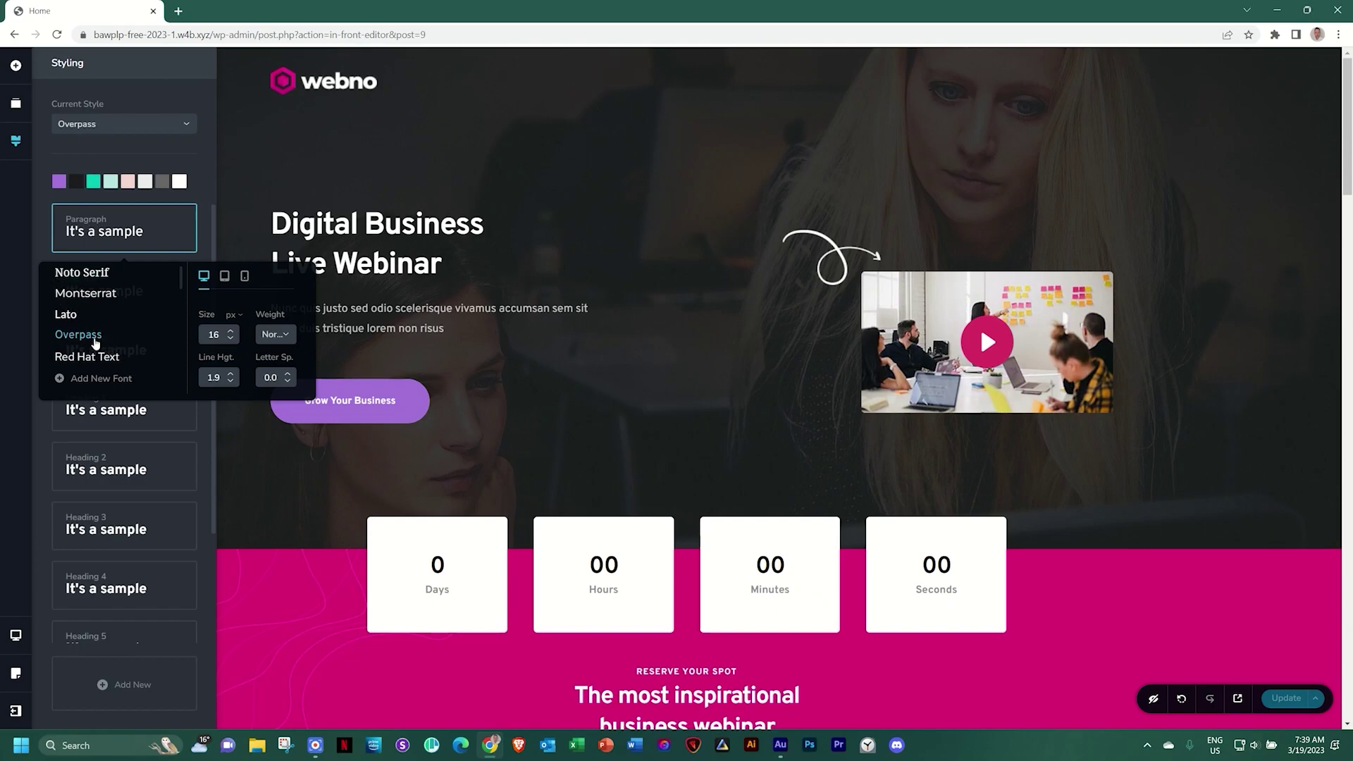
click(207, 191)
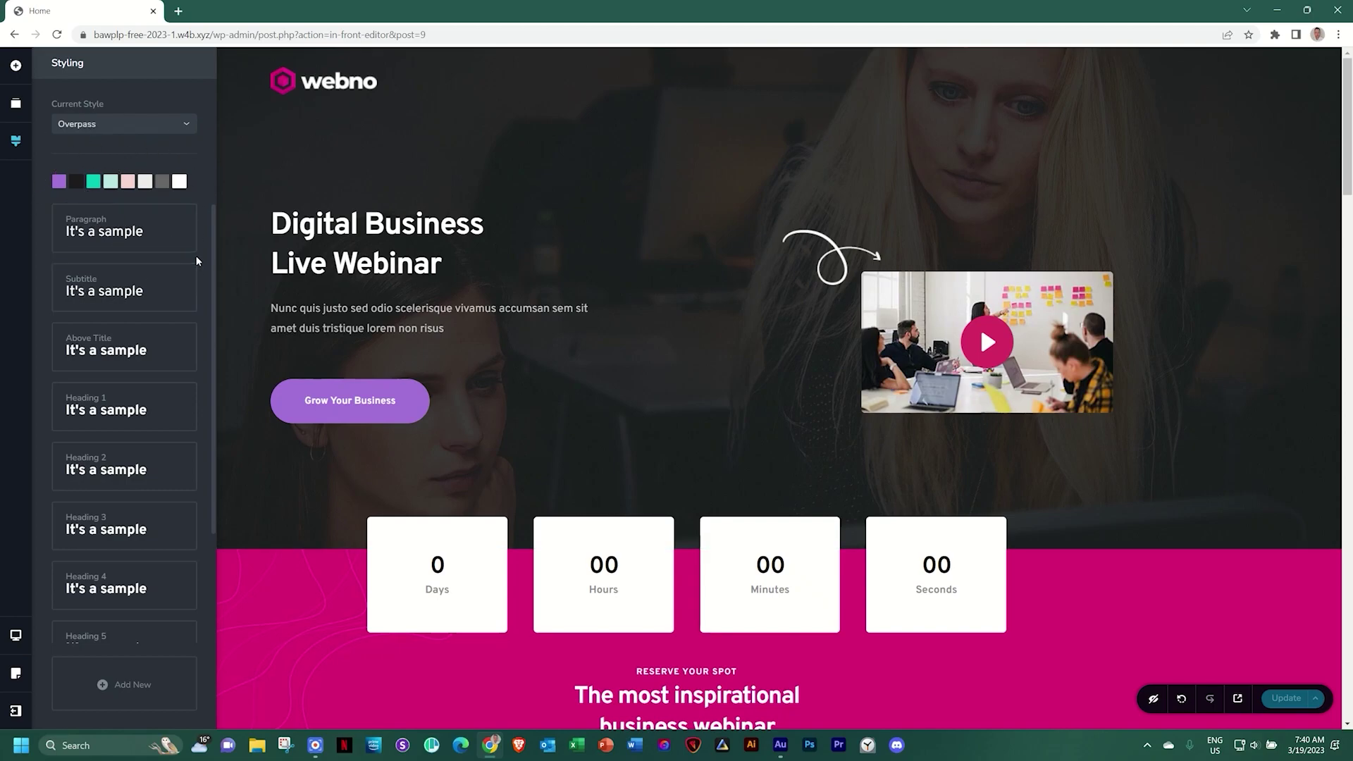
click(186, 124)
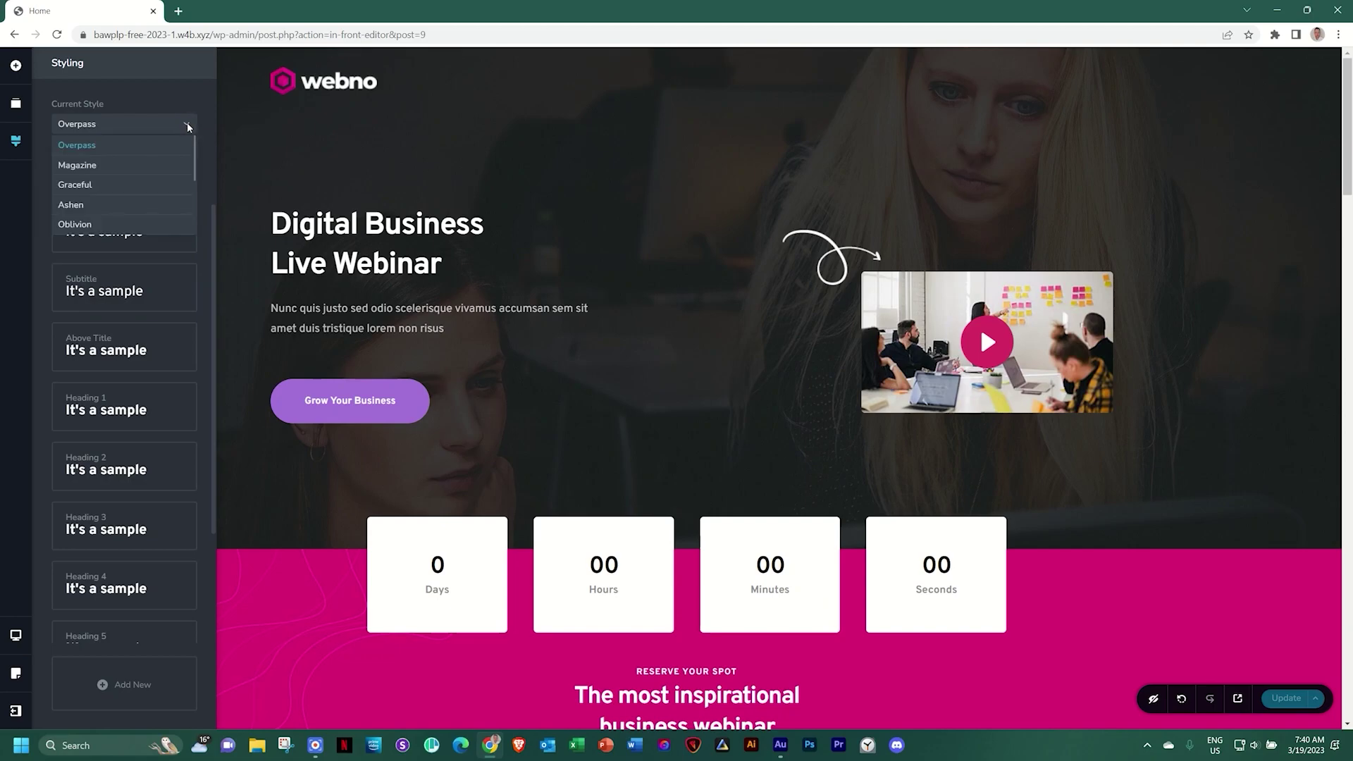
click(79, 165)
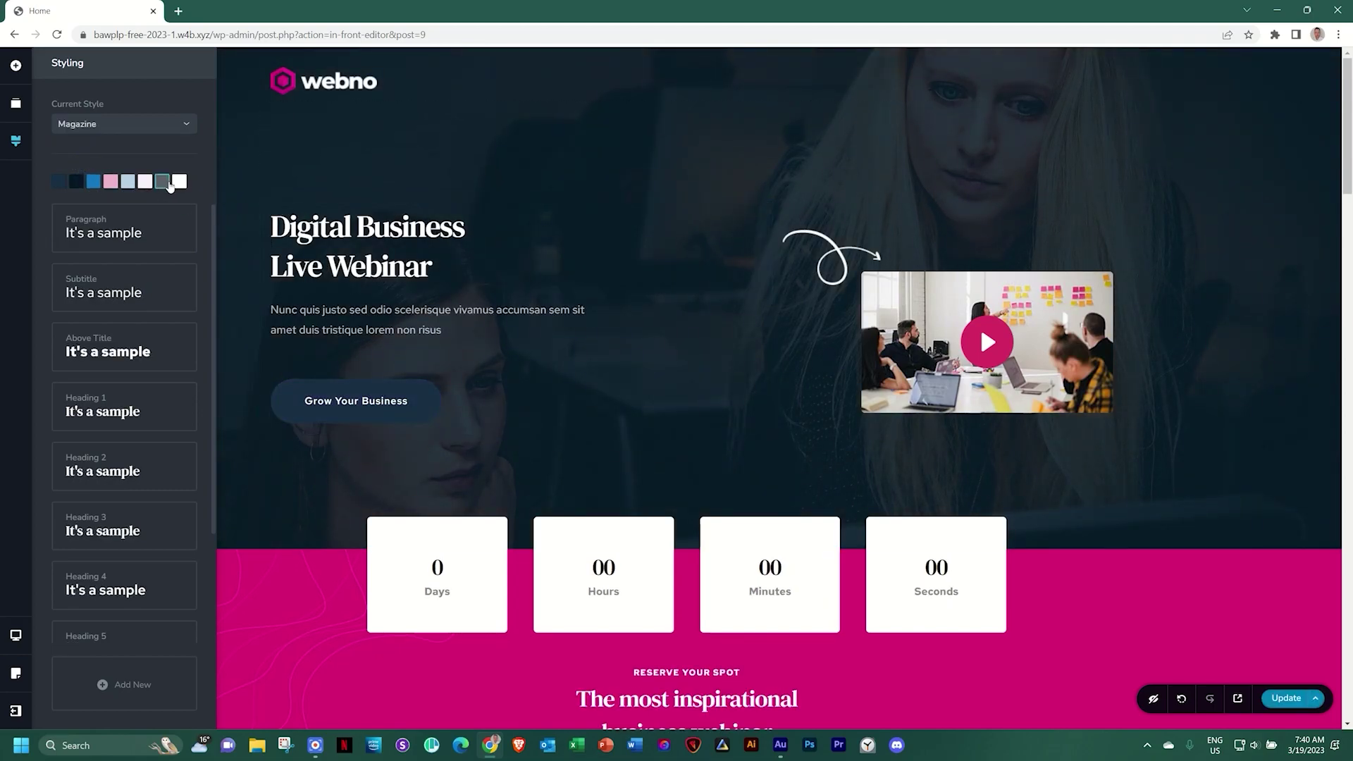
click(176, 125)
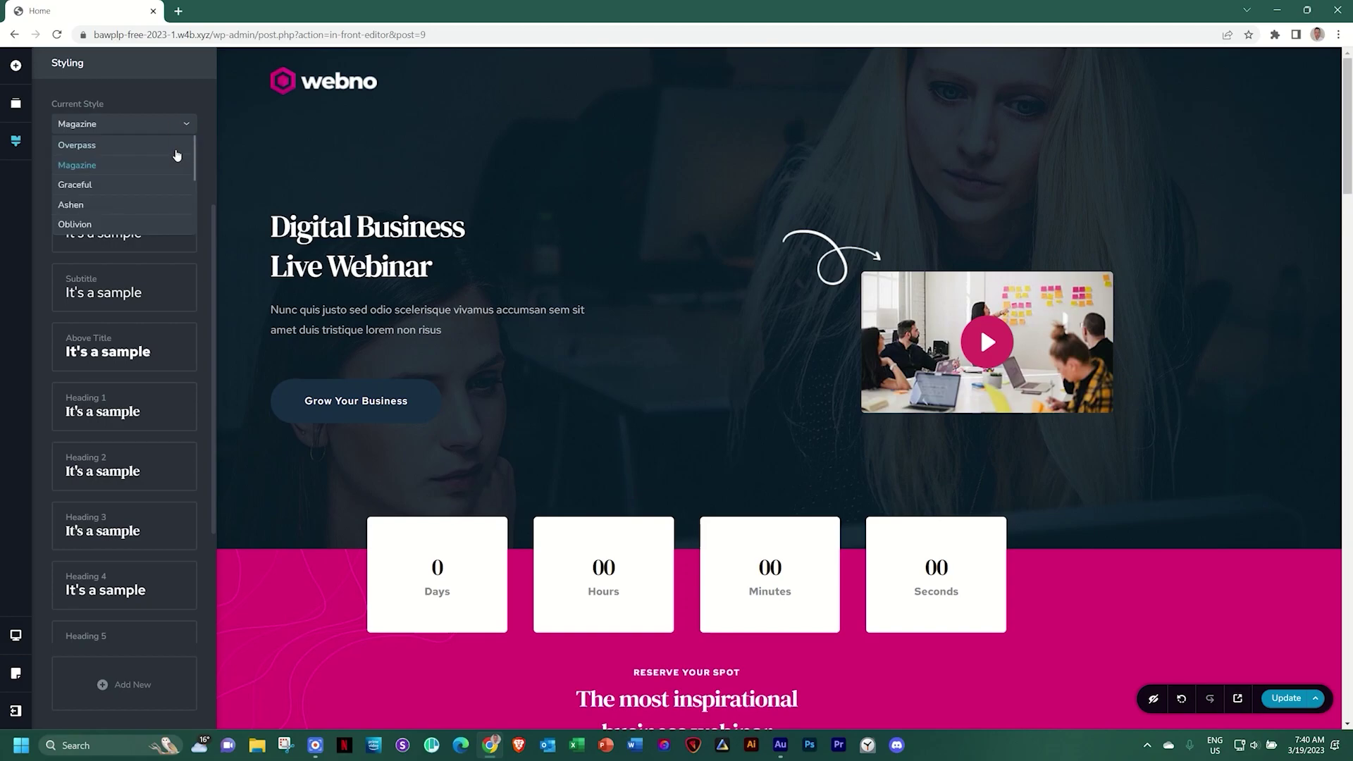
click(82, 176)
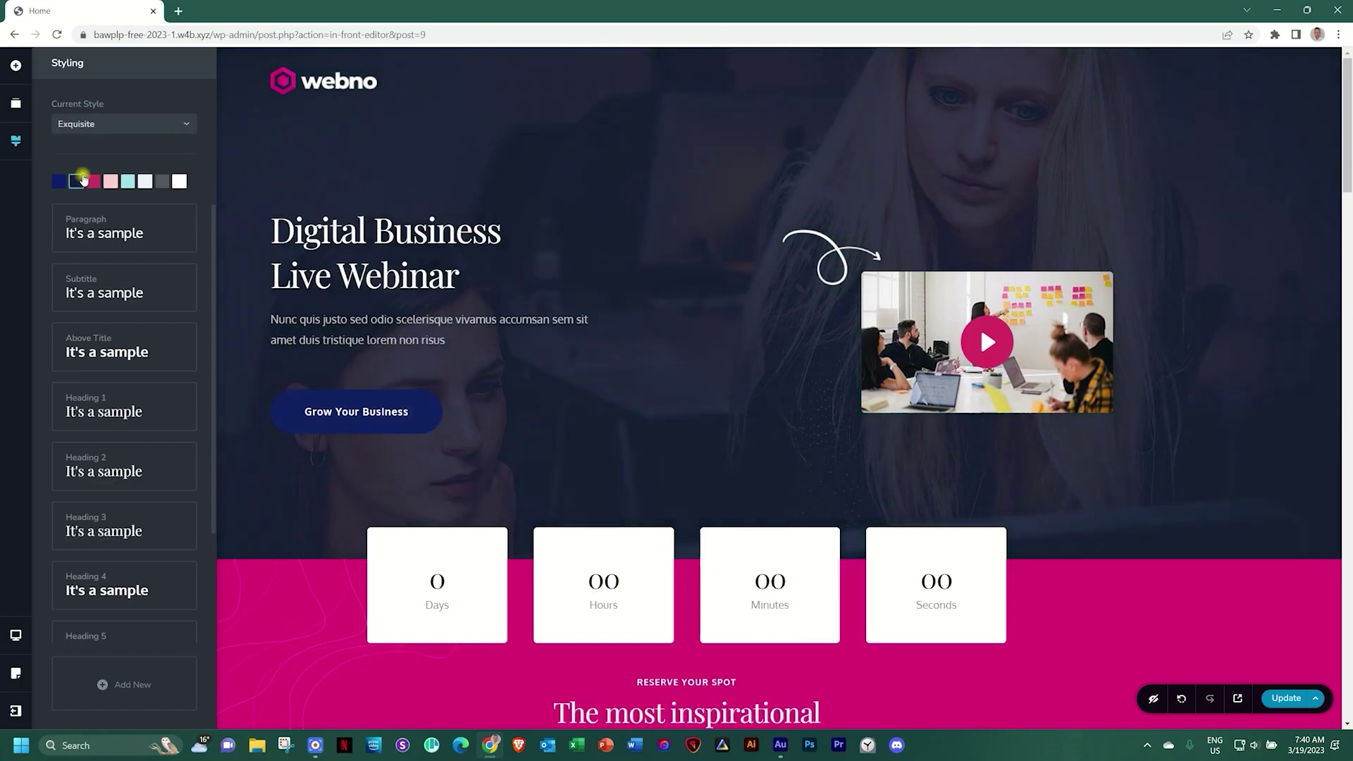
click(176, 124)
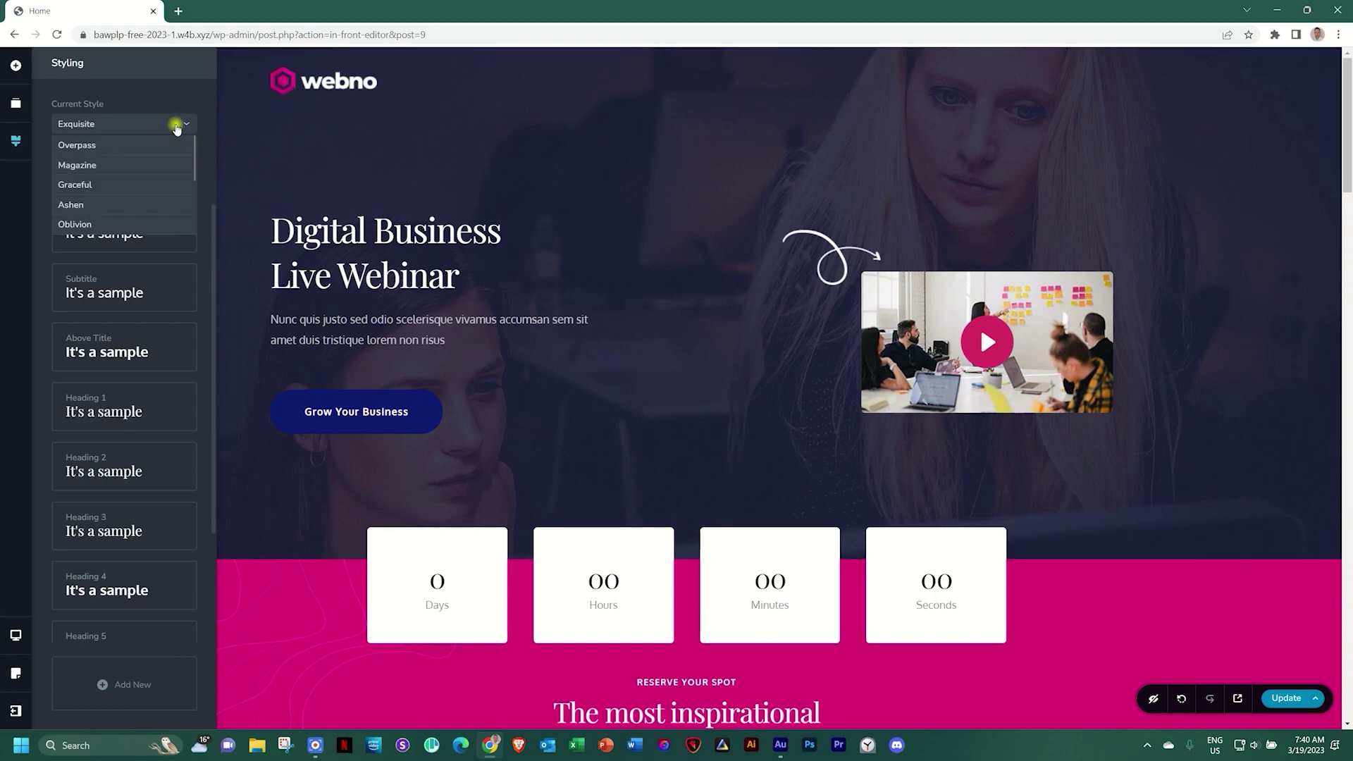
click(99, 144)
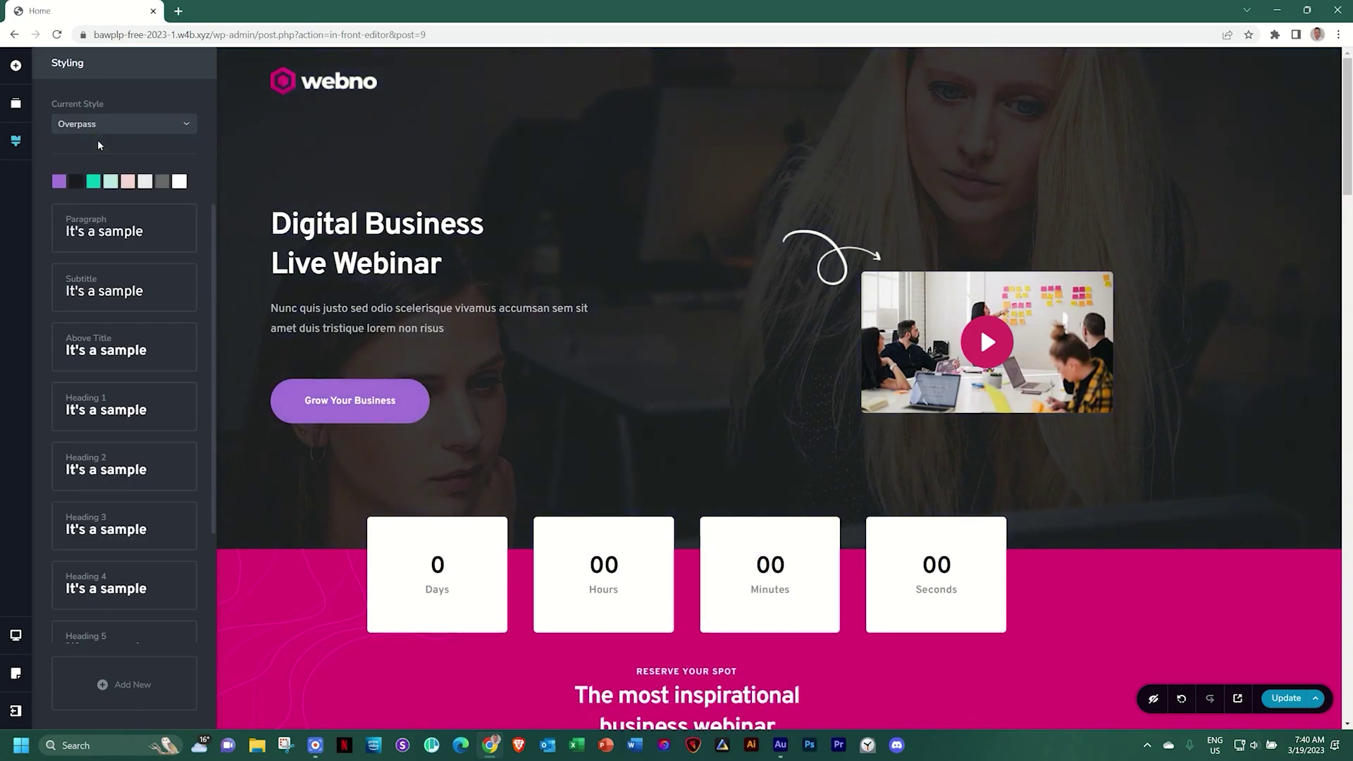
Clear the Home page and import Webno from Layouts > Free with Replace global styling ticked
click(1317, 698)
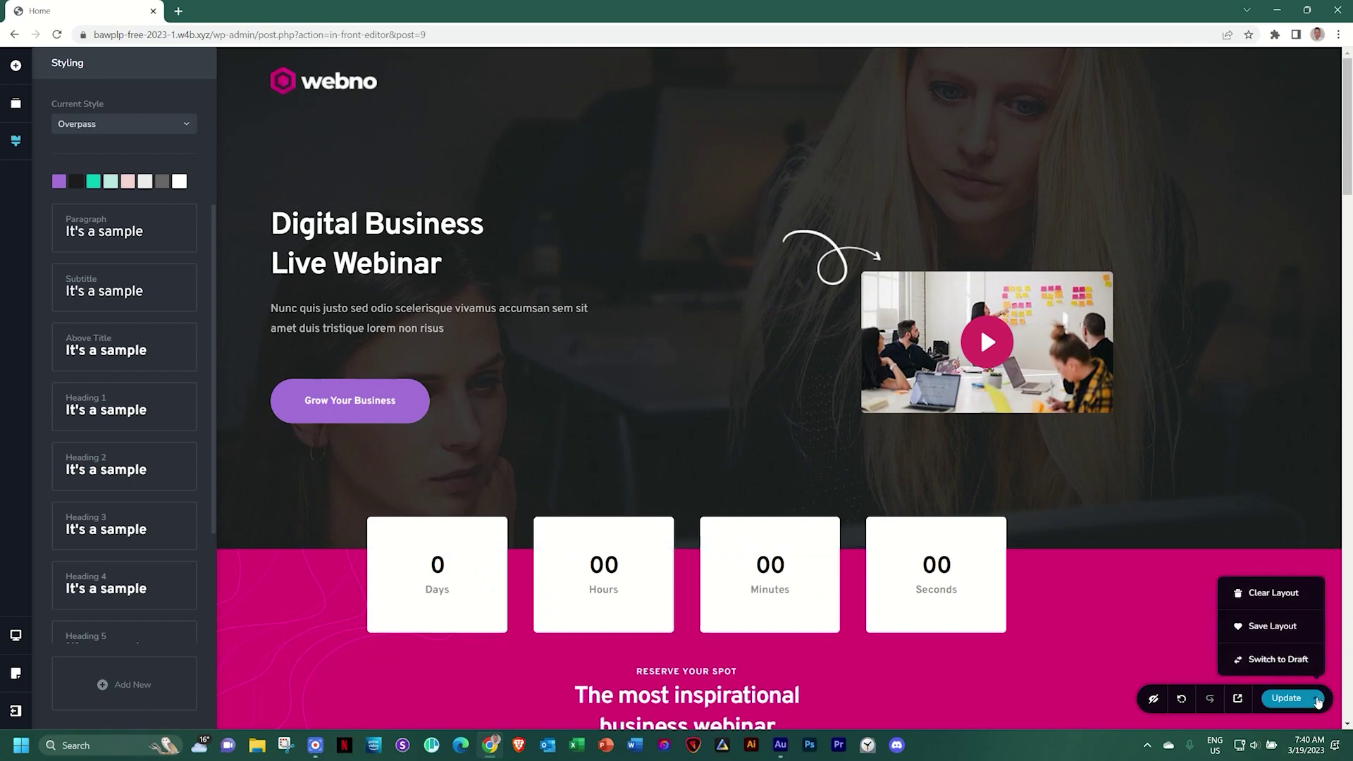
click(1278, 595)
click(693, 213)
click(640, 102)
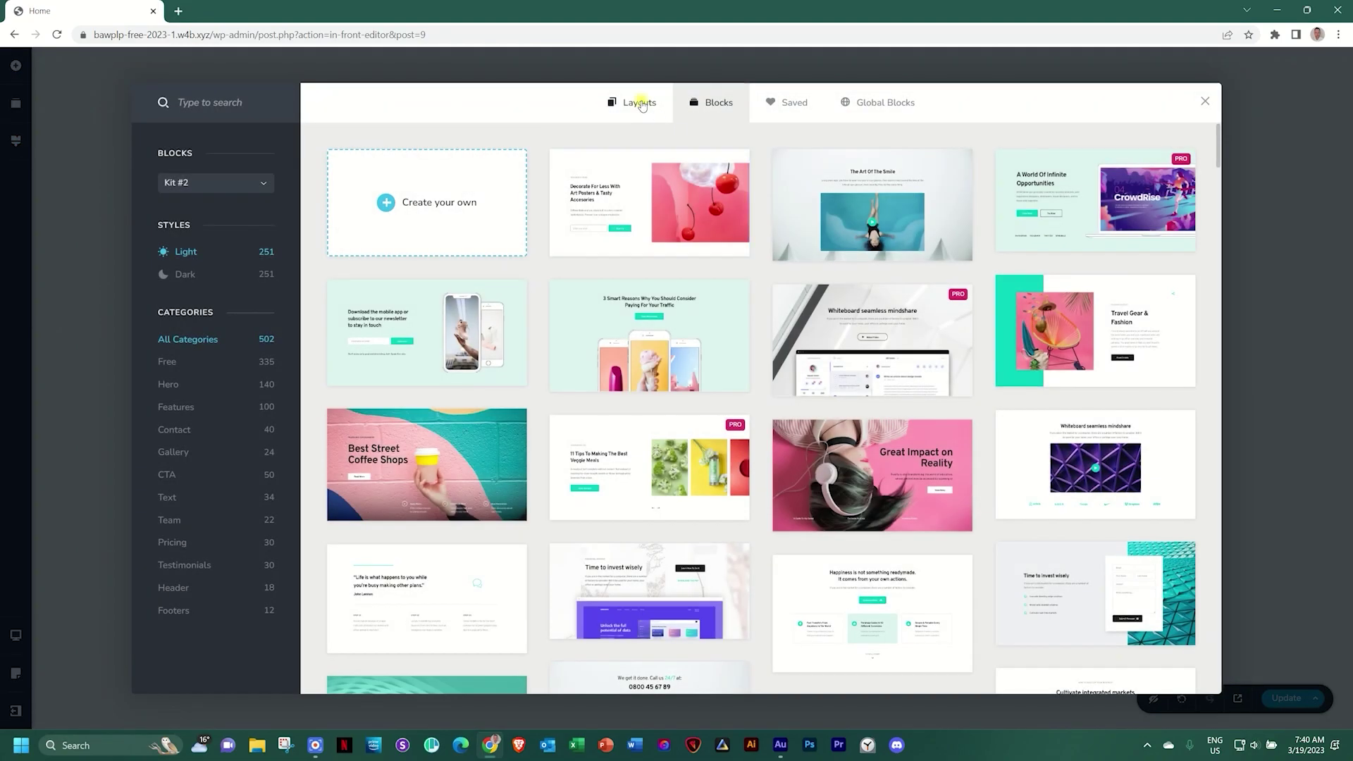
click(175, 204)
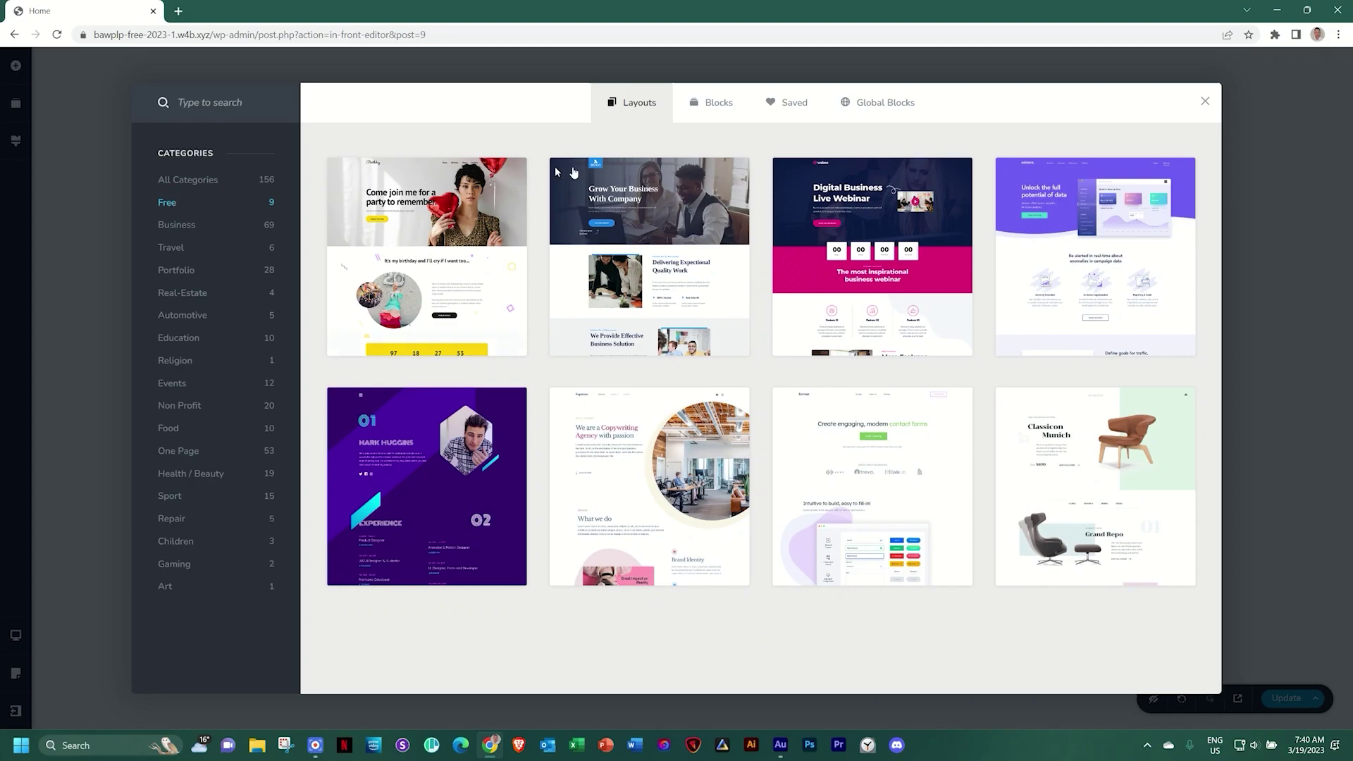
click(856, 257)
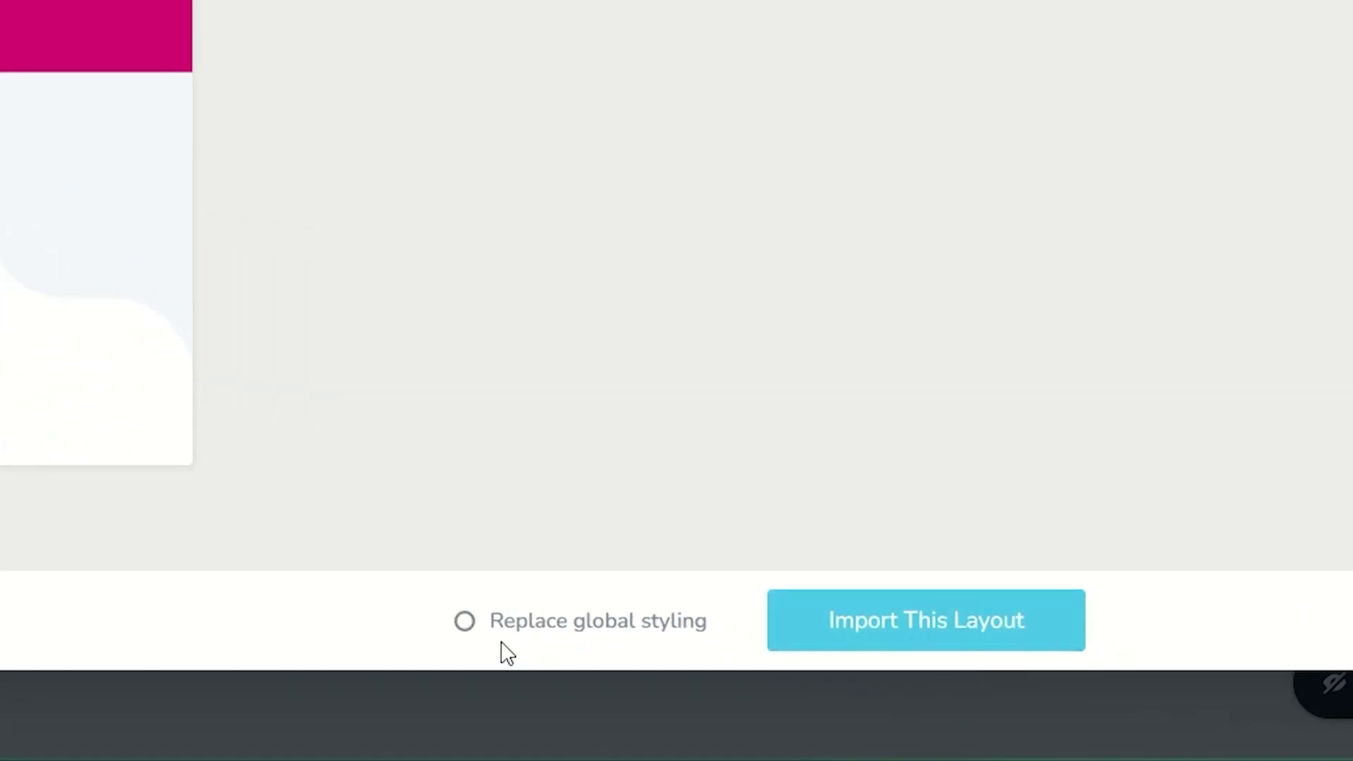
click(465, 621)
click(860, 637)
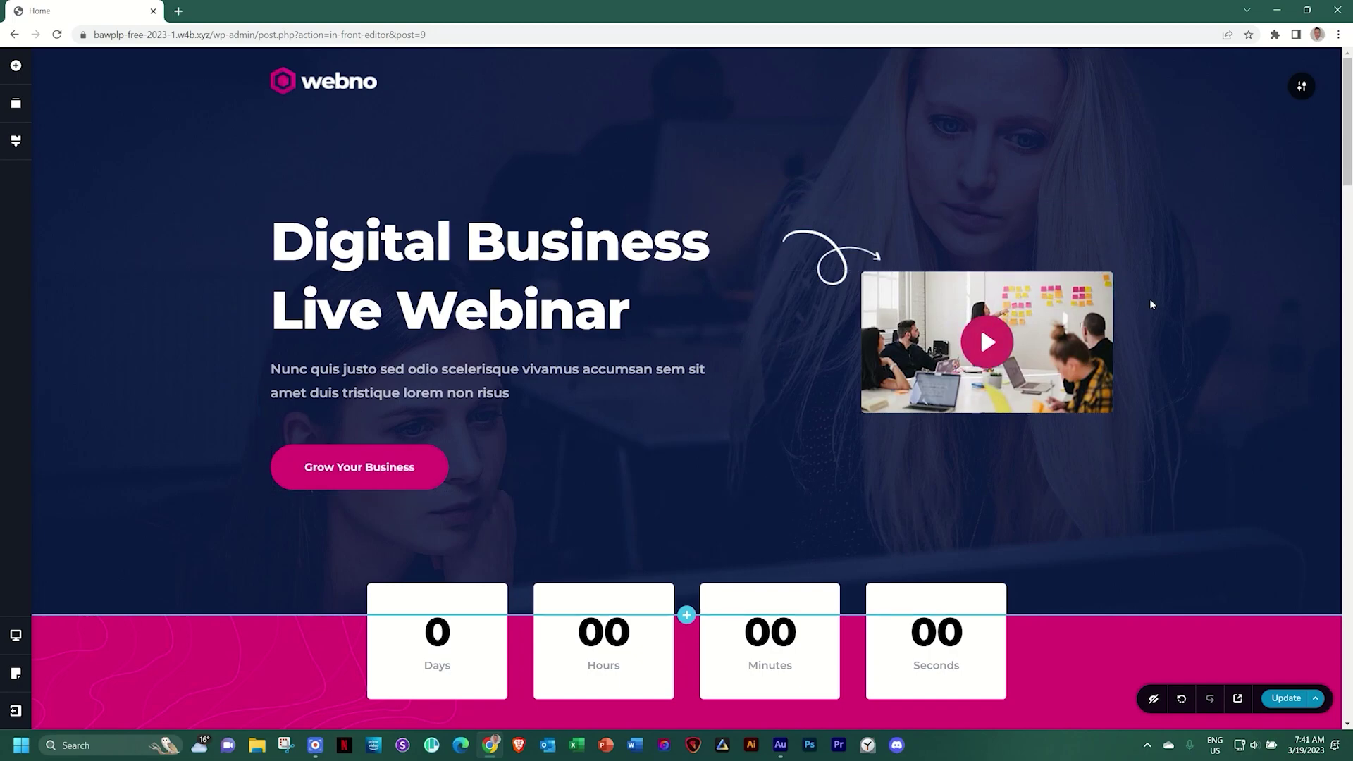
Scroll the magenta Webno page from the hero and countdown to the Reserve Your Spot form and back
scroll(1002, 446, down, 4)
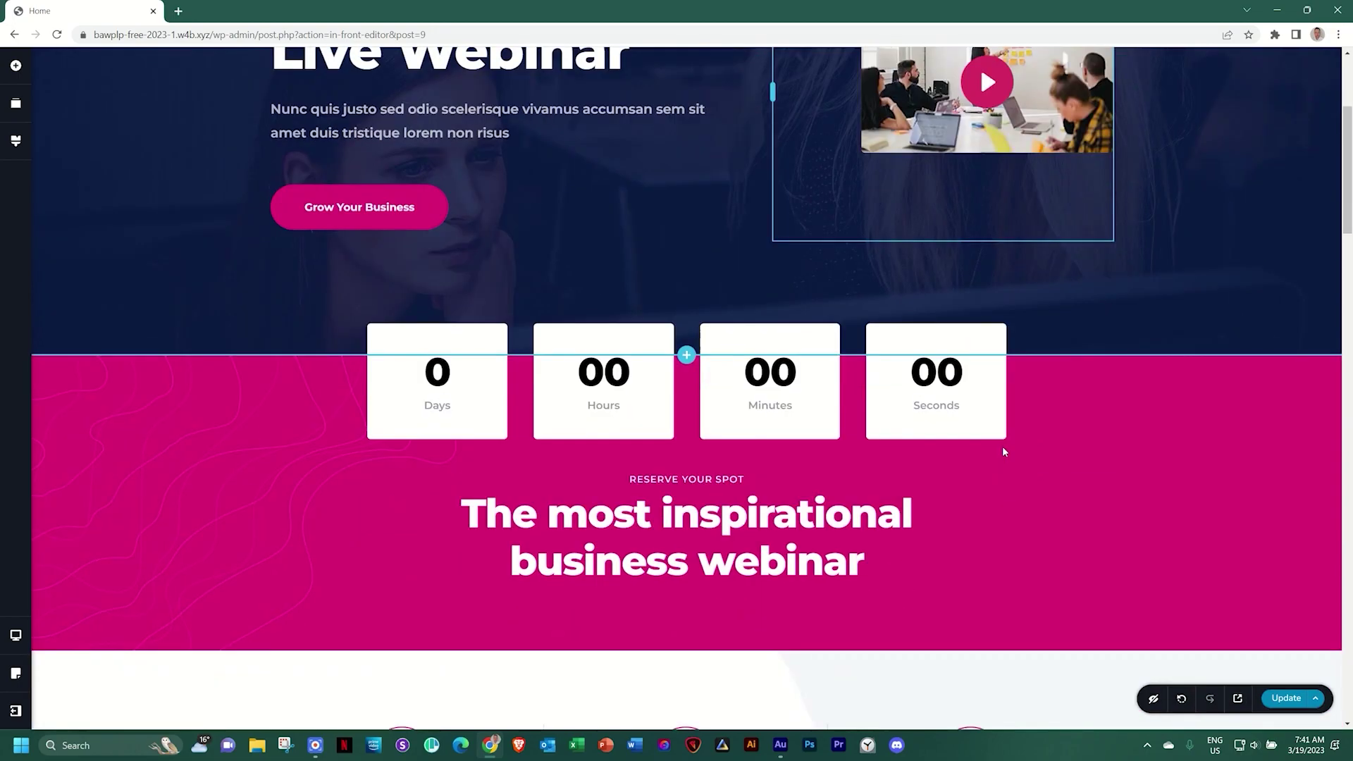
scroll(1002, 446, up, 4)
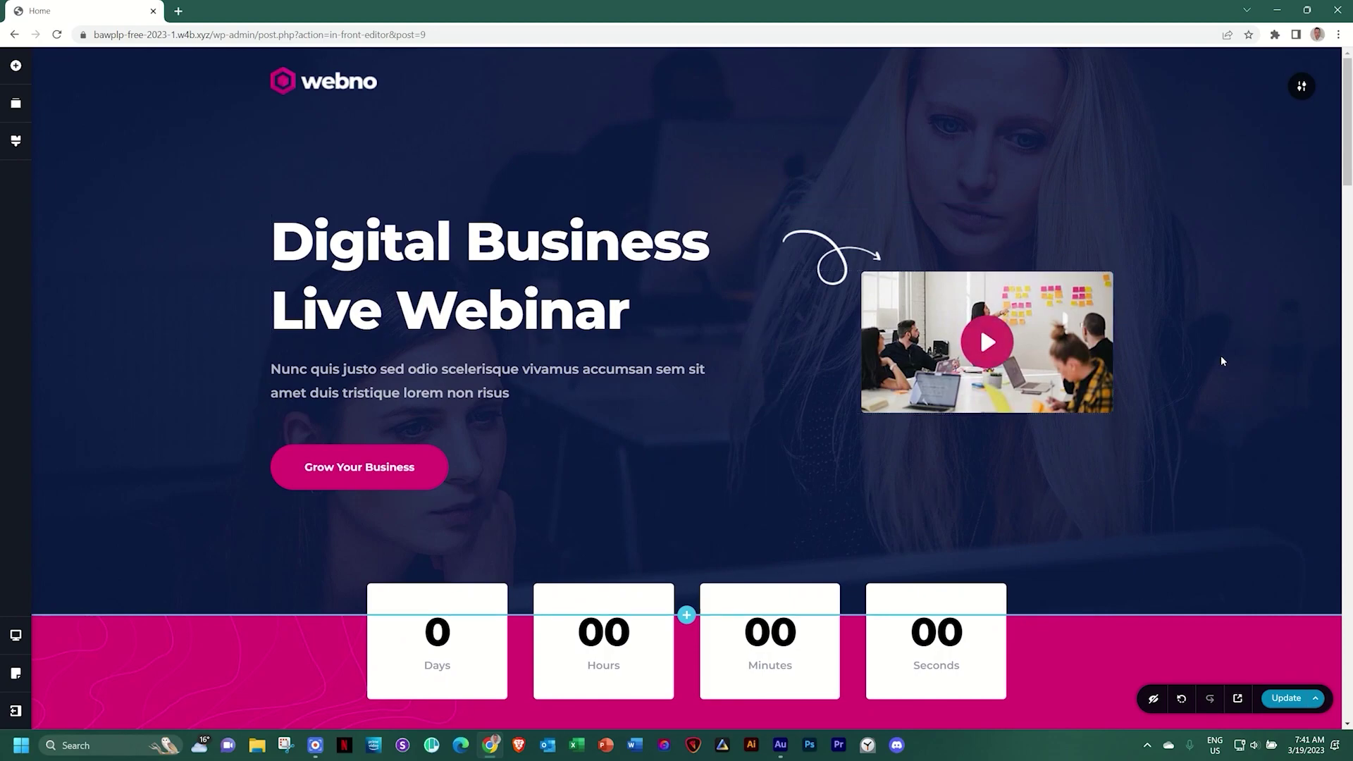
scroll(1221, 355, down, 10)
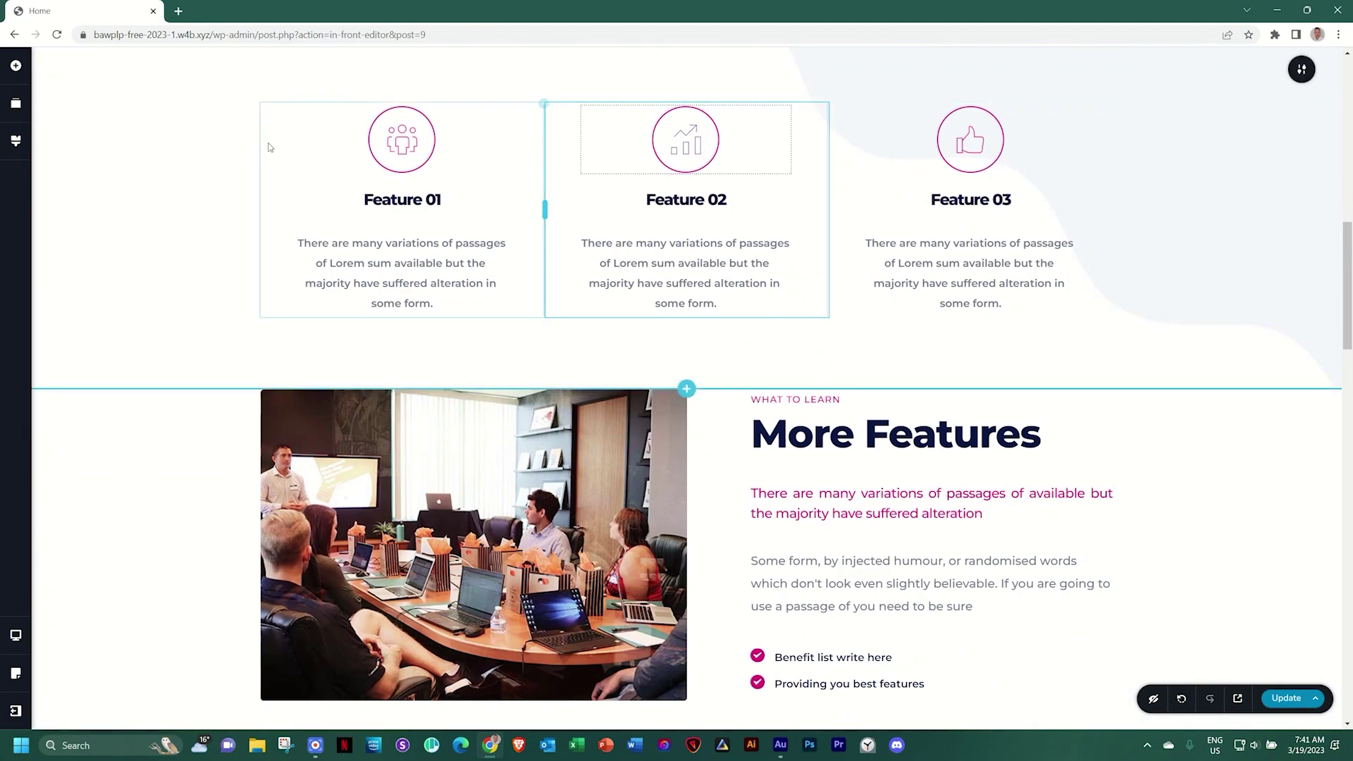
scroll(1184, 451, down, 10)
scroll(1187, 449, down, 10)
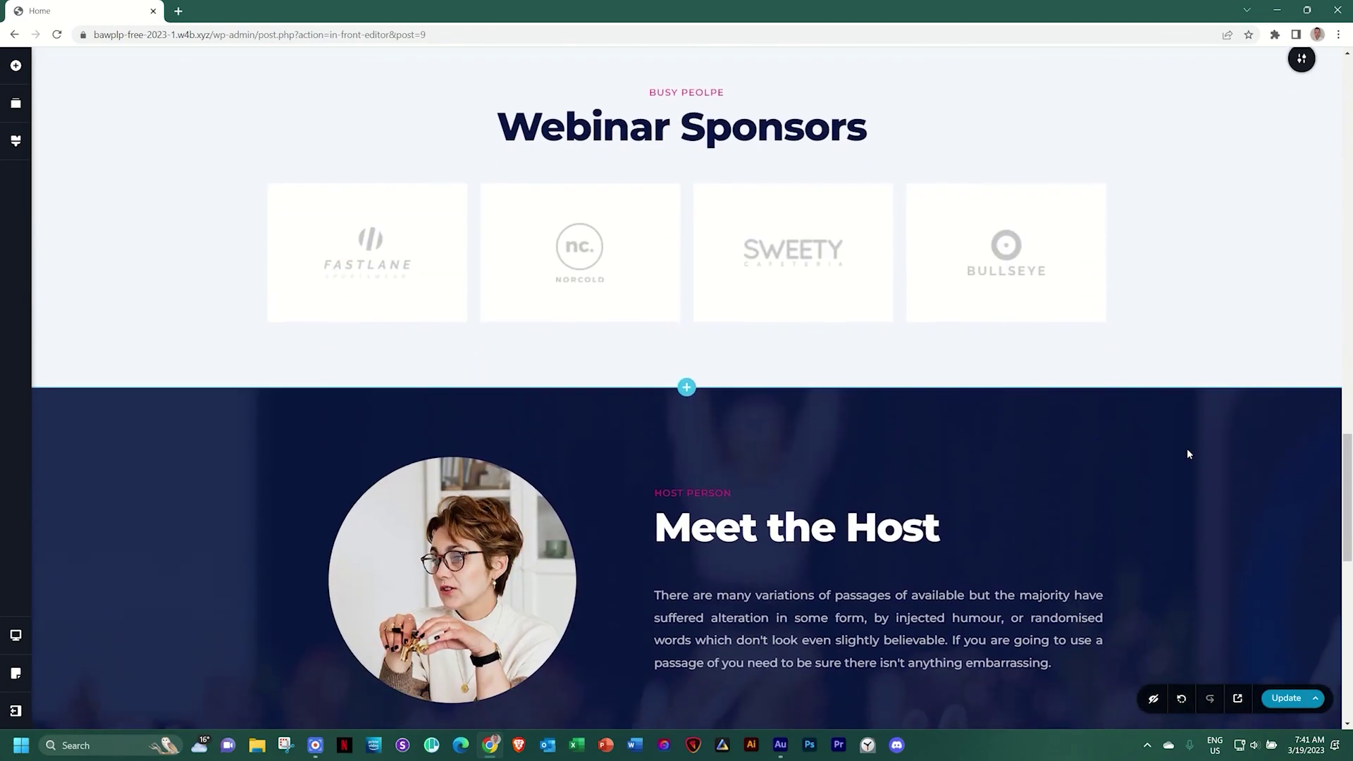
scroll(1237, 478, up, 20)
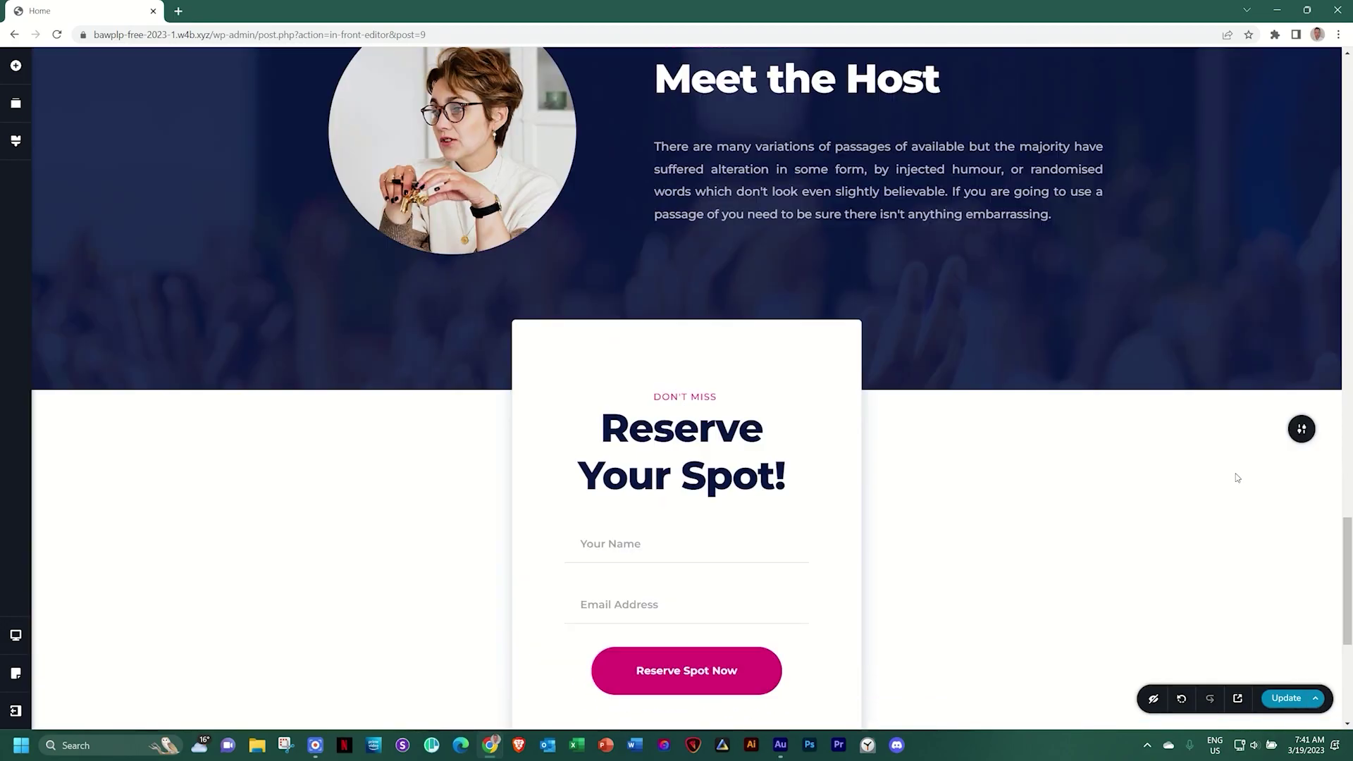
scroll(1237, 478, up, 10)
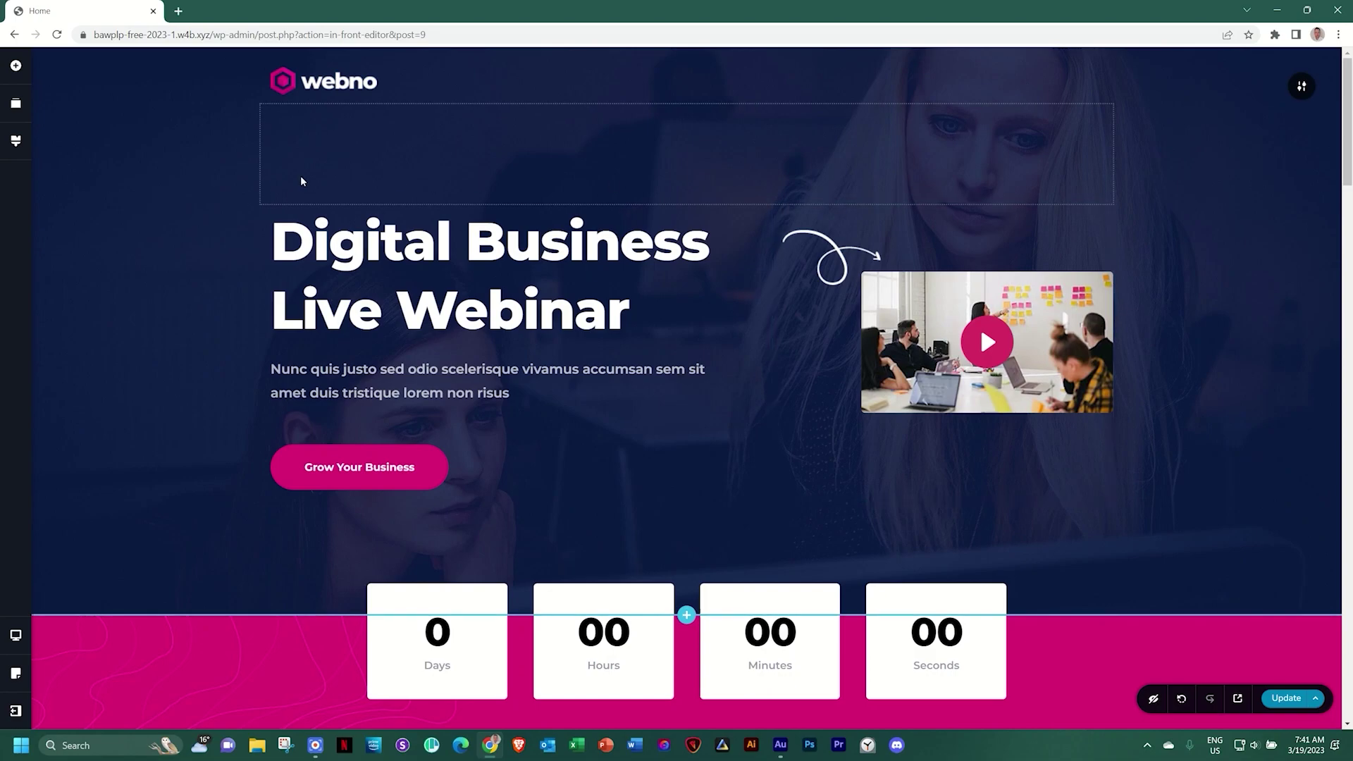
Confirm Webno is the current style in Styling and inspect its Paragraph typography settings
click(16, 143)
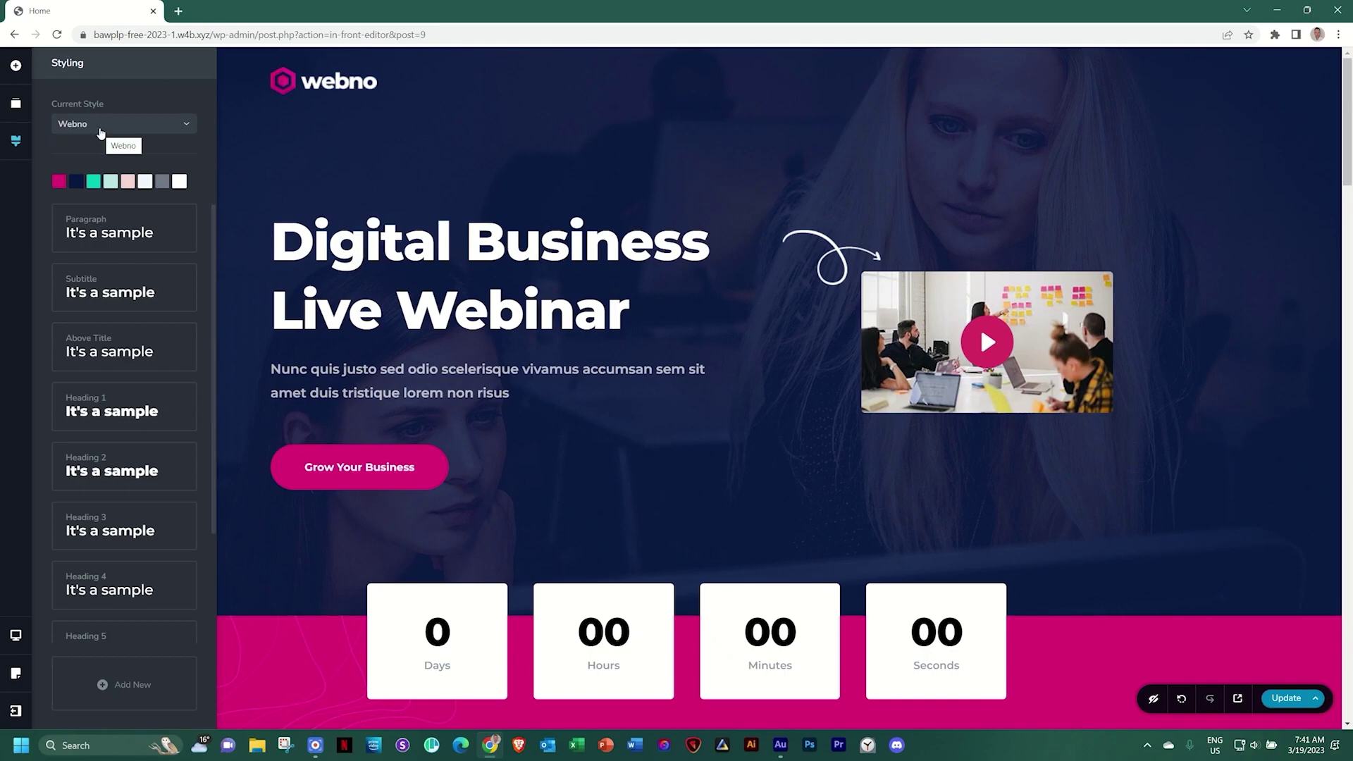
click(98, 127)
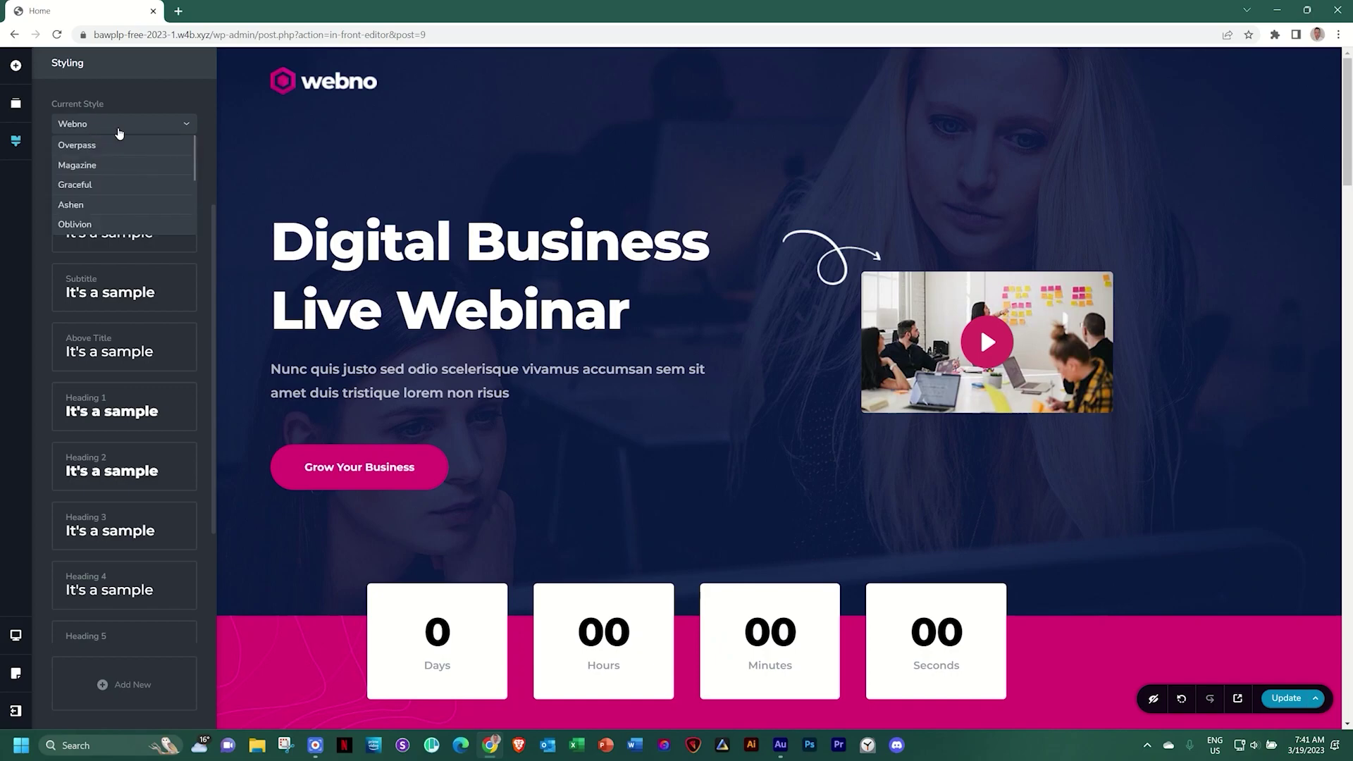
scroll(120, 176, down, 5)
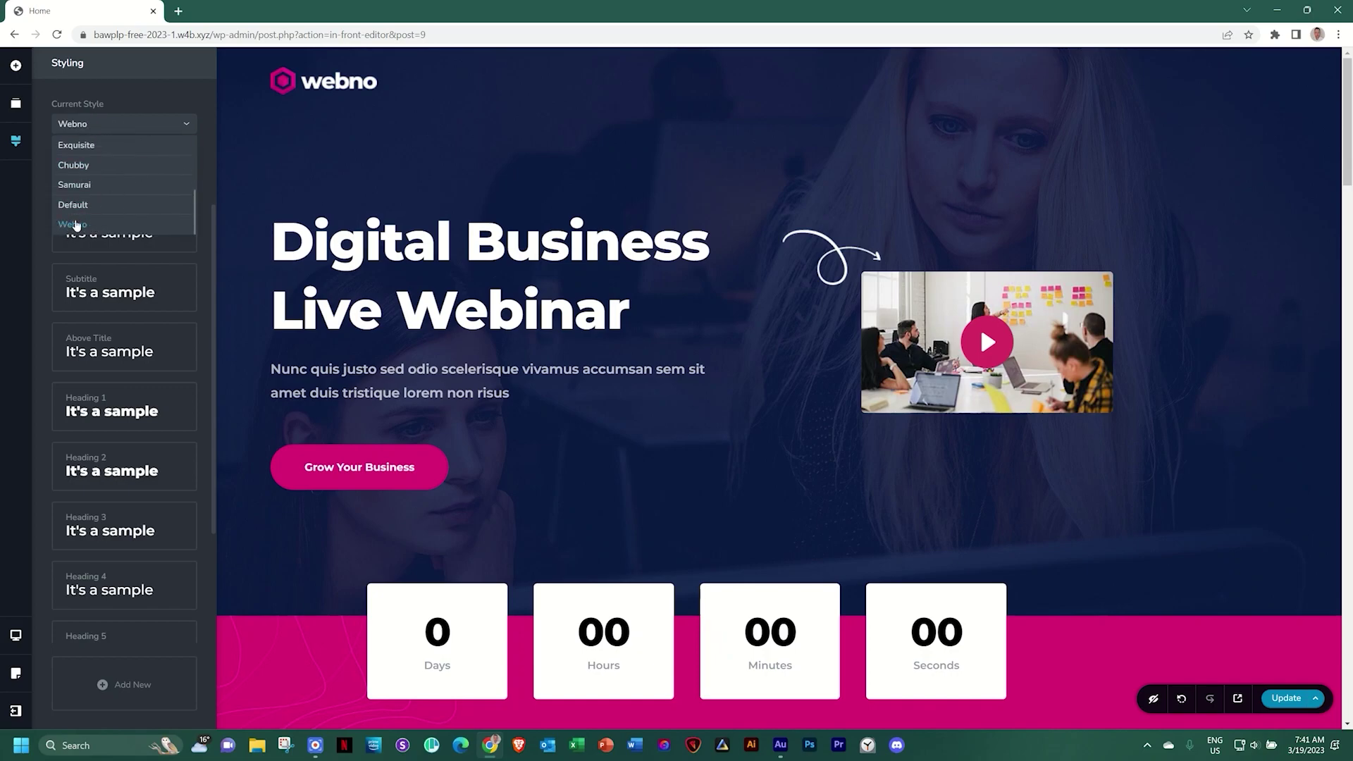
click(153, 99)
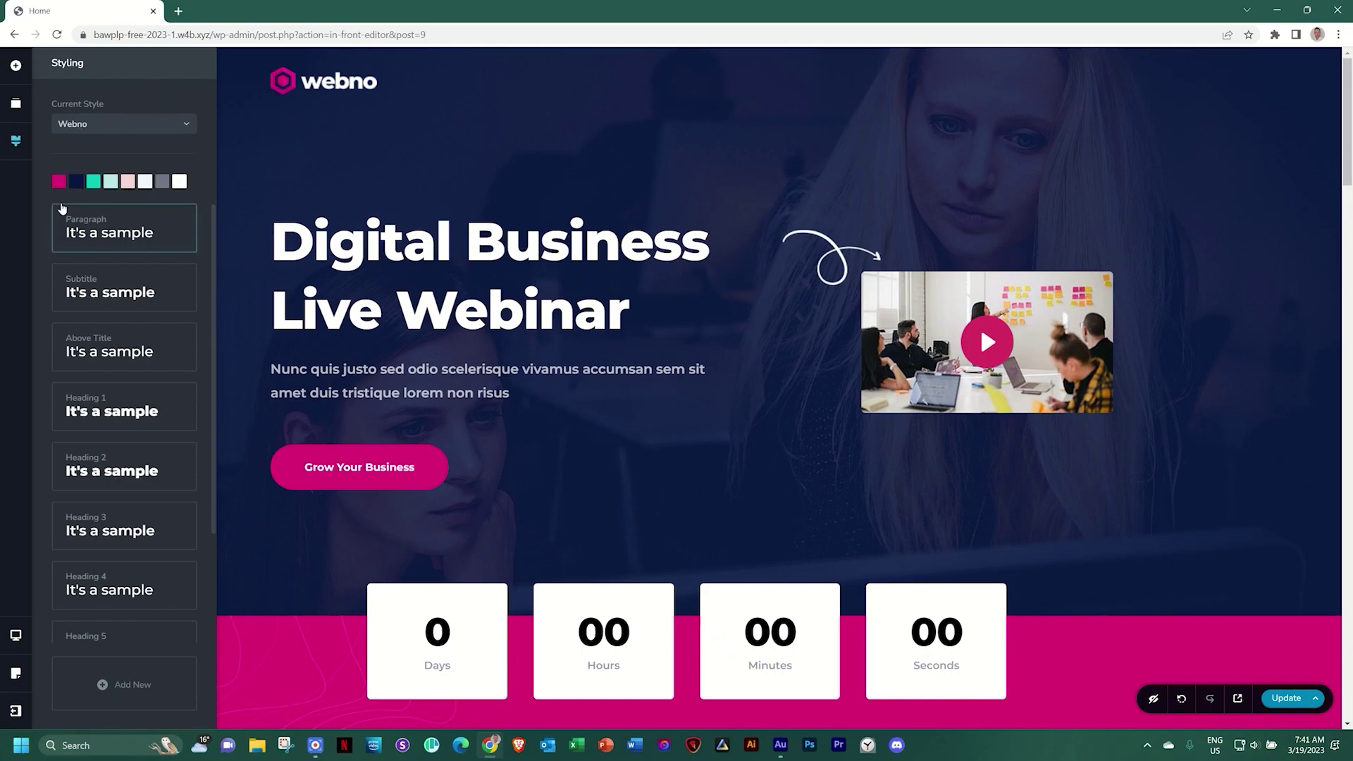
click(94, 234)
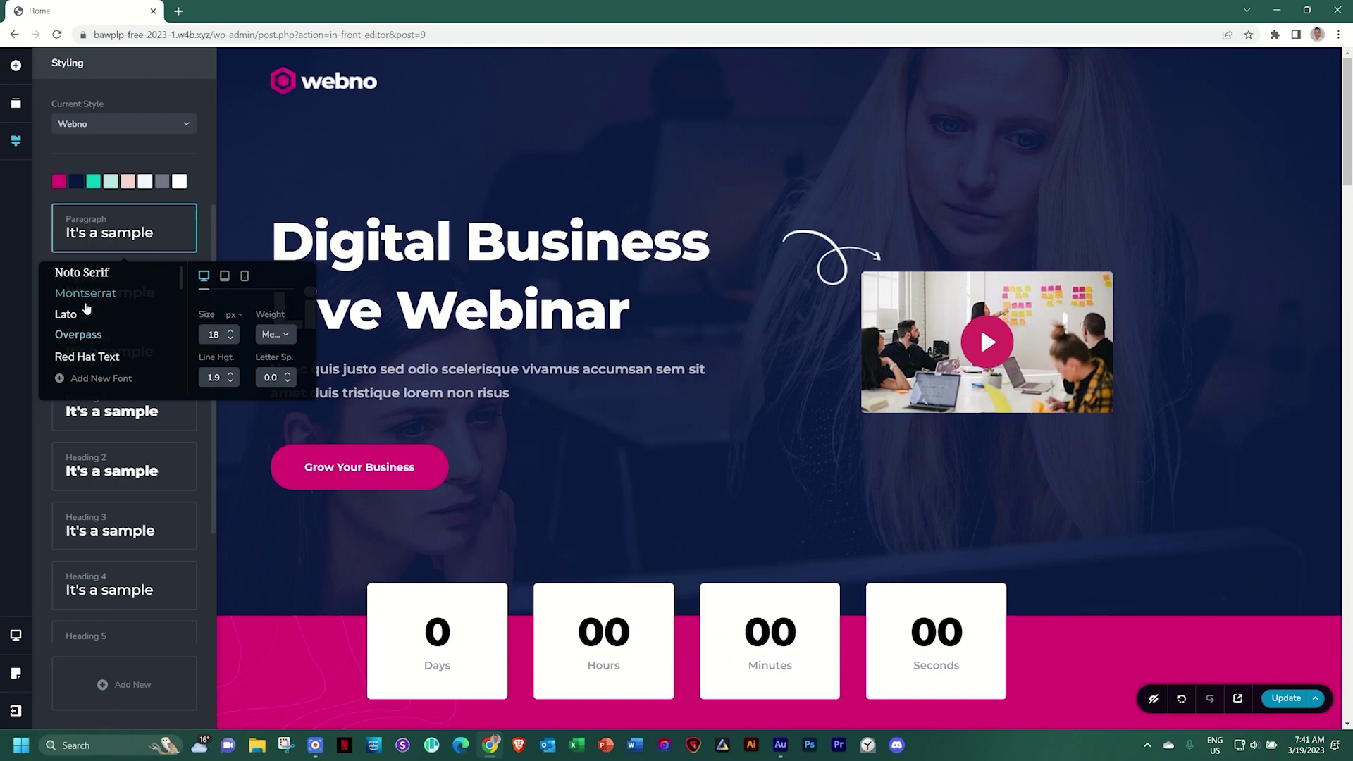
click(201, 181)
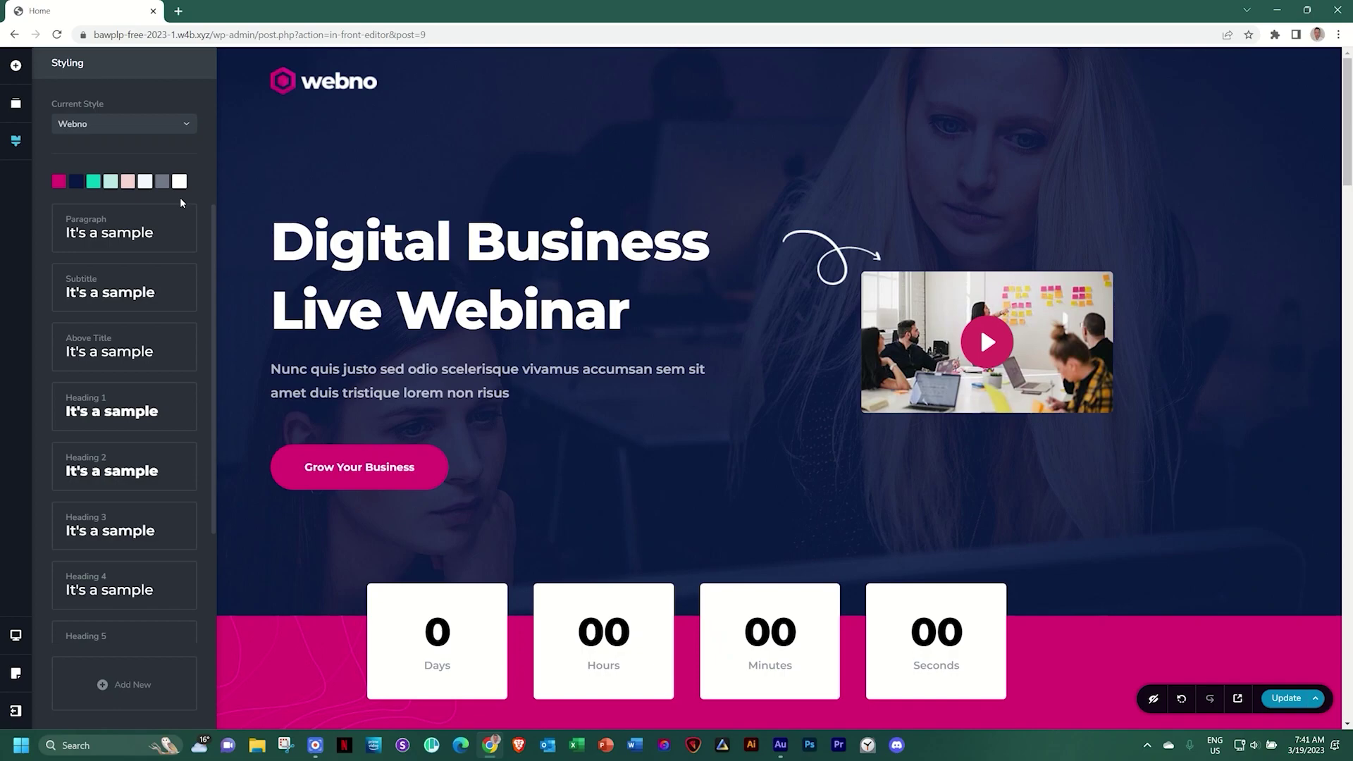
Scroll the Webno page past Webinar Sponsors to the footer, then back to the Digital Business Live Webinar hero
mouse_move(1347, 144)
mouse_down()
mouse_move(1348, 157)
mouse_move(1351, 144)
mouse_up()
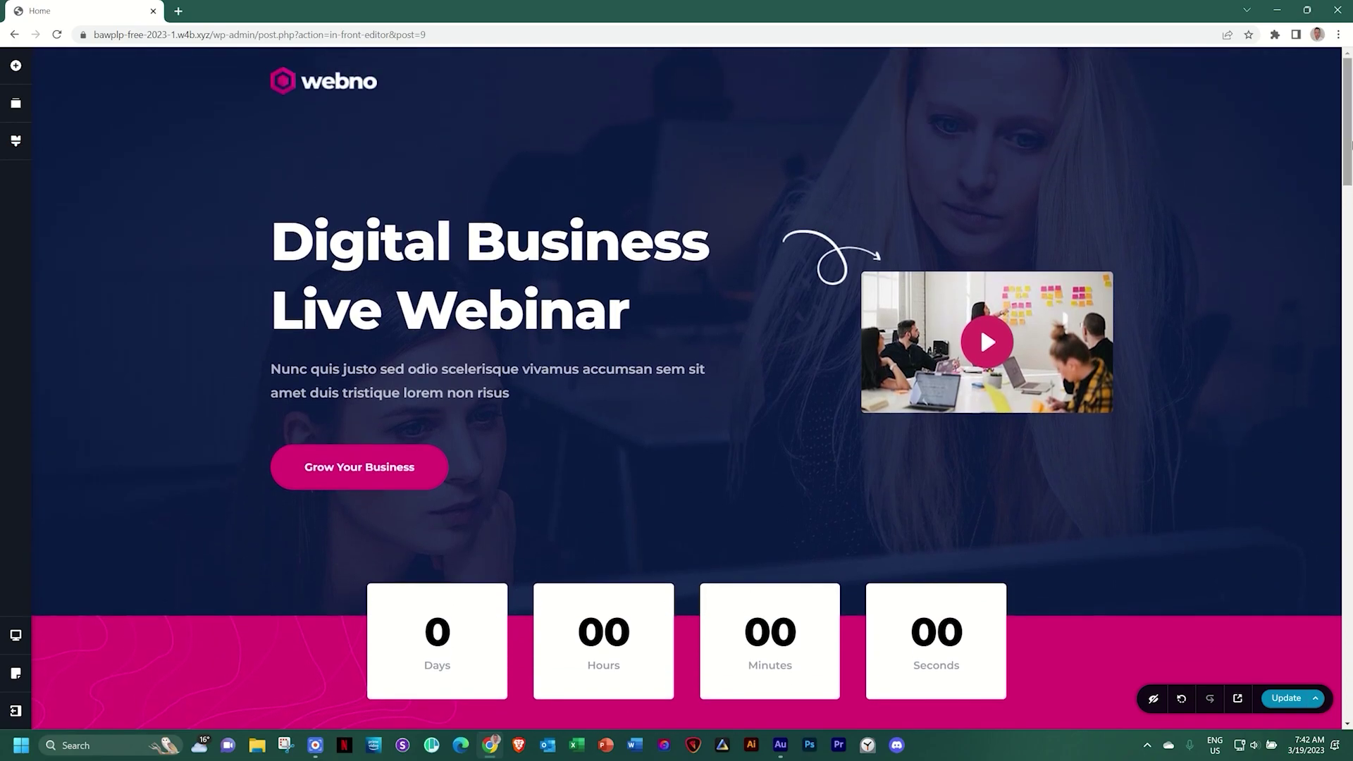
drag(1350, 150, 1351, 222)
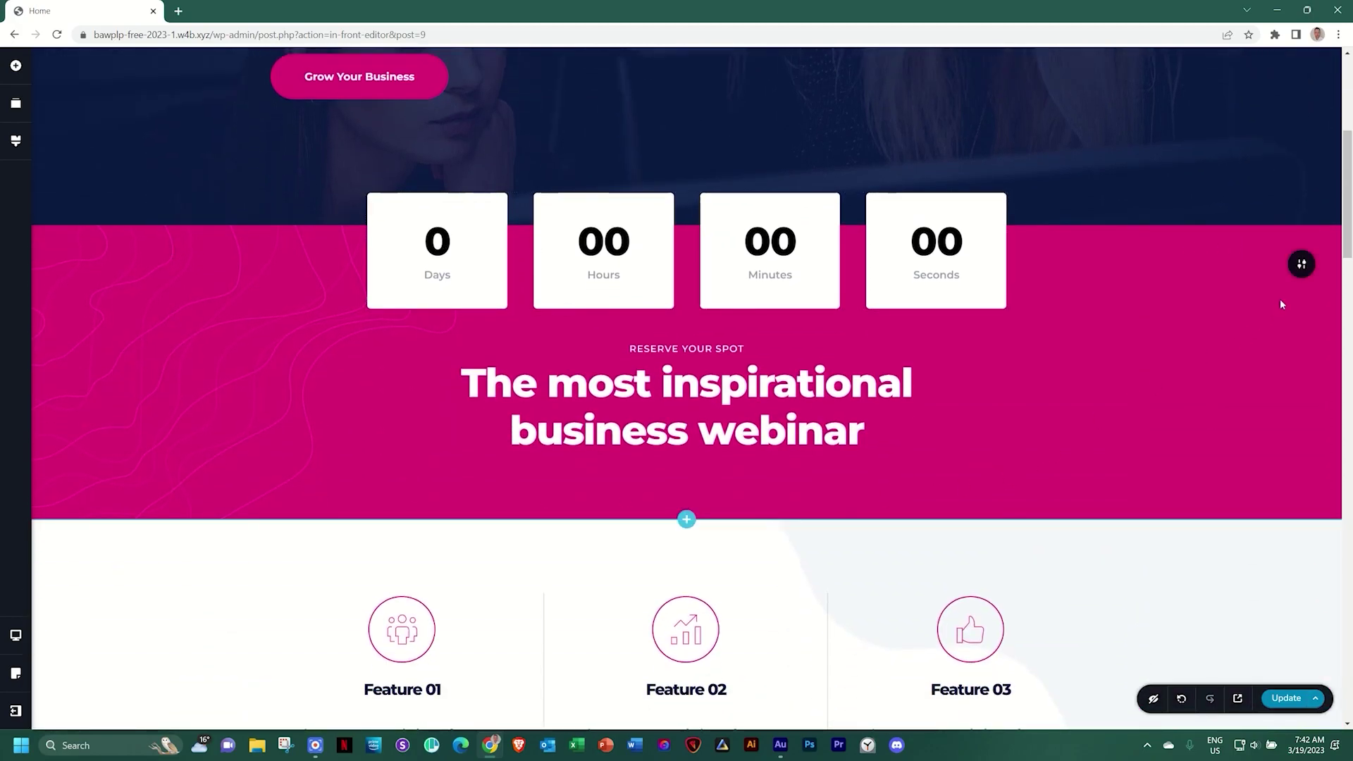
drag(1350, 207, 1351, 328)
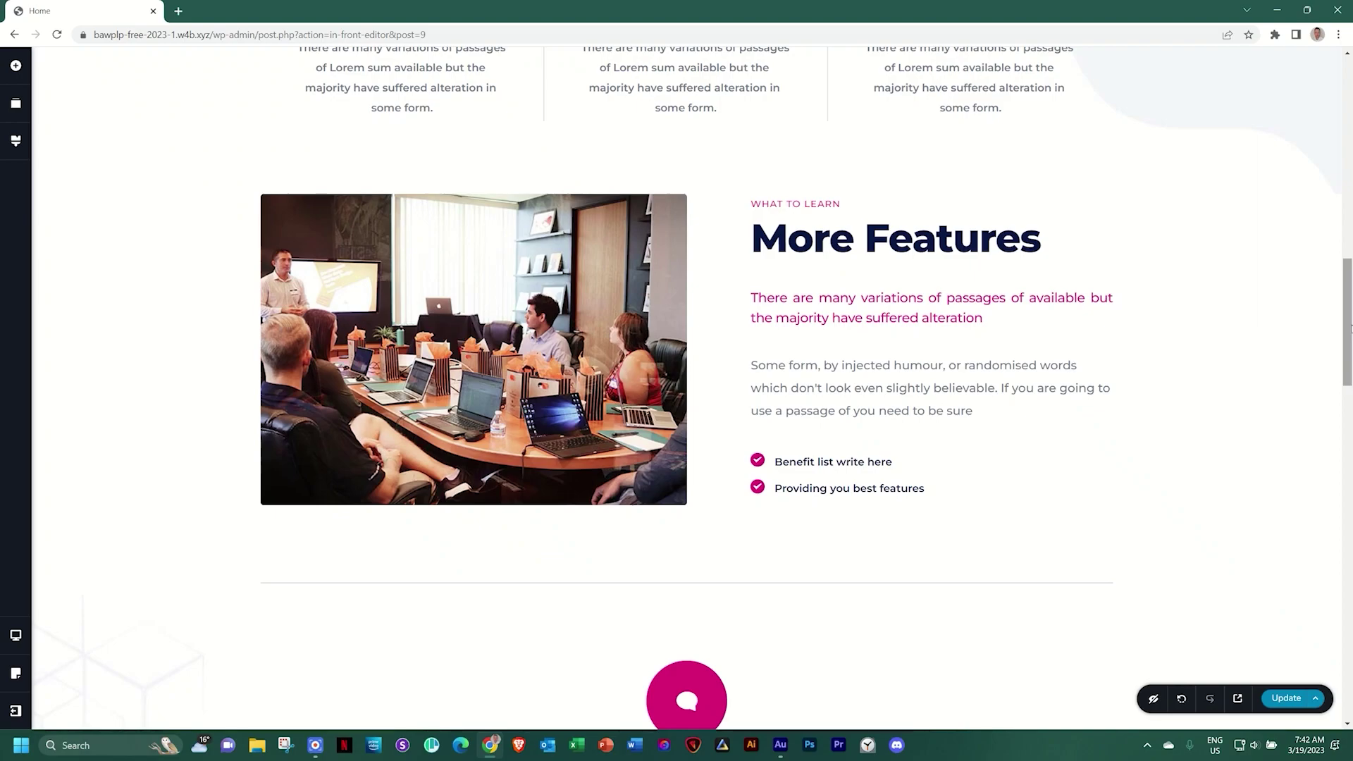
drag(1349, 308, 1346, 447)
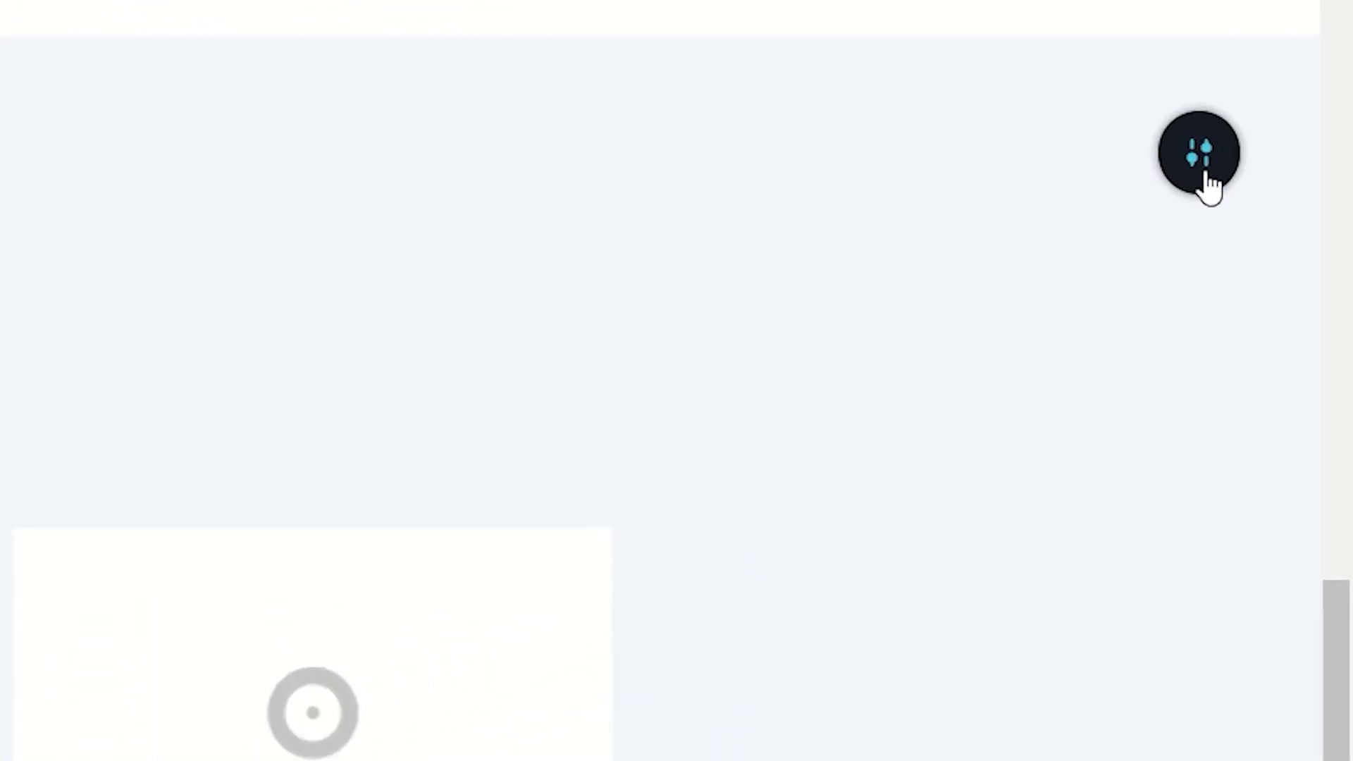
click(1204, 173)
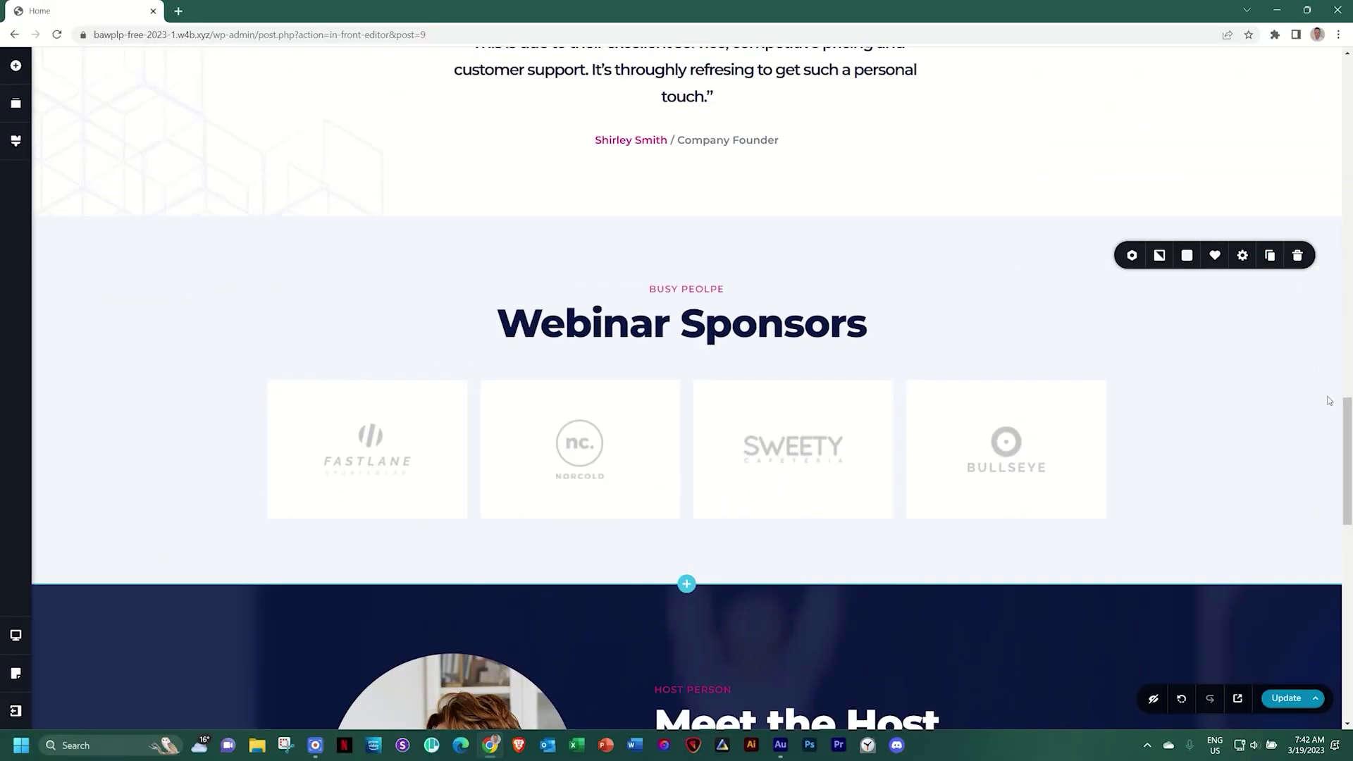
drag(1347, 412, 1347, 501)
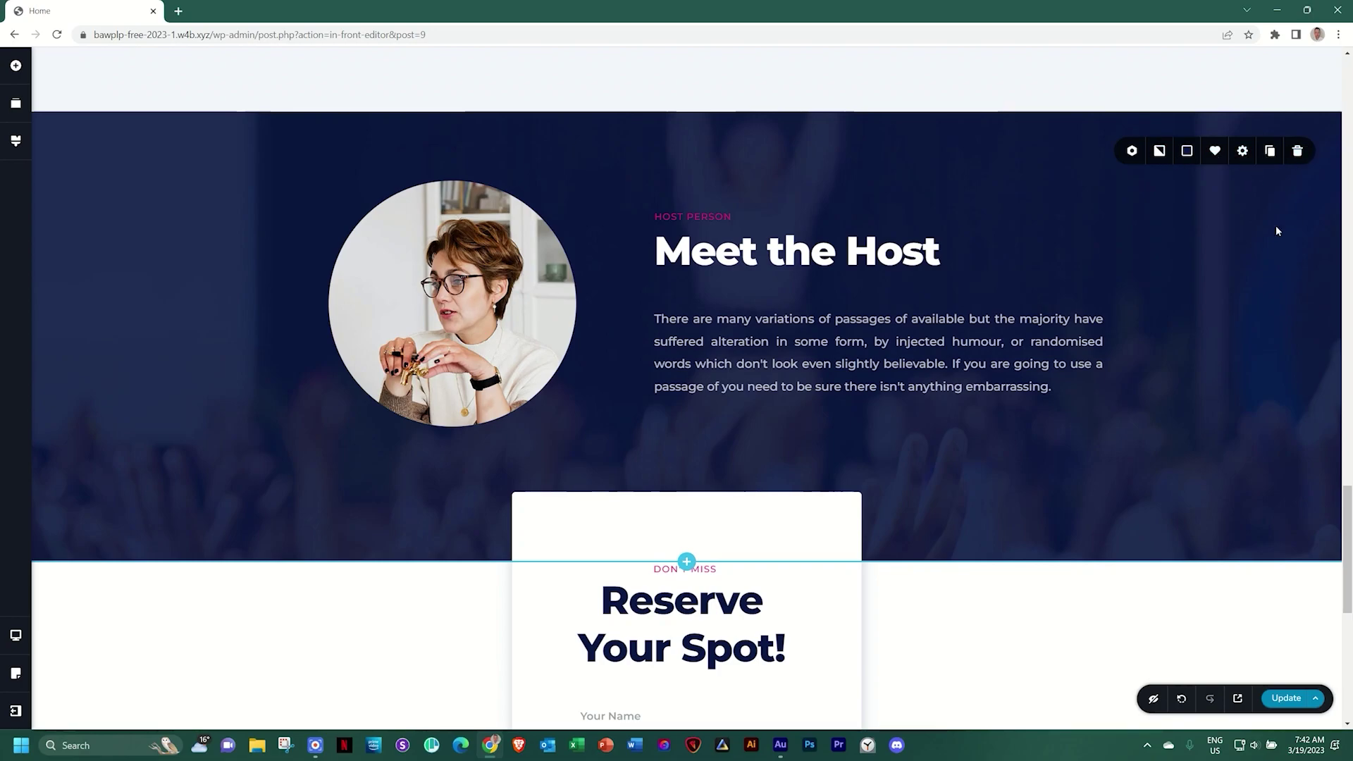
drag(1348, 501, 1348, 569)
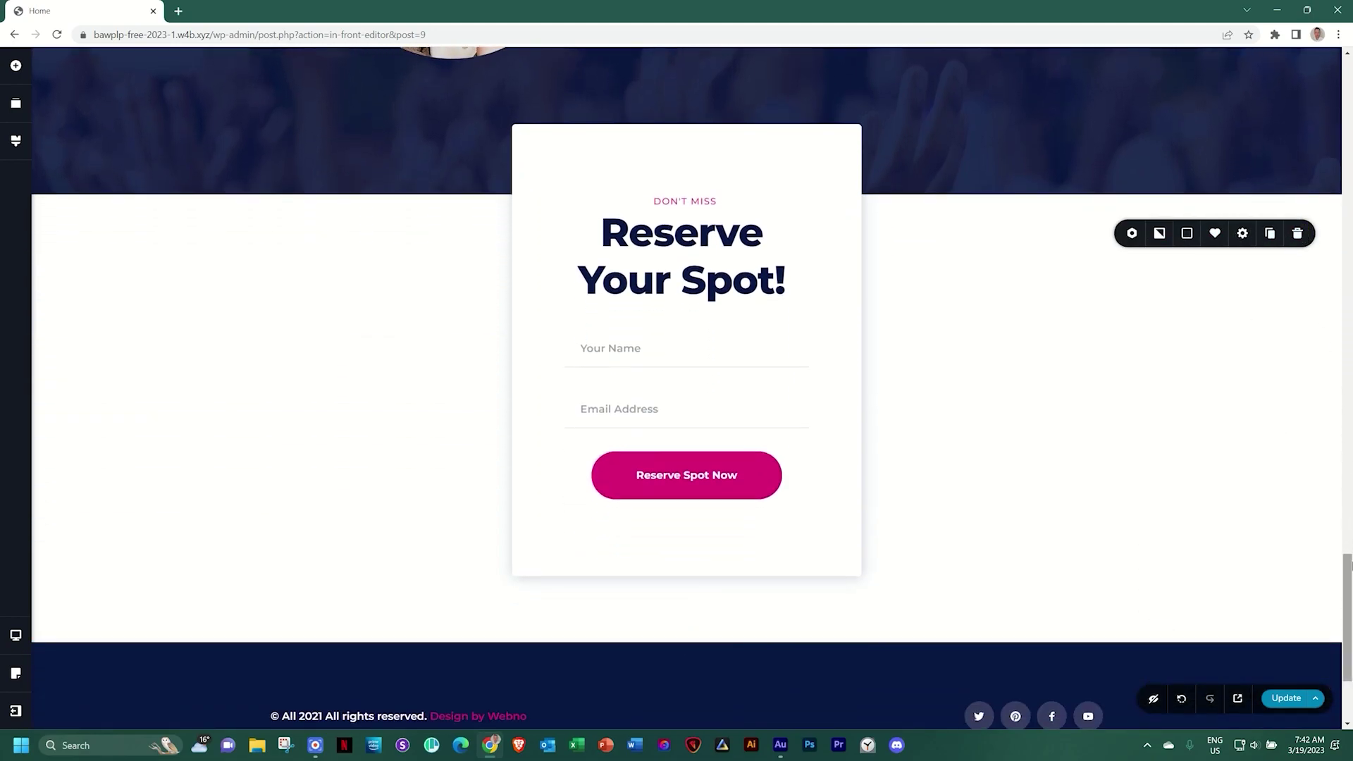
scroll(1349, 493, up, 3)
drag(1350, 493, 1349, 73)
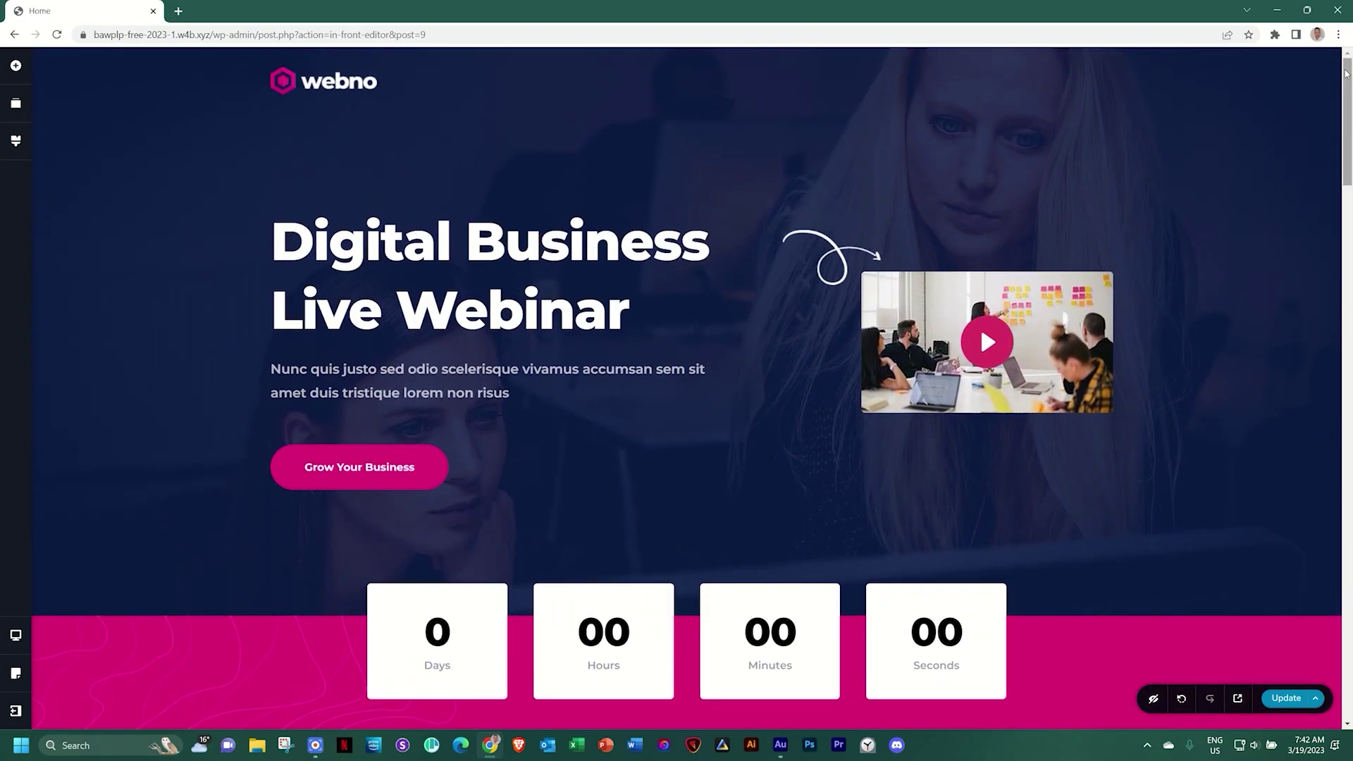
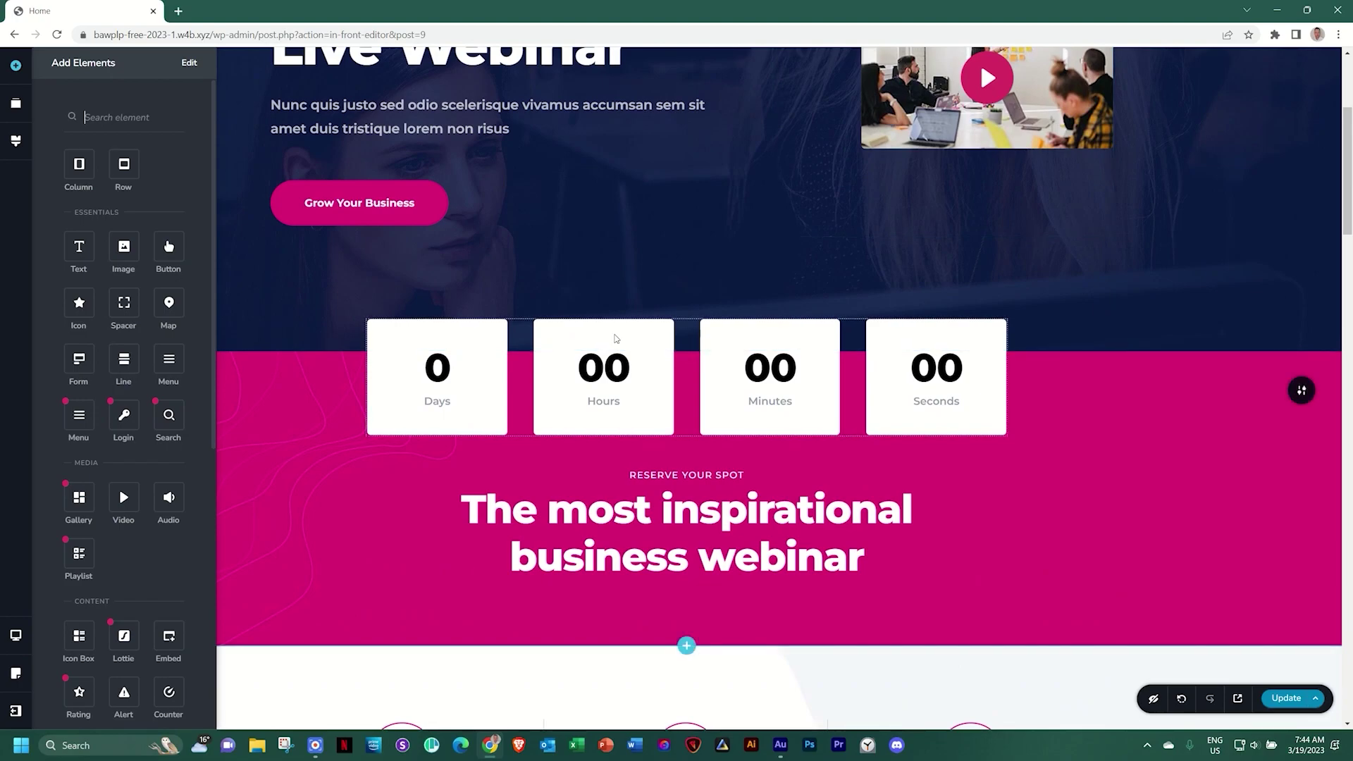
Select the countdown timer and the Feature 02 icon, then scroll down to the footer
click(615, 338)
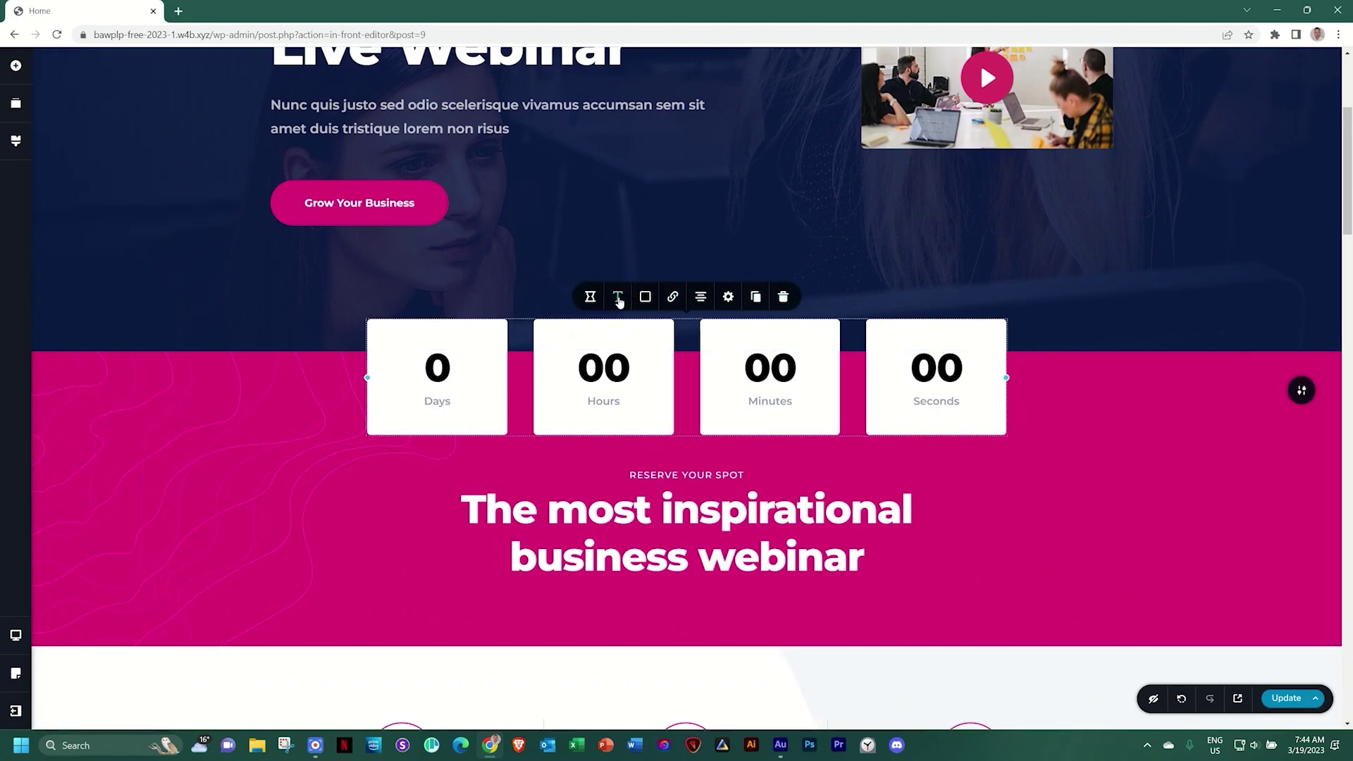
scroll(769, 330, down, 1)
scroll(768, 327, down, 5)
click(696, 328)
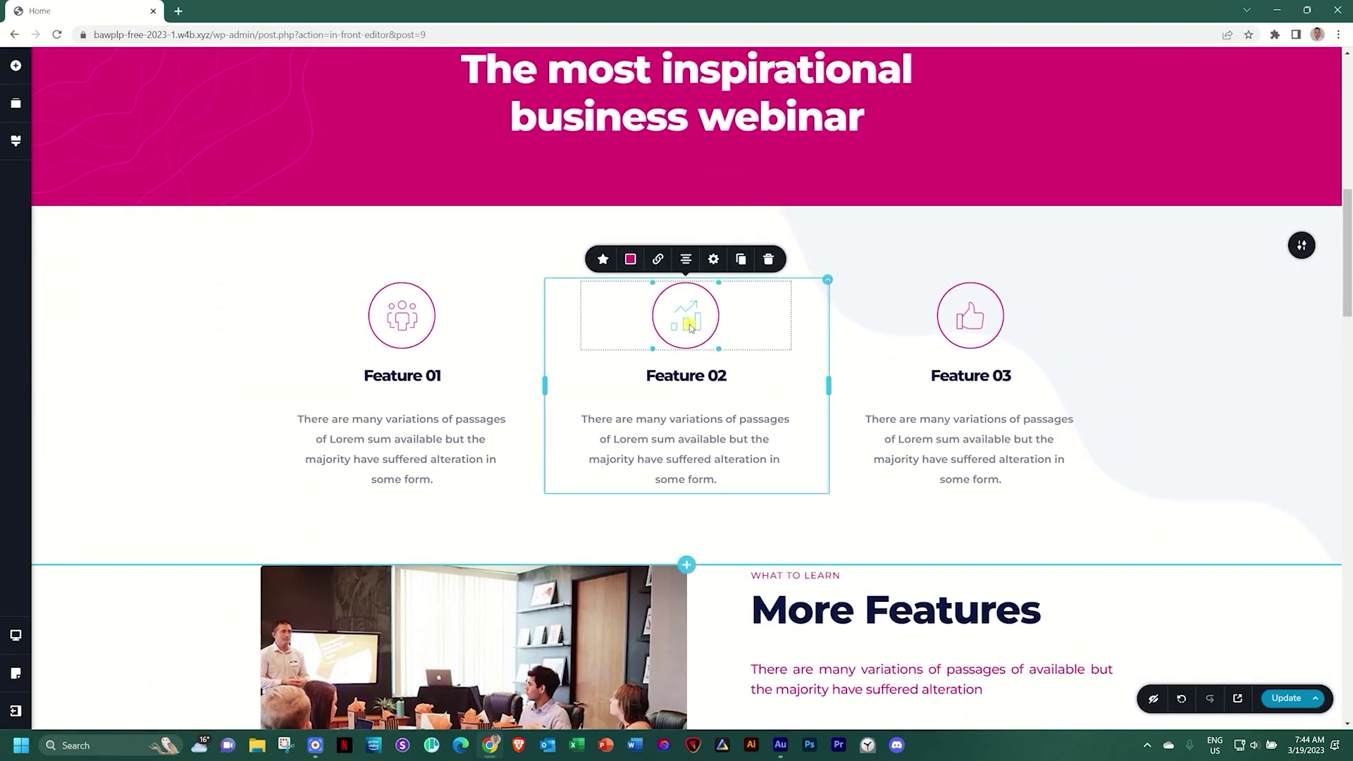
scroll(695, 325, down, 5)
scroll(695, 324, down, 10)
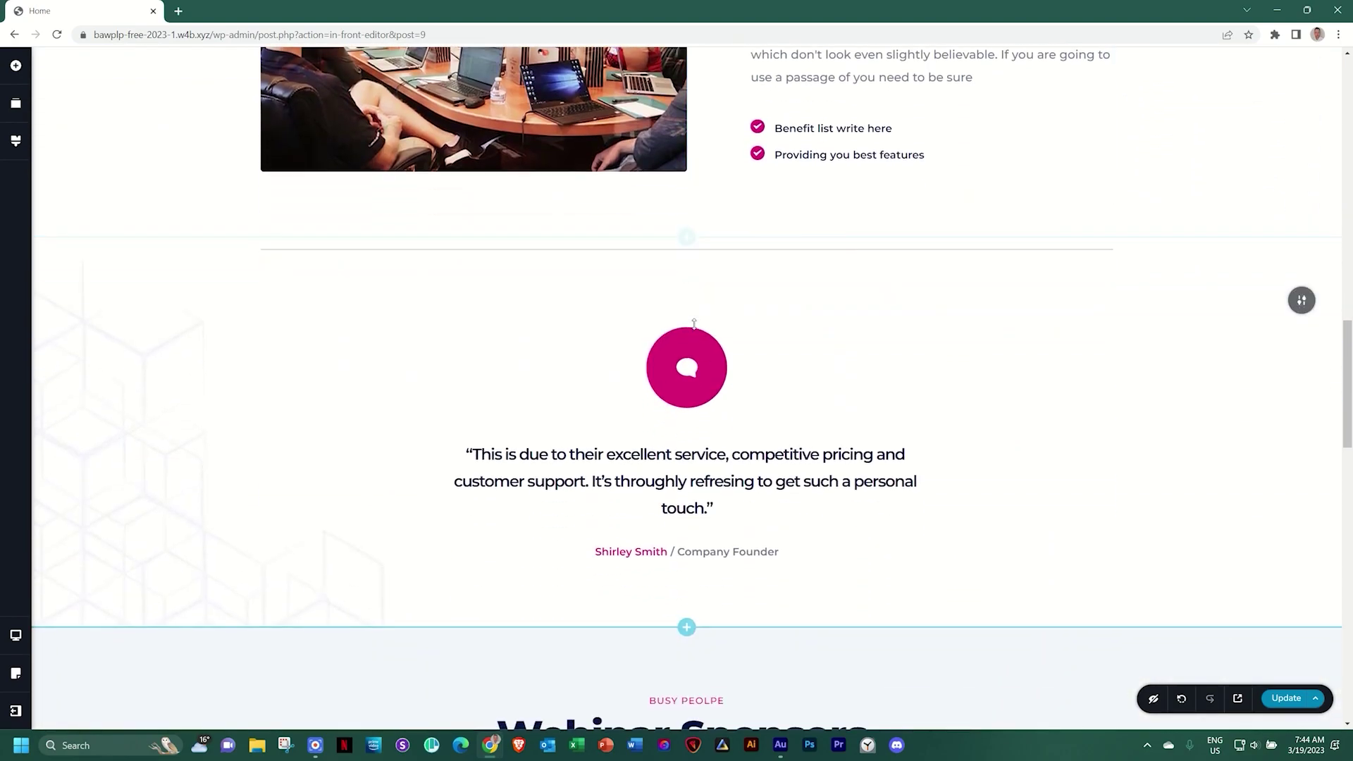
scroll(695, 325, down, 3)
scroll(694, 324, down, 5)
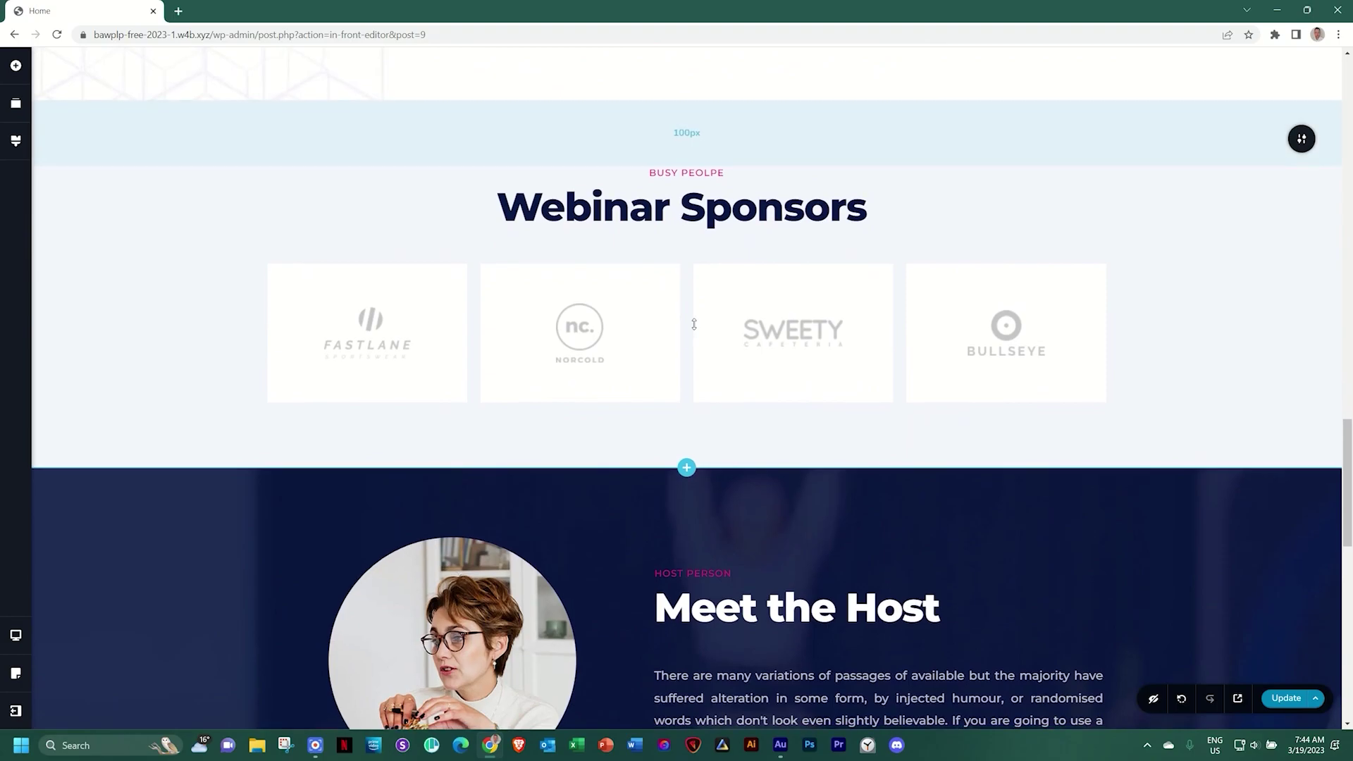
scroll(694, 326, down, 6)
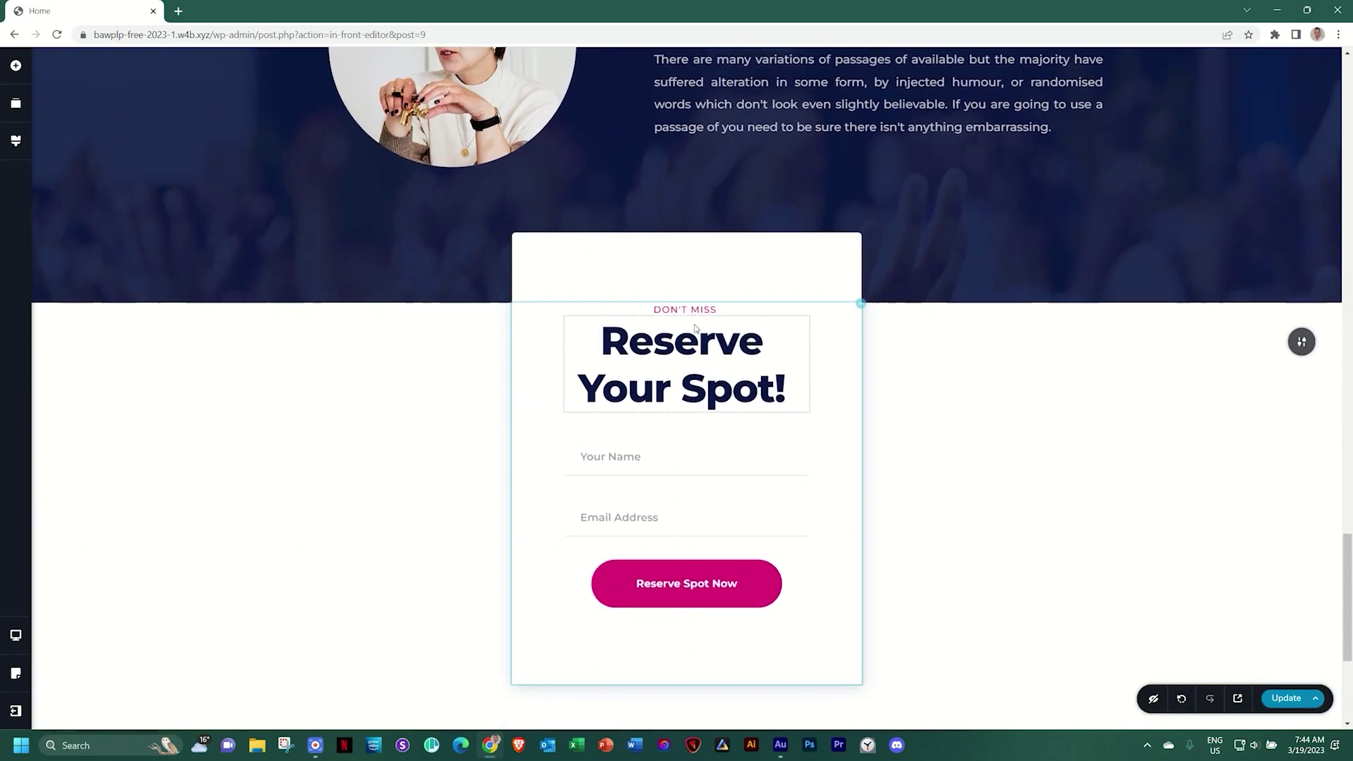
scroll(694, 325, up, 2)
scroll(695, 324, down, 6)
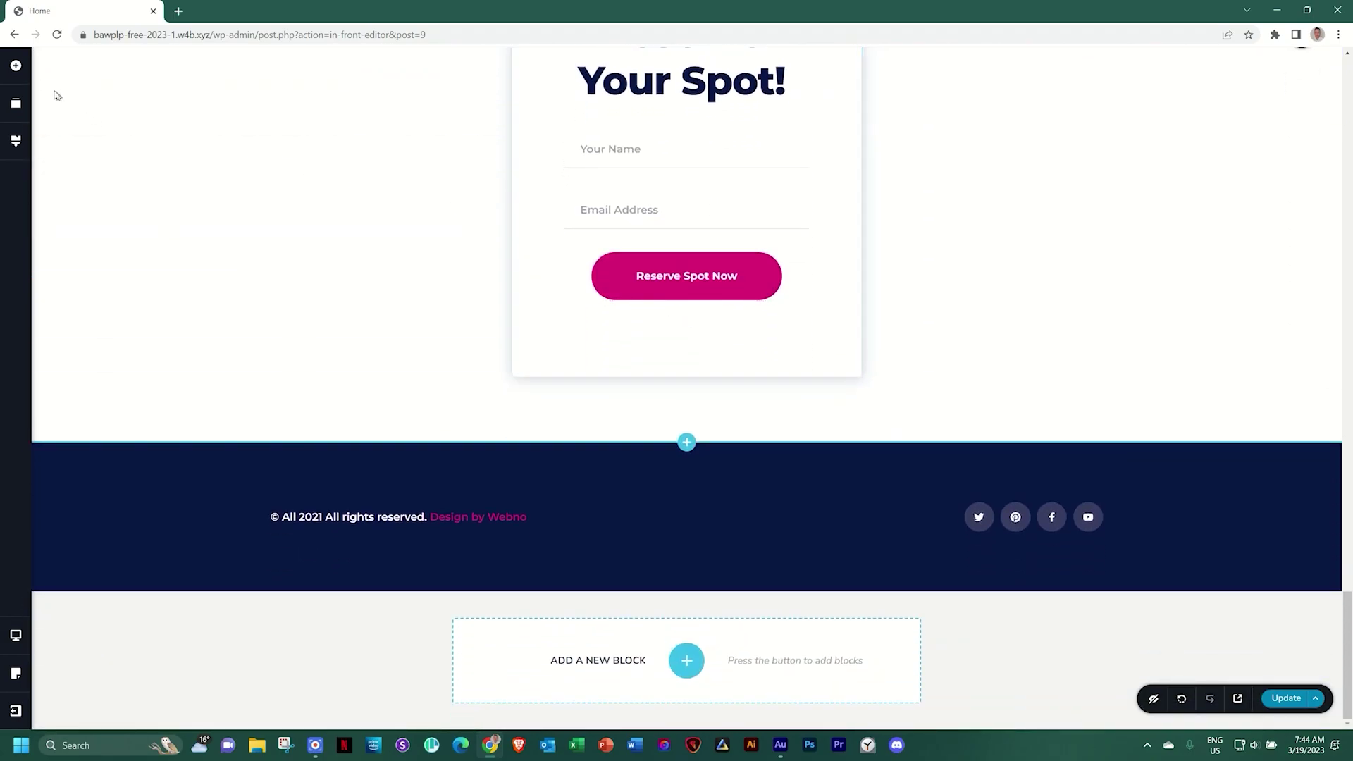
Browse the Add Elements tiles, then return to the Digital Business Live Webinar hero
click(23, 68)
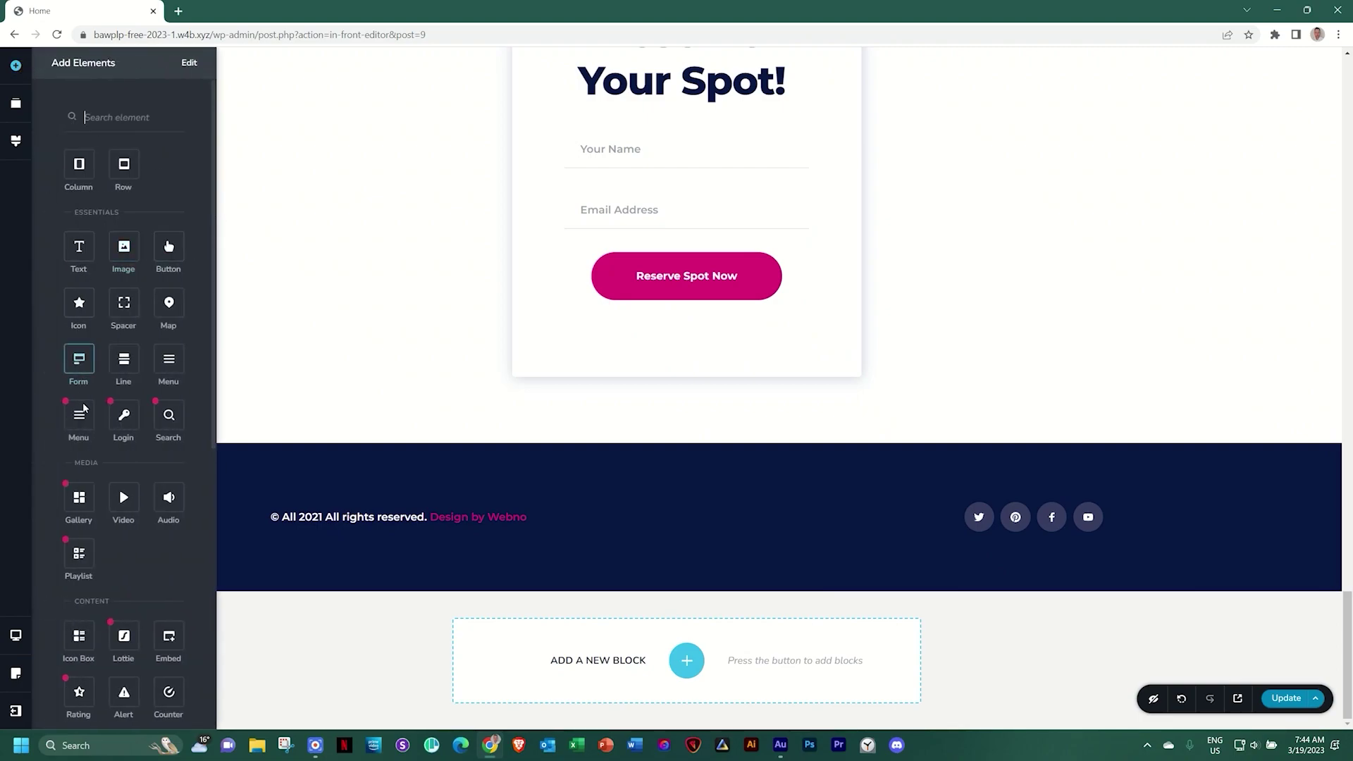
mouse_move(159, 410)
scroll(145, 308, down, 2)
scroll(145, 308, down, 1)
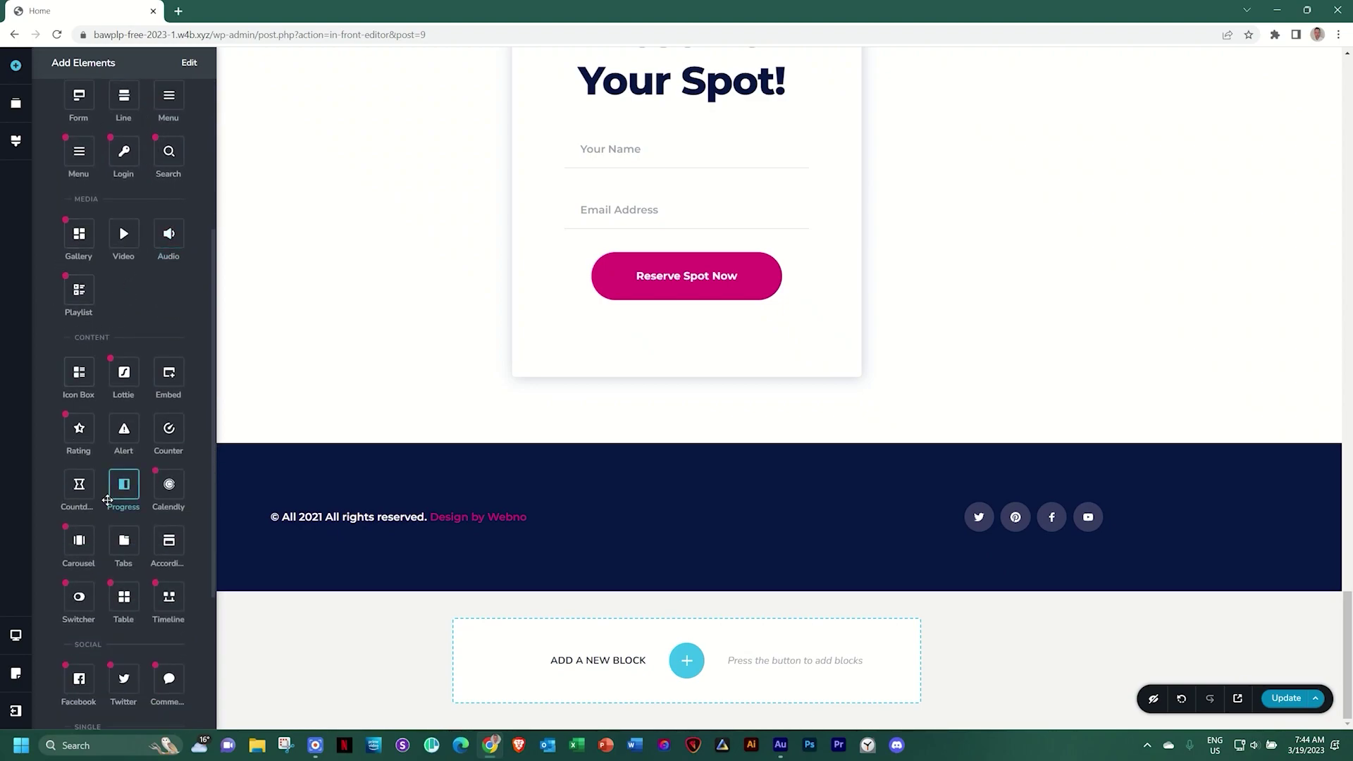
scroll(127, 476, up, 1)
scroll(128, 477, up, 3)
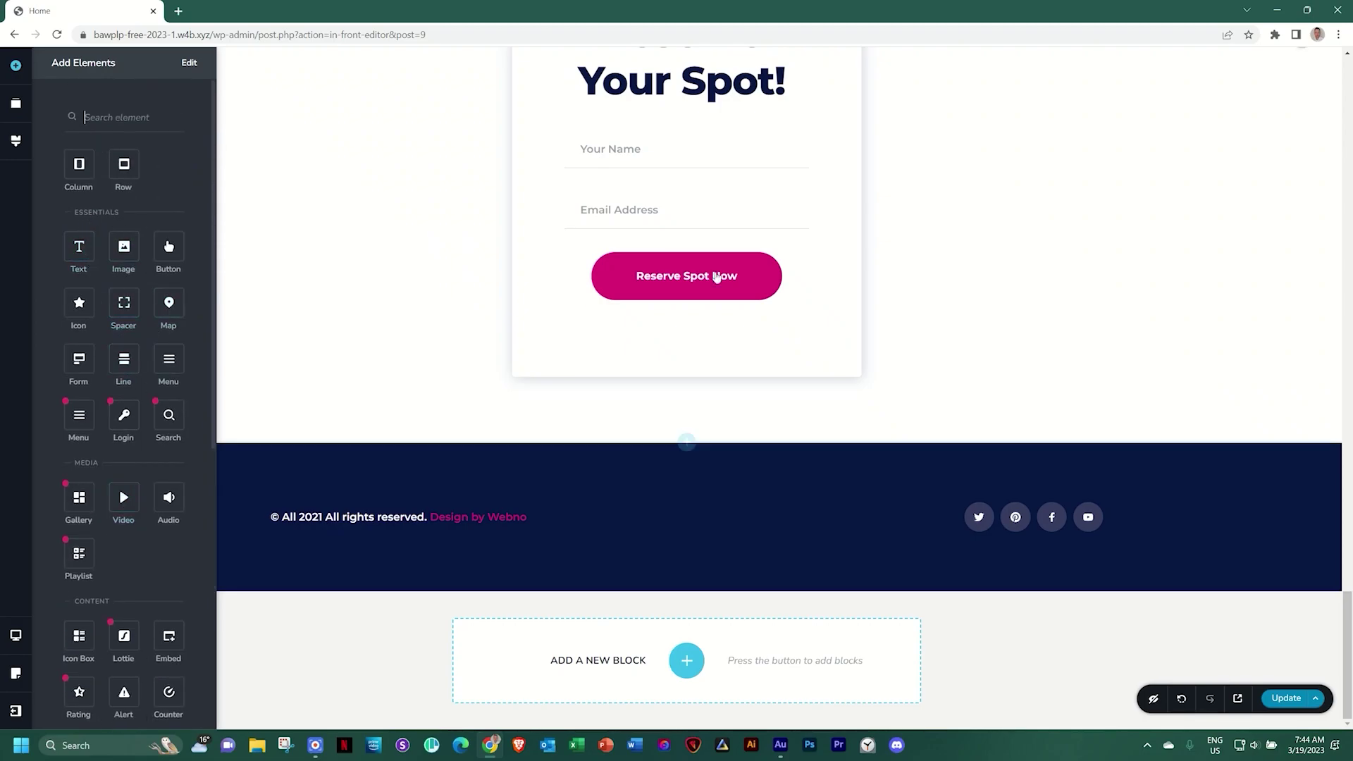
scroll(958, 376, up, 15)
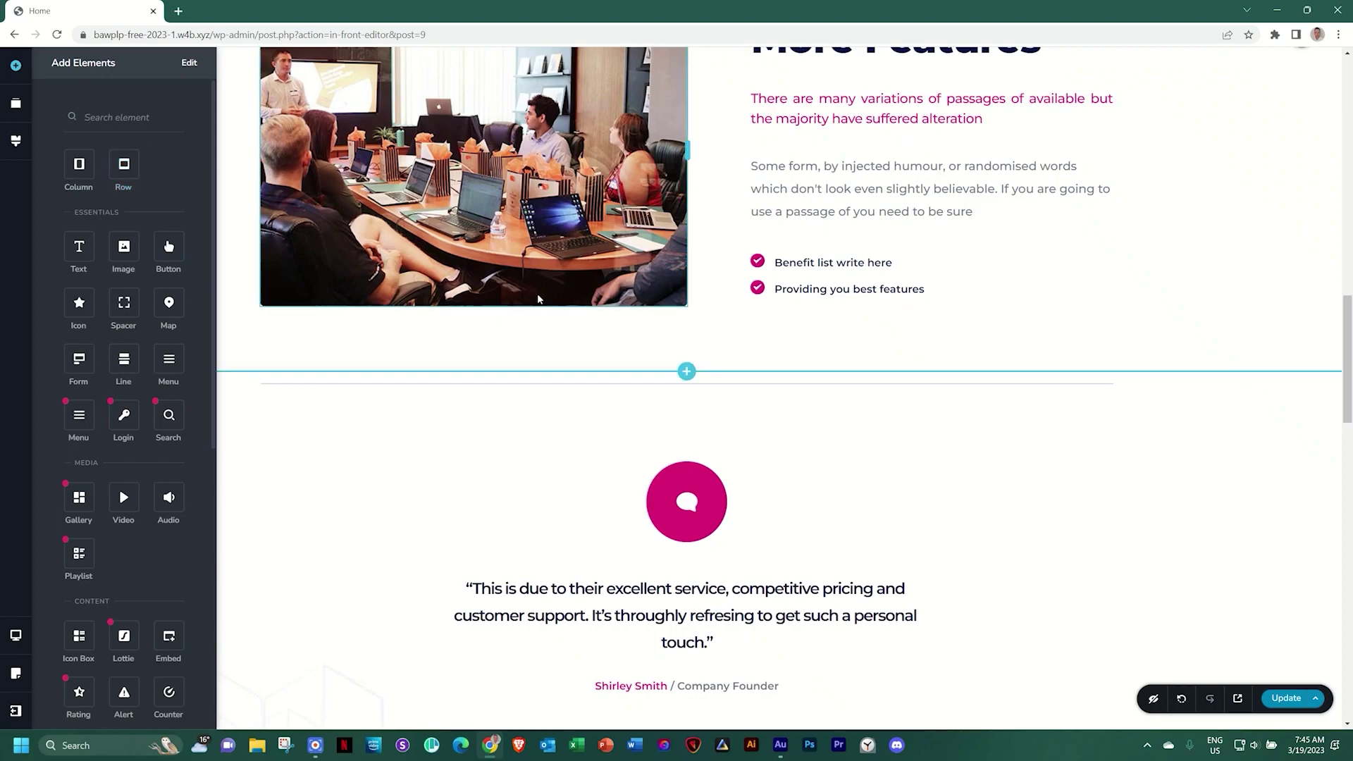
scroll(782, 341, up, 13)
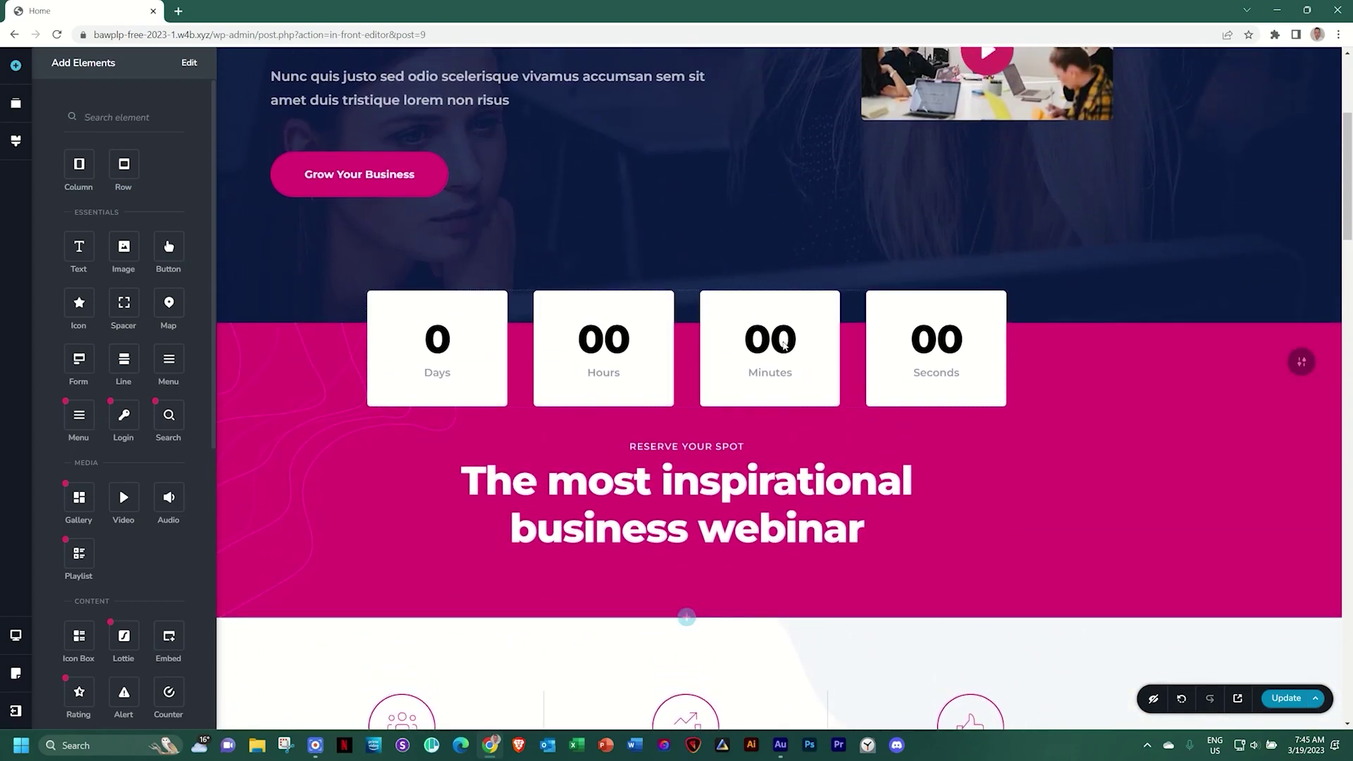
scroll(783, 345, up, 4)
Close the elements list, update the Home page, and show the Clear Layout, Save Layout and Switch to Draft options
click(1267, 306)
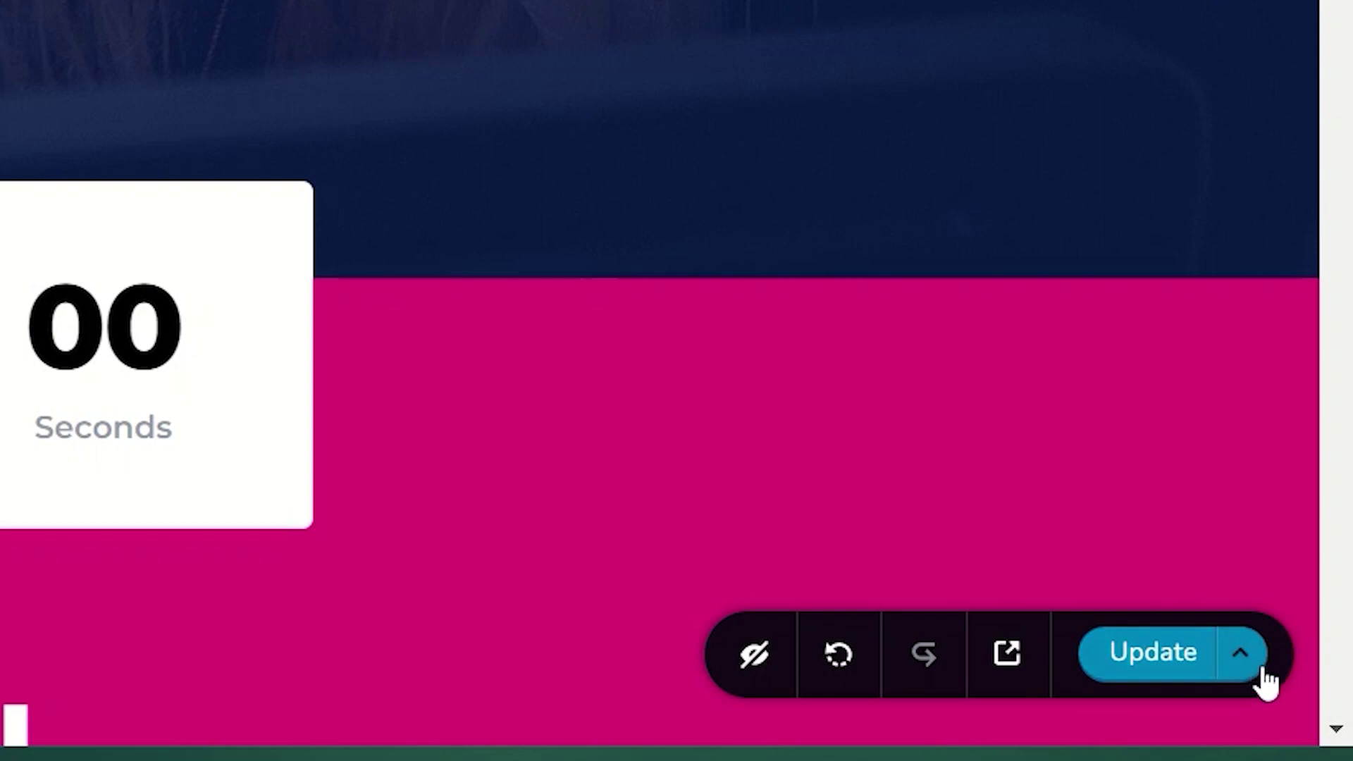
click(1187, 682)
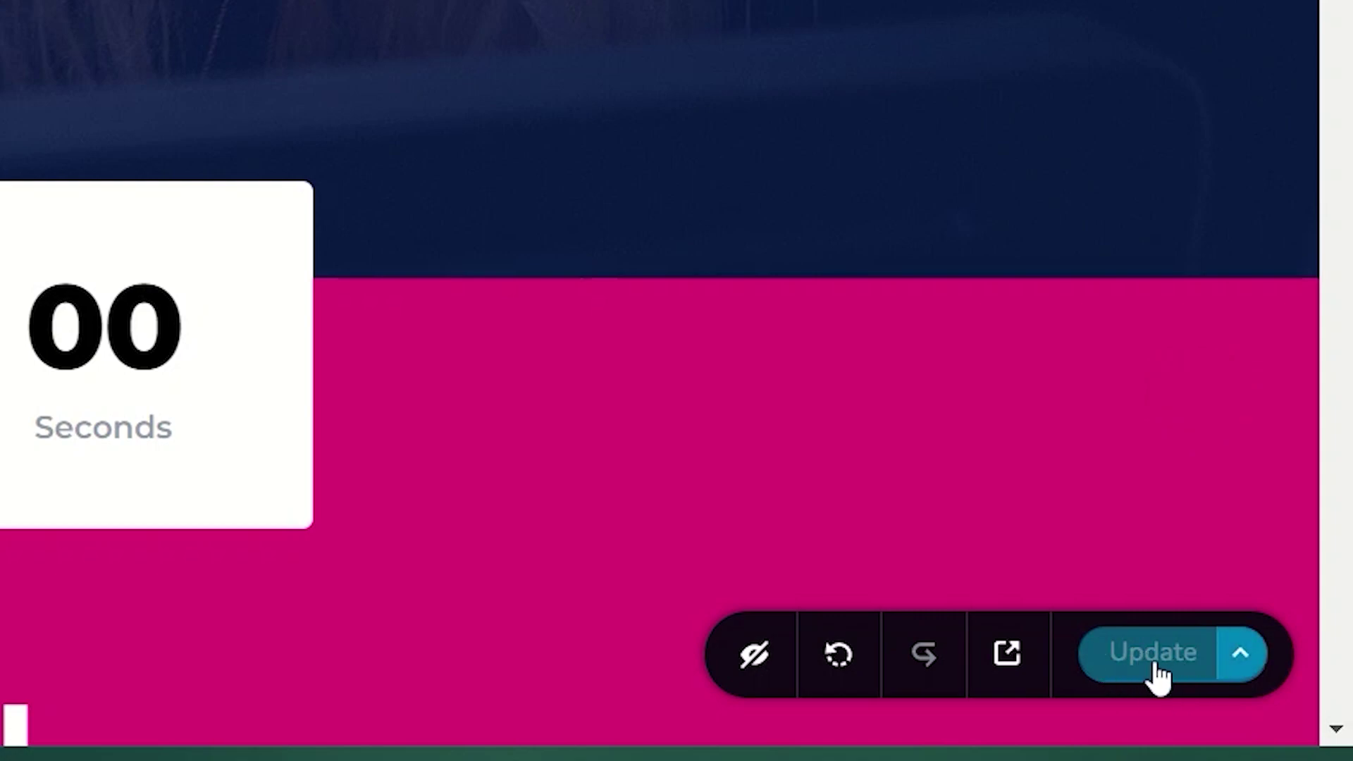
click(1247, 662)
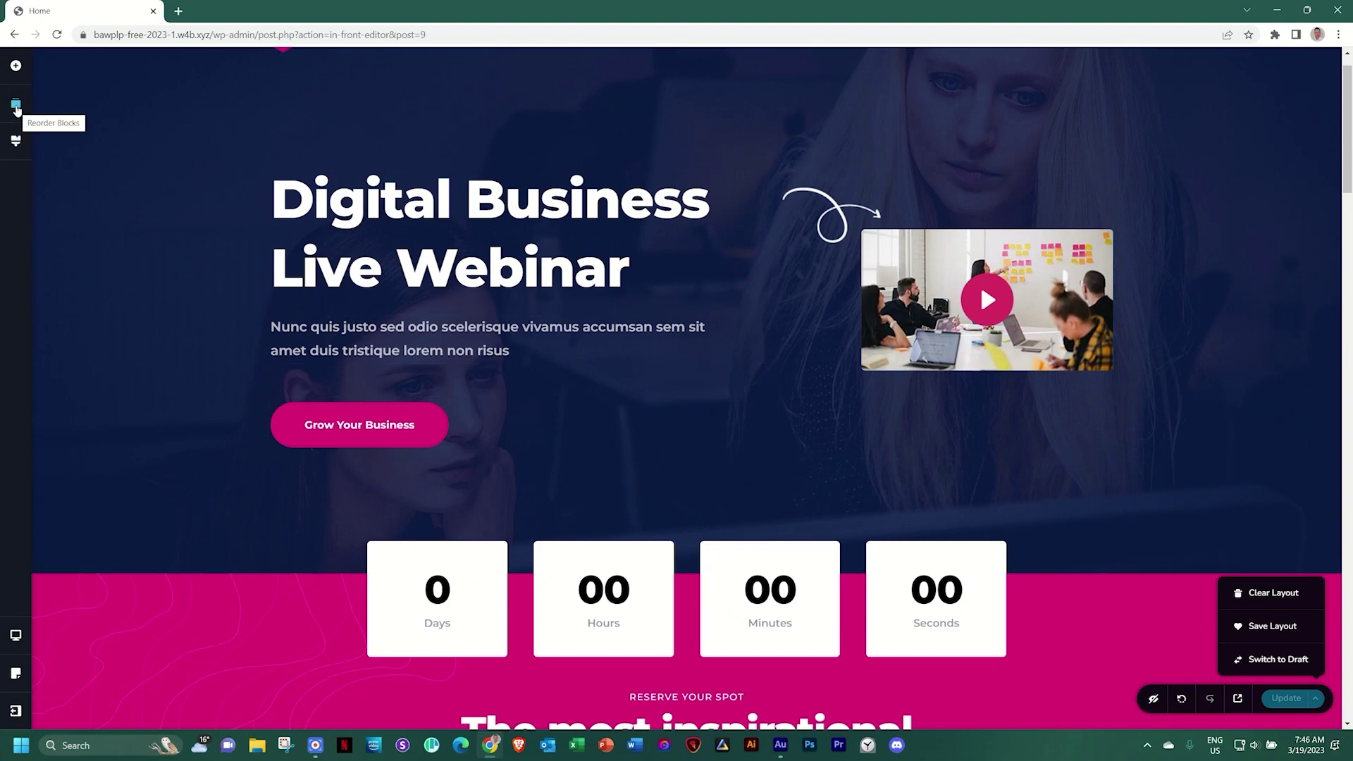
Show every webinar page section as a thumbnail in the Reorder Blocks panel
click(17, 107)
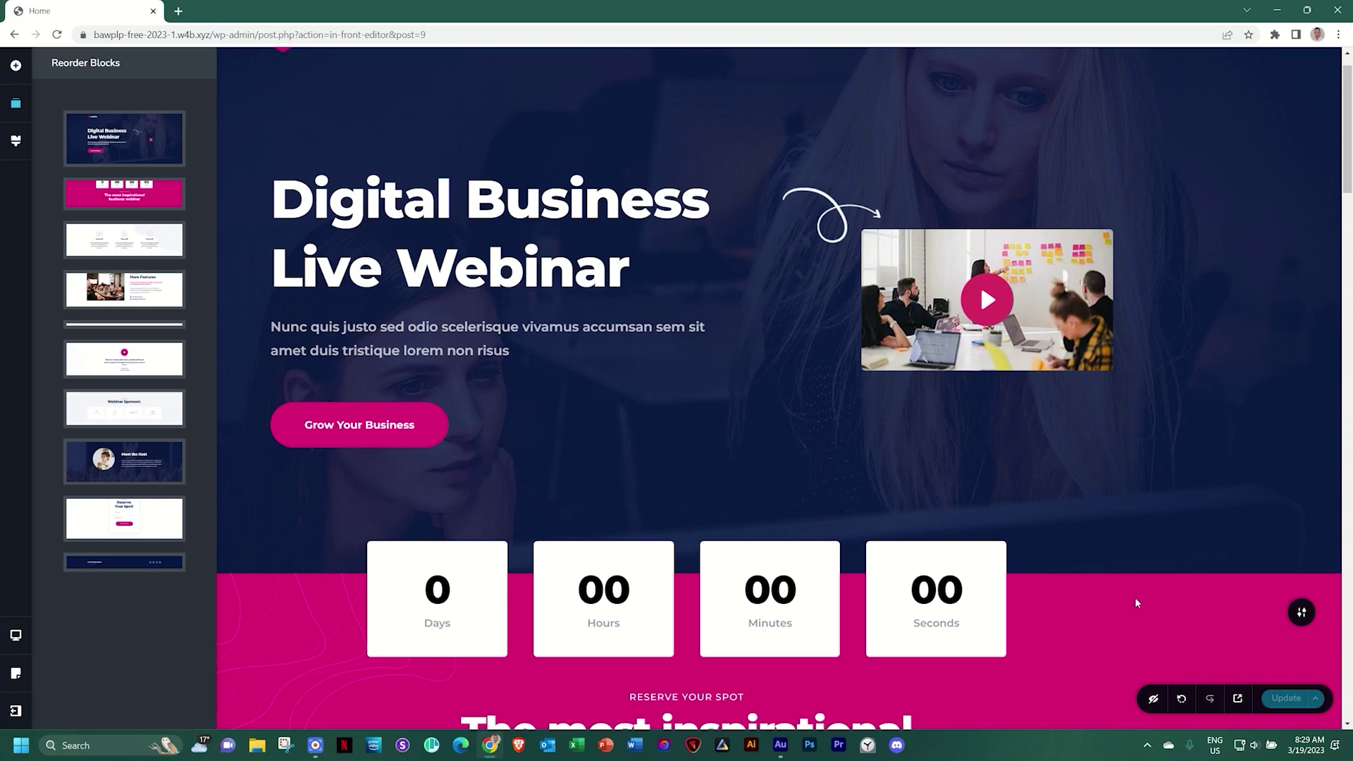
Close Reorder Blocks and scroll the webinar page down to the footer and back to the hero
click(1136, 603)
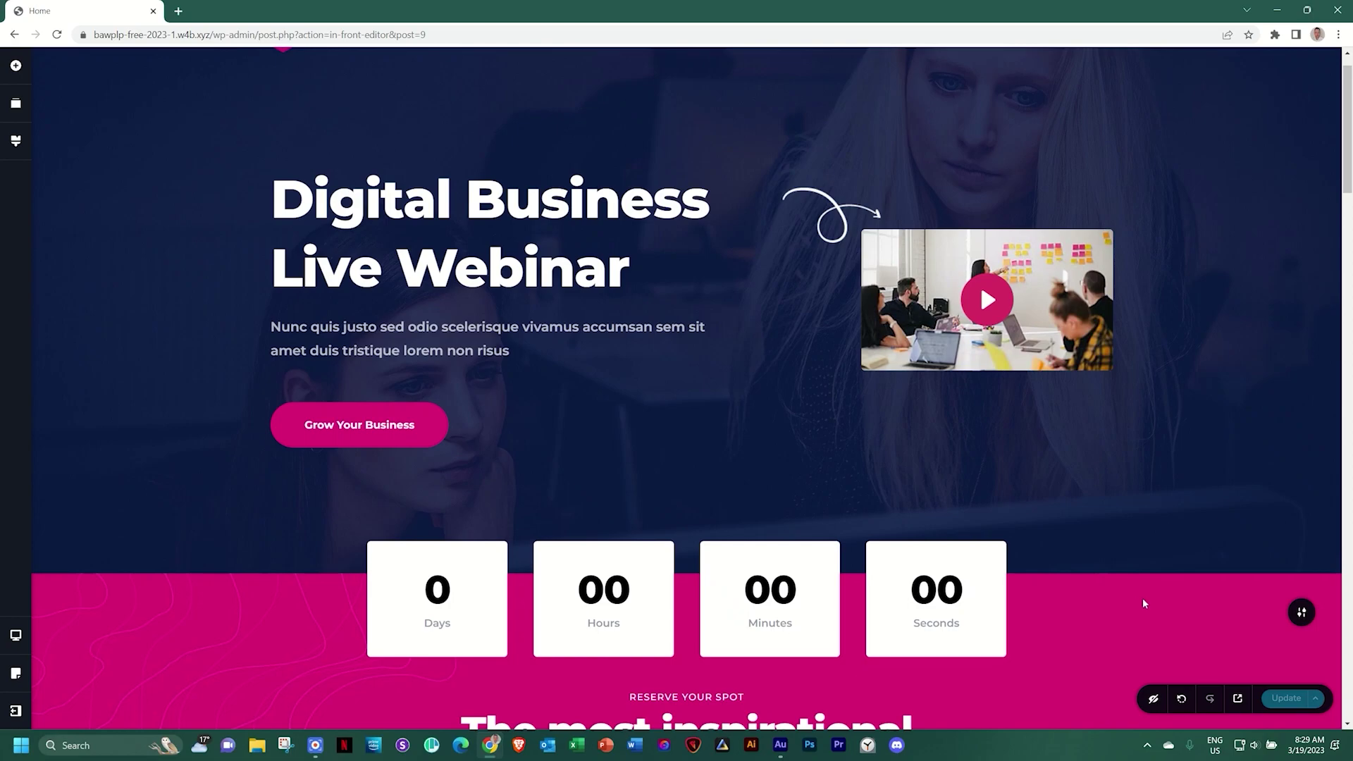
scroll(1086, 533, down, 2)
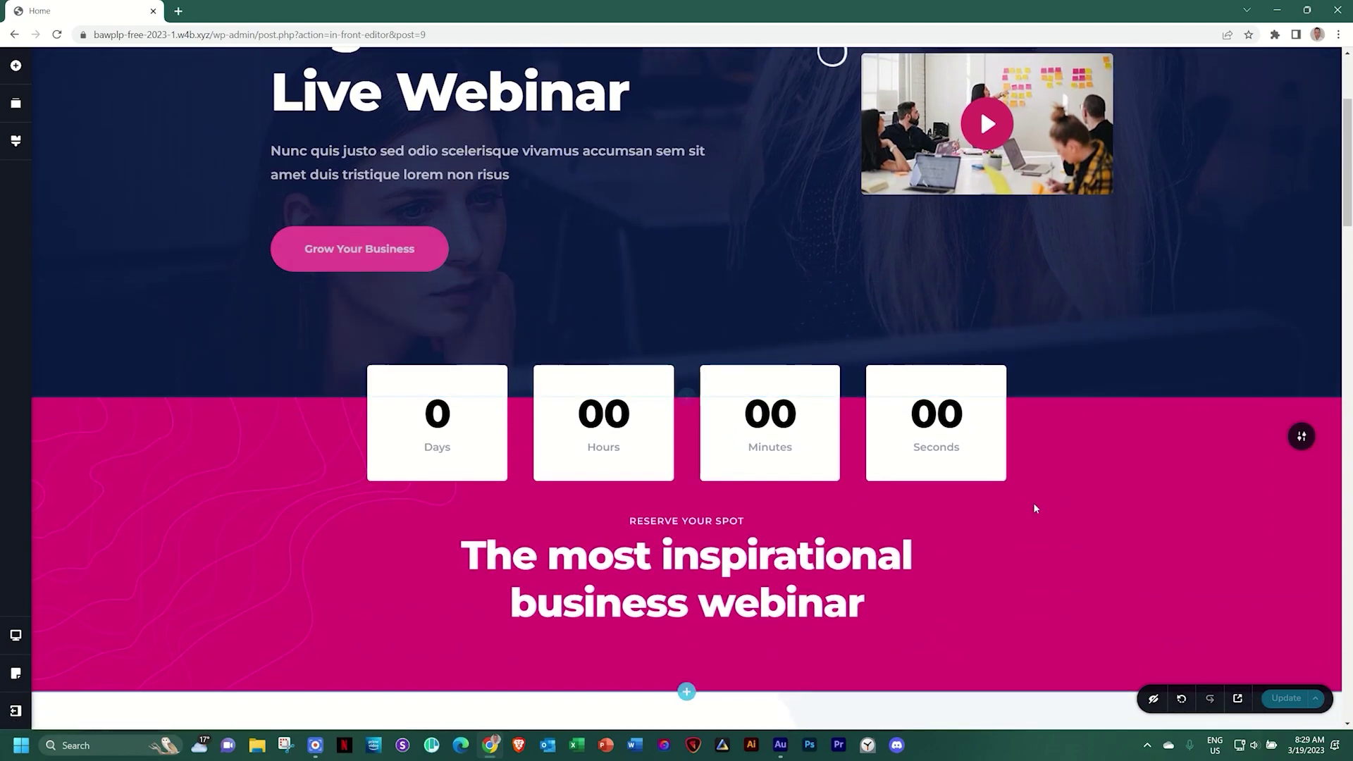
scroll(756, 482, down, 8)
scroll(1108, 484, down, 8)
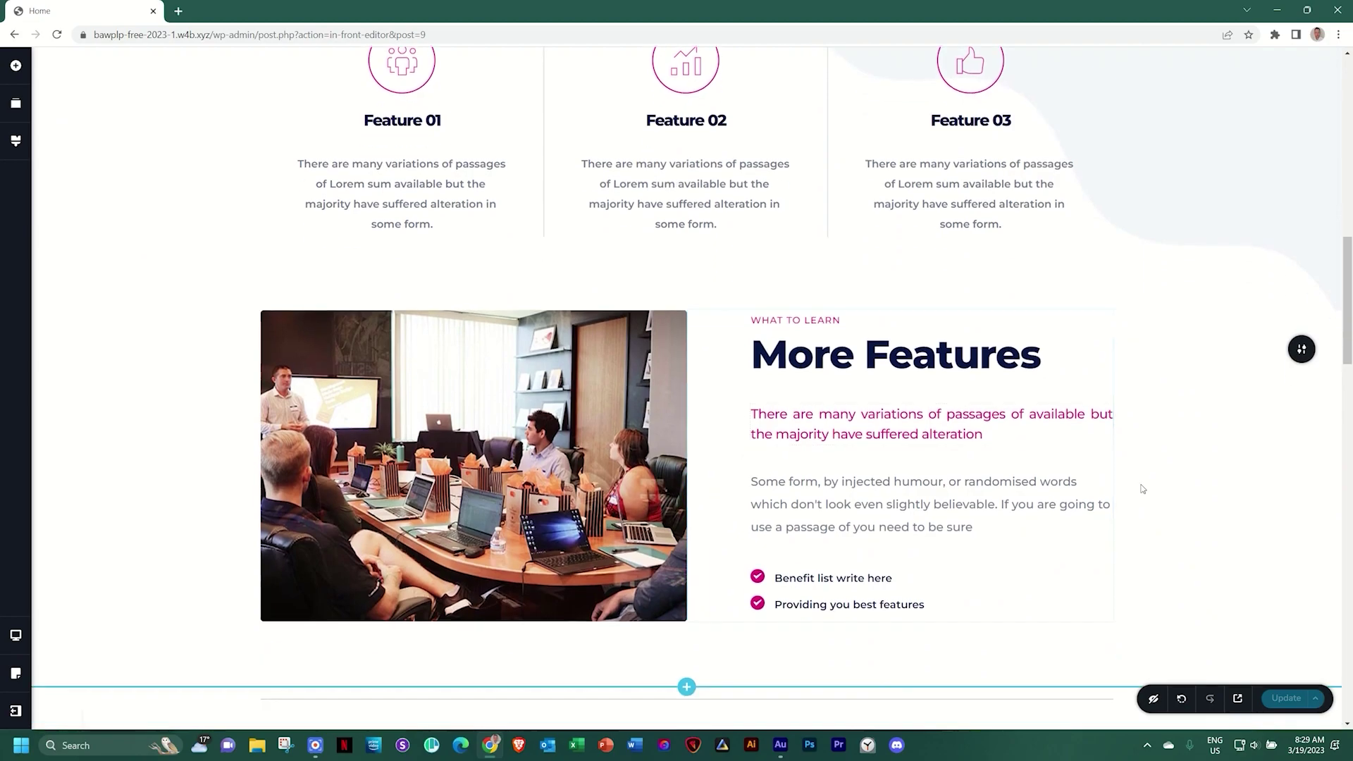
scroll(1106, 482, down, 12)
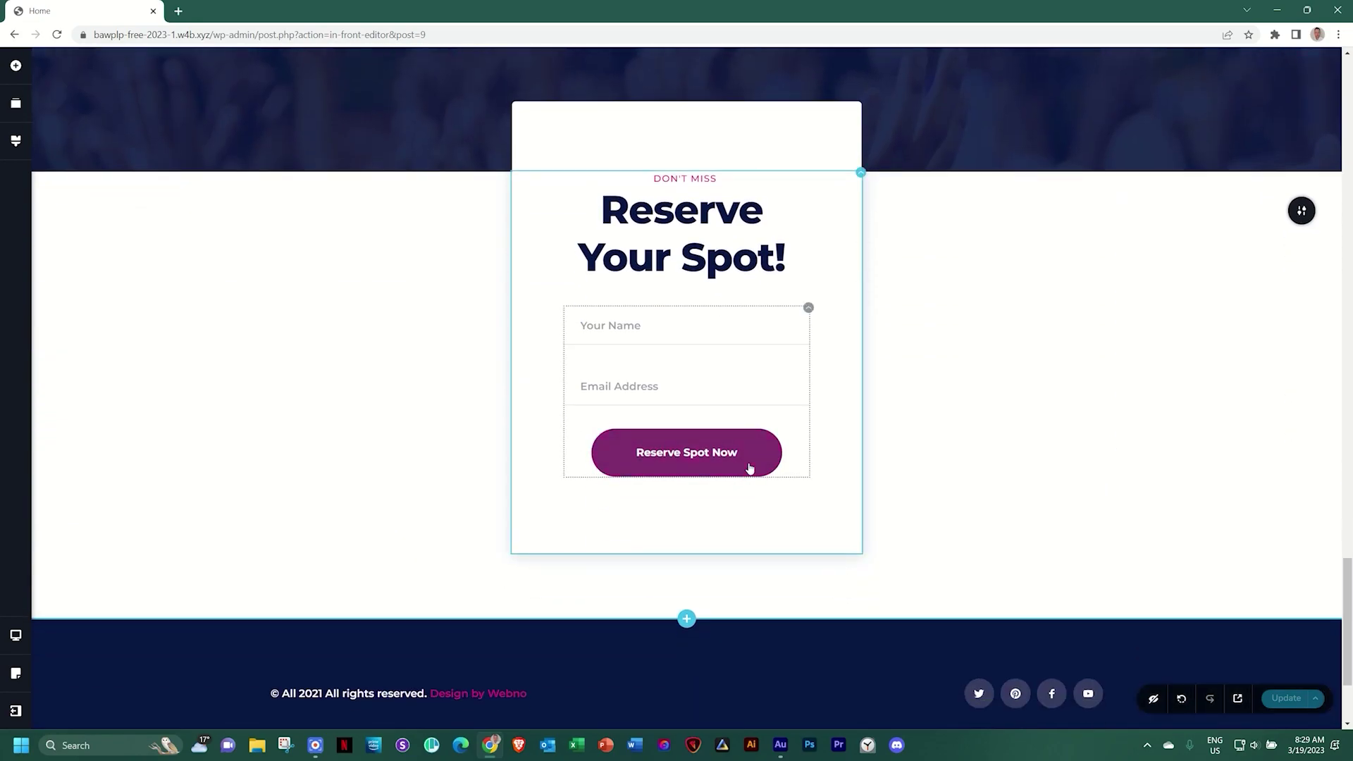
scroll(810, 467, down, 3)
scroll(994, 459, up, 2)
scroll(994, 459, up, 20)
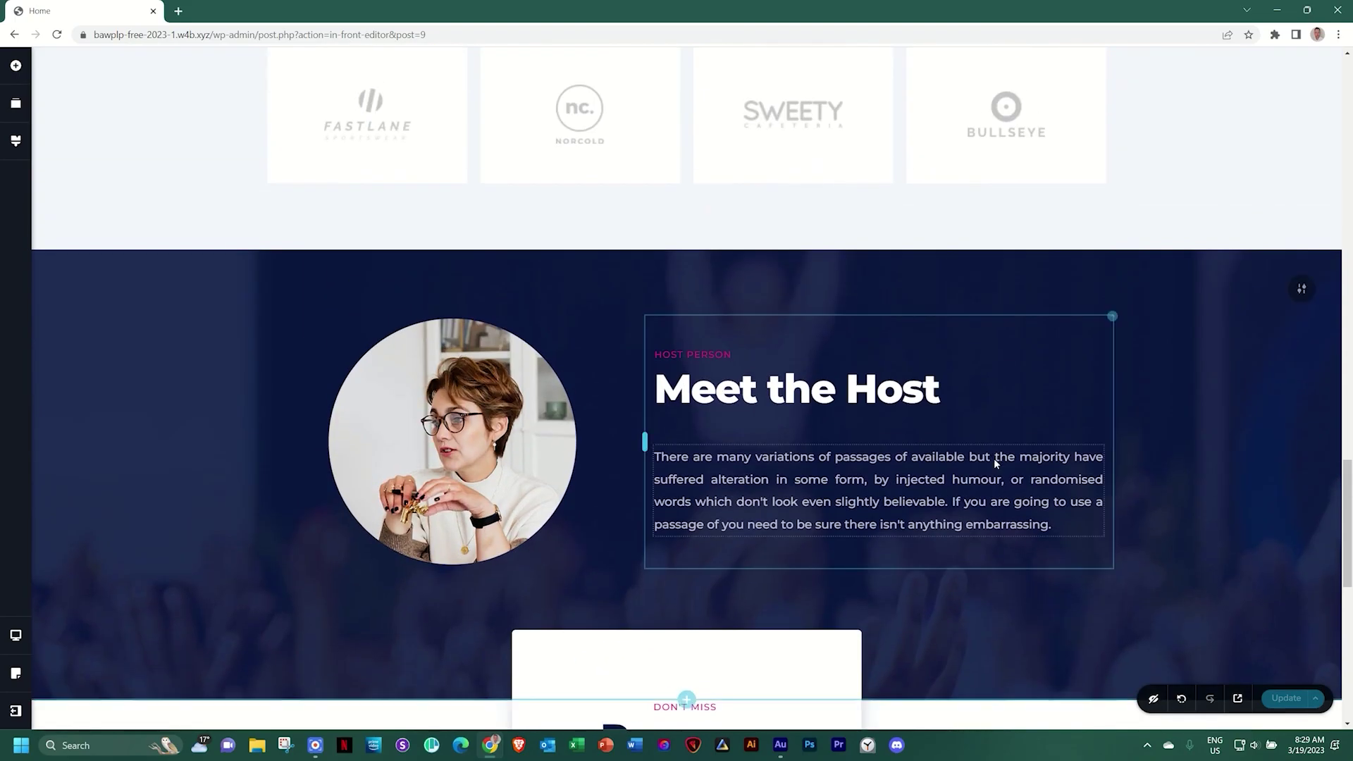
scroll(995, 463, up, 3)
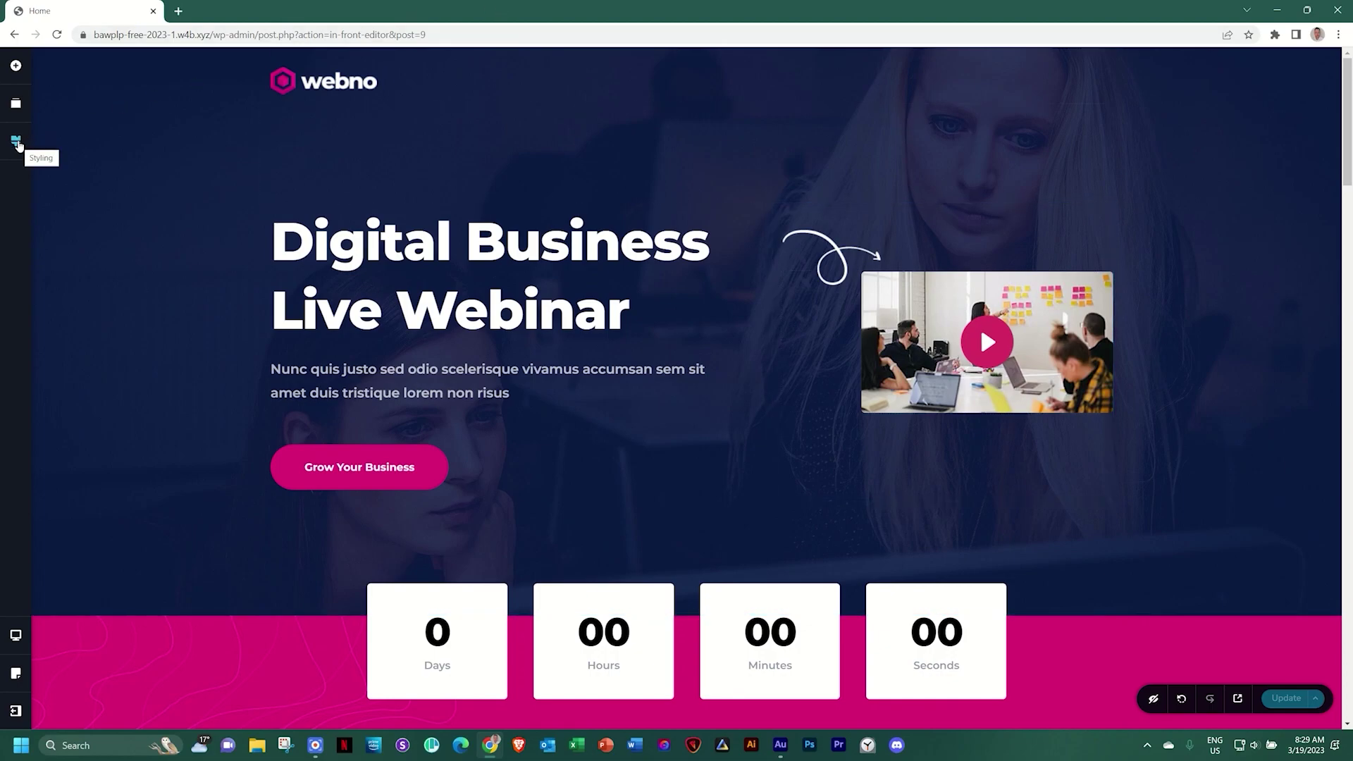
Shift the Webno palette's first pink colour to a softer, muted shade (#BF6693)
click(17, 143)
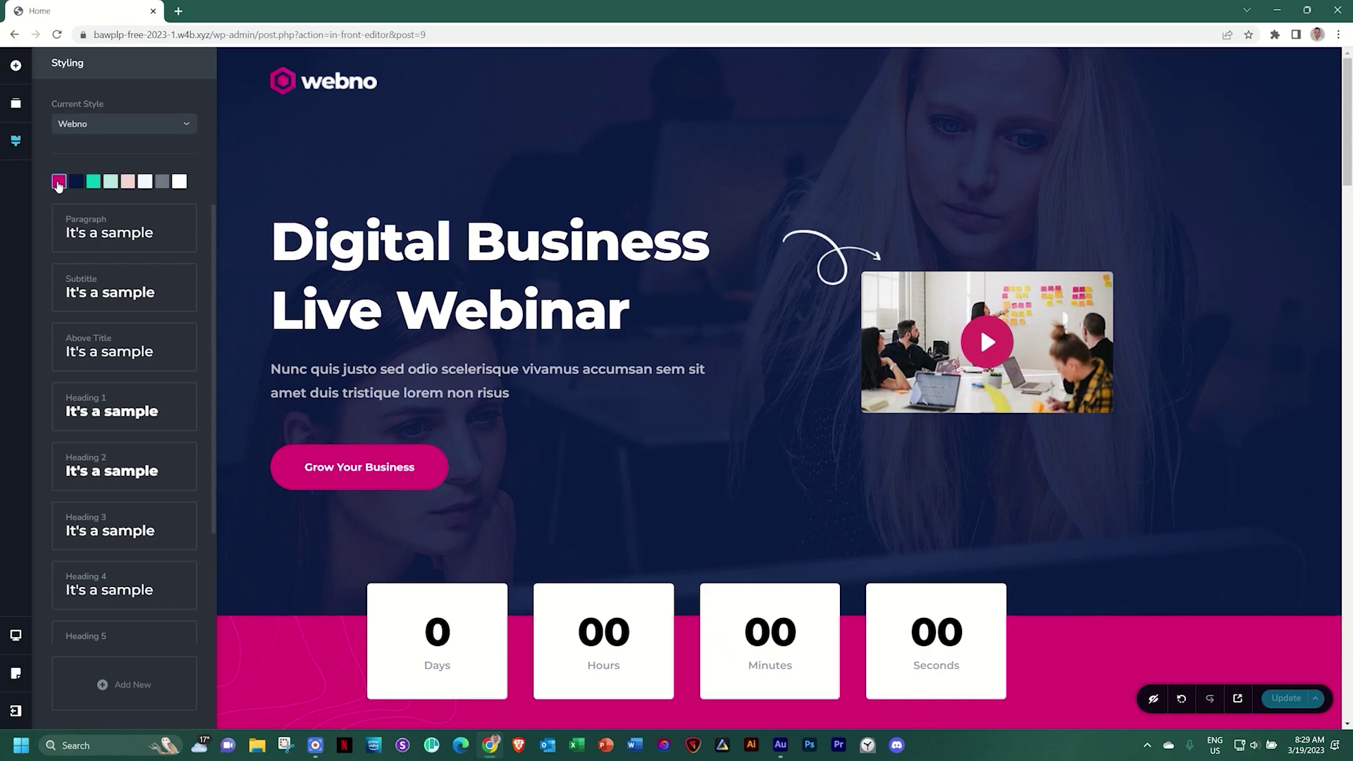
click(58, 182)
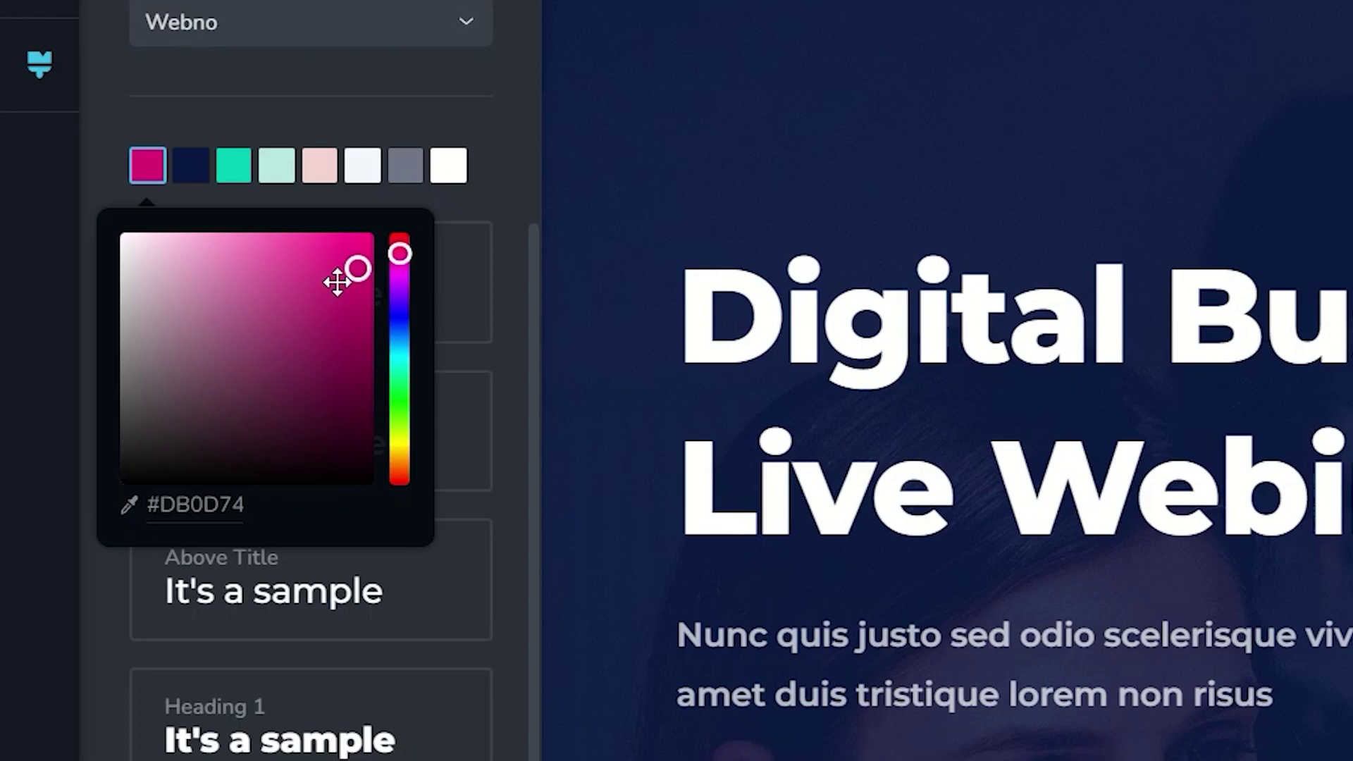
drag(354, 268, 181, 351)
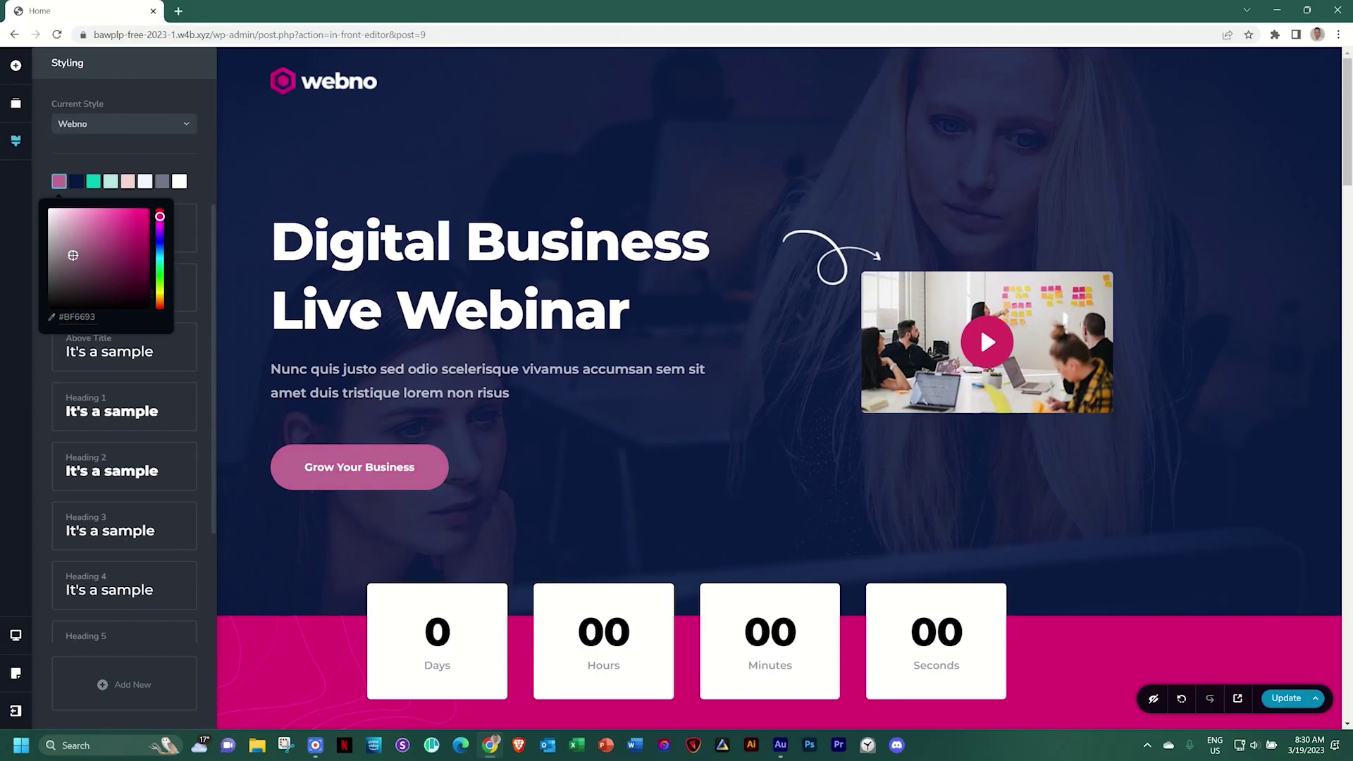
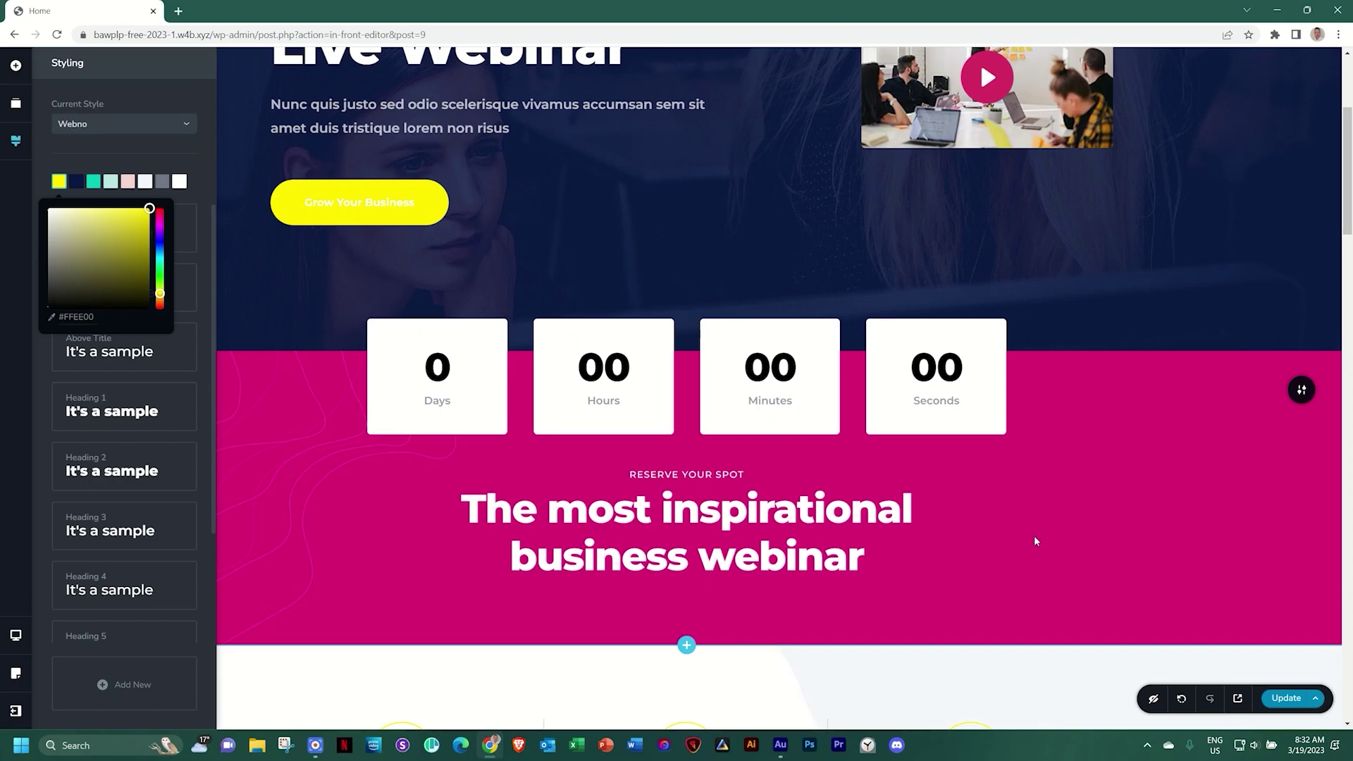
Open the floating settings toolbar of the pink webinar countdown section
click(1302, 390)
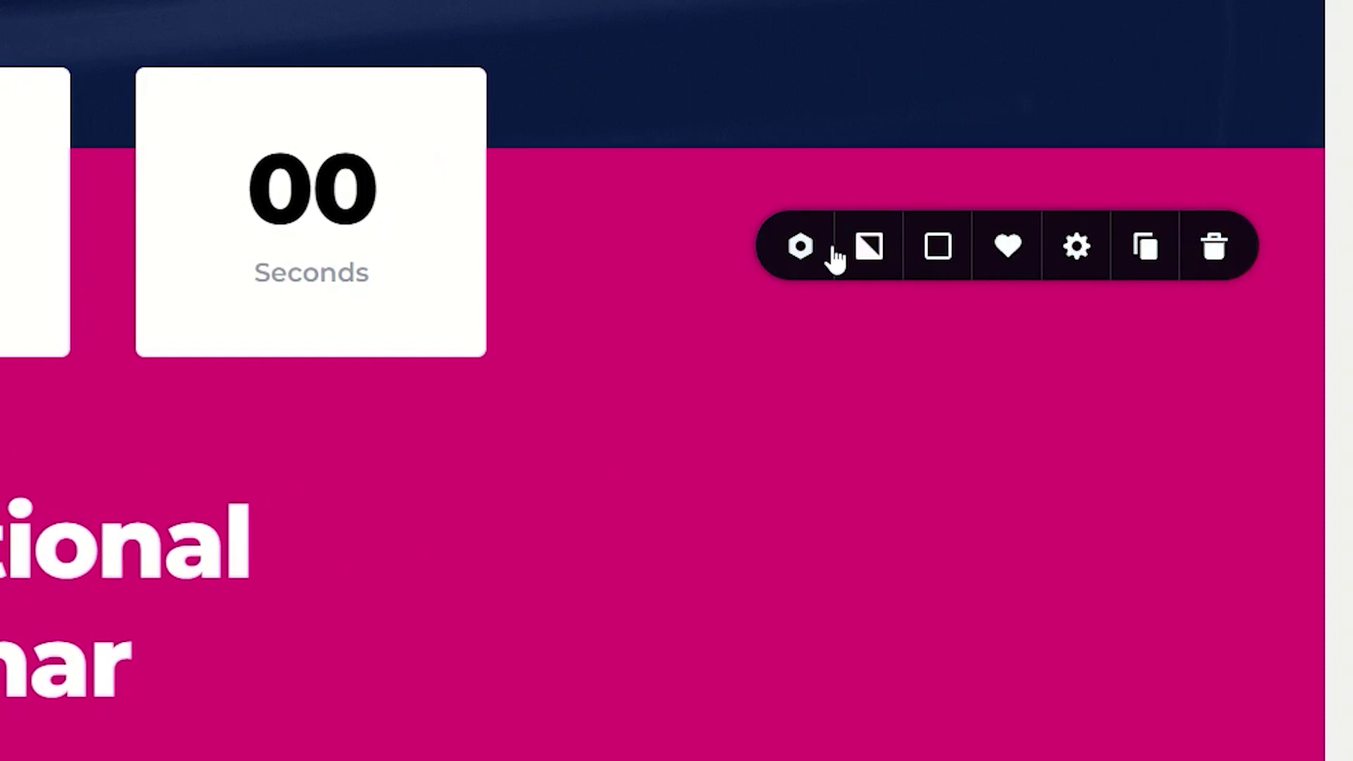
Set the countdown section's overlay colour to yellow #ffee00 and open the Styling panel
click(945, 250)
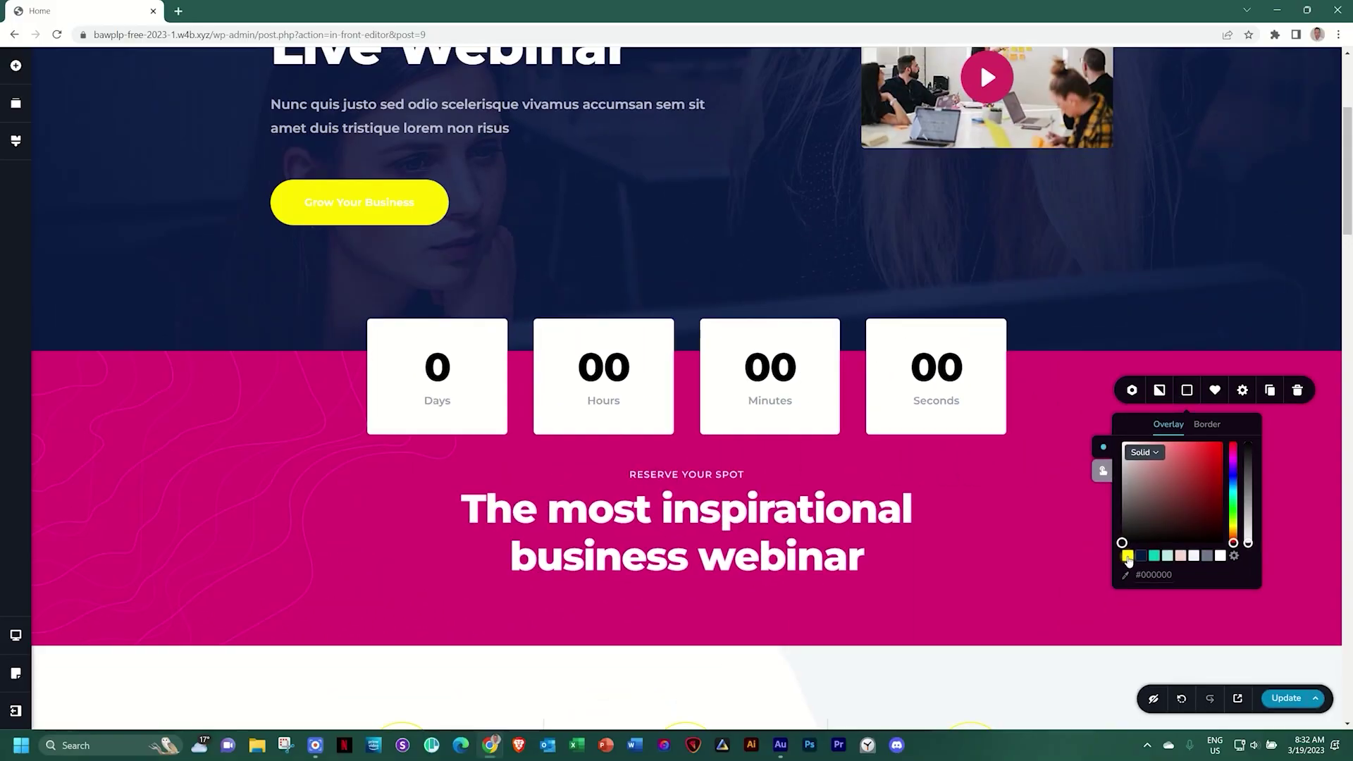
click(790, 662)
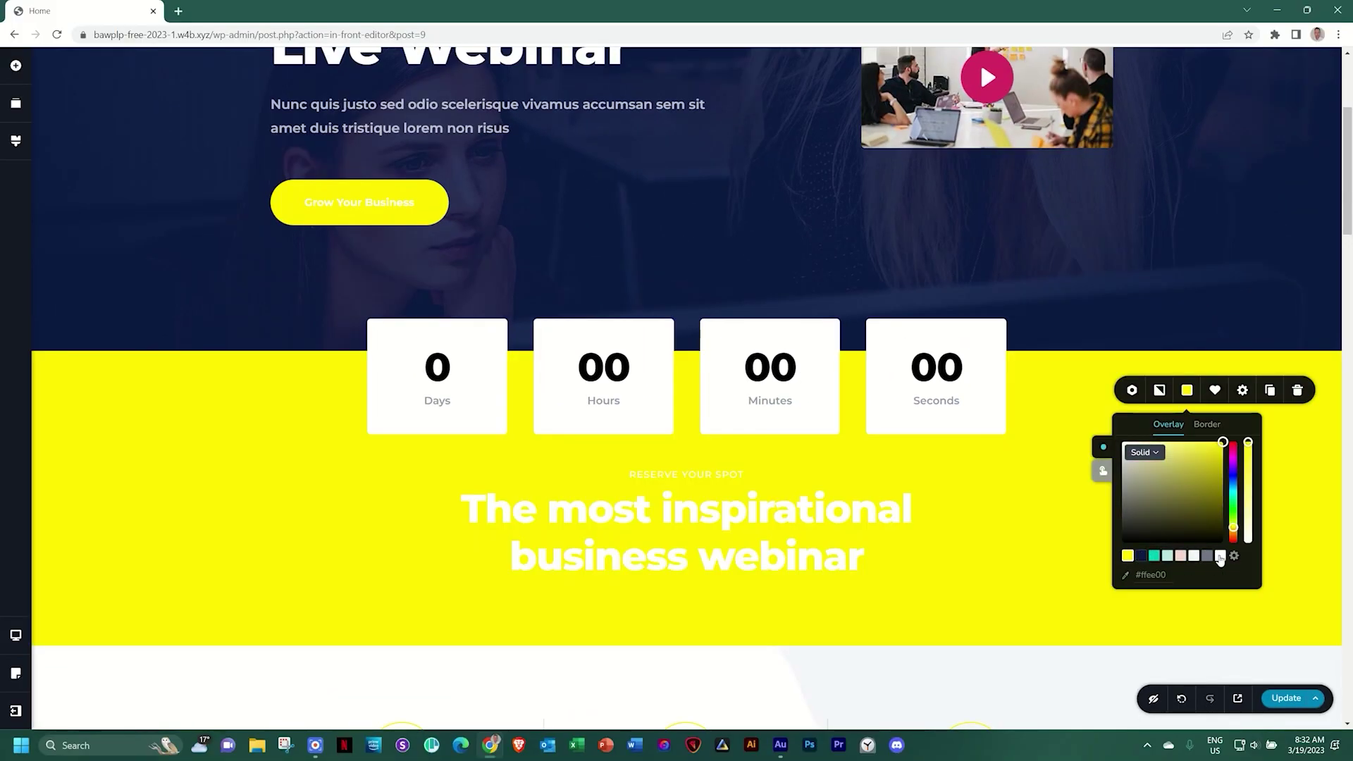
click(14, 144)
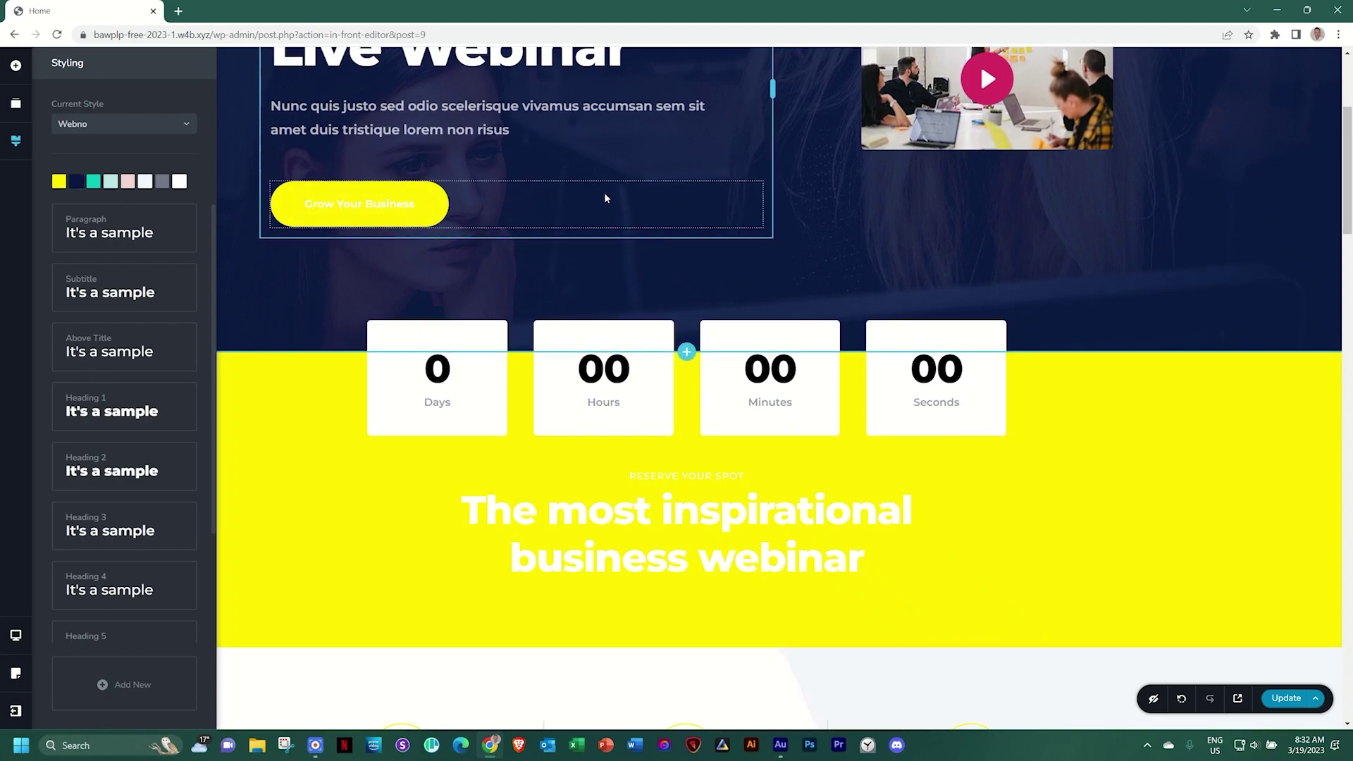
Darken the Webno dark navy palette colour through grey and black to near-black #121212
scroll(604, 199, up, 4)
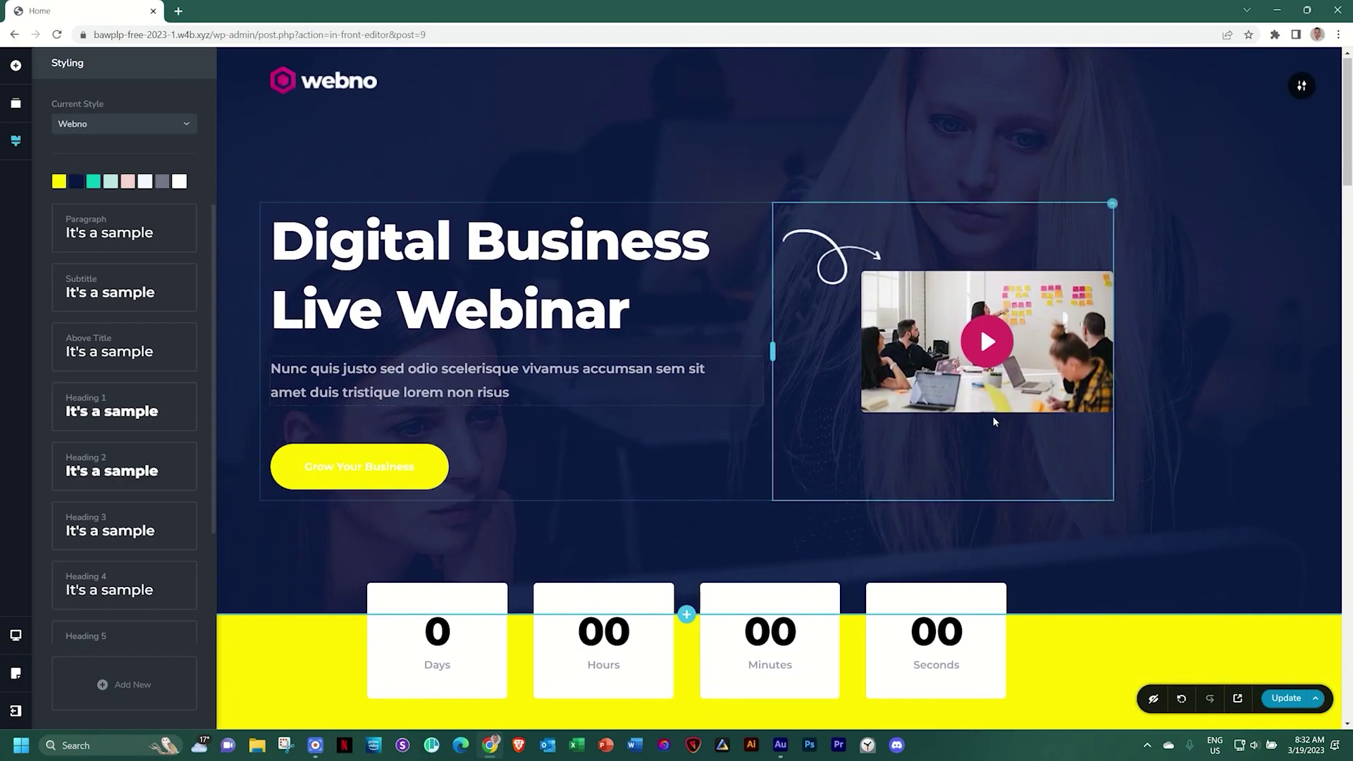
scroll(1012, 421, down, 5)
scroll(1012, 421, down, 11)
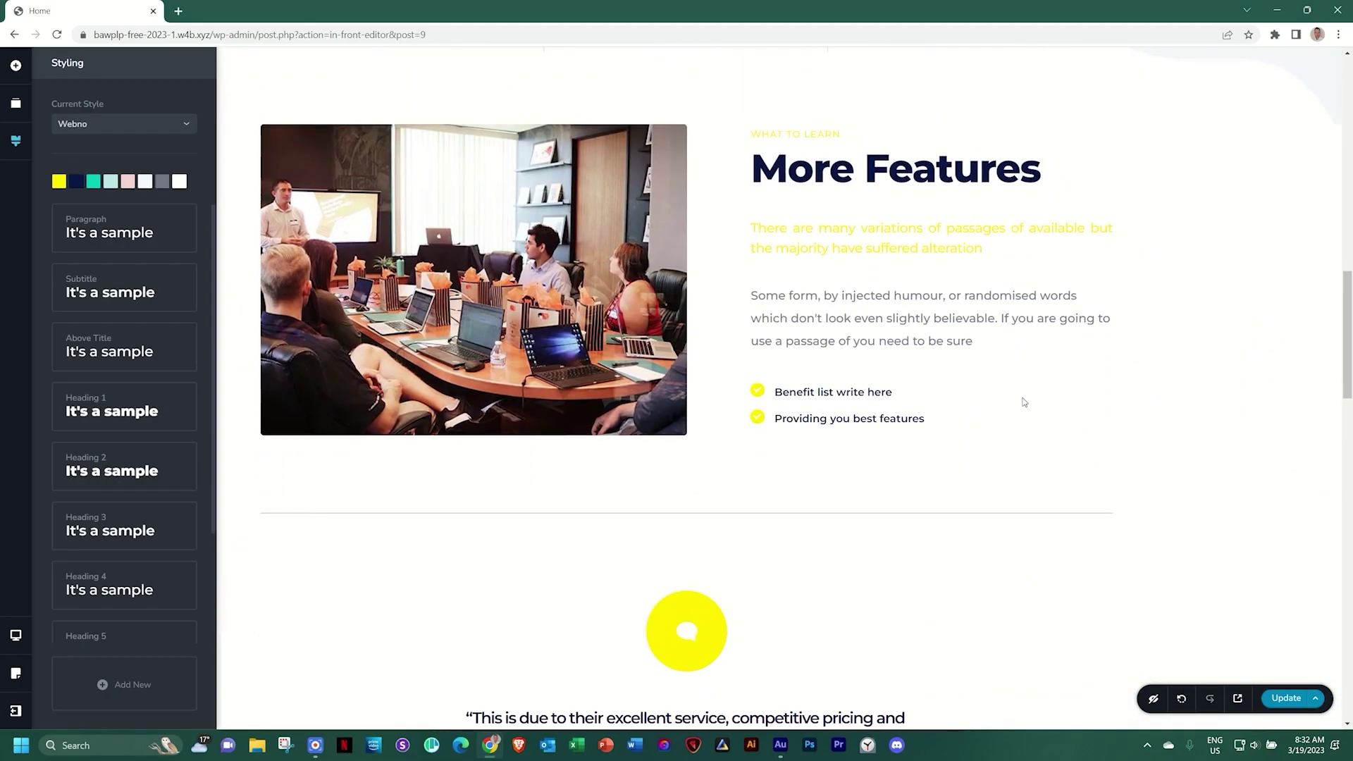
scroll(990, 203, down, 14)
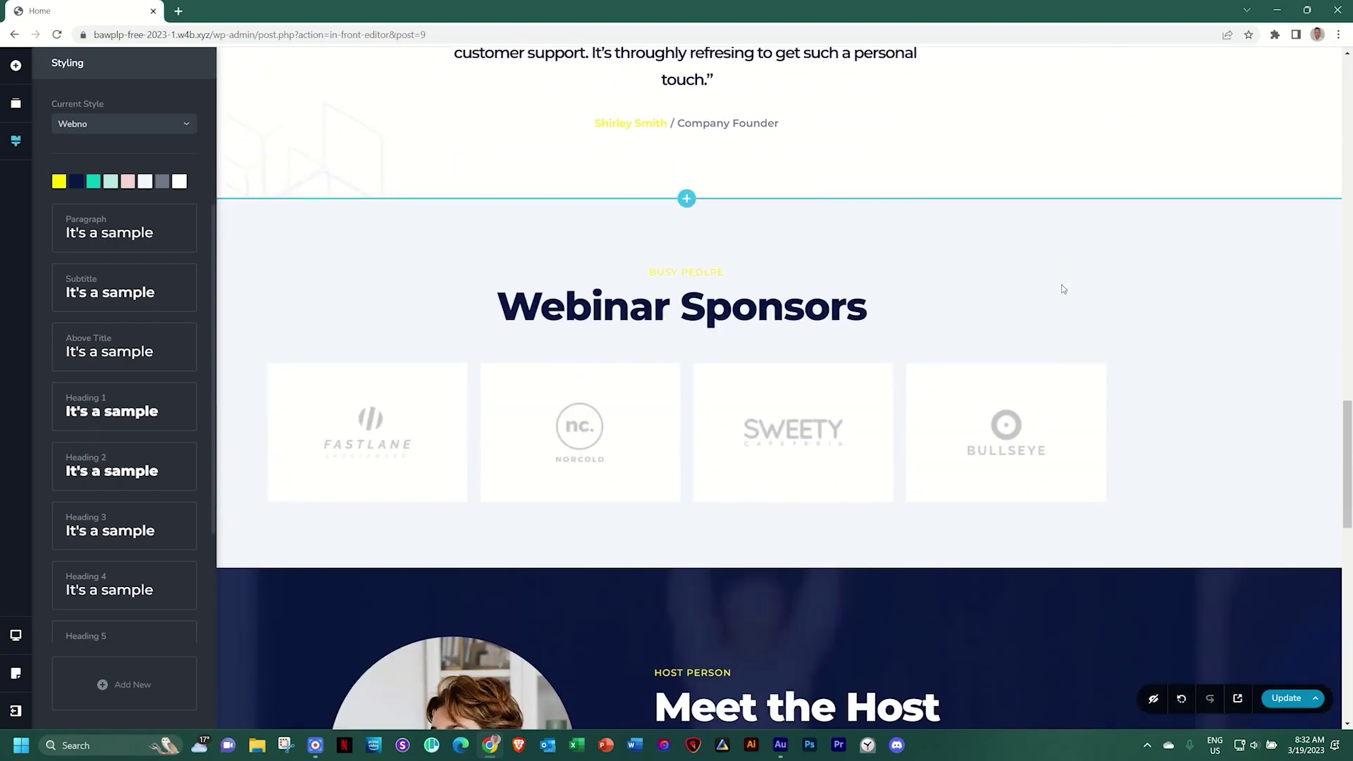
scroll(747, 313, down, 6)
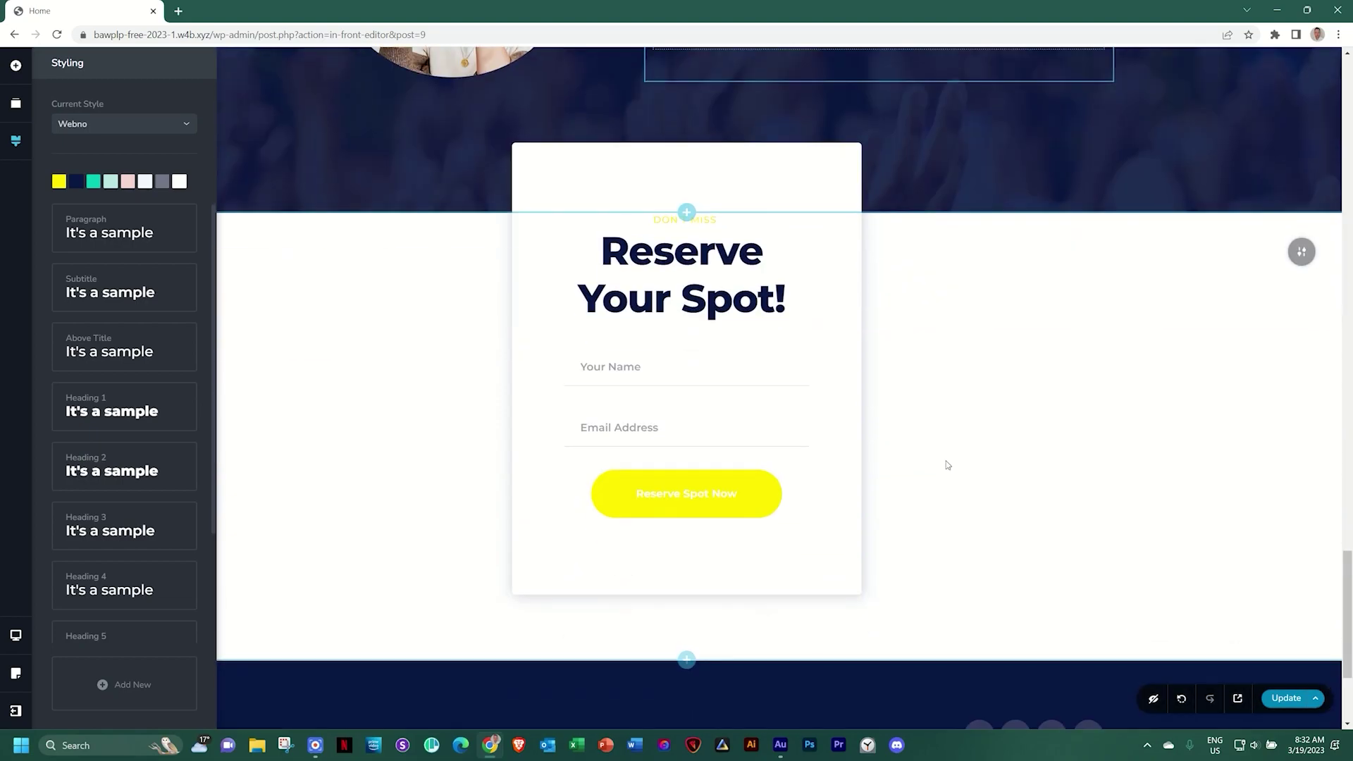
scroll(742, 409, down, 3)
scroll(875, 518, up, 10)
scroll(874, 513, down, 1)
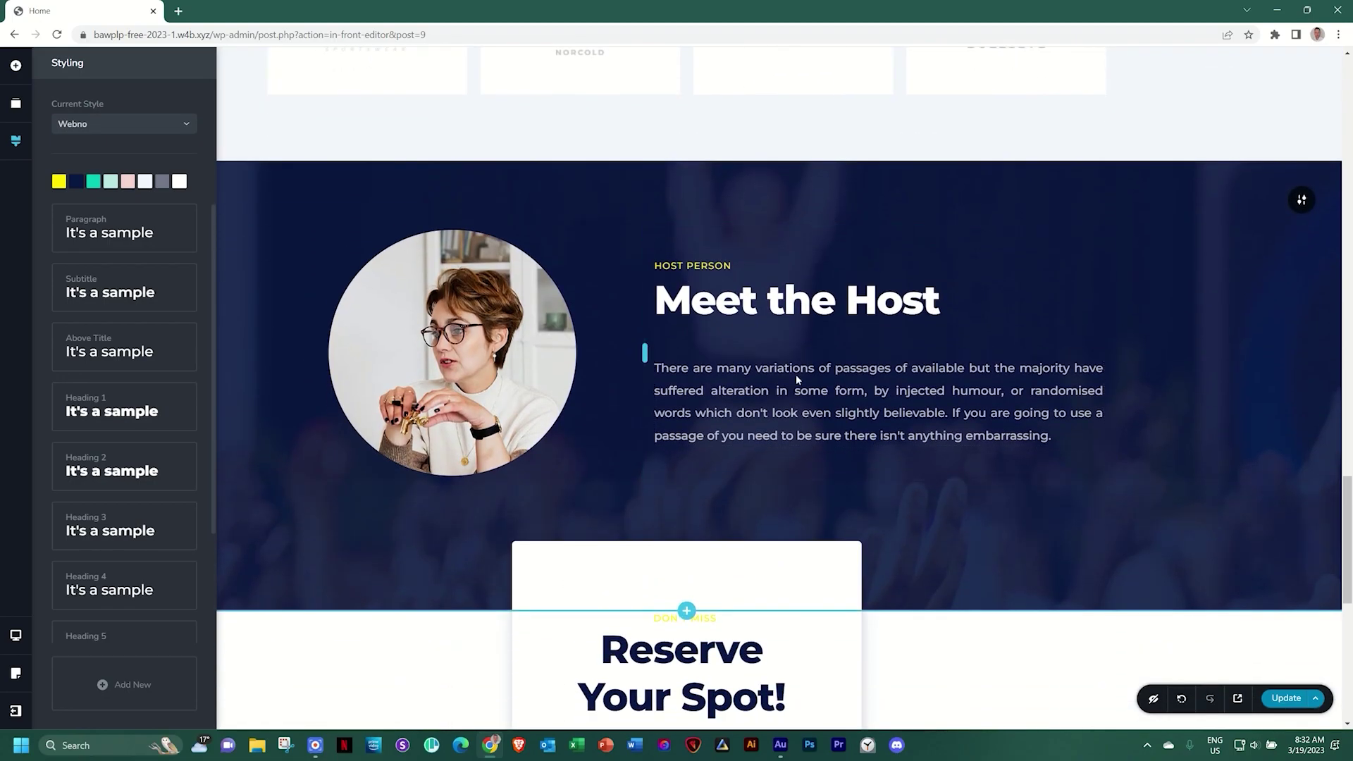
click(76, 182)
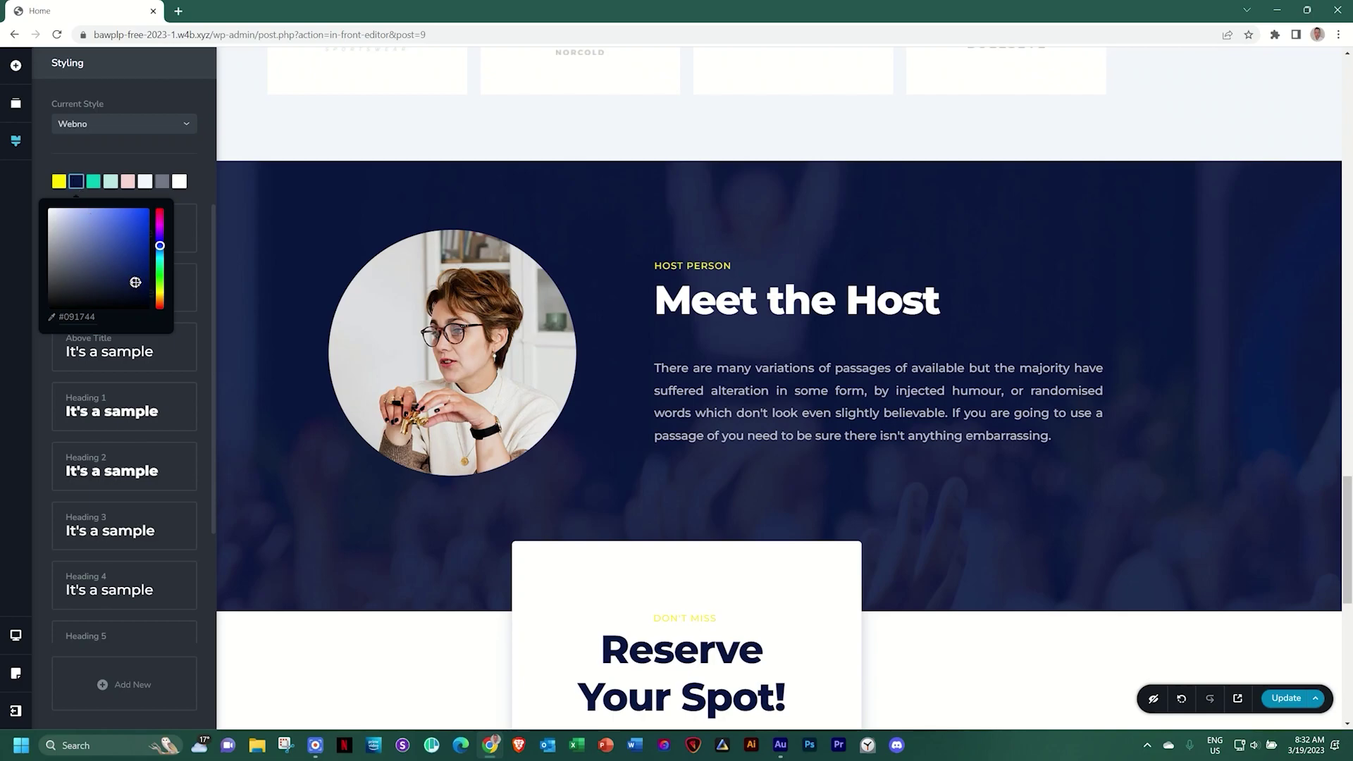
drag(131, 282, 47, 310)
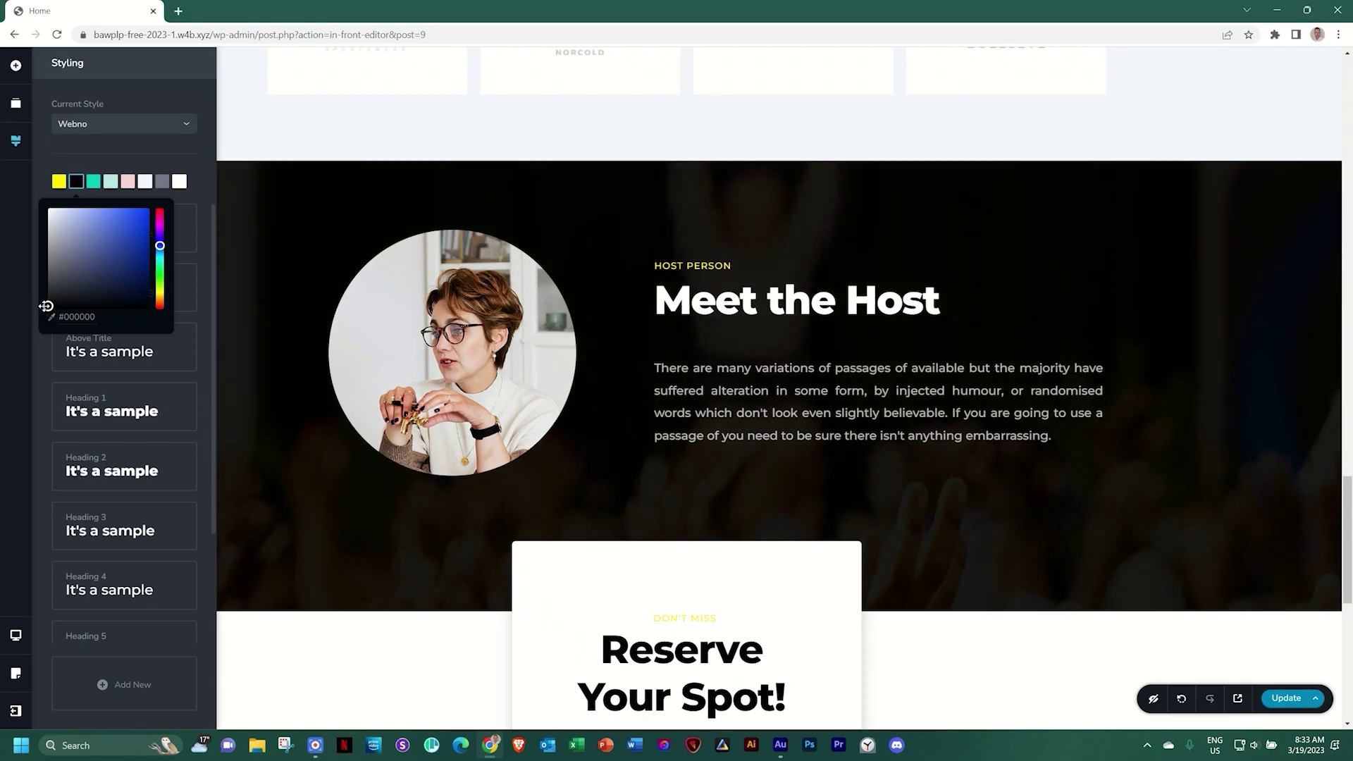
drag(49, 306, 48, 319)
drag(45, 307, 46, 304)
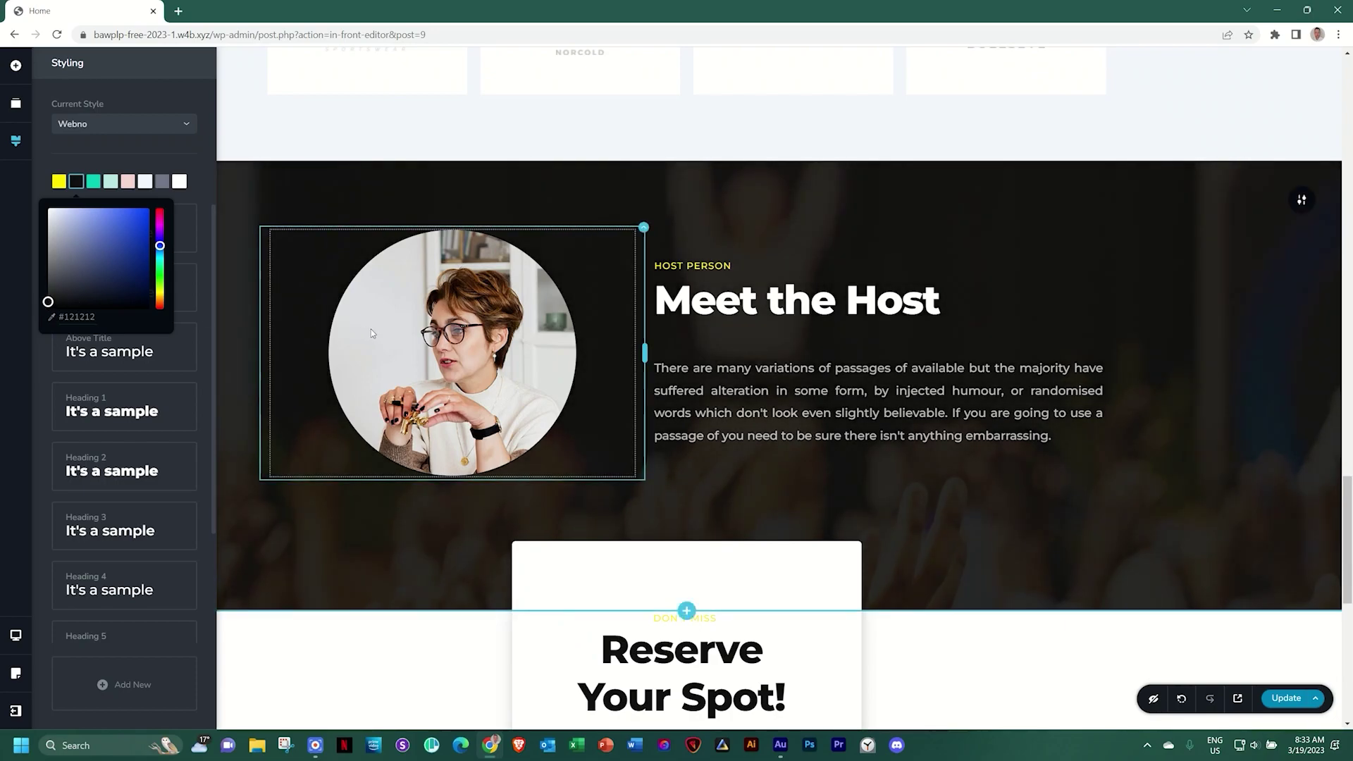
scroll(371, 328, down, 8)
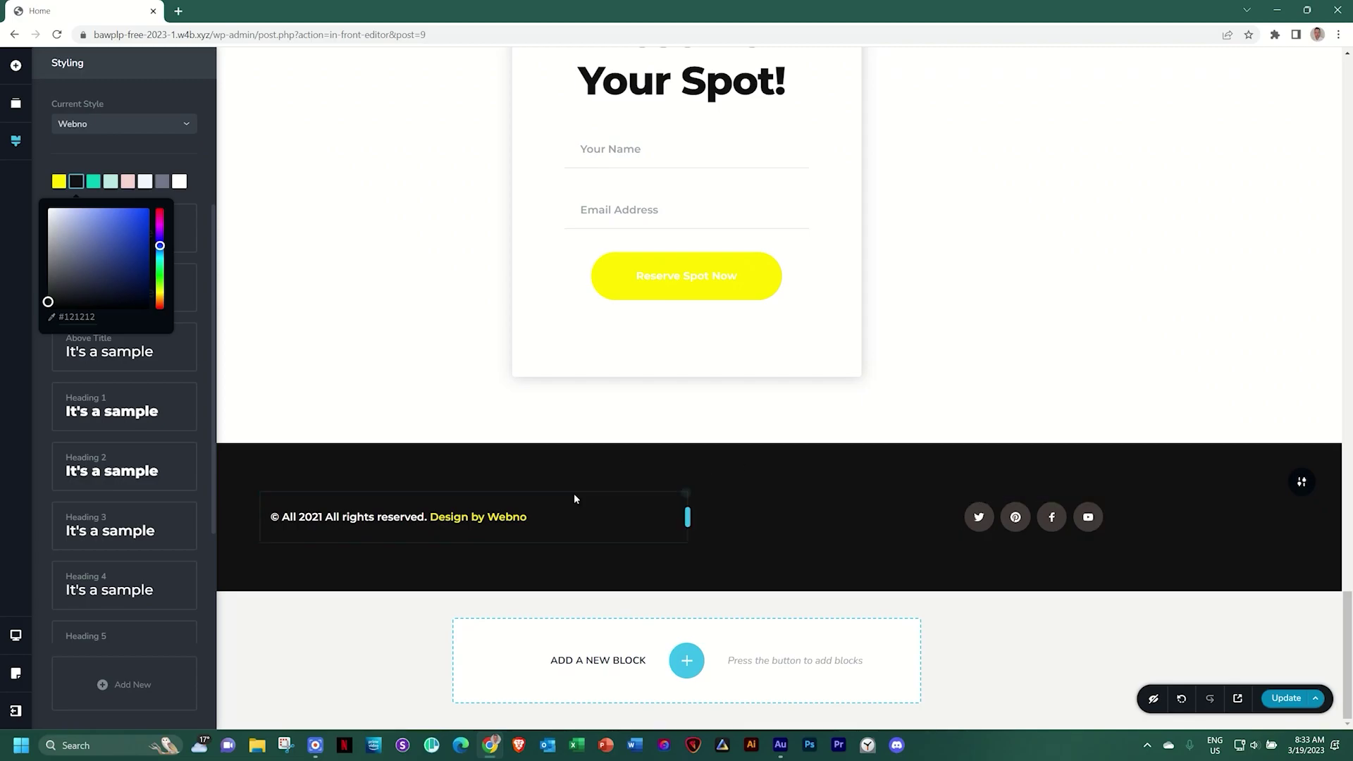
scroll(590, 498, up, 12)
scroll(592, 503, up, 15)
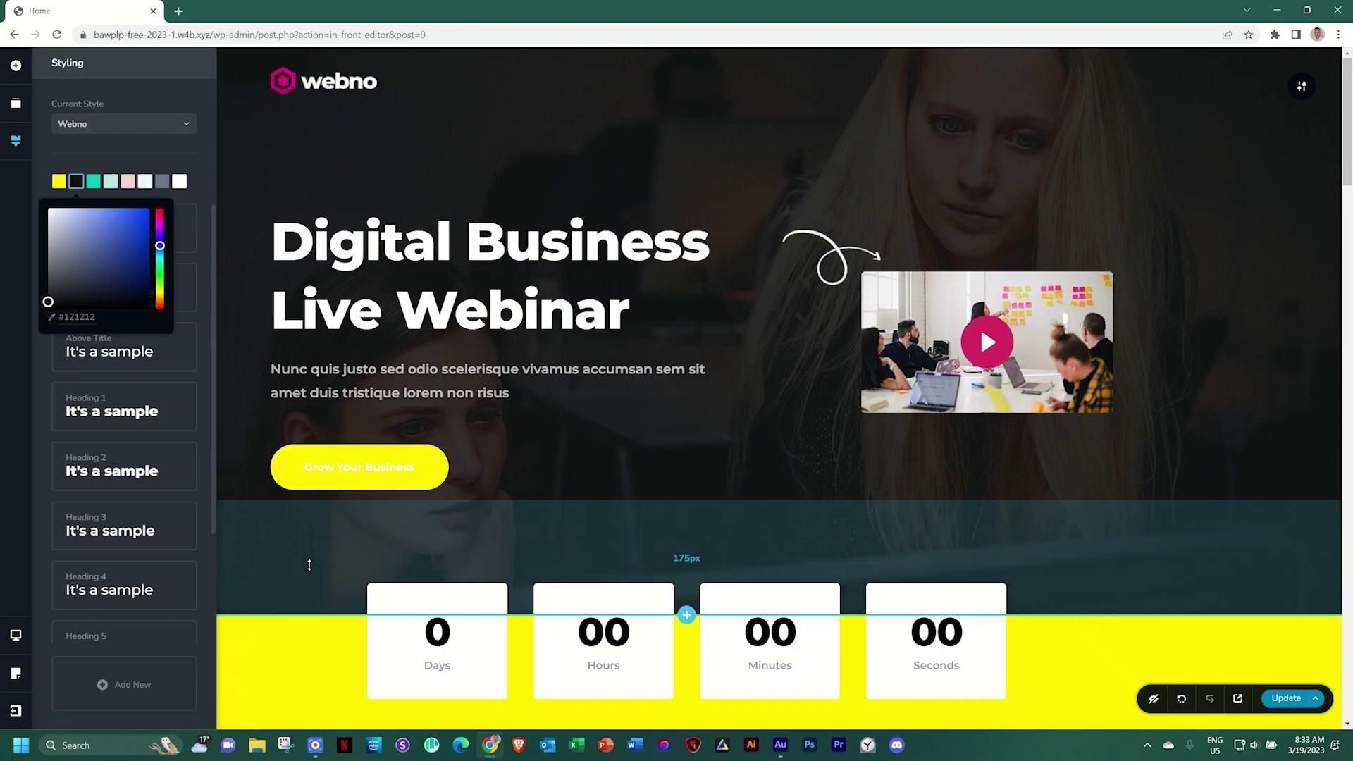
scroll(311, 564, down, 3)
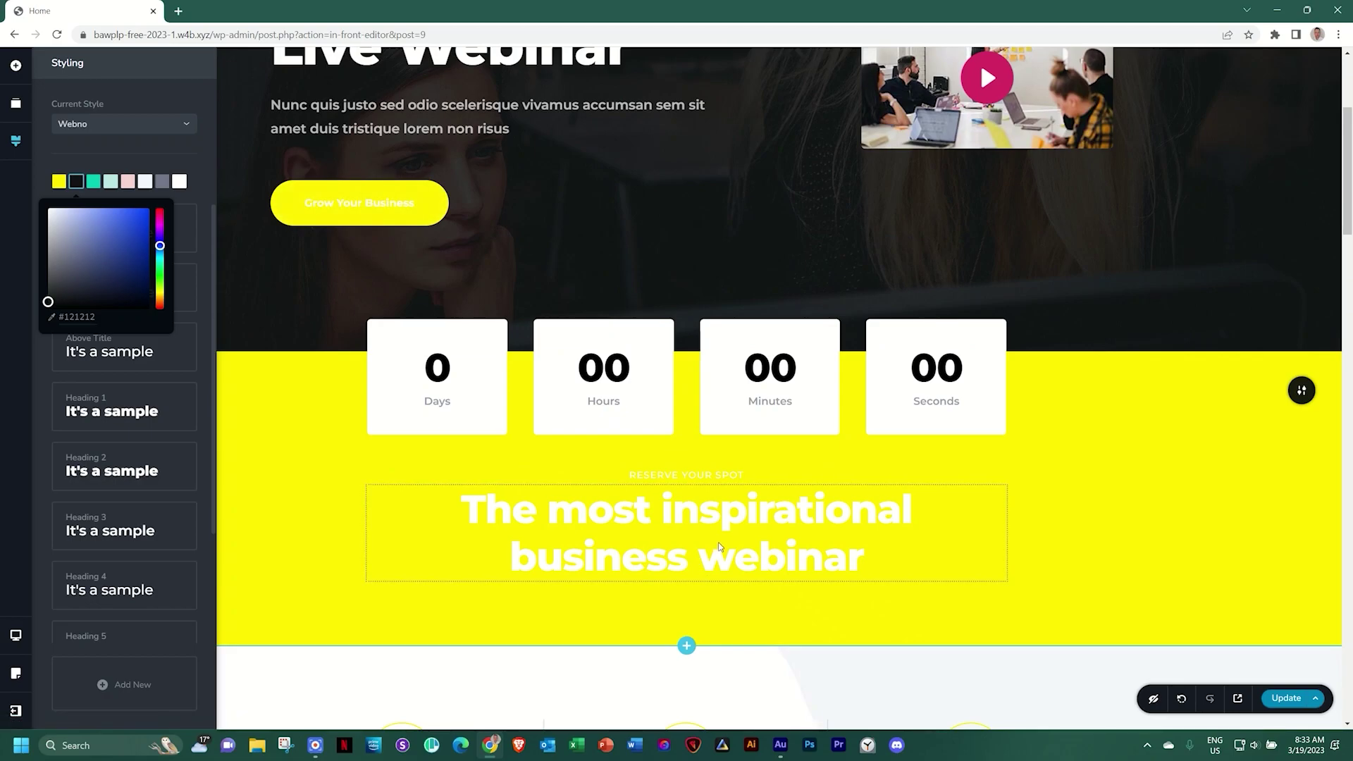
Make the Grow Your Business button's text colour dark
scroll(741, 539, up, 1)
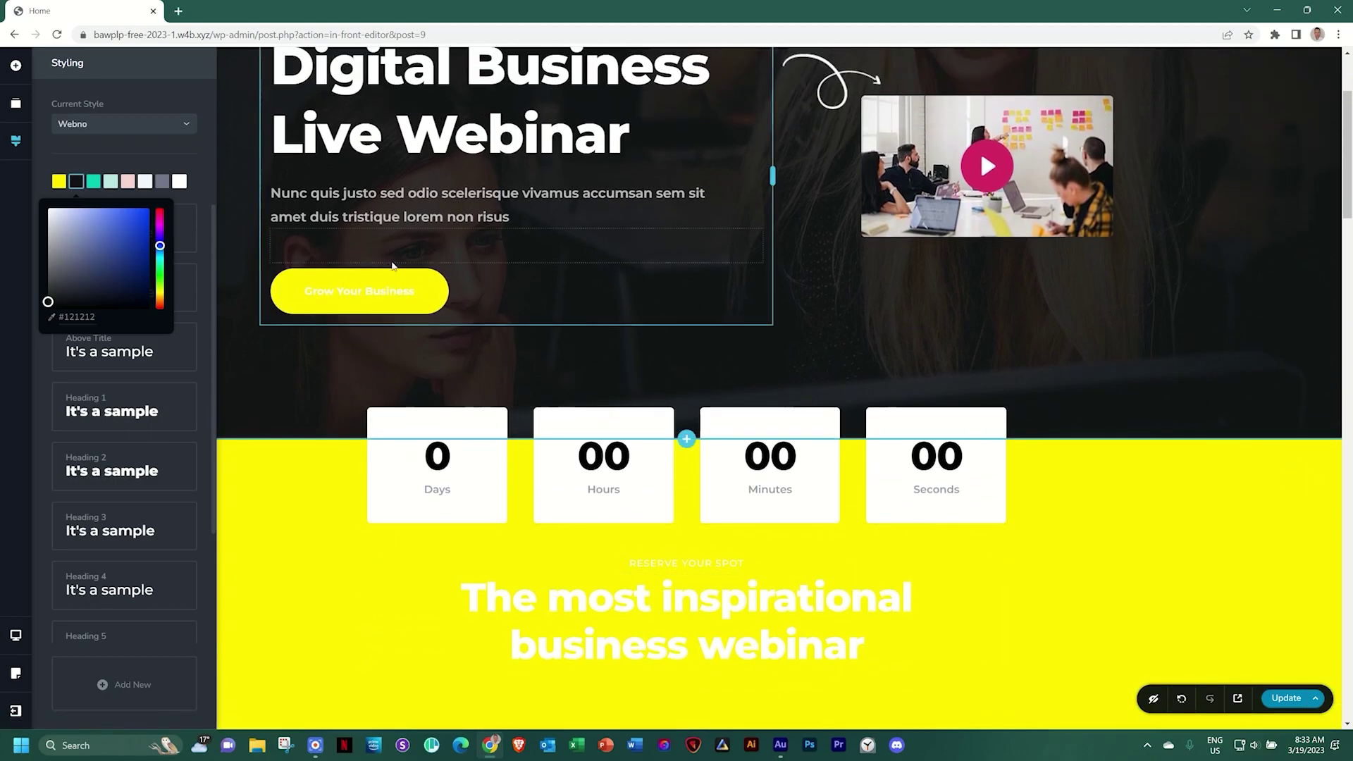
click(361, 292)
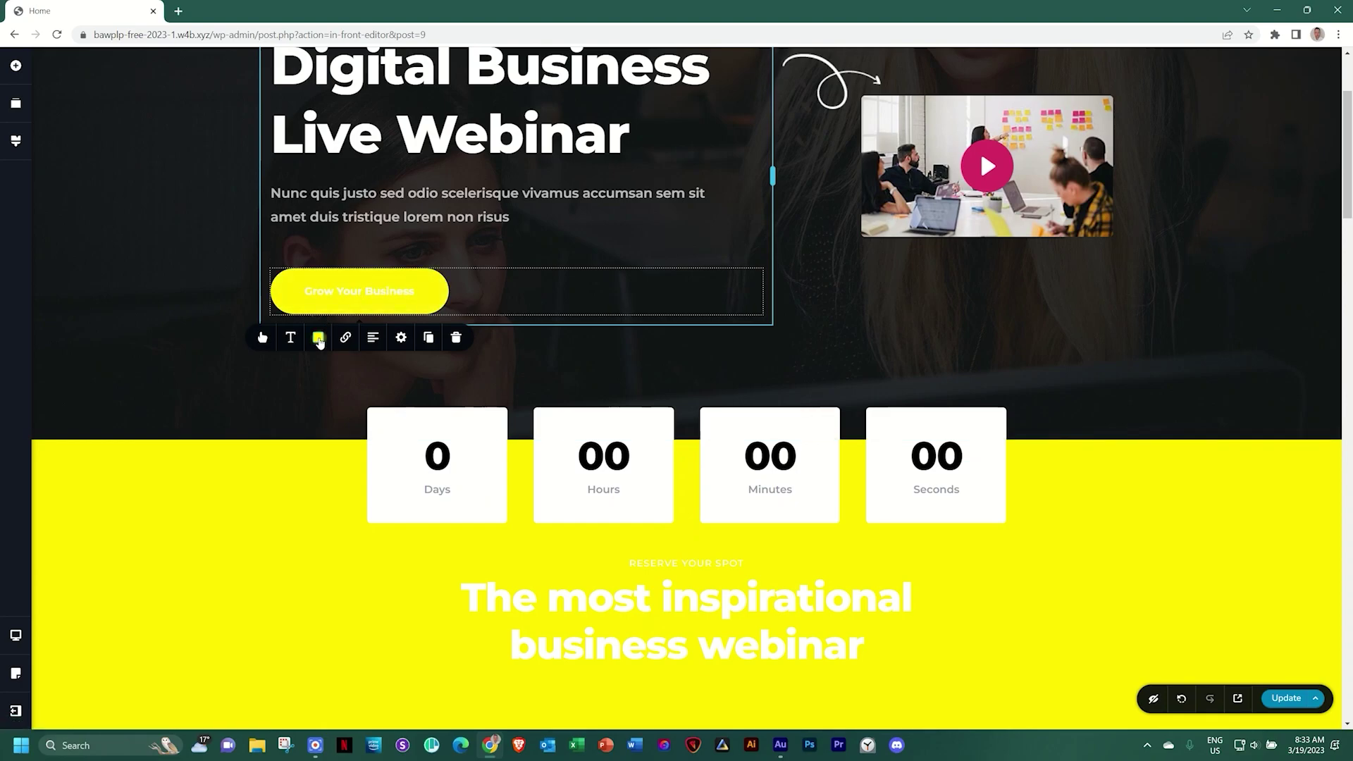
click(318, 338)
click(289, 371)
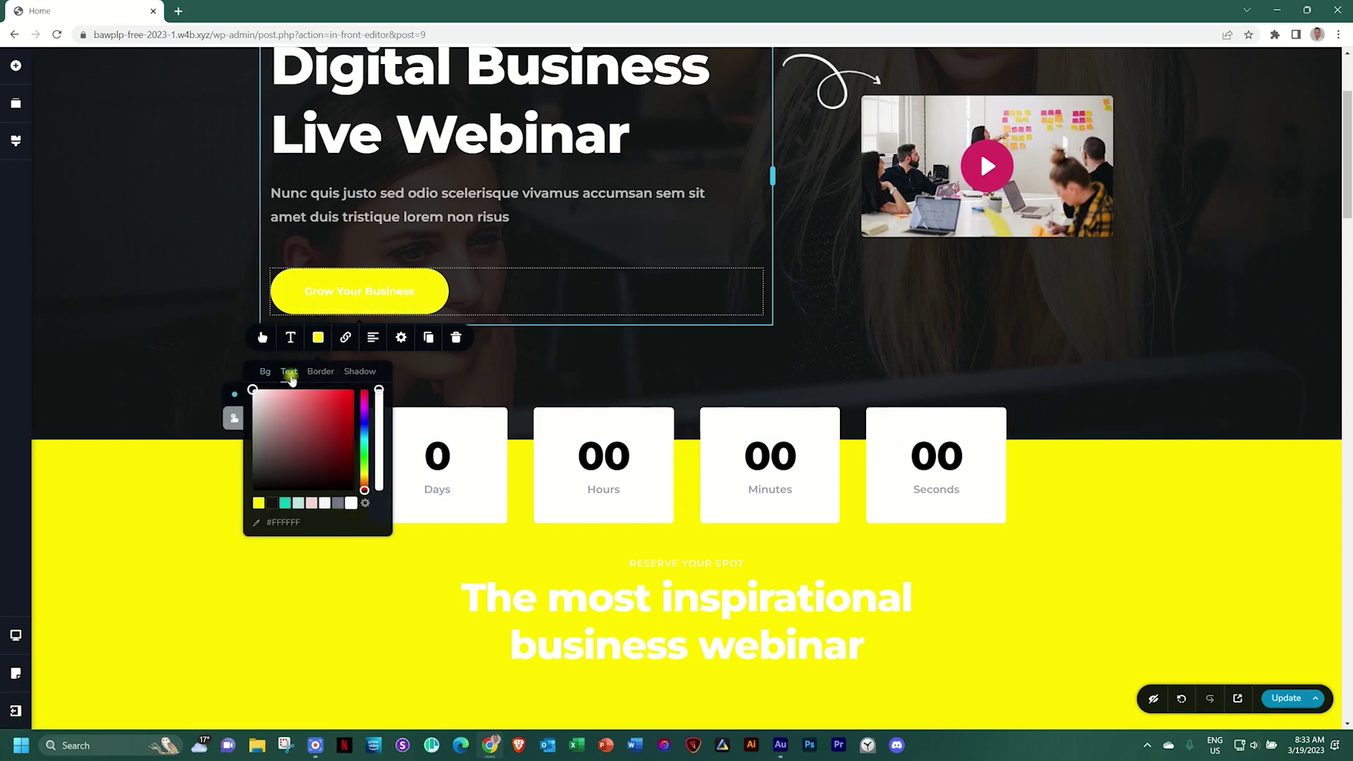
click(272, 503)
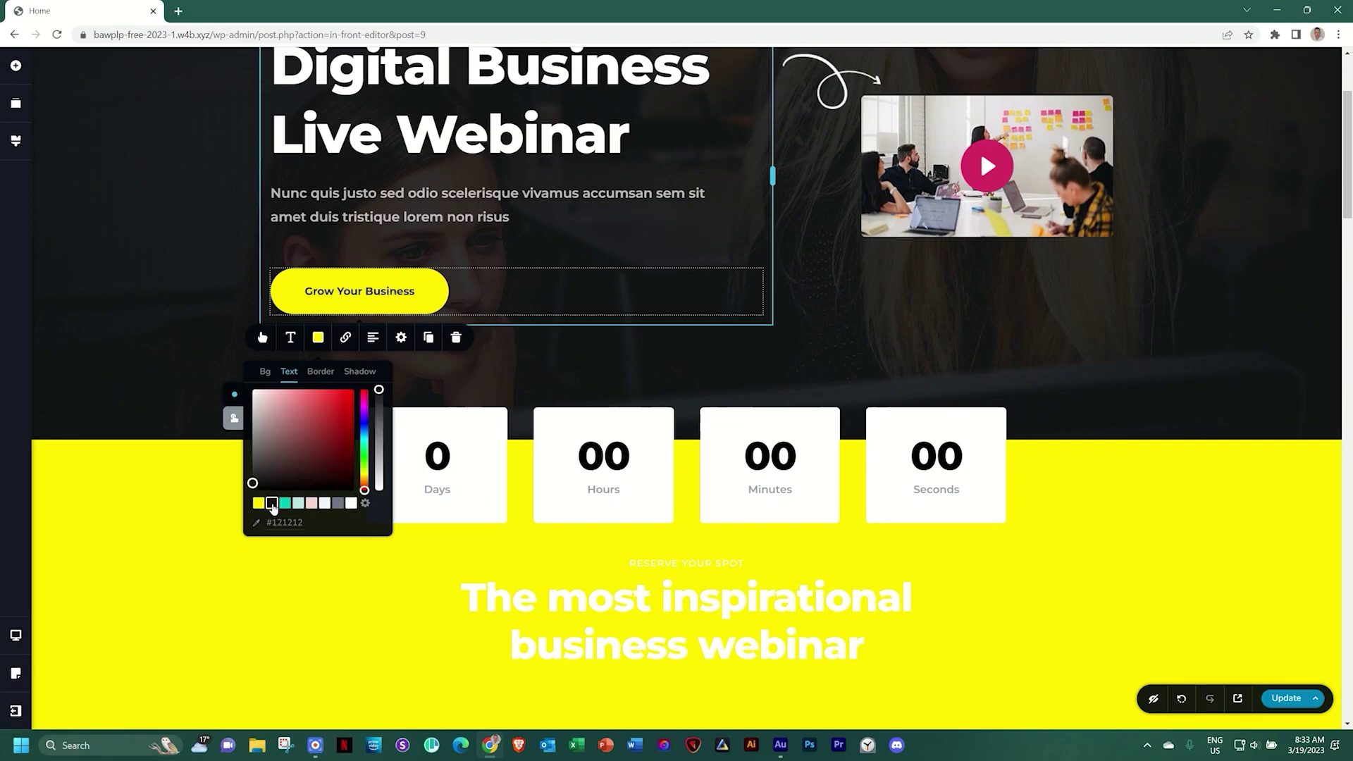
Turn the RESERVE YOUR SPOT subtitle and both webinar heading lines dark
scroll(272, 509, down, 3)
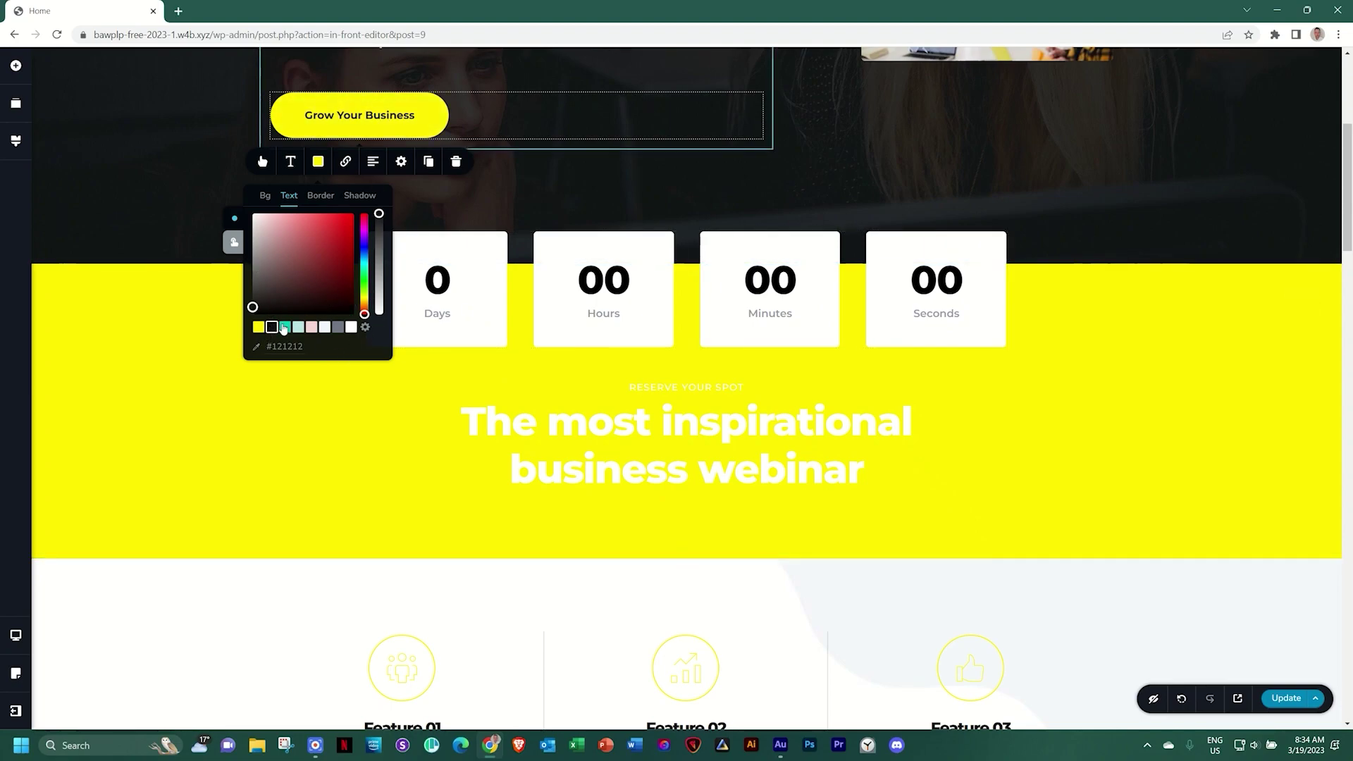
click(563, 384)
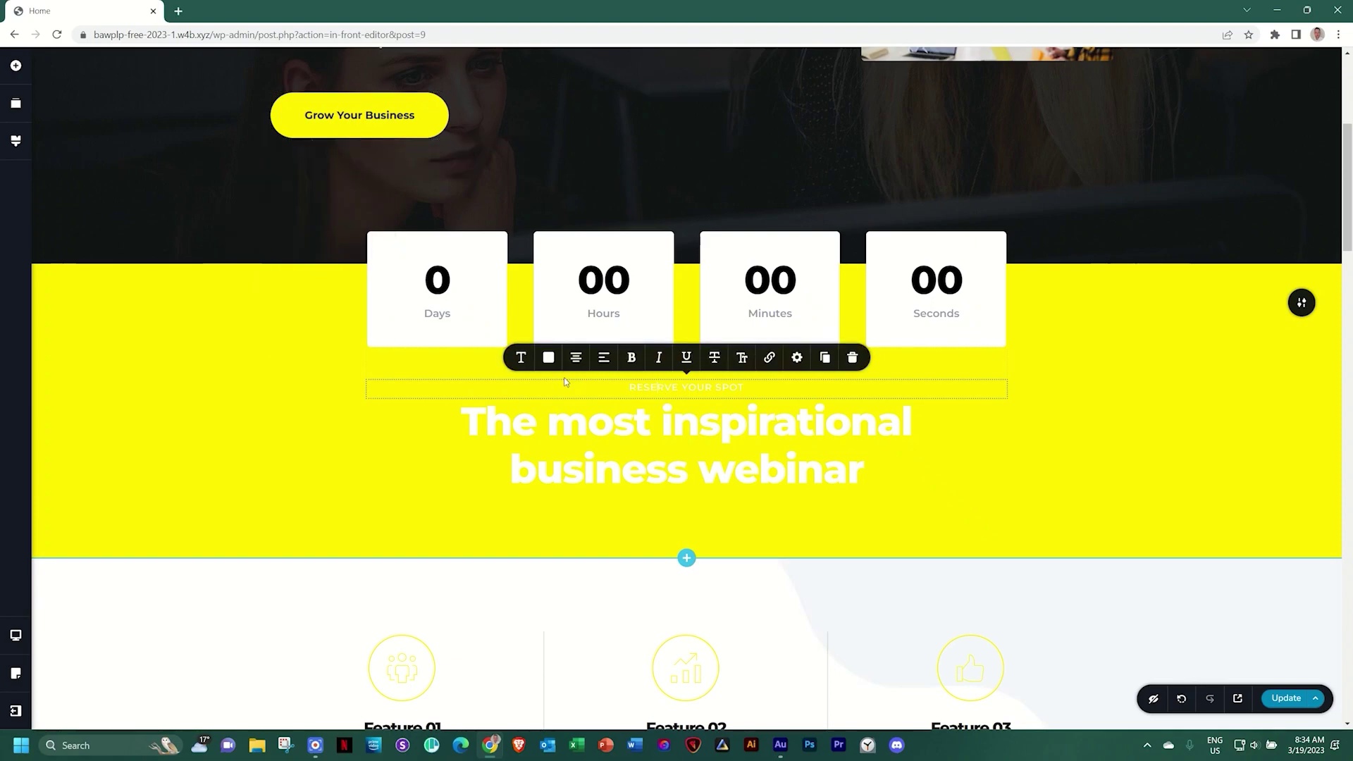
click(548, 359)
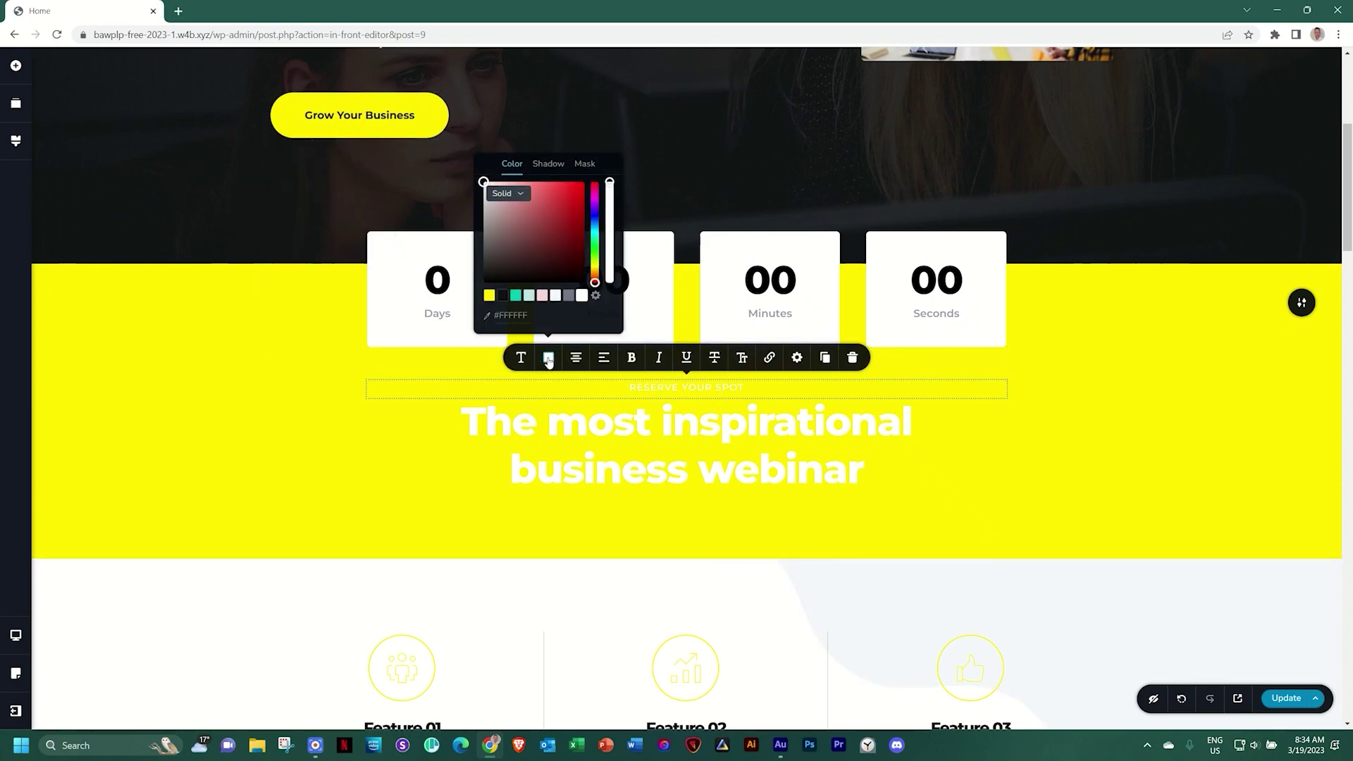
click(504, 296)
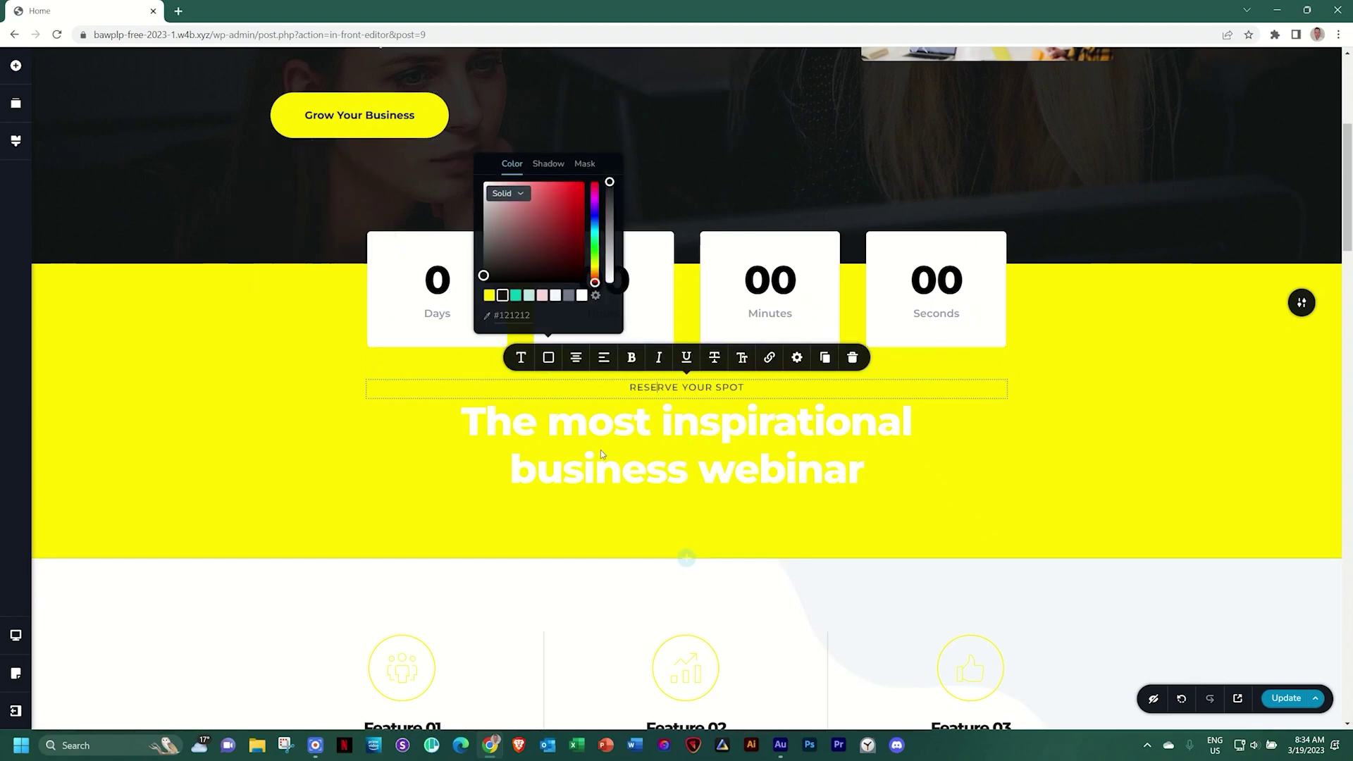
click(627, 422)
click(547, 374)
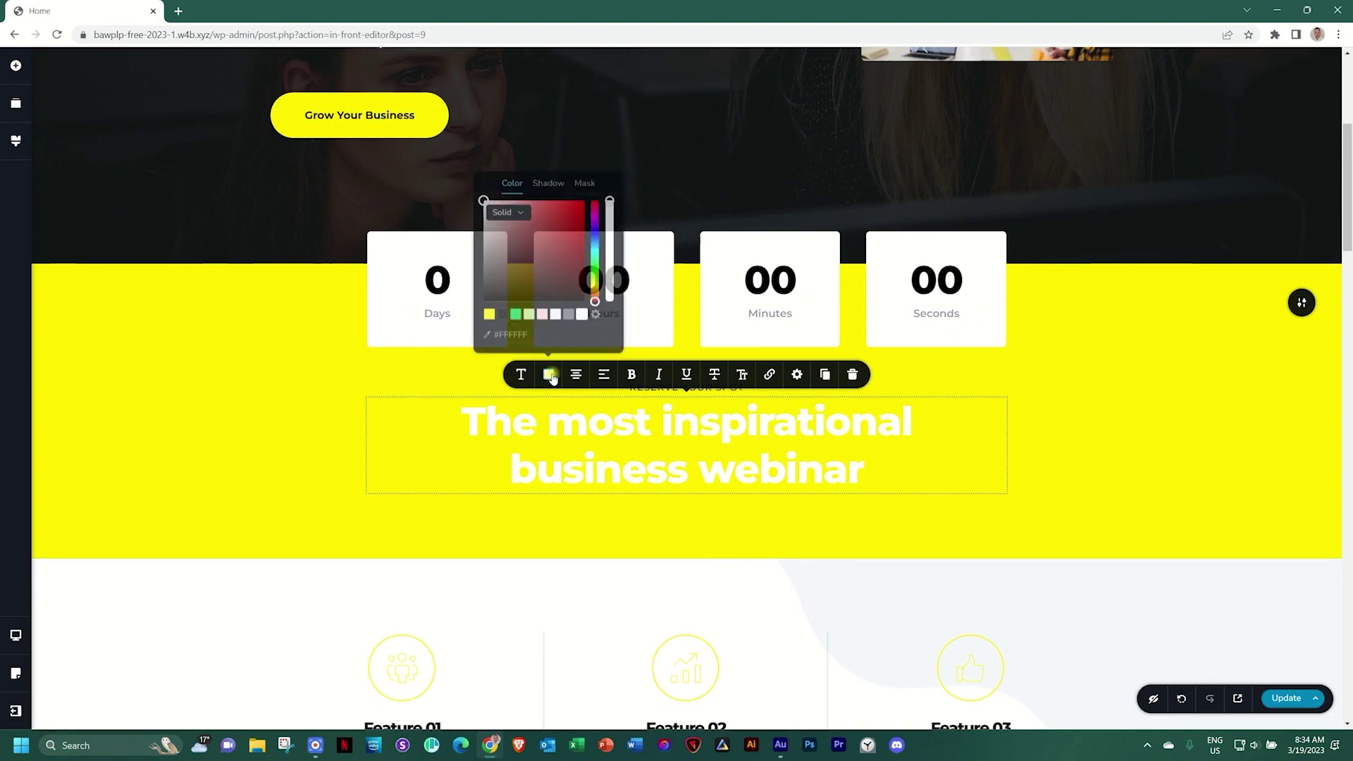
click(503, 313)
click(632, 479)
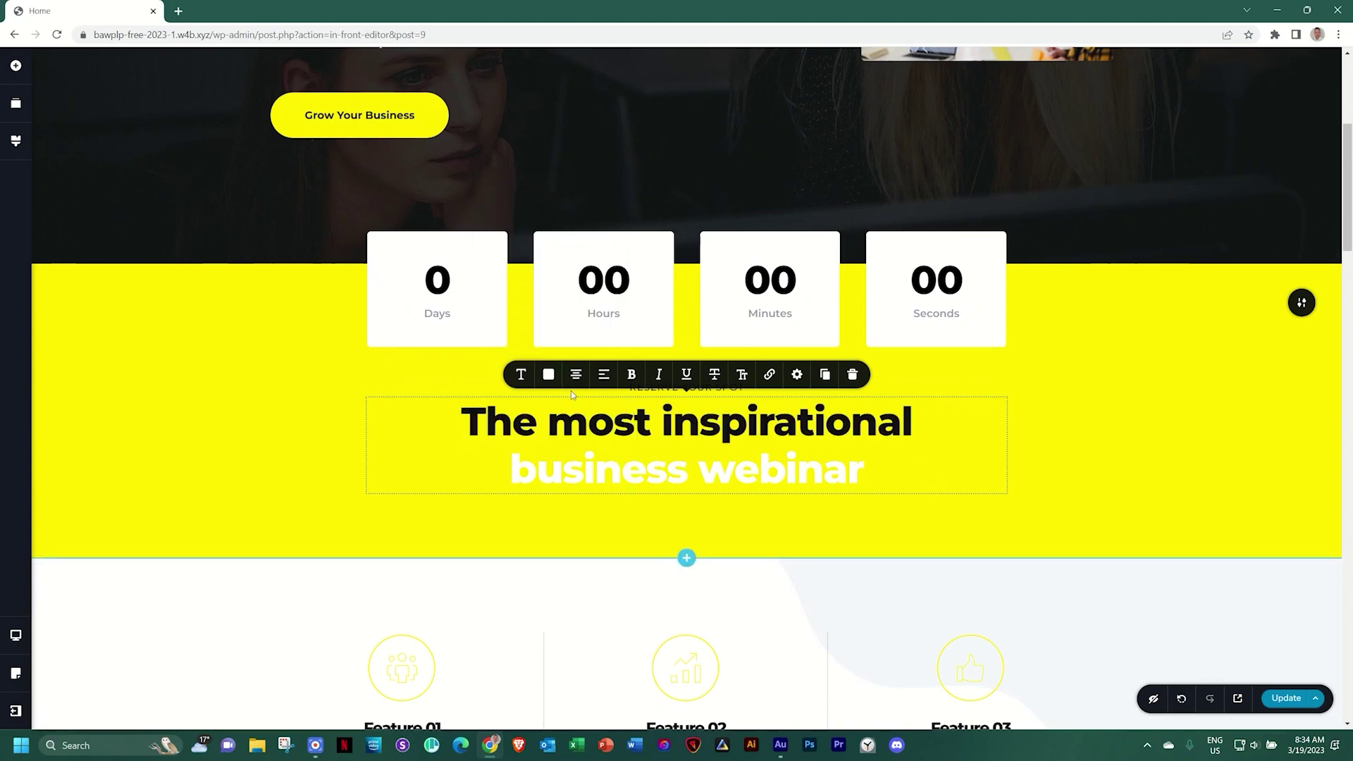
click(548, 375)
click(502, 312)
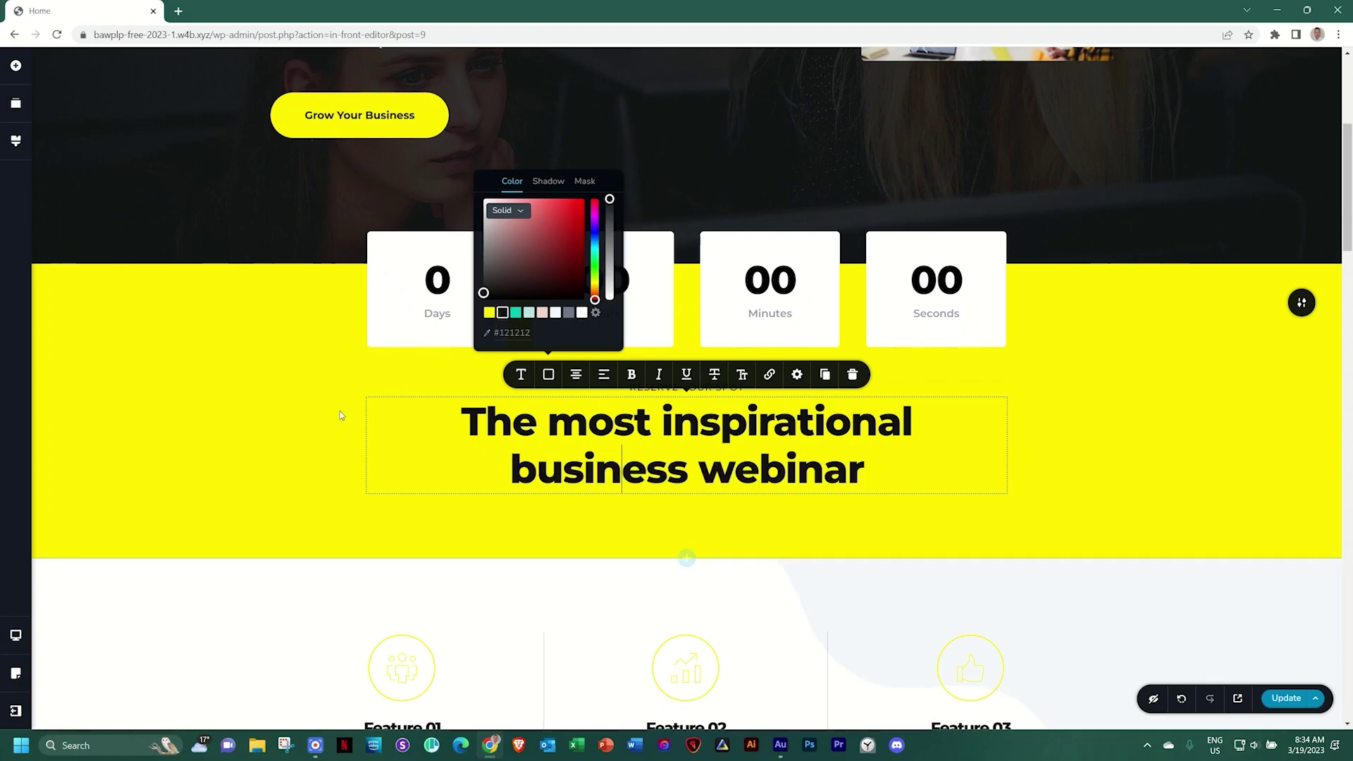
Change the WHAT TO LEARN label and the More Features intro paragraph to grey #717688
scroll(339, 415, down, 5)
scroll(340, 419, down, 4)
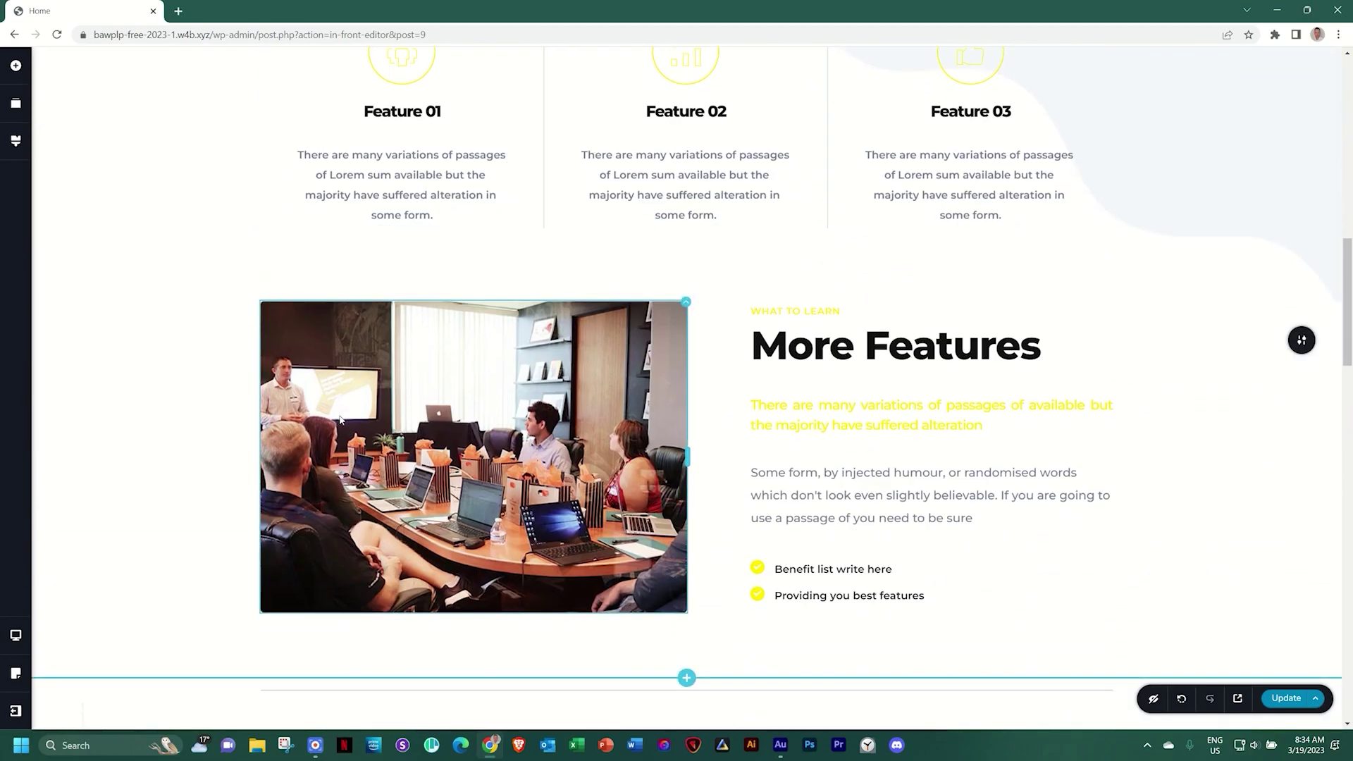
scroll(341, 419, down, 8)
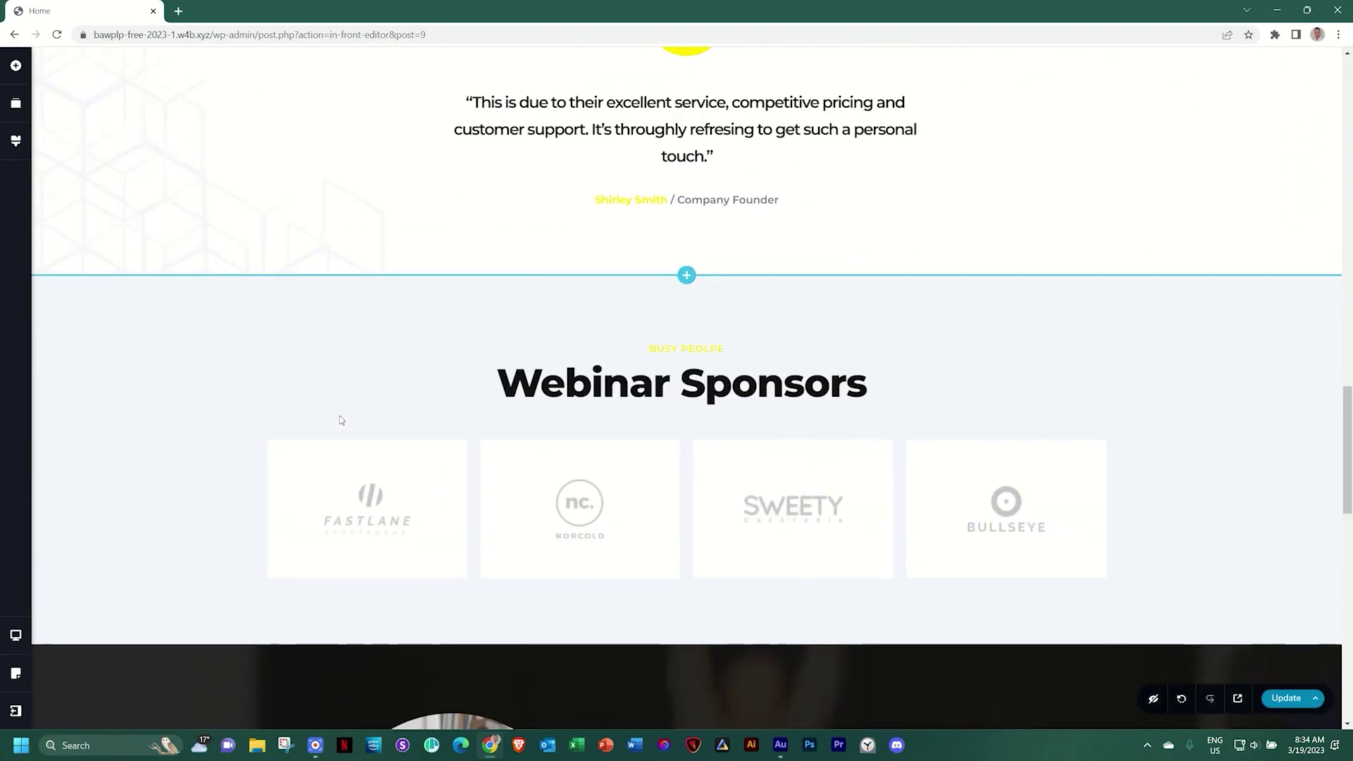
scroll(341, 419, down, 10)
scroll(340, 420, down, 4)
scroll(340, 420, up, 3)
scroll(340, 420, down, 4)
scroll(340, 420, up, 10)
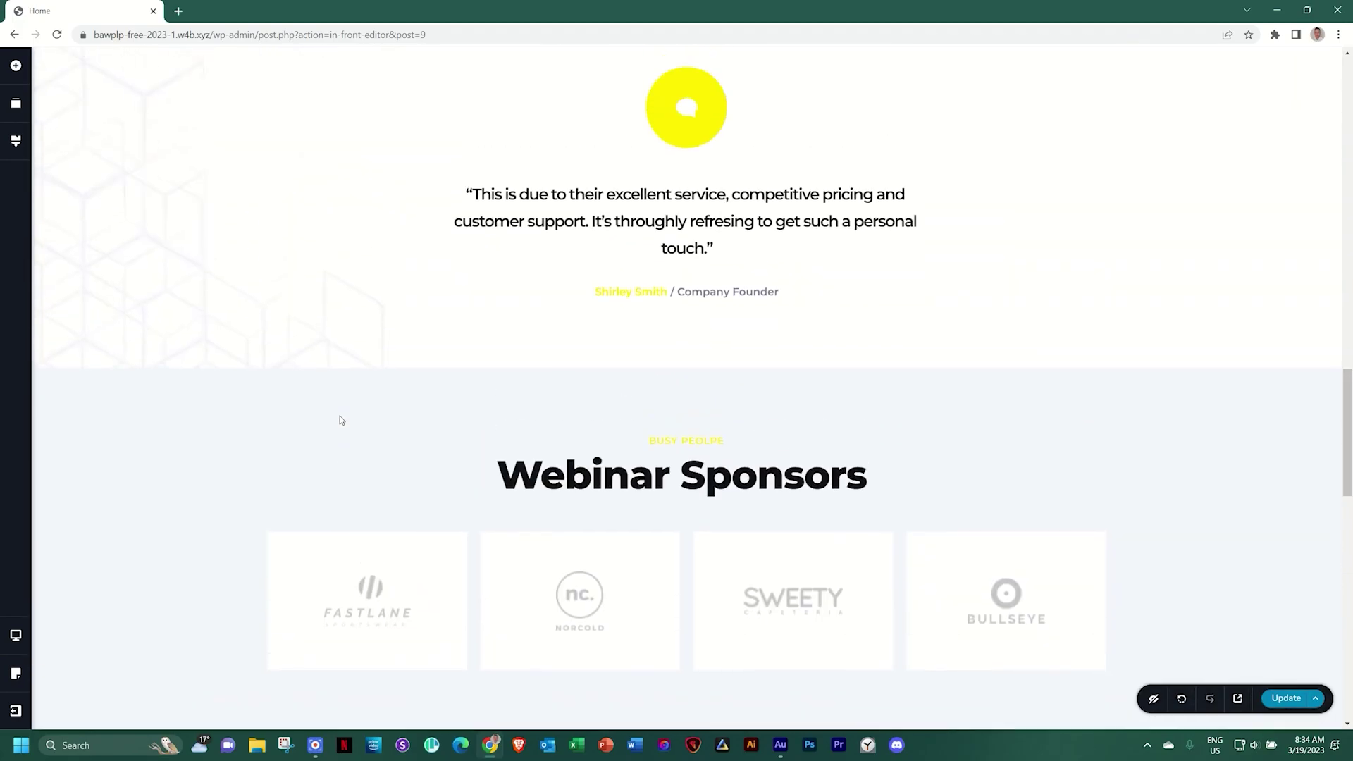
scroll(340, 420, up, 8)
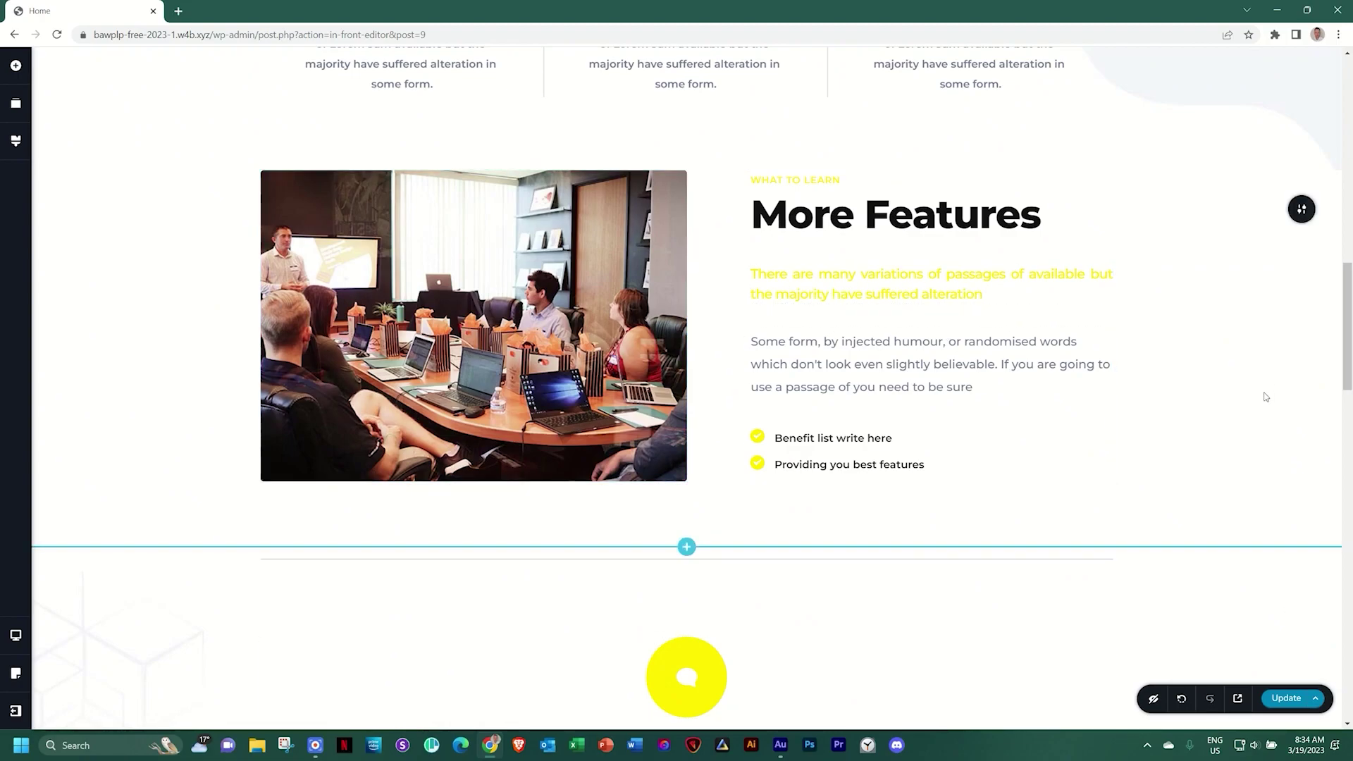
scroll(1262, 395, up, 3)
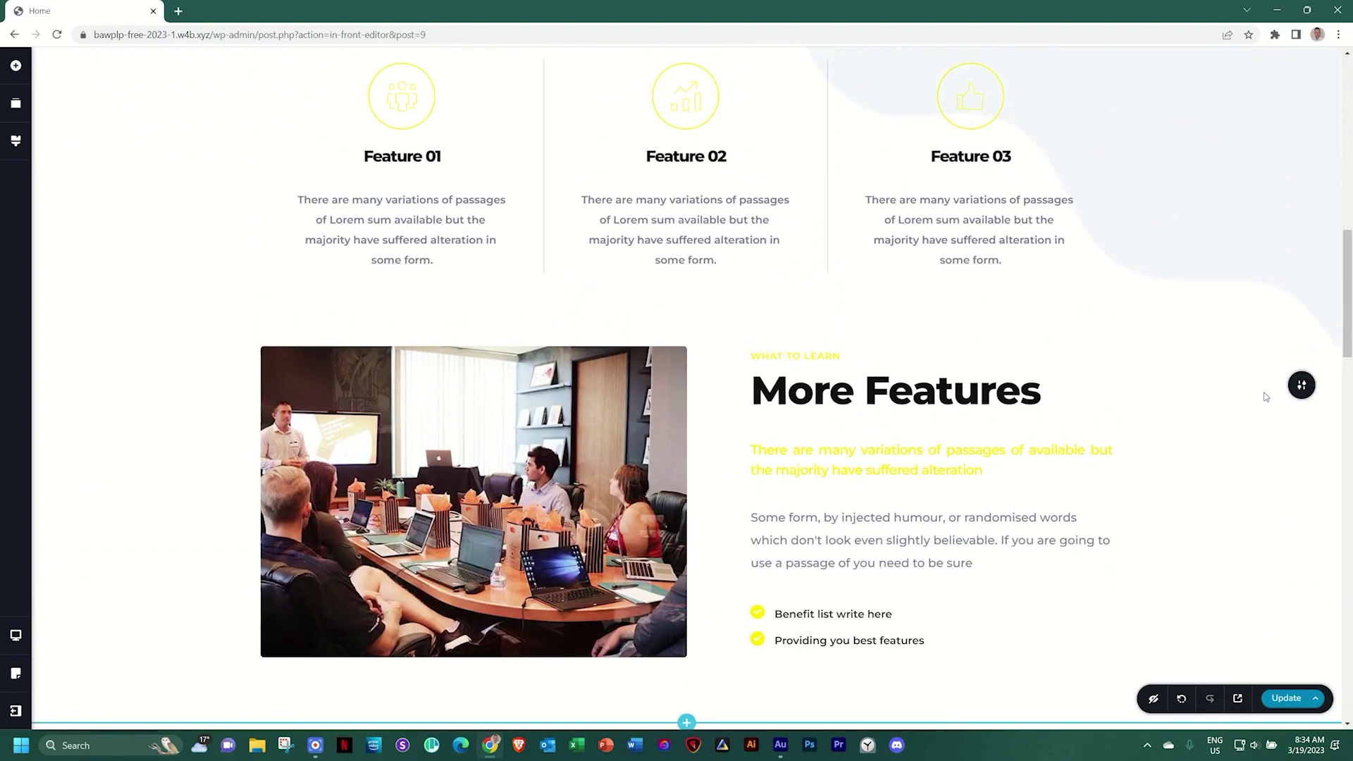
click(823, 355)
click(794, 326)
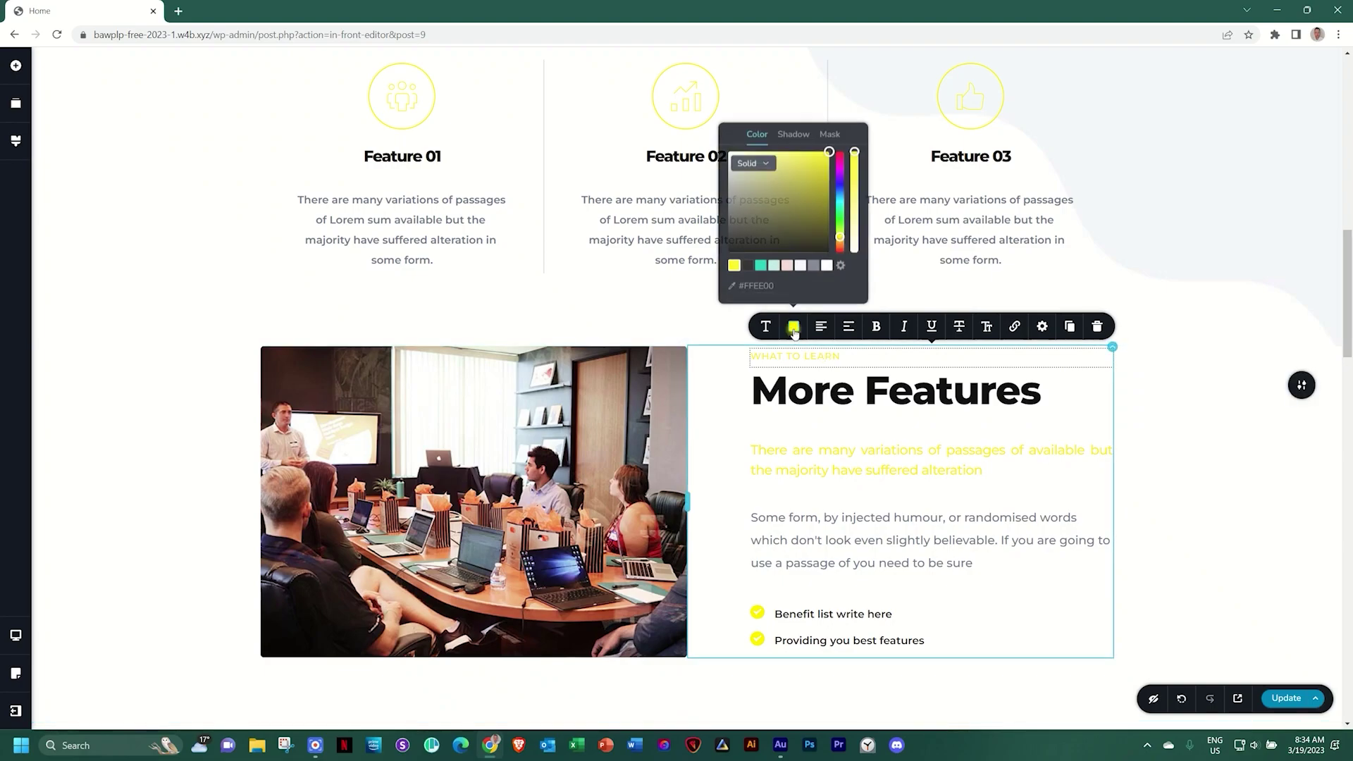
click(815, 266)
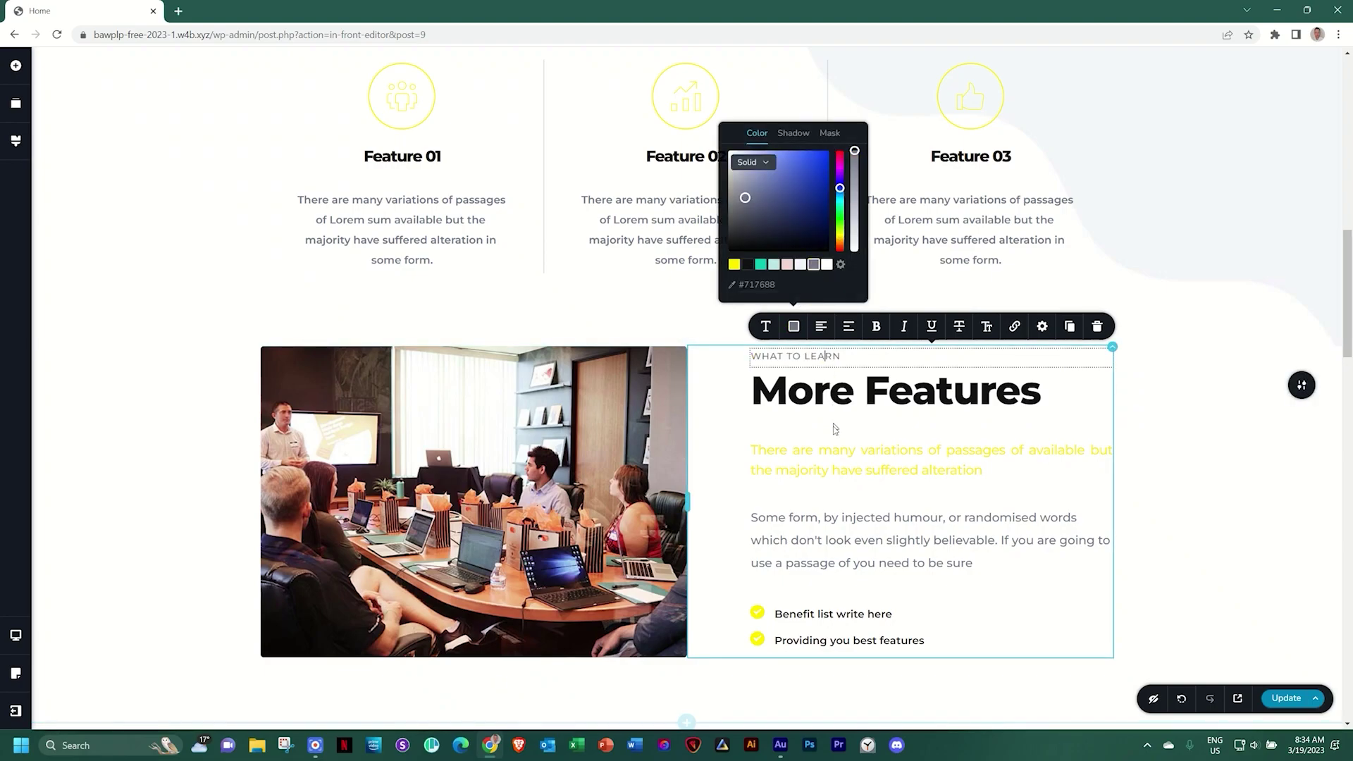
click(830, 455)
click(793, 418)
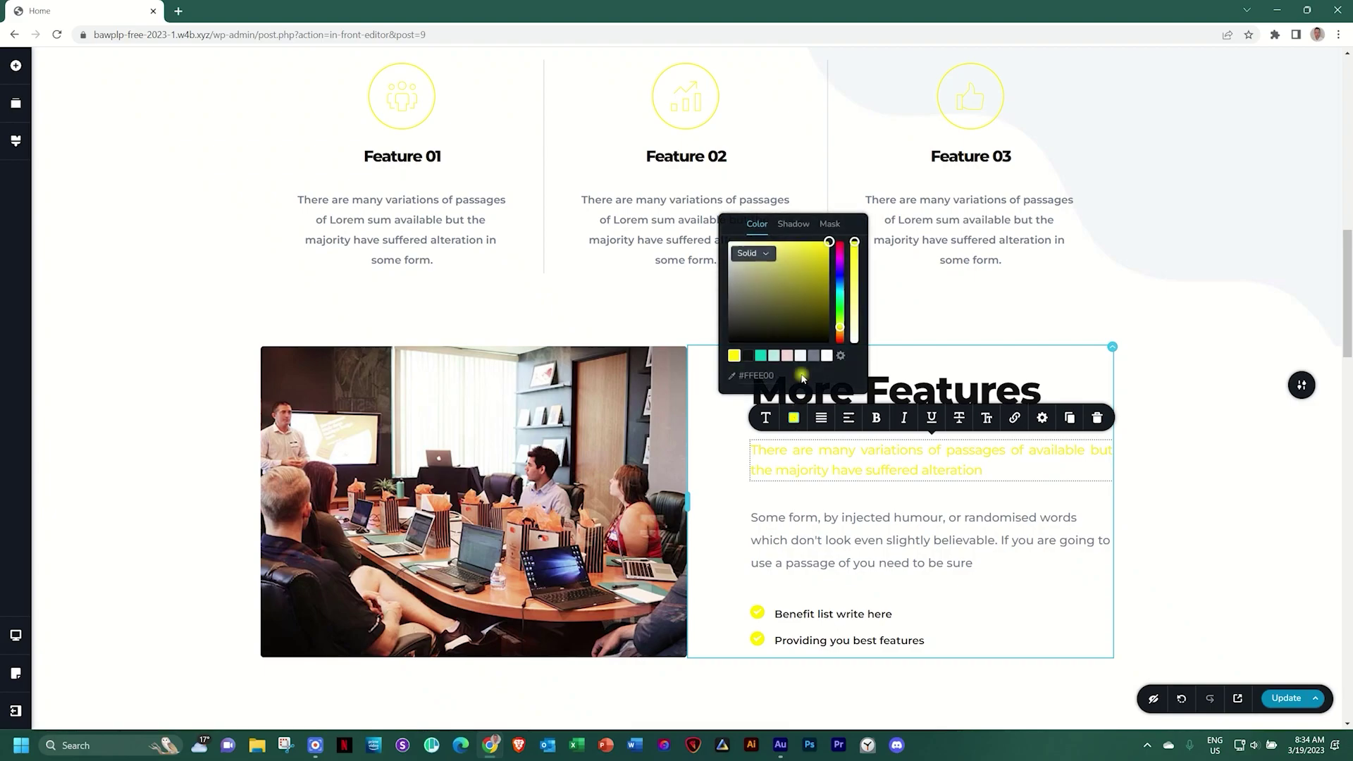
click(813, 355)
Review the recoloured page and bring up the site-wide Styling panel
scroll(1196, 546, up, 5)
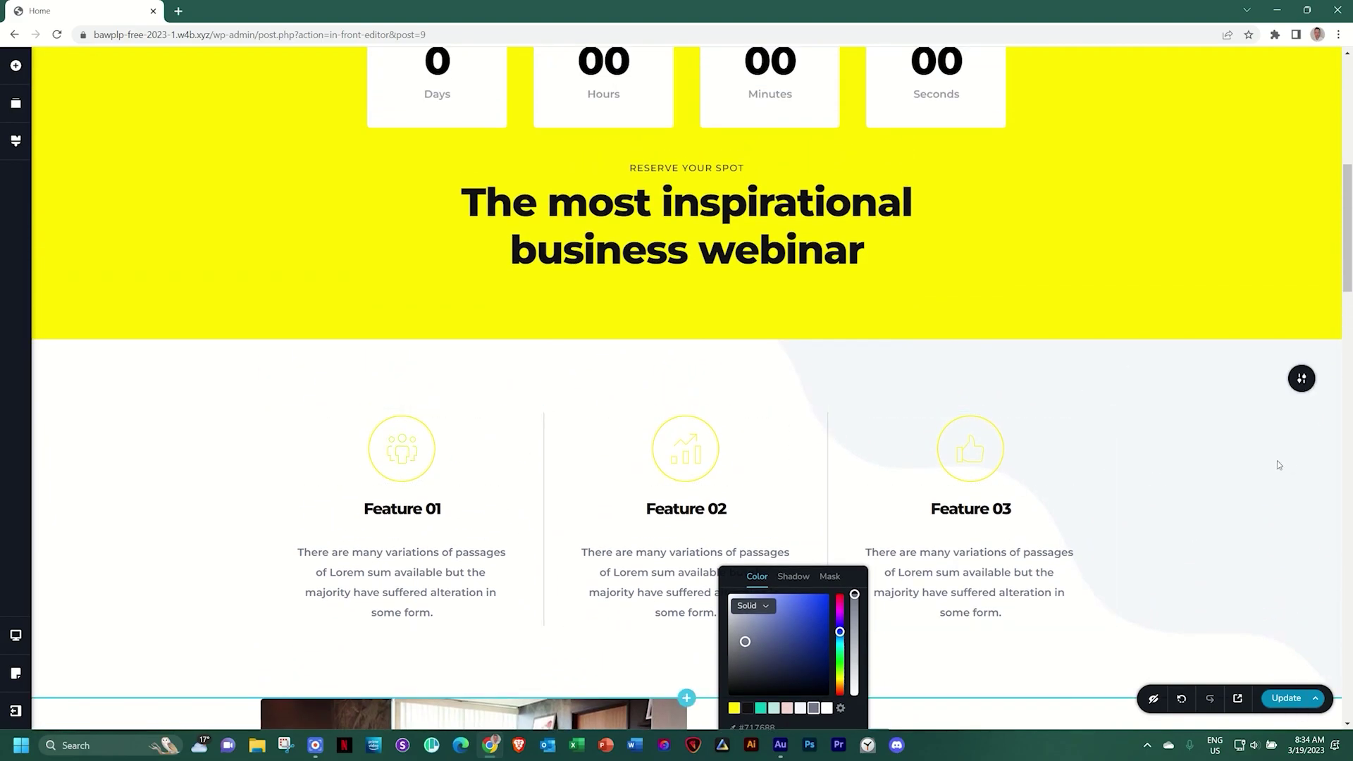
scroll(1109, 462, up, 5)
scroll(1108, 457, up, 3)
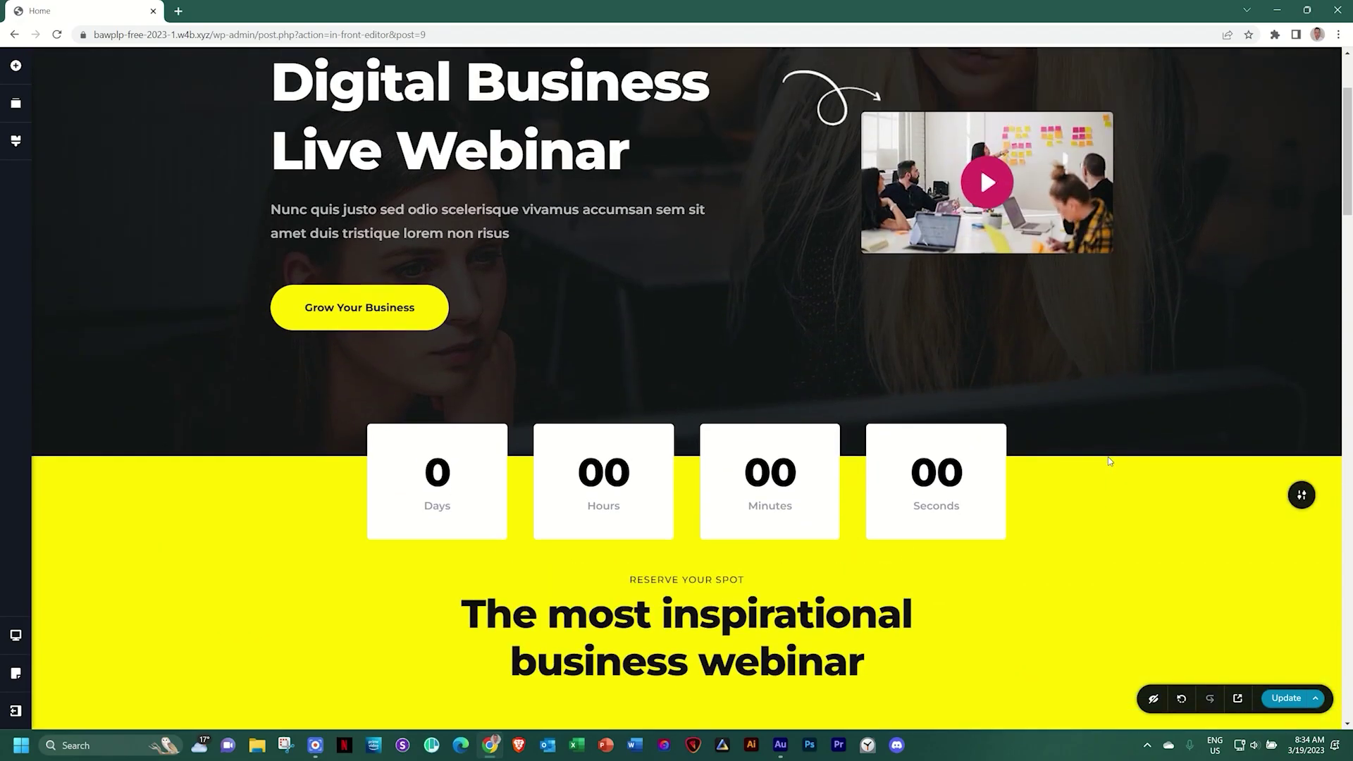
scroll(1108, 457, down, 10)
scroll(1108, 456, down, 20)
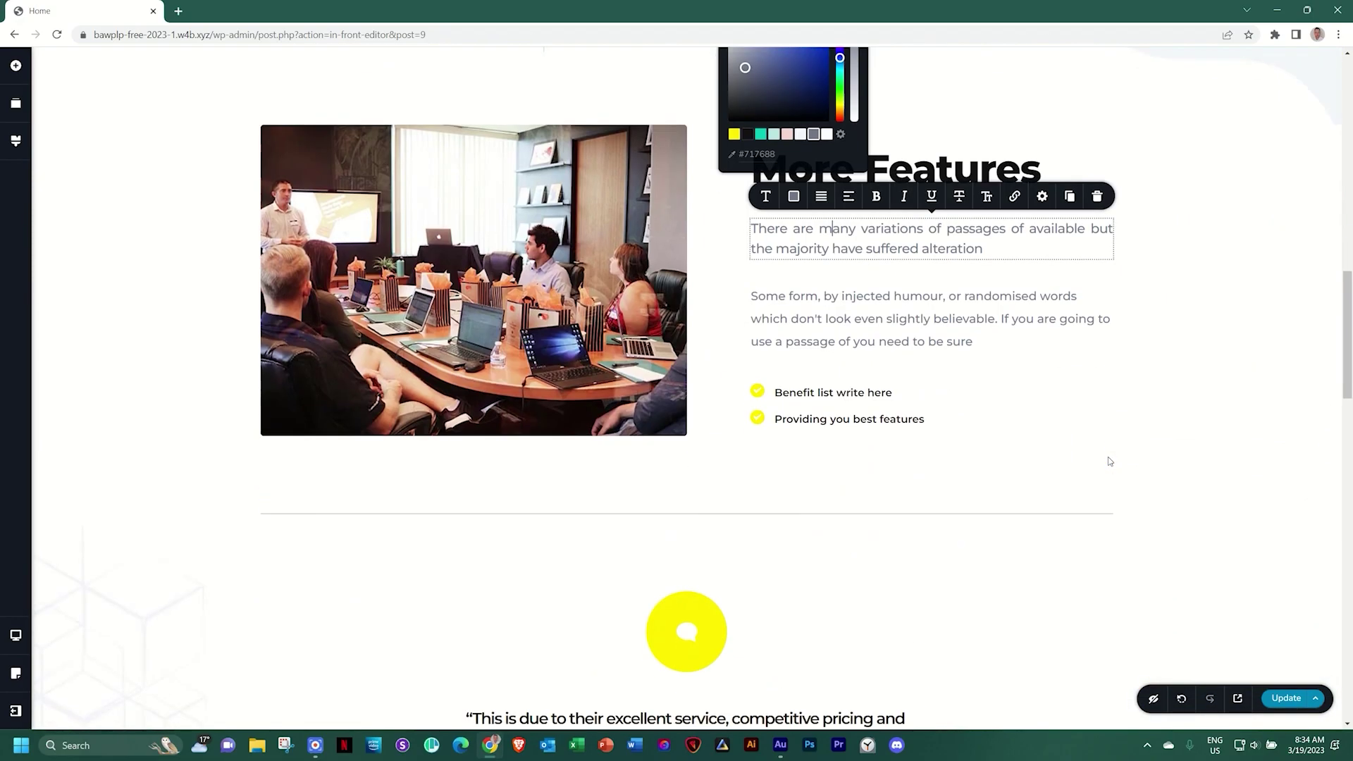
scroll(1108, 456, down, 5)
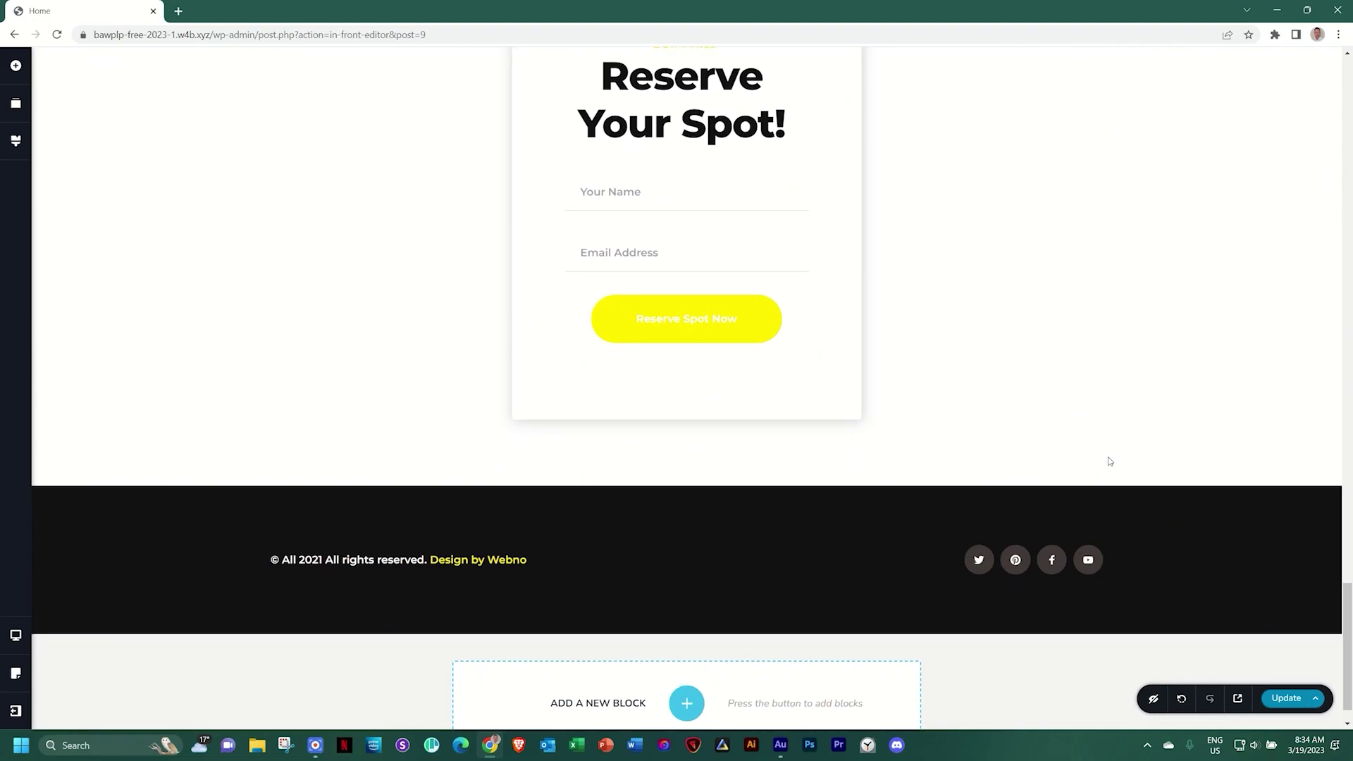
scroll(1108, 457, up, 15)
scroll(1109, 459, up, 15)
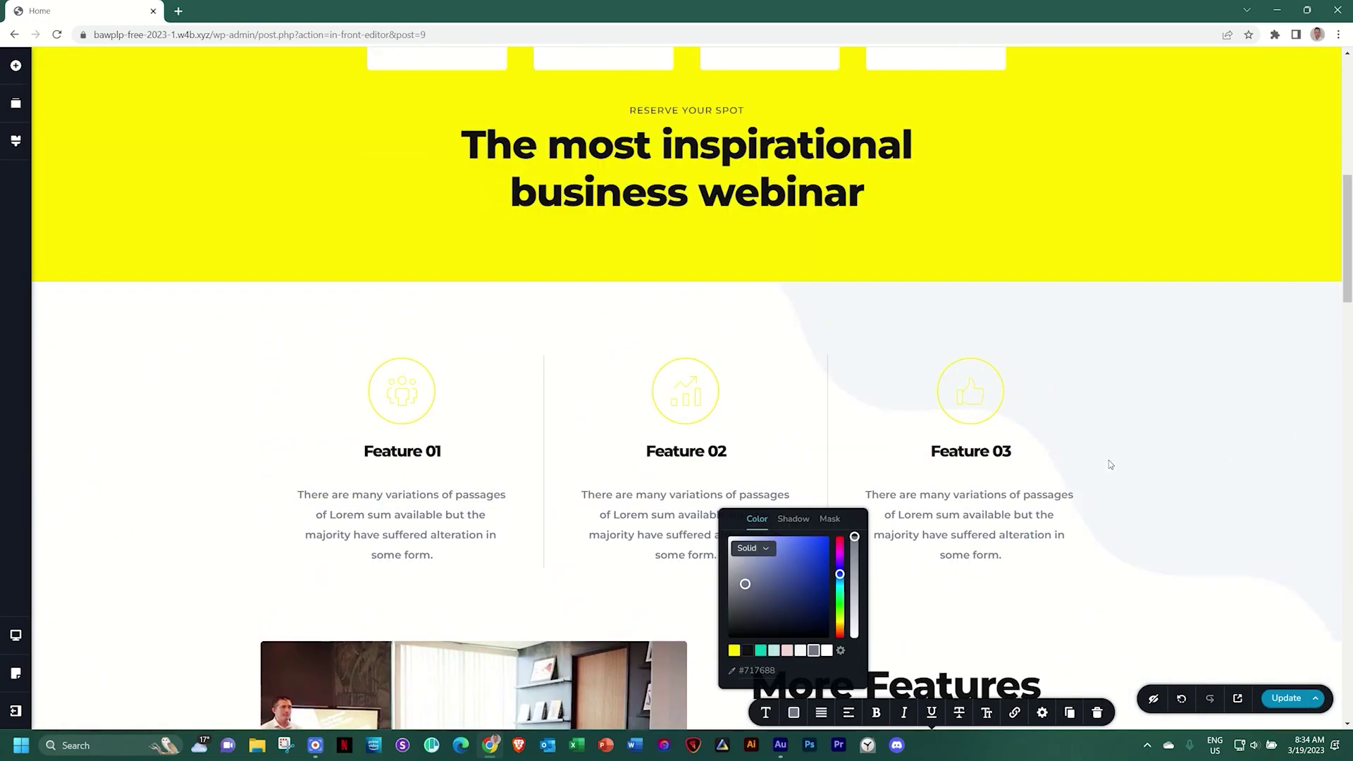
click(17, 145)
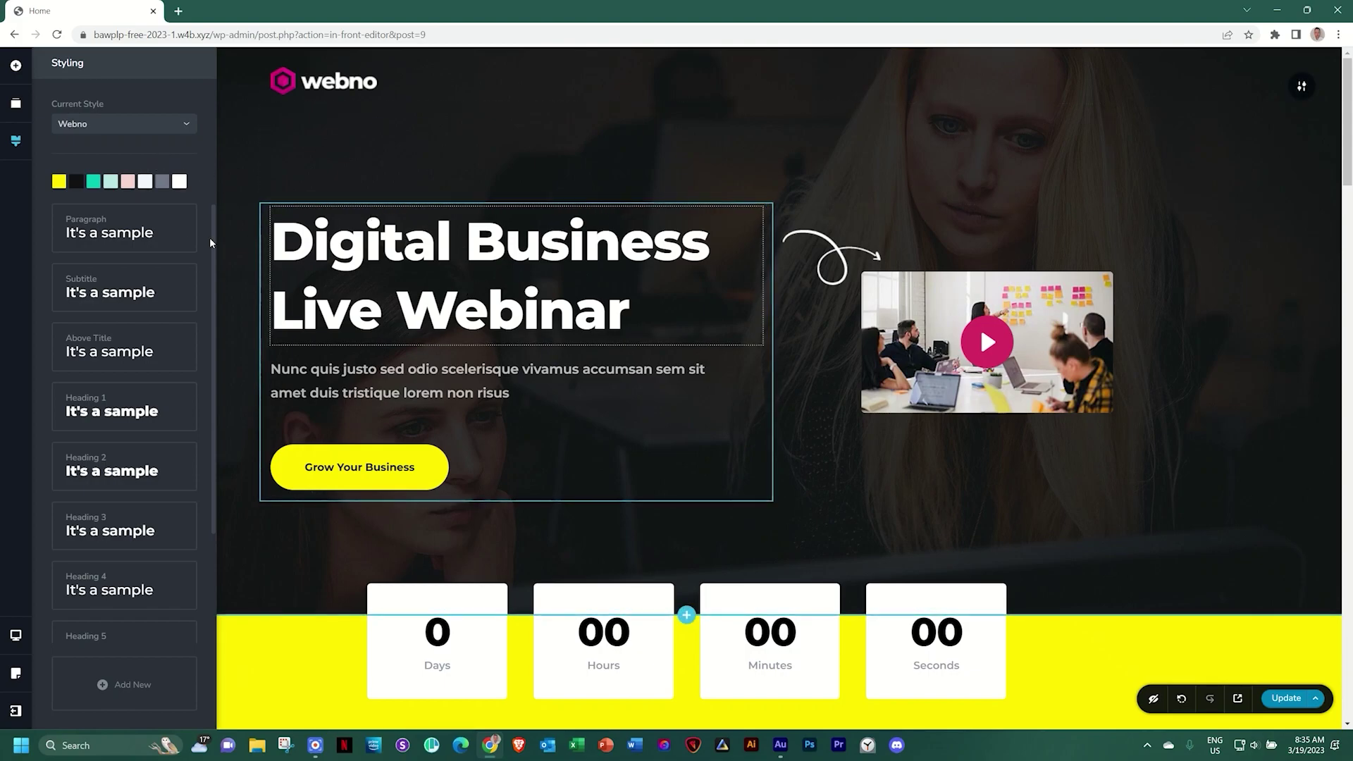
Open the Paragraph style's font popover, showing Montserrat at 18 px
click(151, 232)
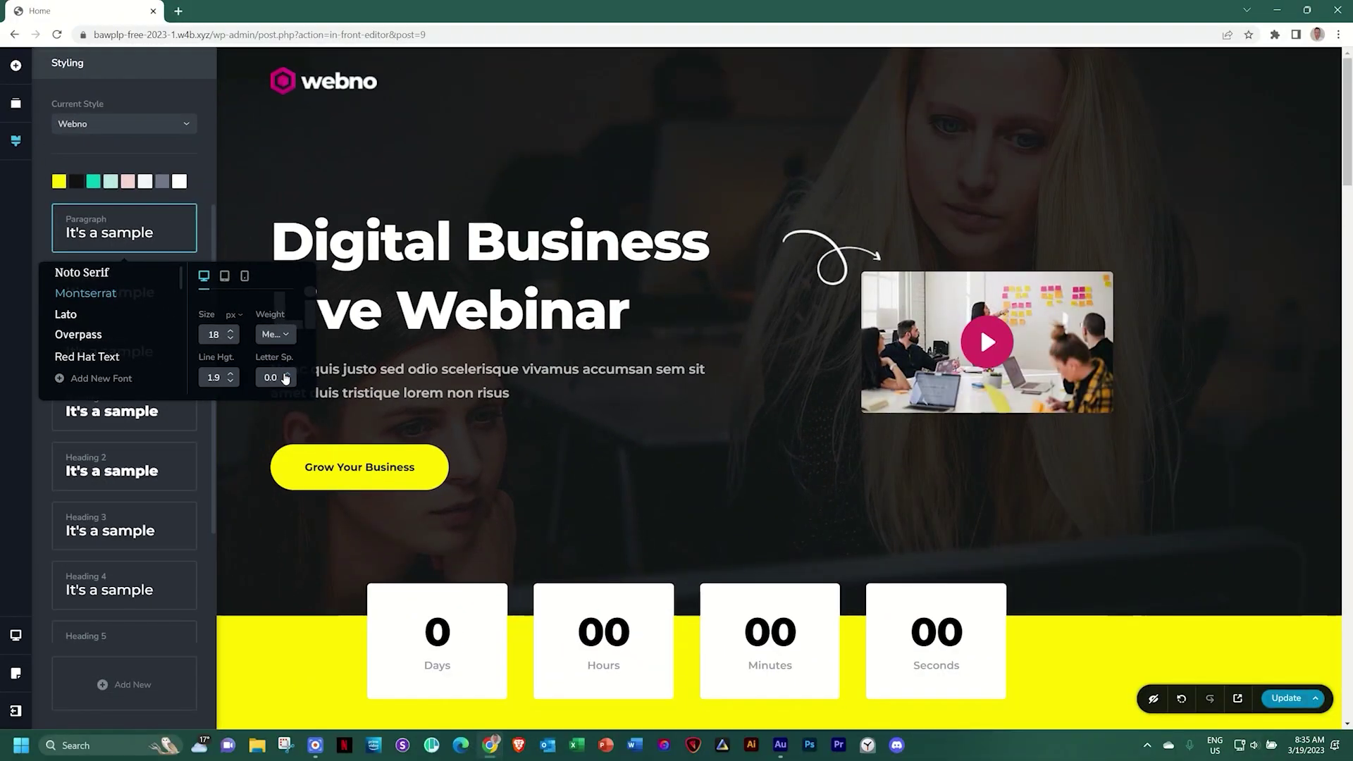
scroll(537, 413, down, 12)
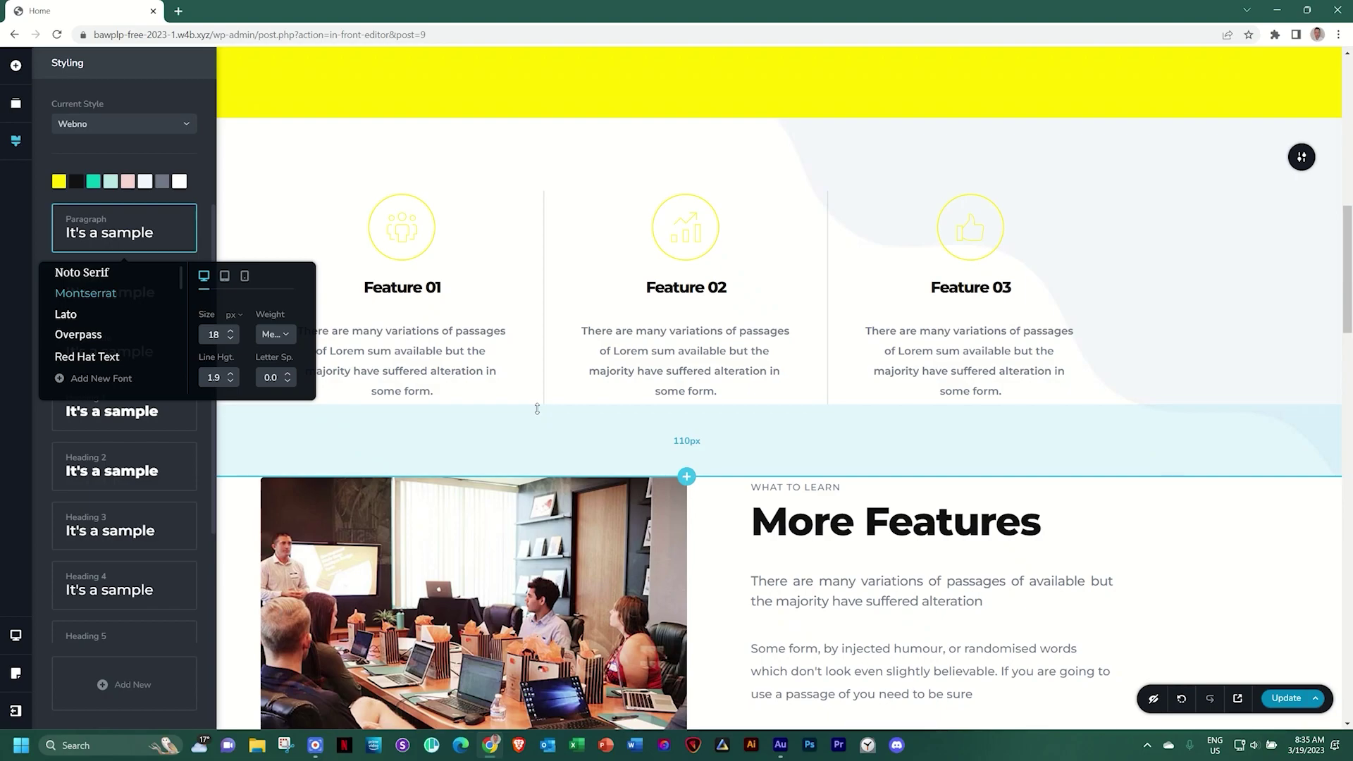
scroll(537, 409, down, 6)
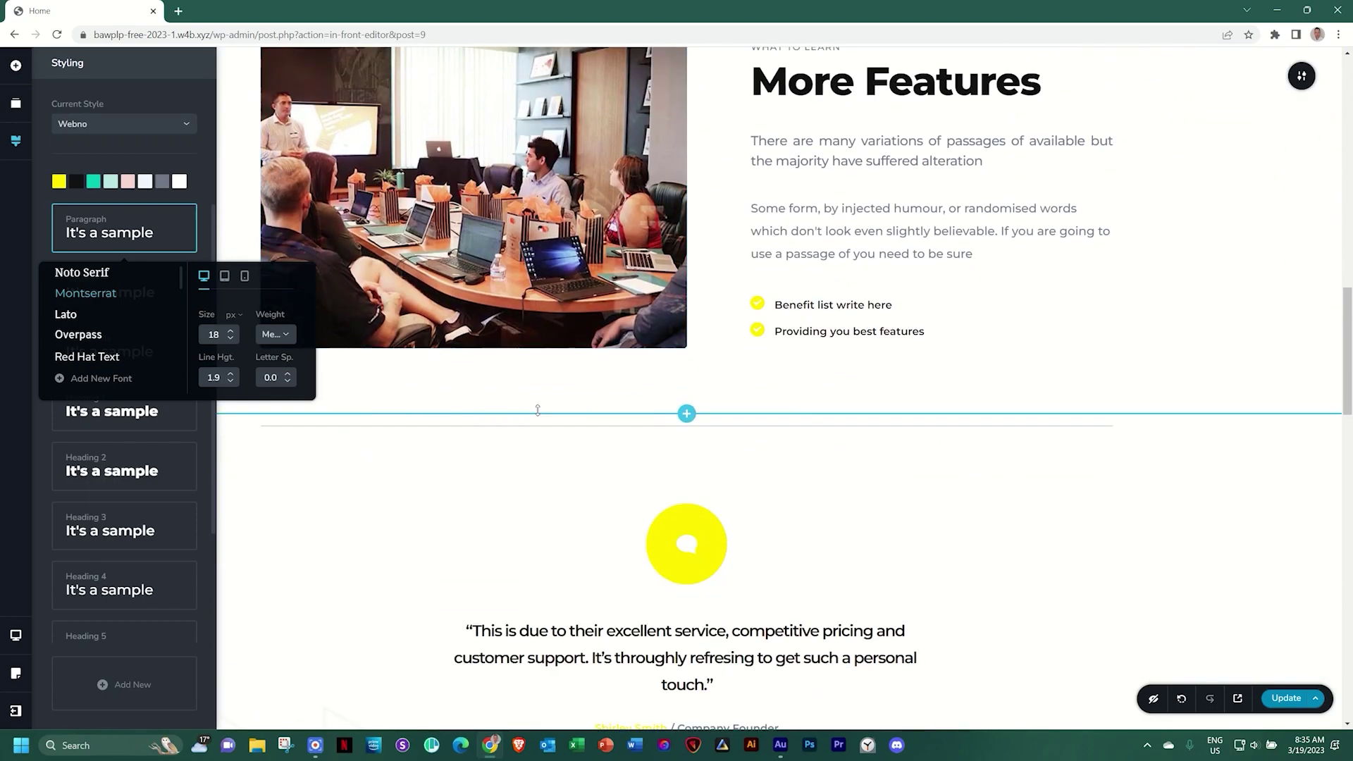
scroll(539, 416, down, 5)
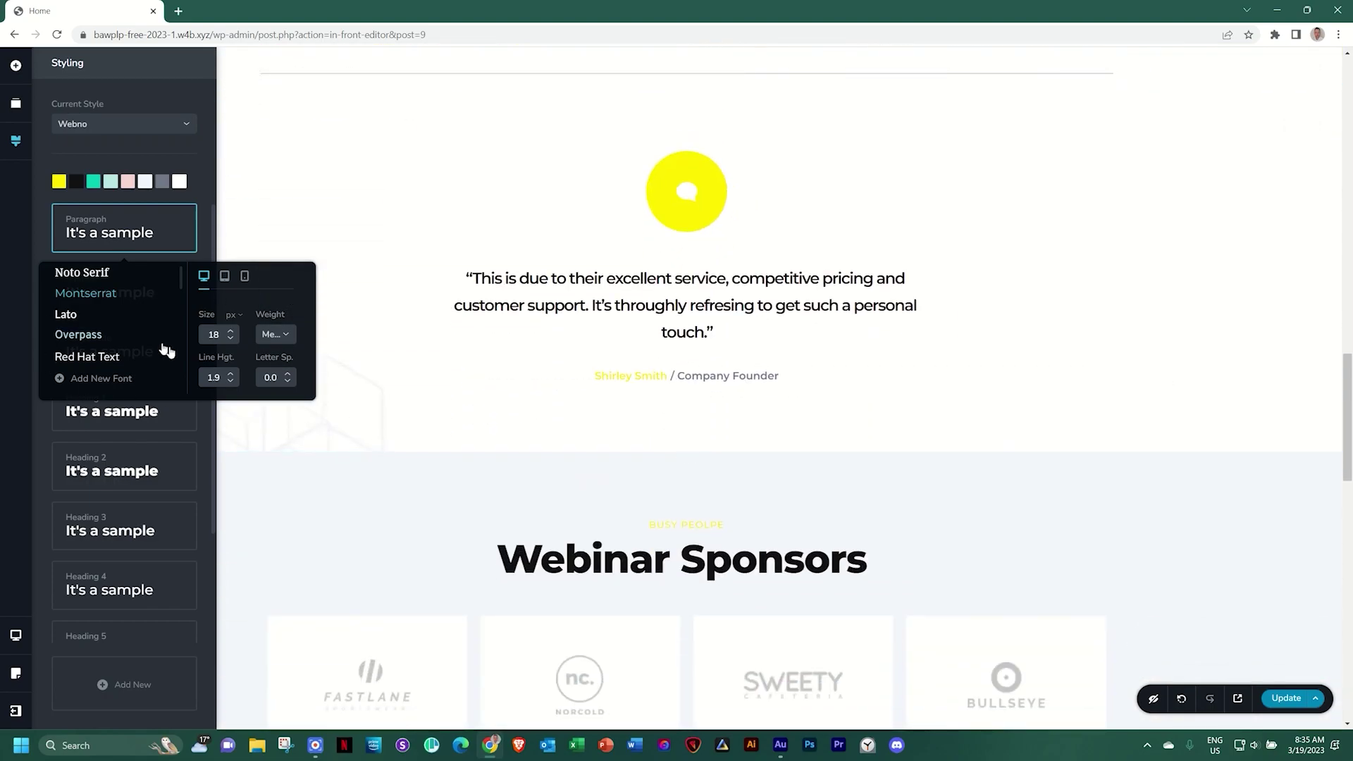
scroll(514, 396, down, 6)
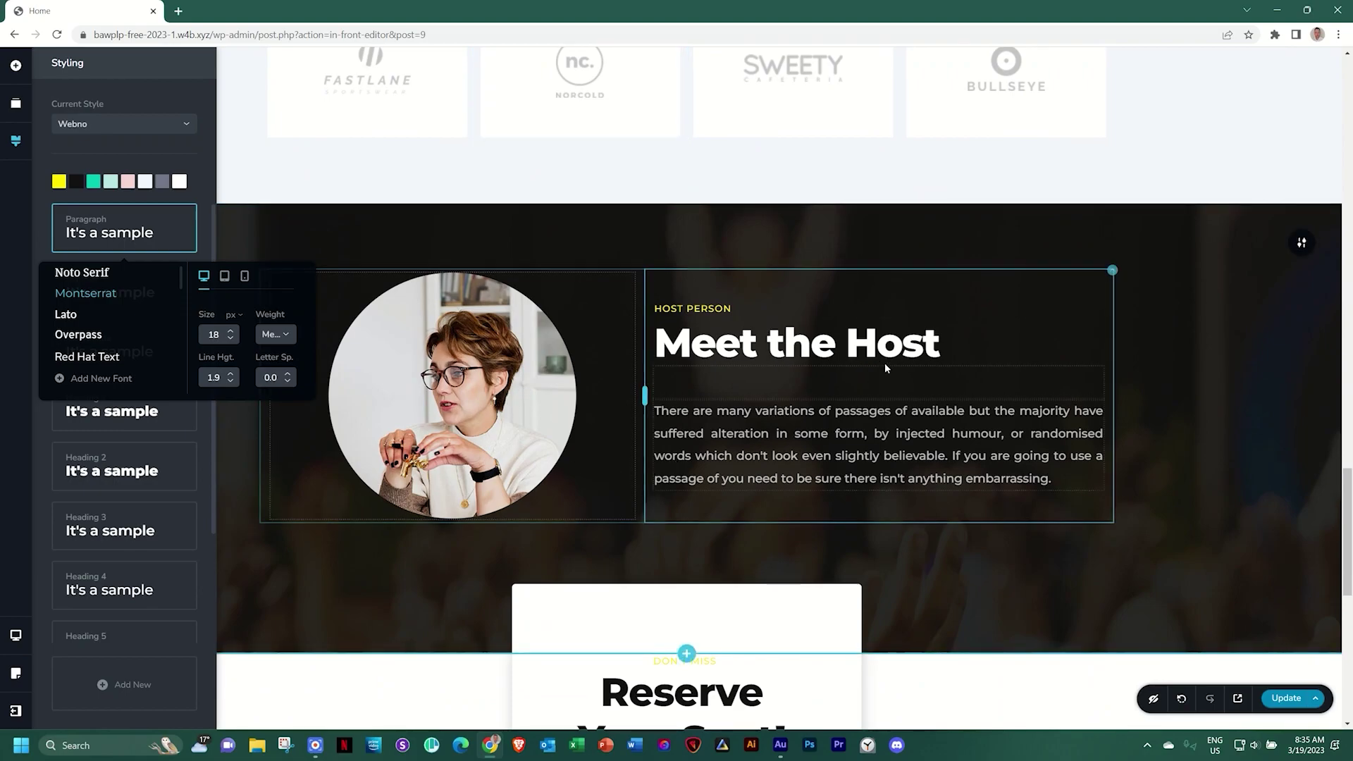
Check the Meet the Host heading's typography: Heading 2, Montserrat 60 px, line height 1.2
click(808, 356)
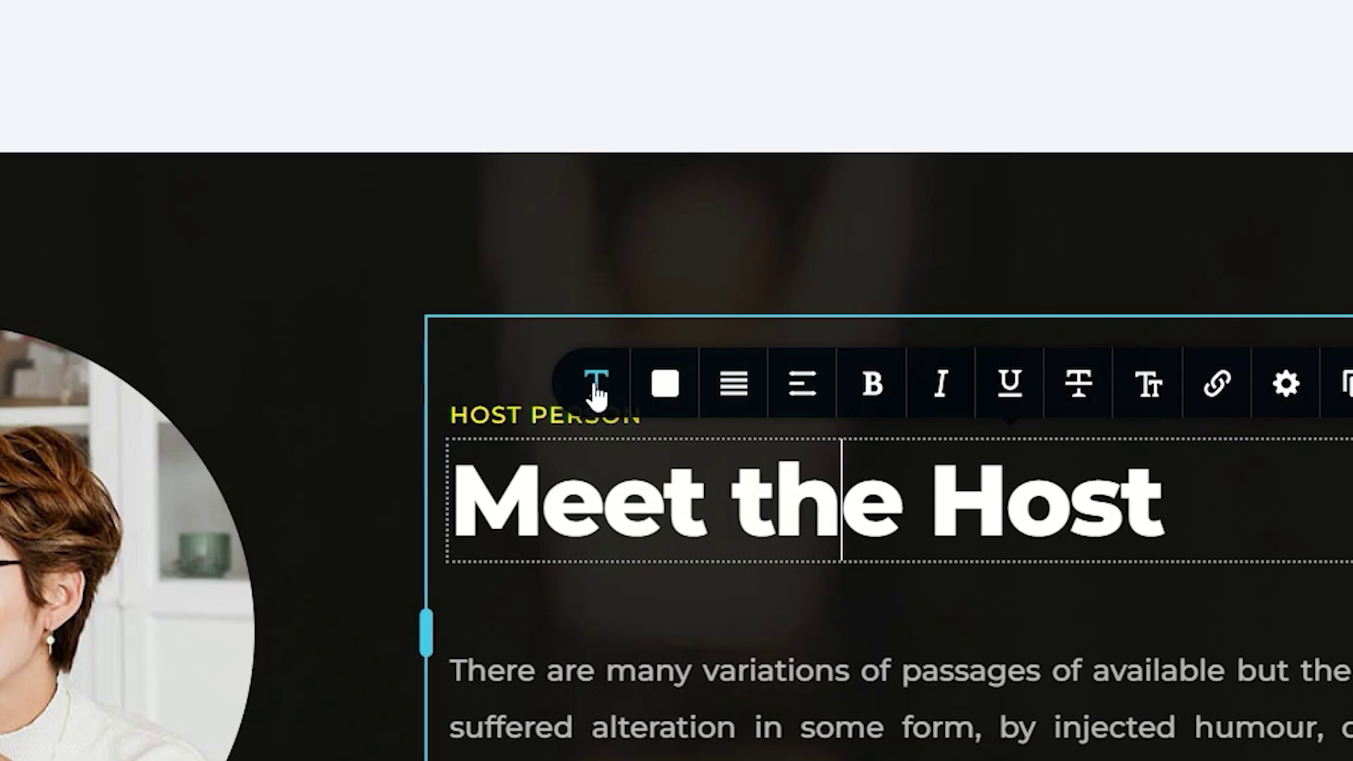
click(595, 391)
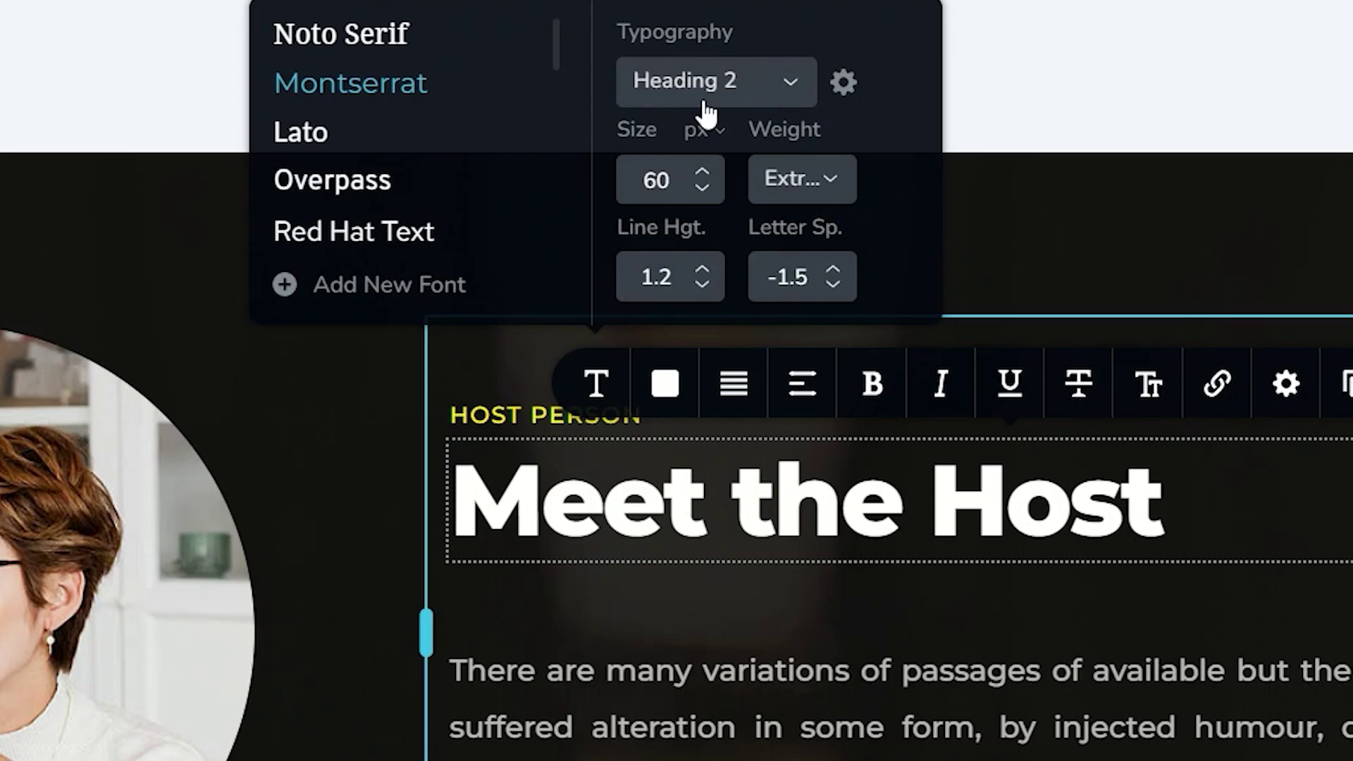
click(790, 84)
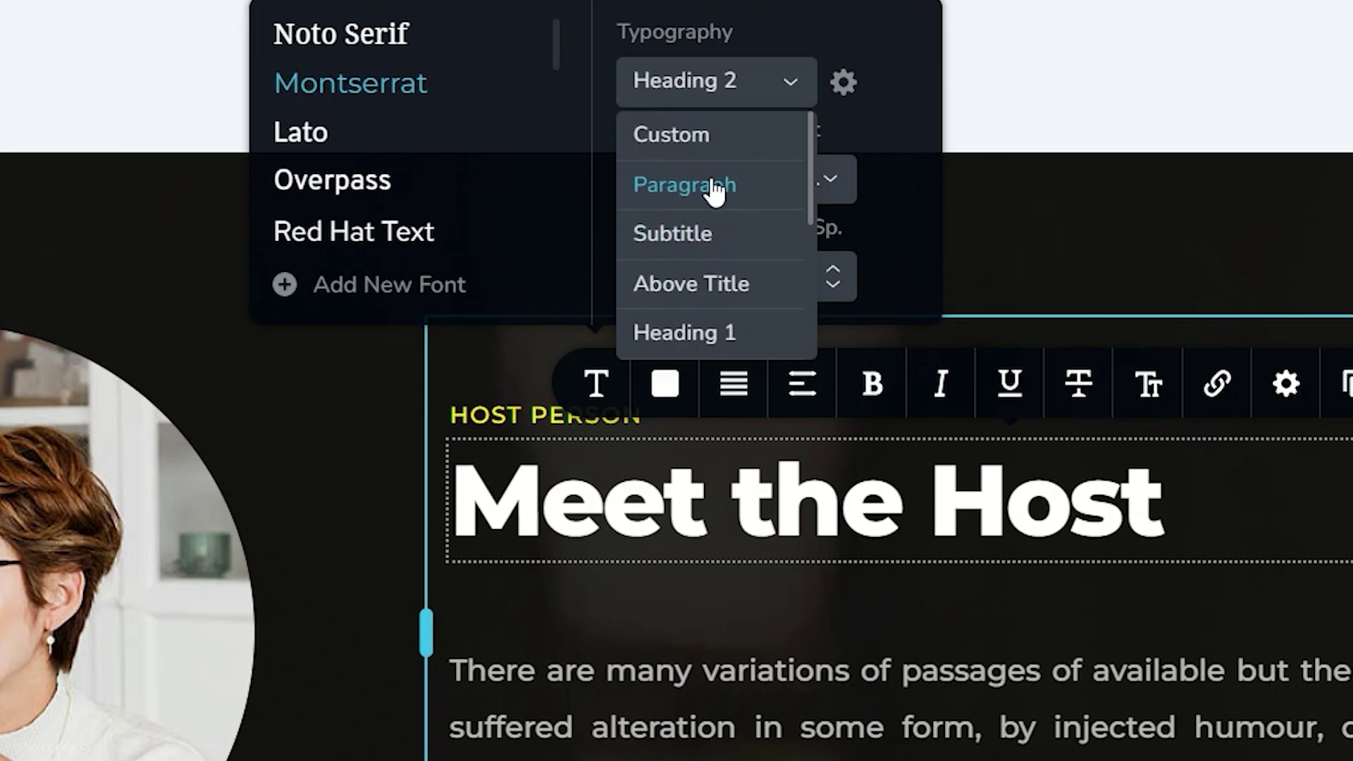
scroll(694, 251, down, 3)
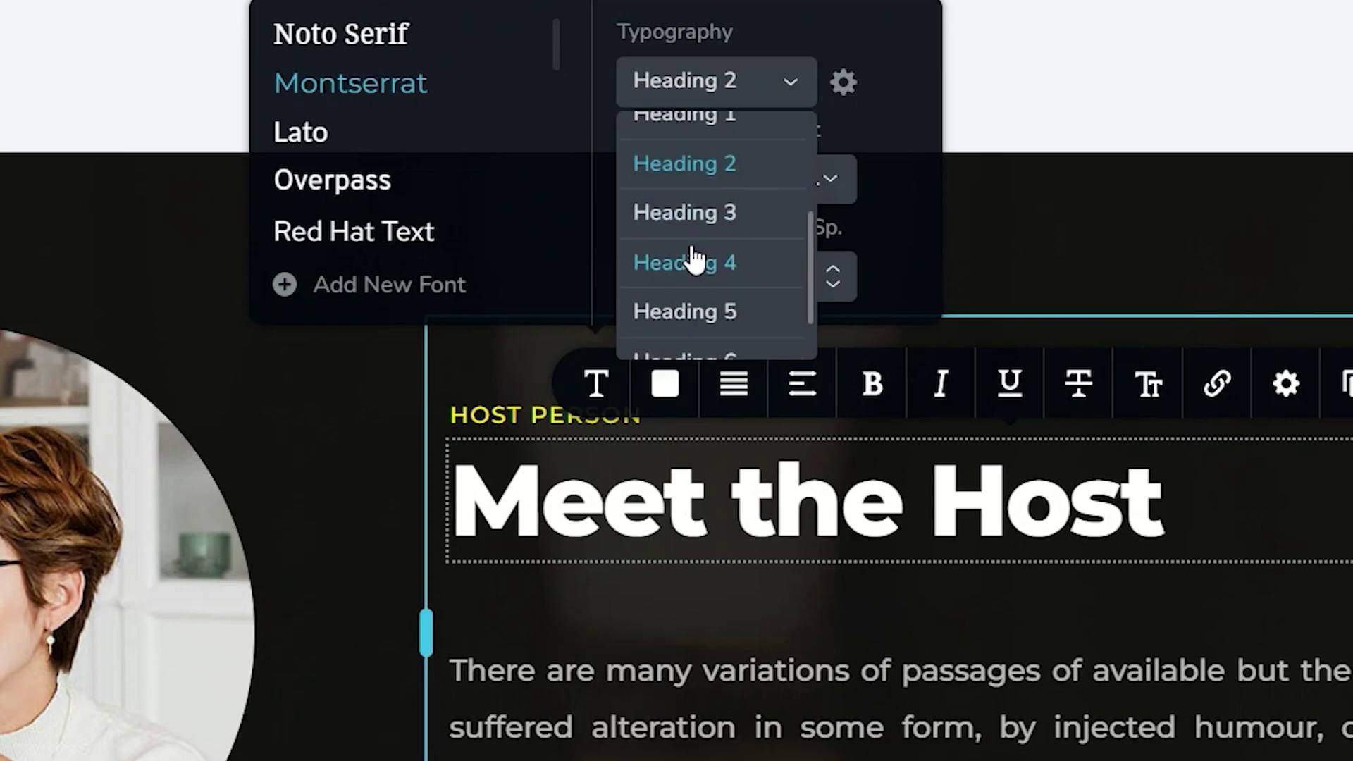
scroll(705, 173, down, 2)
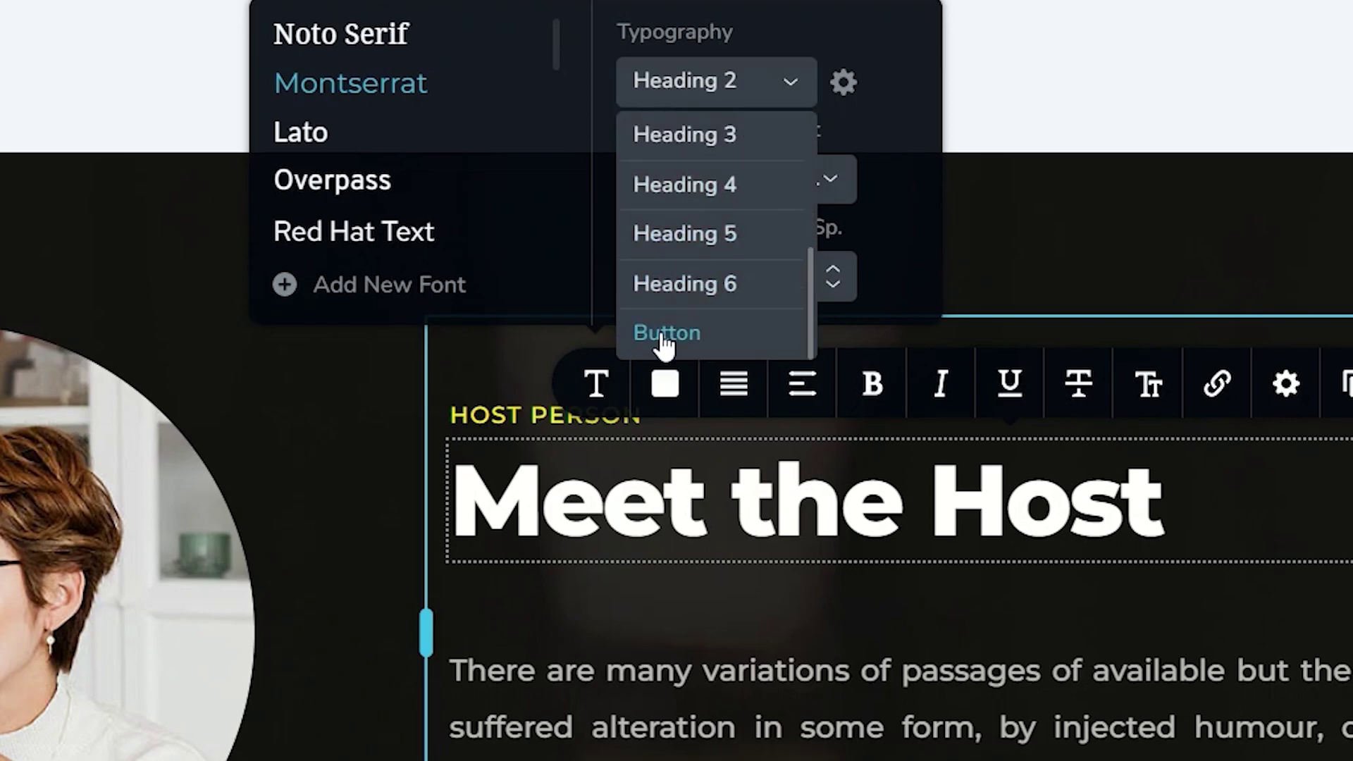
scroll(669, 341, up, 5)
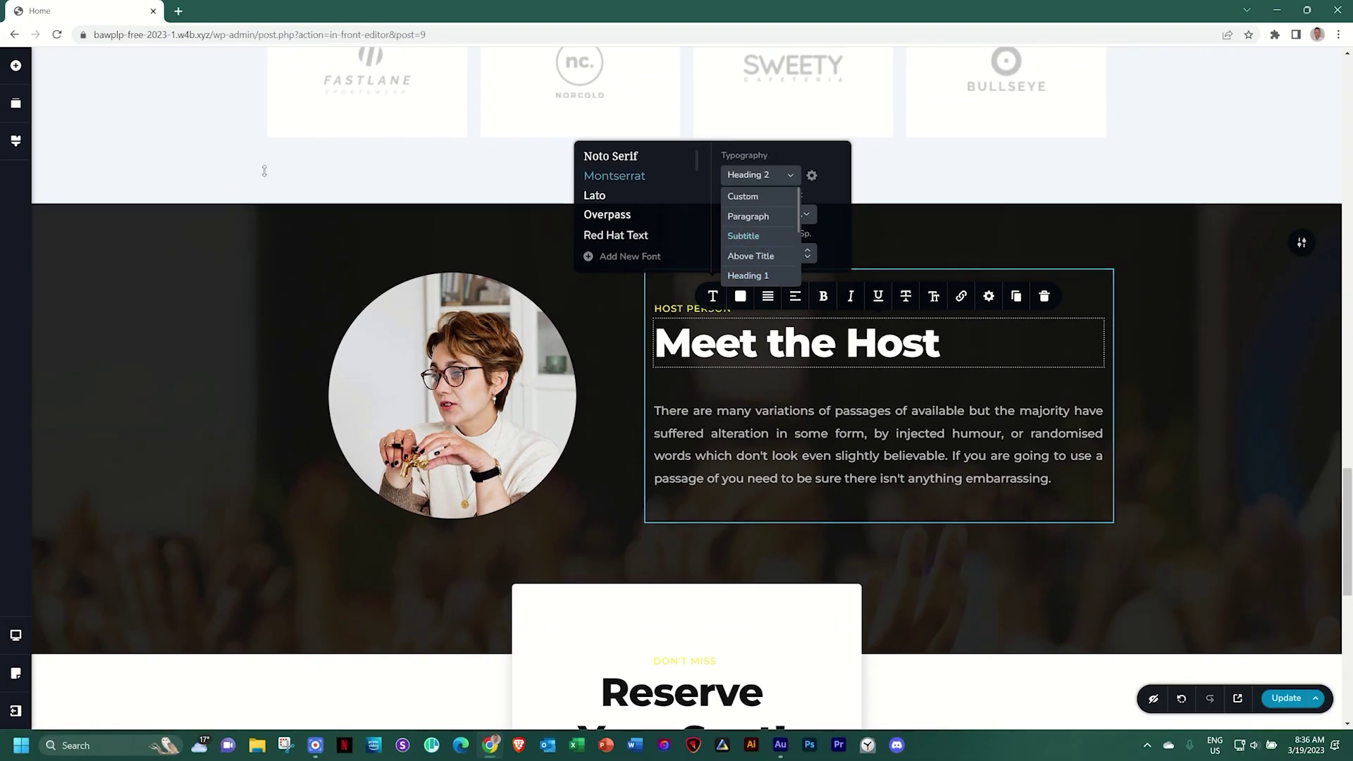
Recheck the Meet the Host heading, then open the site-wide Heading 2 style's font settings
click(14, 142)
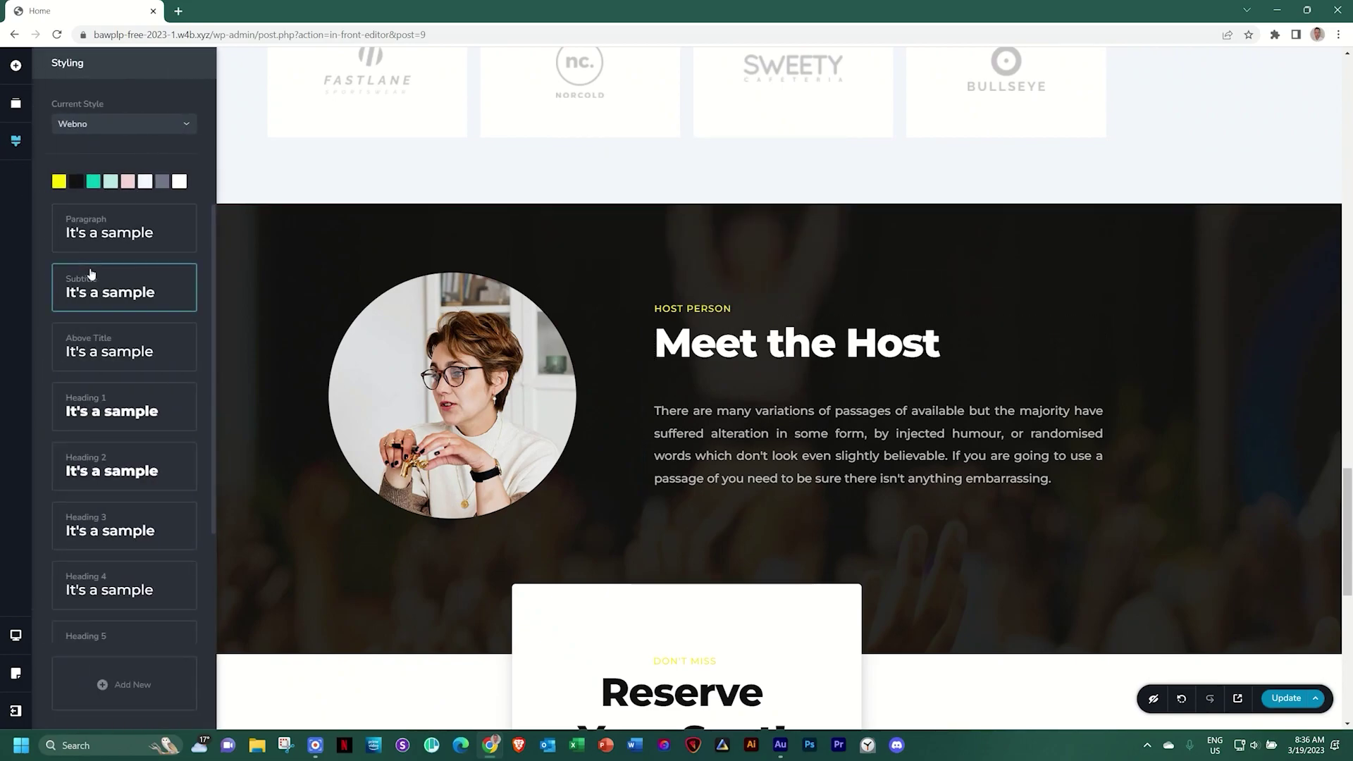
scroll(92, 273, down, 1)
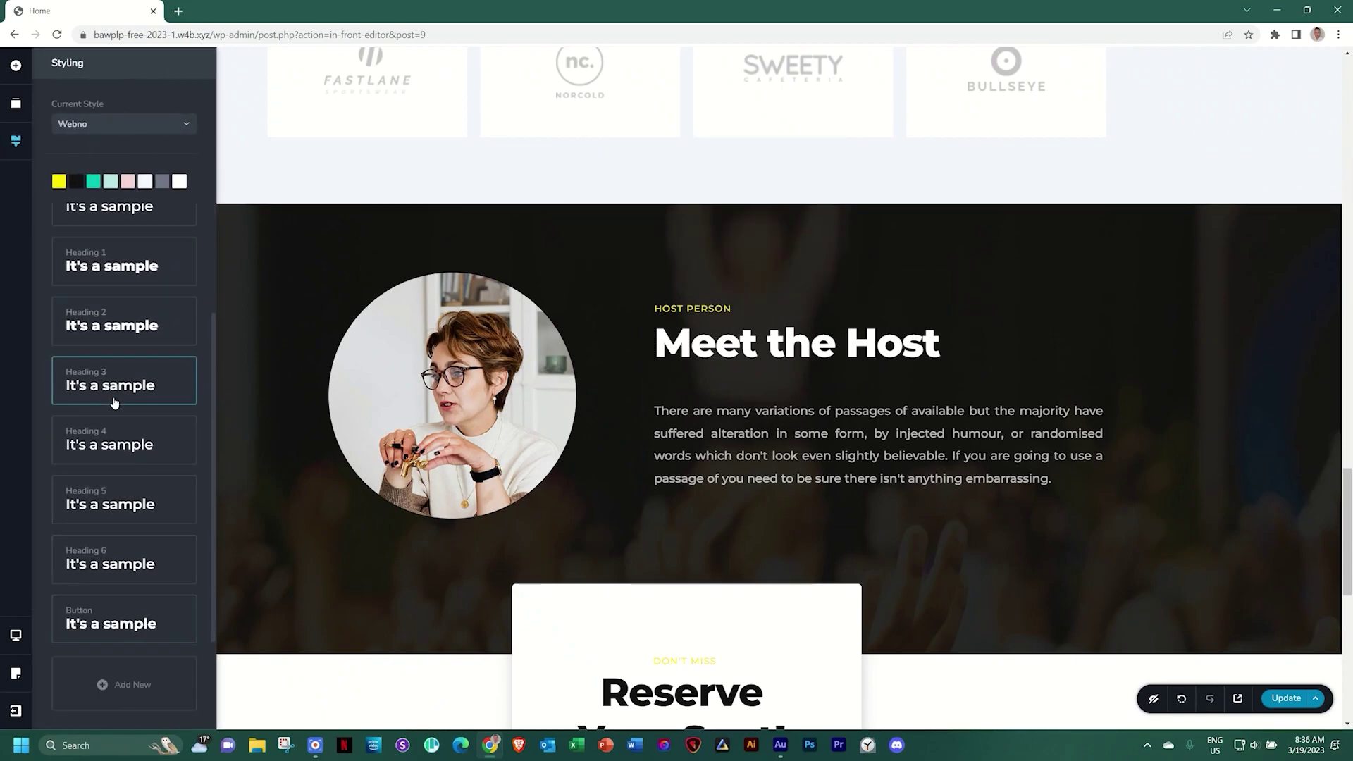
scroll(110, 343, up, 1)
scroll(111, 367, down, 2)
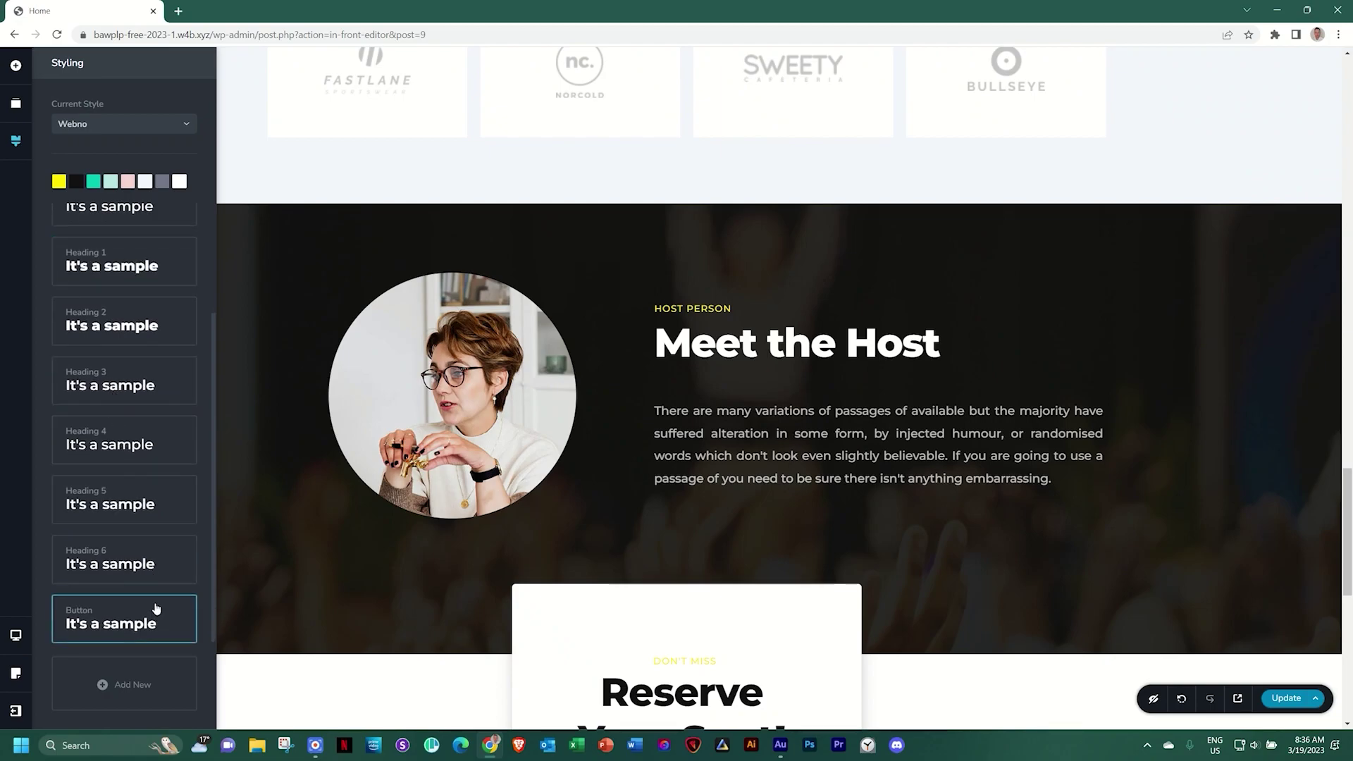
click(724, 350)
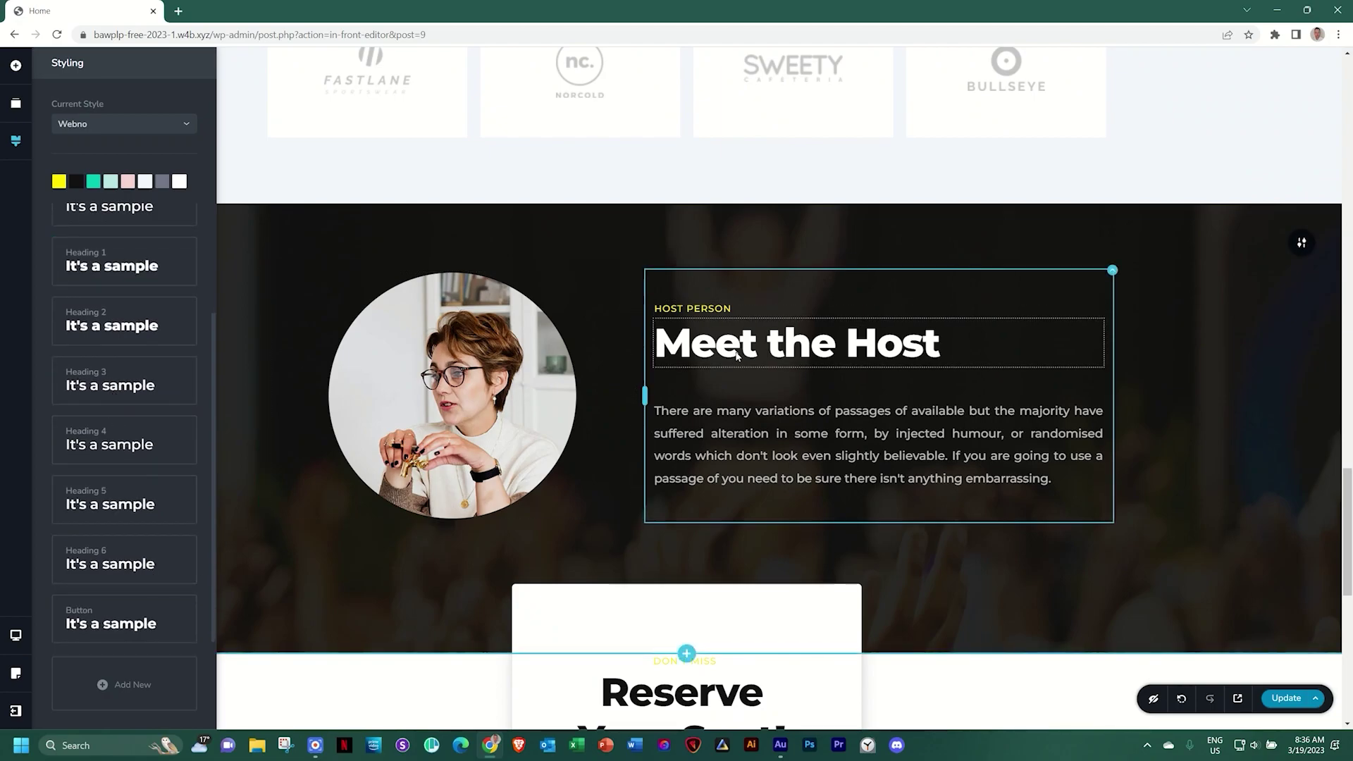
click(732, 352)
click(712, 291)
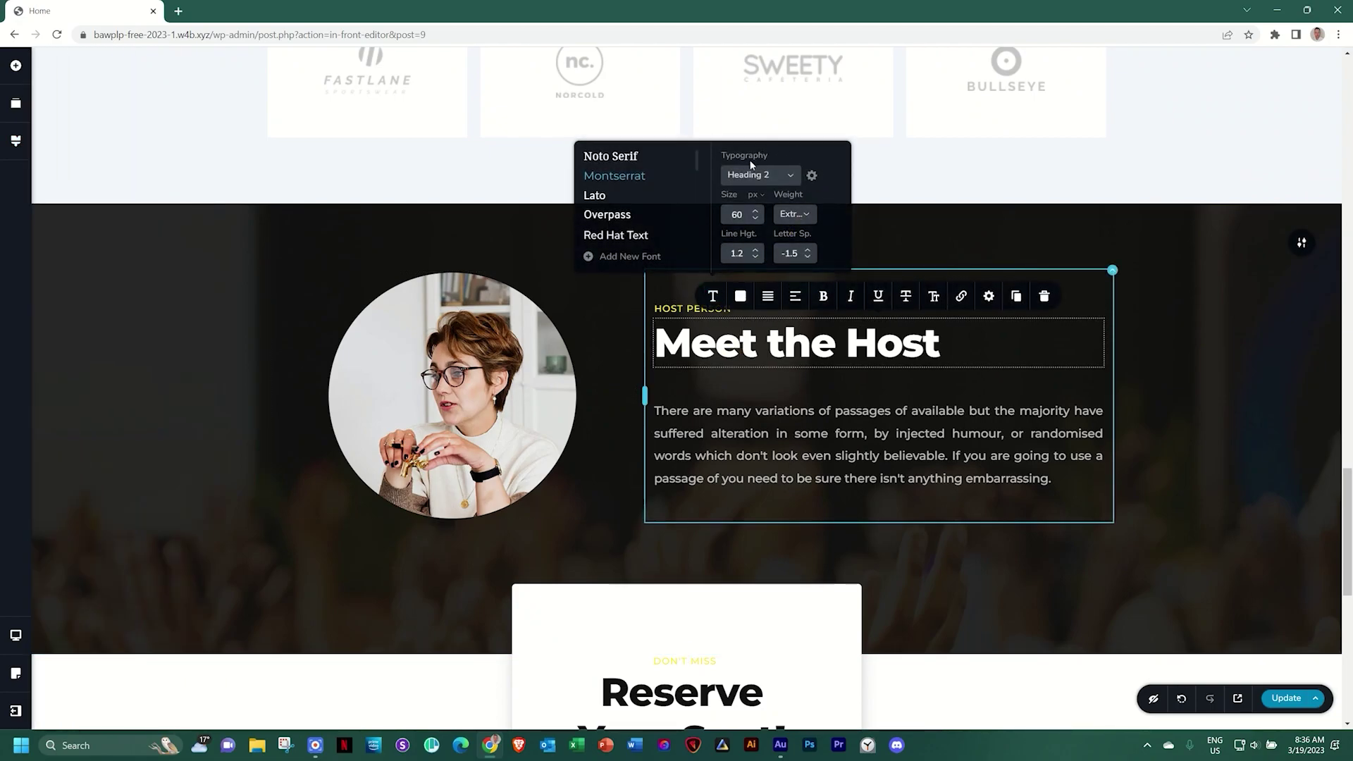
click(16, 143)
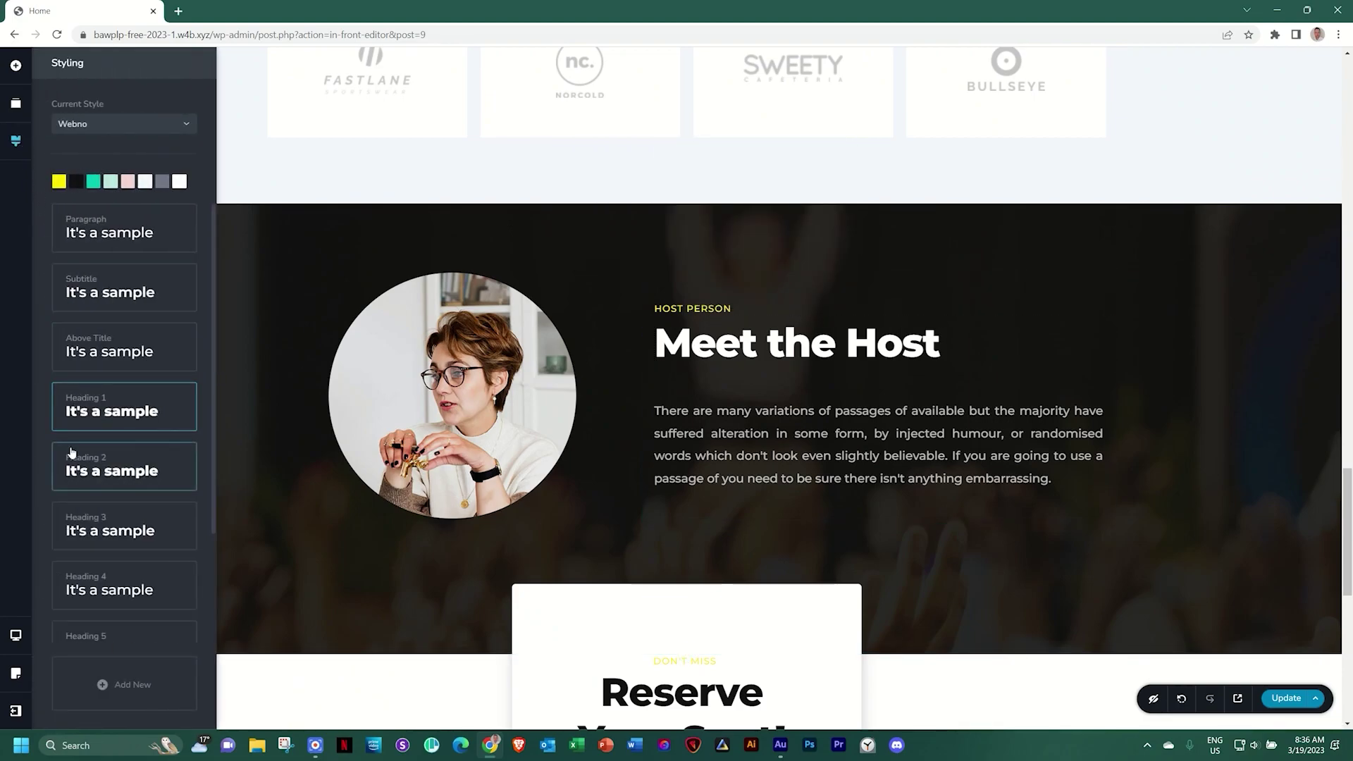
click(97, 466)
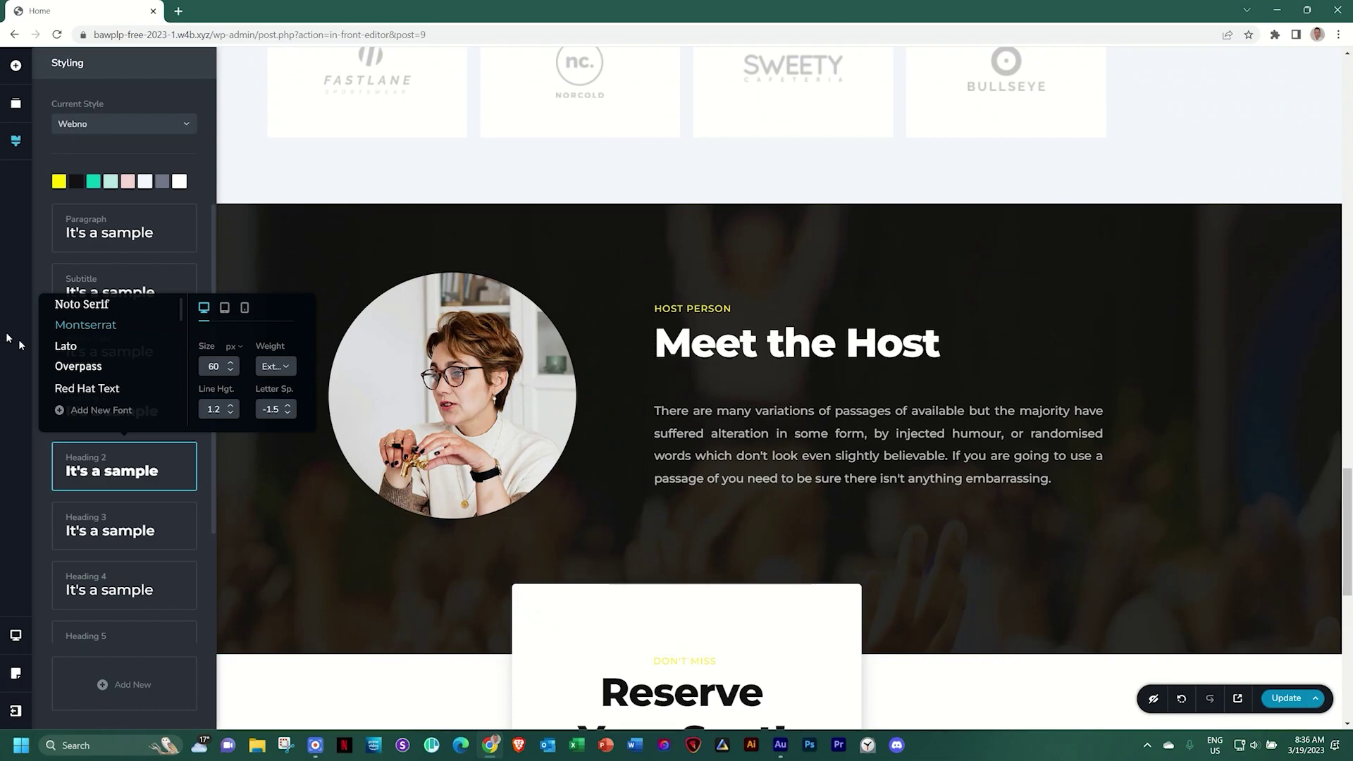
Try Knewave as the Heading 2 style font
scroll(85, 359, down, 1)
scroll(107, 355, down, 1)
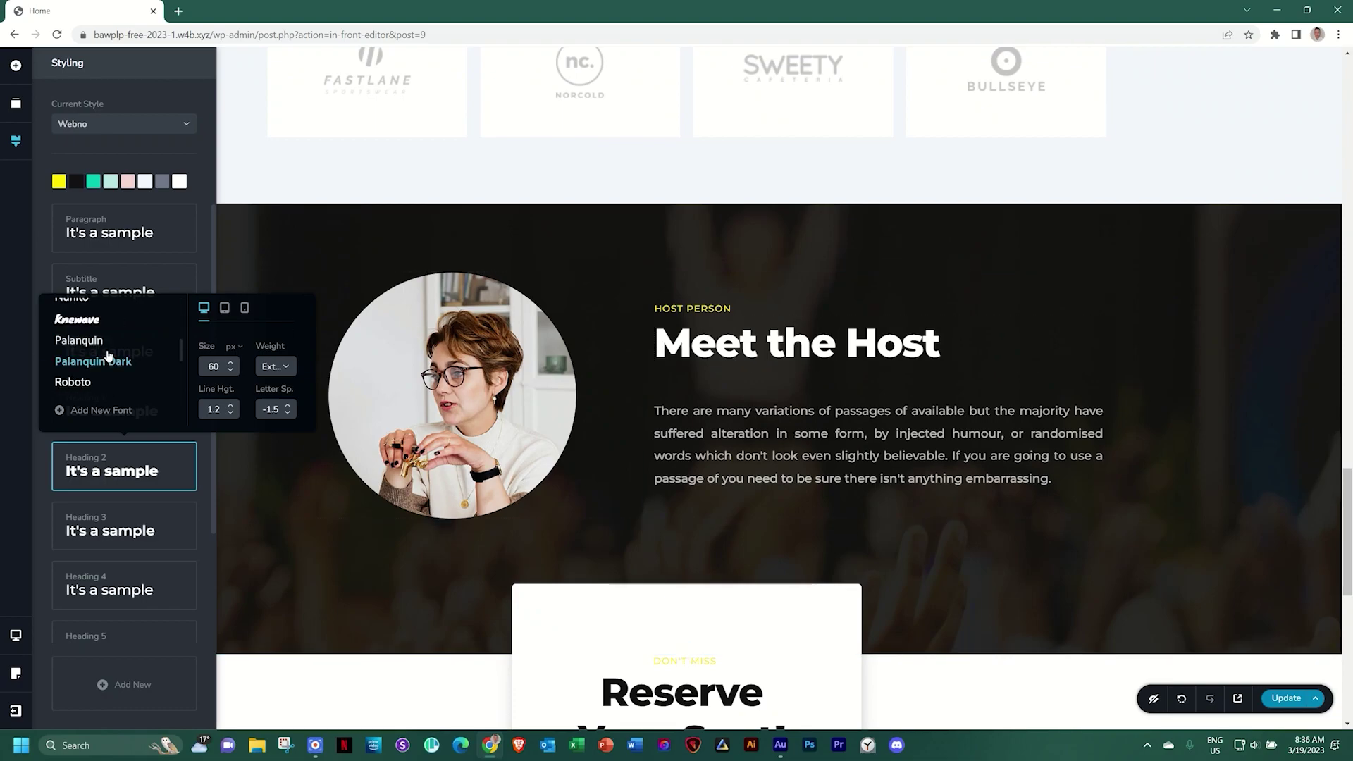
click(87, 324)
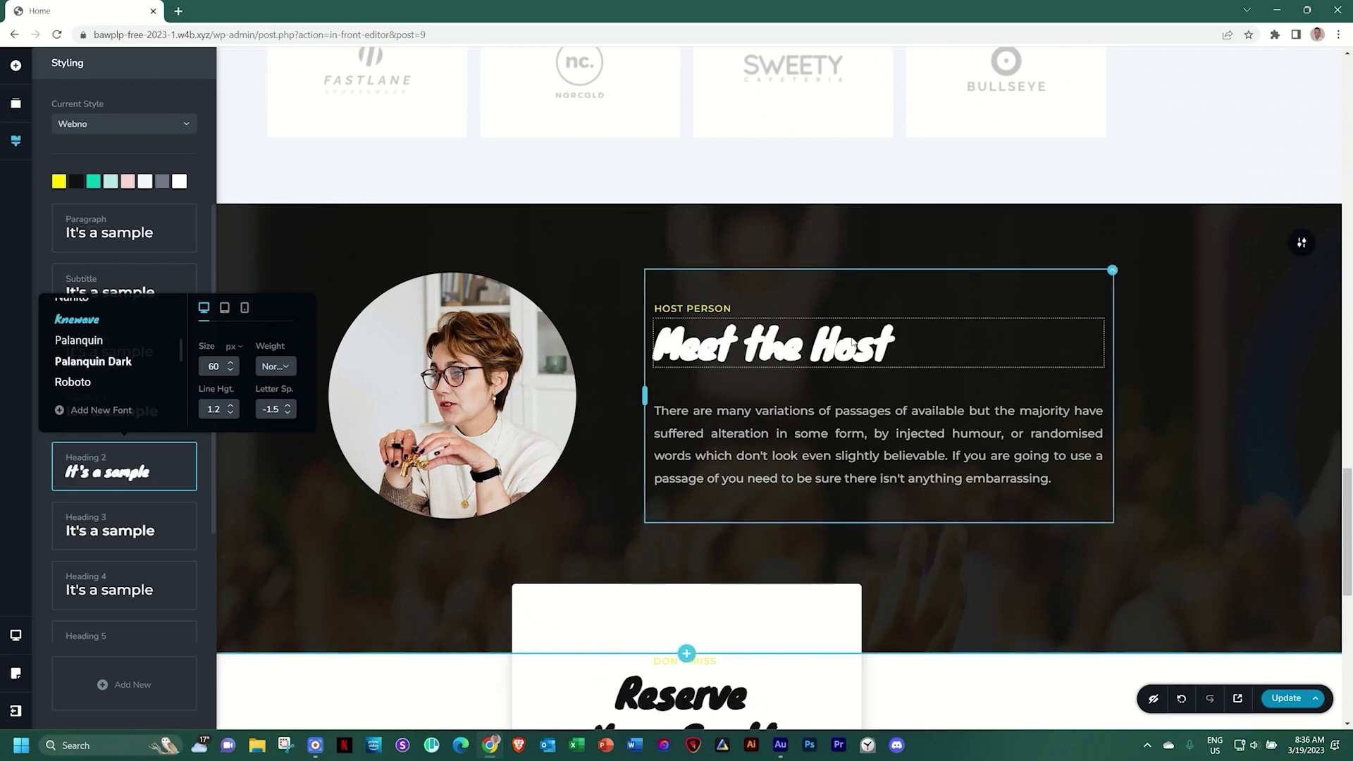
scroll(747, 422, down, 1)
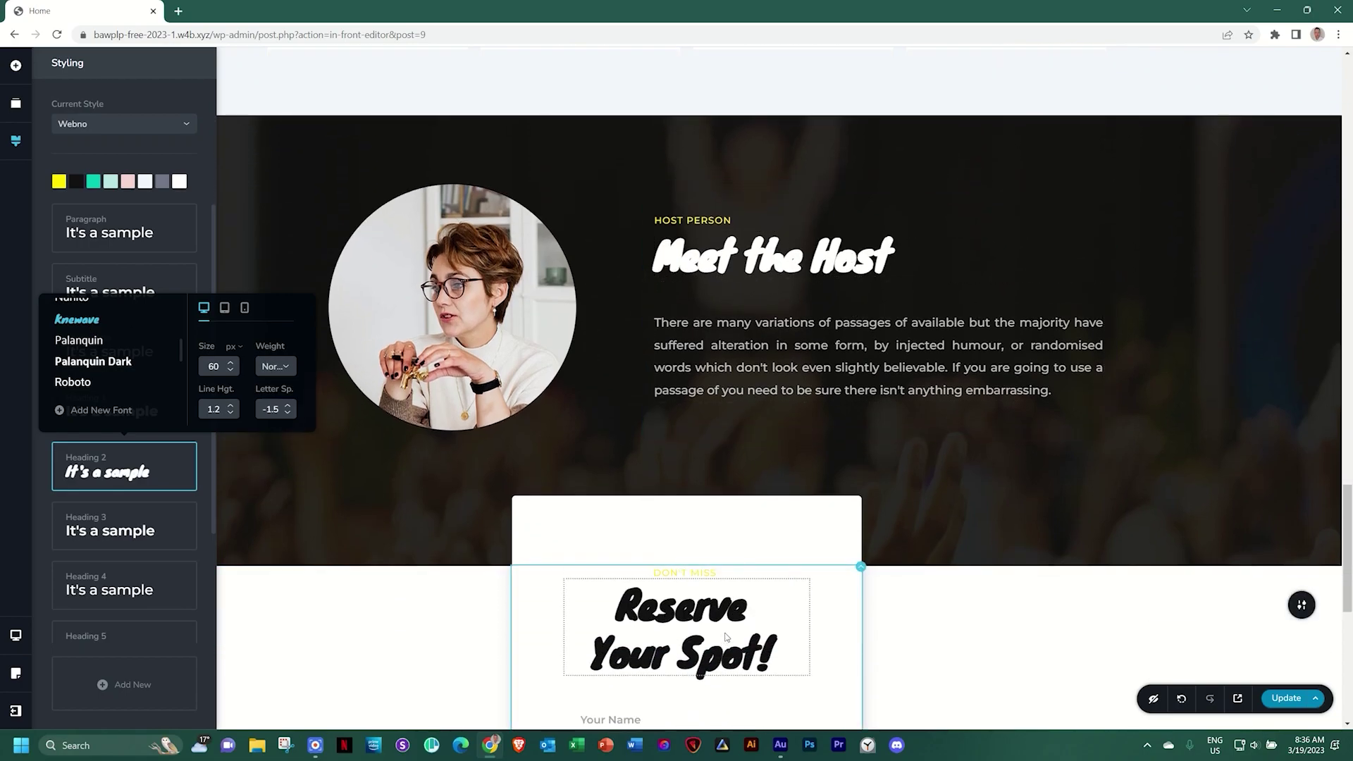
scroll(725, 634, down, 5)
scroll(725, 629, up, 10)
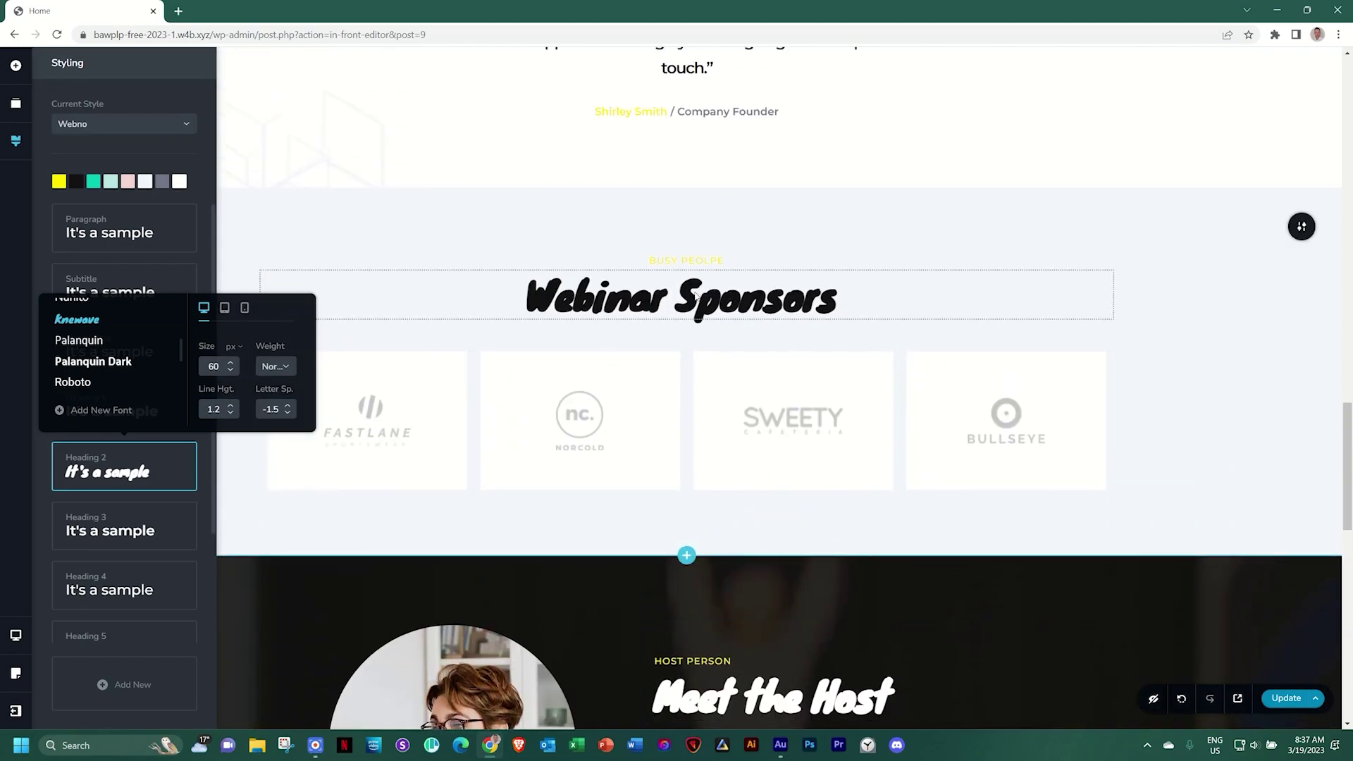
scroll(783, 311, up, 2)
scroll(785, 312, up, 8)
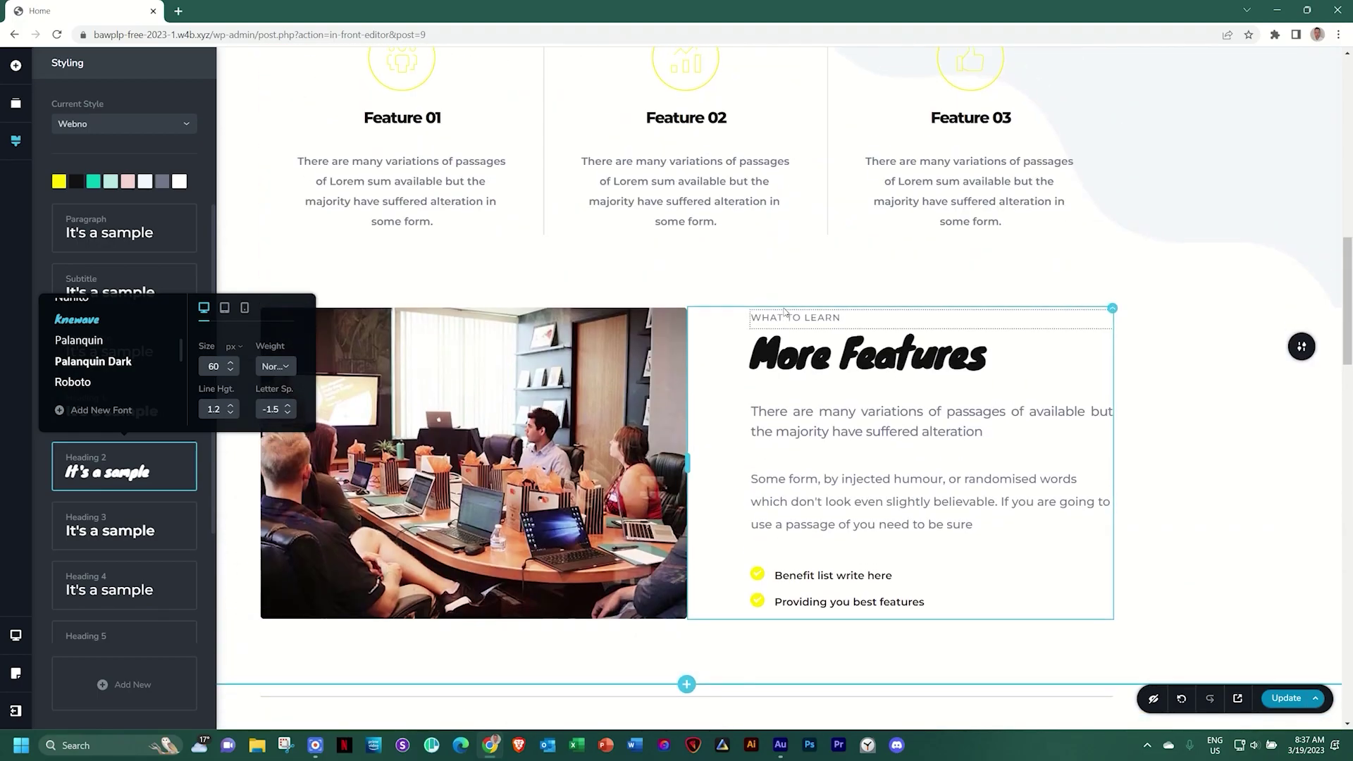
scroll(783, 312, up, 3)
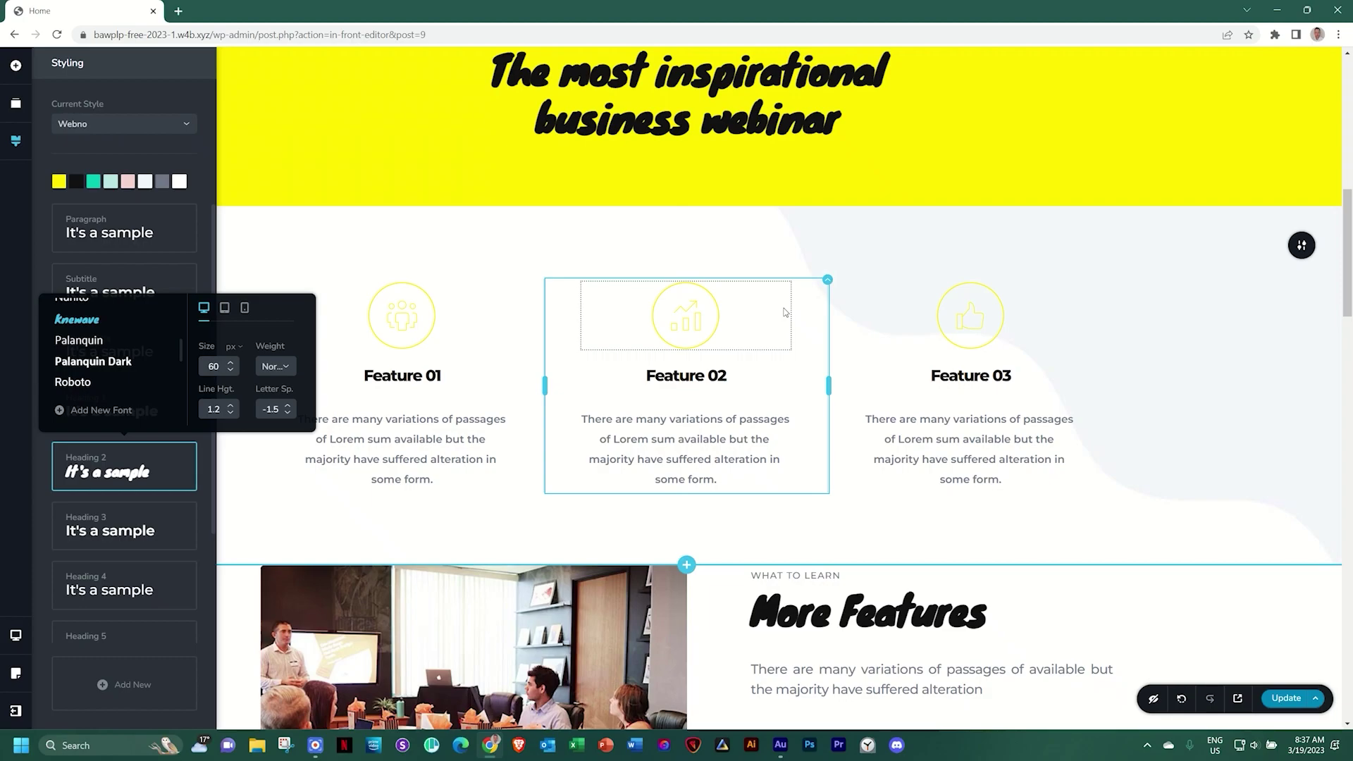
Try Palanquin and Comfortaa, then settle Heading 2 on Kaushan Script
click(104, 342)
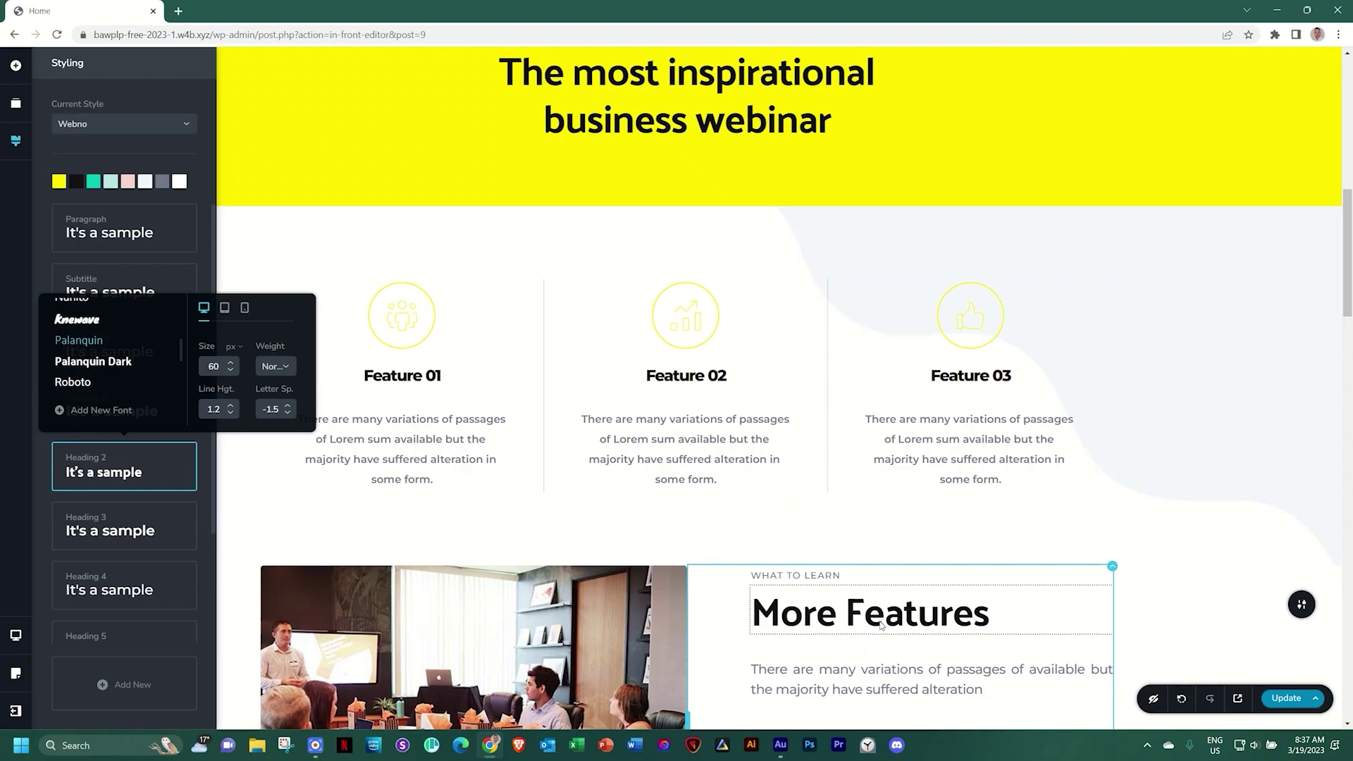
scroll(880, 625, down, 5)
scroll(873, 614, down, 8)
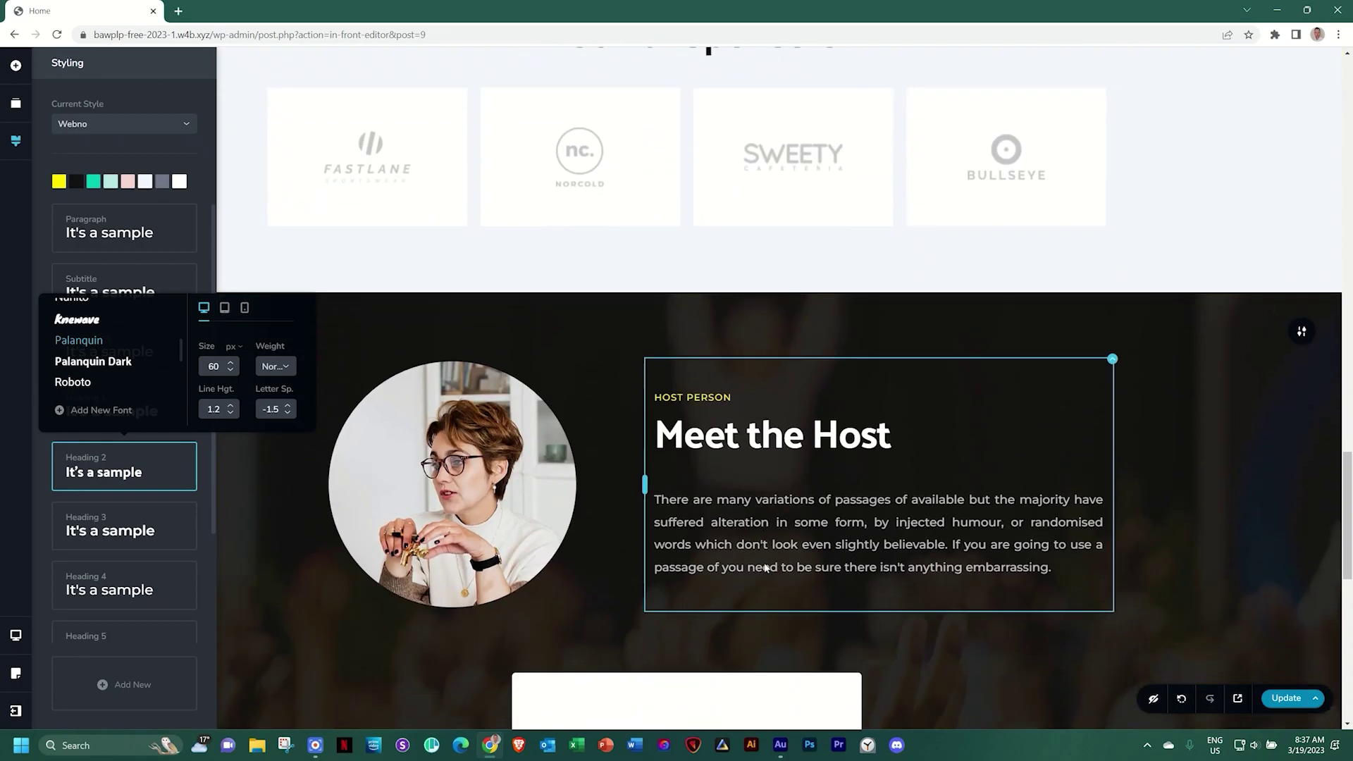
scroll(112, 371, down, 4)
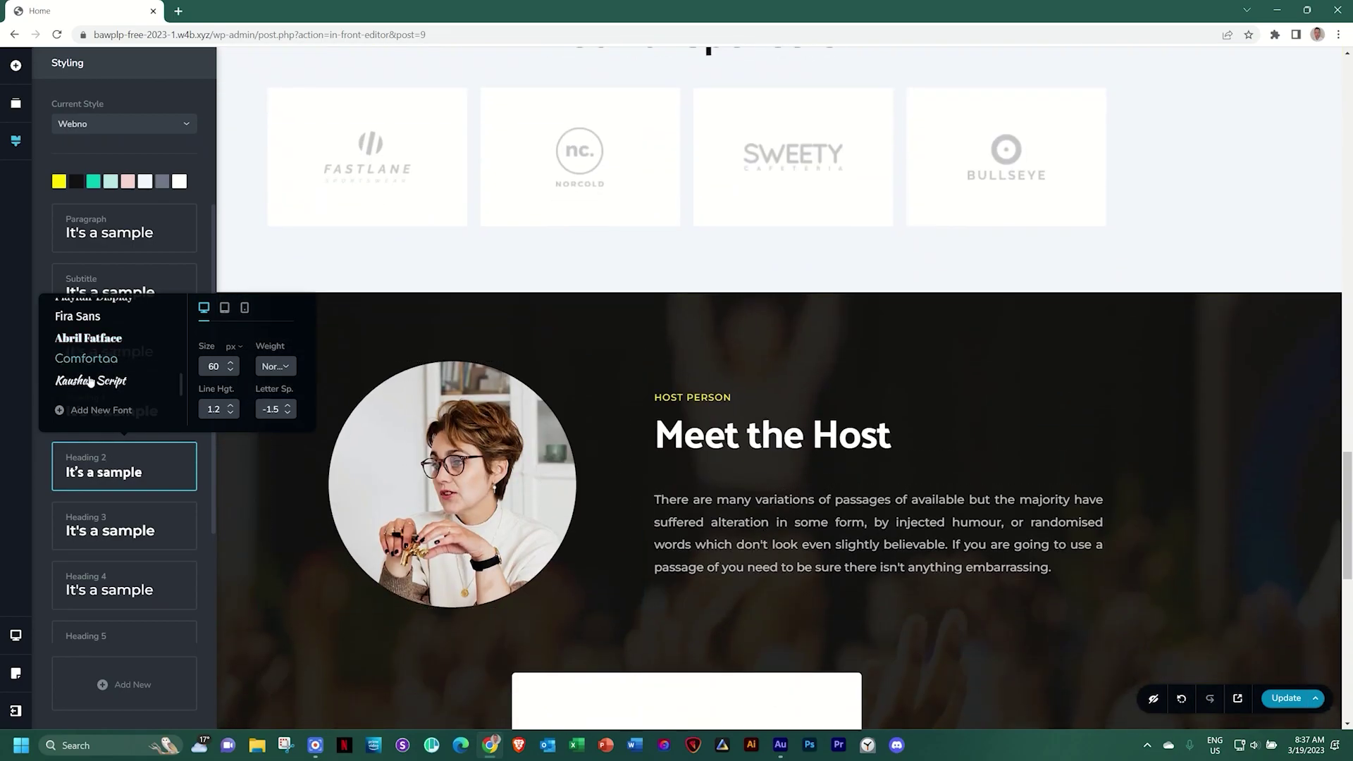
click(114, 361)
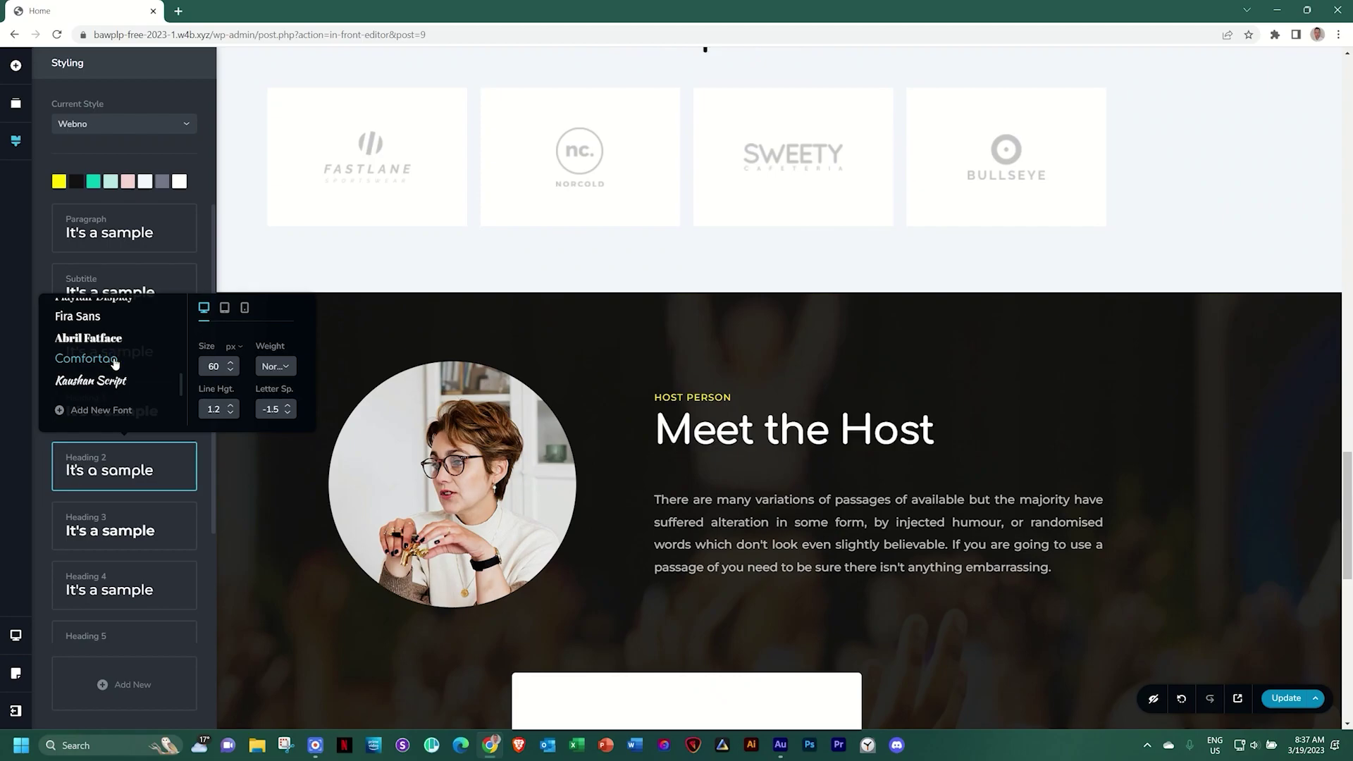
click(111, 381)
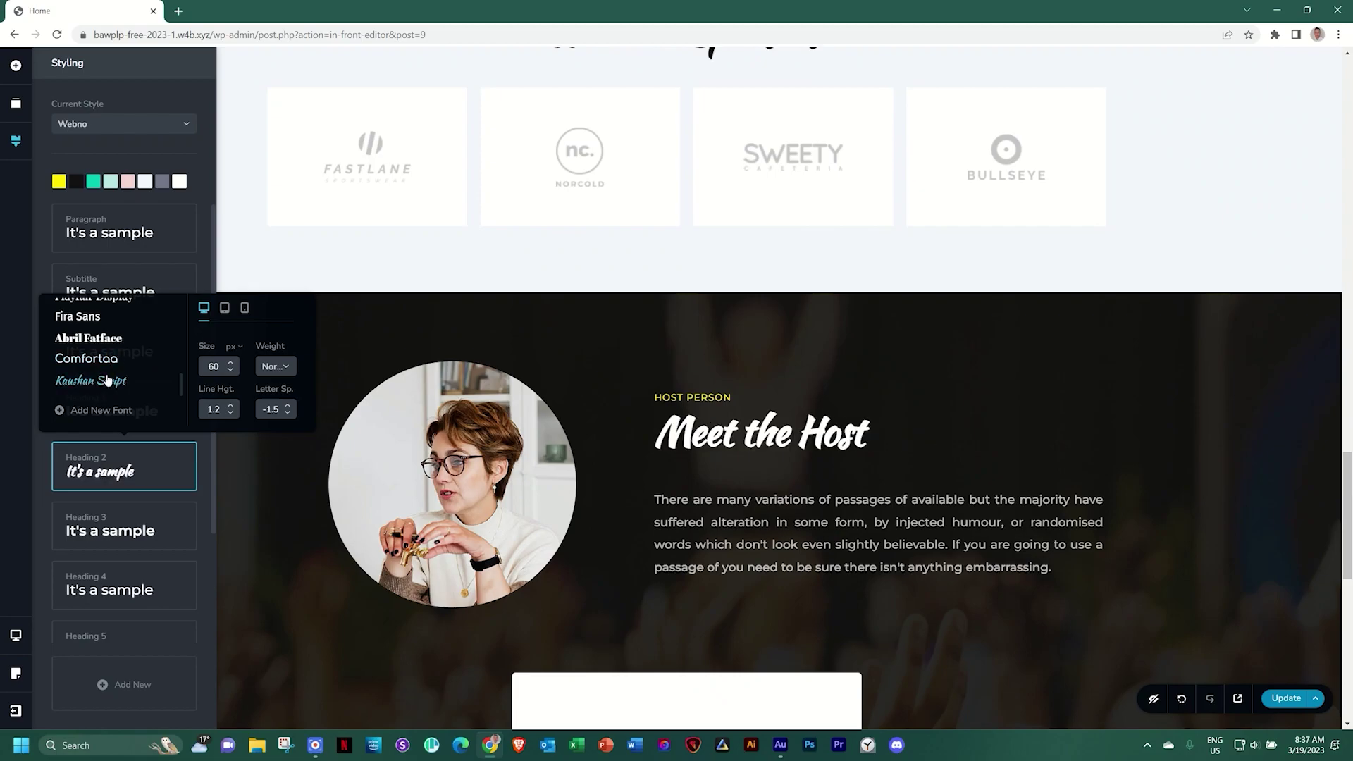
scroll(110, 380, up, 3)
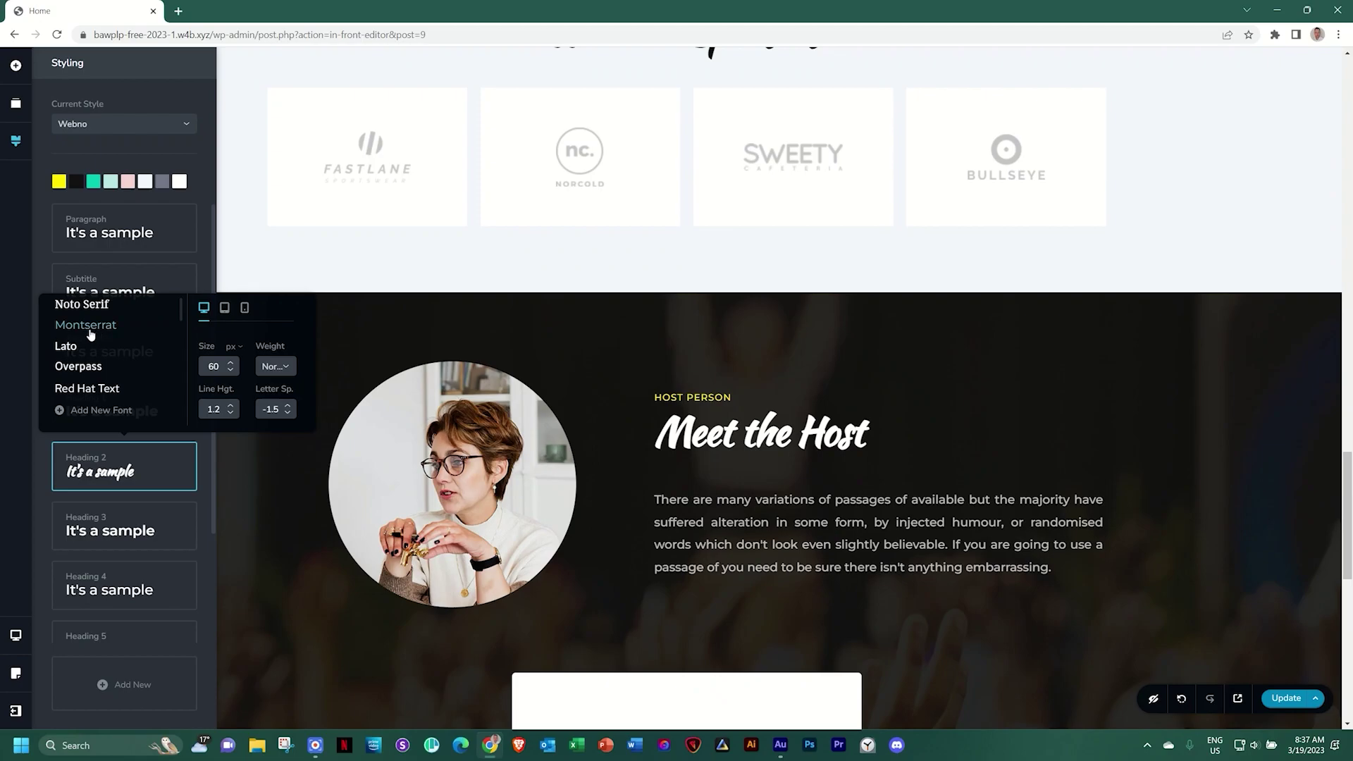
Switch the Heading 2 font back to Montserrat and return to the top of the page
click(91, 331)
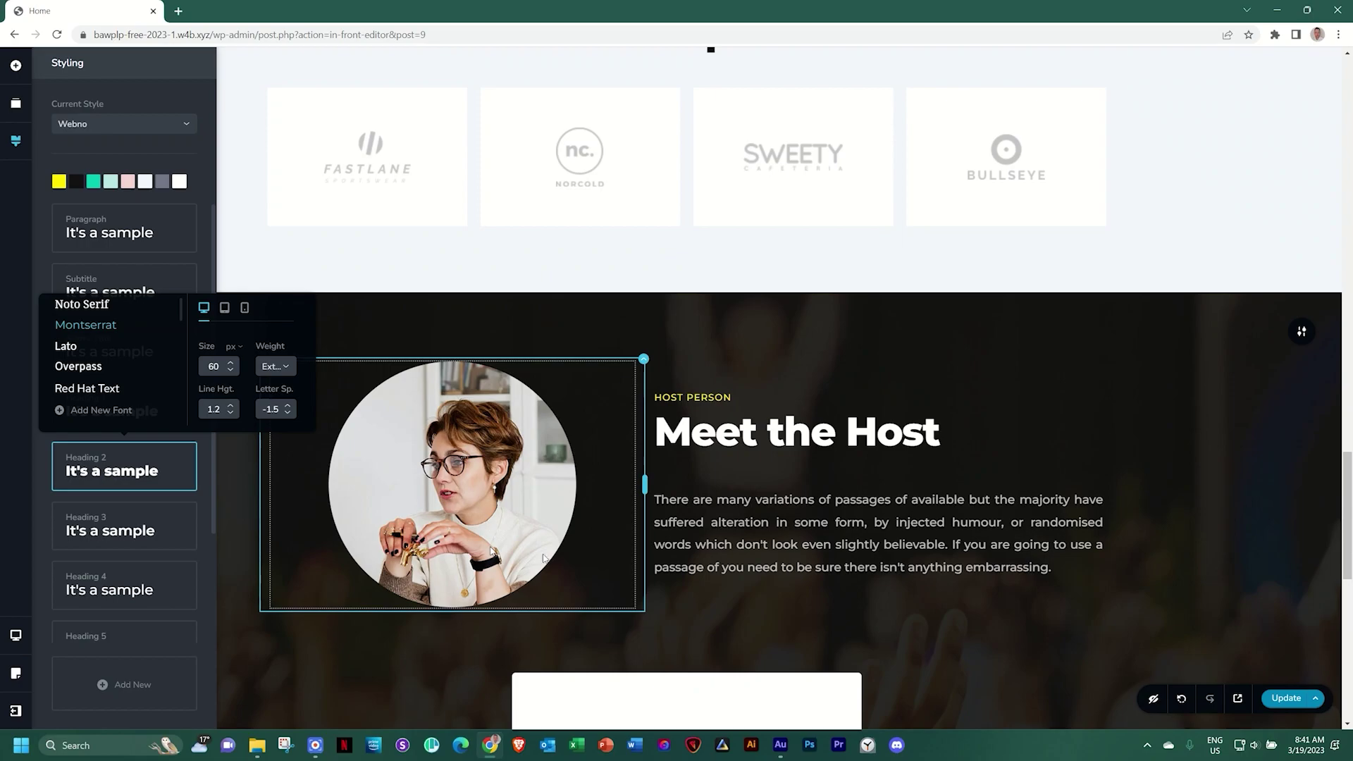
scroll(1050, 546, up, 15)
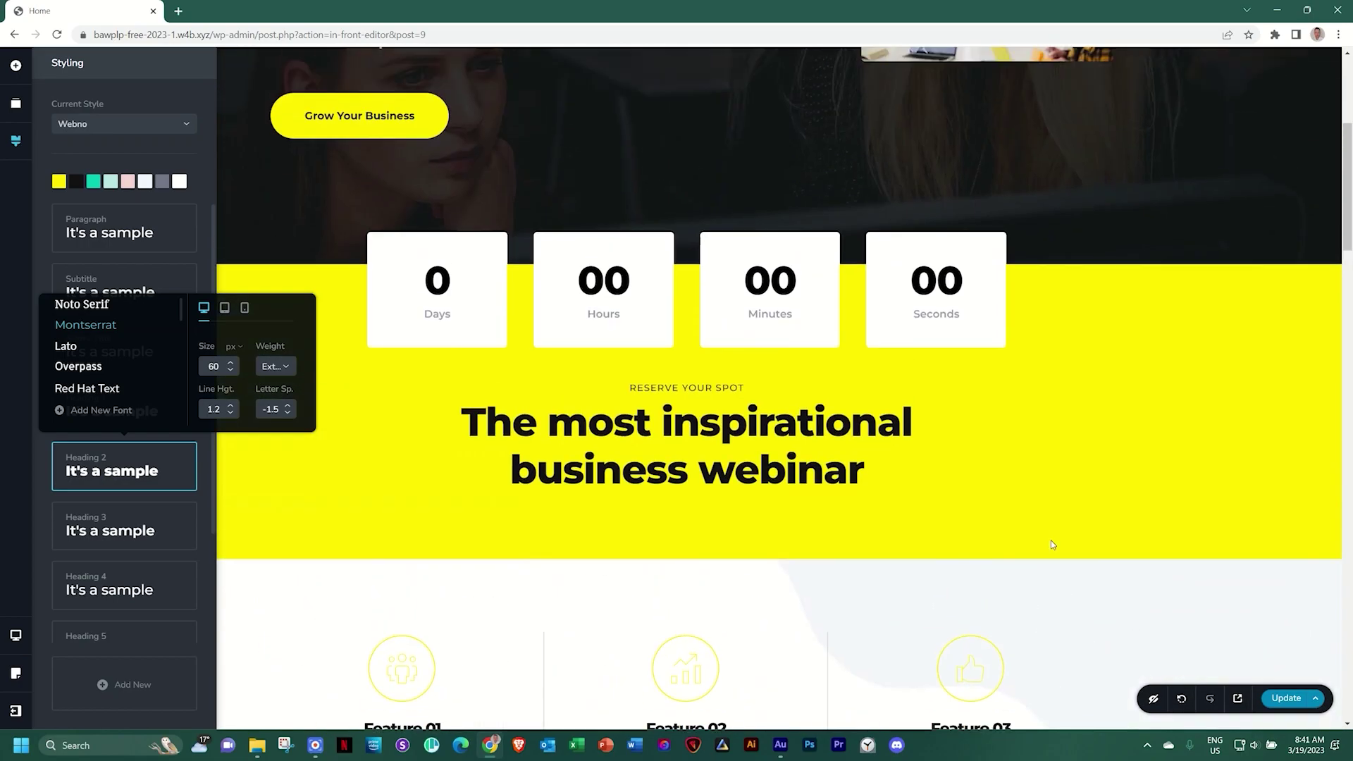
scroll(1052, 545, up, 5)
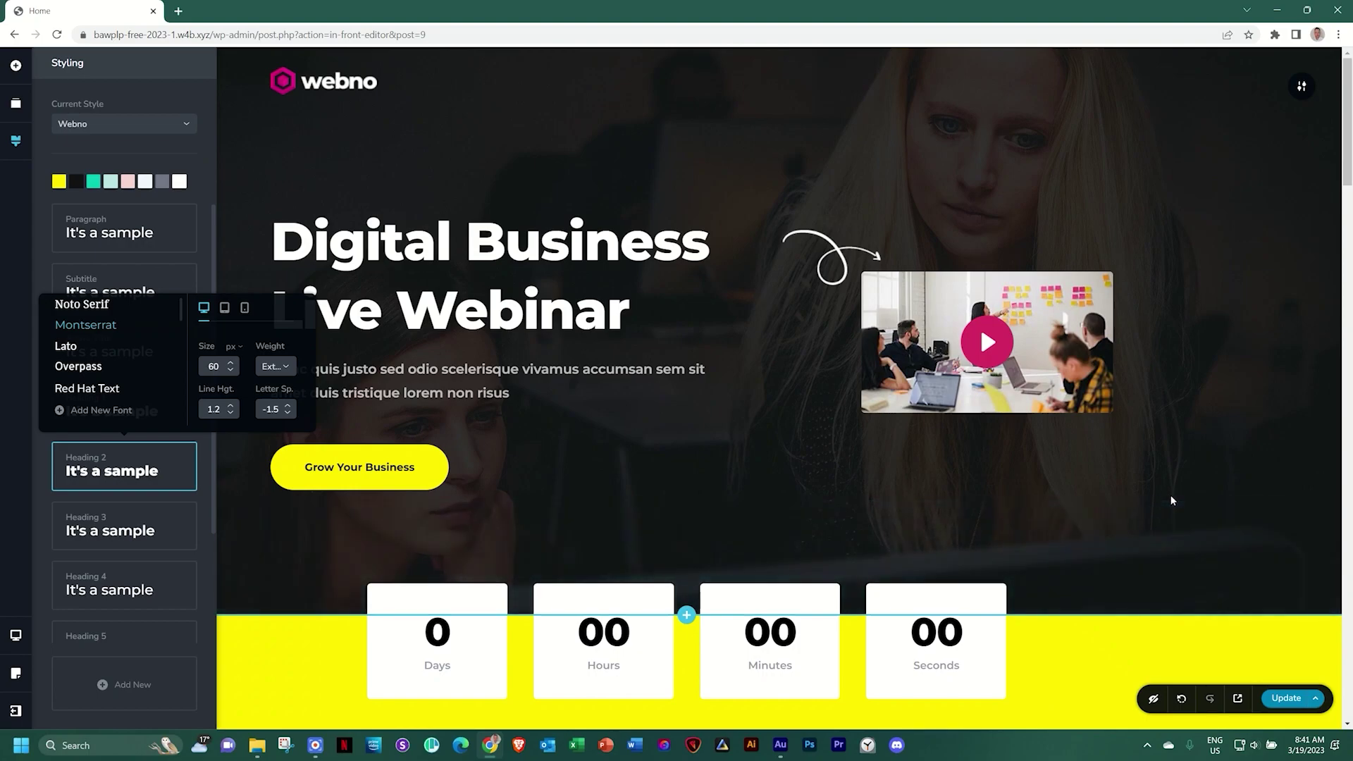
Dismiss the Styling panel and scroll the webinar page down to the footer
click(1172, 498)
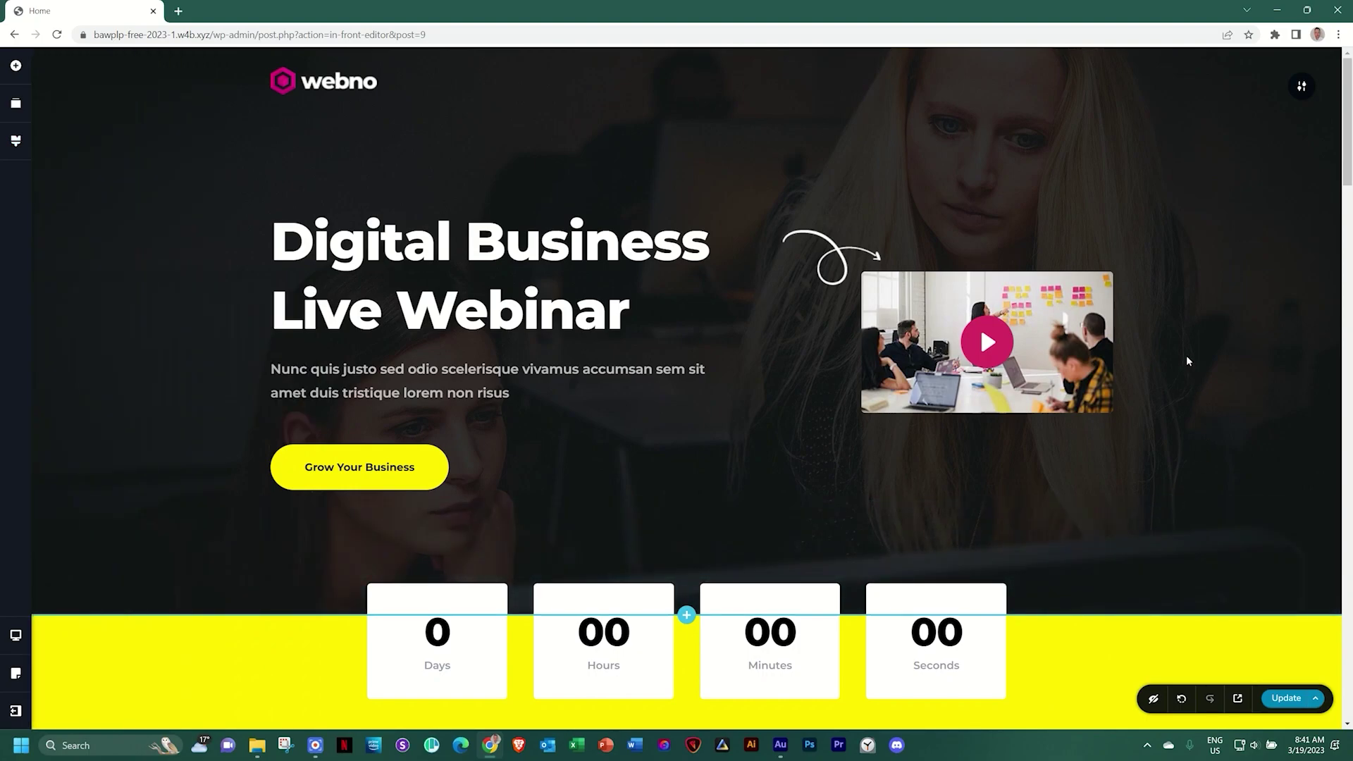
scroll(1186, 361, down, 5)
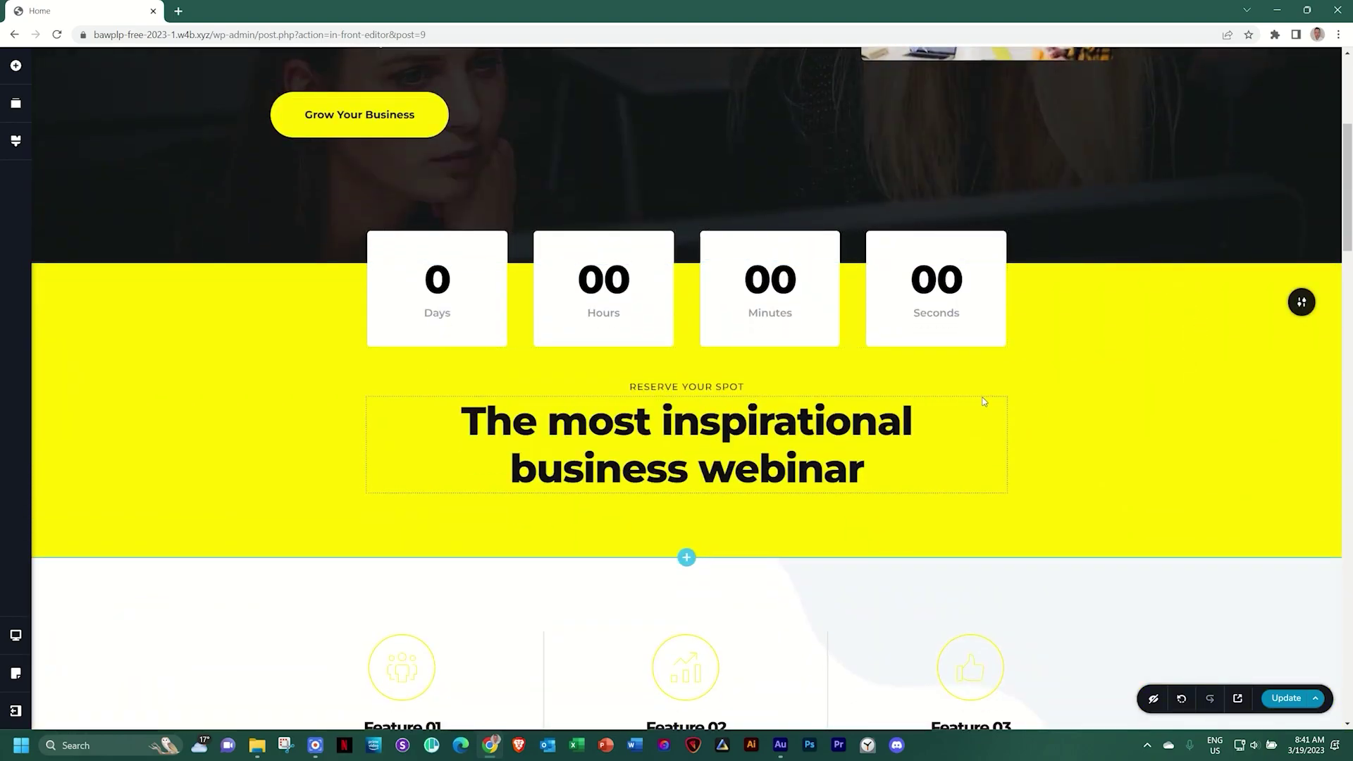
scroll(984, 401, down, 4)
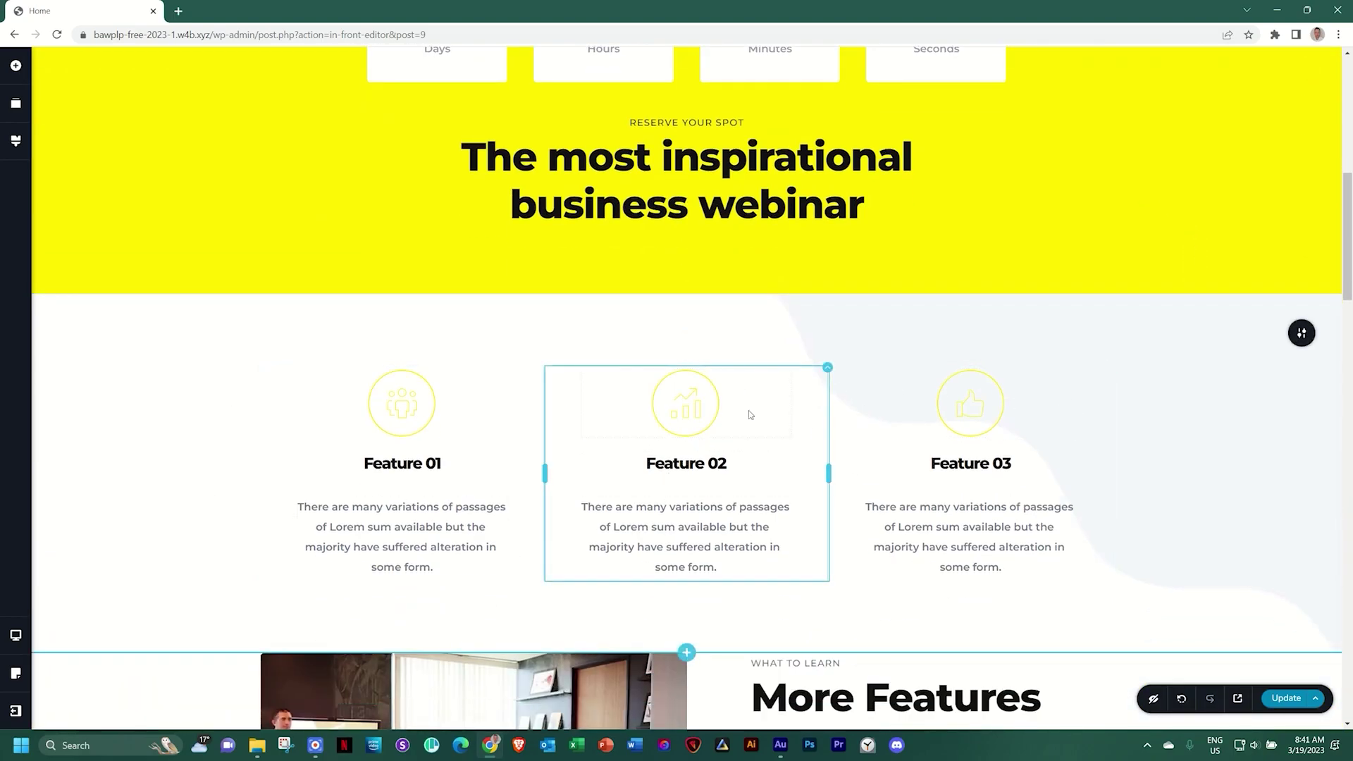
scroll(998, 433, down, 5)
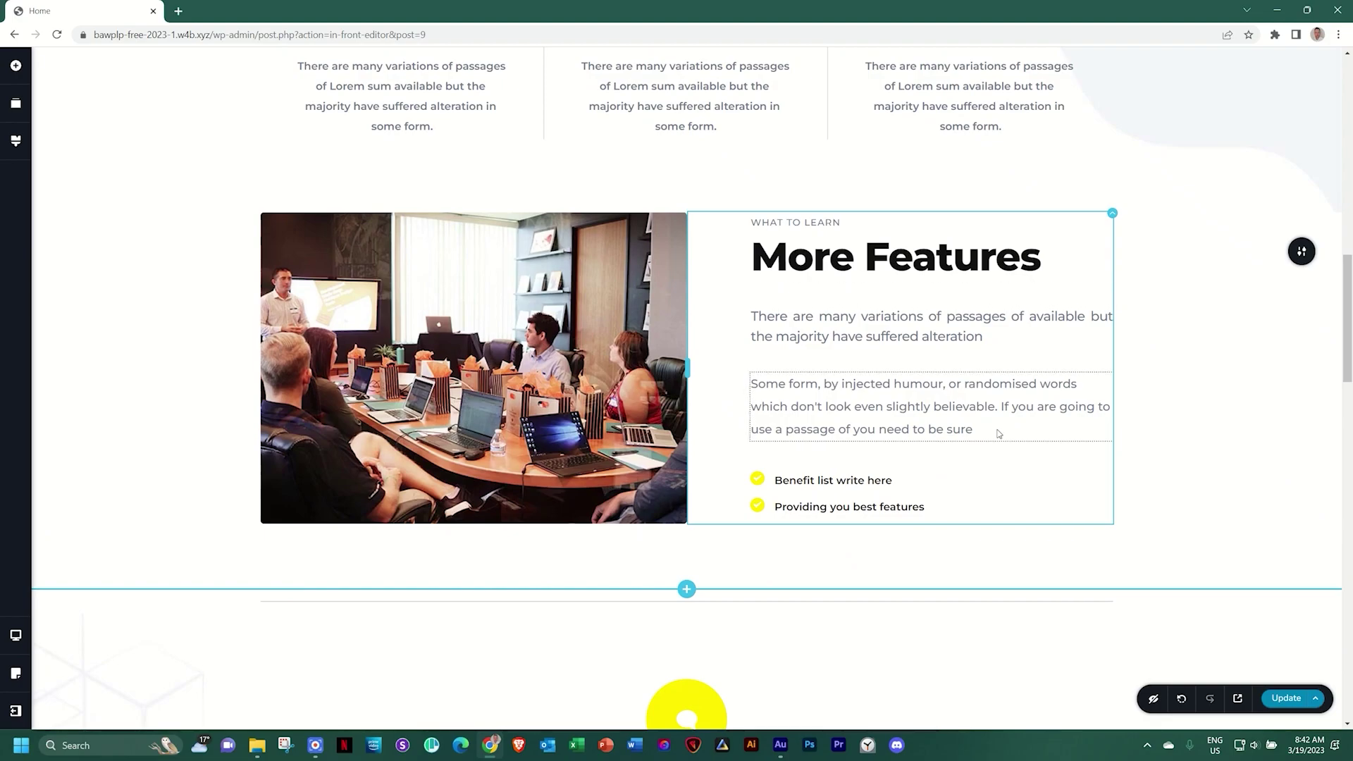
scroll(999, 433, down, 4)
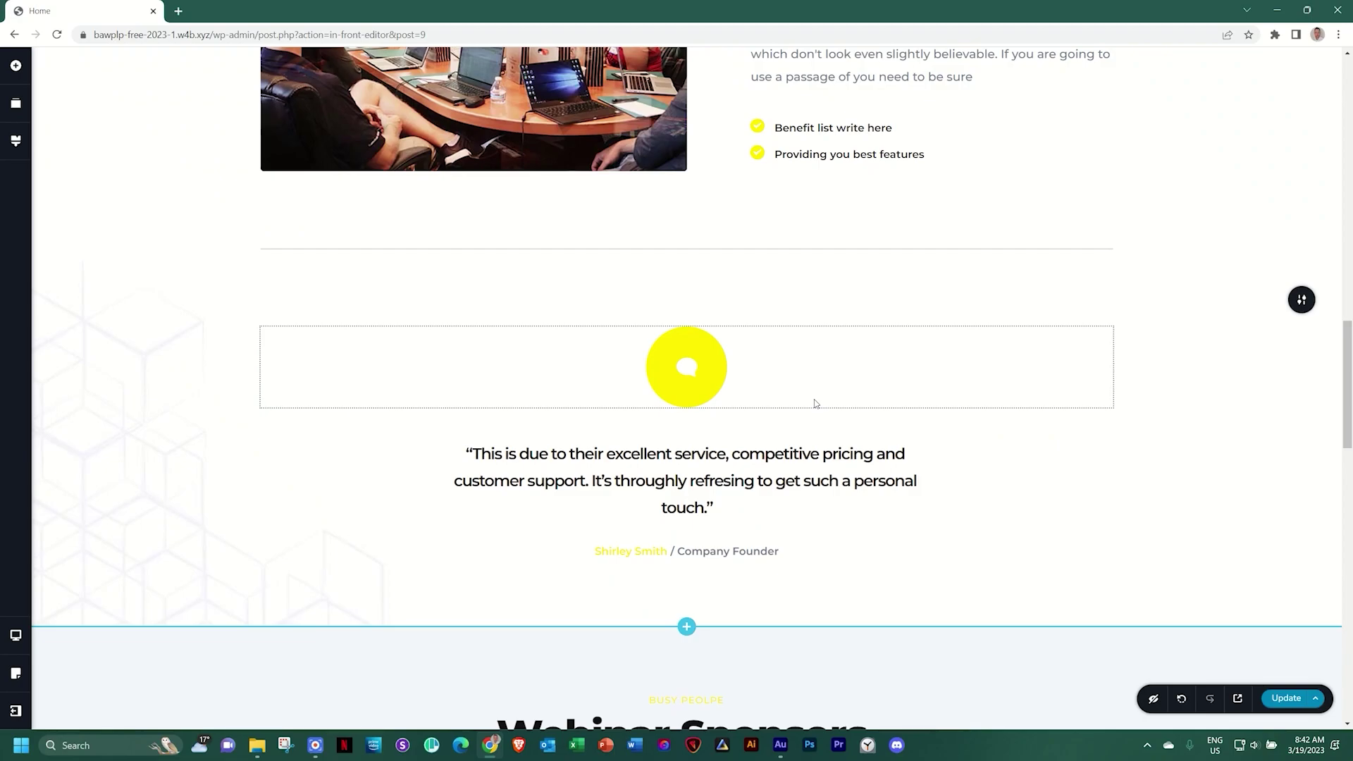
scroll(815, 403, down, 6)
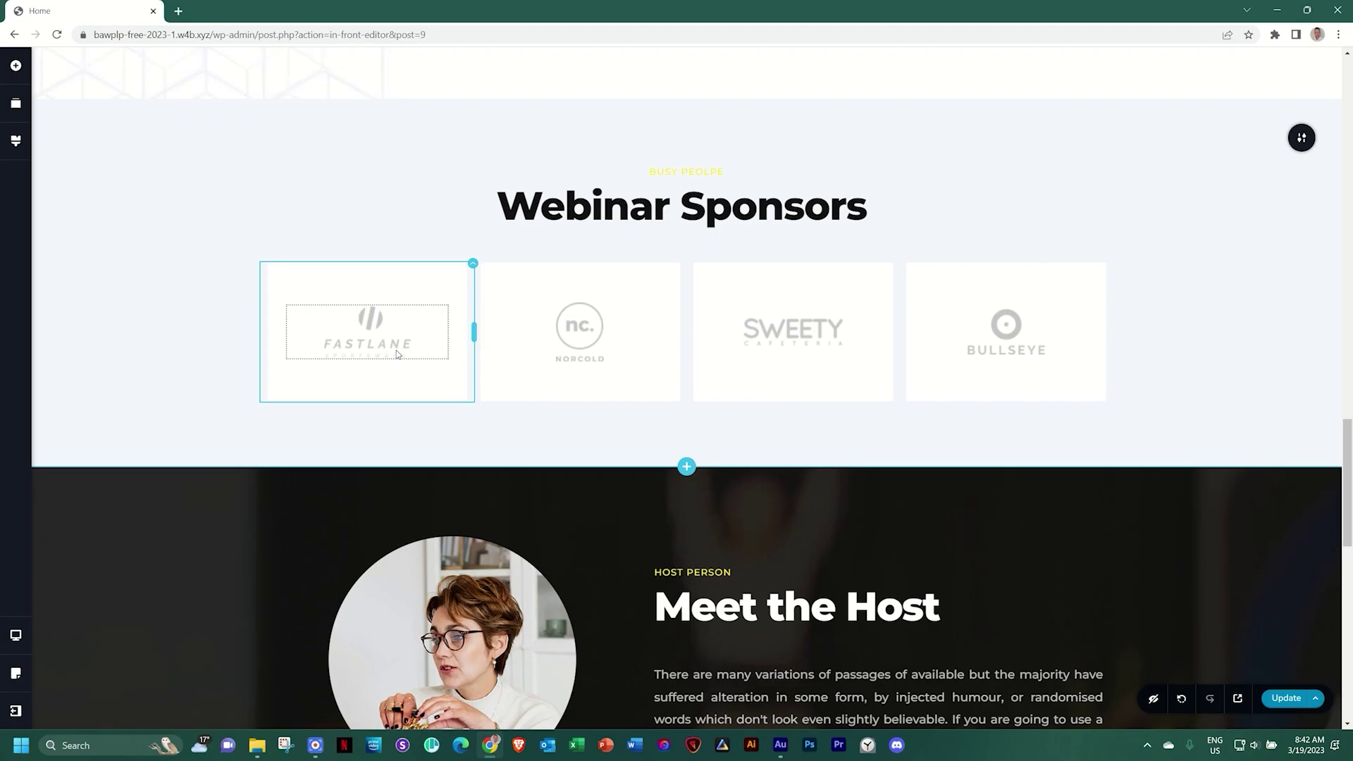
scroll(396, 349, down, 5)
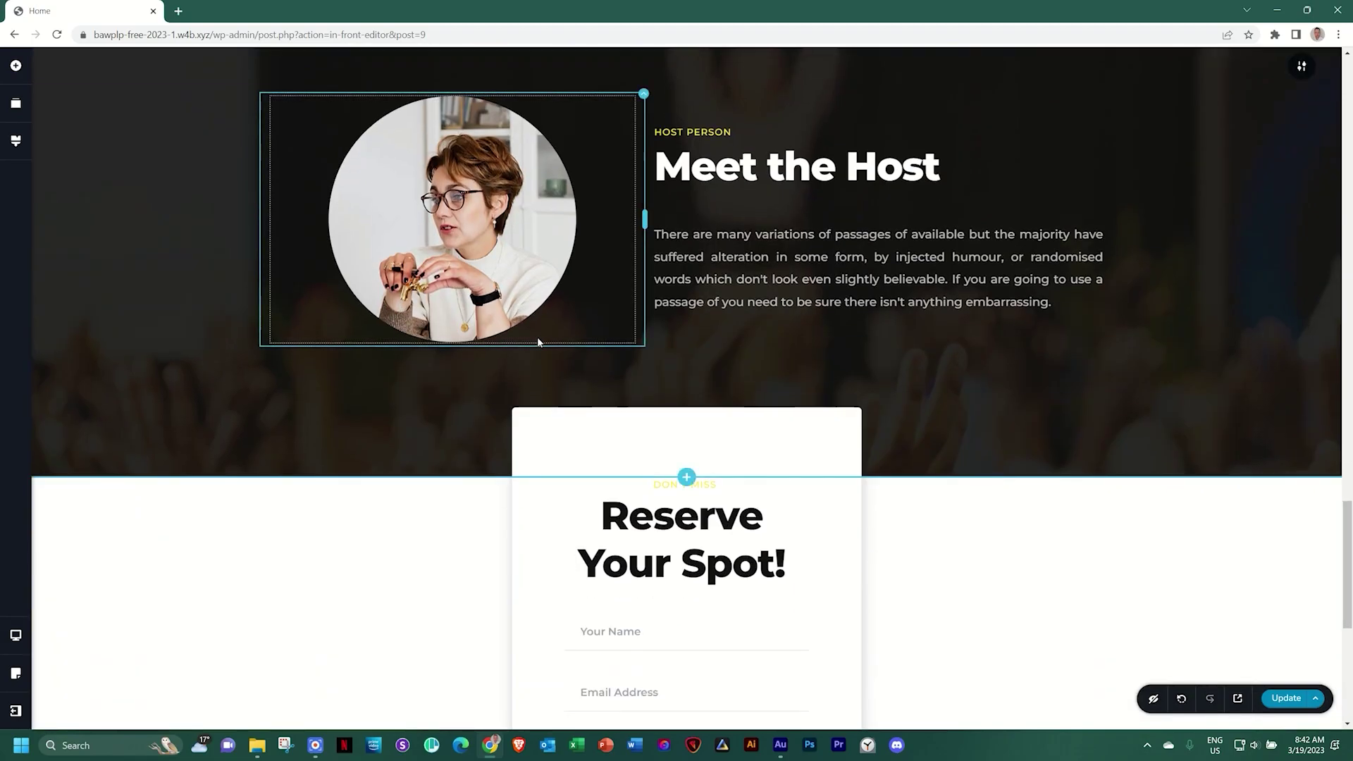
scroll(537, 342, down, 3)
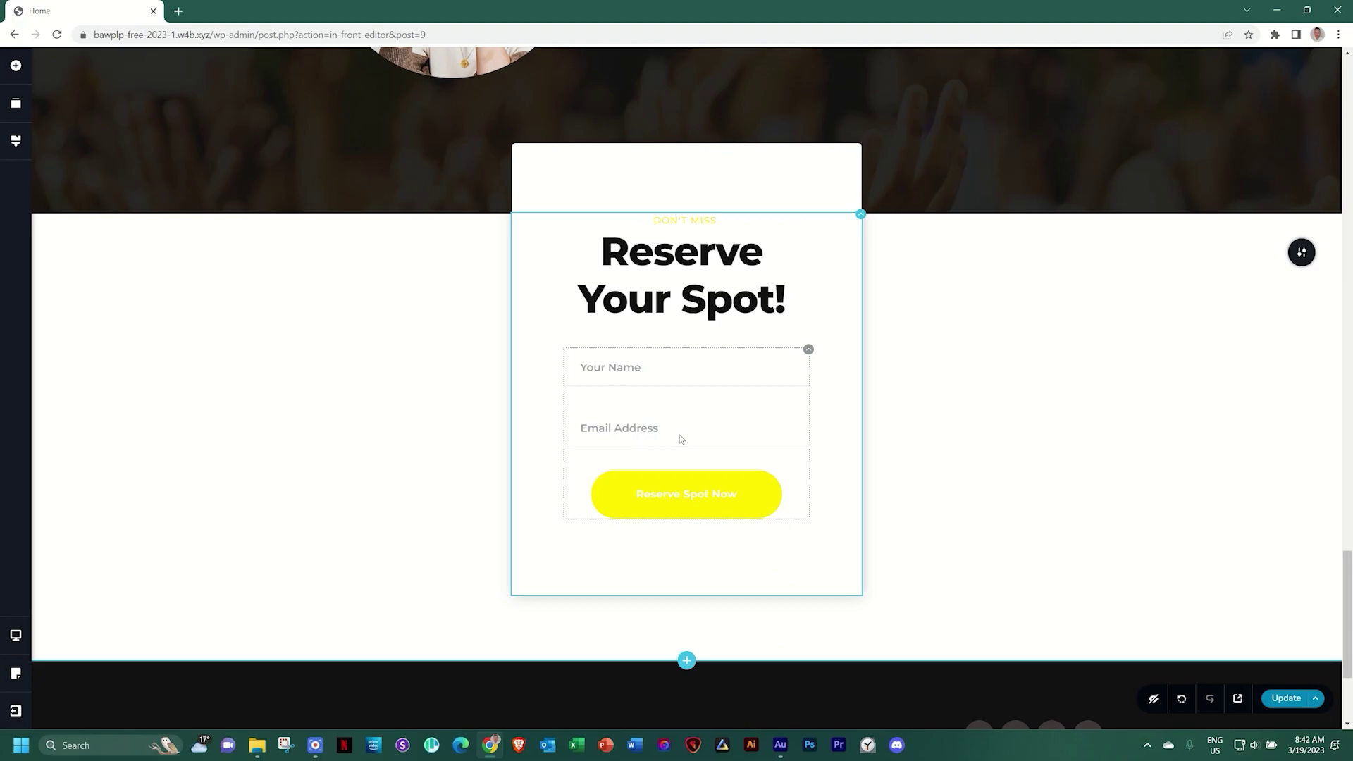
scroll(680, 434, down, 3)
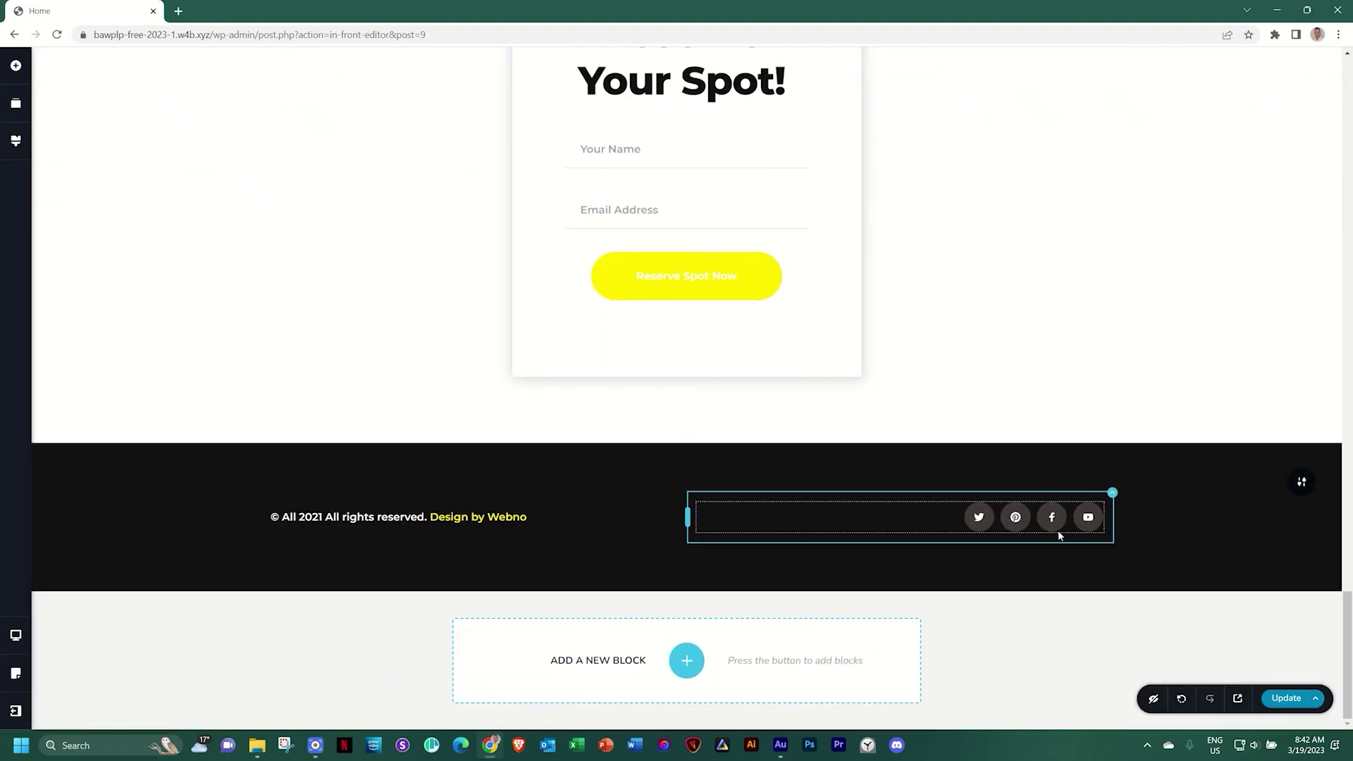
Scroll back up through the sections to the webinar hero
scroll(1058, 530, up, 3)
scroll(1058, 530, down, 3)
scroll(1043, 520, up, 10)
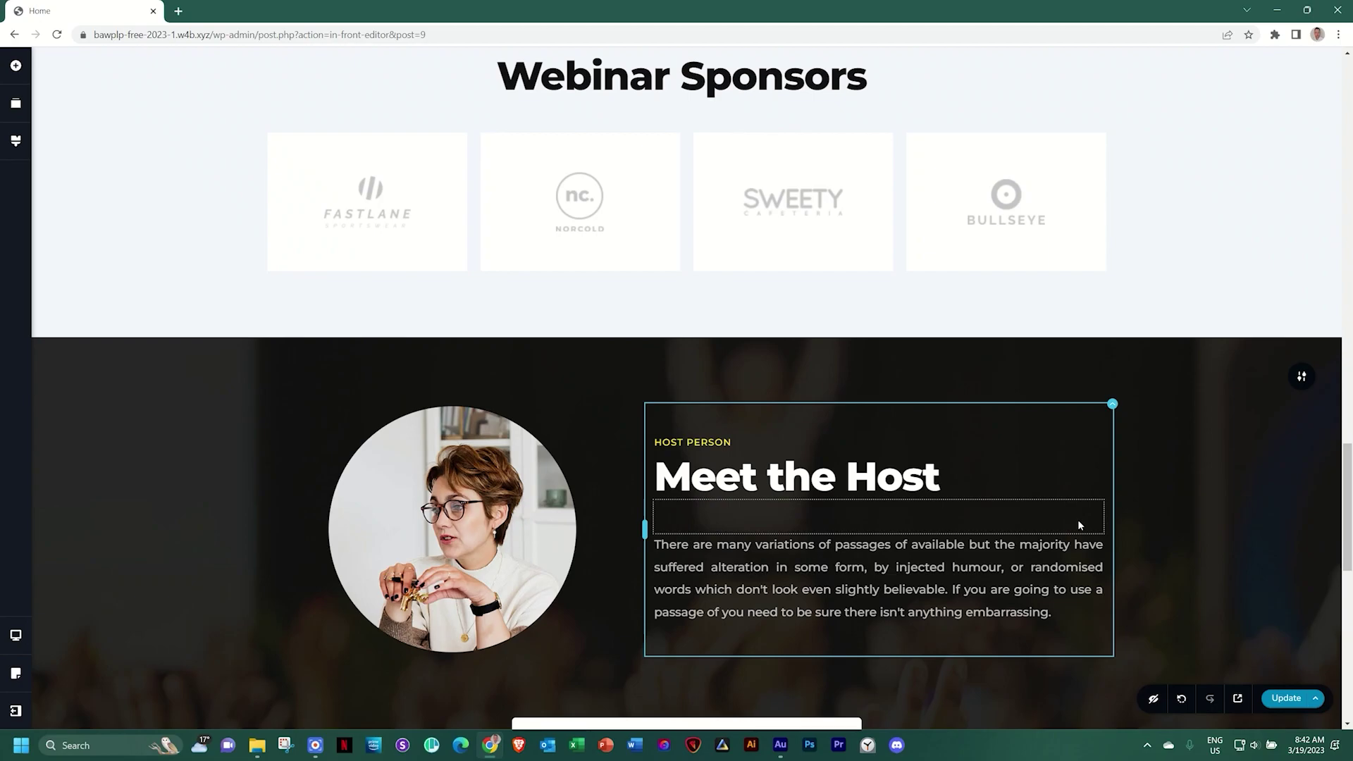
scroll(1077, 519, up, 10)
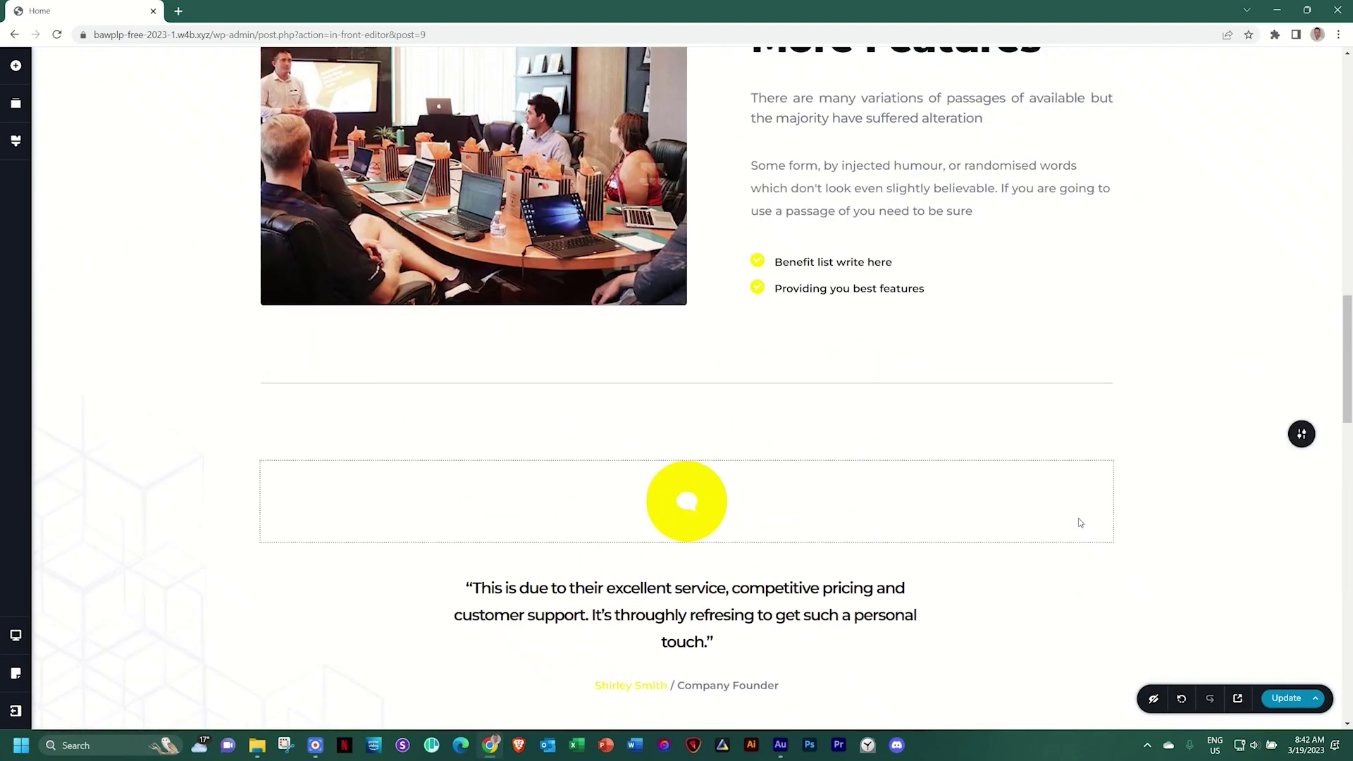
scroll(1079, 522, up, 3)
scroll(1078, 518, up, 12)
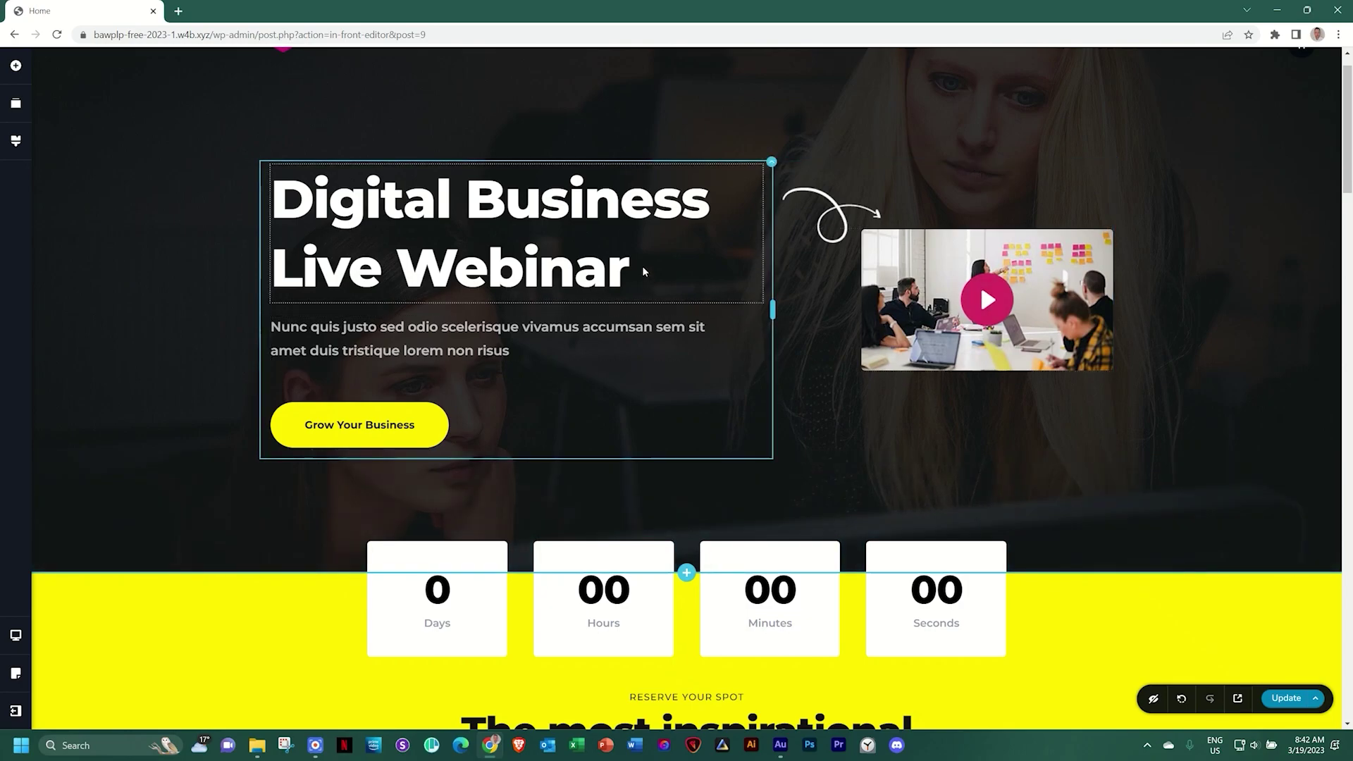
scroll(661, 271, down, 4)
scroll(661, 272, up, 5)
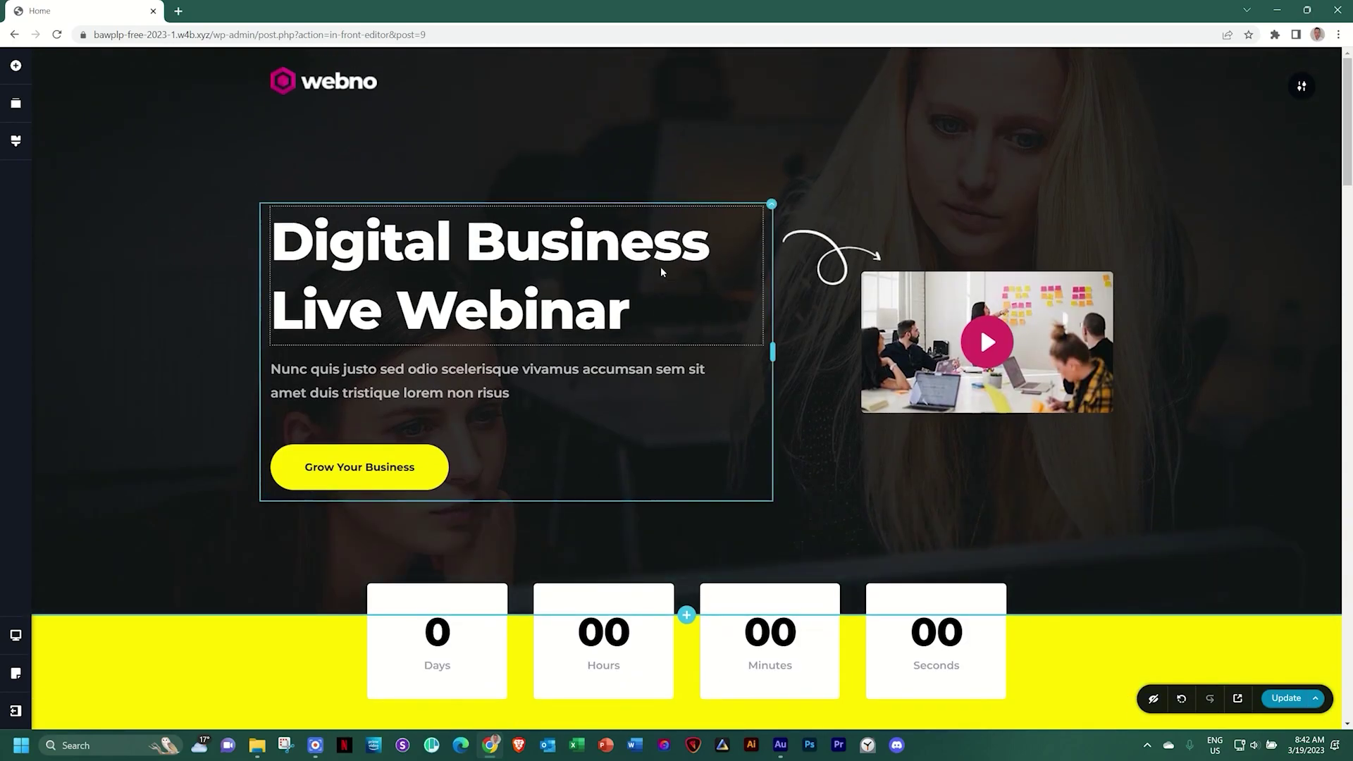
scroll(738, 311, down, 3)
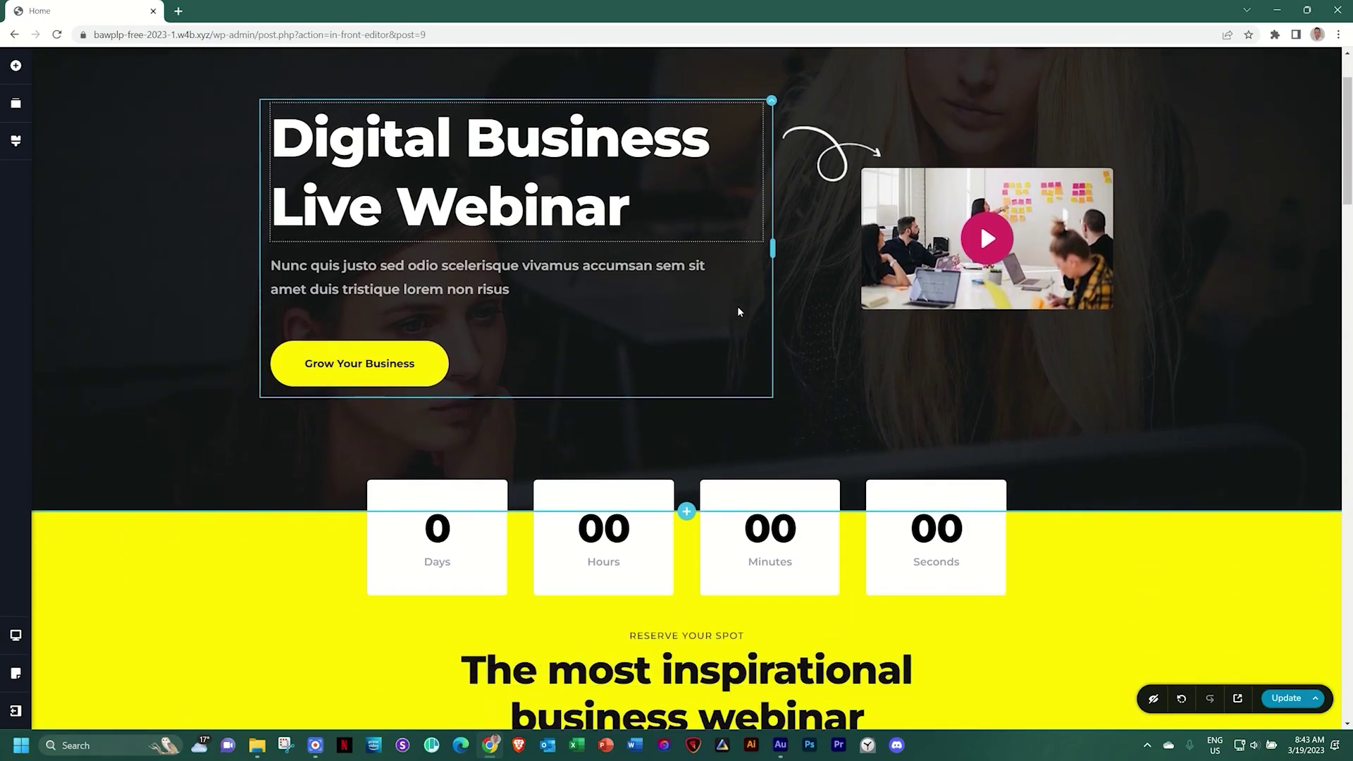
scroll(738, 312, down, 3)
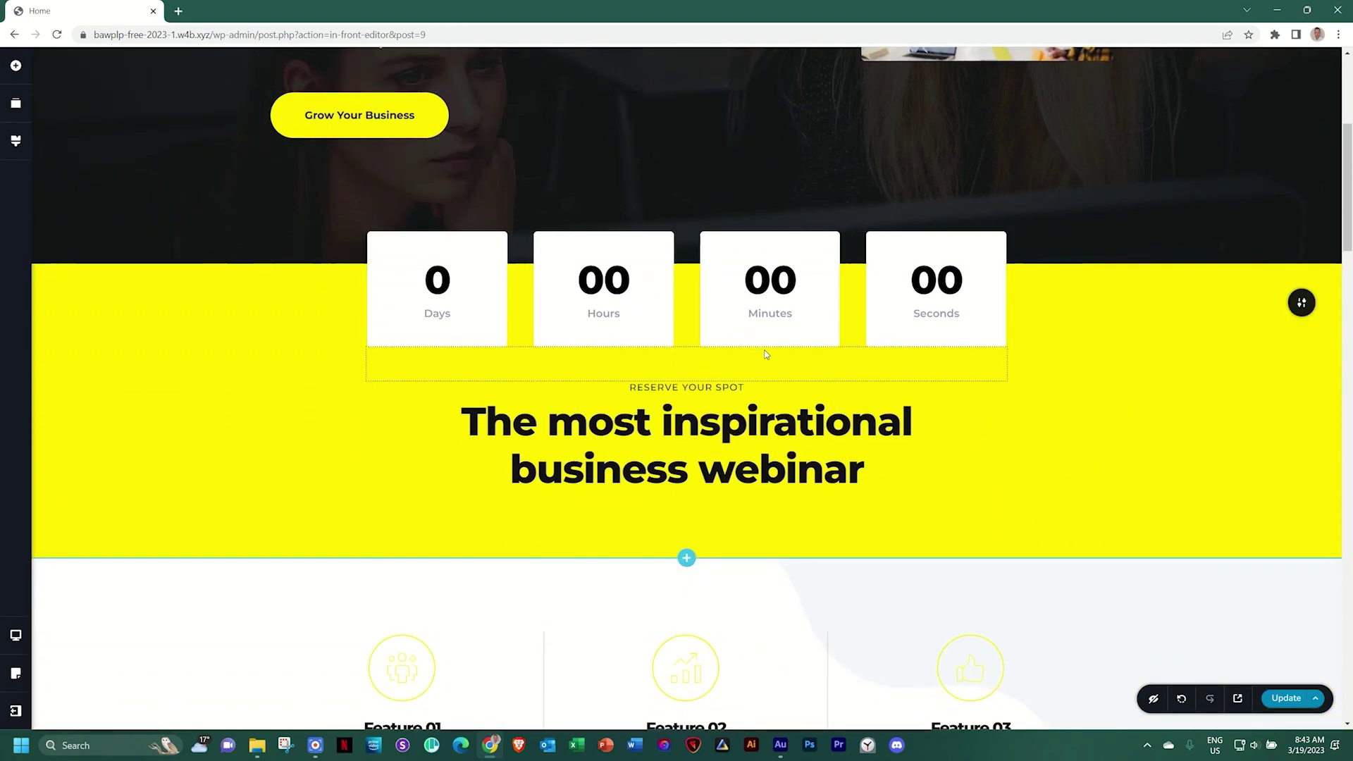
scroll(766, 355, up, 4)
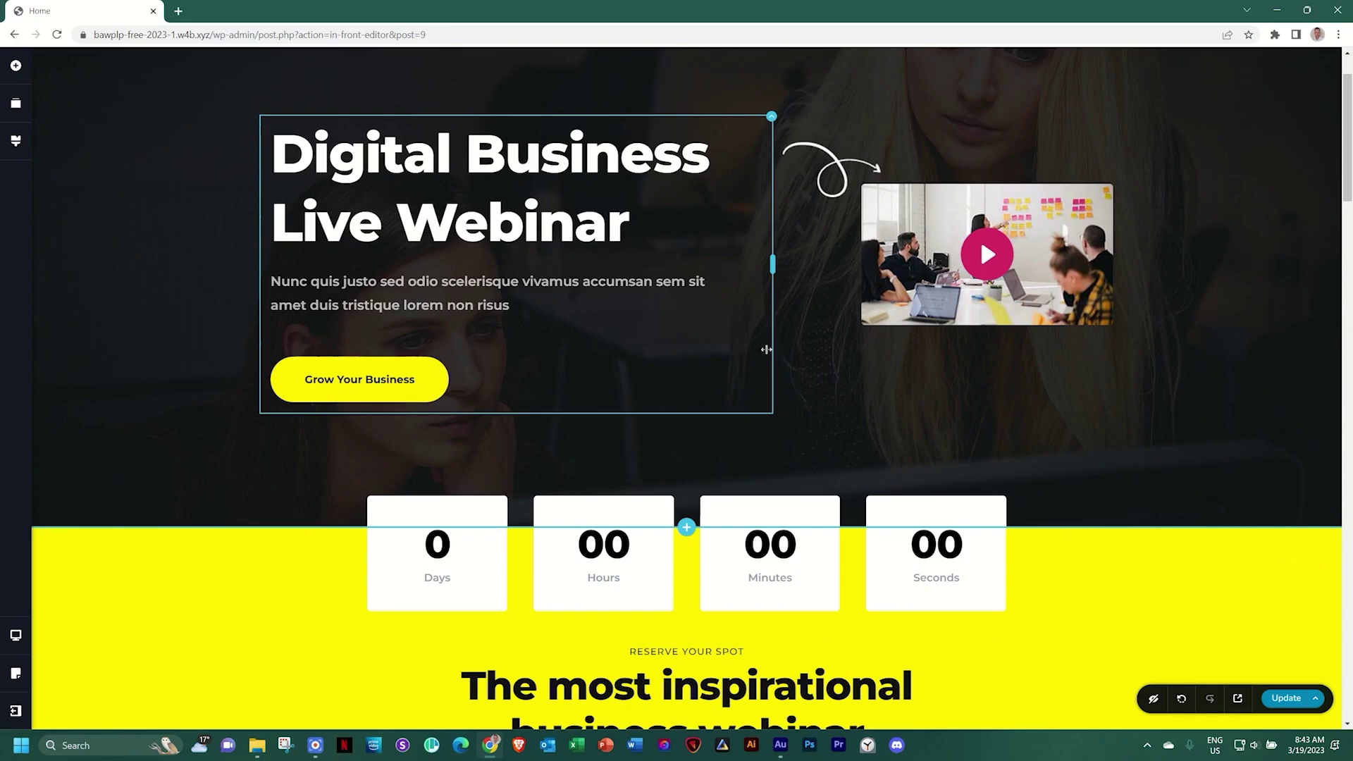
scroll(440, 258, up, 1)
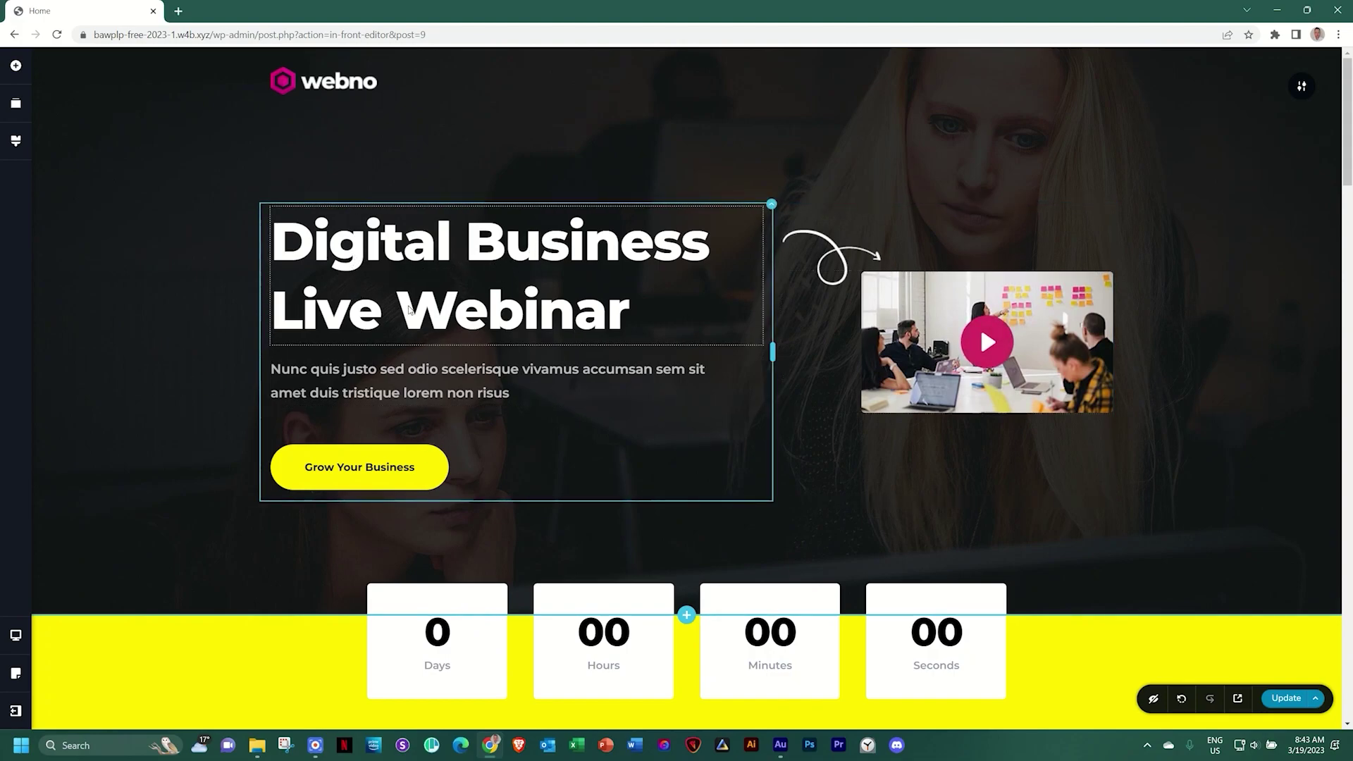
Replace the hero heading's 'Digital Business Live Webinar' with 'Come Get Fit at Your Local Gym'
click(510, 250)
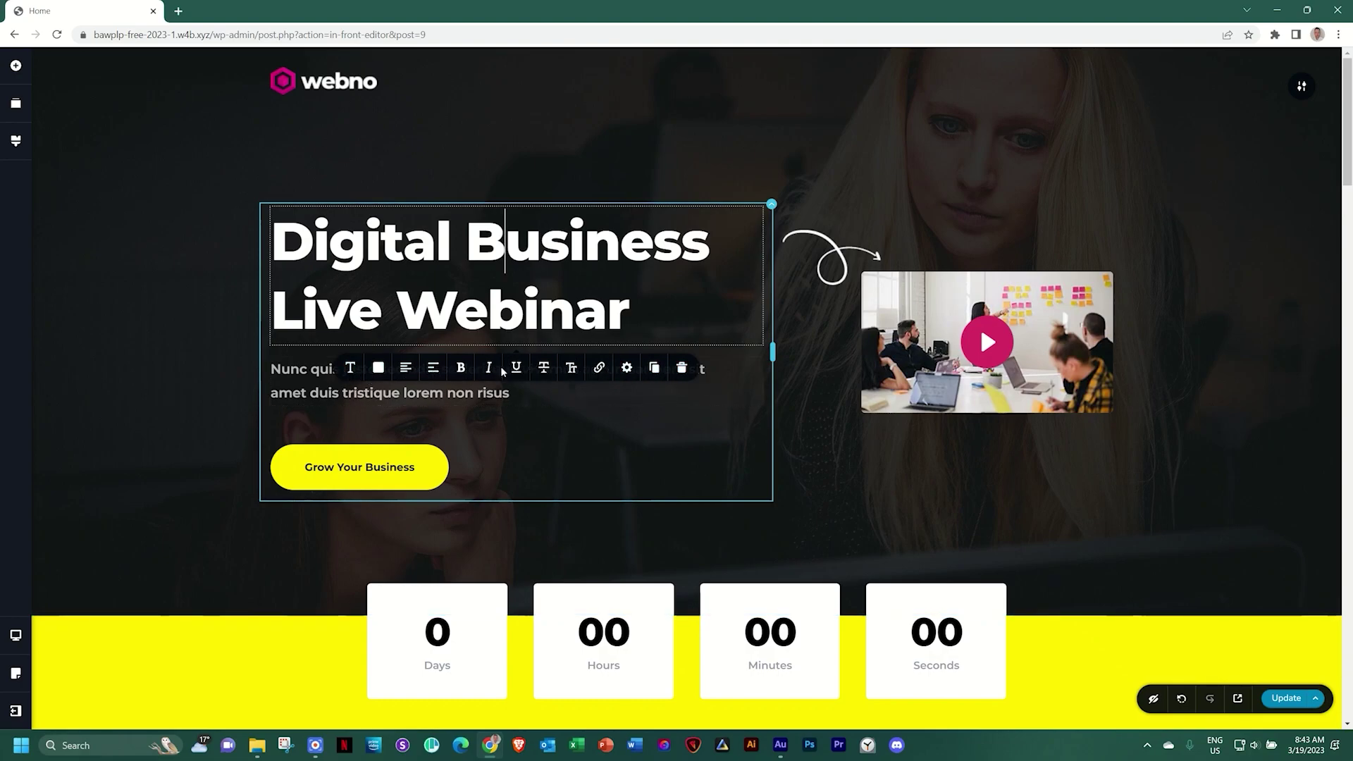
drag(274, 243, 273, 310)
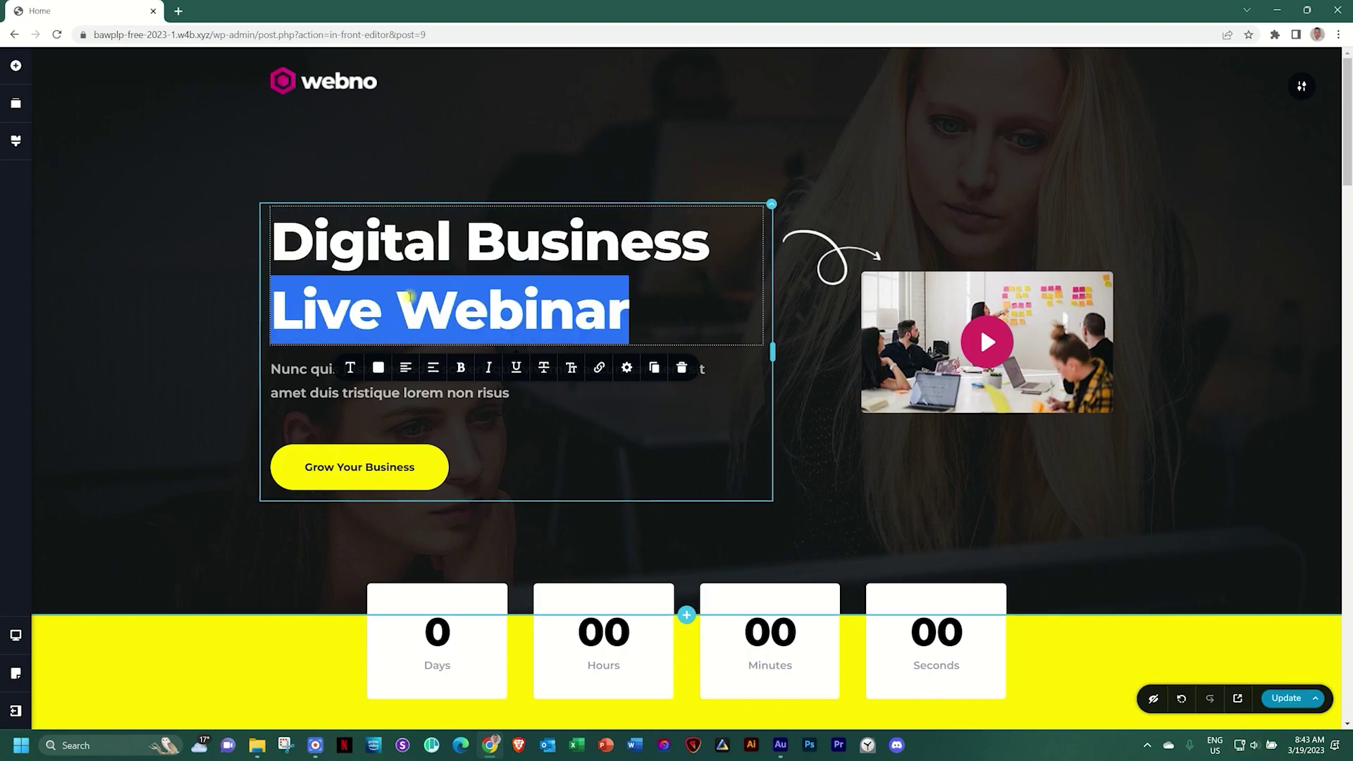
click(408, 270)
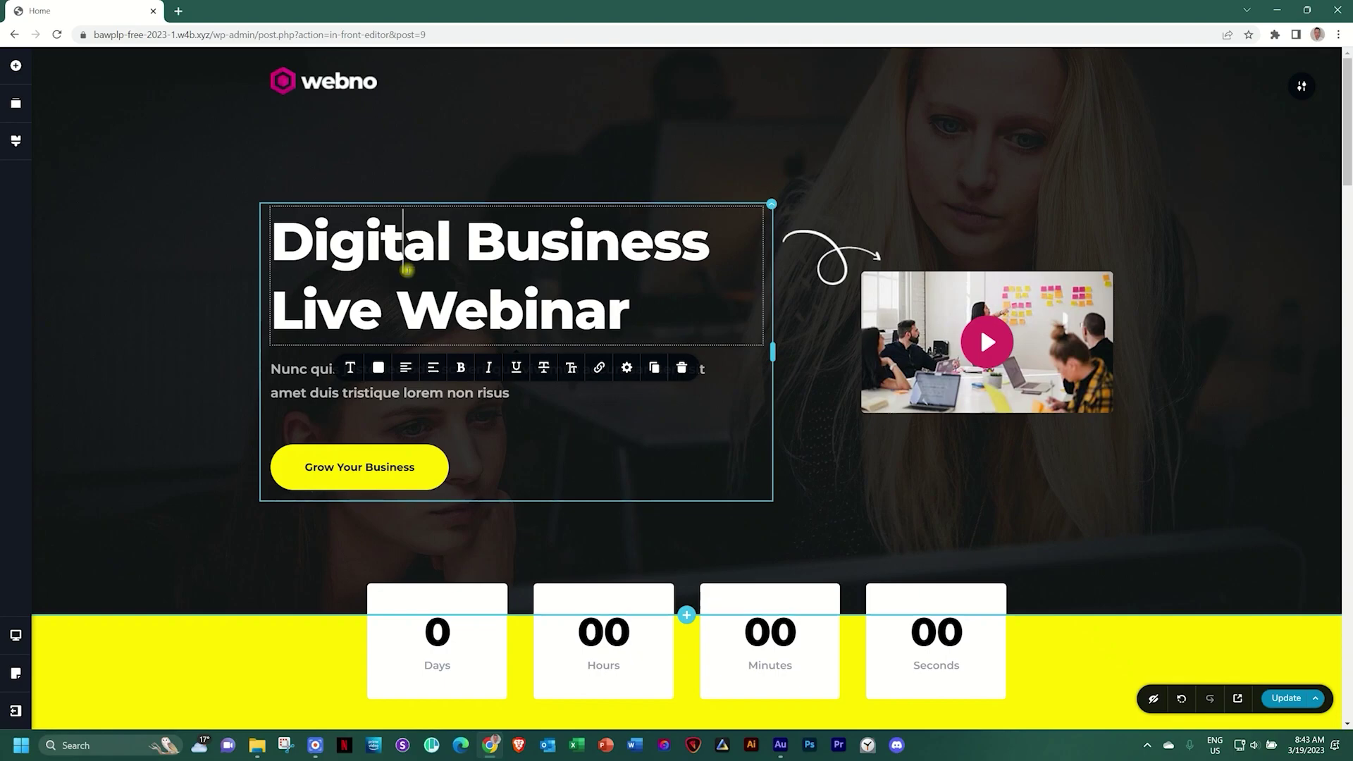
click(270, 236)
text(Come Get Fit a)
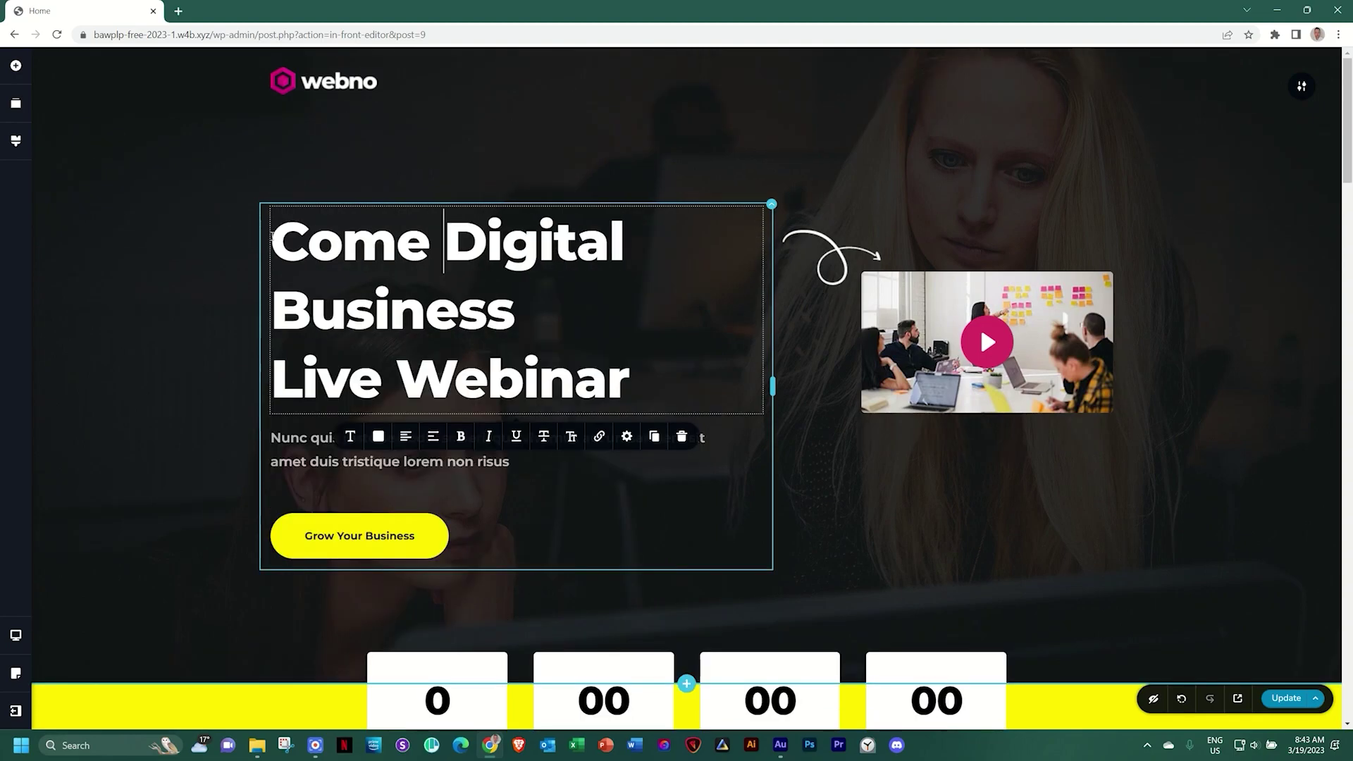
text(t Your Local Gy)
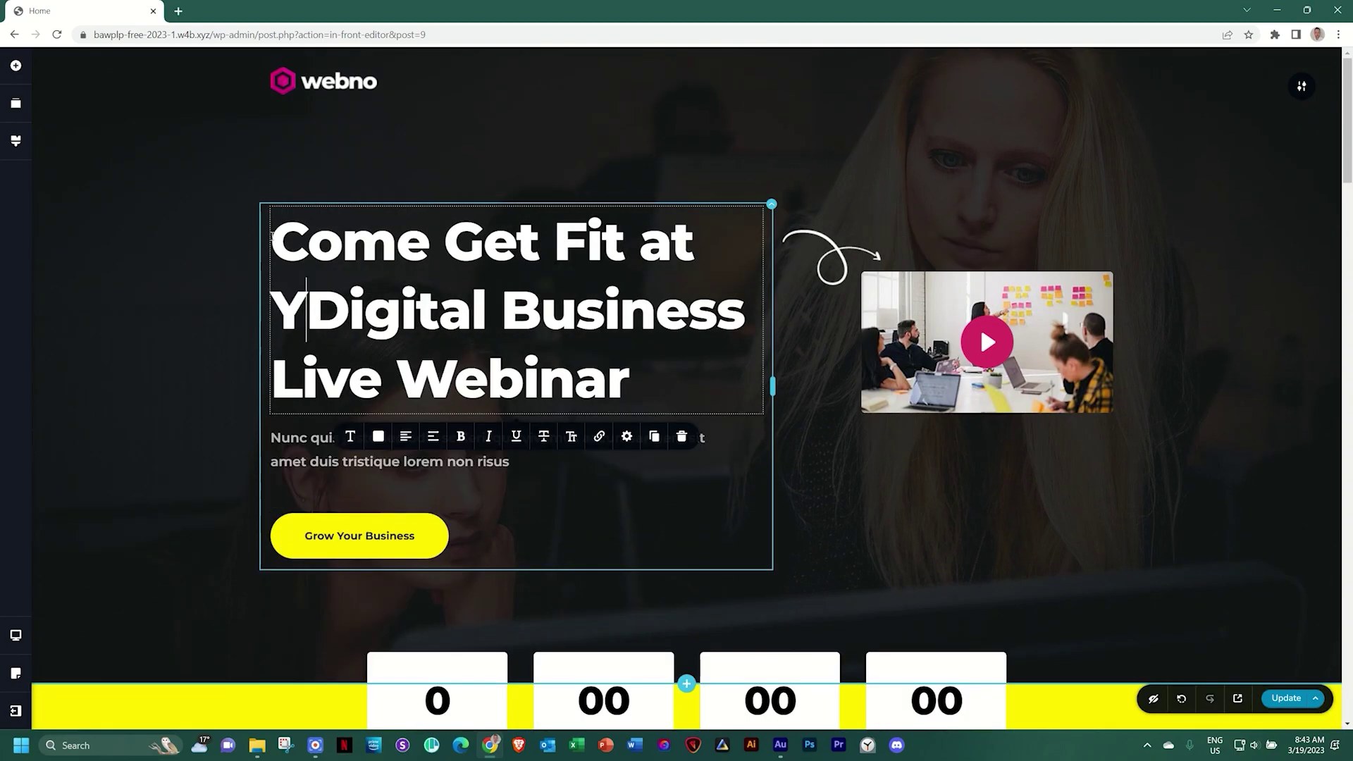
text(m)
key(Delete)
key(Delete)
key(Delete)
key(Delete)
key(Delete)
key(Delete)
key(Delete)
key(Delete)
key(Delete)
key(Delete)
key(Delete)
key(Delete)
key(Delete)
key(Delete)
key(Delete)
key(Delete)
key(Delete)
key(Delete)
key(Delete)
key(Delete)
key(Delete)
key(Delete)
key(Delete)
key(Delete)
key(Delete)
key(Delete)
key(Delete)
key(Delete)
key(Delete)
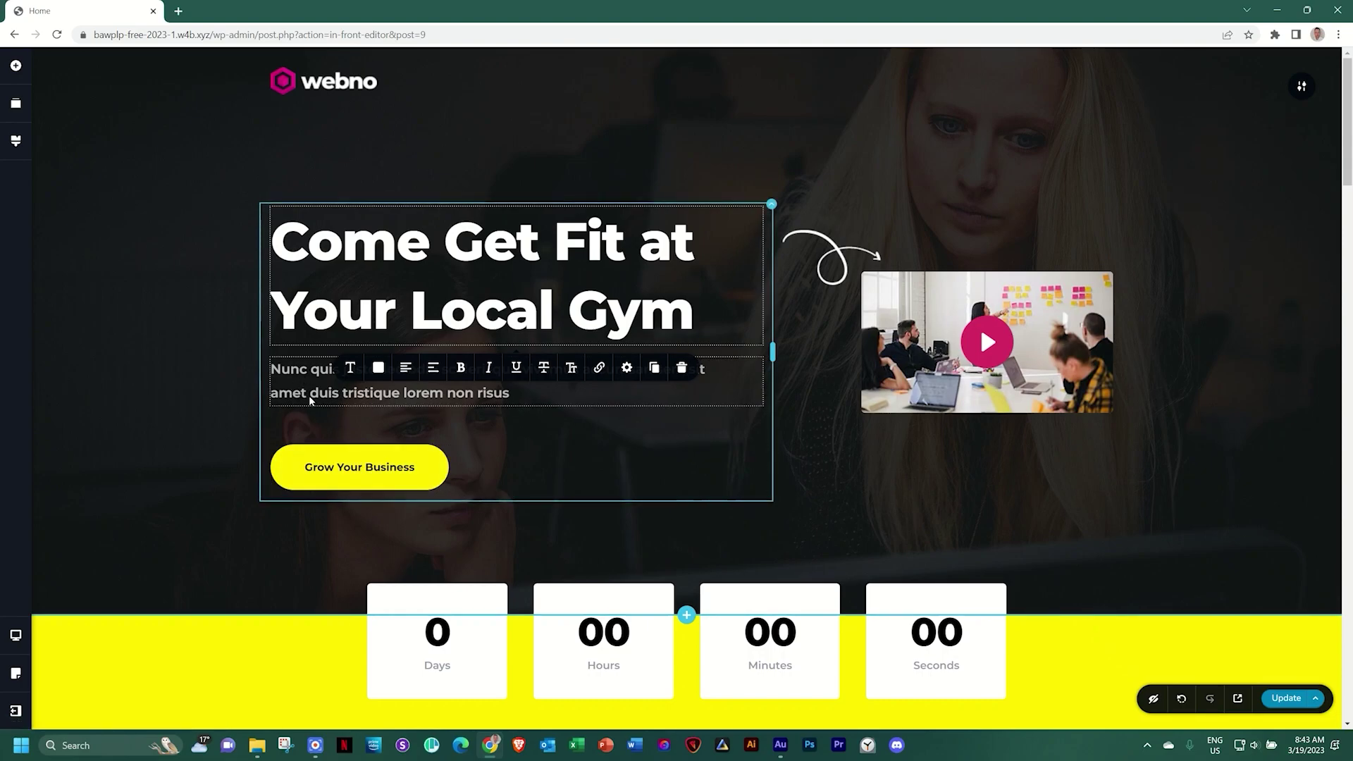
Select the whole hero subtitle text for editing
click(330, 396)
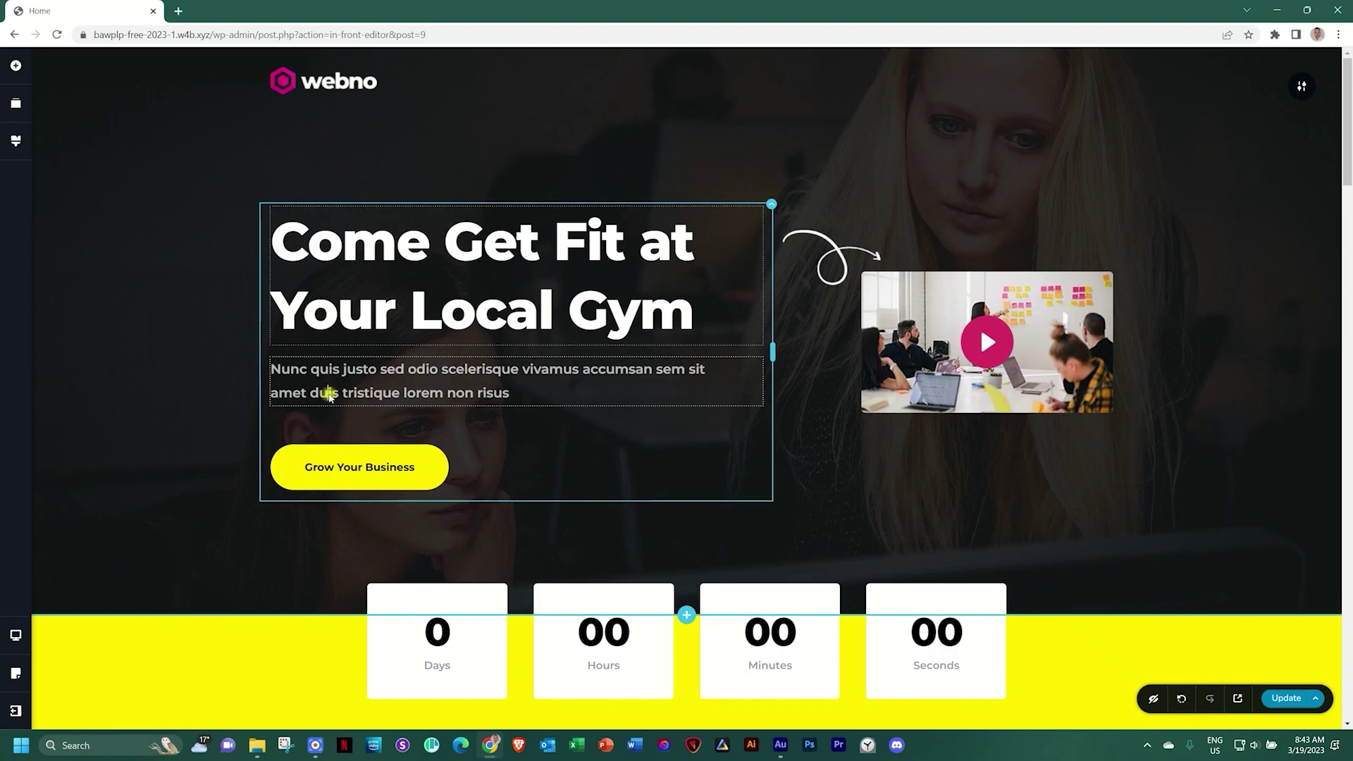
triple_click(330, 393)
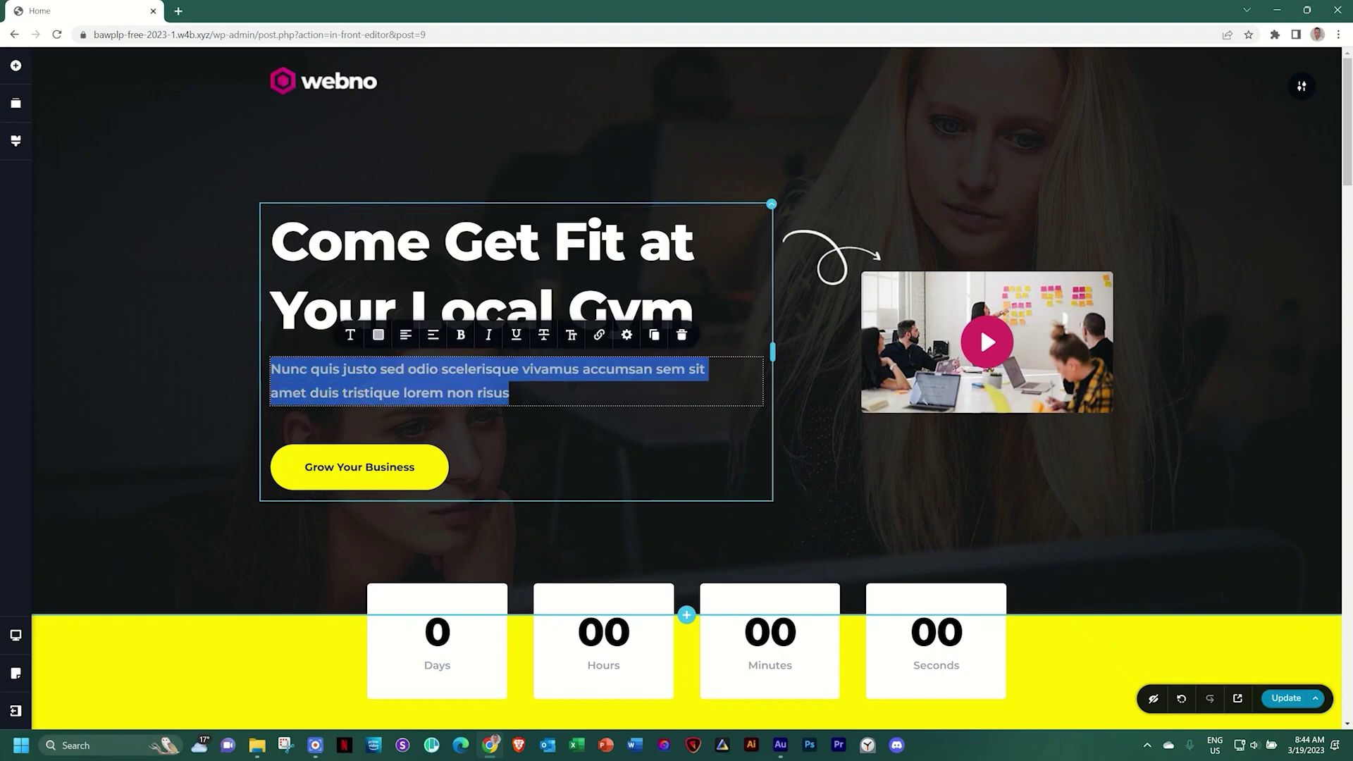
click(329, 393)
click(387, 374)
Retitle the yellow countdown band heading to 'Come Join the Next Free Open Class'
scroll(285, 373, down, 6)
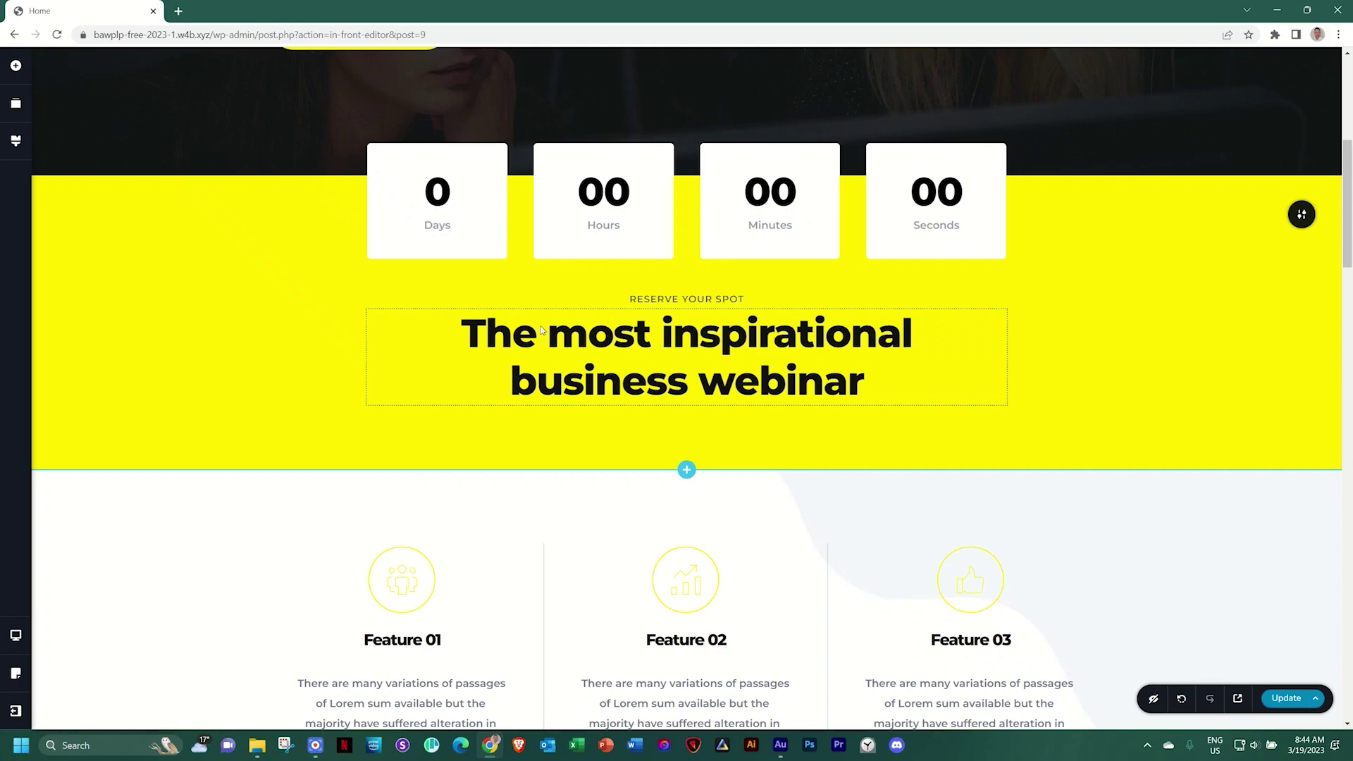
click(494, 337)
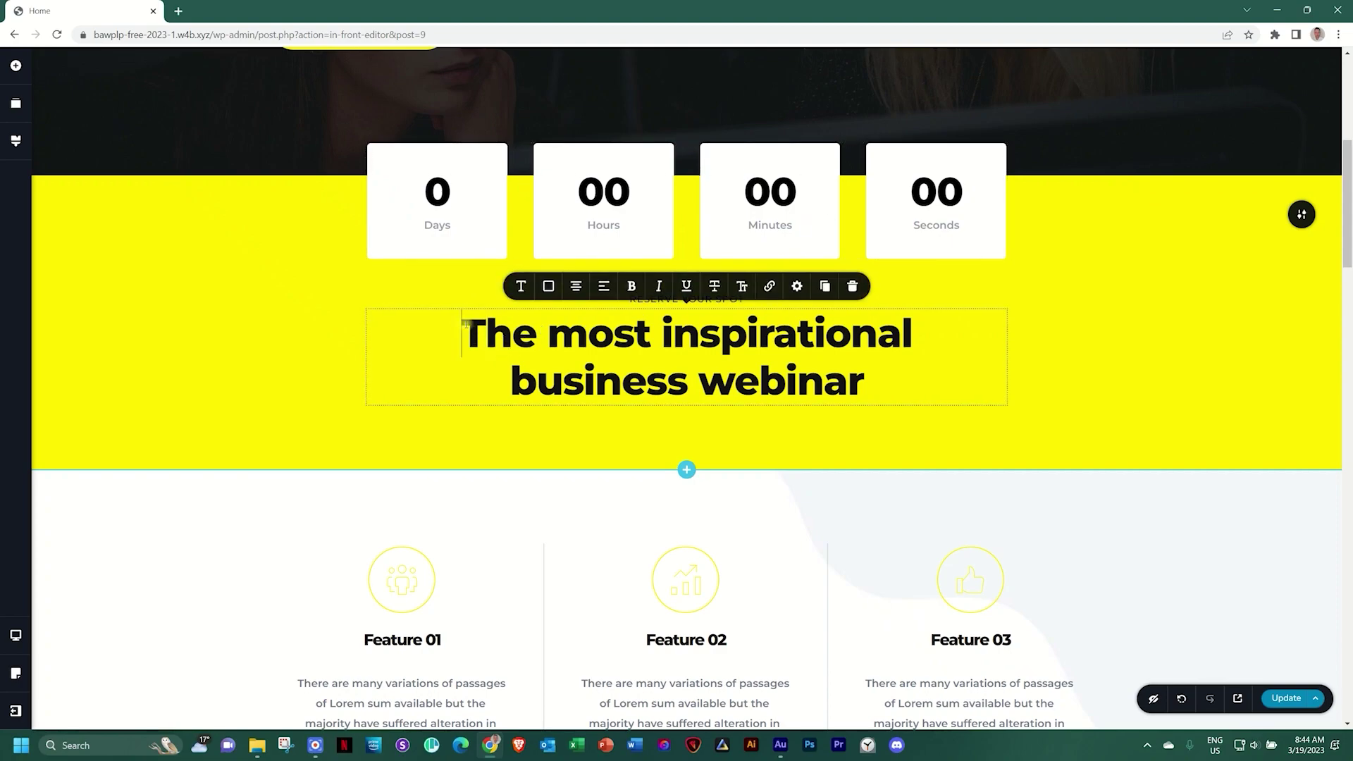
drag(472, 333, 887, 392)
text(Come )
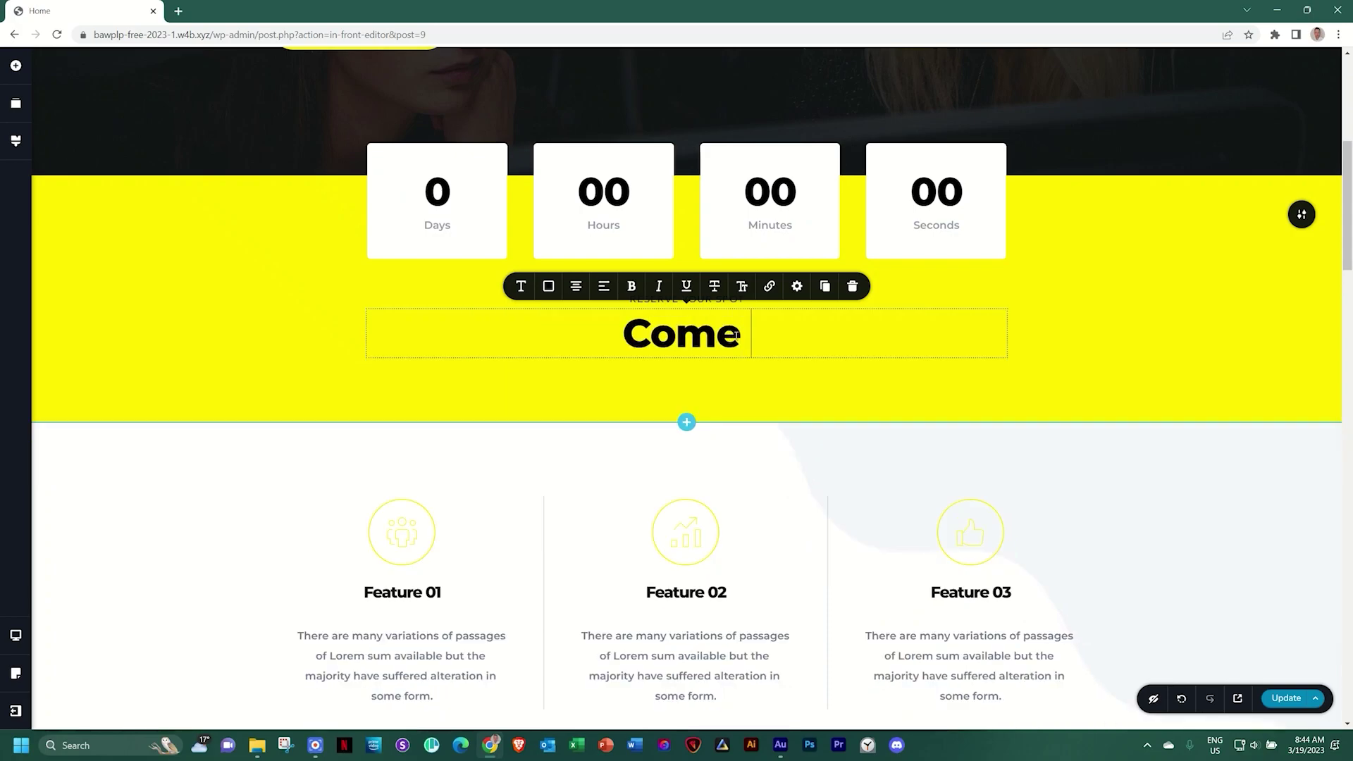
text(Join the Ne)
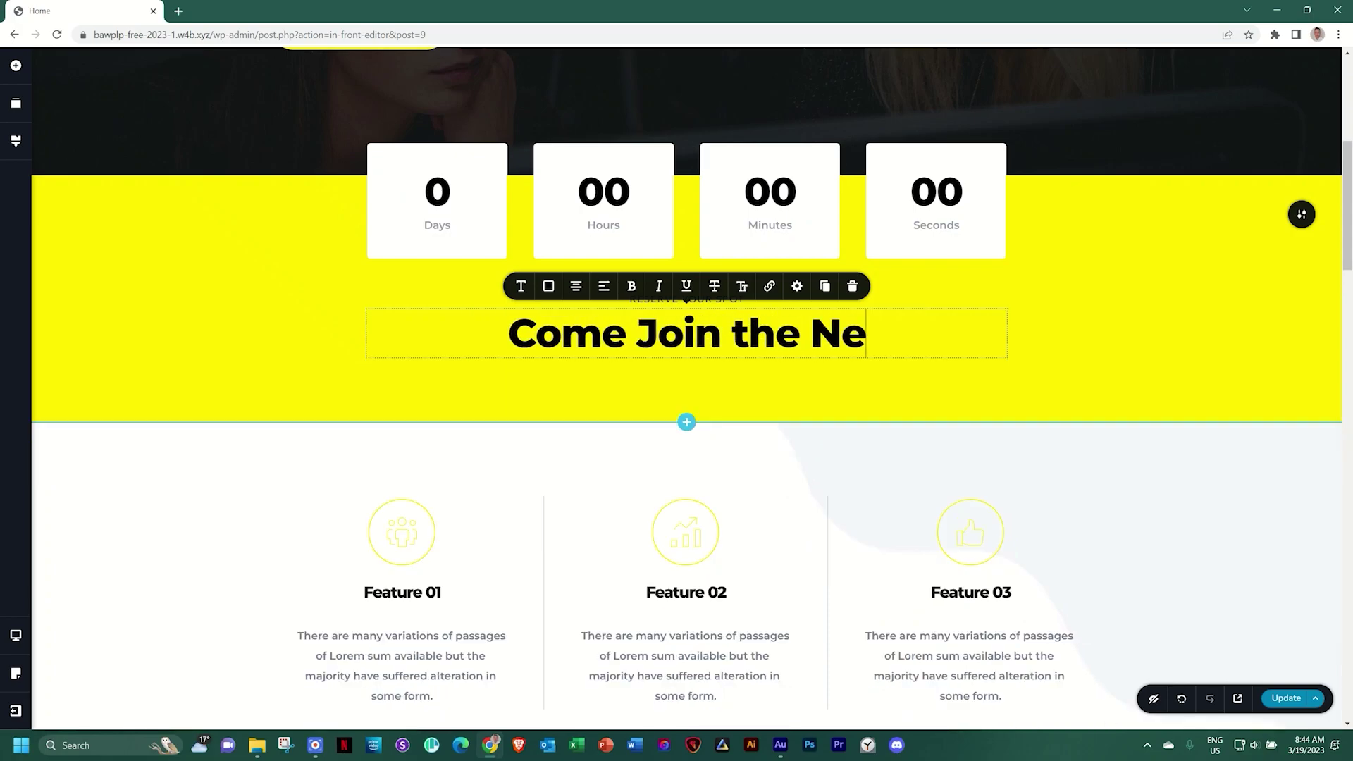
text(xt Free Open Class)
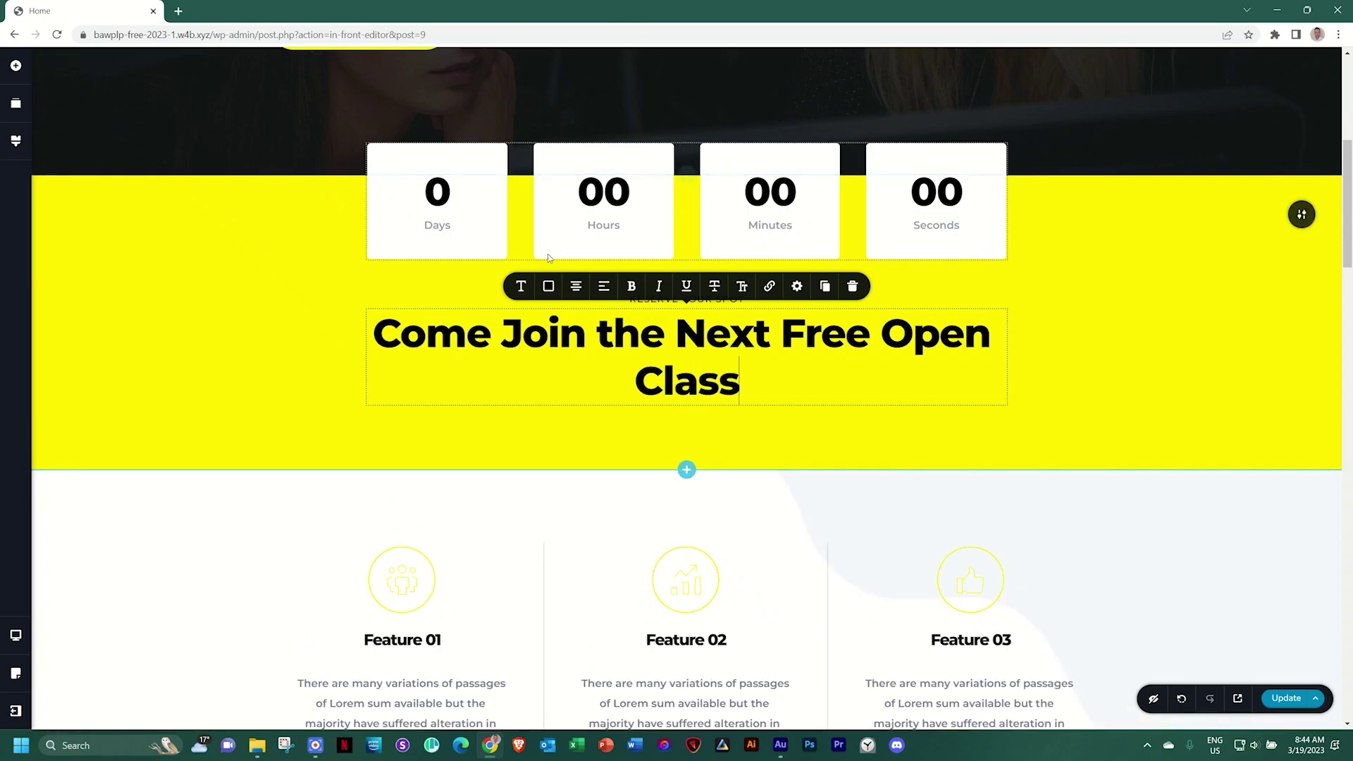
Rename the More Features heading to 'The Standout'
scroll(726, 380, down, 1)
scroll(726, 380, down, 2)
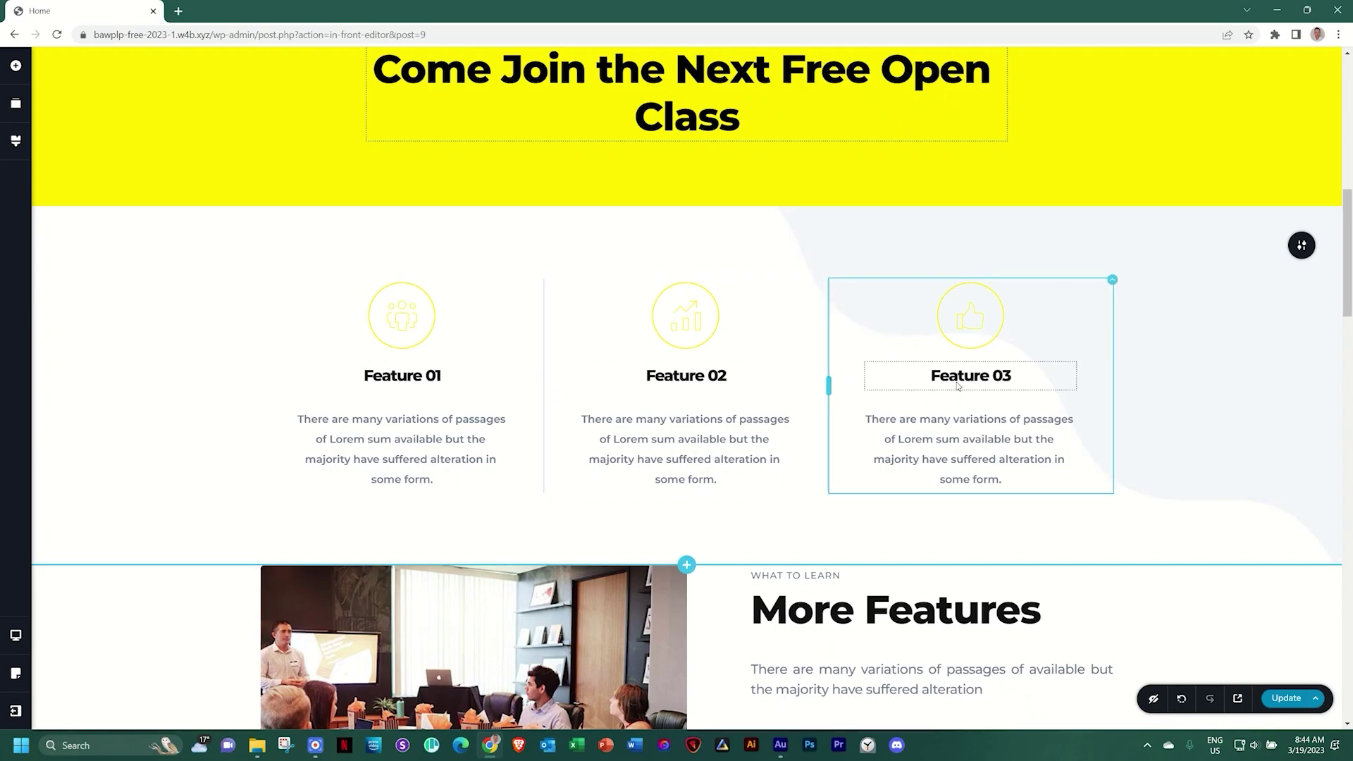
scroll(689, 150, down, 2)
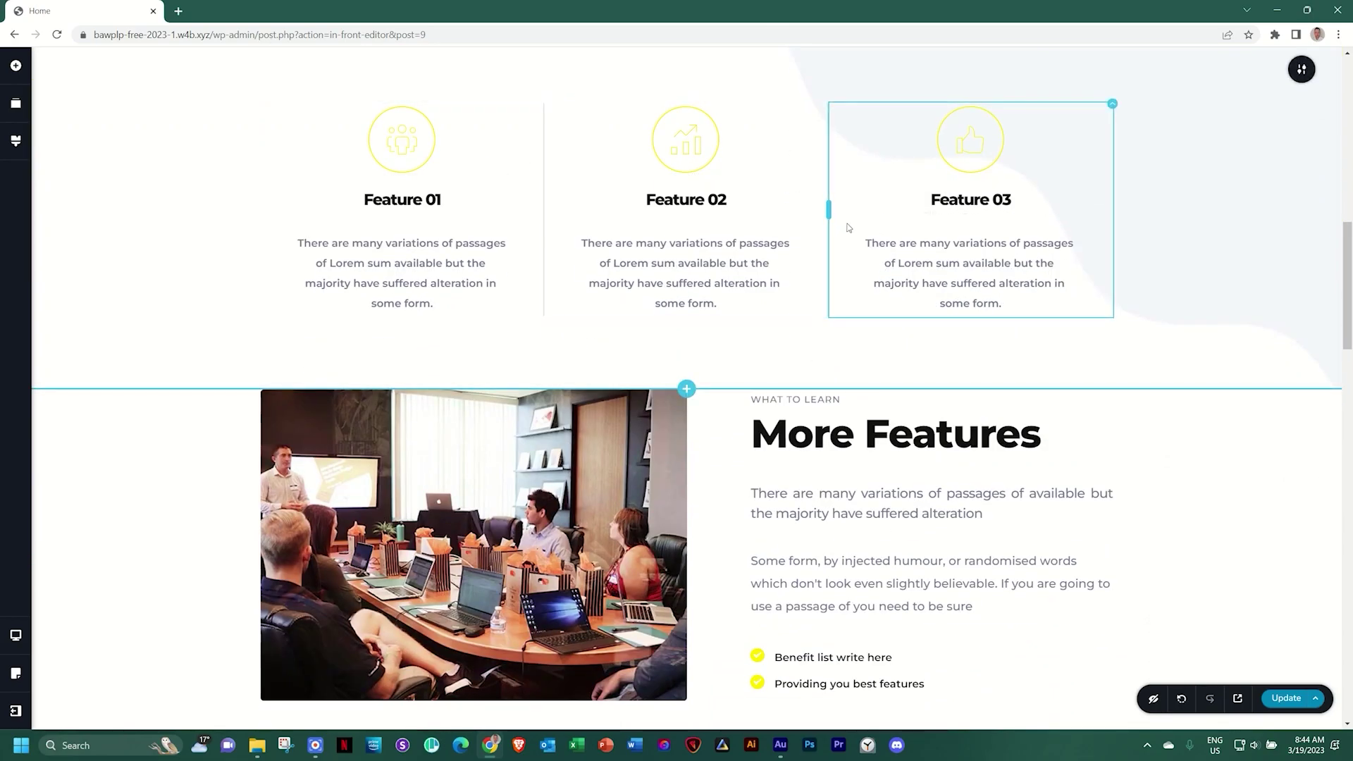
scroll(841, 226, down, 2)
triple_click(810, 259)
text(The Stan)
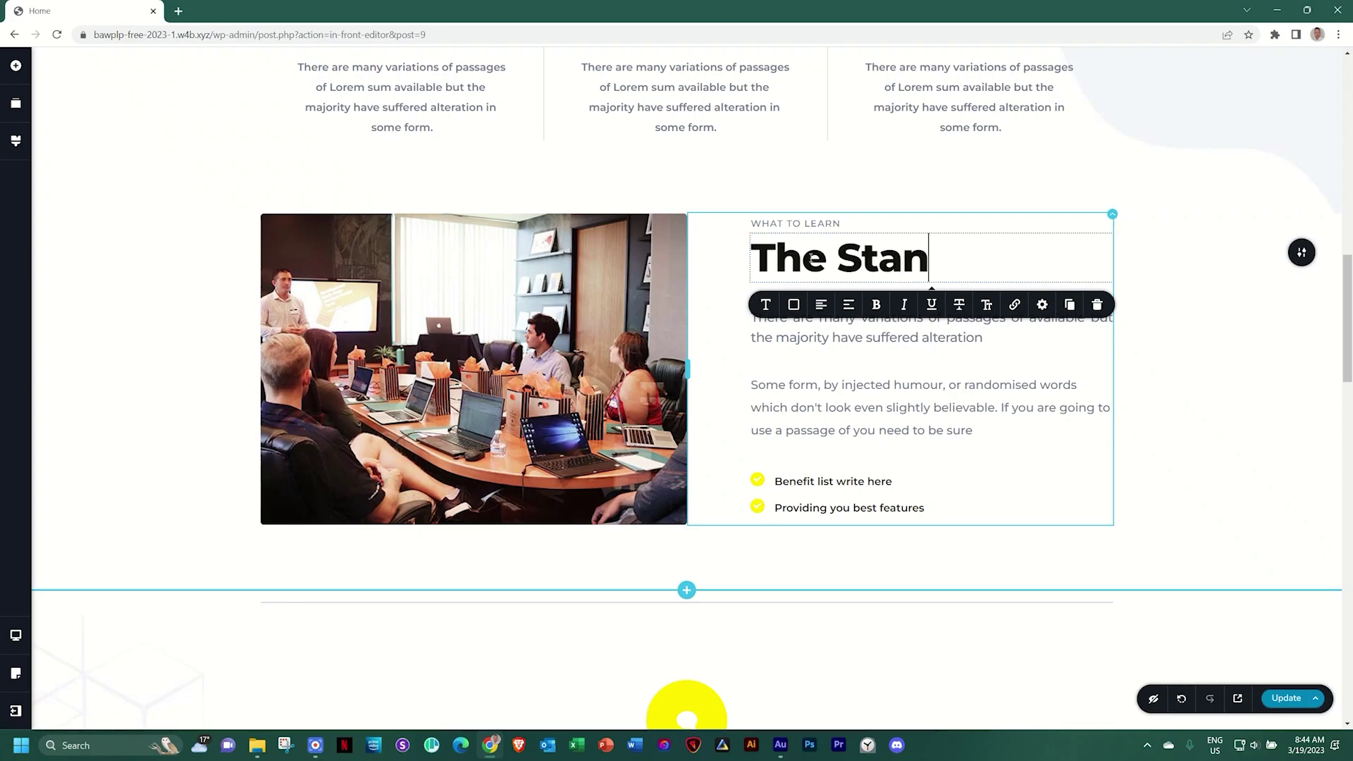
text(dout)
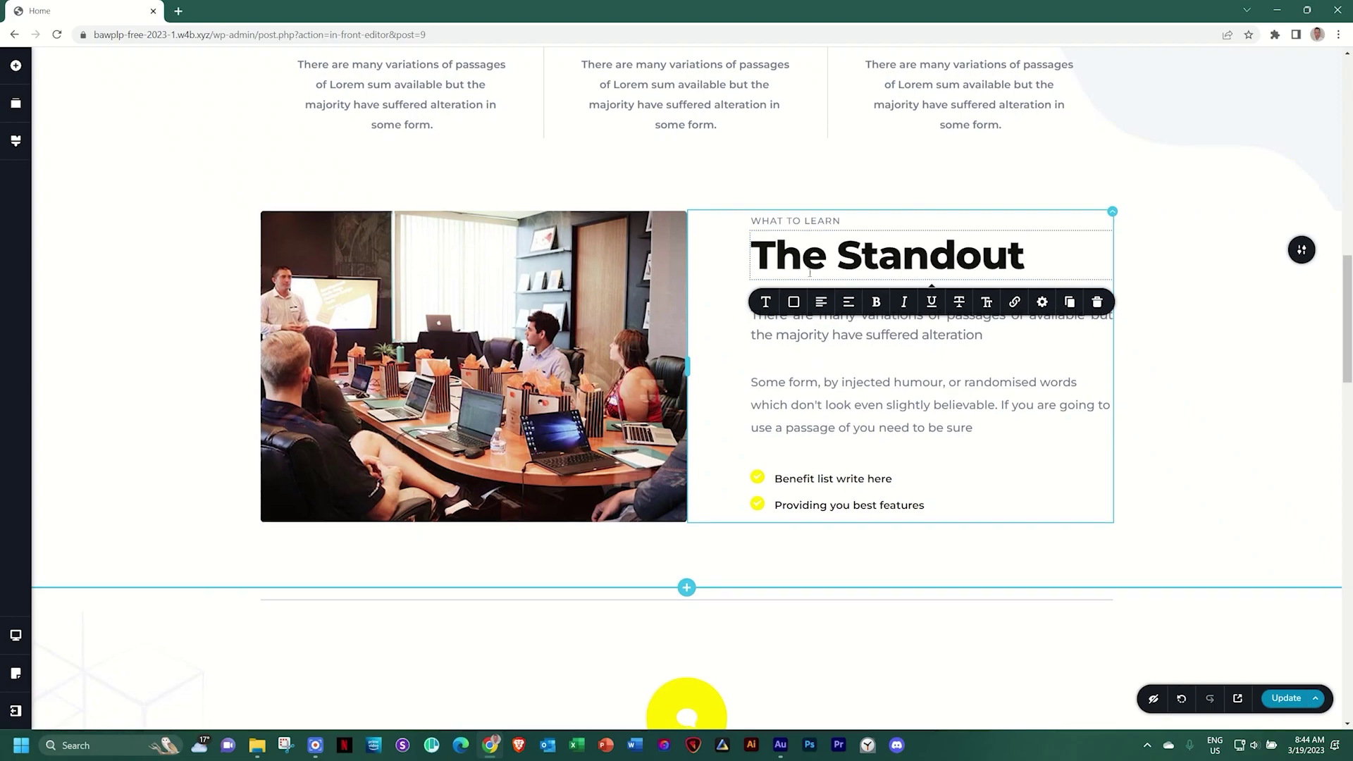
scroll(808, 276, down, 5)
scroll(809, 273, down, 1)
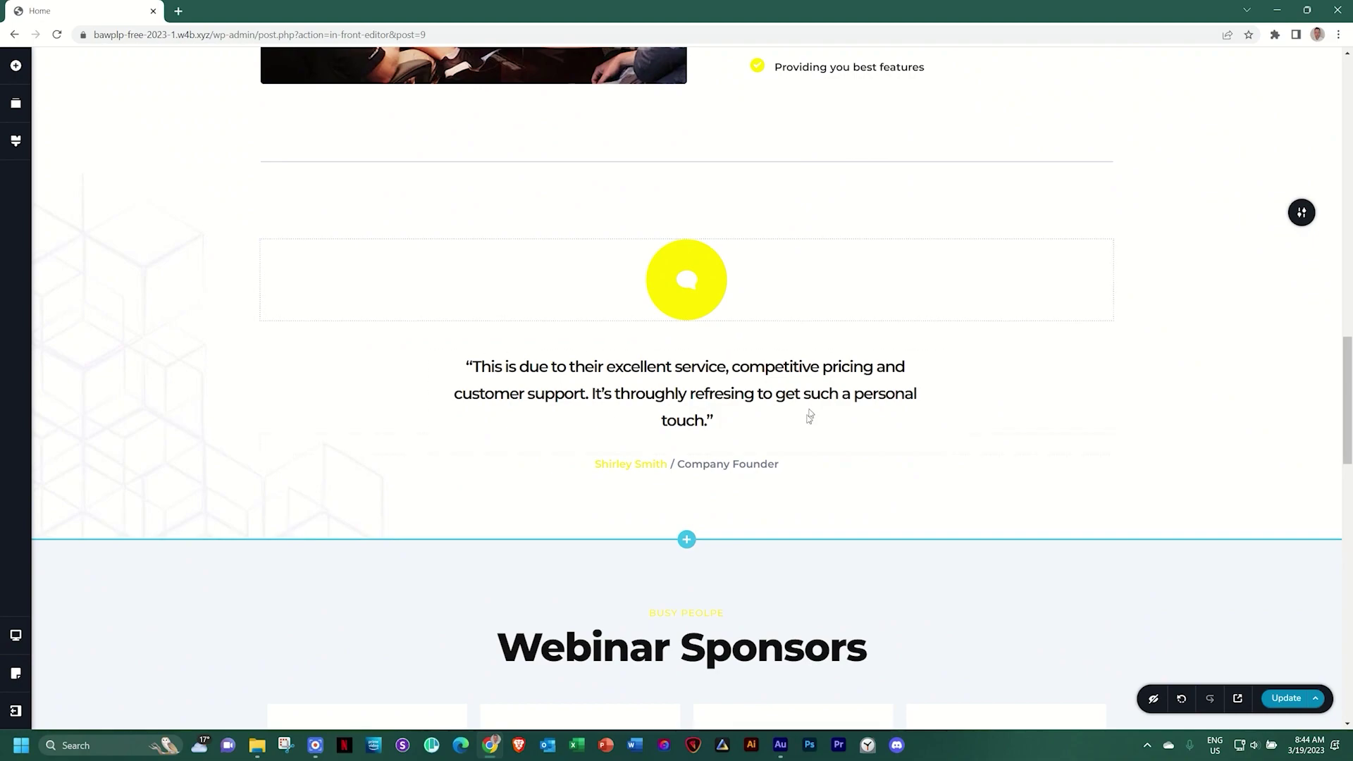
Rename the Webinar Sponsors heading to 'Companies we Work With'
triple_click(755, 386)
scroll(756, 385, down, 5)
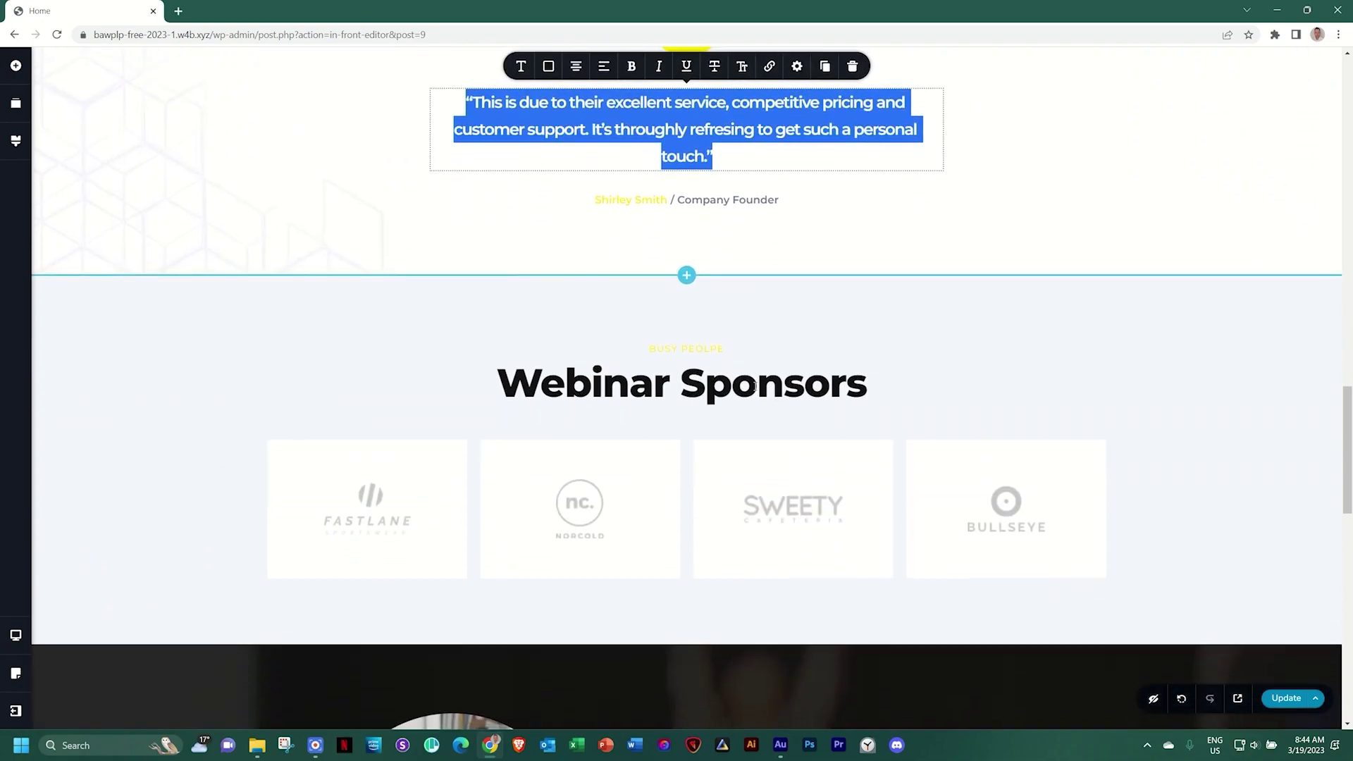
triple_click(647, 293)
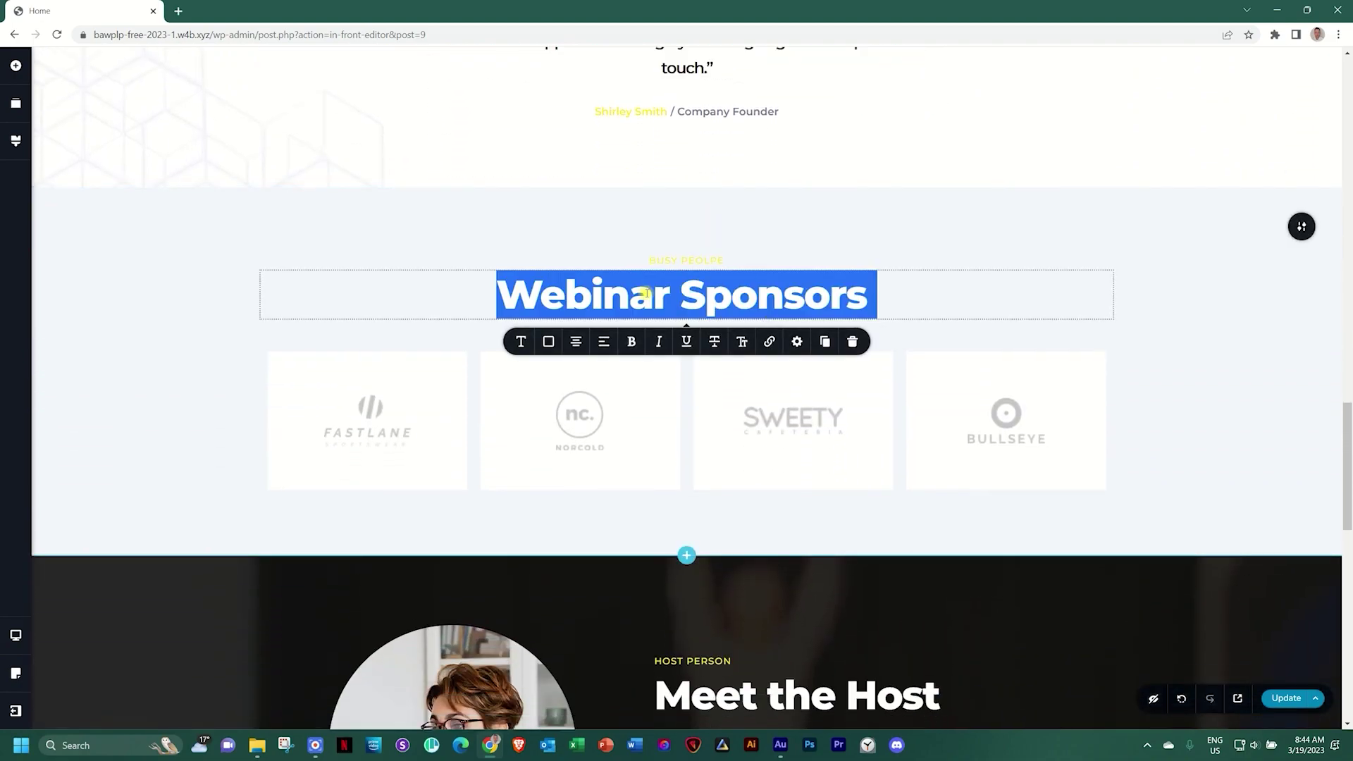
text(Companies w)
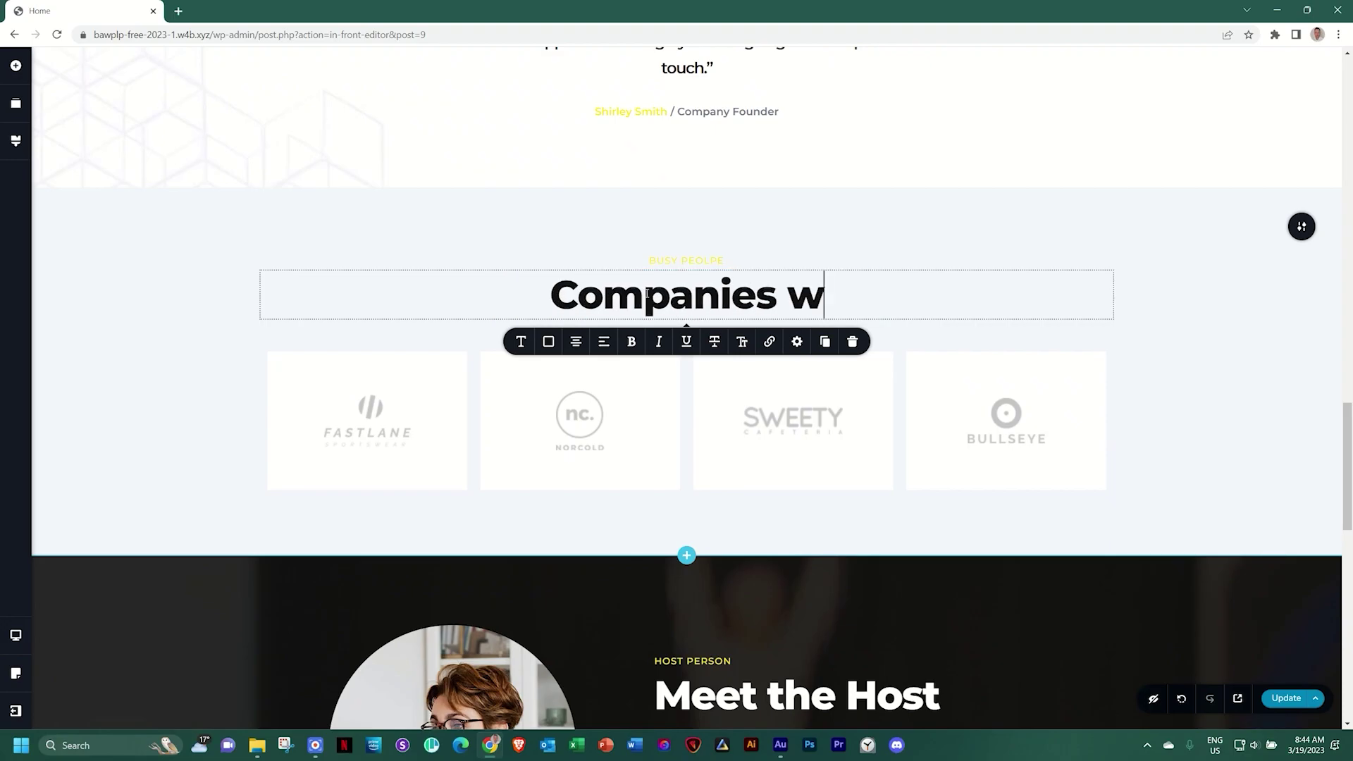
text(e Work With)
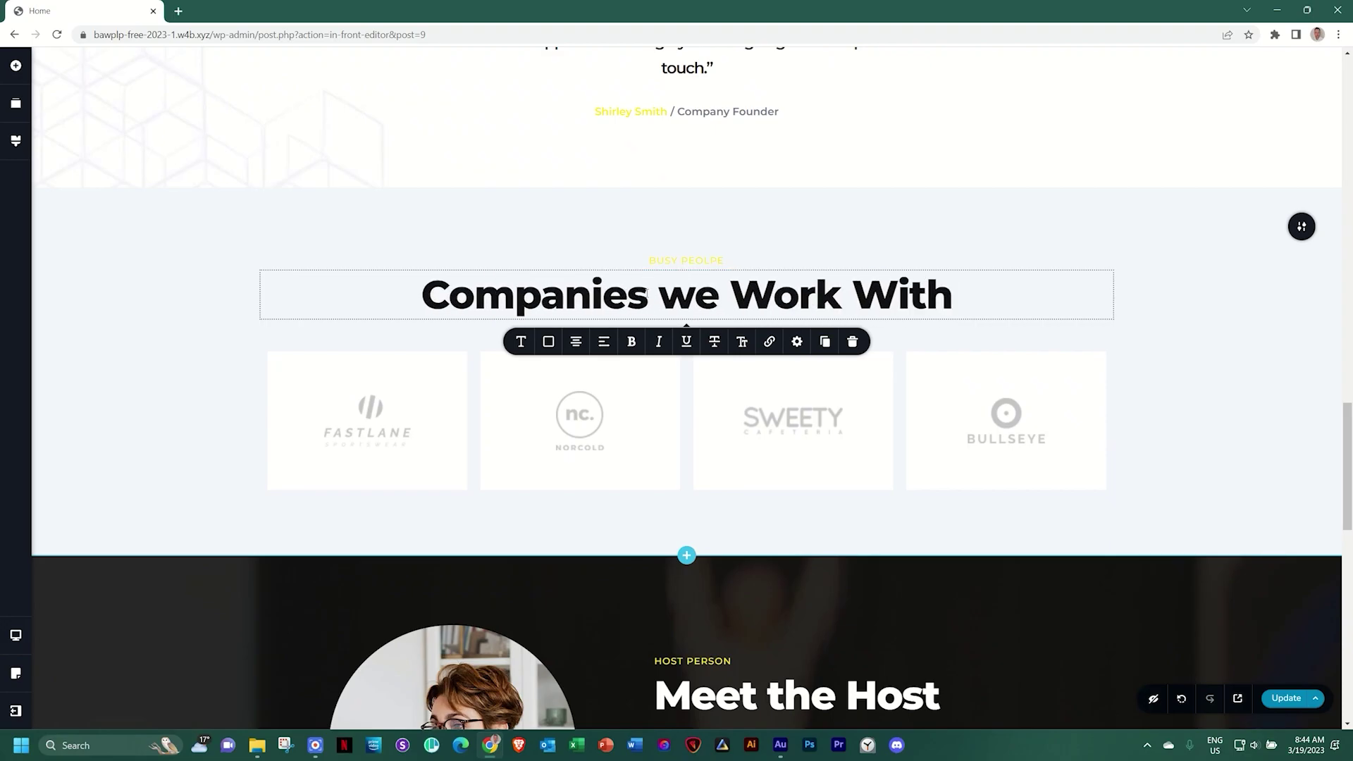
Rename the Meet the Host heading to 'Lead Coach' and return to the page top
scroll(568, 399, down, 4)
triple_click(713, 430)
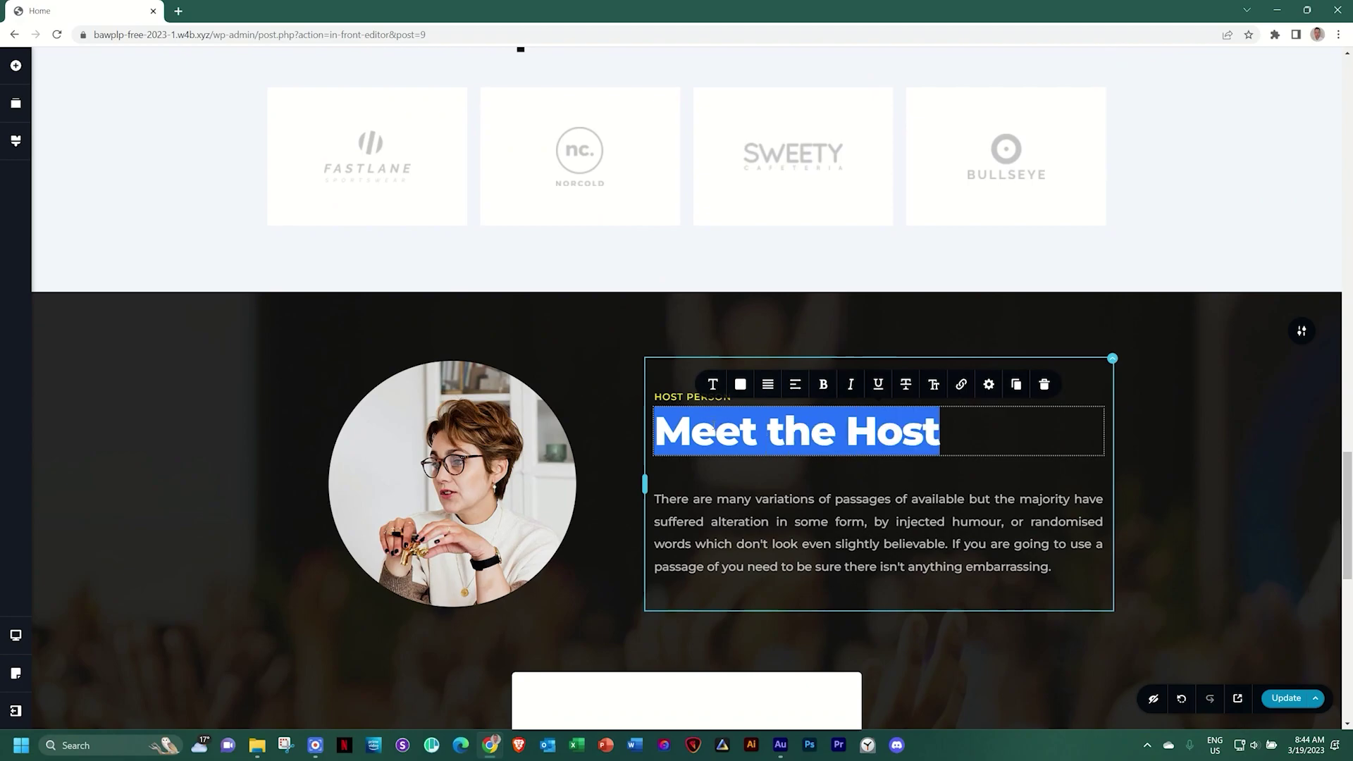
text(Lead Coach)
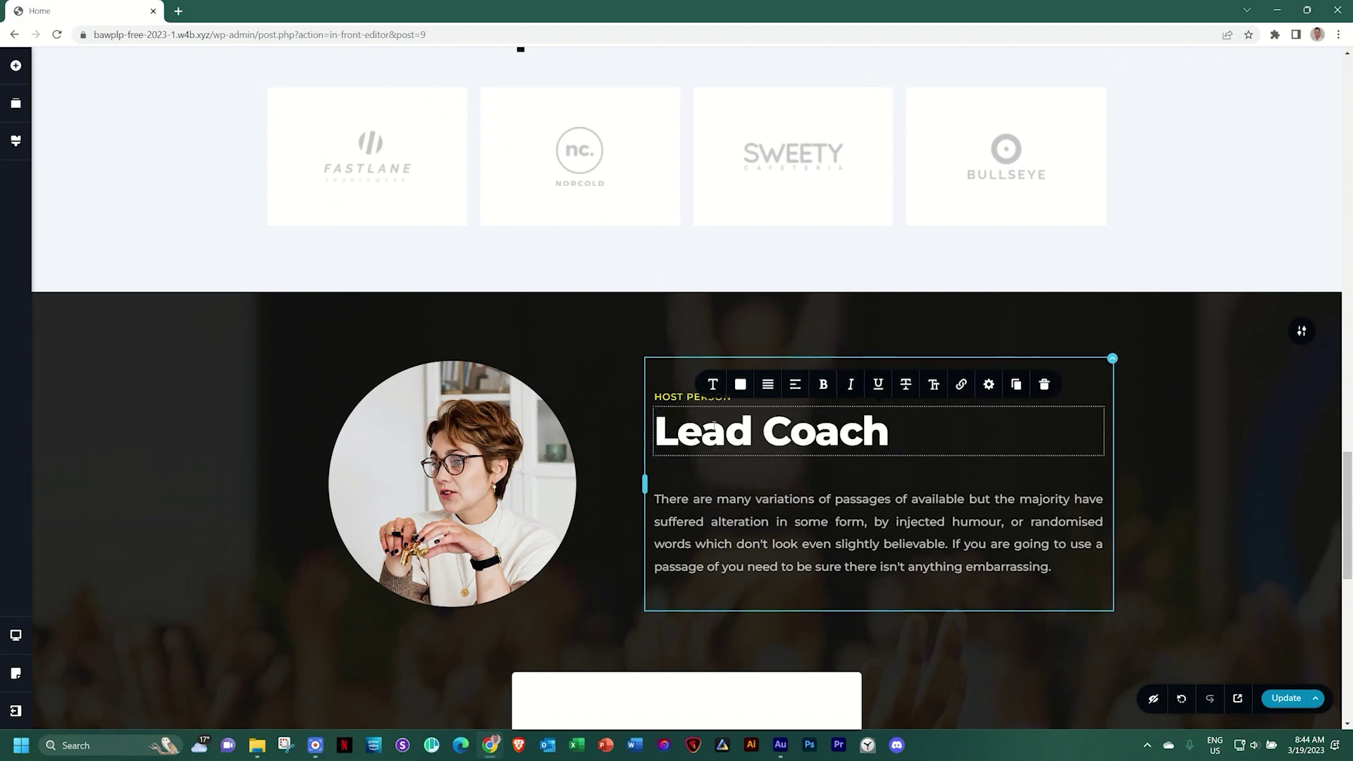
scroll(713, 425, down, 8)
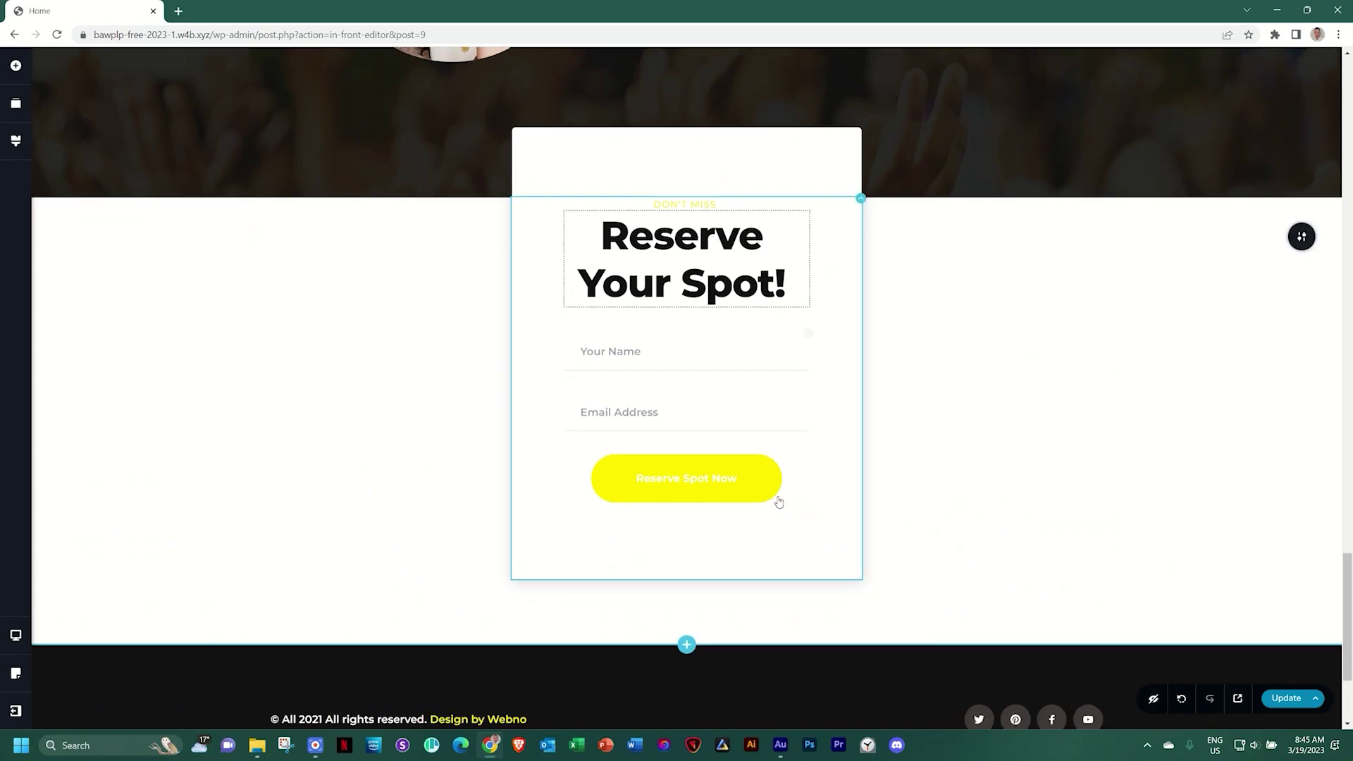
scroll(774, 416, up, 6)
scroll(772, 417, up, 20)
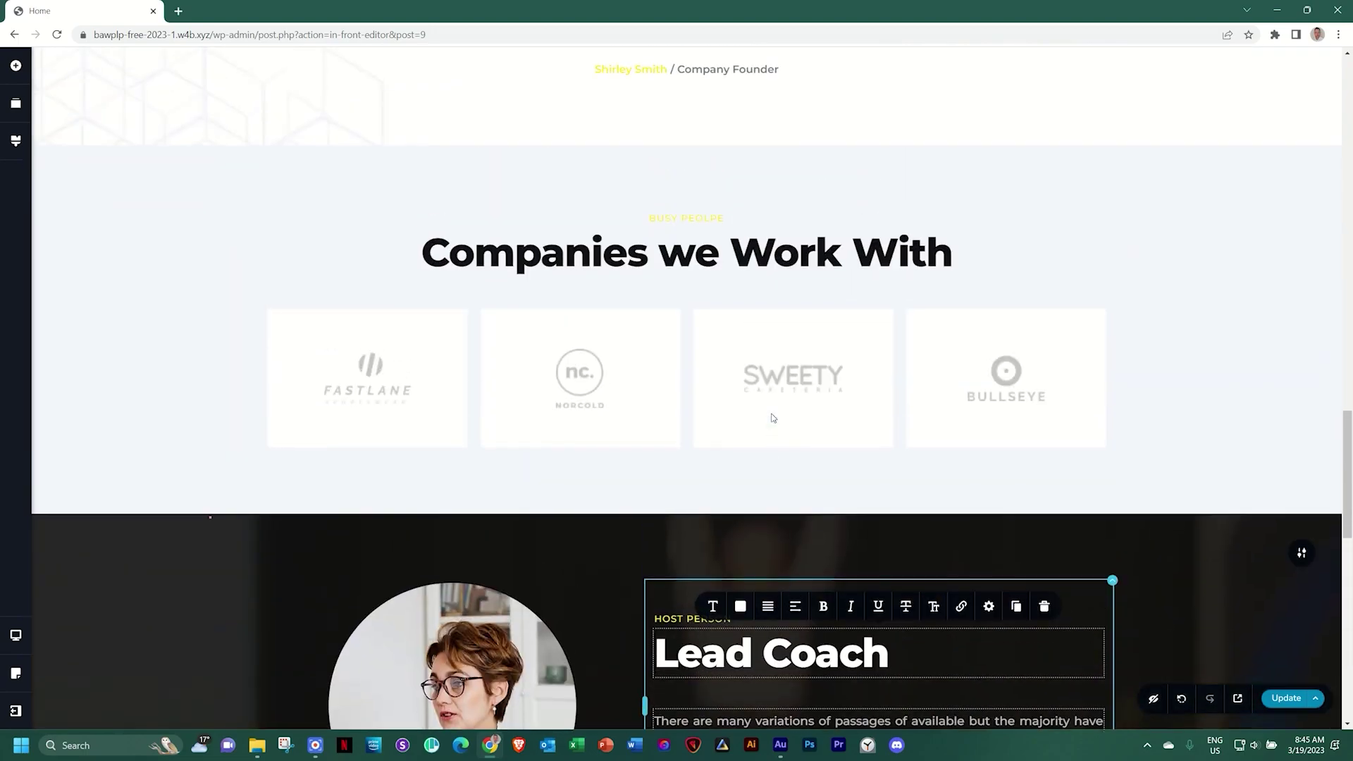
scroll(773, 417, up, 5)
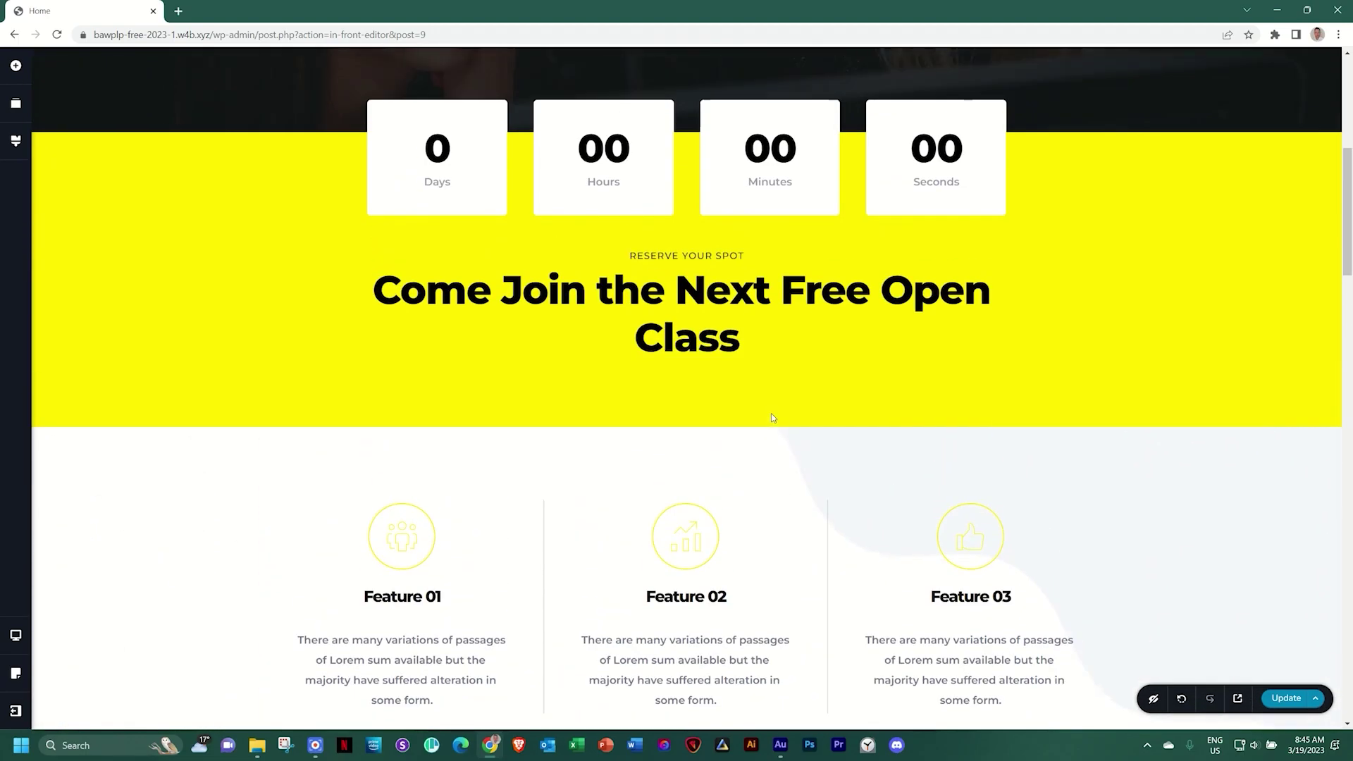
scroll(773, 415, up, 5)
scroll(773, 416, up, 2)
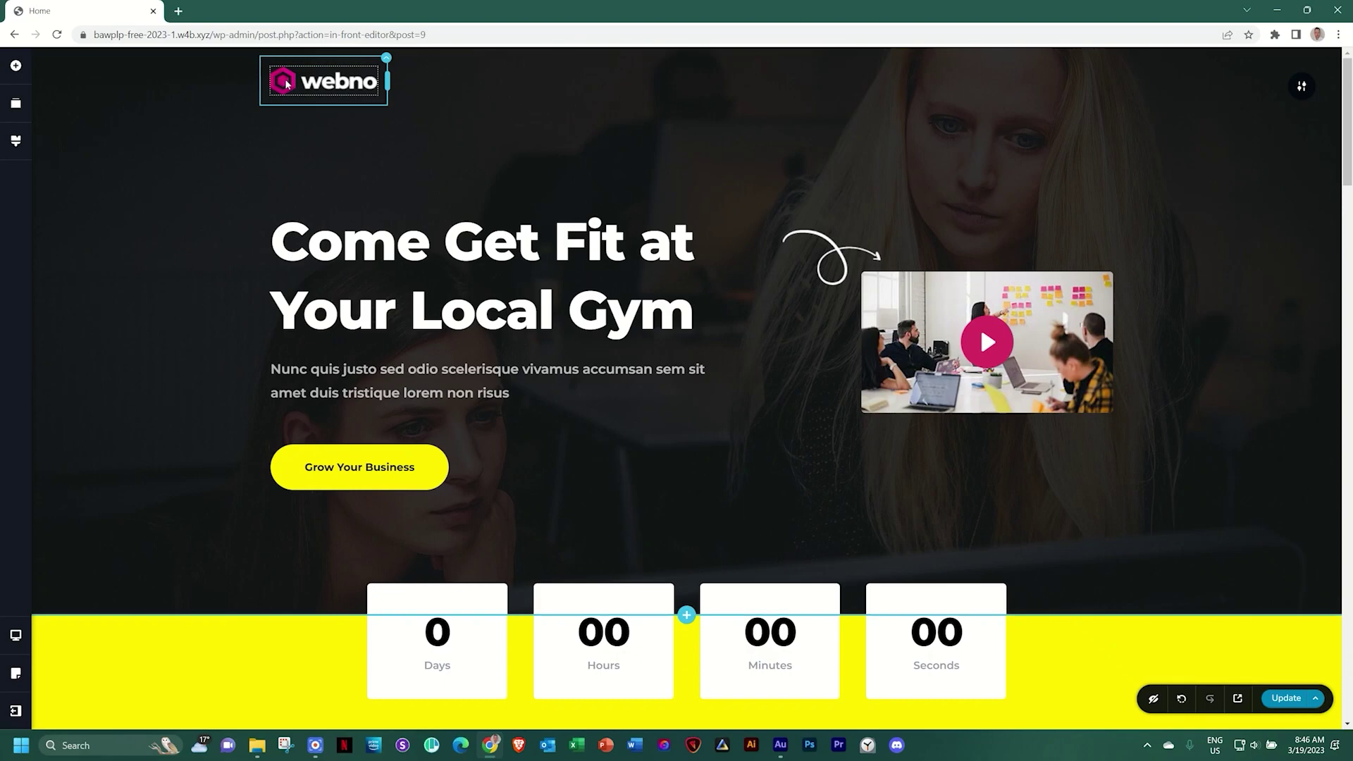
Remove the webno logo image from the header
click(286, 84)
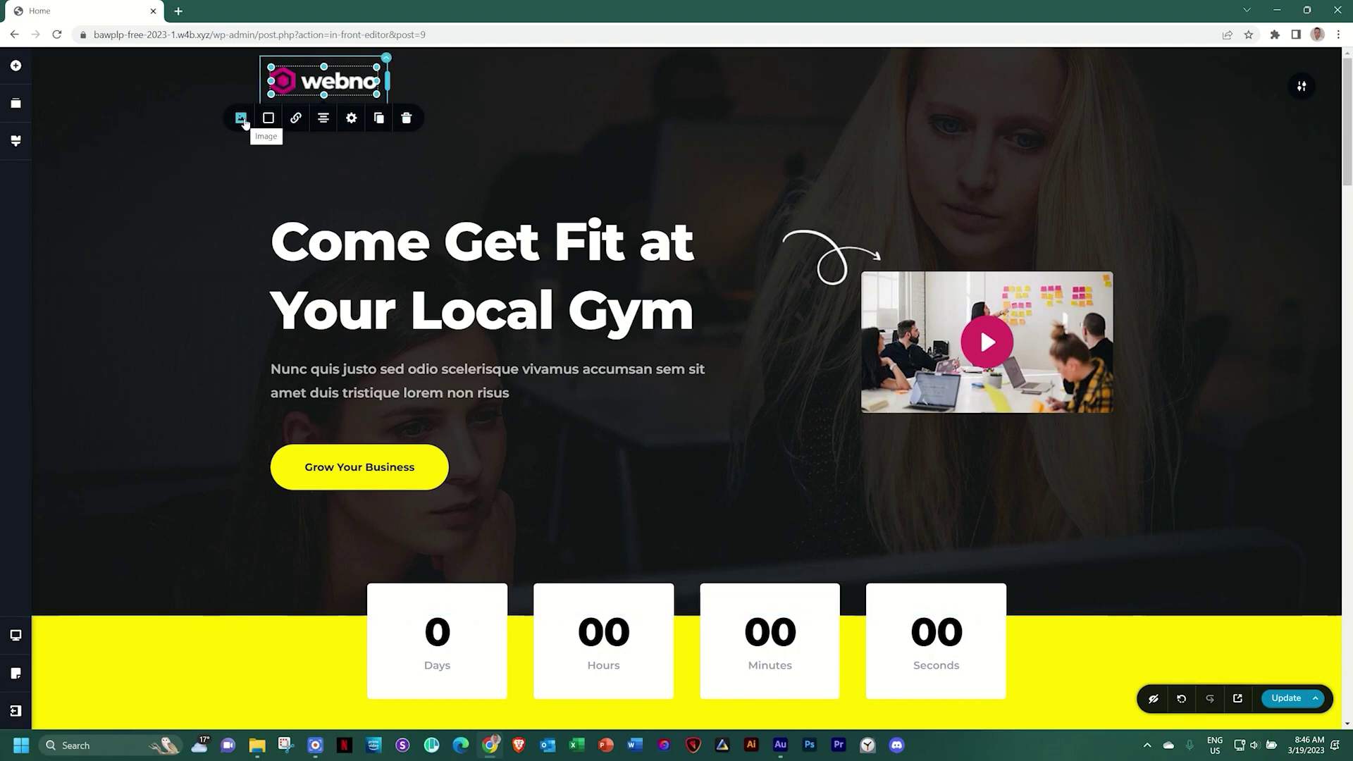
click(241, 119)
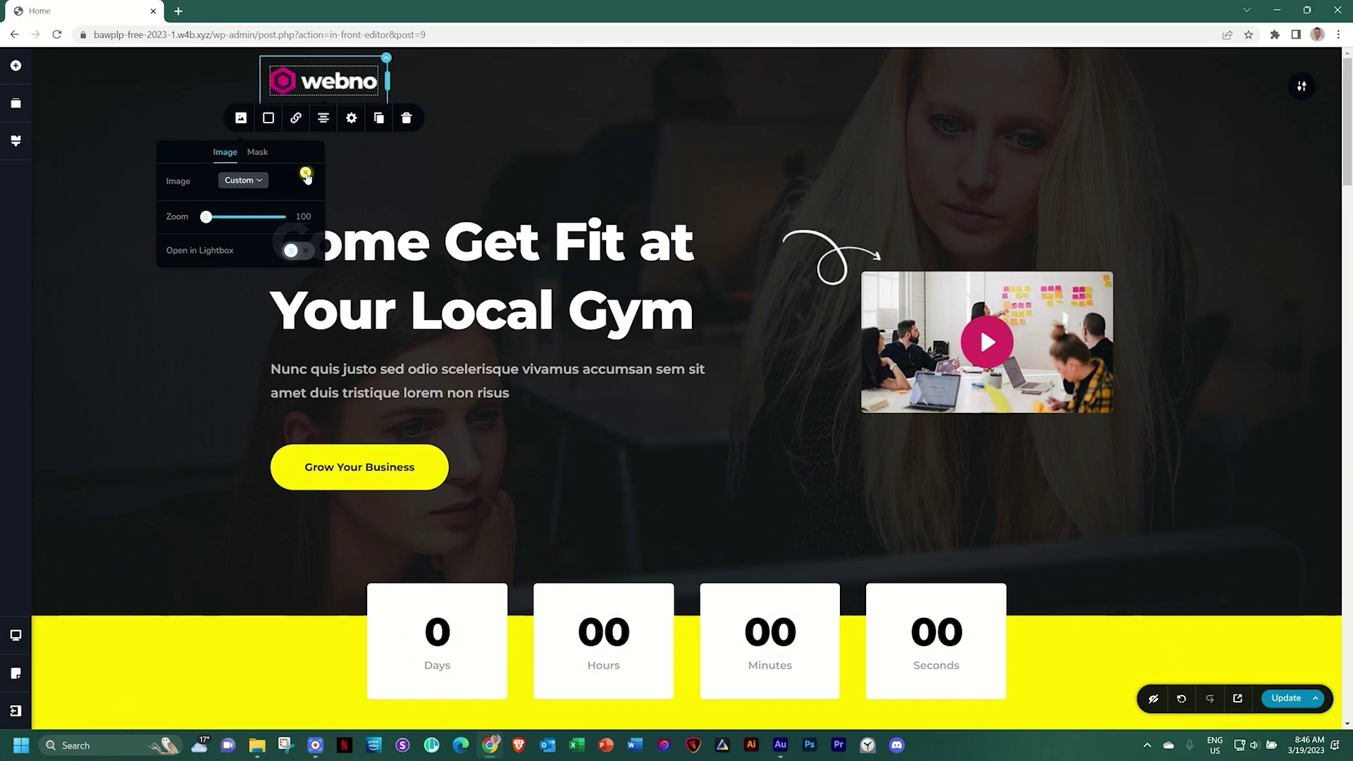
click(306, 174)
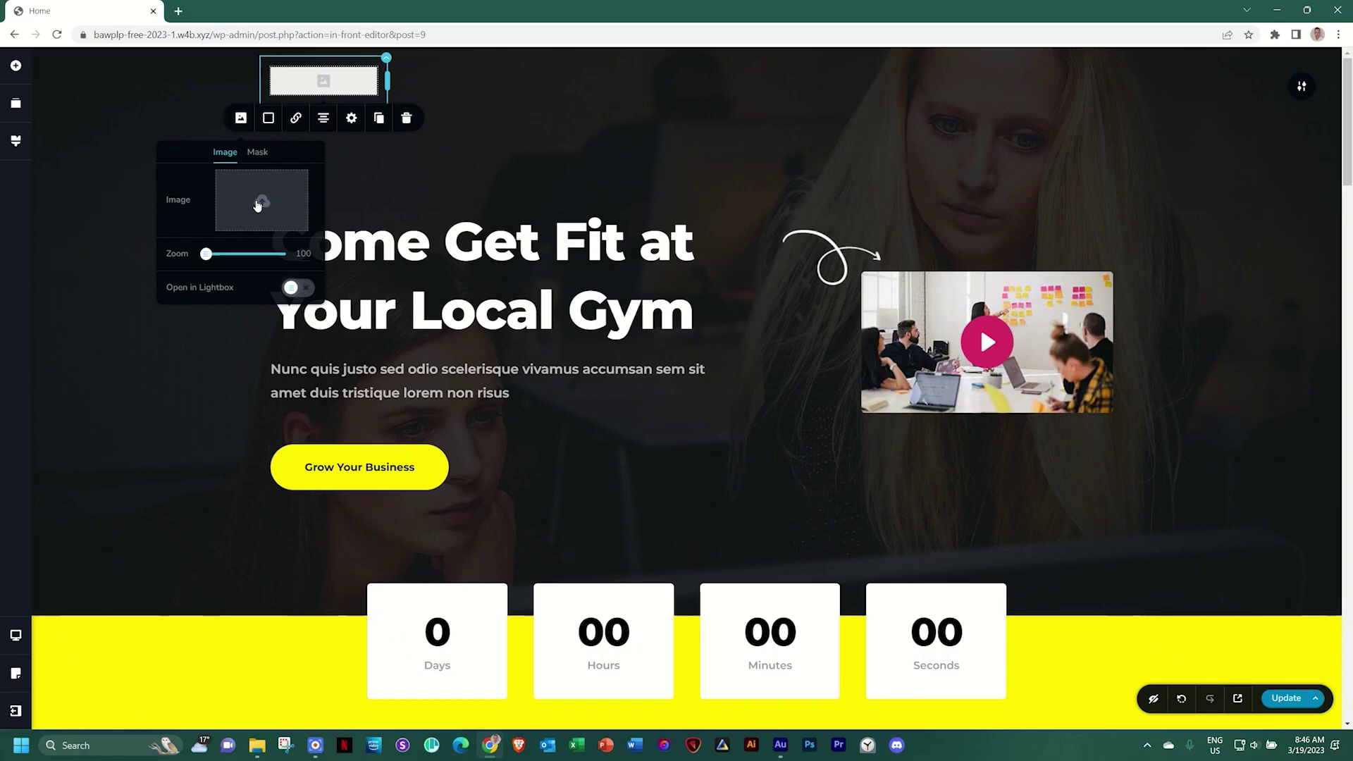
Bring up the Upload Media window, check the Media Library, then return to Upload Files
click(258, 205)
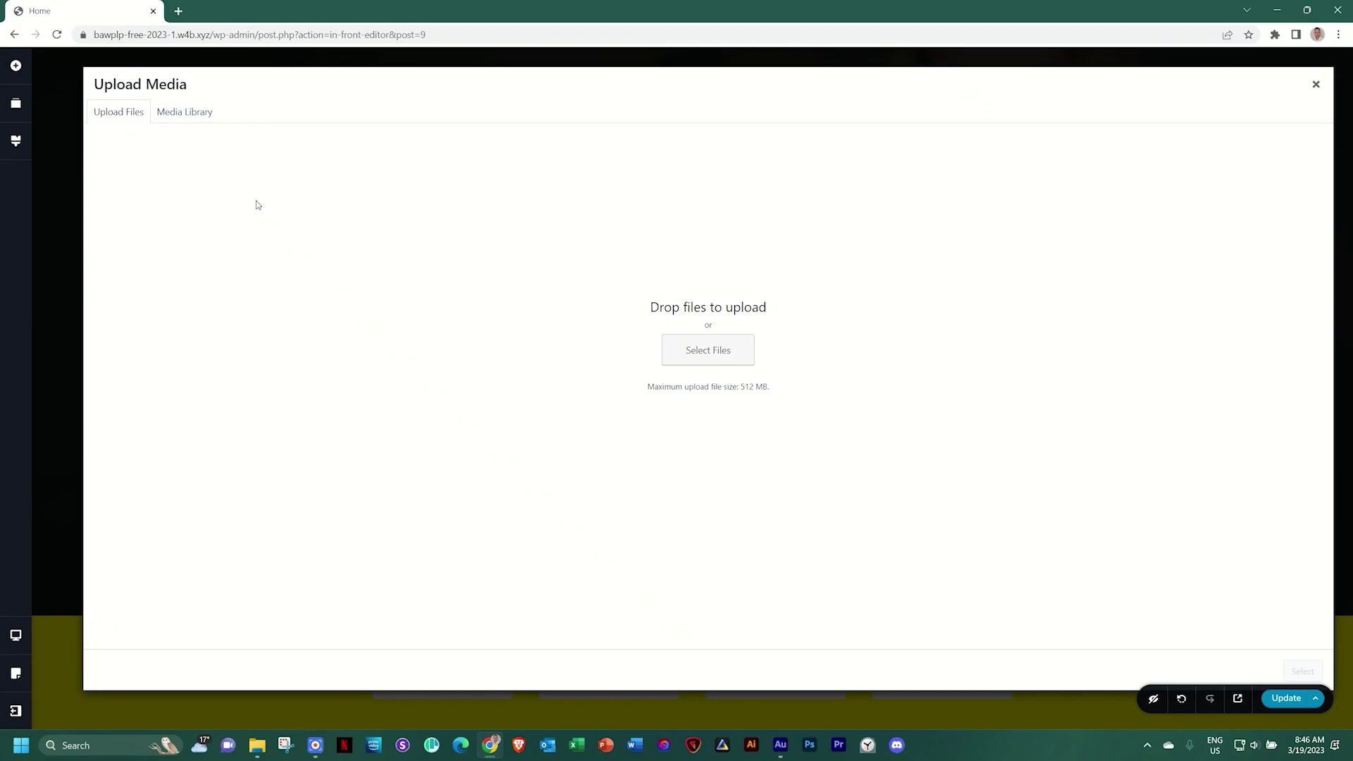
click(198, 111)
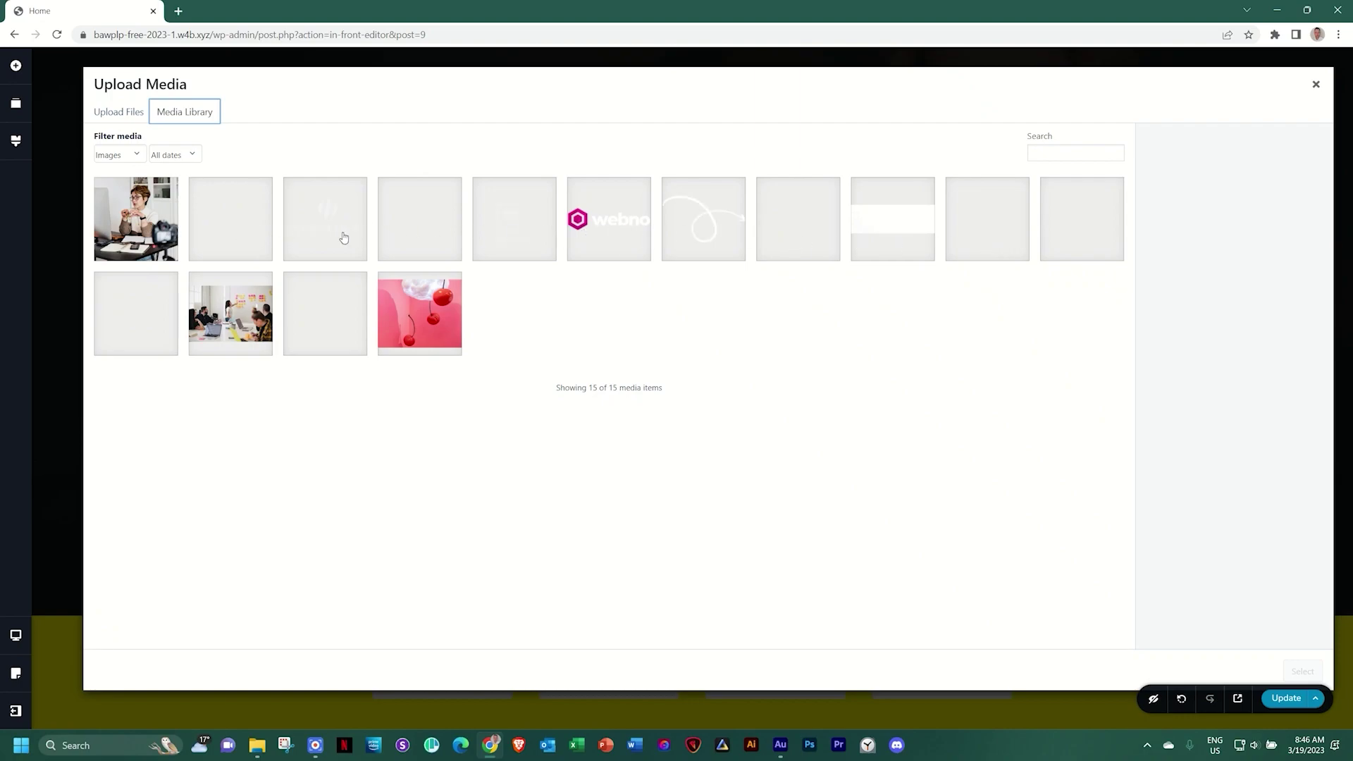
click(137, 120)
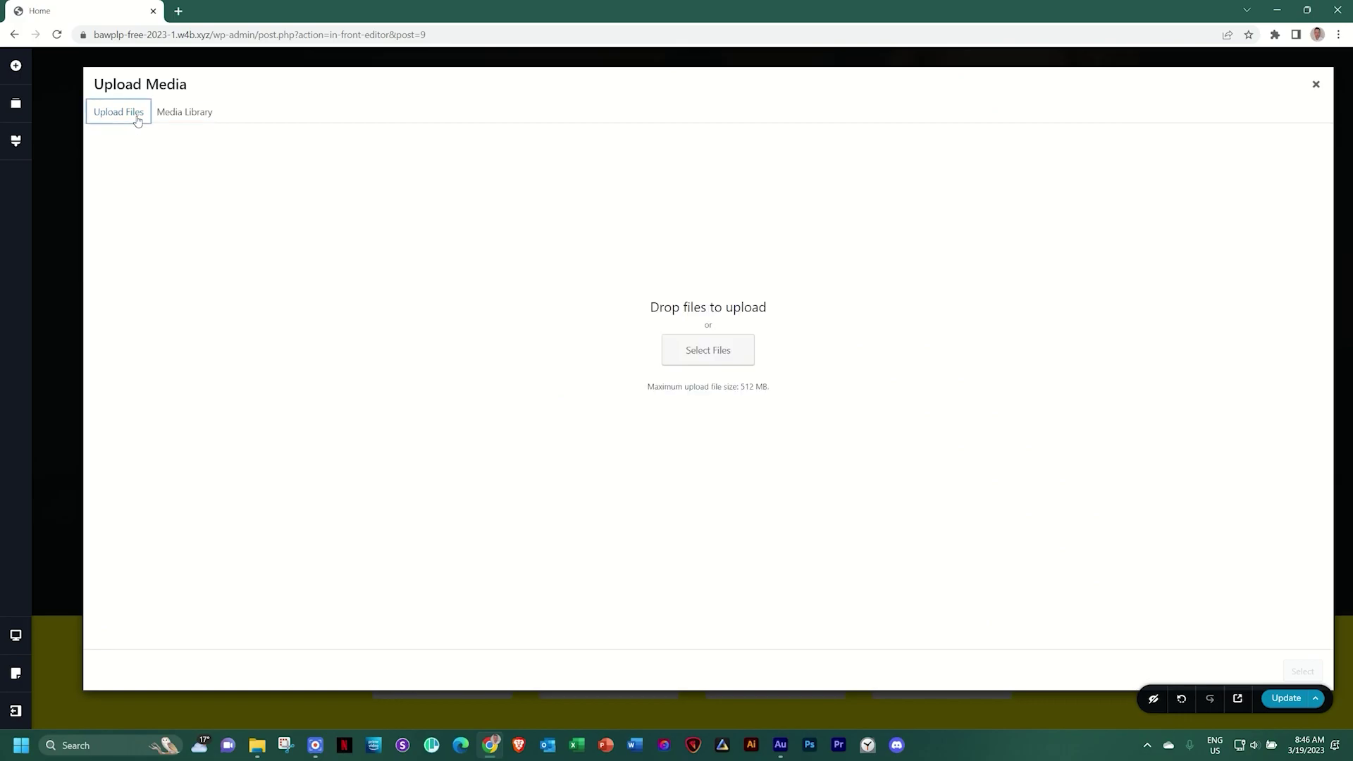
Select the 13 images in the S - Gym folder and drop them onto Upload Media
click(258, 745)
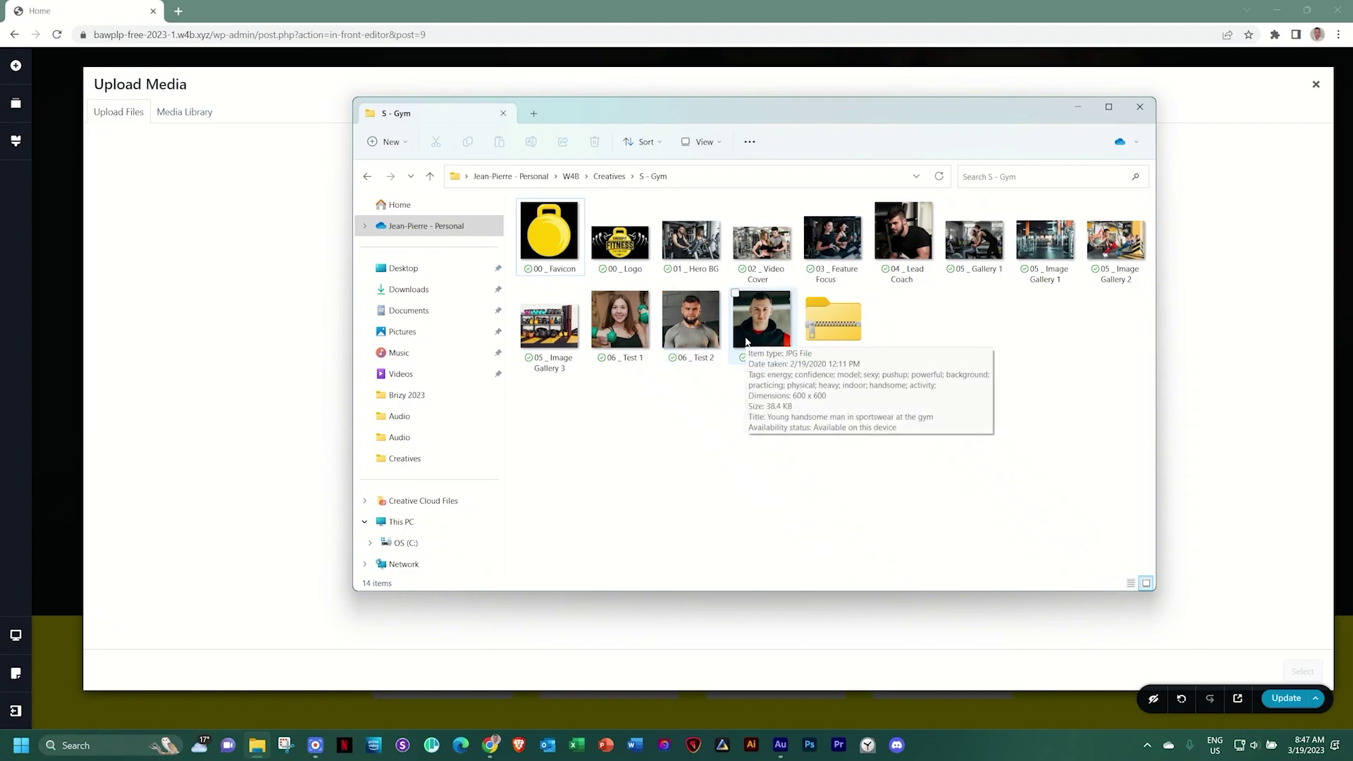
click(549, 232)
shift+click(768, 331)
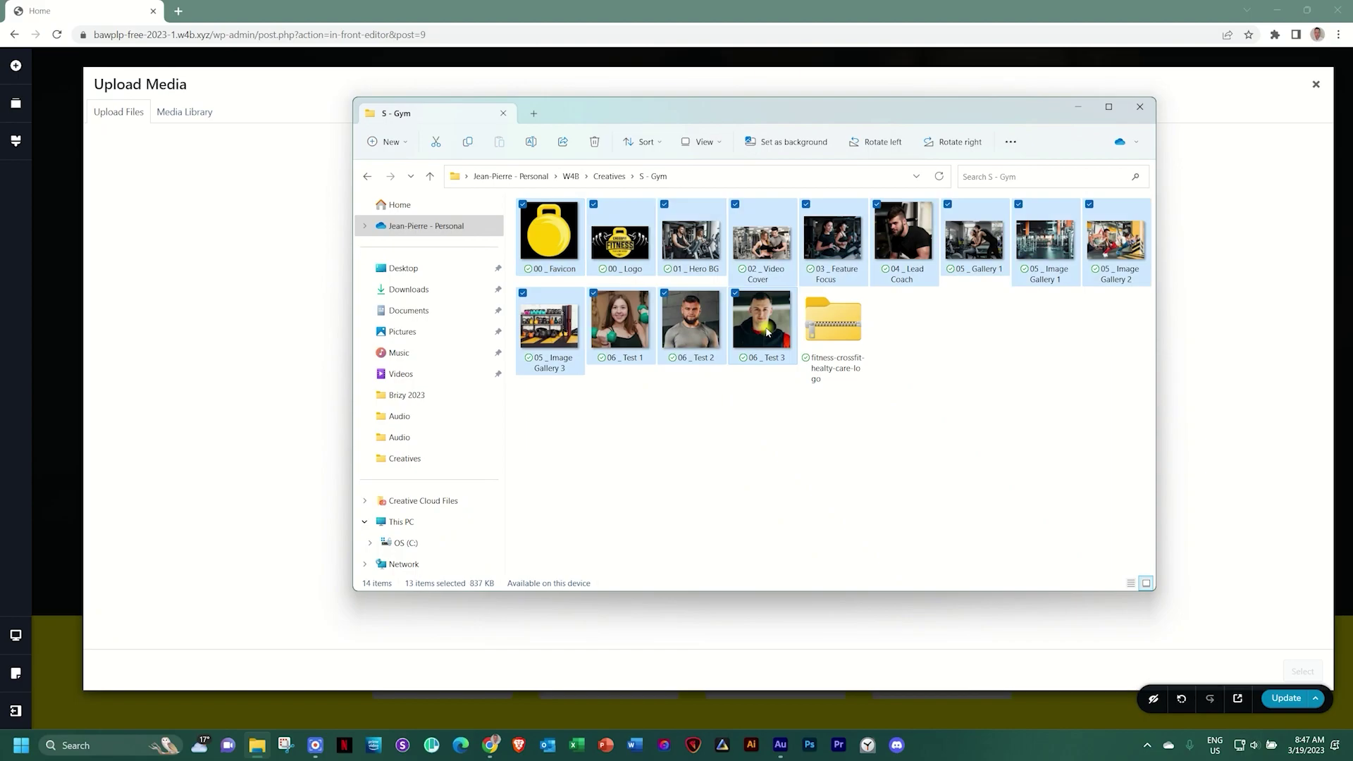
drag(630, 254, 209, 293)
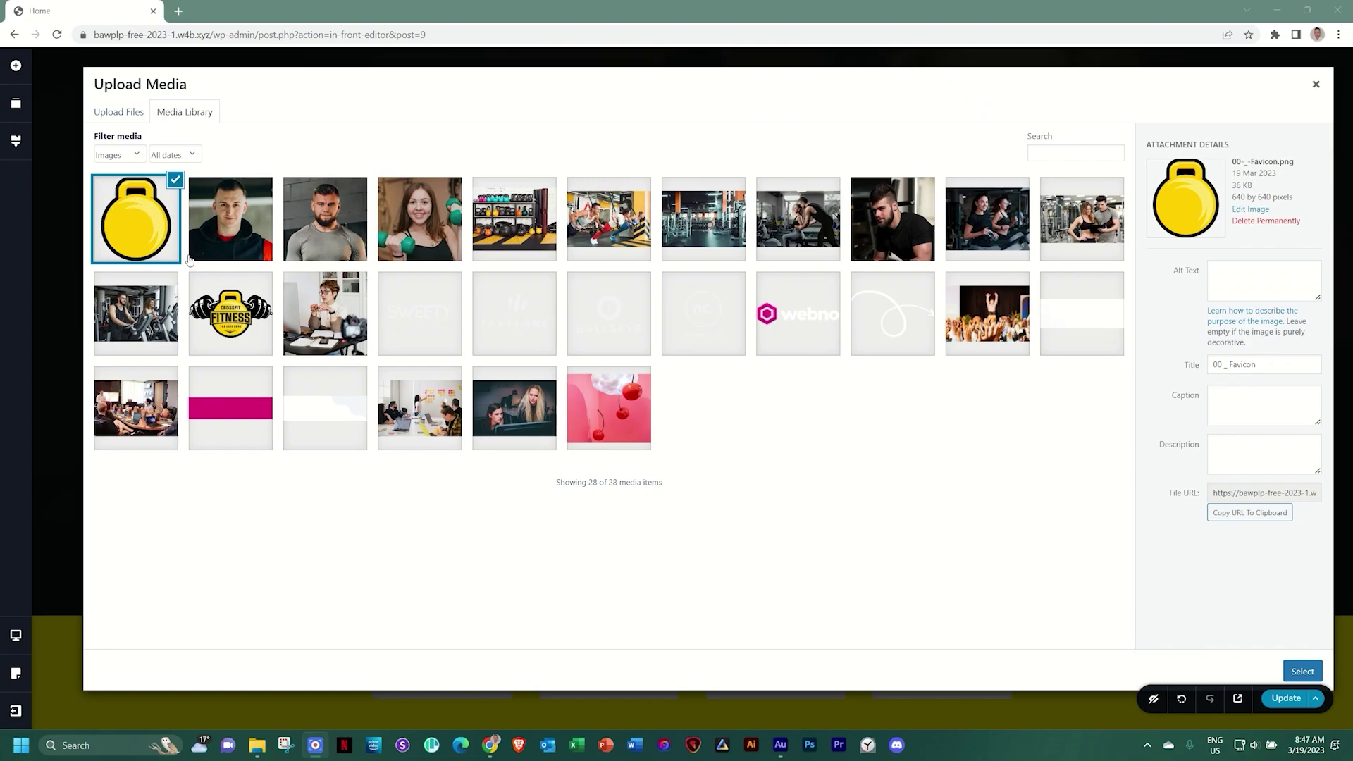
Insert 00_-_Logo.png from the media library as the header logo
click(231, 315)
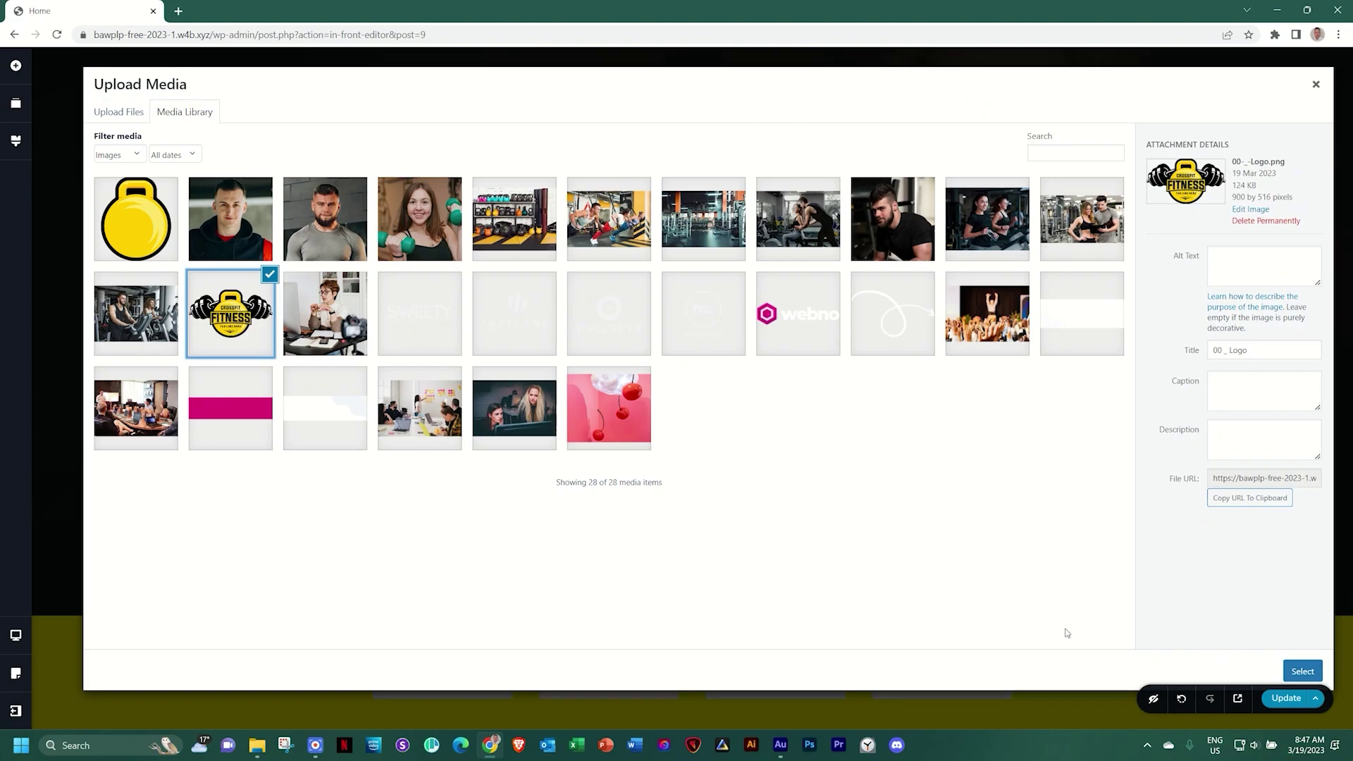
click(1297, 670)
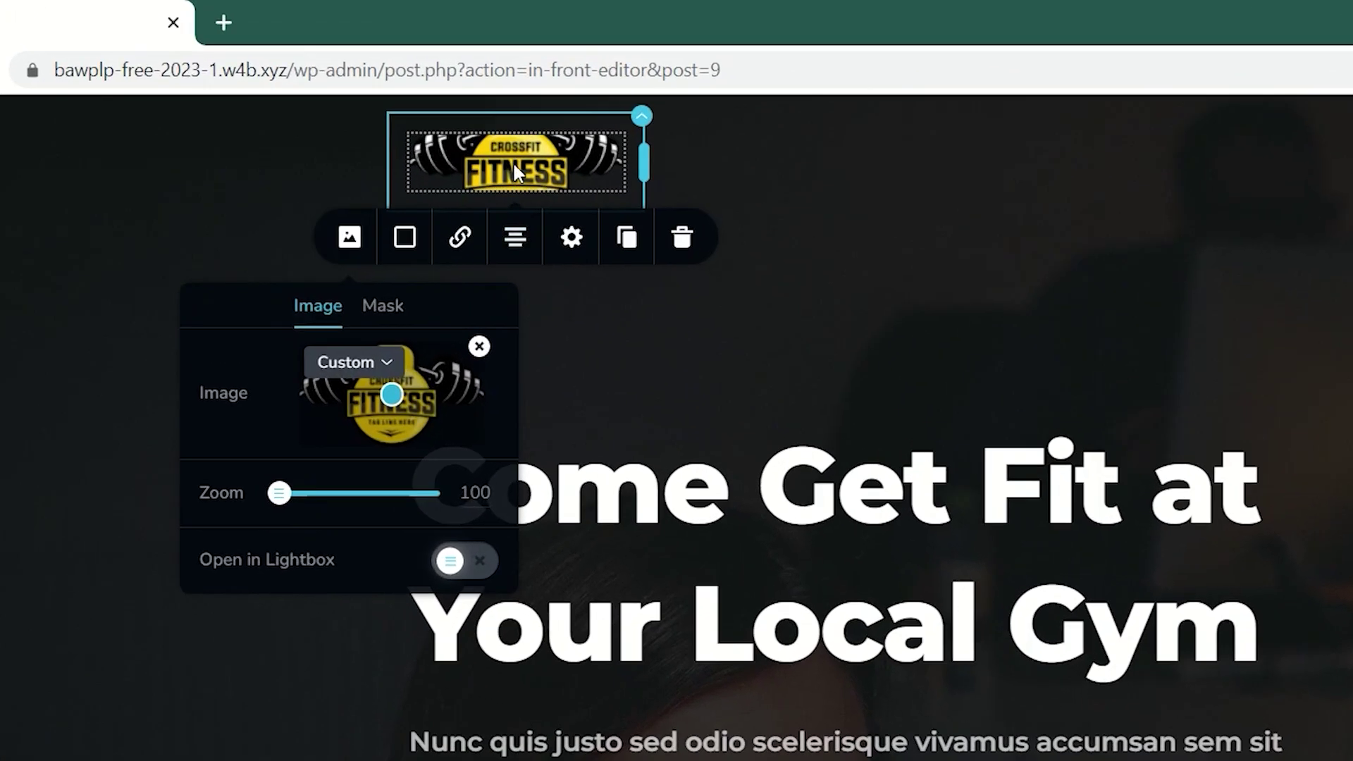
Set the header logo's height to 100% in its size settings
click(513, 161)
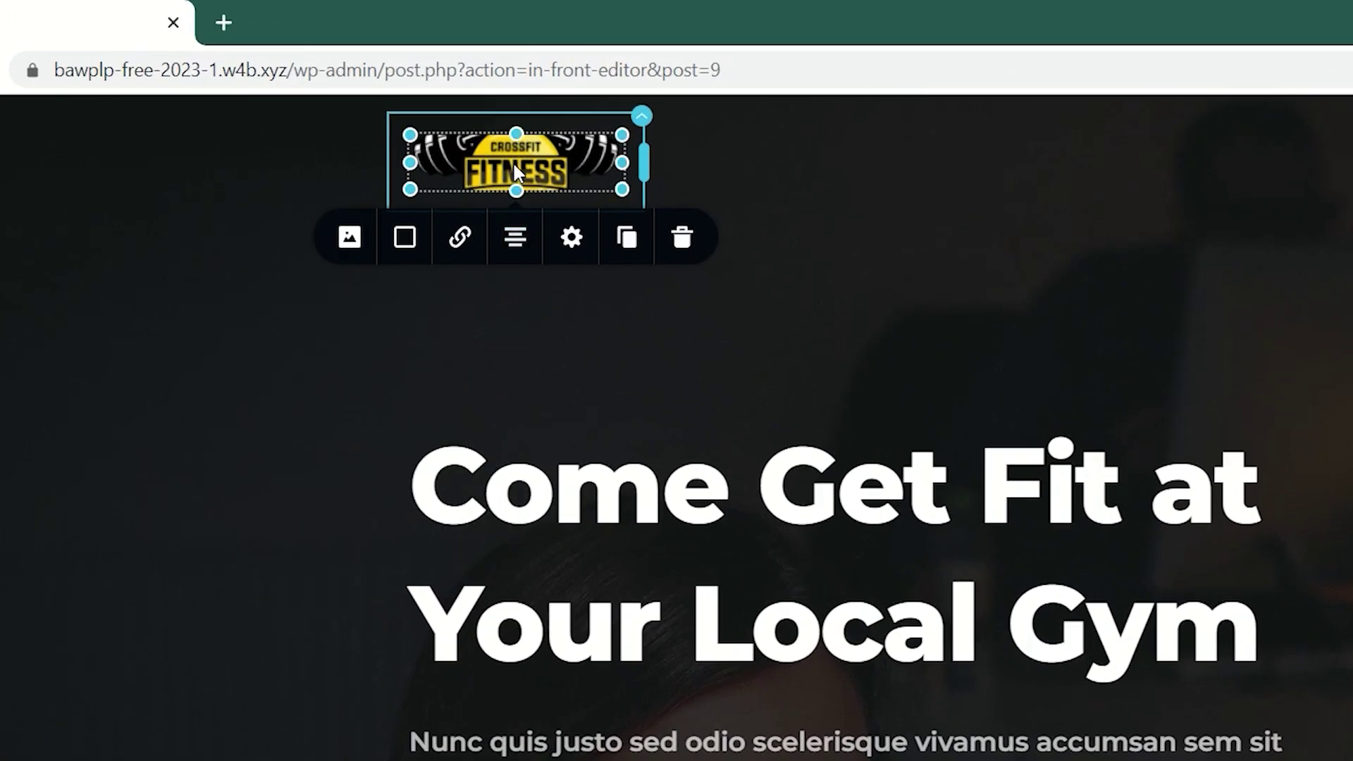
click(574, 243)
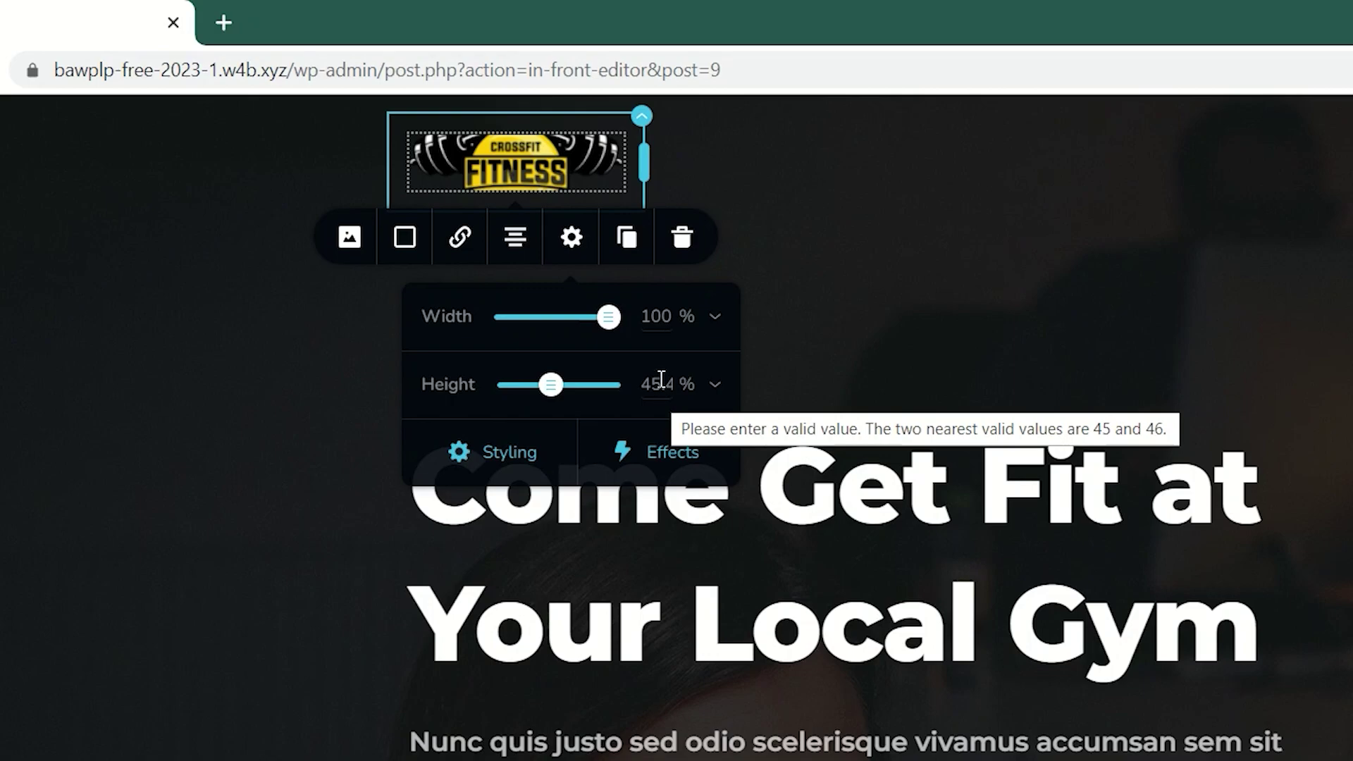
key(ctrl+a)
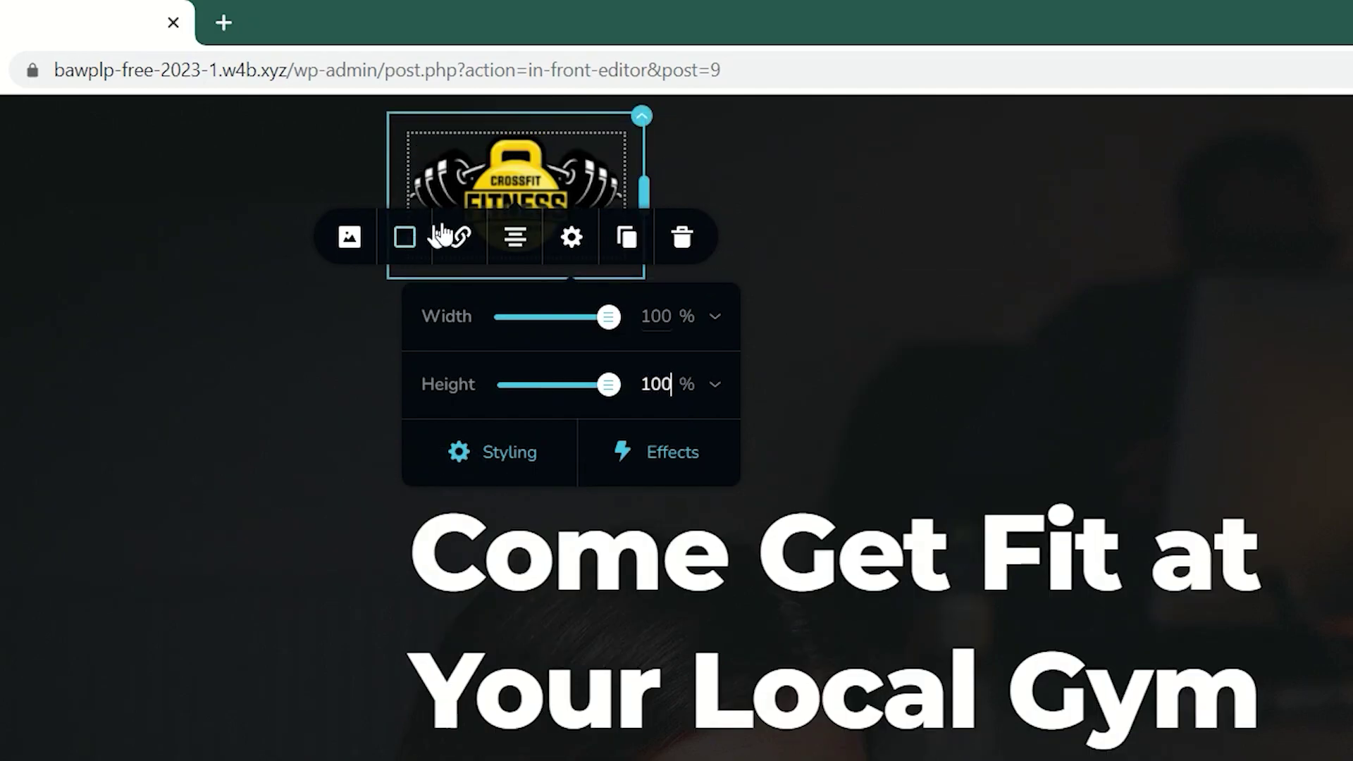
click(475, 199)
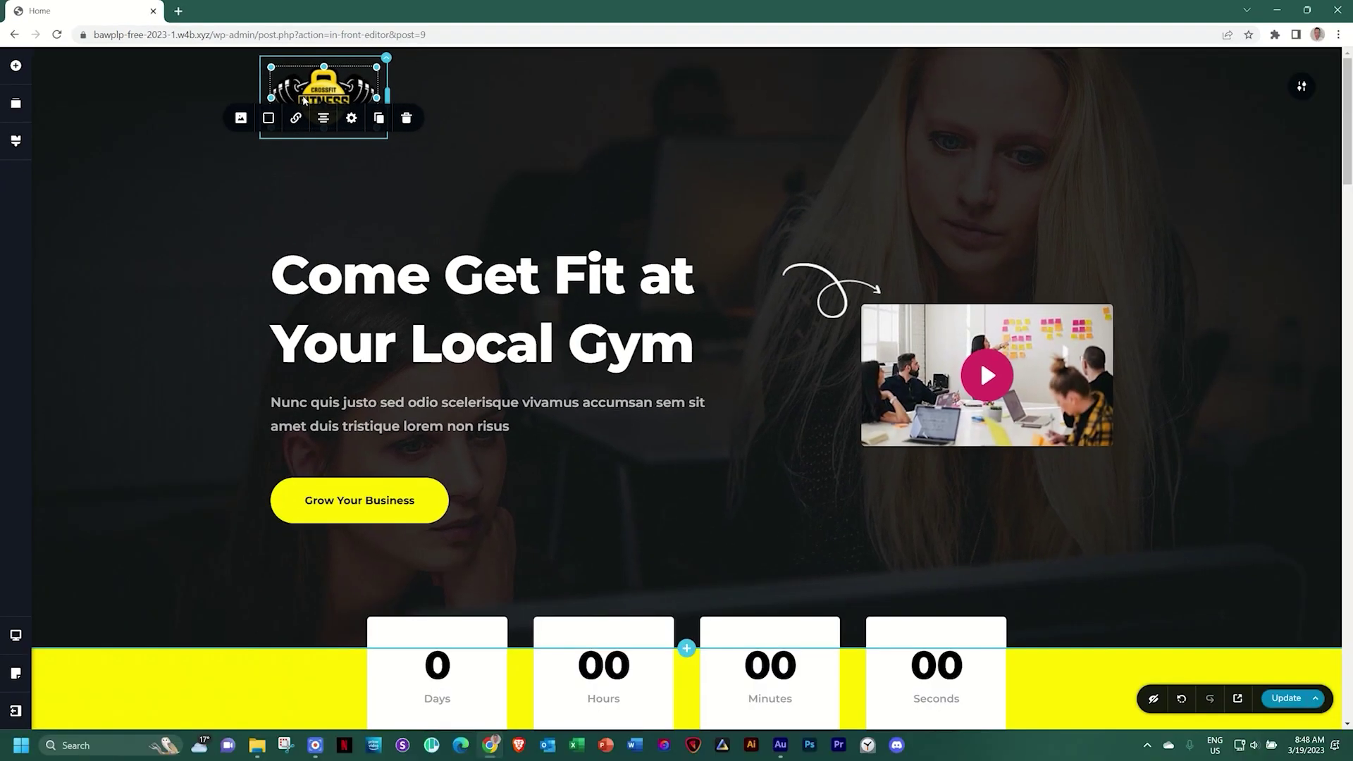
Resize the logo with its handle, then reset its height from 118 to 100
click(369, 86)
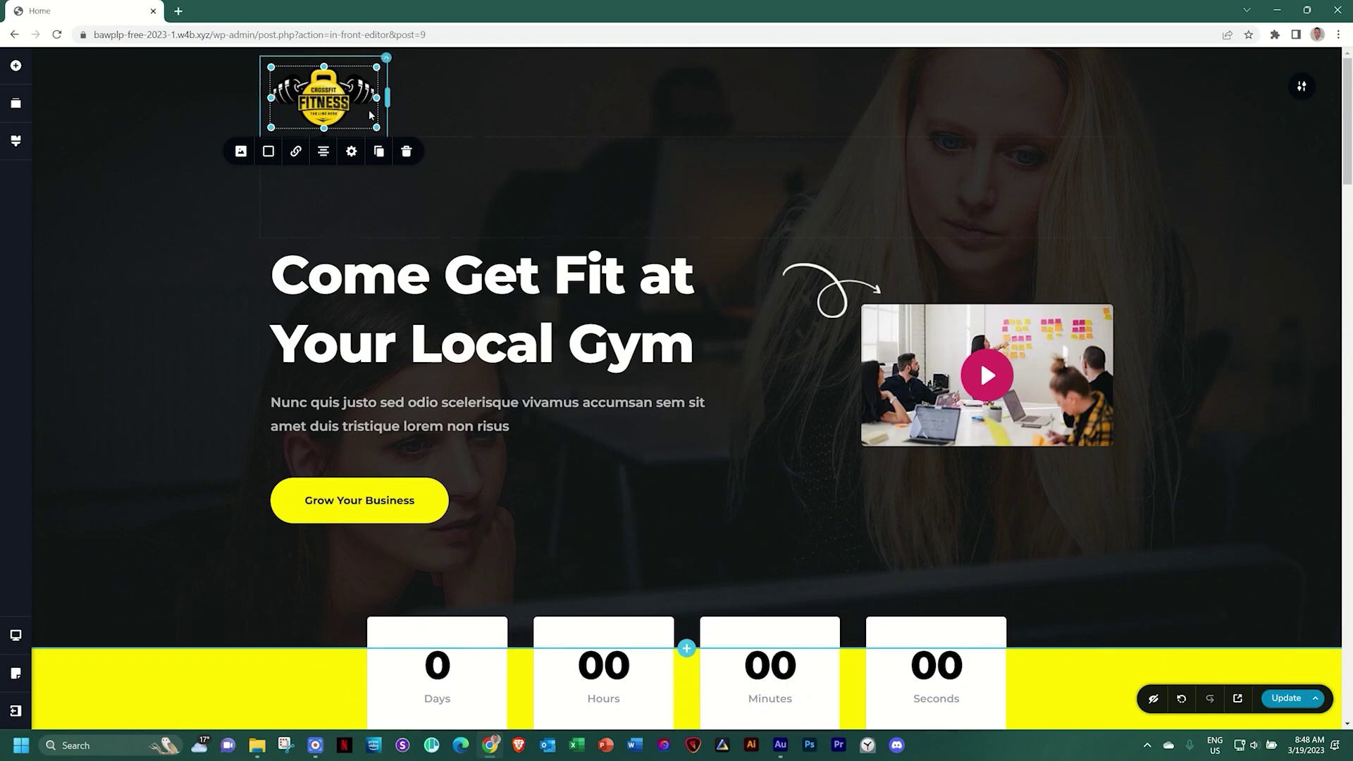
mouse_move(324, 126)
mouse_down()
mouse_move(317, 186)
mouse_move(311, 116)
mouse_move(313, 169)
mouse_move(315, 140)
mouse_up()
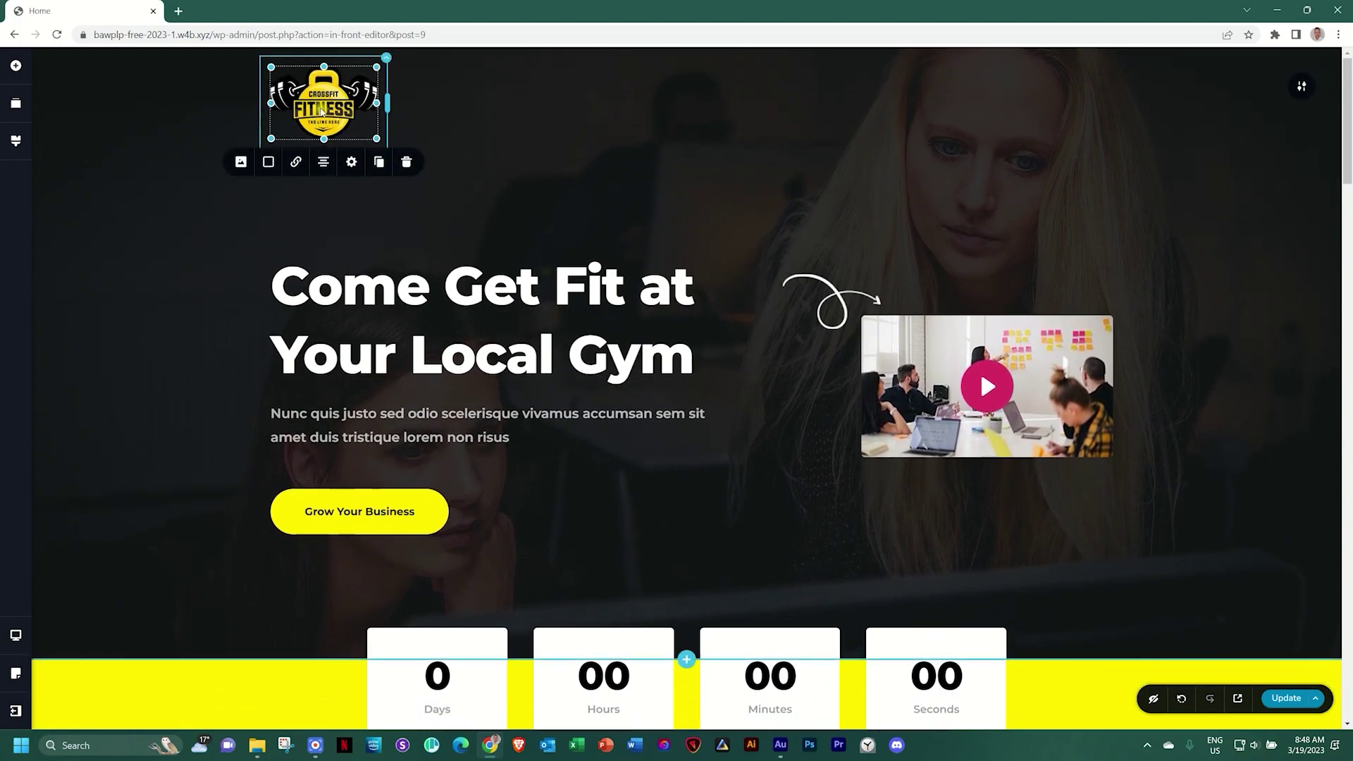
click(349, 162)
double_click(396, 237)
text(10)
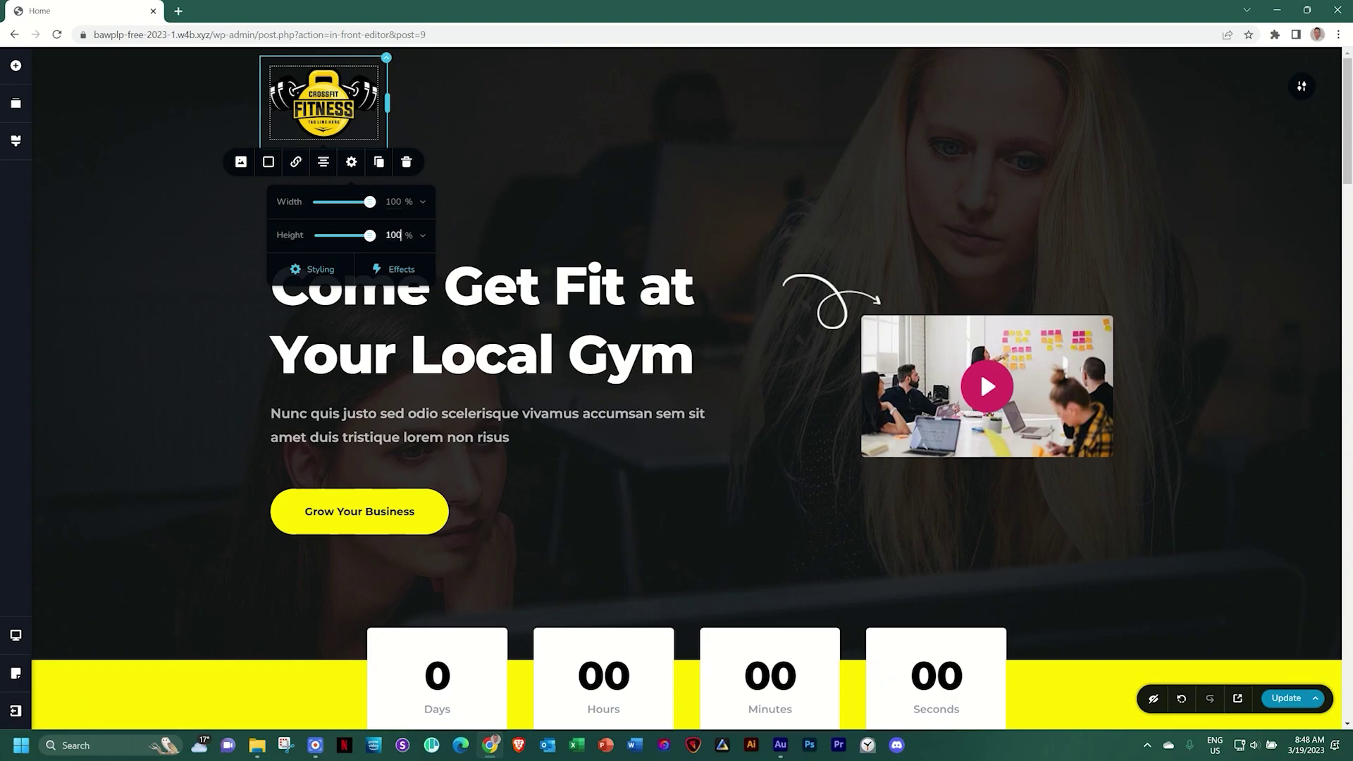
text(0)
click(354, 104)
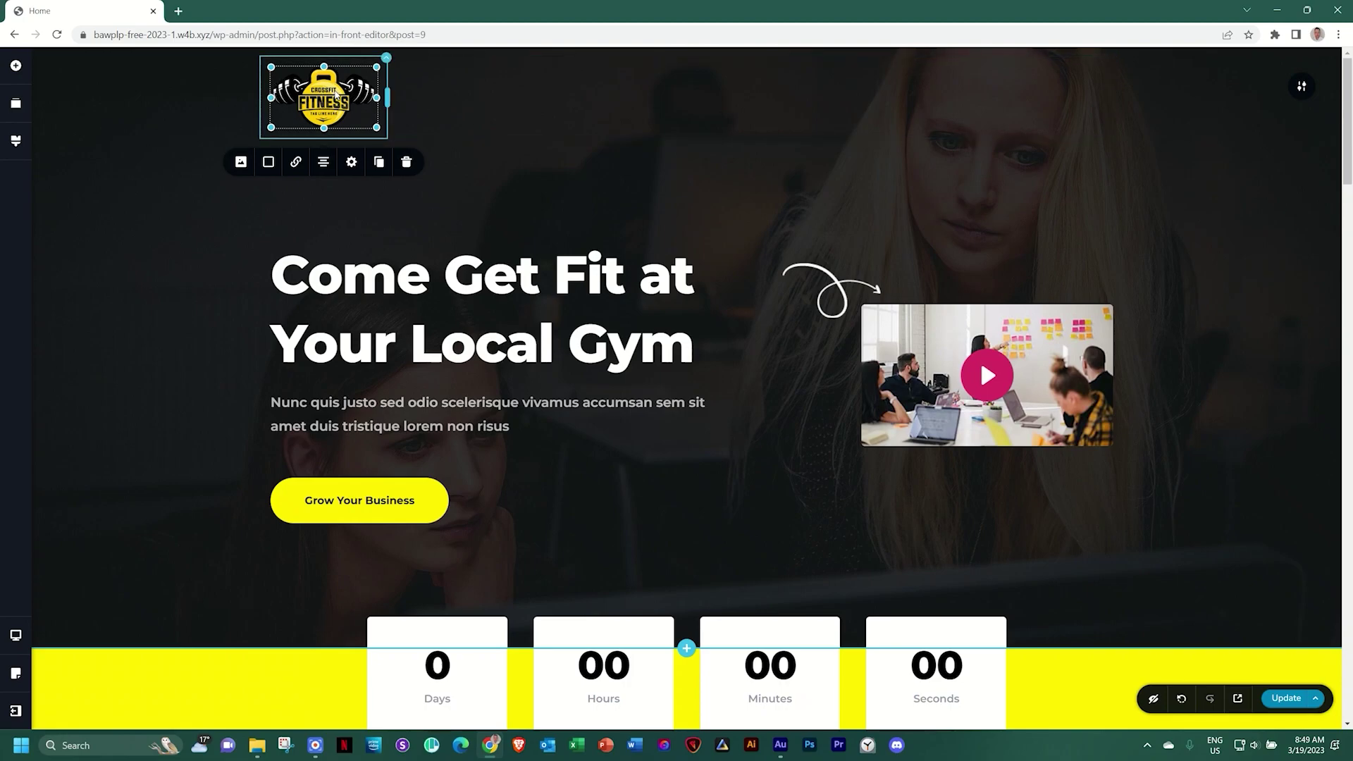
click(389, 100)
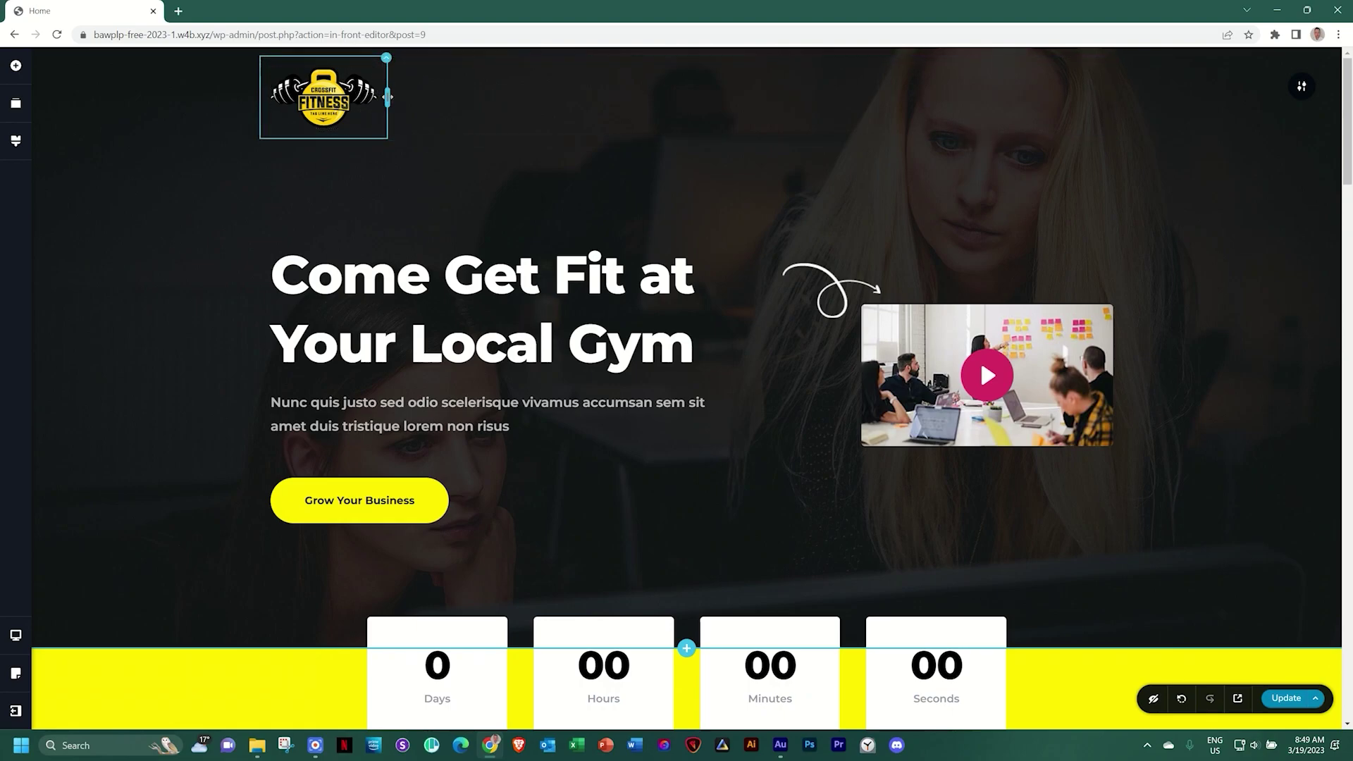
drag(388, 96, 408, 118)
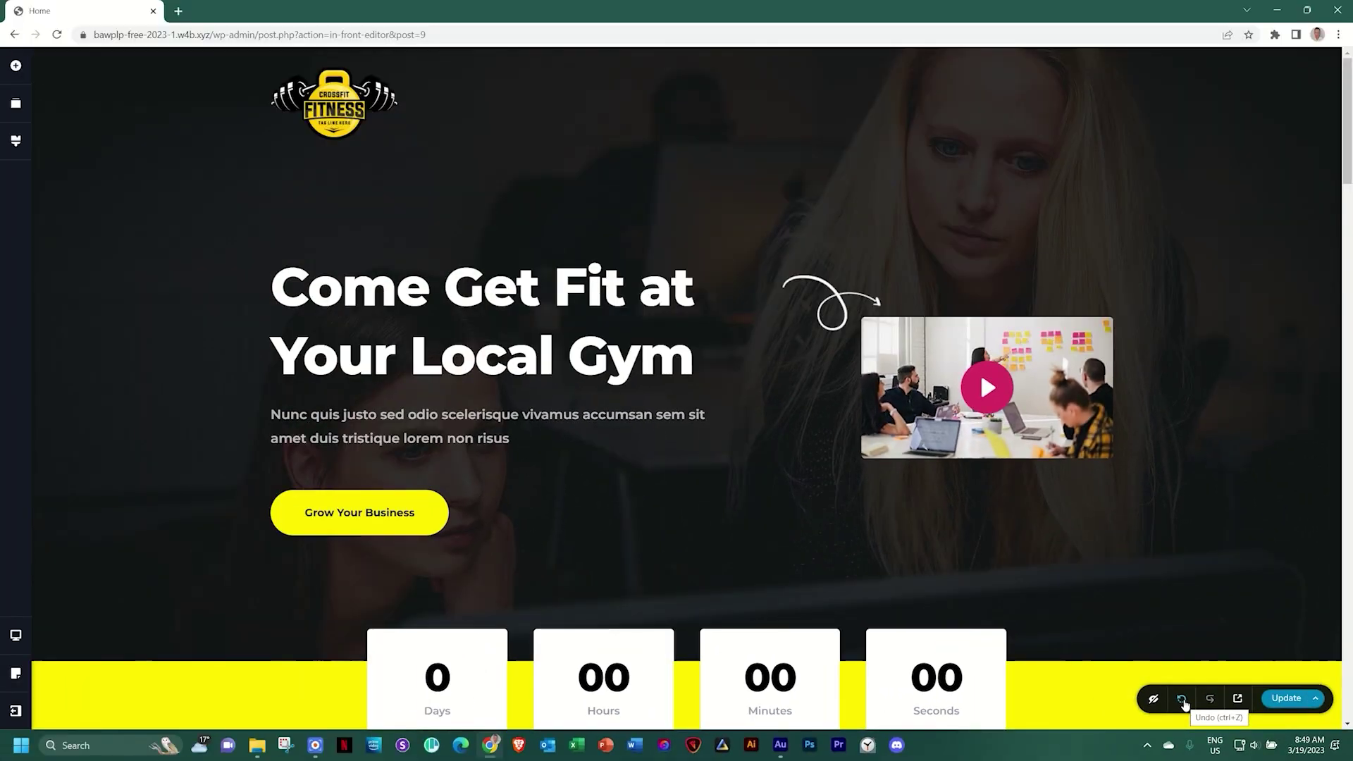
click(1182, 701)
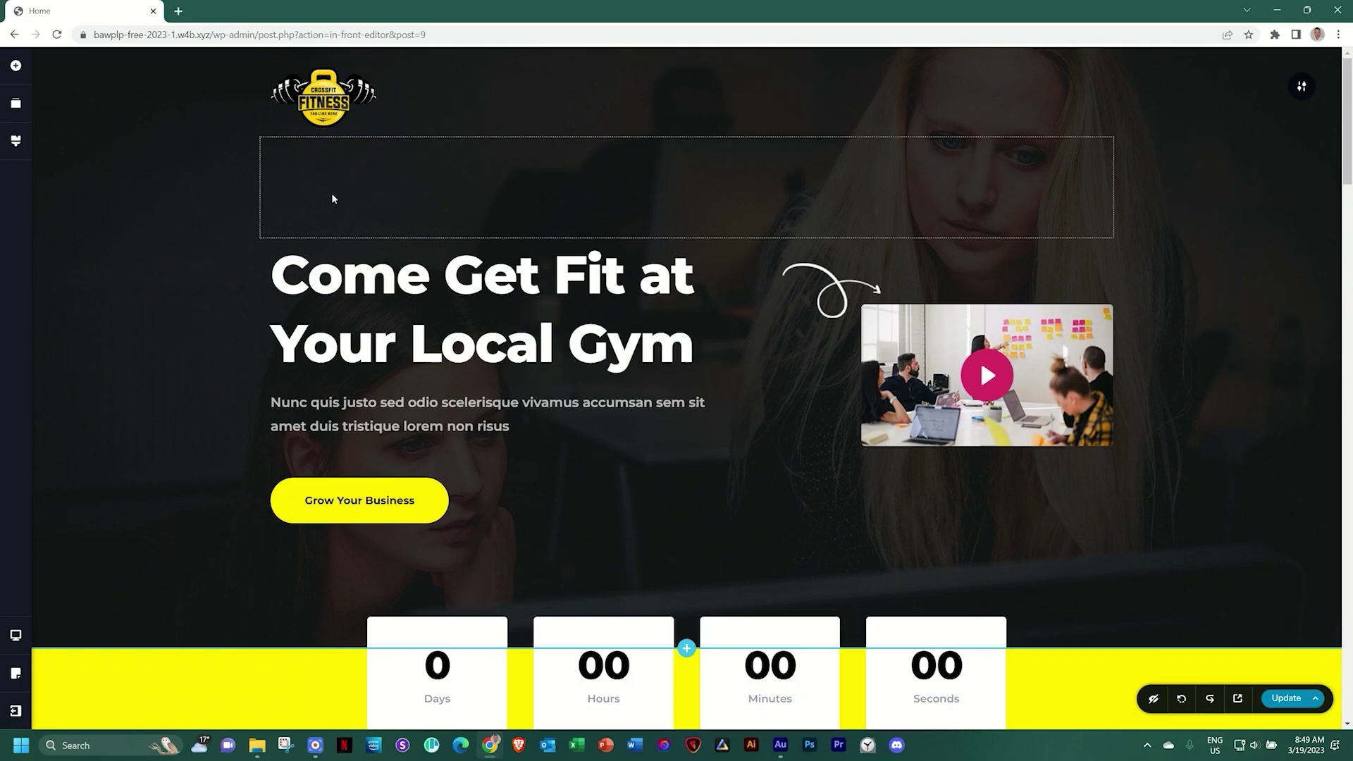
scroll(333, 198, down, 4)
scroll(333, 199, up, 4)
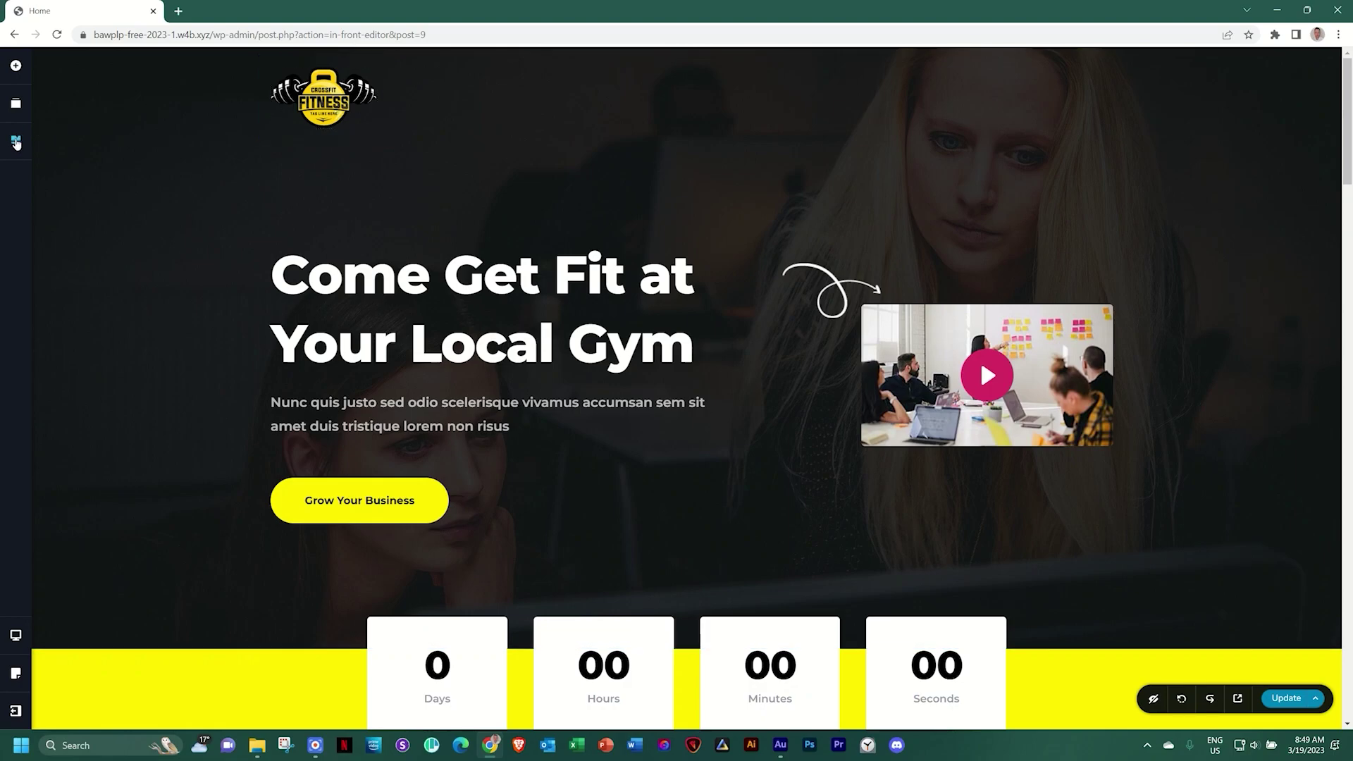
Eyedrop the logo's gold #FFCF0D into the style's main yellow and review the page
click(16, 140)
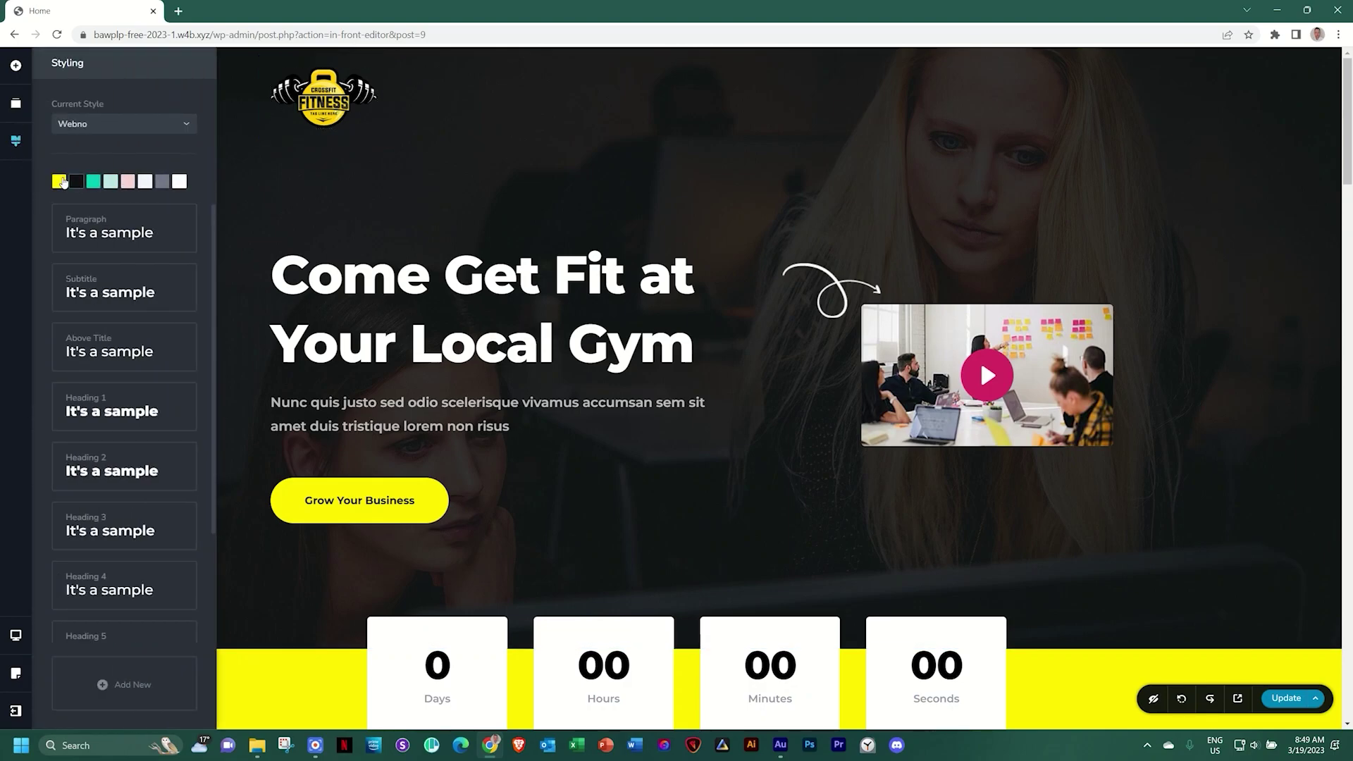
click(59, 181)
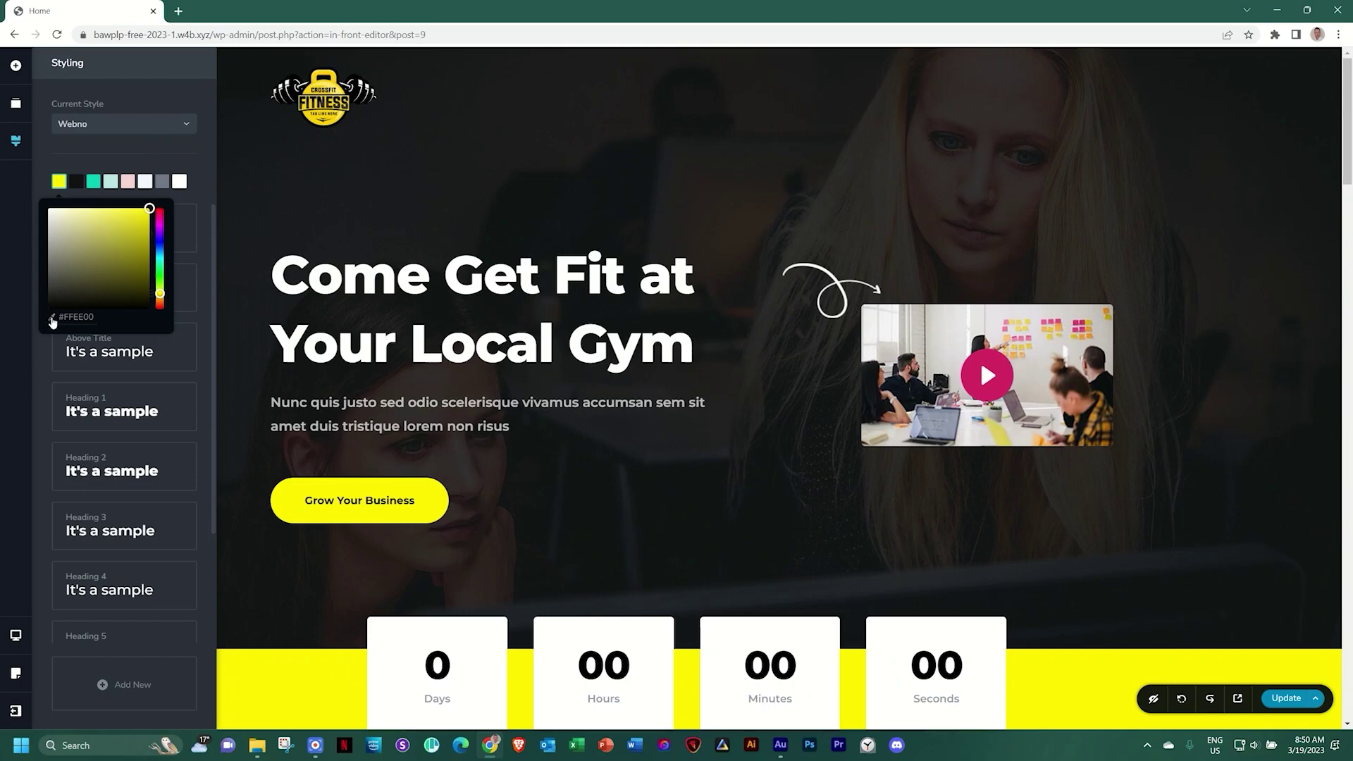
click(53, 319)
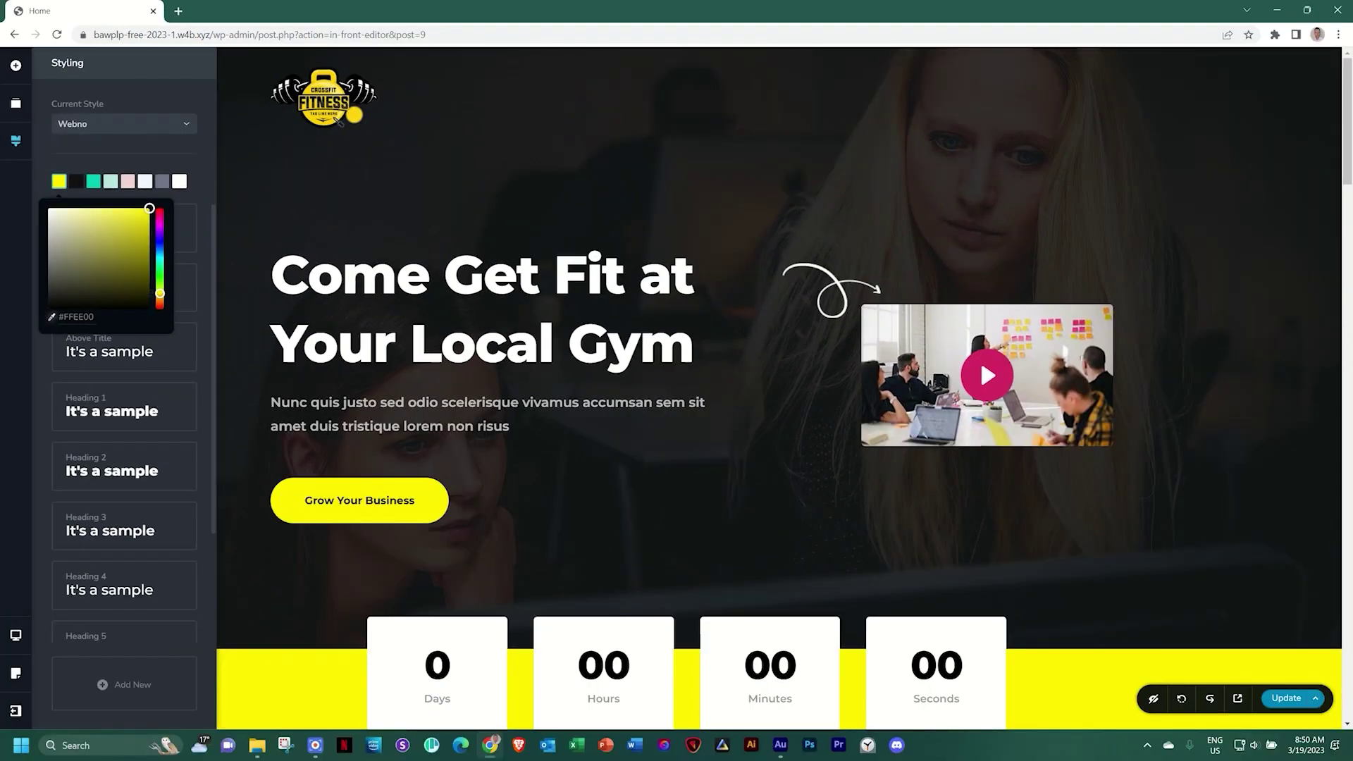
click(340, 120)
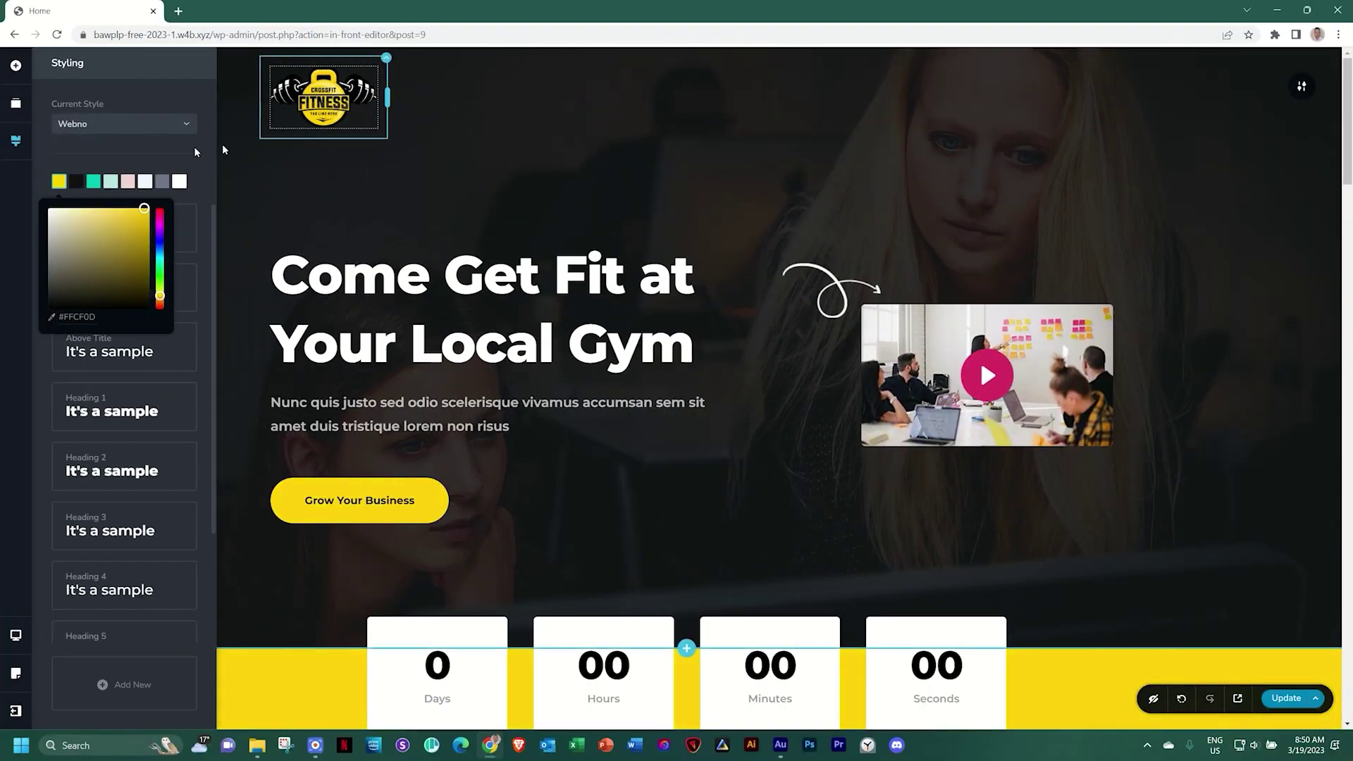
scroll(317, 423, down, 10)
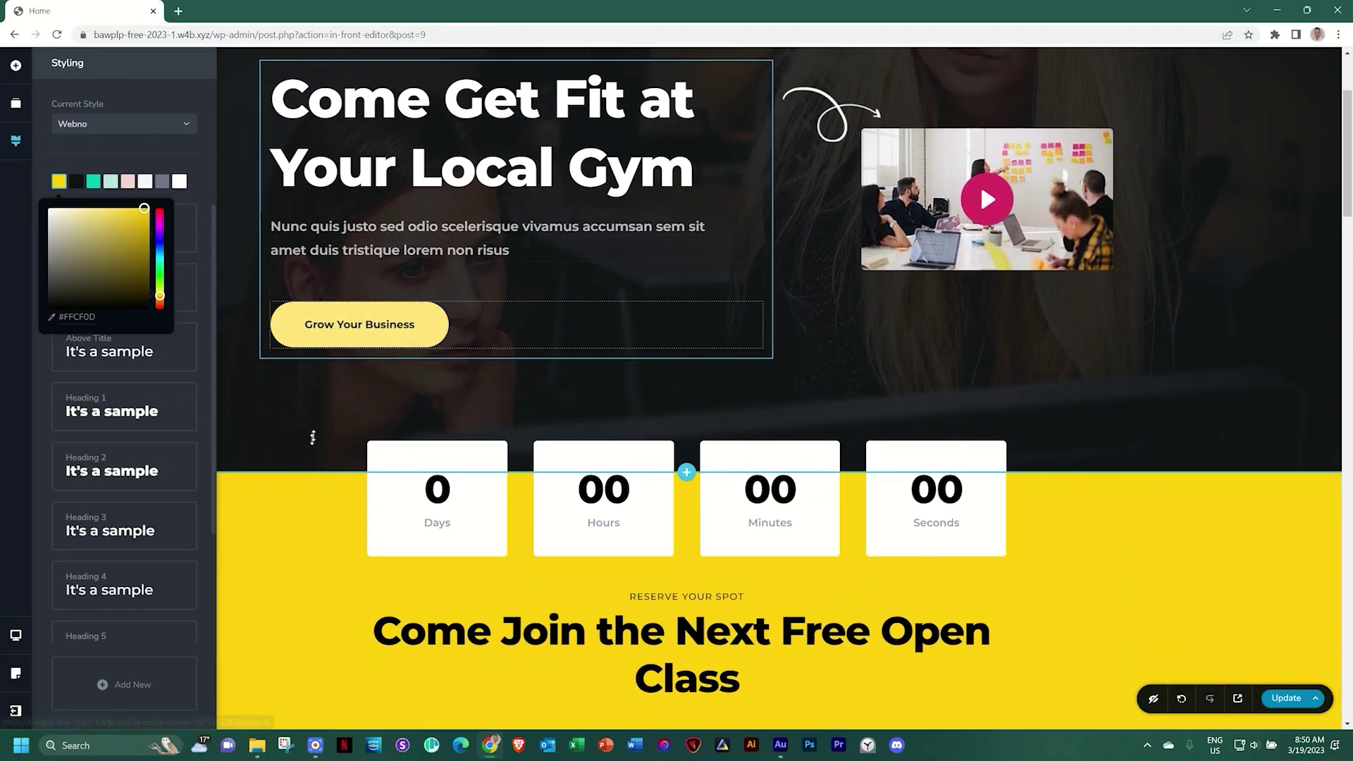
scroll(317, 424, down, 10)
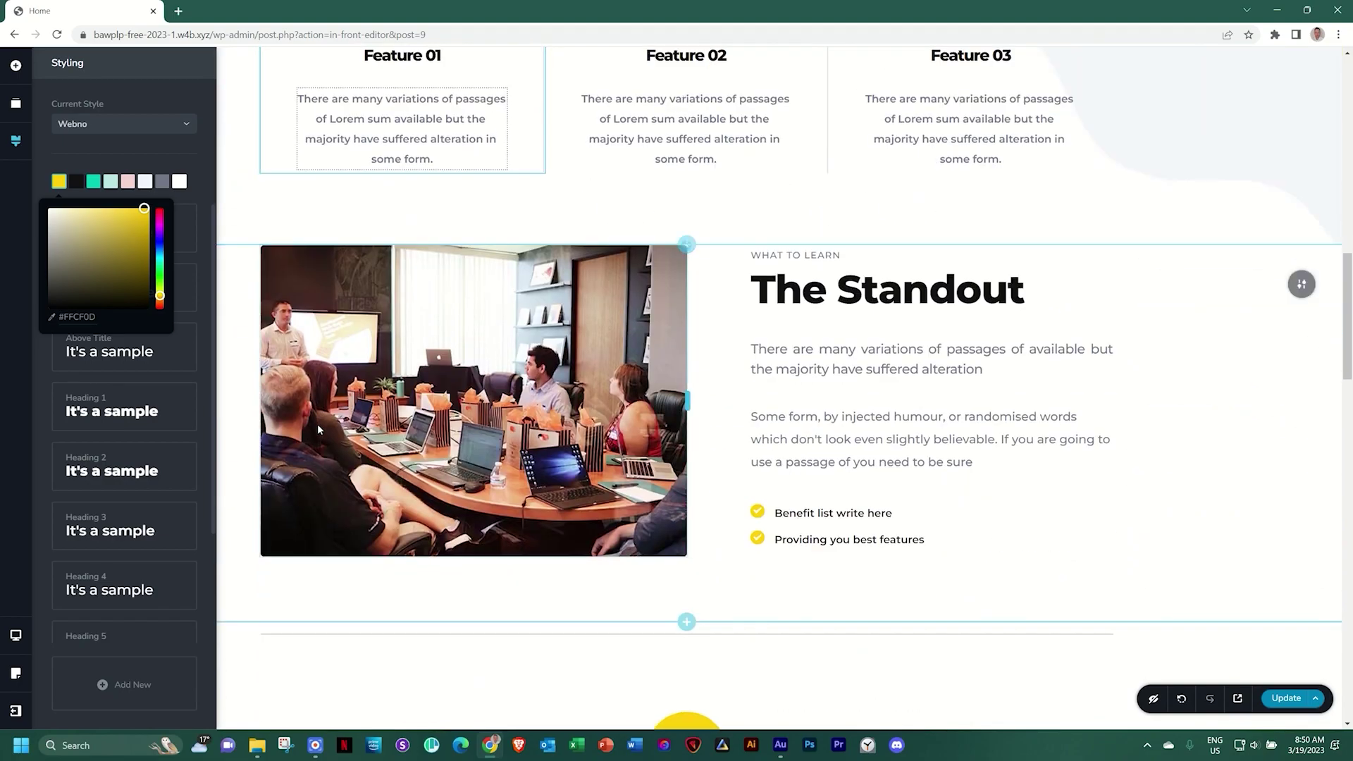
scroll(716, 307, down, 10)
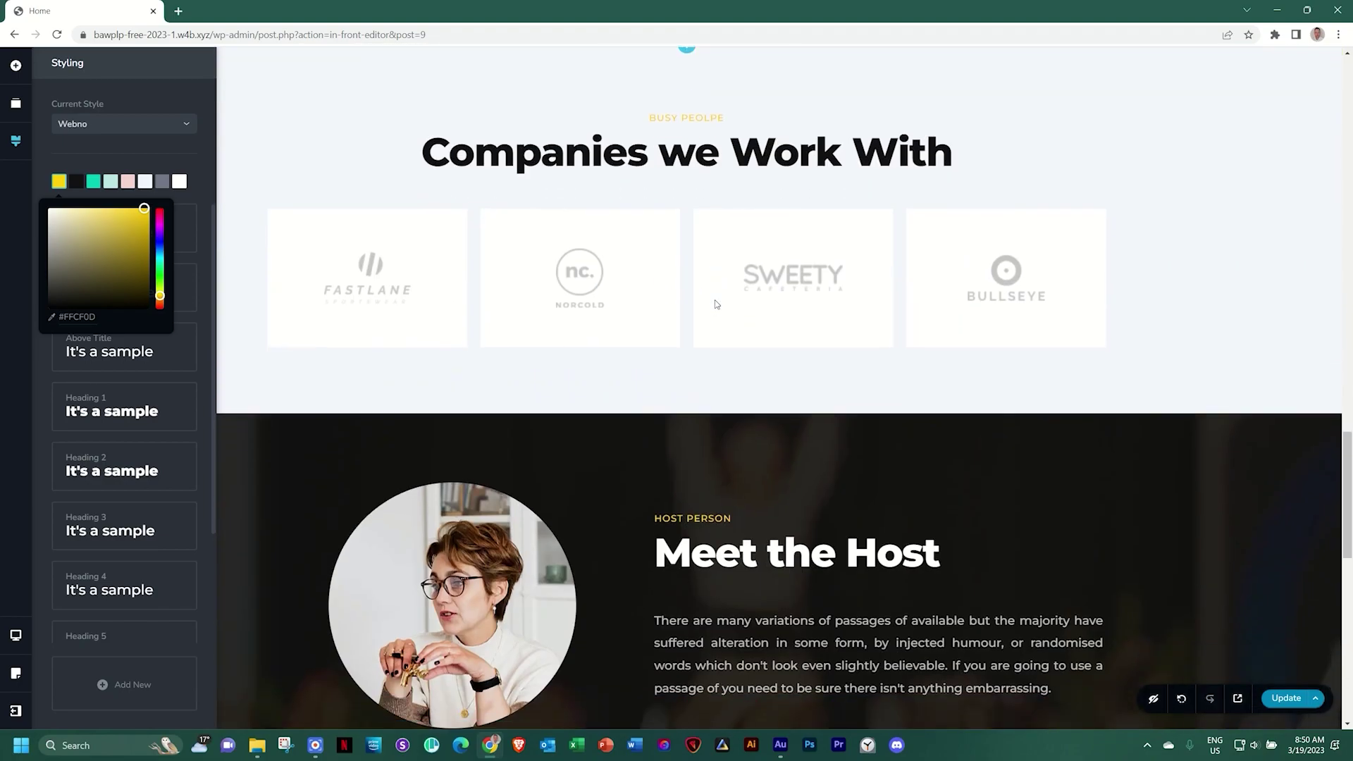
scroll(715, 304, up, 20)
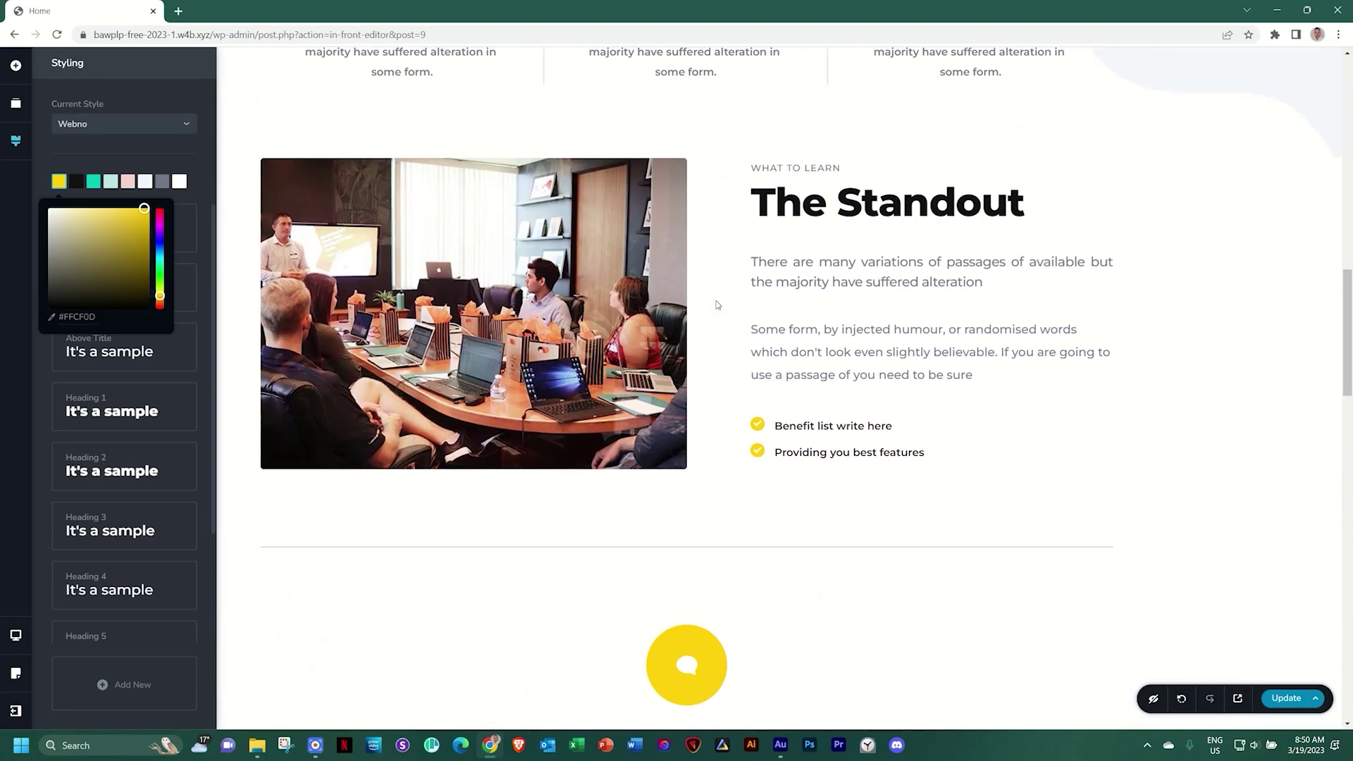
scroll(716, 305, up, 3)
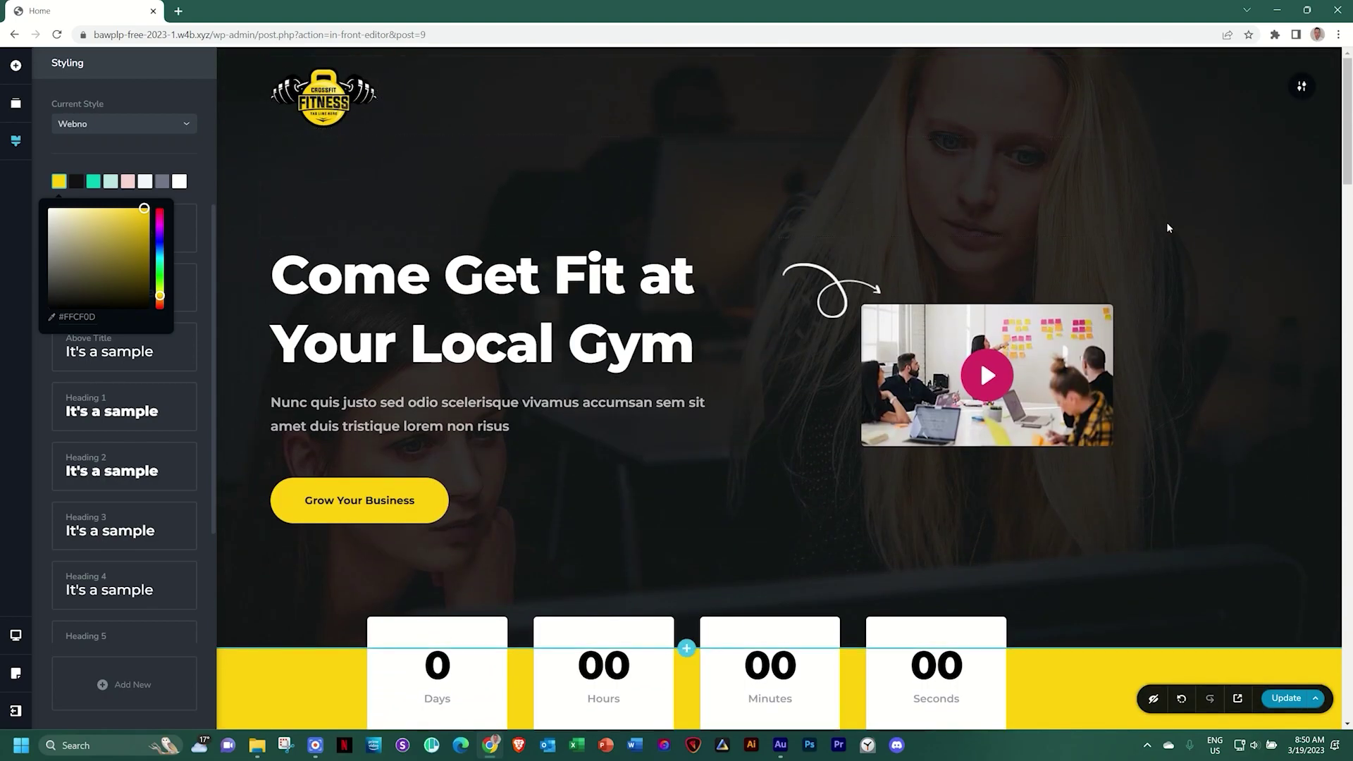
Close Styling, check the hero video's settings, and show the hero section's toolbar options
click(1254, 233)
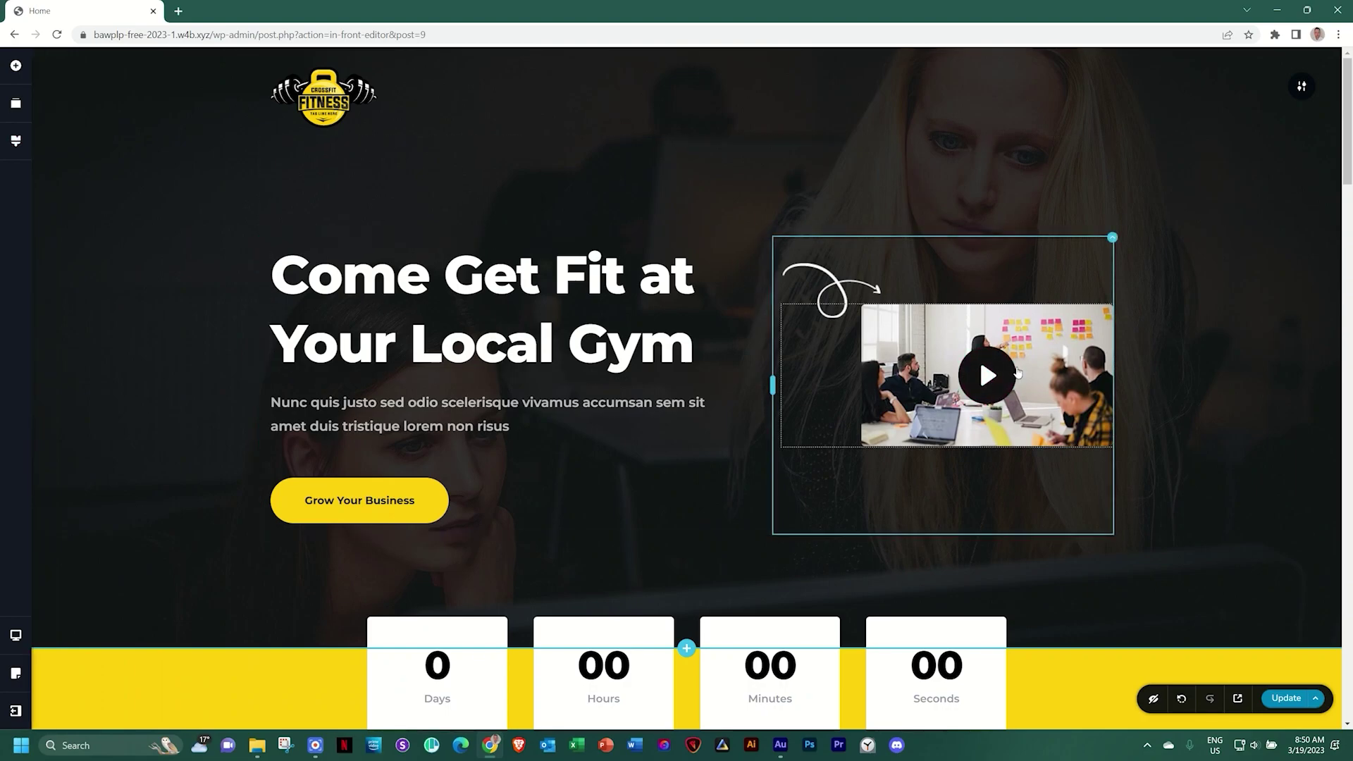
click(1053, 349)
click(921, 283)
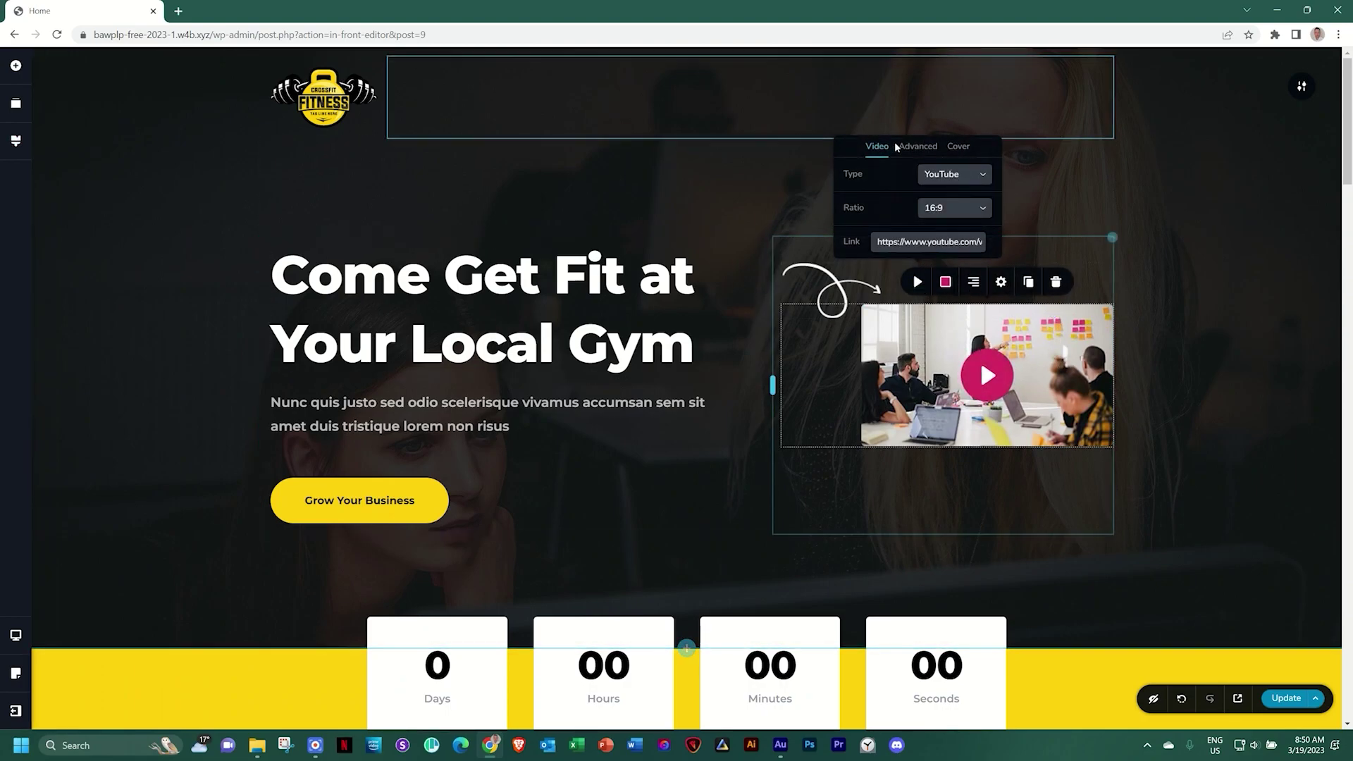
click(1200, 337)
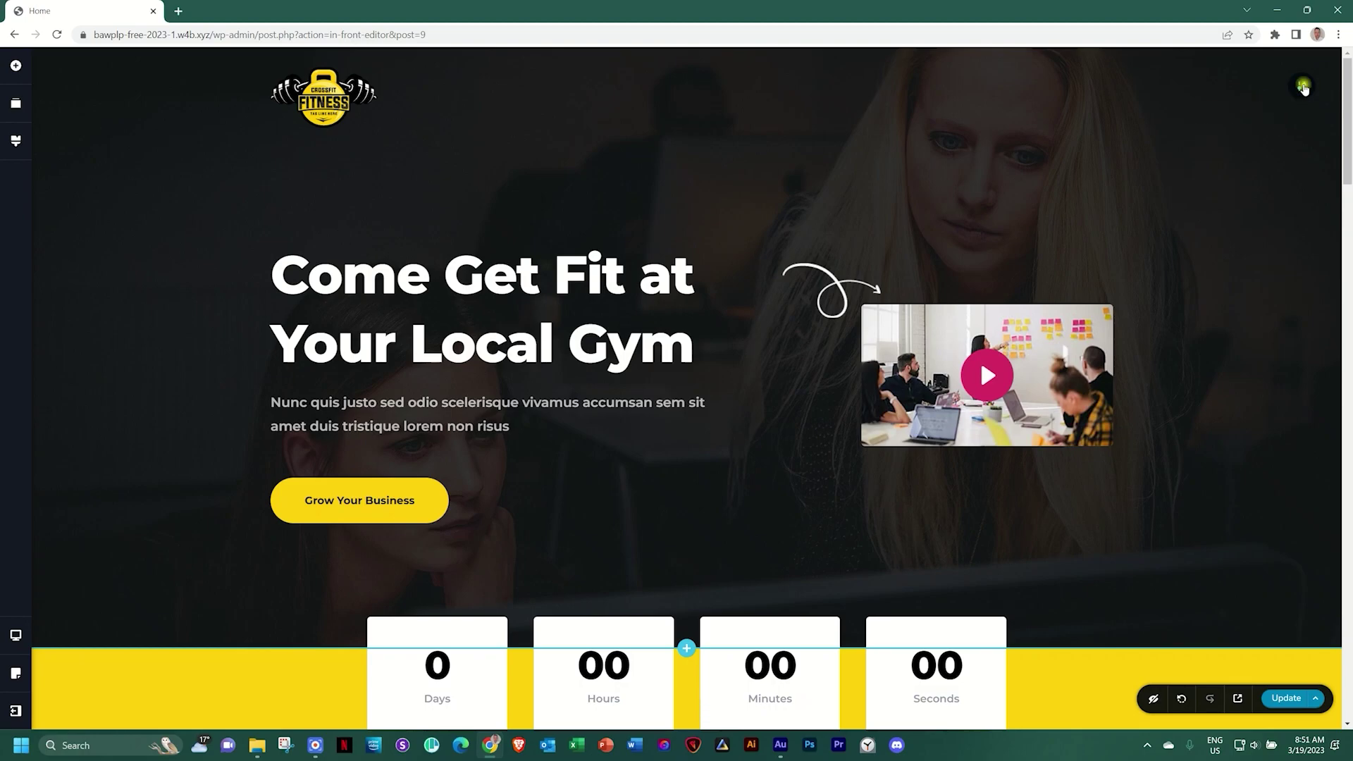
click(1300, 87)
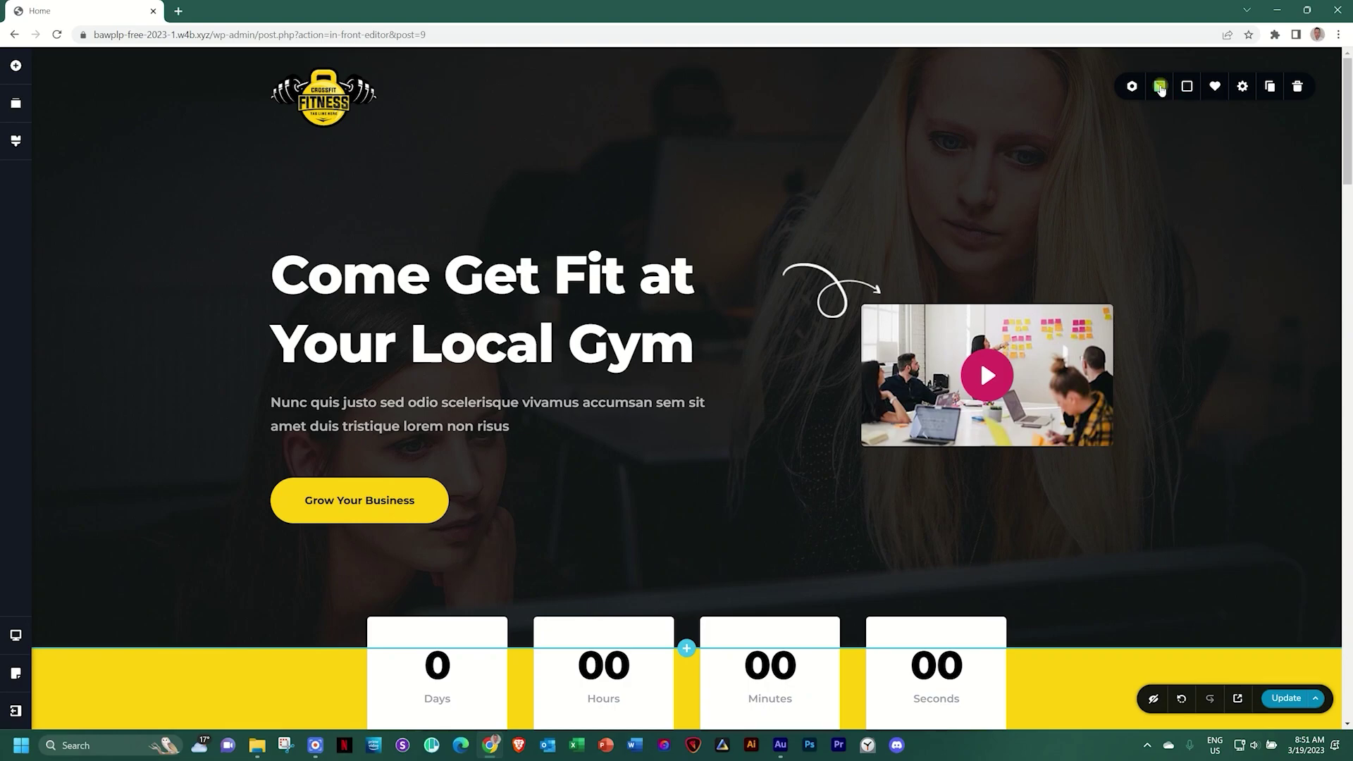
Replace the hero background image with the treadmill gym photo
click(1159, 88)
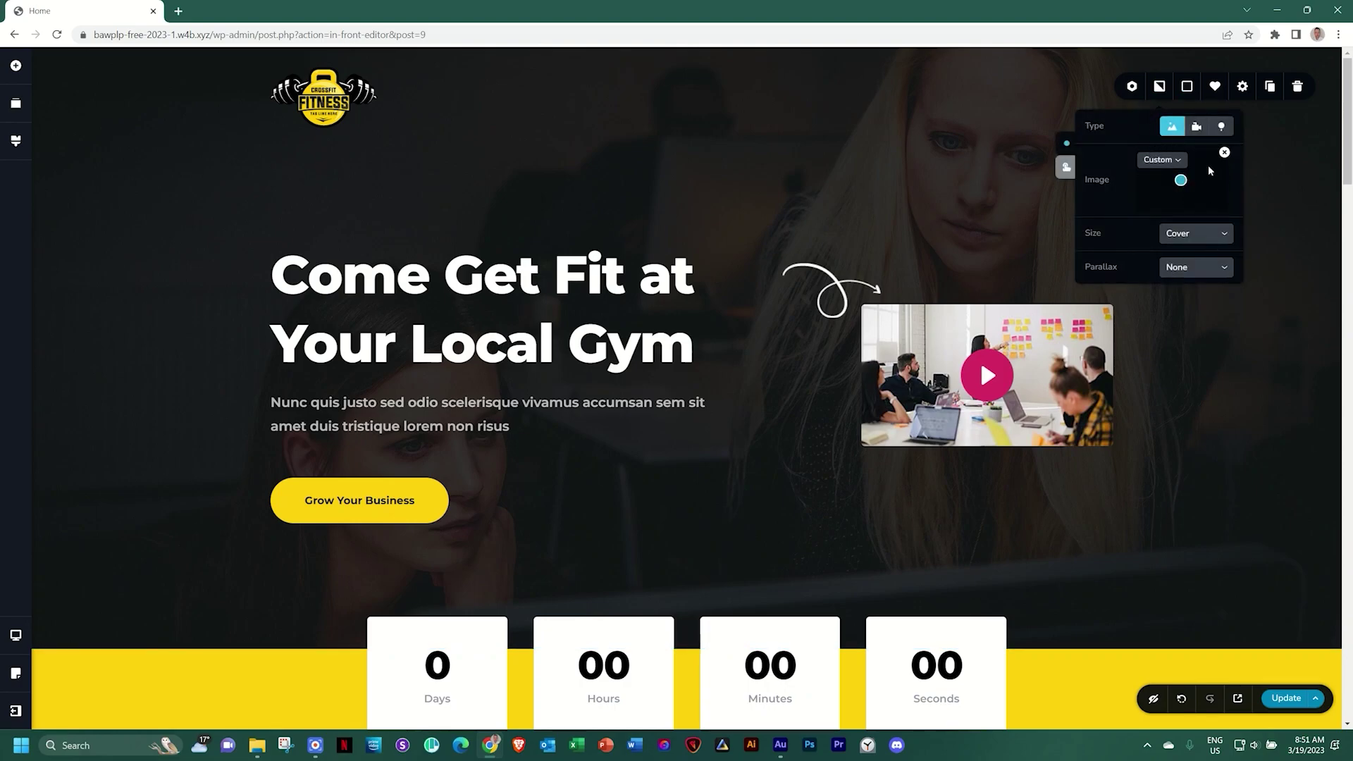
click(1224, 153)
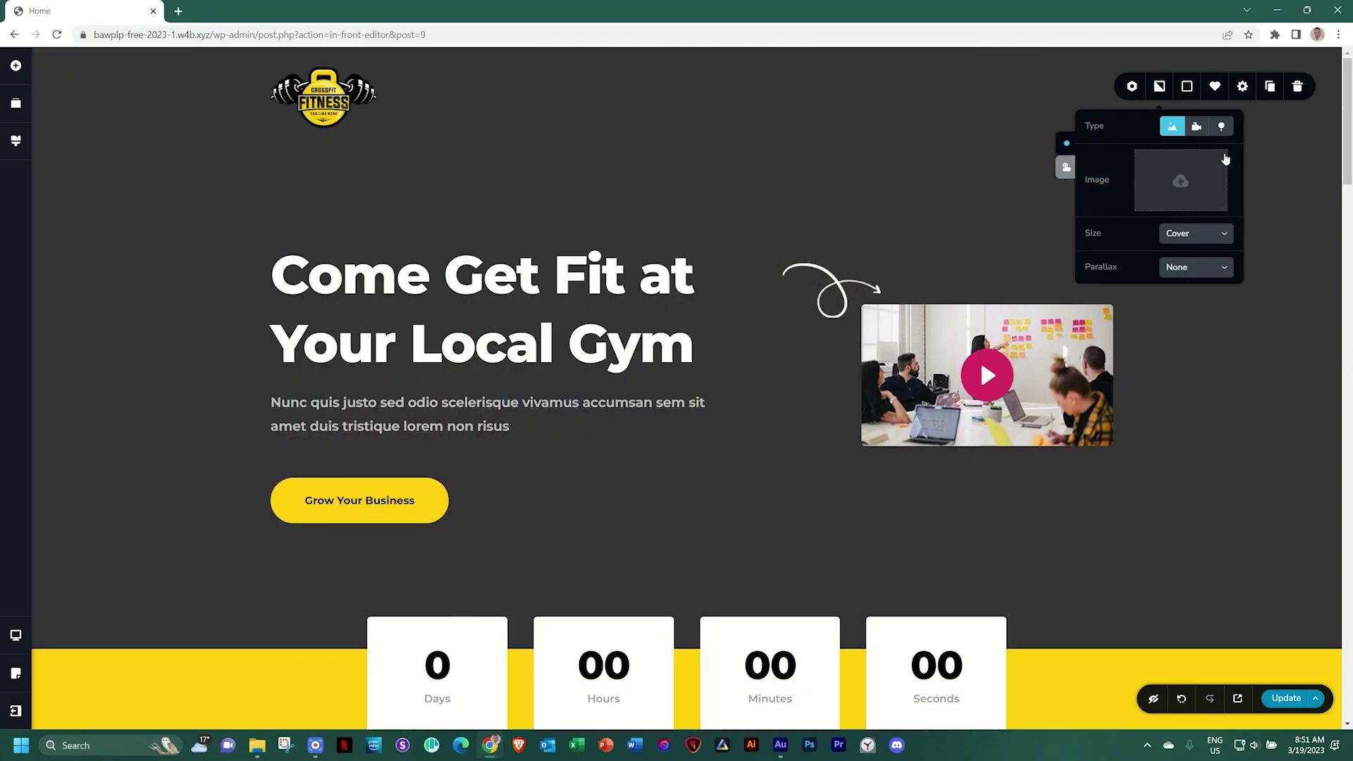
click(1181, 181)
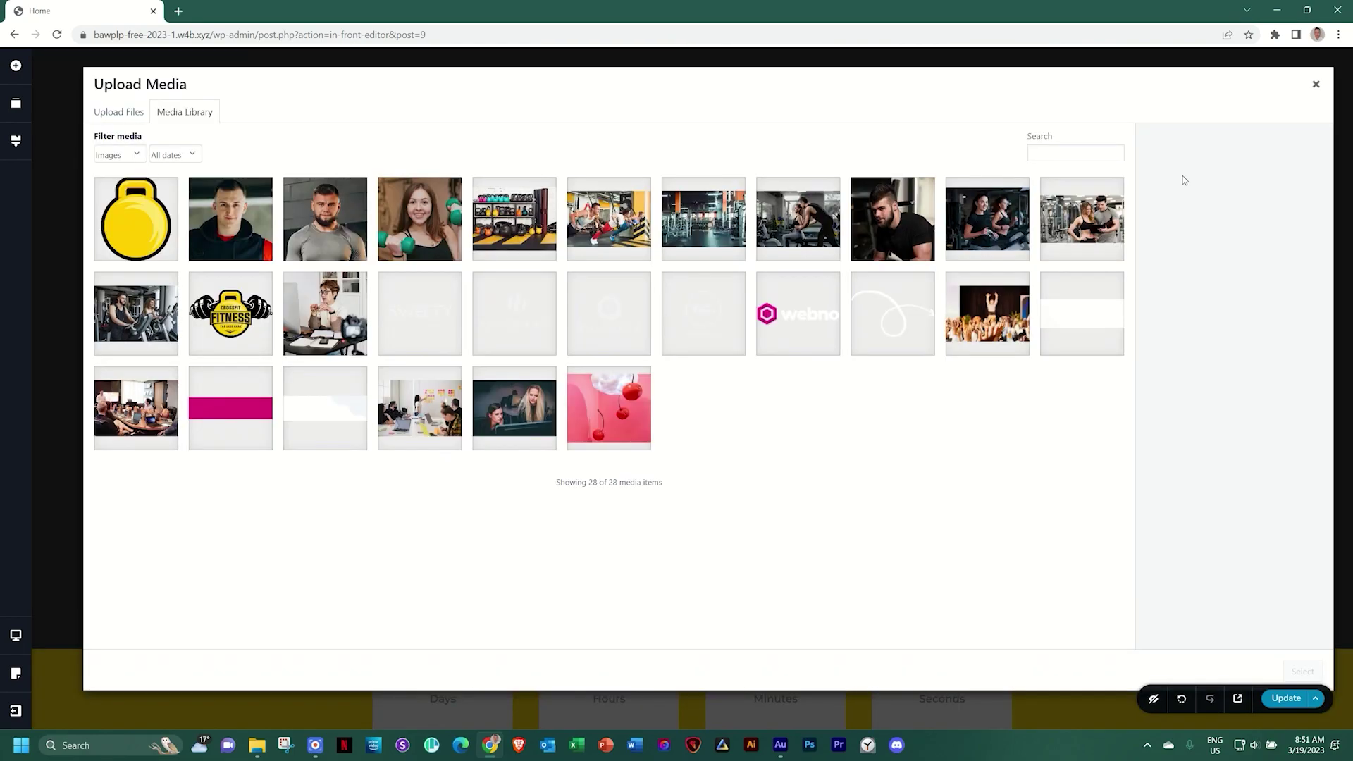
click(145, 328)
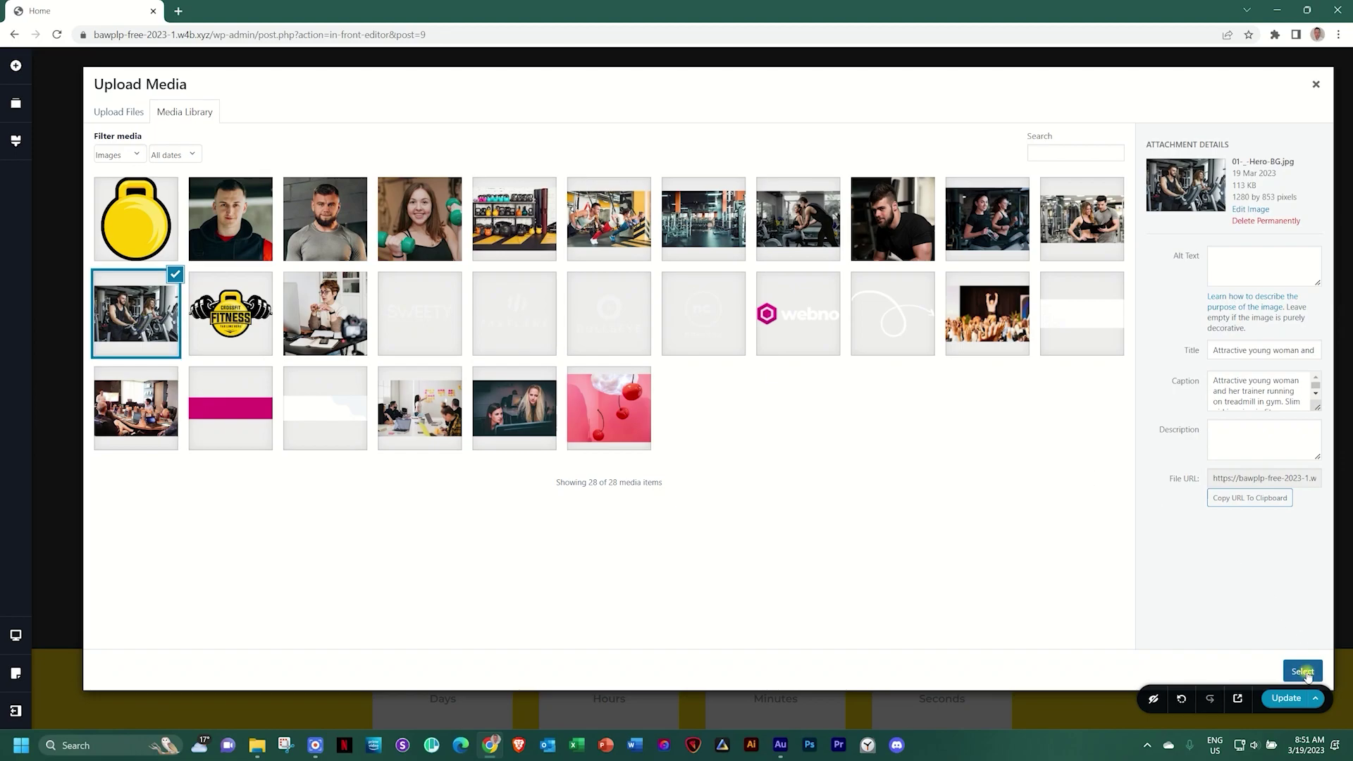
click(1303, 673)
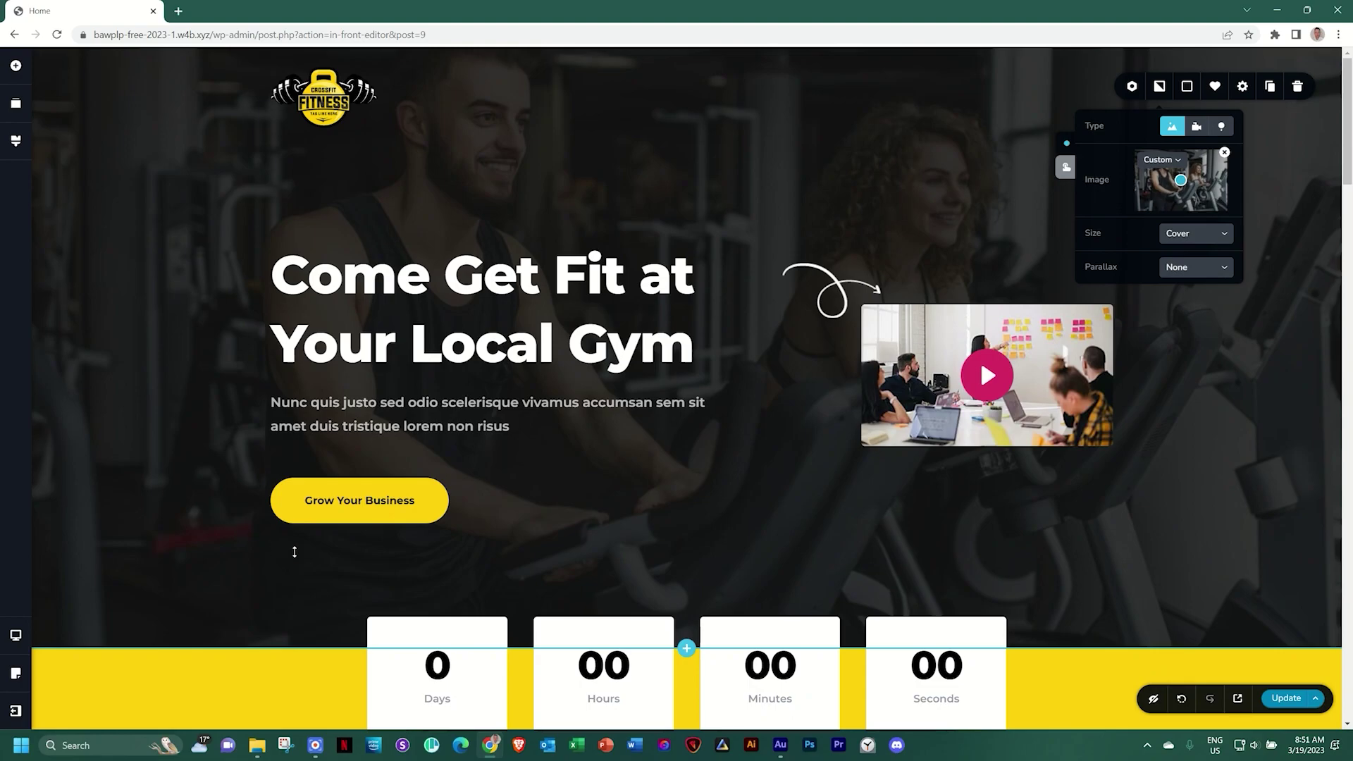
Lighten the hero overlay opacity from 85% to 59%
click(1188, 87)
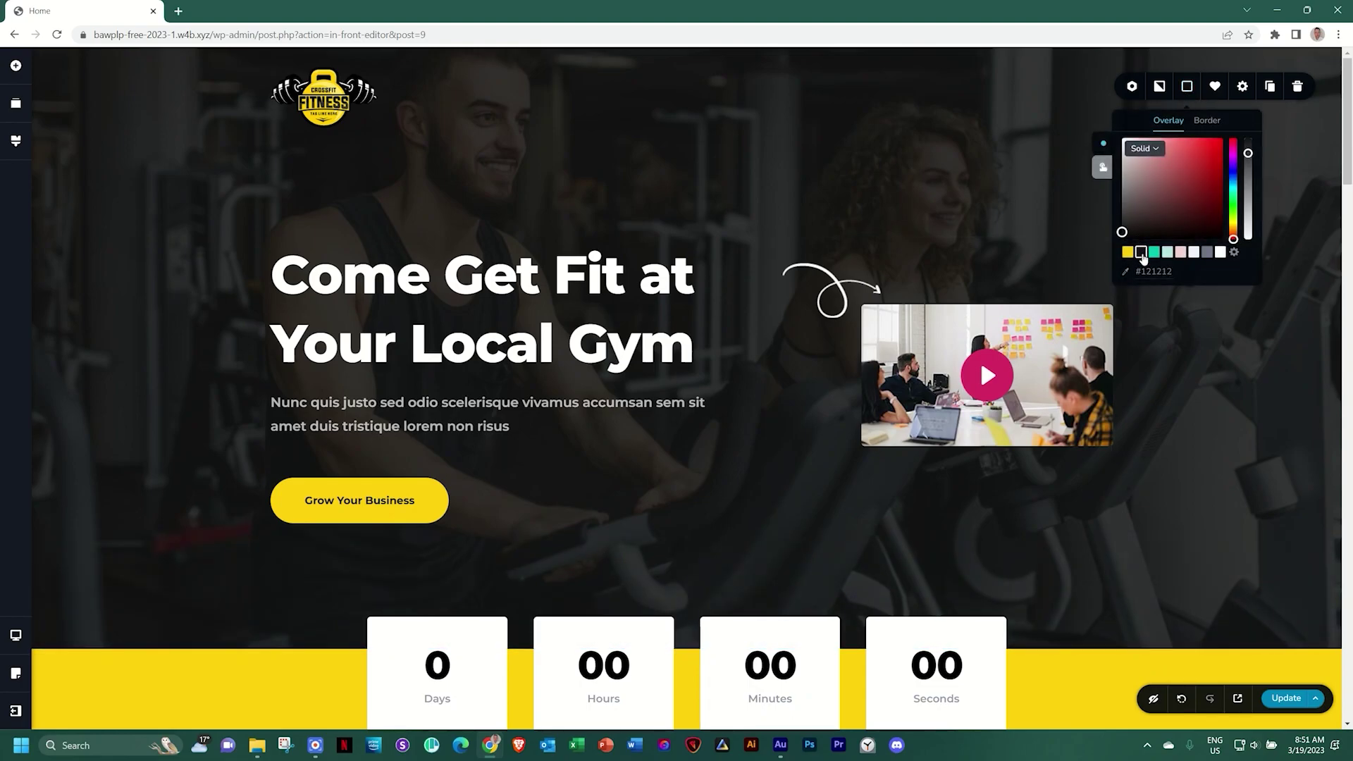
mouse_move(1247, 151)
mouse_move(1247, 153)
mouse_down()
mouse_move(1248, 230)
mouse_move(1251, 134)
mouse_move(1248, 152)
mouse_up()
click(1229, 396)
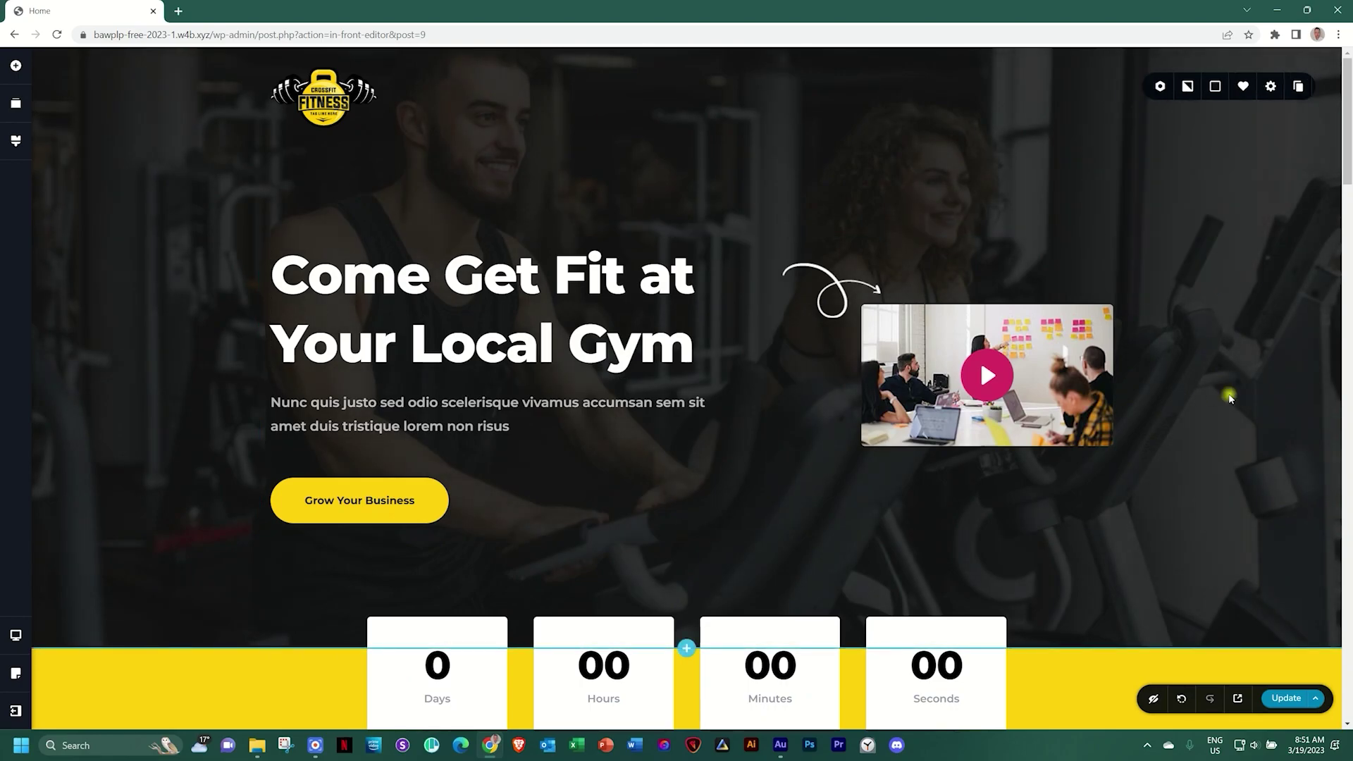
Replace the meeting photo background of The Standout column with the women-on-treadmills photo
scroll(1229, 397, down, 3)
scroll(1228, 396, down, 8)
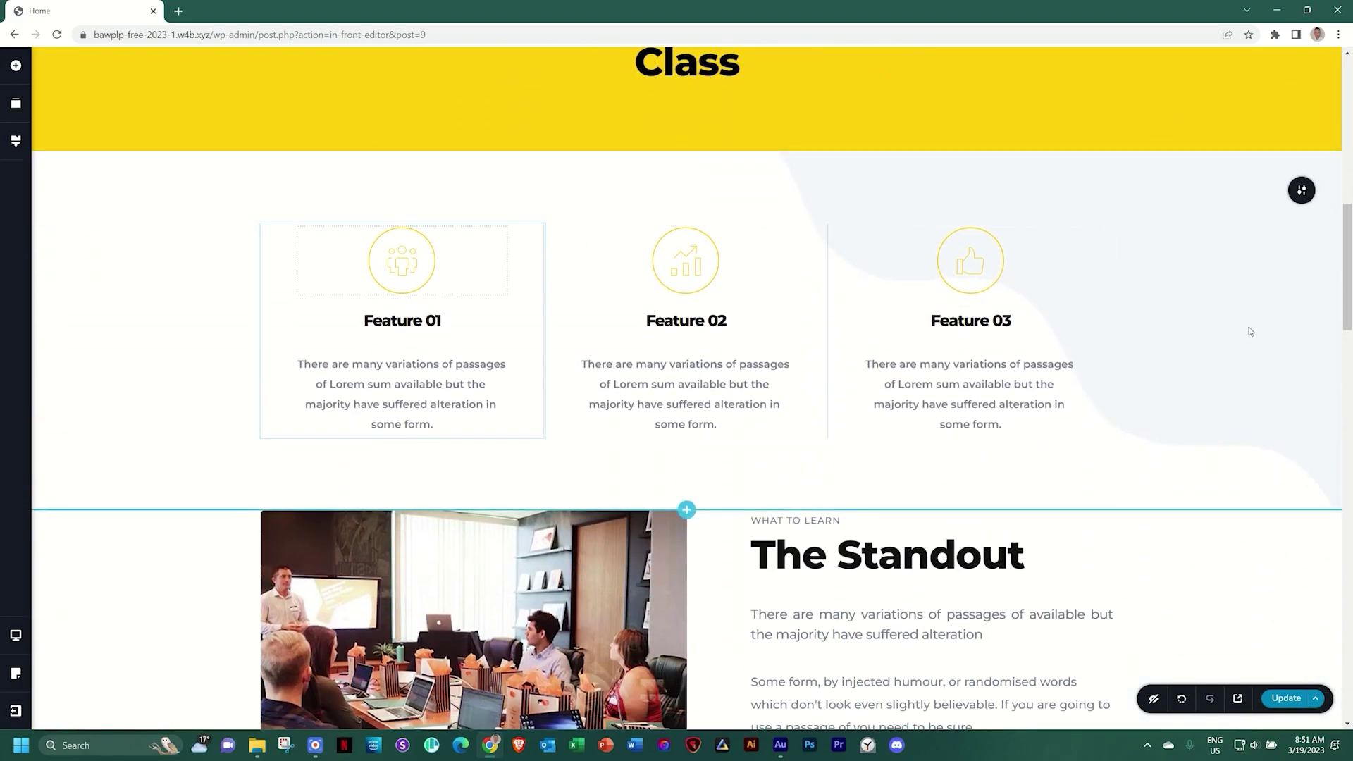
scroll(1247, 328, down, 4)
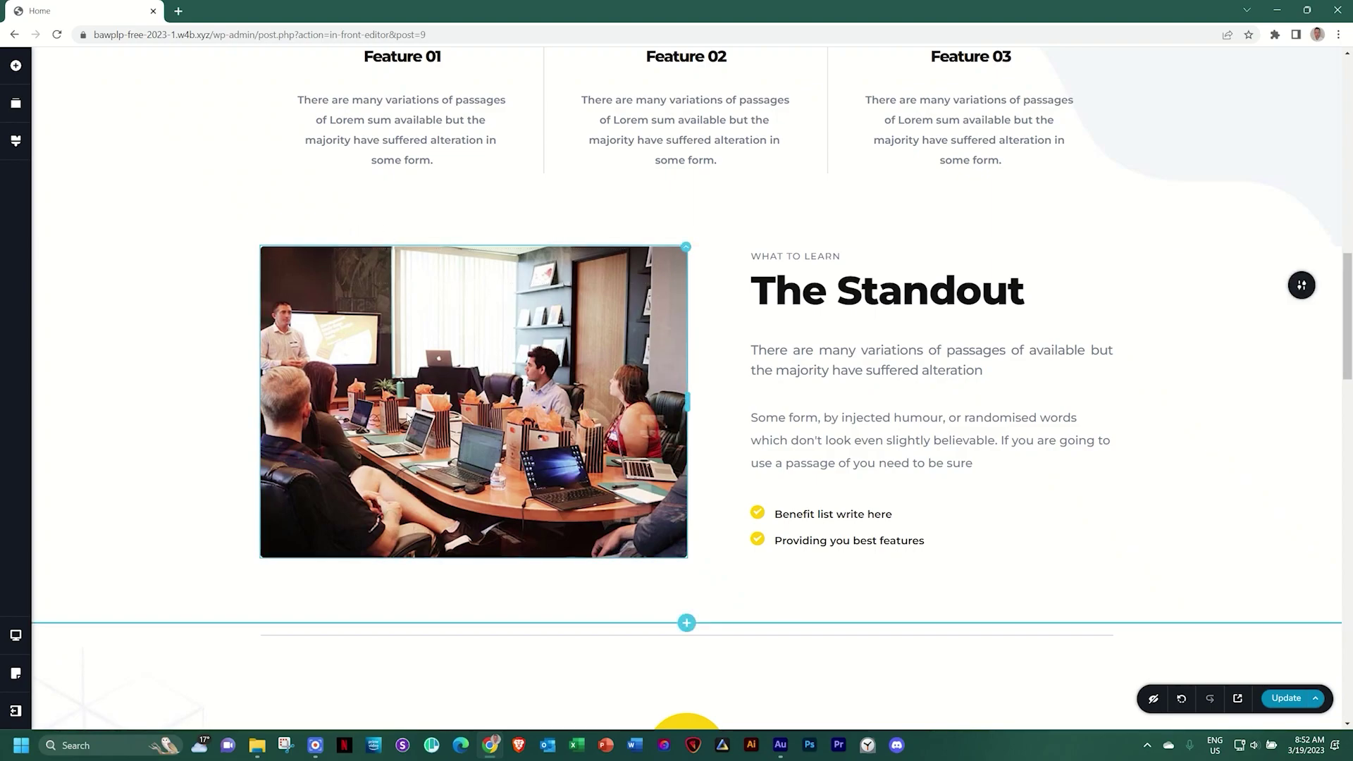
click(688, 252)
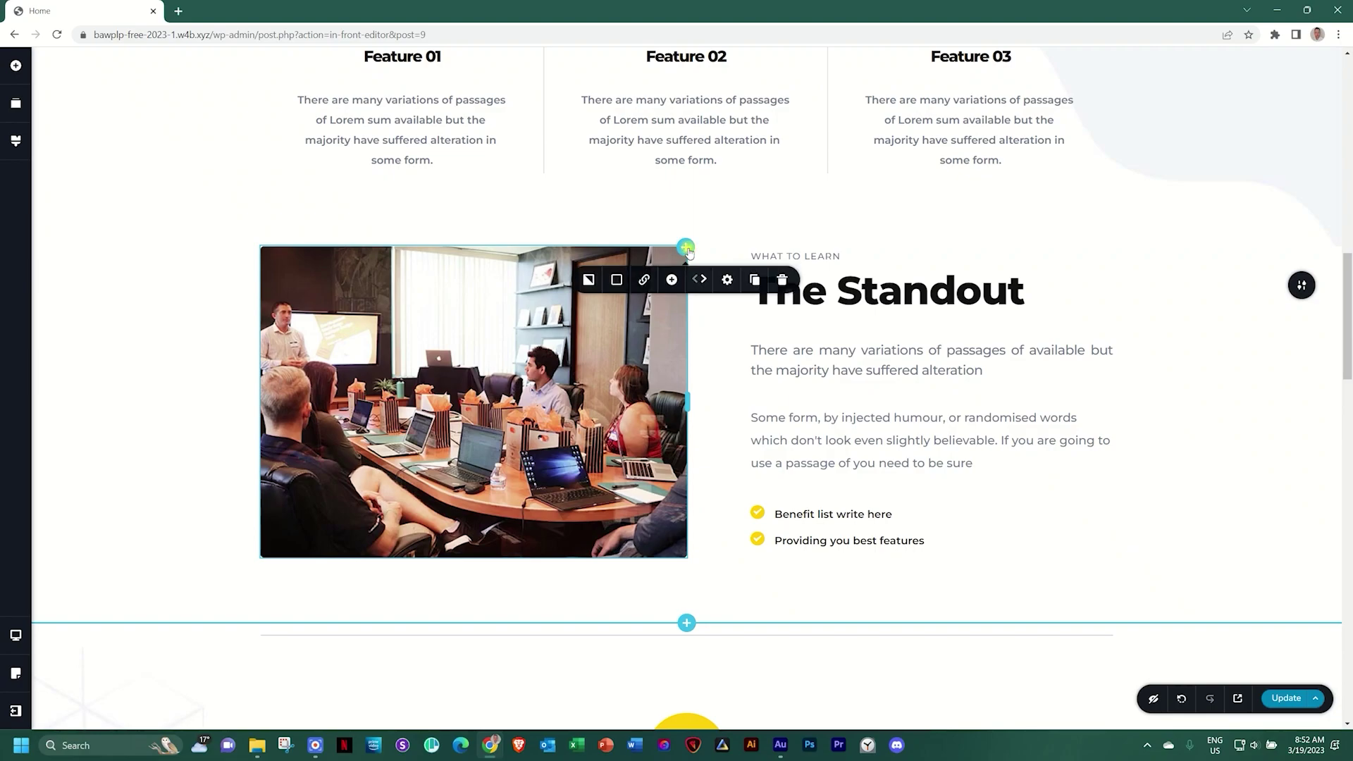
click(589, 281)
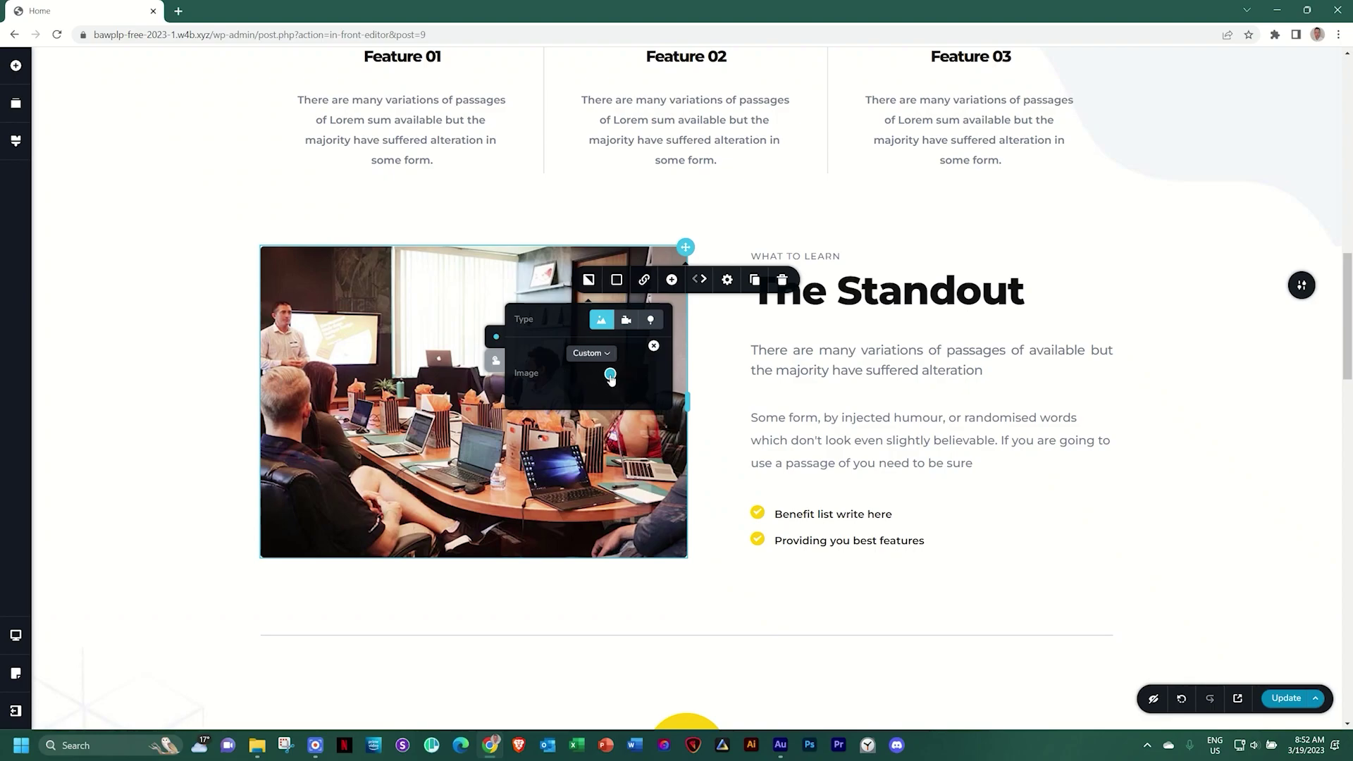
click(654, 345)
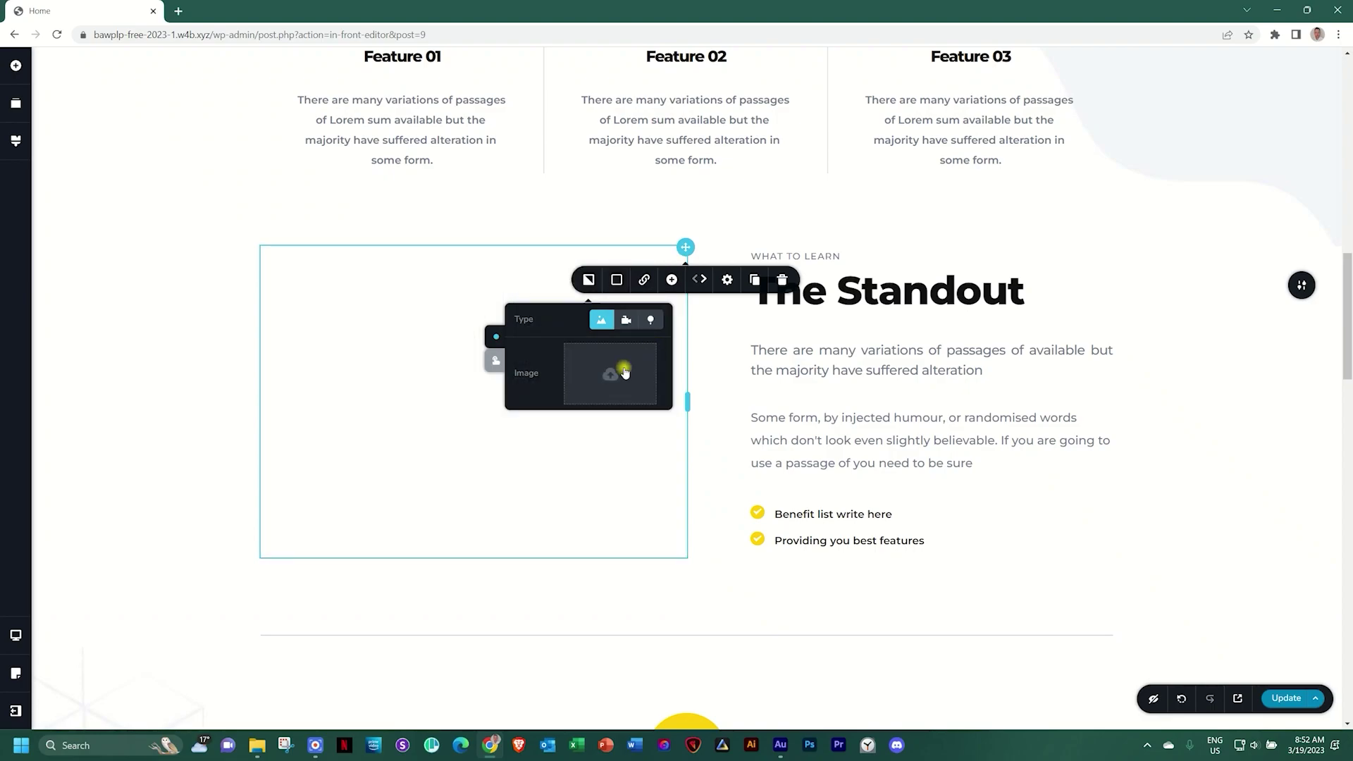
click(624, 372)
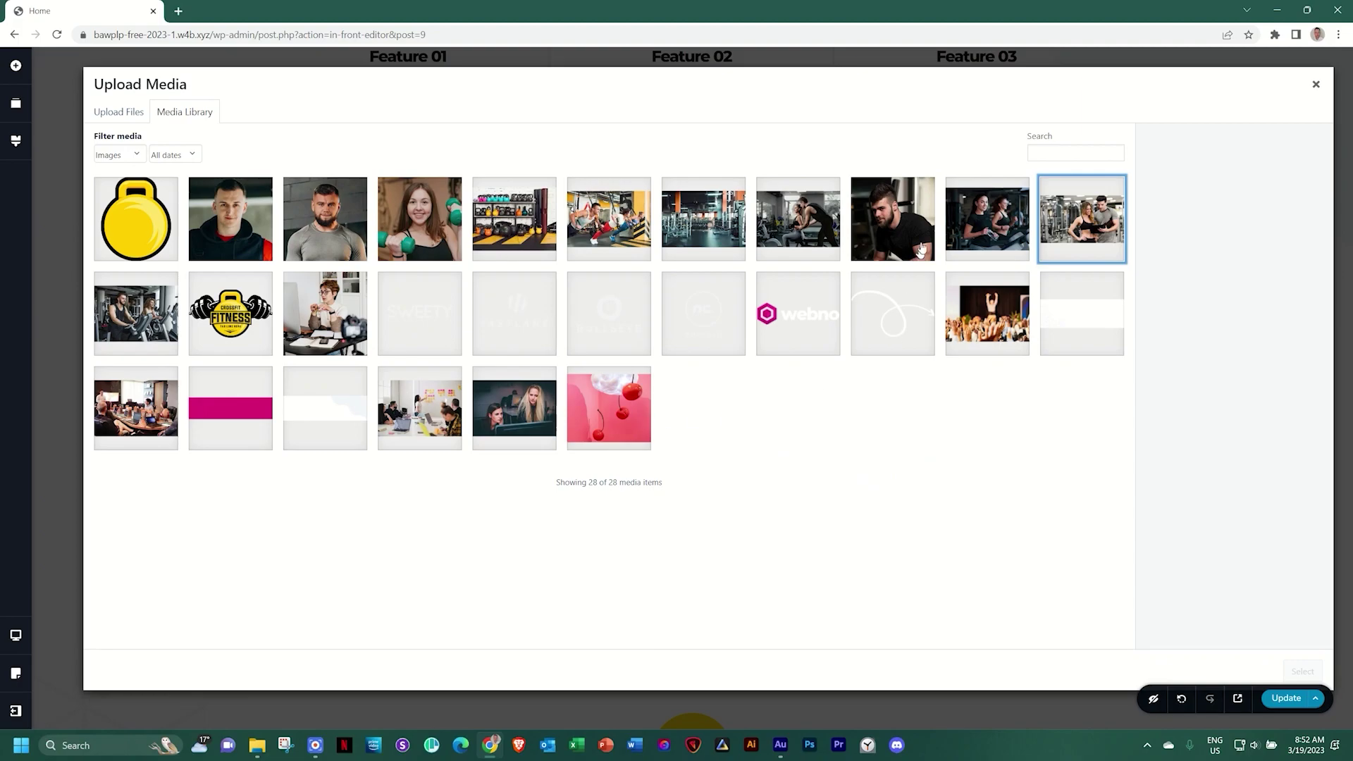
click(975, 222)
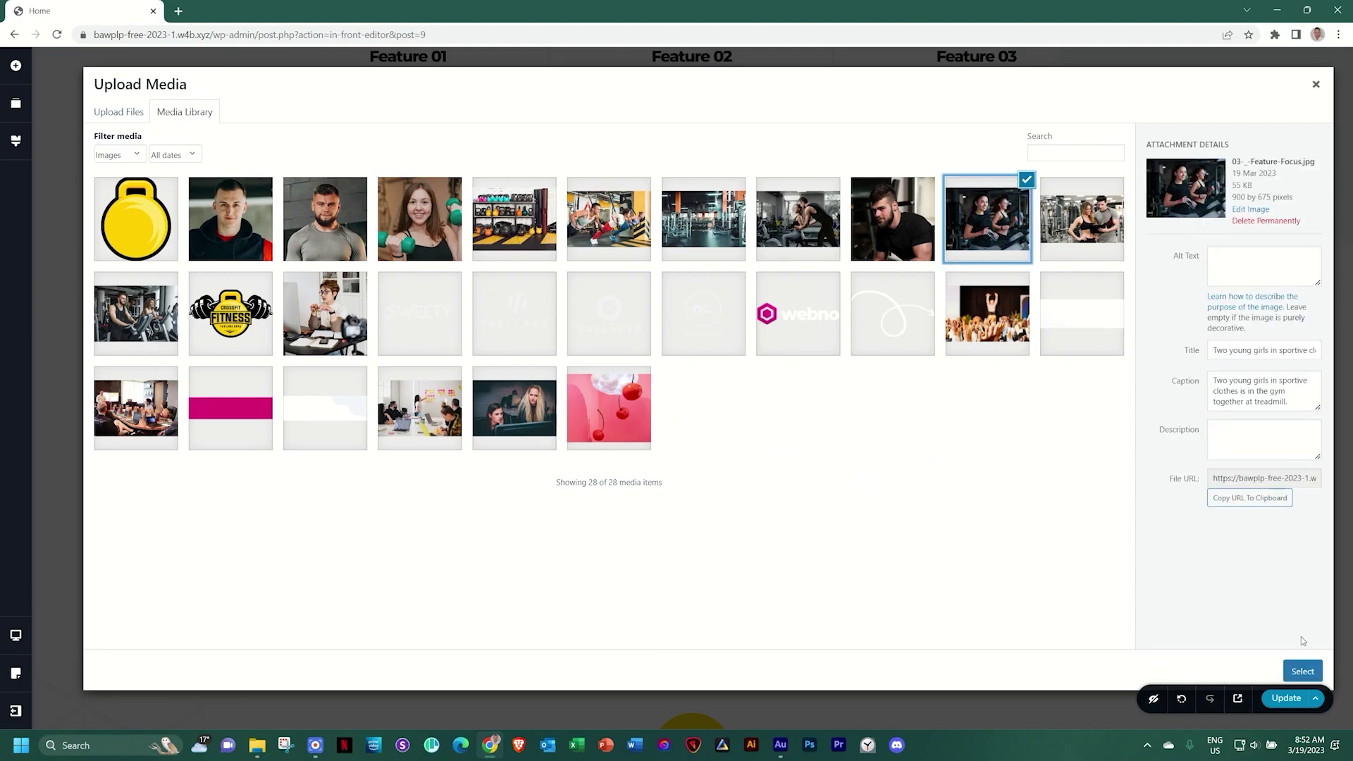
click(1302, 671)
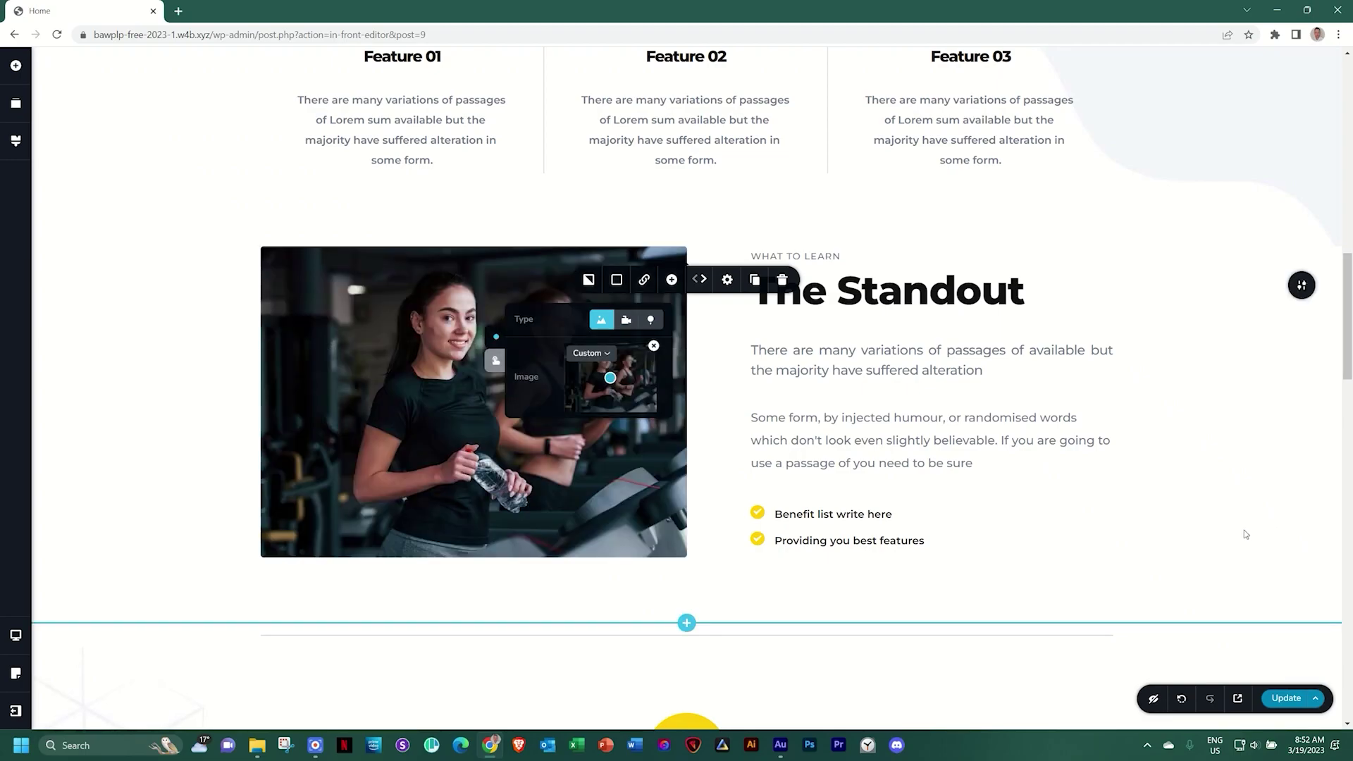
scroll(1245, 534, down, 10)
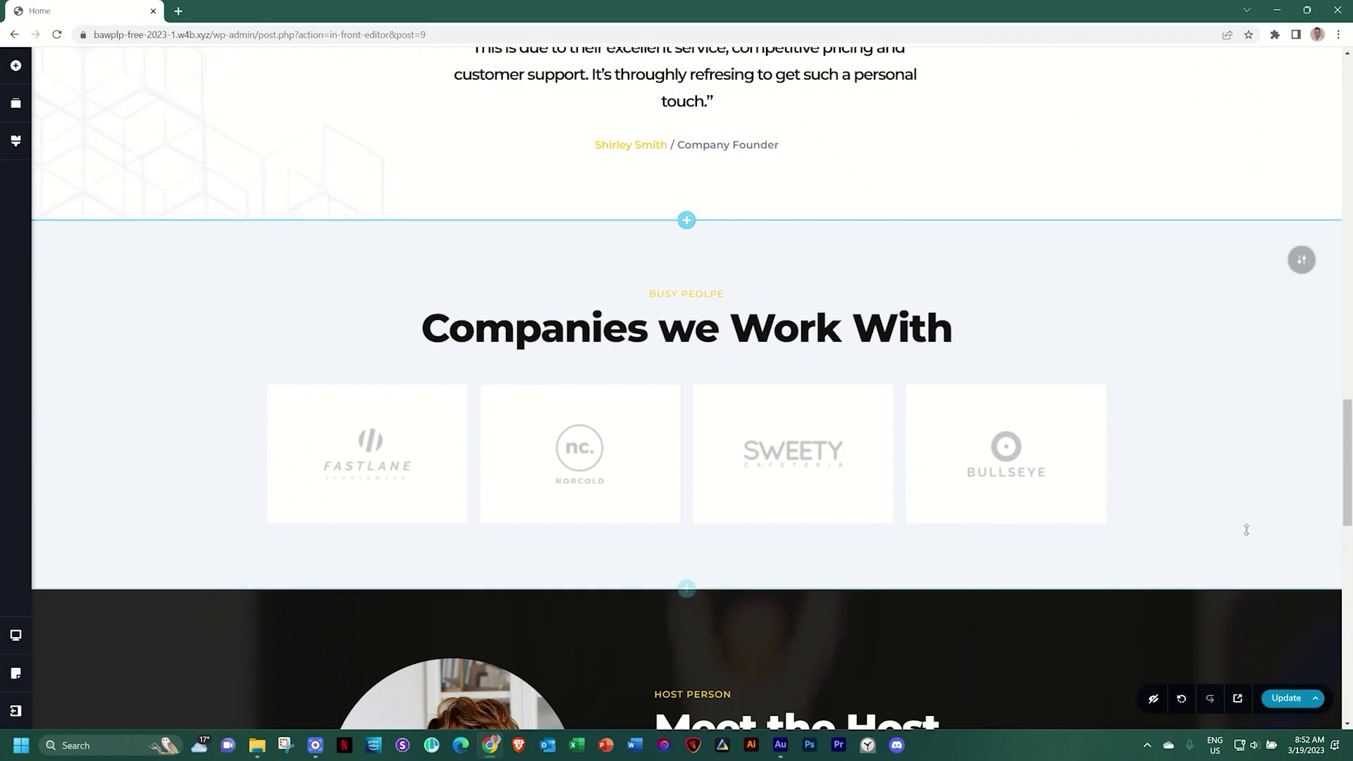
Replace the host portrait with the bearded coach photo 04-_-Lead-Coach.jpg from the Media Library
scroll(1245, 529, down, 5)
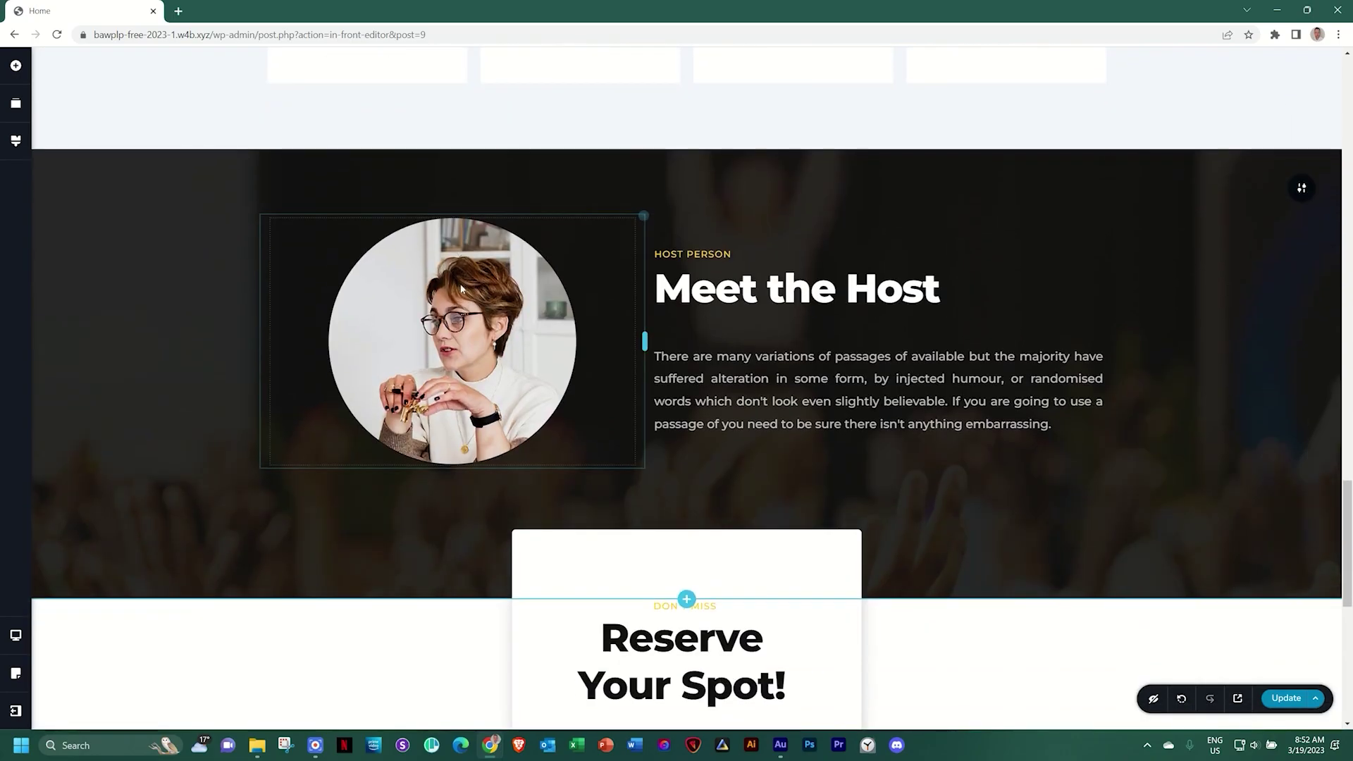
click(467, 331)
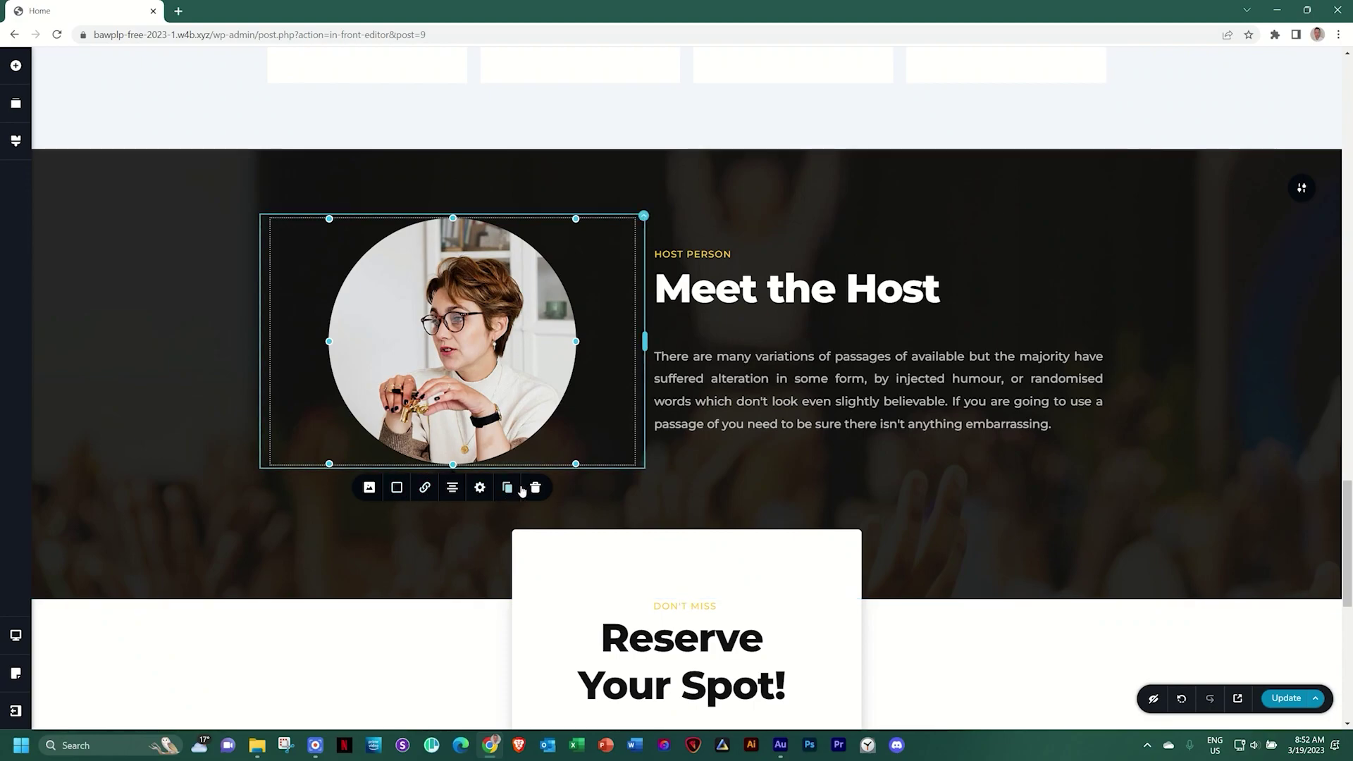
click(368, 489)
click(434, 543)
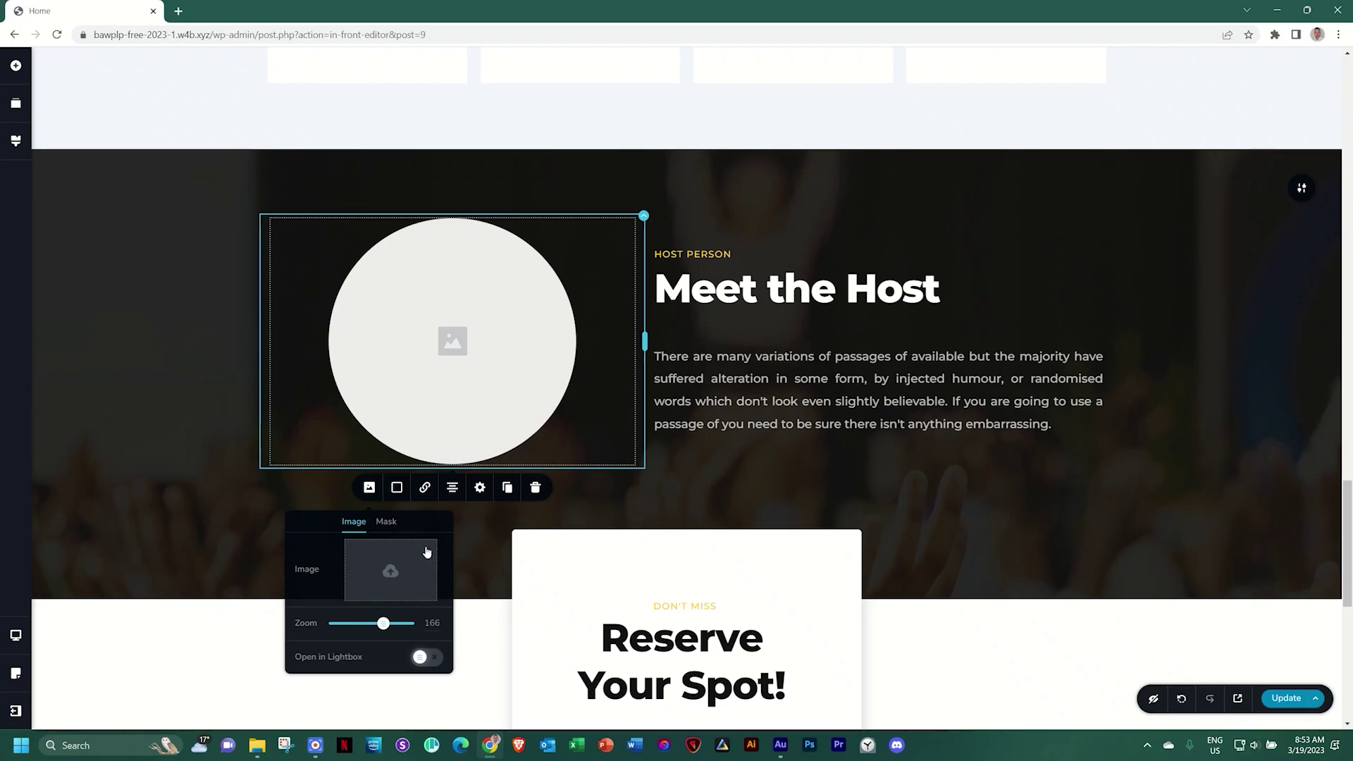
click(389, 571)
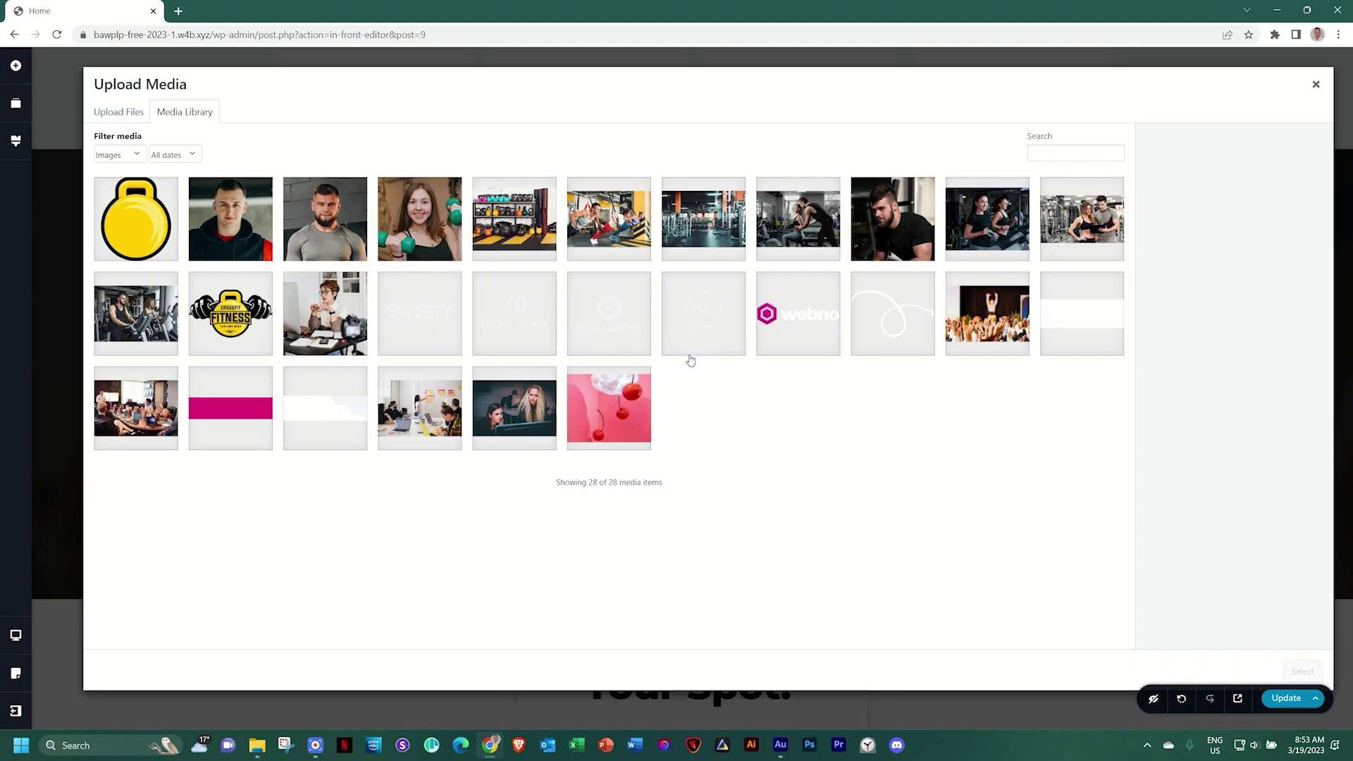
click(899, 238)
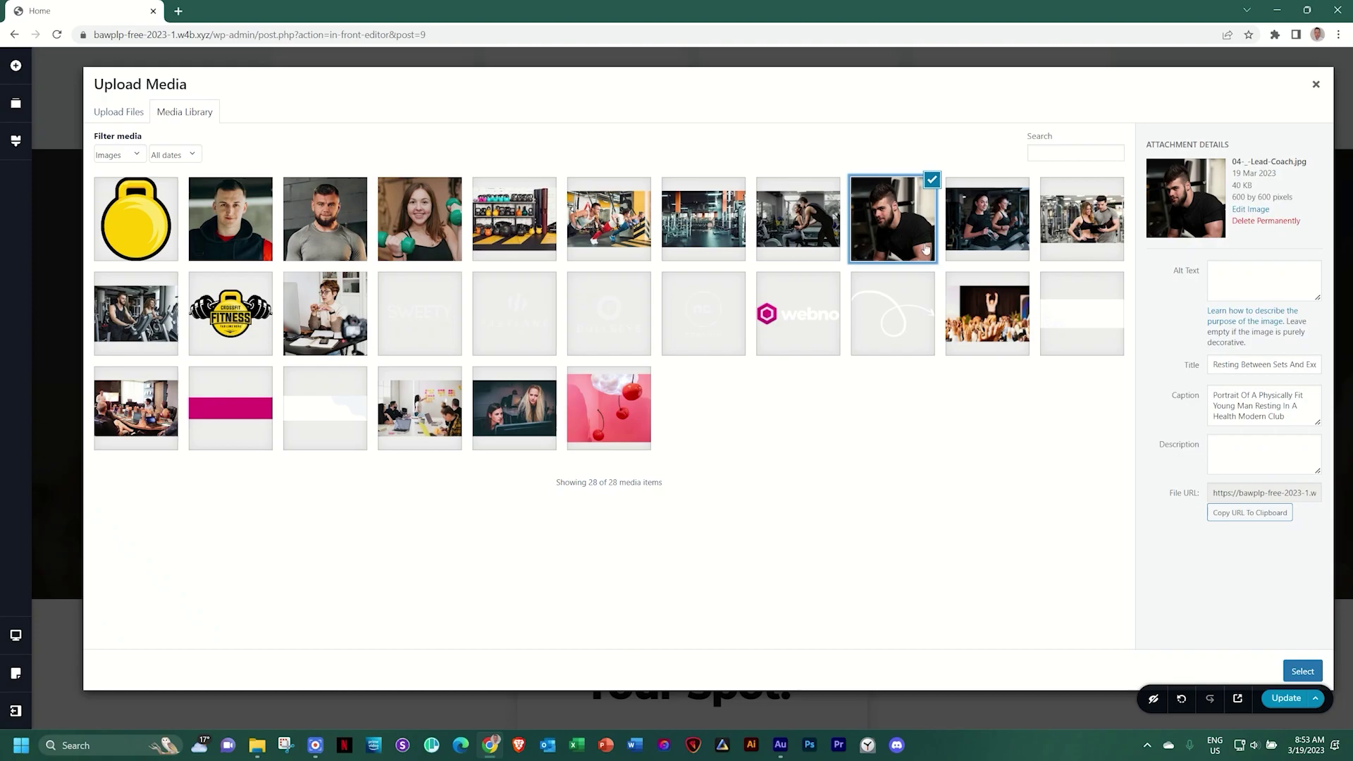
click(1302, 670)
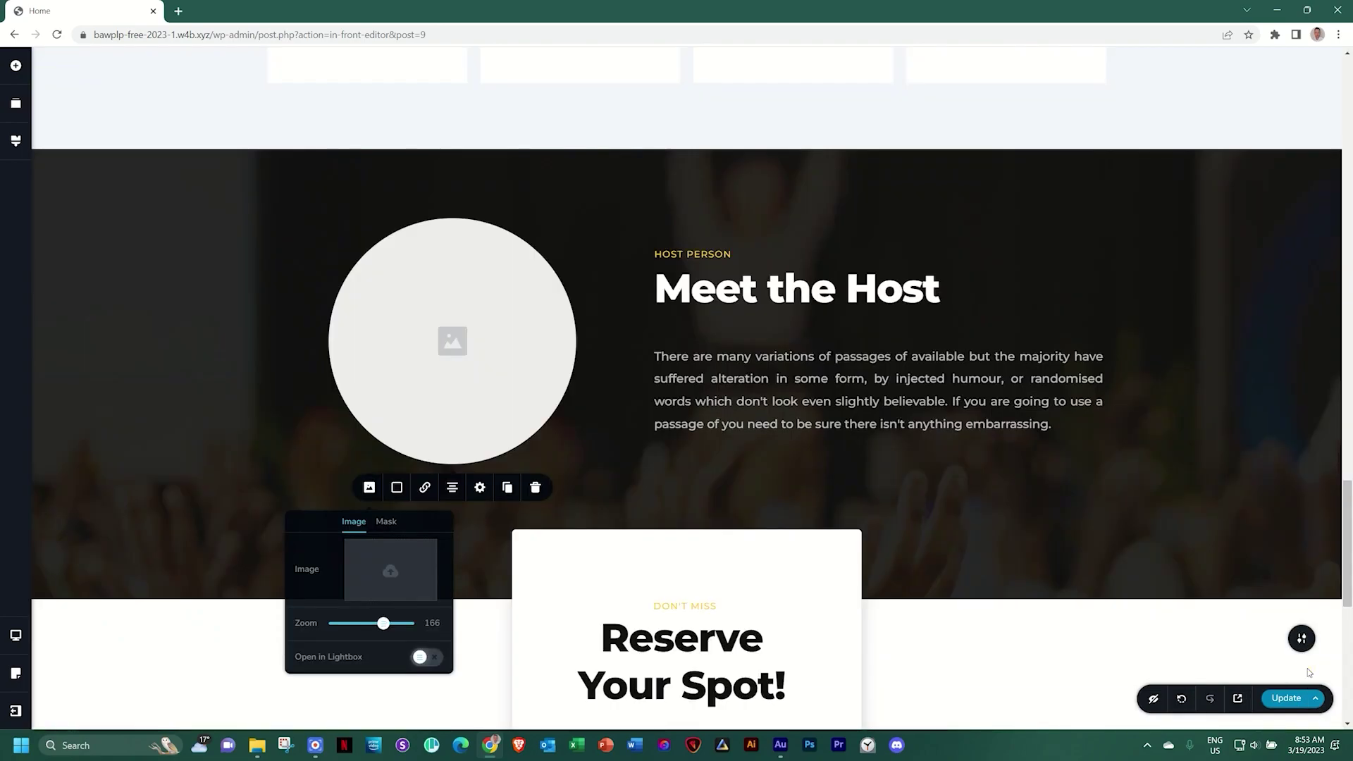
click(750, 287)
Replace the Meet the Host heading text with 'Lead Coach'
triple_click(753, 288)
text(Le)
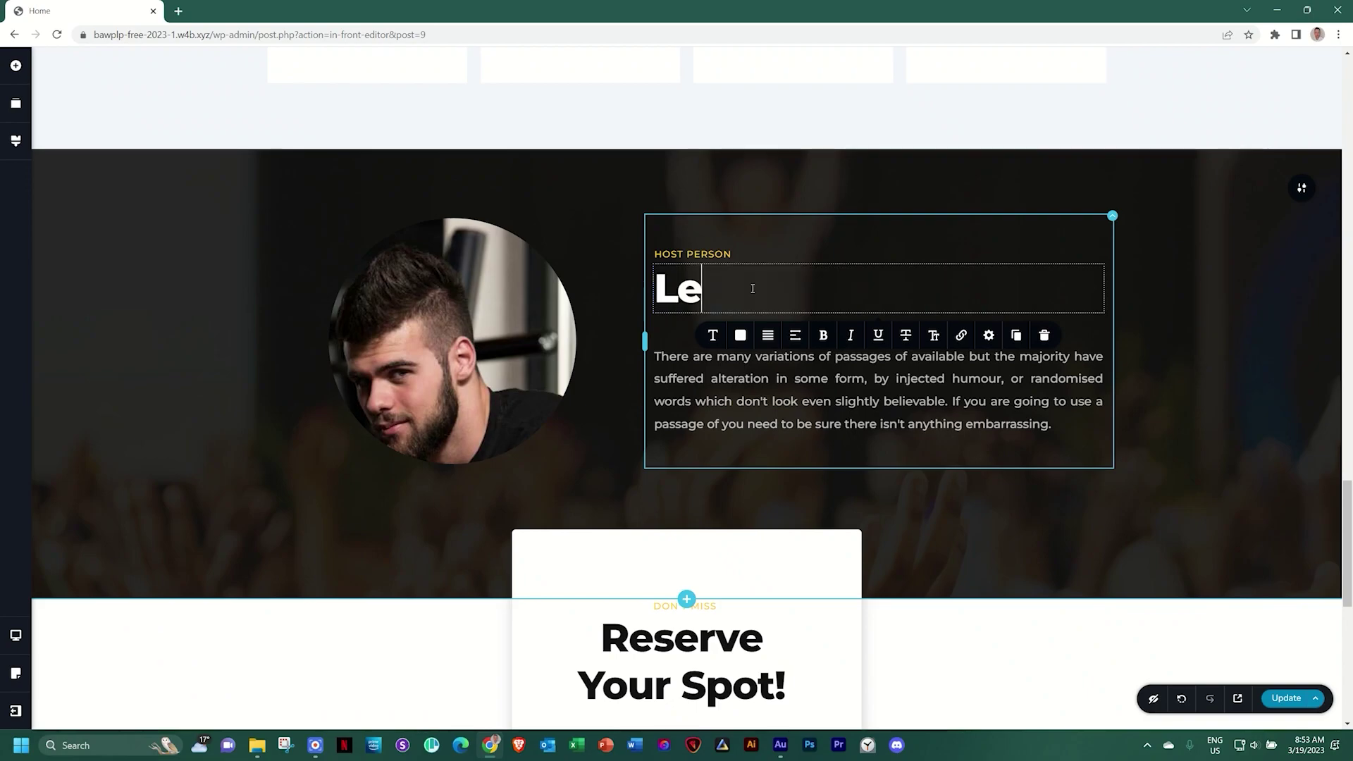
text(ad Coach)
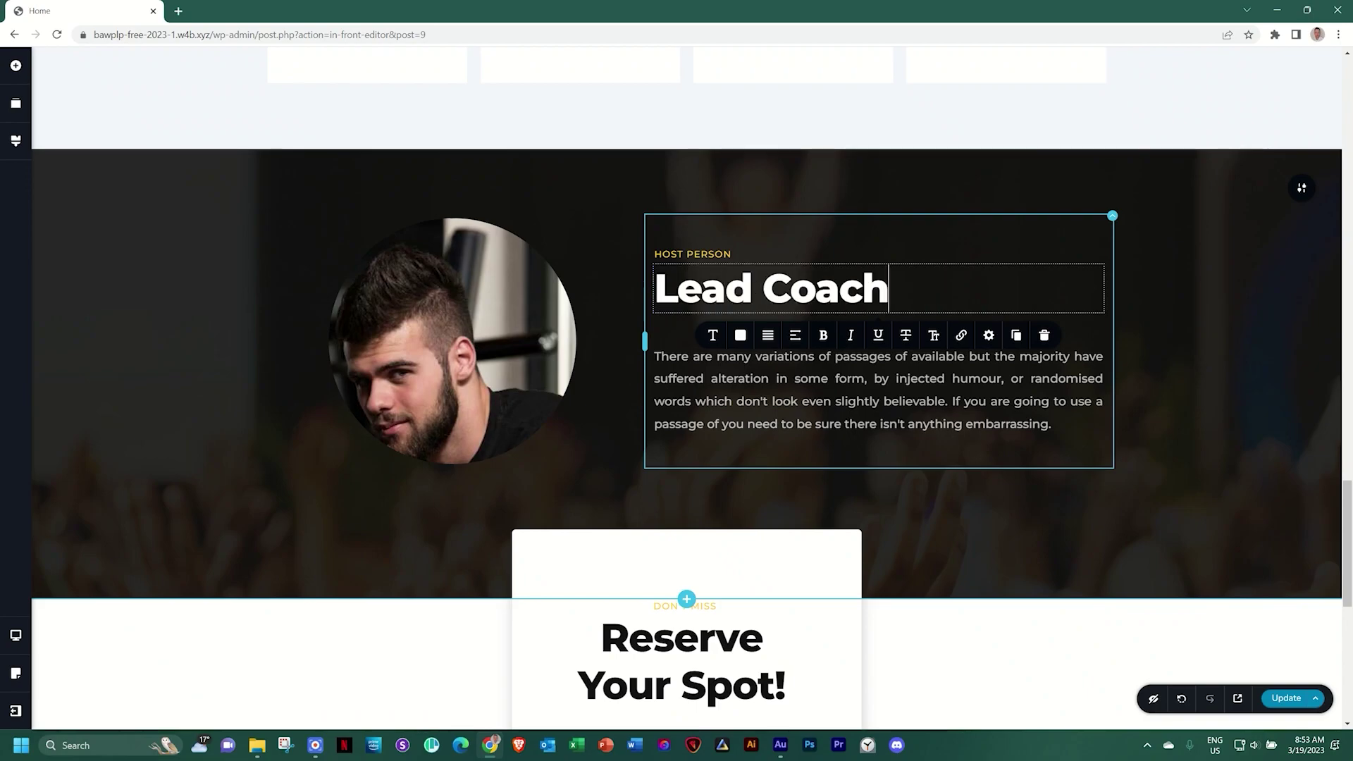
scroll(754, 311, down, 7)
scroll(754, 311, up, 9)
scroll(755, 317, up, 8)
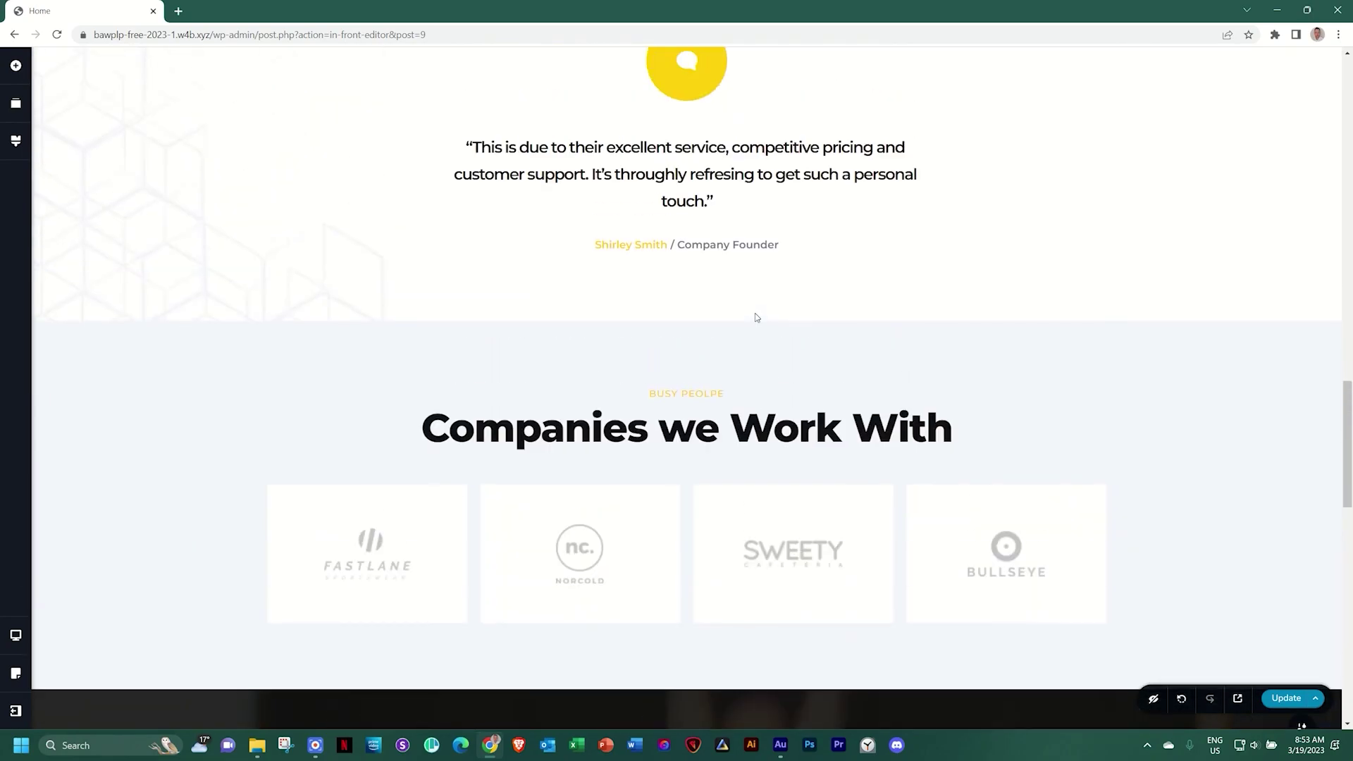
scroll(754, 317, down, 8)
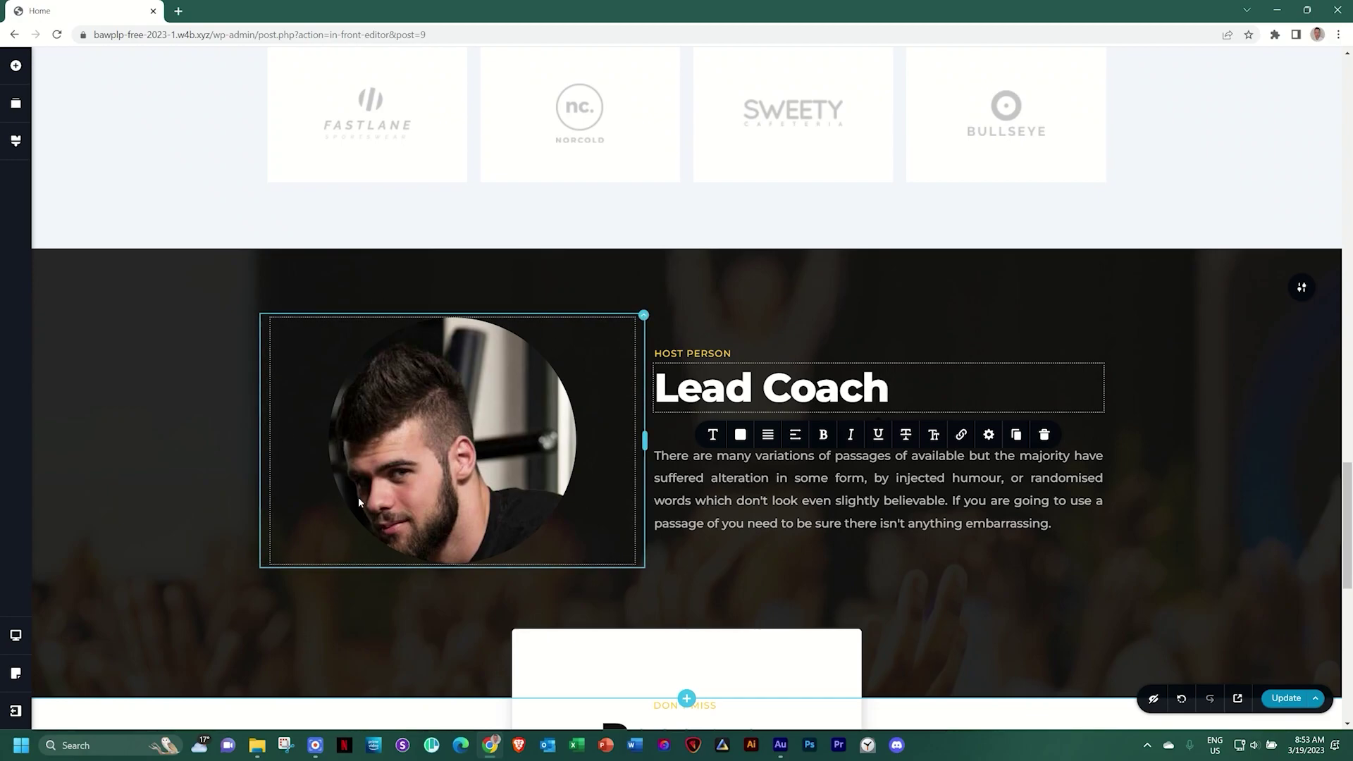
Recentre the coach photo's focal point on his face and set its zoom to 100
click(503, 447)
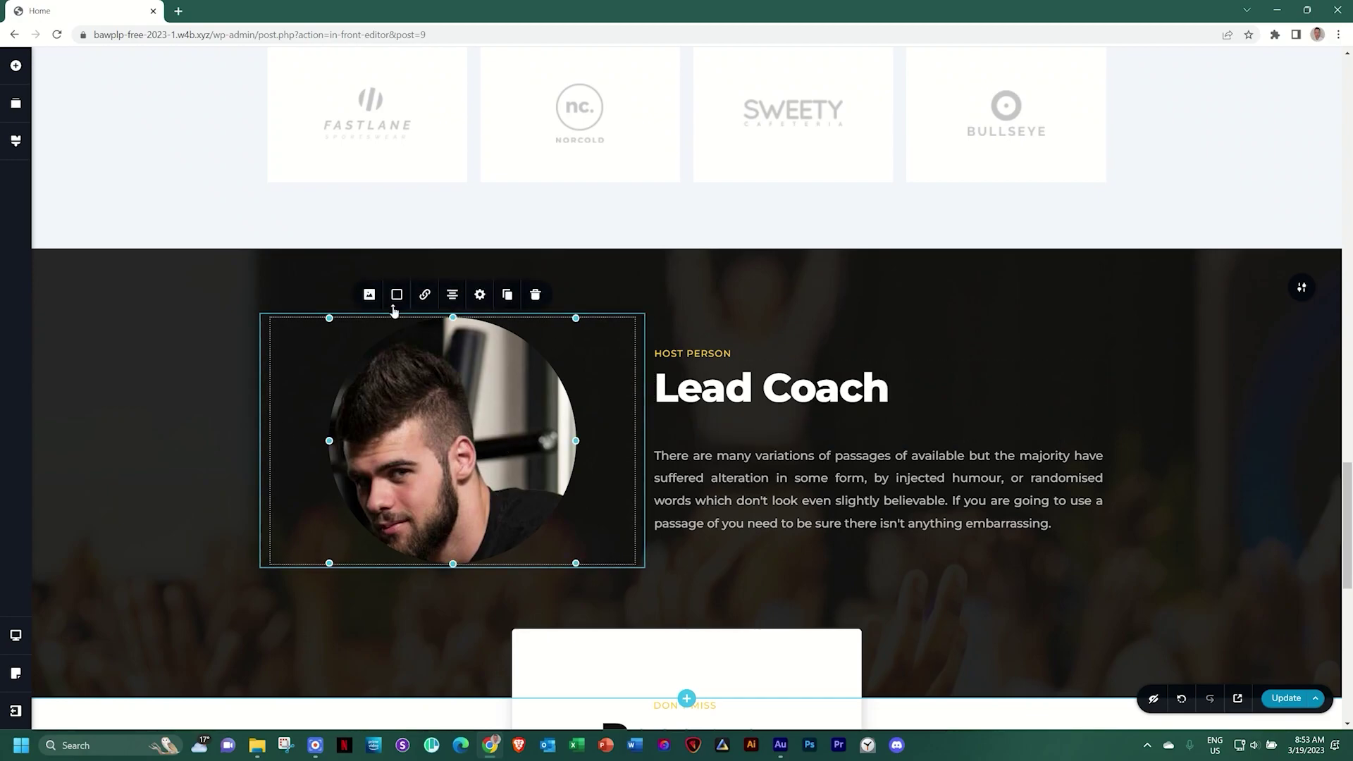
click(368, 295)
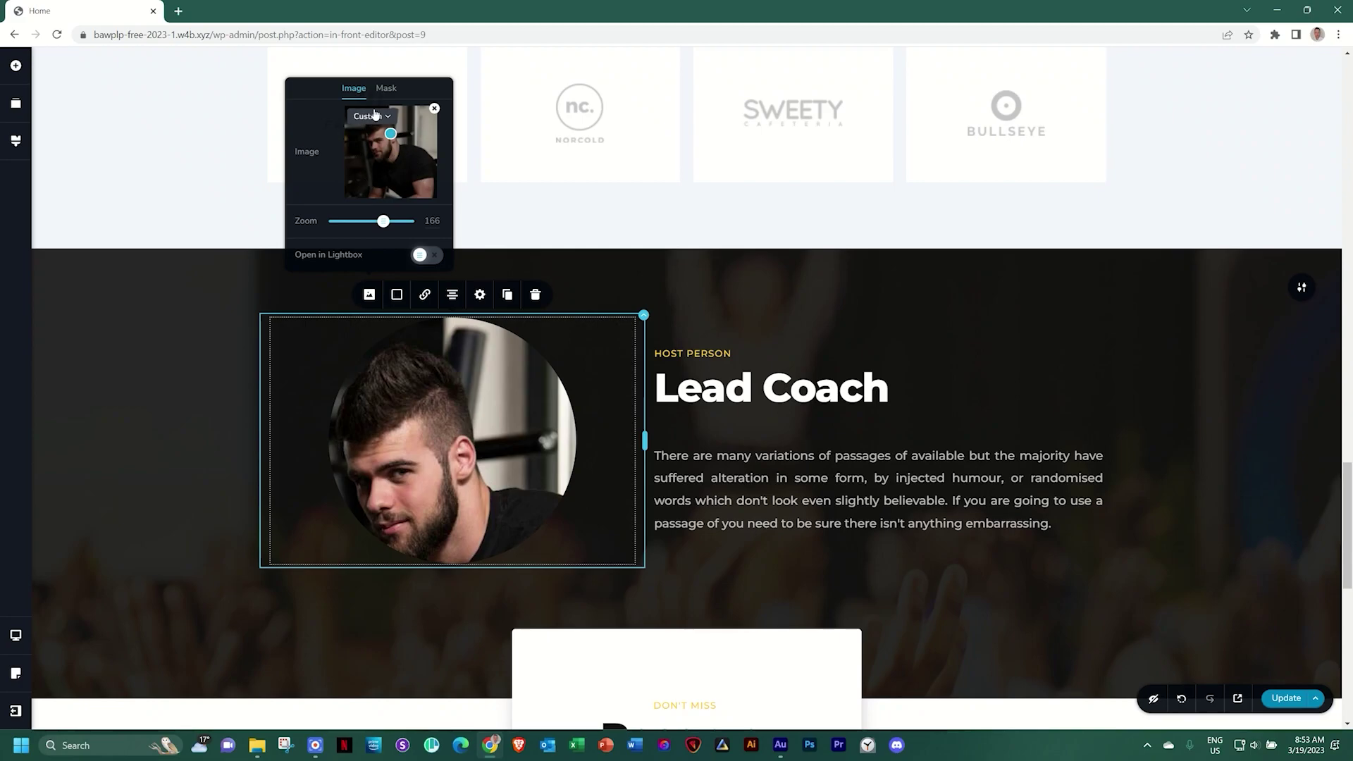
mouse_move(391, 134)
mouse_down()
mouse_move(379, 155)
mouse_move(407, 145)
mouse_move(386, 153)
mouse_up()
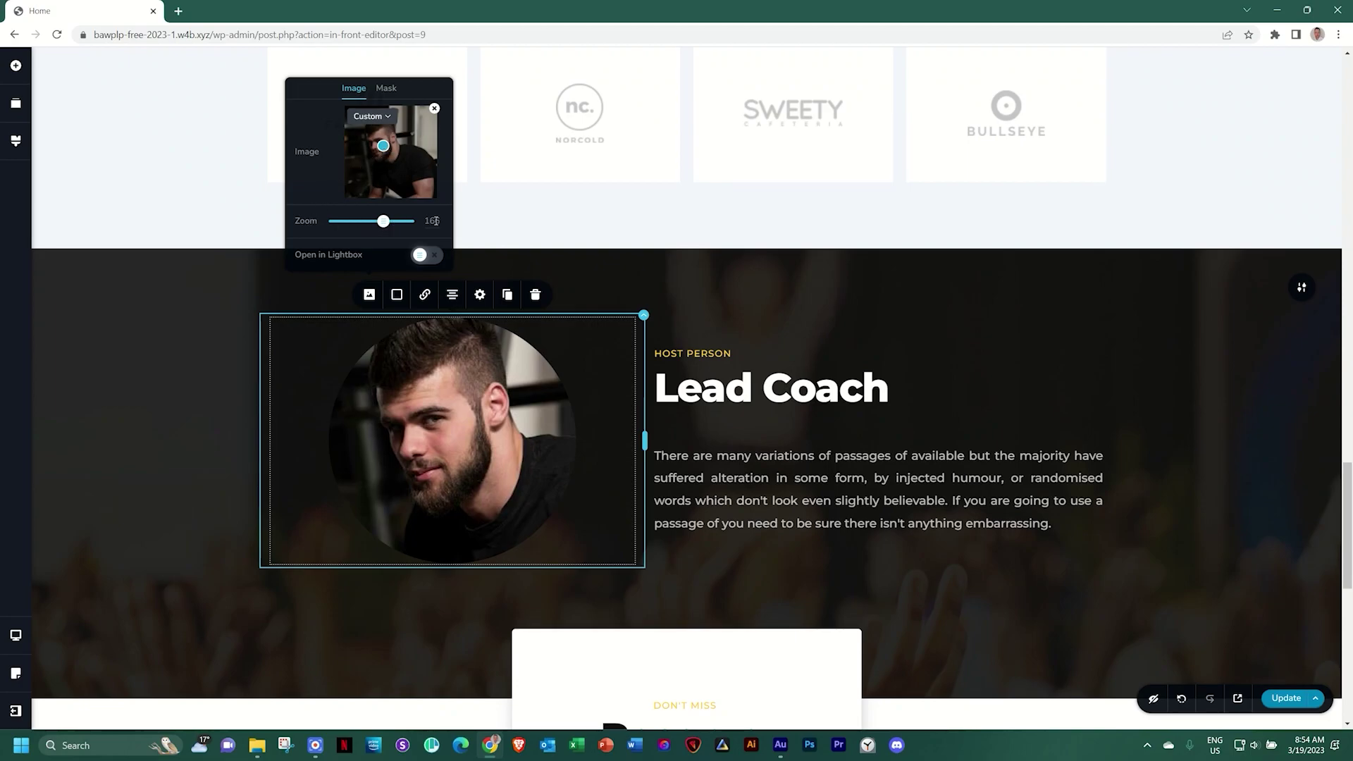
drag(383, 221, 335, 222)
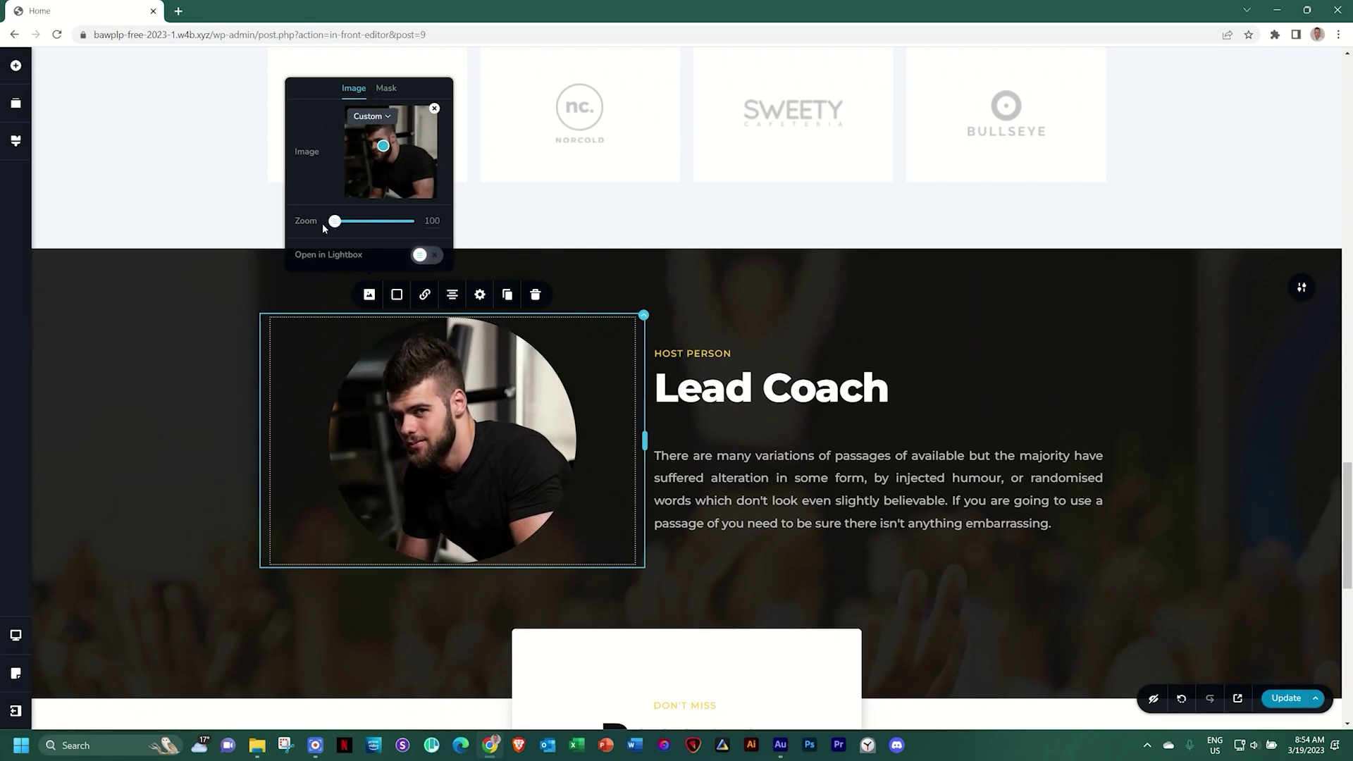
click(382, 146)
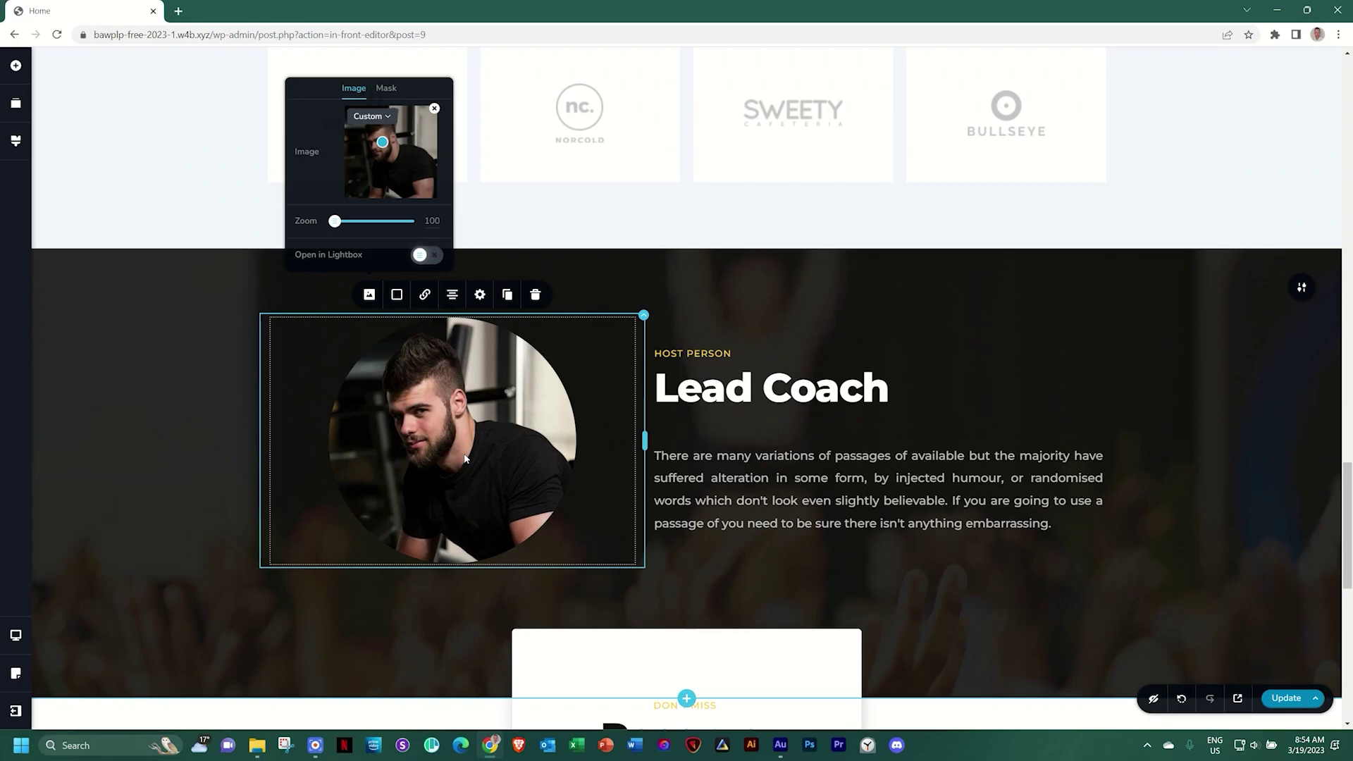
click(480, 295)
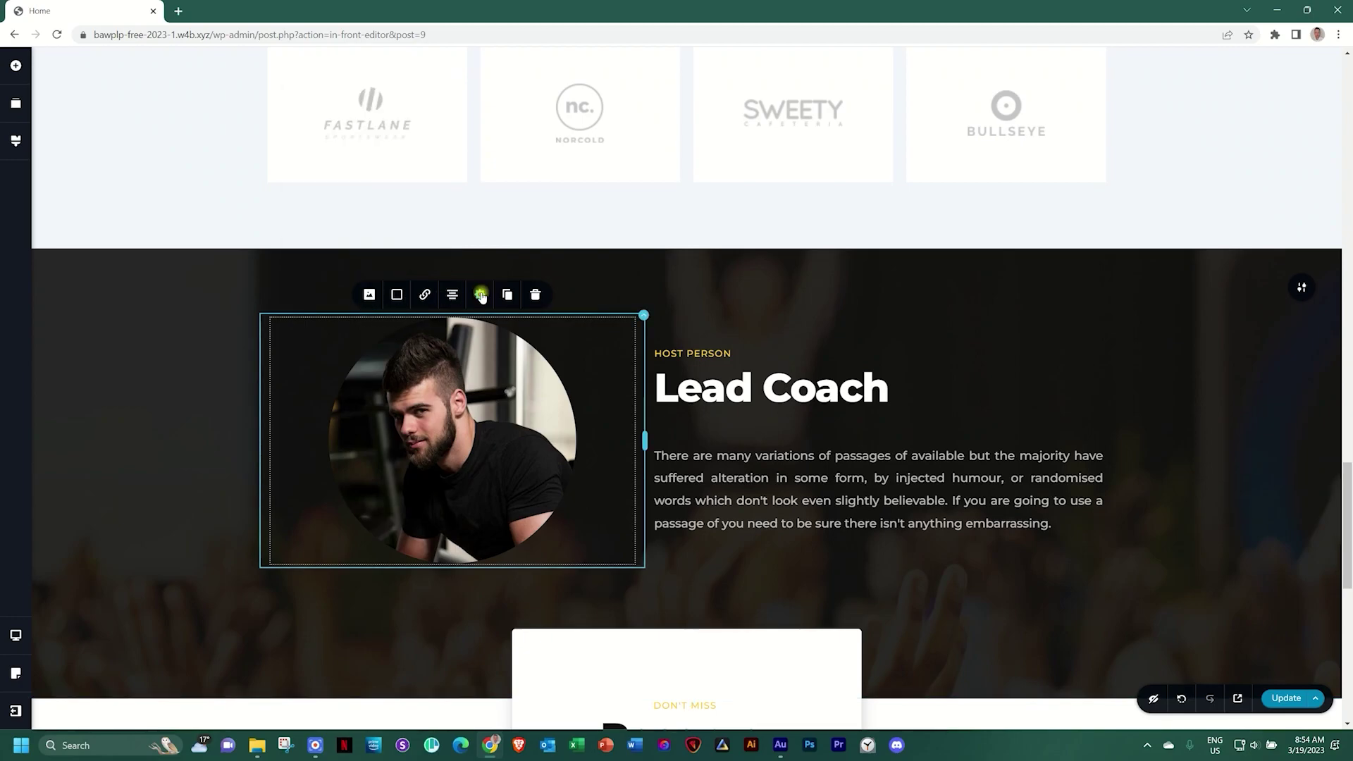
Set the coach photo's corner radius to 0 px so it shows square corners
click(444, 254)
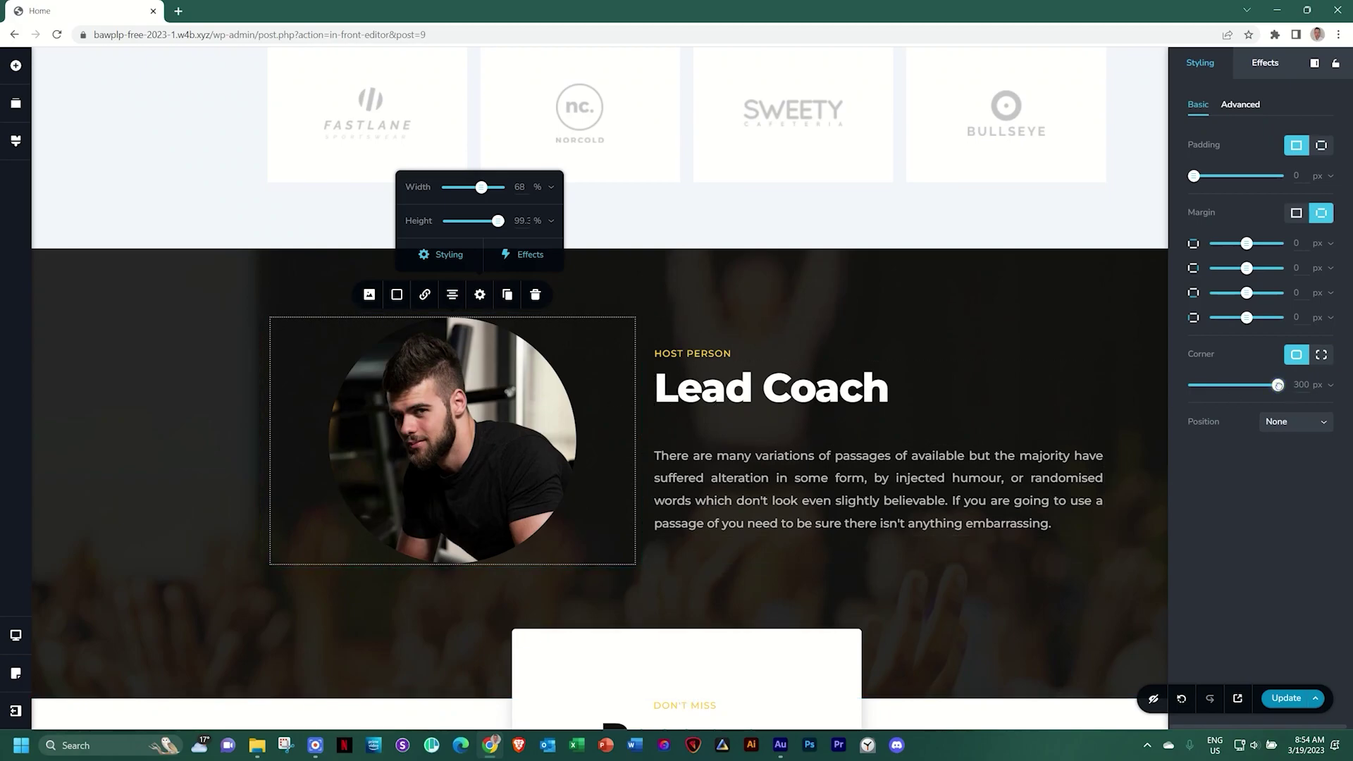
drag(1278, 385, 1171, 386)
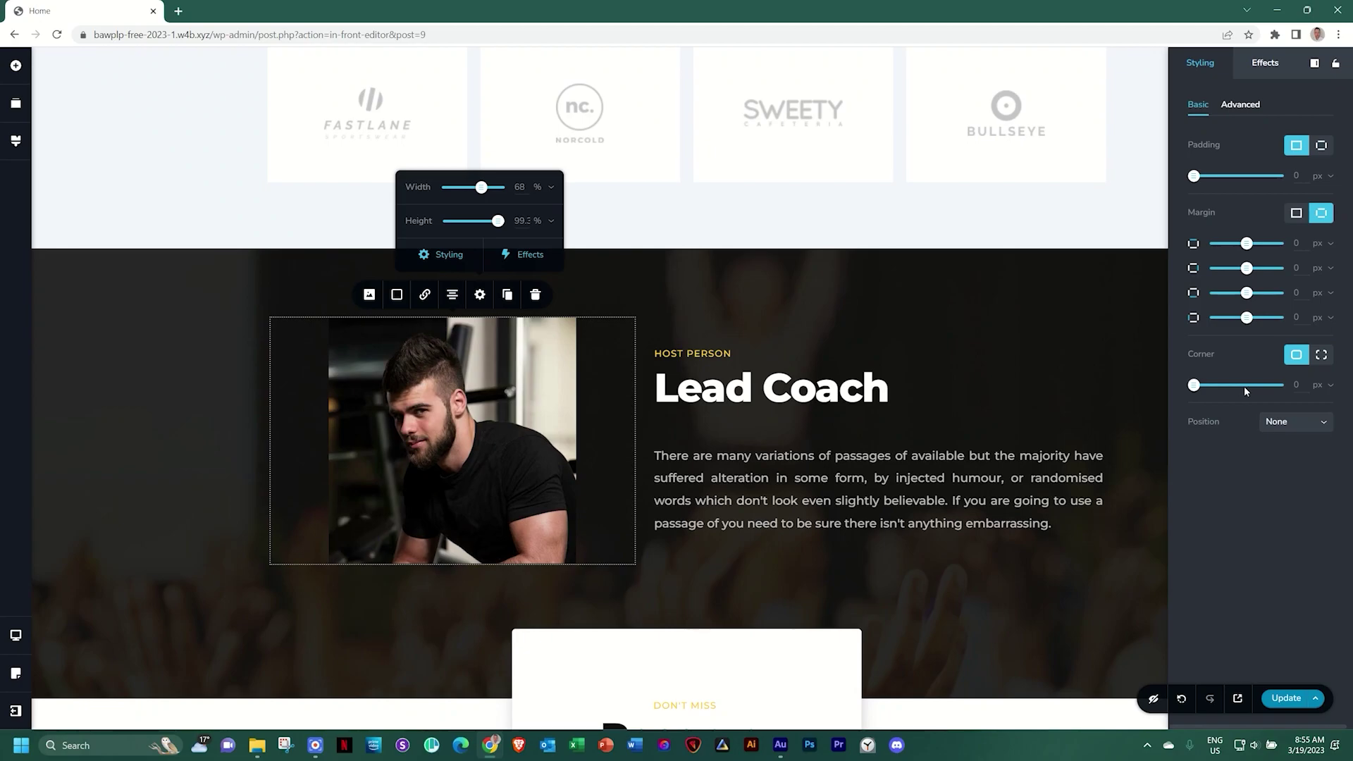
click(448, 435)
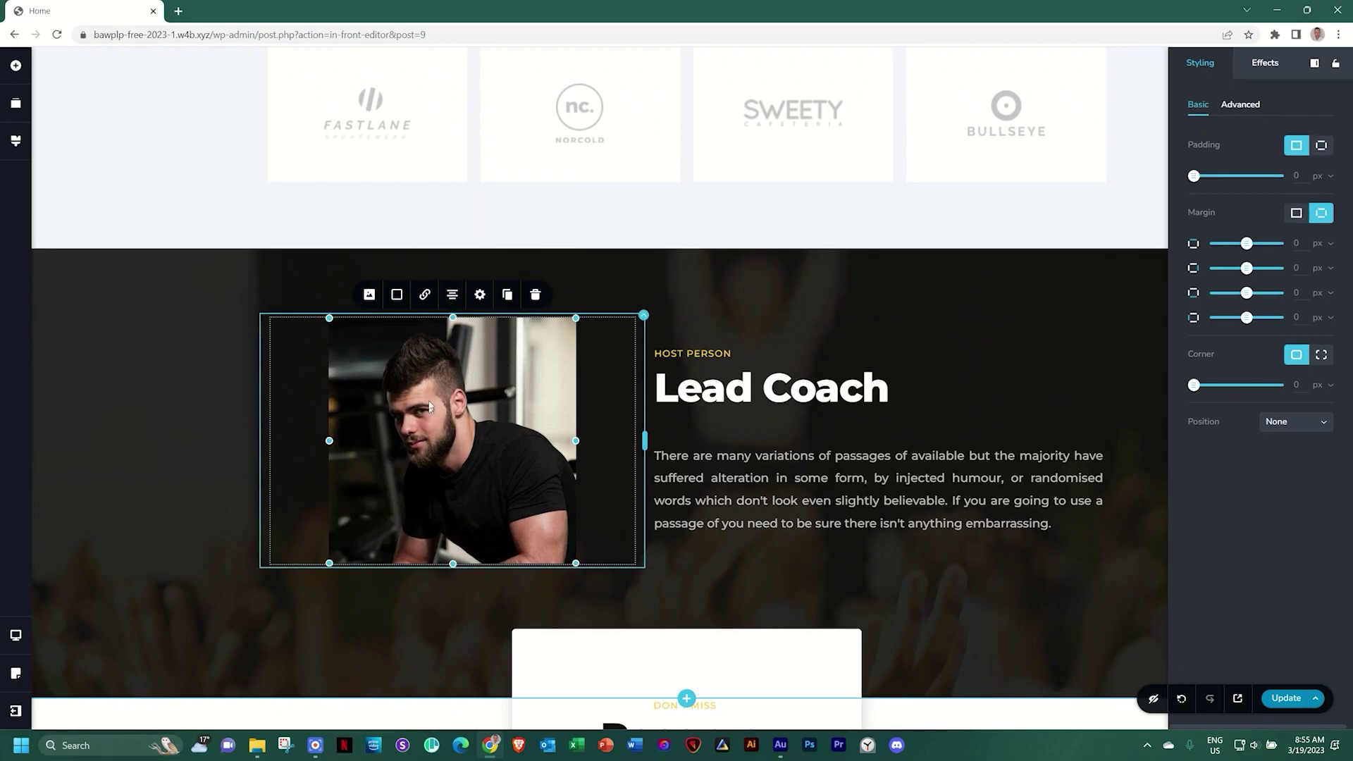
click(368, 296)
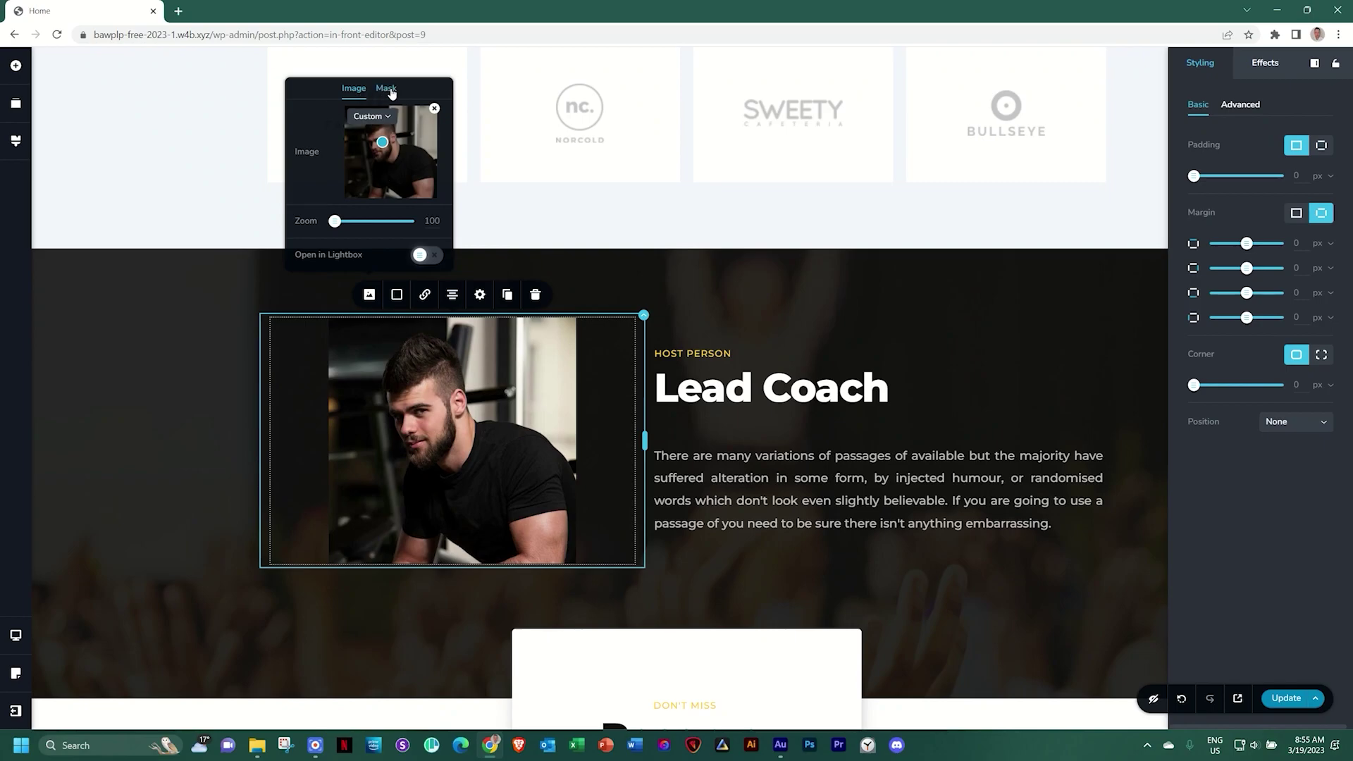
click(390, 90)
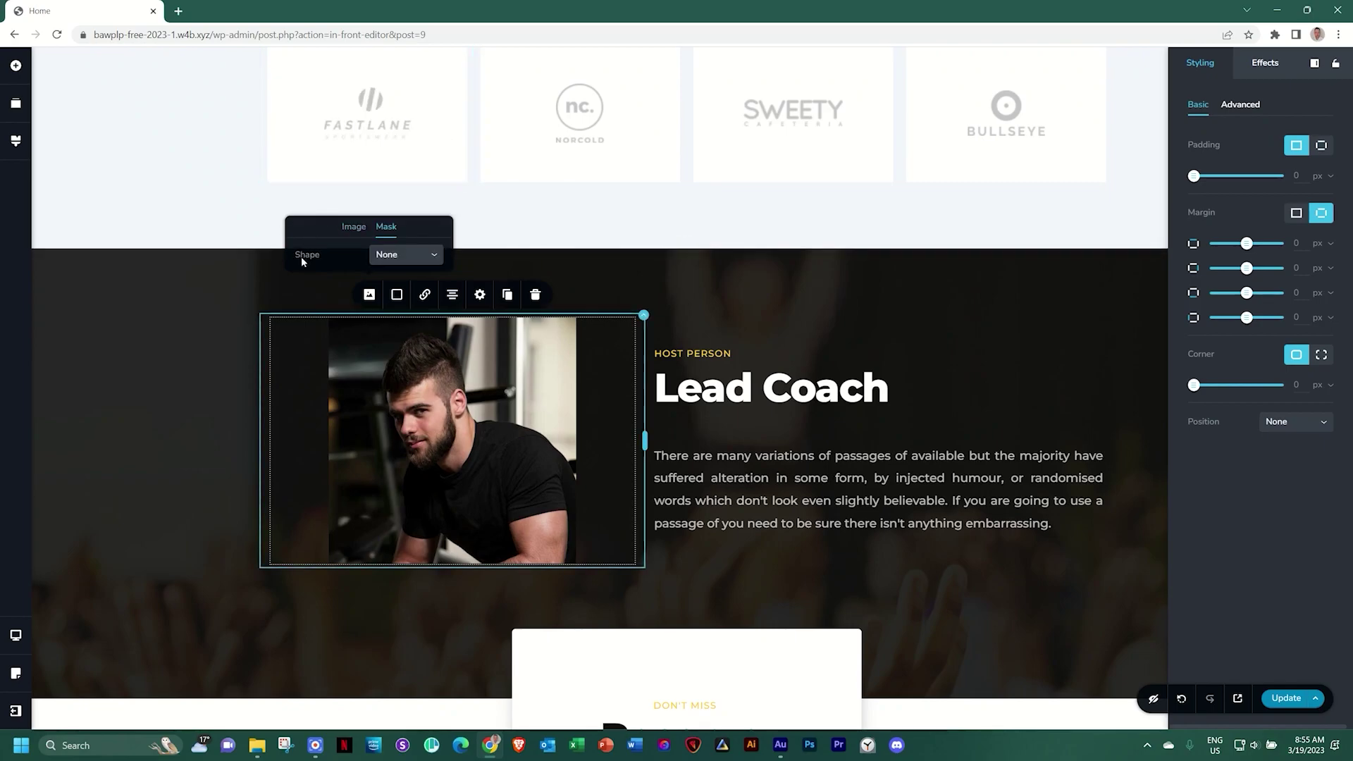
Try diamond, star and blob masks, then settle on a Circle mask sized to Fill
click(426, 255)
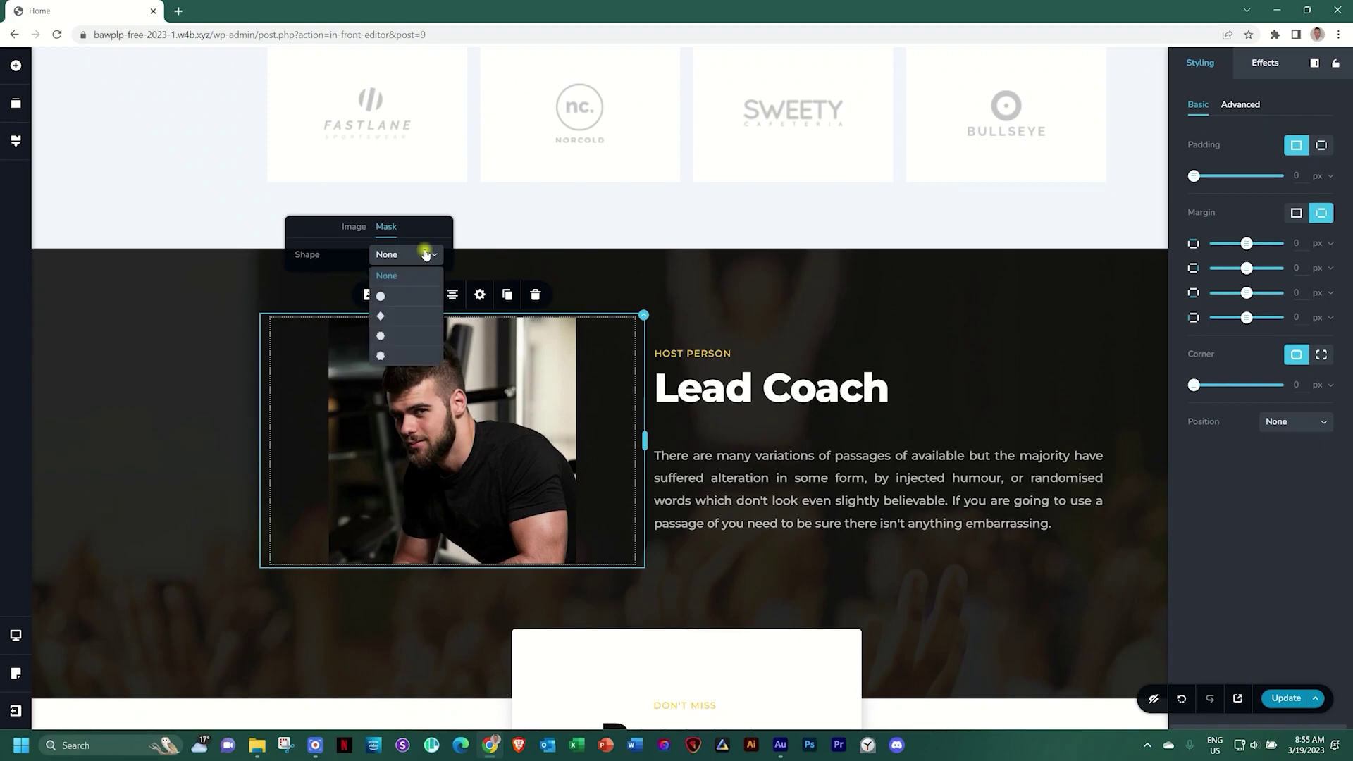
click(381, 298)
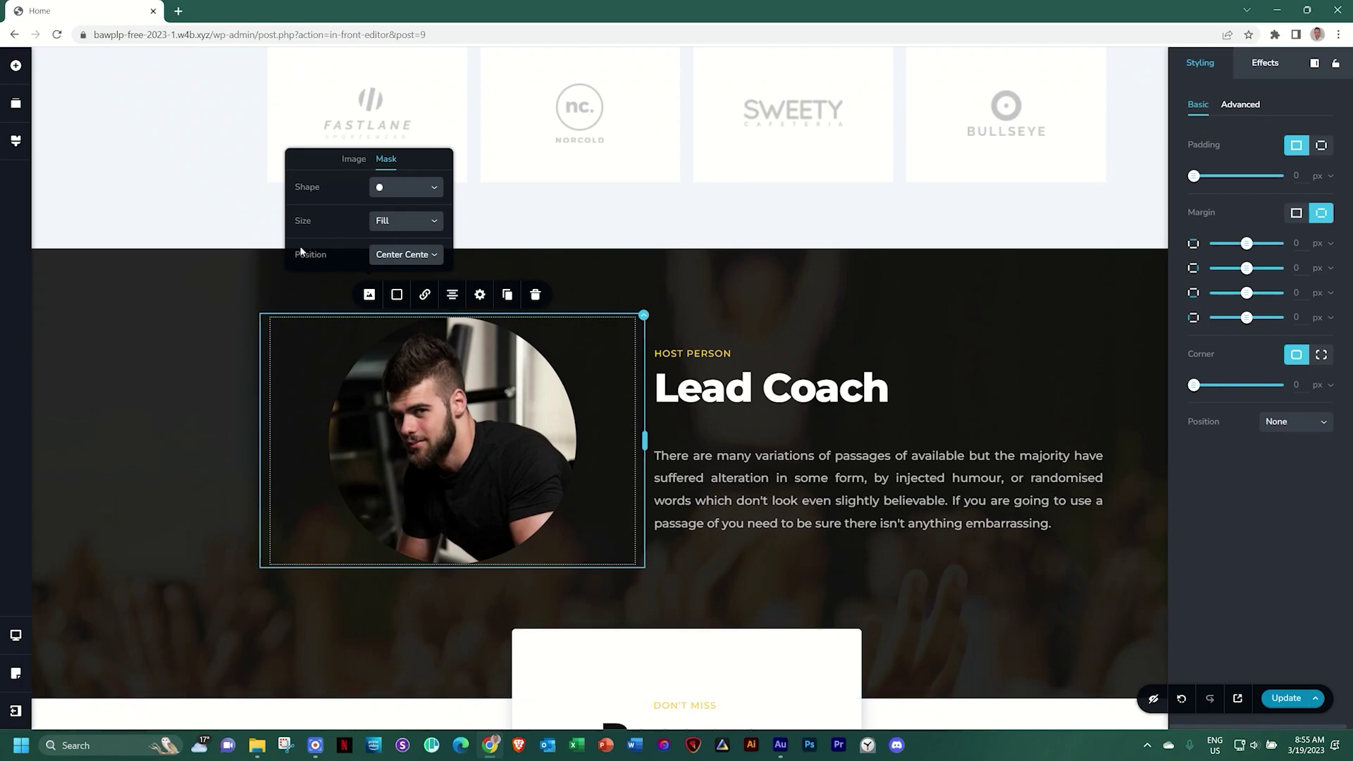
click(418, 189)
click(393, 248)
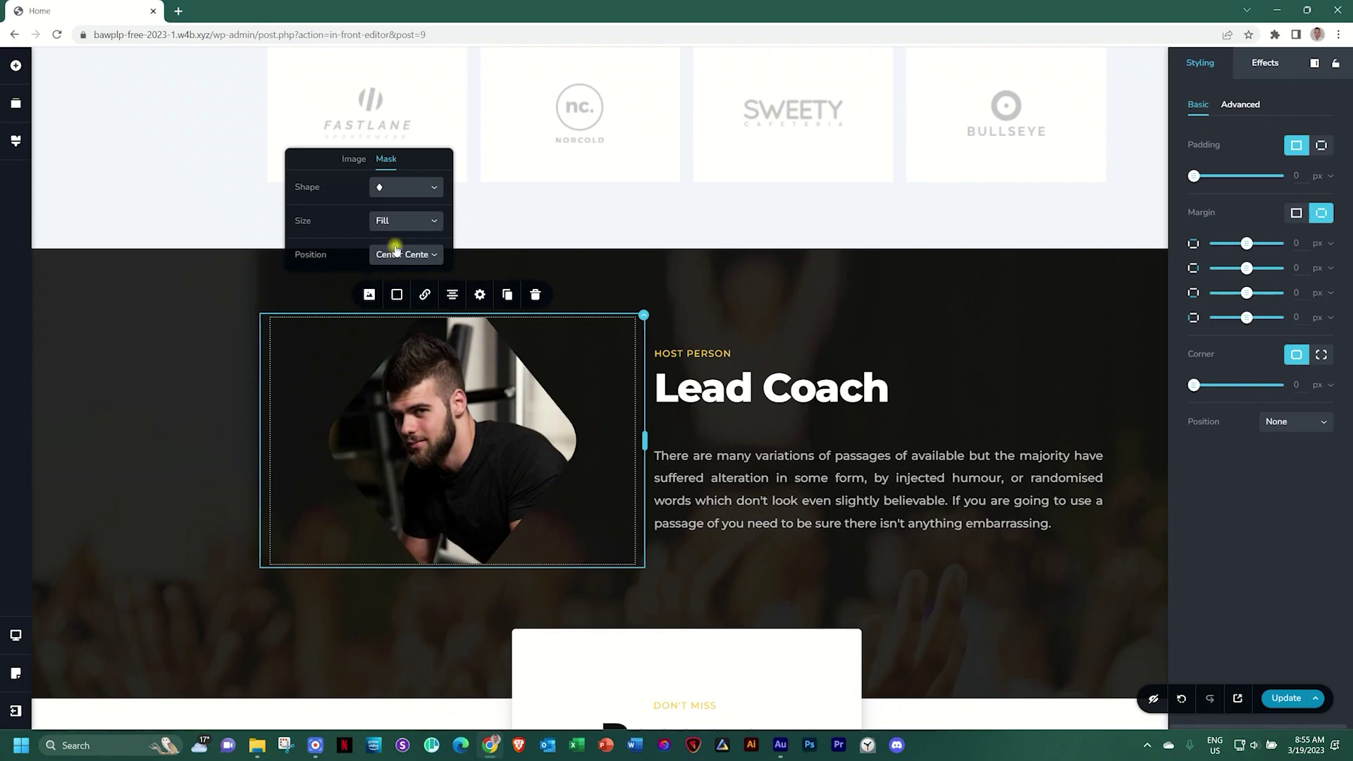
click(409, 192)
click(393, 268)
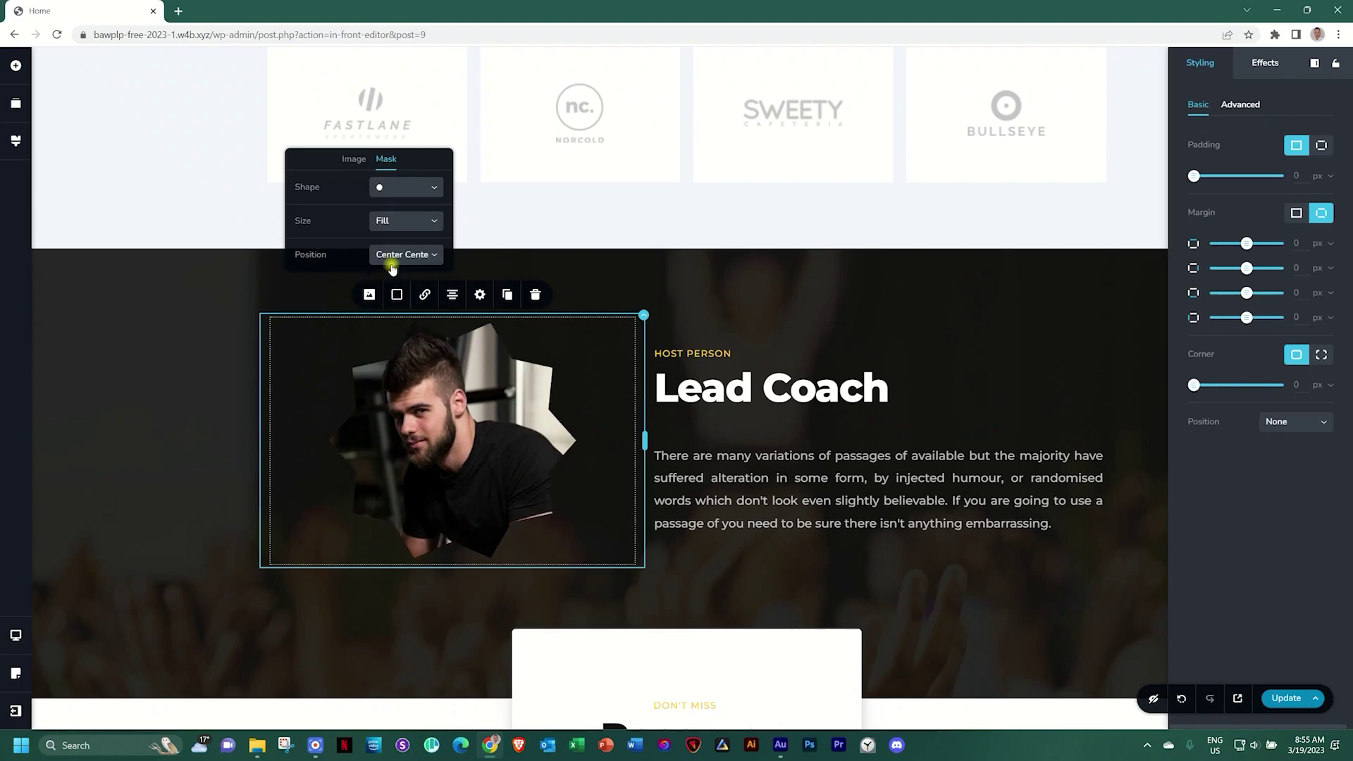
click(393, 187)
click(403, 288)
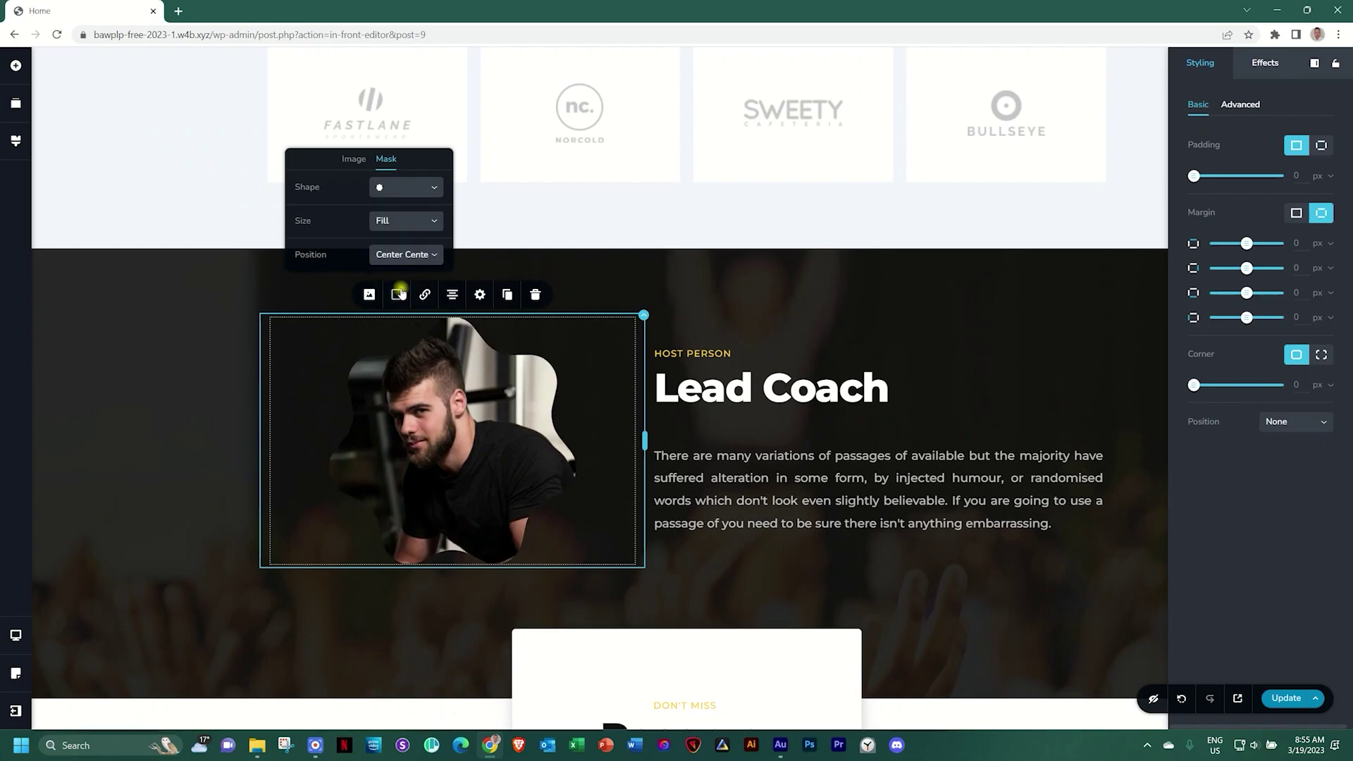
click(412, 186)
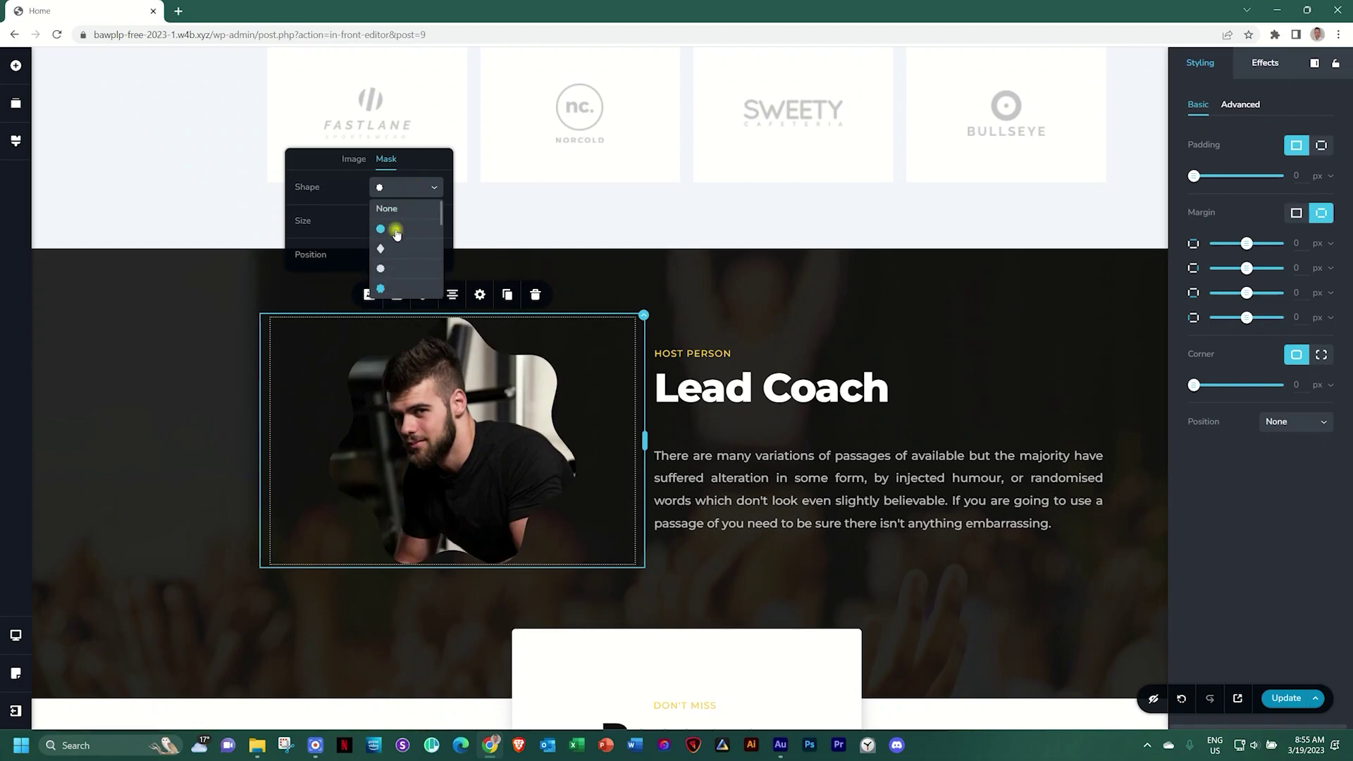
click(396, 232)
click(396, 230)
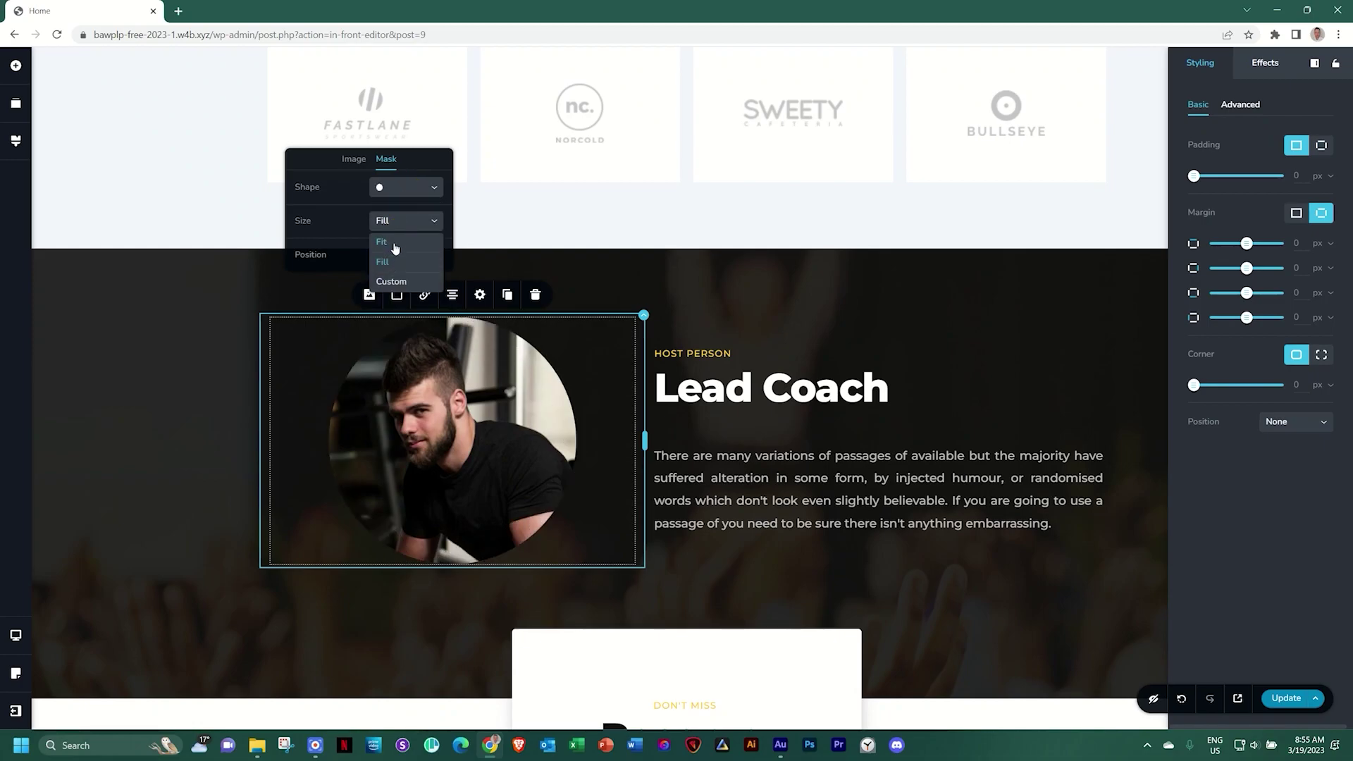
click(394, 247)
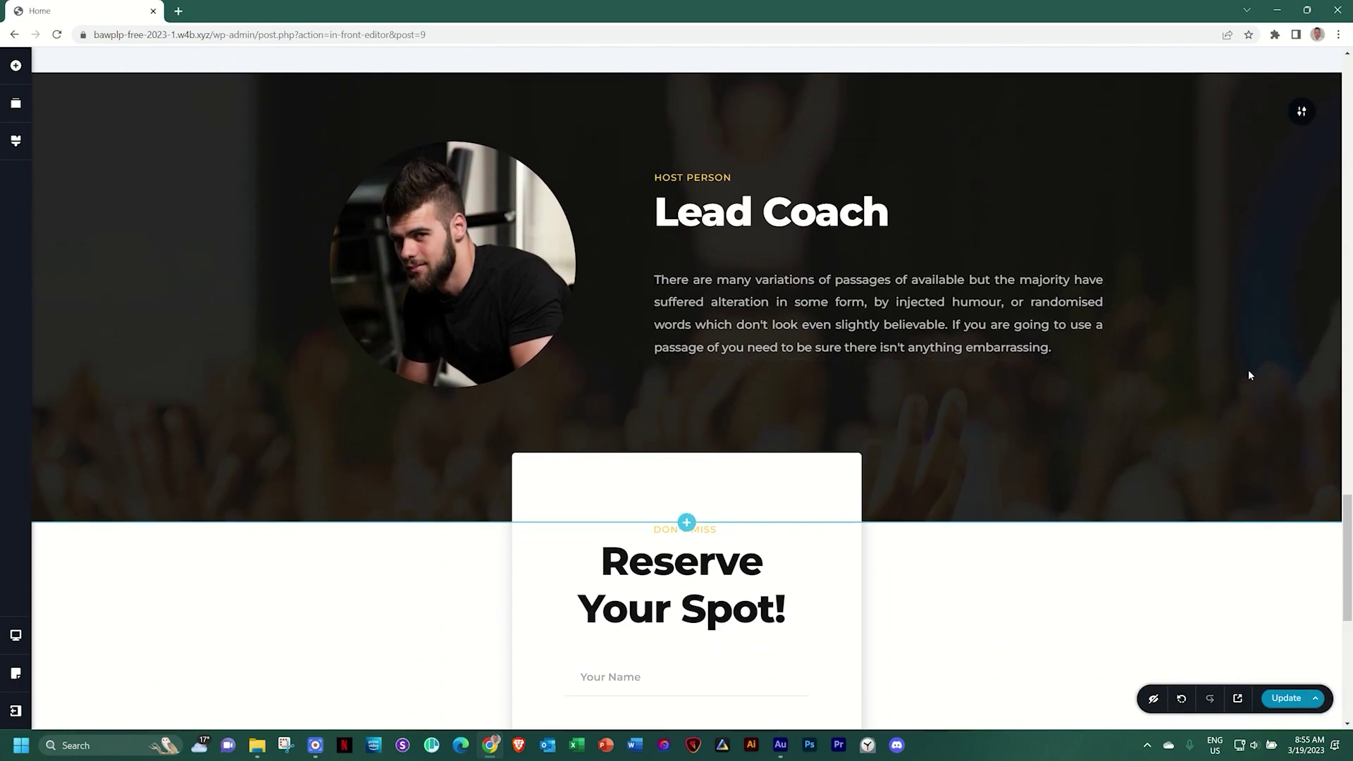
scroll(1249, 371, down, 6)
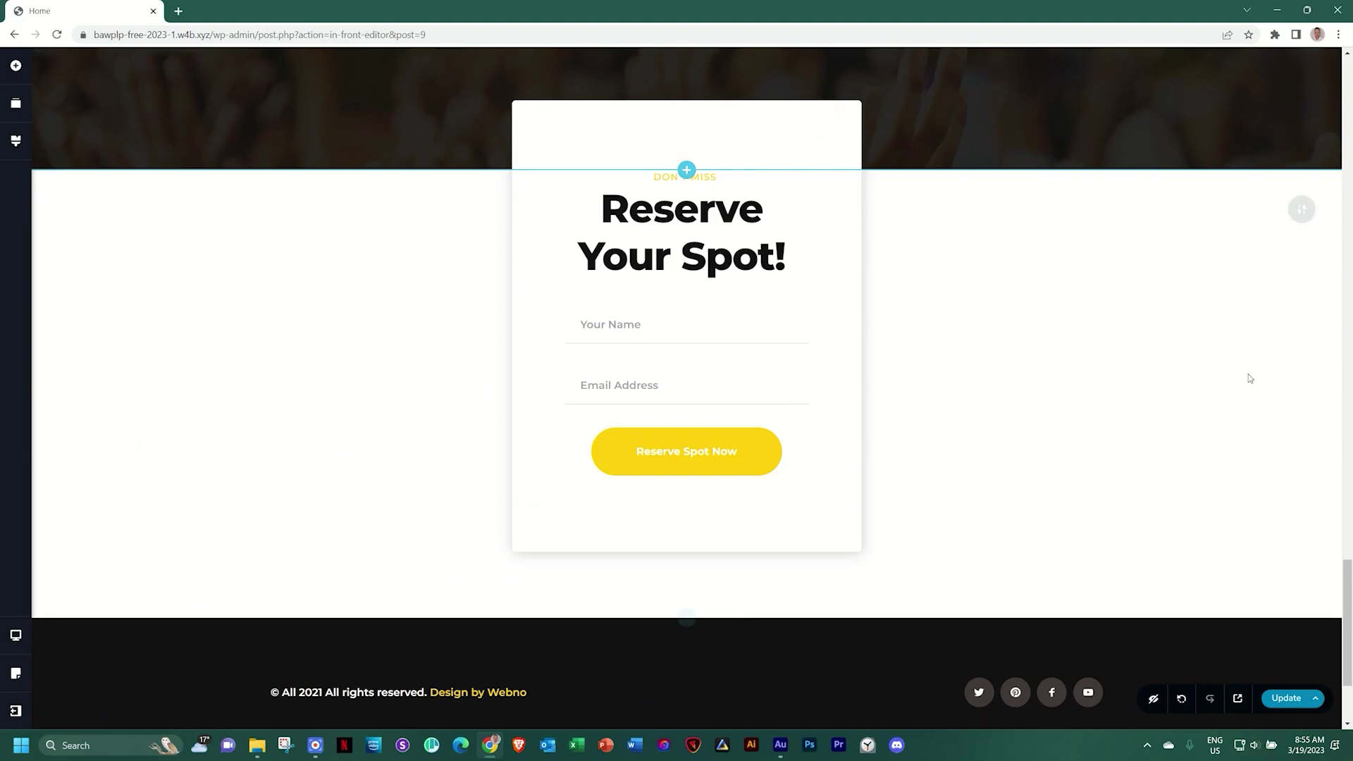
scroll(1248, 374, up, 5)
scroll(1249, 378, up, 5)
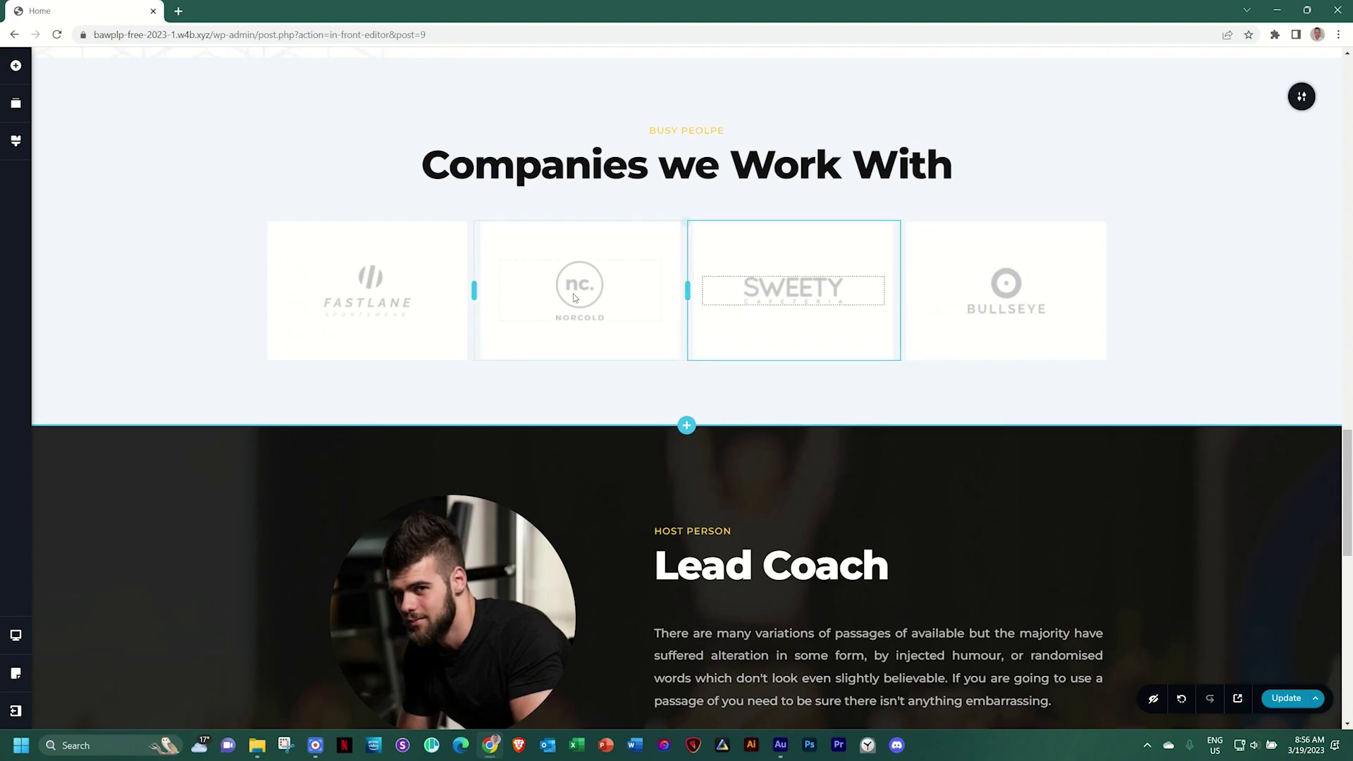
click(372, 293)
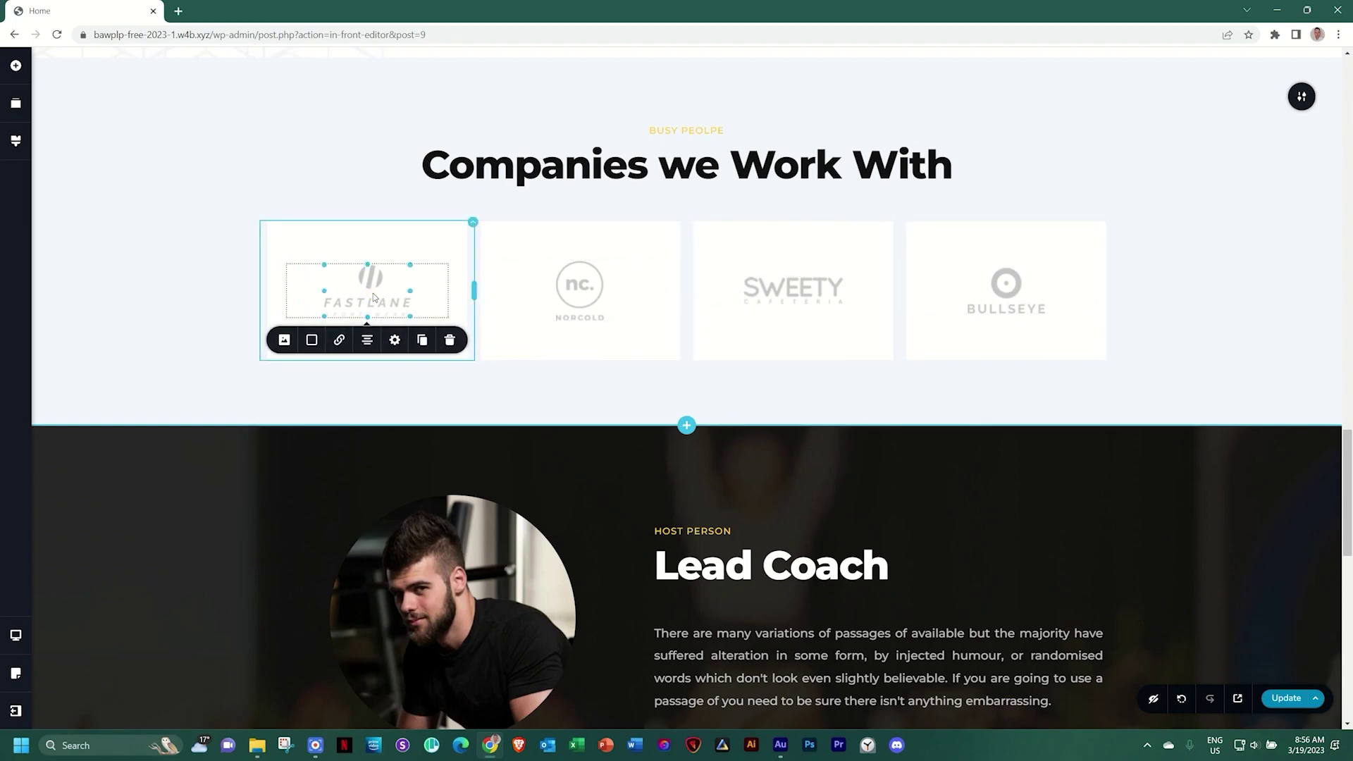
click(281, 340)
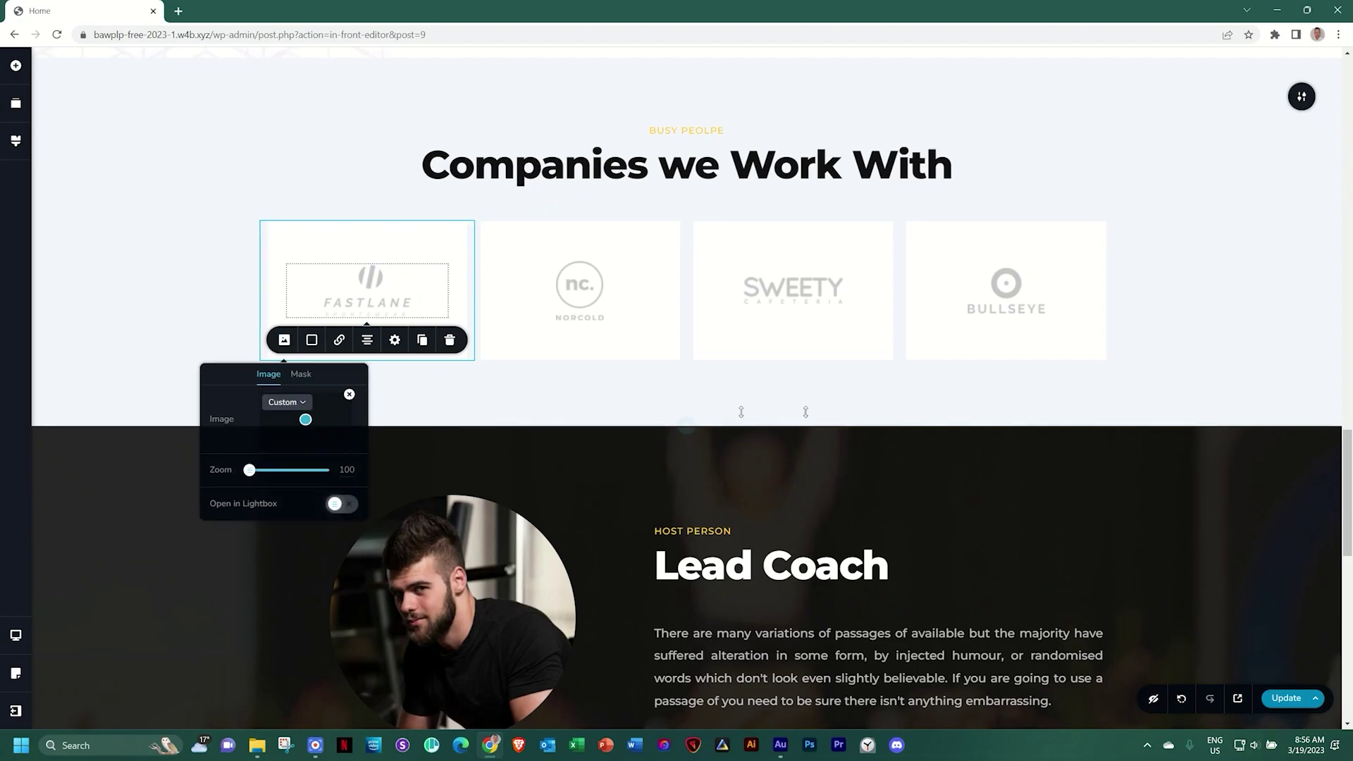
click(1175, 372)
scroll(1099, 422, up, 1)
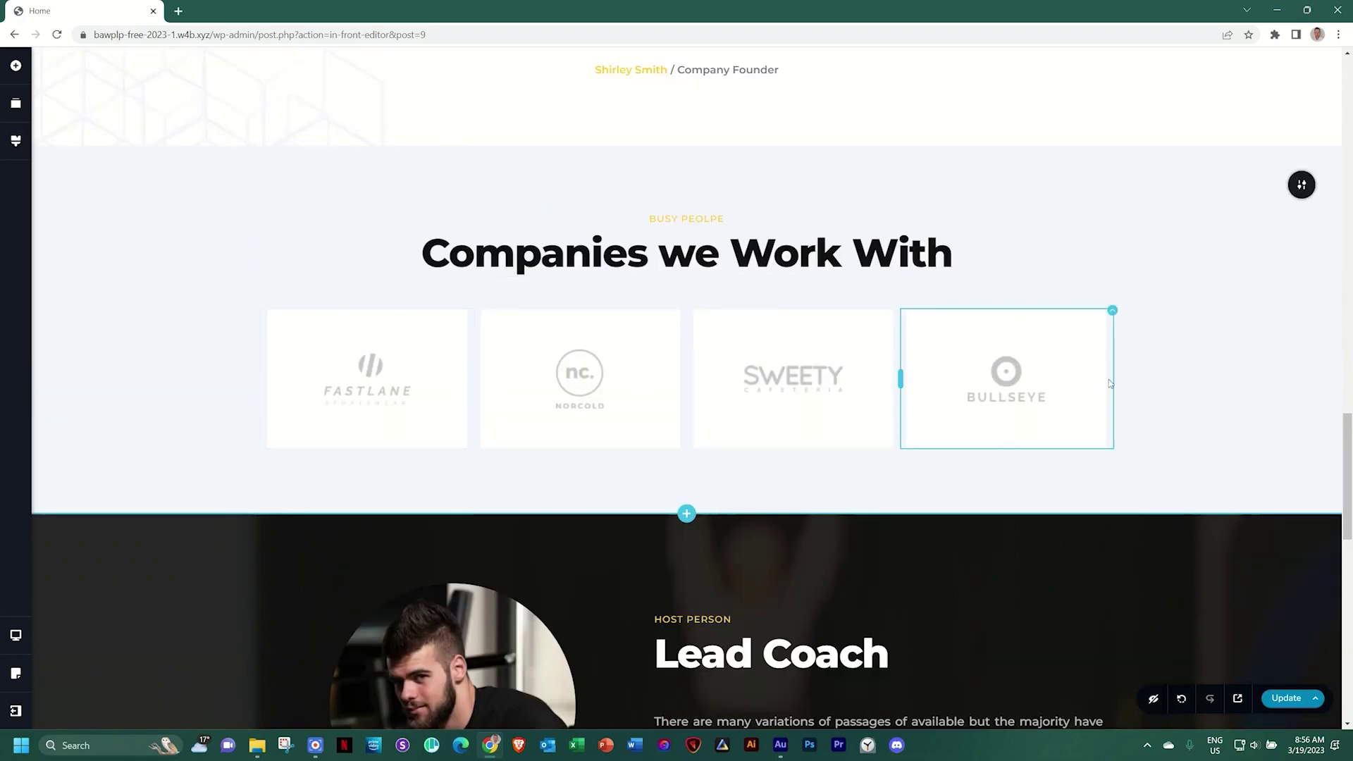
scroll(1230, 383, up, 5)
scroll(1230, 383, up, 13)
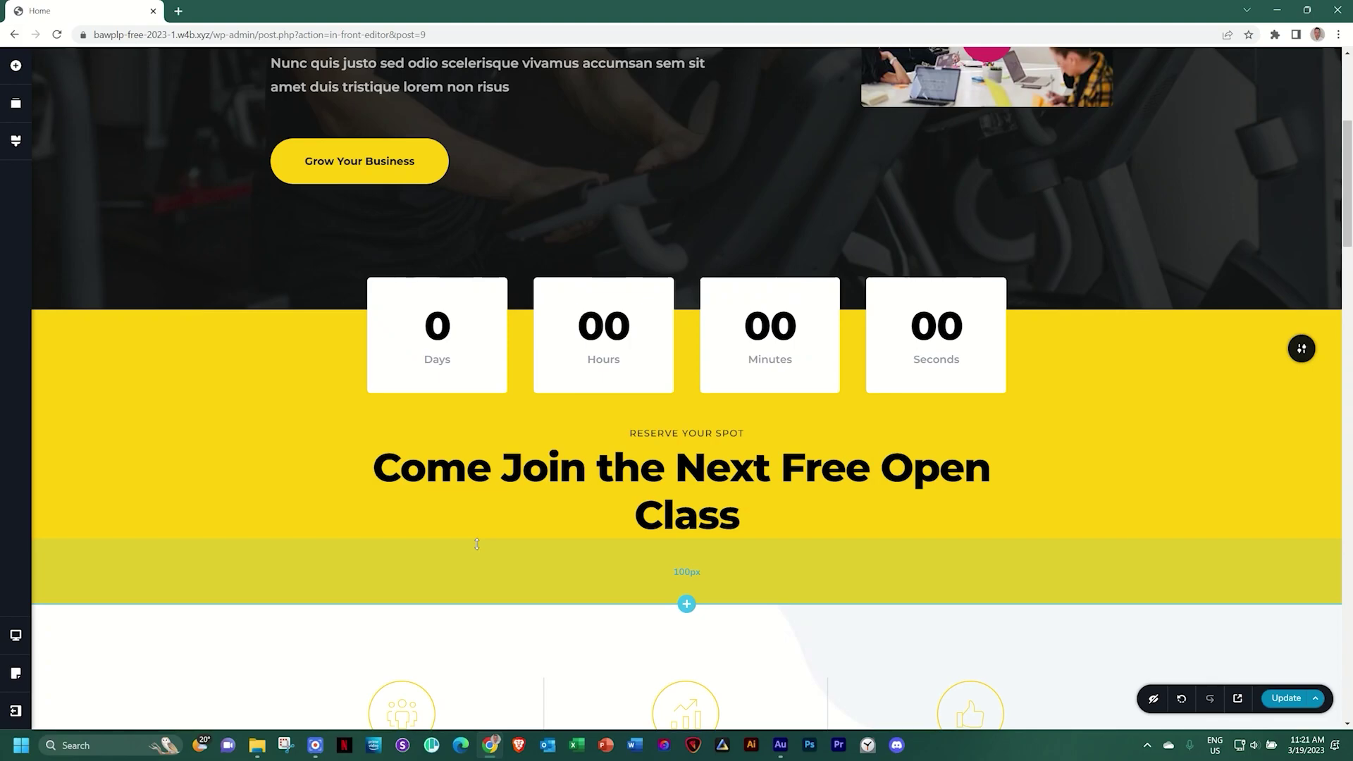
scroll(477, 544, up, 5)
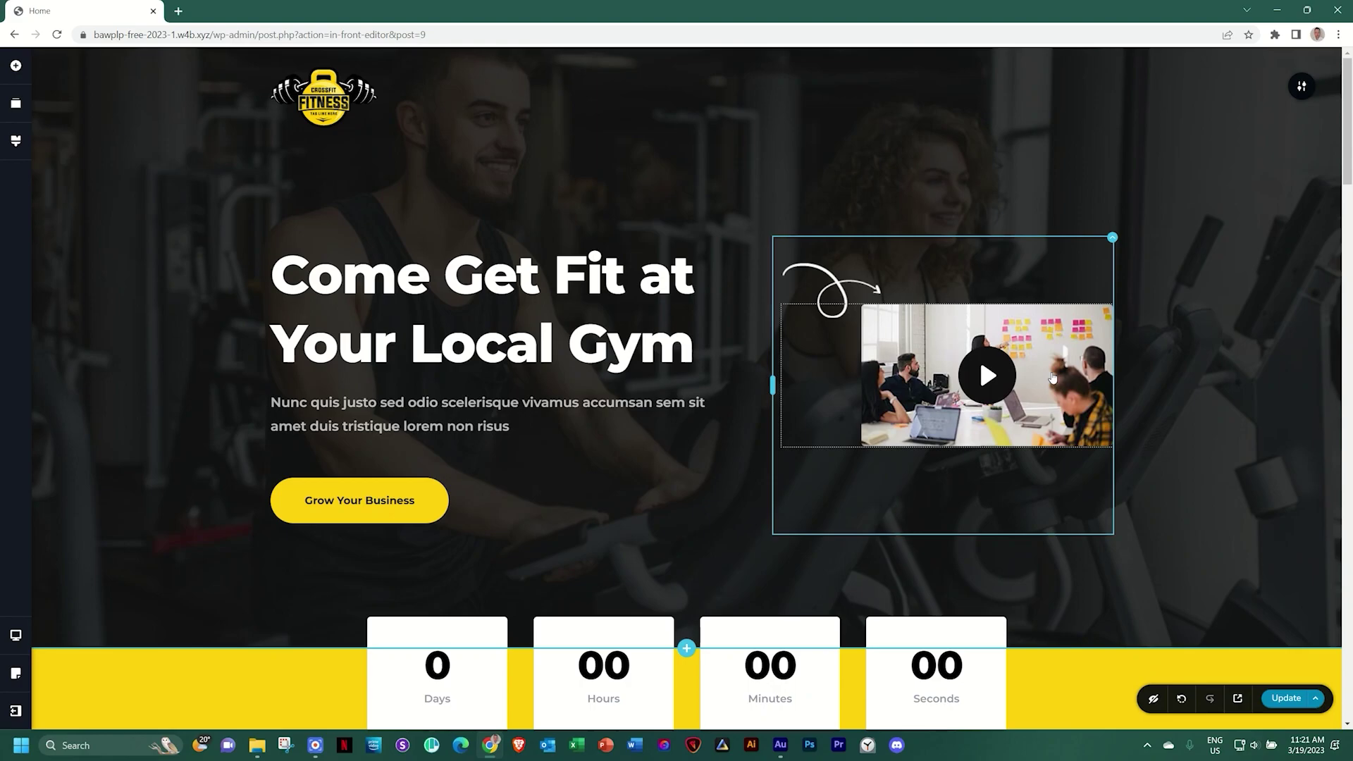
Keep the hero video on YouTube at 16:9 and remove its custom cover image
click(1052, 374)
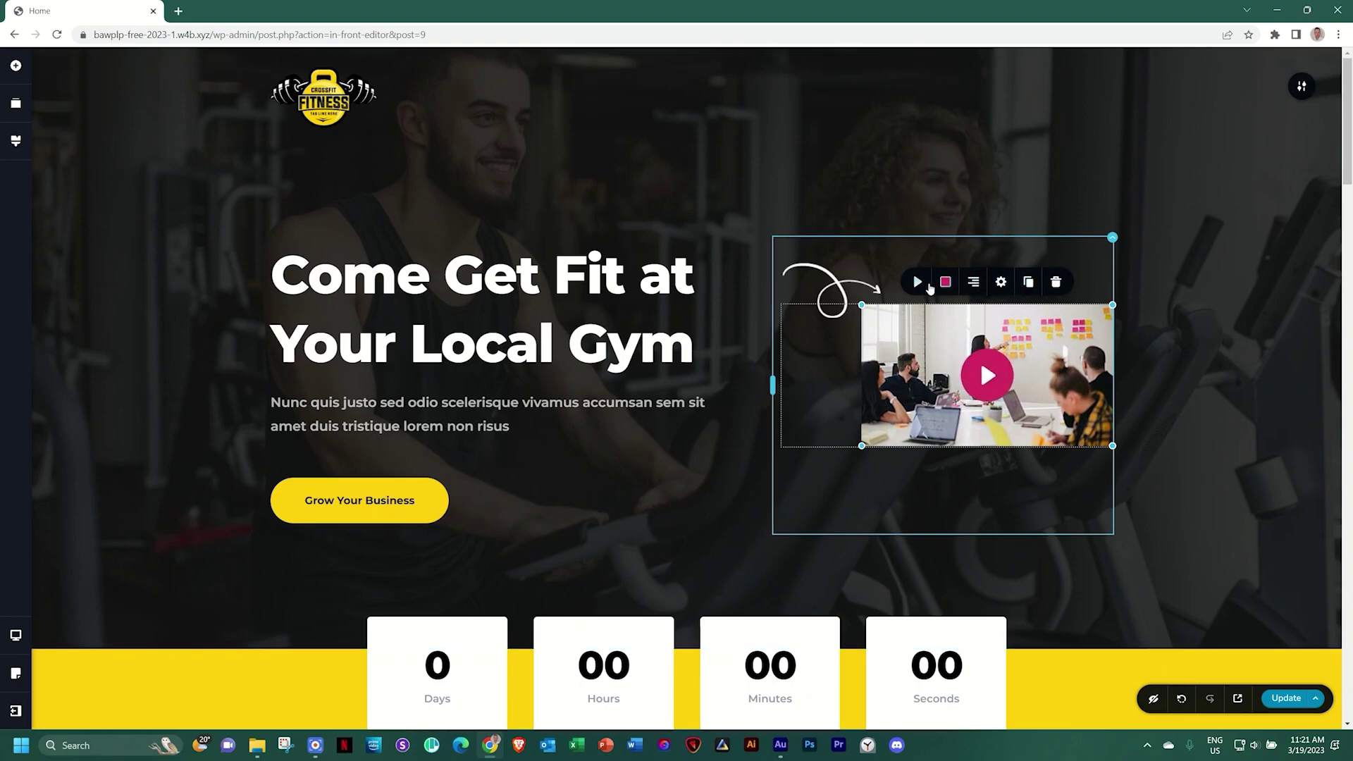
click(920, 283)
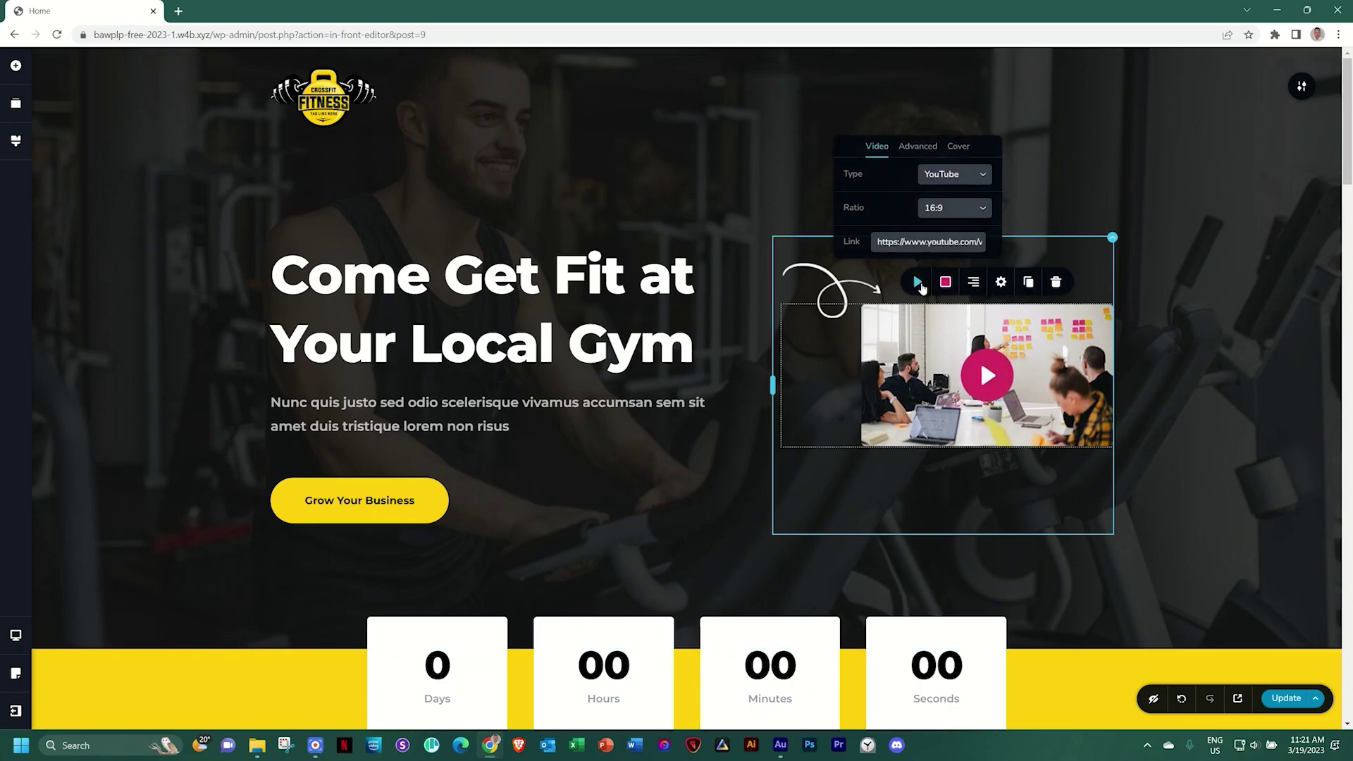
click(945, 175)
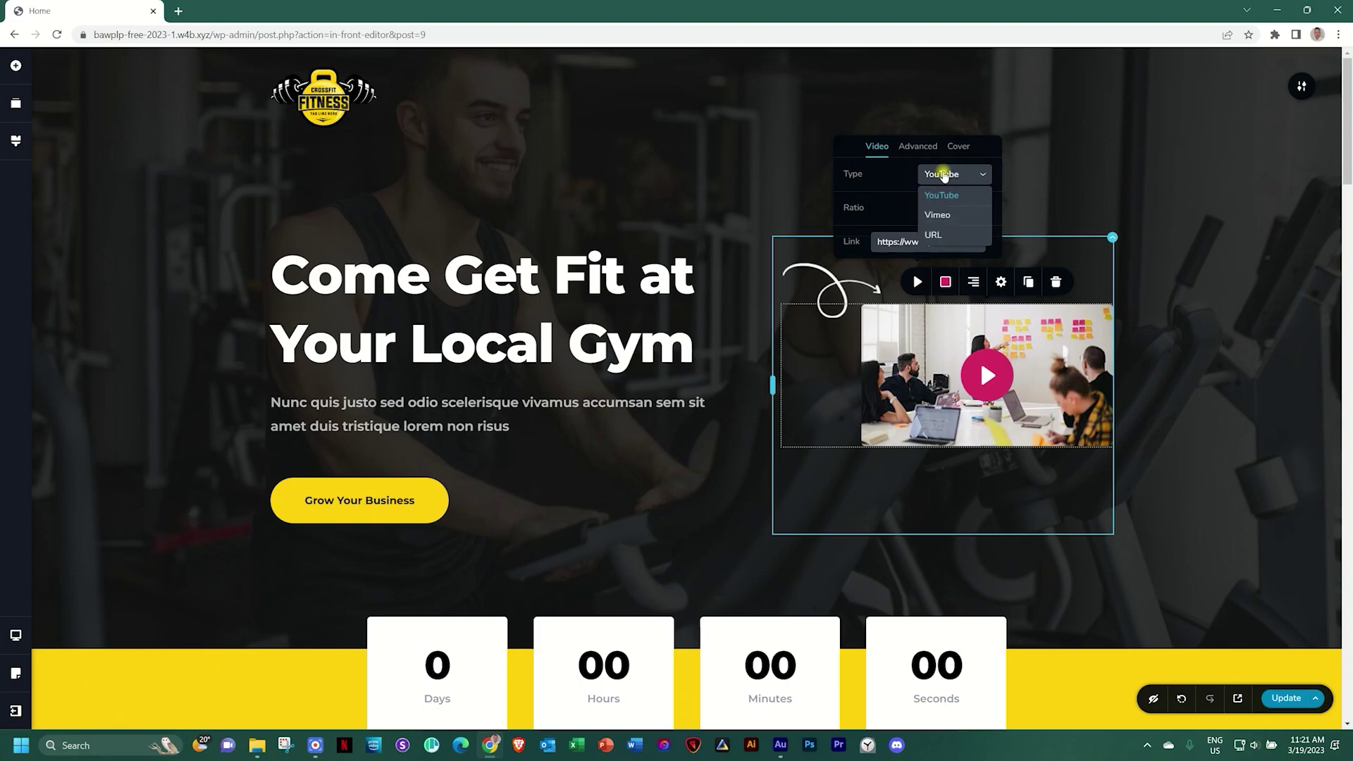
click(892, 174)
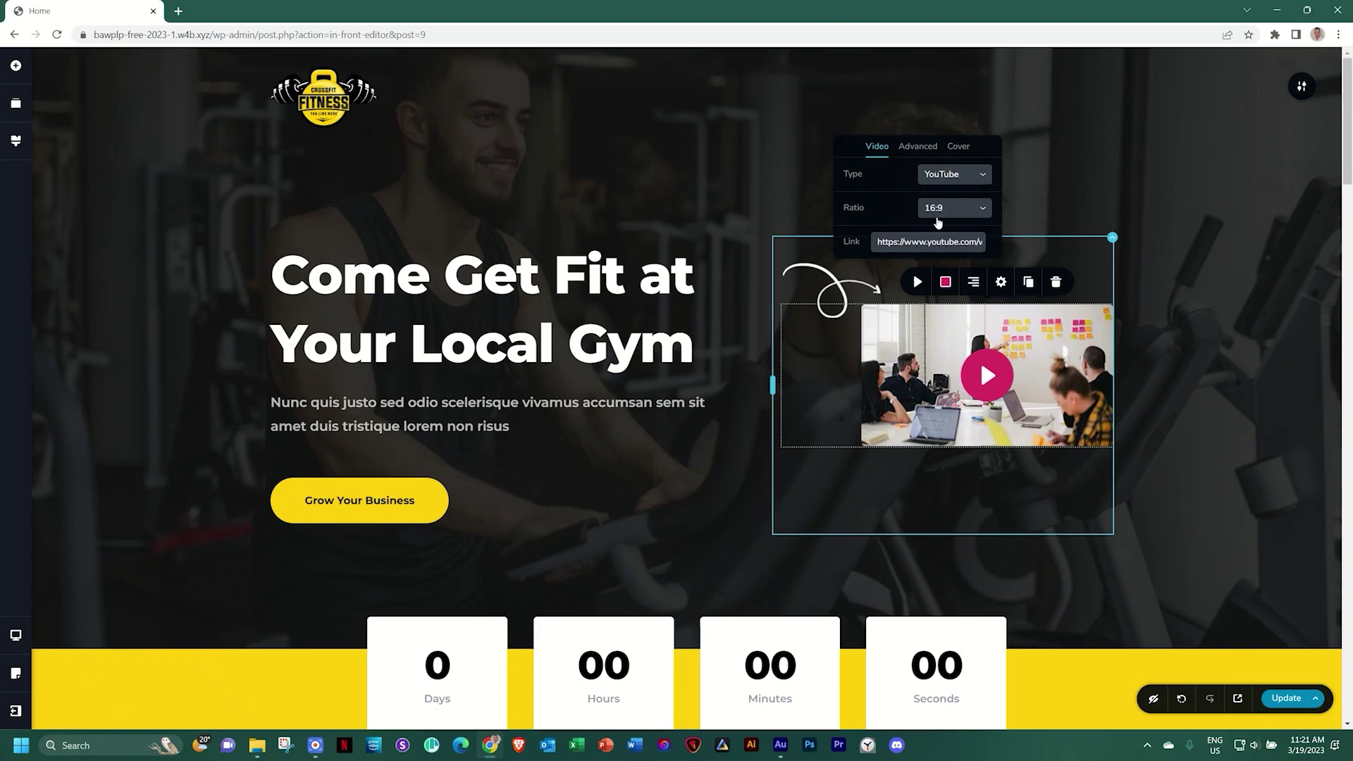
click(948, 210)
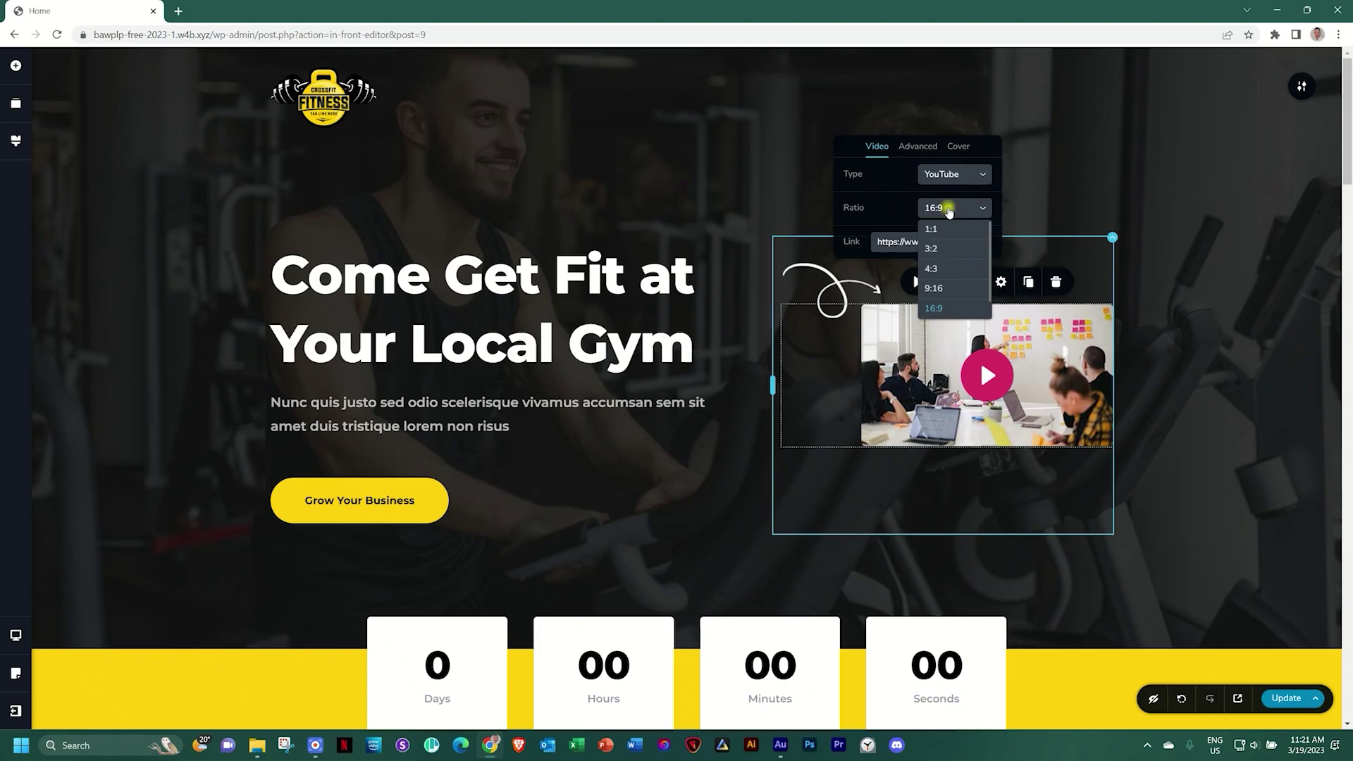
click(887, 210)
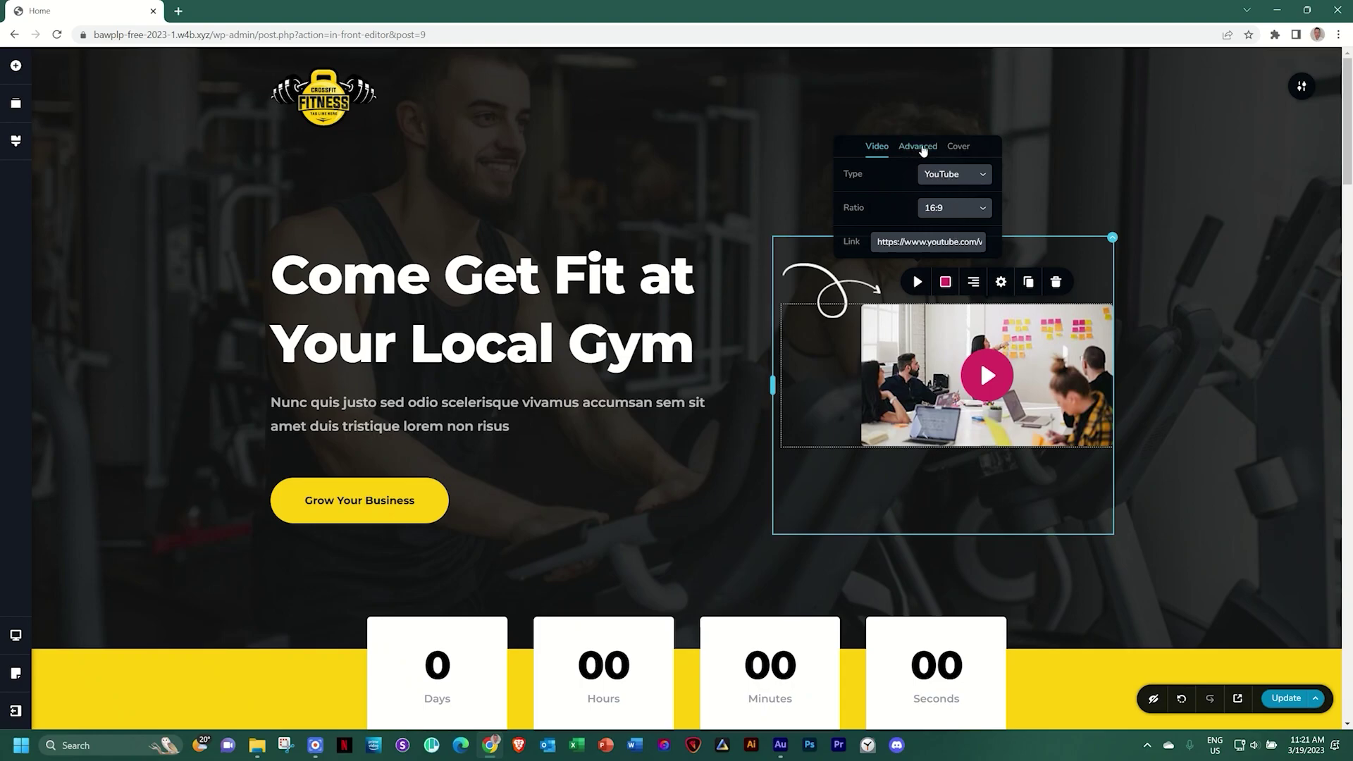
click(957, 149)
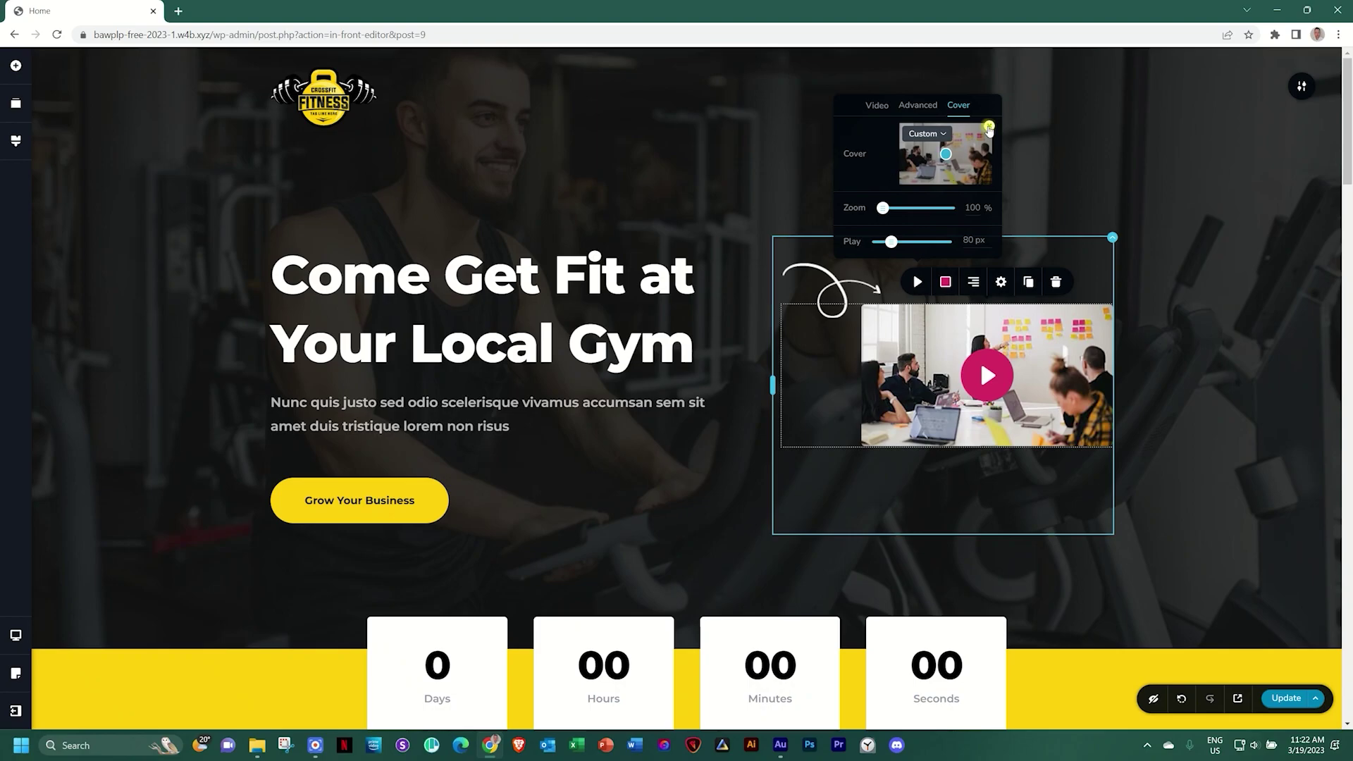
click(989, 127)
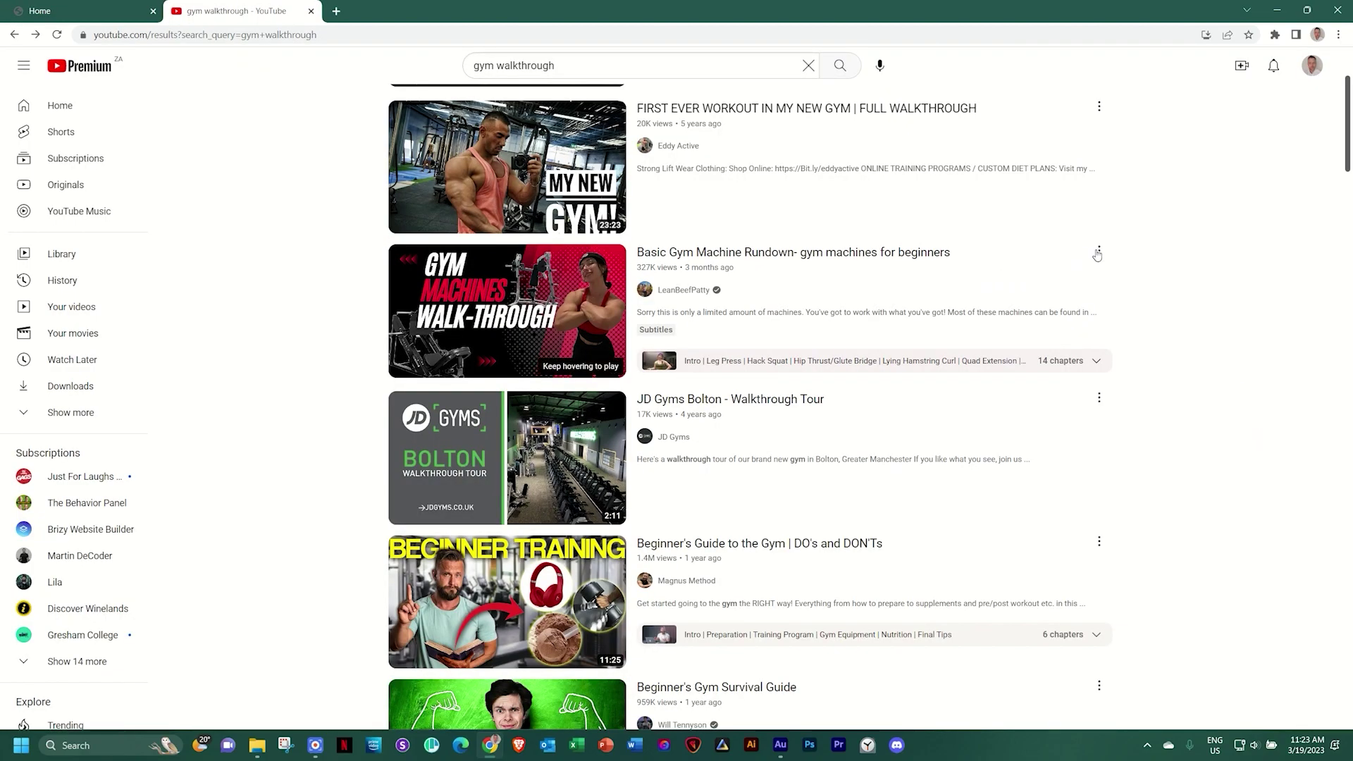
Copy the gym machines walkthrough video's share link from YouTube
click(1097, 251)
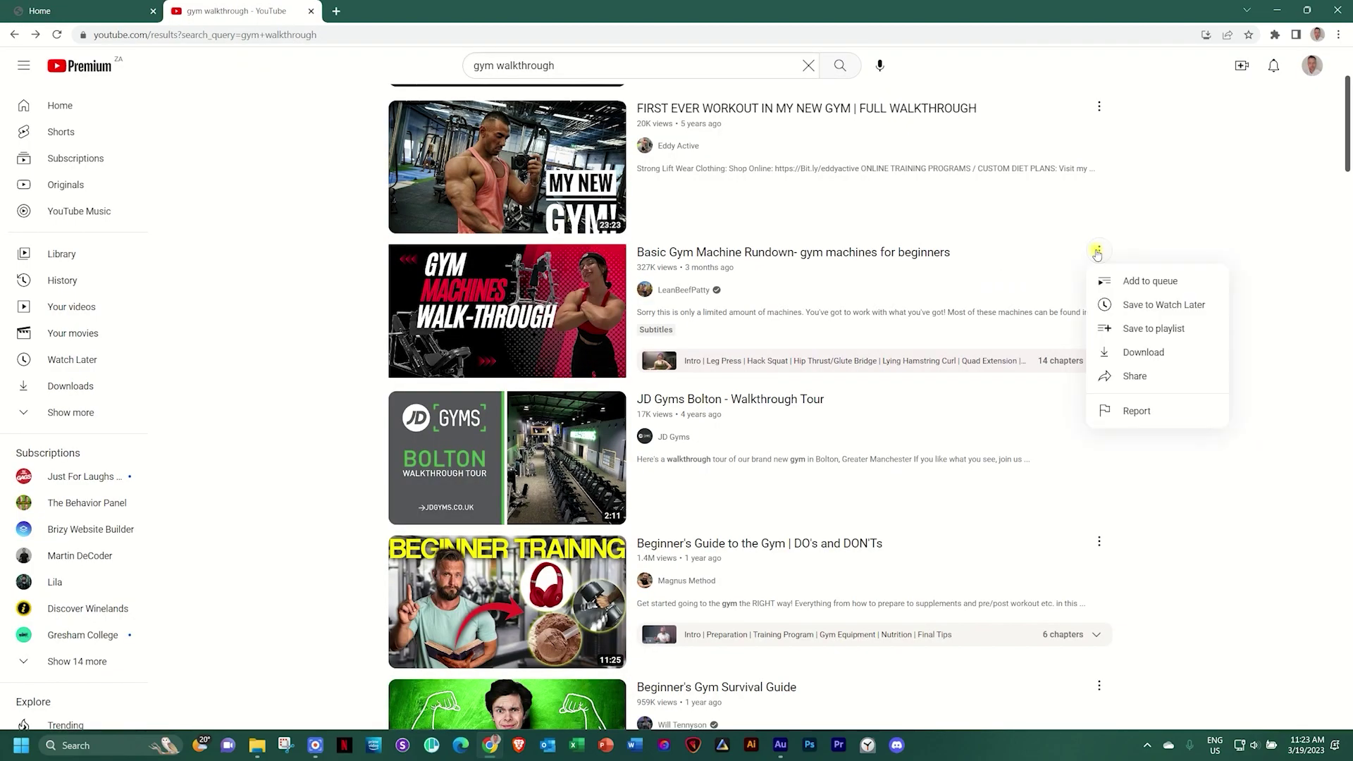
click(1119, 386)
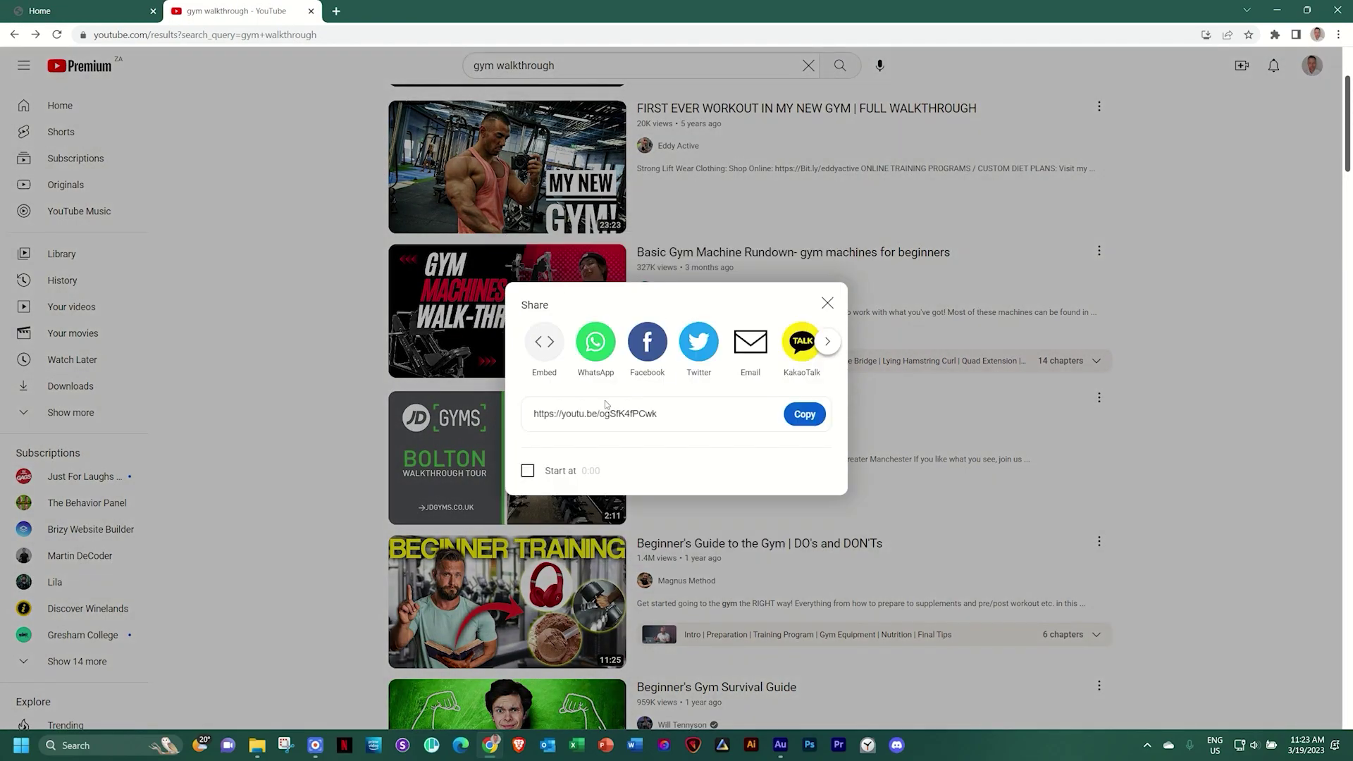
click(805, 416)
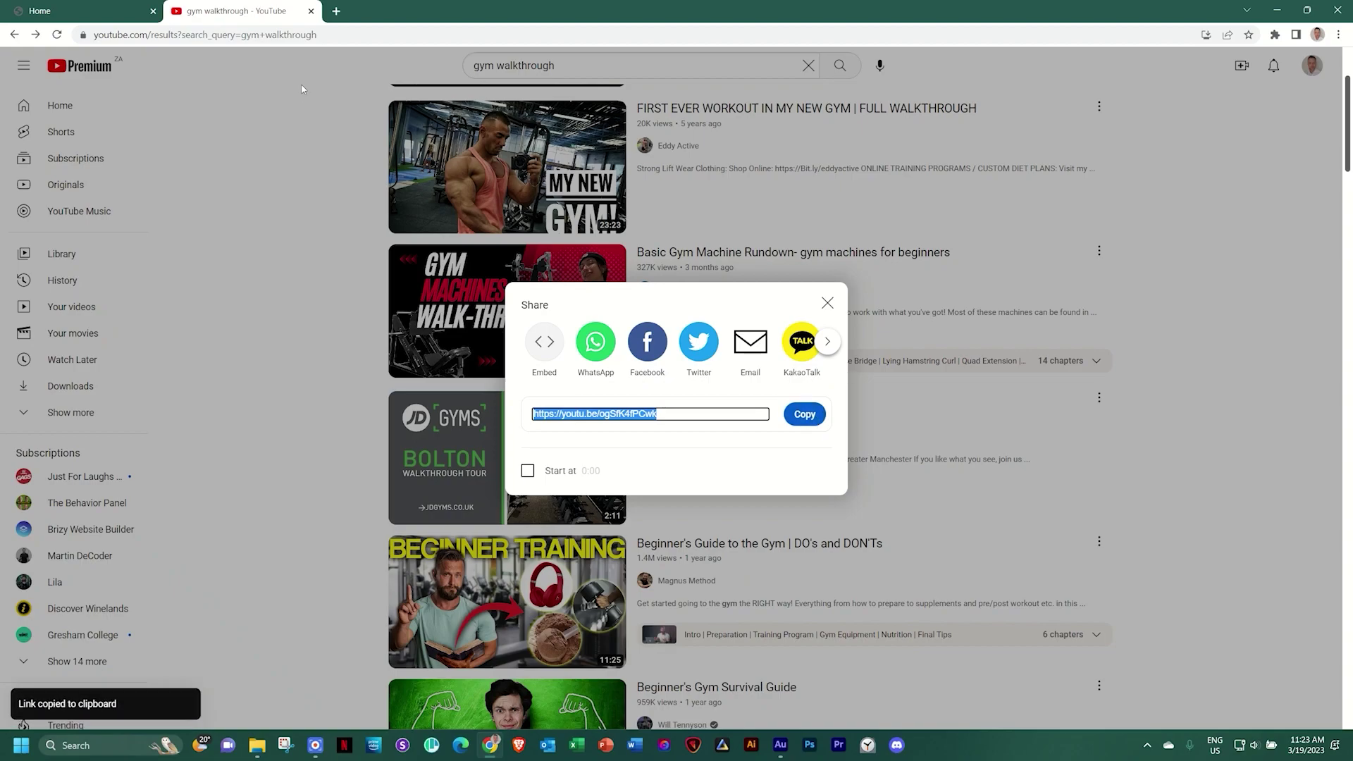
click(117, 5)
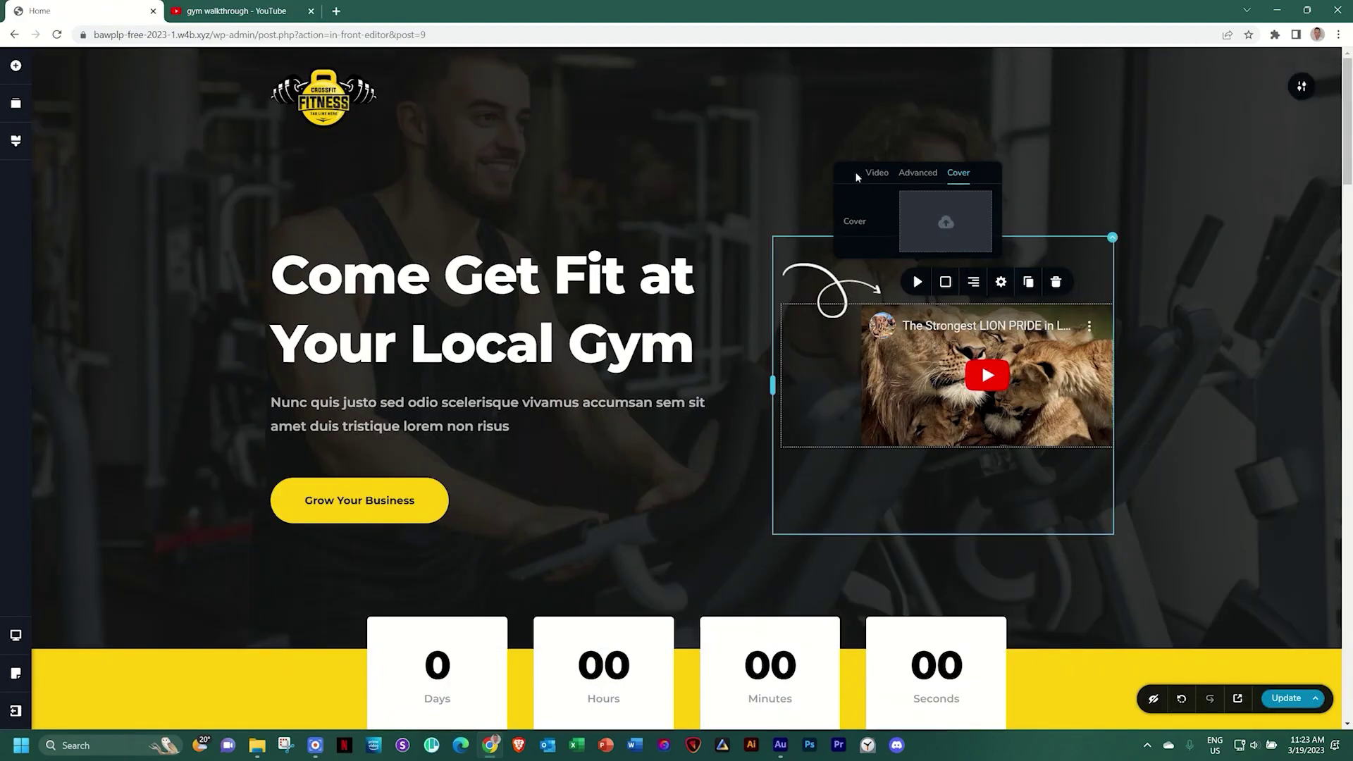
Replace the hero video's link with the copied gym walkthrough video link
click(877, 175)
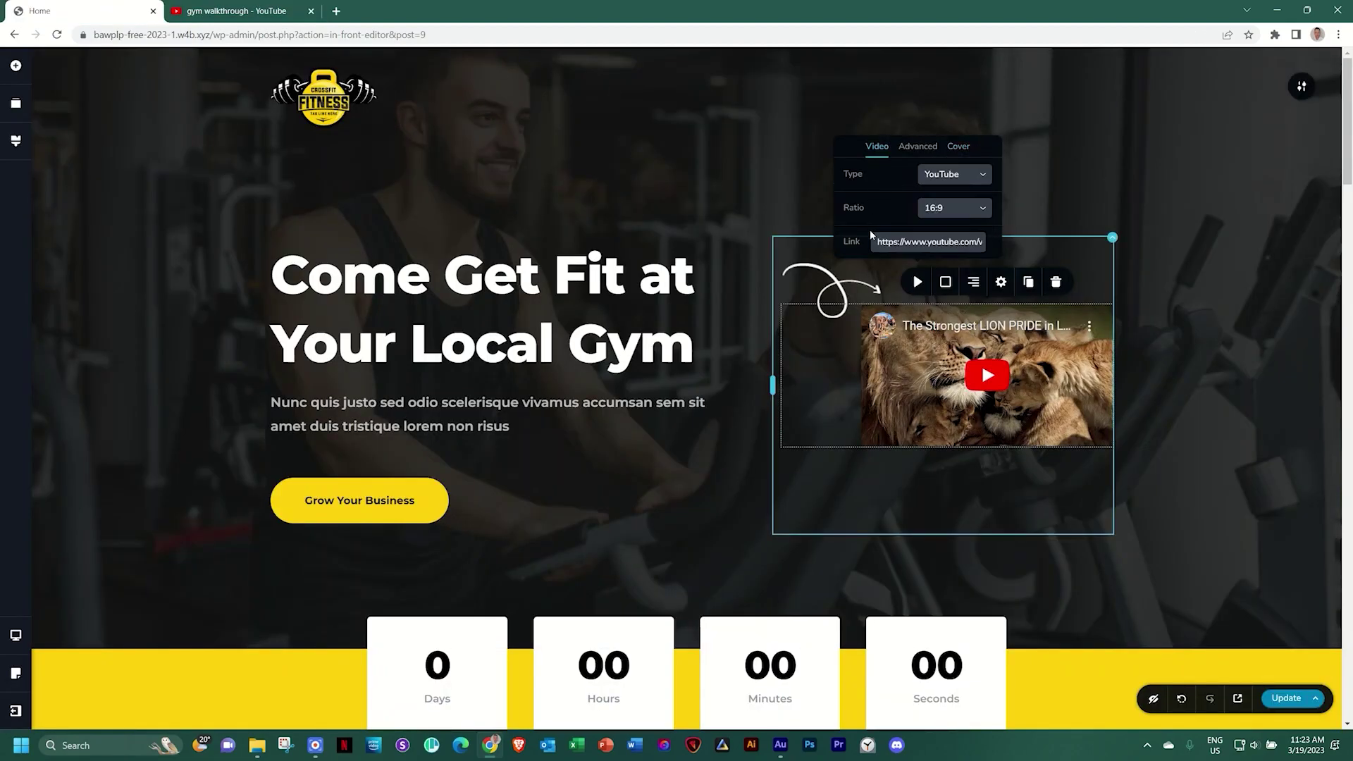
triple_click(913, 242)
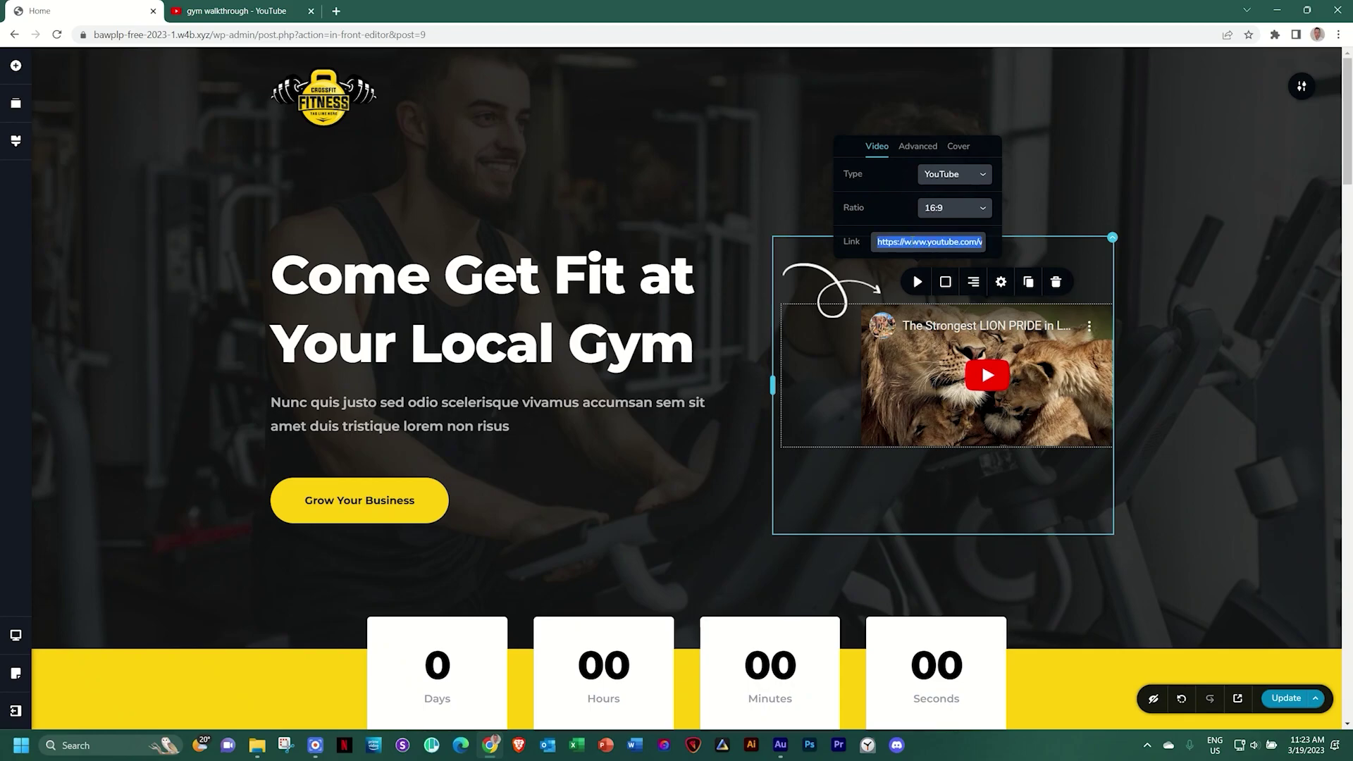
key(ctrl+v)
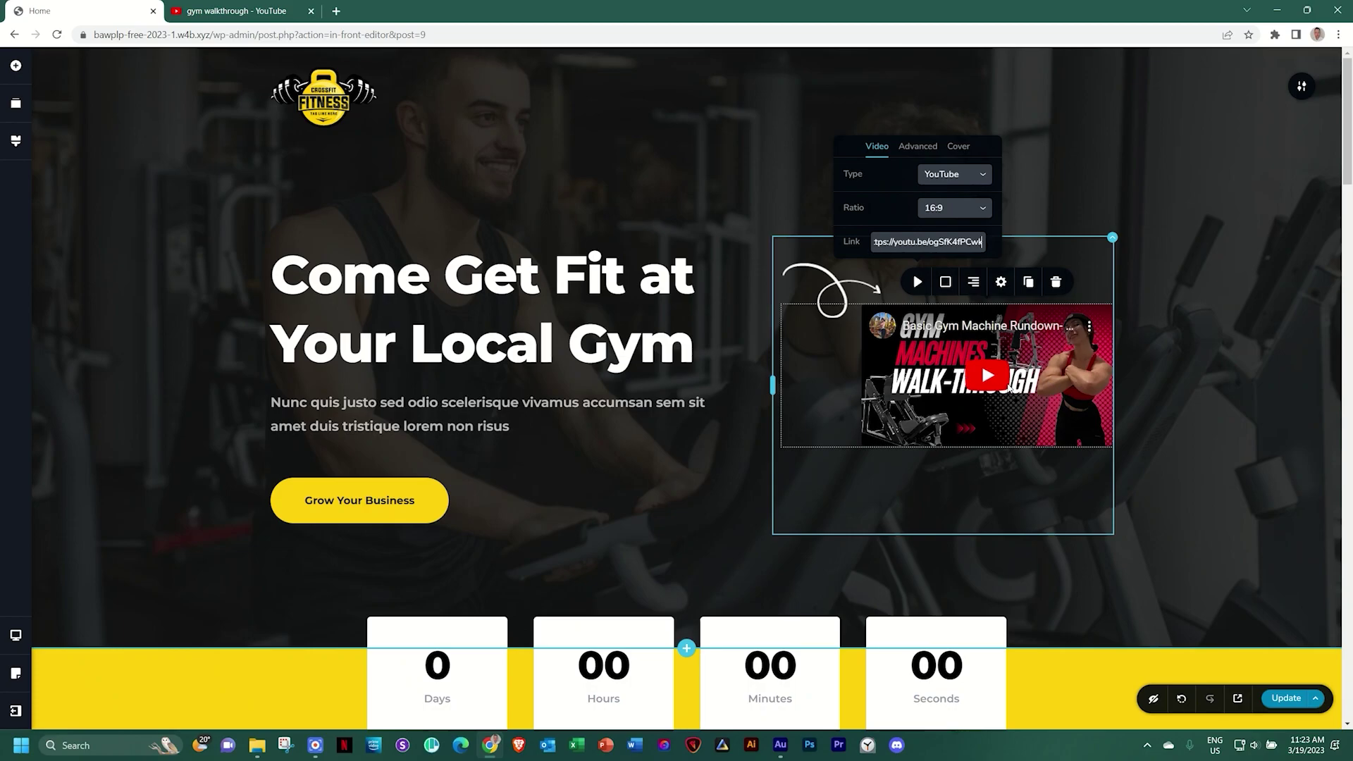
Set the video cover to the trainer-and-client photo 02_-_Video-Cover.jpg
click(958, 147)
click(939, 228)
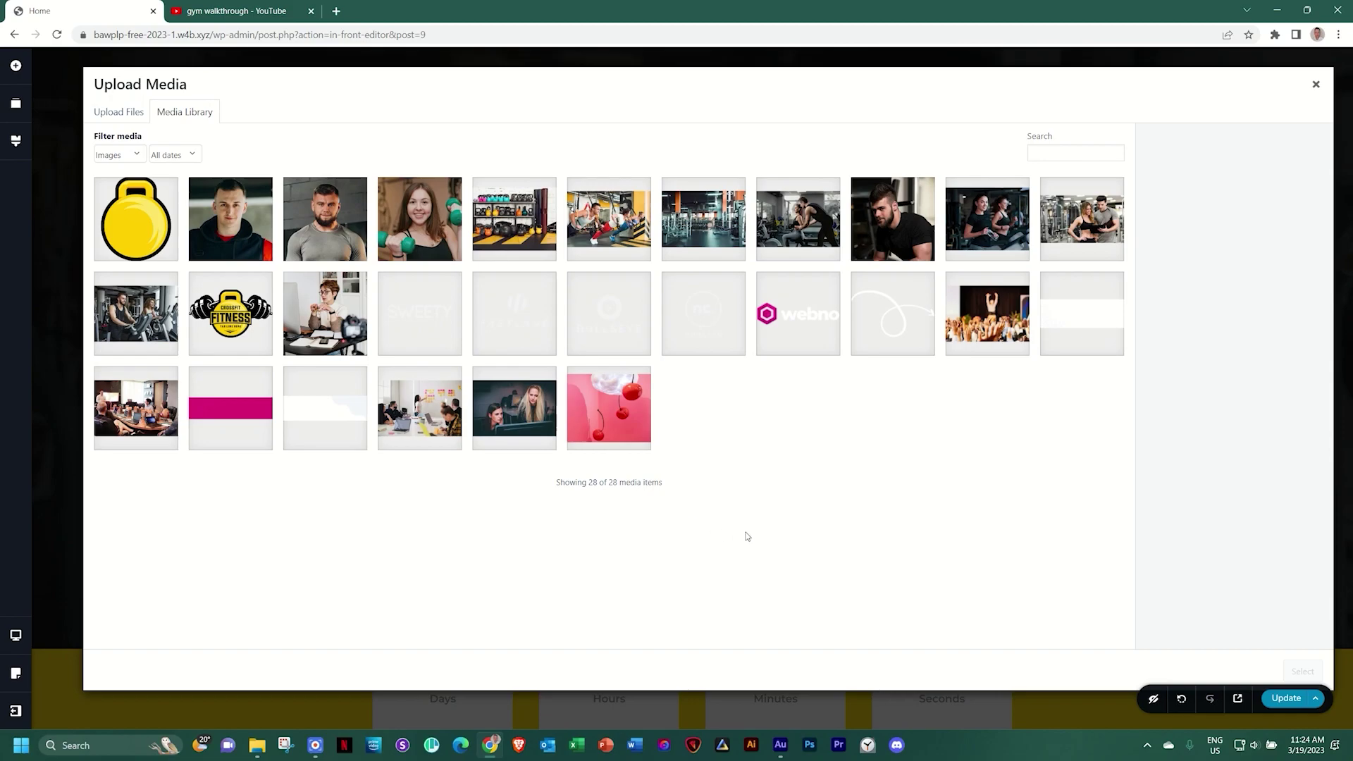
click(1078, 225)
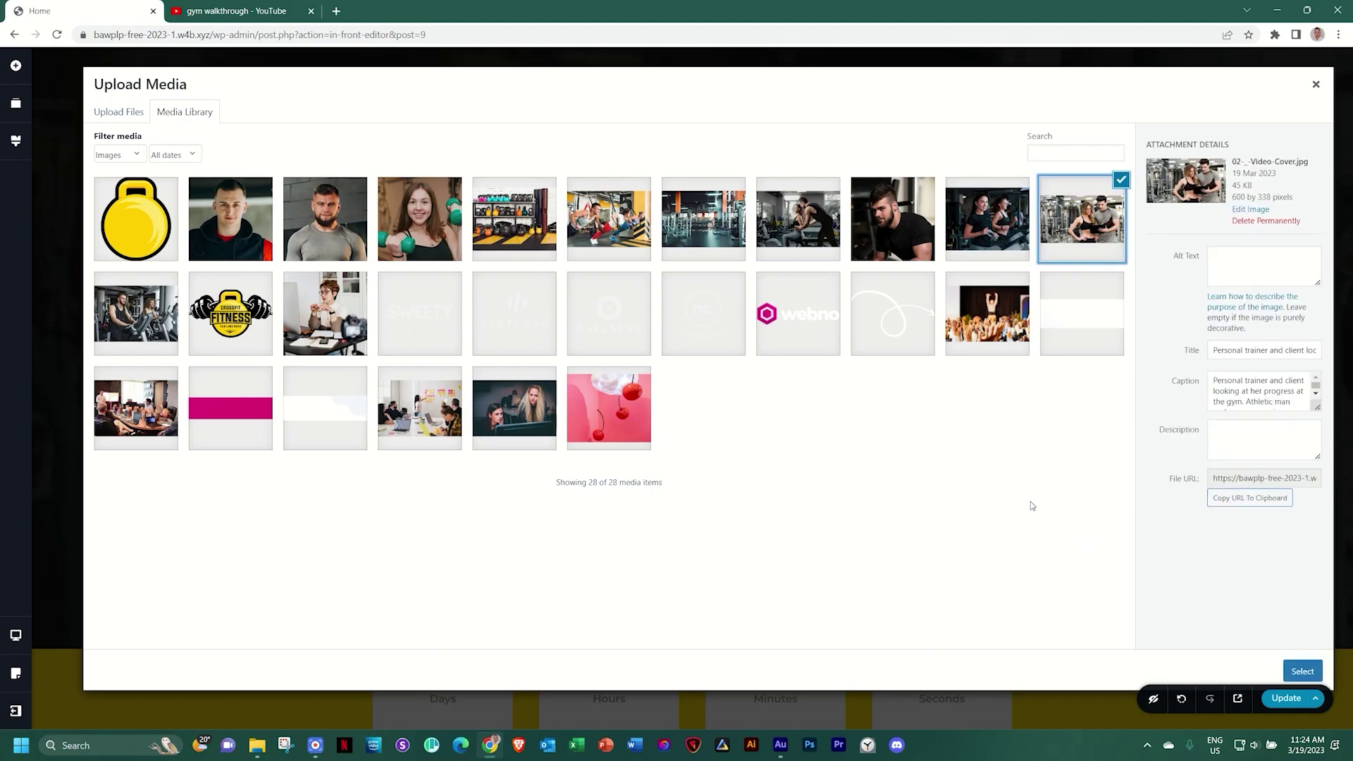
click(1305, 678)
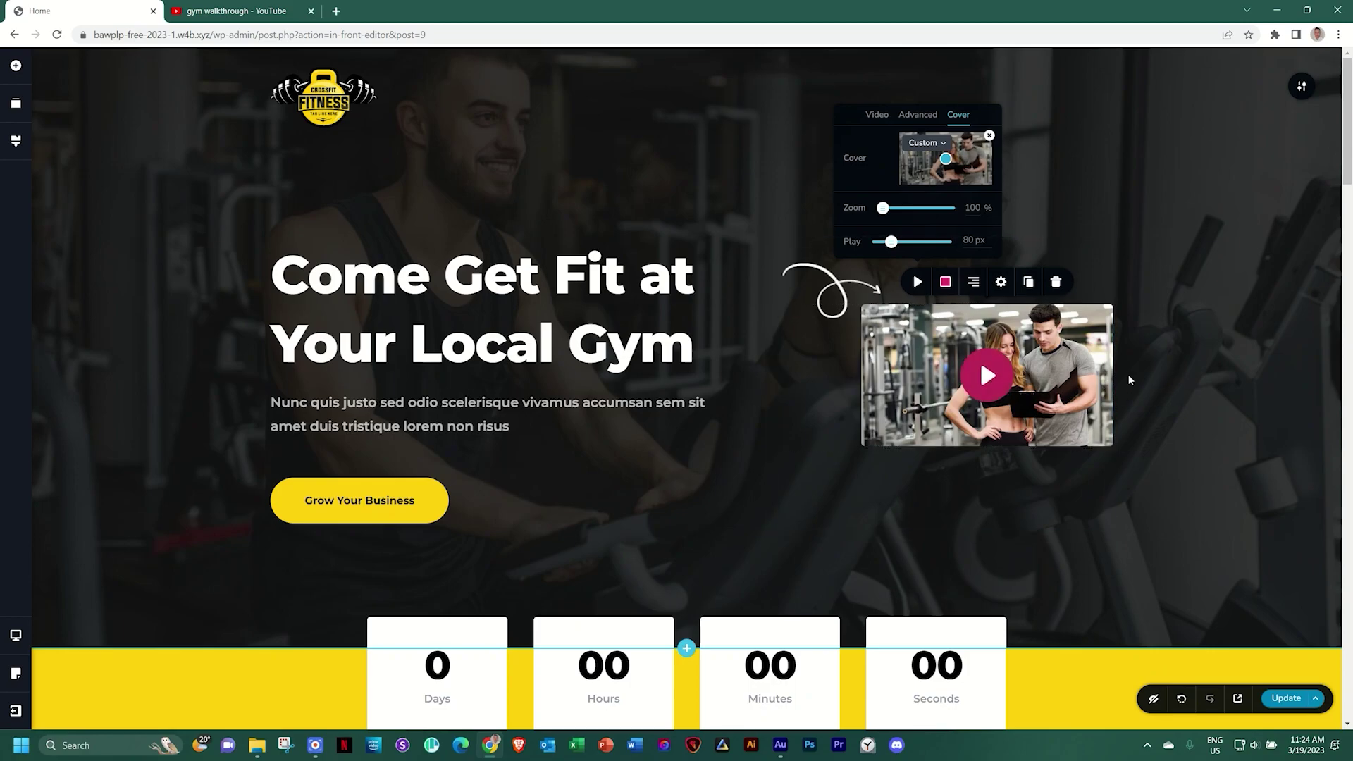
Colour the play button gold #ffcf0d with a near-black #121212 play icon
click(944, 283)
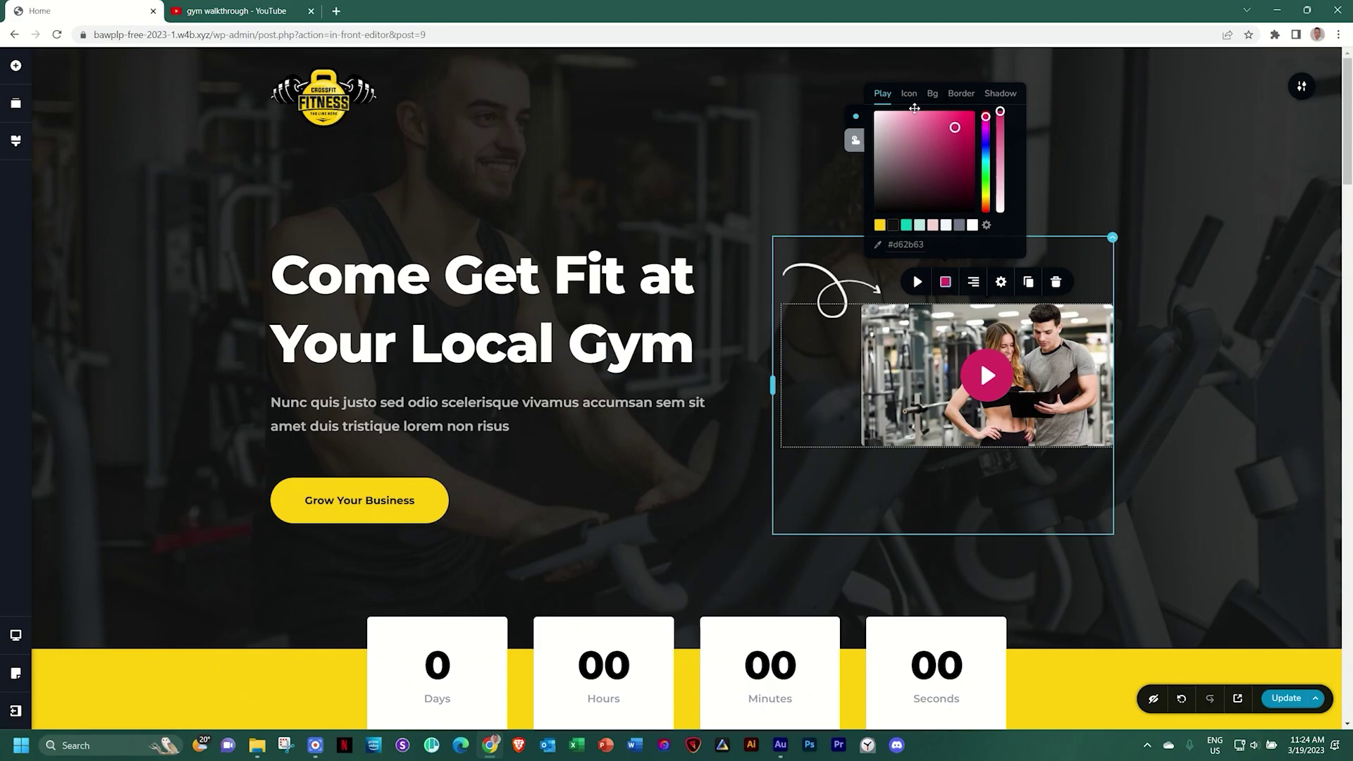
click(879, 225)
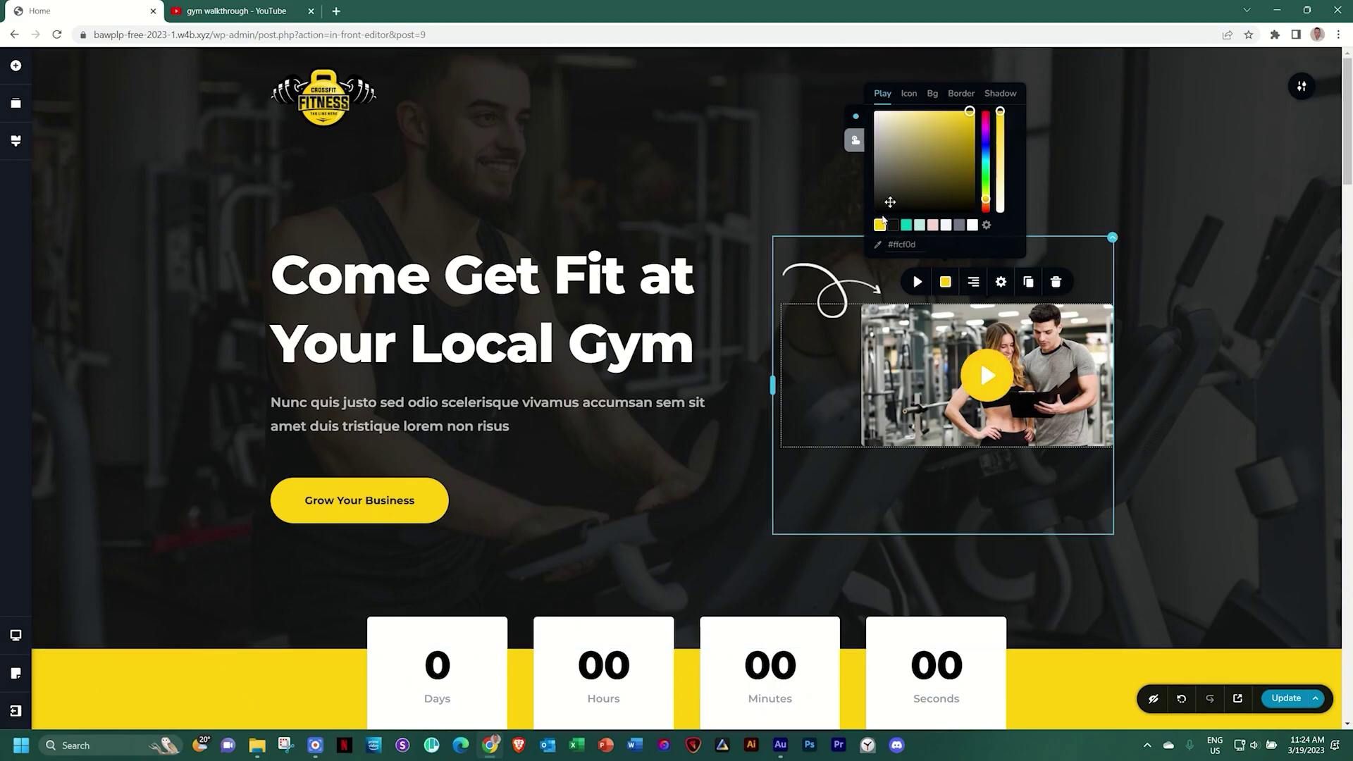
click(909, 94)
click(892, 225)
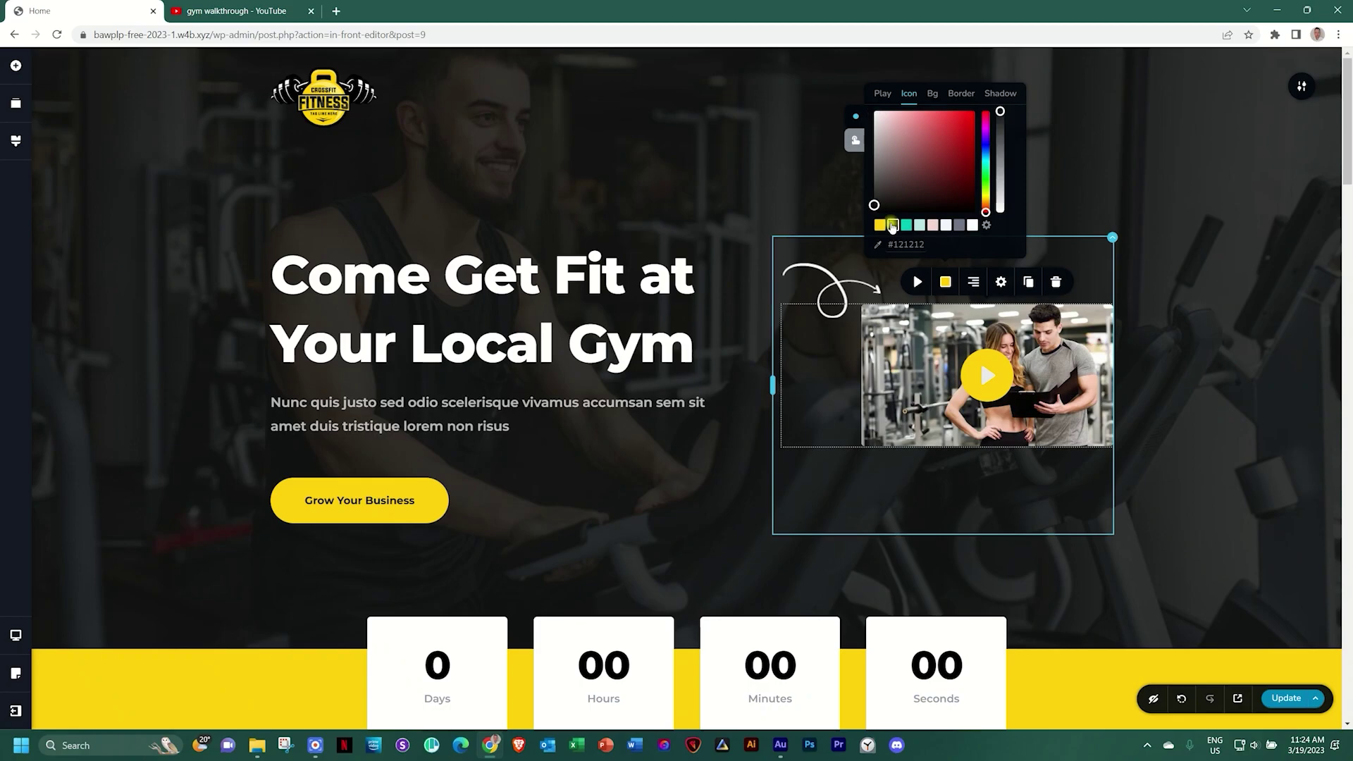
click(1175, 312)
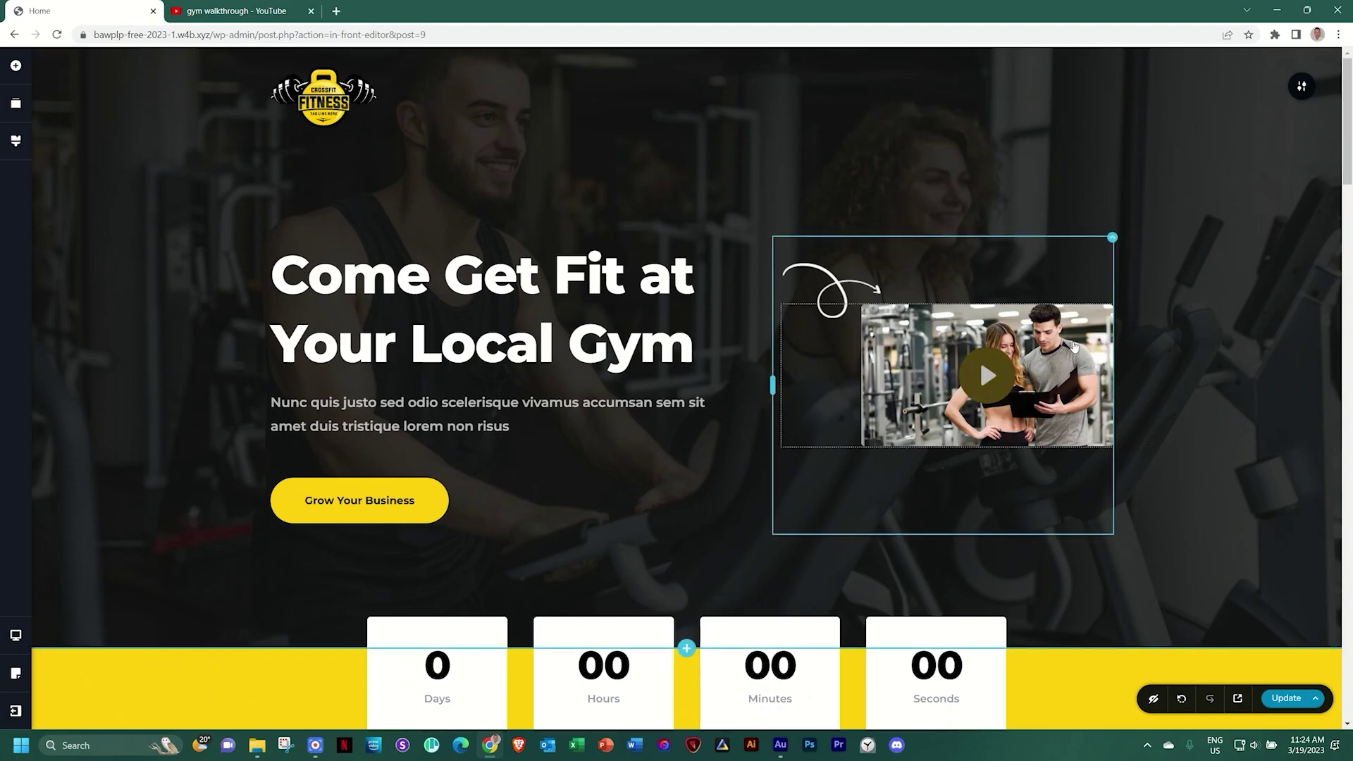
scroll(1225, 334, down, 3)
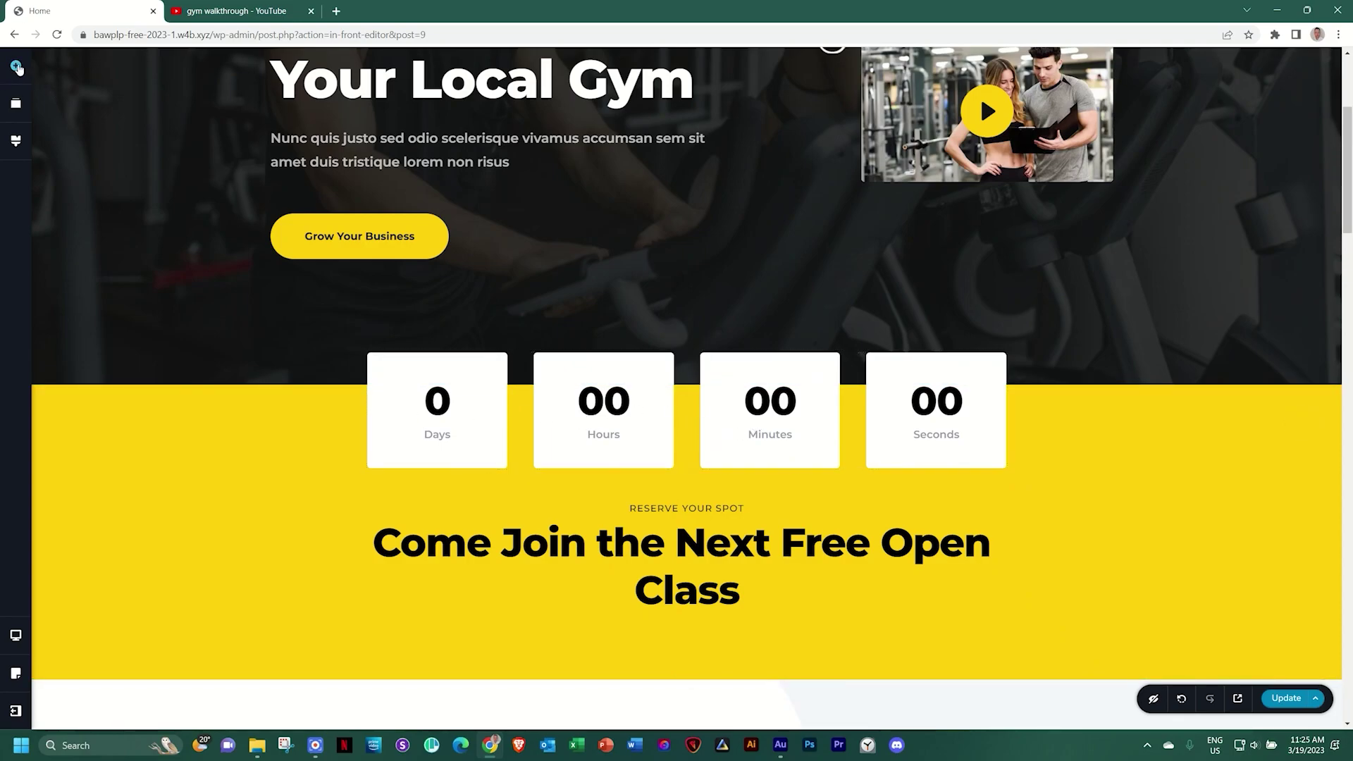
Change the countdown timer's target date to 23/3/2023
click(16, 66)
scroll(73, 250, down, 5)
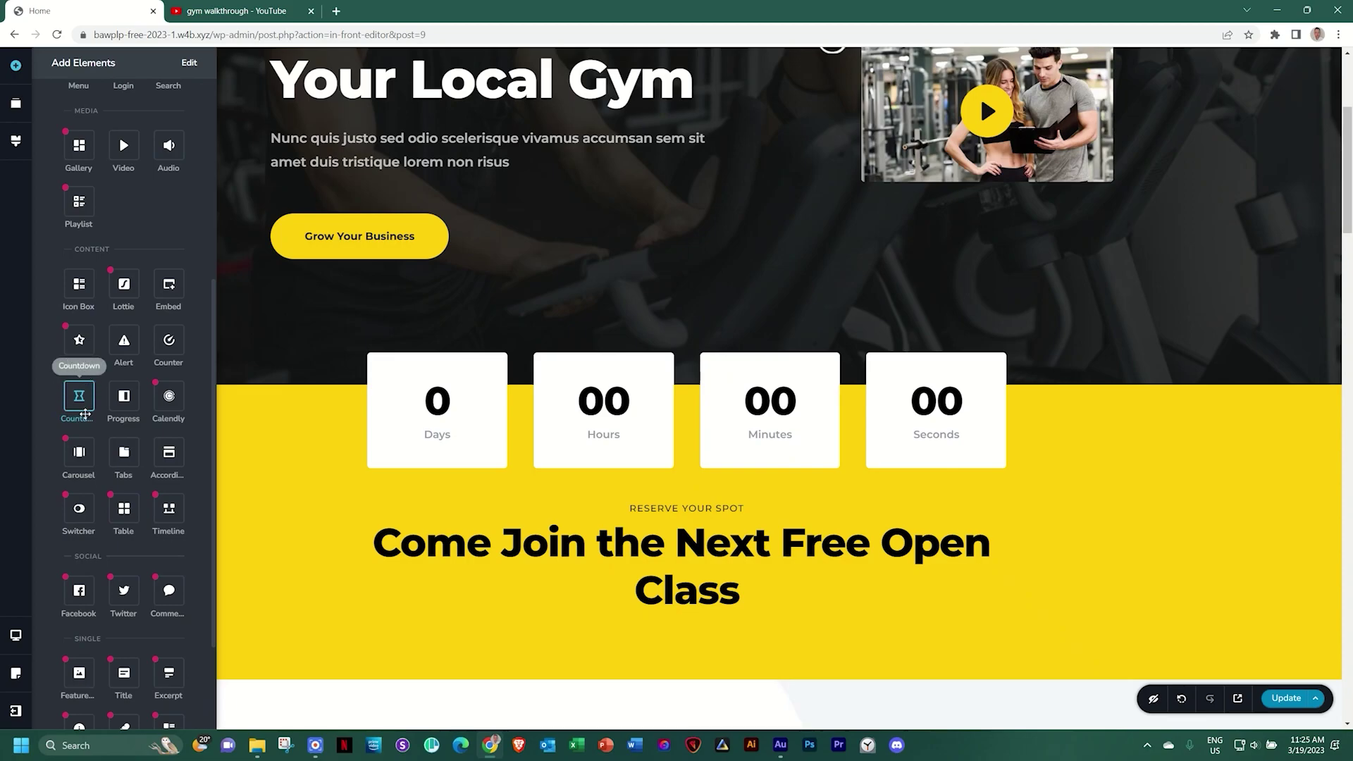
scroll(56, 404, up, 1)
click(660, 392)
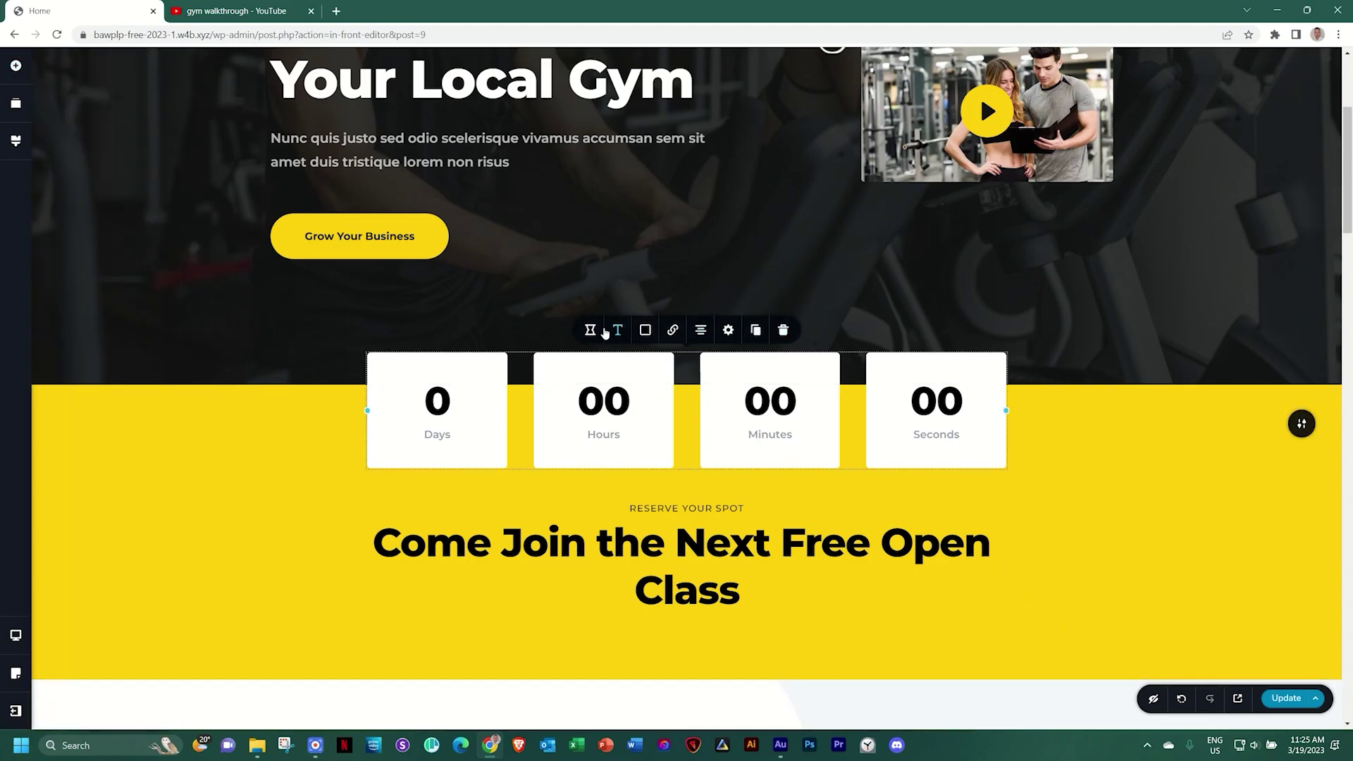
click(592, 329)
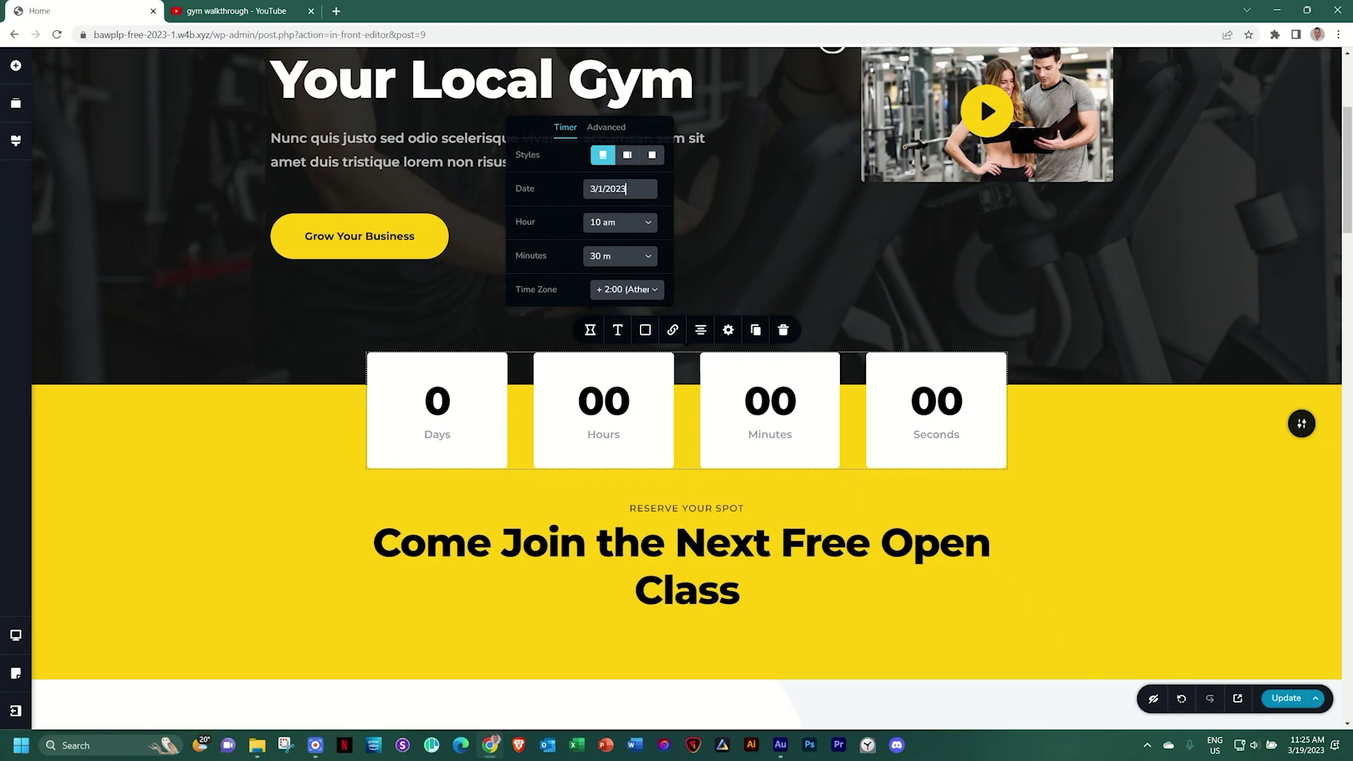
key(BackSpace)
text(3)
text(23)
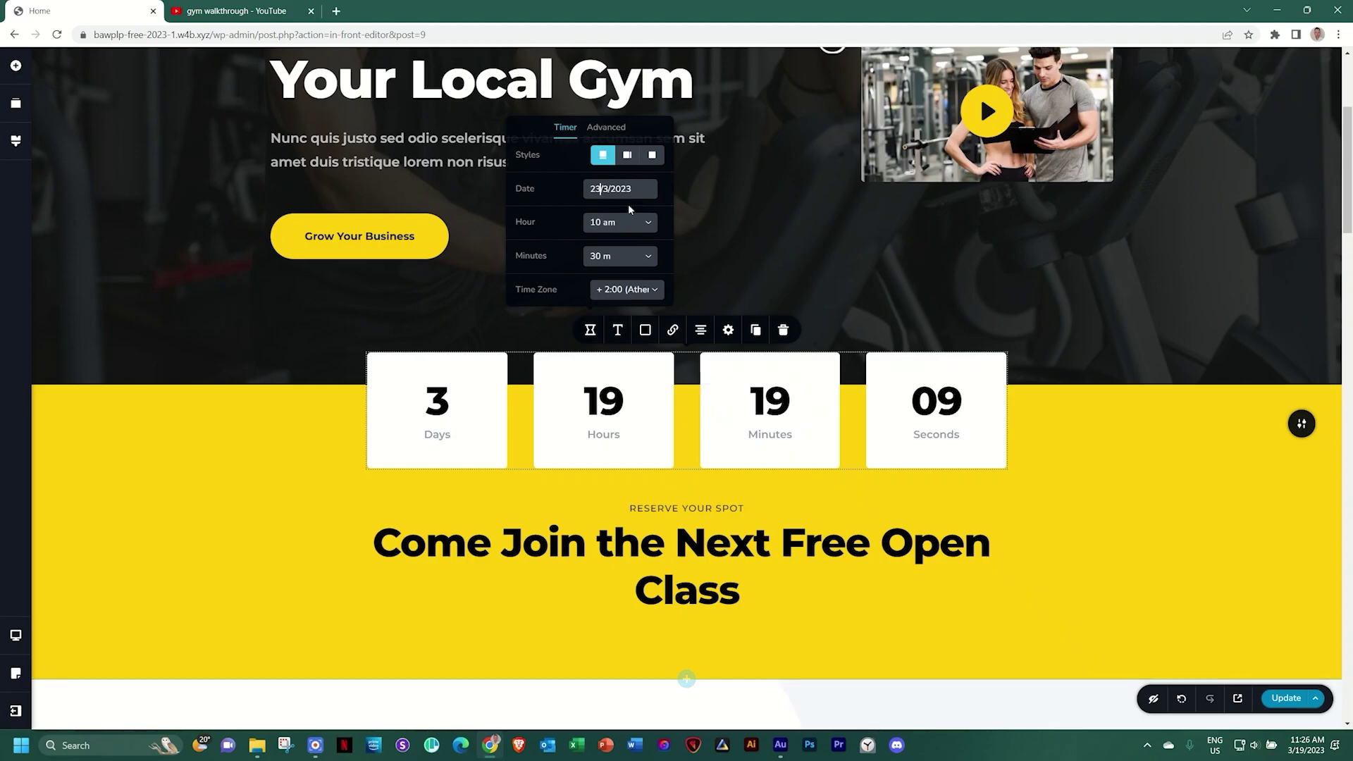
Turn off Seconds in the countdown's displayed units and close its settings
click(610, 128)
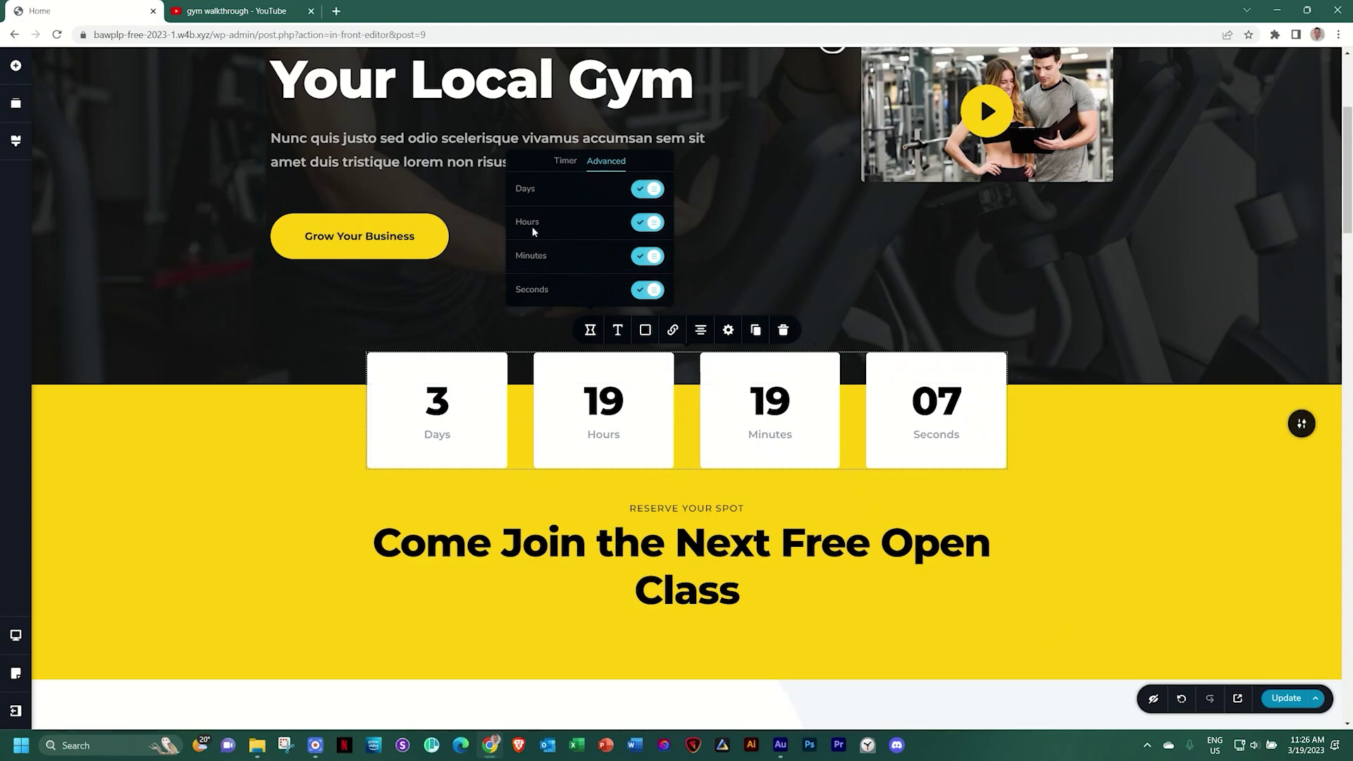
click(640, 289)
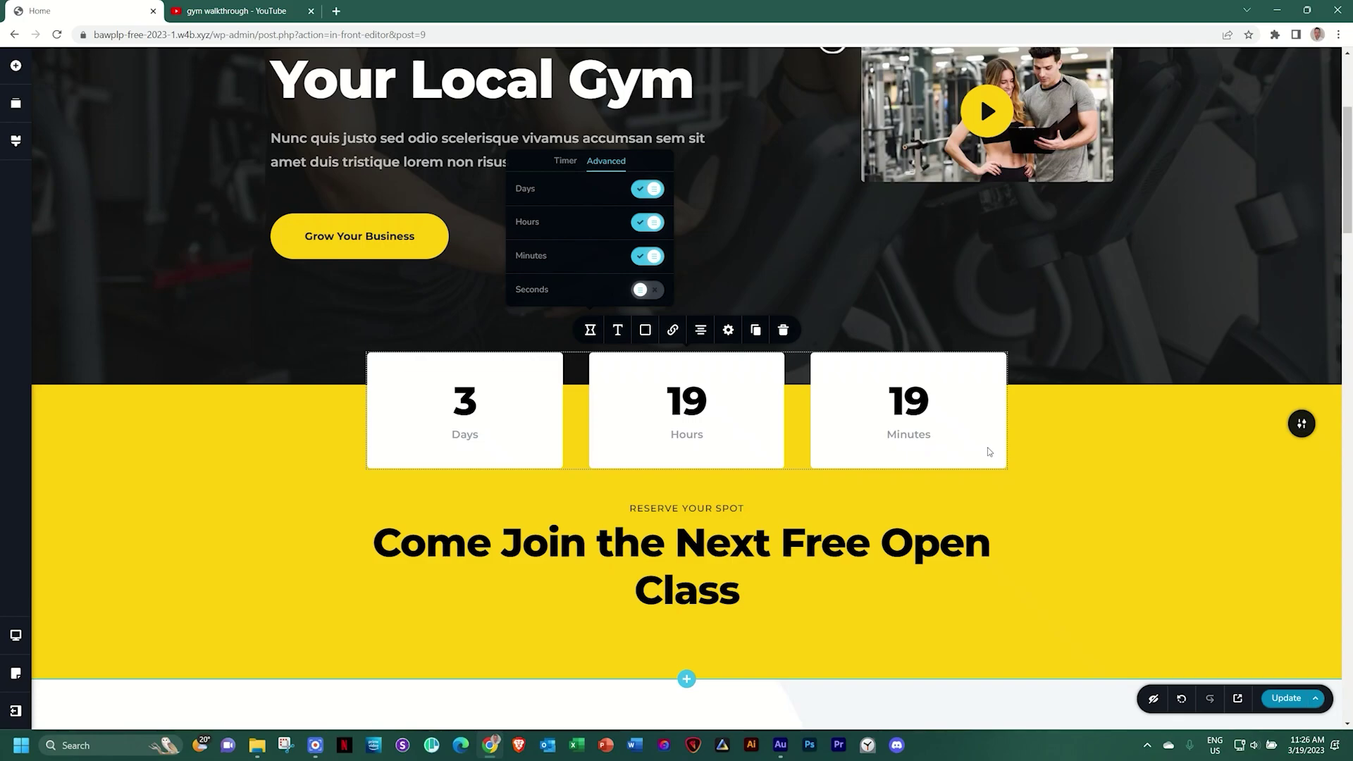
click(965, 395)
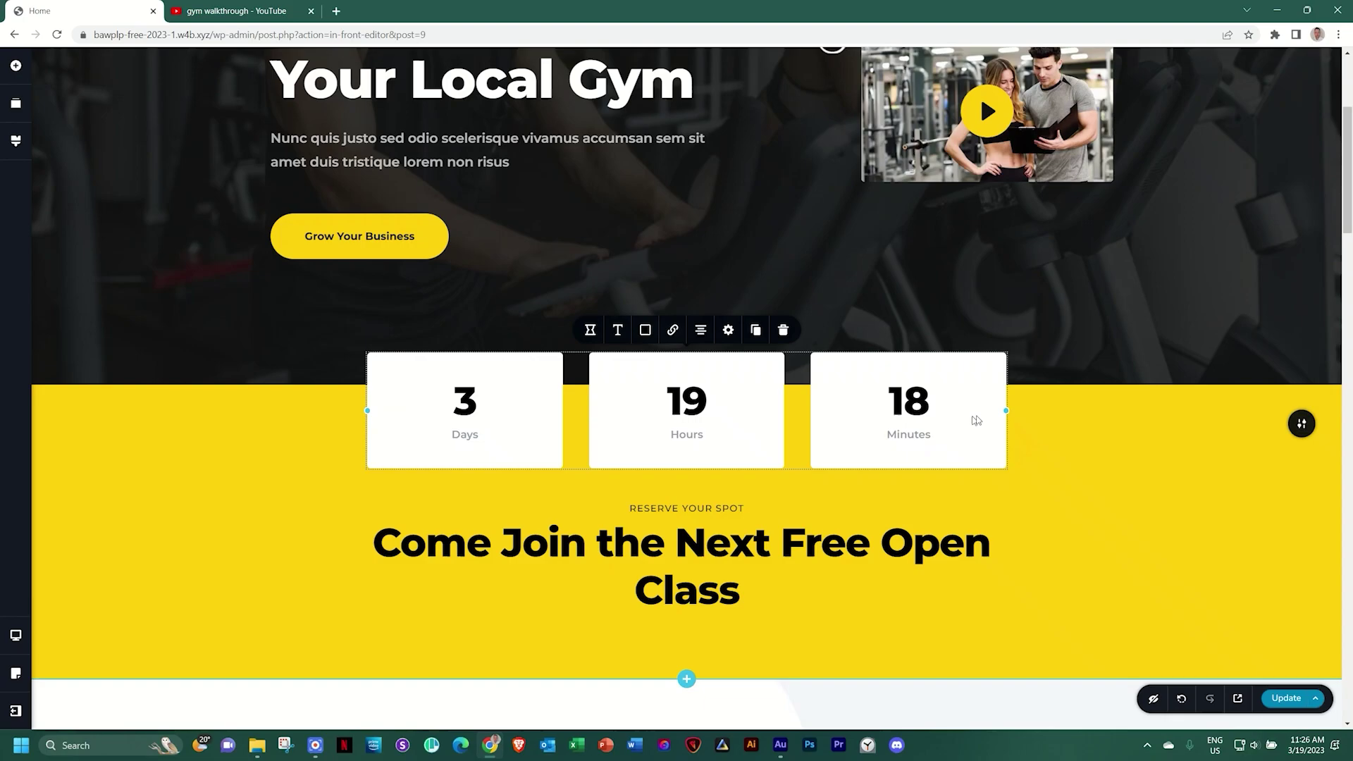
Narrow the countdown block so the Days, Hours and Minutes boxes sit closer together
drag(1006, 414, 944, 418)
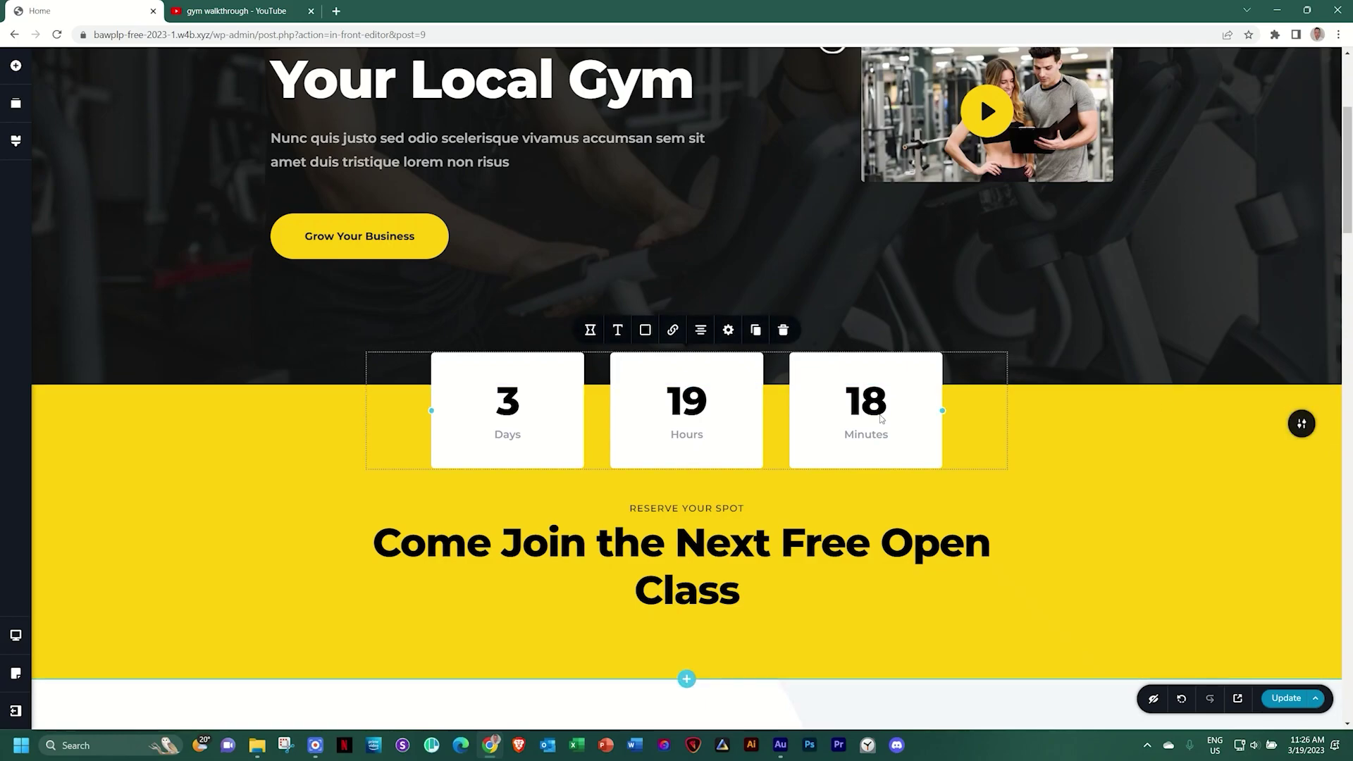
click(590, 330)
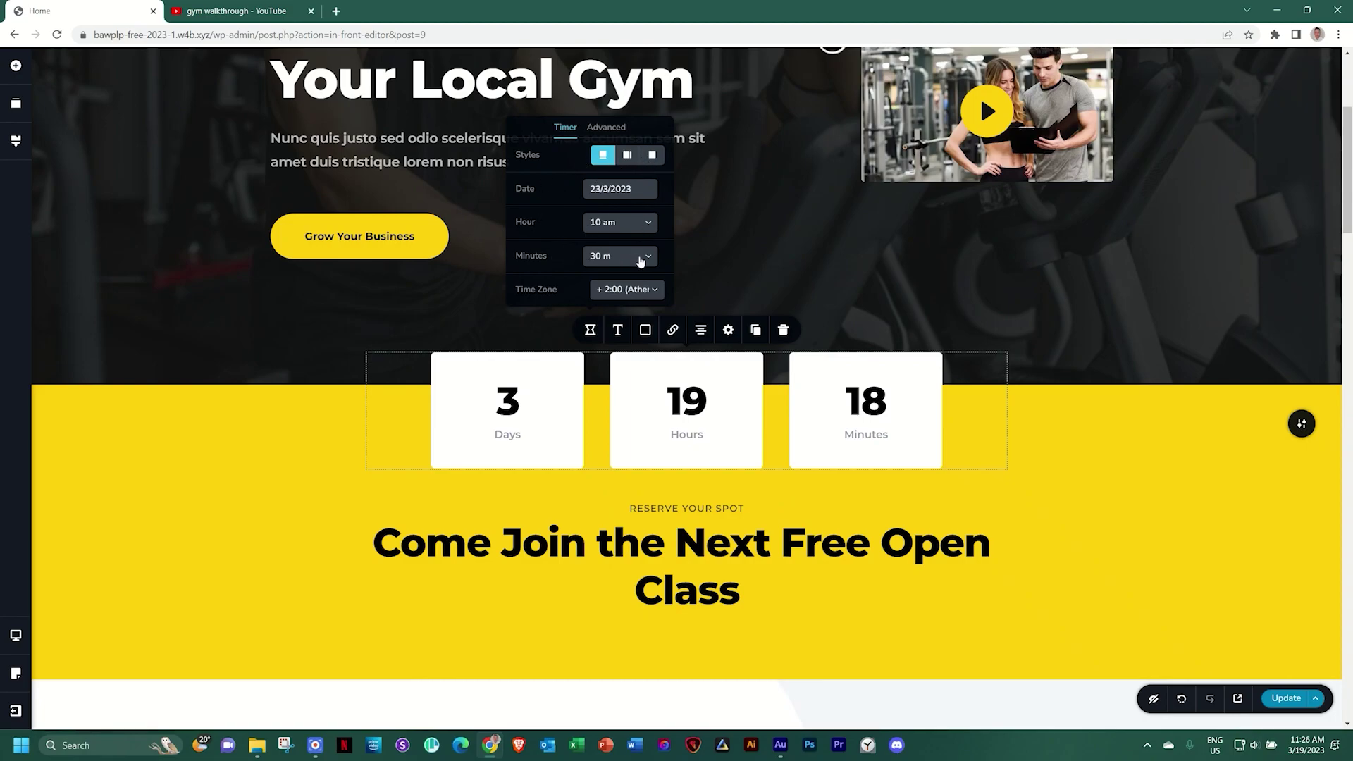
click(1056, 465)
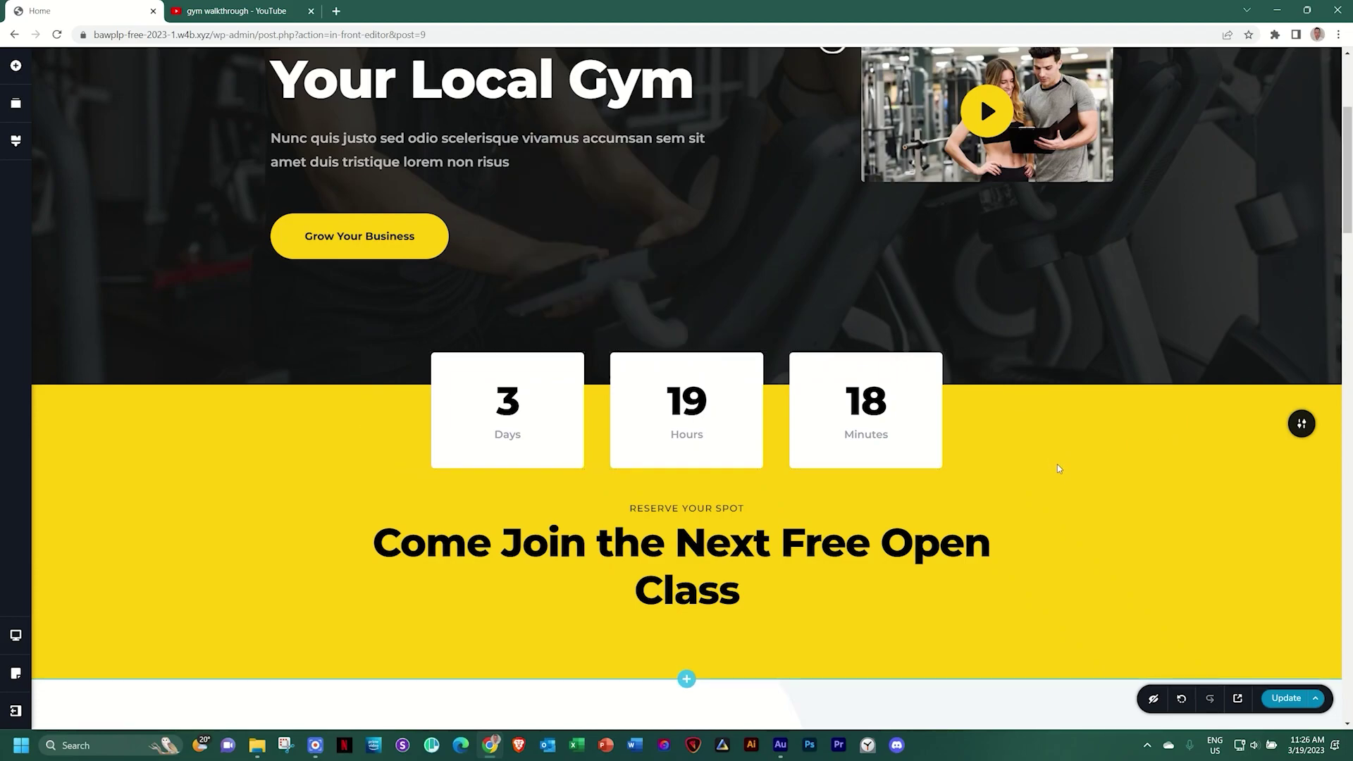
Give Feature 01 the heartbeat icon from a 'heart' search and retitle it Cardio
scroll(1057, 469, down, 8)
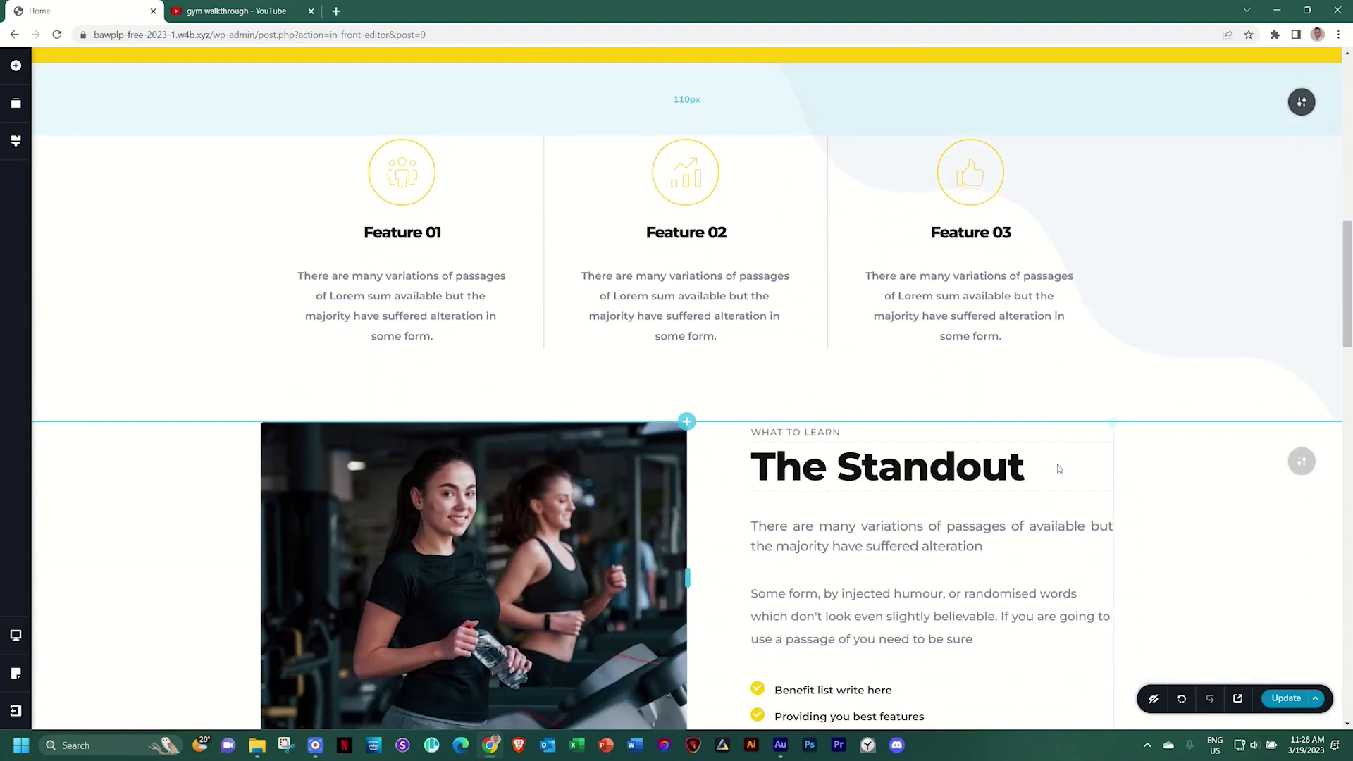
scroll(1086, 441, up, 2)
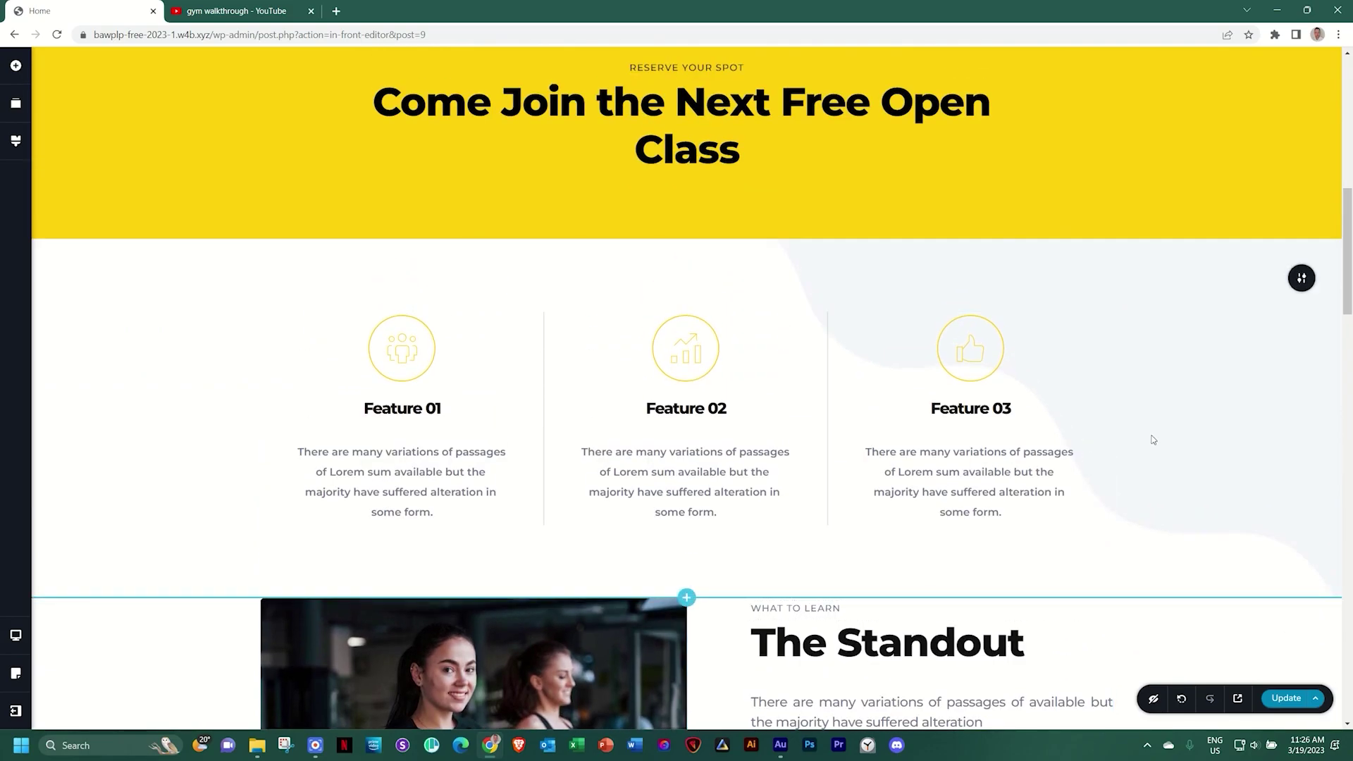
click(405, 350)
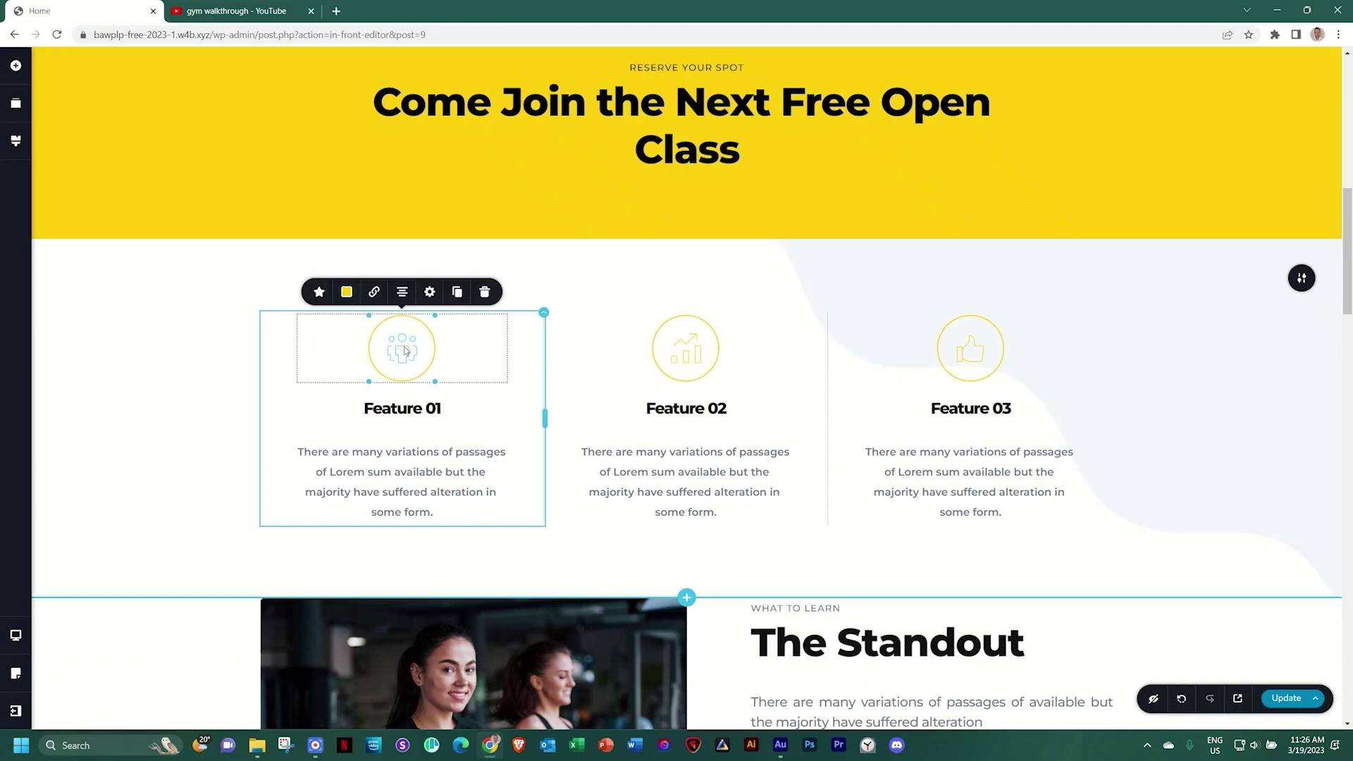
click(319, 293)
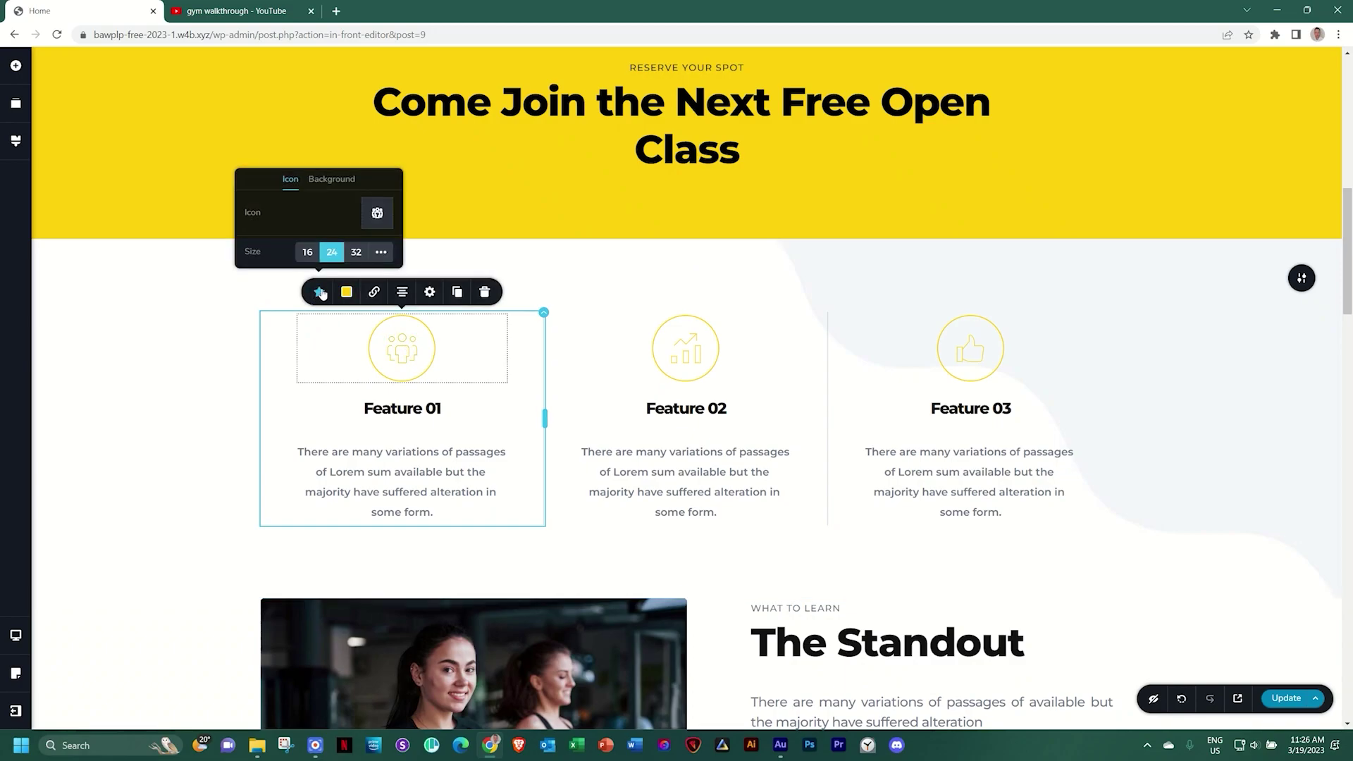
click(377, 213)
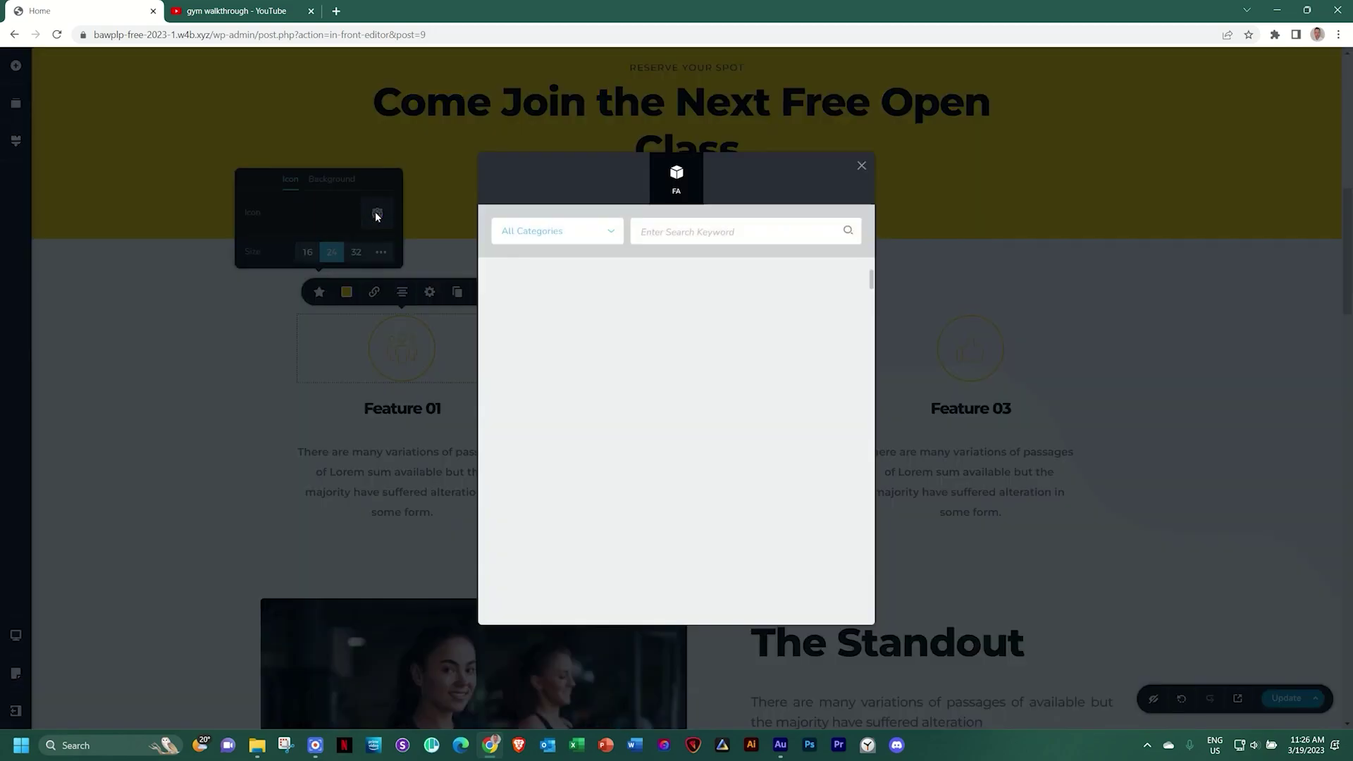
click(745, 230)
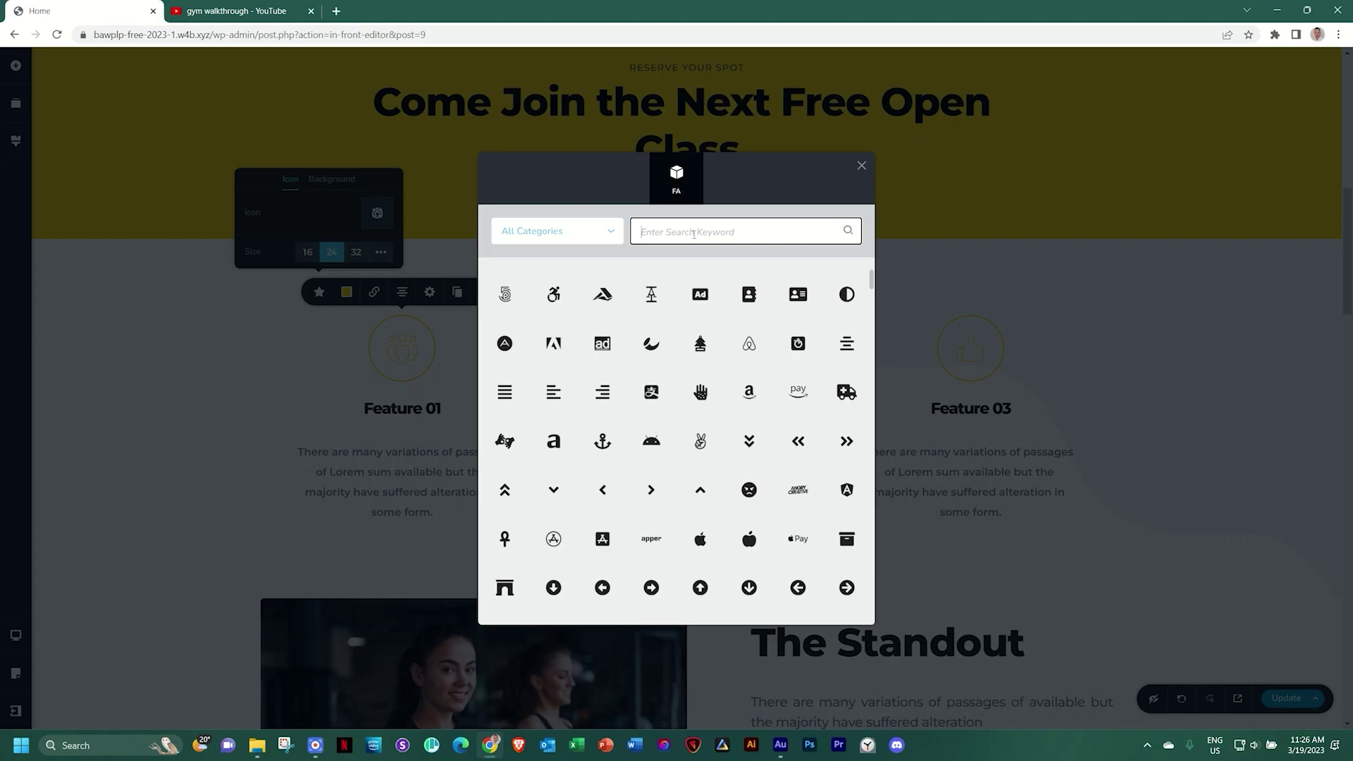
text(heart)
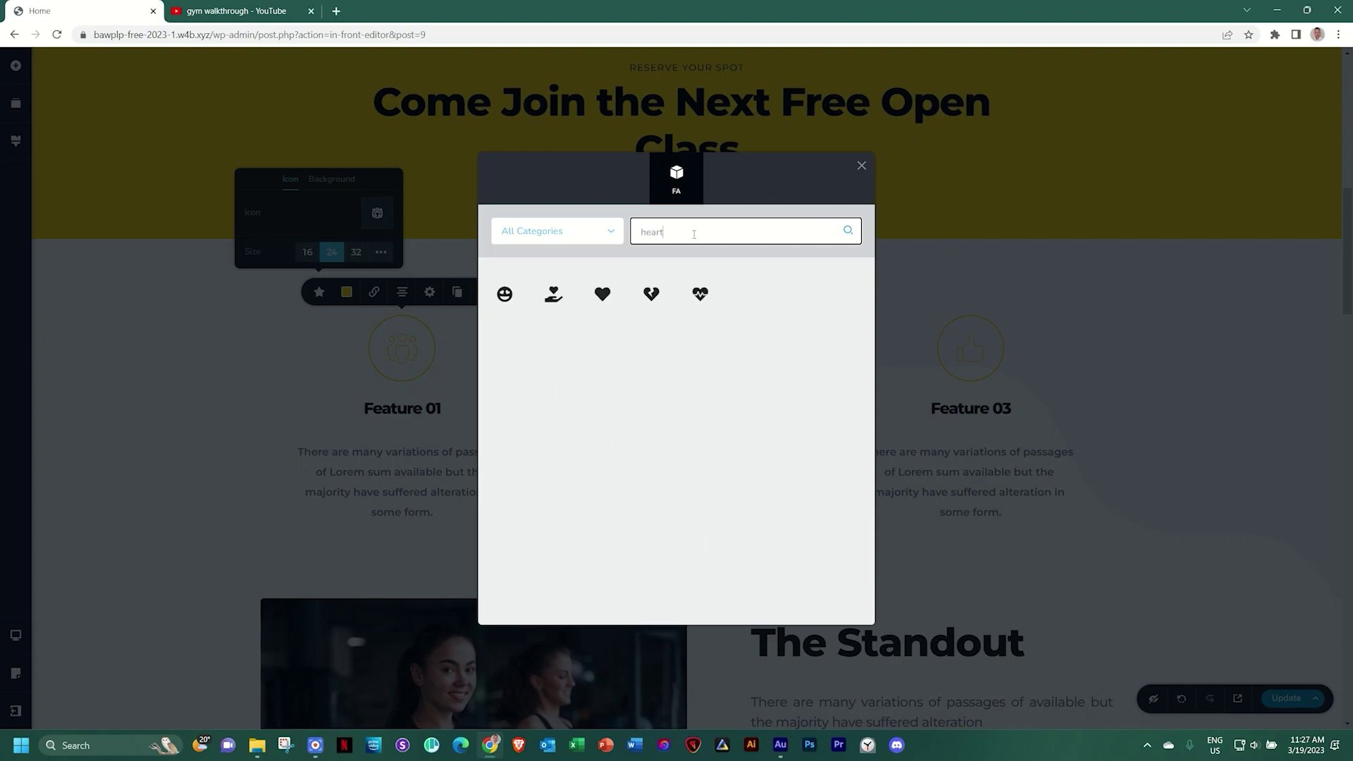
click(700, 294)
triple_click(407, 408)
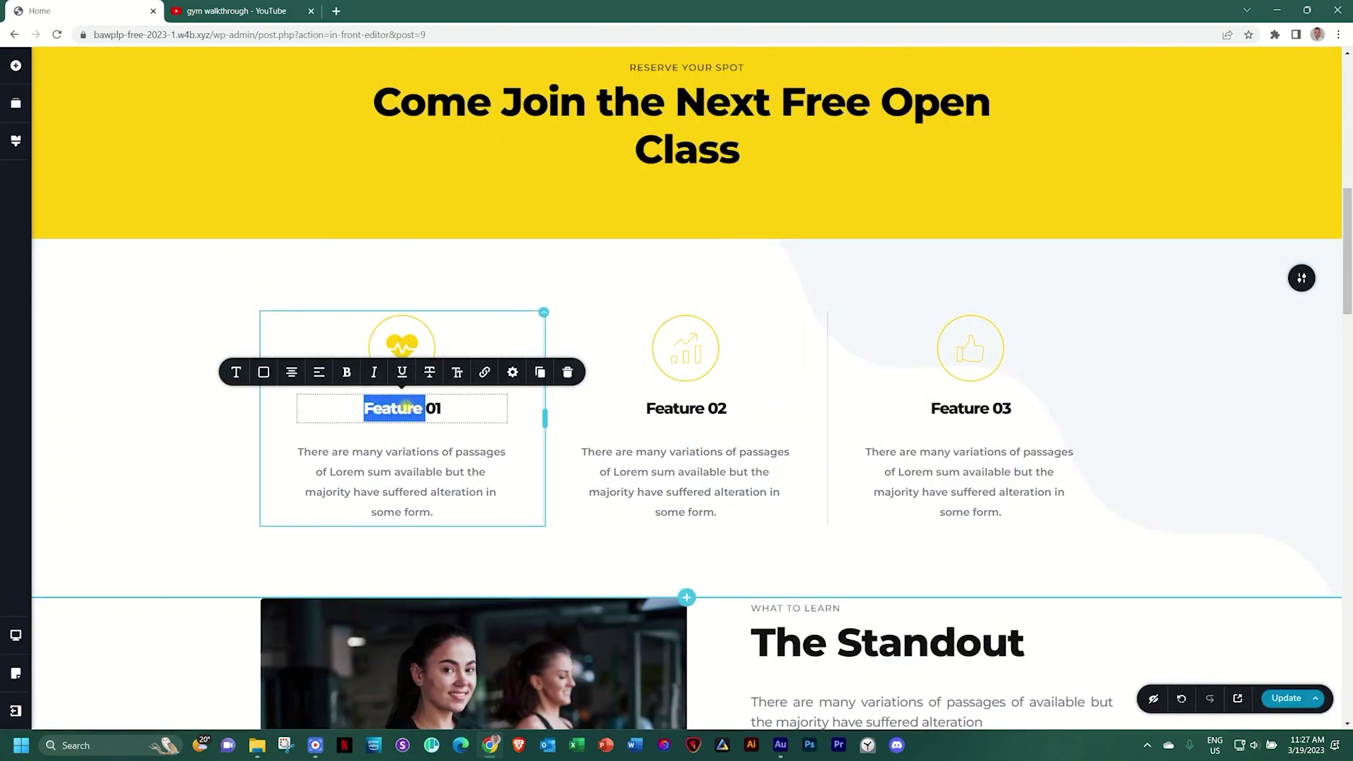
text(Cardio)
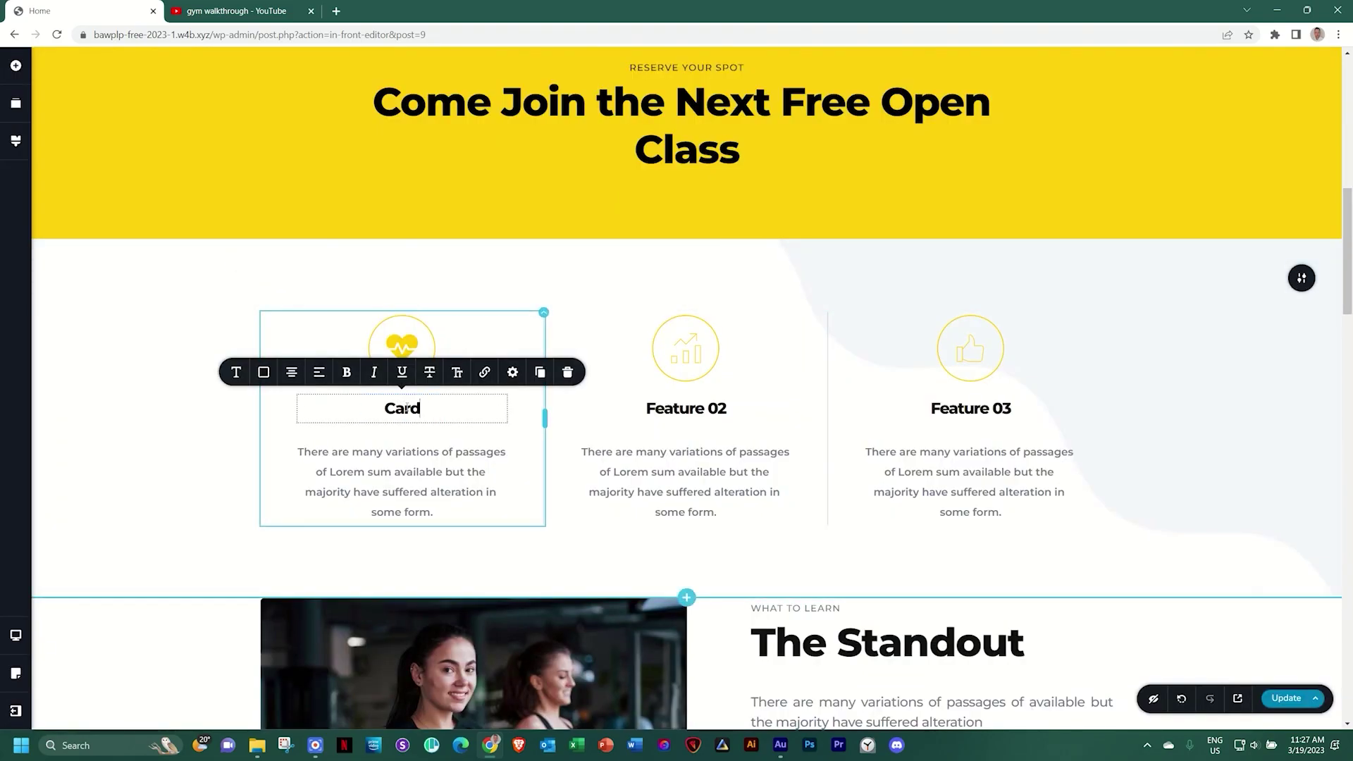
Give Feature 02 the dragon icon from a 'dragon' search and retitle it Strength
click(685, 358)
click(603, 292)
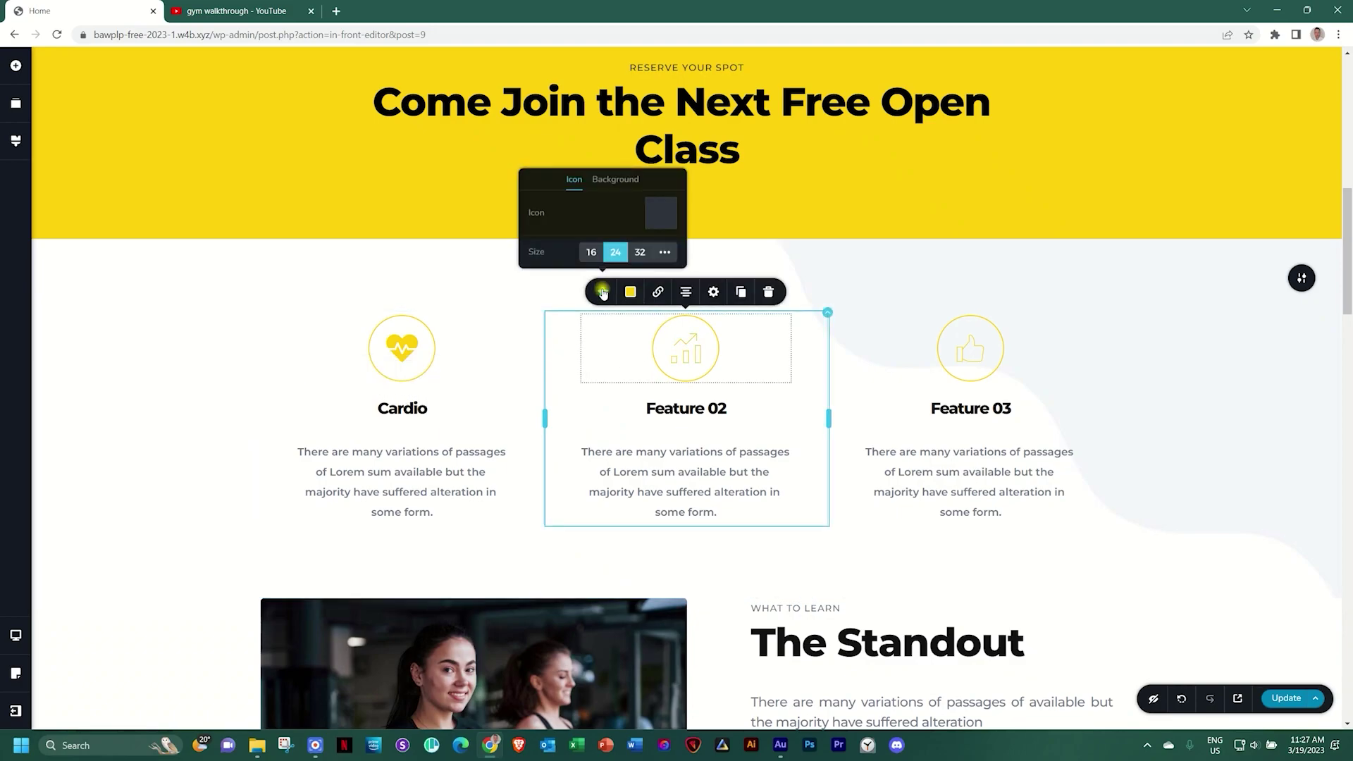
click(664, 215)
click(668, 232)
text(lion)
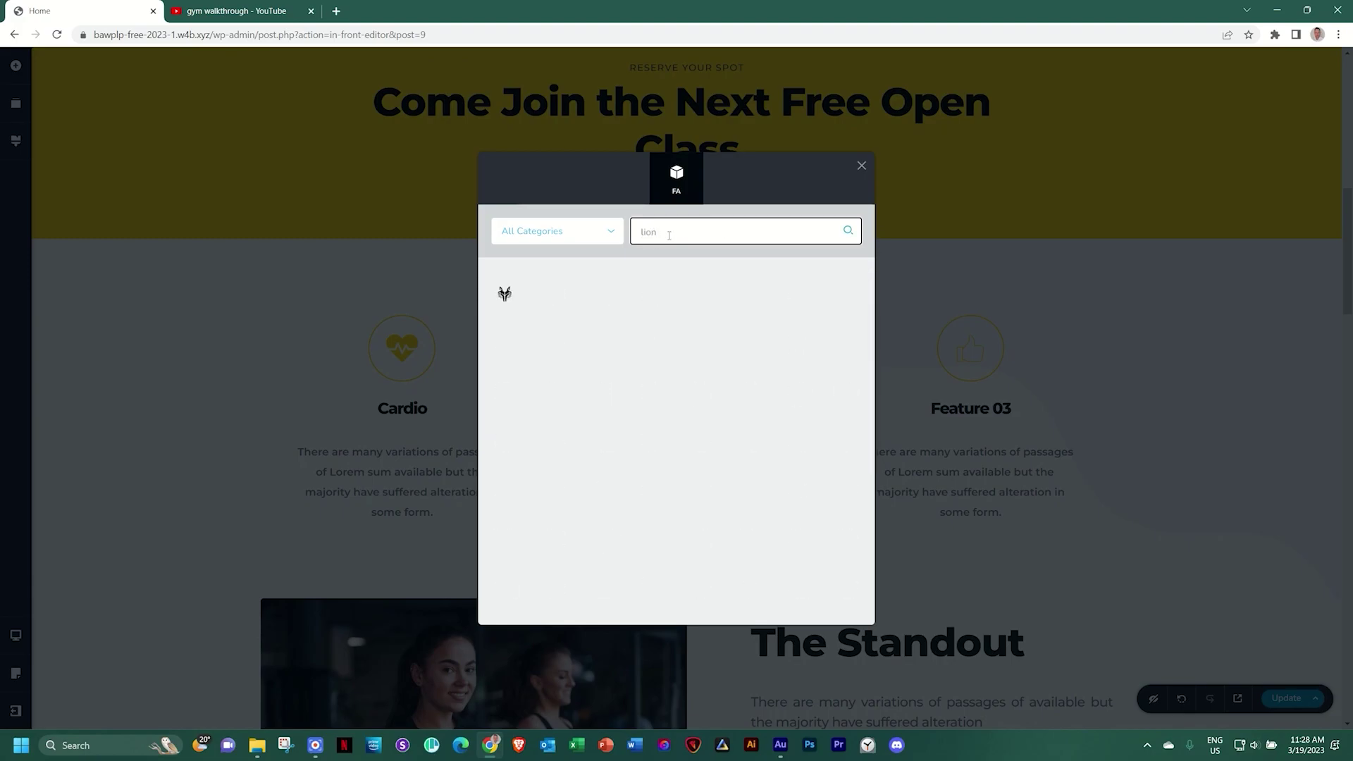
drag(677, 227, 613, 230)
text(dragon)
click(554, 294)
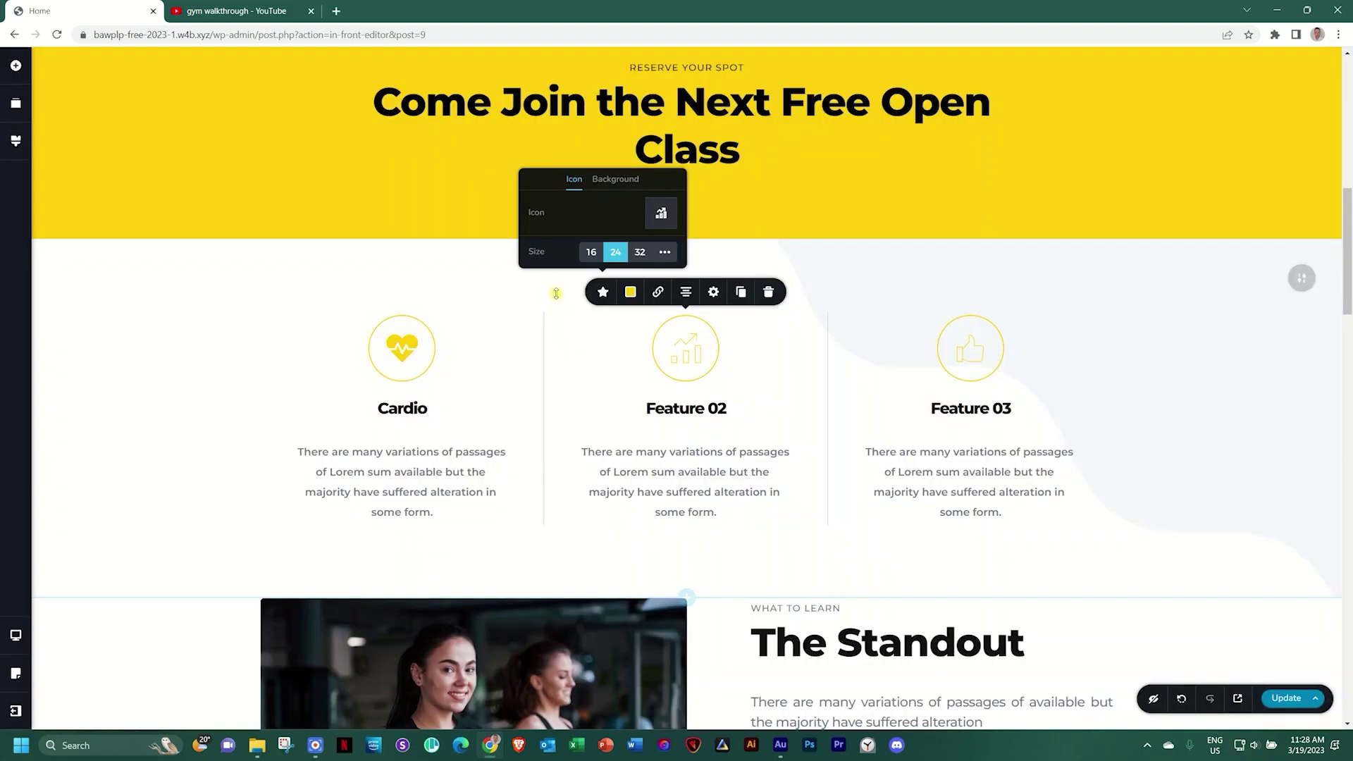
triple_click(682, 411)
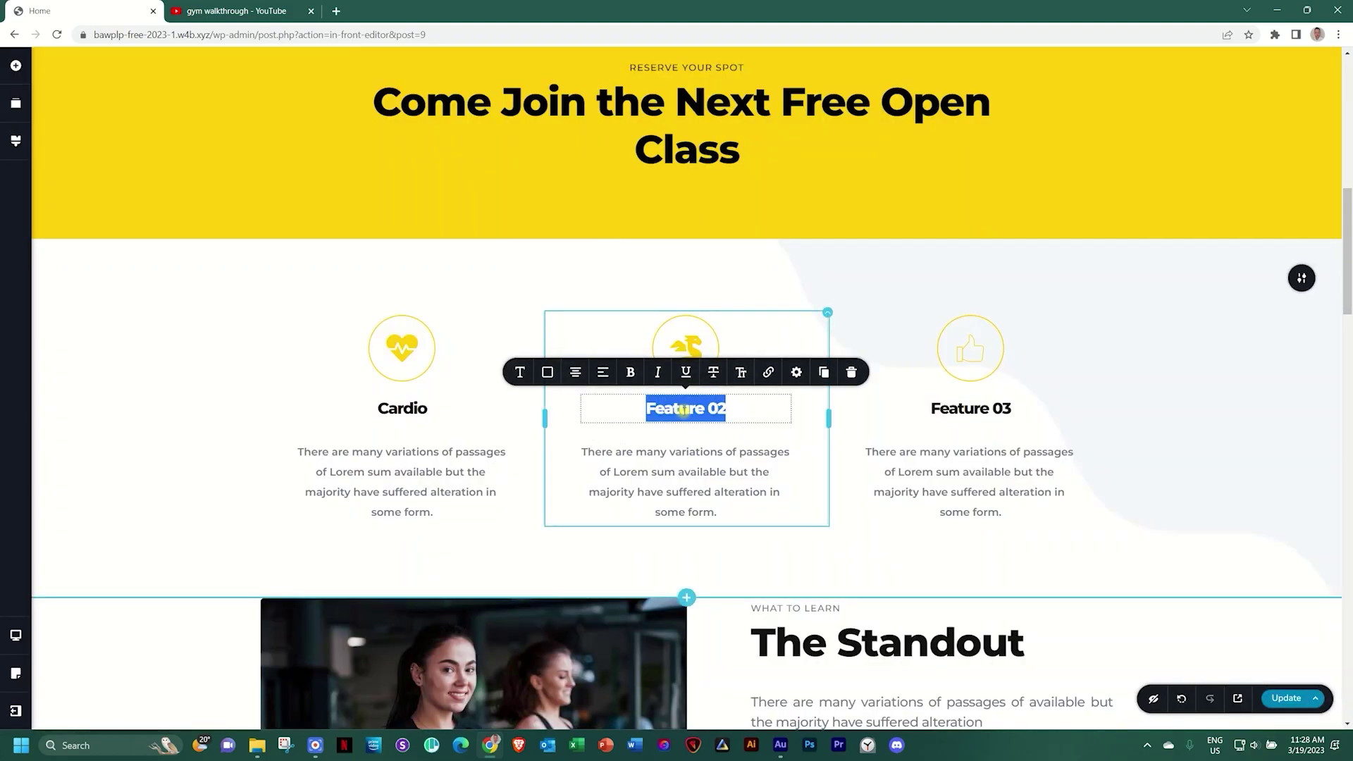
text(Strength)
Swap the Feature 03 icon for one found by searching 'ocean' and retitle it Wellness
click(970, 351)
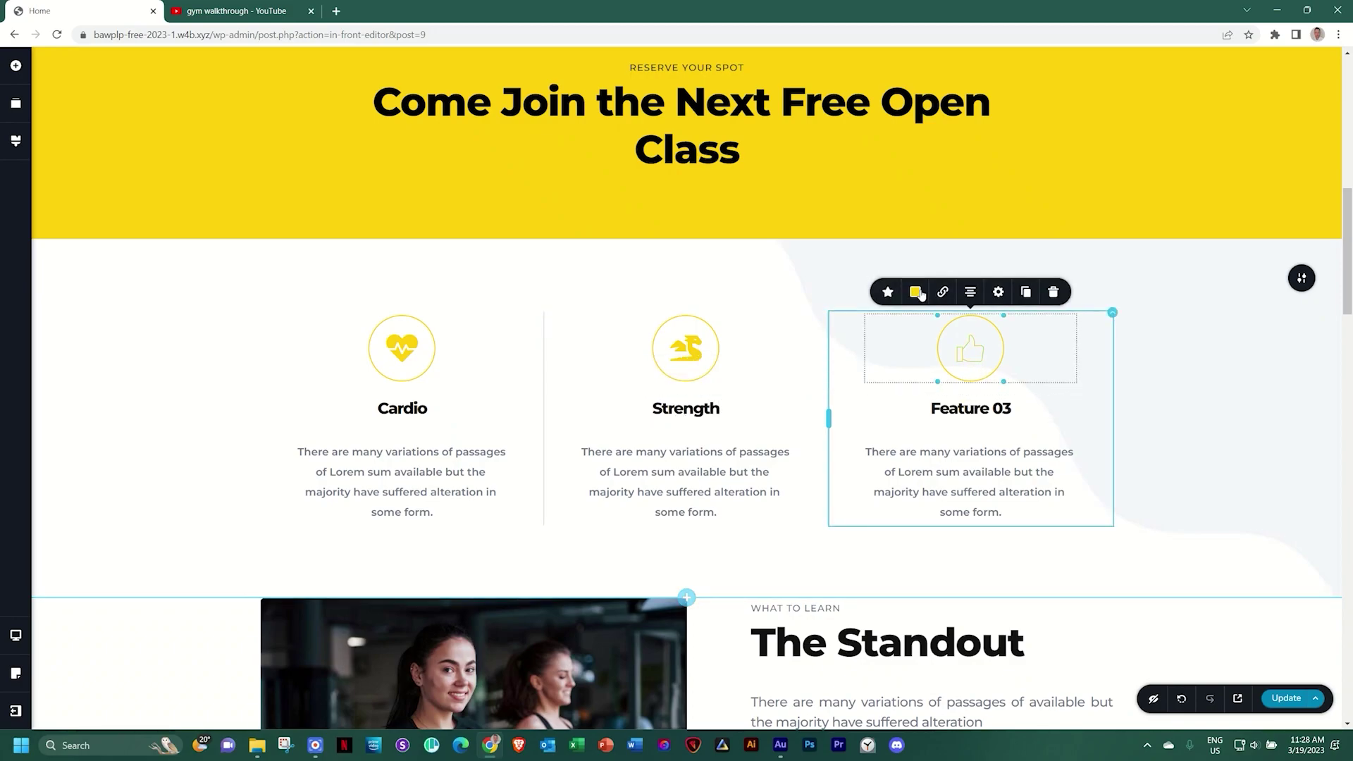
click(916, 293)
click(945, 214)
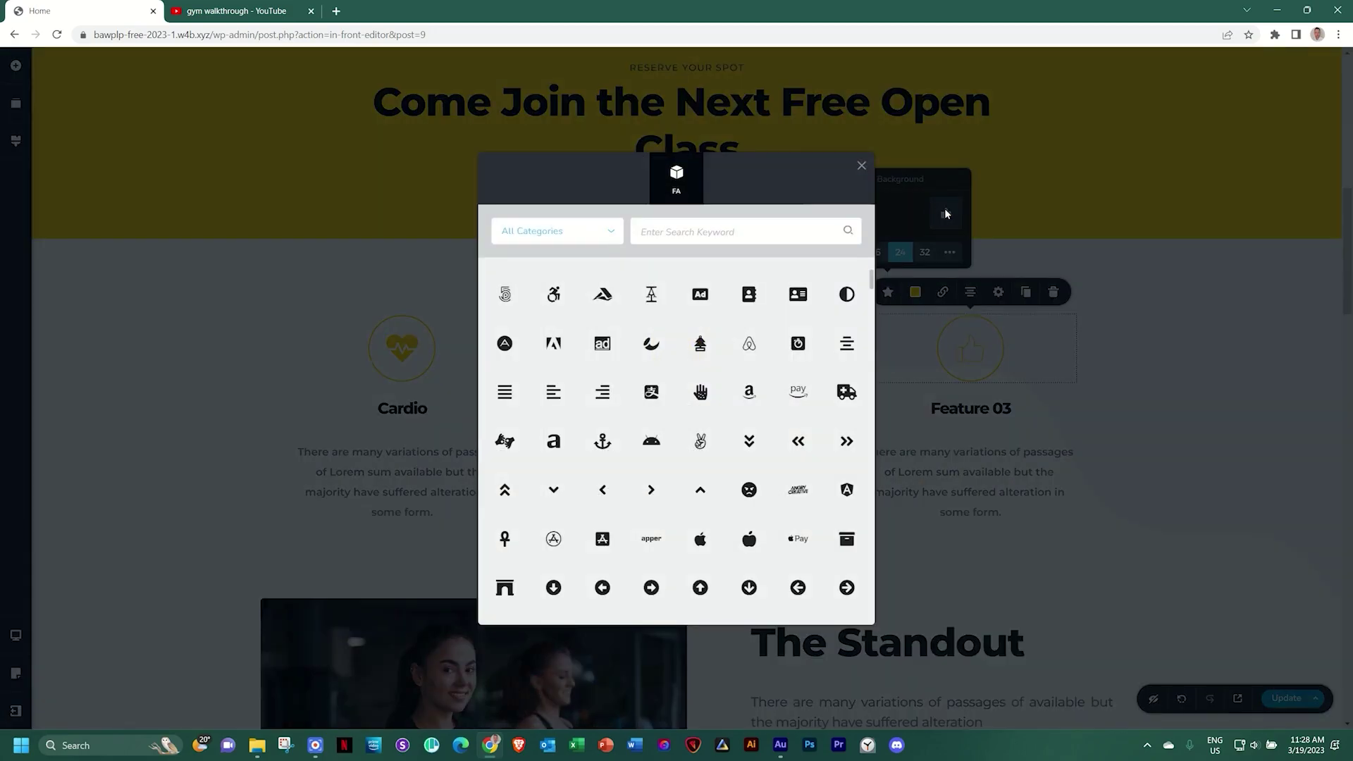
click(746, 241)
text(y)
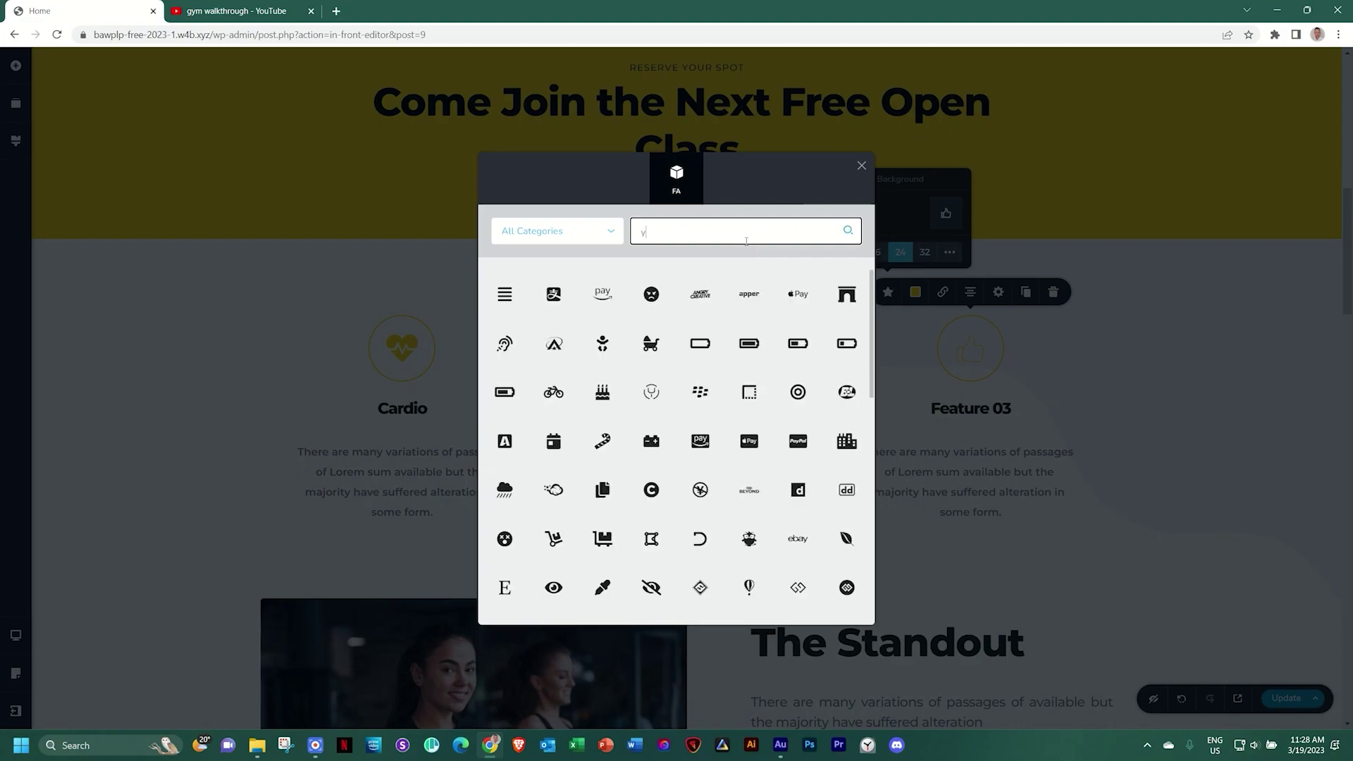
text(oga)
key(BackSpace)
key(BackSpace)
key(BackSpace)
text(ocea)
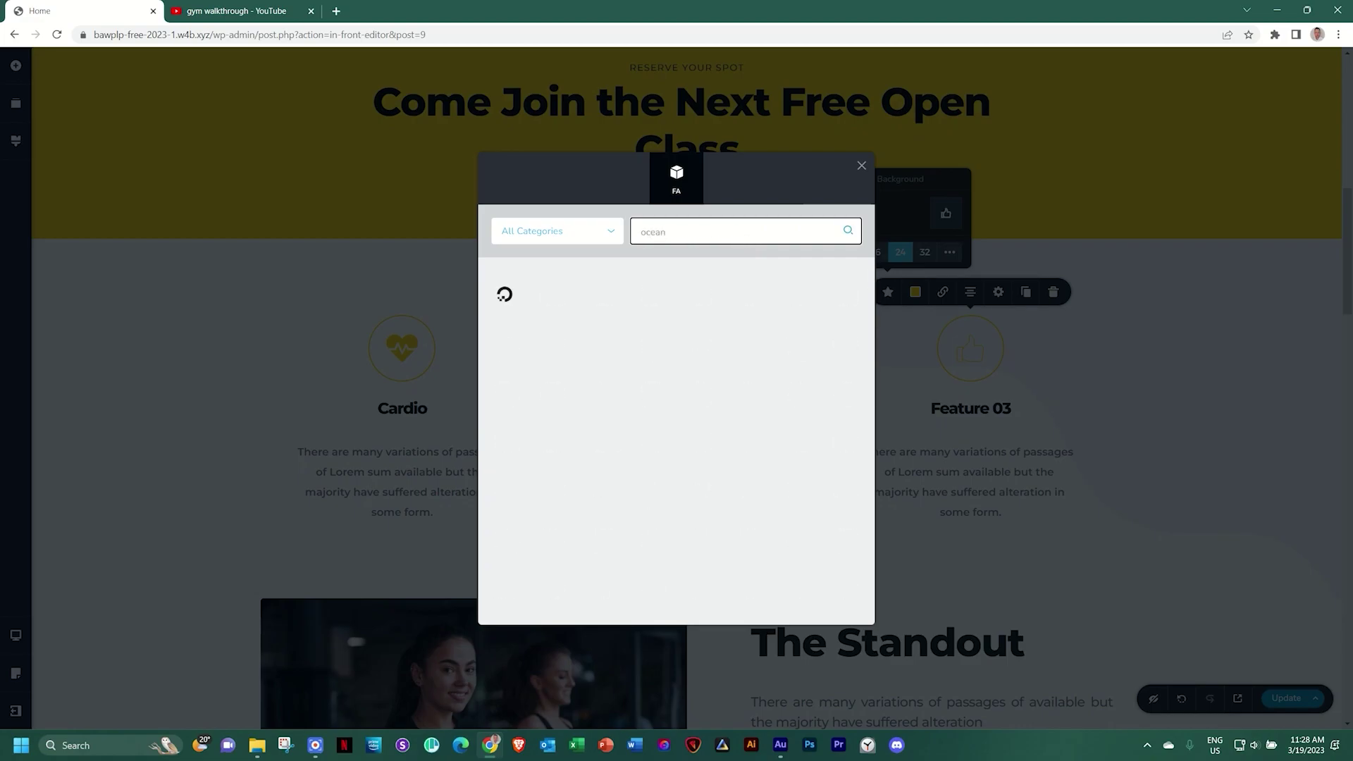
text(n)
click(504, 294)
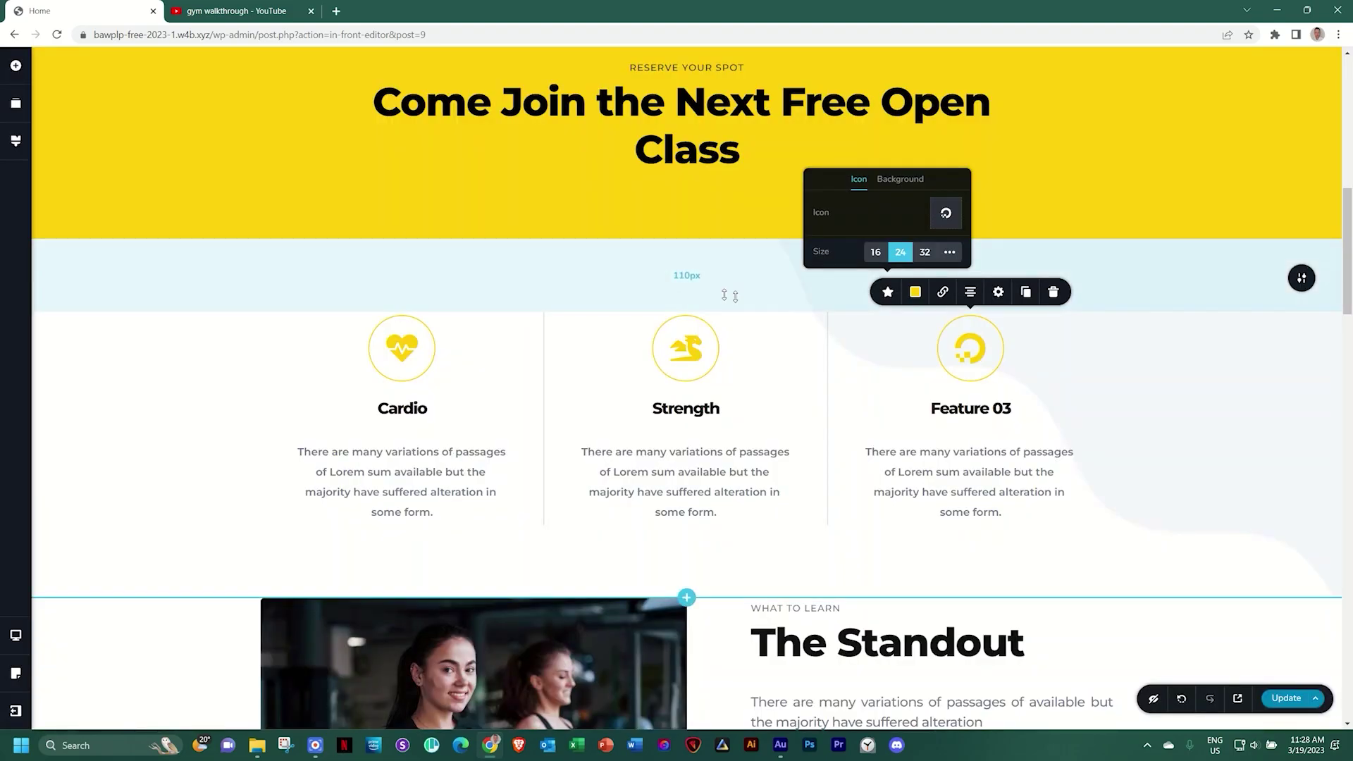
double_click(971, 407)
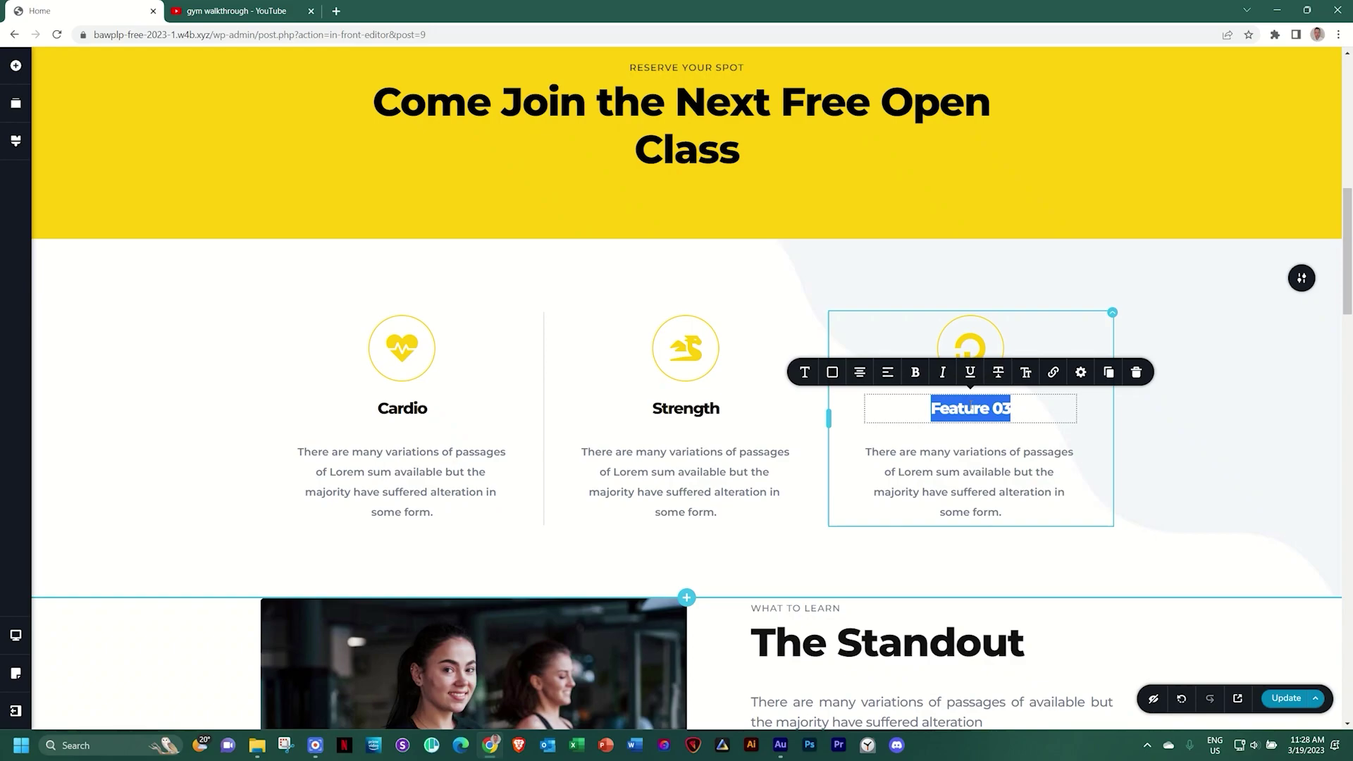
text(Wellness)
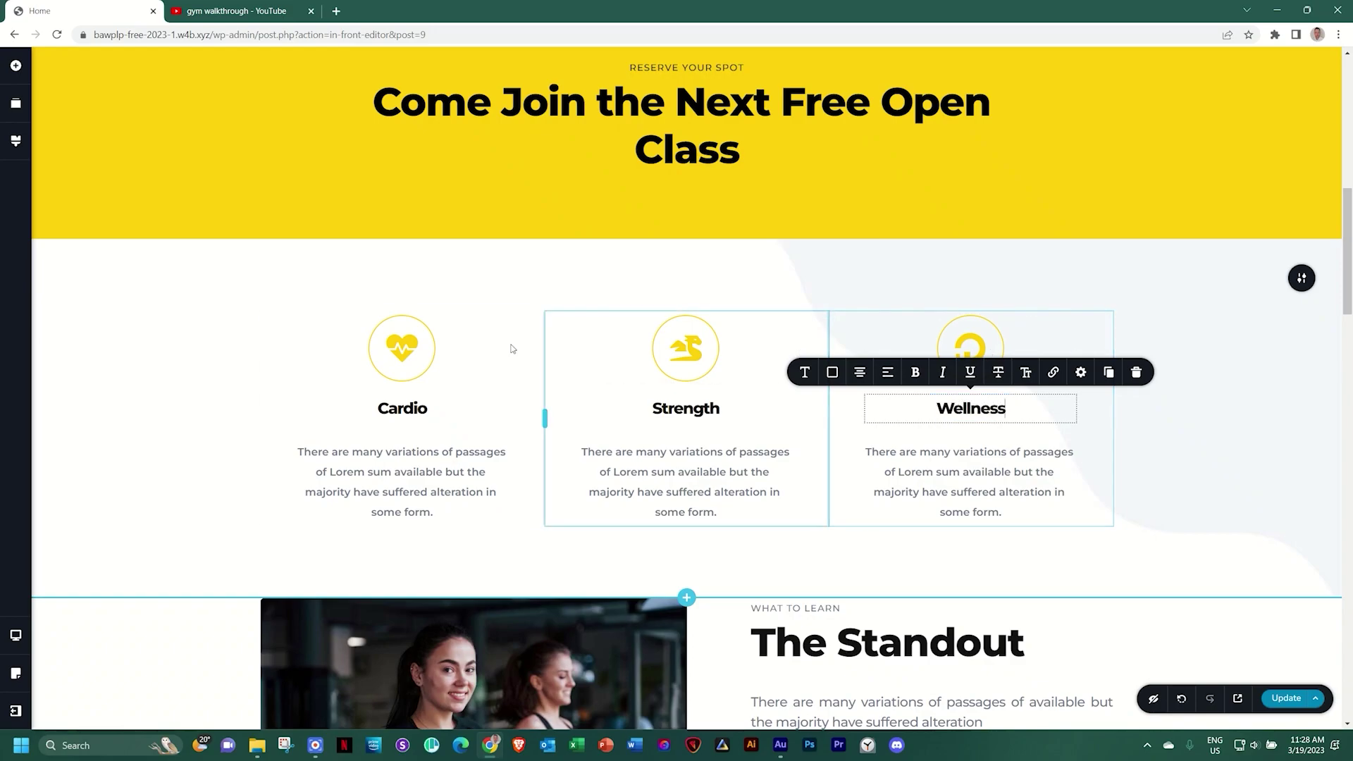
Open the colour settings of the Cardio heart icon
click(399, 348)
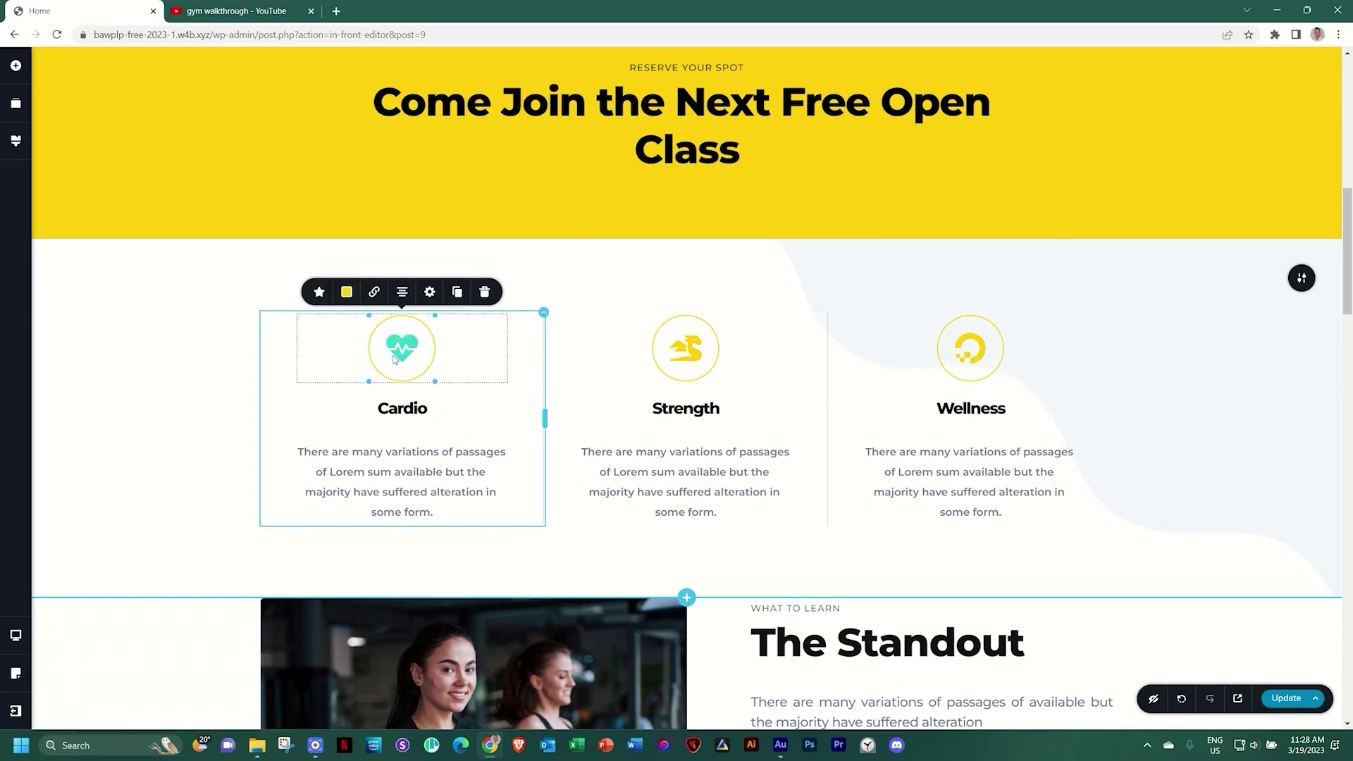
click(319, 292)
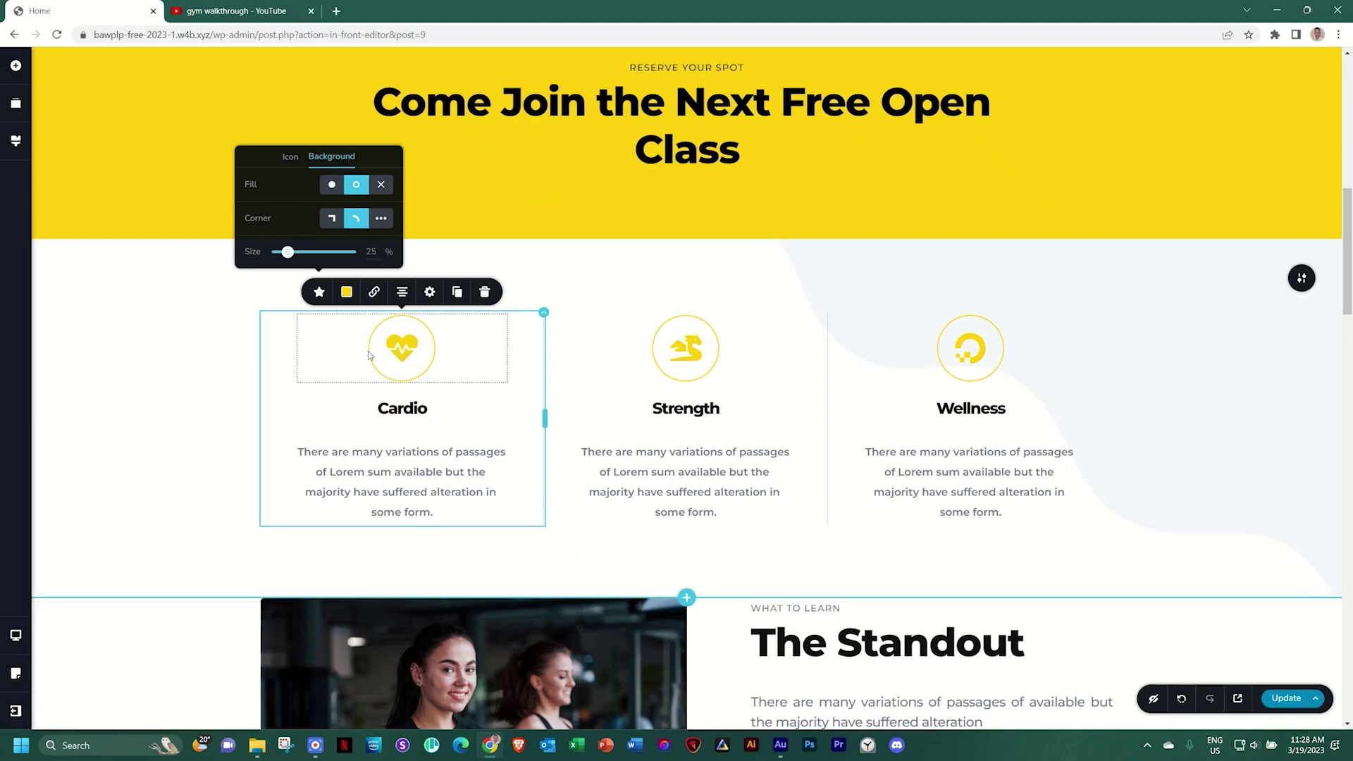
click(346, 291)
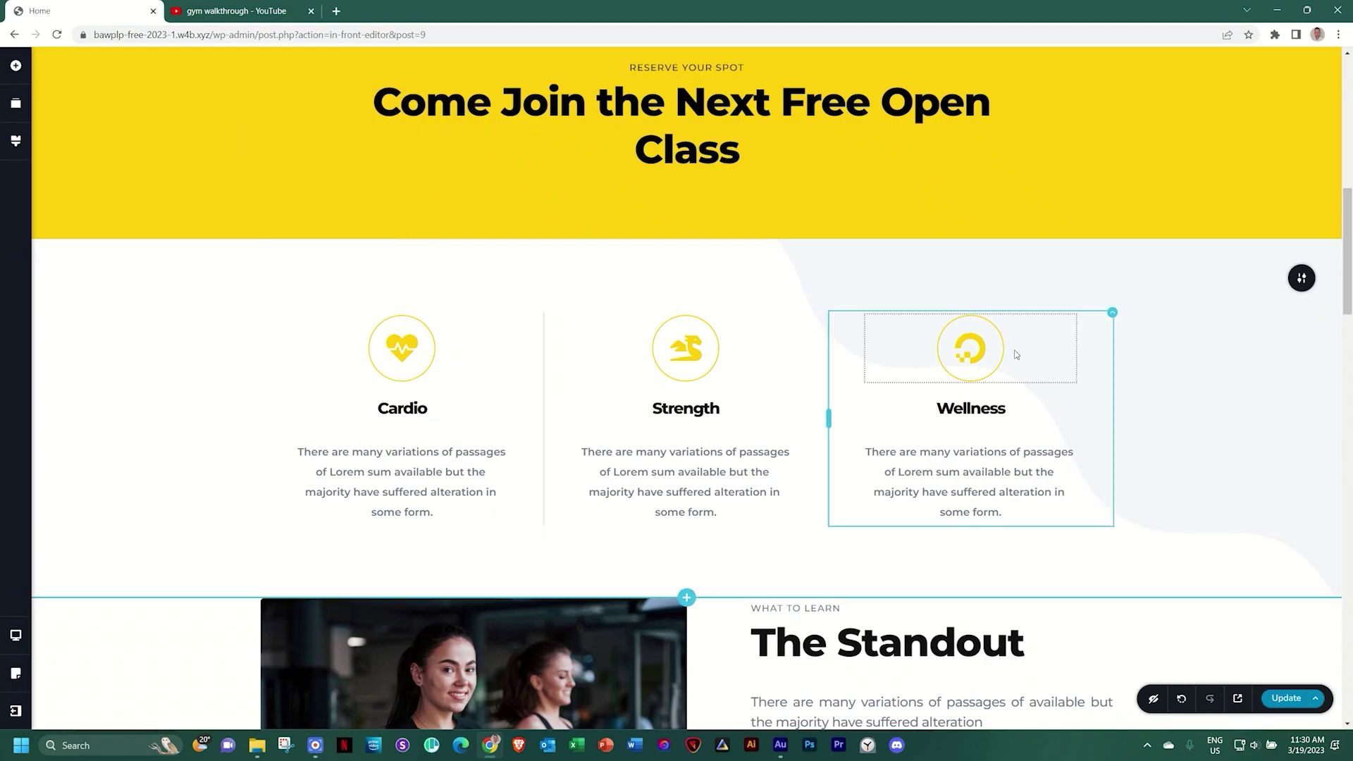
Scroll down to the Reserve Your Spot form and bring up the Add Elements list
scroll(1016, 354, down, 15)
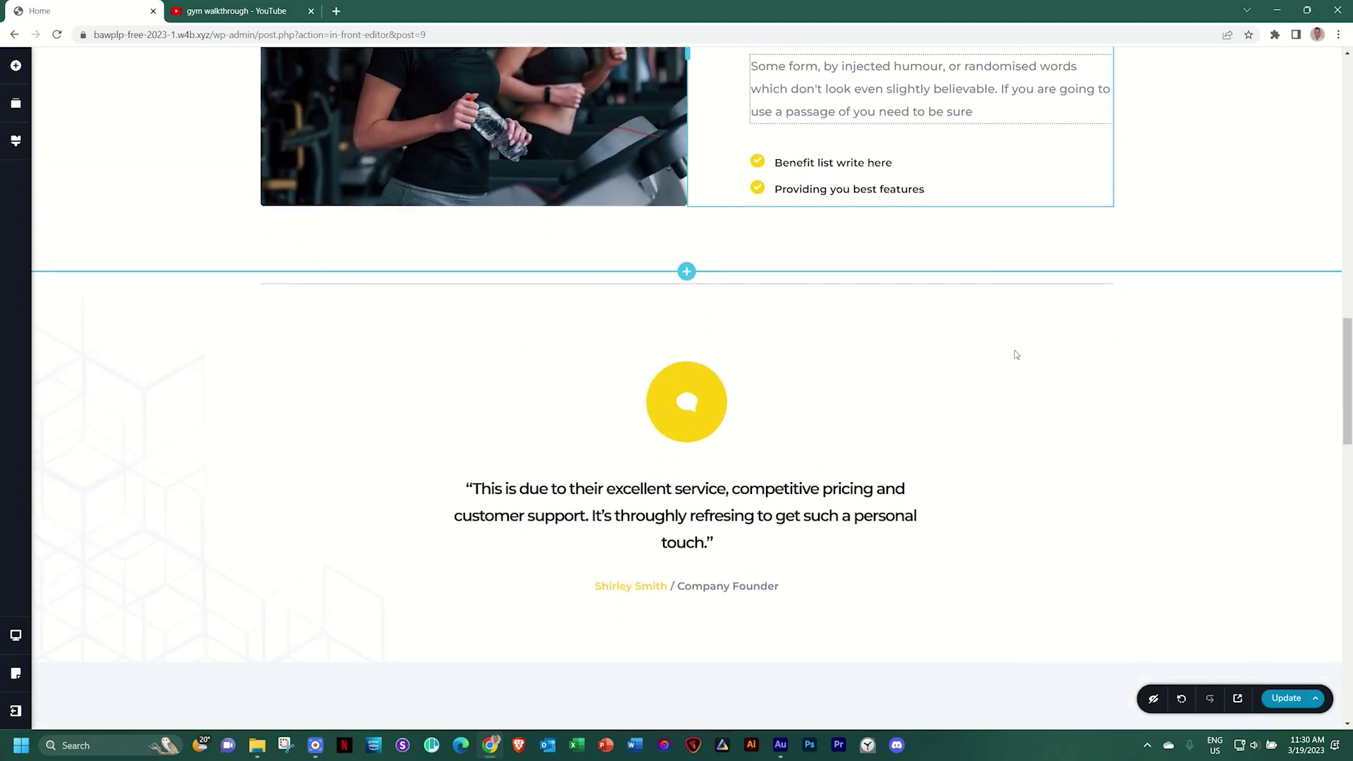
scroll(1017, 354, down, 12)
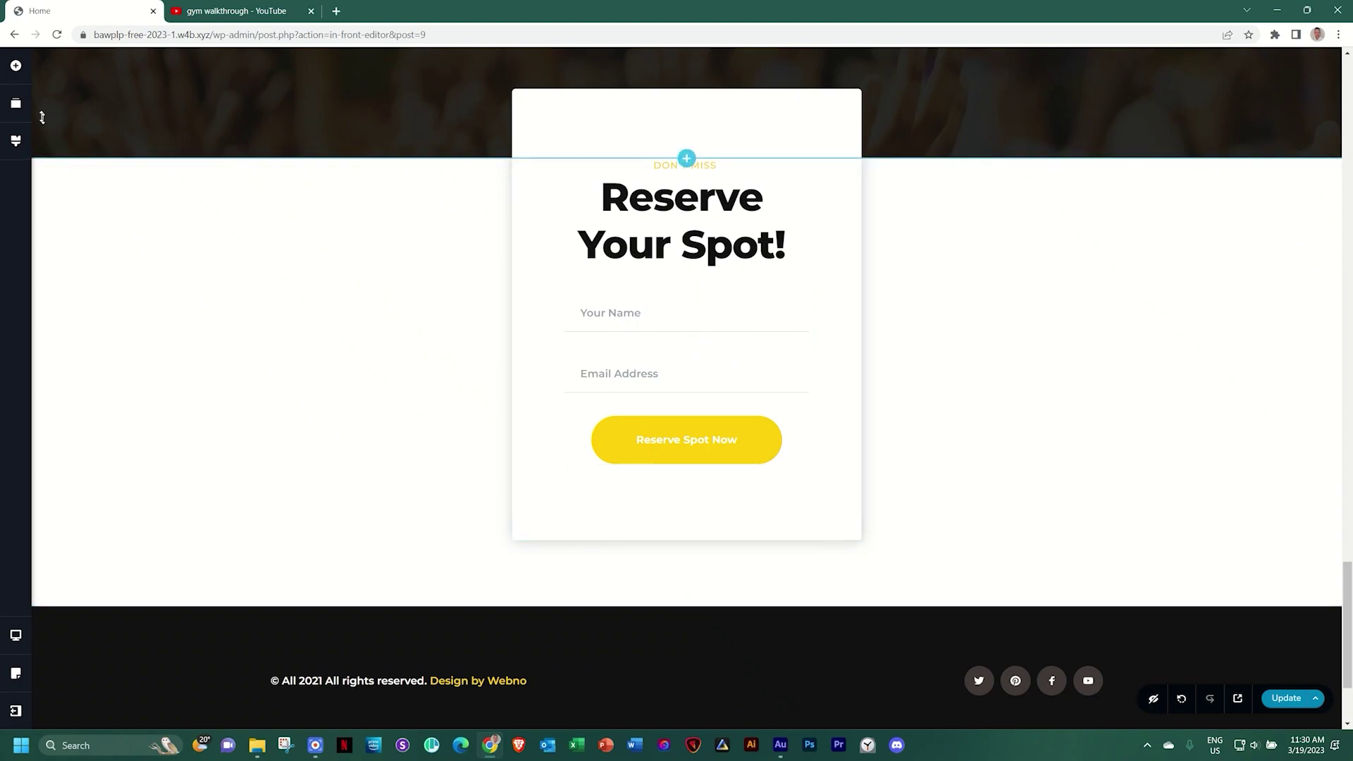
click(17, 66)
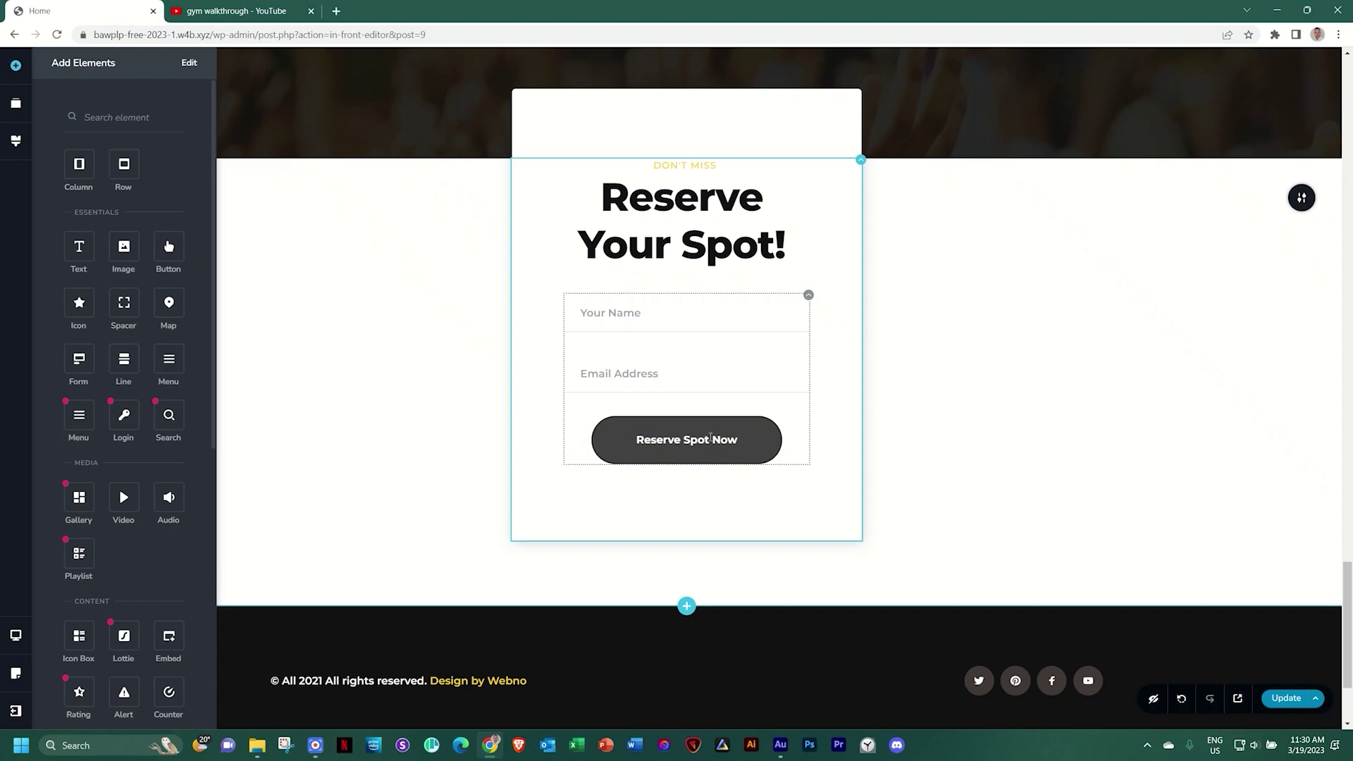
Check the Your Name field's type list and keep it as Text
click(807, 295)
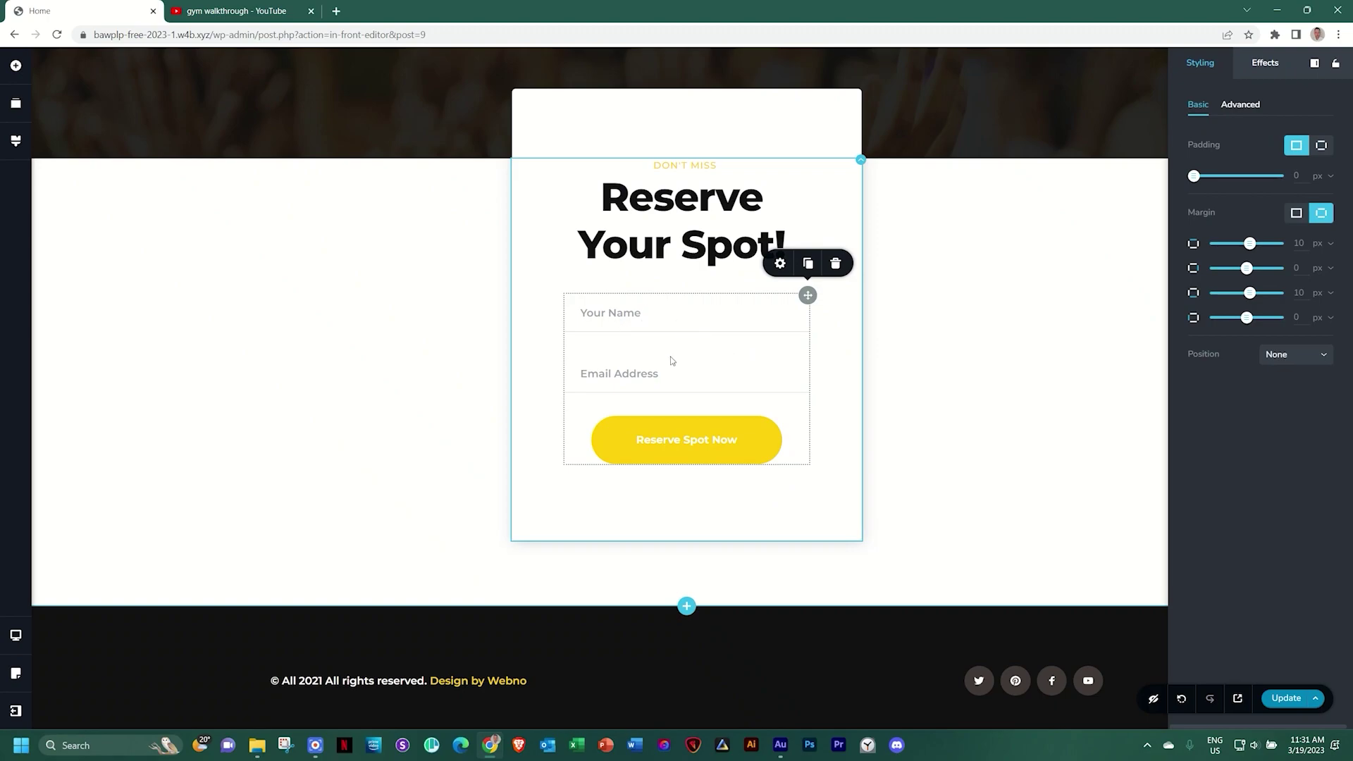
click(619, 312)
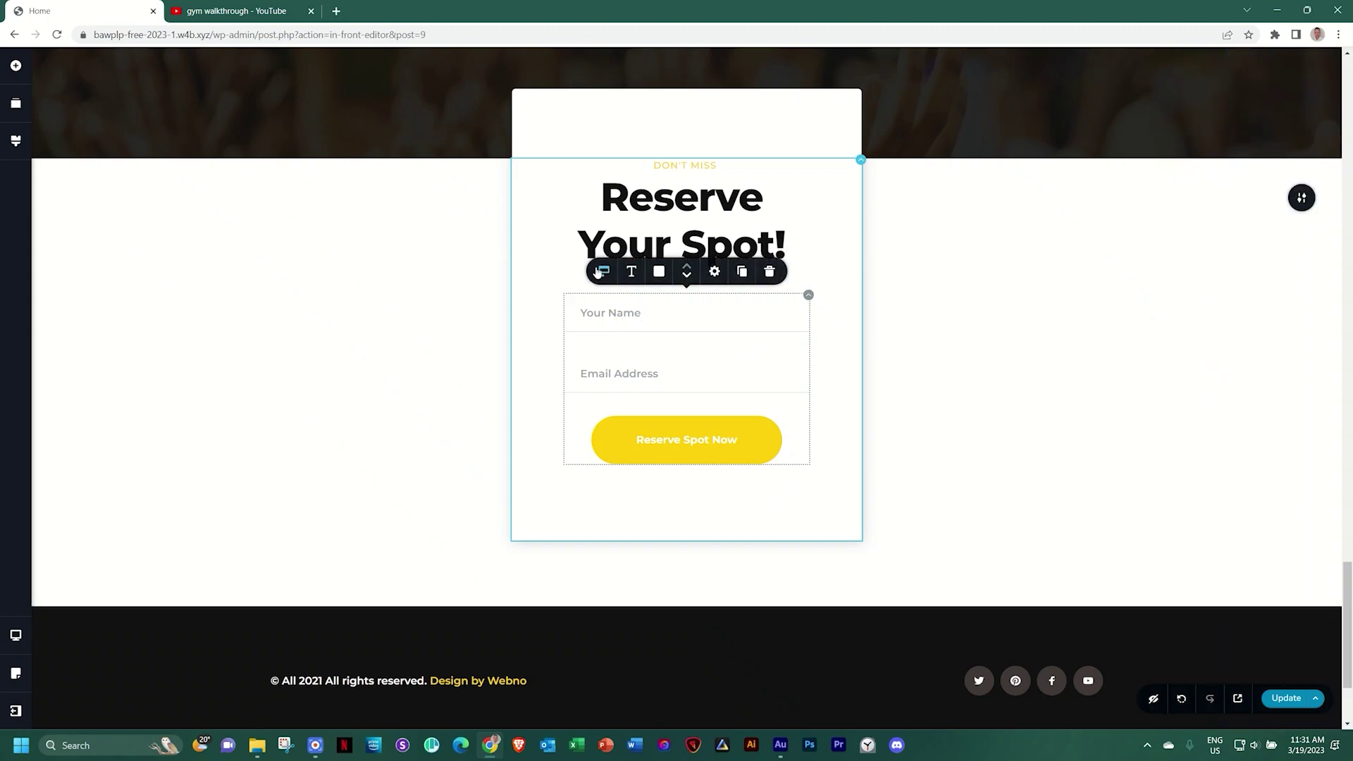
click(604, 273)
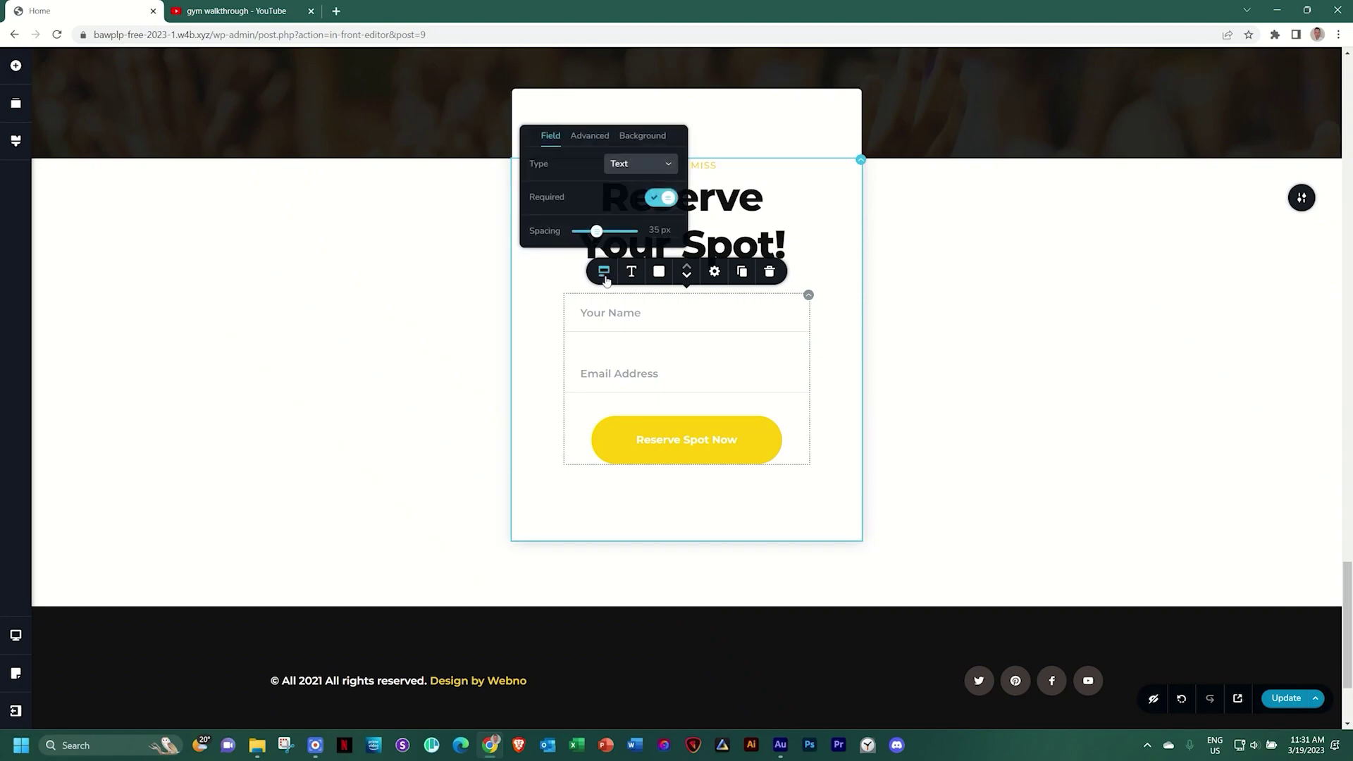
click(644, 166)
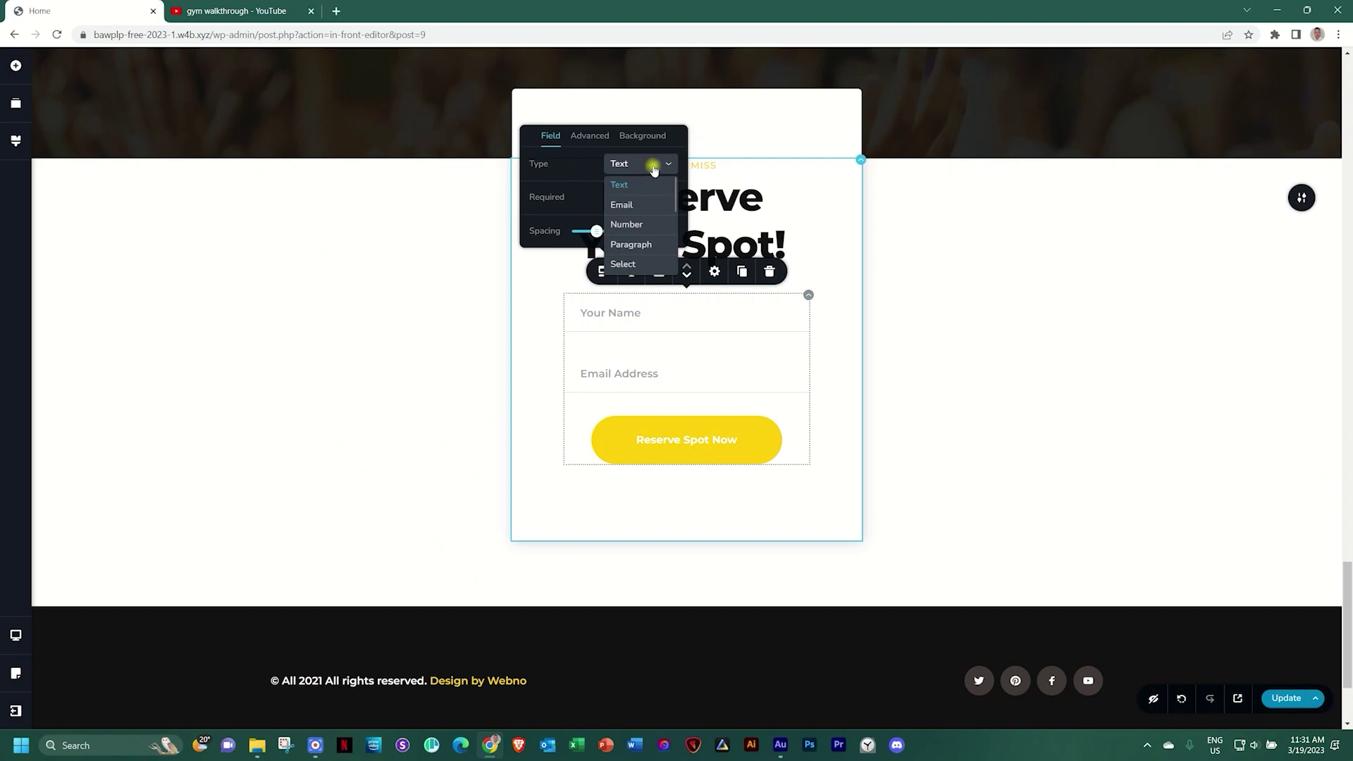
click(587, 168)
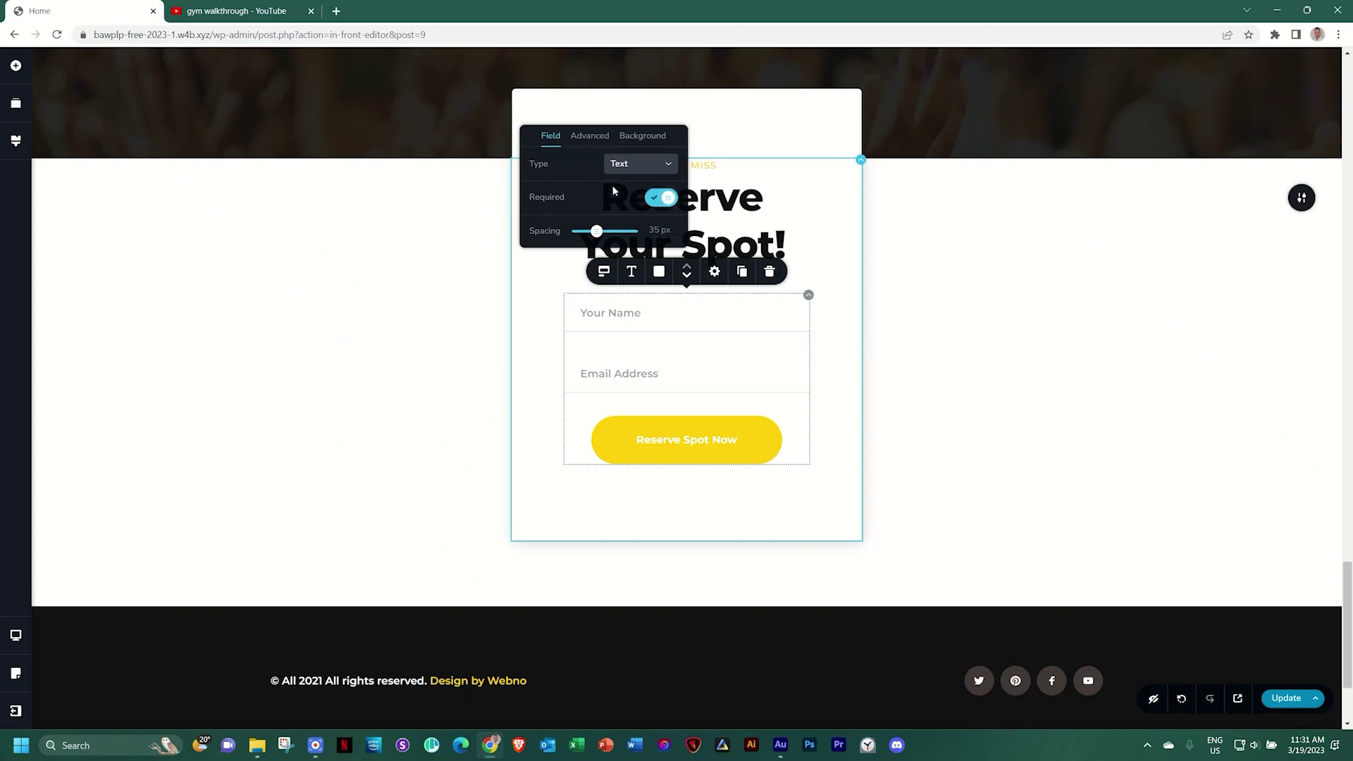
Inspect the Email Address field's settings, then select the Reserve Spot Now button
click(607, 374)
click(603, 332)
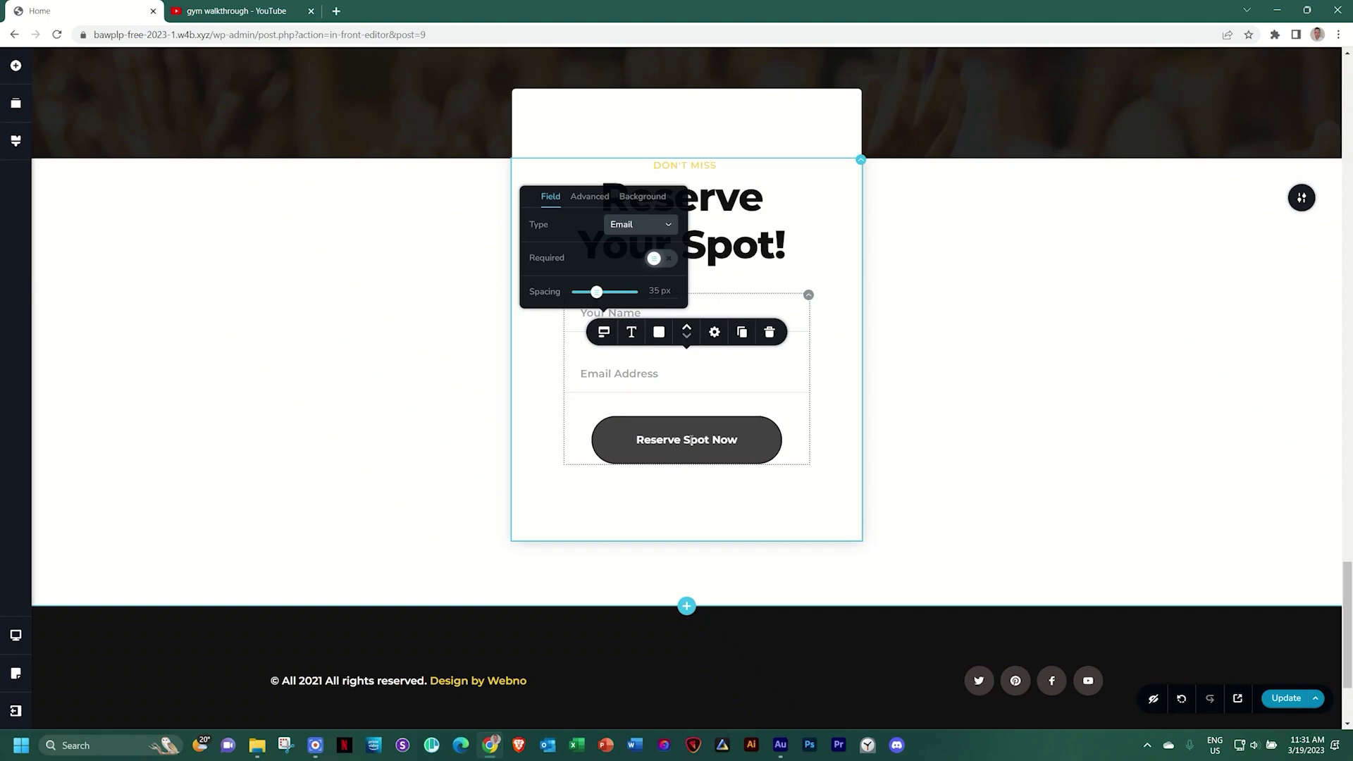
click(688, 440)
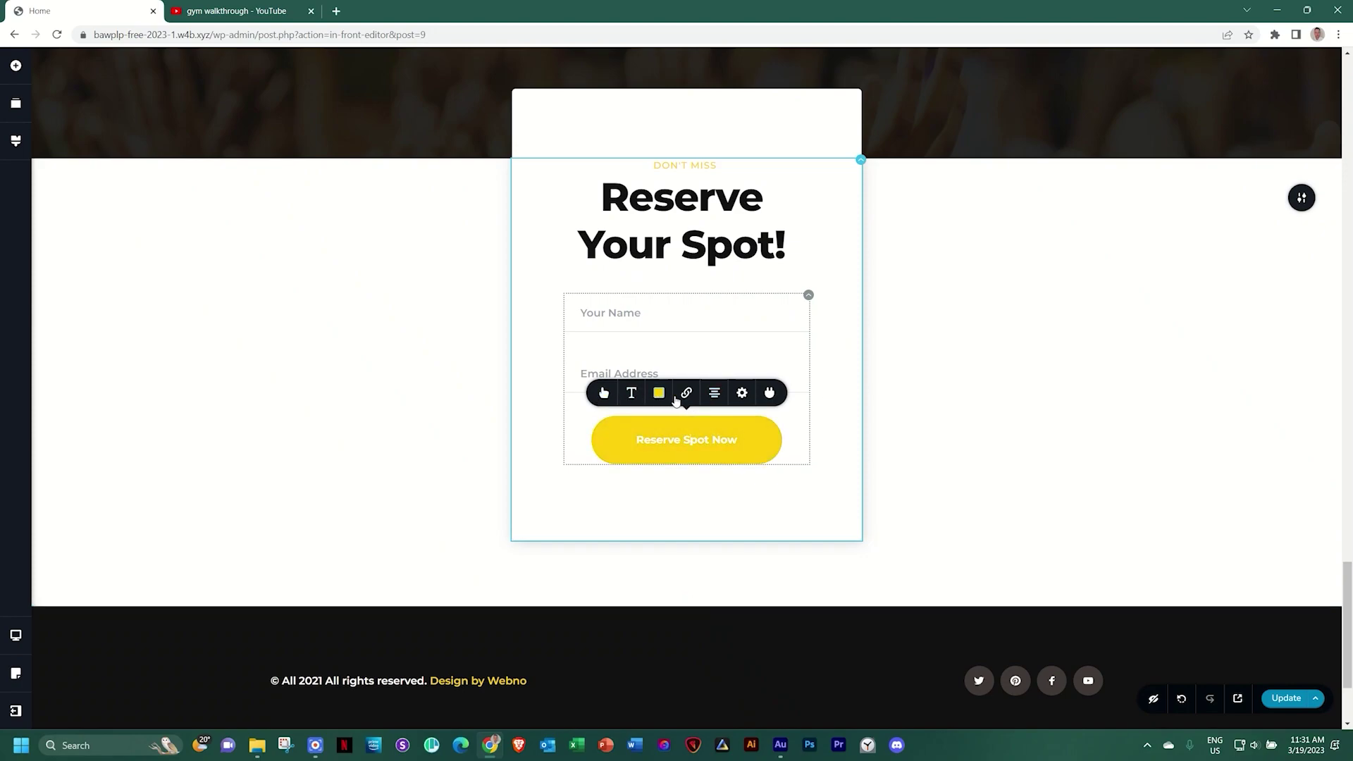
Browse the form's EMAIL, APPS and RECAPTCHA integrations, noting Gmail needs PRO, then close the window
click(769, 393)
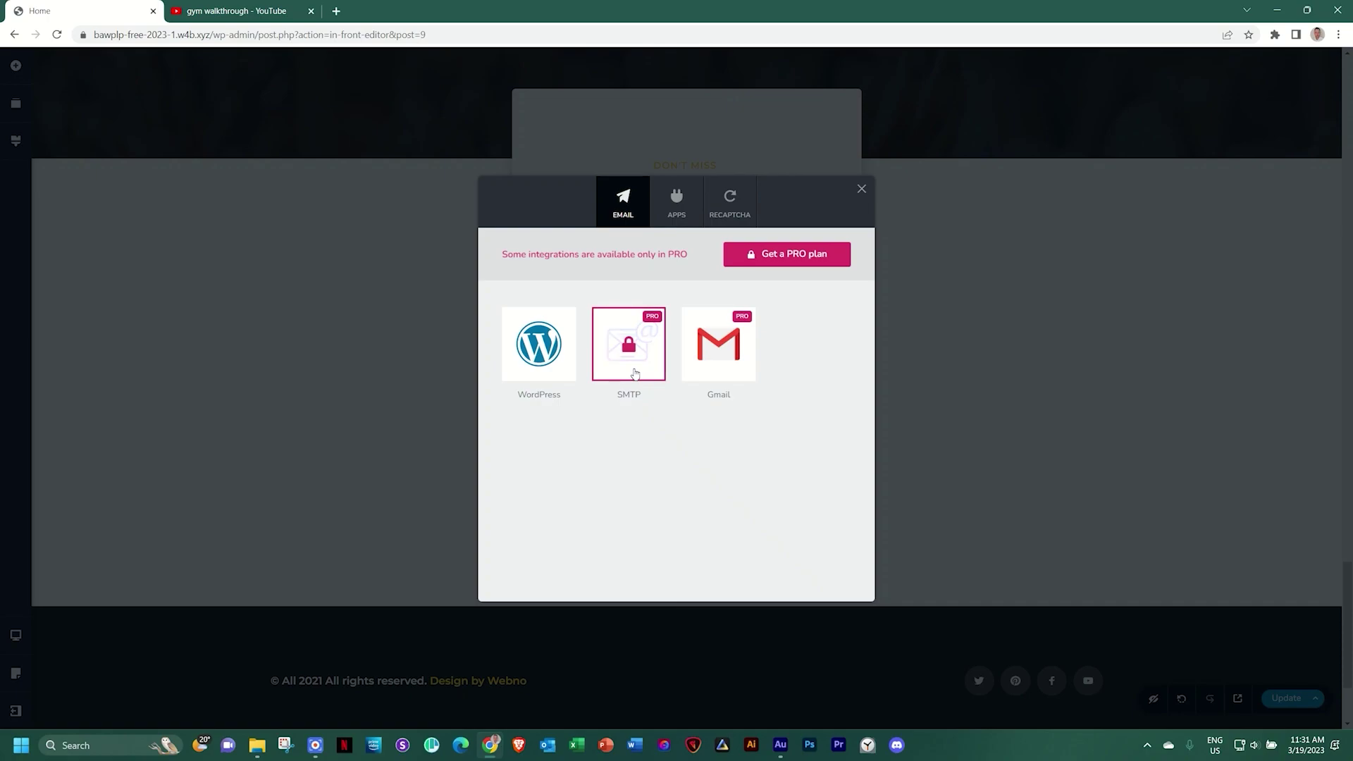
click(731, 343)
click(677, 202)
scroll(626, 437, down, 1)
scroll(628, 438, up, 1)
click(722, 201)
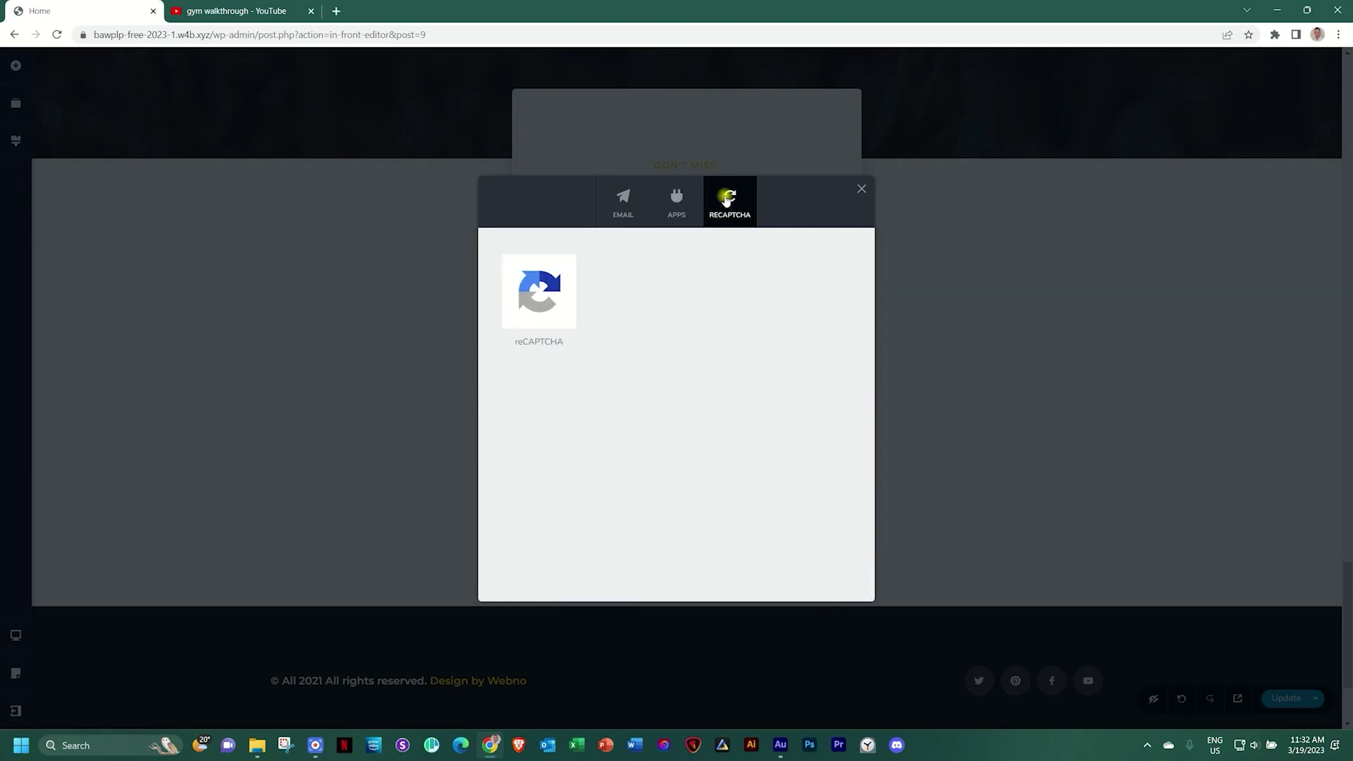
click(673, 202)
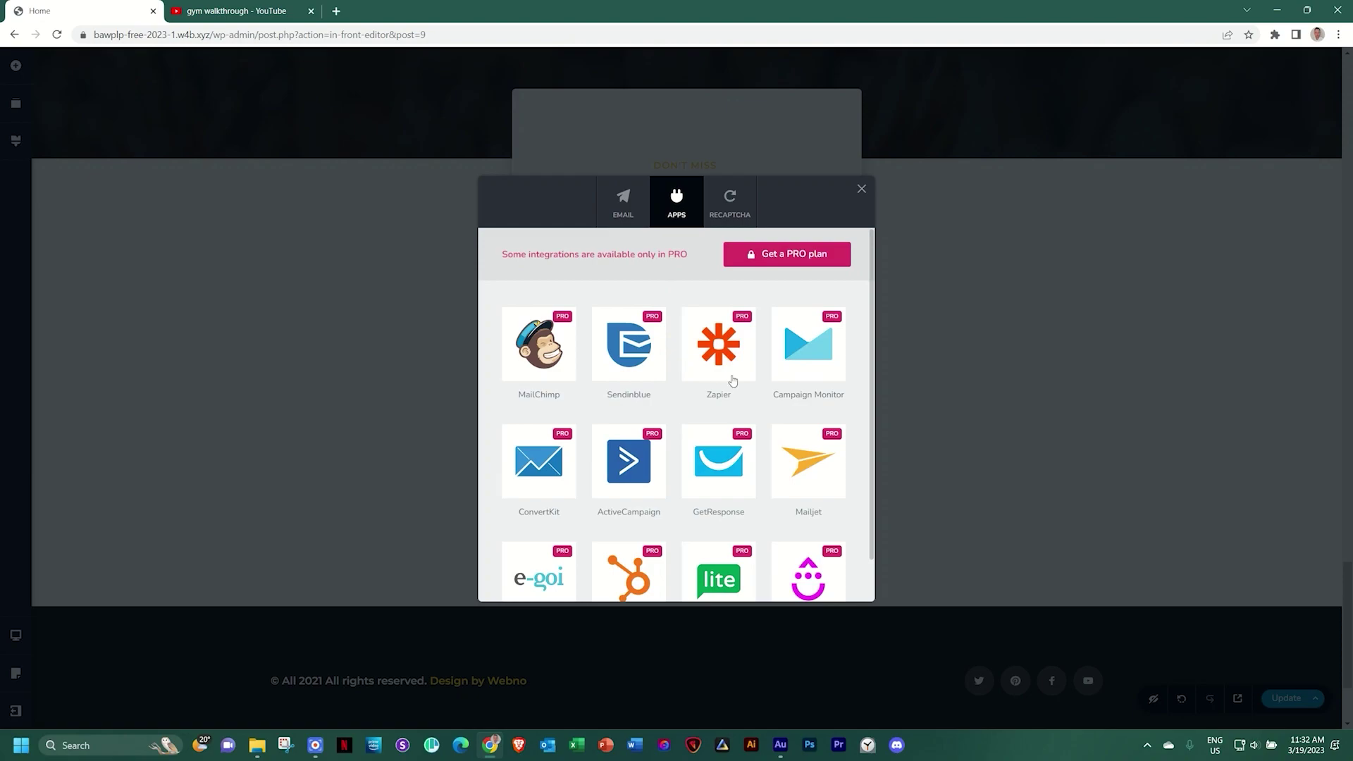
scroll(733, 379, down, 1)
scroll(704, 381, up, 1)
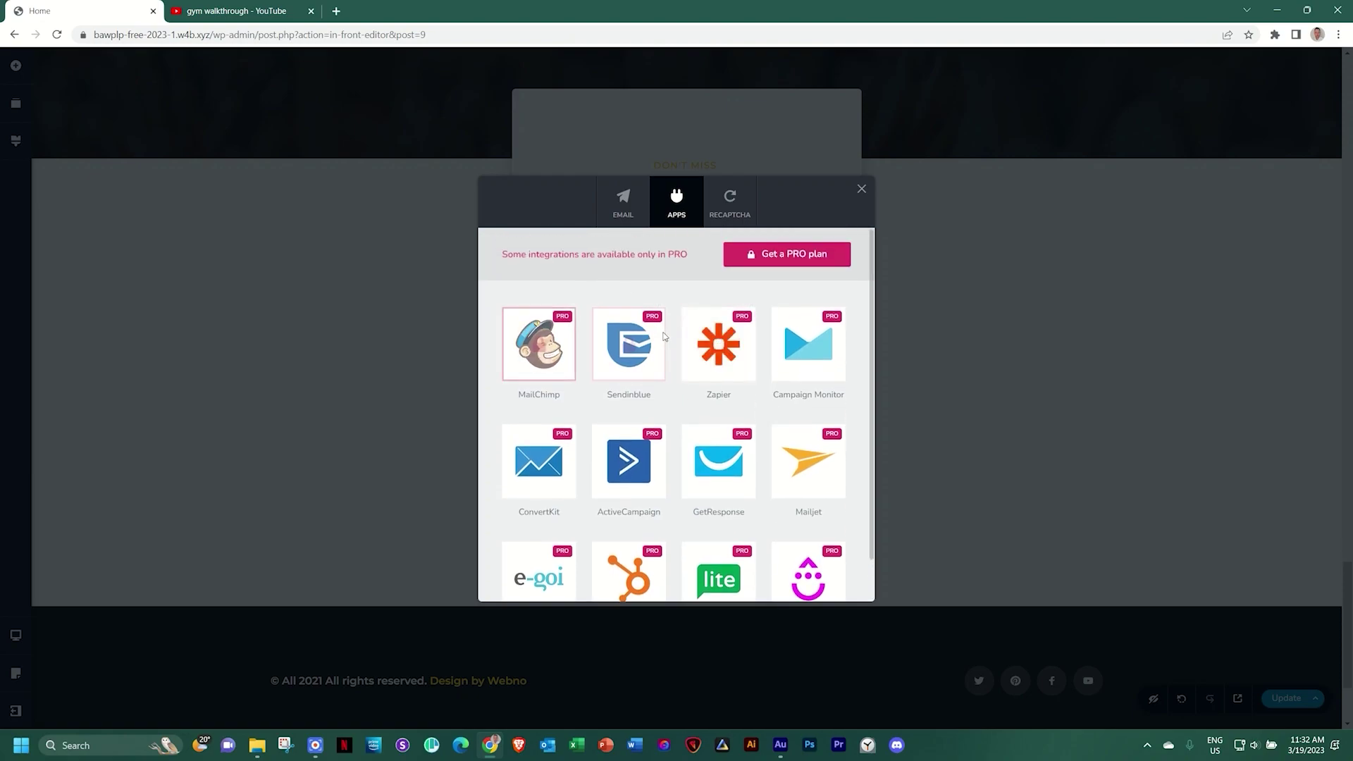
click(630, 203)
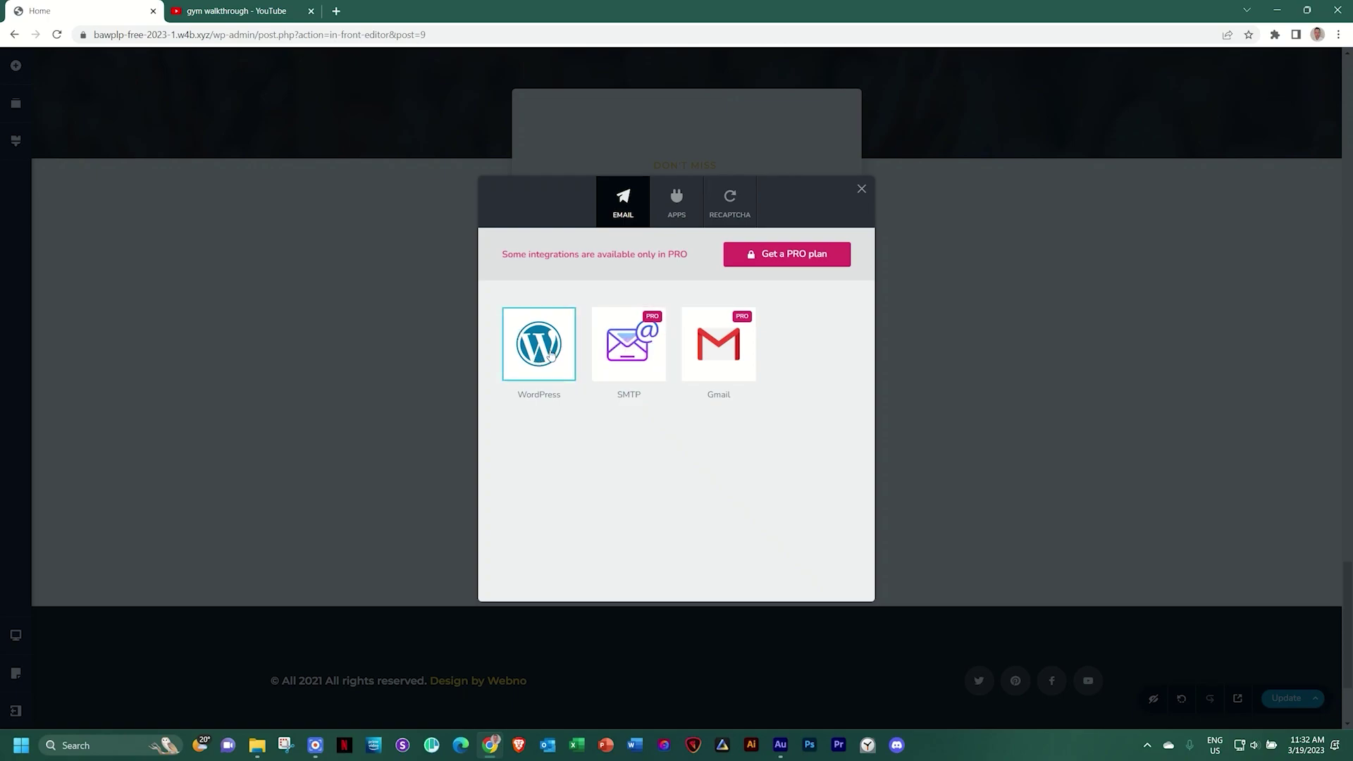
click(859, 189)
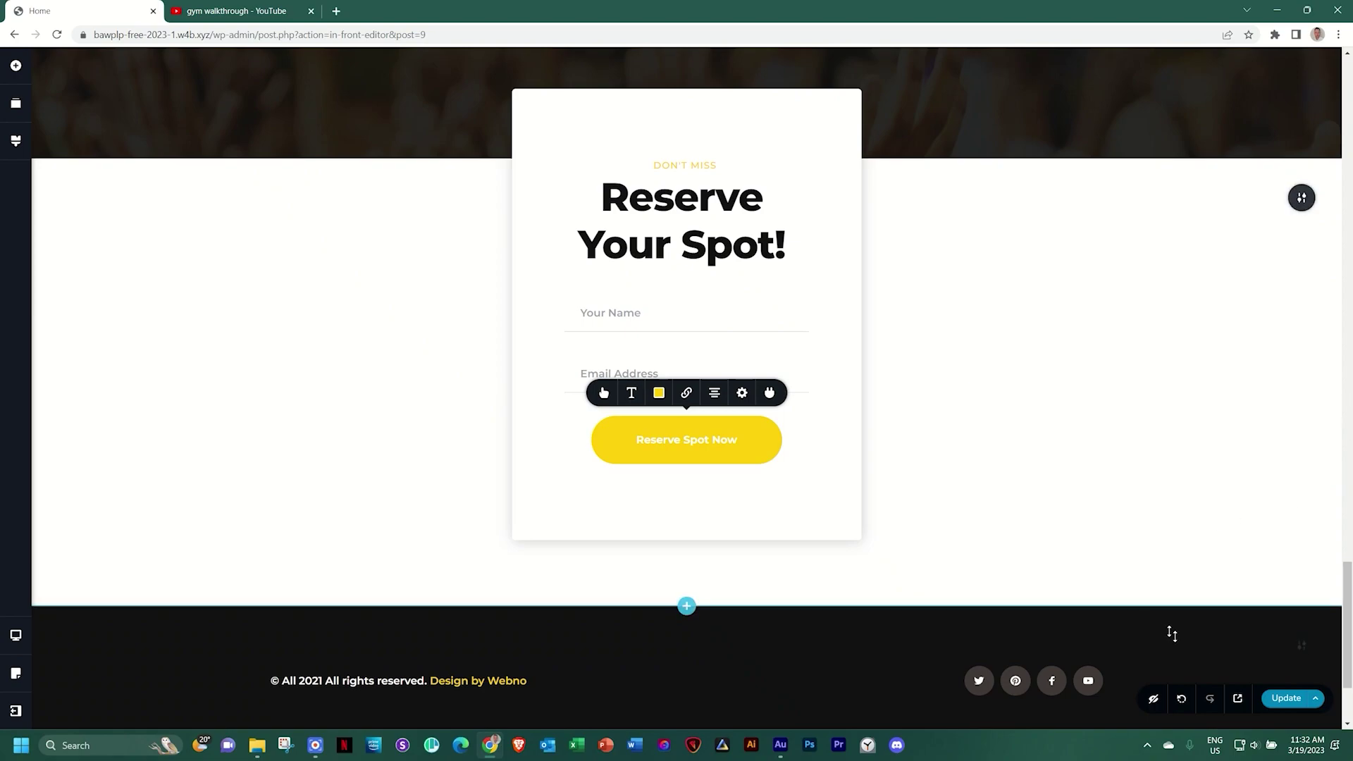
Save the page with Update and preview the Local Gym page in a new tab
click(1287, 700)
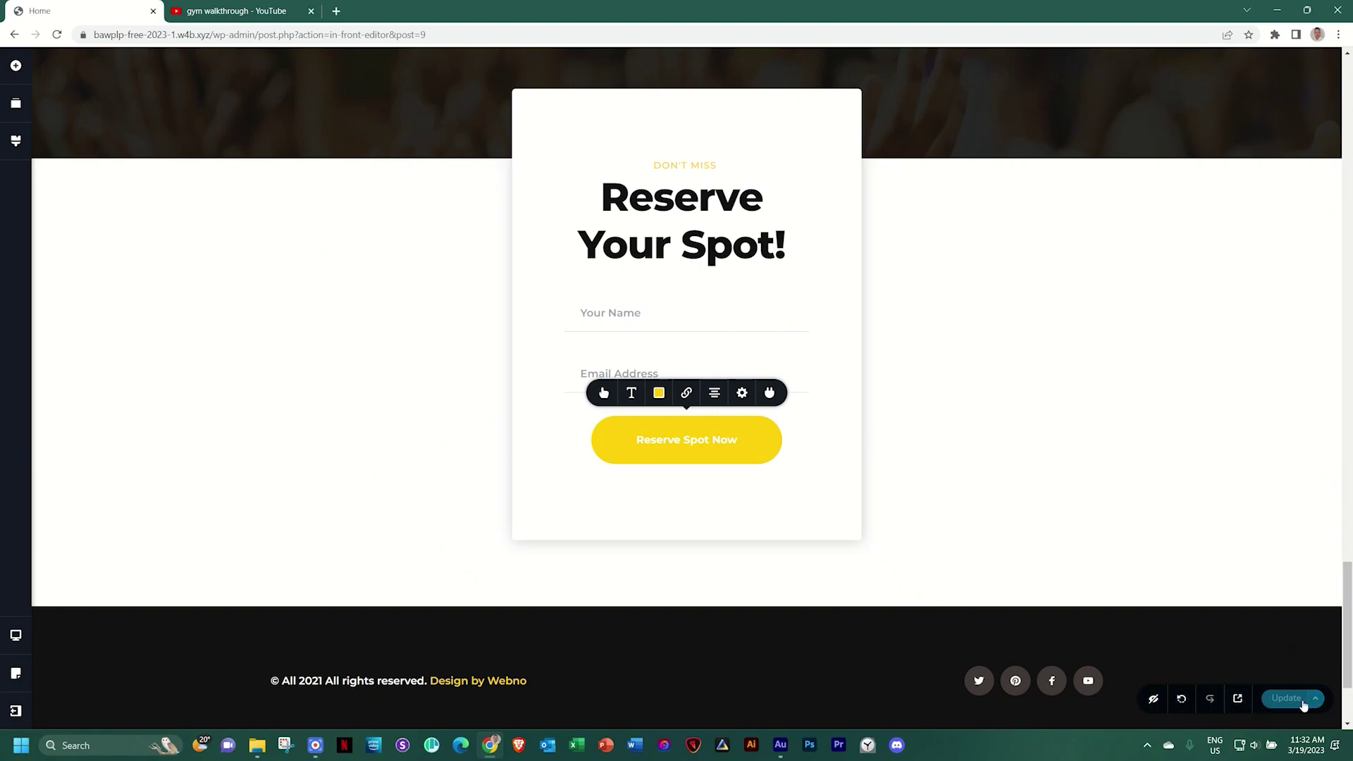
click(1238, 699)
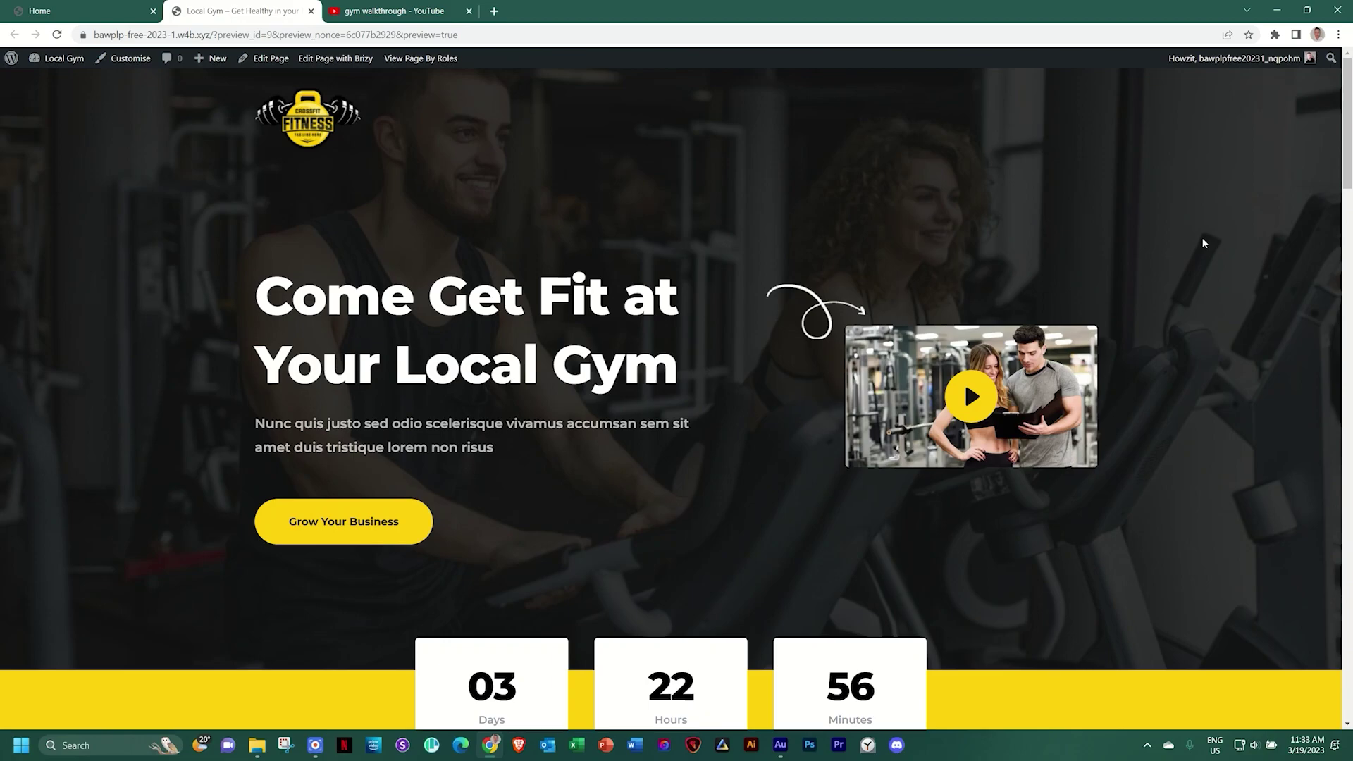
scroll(1202, 243, down, 10)
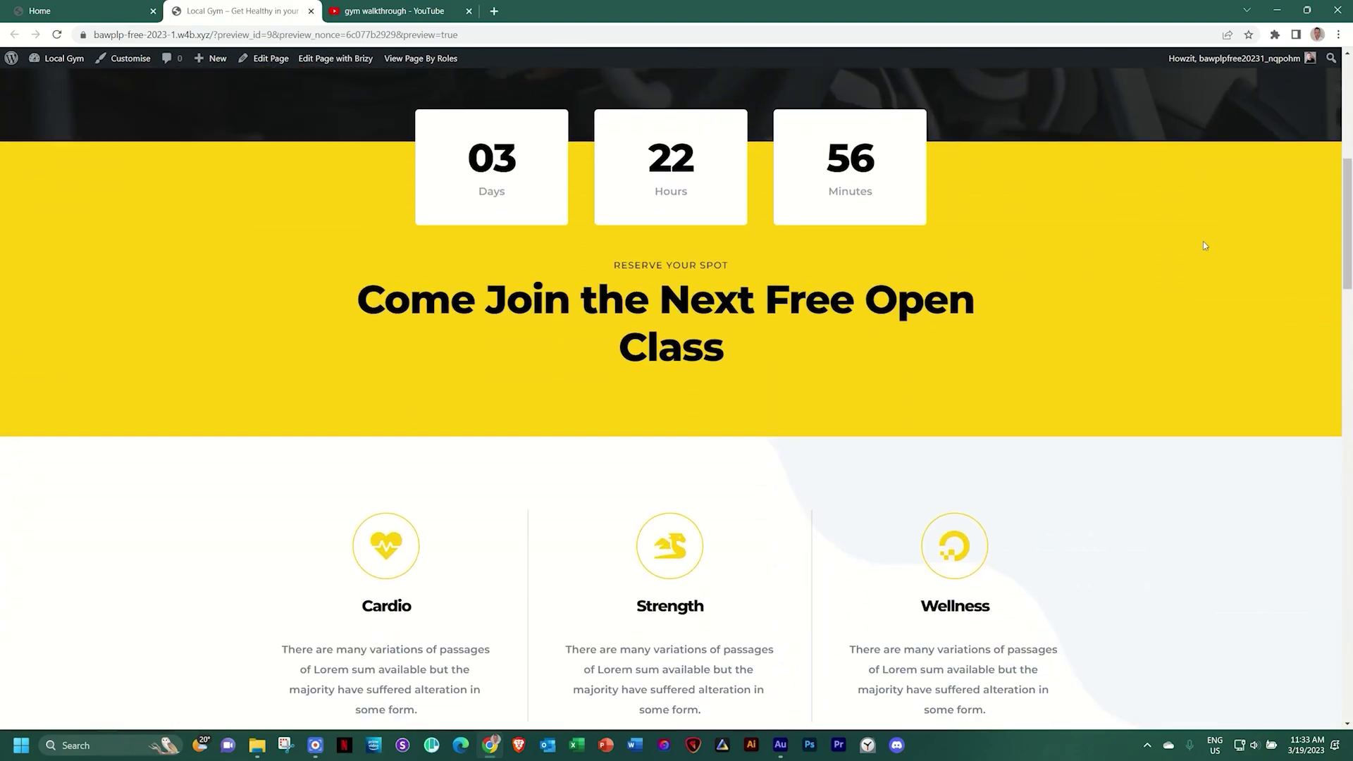
scroll(1204, 245, down, 2)
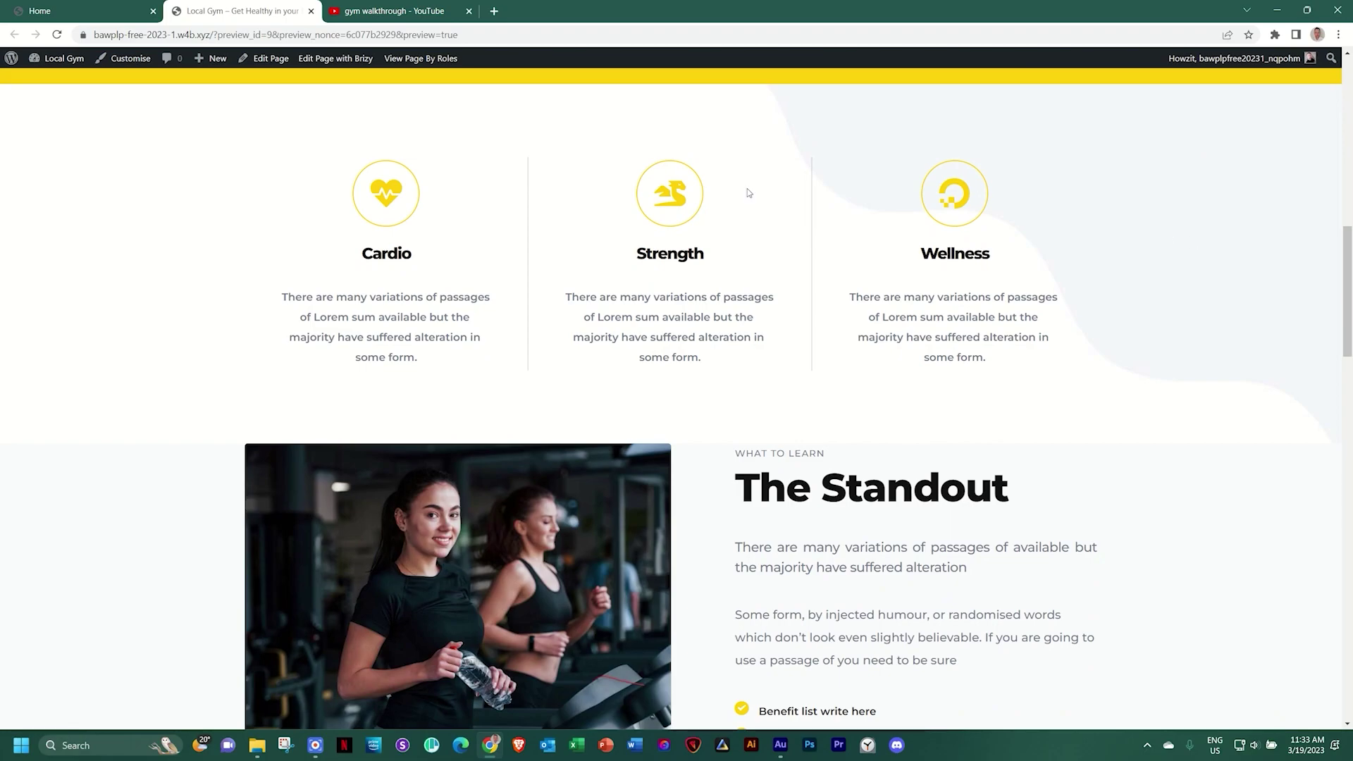
scroll(1212, 246, down, 5)
scroll(1218, 245, down, 15)
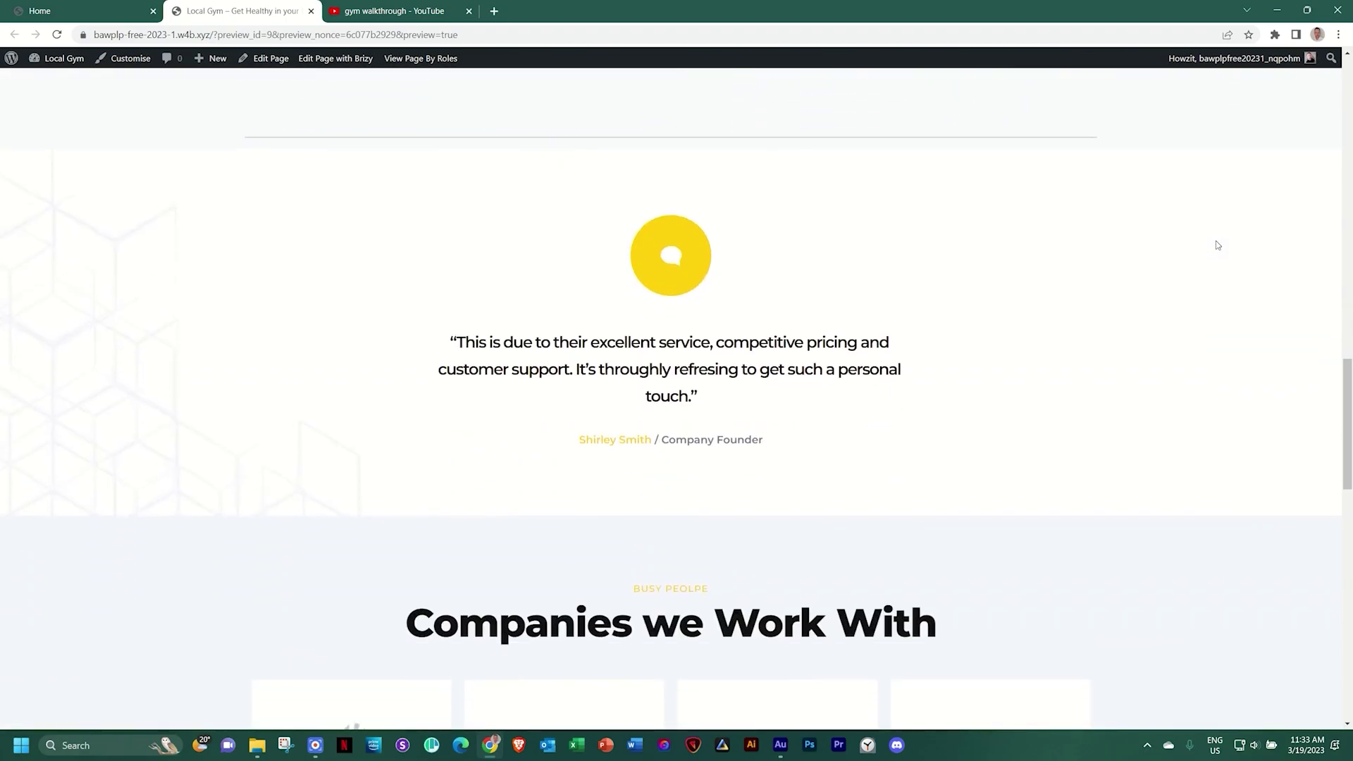
scroll(1217, 246, down, 6)
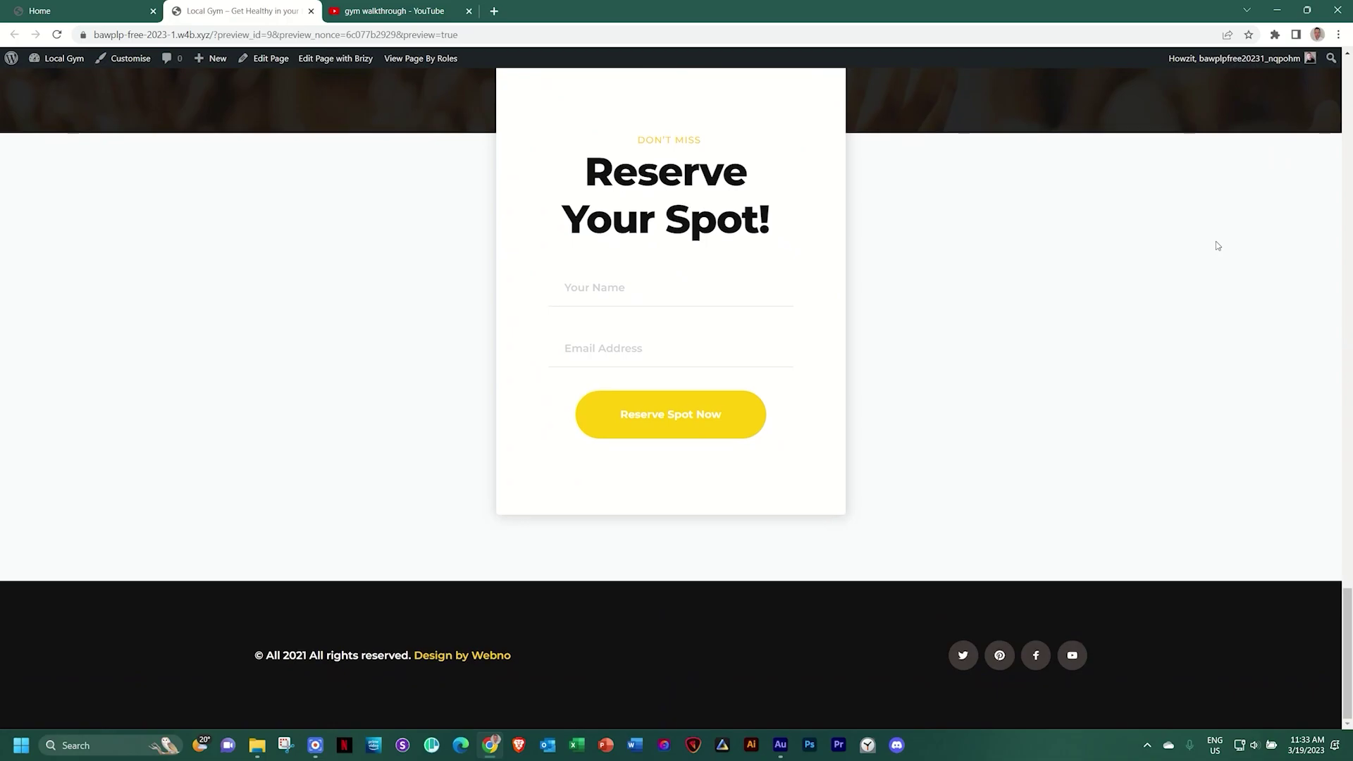
scroll(1217, 245, up, 6)
scroll(1217, 245, down, 5)
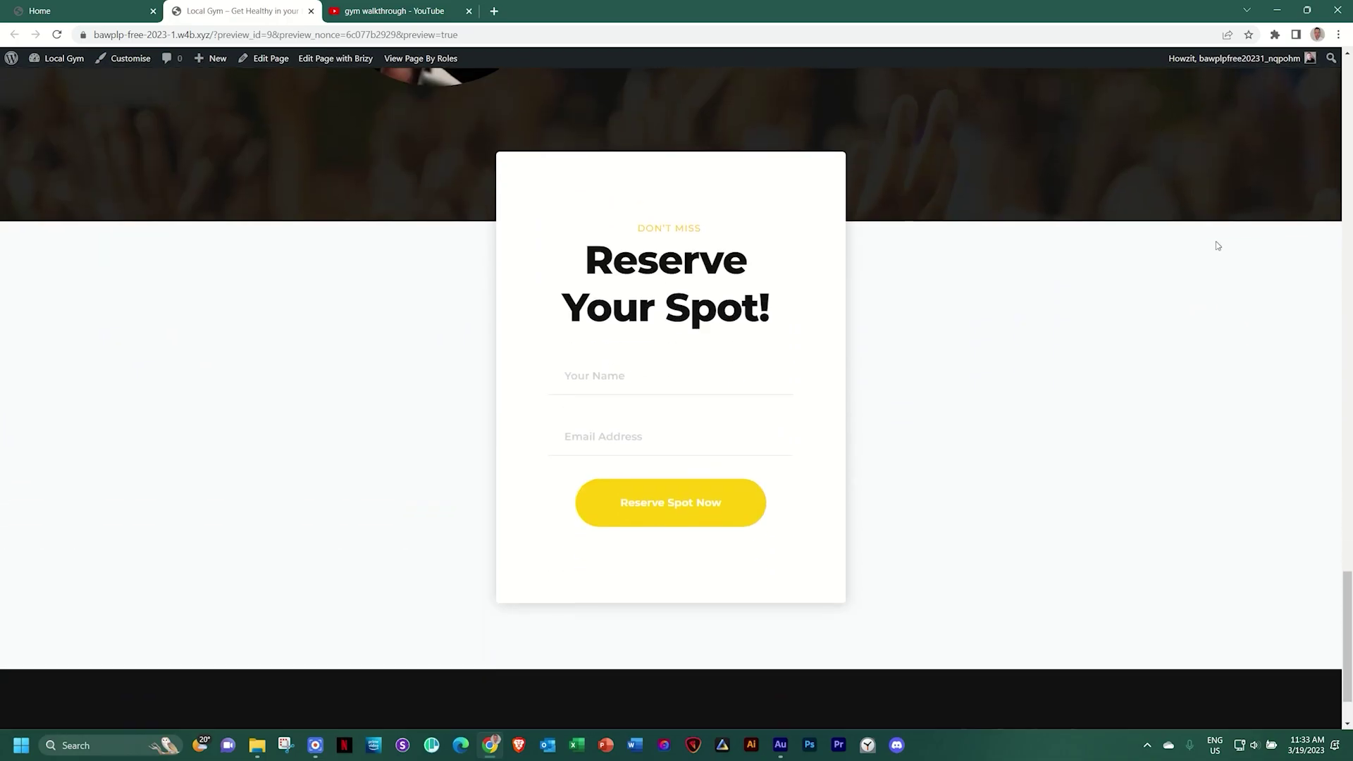
scroll(1218, 245, down, 1)
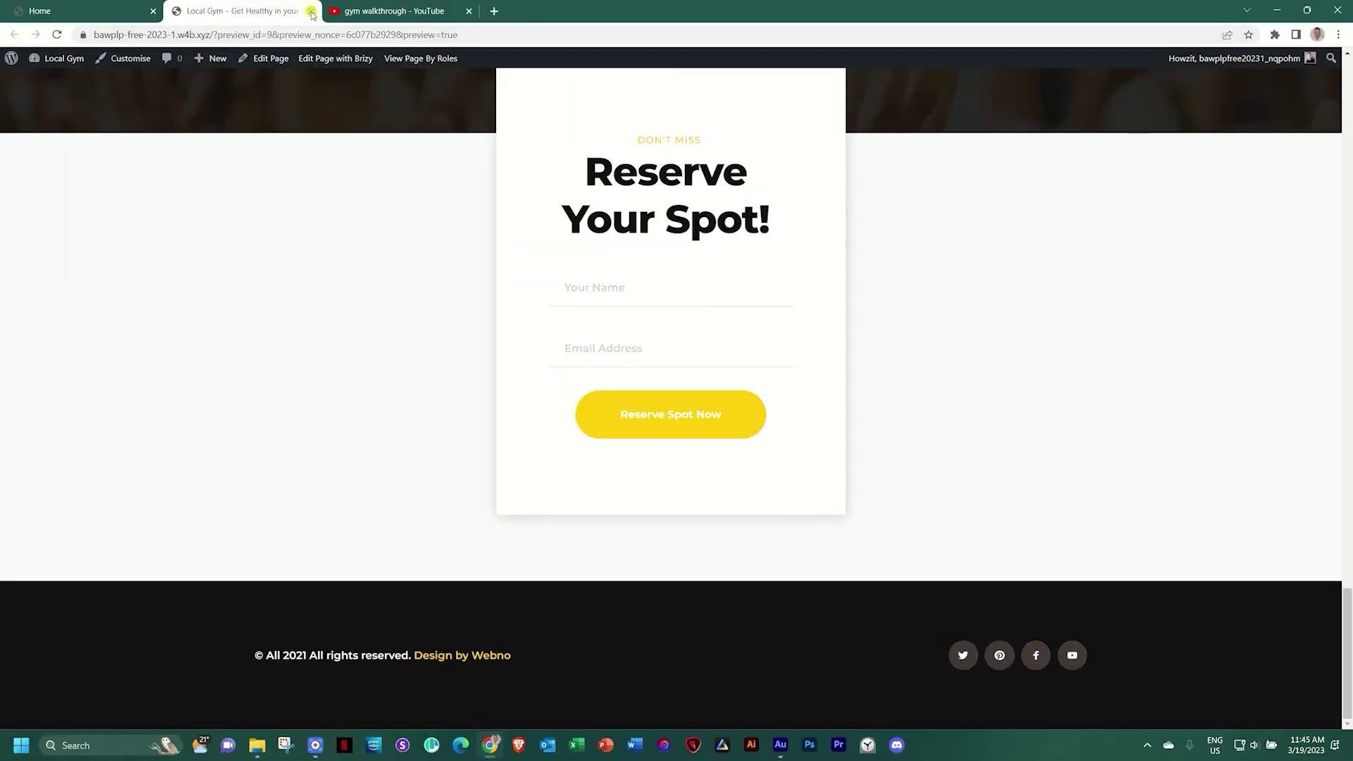
Close the Local Gym preview tab and the leftover YouTube tab to return to the Brizy editor
click(311, 10)
click(259, 11)
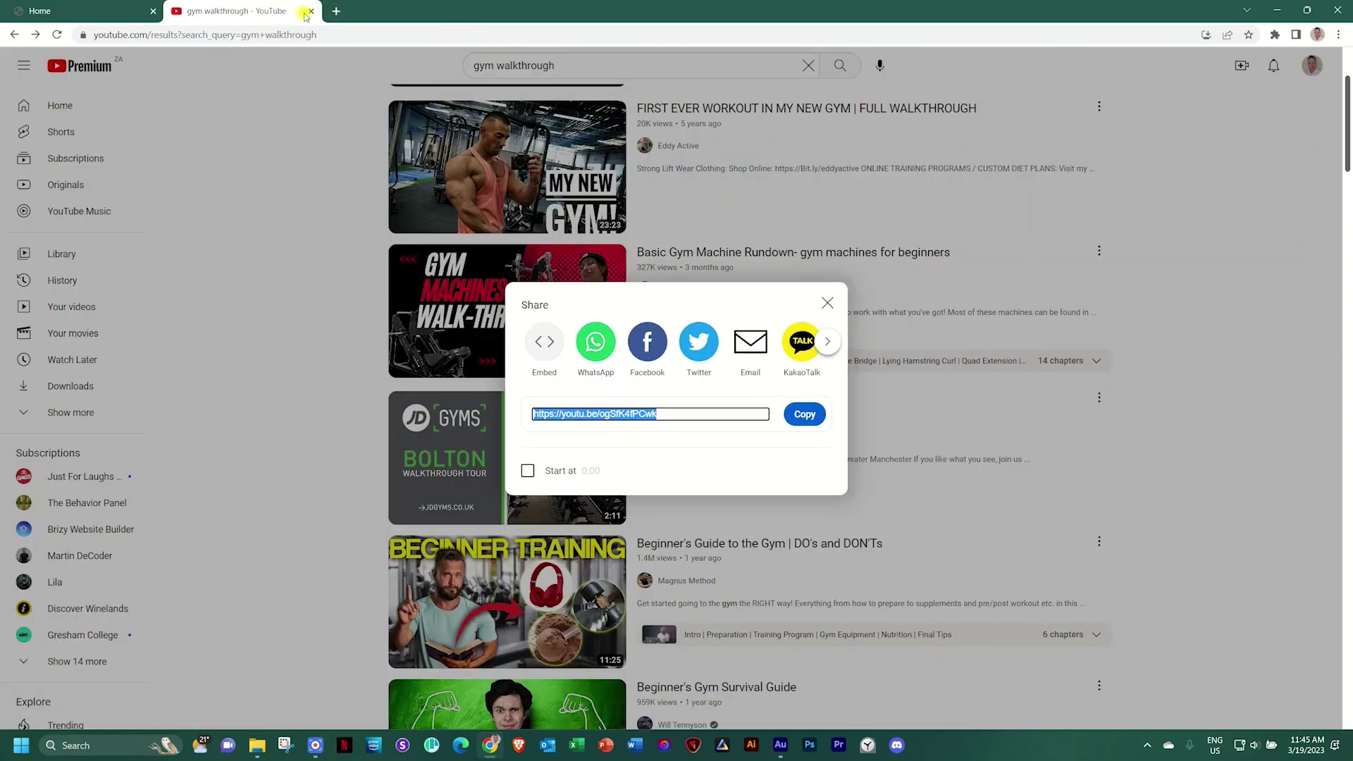
click(310, 12)
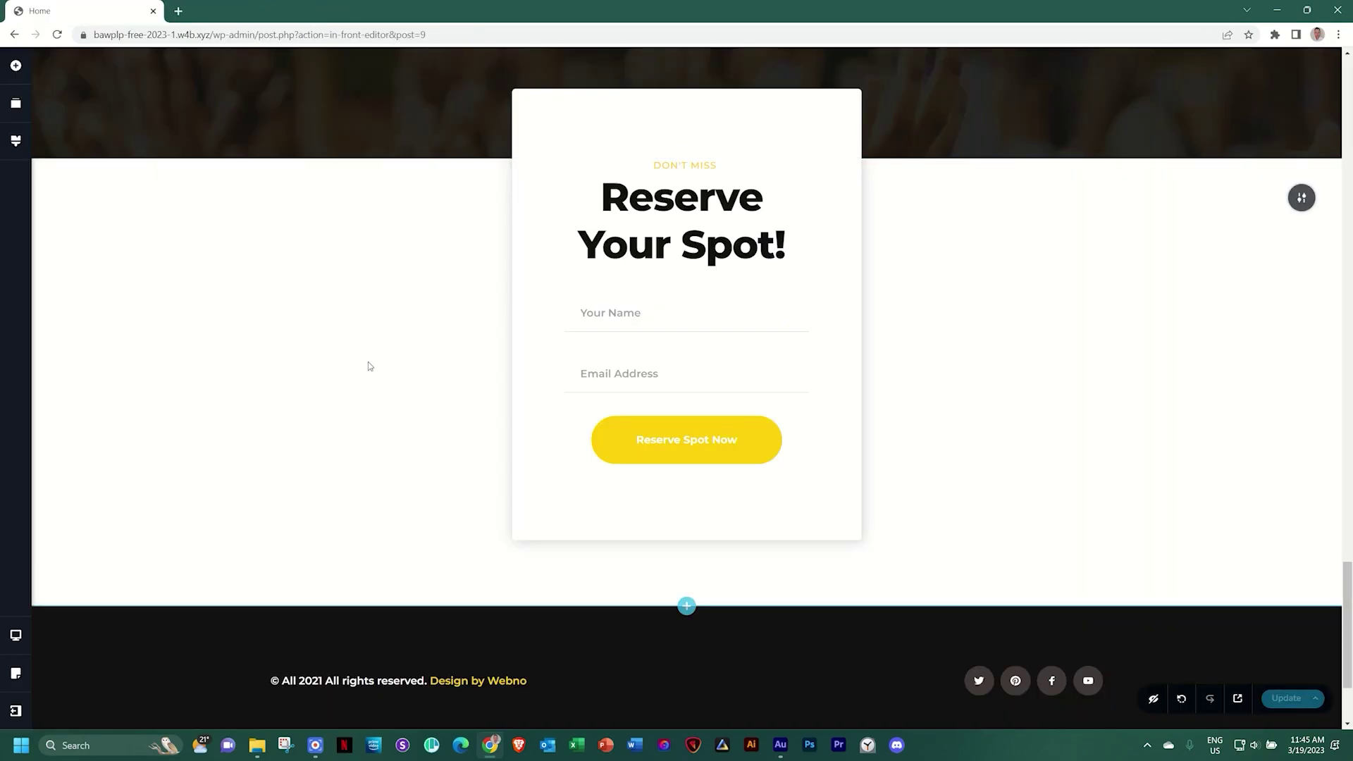
Open the footer YouTube icon's link settings and copy the Brizy YouTube channel URL
click(1085, 680)
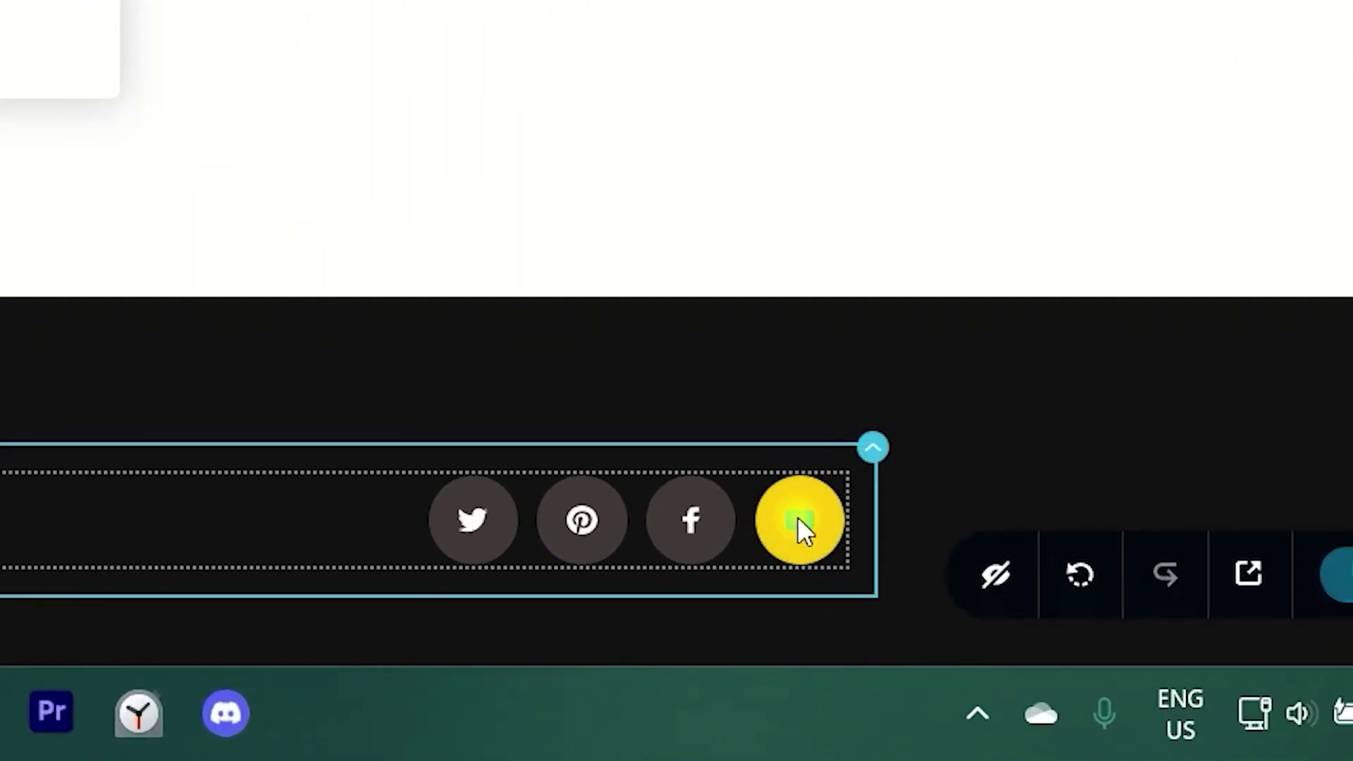
click(803, 528)
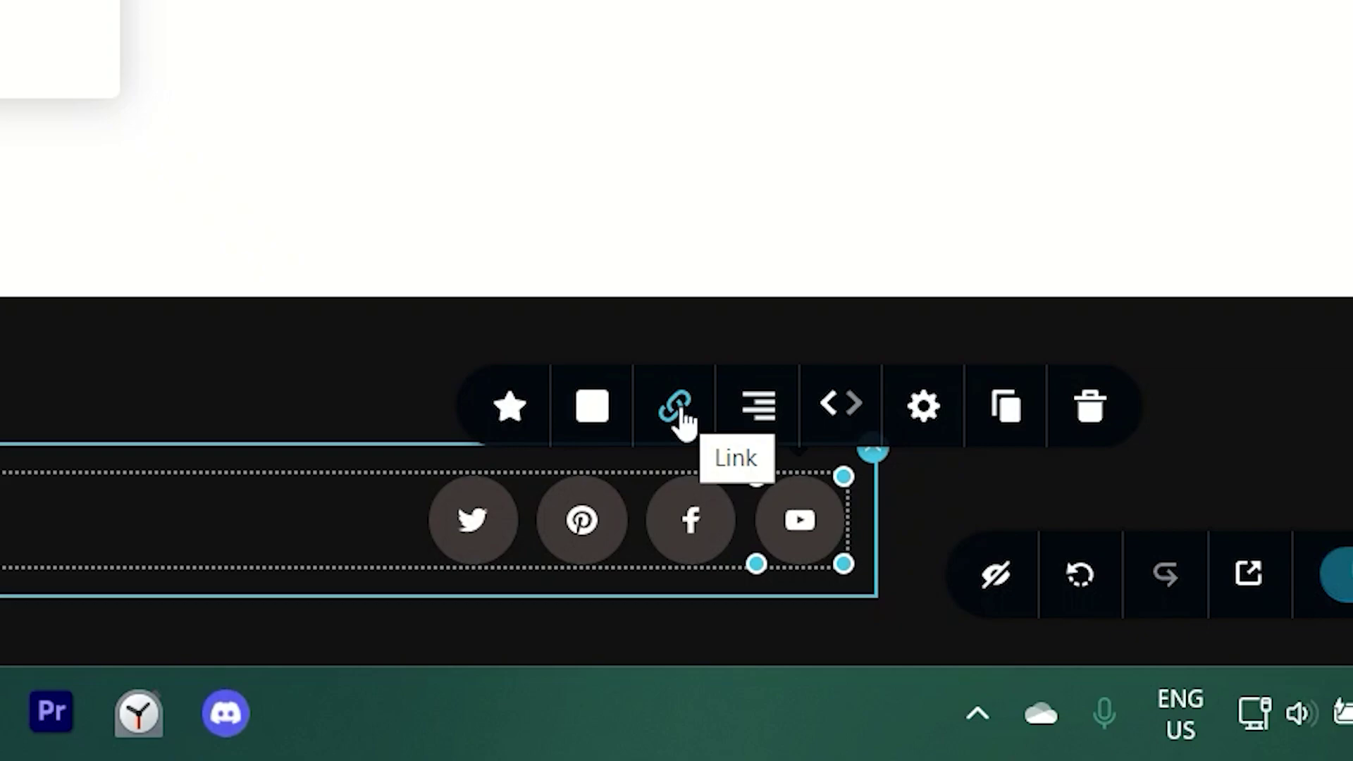
click(679, 410)
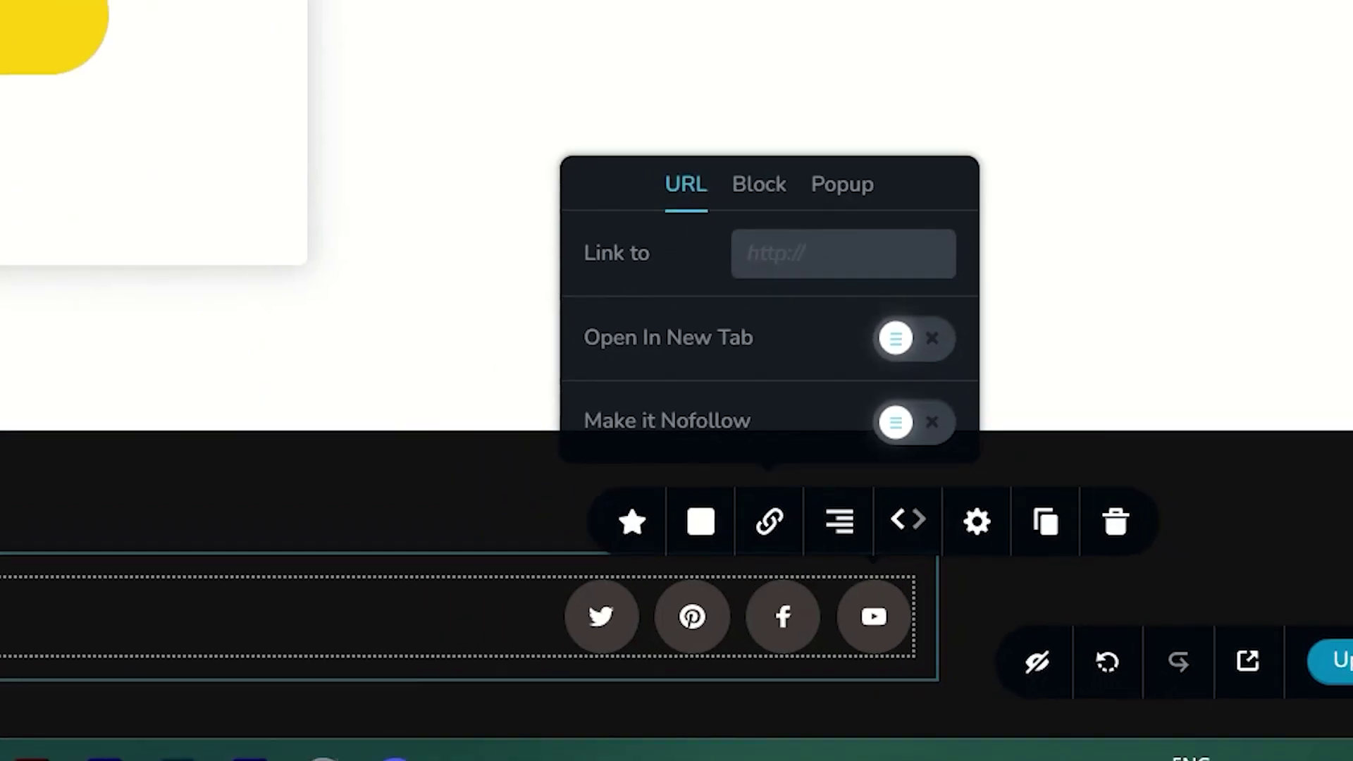
click(182, 16)
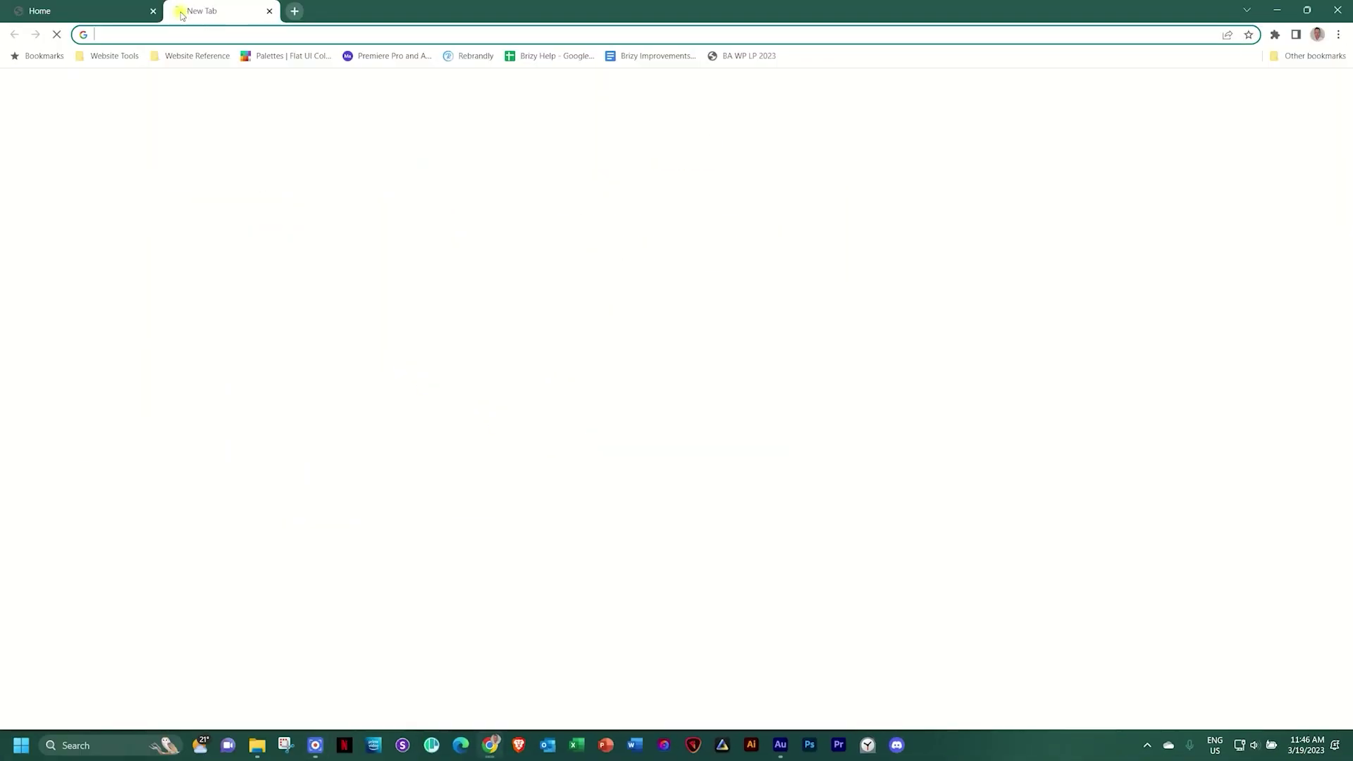
click(298, 35)
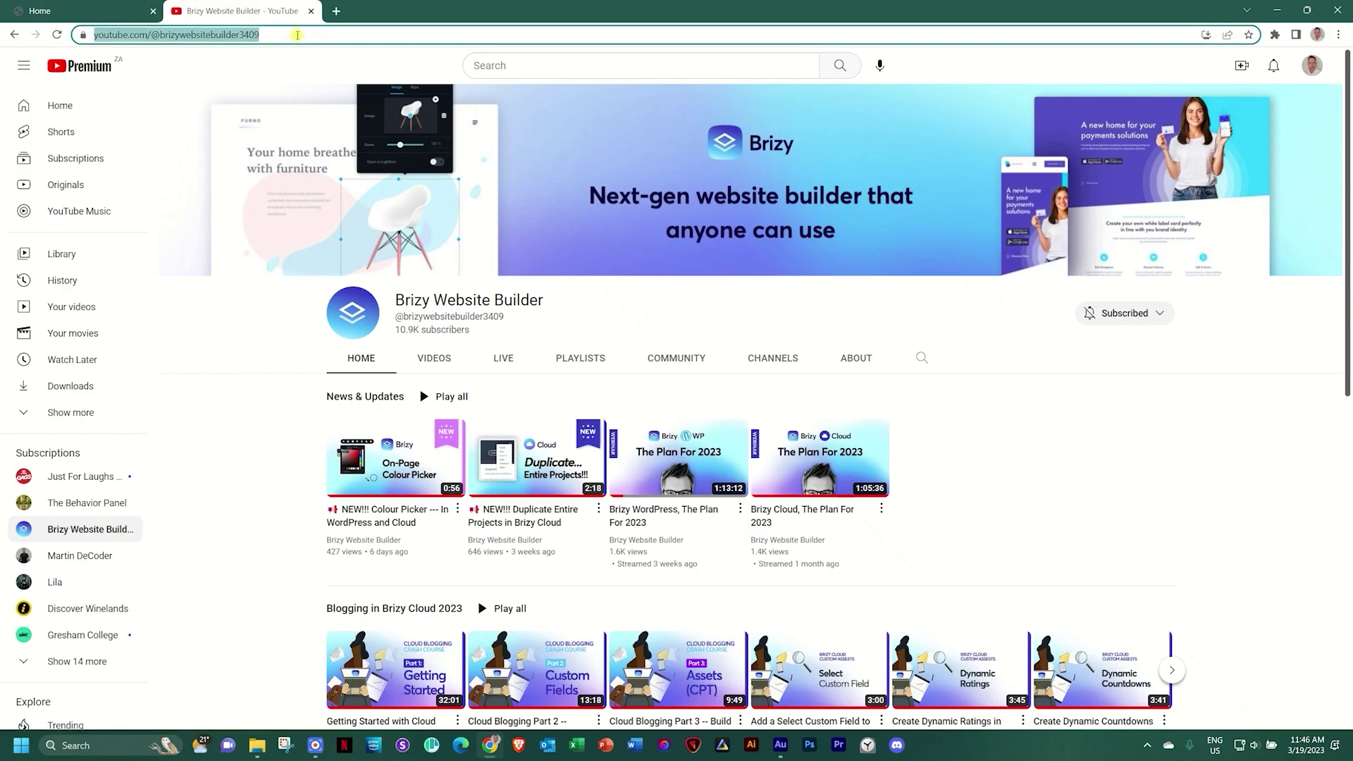
click(84, 6)
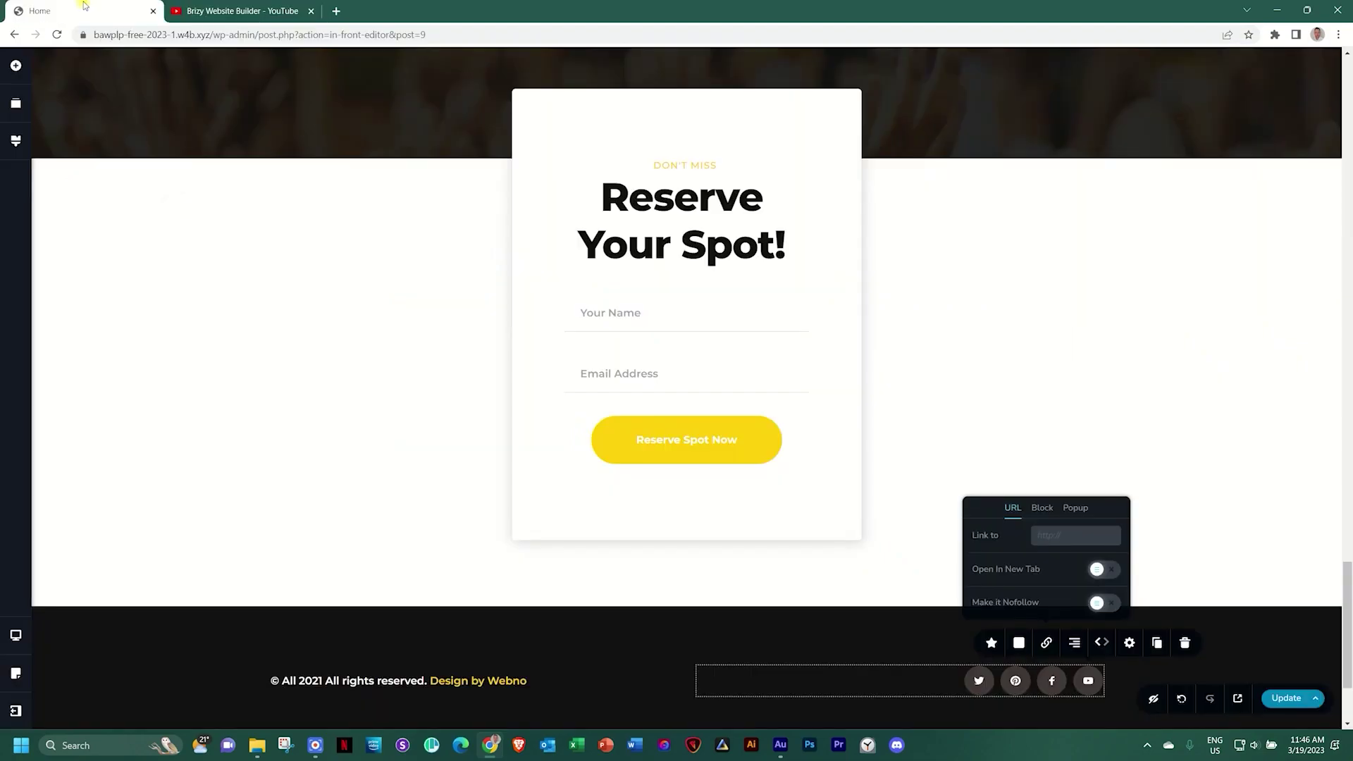
Paste the channel URL as the icon's link, enable Open In New Tab, and Update the page
click(1051, 534)
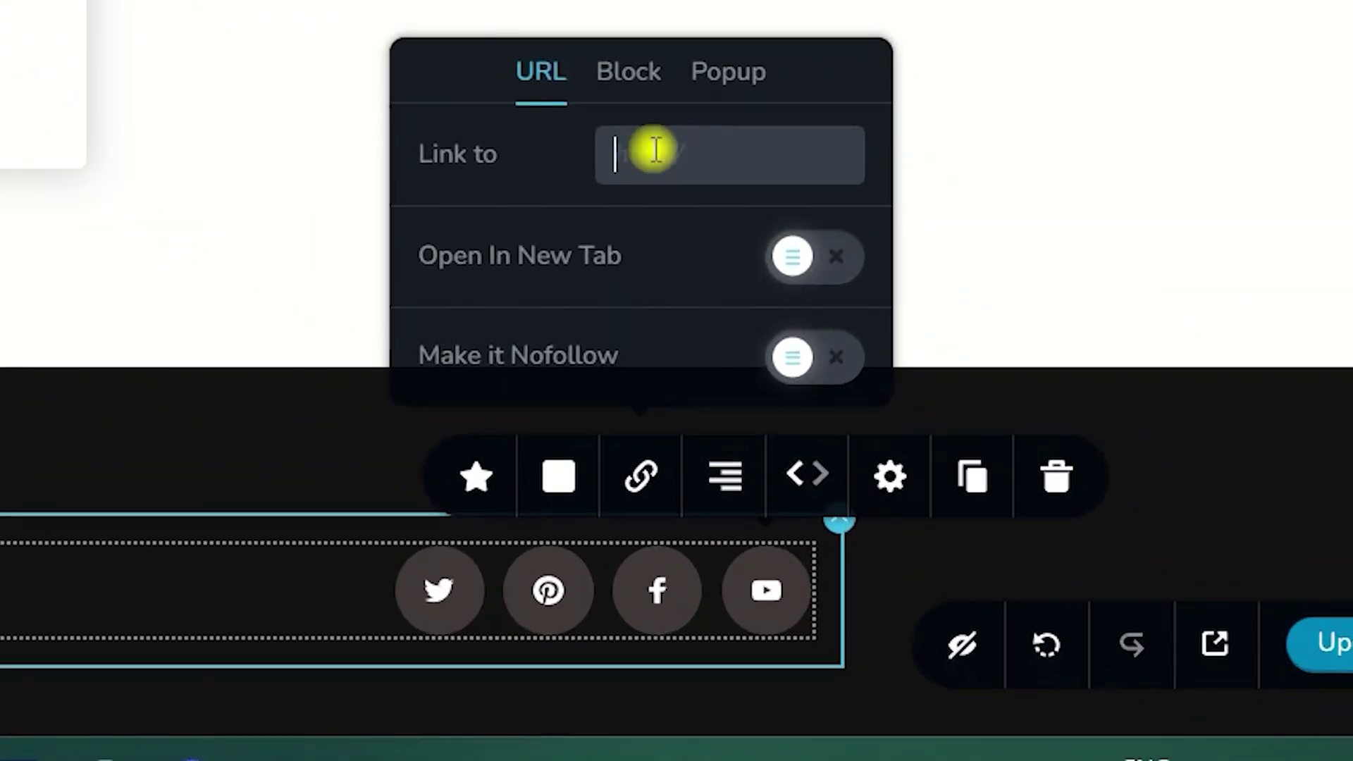
key(ctrl+v)
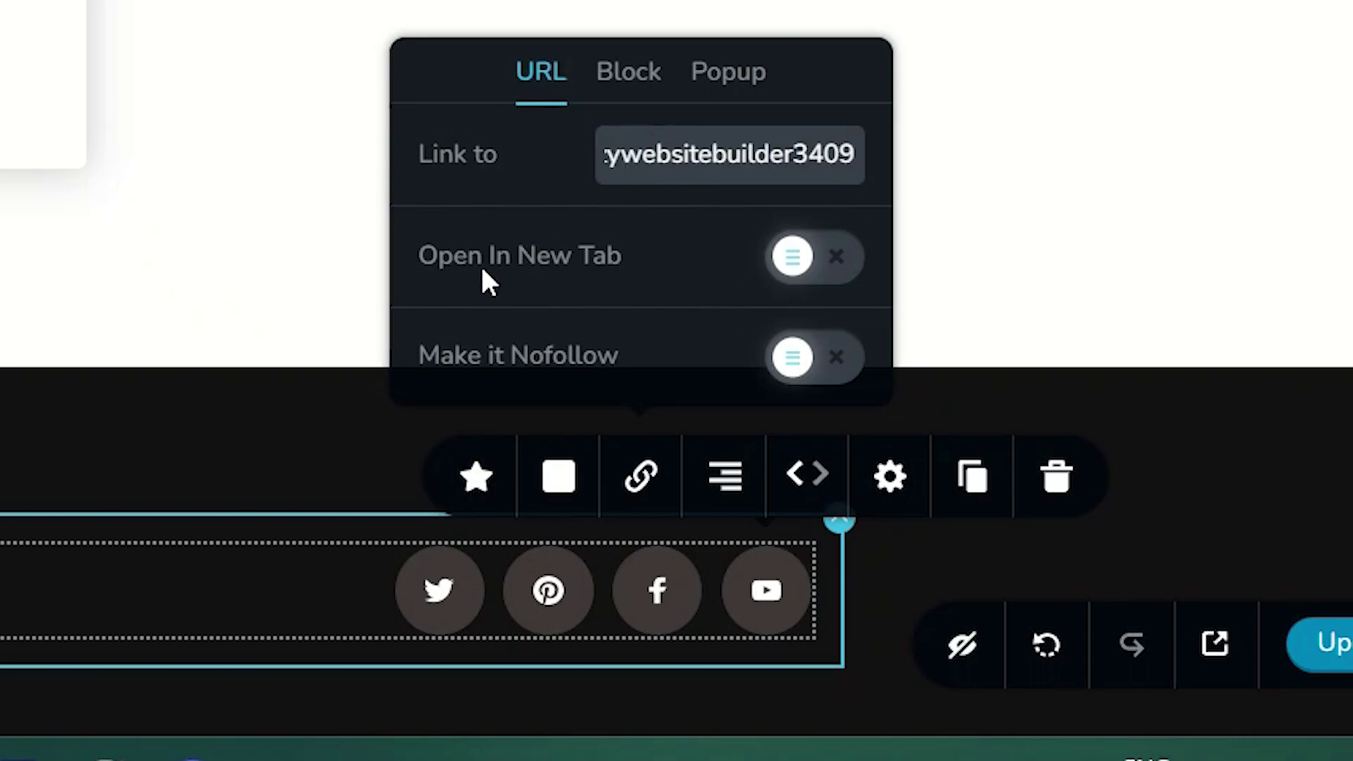
click(810, 251)
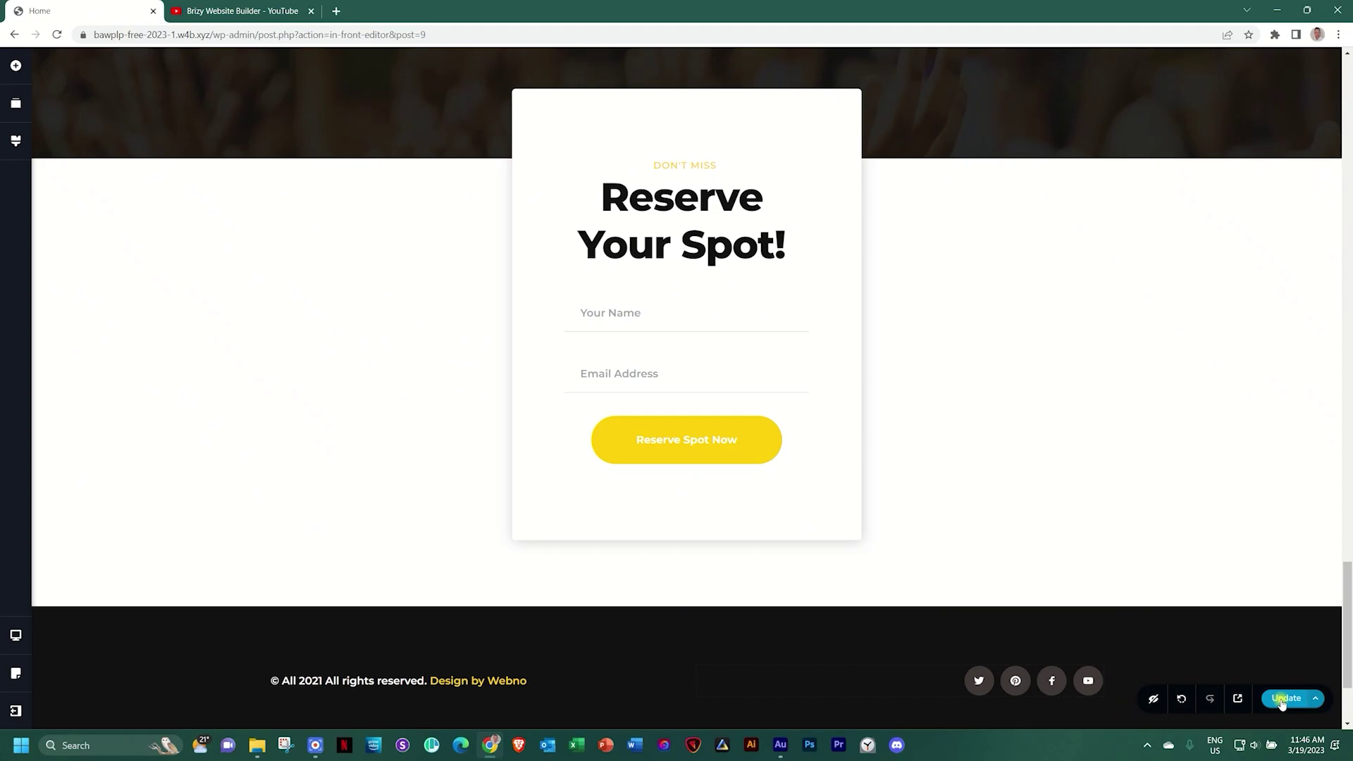
click(1348, 659)
Preview the page, confirm the footer YouTube icon opens the Brizy channel, then close the extra tabs
click(1236, 701)
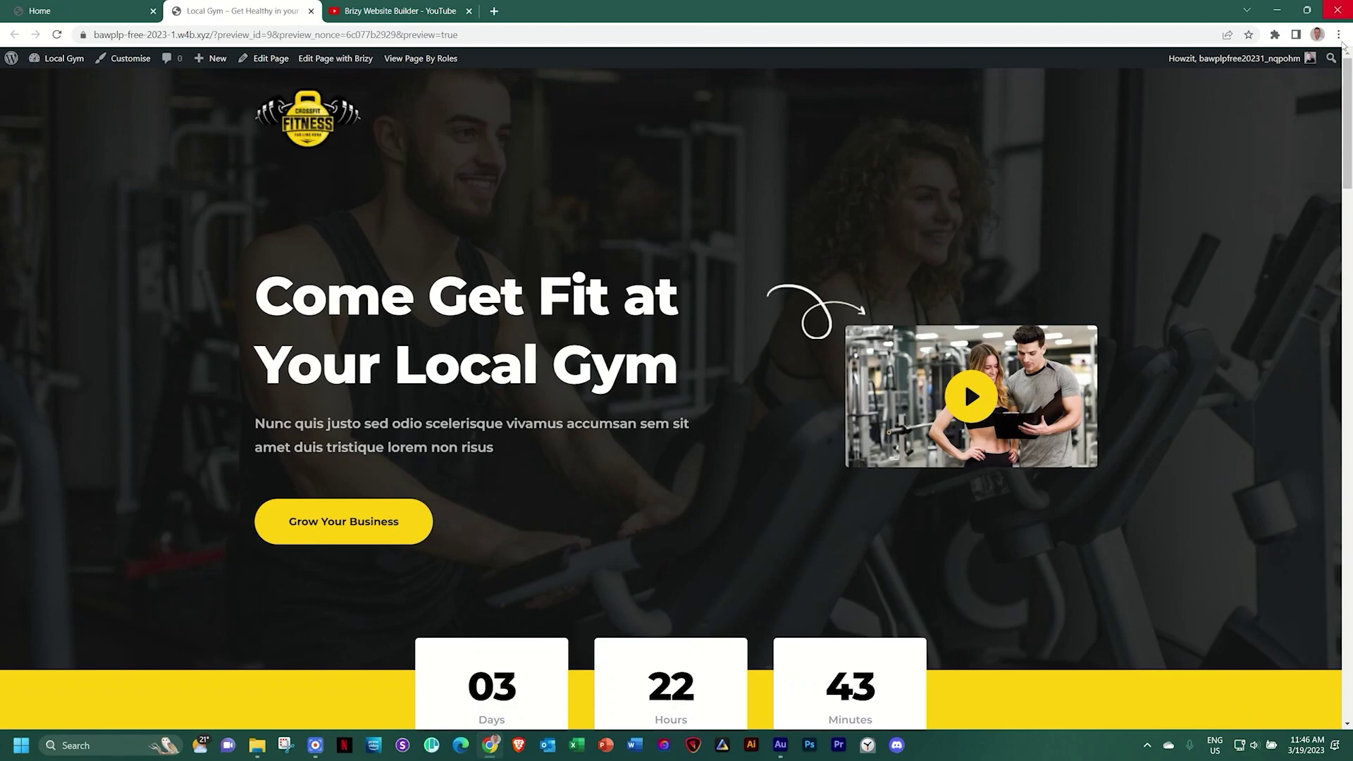
drag(1346, 127, 1325, 639)
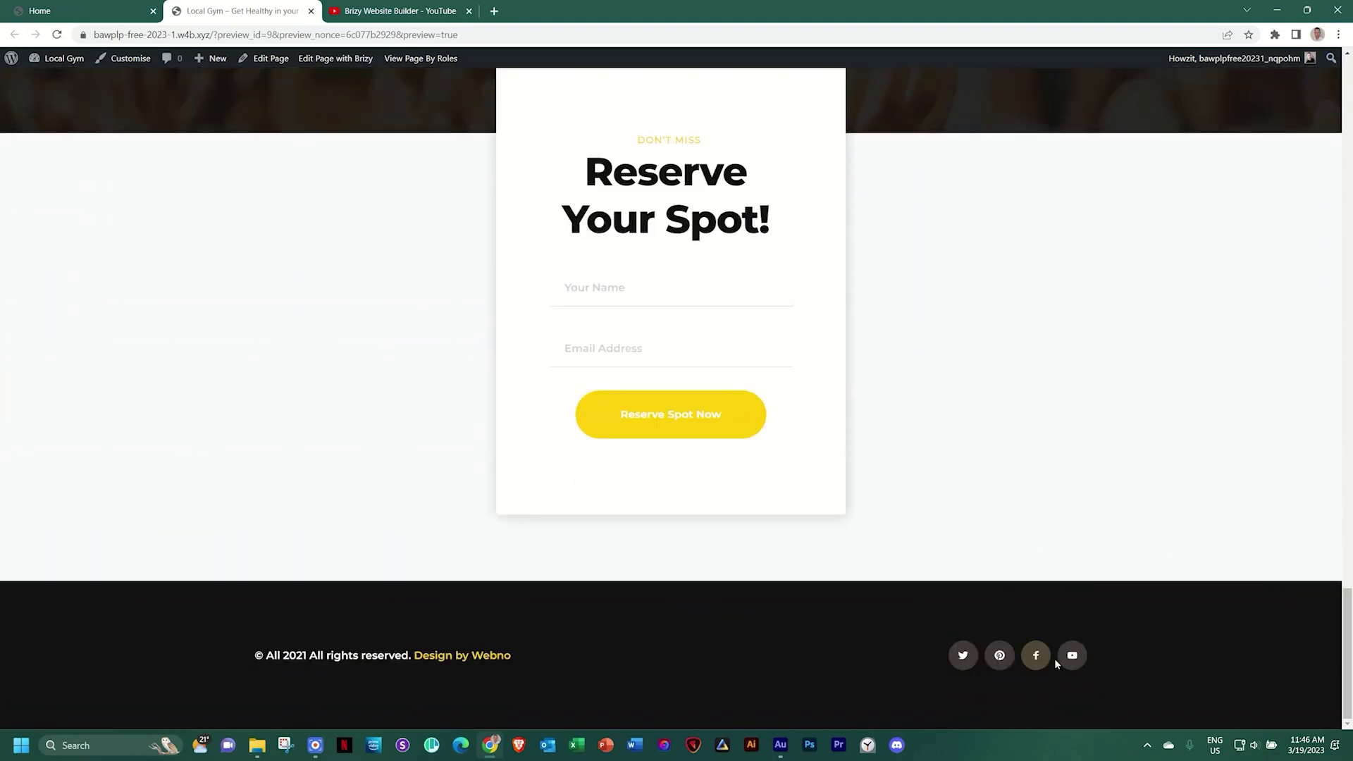
click(1072, 655)
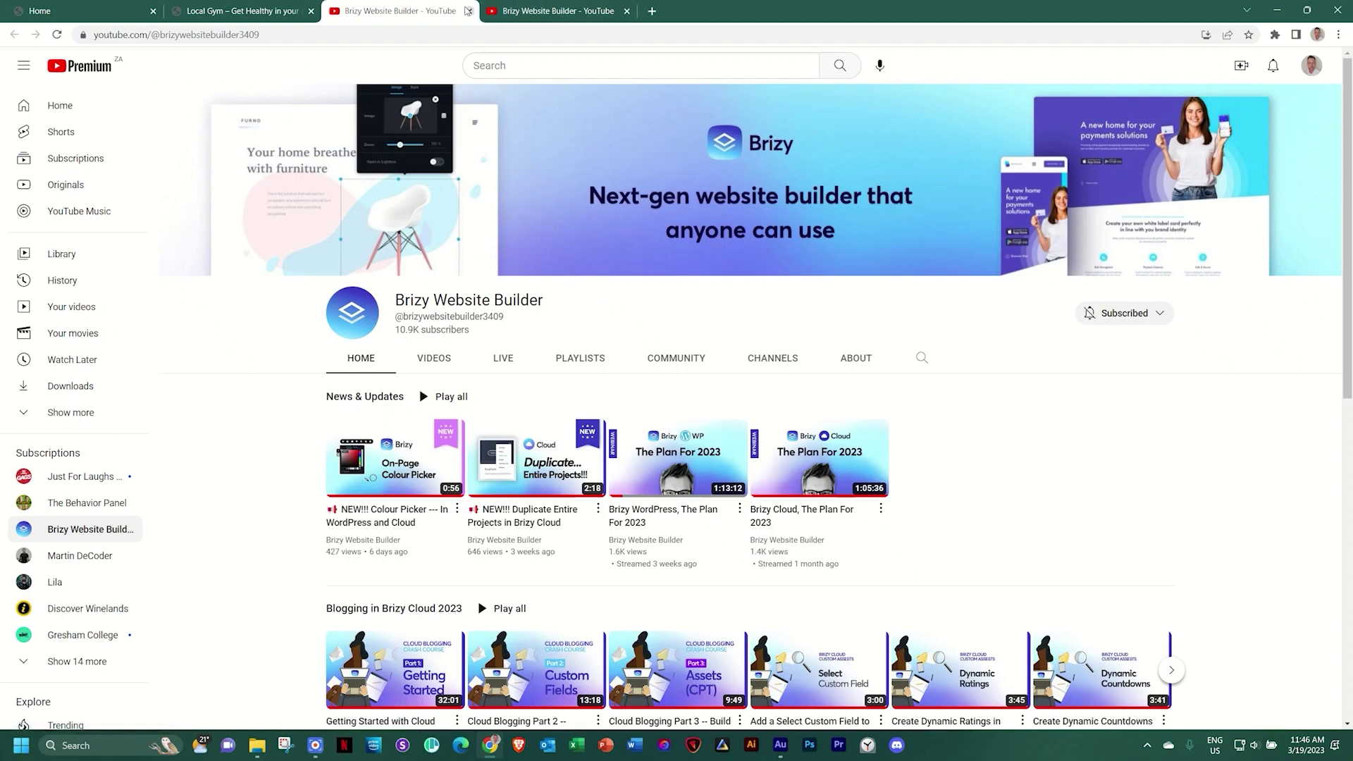
click(468, 11)
click(463, 14)
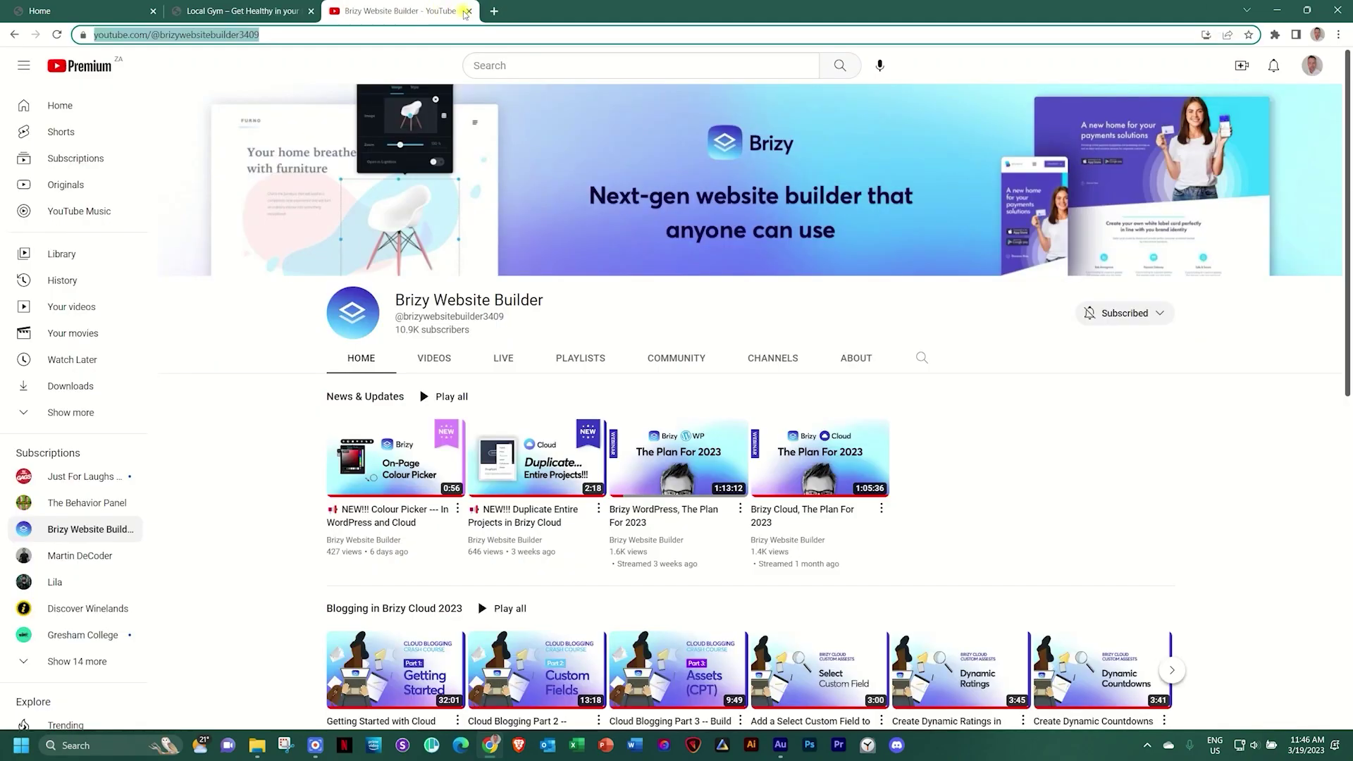
click(467, 12)
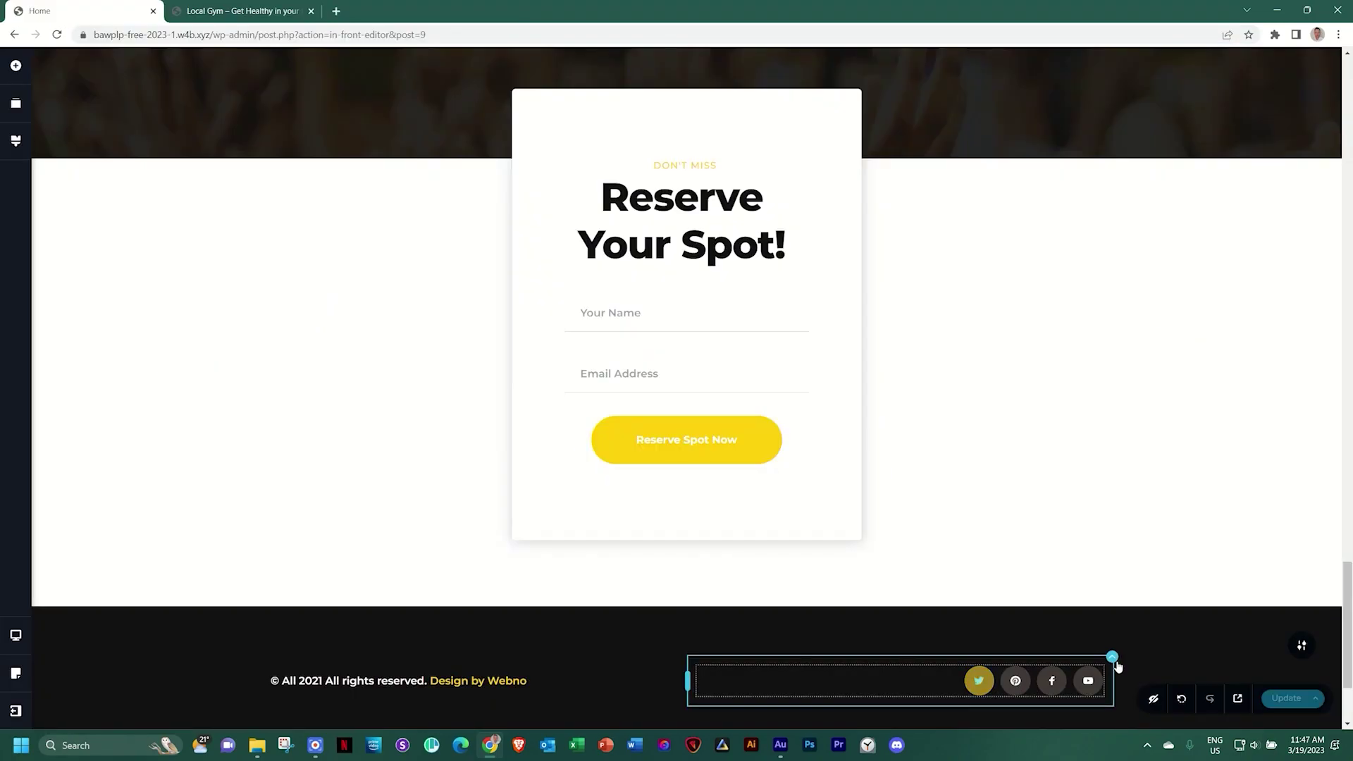
Delete the Pinterest icon from the footer and review the Twitter and Facebook icons' link settings
click(1017, 683)
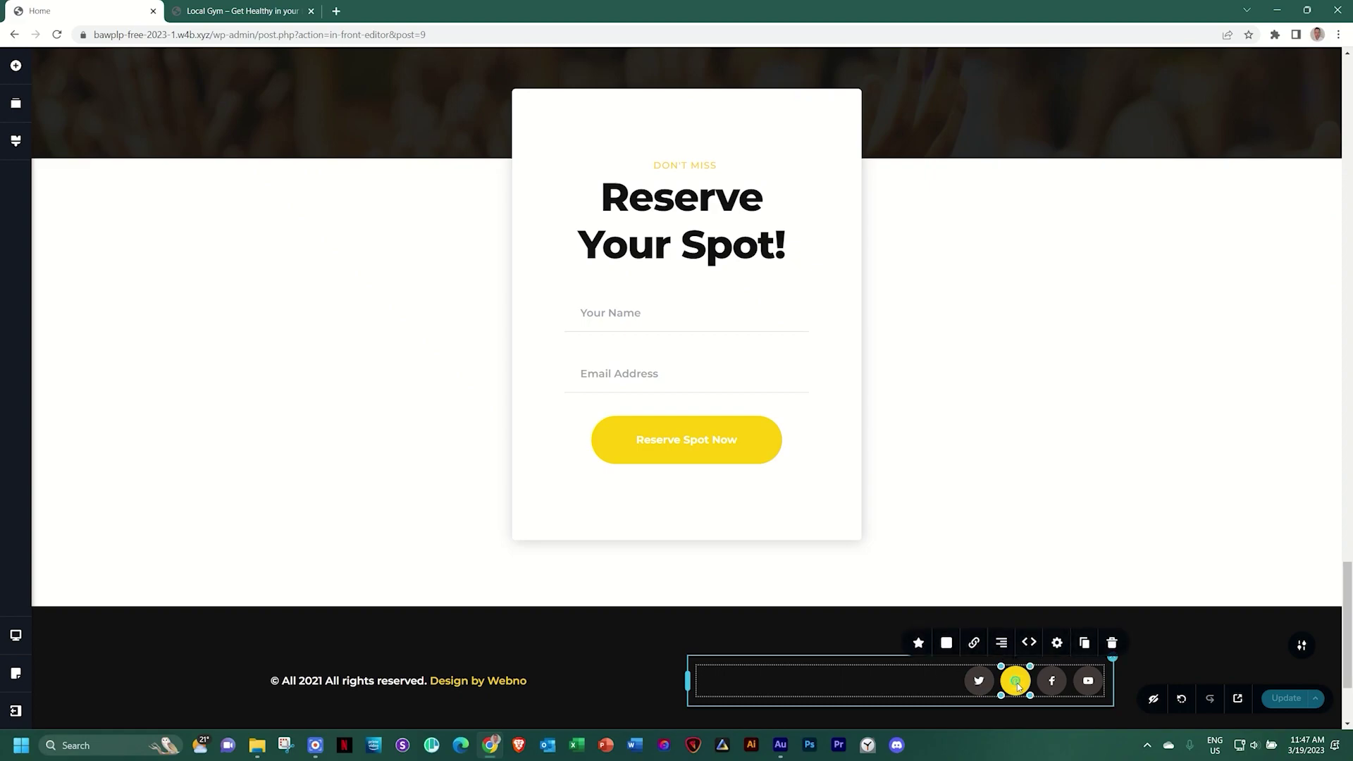
click(1113, 644)
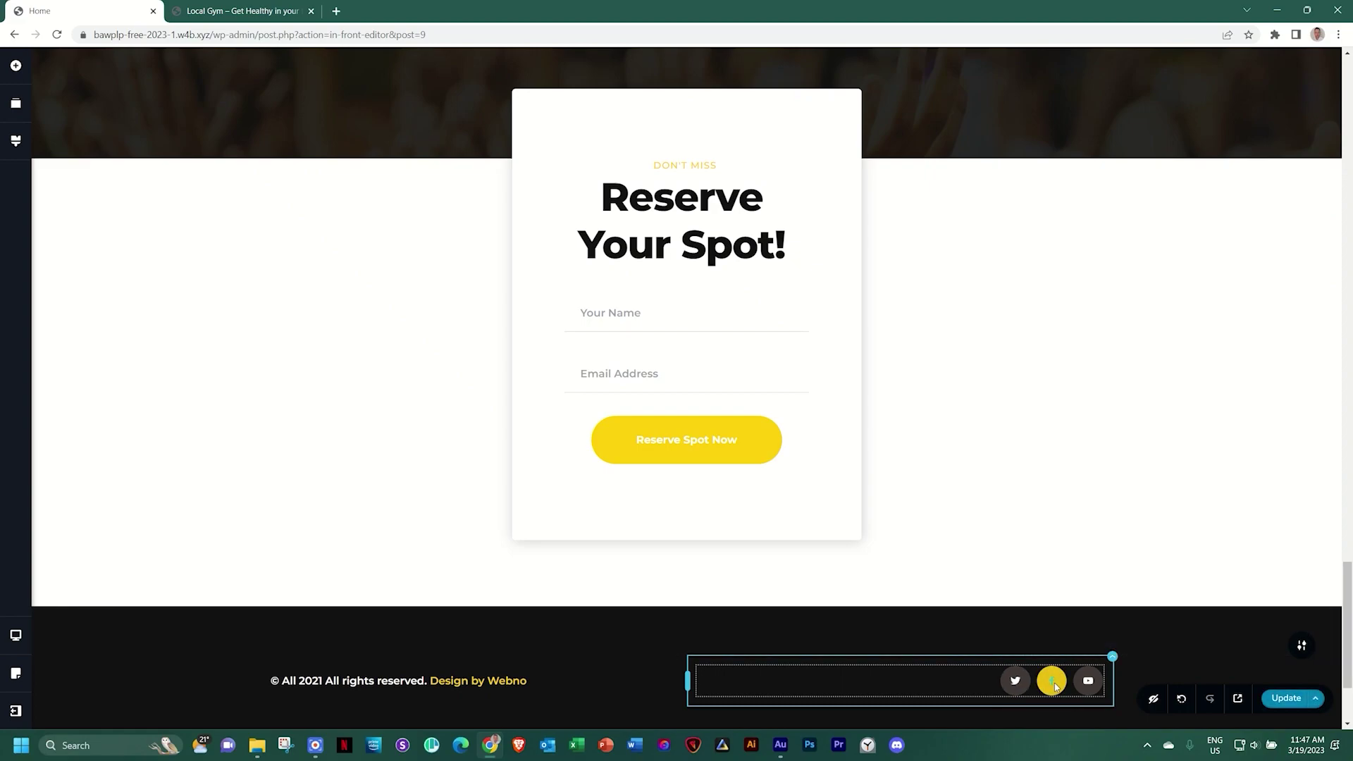
click(1015, 680)
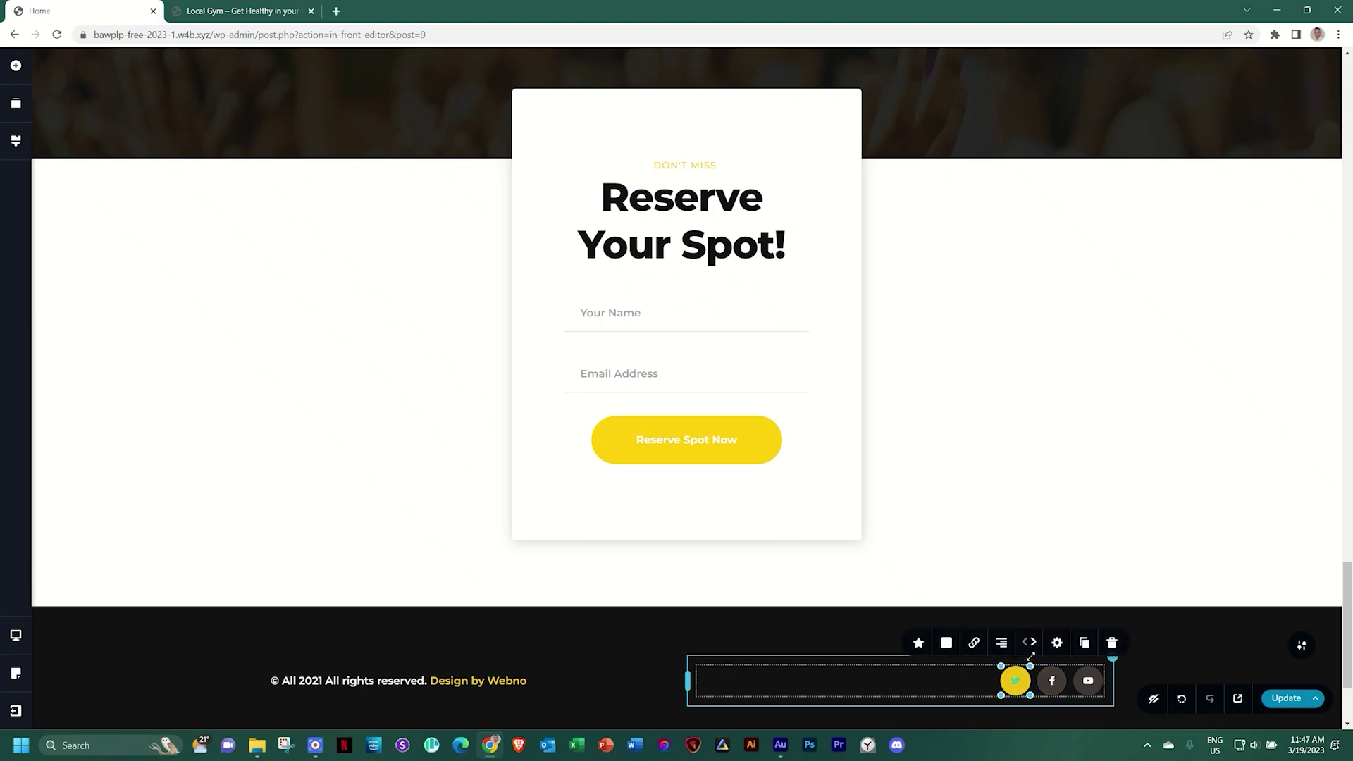
click(973, 644)
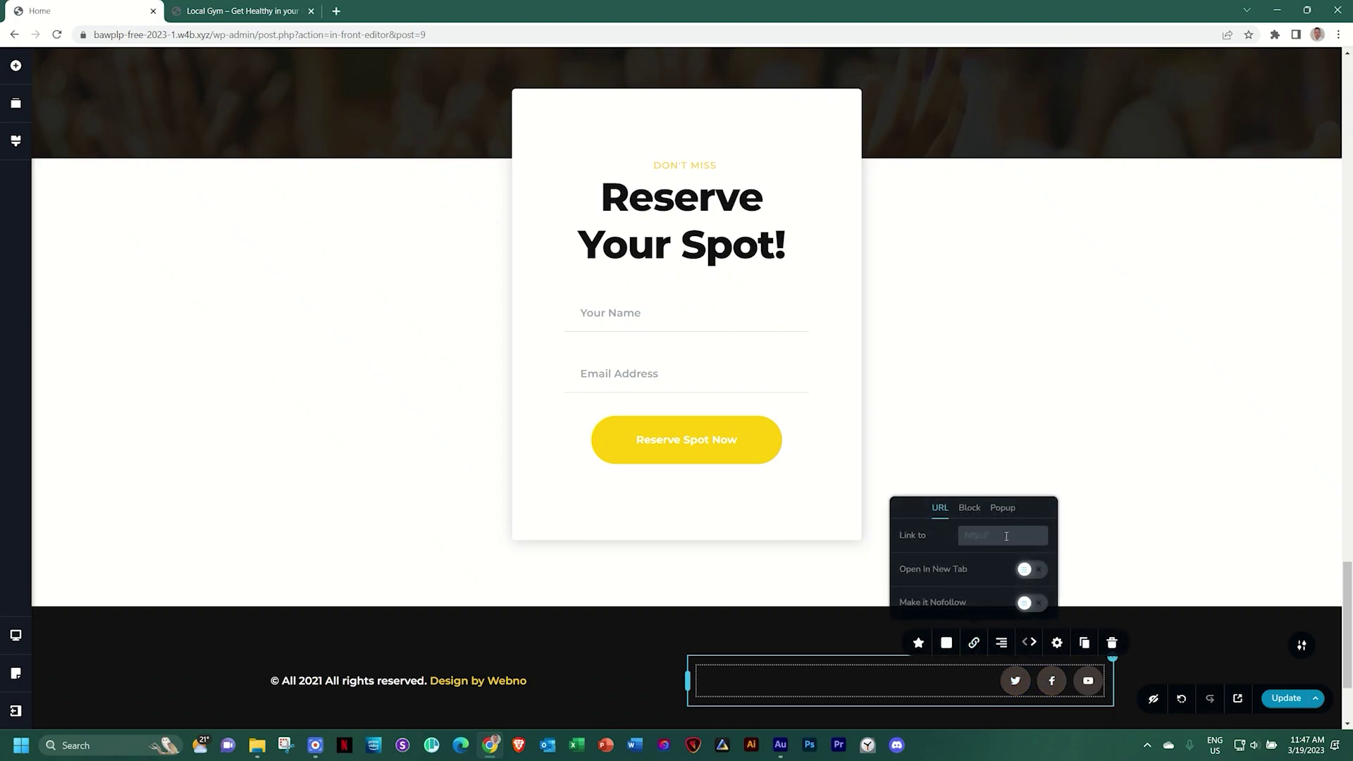
click(1056, 683)
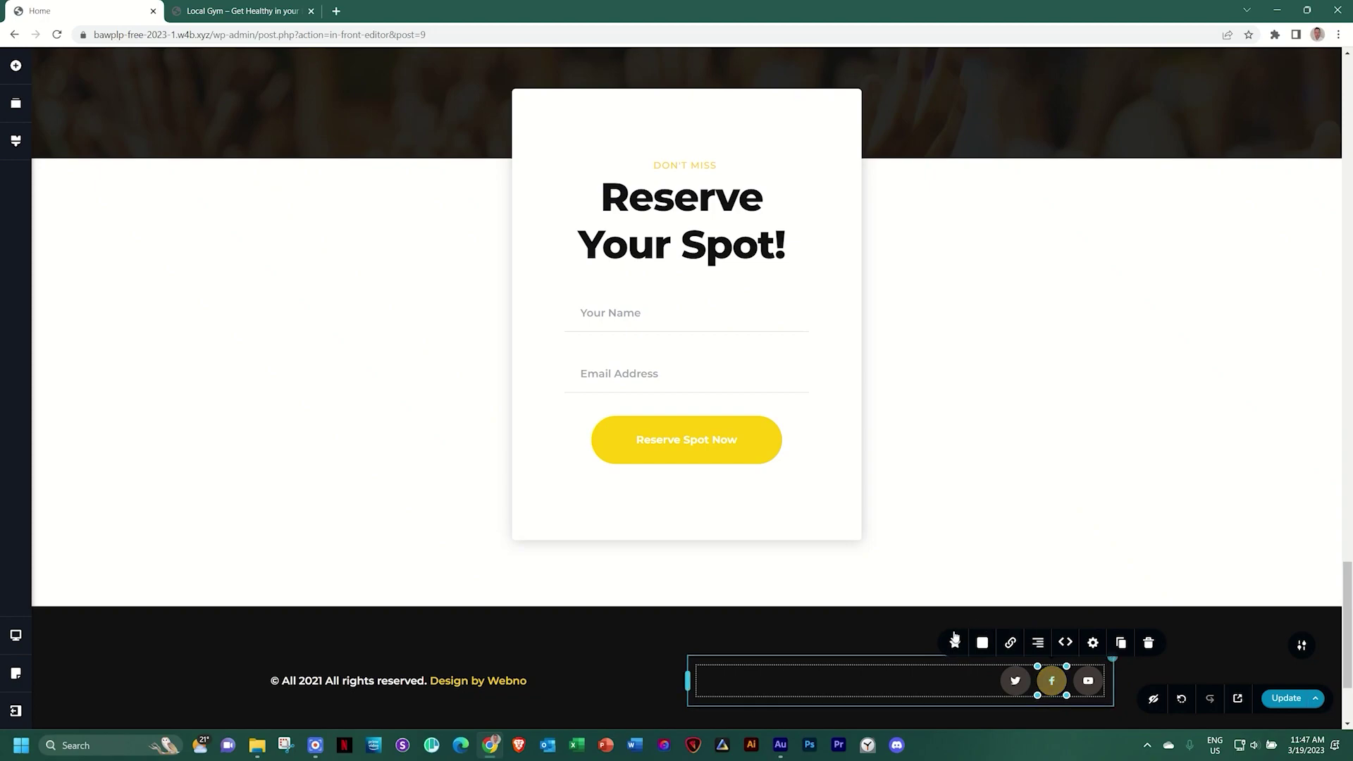
click(1009, 644)
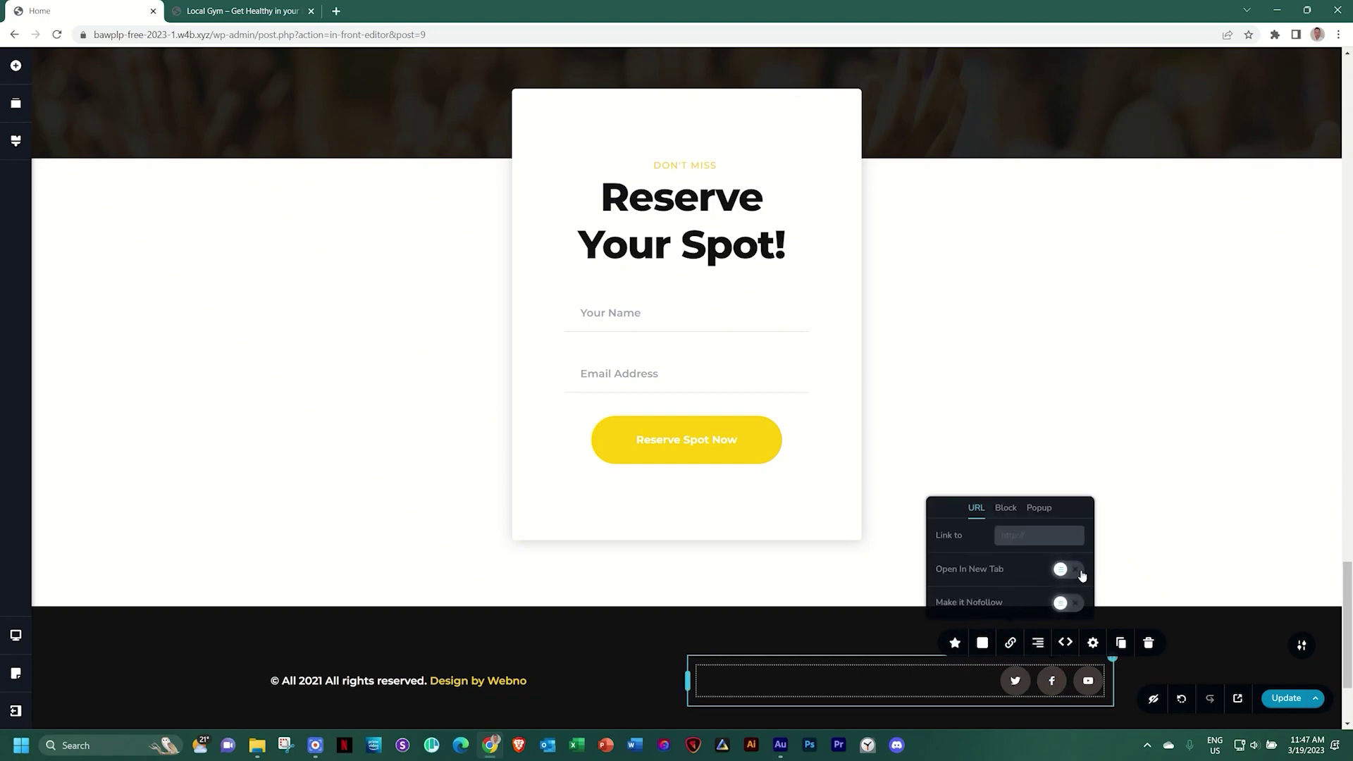
click(1192, 636)
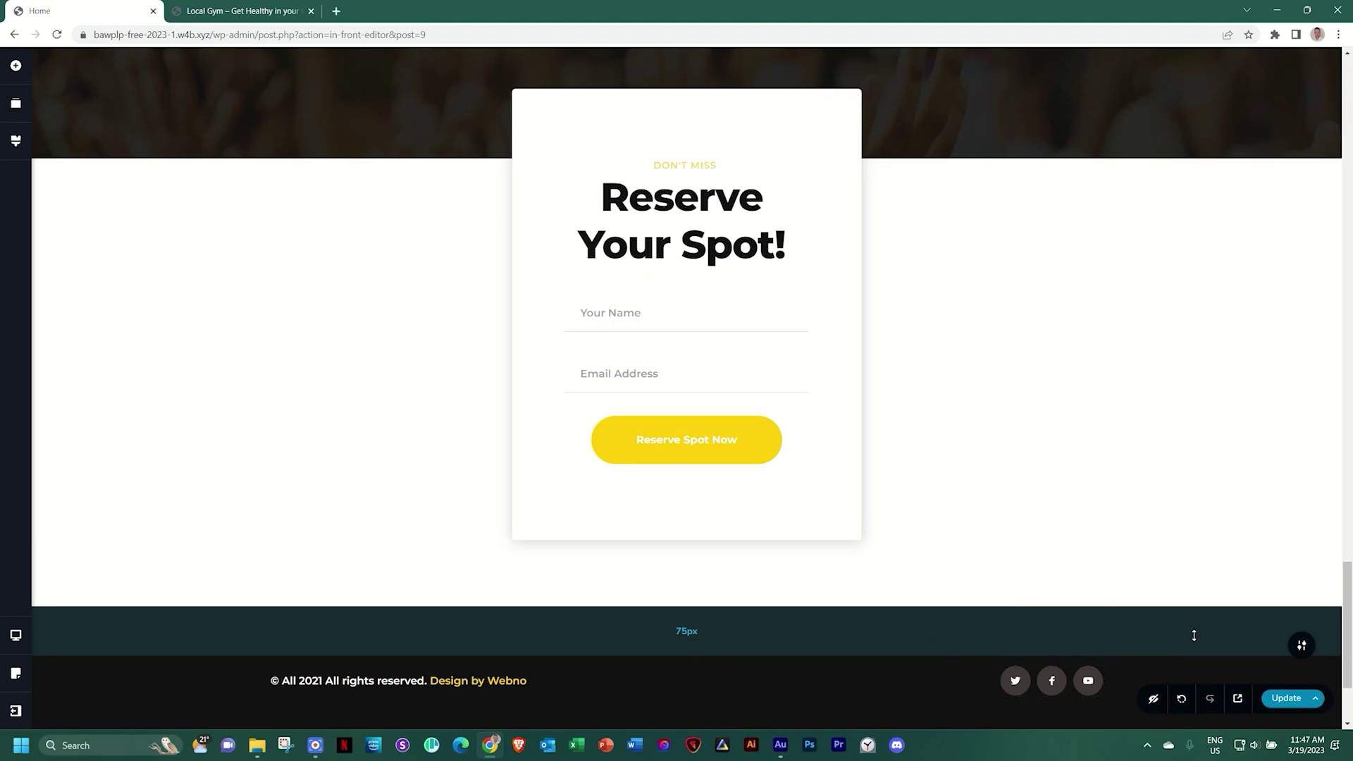
scroll(1194, 635, up, 8)
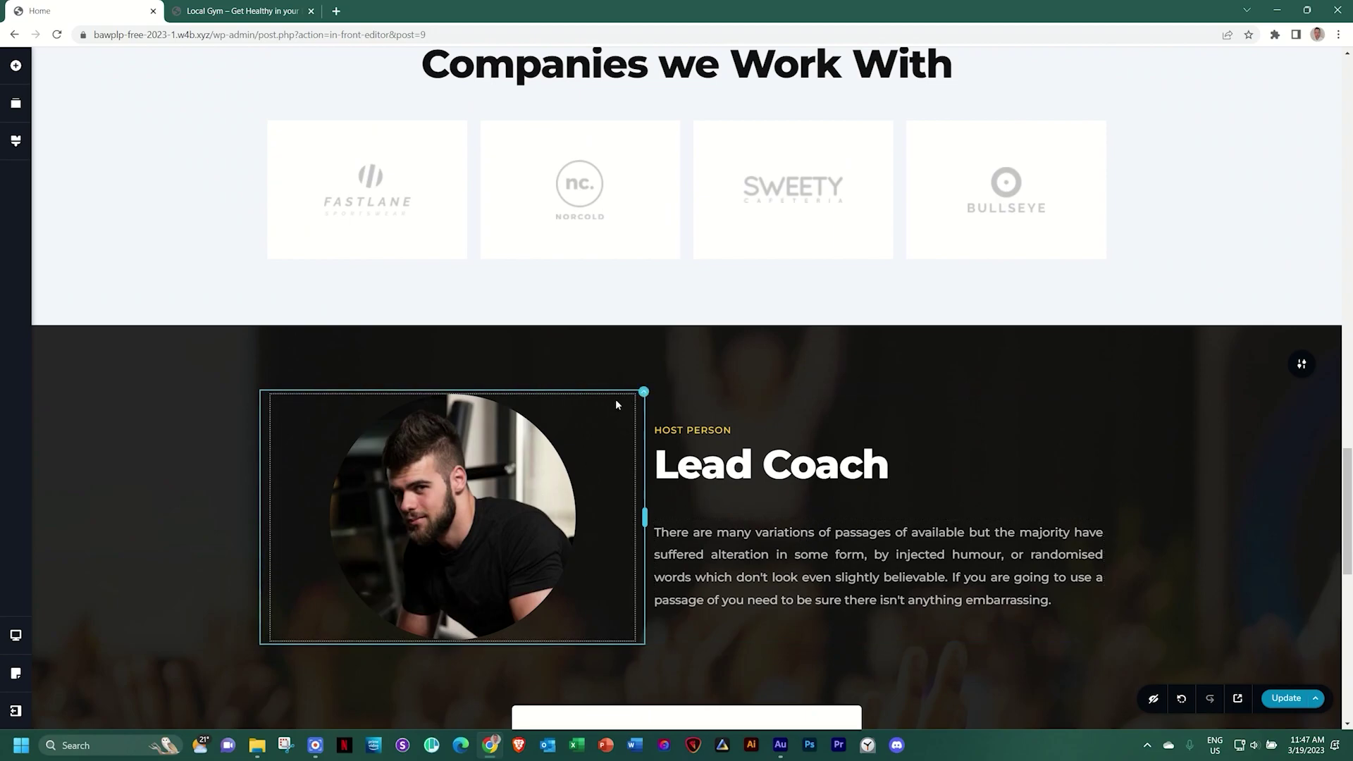
Inspect link settings for the Lead Coach text column and the highlighted words 'passages of available'
click(1112, 393)
click(1068, 360)
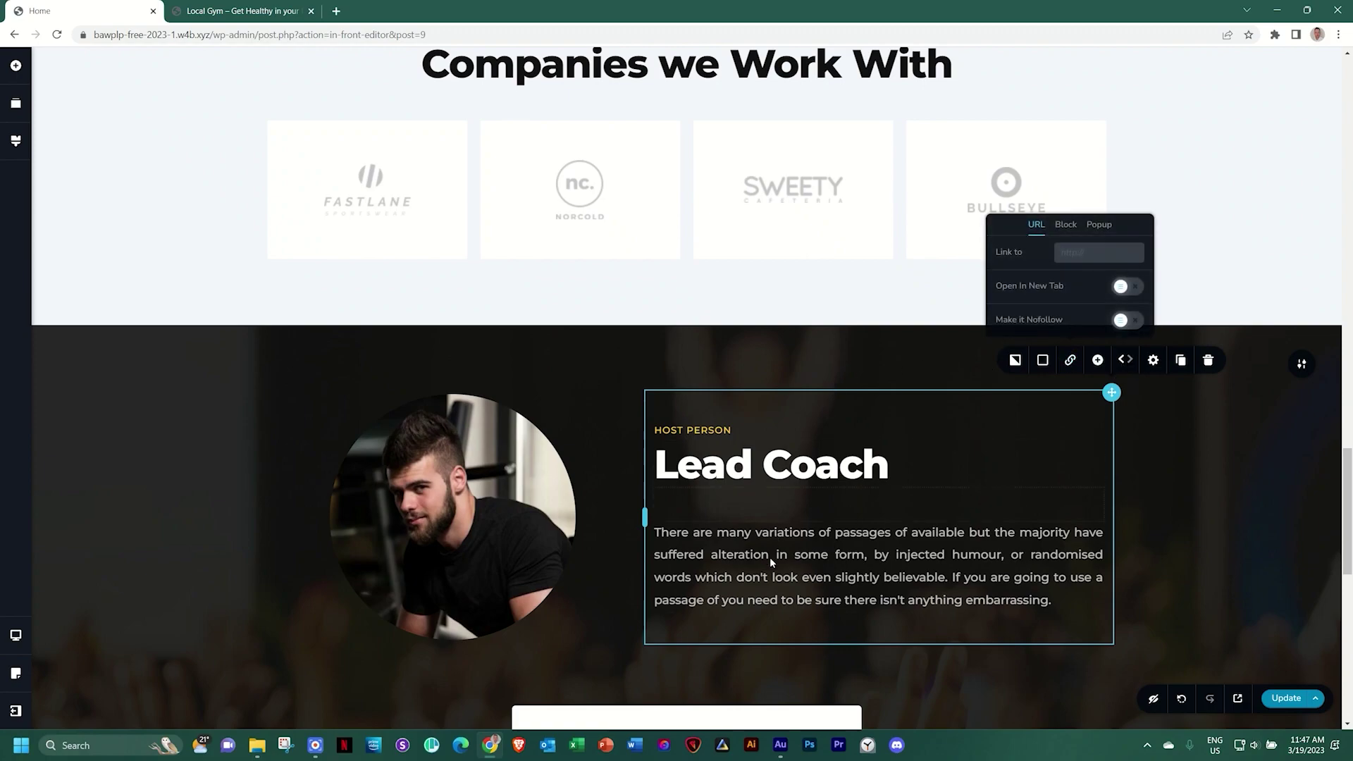
click(774, 532)
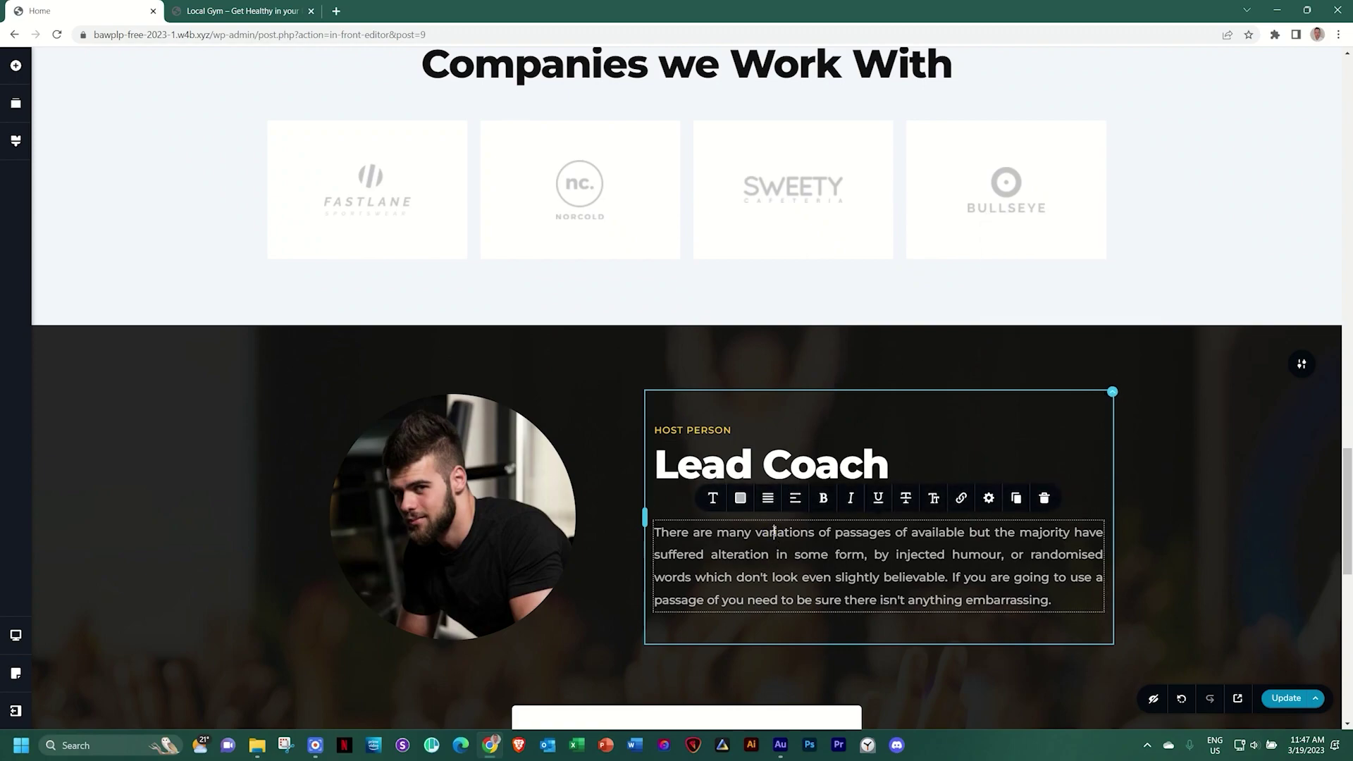
click(961, 498)
drag(836, 534, 966, 532)
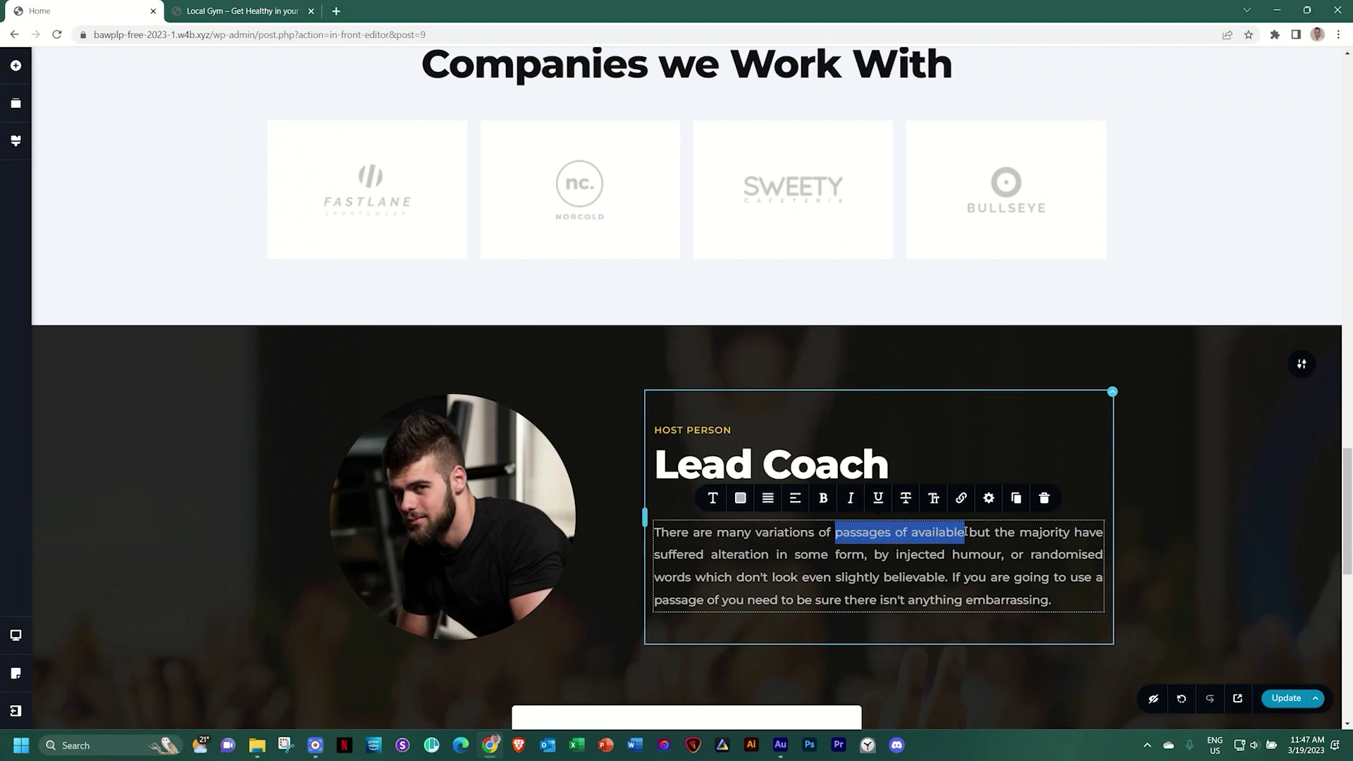
click(961, 498)
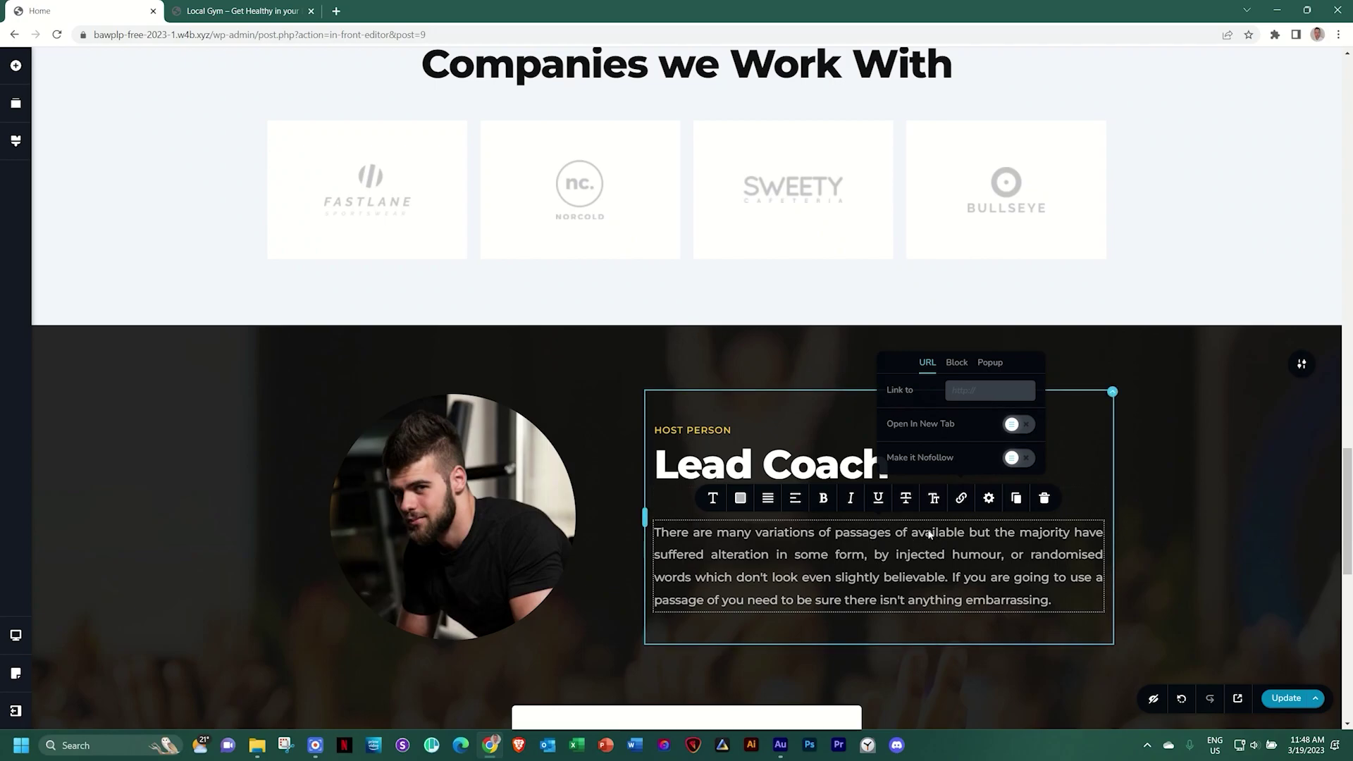
Select the Lead Coach photo, then move up to select the Strength icon image
click(427, 532)
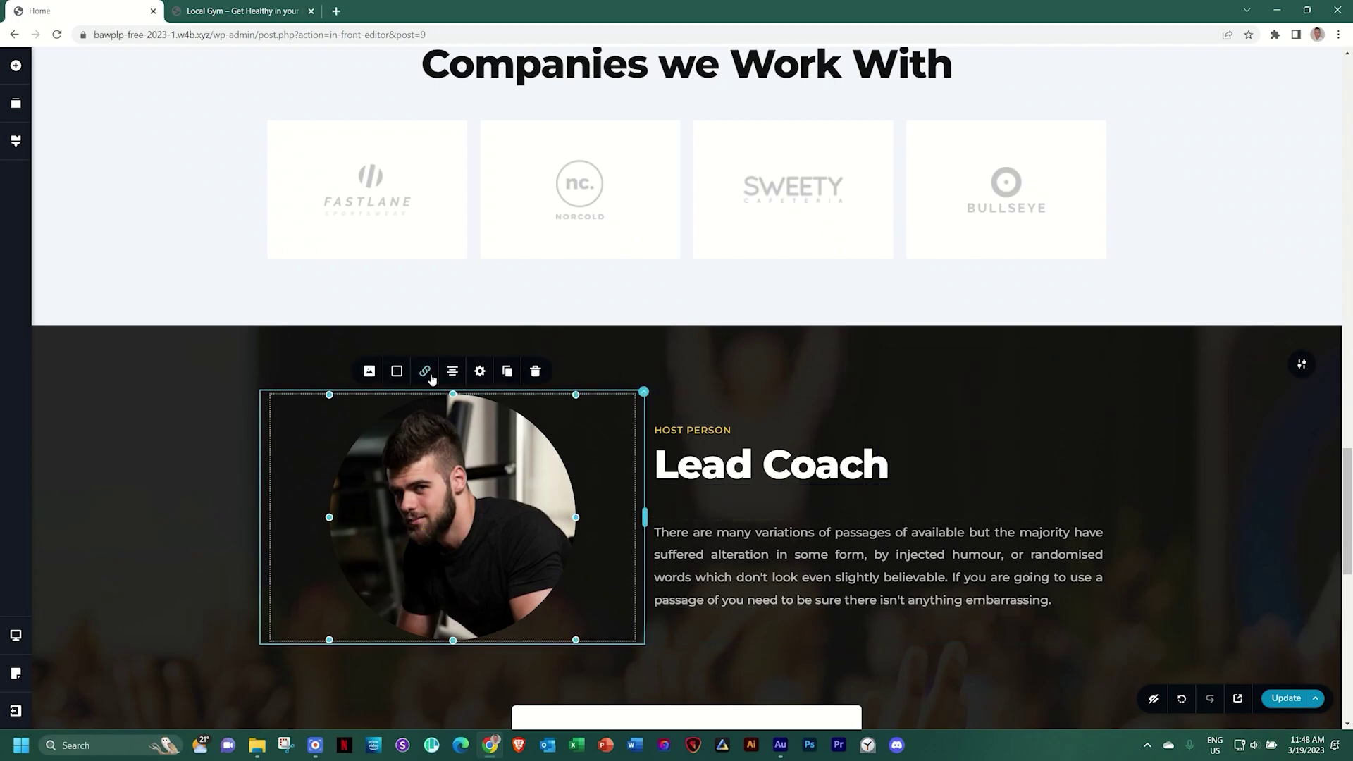
scroll(743, 441, up, 20)
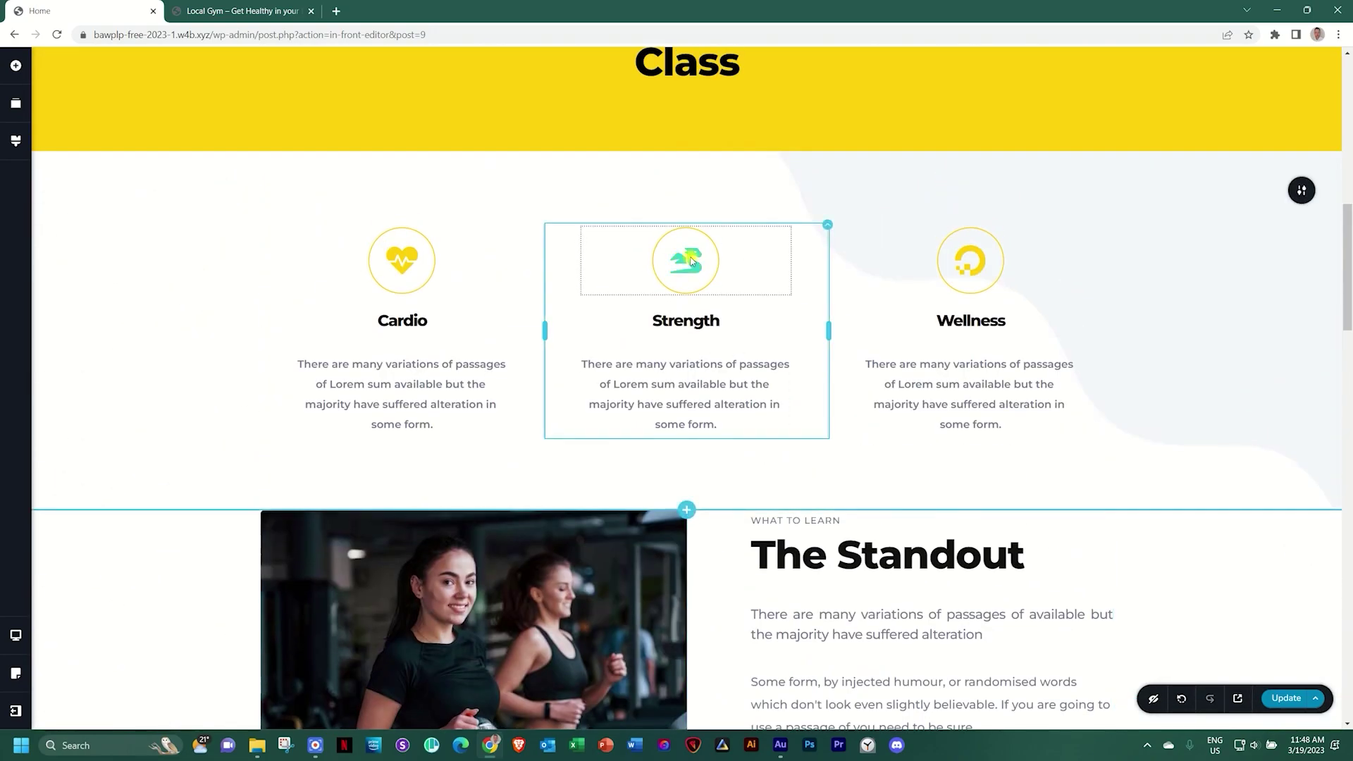
click(684, 263)
click(655, 319)
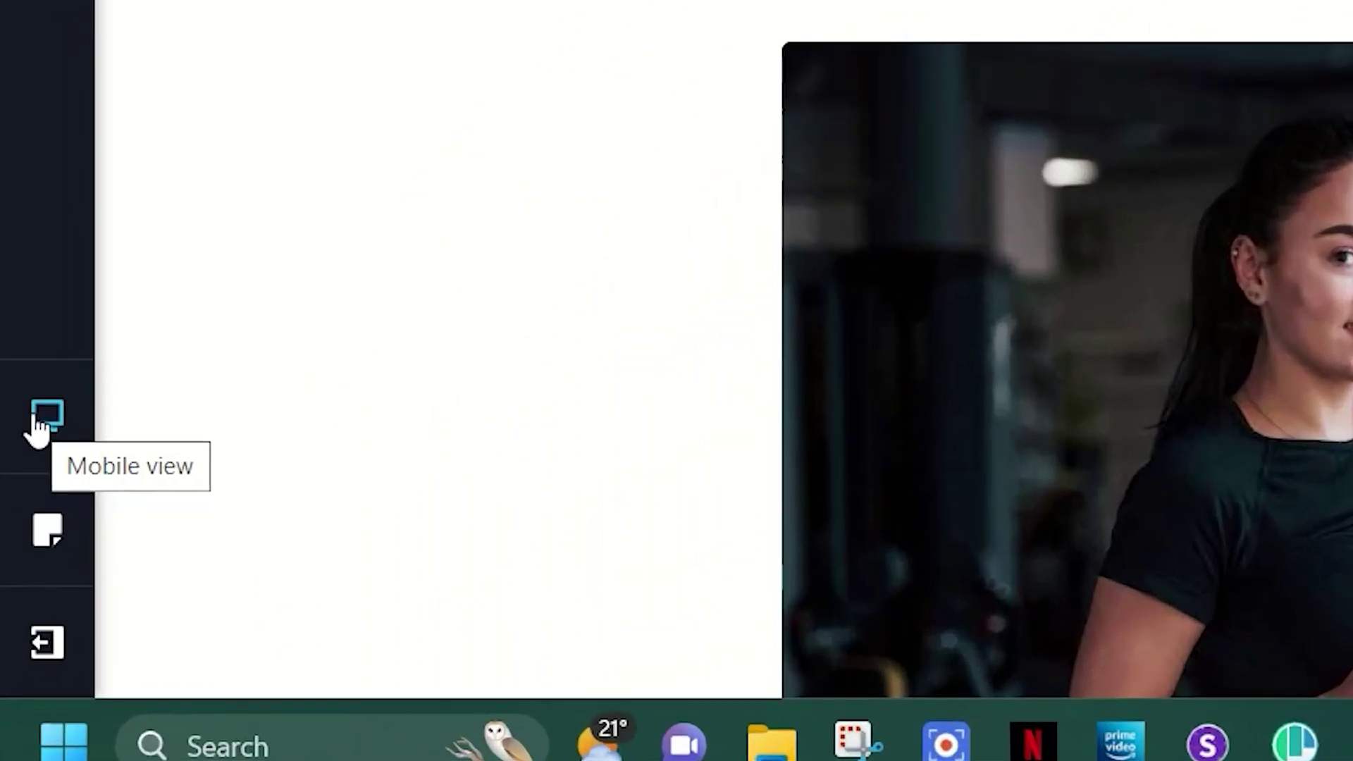
Switch the editor to Tablet view and scroll down through the whole page
click(56, 415)
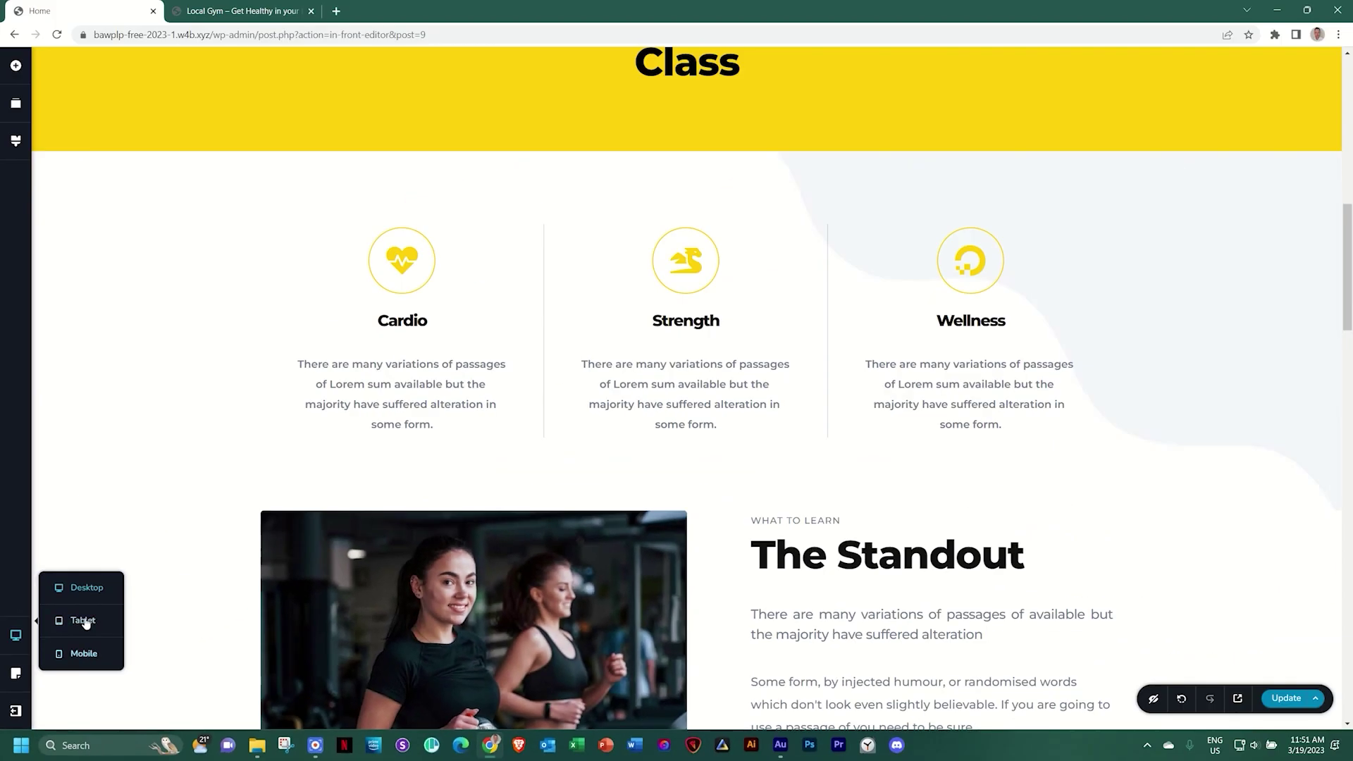
scroll(436, 501, up, 9)
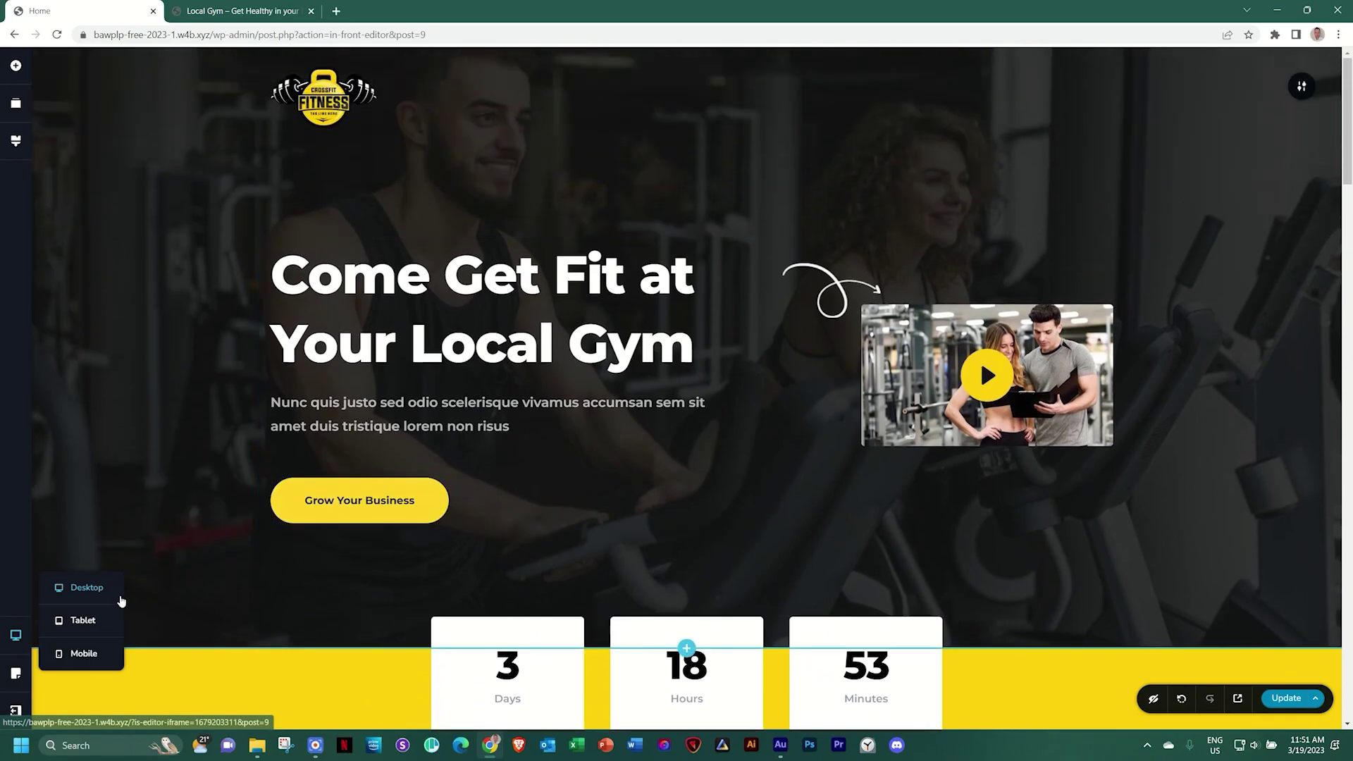
click(94, 627)
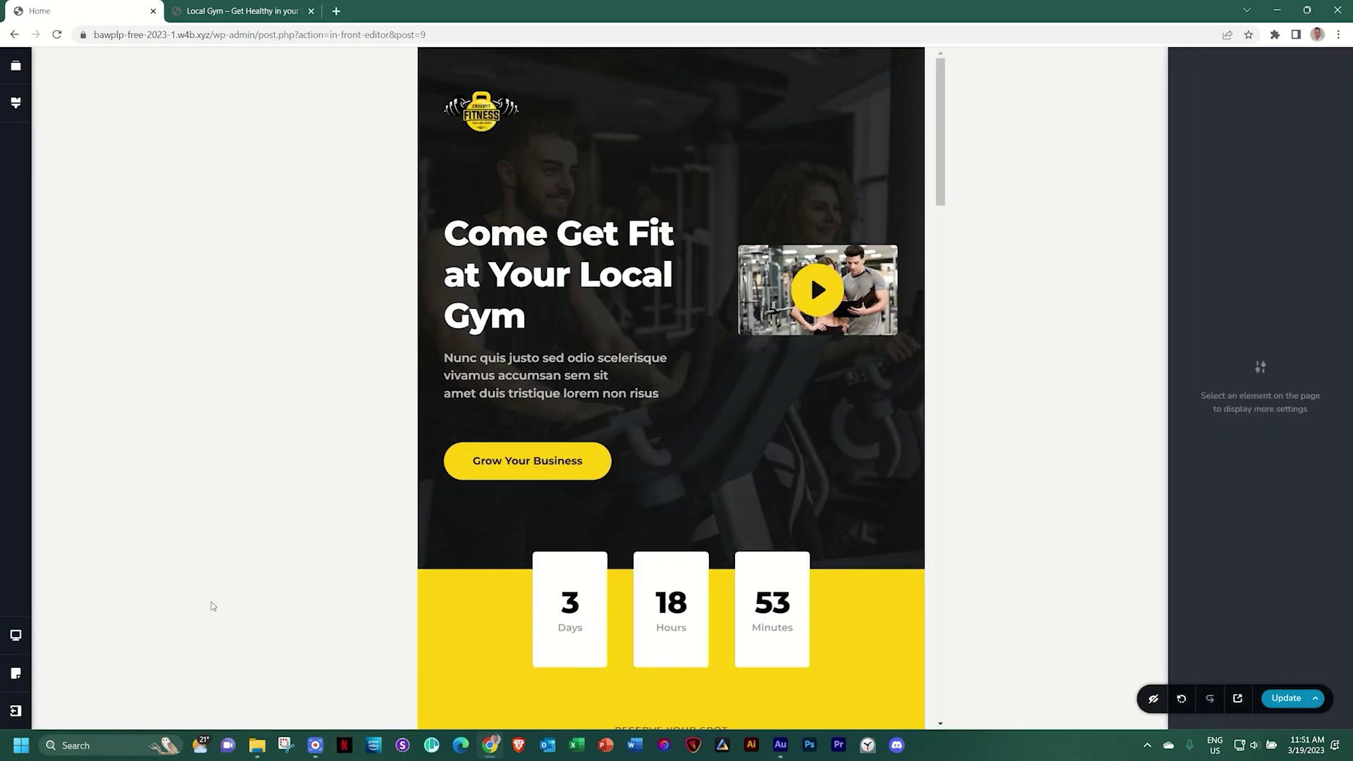
scroll(649, 418, down, 10)
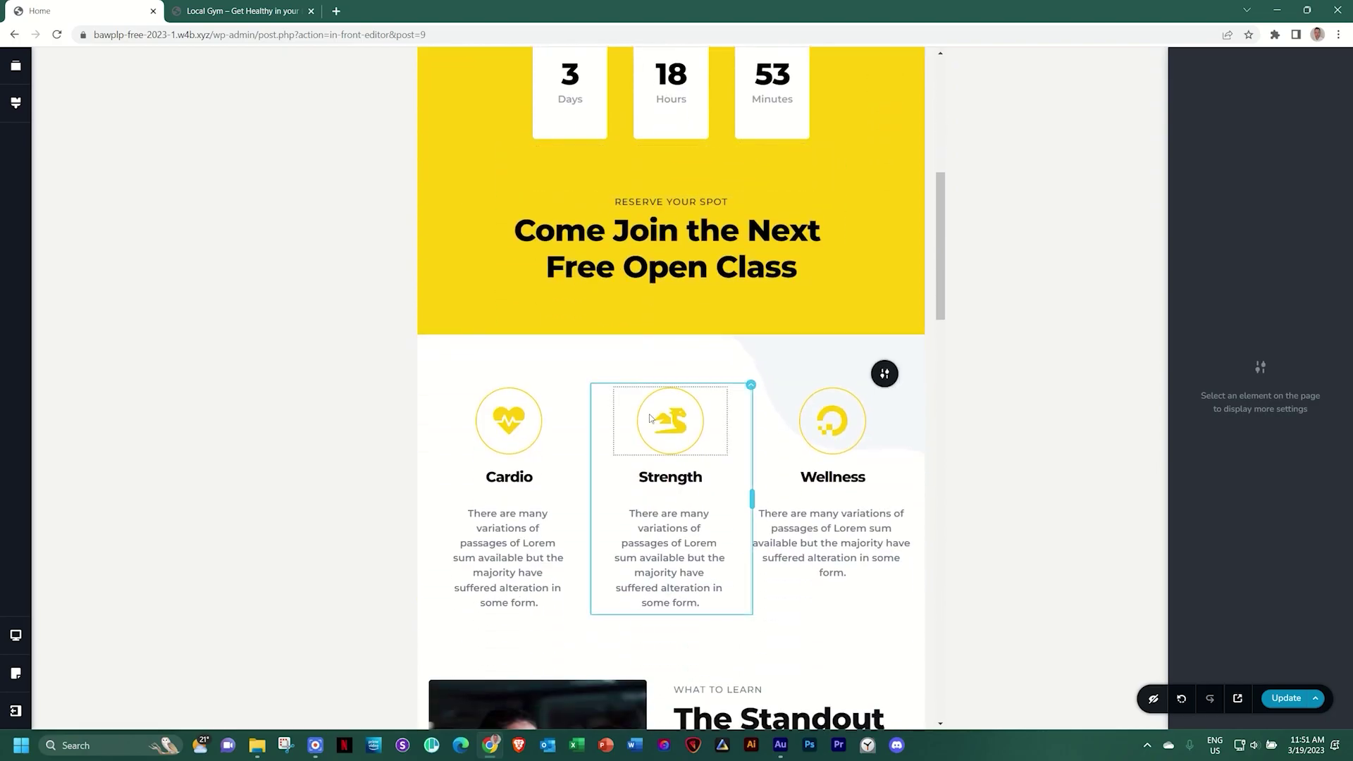
scroll(650, 419, down, 8)
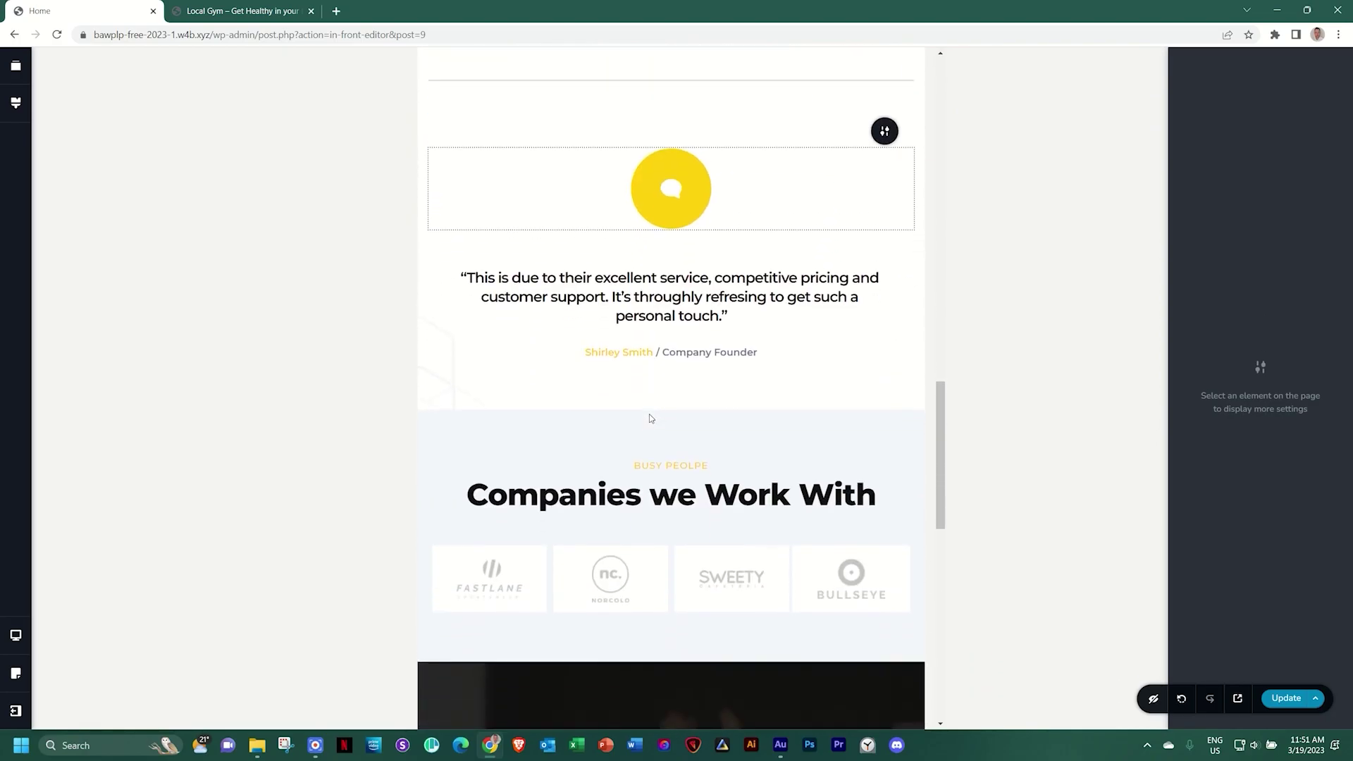
scroll(649, 414, down, 6)
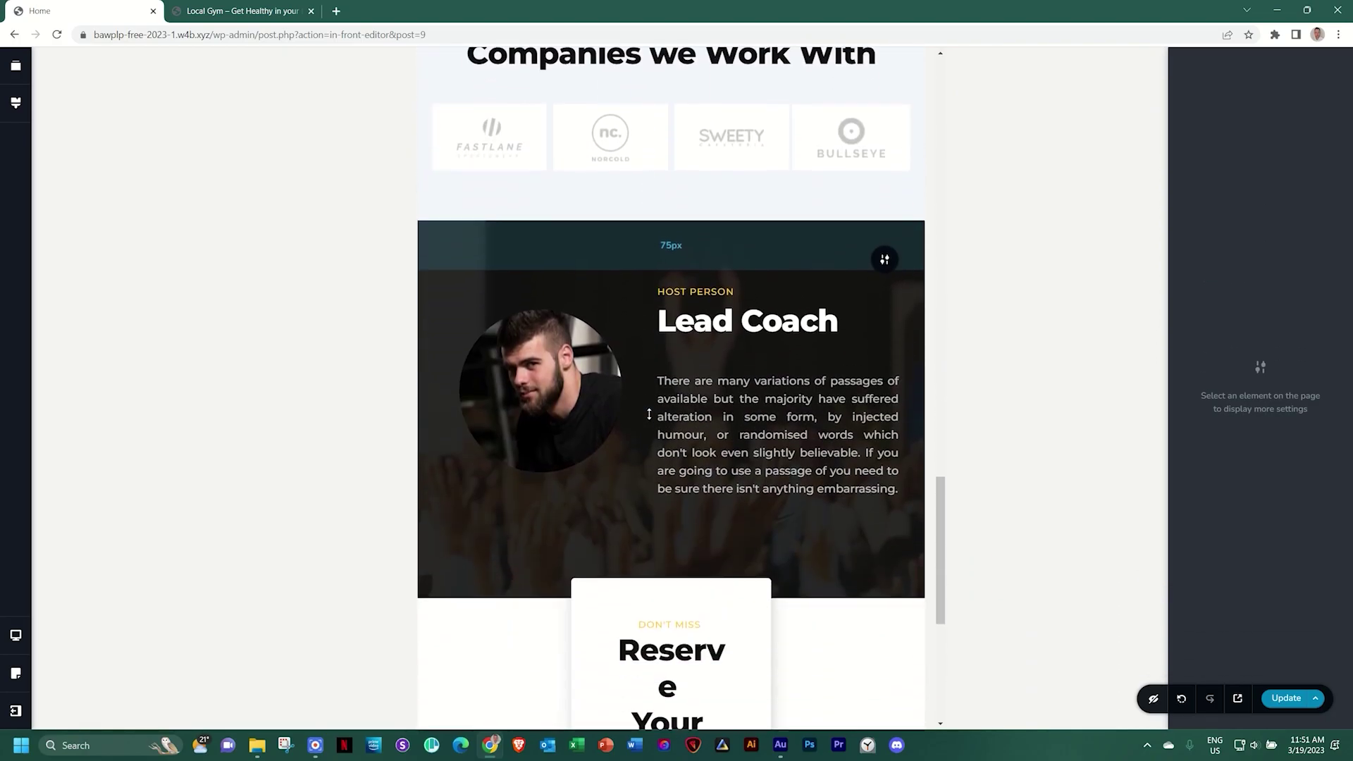
scroll(649, 417, down, 4)
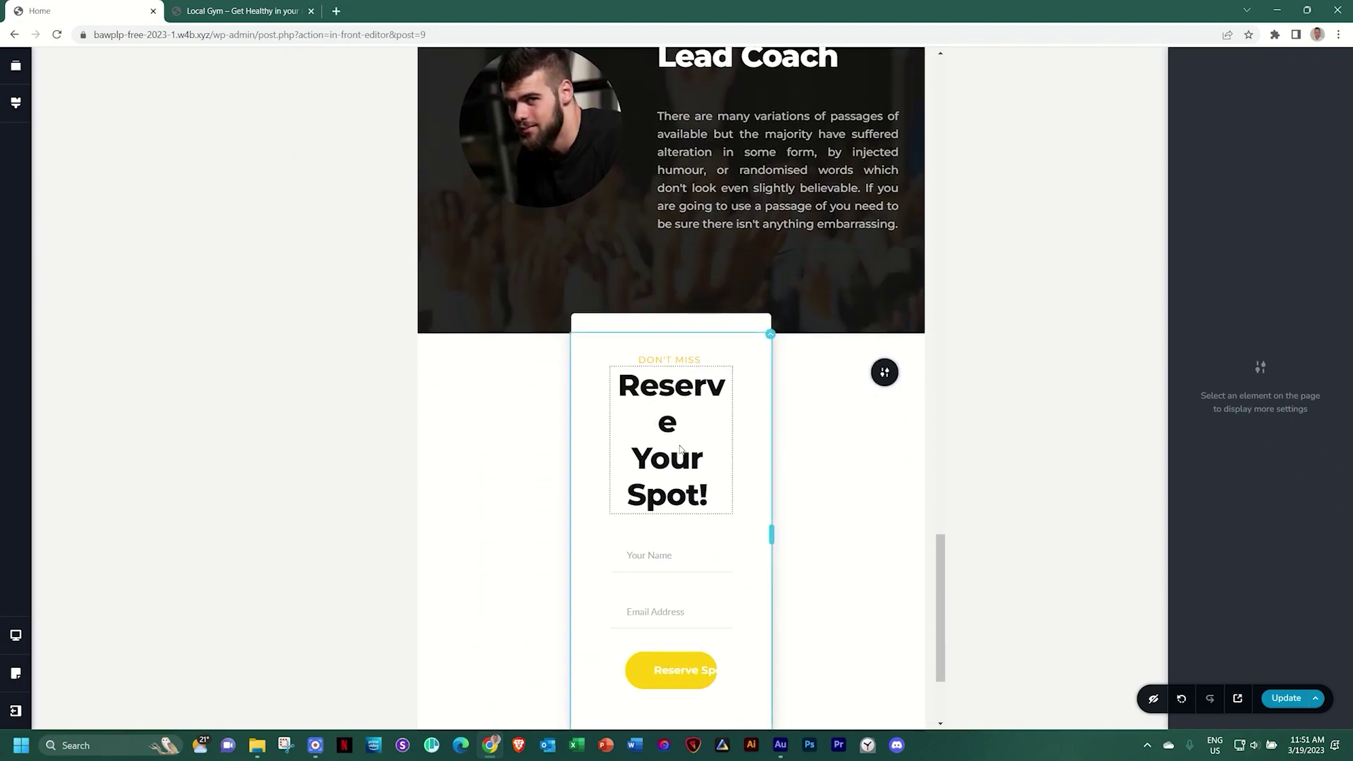
scroll(680, 449, down, 3)
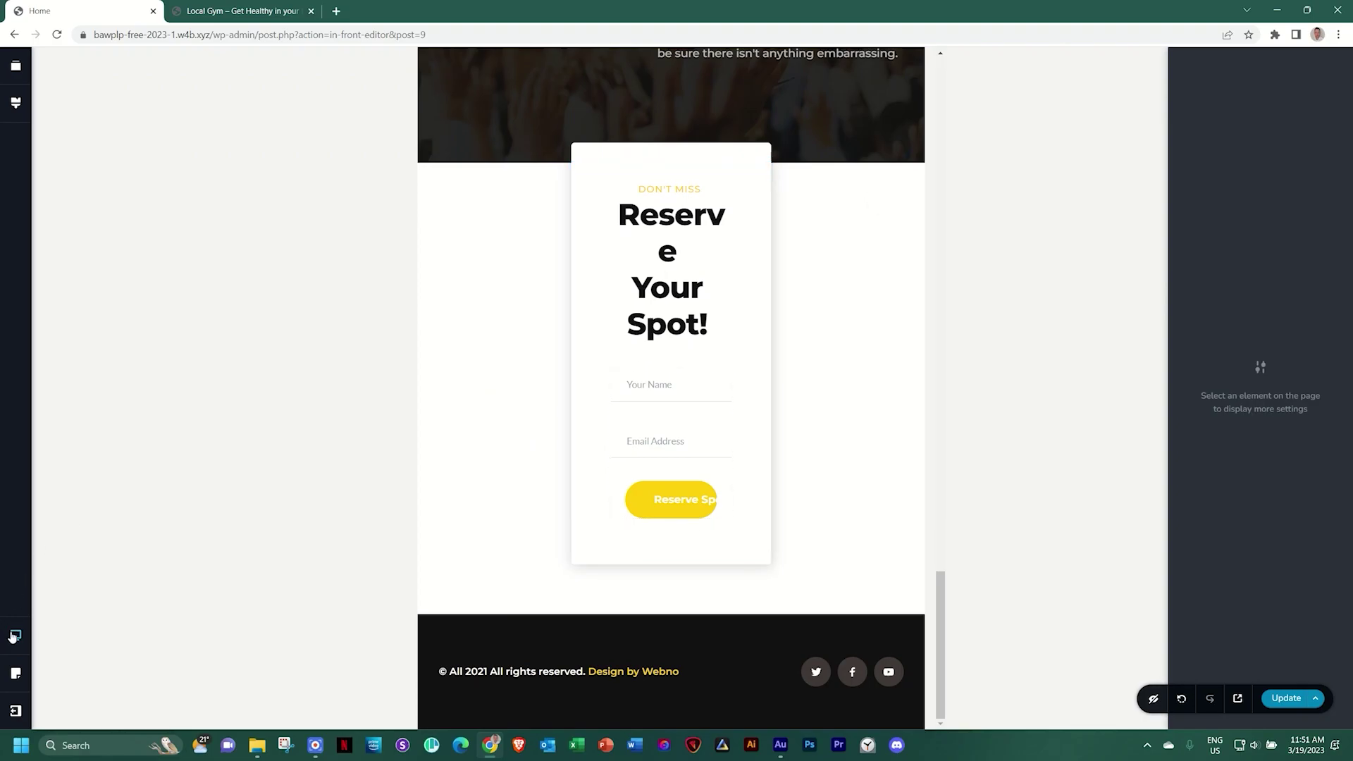
Switch to Mobile view and scroll through the page, then back up toward the top
click(13, 636)
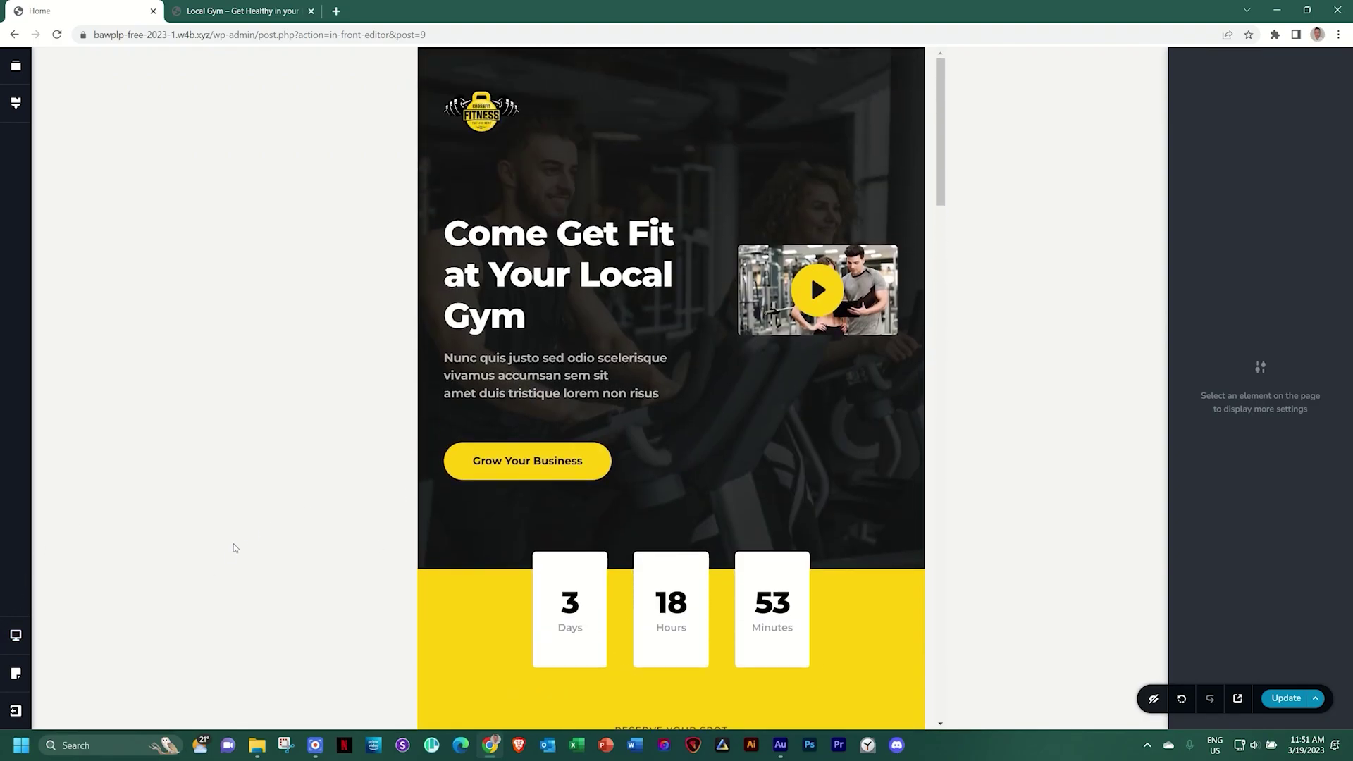
mouse_move(14, 635)
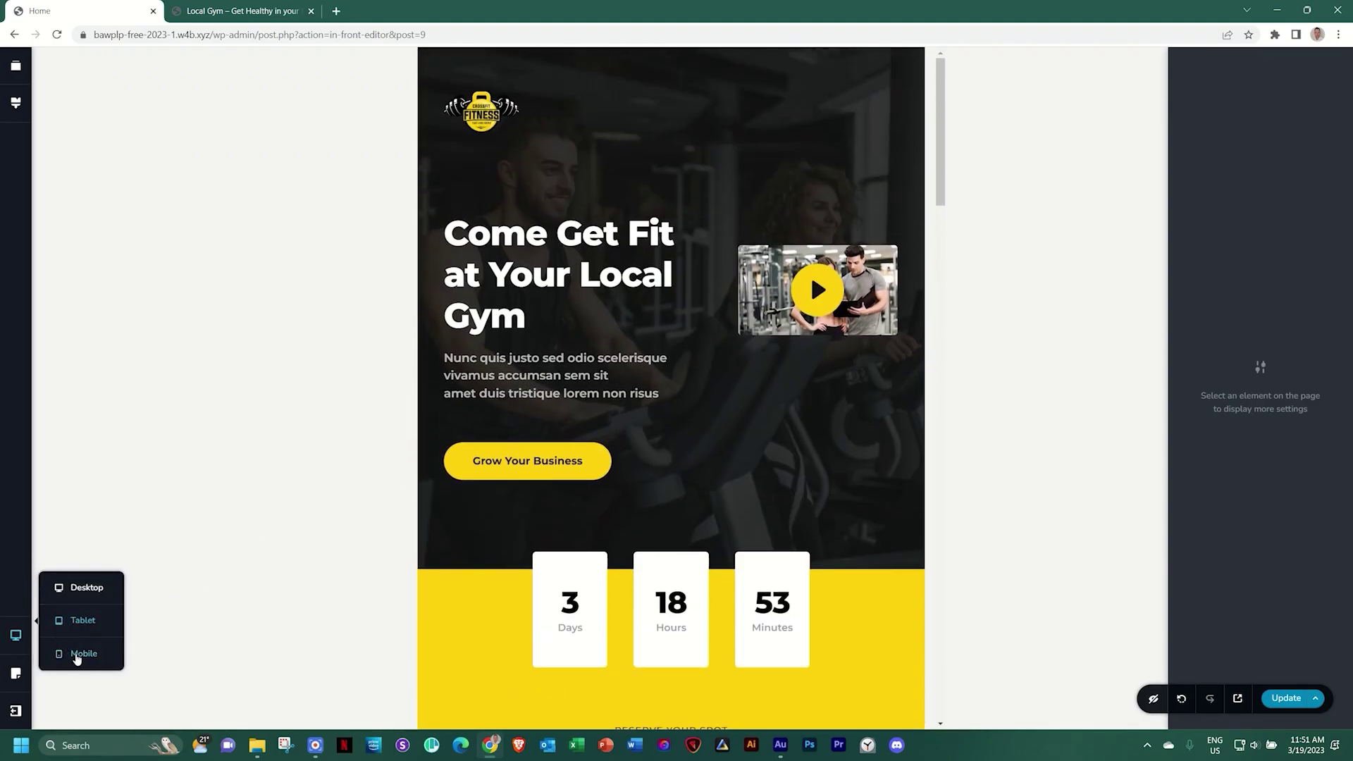
click(78, 655)
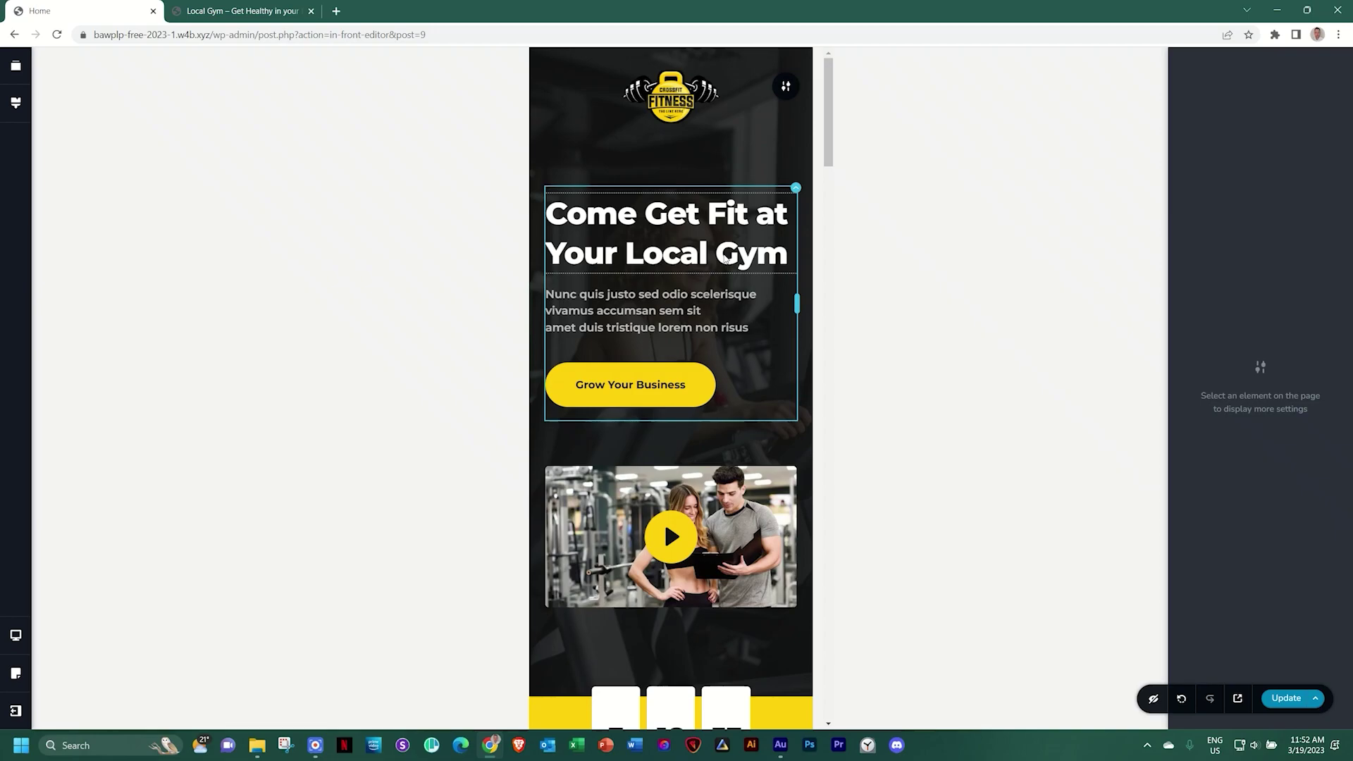
scroll(724, 260, down, 2)
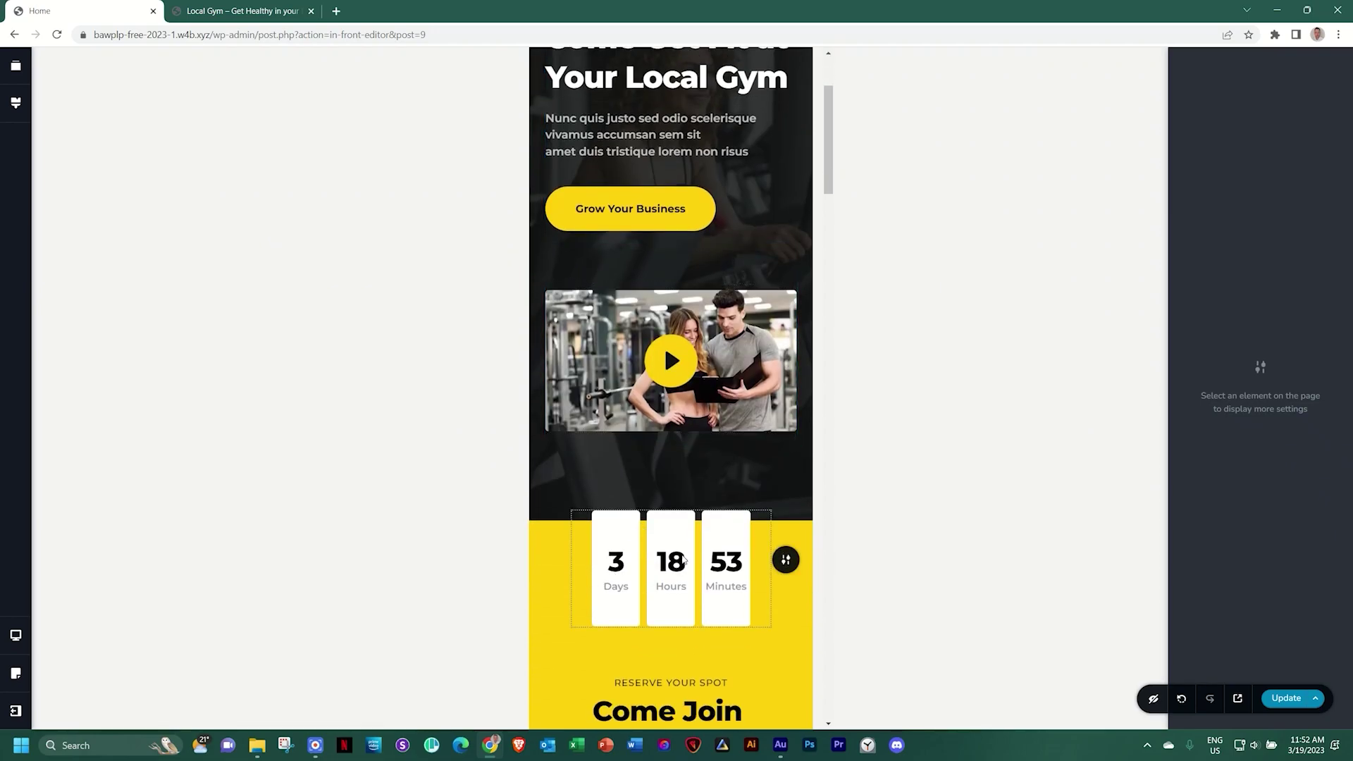
scroll(684, 559, down, 10)
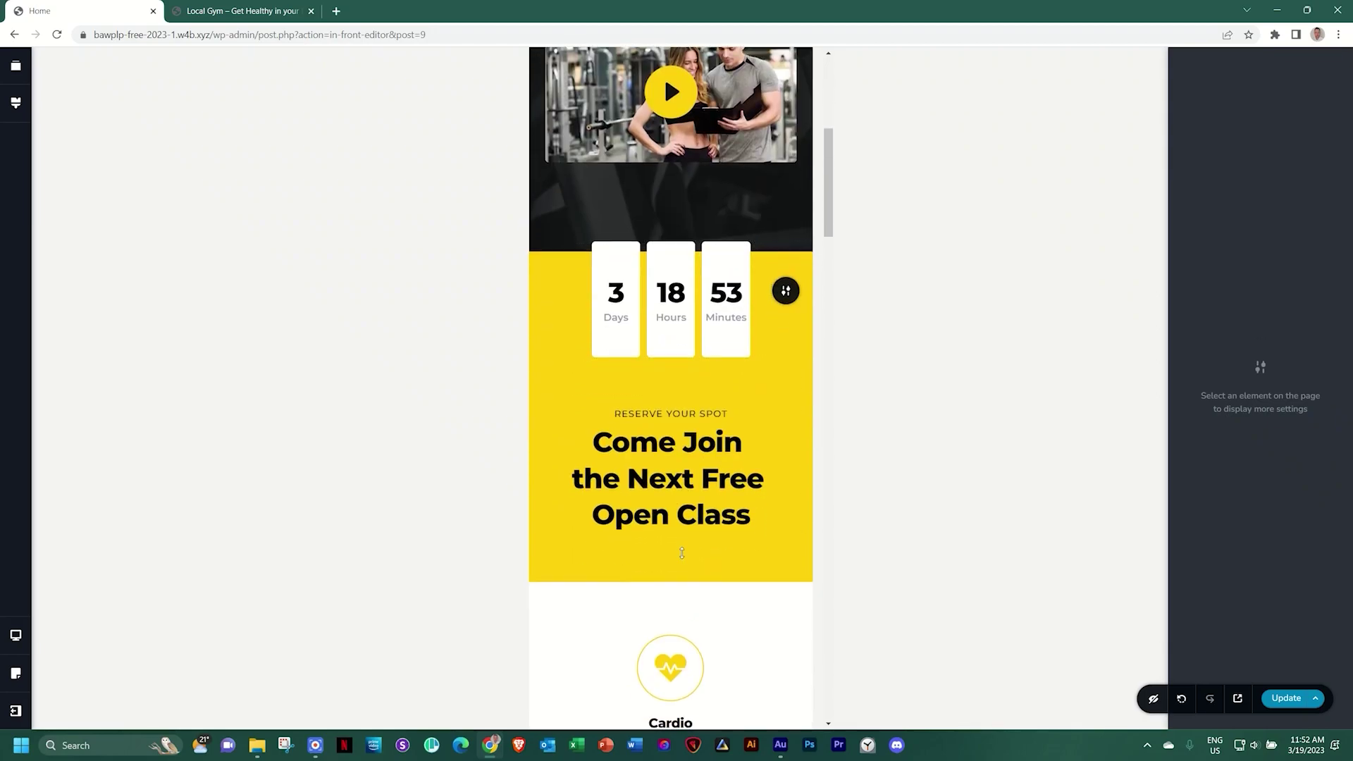
scroll(683, 559, down, 12)
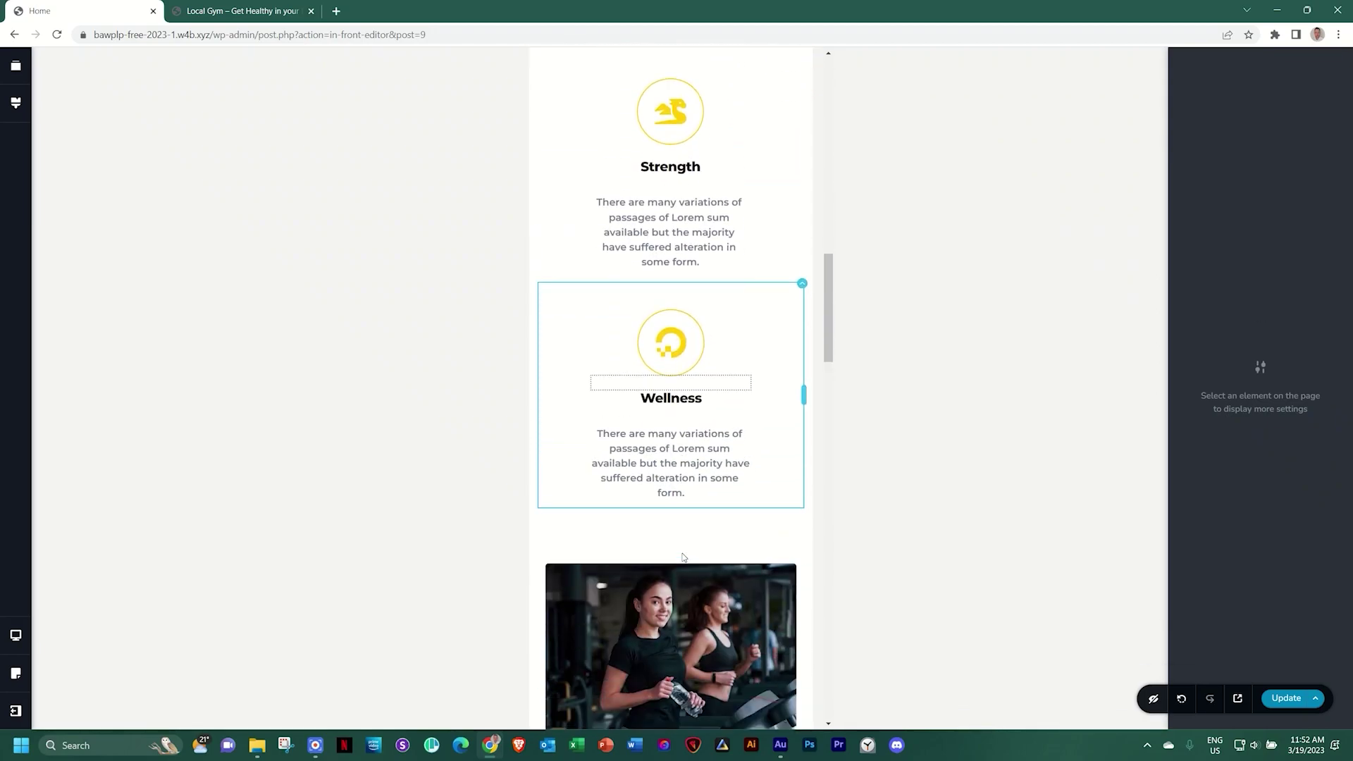
scroll(683, 558, down, 17)
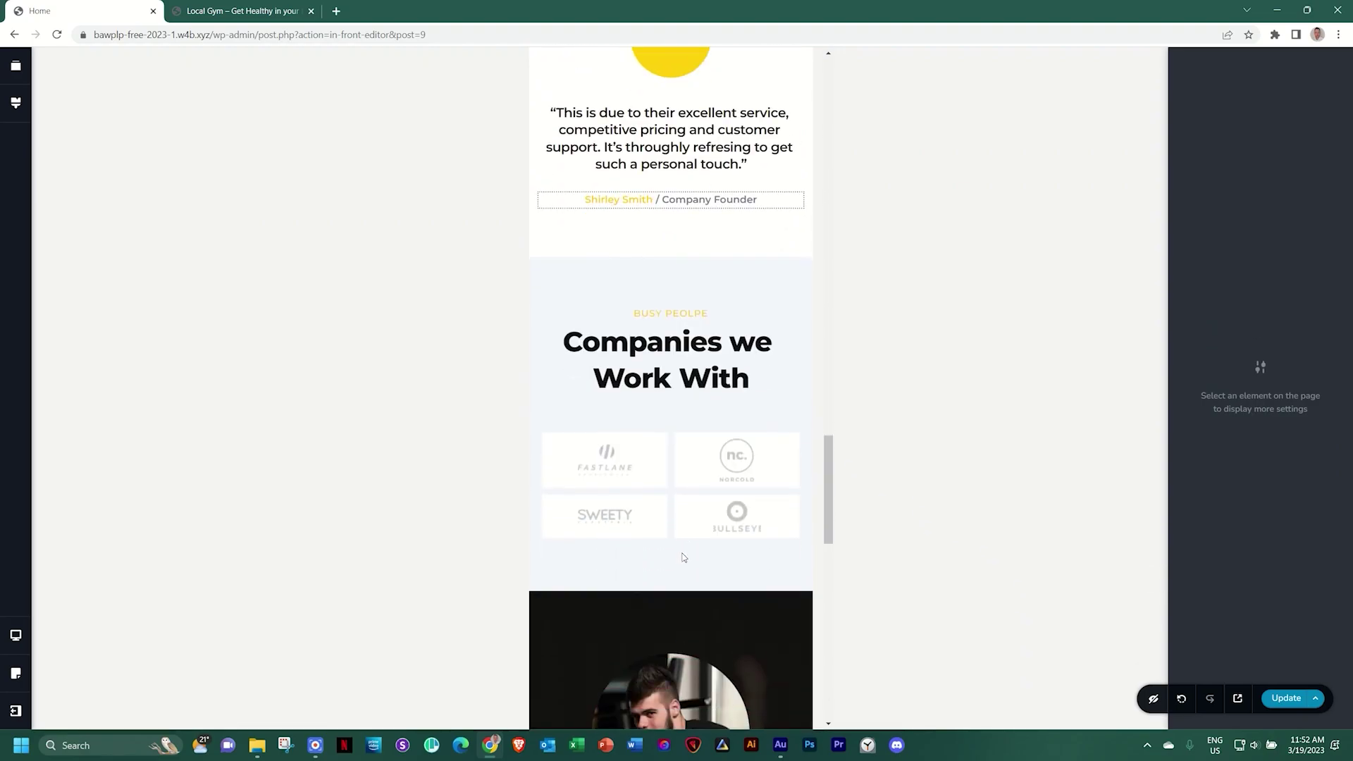
scroll(683, 557, down, 7)
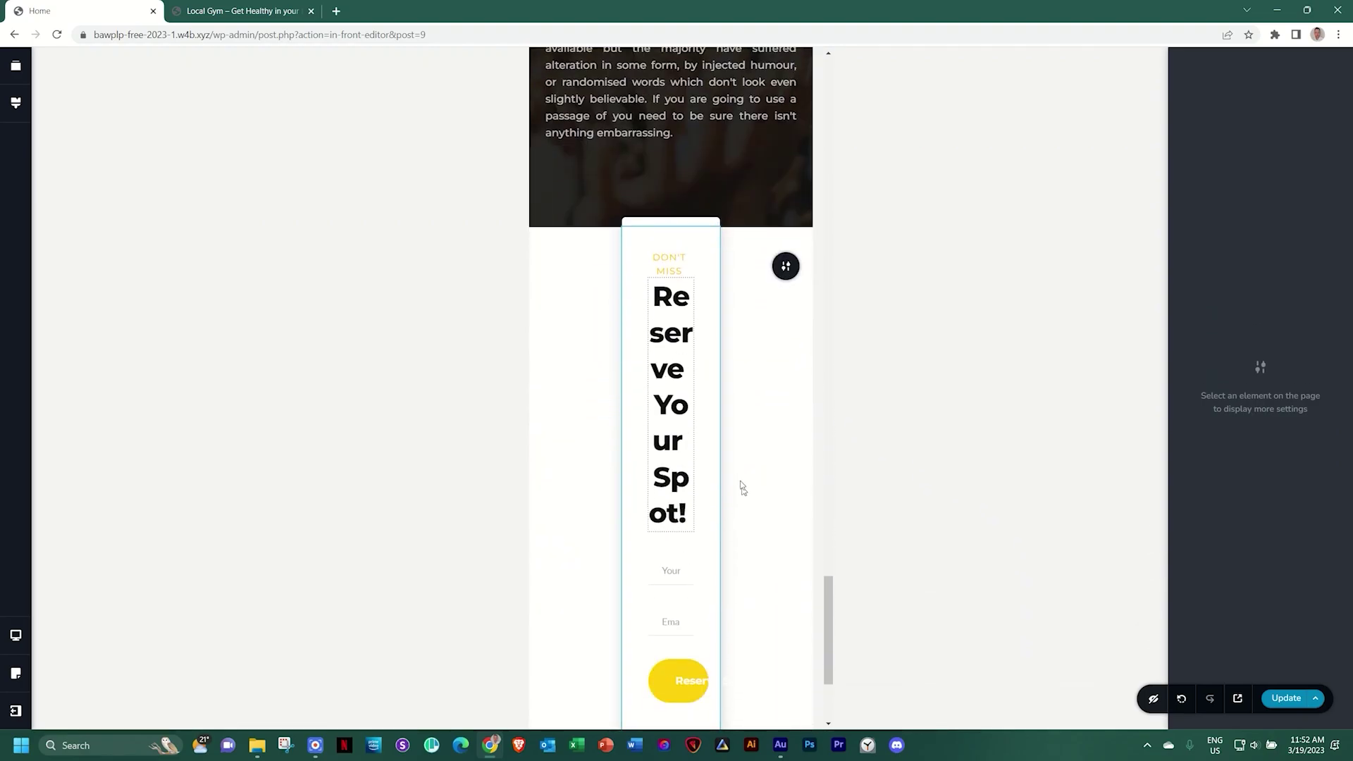
scroll(715, 497, up, 20)
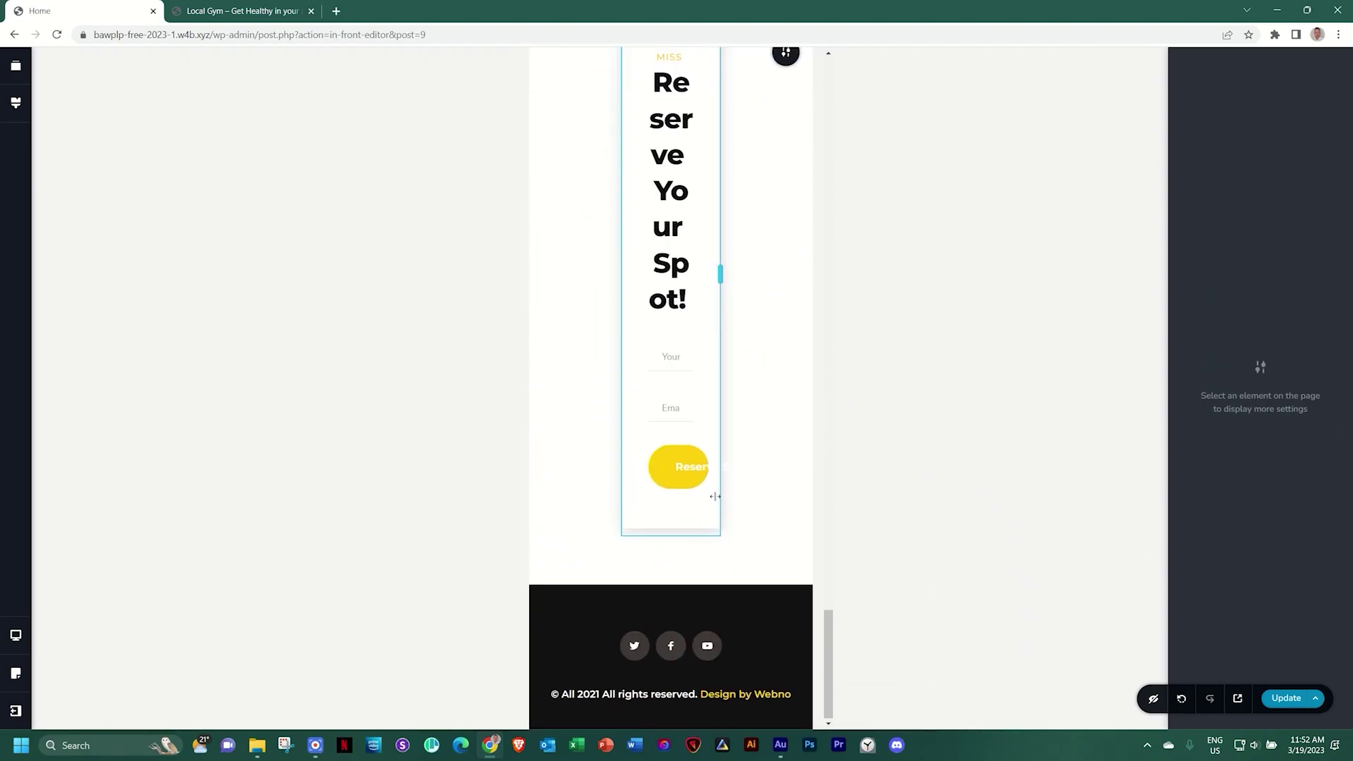
scroll(716, 501, up, 20)
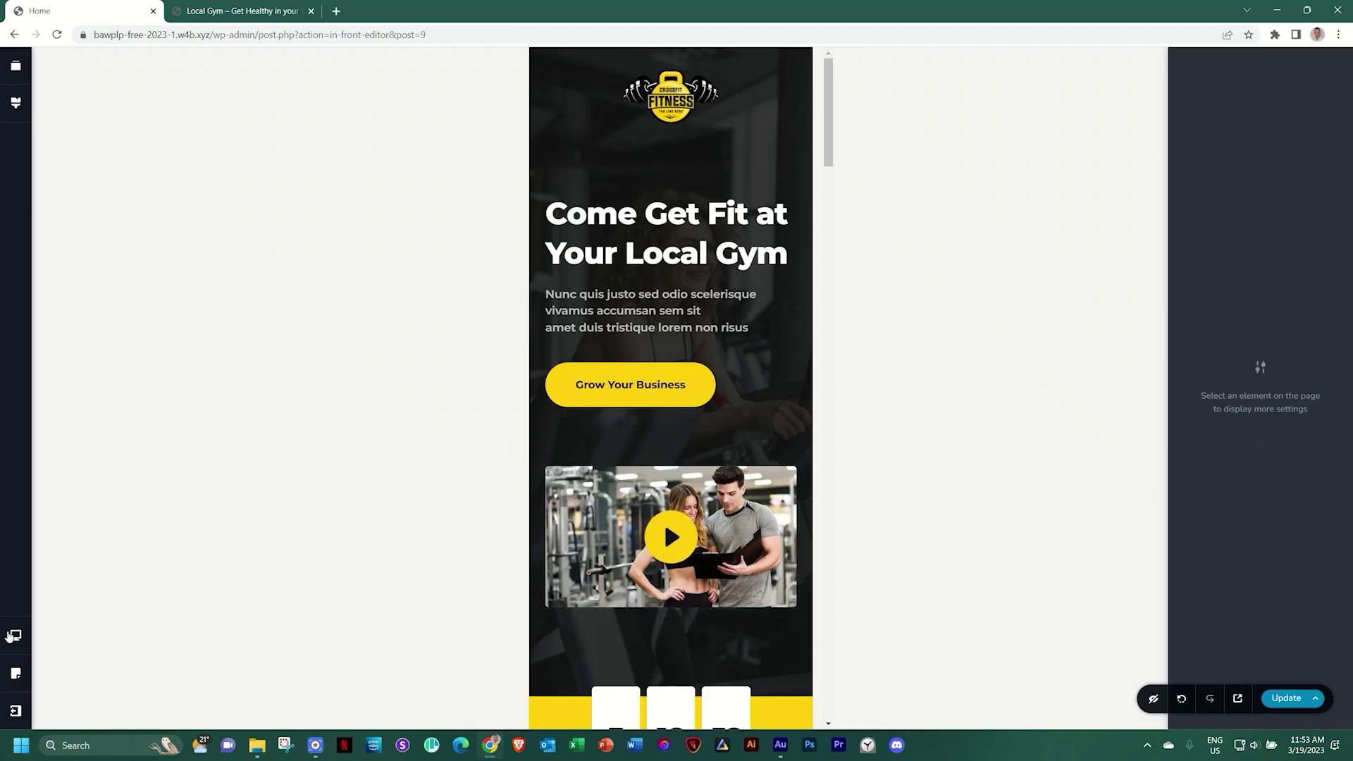
In Tablet view, drag the countdown's side handle so its three cards span the full width
click(15, 635)
click(72, 589)
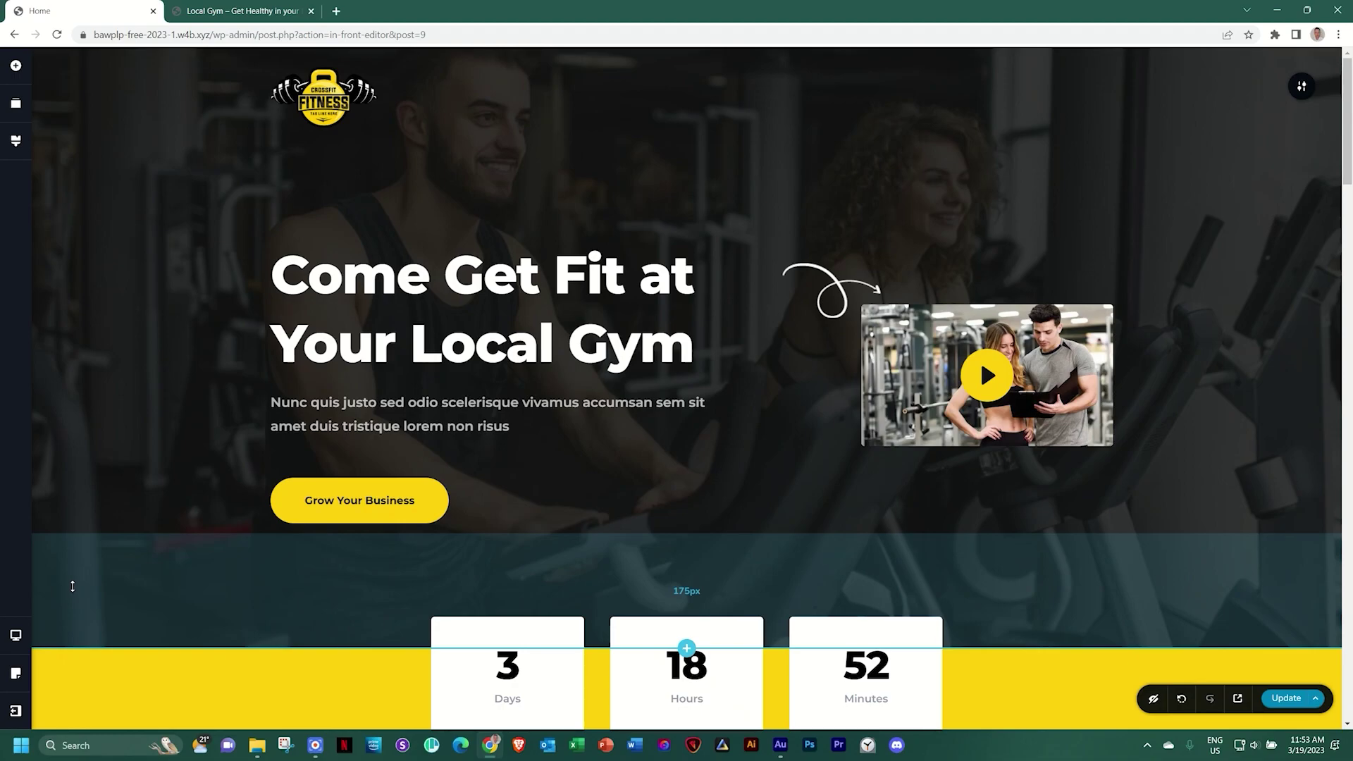
scroll(73, 587, down, 1)
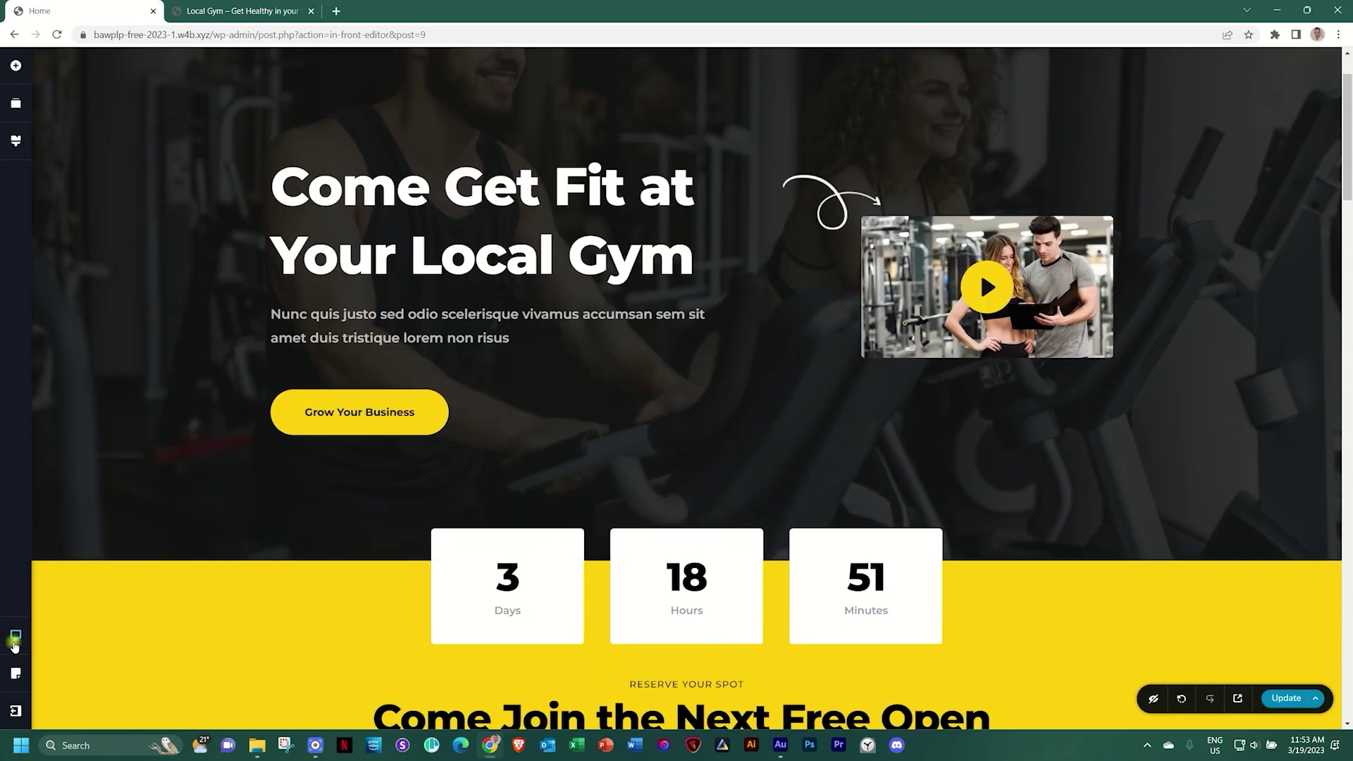
click(16, 635)
click(68, 619)
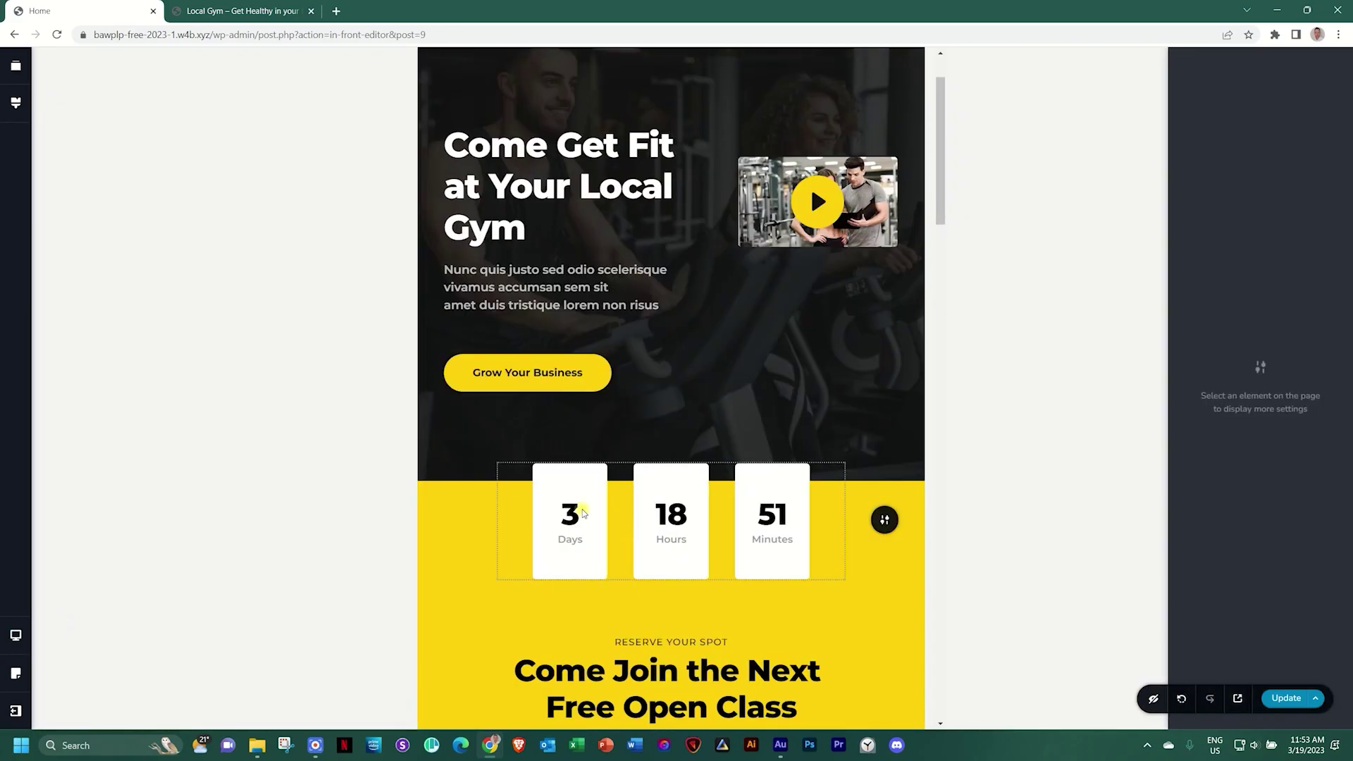
click(584, 513)
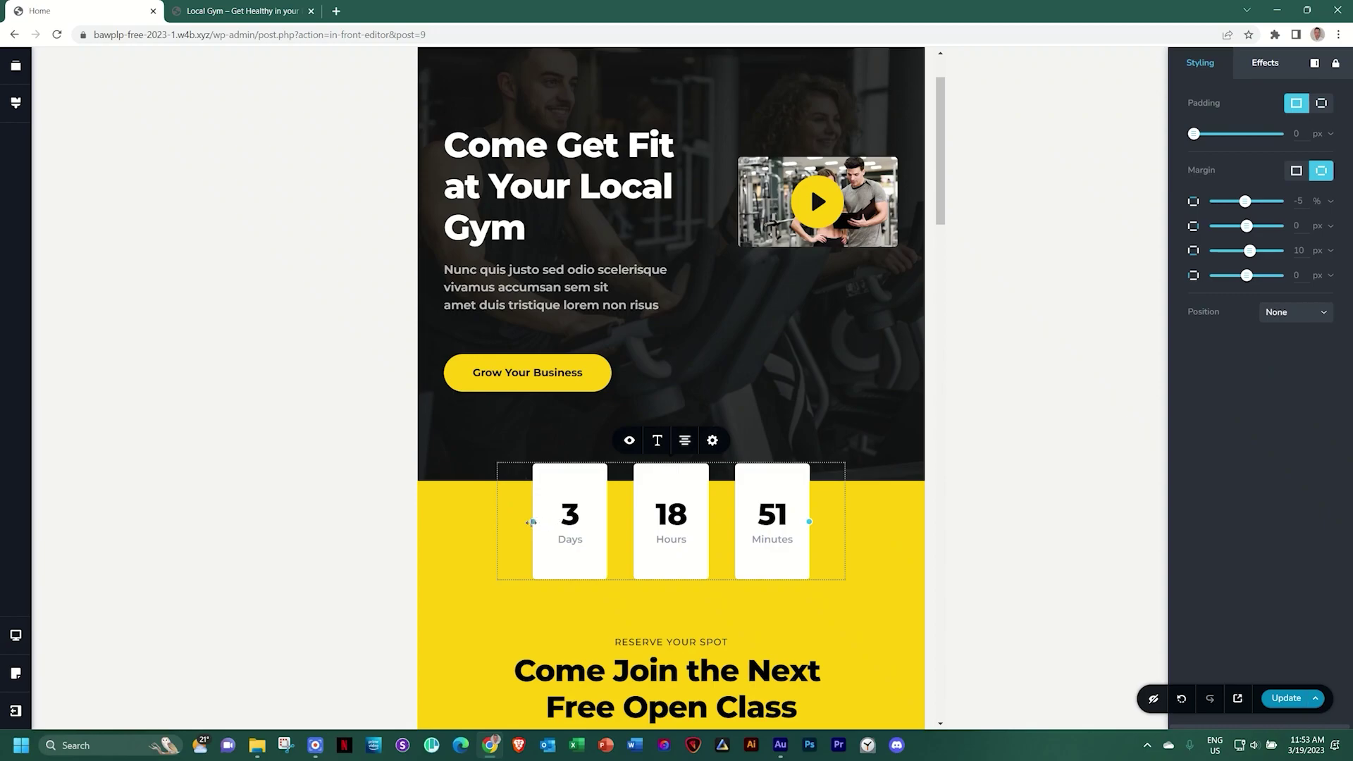
drag(531, 522, 482, 527)
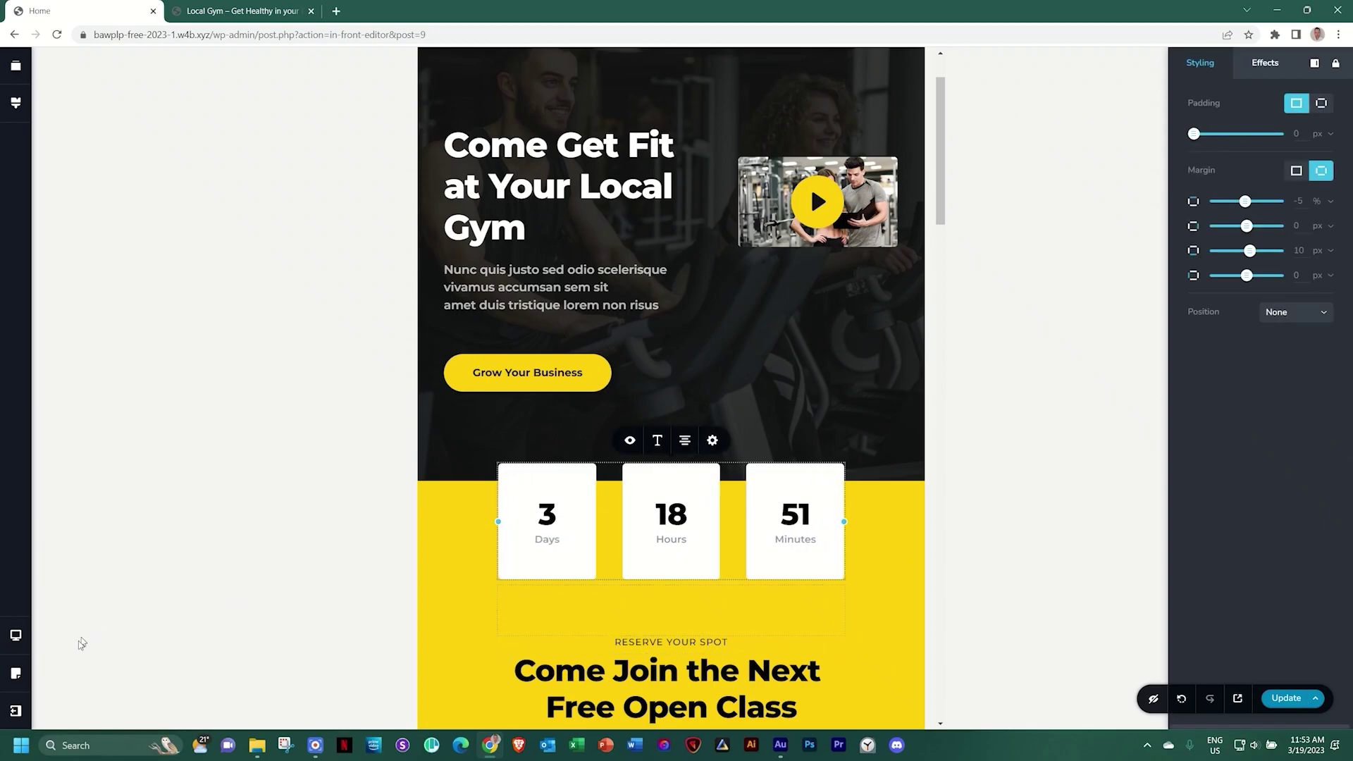
Compare the countdown in Desktop view, then return to Tablet view
click(16, 636)
click(90, 592)
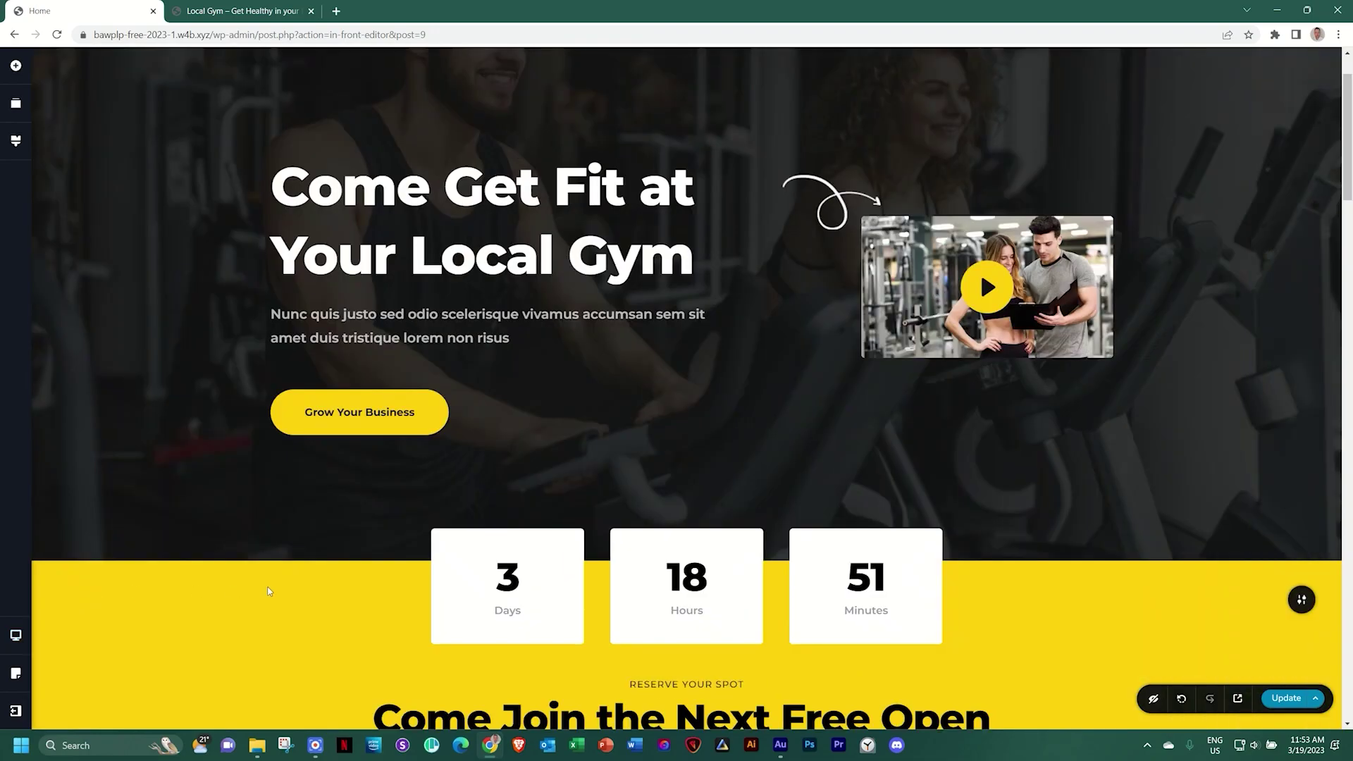
scroll(549, 569, down, 3)
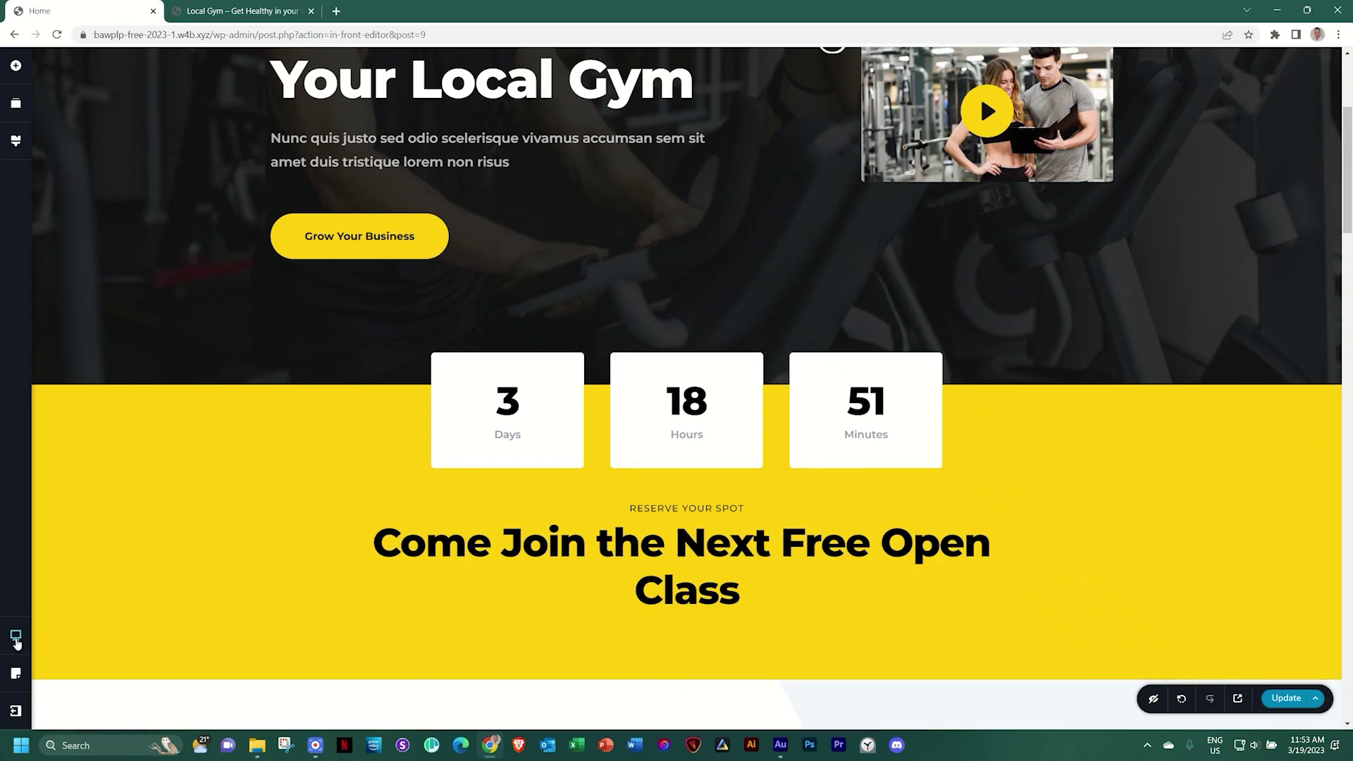
click(16, 635)
click(76, 623)
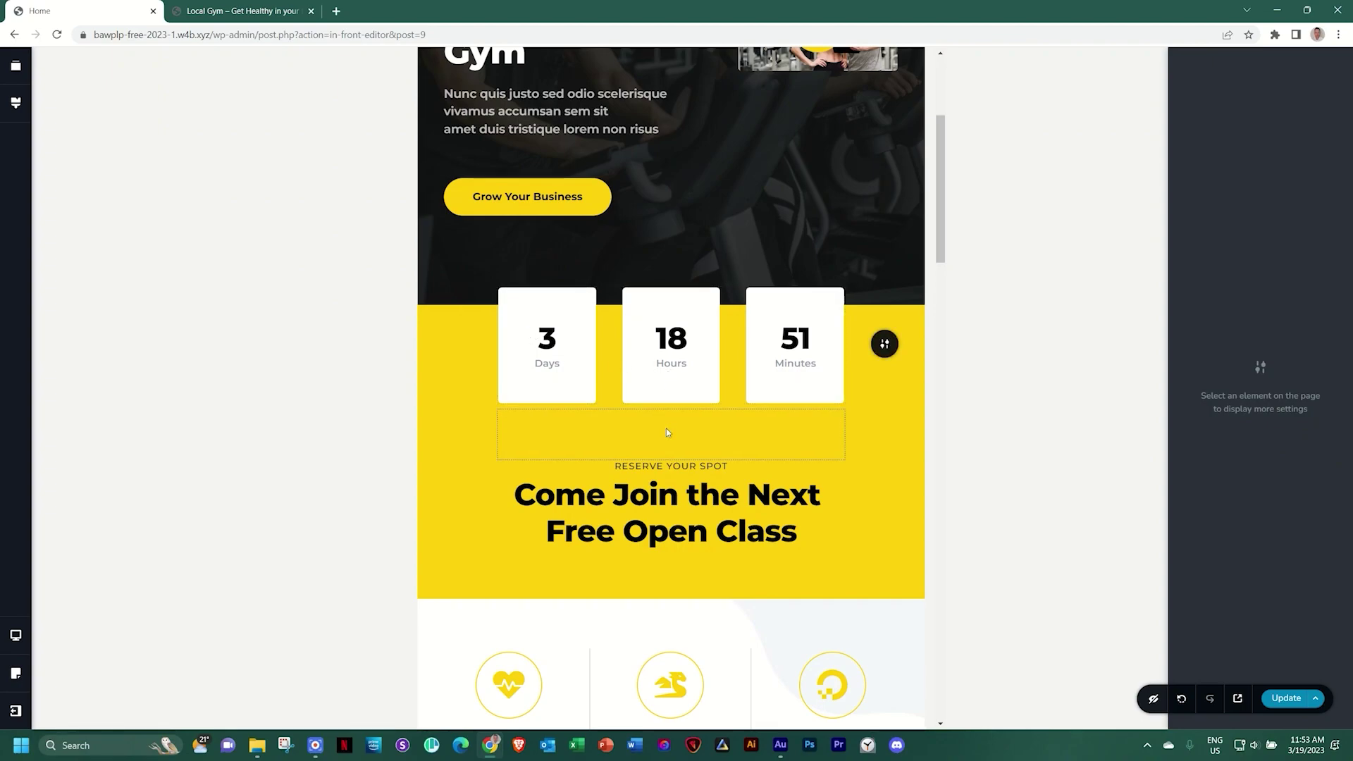
Set the Wellness column's left and right padding to 15% in the tablet layout
scroll(666, 430, down, 6)
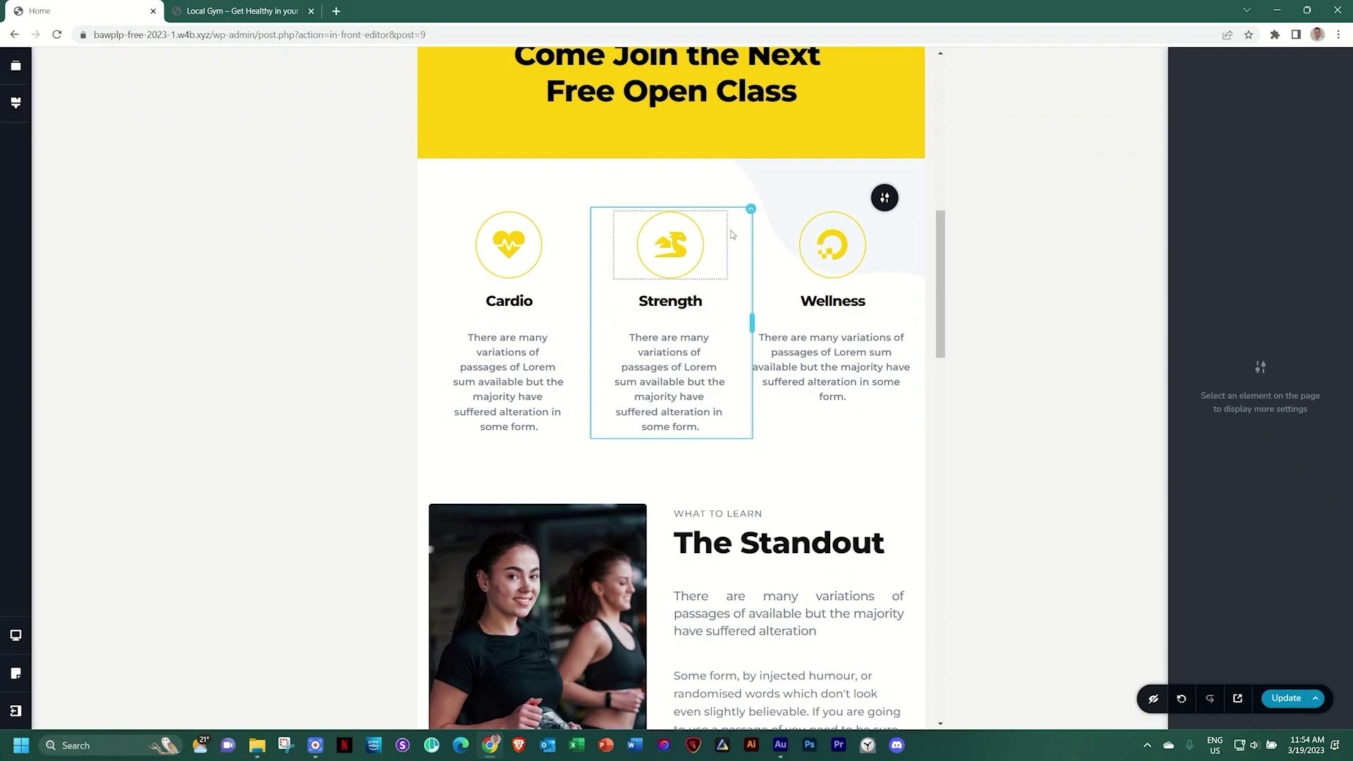
click(749, 214)
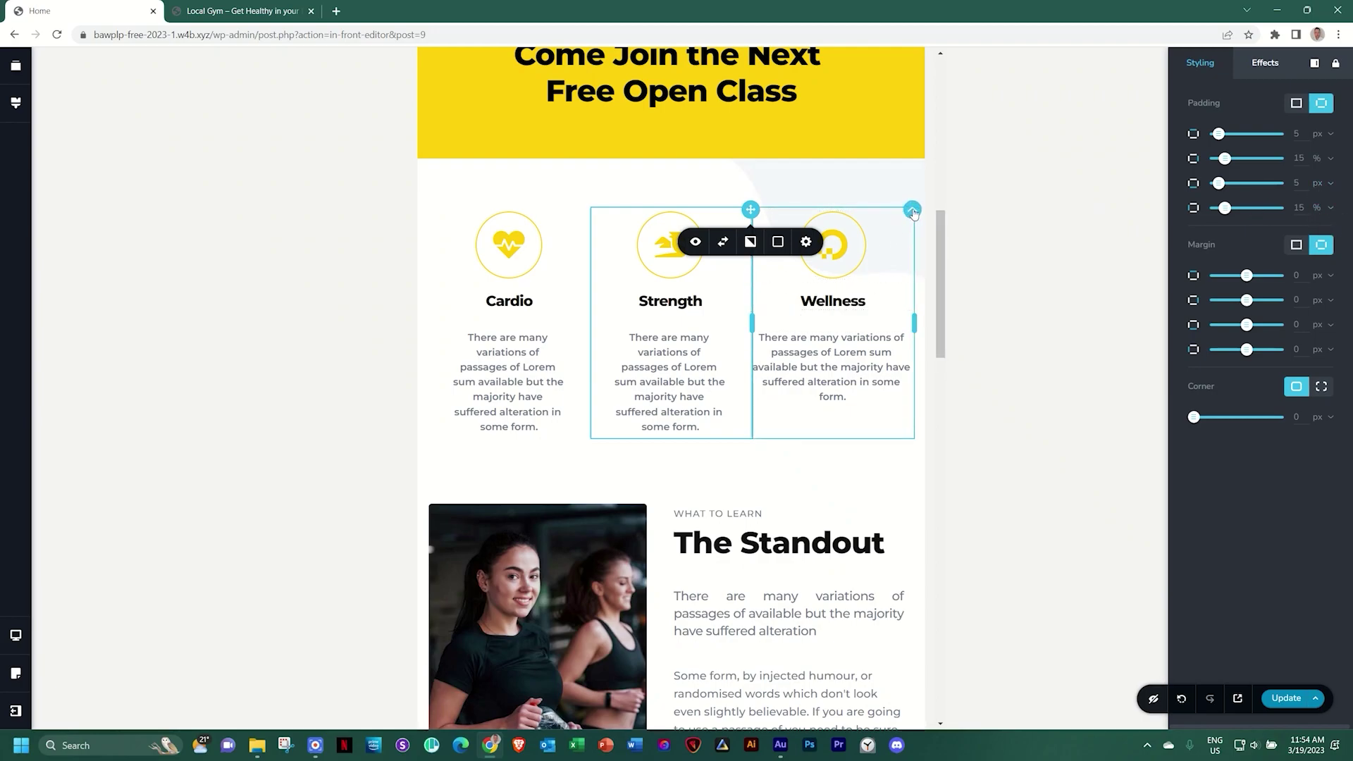
click(904, 220)
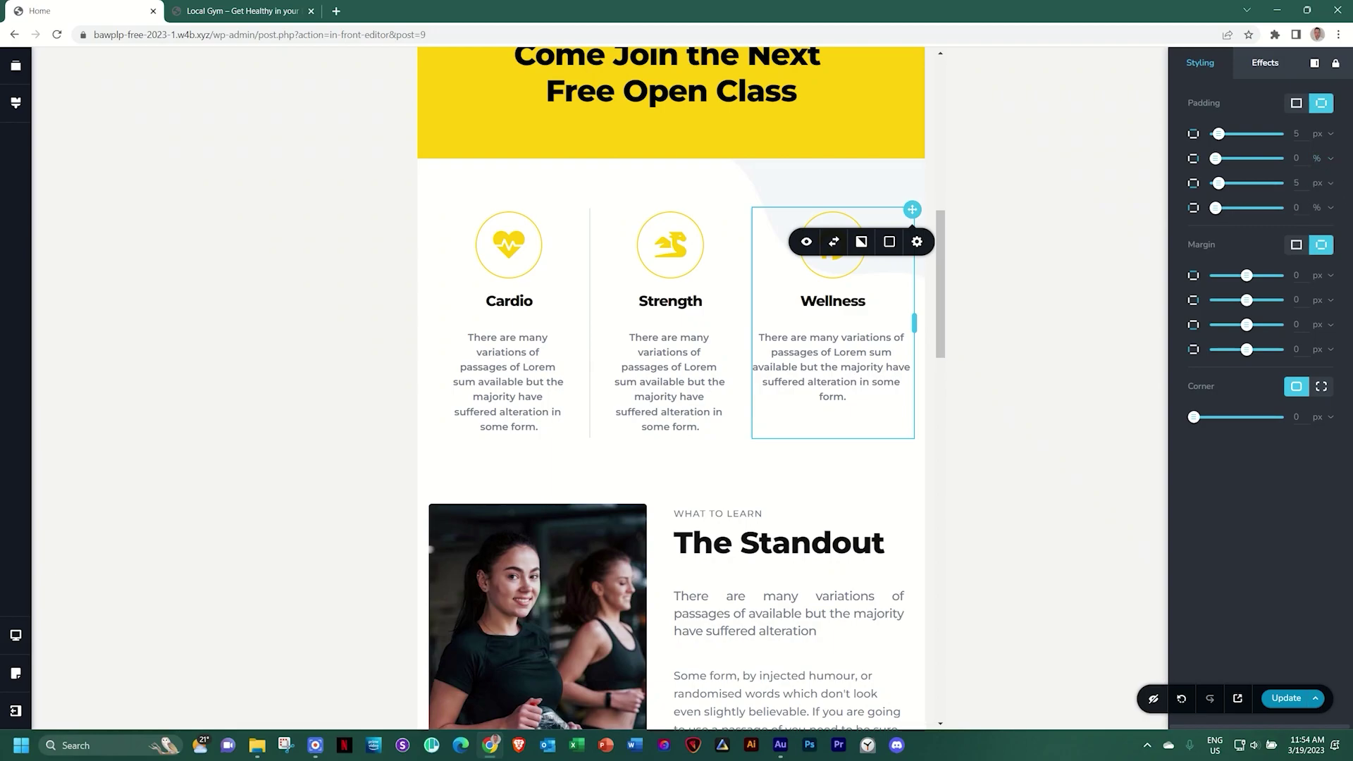
double_click(1294, 159)
text(15)
double_click(1286, 209)
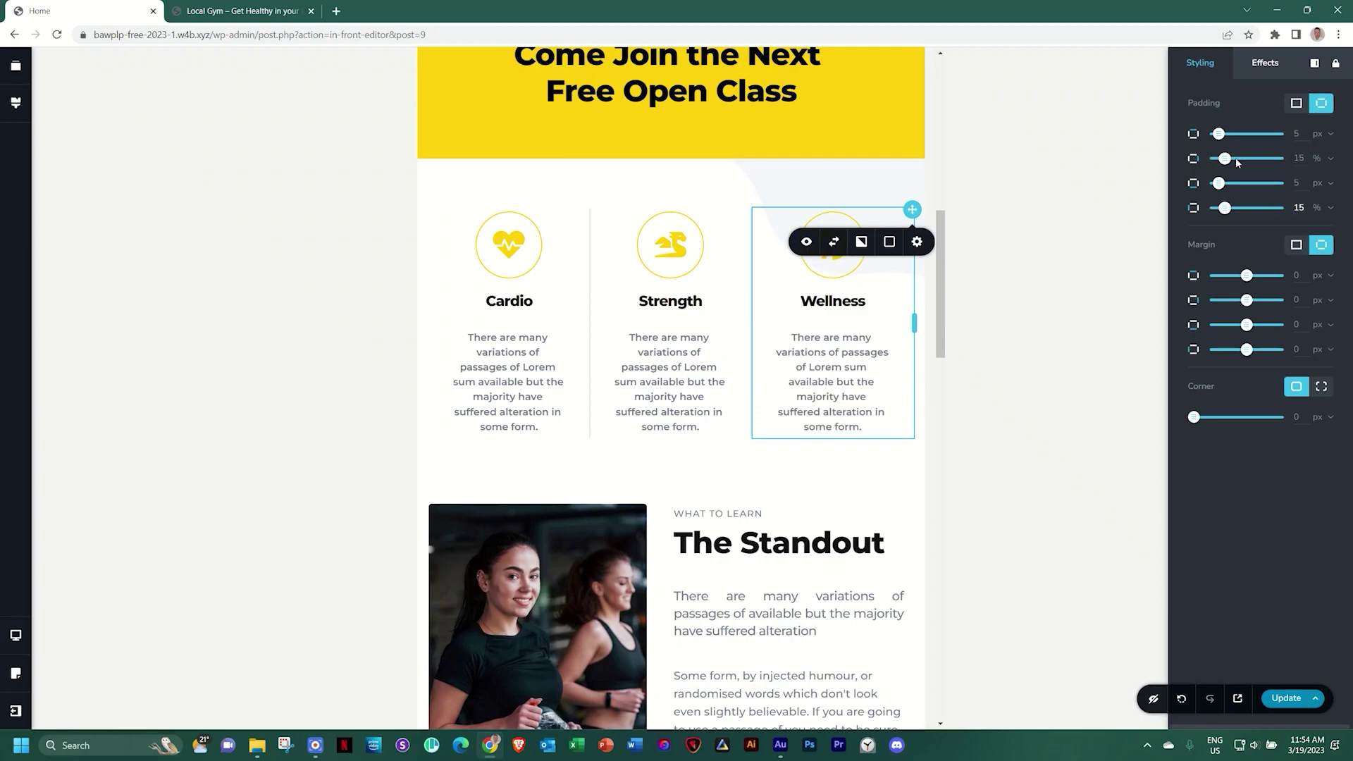
click(899, 468)
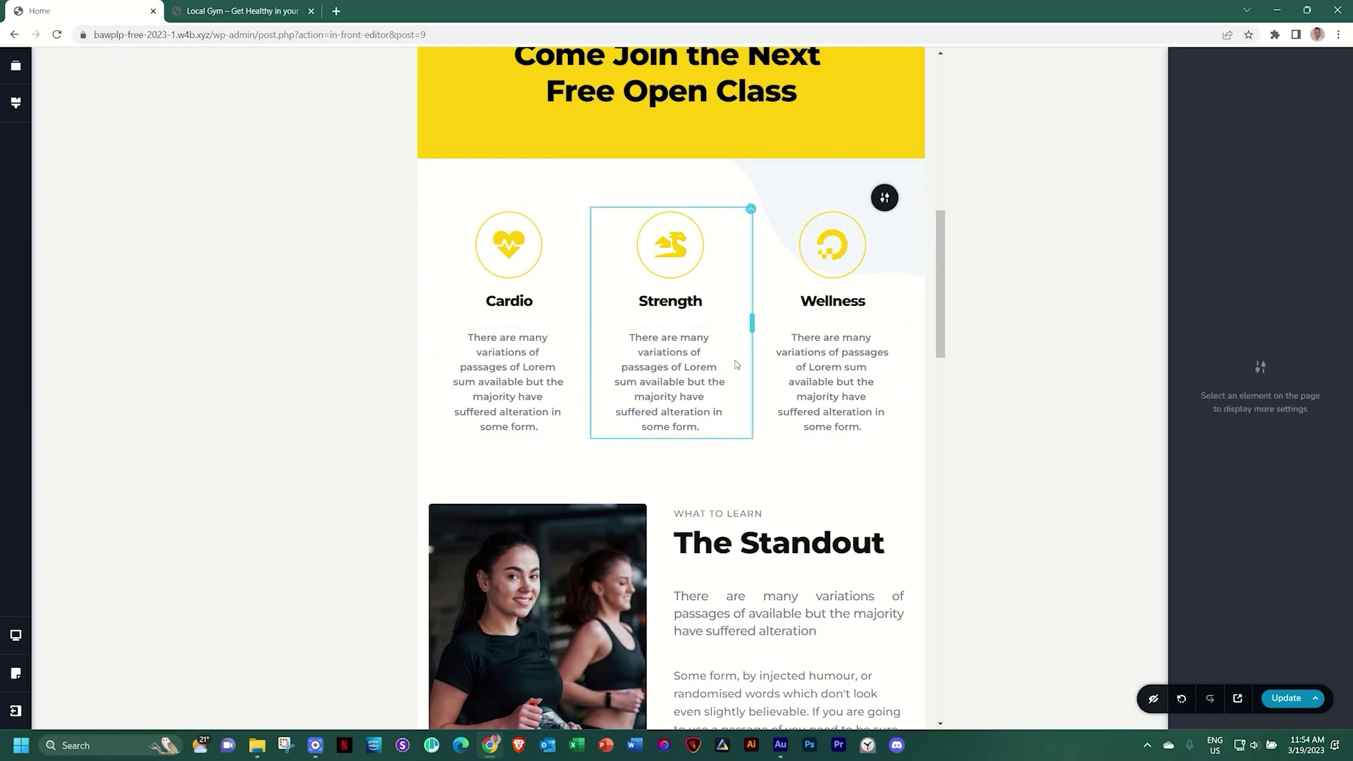
Change the first Standout paragraph from justified to left-aligned, then scroll down to the Reserve Your Spot form
scroll(737, 365, down, 3)
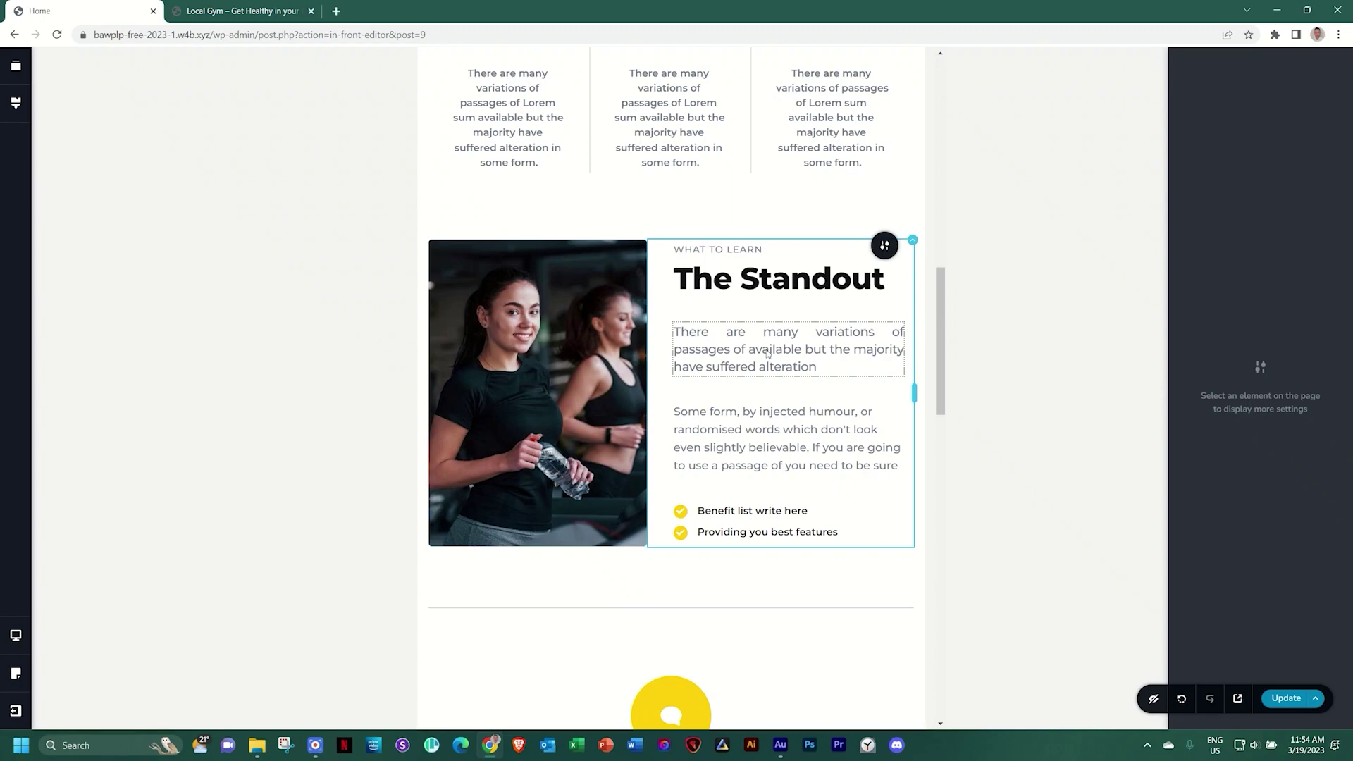
click(768, 352)
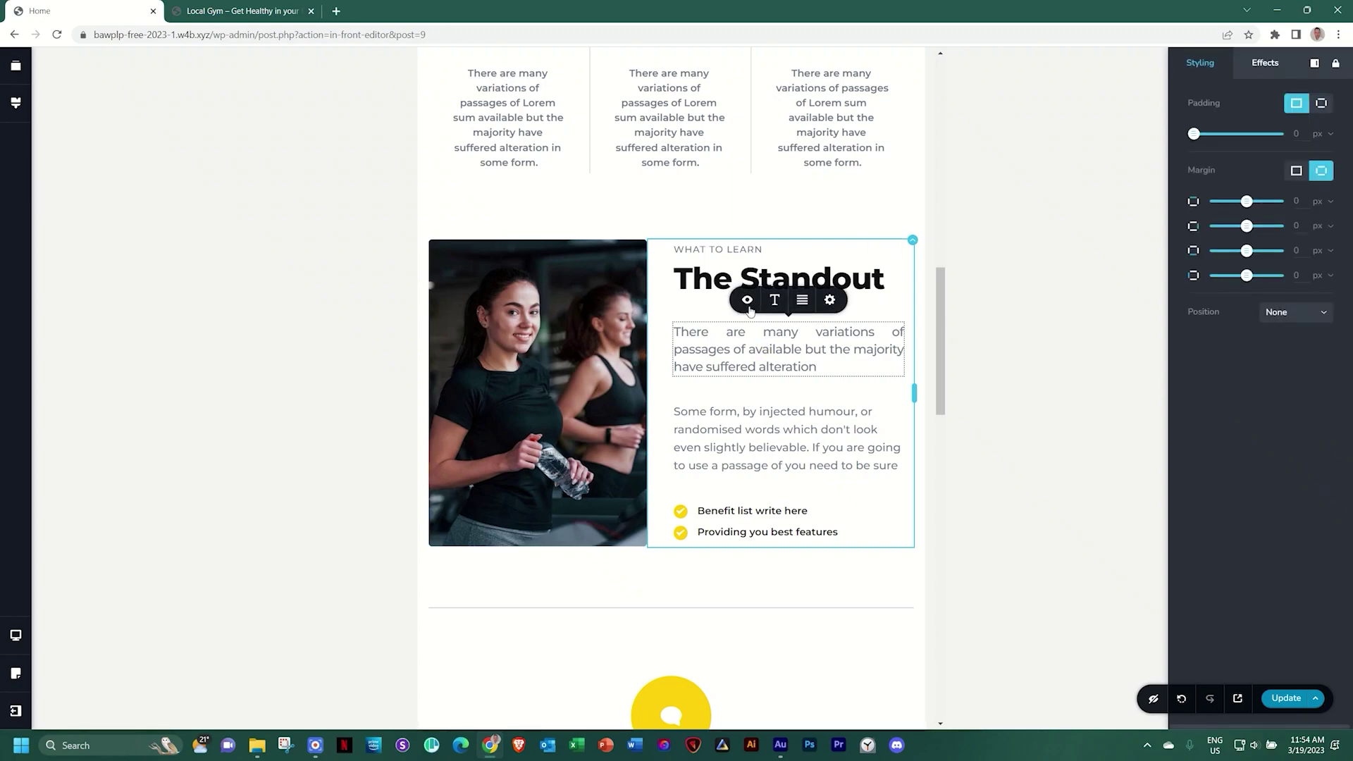
click(802, 301)
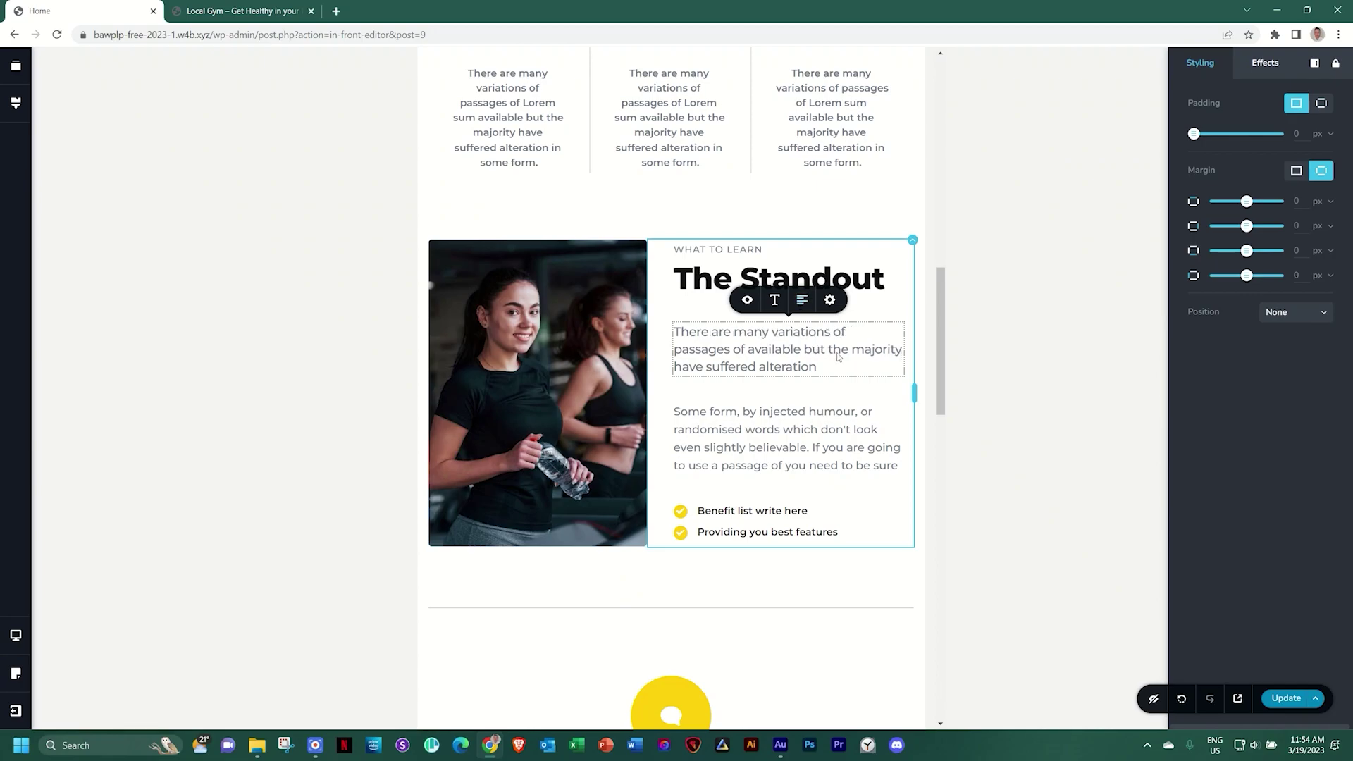
click(765, 424)
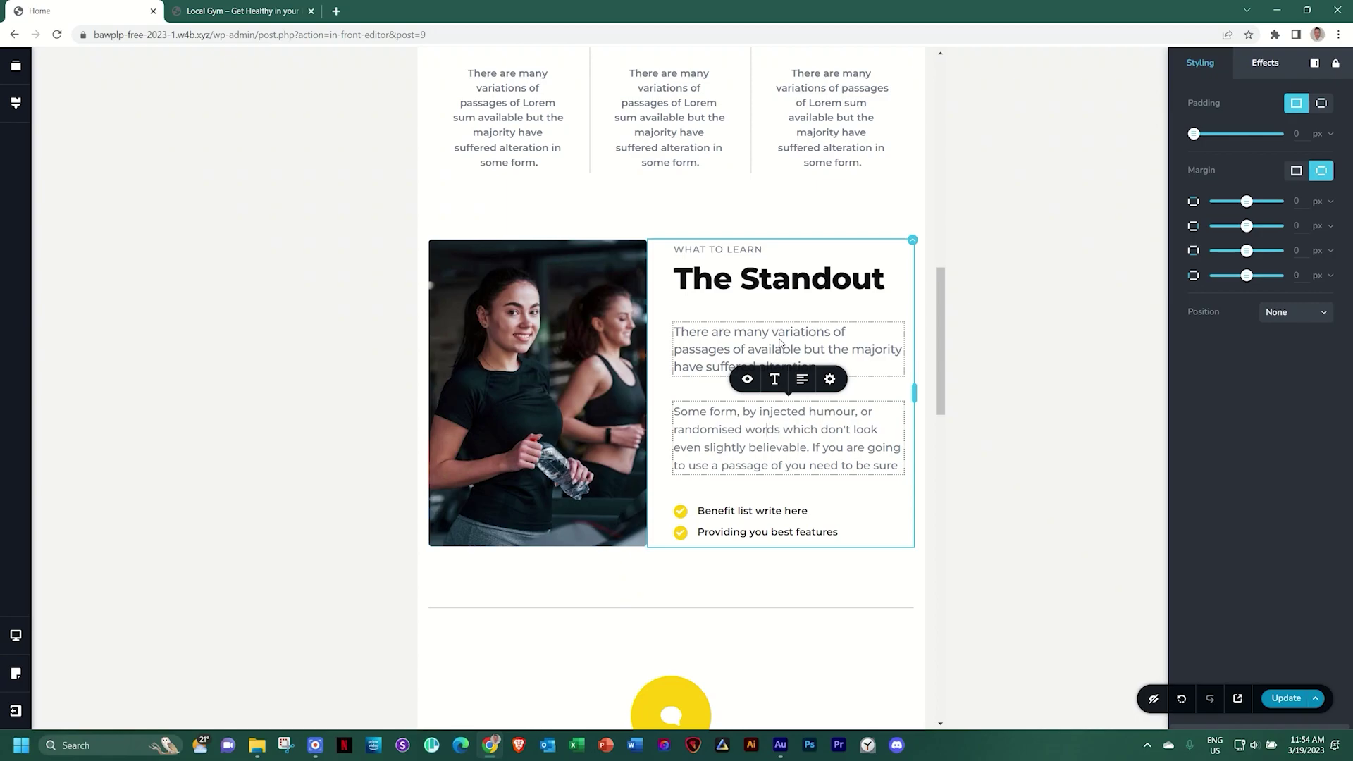
scroll(780, 343, down, 7)
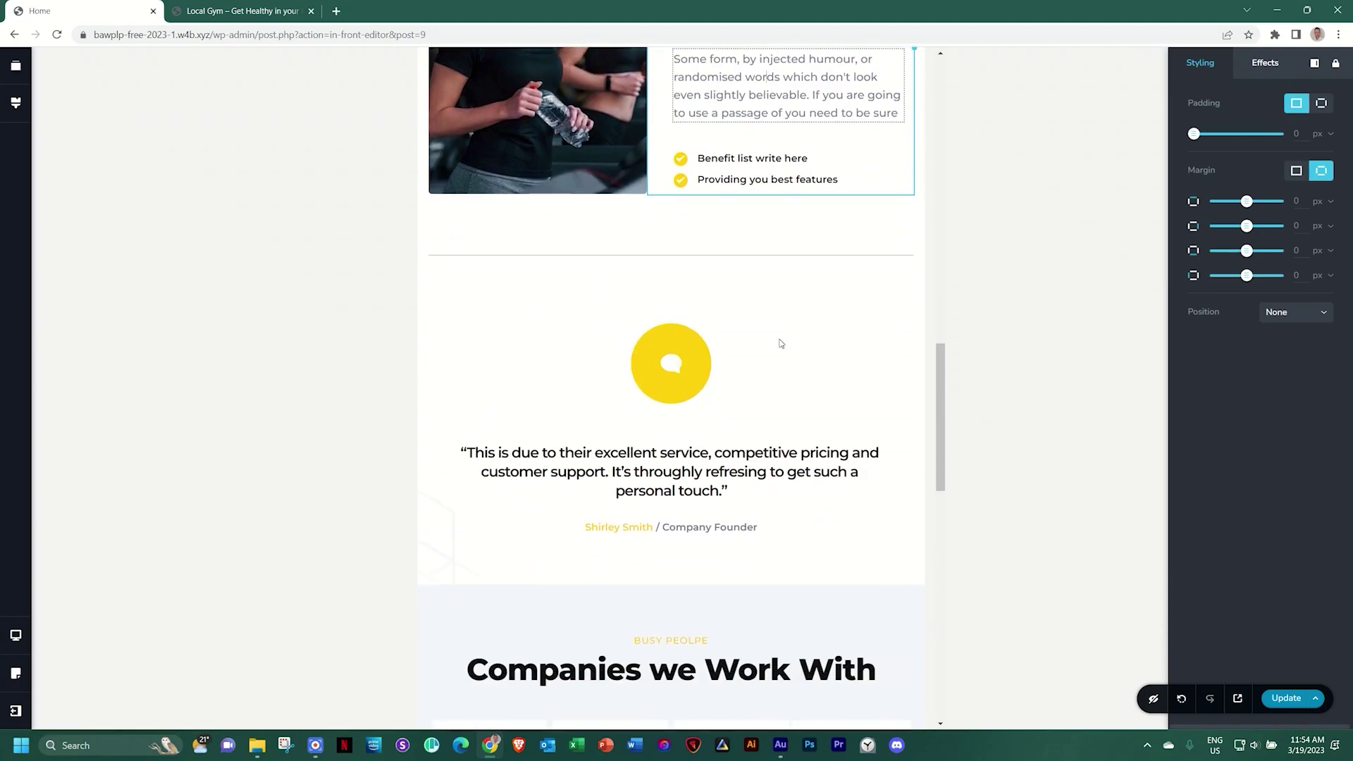
scroll(780, 343, down, 9)
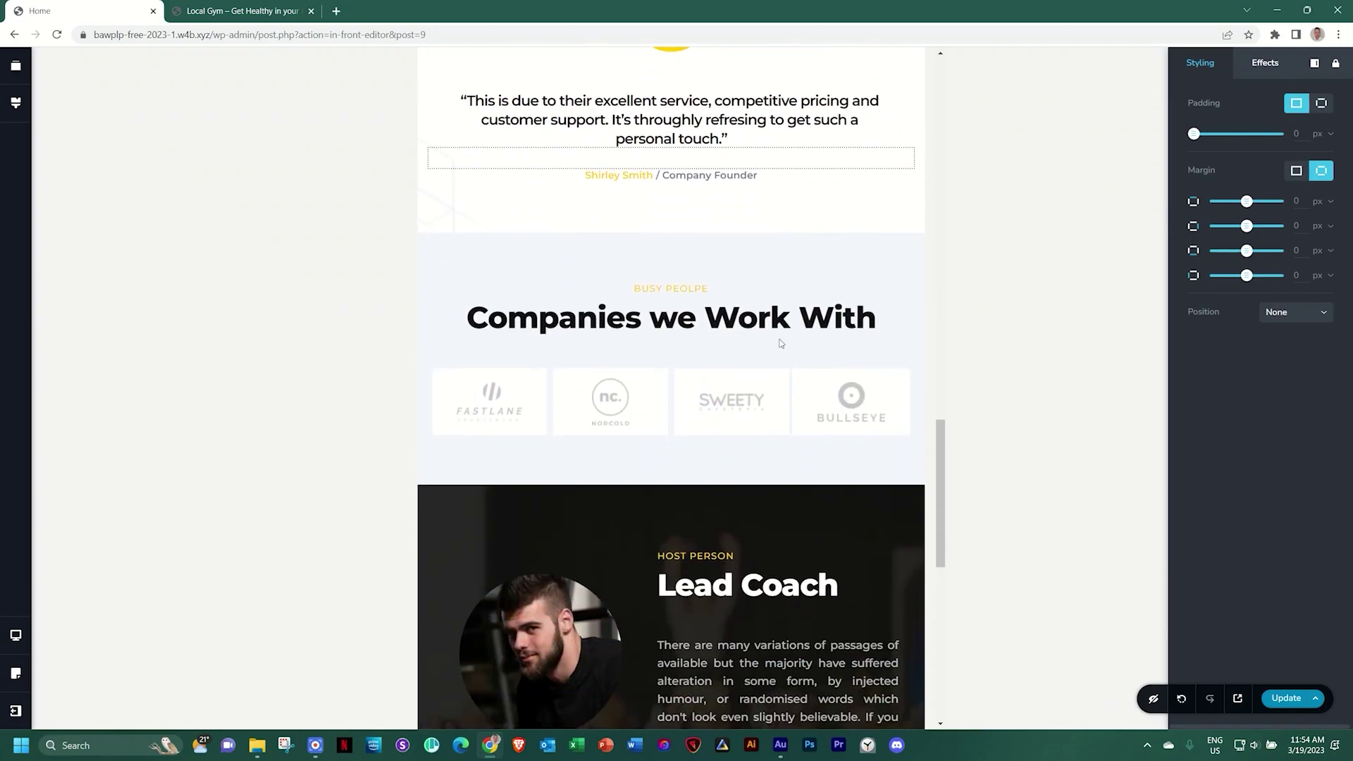
scroll(779, 343, down, 2)
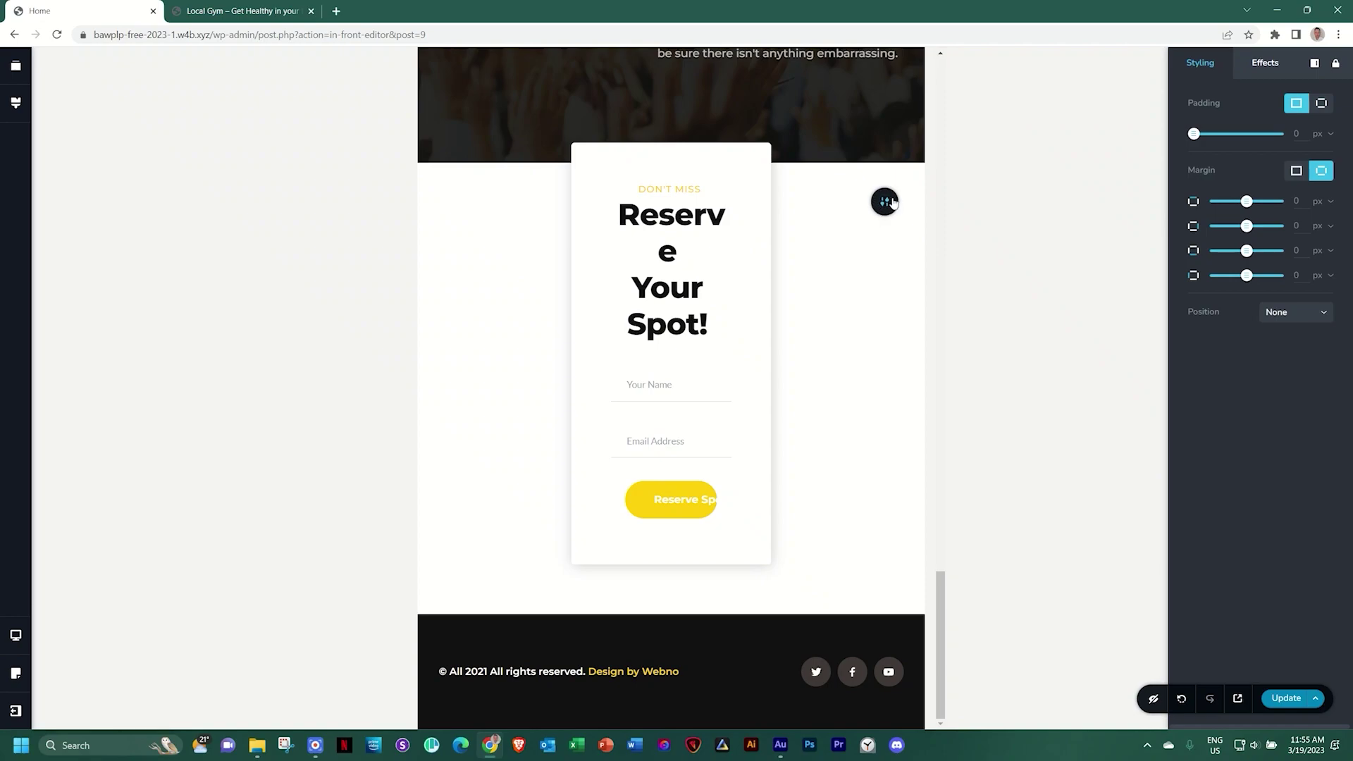
Set the Reserve Your Spot form card's width to 80 in the tablet layout
click(885, 203)
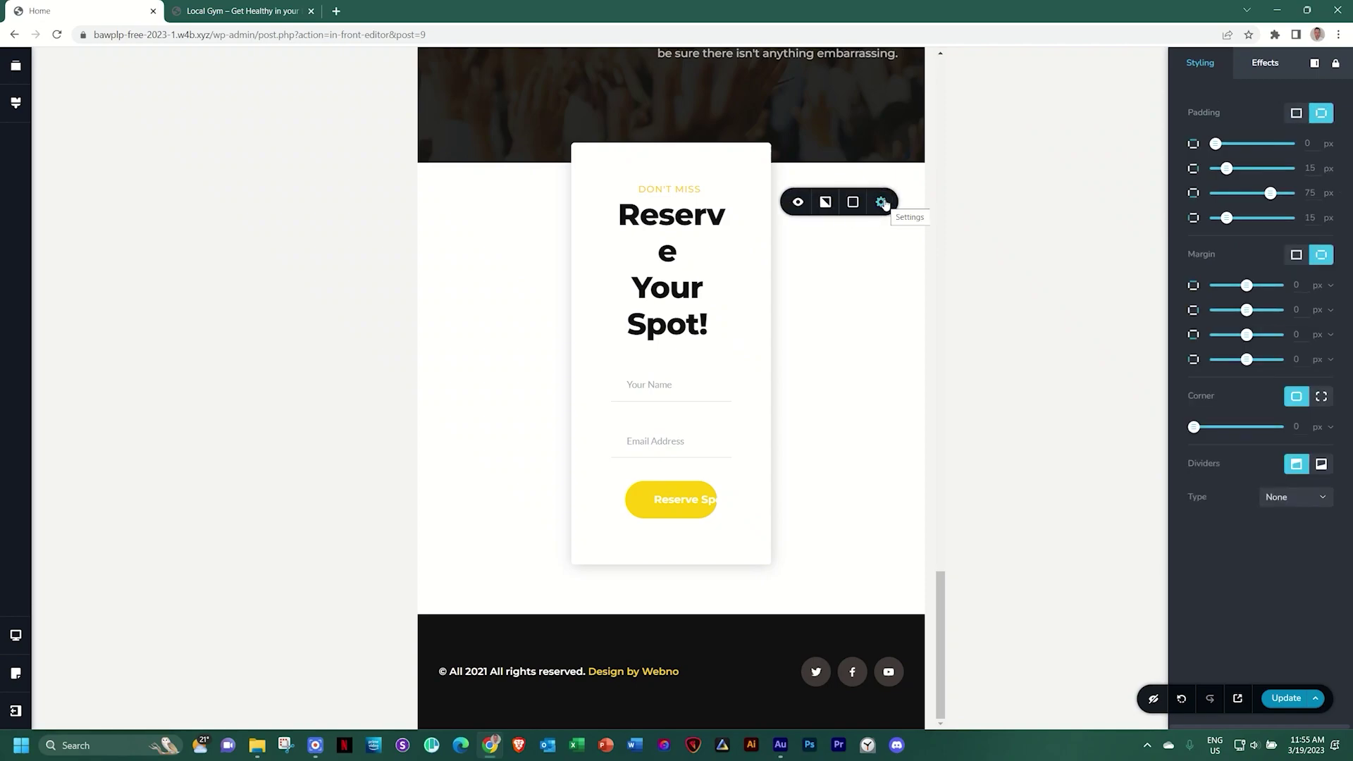
click(882, 203)
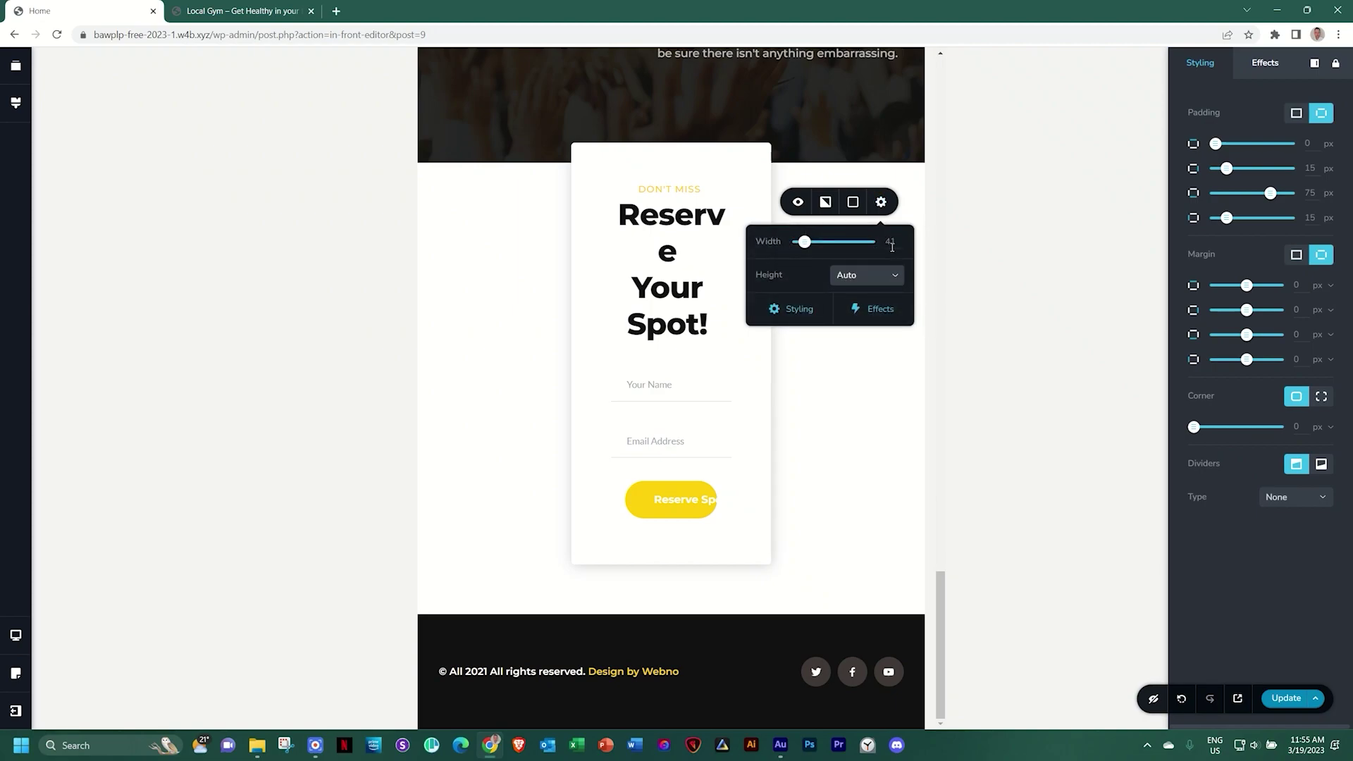
drag(813, 245, 847, 256)
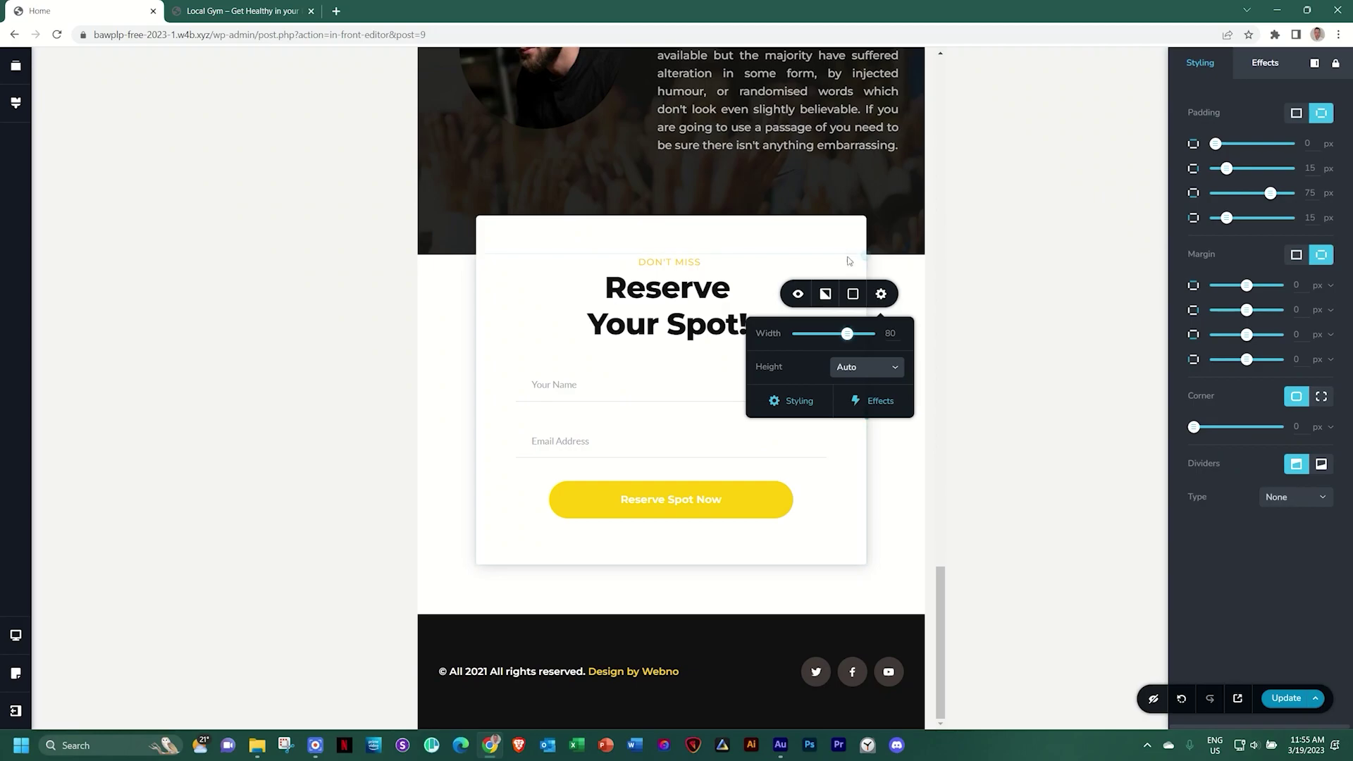
click(890, 476)
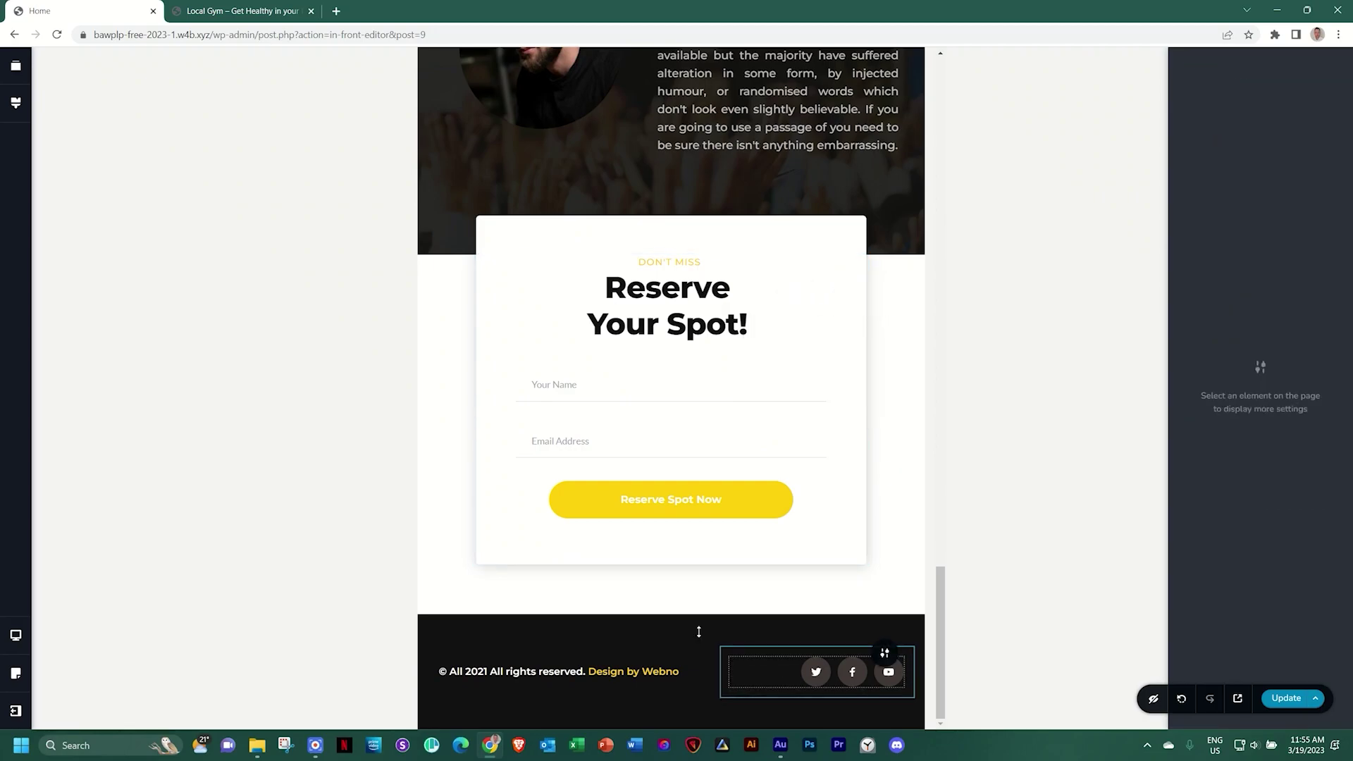
scroll(884, 648, up, 10)
scroll(696, 628, up, 15)
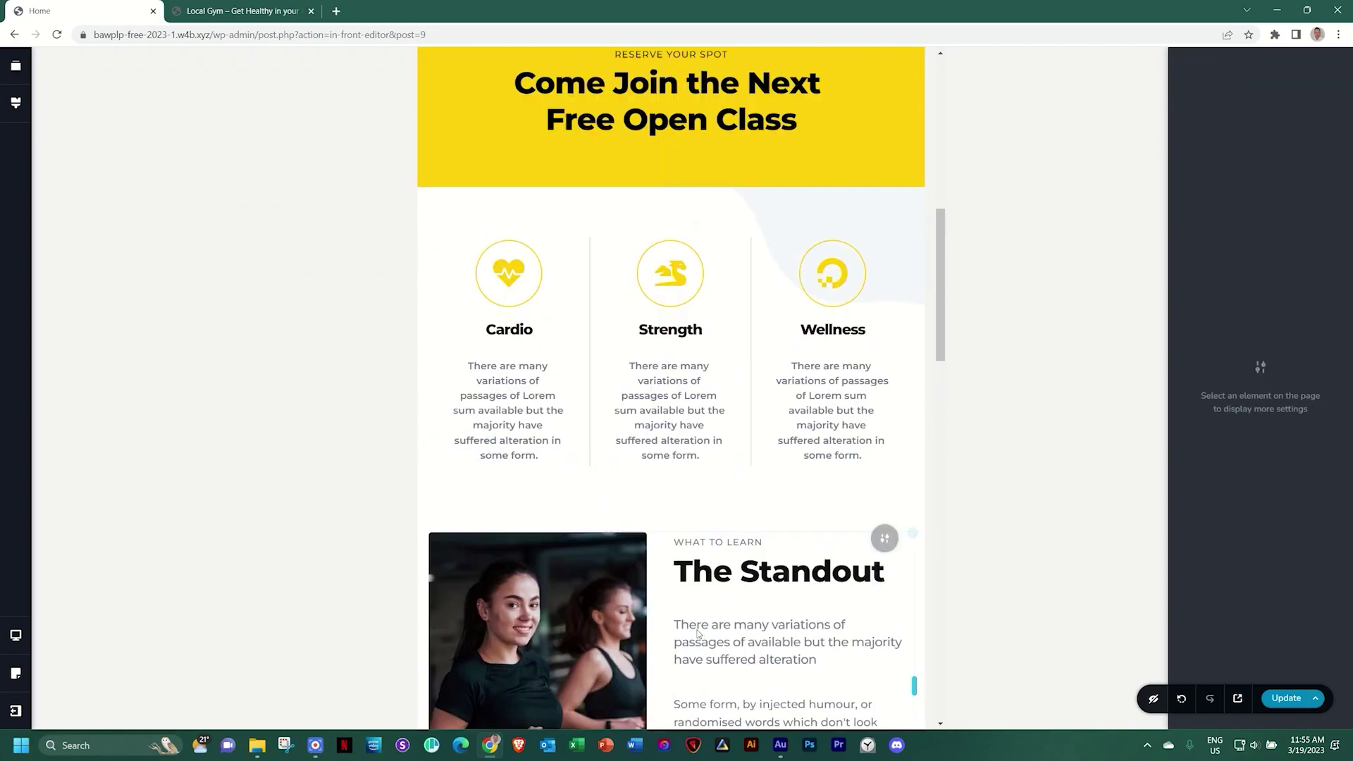
Switch the editor preview to the Mobile layout
scroll(696, 629, down, 3)
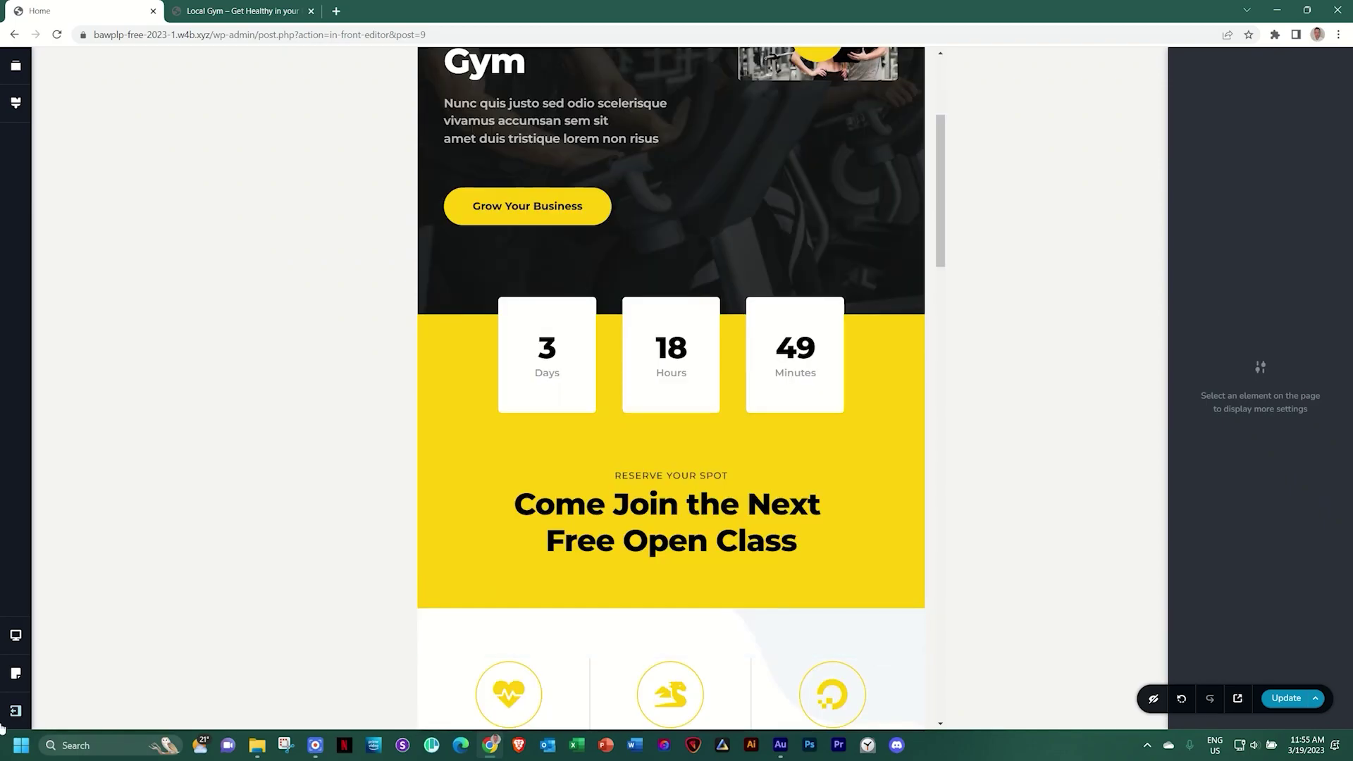
click(15, 635)
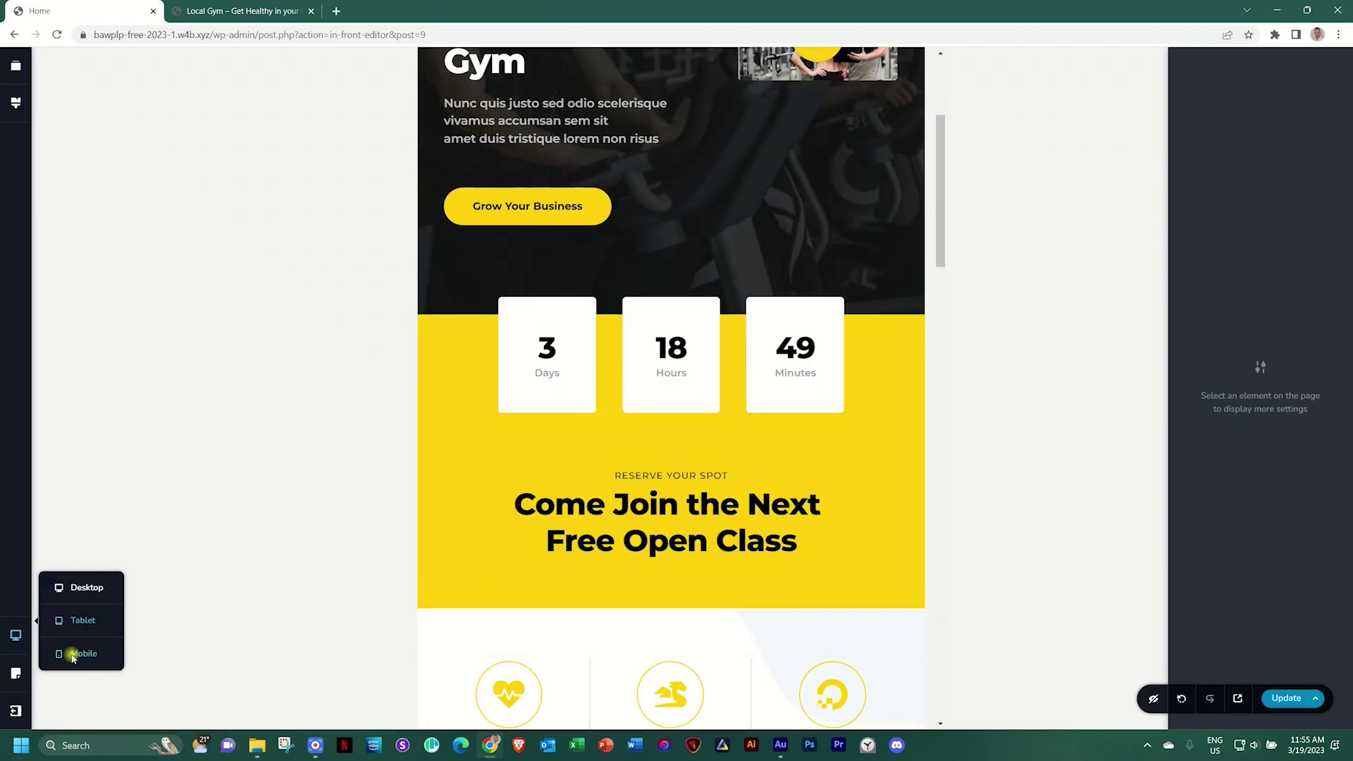
click(73, 648)
Widen the countdown boxes on mobile by dragging their side to a -5% margin
scroll(696, 528, up, 4)
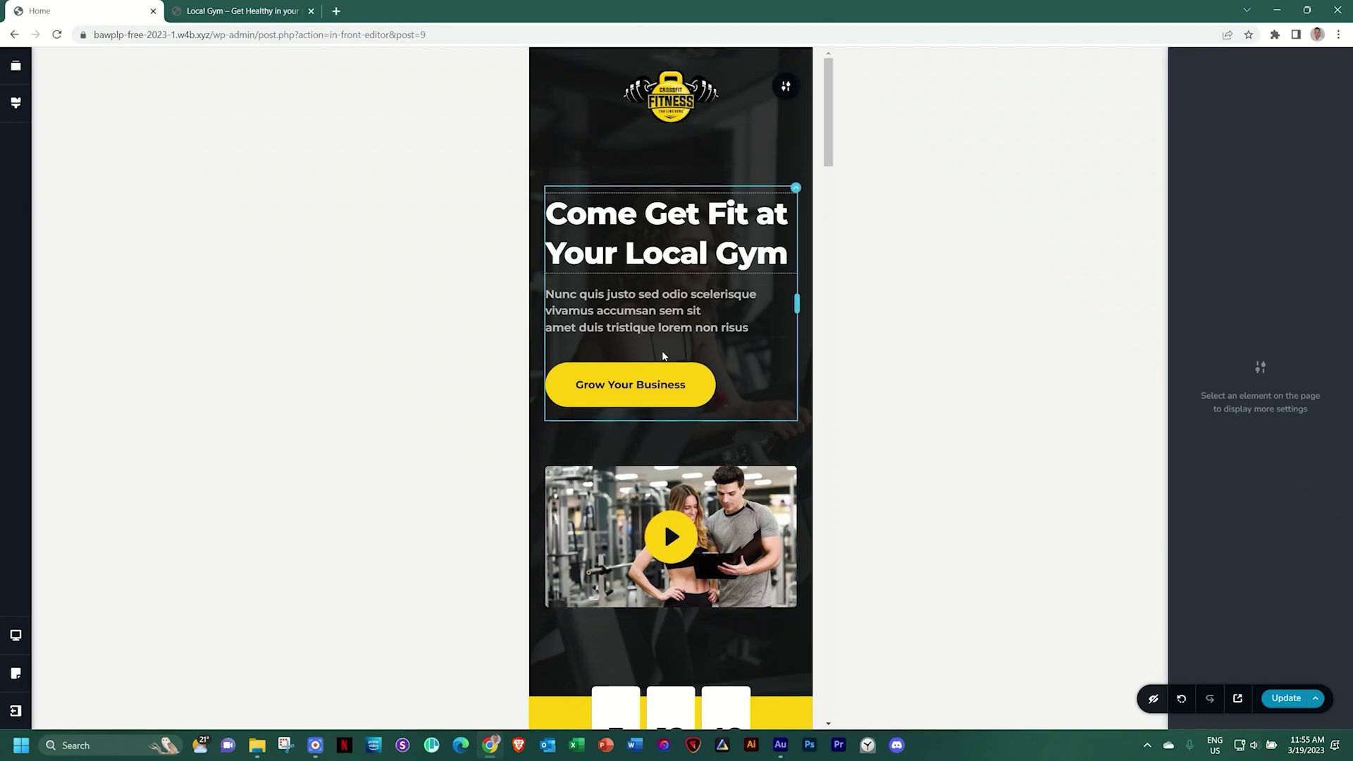
scroll(663, 352, down, 6)
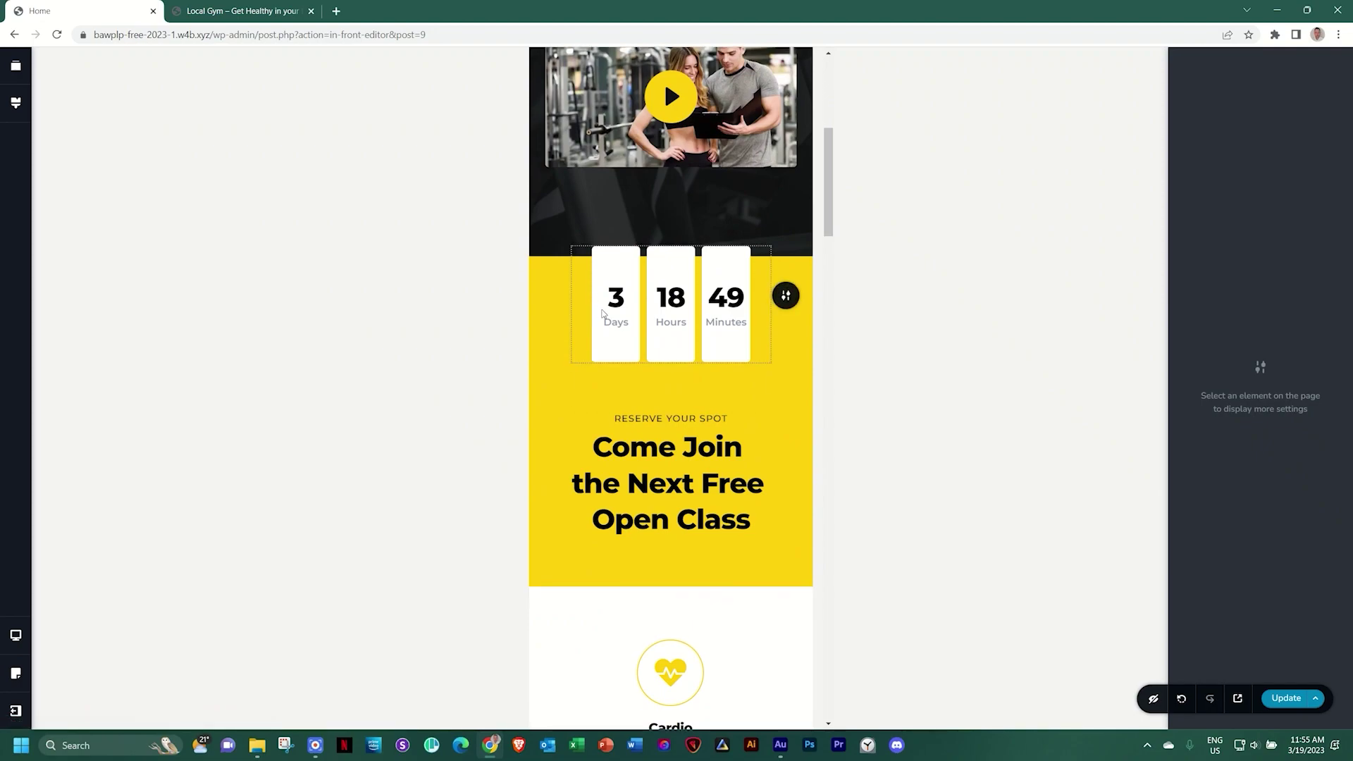
click(613, 275)
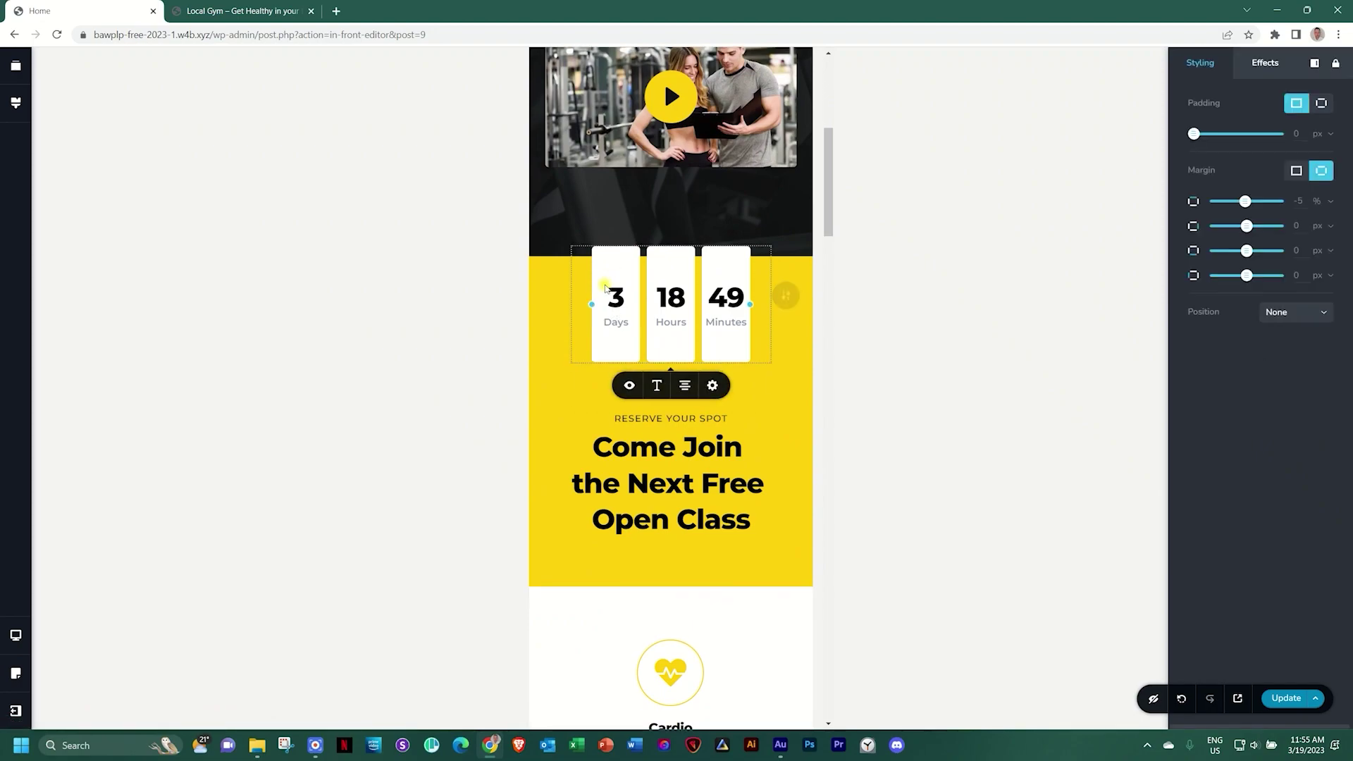
drag(597, 305, 577, 304)
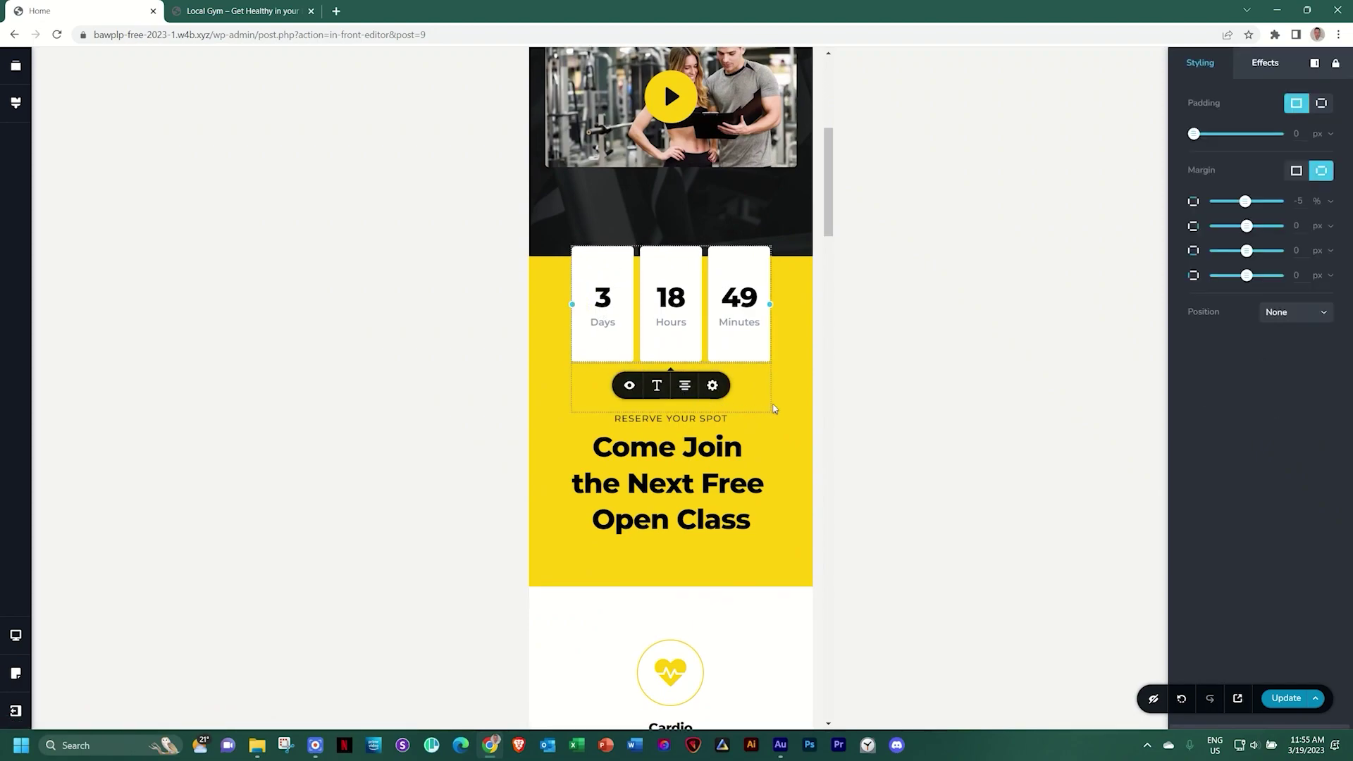
click(801, 388)
Set the Reserve Your Spot form card's Width to 100 on mobile
scroll(744, 392, down, 12)
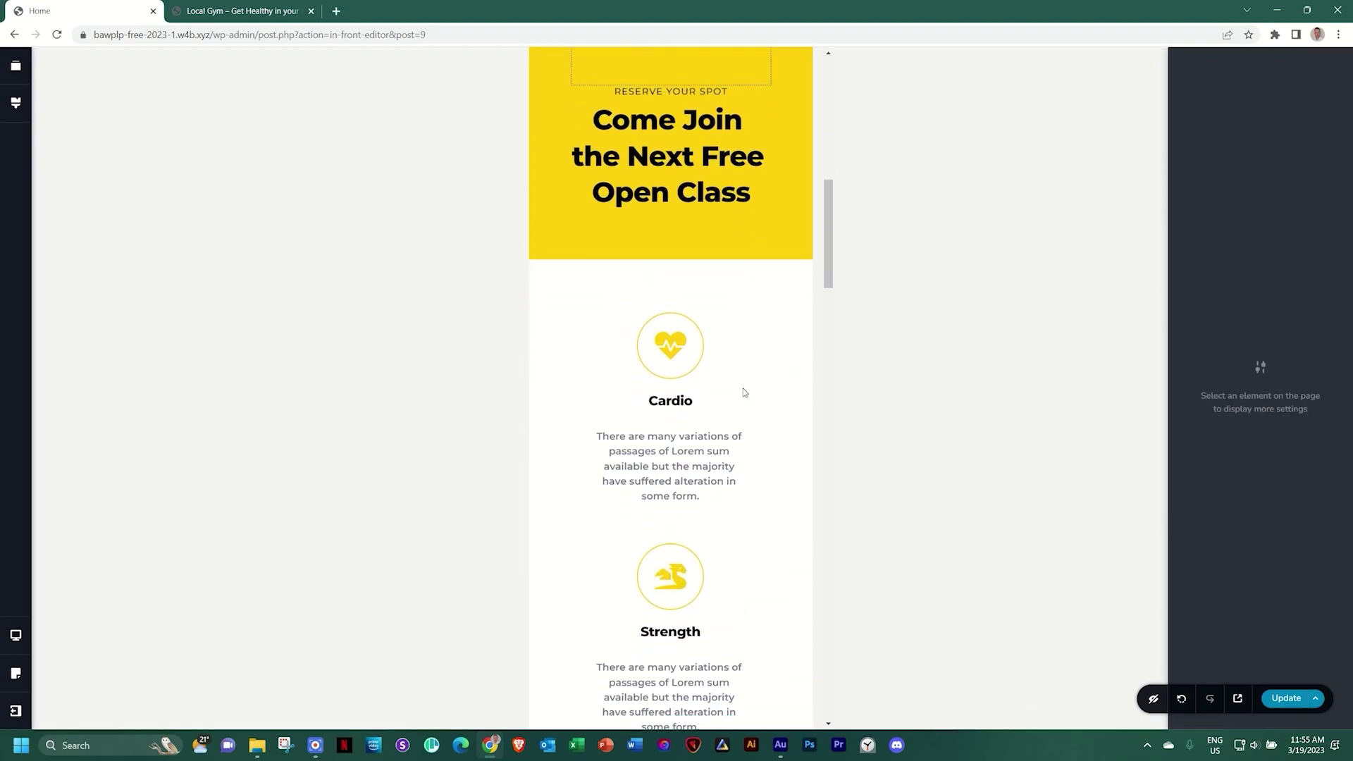
scroll(744, 393, down, 10)
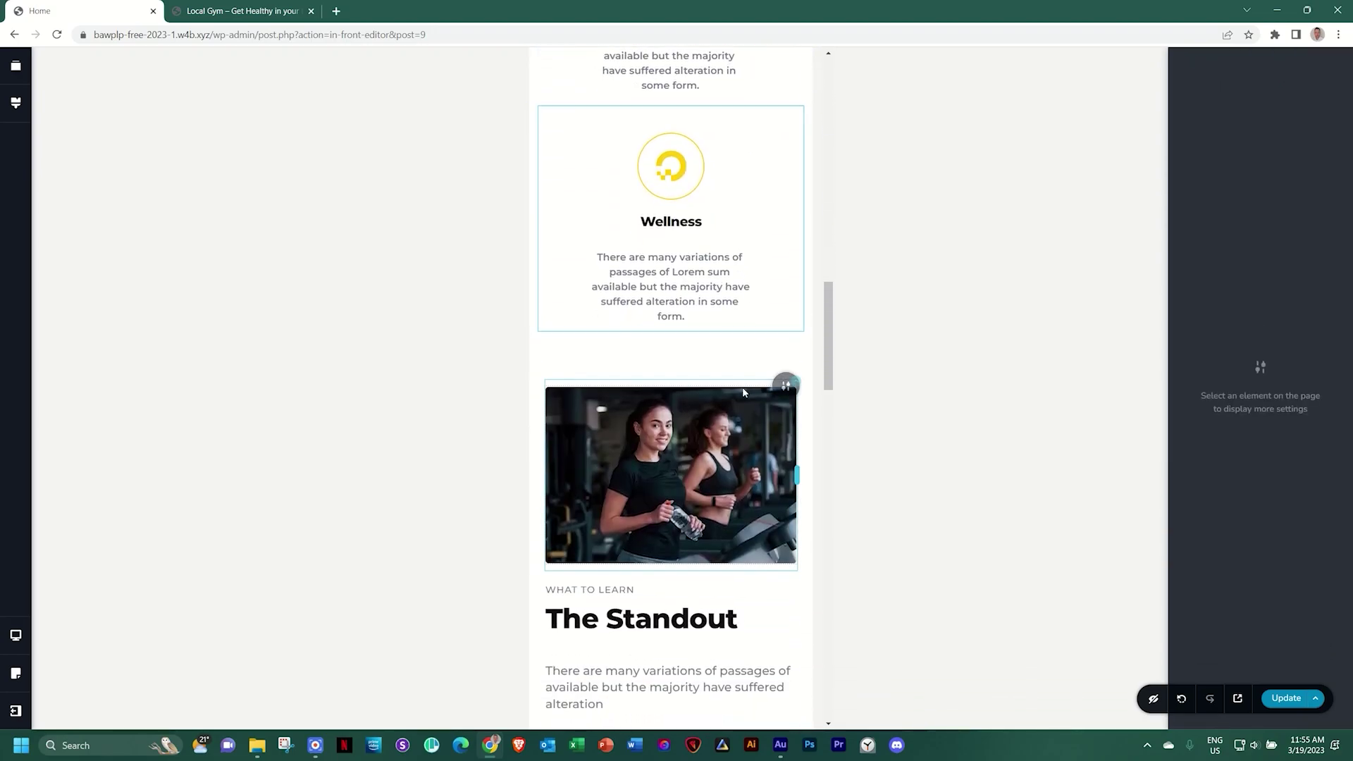
scroll(744, 393, down, 10)
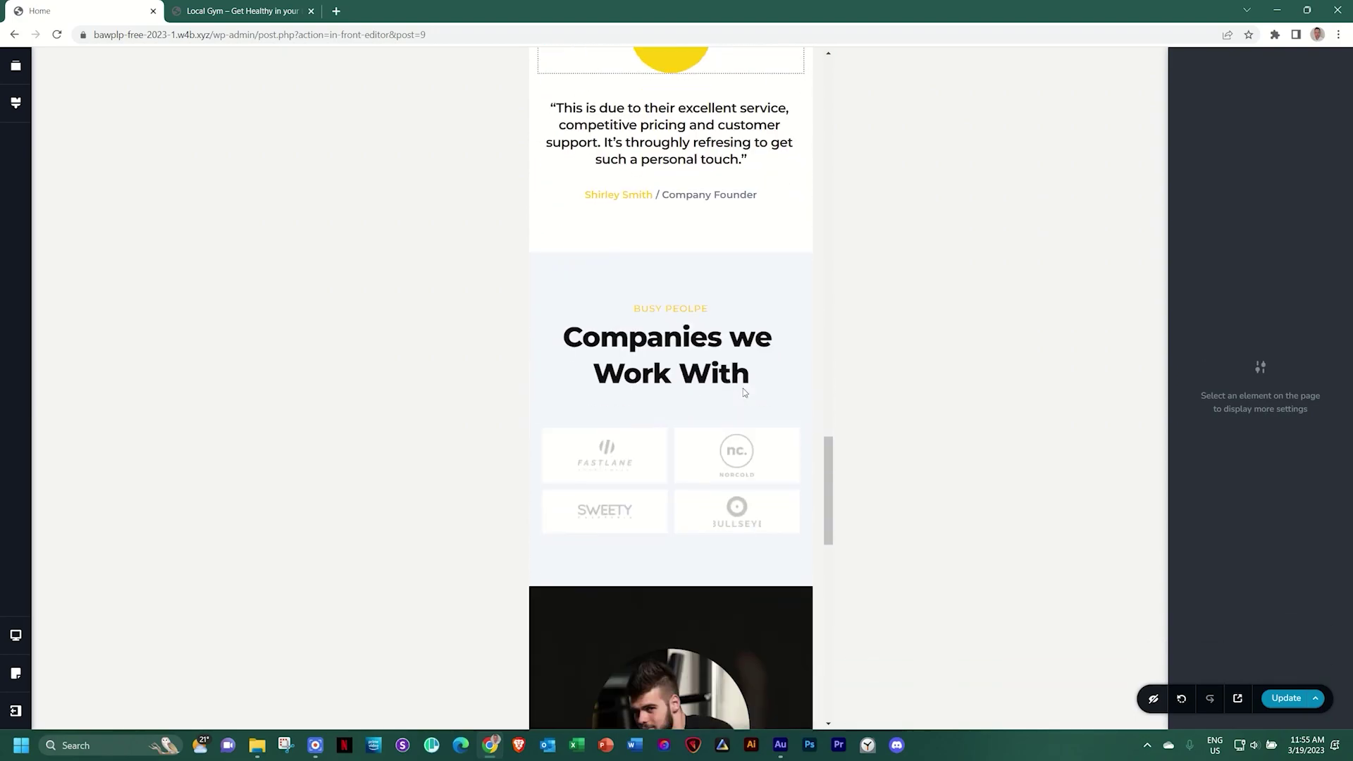
scroll(744, 392, down, 1)
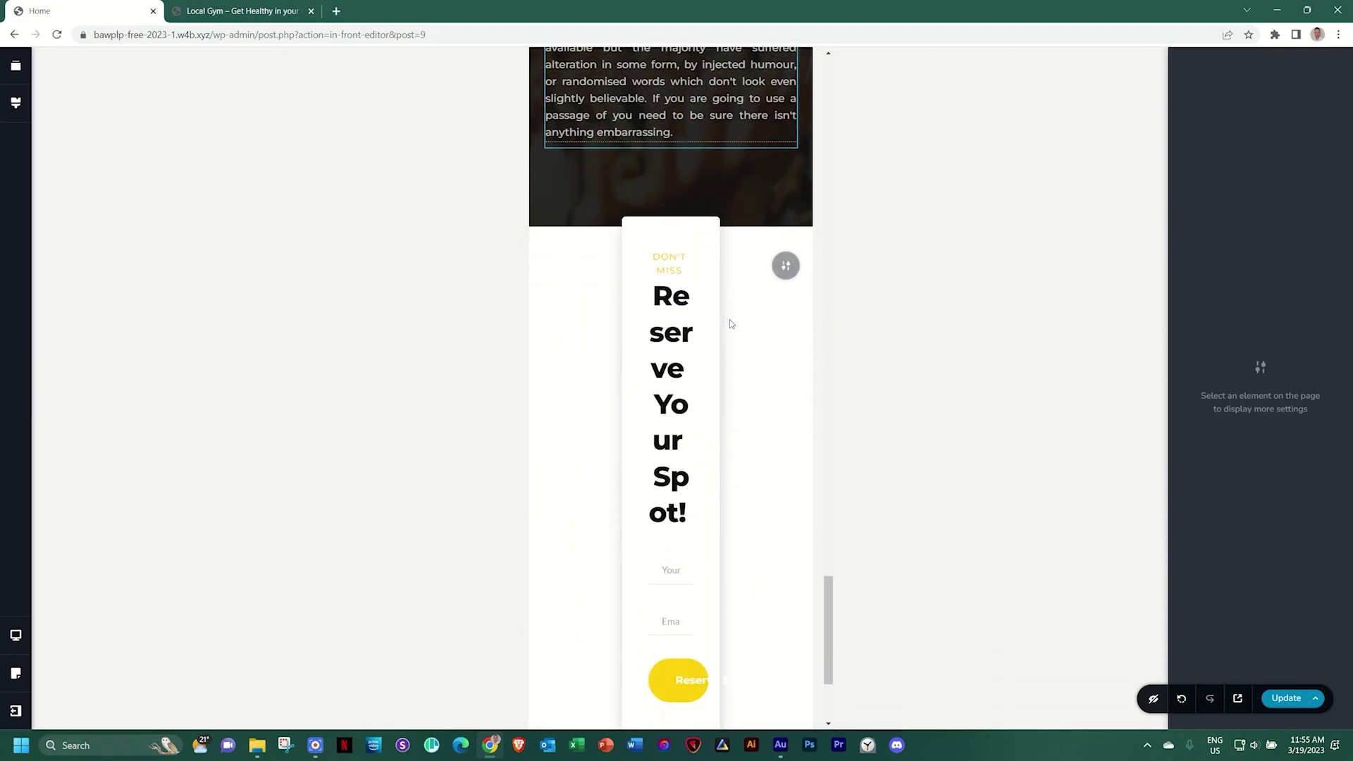
click(785, 267)
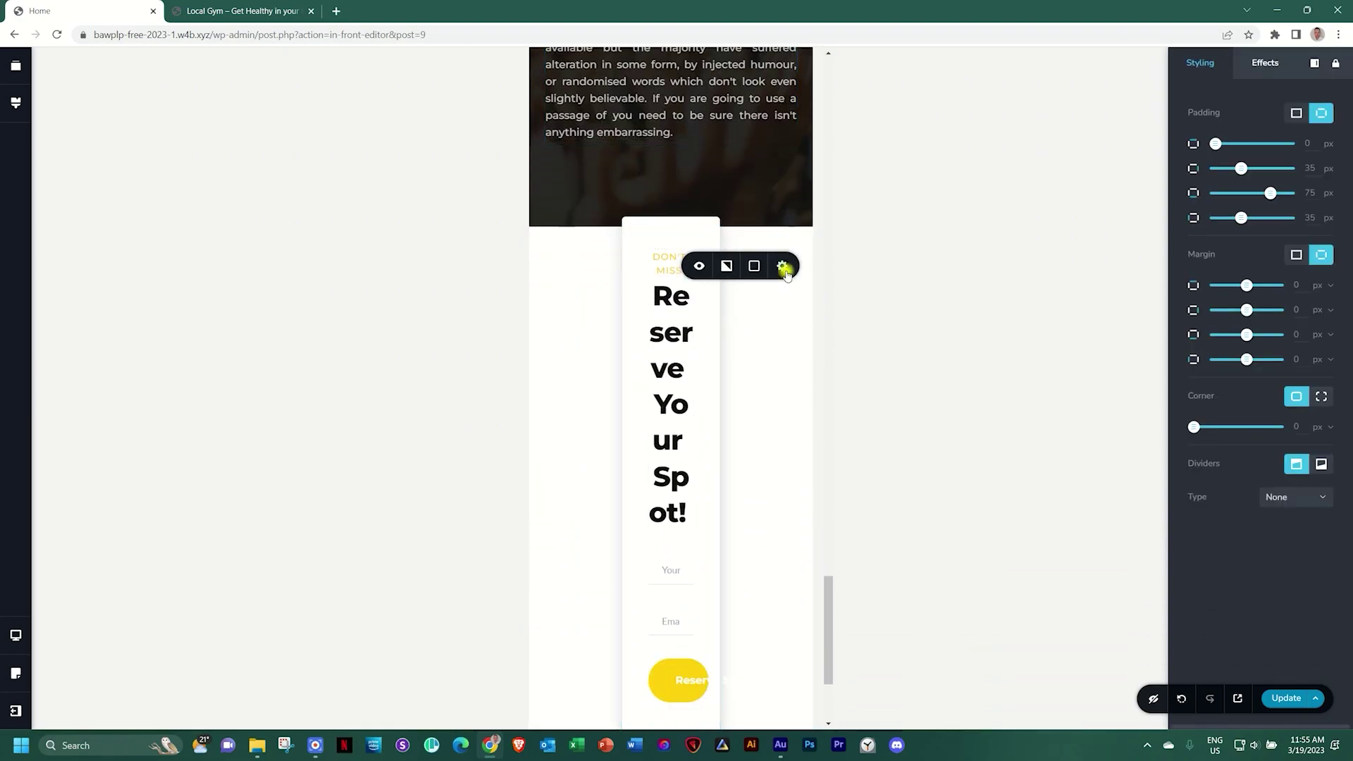
mouse_move(783, 268)
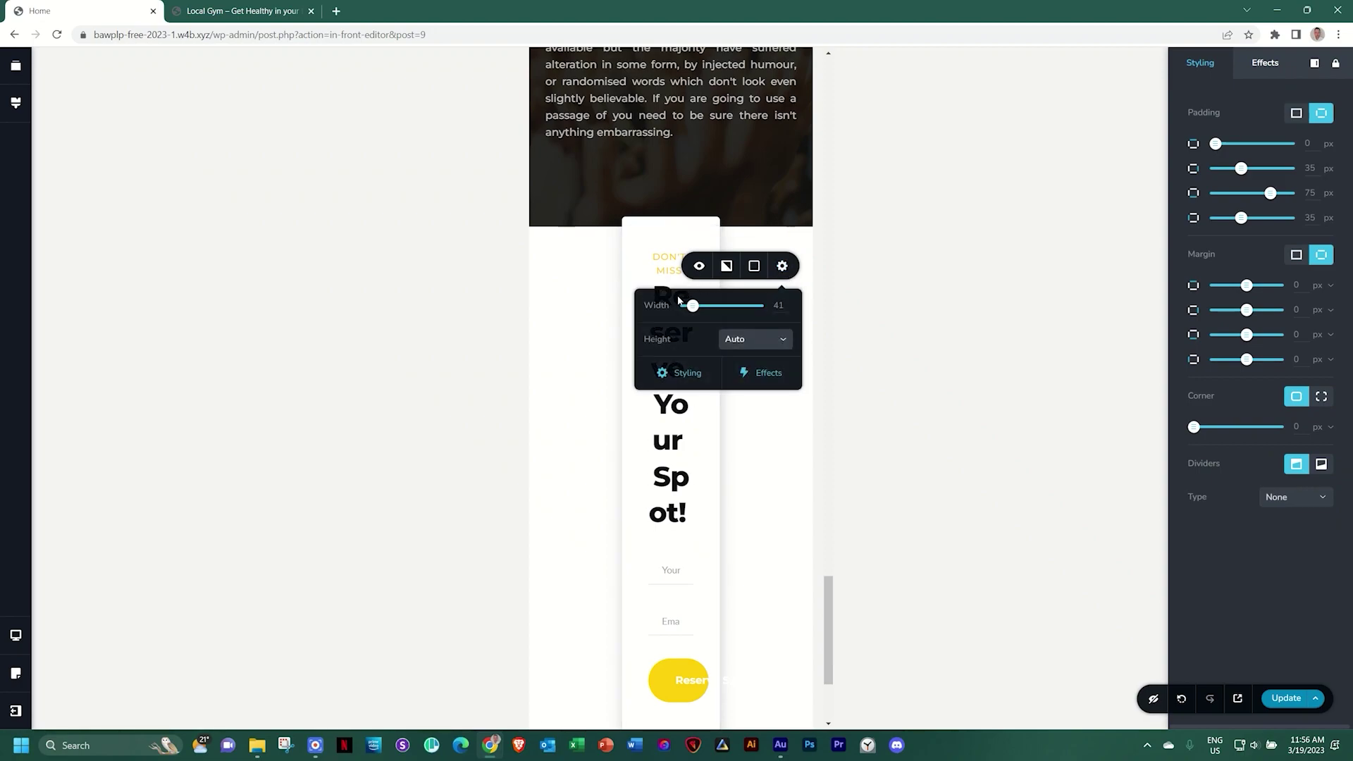
drag(693, 306, 761, 305)
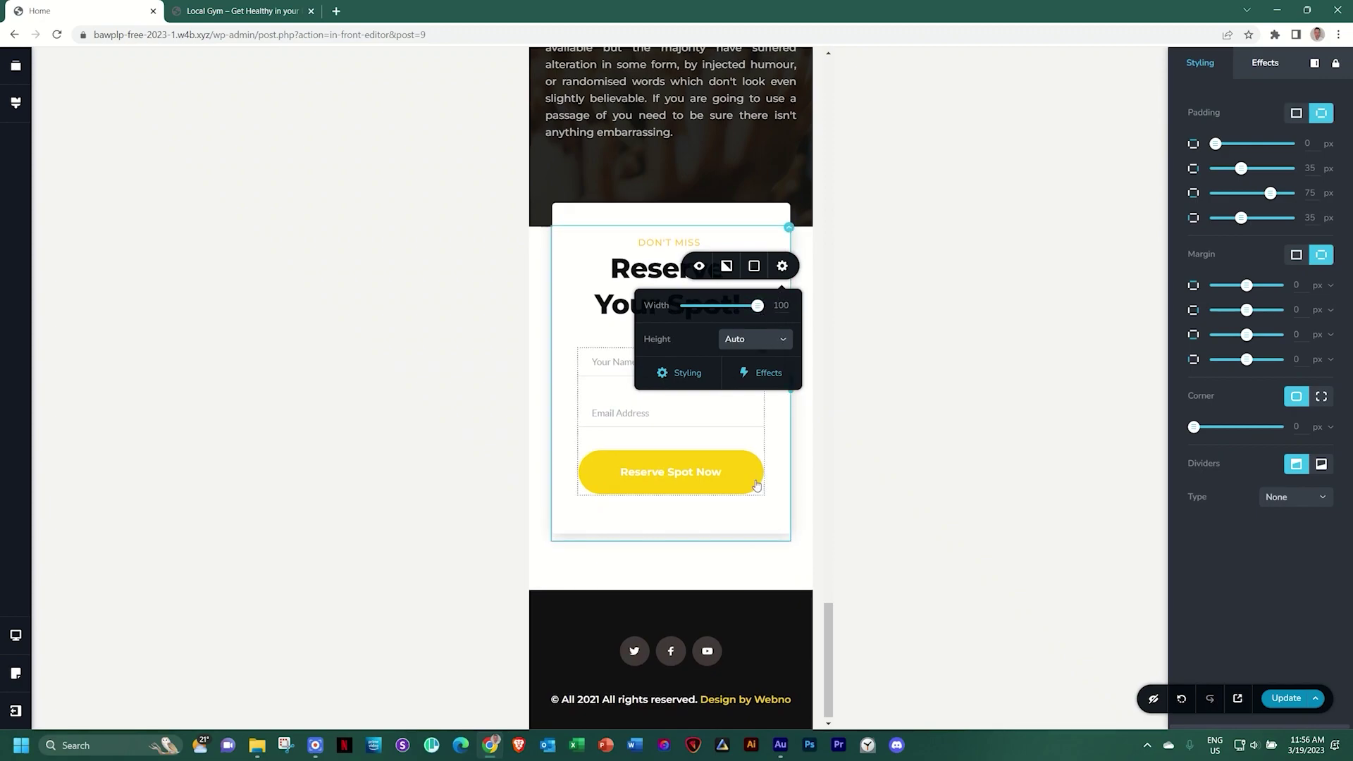
click(802, 464)
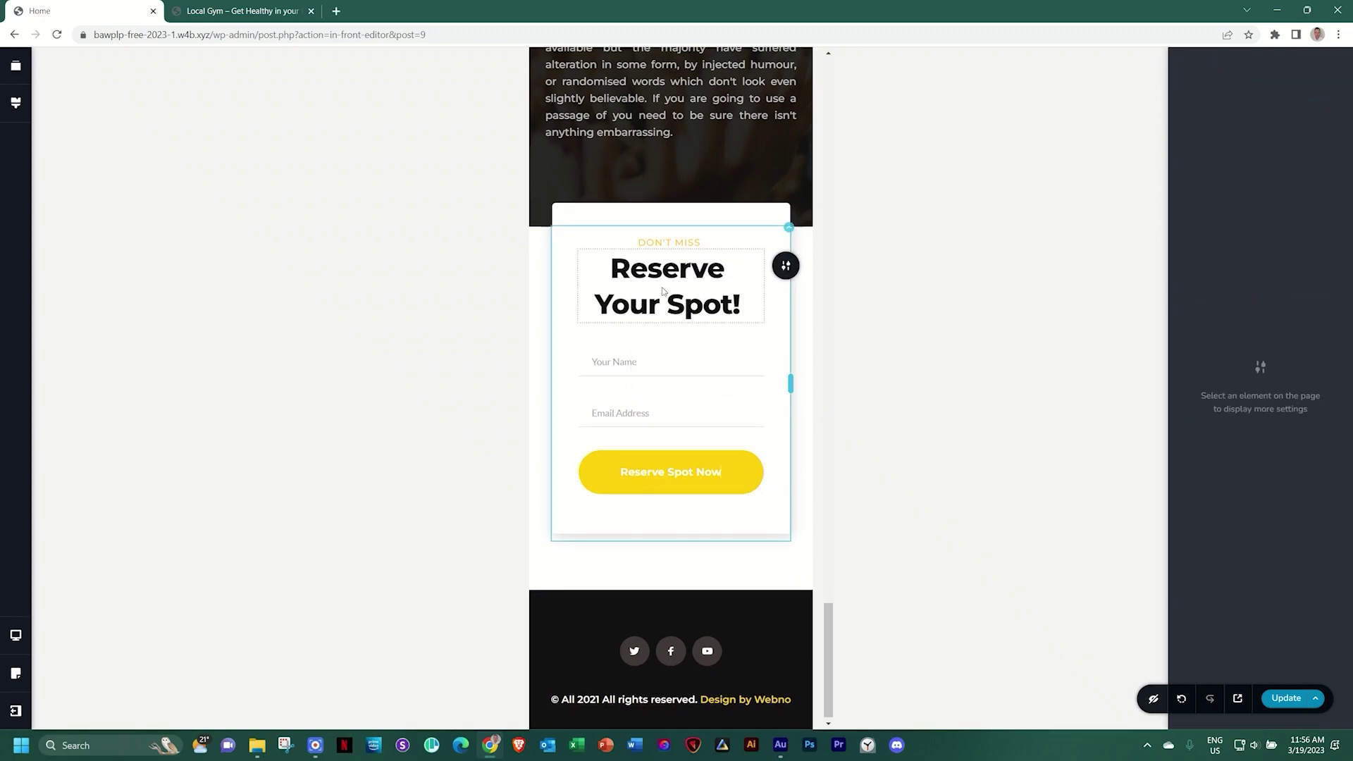
scroll(620, 461, up, 10)
scroll(620, 459, up, 15)
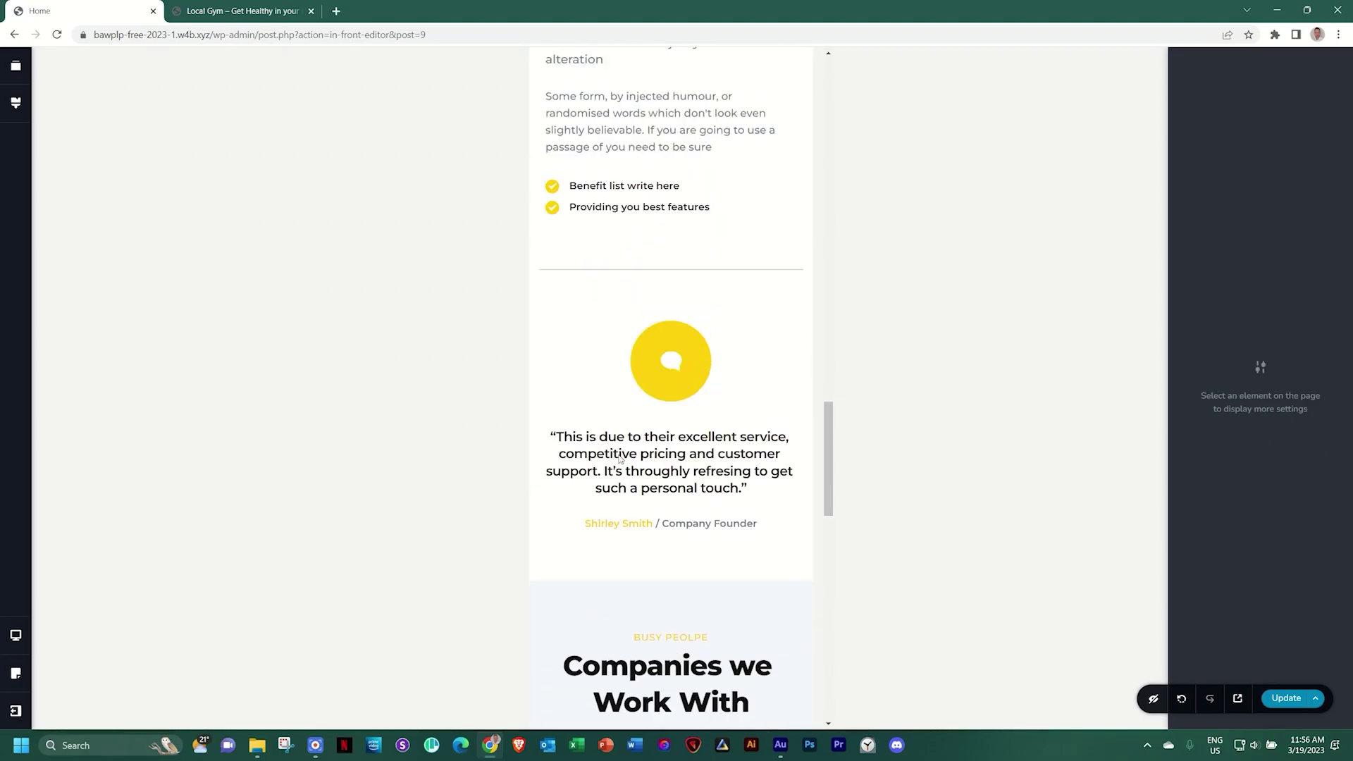
scroll(620, 459, up, 5)
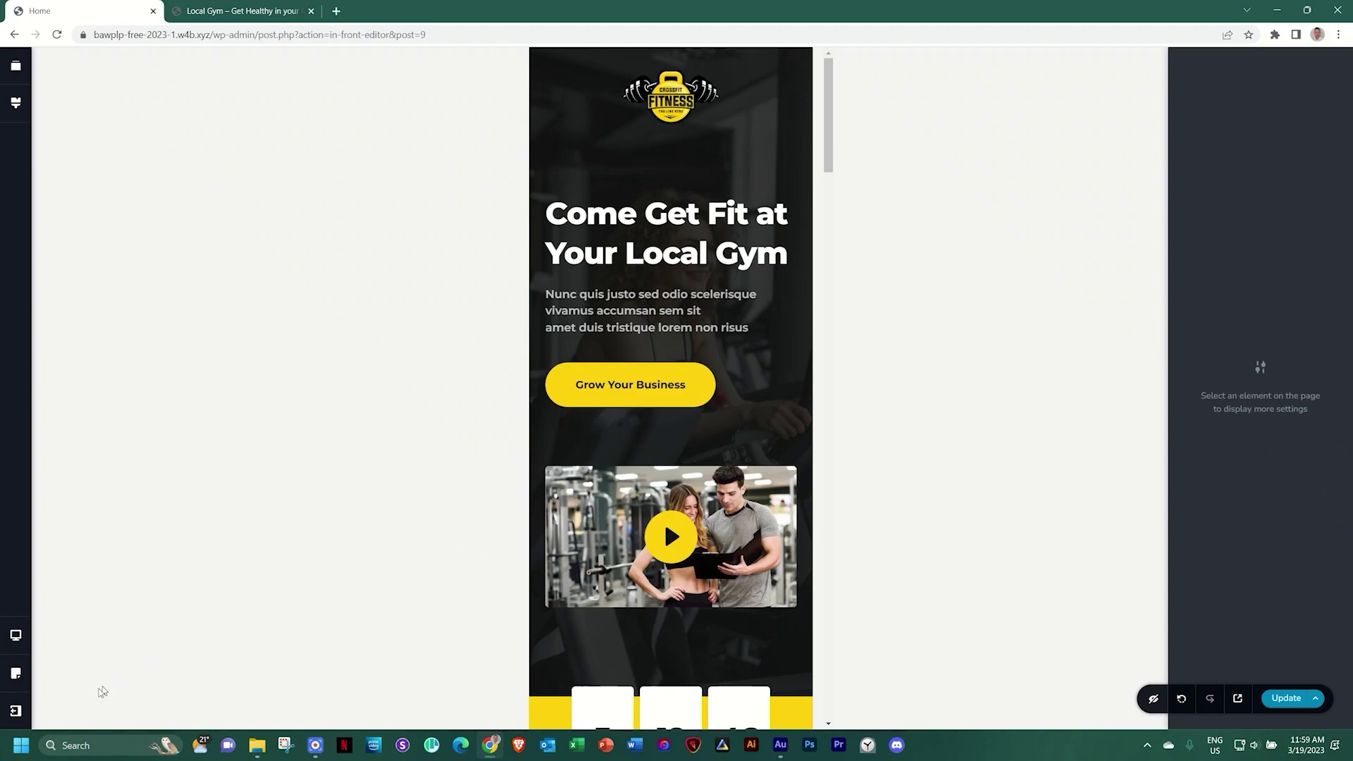
Show the keyboard shortcuts reference from the extra options list, then close it
click(19, 712)
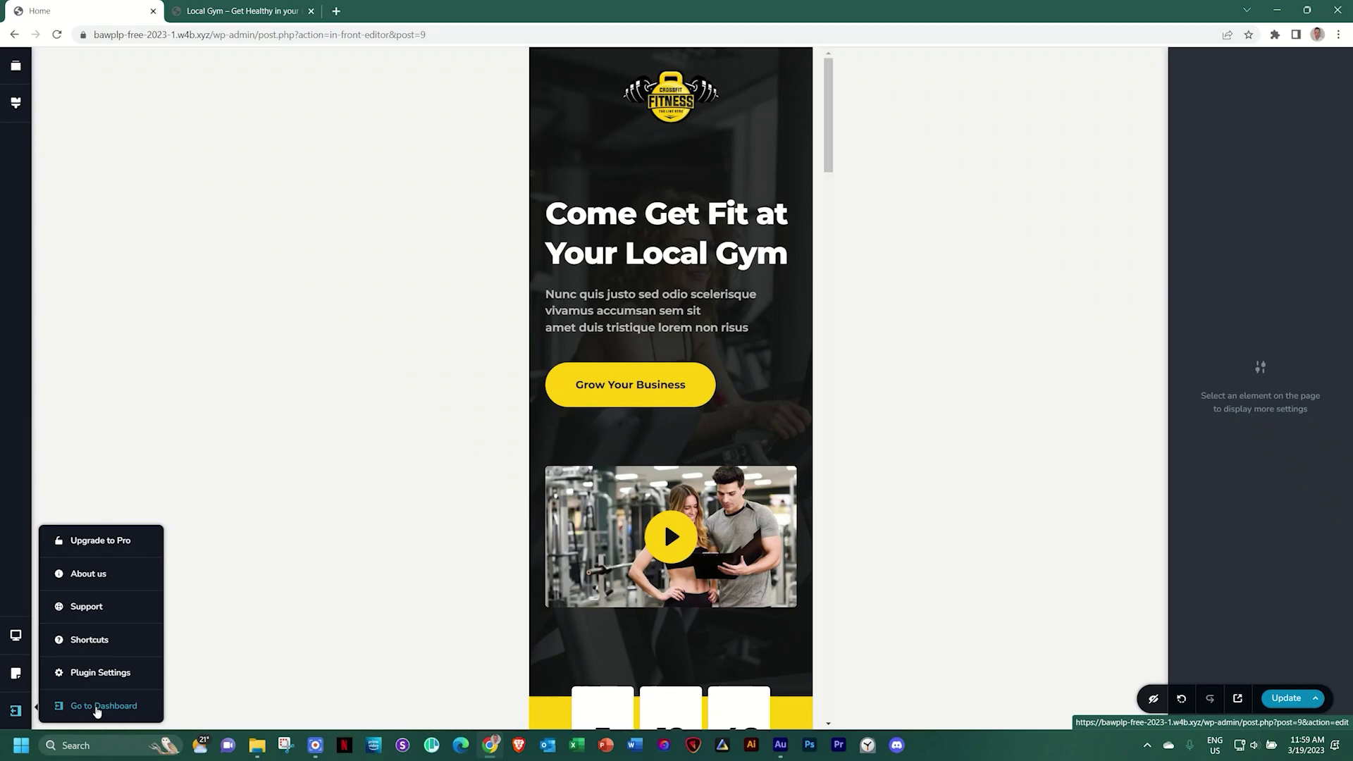
click(94, 643)
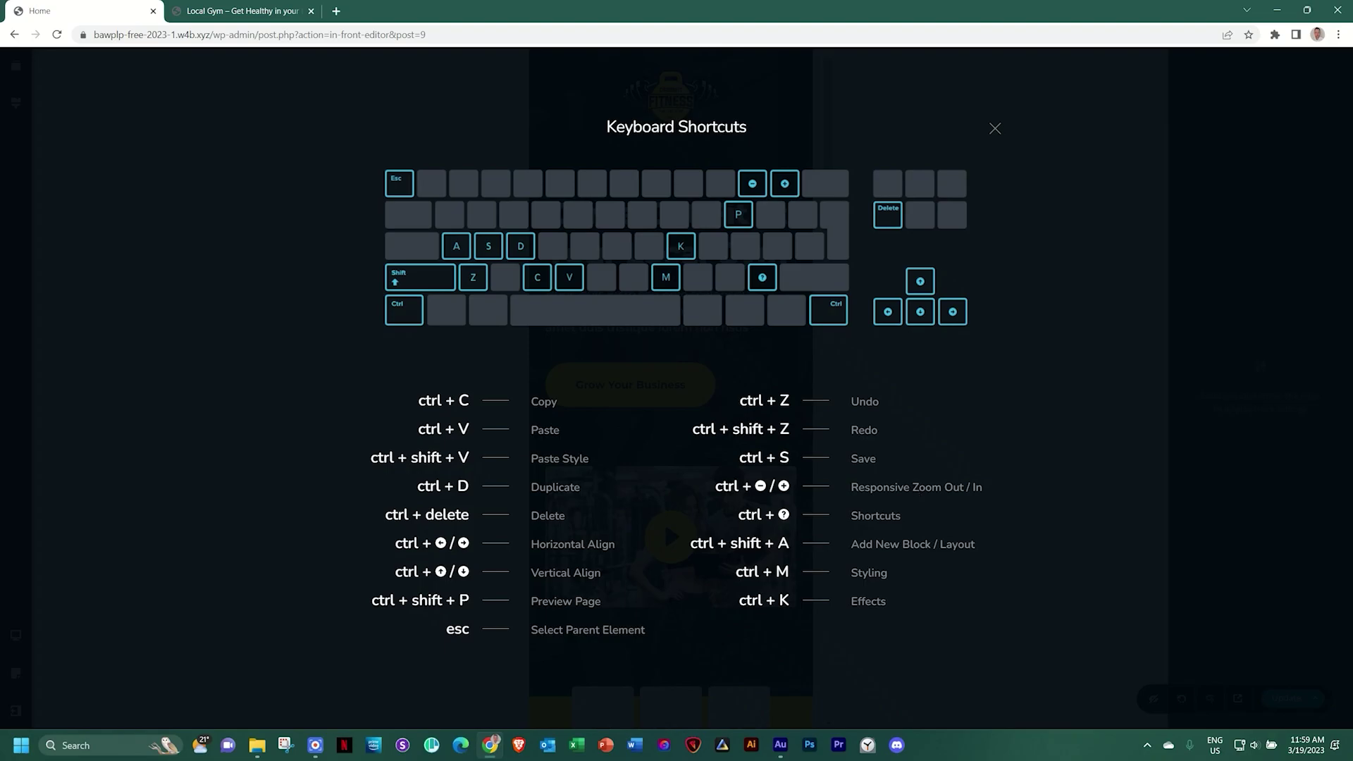
click(1059, 413)
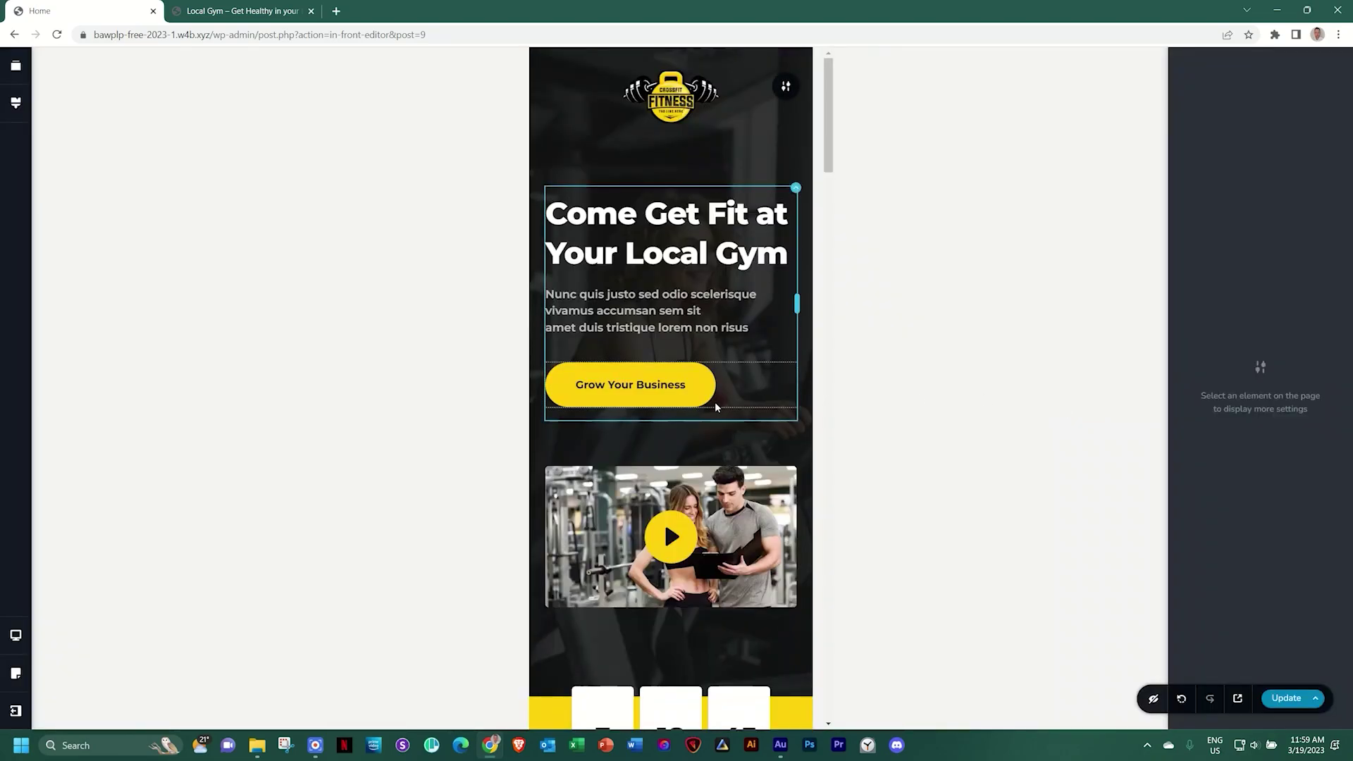
Cycle previews through tablet, desktop and mobile with Ctrl+plus/minus, ending on desktop
key(ctrl+plus)
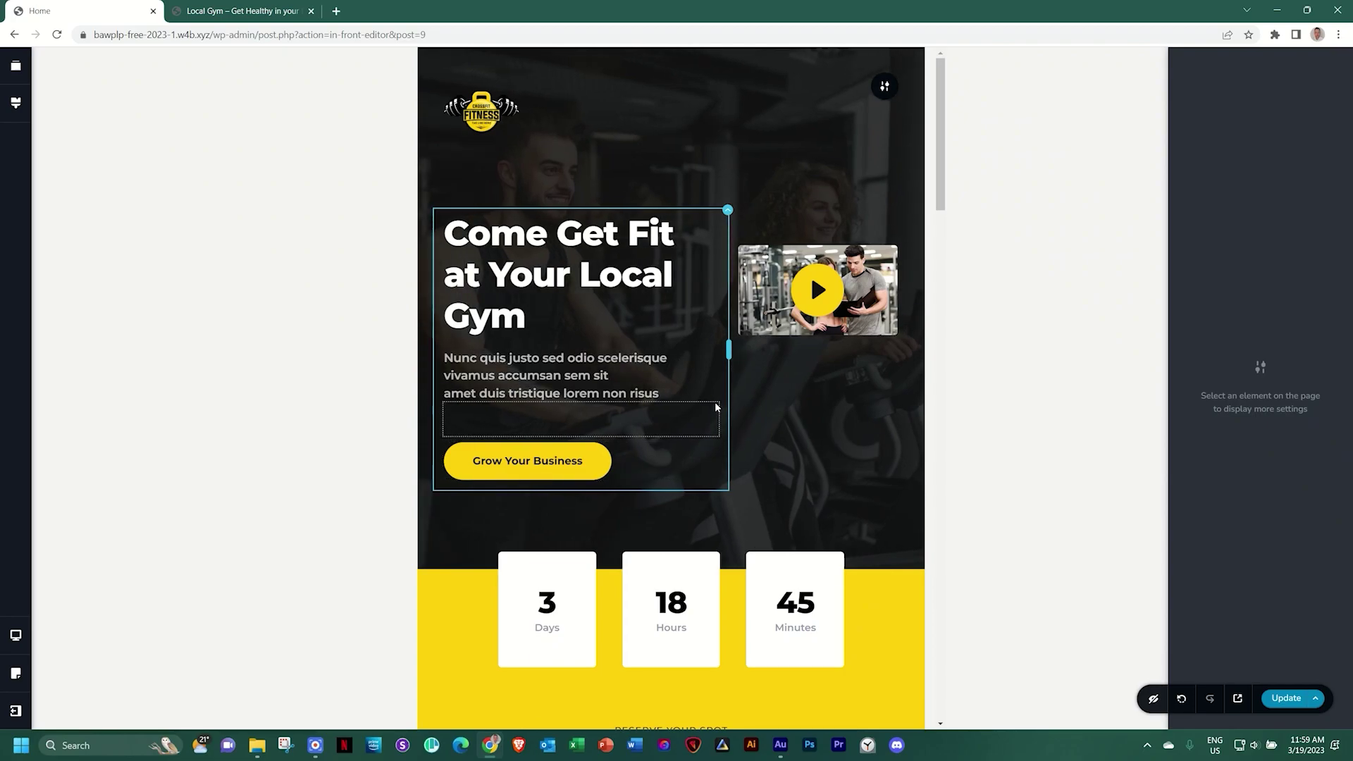
key(ctrl+plus)
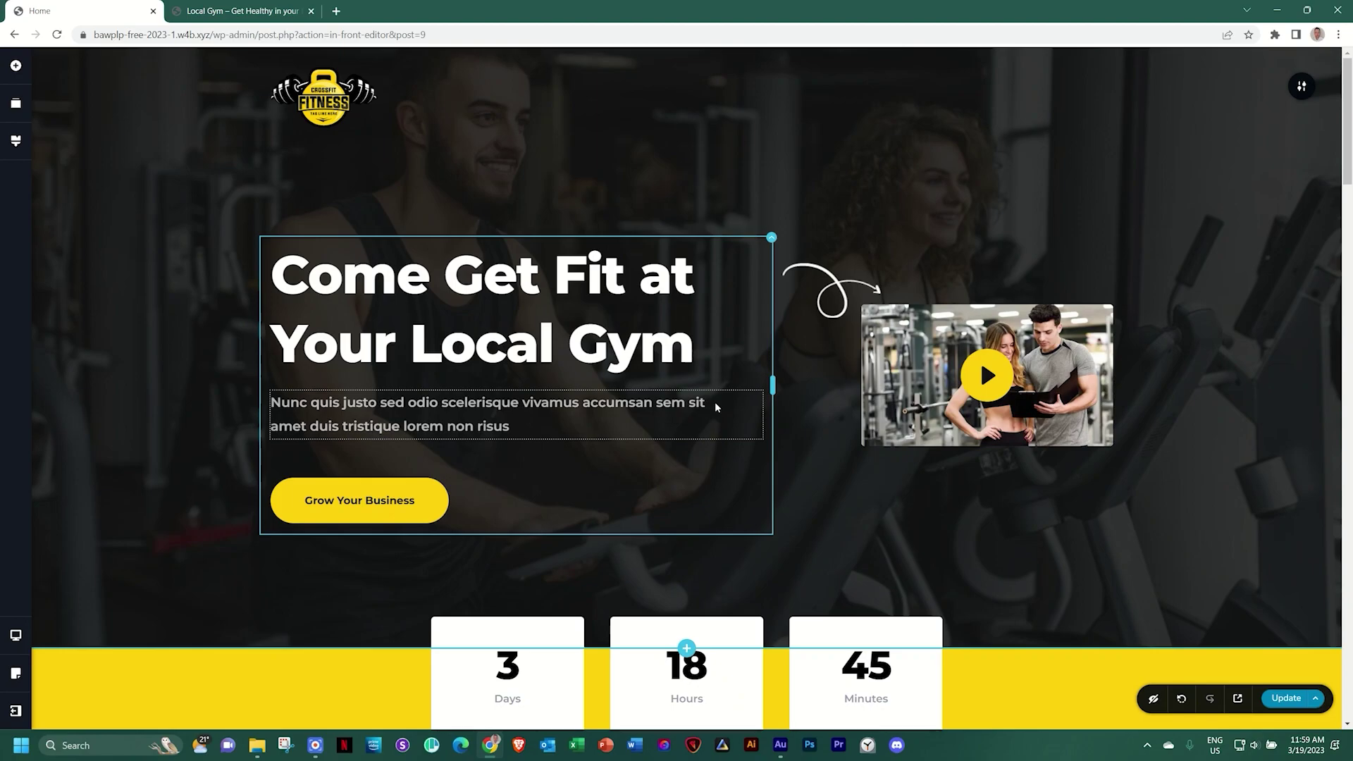
key(ctrl+minus)
key(ctrl+minus)
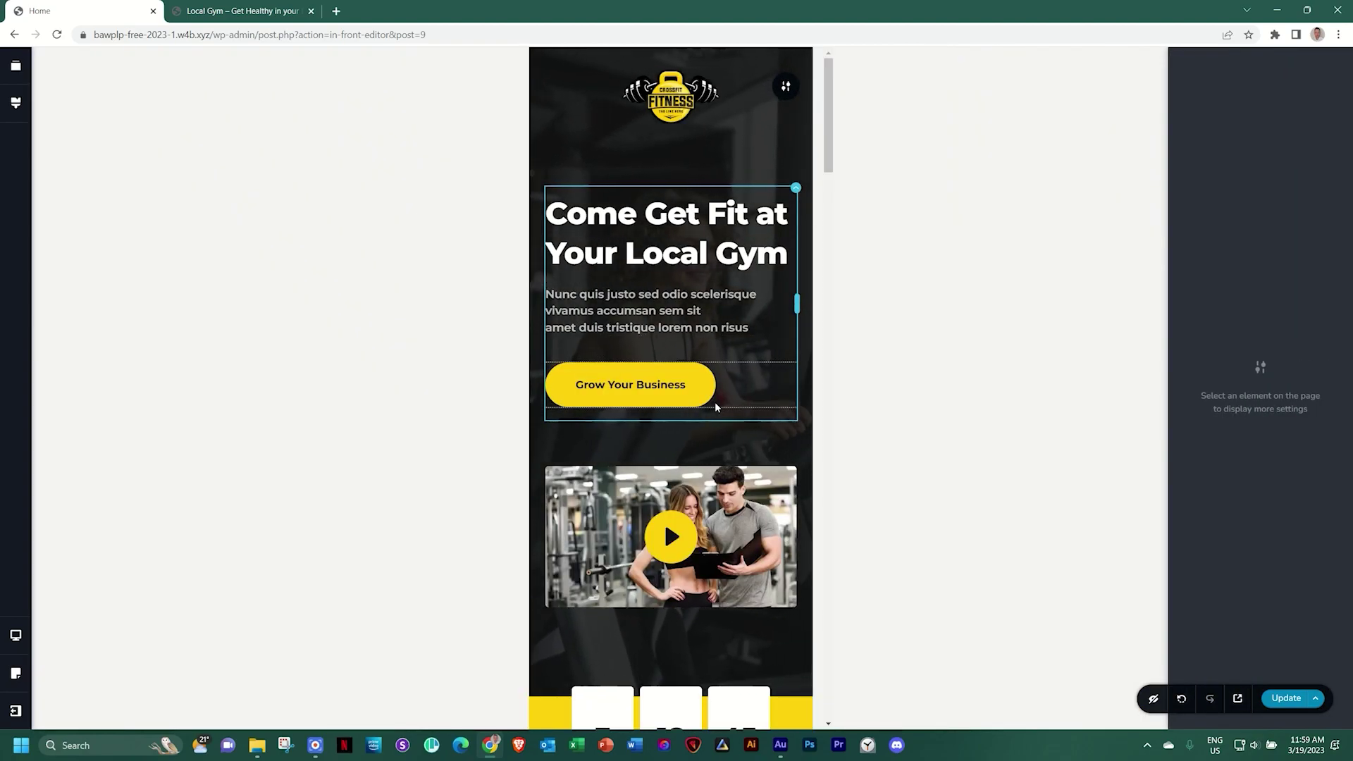
key(ctrl+plus)
key(ctrl+plus)
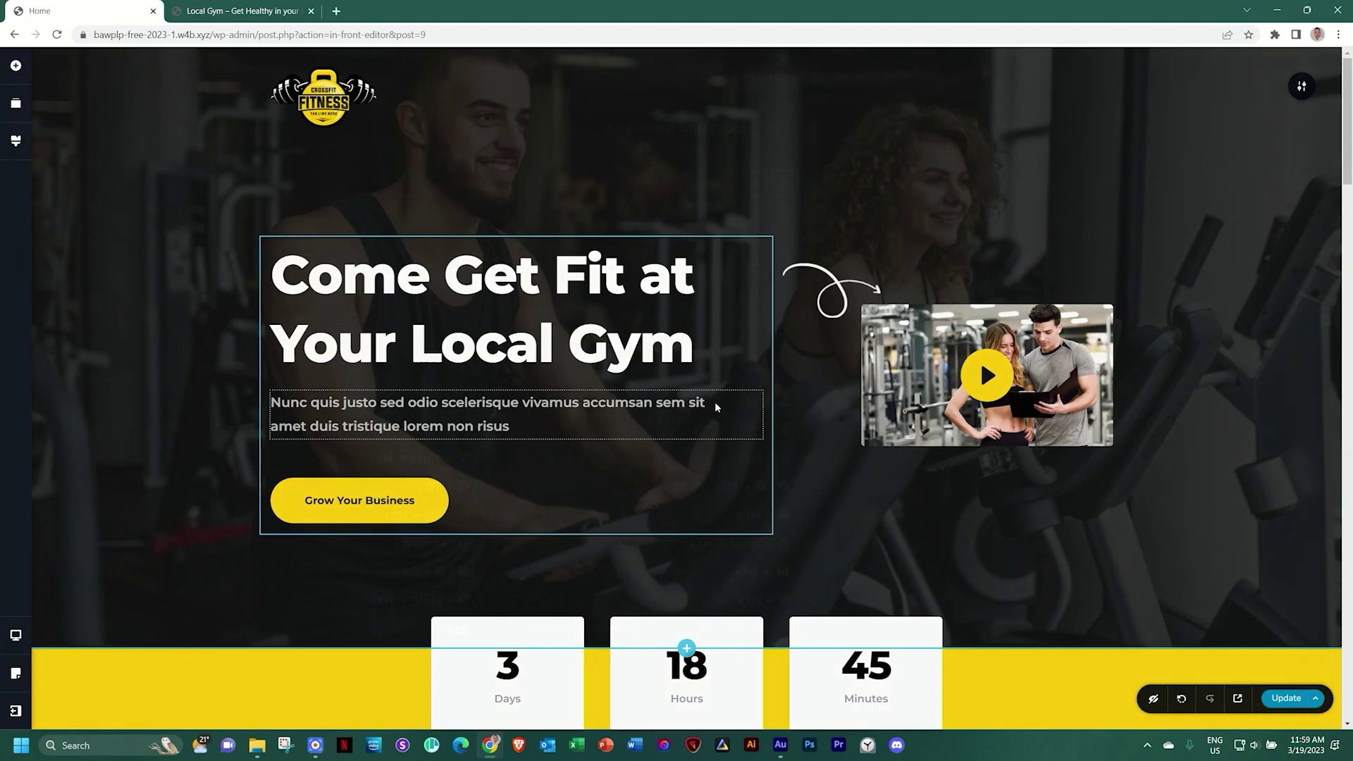
key(ctrl+slash)
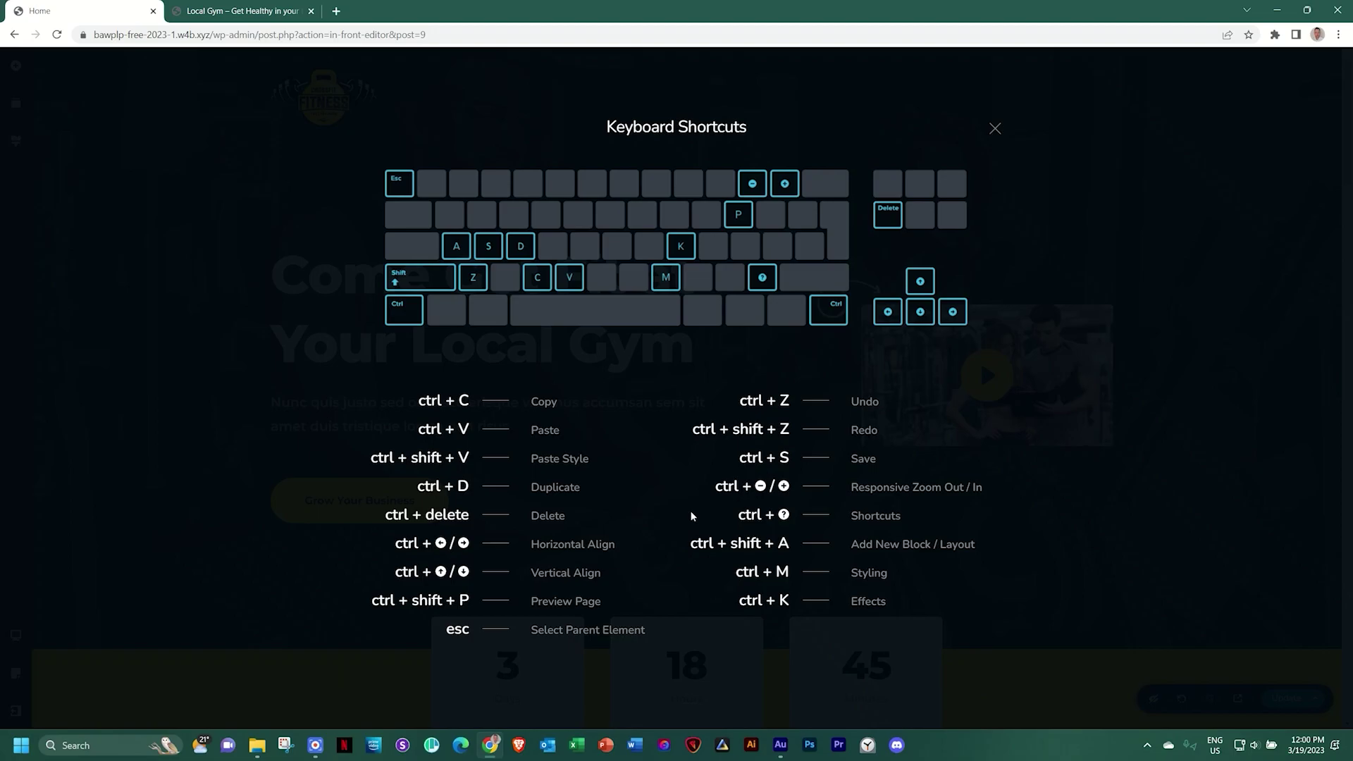
click(994, 130)
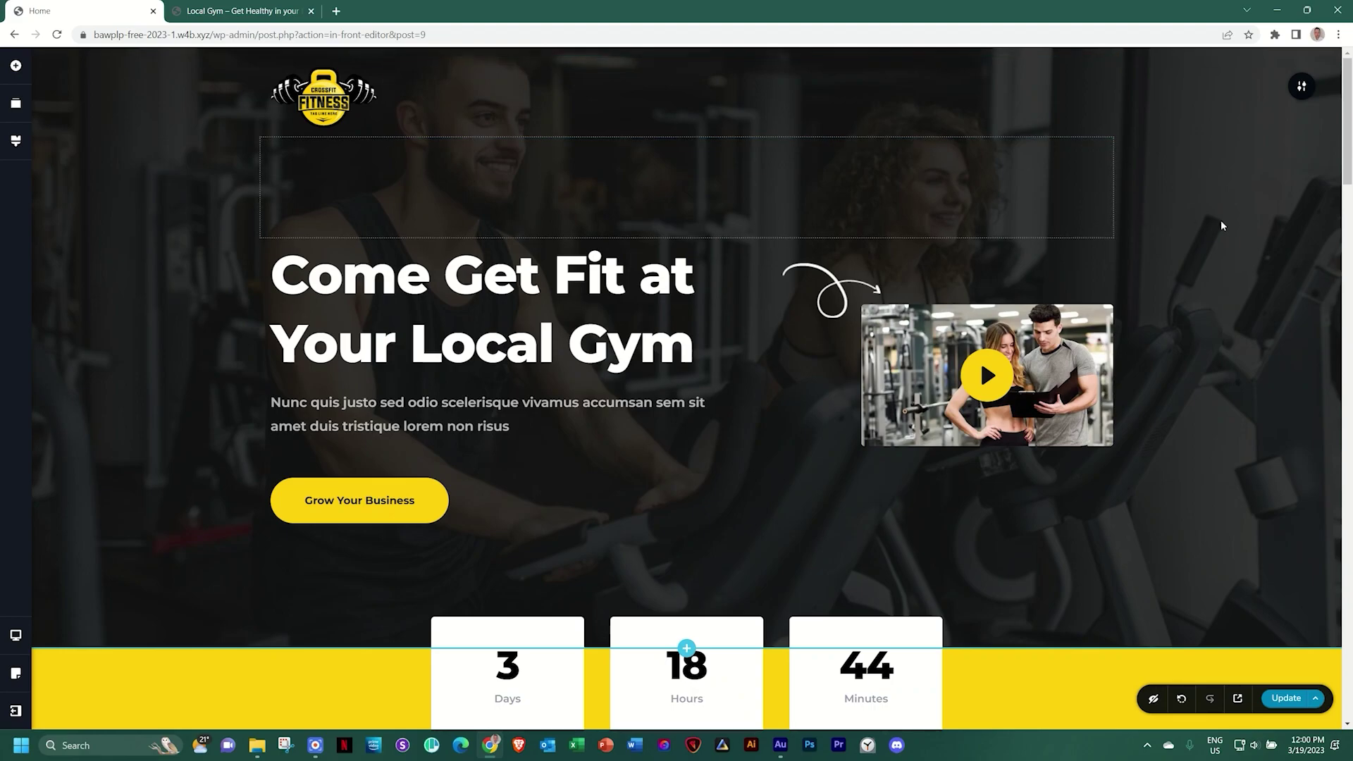
Scroll to the bottom of the gym page and open the ready-made blocks library
scroll(1221, 221, down, 10)
scroll(1222, 226, down, 15)
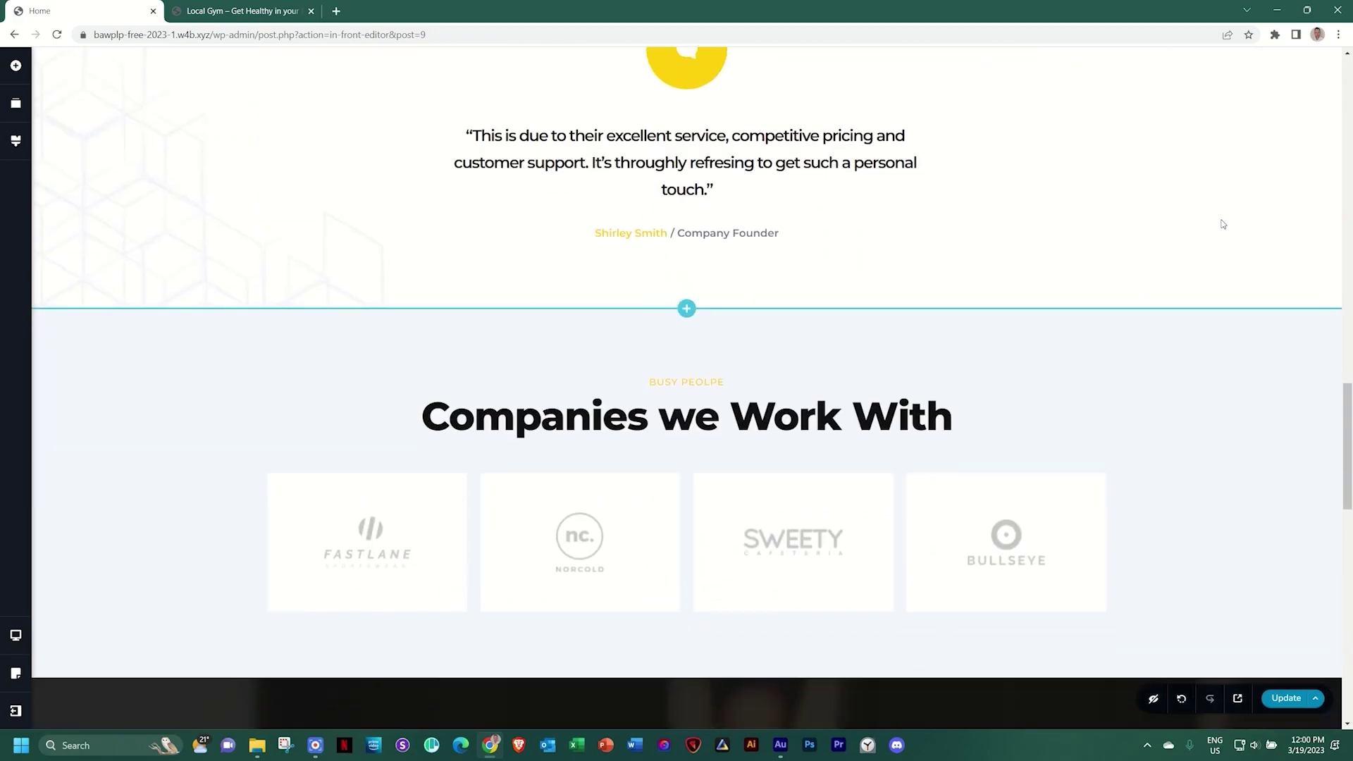
scroll(1221, 223, down, 5)
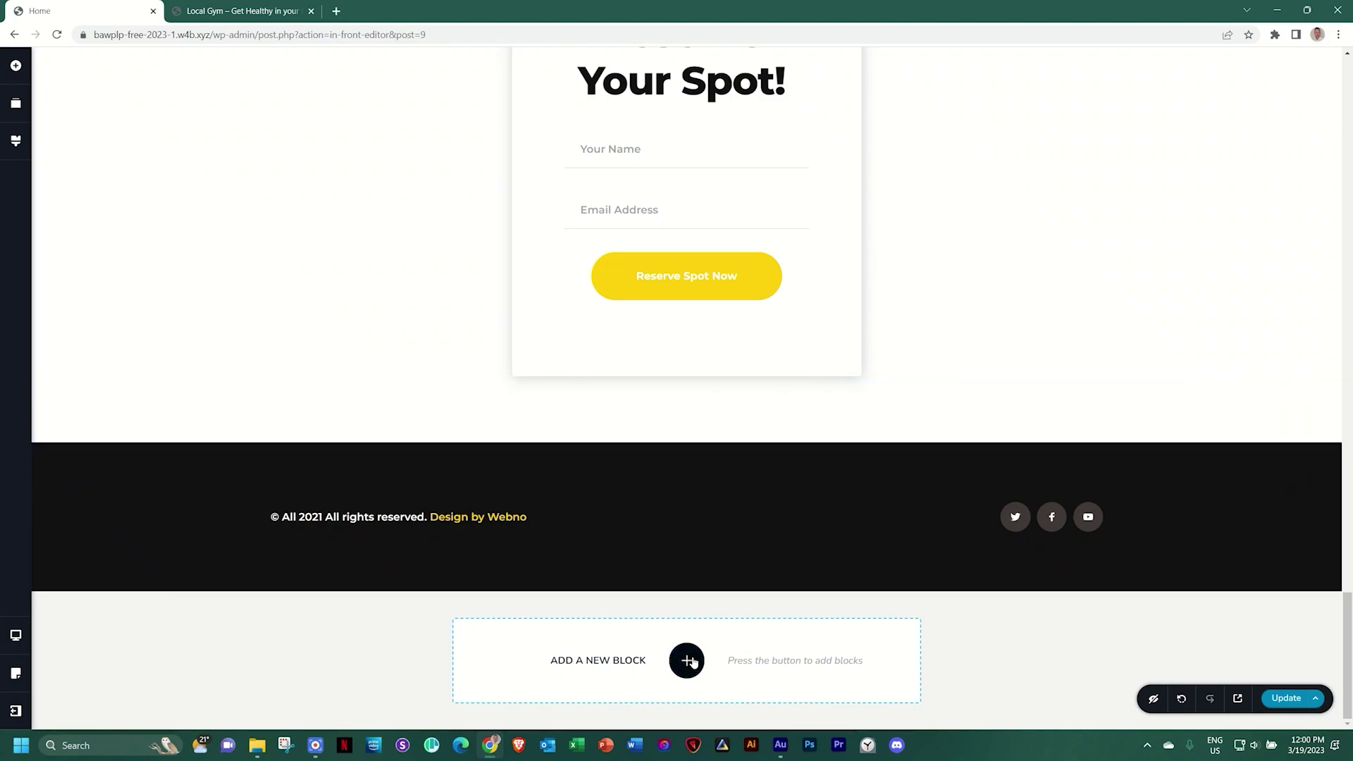
mouse_move(743, 440)
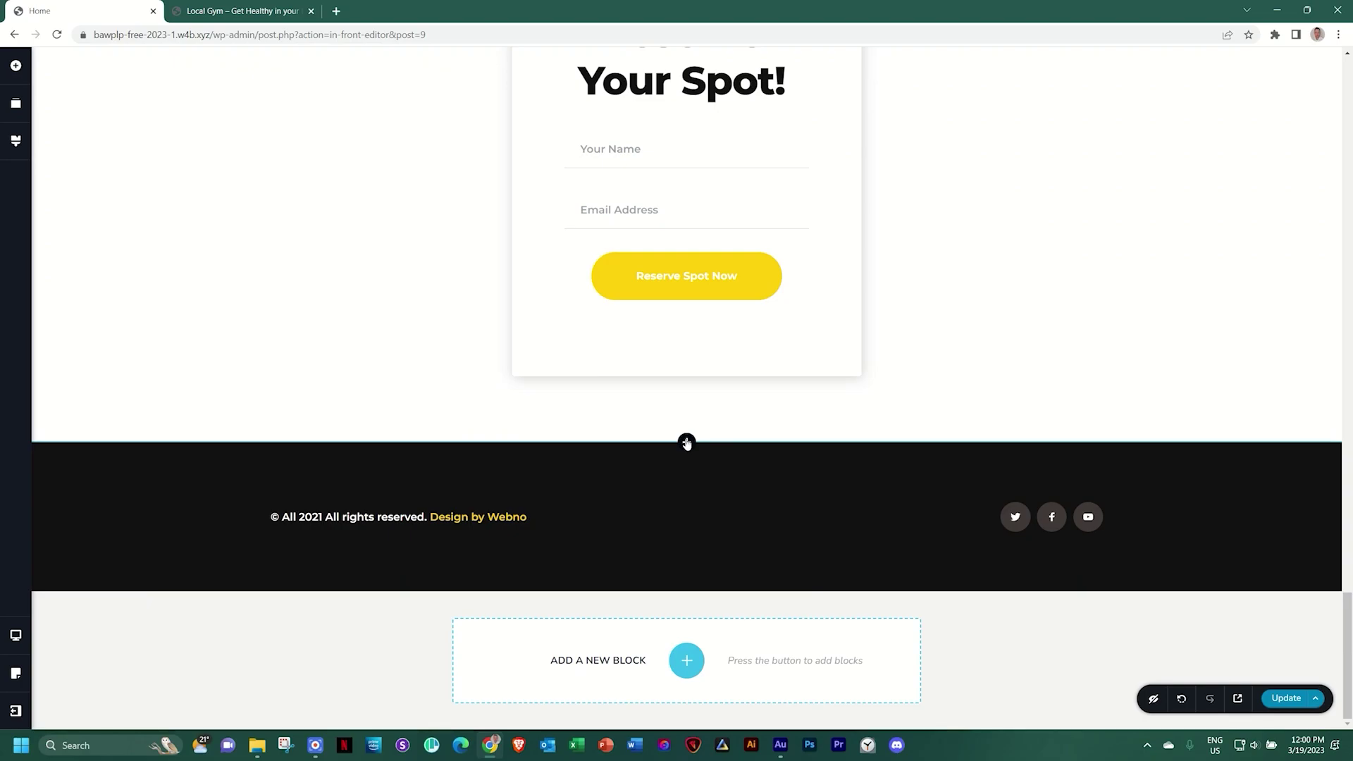
click(687, 662)
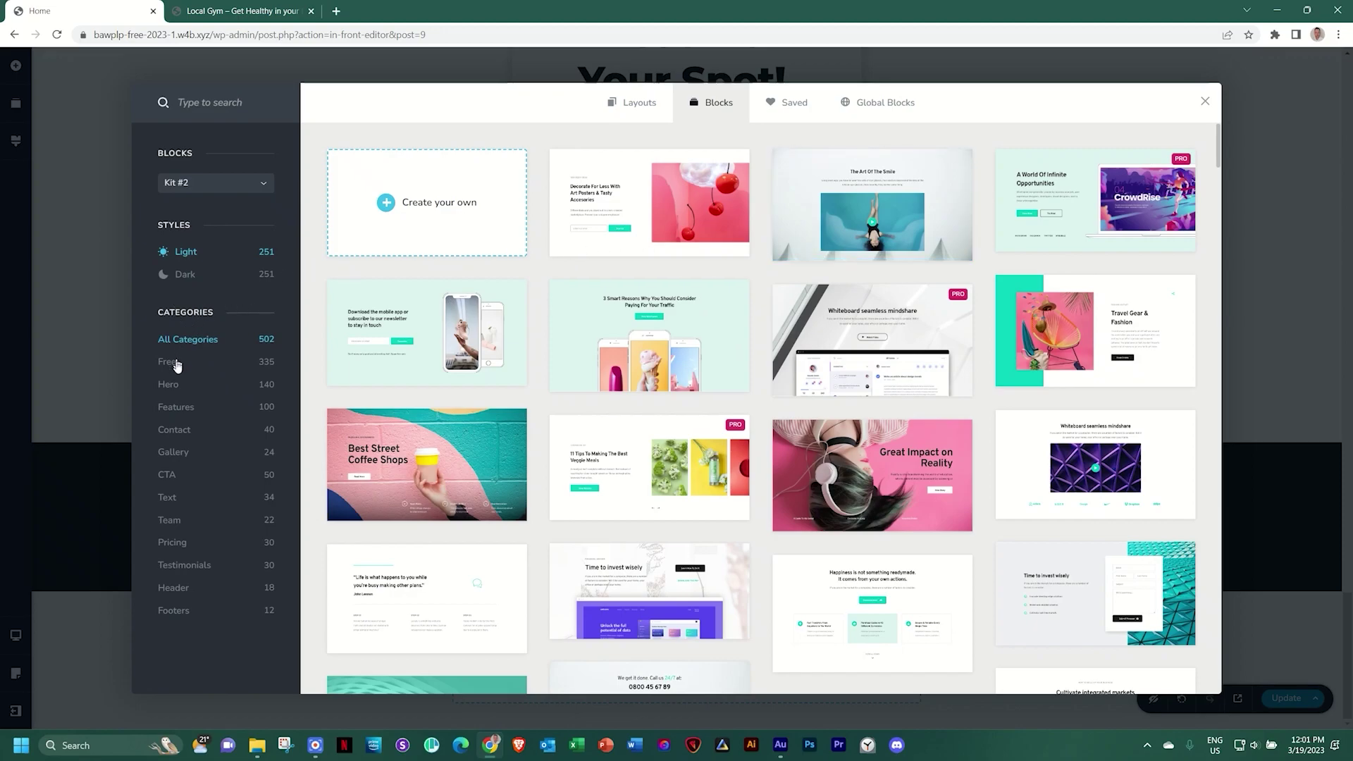
Filter the library to Gallery blocks in Dark style and insert the second gallery block
click(176, 453)
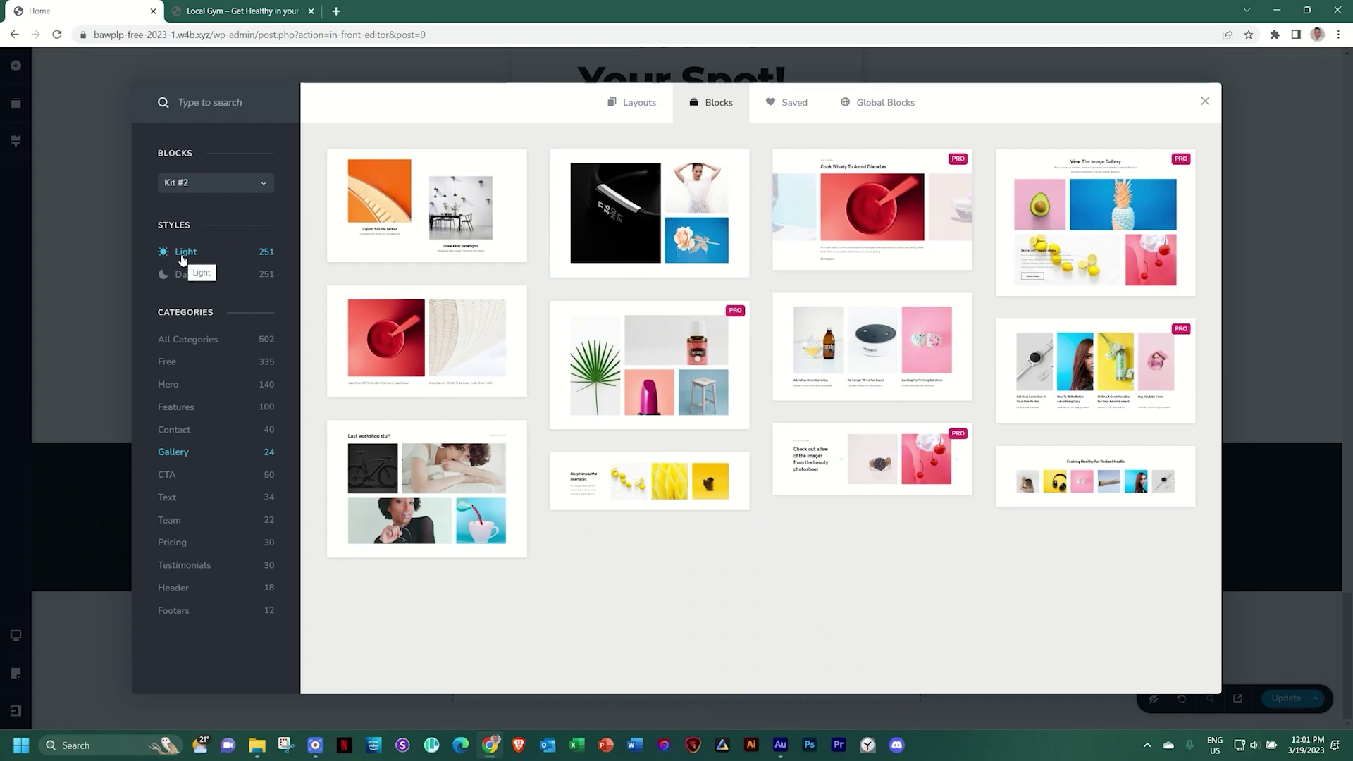
click(182, 274)
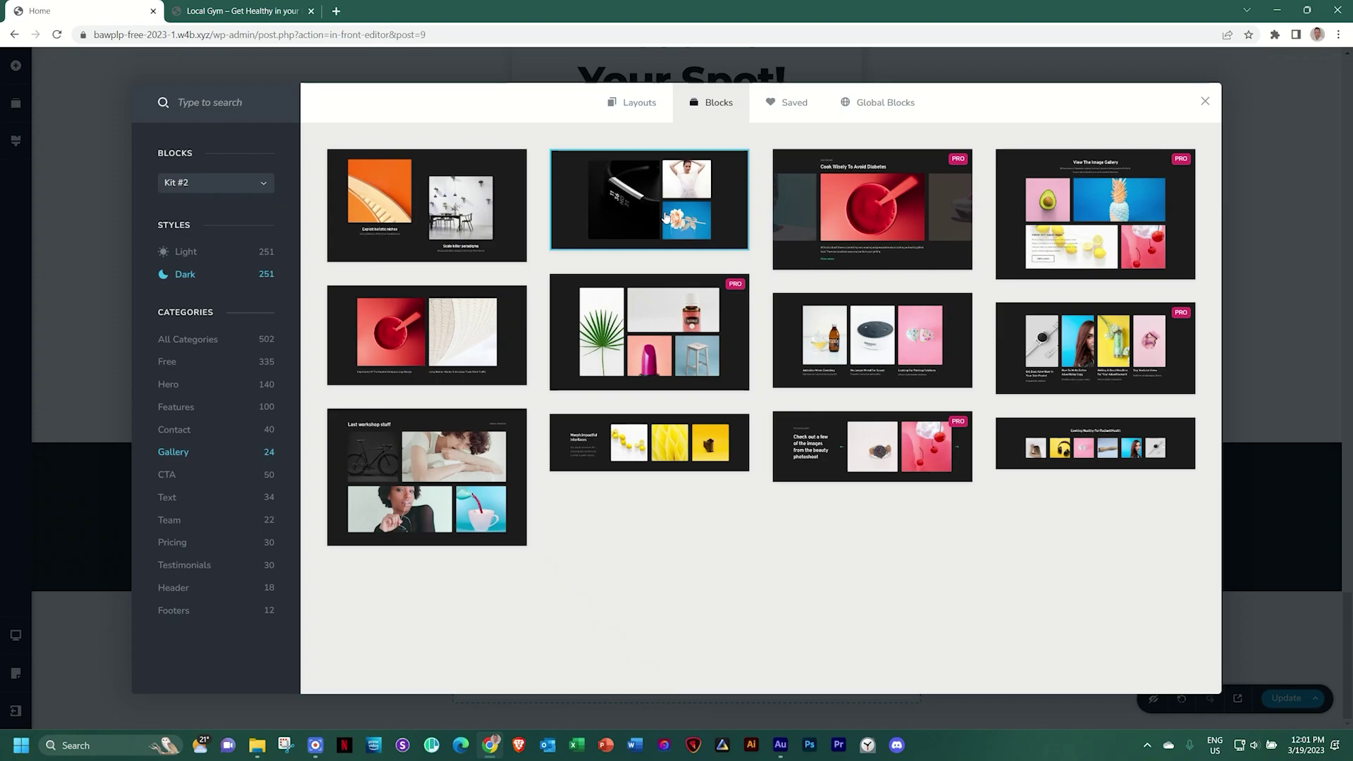
click(665, 216)
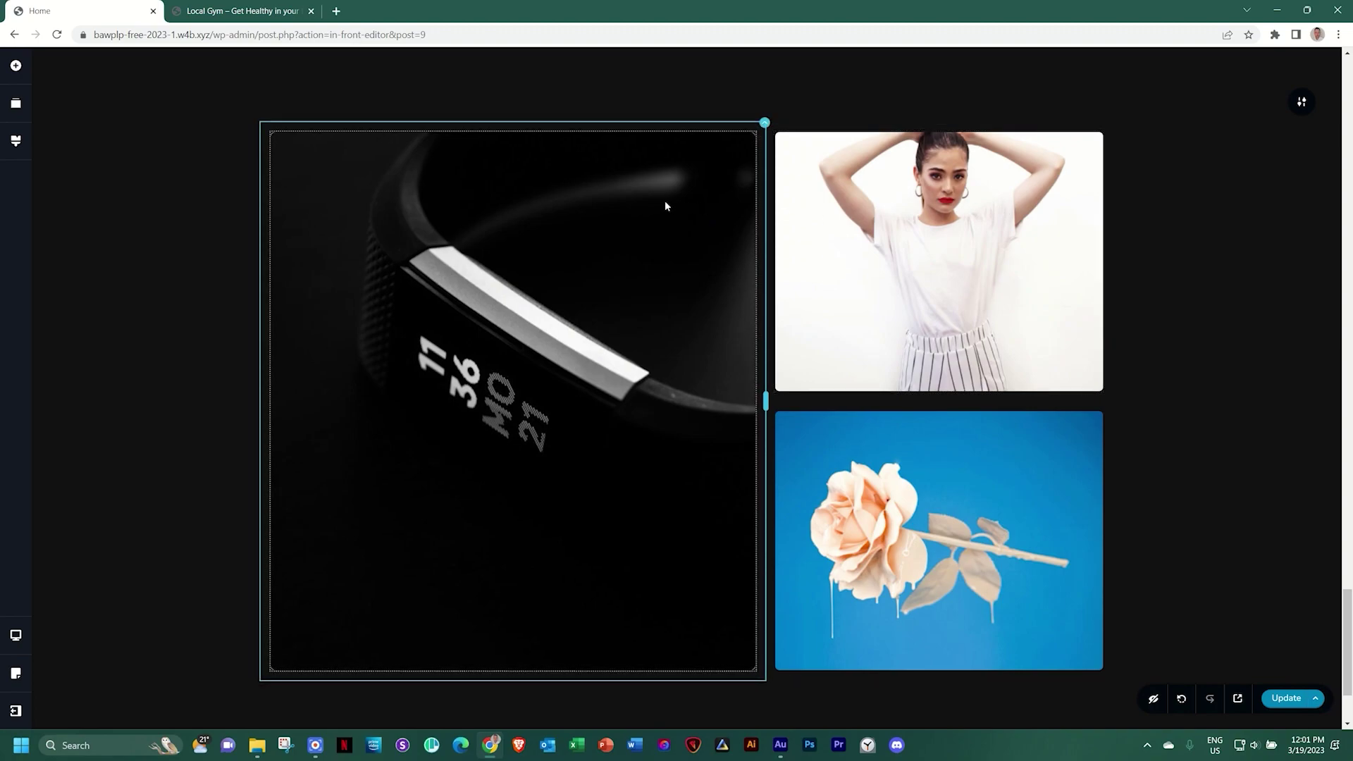
Swap the gallery's watch photo for the kettlebell rack image and shift its focal point
click(504, 222)
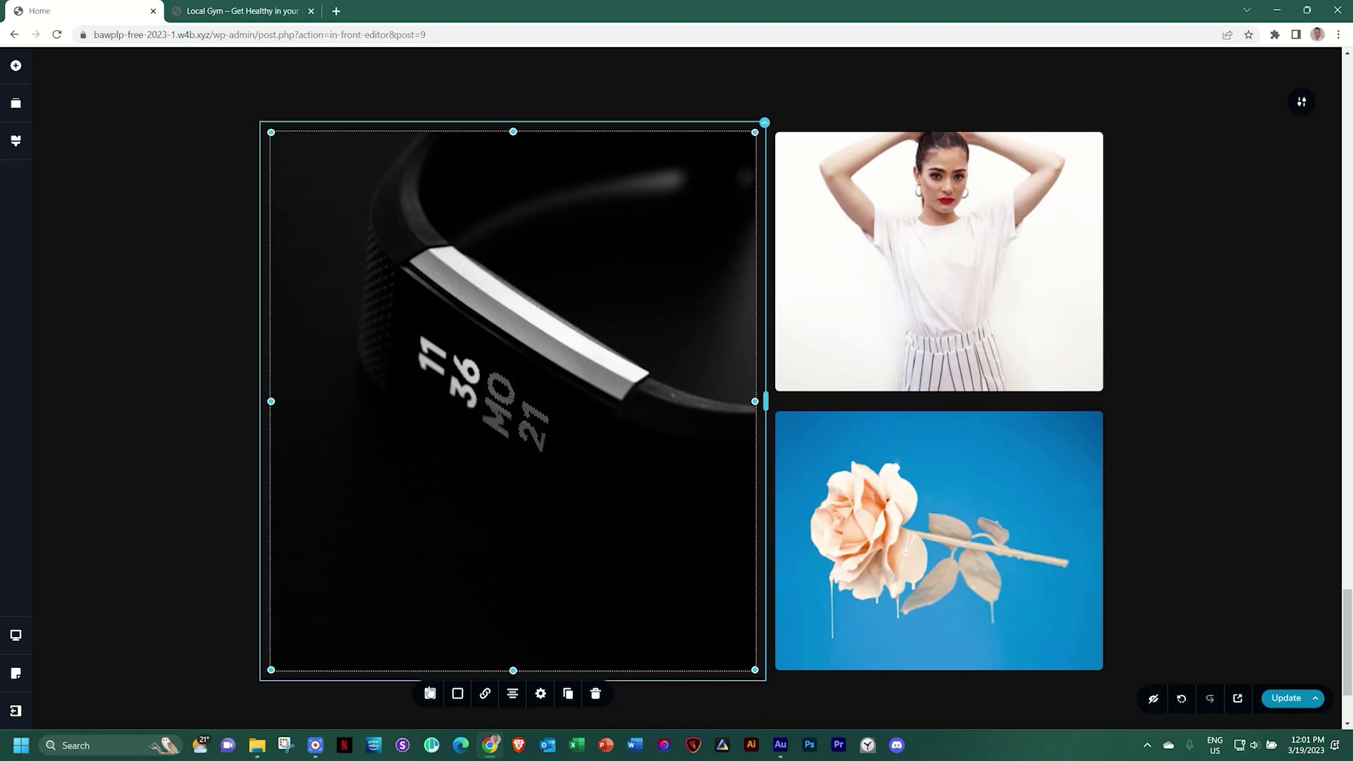
click(430, 693)
click(494, 508)
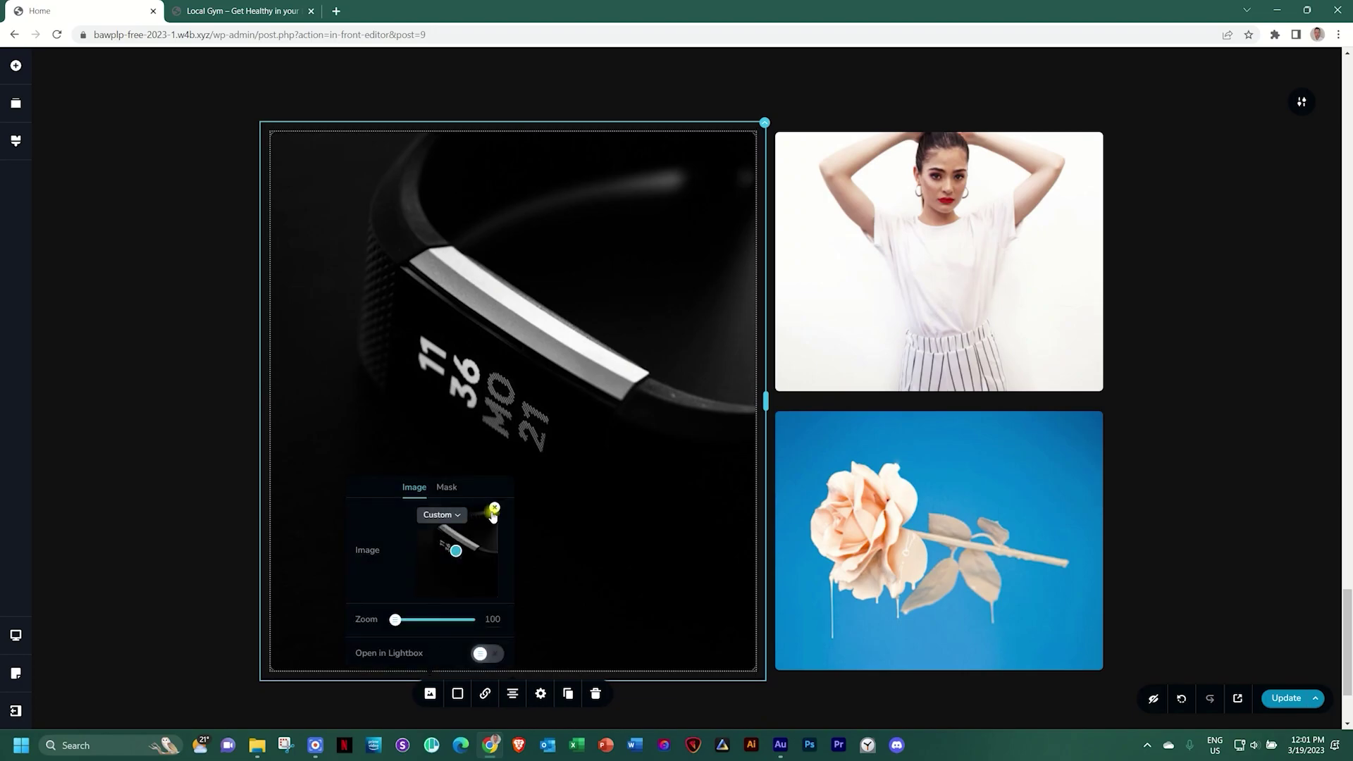
click(450, 564)
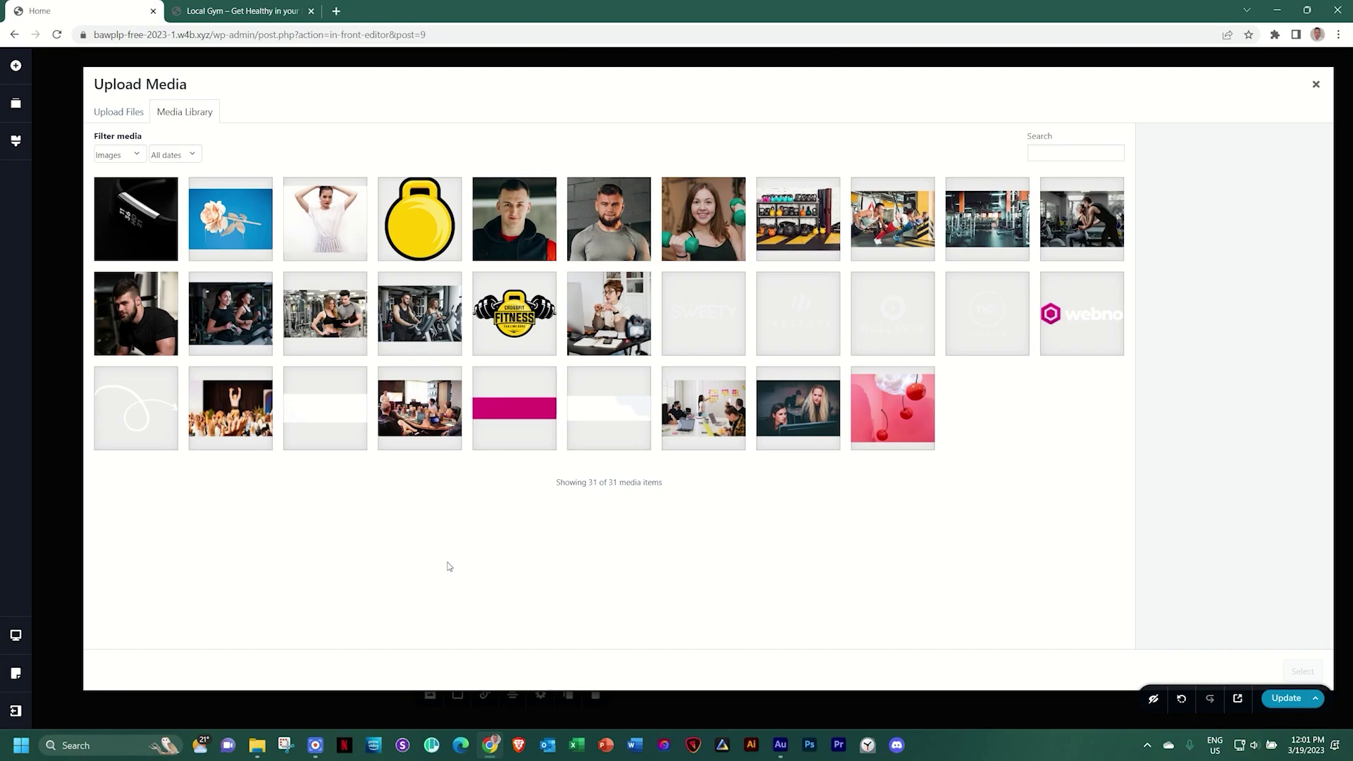
click(810, 219)
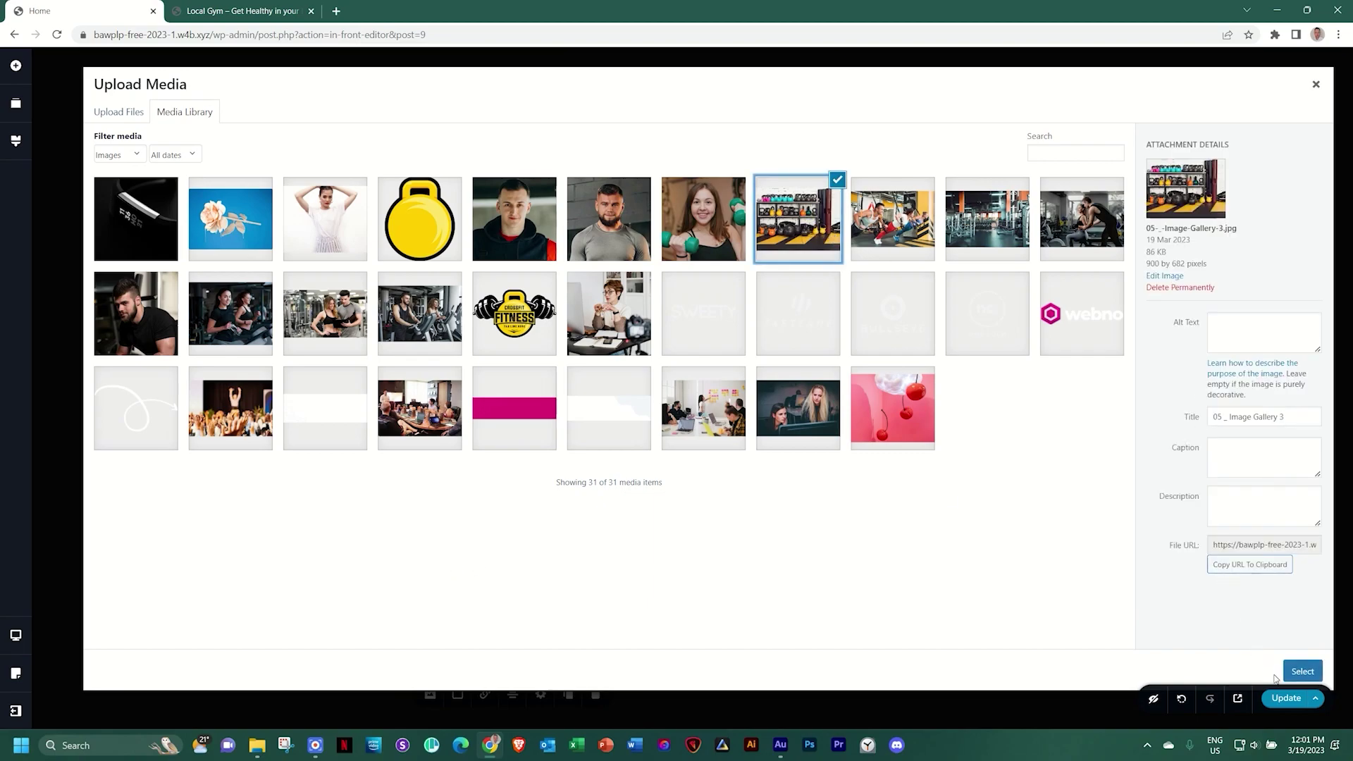
click(1293, 673)
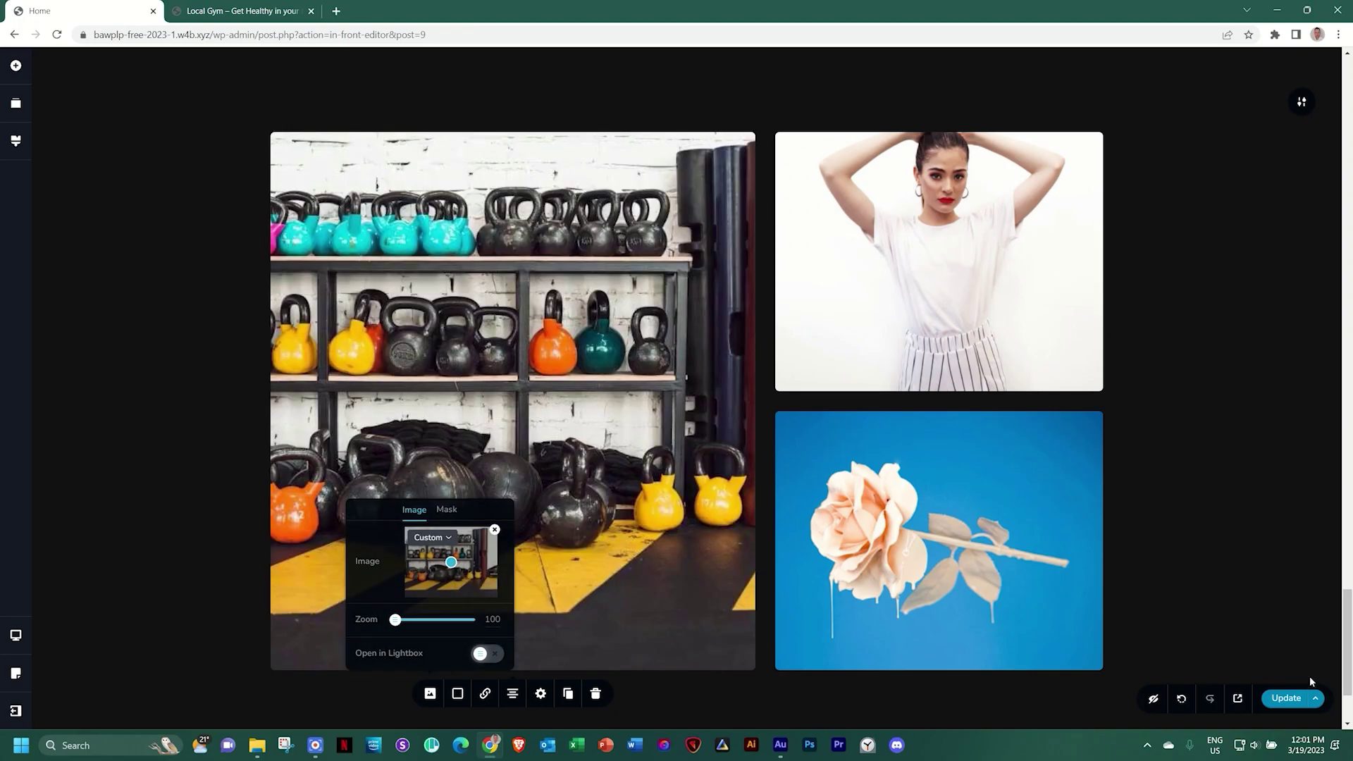
mouse_move(450, 562)
mouse_down()
mouse_move(482, 560)
mouse_move(425, 561)
mouse_move(436, 564)
mouse_up()
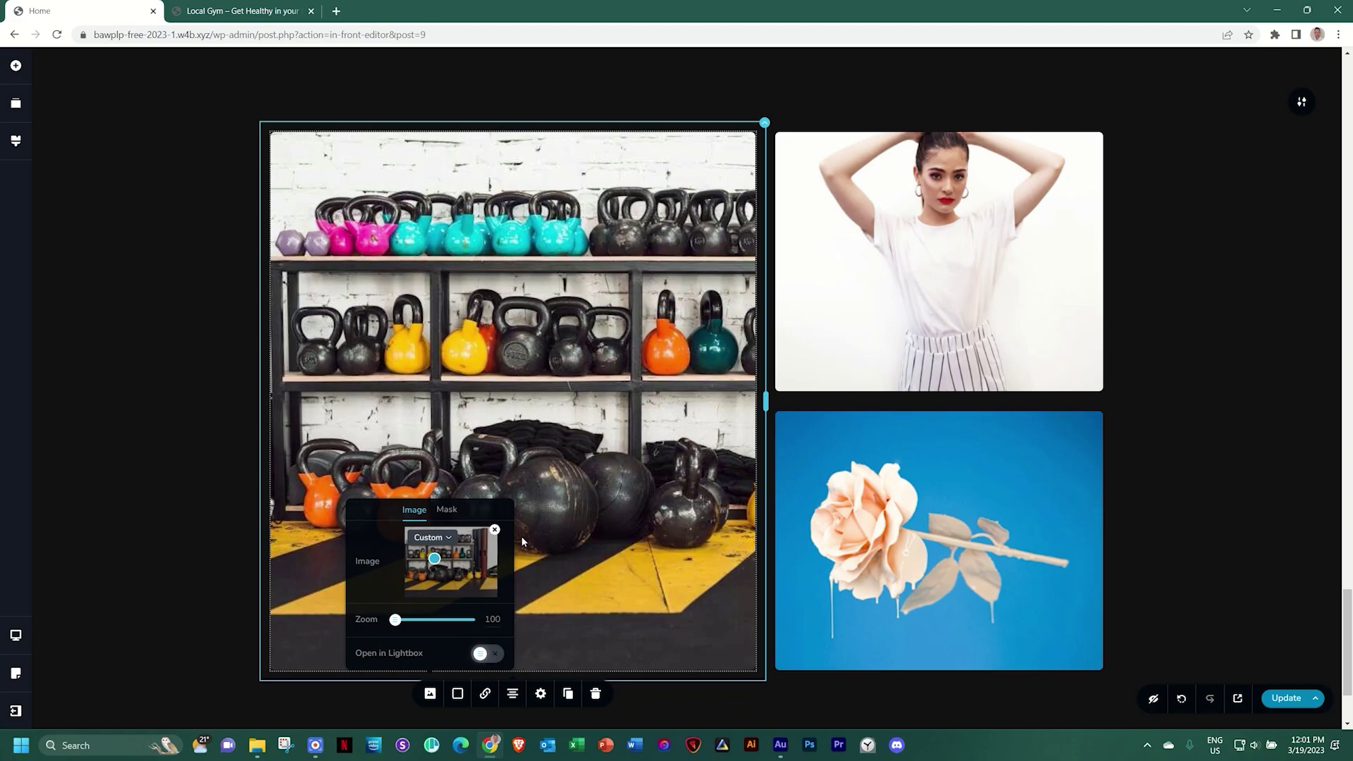
Replace the woman photo with the suspension-training shot and review its size and spacing
click(975, 293)
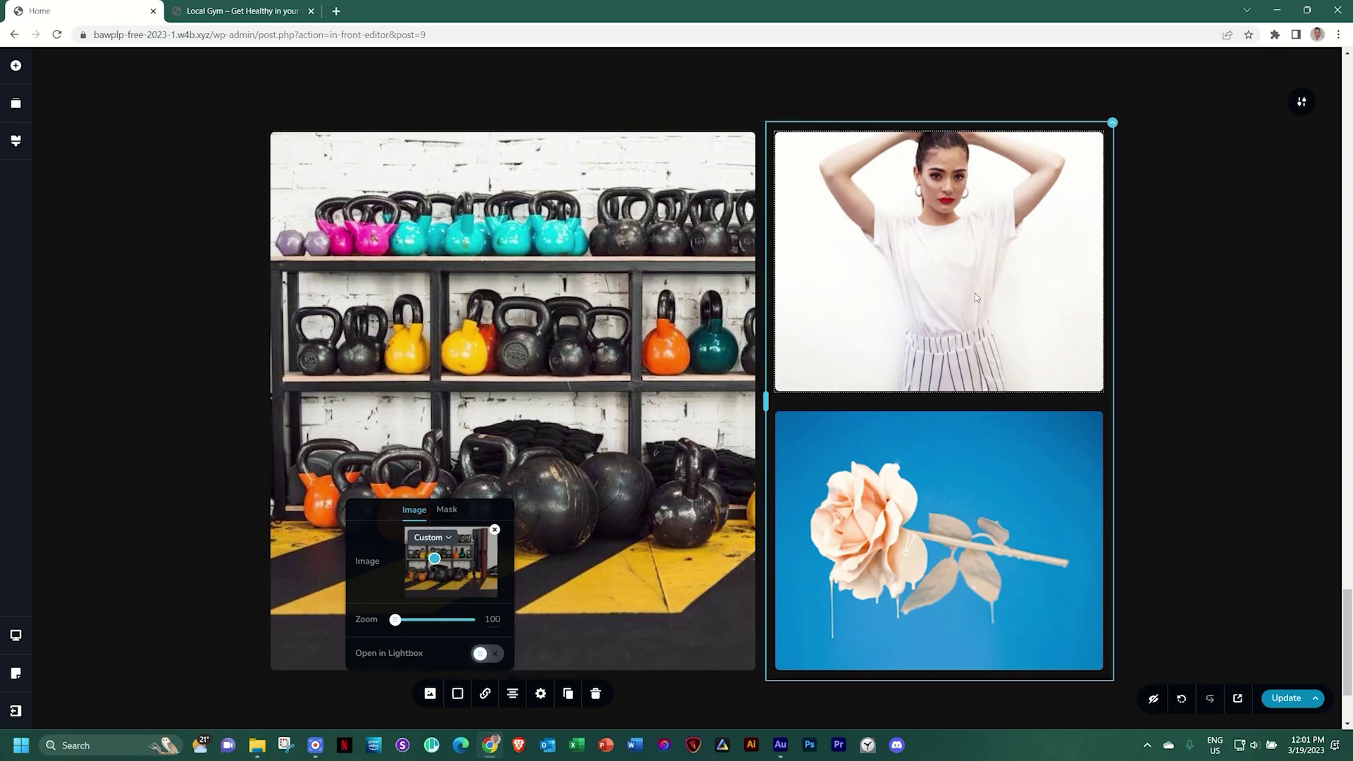
click(856, 414)
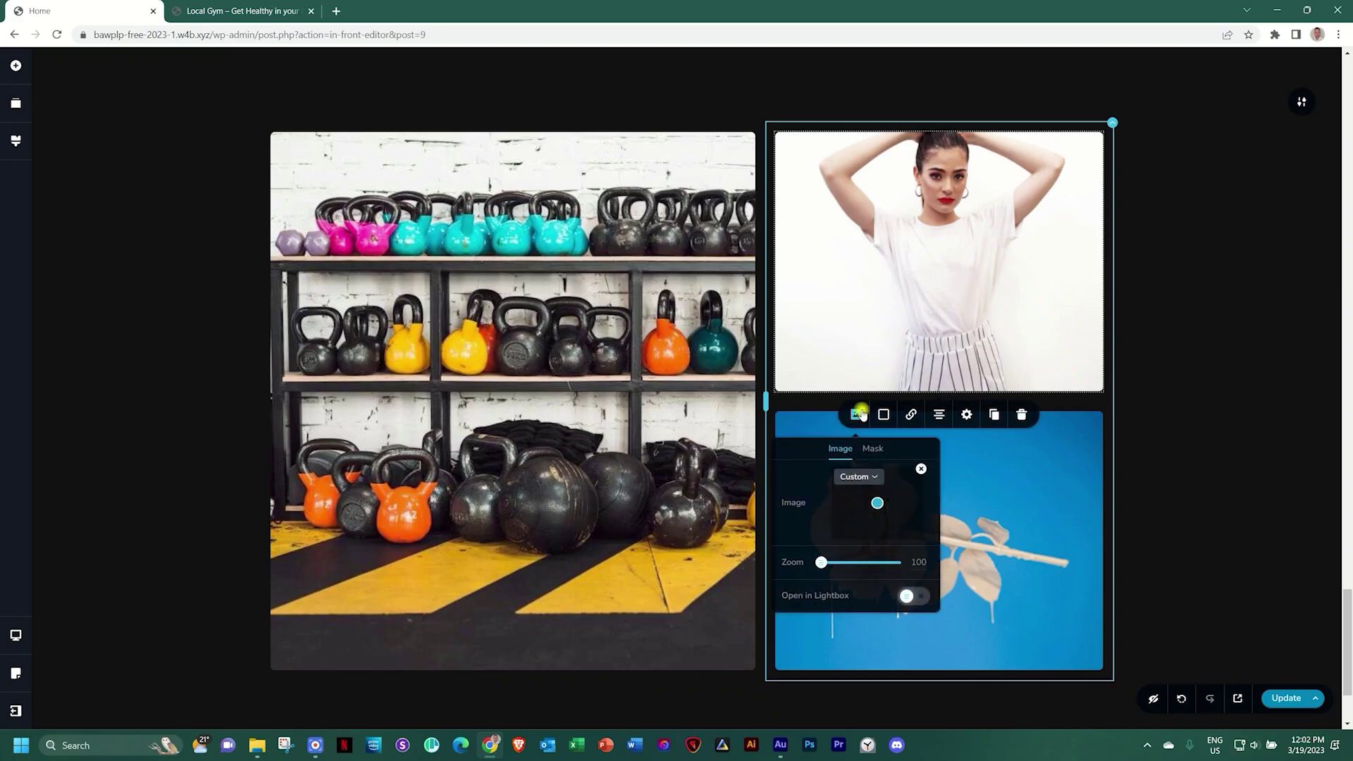
click(921, 470)
click(890, 503)
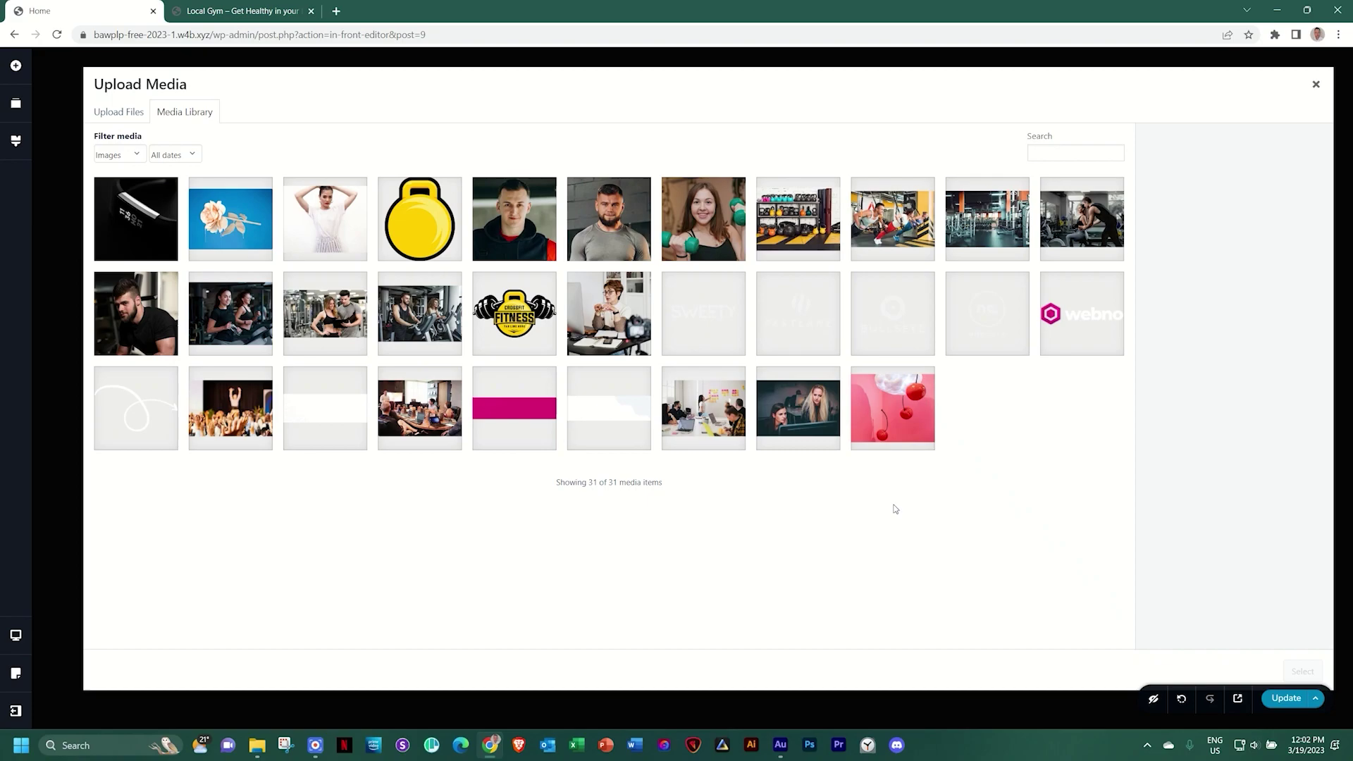
click(905, 220)
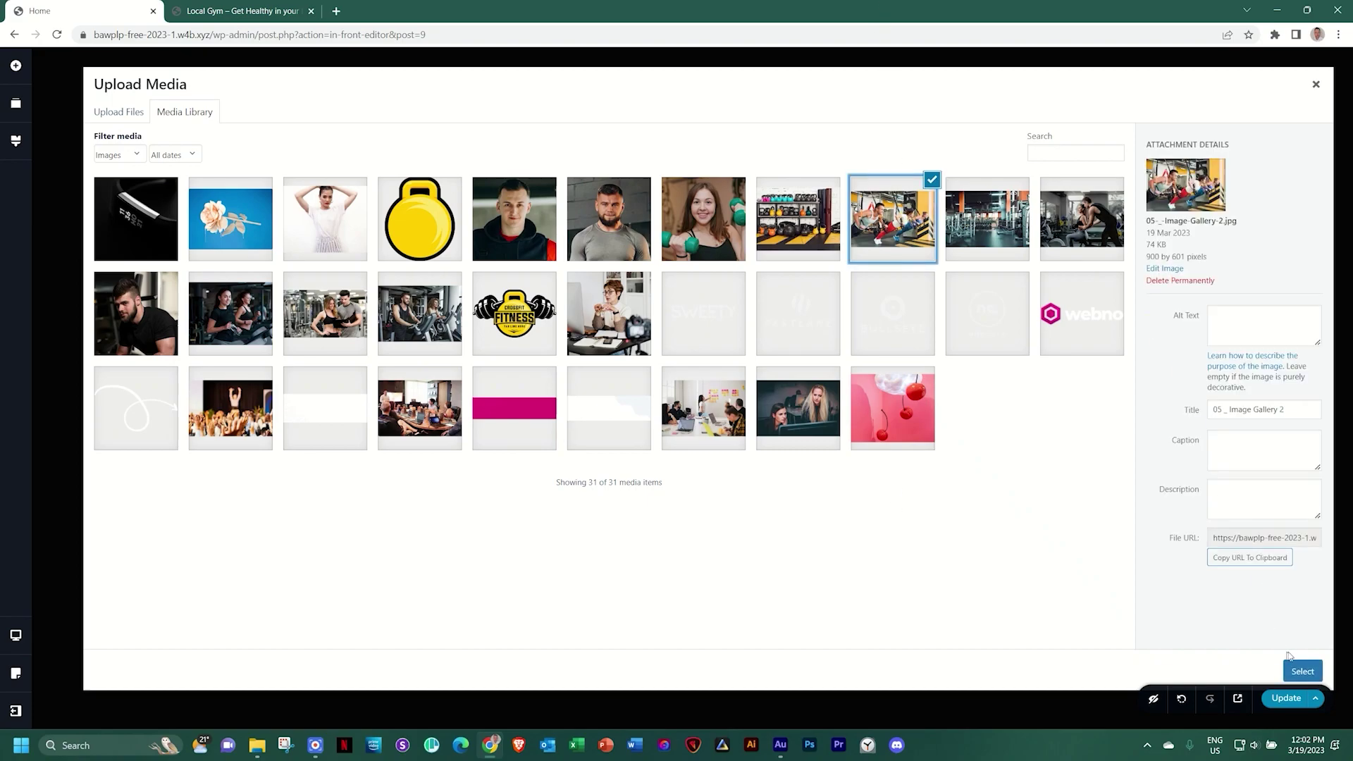
click(1312, 677)
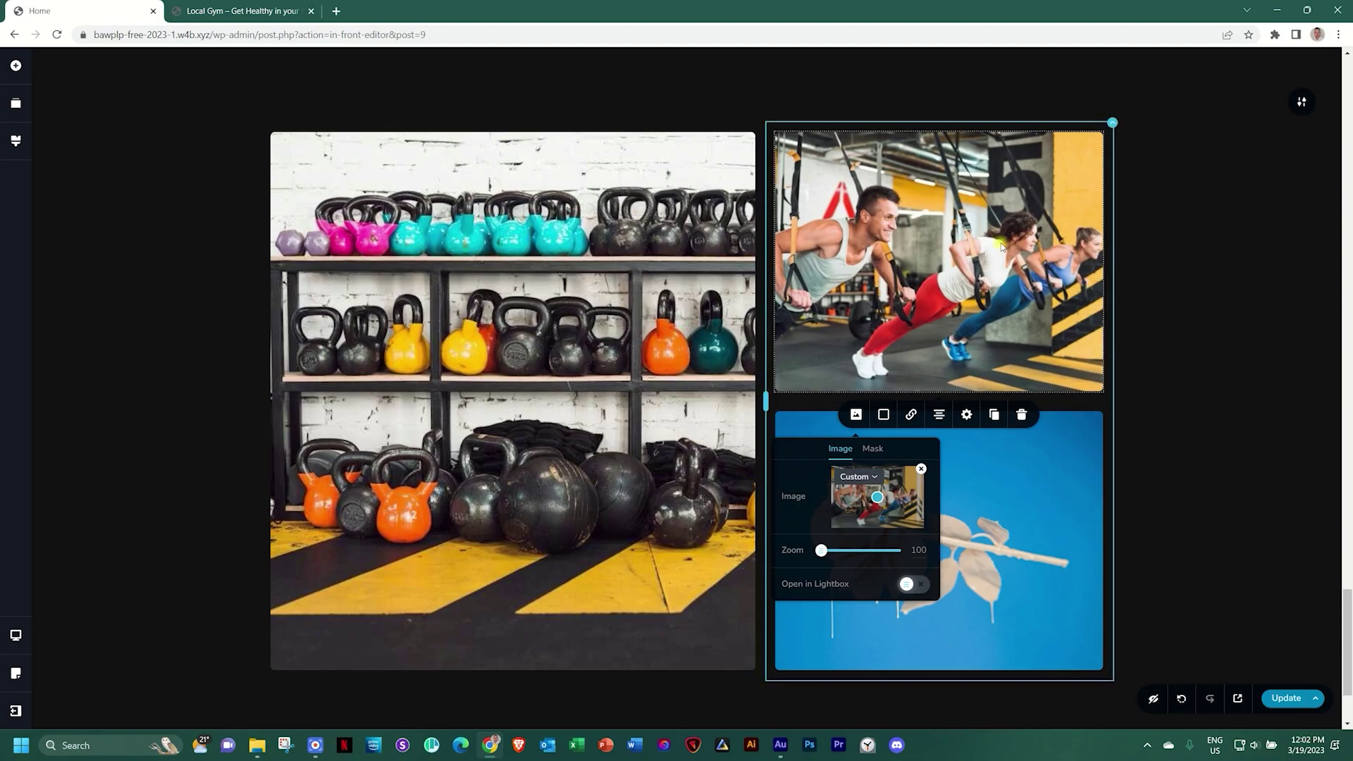
click(968, 415)
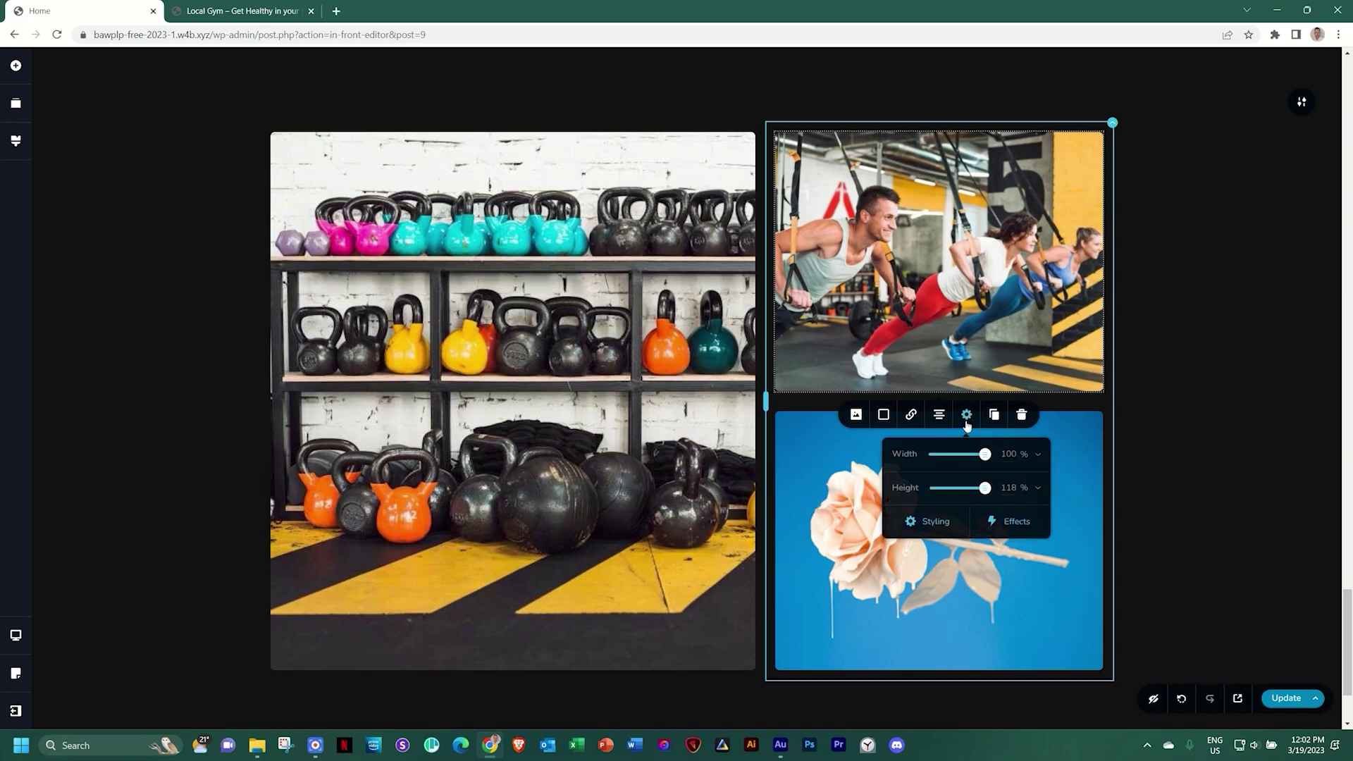
click(934, 523)
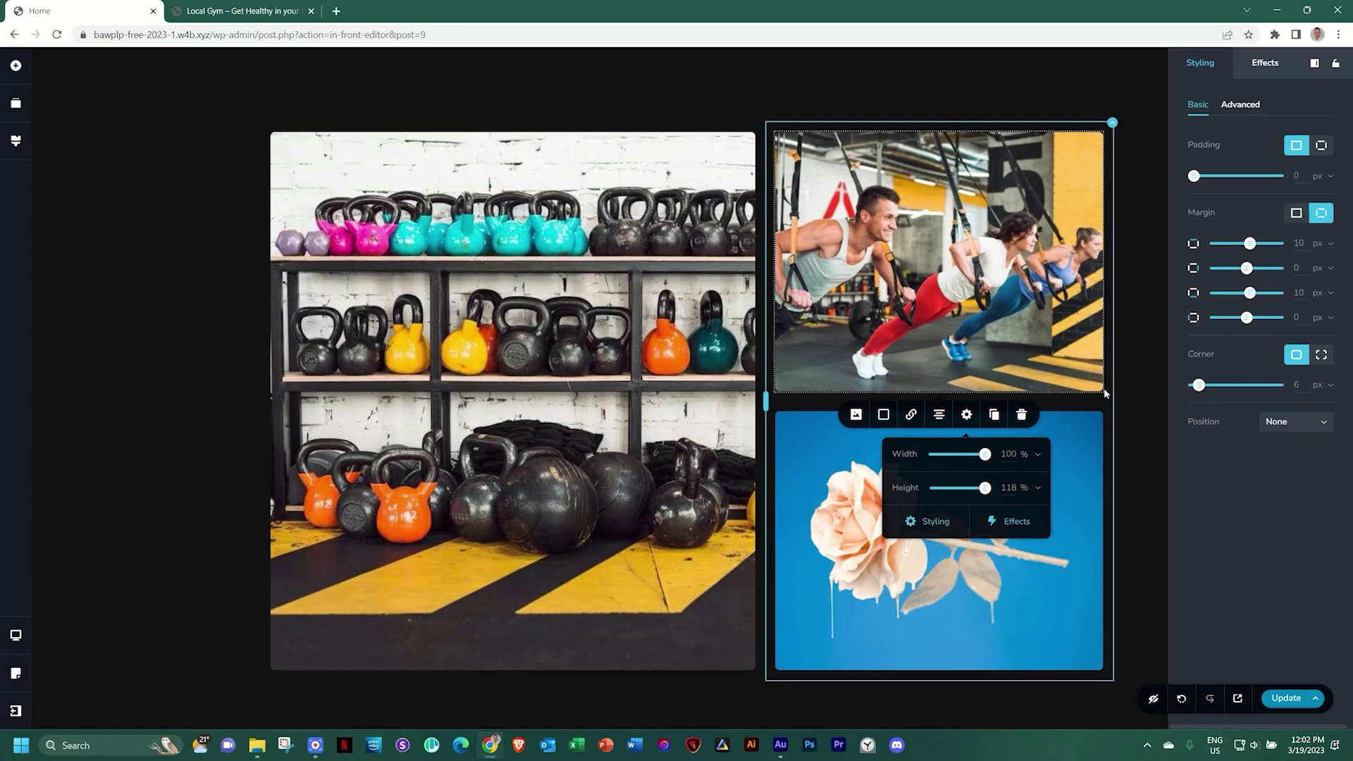
Replace the rose photo with the gym interior image
click(1084, 458)
click(855, 388)
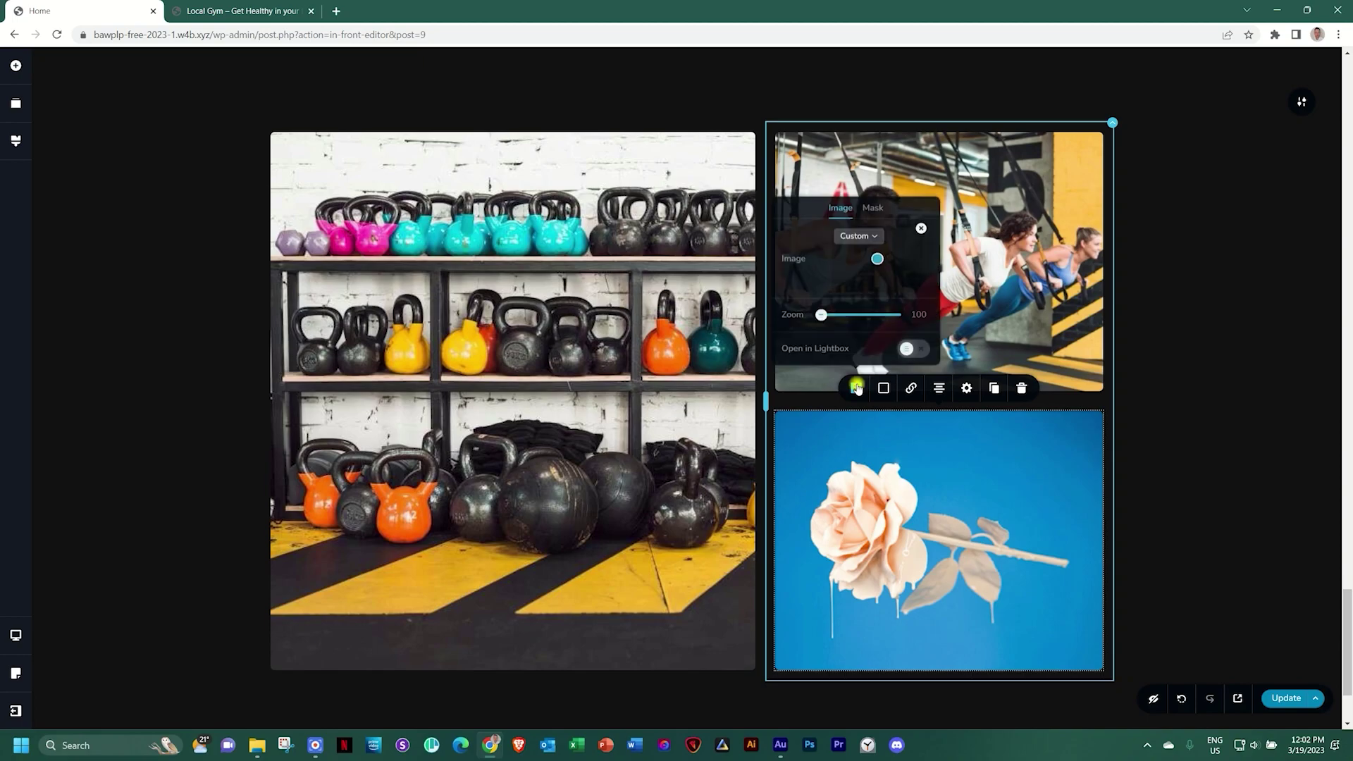
click(921, 229)
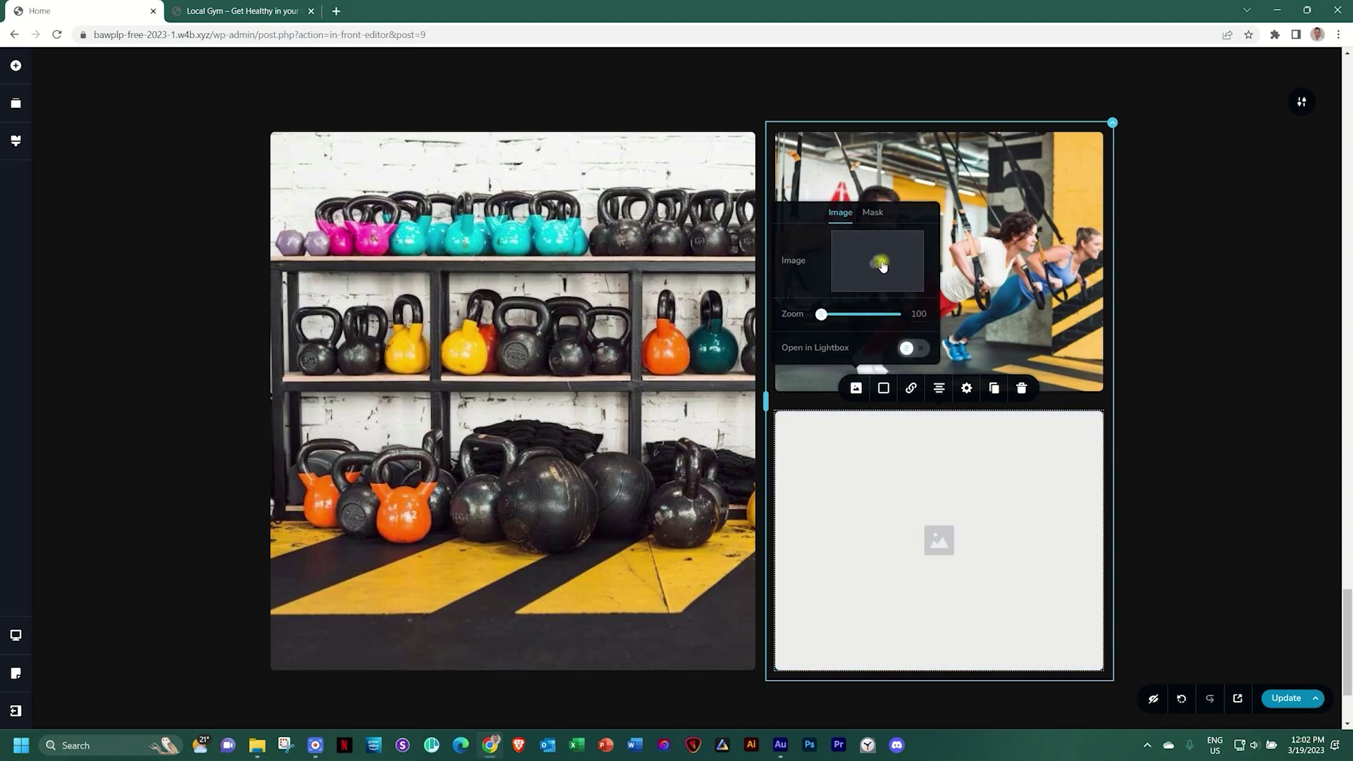
click(882, 265)
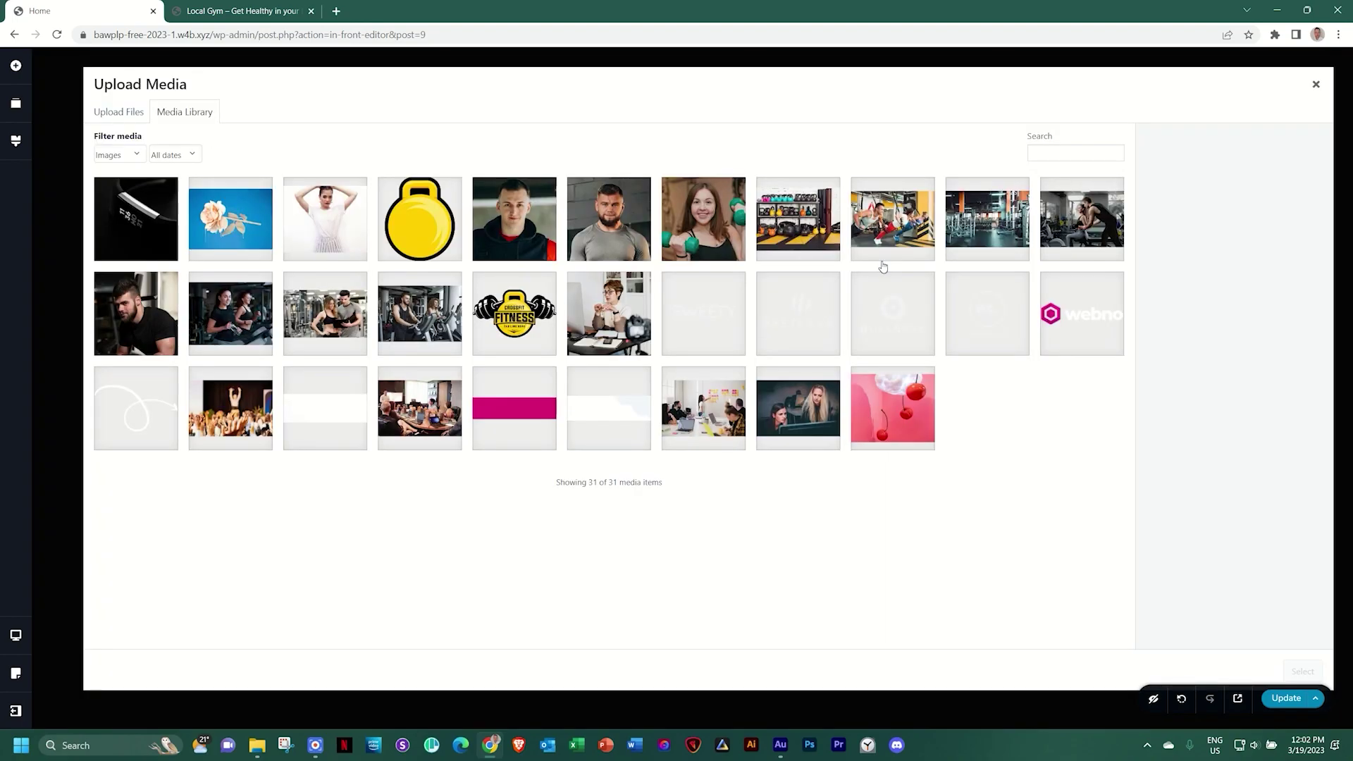
click(1002, 213)
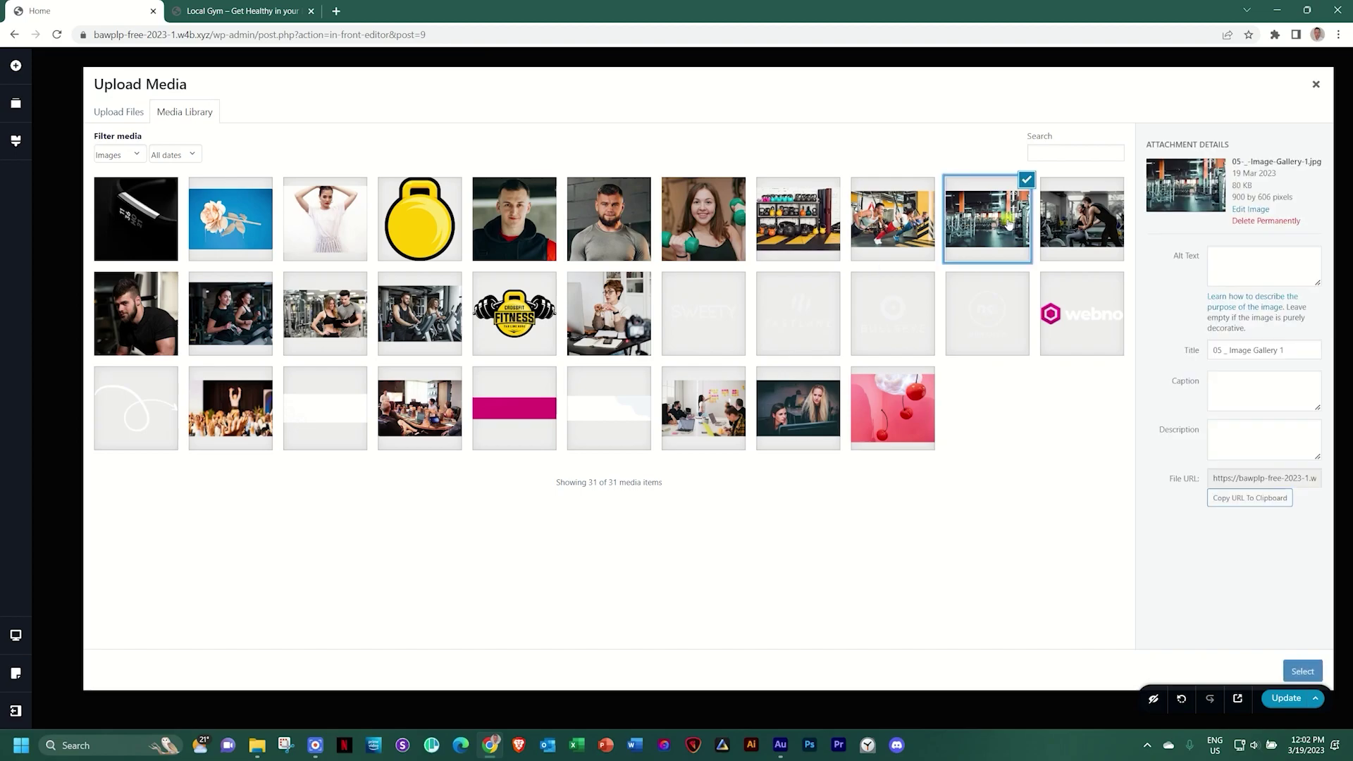
click(1312, 678)
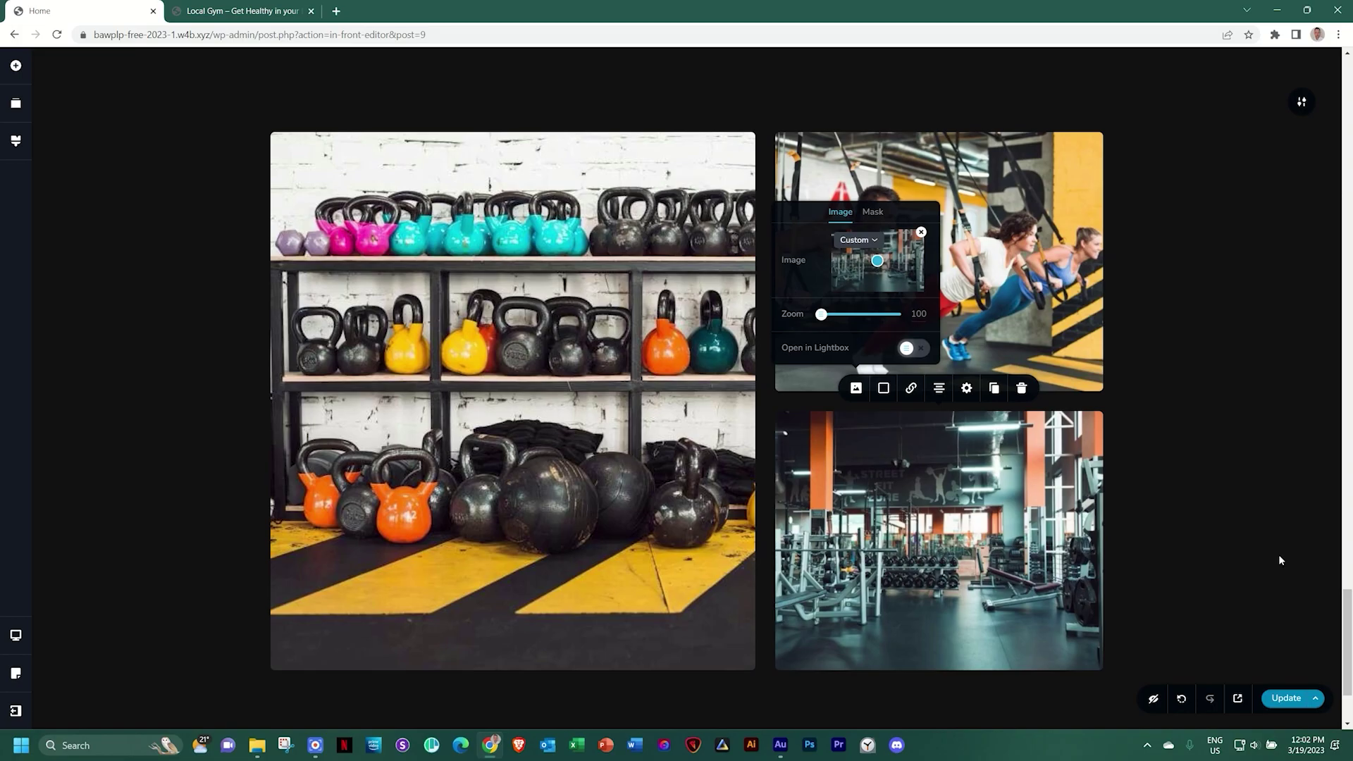
Scroll back up to the testimonial section below The Standout
scroll(1280, 560, up, 4)
scroll(1278, 554, up, 15)
scroll(1275, 559, up, 4)
scroll(1015, 387, down, 3)
scroll(684, 493, up, 5)
scroll(675, 355, up, 3)
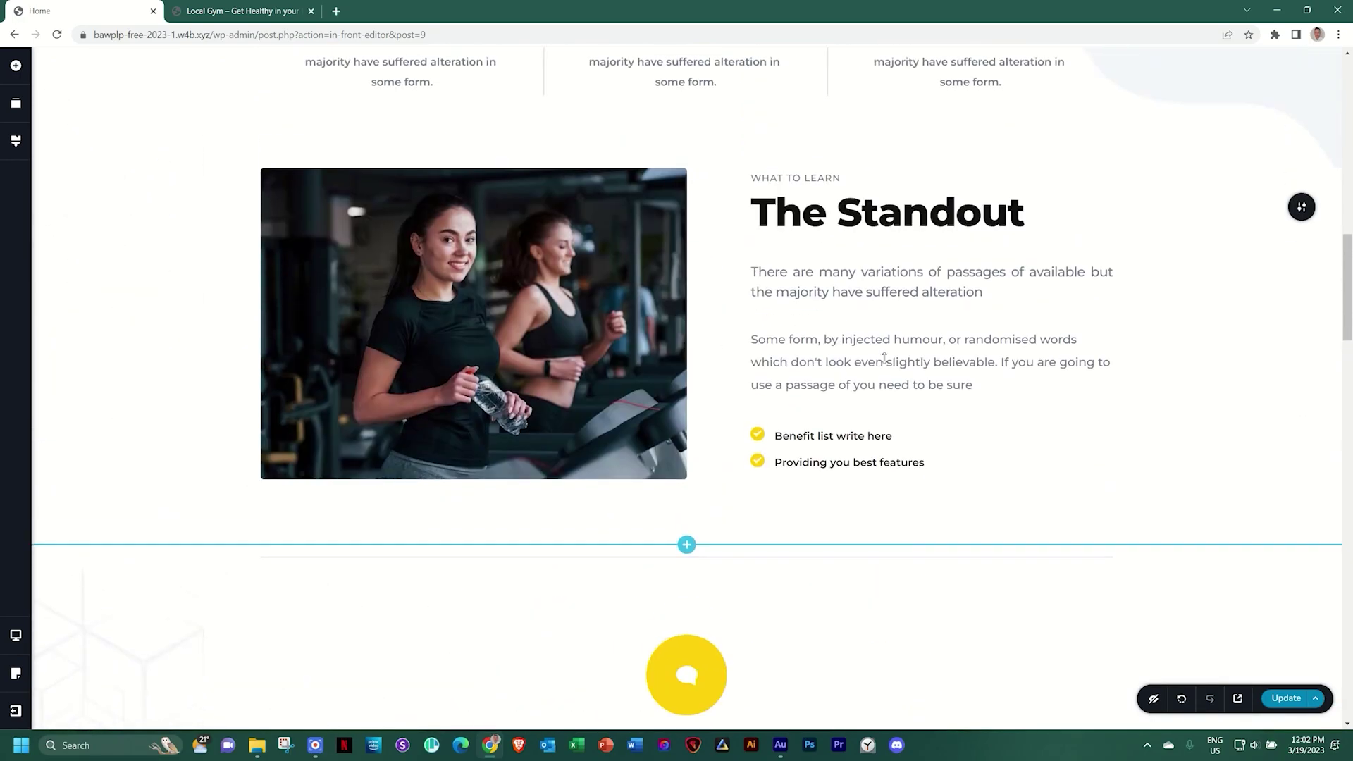
scroll(737, 420, down, 3)
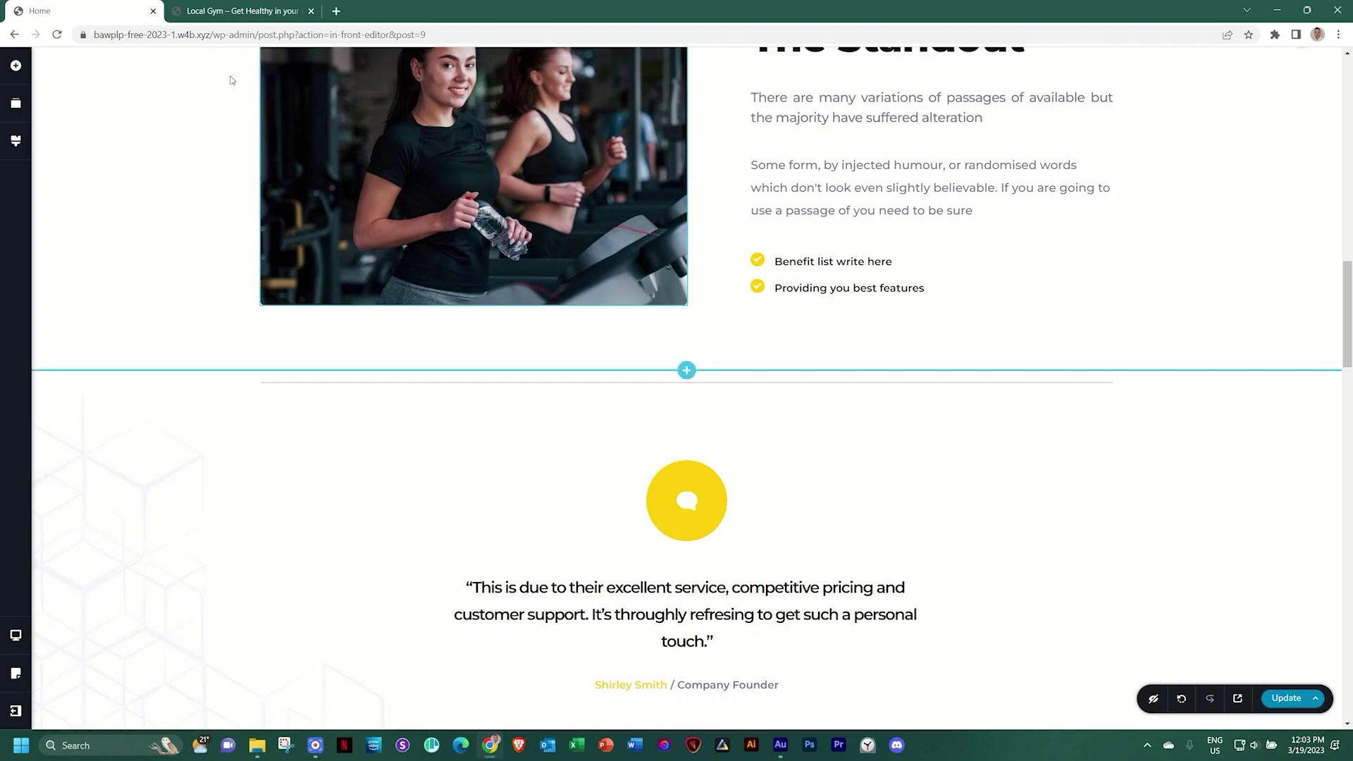
In Reorder Blocks, drag the gallery thumbnail to just below the testimonial block
click(16, 106)
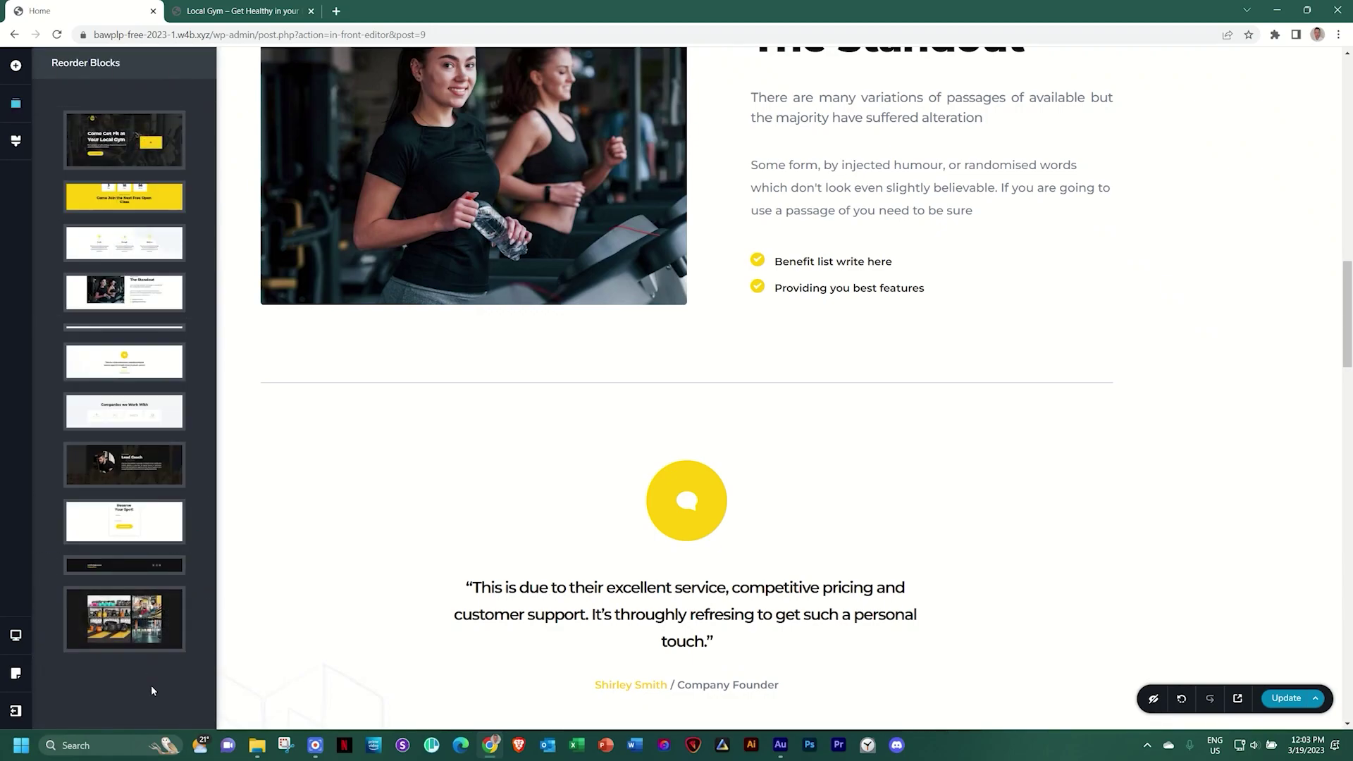
mouse_move(118, 625)
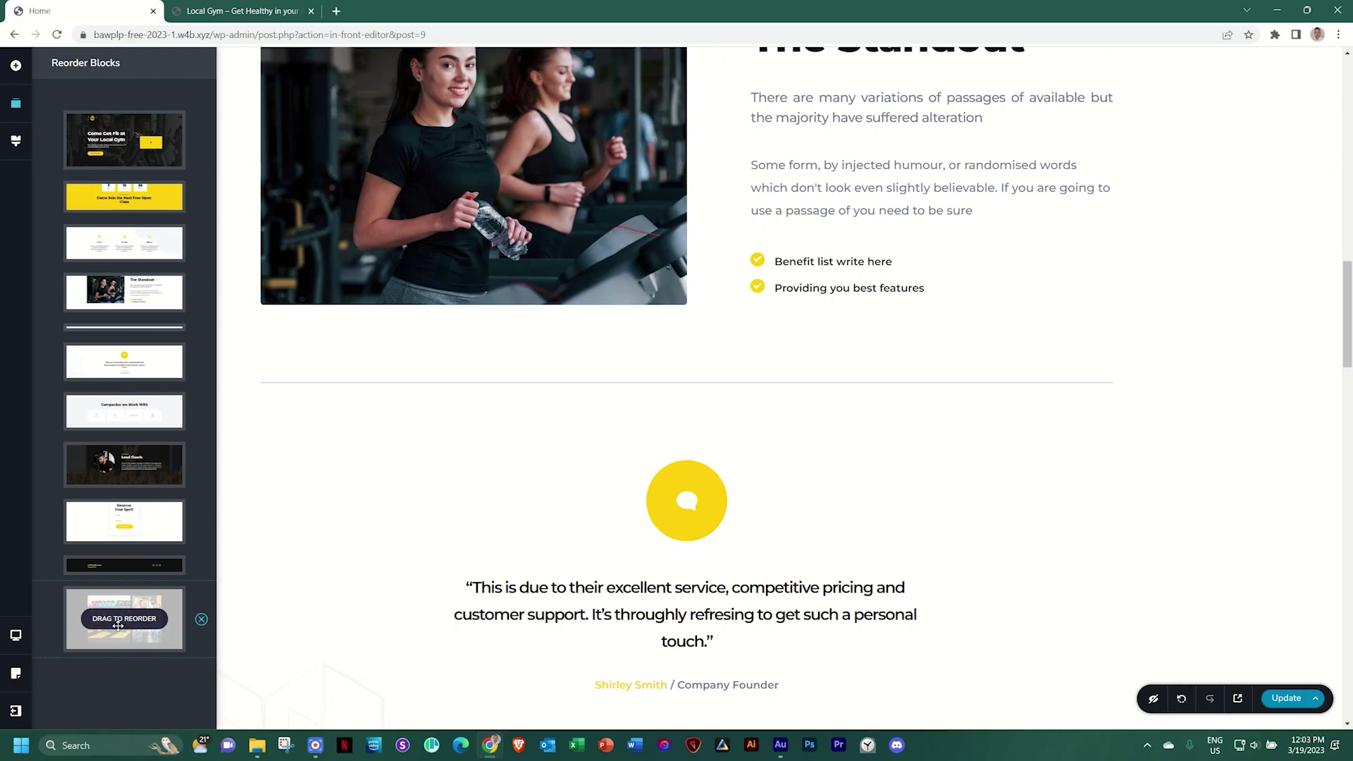
drag(118, 626, 127, 304)
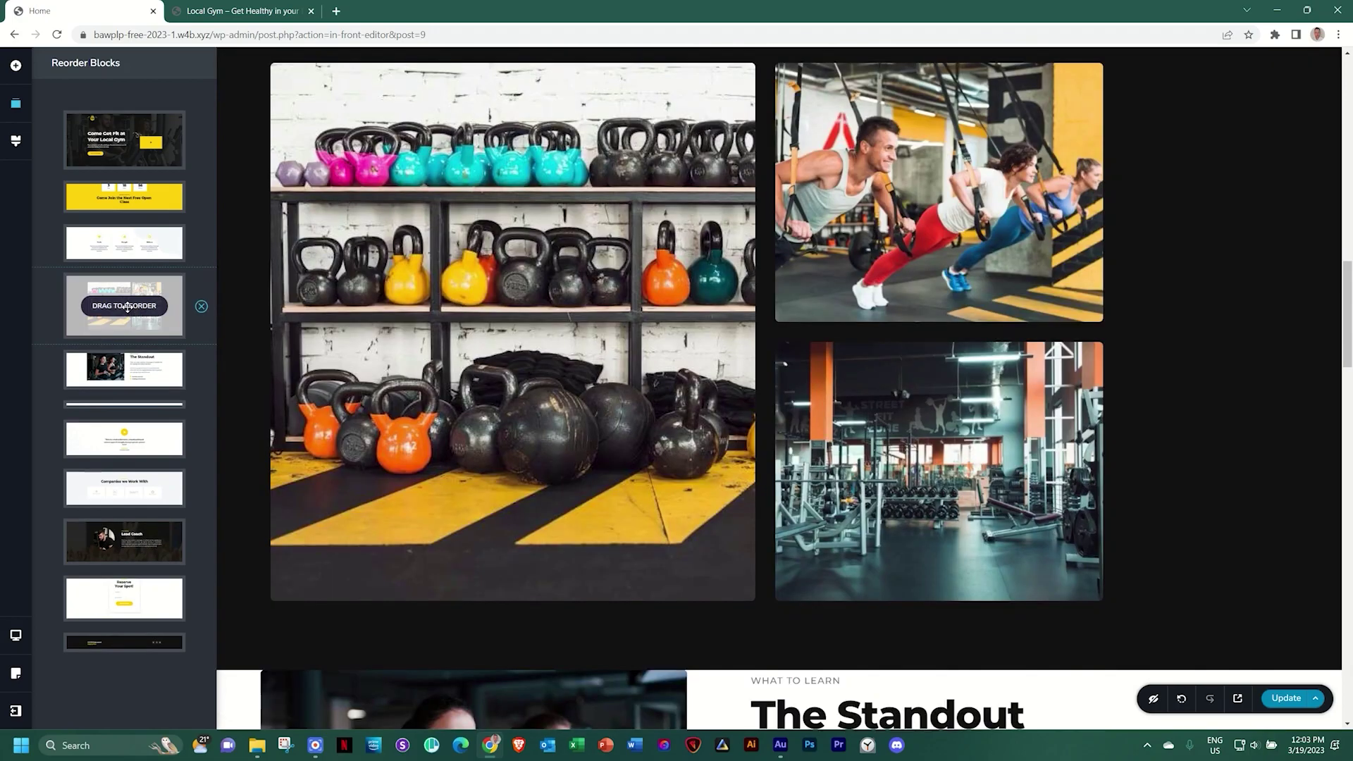
scroll(539, 388, down, 3)
scroll(538, 388, down, 2)
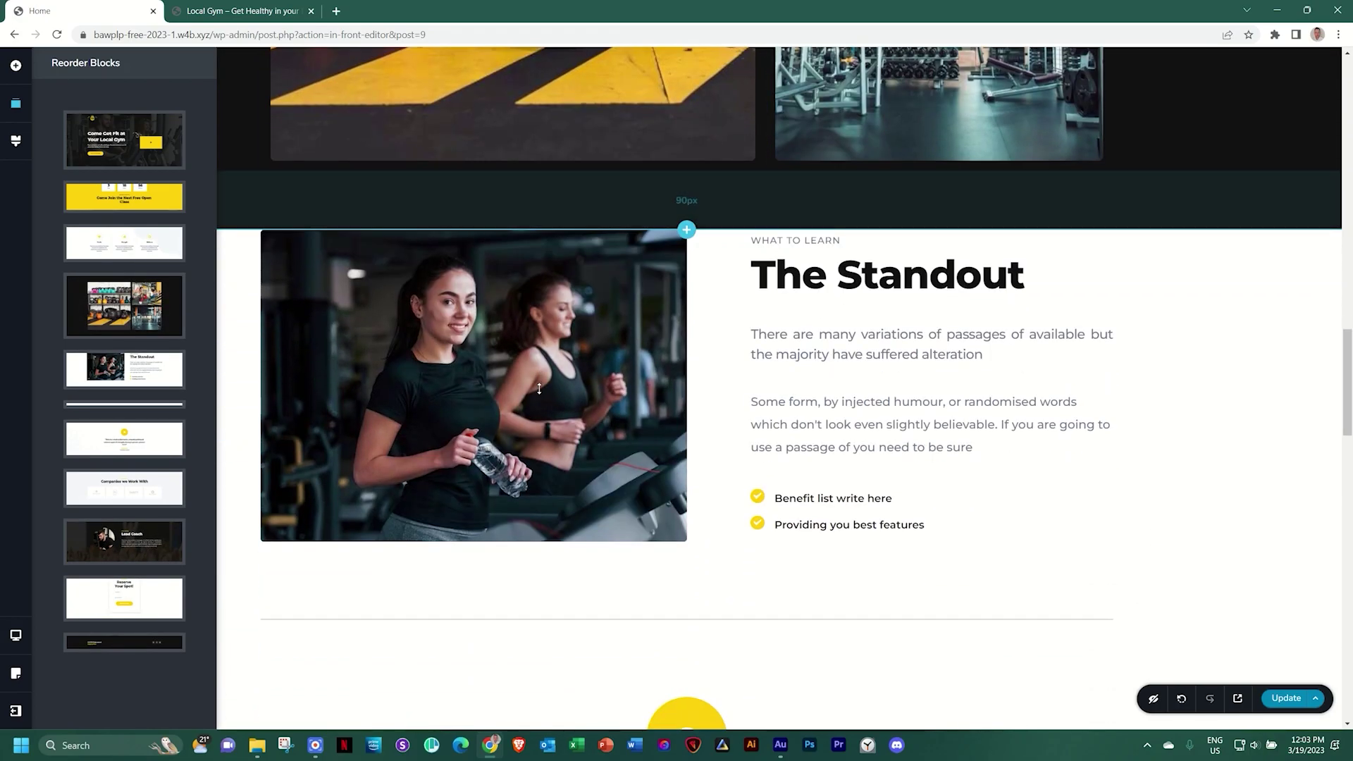
drag(125, 306, 117, 427)
scroll(487, 409, down, 6)
scroll(487, 410, down, 10)
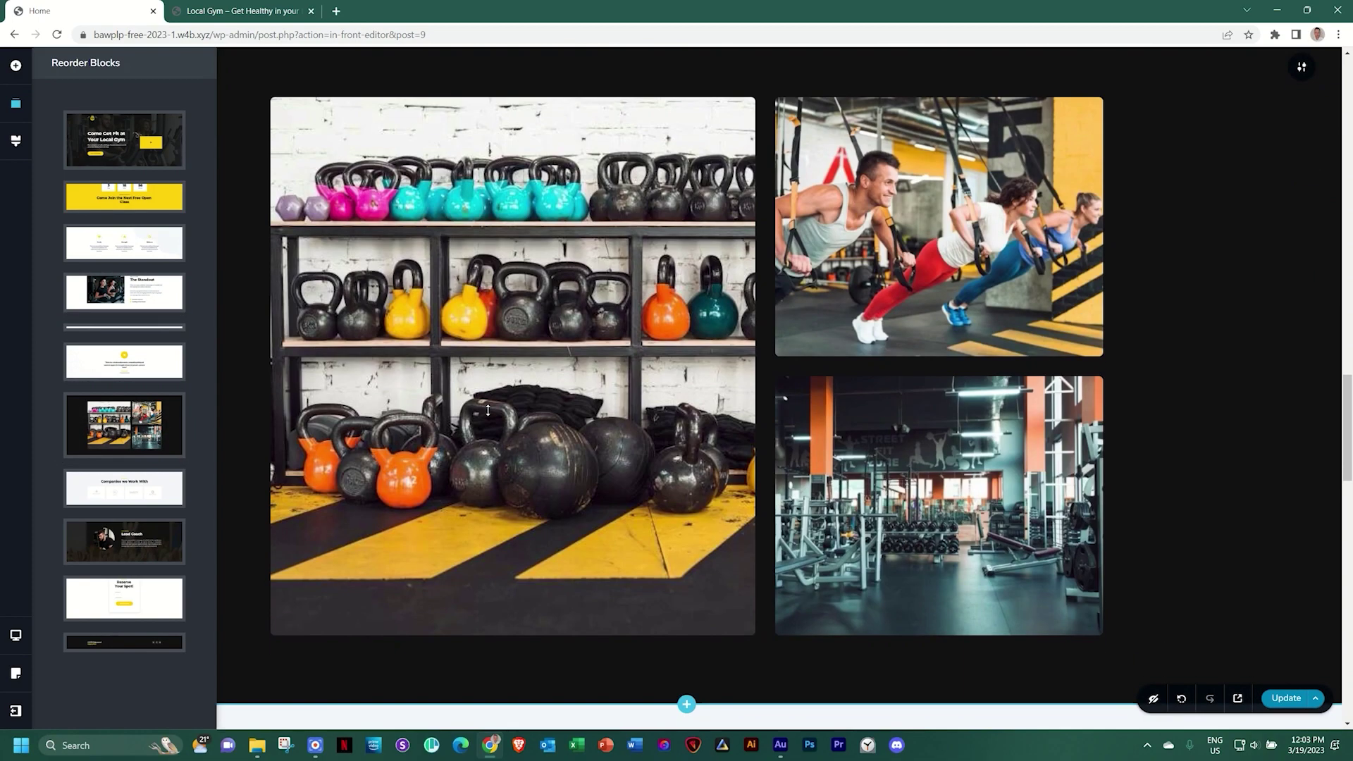
scroll(488, 410, up, 10)
scroll(488, 410, down, 7)
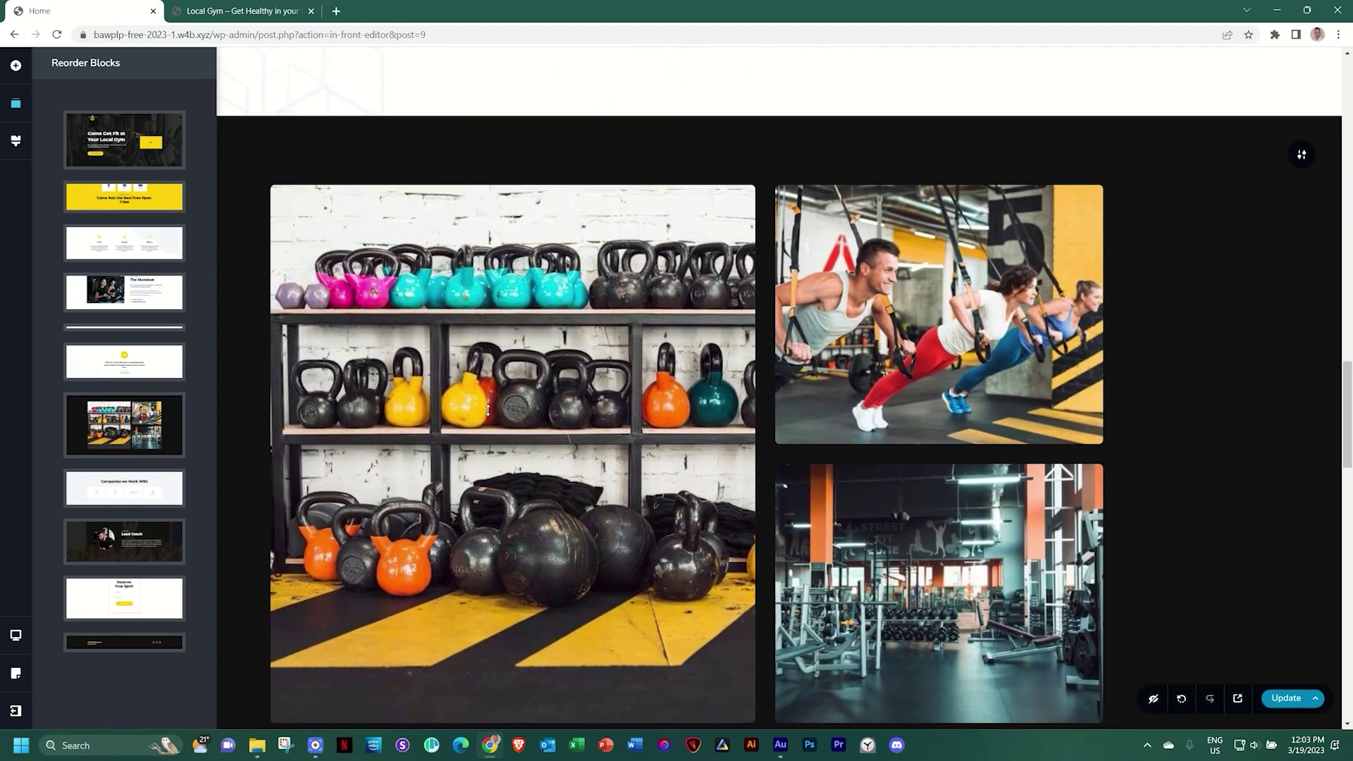
scroll(487, 410, up, 4)
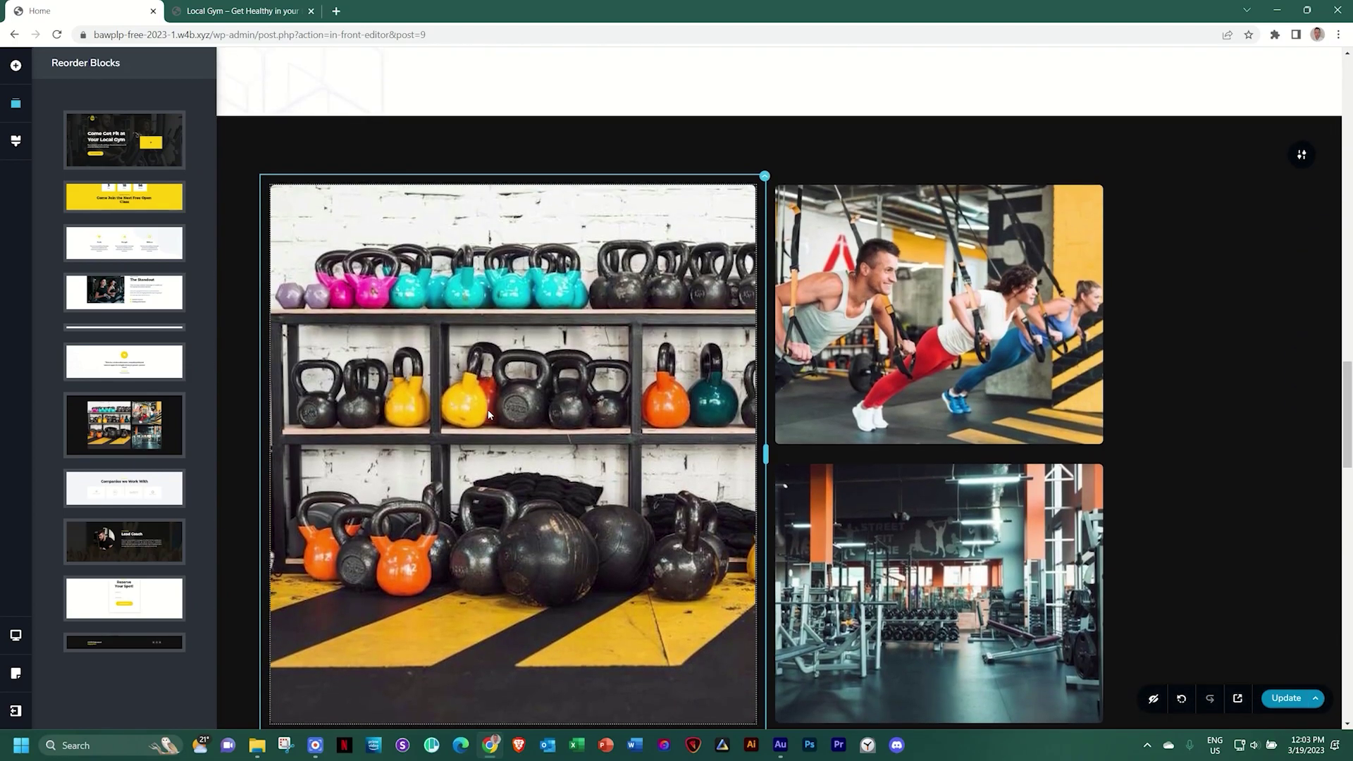
scroll(489, 414, down, 1)
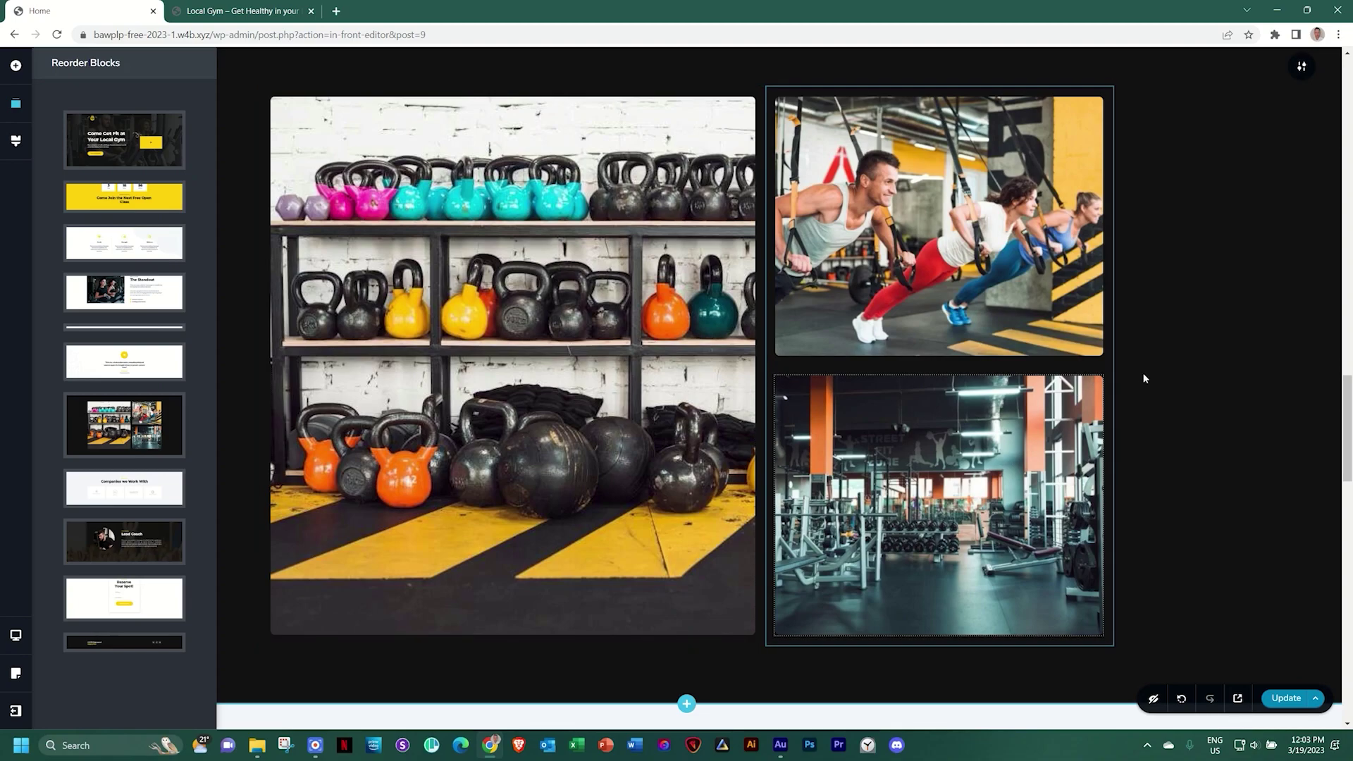
click(1164, 373)
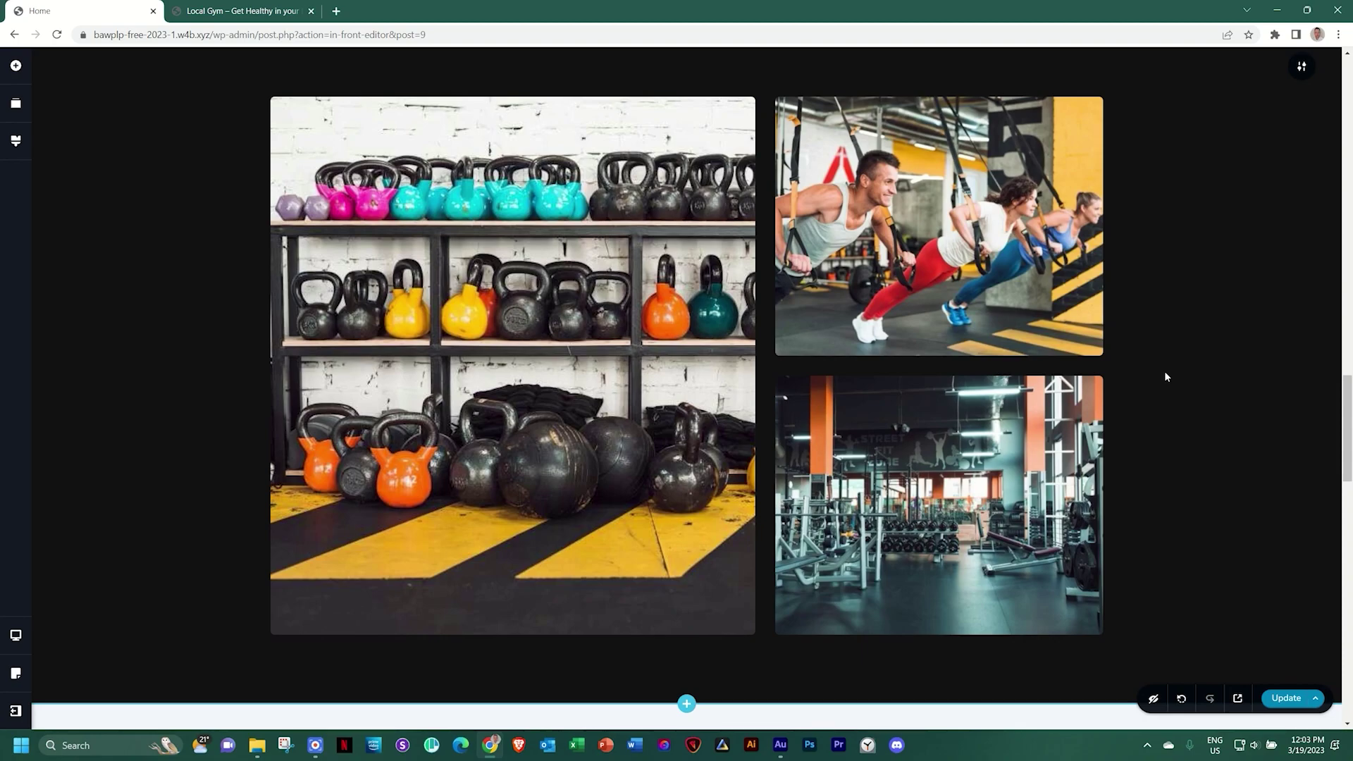
click(16, 635)
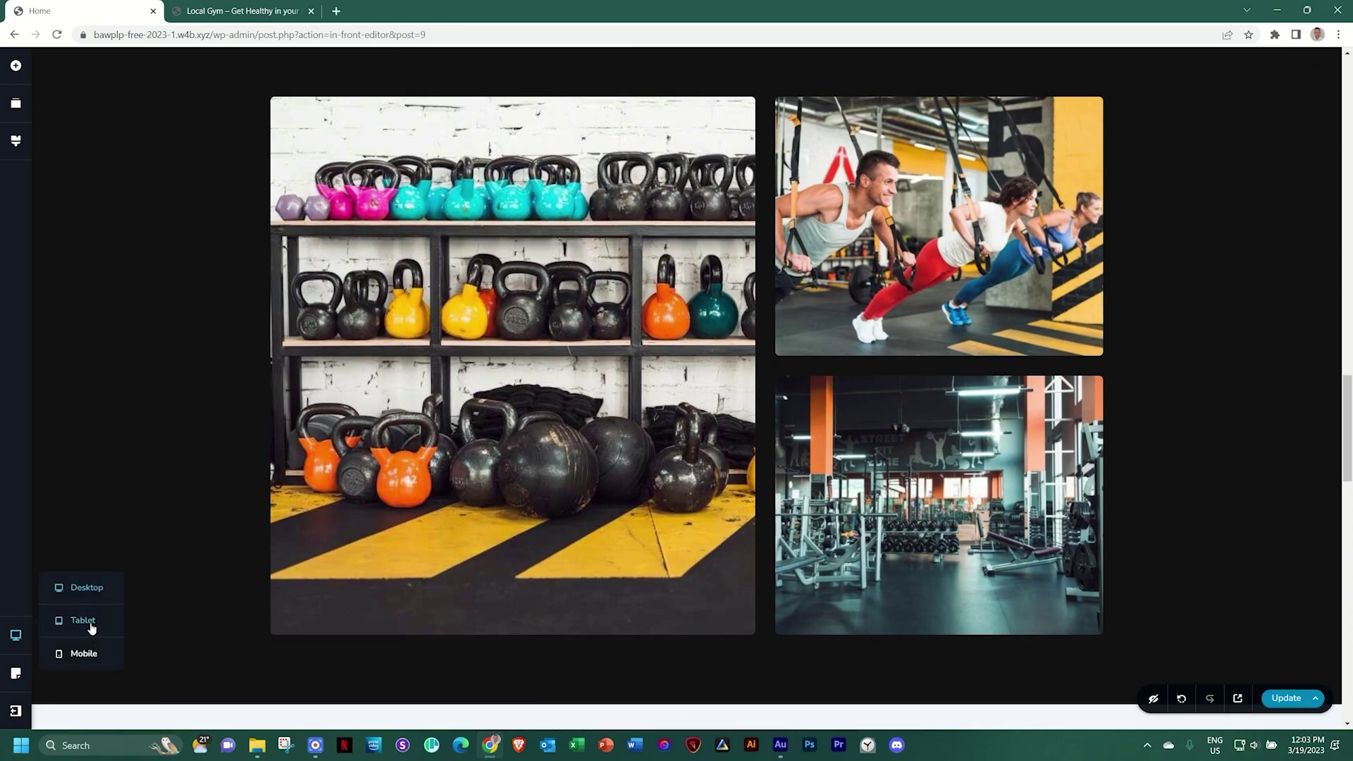
Switch to Tablet view and drag the kettlebell image taller
click(91, 625)
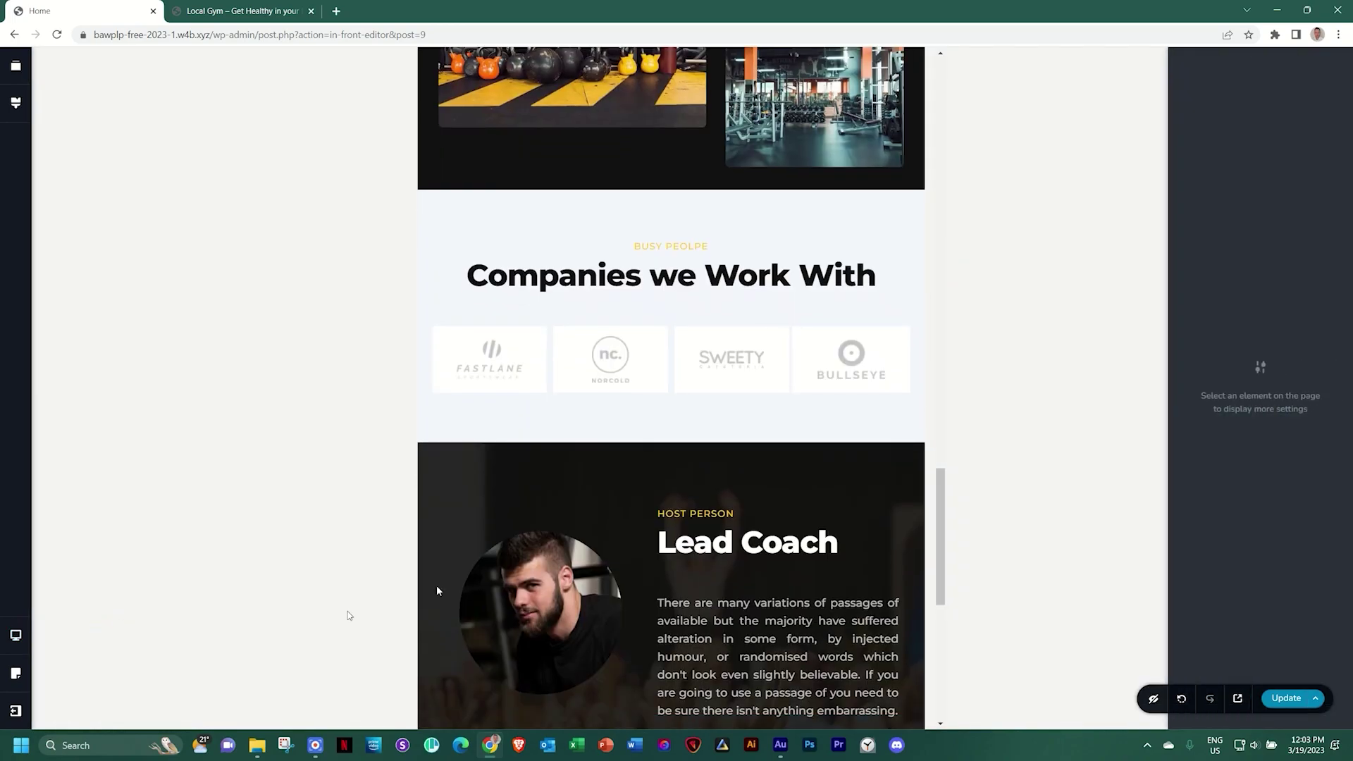
scroll(630, 503, up, 3)
scroll(631, 507, up, 2)
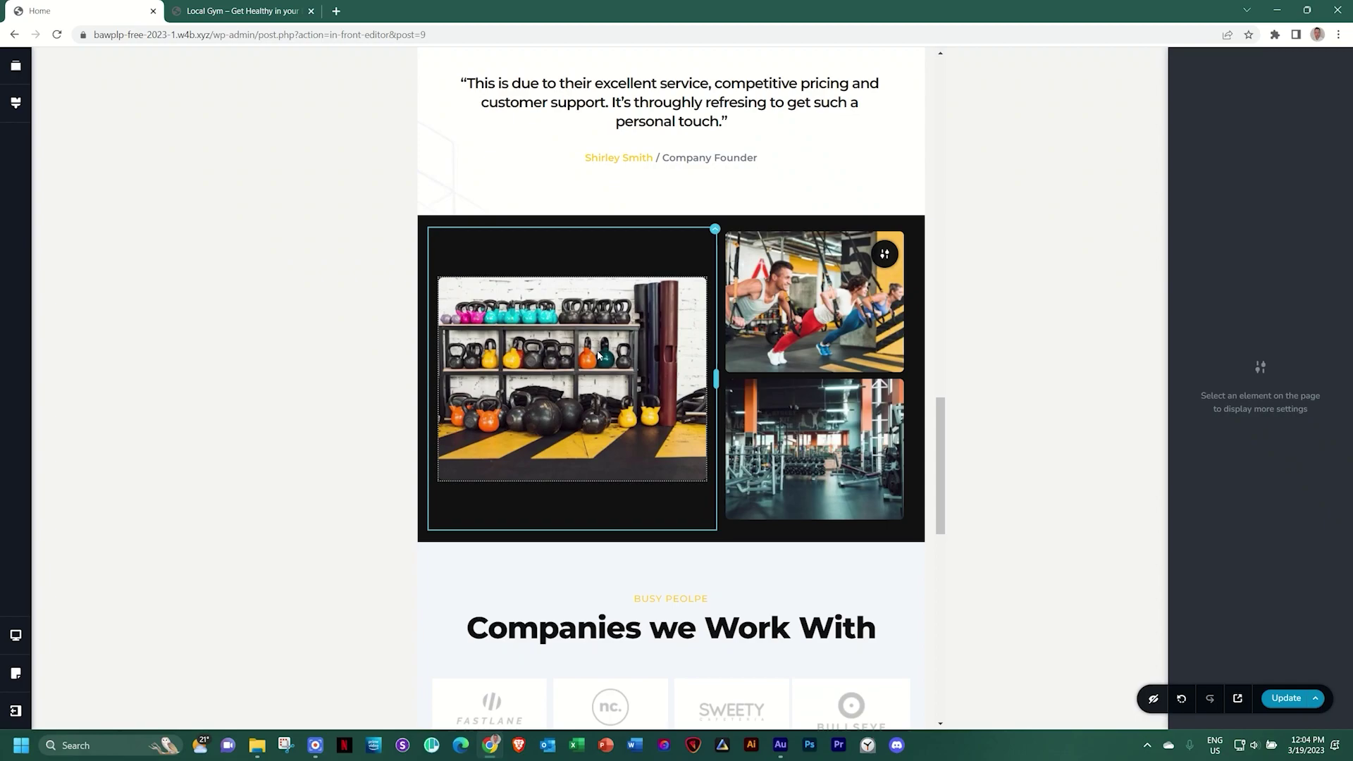
click(568, 373)
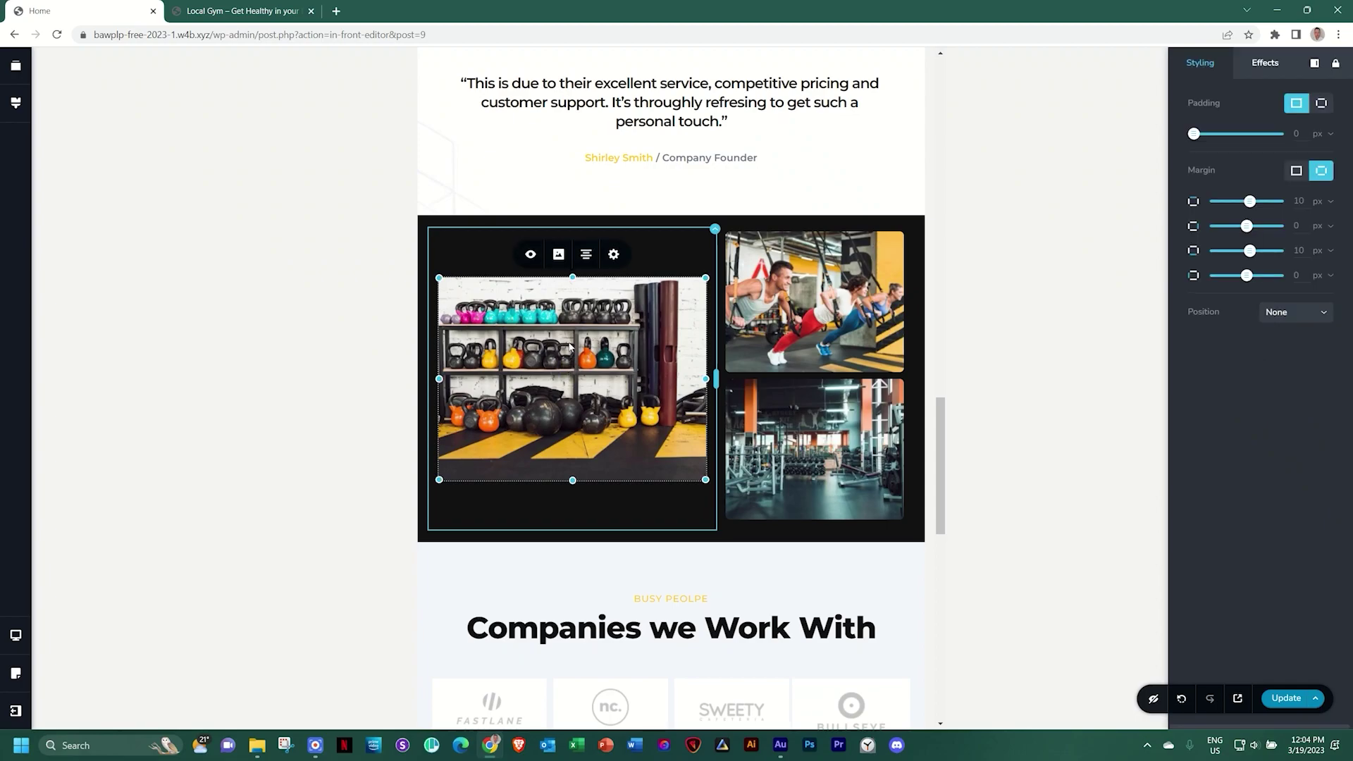
drag(570, 279, 572, 239)
click(987, 329)
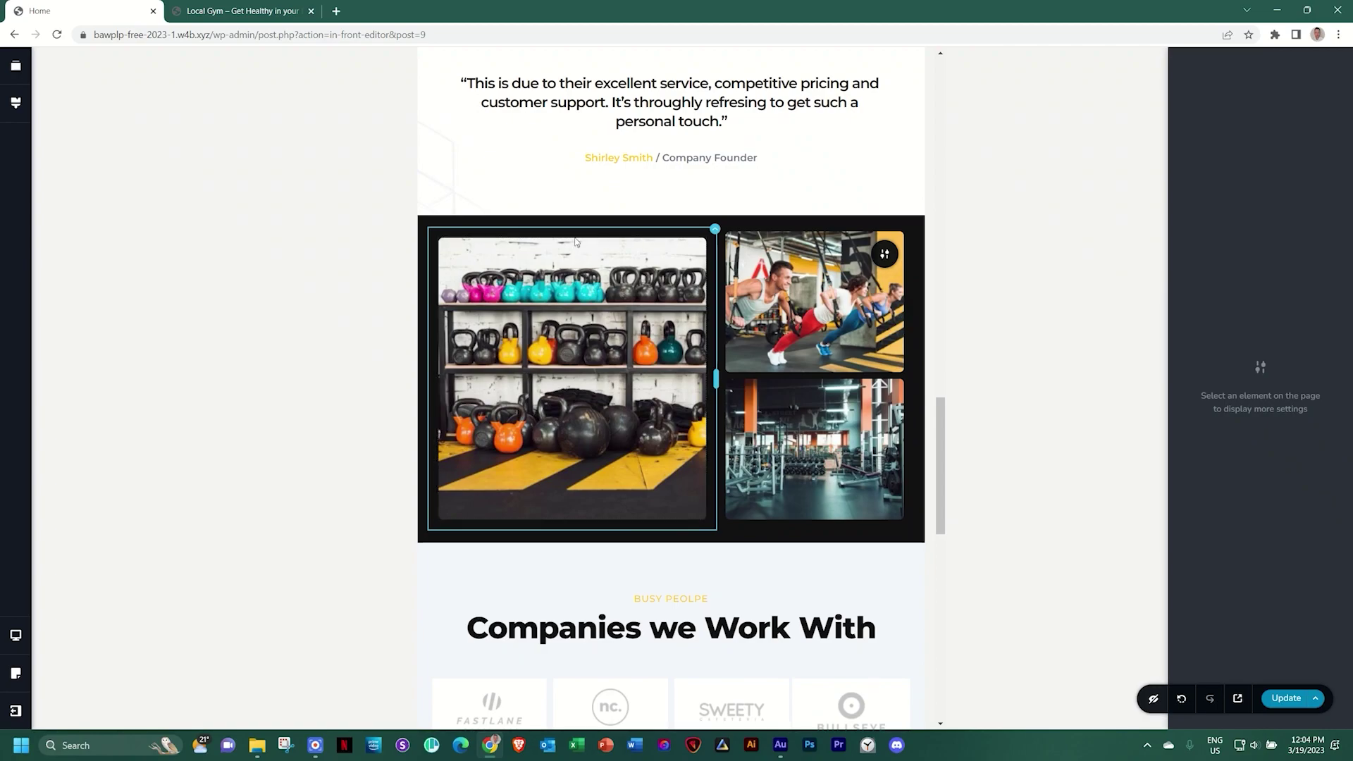
Reduce the column's top padding and set the kettlebell image's top and bottom margins to 0
click(715, 229)
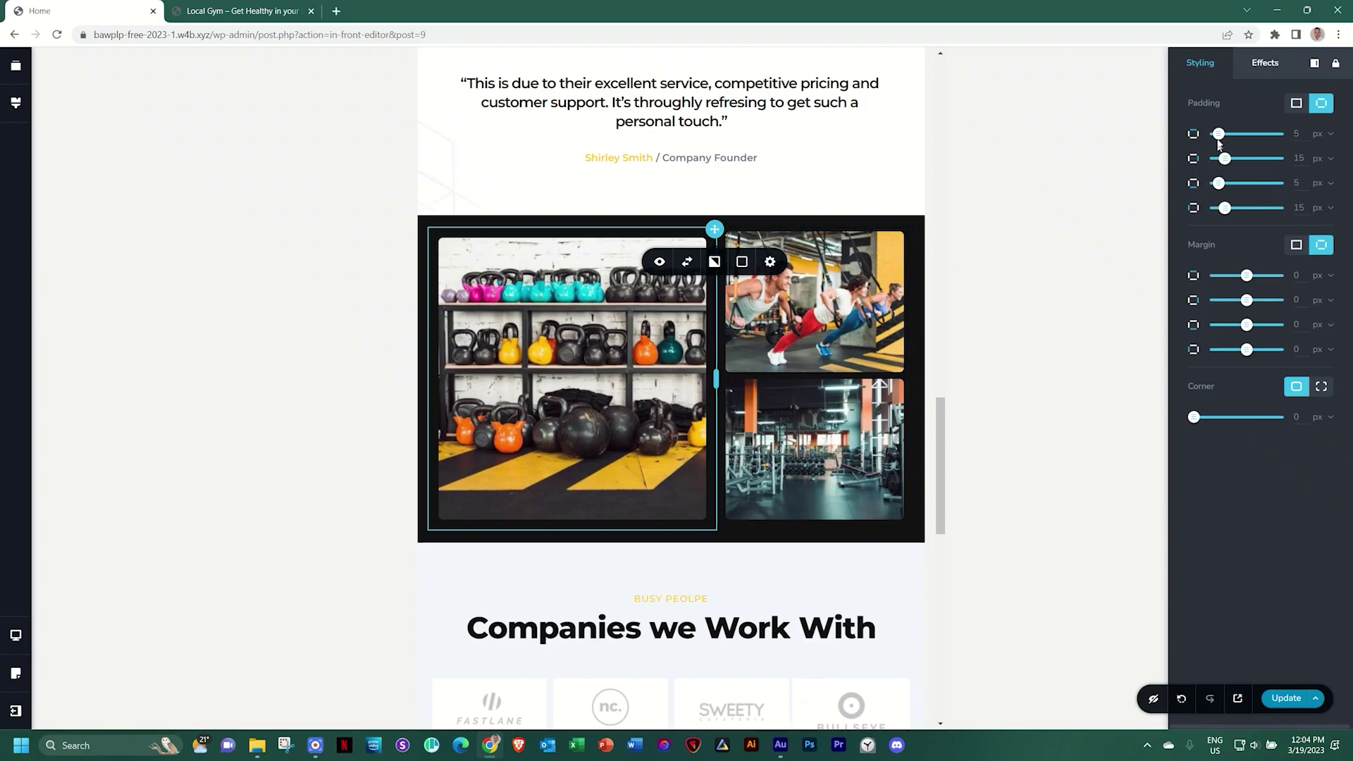
drag(1219, 134, 1201, 135)
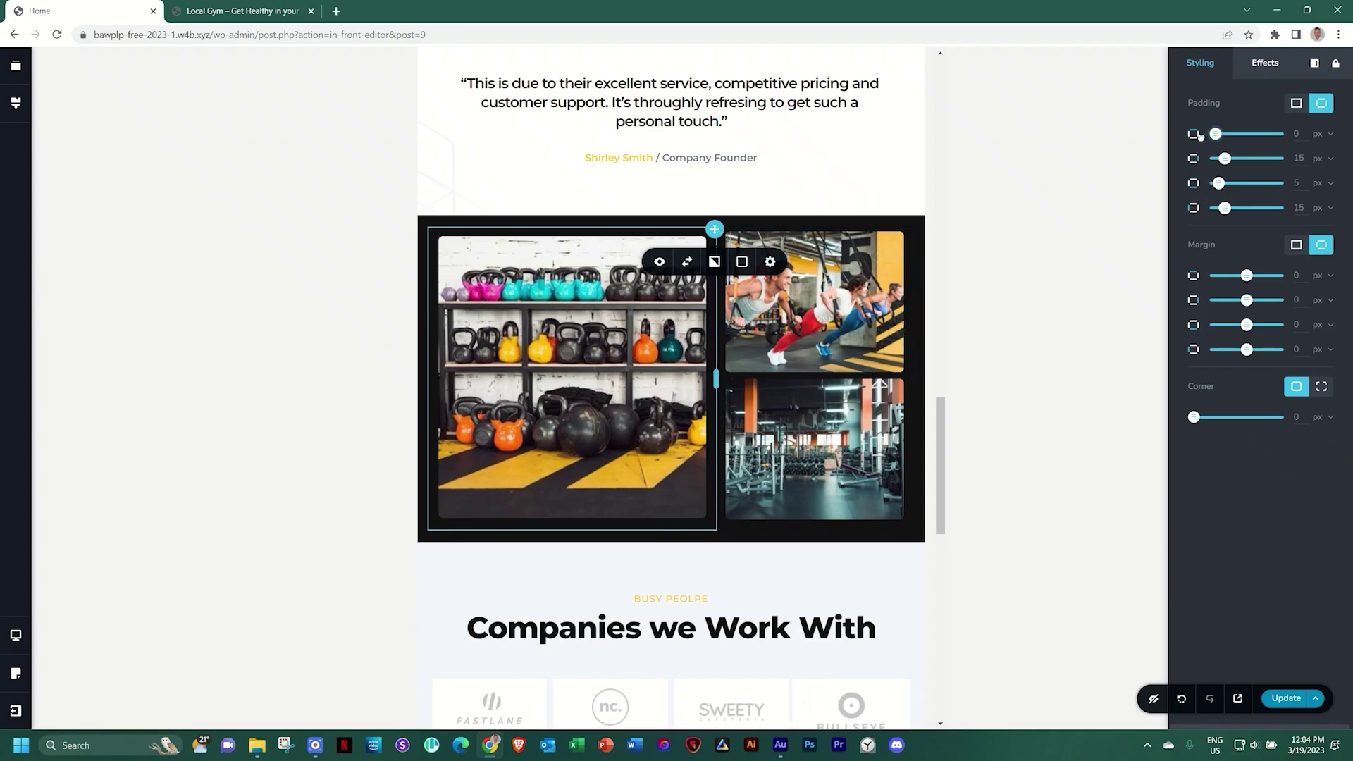
click(579, 299)
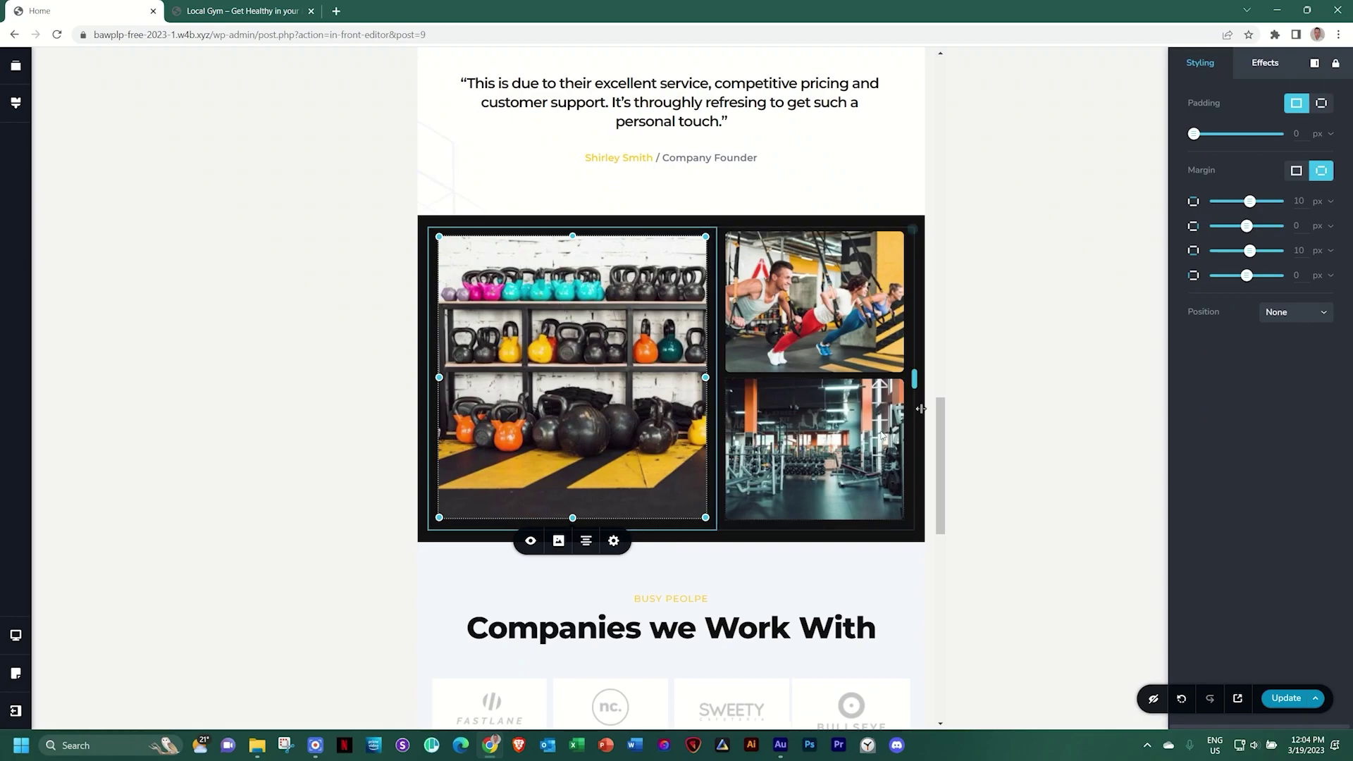
click(1299, 201)
double_click(1298, 201)
text(0)
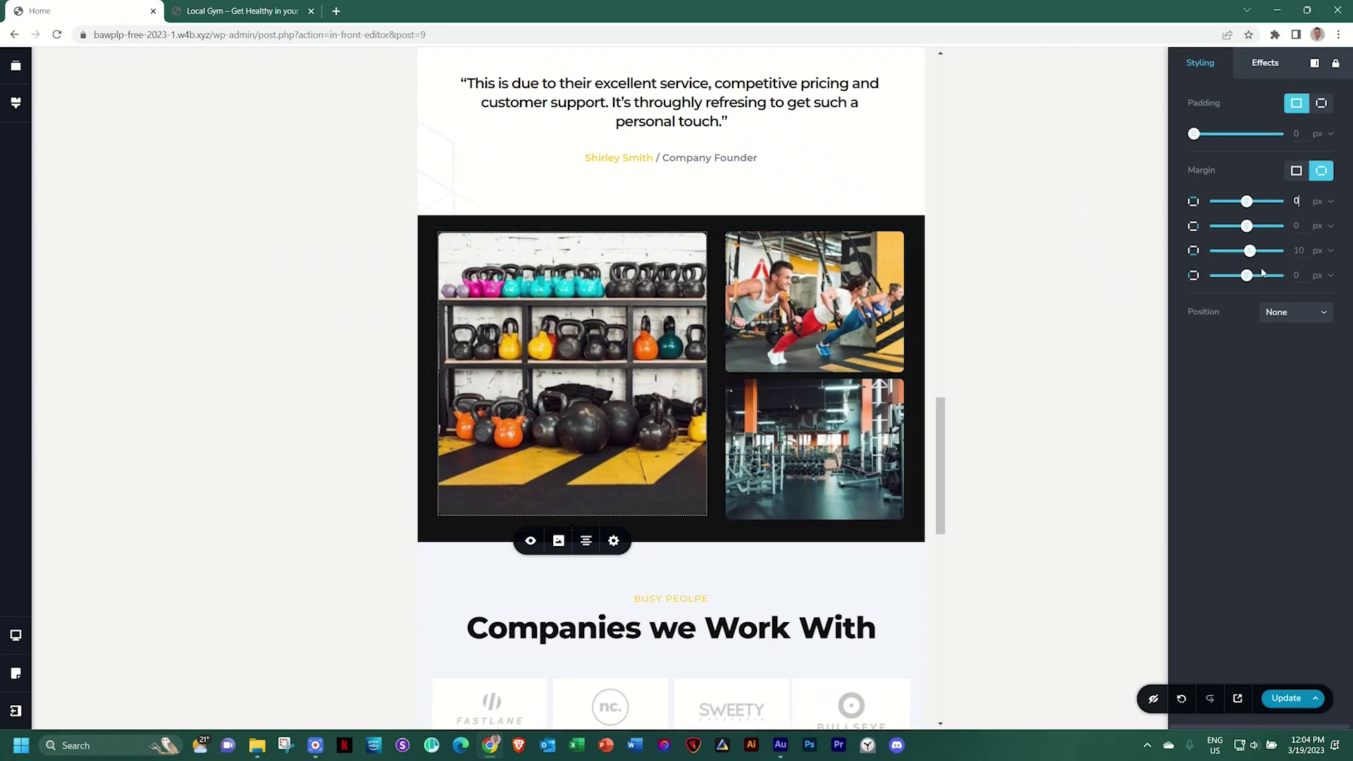
double_click(1296, 251)
text(0)
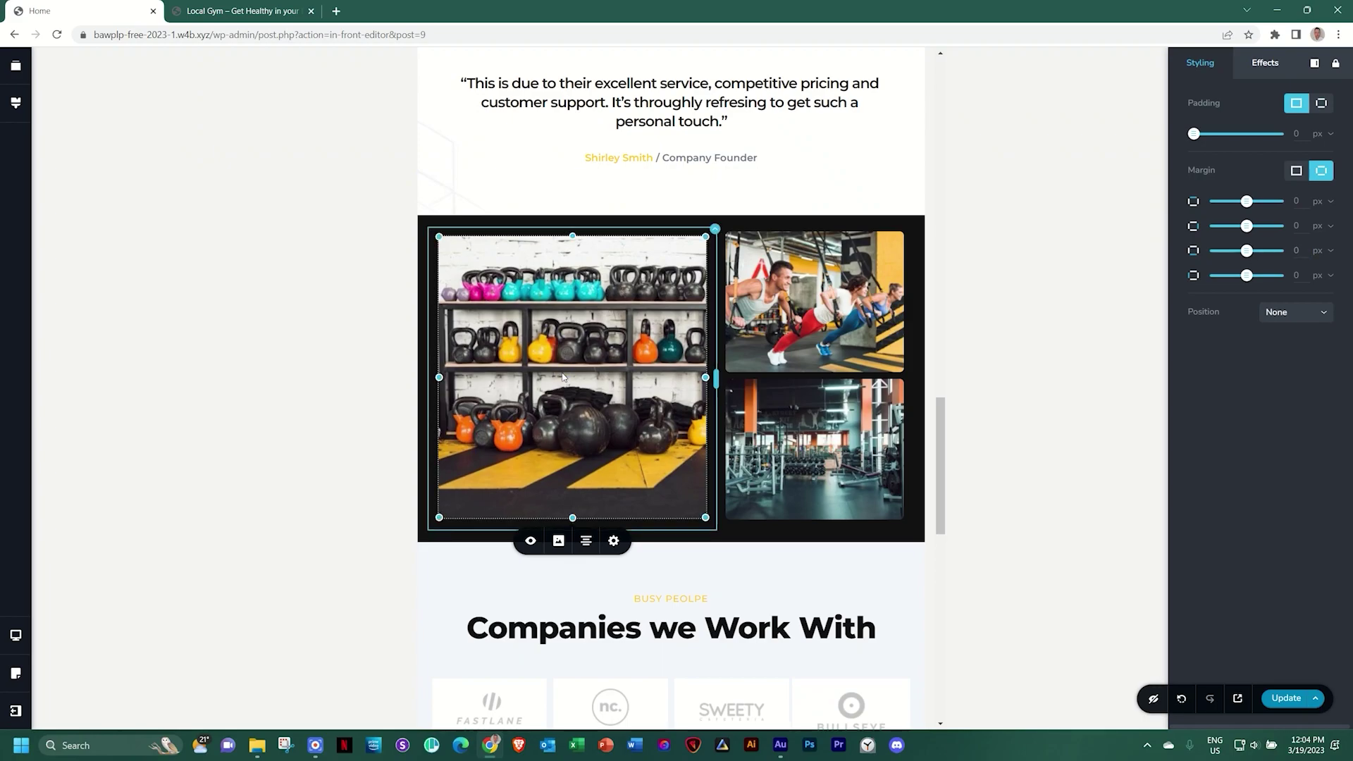
Stretch the kettlebell image slightly taller, then preview the page at mobile width
drag(572, 240, 570, 237)
click(1122, 383)
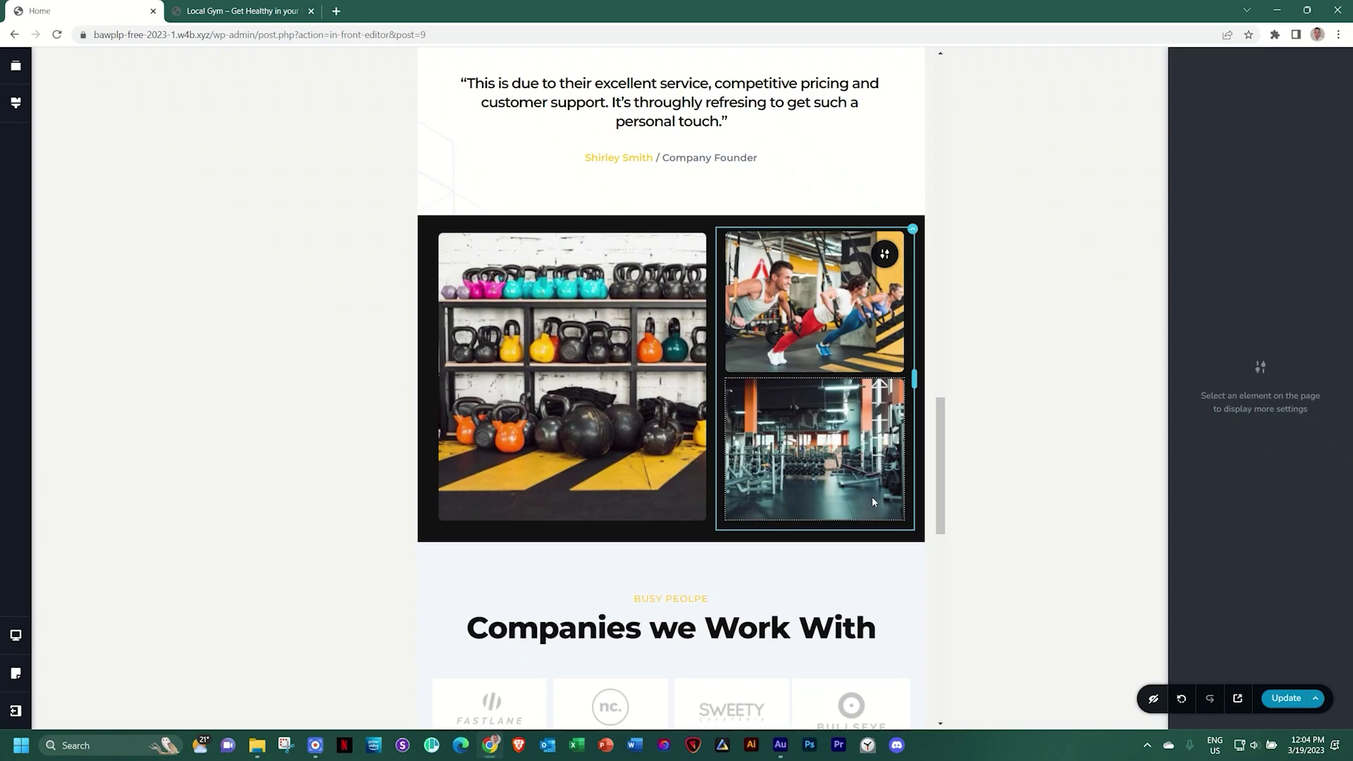
key(ctrl+minus)
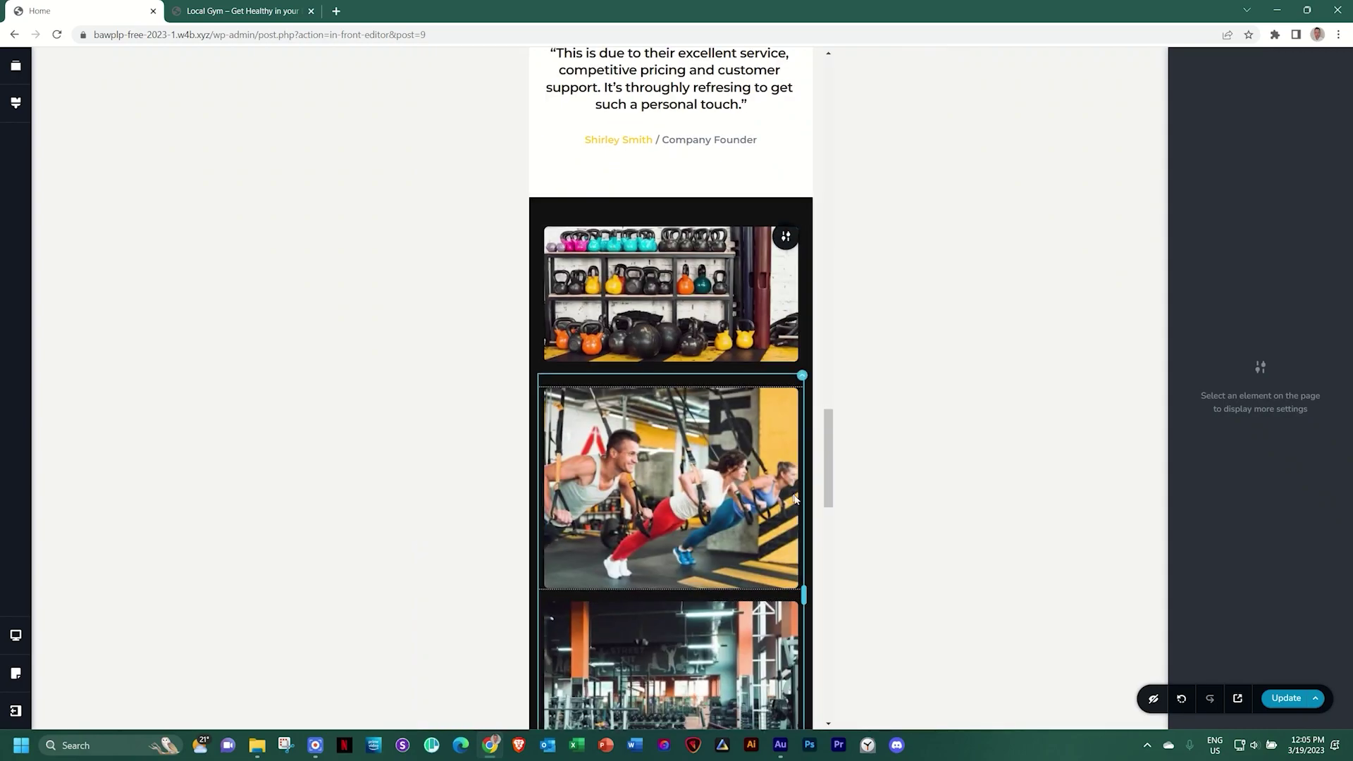
Make the kettlebell image taller in the mobile layout
scroll(718, 510, down, 1)
scroll(718, 511, down, 1)
scroll(705, 318, up, 1)
click(701, 237)
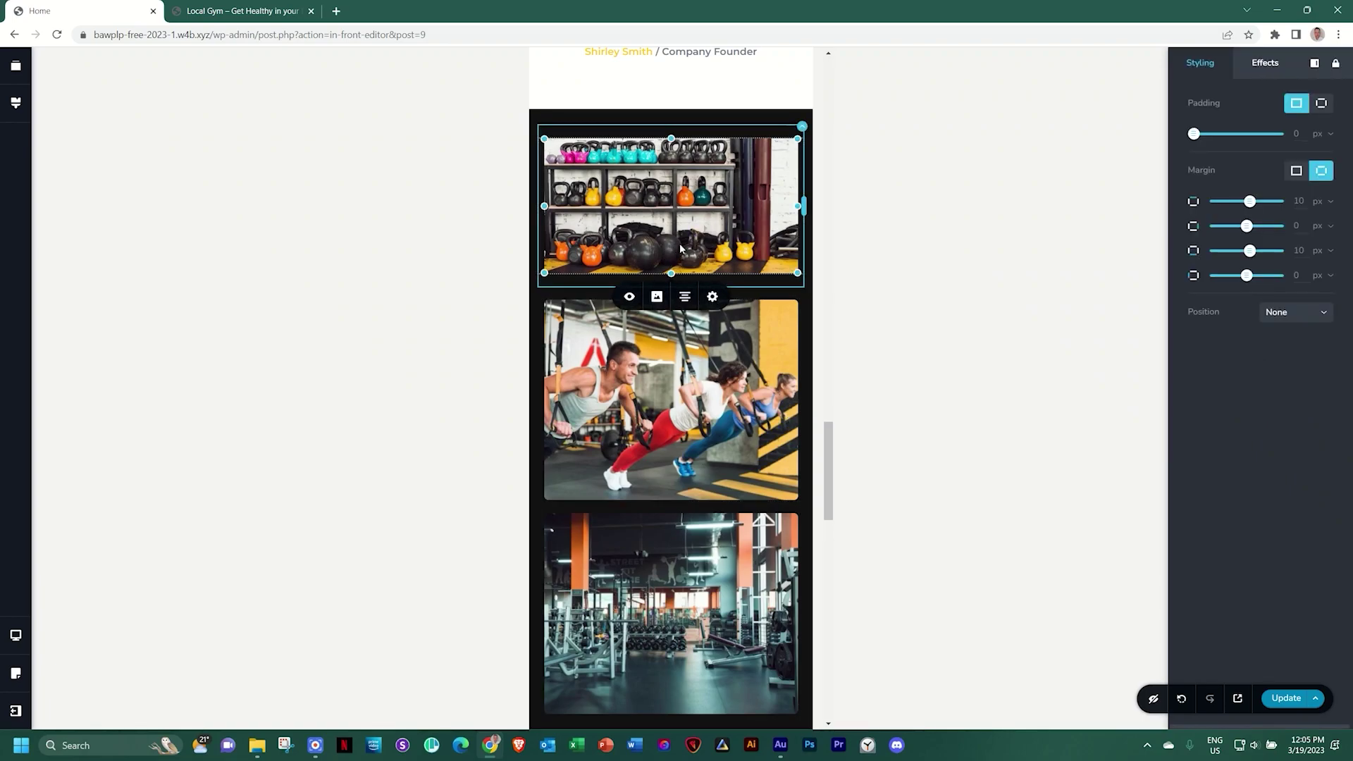
drag(671, 272, 670, 316)
click(893, 345)
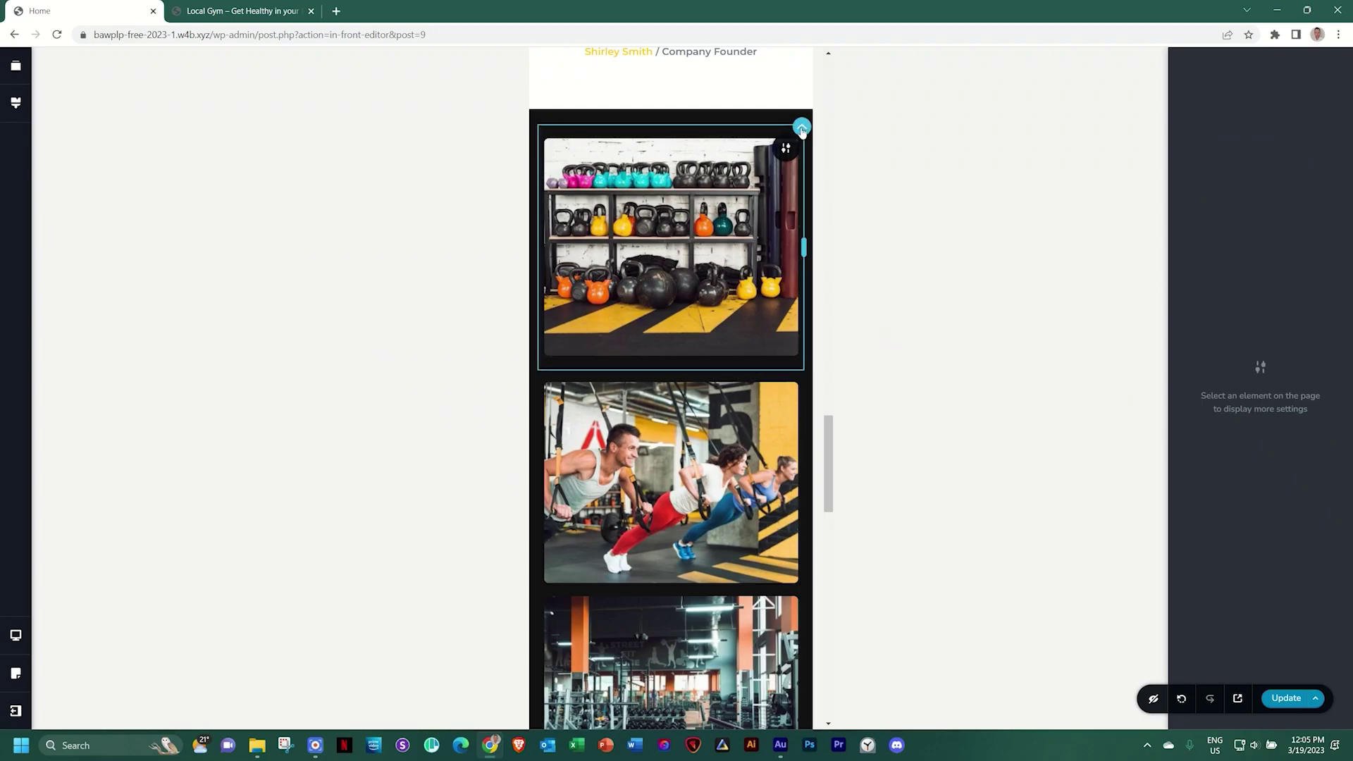
Set the kettlebell photo's bottom margin to 0 and edit the suspension-training photo's top margin
click(802, 130)
click(740, 282)
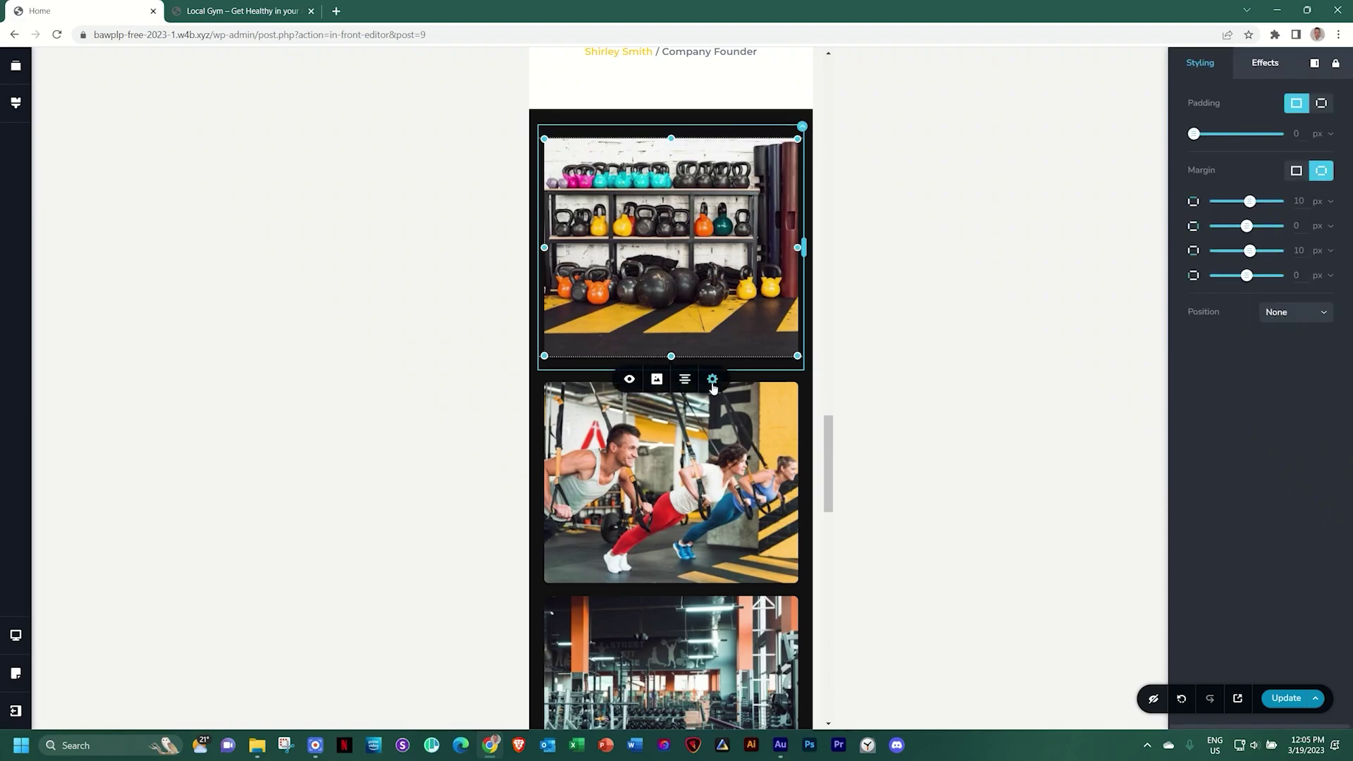
double_click(1296, 251)
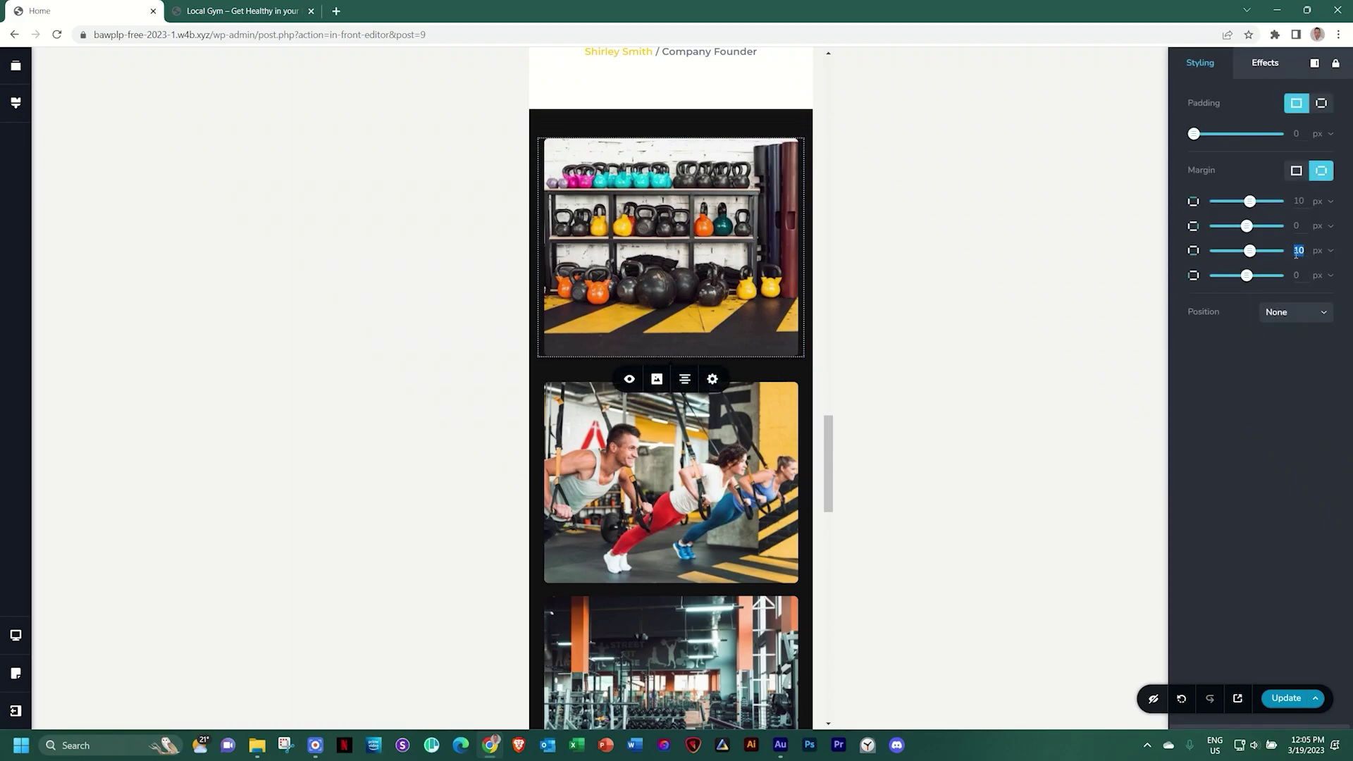
text(0)
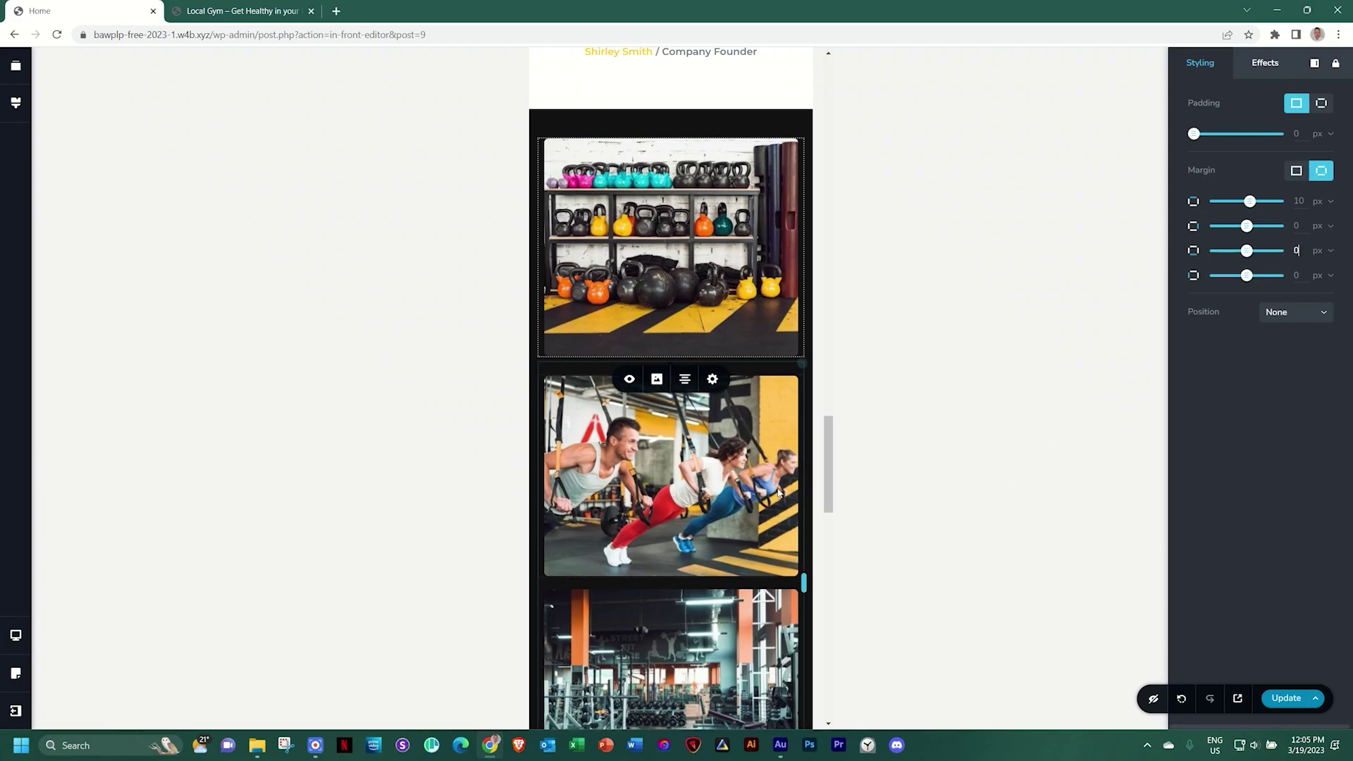
click(729, 467)
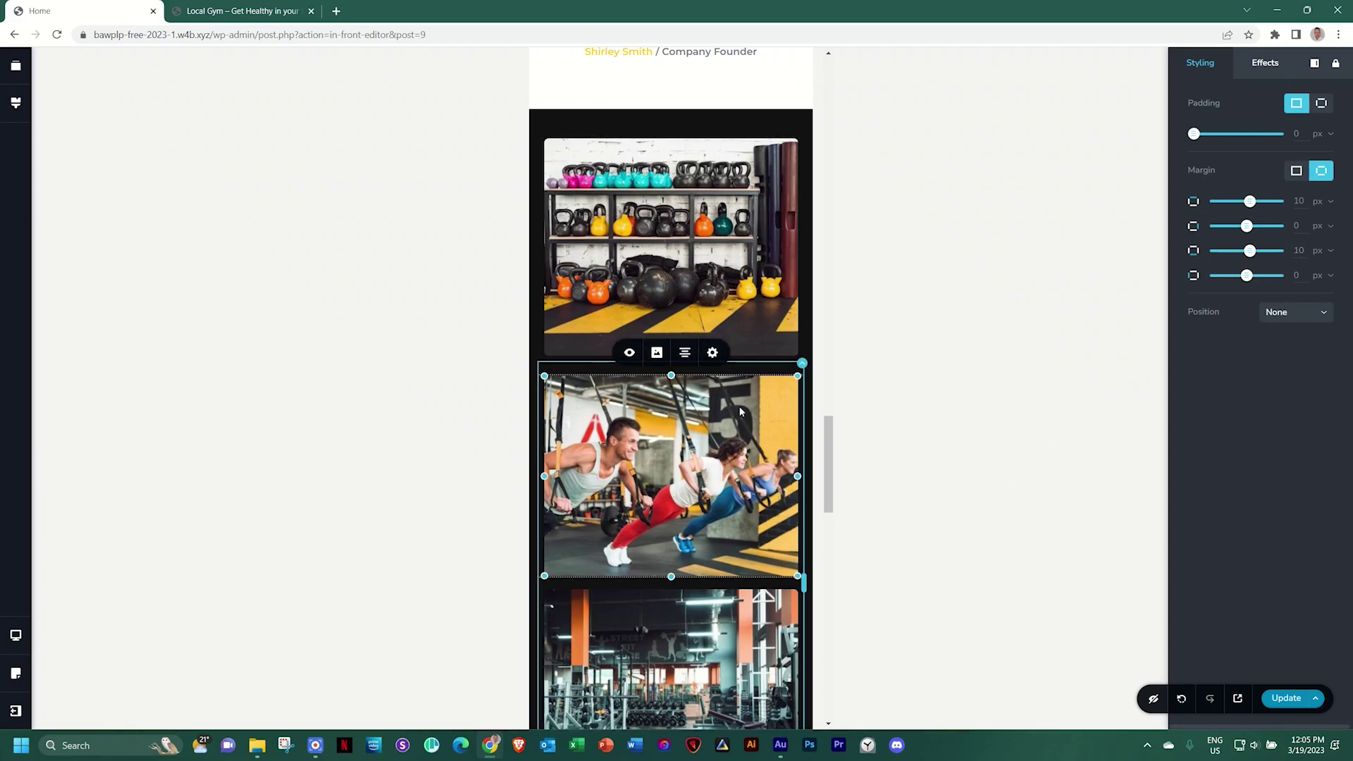
click(1295, 200)
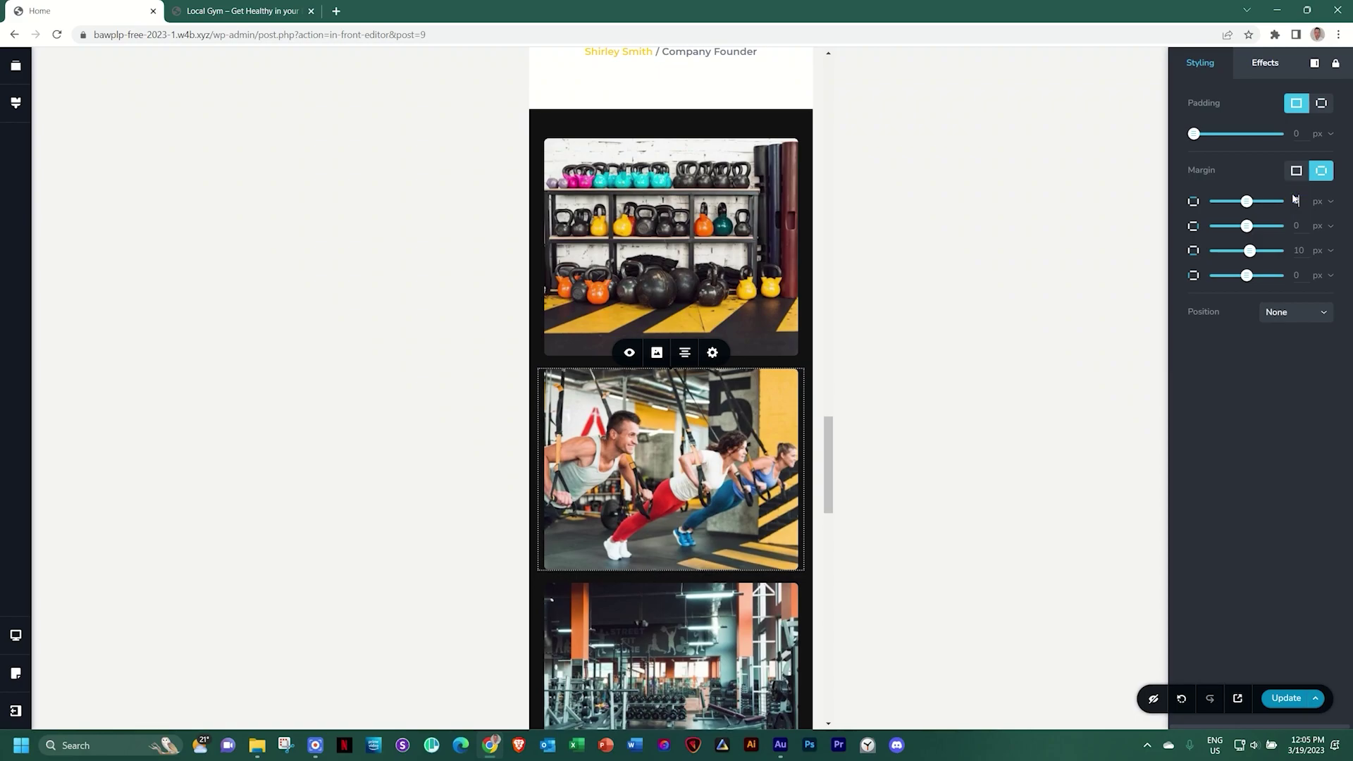
Check the margins on the kettlebell and suspension-training photos
click(771, 281)
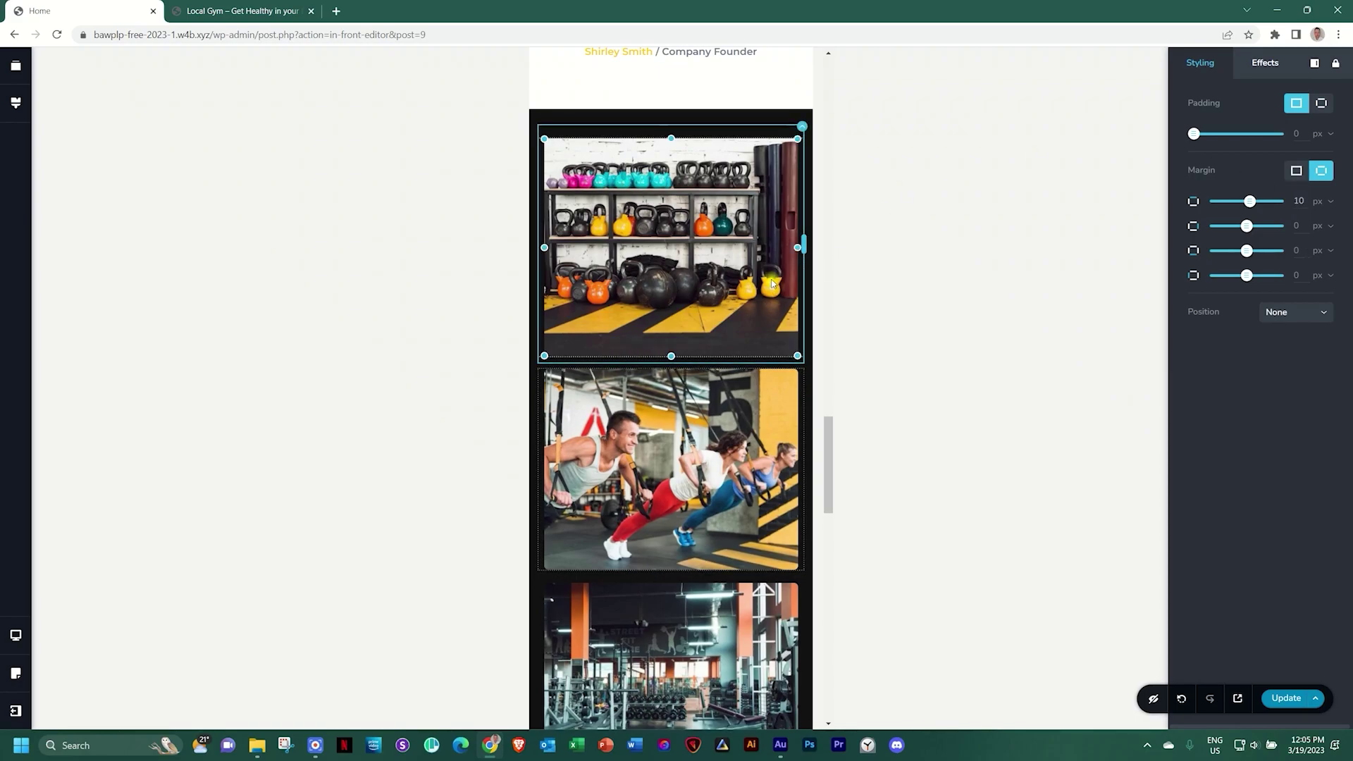
click(721, 409)
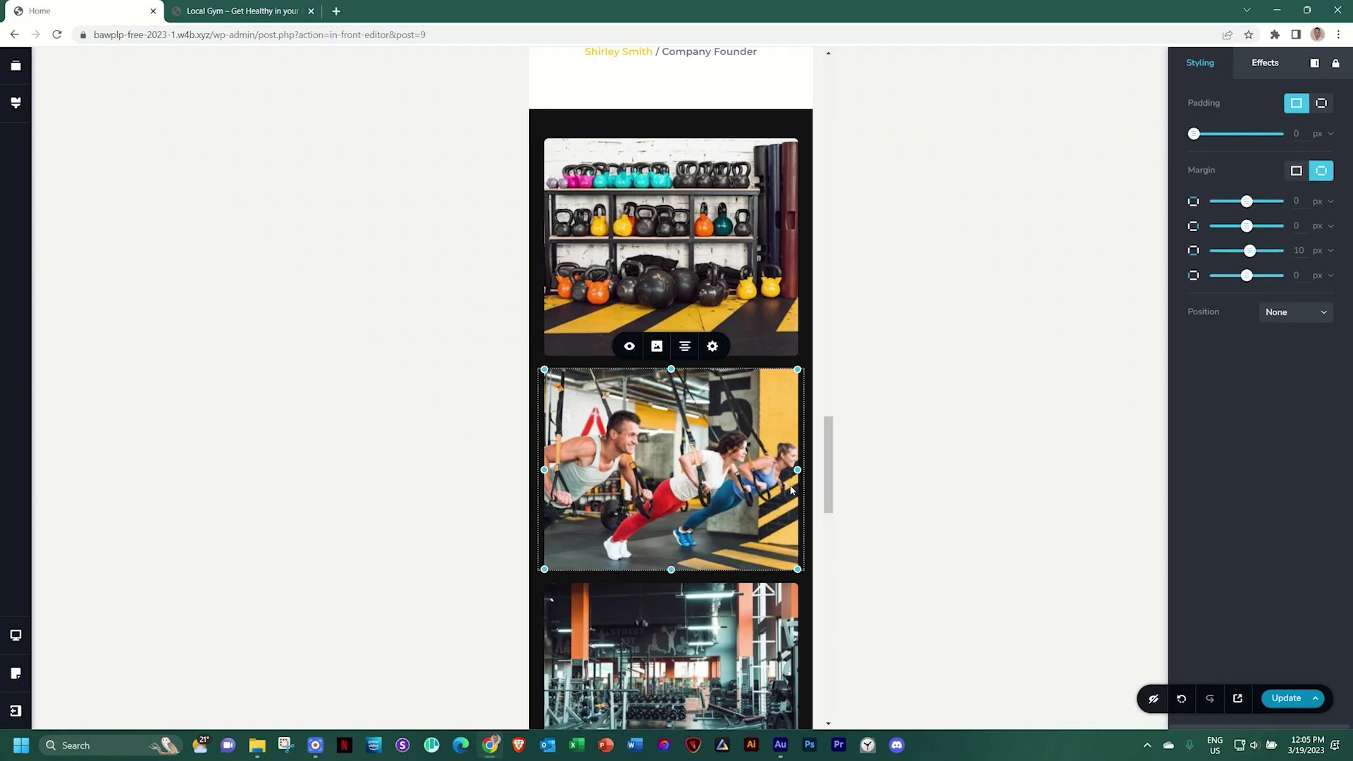
click(673, 618)
click(675, 455)
click(673, 282)
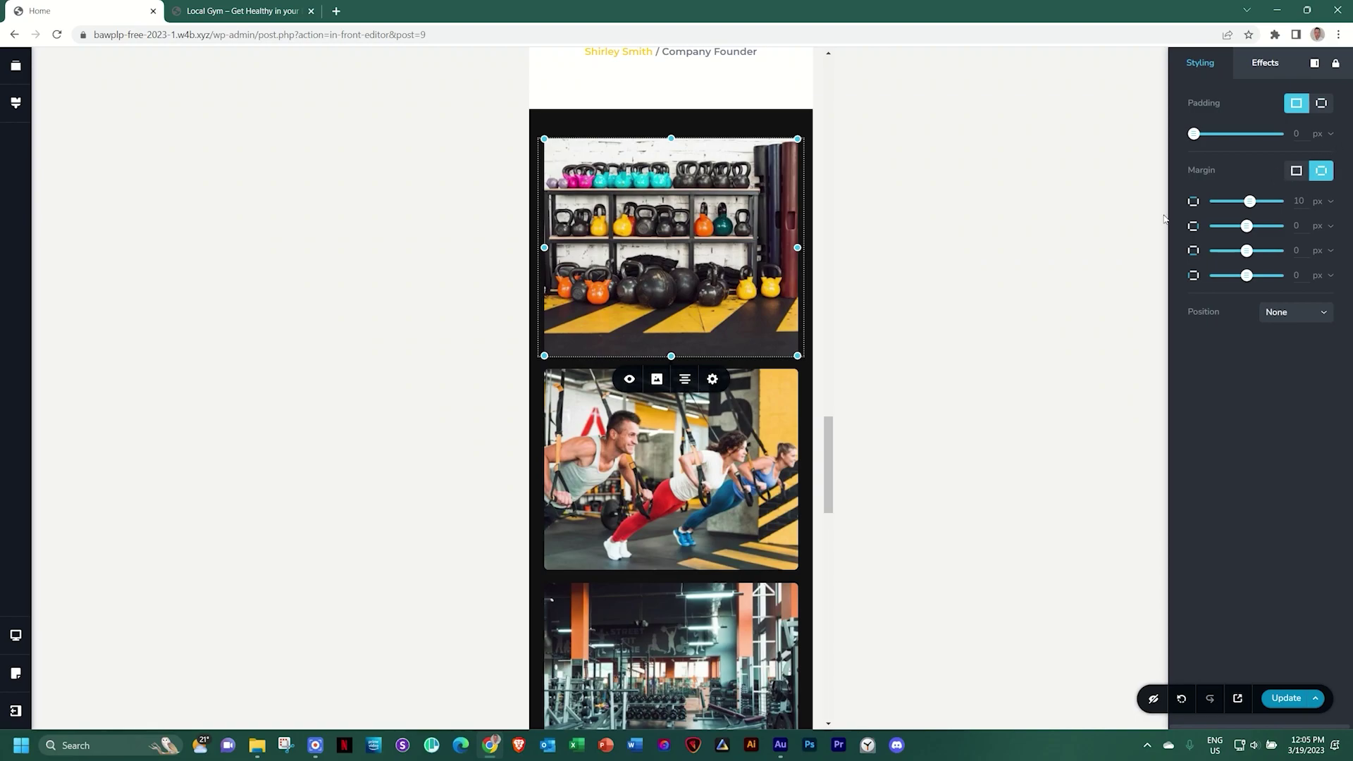
click(16, 635)
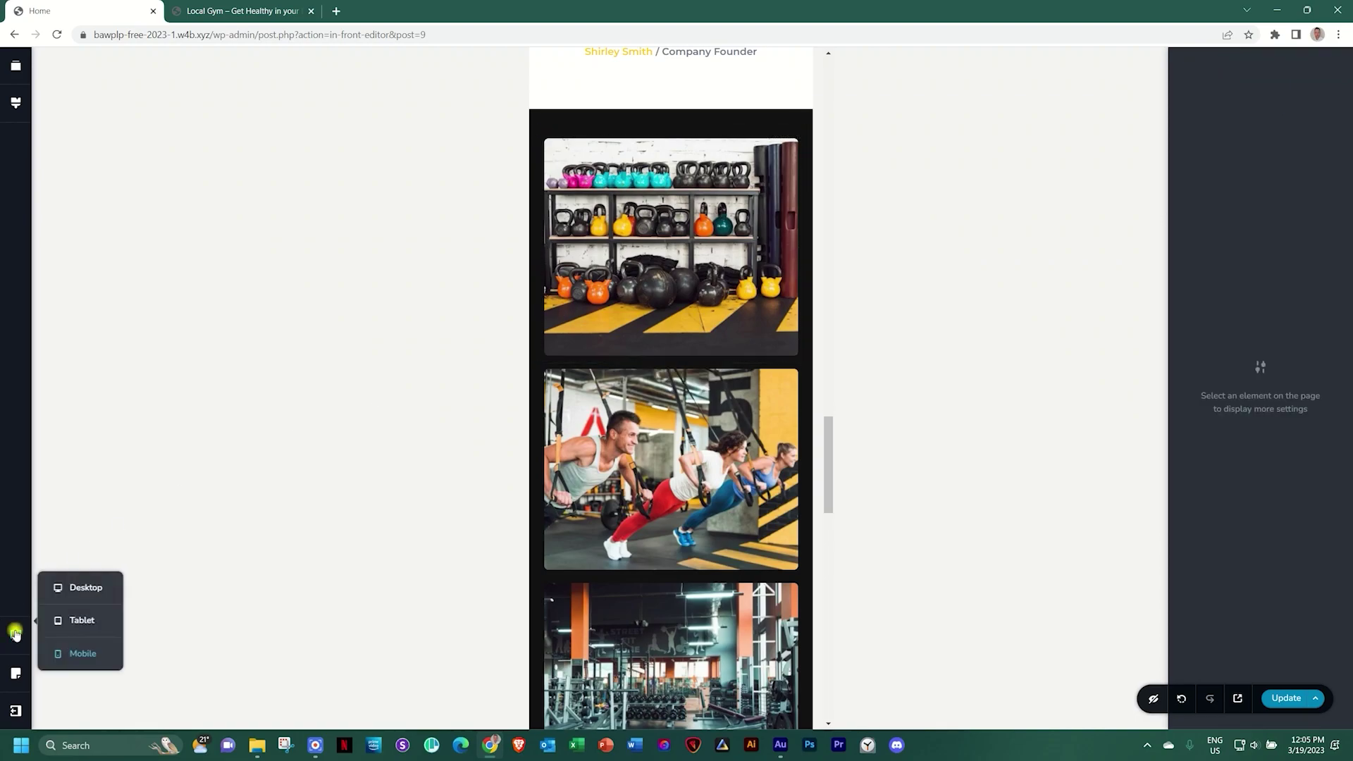
Switch back to Desktop view and scroll up to the testimonial above the dark gallery
click(82, 588)
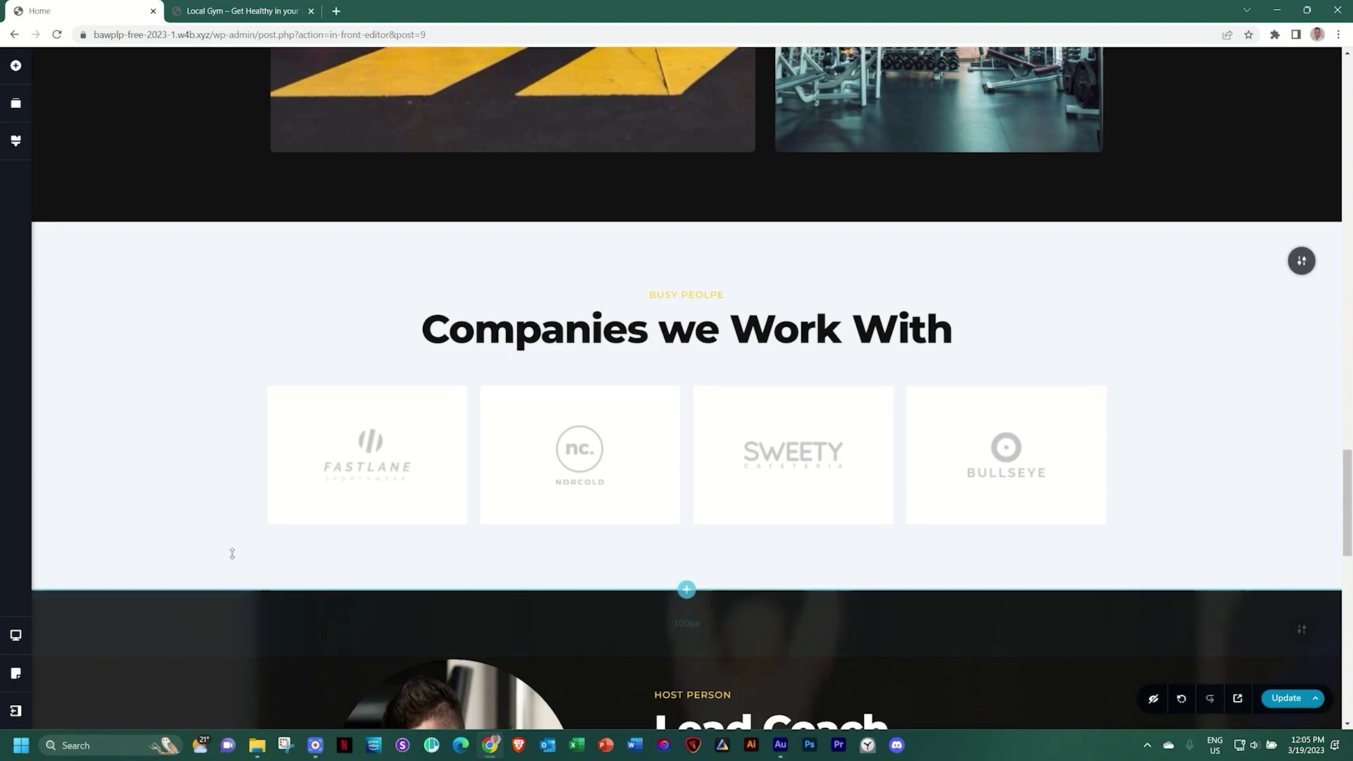
scroll(241, 539, up, 4)
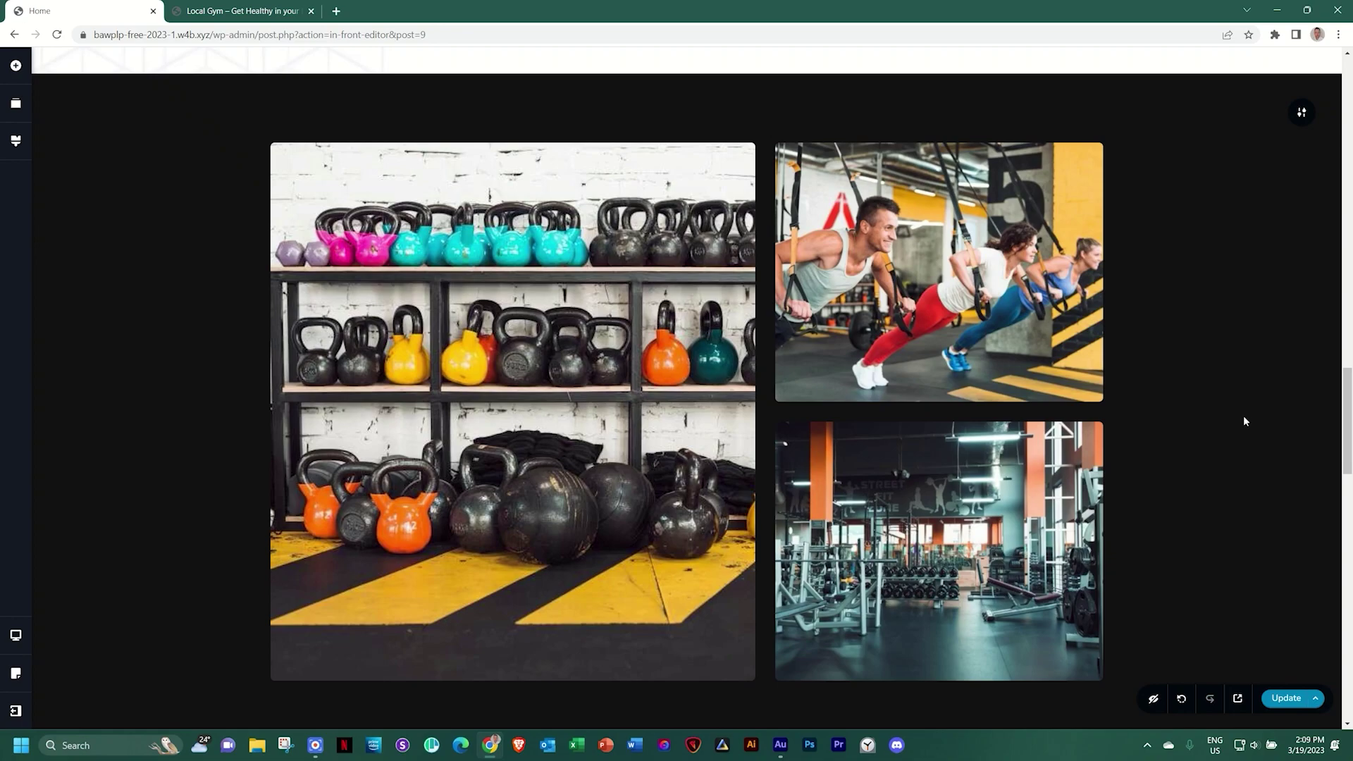
scroll(1243, 421, down, 7)
scroll(1244, 420, up, 1)
scroll(1243, 421, up, 12)
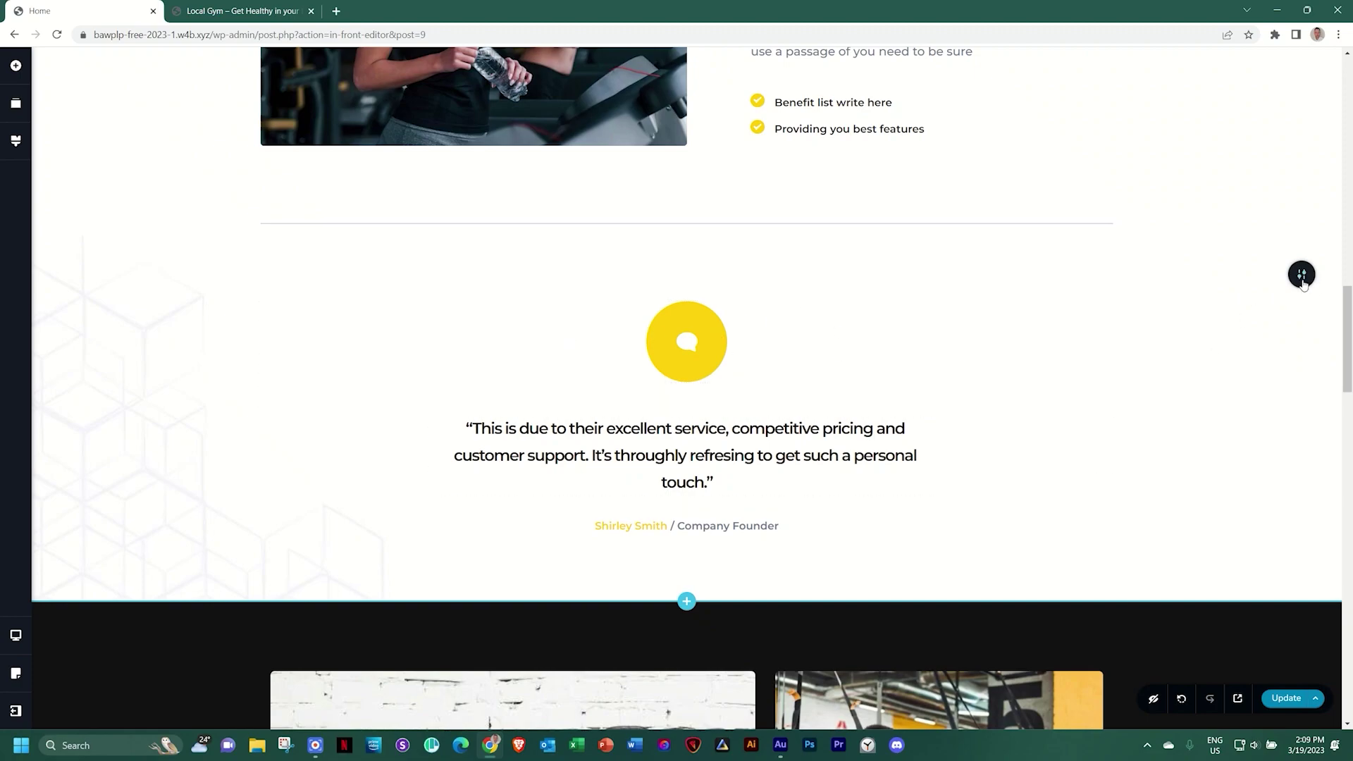
In Reorder Blocks, delete the old testimonial block with the yellow speech icon
mouse_move(1301, 279)
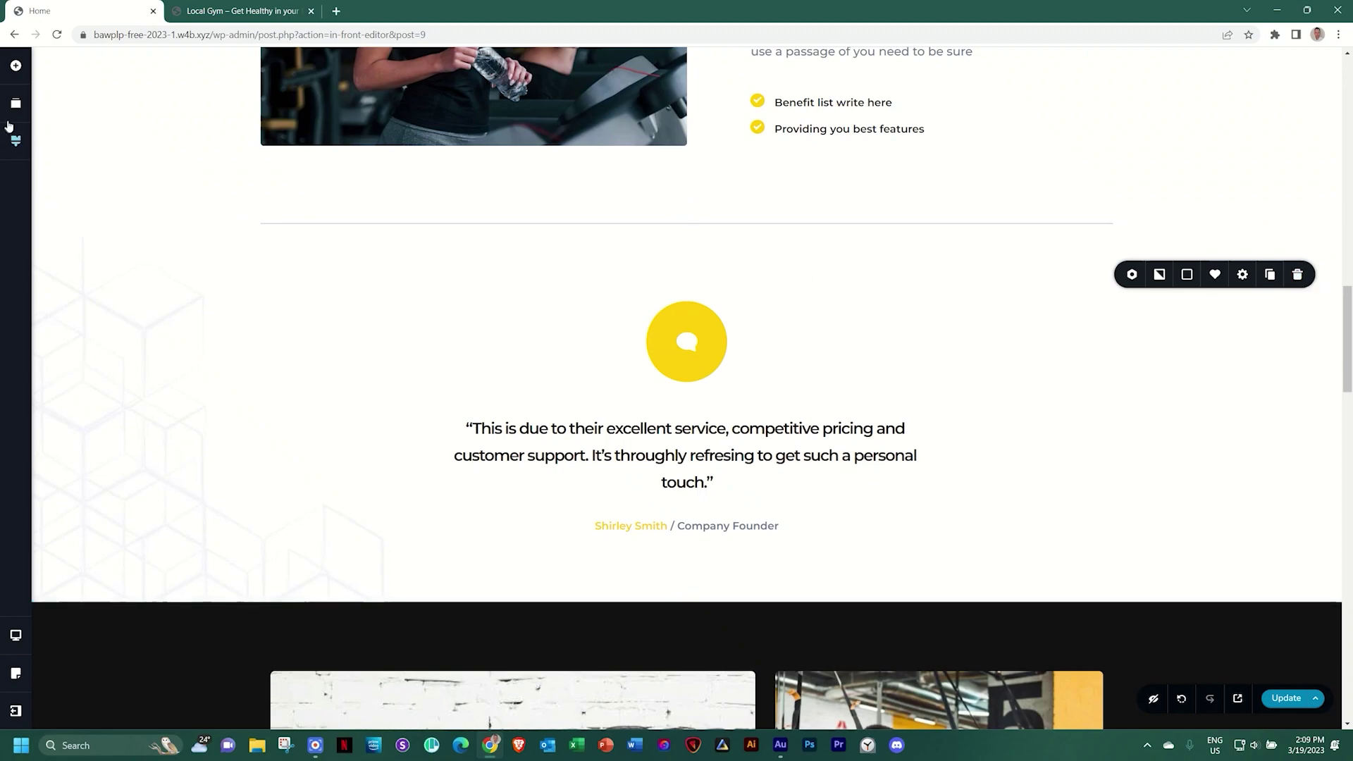
click(16, 105)
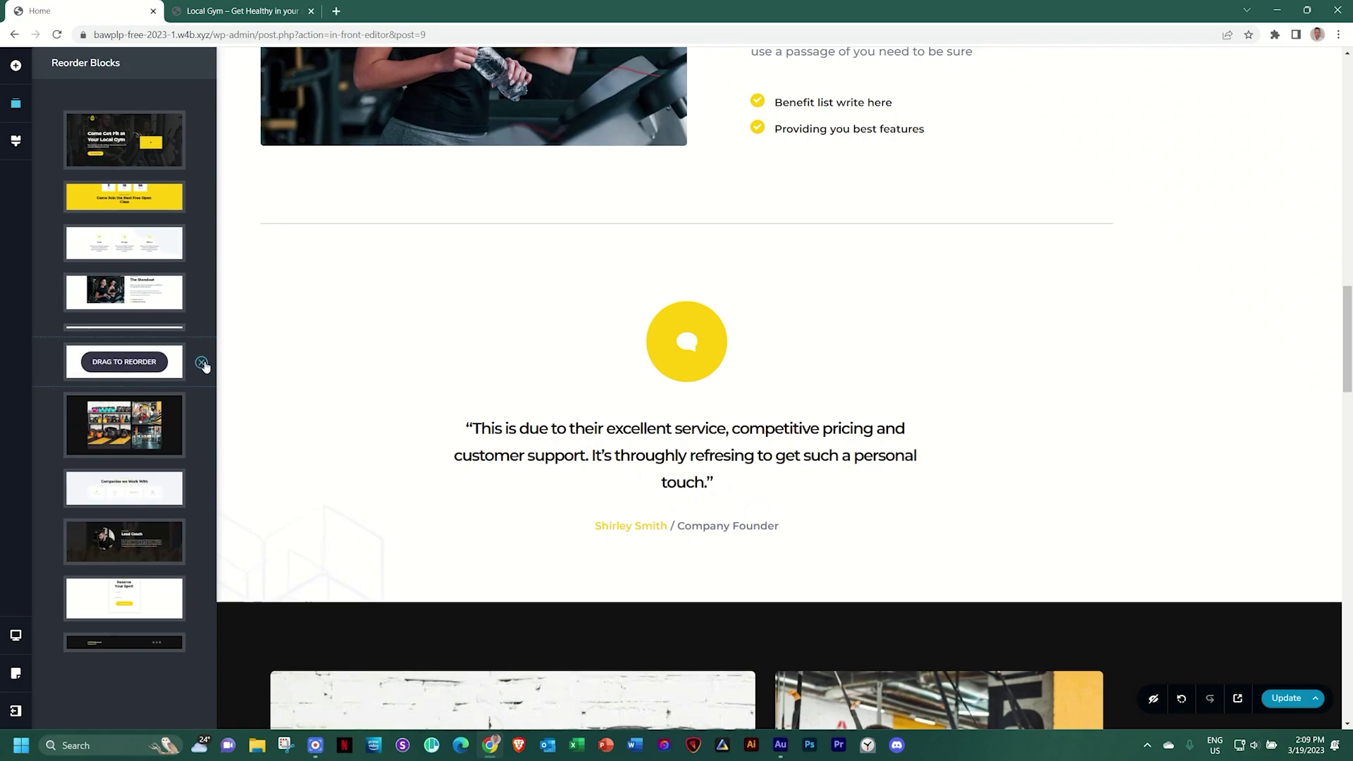
click(201, 362)
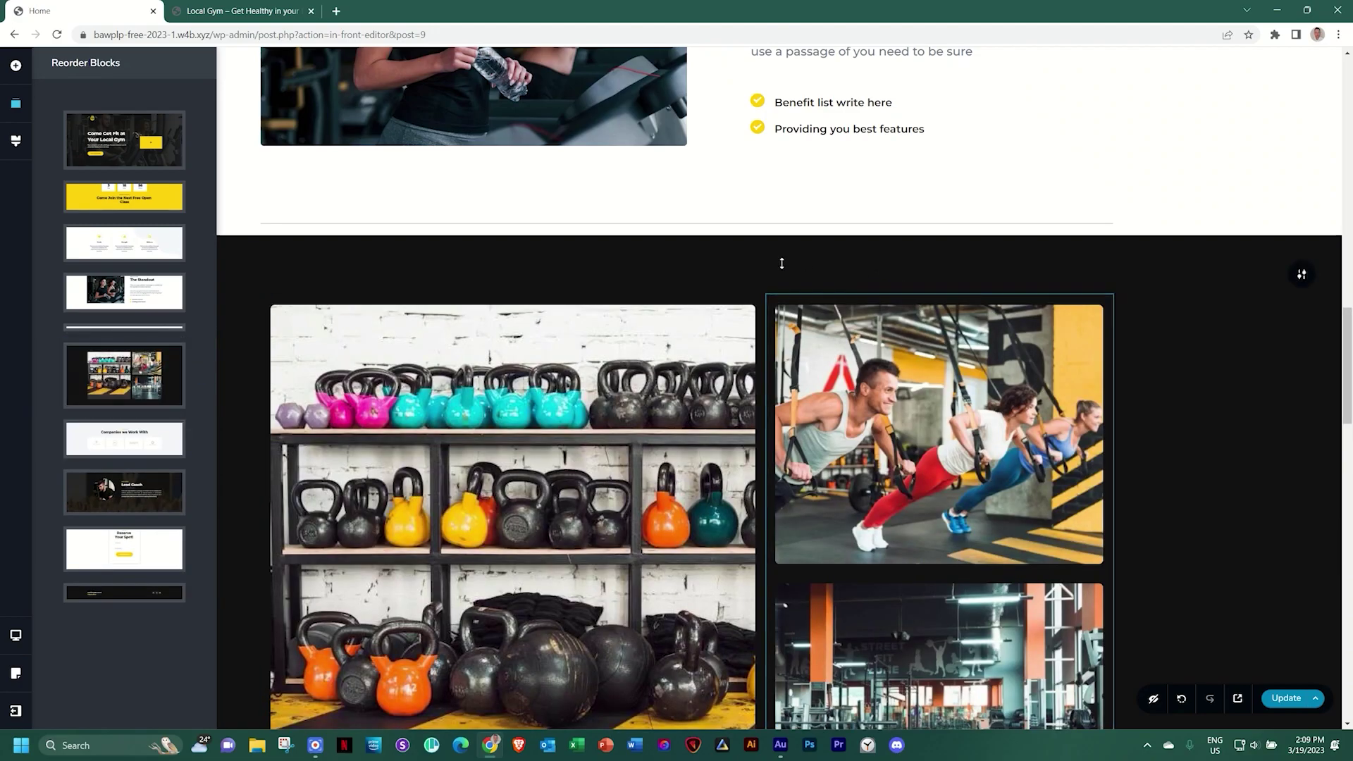
mouse_move(711, 246)
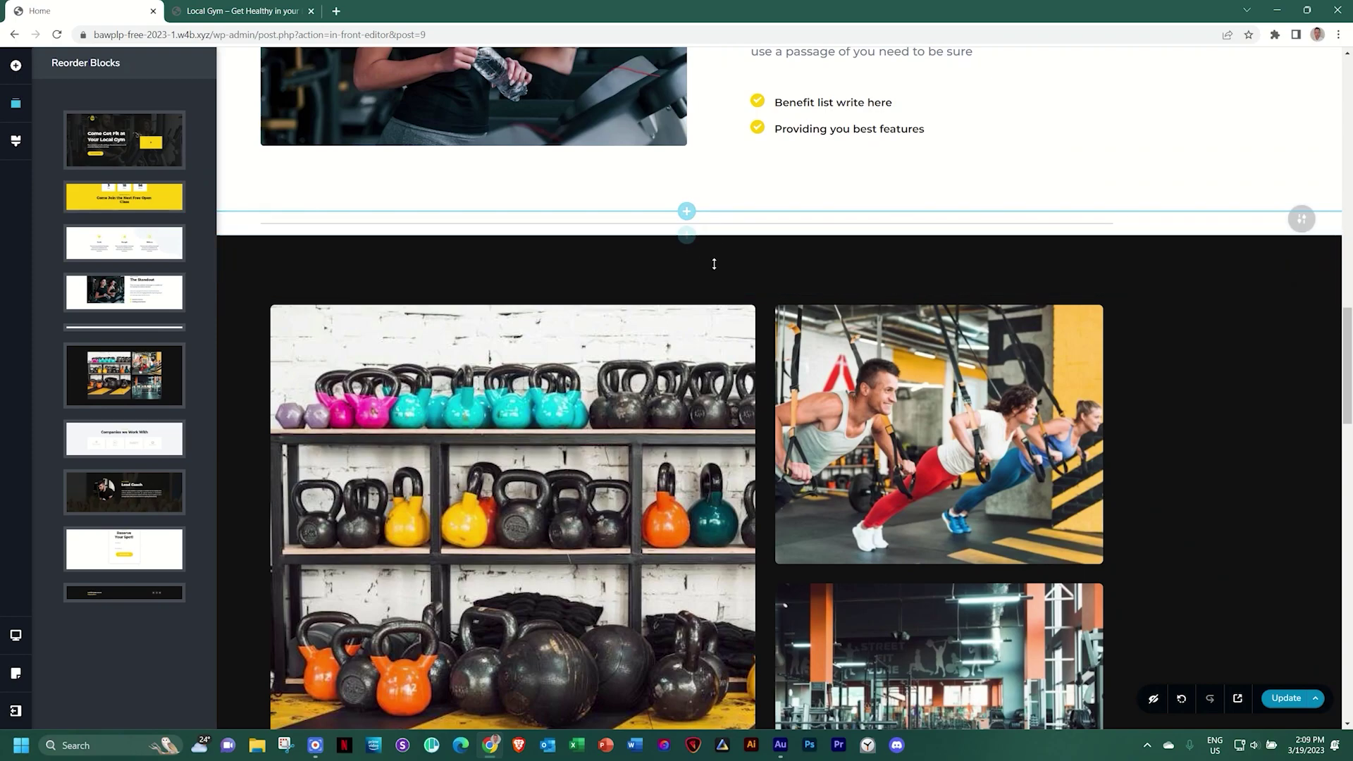
Insert the Kit #1 Testimonials Light block with a portrait between The Standout and the gallery
click(687, 236)
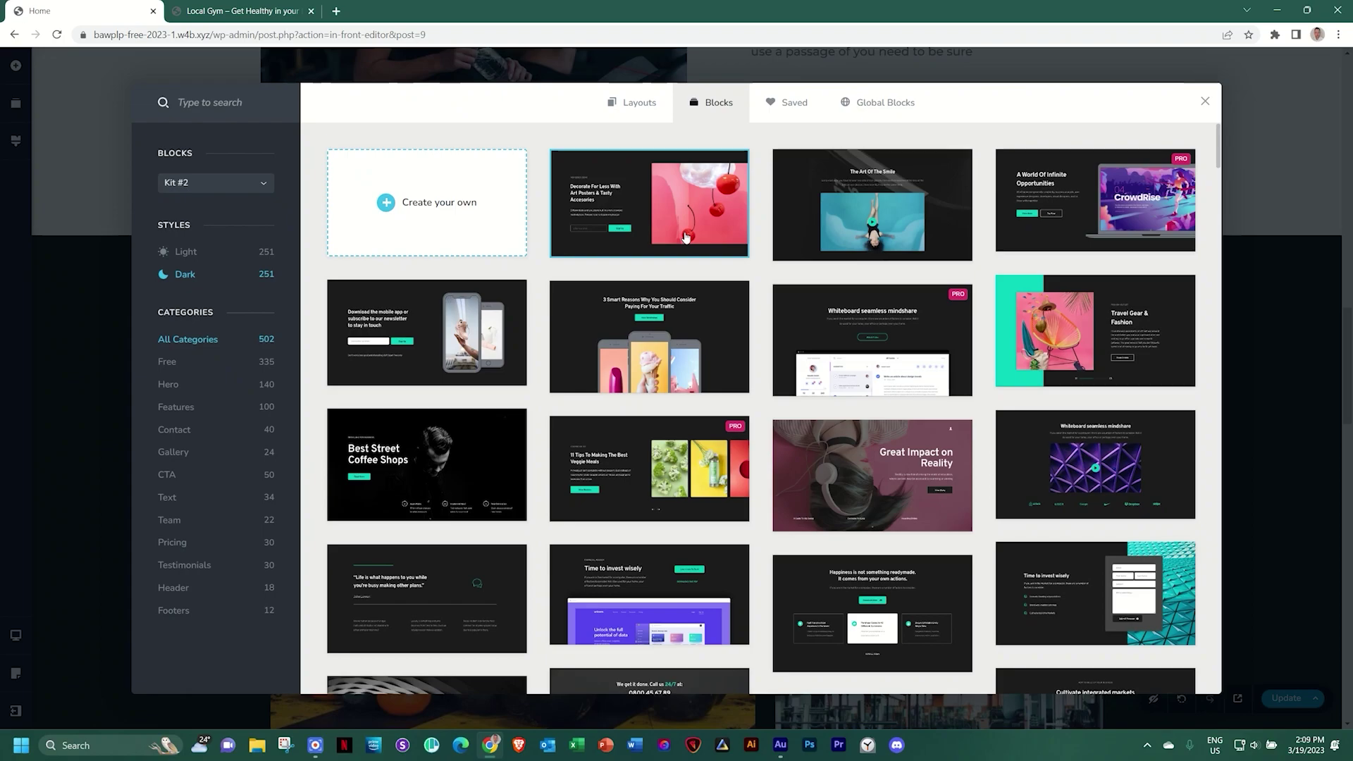
click(183, 569)
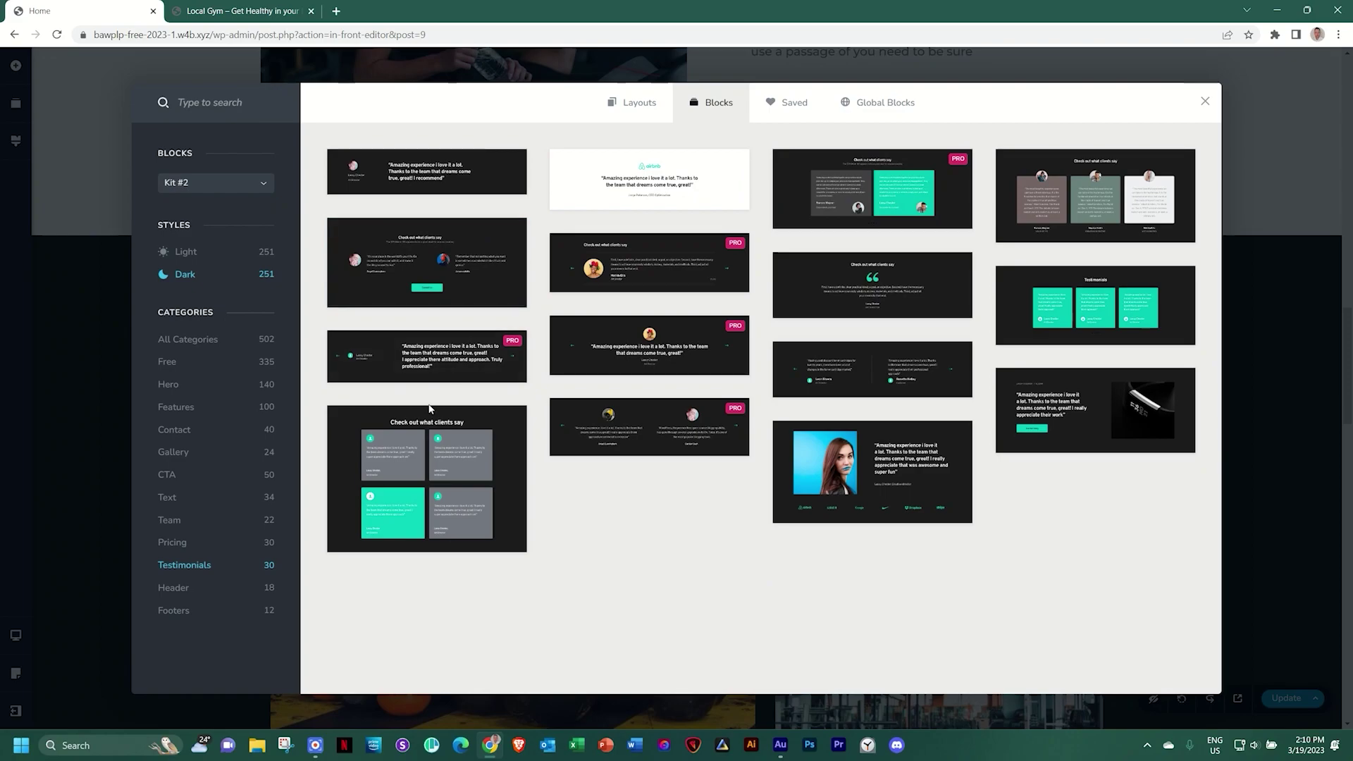
click(183, 185)
click(178, 202)
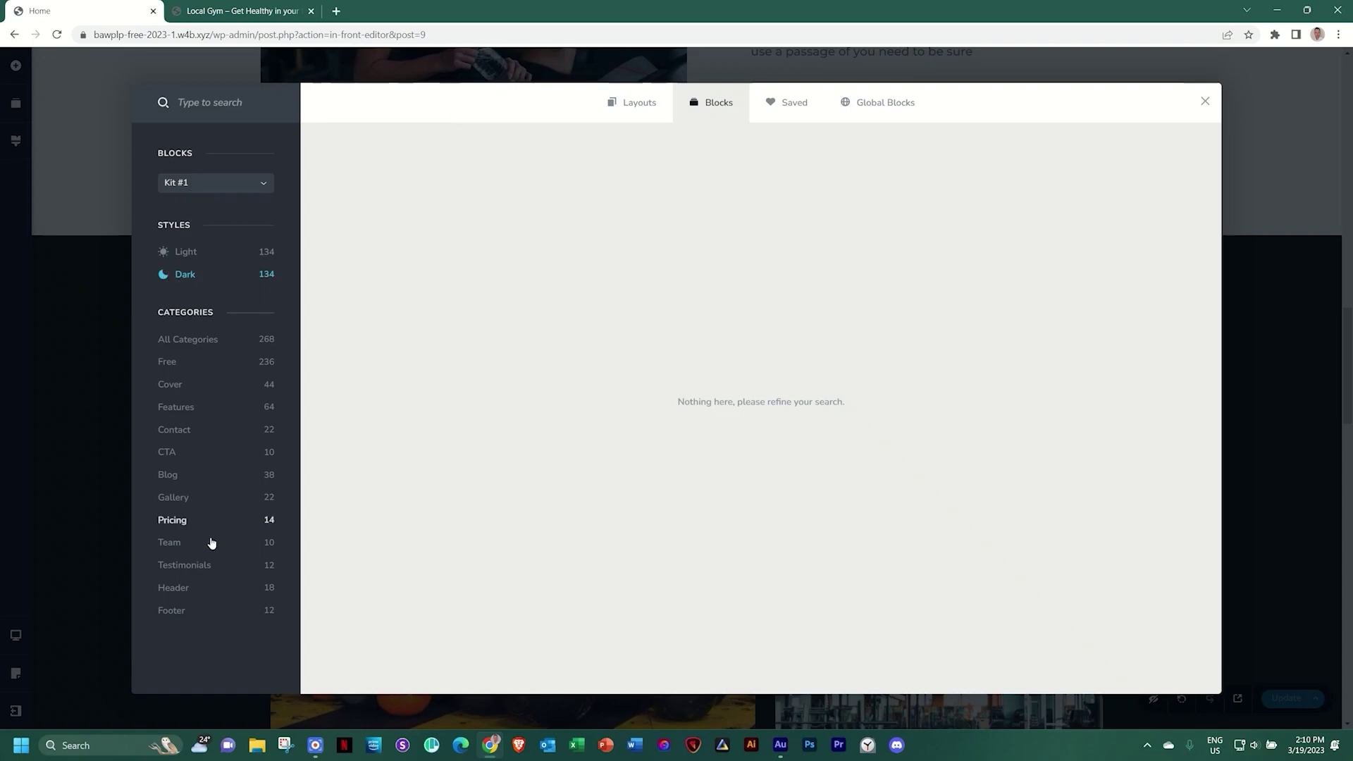
click(201, 565)
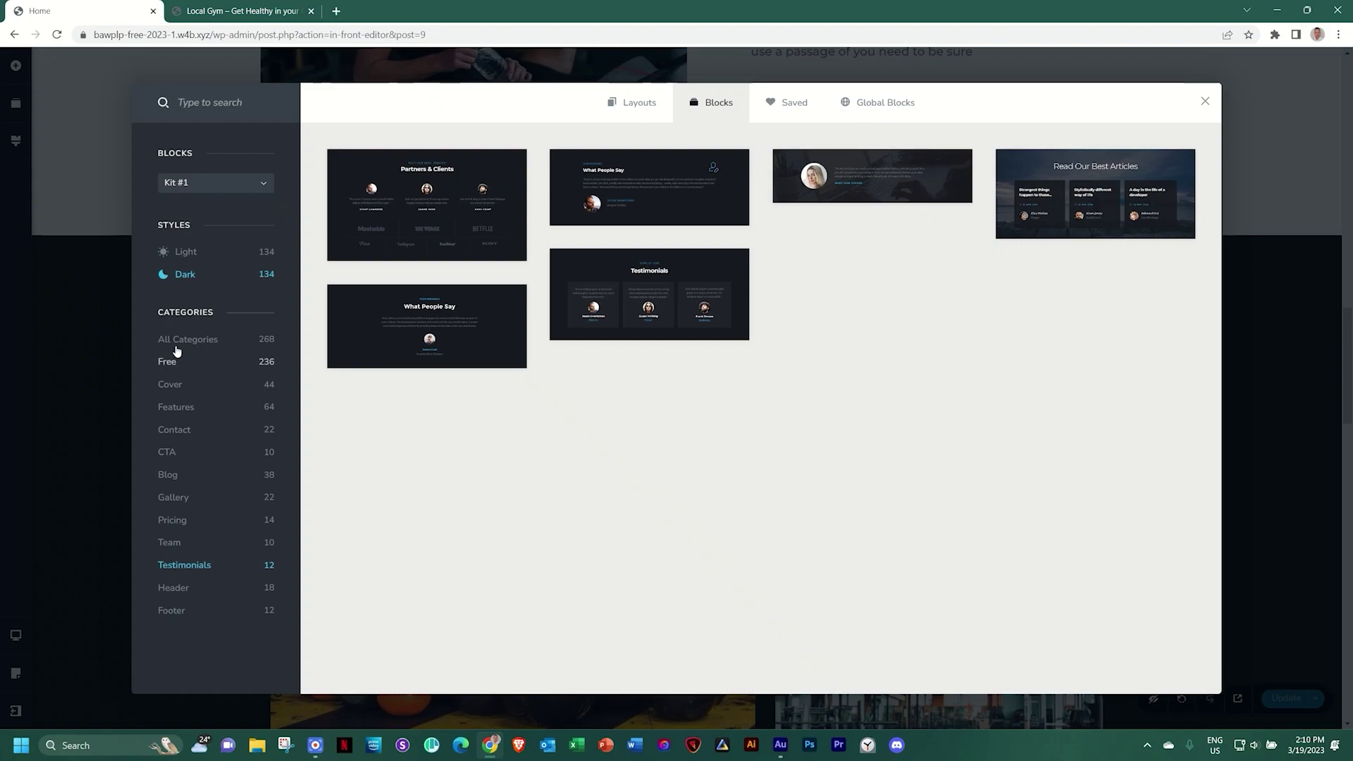
click(194, 252)
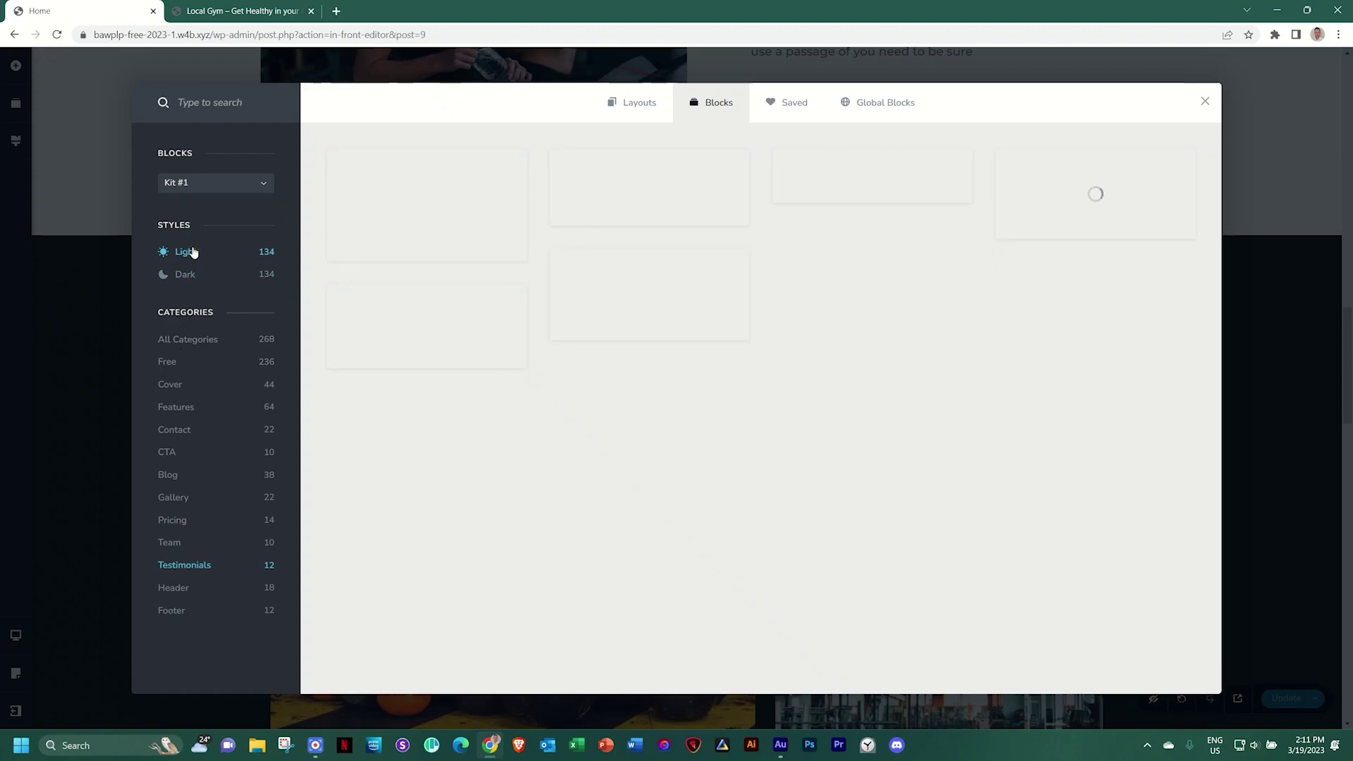
click(870, 182)
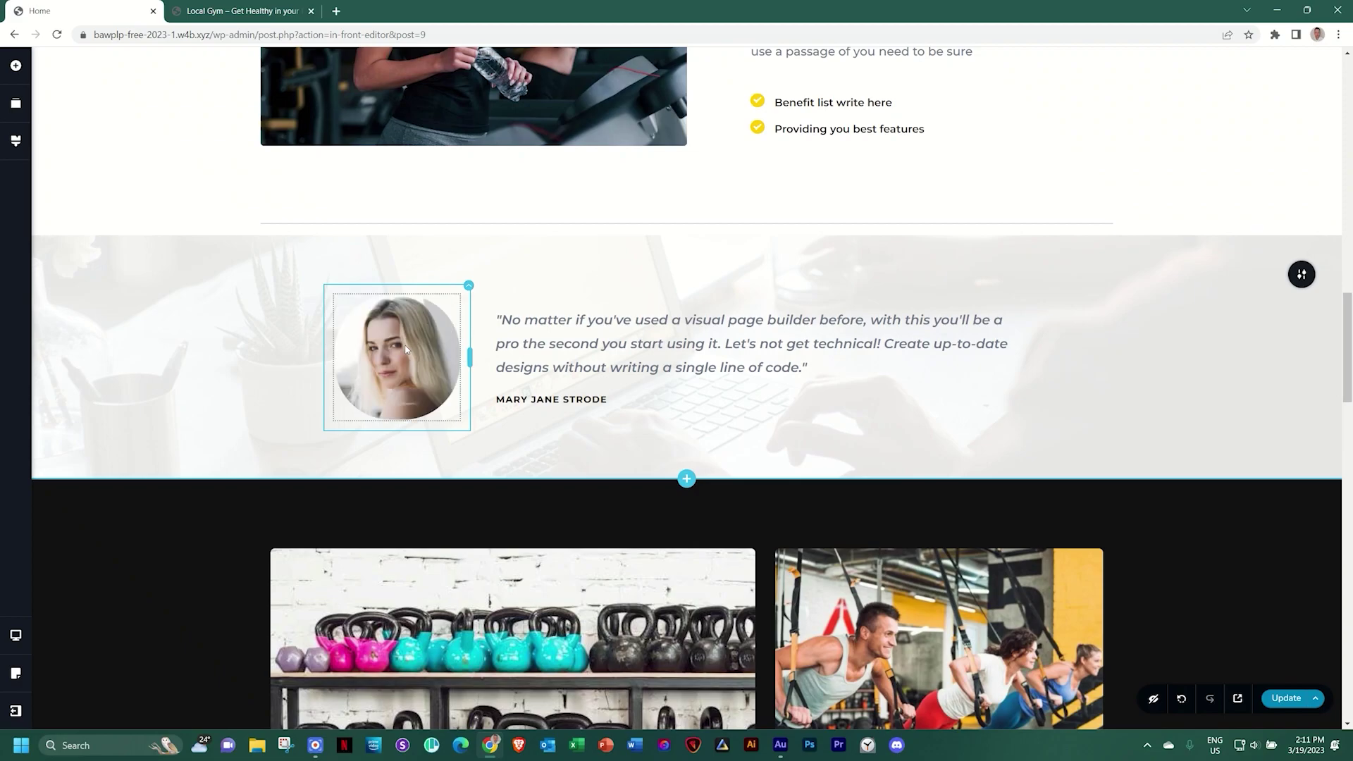
Replace the testimonial portrait with the woman-with-dumbbells photo from the Media Library
click(784, 354)
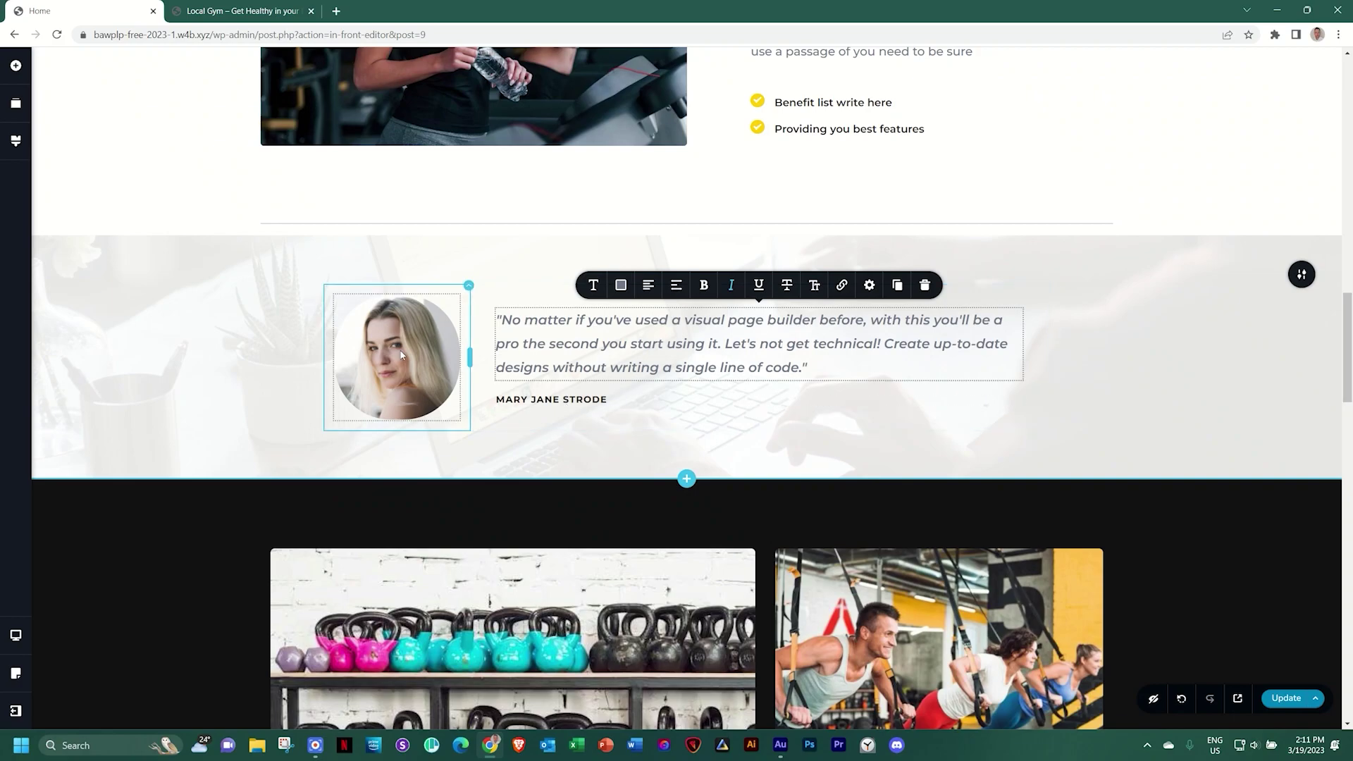
click(346, 294)
click(313, 271)
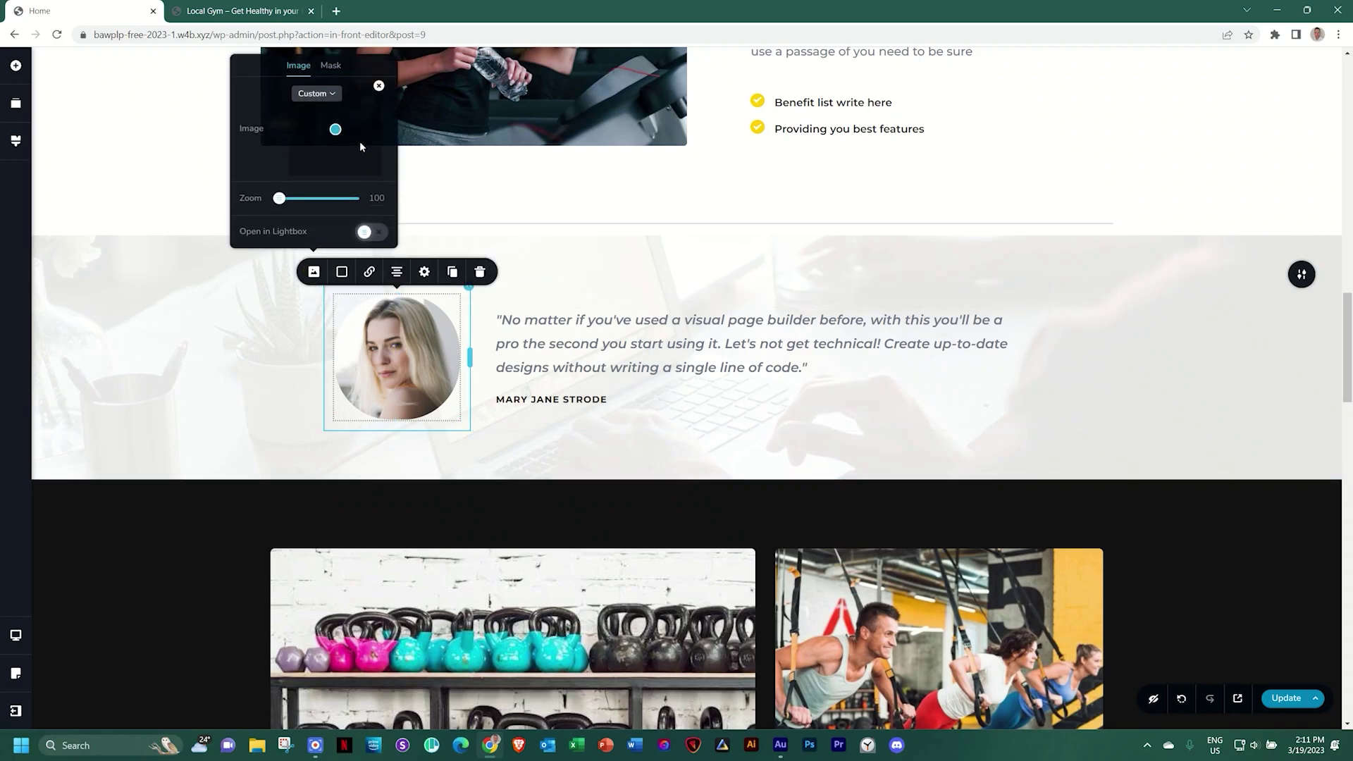
click(326, 130)
click(326, 132)
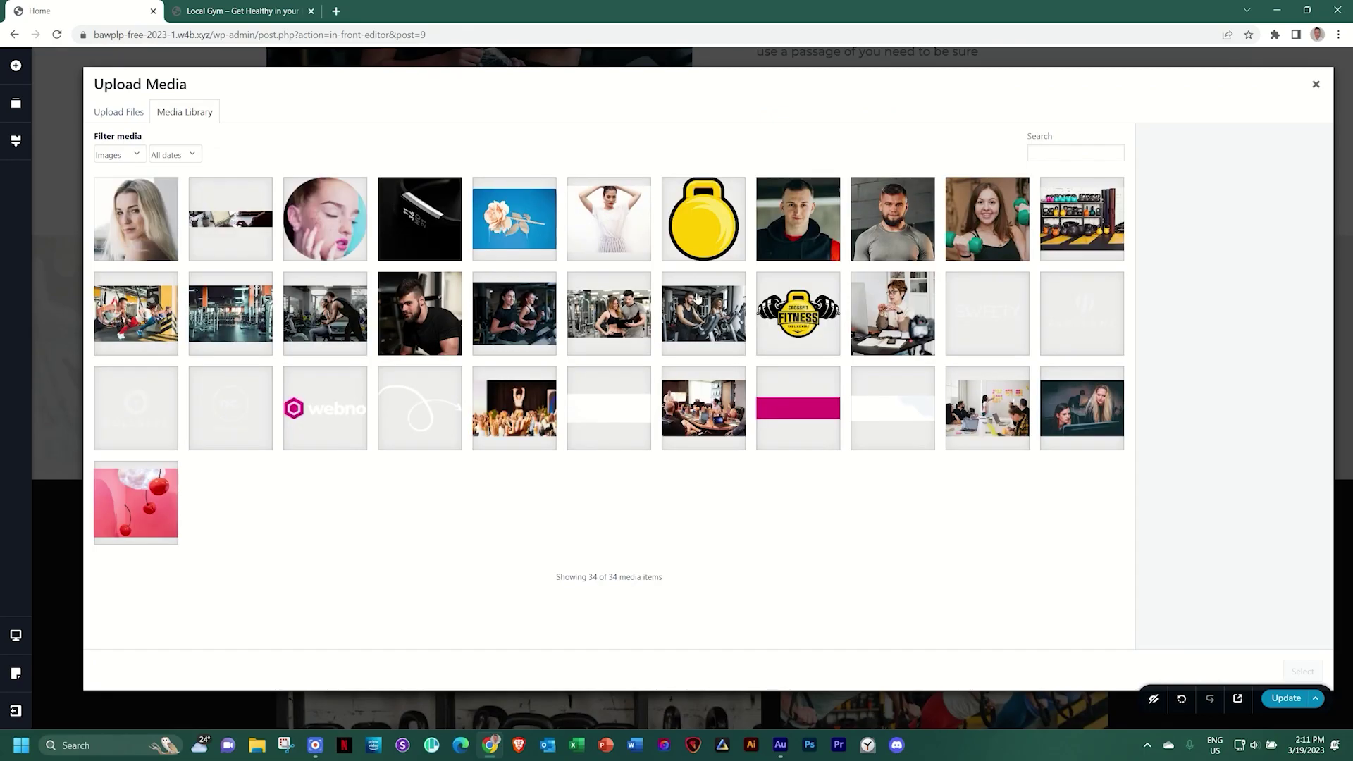
click(971, 228)
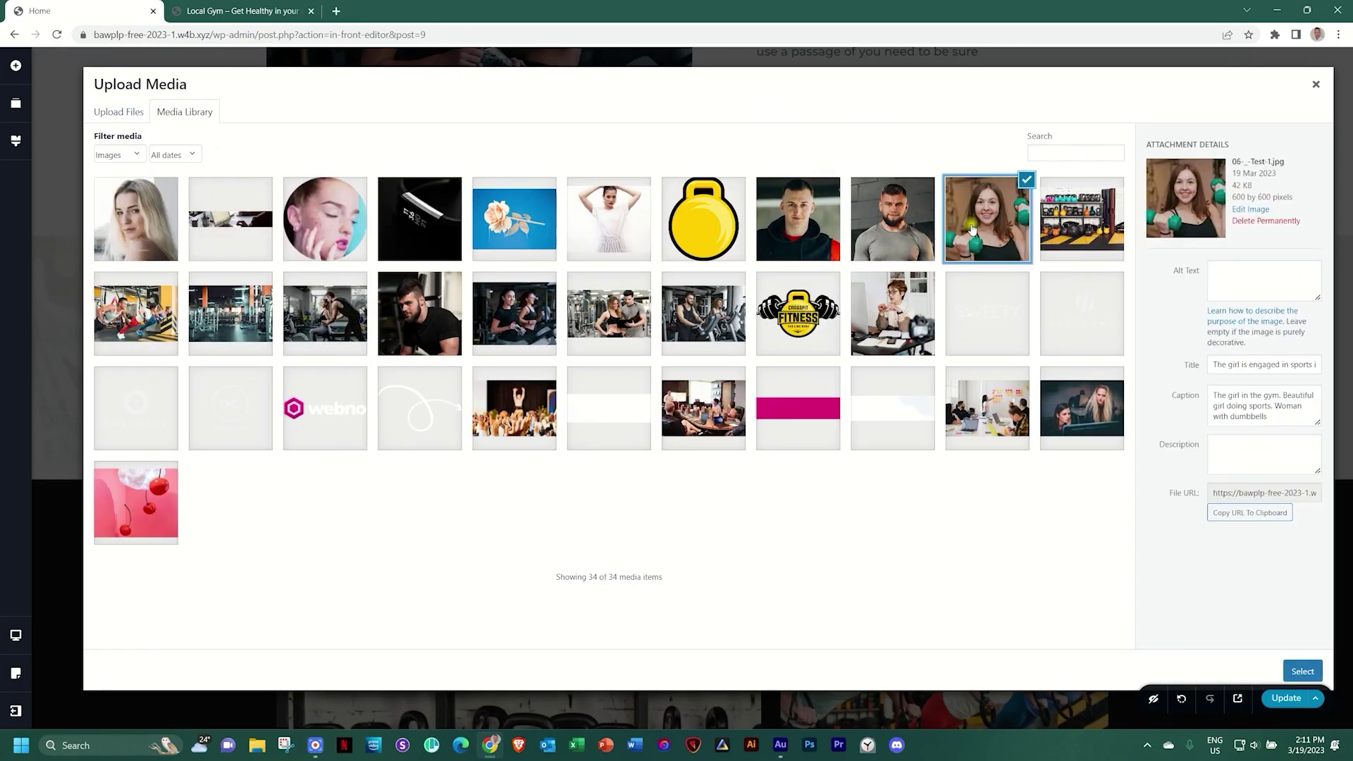
click(1294, 676)
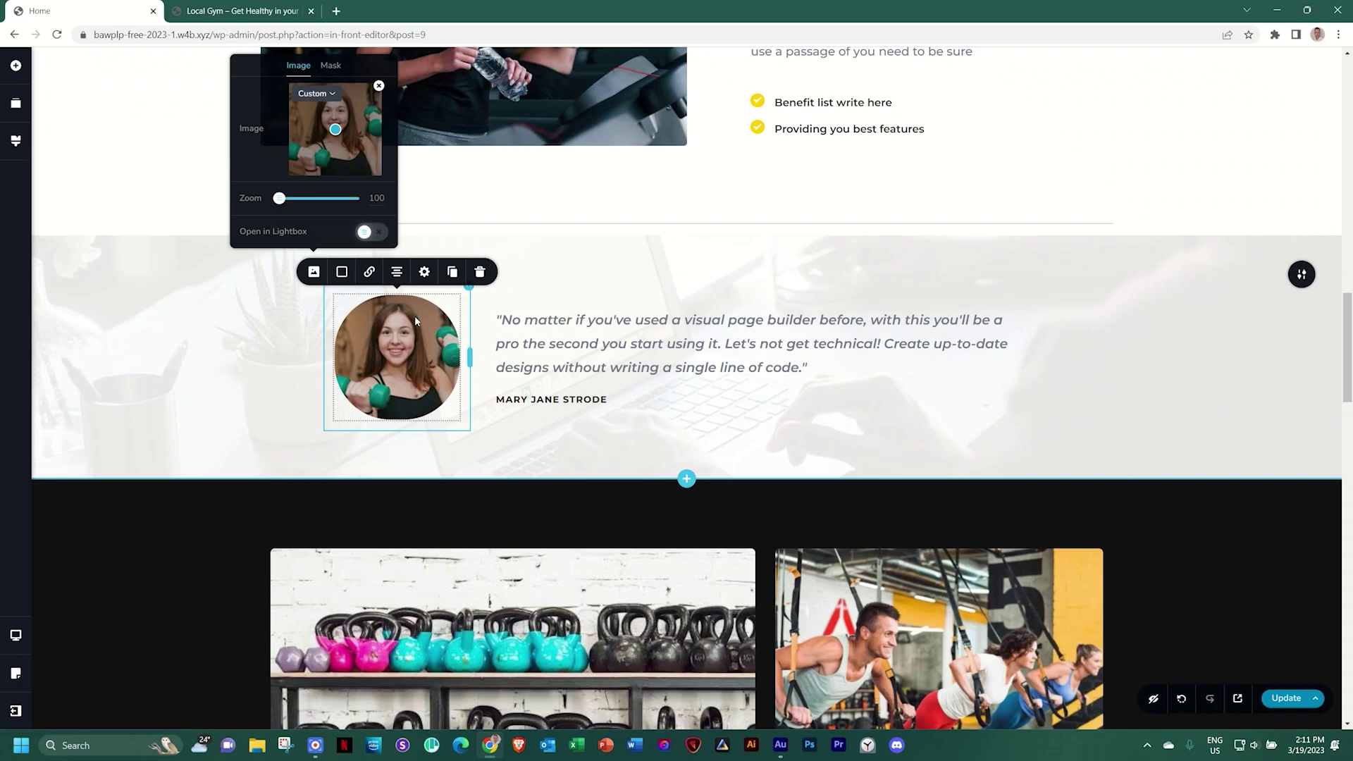
Set the photo's corner rounding to 0 and apply a circle mask sized to Fit
click(424, 271)
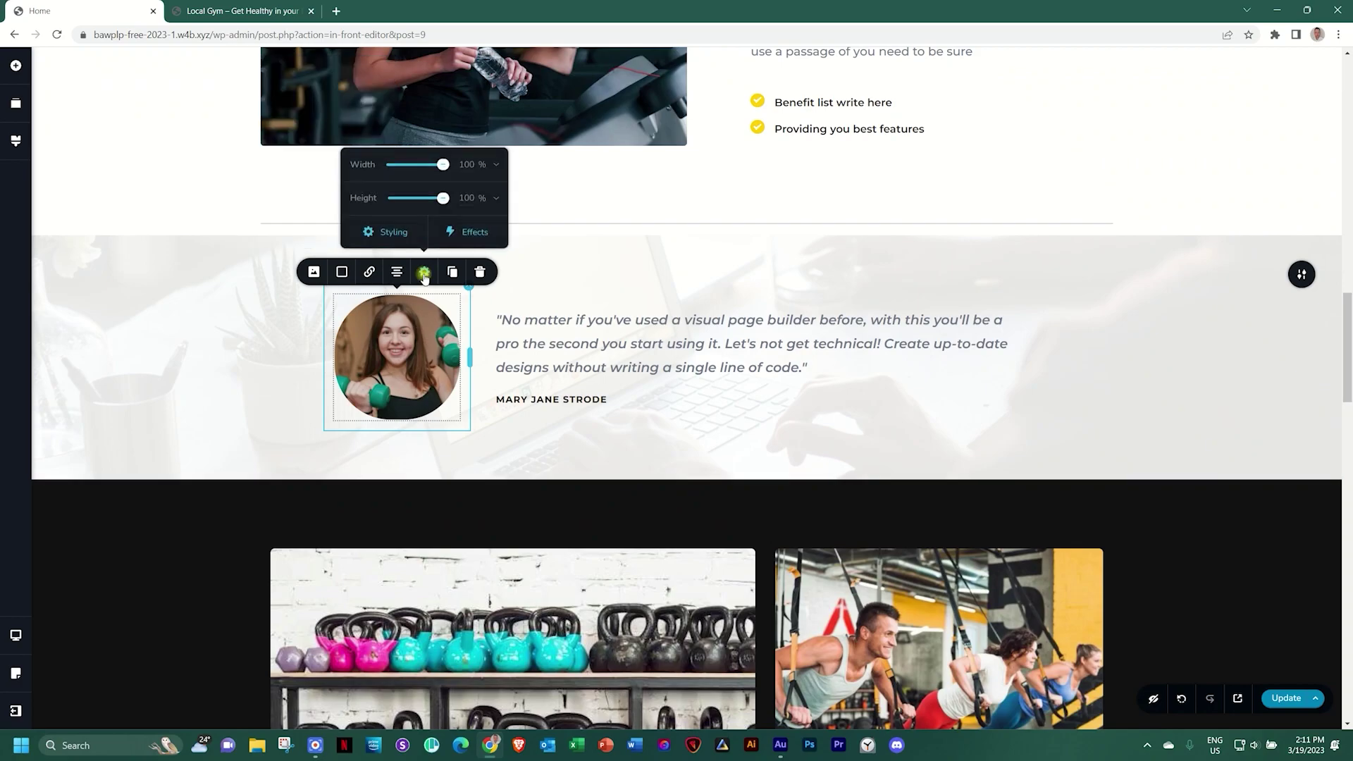
click(394, 232)
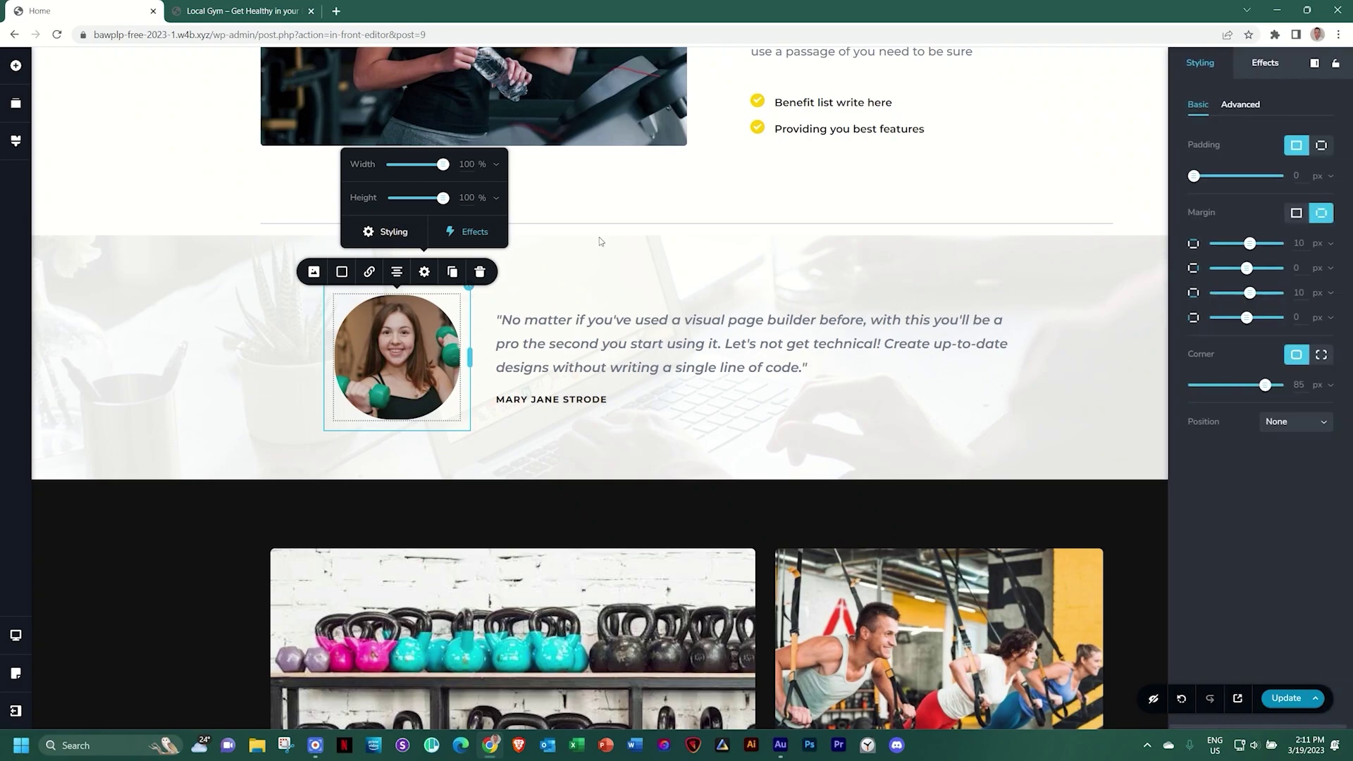
drag(1264, 385, 1171, 386)
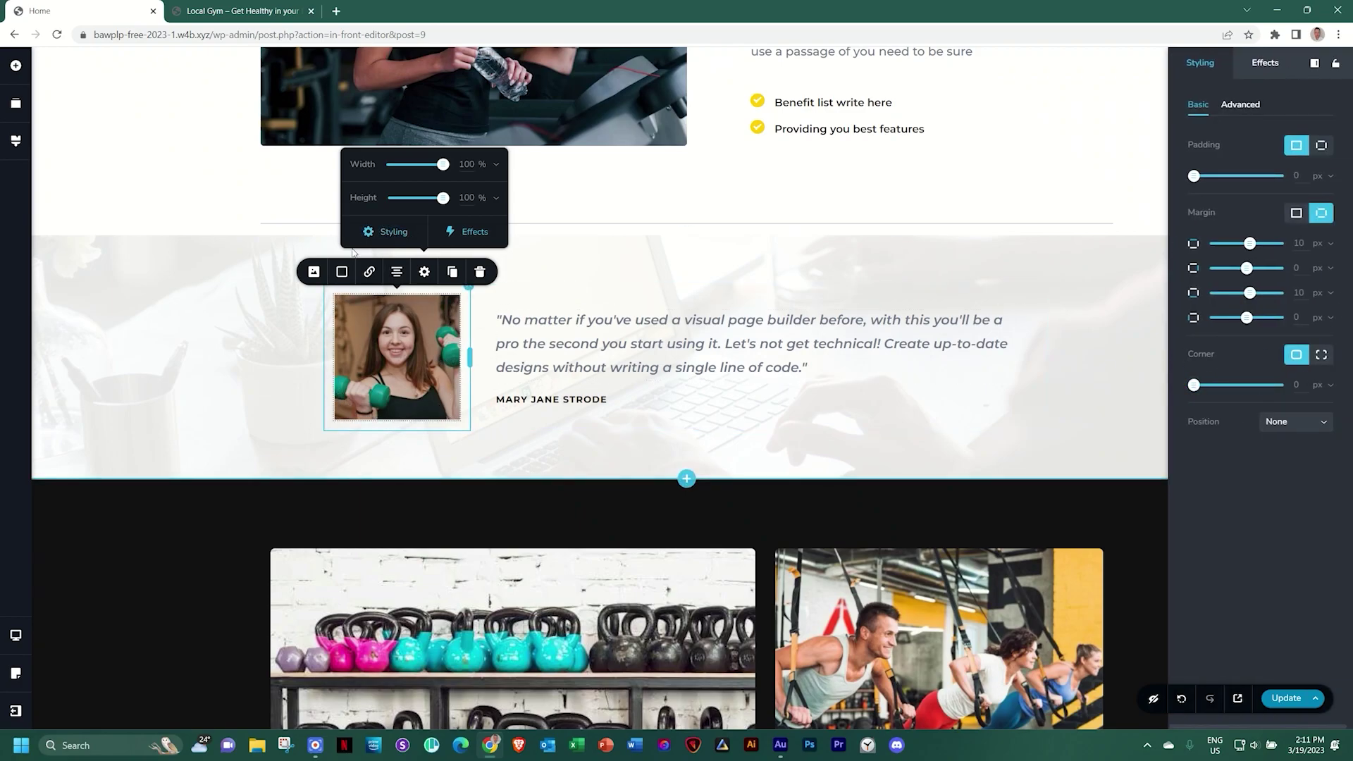
click(318, 281)
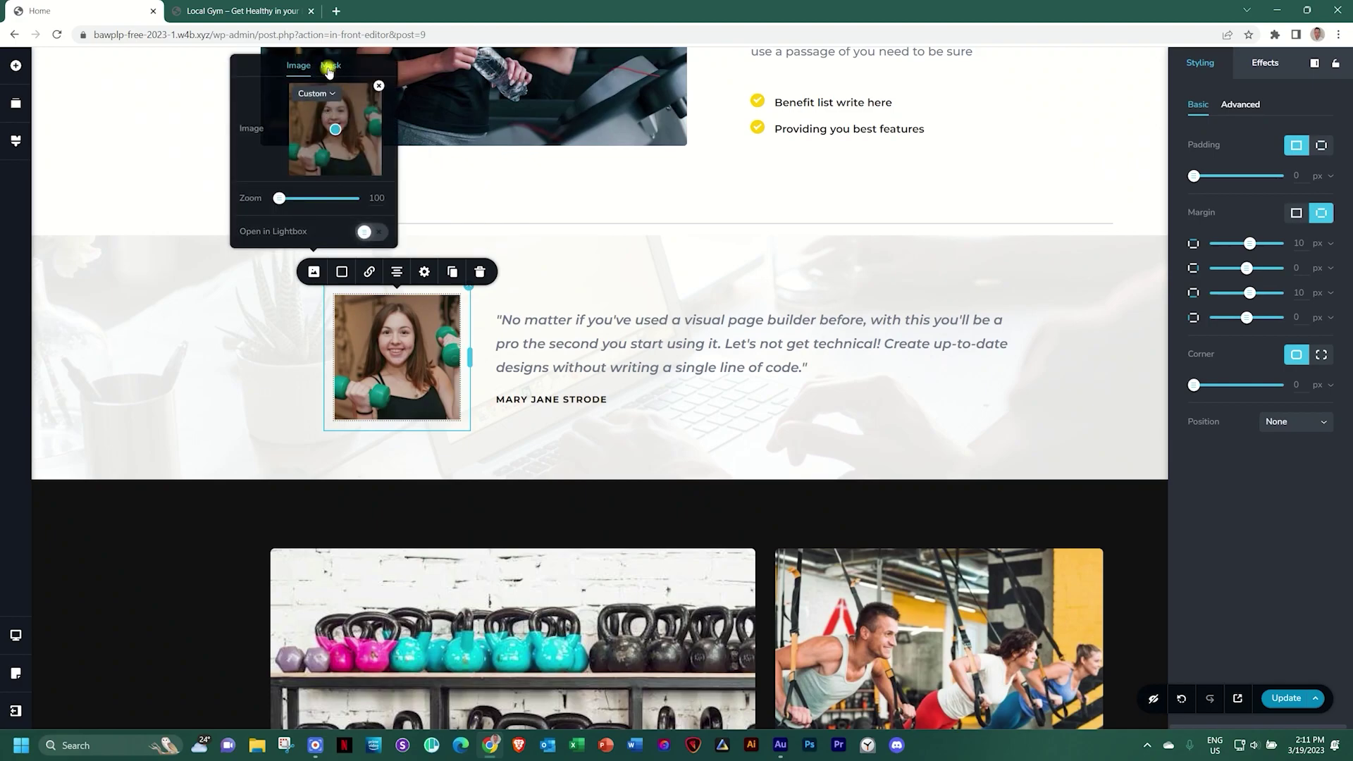
click(330, 65)
click(328, 232)
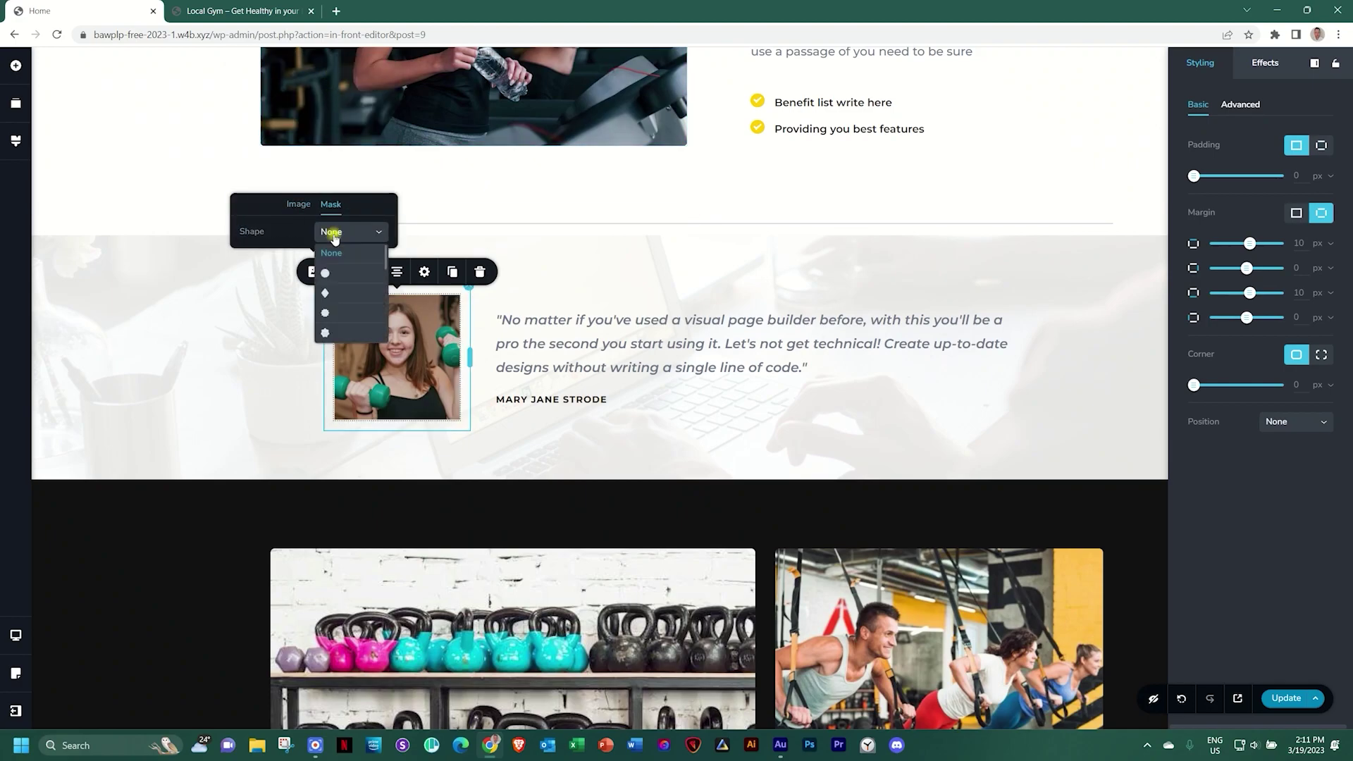
click(332, 272)
click(341, 200)
click(344, 219)
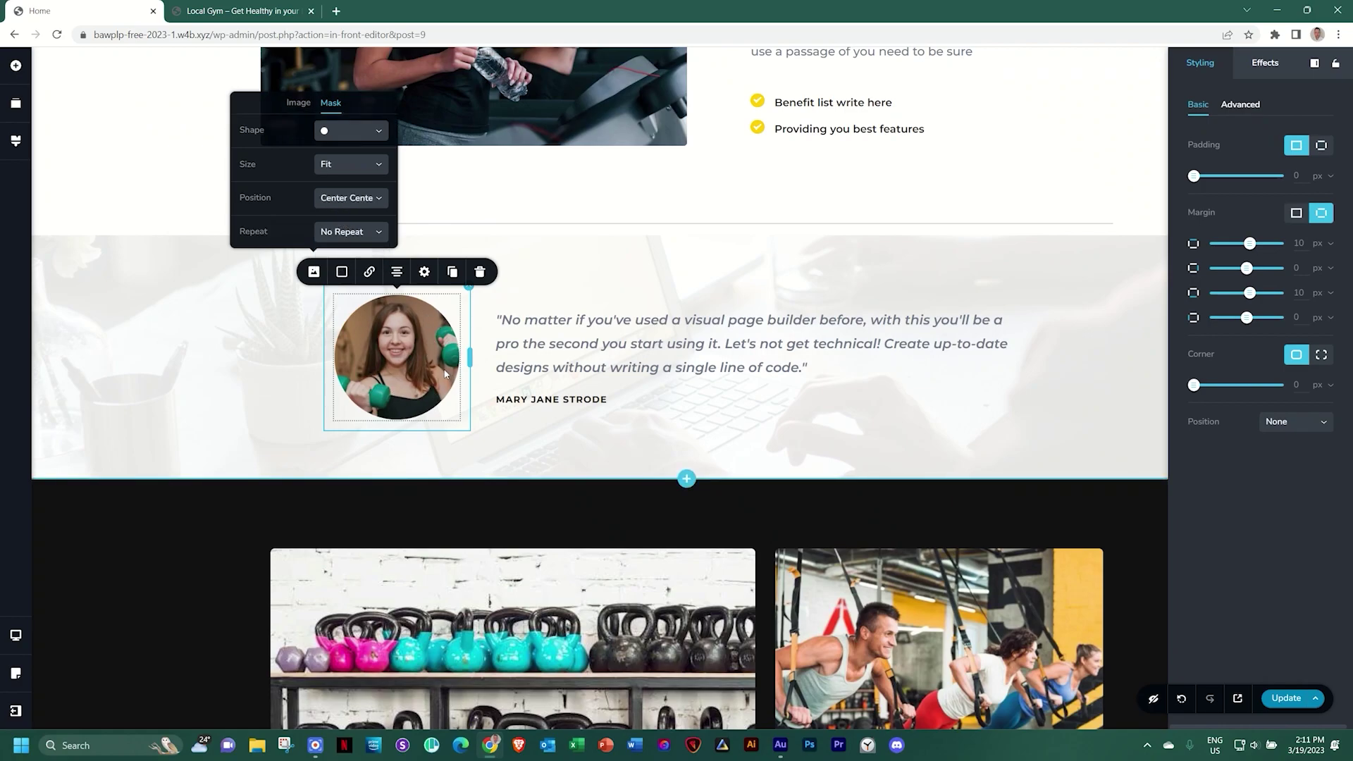
click(445, 374)
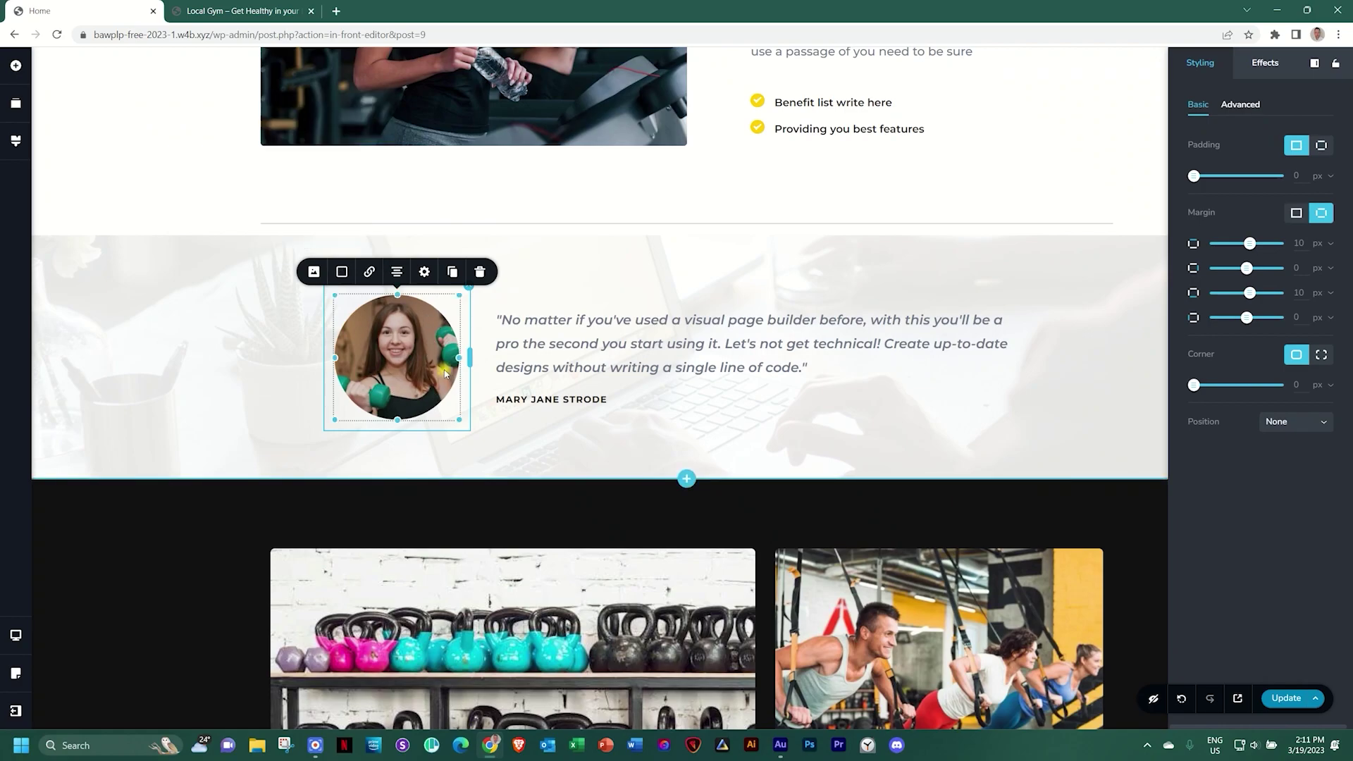
Apply the yellow swatch as the testimonial section's overlay colour
click(1137, 363)
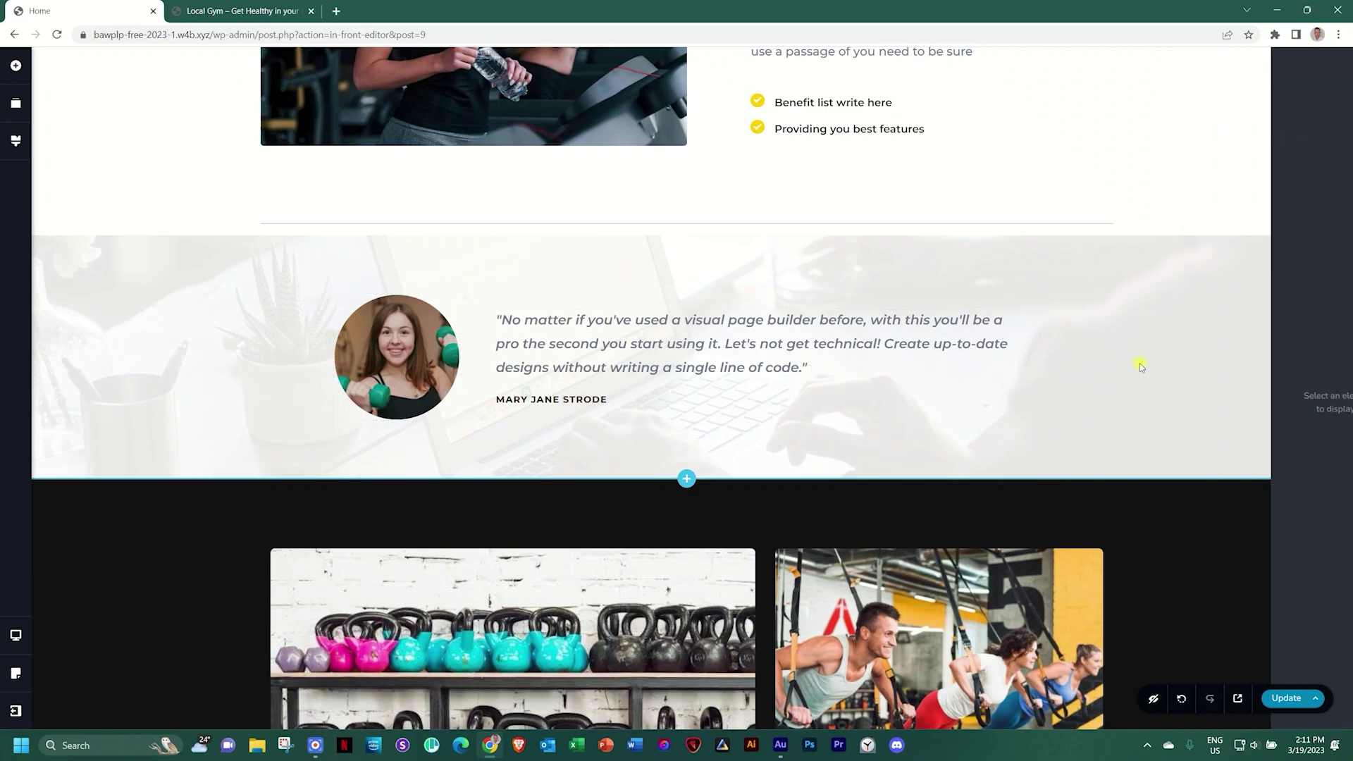
click(1301, 275)
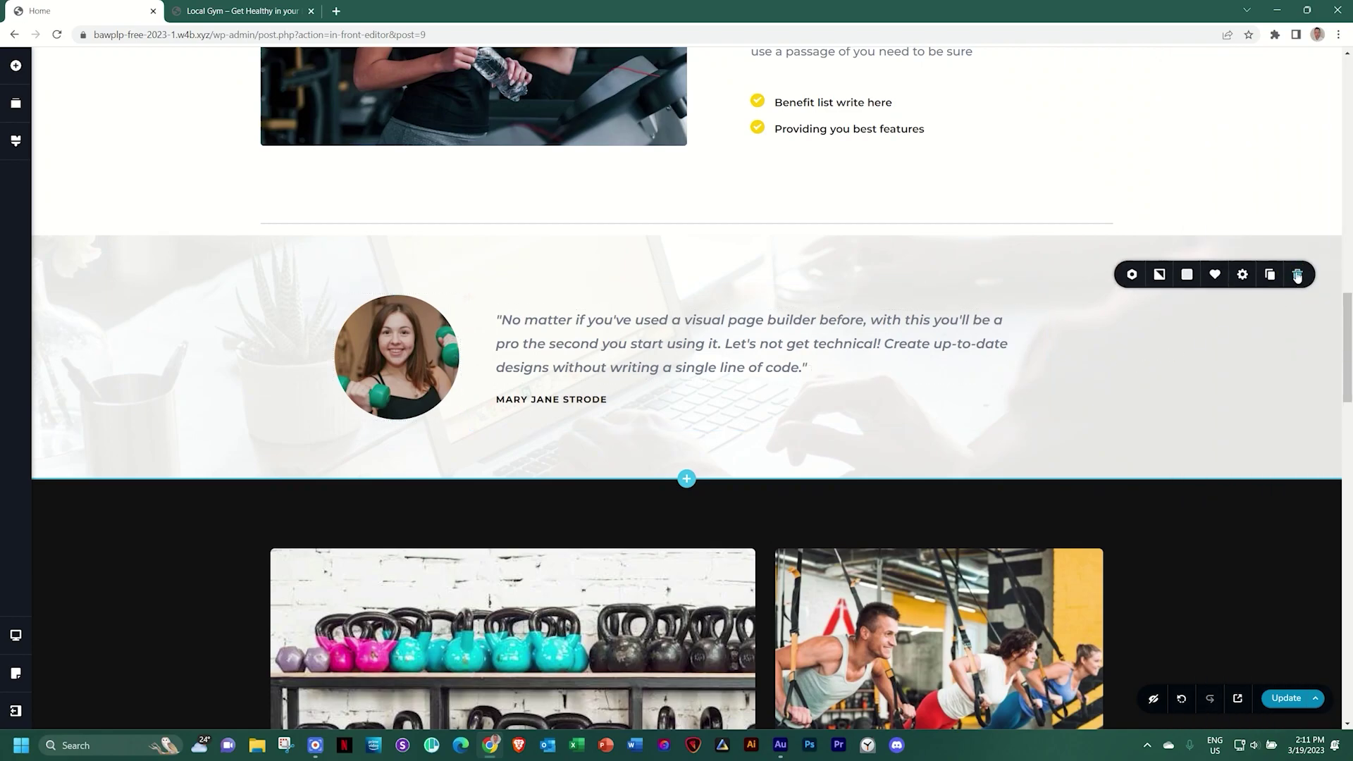
click(1188, 275)
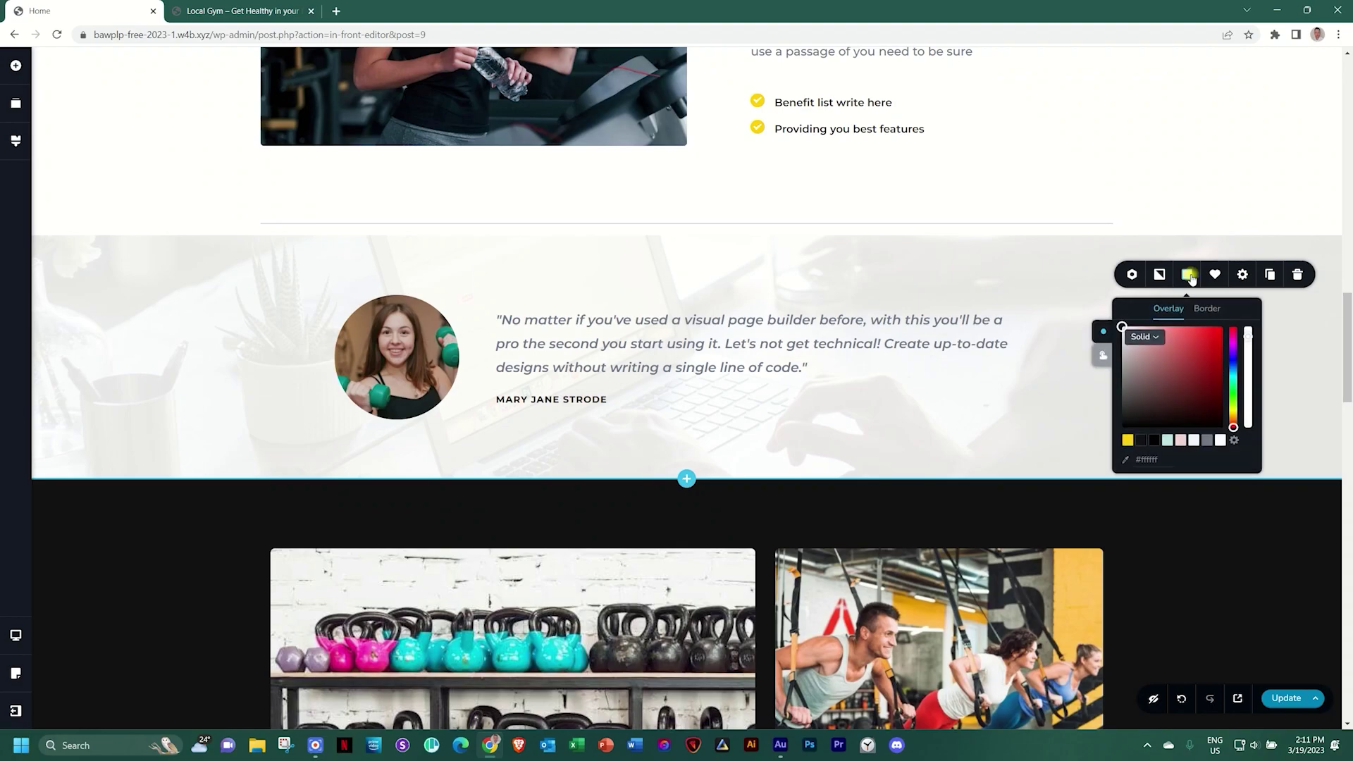
click(1128, 440)
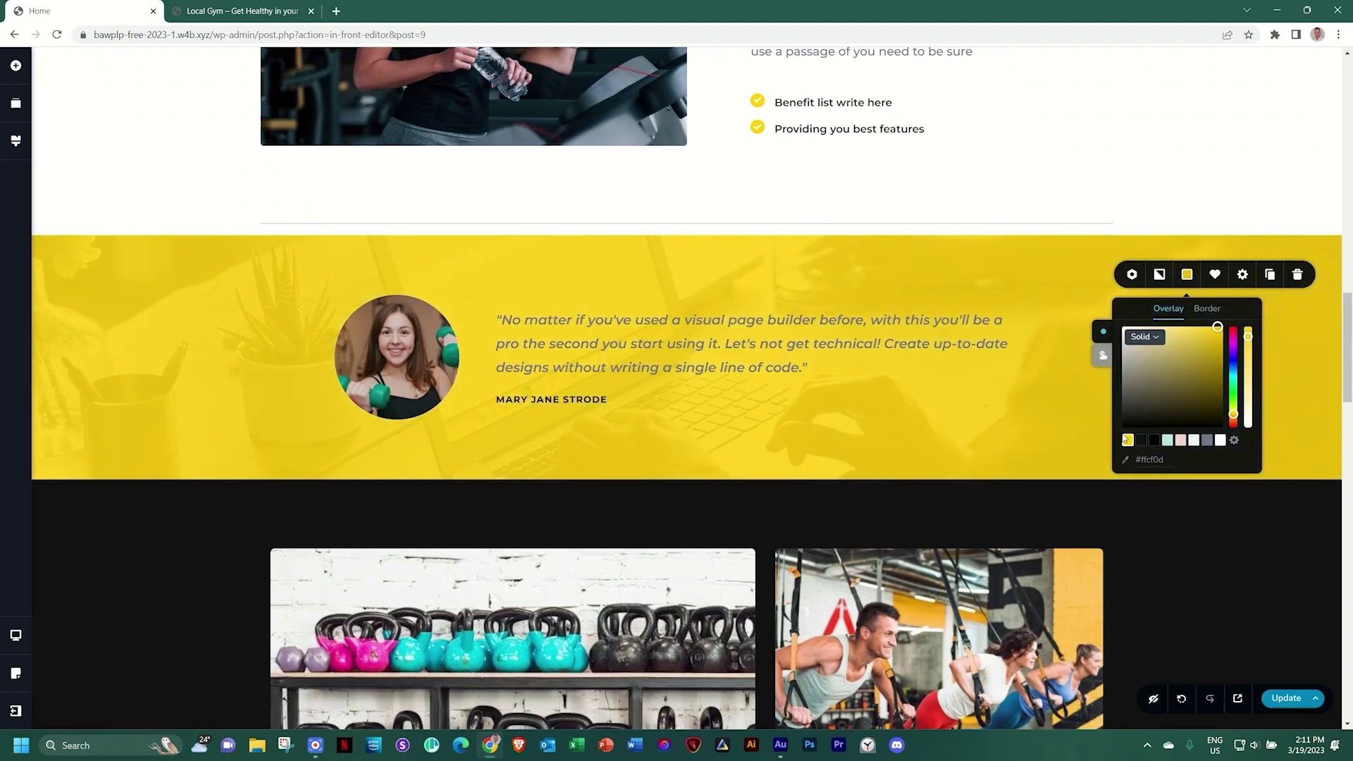
Make the quote text black and the trainer's name grey
click(697, 354)
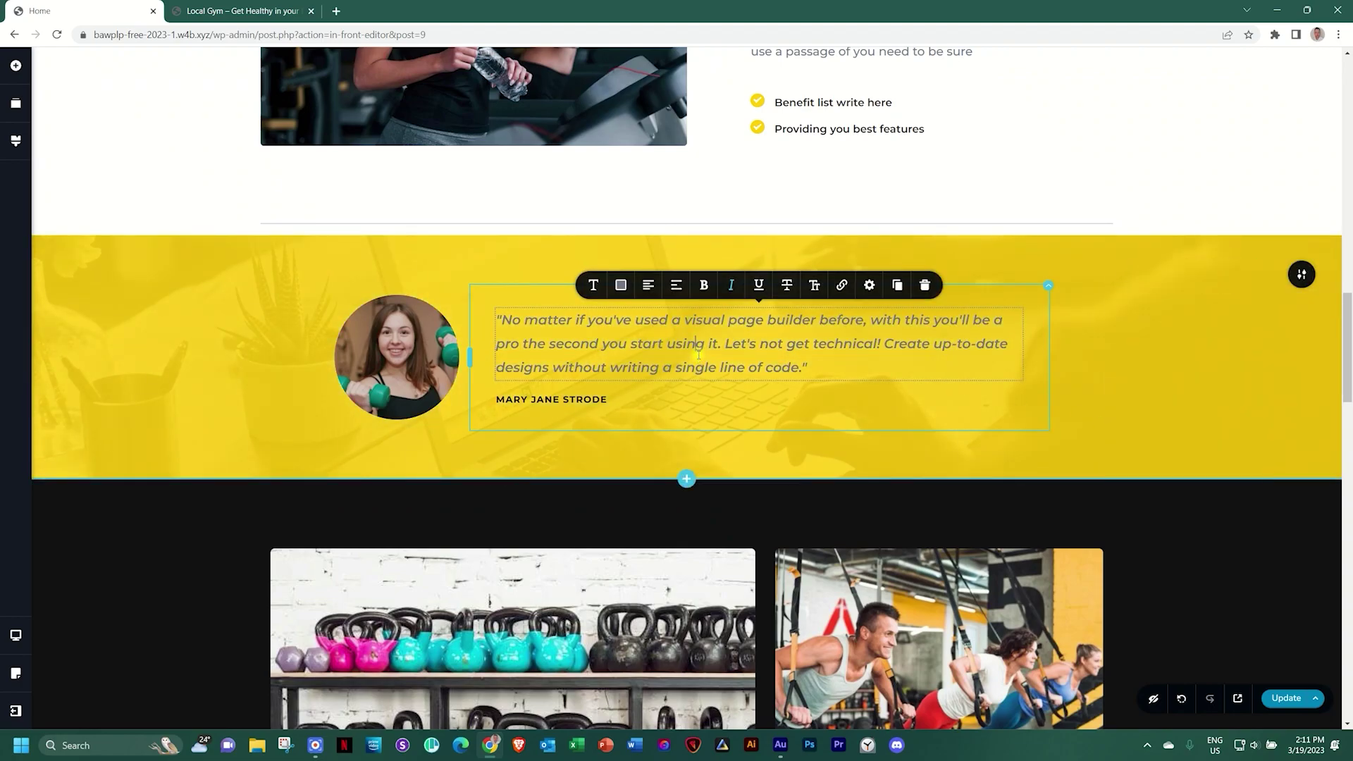
click(621, 283)
click(575, 223)
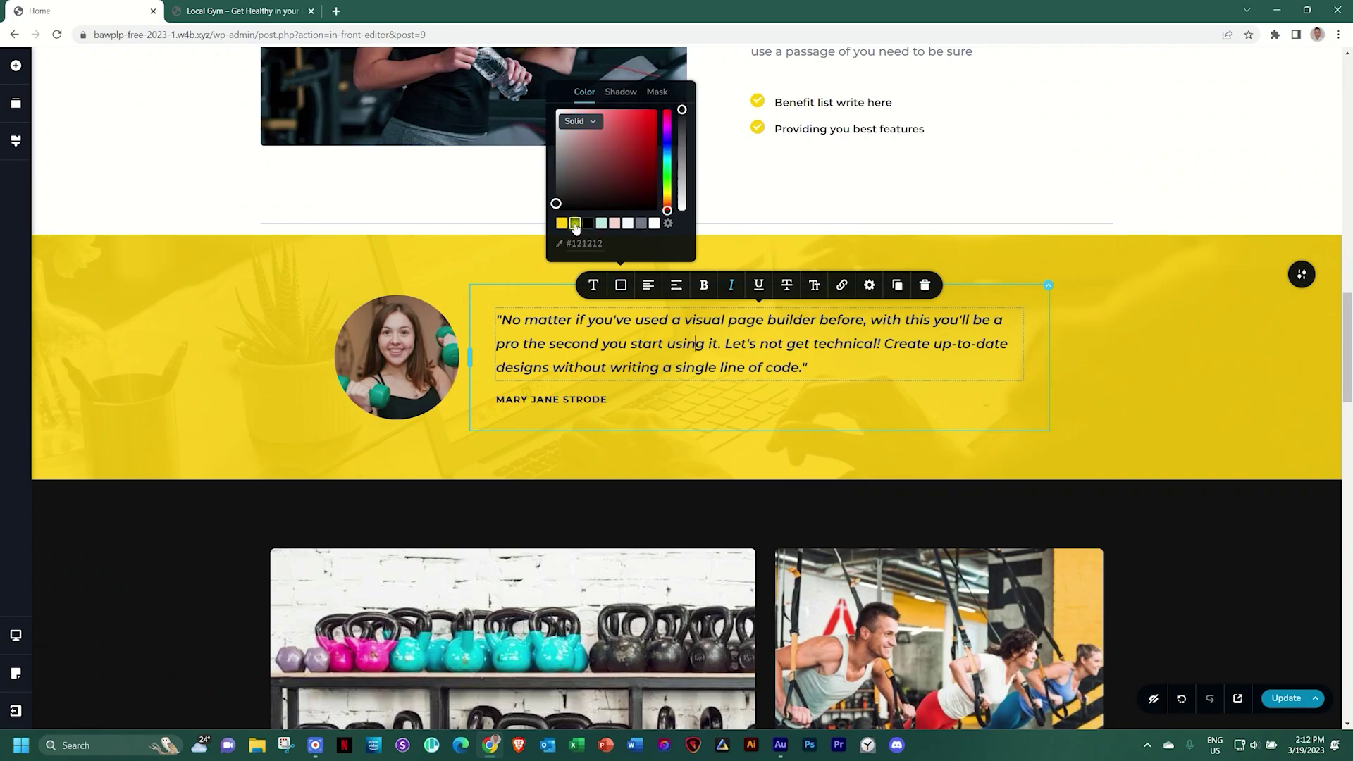
click(1139, 350)
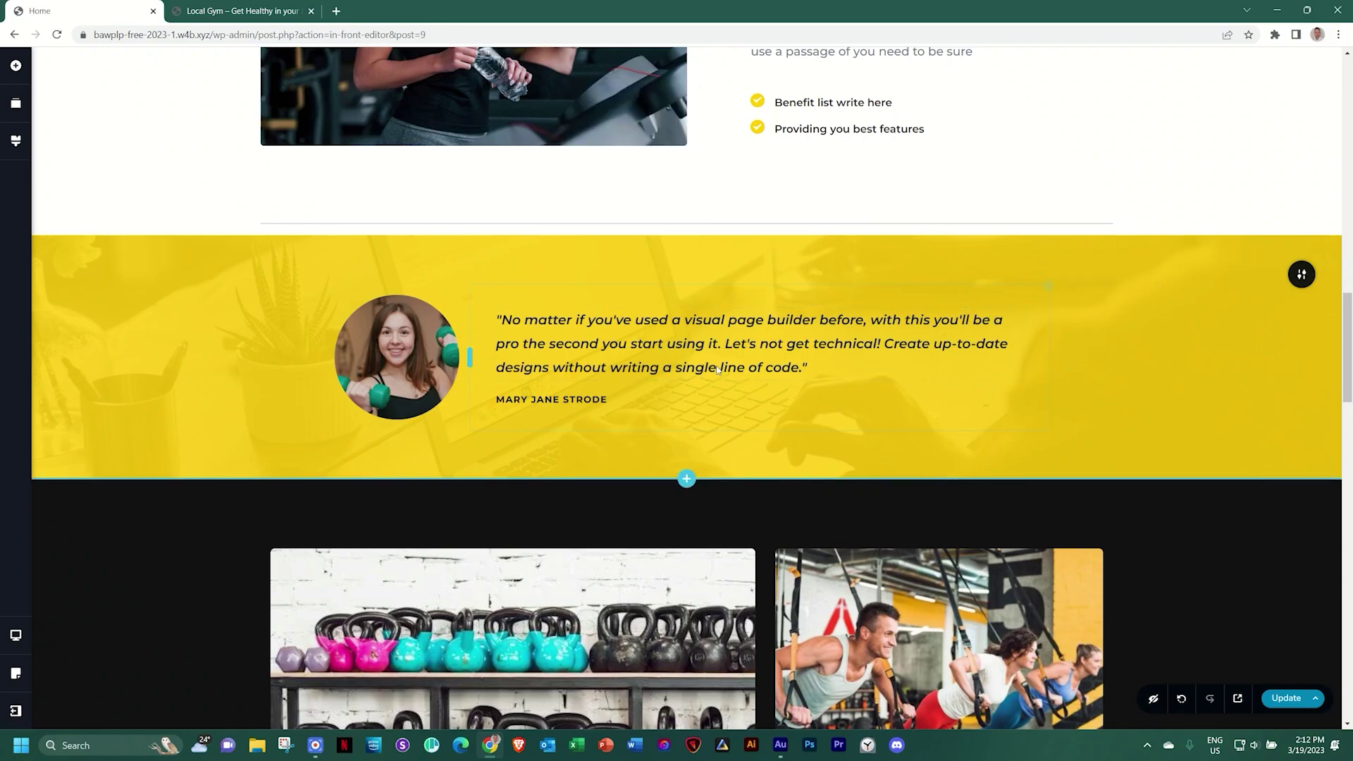
click(581, 400)
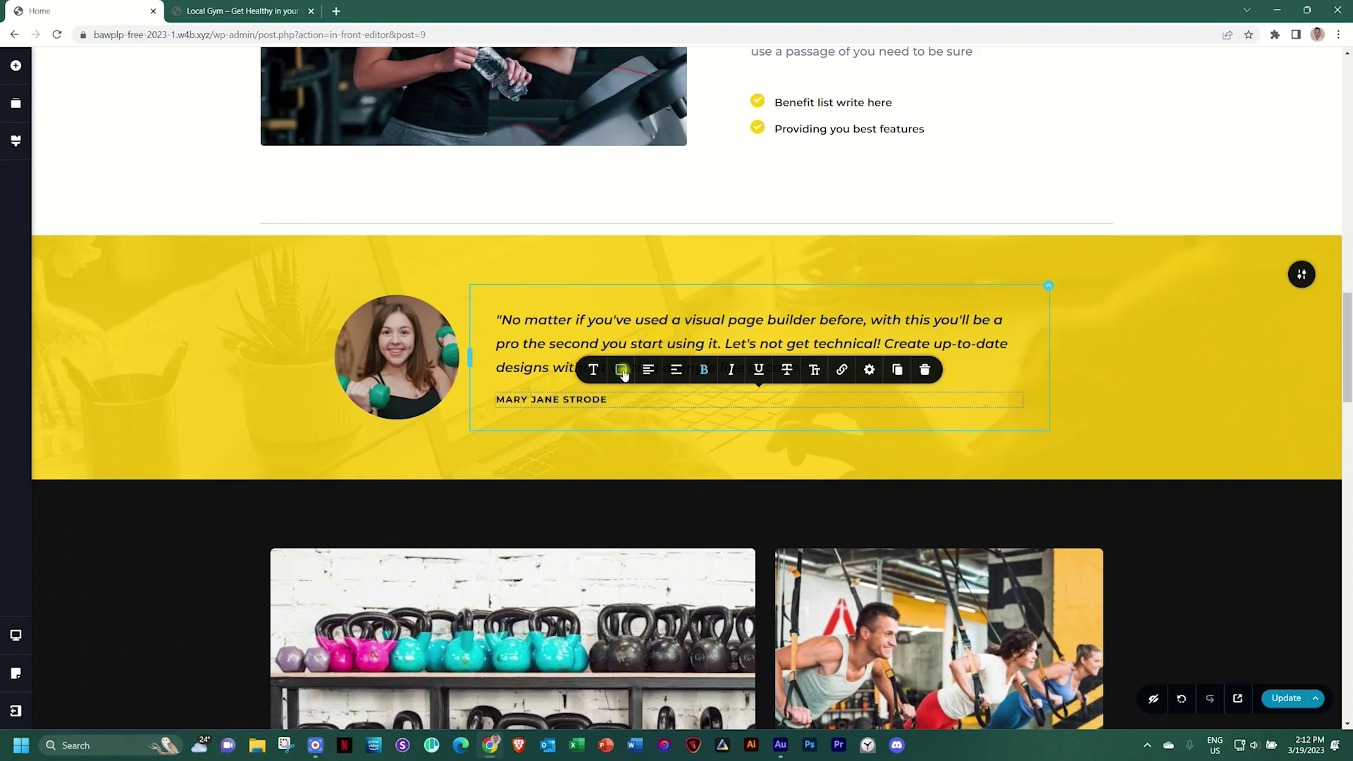
click(621, 369)
click(641, 307)
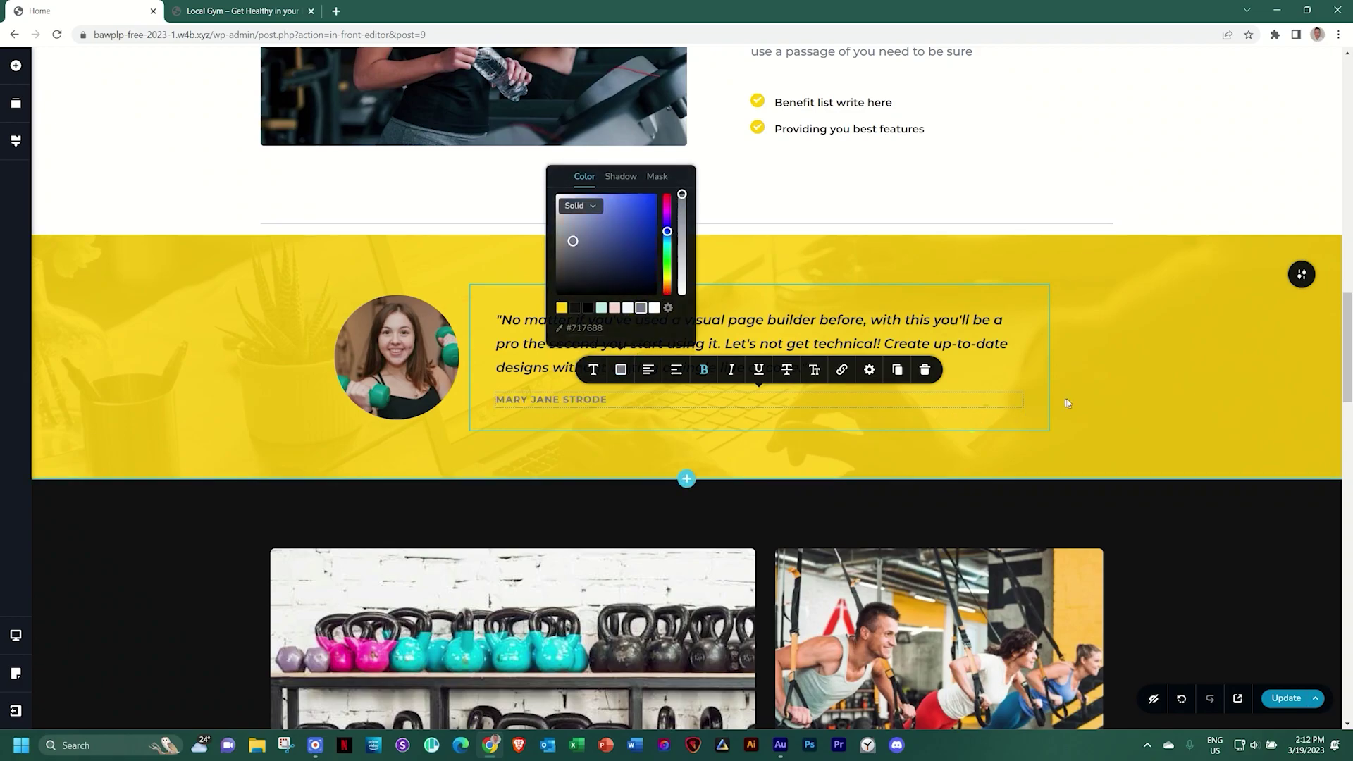
click(1066, 401)
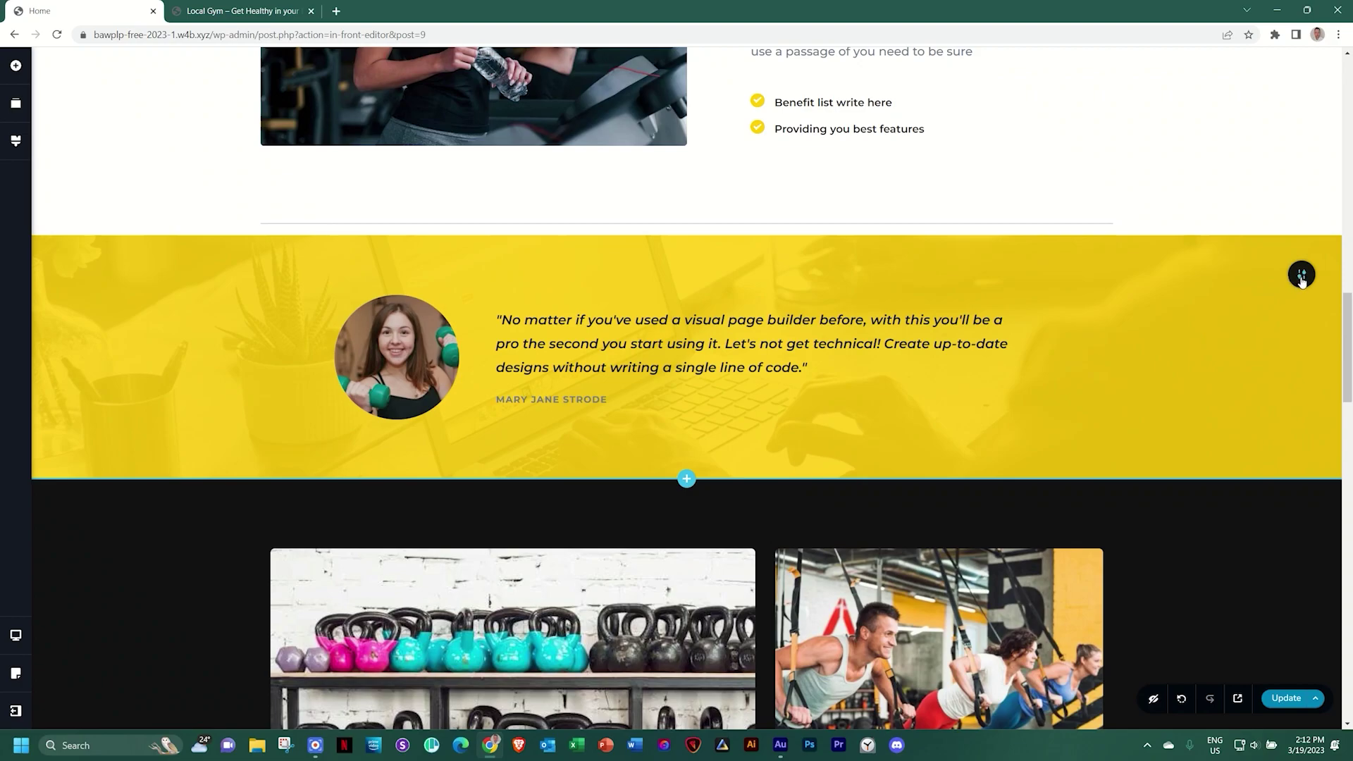
Raise the yellow overlay to 100% opacity and remove the section's background photo
mouse_move(1301, 274)
click(1188, 275)
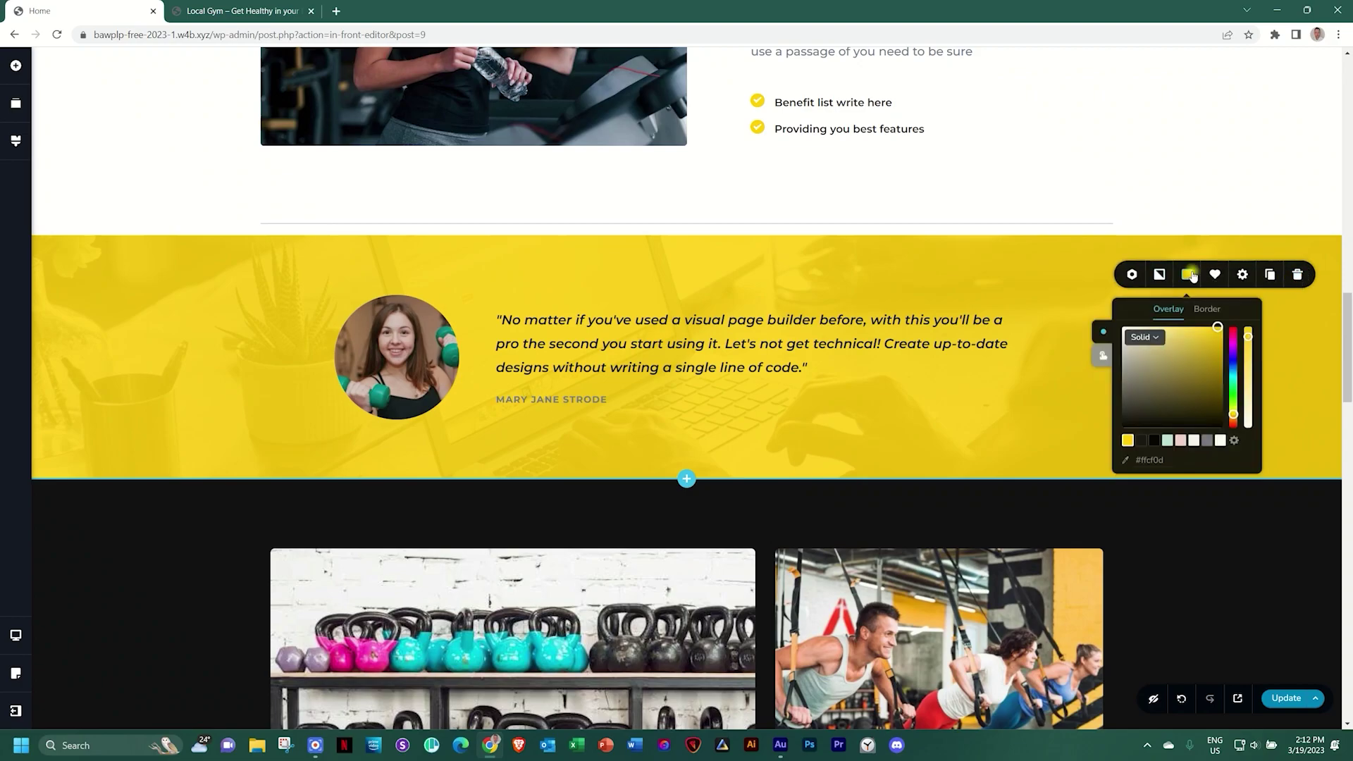
mouse_move(1247, 334)
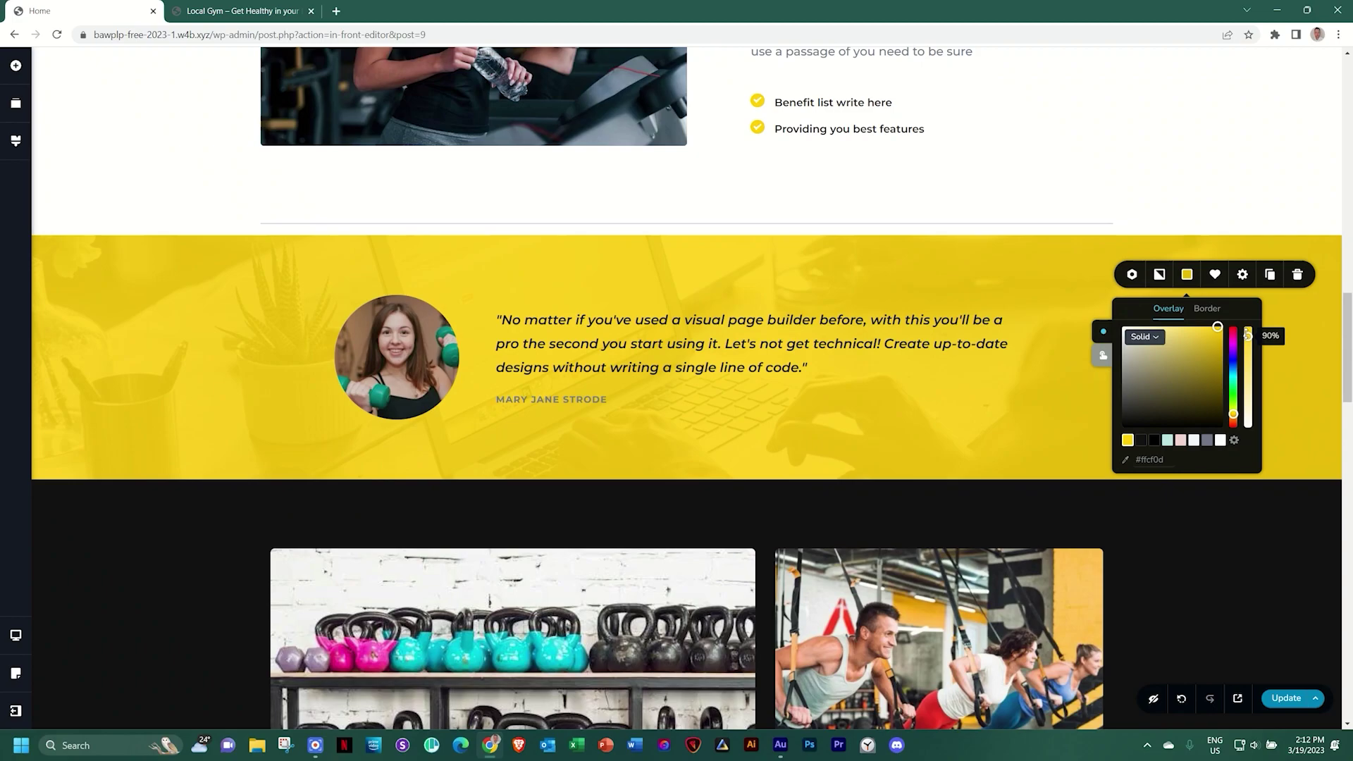
drag(1248, 335, 1249, 325)
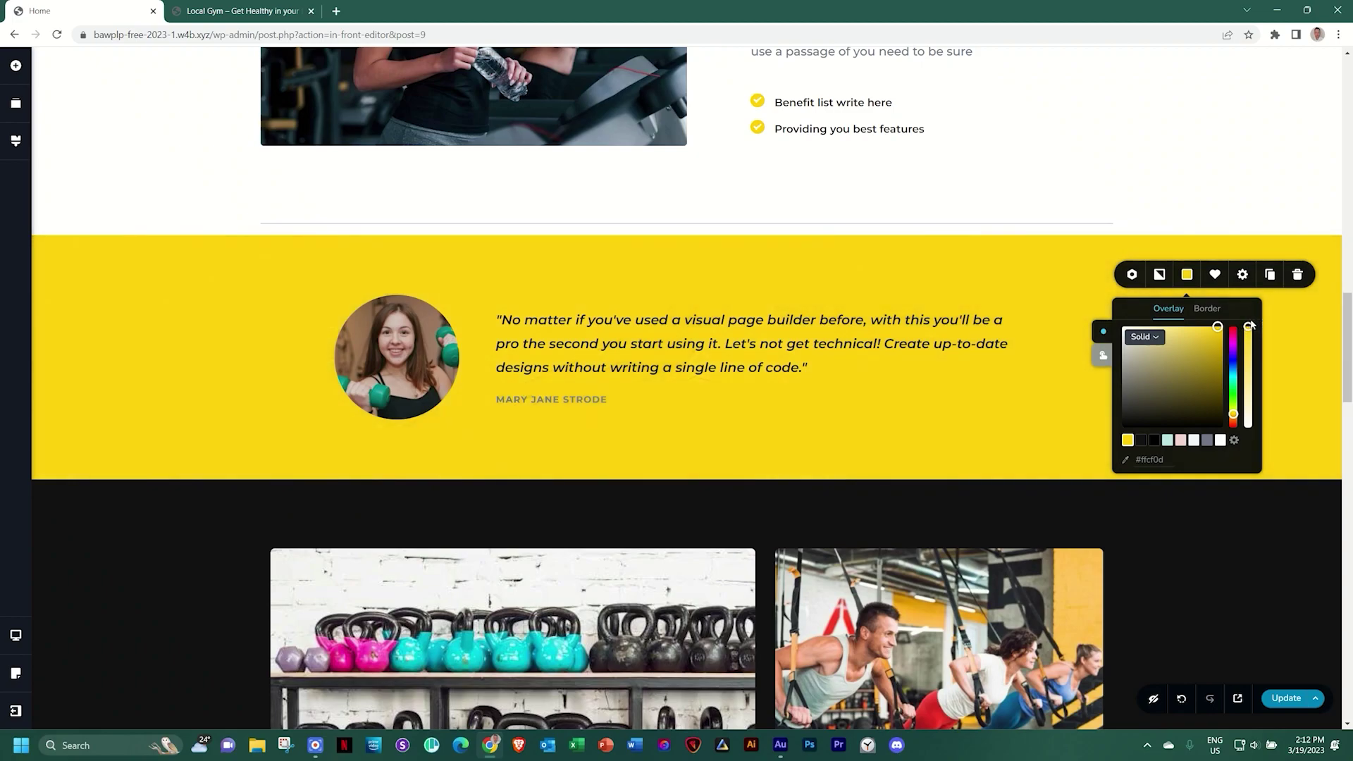
click(1159, 274)
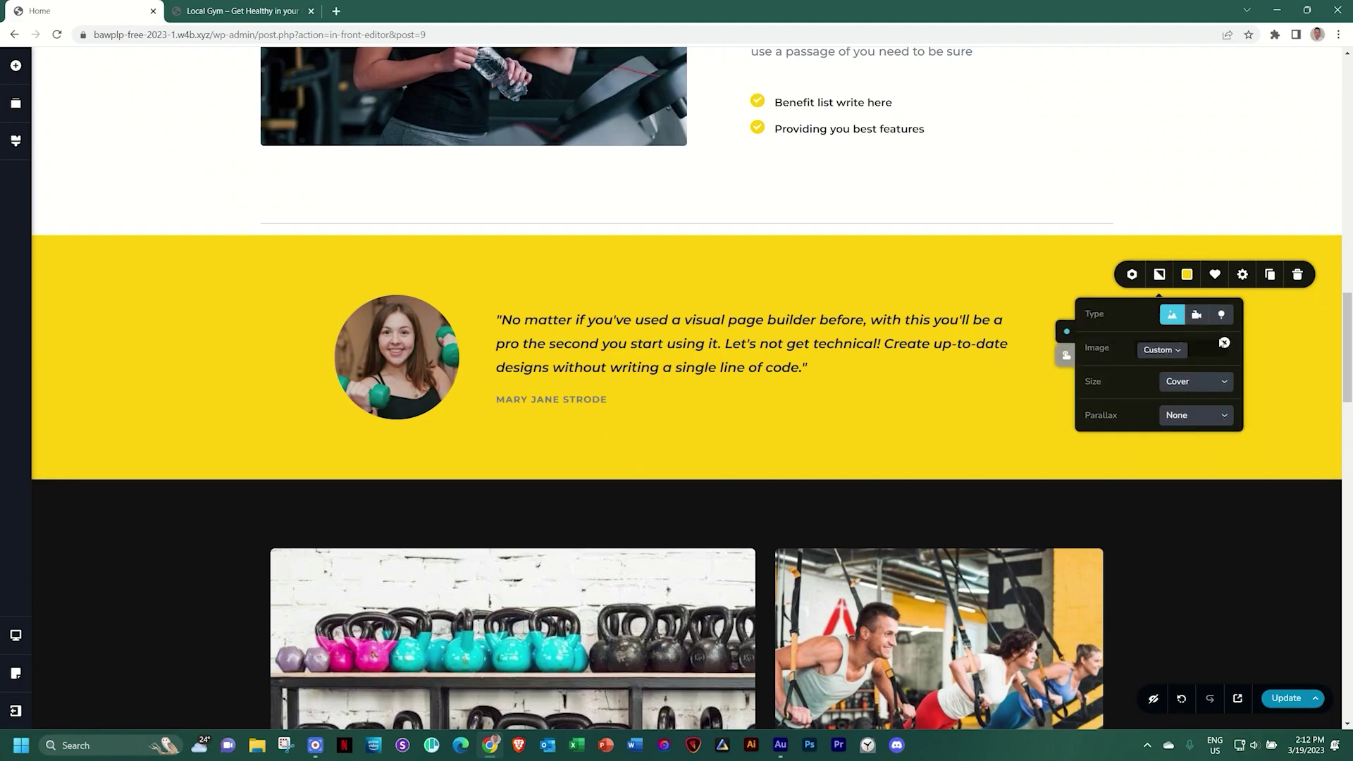
click(1221, 342)
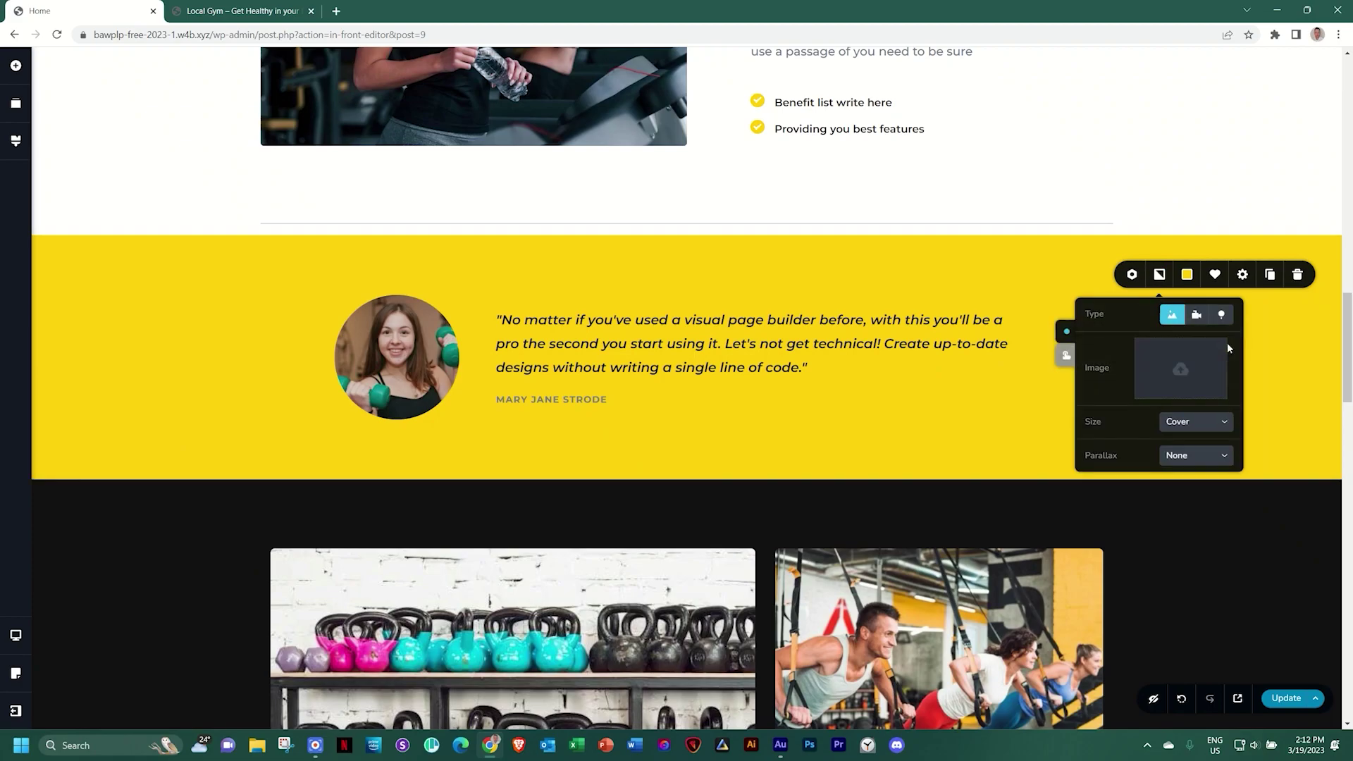
click(1054, 406)
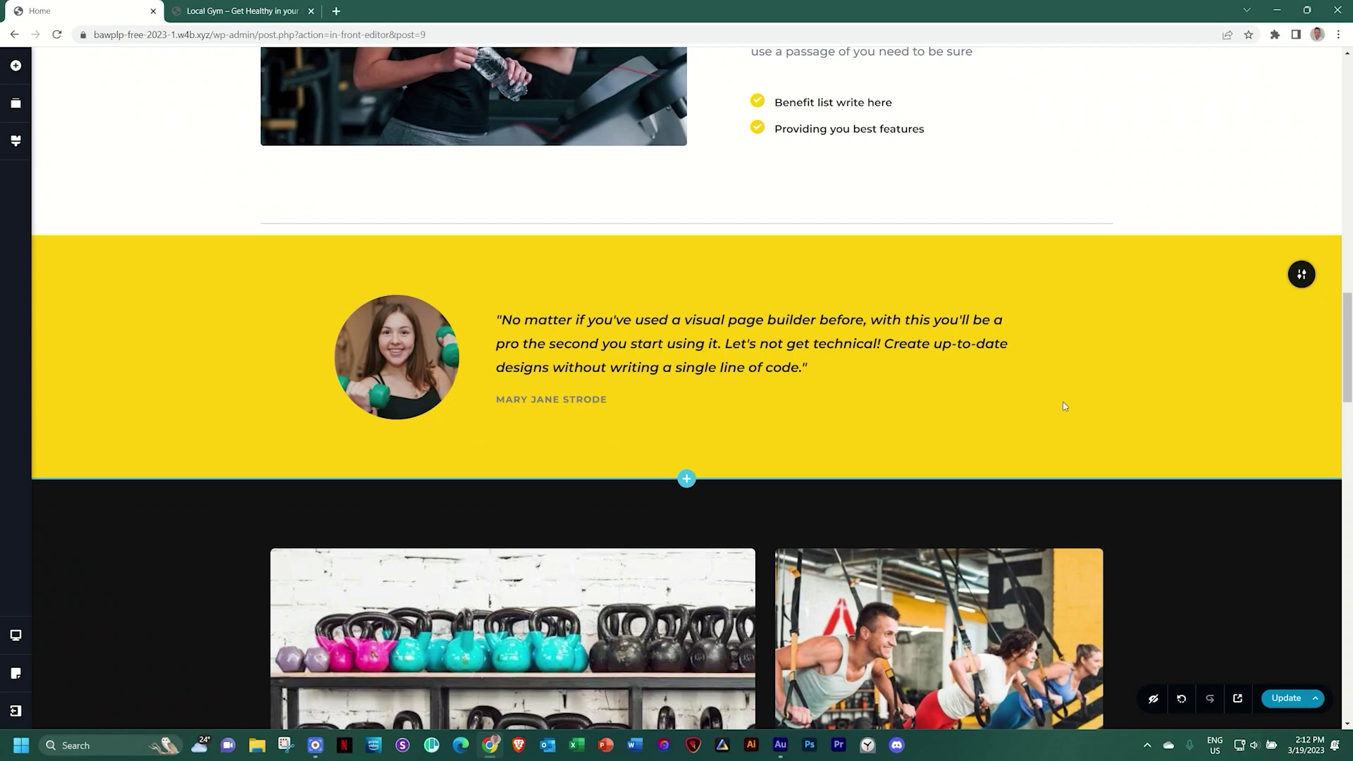
In the mobile preview, drag the round testimonial photo's corner handle to enlarge it
key(ctrl+shift+m)
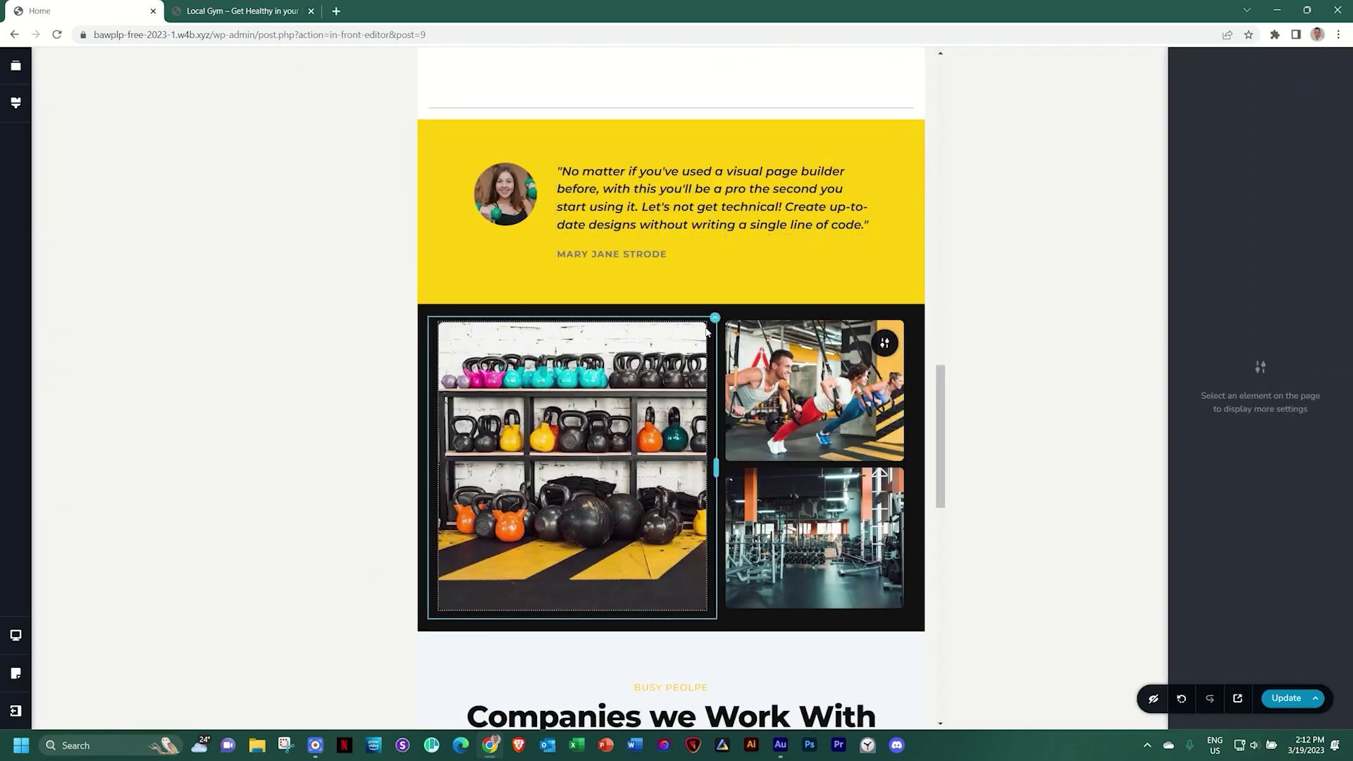
key(ctrl+shift+m)
scroll(598, 407, down, 5)
scroll(597, 407, down, 3)
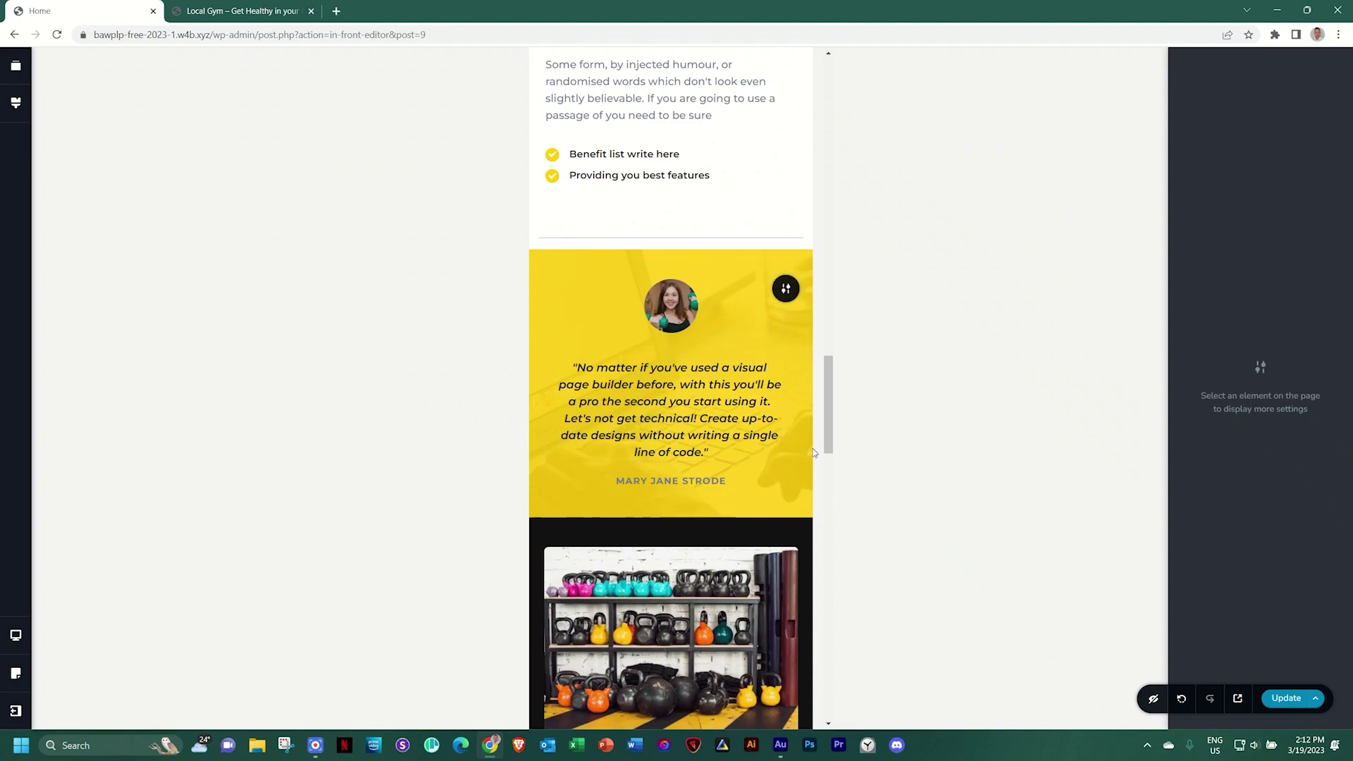
click(680, 316)
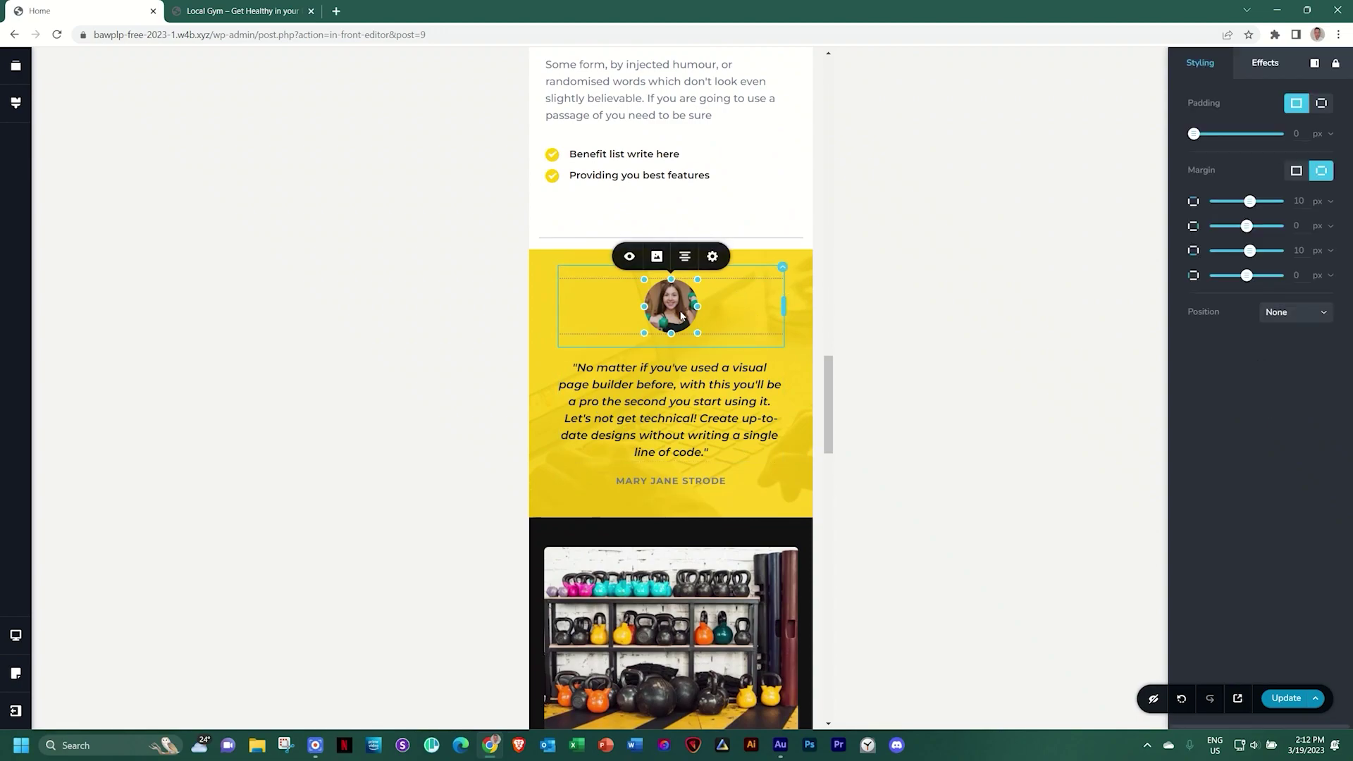
drag(697, 331, 729, 384)
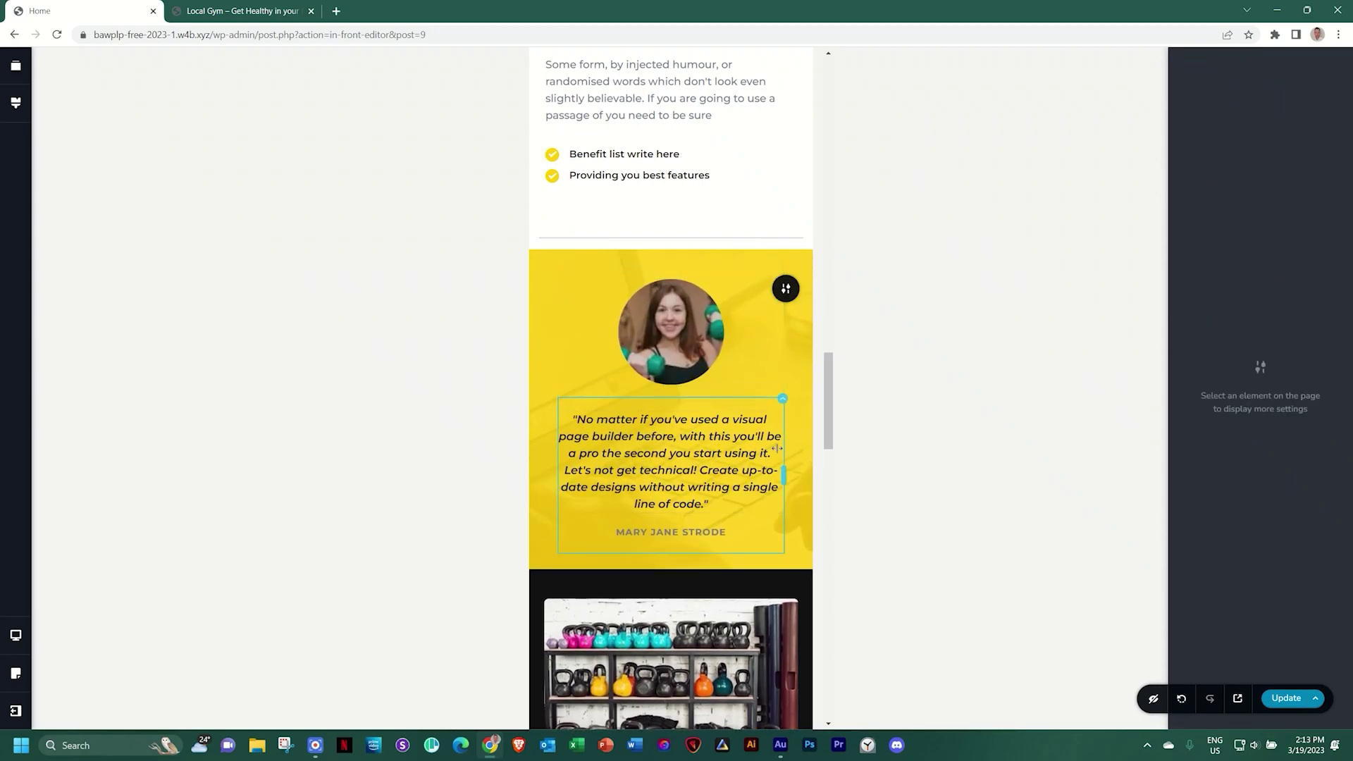
scroll(776, 448, down, 10)
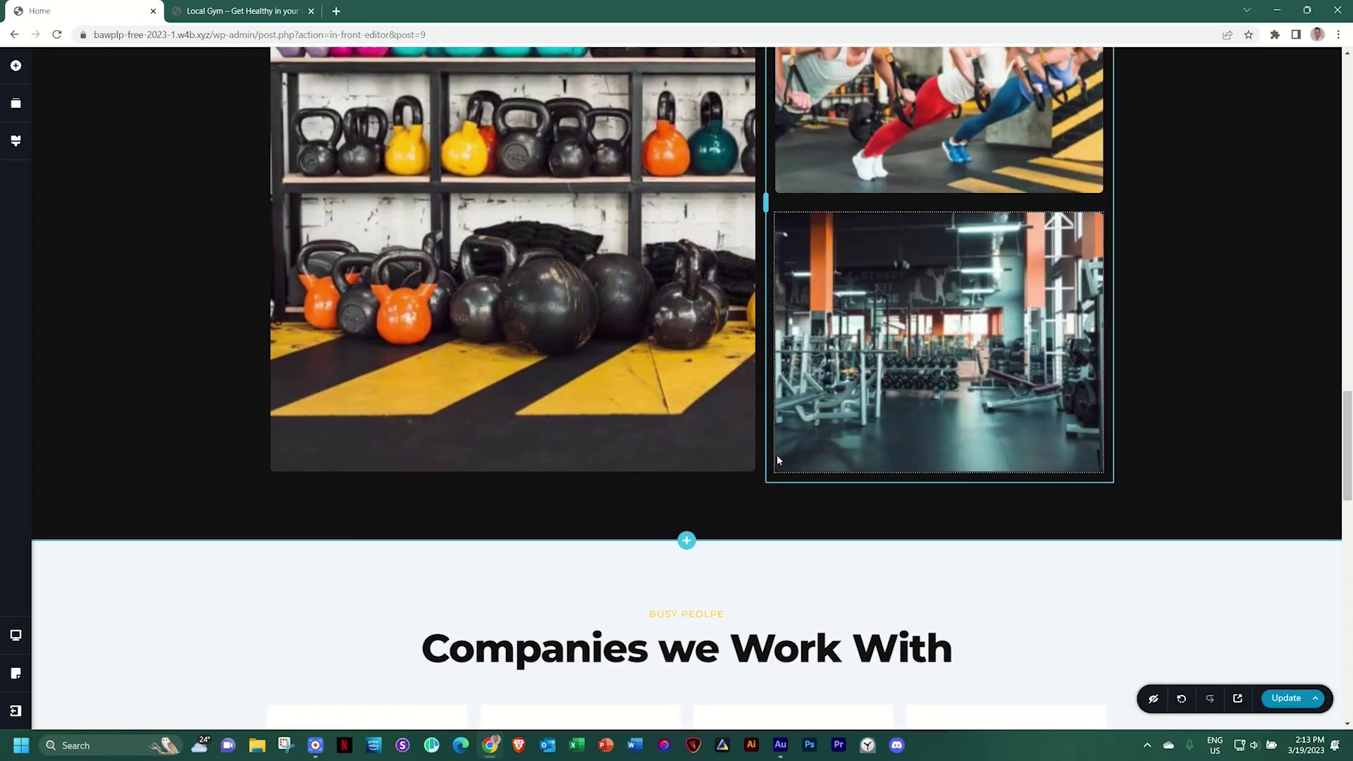
scroll(776, 455, up, 8)
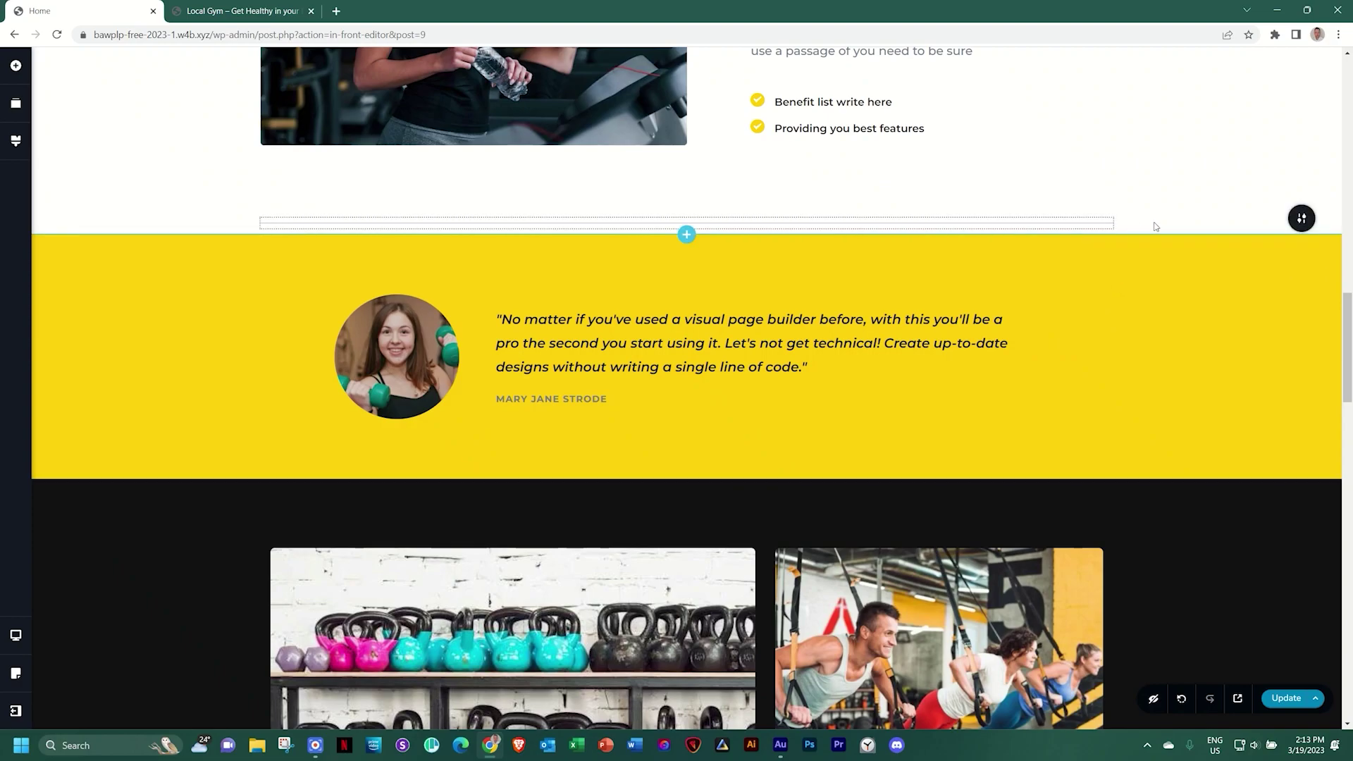
Delete the thin divider line above the yellow testimonial section
mouse_move(1300, 219)
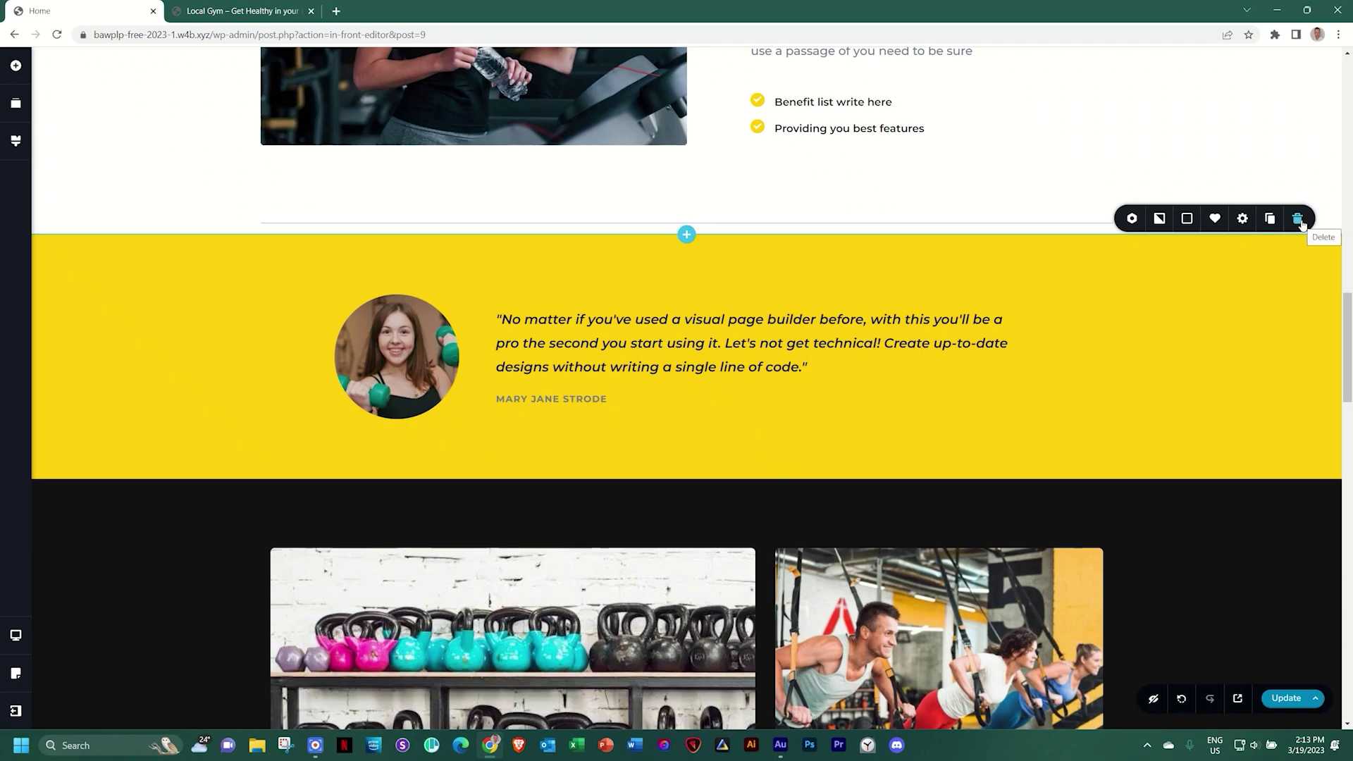
click(1298, 219)
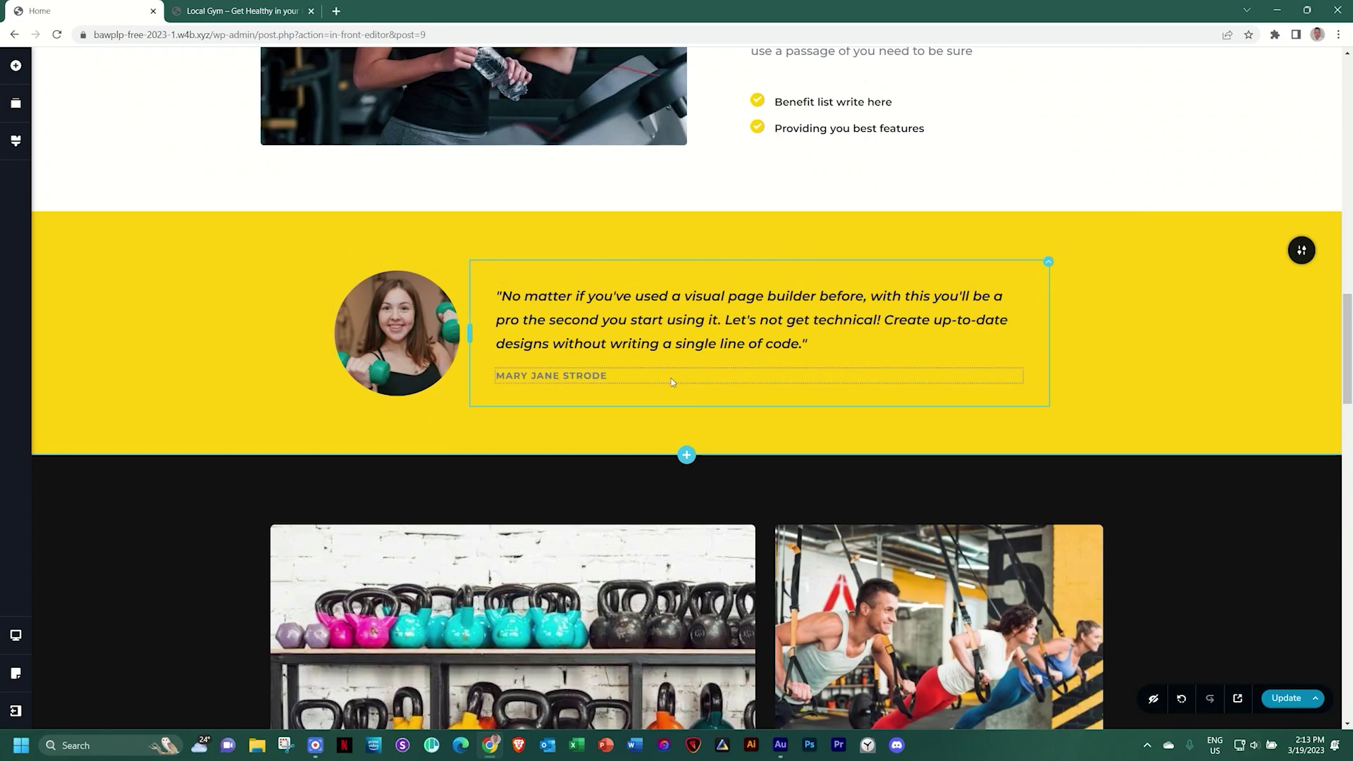
Switch on Make it a Slider for the testimonial section and flip between its two slides
mouse_move(1309, 252)
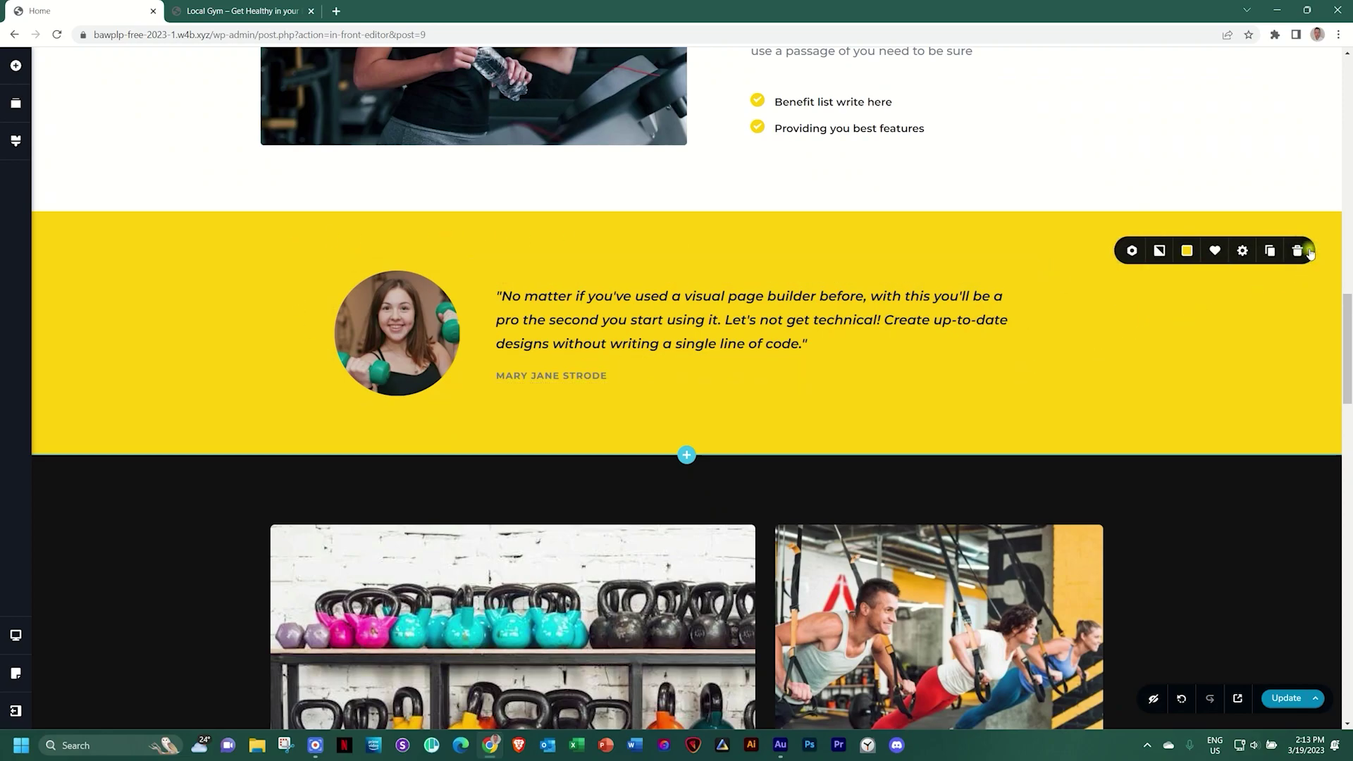
click(1132, 252)
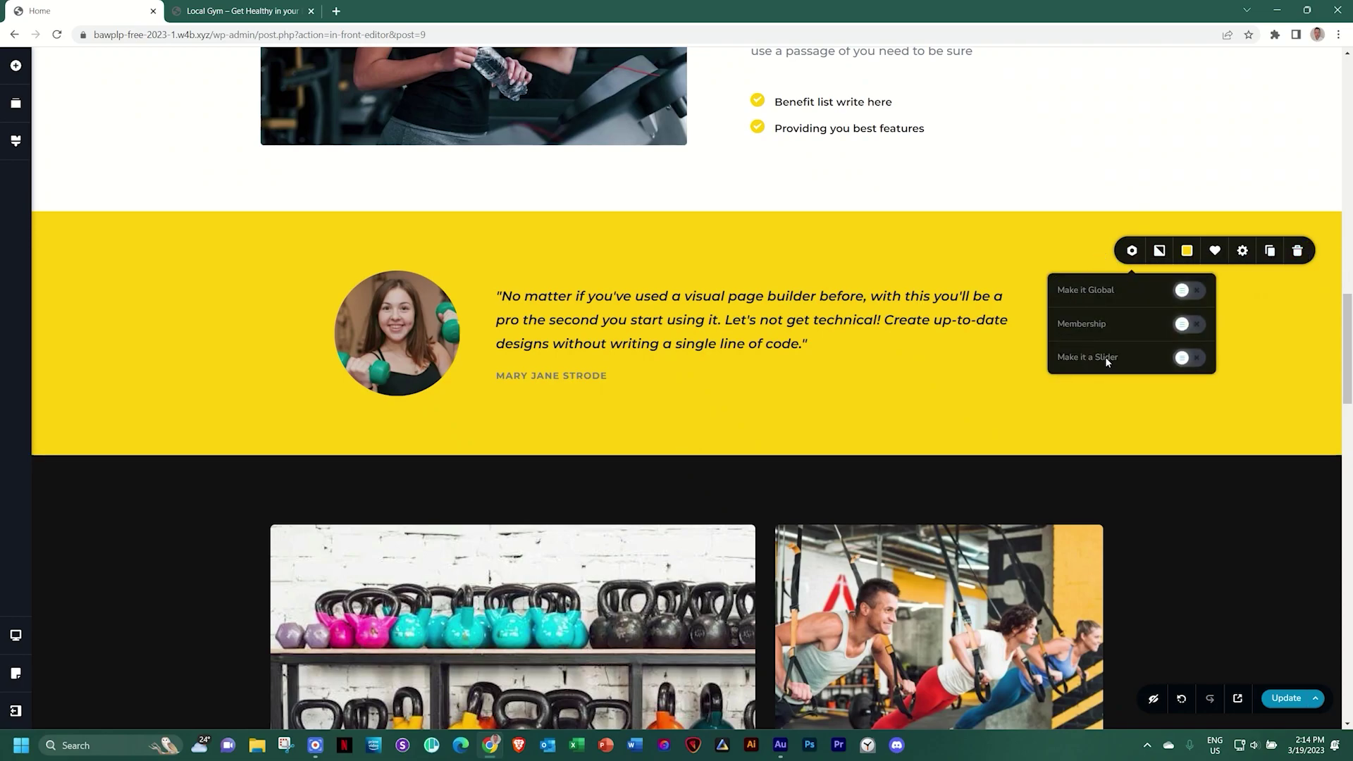
click(1188, 358)
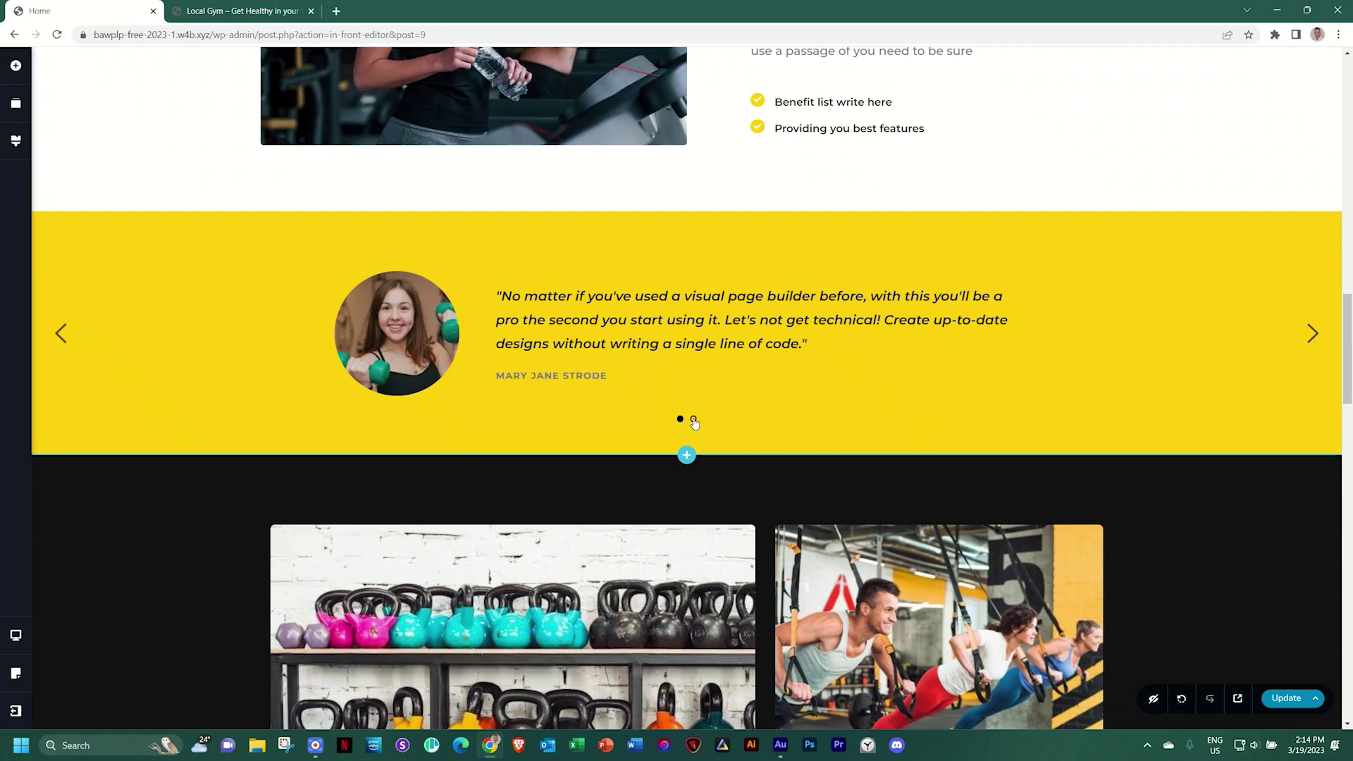
click(693, 420)
click(679, 420)
click(694, 420)
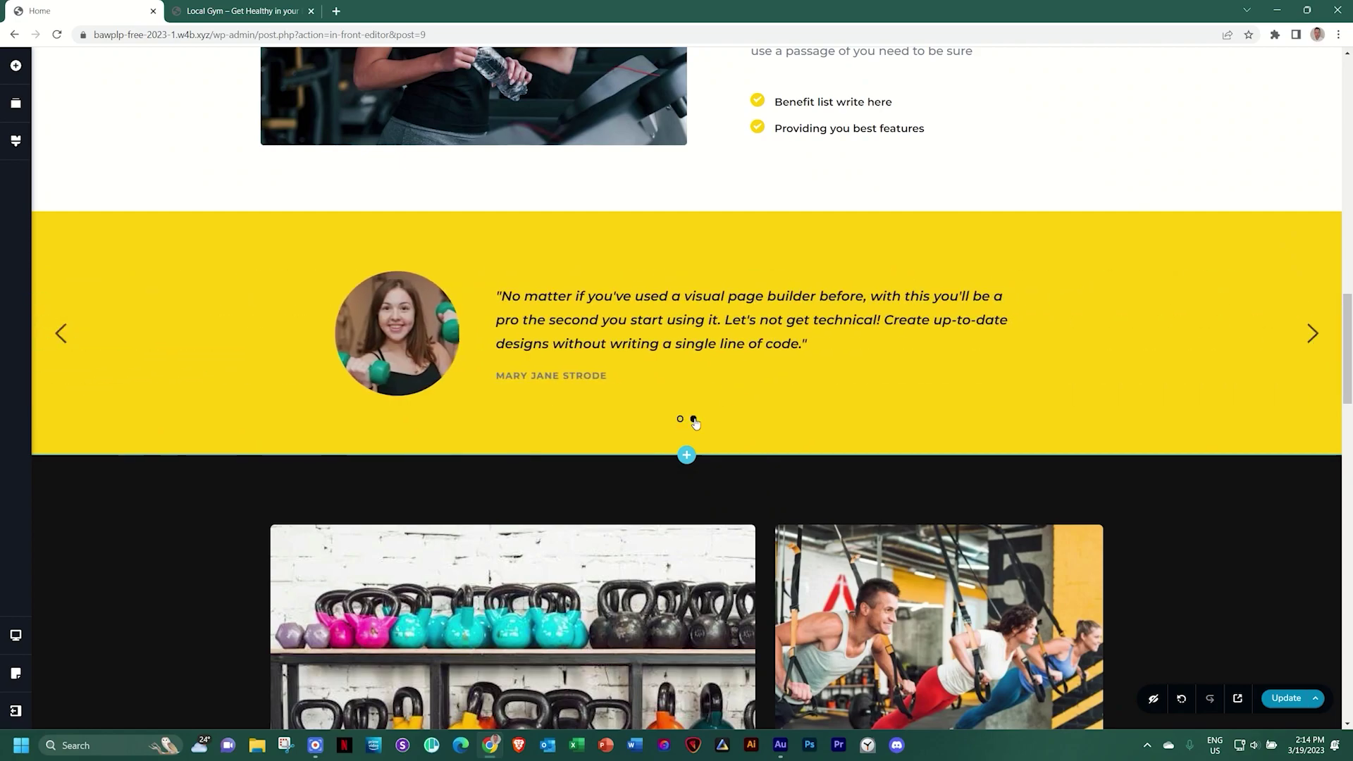
click(434, 336)
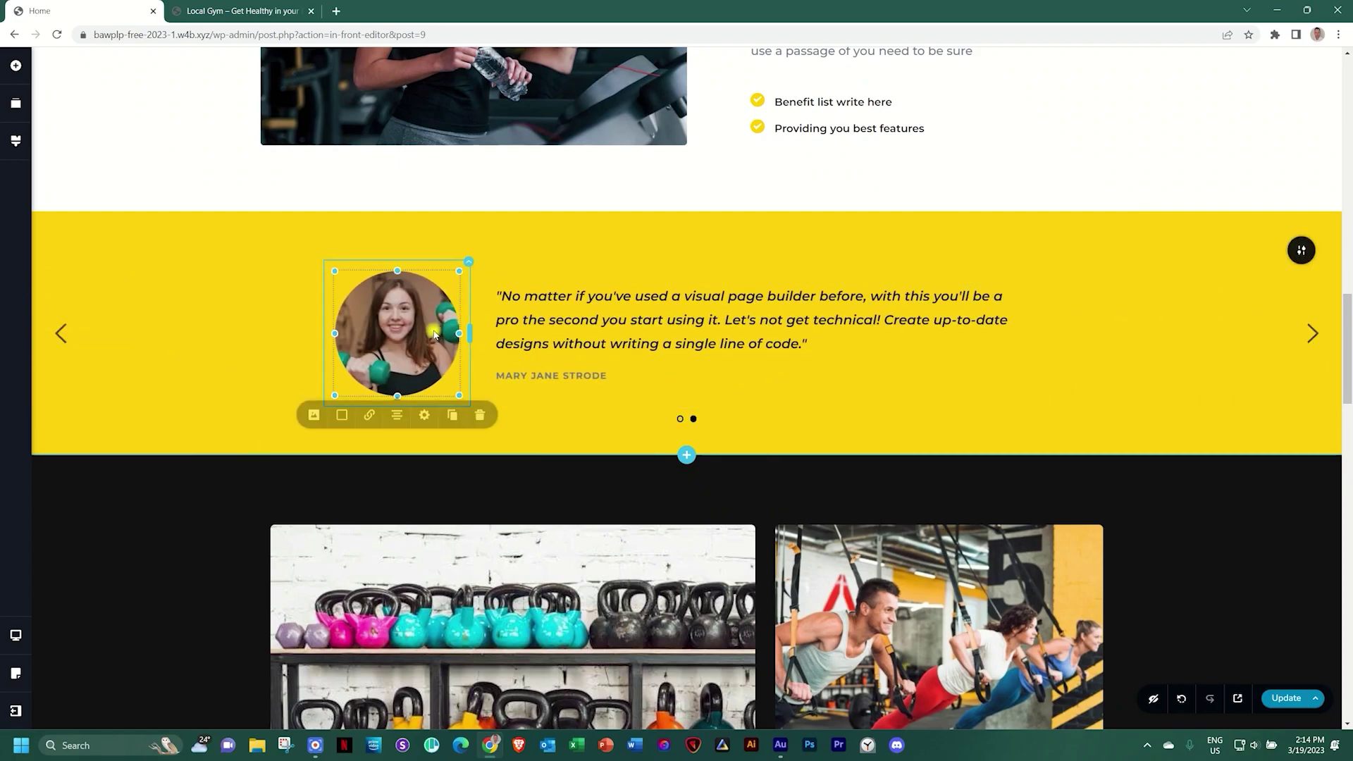
Replace the photo on slide 2 with the bearded man's portrait from the Media Library
click(313, 416)
click(379, 476)
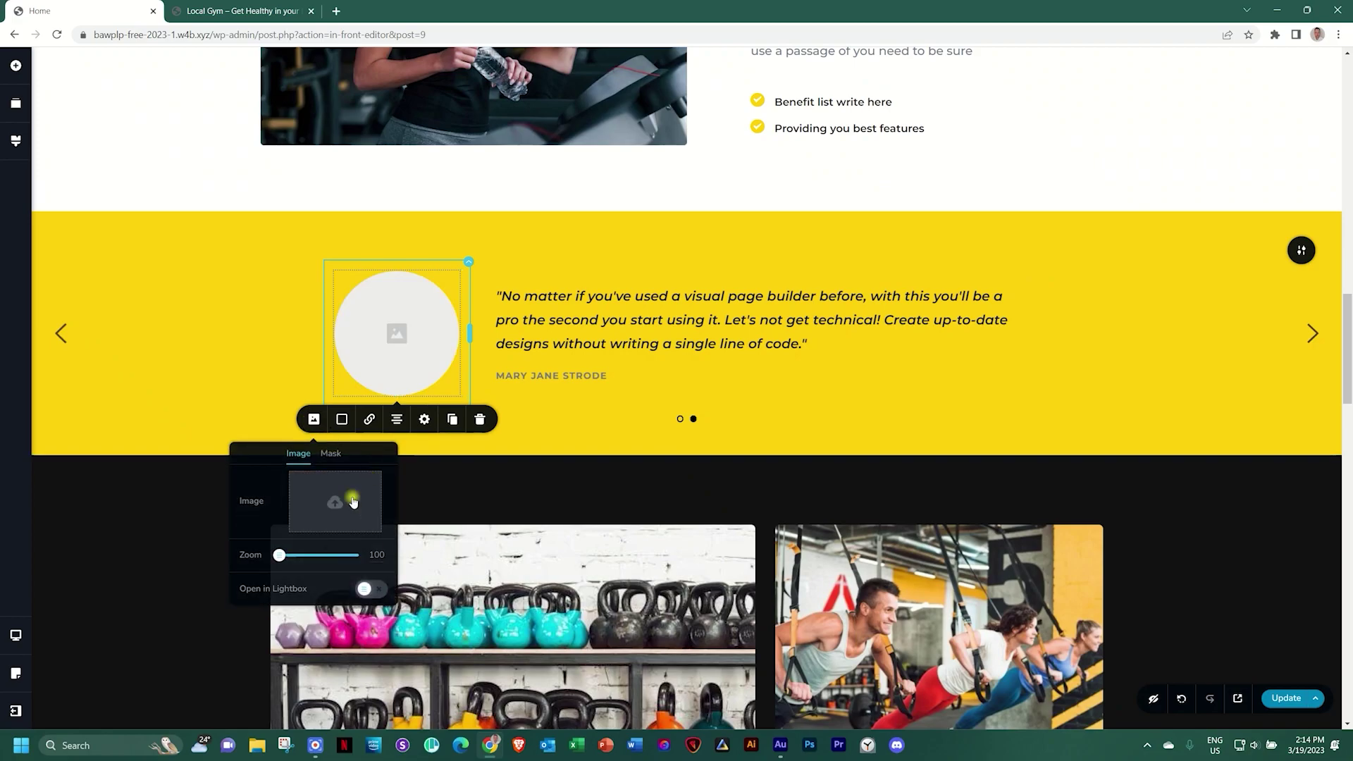
click(354, 501)
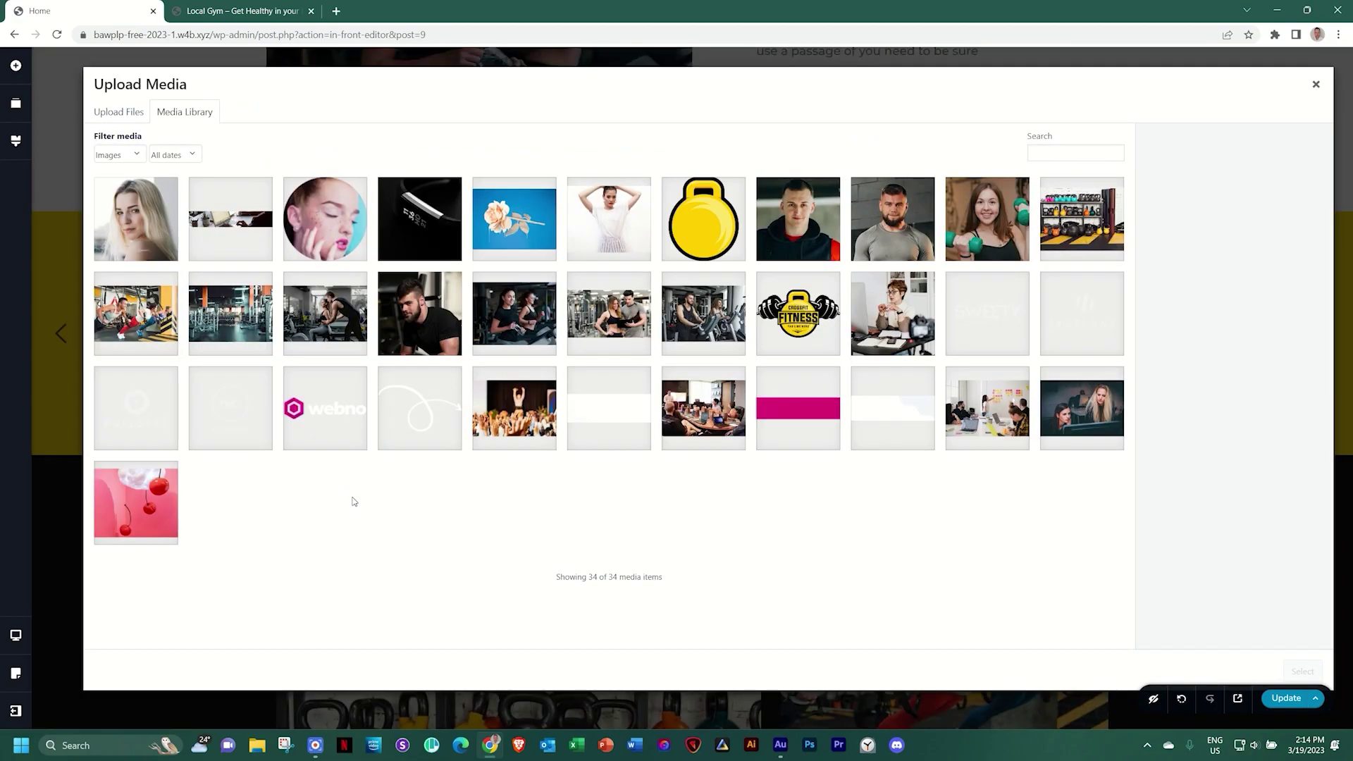
click(920, 220)
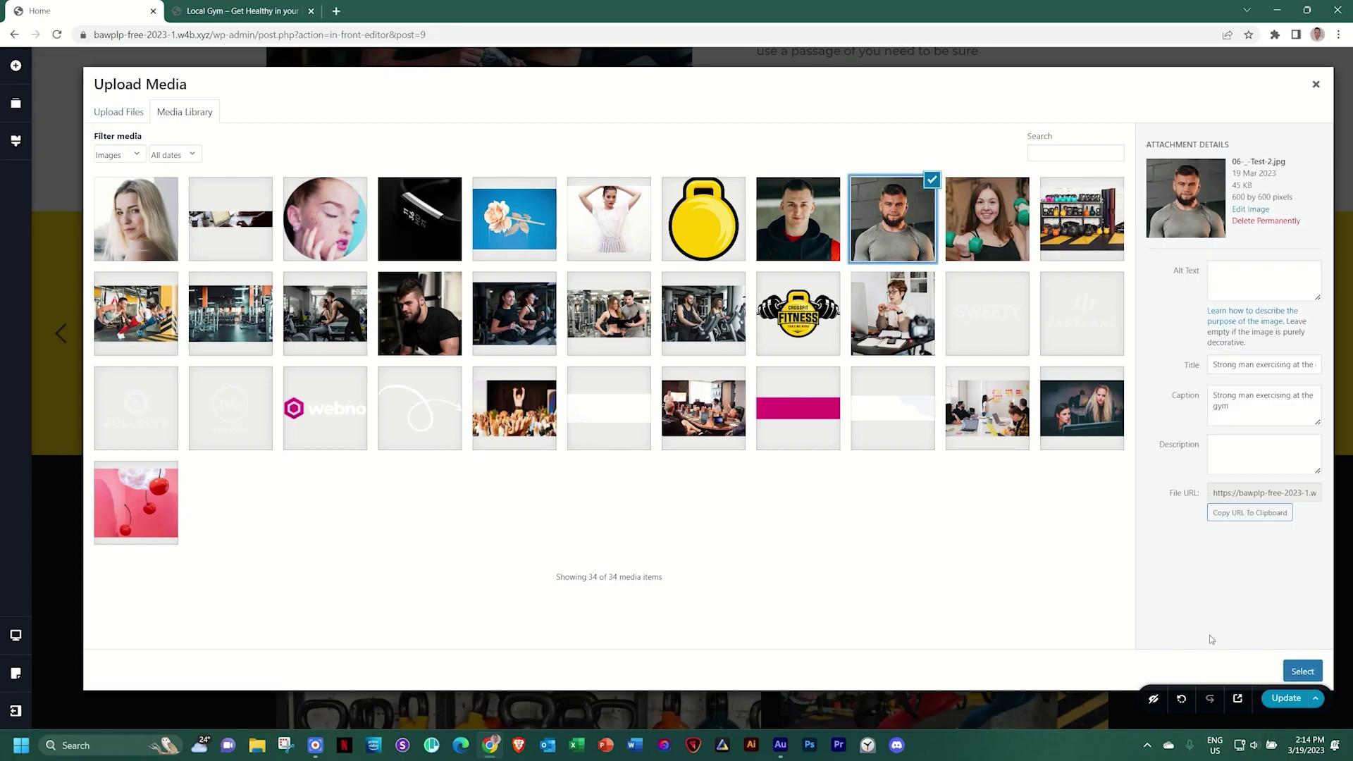
click(1296, 675)
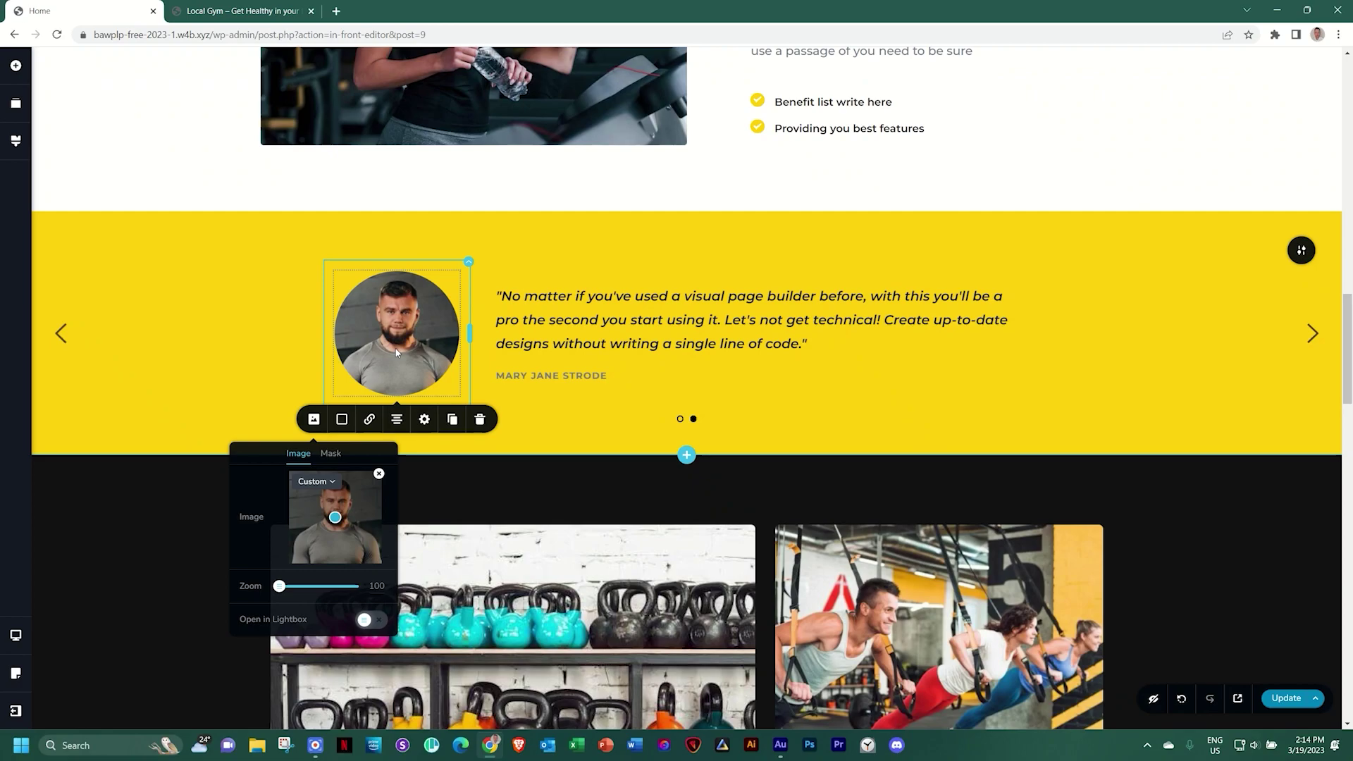
Retype the author name on slide 2 with the new trainer's name
click(545, 374)
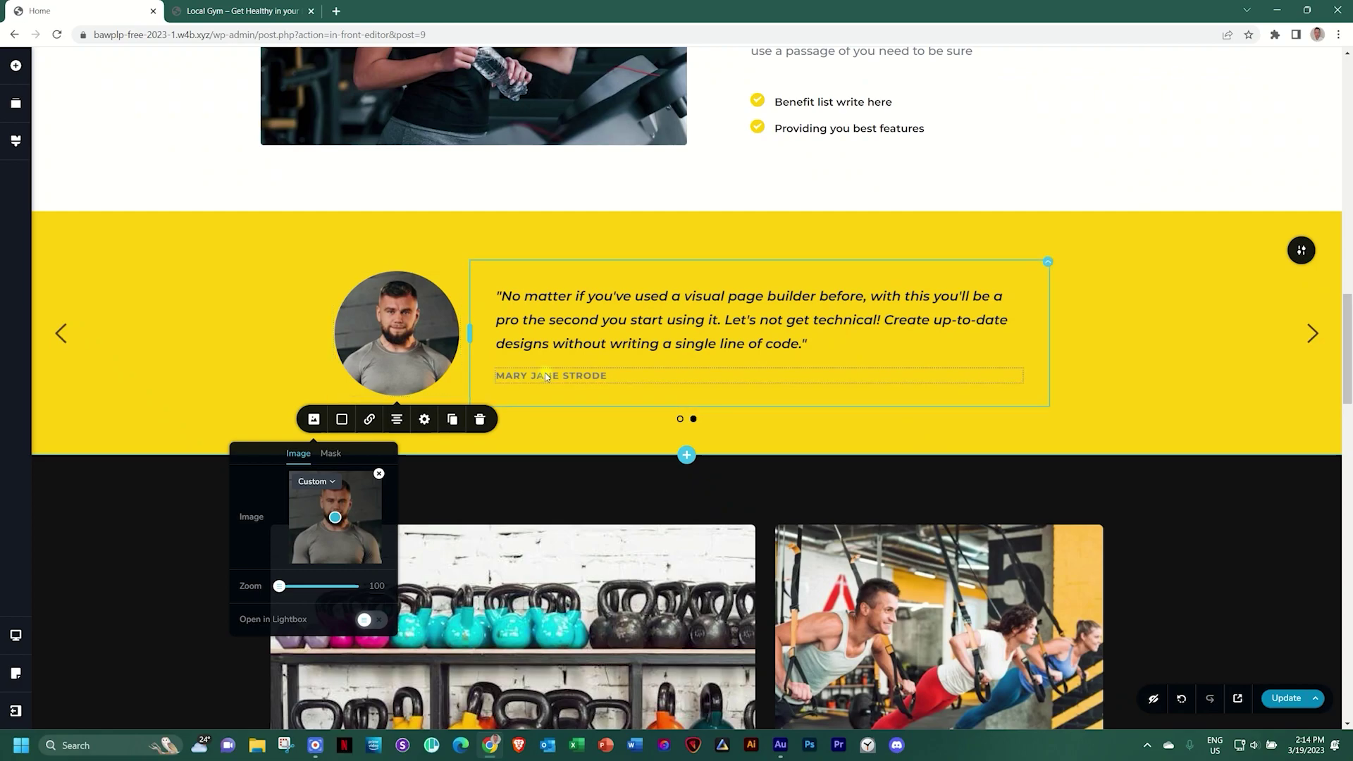
triple_click(545, 374)
text(Ruthless Bob)
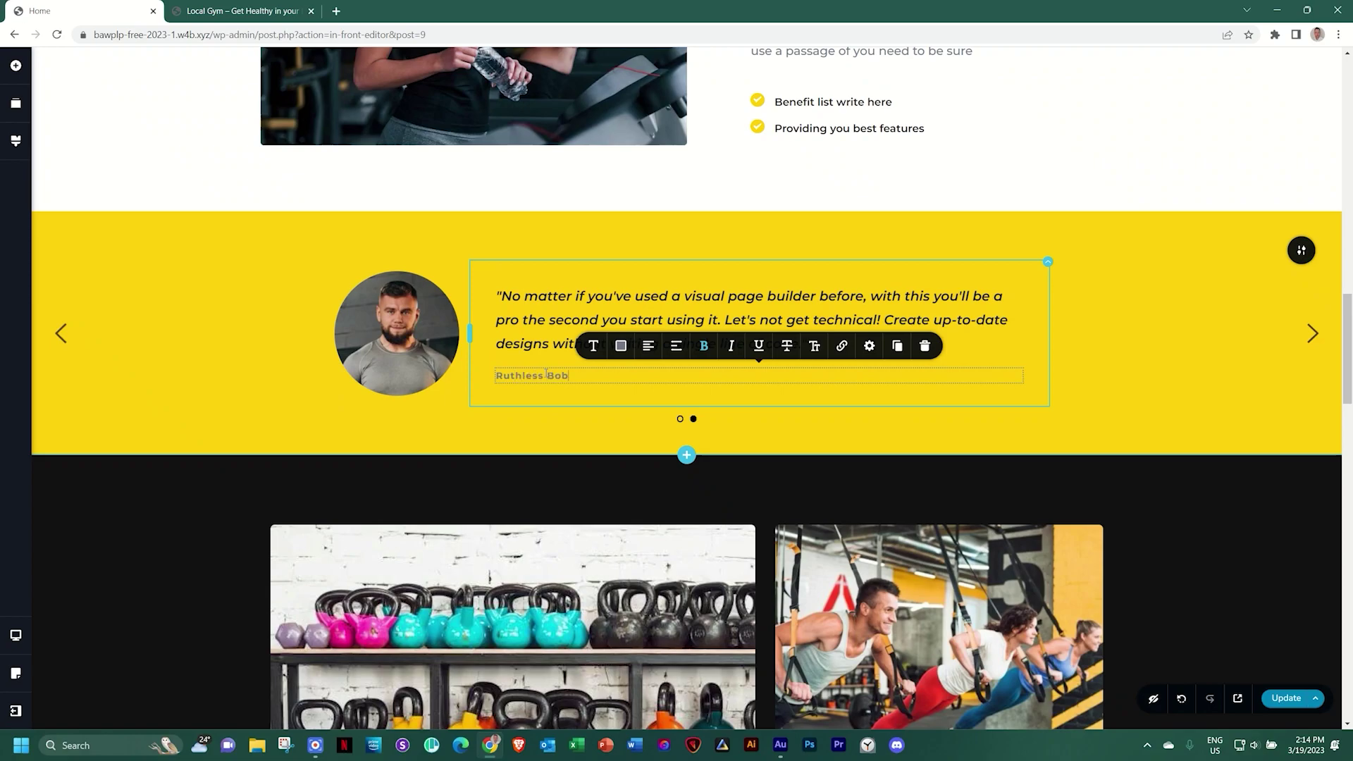
click(1123, 362)
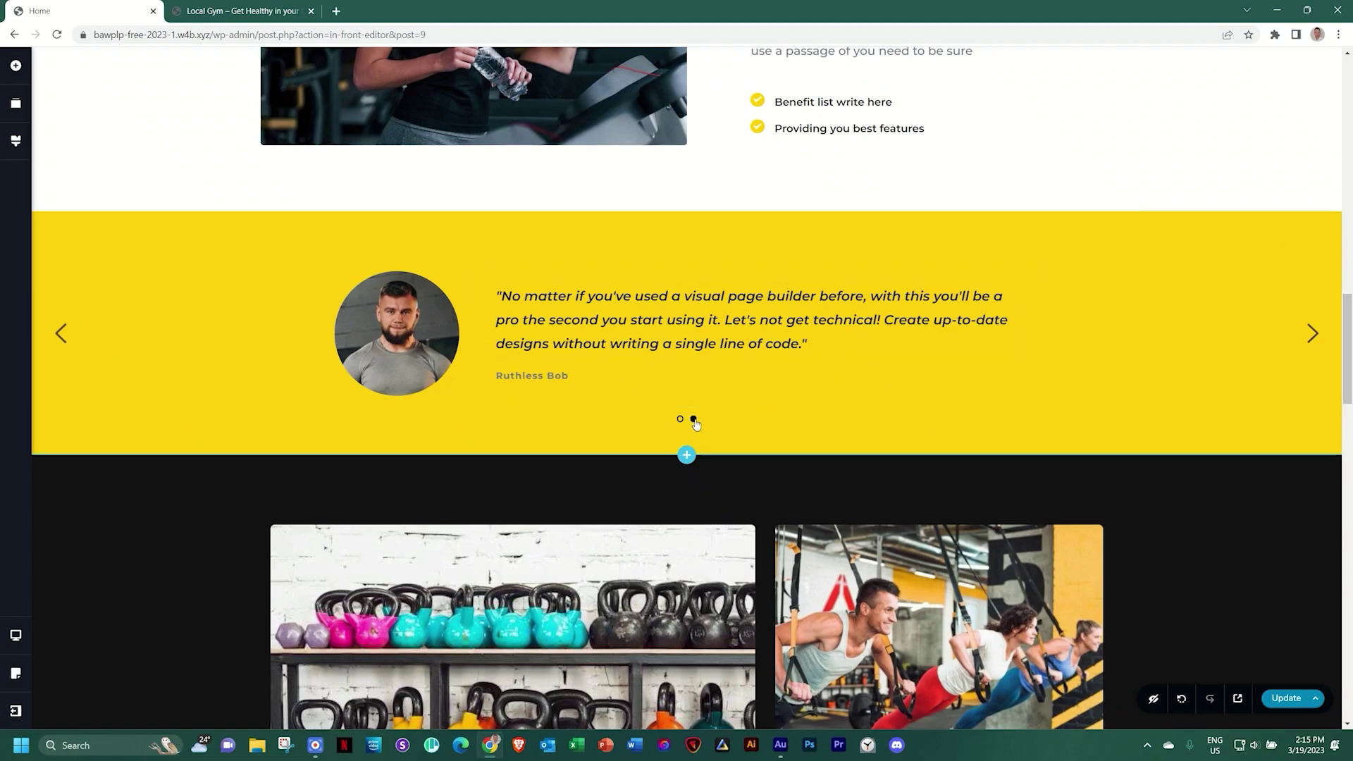
Duplicate the slide into a third slide and swap its photo for the young man's portrait
mouse_move(1246, 255)
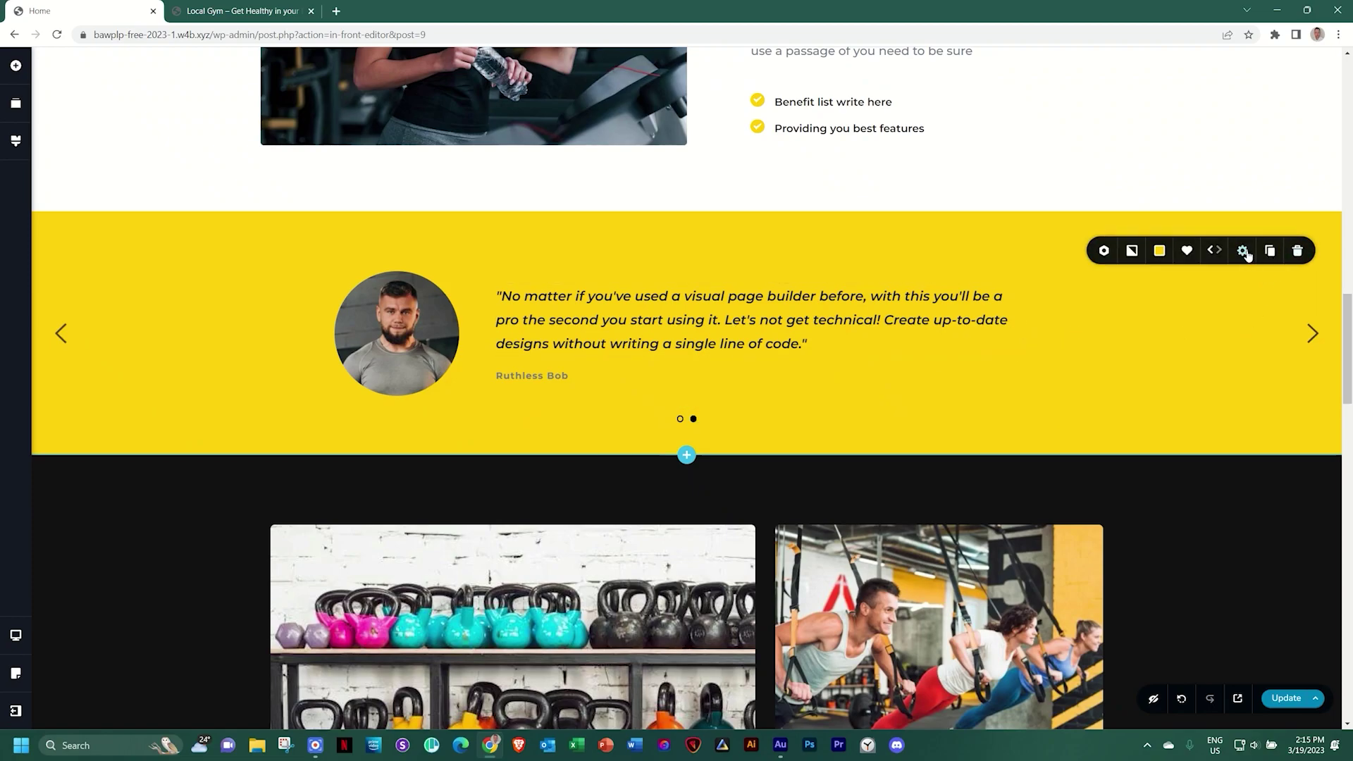
click(1270, 251)
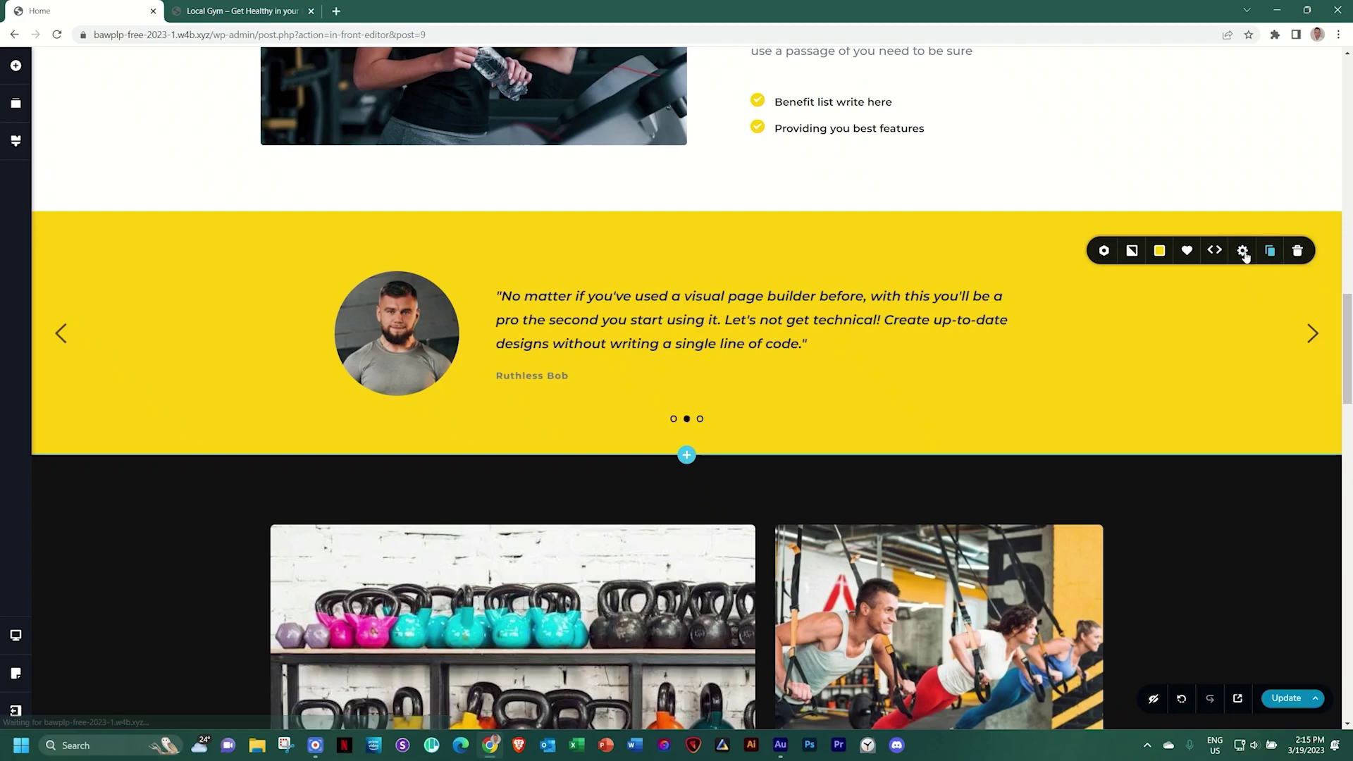
click(700, 420)
click(324, 329)
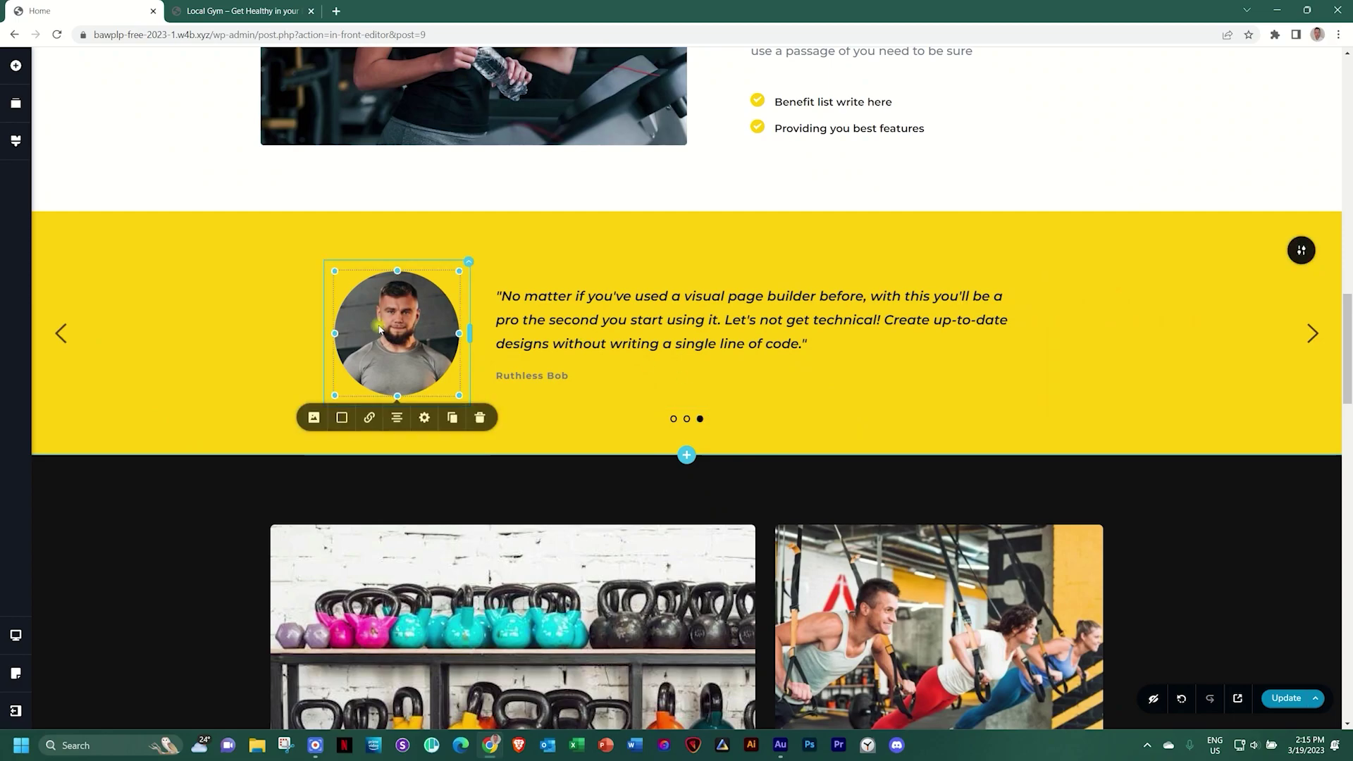
click(314, 418)
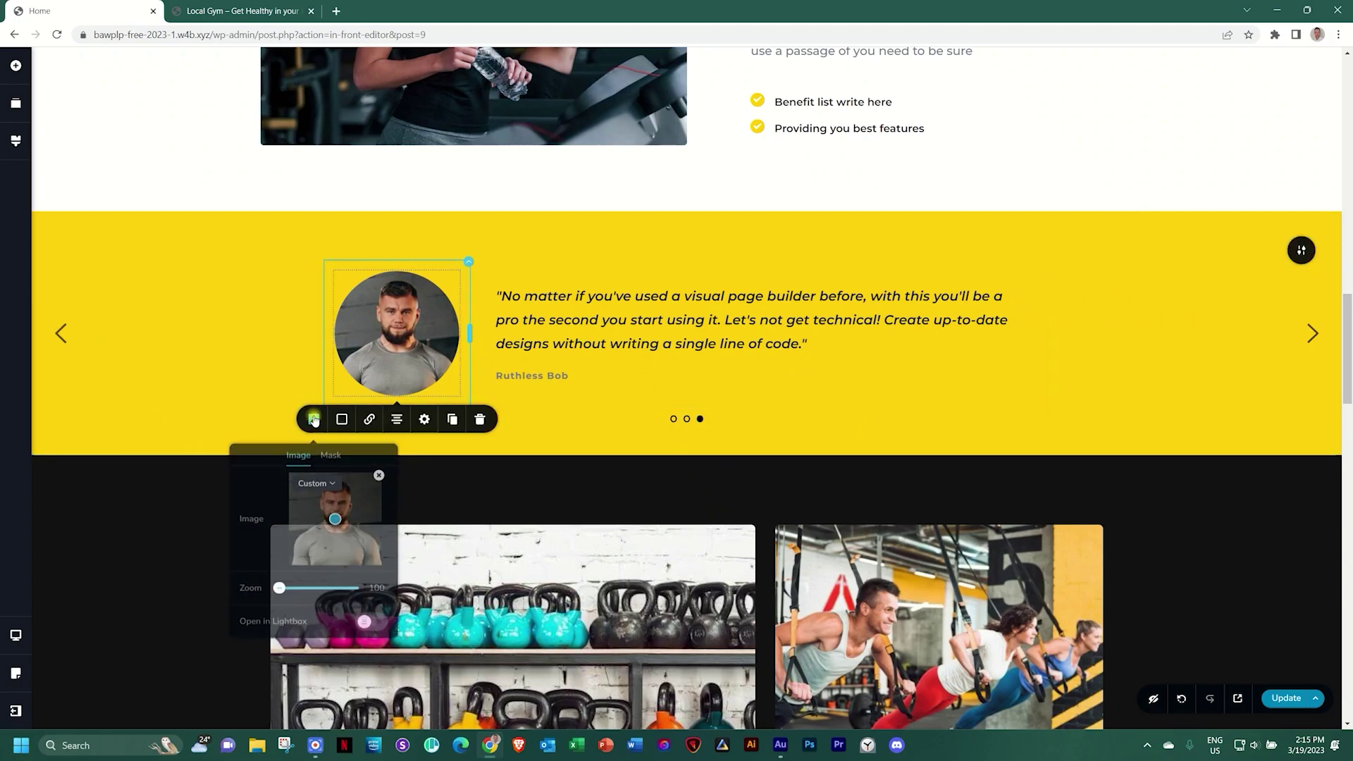
click(378, 474)
click(367, 501)
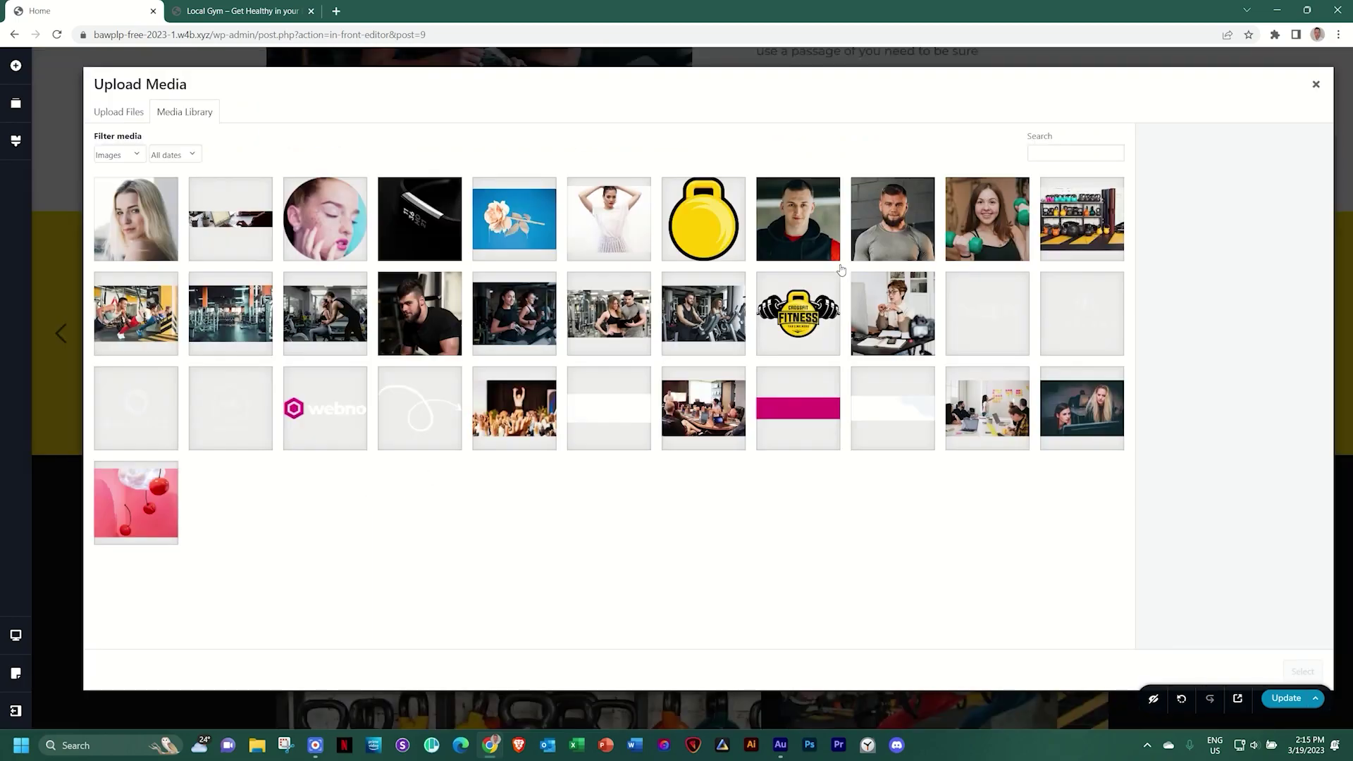
click(821, 222)
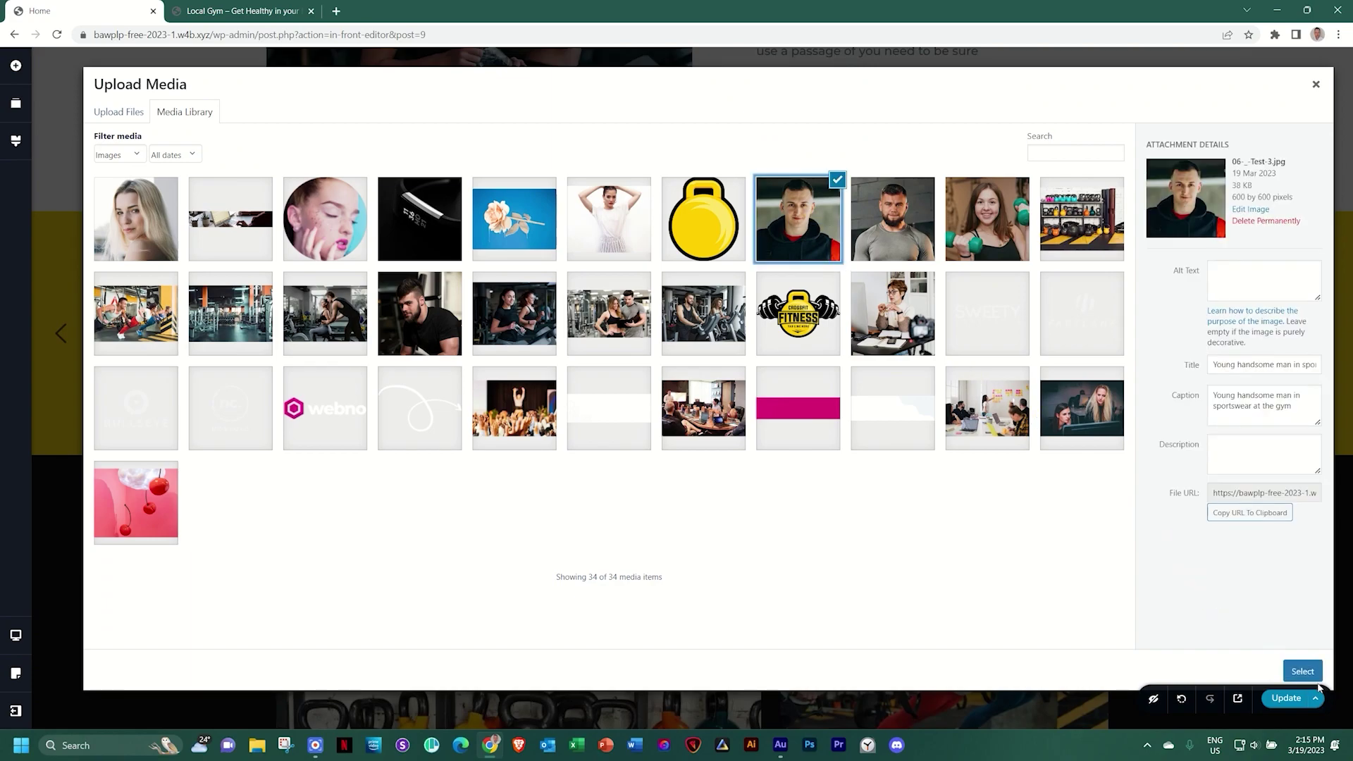
click(1315, 675)
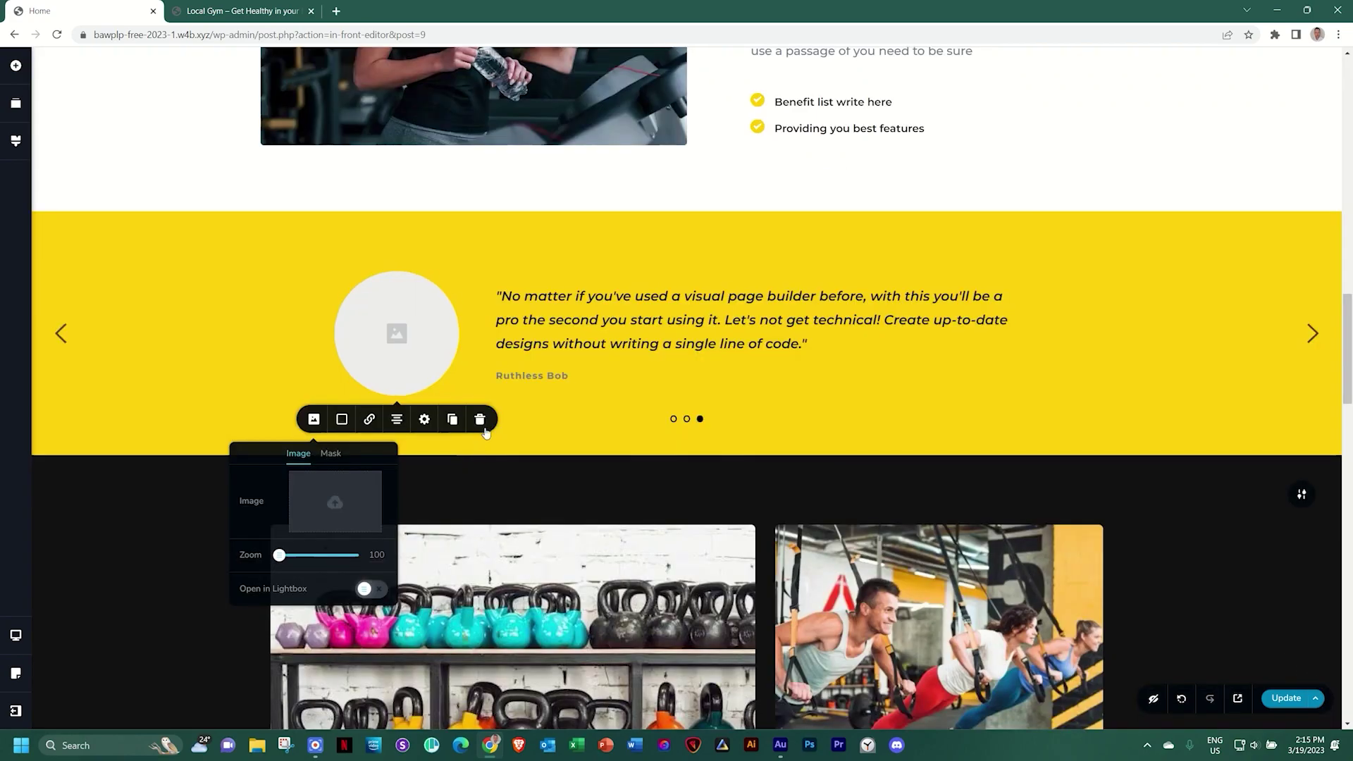
Replace the author name on slide 3 with the young trainer's name, fixing a typo
double_click(525, 375)
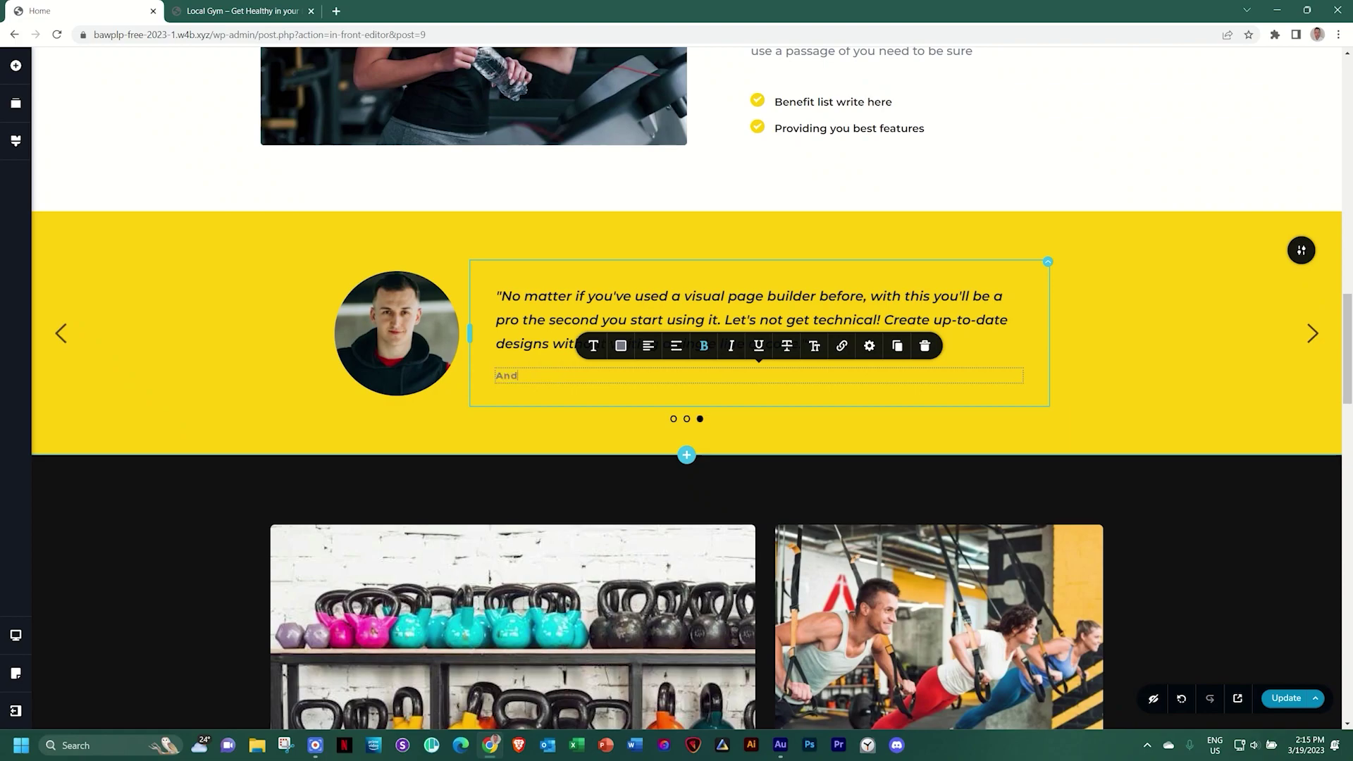
click(1119, 417)
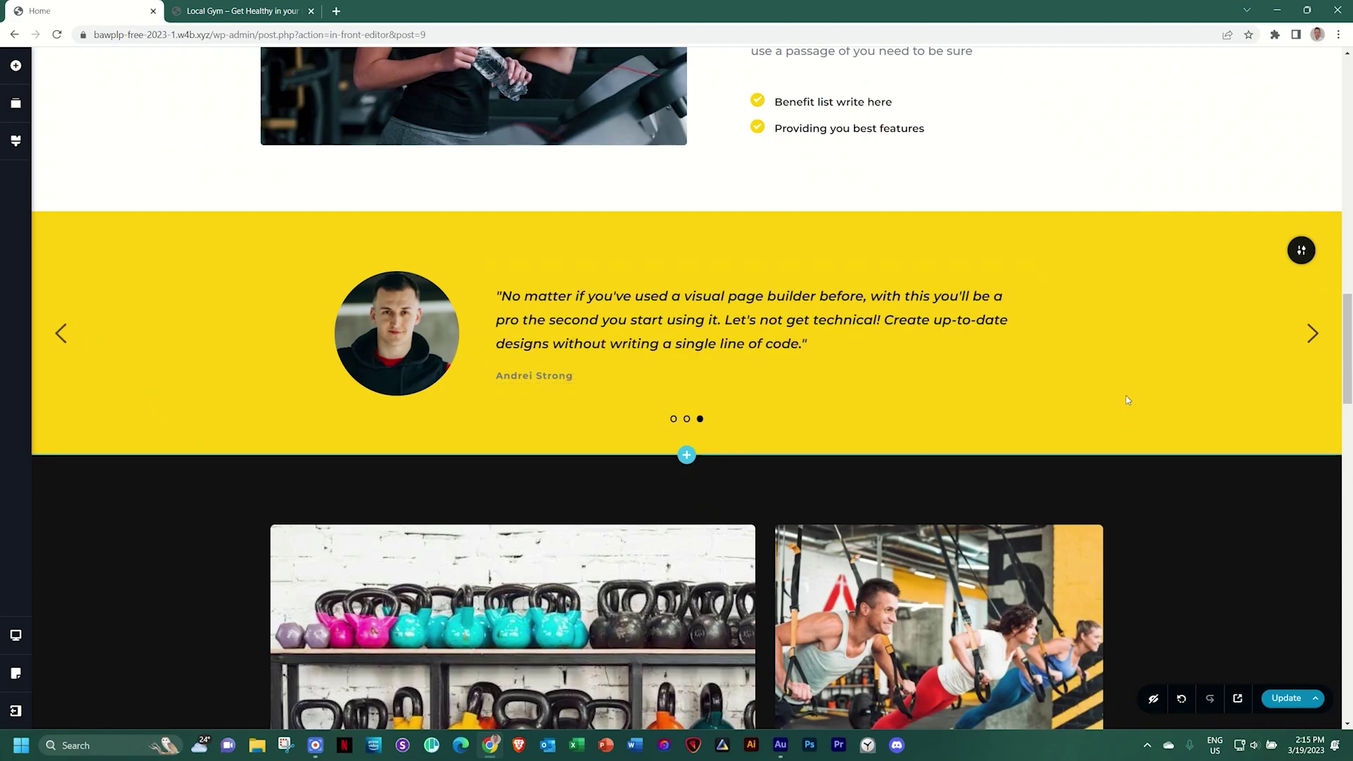
Advance through the slider to check all three slides
click(1312, 334)
click(1313, 334)
click(1312, 334)
mouse_move(1348, 384)
mouse_down()
mouse_move(1348, 144)
mouse_move(1348, 375)
mouse_up()
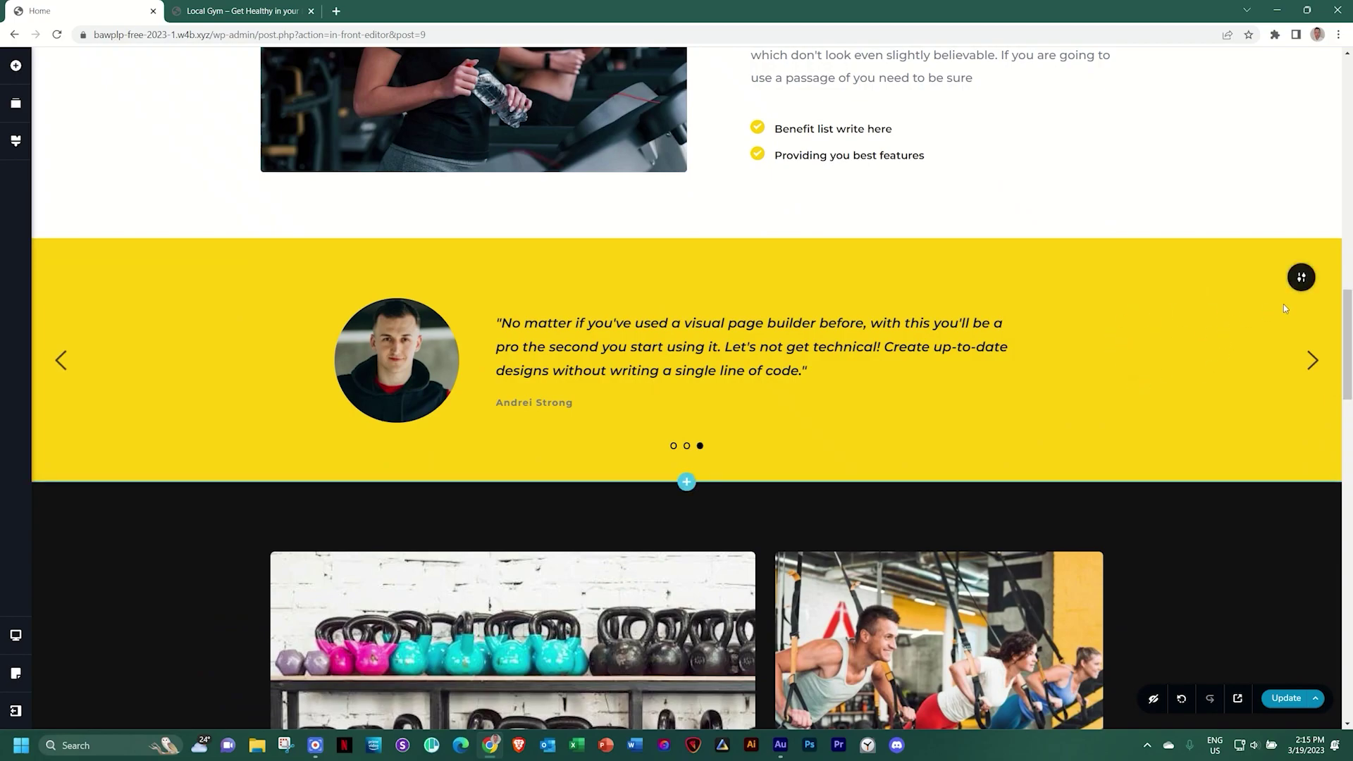
Turn on Autoplay in the section's Slider settings and save the page with Ctrl+S
mouse_move(1301, 277)
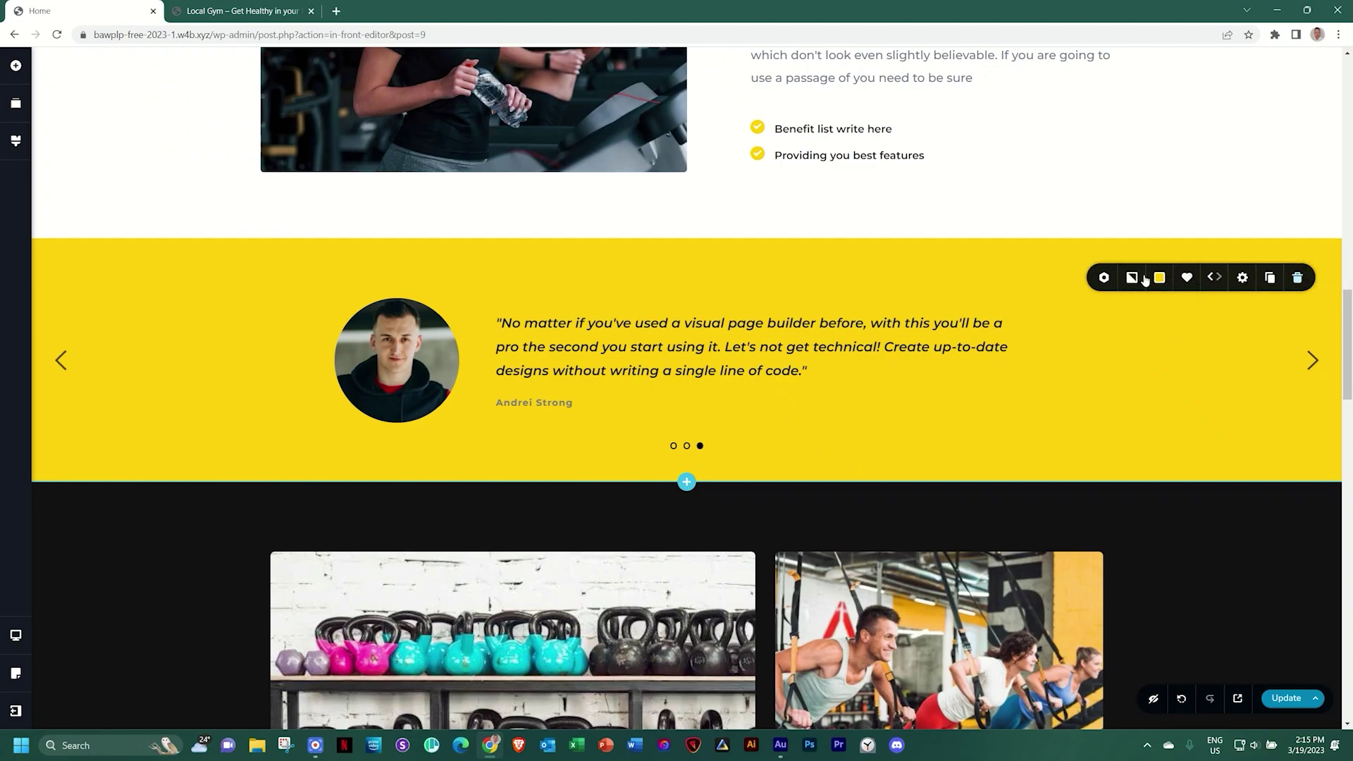
click(1104, 278)
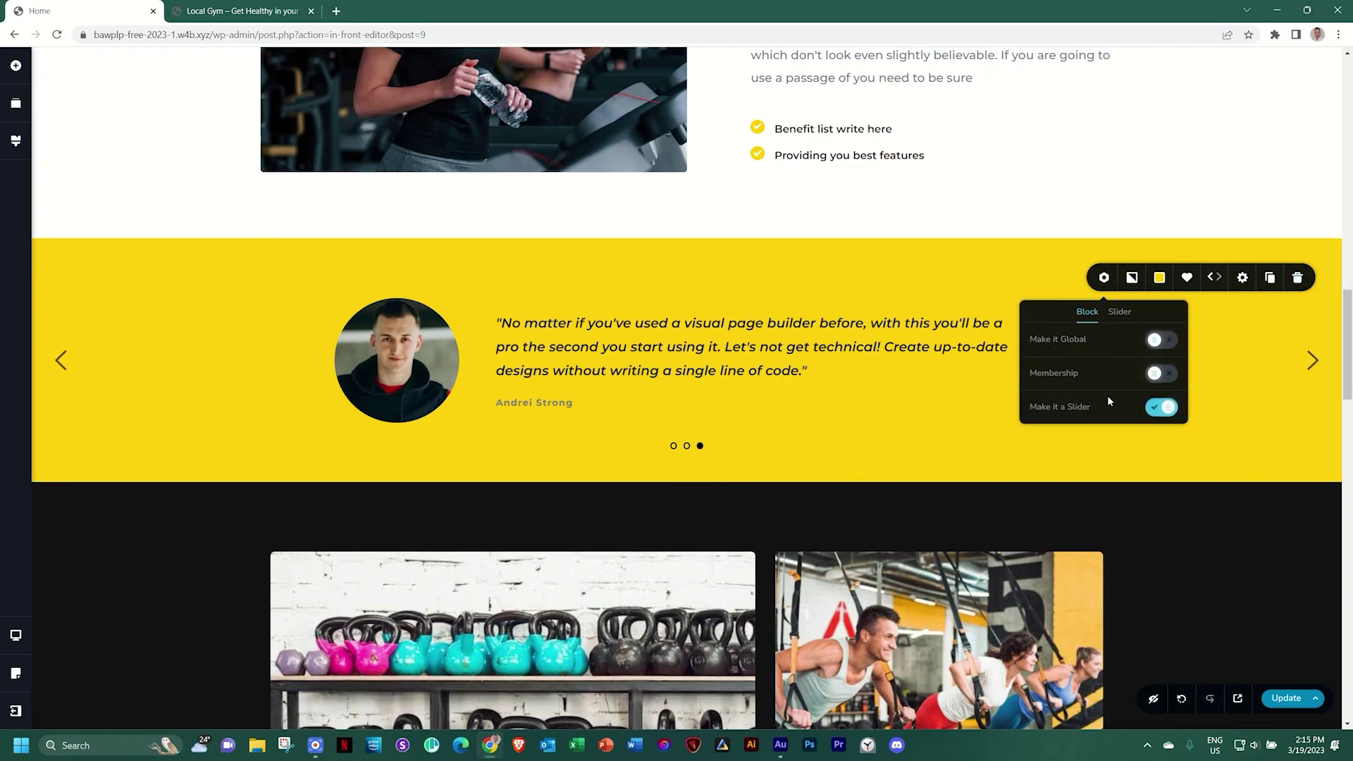
click(1120, 315)
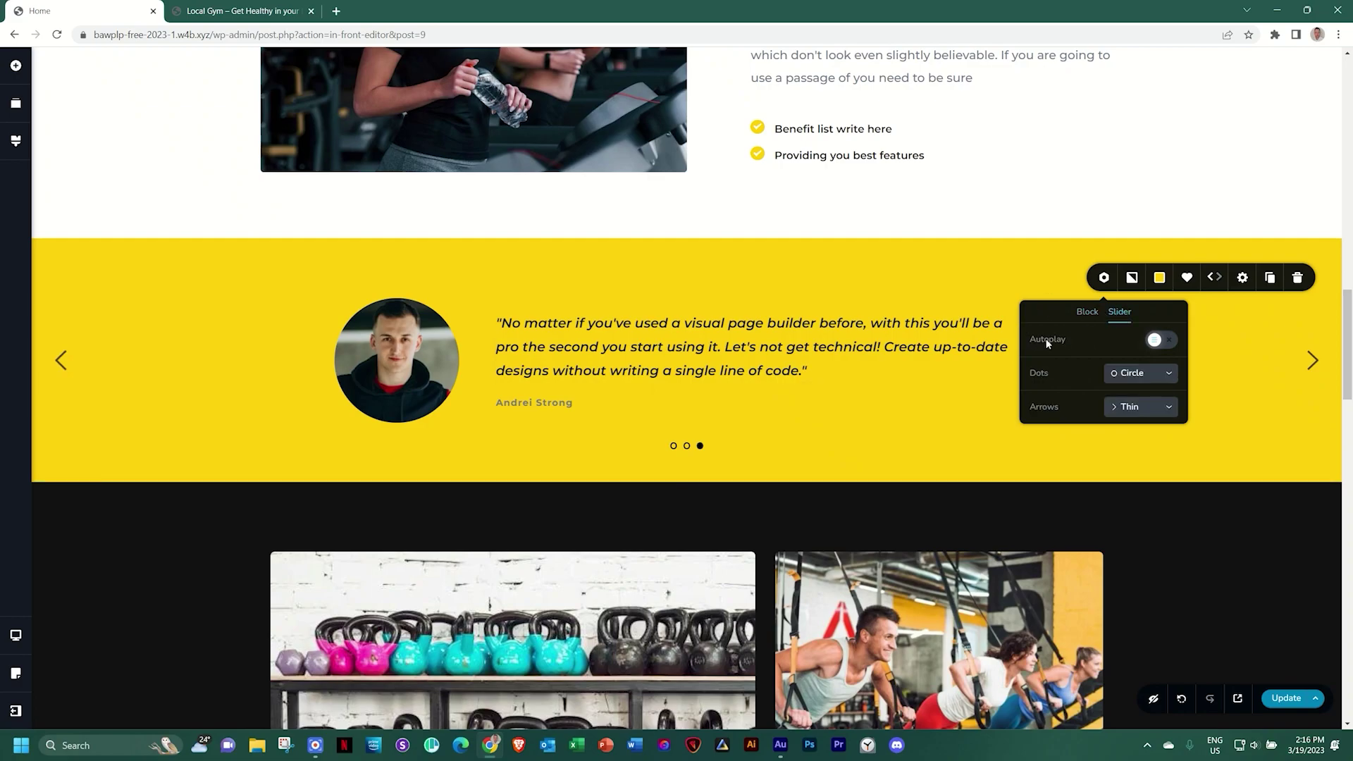
click(1159, 340)
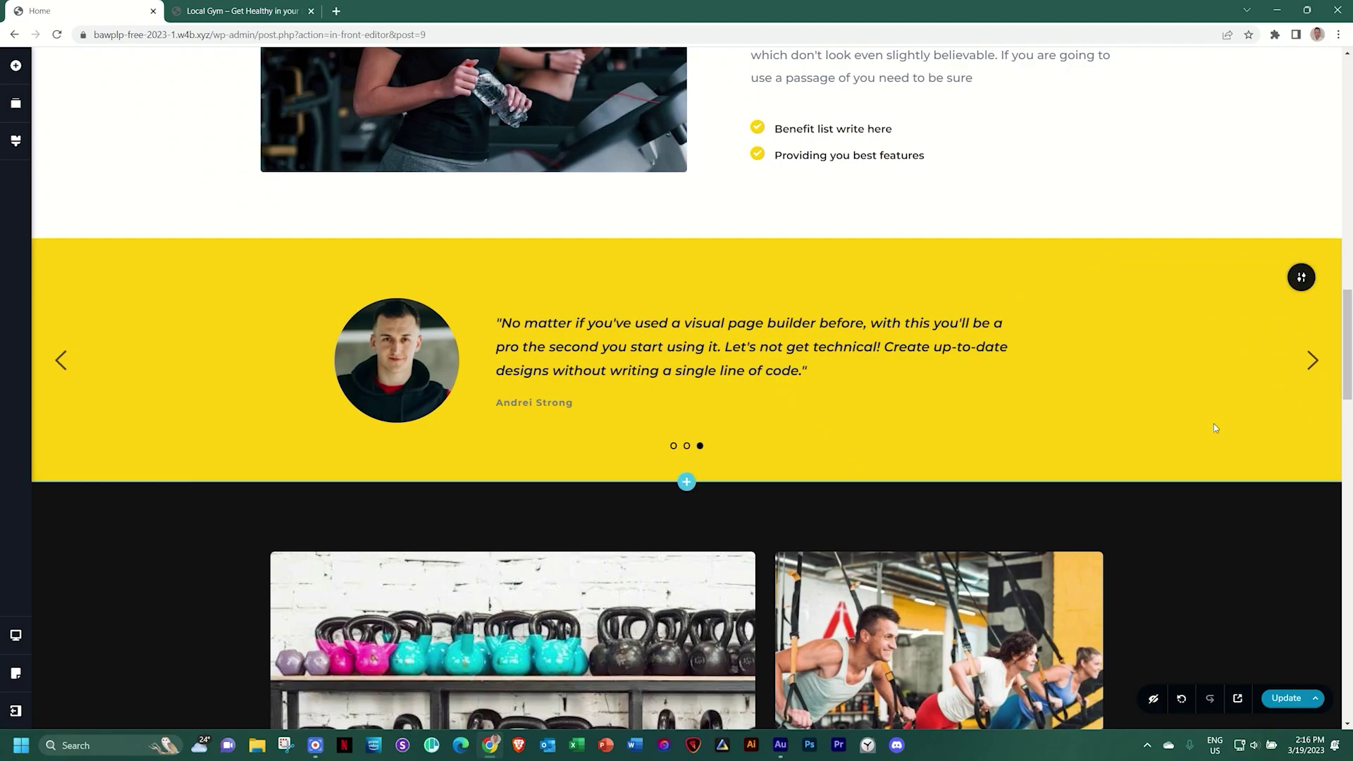
key(ctrl+s)
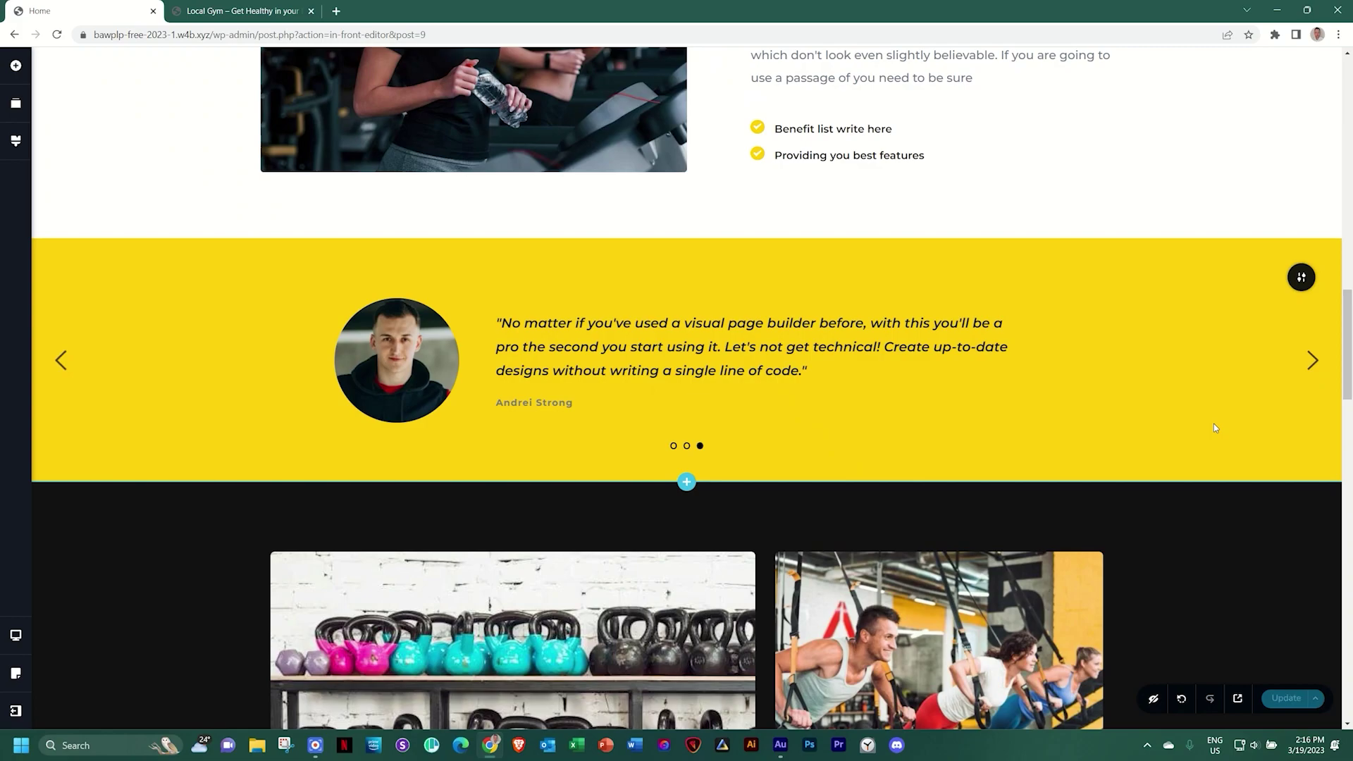
Preview the gym page, scroll to the three-slide testimonial slider, then return to the editor
key(ctrl+p)
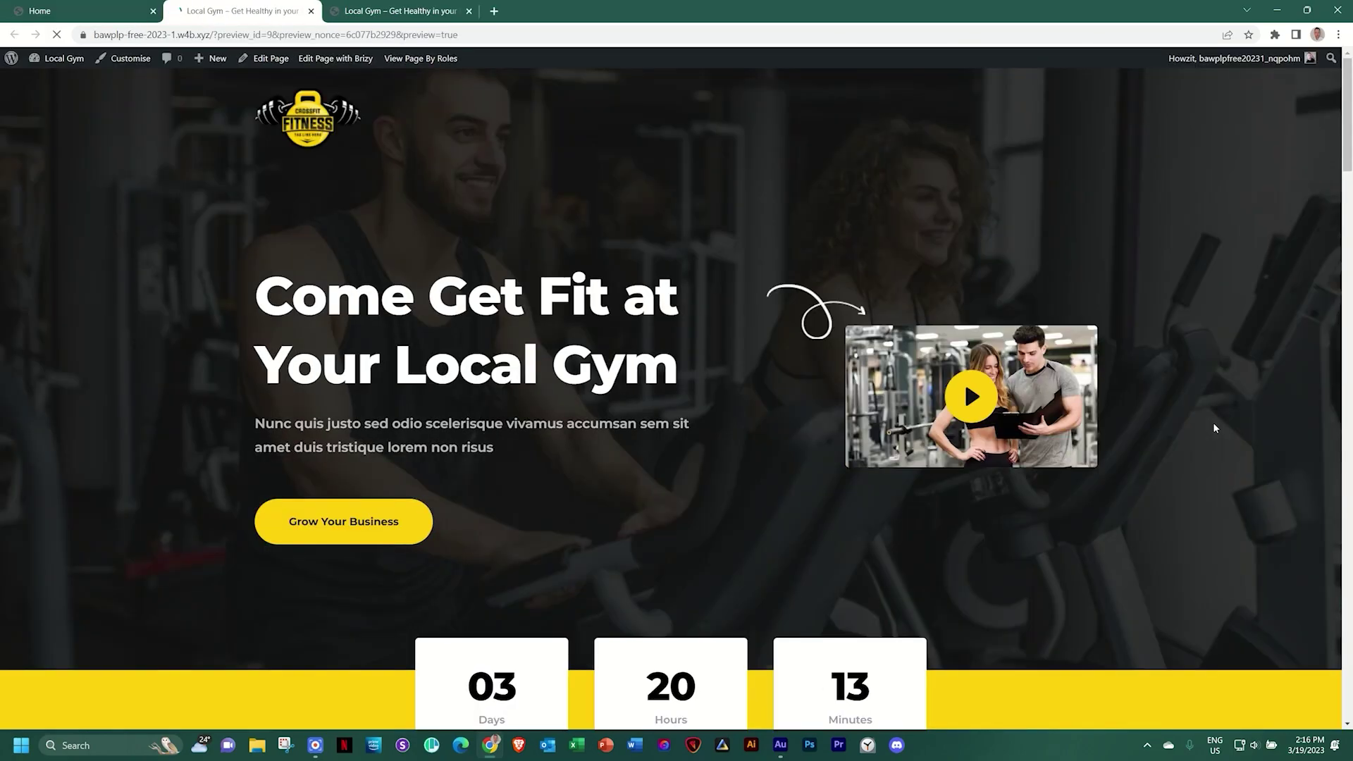
scroll(1300, 171, down, 14)
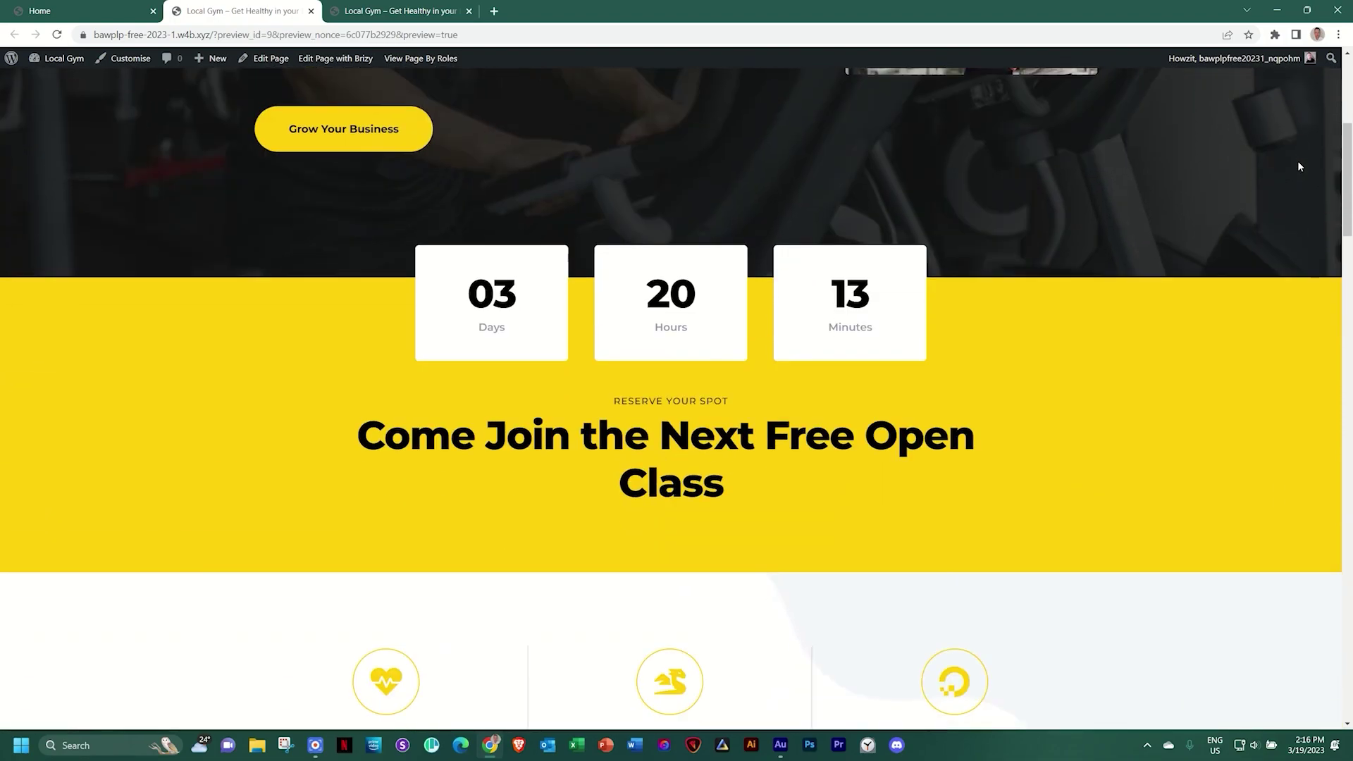
scroll(1300, 166, down, 6)
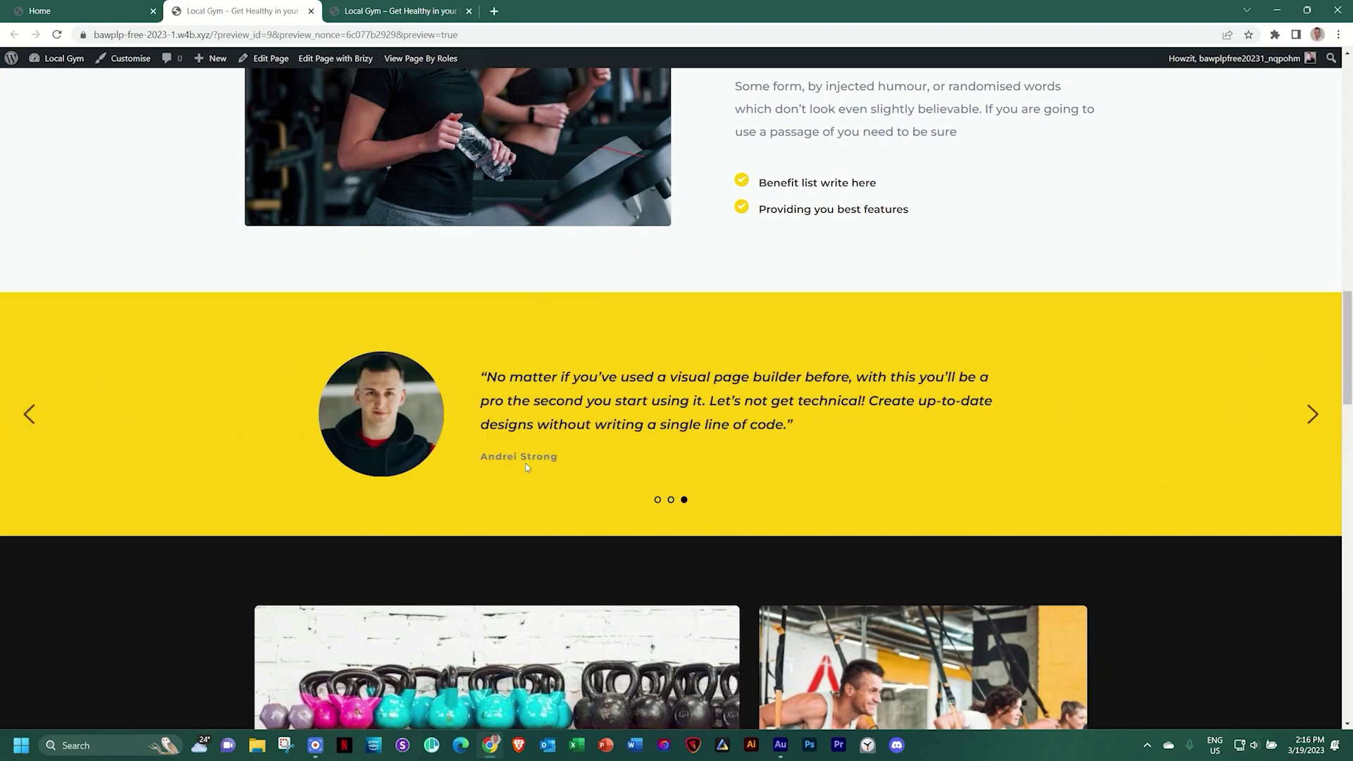
key(ctrl+shift+Tab)
Make the reviewer names on the second and third slides uppercase, then save the page with Update
click(517, 404)
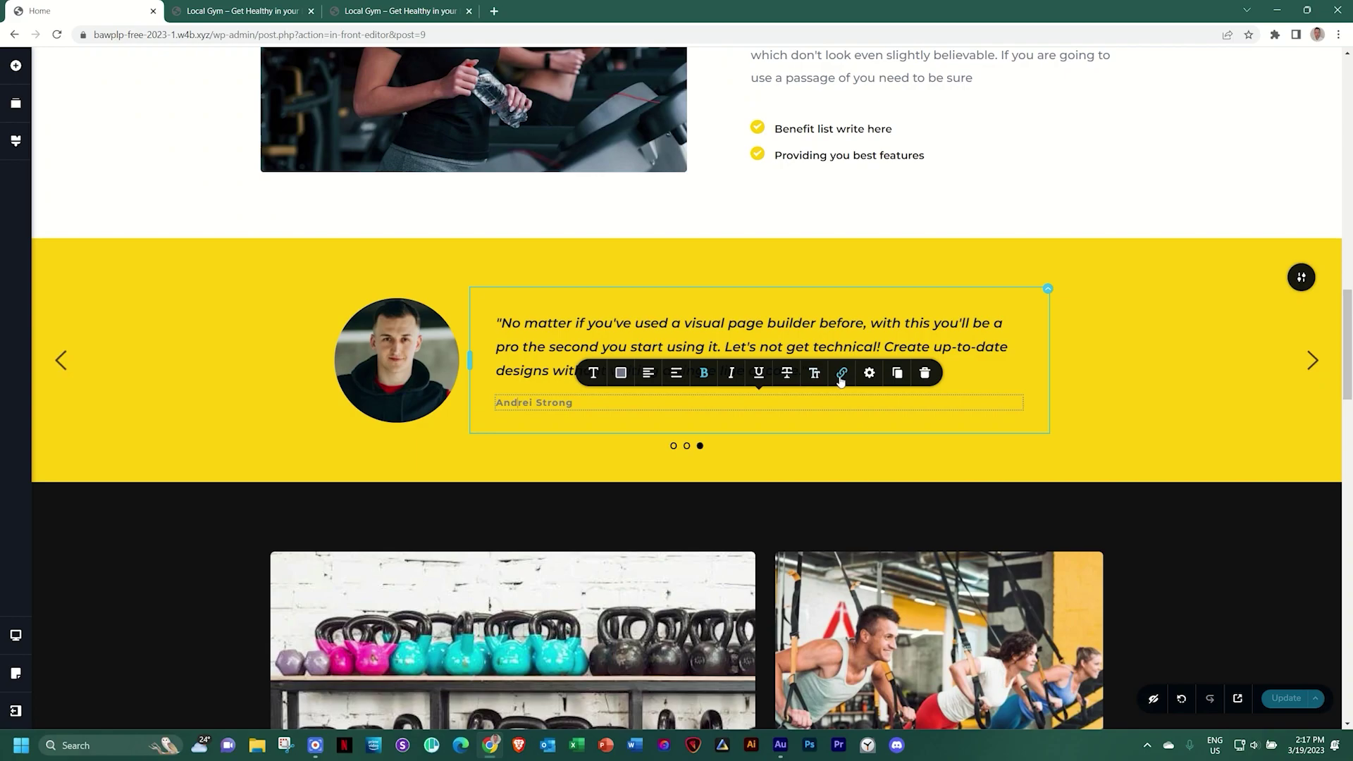
click(815, 378)
click(686, 447)
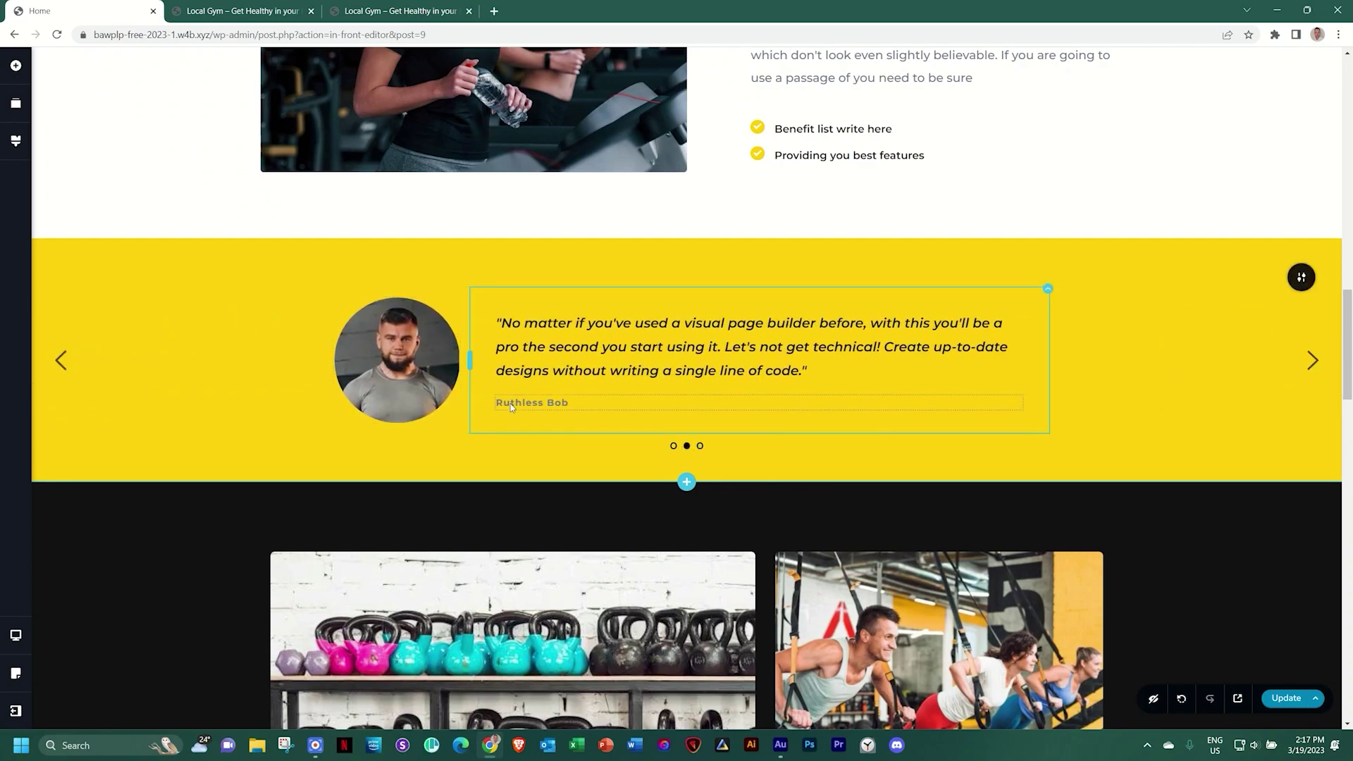
click(511, 403)
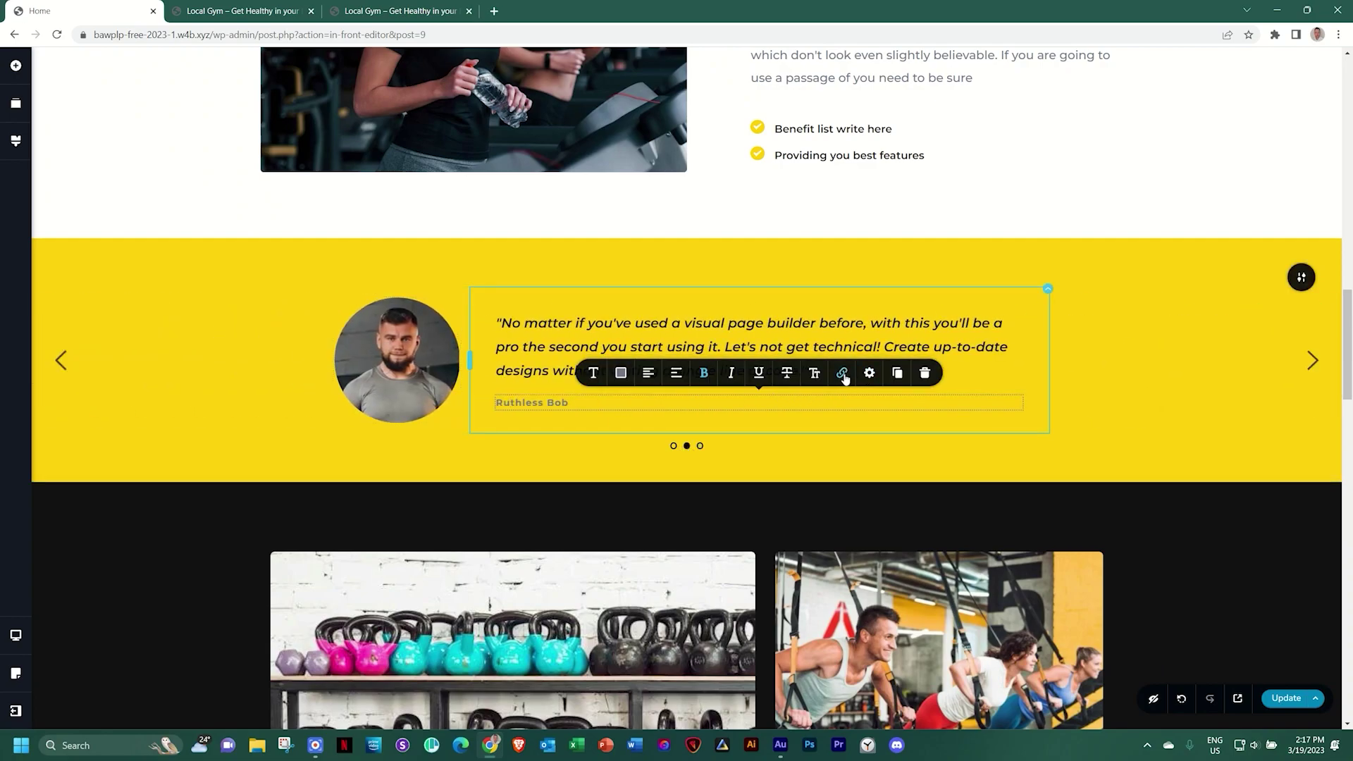
click(818, 377)
click(1183, 369)
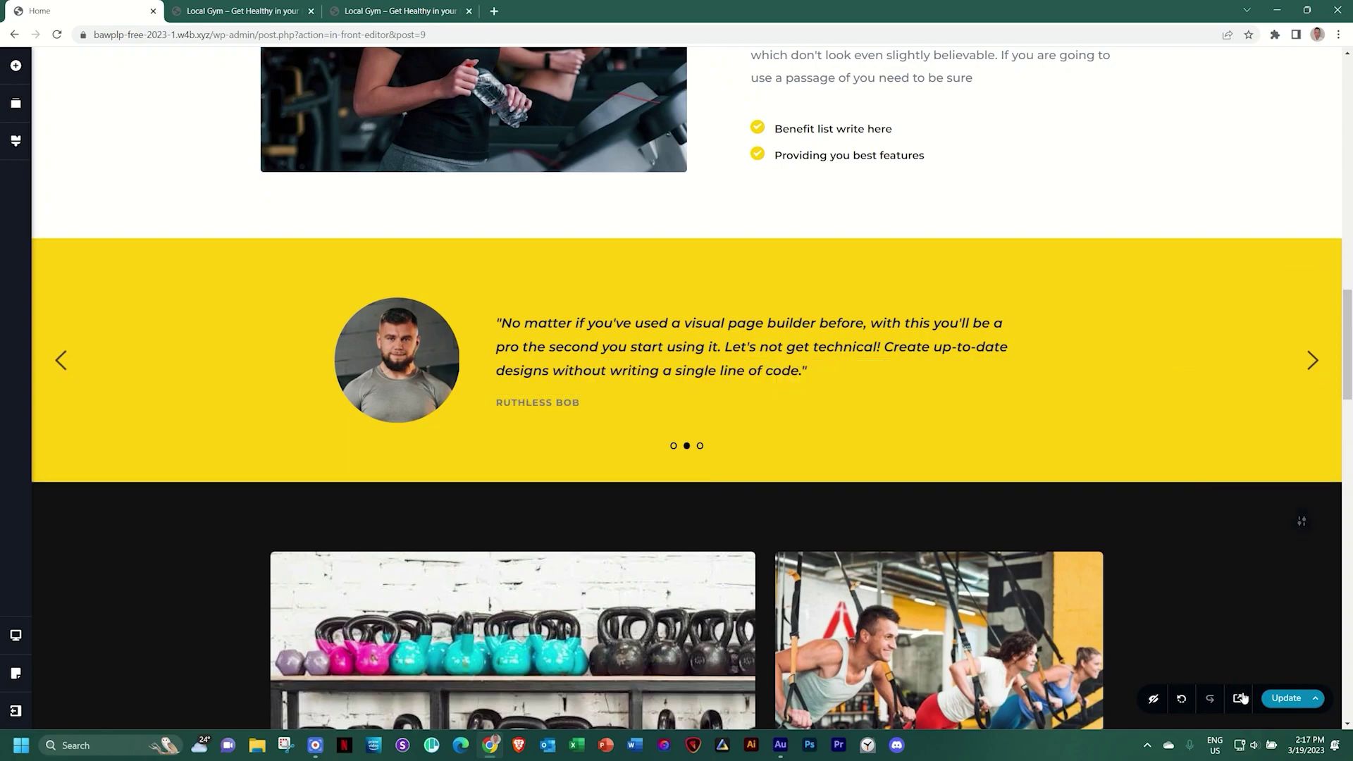
click(1277, 705)
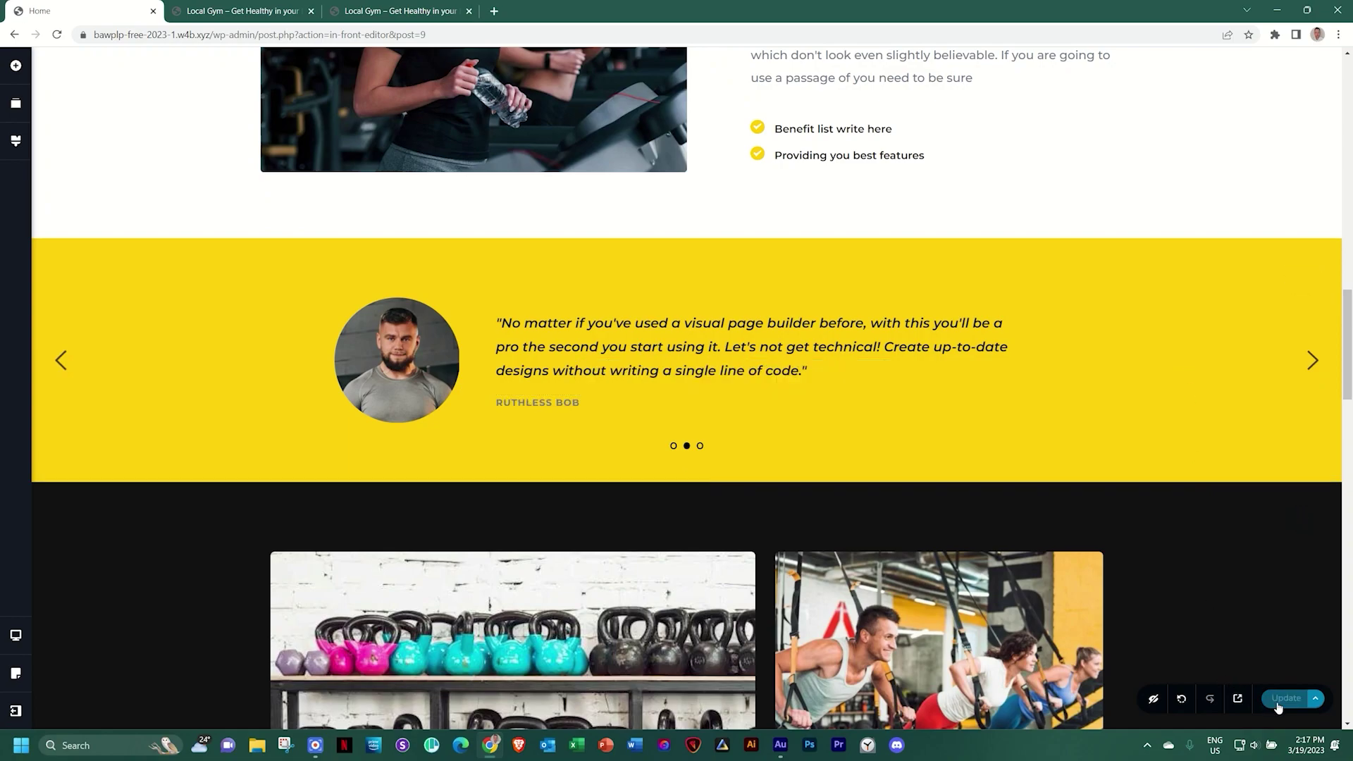
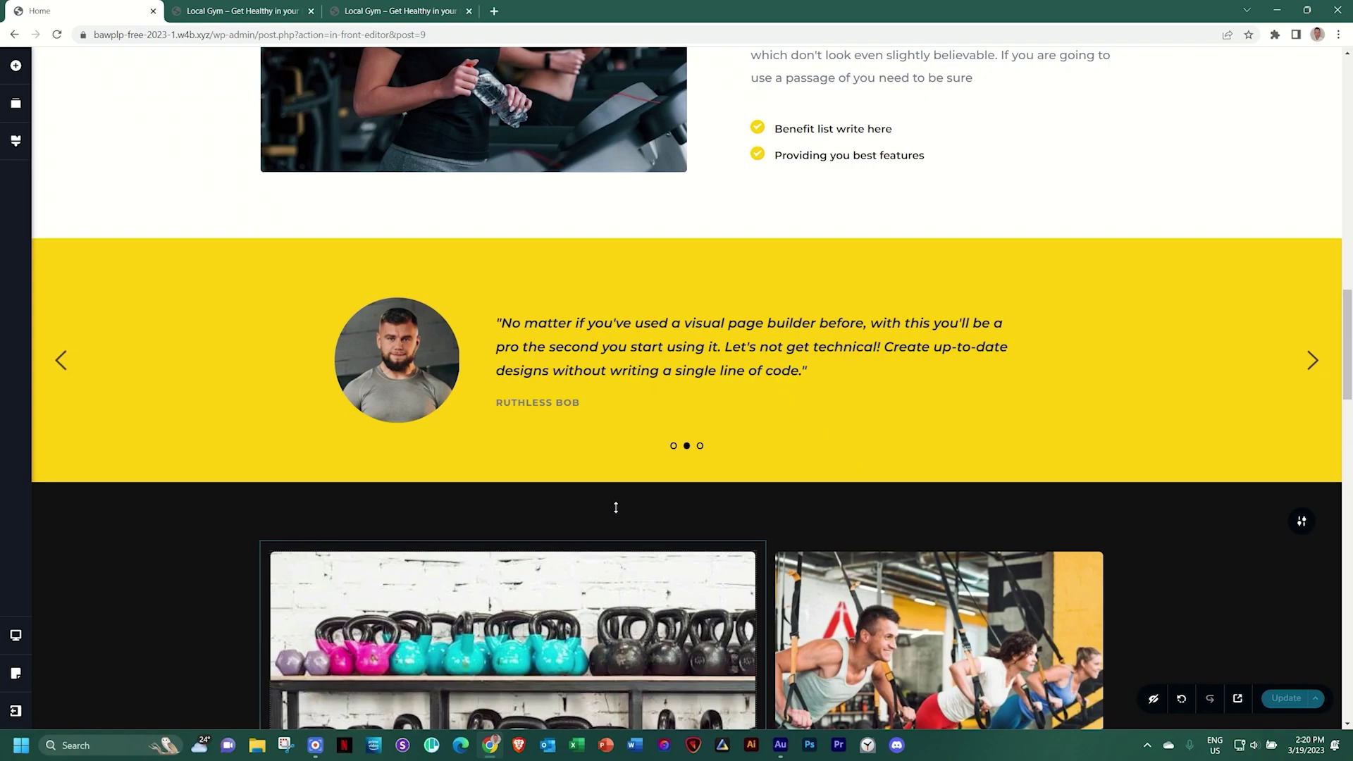
Scroll down the gym page past the Reserve Your Spot form to the footer
scroll(616, 505, down, 10)
scroll(618, 510, down, 15)
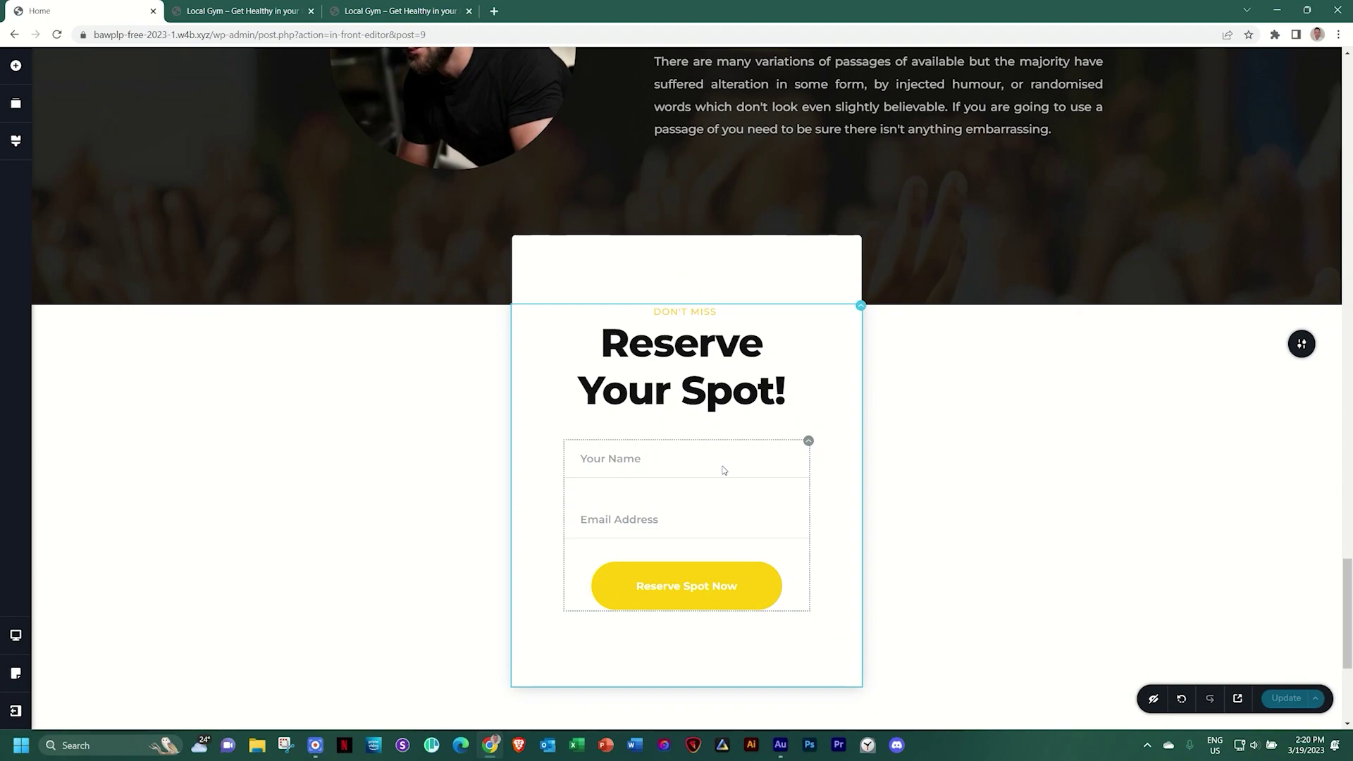
scroll(724, 470, down, 2)
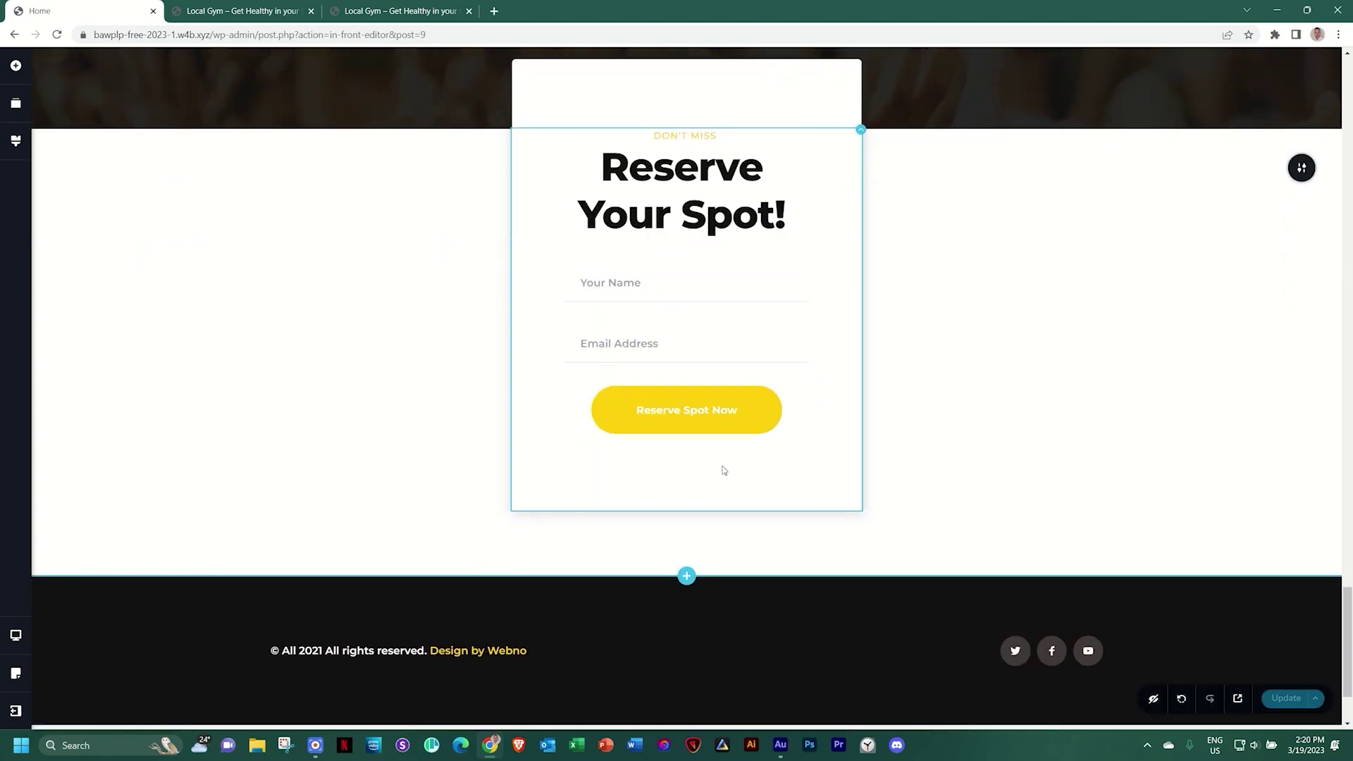
scroll(724, 470, down, 2)
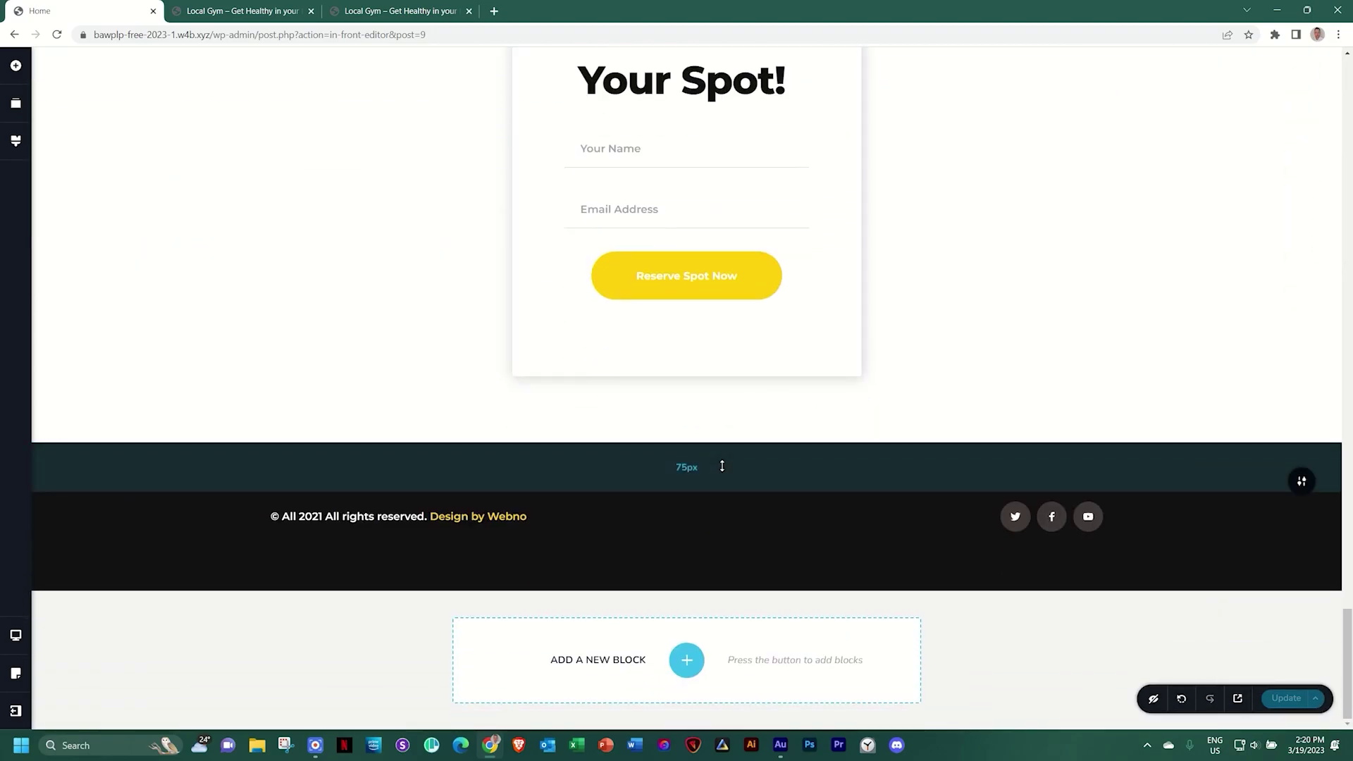
Add a blank custom block below the footer and drop a Columns element into it
click(695, 659)
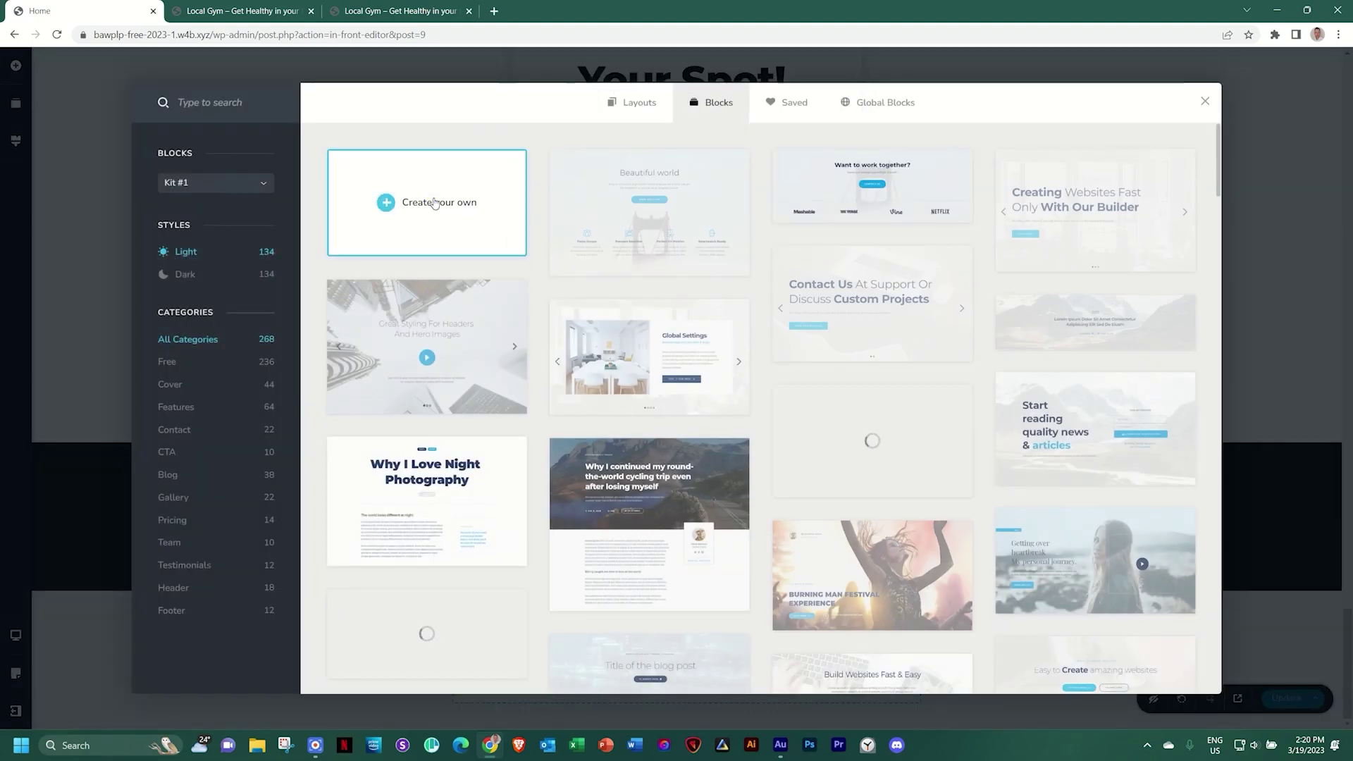
click(434, 203)
scroll(584, 251, down, 3)
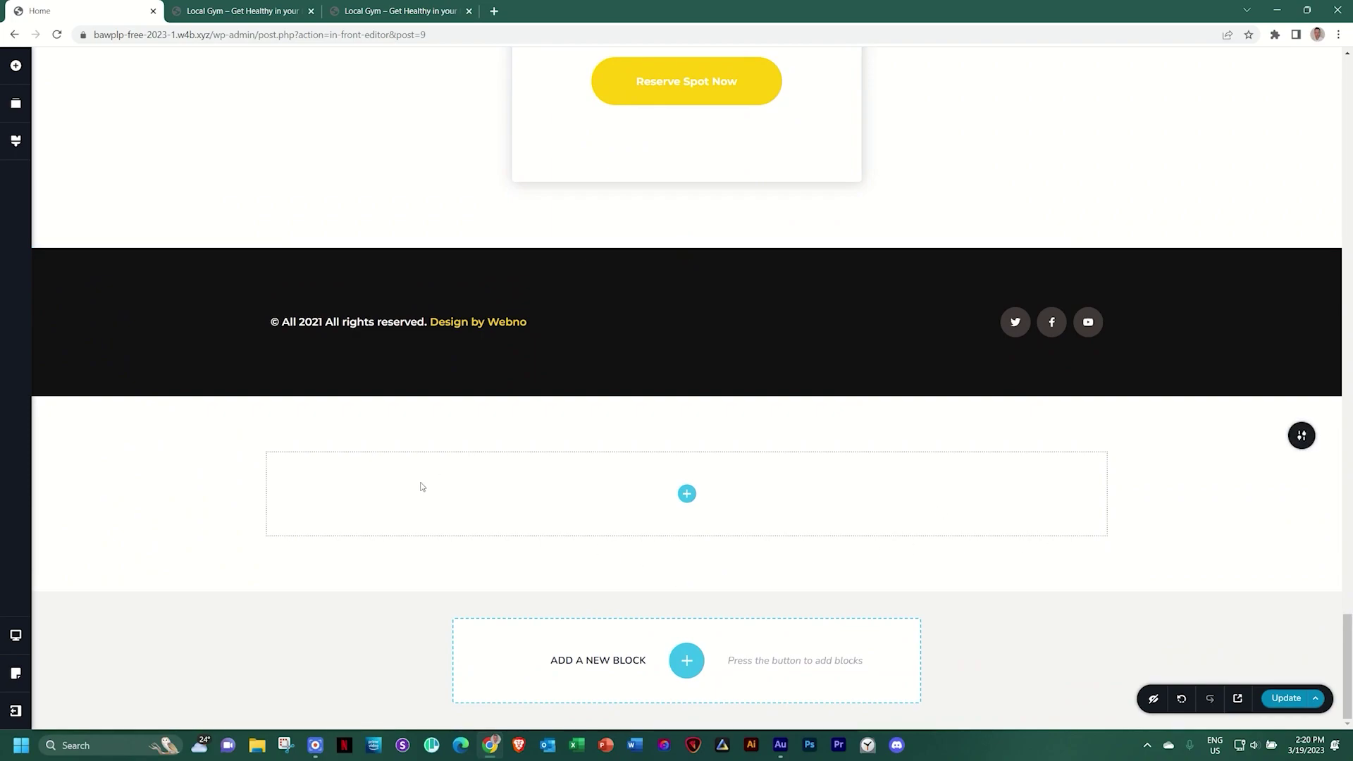
click(685, 495)
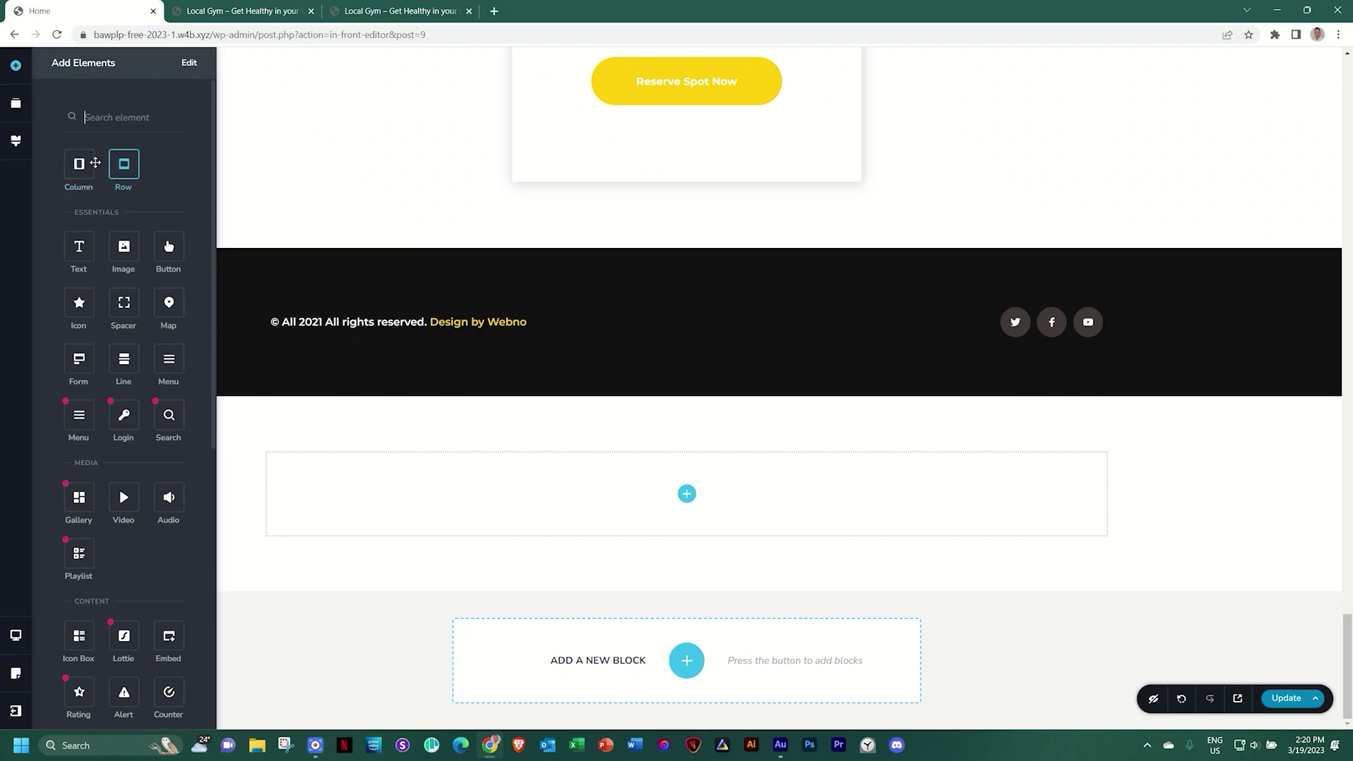
drag(76, 165, 687, 504)
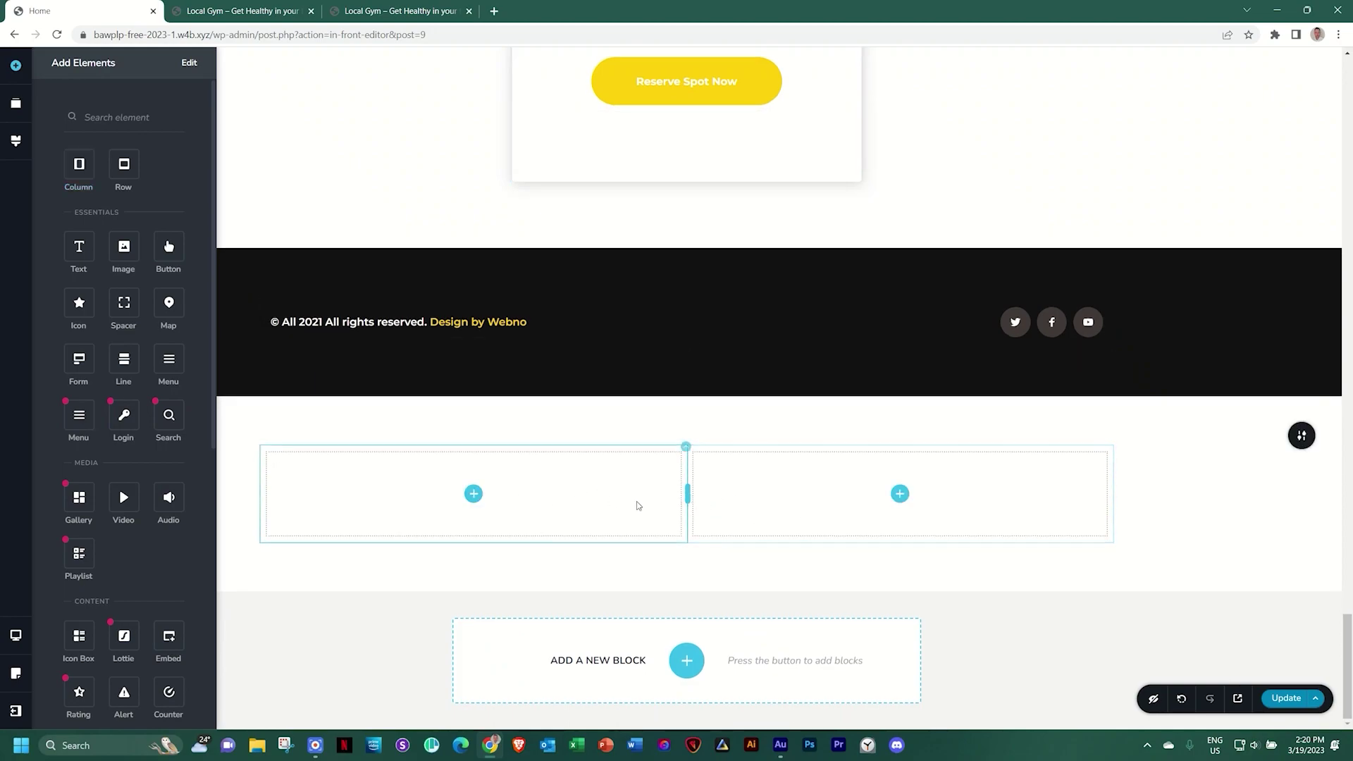
Add and delete columns in the new row until exactly two columns remain
click(685, 446)
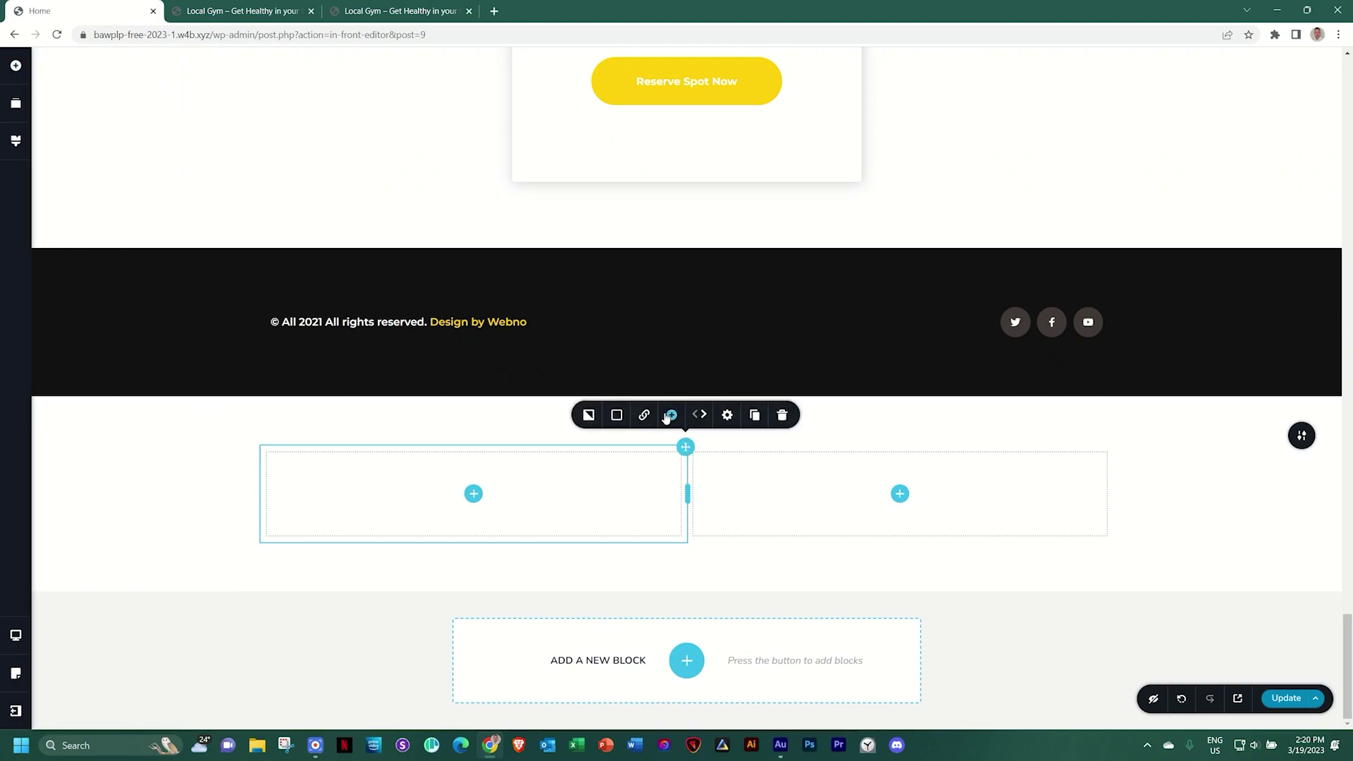
click(671, 415)
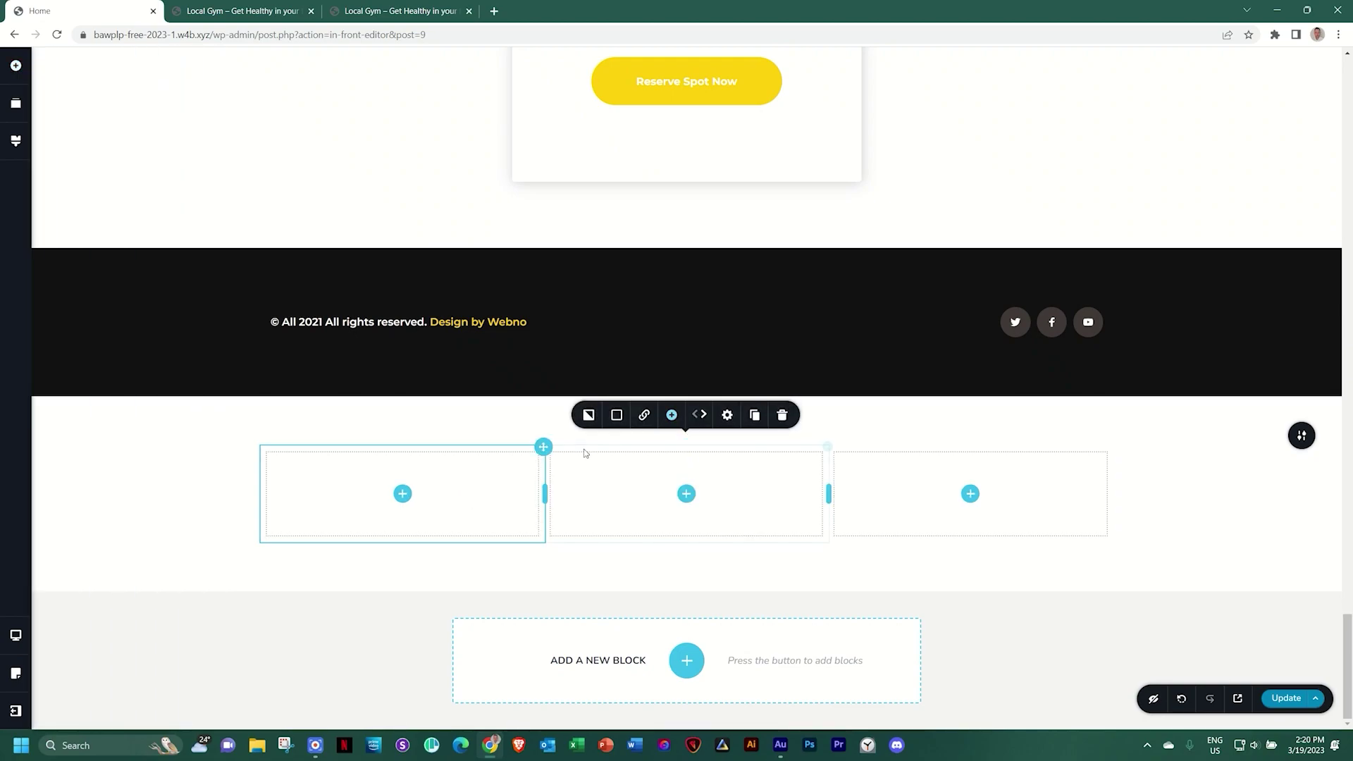
click(672, 415)
click(781, 416)
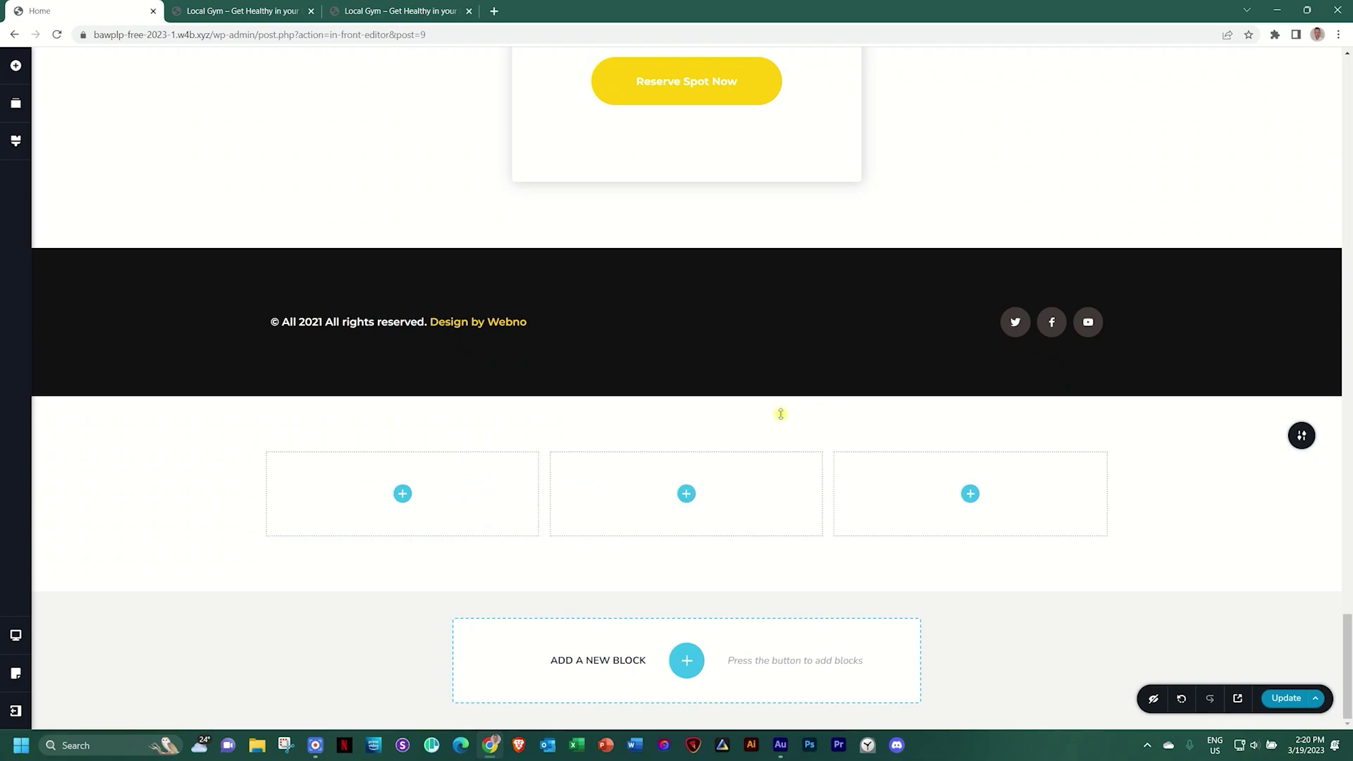
click(826, 447)
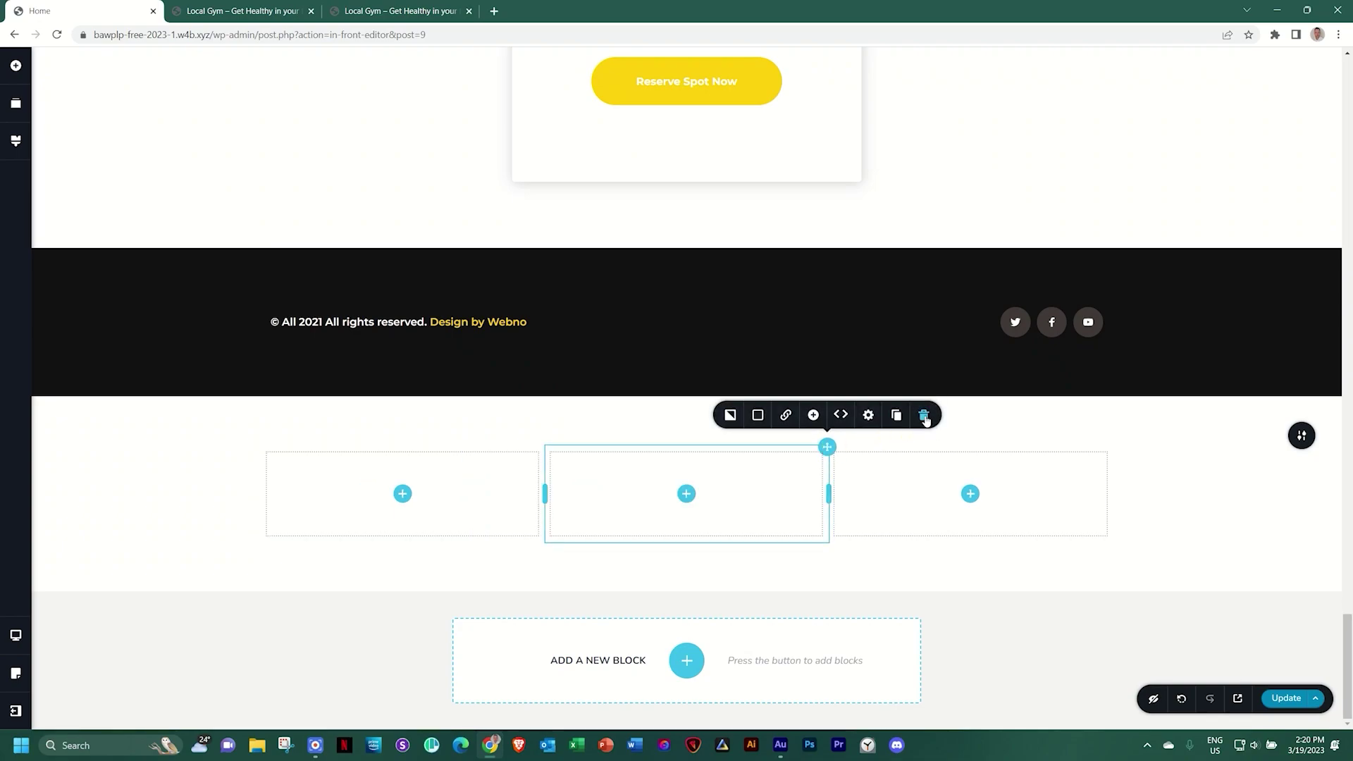
click(923, 416)
drag(686, 493, 723, 494)
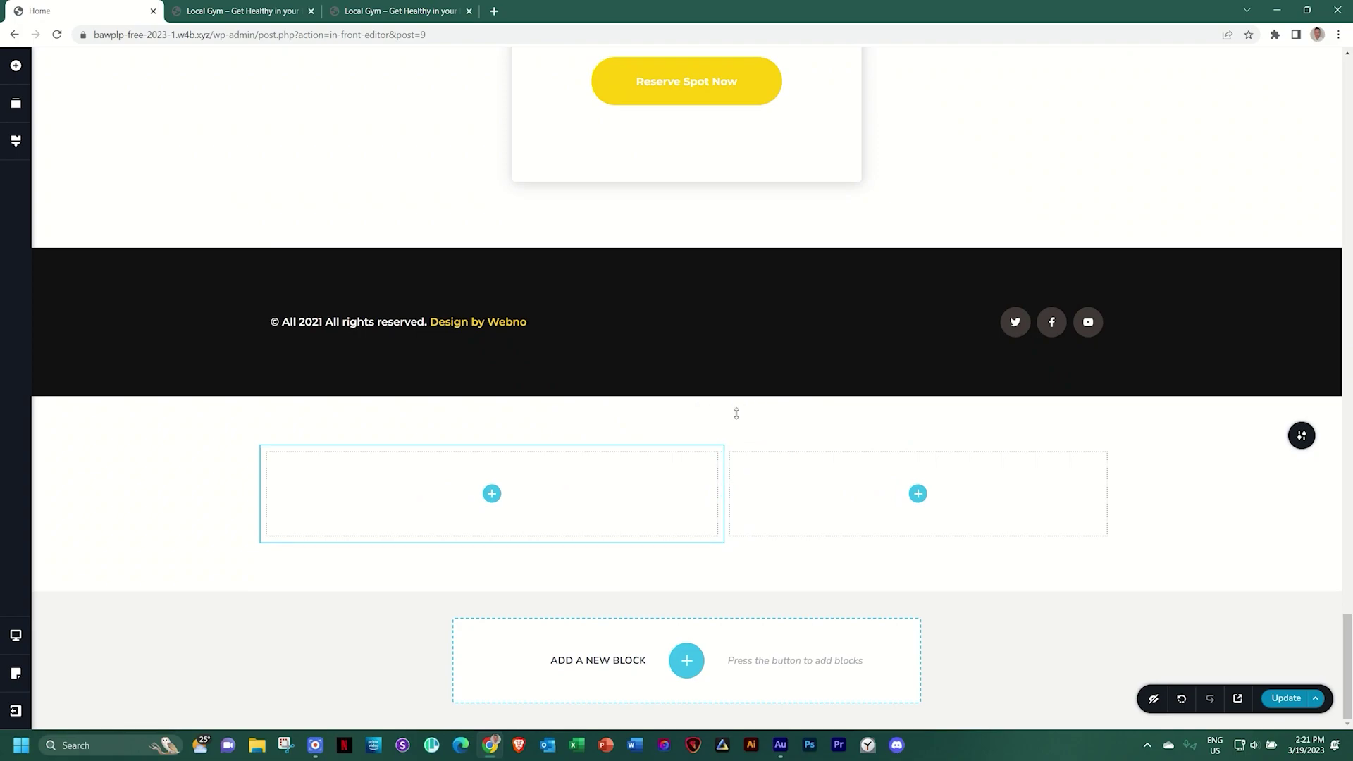
click(723, 447)
click(819, 414)
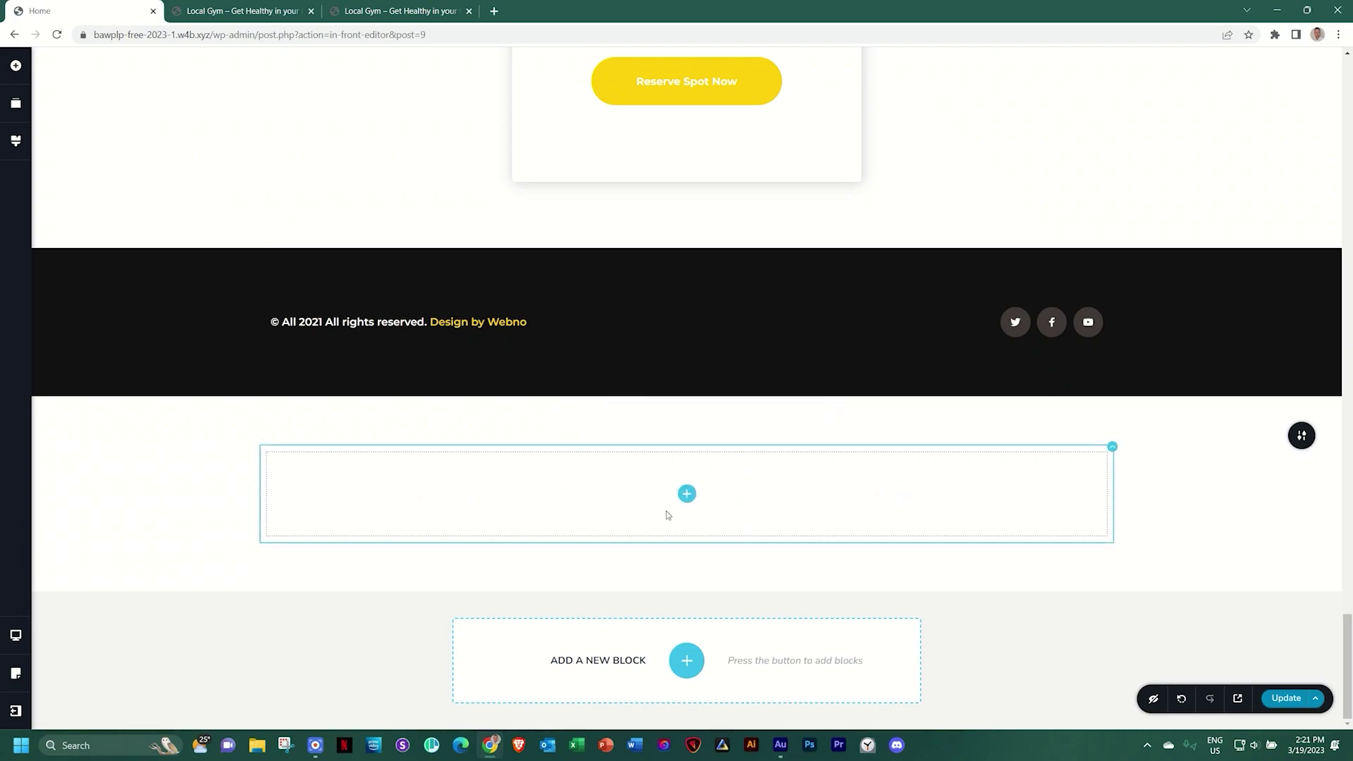
click(1112, 449)
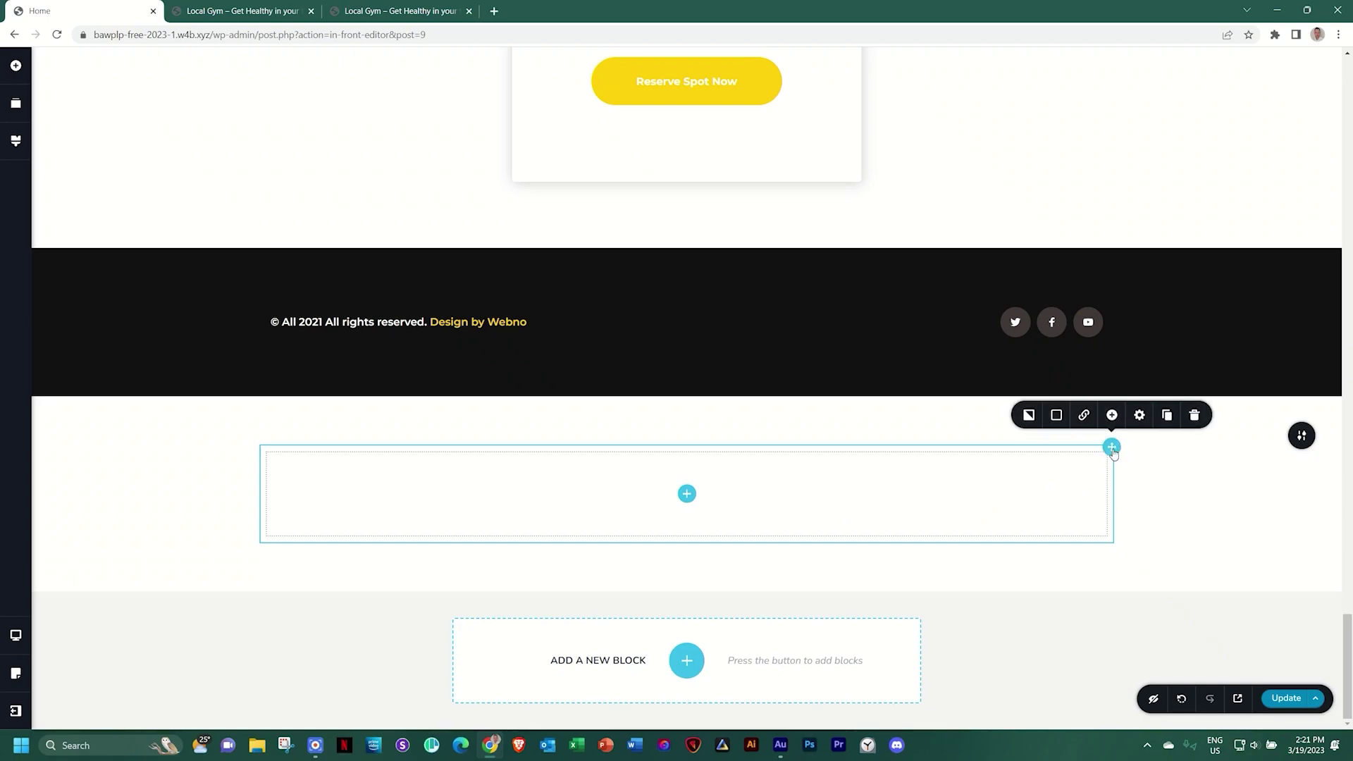
click(1111, 417)
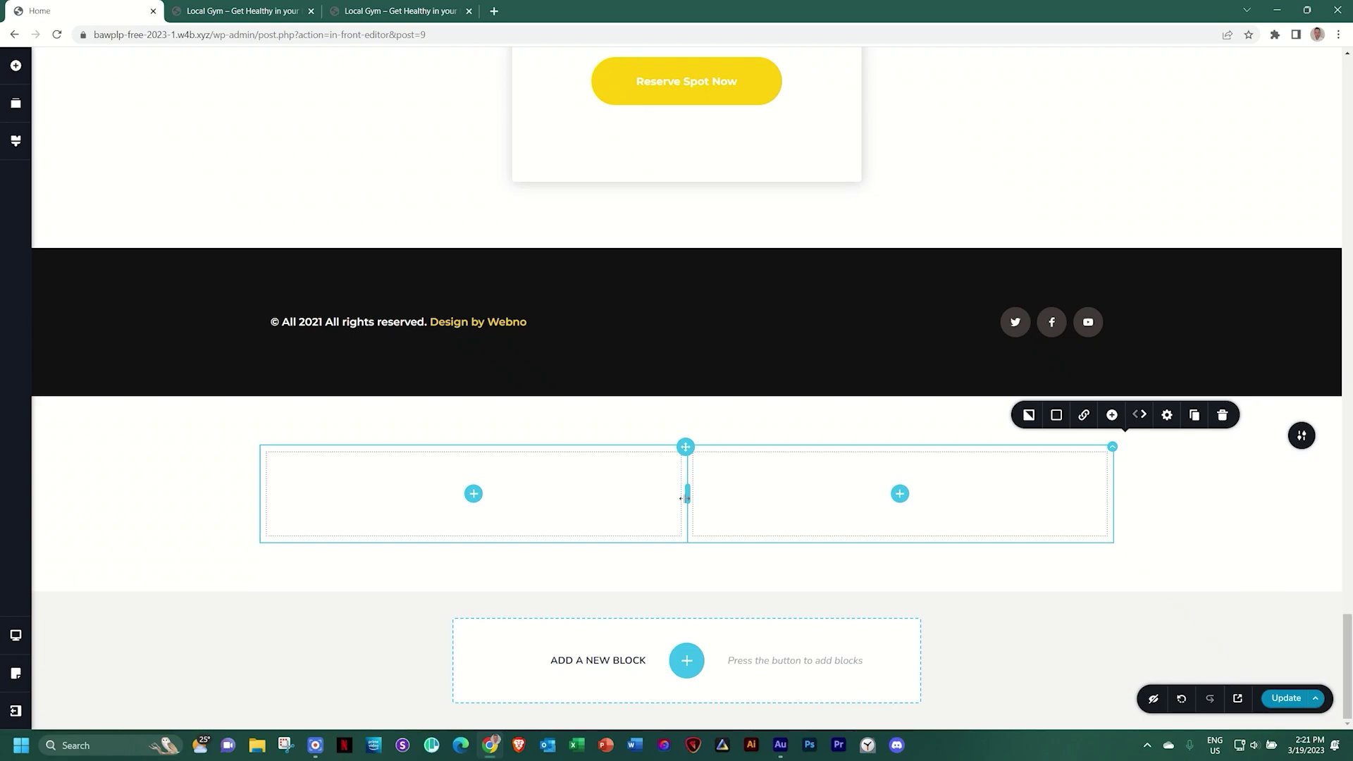
drag(681, 498, 709, 494)
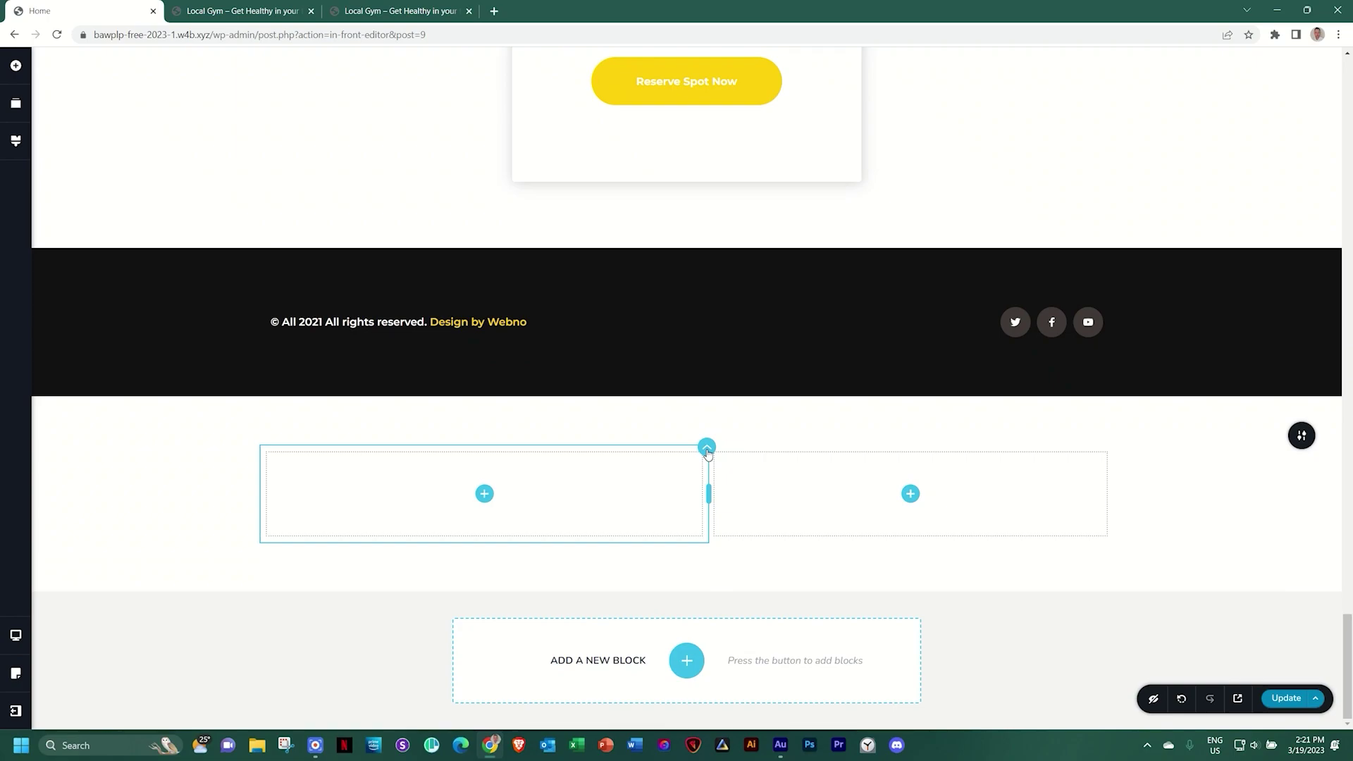
Change the left column's width from 52.5 to 50%
click(707, 448)
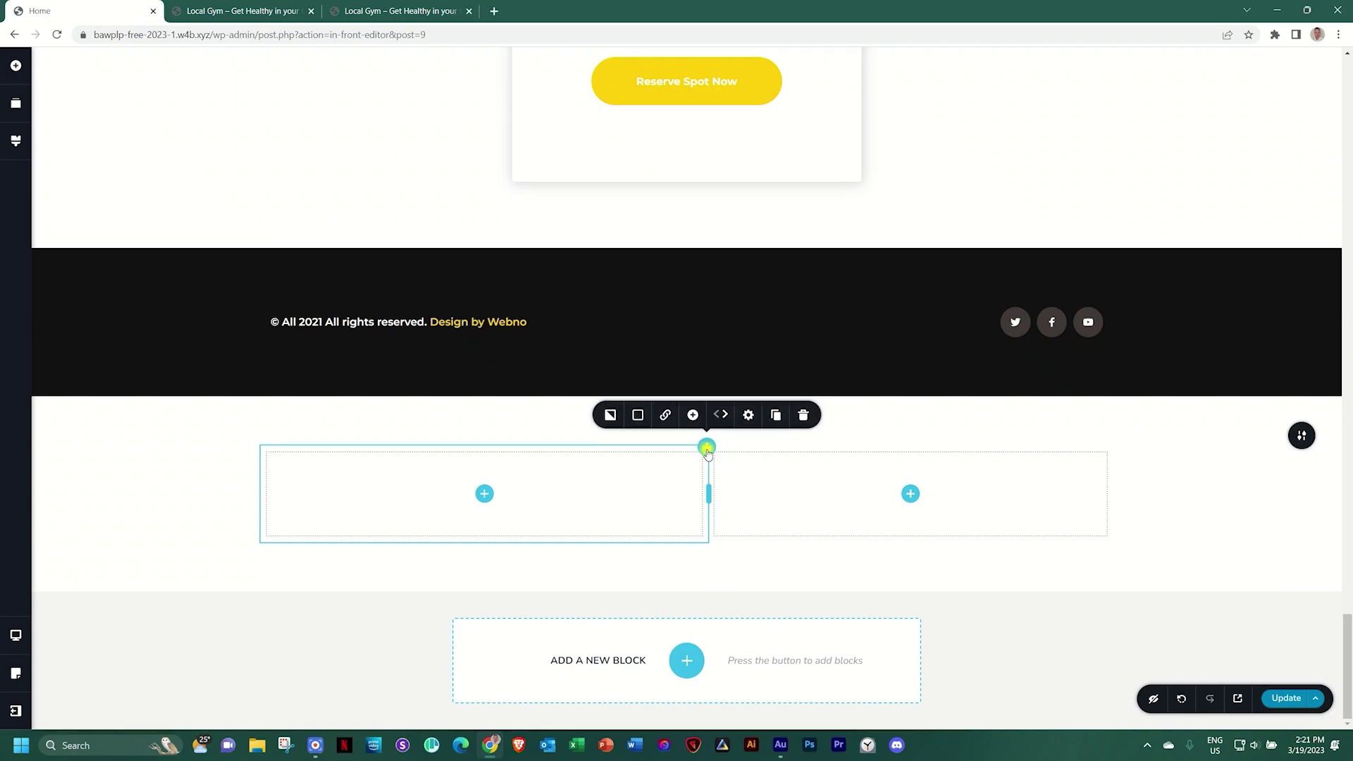
click(748, 416)
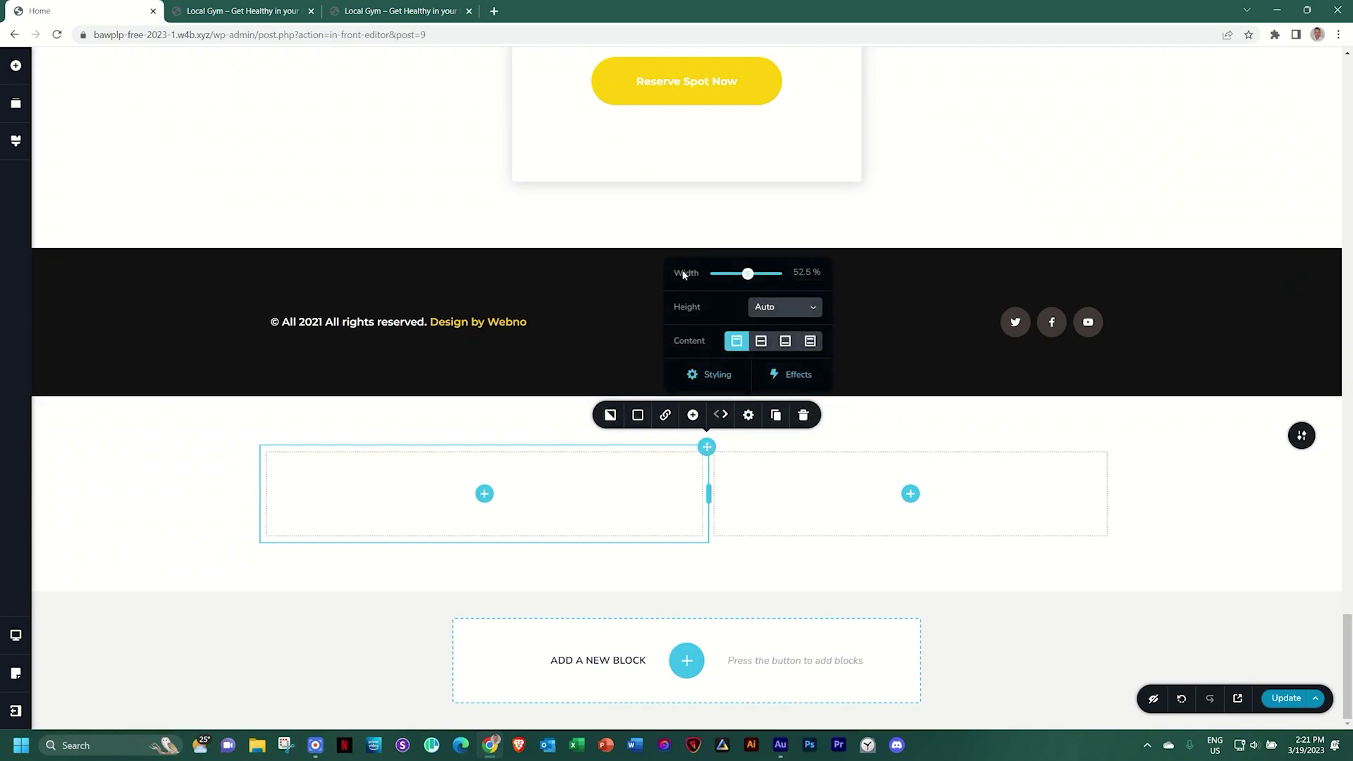
double_click(801, 272)
text(50)
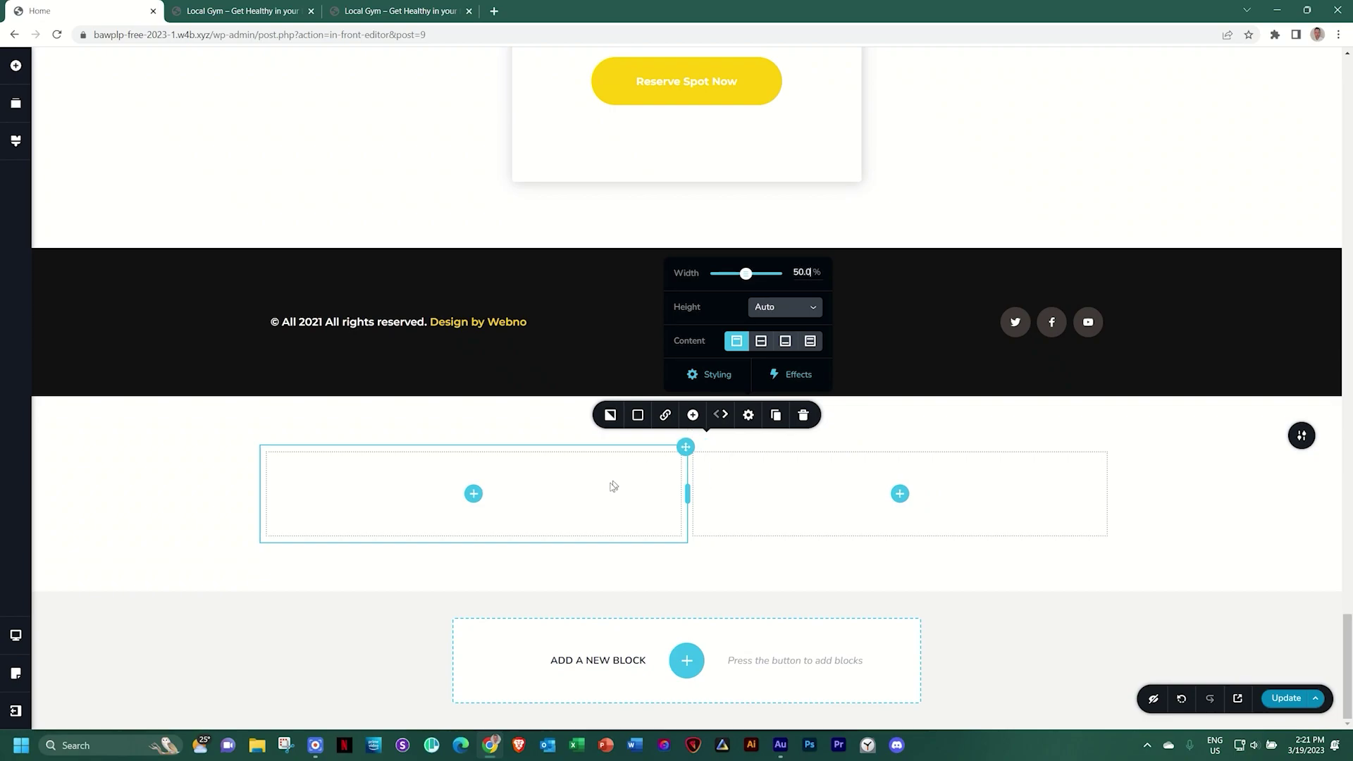
click(746, 503)
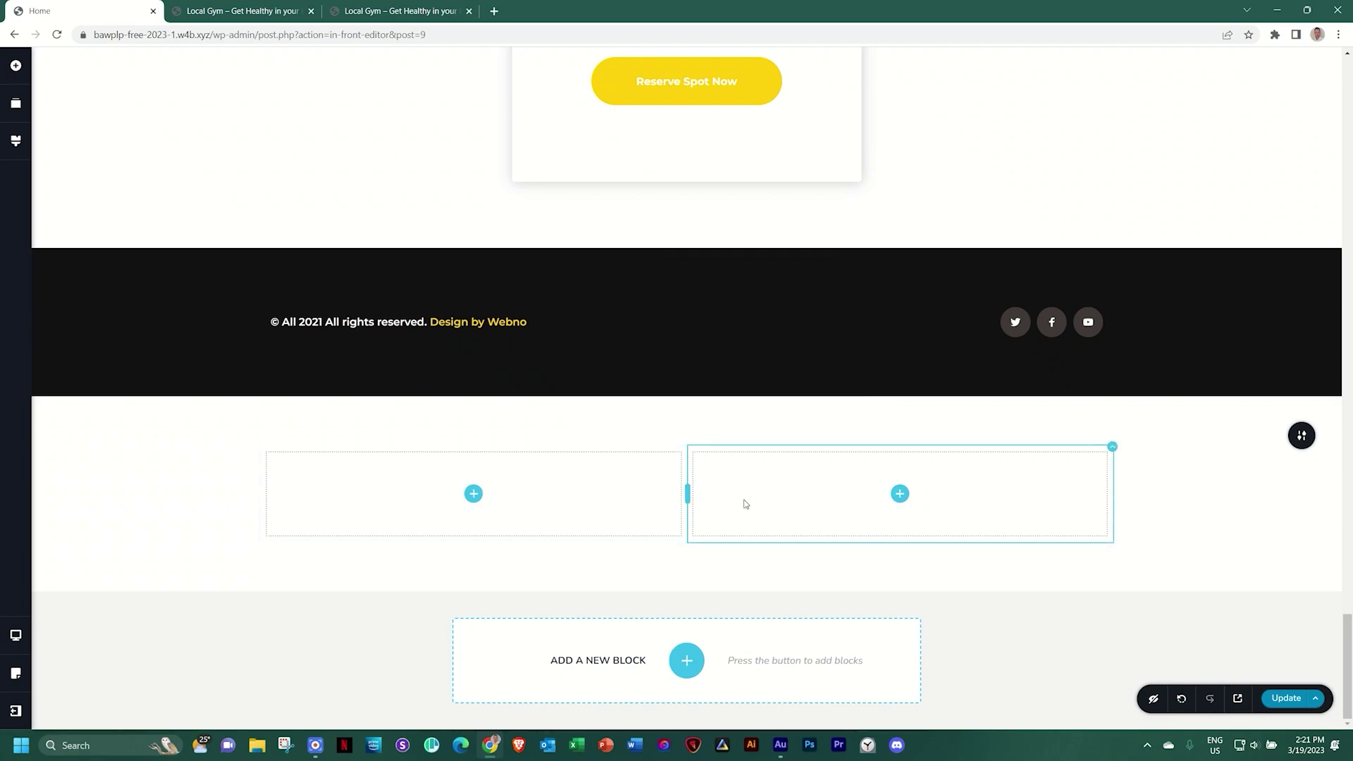
click(473, 494)
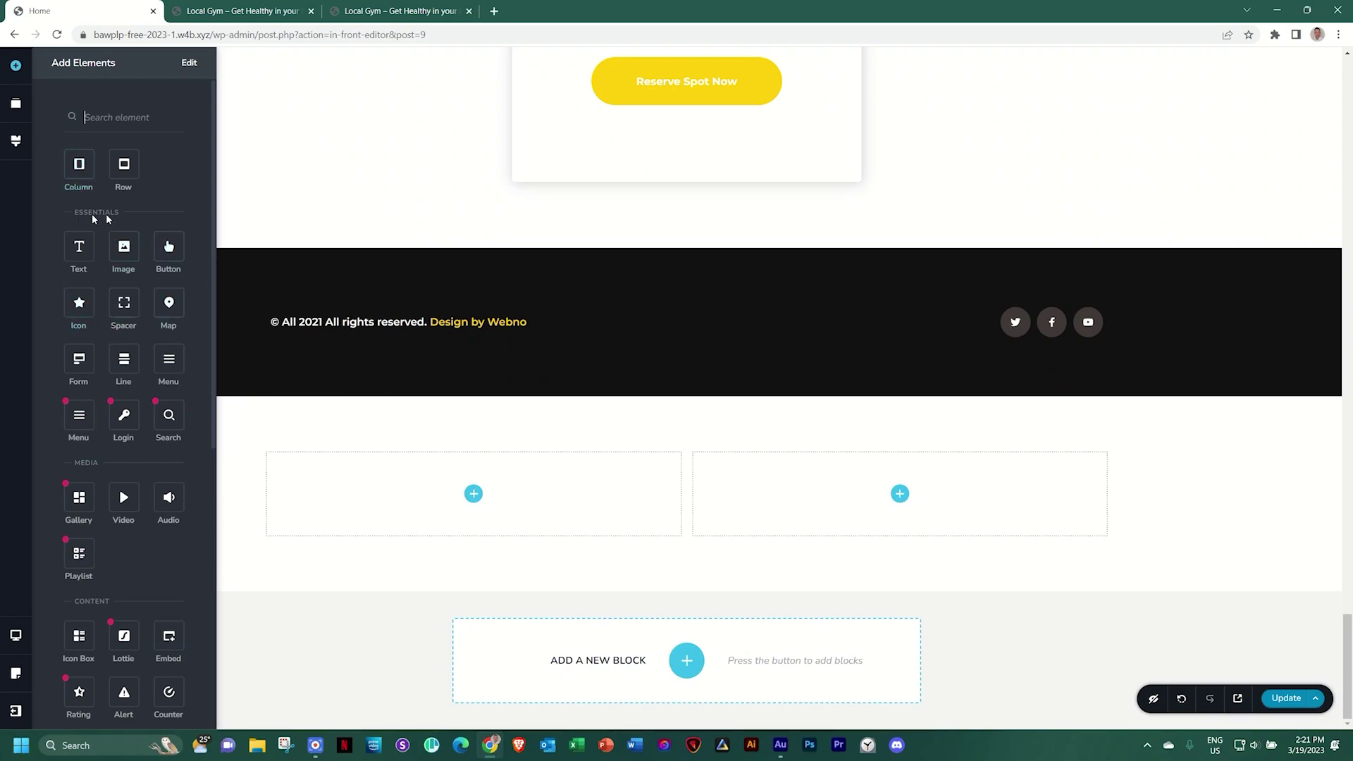
Place a map in the left column, set its address to 'gym' and adjust the zoom
drag(169, 303, 474, 512)
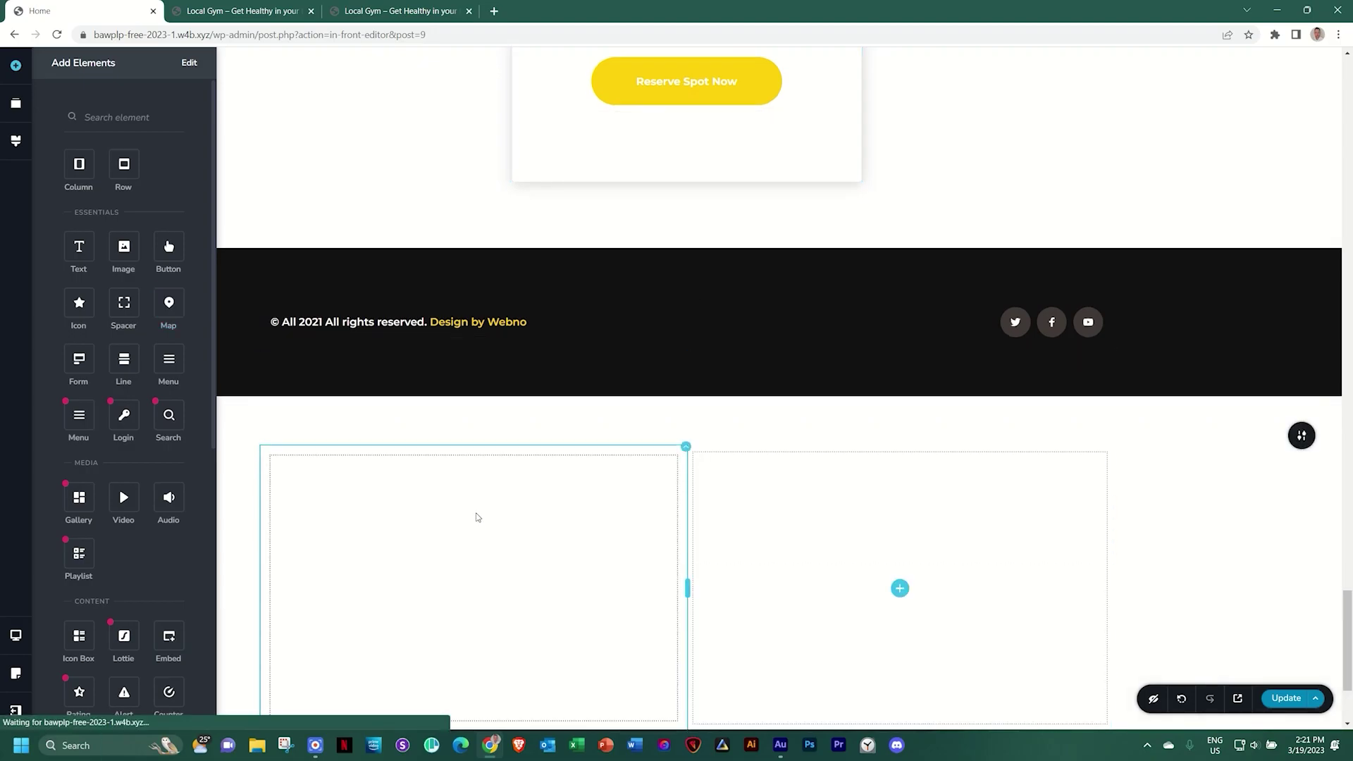
scroll(475, 514, down, 3)
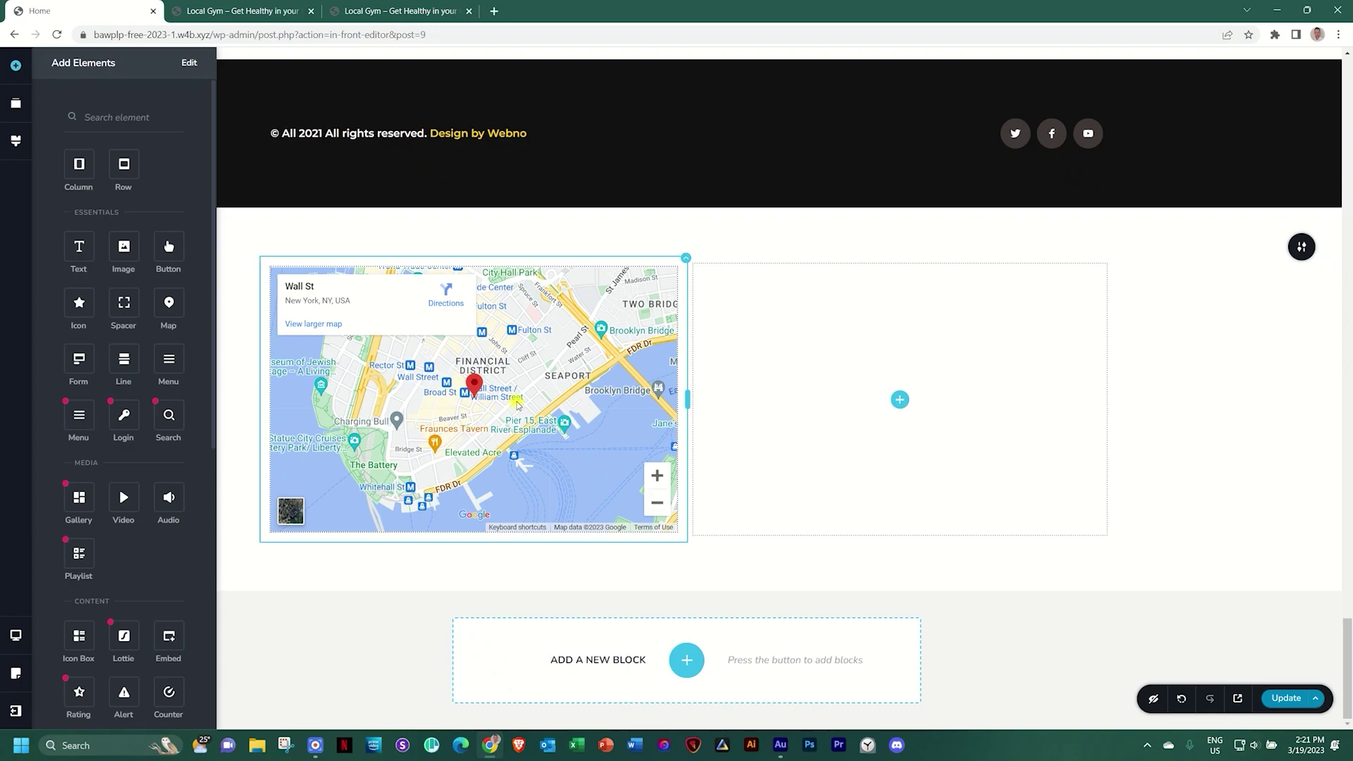
click(518, 405)
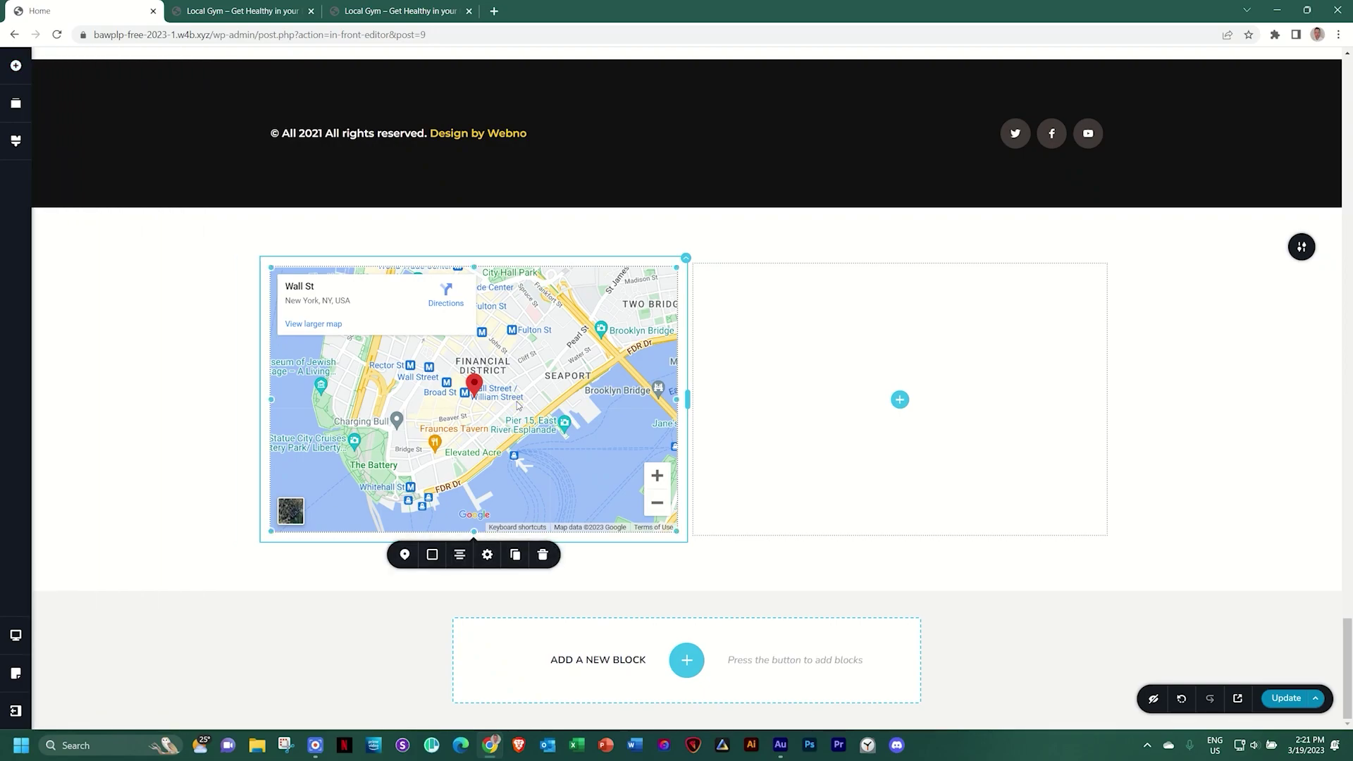
click(403, 554)
drag(428, 484, 359, 486)
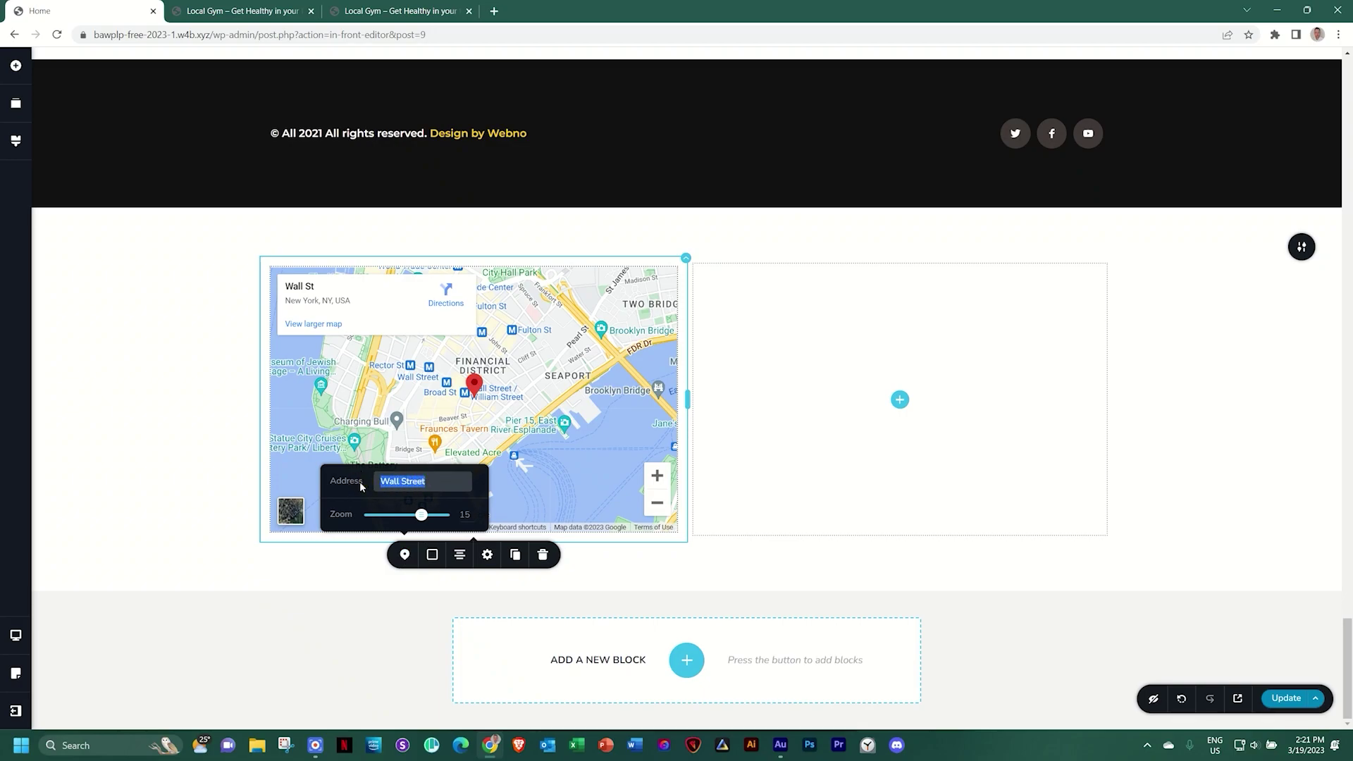
text(gym)
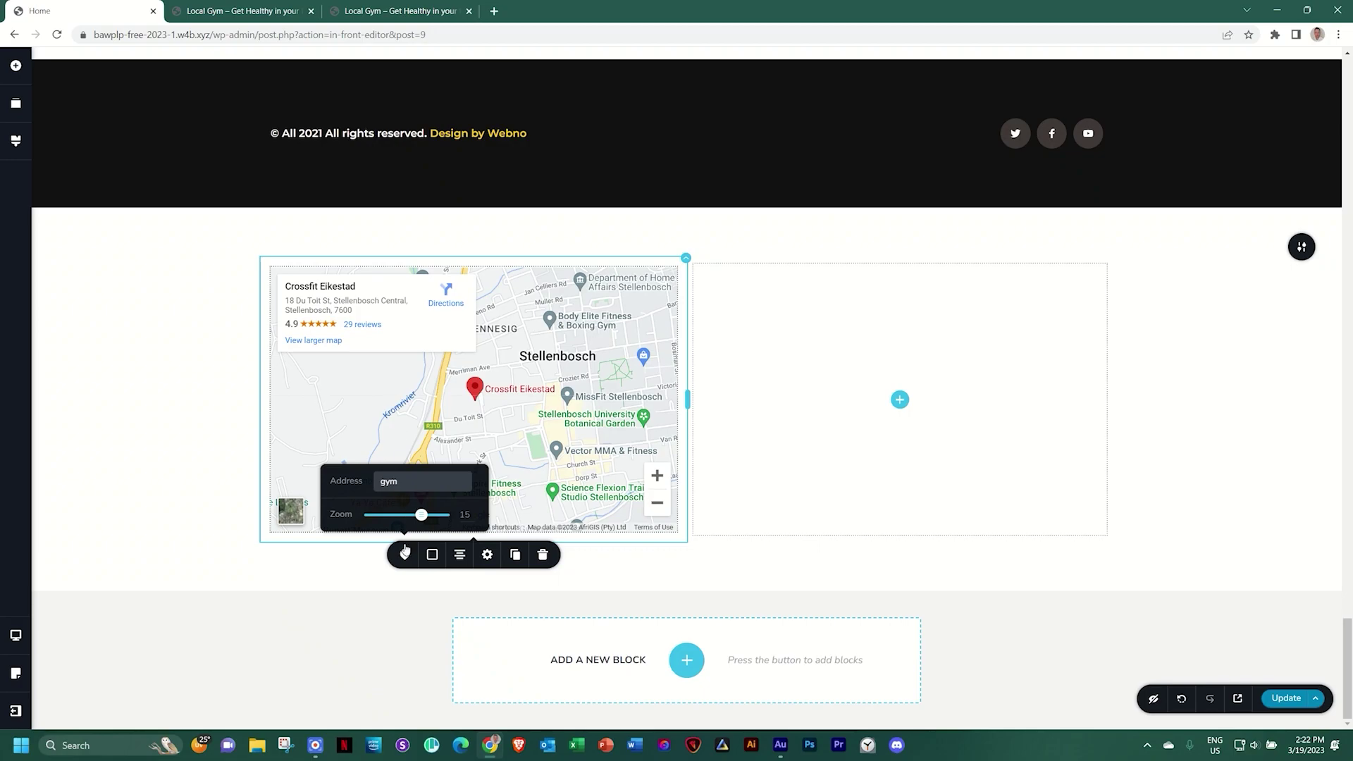
mouse_move(418, 516)
mouse_down()
mouse_move(400, 519)
mouse_move(423, 519)
mouse_up()
click(537, 405)
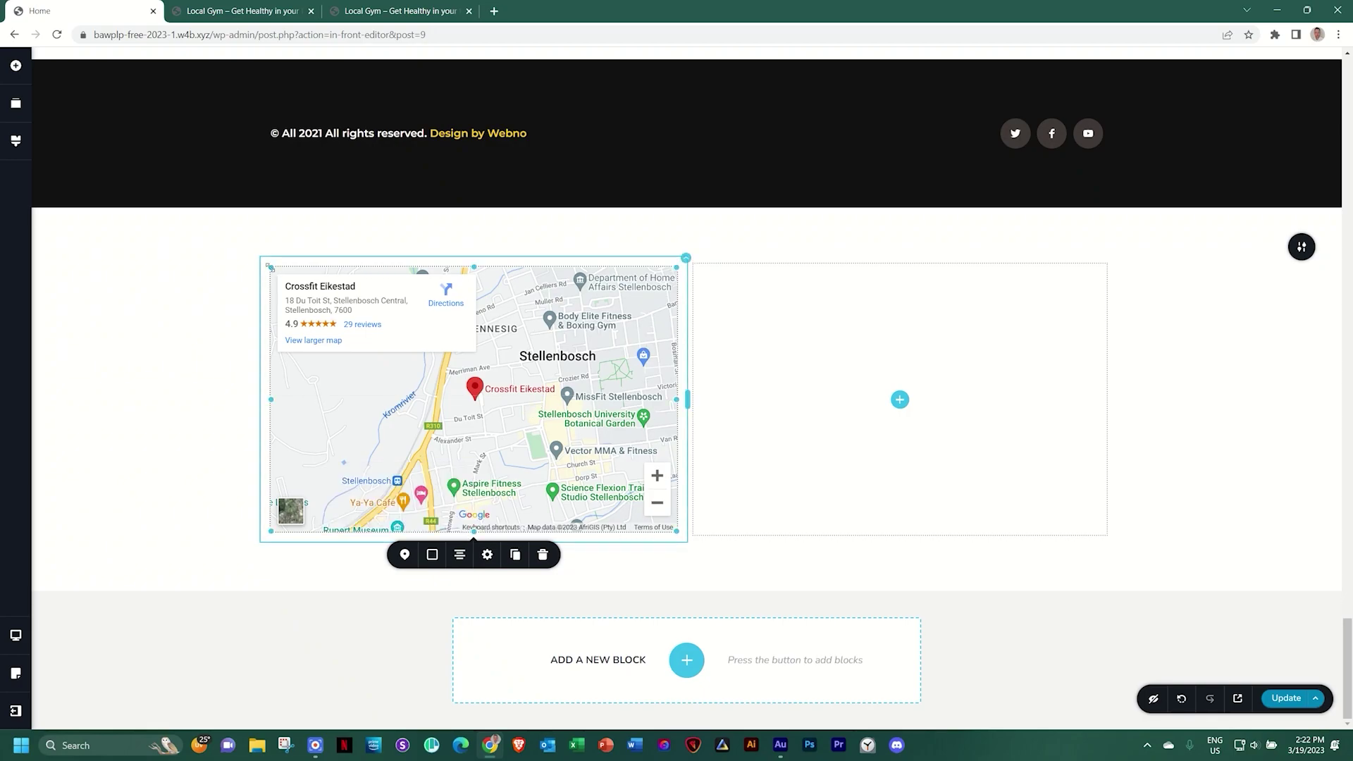
Resize the map block and narrow its column to a 40%/60% split
drag(473, 530, 462, 655)
drag(463, 601, 465, 555)
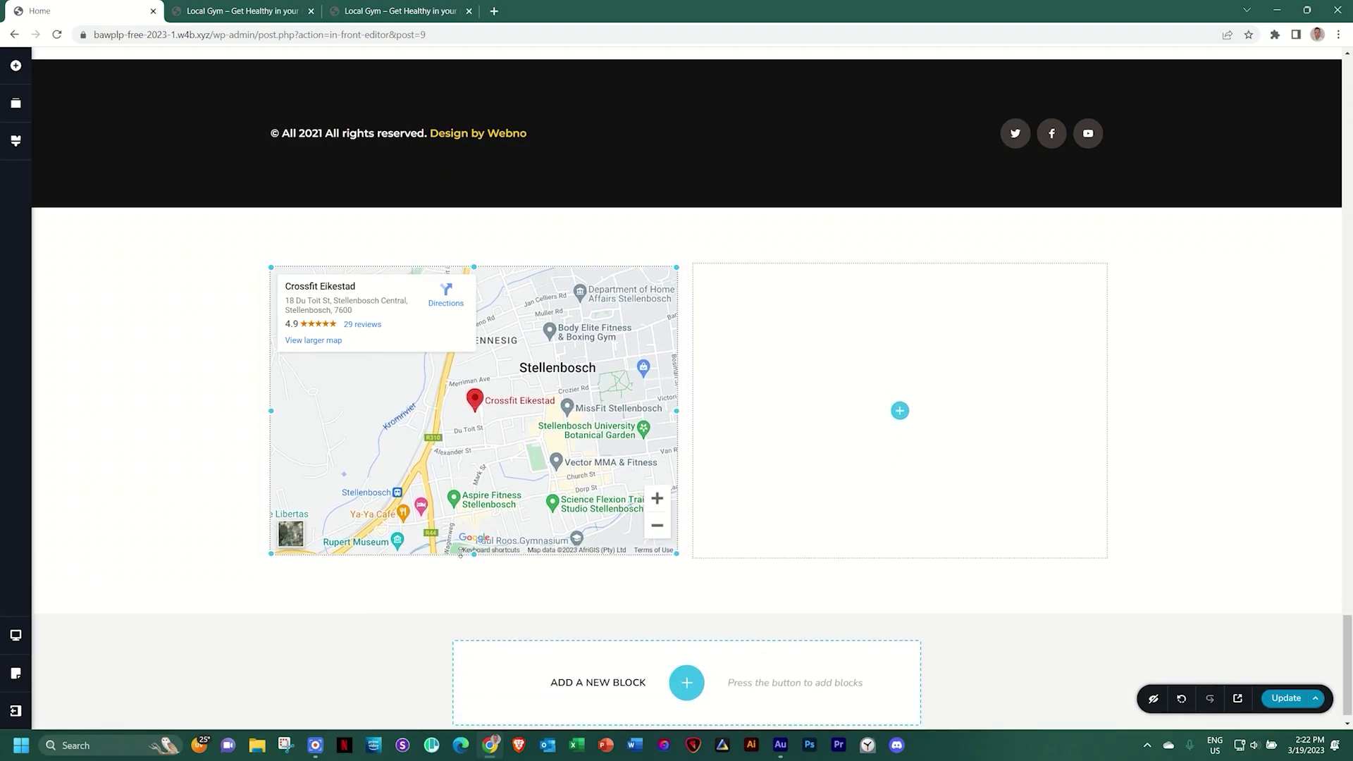
drag(660, 410, 704, 411)
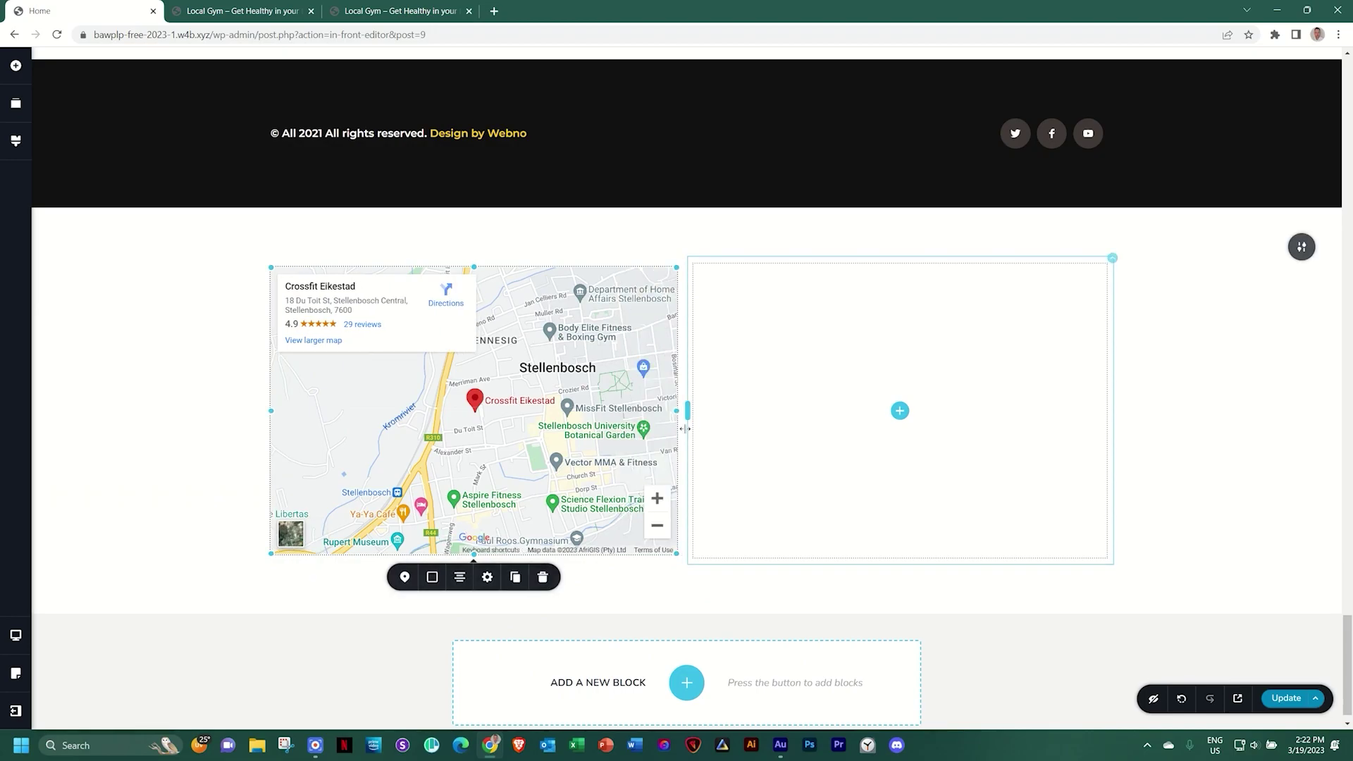
drag(675, 554, 698, 622)
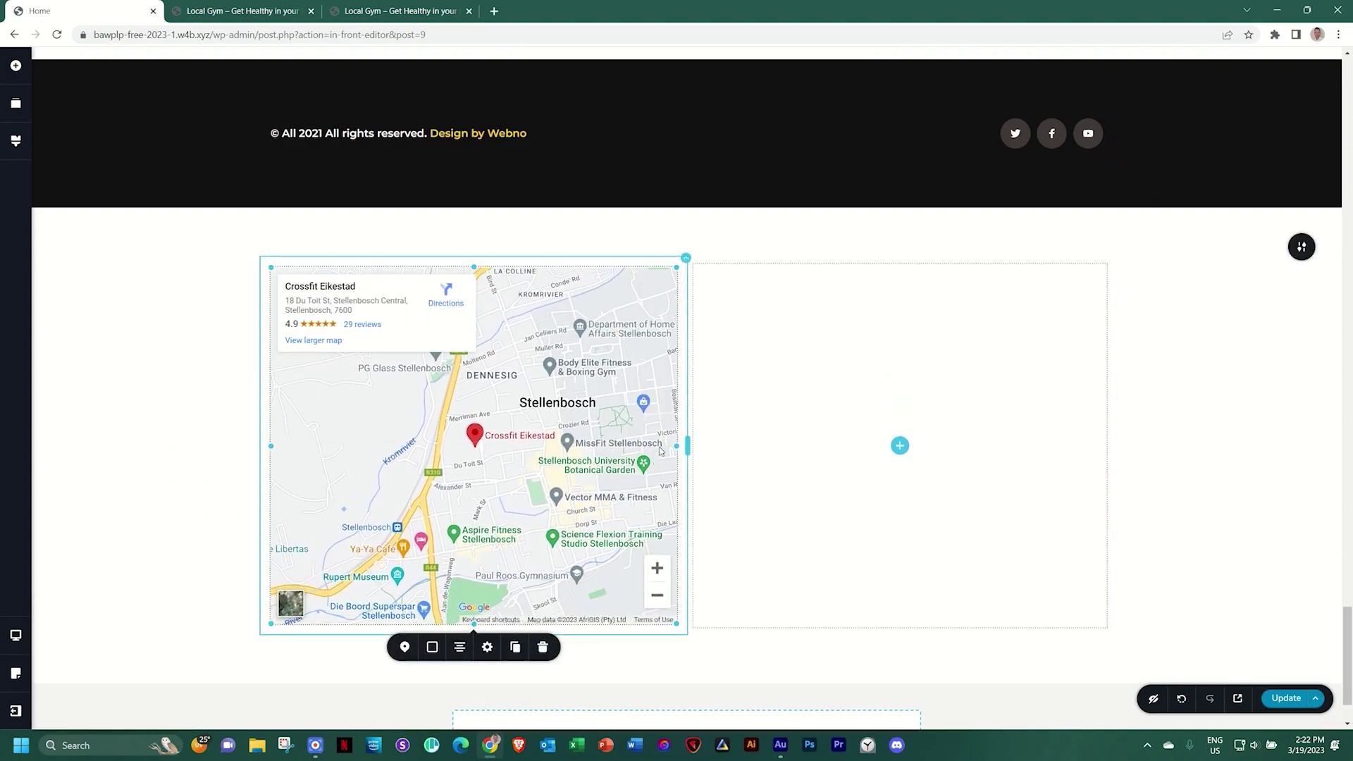
drag(687, 445, 602, 446)
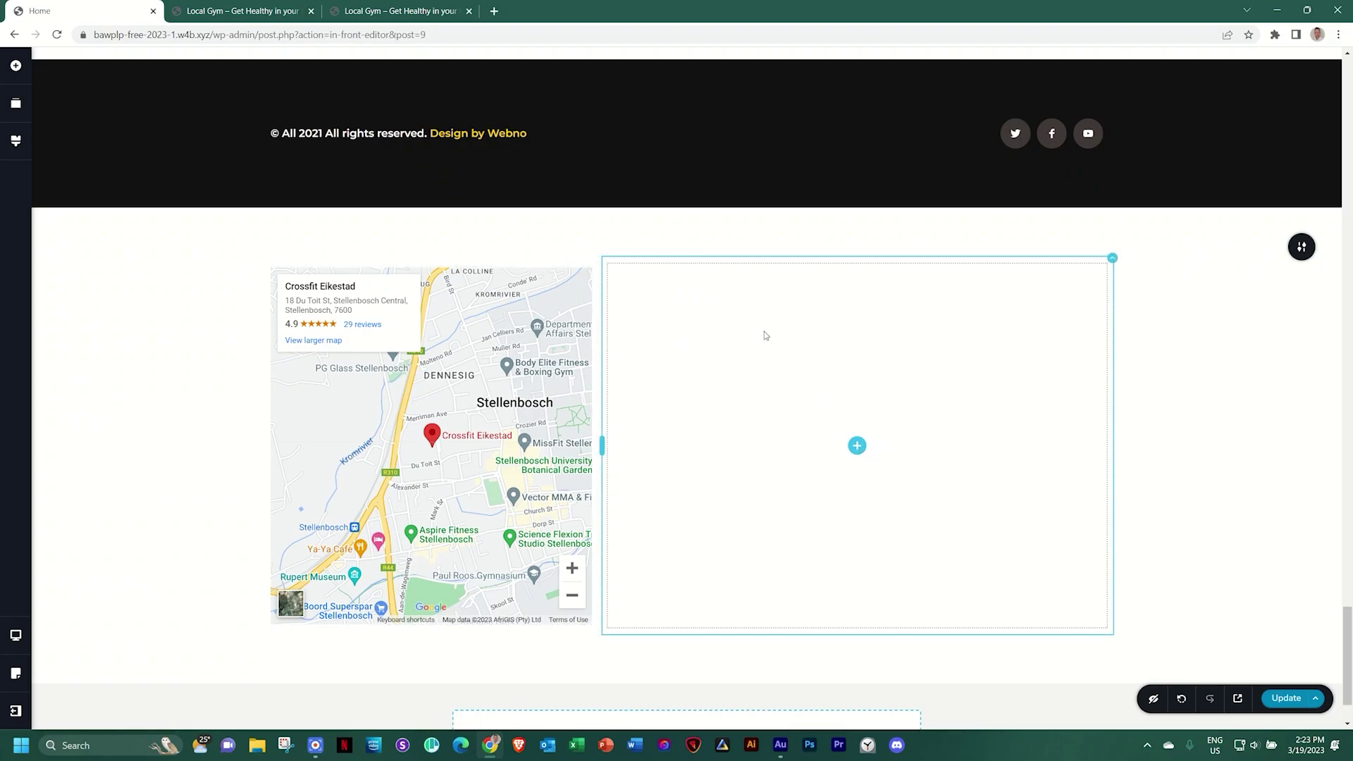
Add a text block to the empty column and replace its placeholder with 'Contact Us'
click(857, 446)
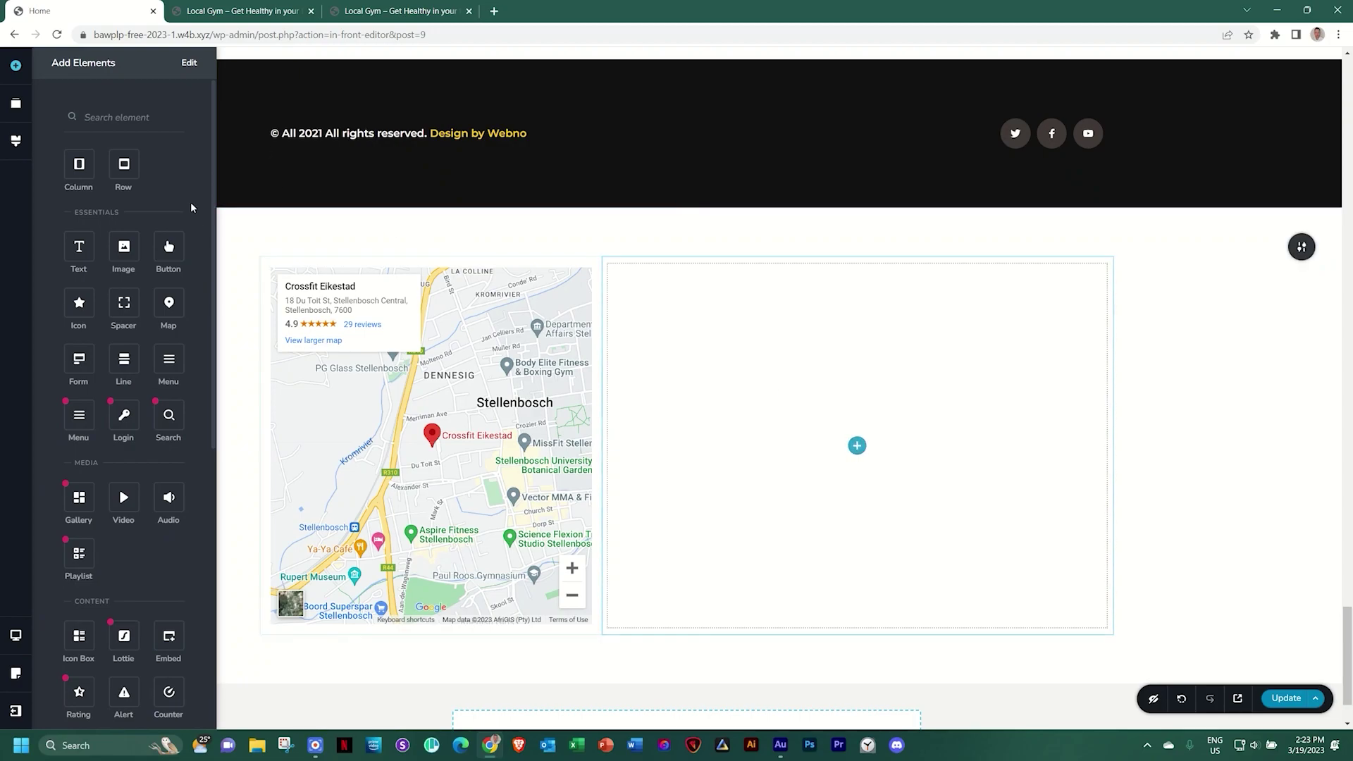
drag(79, 246, 860, 465)
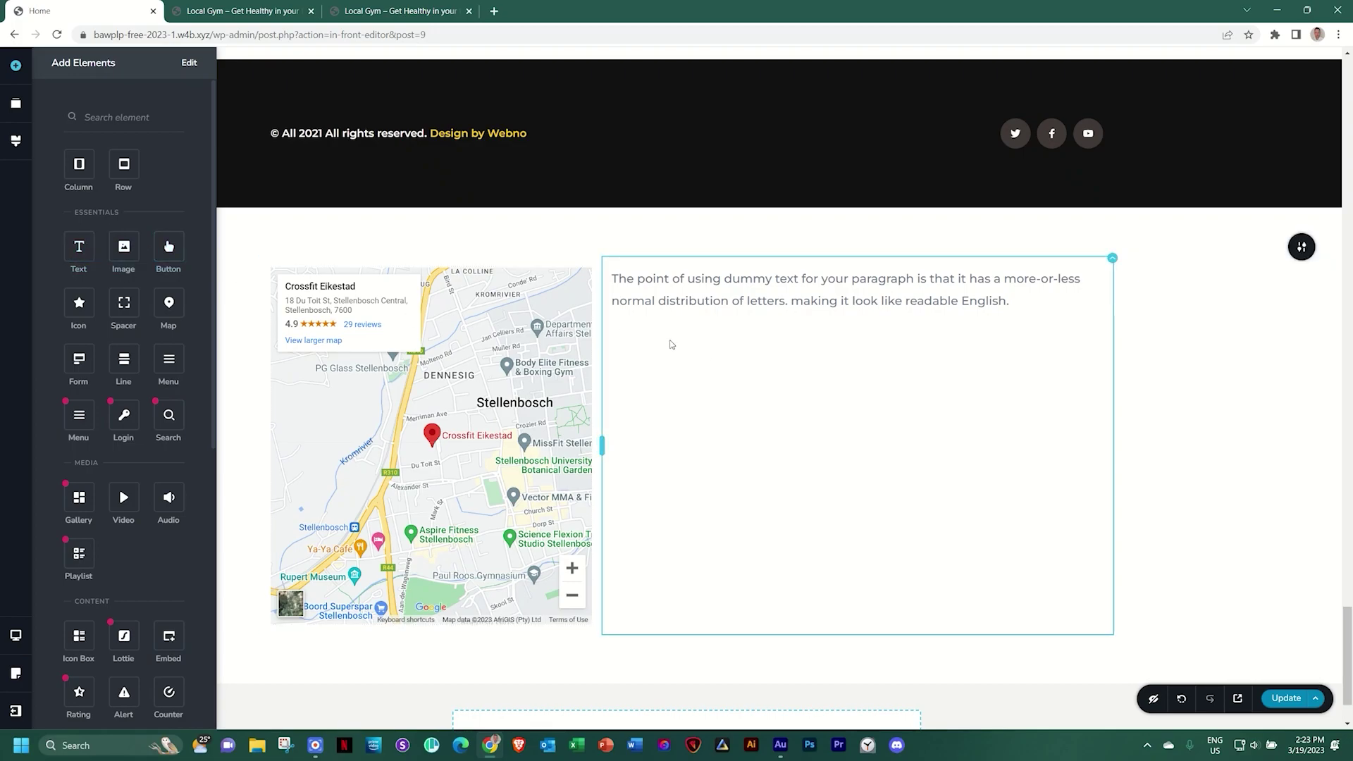
triple_click(698, 303)
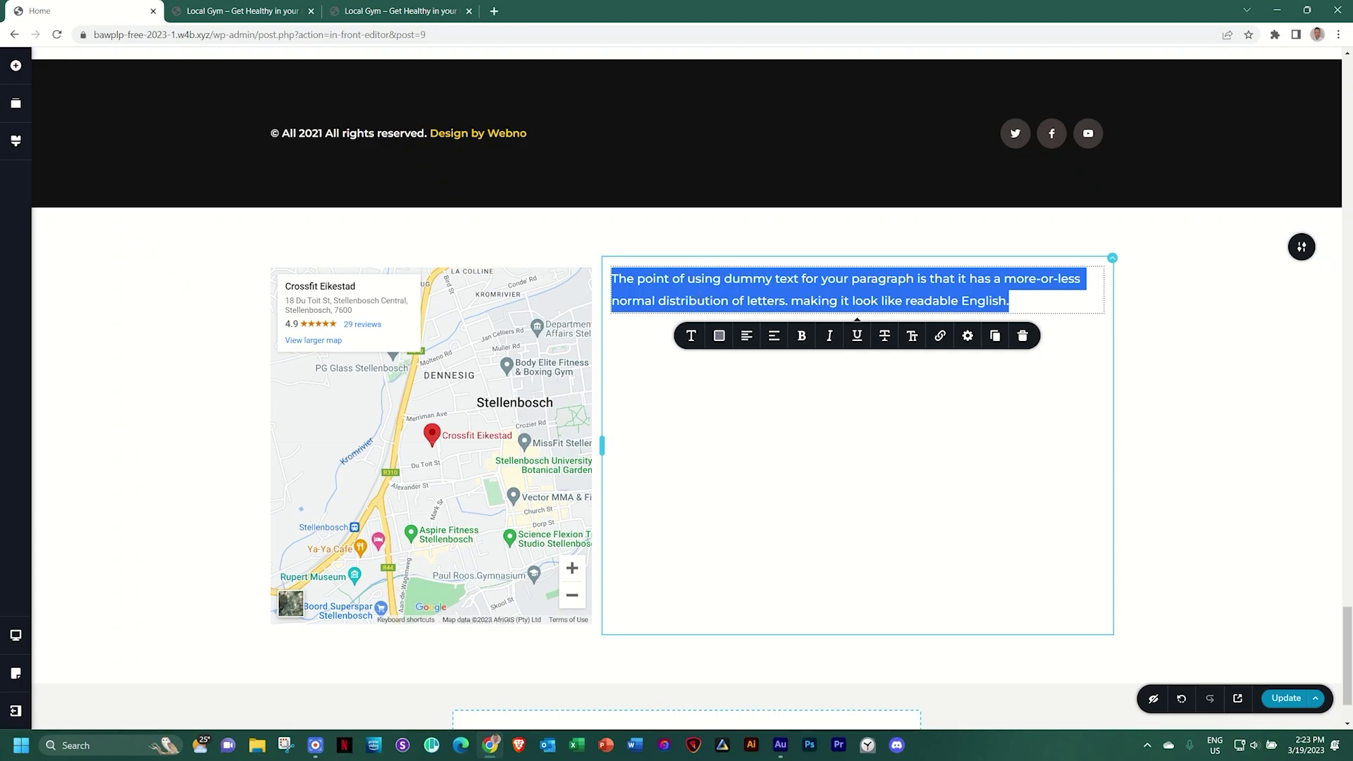
text(Contact Us)
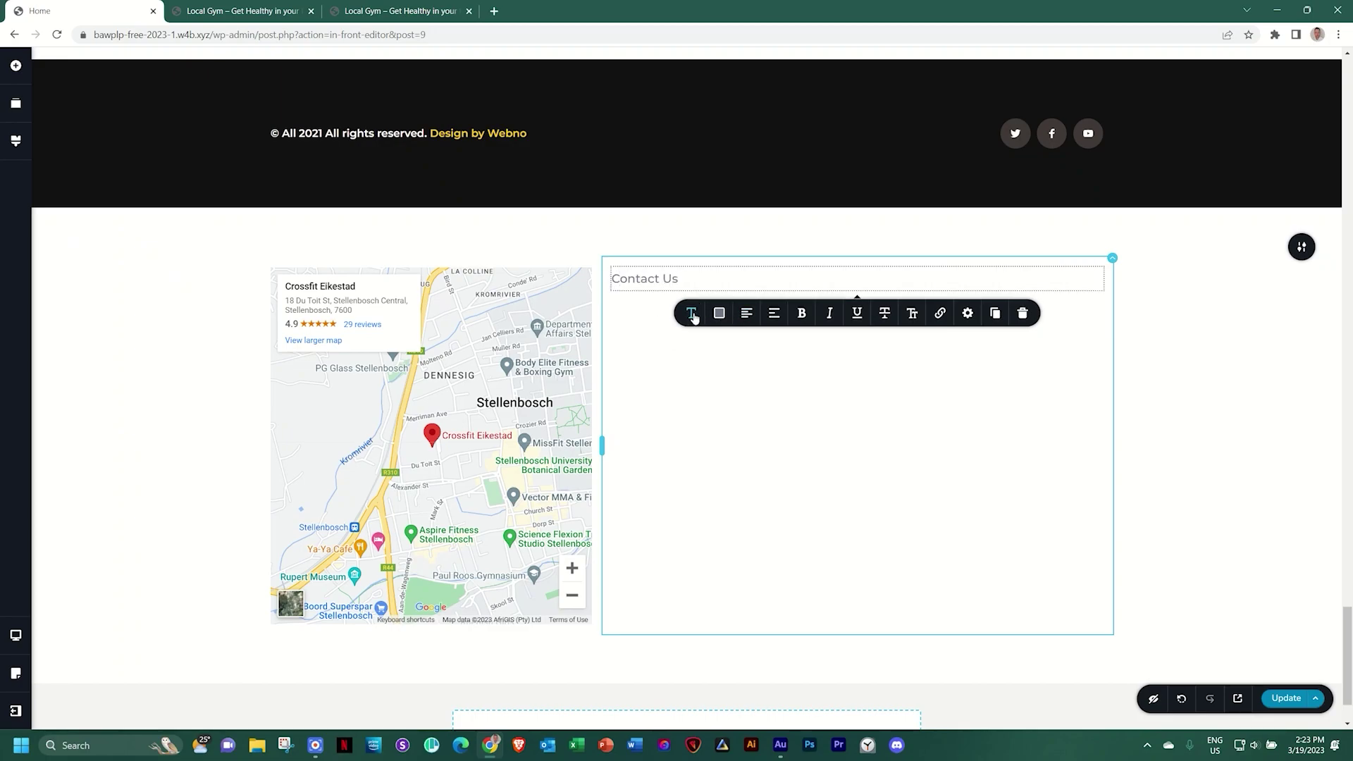
Style the Contact Us text as the Heading 2 preset at size 60
click(692, 314)
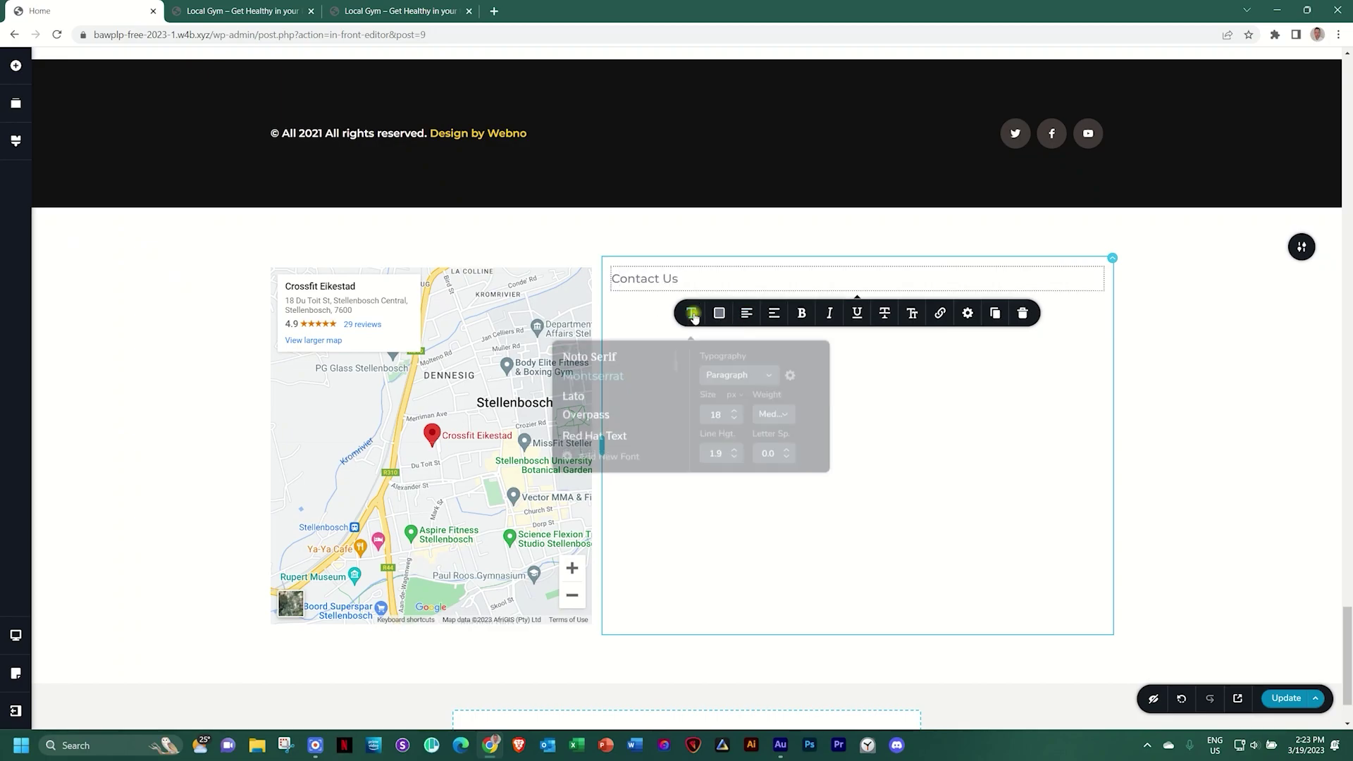
click(746, 372)
scroll(746, 426, down, 2)
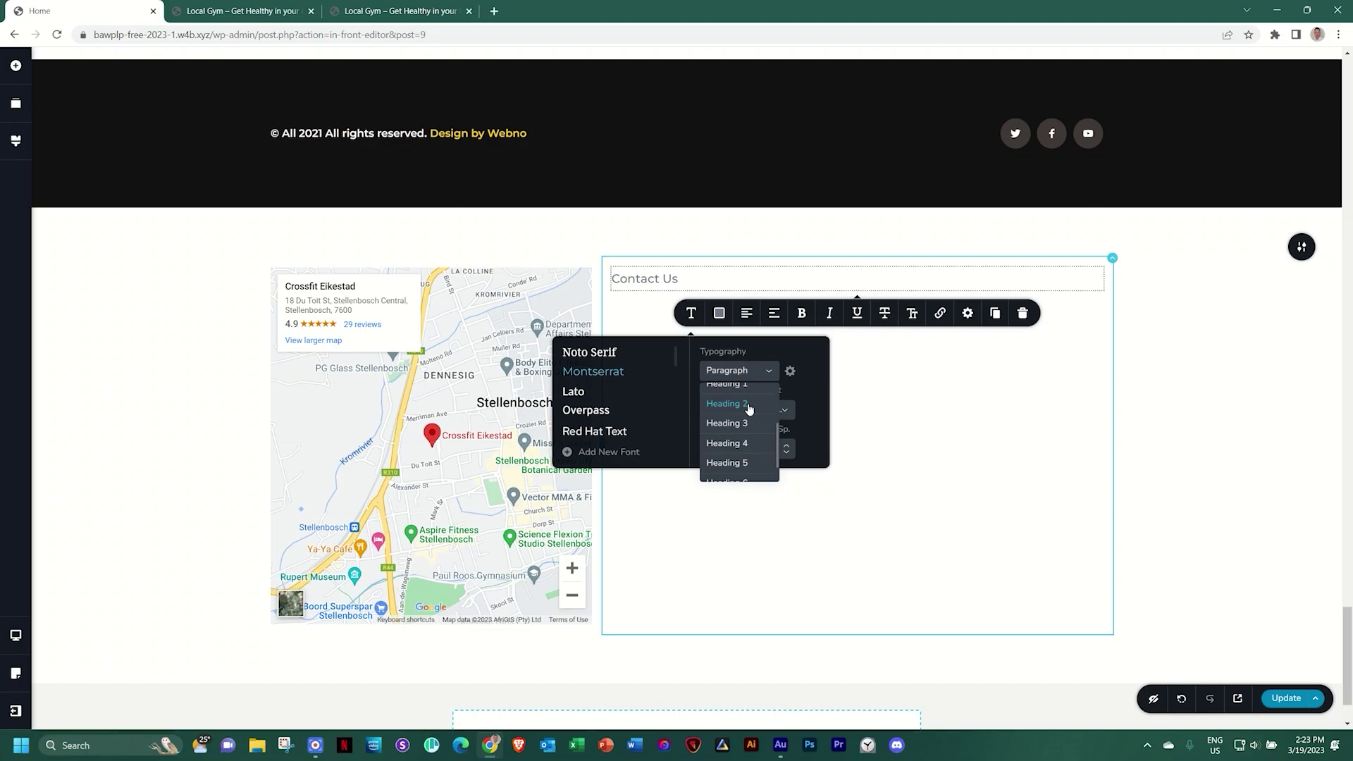
click(748, 406)
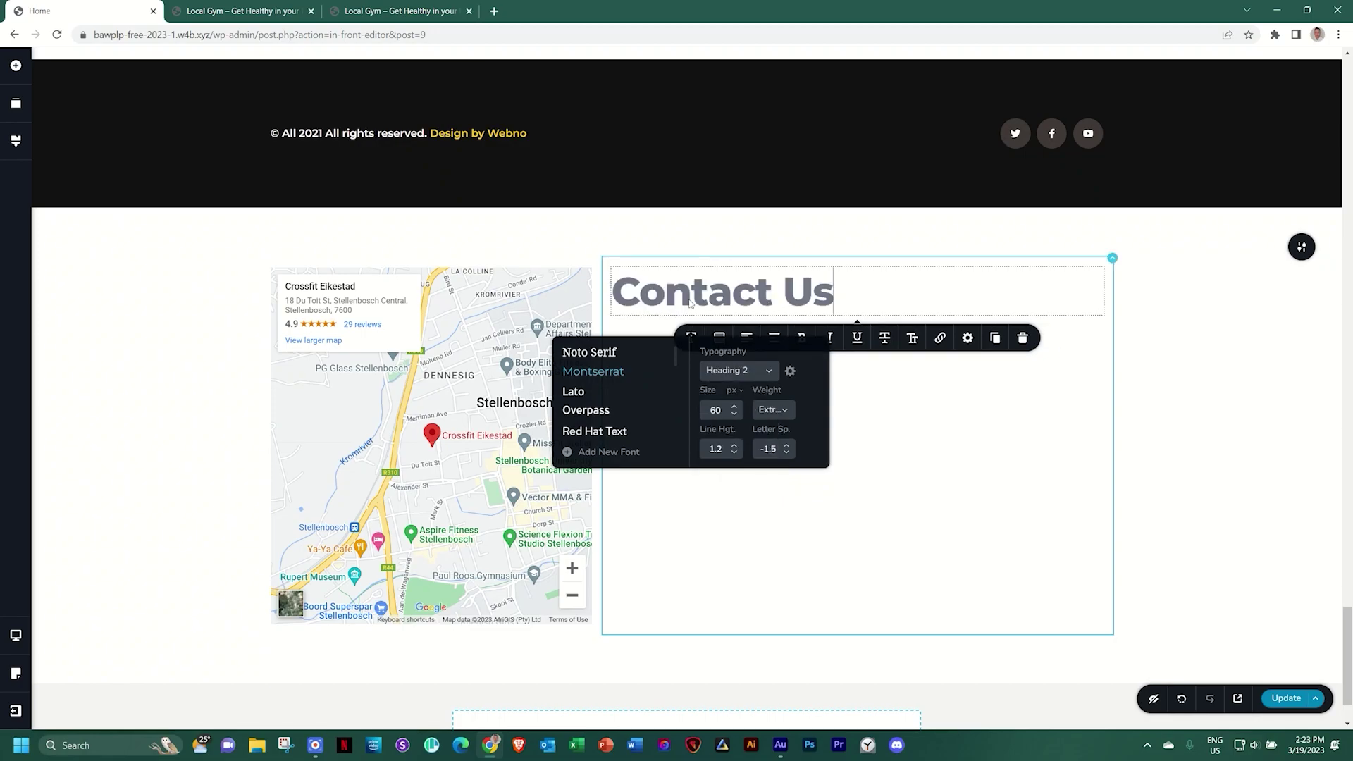
scroll(787, 295, up, 10)
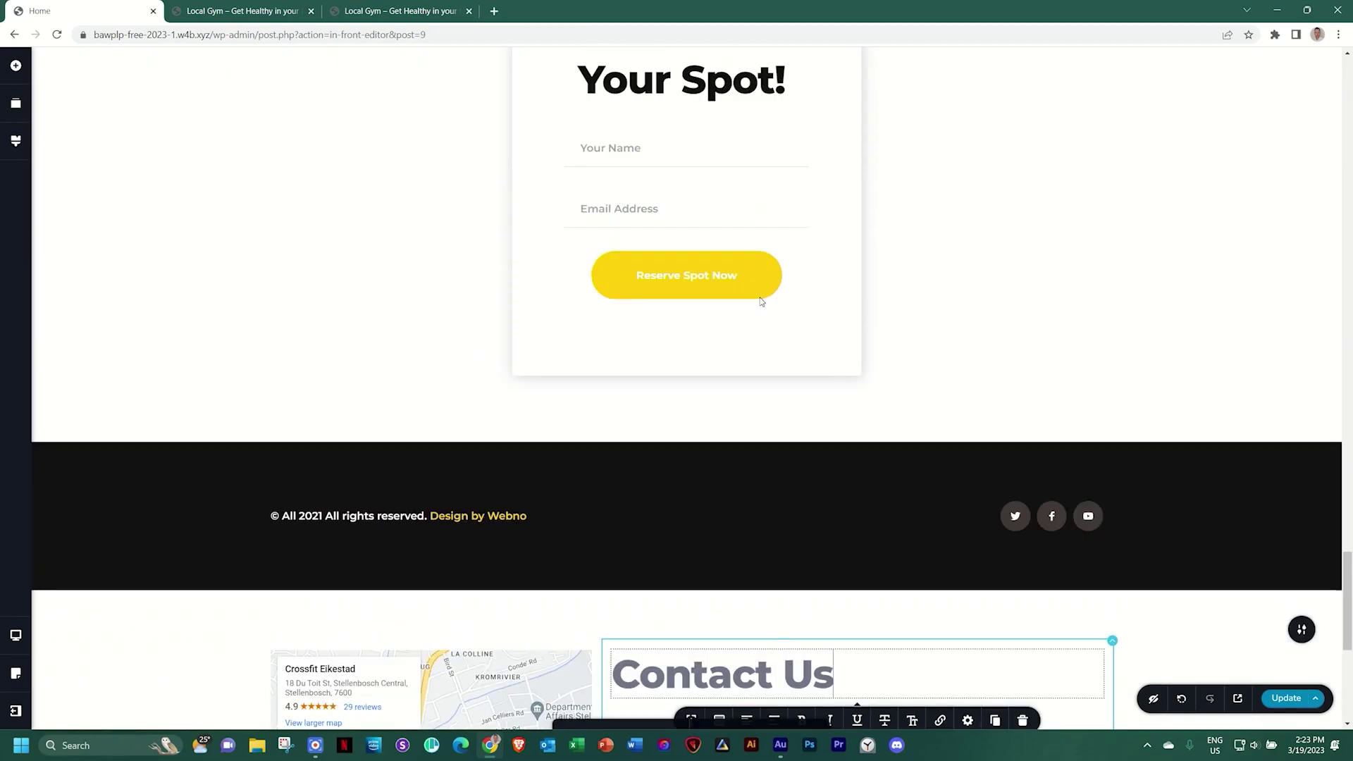
scroll(761, 301, up, 5)
scroll(761, 301, down, 15)
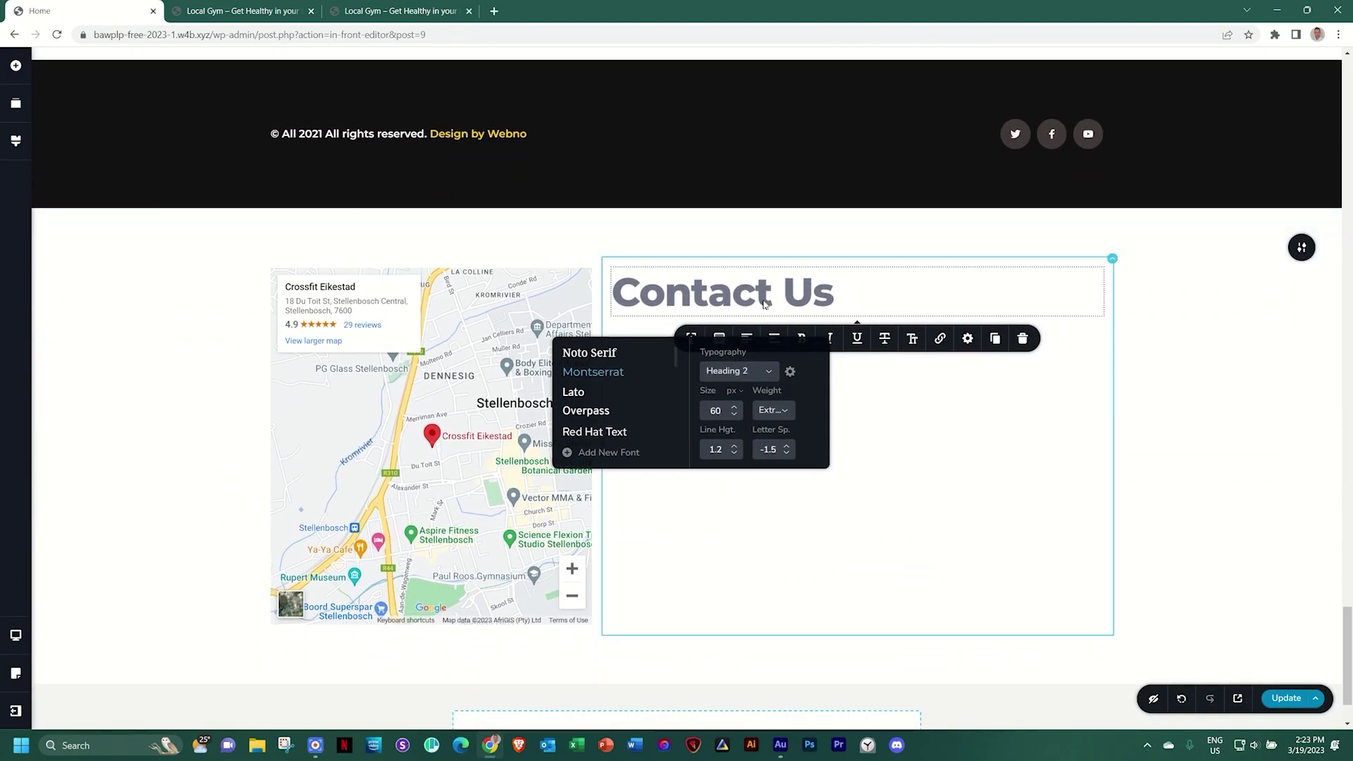
click(15, 140)
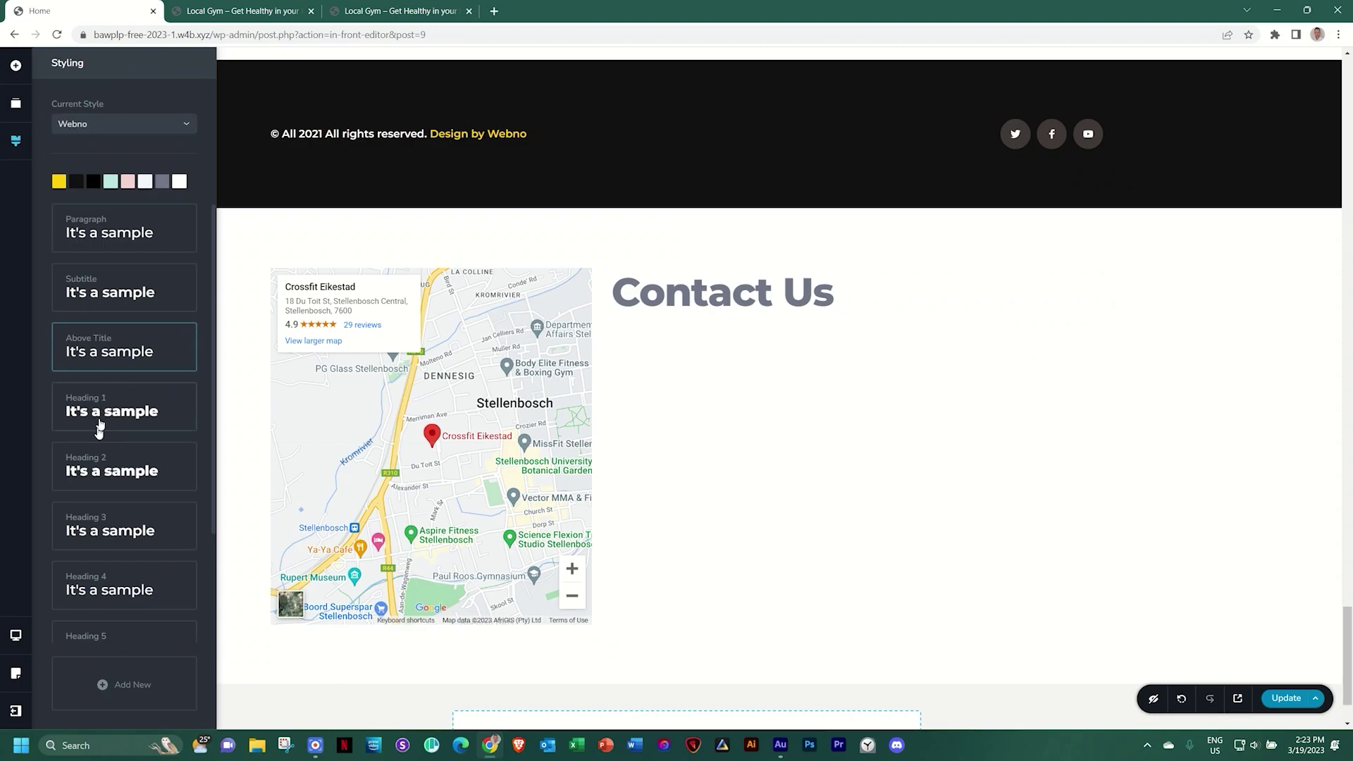
click(712, 289)
Make the Contact Us heading black
click(719, 338)
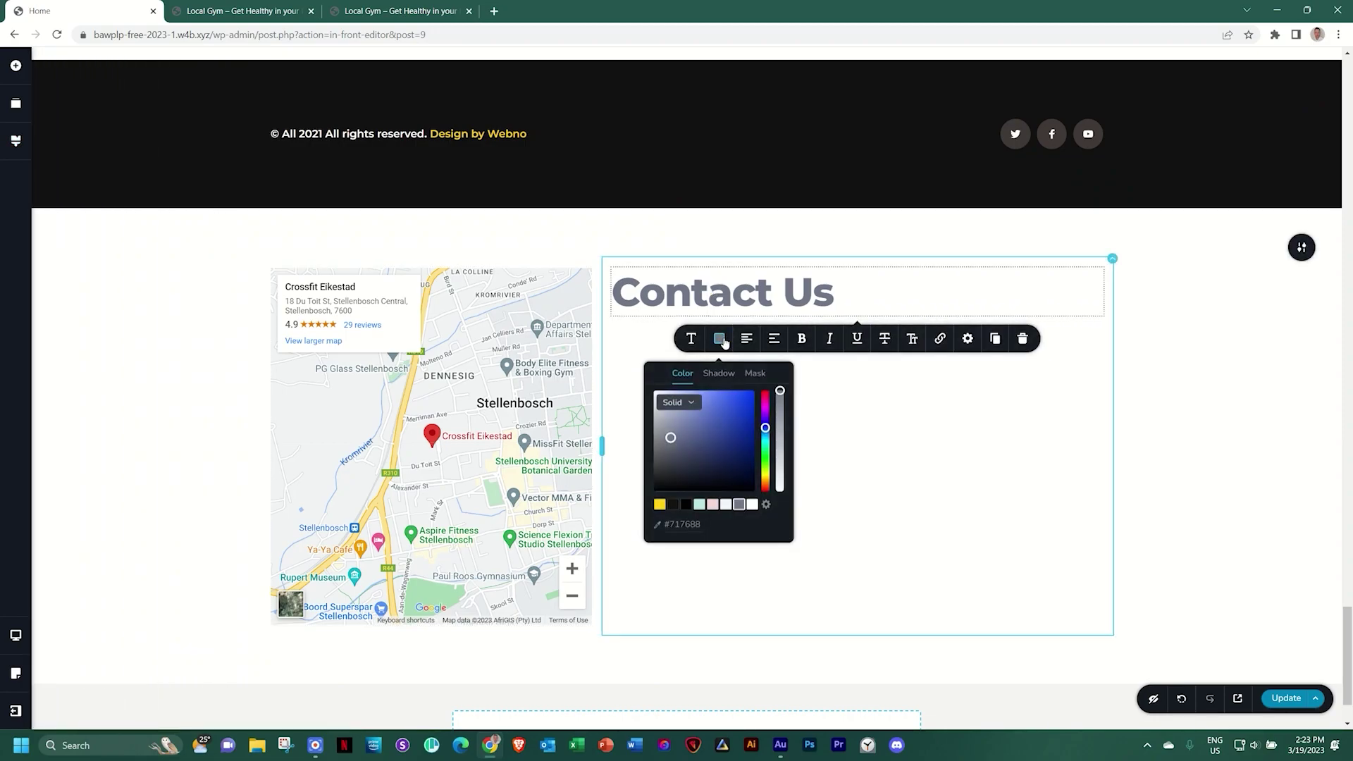
click(673, 506)
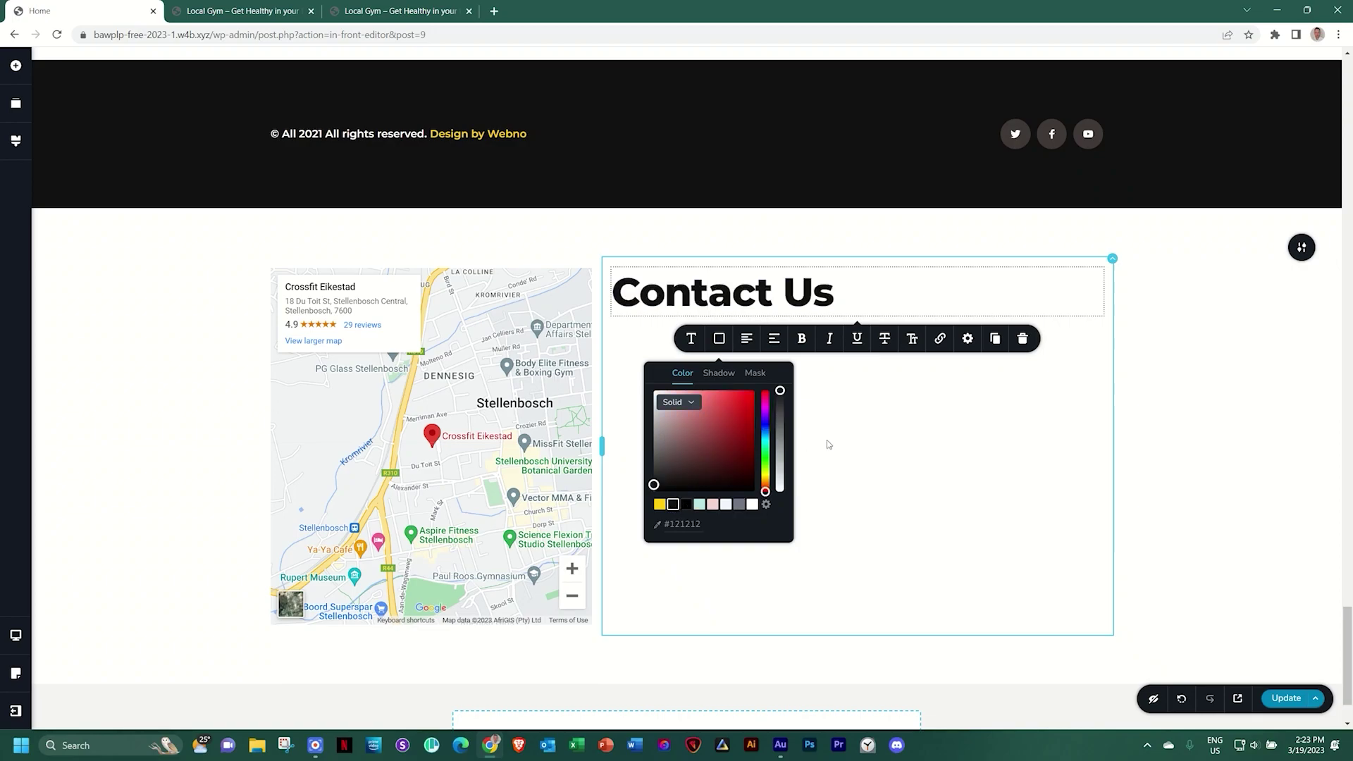
click(850, 425)
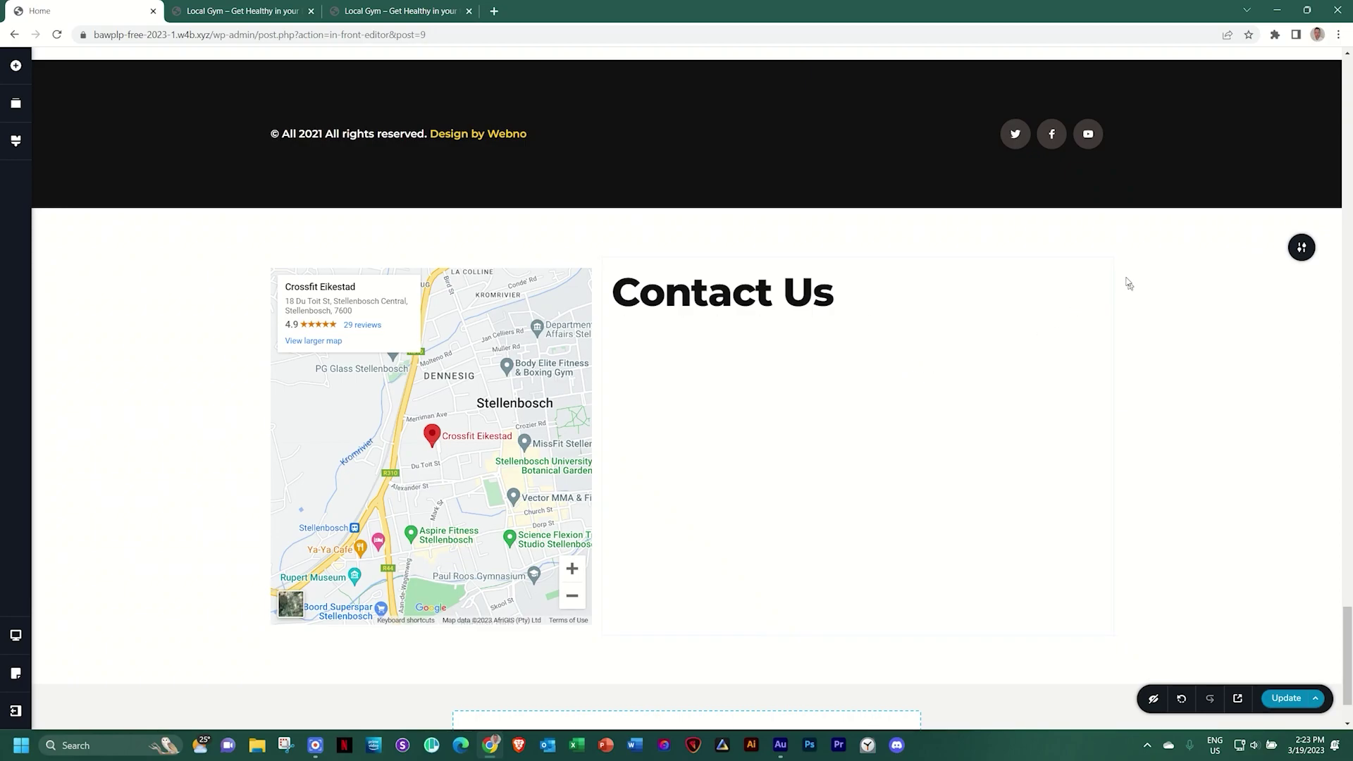
Set the heading column's left padding to 5%
mouse_move(1123, 282)
click(1152, 291)
click(1122, 434)
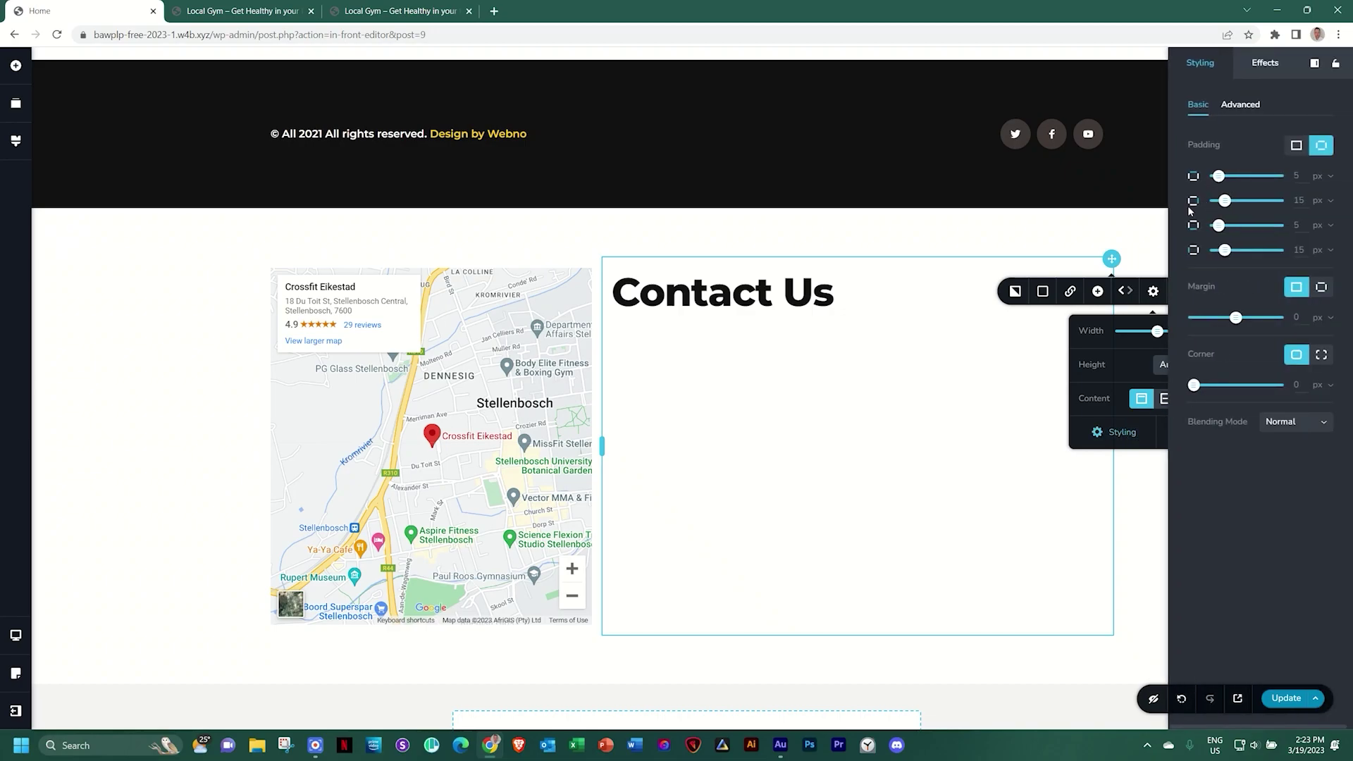
click(1322, 251)
click(1321, 284)
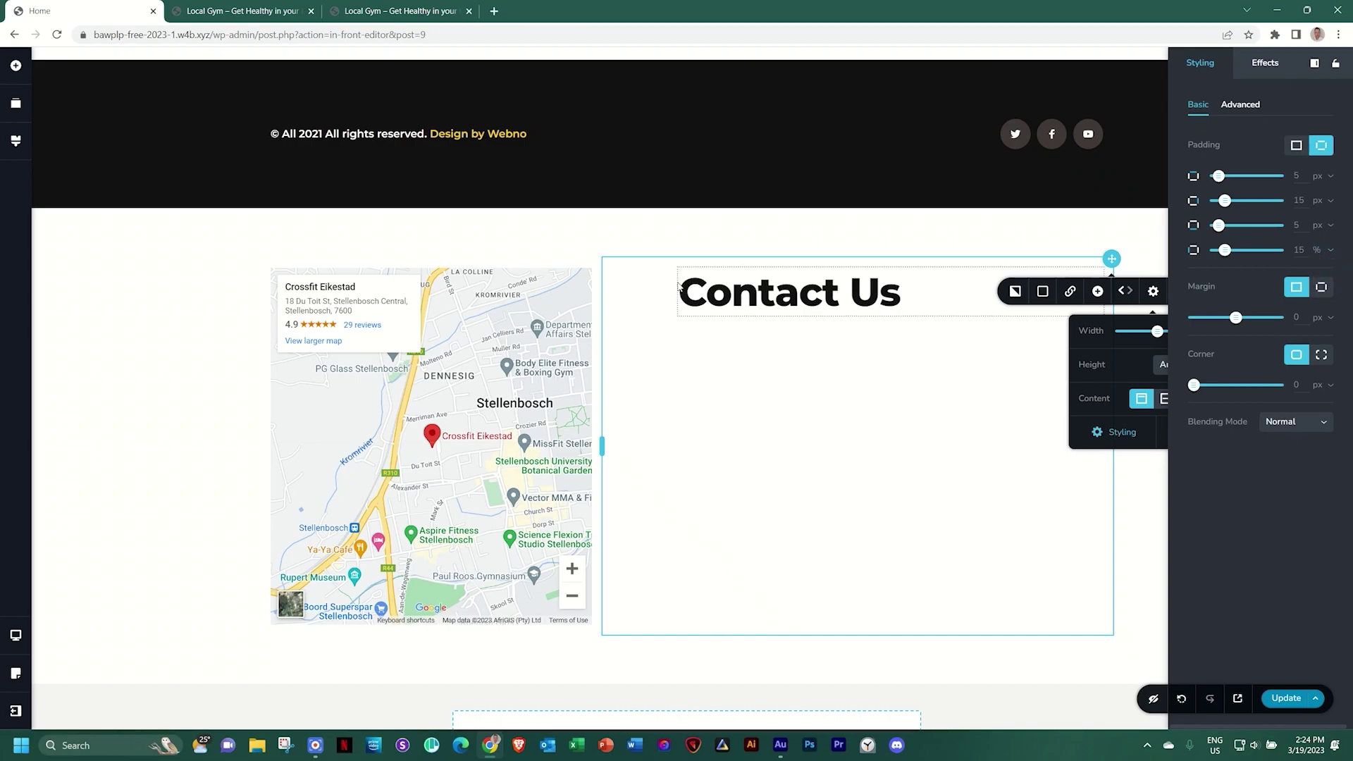
double_click(1300, 251)
text(5)
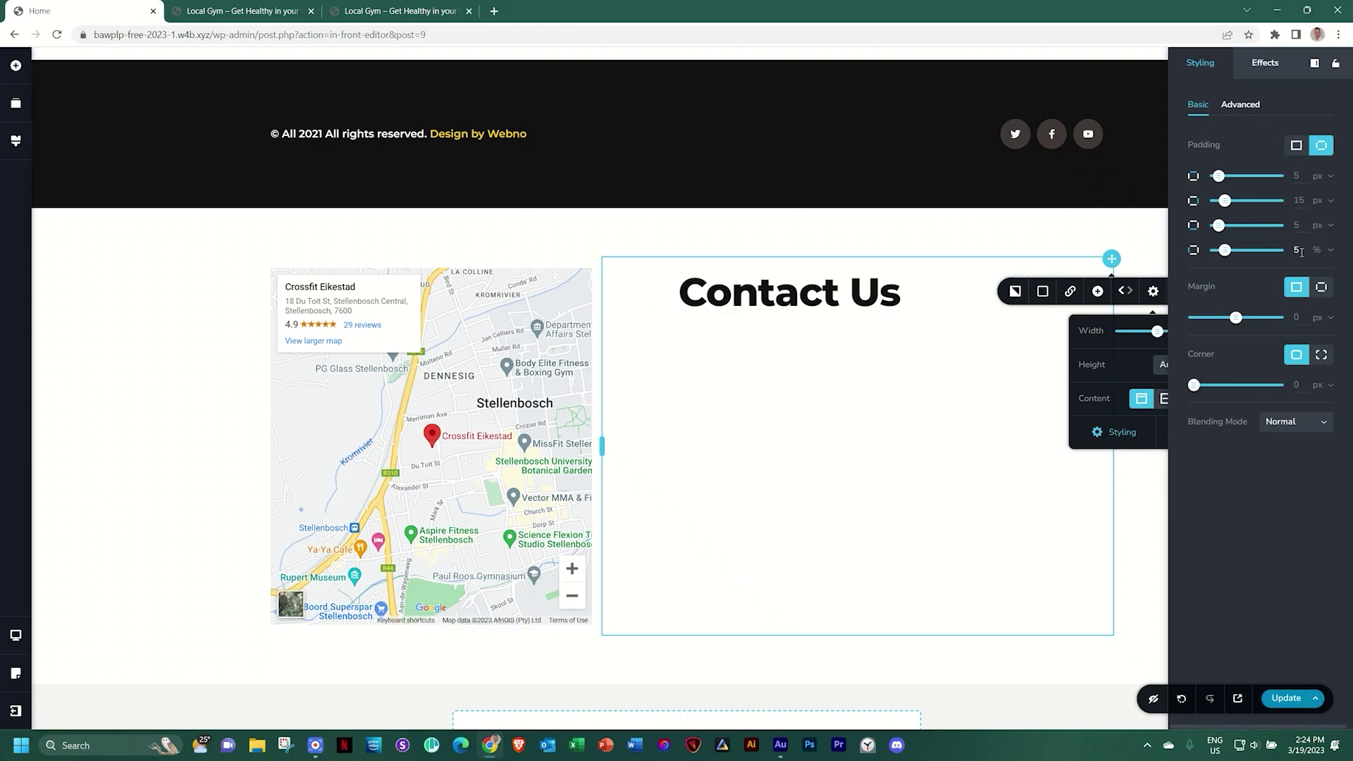
click(862, 299)
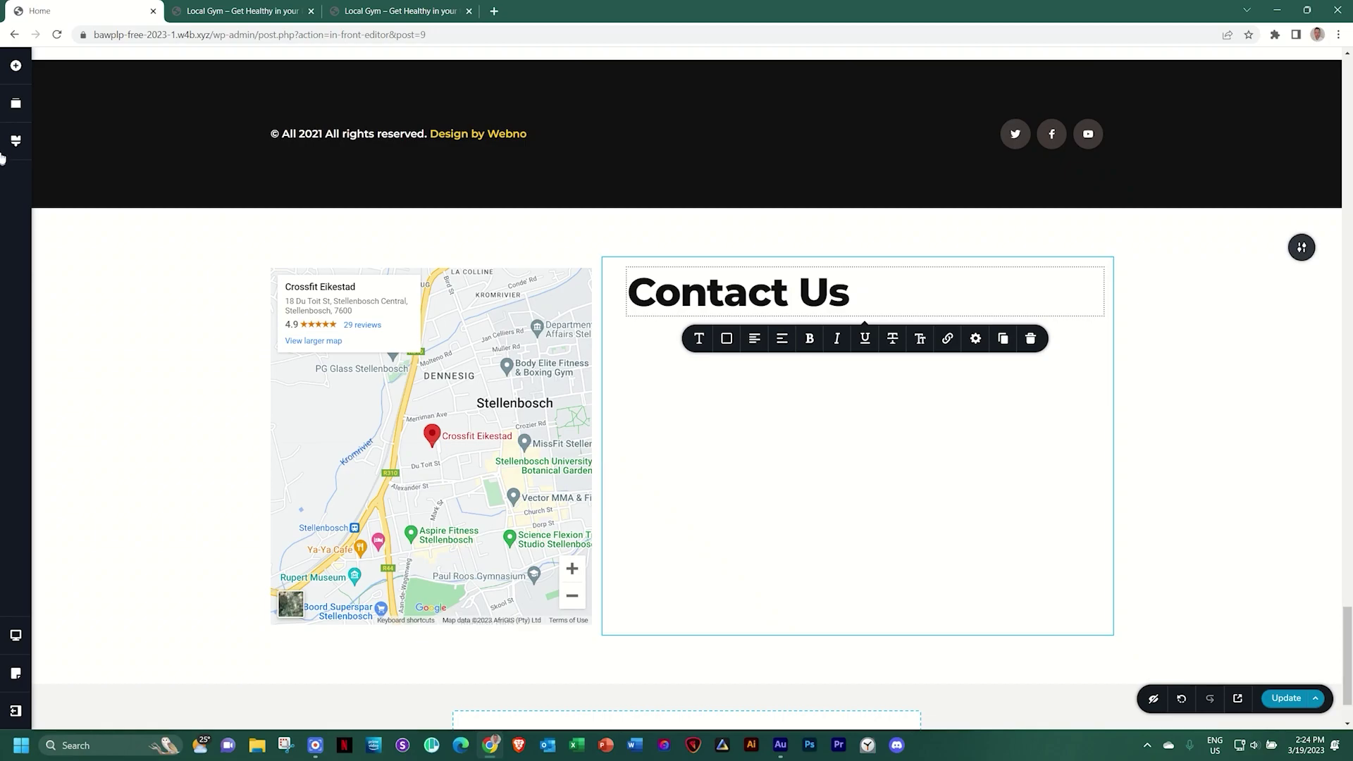
Add a paragraph under Contact Us: 'Reach out today and get to know us. Once you've stopped by, you'll stick with us.'
click(15, 66)
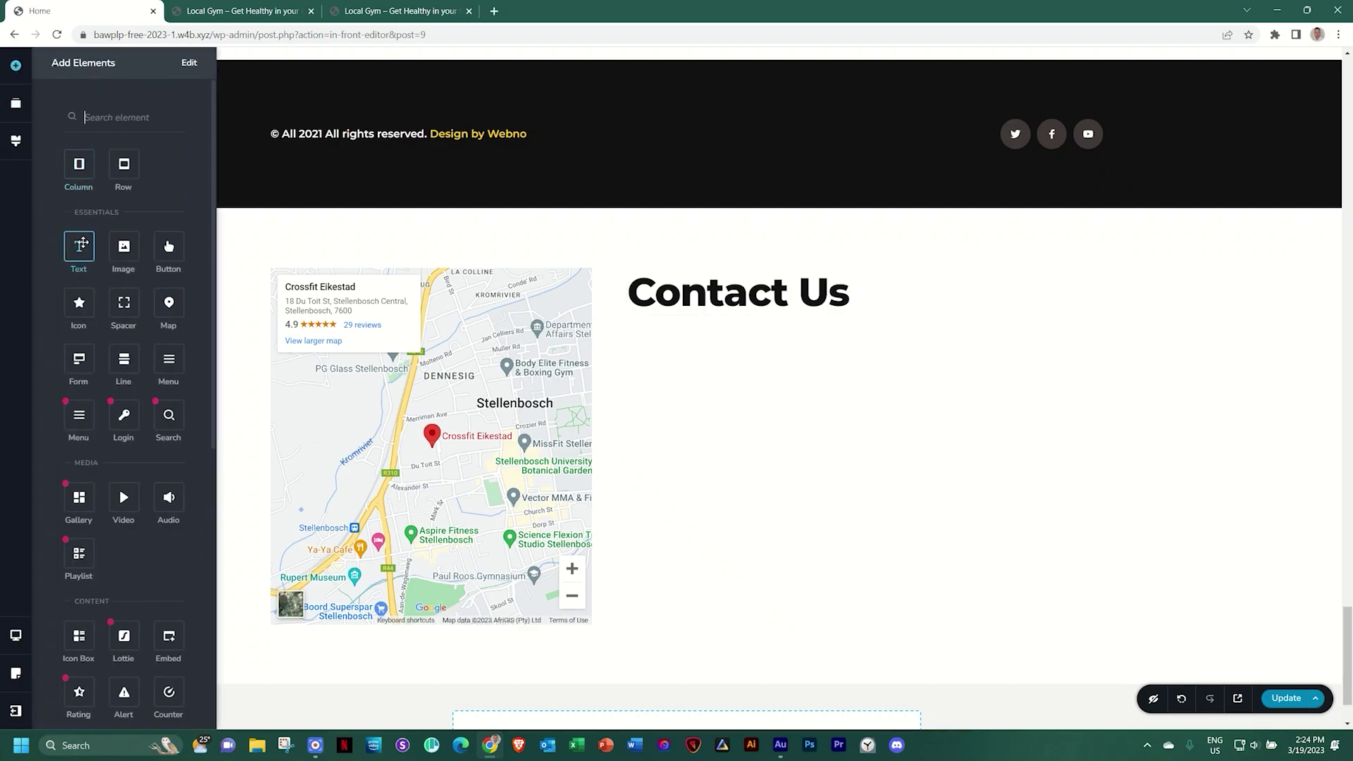
drag(82, 245, 661, 325)
click(664, 345)
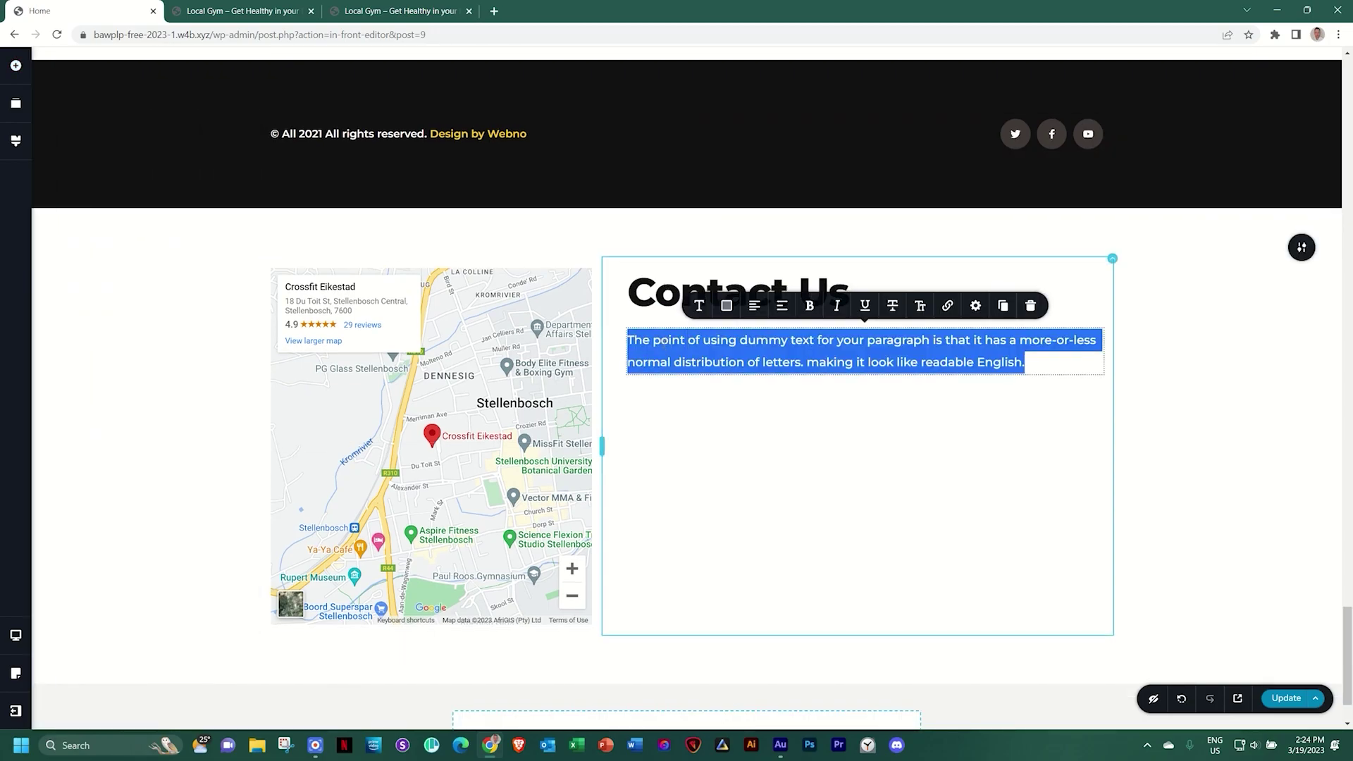
text(Reach ou)
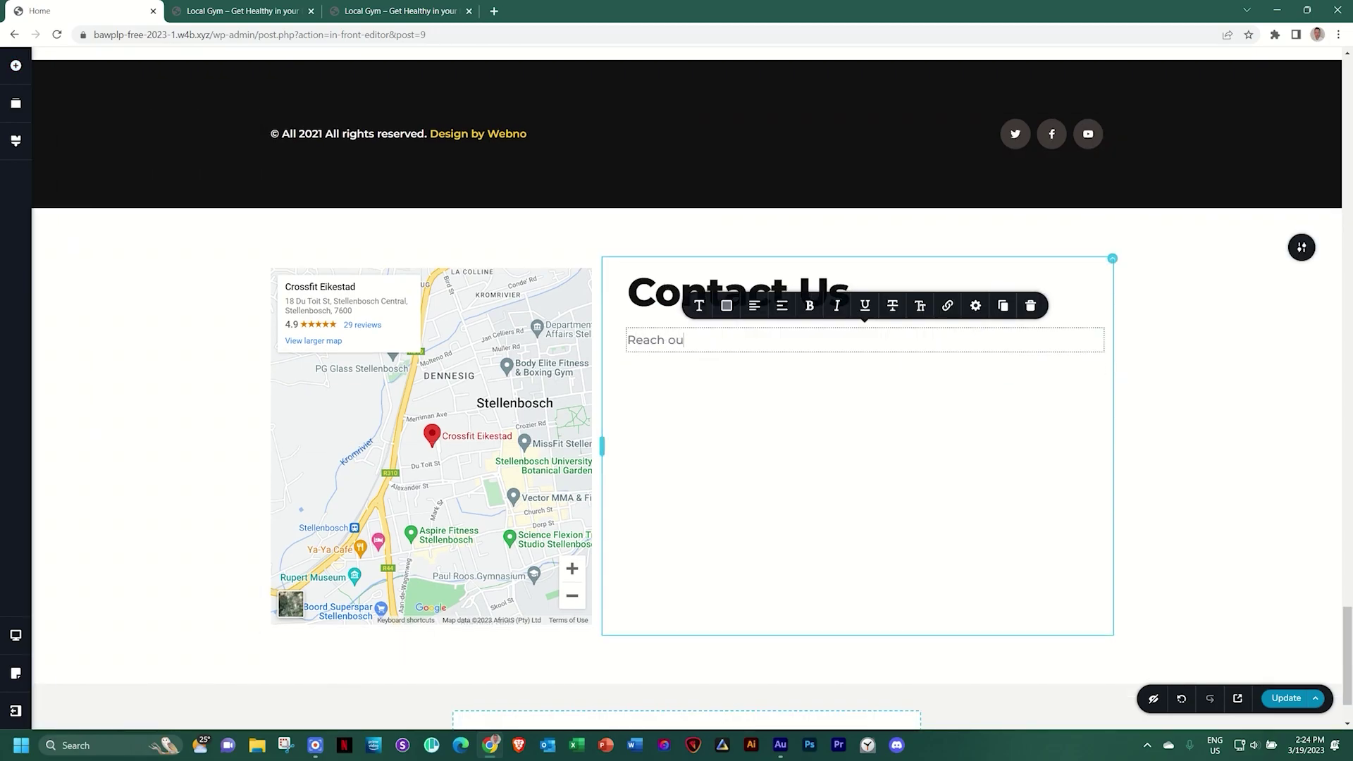
text(t today and get to know us)
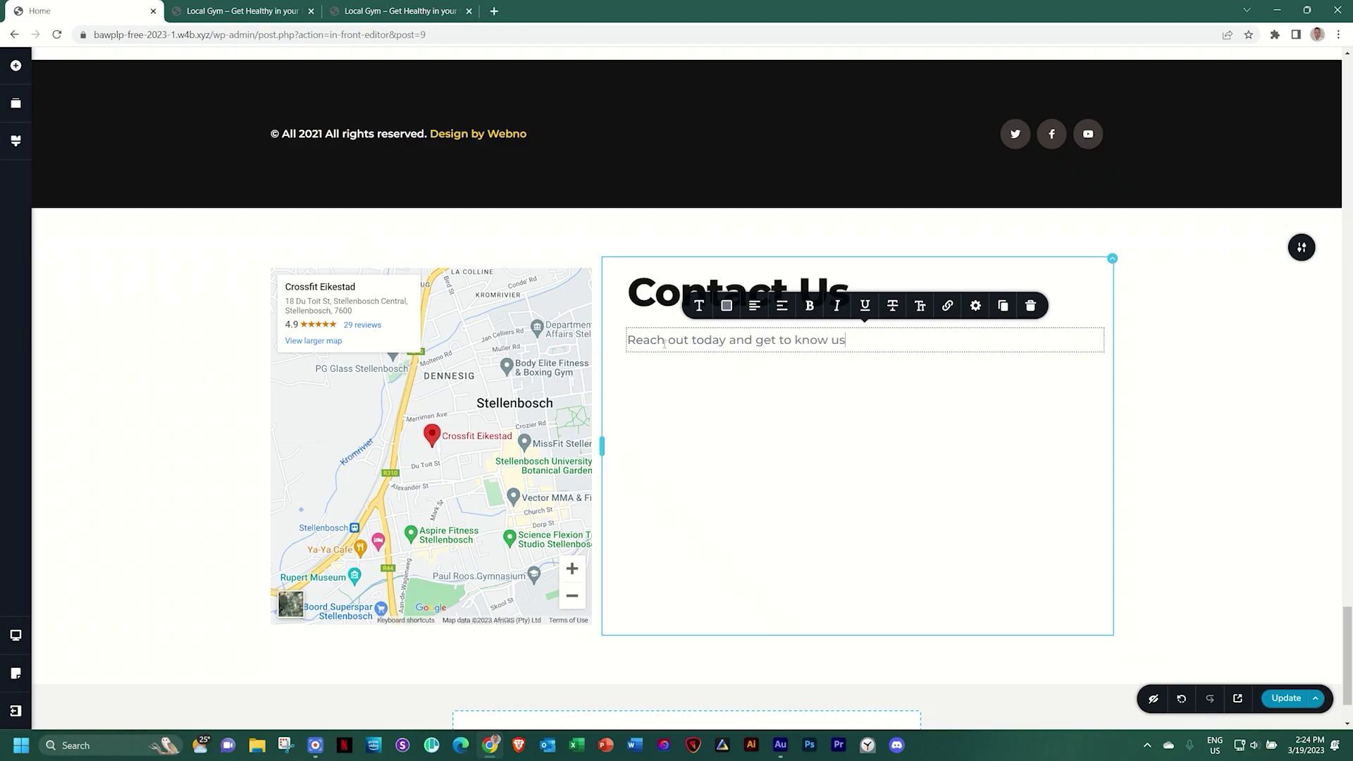
text(. Once you've stopped by, yo)
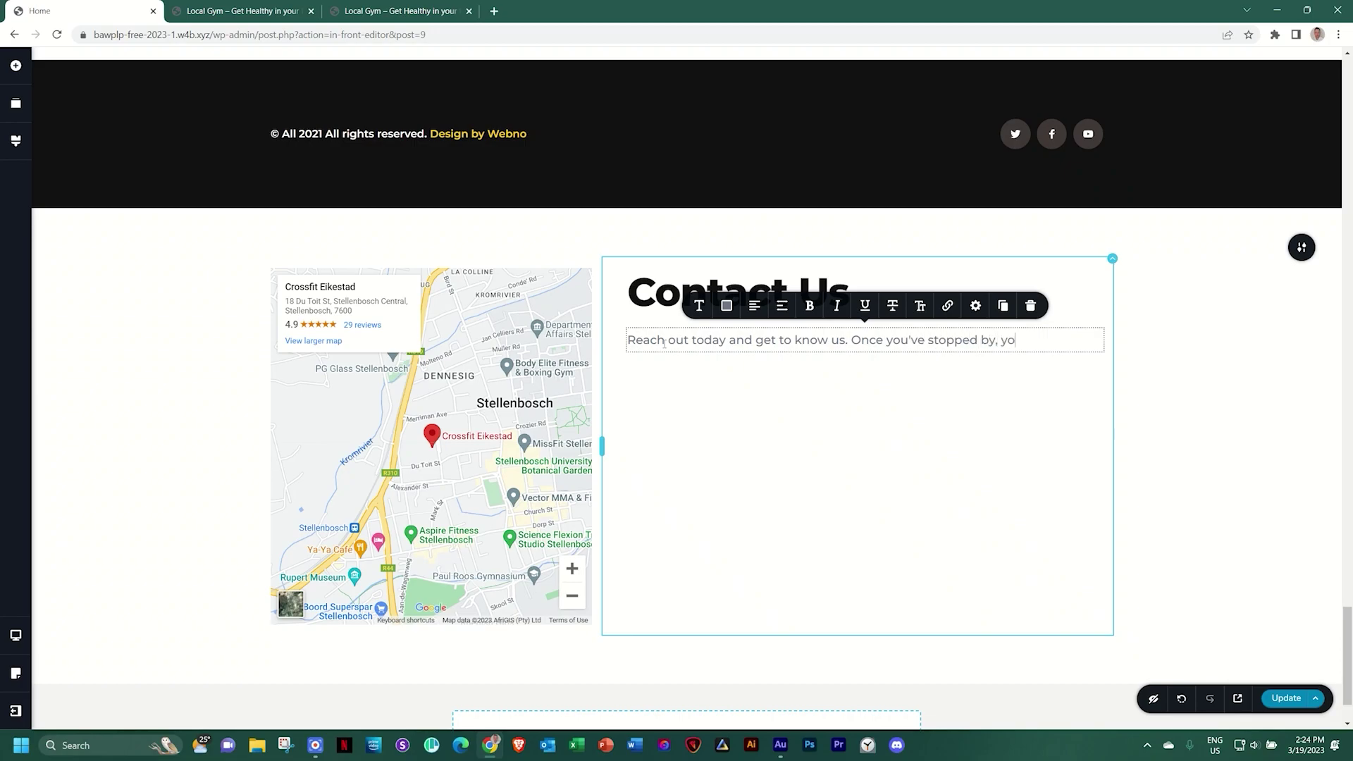
text(u'll stick with us.)
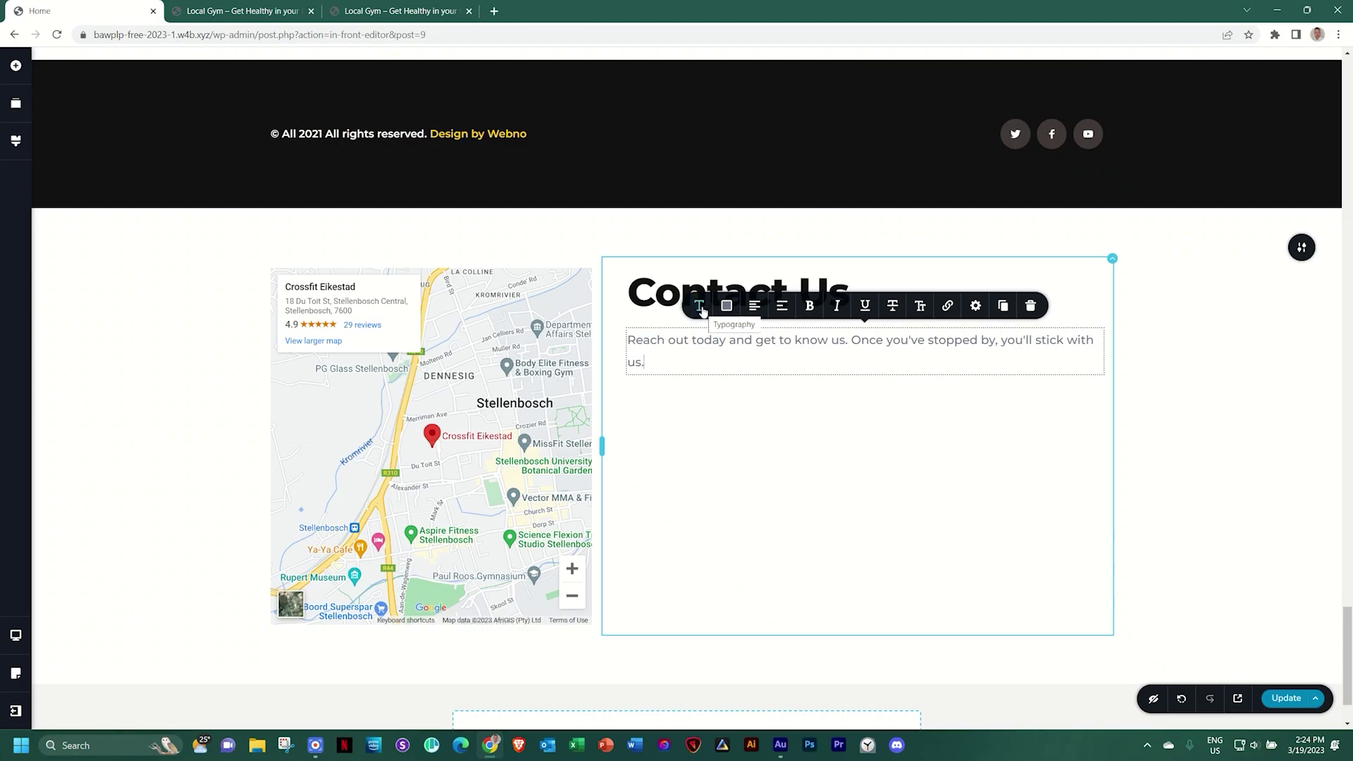
click(699, 307)
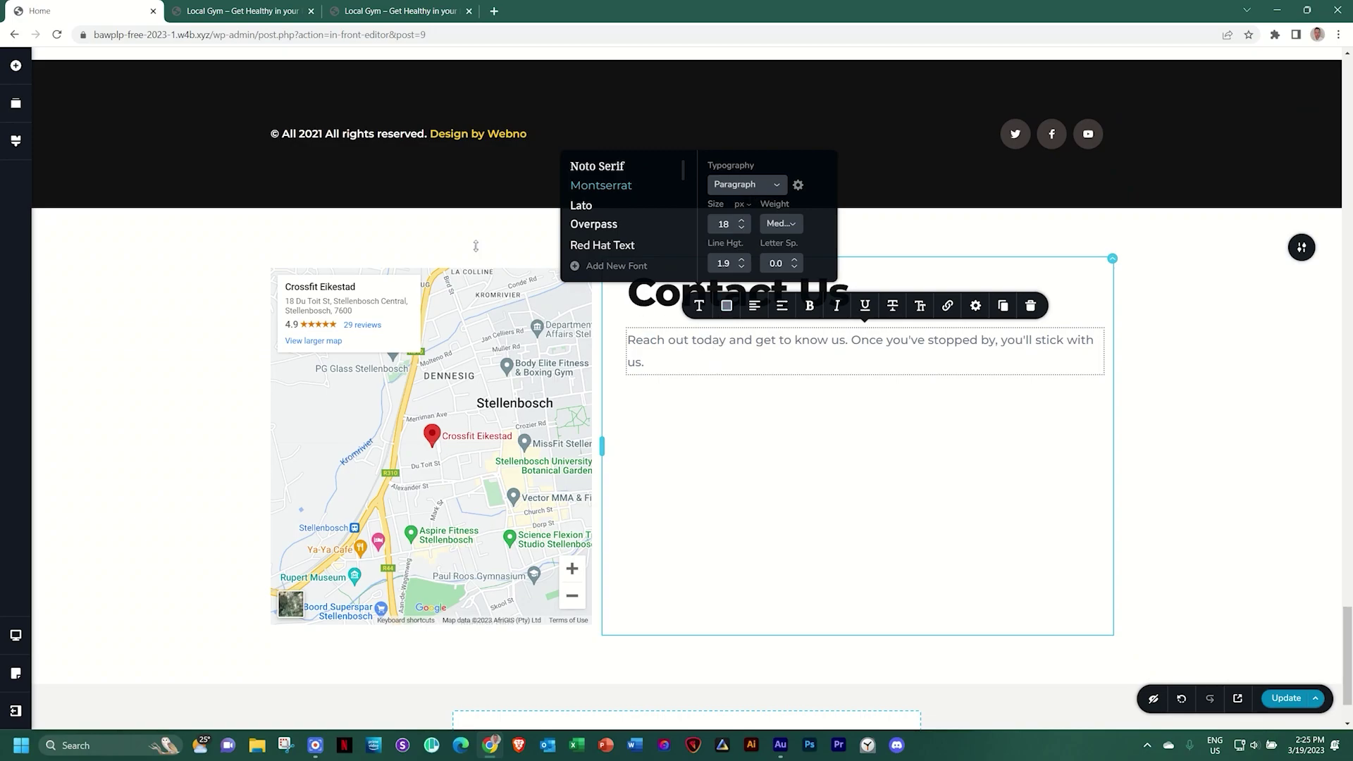
Reduce the global Paragraph text style's line height to 1.7
click(16, 140)
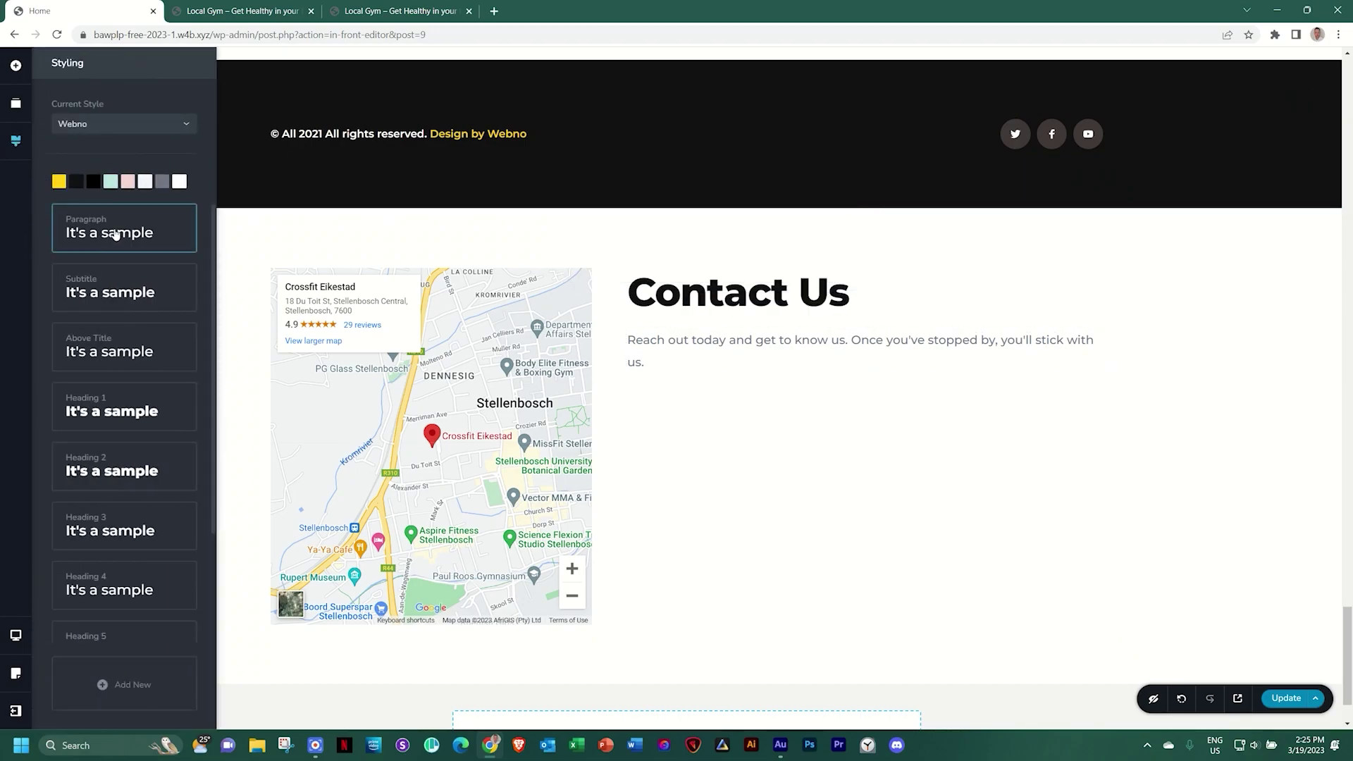
click(93, 230)
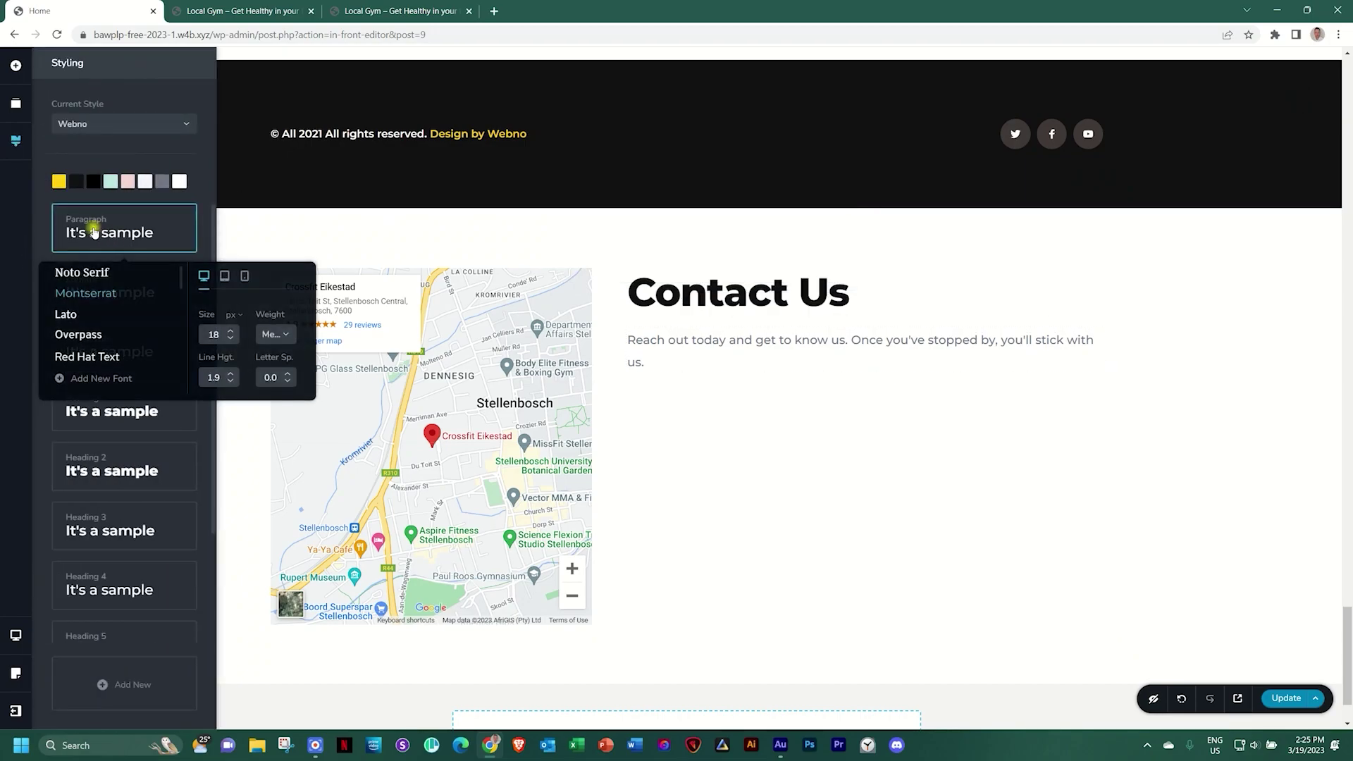
click(232, 381)
click(233, 381)
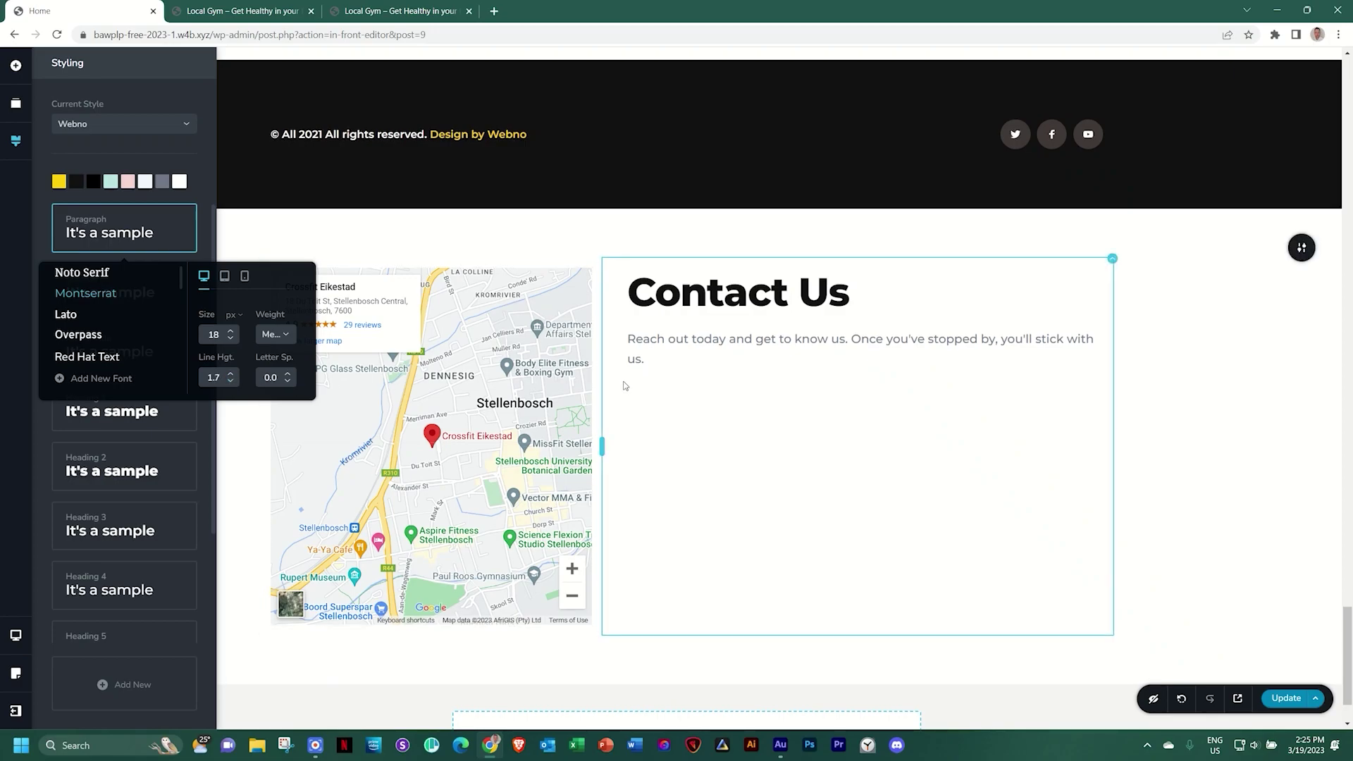
Scroll back to the Contact Us section and bring up the Add Elements list
scroll(624, 385, up, 1)
scroll(625, 384, up, 10)
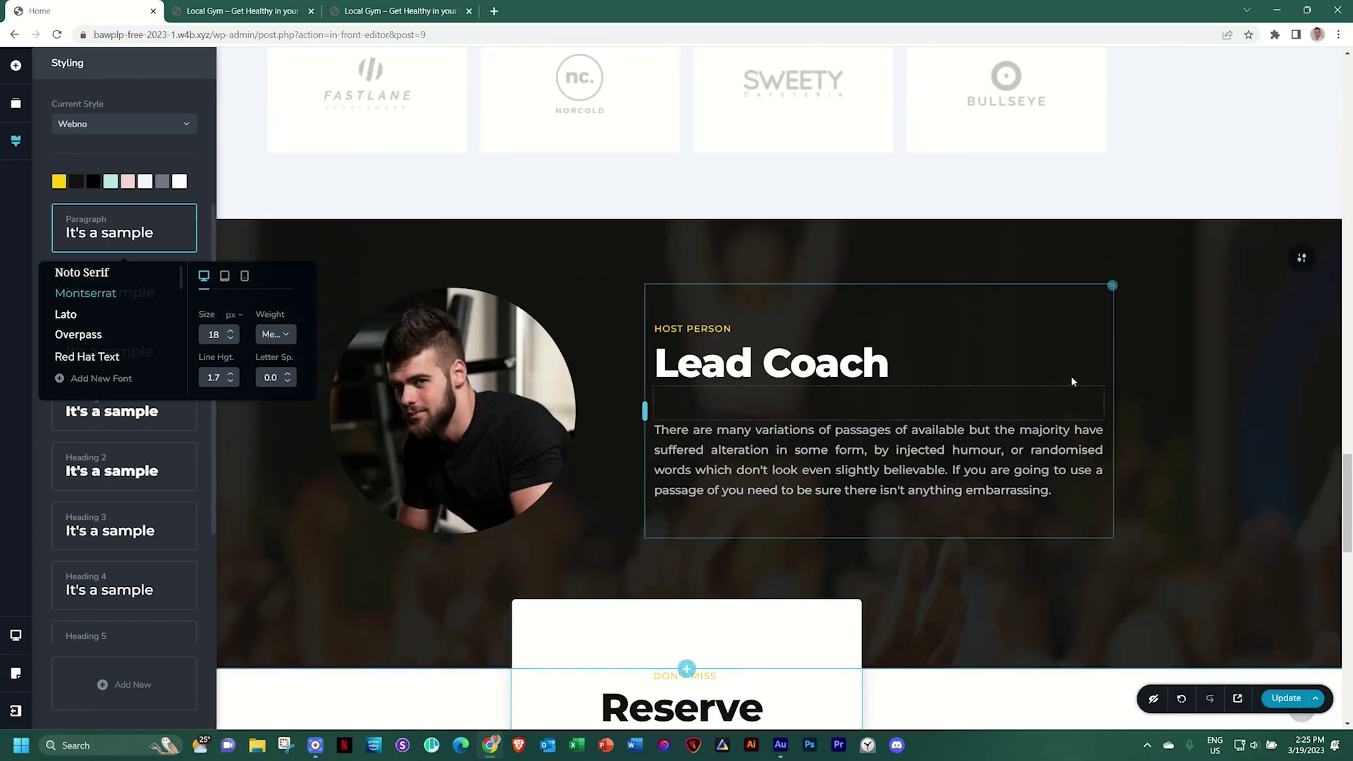
scroll(728, 283, up, 20)
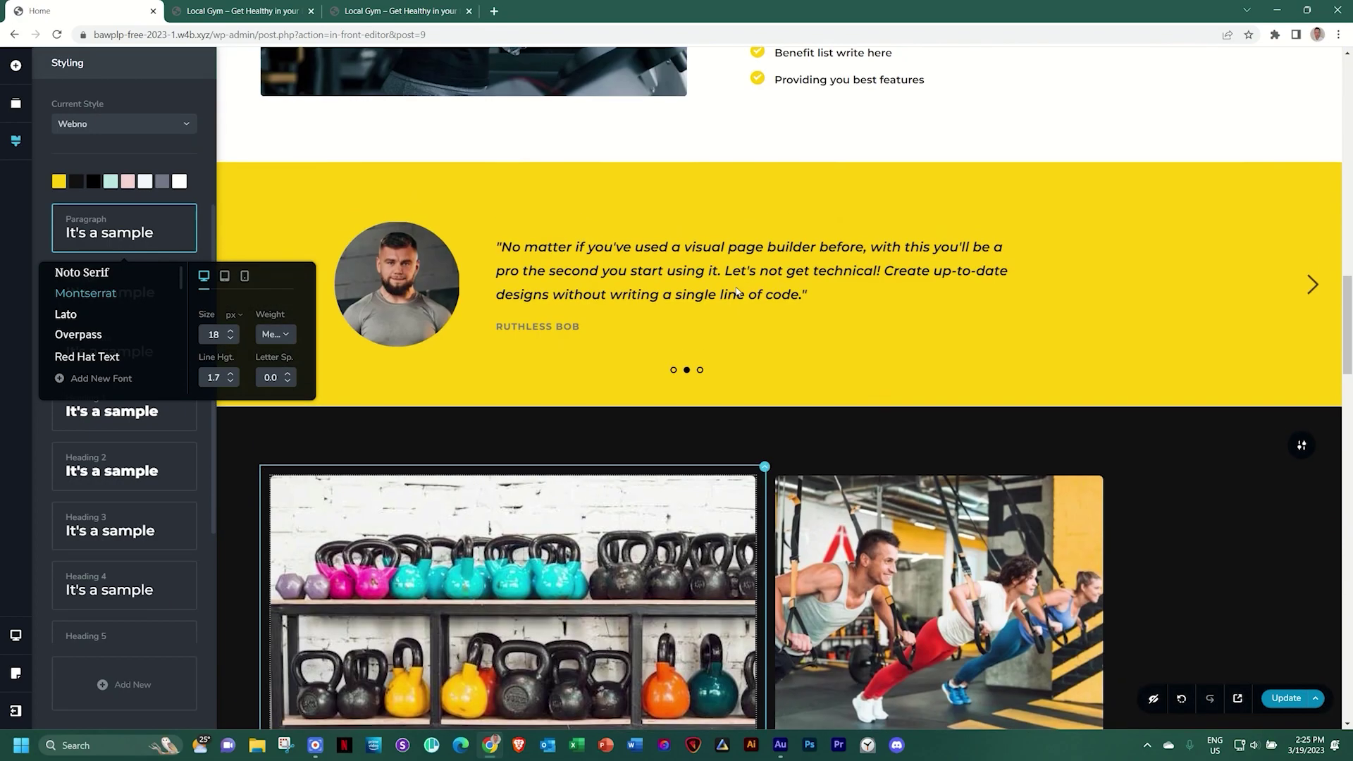
scroll(737, 291, up, 20)
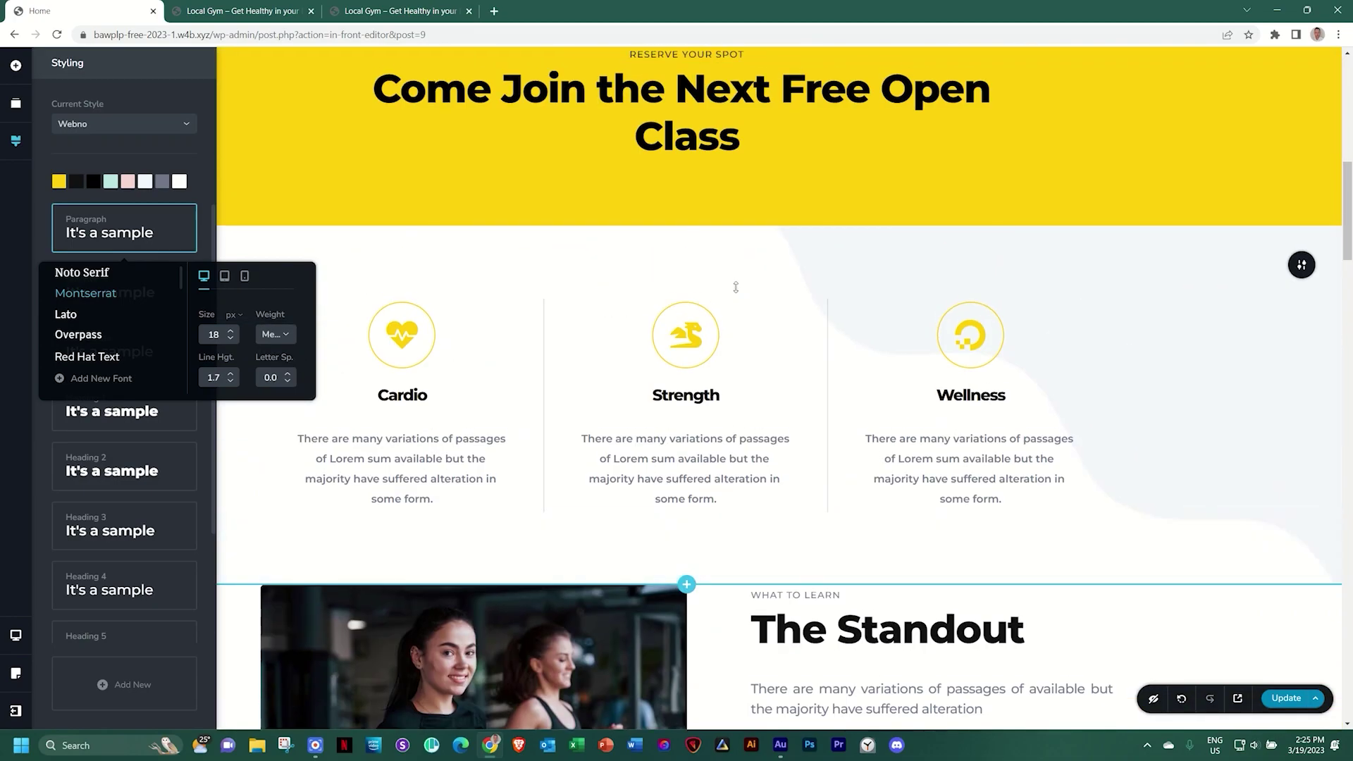
scroll(737, 291, up, 5)
scroll(736, 289, down, 15)
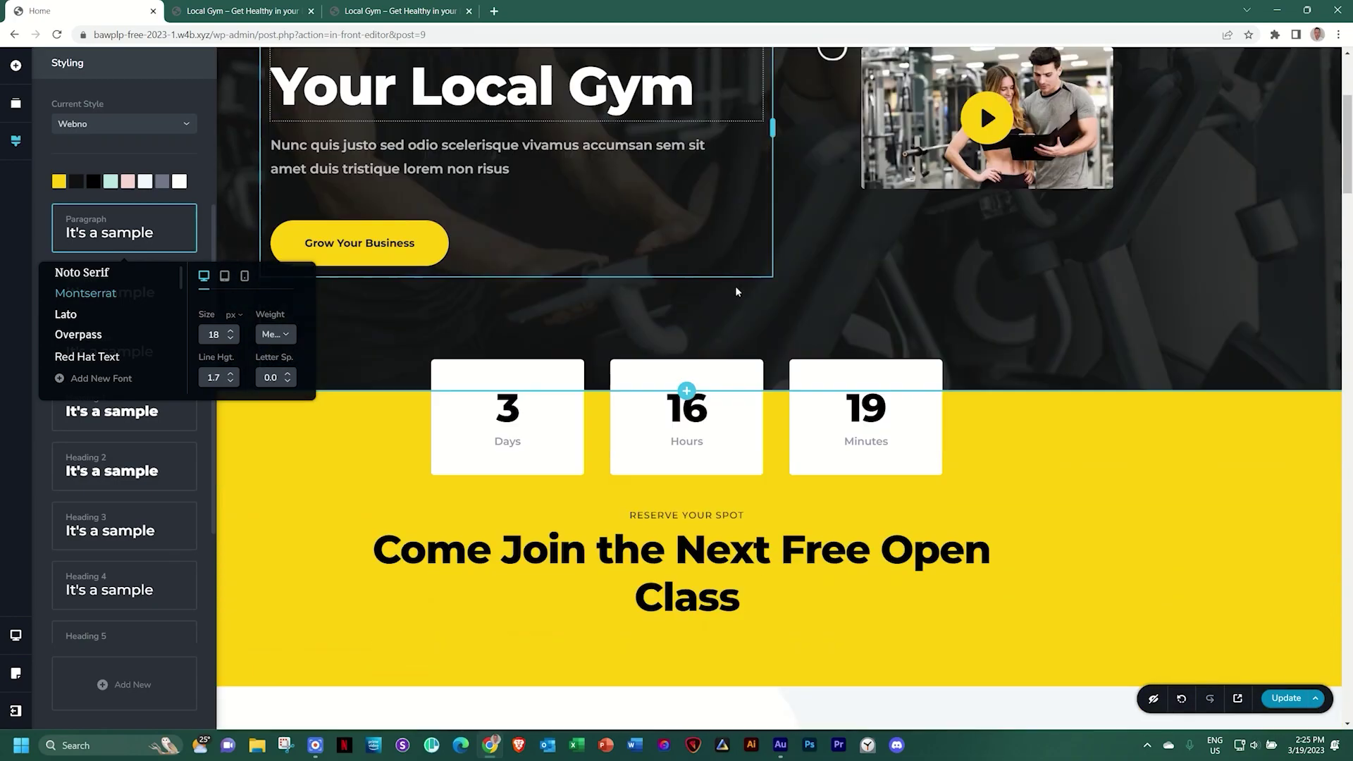
scroll(736, 288, down, 20)
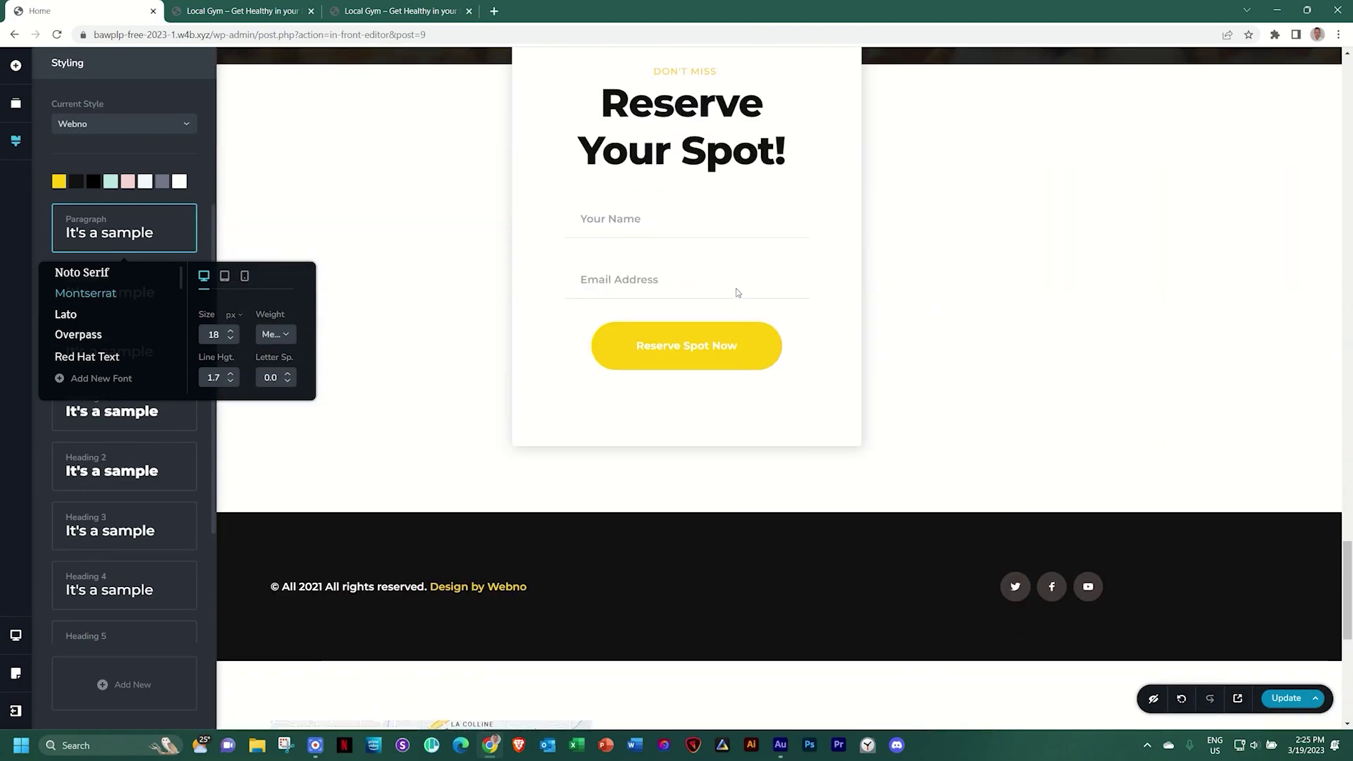
scroll(737, 294, down, 1)
scroll(737, 294, up, 1)
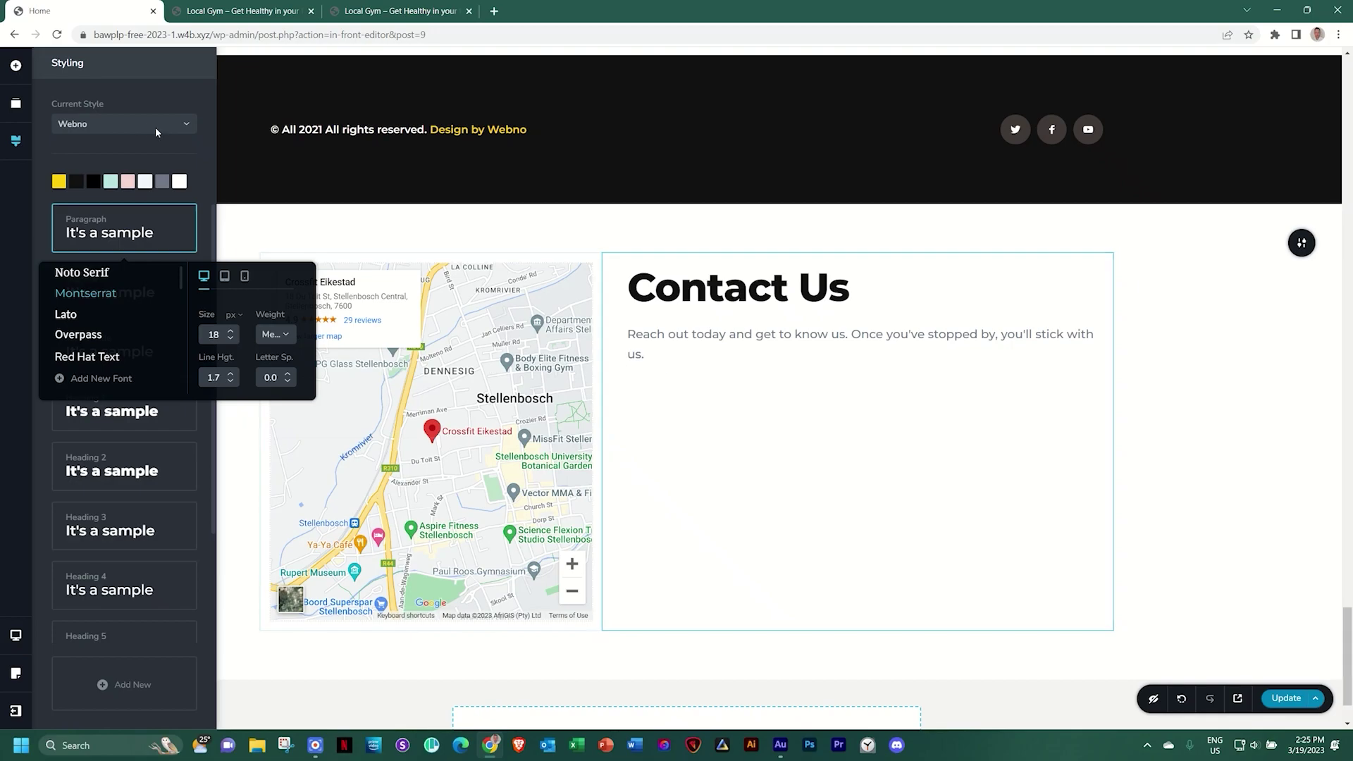
click(15, 66)
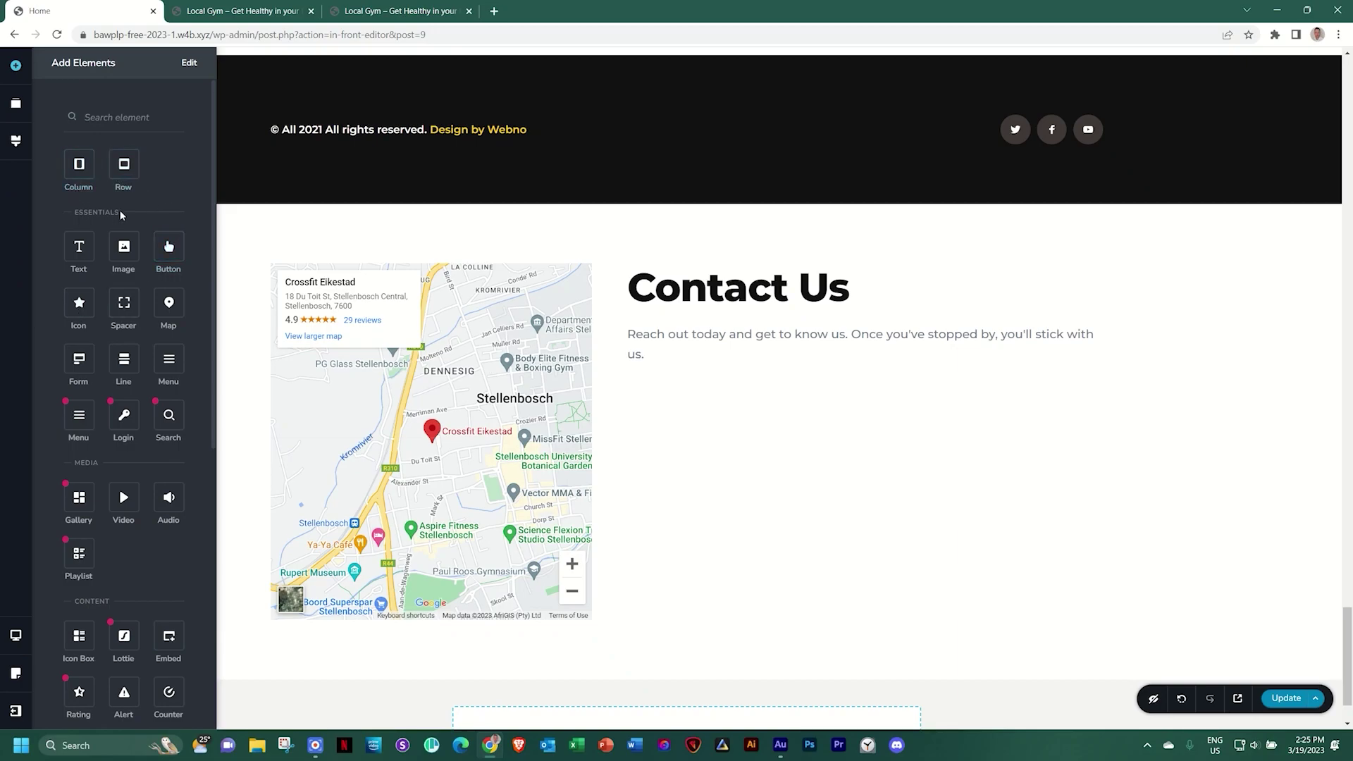
Place a left-aligned divider line at 10% width under the Contact Us heading
drag(129, 359, 659, 319)
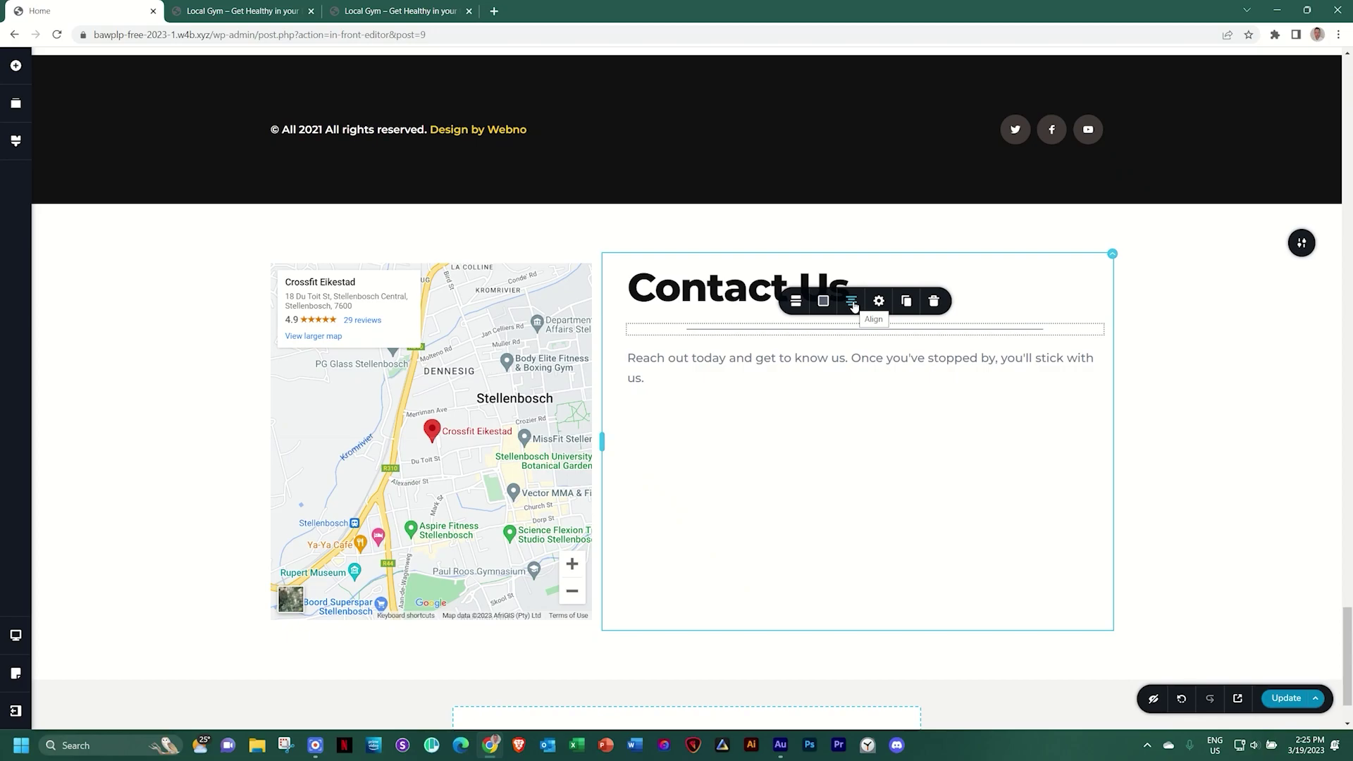
click(853, 304)
click(853, 304)
click(879, 301)
drag(885, 229, 852, 229)
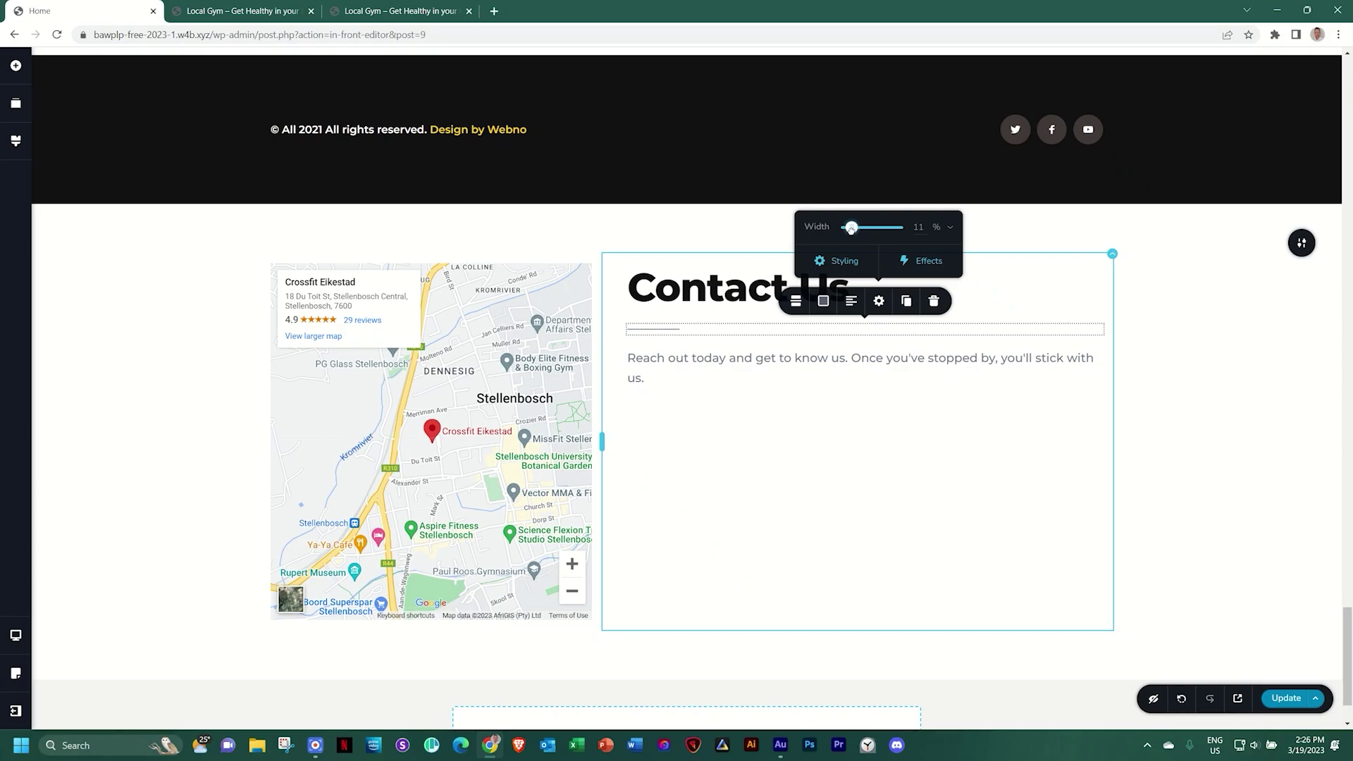
double_click(919, 227)
text(10)
Make the divider #121212 at 100% opacity, 4 px thick, with a -10 px top margin
click(823, 301)
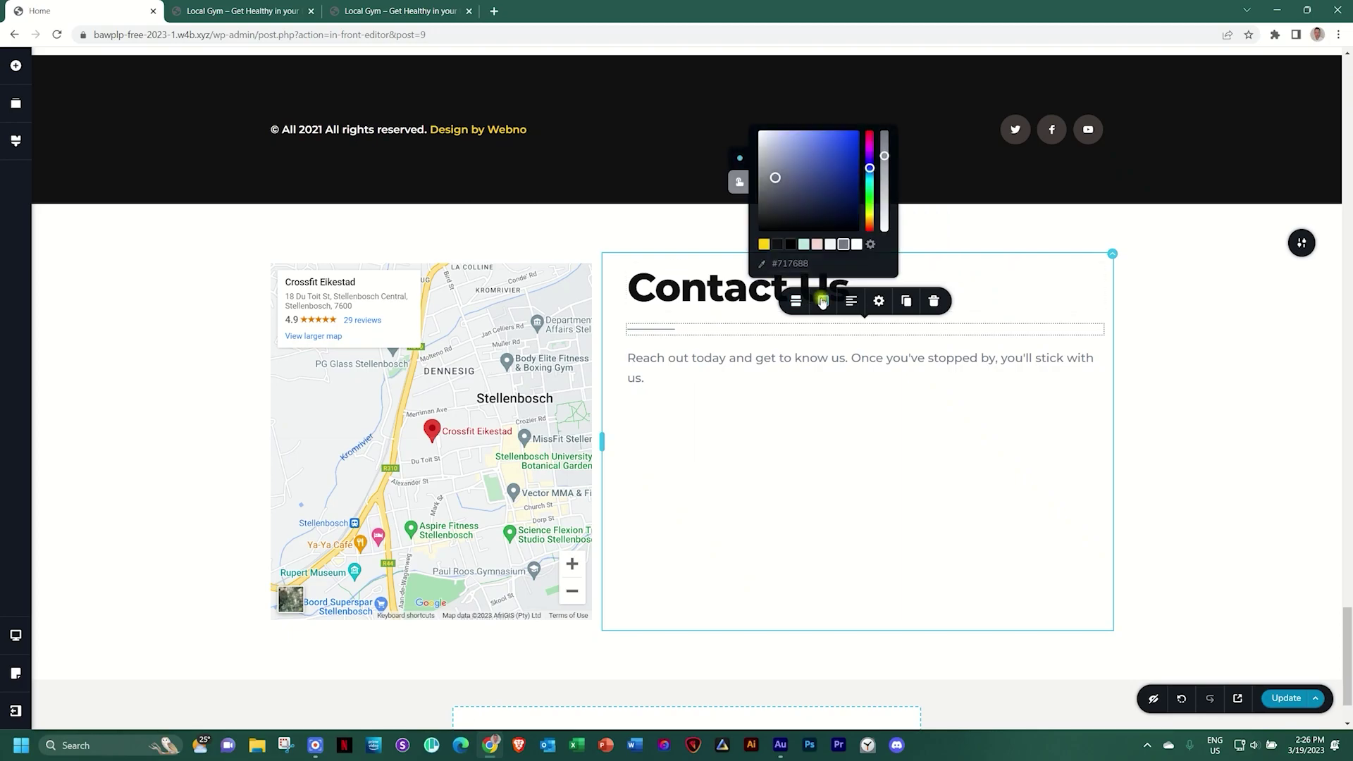
click(778, 243)
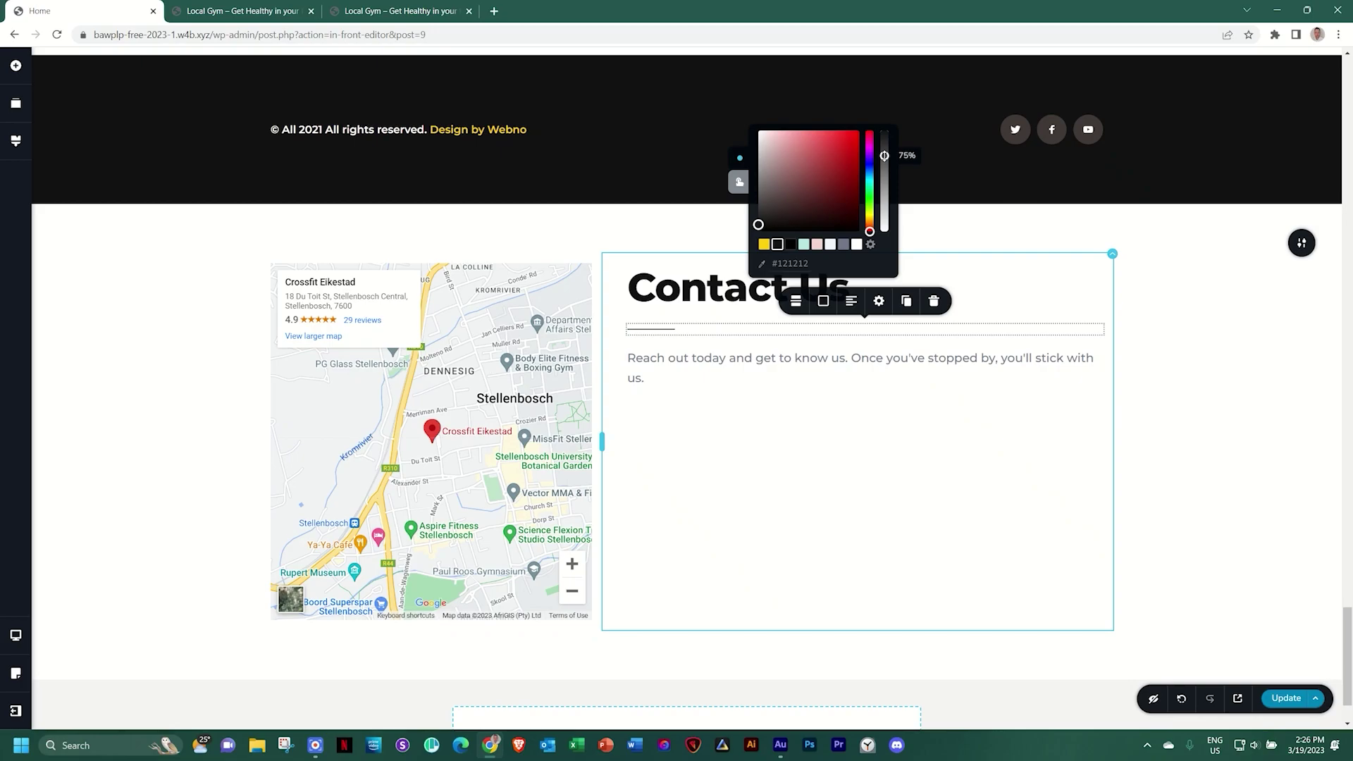
drag(884, 155, 884, 129)
click(795, 301)
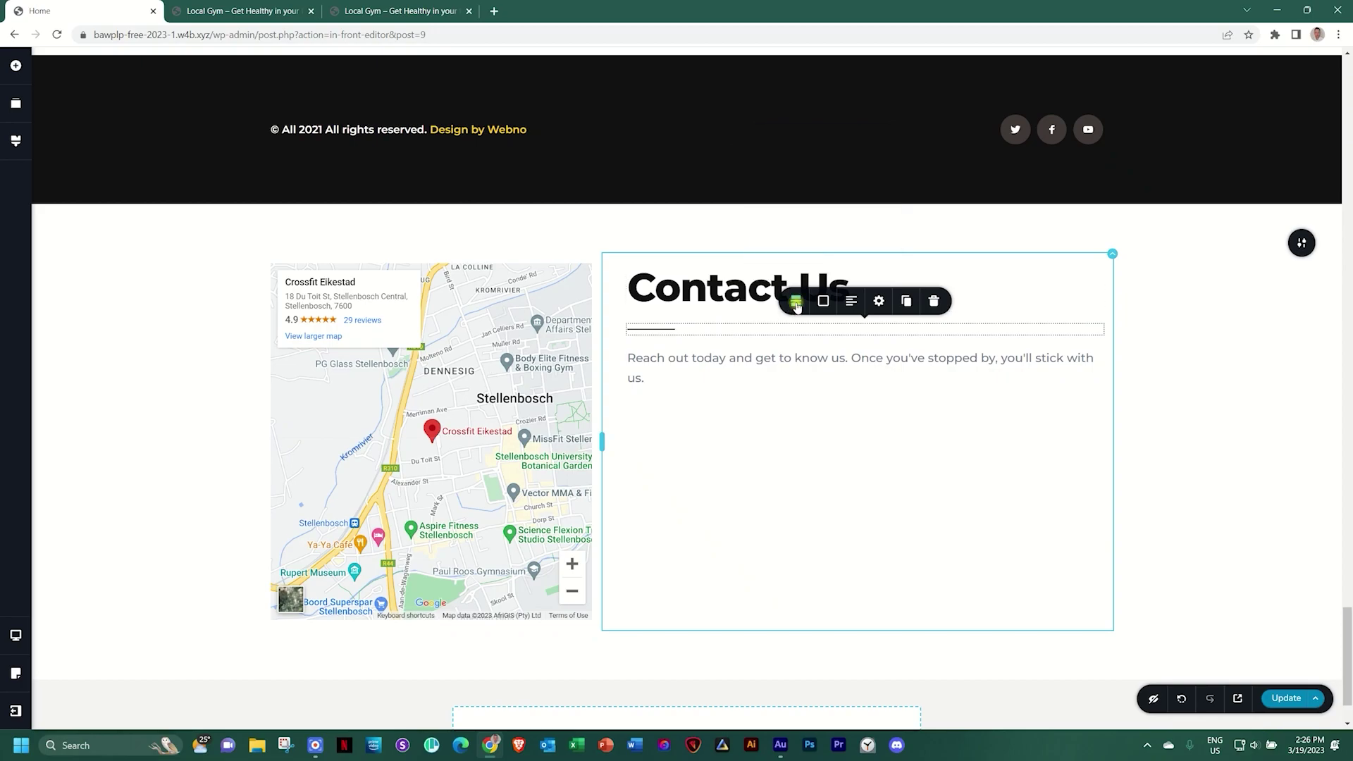
drag(766, 261, 774, 261)
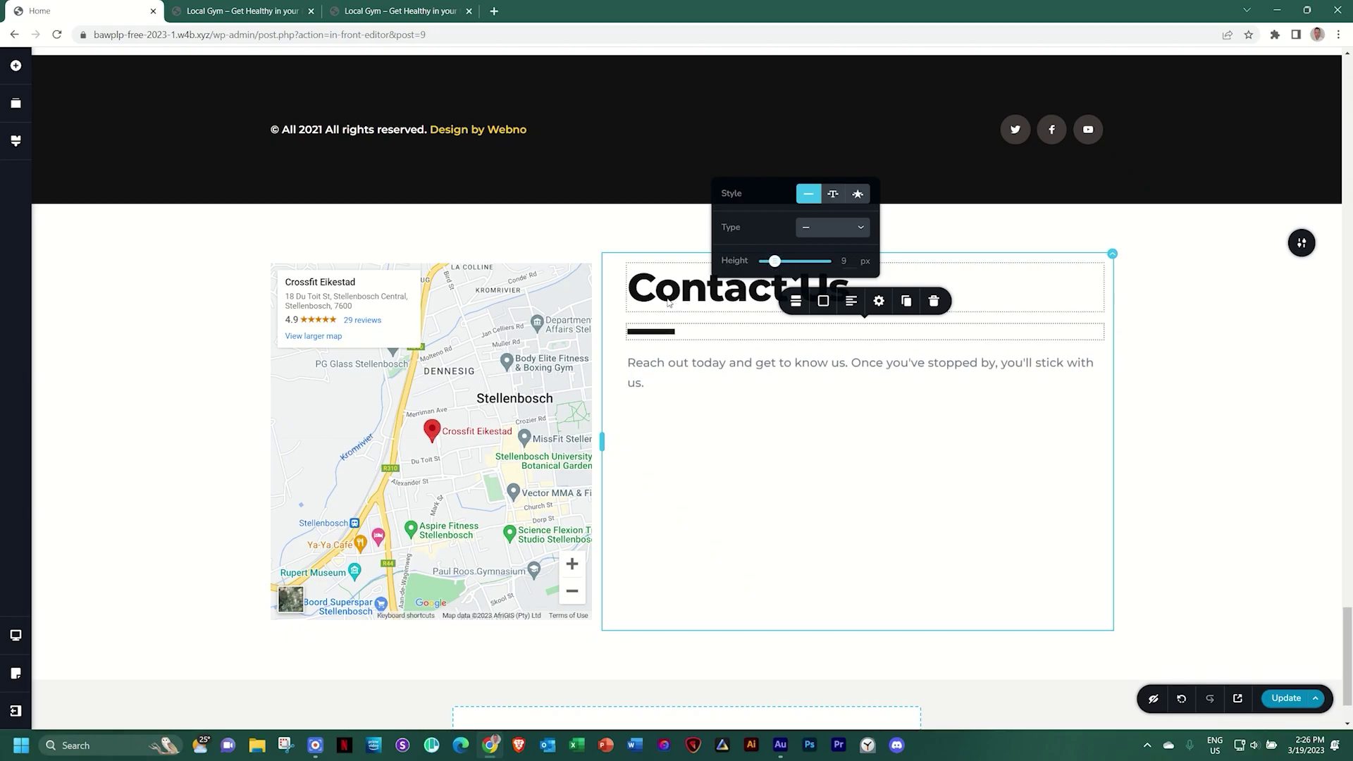
click(878, 302)
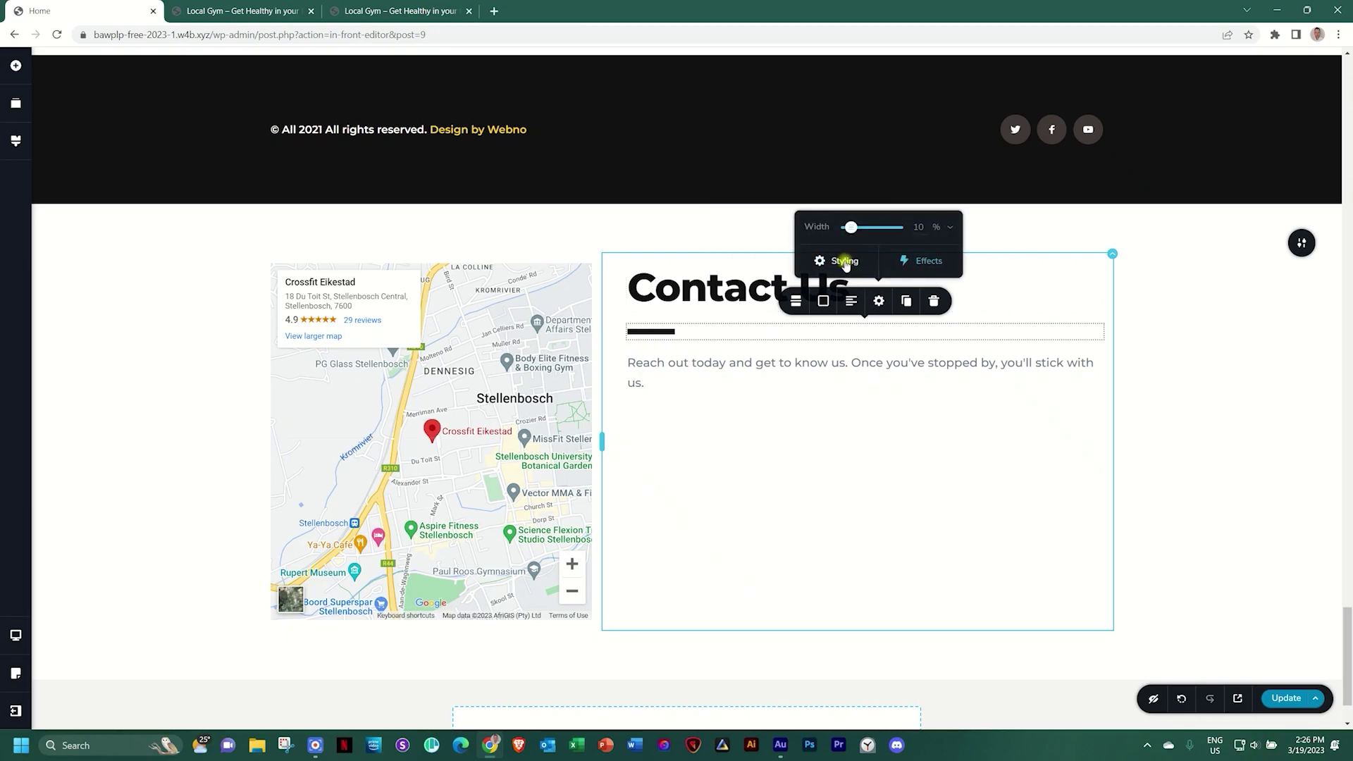
click(845, 262)
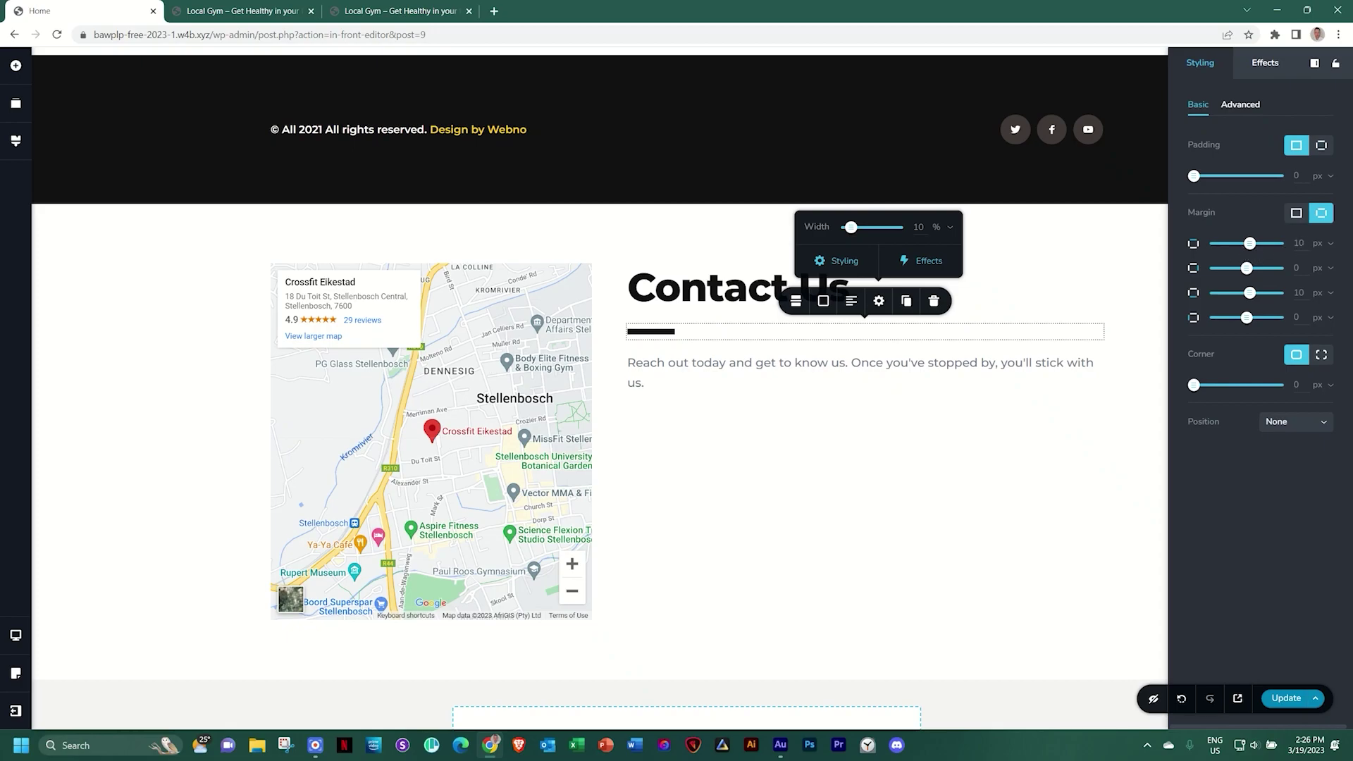
drag(1249, 243, 1243, 243)
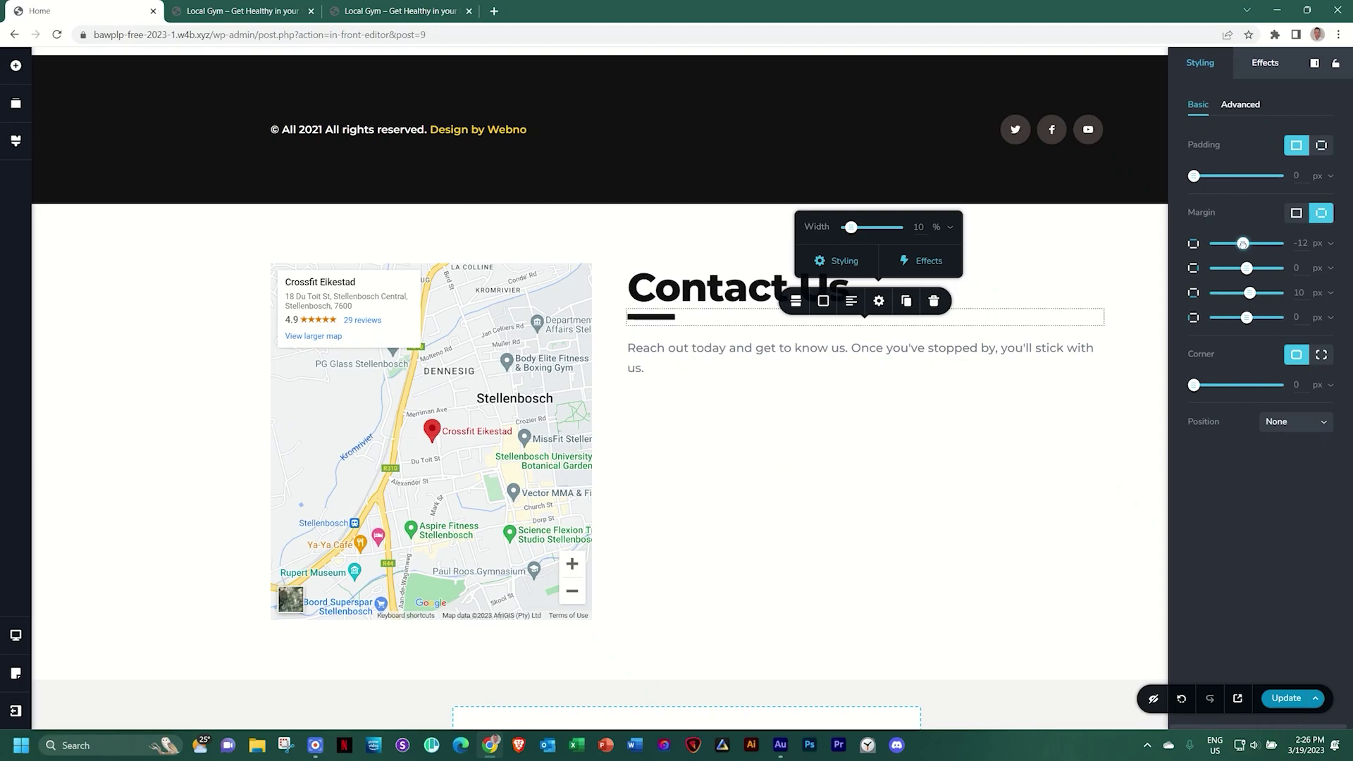
click(1300, 245)
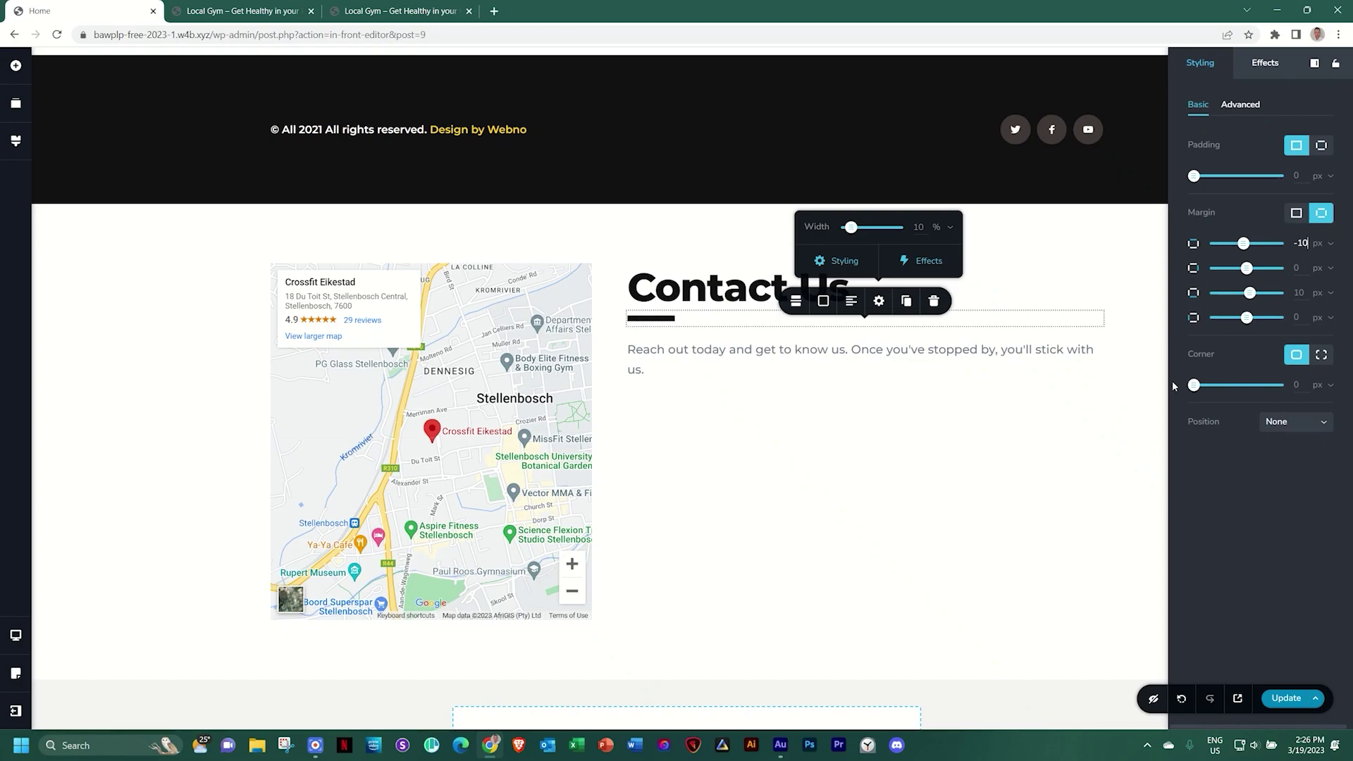
click(1048, 387)
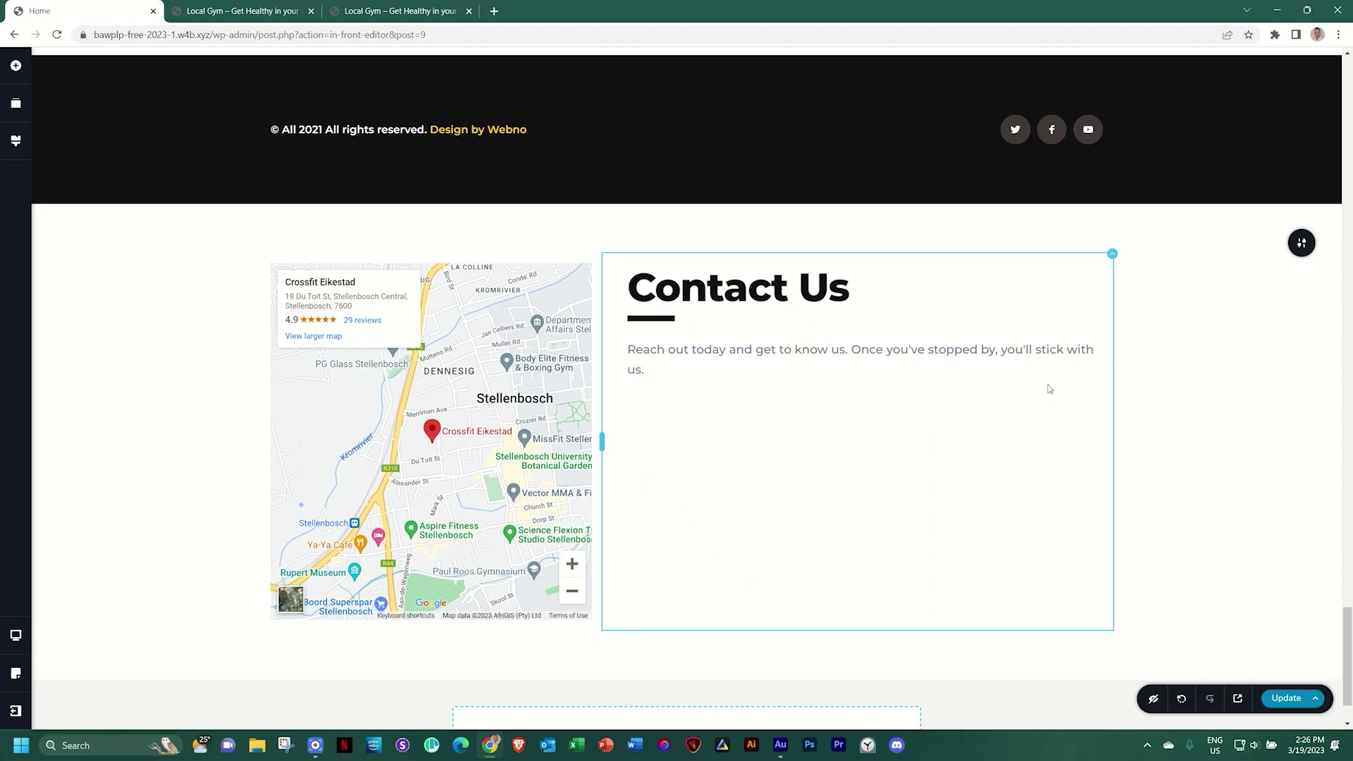
Select the map column in the Contact Us section and show the Add Elements panel
scroll(1049, 388, up, 8)
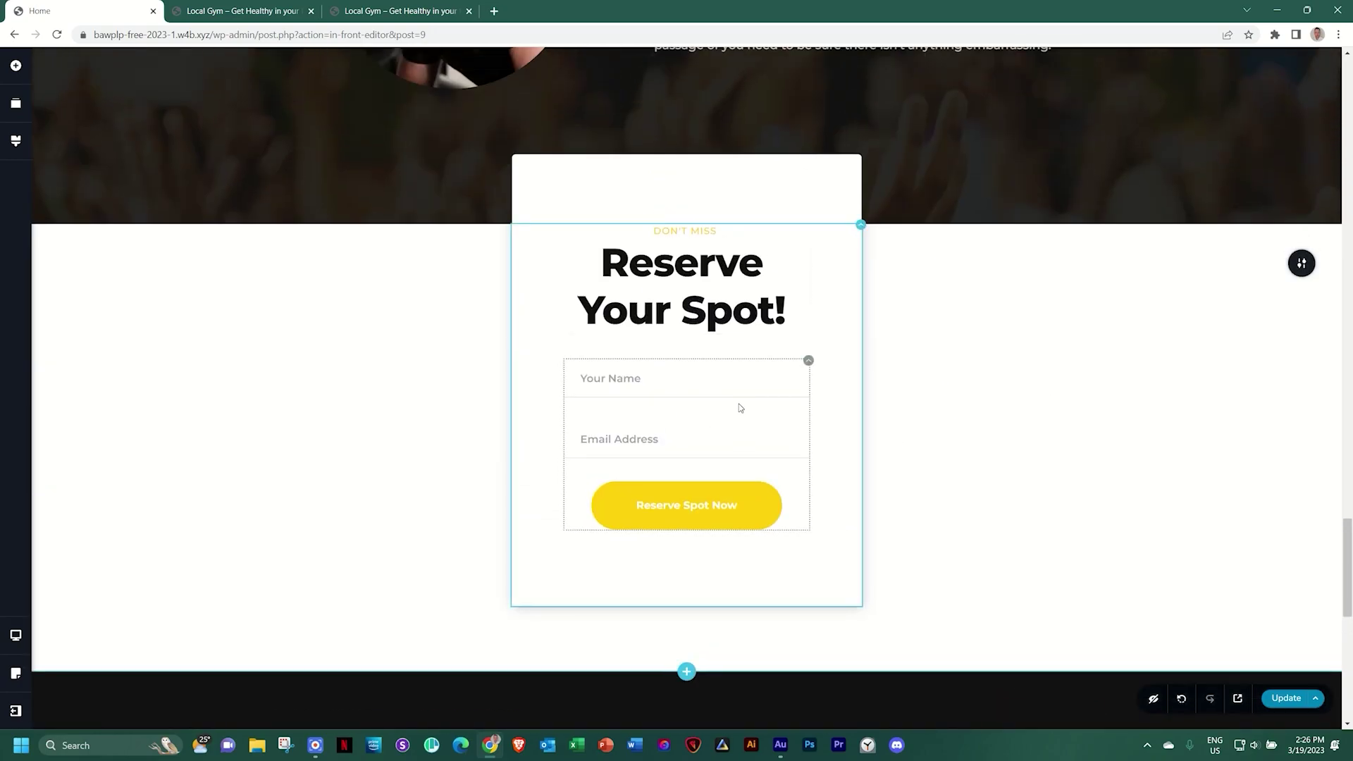
scroll(739, 408, down, 5)
scroll(740, 408, down, 5)
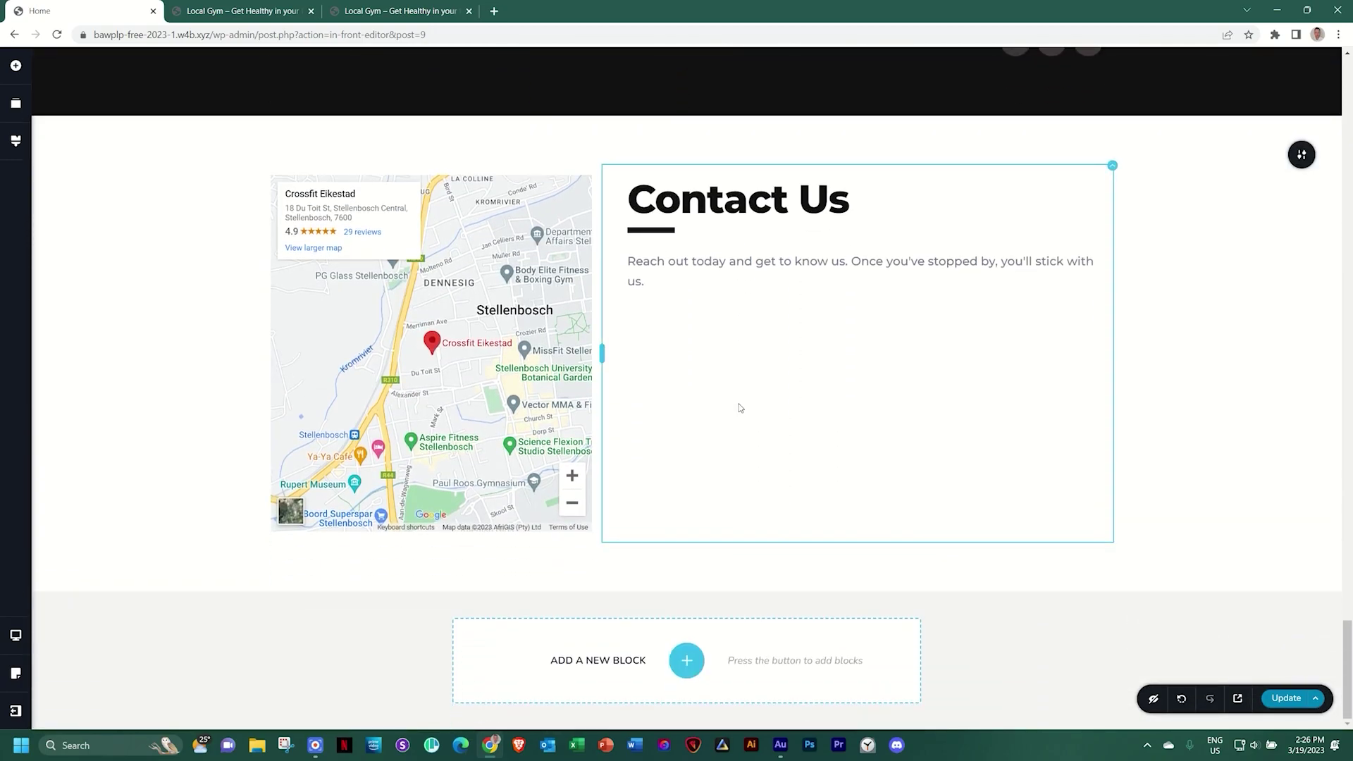
click(598, 236)
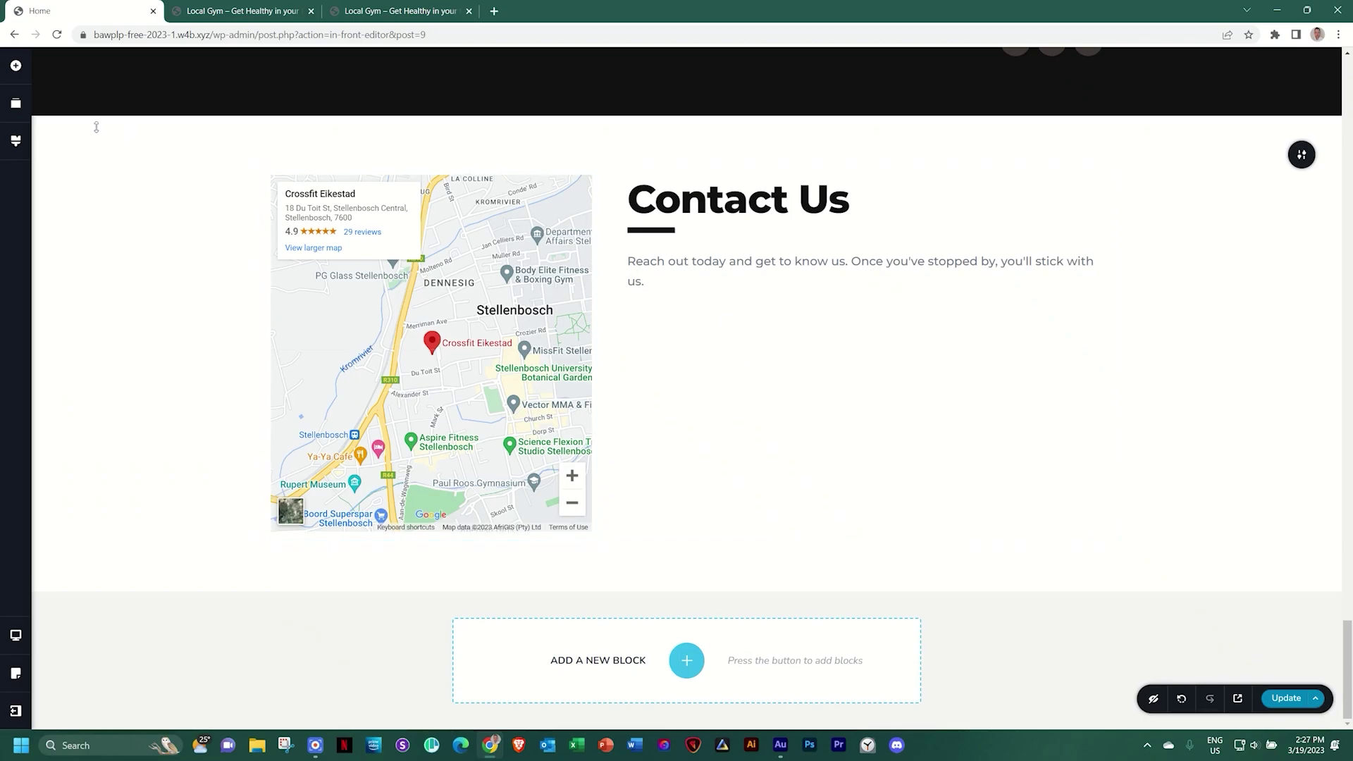
click(15, 67)
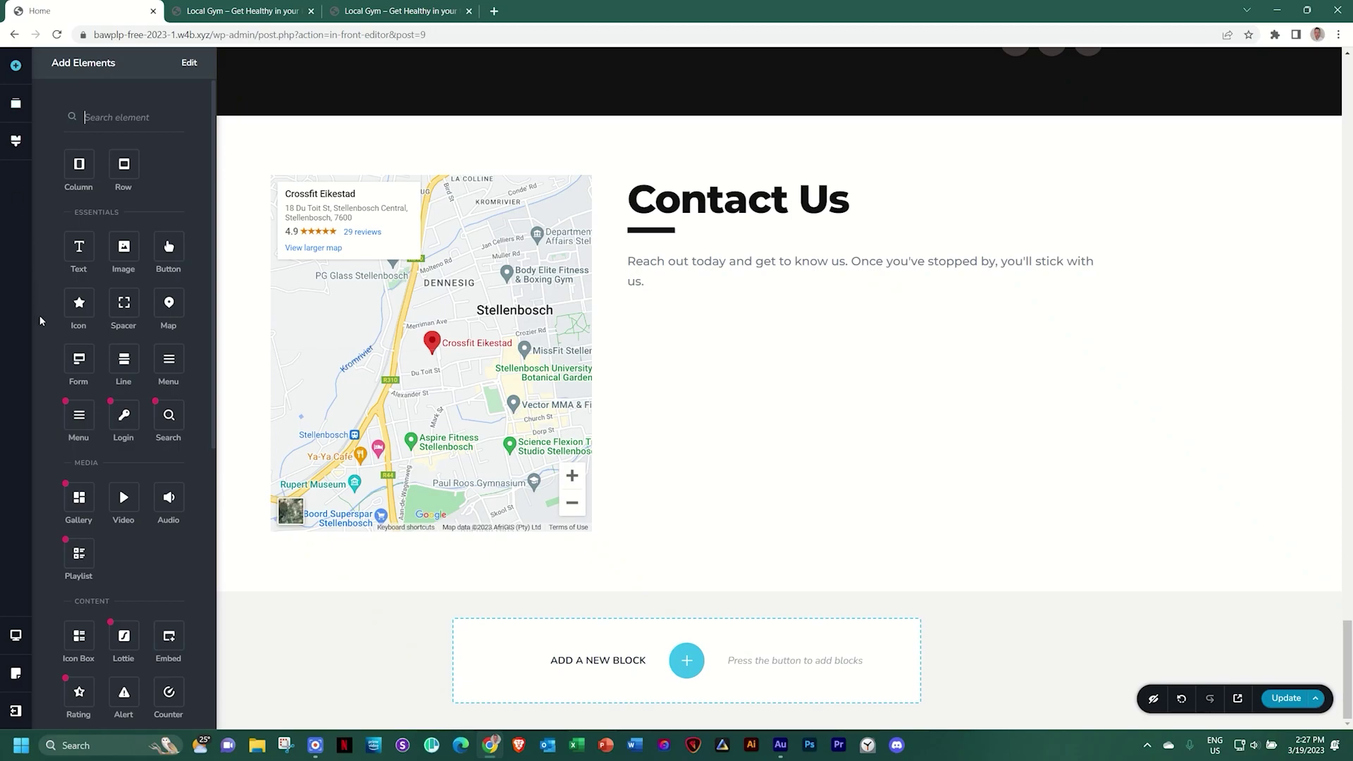
Add a form under the Contact Us text and make its first field a Text field 'Your Name'
drag(79, 358, 704, 295)
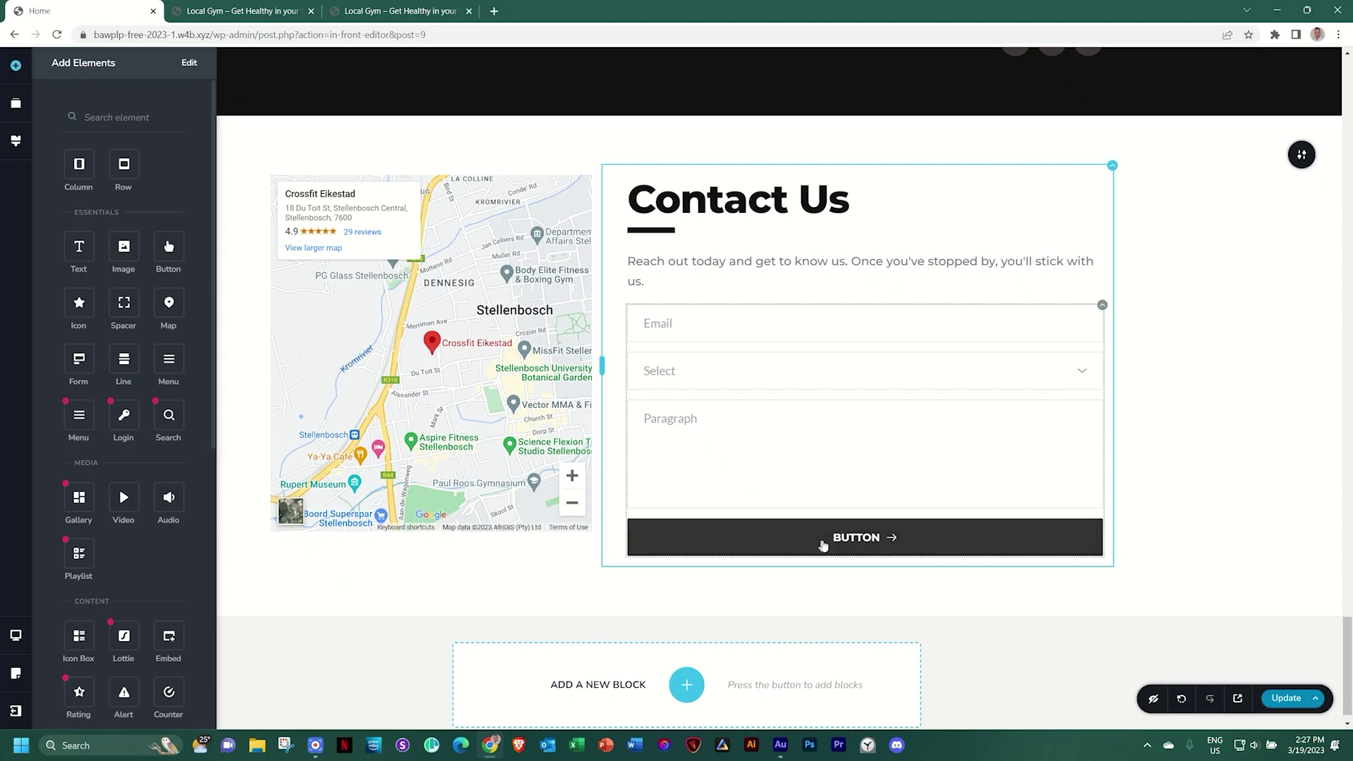
click(670, 324)
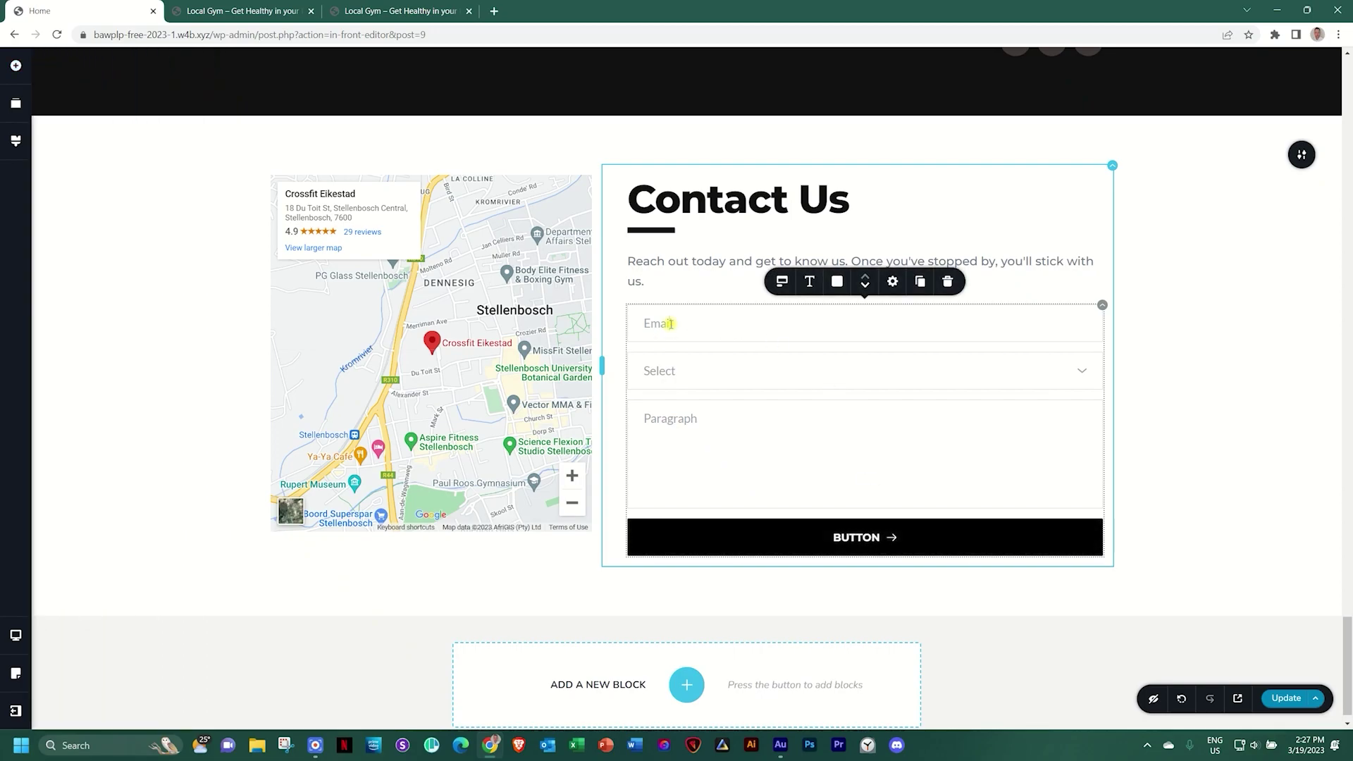
click(782, 282)
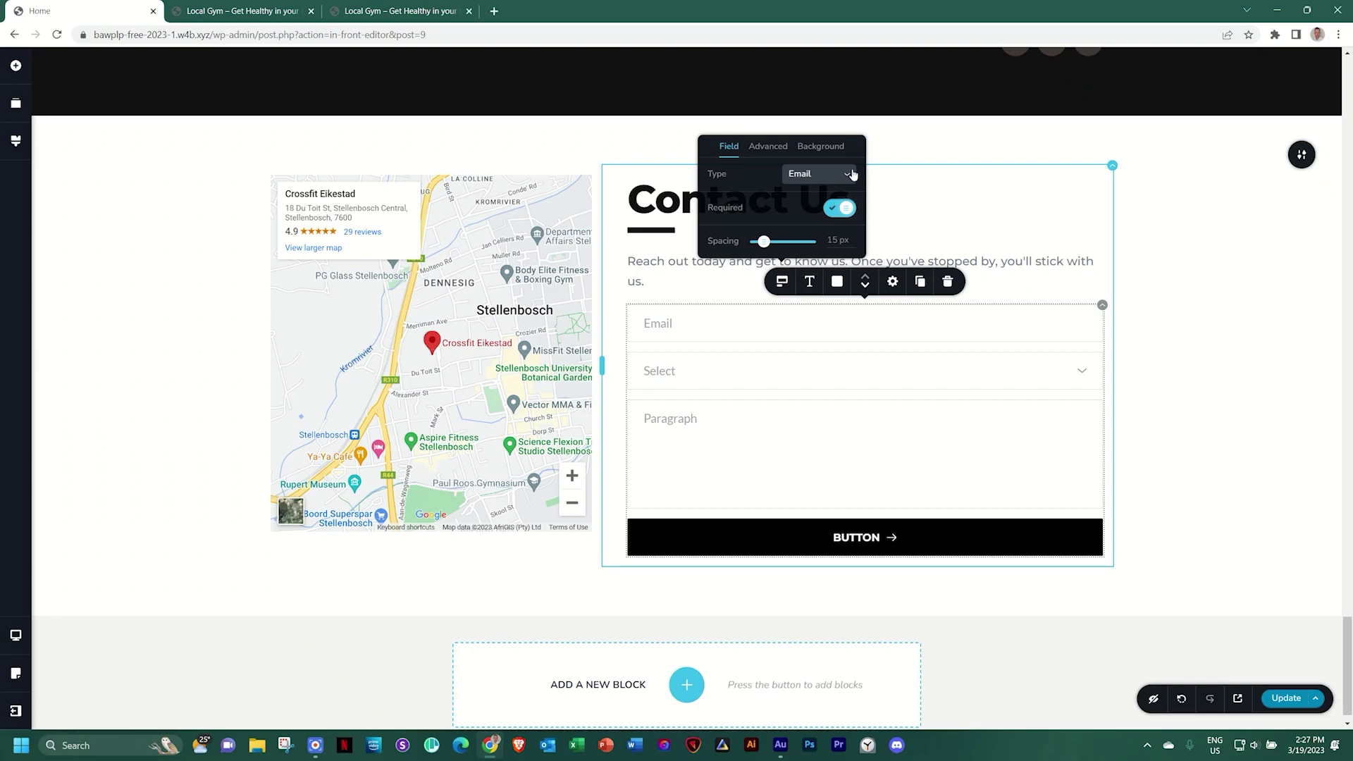
click(841, 172)
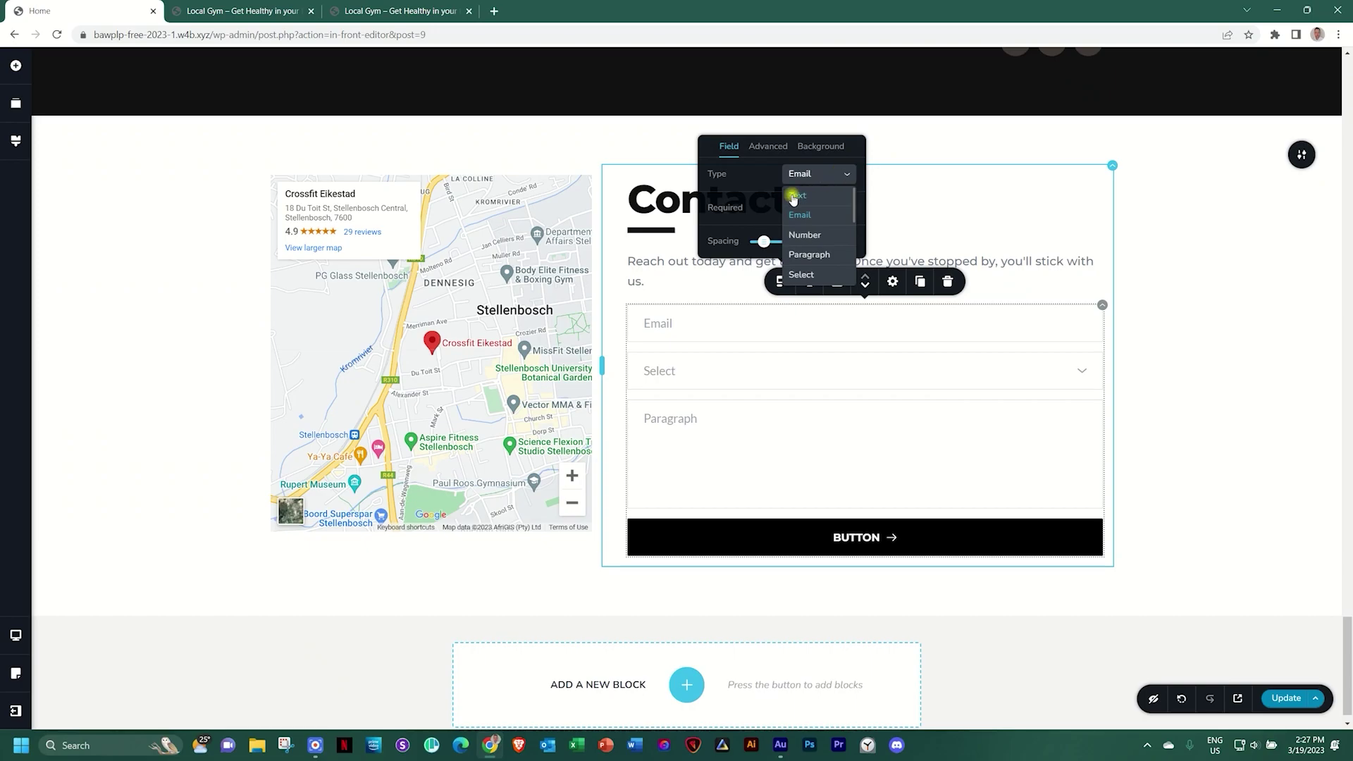
click(792, 195)
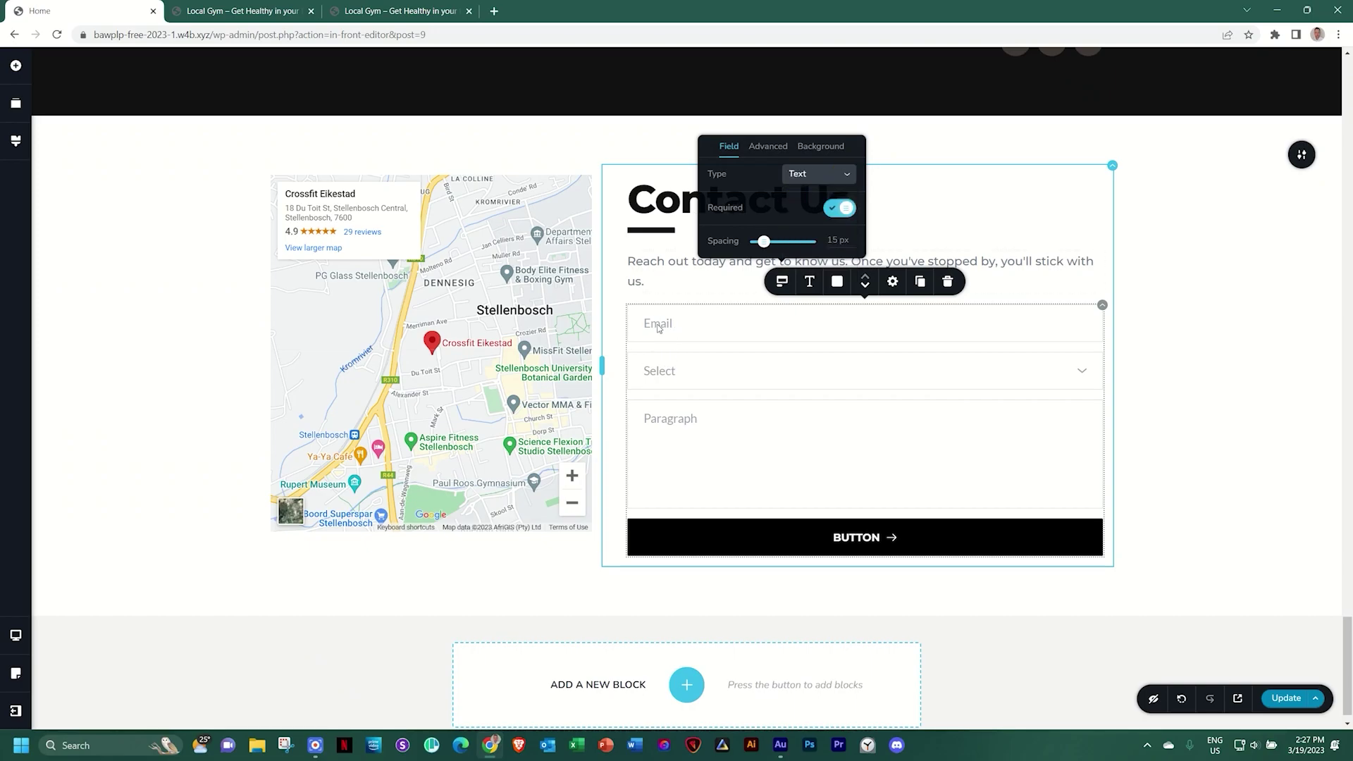
double_click(658, 325)
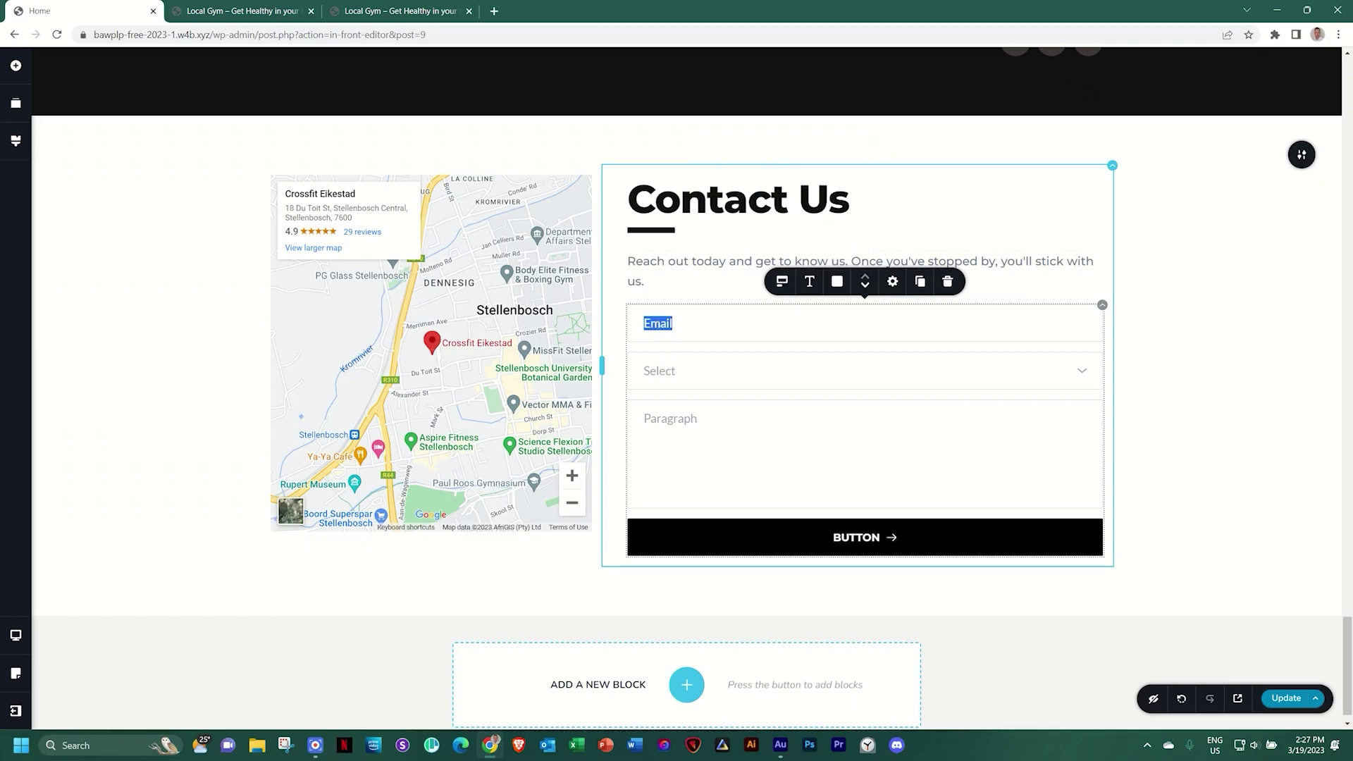
text(Your name)
key(BackSpace)
key(BackSpace)
key(BackSpace)
key(BackSpace)
text(Name)
Duplicate the name field and make the copy an Email field labelled 'Email Address'
click(921, 283)
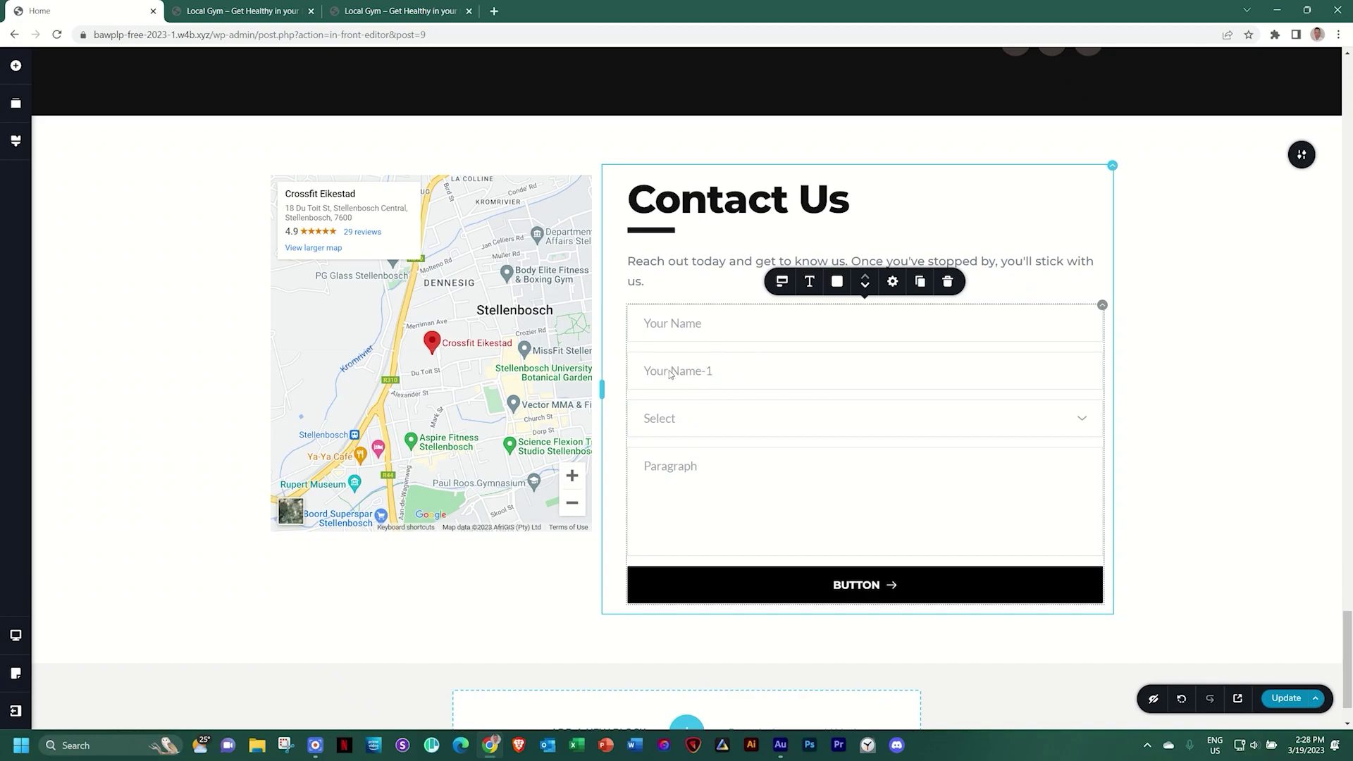
click(722, 371)
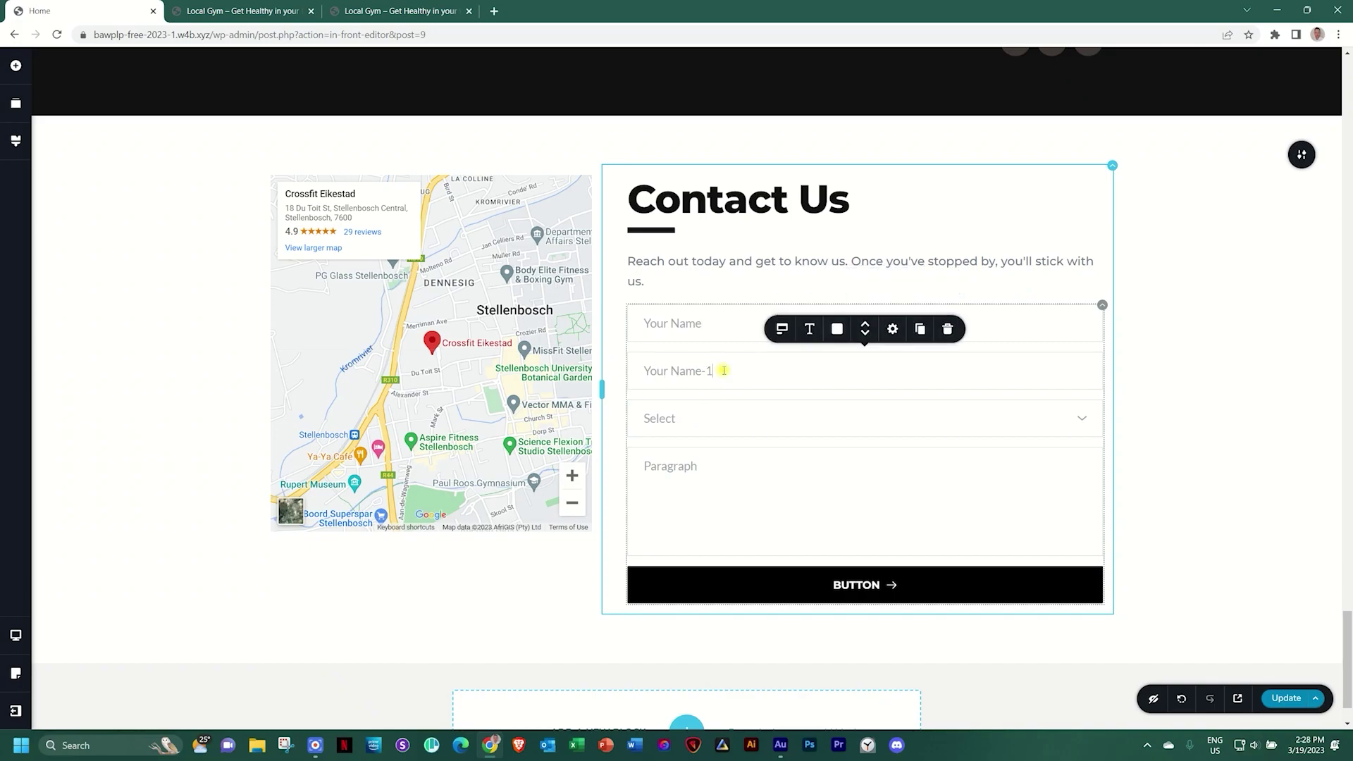
click(782, 330)
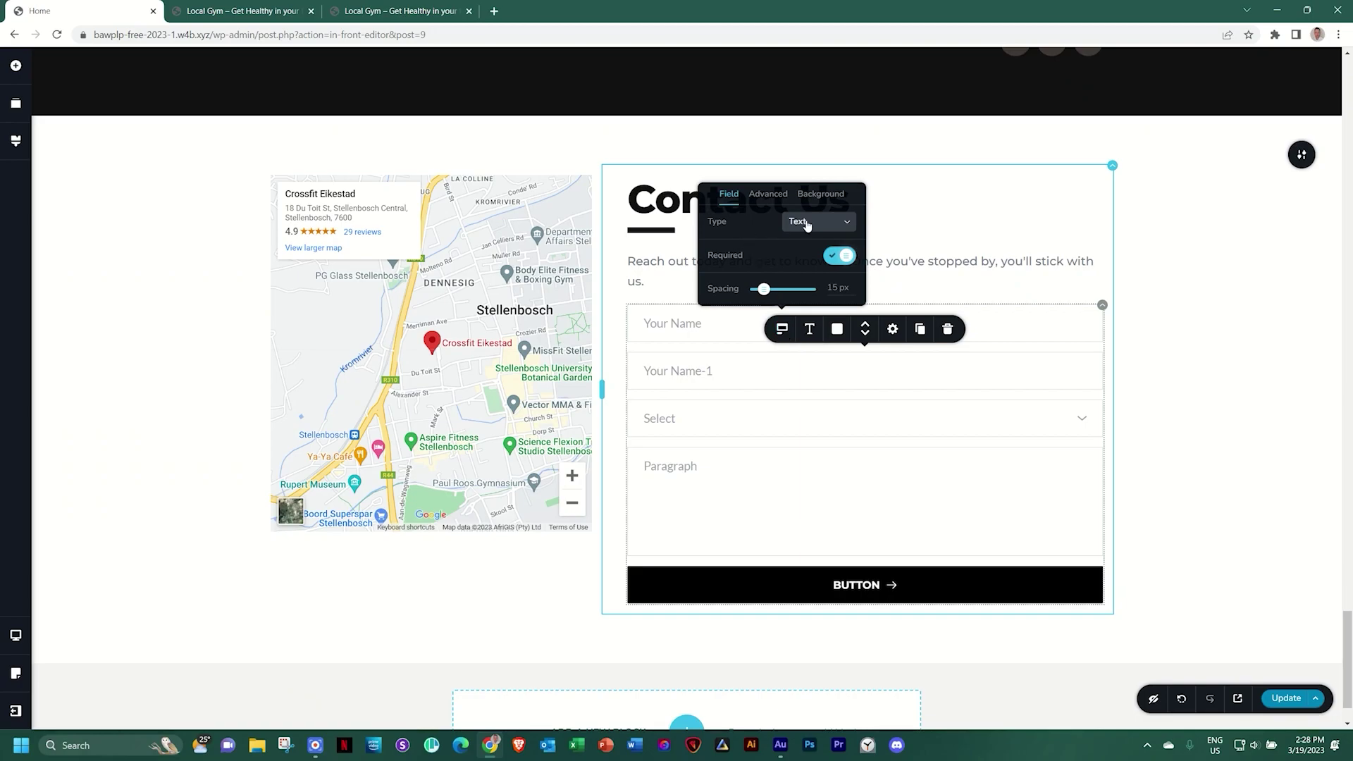
click(807, 223)
click(800, 262)
click(714, 374)
drag(717, 371, 636, 371)
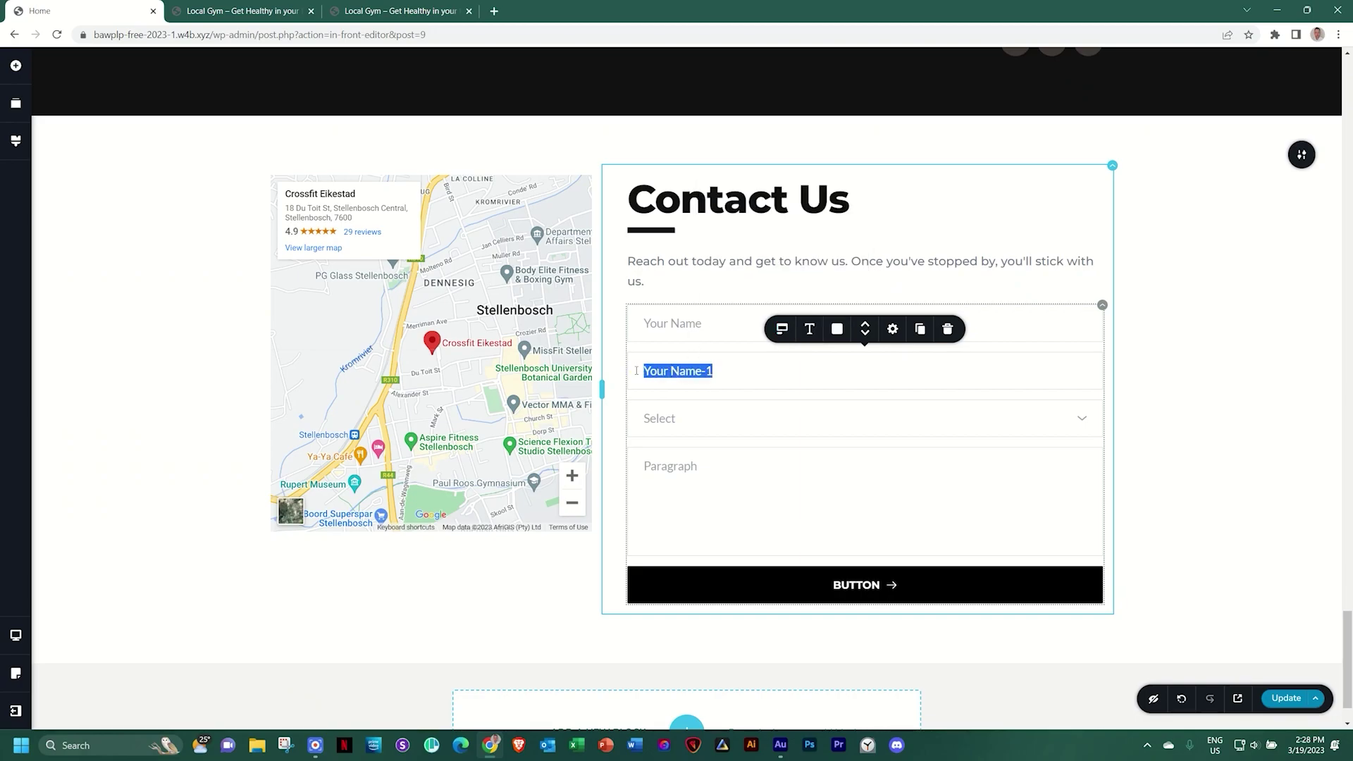
text(Email Address)
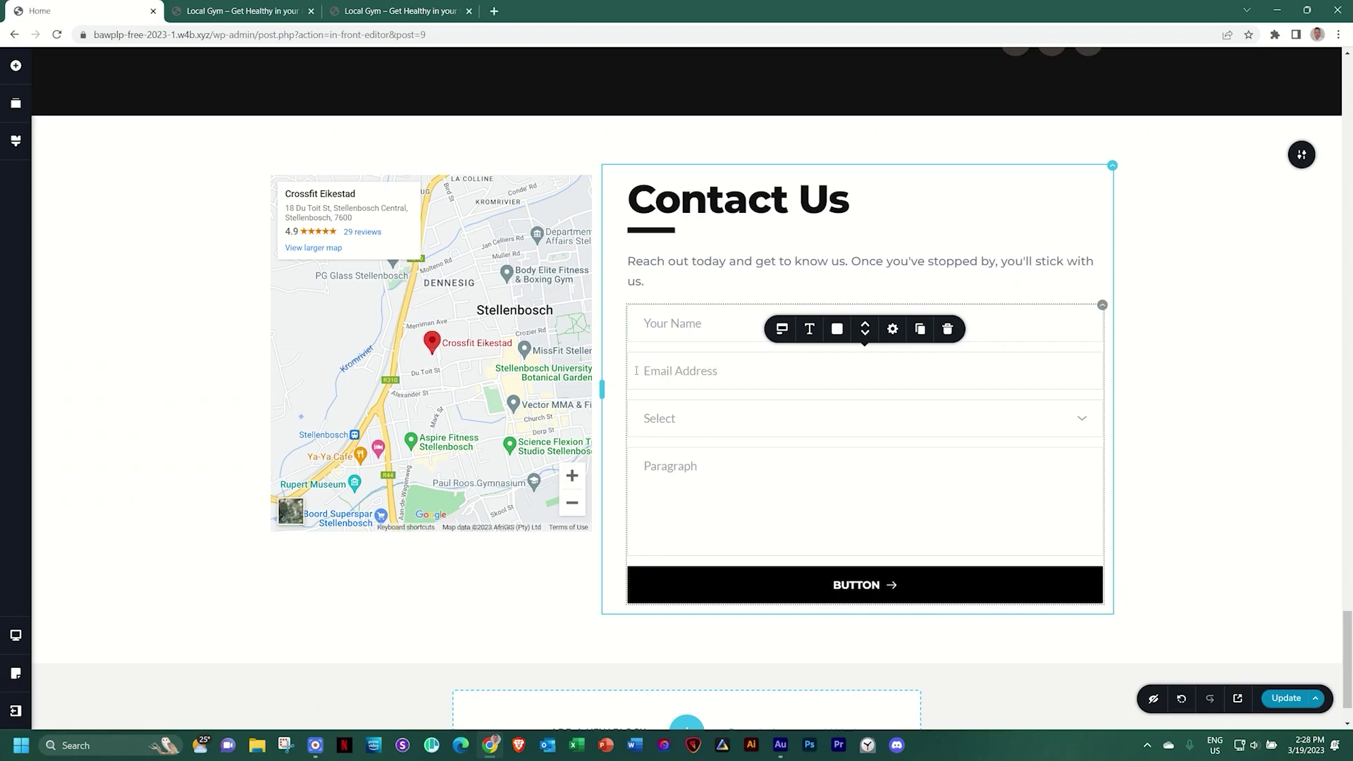
click(690, 419)
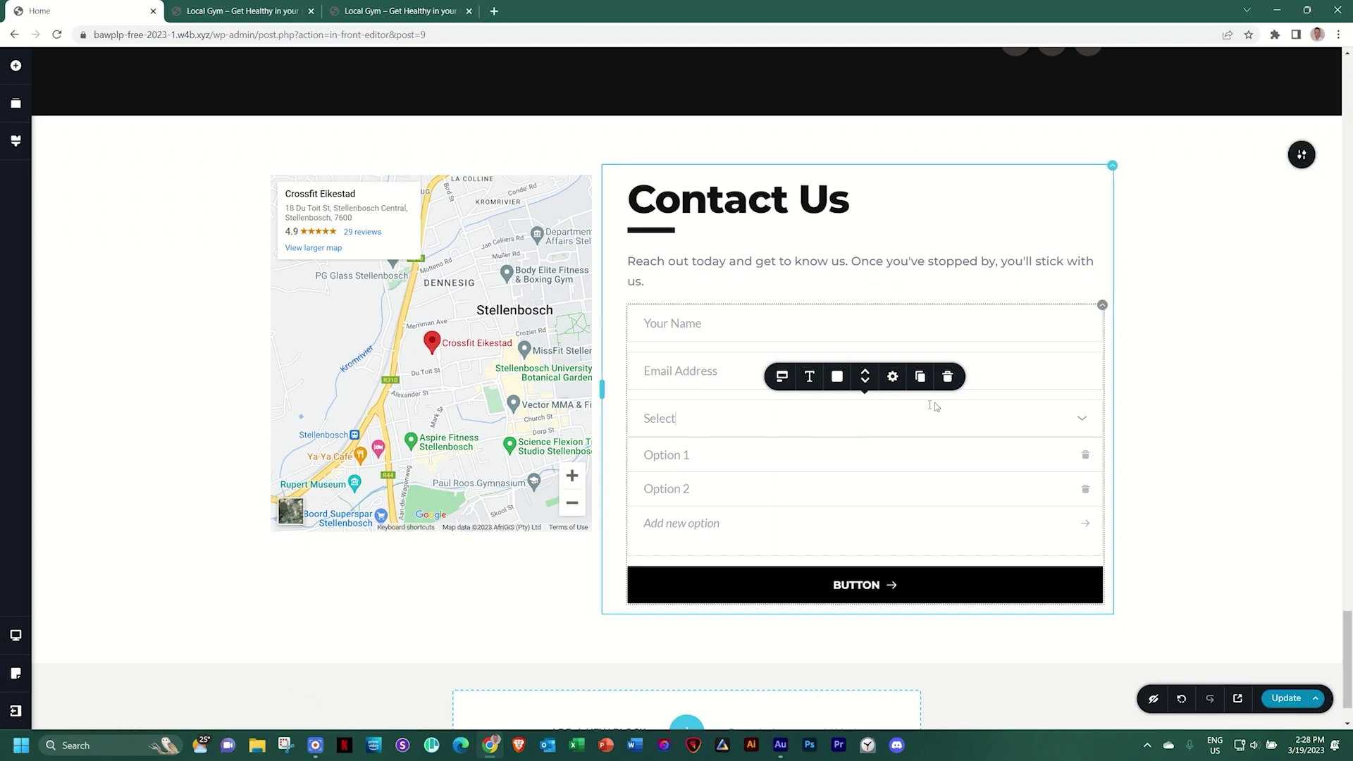
Delete the Select dropdown field and make the Paragraph message field required
click(947, 376)
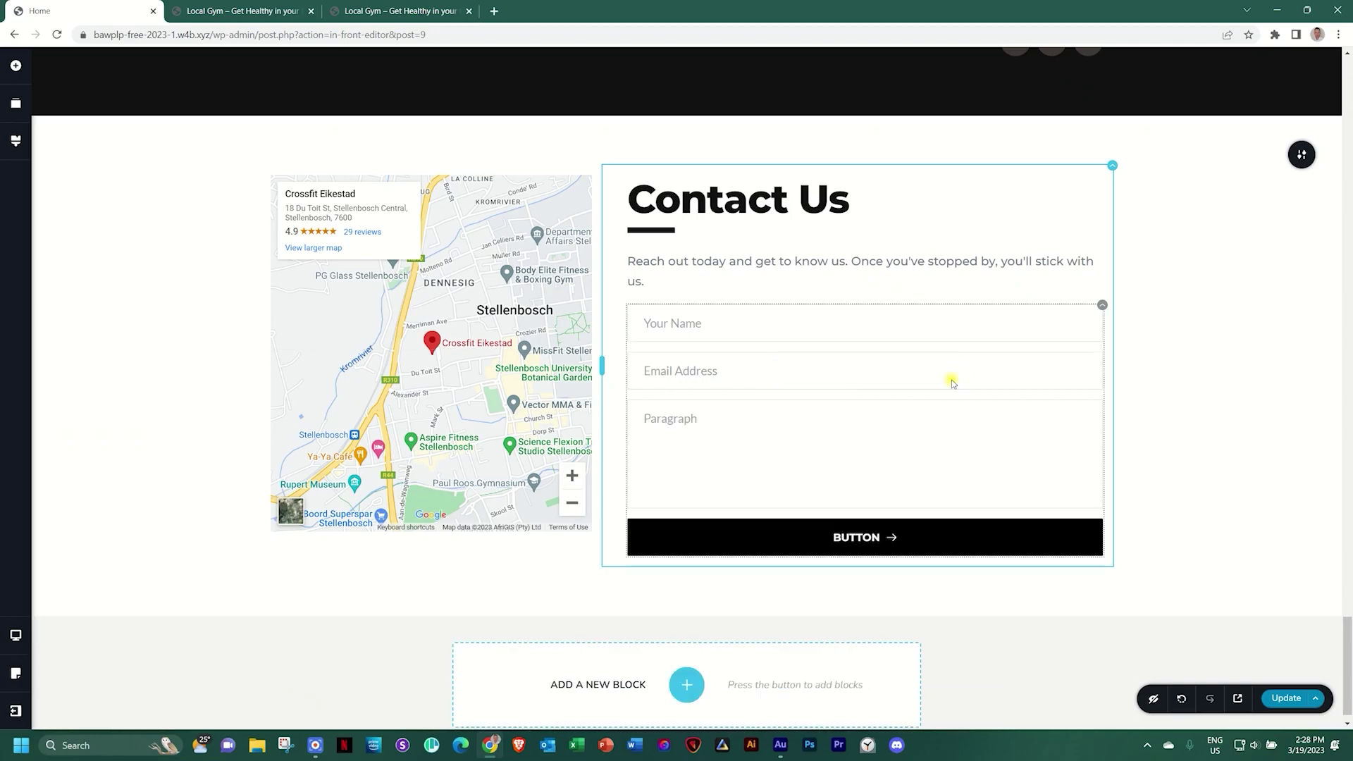
click(670, 420)
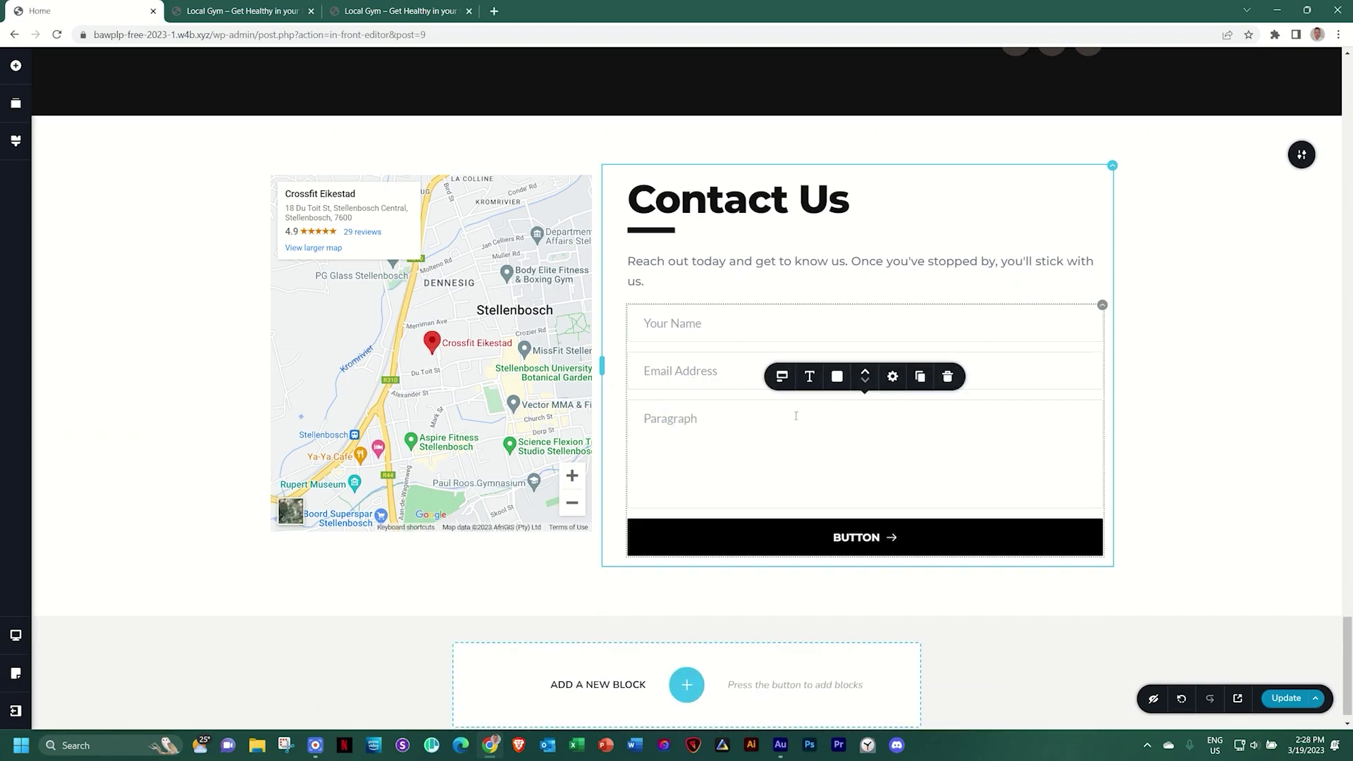
click(781, 376)
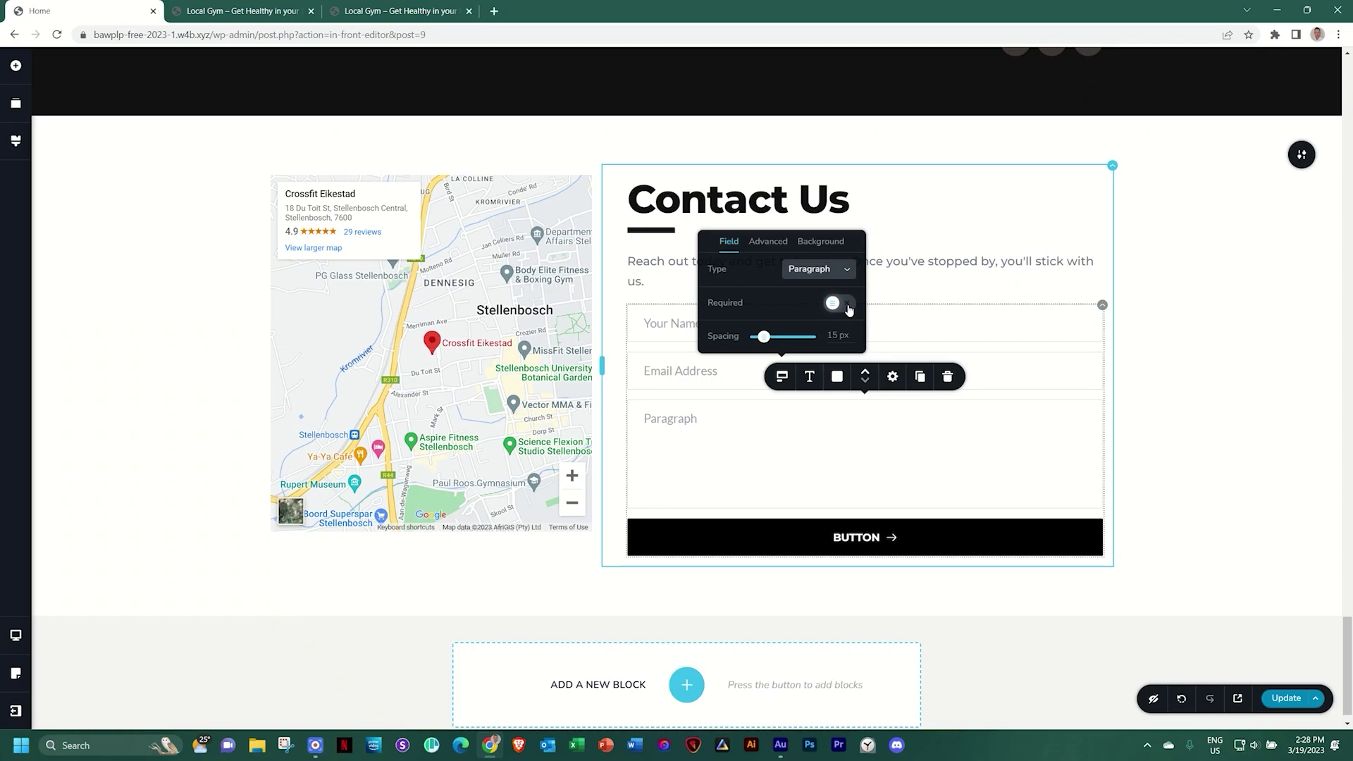
click(840, 303)
Change the message field's placeholder to 'Type Your Message Hear'
click(712, 371)
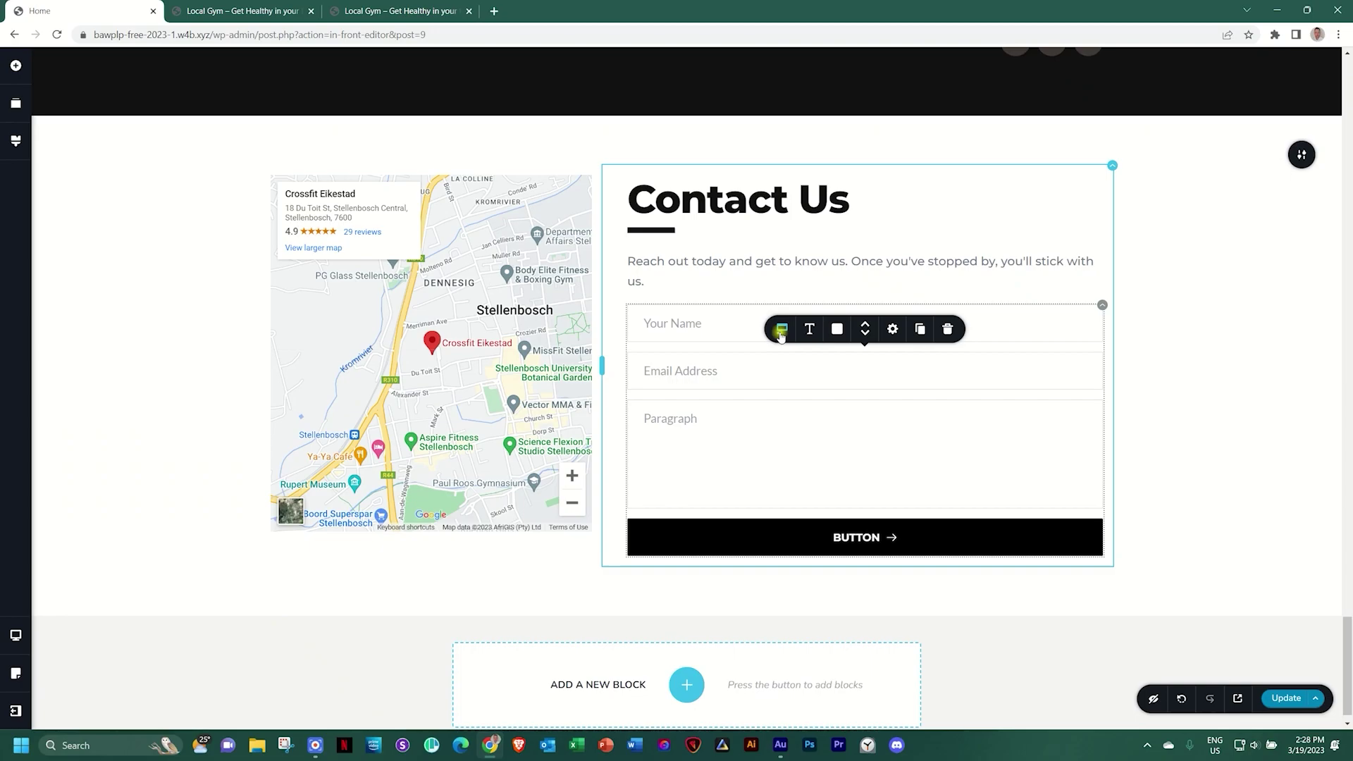
click(782, 329)
click(679, 322)
click(782, 281)
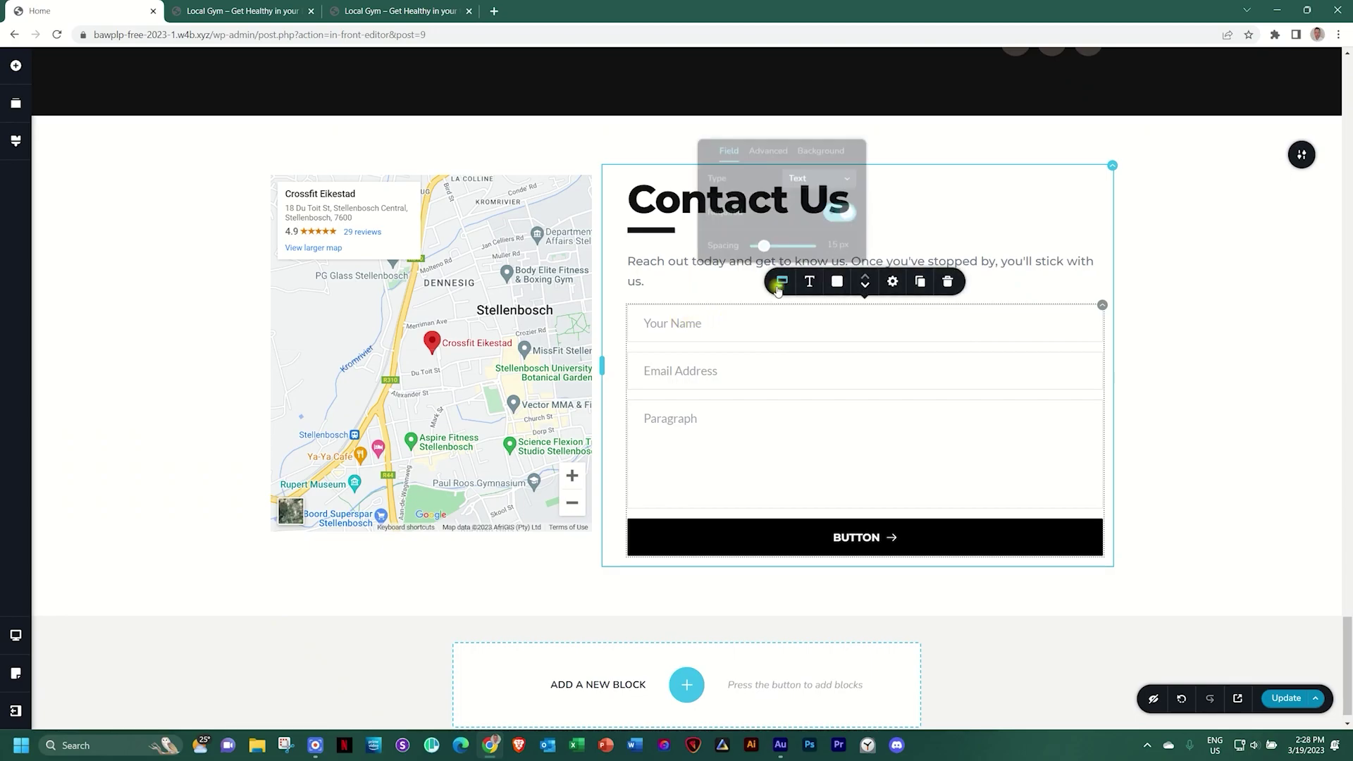
click(691, 420)
double_click(685, 420)
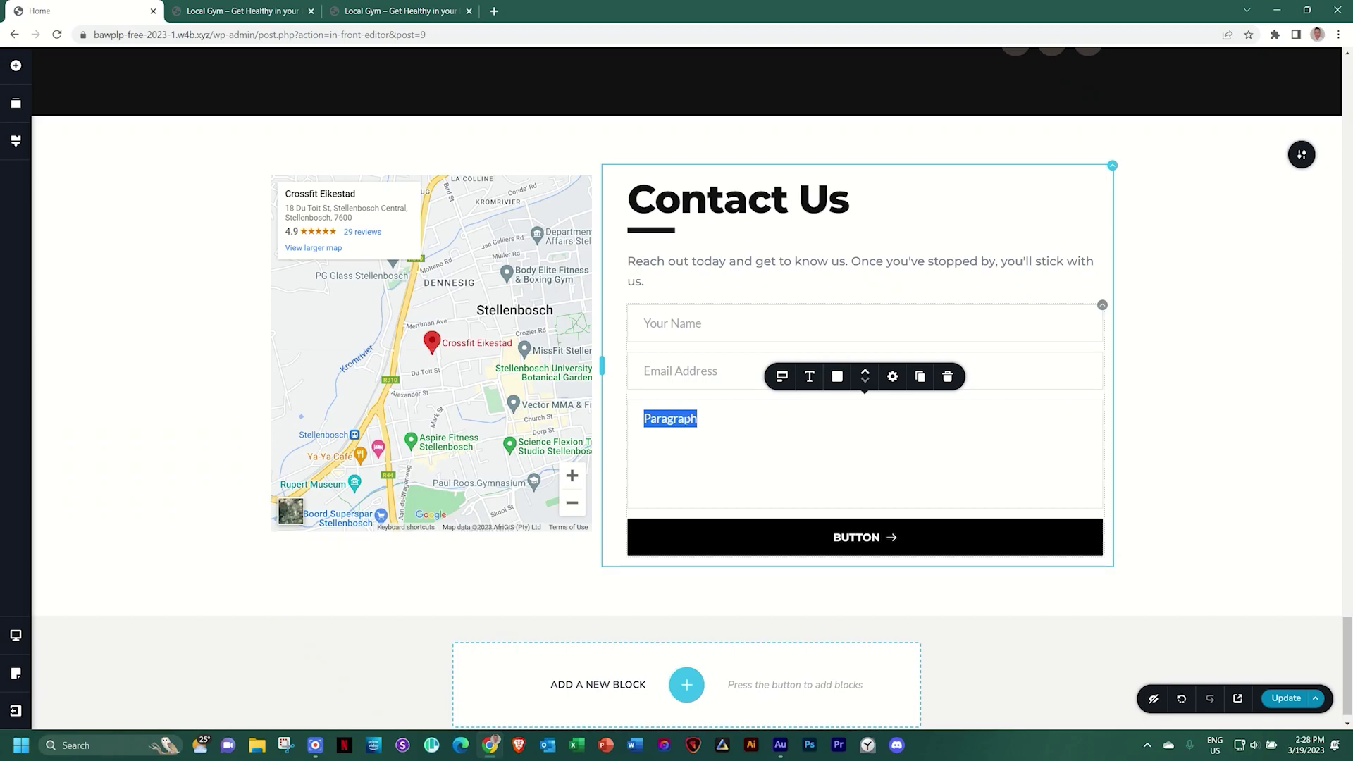
text(Y)
text(Type Yo)
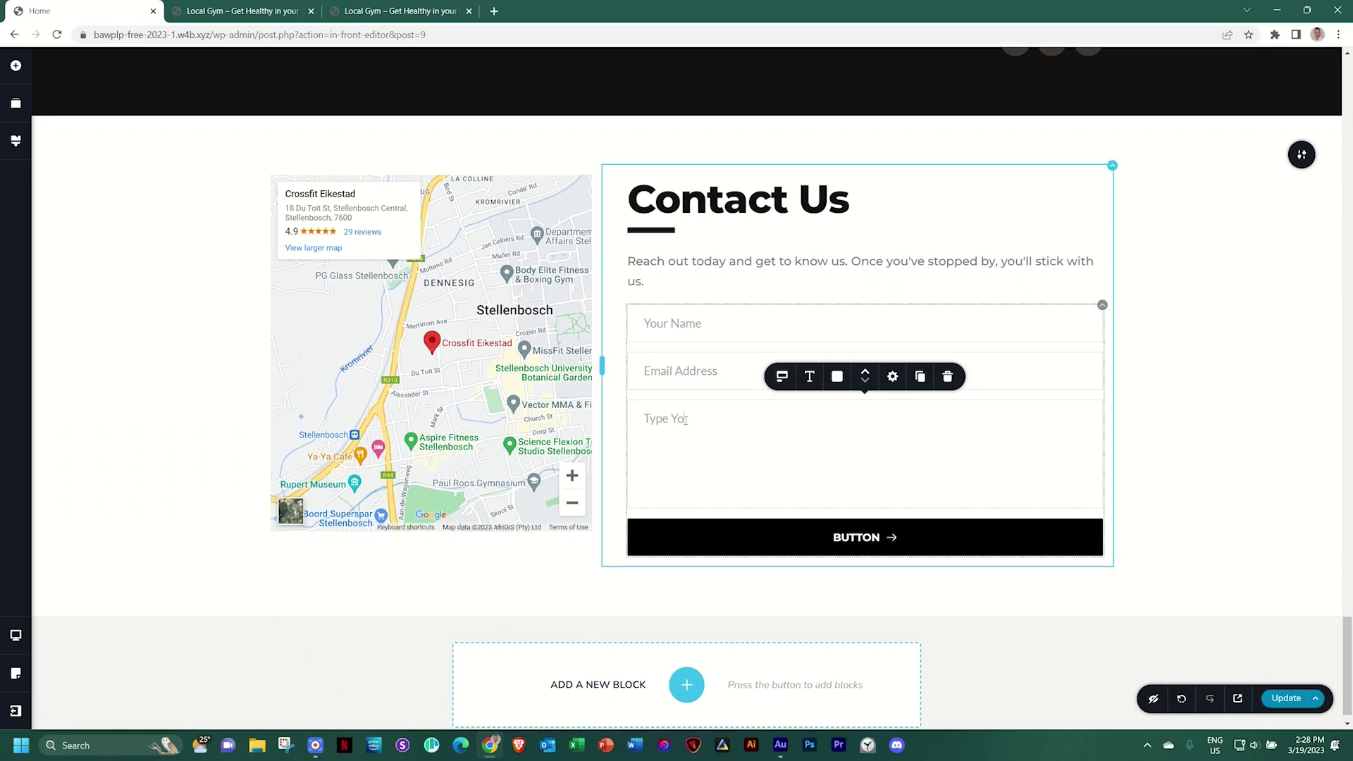
text(ur Message Hear)
click(748, 323)
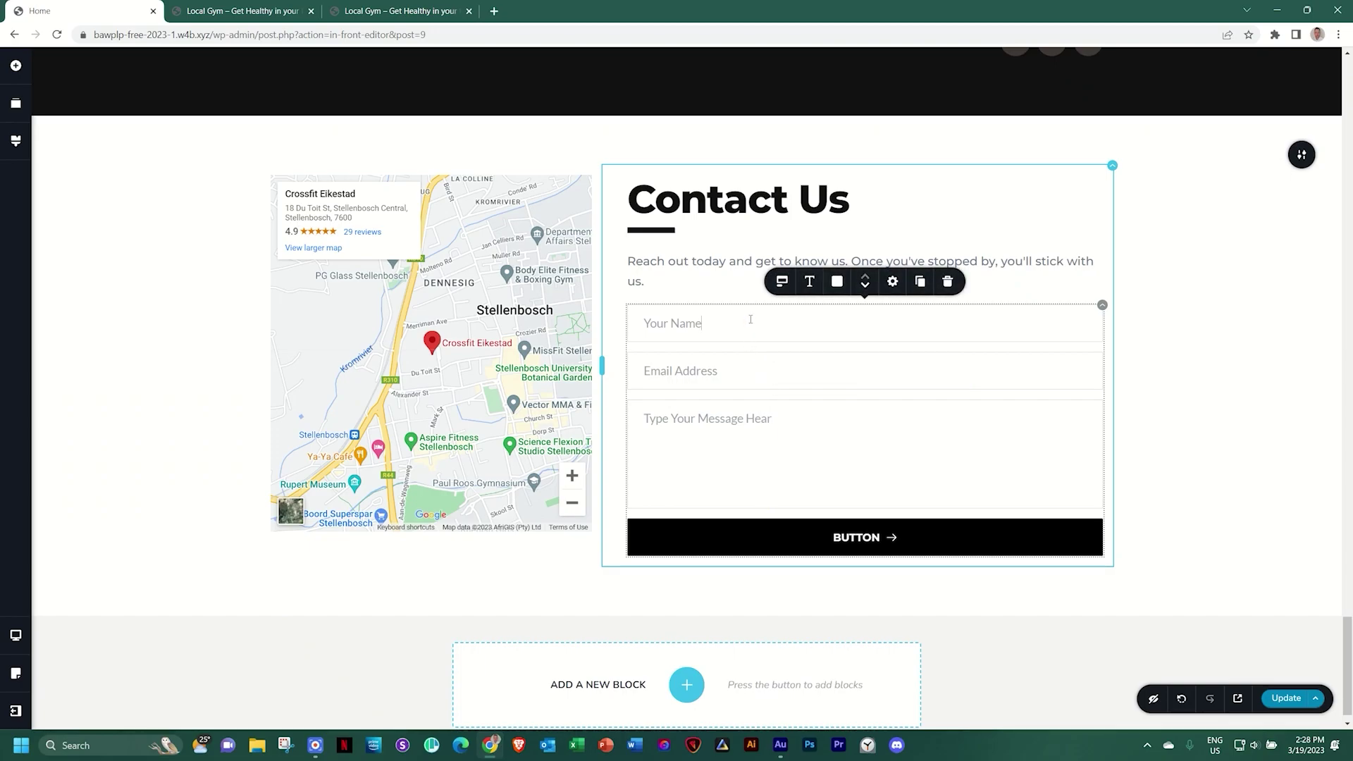
Set the border size on all four sides of the form fields to 0
click(838, 283)
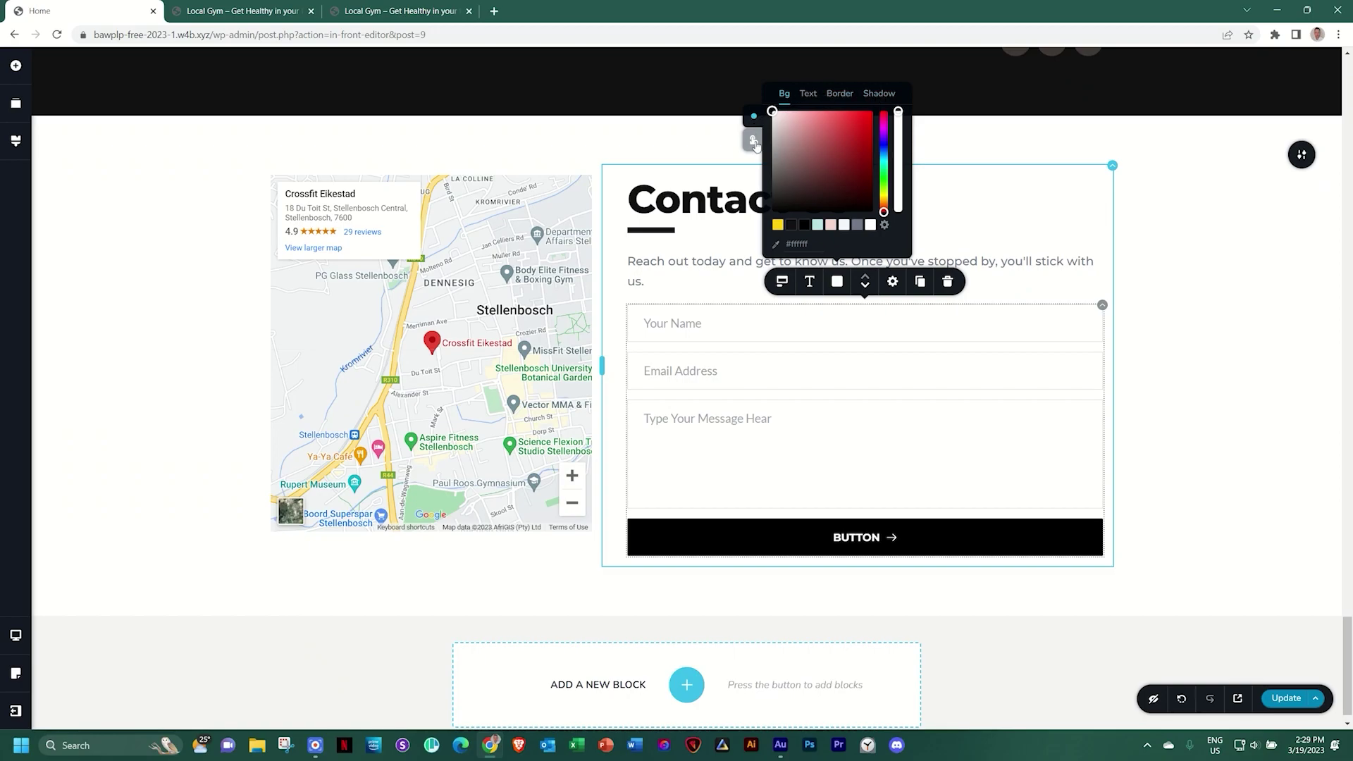
click(753, 141)
click(753, 120)
click(839, 94)
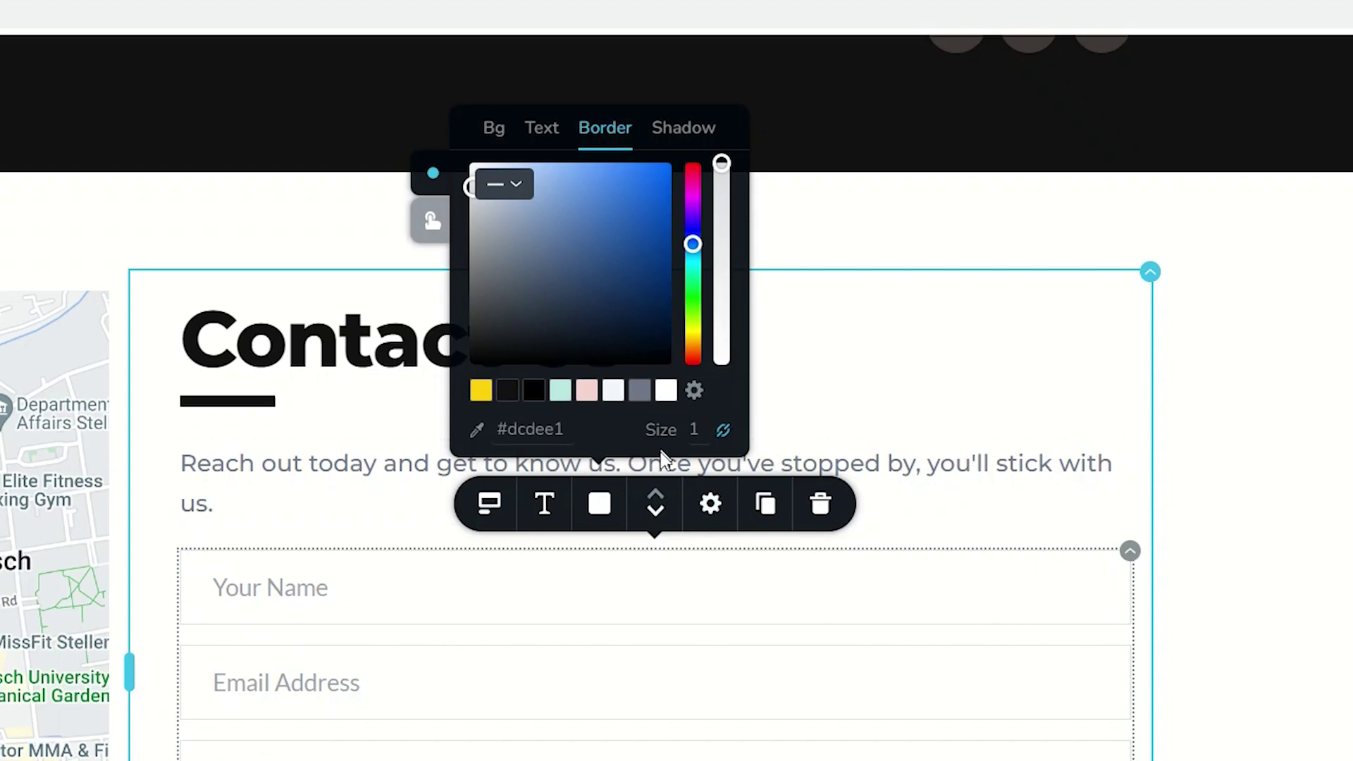
click(724, 430)
click(596, 426)
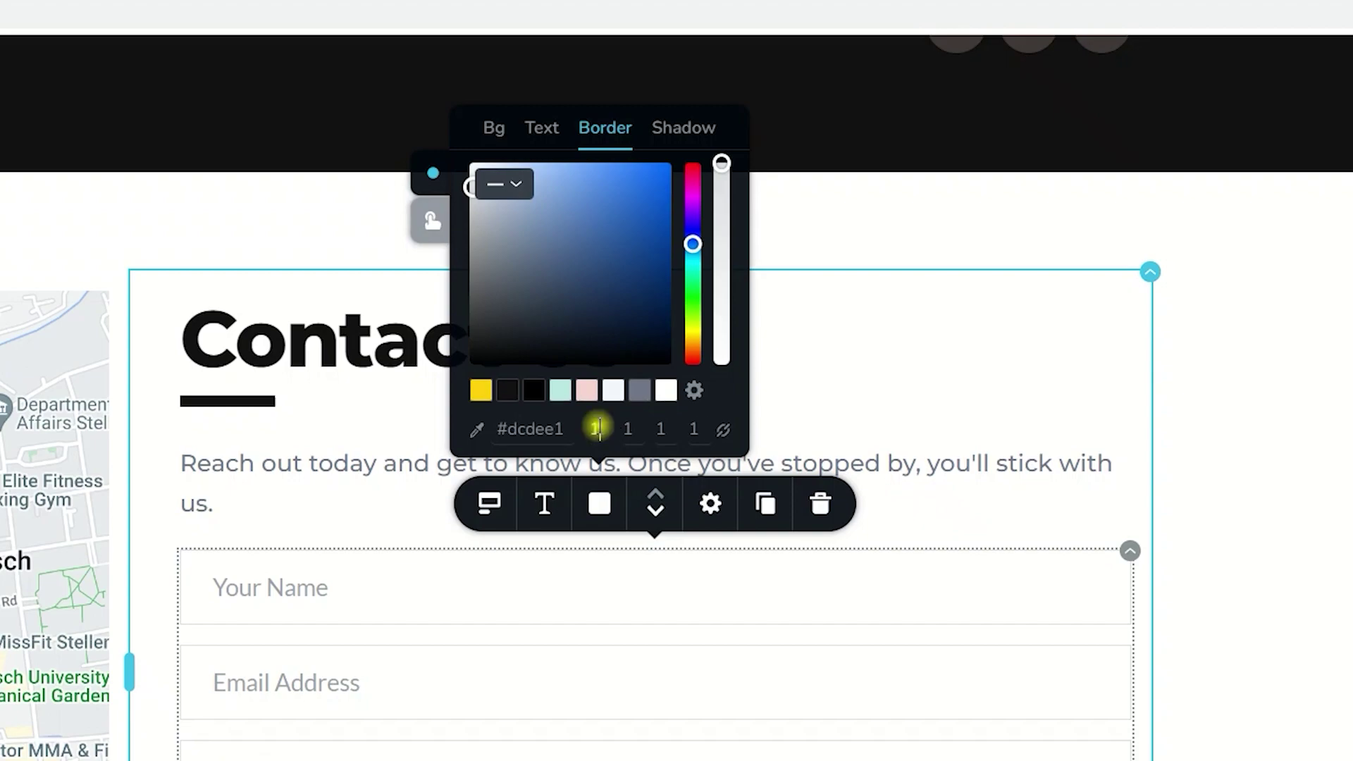
click(630, 427)
click(661, 427)
click(700, 429)
click(723, 431)
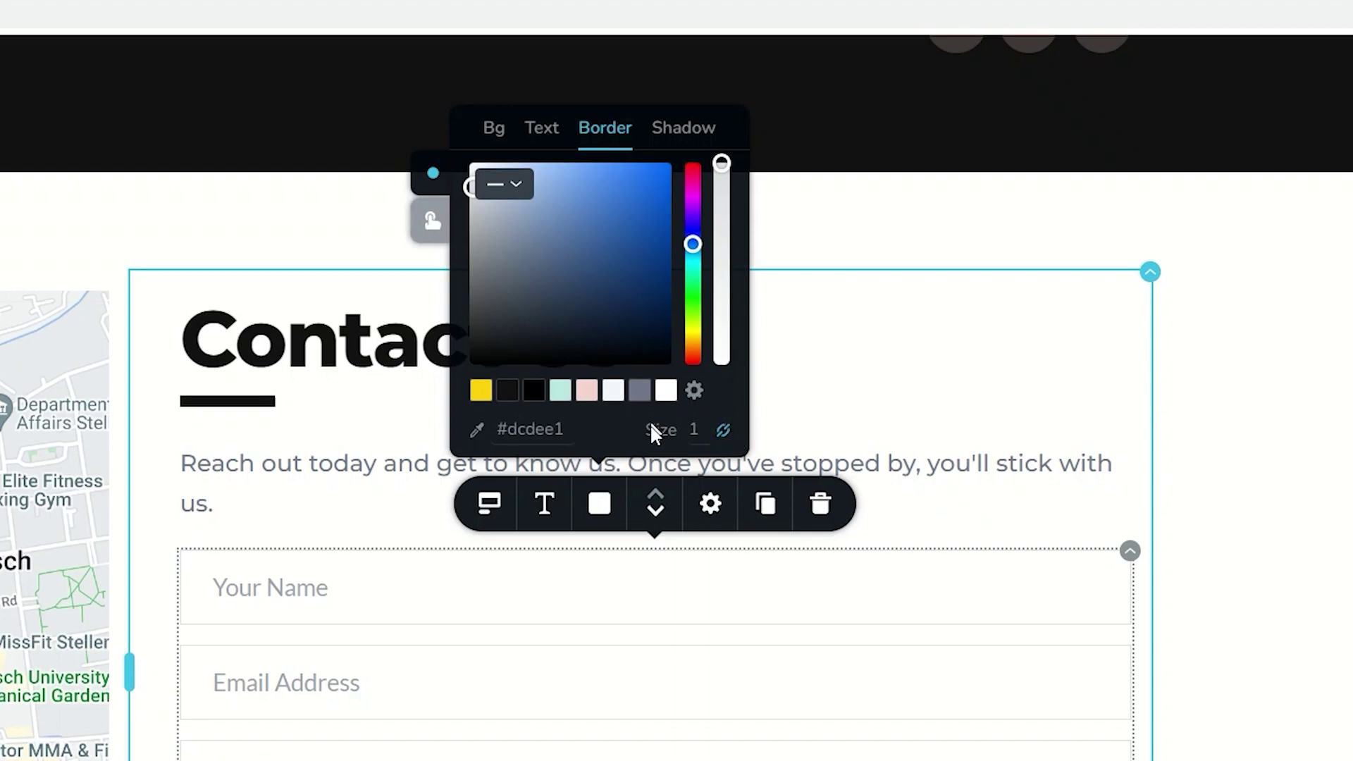
click(696, 430)
double_click(699, 430)
text(0)
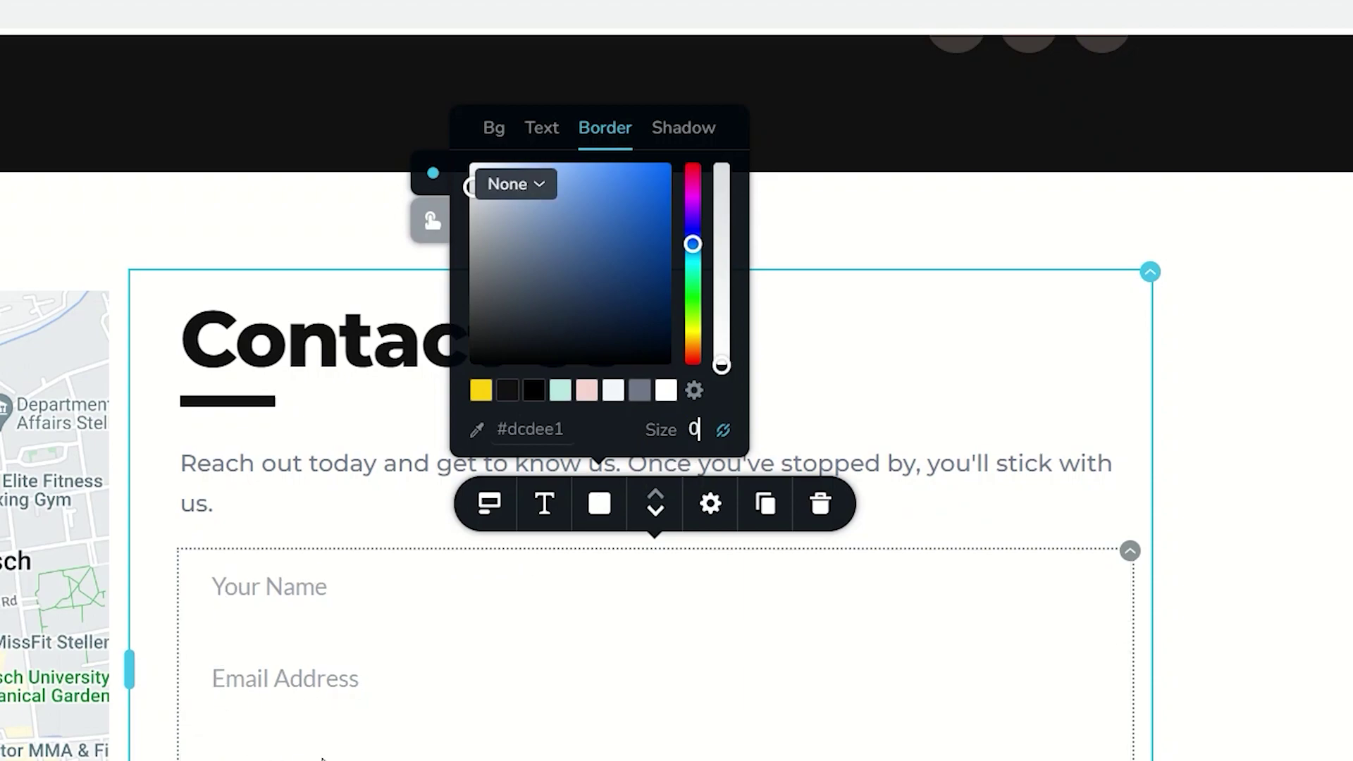
Give the form fields a 1 px bottom border only
click(723, 431)
click(624, 428)
click(661, 428)
double_click(655, 429)
text(1)
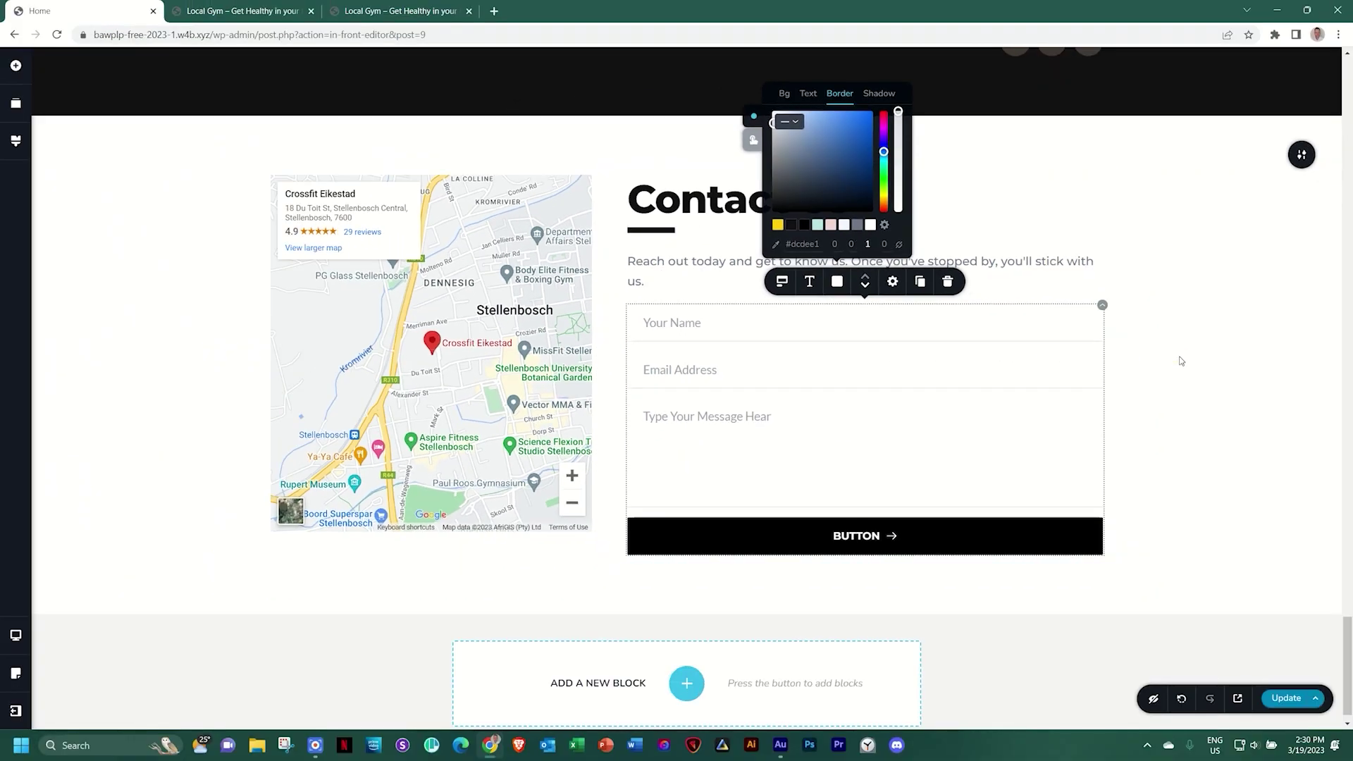
click(1181, 360)
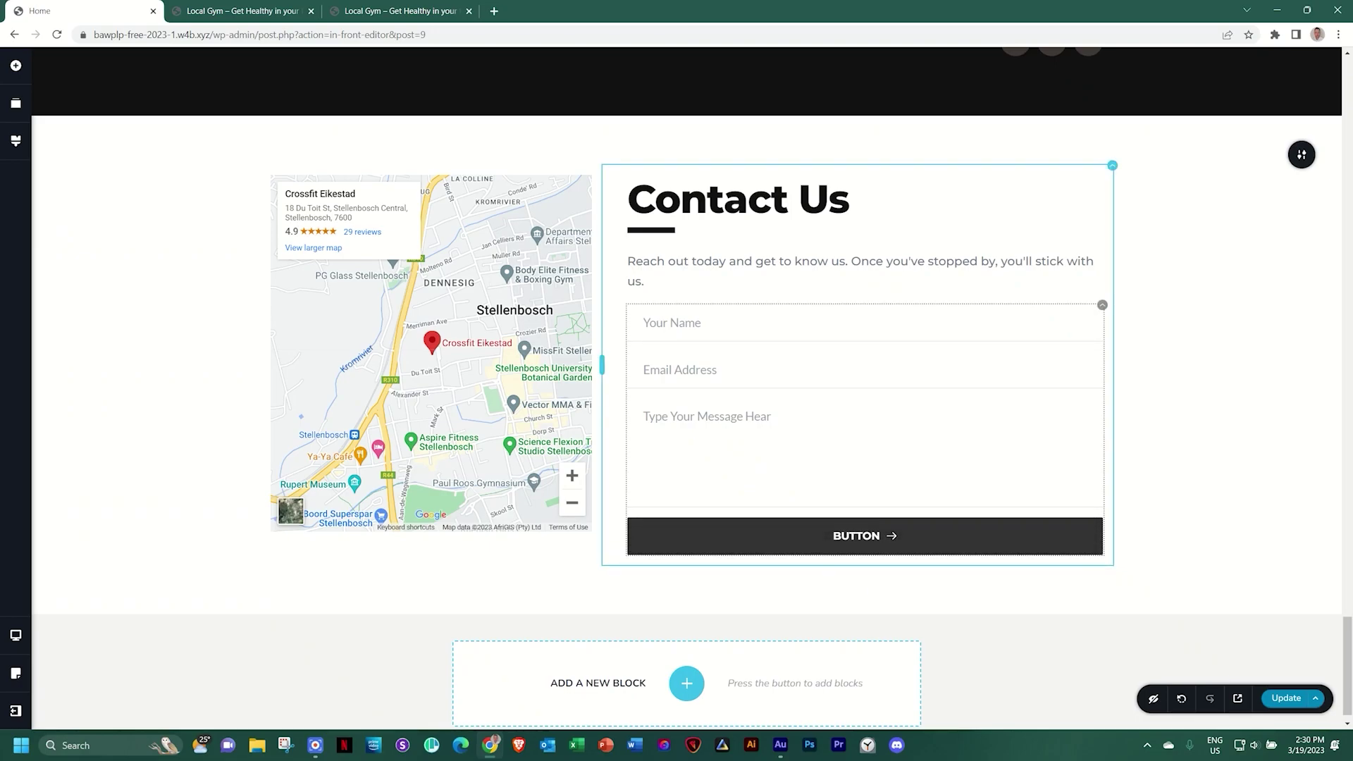
Relabel the form button SEND, keeping medium size, and widen the gap to its trailing arrow
double_click(854, 538)
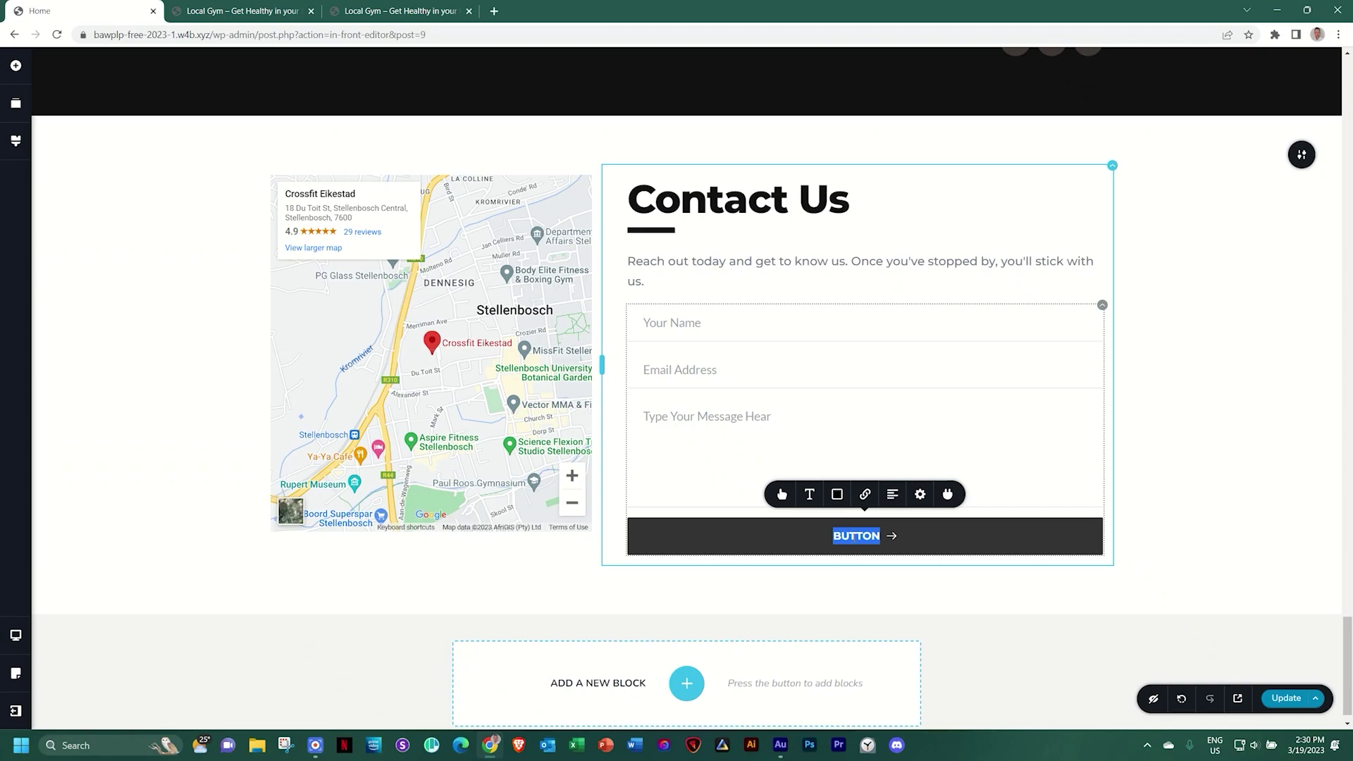
text(SEND)
click(781, 496)
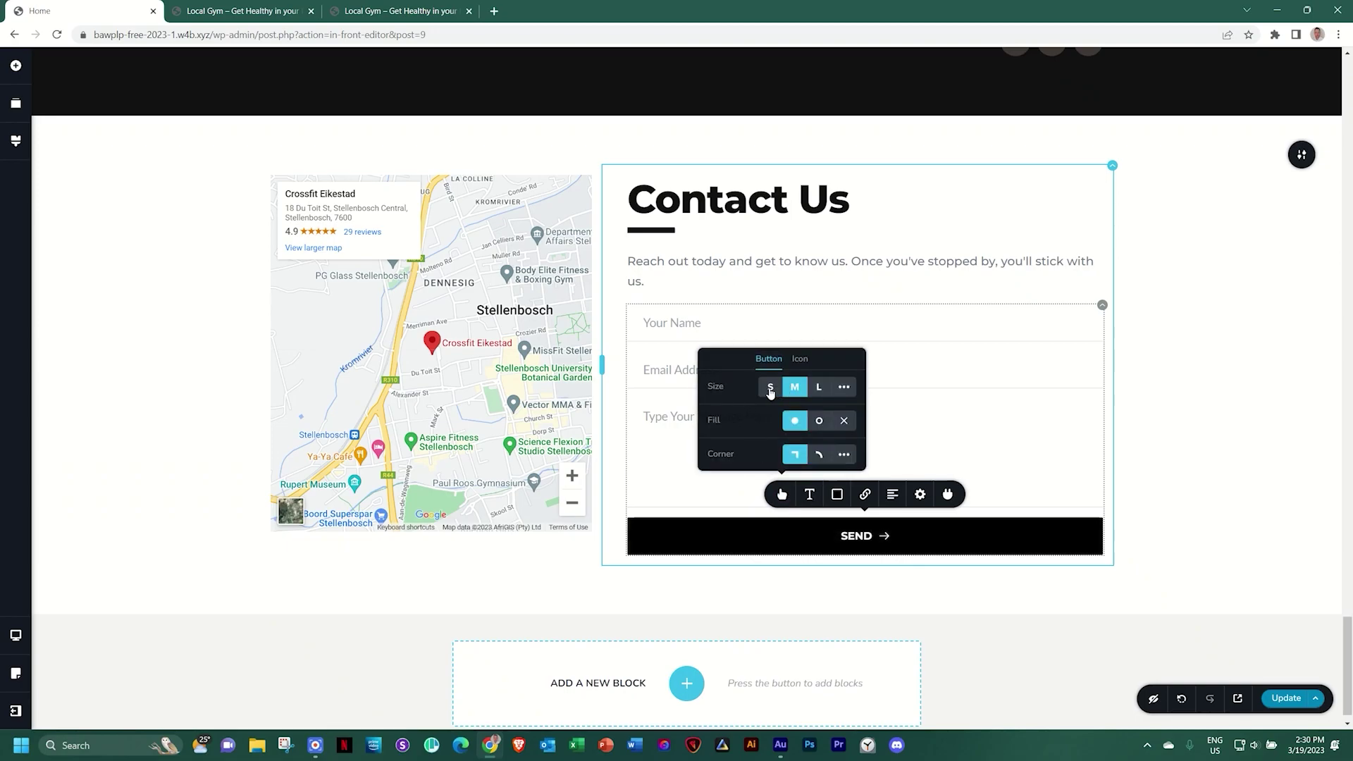
click(770, 388)
click(815, 390)
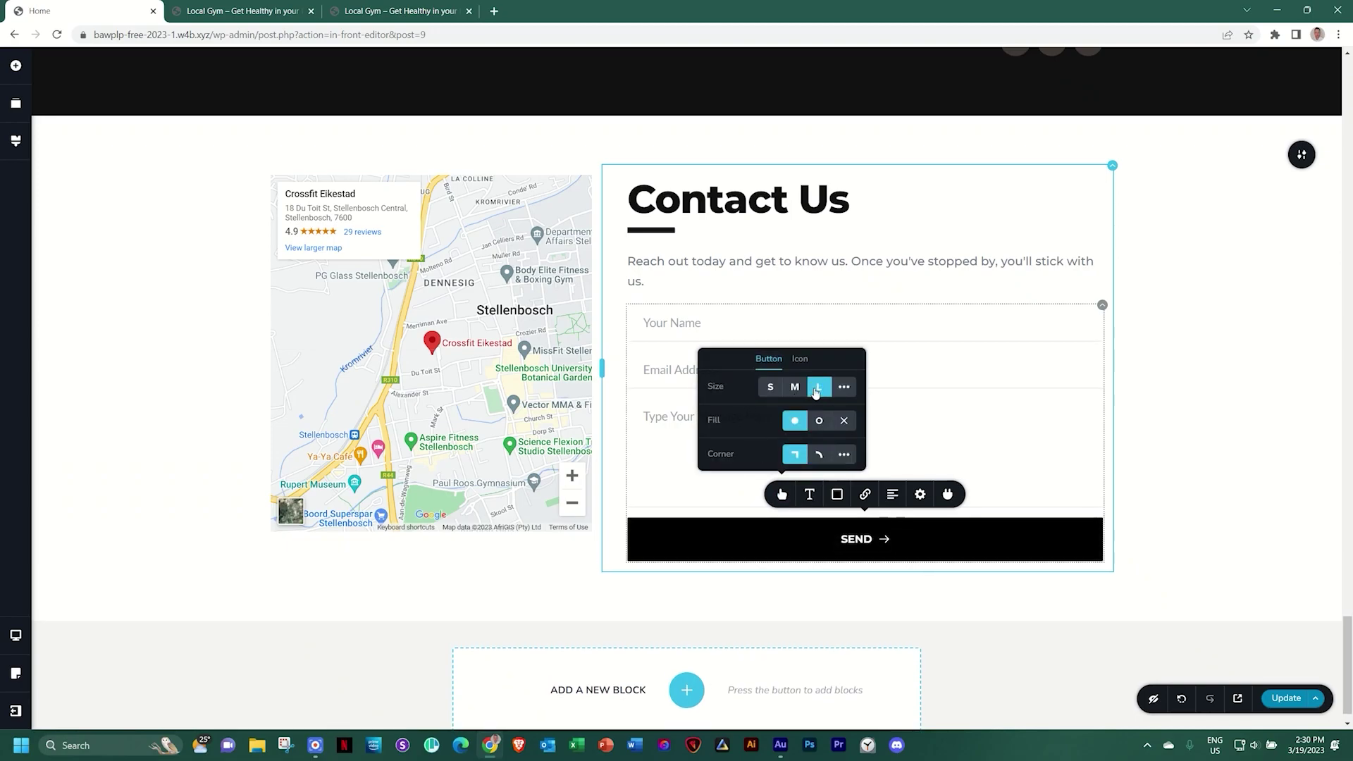
click(792, 390)
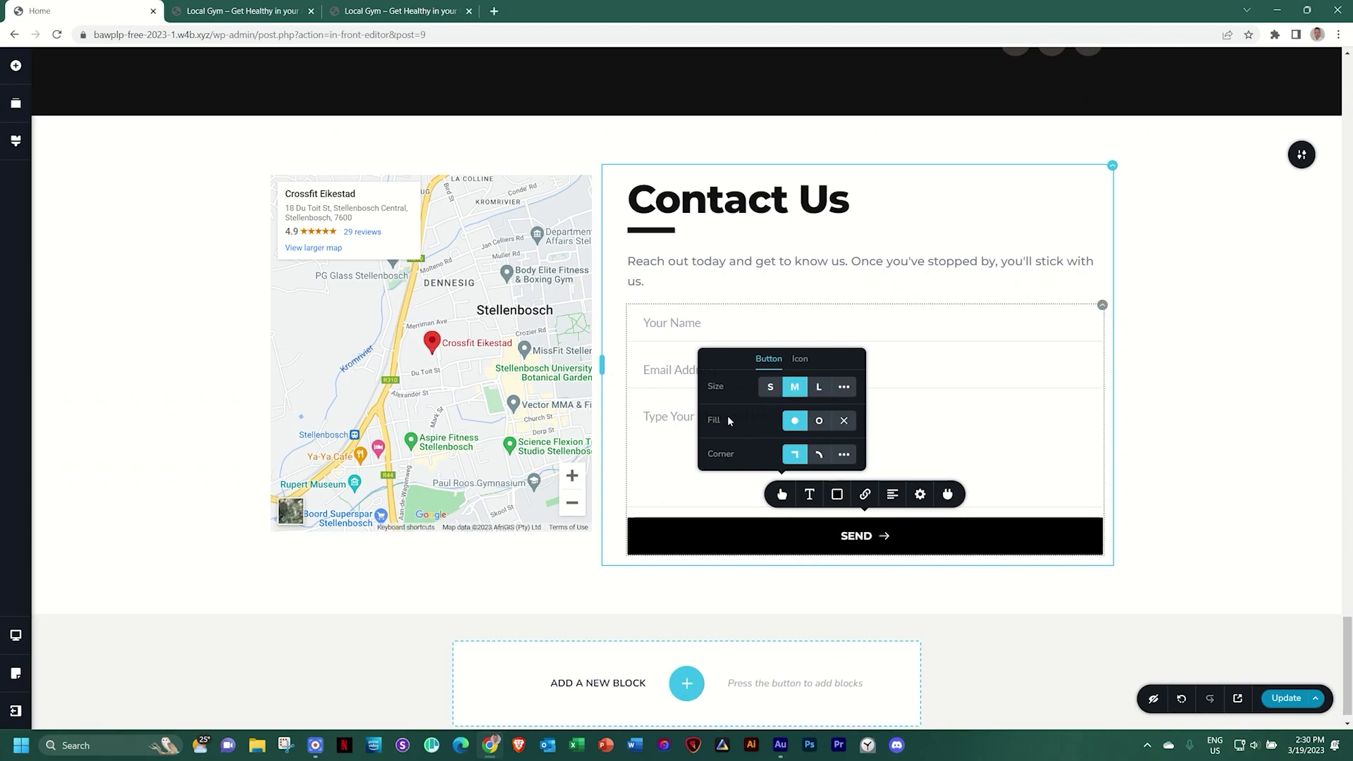
click(800, 359)
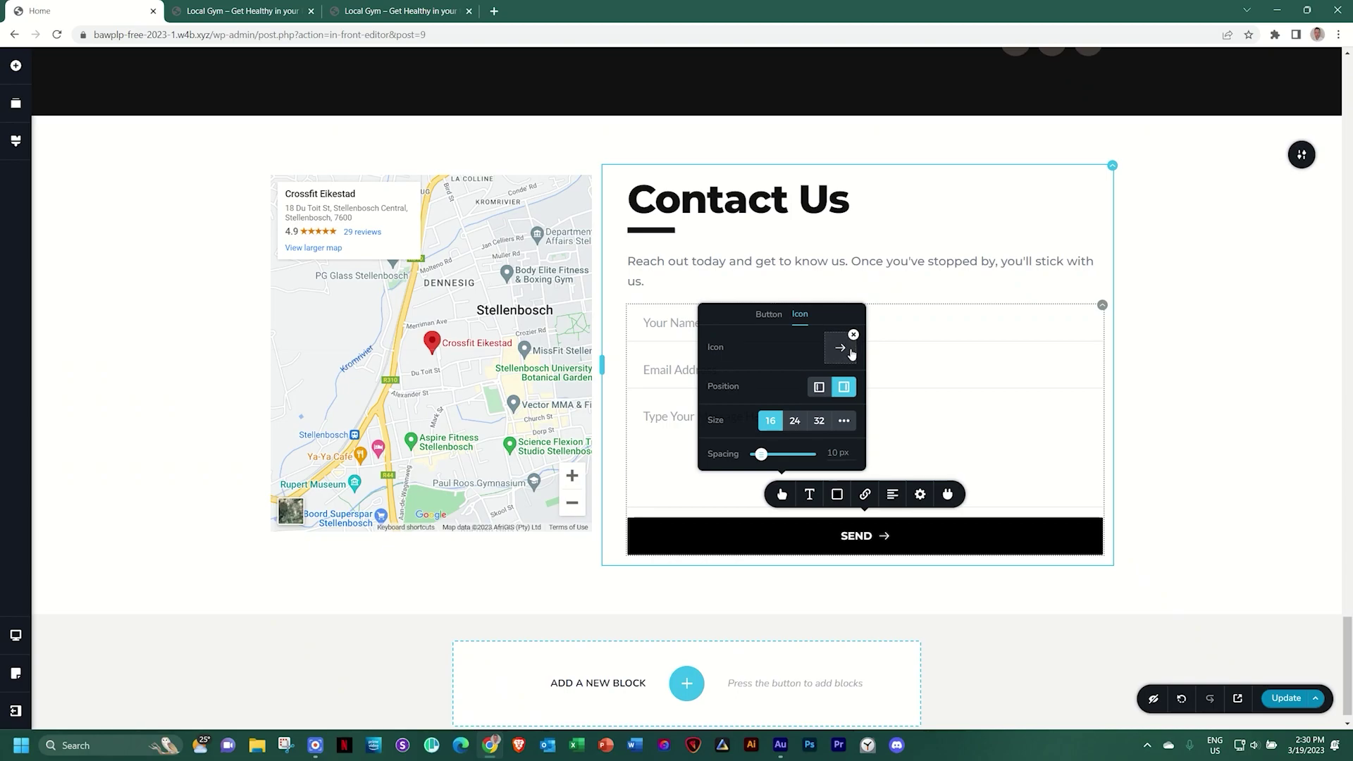
click(817, 390)
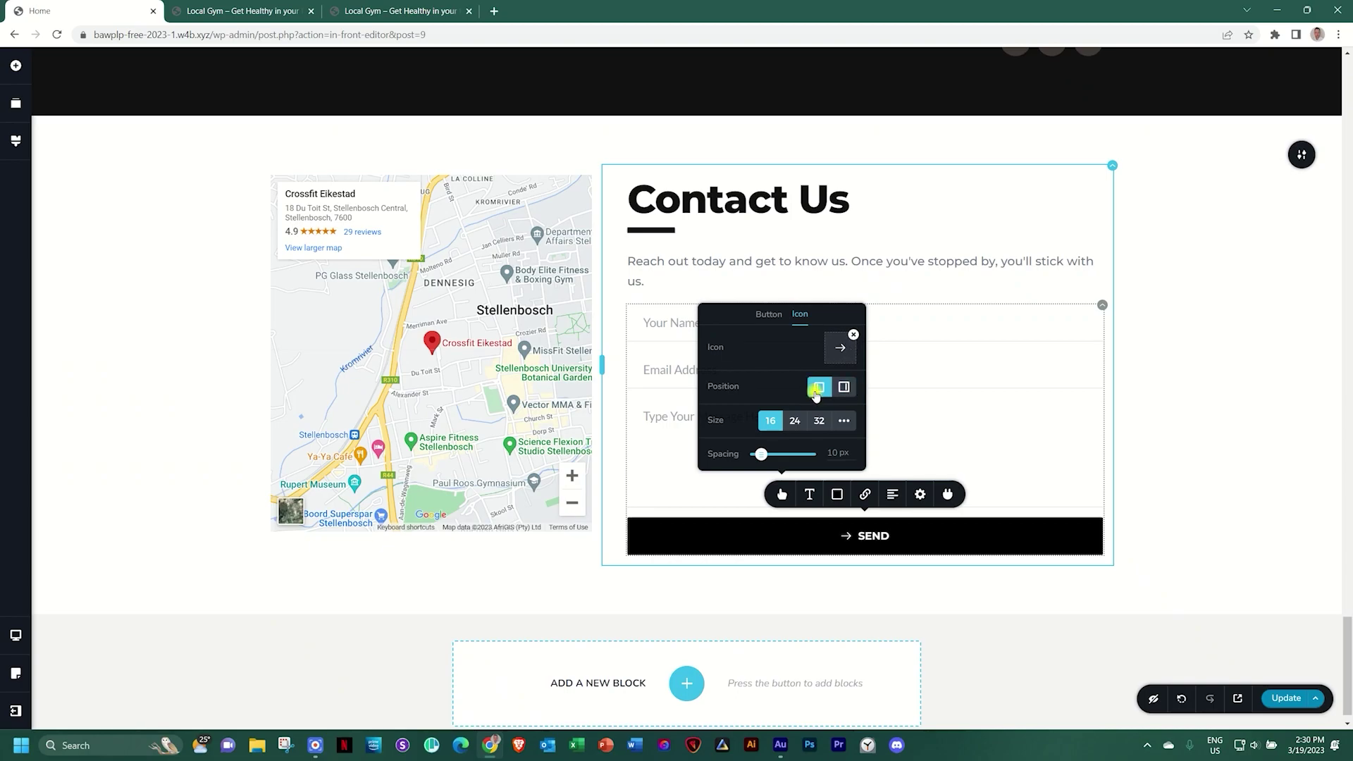
click(844, 387)
mouse_move(762, 454)
mouse_down()
mouse_move(777, 454)
mouse_move(765, 456)
mouse_up()
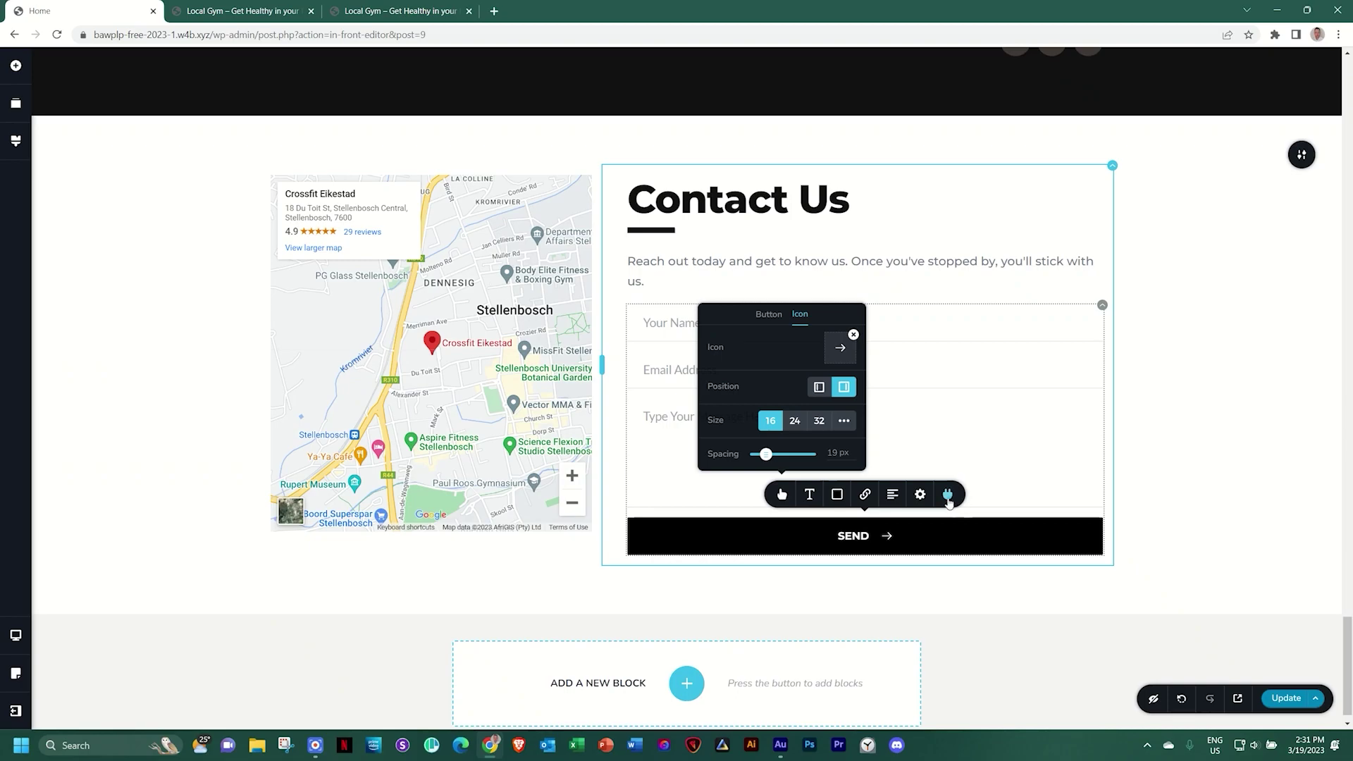
Narrow the SEND button to about 69% width and right-align it
click(920, 496)
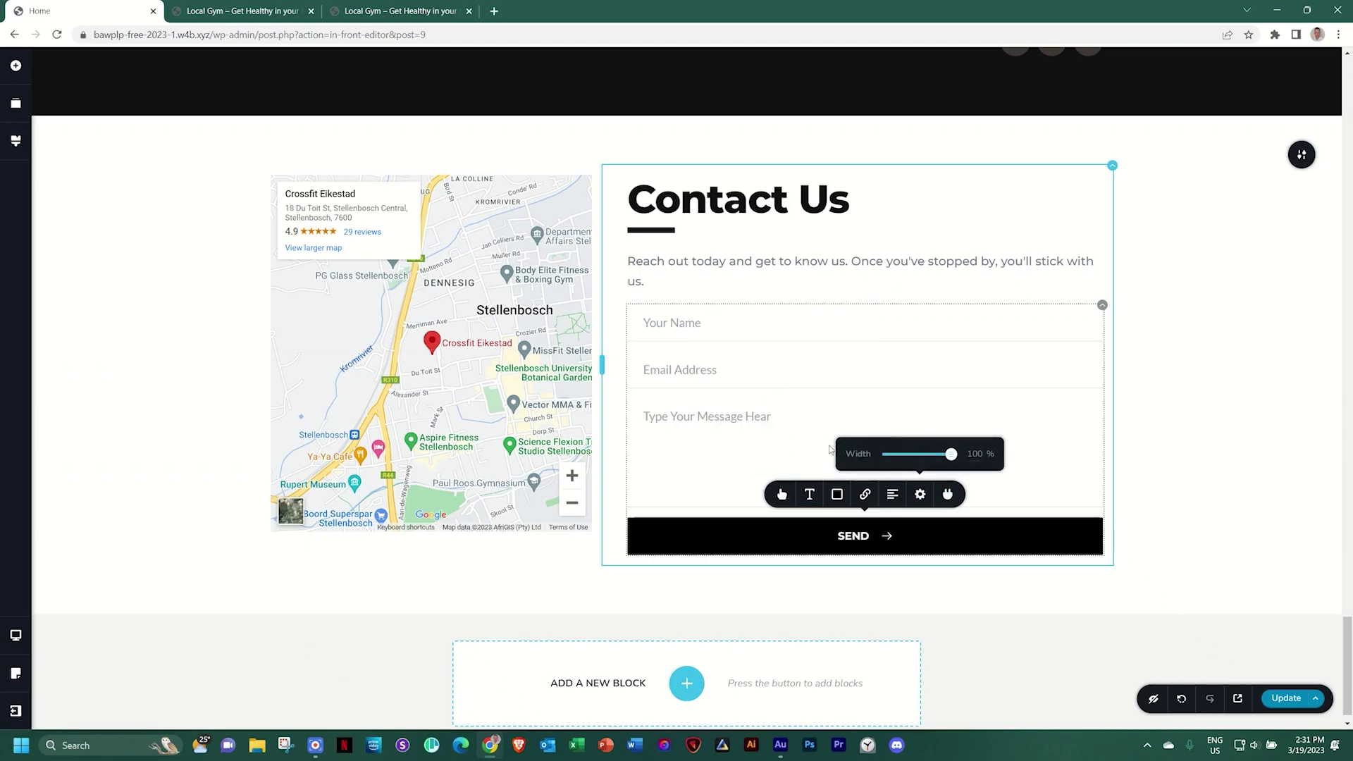
drag(951, 453, 911, 455)
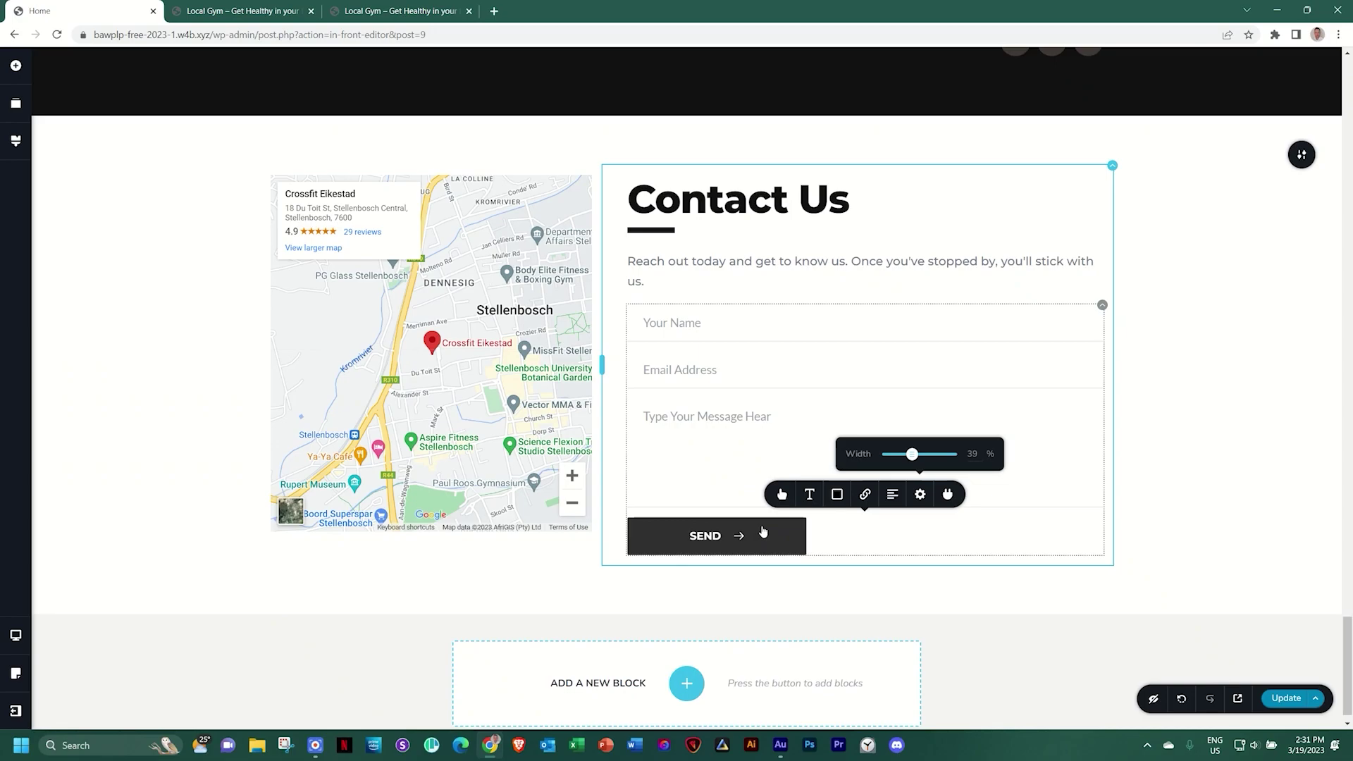
click(891, 496)
click(890, 495)
click(1226, 492)
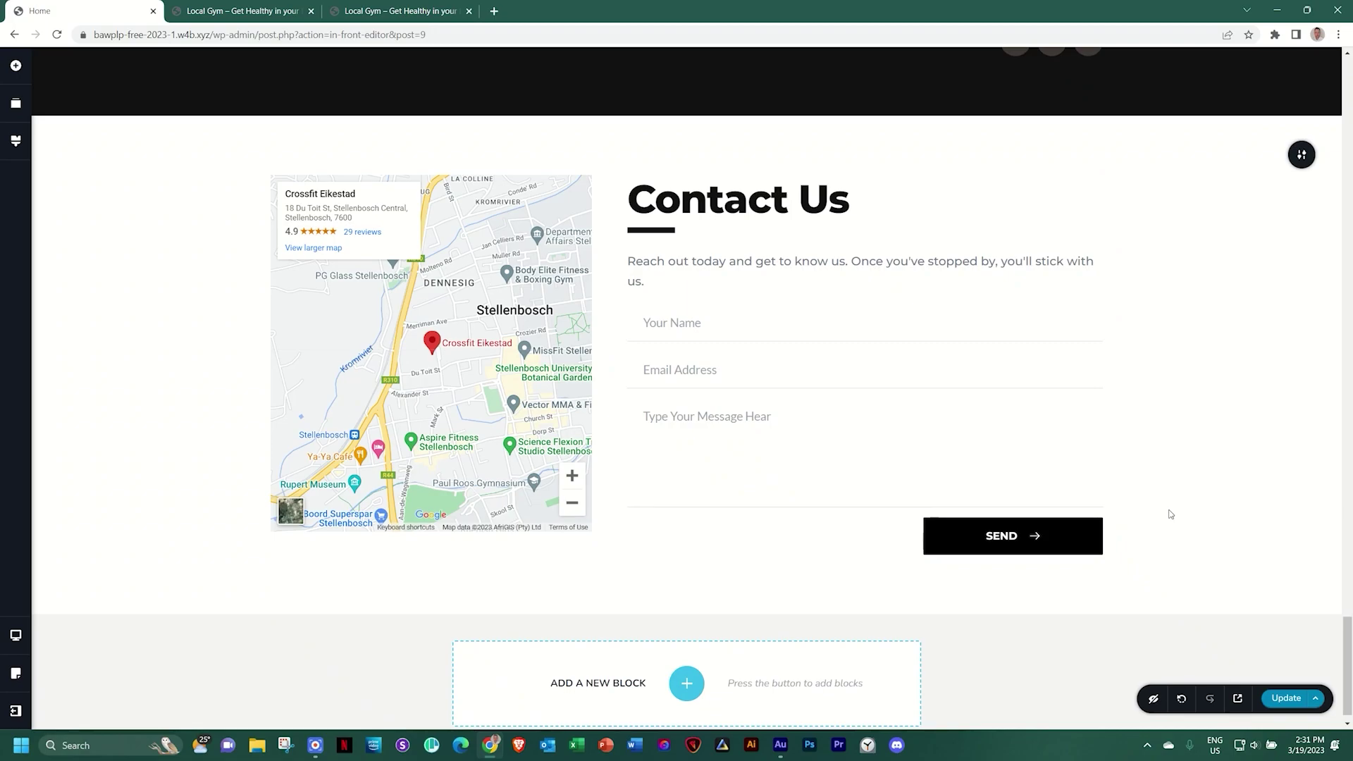
click(1016, 535)
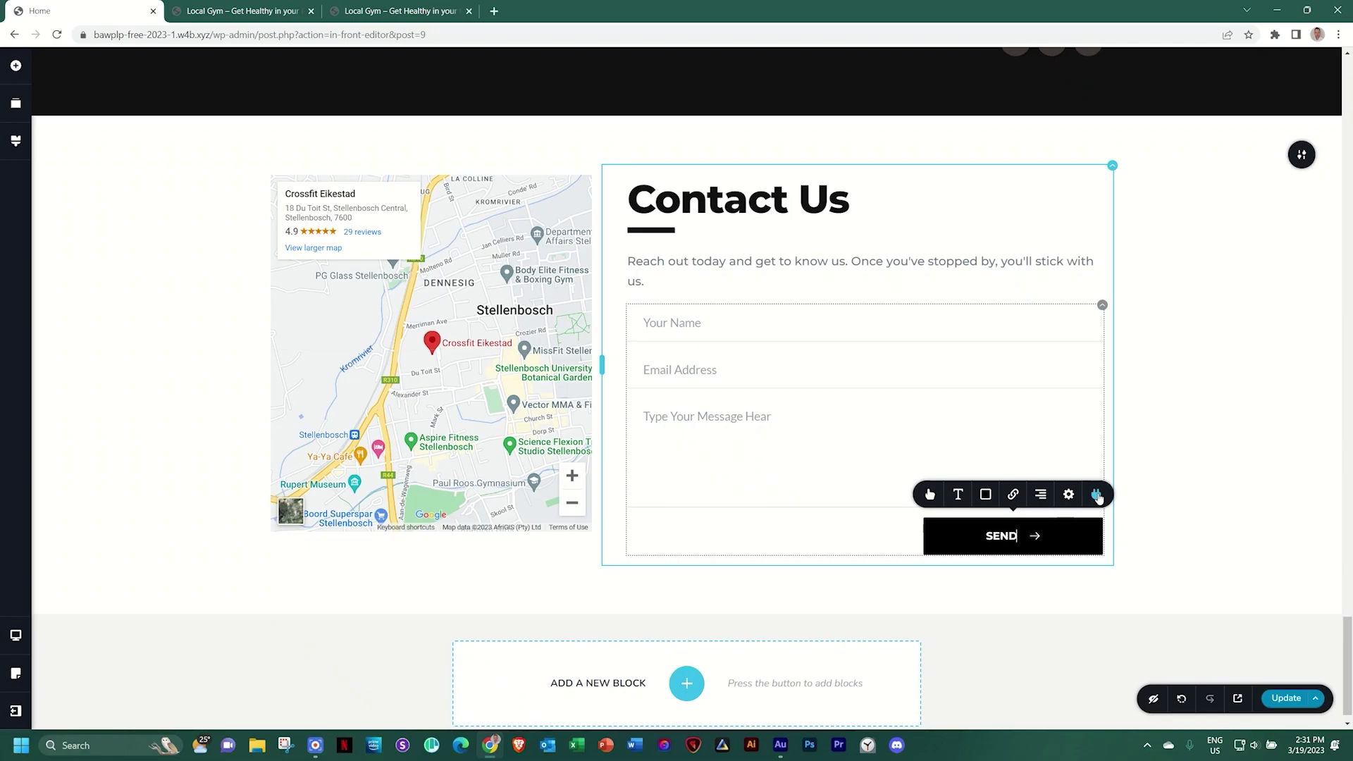
Connect the form to WordPress email with subject 'Message from Website, Local Gym'
click(1097, 495)
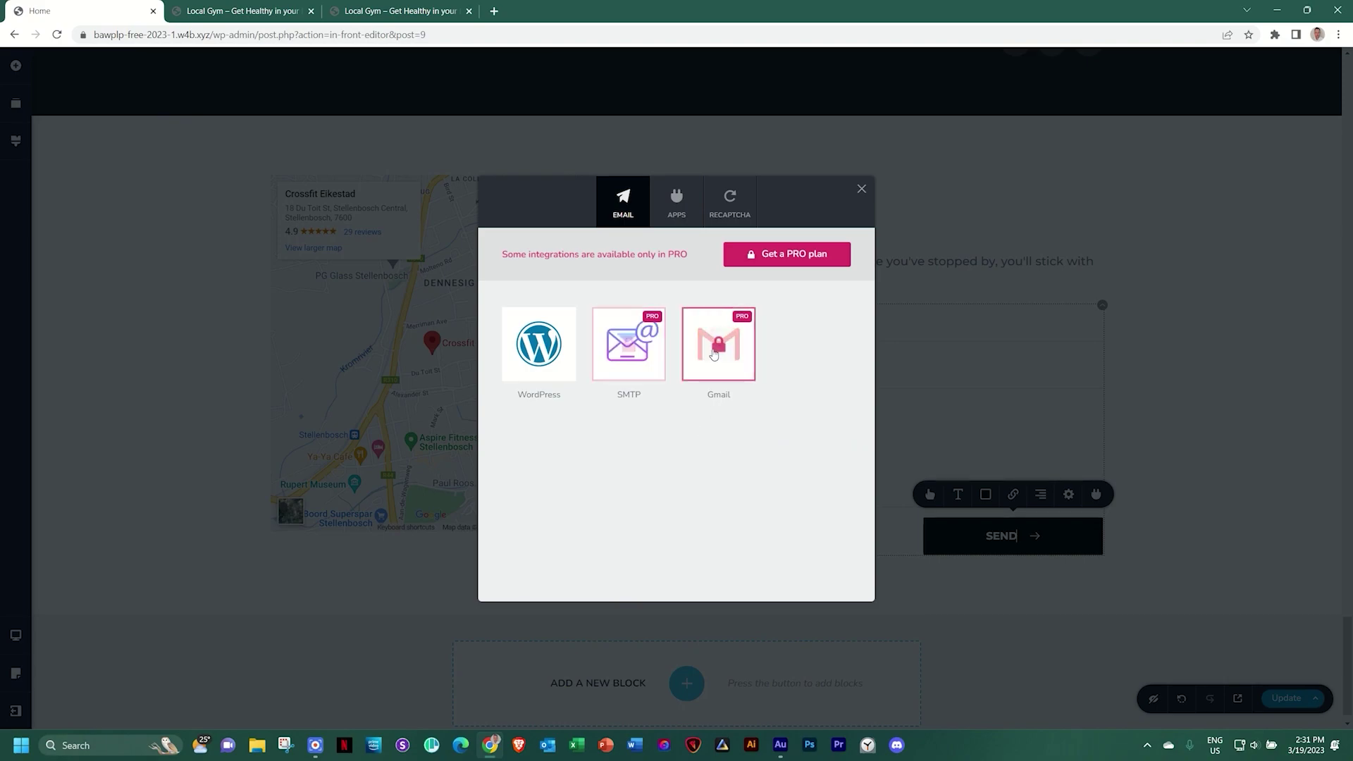
click(676, 204)
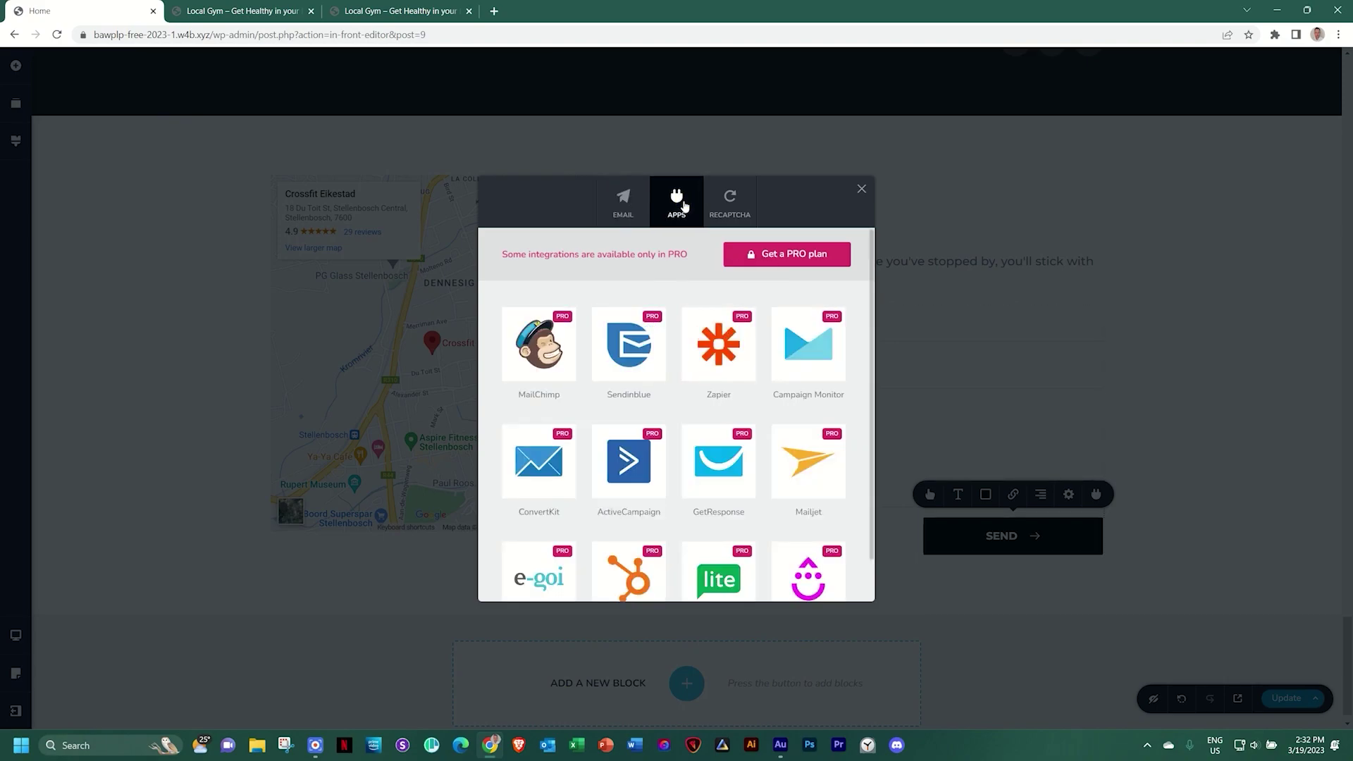
mouse_move(612, 376)
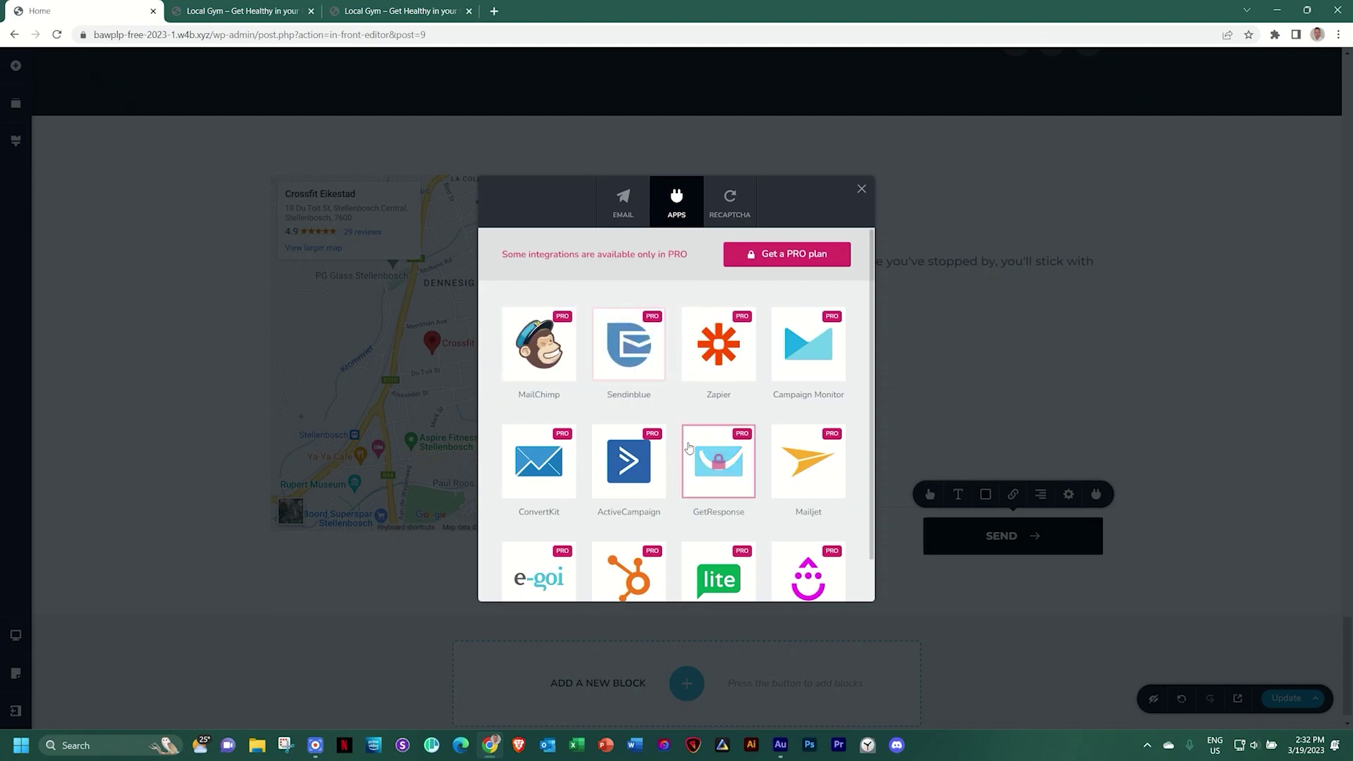
mouse_move(726, 431)
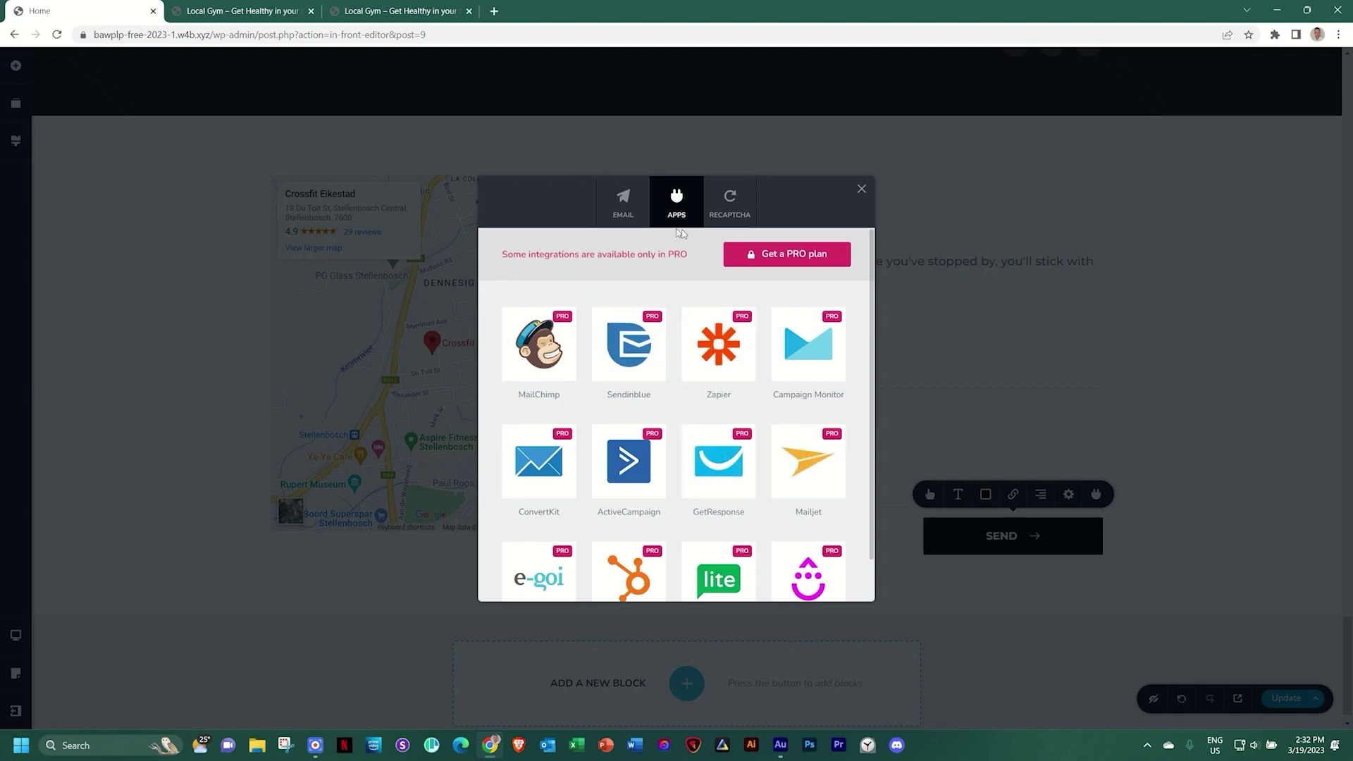
click(623, 208)
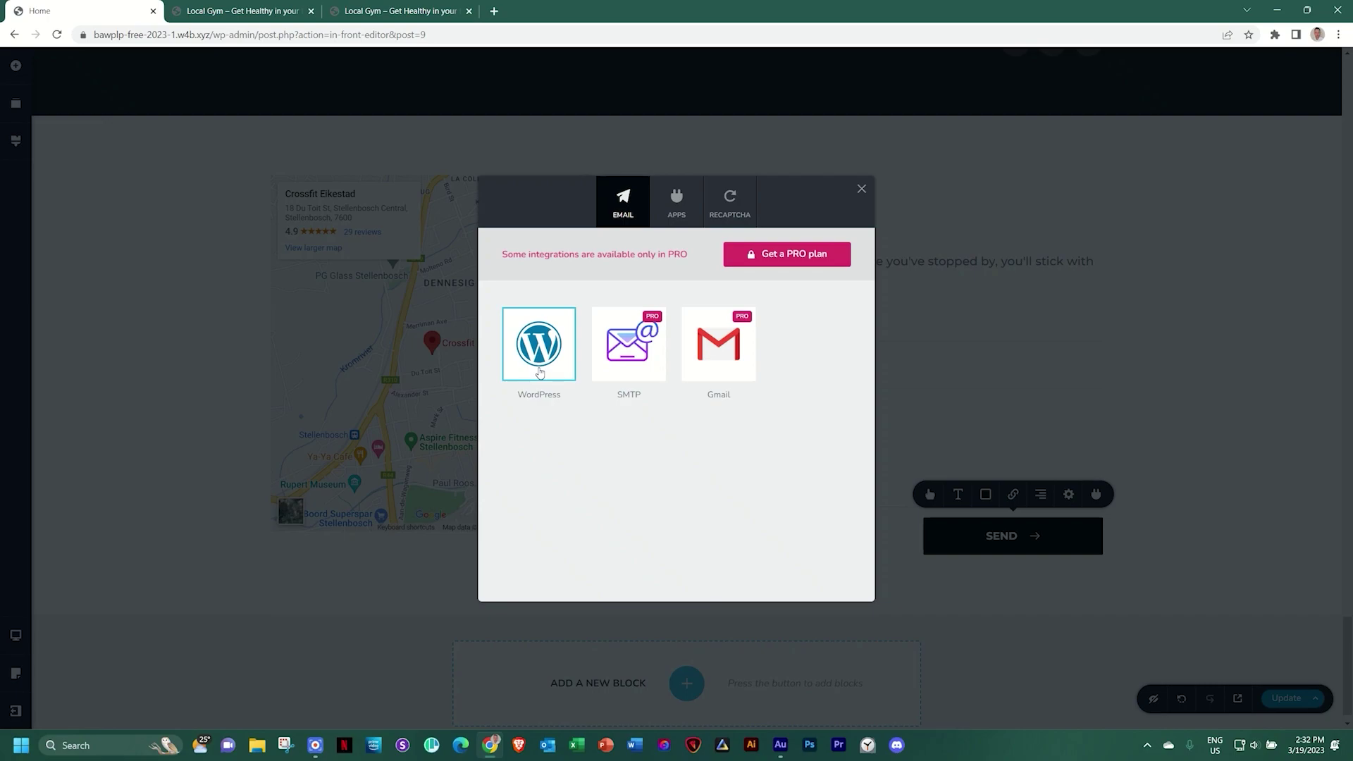
click(539, 372)
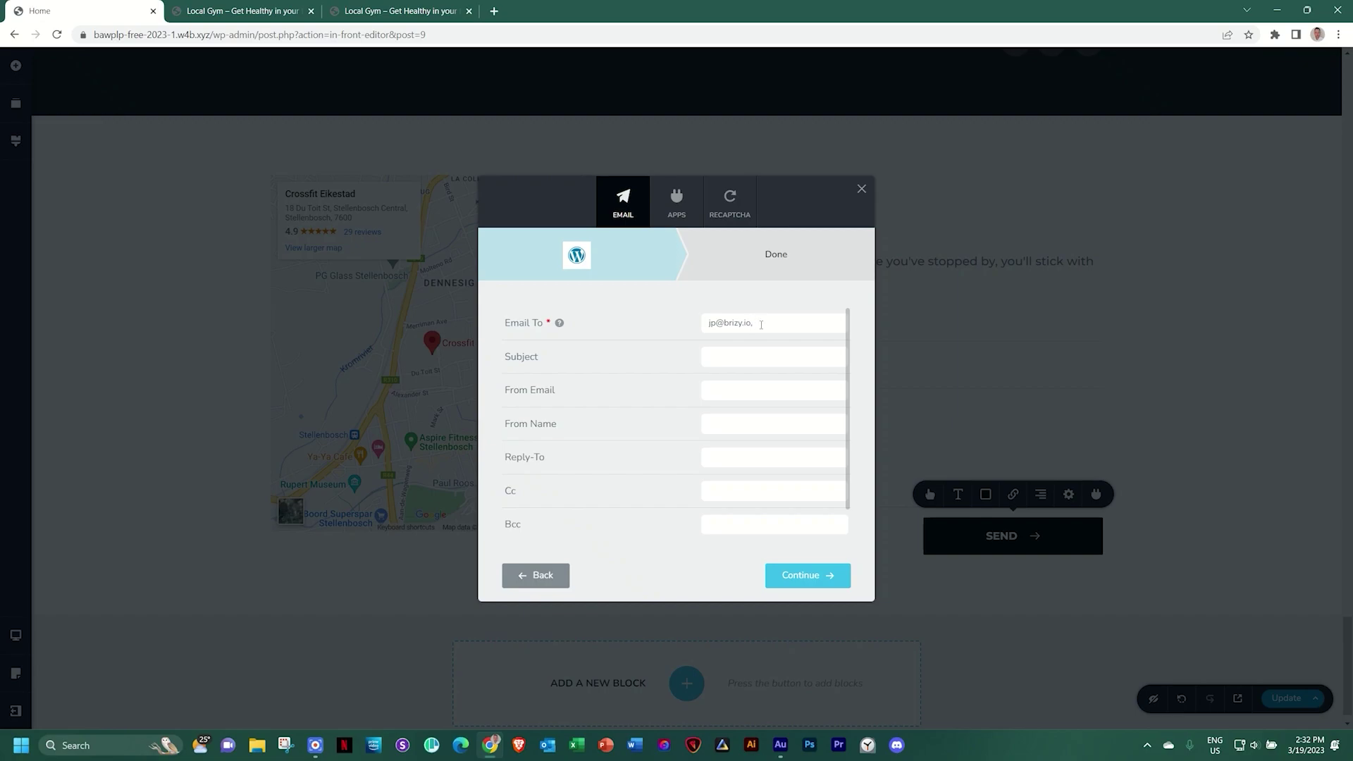
text(f)
text(me)
text(Message)
text( from Website, )
text(Local Gym)
click(801, 576)
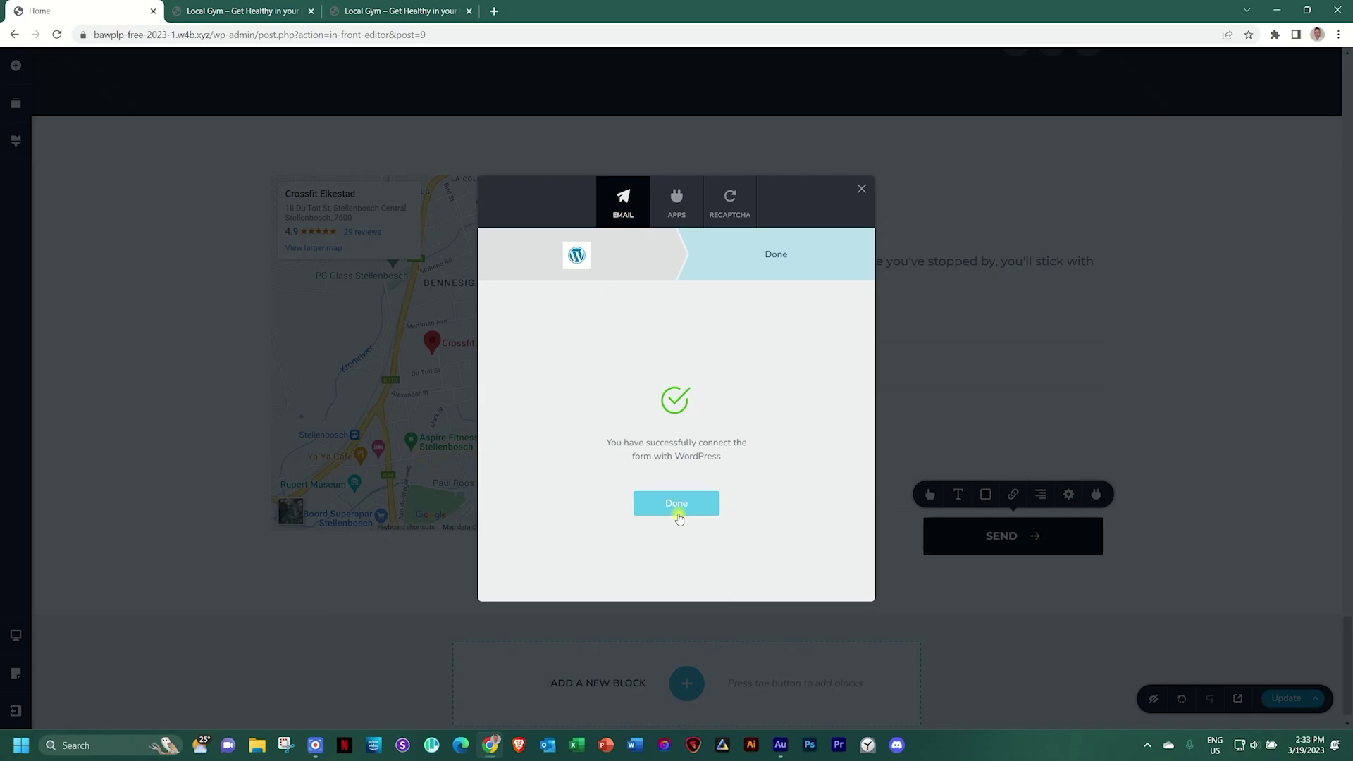
click(678, 508)
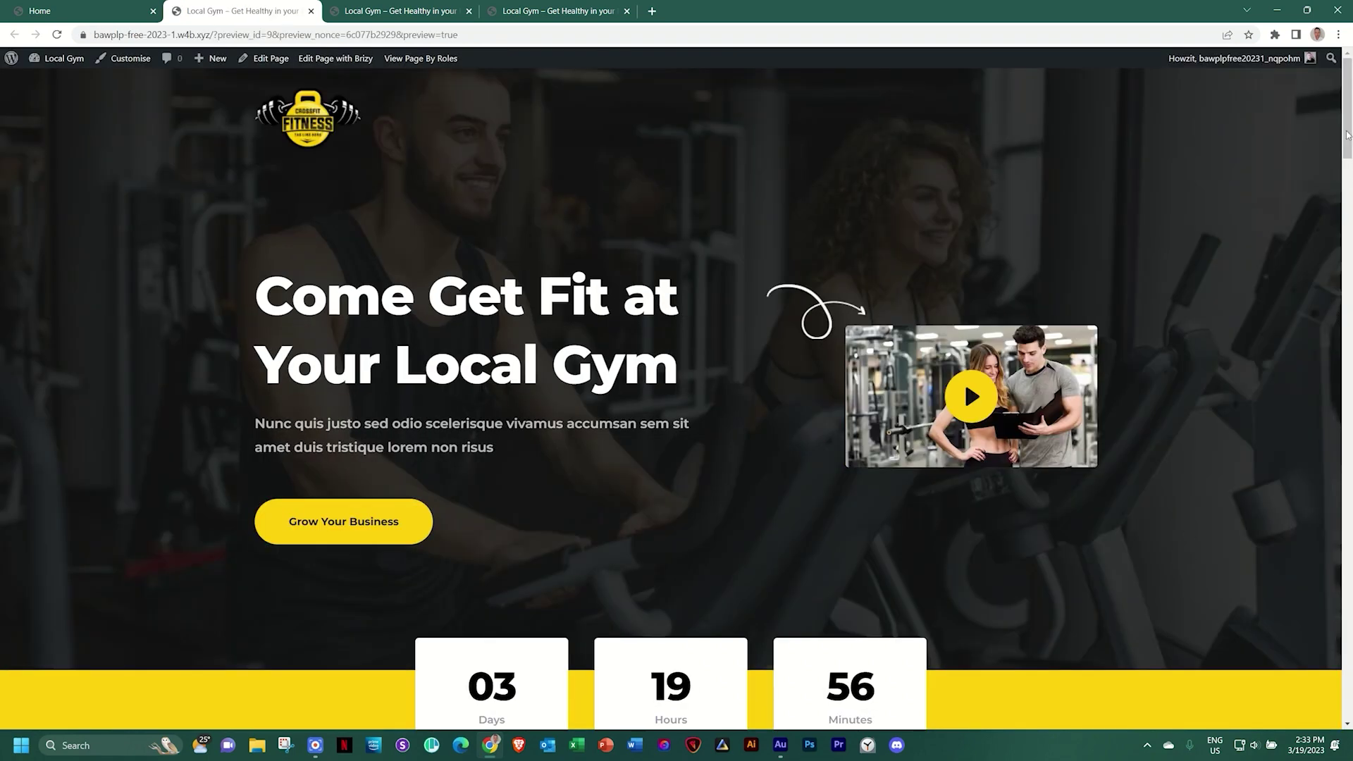
Fill the preview form with a test name, e-mail and boxing-class sign-up message, then send it
drag(1346, 151, 1311, 709)
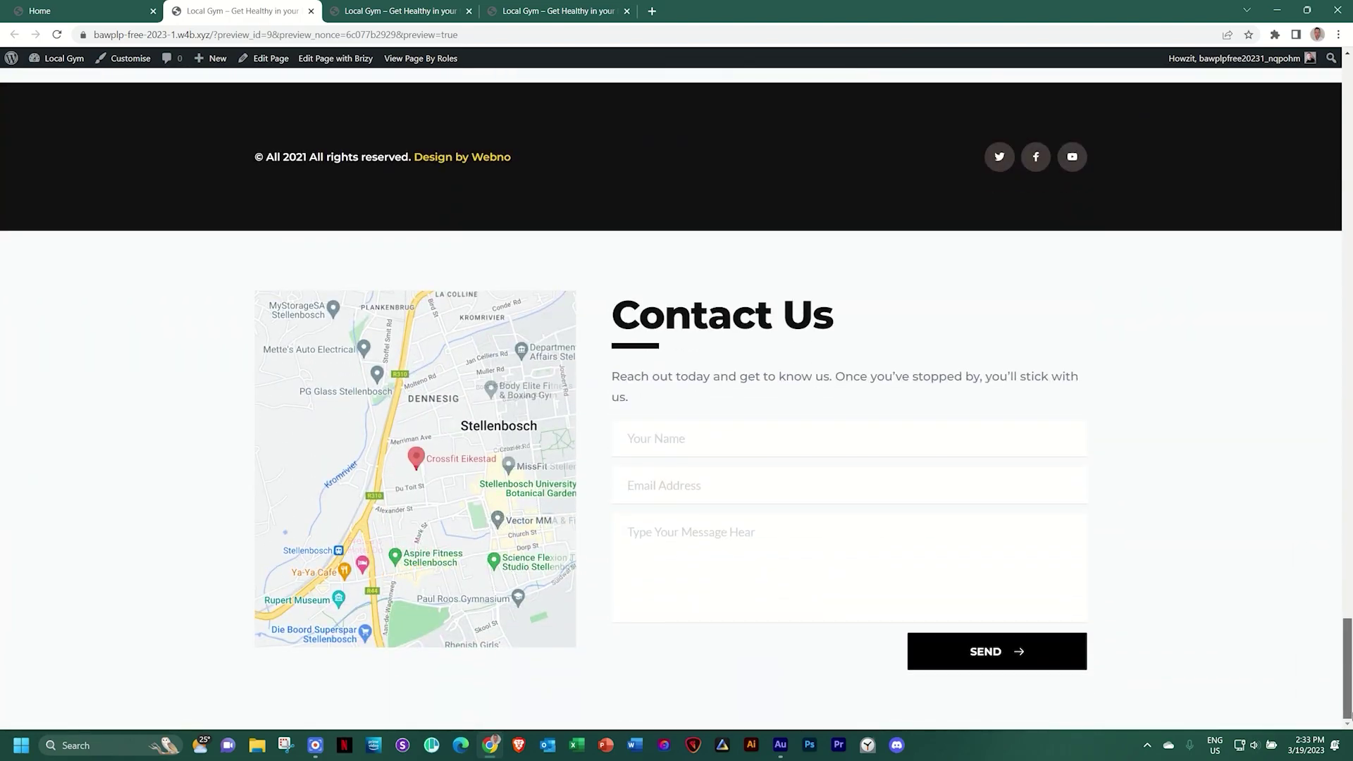
click(658, 445)
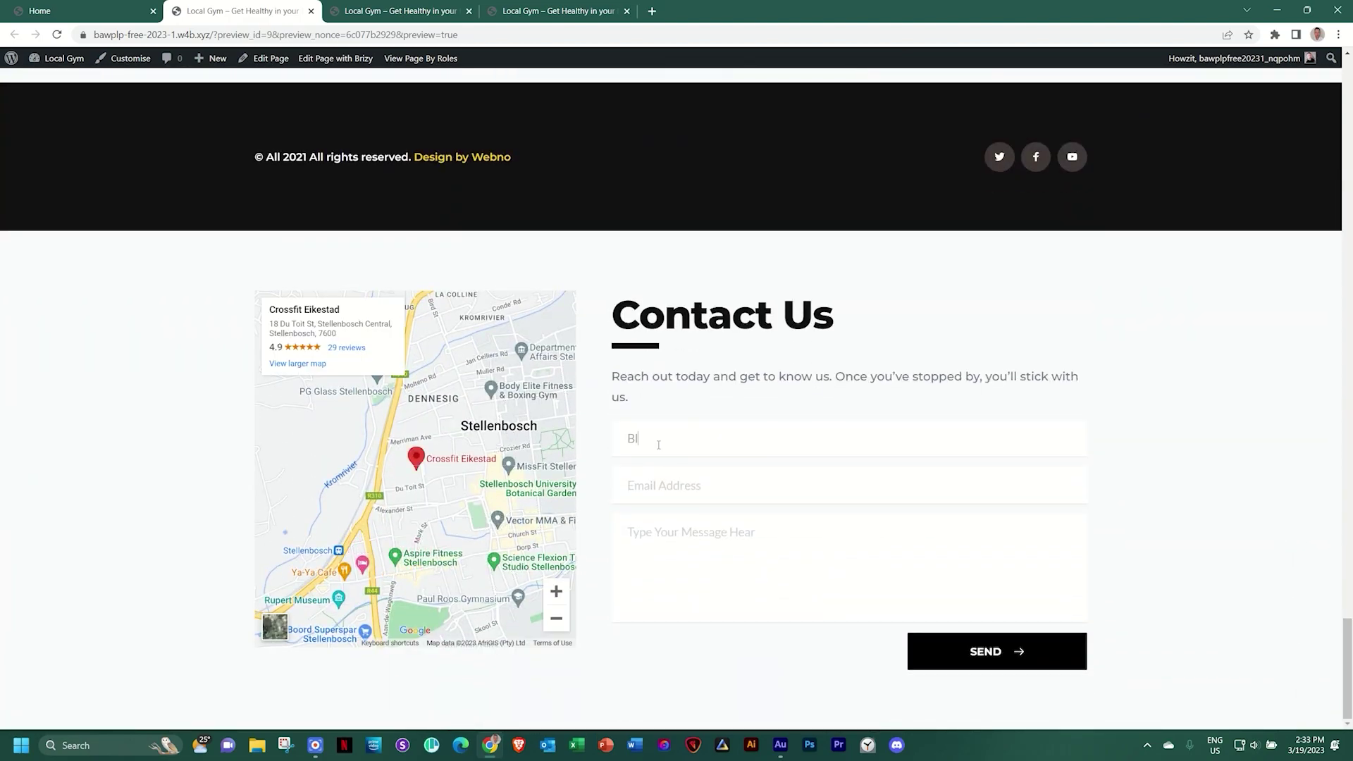
click(670, 479)
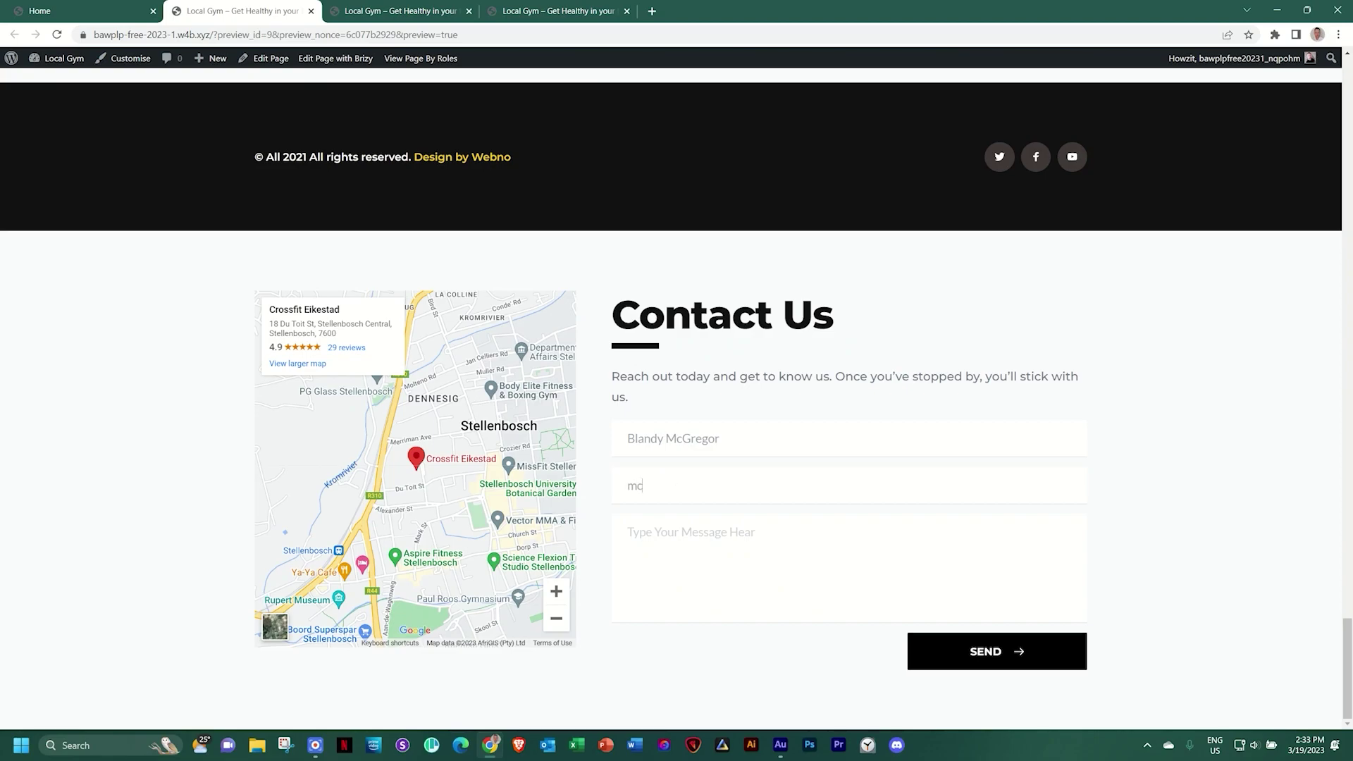
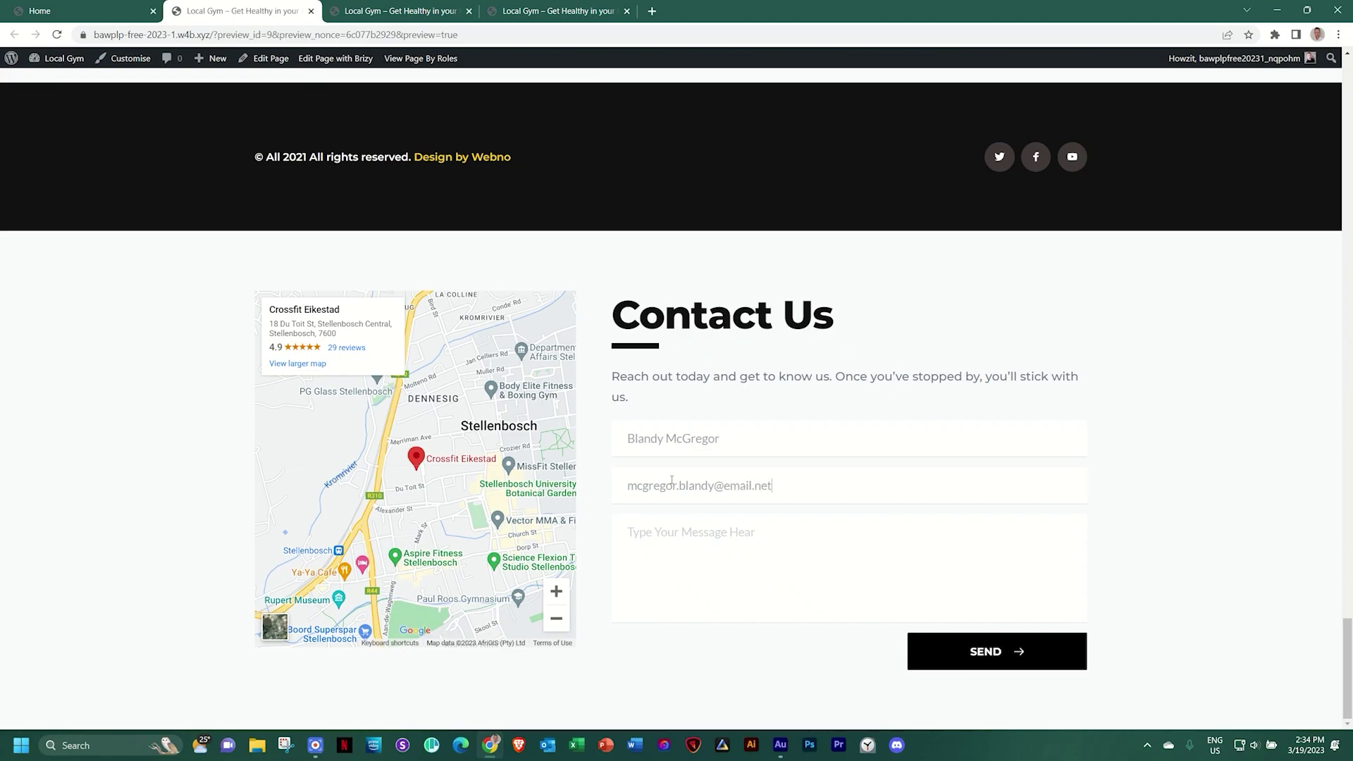
text(I want to jj)
text(in your boxing class. When can I)
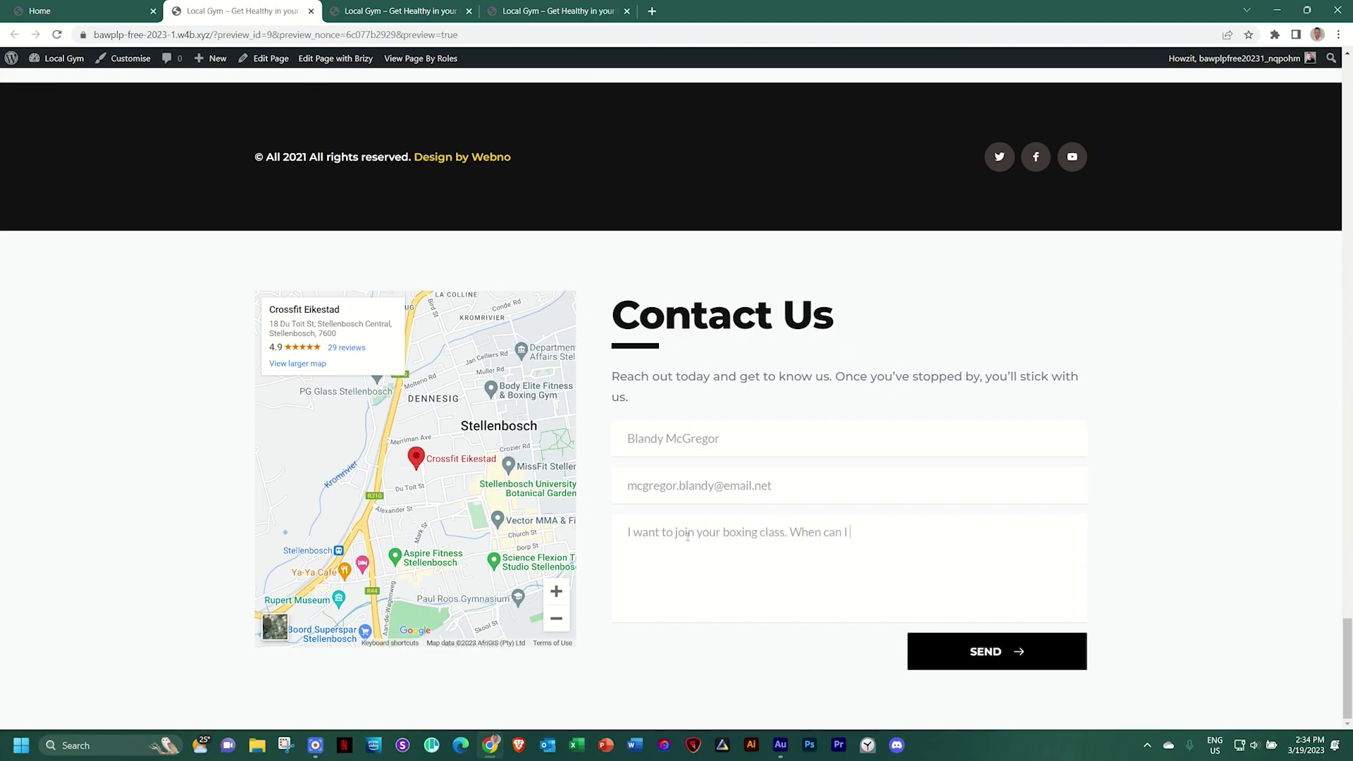
key(BackSpace)
key(BackSpace)
key(BackSpace)
key(BackSpace)
key(BackSpace)
key(BackSpace)
text(re can I sing)
key(BackSpace)
key(BackSpace)
text(gn up.)
click(942, 638)
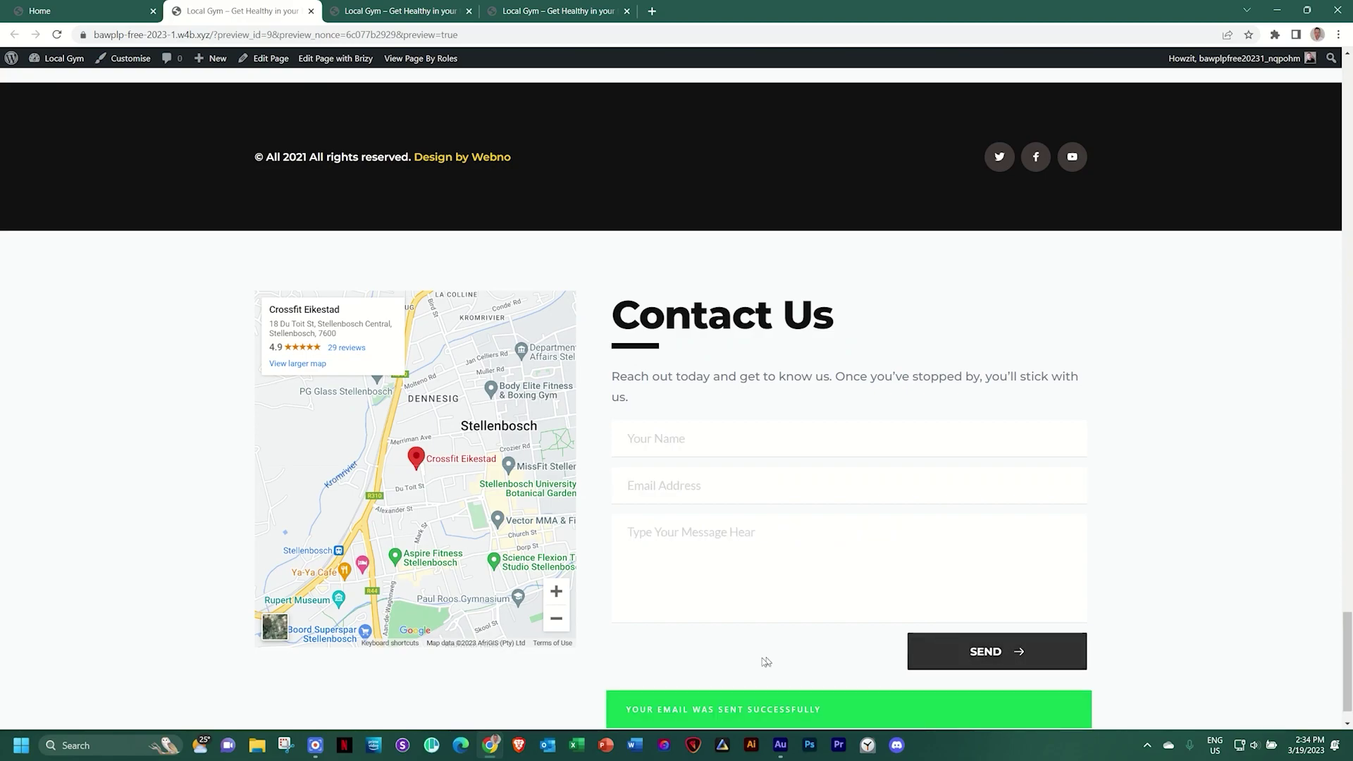
Leave the Brizy editor via Go to Dashboard and reach the admin Pages list
scroll(761, 657, down, 1)
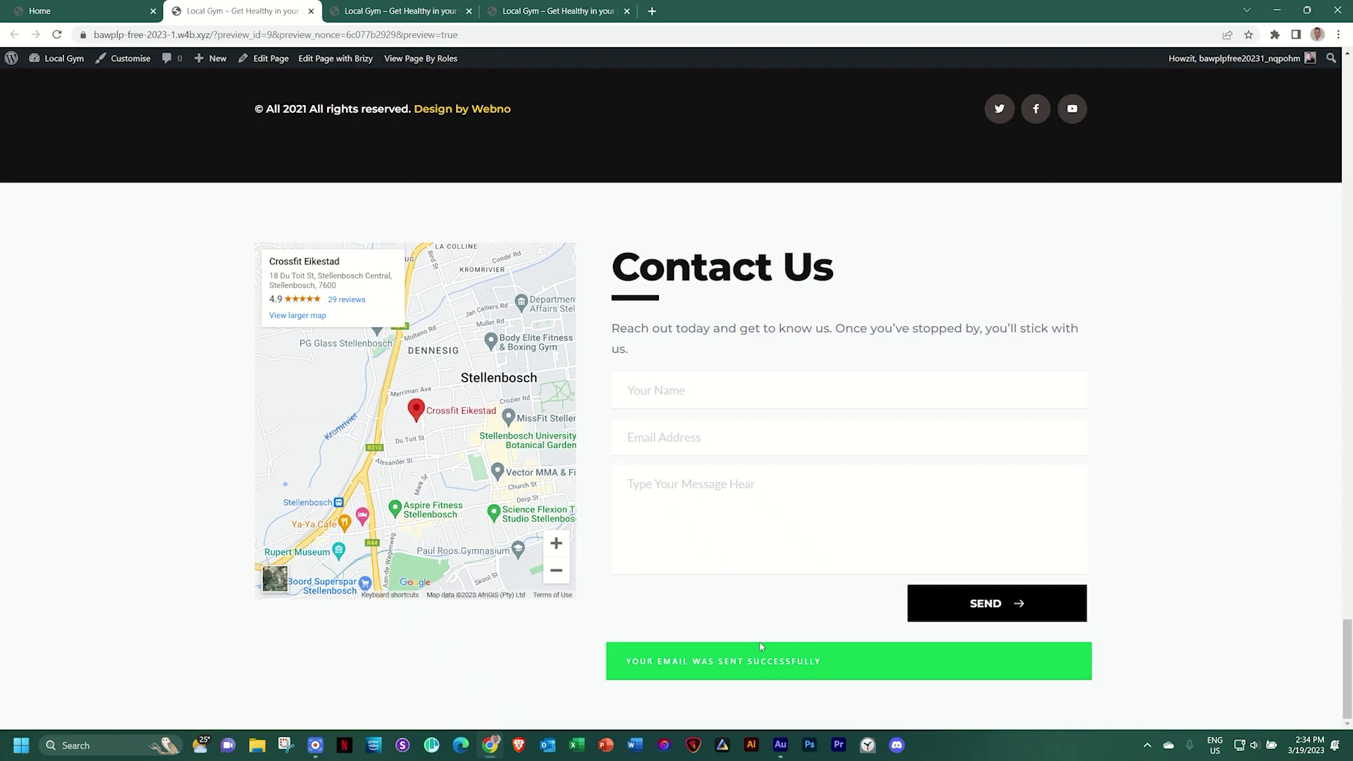
click(84, 11)
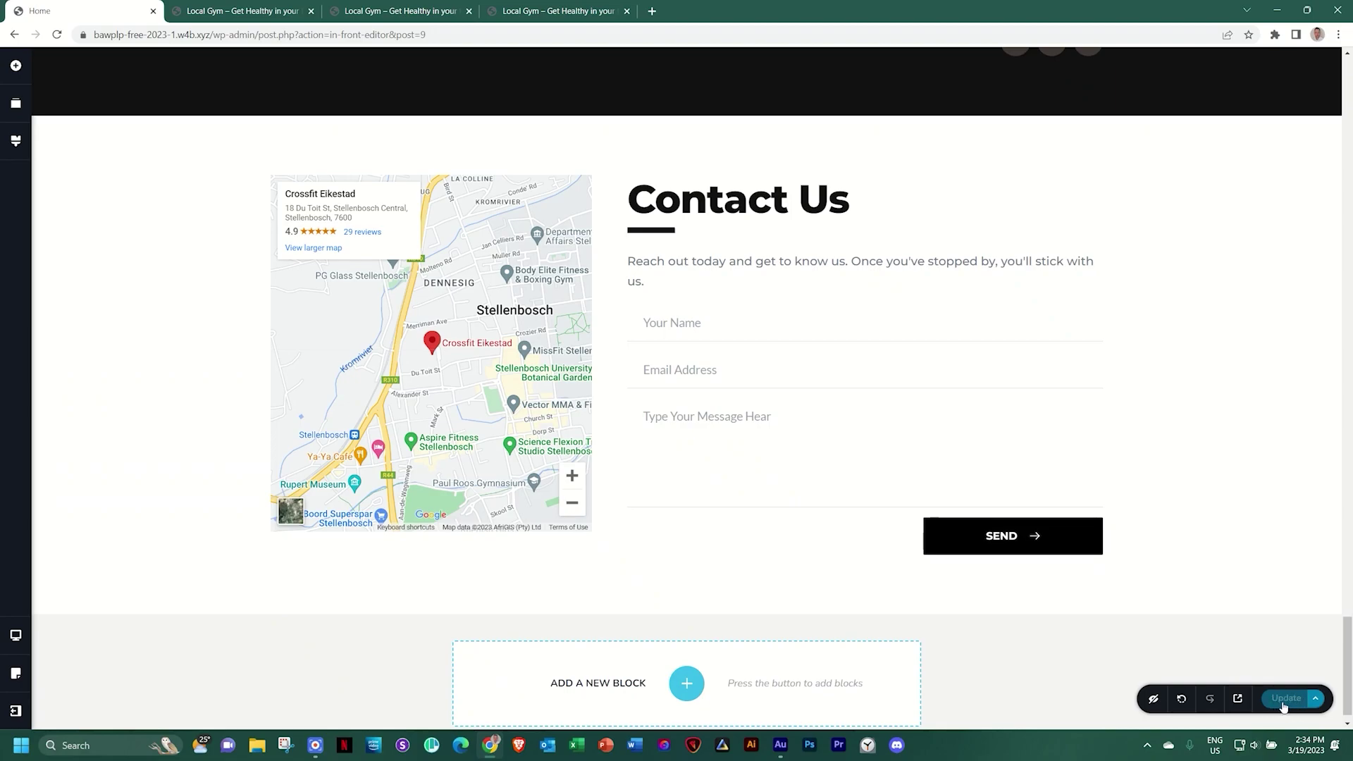
click(14, 712)
click(104, 707)
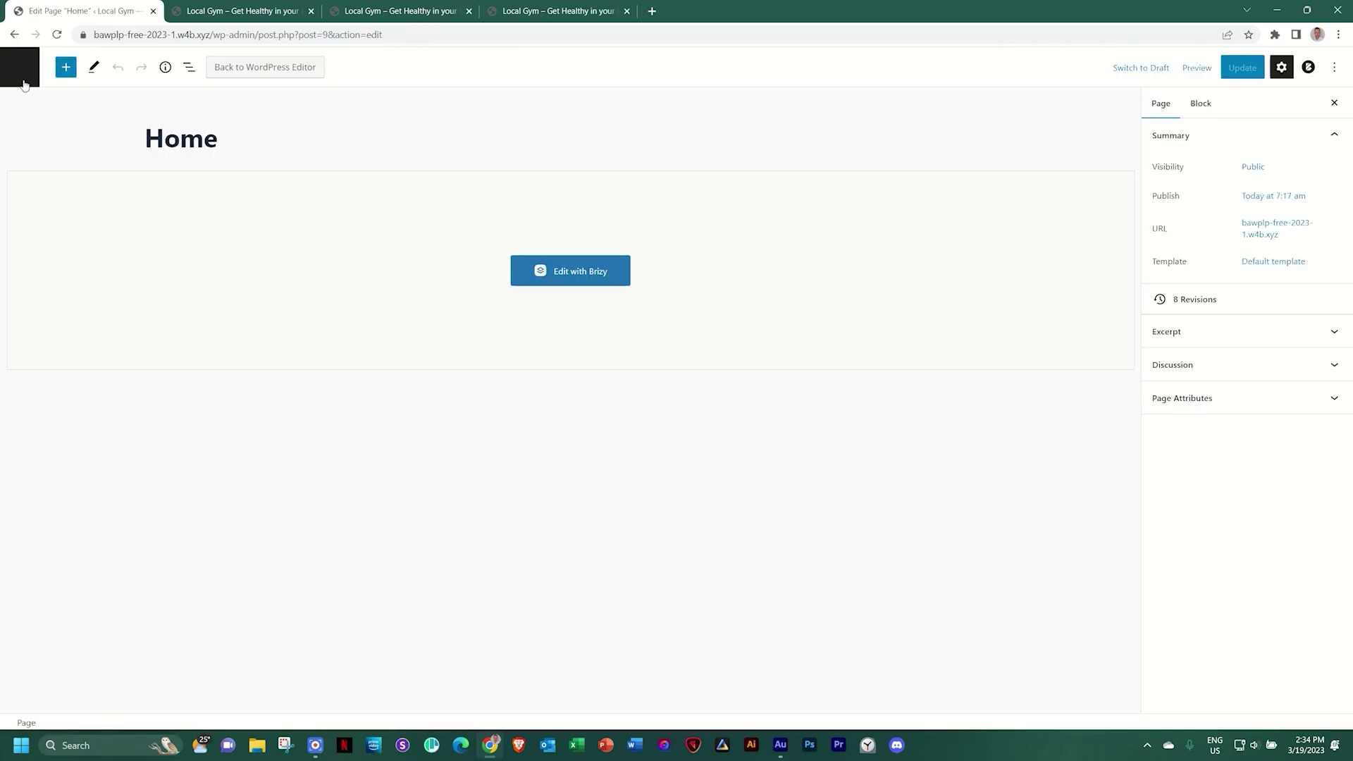
click(21, 70)
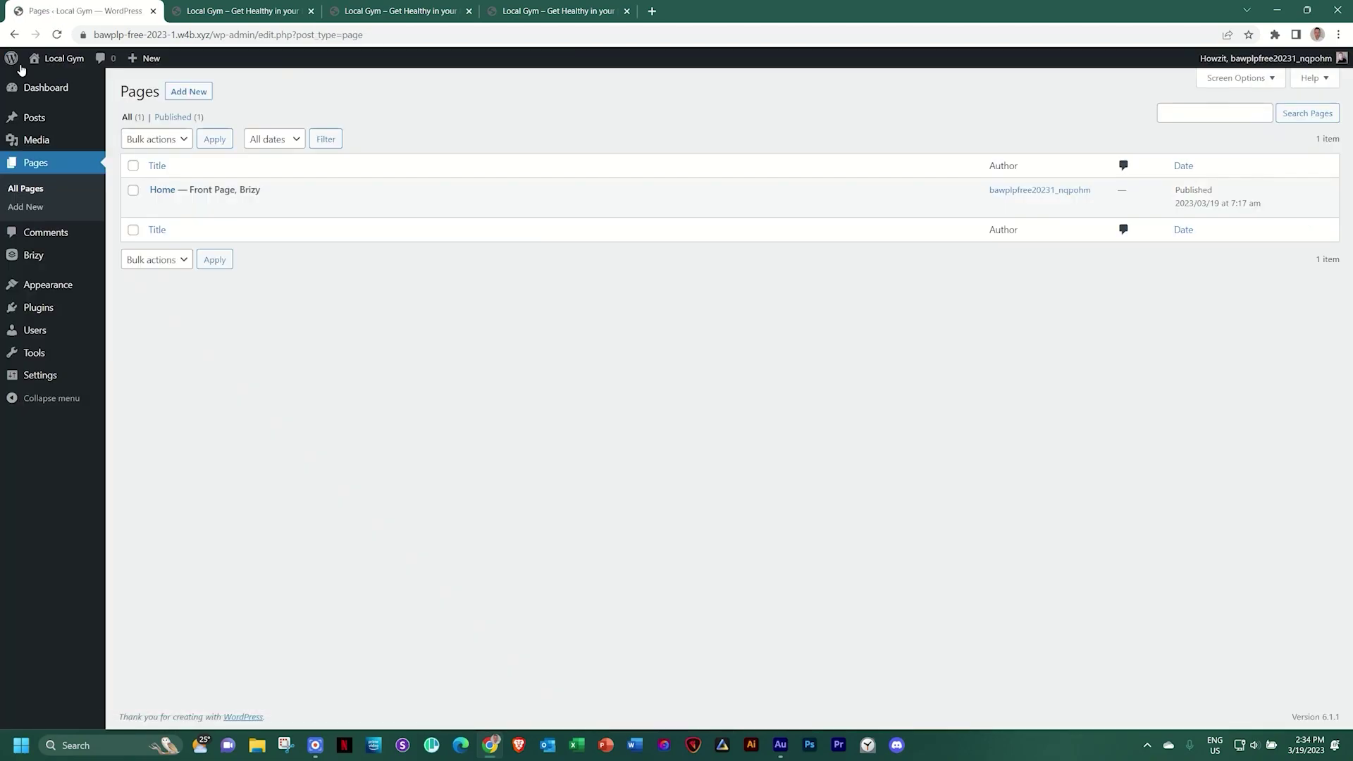
mouse_move(27, 260)
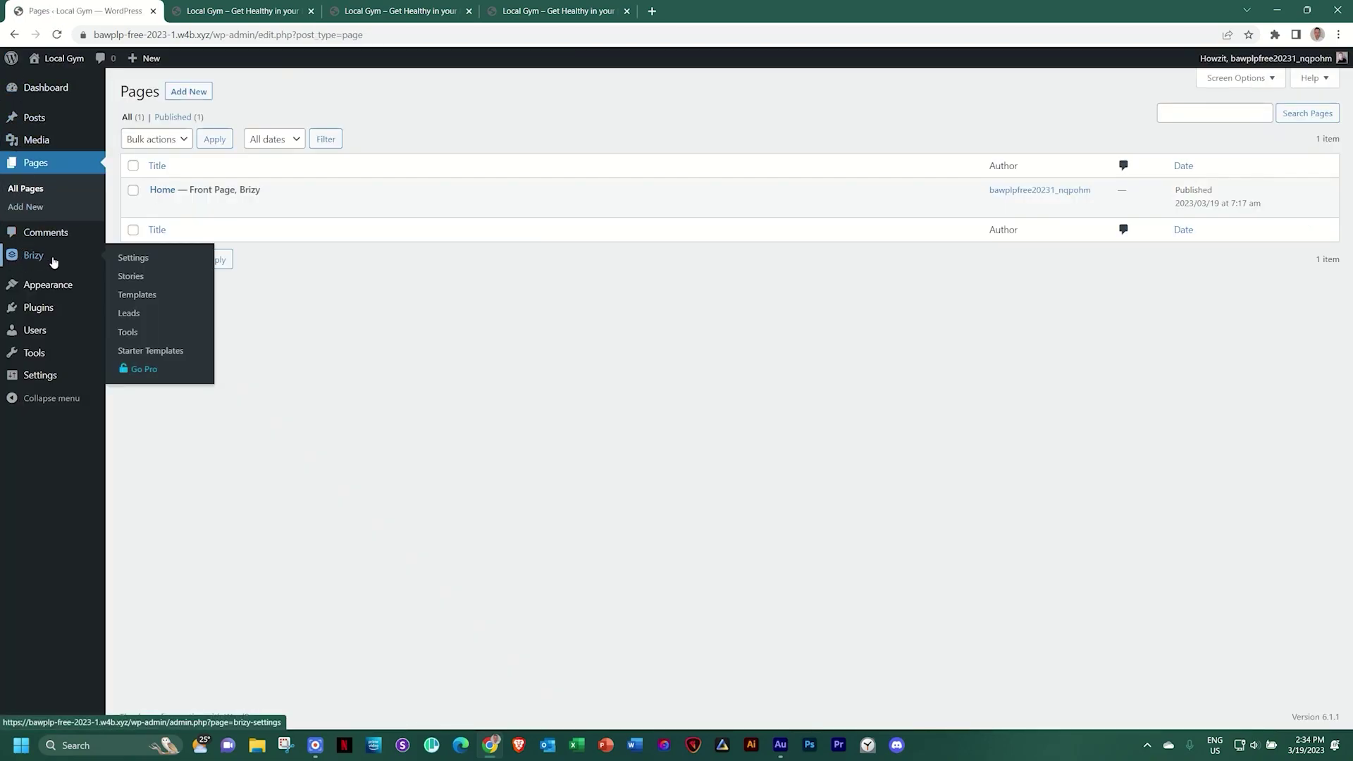
Select all leads in Brizy Leads and export them to leads.csv
click(127, 314)
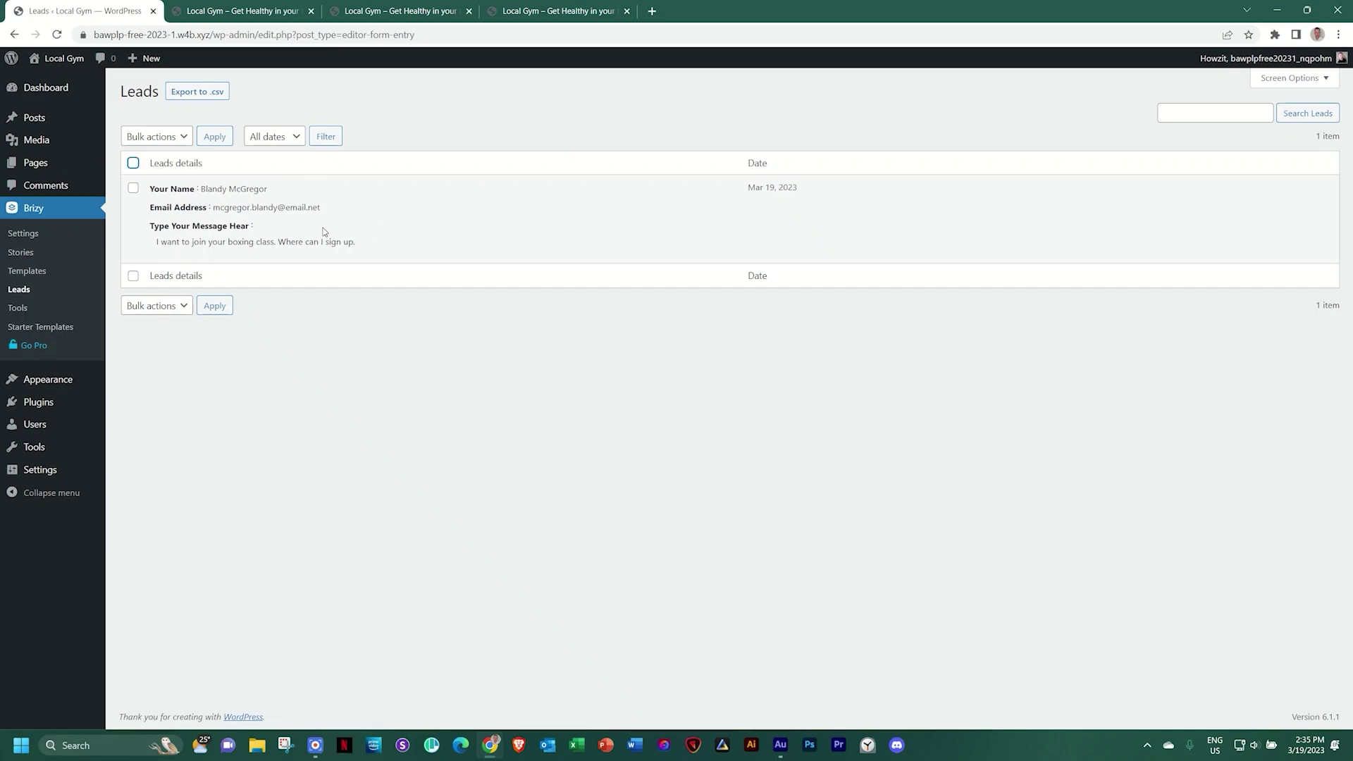
click(133, 163)
click(194, 95)
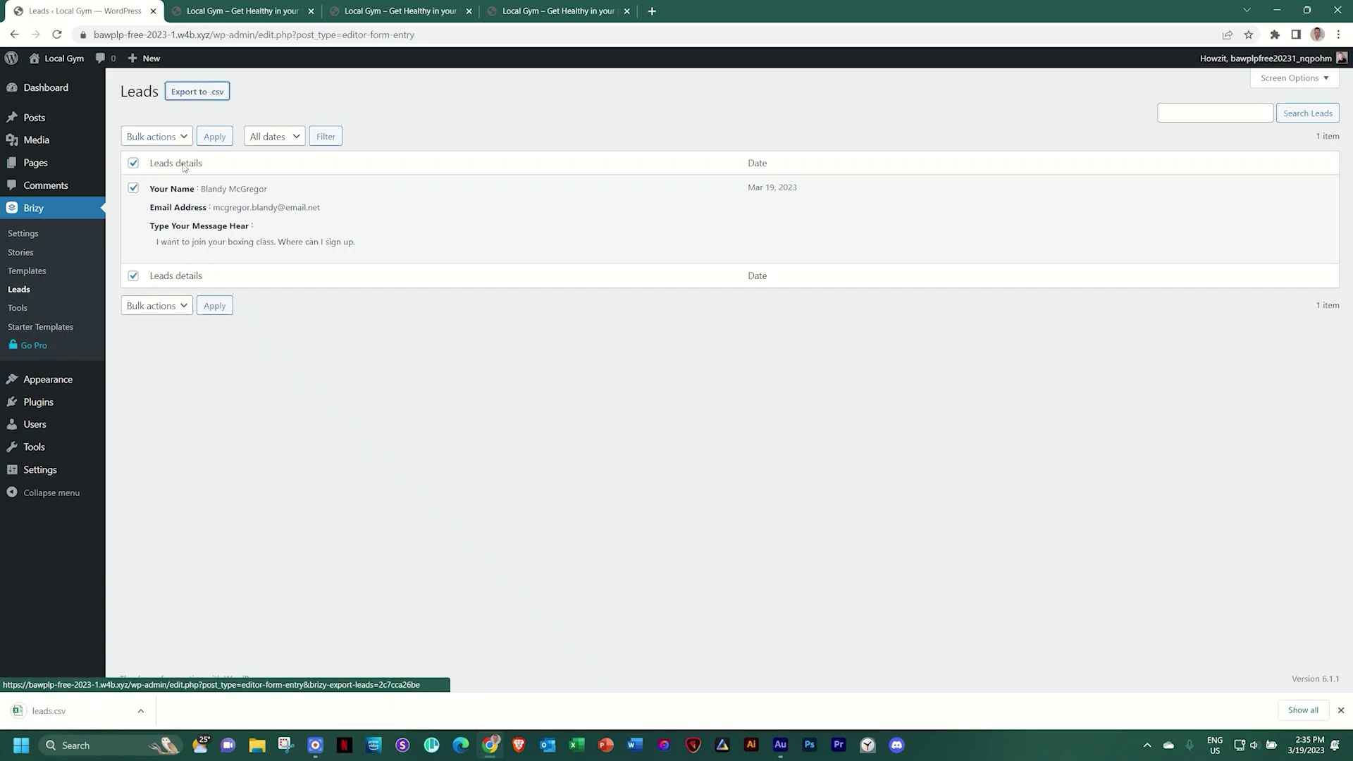
click(42, 710)
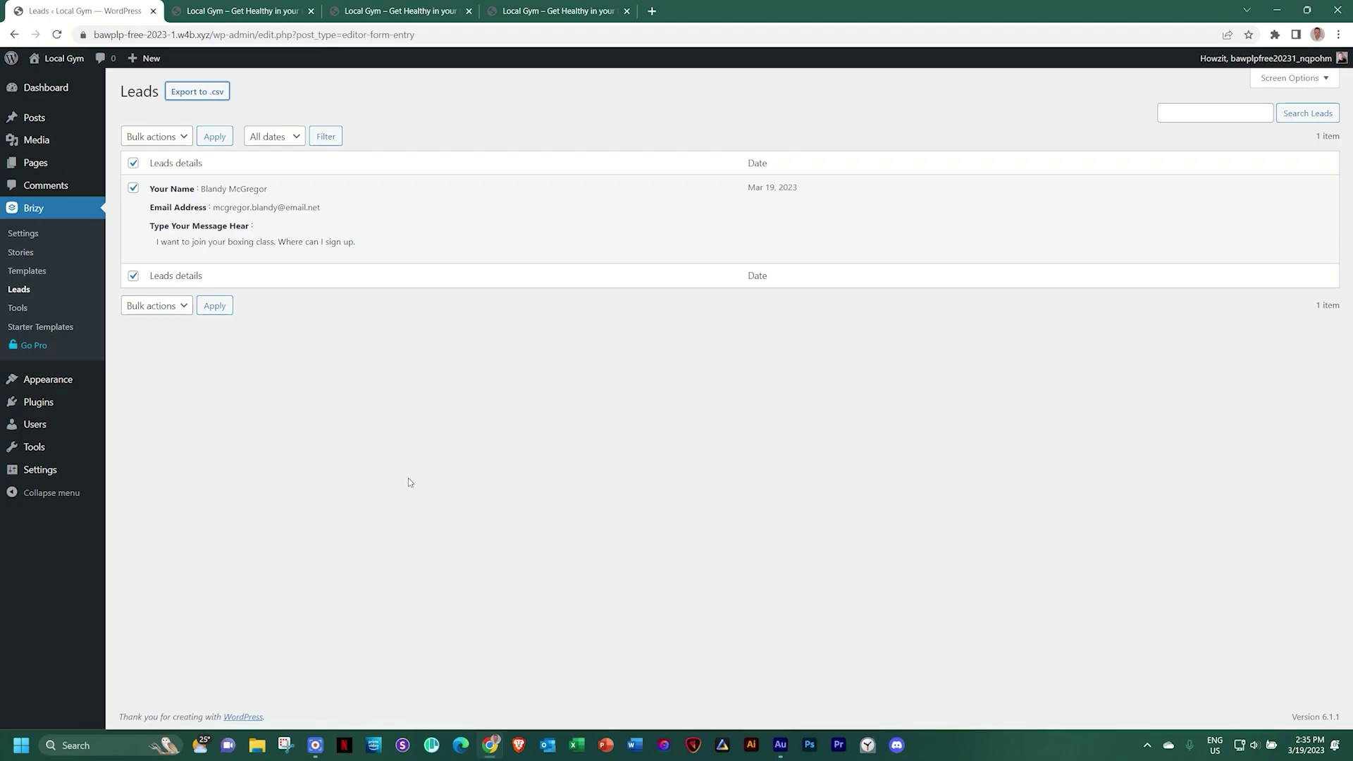
Recheck the Contact Us preview, then open the Home page from the Pages list
click(275, 6)
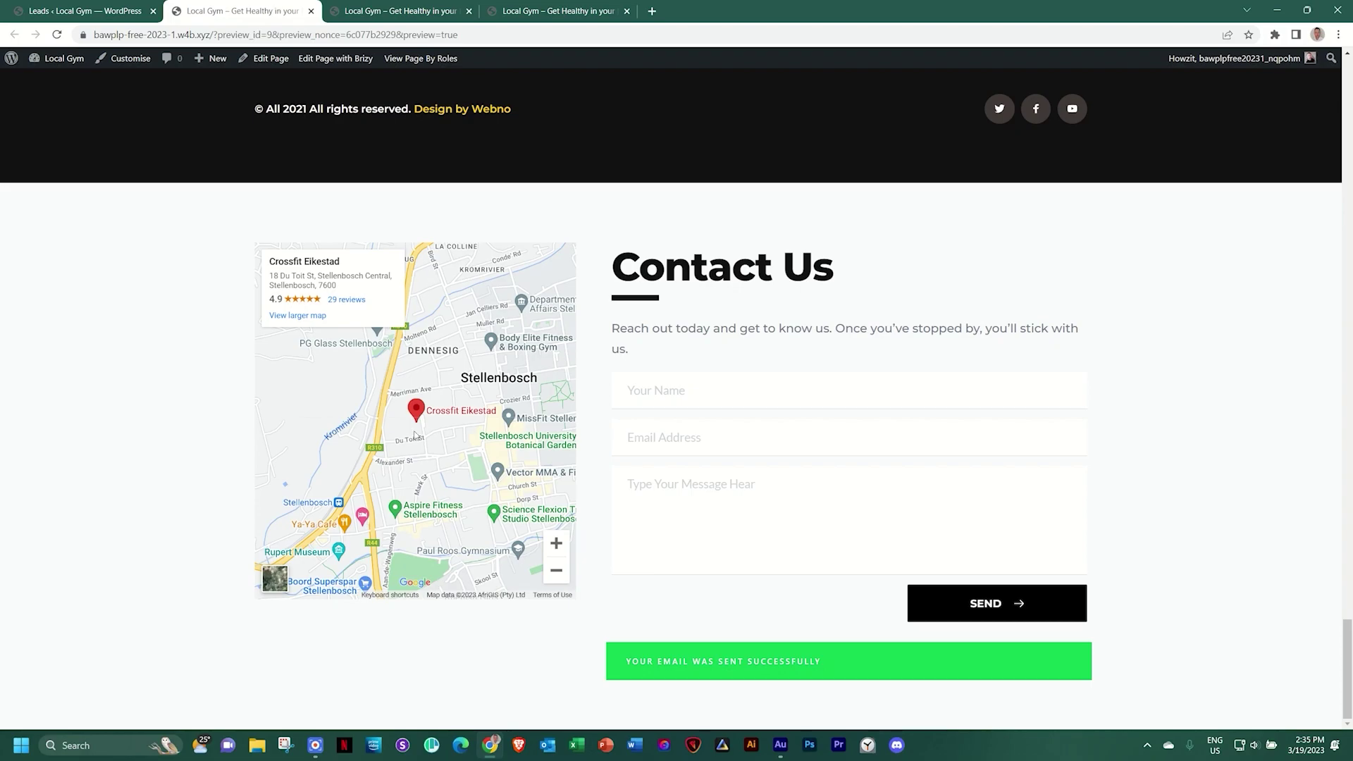
click(102, 10)
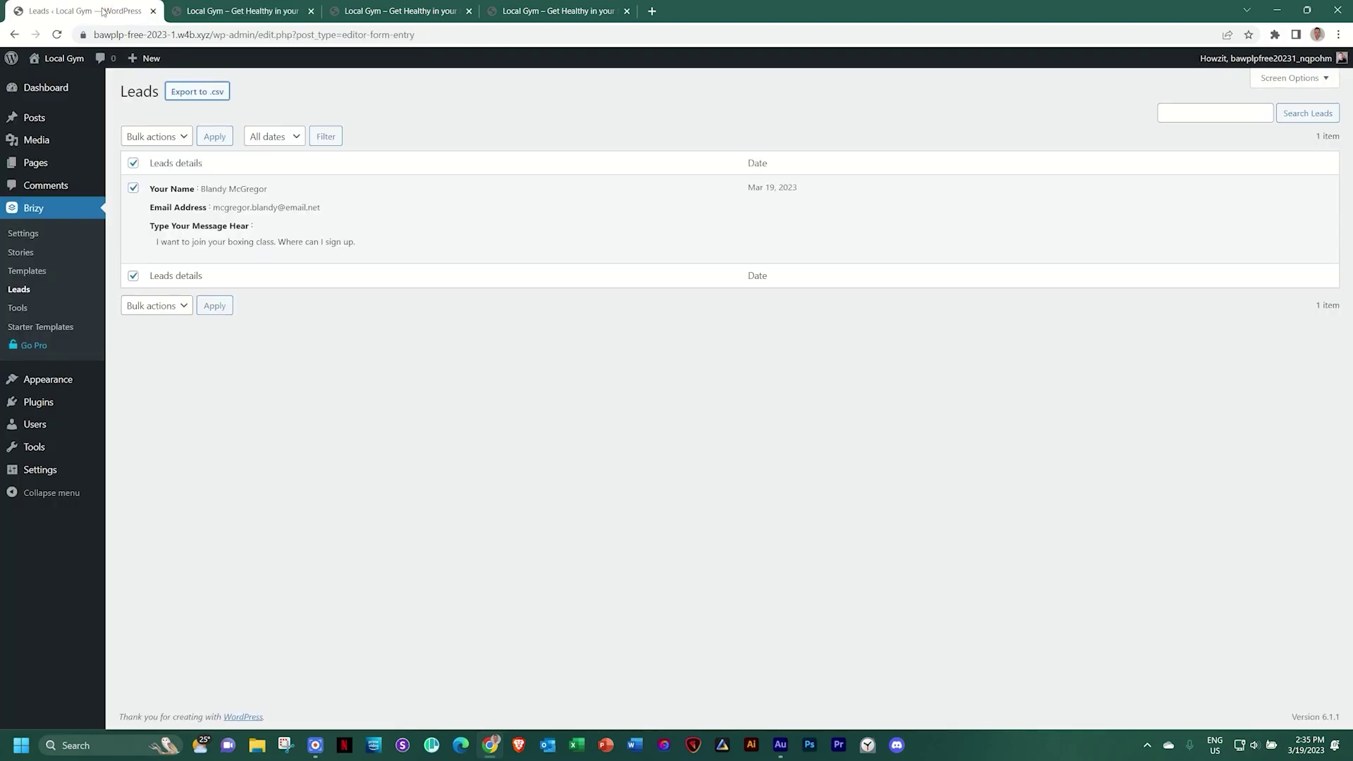
click(37, 169)
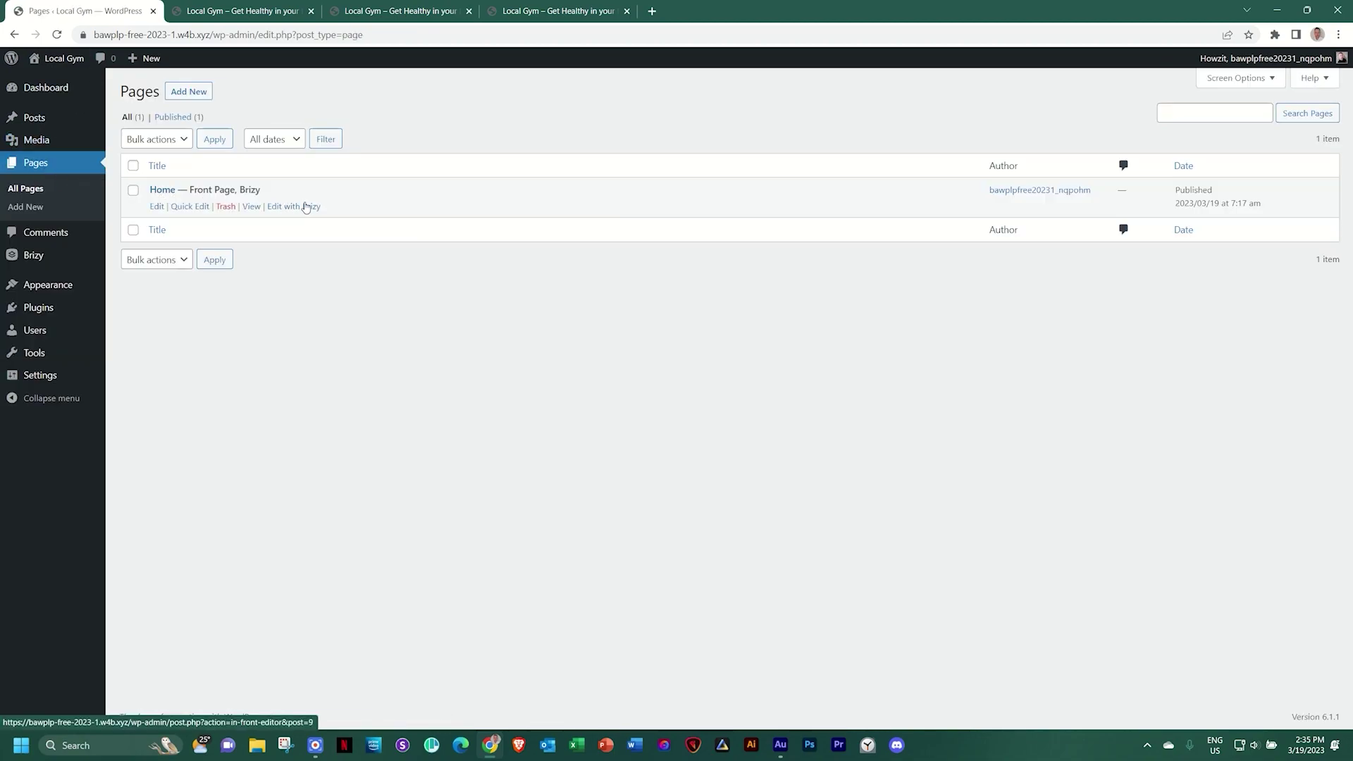
click(304, 207)
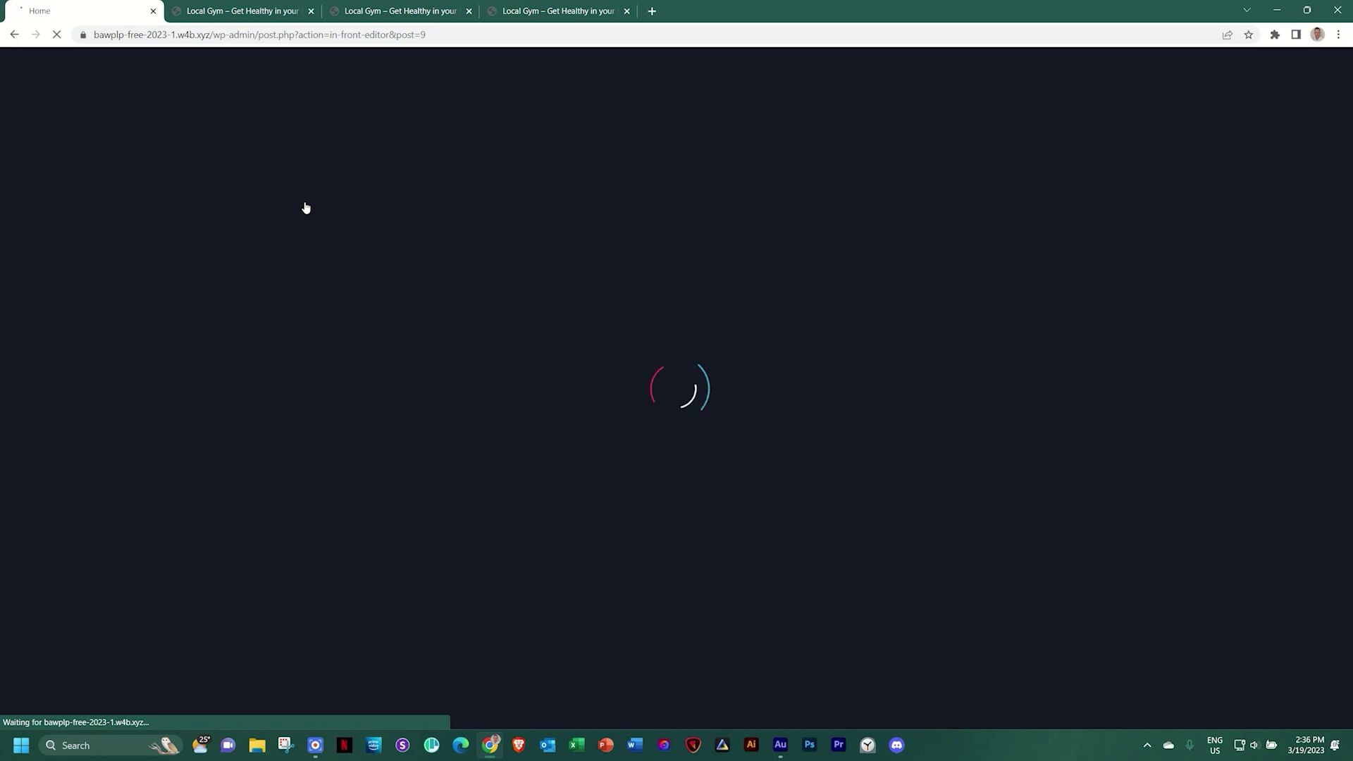
Stretch the Stellenbosch map down to match the Contact Us form column's height
scroll(405, 240, down, 20)
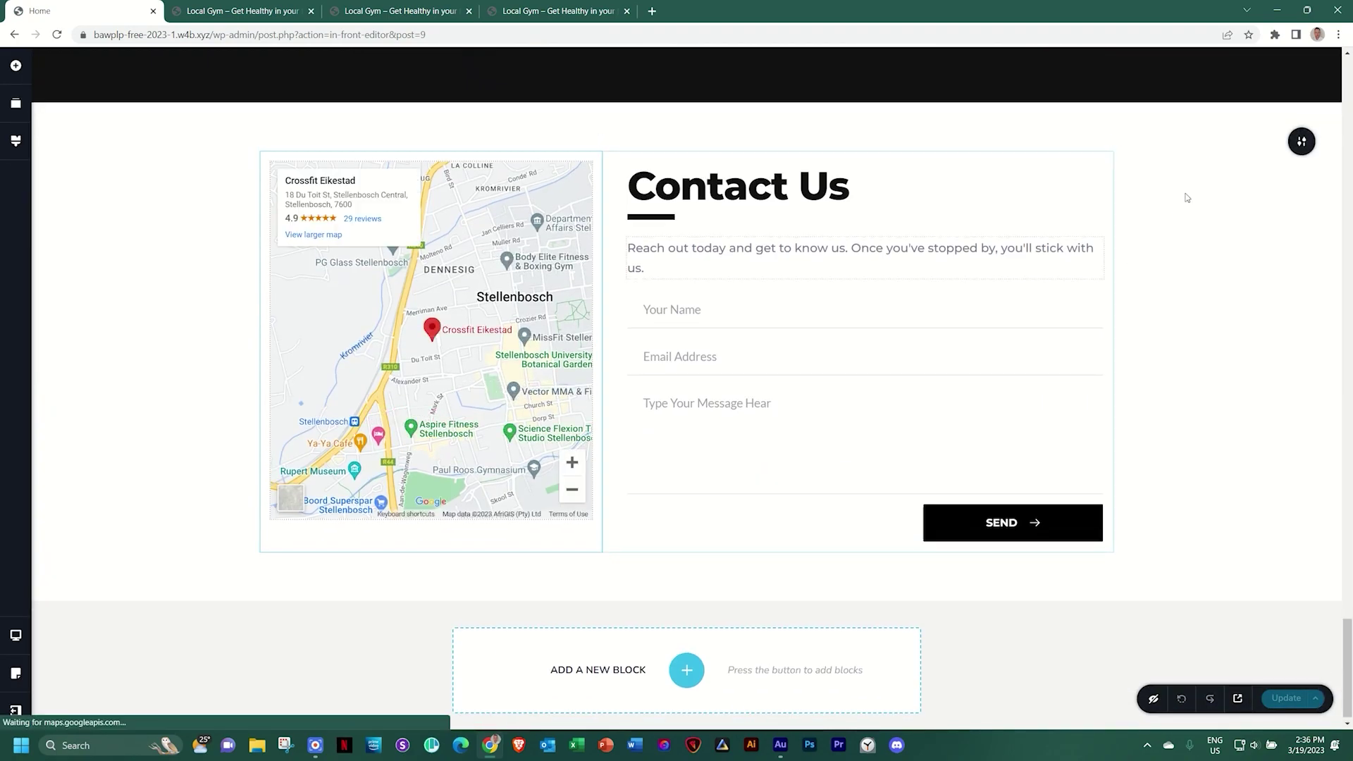
mouse_move(1300, 139)
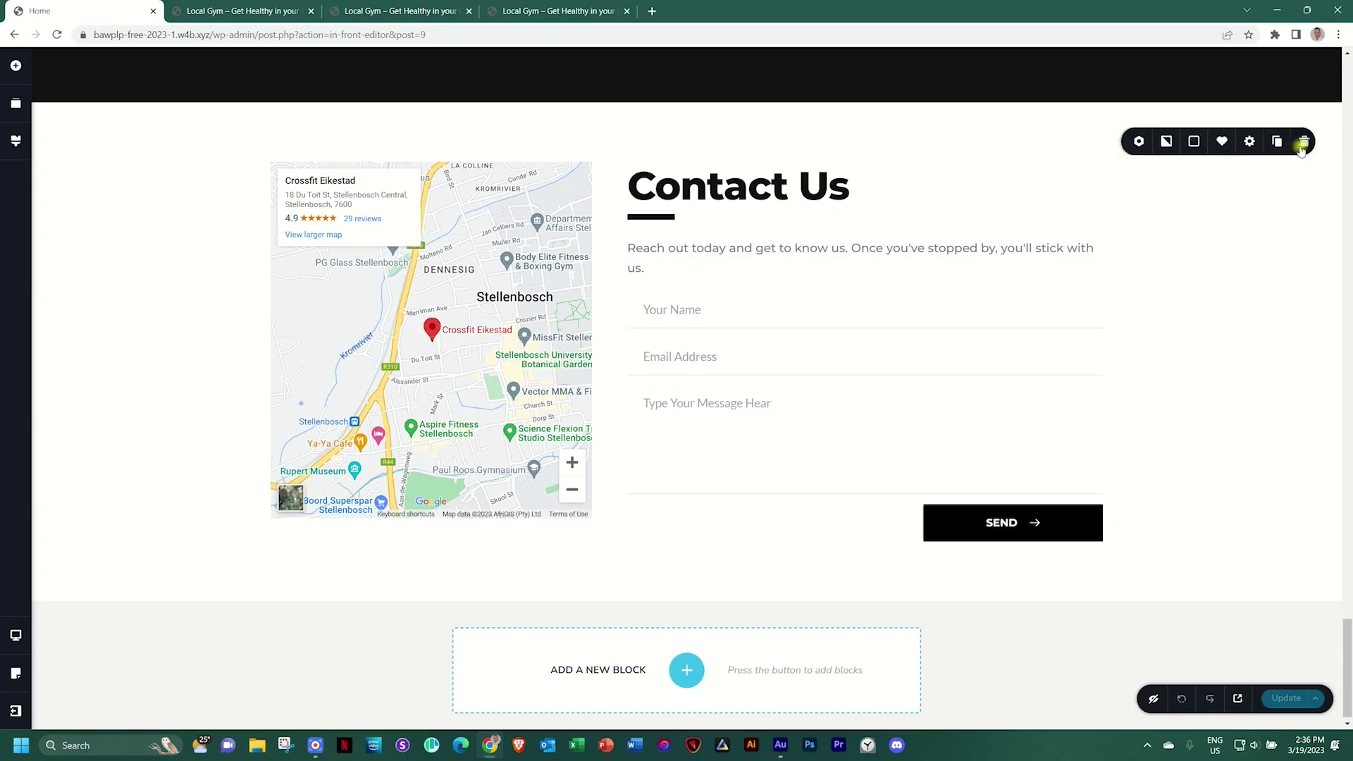
click(1186, 143)
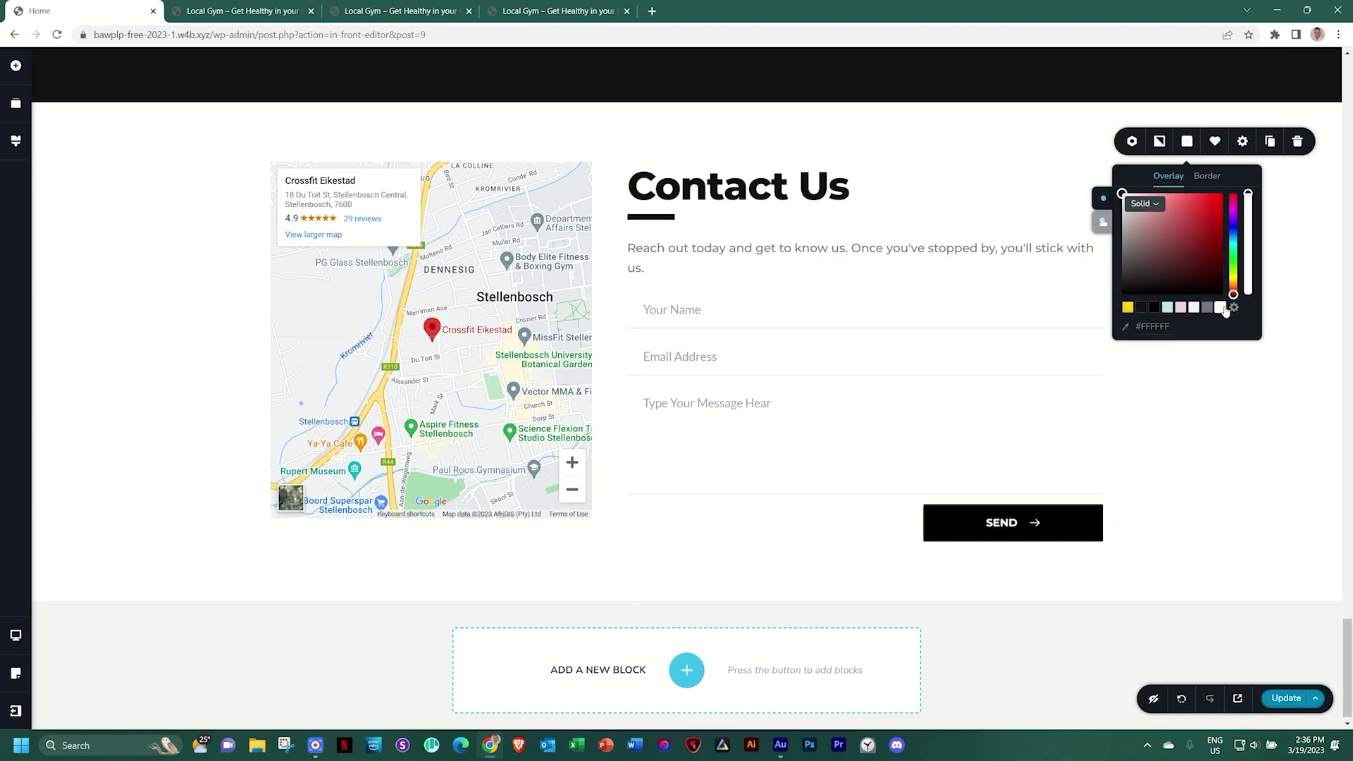
click(1224, 381)
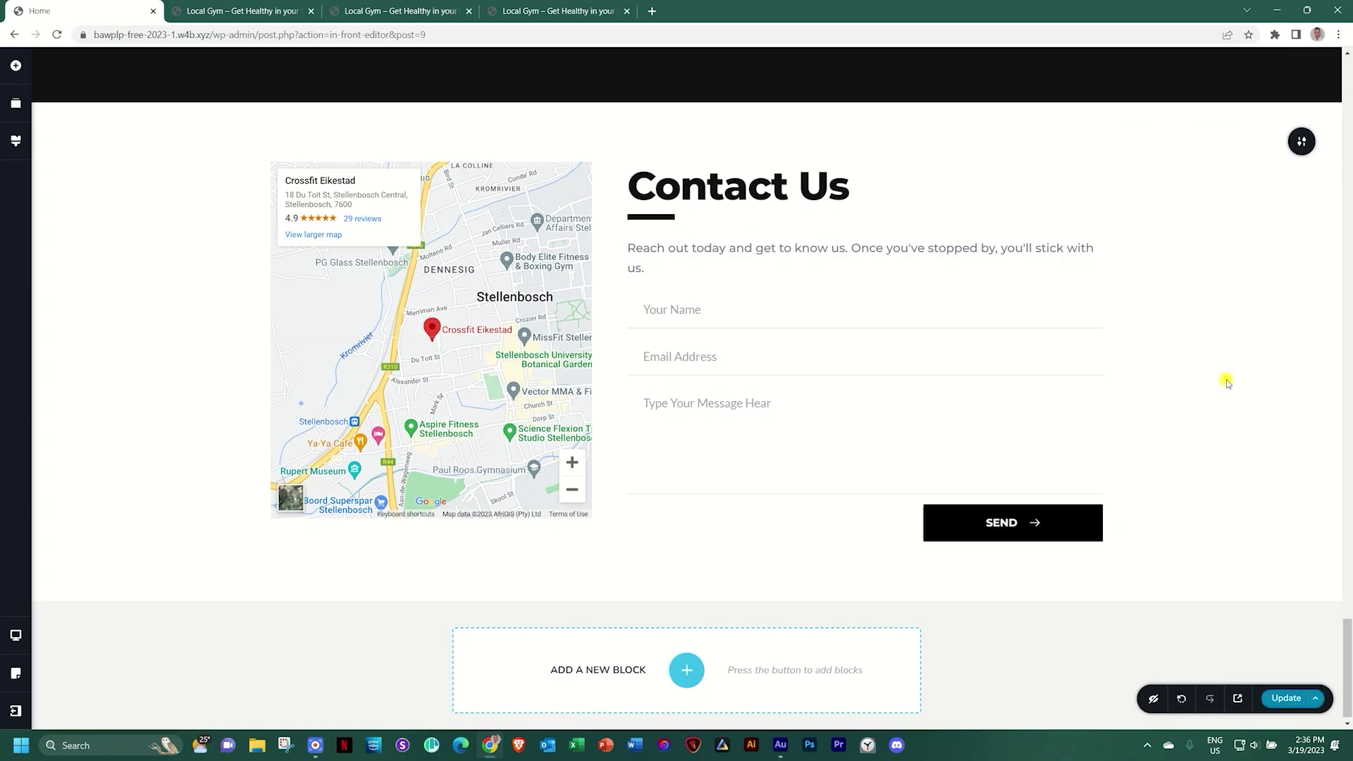
click(497, 297)
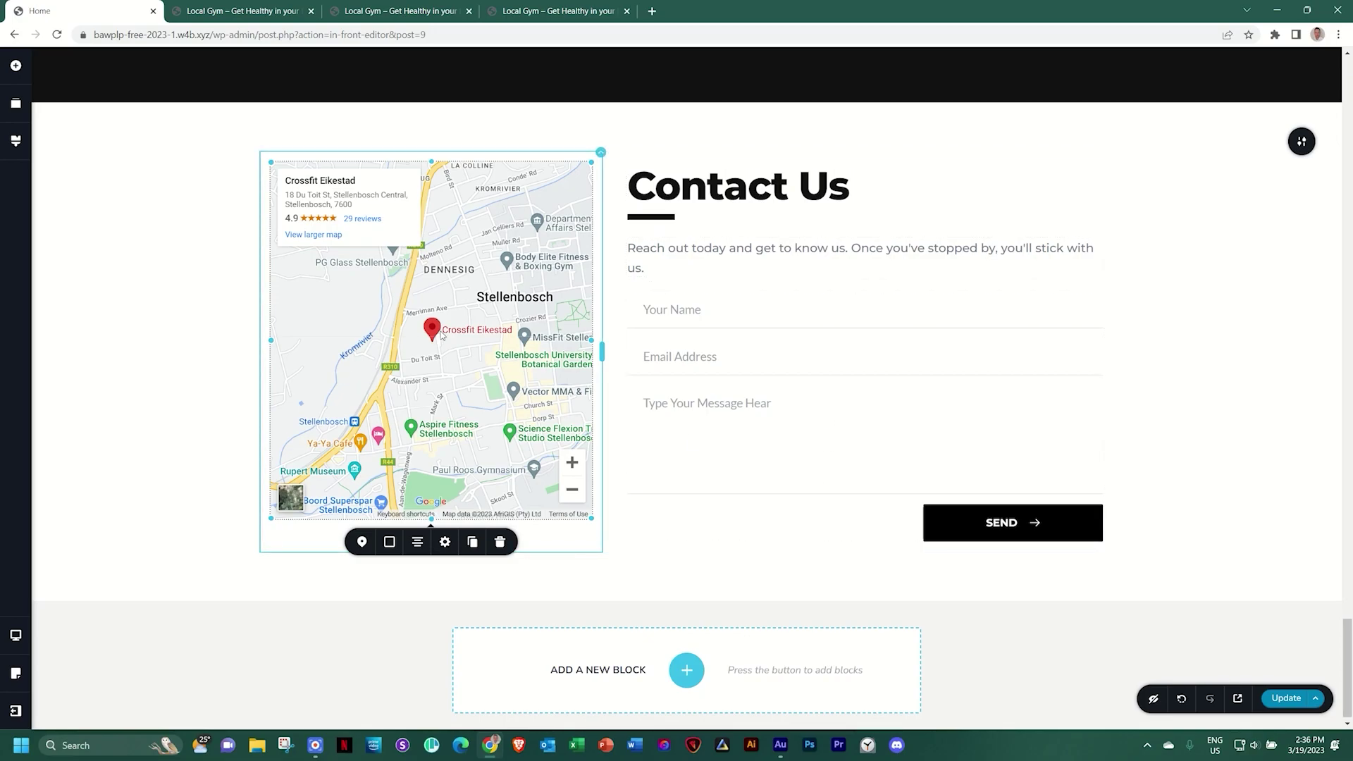
drag(431, 519, 431, 624)
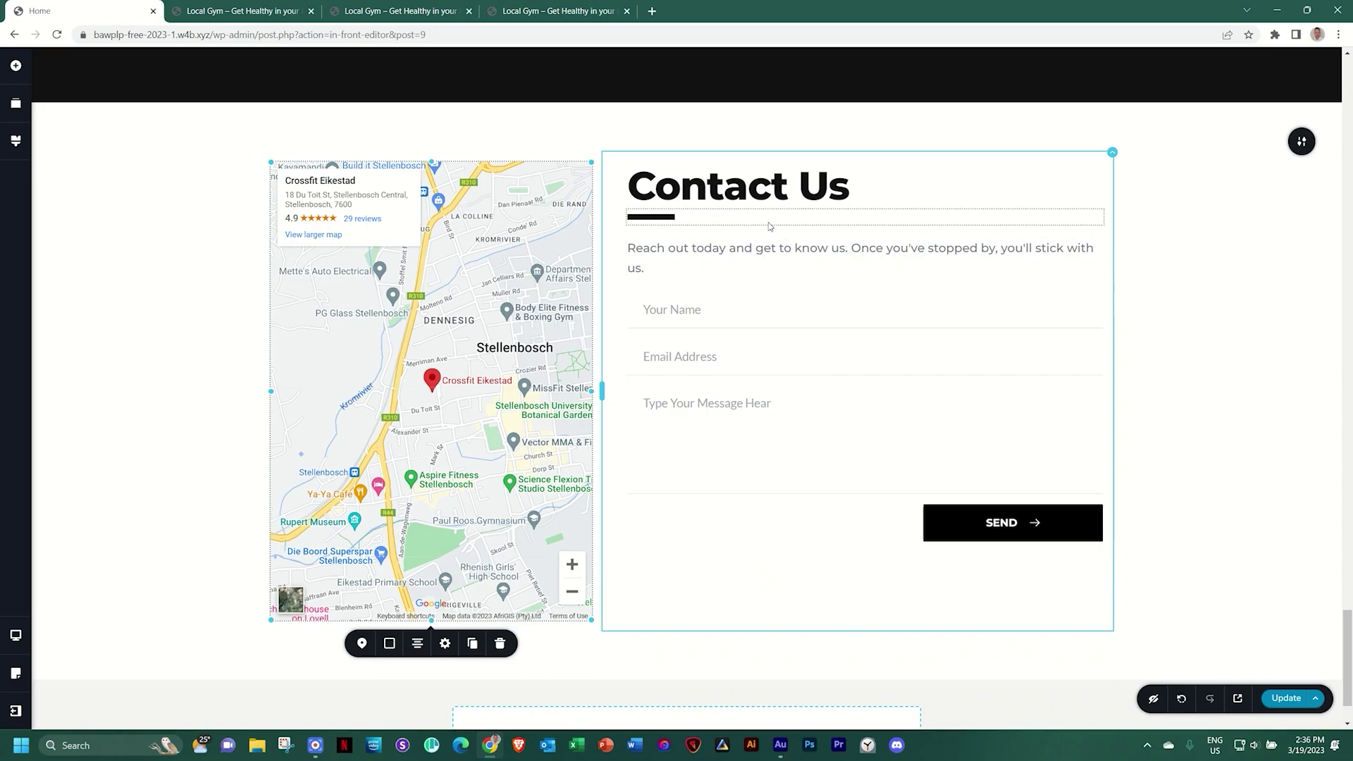
Vertically centre the Contact Us column's content and save the page with Ctrl+S
click(1112, 153)
click(1153, 185)
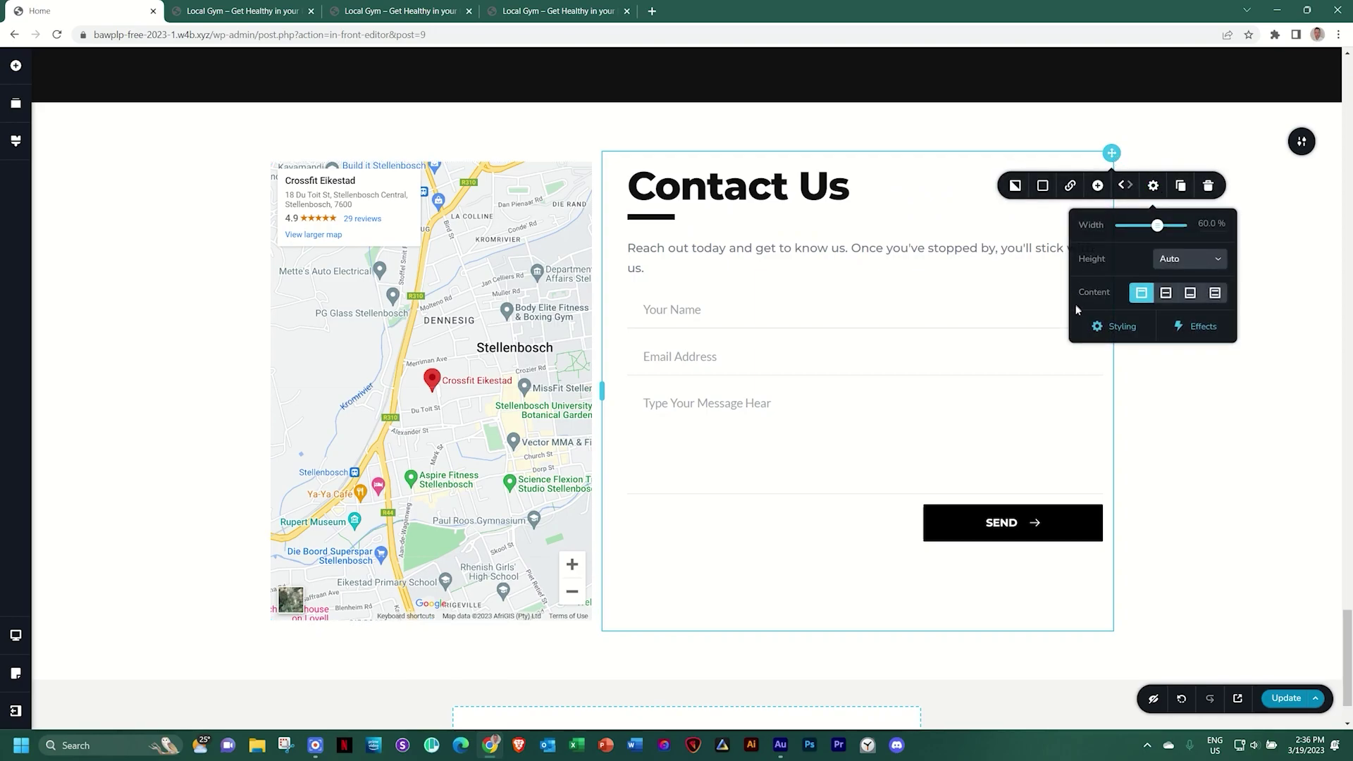
click(1165, 293)
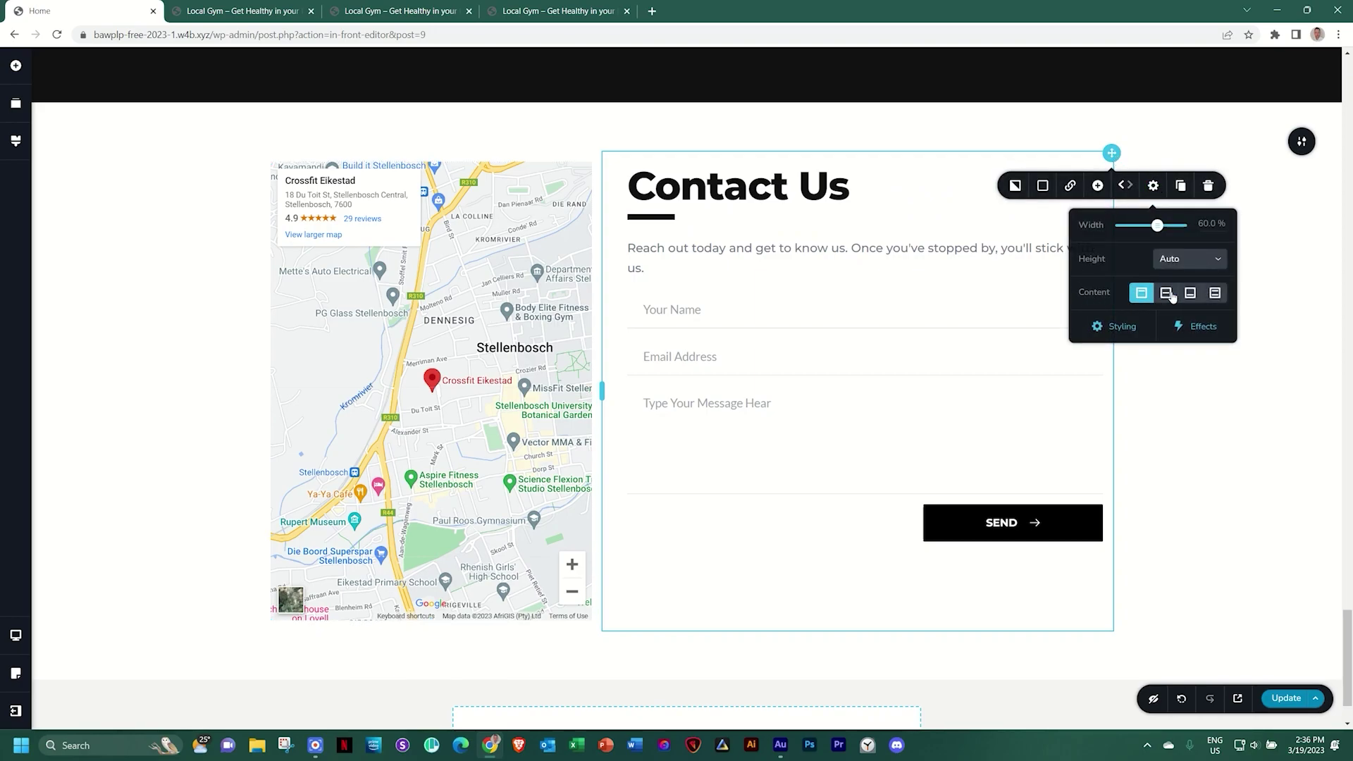
click(1180, 410)
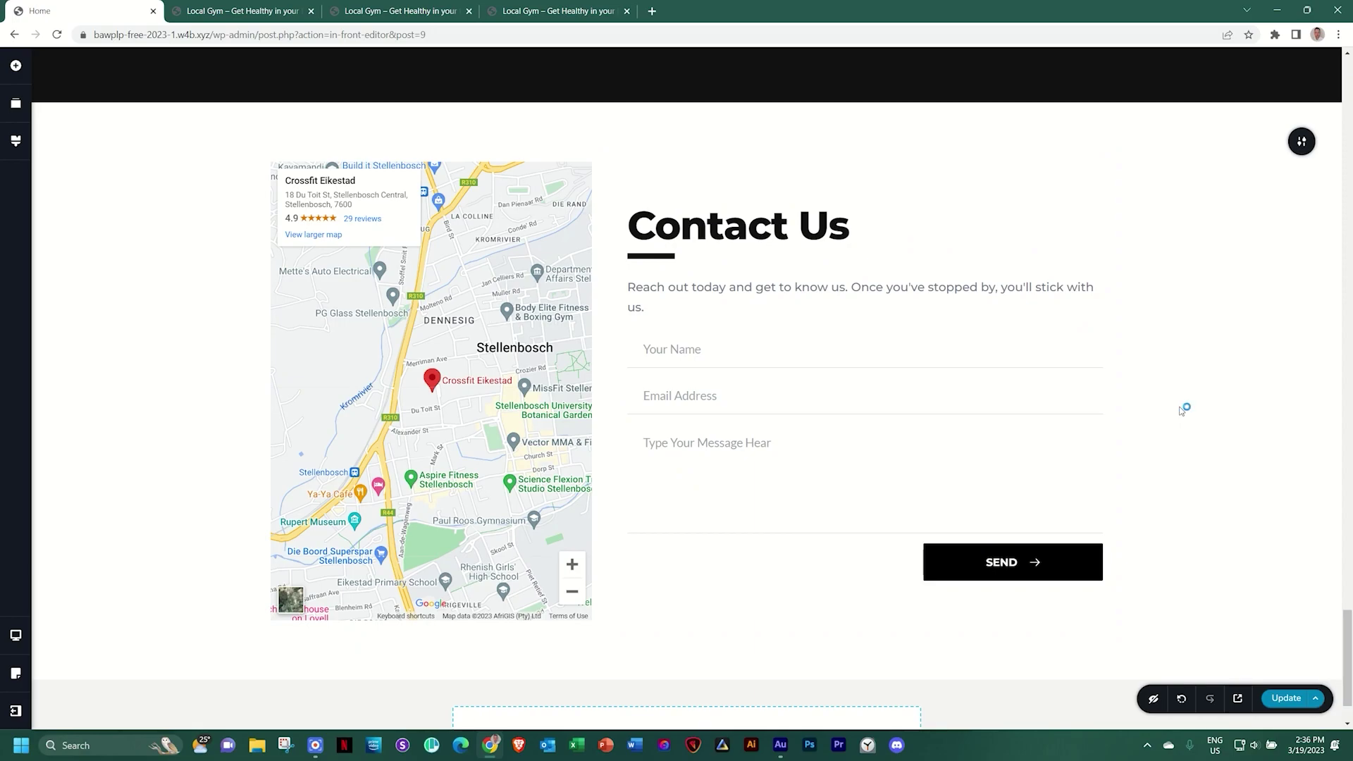
key(ctrl+s)
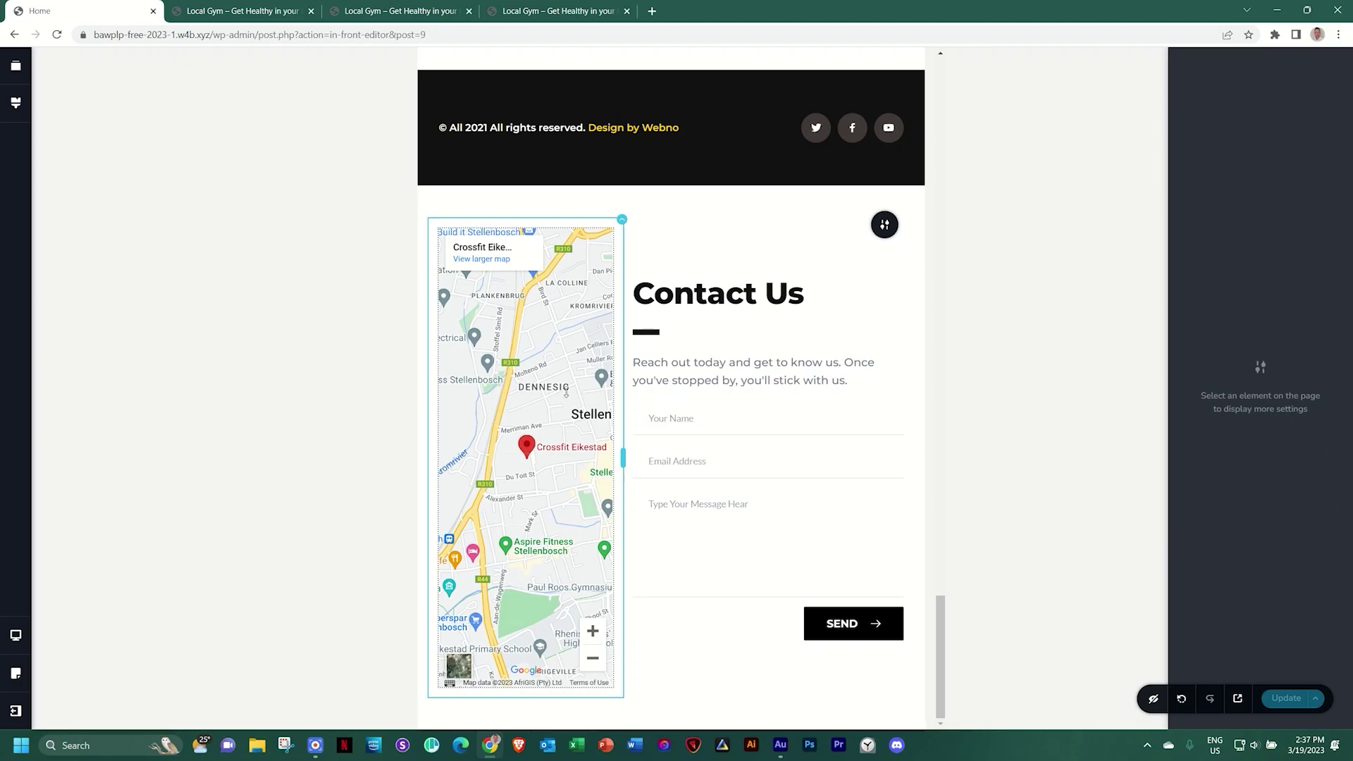
Widen the map to span the full width in the tablet layout
scroll(565, 399, down, 20)
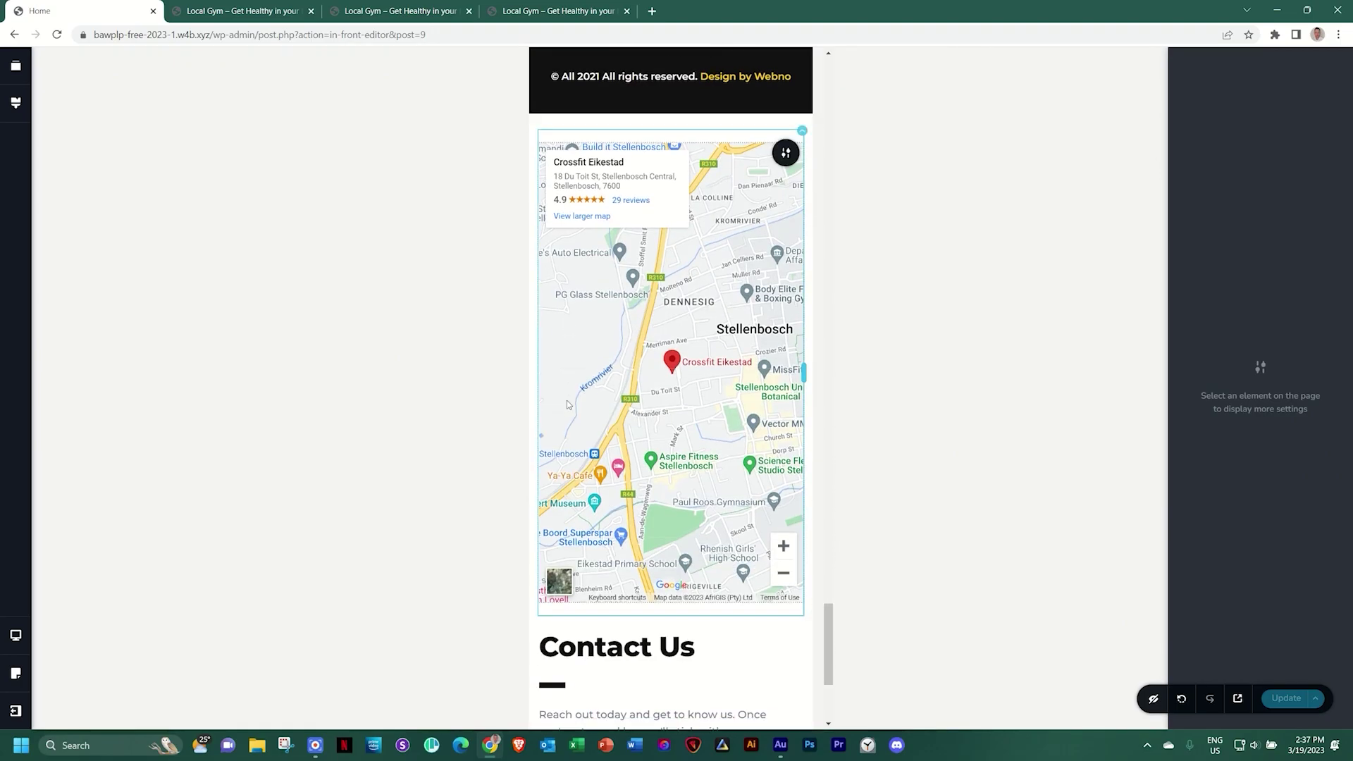
scroll(567, 404, down, 4)
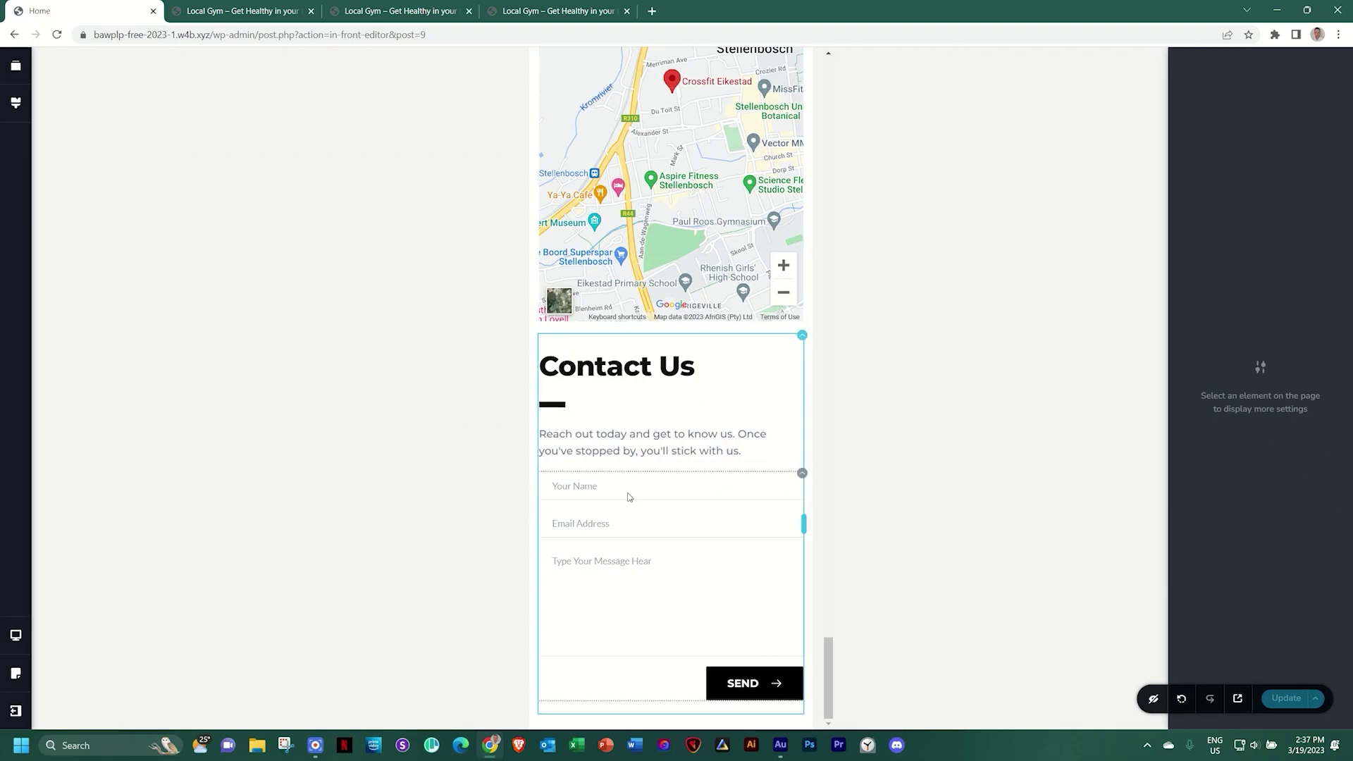
scroll(629, 497, up, 2)
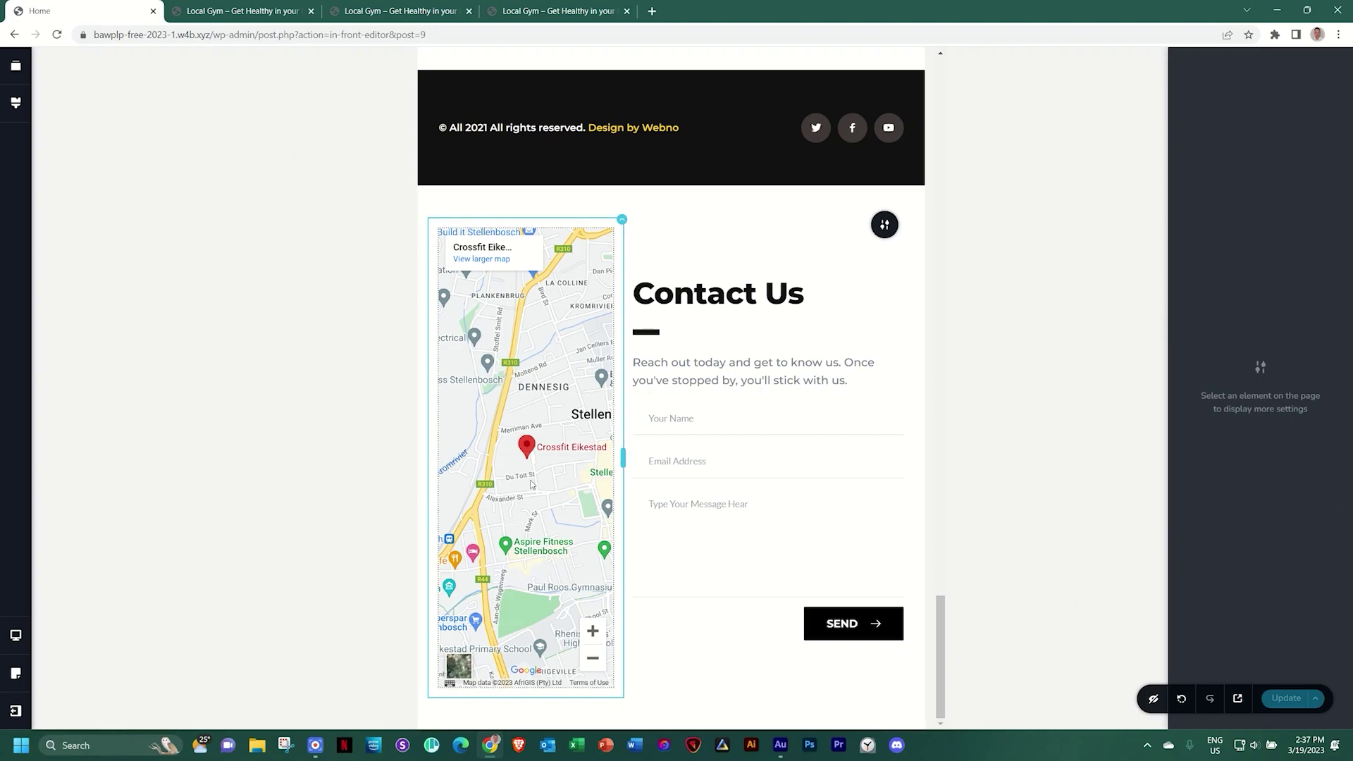
drag(621, 459, 957, 468)
click(945, 470)
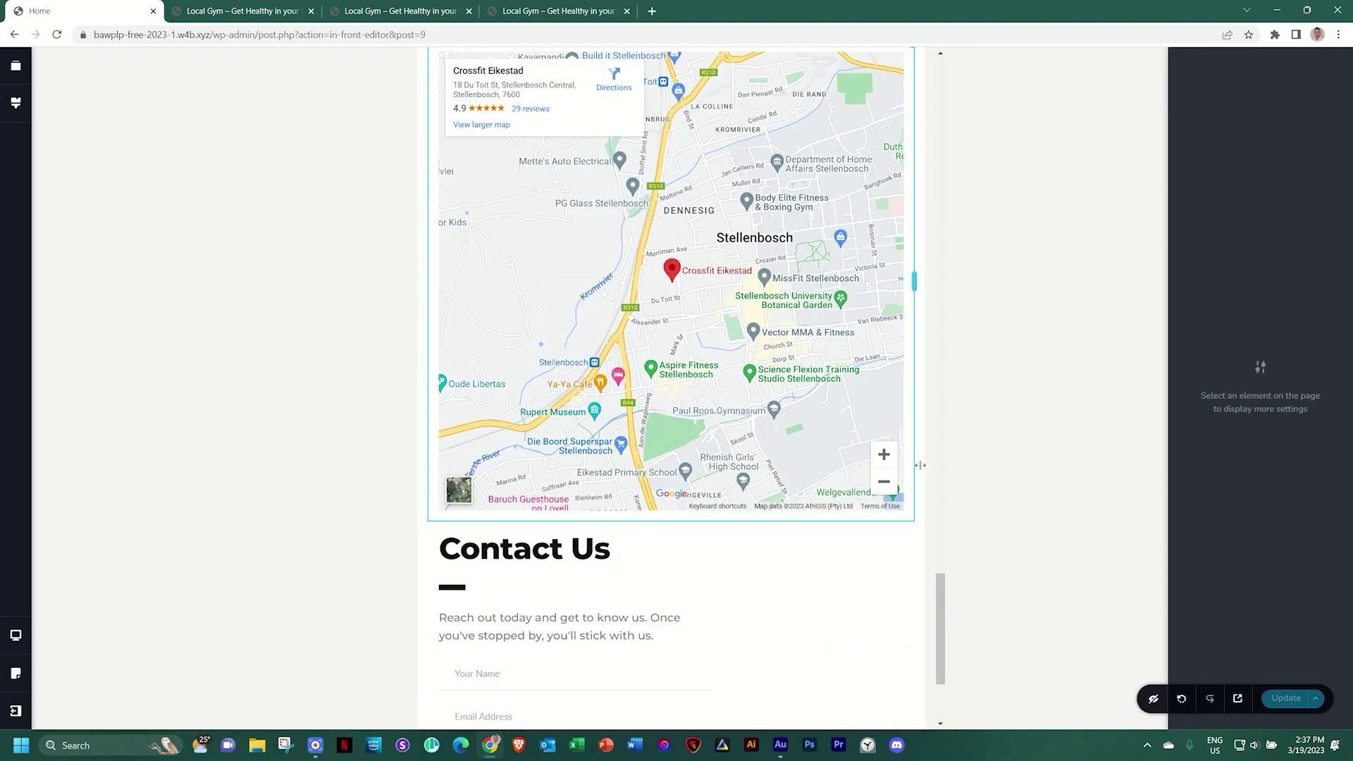
scroll(789, 470, up, 5)
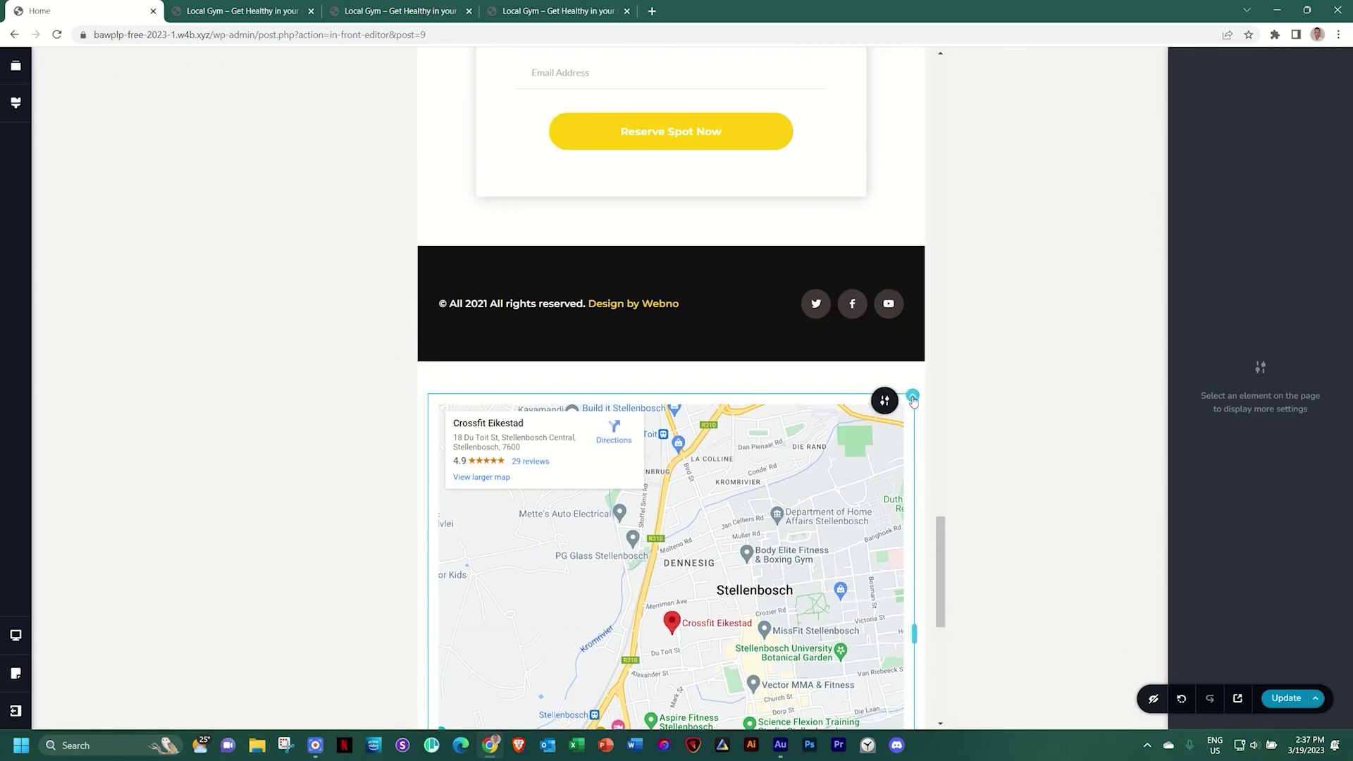
click(911, 396)
click(917, 364)
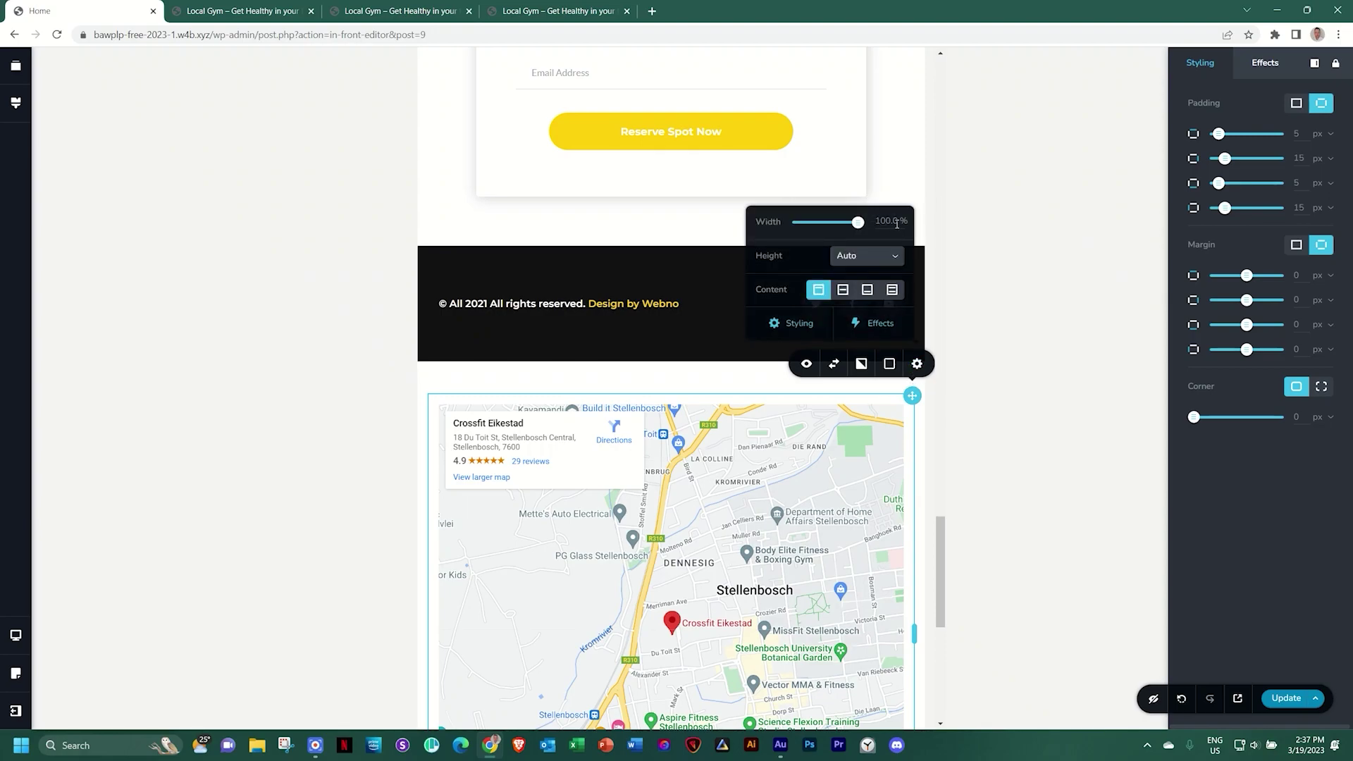
click(849, 503)
scroll(849, 503, down, 3)
scroll(848, 502, down, 6)
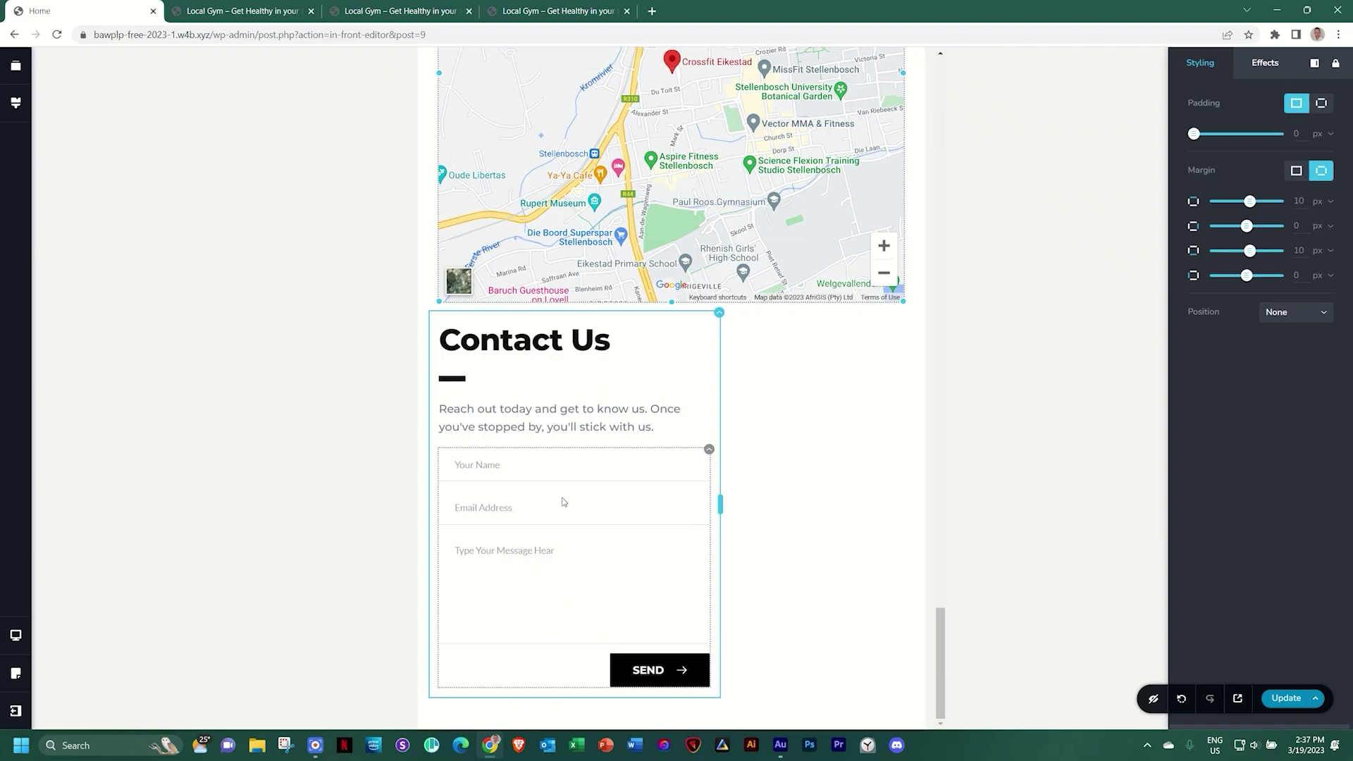
Set the Contact Us column to 100% width and reverse columns so the form sits above the map
drag(720, 504, 922, 504)
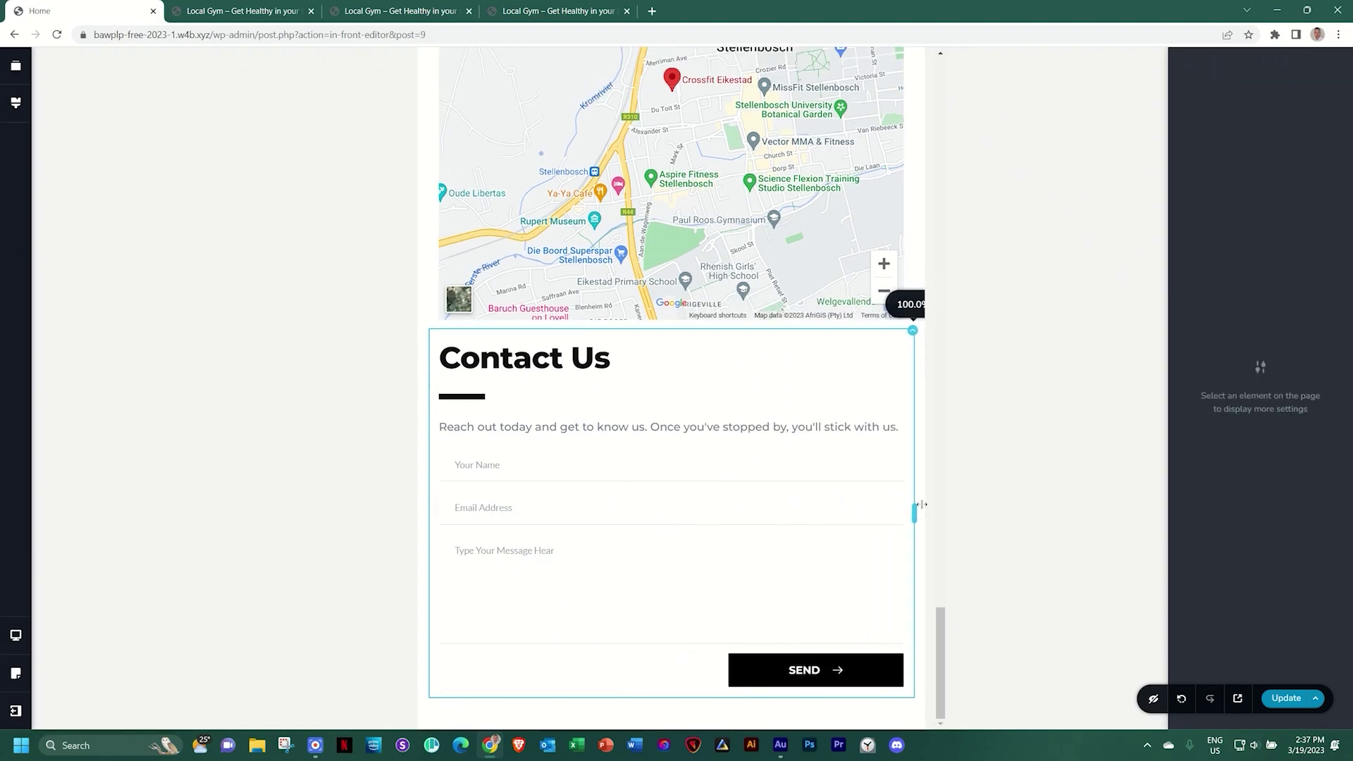
click(912, 330)
click(917, 299)
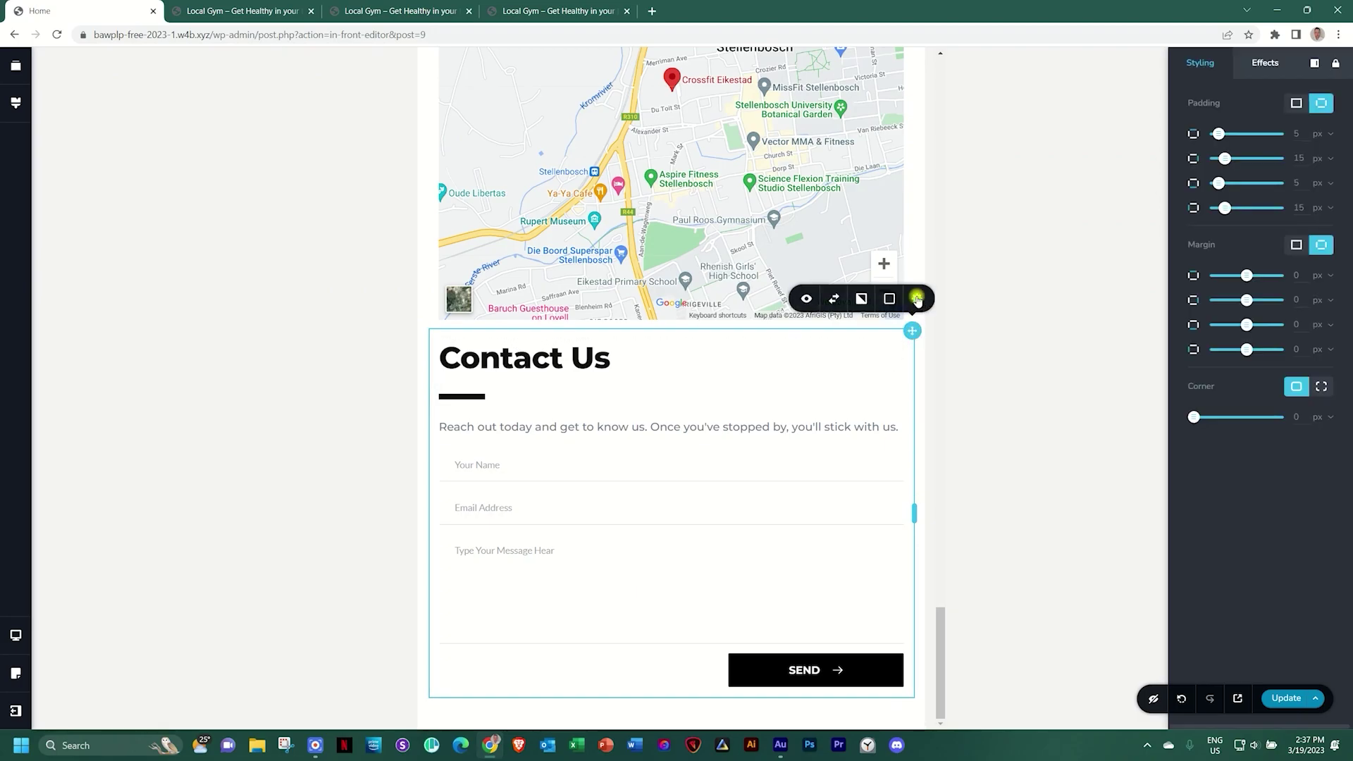
mouse_move(857, 163)
mouse_down()
mouse_move(831, 162)
mouse_move(878, 159)
mouse_up()
click(736, 407)
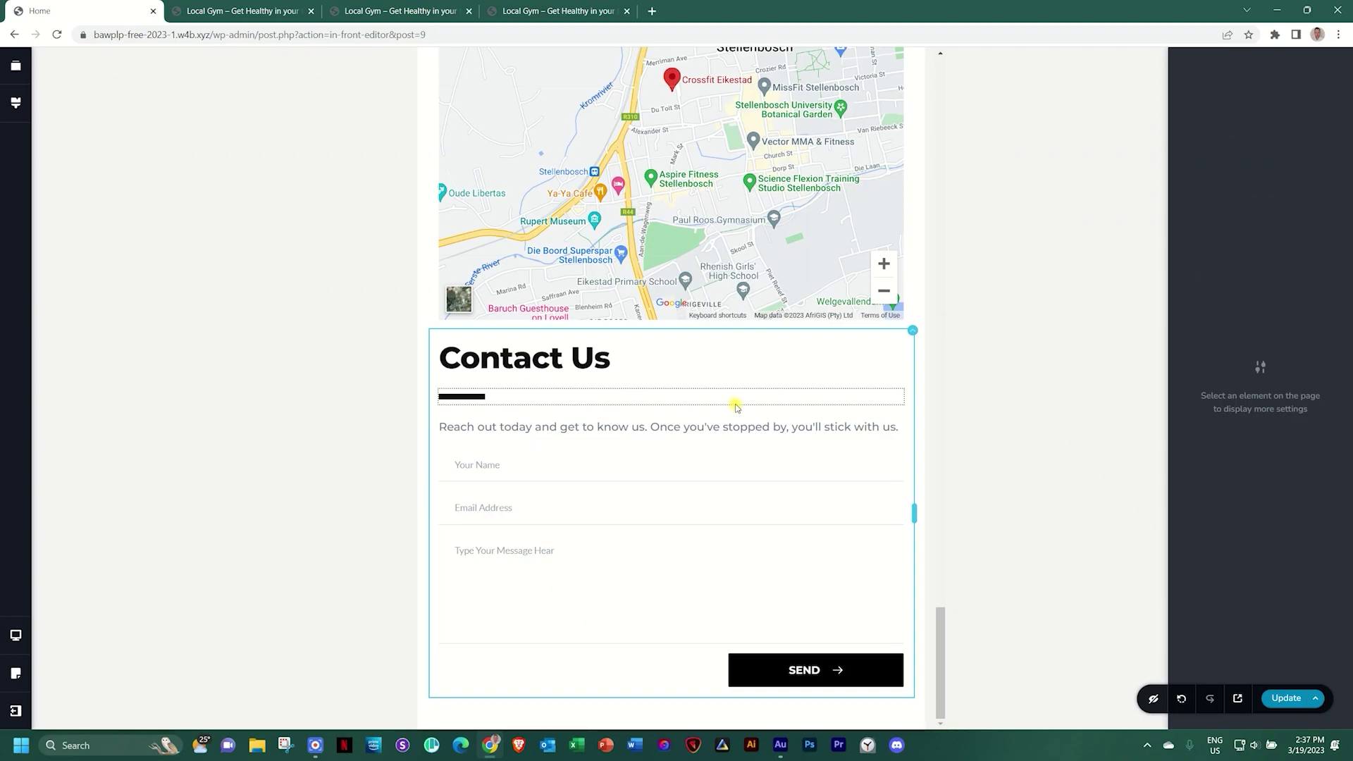
scroll(736, 405, up, 3)
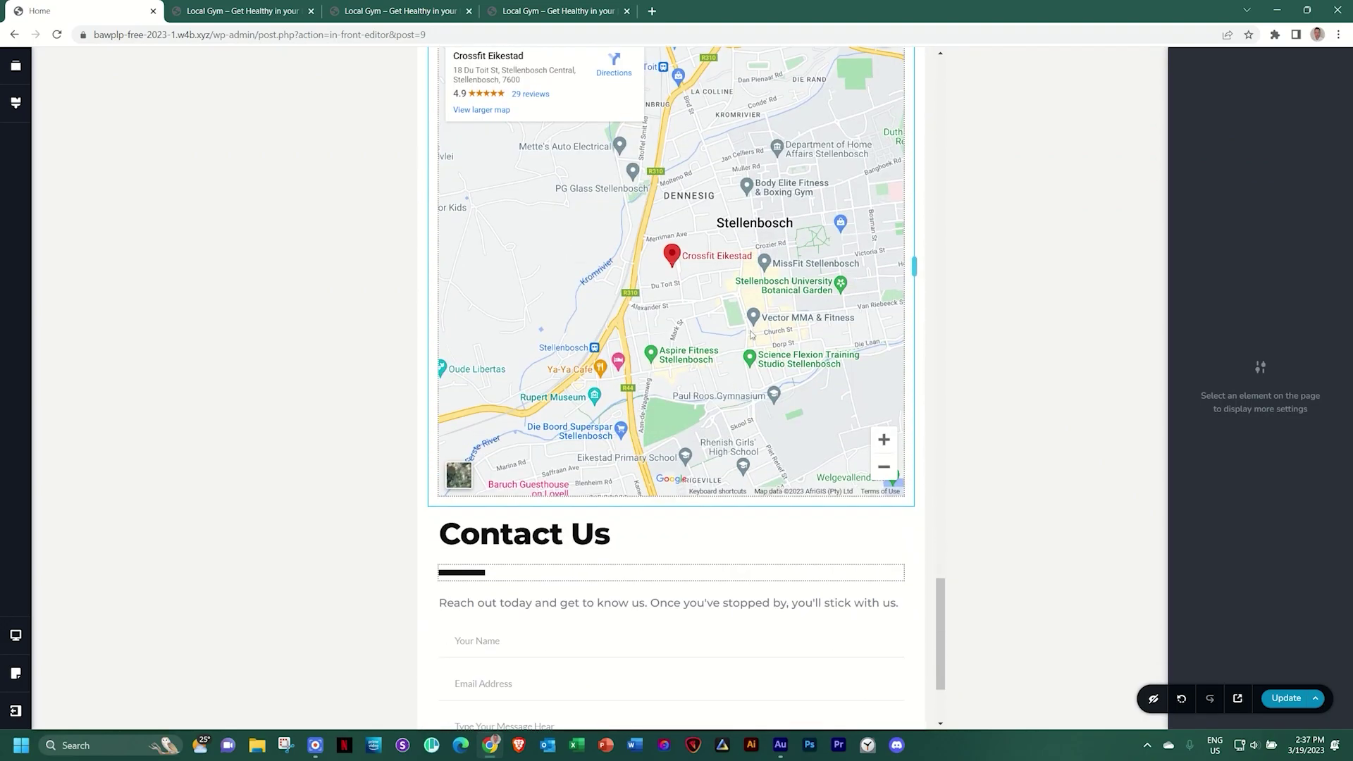
scroll(696, 263, down, 3)
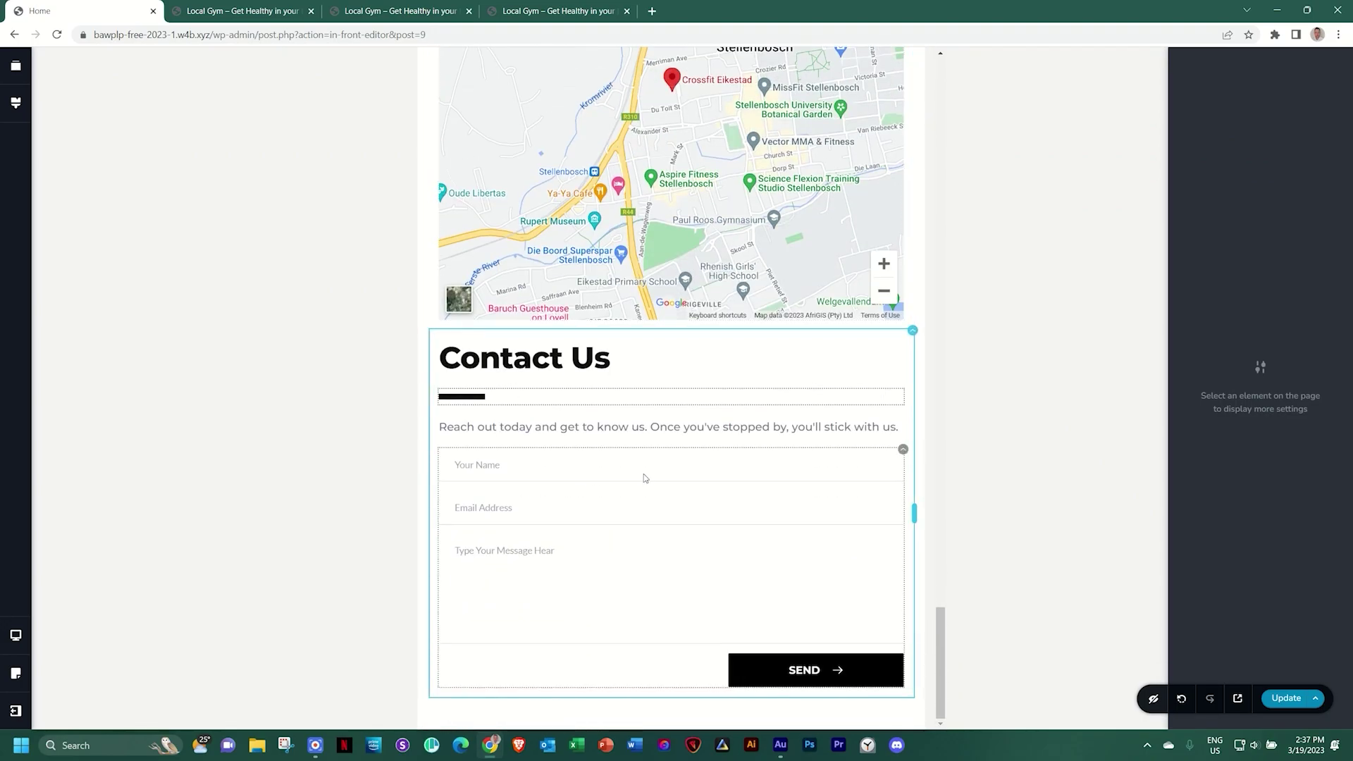
scroll(655, 466, up, 4)
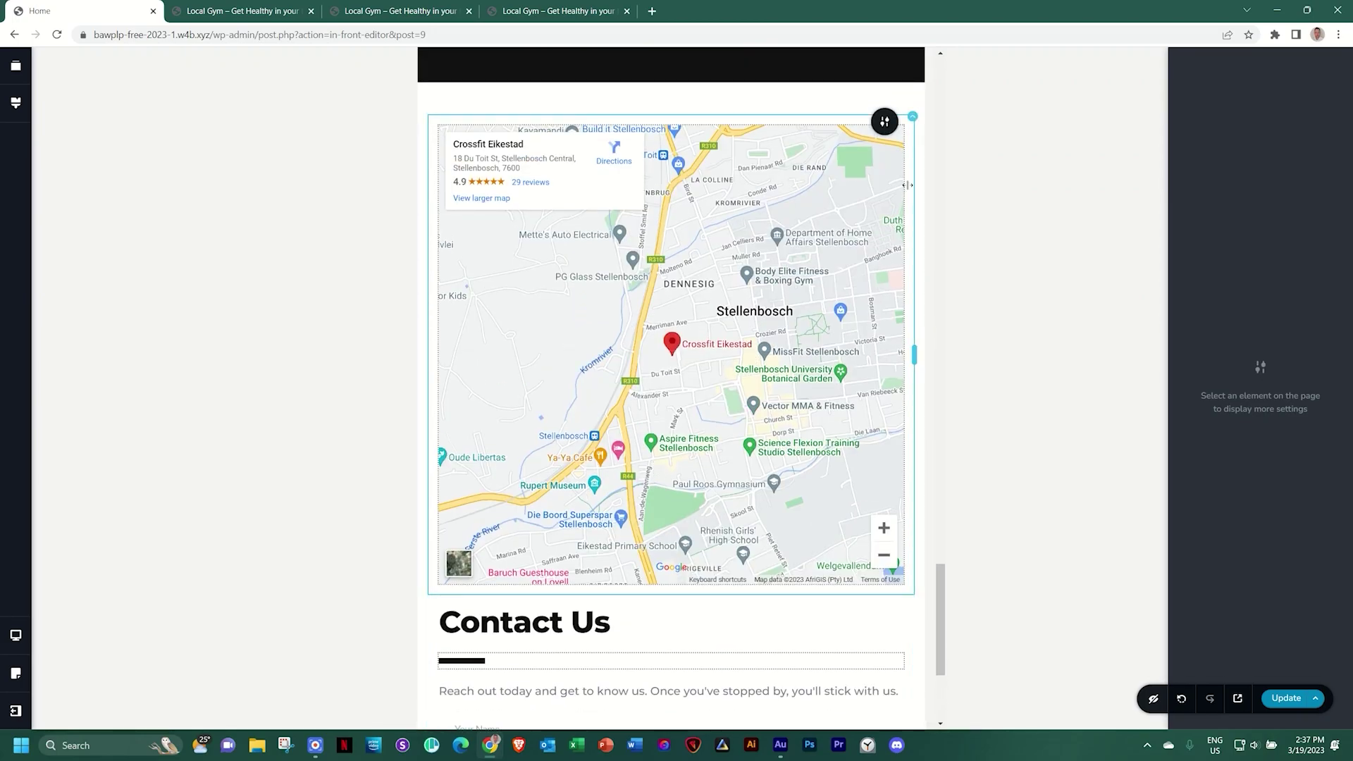
click(912, 117)
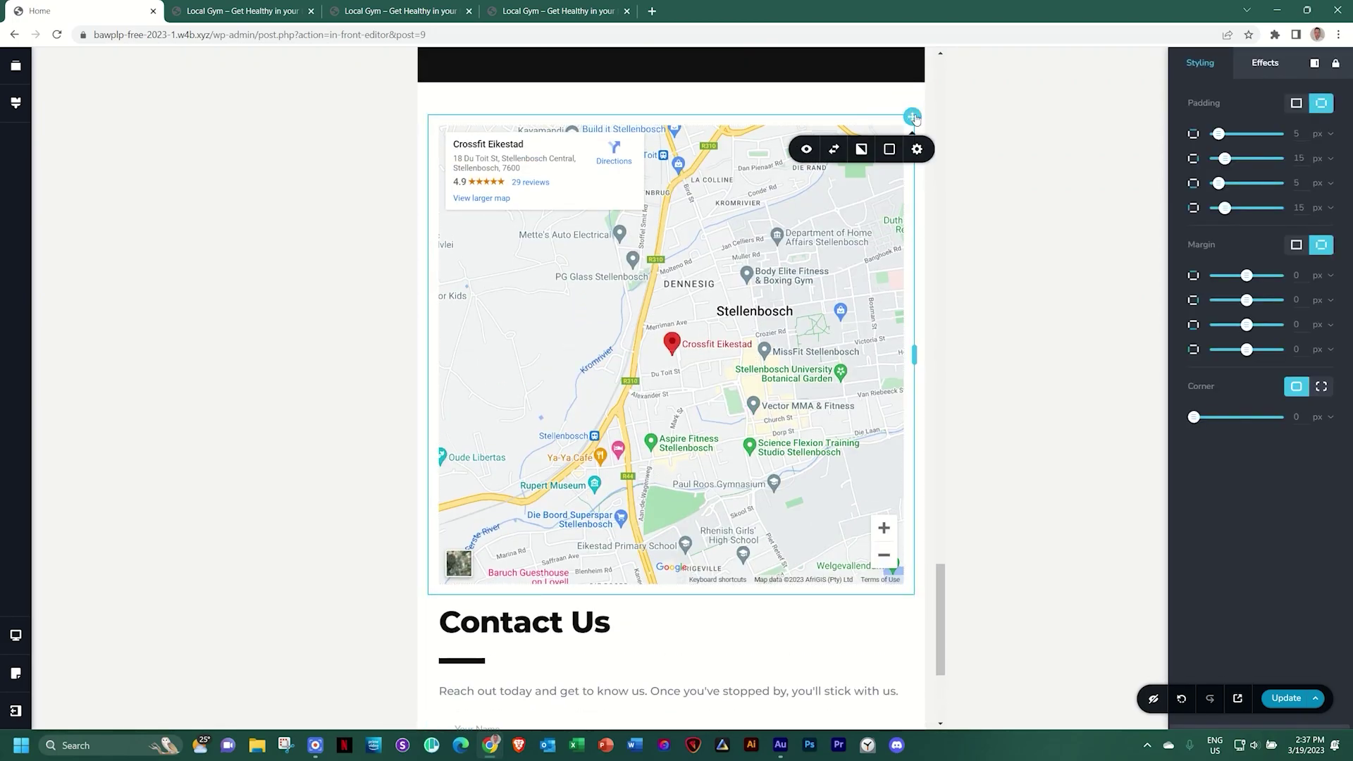
click(834, 150)
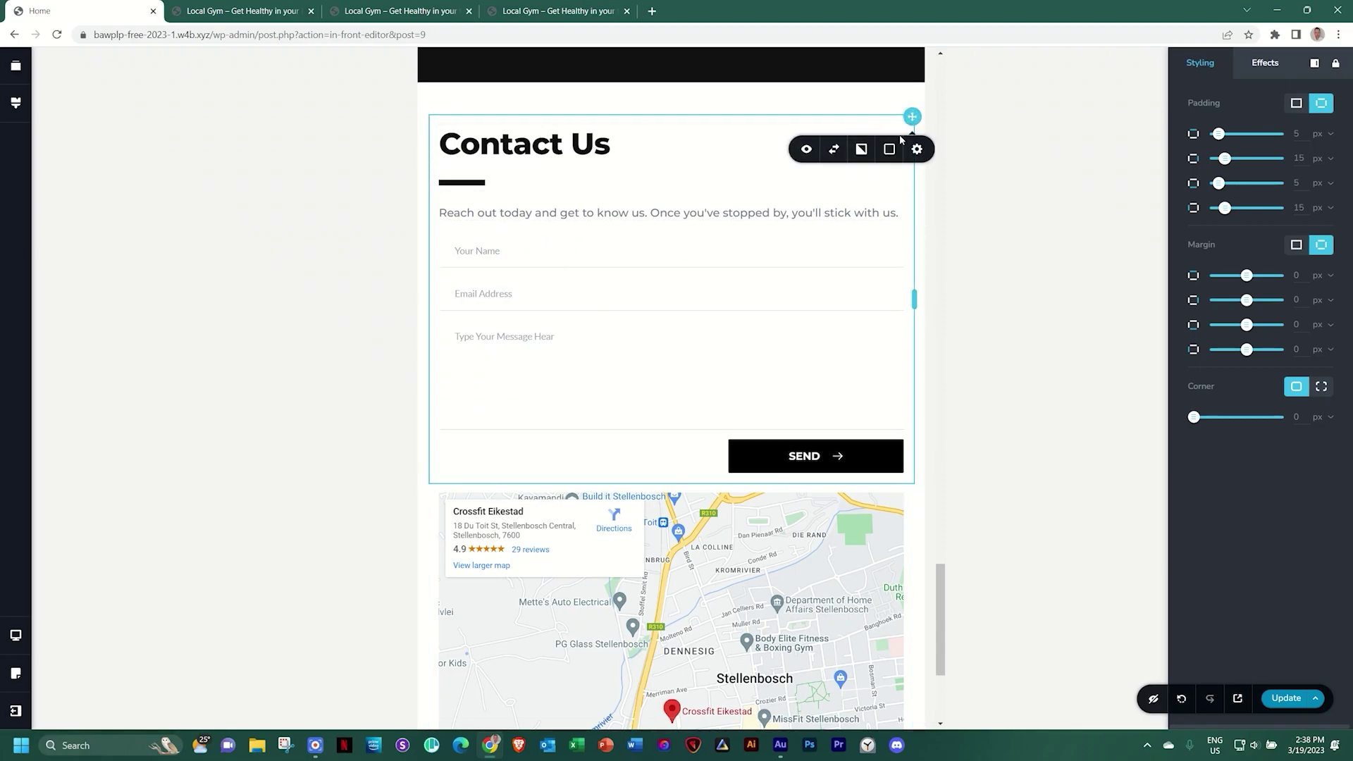
Set the Contact Us column padding to 35 px on every side
click(1296, 103)
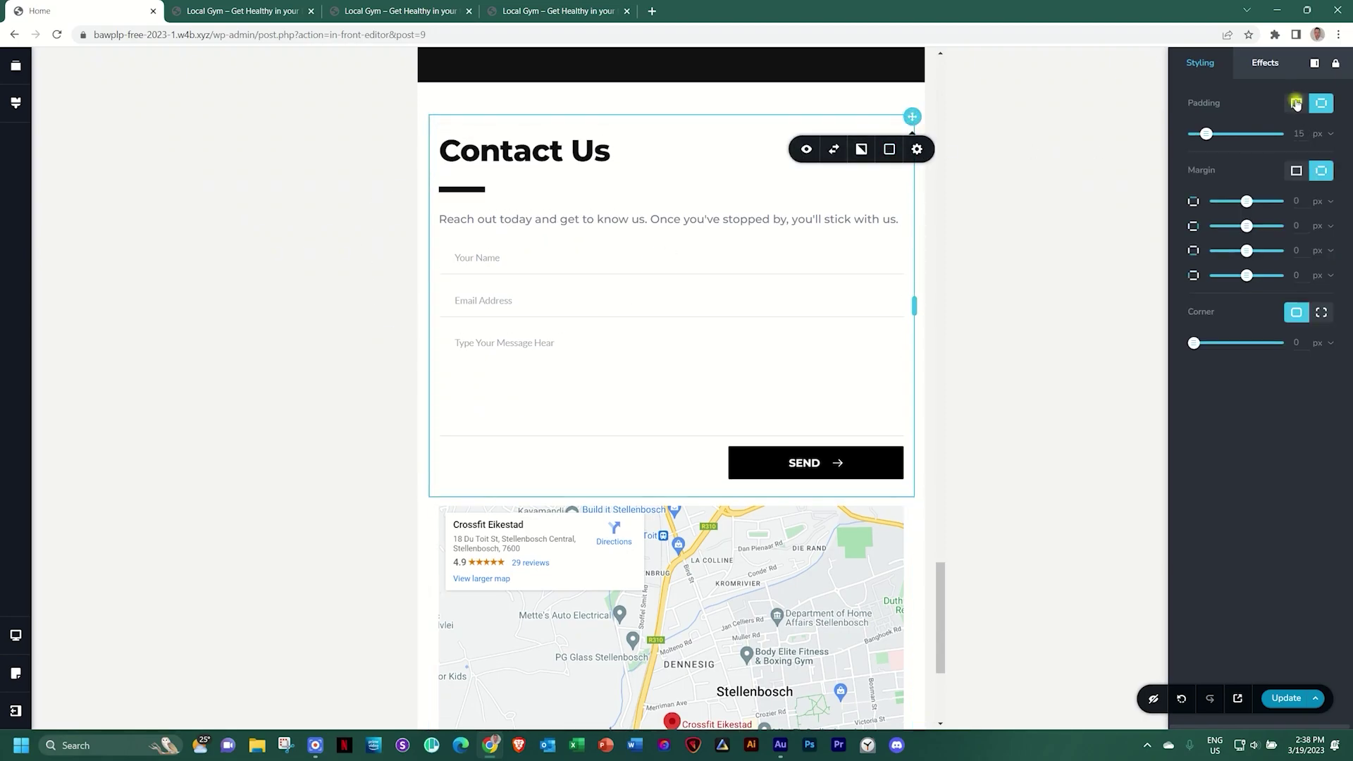
drag(1303, 133, 1290, 136)
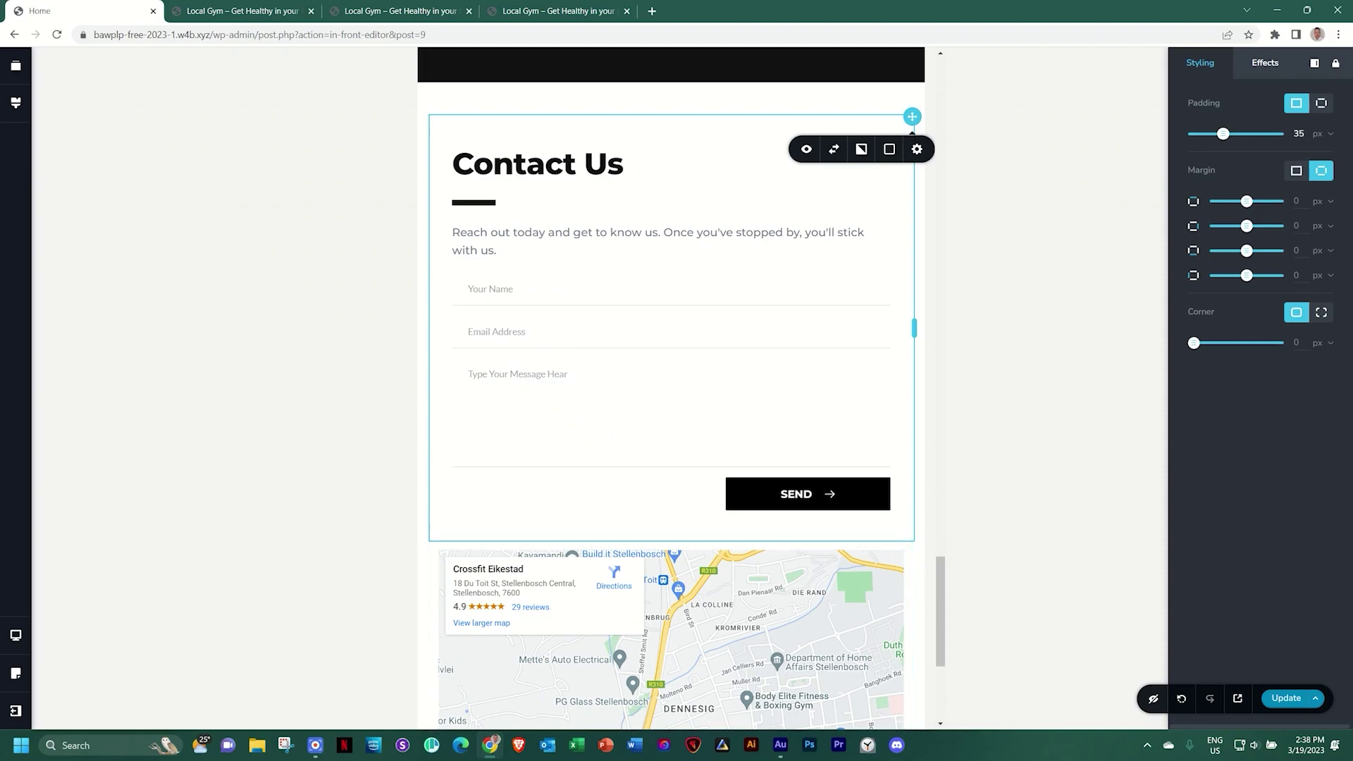
click(499, 104)
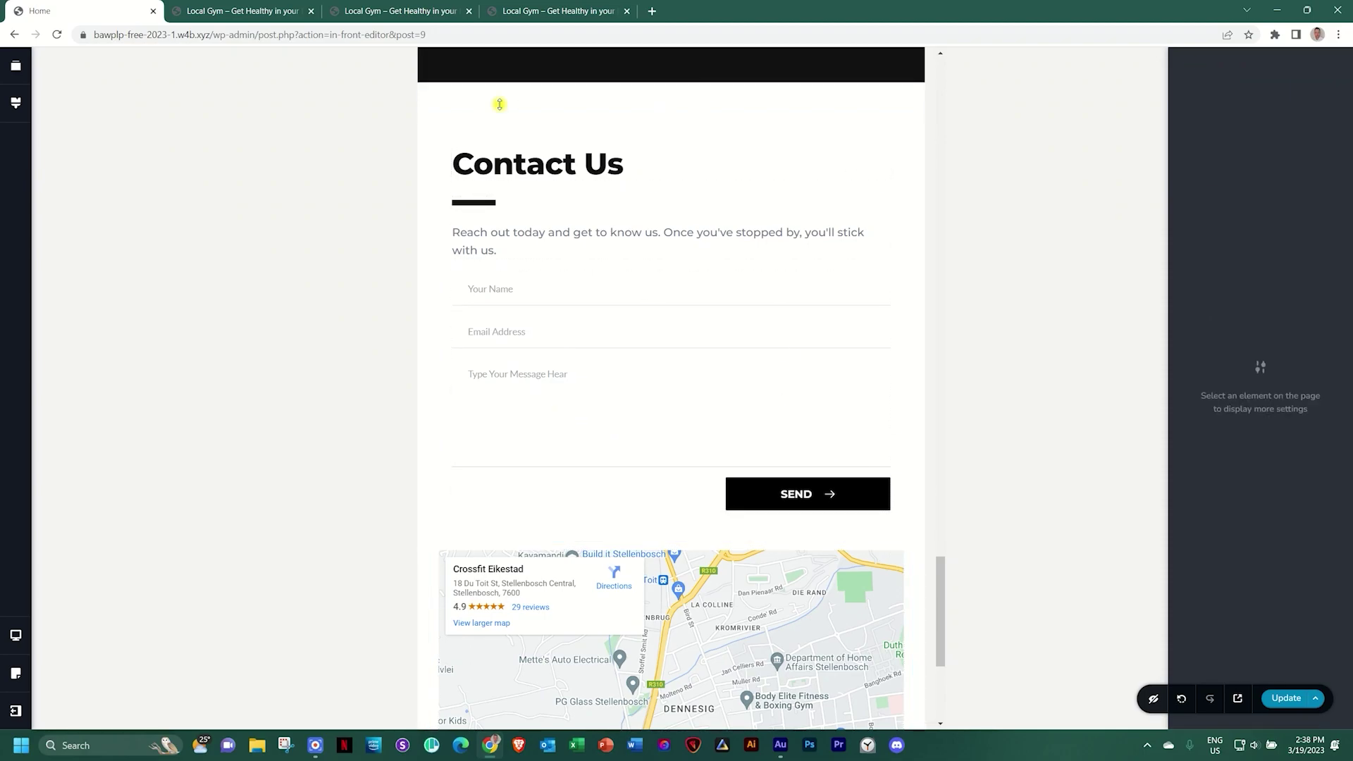
Drag the map's bottom edge up to make it much shorter, then switch to the mobile preview
scroll(730, 388, down, 5)
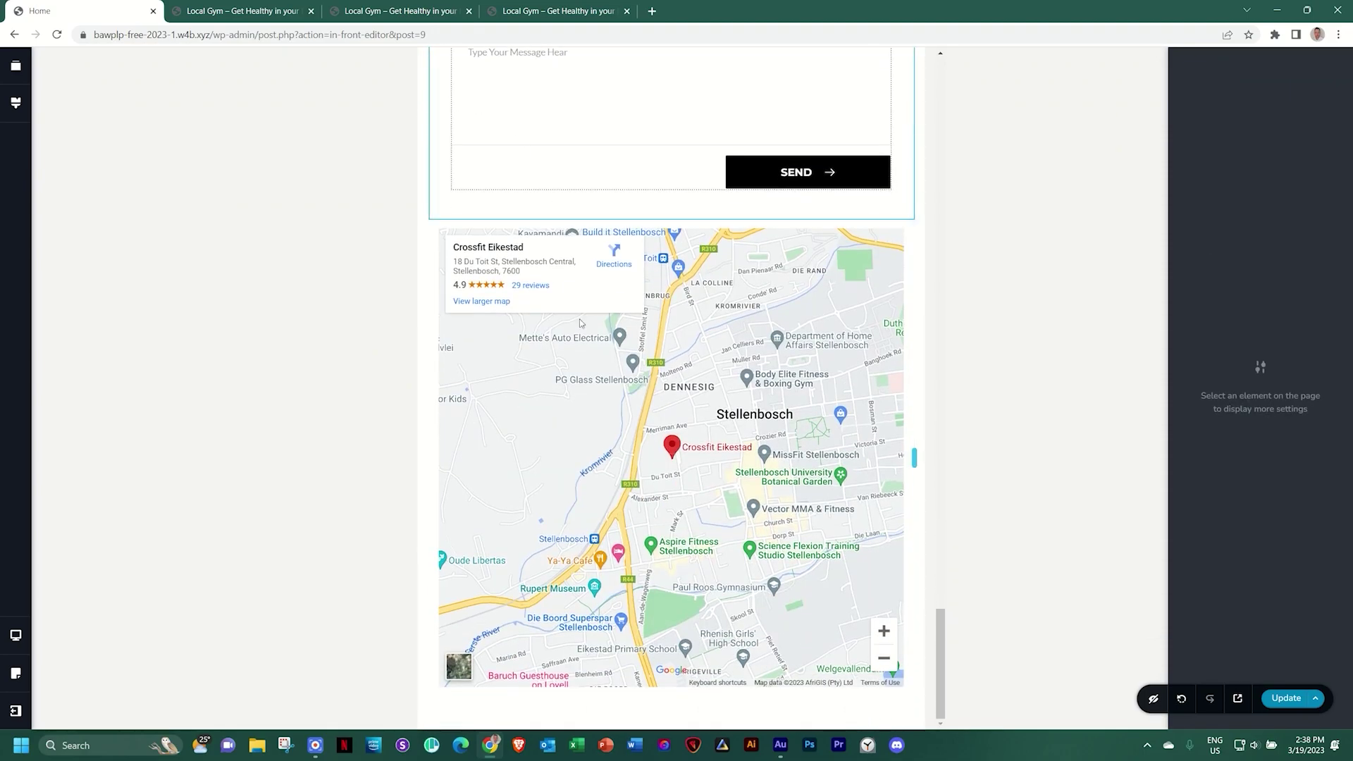
click(731, 387)
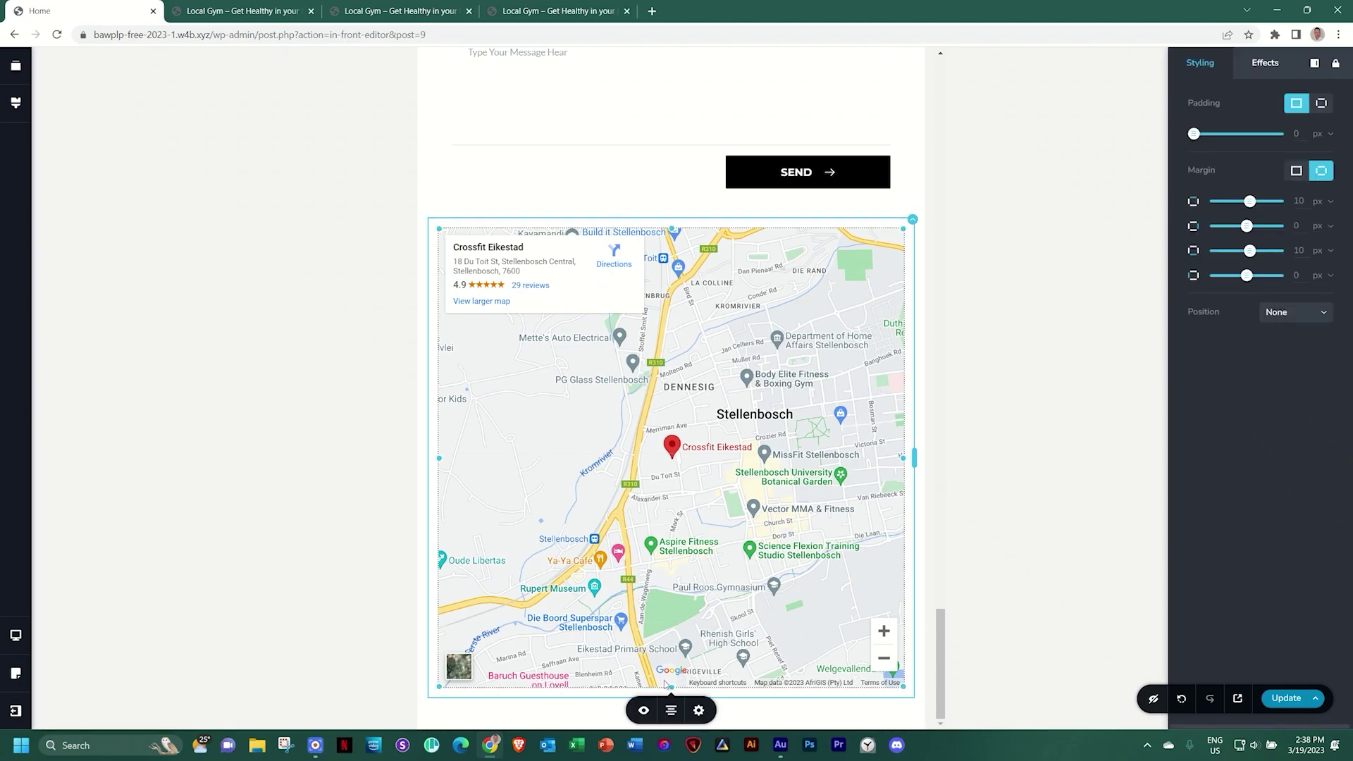
drag(671, 688, 682, 383)
click(798, 436)
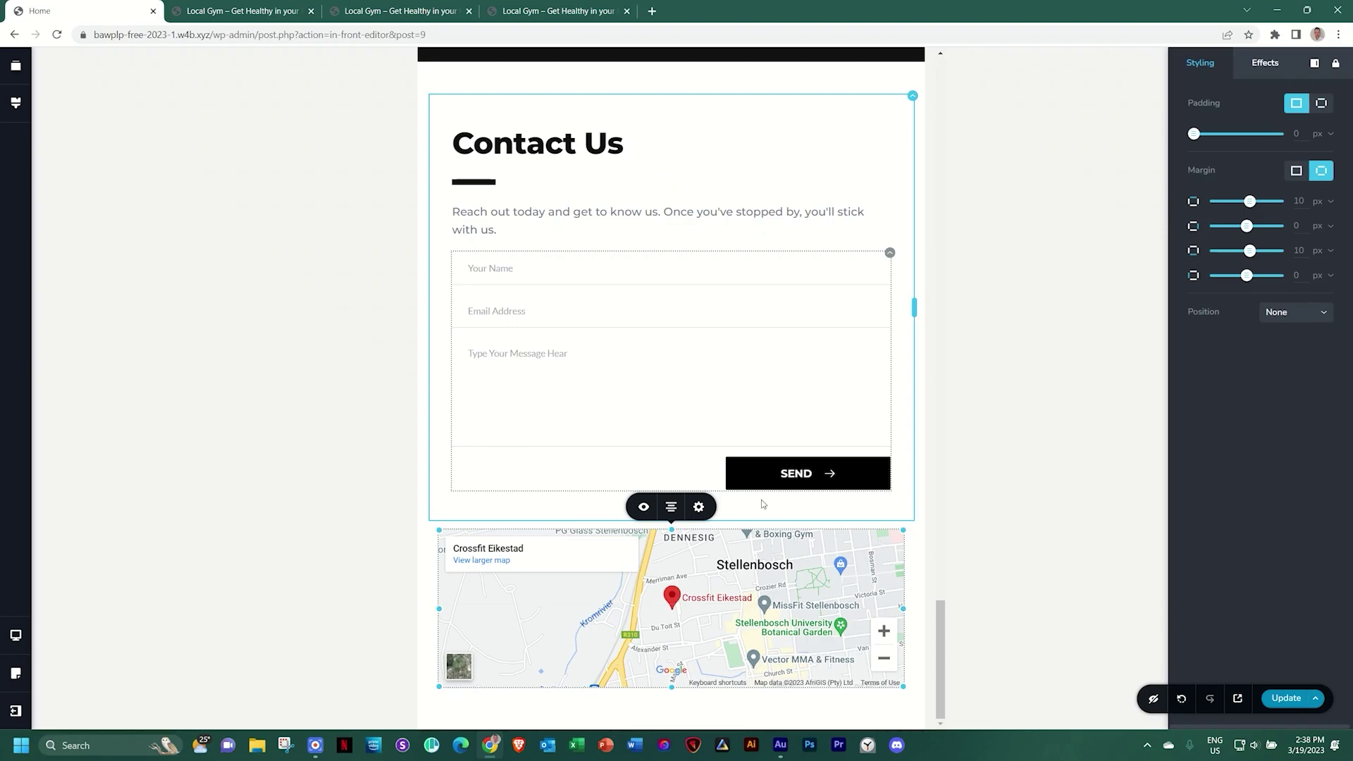
key(ctrl+Right)
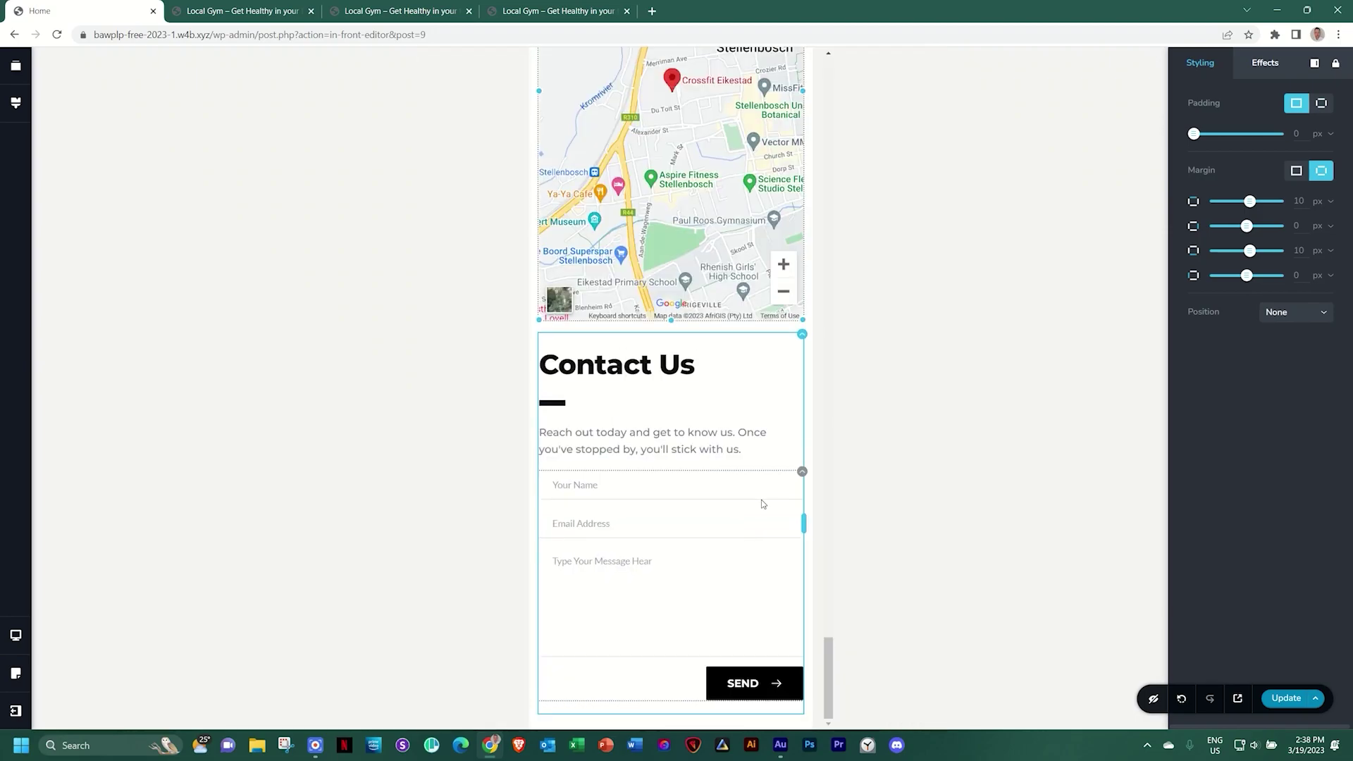
Swap the mobile columns so Contact Us sits above the map
click(803, 336)
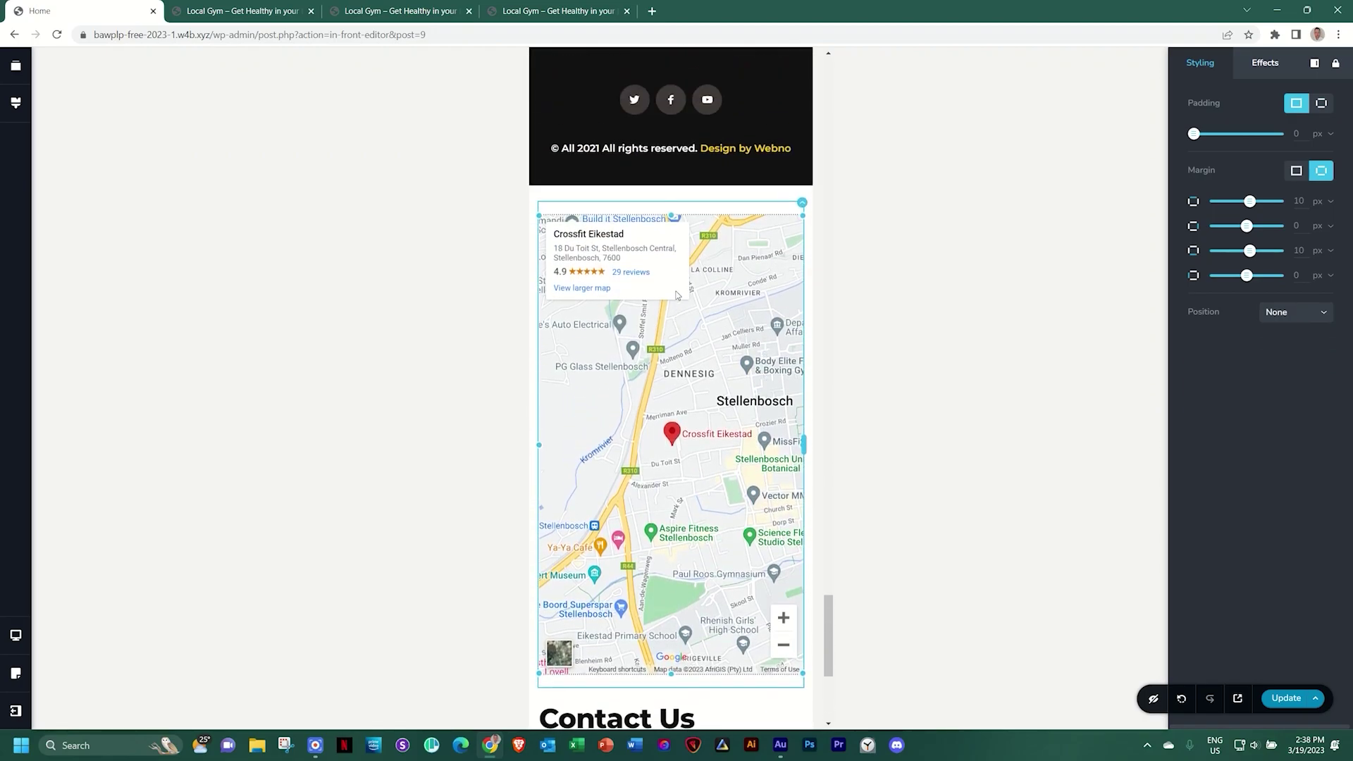
click(801, 203)
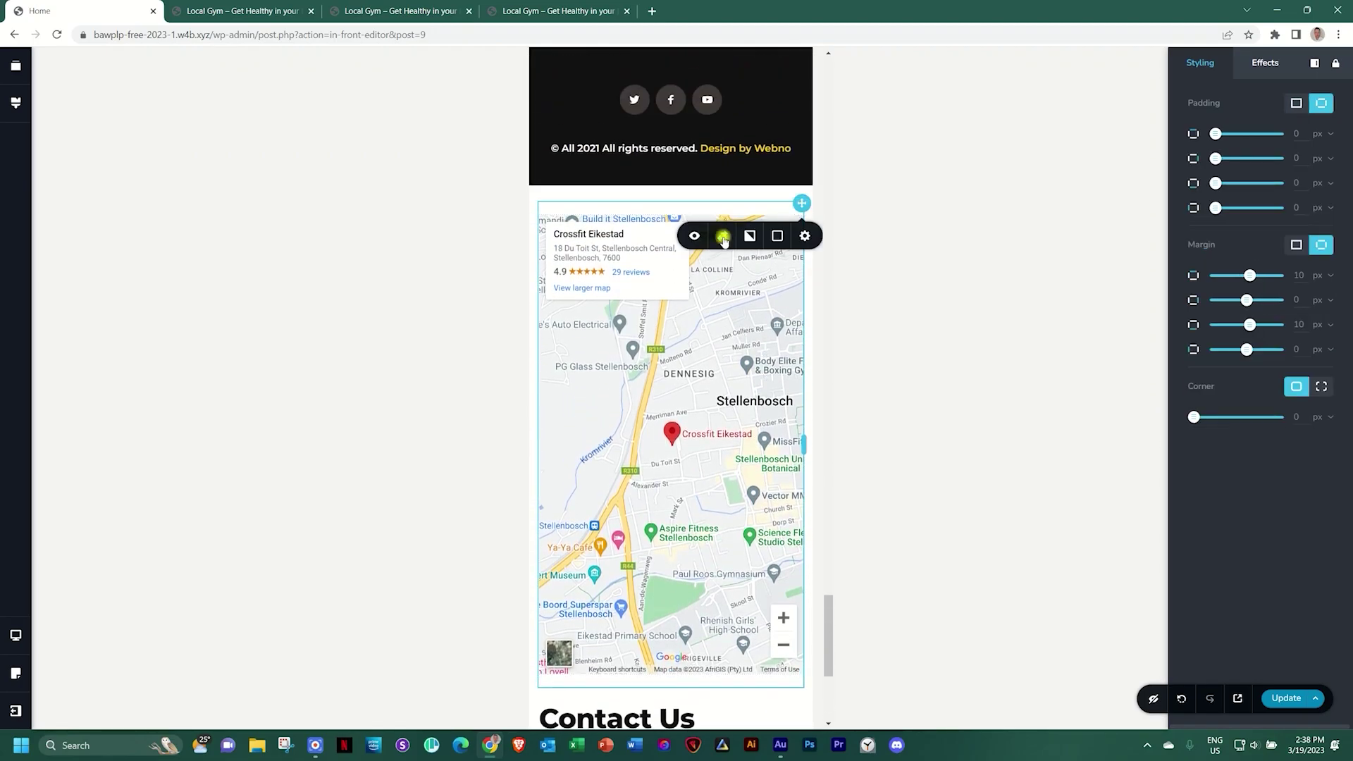
click(724, 236)
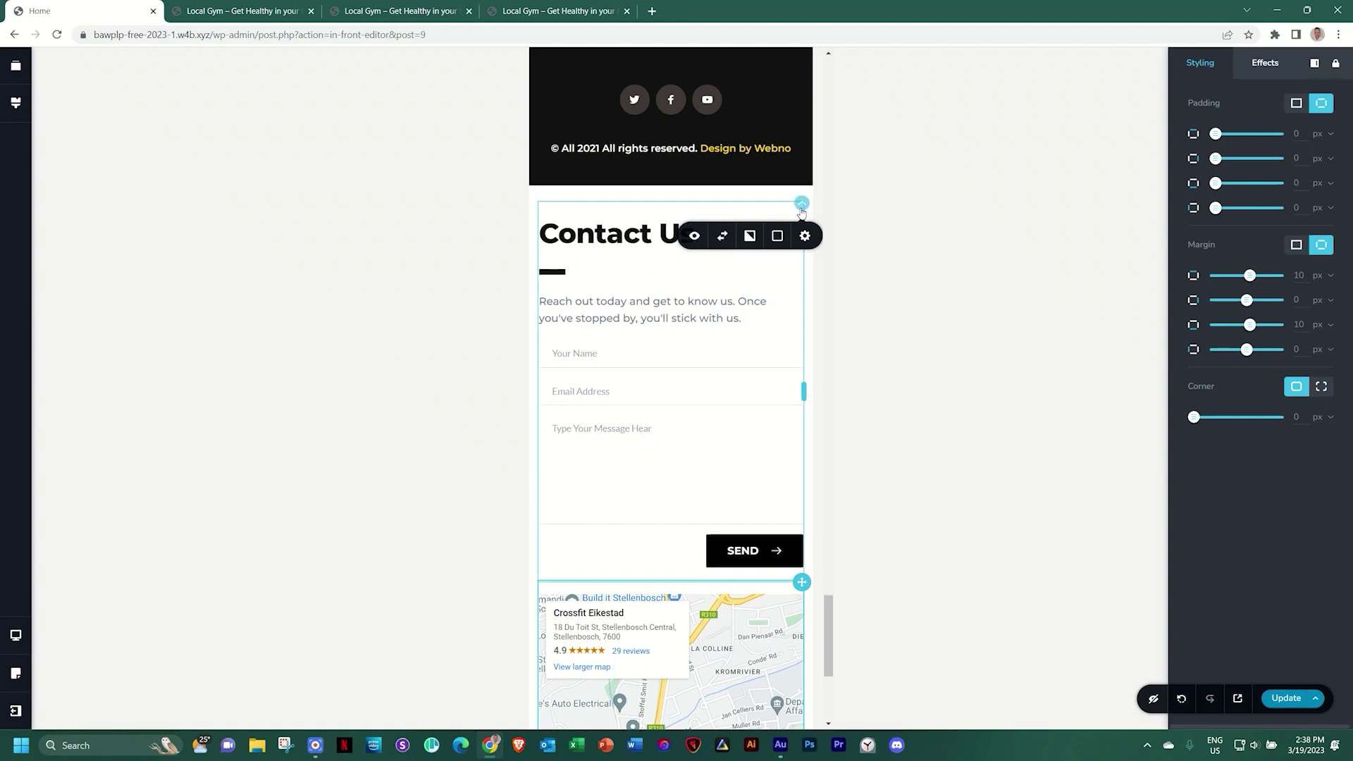
Give the Contact Us column 15 px padding on all sides in mobile view
click(805, 236)
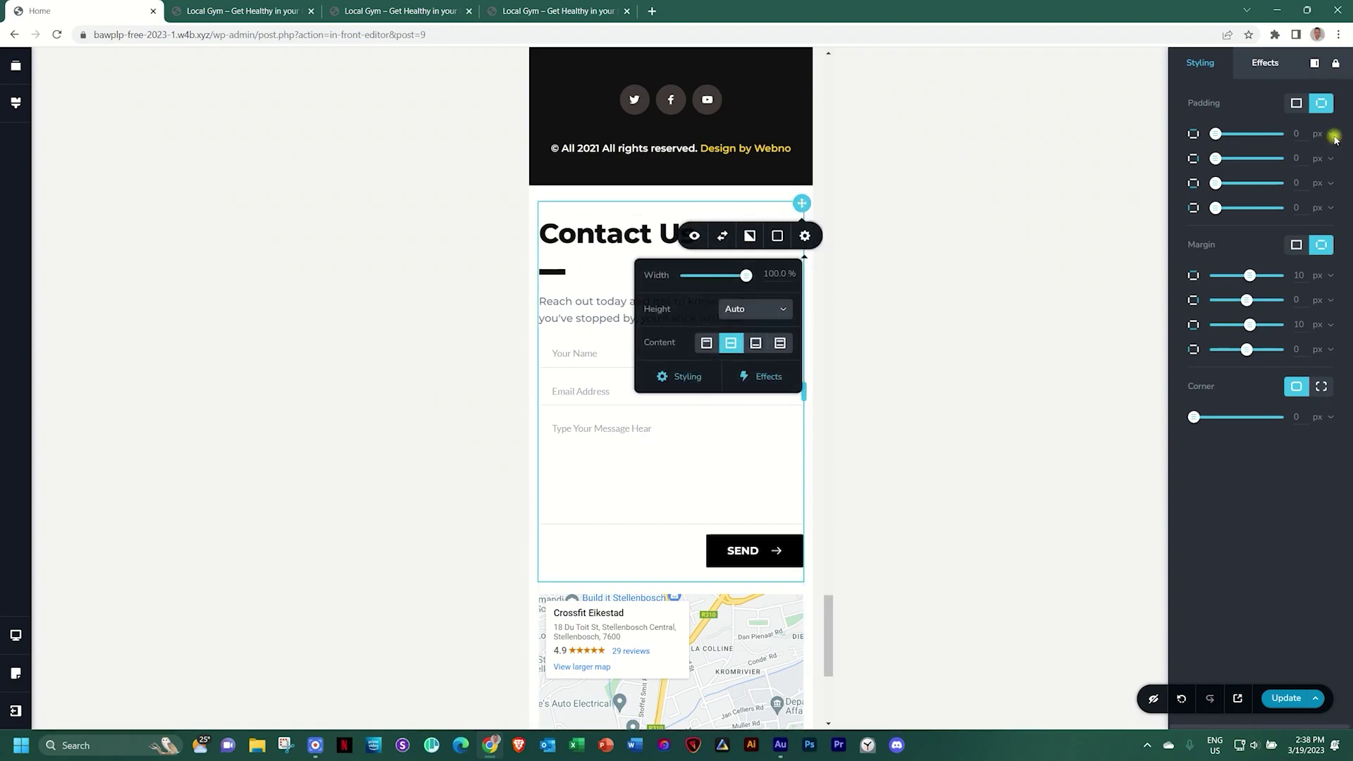
click(1296, 103)
text(15)
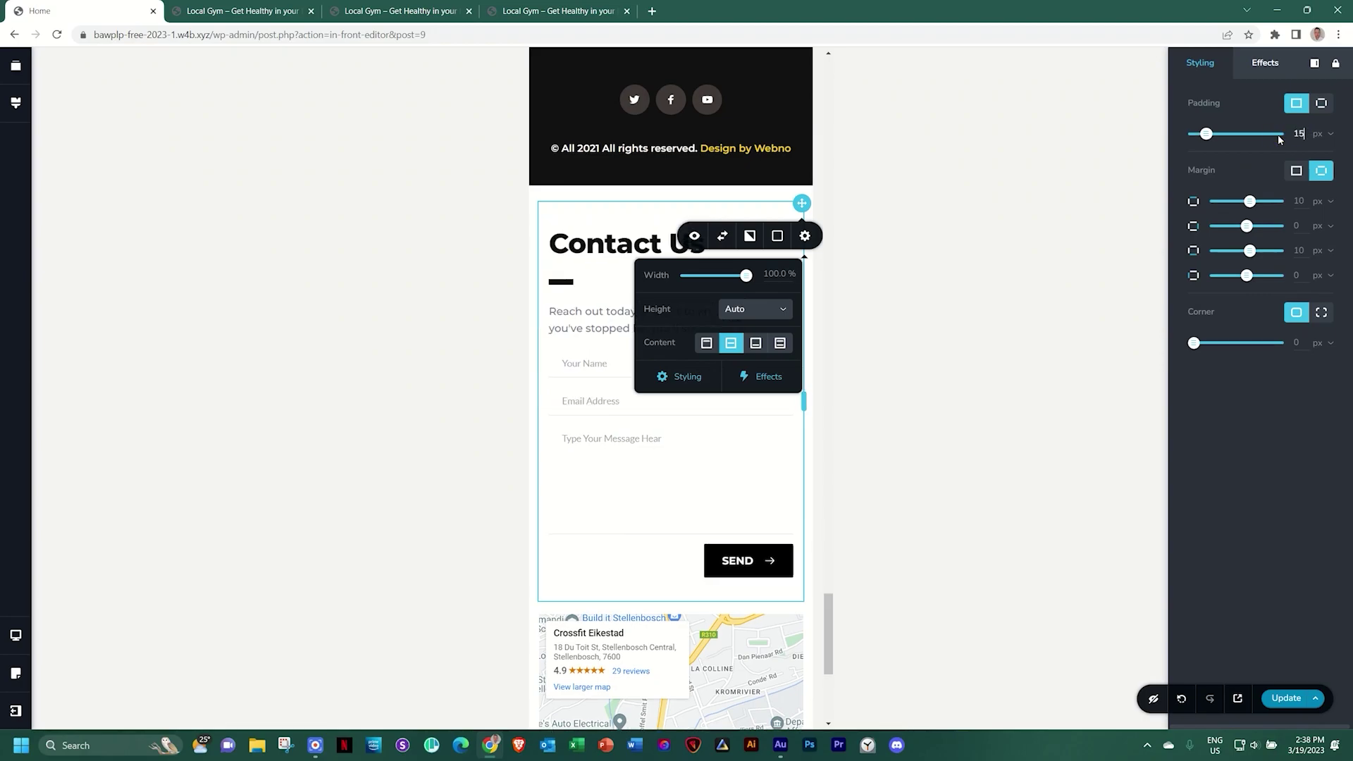
Shrink the mobile map to a short strip, then switch back to desktop width
scroll(705, 423, down, 4)
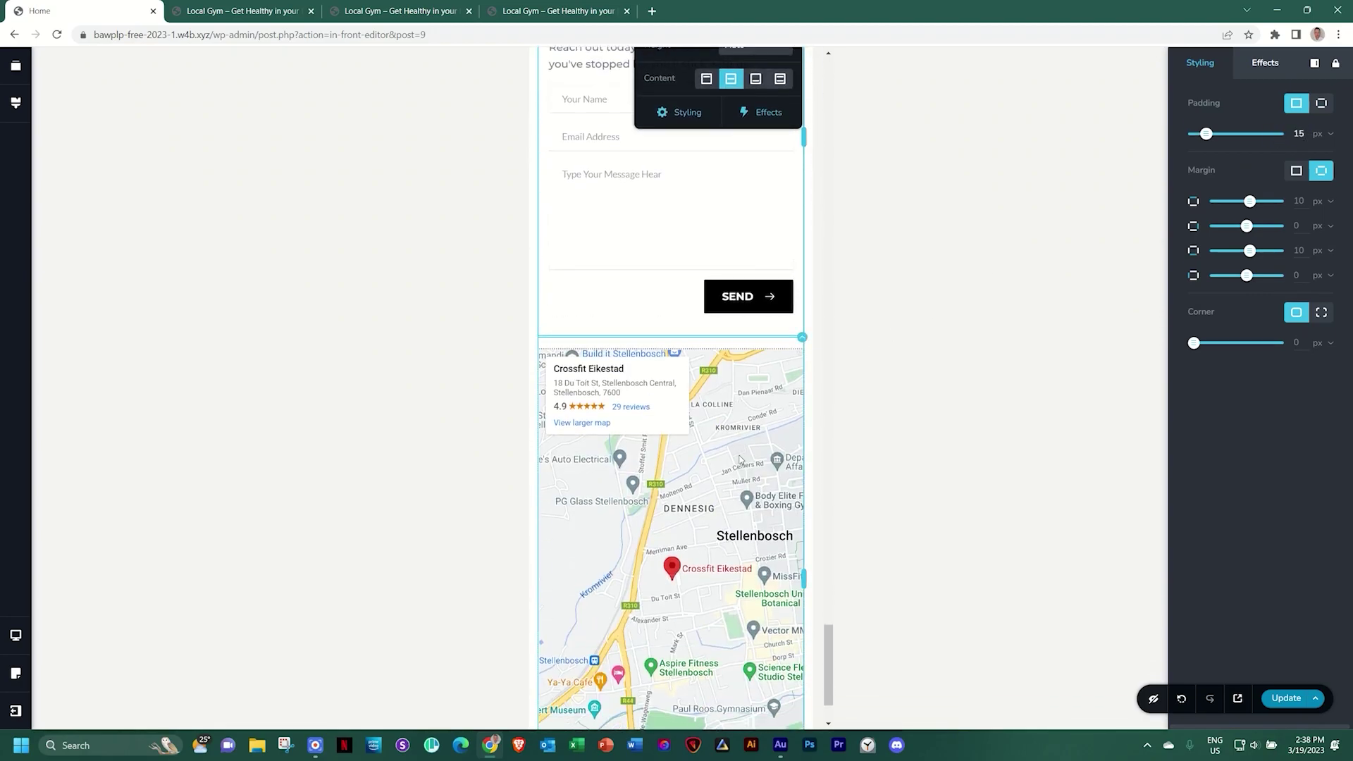
click(740, 458)
scroll(642, 620, down, 2)
drag(667, 699, 670, 674)
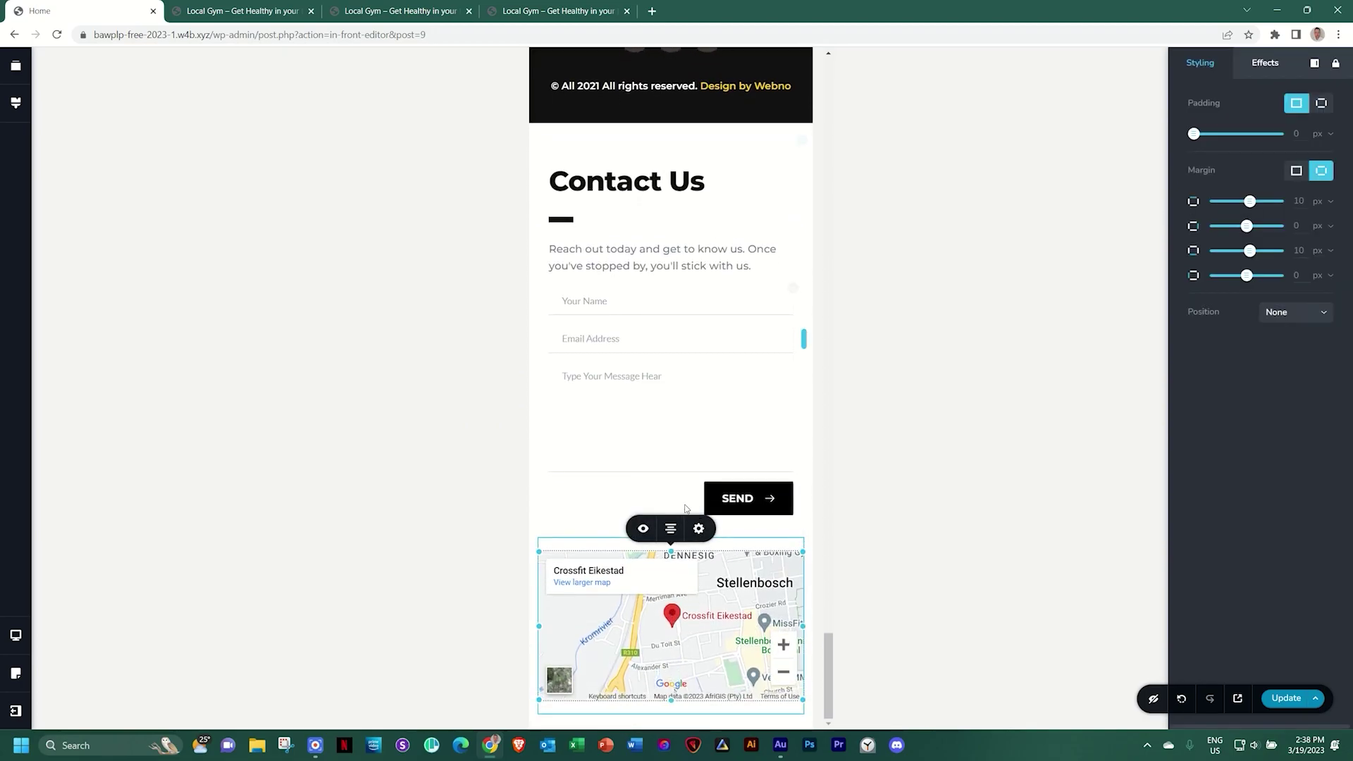
drag(803, 133, 804, 135)
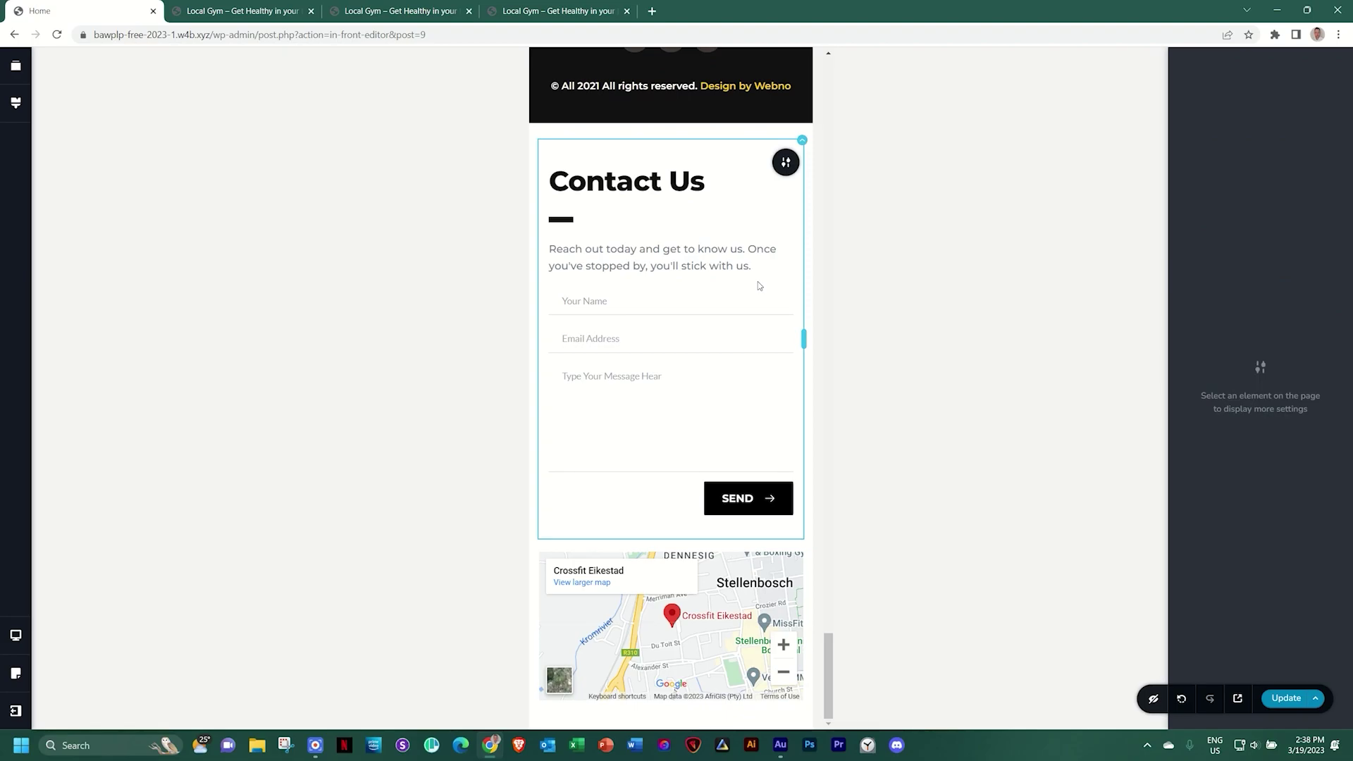
key(ctrl+plus)
key(ctrl+plus)
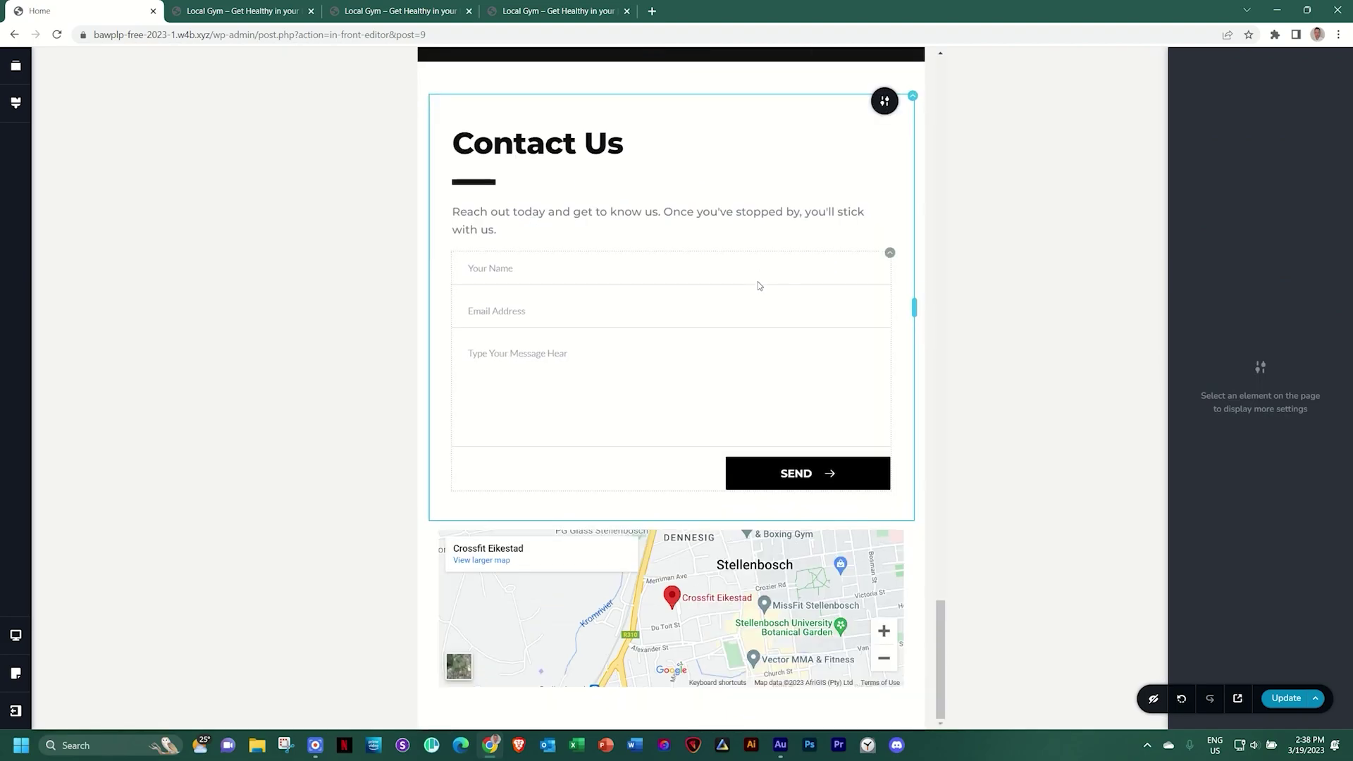
key(ctrl+s)
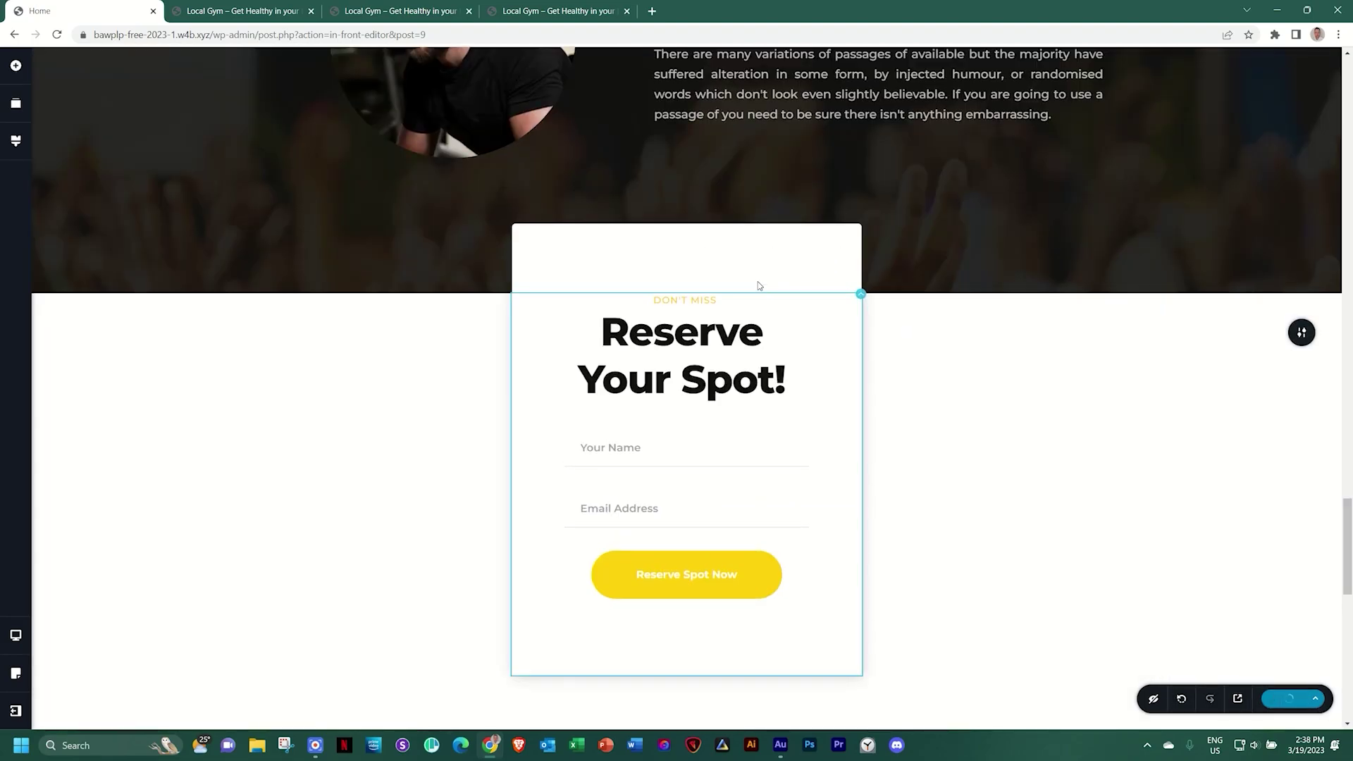
drag(1349, 525, 1350, 605)
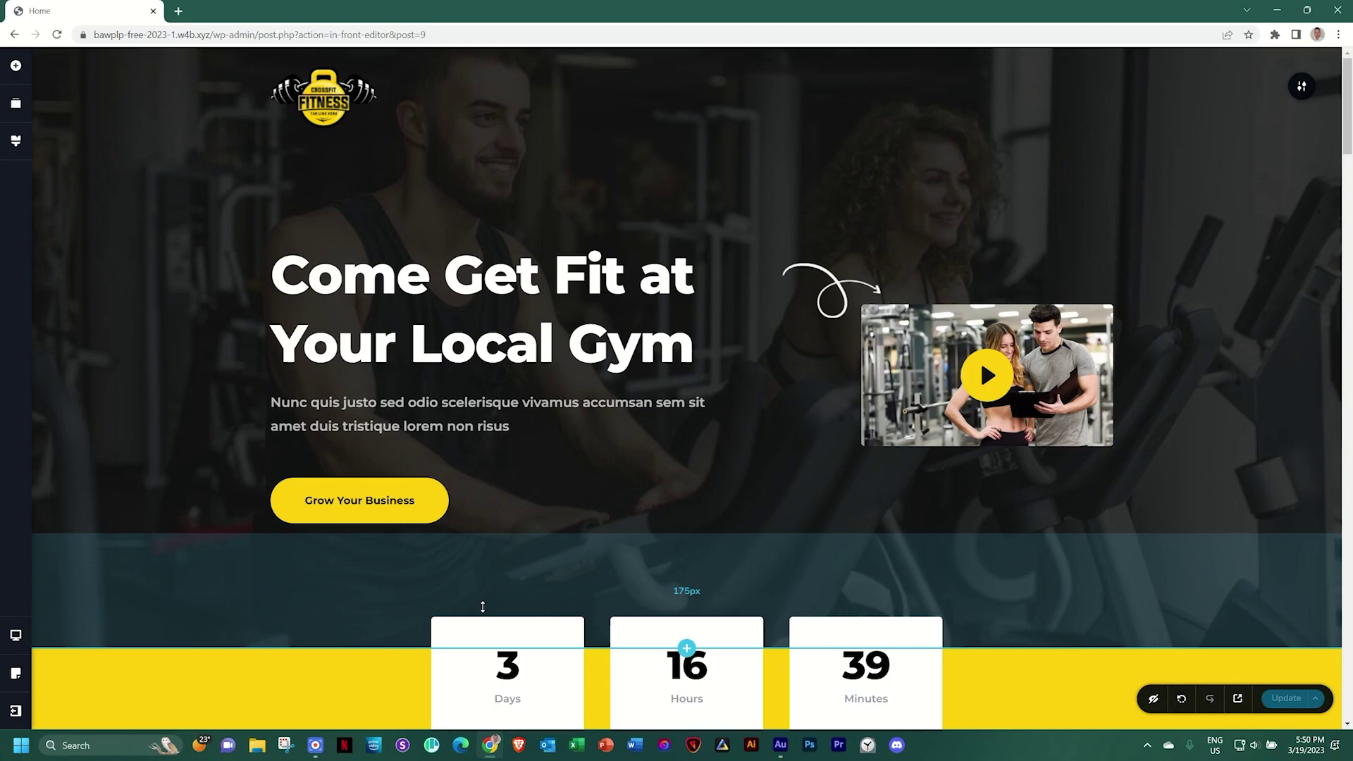
scroll(483, 606, down, 20)
scroll(486, 610, down, 15)
scroll(486, 611, down, 4)
scroll(496, 603, up, 4)
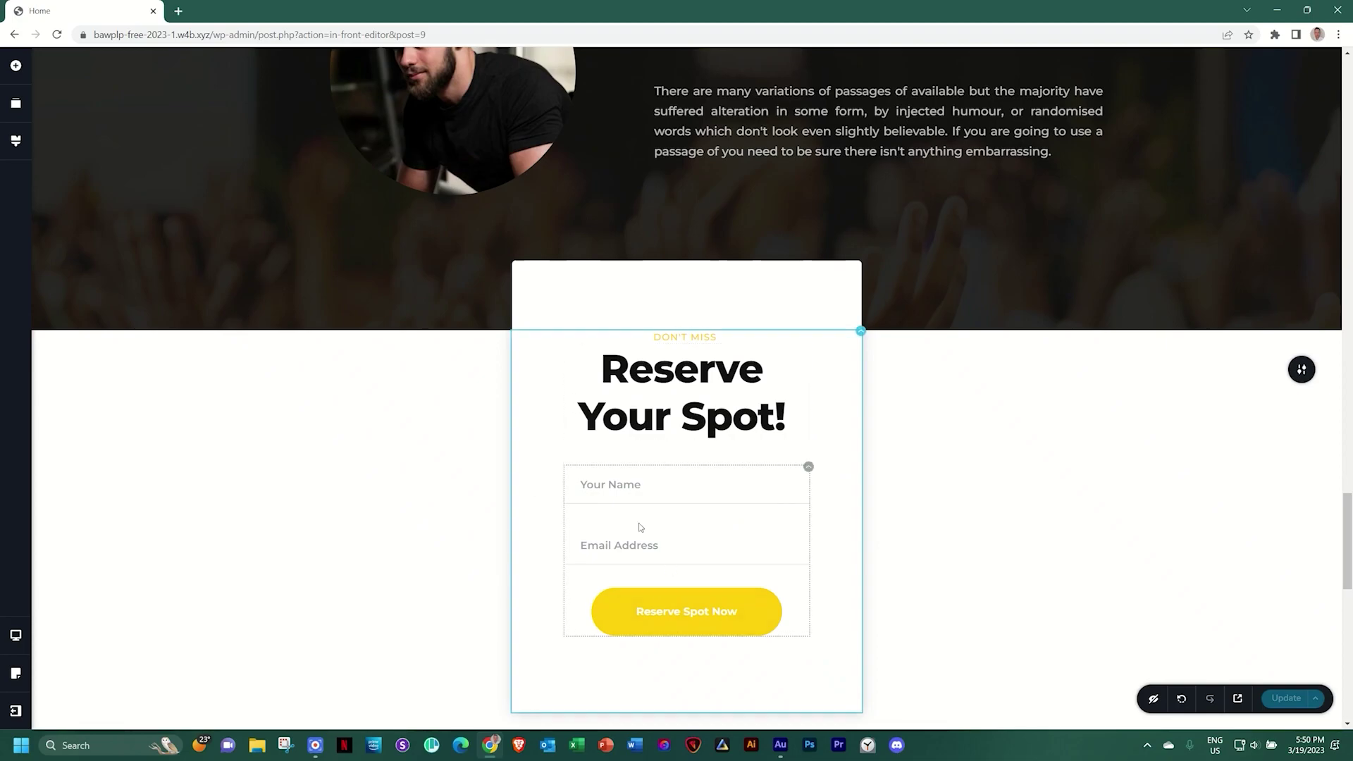
scroll(642, 527, down, 10)
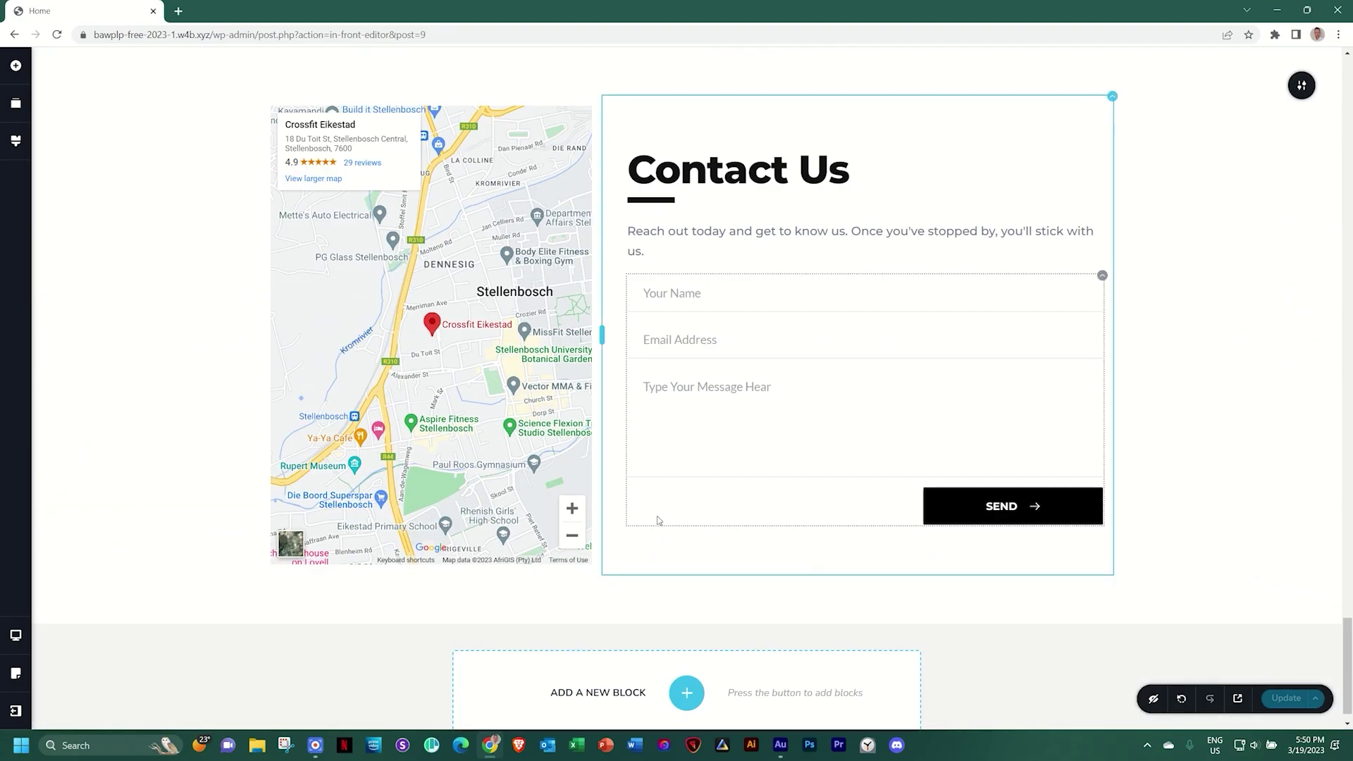
scroll(659, 520, up, 8)
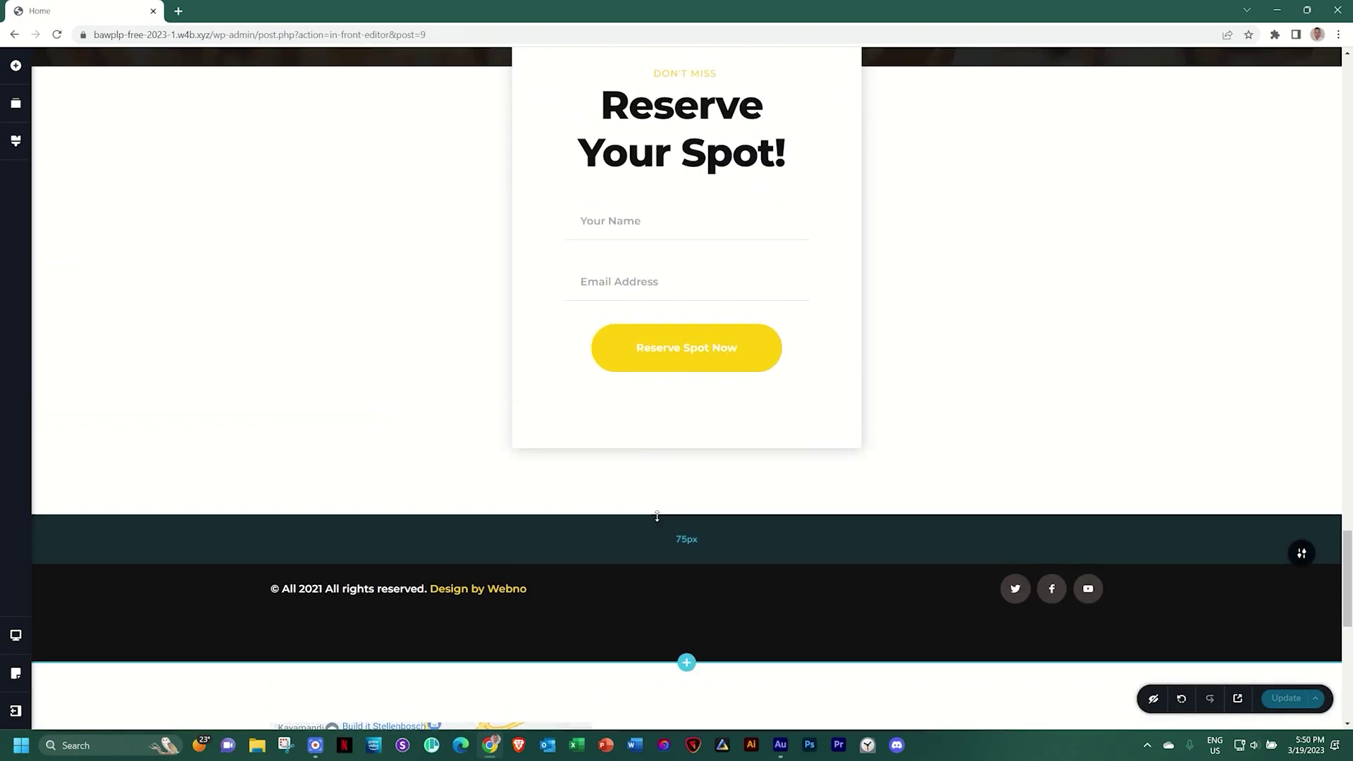
In Reorder Blocks, move the testimonial slider and gym gallery below Reserve Your Spot
click(15, 105)
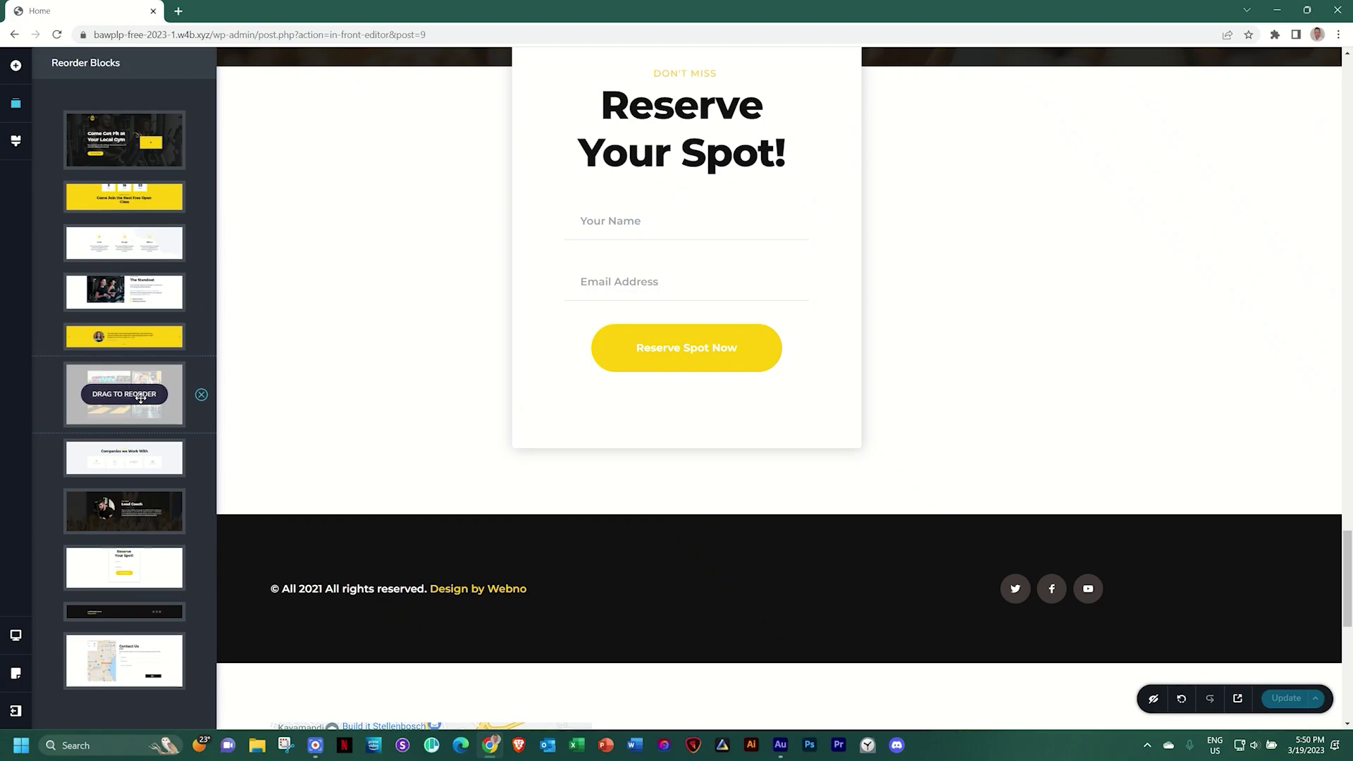
drag(120, 336, 125, 572)
drag(114, 355, 130, 560)
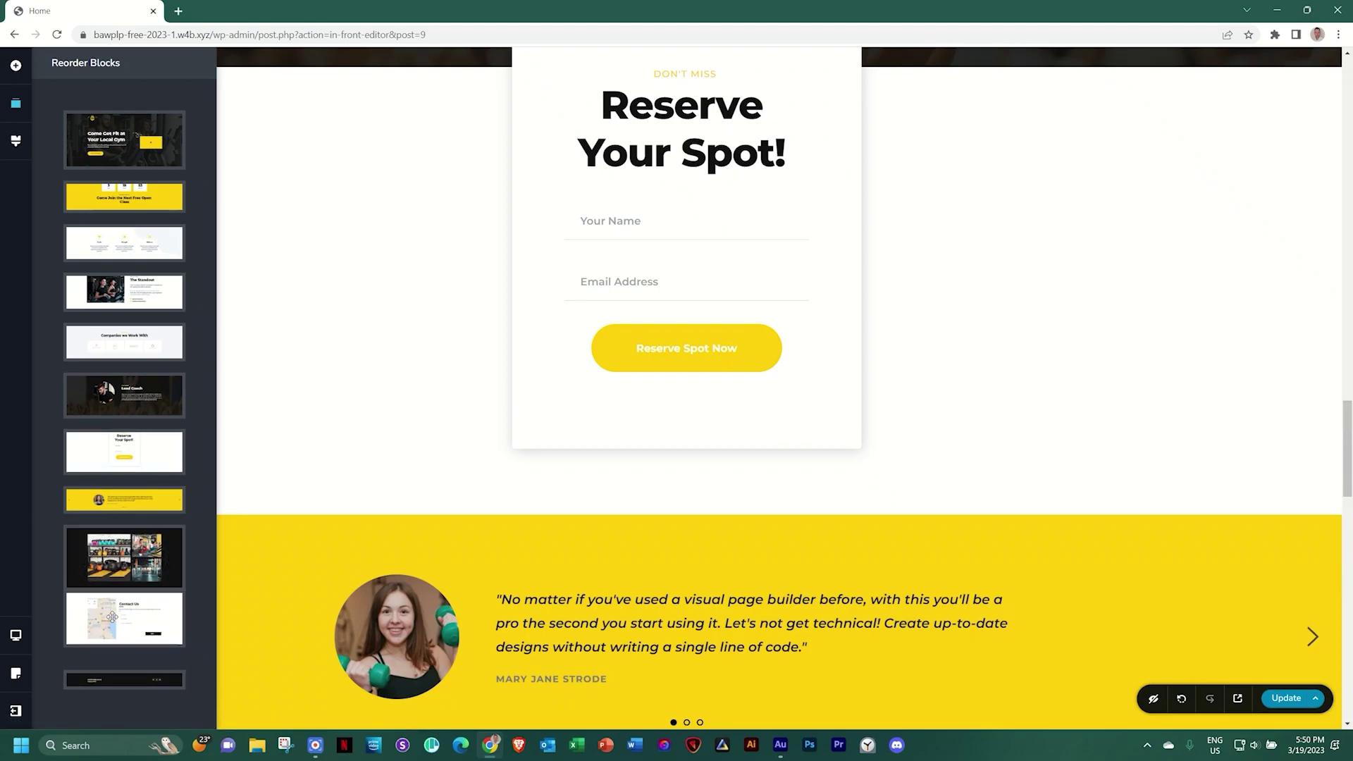
click(398, 373)
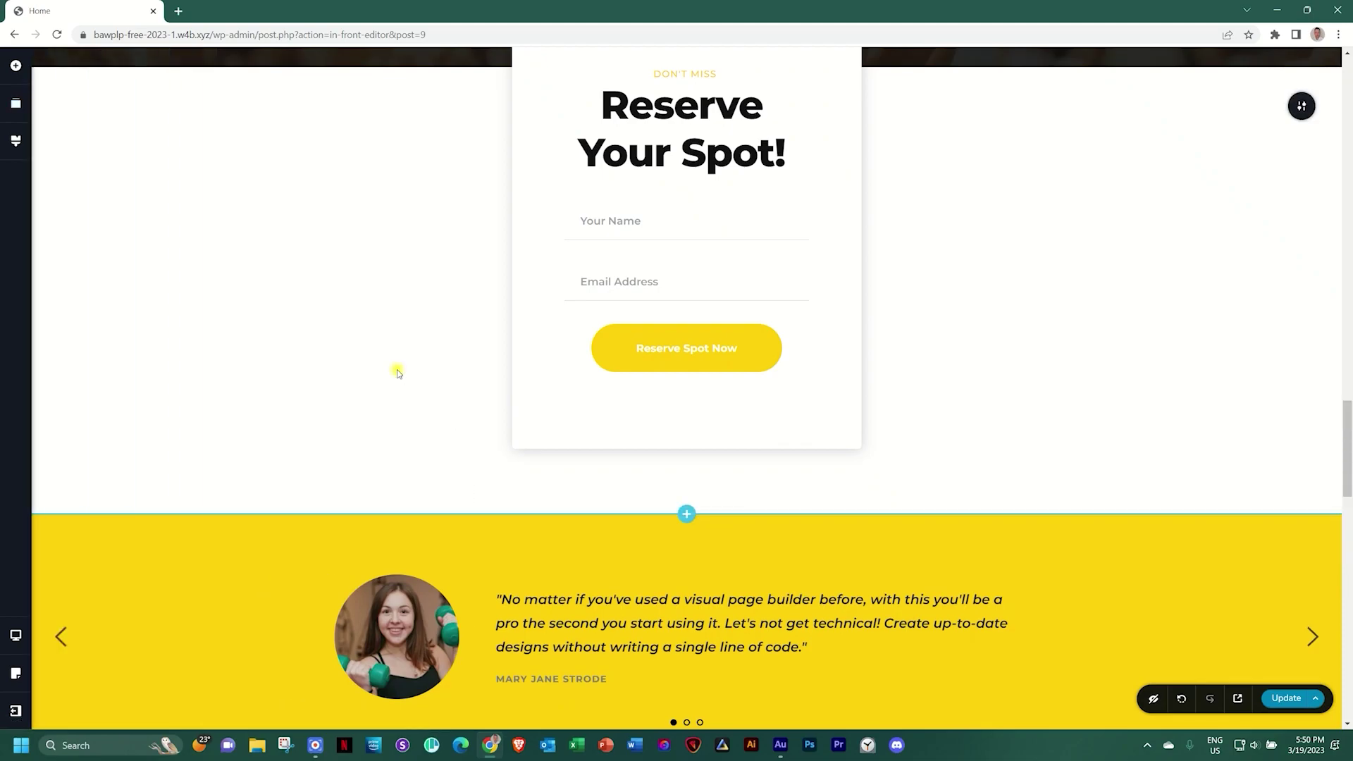
scroll(397, 373, up, 5)
scroll(397, 373, up, 15)
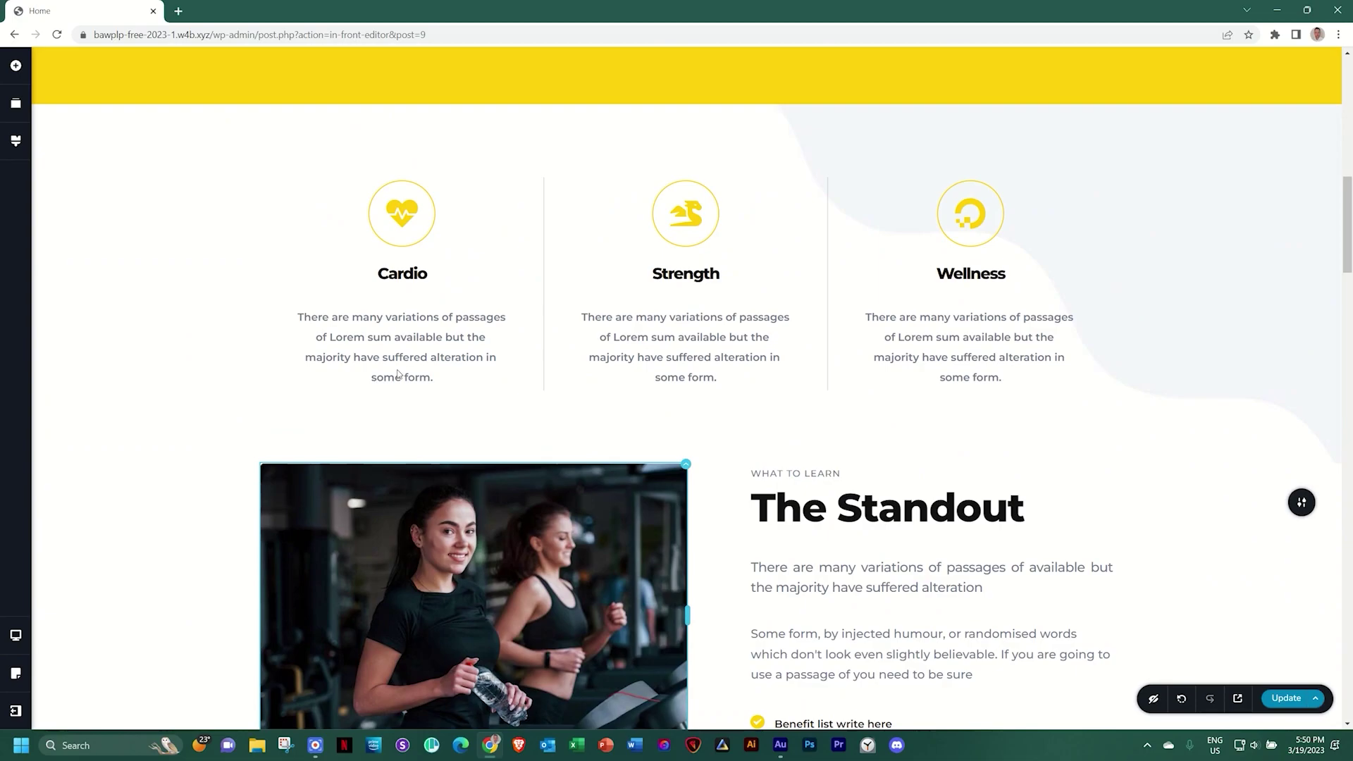
scroll(398, 373, up, 5)
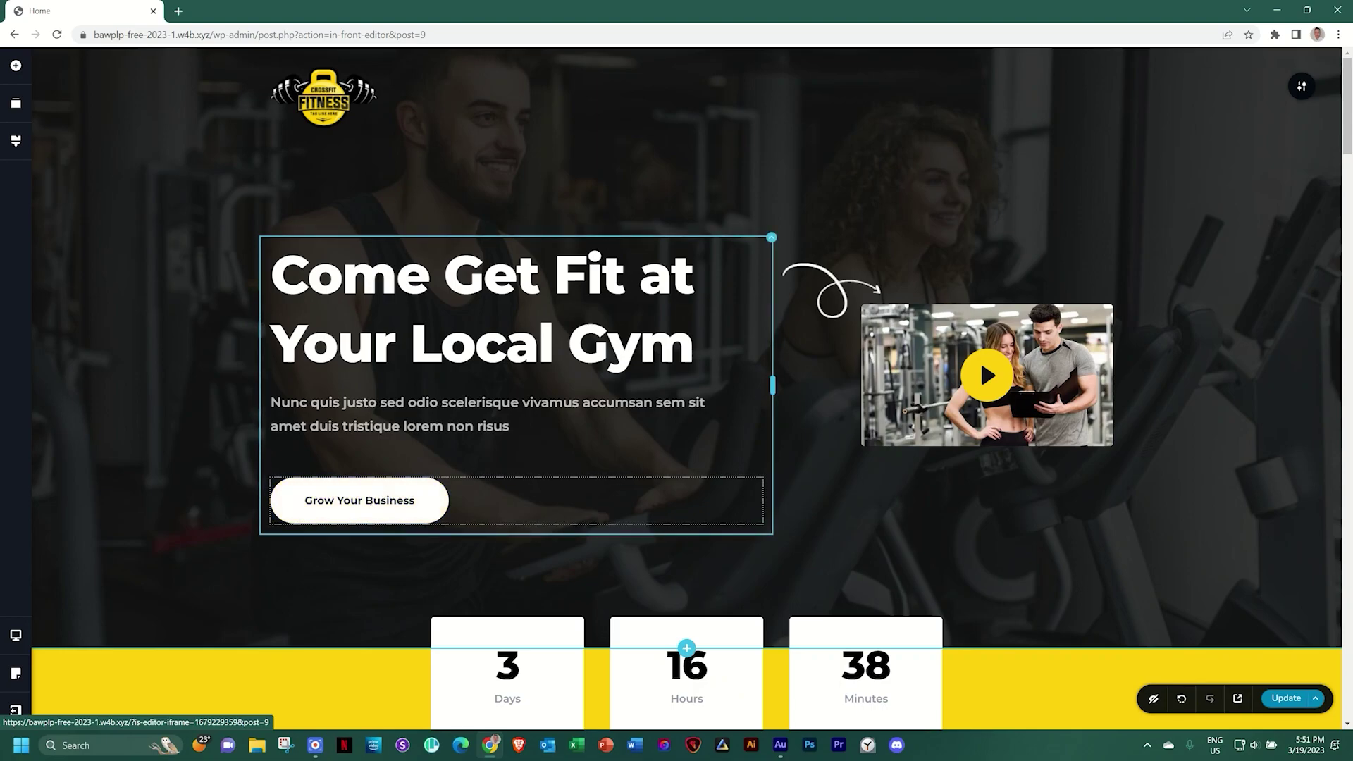
Replace the button label under 'Come Get Fit at Your Local Gym' with 'Join a Class for Free'
click(370, 501)
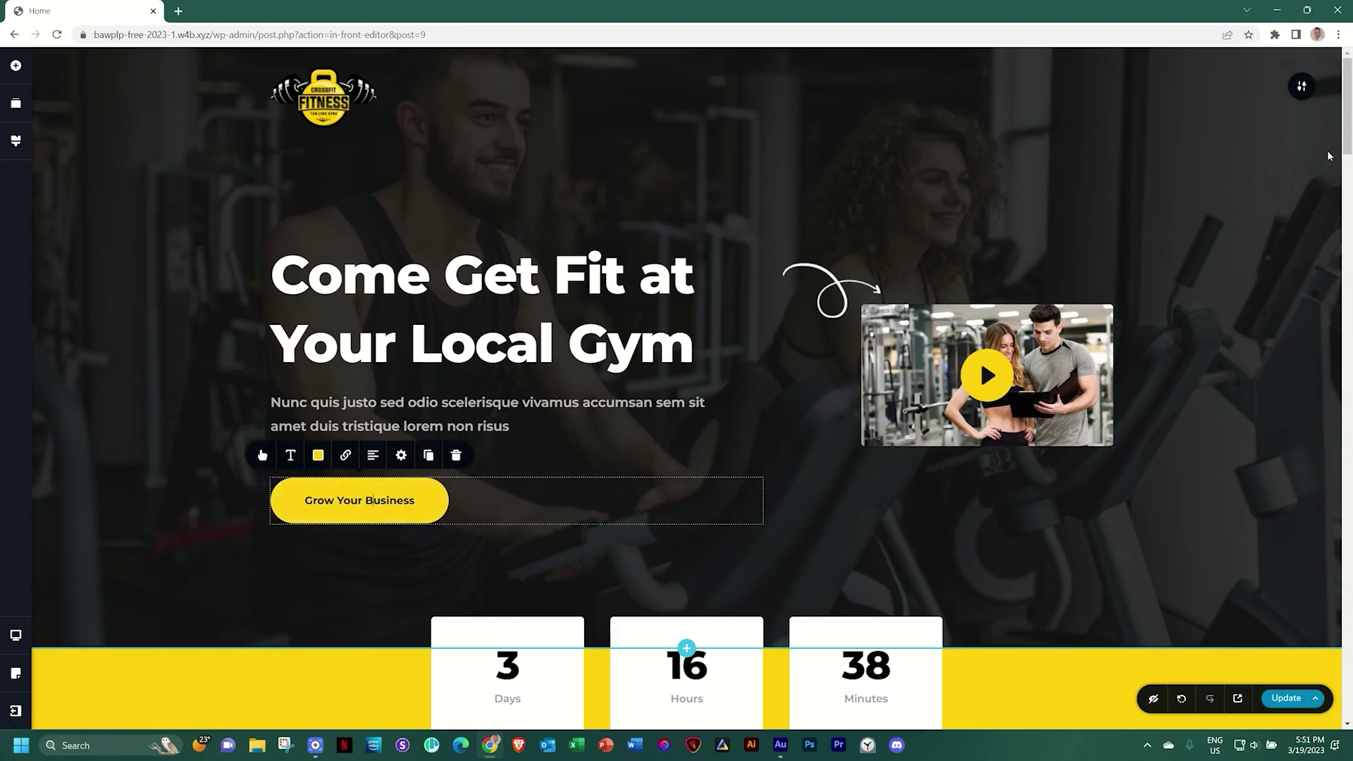
drag(1350, 120, 1349, 638)
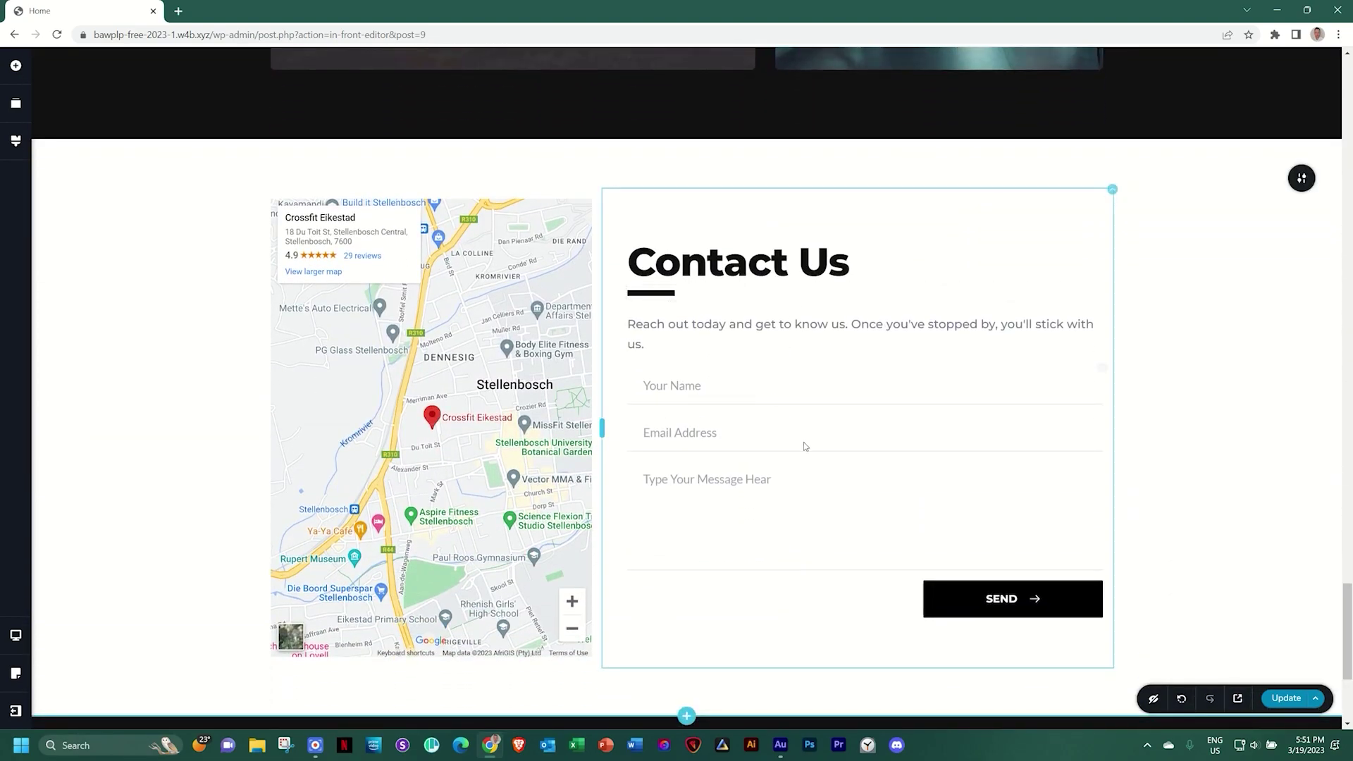
scroll(1347, 556, up, 3)
scroll(1347, 557, up, 15)
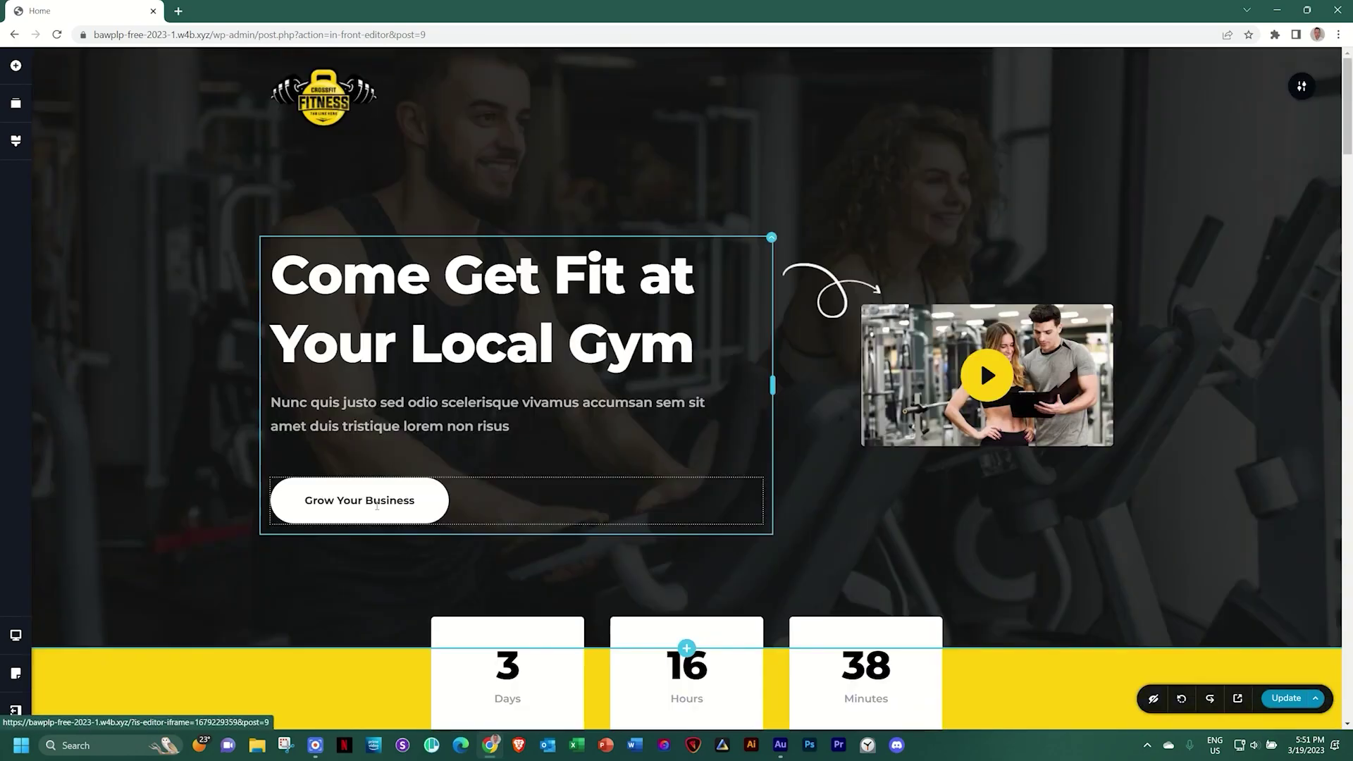
triple_click(357, 500)
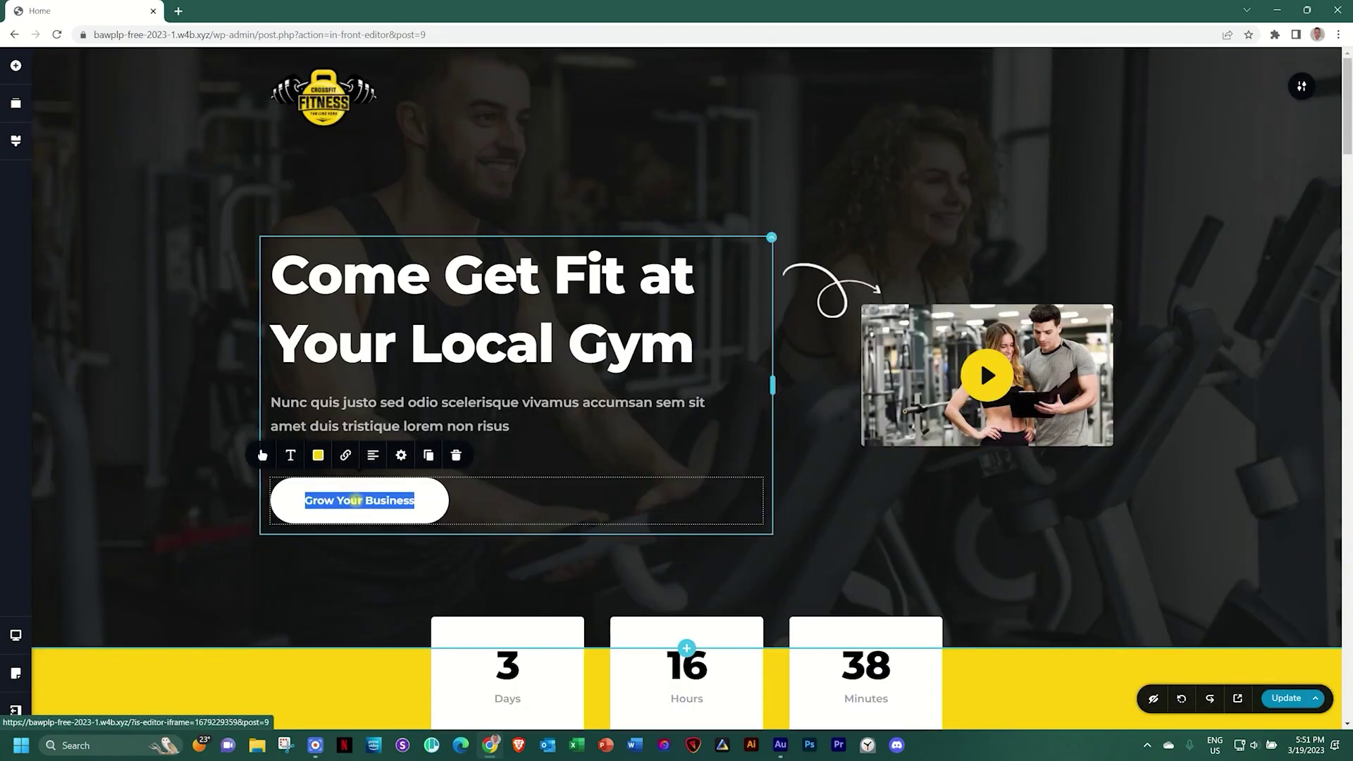
text(Join a )
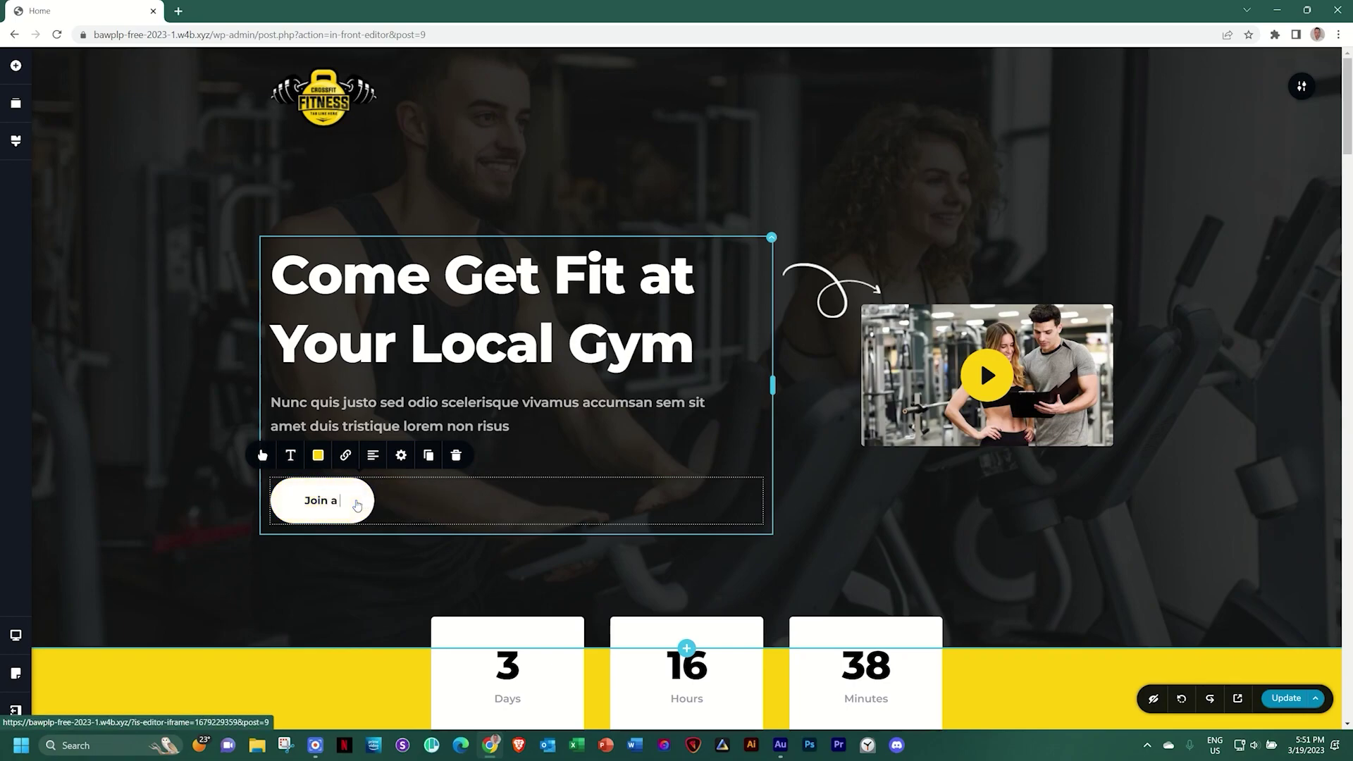
text(Class for Free)
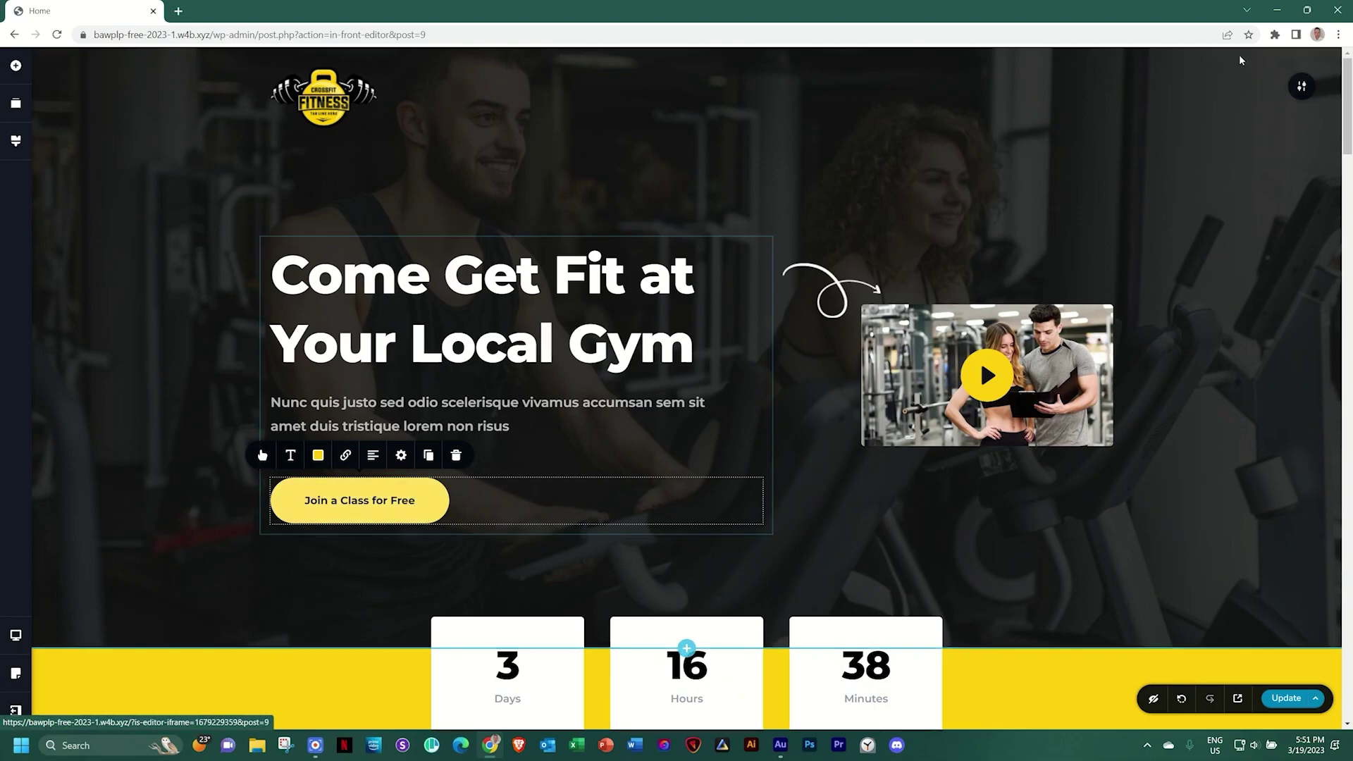
drag(1348, 124, 1348, 447)
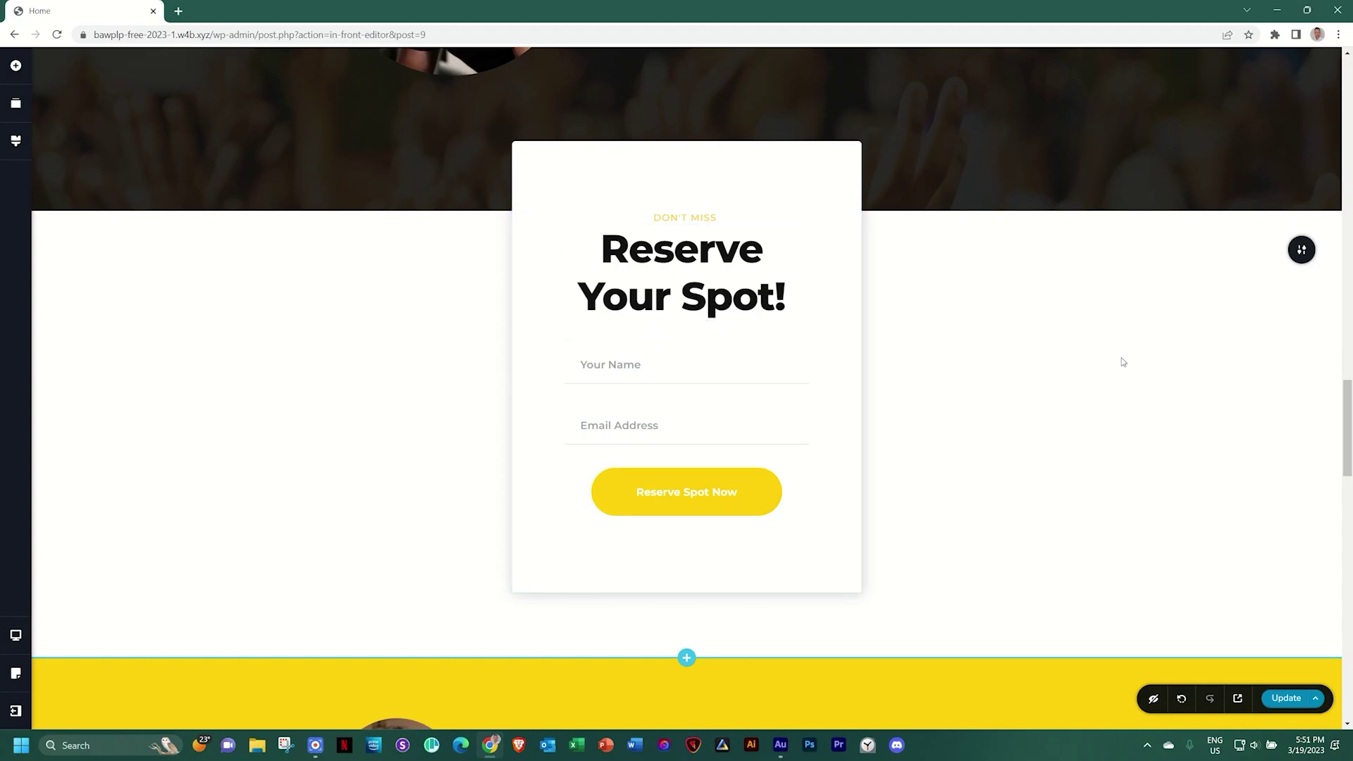
drag(1348, 462, 1349, 106)
Set the hero button's link target to the Reserve Your Spot block and save with Update
click(372, 500)
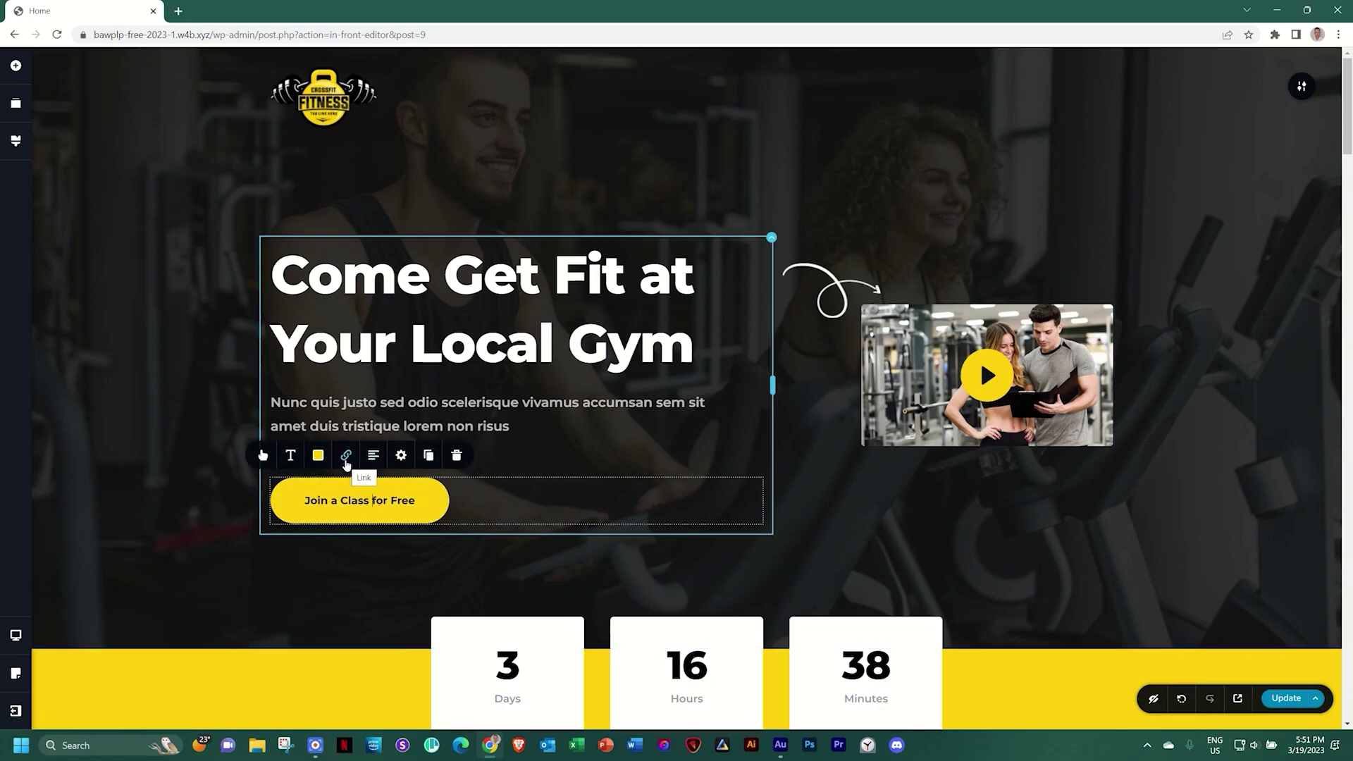
click(346, 456)
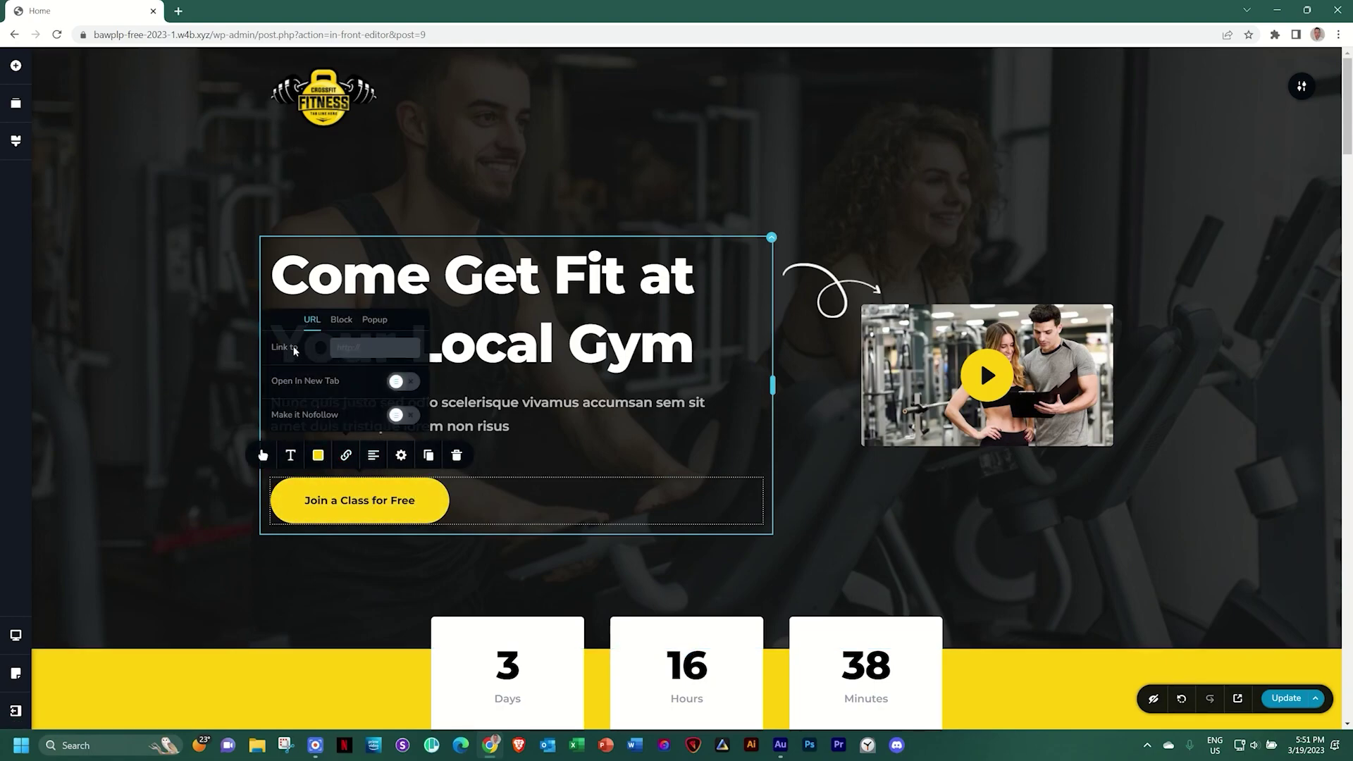
click(344, 321)
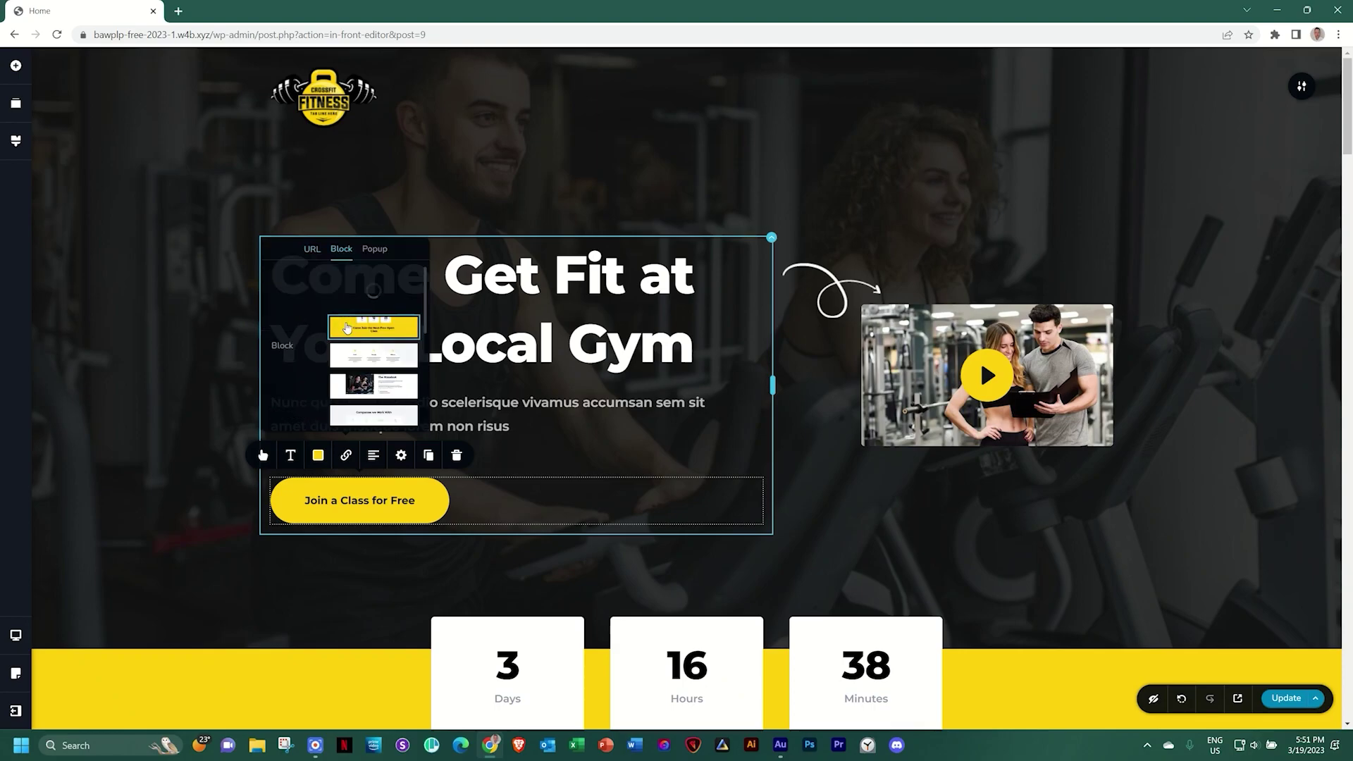
scroll(358, 319, down, 5)
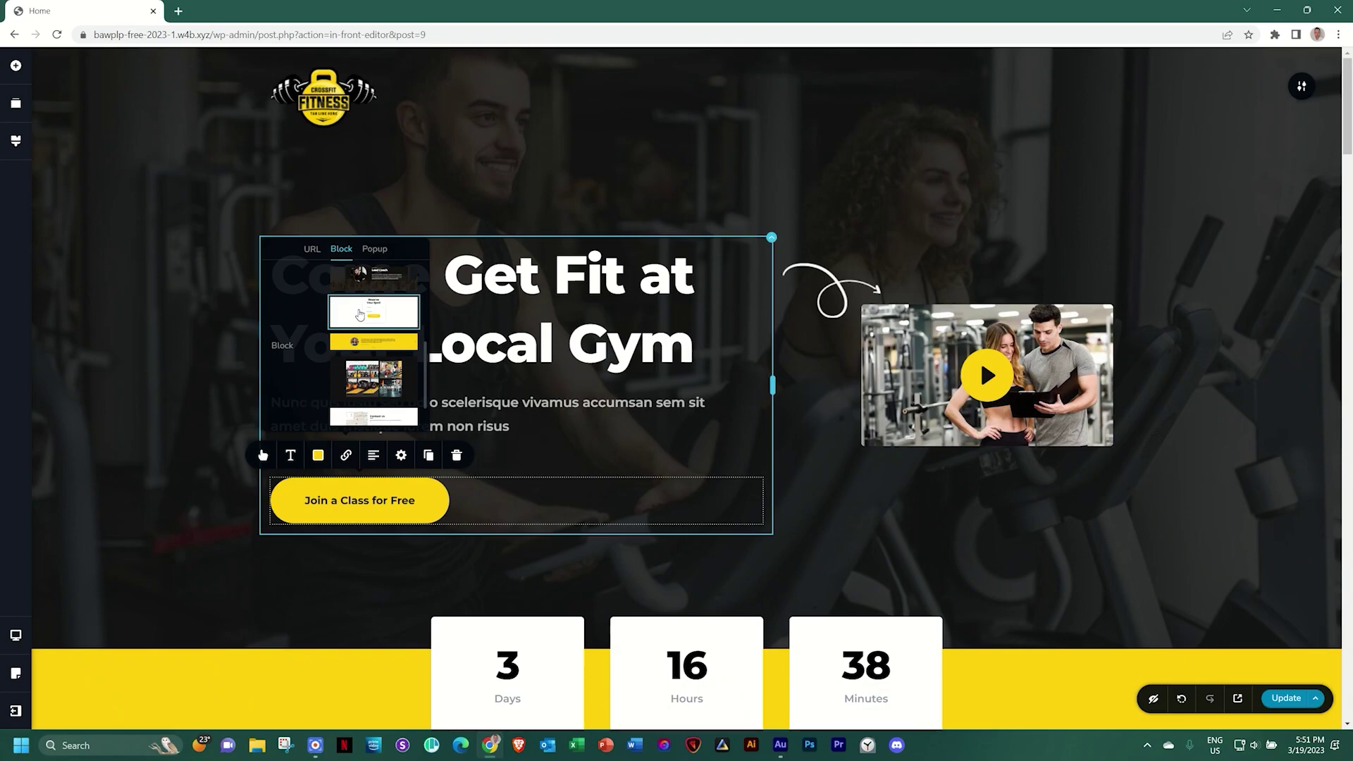
scroll(360, 317, up, 5)
scroll(359, 321, down, 4)
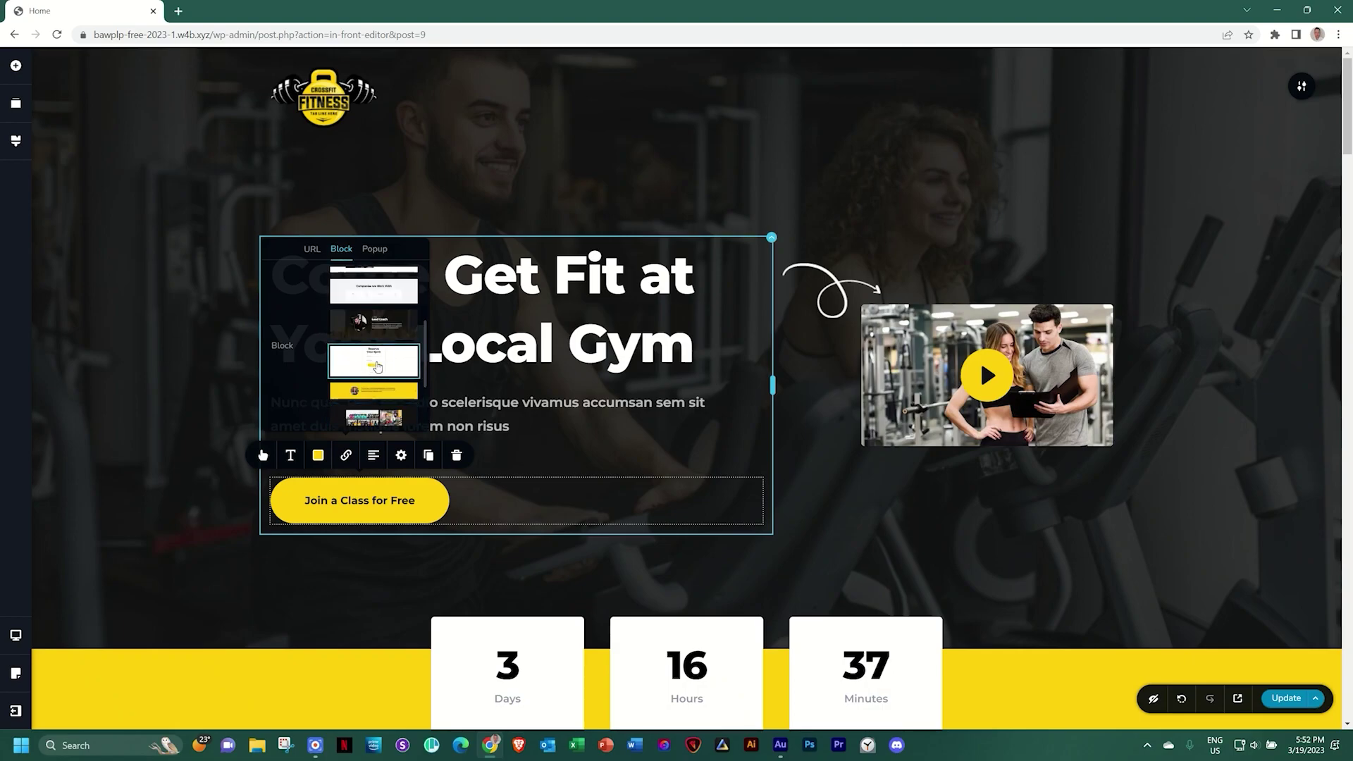
click(379, 365)
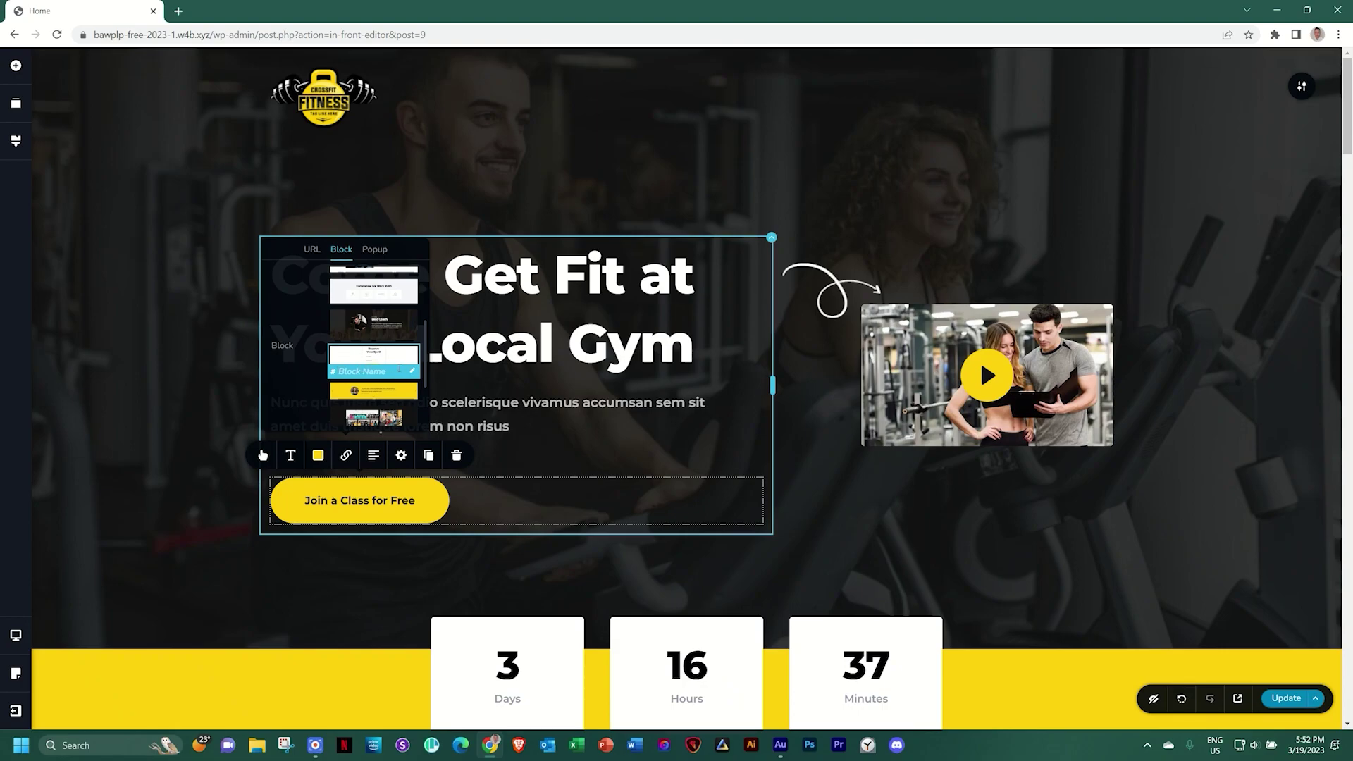
key(Escape)
click(1280, 700)
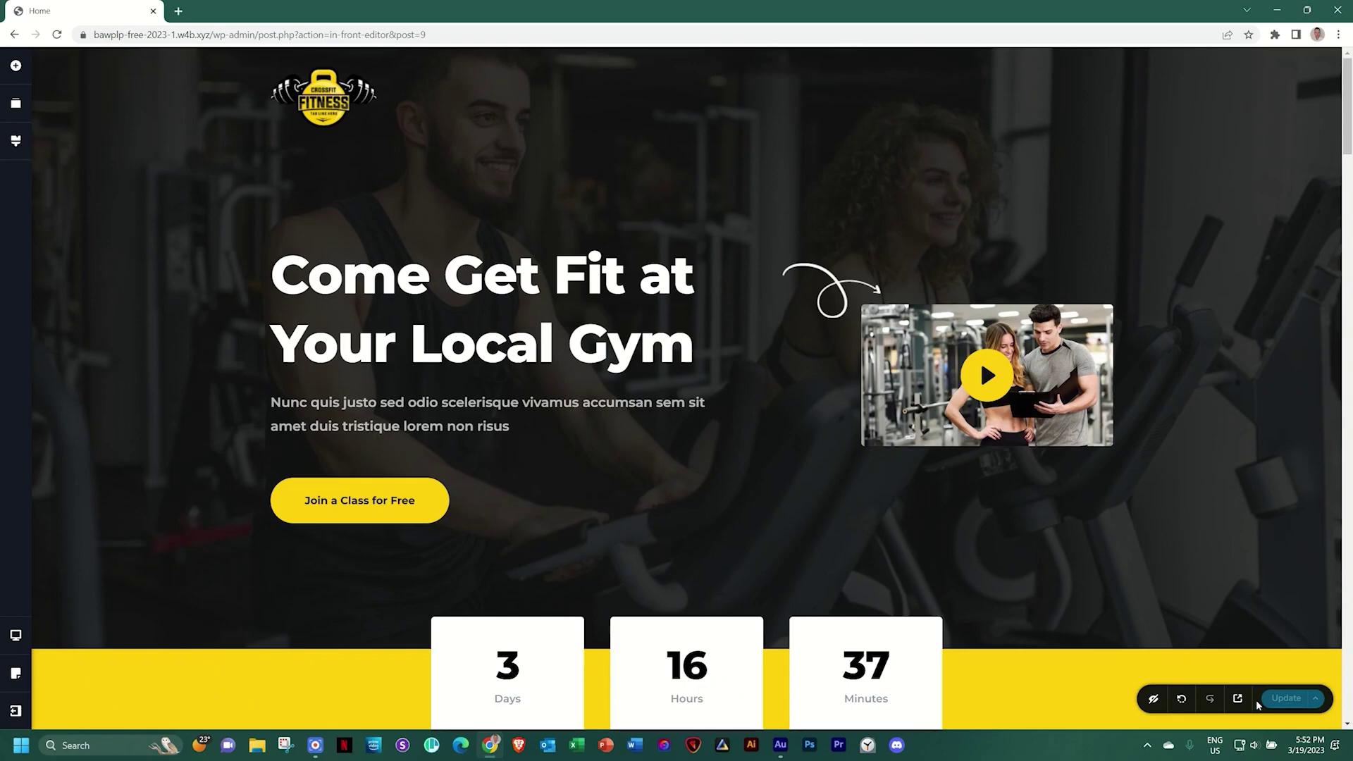
Preview the page in a new tab and check that Join a Class for Free jumps to the reservation form
click(1257, 703)
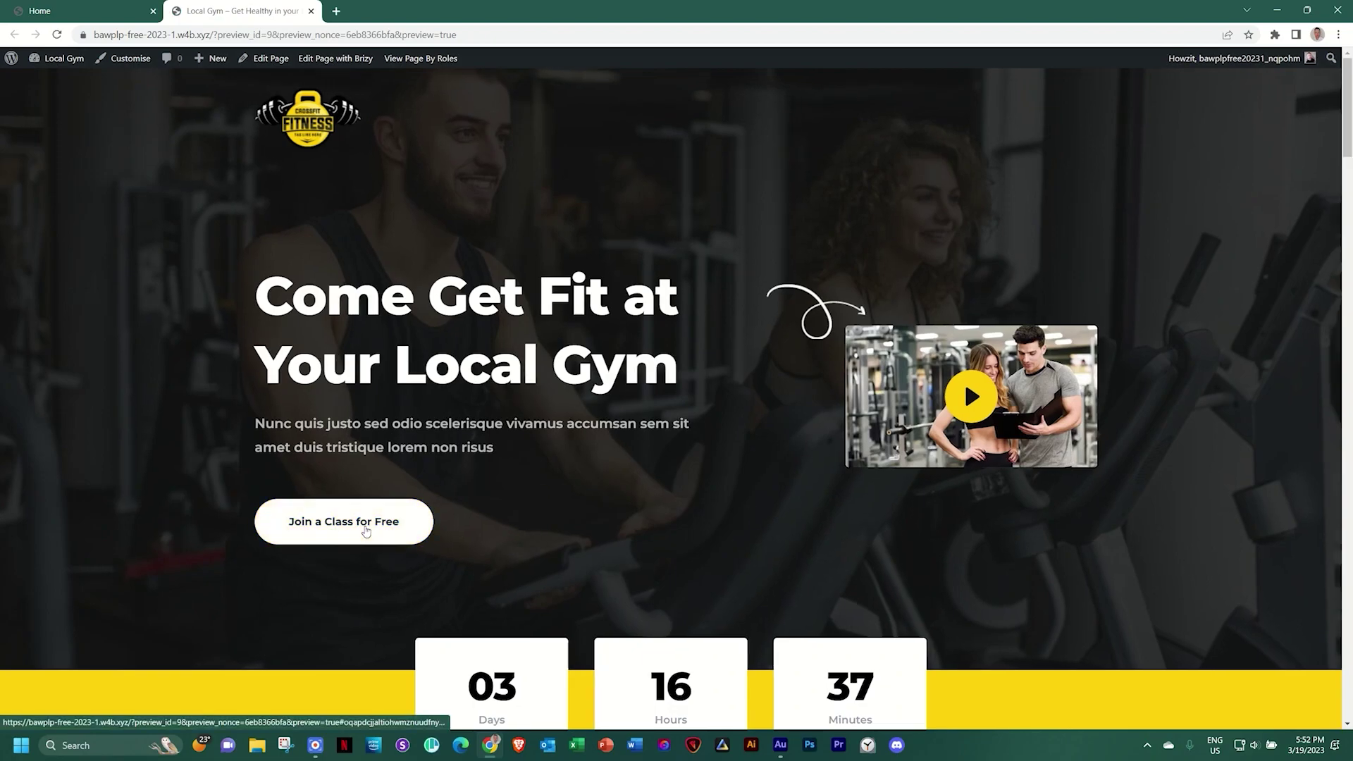
click(370, 528)
scroll(608, 551, up, 3)
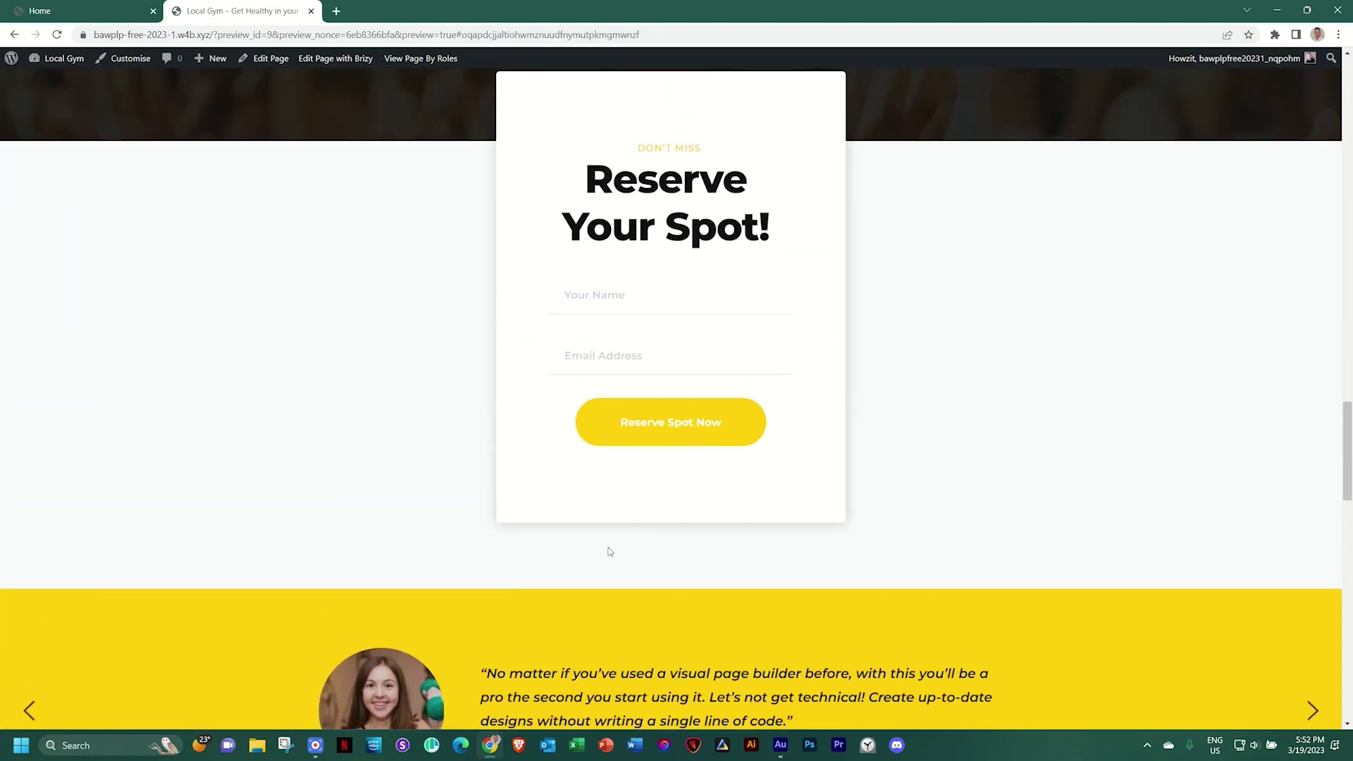
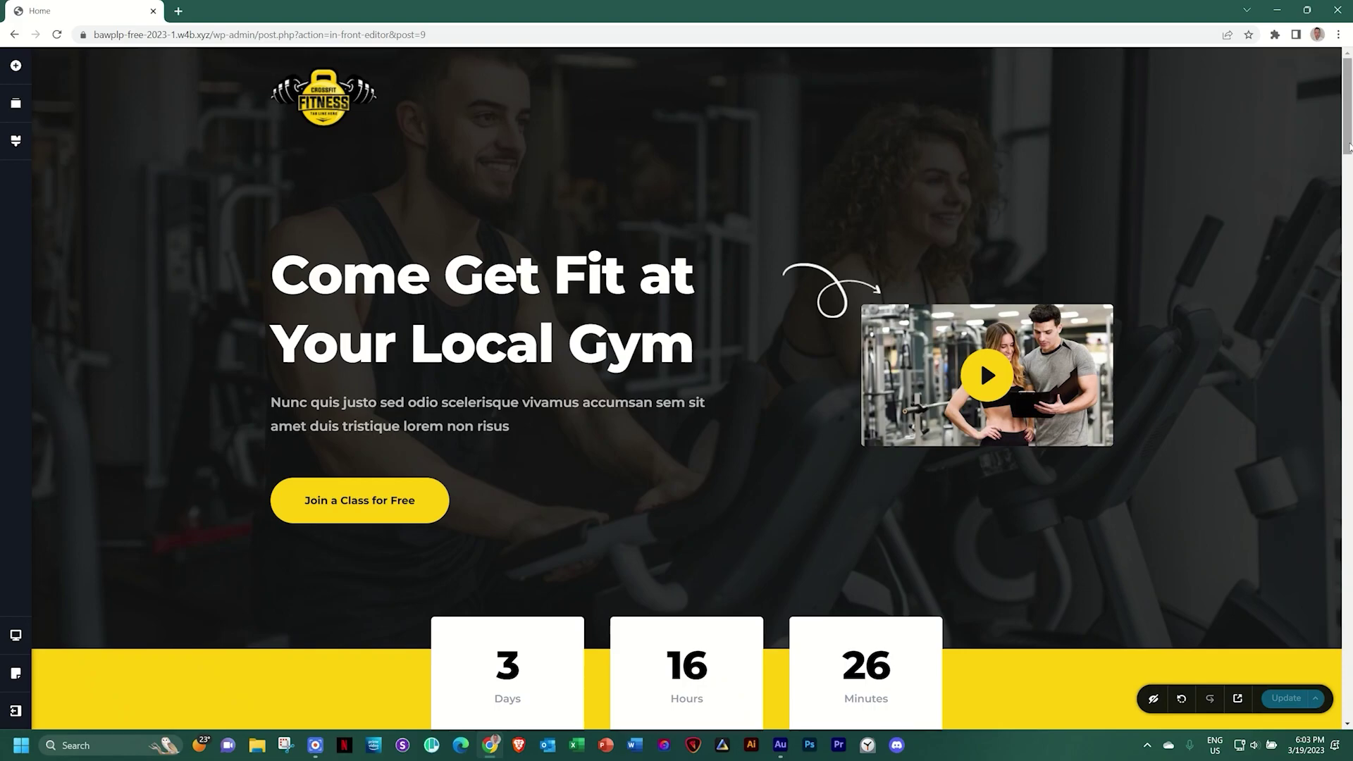
Enter 'services' as the Block Name of the three-column Cardio/Strength/Wellness section
scroll(1252, 241, down, 6)
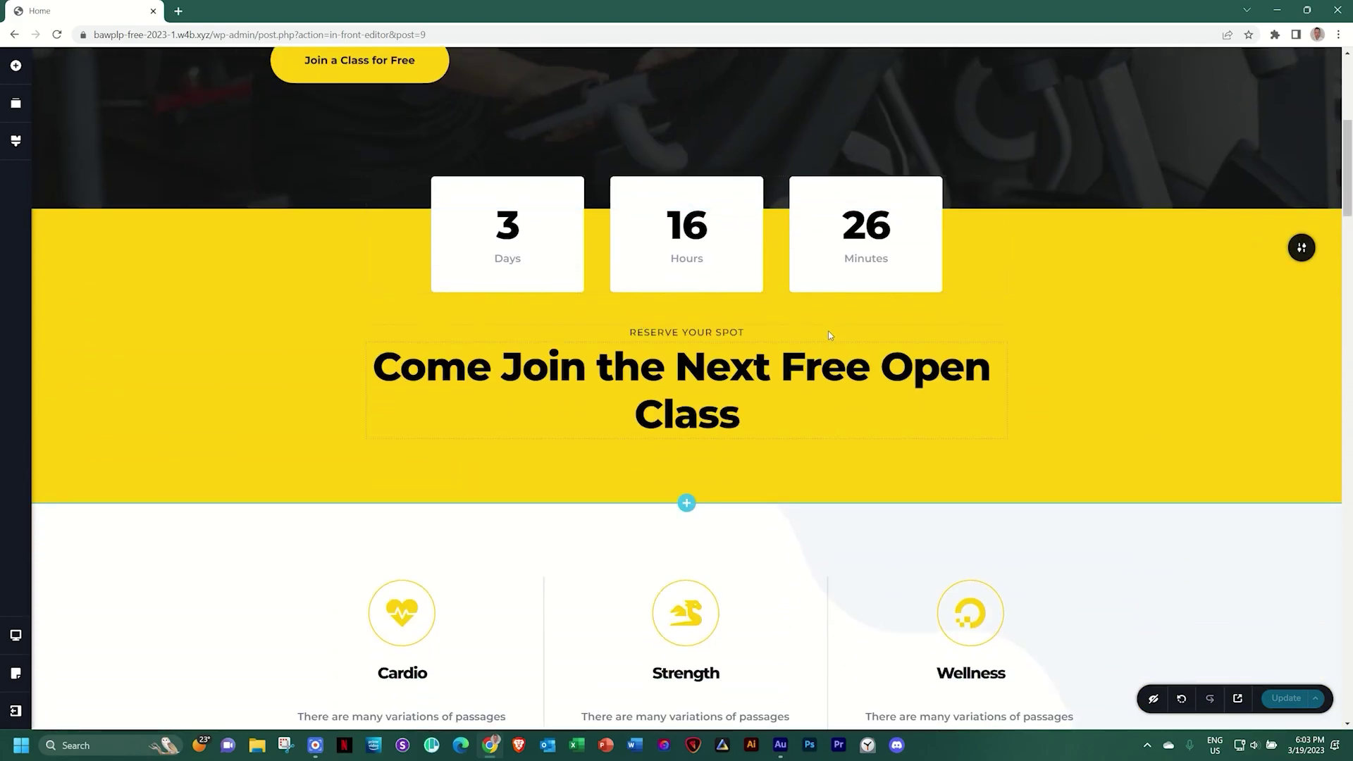
scroll(920, 319, down, 4)
scroll(927, 320, down, 1)
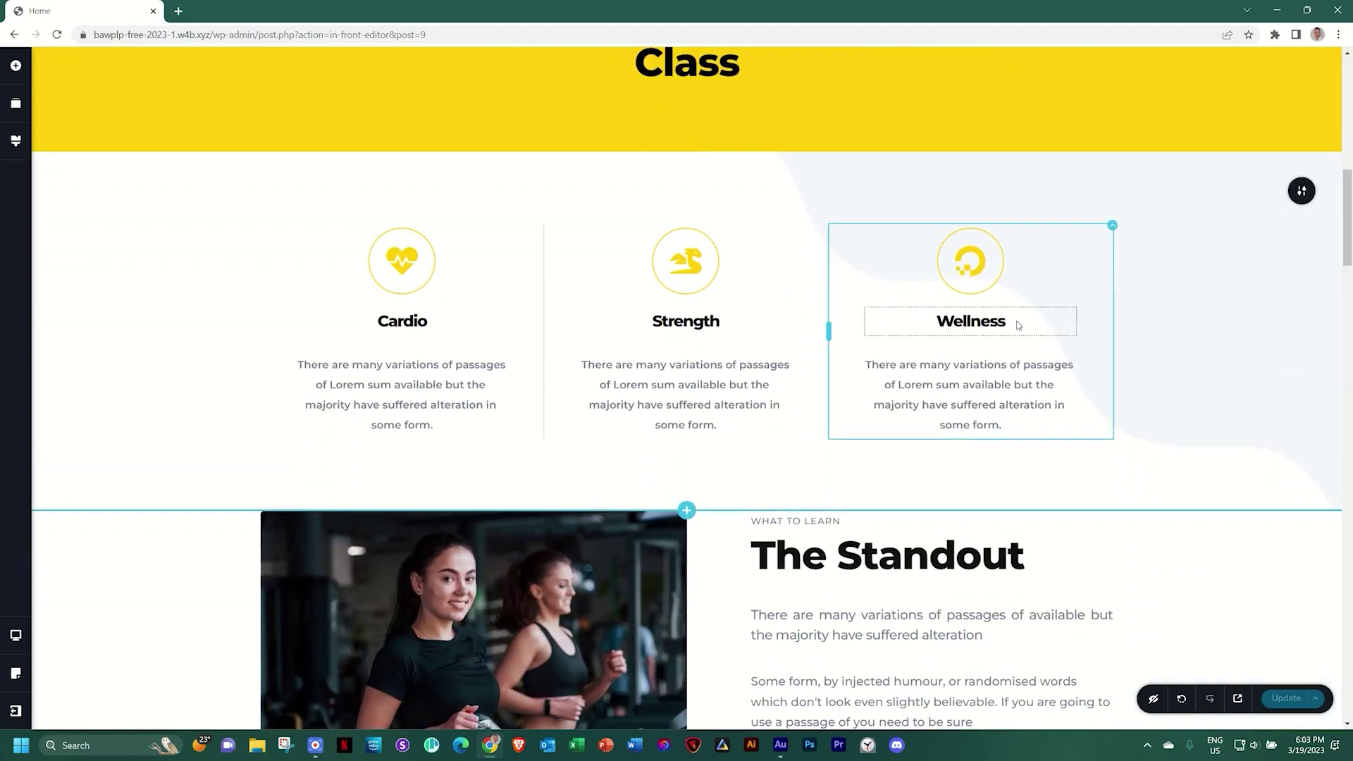
scroll(1152, 314, down, 1)
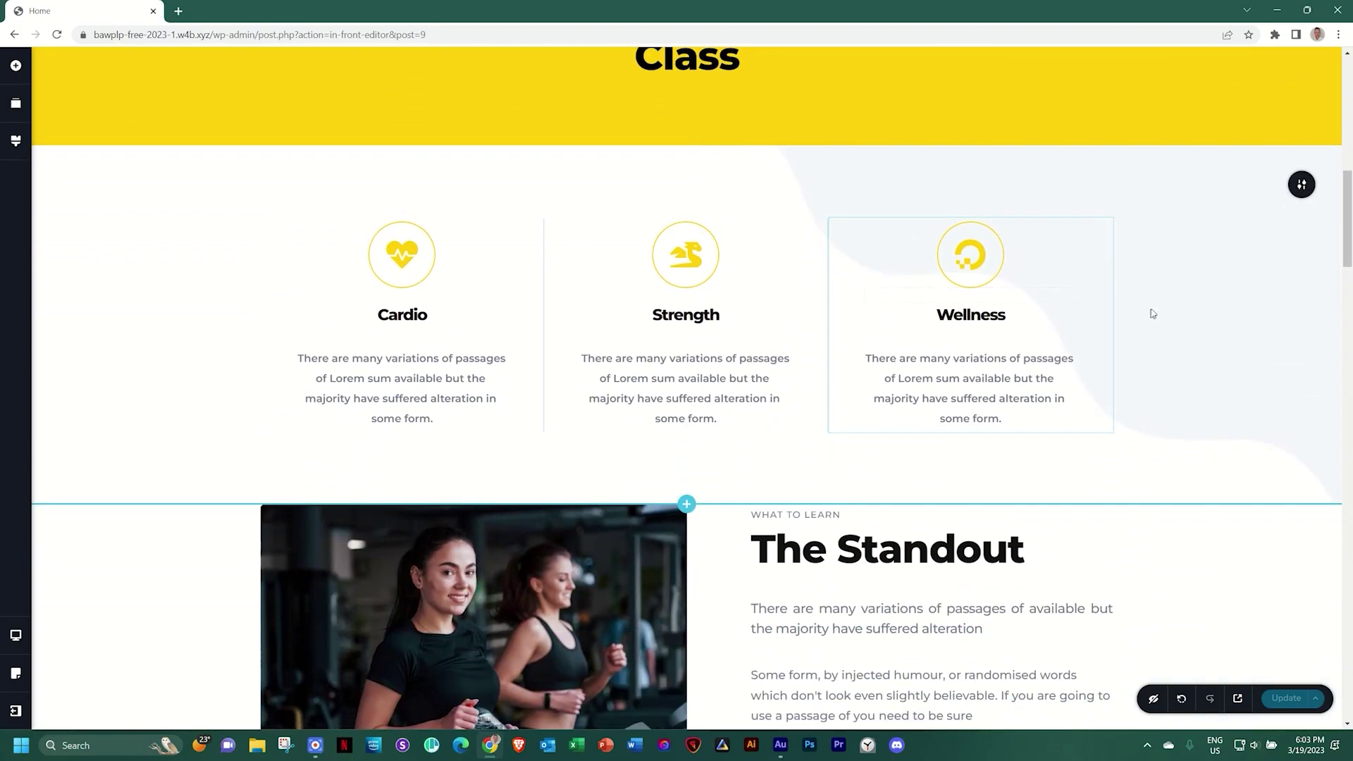
scroll(1156, 303, down, 14)
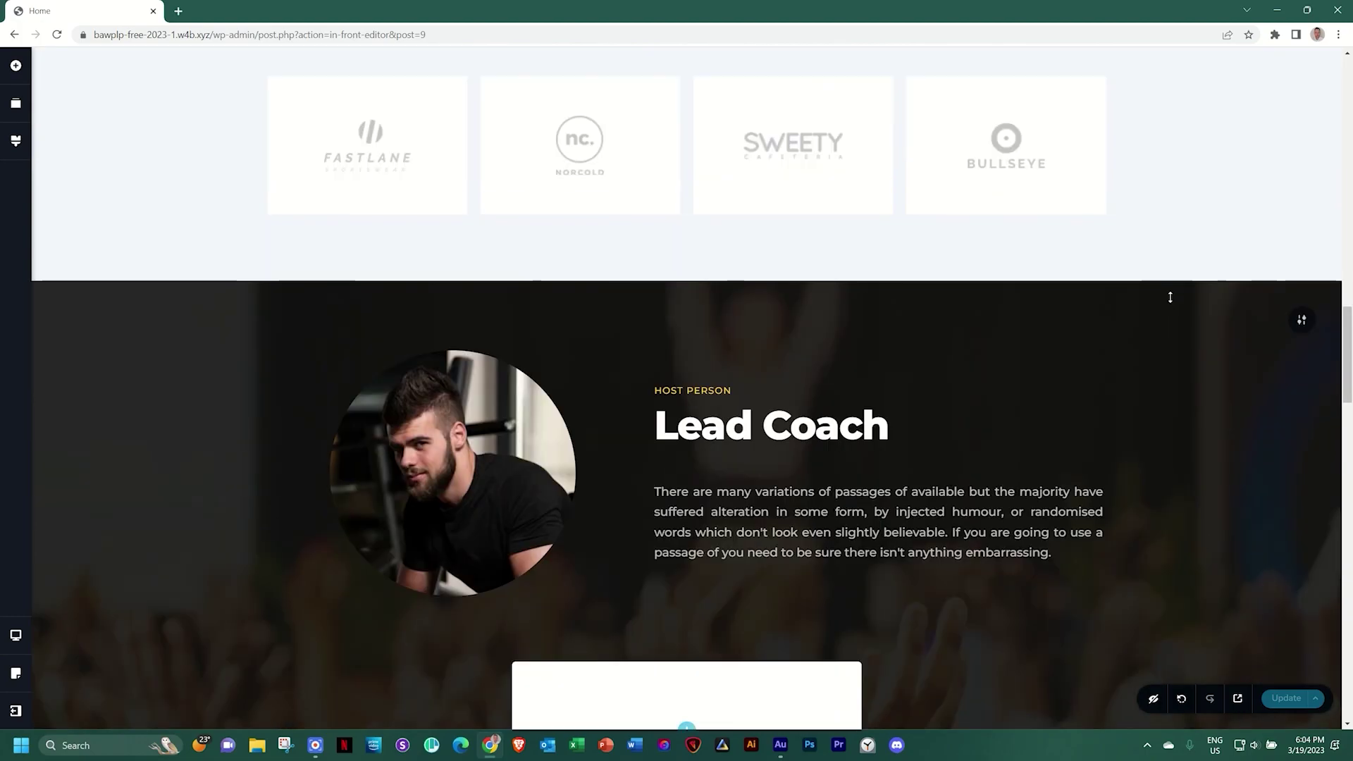
scroll(1056, 380, down, 9)
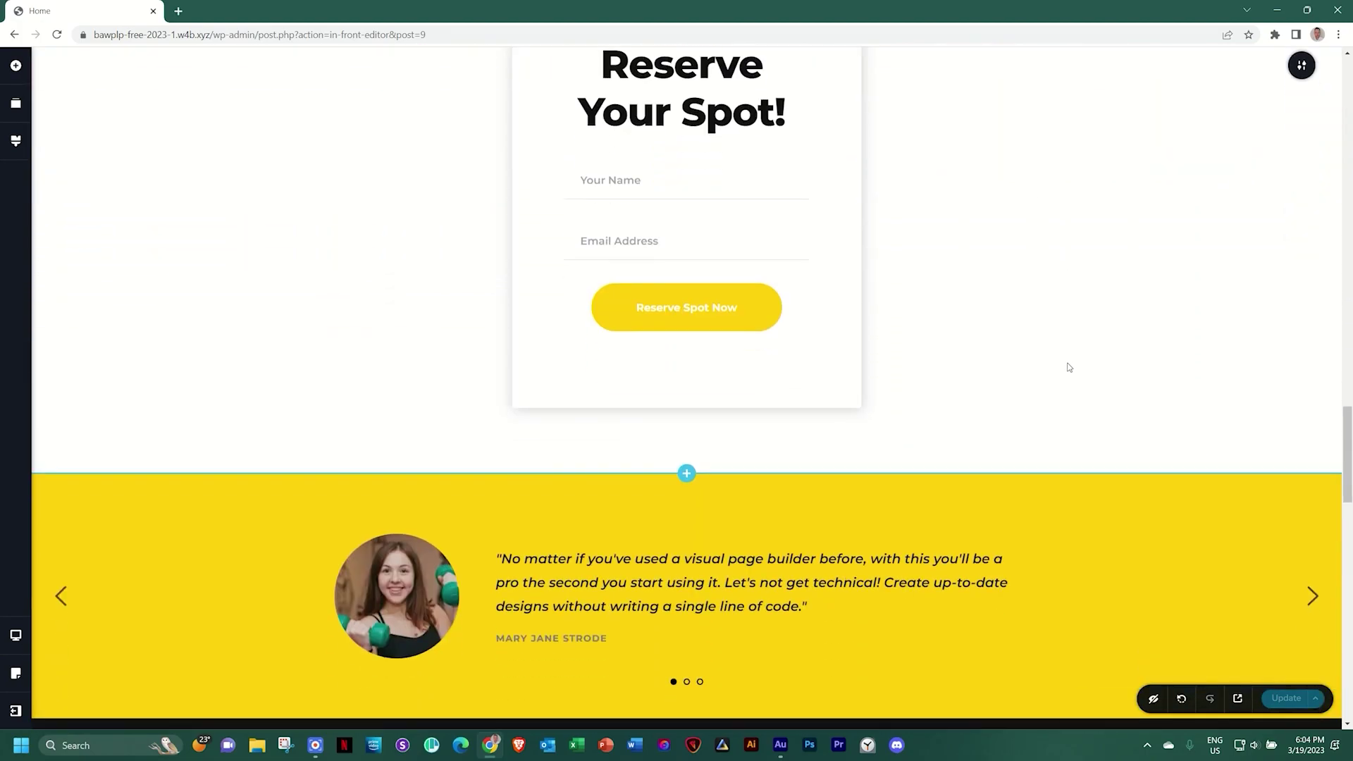
scroll(1066, 365, down, 1)
scroll(1043, 331, up, 3)
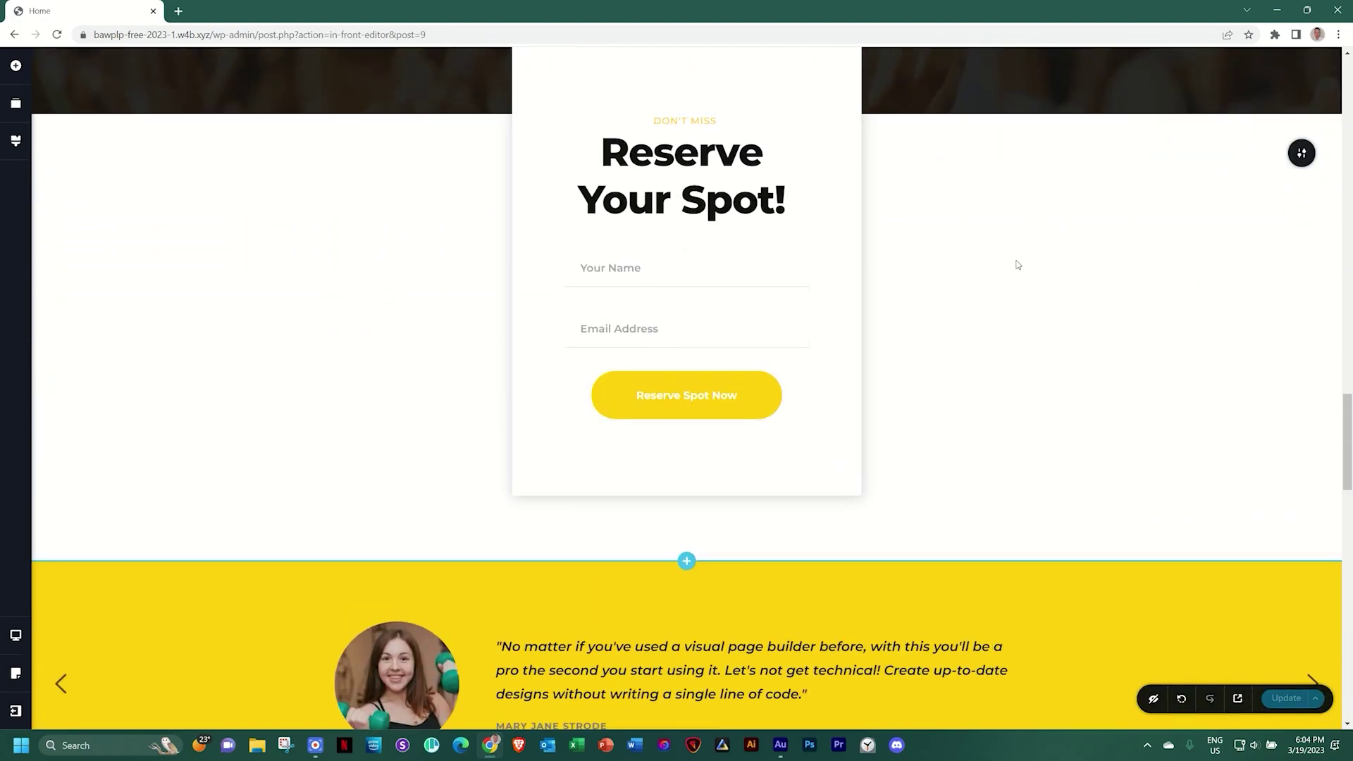
scroll(987, 296, down, 5)
scroll(658, 595, down, 10)
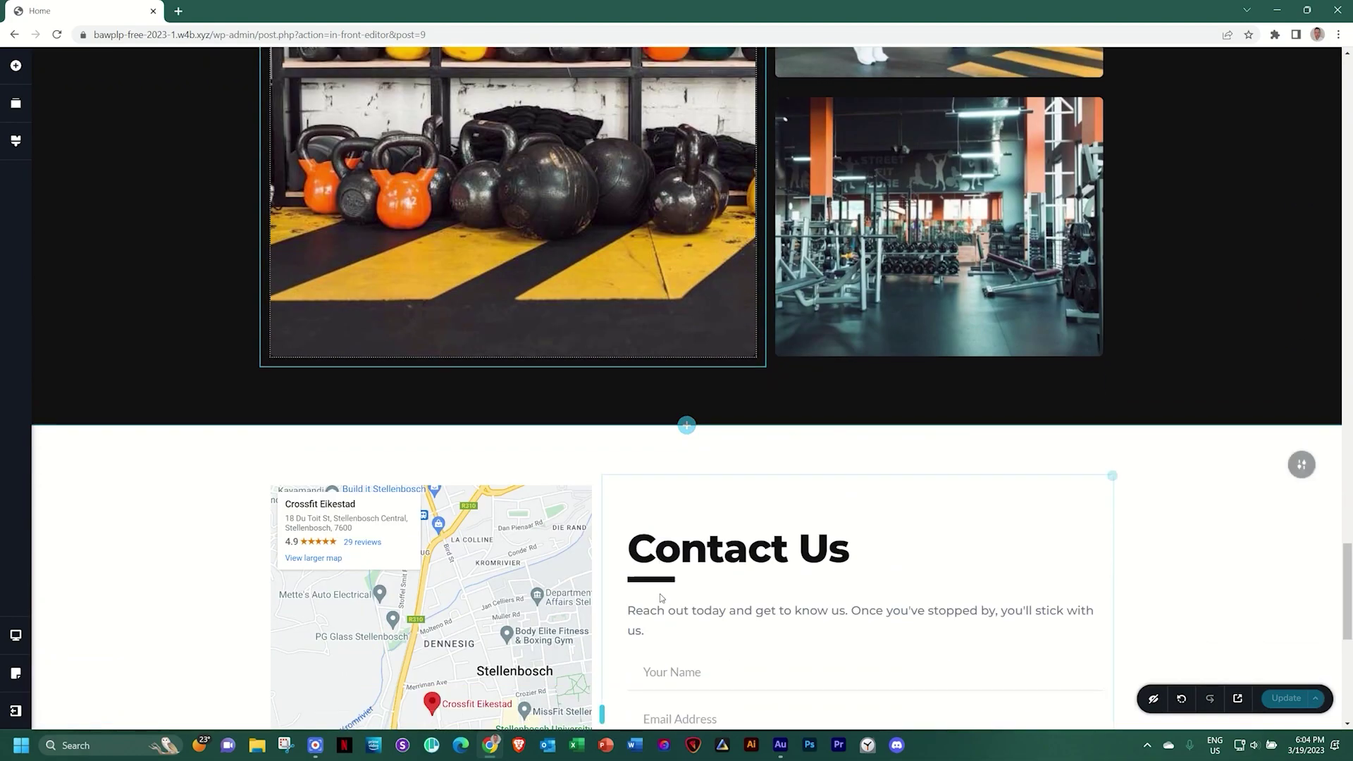
scroll(661, 598, down, 4)
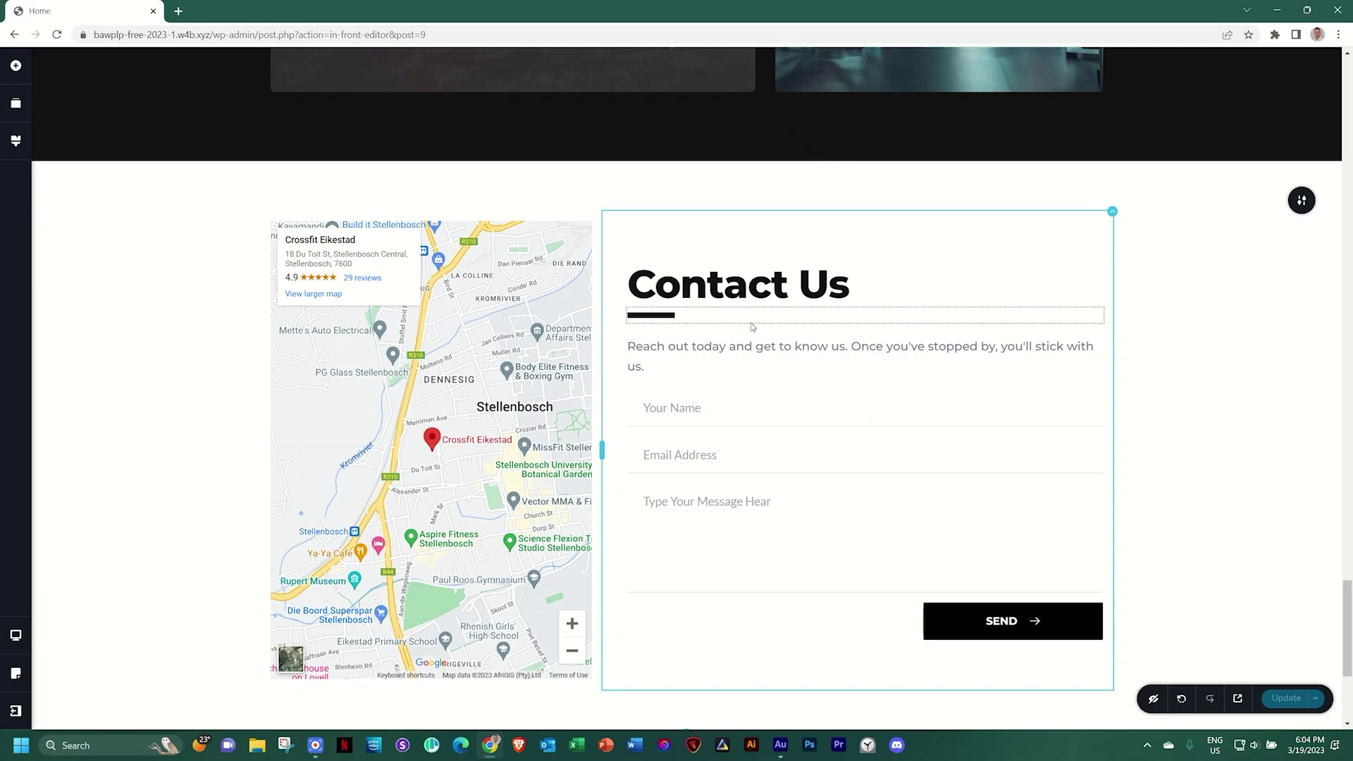
scroll(750, 322, up, 20)
scroll(750, 321, up, 6)
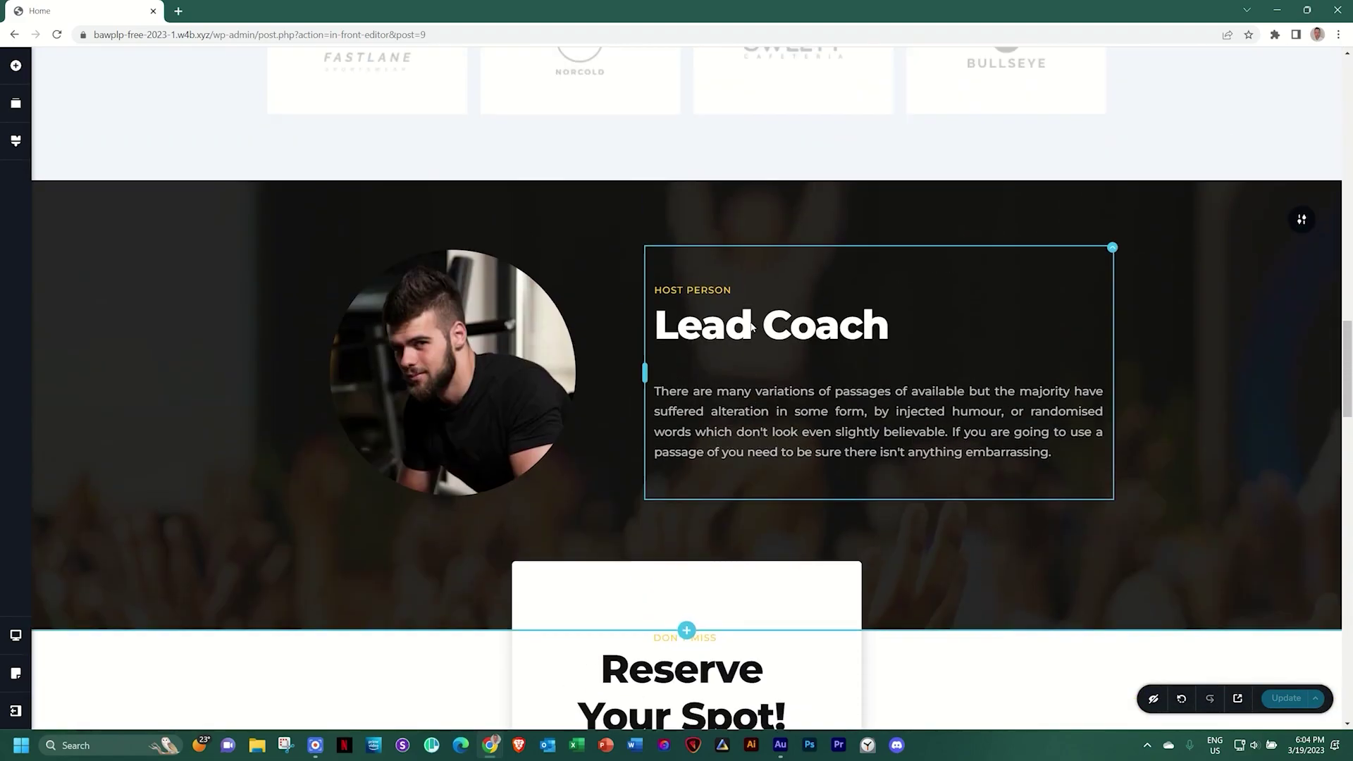
scroll(726, 338, up, 9)
scroll(688, 359, up, 9)
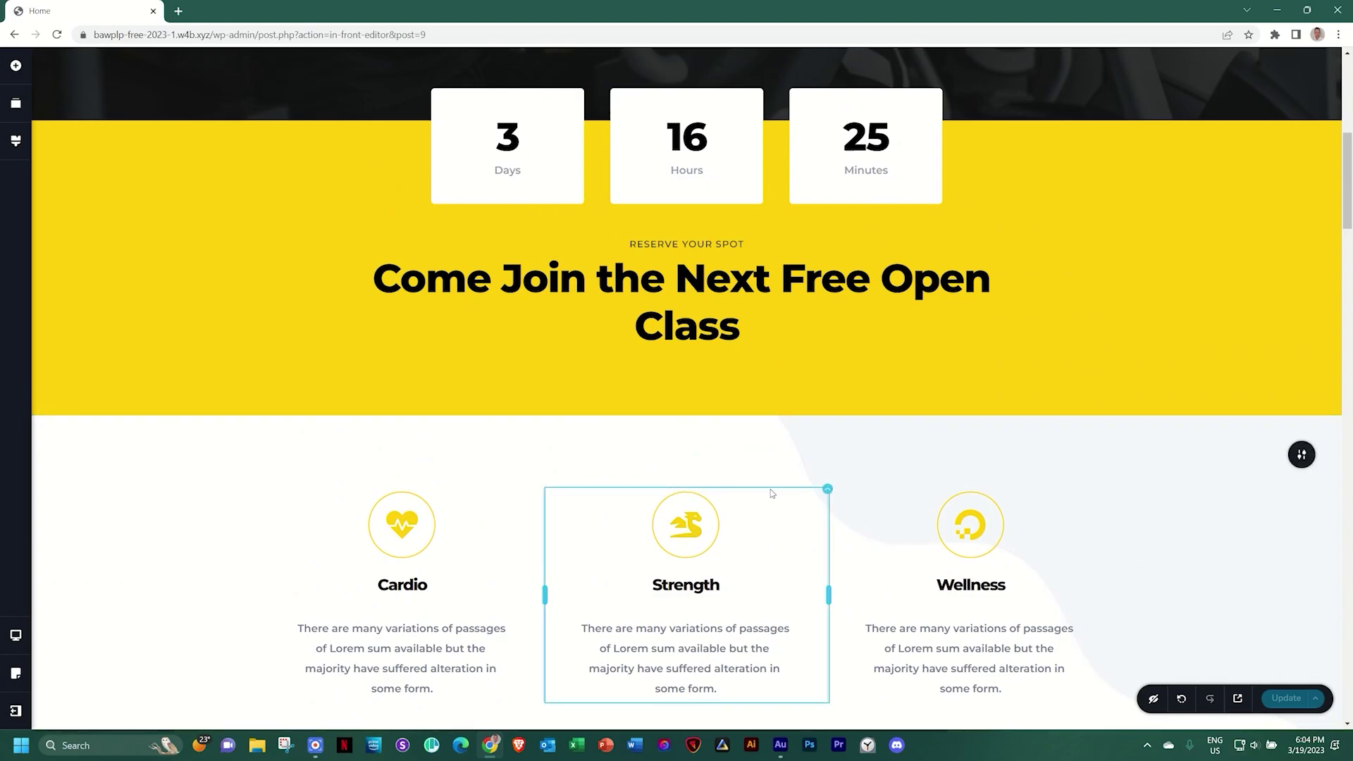
scroll(885, 483, up, 6)
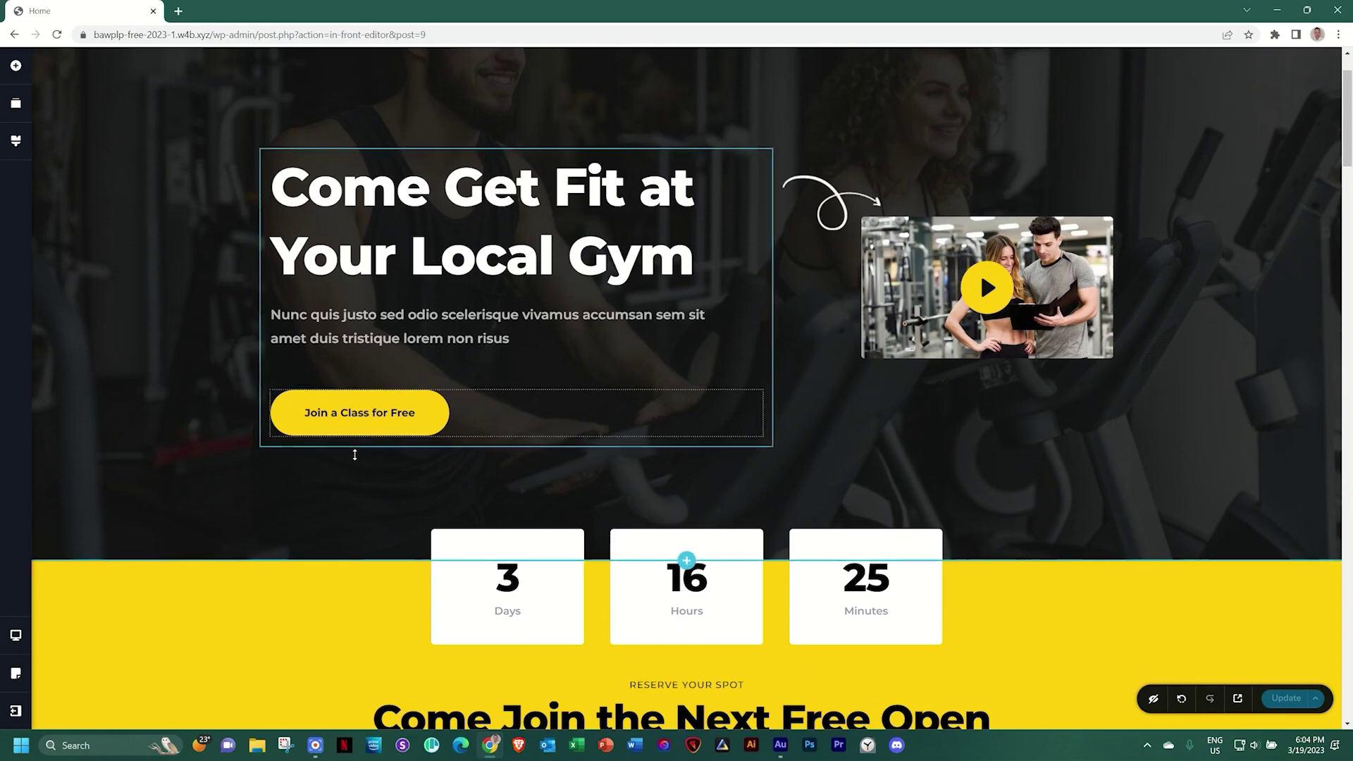
scroll(471, 447, down, 5)
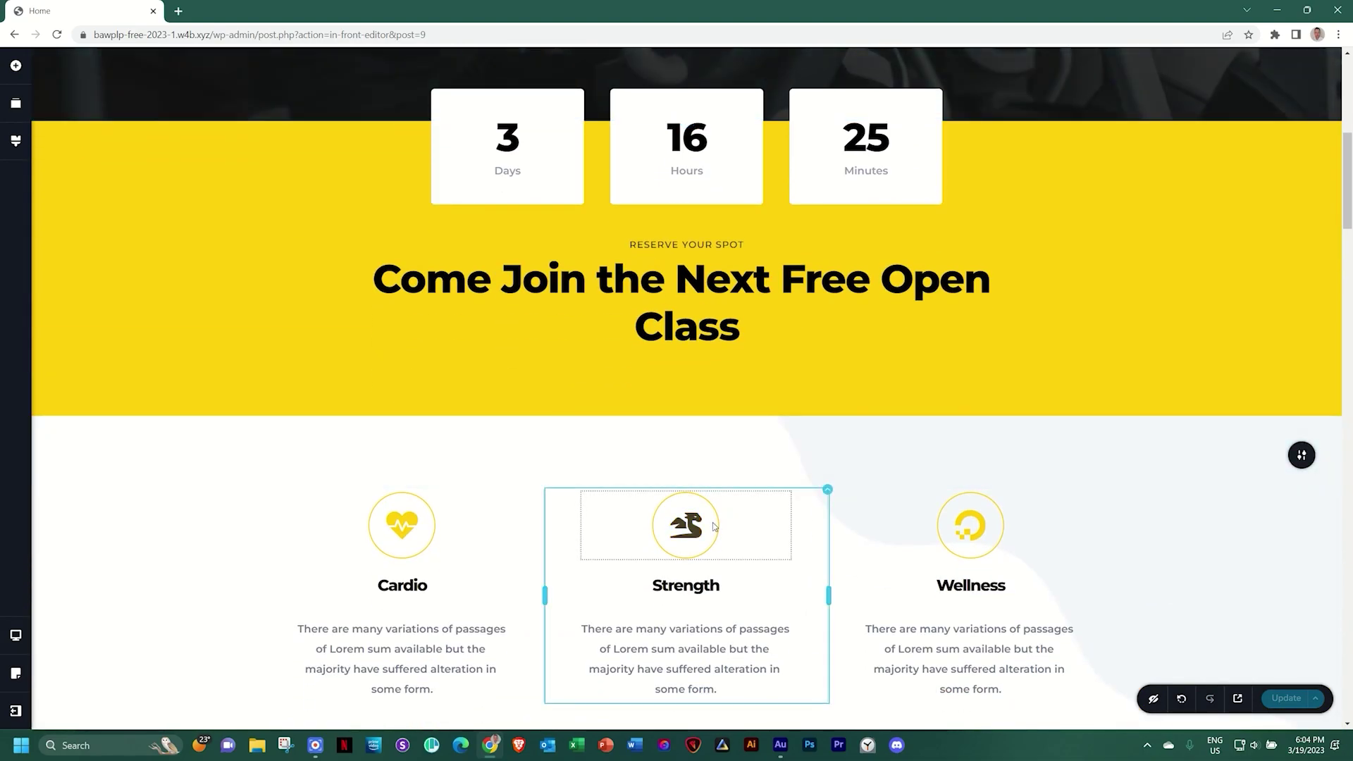
scroll(714, 526, down, 3)
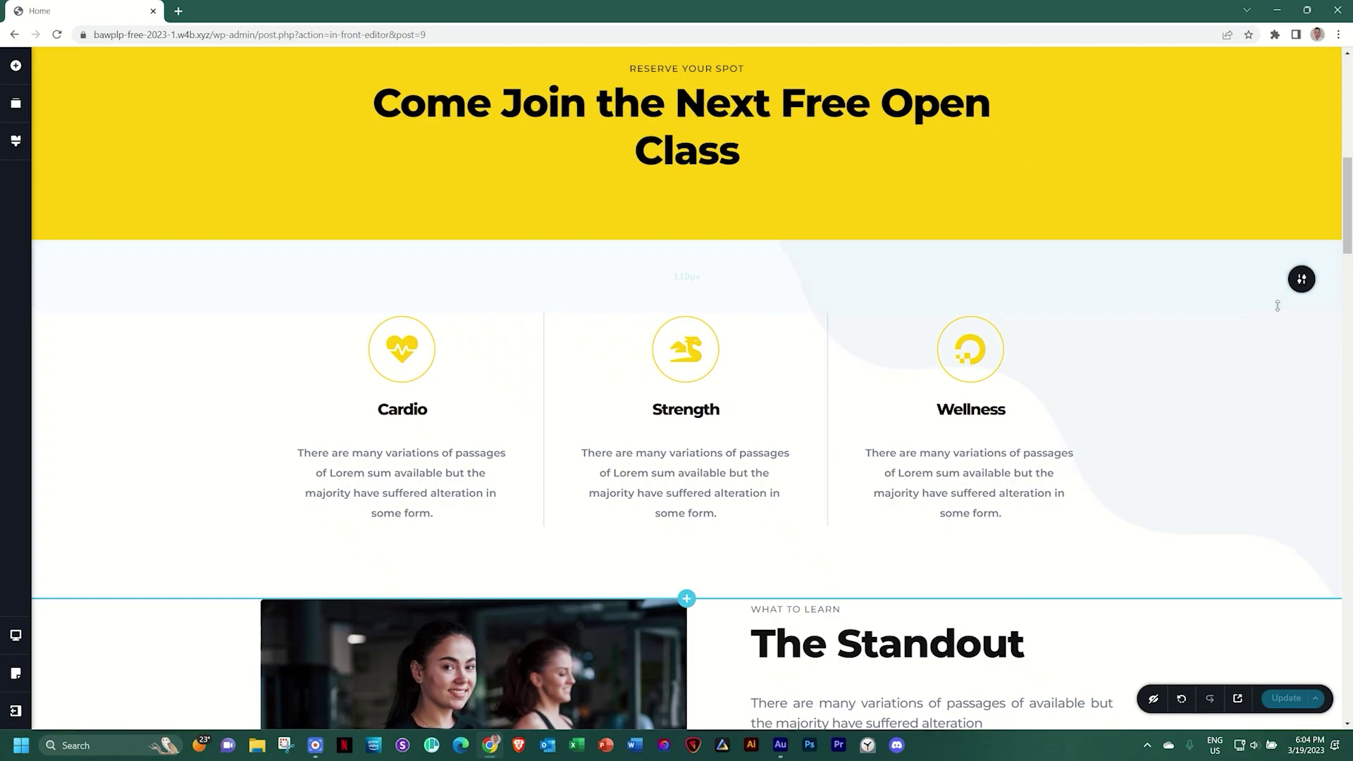
mouse_move(1301, 282)
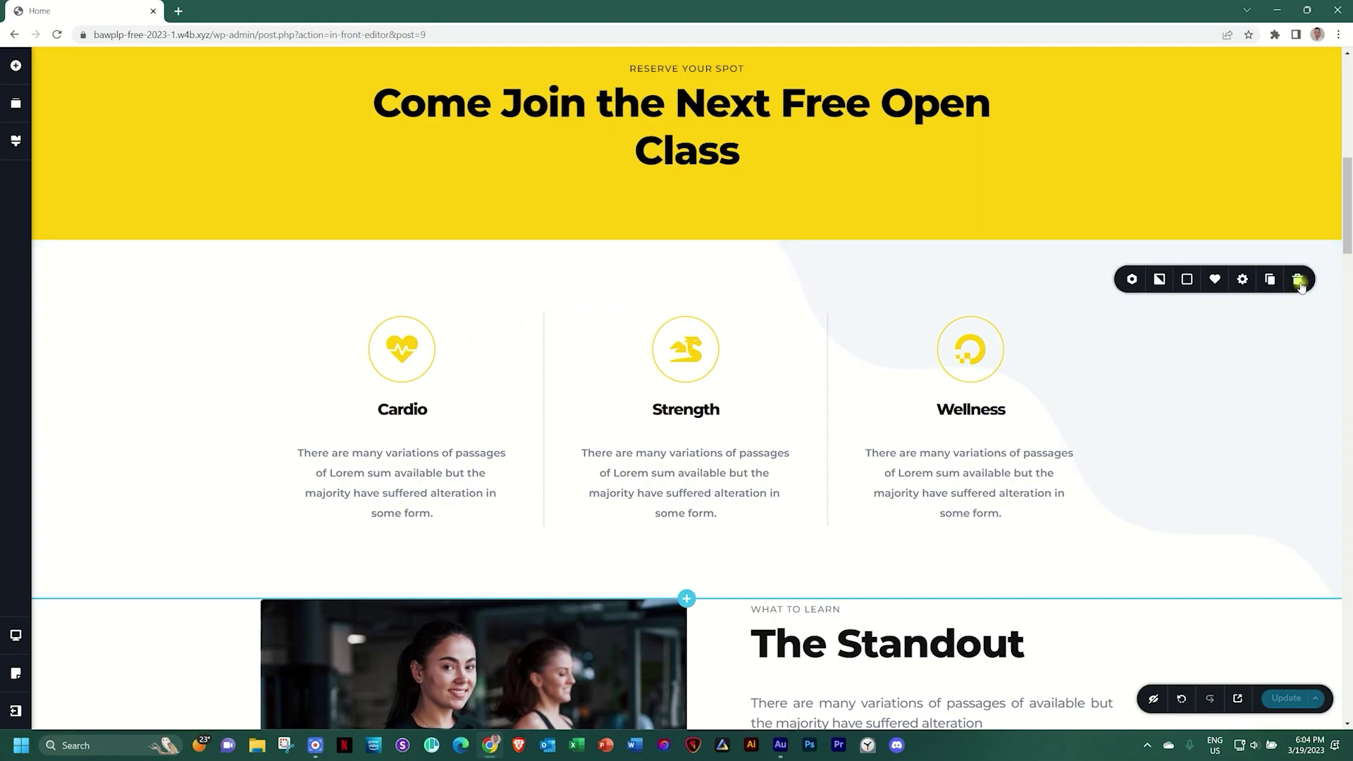
click(1242, 279)
click(1200, 407)
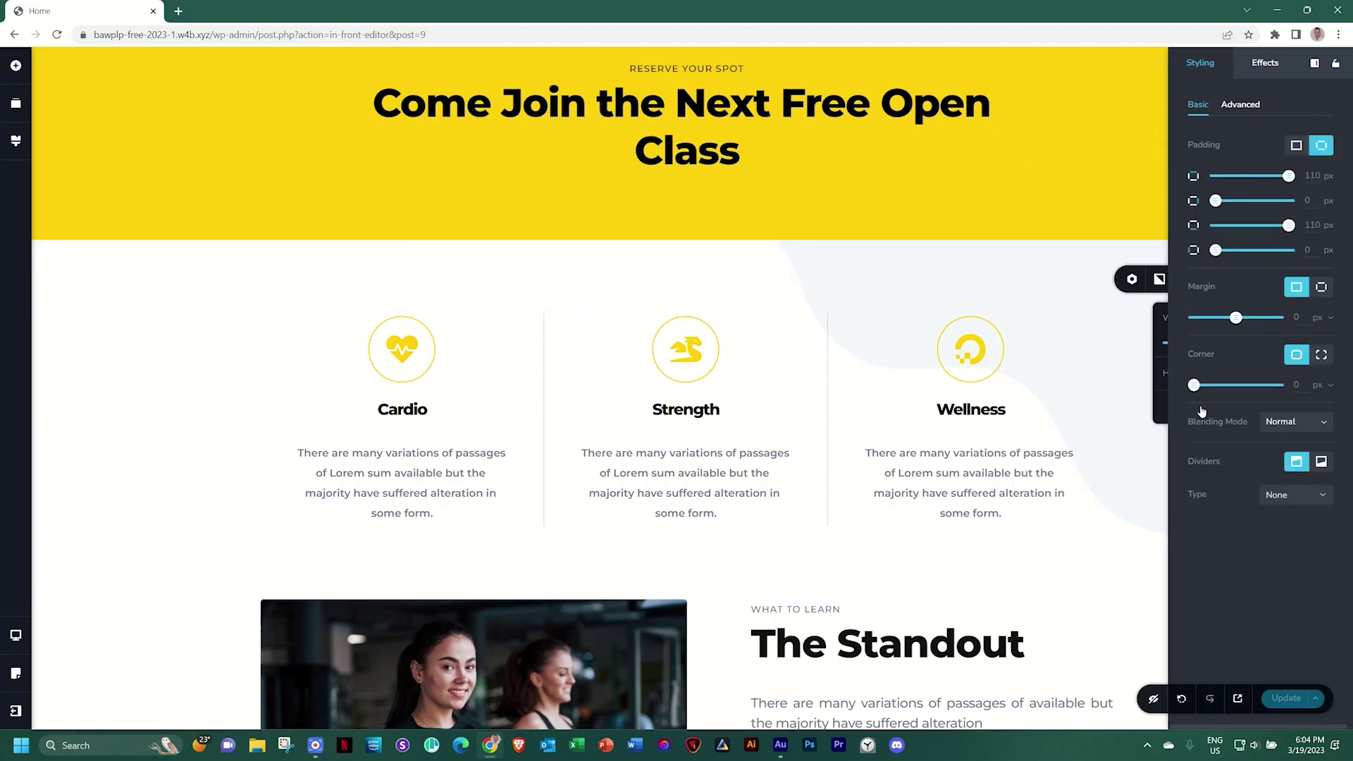
click(1240, 112)
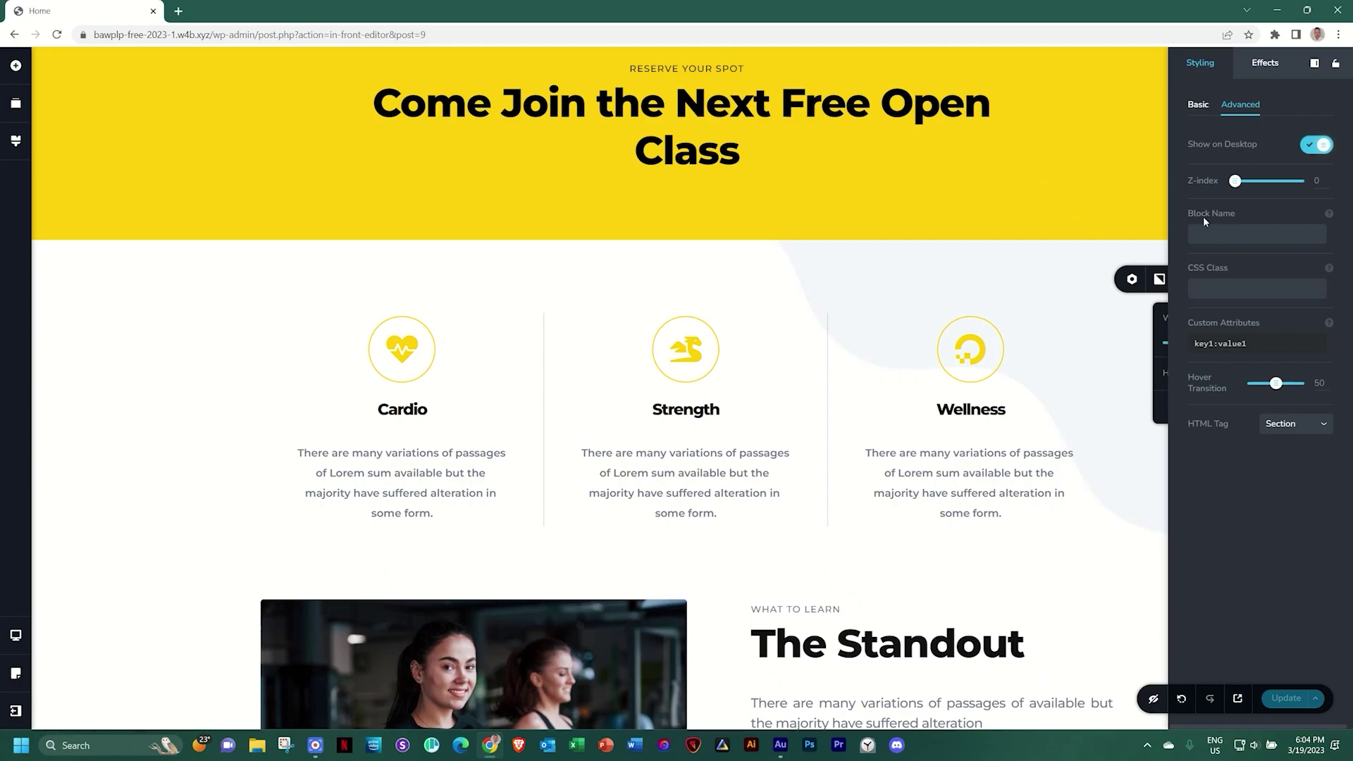
mouse_move(1331, 218)
text(vices)
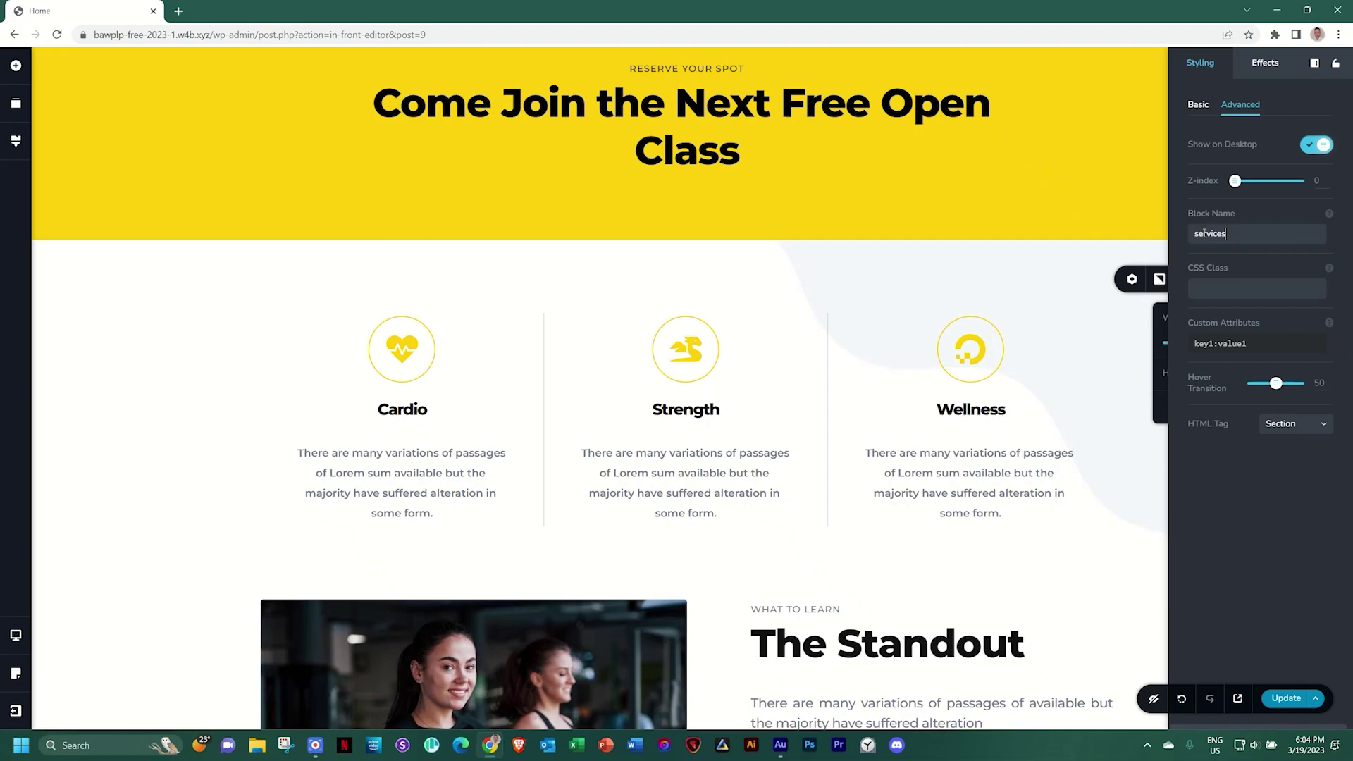
click(1159, 279)
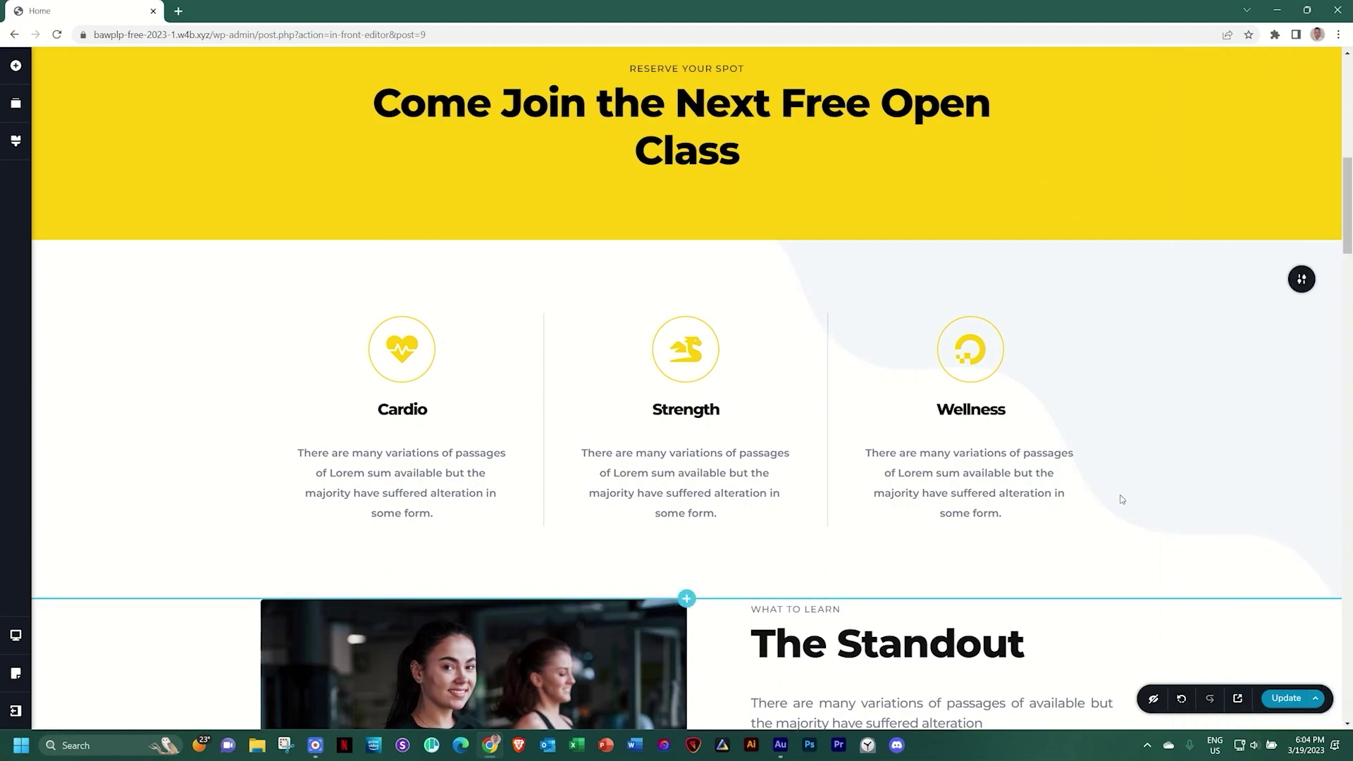
scroll(1121, 498, down, 8)
scroll(1122, 499, down, 7)
Check that the Lead Coach section's Block Name is 'about'
mouse_move(1299, 234)
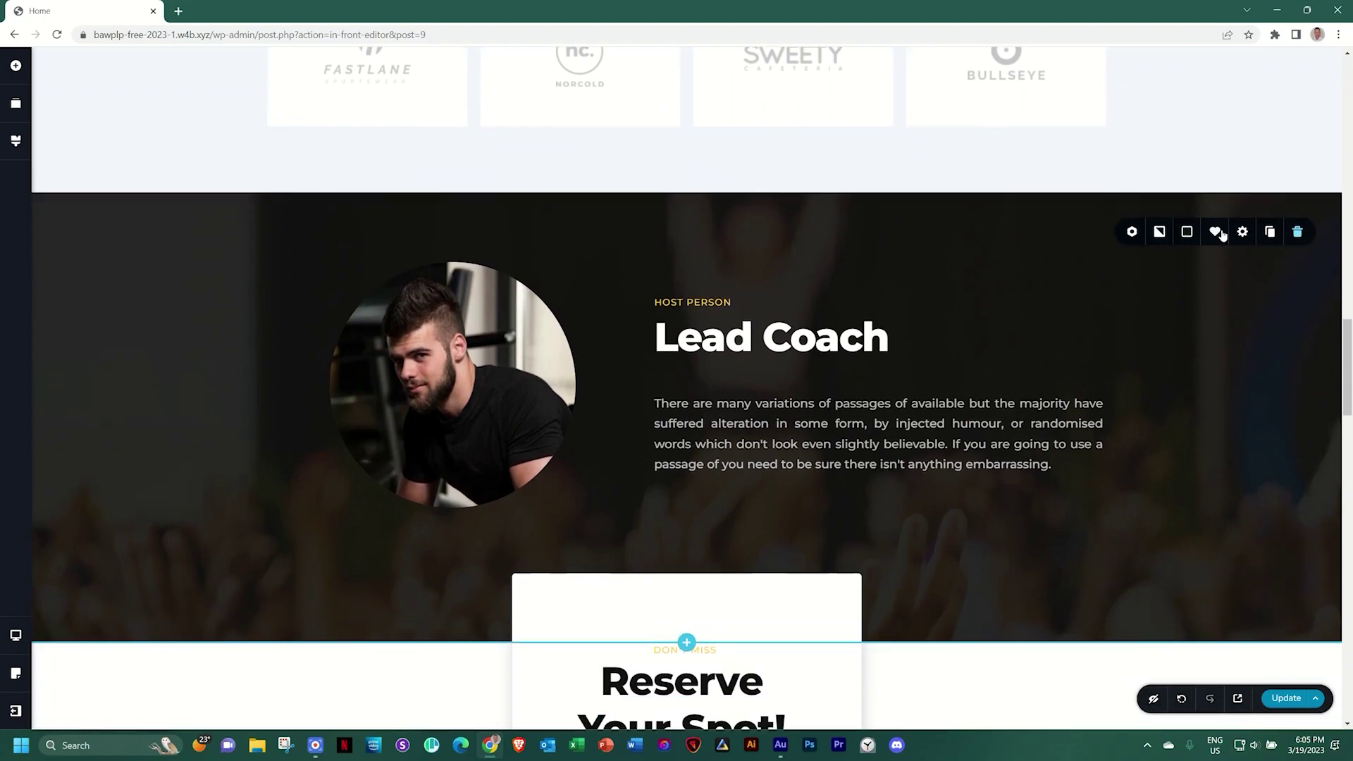
click(1244, 234)
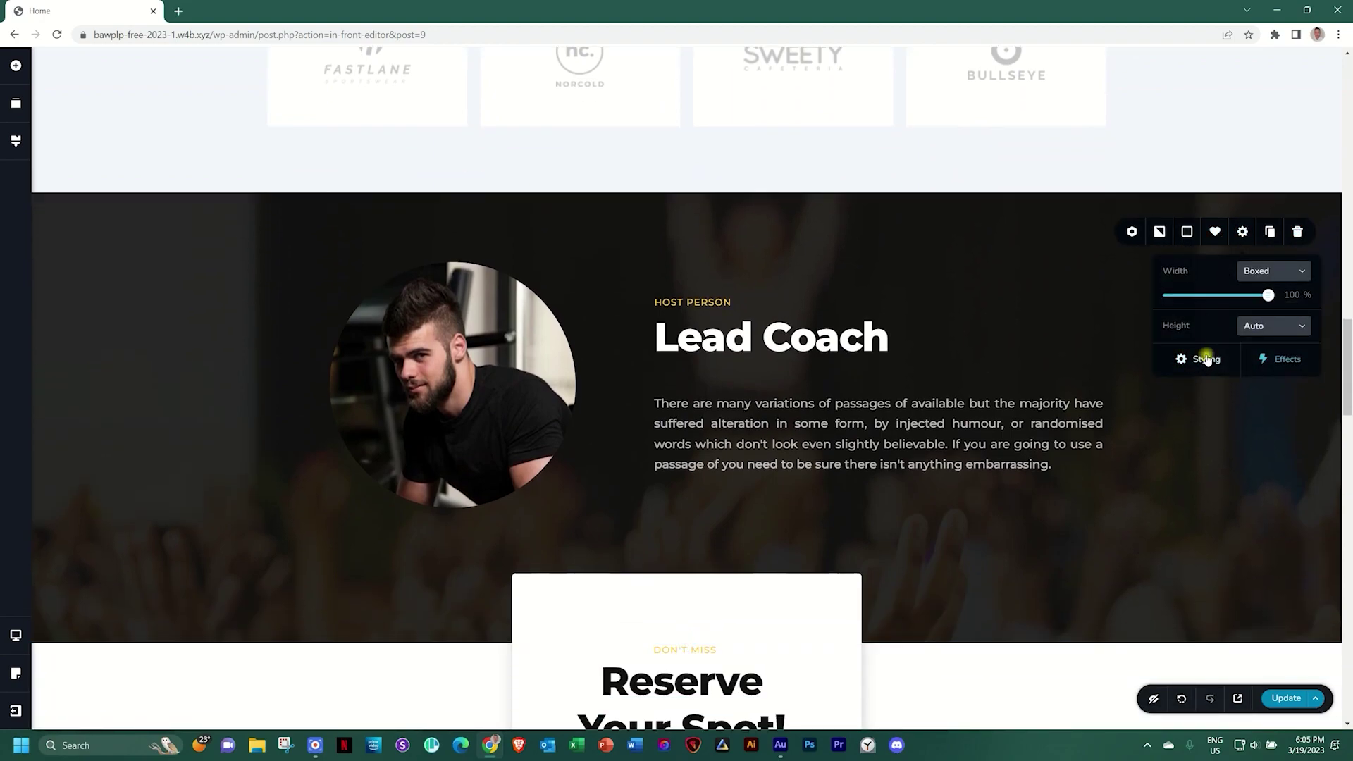
click(1201, 357)
click(1240, 105)
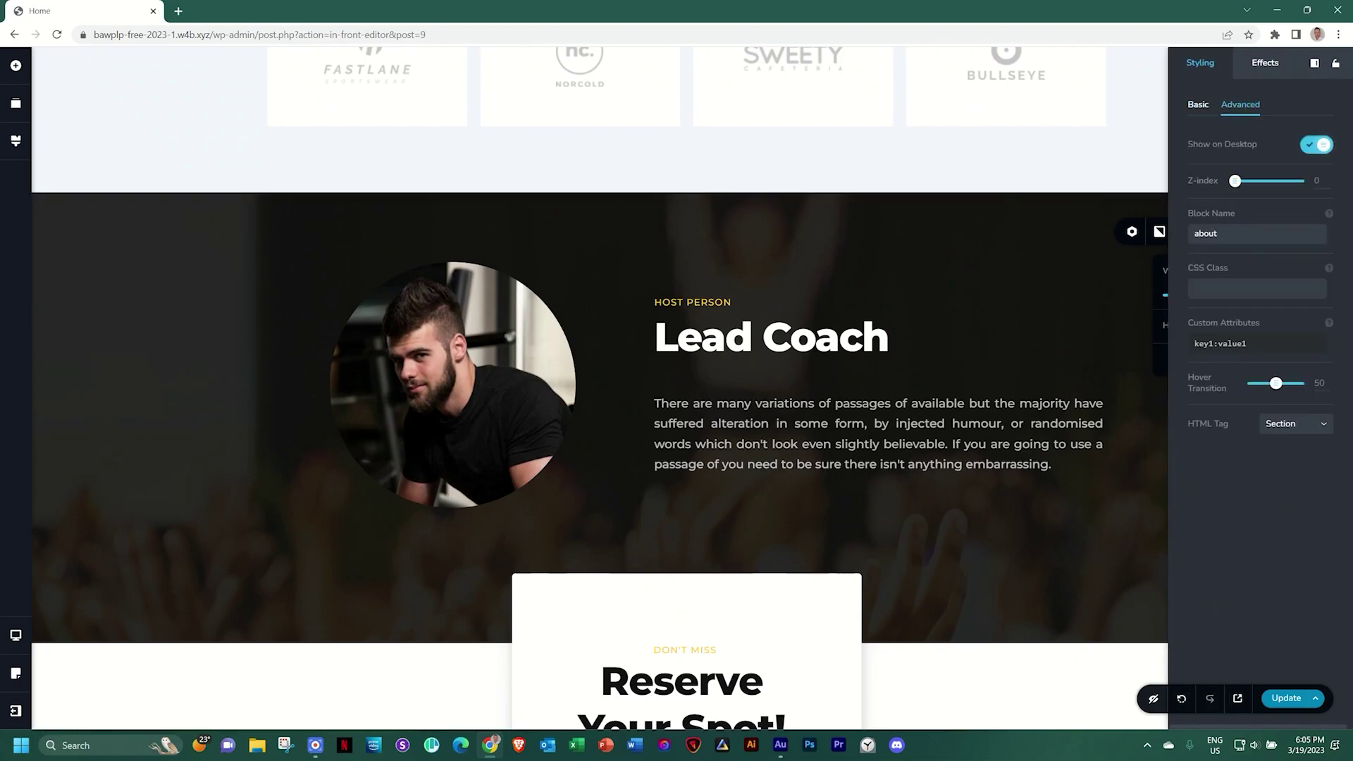
click(1123, 440)
Check that the Contact Us section's Block Name is 'contact'
scroll(1124, 444, down, 15)
scroll(1126, 445, down, 10)
scroll(1126, 444, up, 1)
mouse_move(1301, 112)
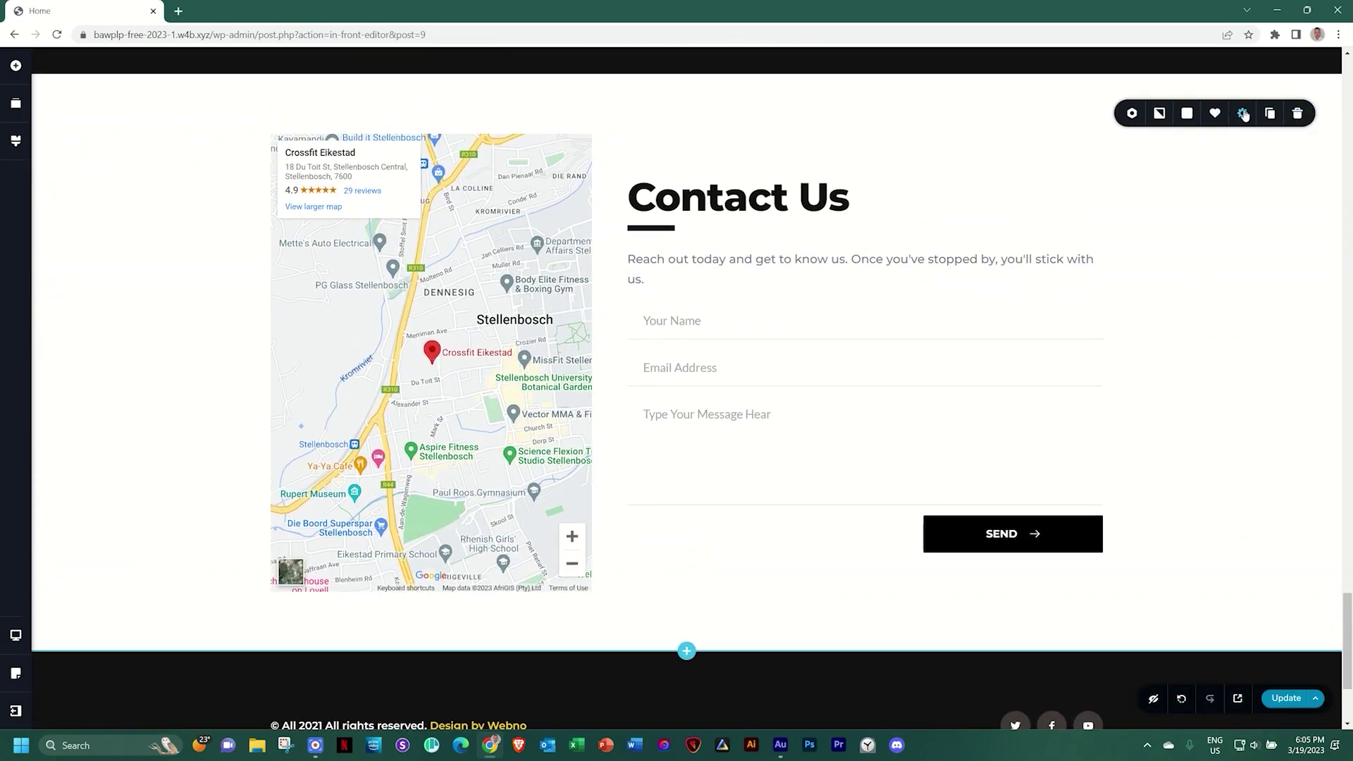
click(1244, 115)
click(1205, 237)
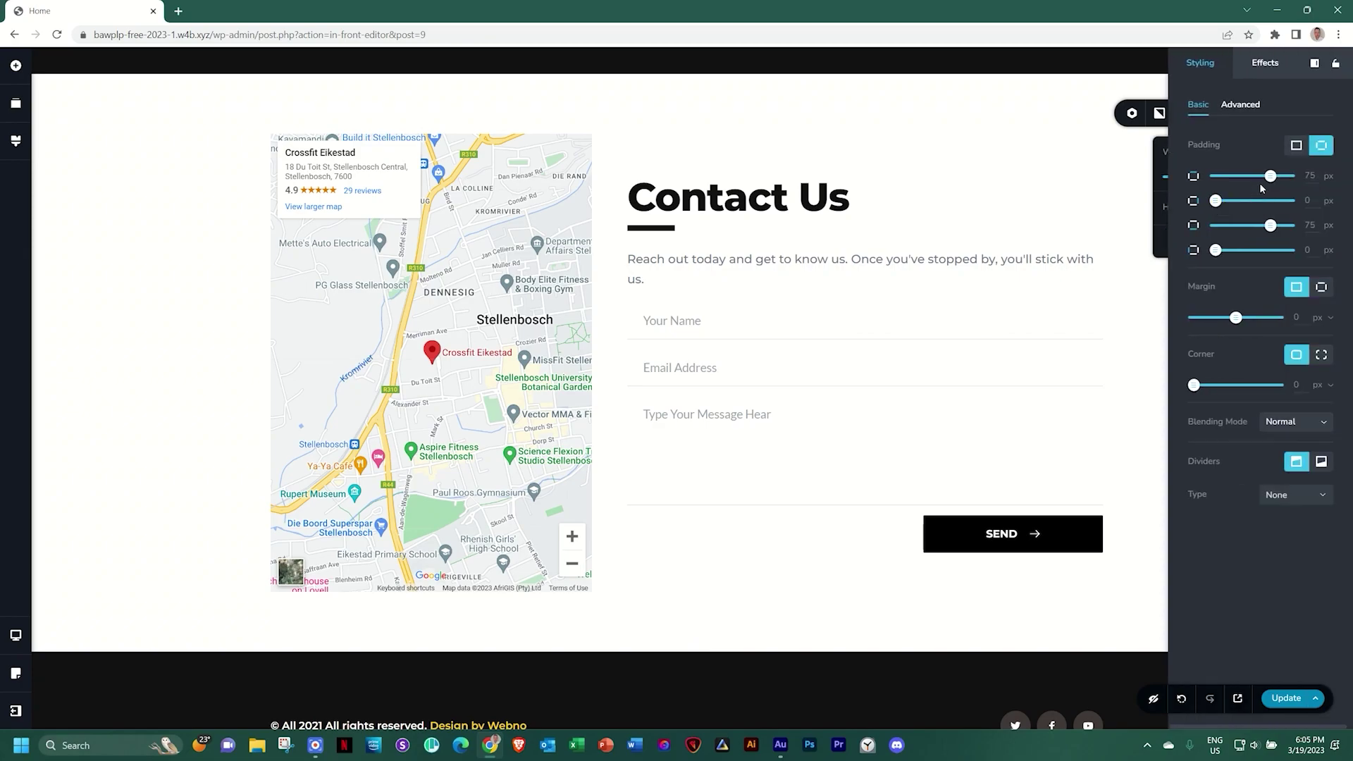
click(1241, 105)
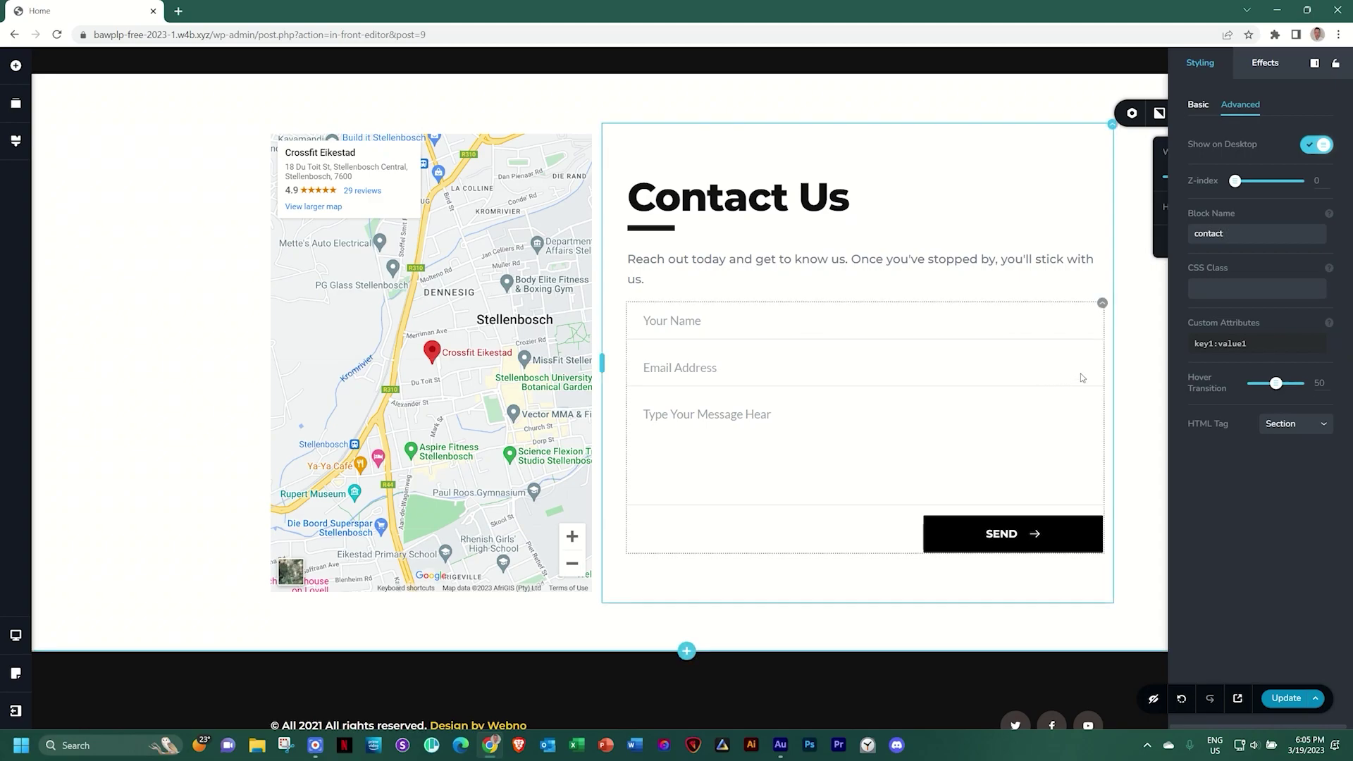
click(1128, 395)
Save the page edits with Ctrl+S
scroll(1212, 450, down, 1)
scroll(1171, 385, up, 2)
scroll(1171, 386, down, 3)
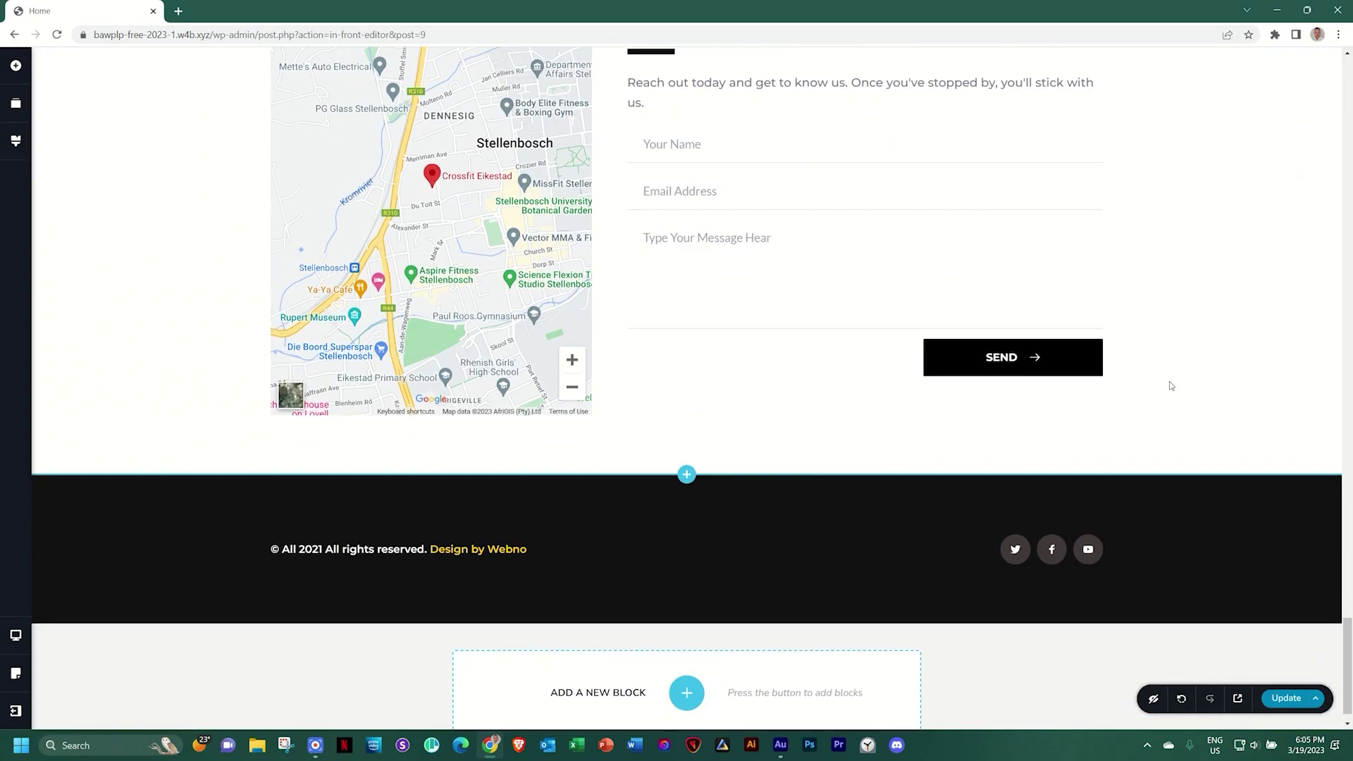
key(ctrl+s)
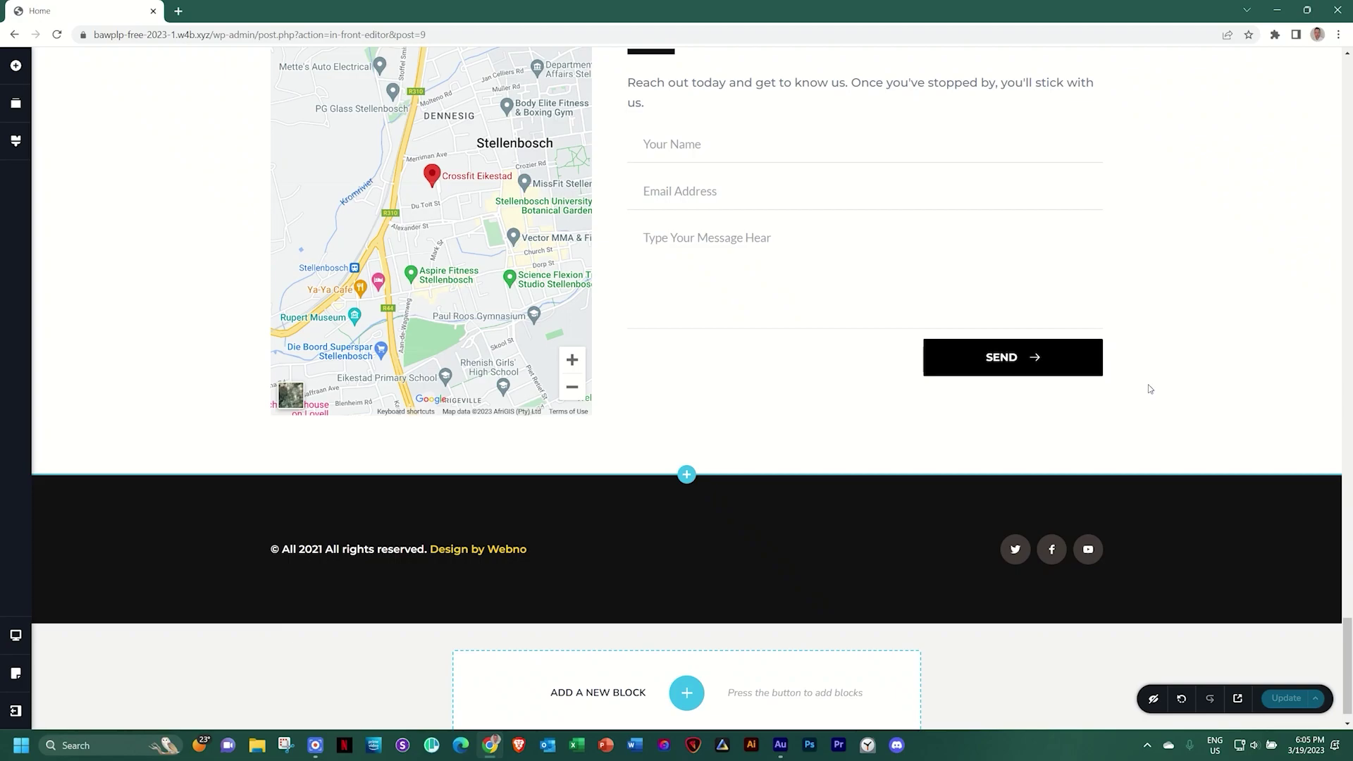
Leave Brizy for the dashboard and create a menu named 'Main Menu' under Appearance > Menus
click(15, 710)
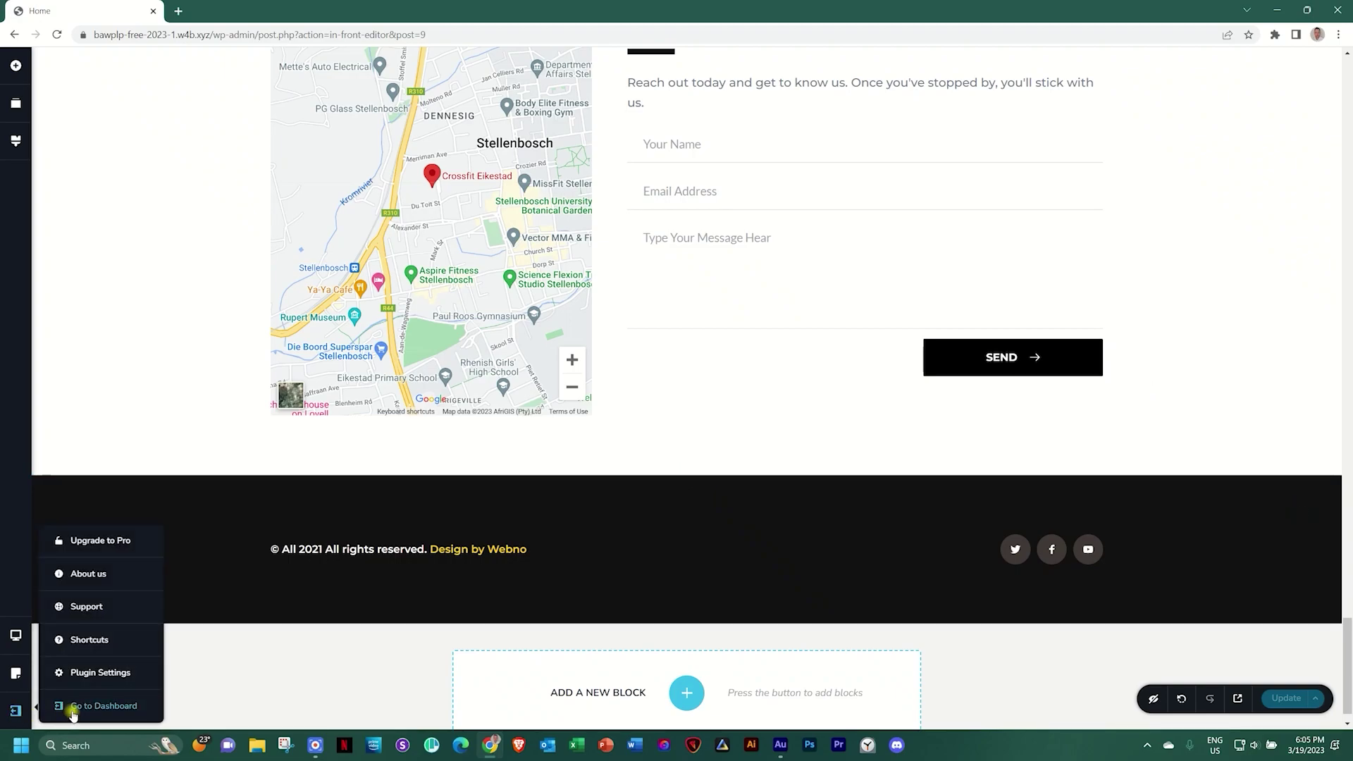
click(74, 707)
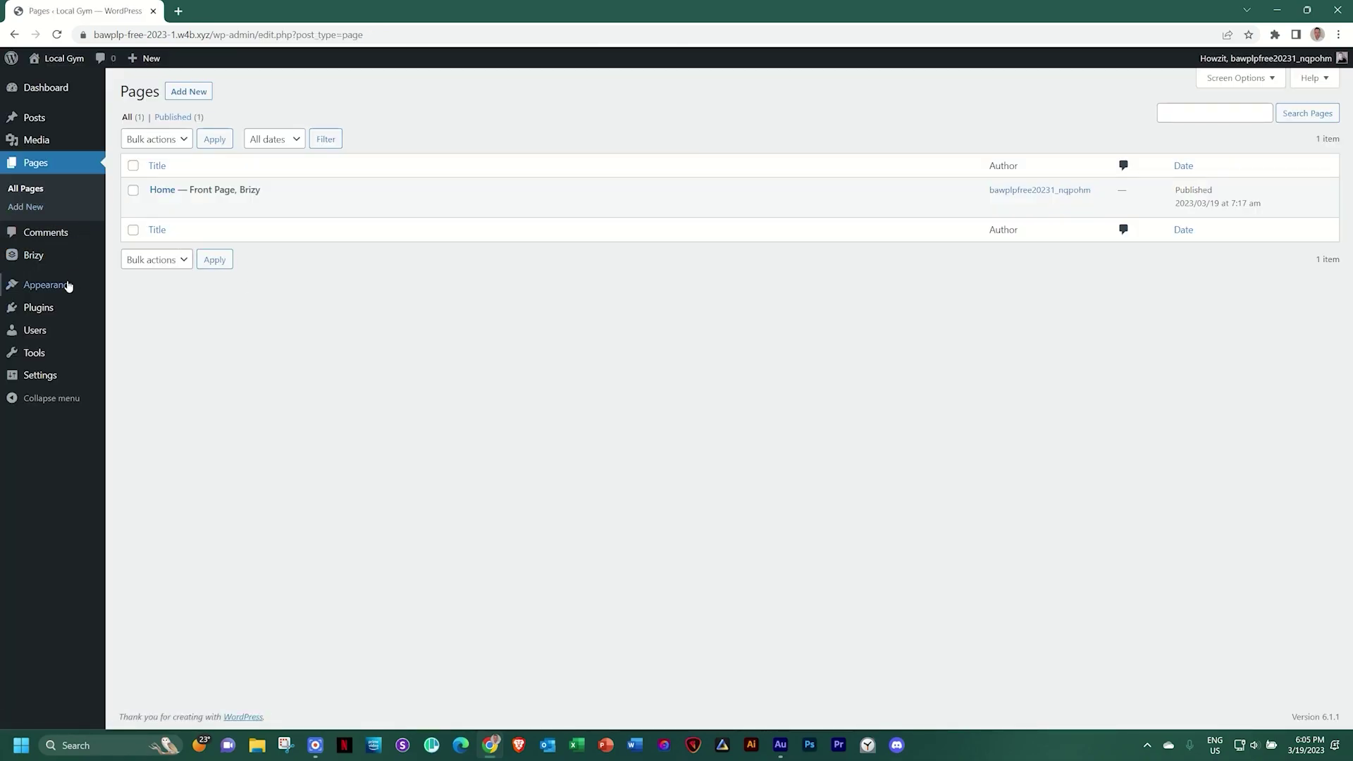
mouse_move(67, 289)
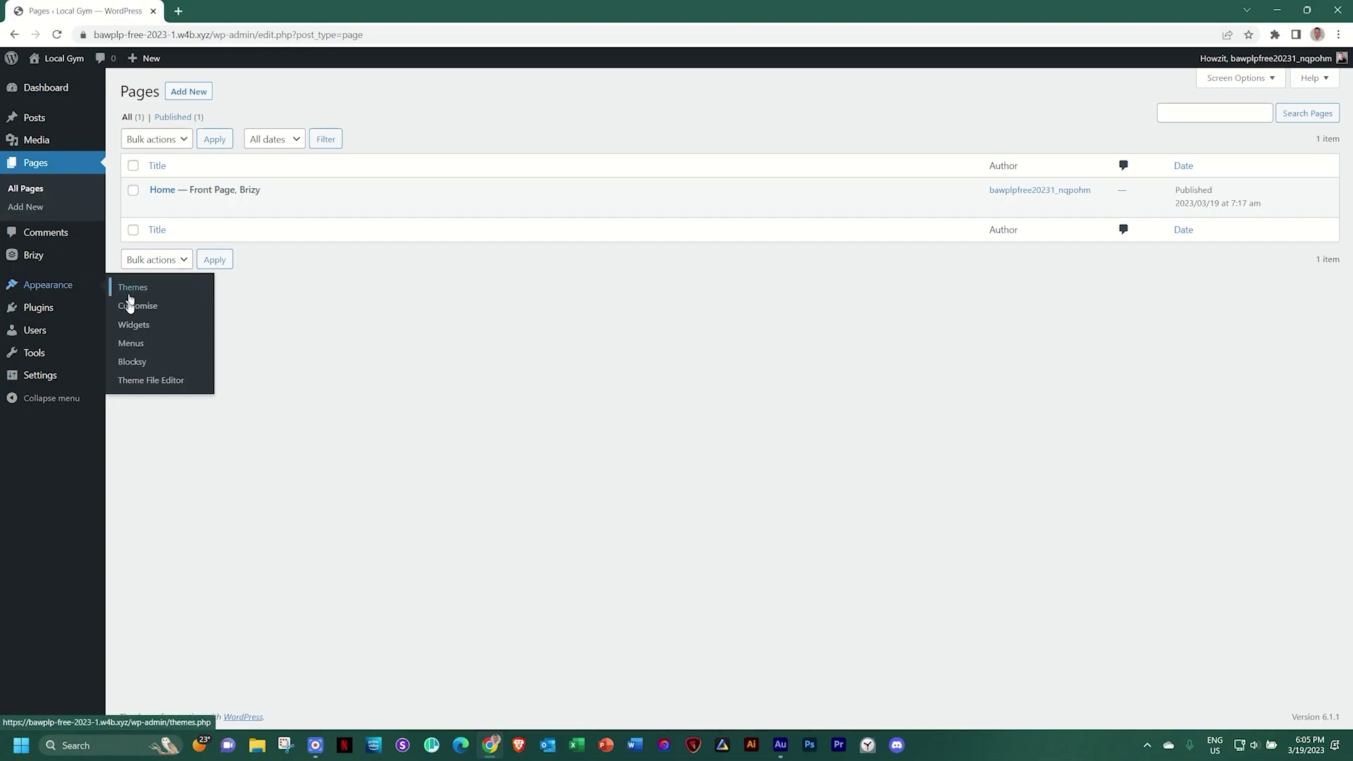
click(129, 347)
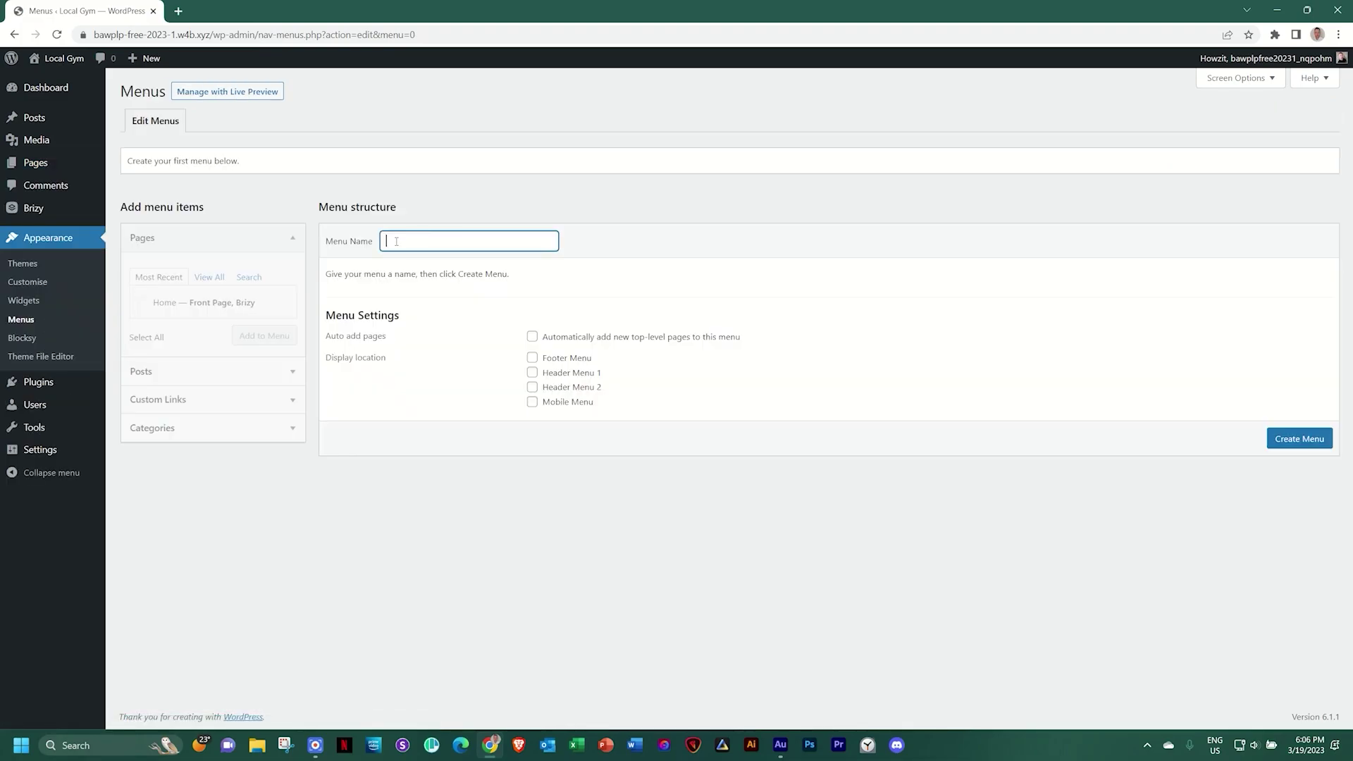
text(Menu)
click(1299, 443)
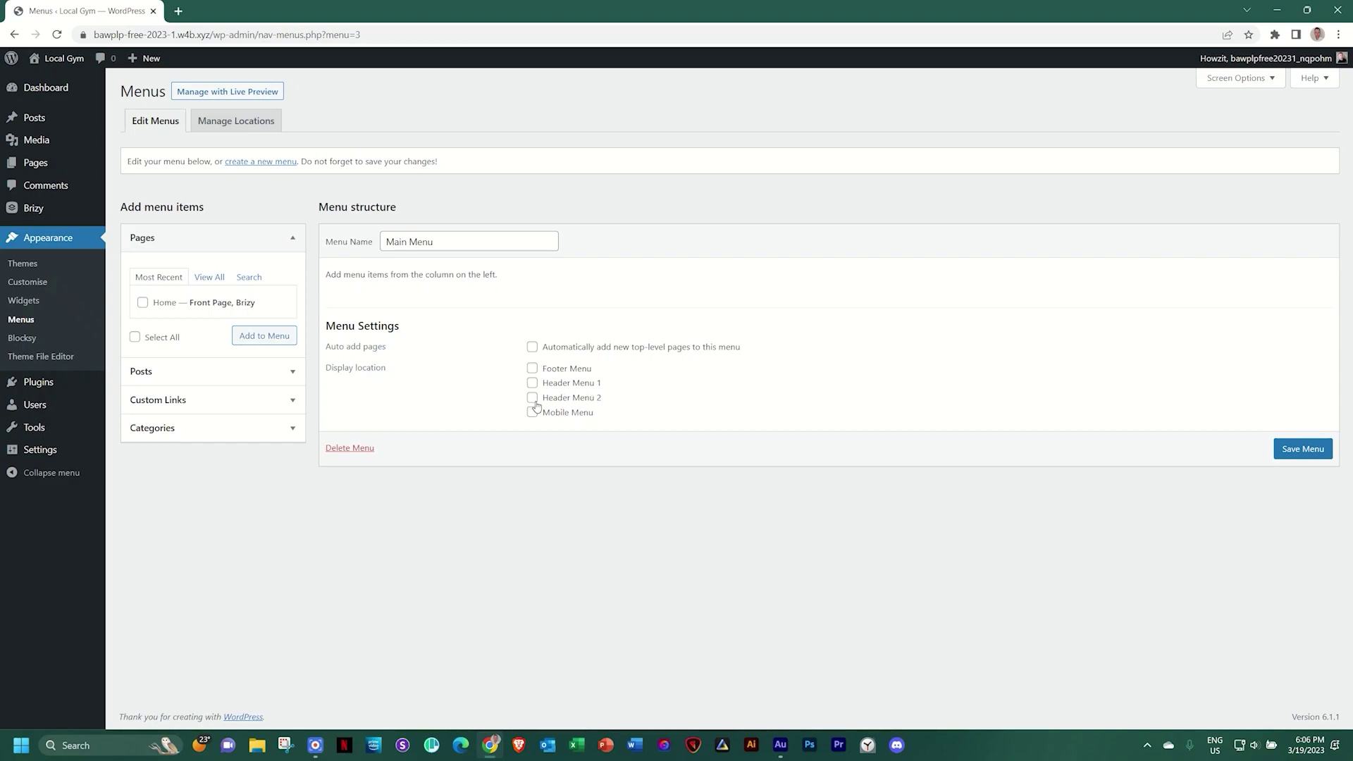
Add custom links Services (#services) and About Us (#about) to the Main Menu
click(172, 400)
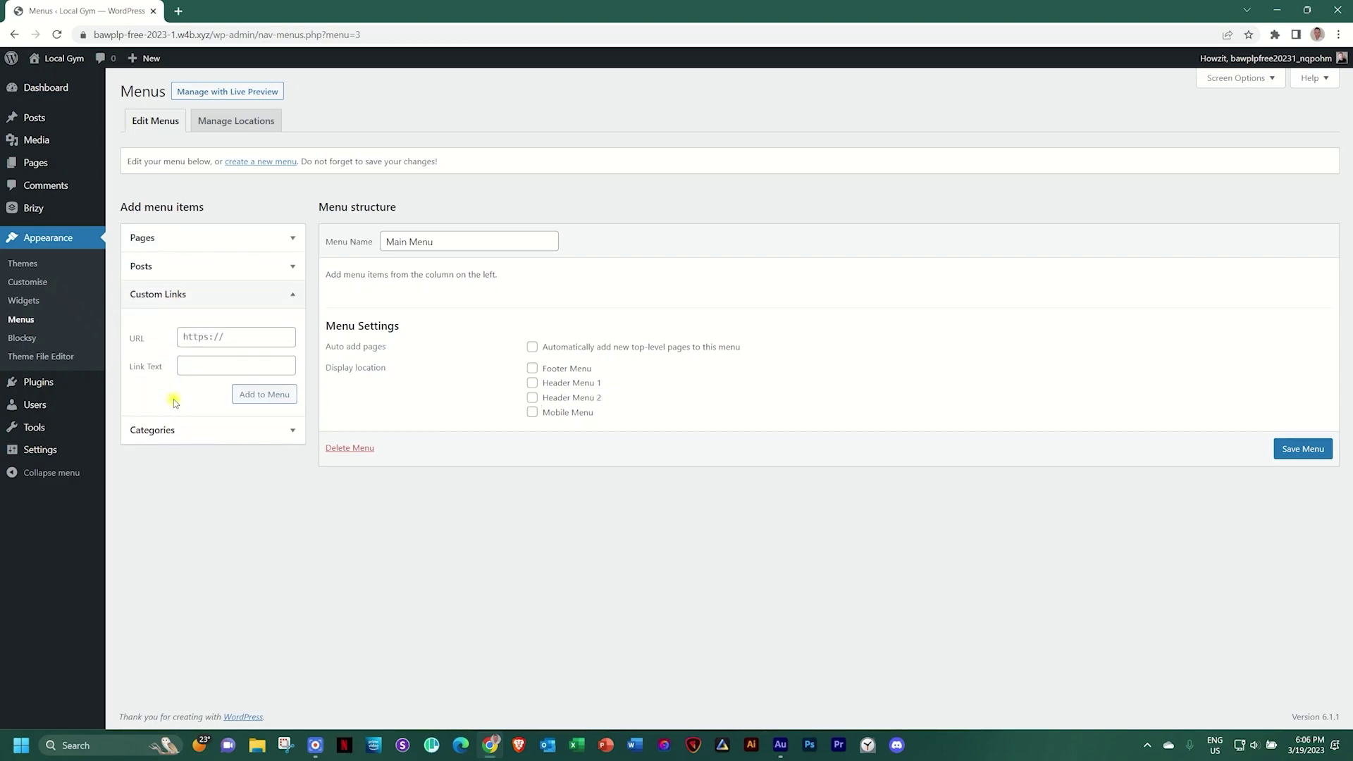
click(256, 342)
text(#)
key(Tab)
text(Servic)
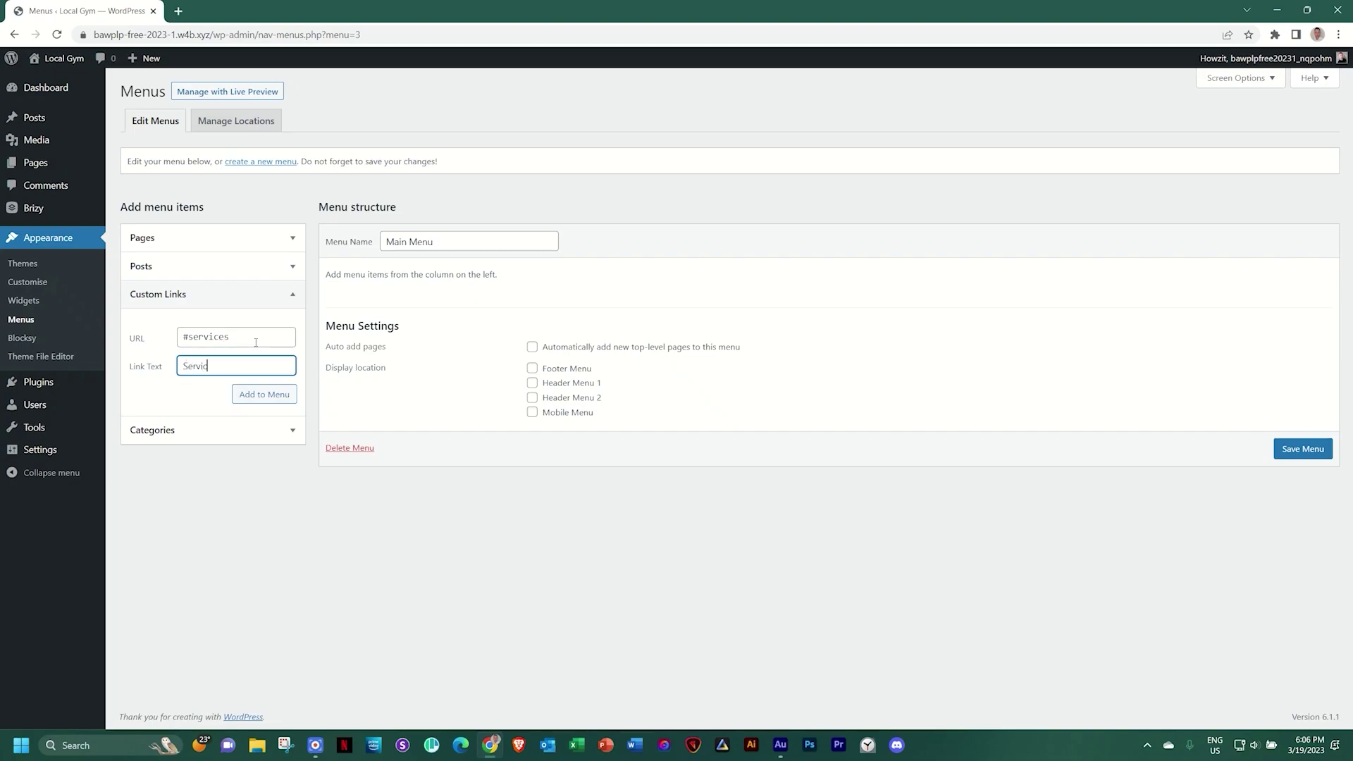
click(285, 396)
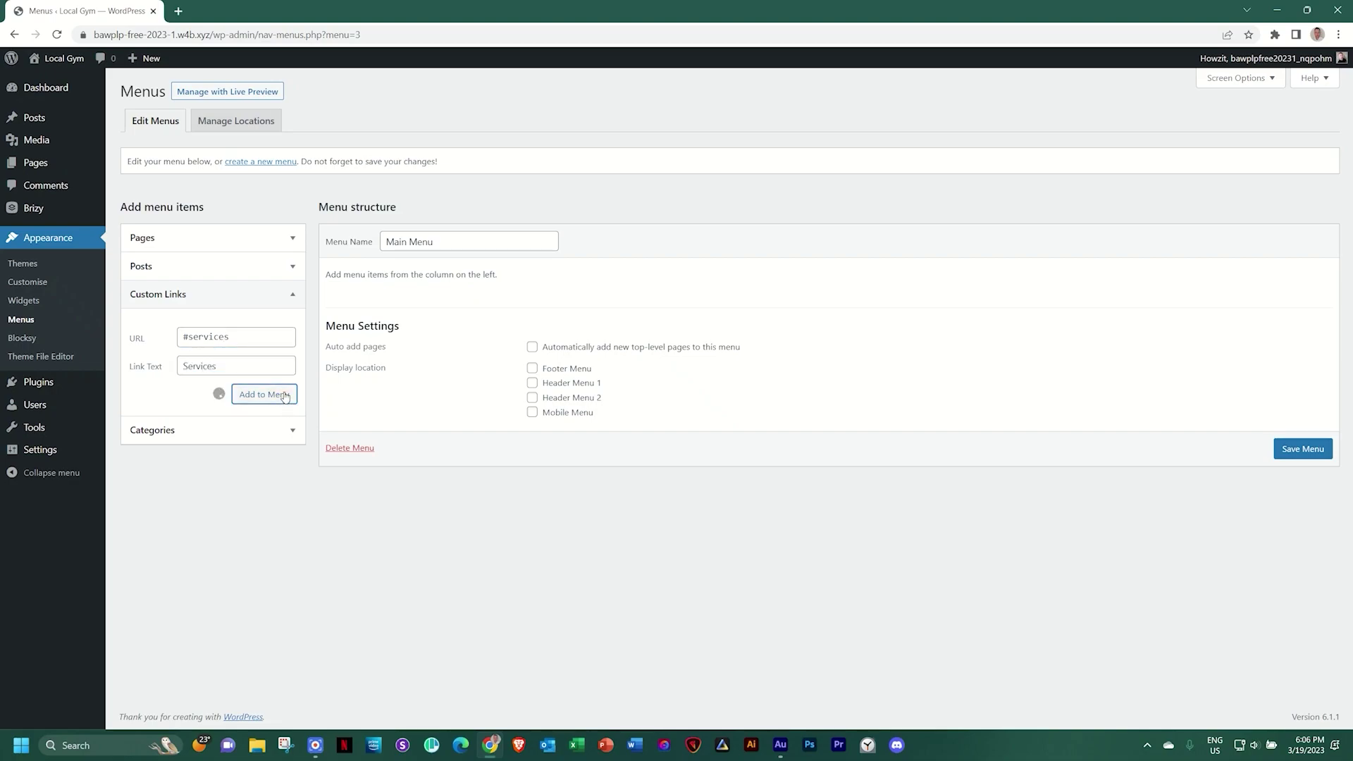
click(223, 338)
text(#about)
key(Tab)
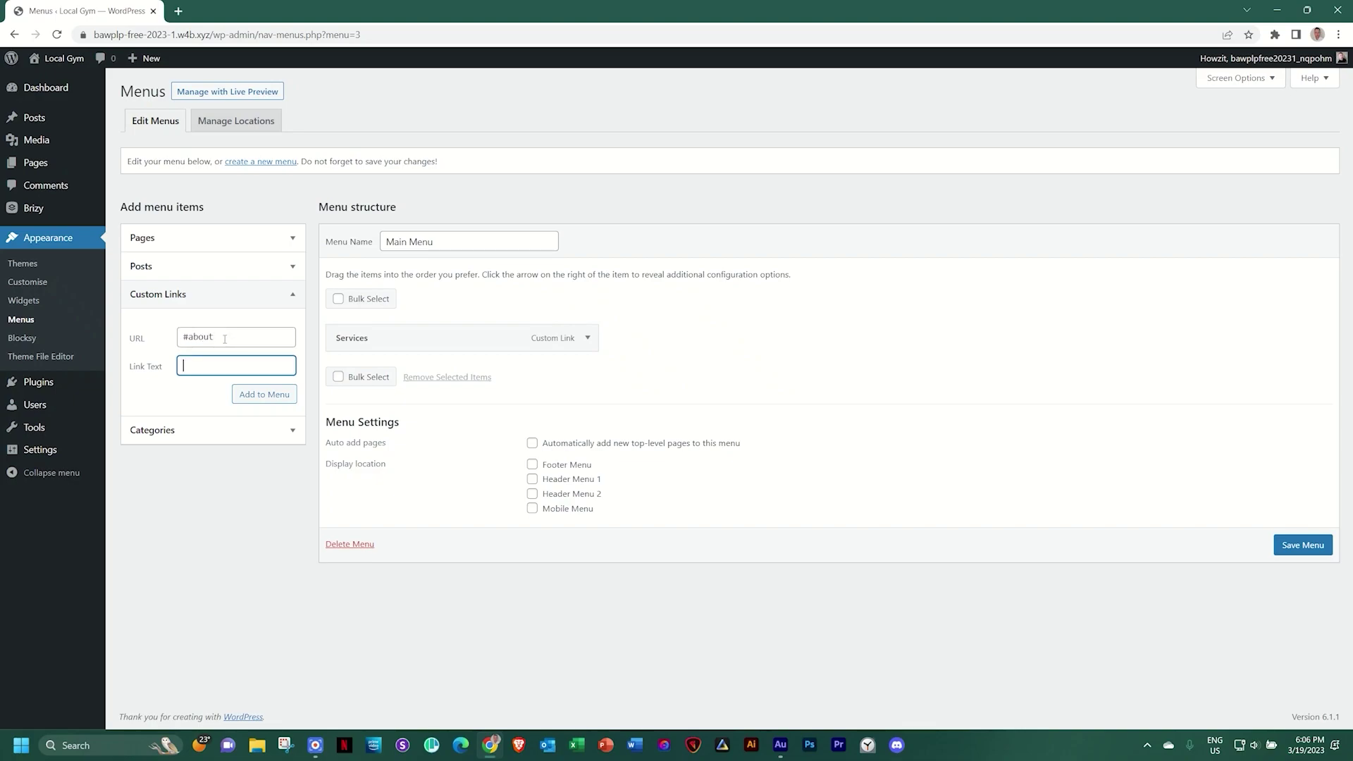
text(About Us)
click(264, 396)
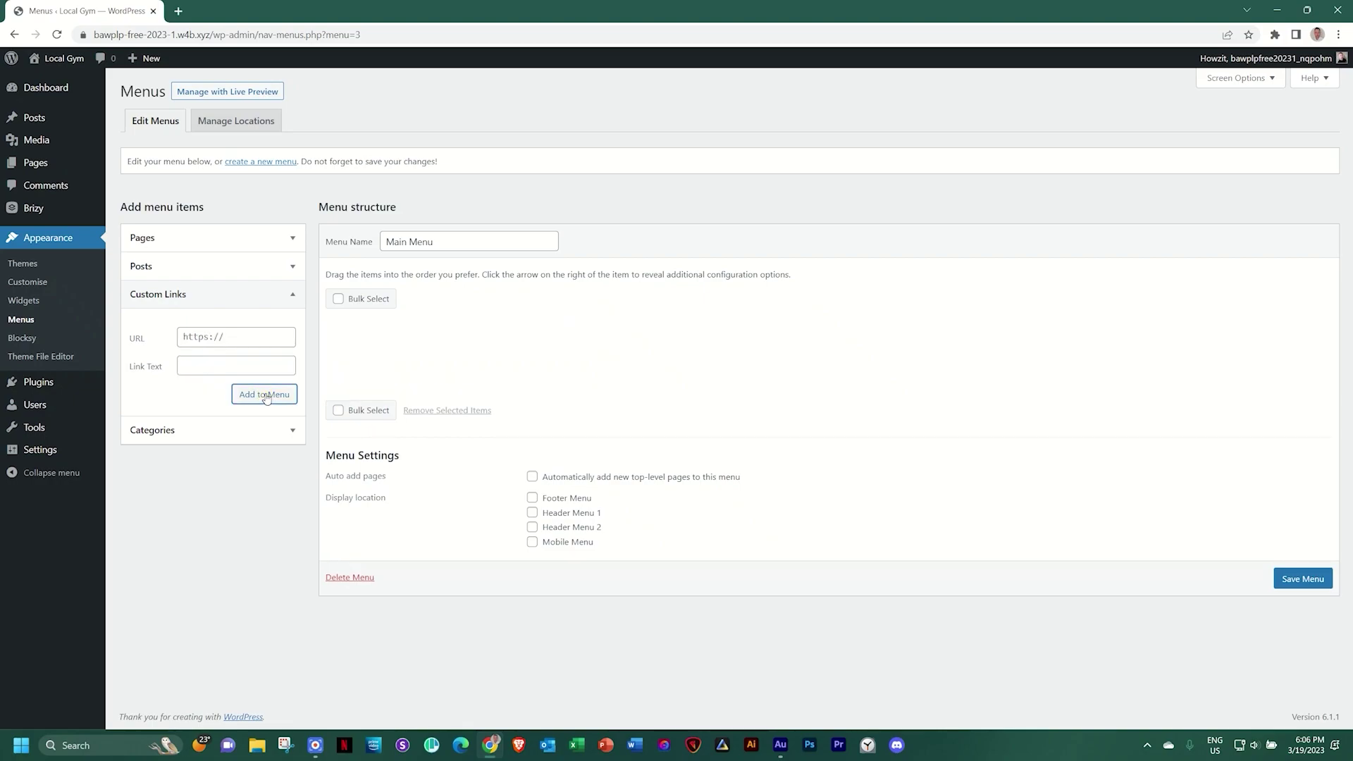
Add a Contact Us custom link to #contact and save the Main Menu
click(203, 331)
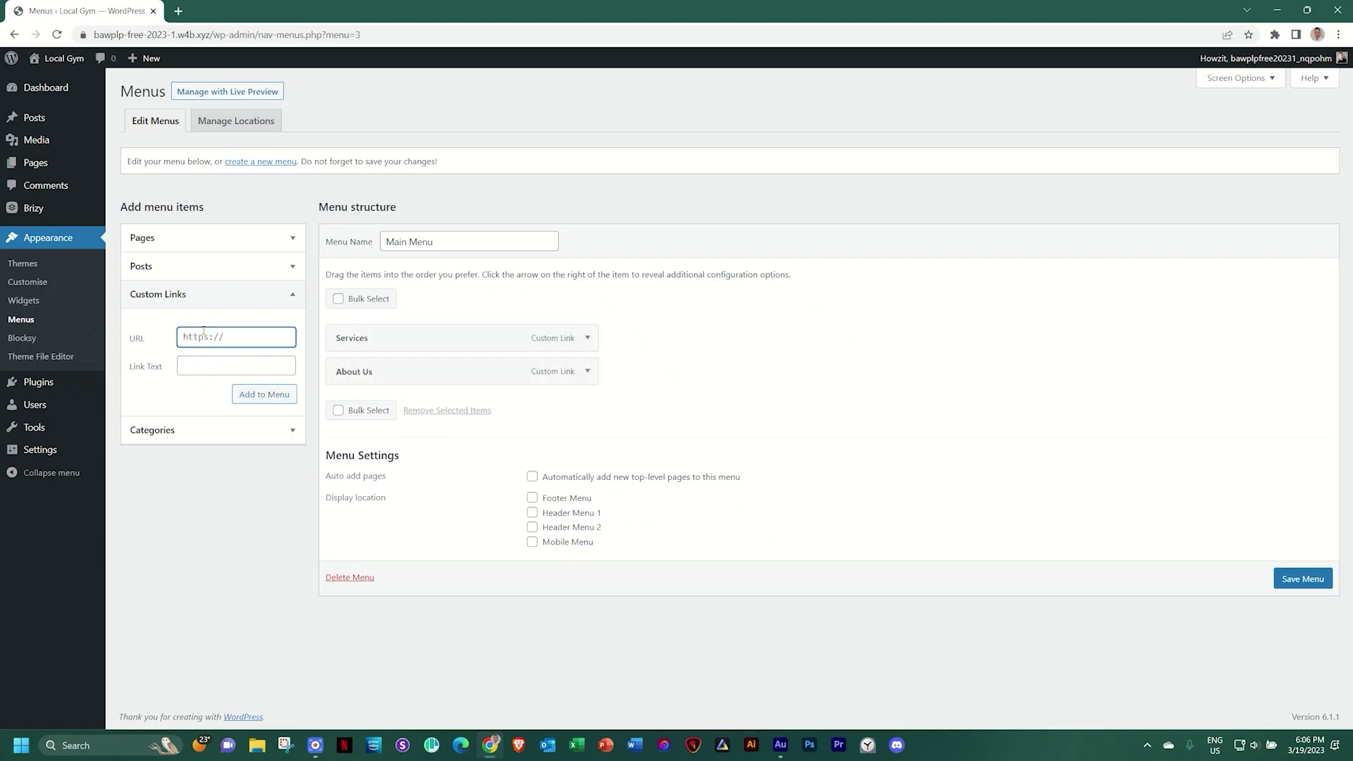
text(#contact)
key(Tab)
text(Conta)
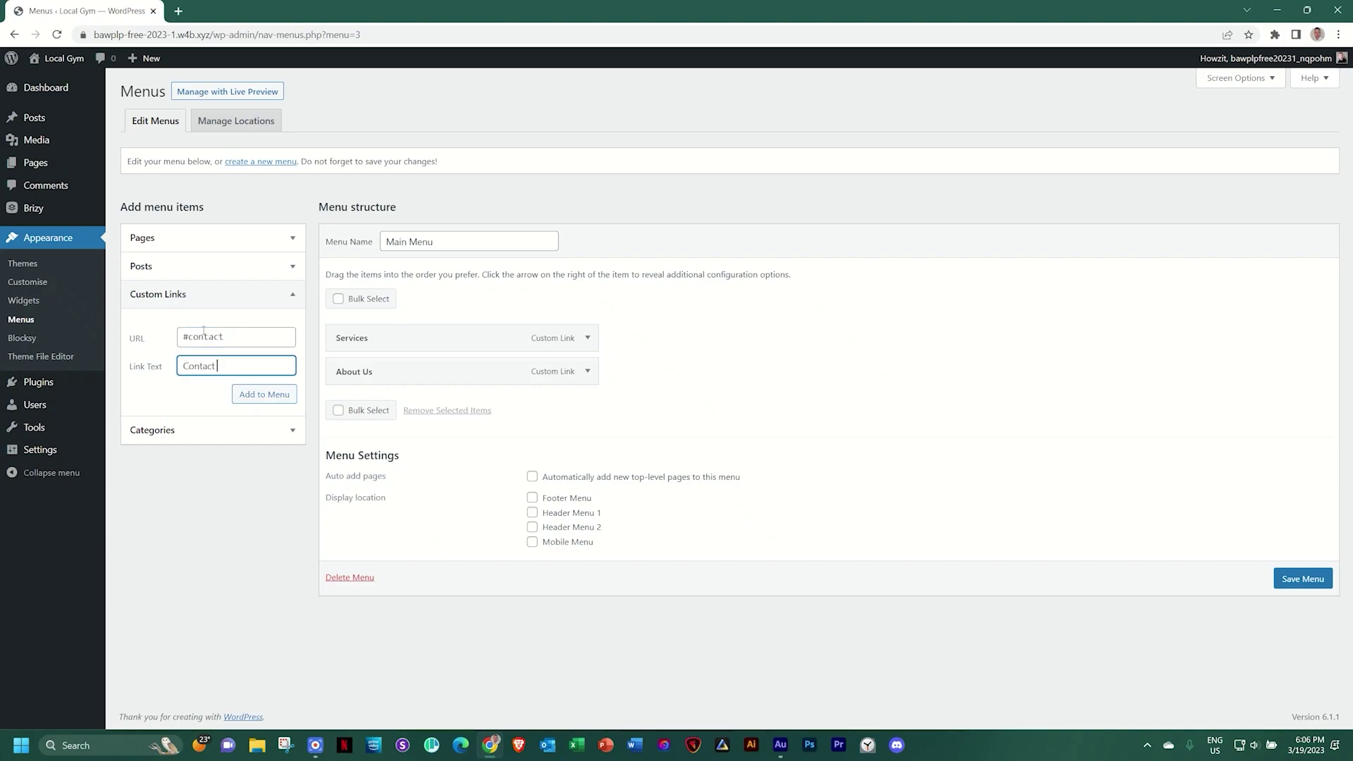
click(267, 395)
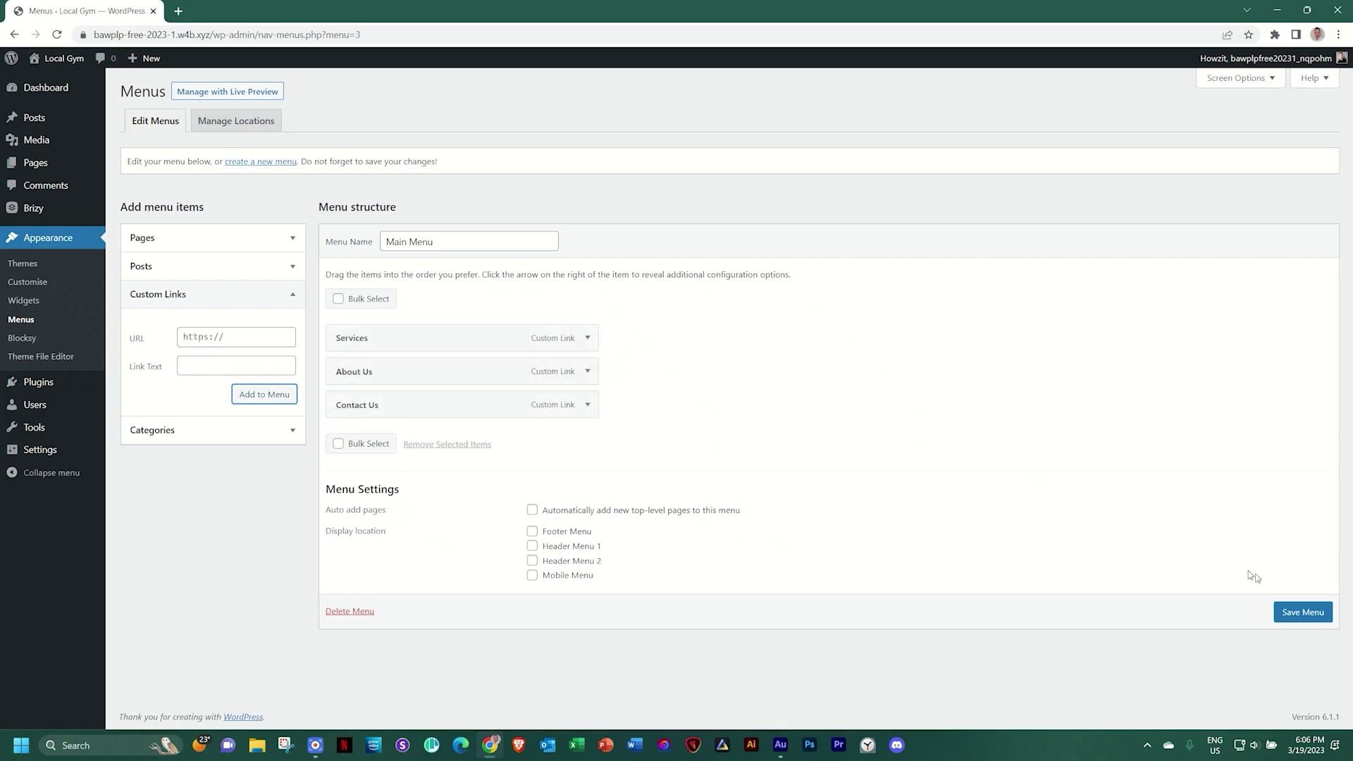
click(1299, 616)
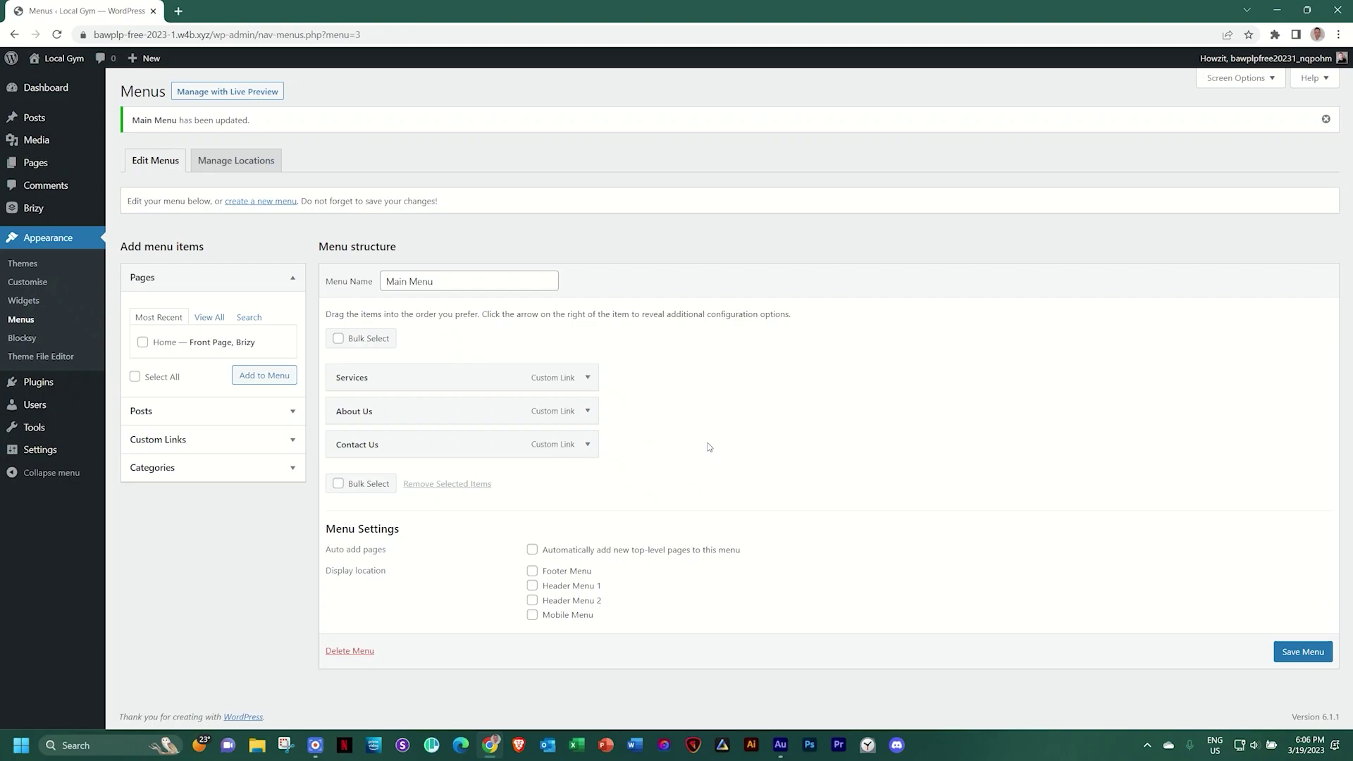
Edit the Home page with Brizy from Pages and show Add Elements for the empty header column
click(34, 161)
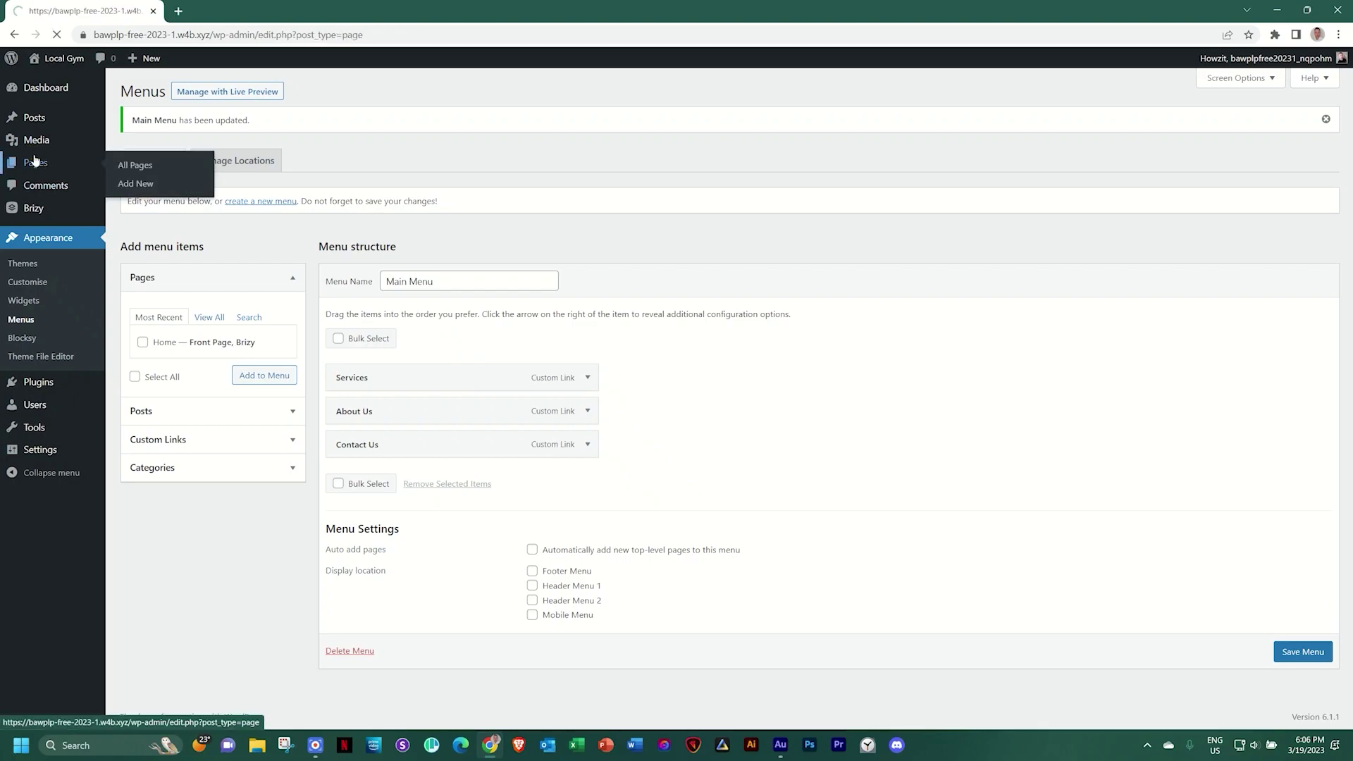
click(291, 205)
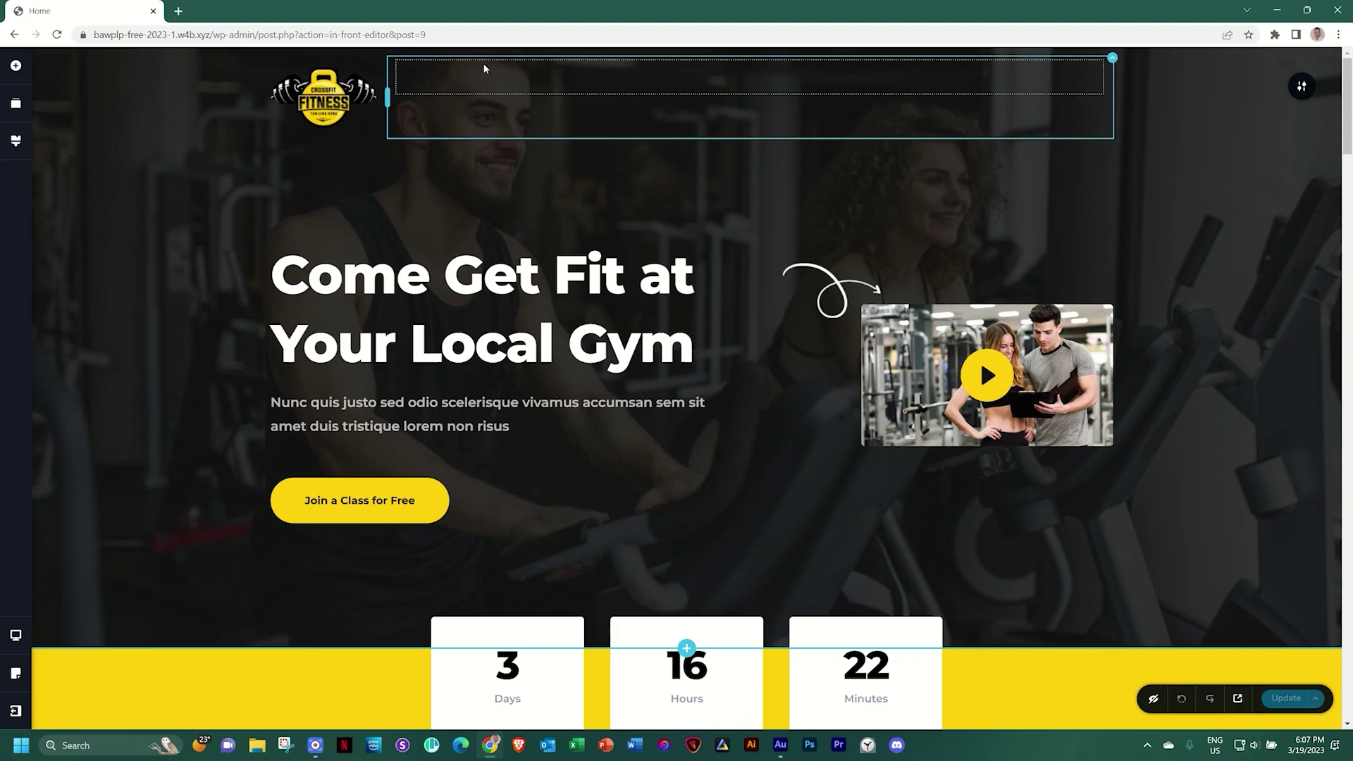
click(682, 85)
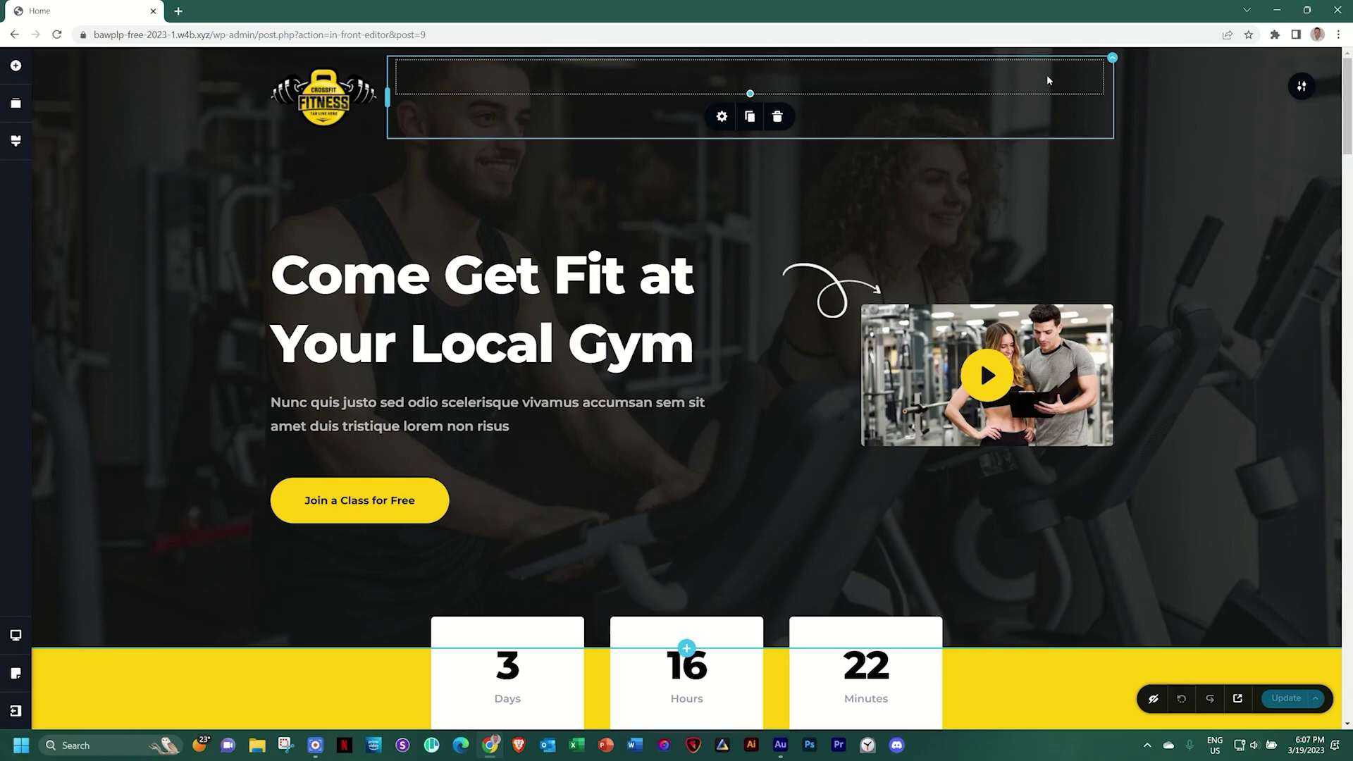
click(15, 65)
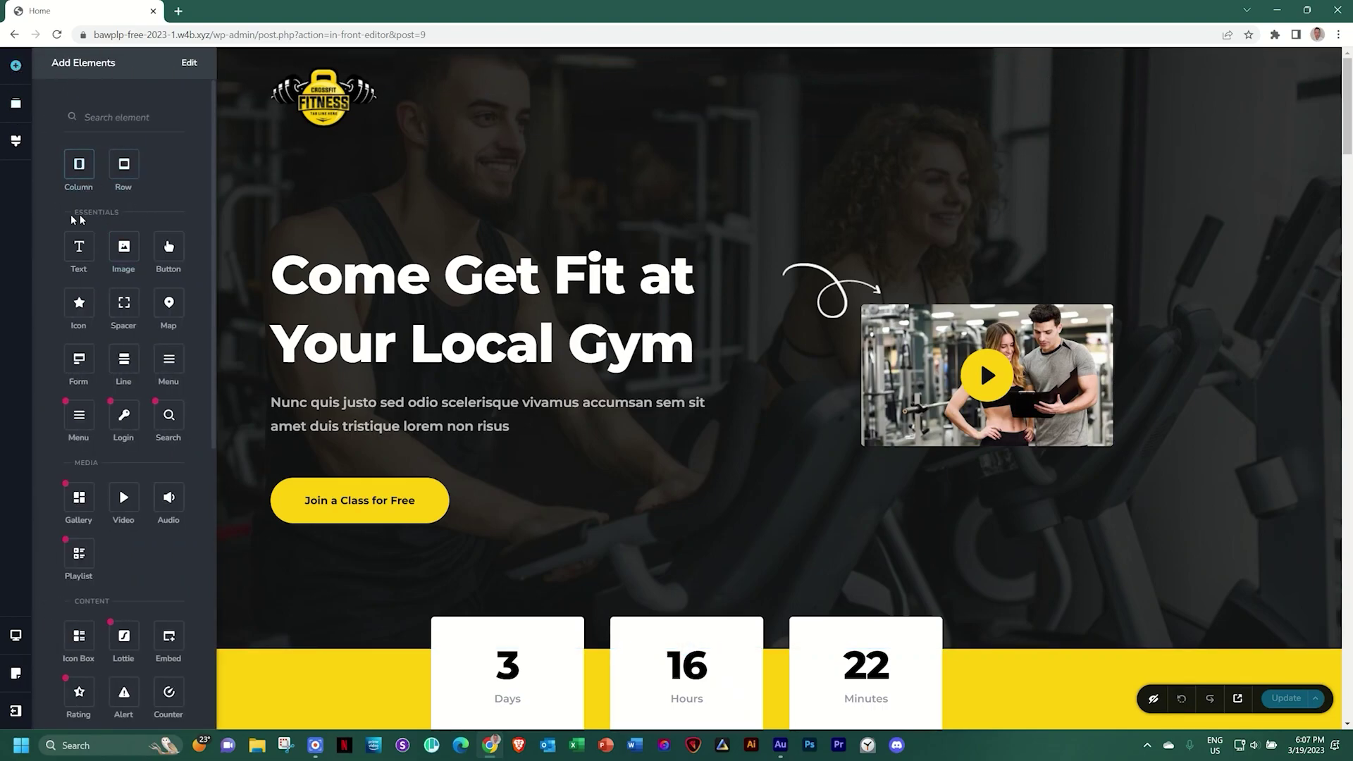
Drop a Menu element into the header column beside the Fitness logo and select it
drag(169, 359, 579, 70)
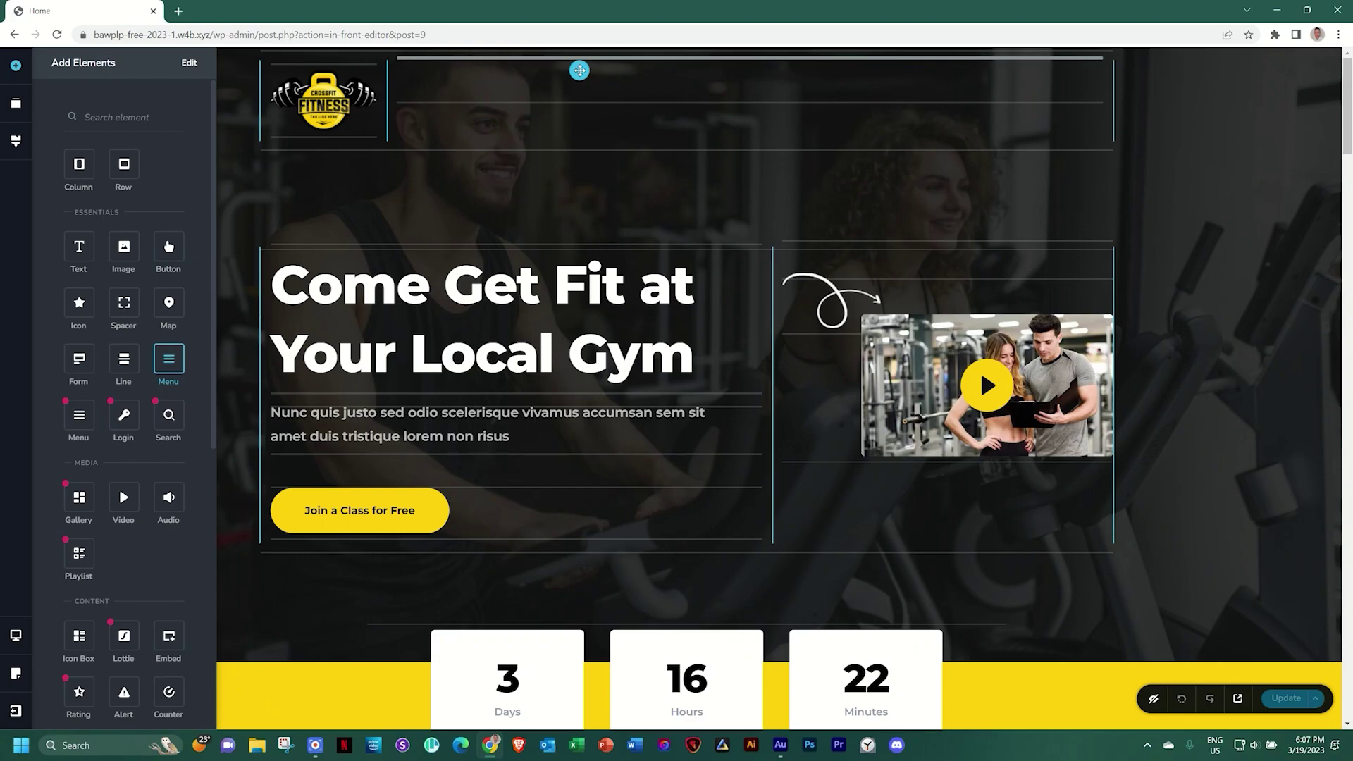
drag(579, 70, 579, 71)
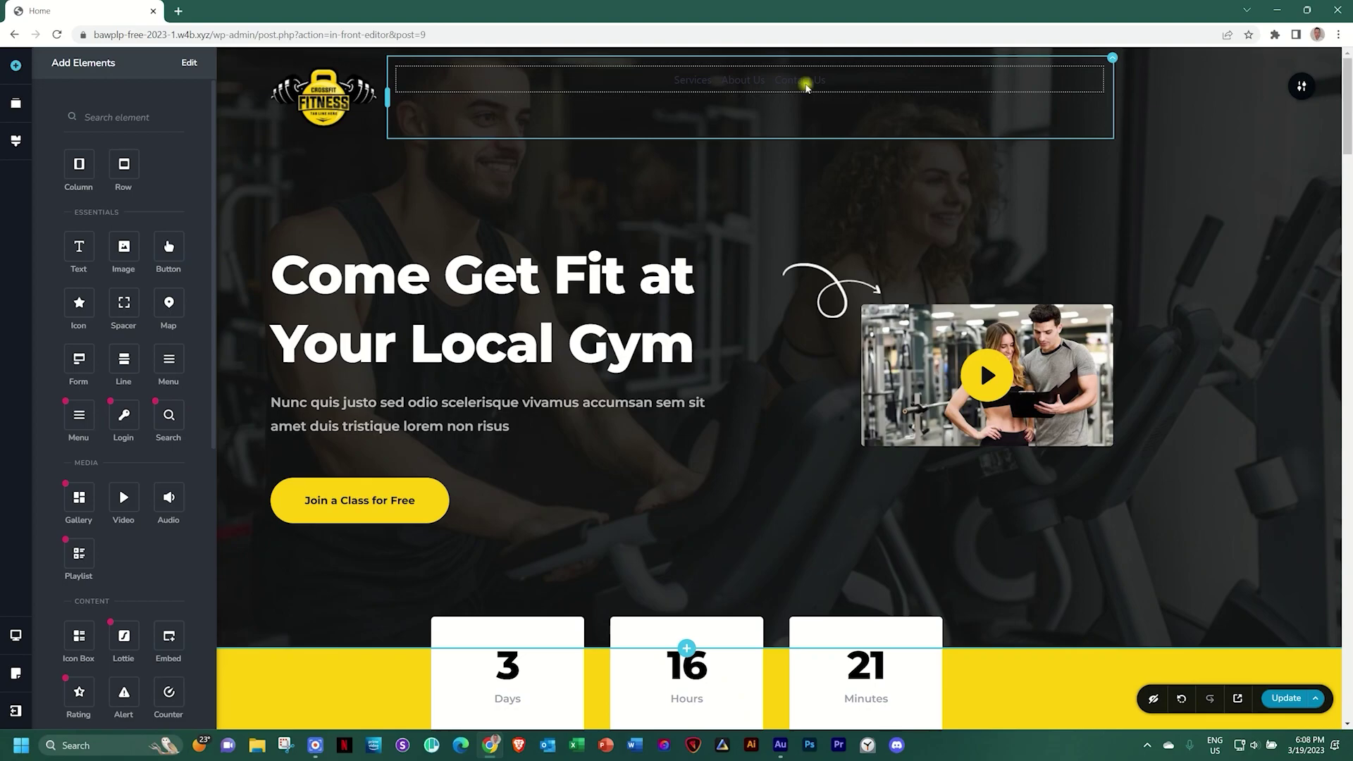
click(807, 87)
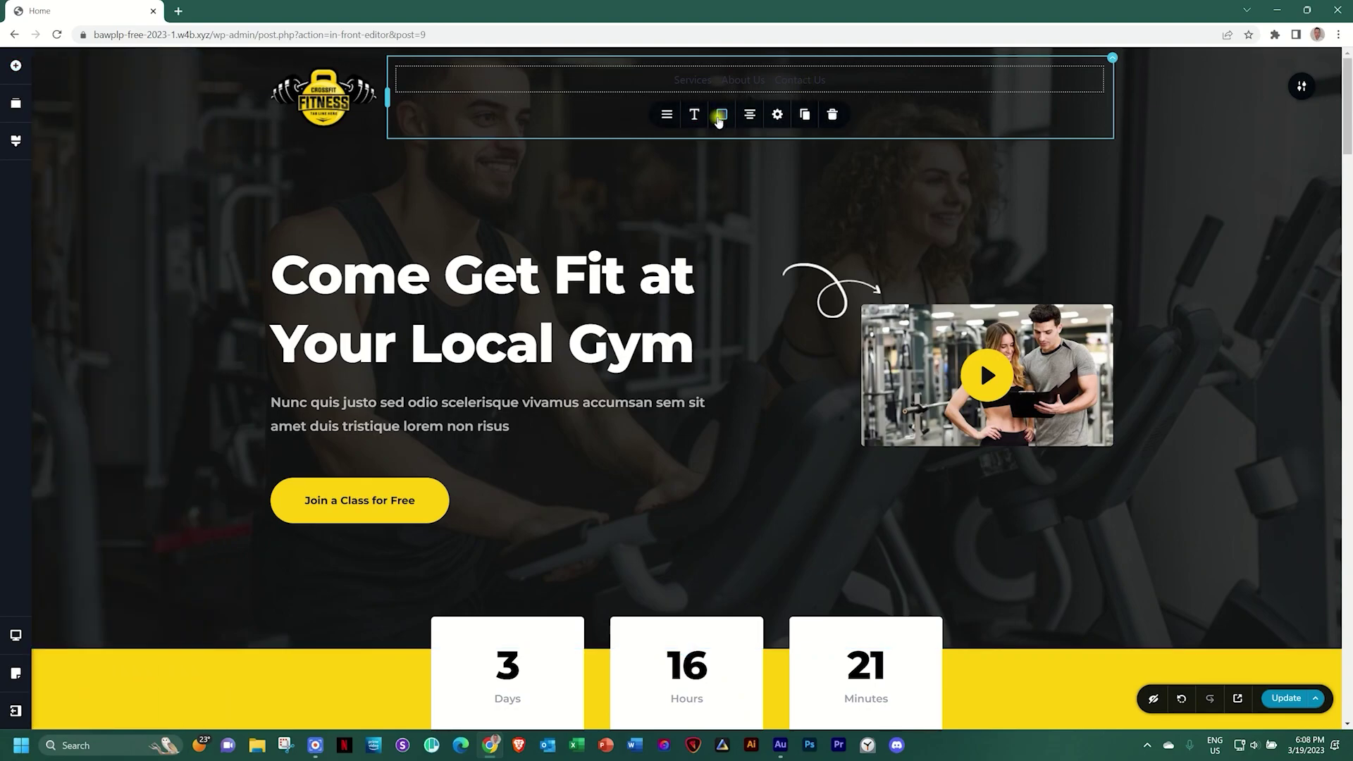
Make the menu links white with yellow #ffcf0d hover and active colours, aligned right
click(721, 114)
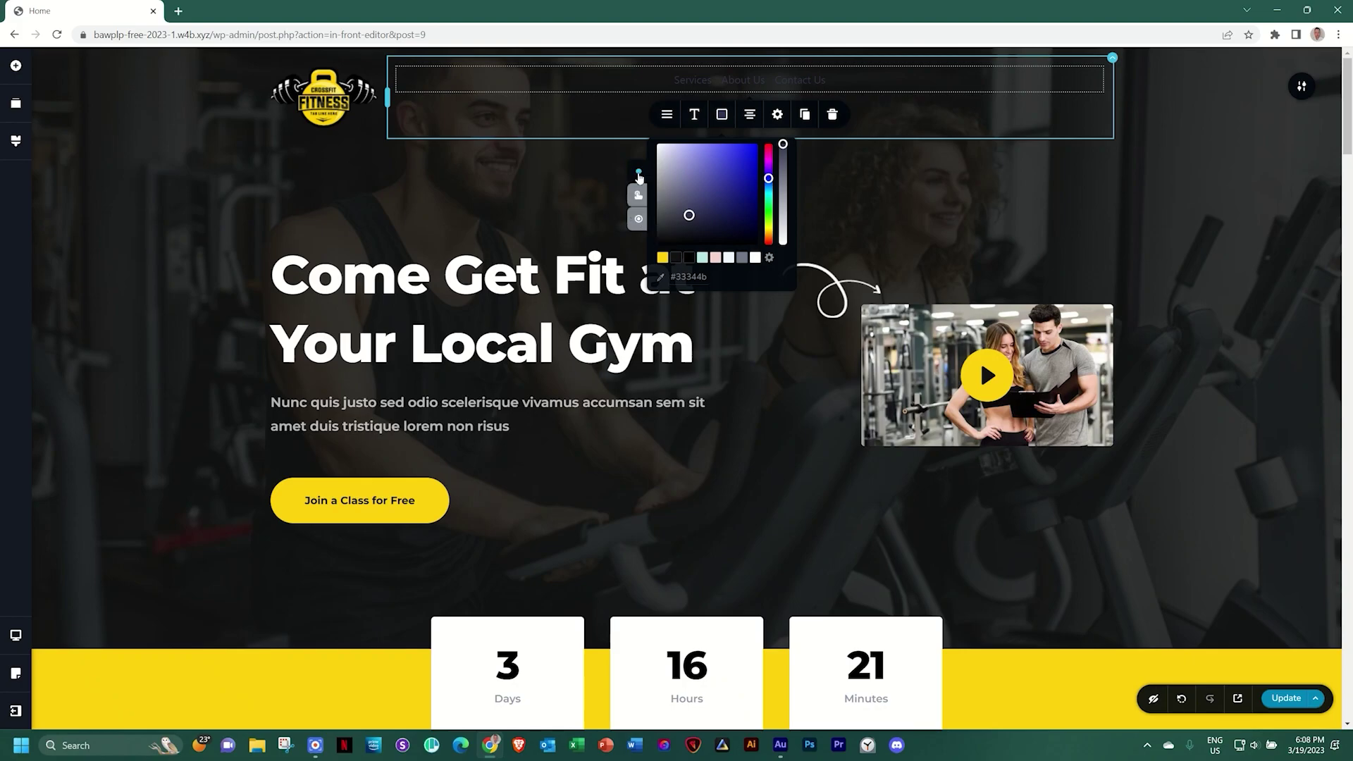
click(755, 258)
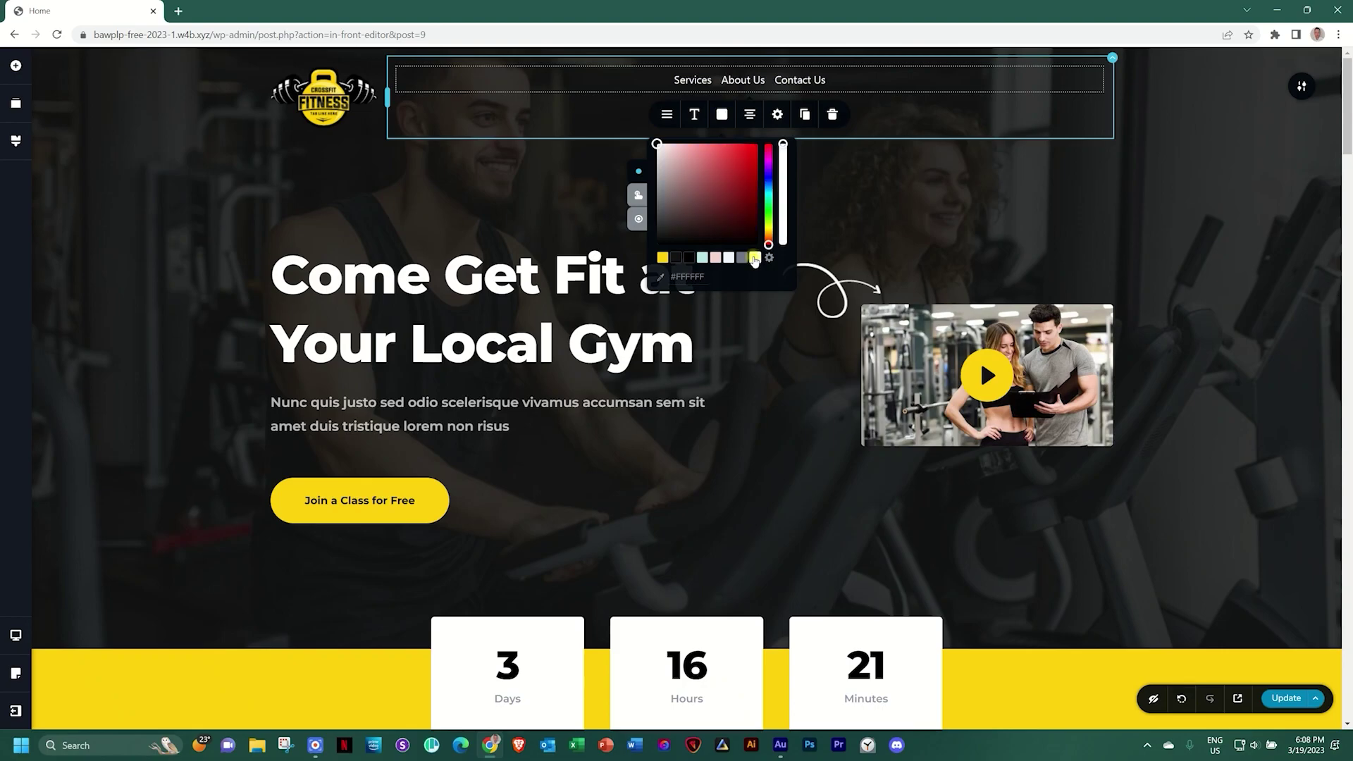
click(638, 194)
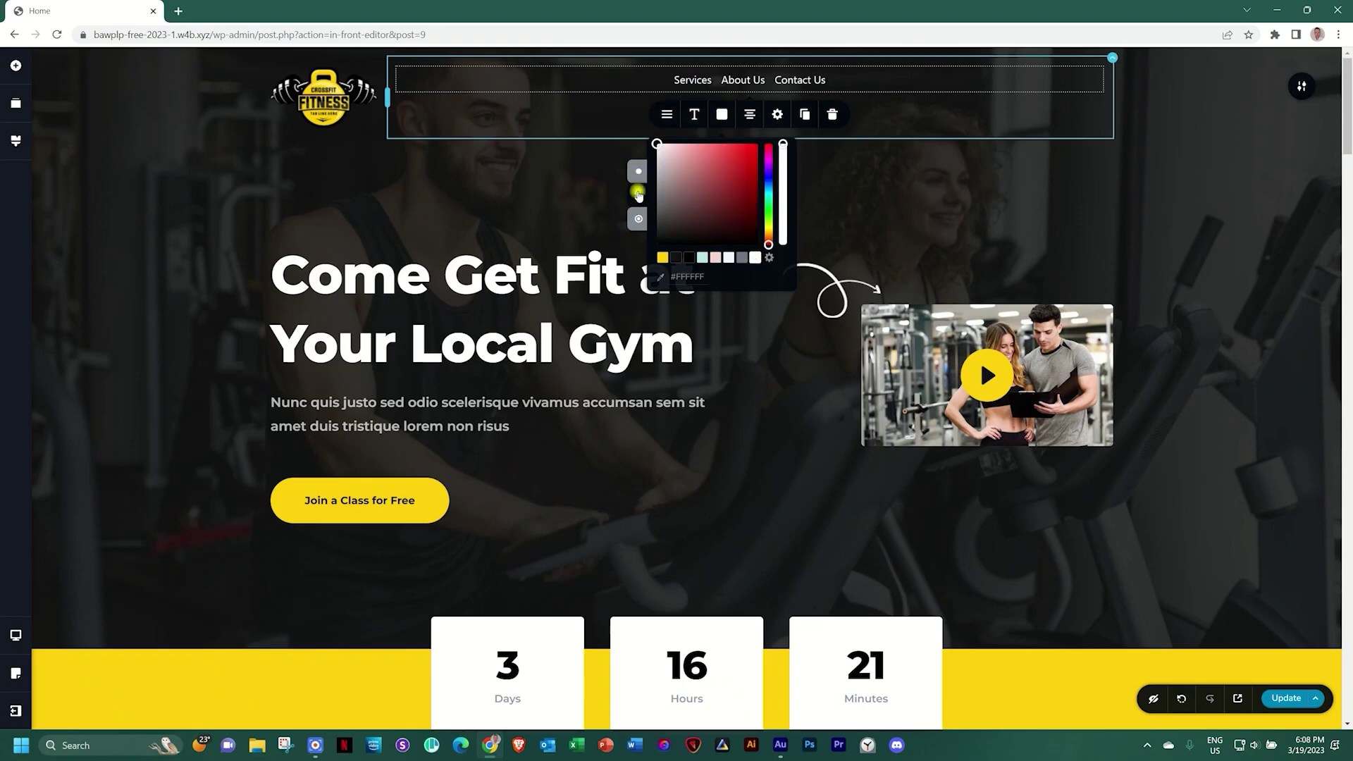
click(663, 257)
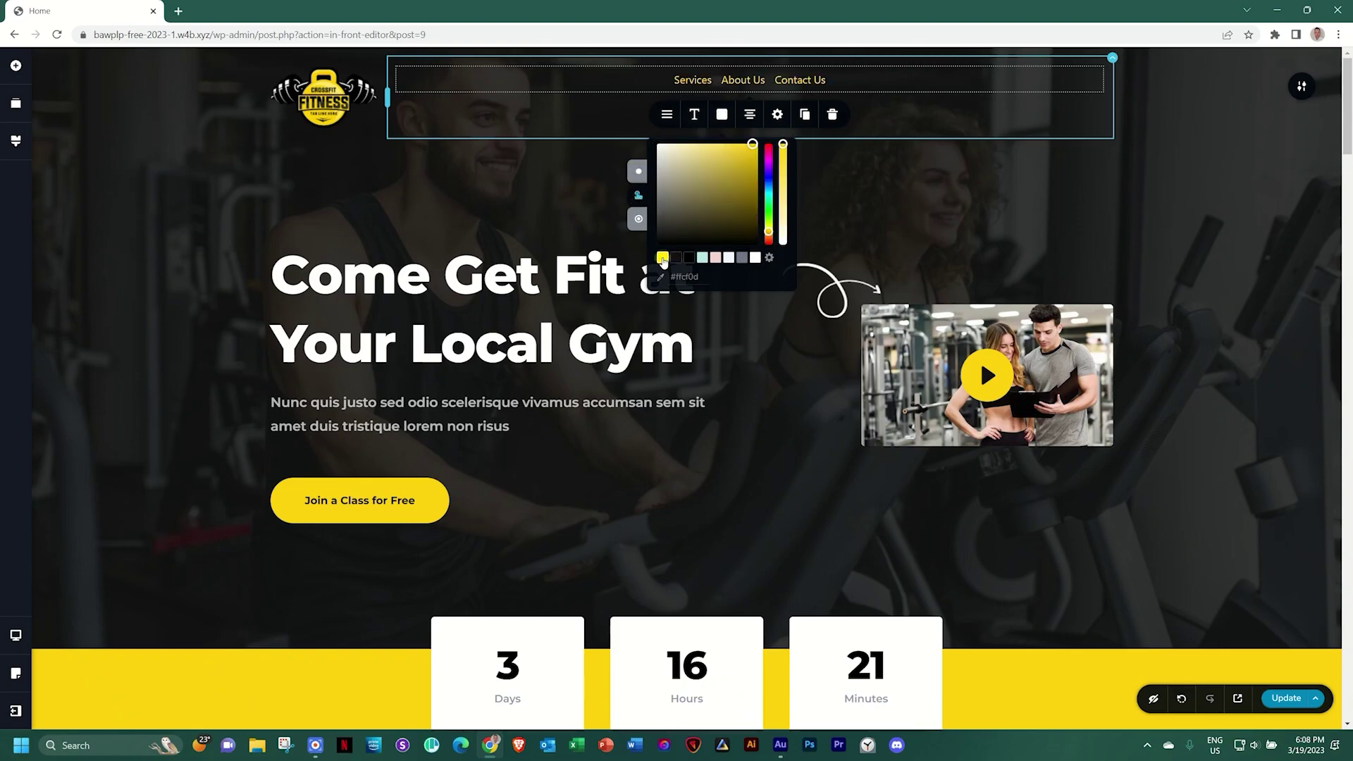
click(639, 220)
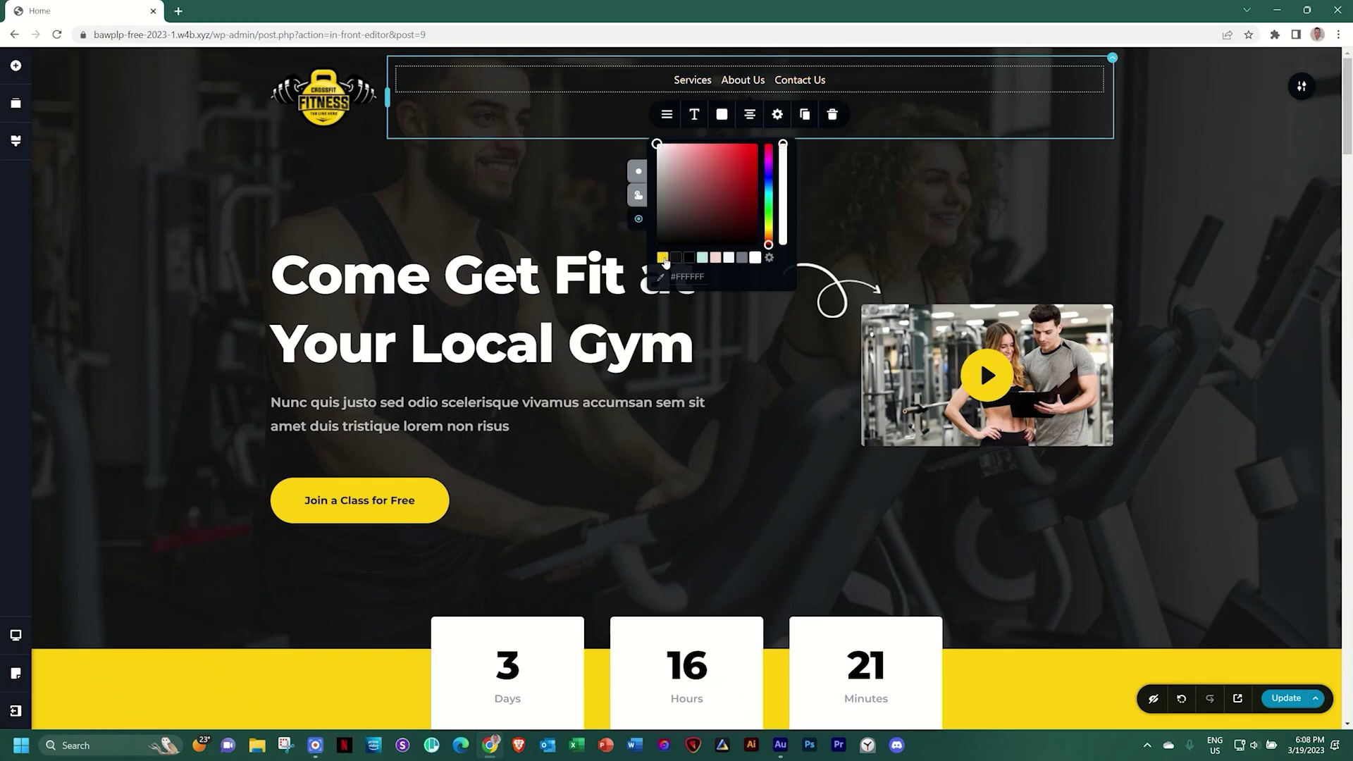
click(663, 258)
click(639, 171)
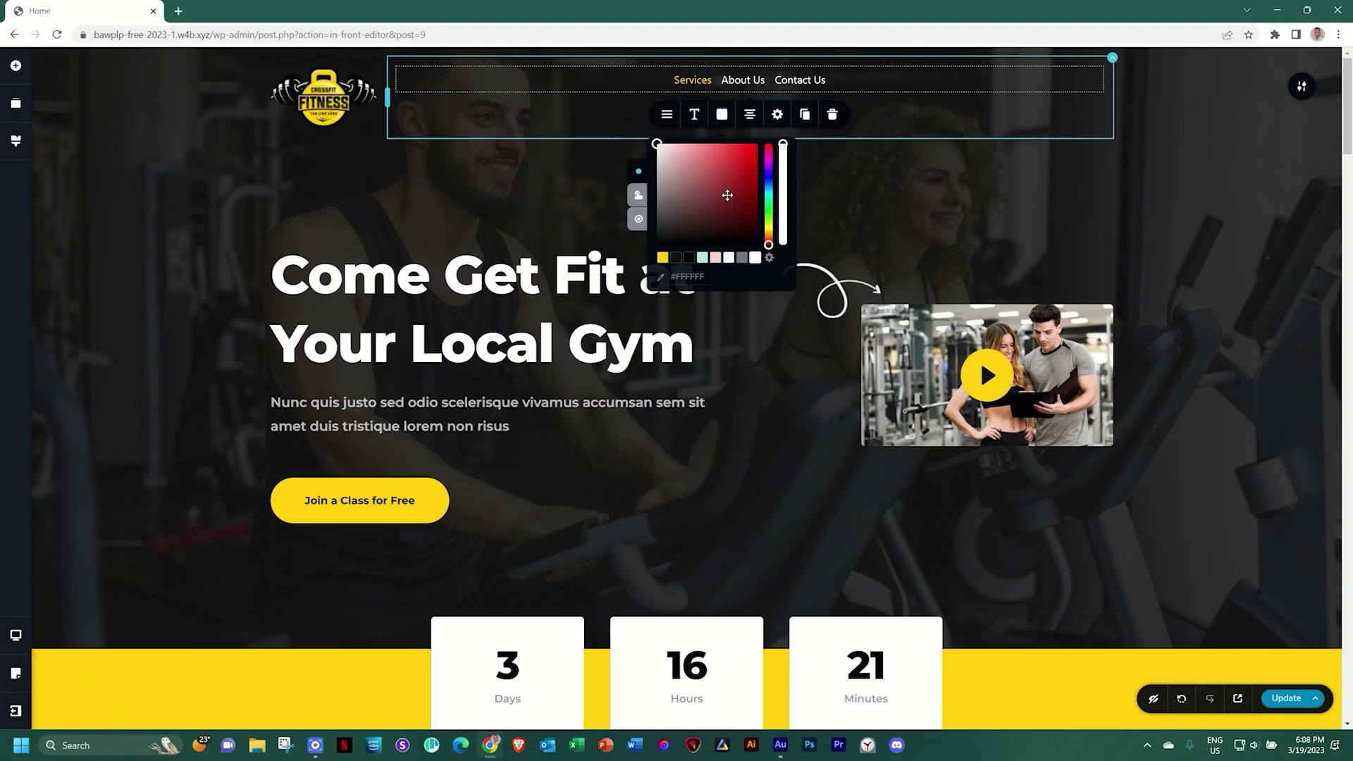
click(749, 115)
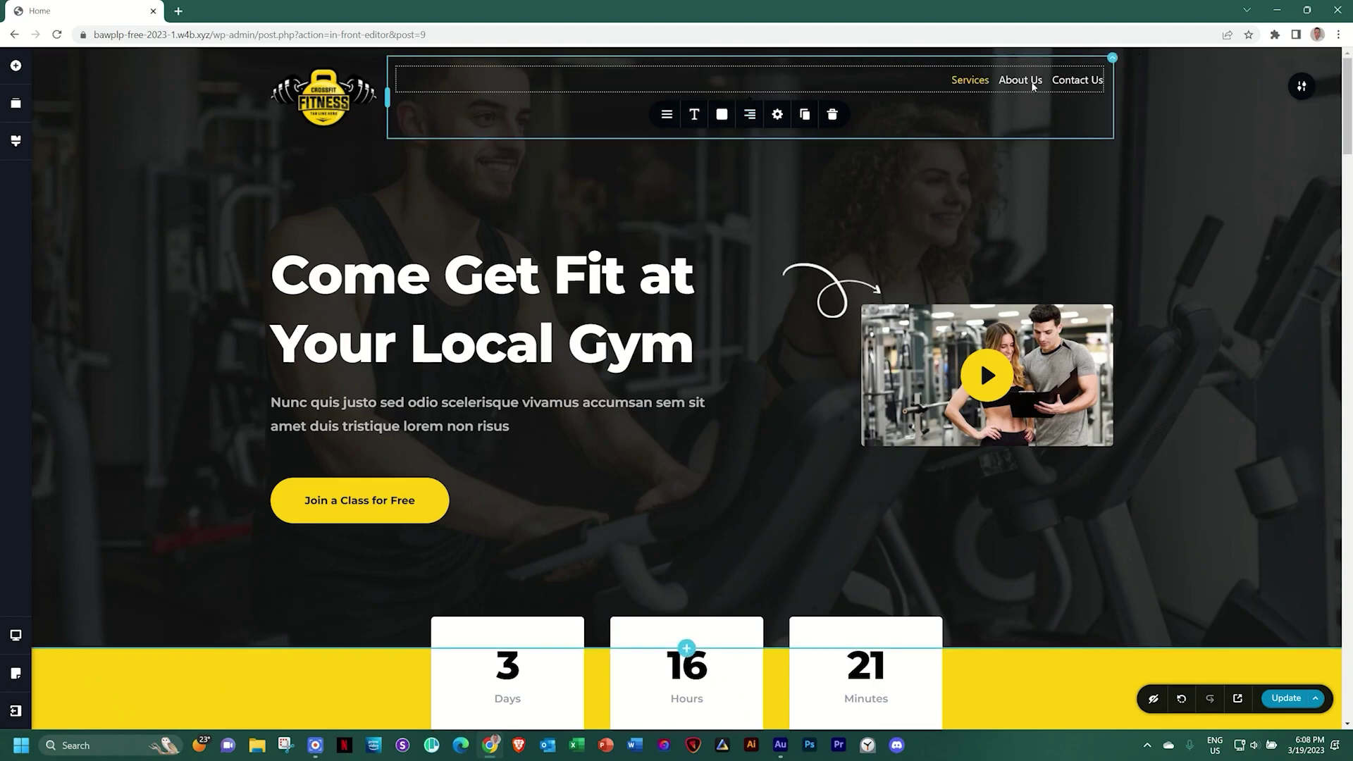
click(667, 115)
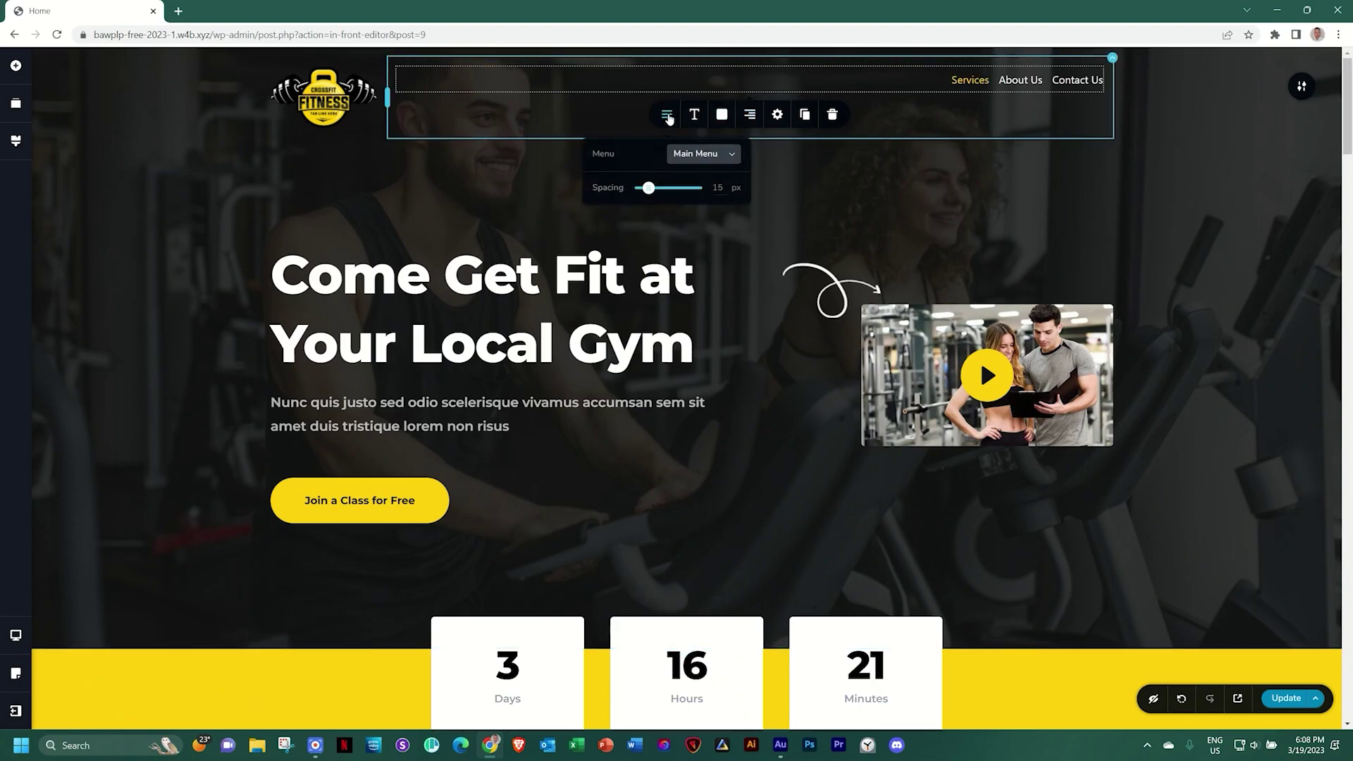
Space the menu links 47 px apart in Montserrat, keep Main Menu, then Update and preview
drag(648, 189, 666, 193)
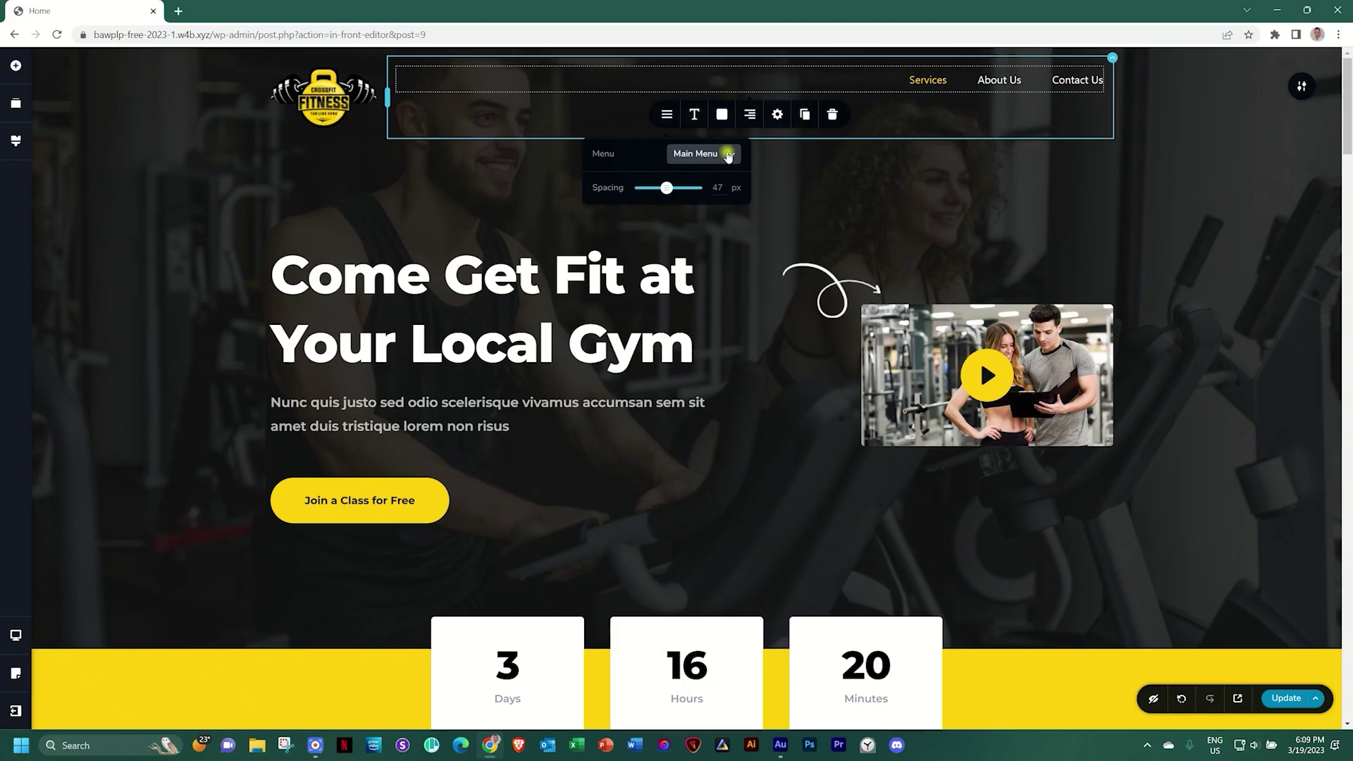
click(715, 156)
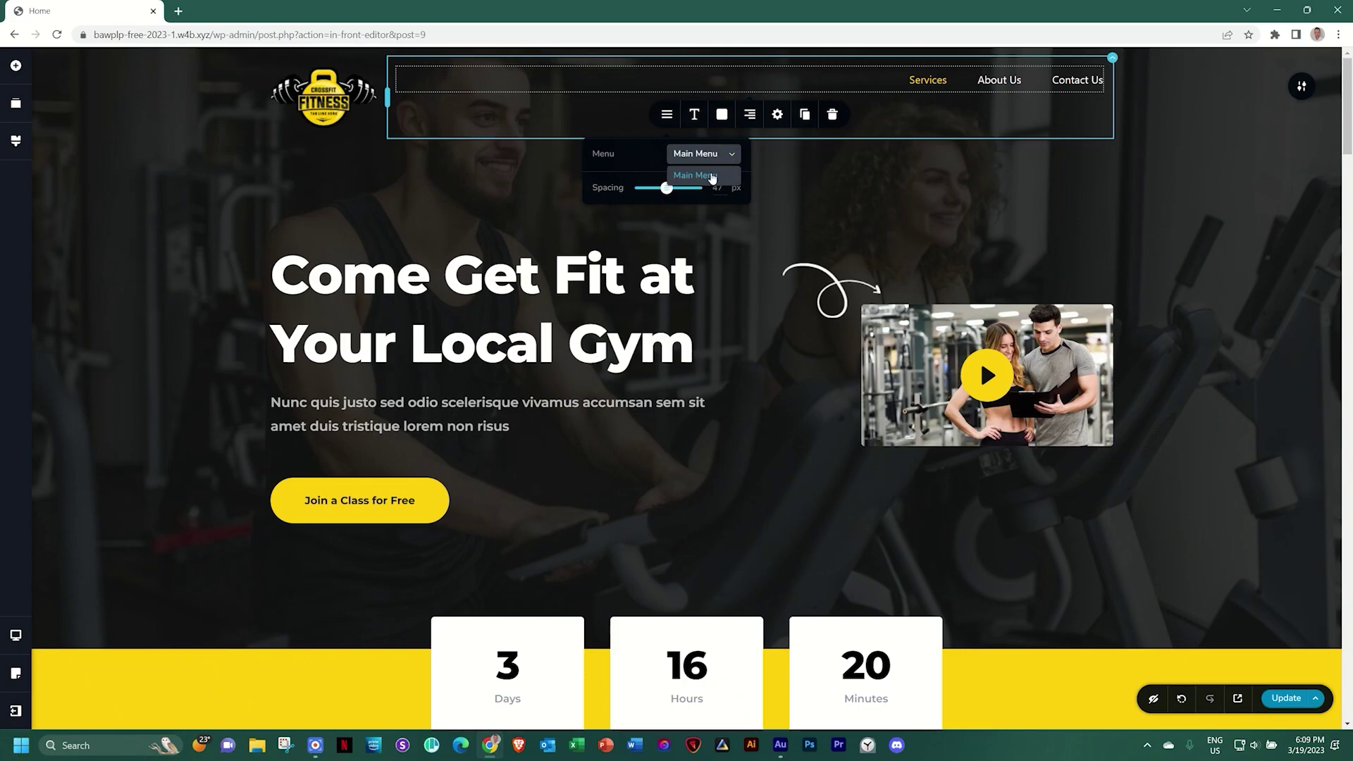
click(694, 115)
click(612, 174)
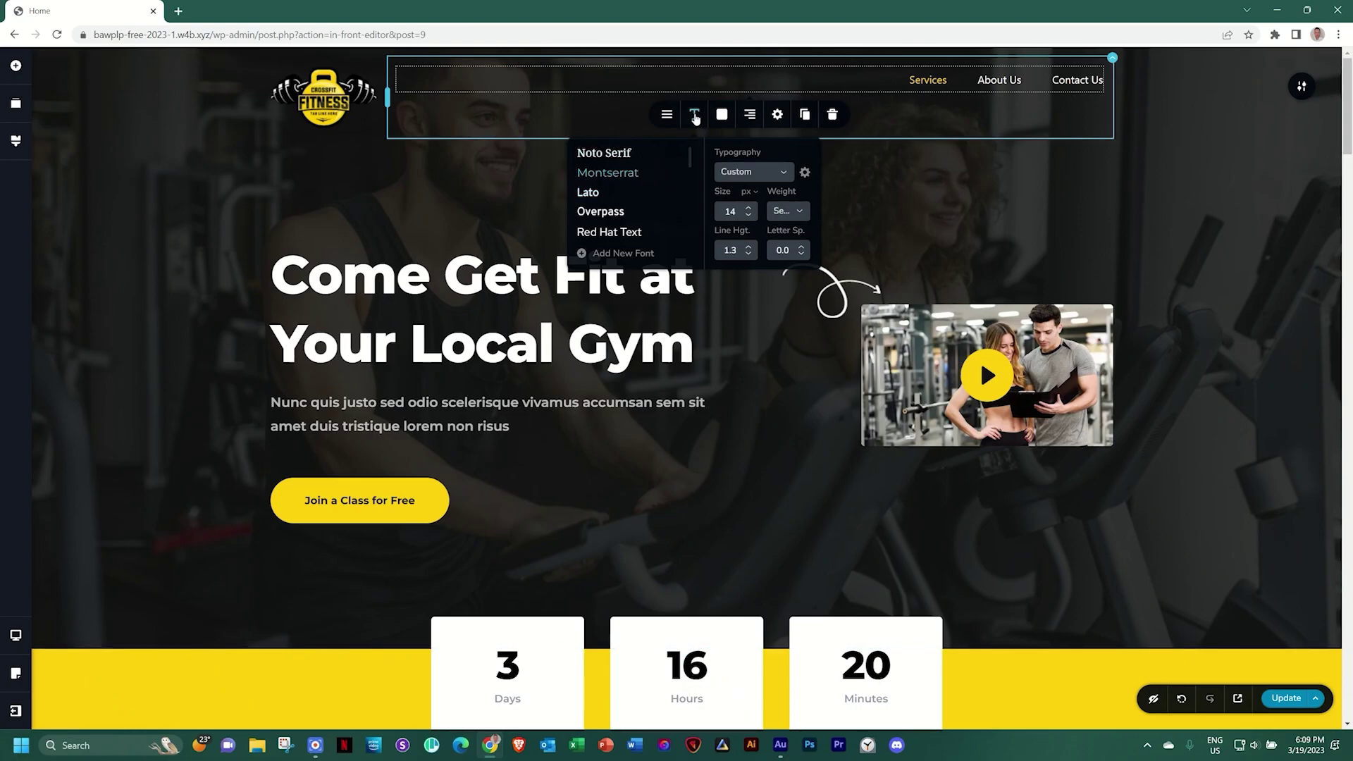
click(694, 115)
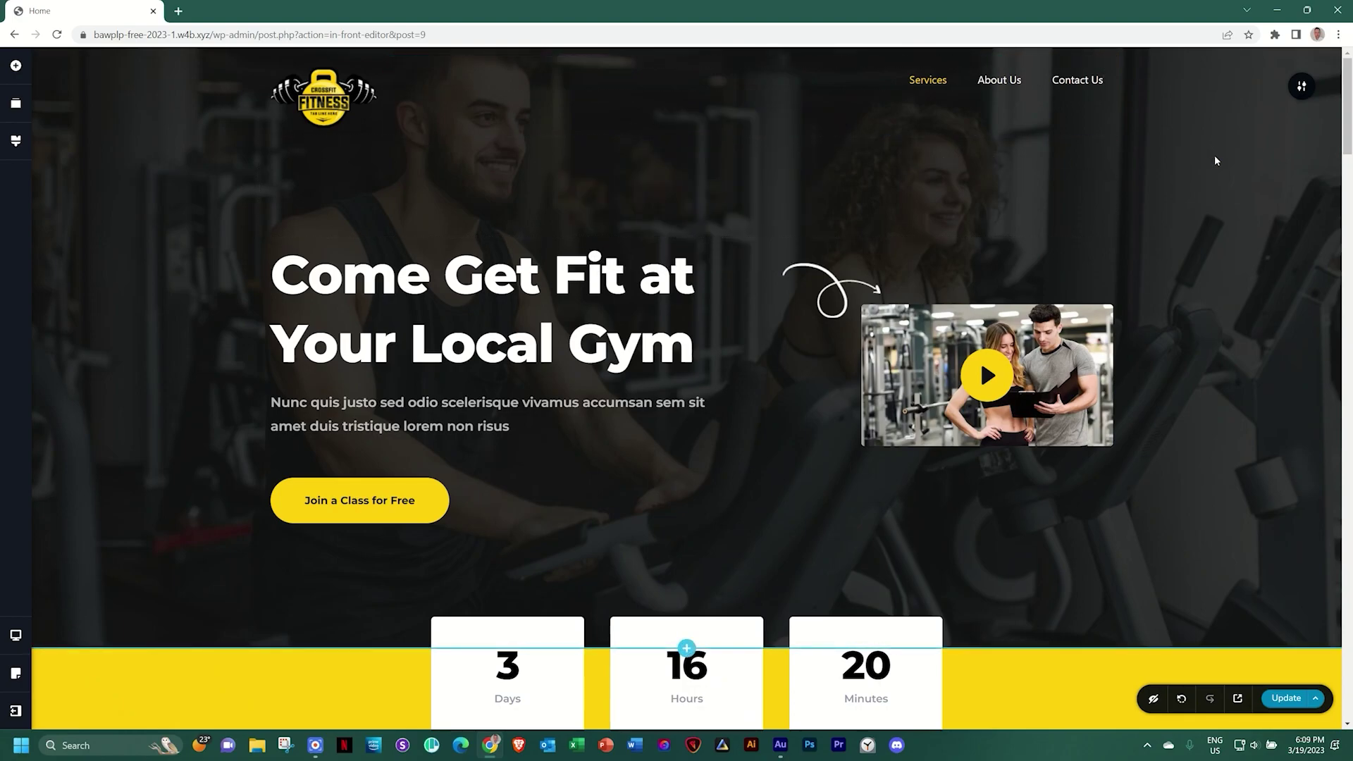
click(1280, 705)
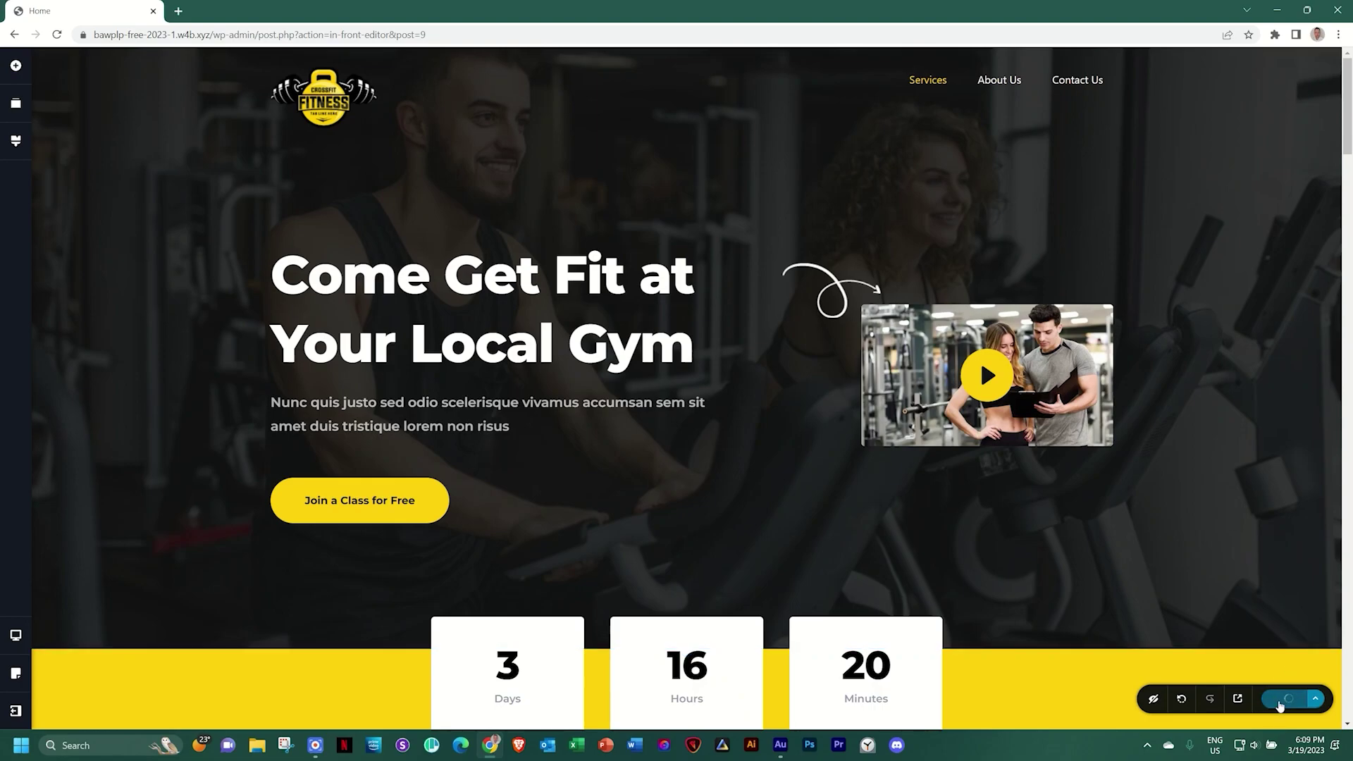
click(1237, 699)
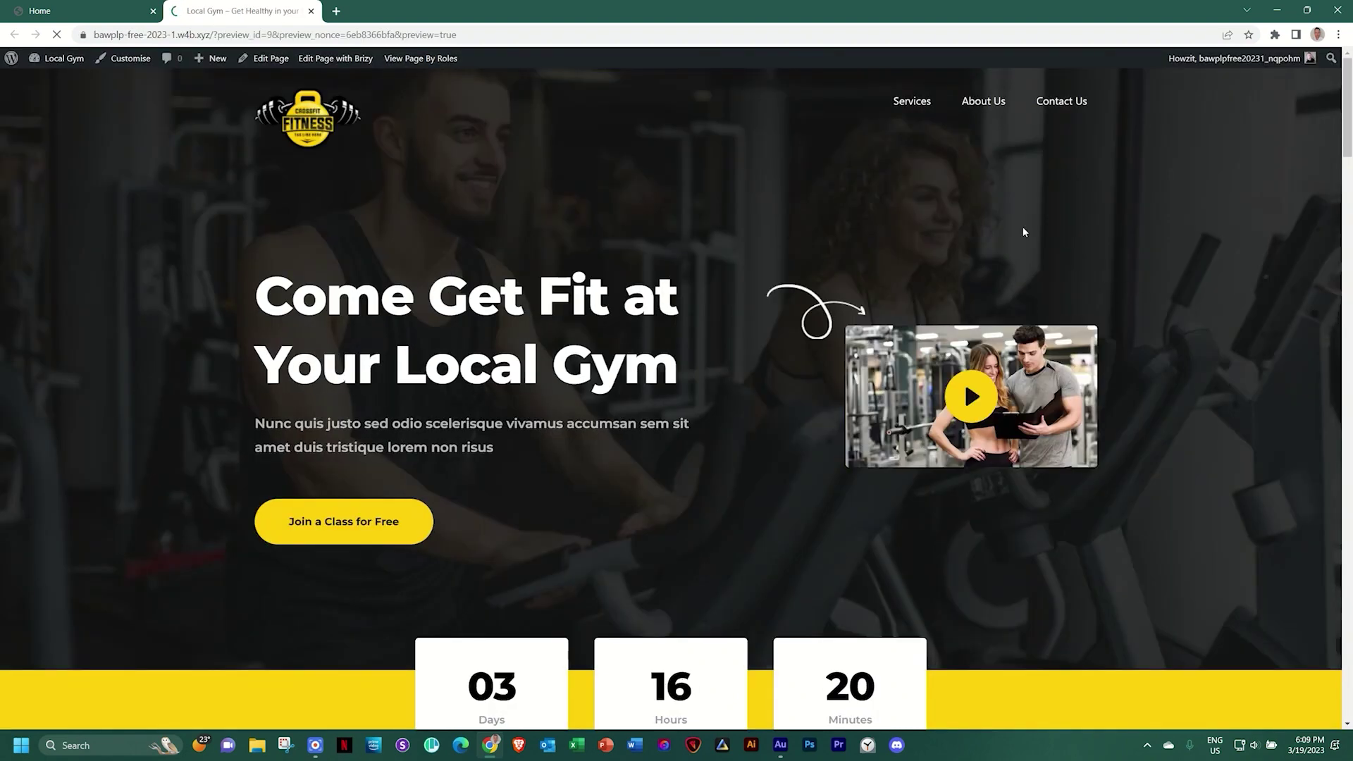
Test the Services, About Us and Contact Us header links in the preview, then open About WordPress
click(914, 102)
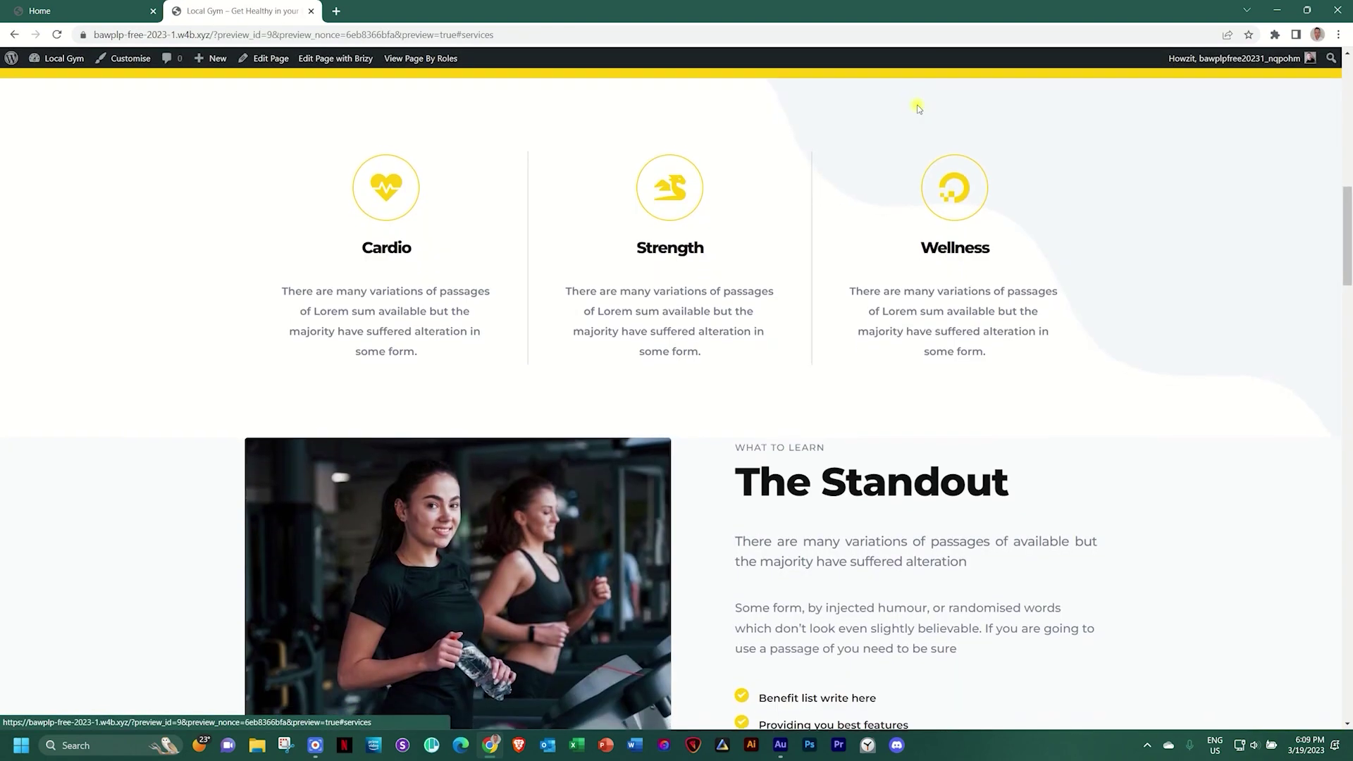
scroll(963, 163, up, 10)
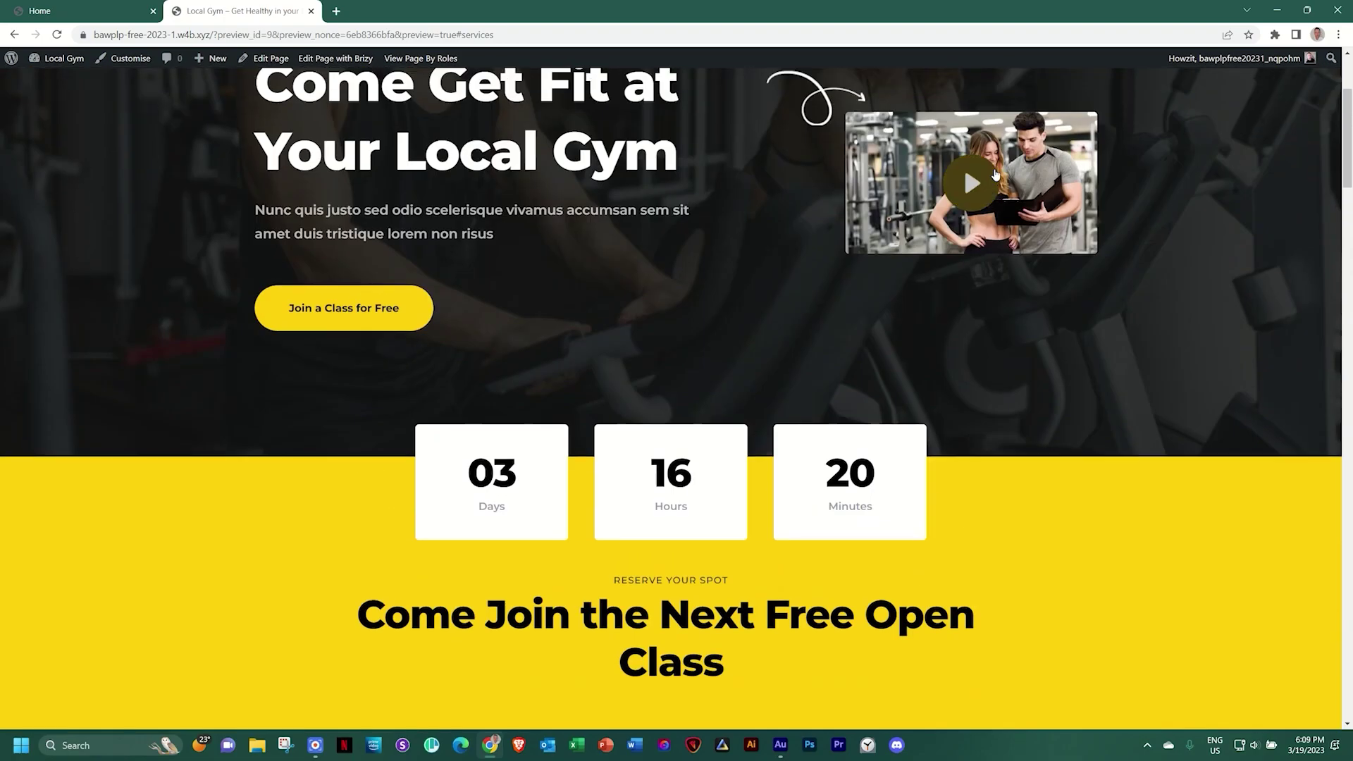
click(993, 102)
scroll(1040, 157, up, 10)
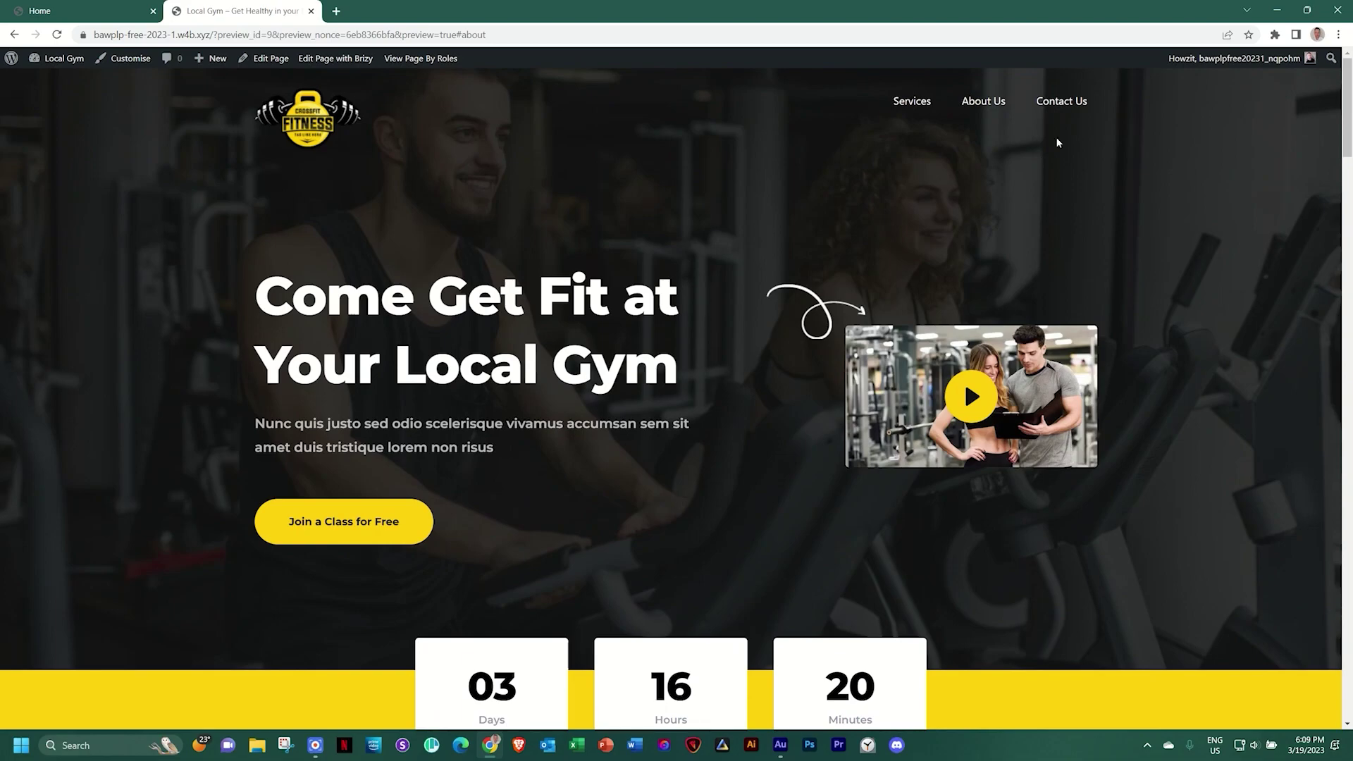
click(1064, 101)
scroll(1121, 241, up, 15)
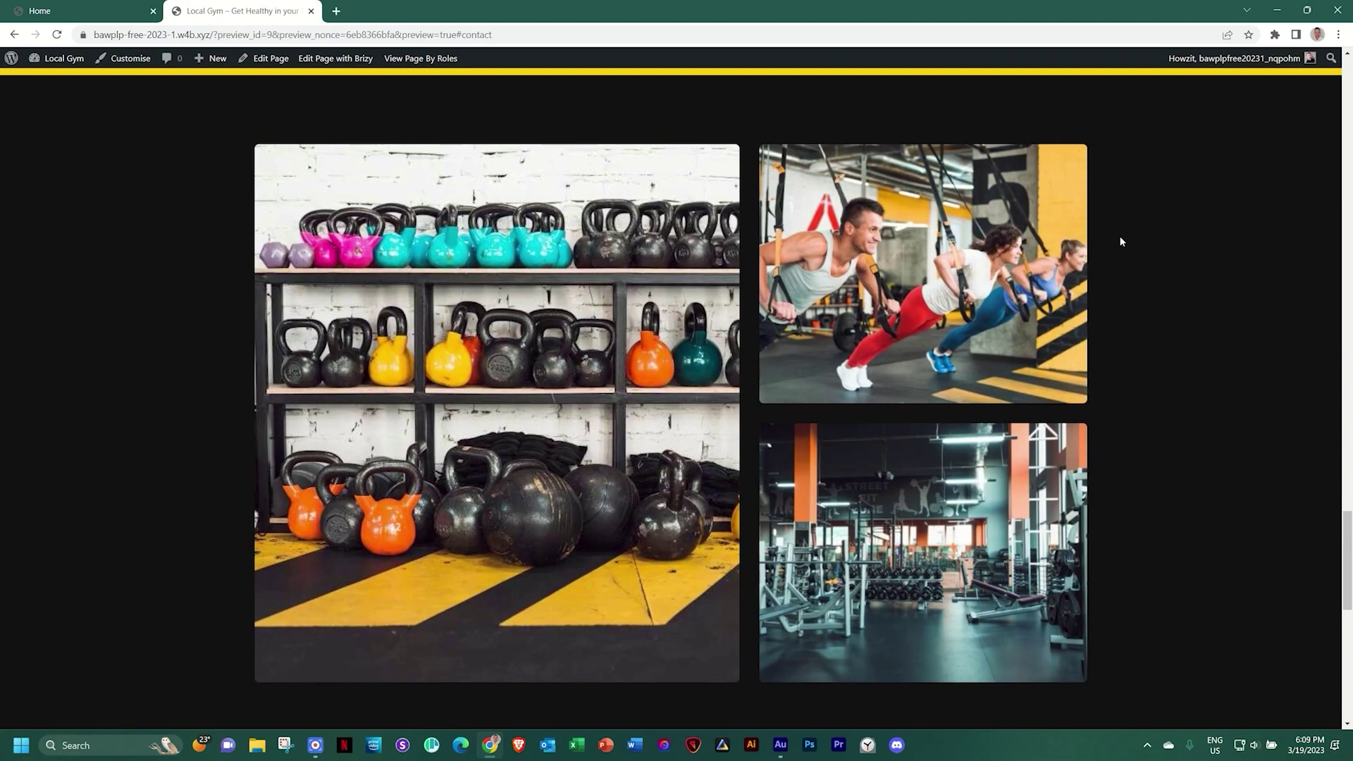
scroll(1121, 241, up, 1)
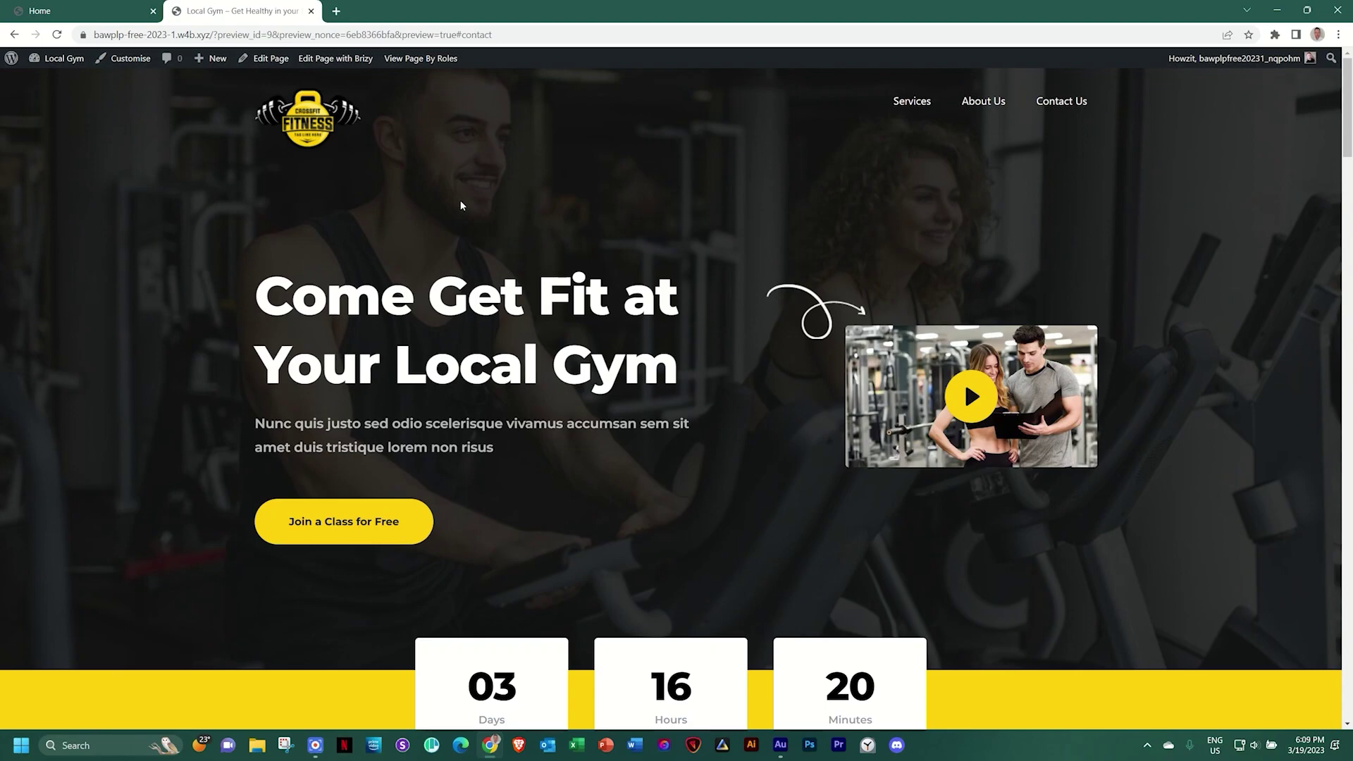
click(5, 60)
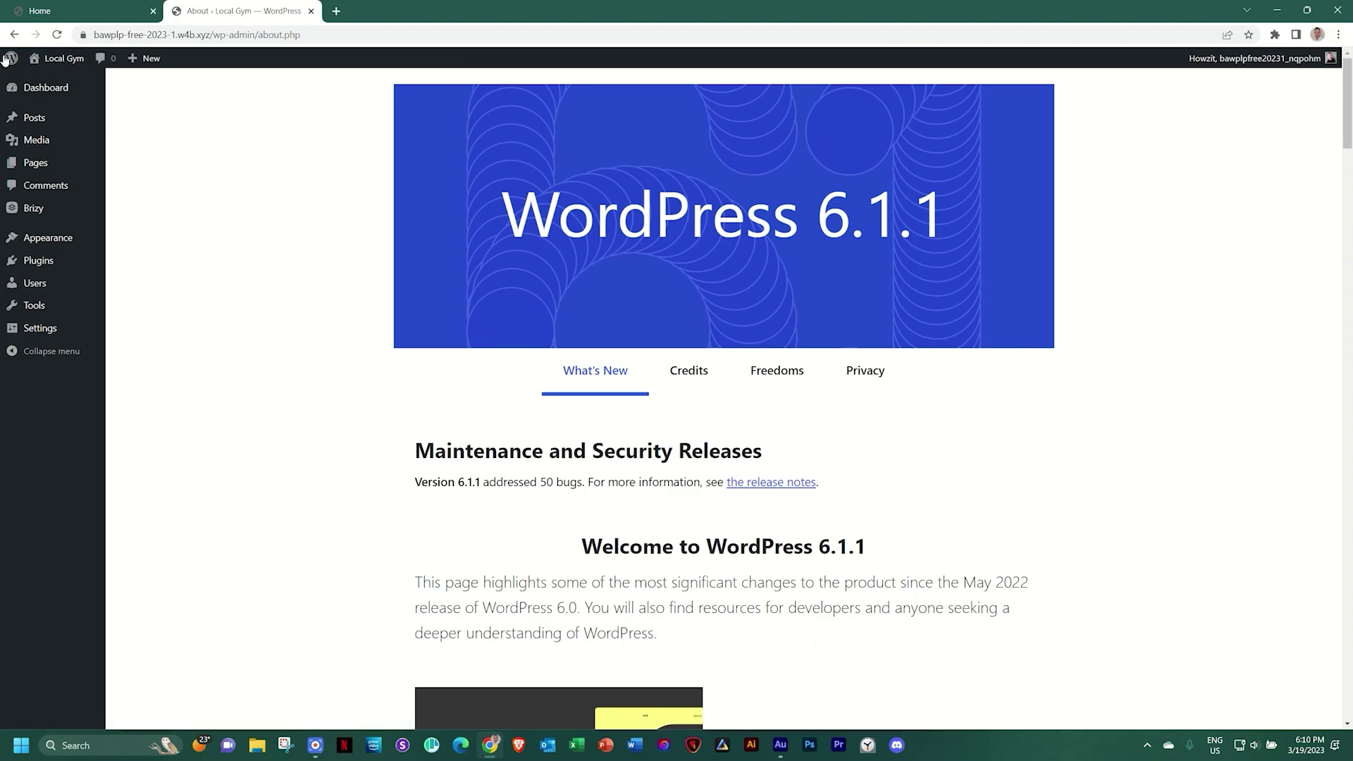
Find 'Page scroll to id' under Plugins > Add New, then install and activate it
click(39, 262)
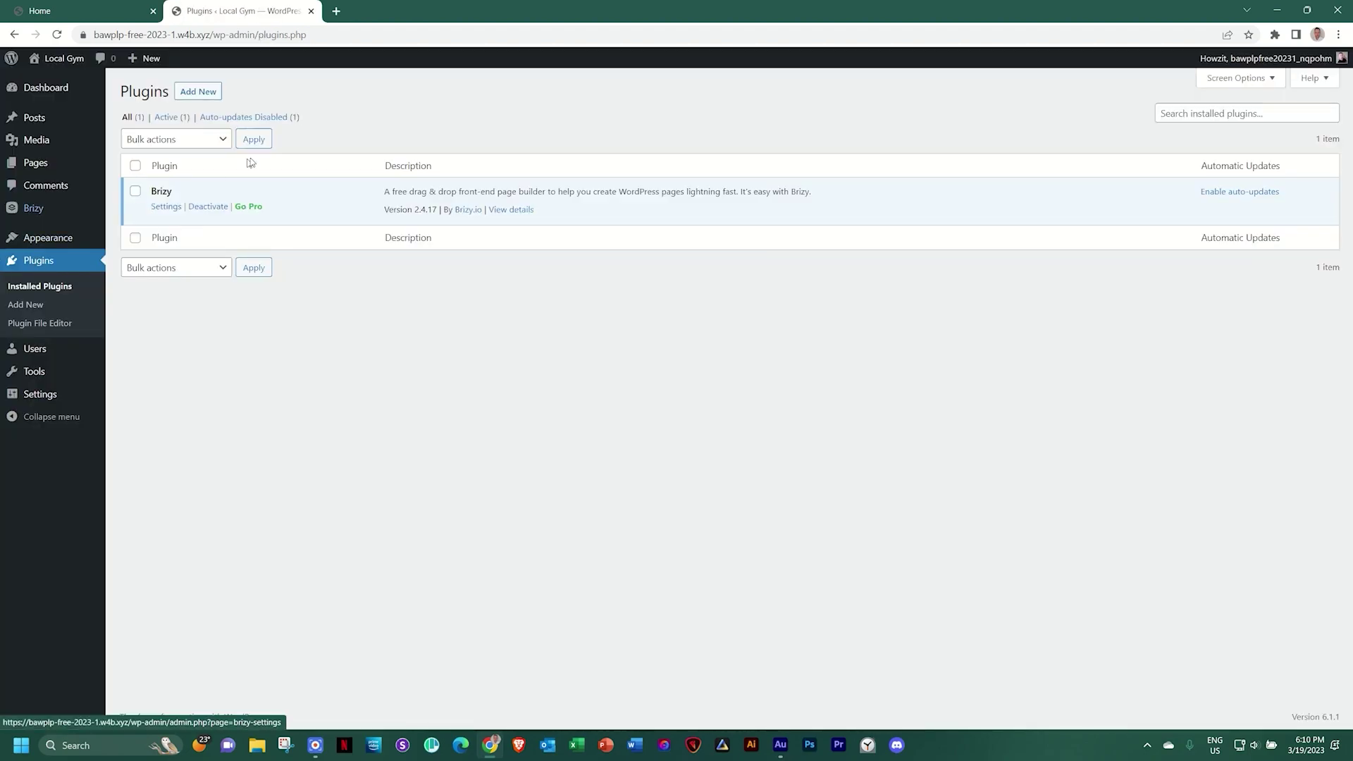
click(198, 91)
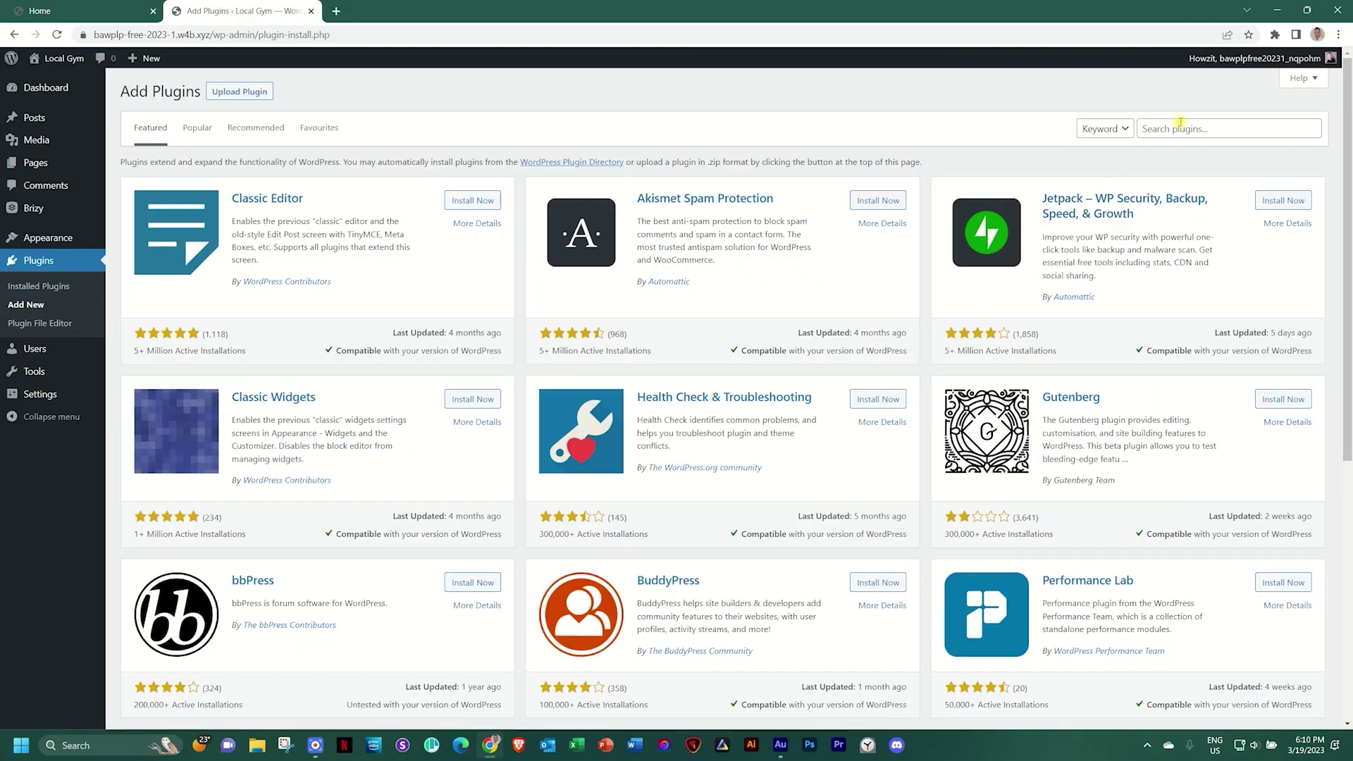
click(1179, 127)
text(id scroll)
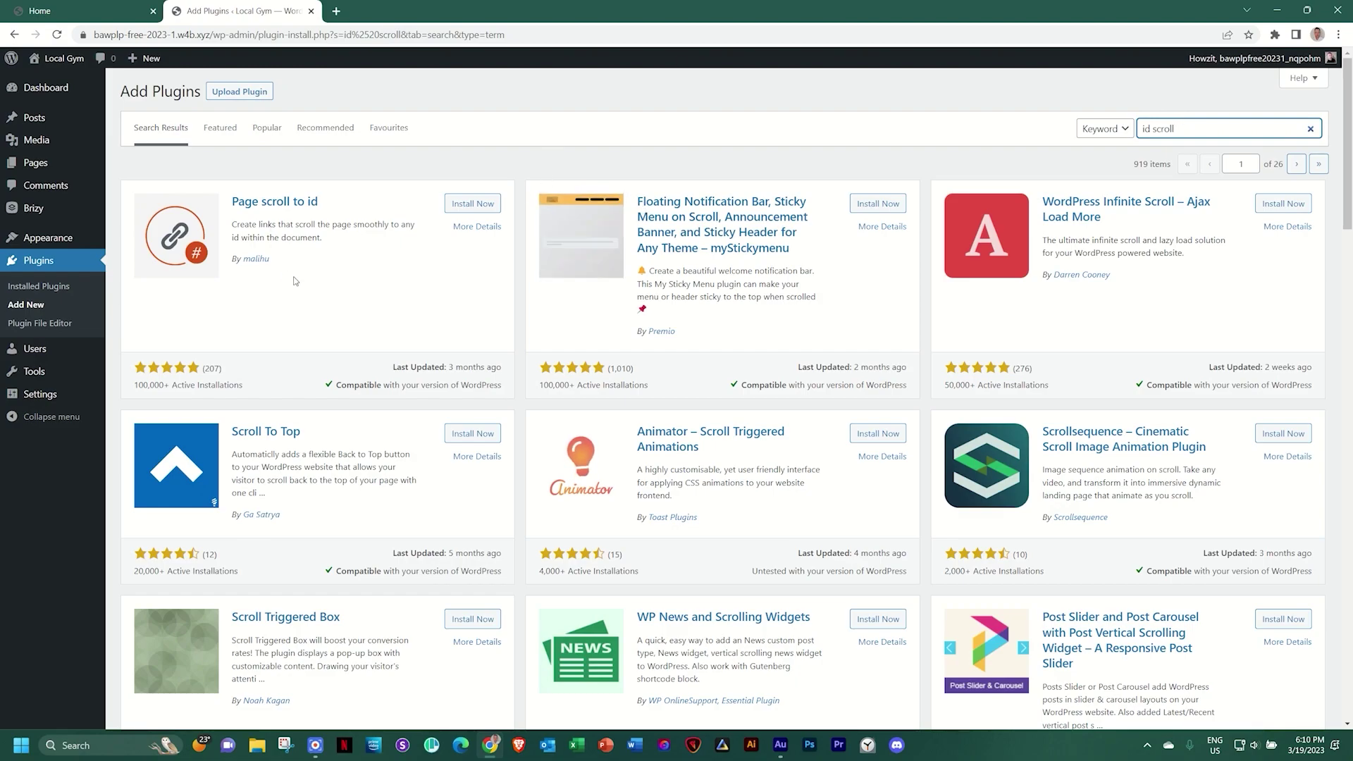
click(457, 204)
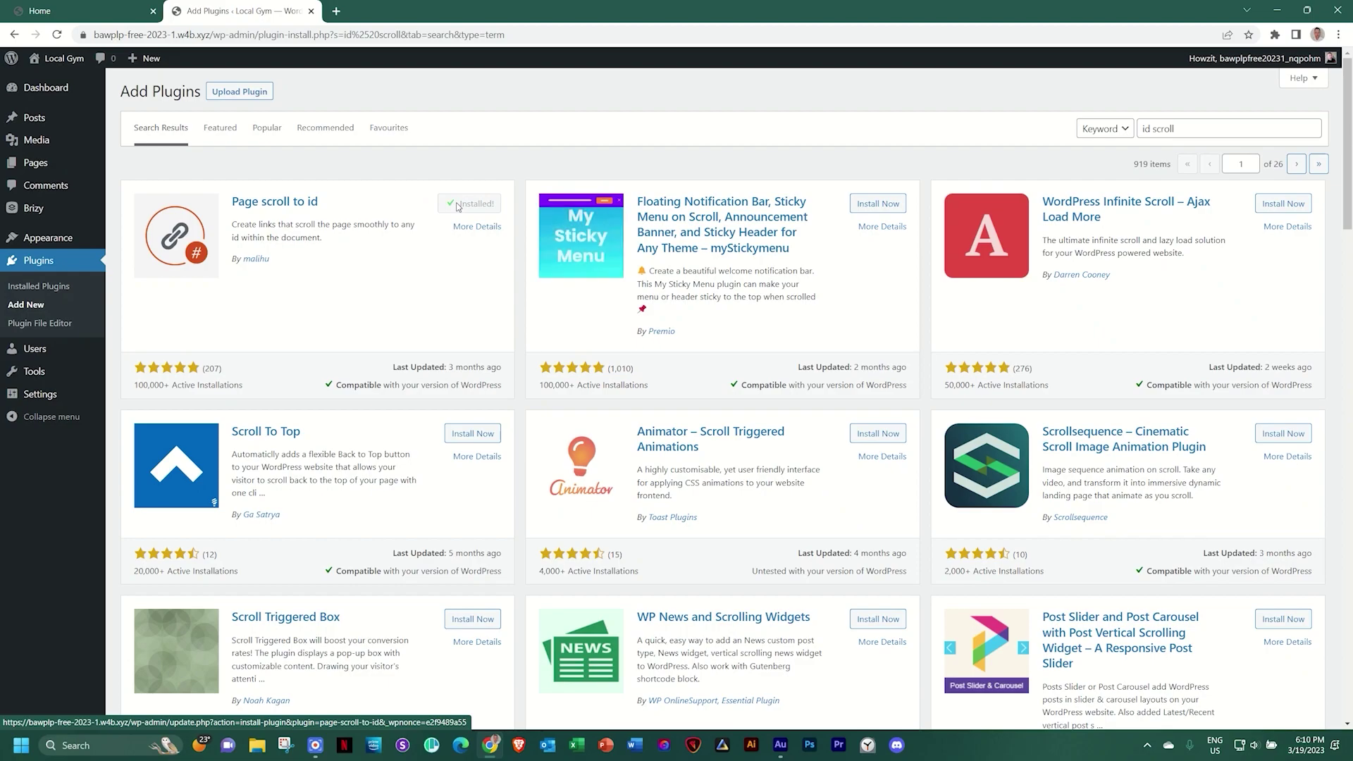
click(458, 204)
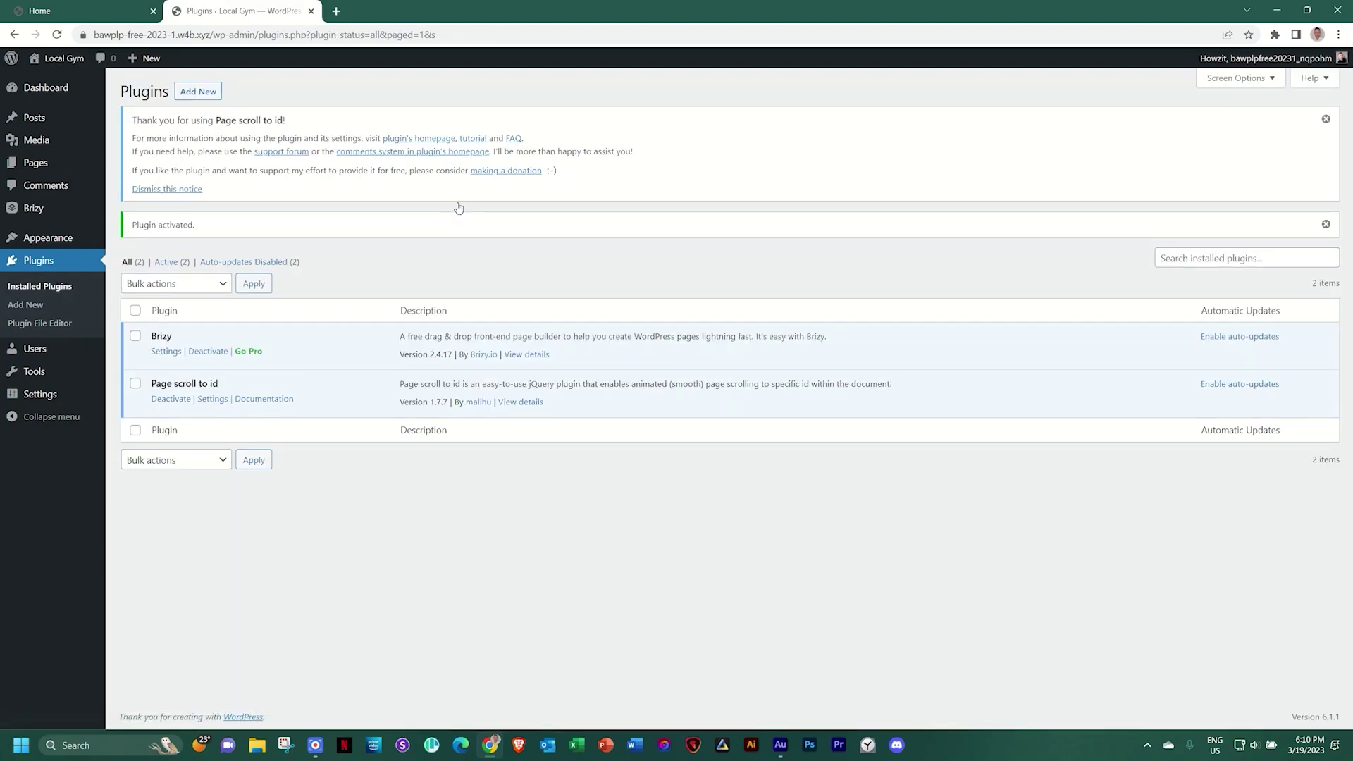
click(47, 62)
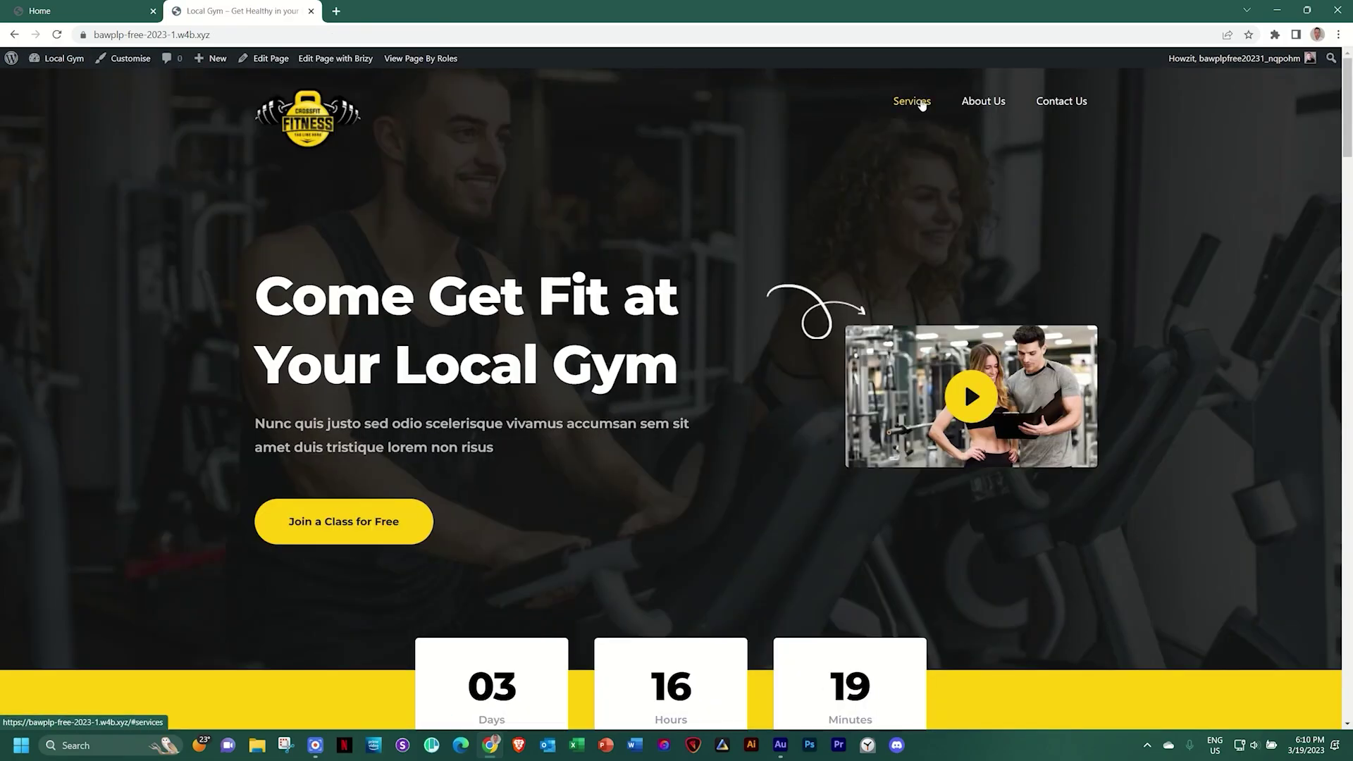
On the live site, check that the Services, About Us and Contact Us links scroll smoothly to their sections
click(922, 104)
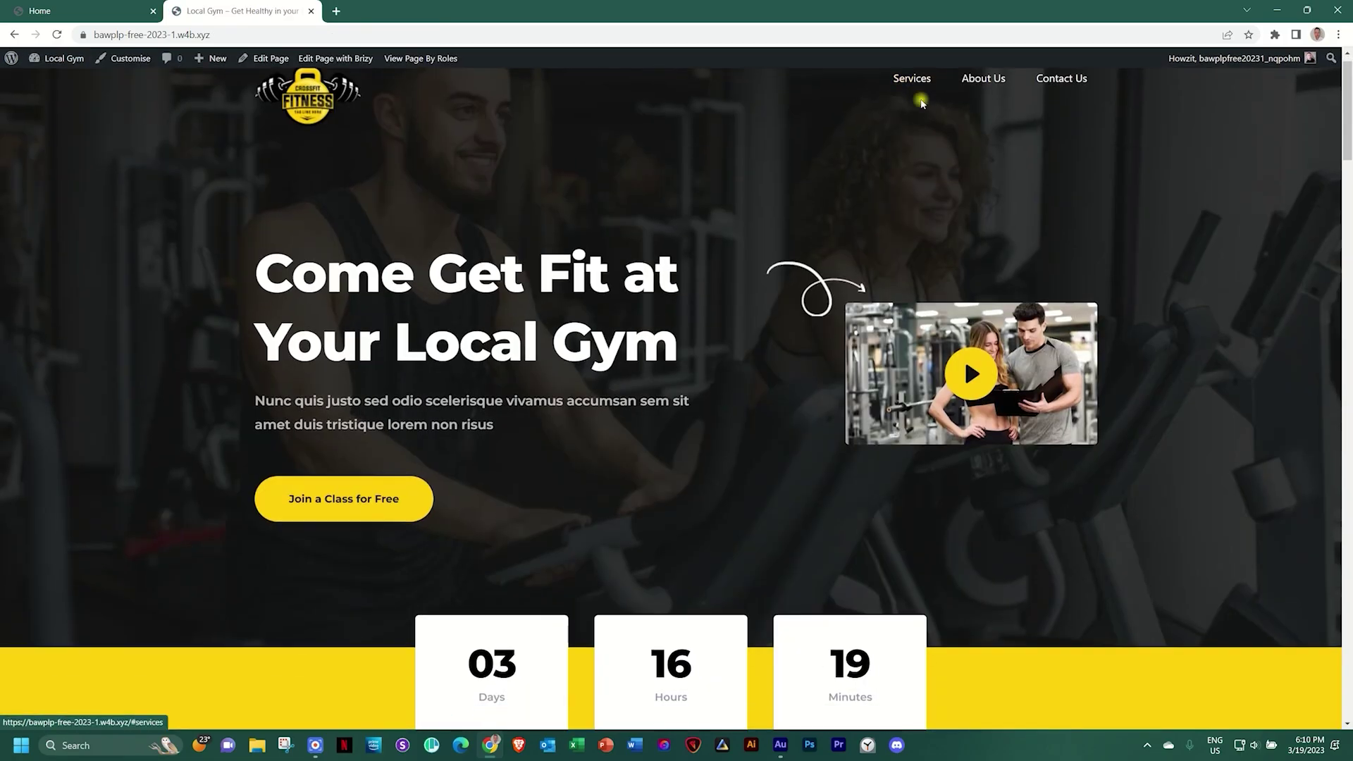
scroll(940, 137, up, 10)
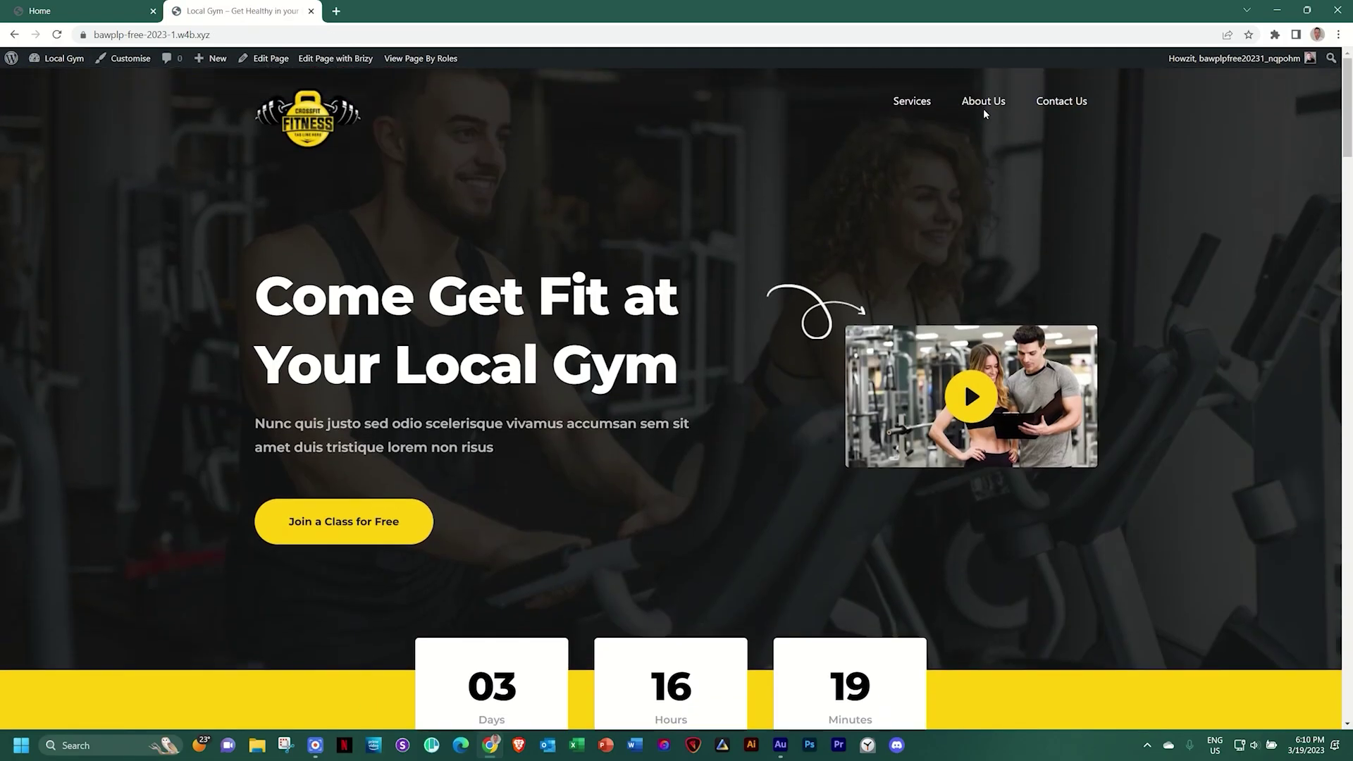
click(985, 101)
scroll(987, 111, up, 10)
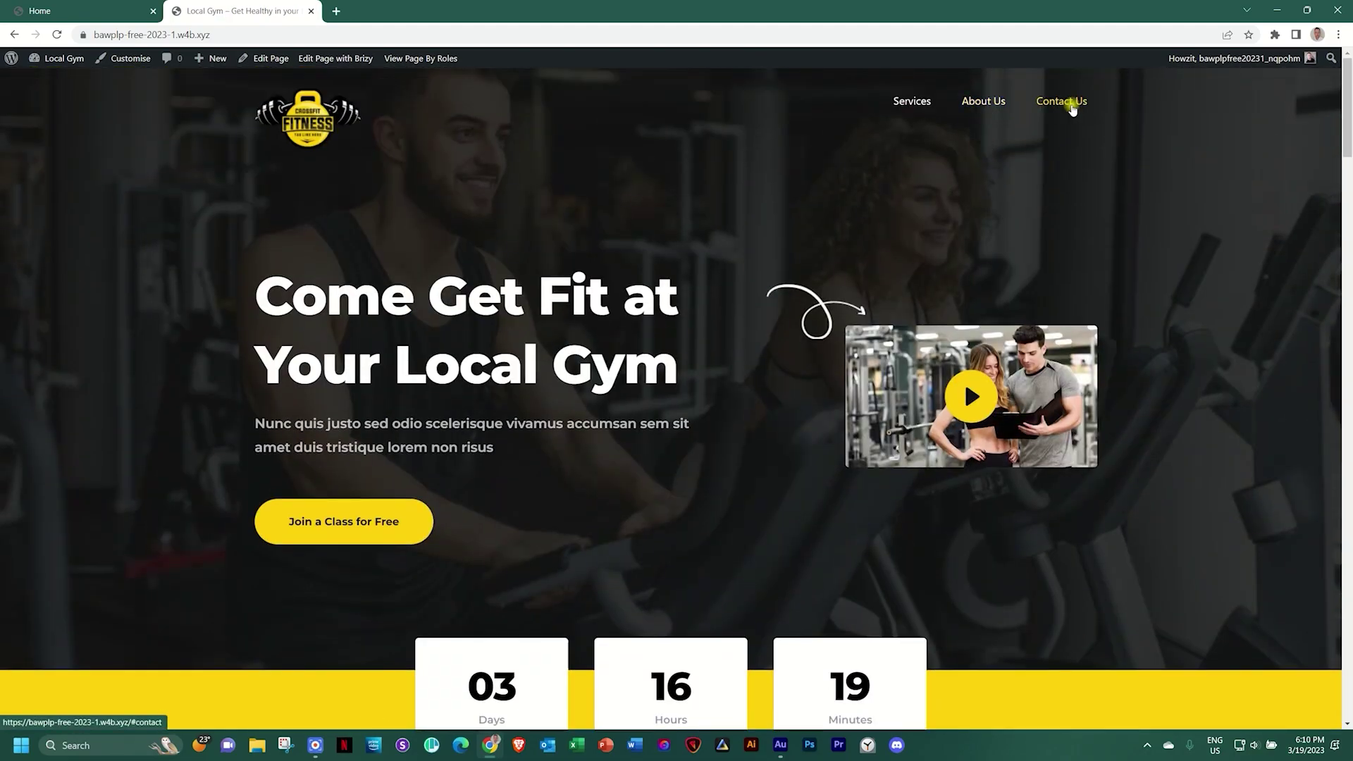
click(1071, 106)
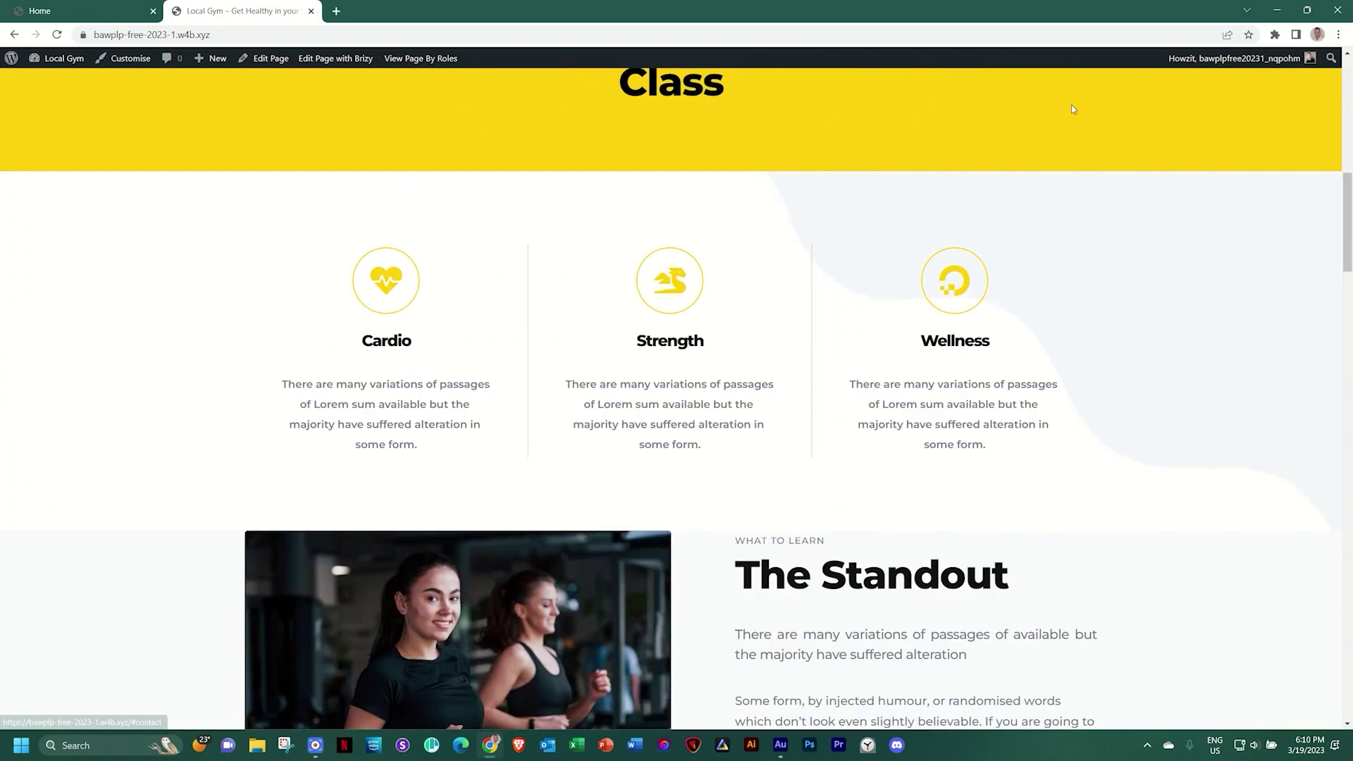
scroll(1072, 108, up, 15)
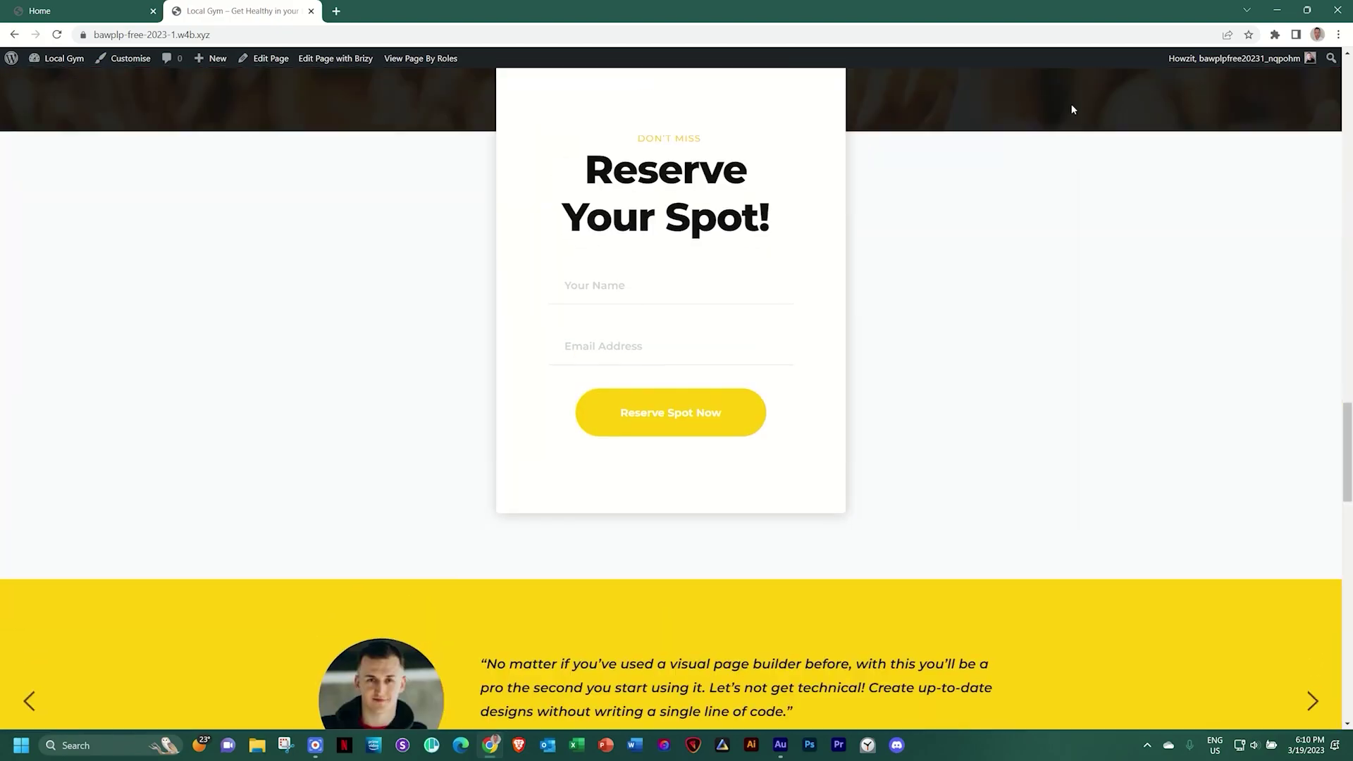
scroll(1071, 110, up, 4)
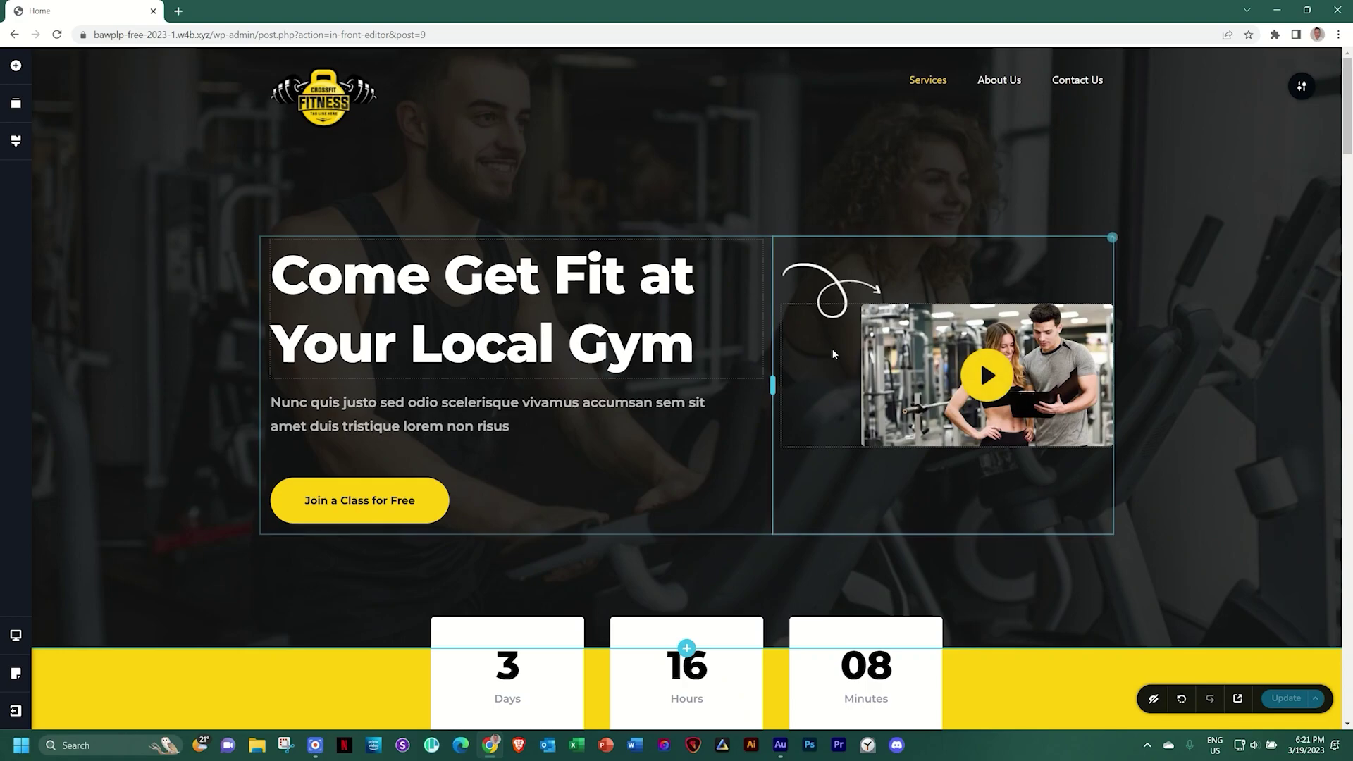
Create a blank custom section at the page bottom holding a four-column row
scroll(643, 391, down, 6)
scroll(642, 392, down, 20)
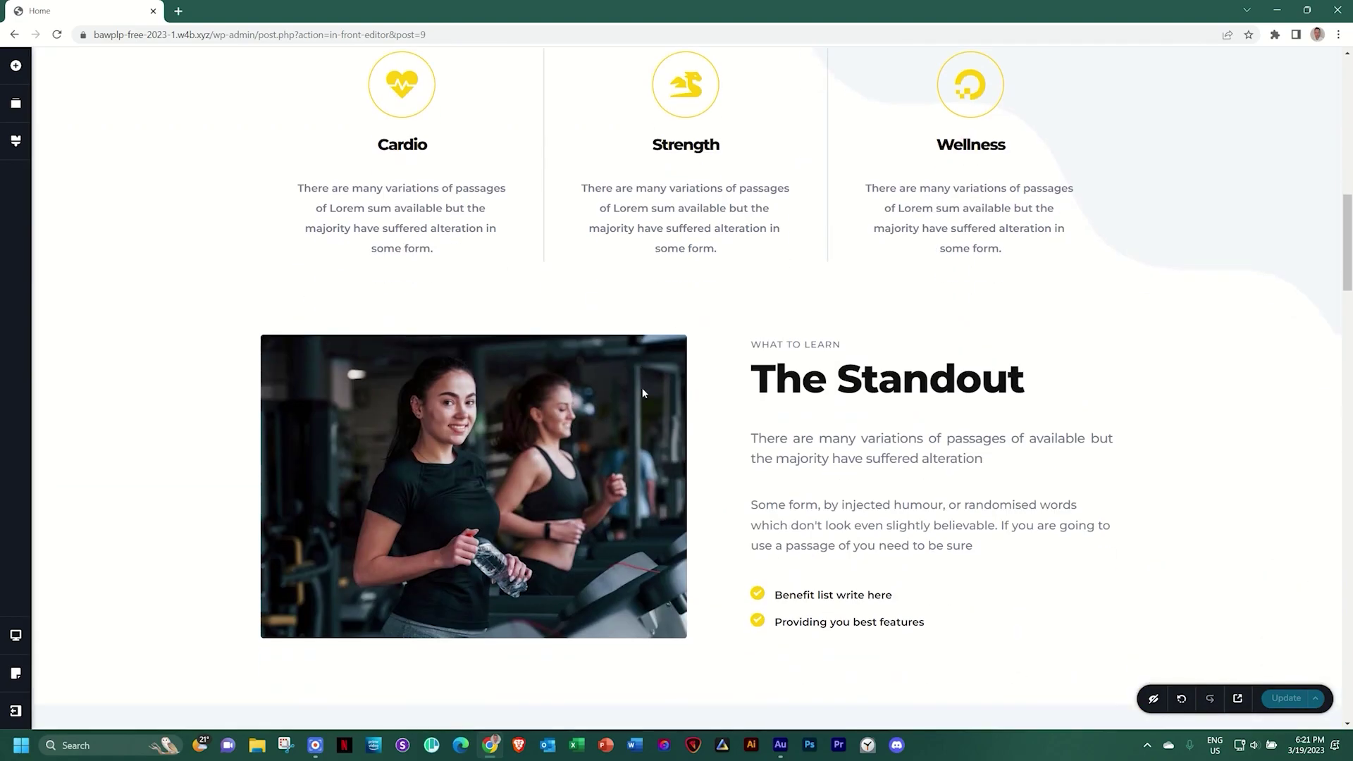
scroll(643, 393, down, 20)
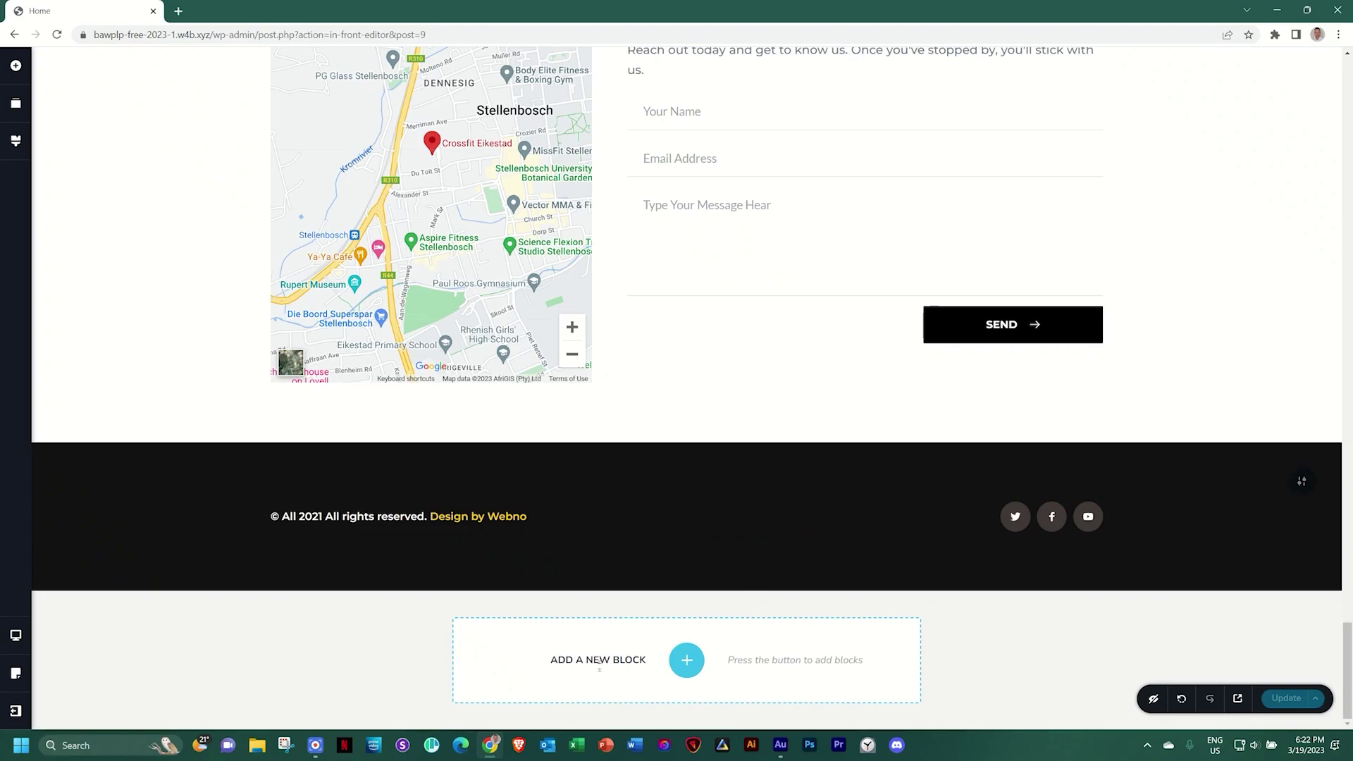
click(687, 659)
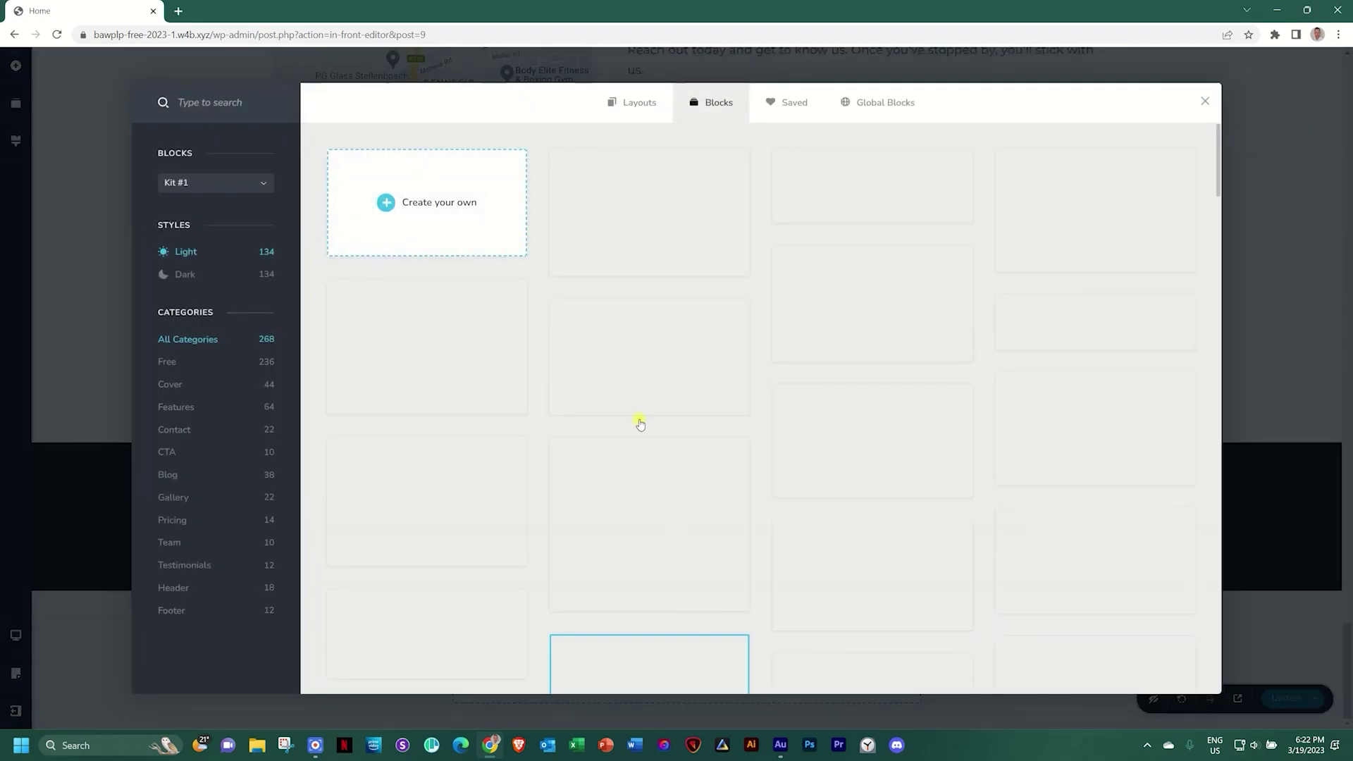
click(453, 212)
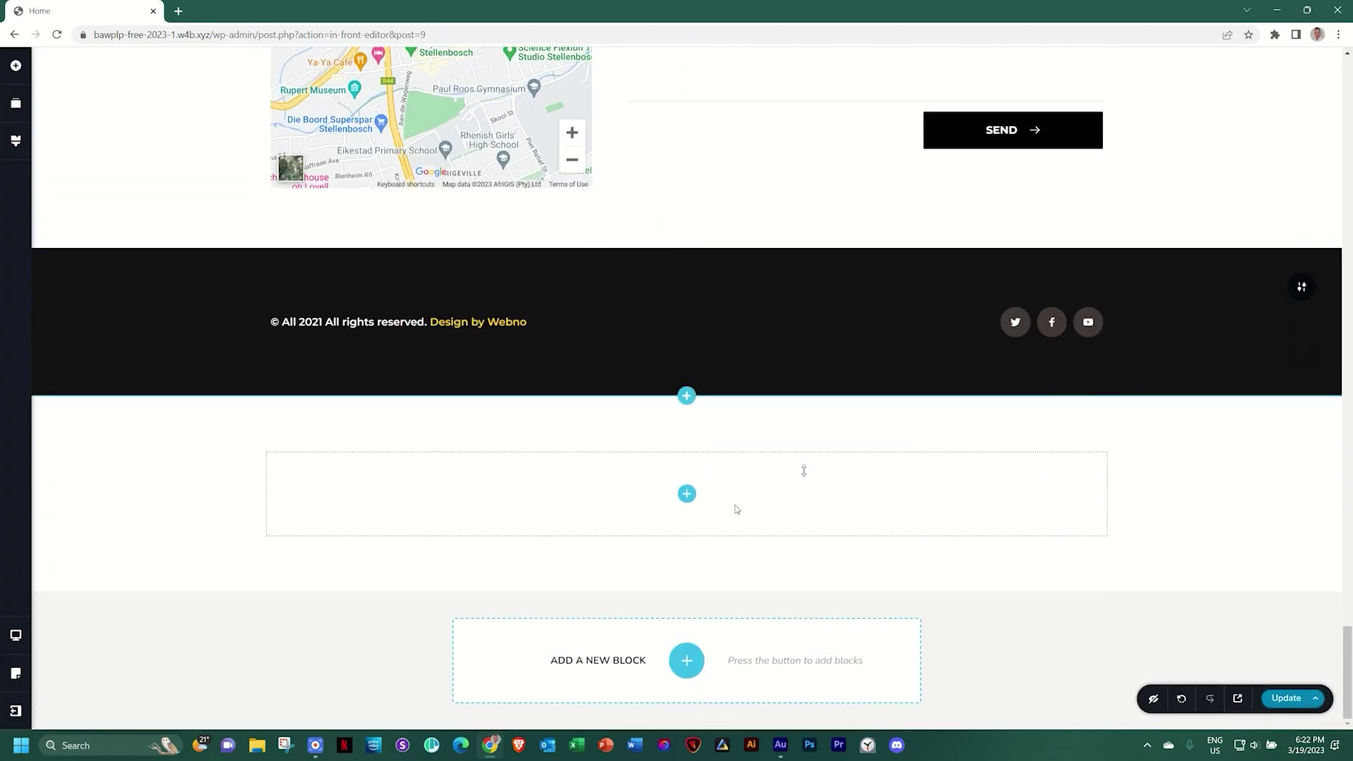
click(687, 493)
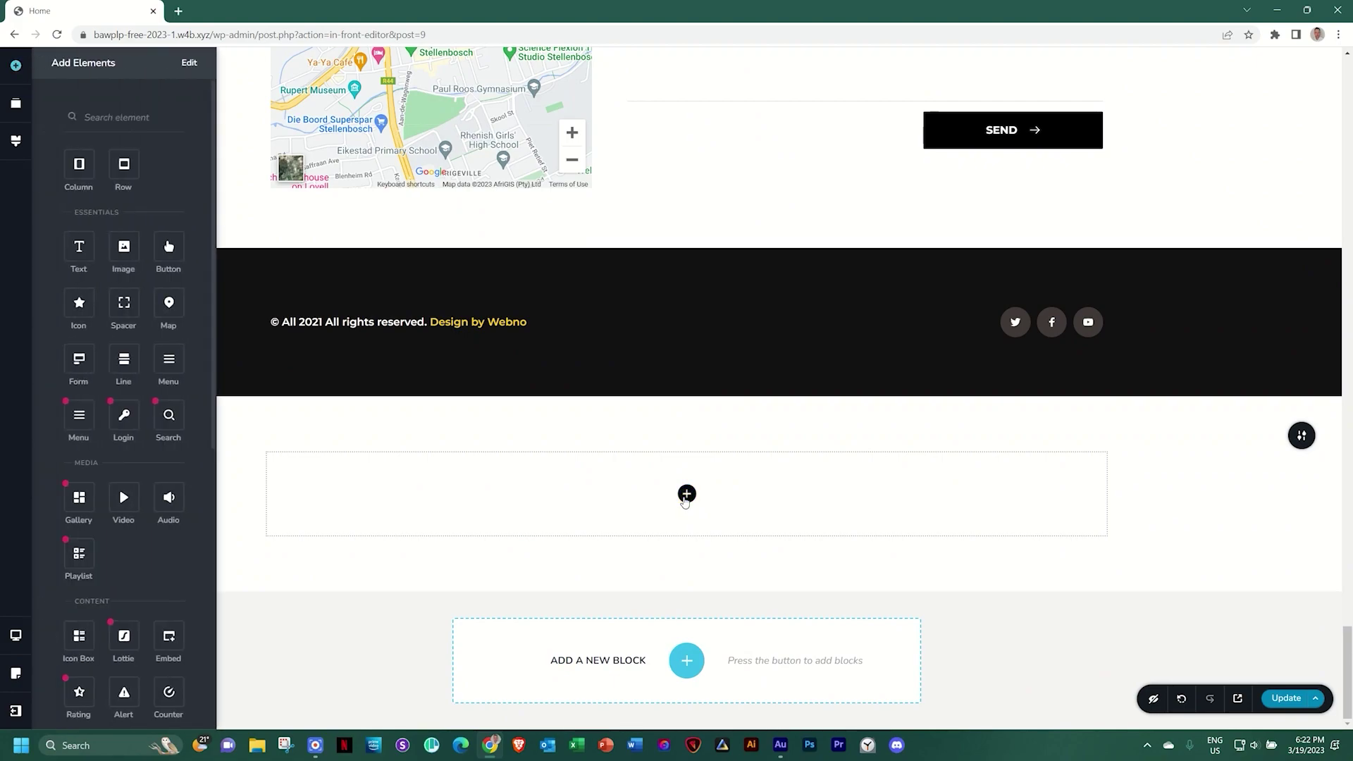
drag(79, 163, 691, 512)
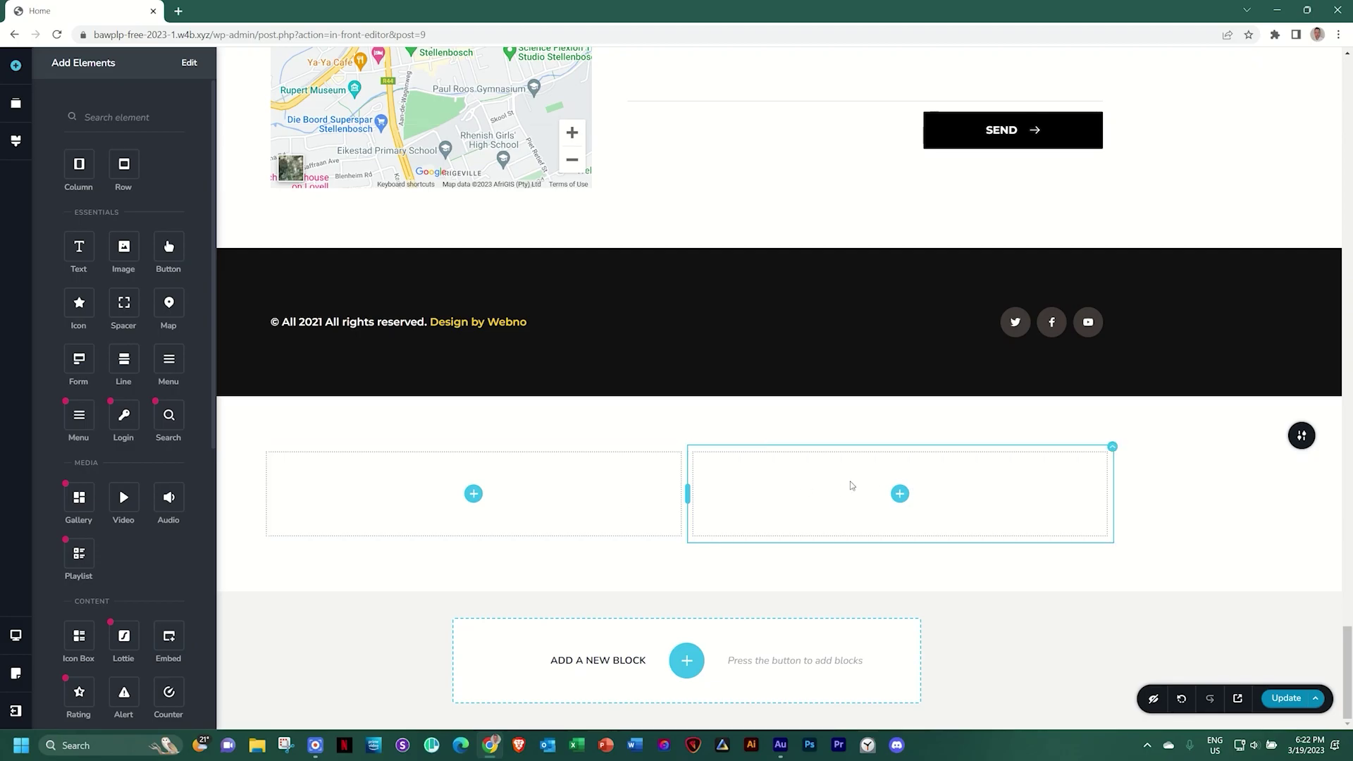
click(685, 448)
click(673, 416)
click(672, 416)
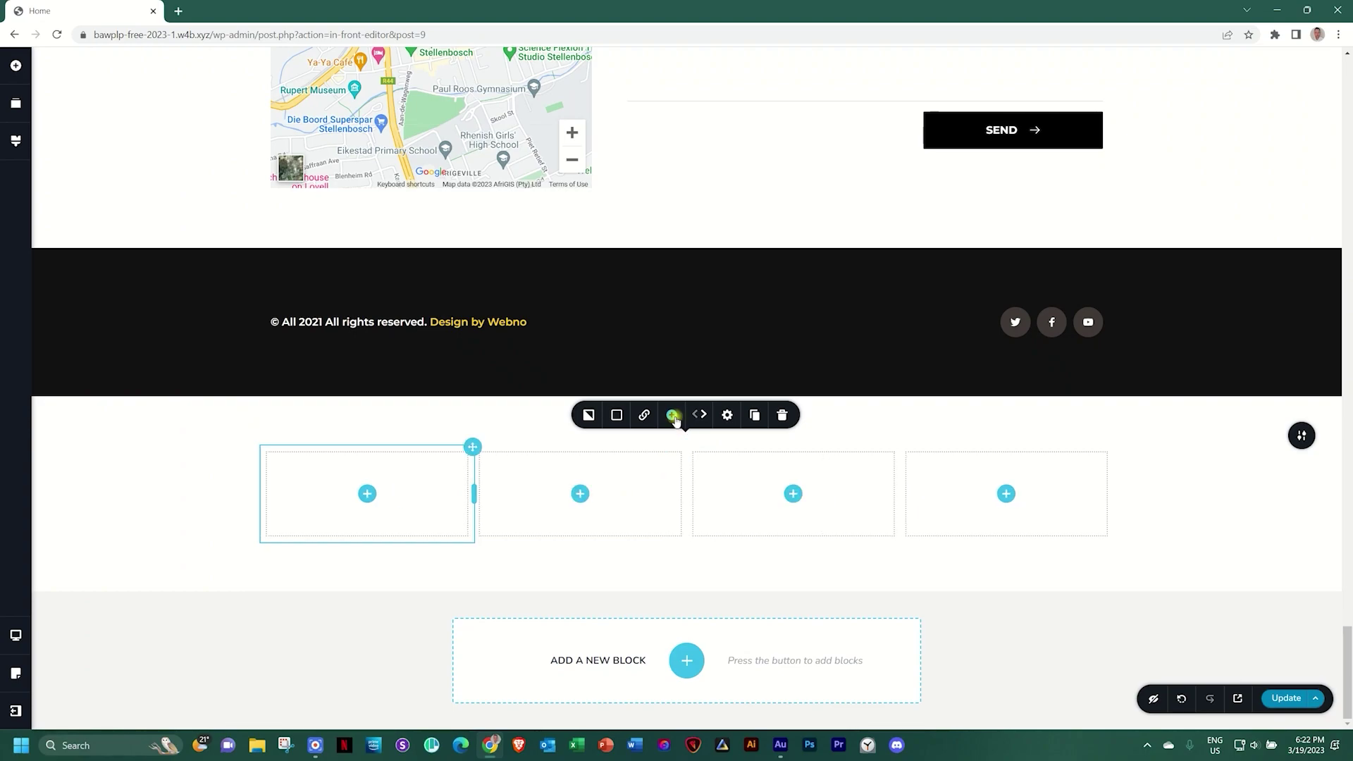
Fill the first column with a dummy paragraph, a star icon and an image placeholder
click(366, 493)
drag(82, 246, 365, 506)
drag(75, 303, 296, 560)
drag(145, 253, 367, 599)
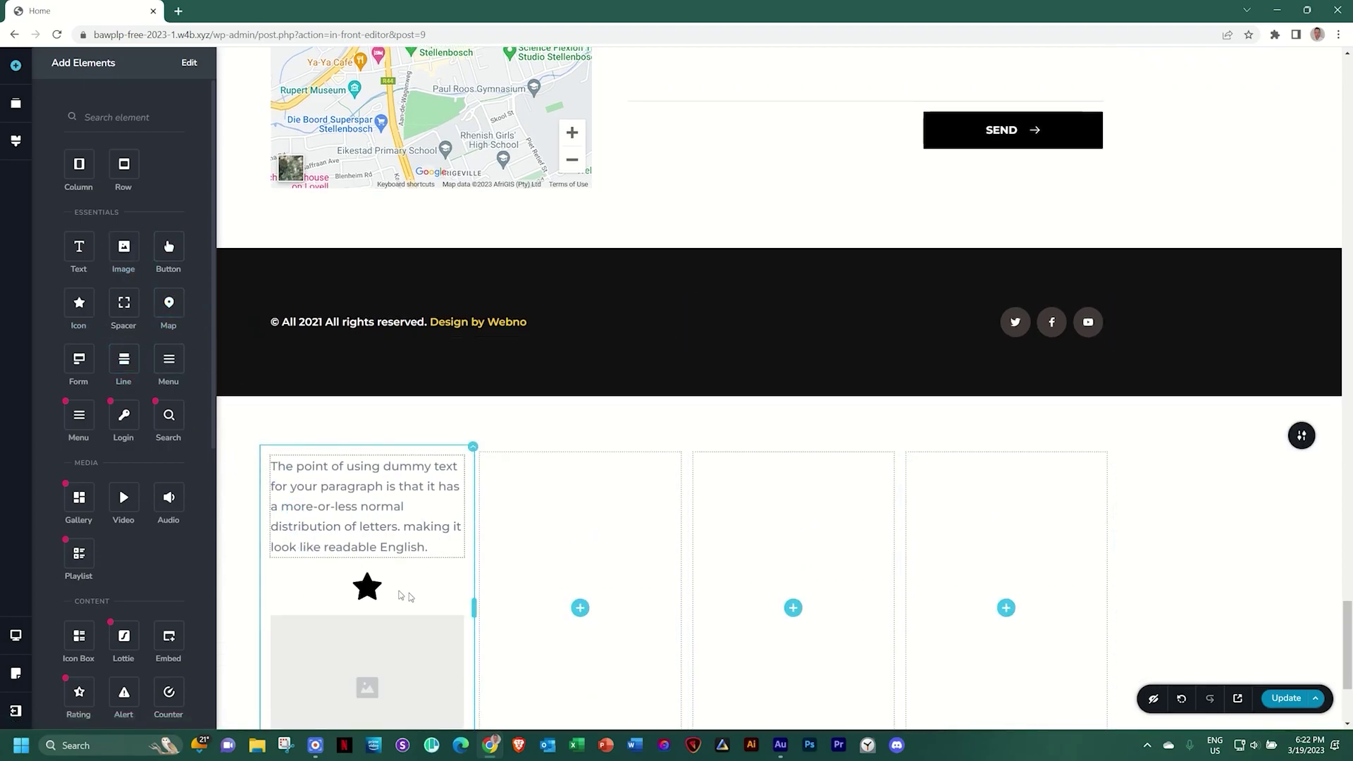
Duplicate the filled column, delete the empty columns, then duplicate again to get three filled columns
scroll(408, 564, down, 3)
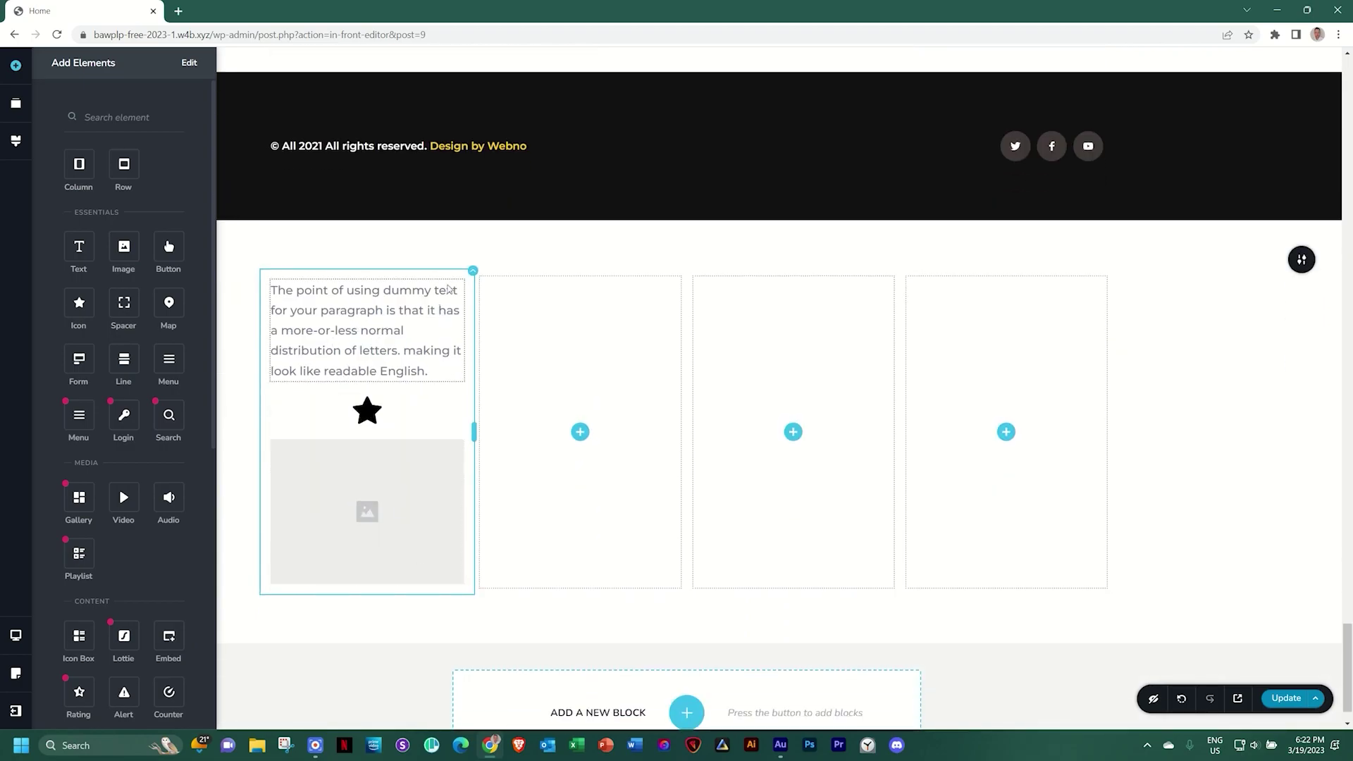
click(473, 271)
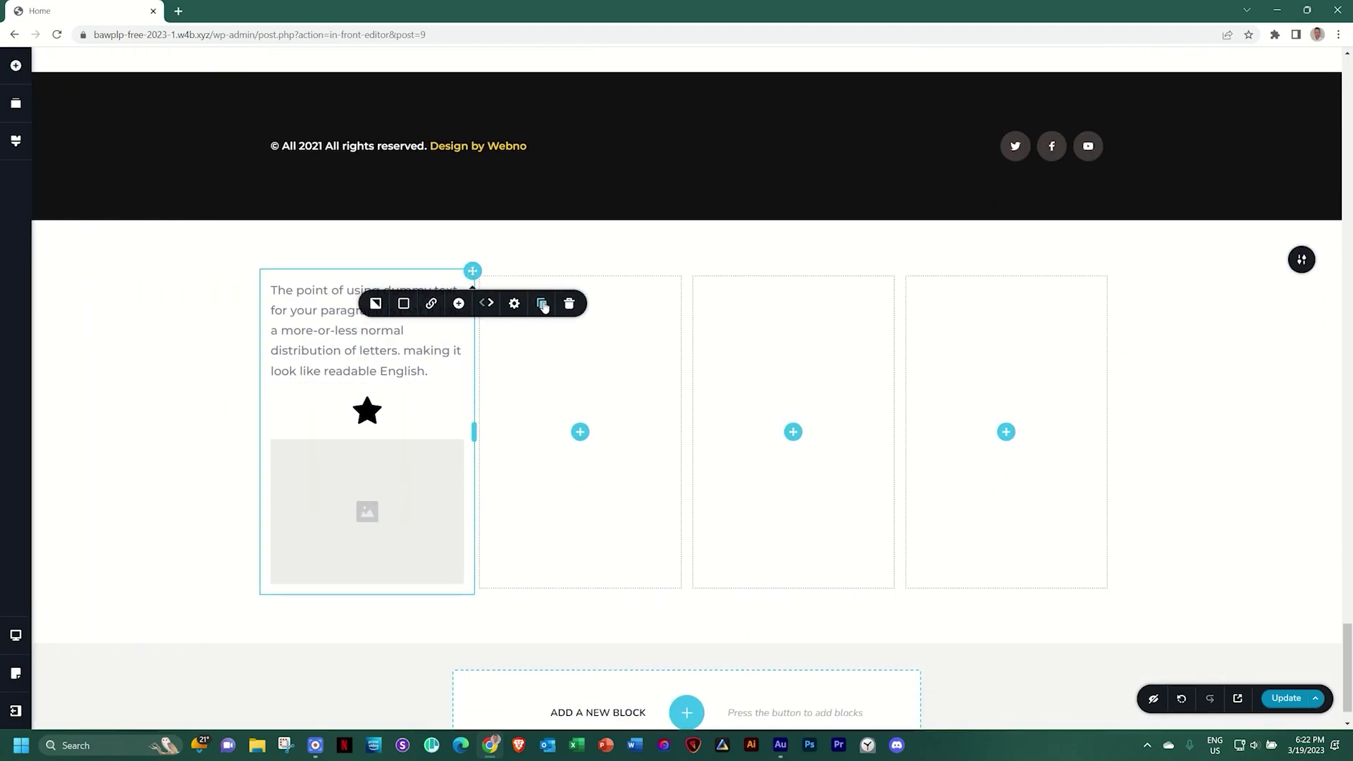
click(542, 304)
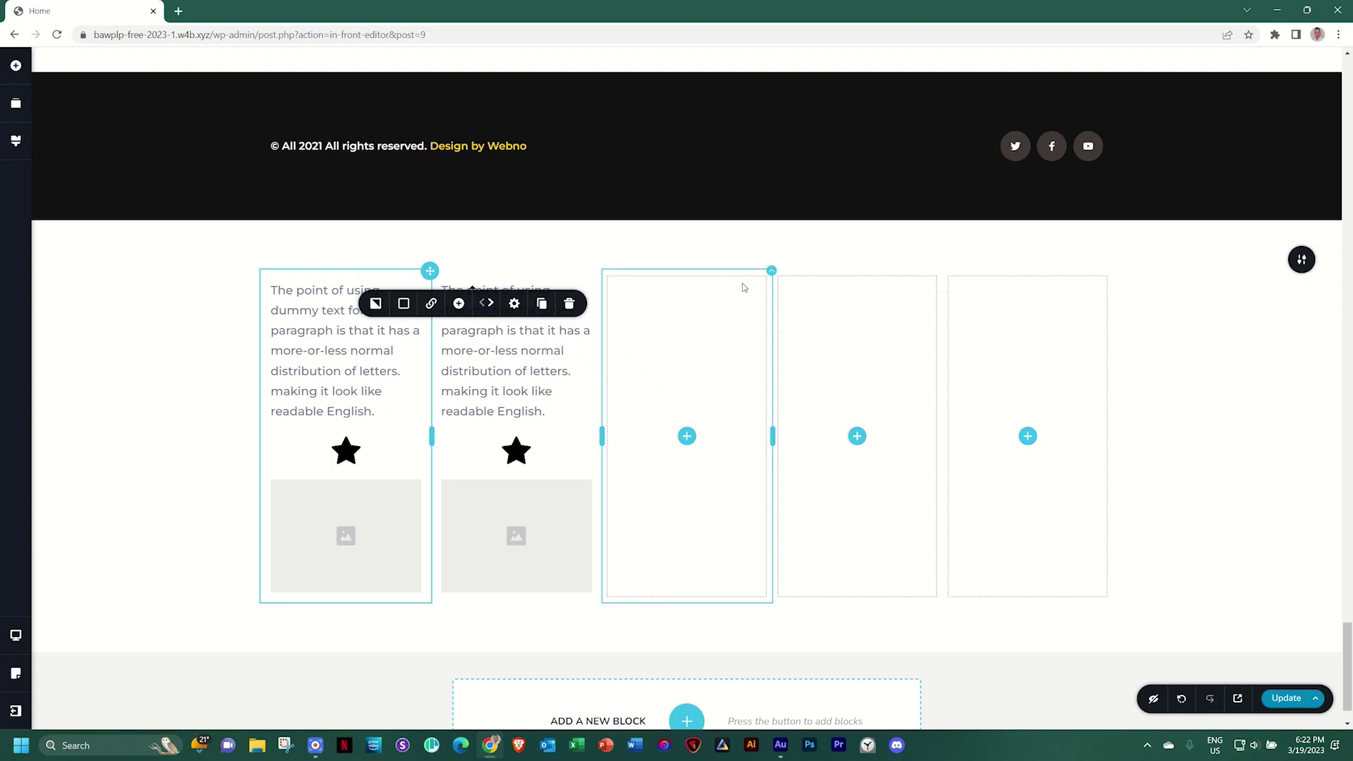
click(771, 273)
click(873, 304)
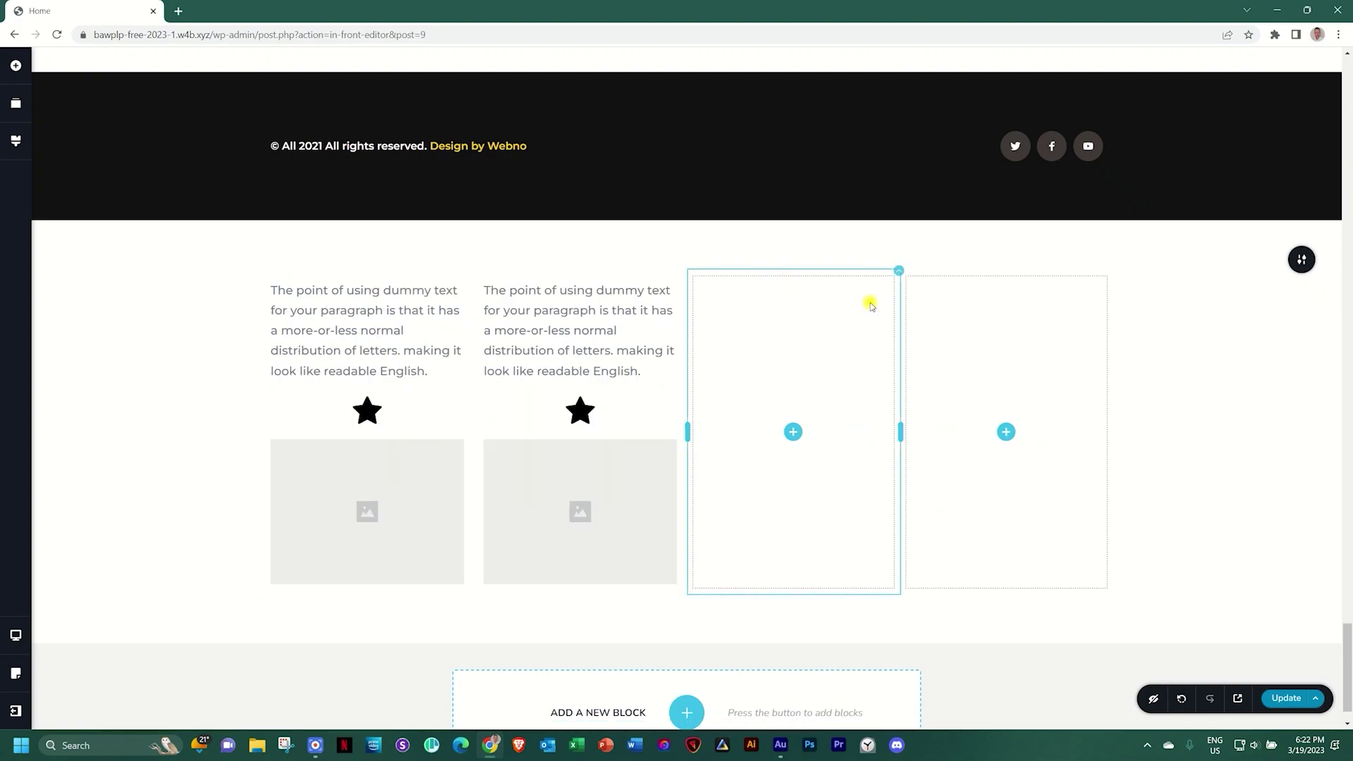
right_click(854, 310)
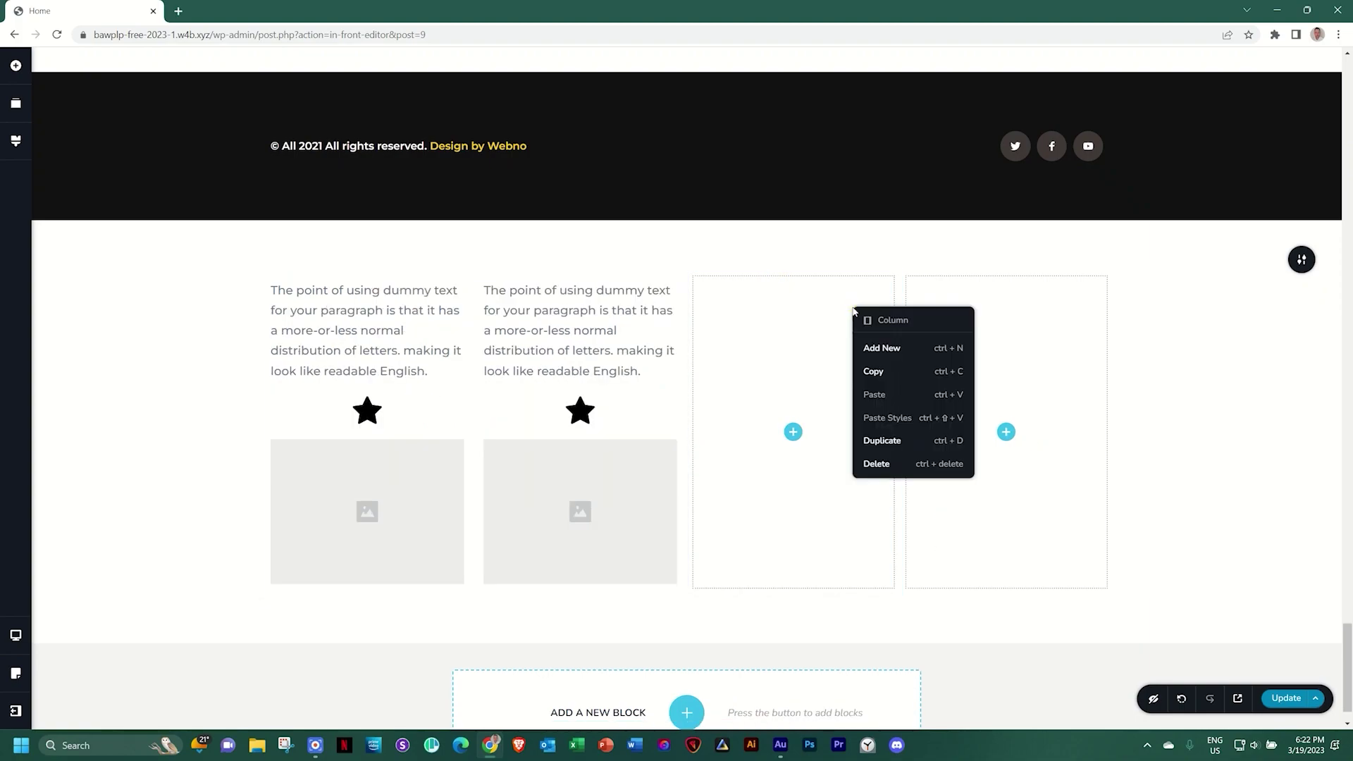
click(873, 465)
right_click(904, 388)
click(928, 544)
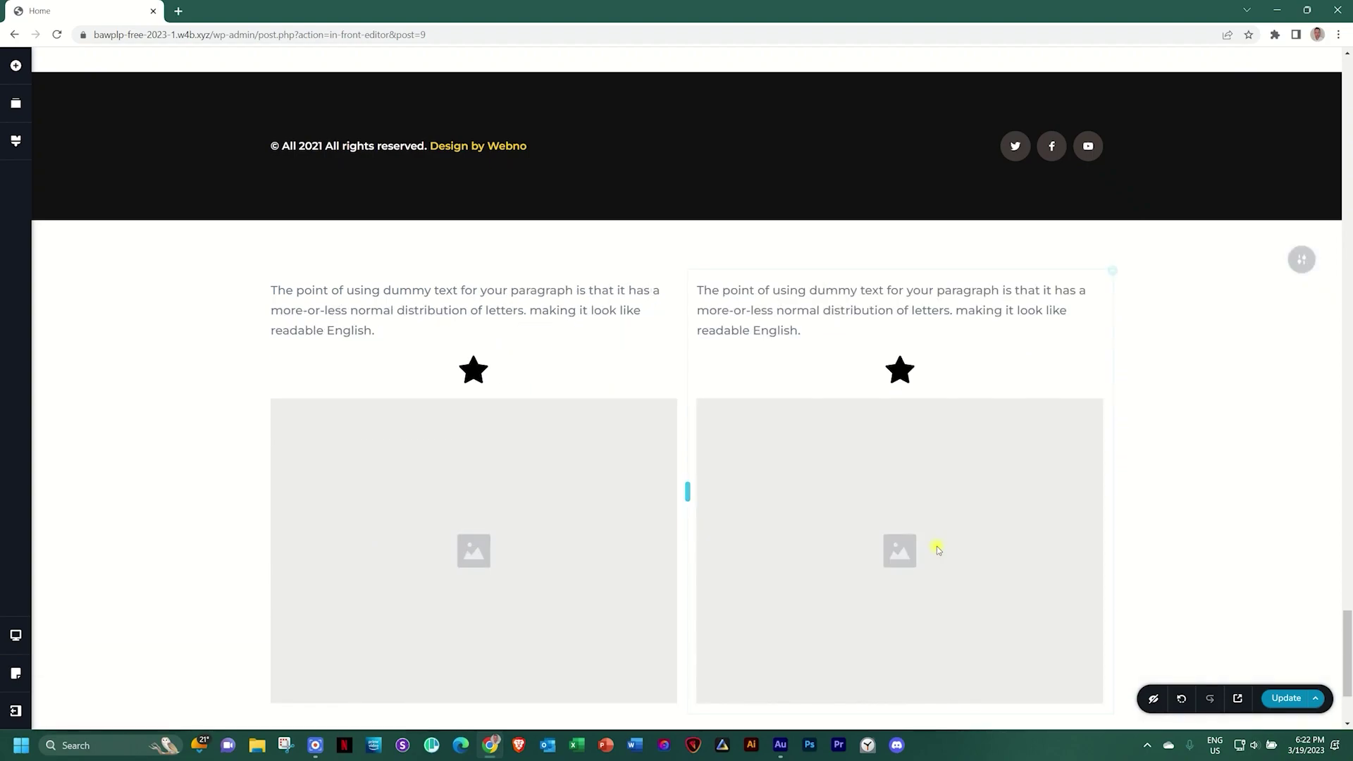
click(1111, 271)
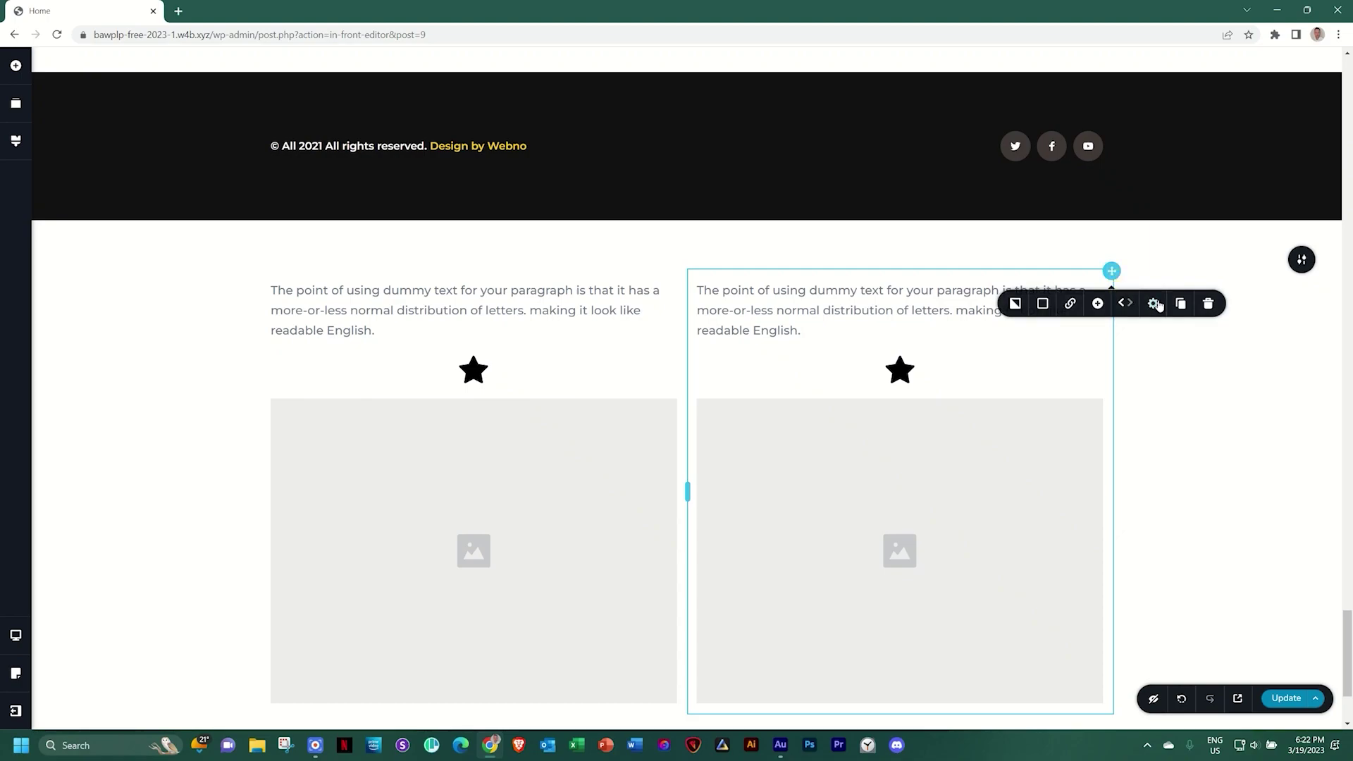
click(1180, 301)
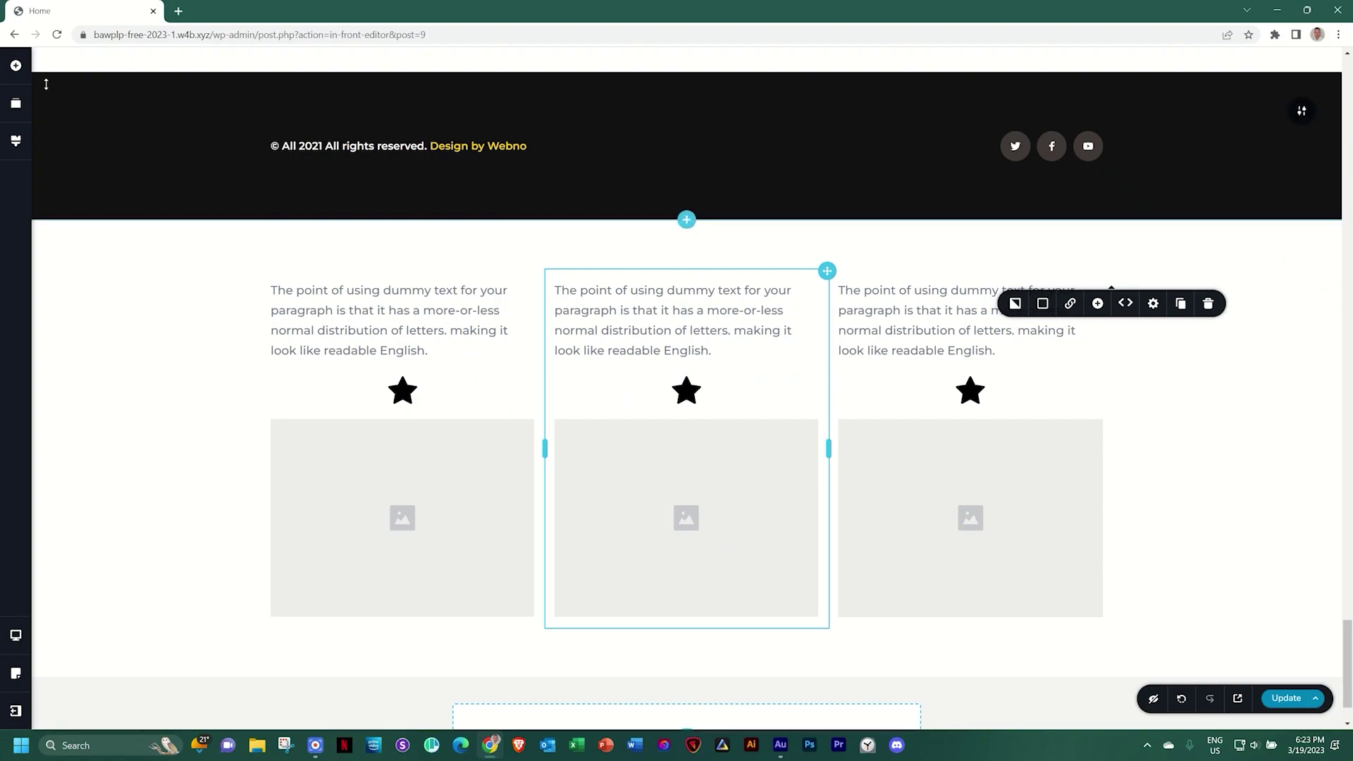
Add an inner two-box column below the first column's image, with a star icon in each box
click(16, 65)
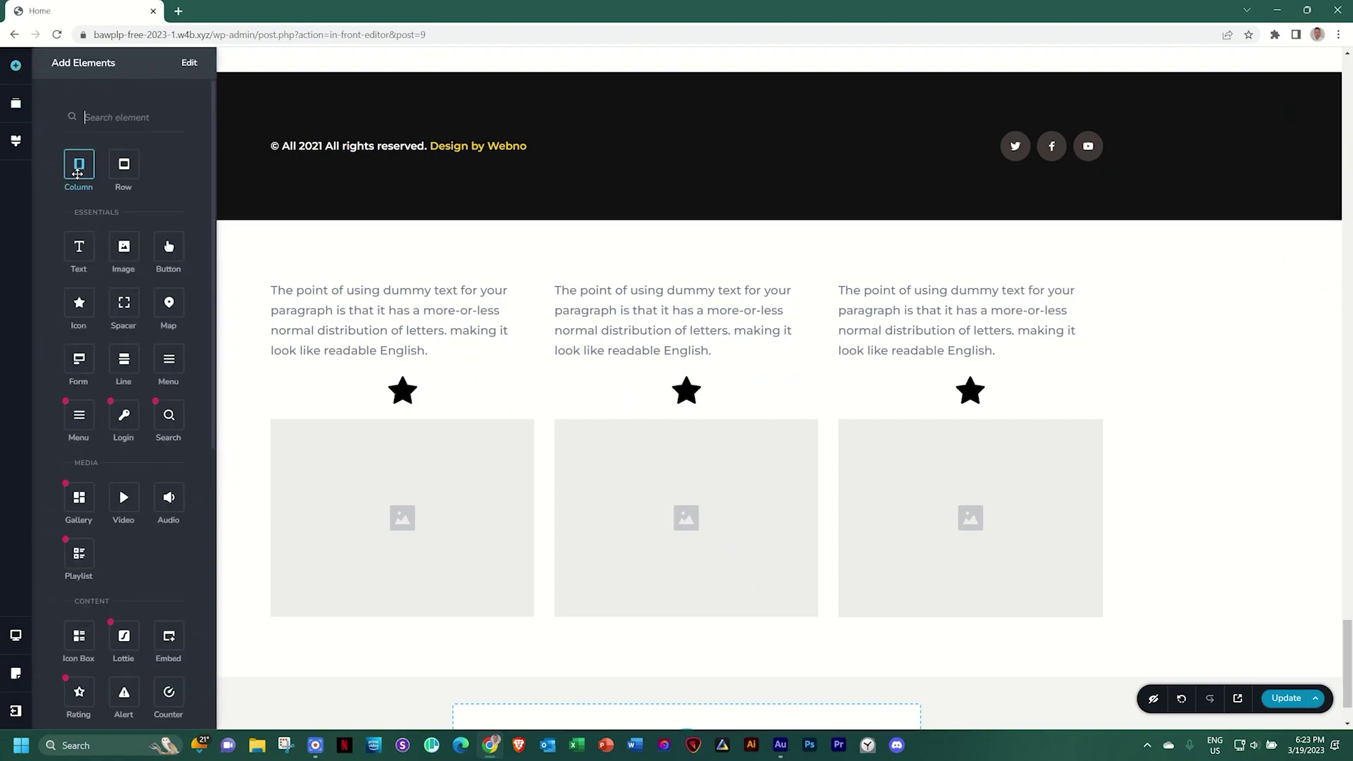
drag(111, 207, 338, 584)
scroll(337, 584, down, 3)
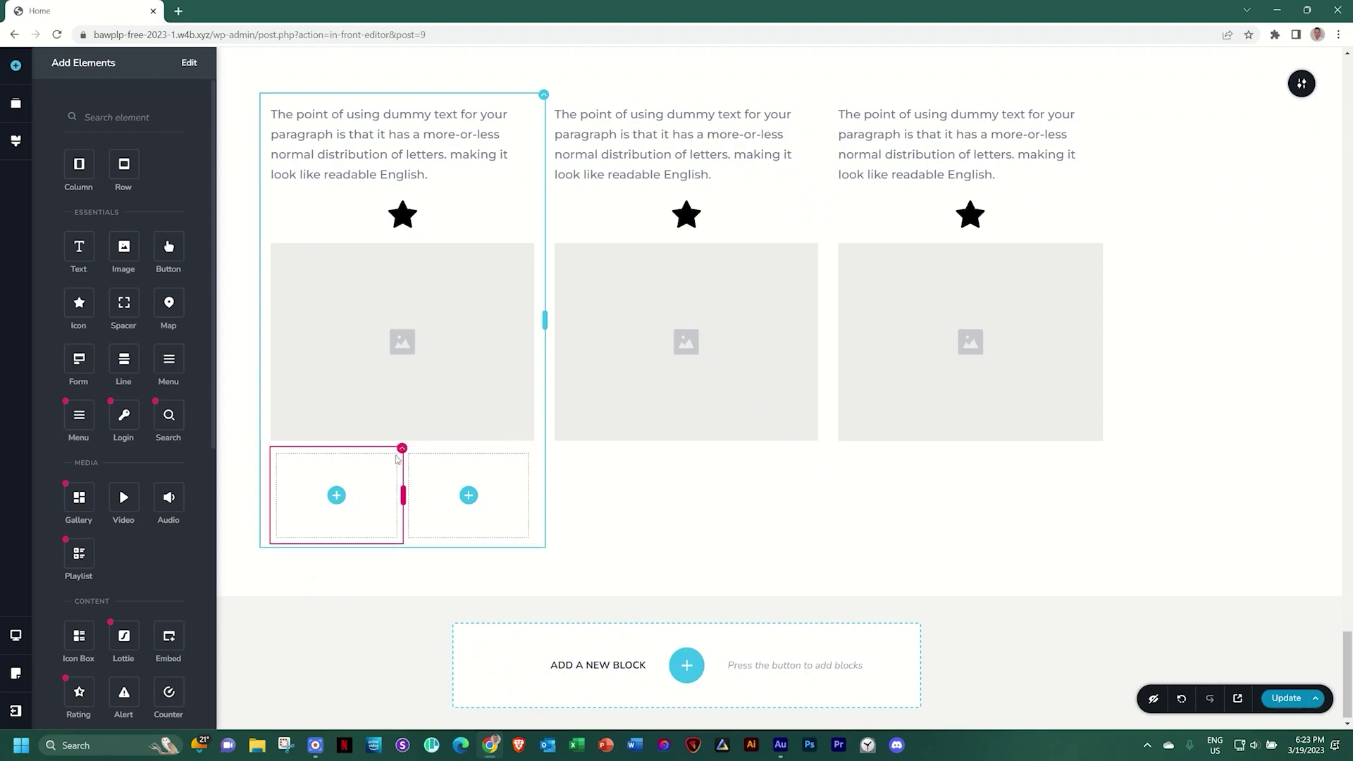
click(402, 449)
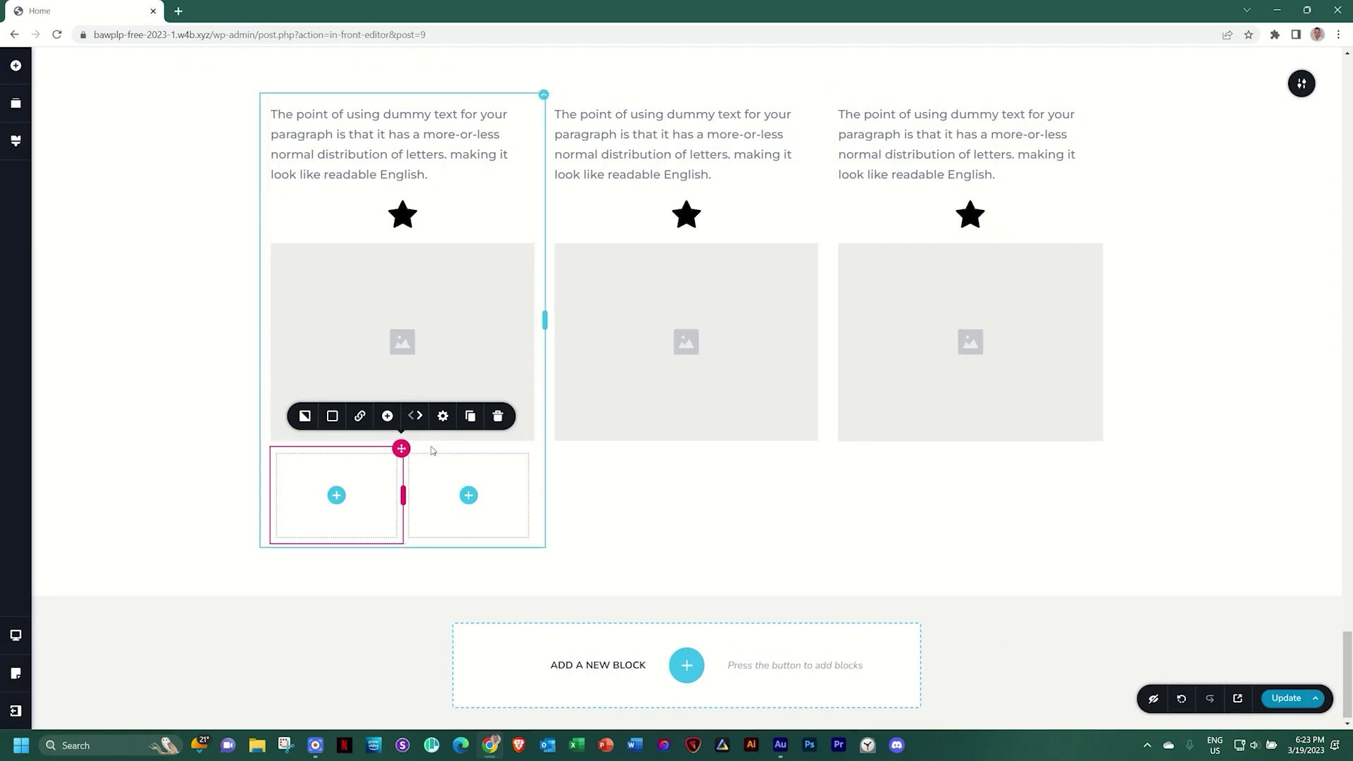
scroll(430, 422, up, 2)
scroll(430, 421, down, 1)
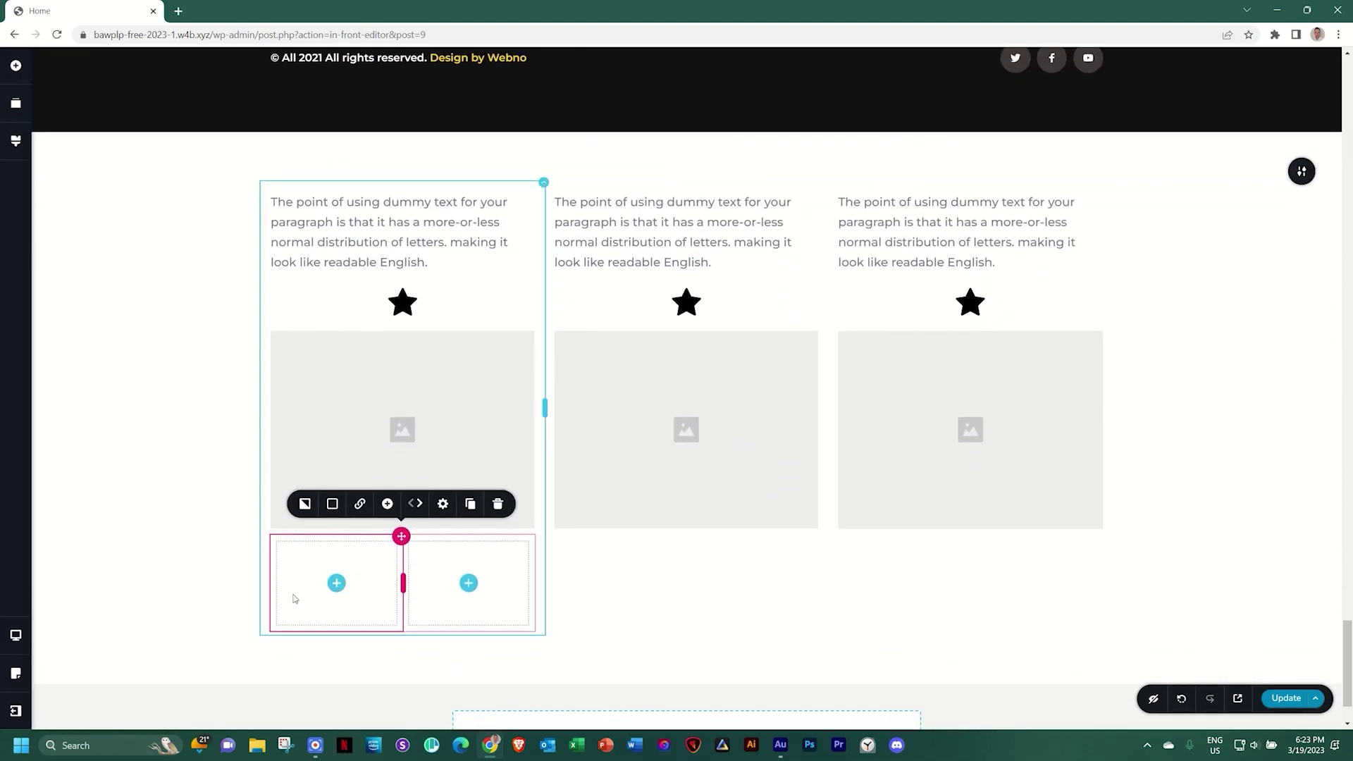
click(336, 584)
drag(79, 303, 333, 592)
drag(331, 427, 468, 592)
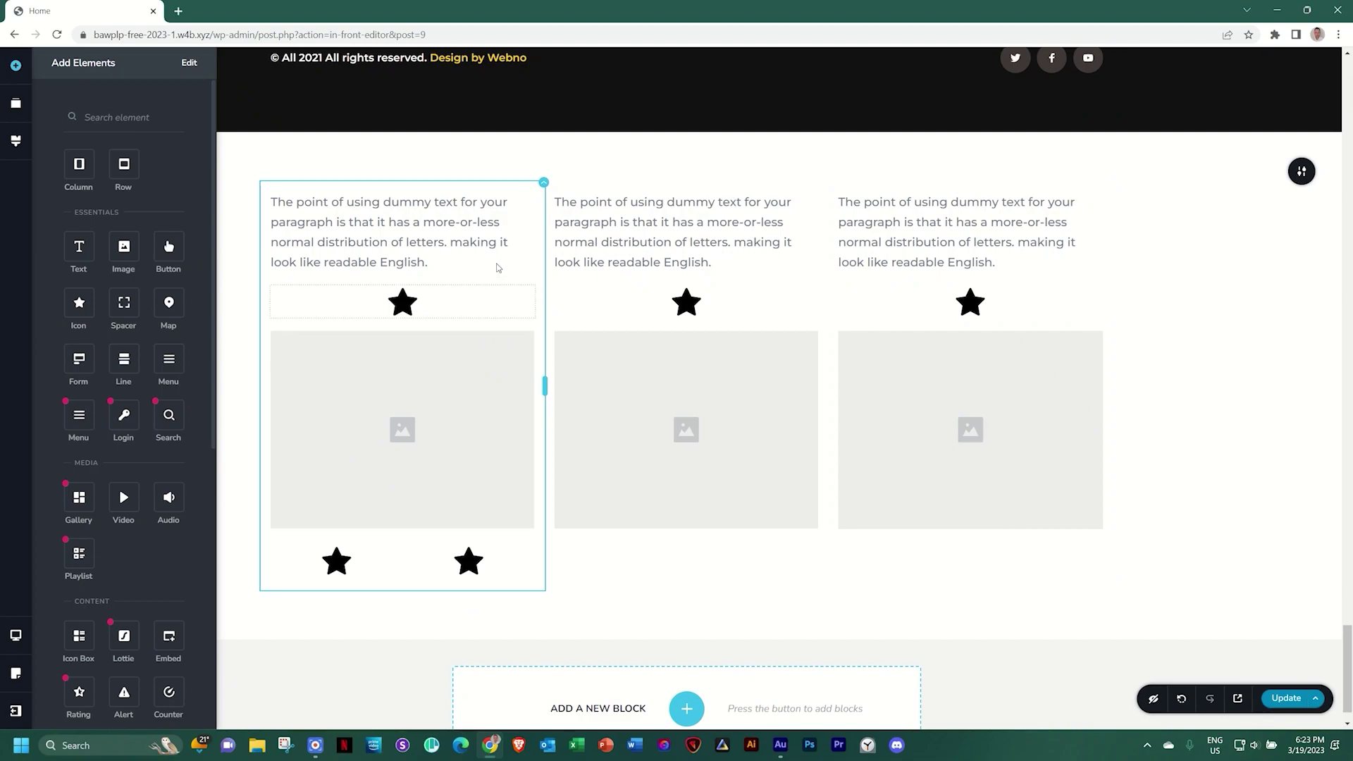
Move the two-star column to the middle position and drop an empty two-box row below the columns
click(542, 185)
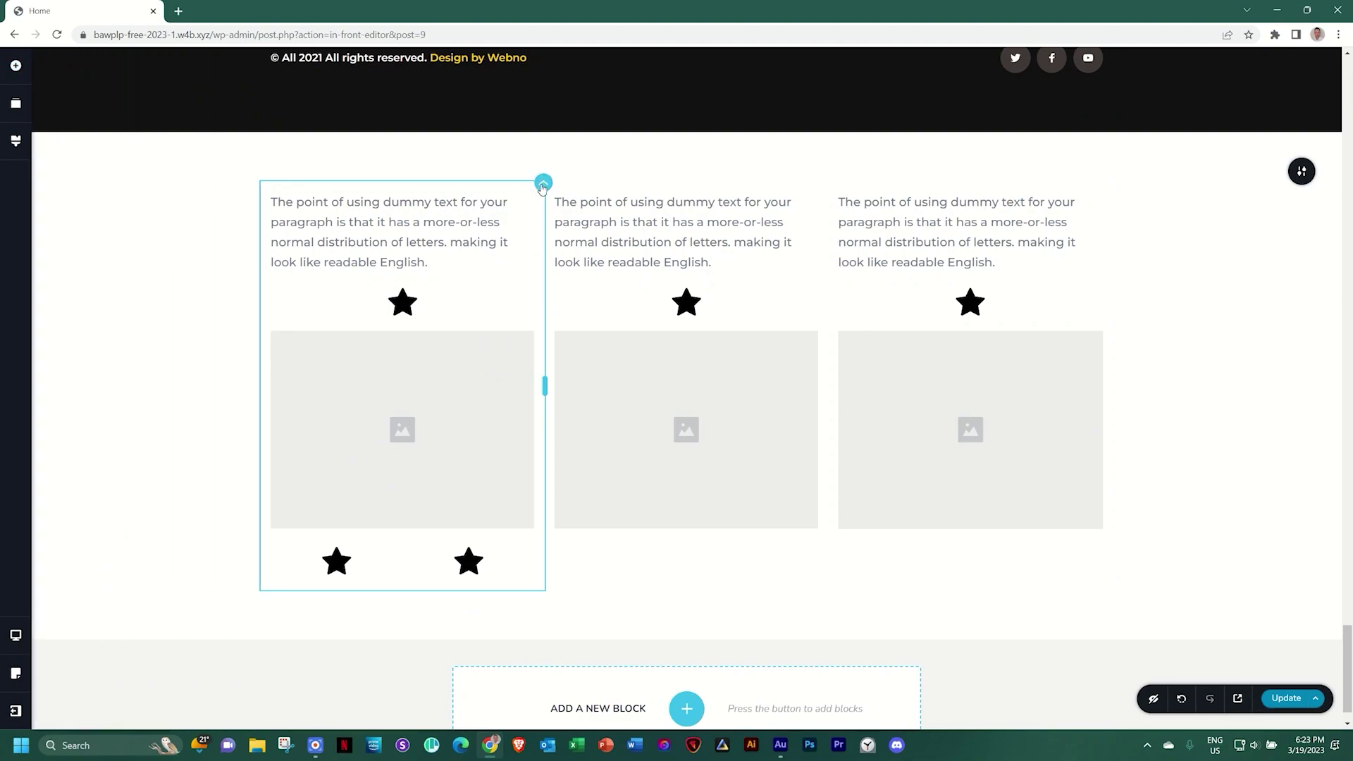
drag(545, 218, 829, 334)
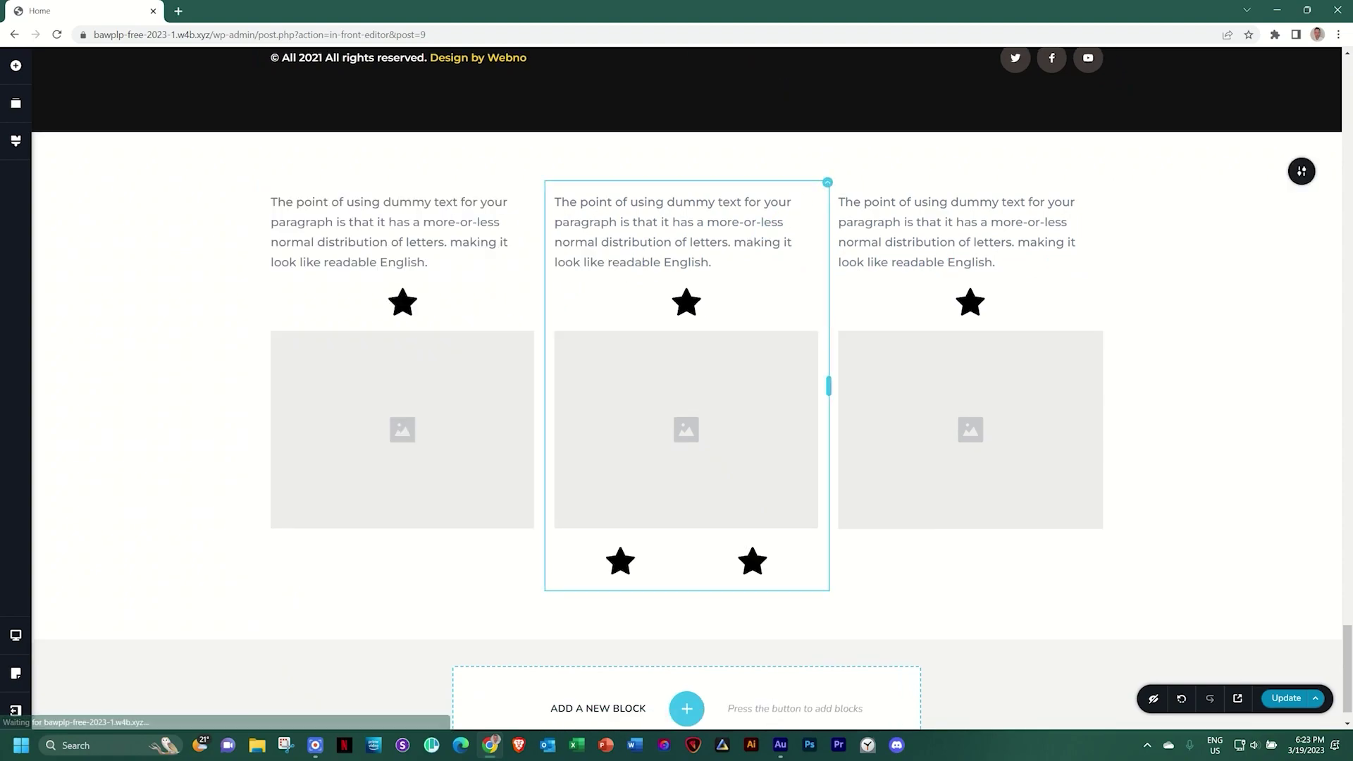
click(826, 185)
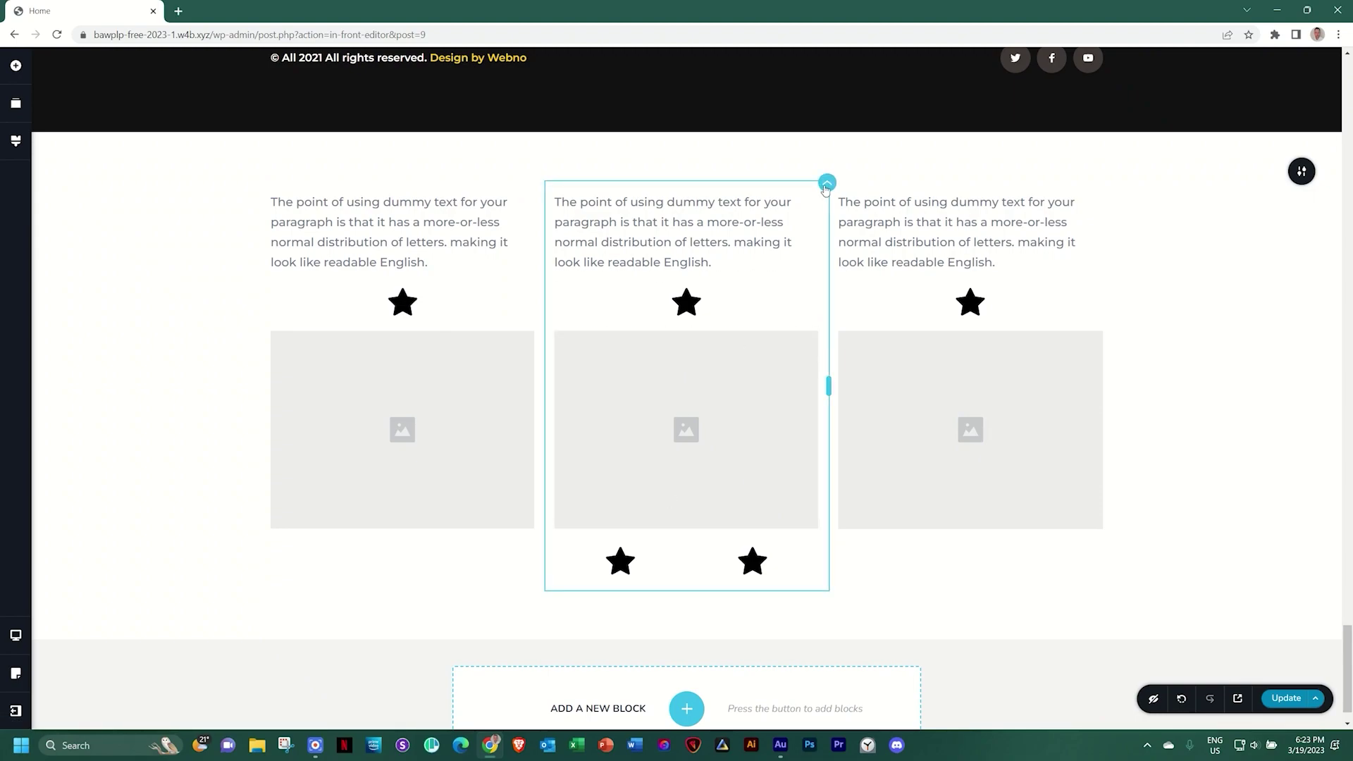
click(836, 217)
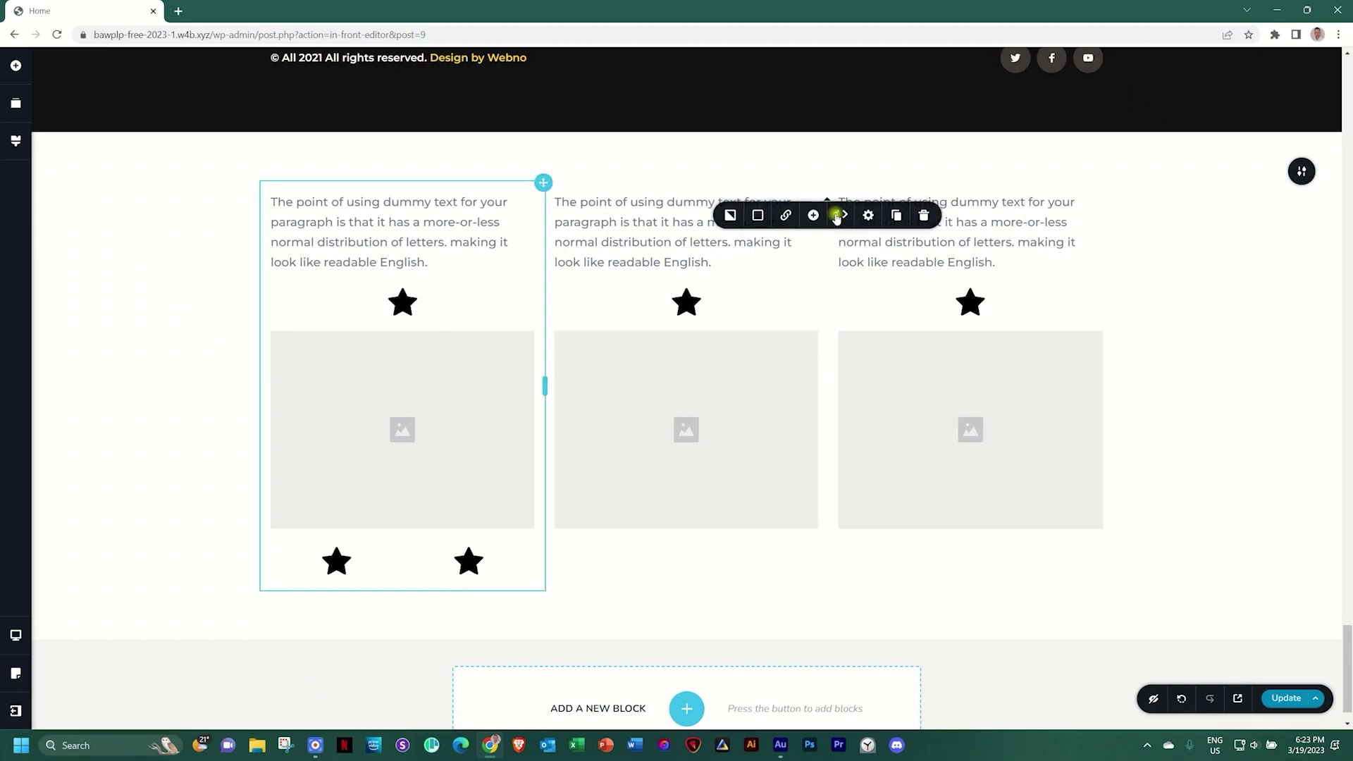
click(772, 240)
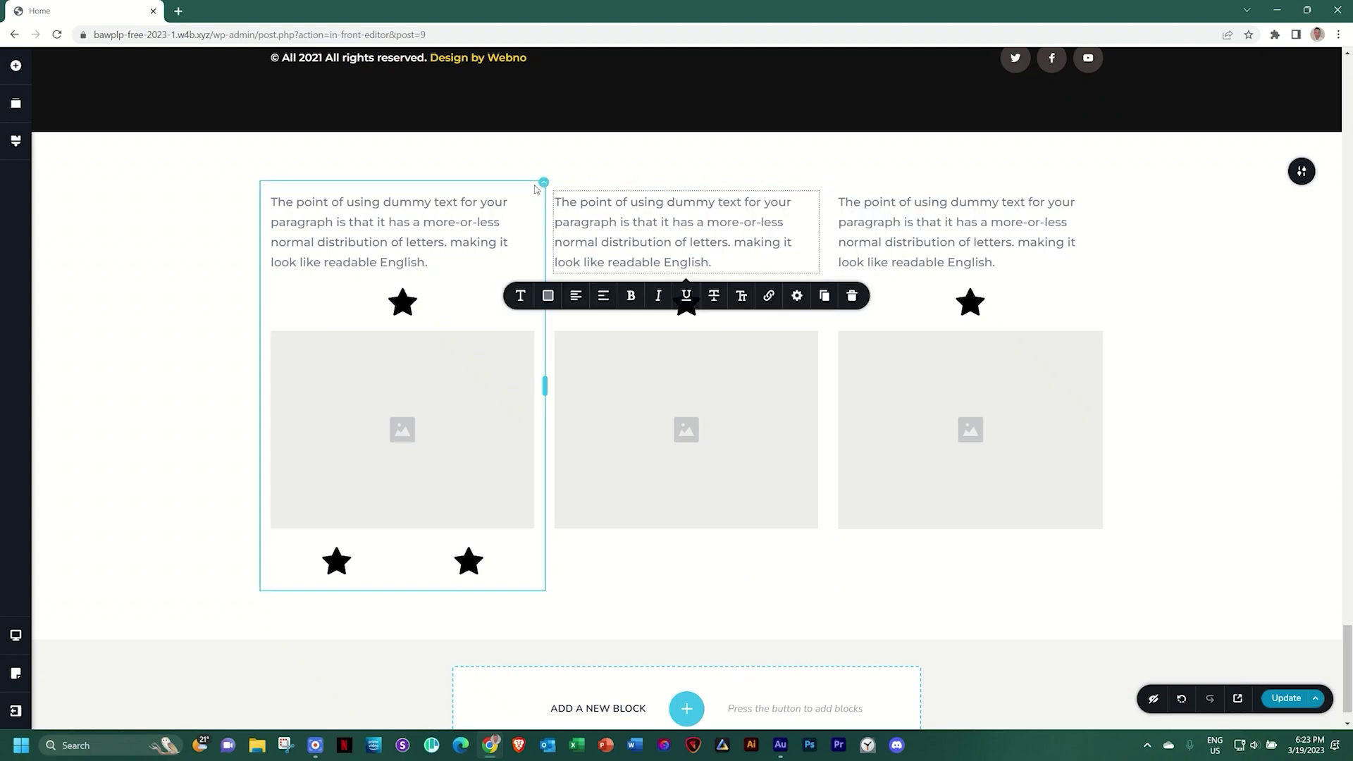
click(544, 184)
click(563, 219)
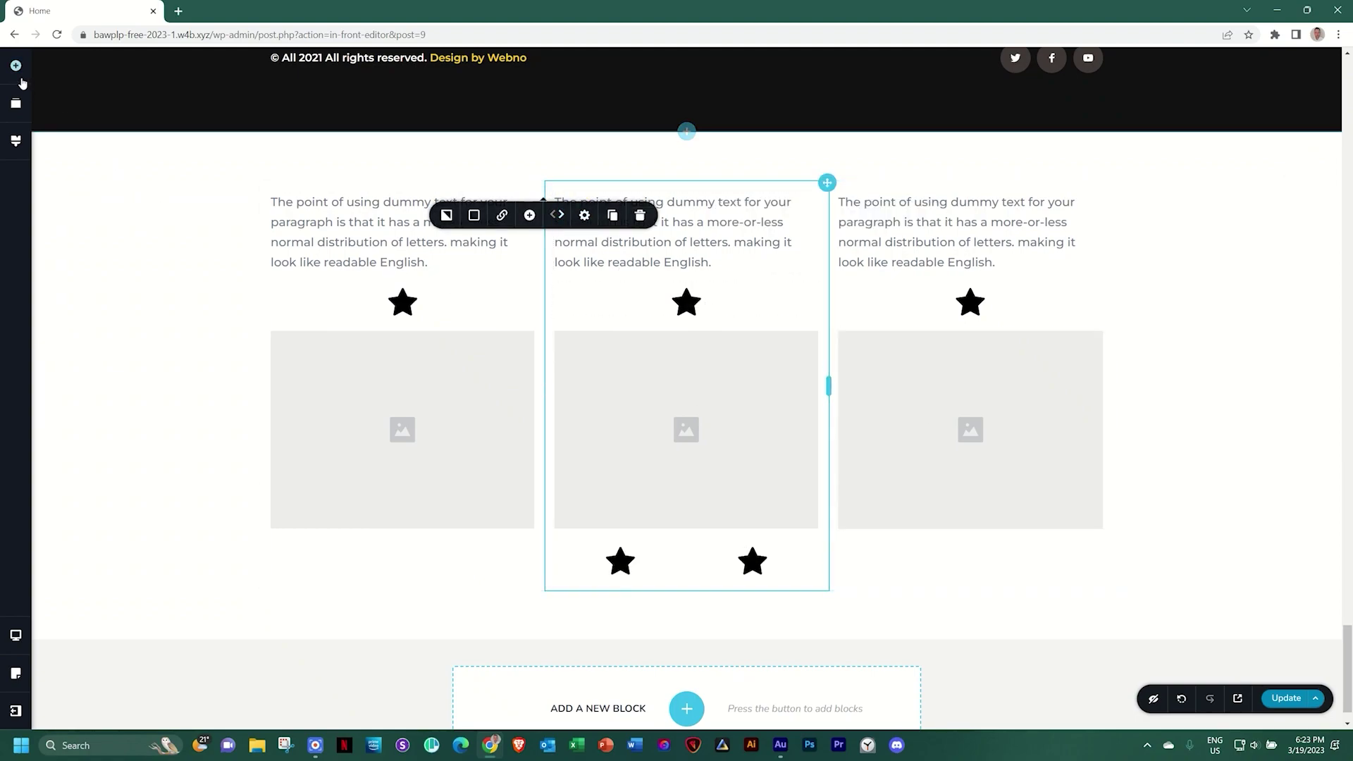
click(16, 71)
drag(126, 168, 403, 592)
Give the empty row a custom 400 px height with its boxes vertically centred
scroll(404, 594, down, 2)
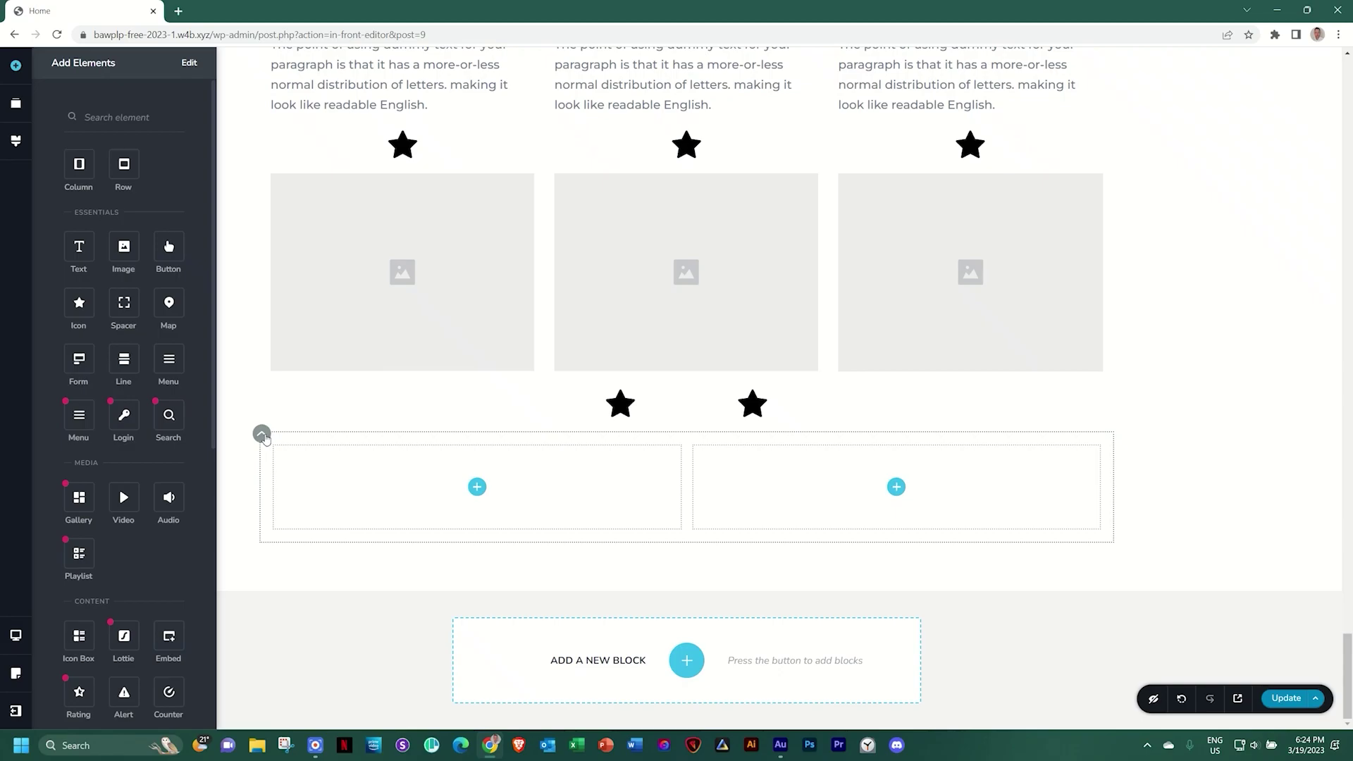
click(266, 437)
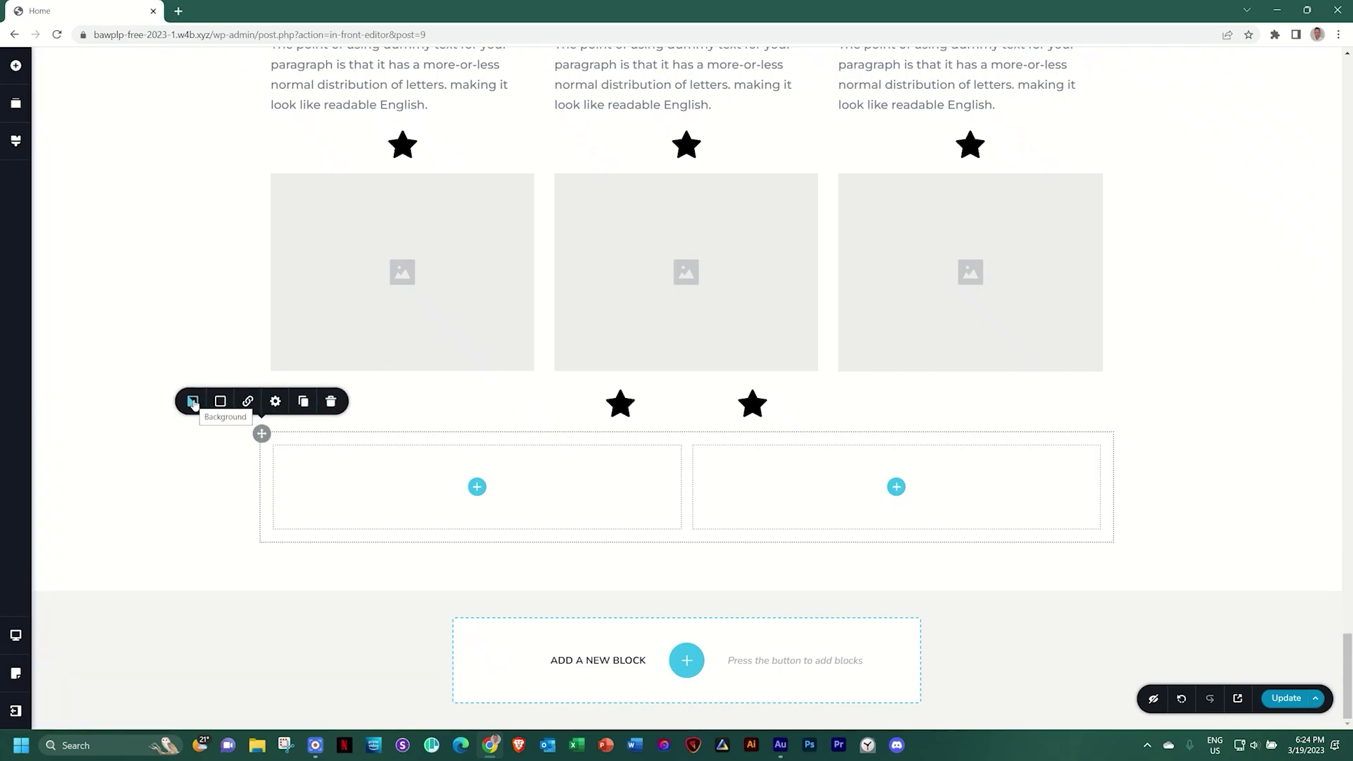
click(274, 402)
mouse_move(306, 294)
mouse_down()
mouse_move(251, 296)
mouse_move(313, 292)
mouse_up()
click(292, 328)
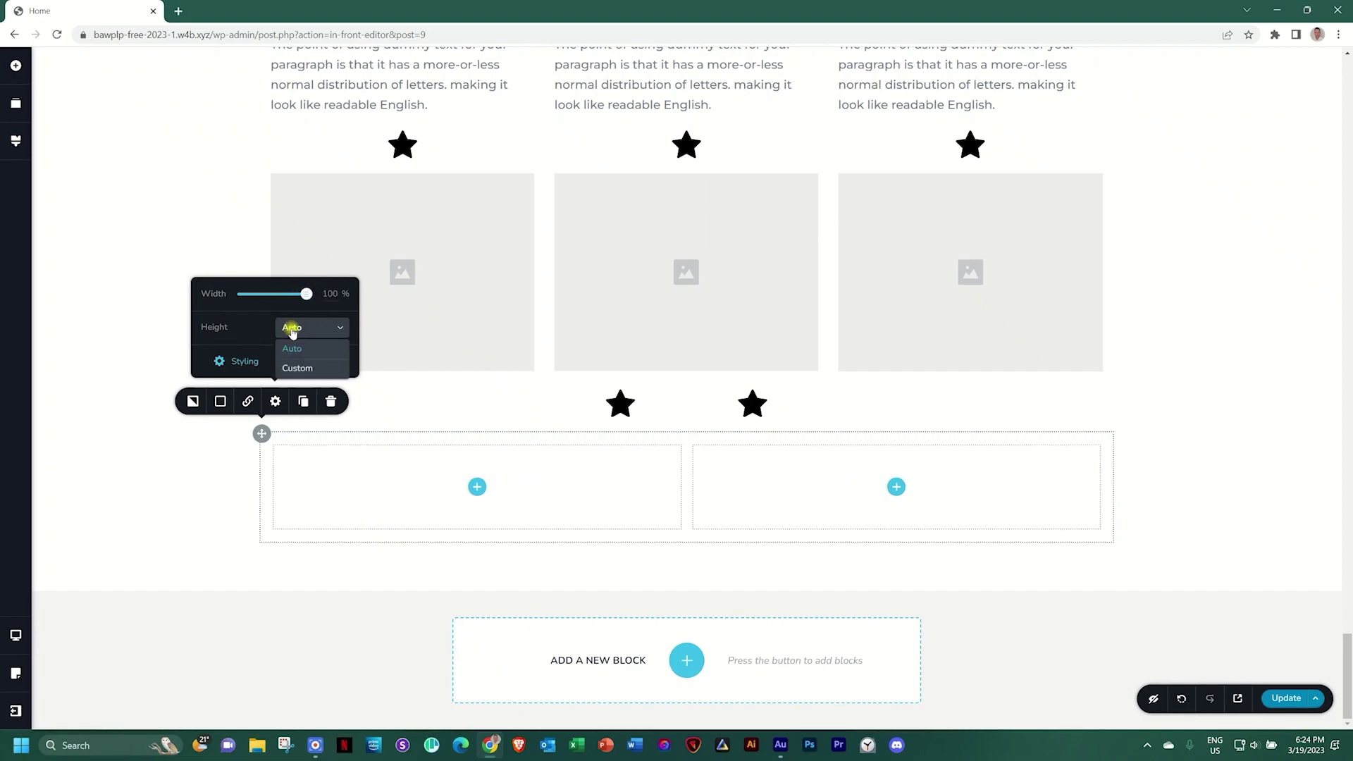
click(296, 369)
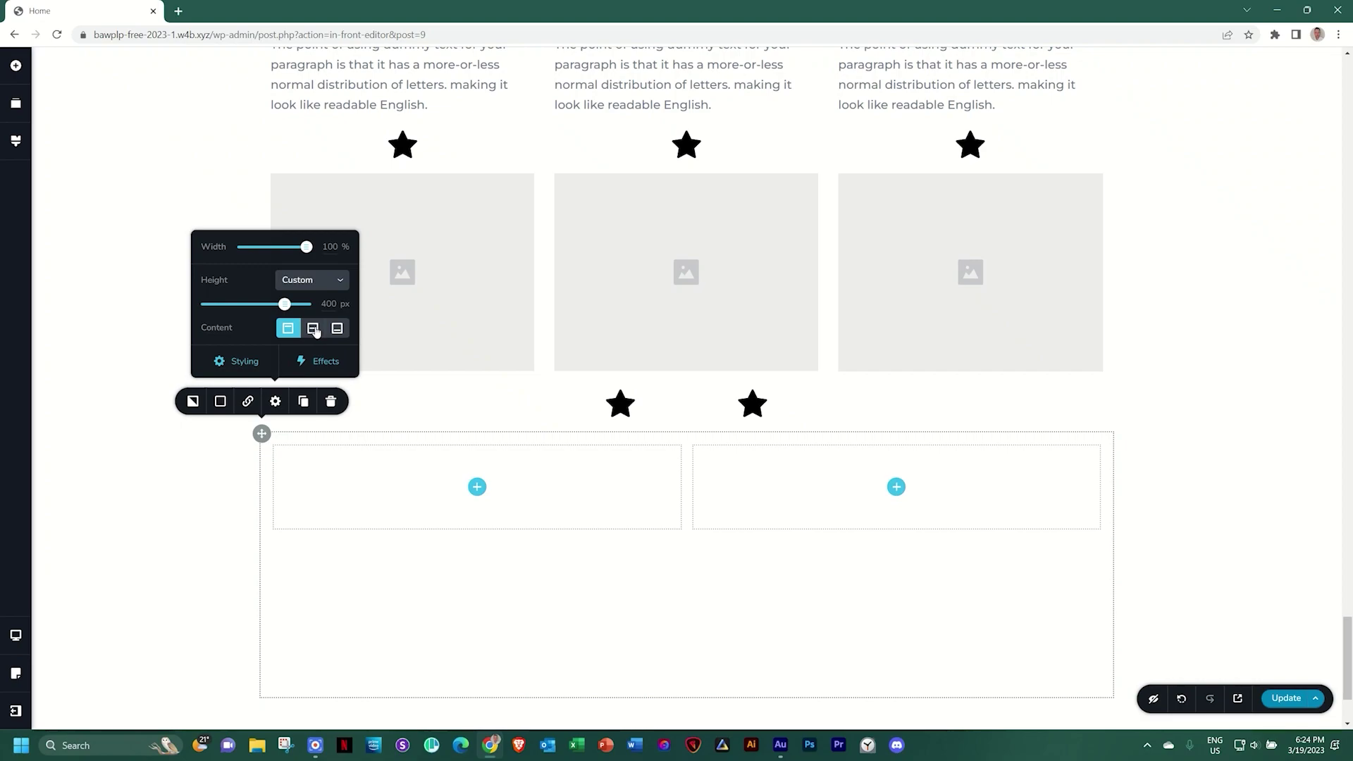
click(313, 329)
scroll(313, 335, down, 1)
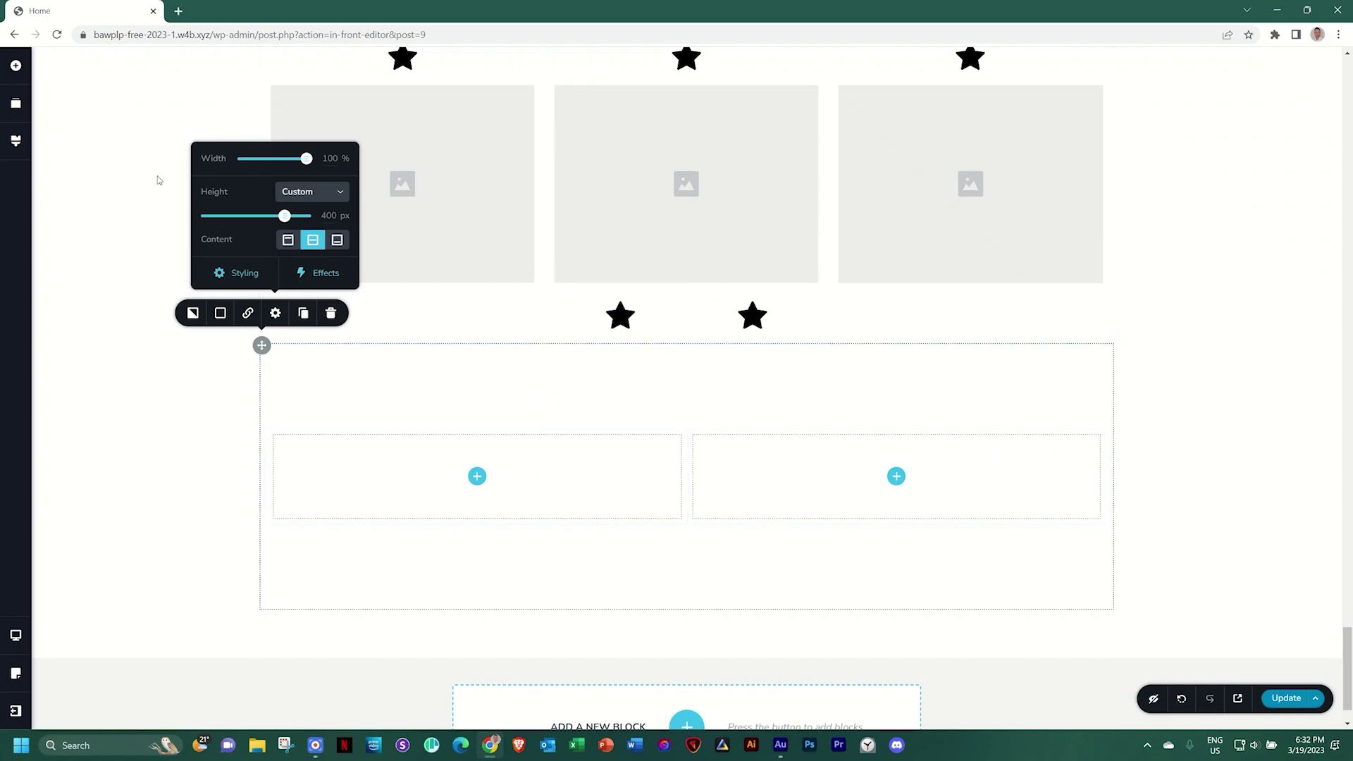
Open the elements list and check the PRO-only Menu, Login and Search elements
click(17, 66)
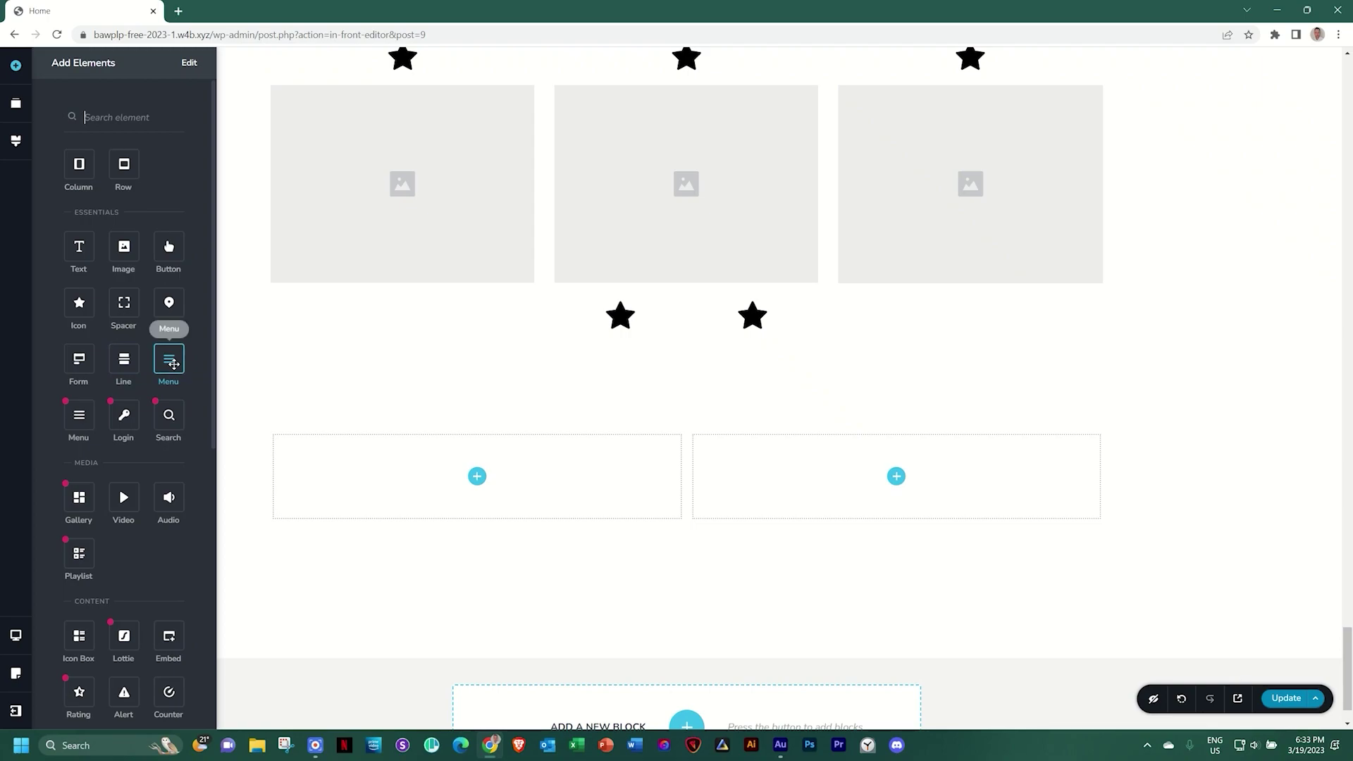
mouse_move(78, 427)
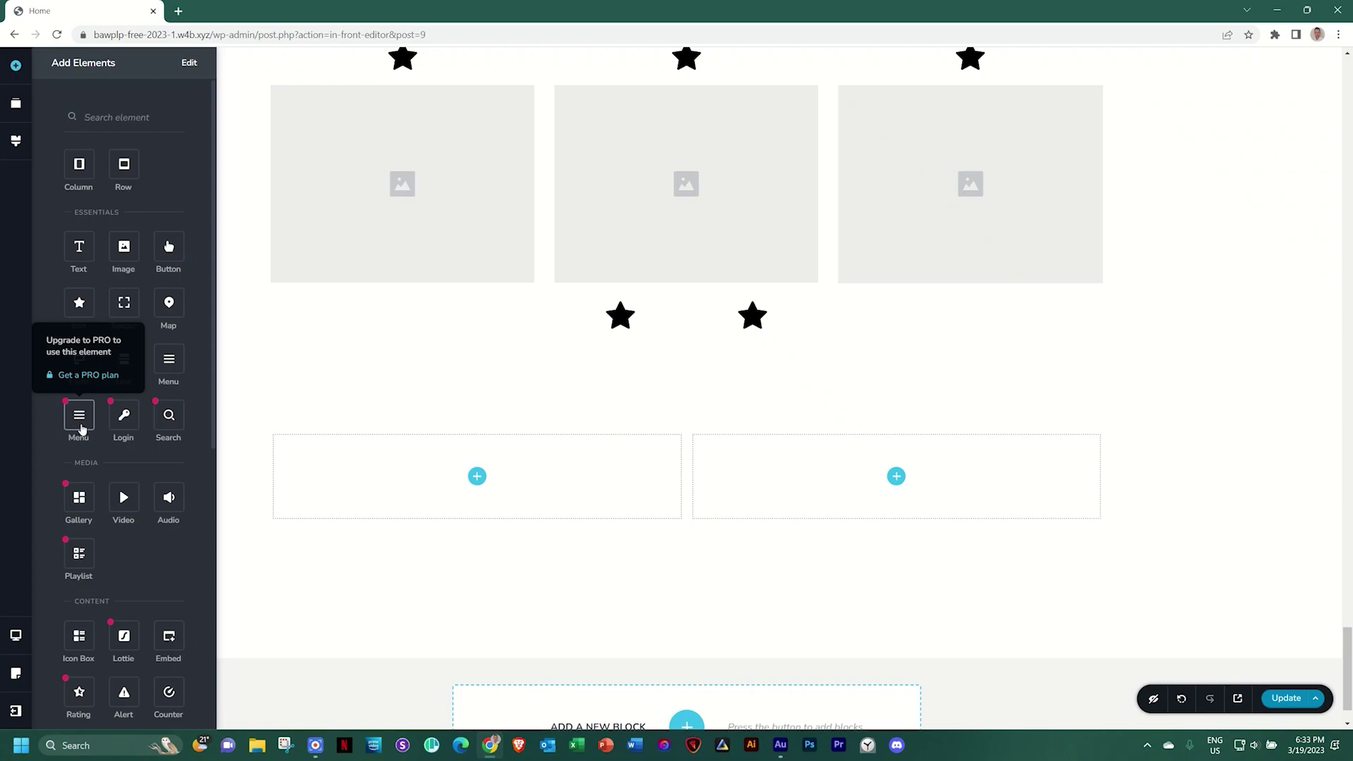
mouse_move(124, 419)
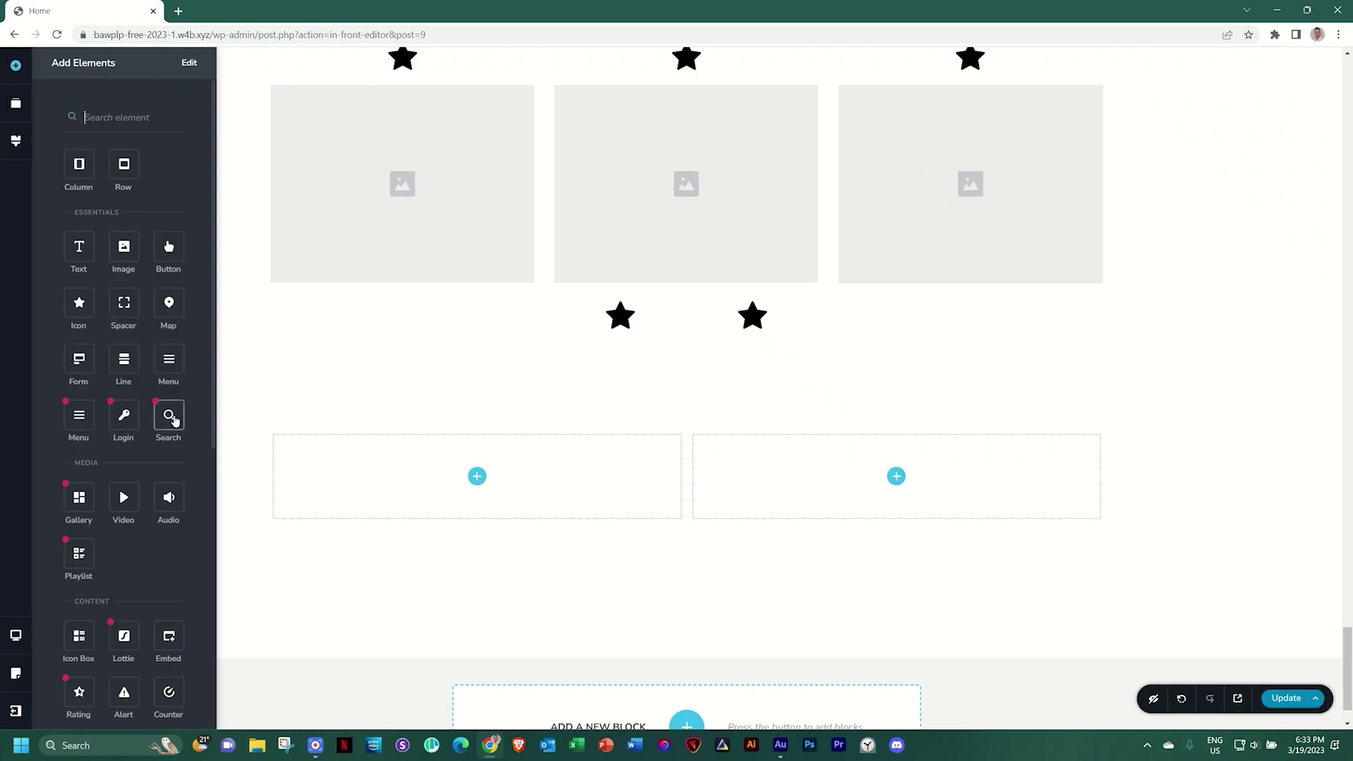
mouse_move(175, 420)
Drop dummy Text paragraphs below the row, into its left box, and under the middle column's left star
drag(83, 249, 418, 620)
scroll(451, 507, down, 2)
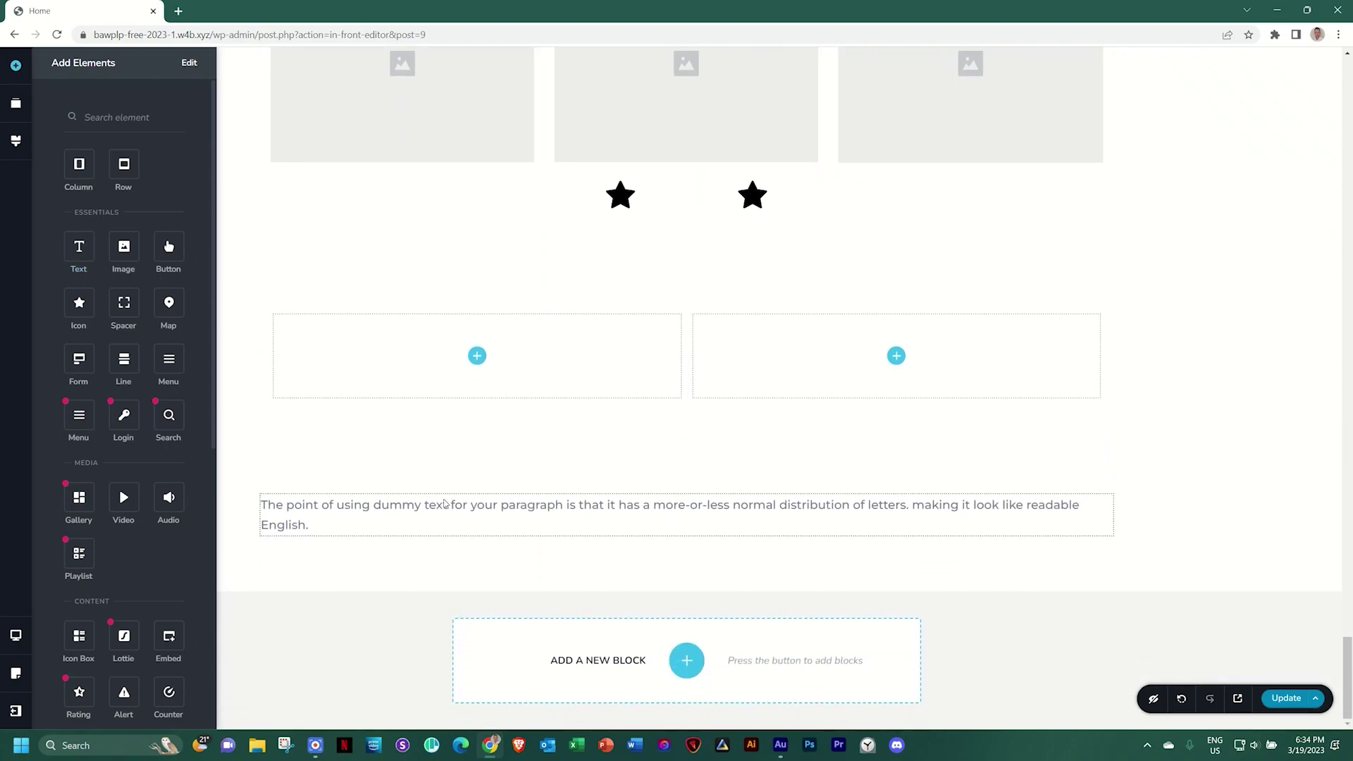
drag(82, 238, 480, 375)
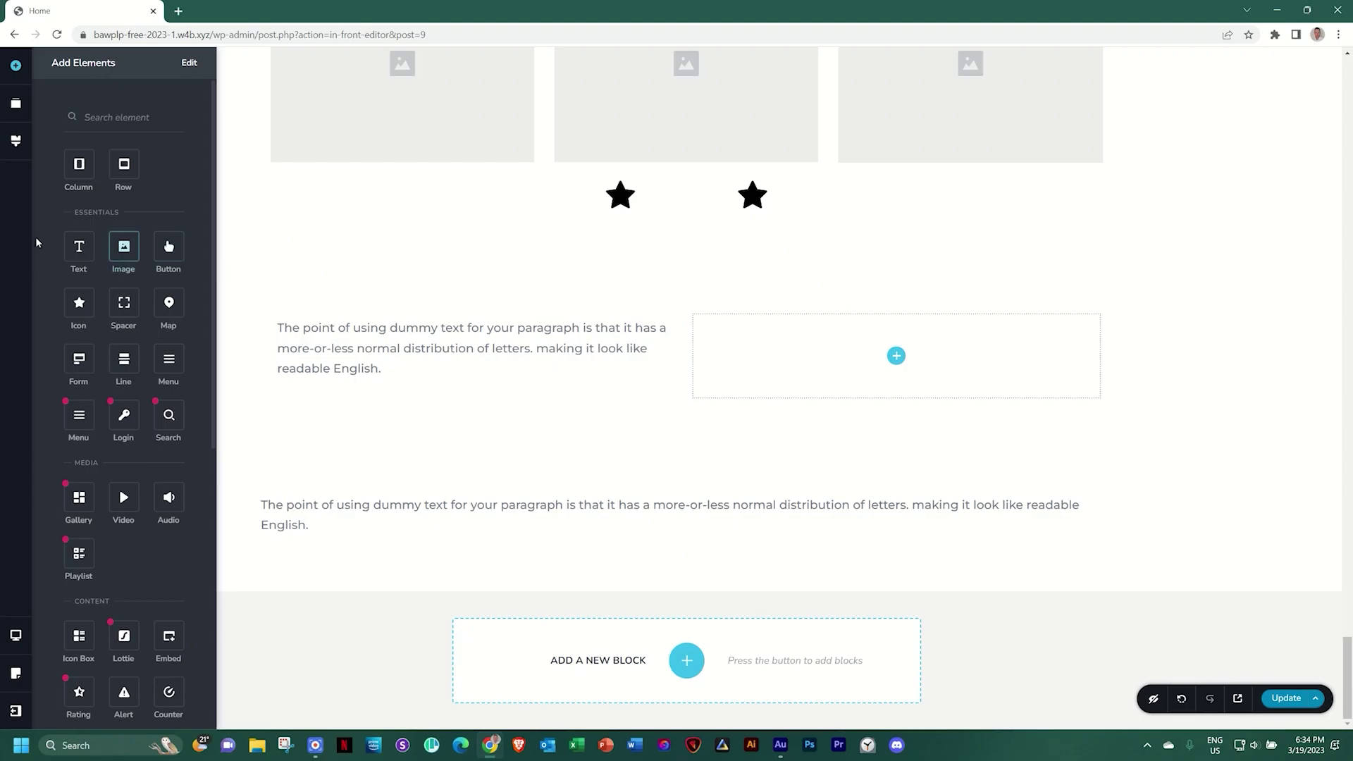
drag(79, 247, 607, 219)
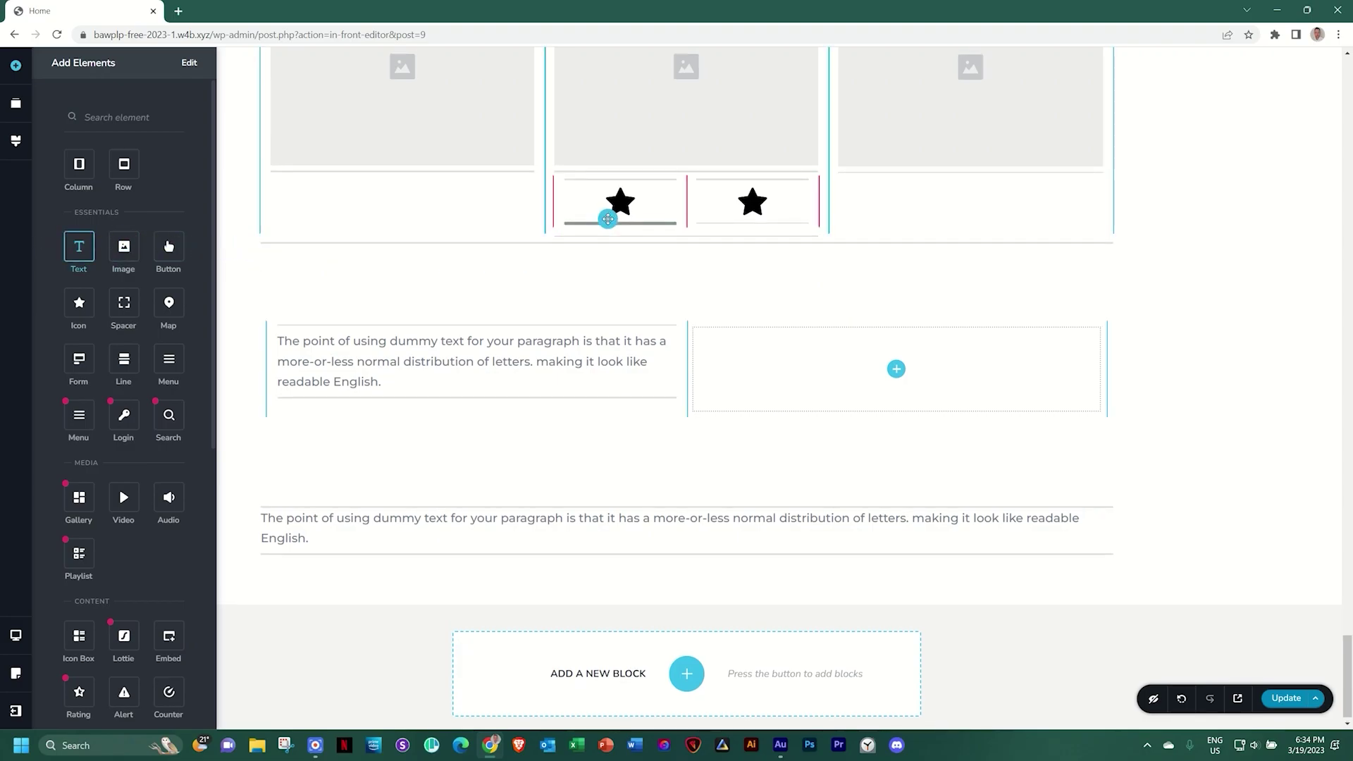
drag(607, 219, 609, 222)
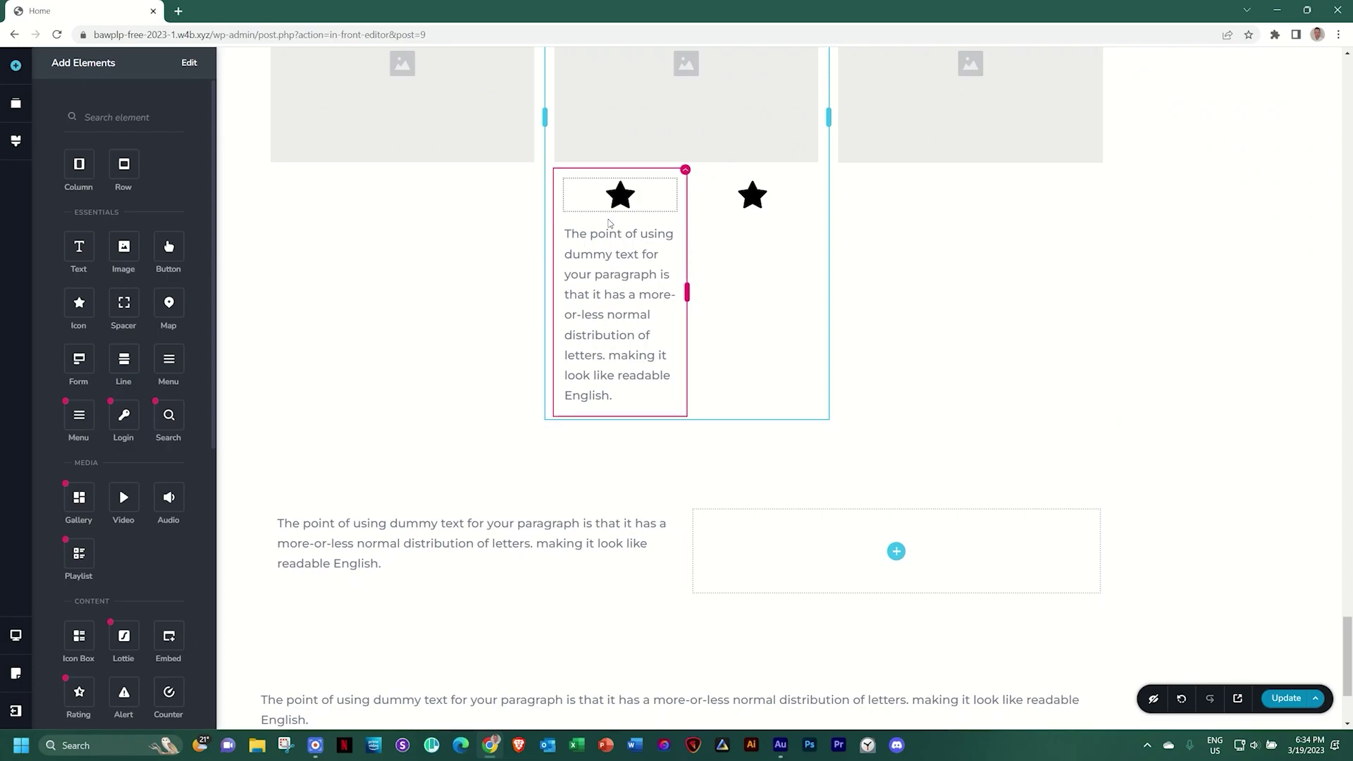
scroll(609, 223, down, 3)
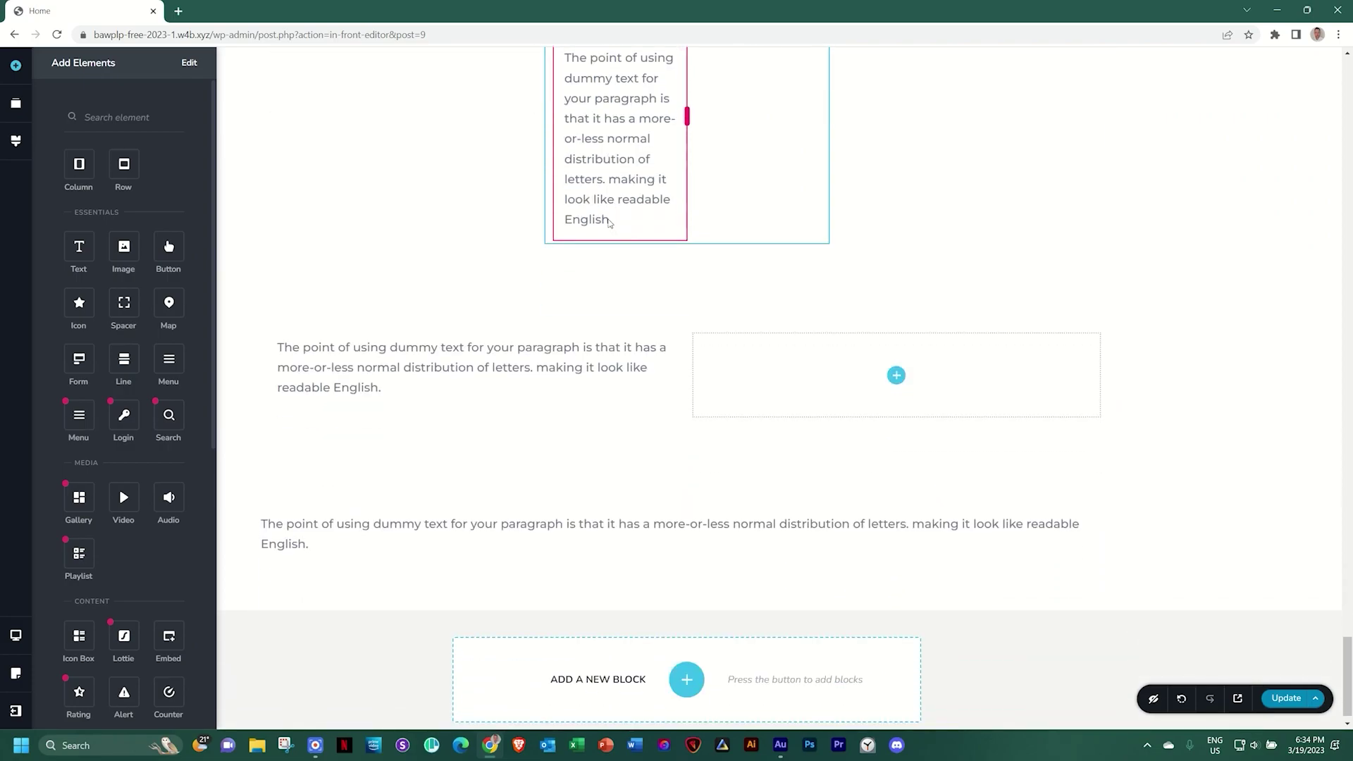
click(368, 374)
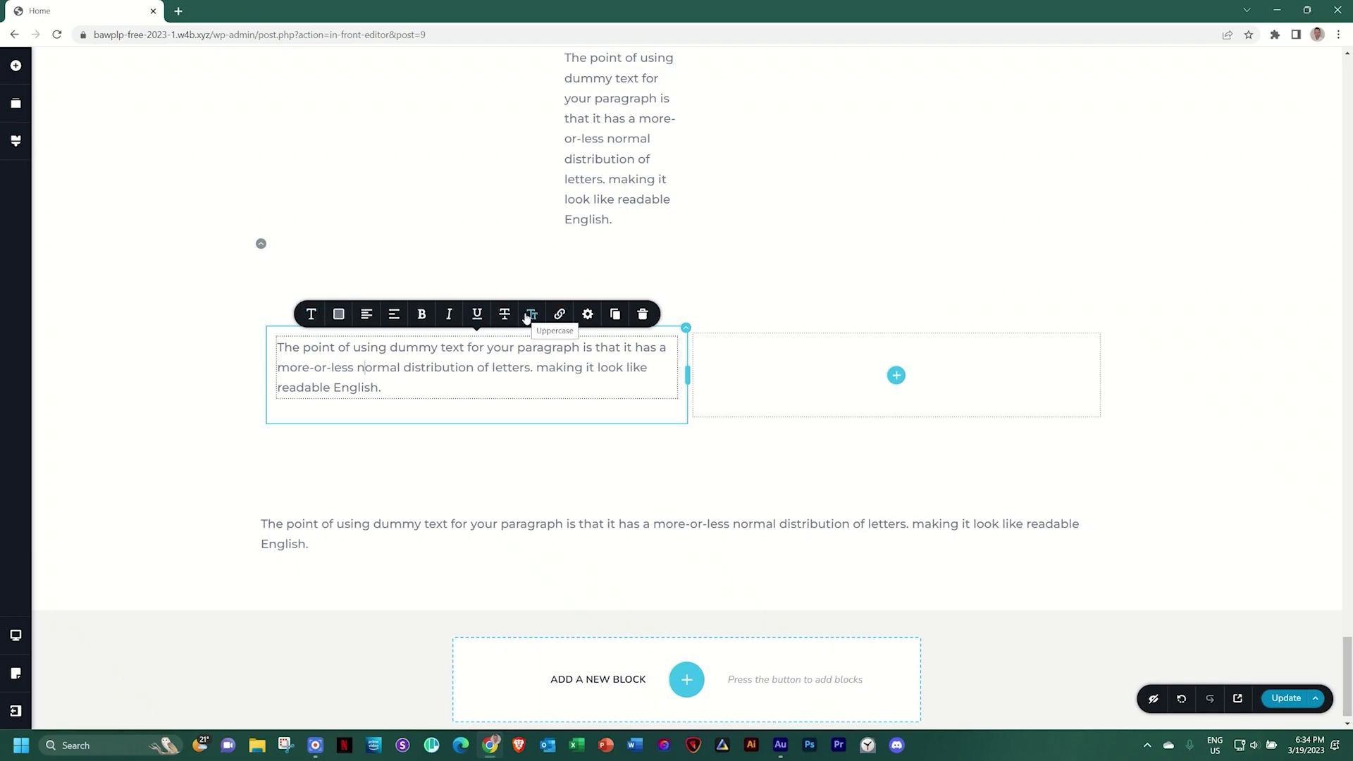
click(587, 315)
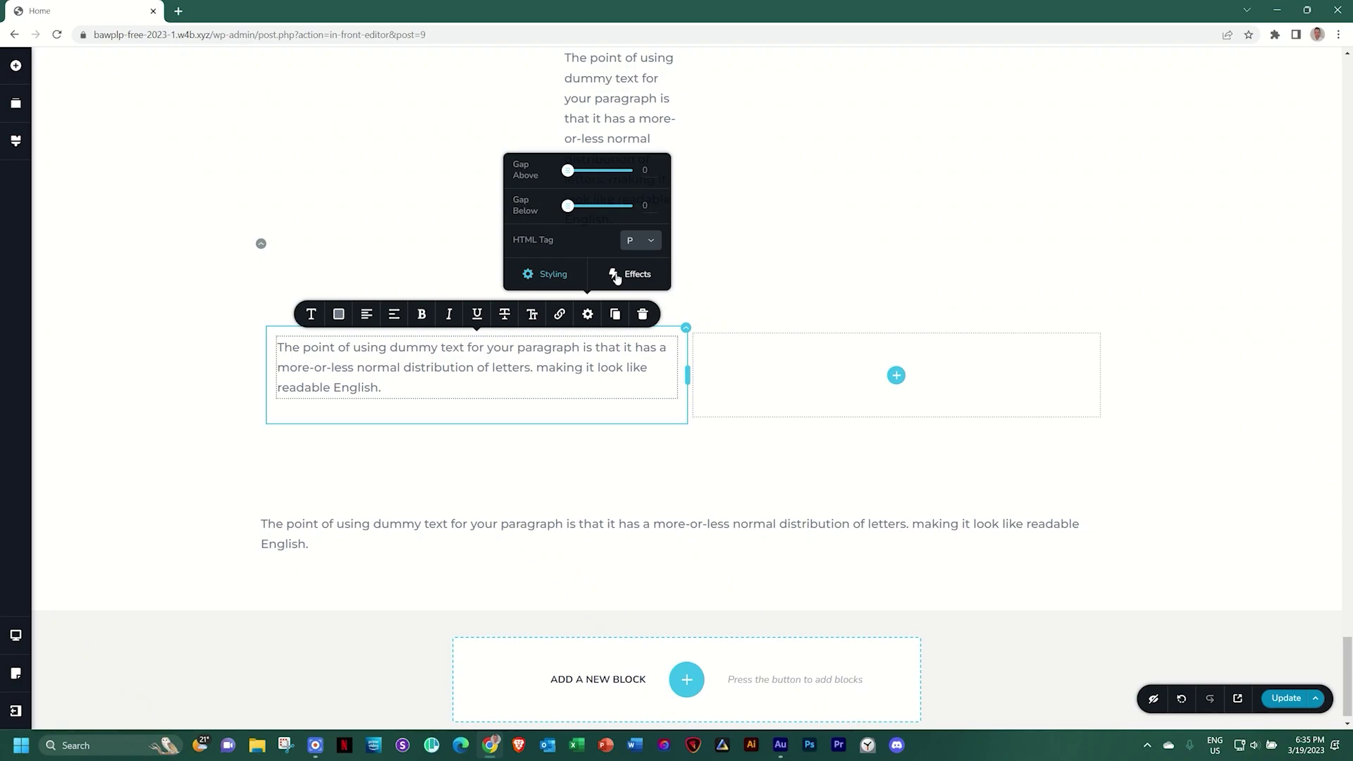
click(549, 279)
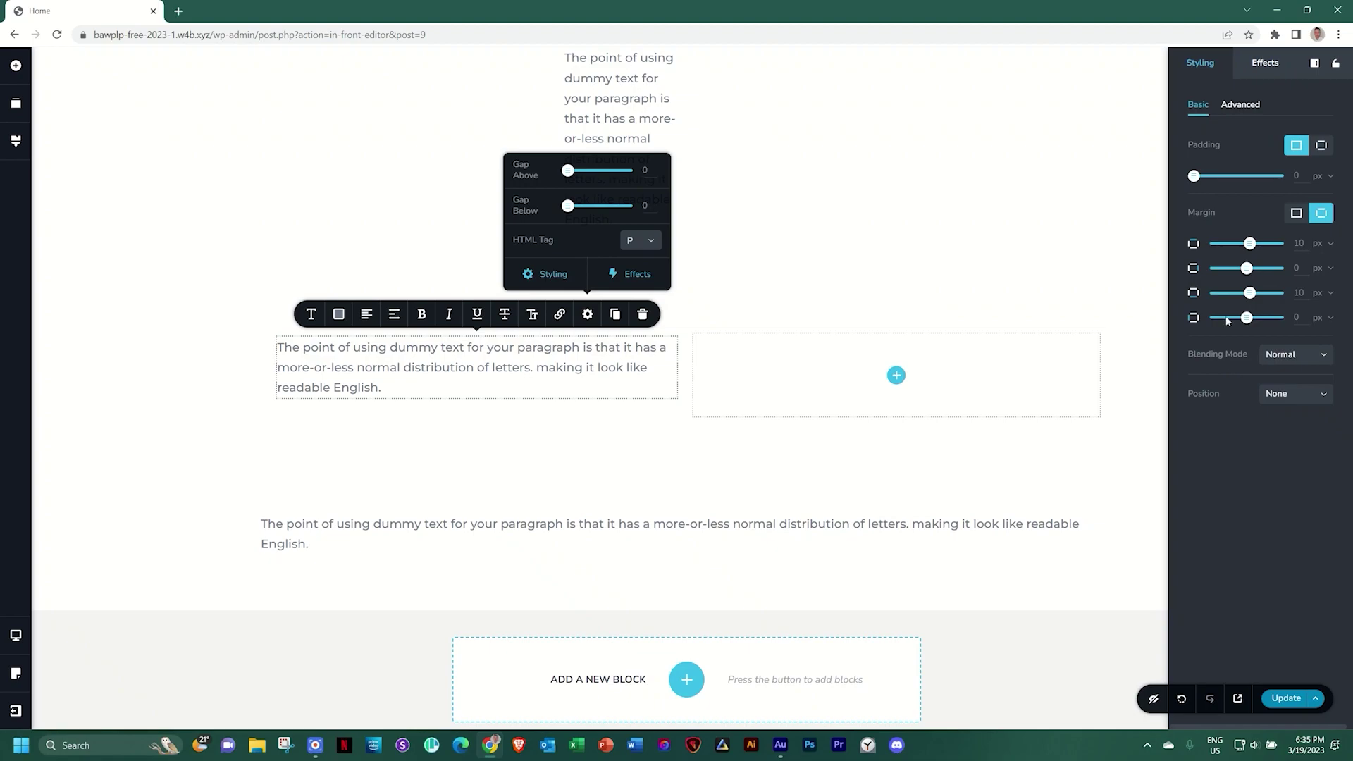
click(1243, 105)
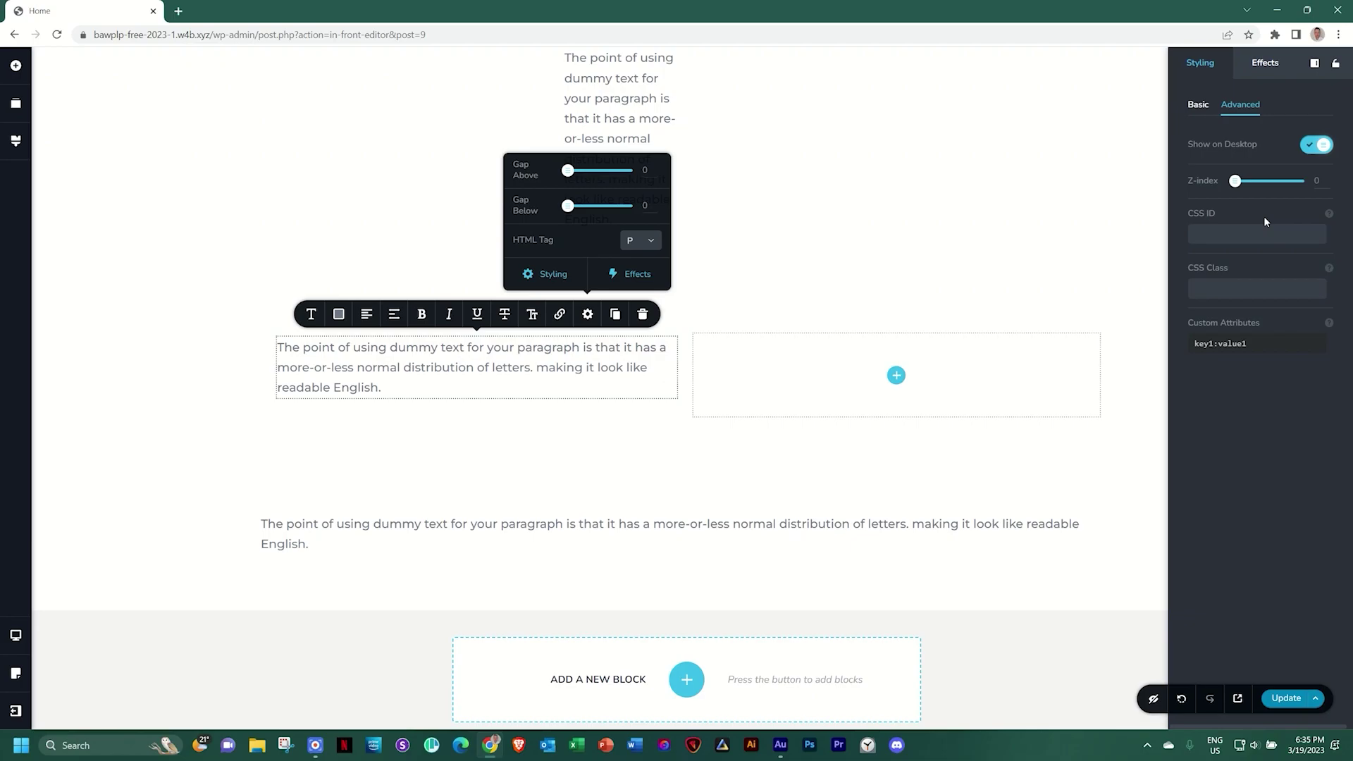
click(1264, 63)
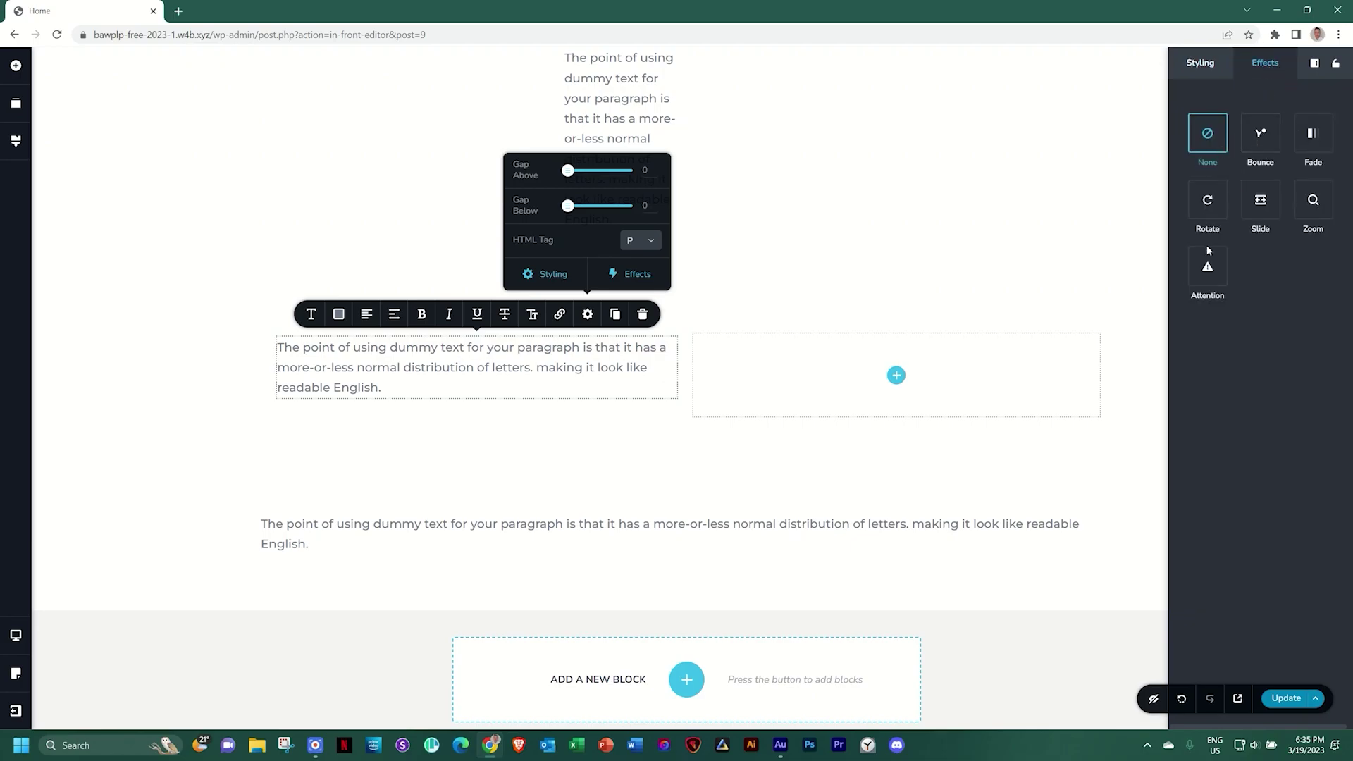
Give the Cardio column a Fade entrance animation
click(1142, 336)
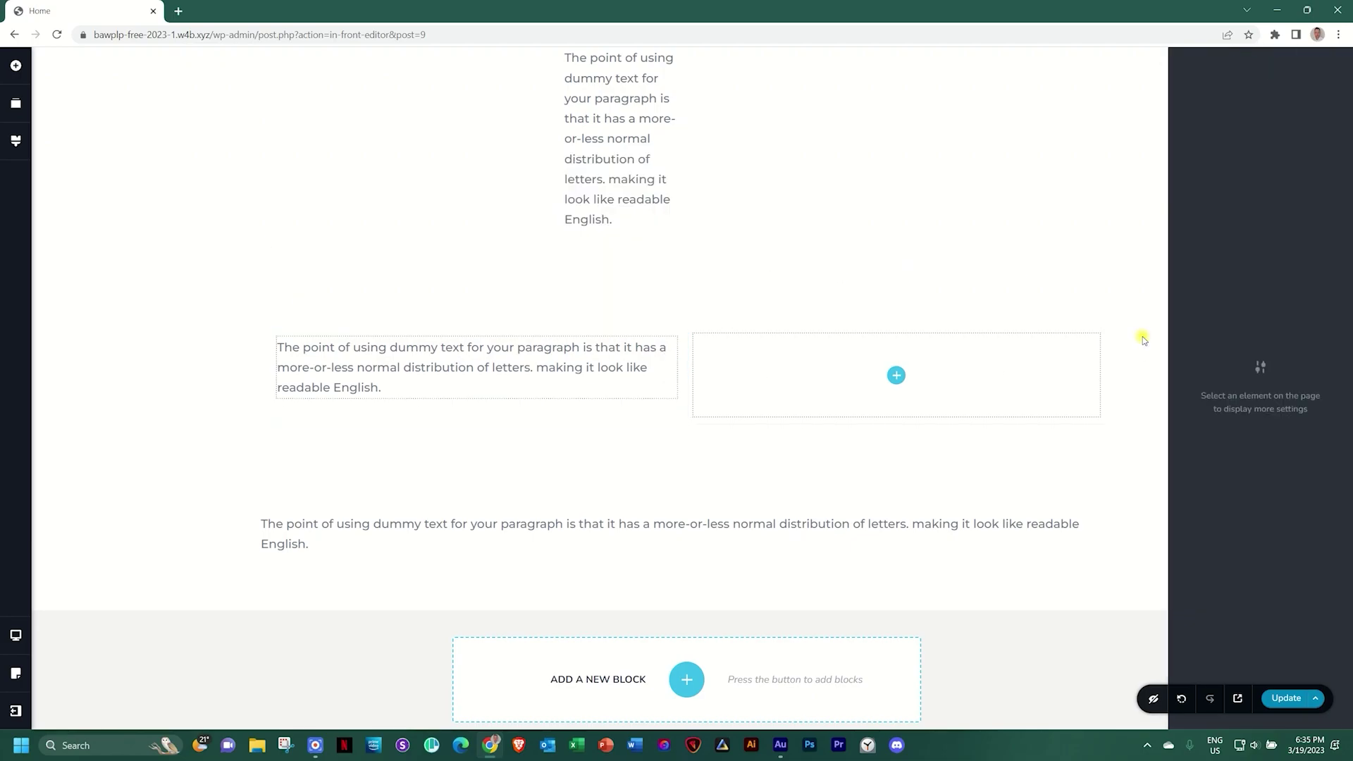
scroll(1142, 338, down, 15)
scroll(1144, 341, up, 15)
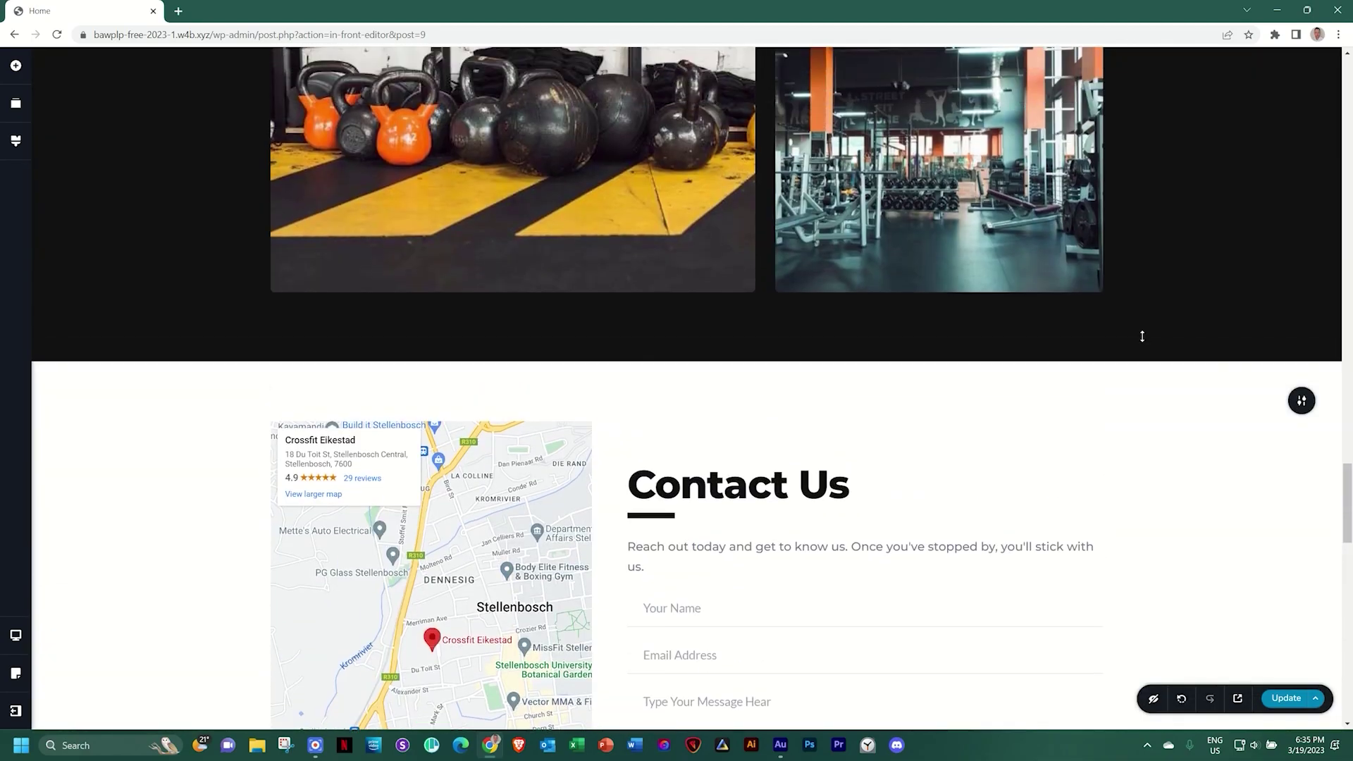
scroll(1143, 337, up, 10)
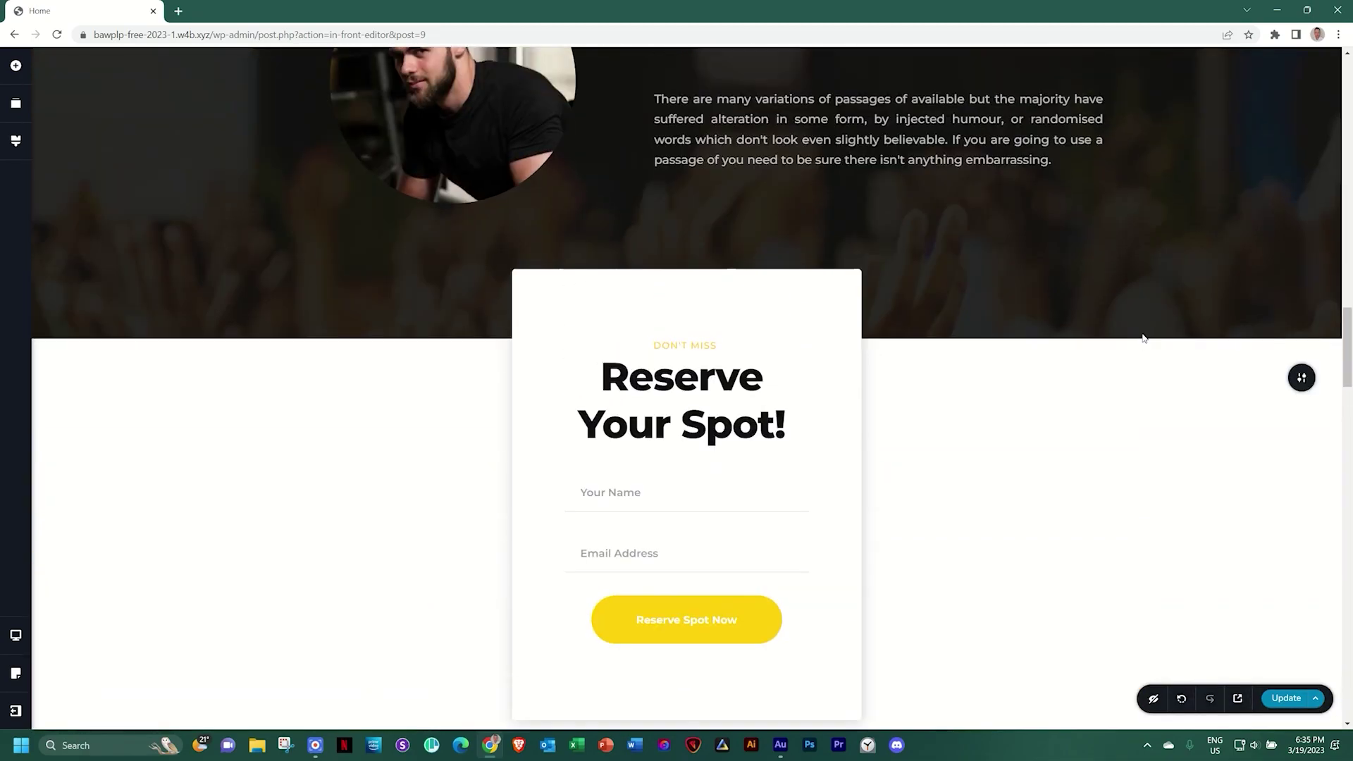
scroll(1142, 334, up, 12)
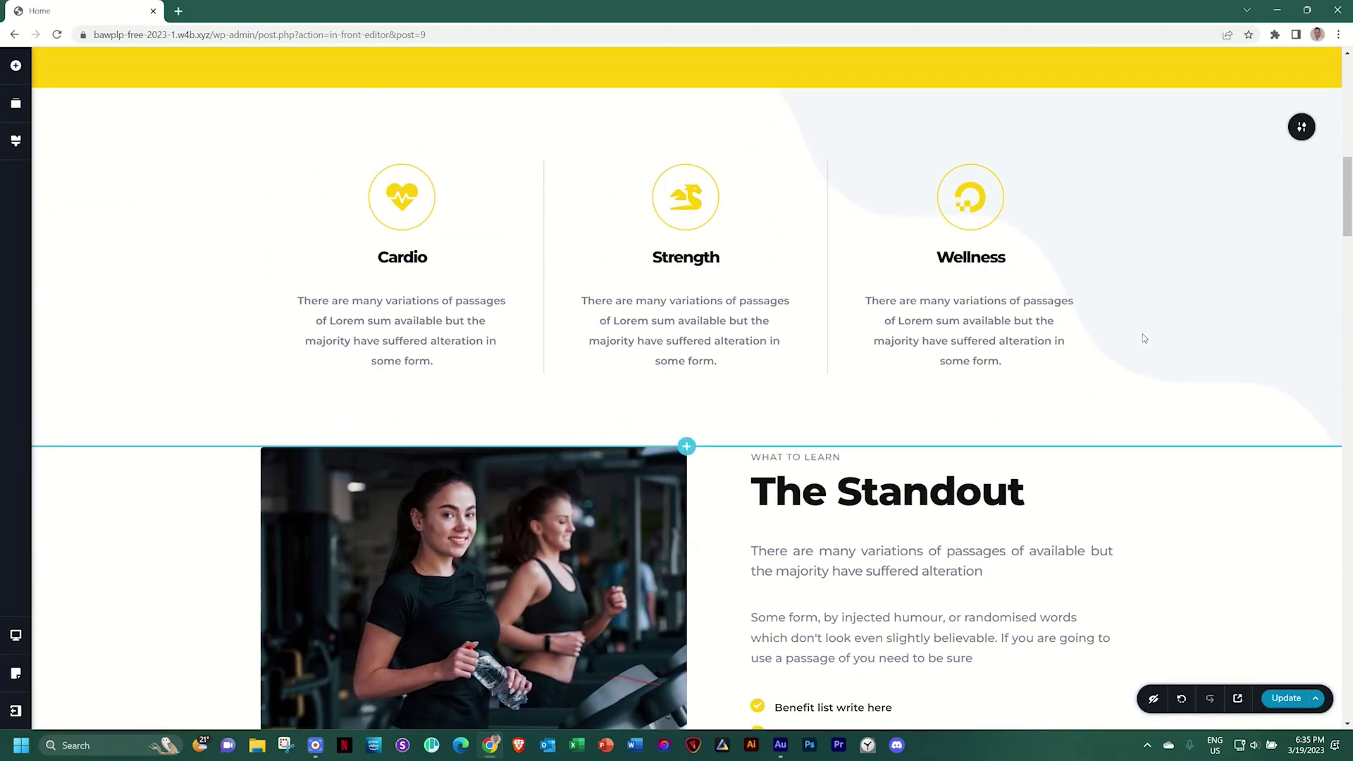
scroll(1144, 338, down, 3)
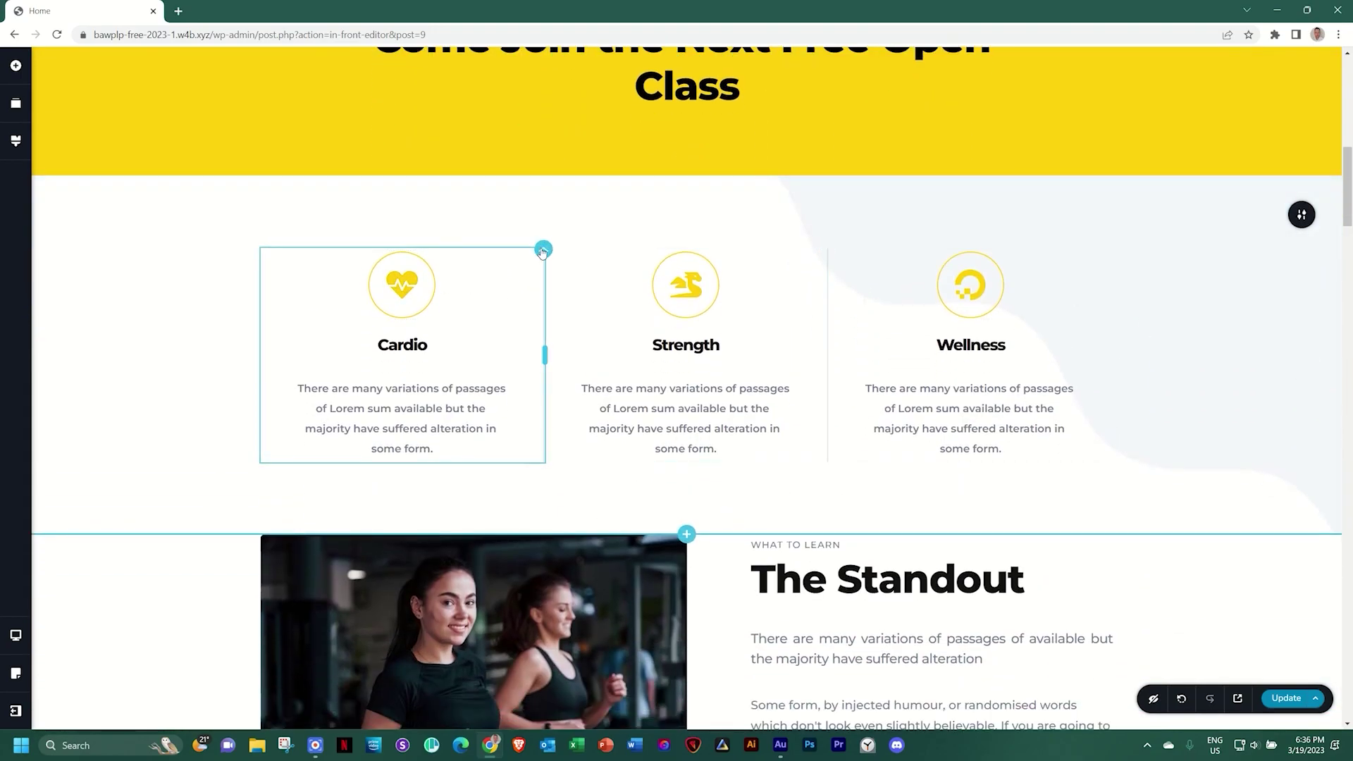
click(533, 260)
click(582, 282)
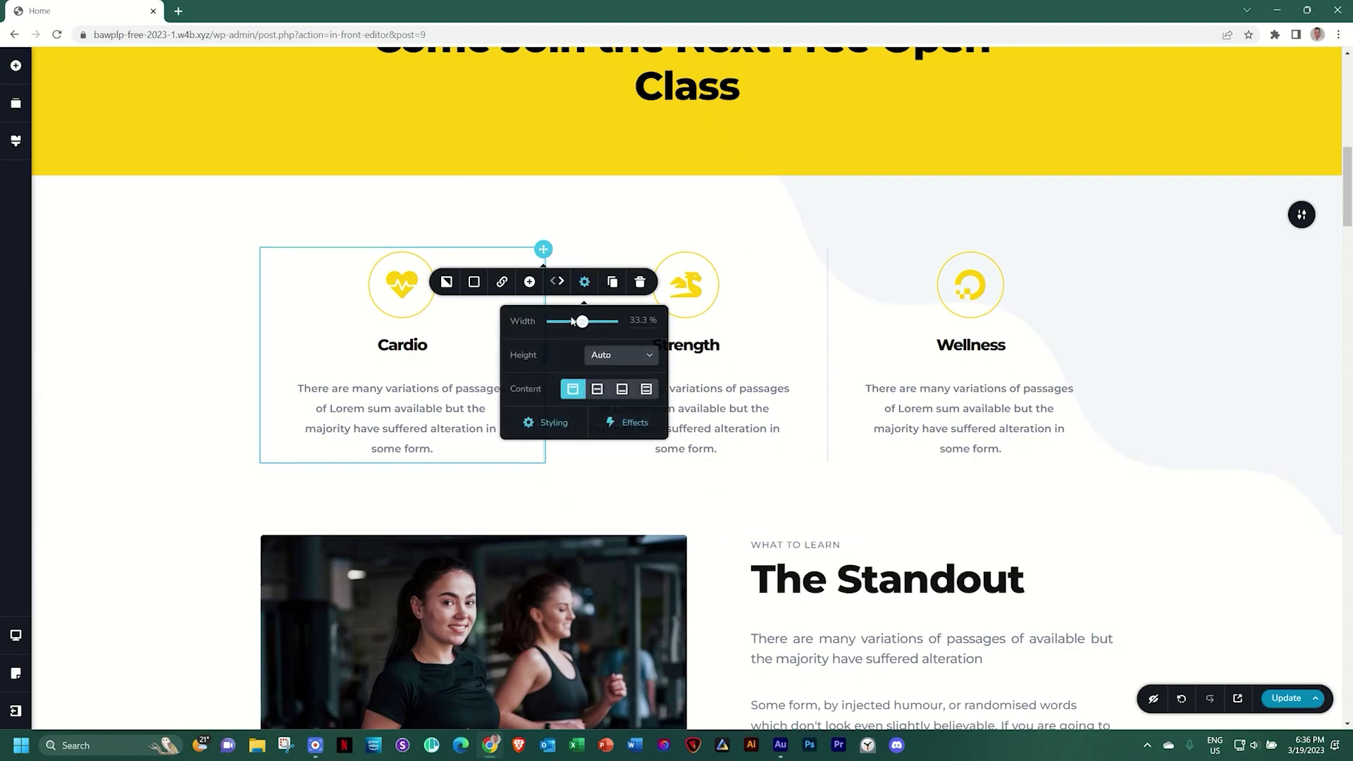
click(628, 422)
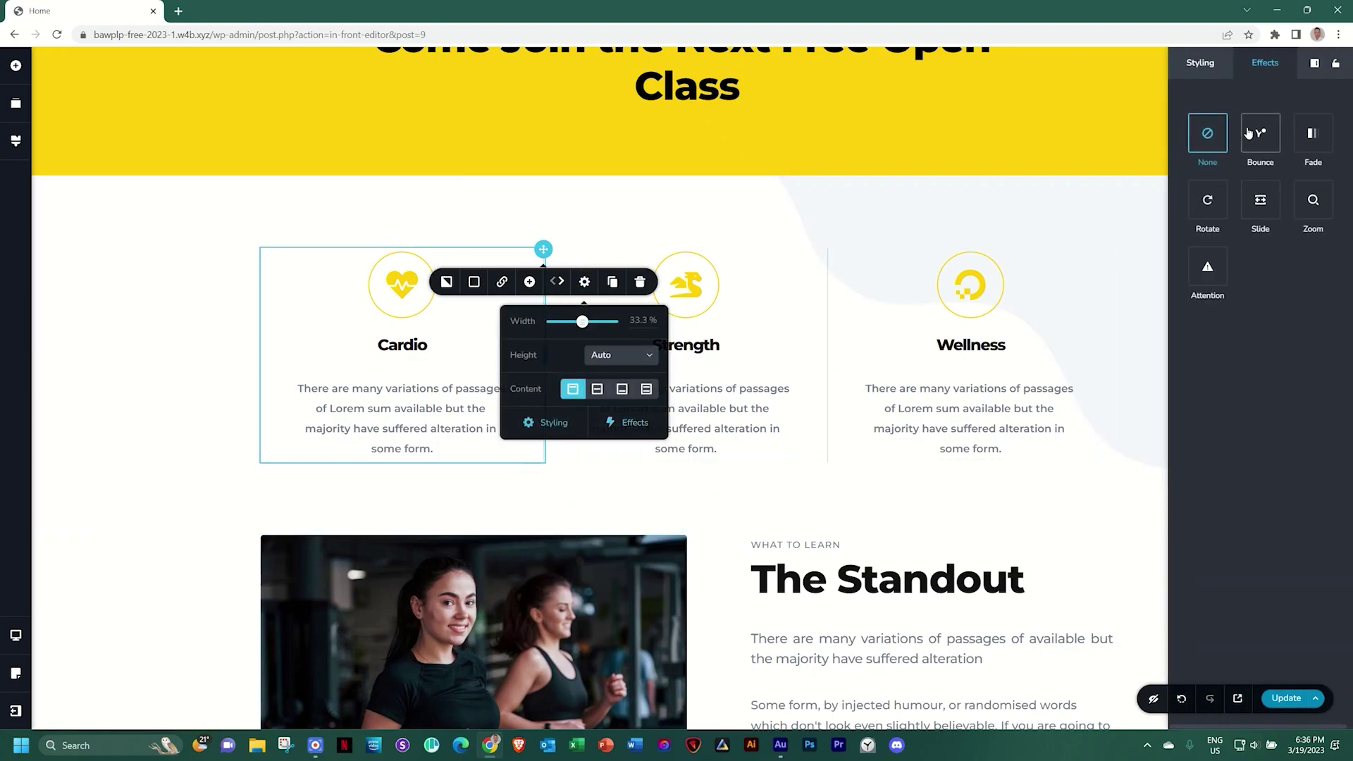
click(1303, 140)
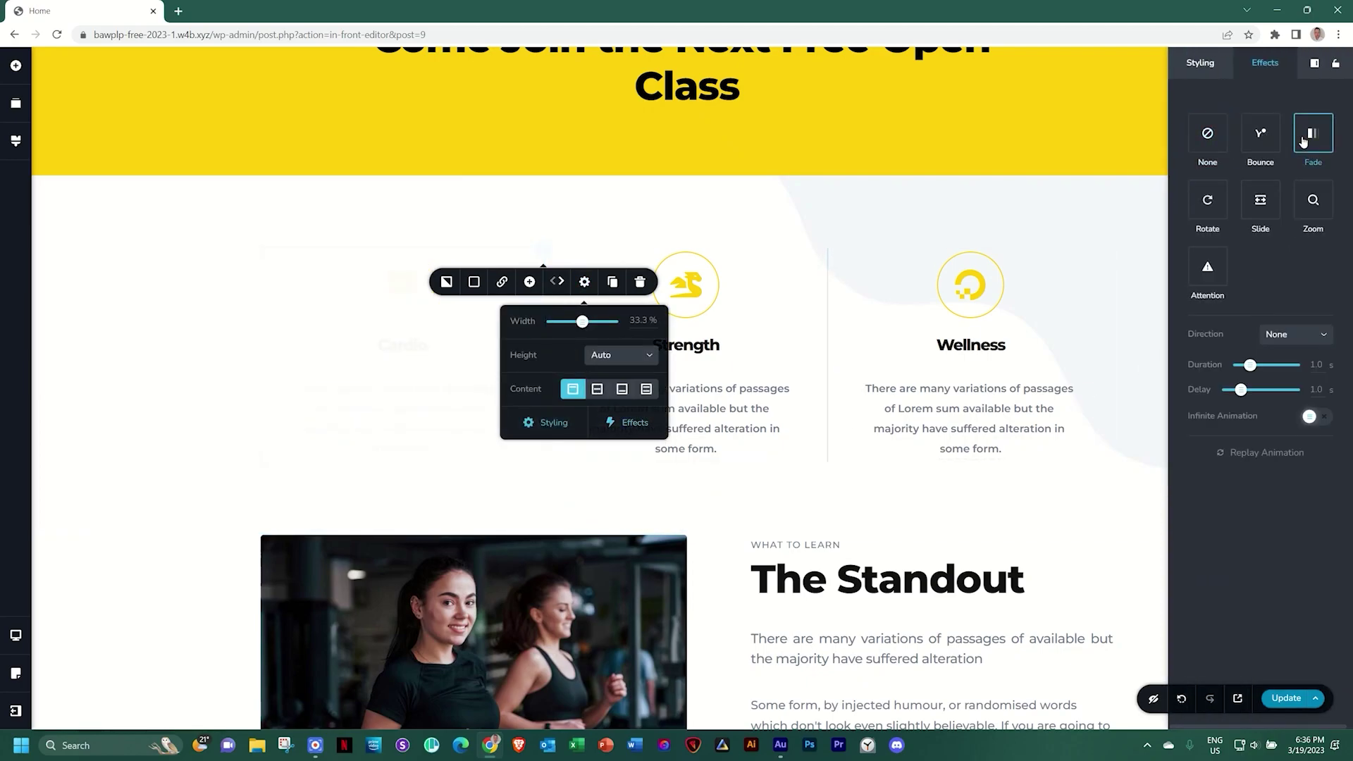
Make the Strength column fade upward with a 1.2 s delay
click(829, 261)
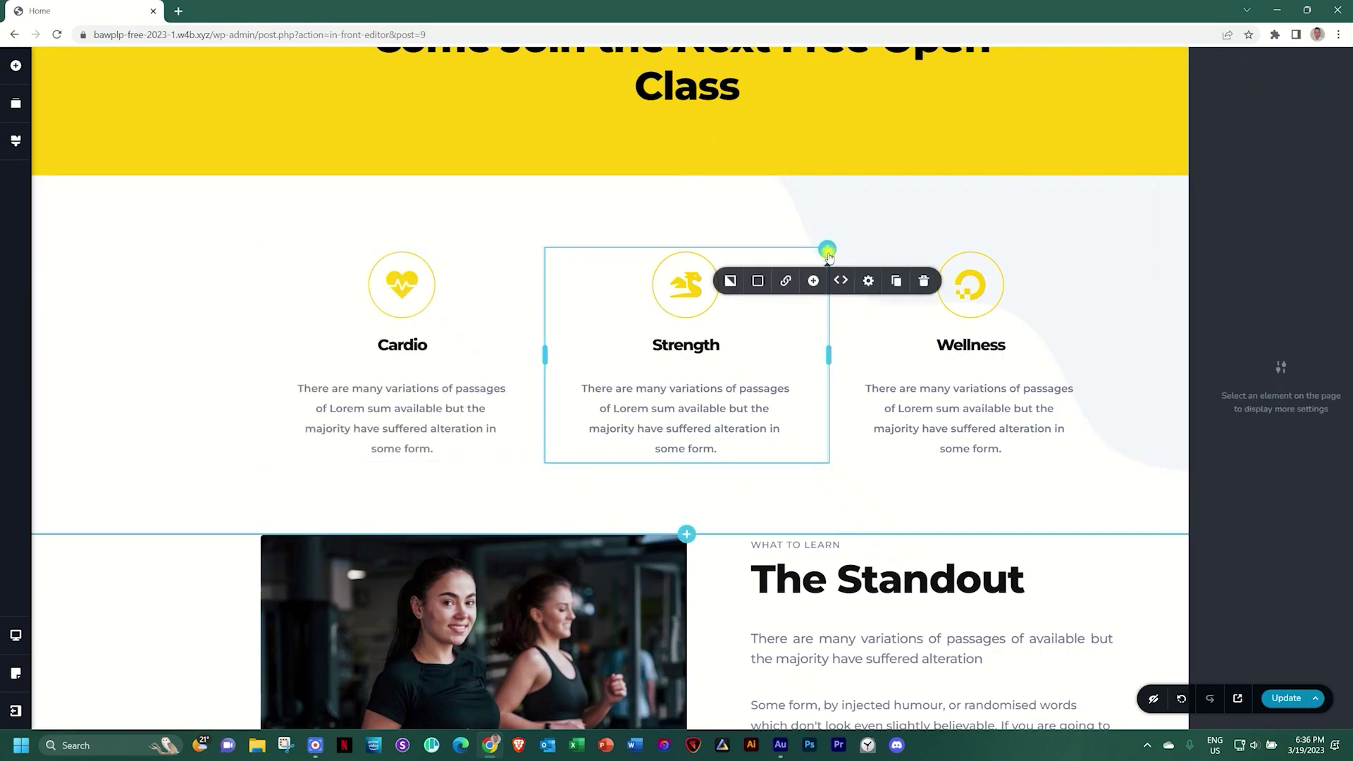
click(871, 282)
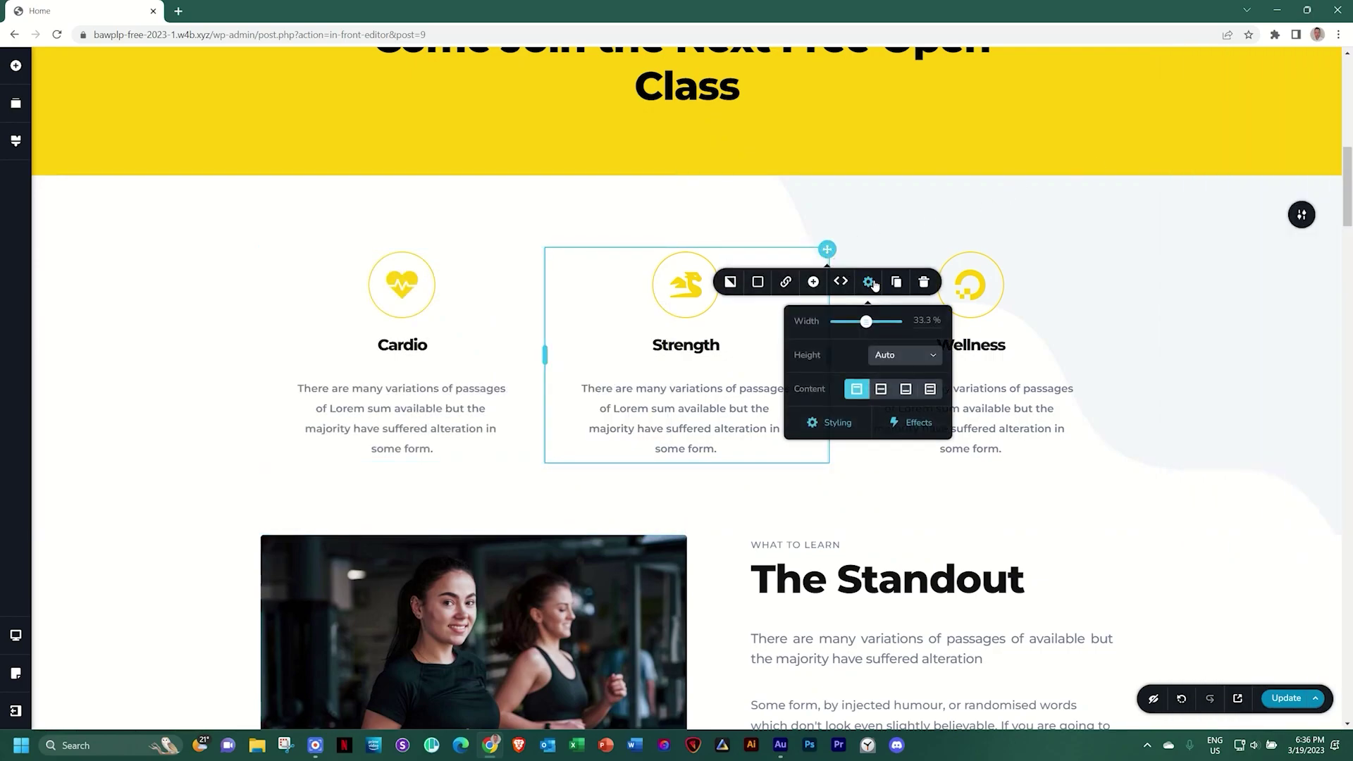
click(911, 422)
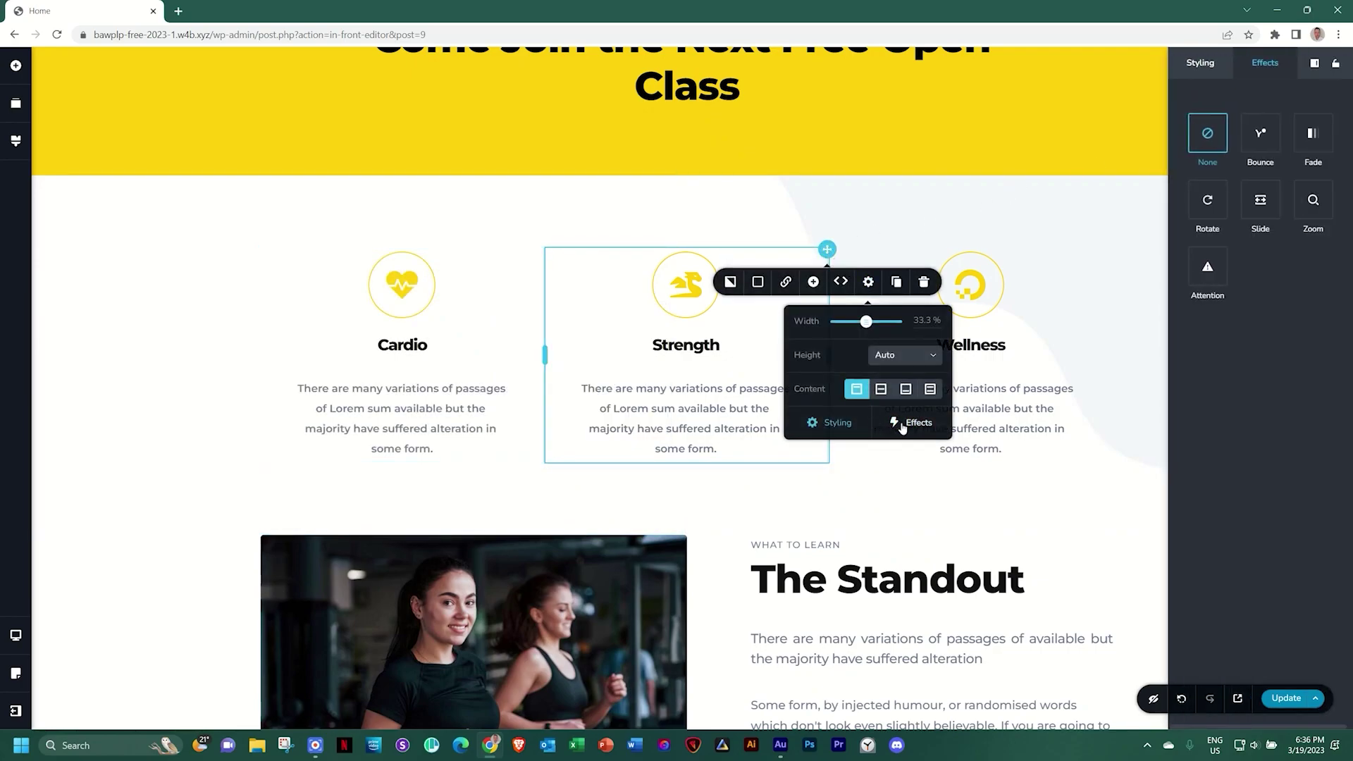
click(1310, 141)
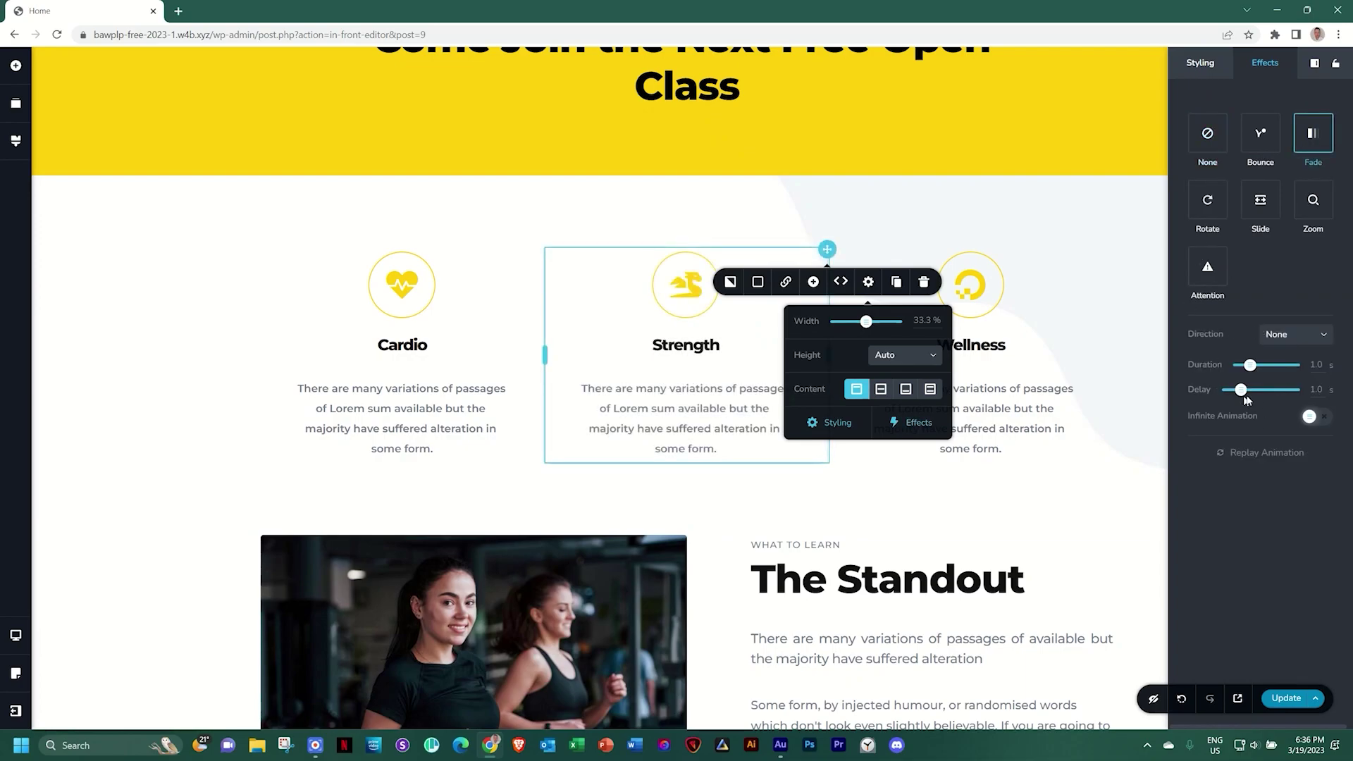
drag(1241, 390, 1245, 390)
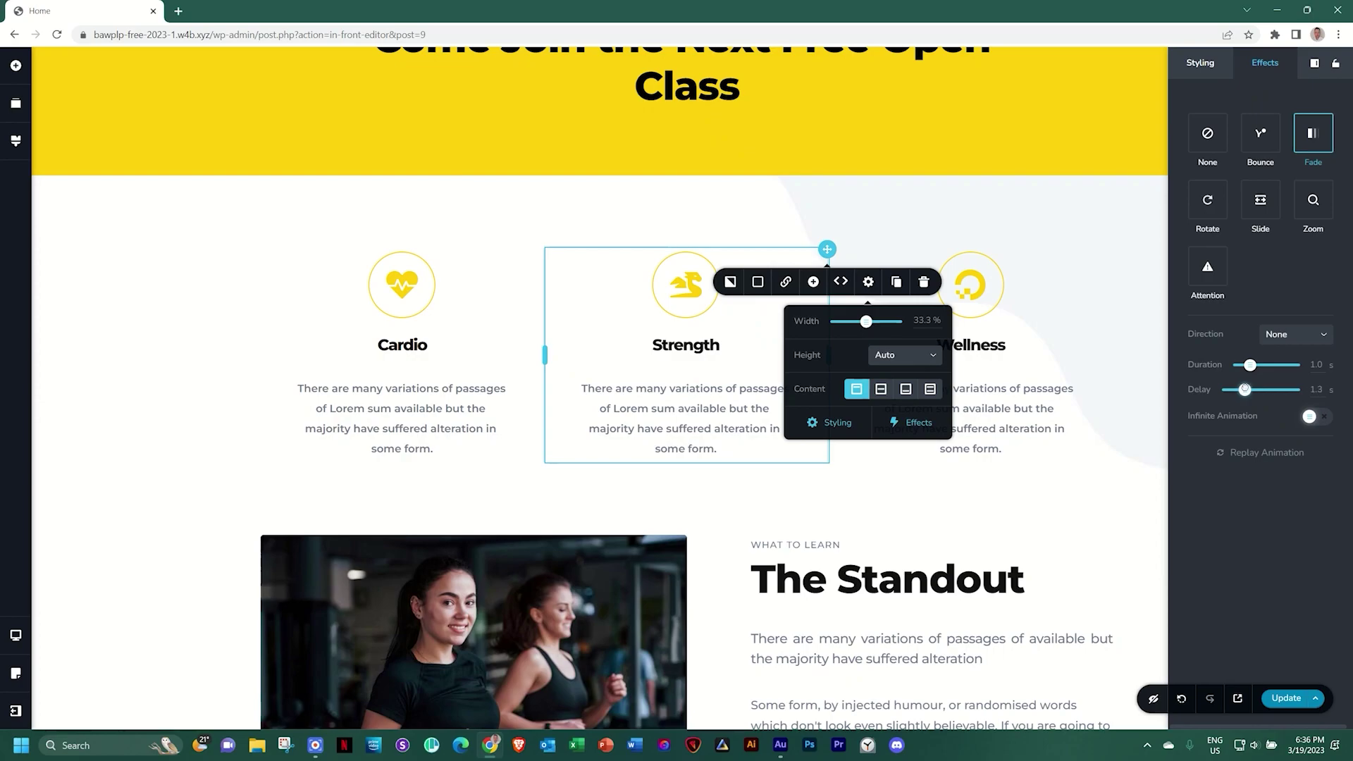
click(1294, 334)
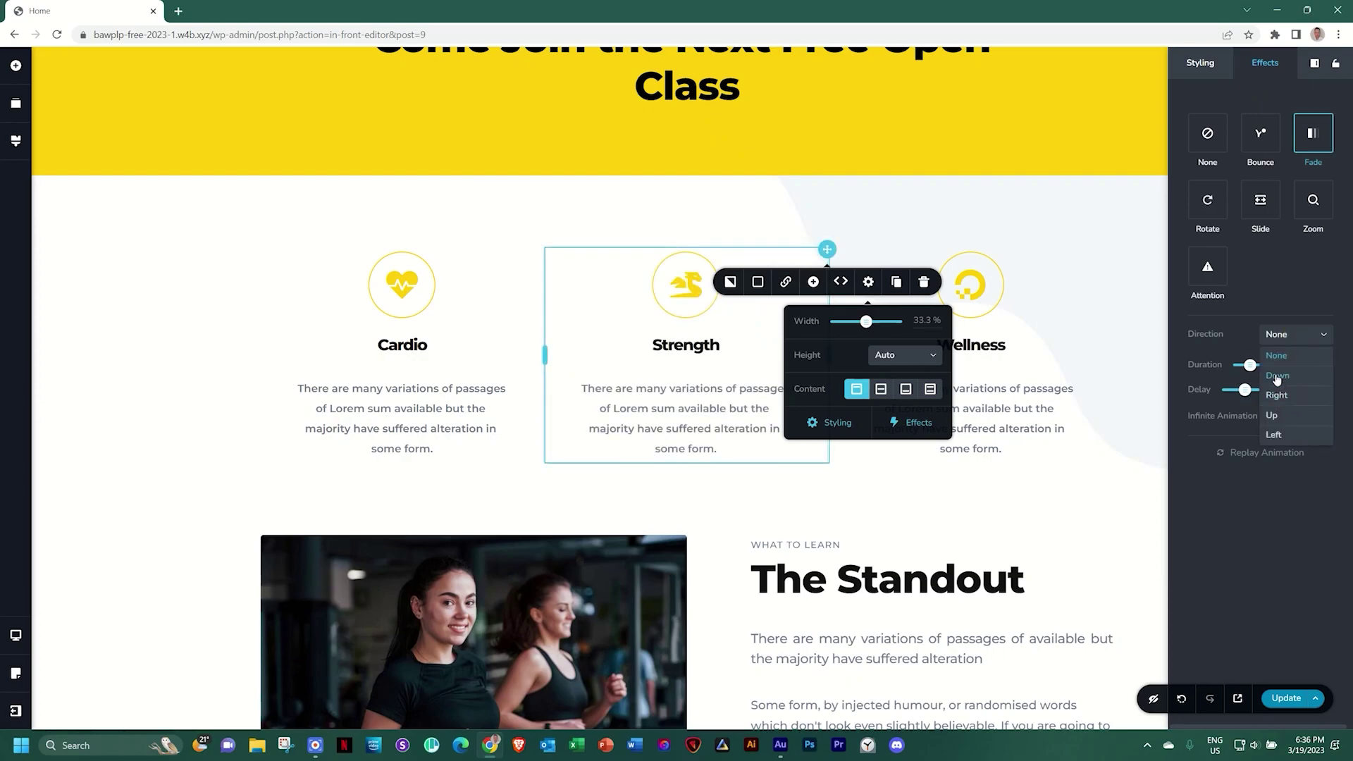
click(1273, 414)
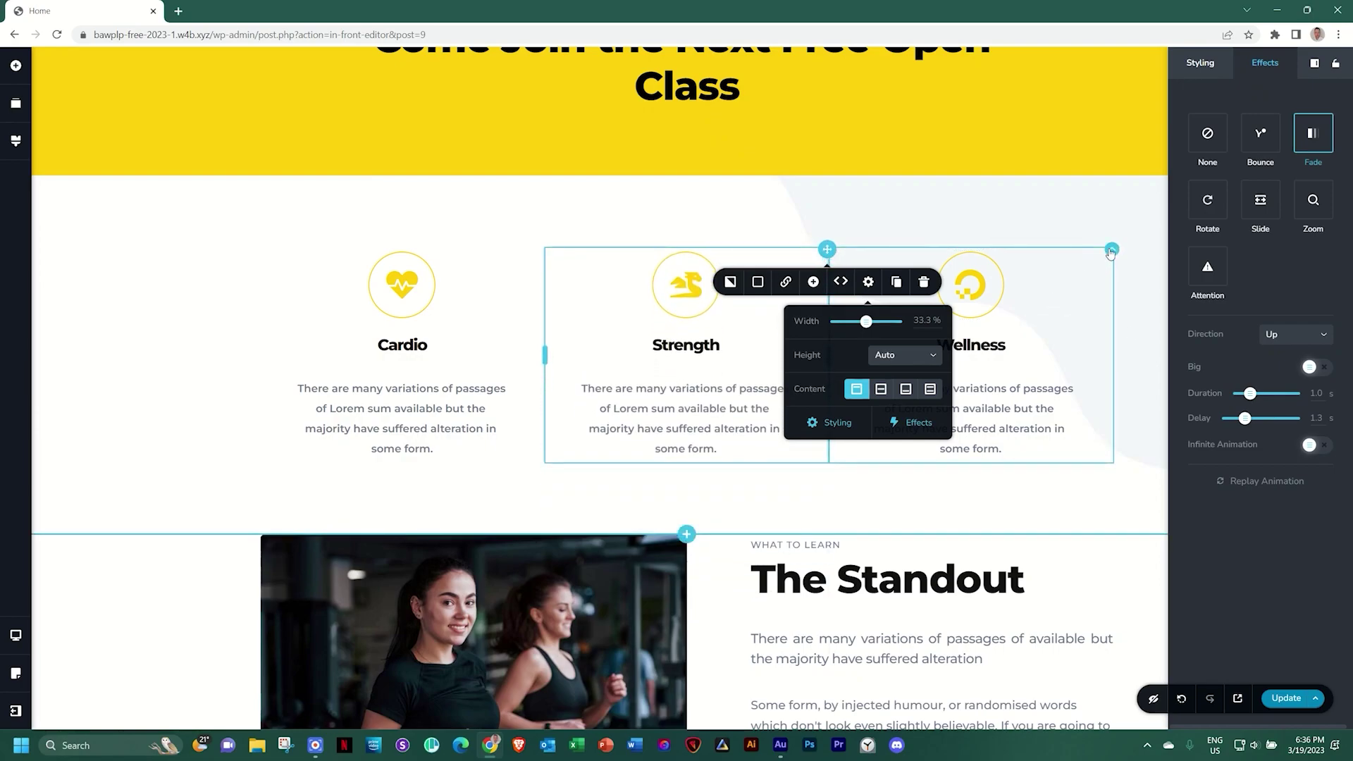
Make the Wellness column fade in from the right with a 1.7 s delay
click(1111, 251)
click(1152, 282)
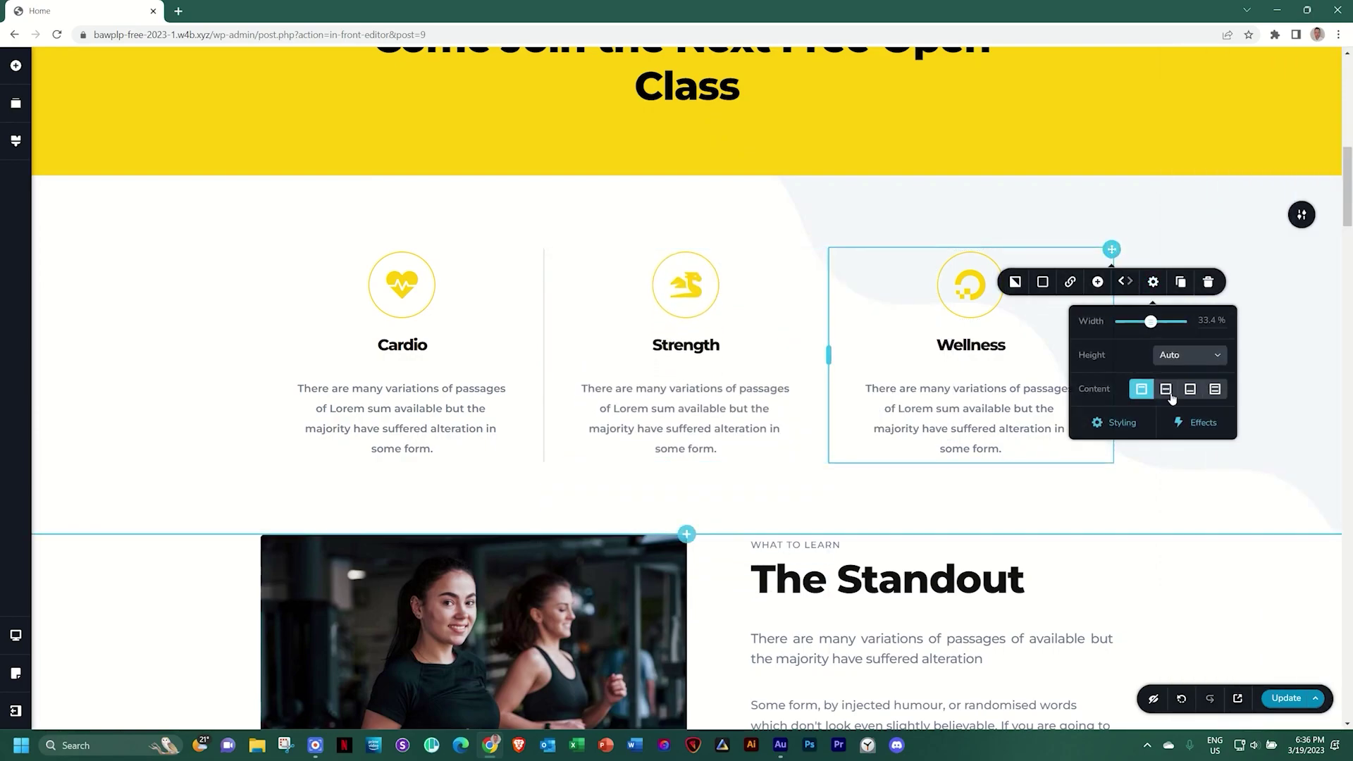
click(1195, 423)
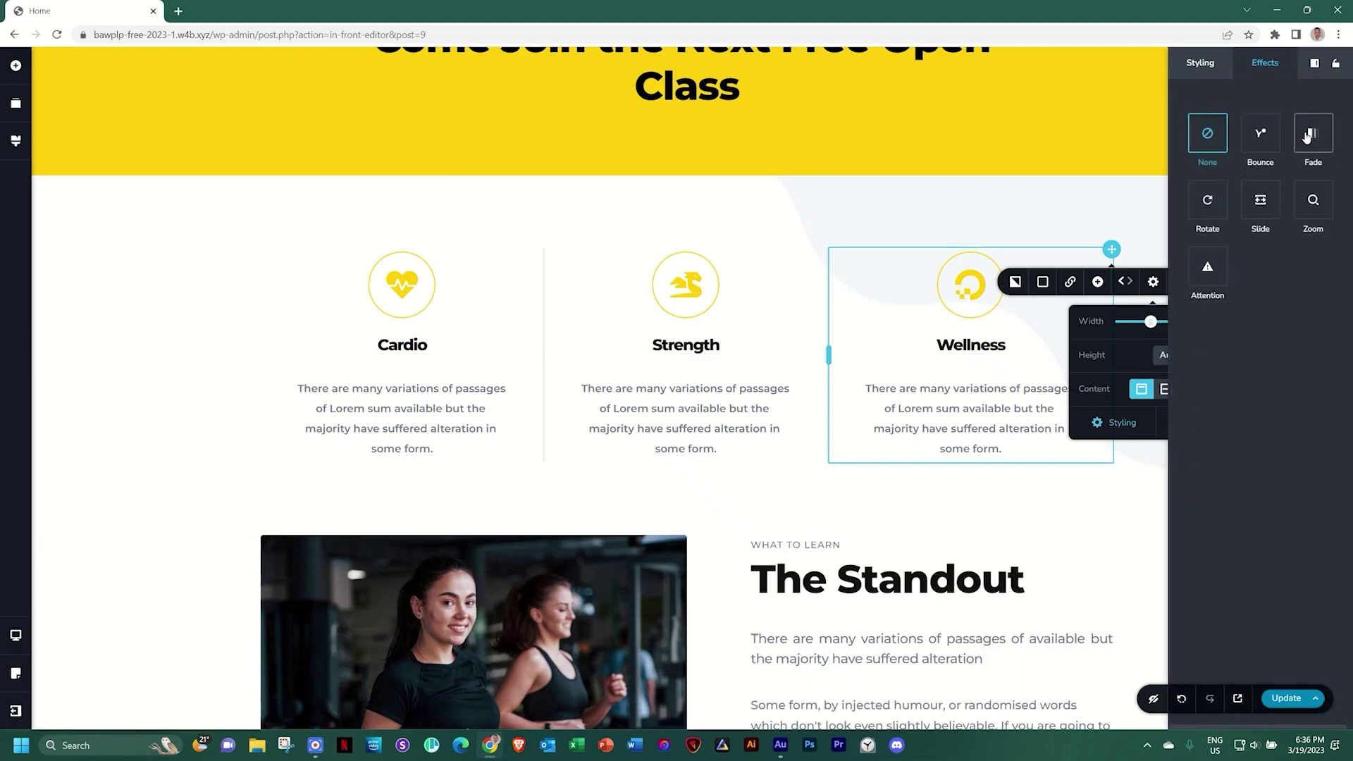
click(1307, 136)
drag(1241, 392, 1251, 391)
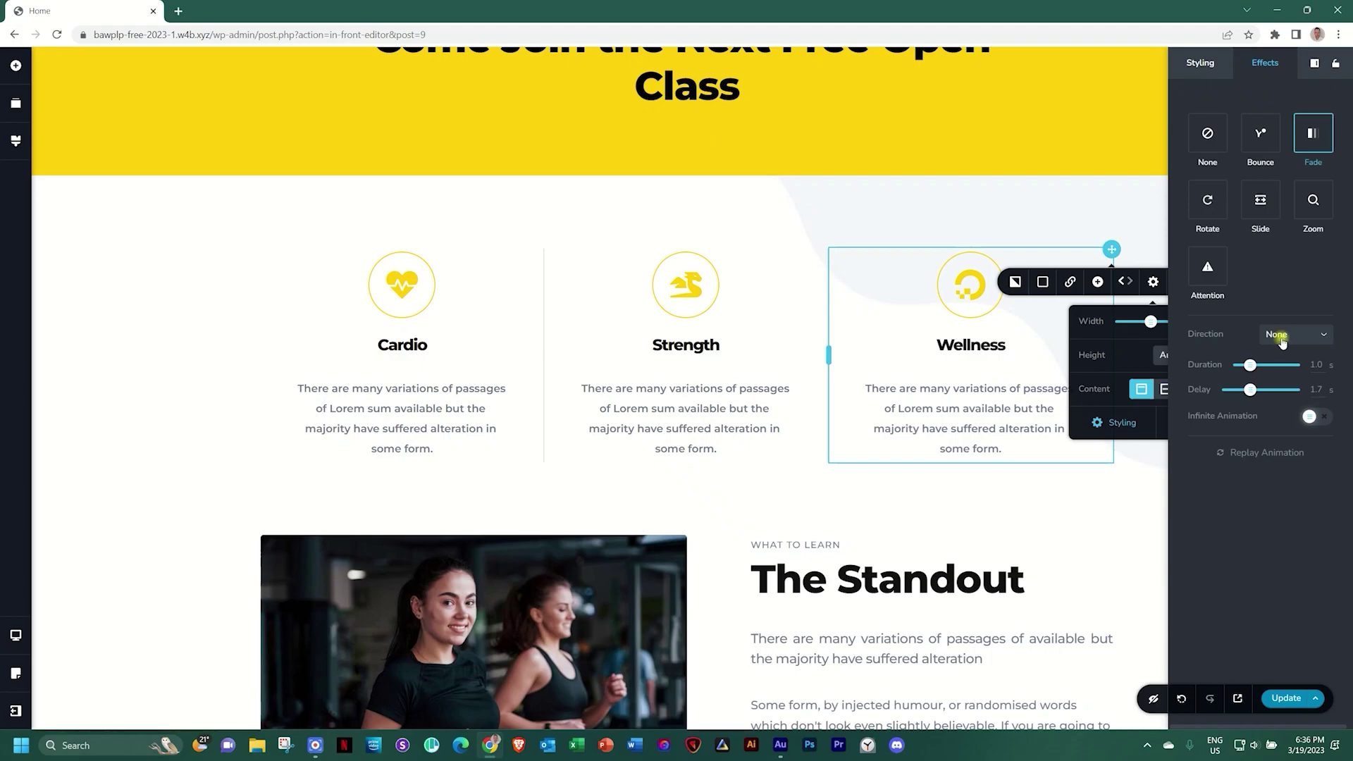
click(1281, 336)
click(1272, 398)
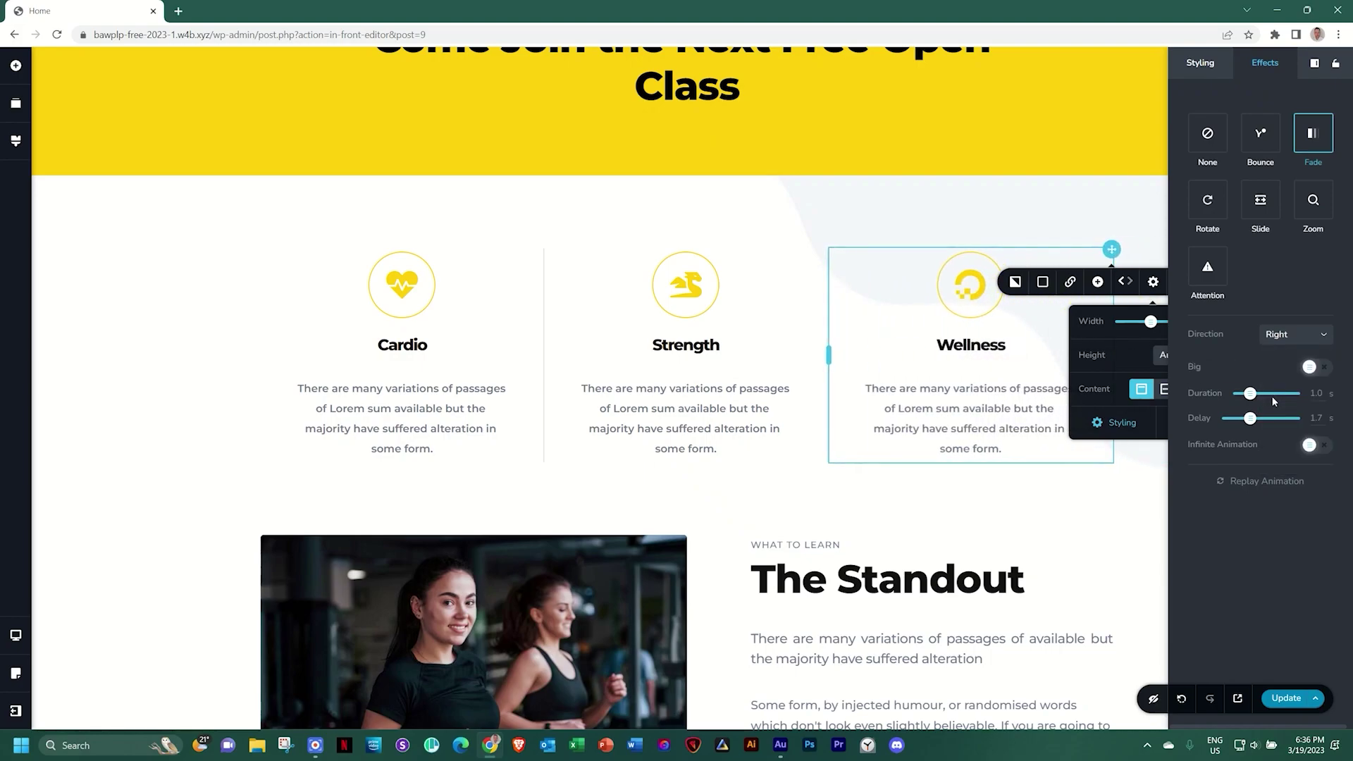
click(1112, 502)
scroll(1113, 498, down, 2)
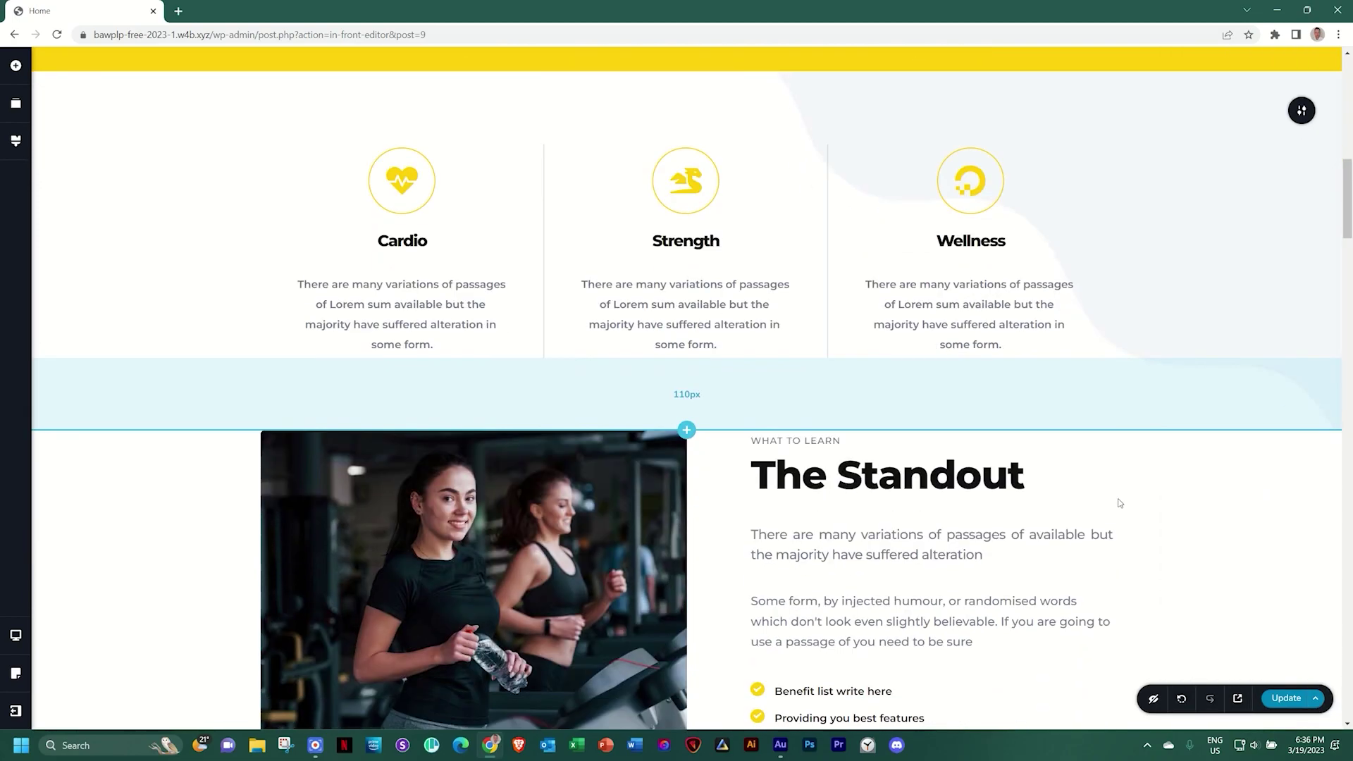
Save the page with Update and view the Local Gym homepage preview in a new tab
click(1277, 699)
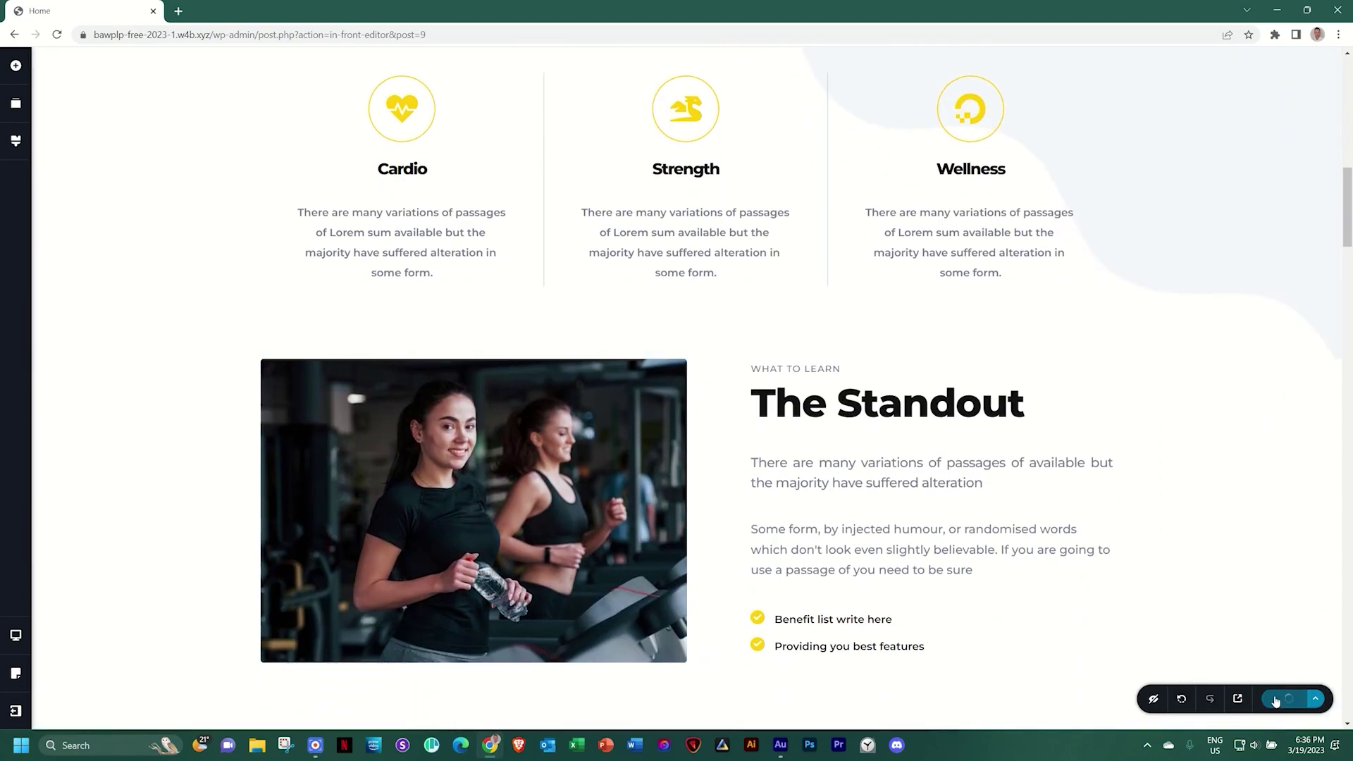
click(1238, 699)
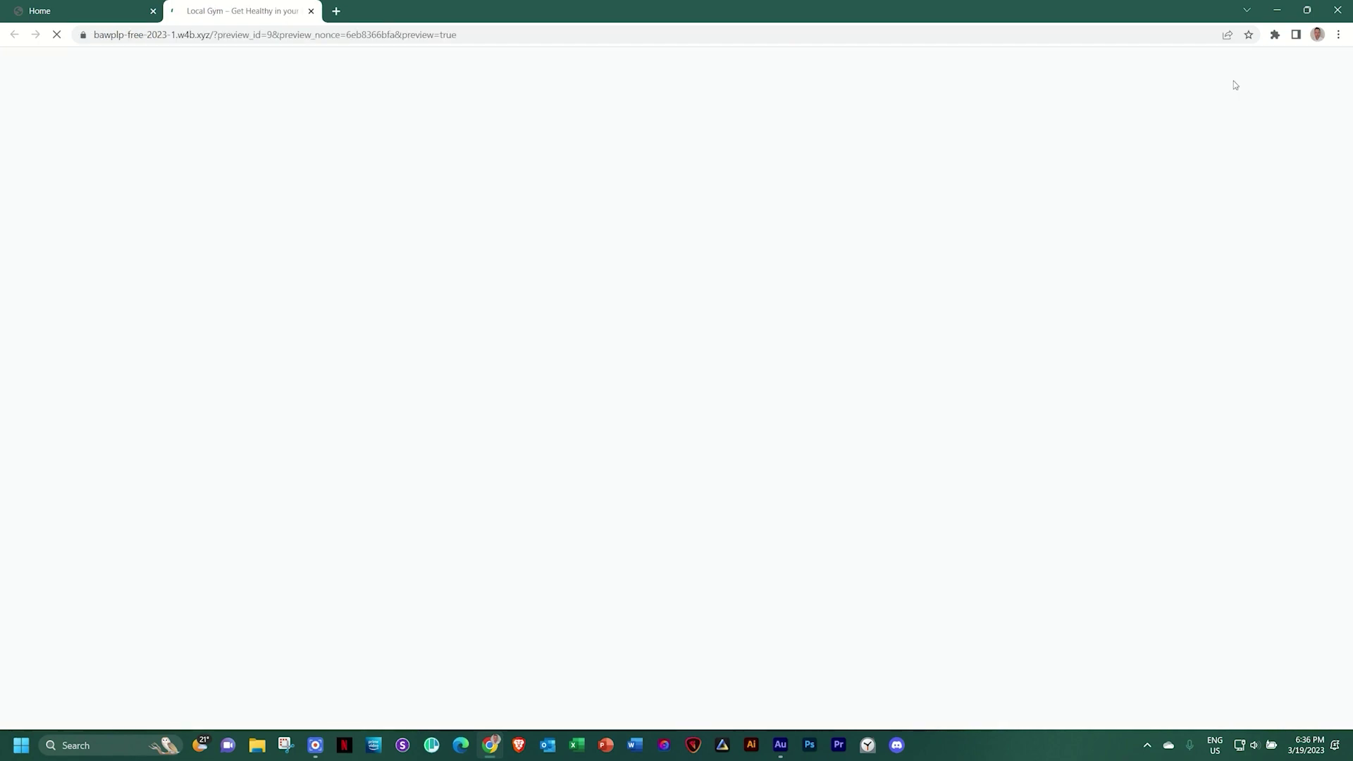
scroll(1233, 85, down, 10)
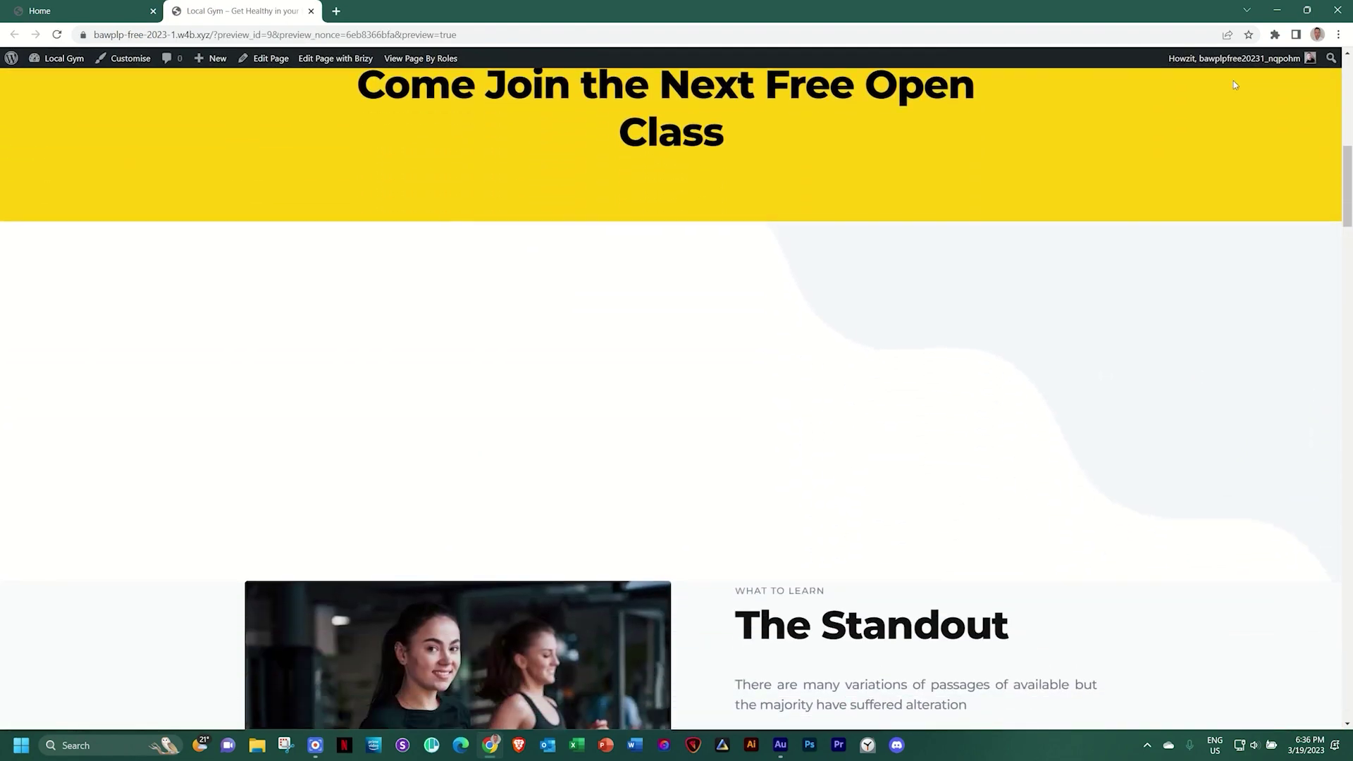
scroll(1233, 85, down, 1)
mouse_move(1204, 75)
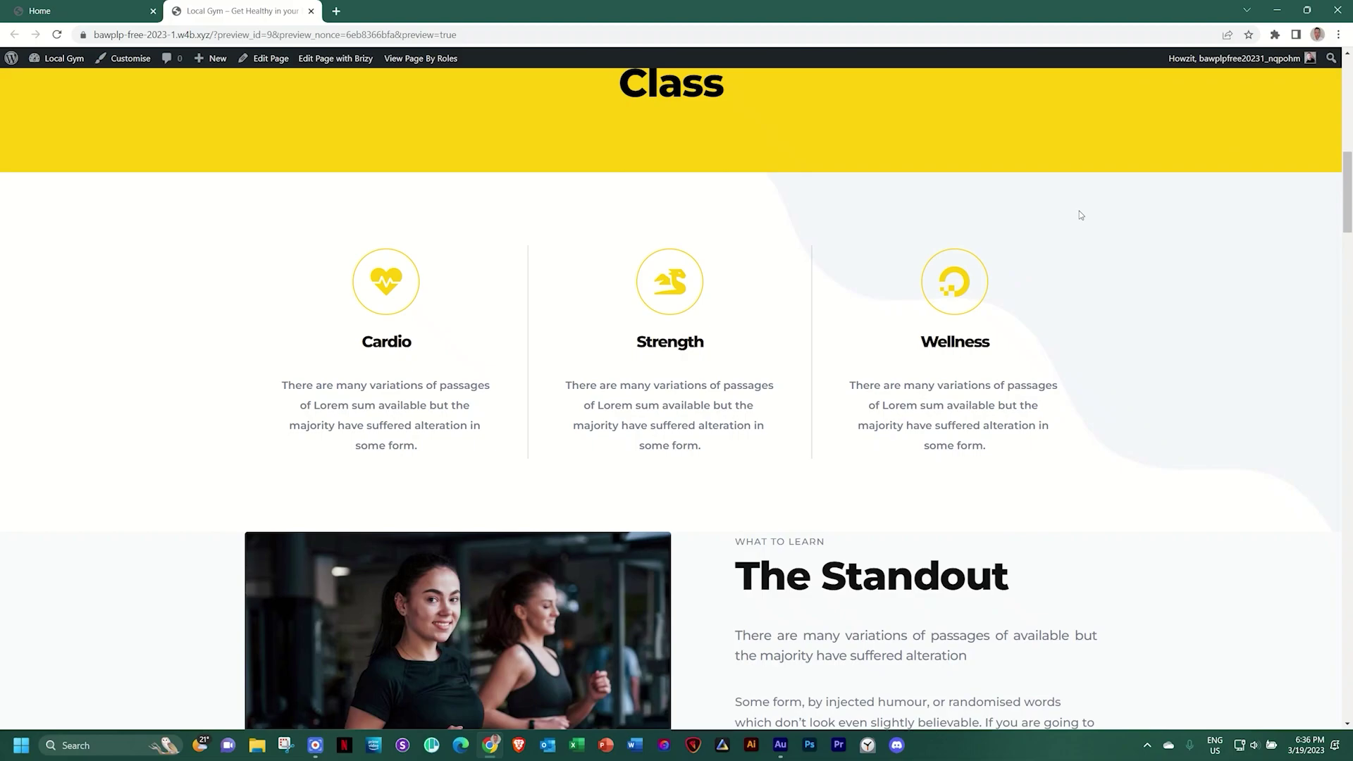
Back in the editor, move the heart icon from Cardio into the Strength column and select the Cardio icon
click(104, 5)
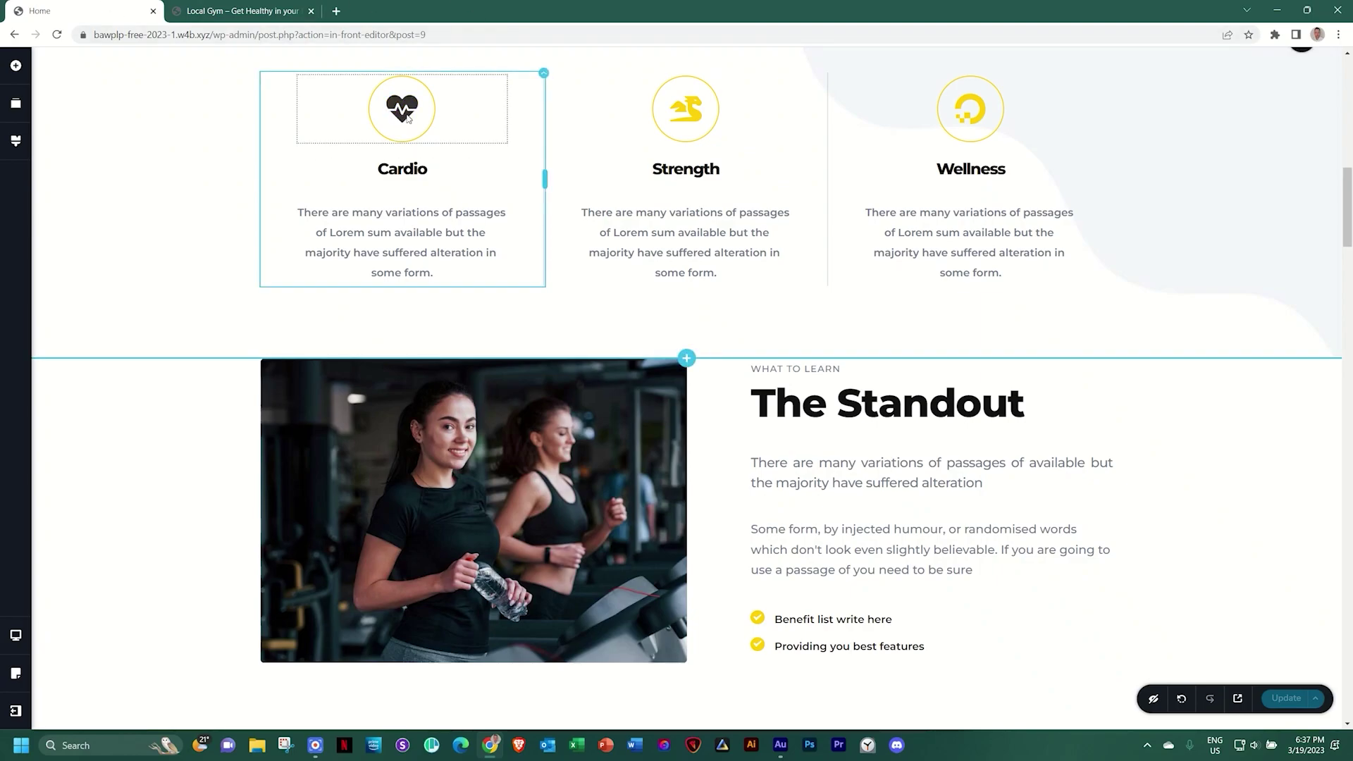
mouse_move(418, 144)
mouse_down()
mouse_move(396, 244)
mouse_move(582, 296)
mouse_move(661, 287)
mouse_move(677, 154)
mouse_move(592, 119)
mouse_move(422, 105)
mouse_move(415, 87)
mouse_up()
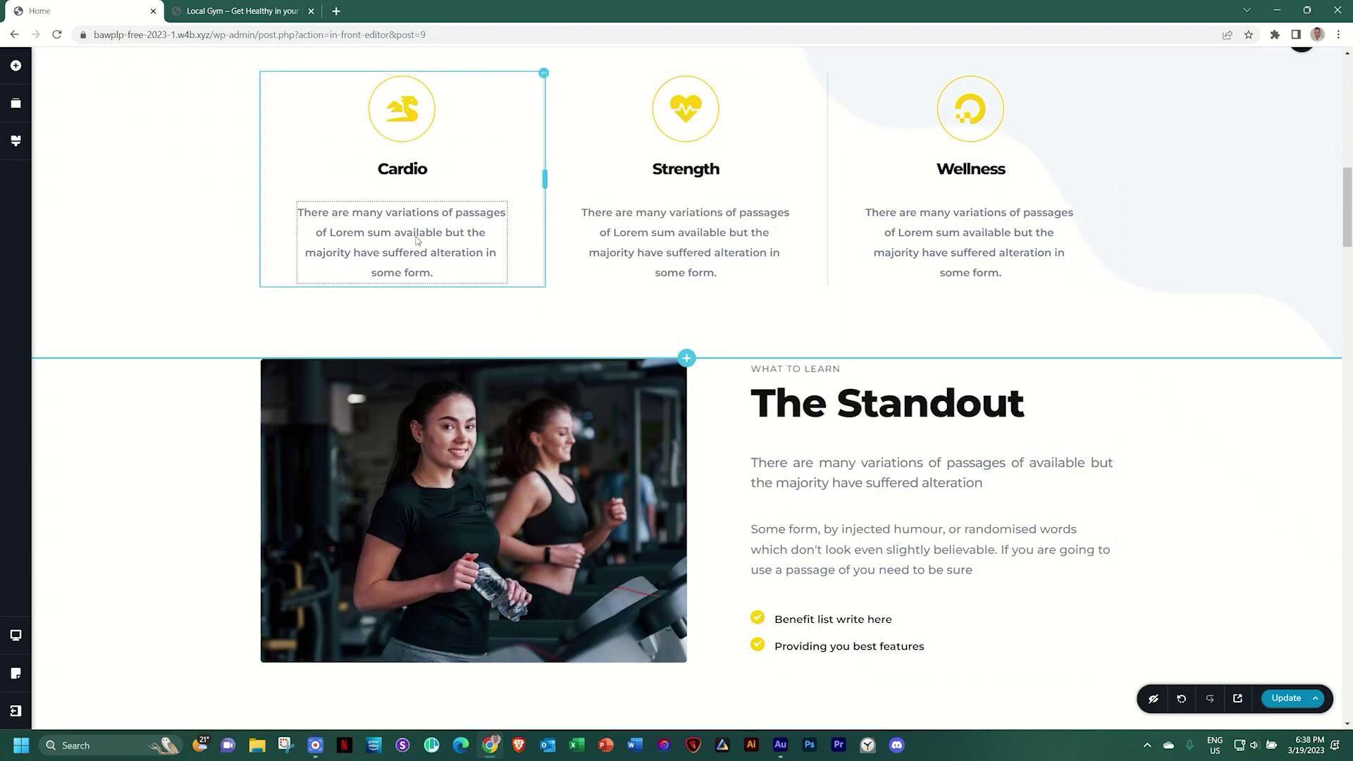
right_click(411, 114)
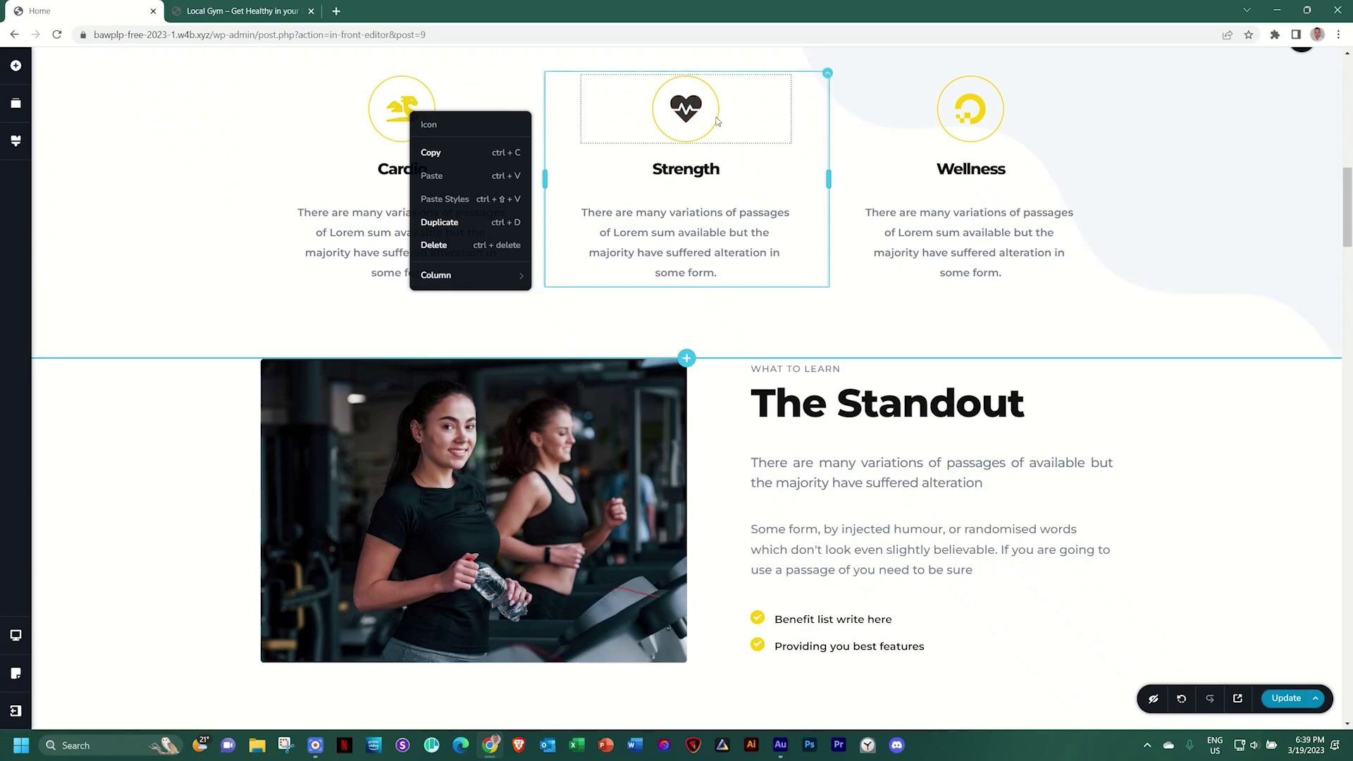
click(399, 107)
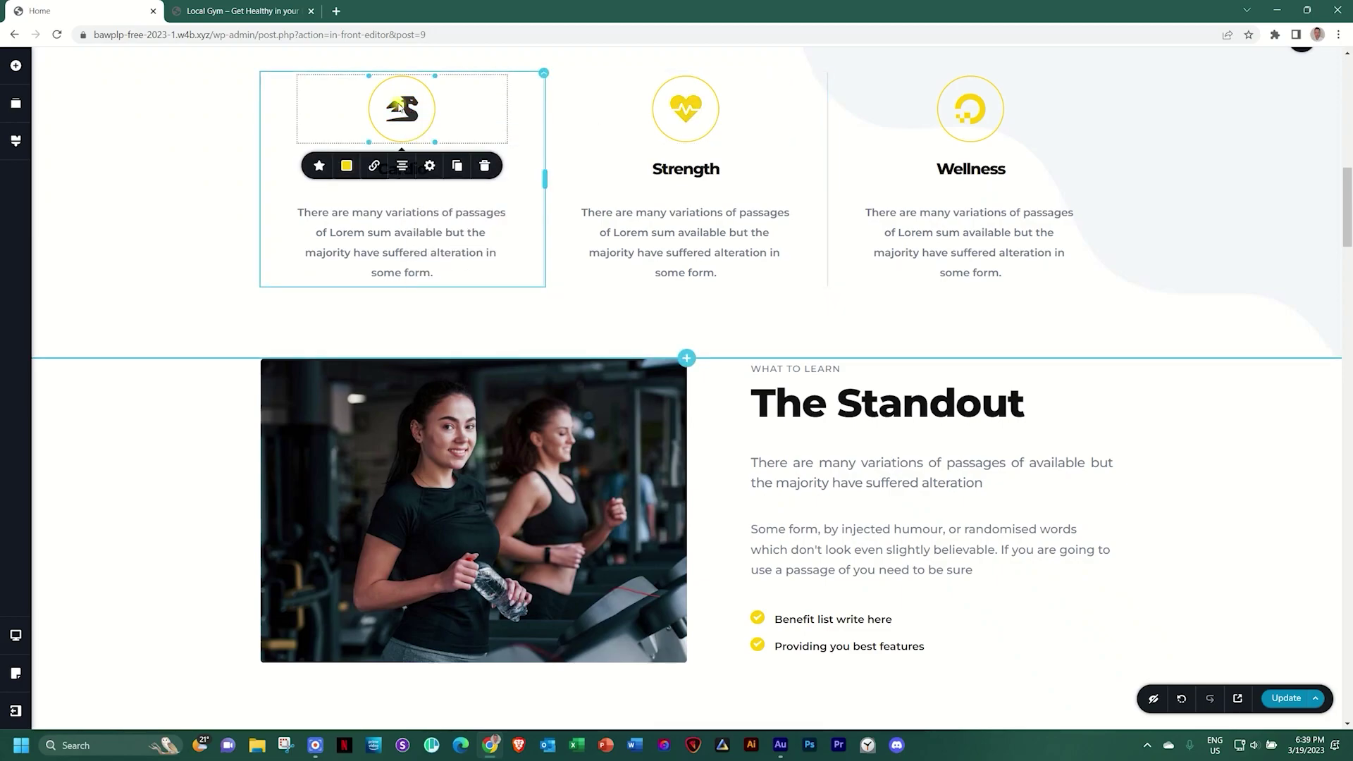
click(15, 634)
click(74, 623)
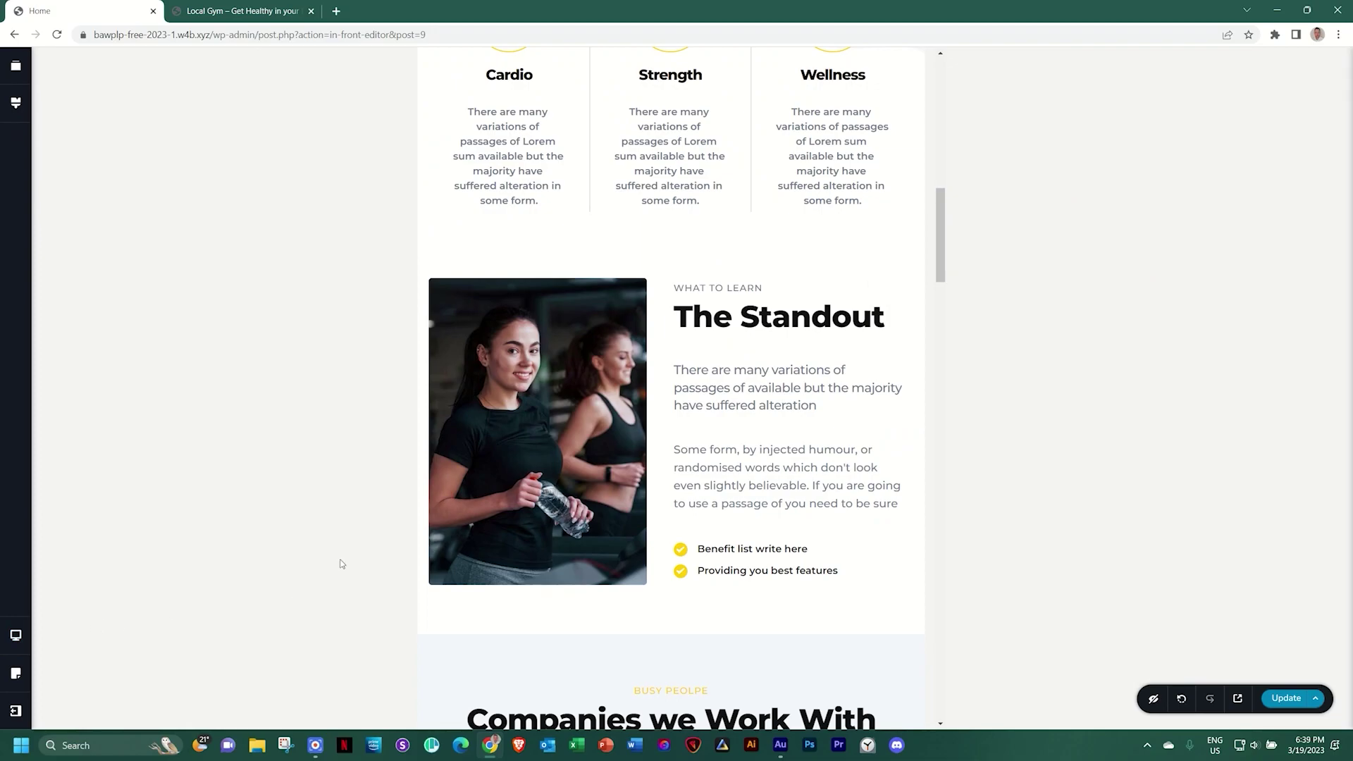
scroll(549, 379, up, 3)
click(506, 207)
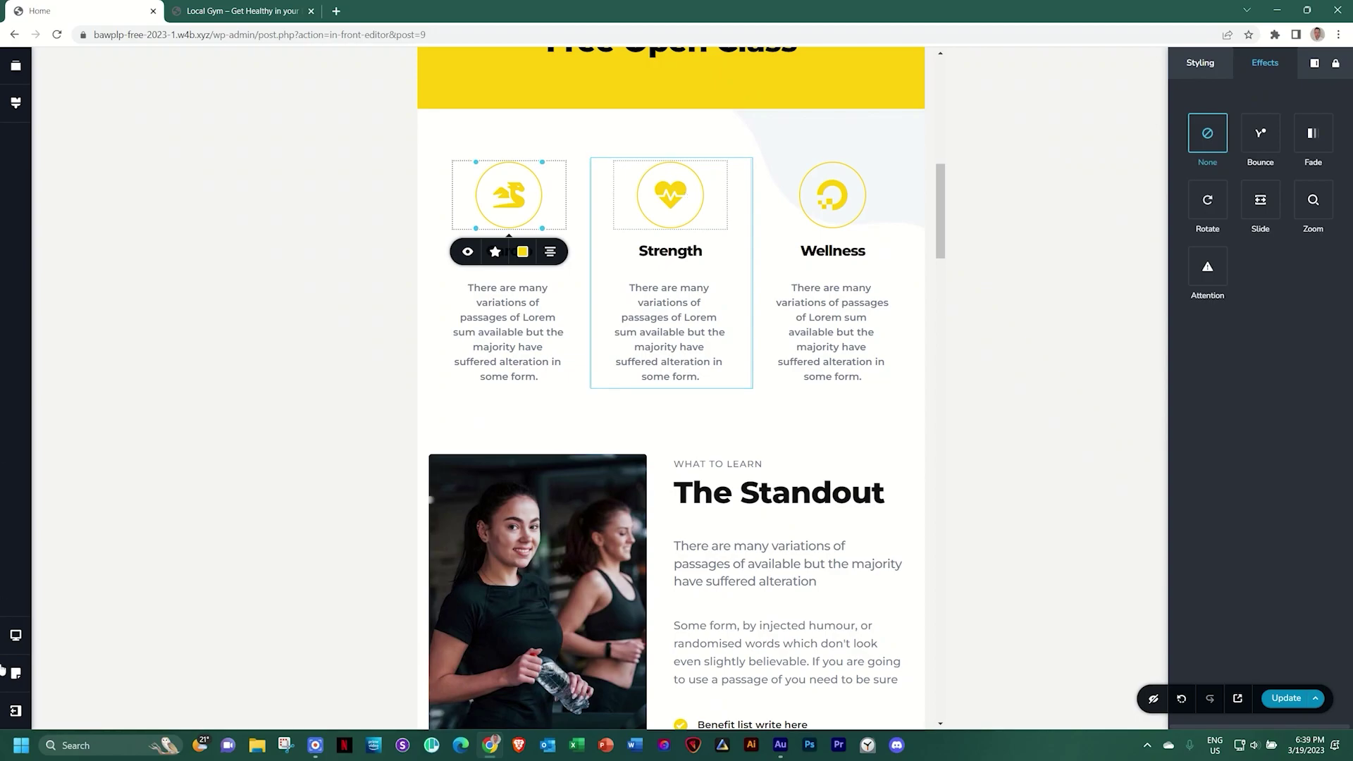
click(15, 634)
click(79, 655)
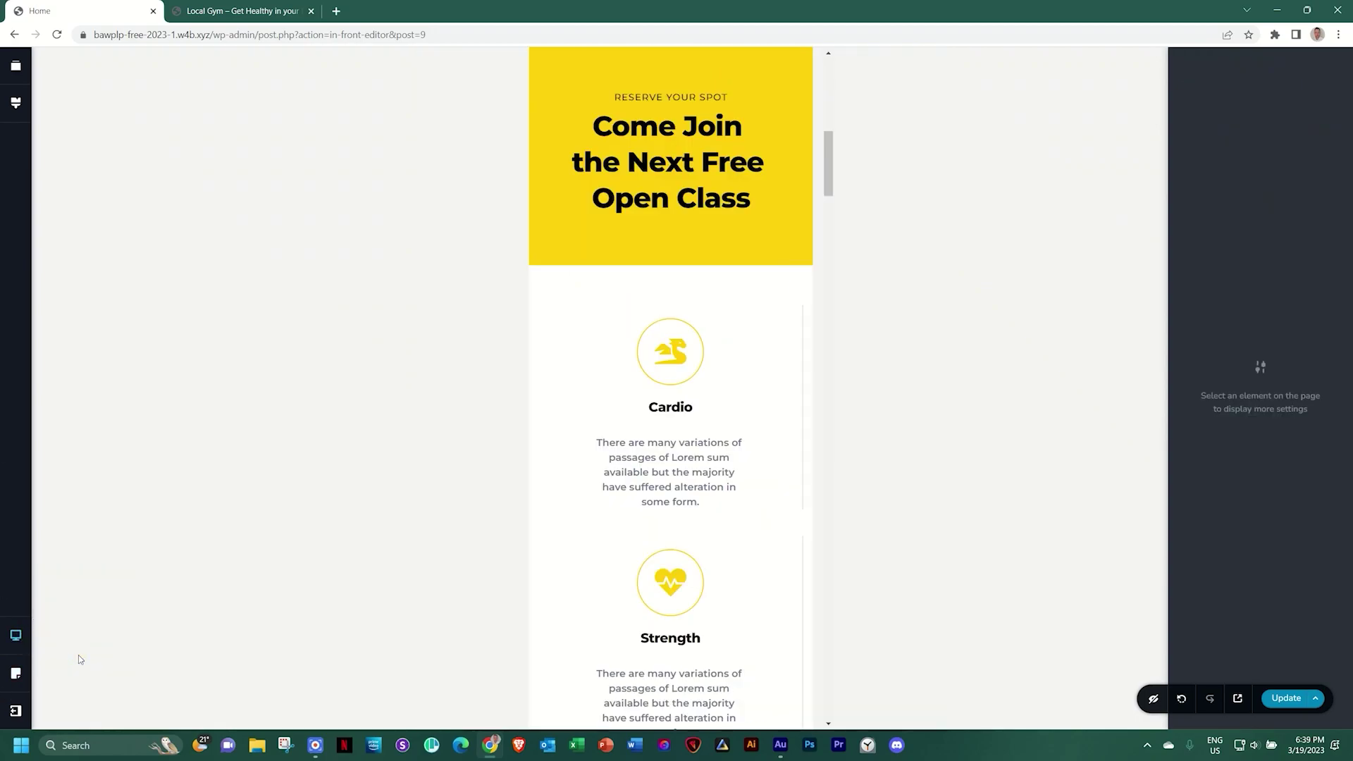
scroll(733, 369, up, 1)
scroll(689, 368, up, 2)
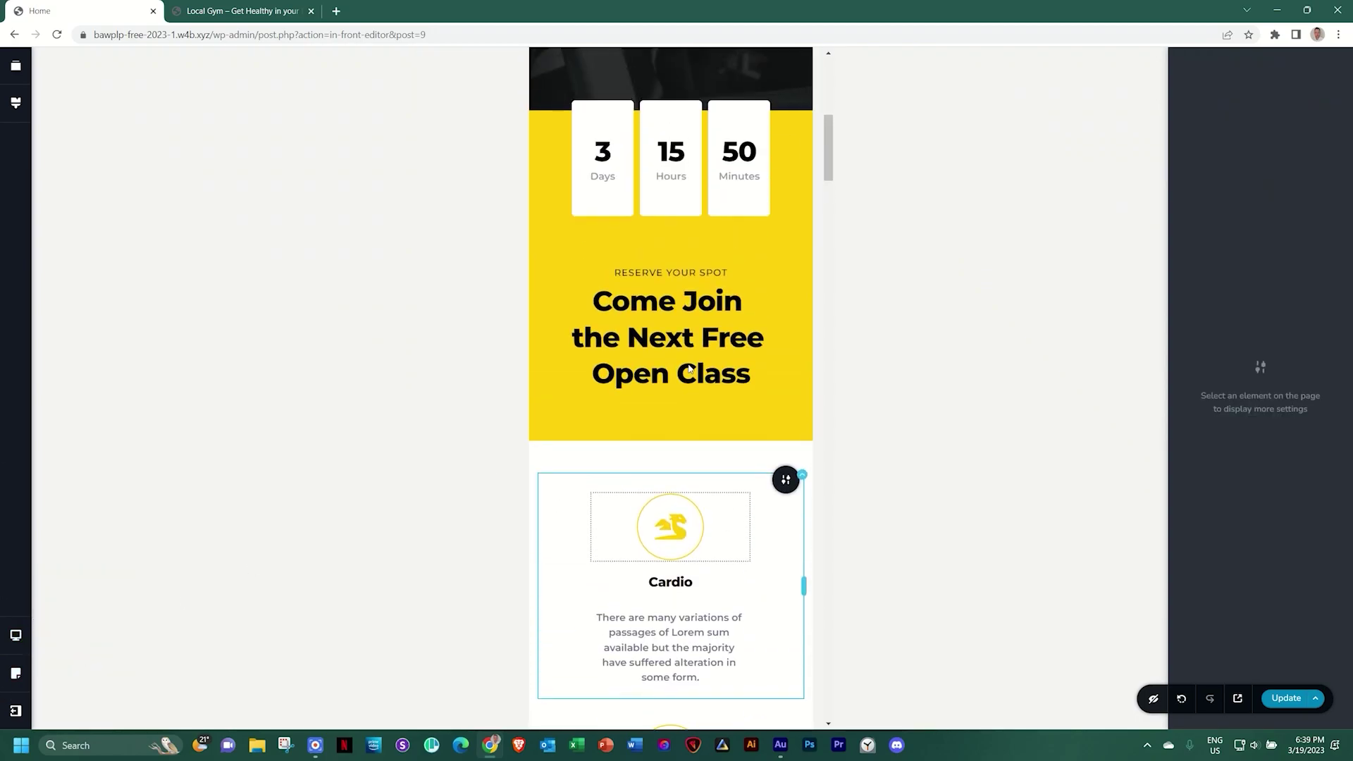
click(696, 373)
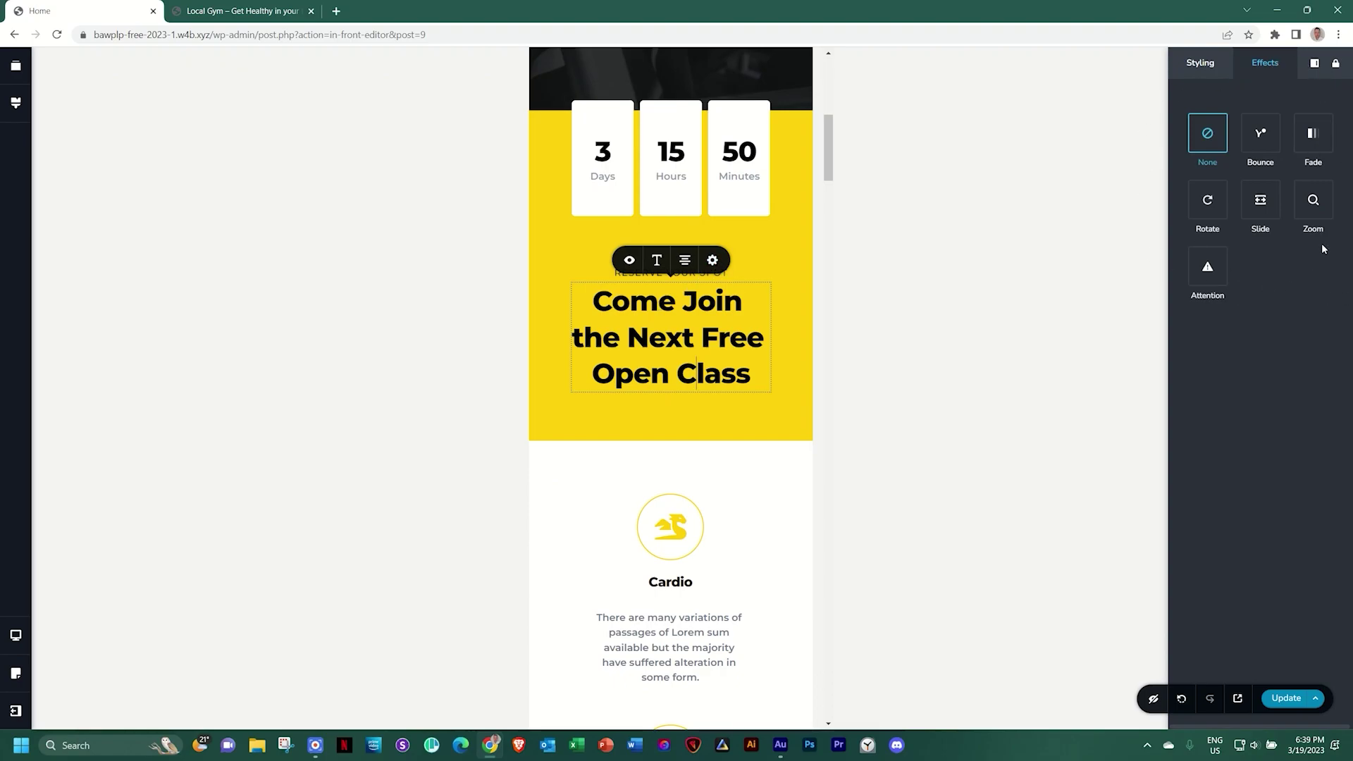
click(16, 635)
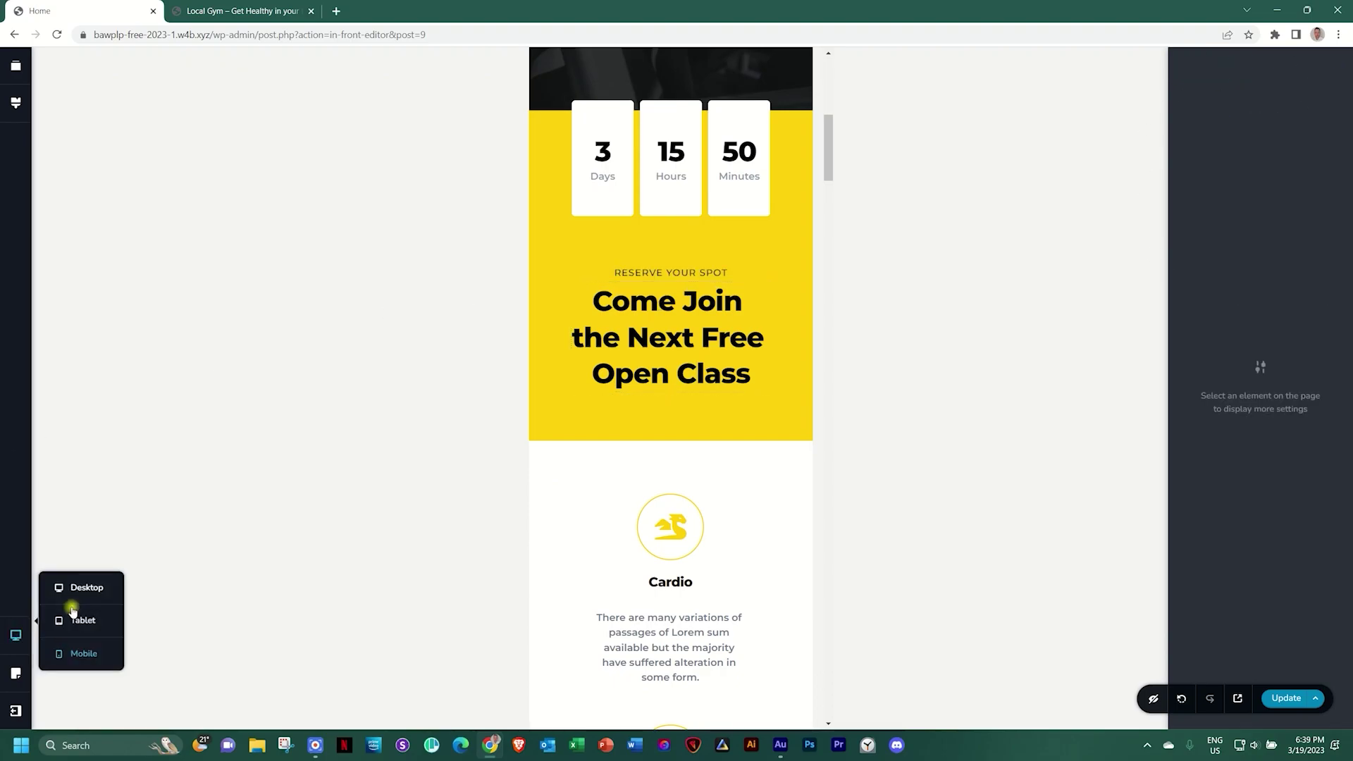
click(73, 591)
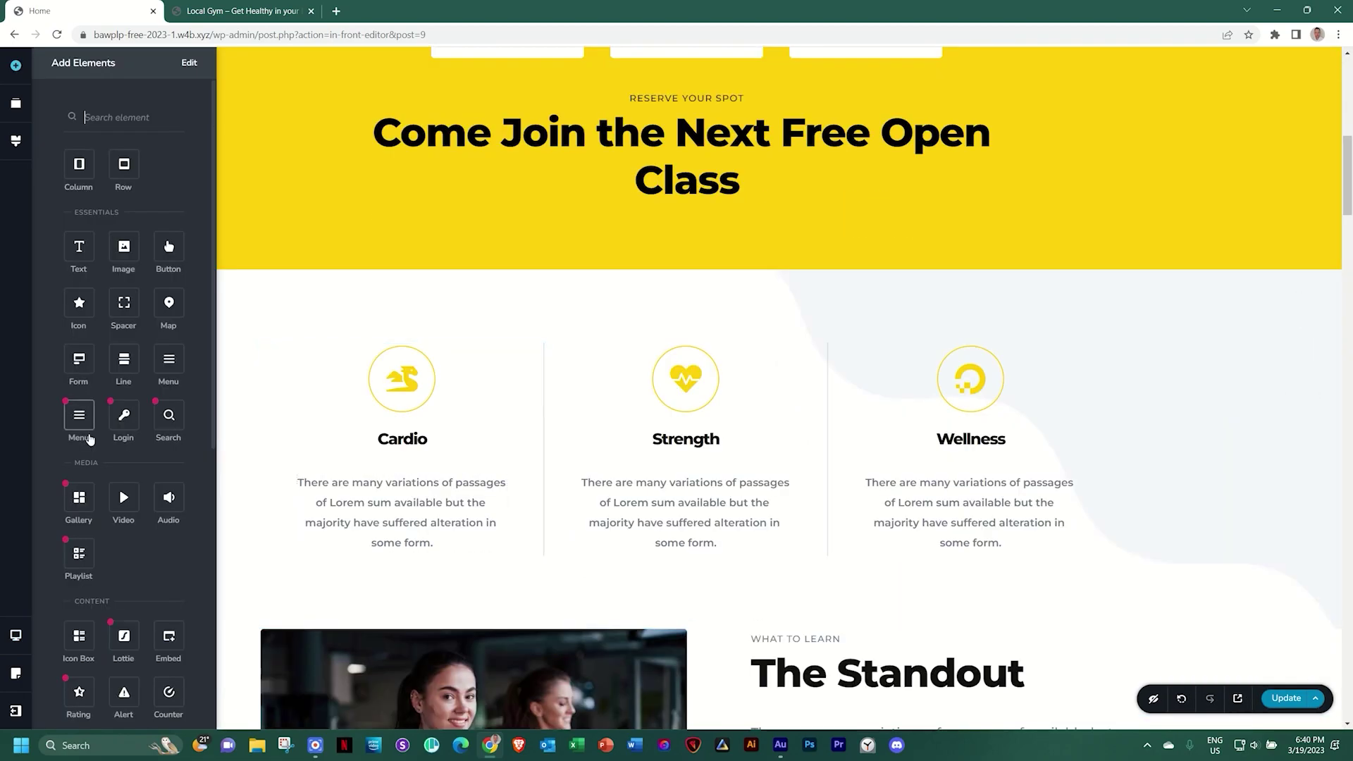
scroll(140, 418, down, 4)
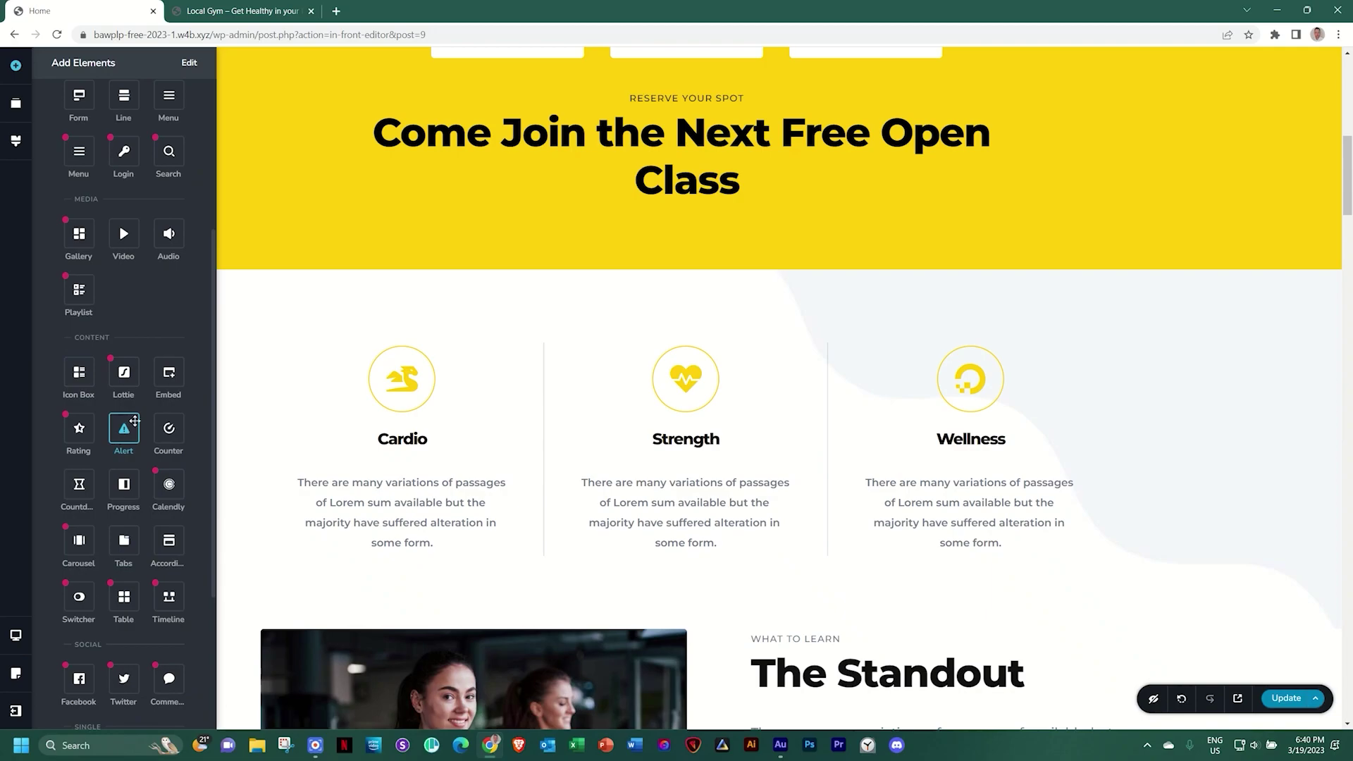
mouse_move(148, 461)
mouse_move(94, 547)
scroll(93, 546, down, 3)
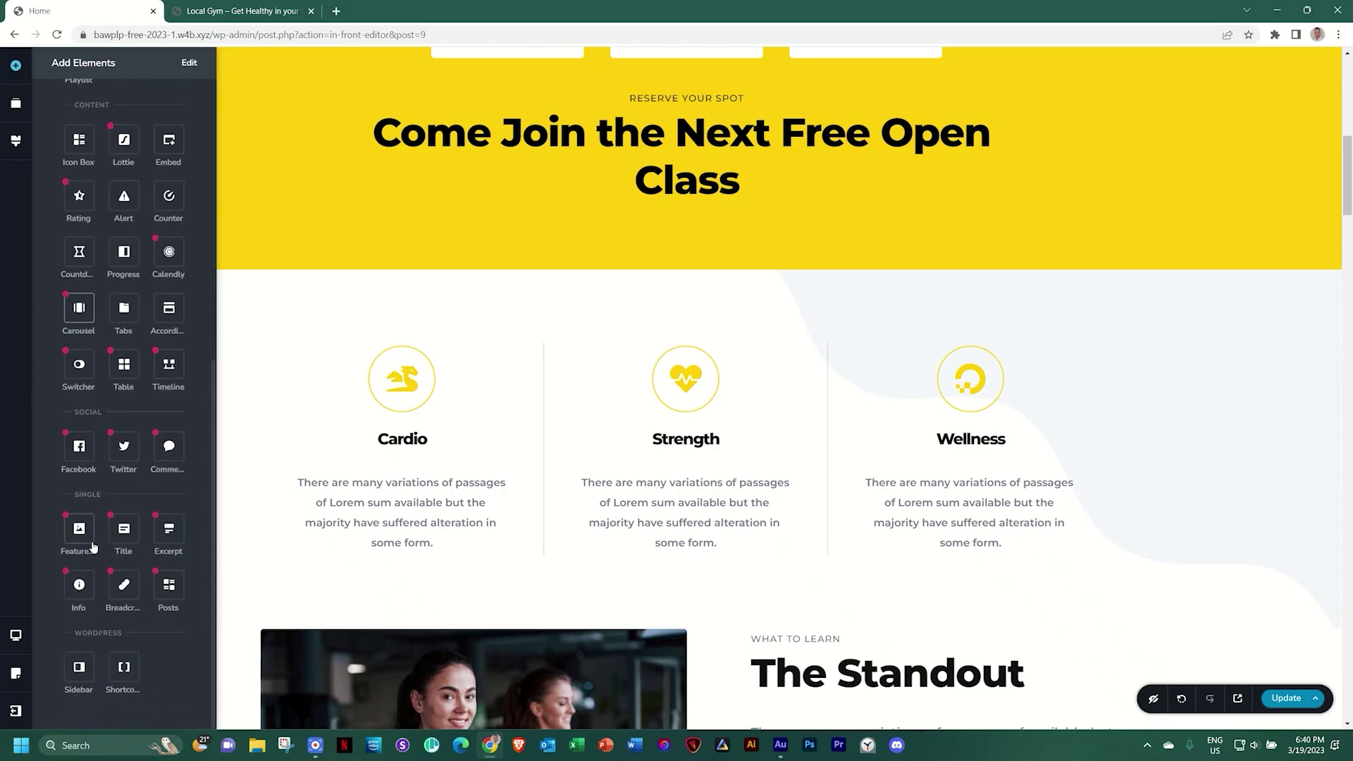
mouse_move(73, 453)
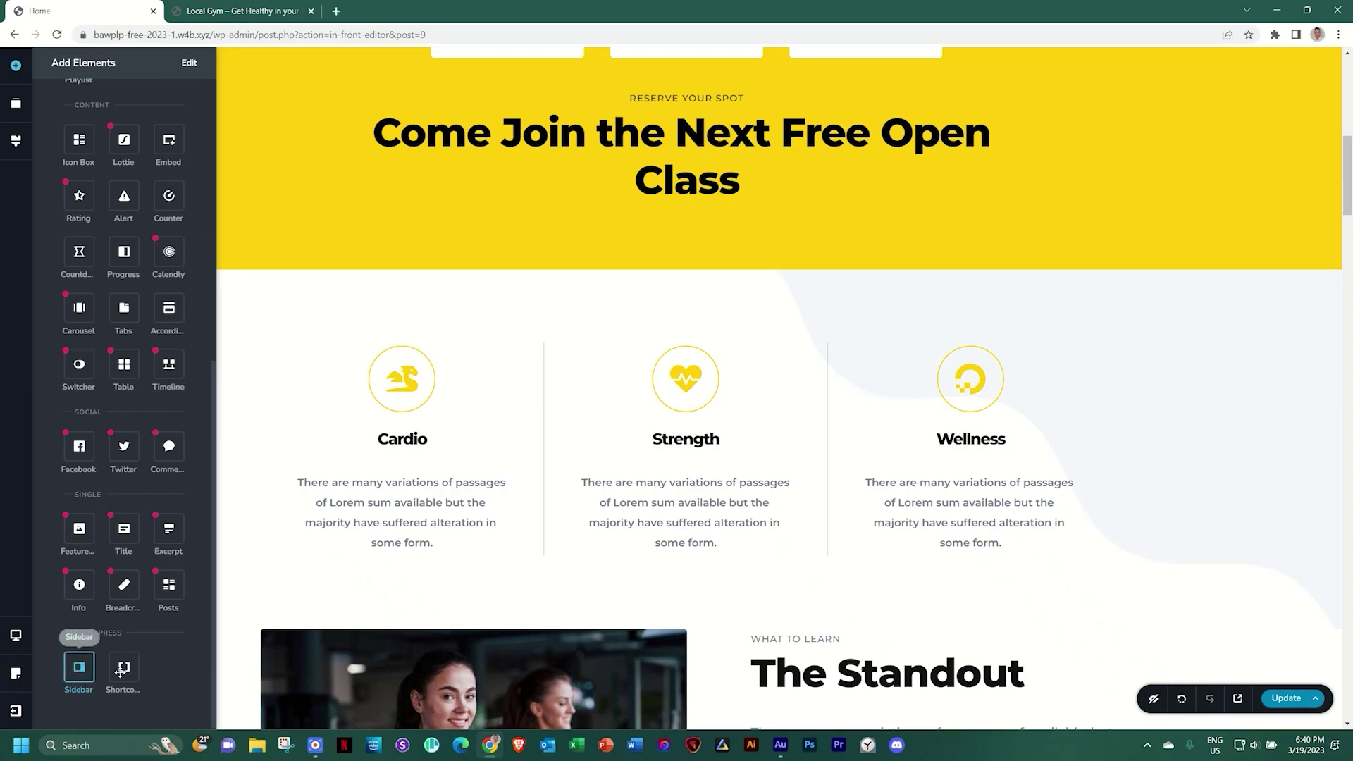
scroll(145, 640, up, 6)
scroll(145, 640, up, 1)
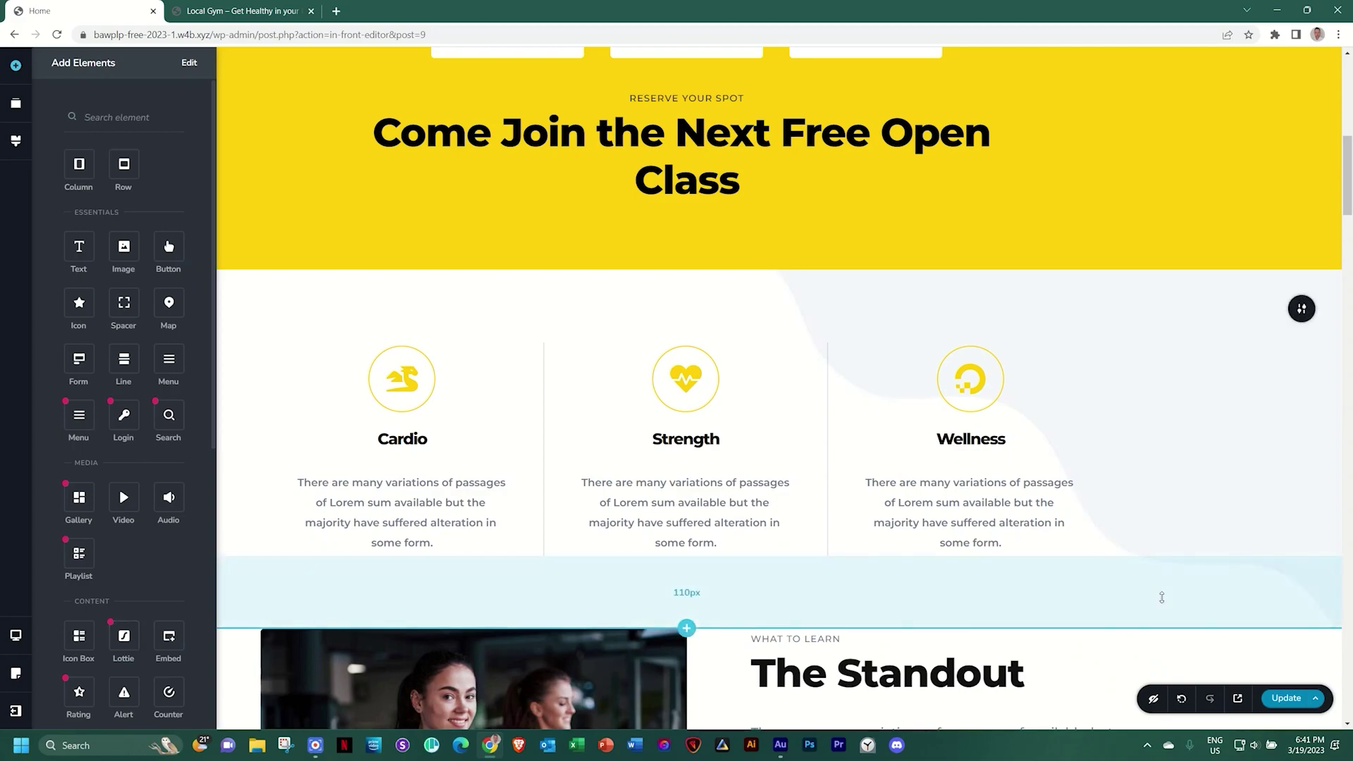
scroll(1160, 596, up, 10)
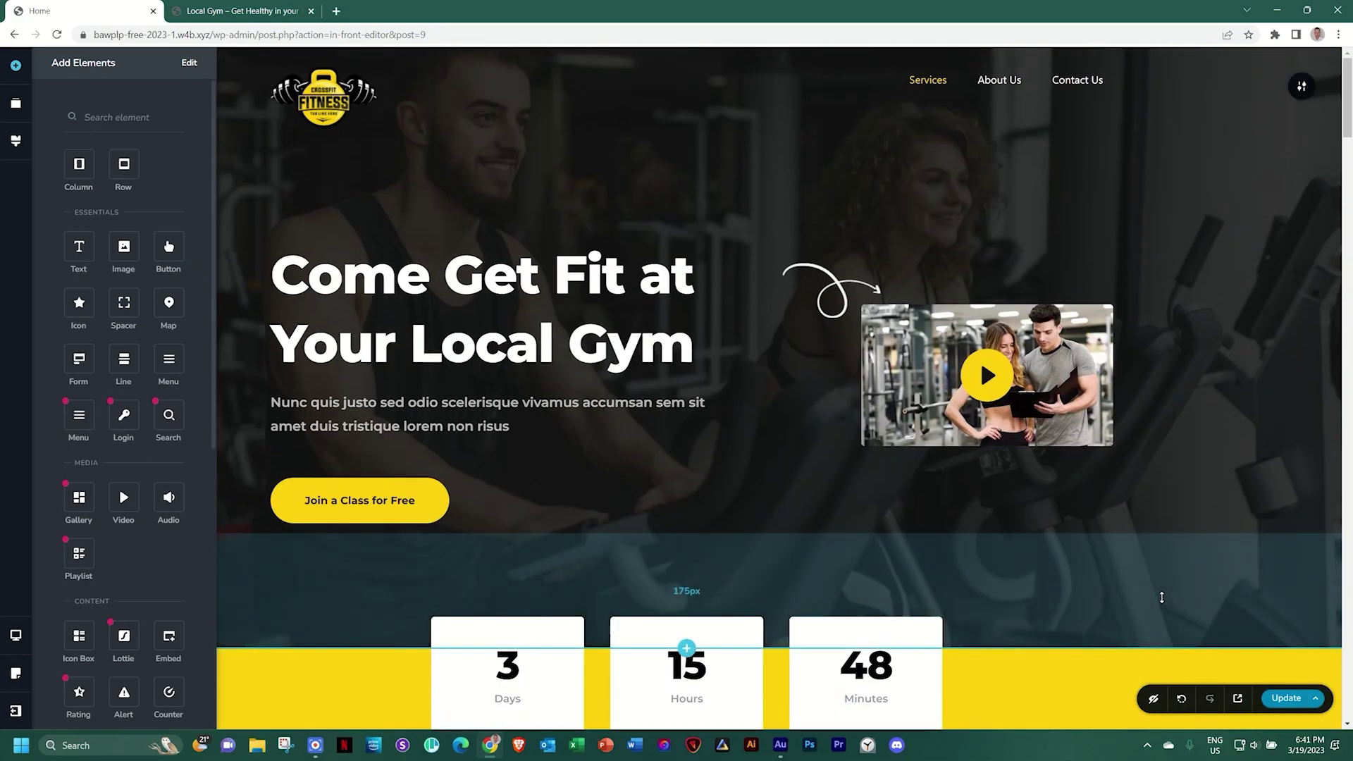
Close the element list to reveal the 'Come Get Fit at Your Local Gym' hero
click(1207, 489)
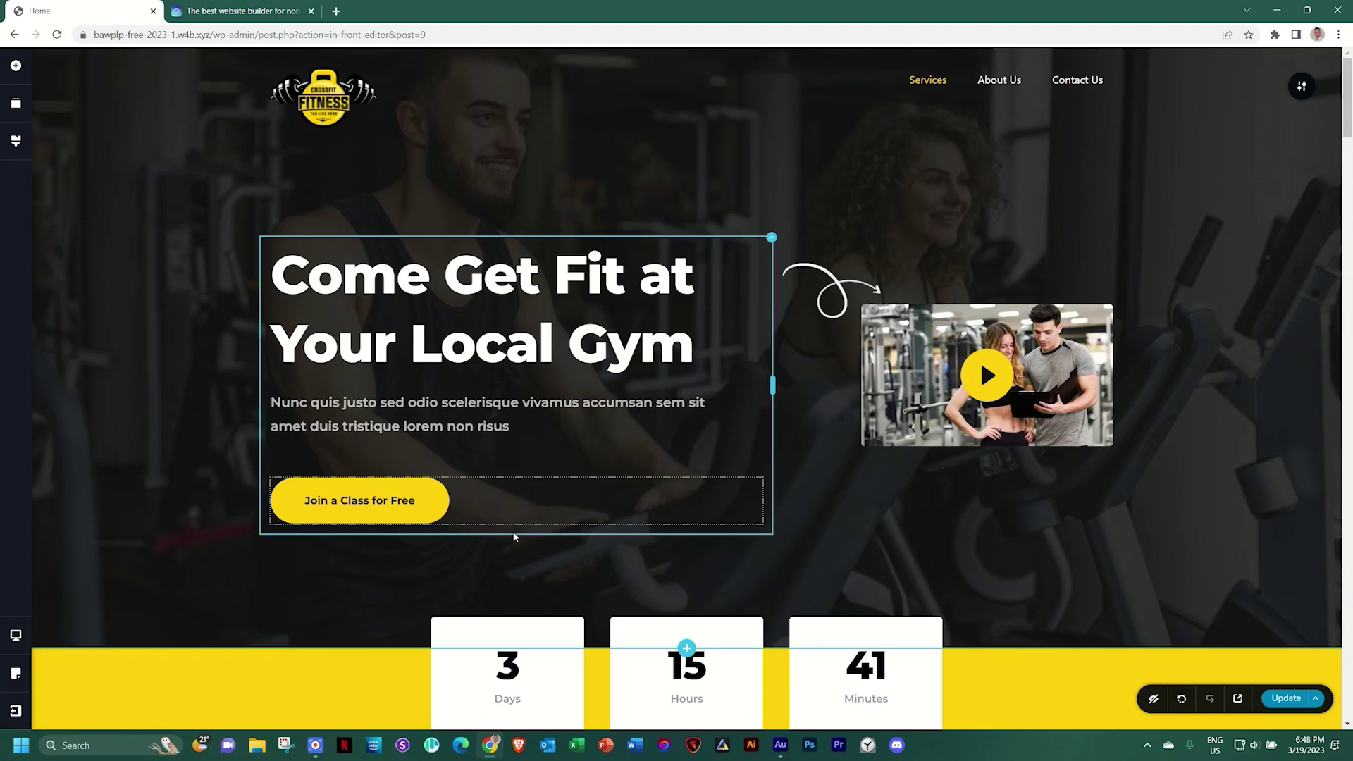
On the brizy.io tab, go to the Brizy WP Overview page via Products > Brizy WordPress and scroll down it
click(236, 6)
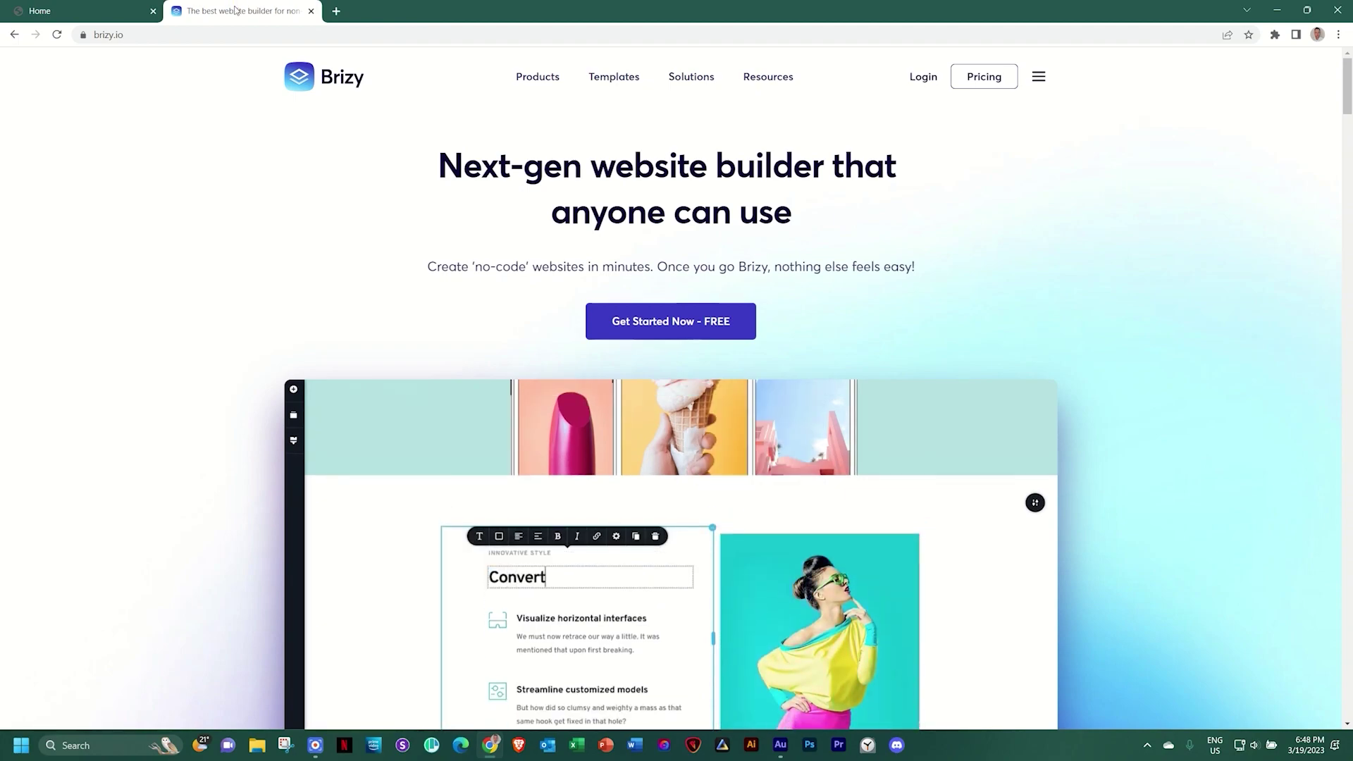
mouse_move(537, 78)
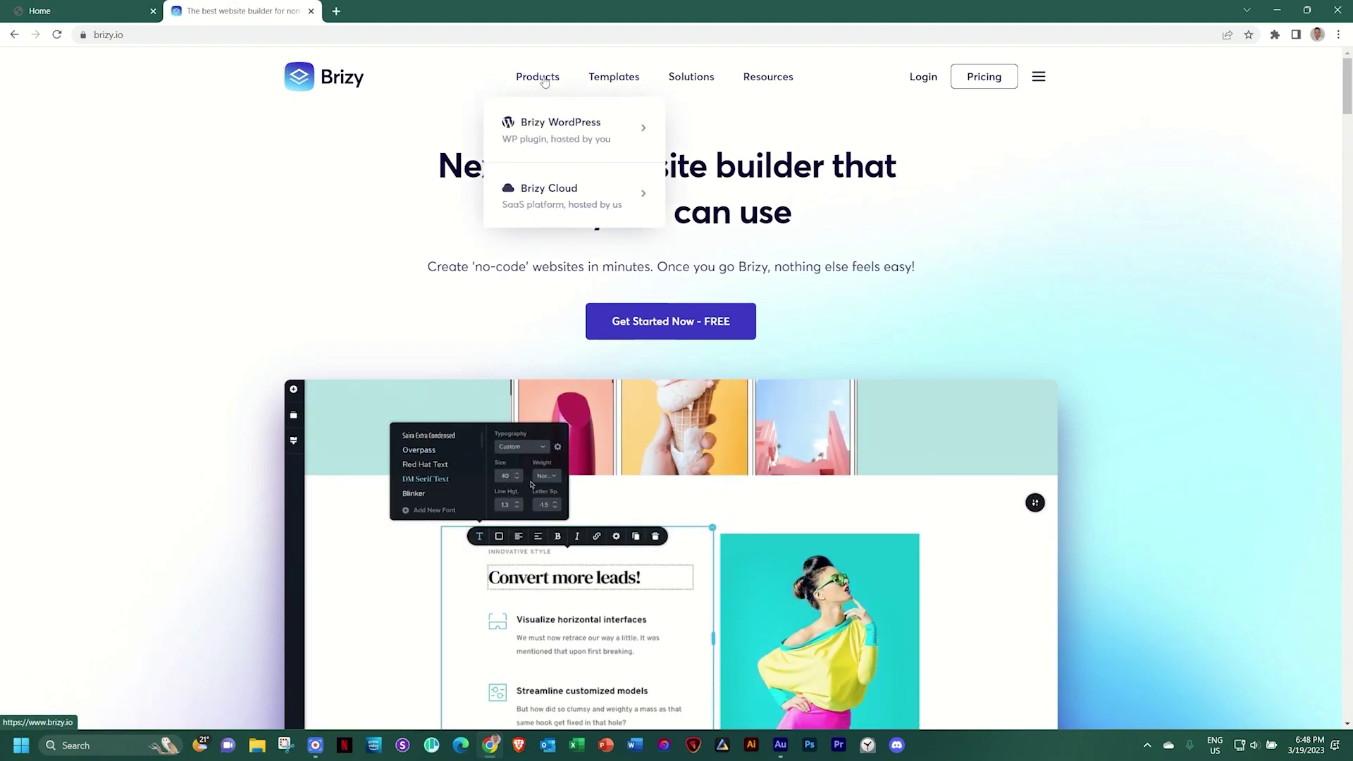
mouse_move(544, 136)
click(770, 139)
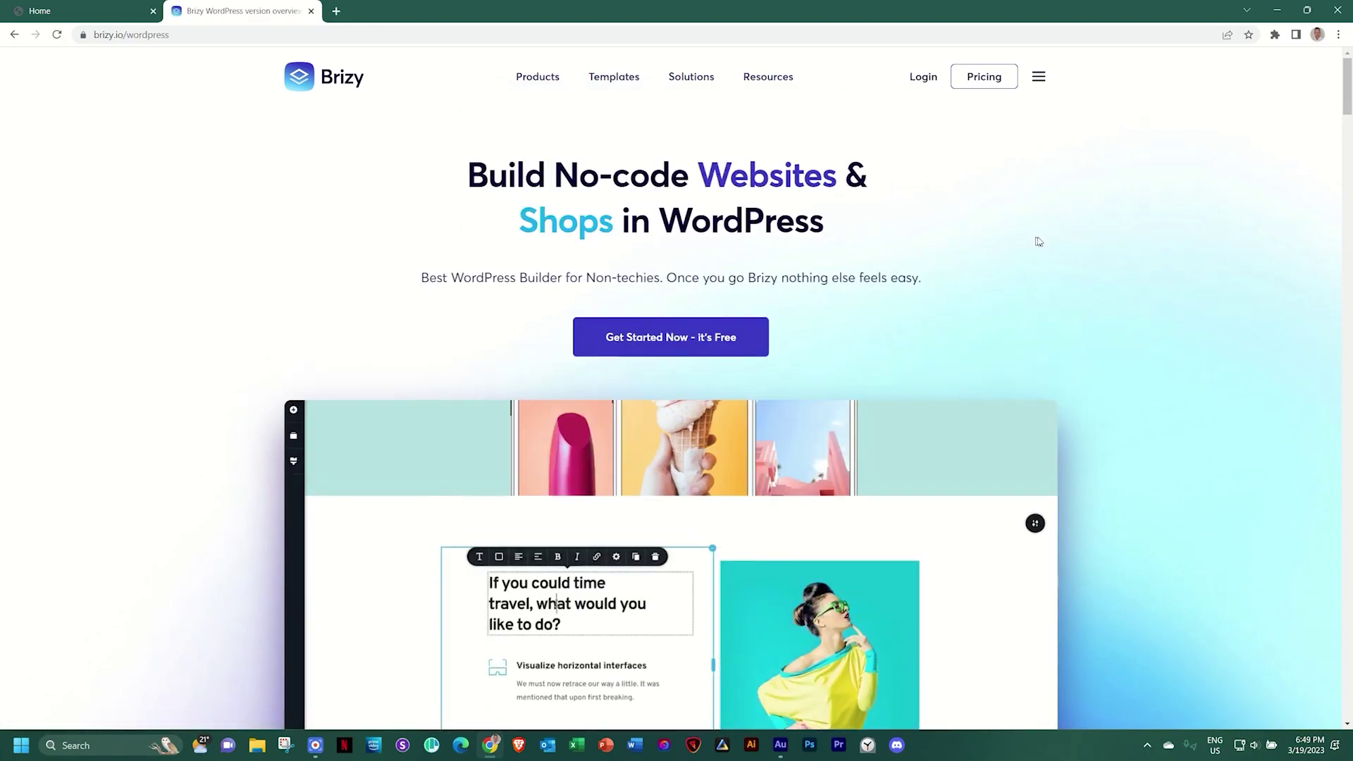
scroll(1057, 240, down, 6)
scroll(1164, 241, down, 10)
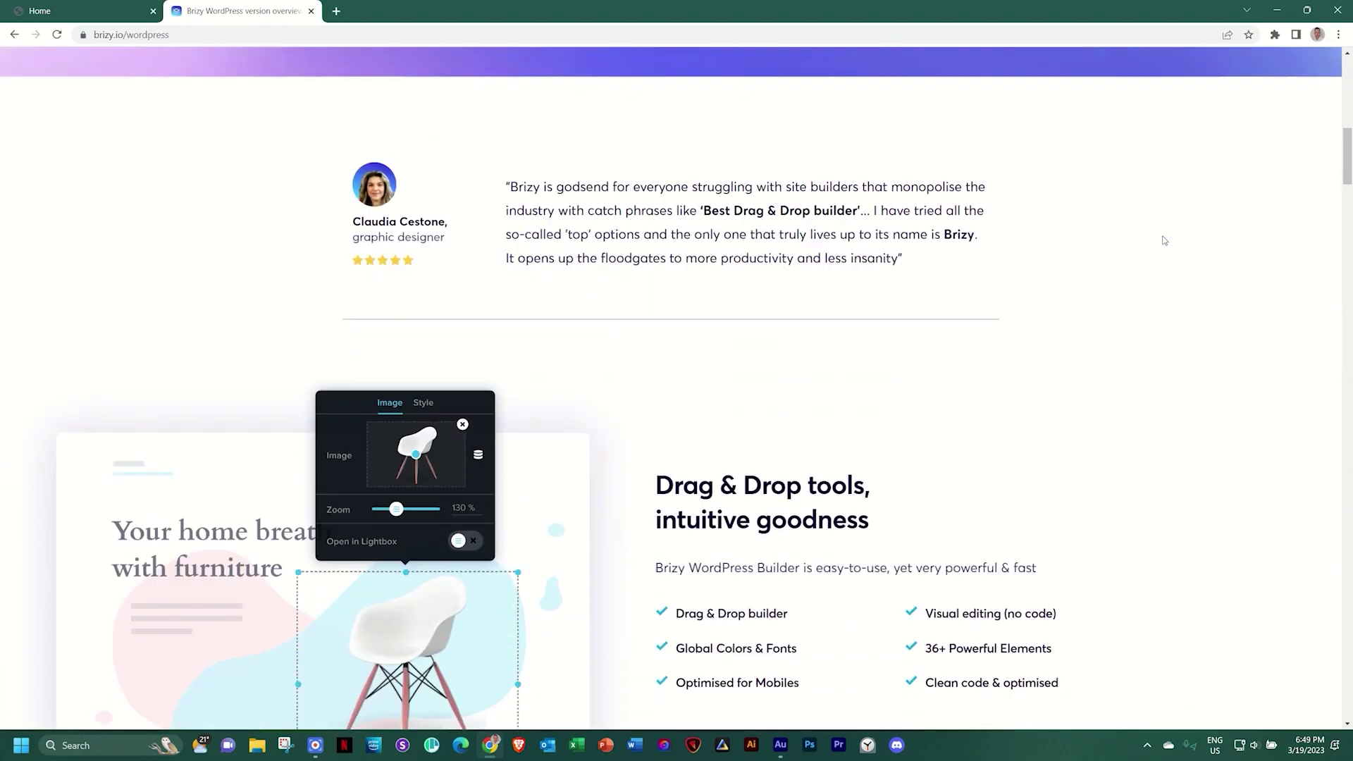
scroll(1163, 241, down, 12)
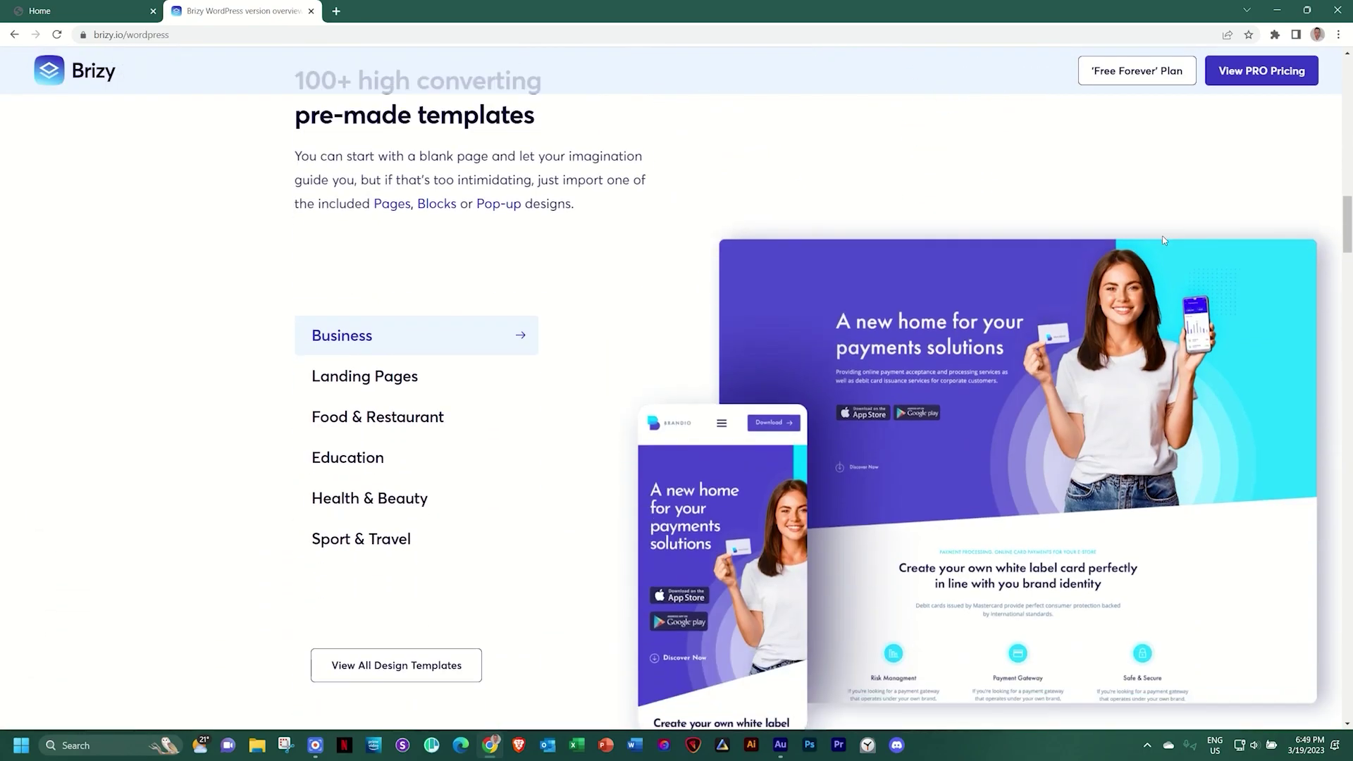
scroll(1164, 241, down, 20)
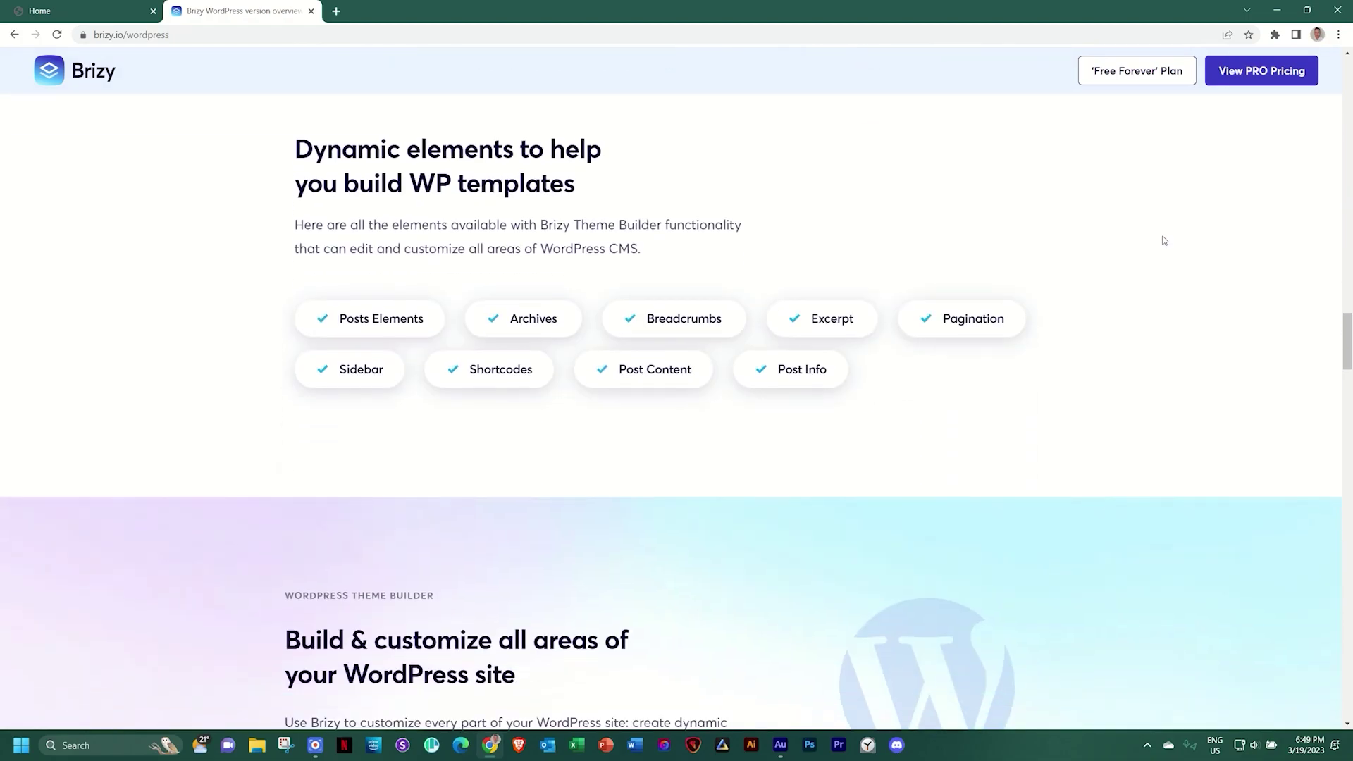
scroll(1163, 241, down, 20)
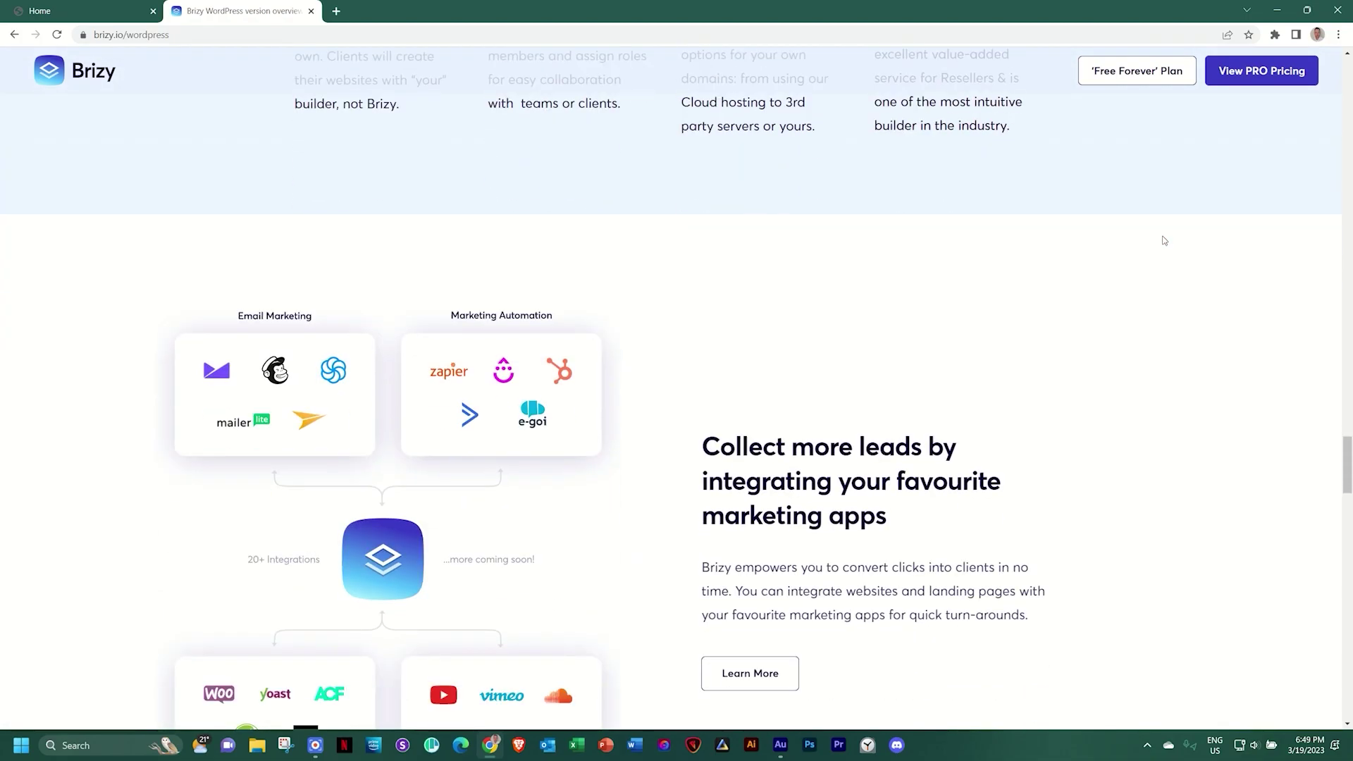
scroll(1163, 241, down, 12)
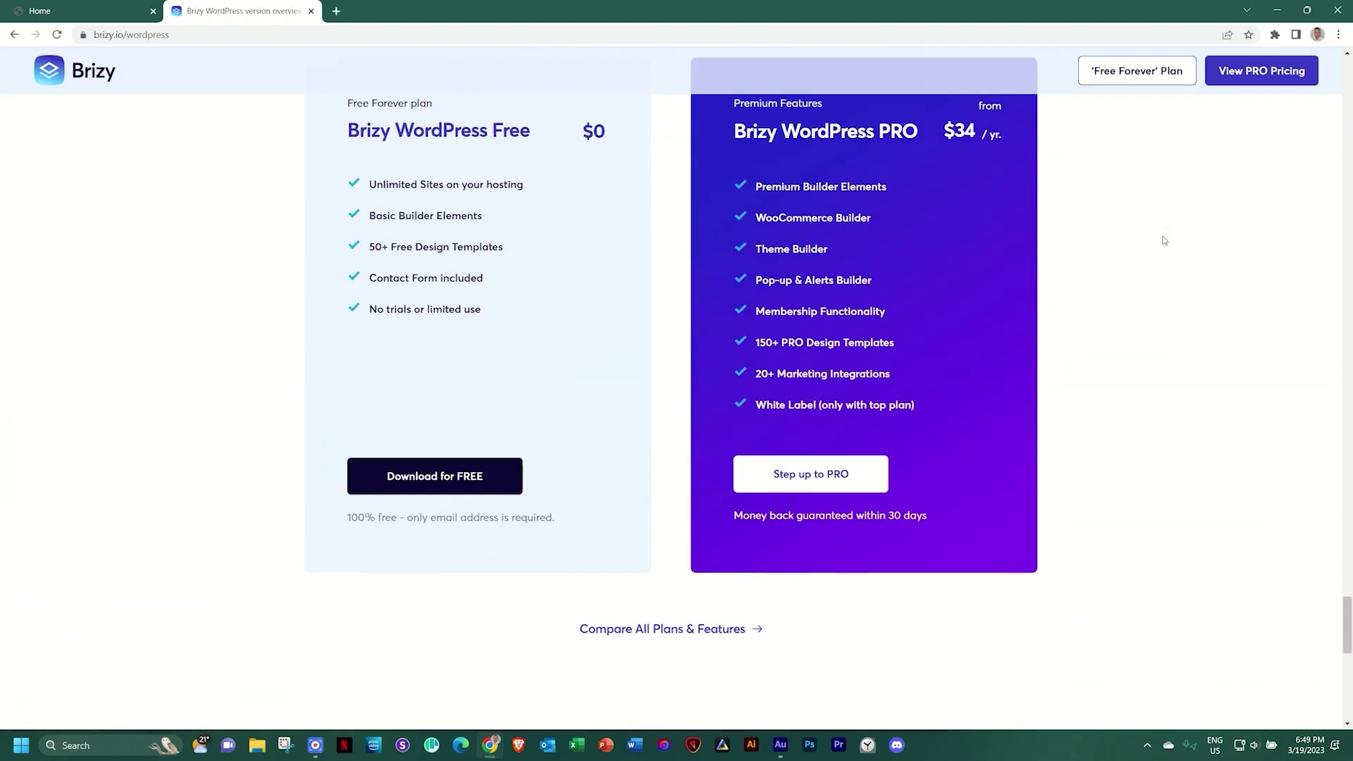
Open Compare All Plans & Features and read the Personal, Freelancer and Agency table down to PRO Website Licenses
click(658, 628)
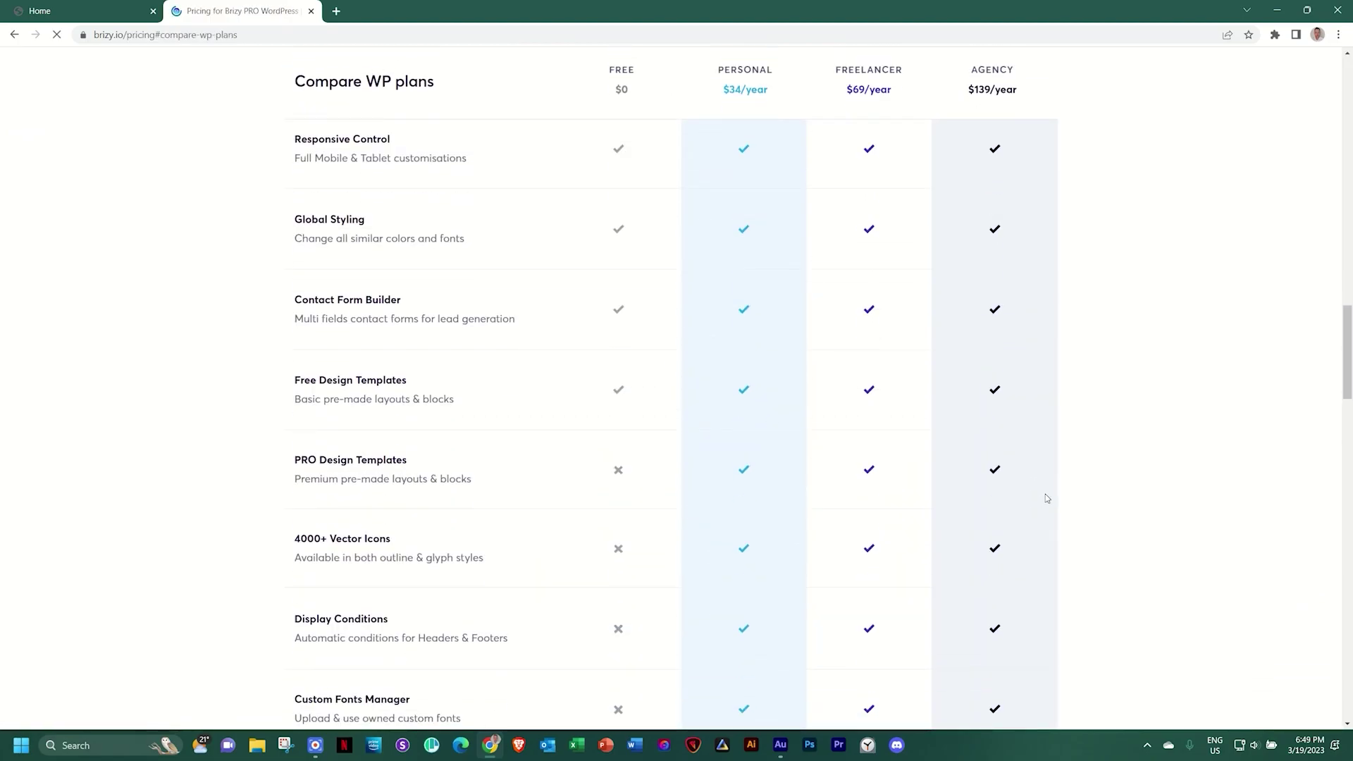
scroll(1046, 493, up, 13)
scroll(1047, 499, up, 8)
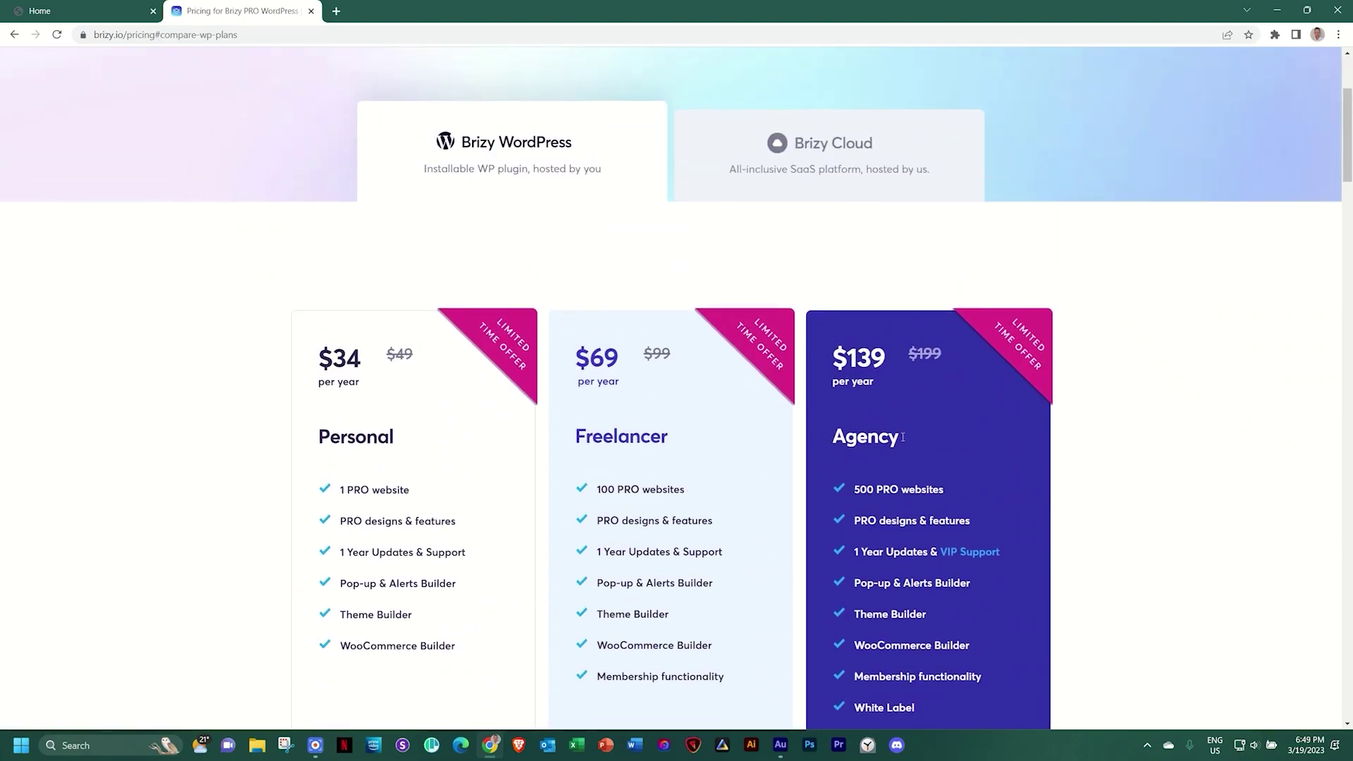
scroll(1085, 464, down, 5)
scroll(1097, 464, down, 12)
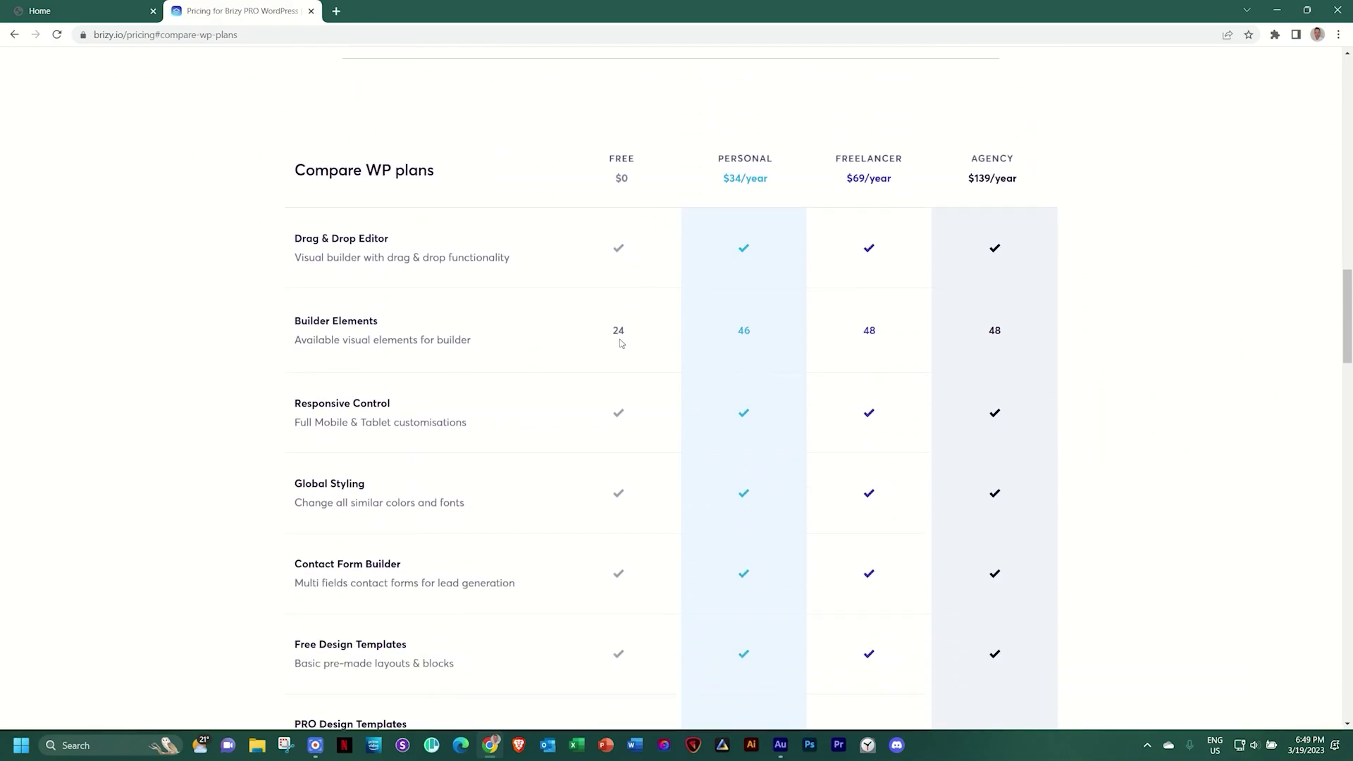
scroll(621, 343, down, 4)
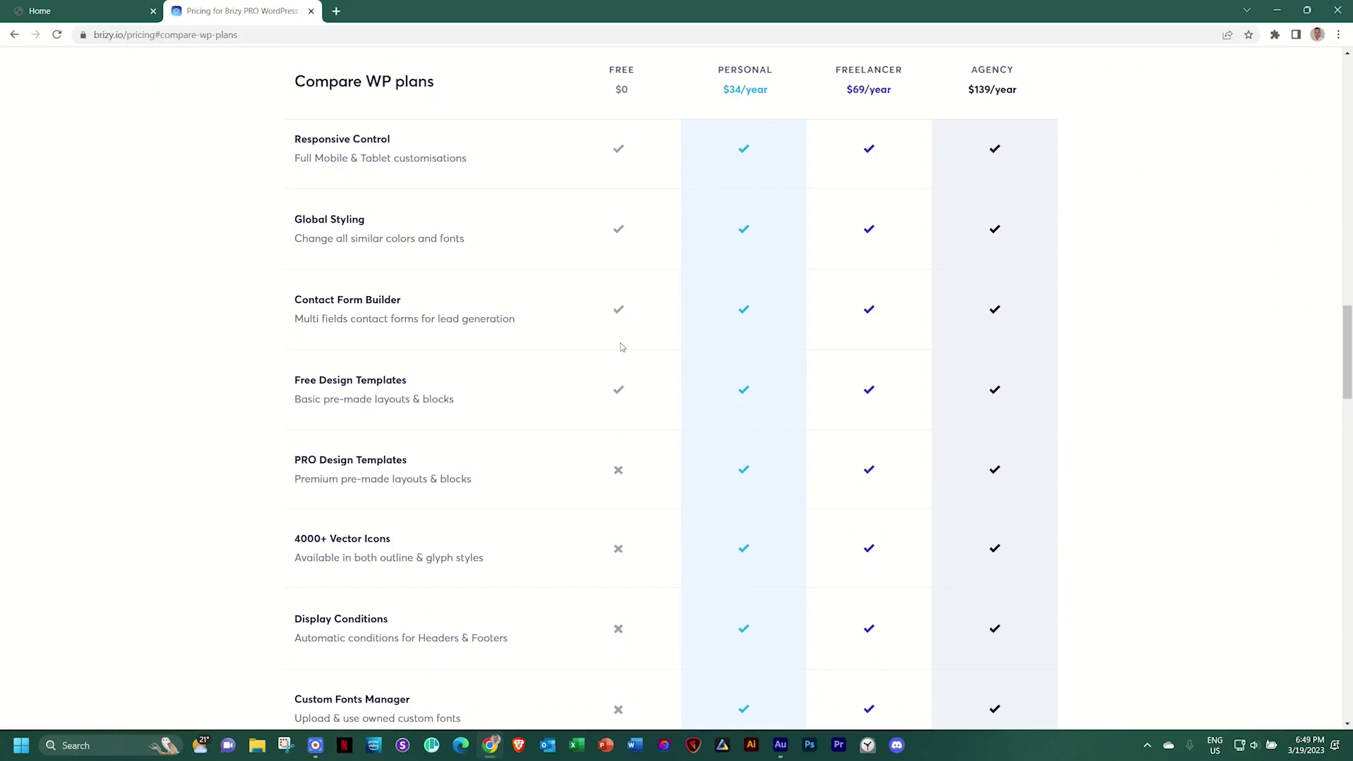
scroll(620, 347, up, 4)
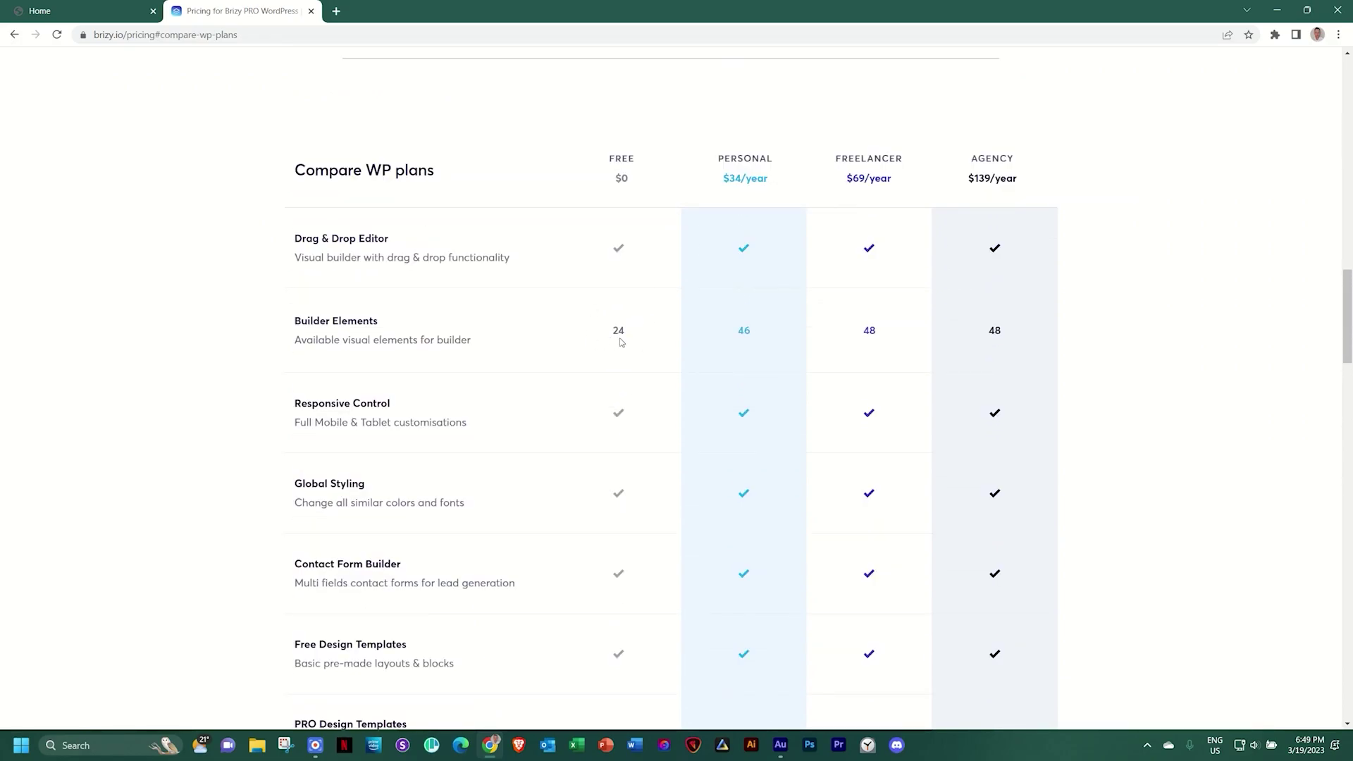
scroll(669, 338, down, 5)
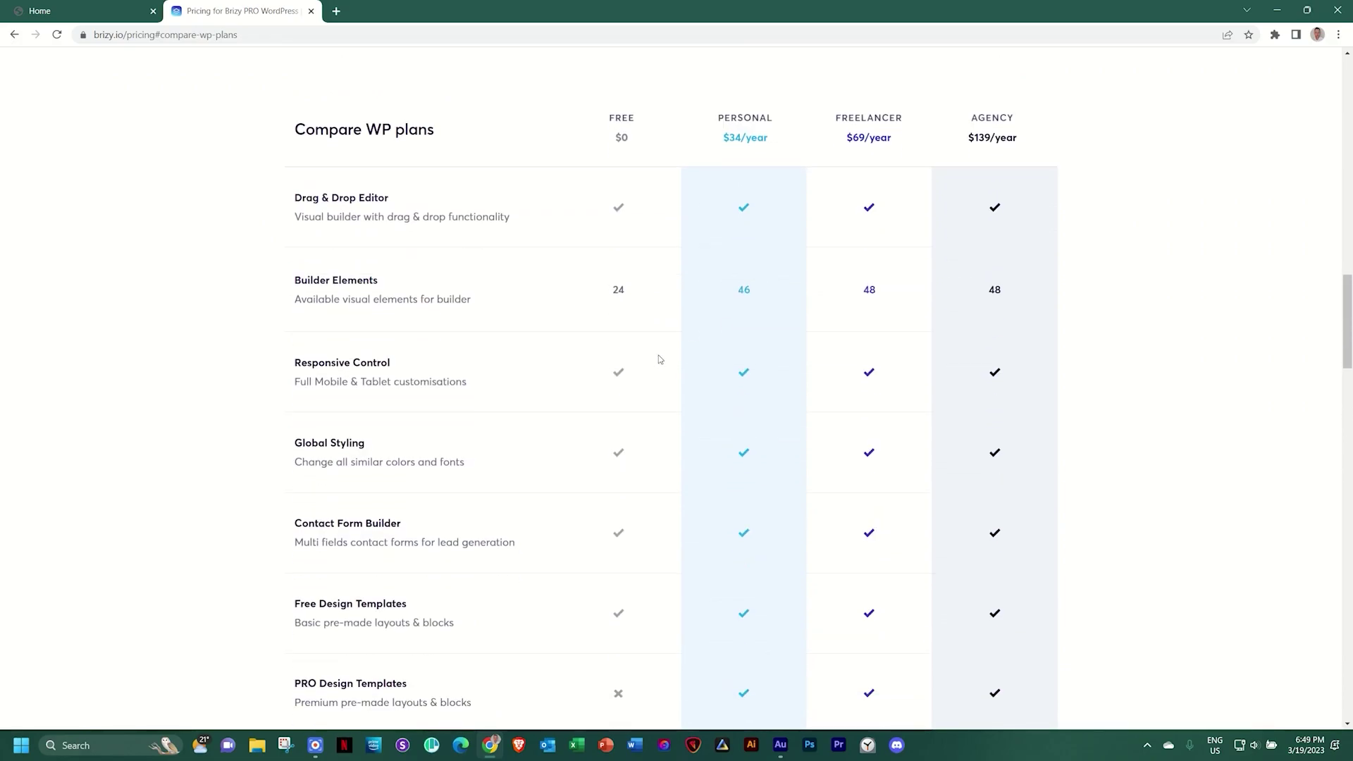
scroll(659, 357, down, 1)
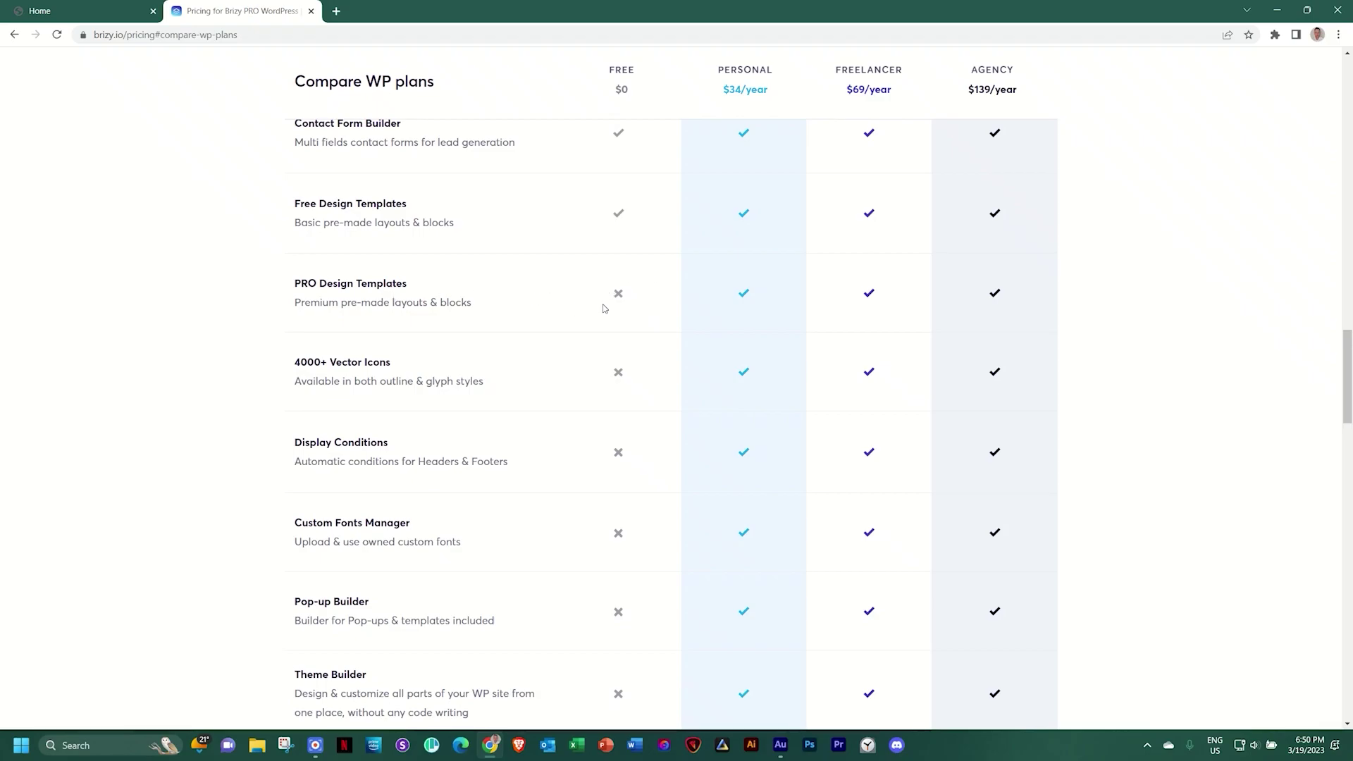
scroll(602, 308, down, 2)
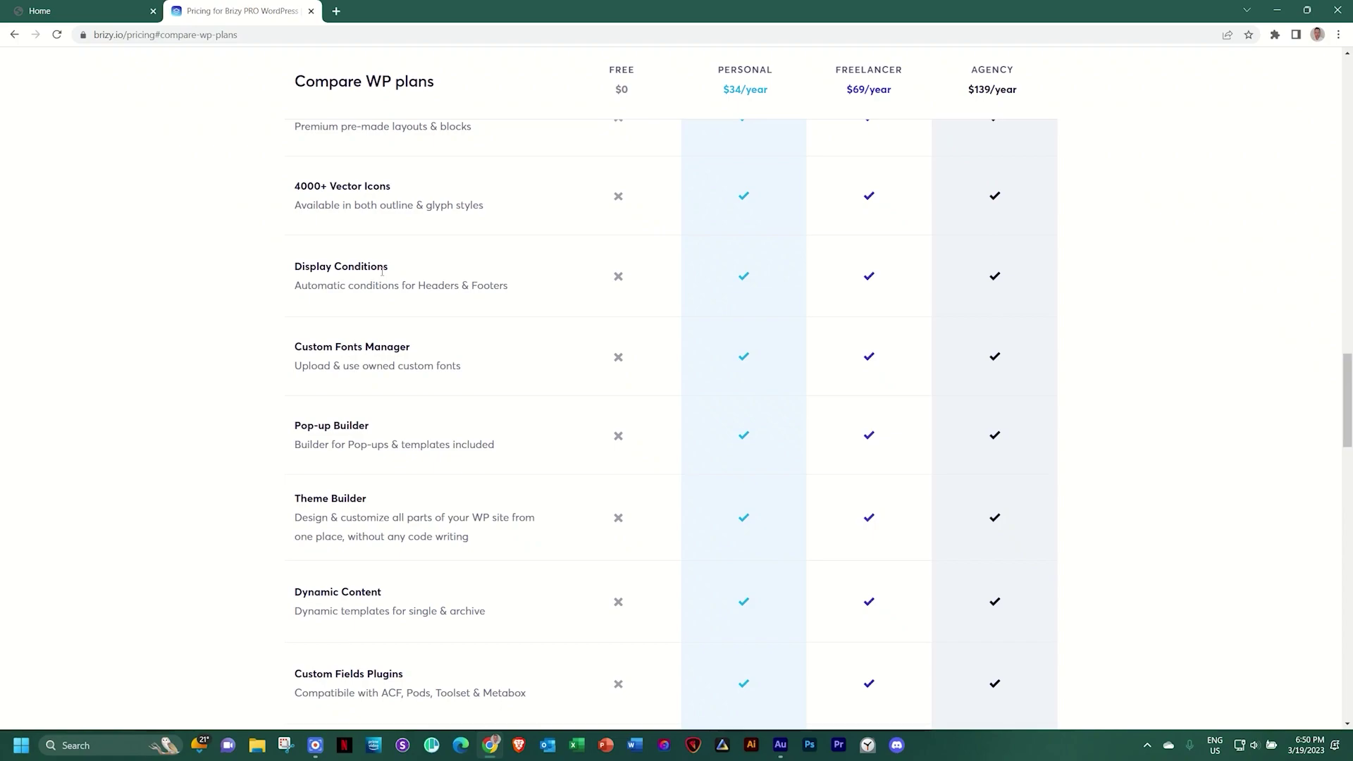
scroll(418, 278, down, 1)
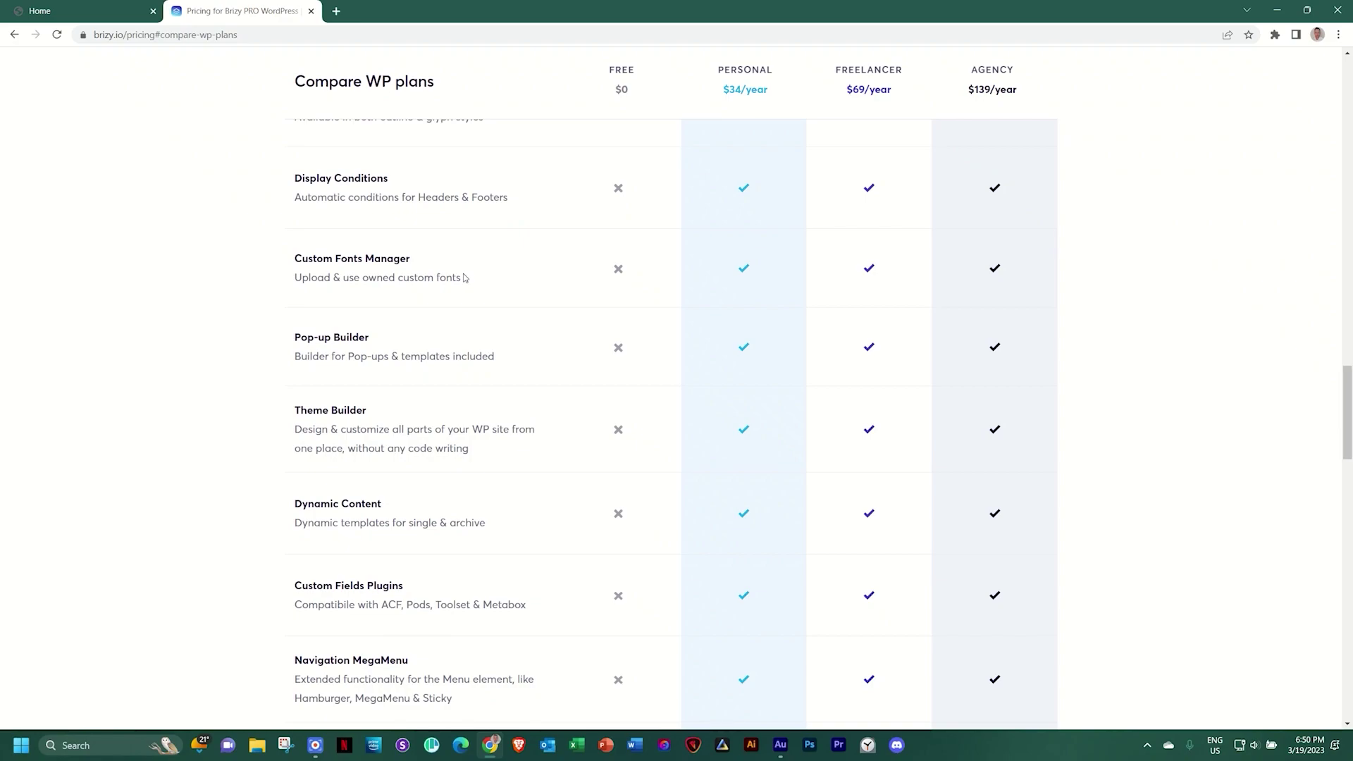
scroll(464, 278, down, 1)
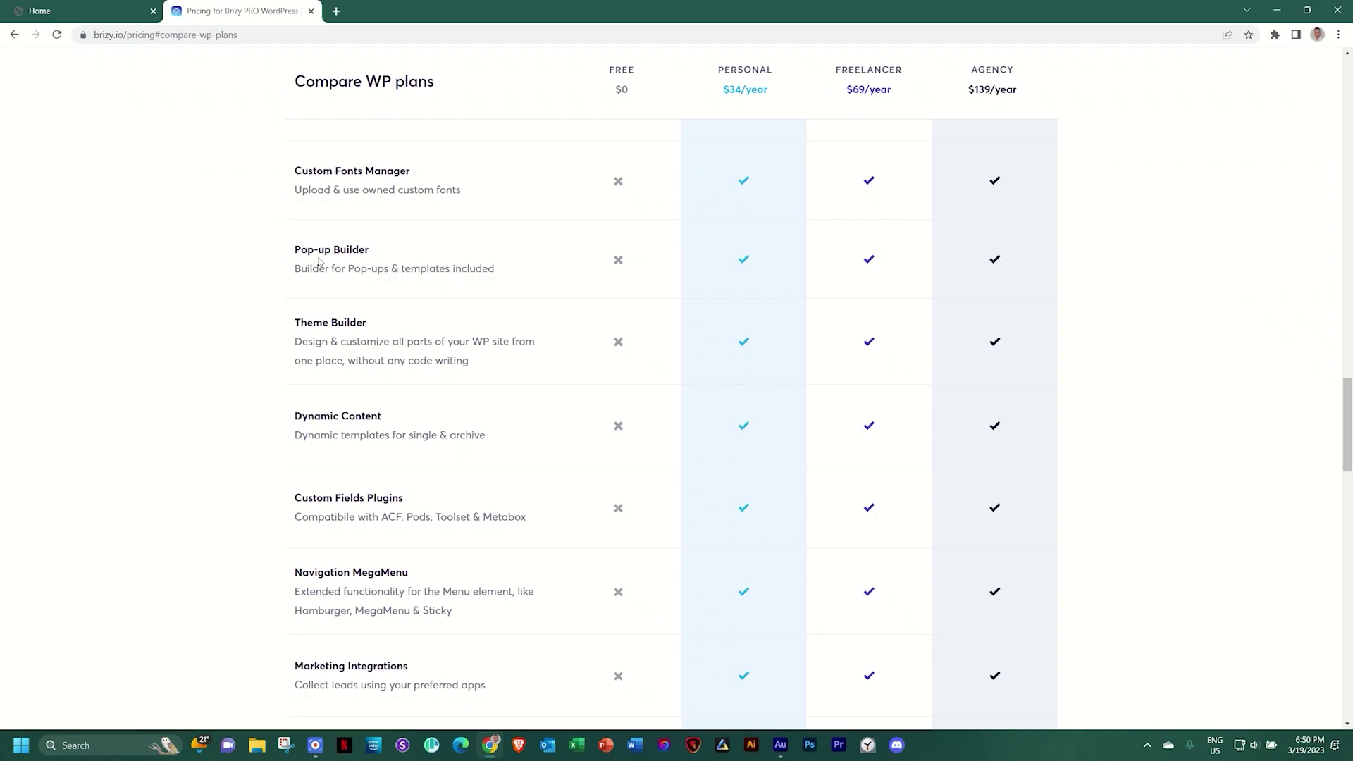
scroll(319, 262, down, 1)
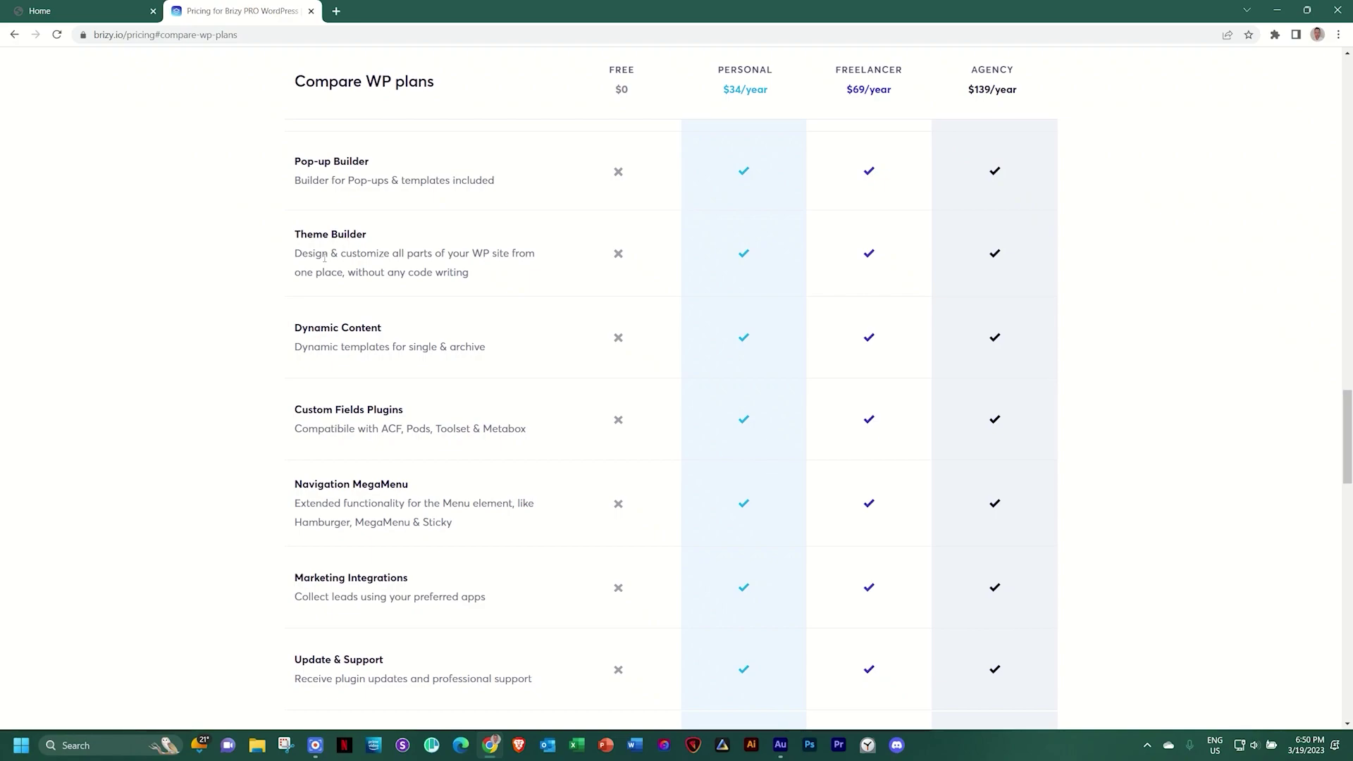
scroll(350, 258, down, 1)
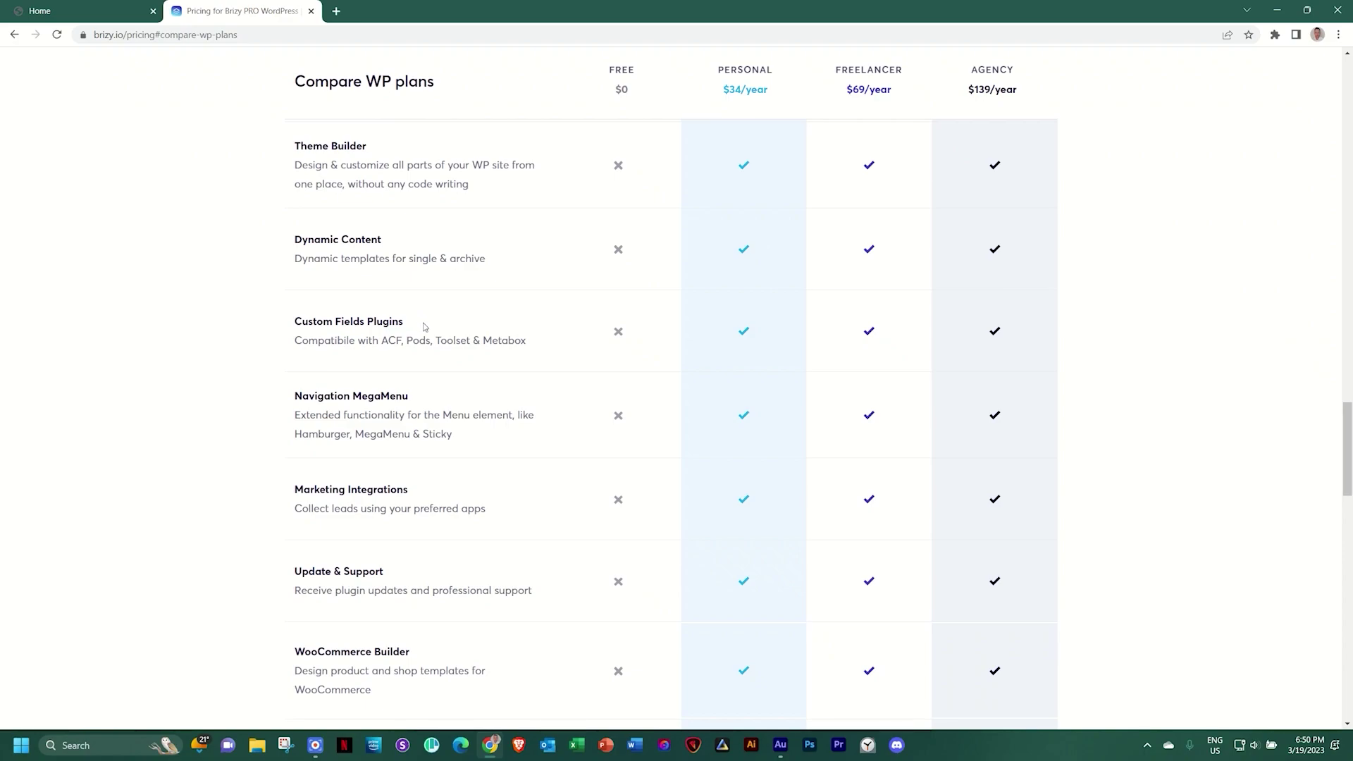
scroll(425, 327, down, 2)
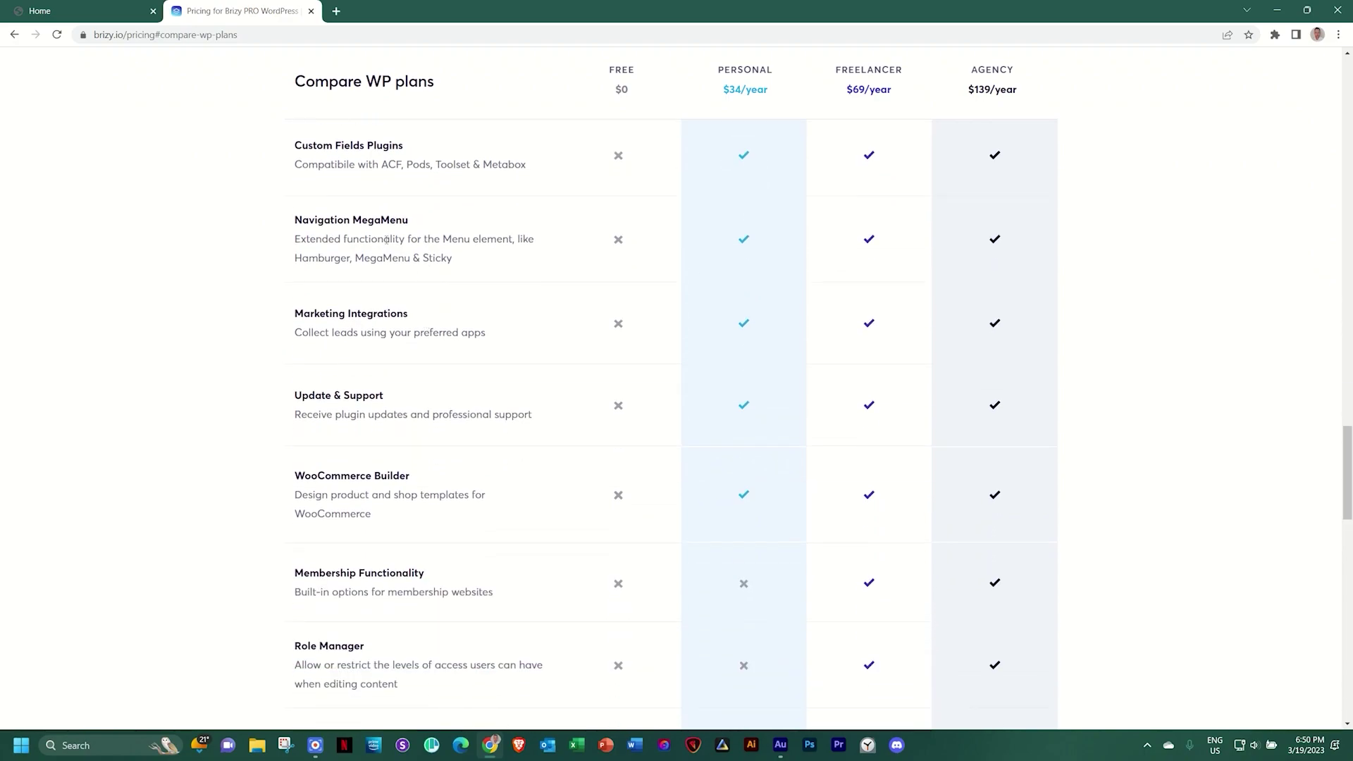
scroll(386, 239, down, 1)
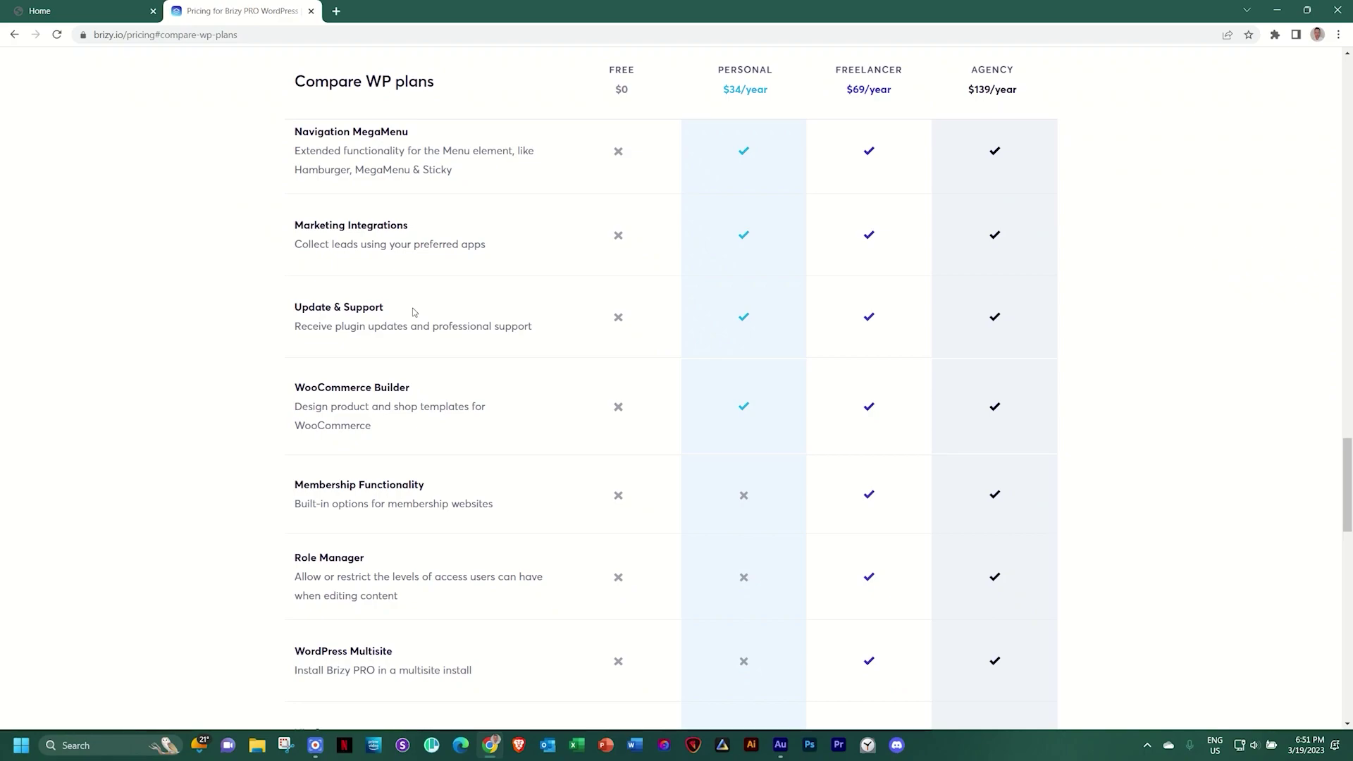
scroll(414, 312, down, 1)
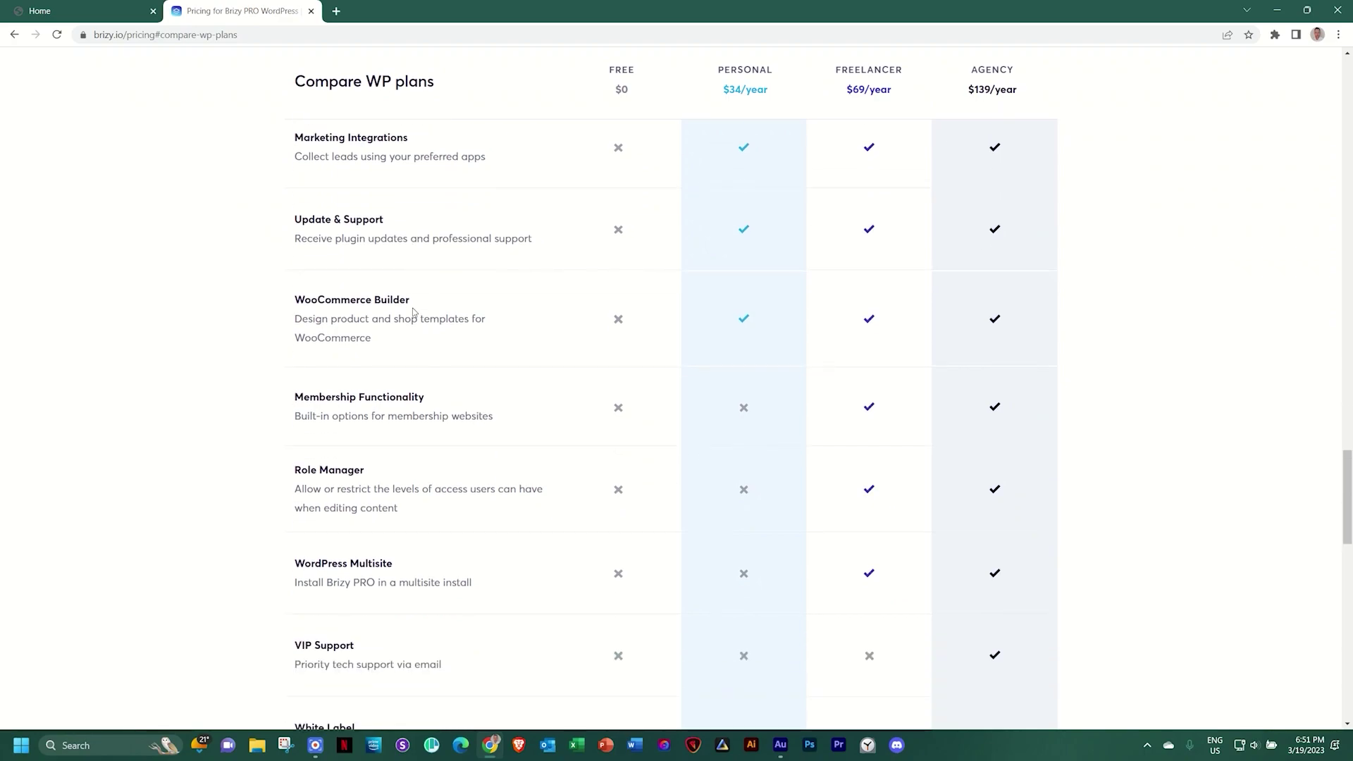
scroll(414, 313, down, 1)
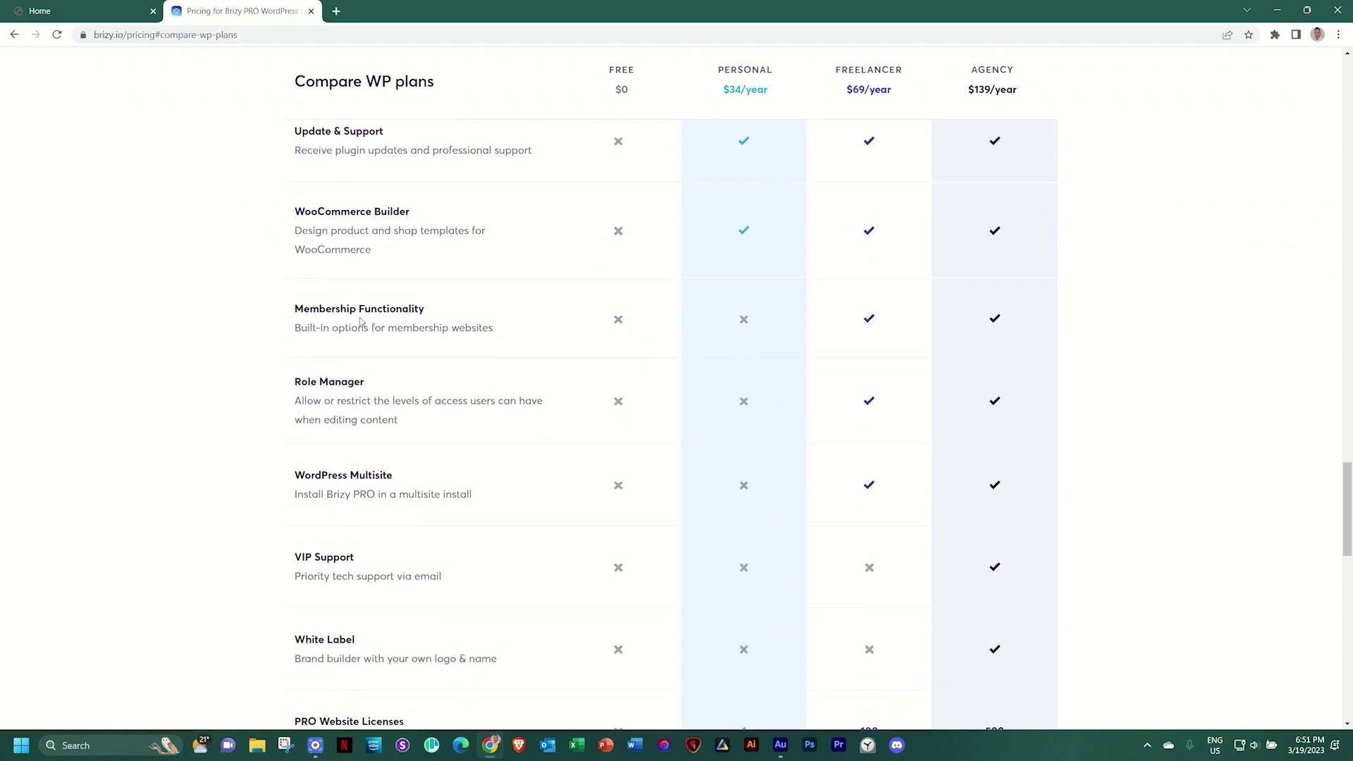
scroll(451, 319, down, 2)
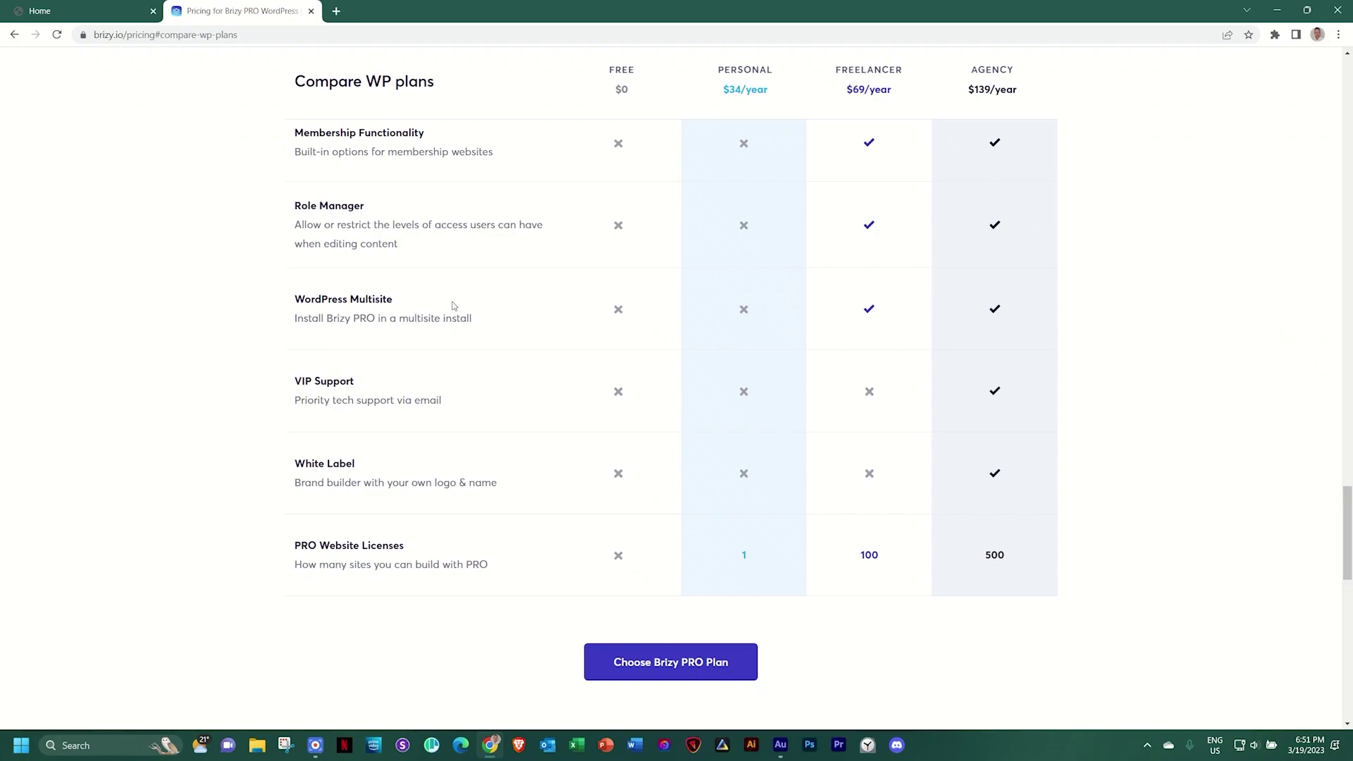
scroll(453, 305, down, 1)
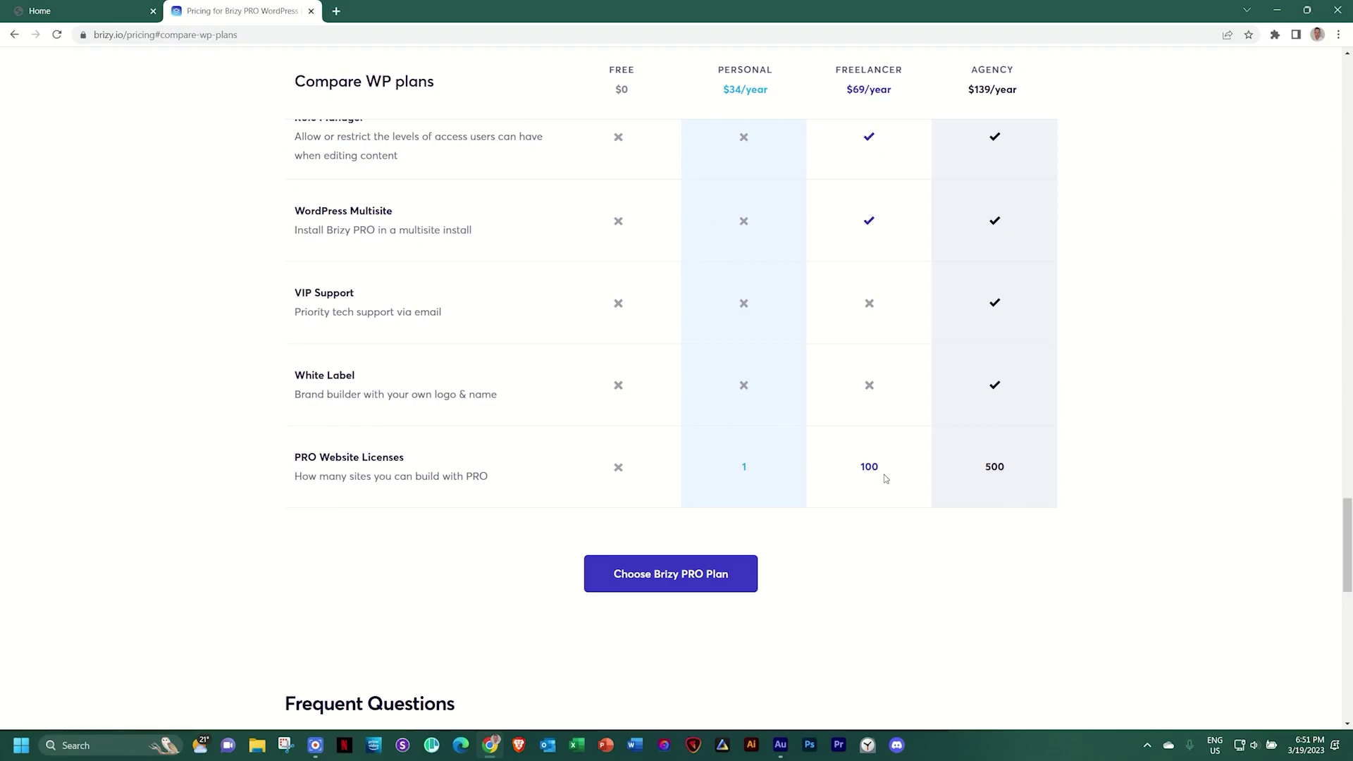
Scroll the brizy.io pricing page back up toward the top
scroll(885, 479, up, 12)
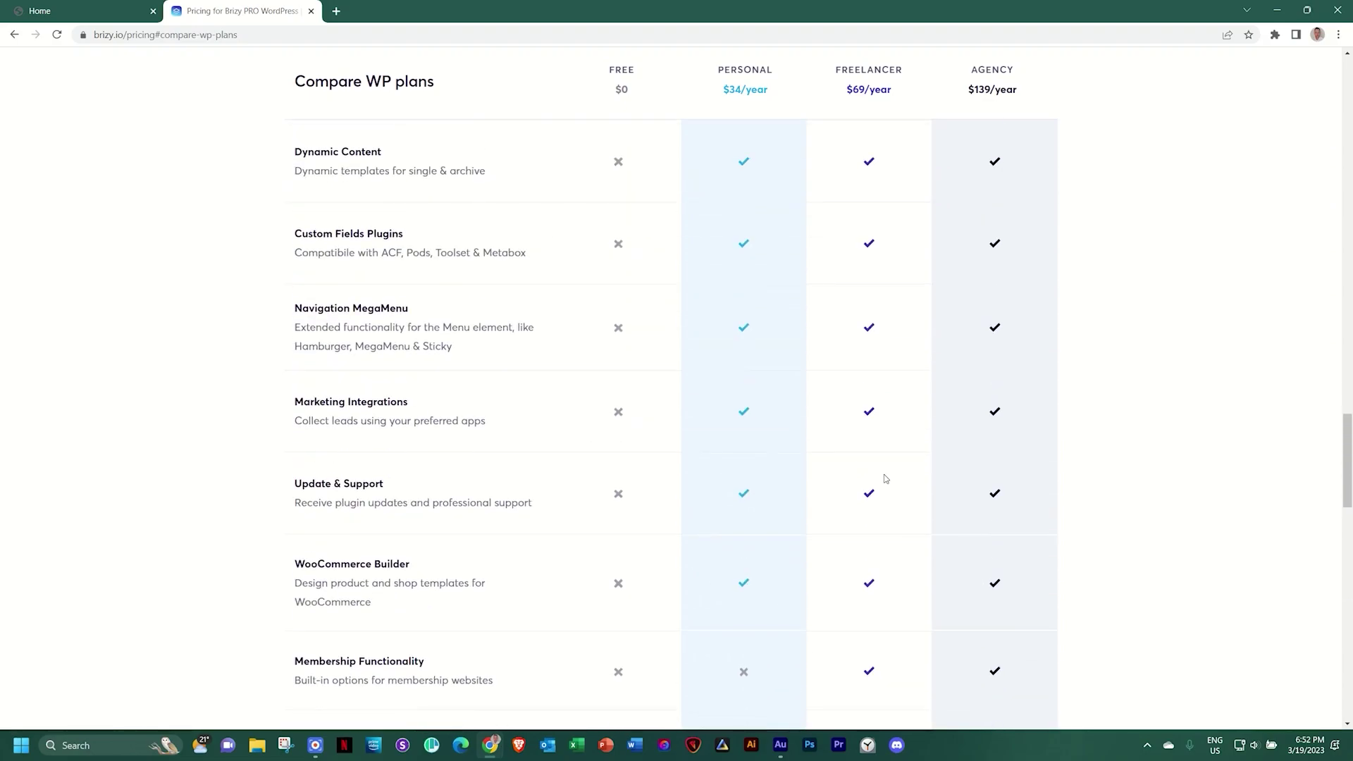
scroll(885, 475, down, 4)
scroll(885, 475, up, 9)
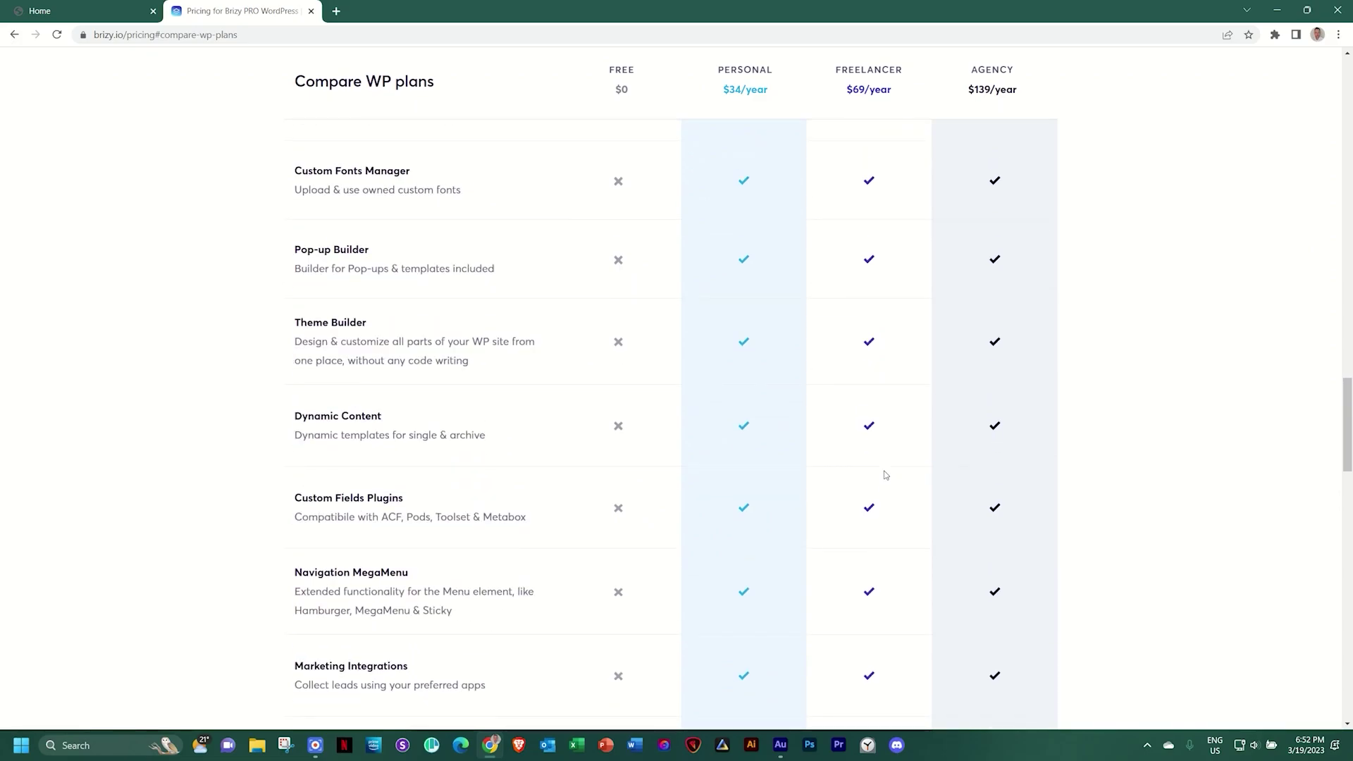
scroll(885, 474, up, 4)
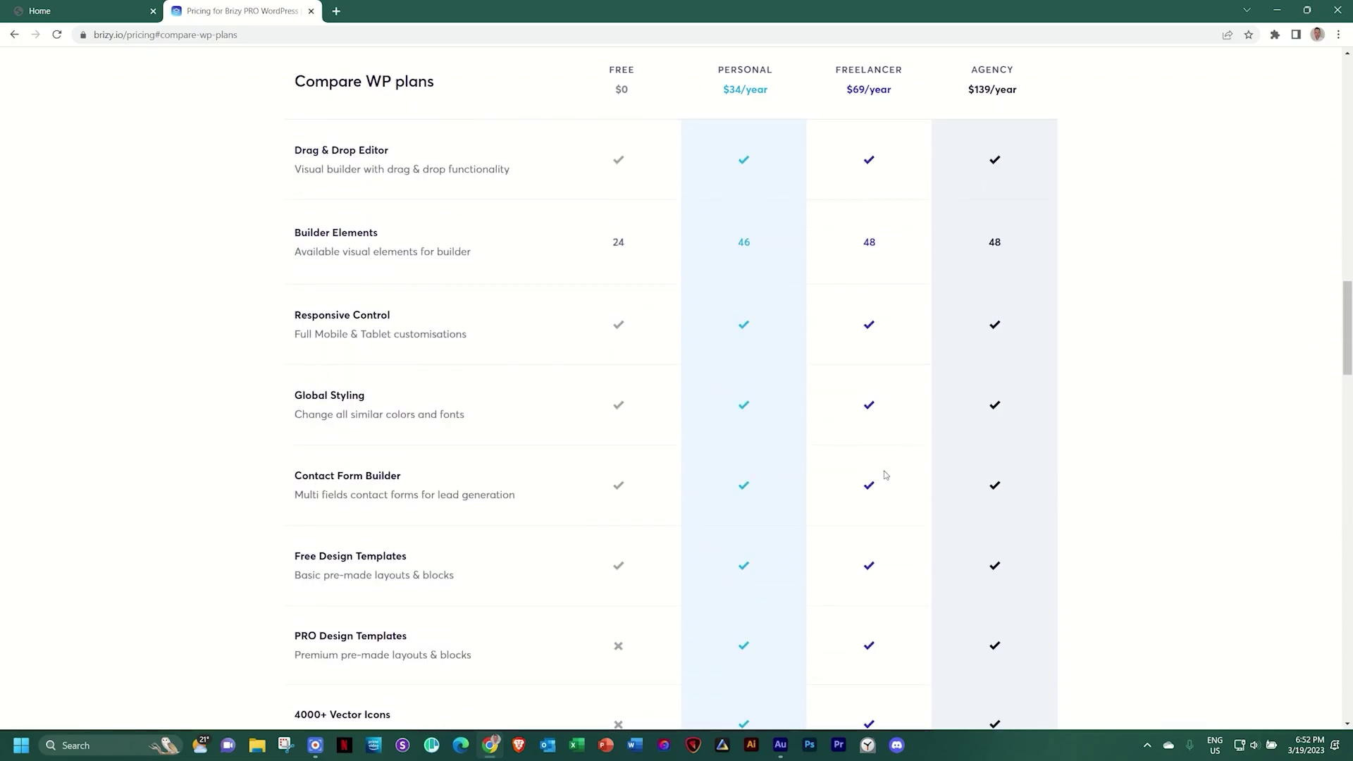
scroll(885, 474, up, 3)
scroll(885, 475, up, 8)
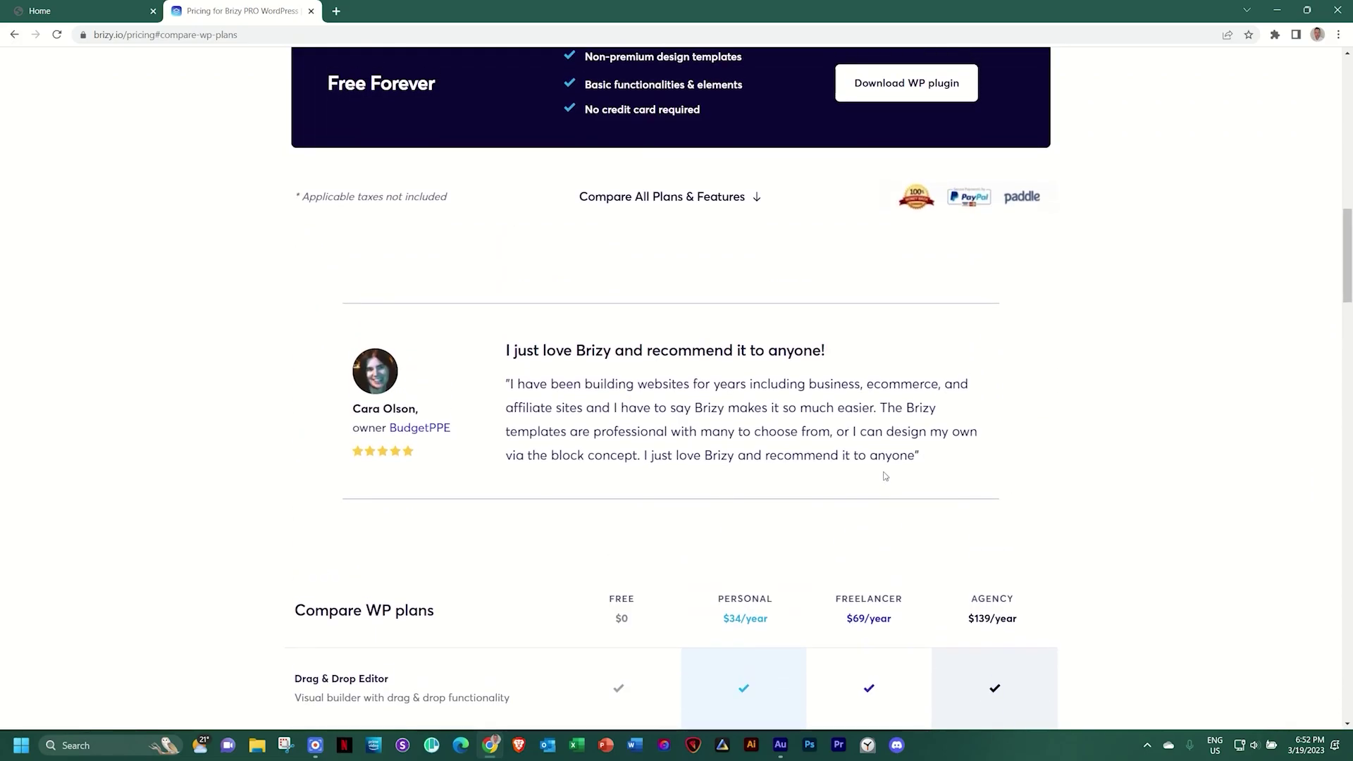
scroll(883, 476, up, 1)
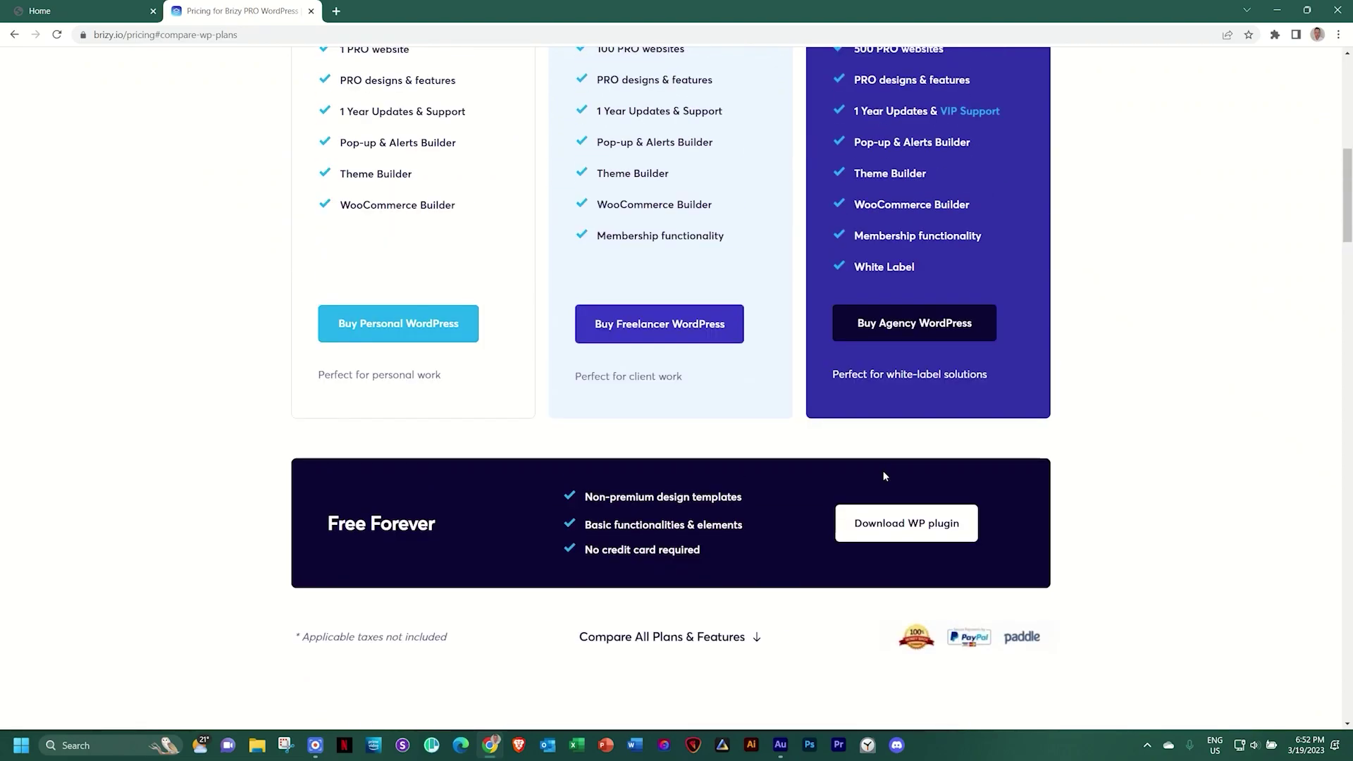
scroll(883, 475, down, 2)
scroll(884, 476, up, 6)
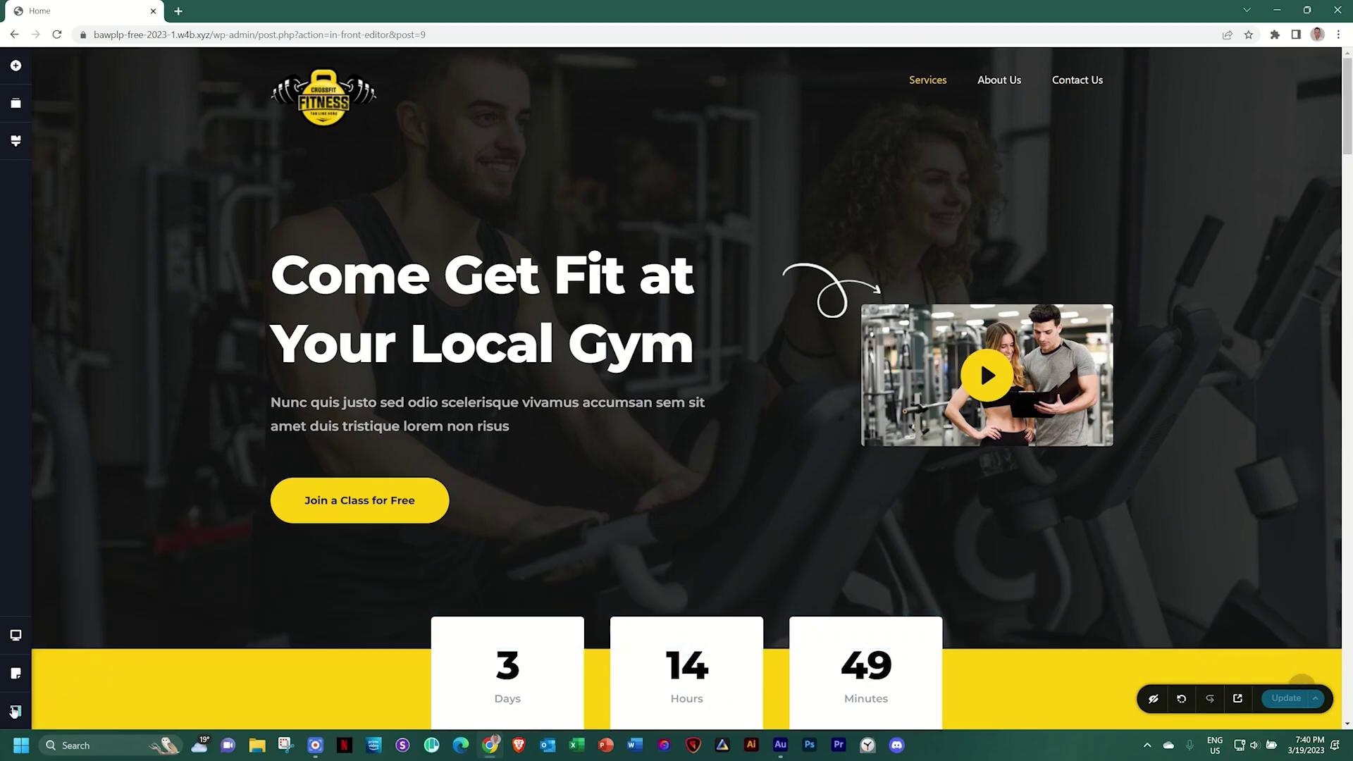
Exit the Brizy editor to the WordPress Pages list, then launch Appearance > Customise
click(15, 709)
click(73, 709)
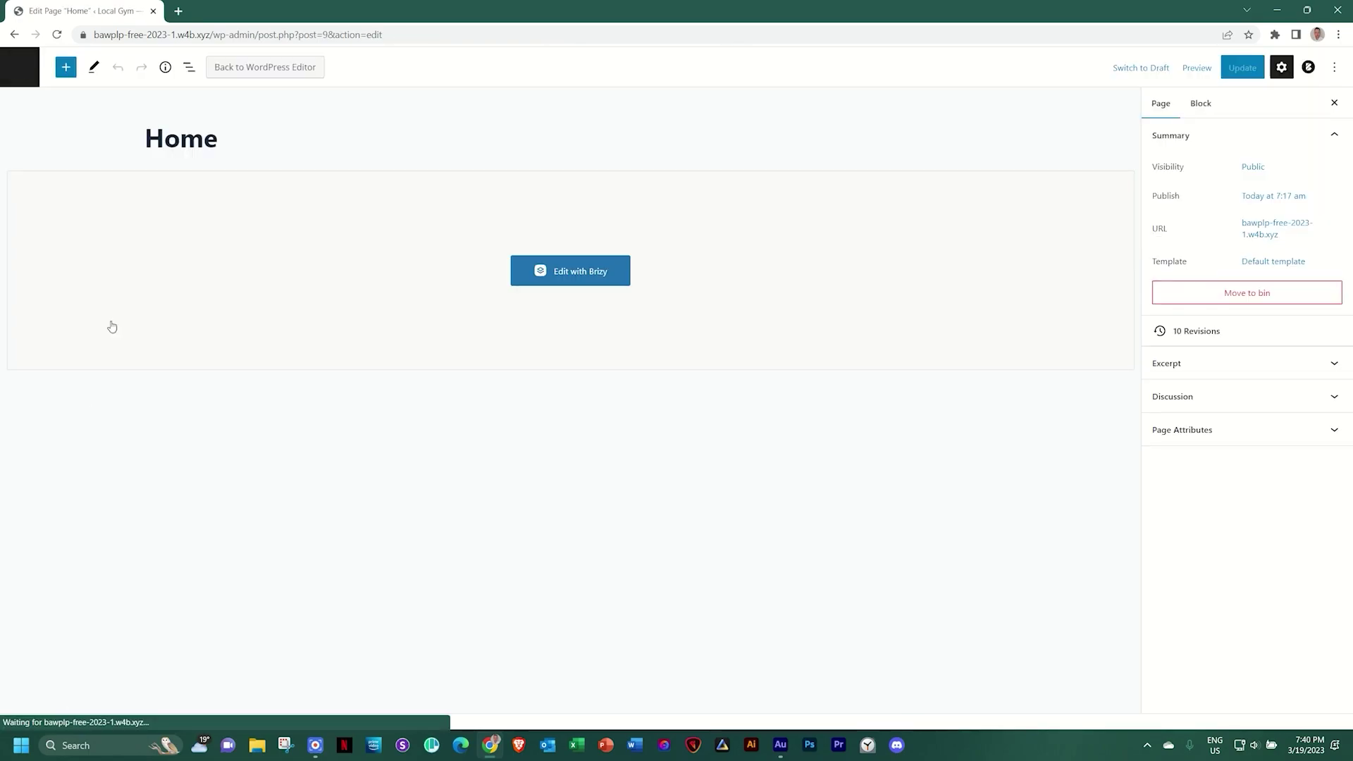
click(21, 64)
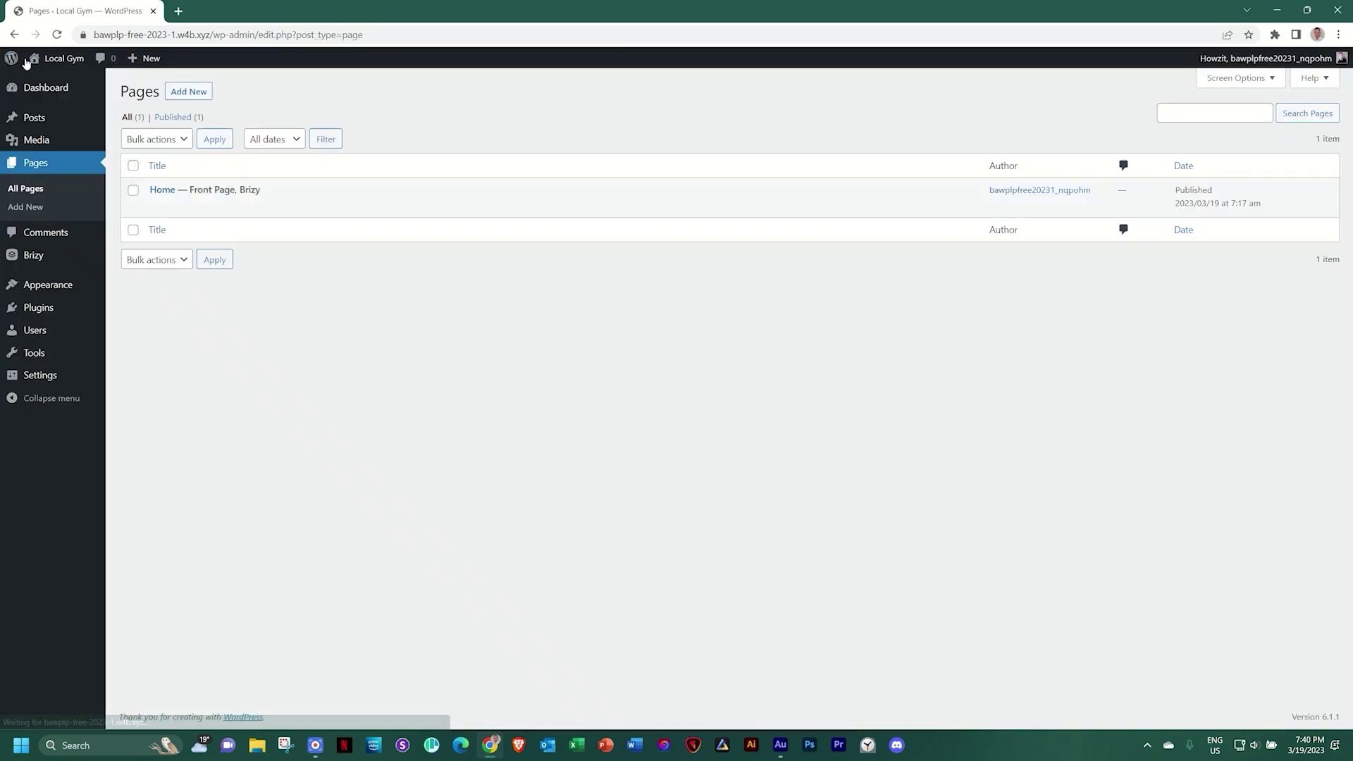
mouse_move(48, 294)
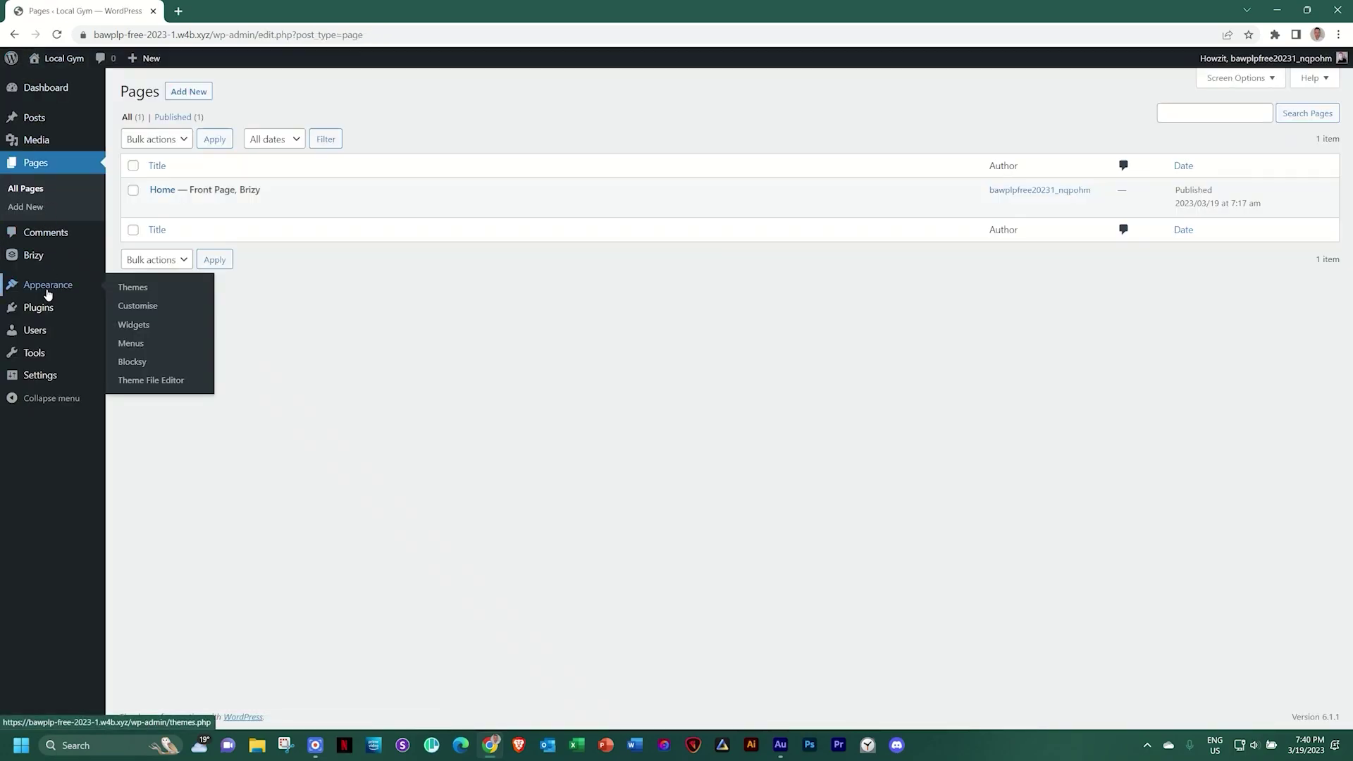
click(133, 305)
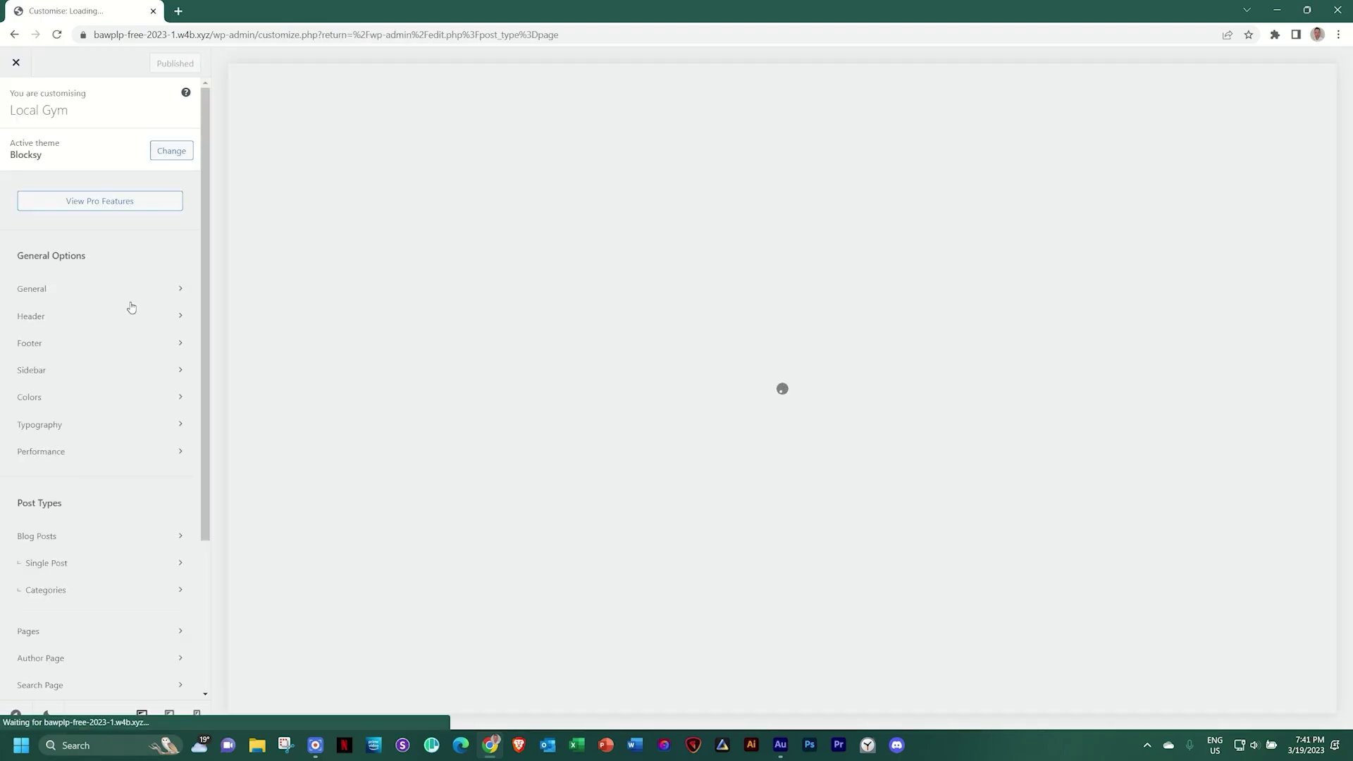
Set the yellow kettlebell favicon as the Site Identity icon, crop it, publish and close the Customiser
scroll(131, 307, down, 3)
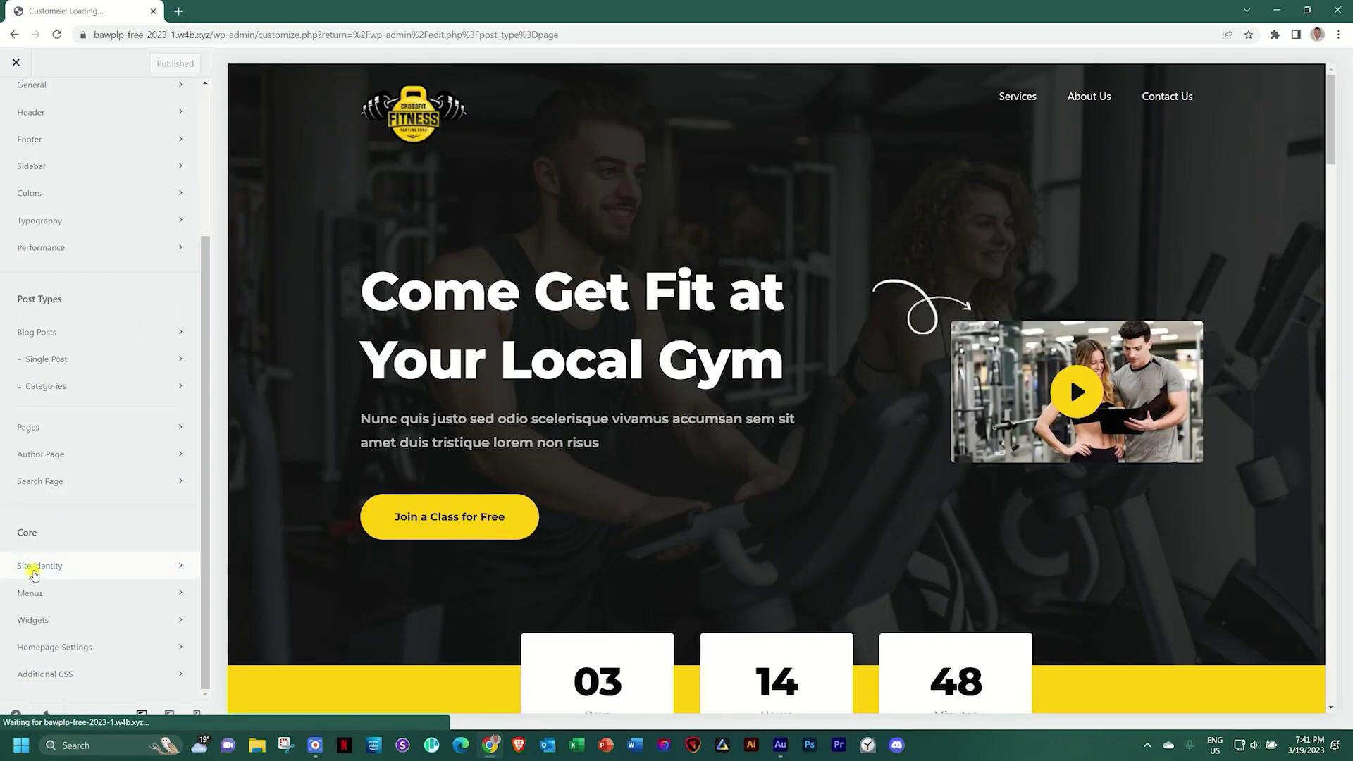
click(33, 569)
click(83, 358)
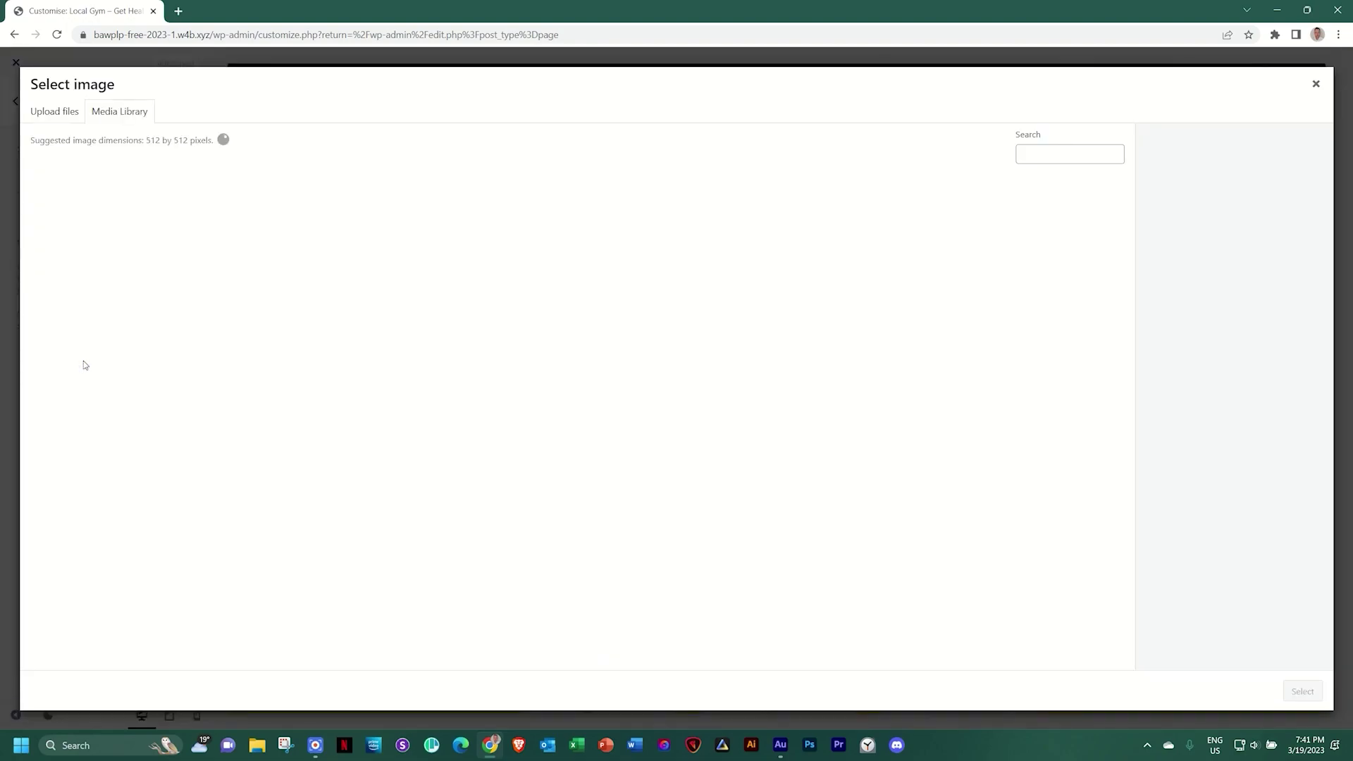
click(654, 234)
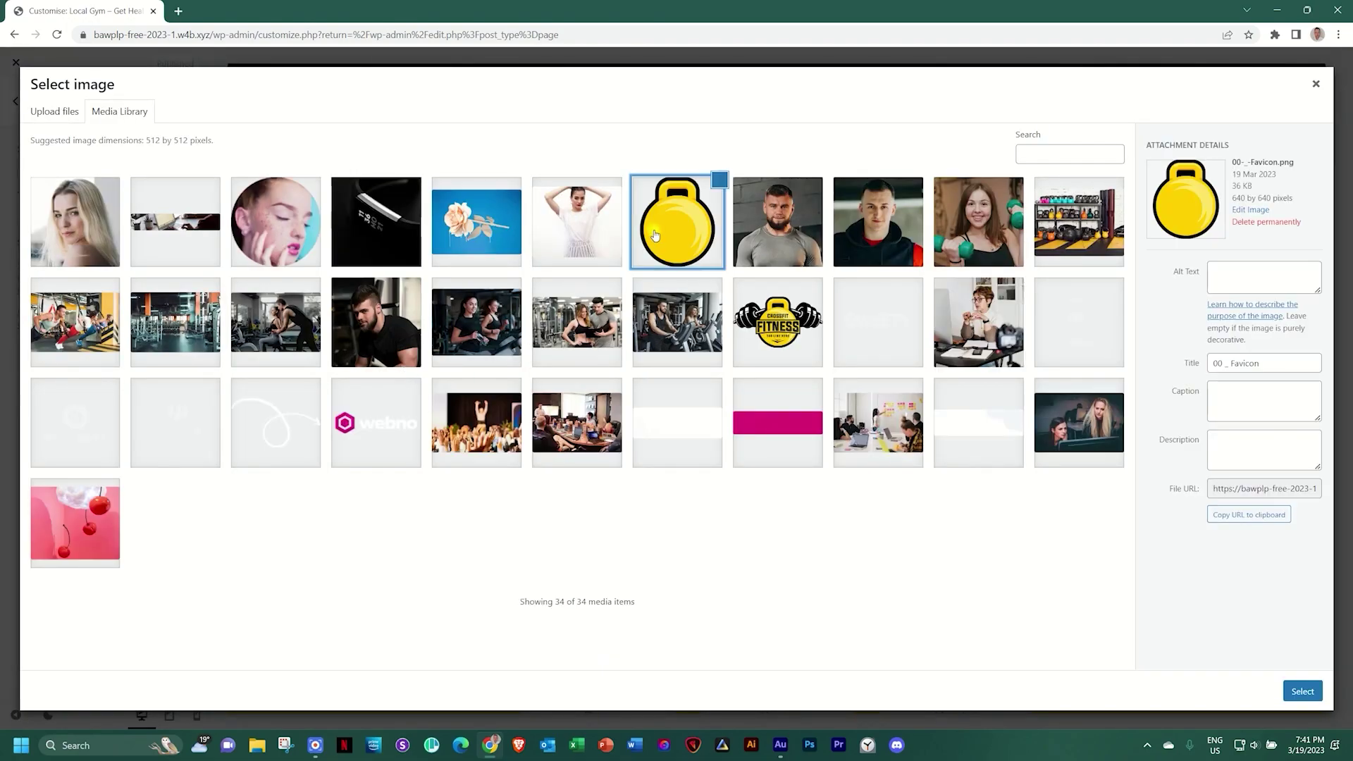
click(1306, 693)
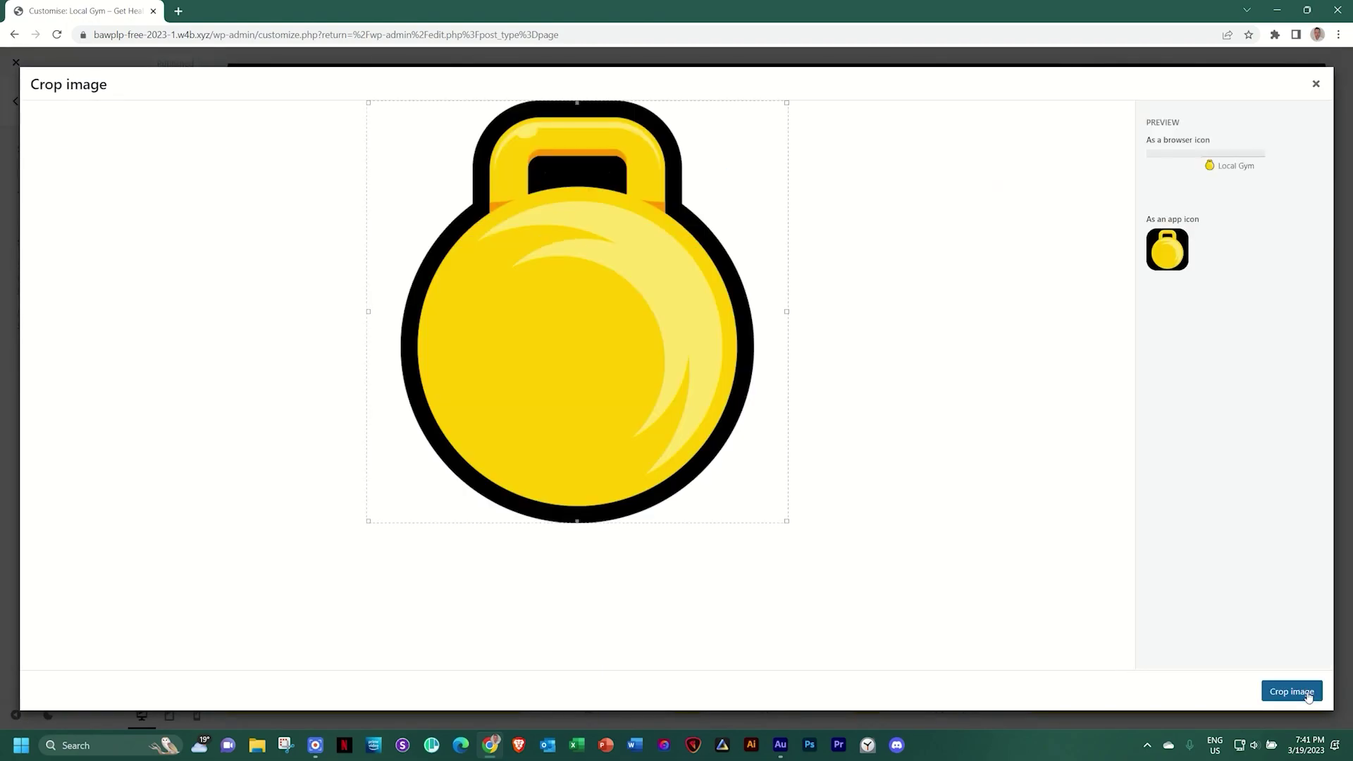
click(1292, 691)
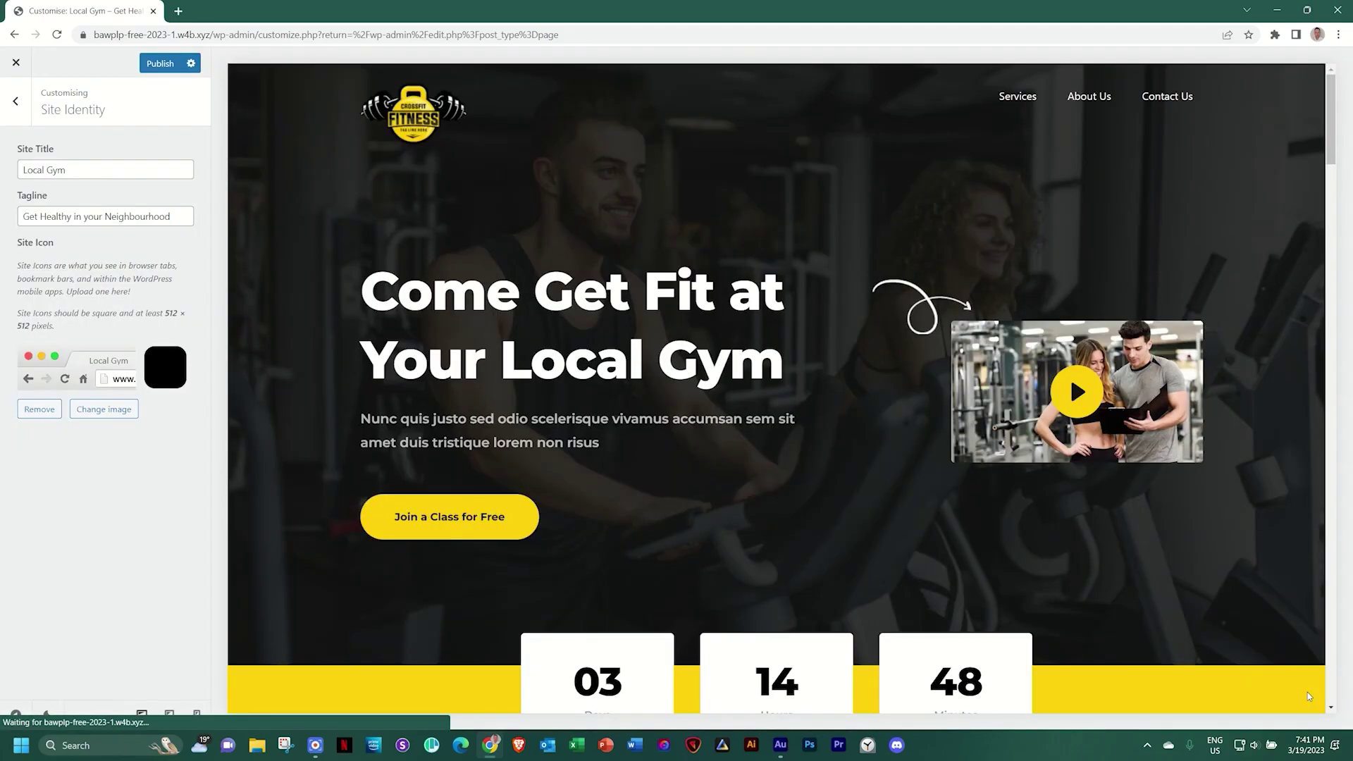
click(160, 64)
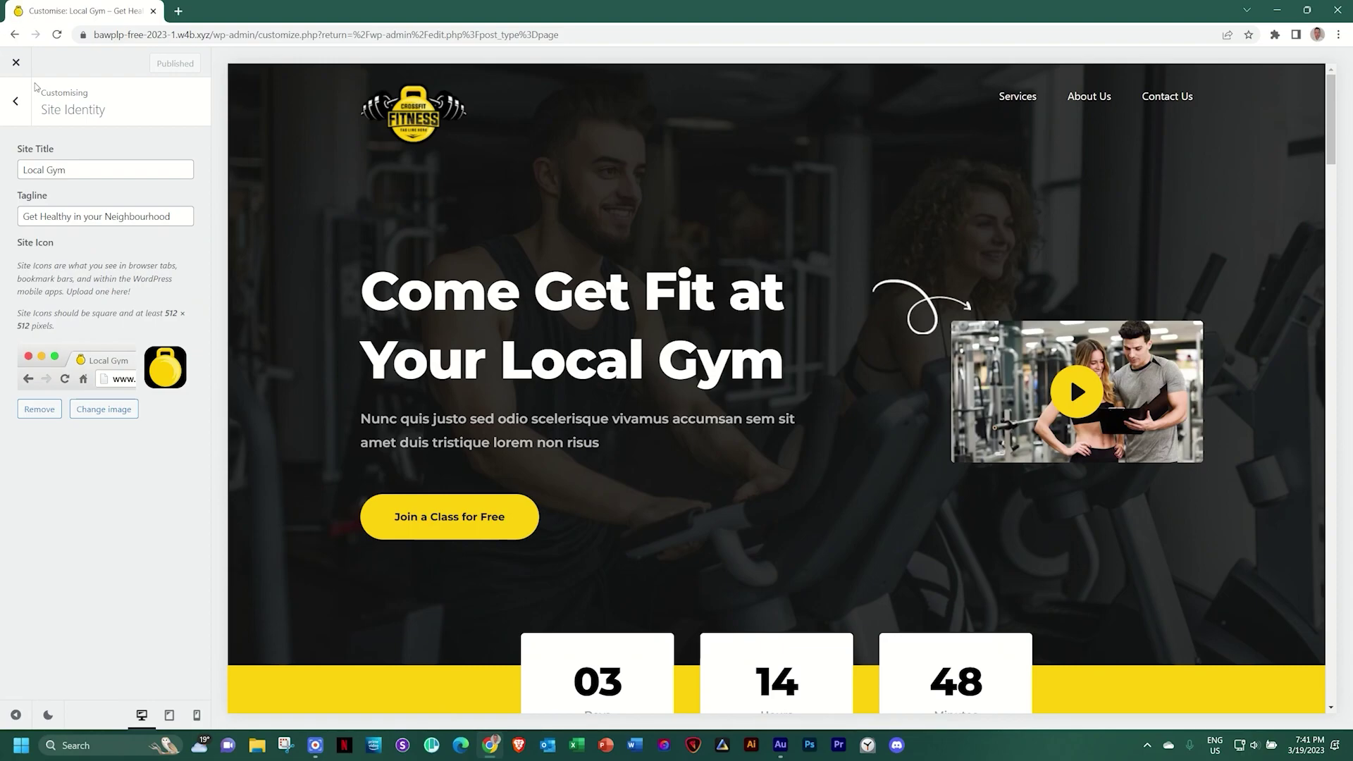
click(16, 67)
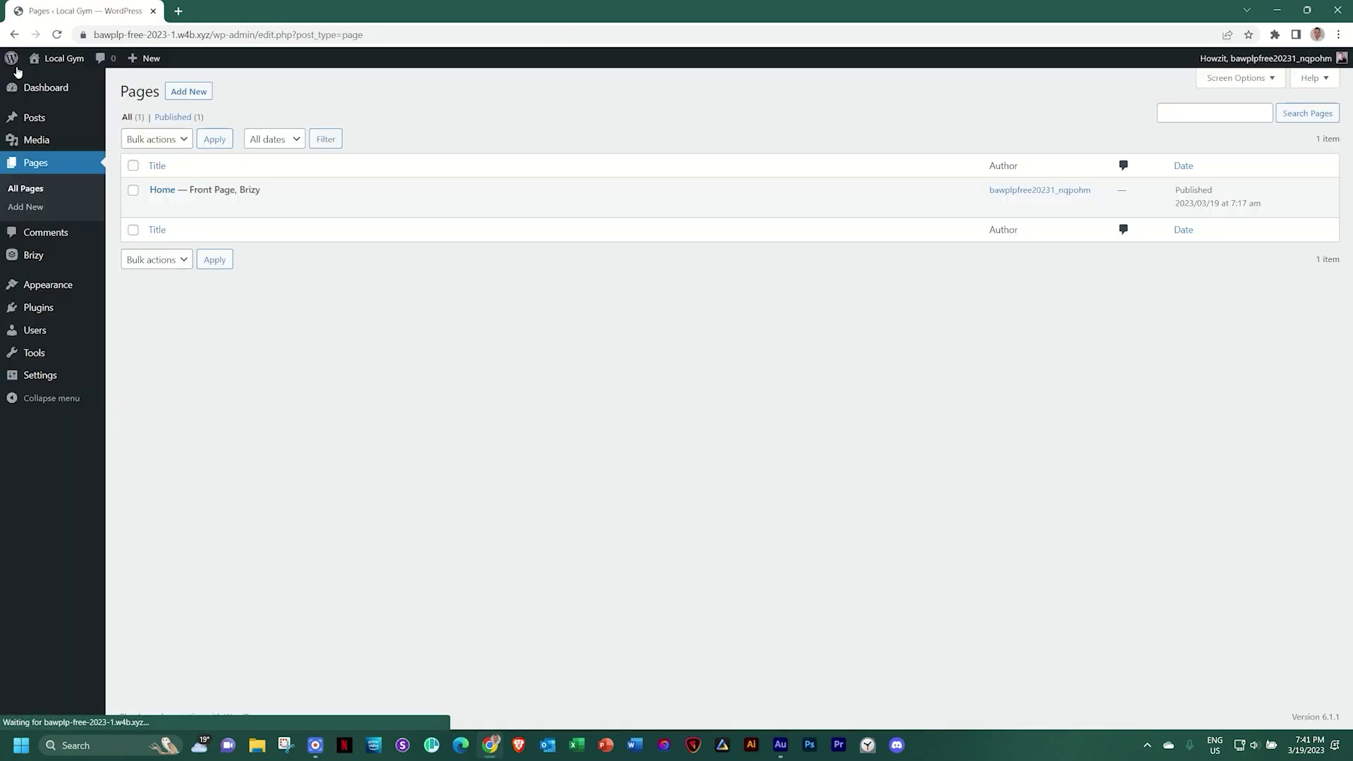
Visit the live Local Gym site and scroll past Lead Coach, testimonials, gallery and Contact Us map to the footer
click(52, 72)
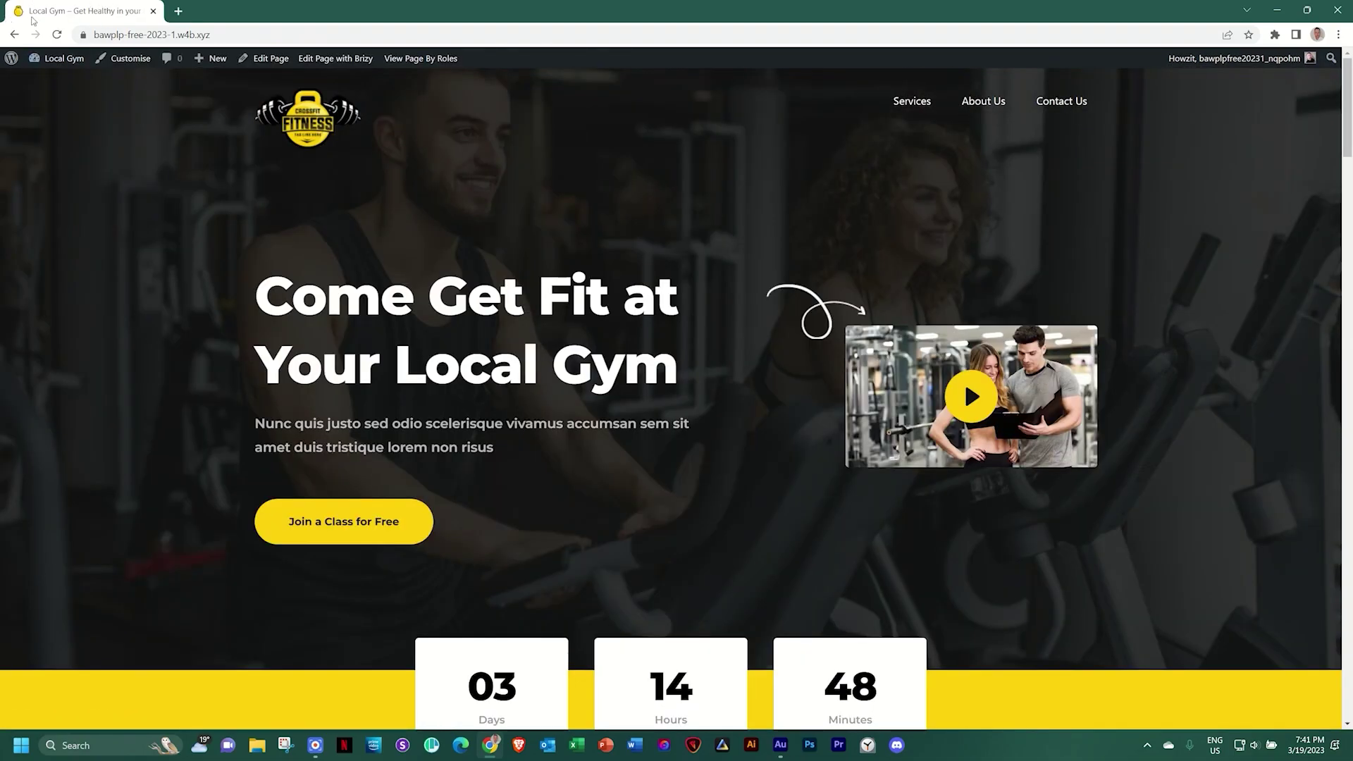
scroll(446, 285, down, 6)
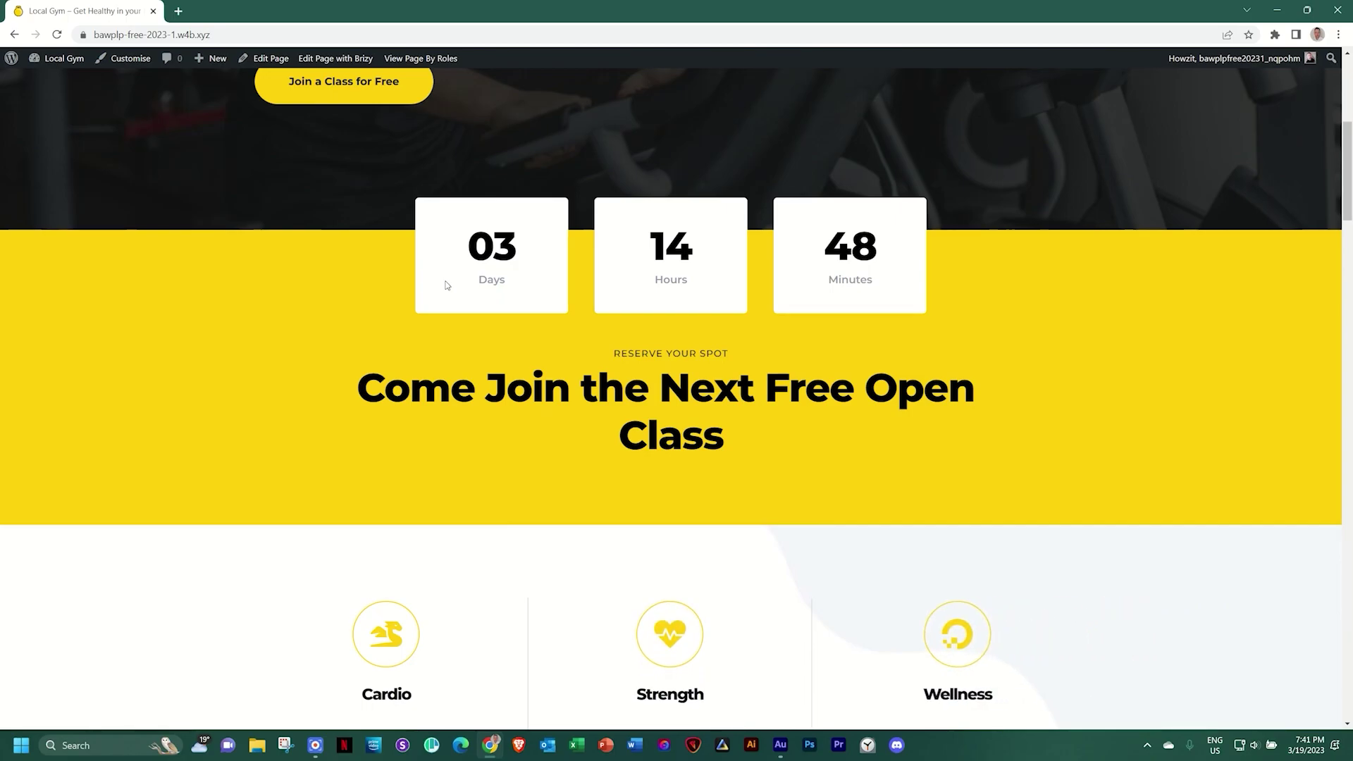
scroll(446, 284, down, 6)
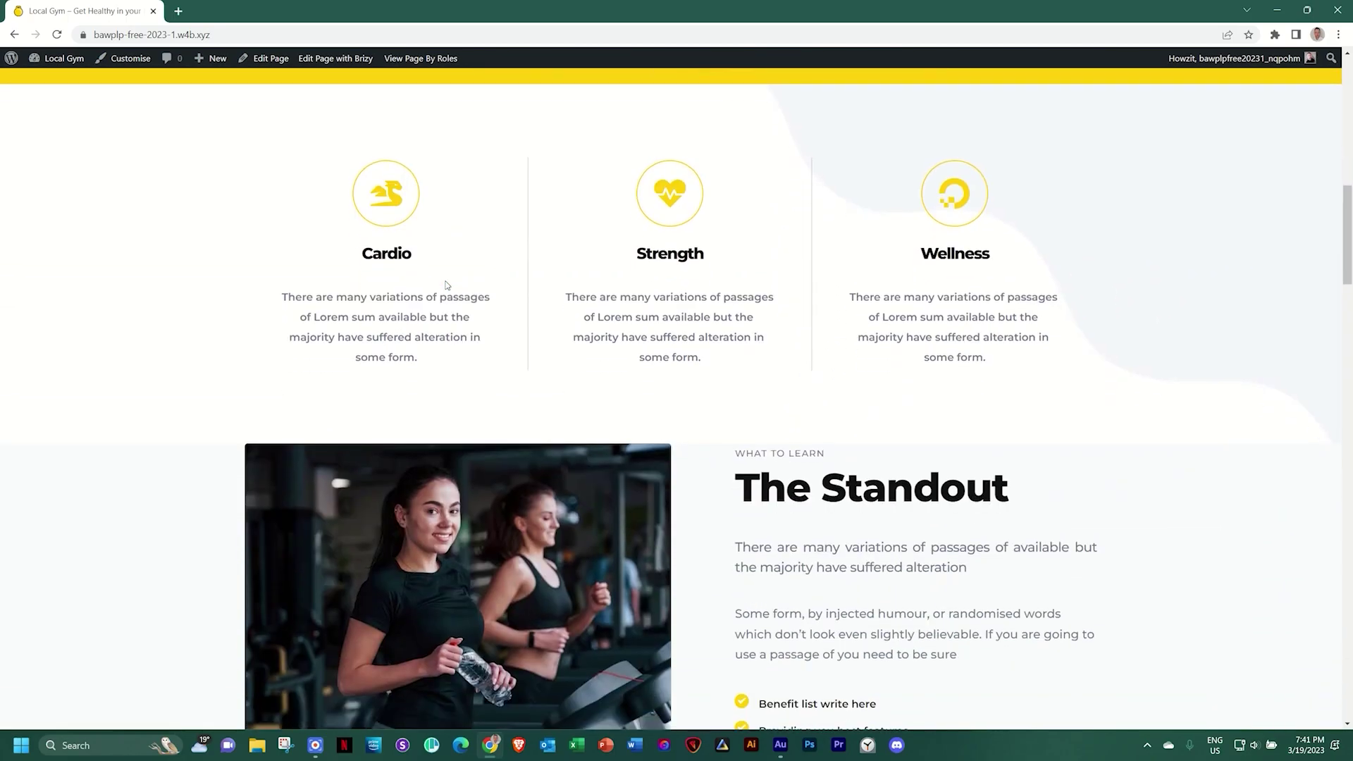
scroll(445, 284, down, 2)
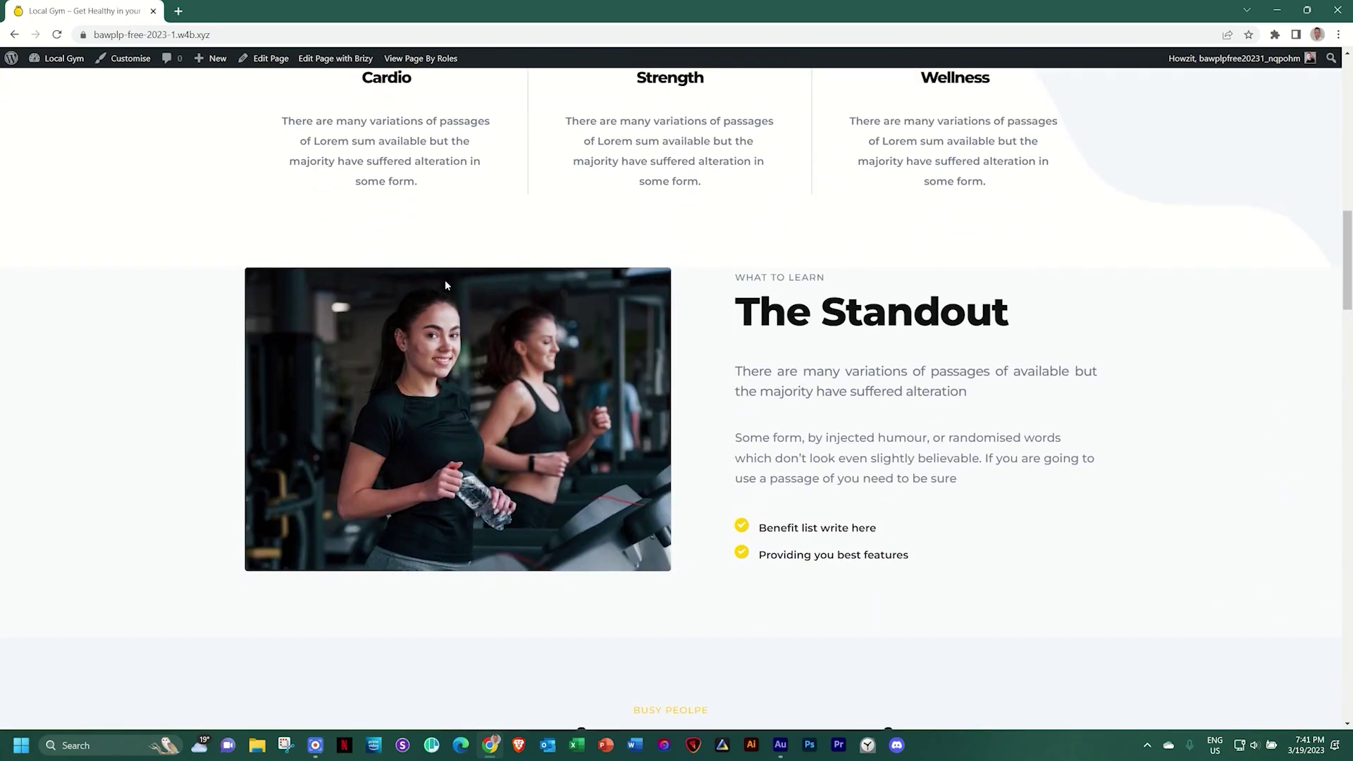
scroll(445, 284, down, 4)
scroll(445, 284, down, 4)
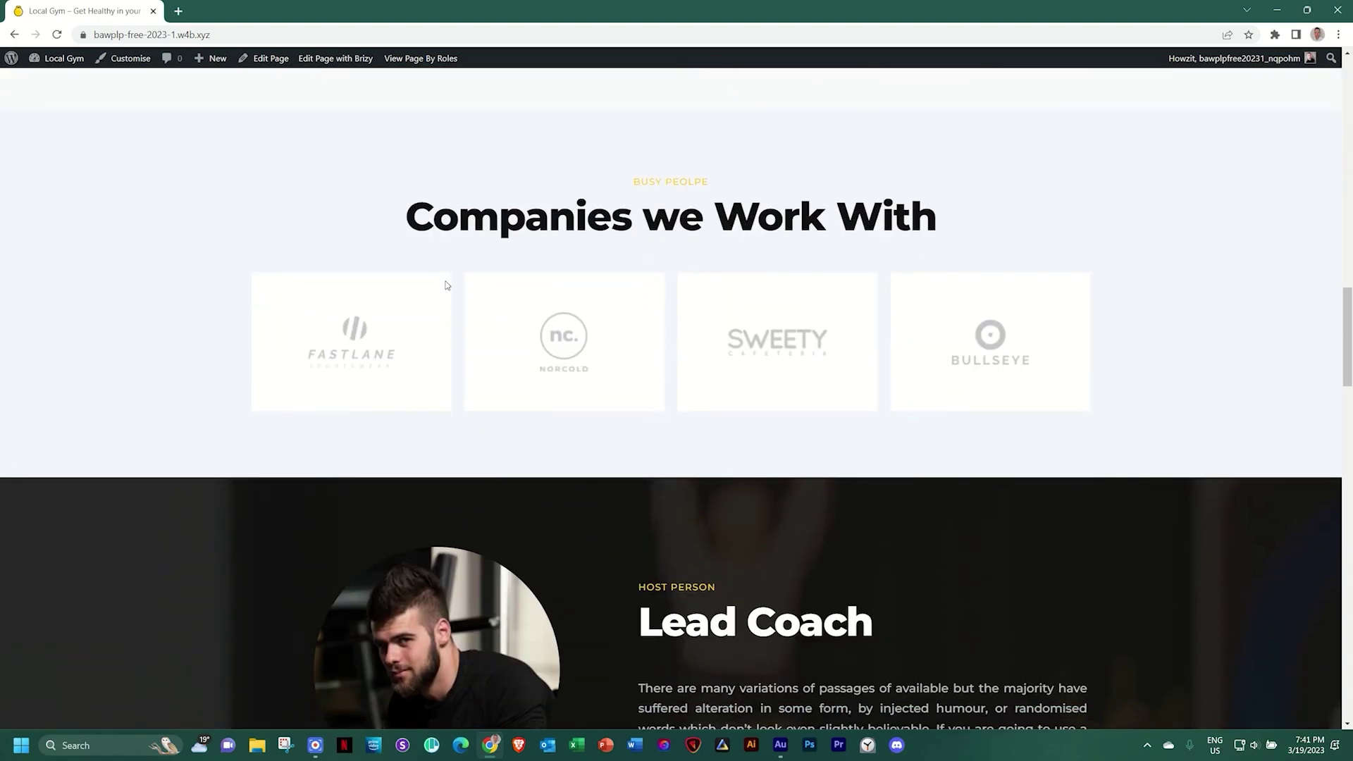
scroll(445, 284, down, 3)
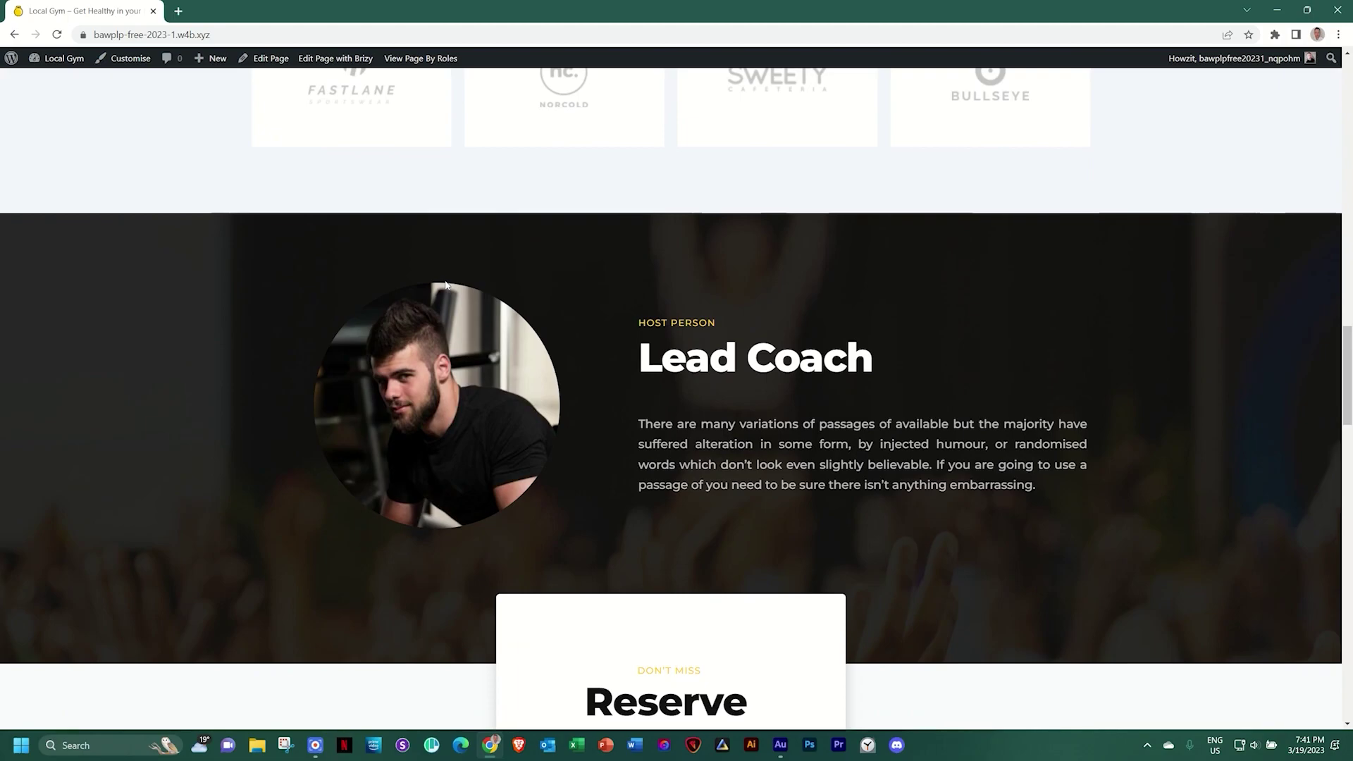
scroll(445, 285, down, 6)
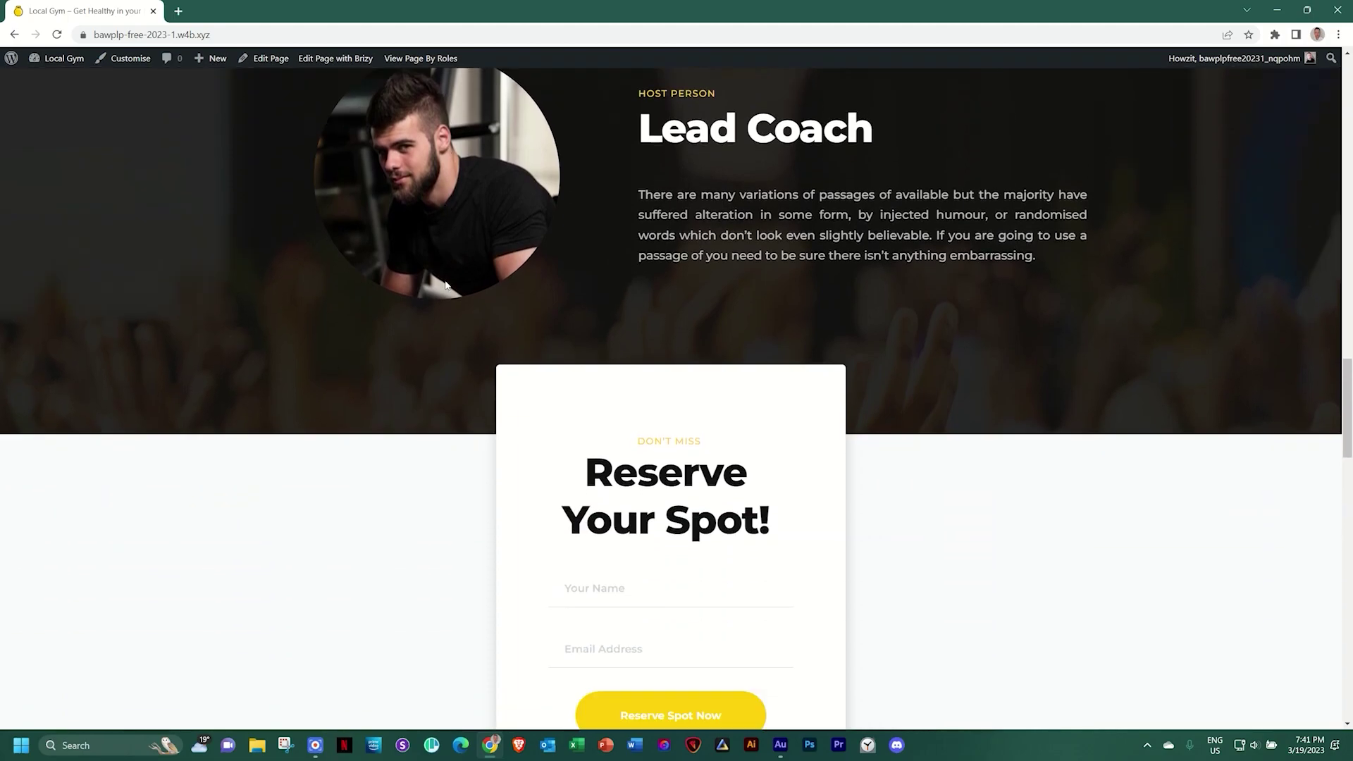
scroll(445, 284, down, 3)
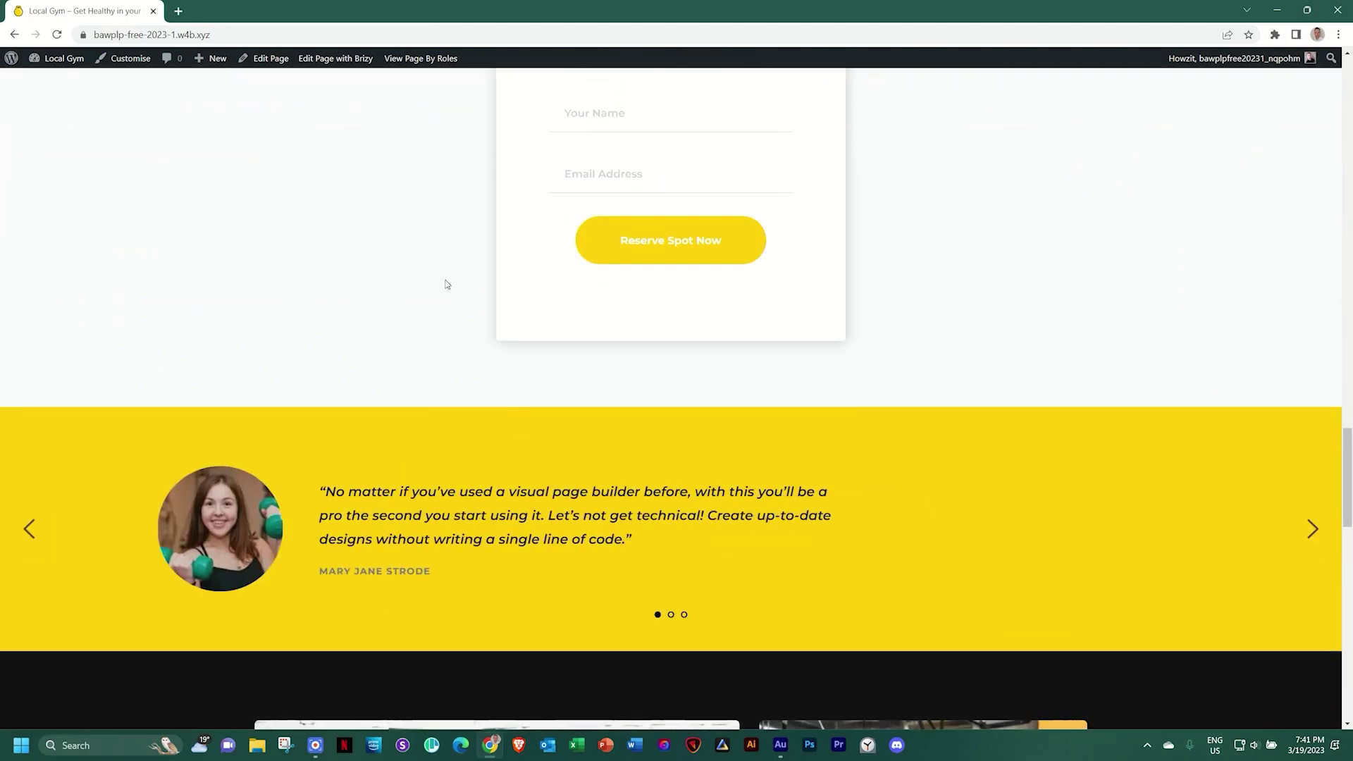
scroll(445, 284, down, 3)
scroll(445, 284, down, 7)
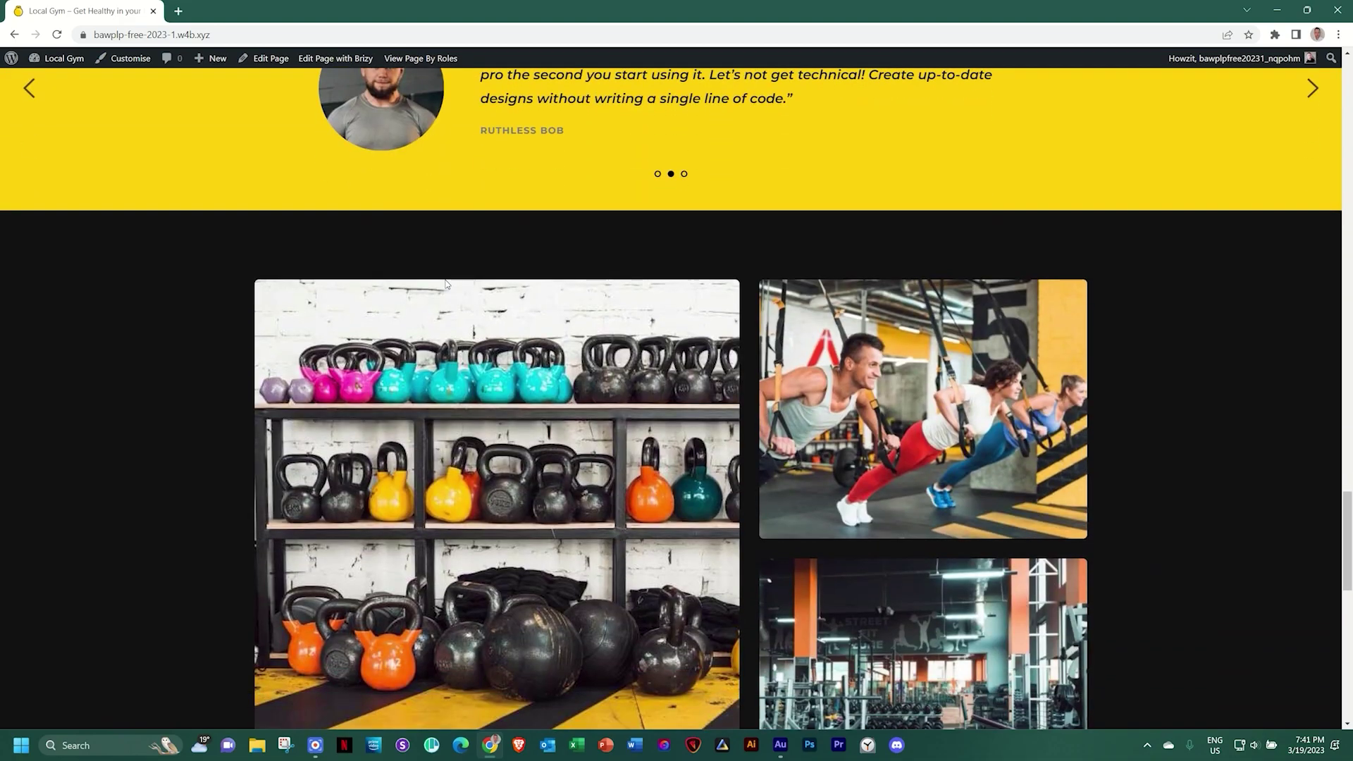
scroll(446, 284, down, 5)
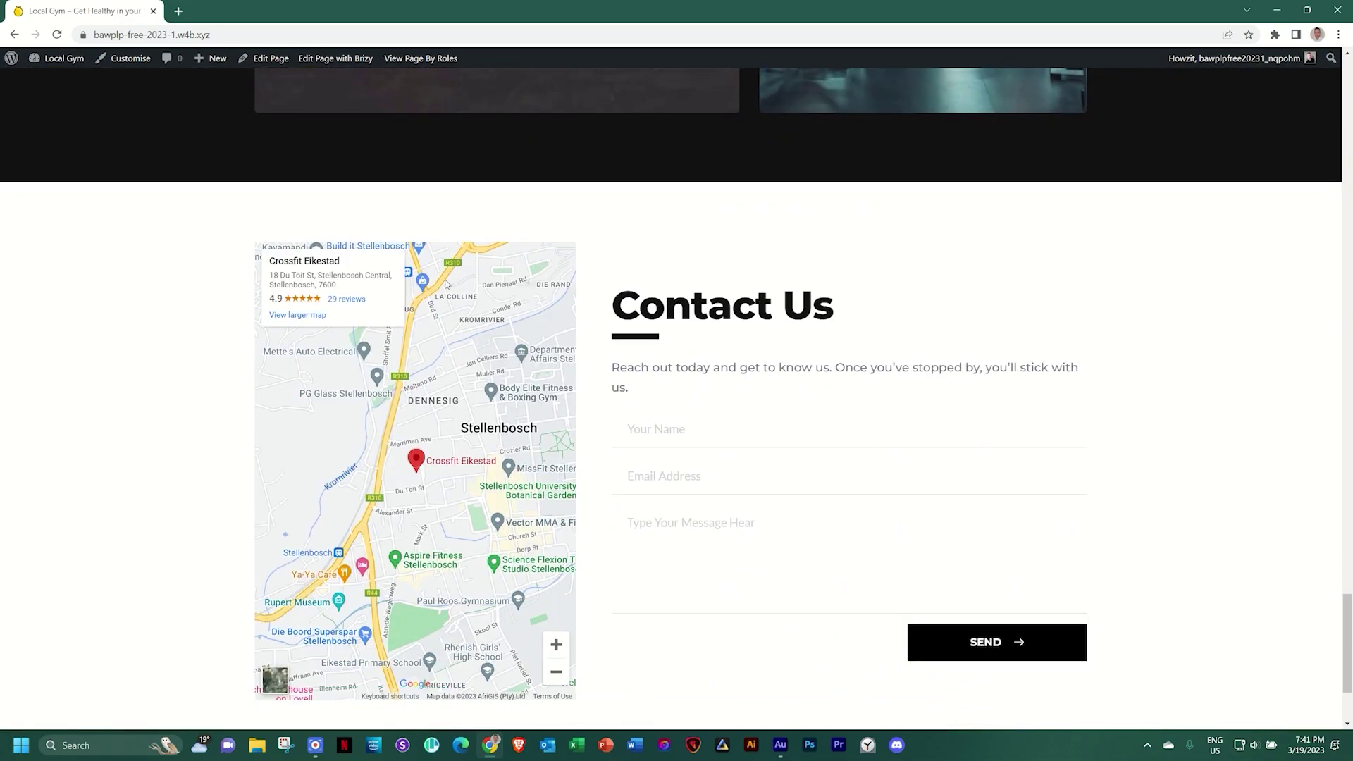
scroll(445, 285, down, 3)
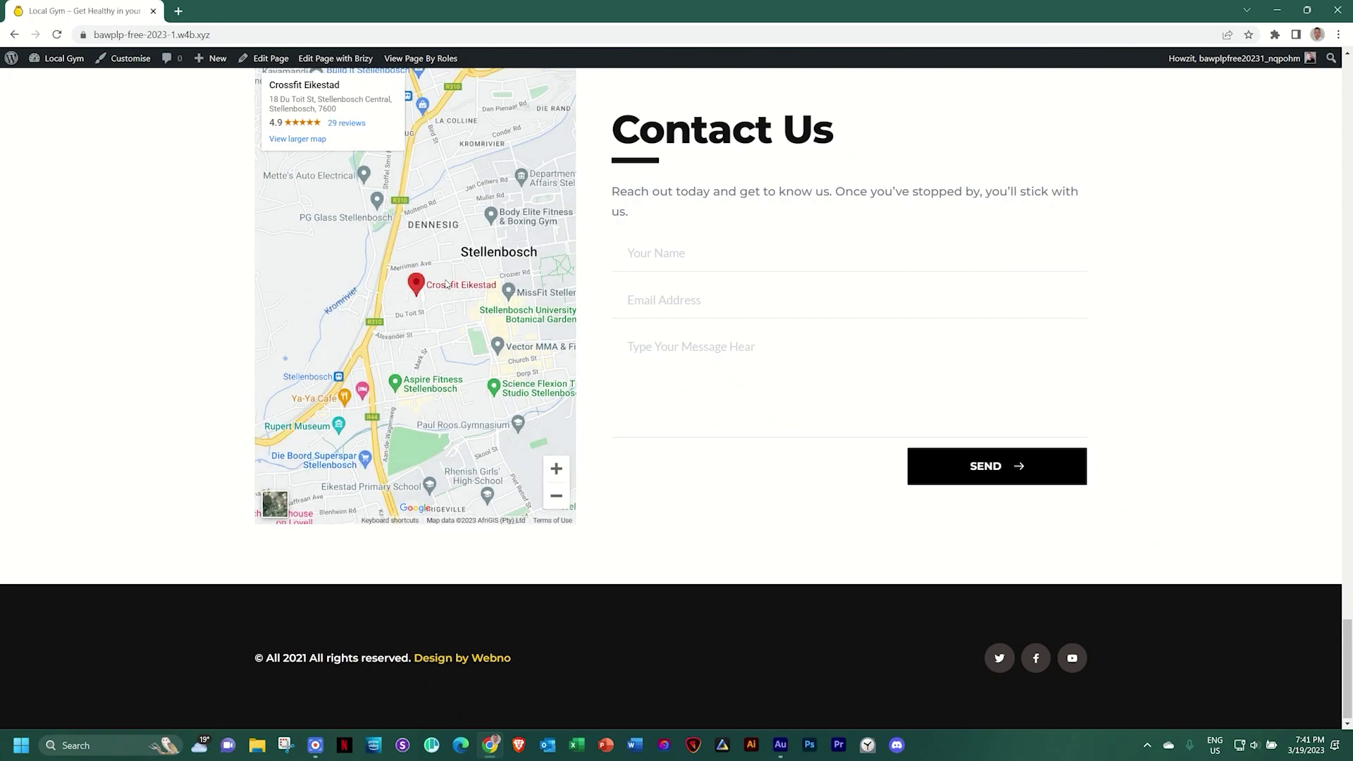
scroll(445, 285, down, 2)
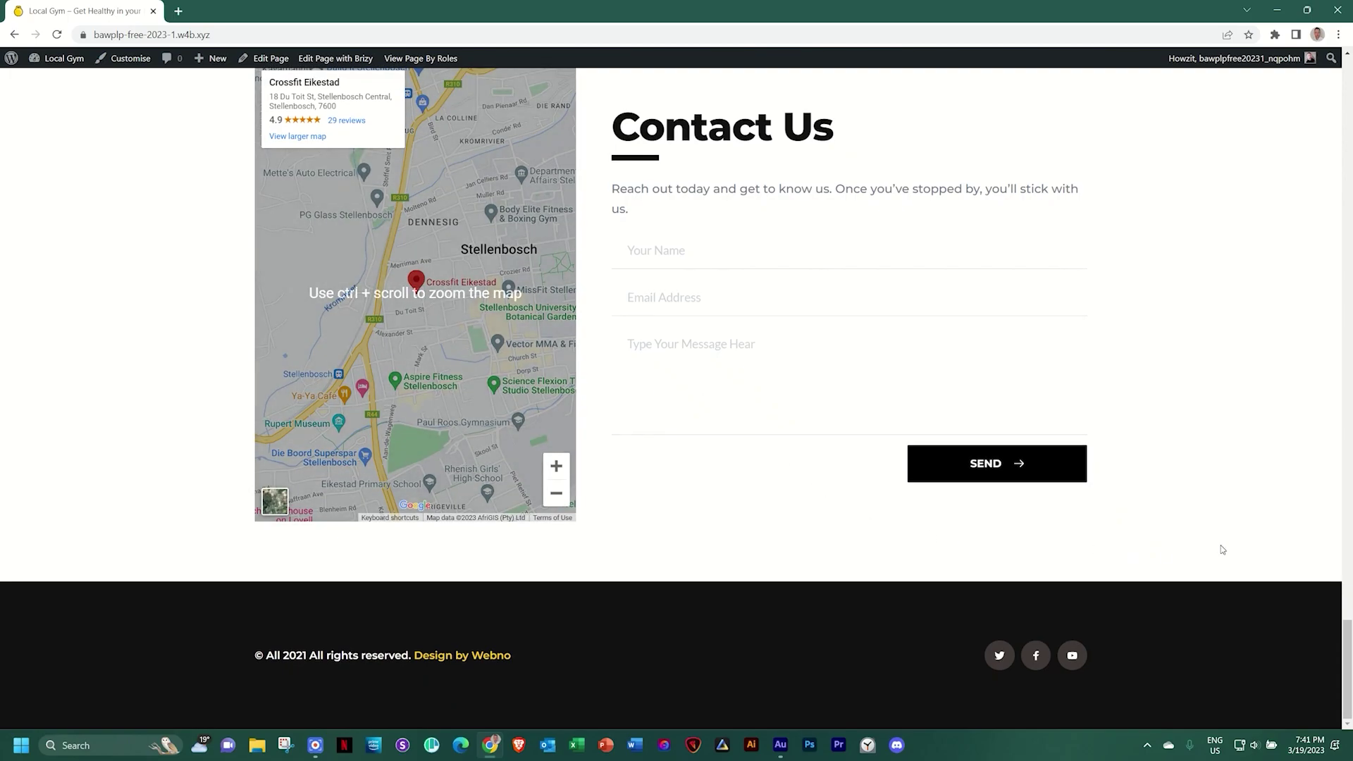